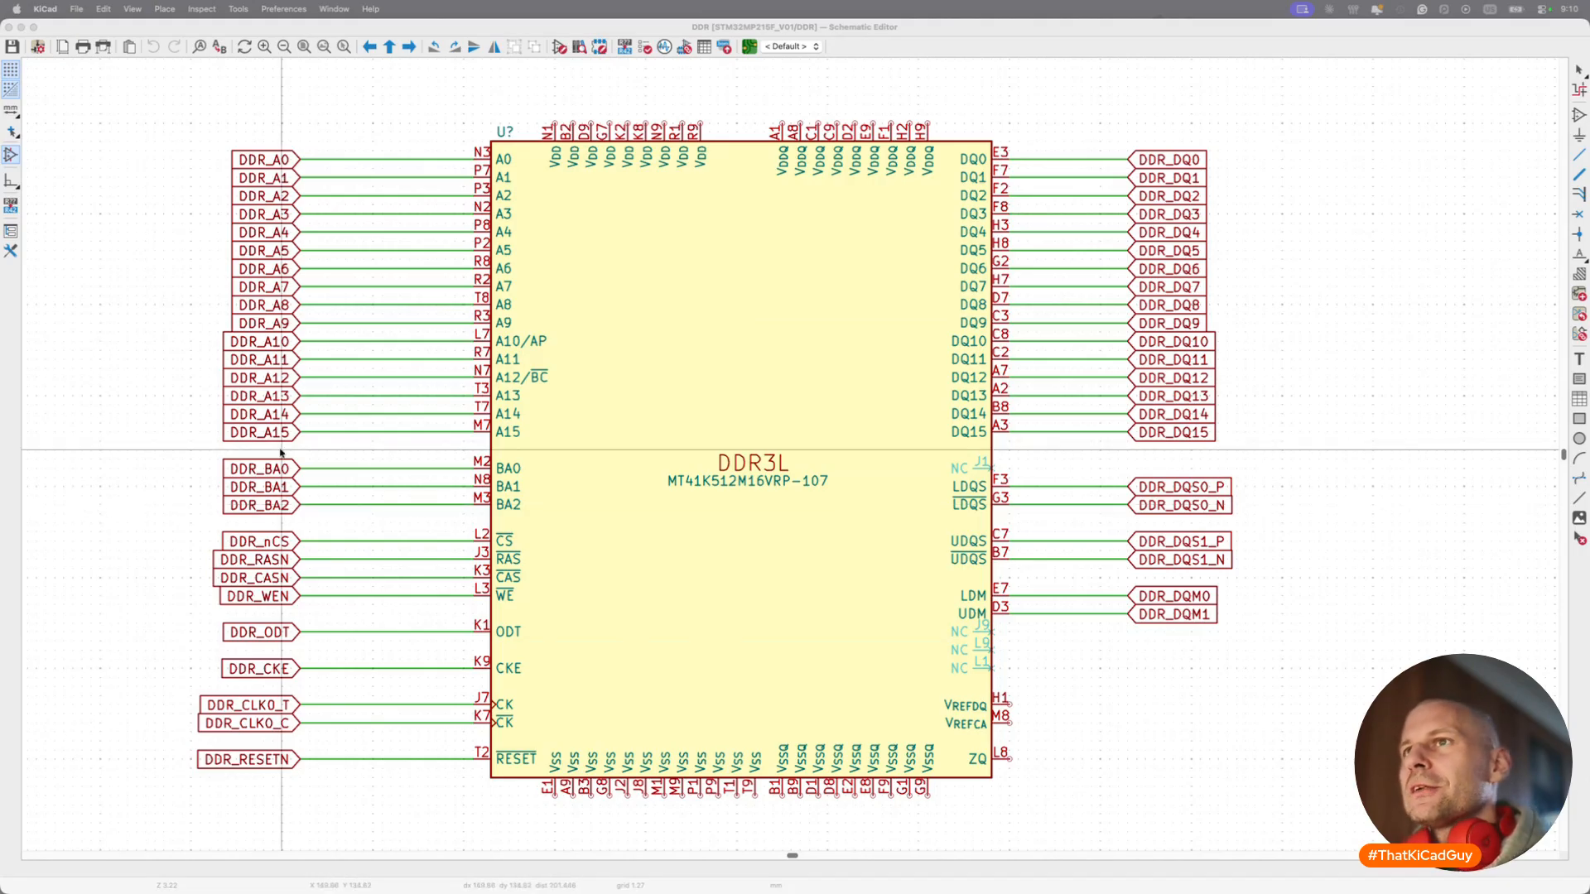
Examine the address, control and data net labels around the DDR3L memory symbol on the DDR sheet.
scroll(116, 423, "down", 3)
scroll(116, 423, "left", 2)
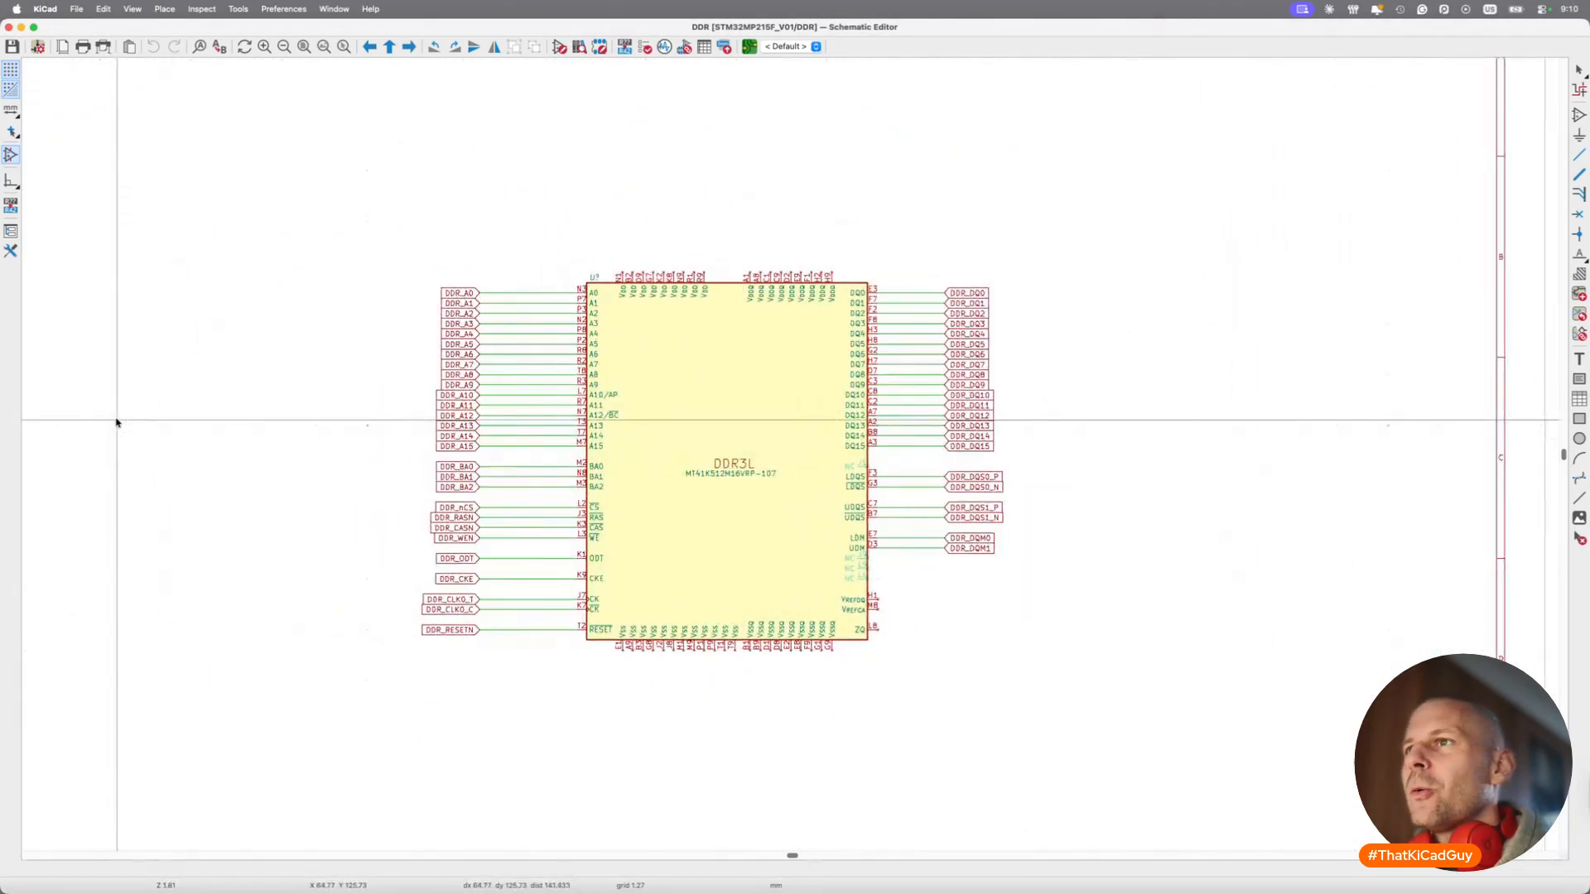
left_click_drag(359, 213, 566, 763)
left_click_drag(866, 185, 1246, 662)
left_click(1081, 666)
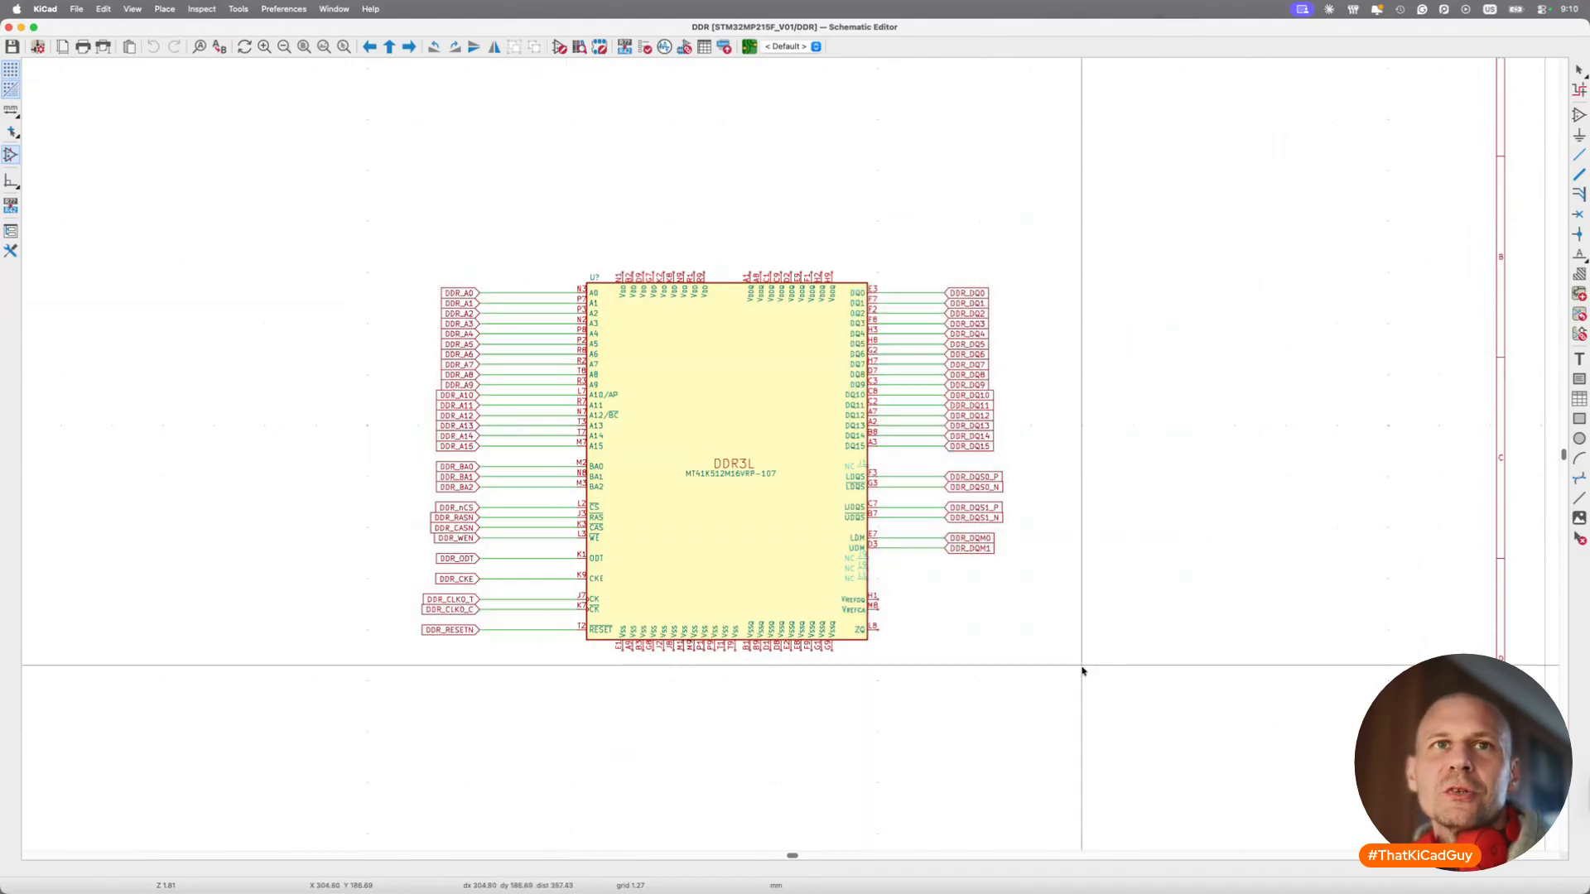
scroll(613, 454, "up", 2)
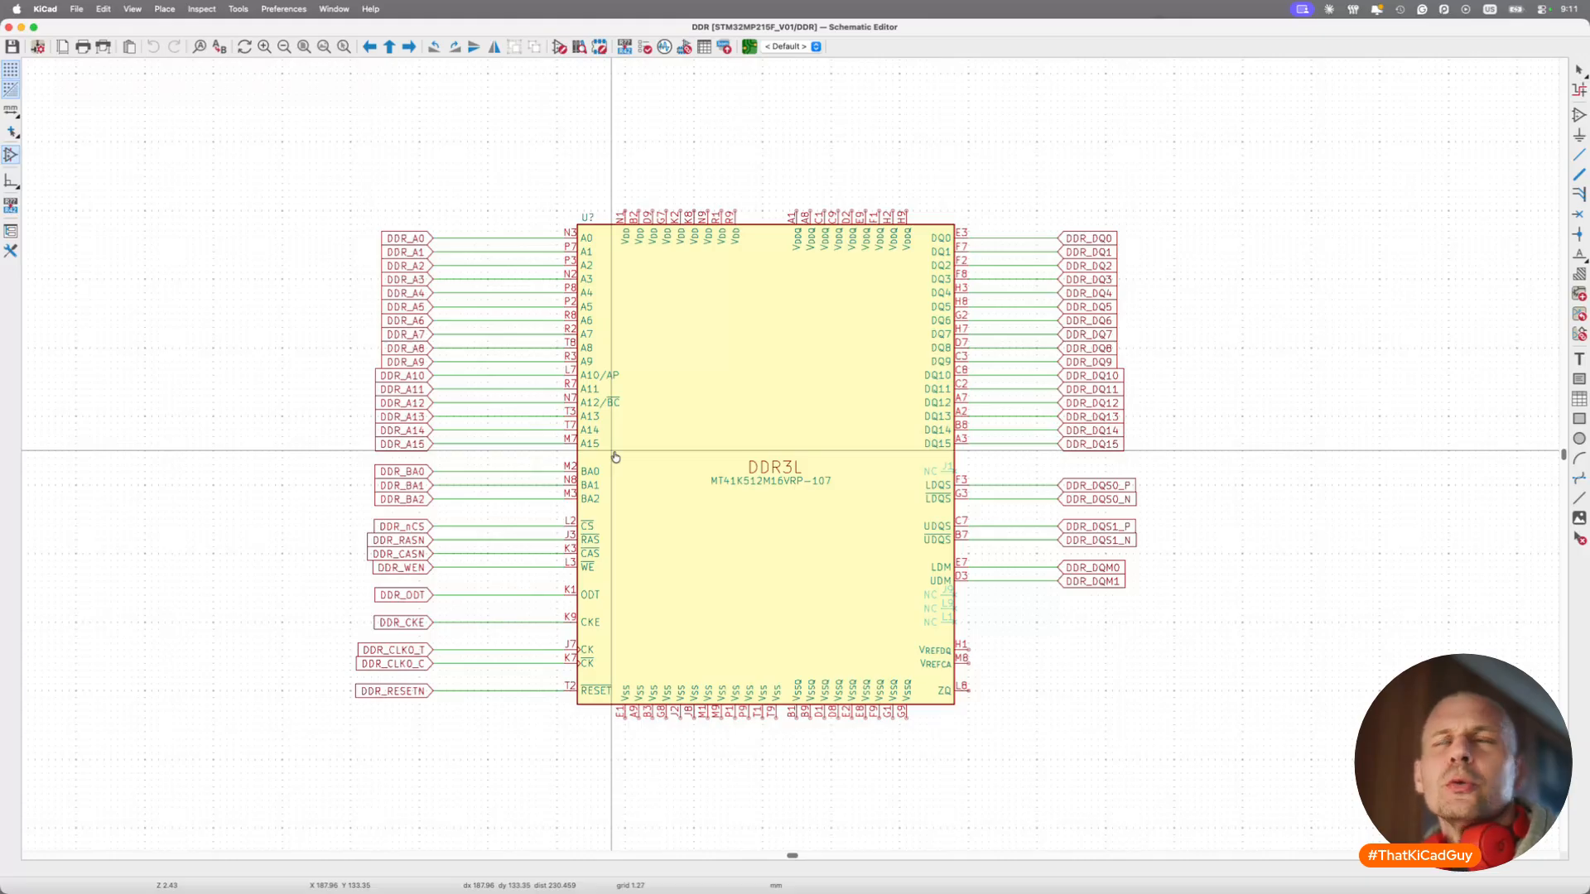
Switch to the Brave browser, go to linkedin.com and open the account's own posts and activity page.
key("super+Tab")
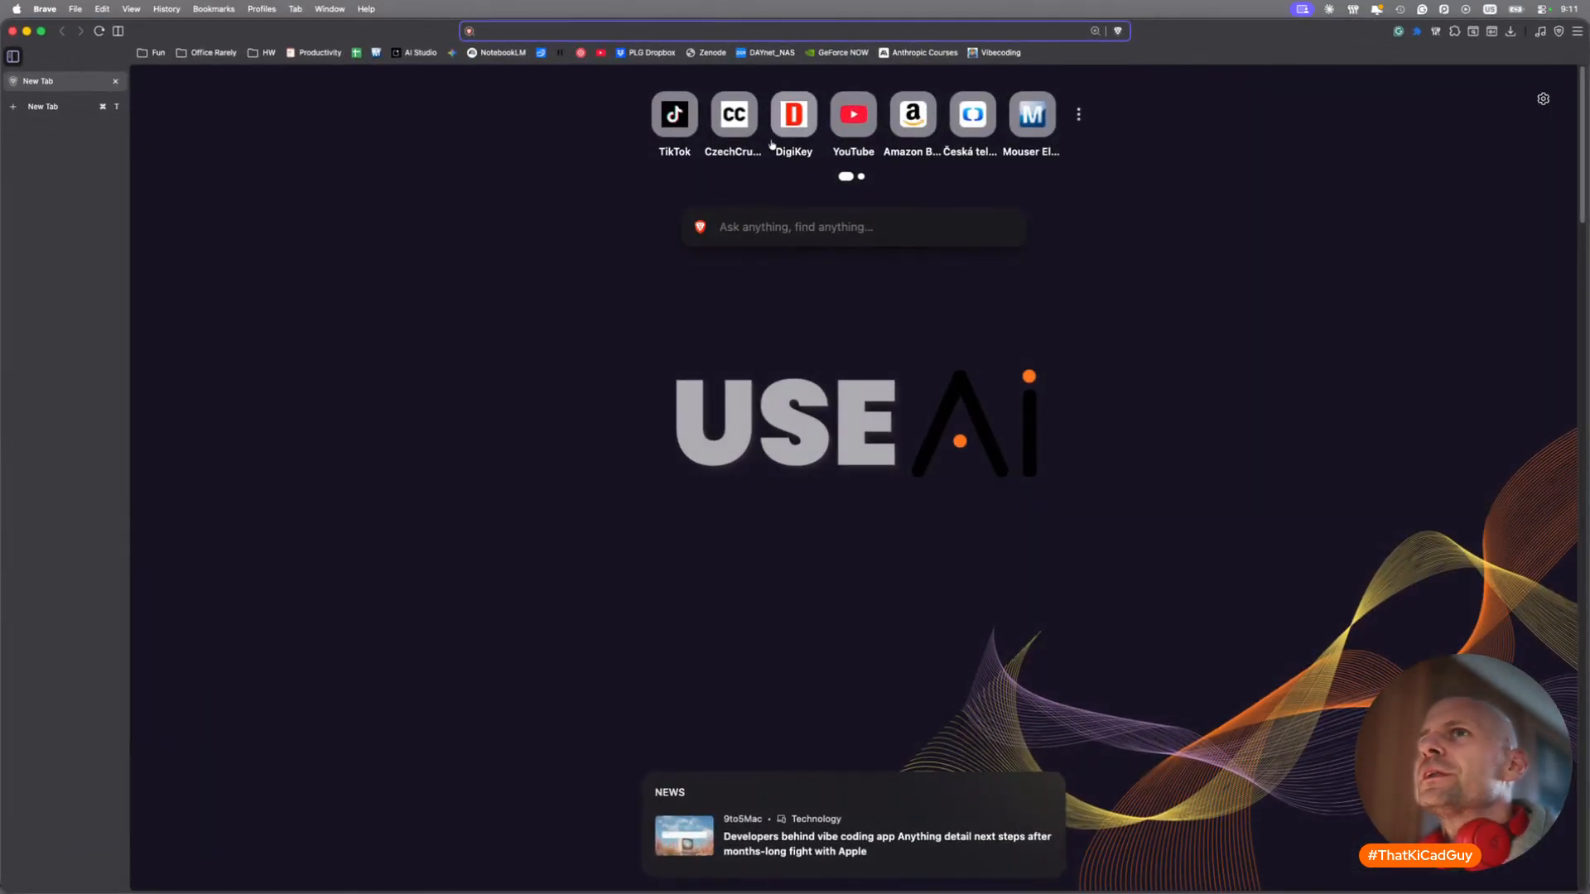
type("linkedin.com")
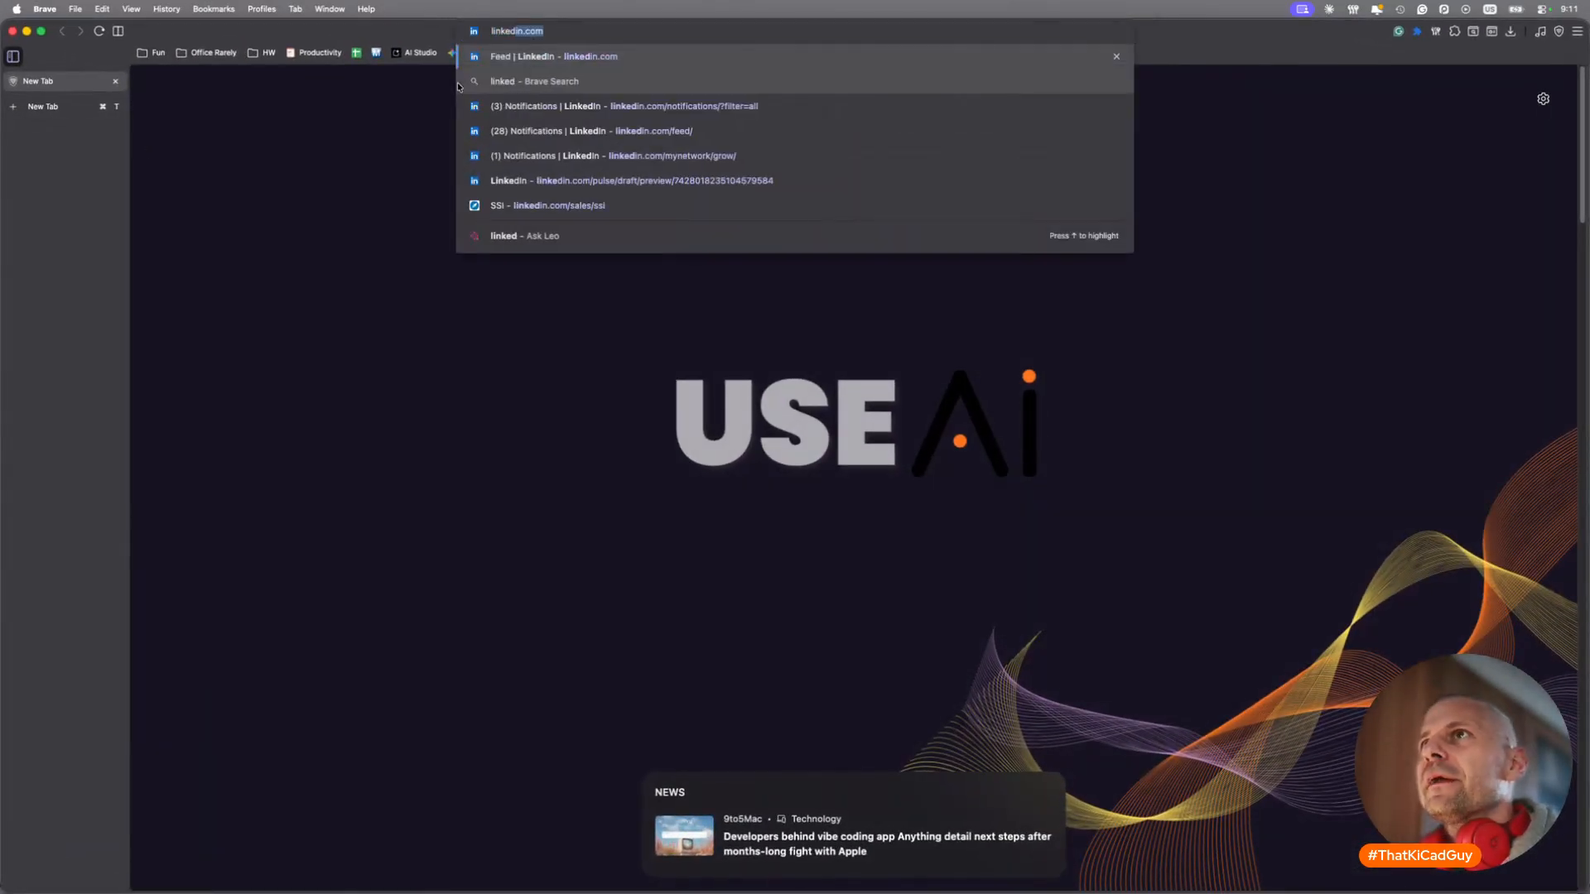
key("Return")
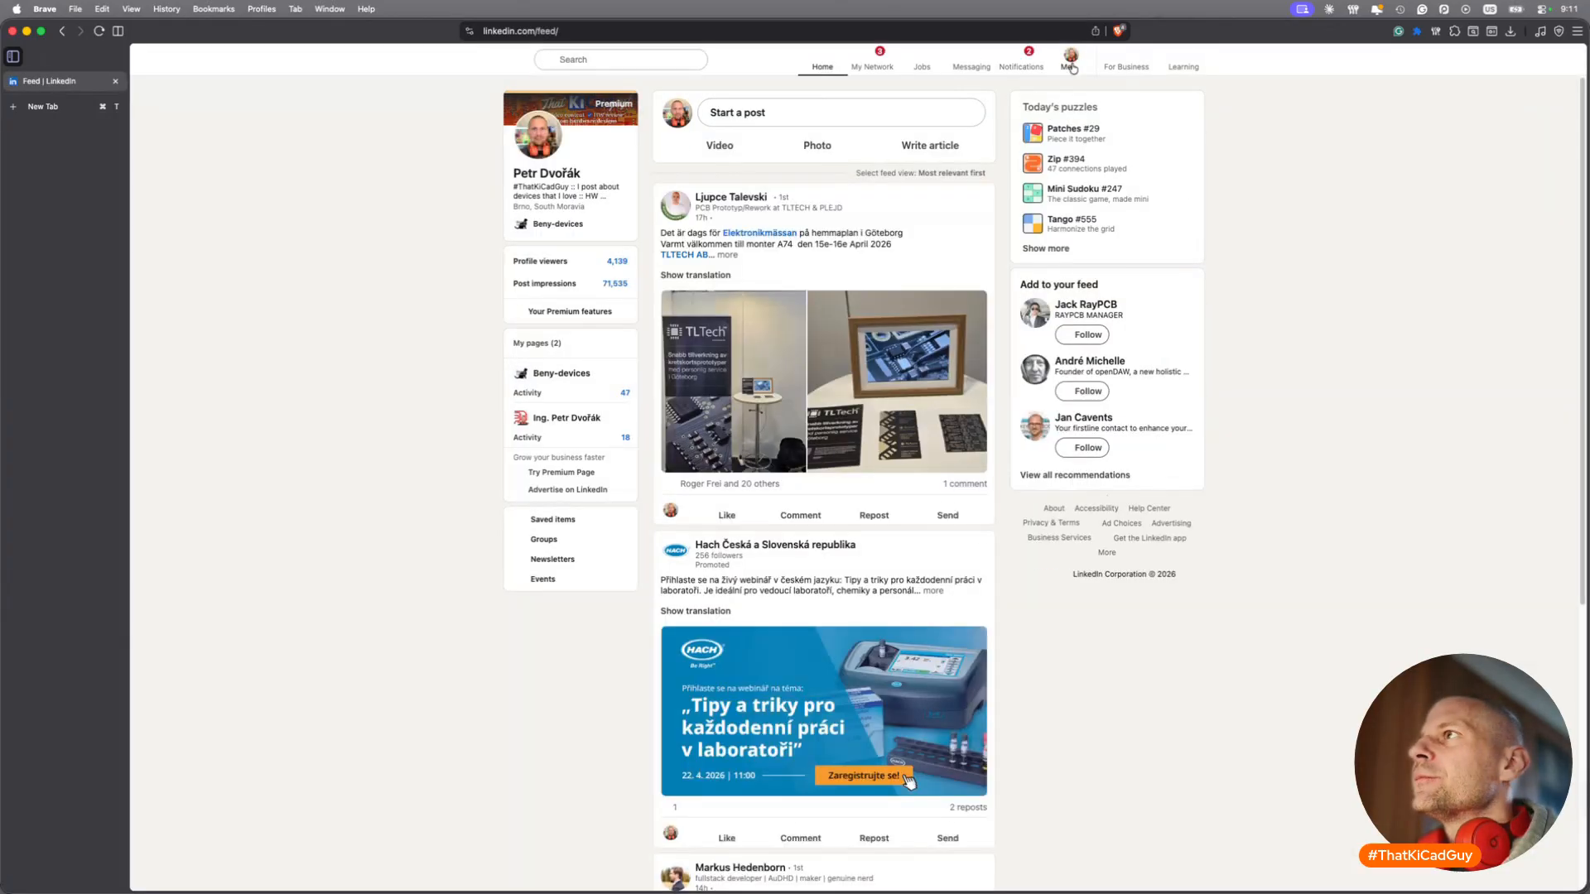
left_click(1071, 66)
left_click(989, 296)
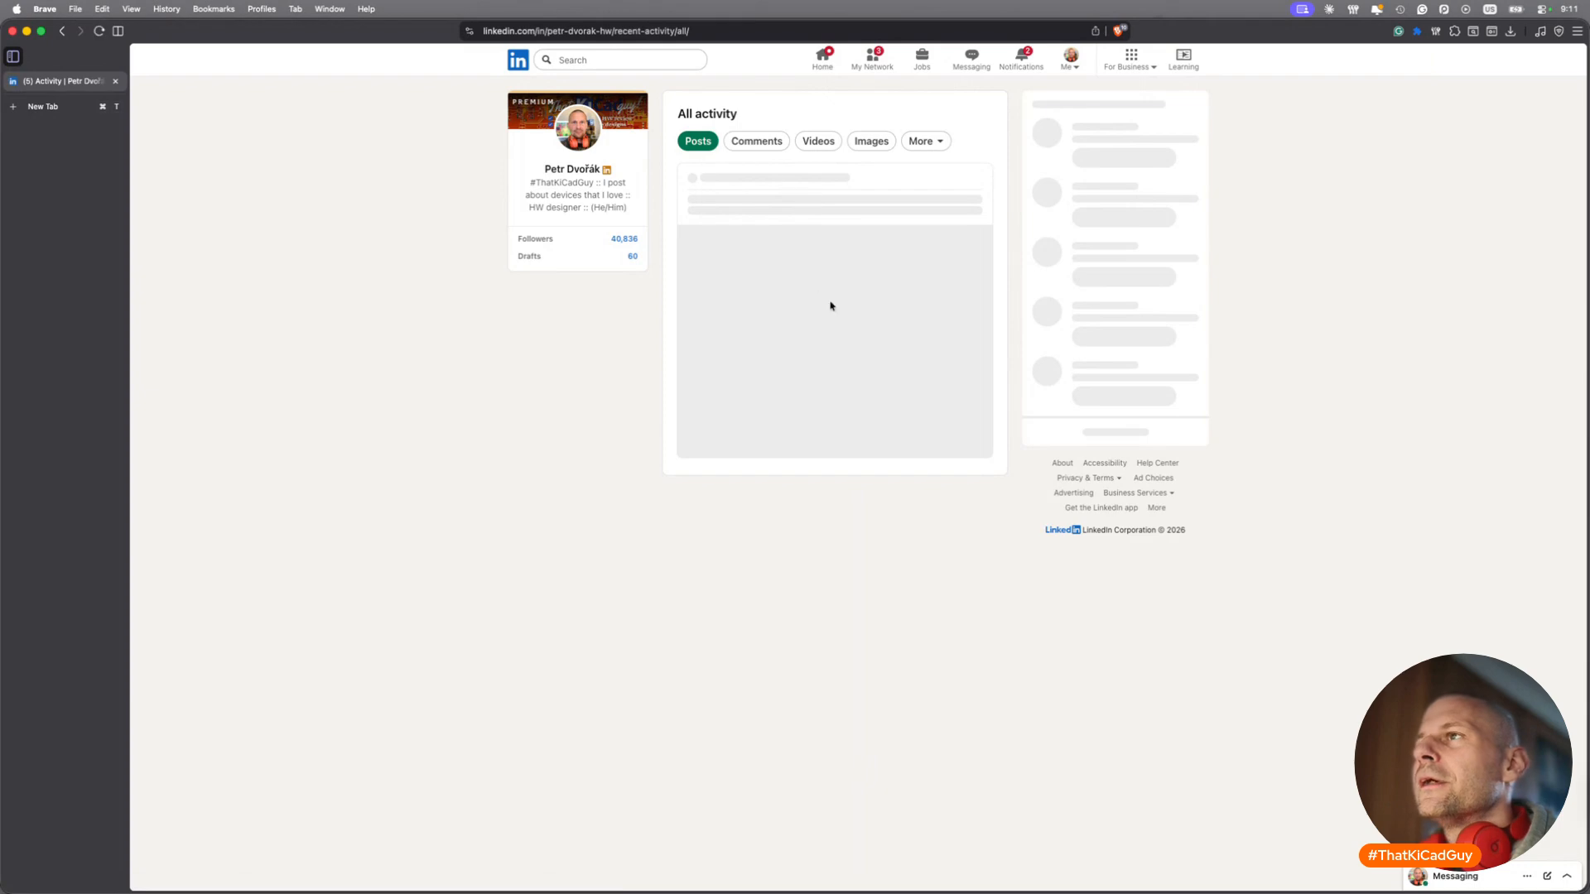
Find the "DDR3L & STM32MP2 Port Mapping" post, open its image and expand the full post text.
scroll(812, 391, "down", 10)
scroll(812, 391, "down", 8)
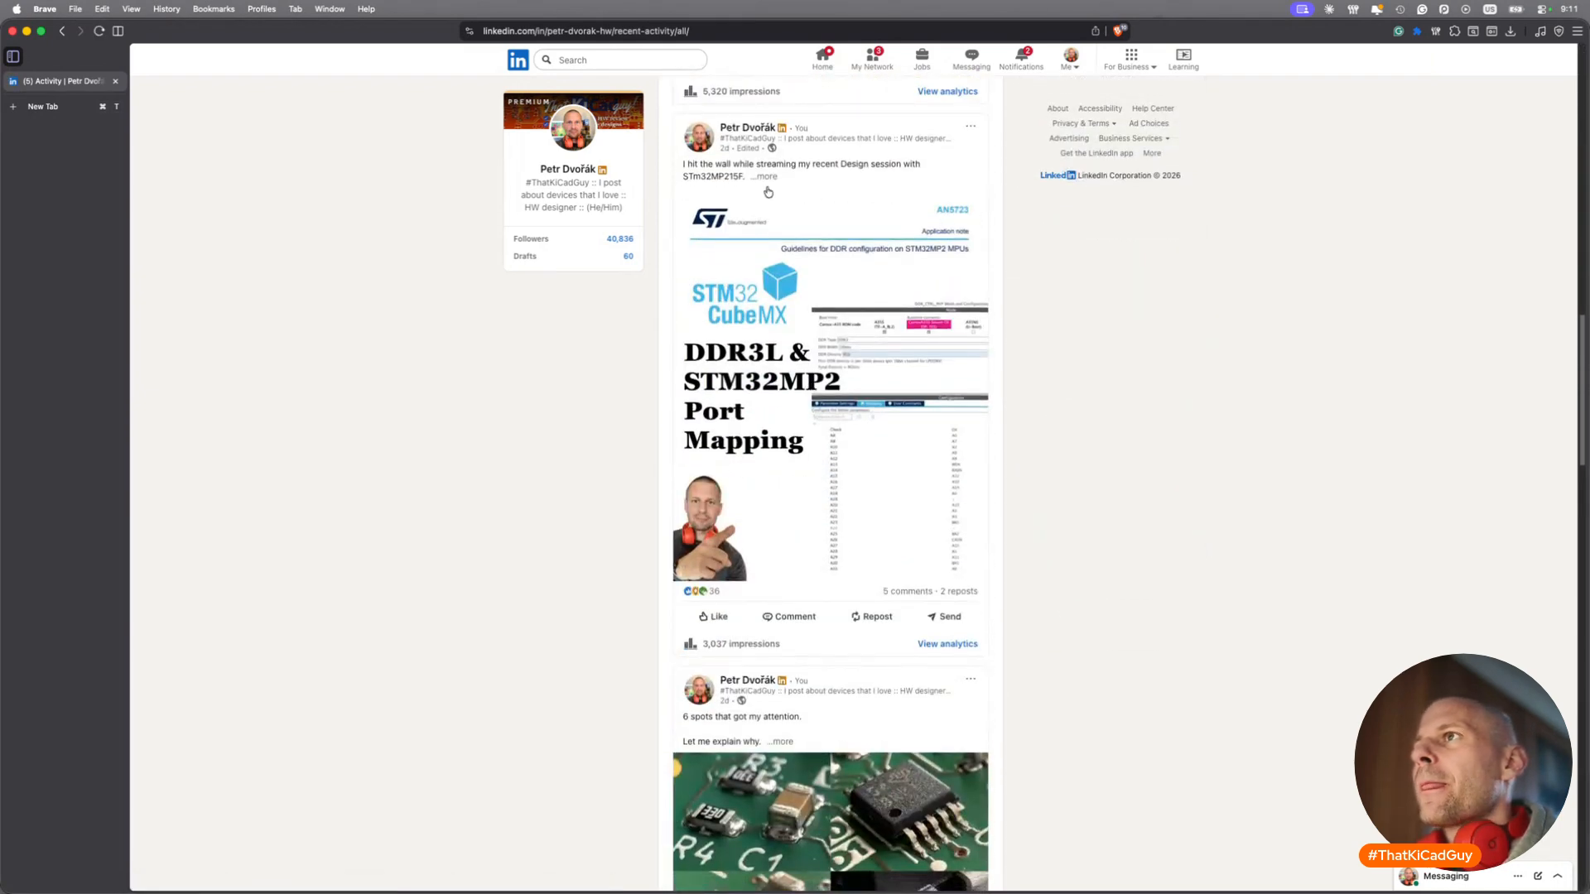
left_click(766, 178)
scroll(819, 548, "down", 1)
scroll(817, 555, "down", 2)
left_click(816, 555)
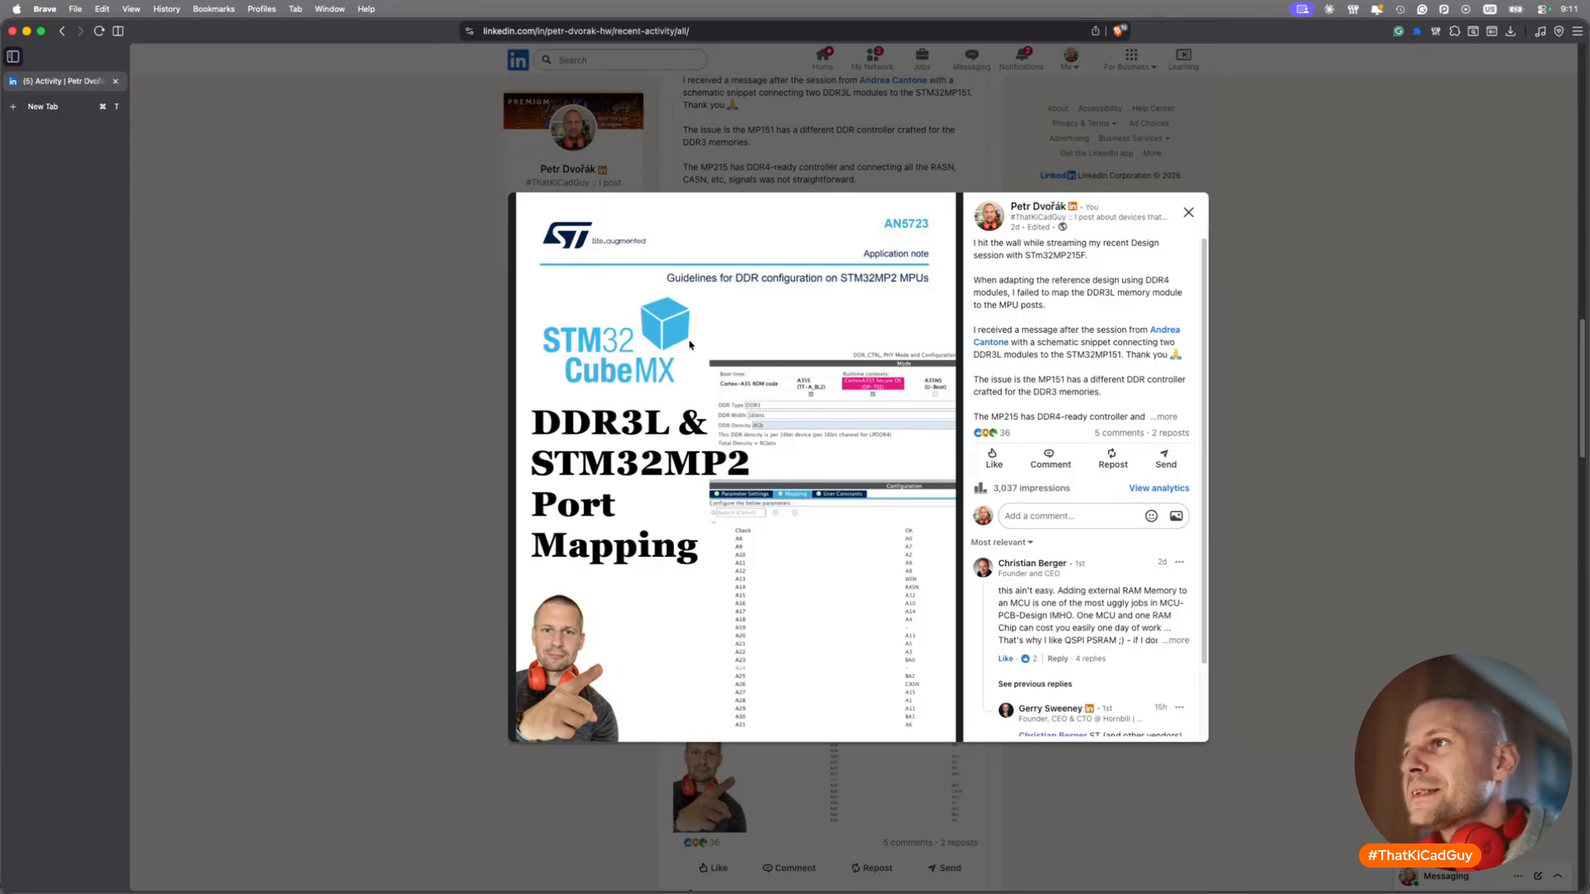
left_click(1165, 417)
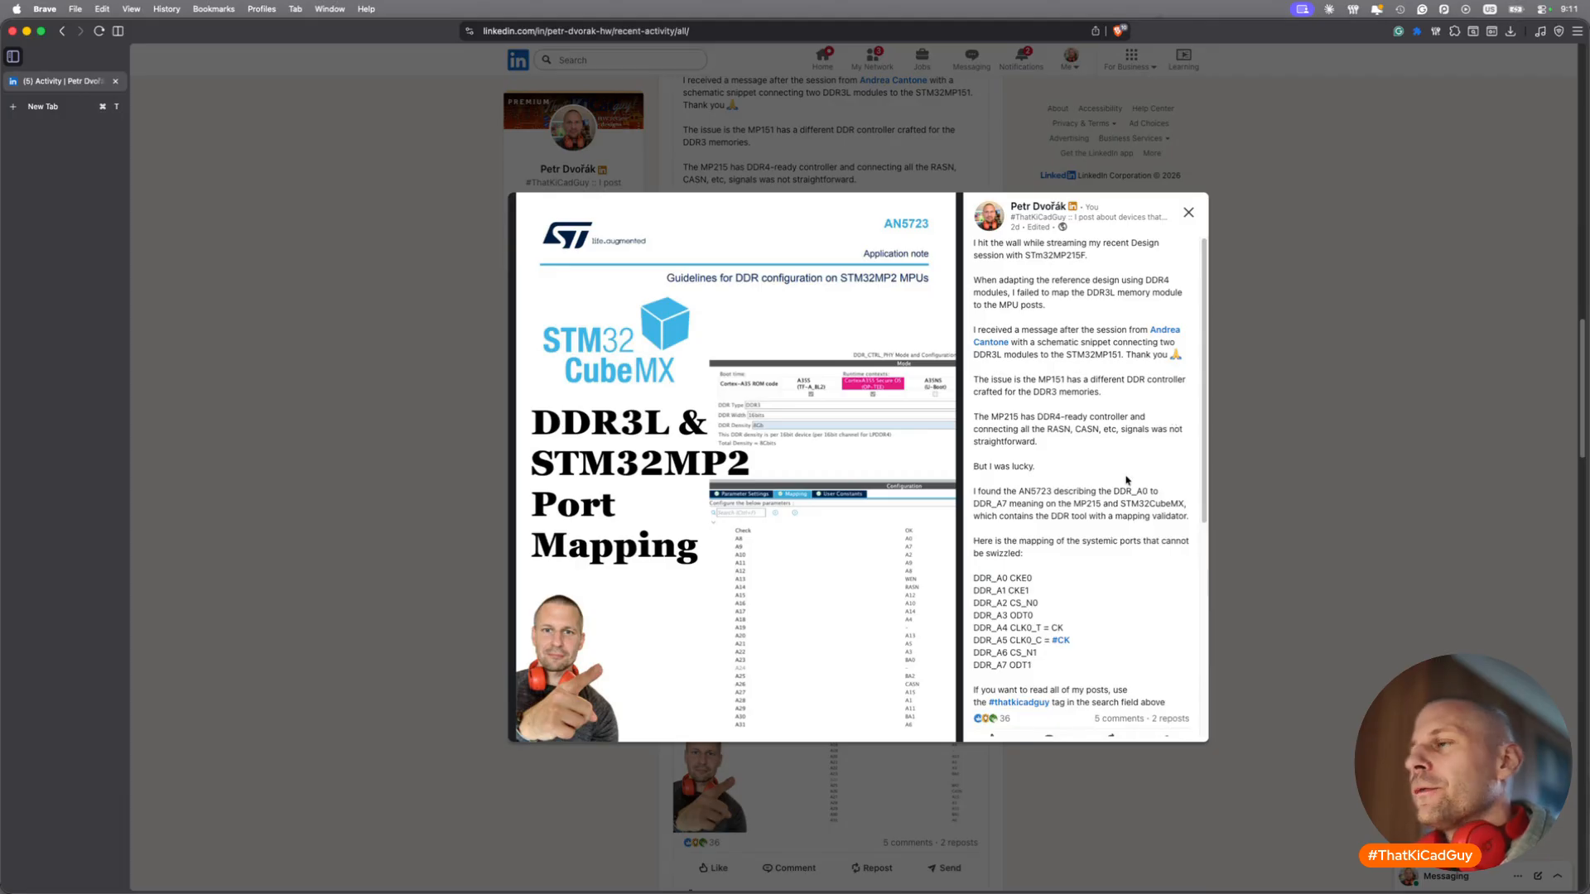
Highlight the non-swizzlable port mapping list from DDR_A0 to DDR_A7 in the post text.
scroll(1027, 526, "down", 2)
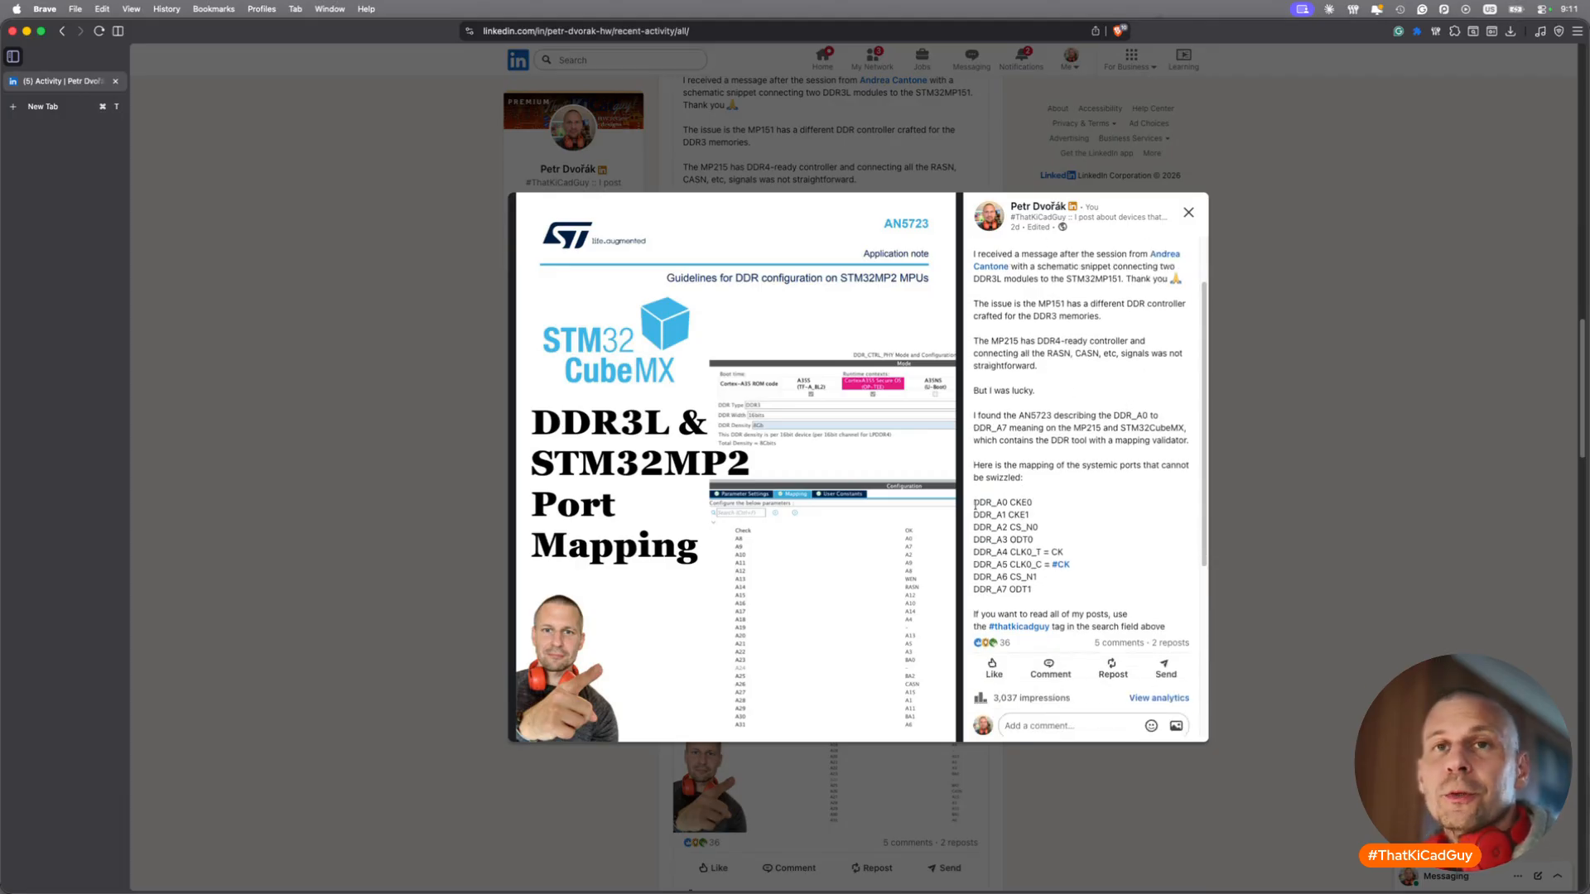
left_click_drag(974, 504, 1061, 590)
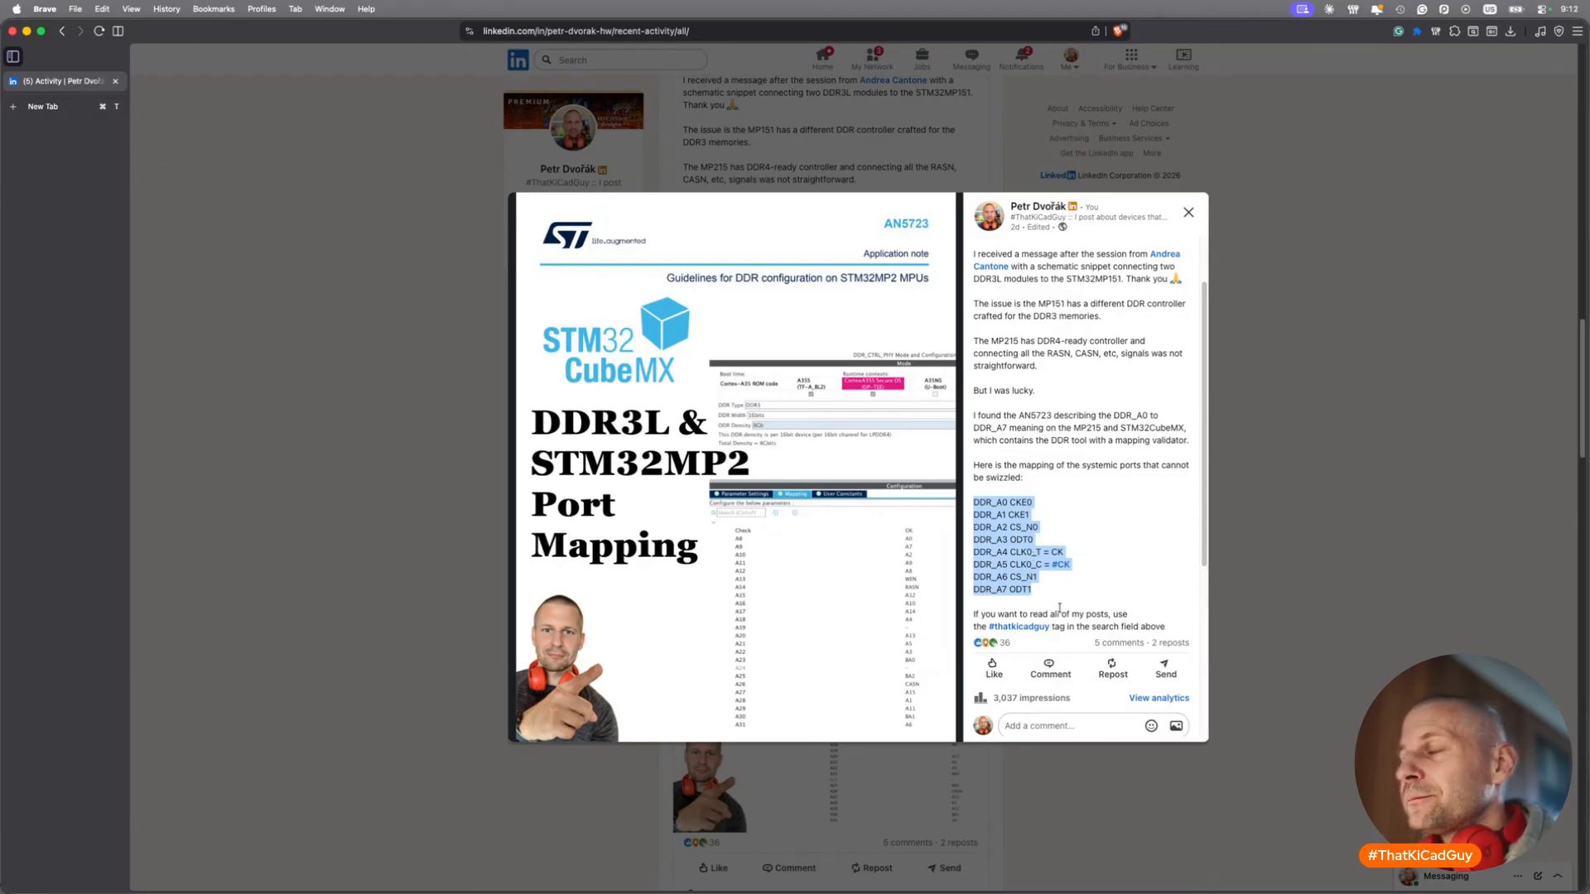
scroll(1059, 609, "down", 1)
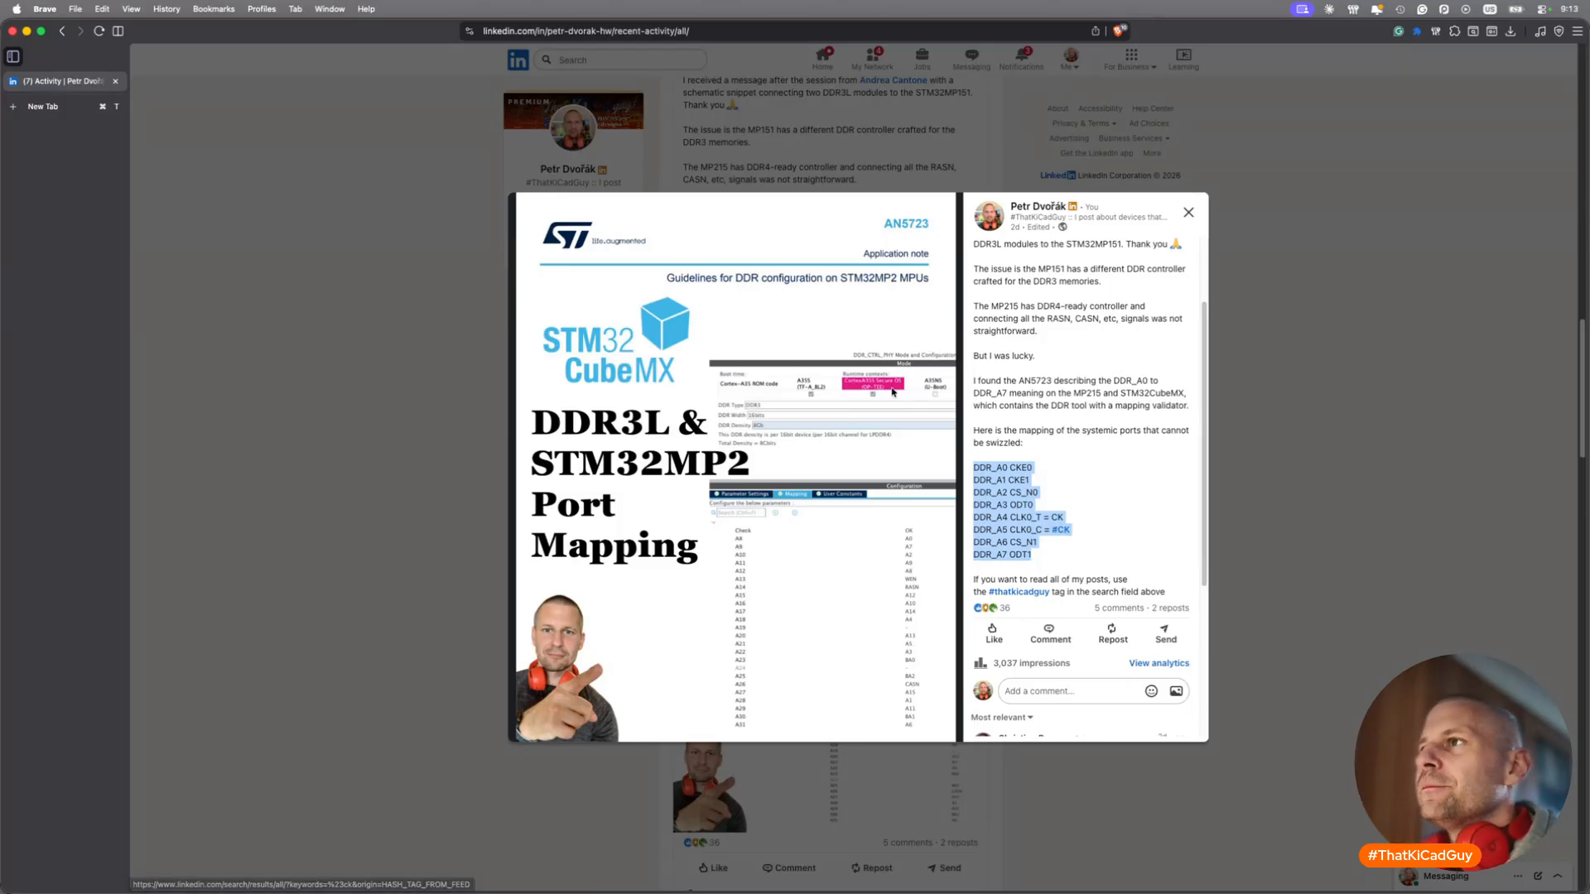
Enlarge the post and examine the AN5723 title, STM32CubeMX DDR settings and A8 to A31 mapping table, glancing back at the DDR schematic.
scroll(875, 391, "up", 5, "ctrl")
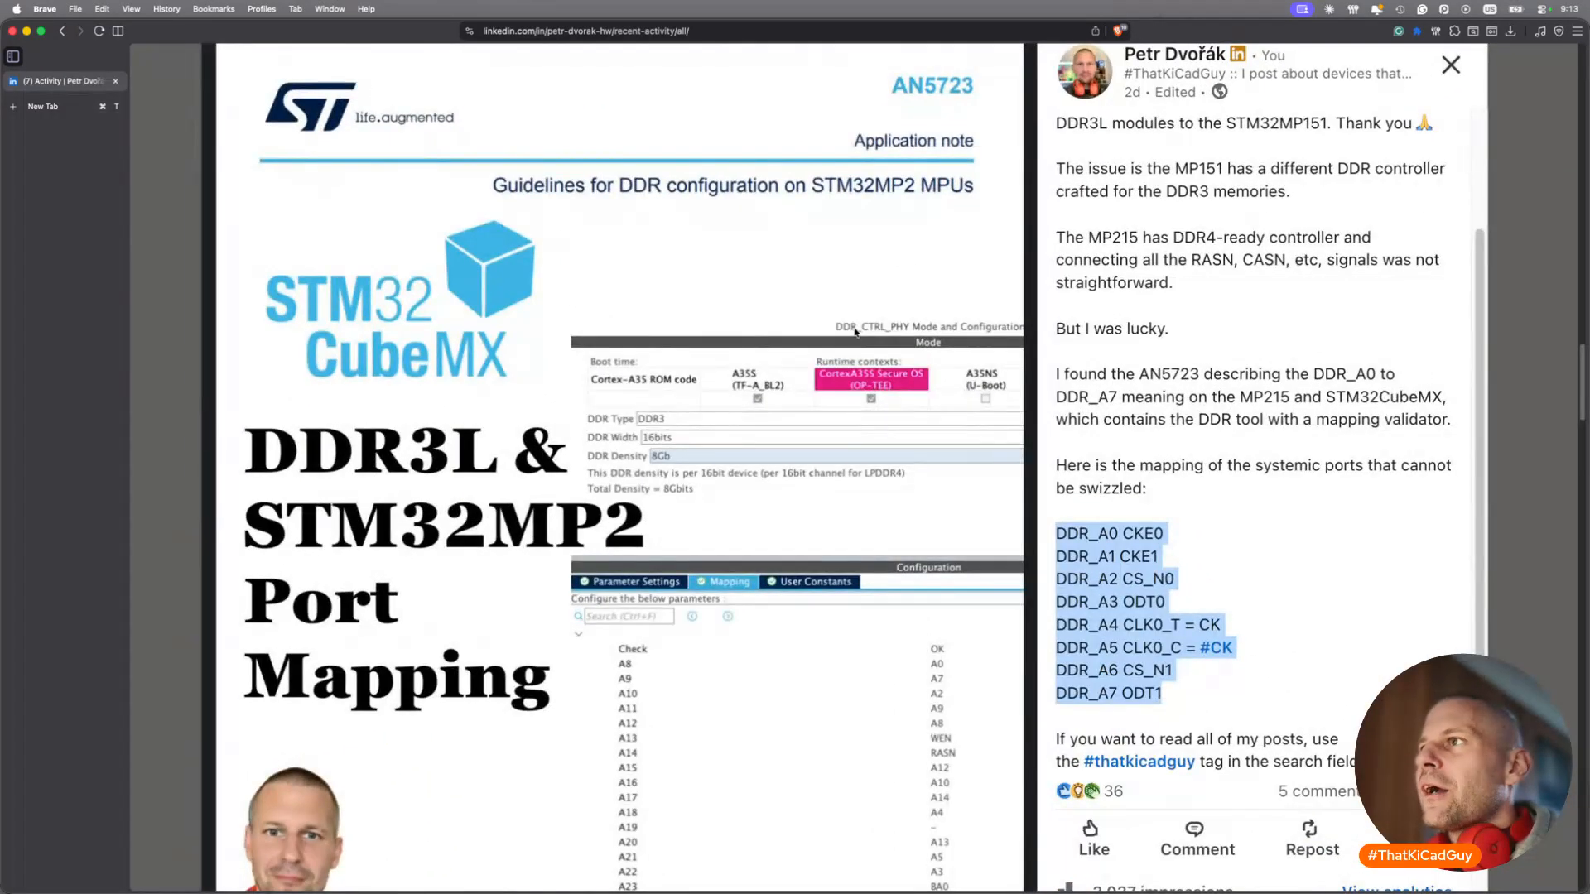
scroll(853, 330, "up", 2, "ctrl")
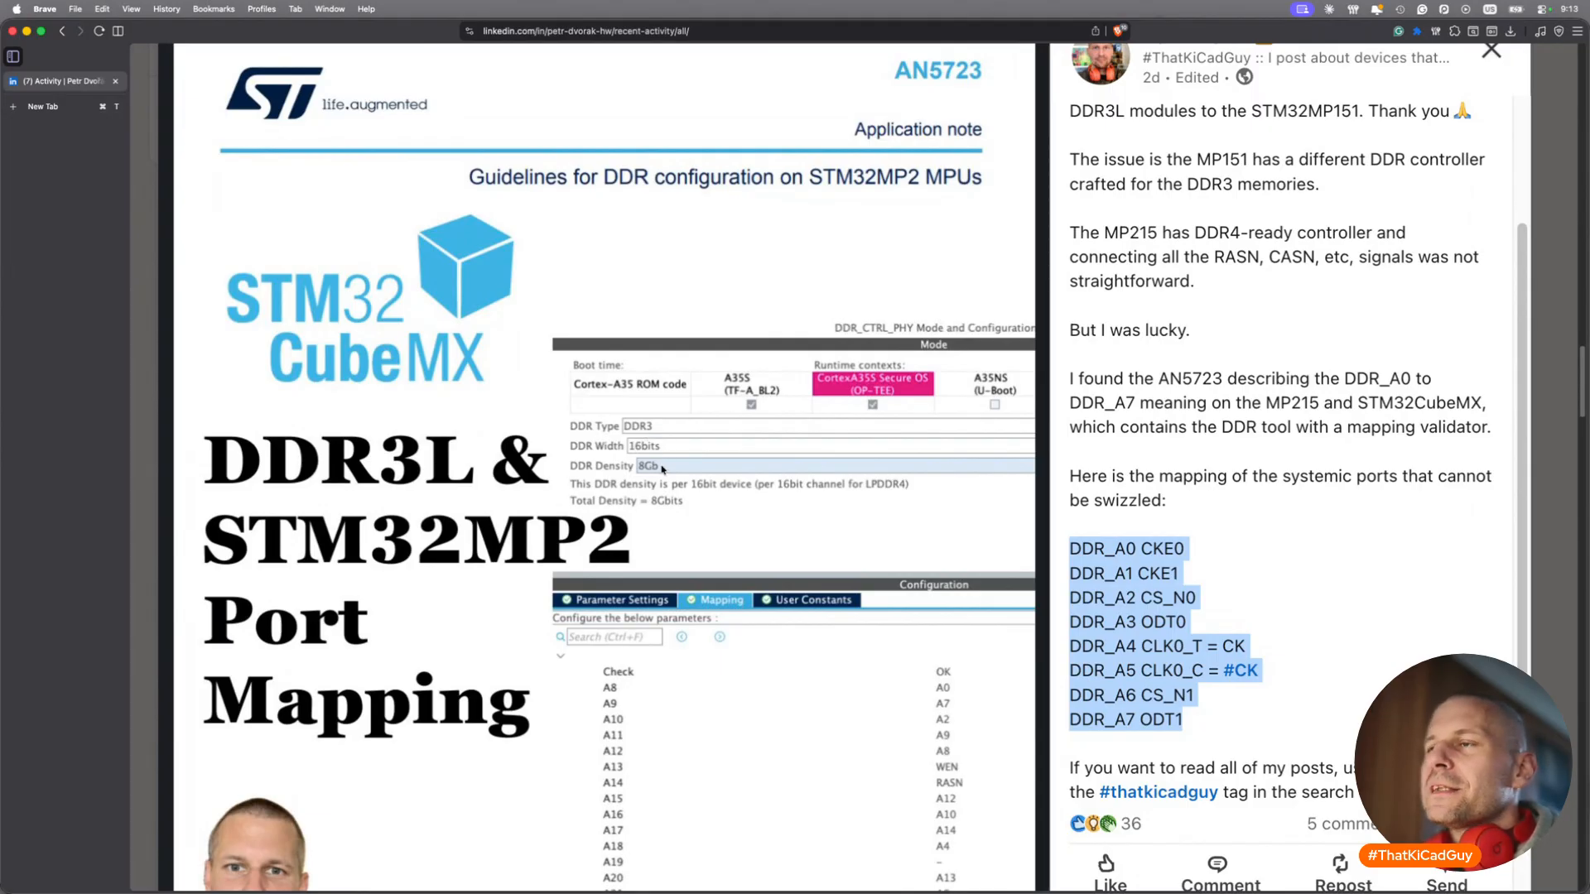
scroll(686, 564, "down", 5)
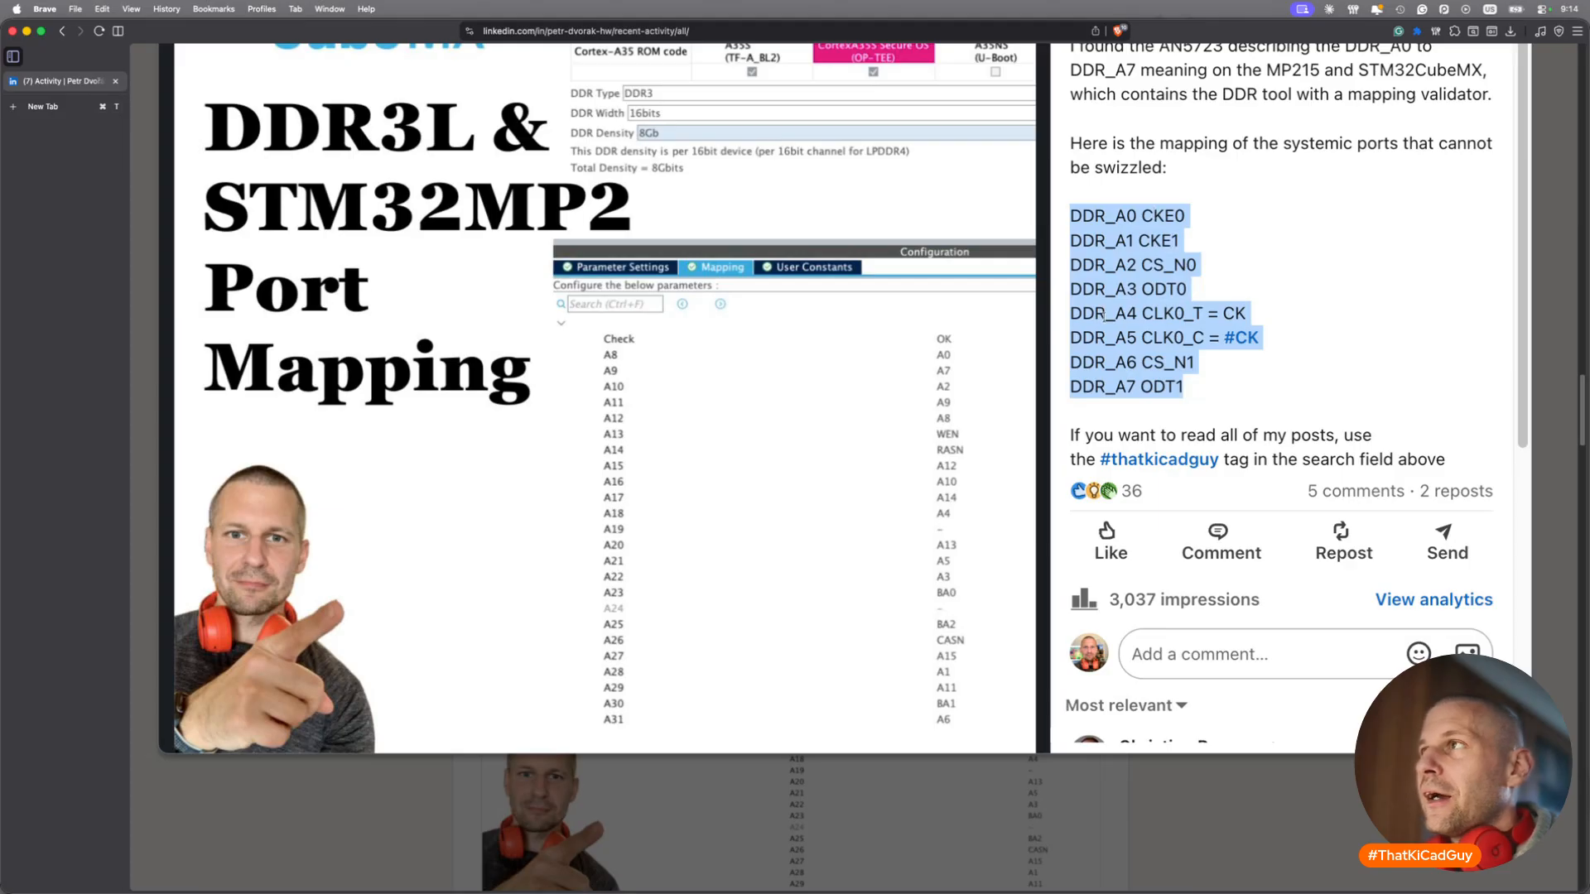
scroll(839, 254, "up", 5)
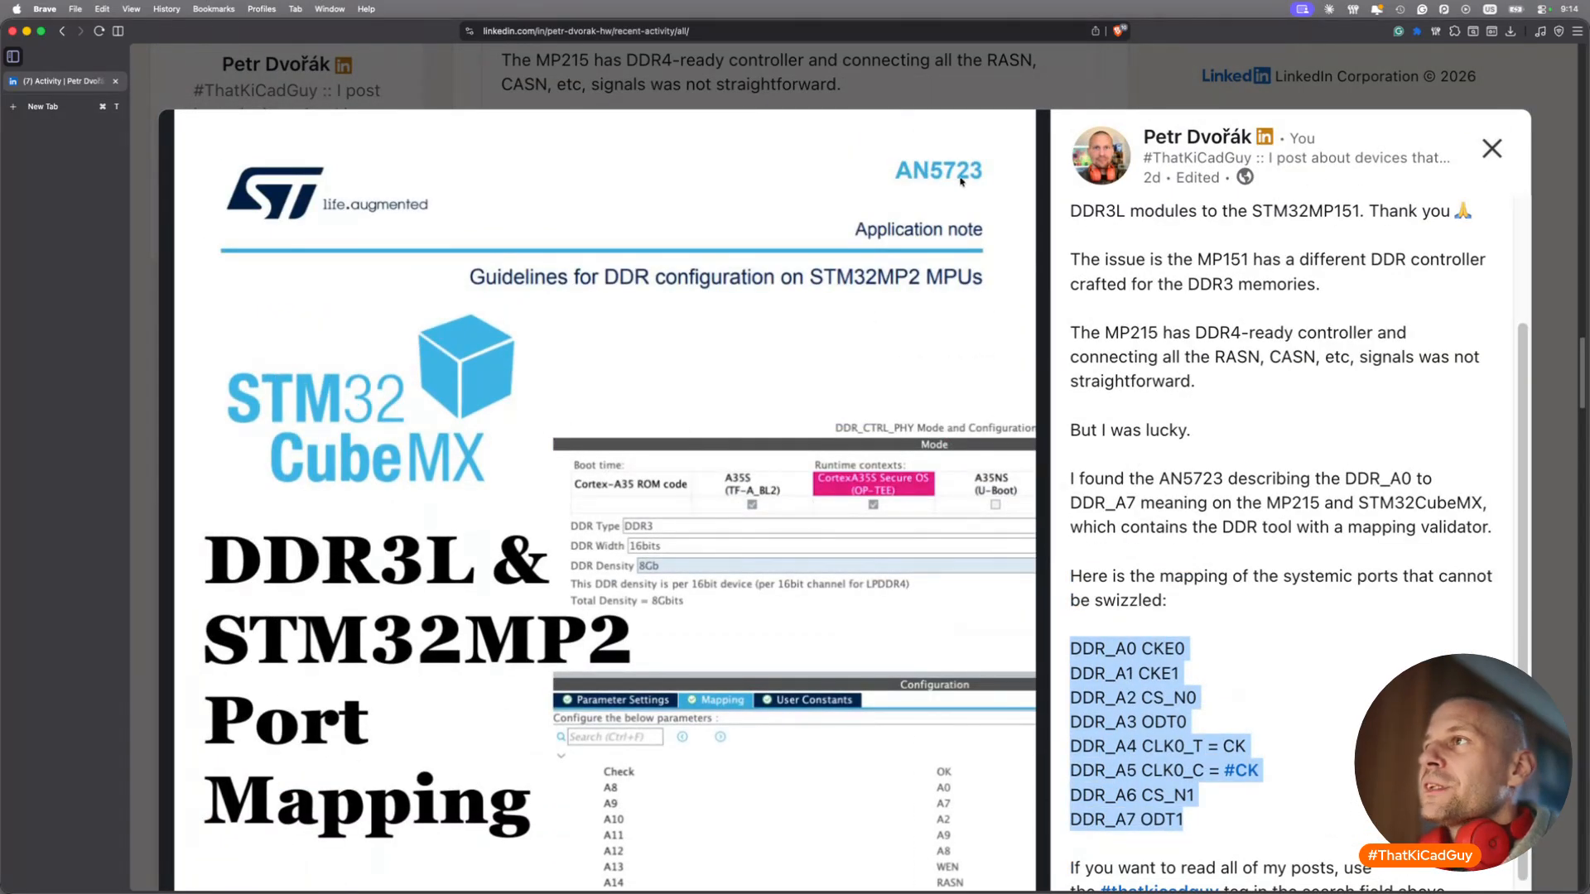
scroll(604, 489, "down", 6)
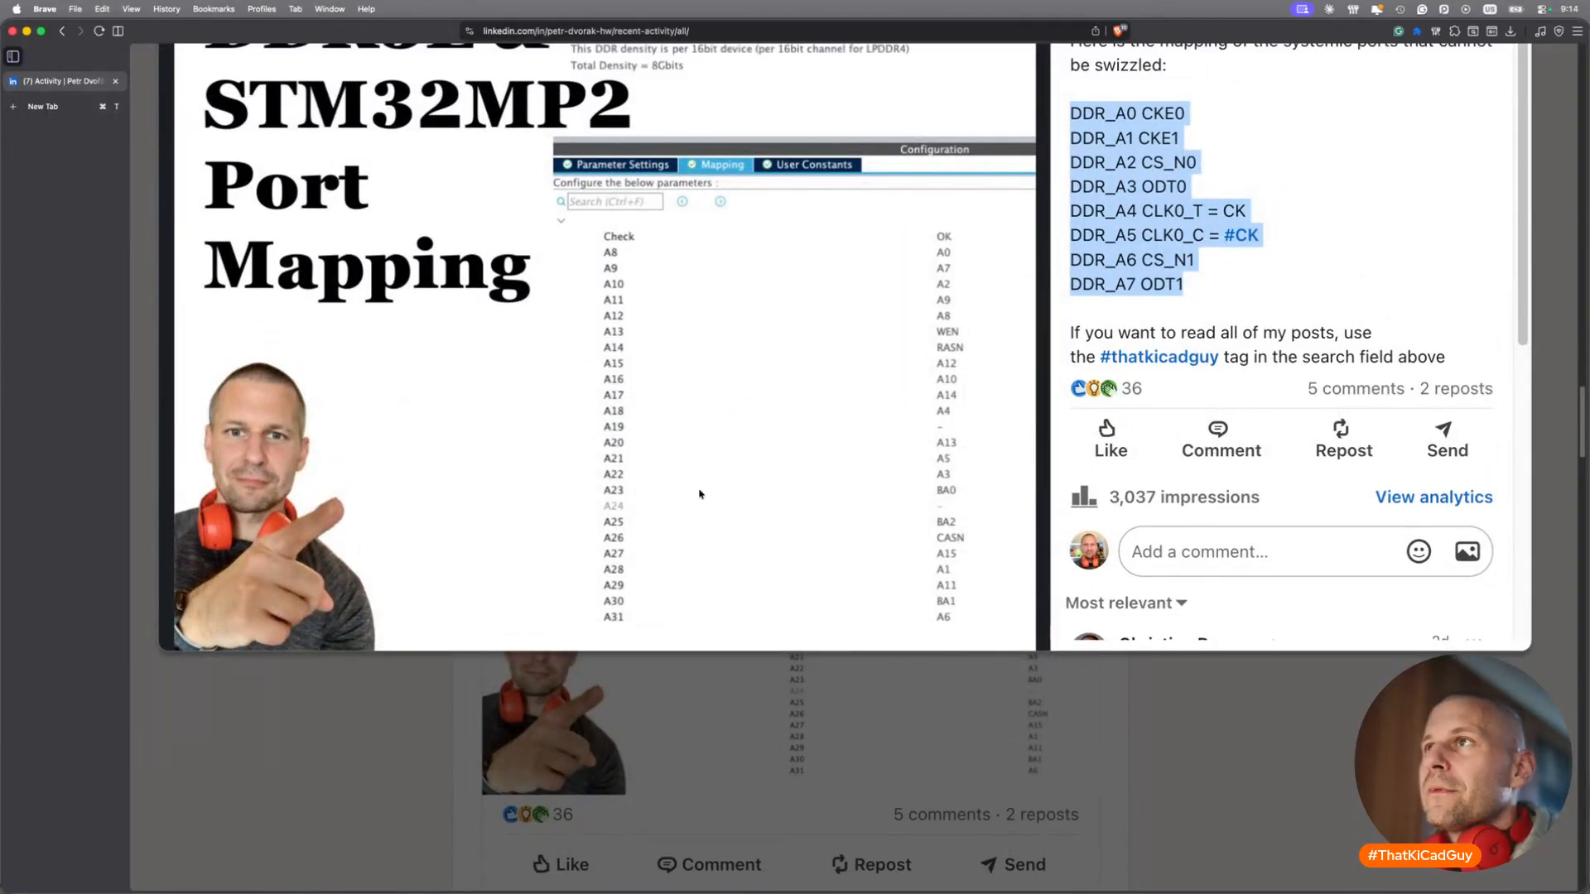
key("super+Tab")
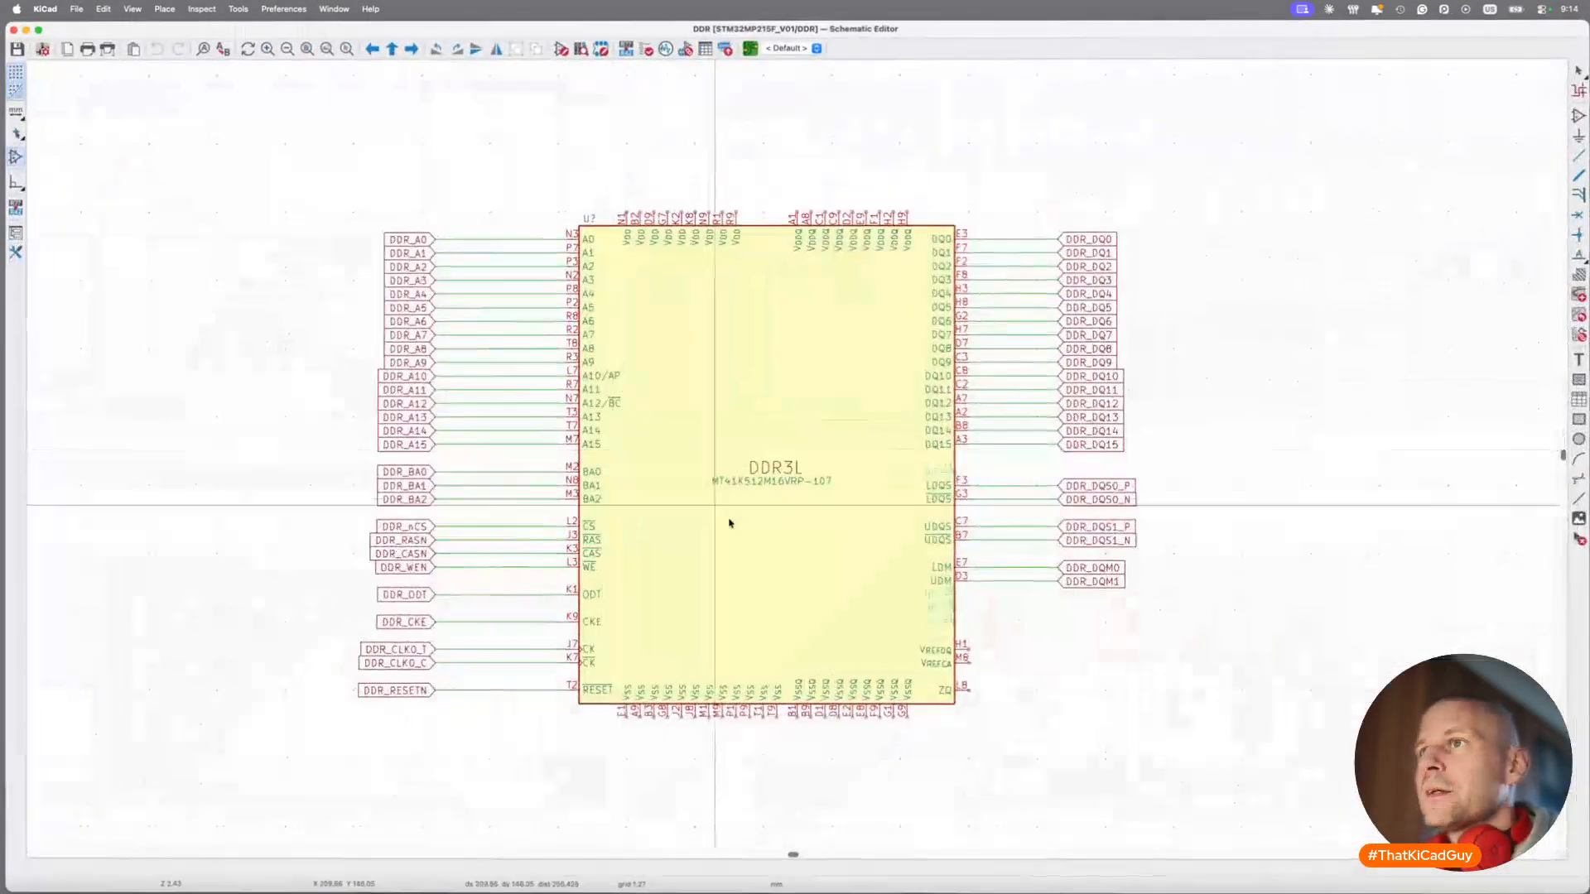
key("super+Tab")
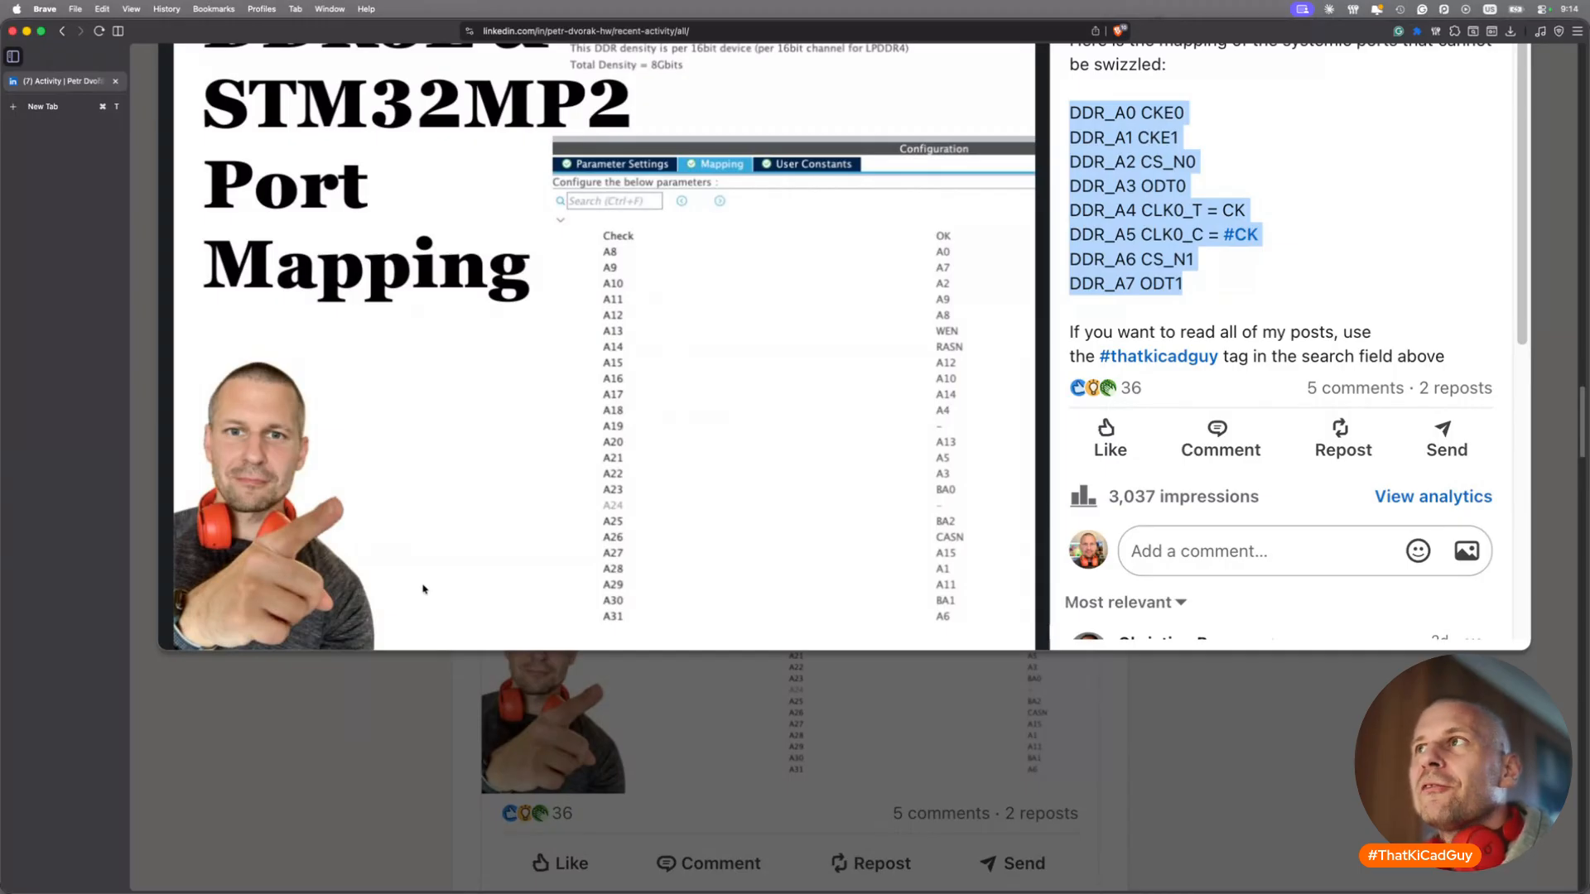
scroll(423, 590, "up", 5)
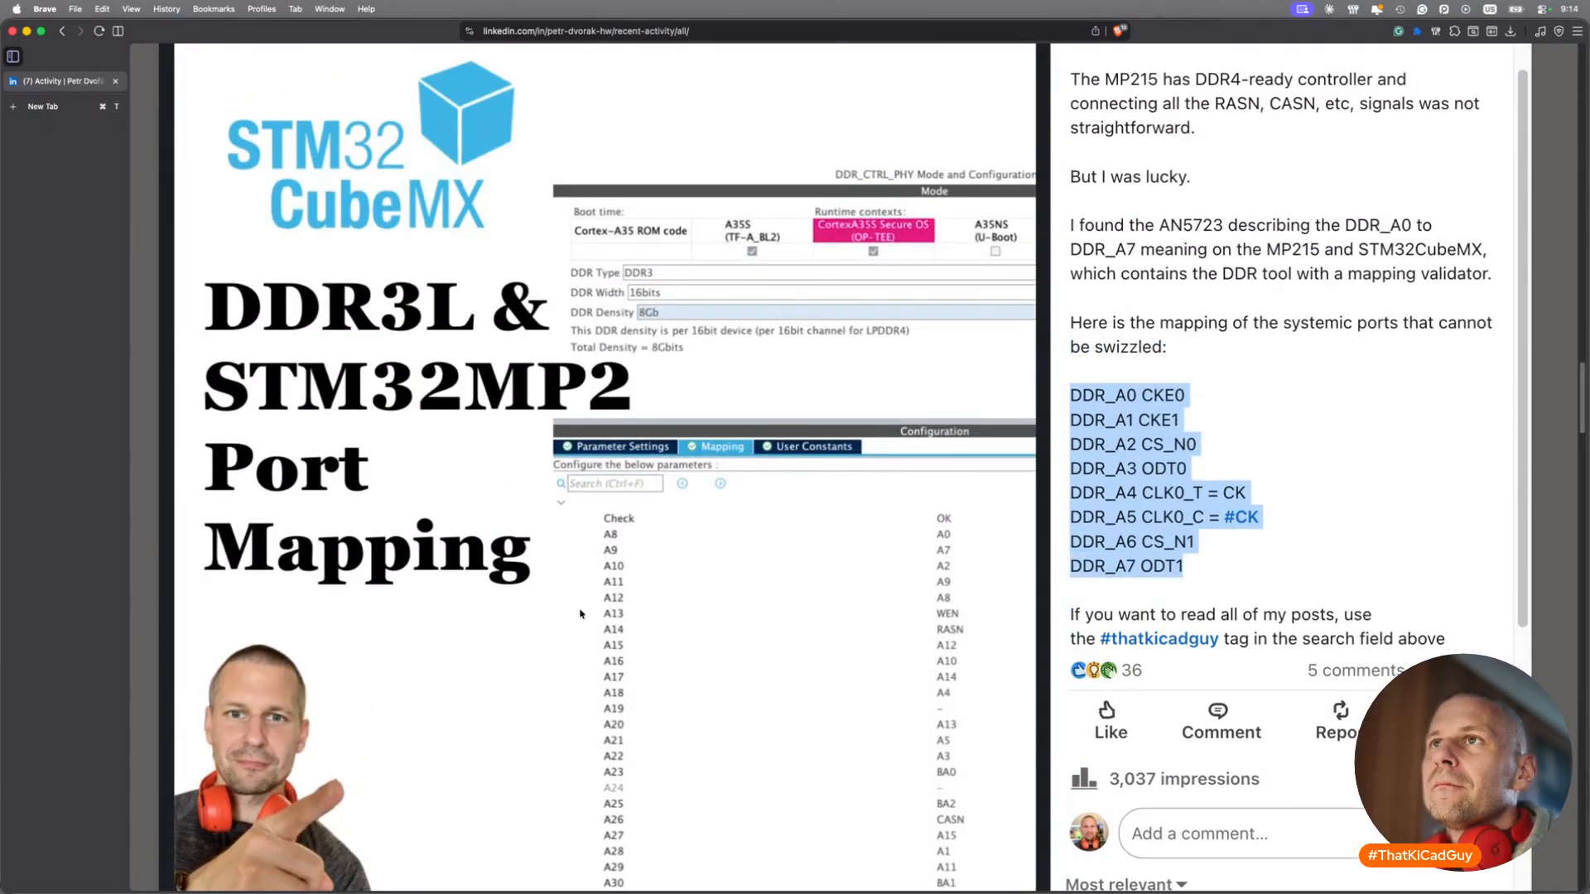
scroll(738, 662, "down", 2)
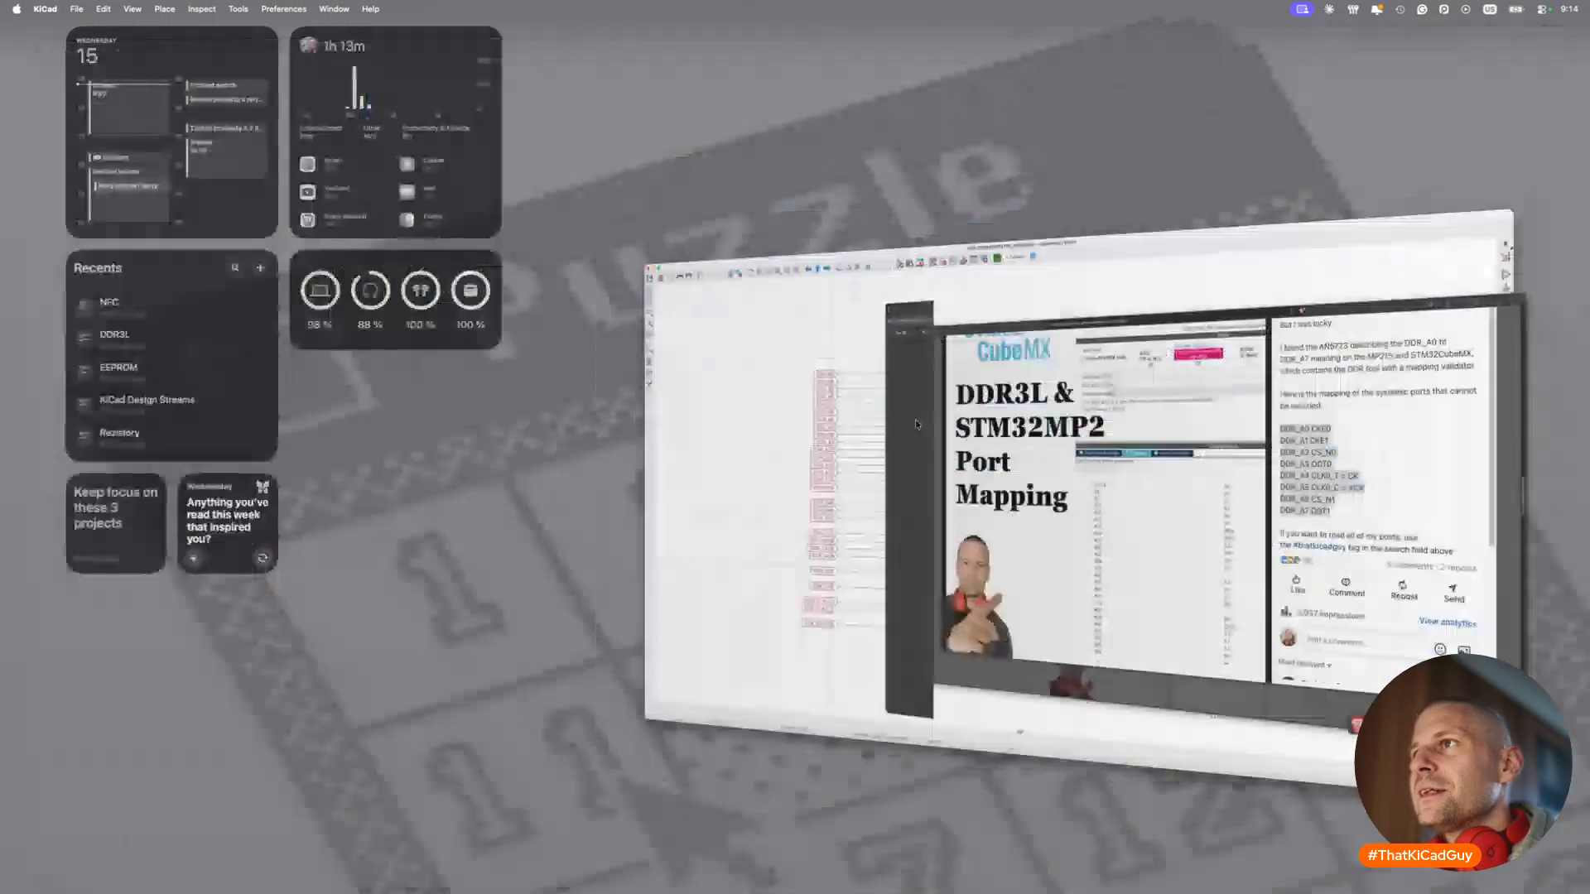
Return to KiCad's root sheet, open the MPU sheet and compare its DDR_A pin labels with the post's mapping table.
key("alt+BackSpace")
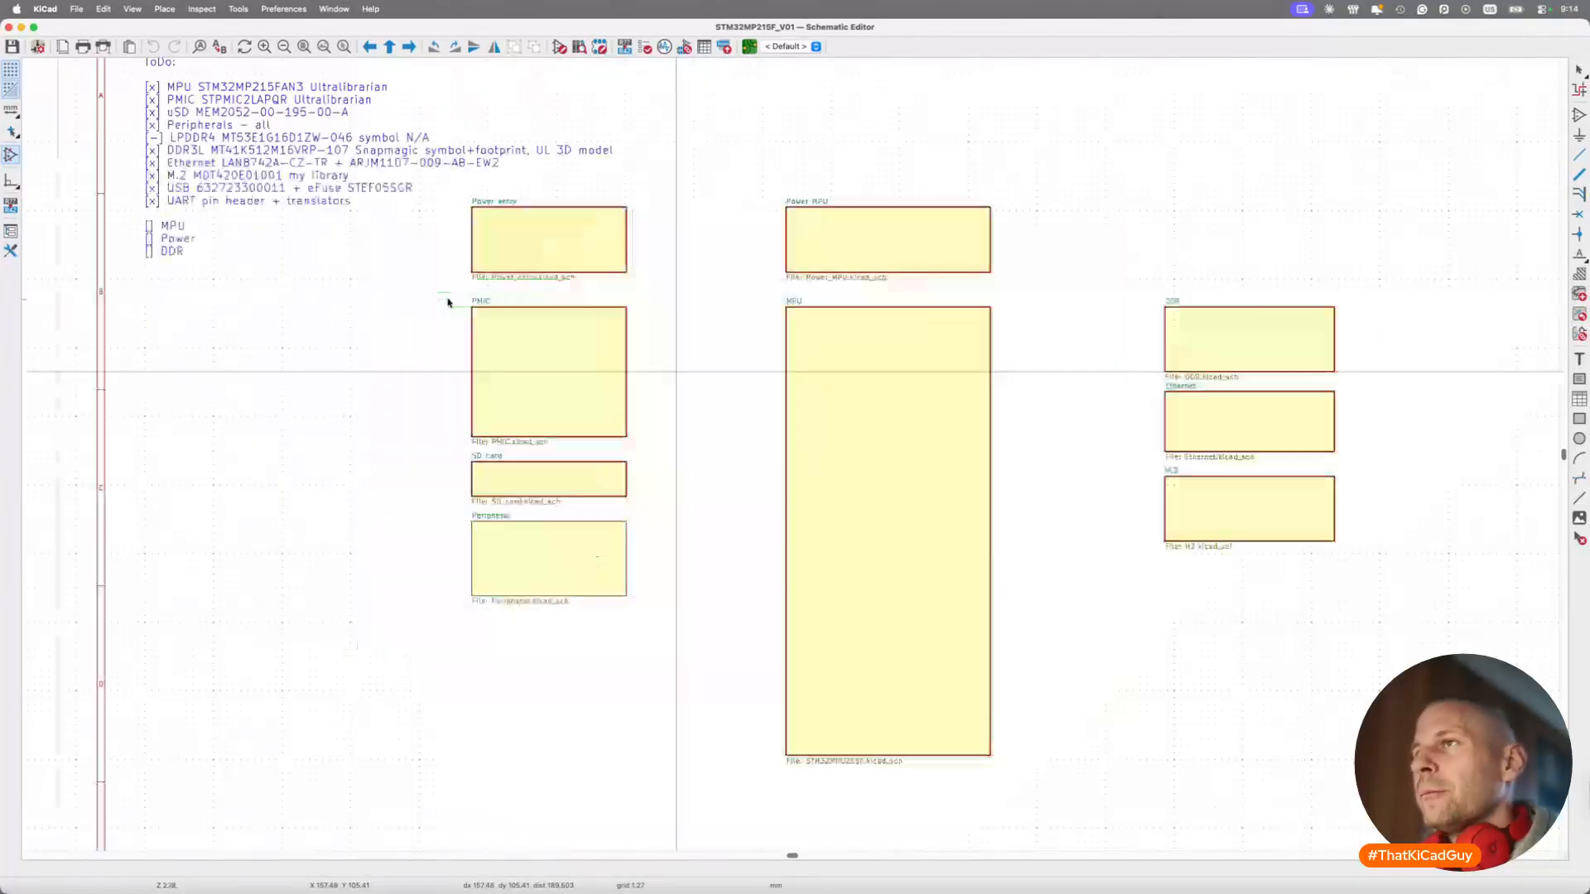
double_click(856, 362)
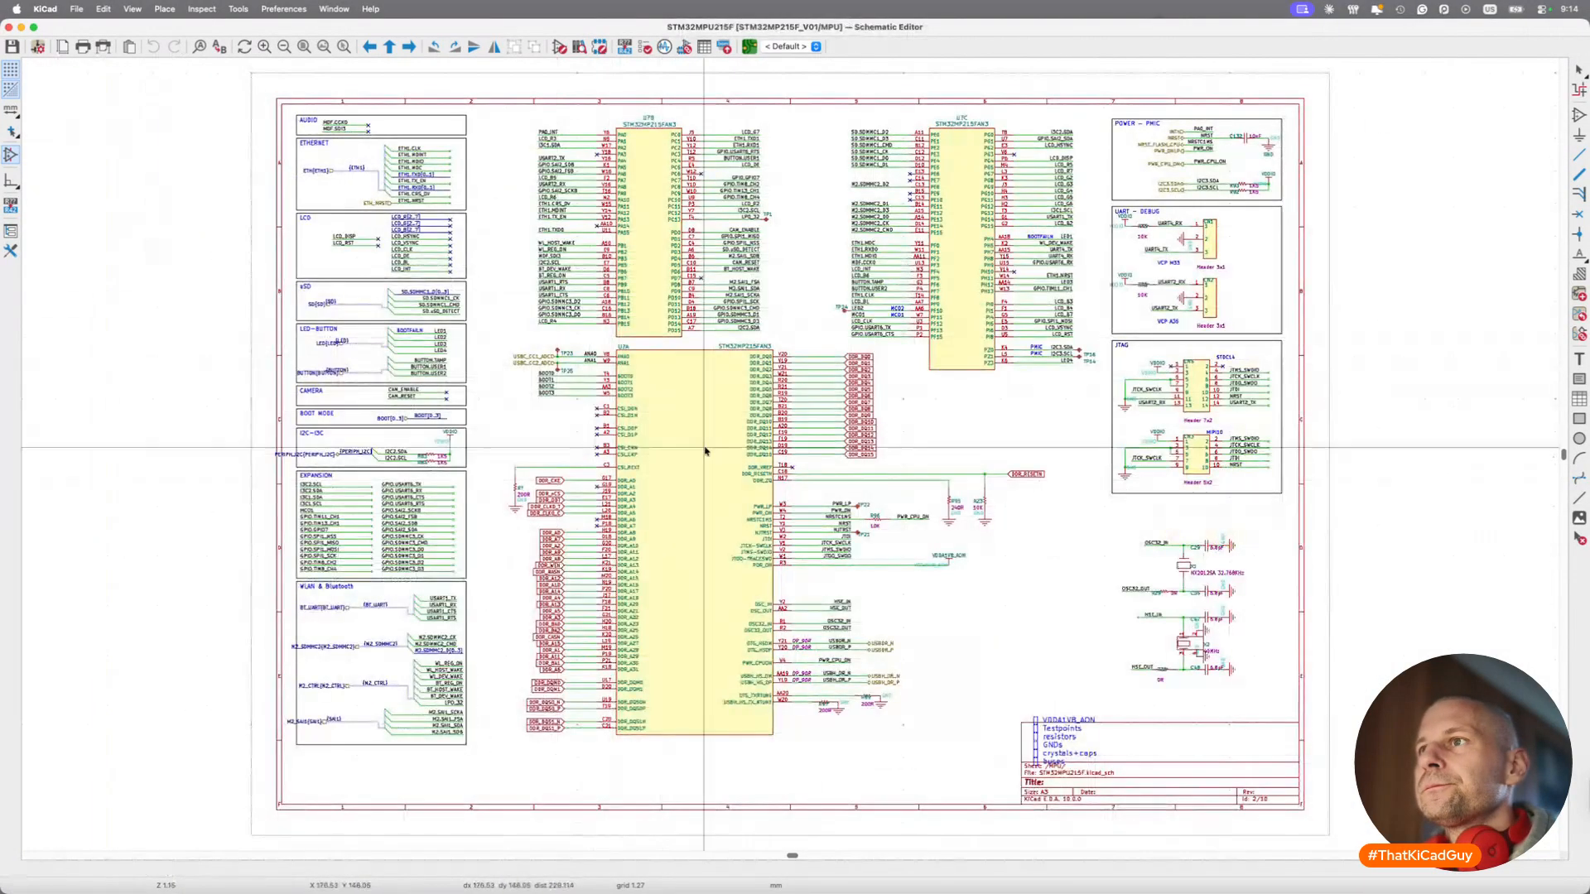
scroll(663, 463, "up", 5)
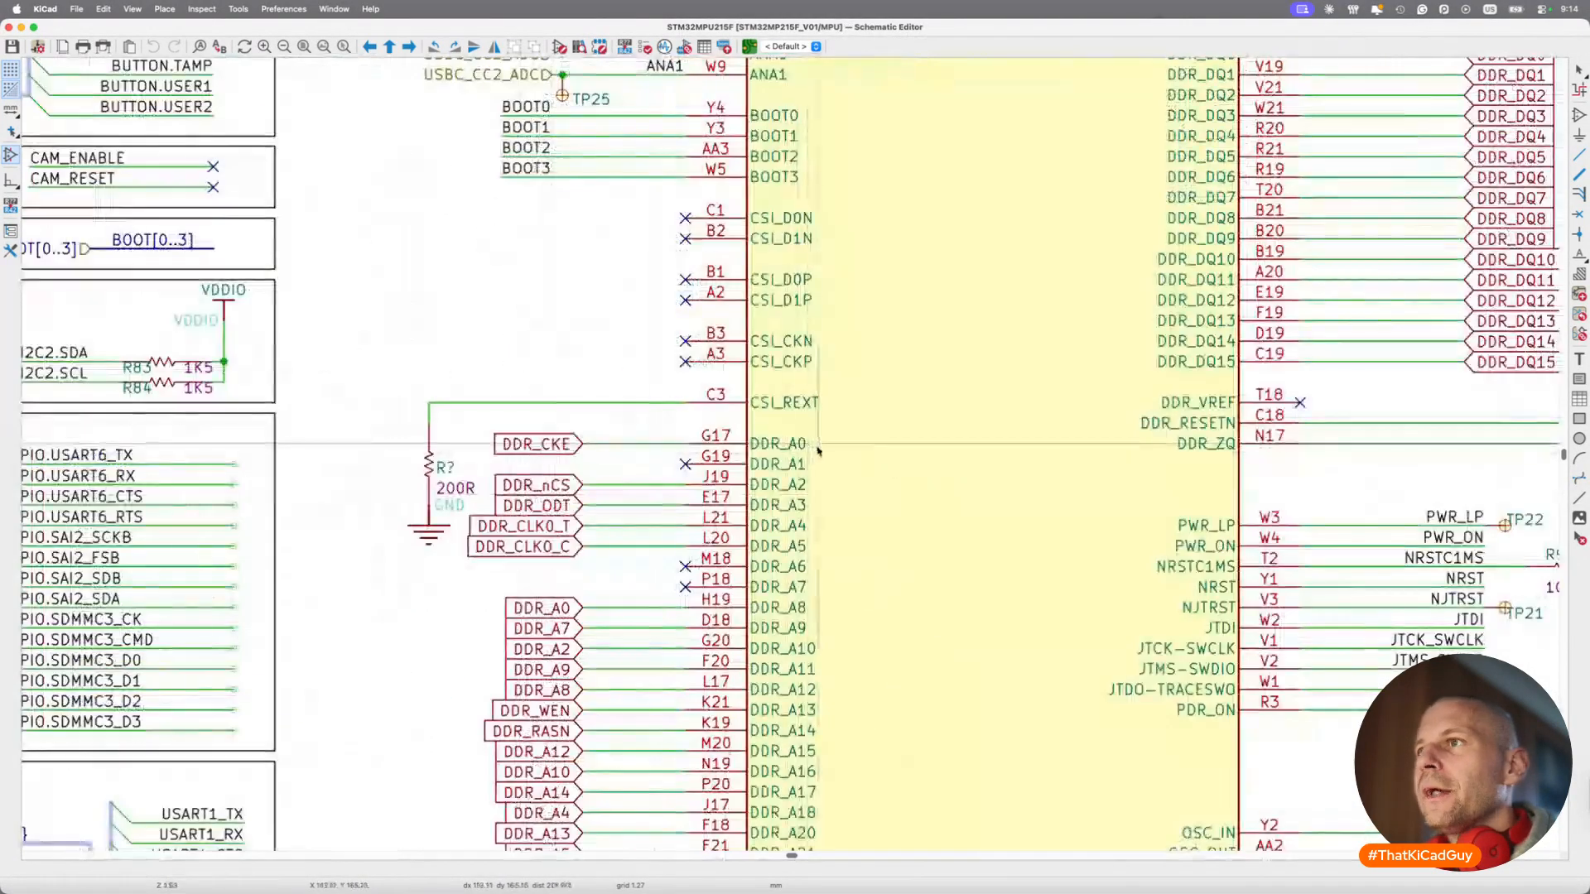
scroll(630, 453, "down", 4)
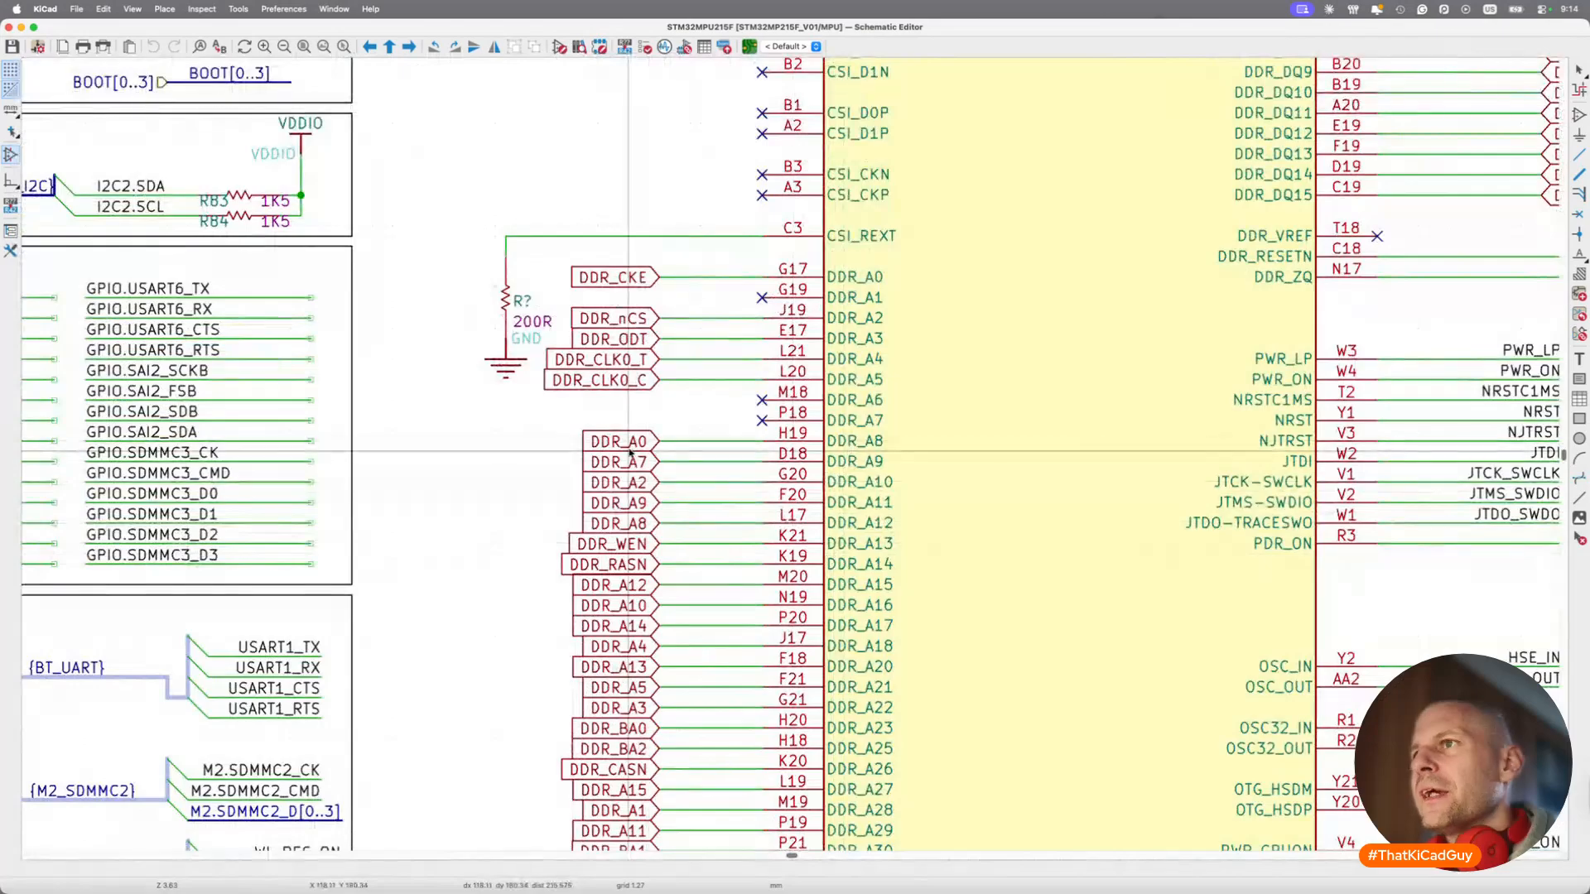
key("super+Tab")
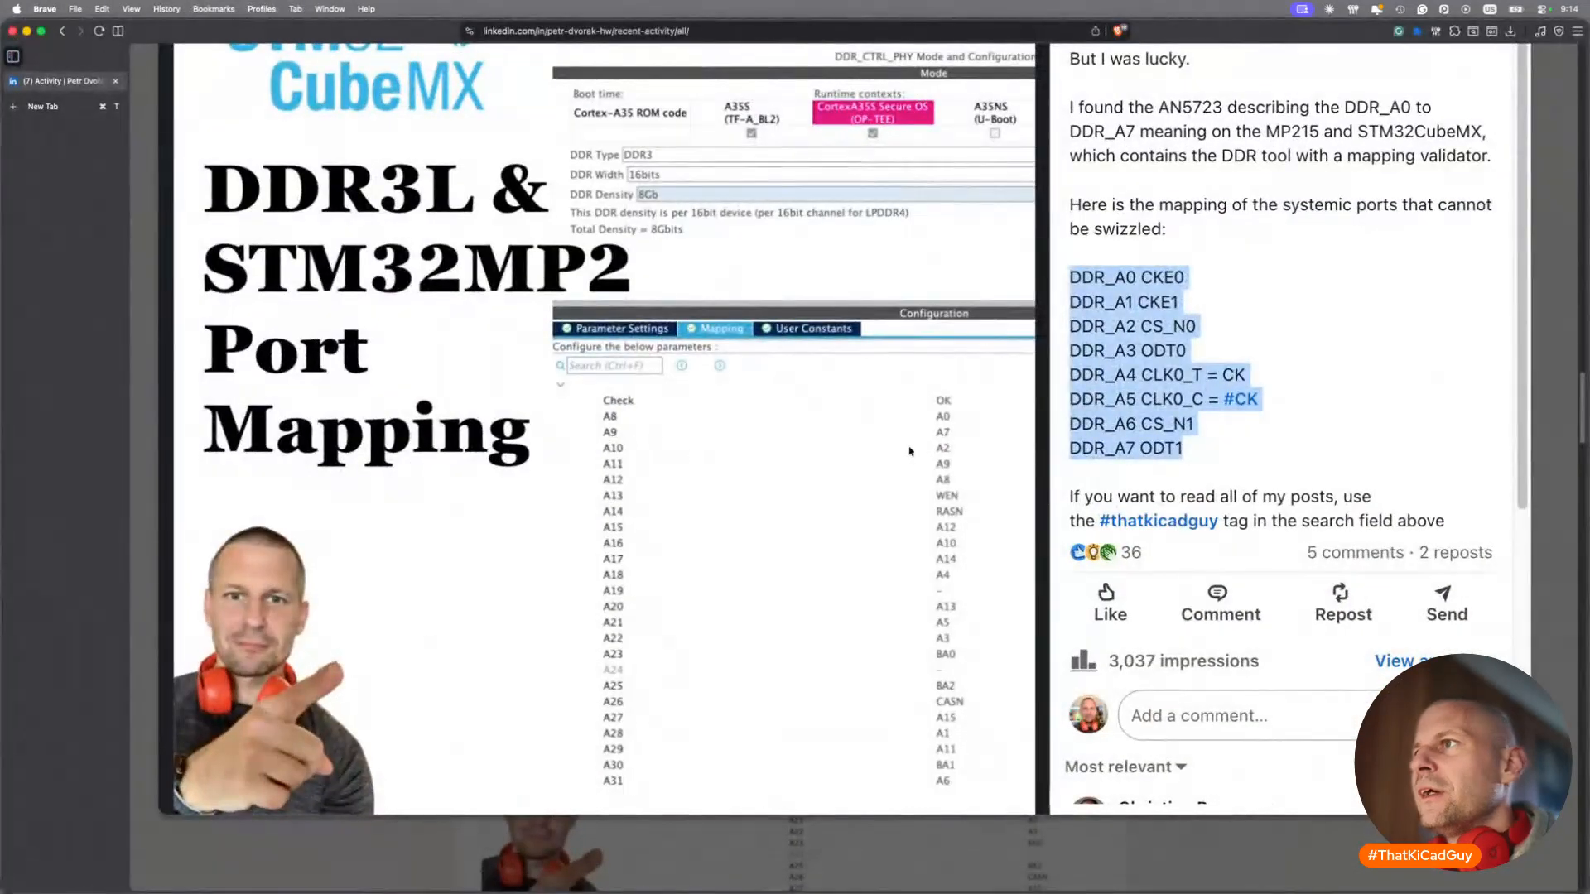
key("super+Tab")
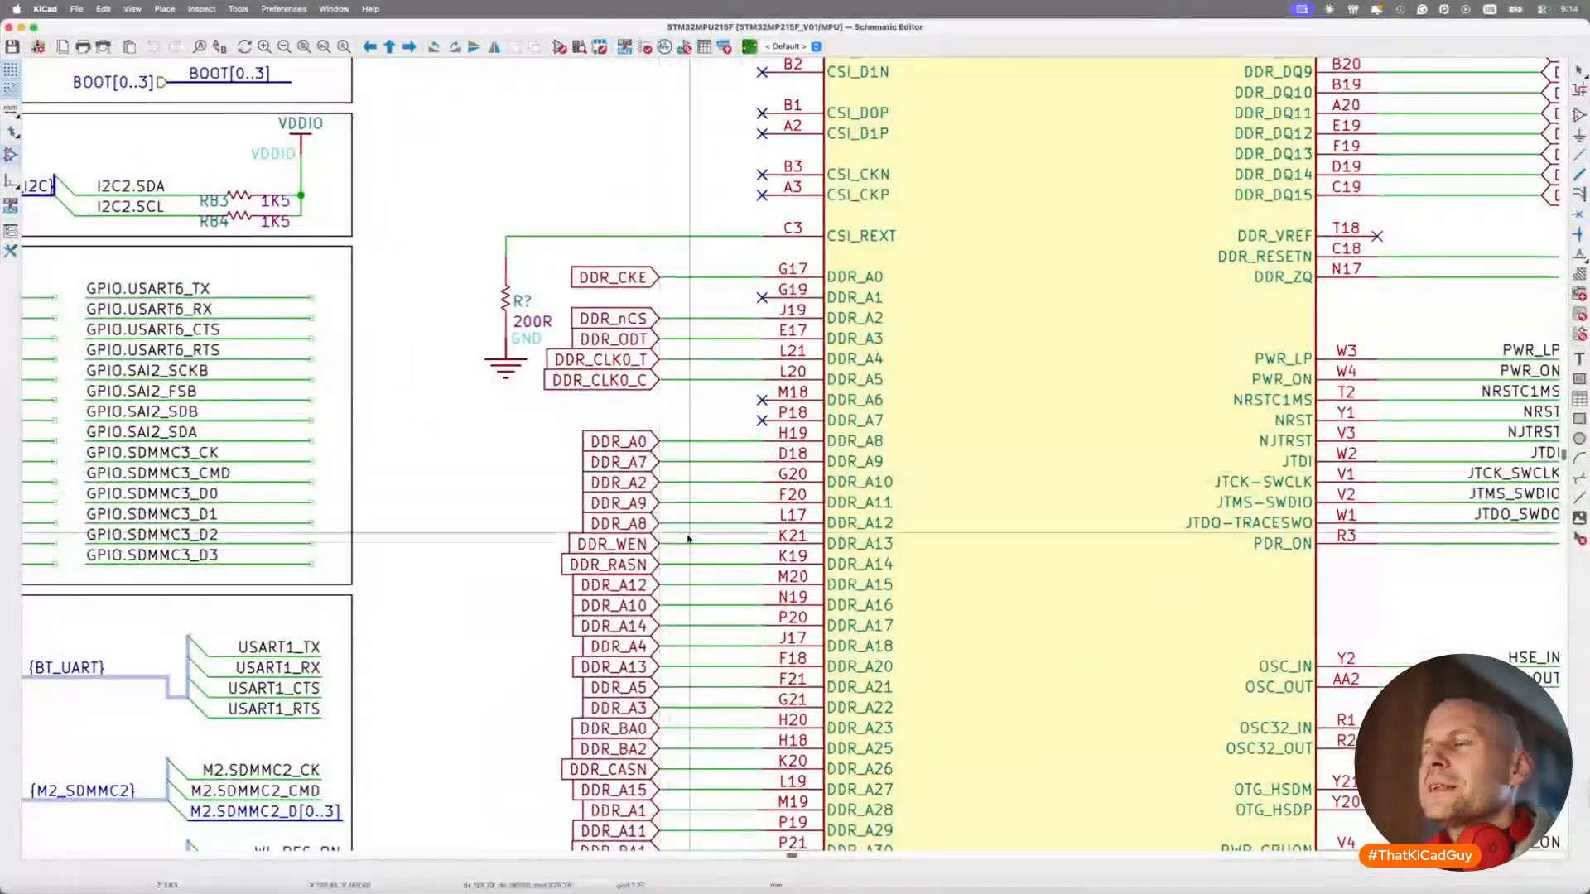
Switch to Brave, review the post's explanation of the STM32MP151 and MP215 DDR controllers and the port mapping, and return to the MPU schematic.
key("super+Tab")
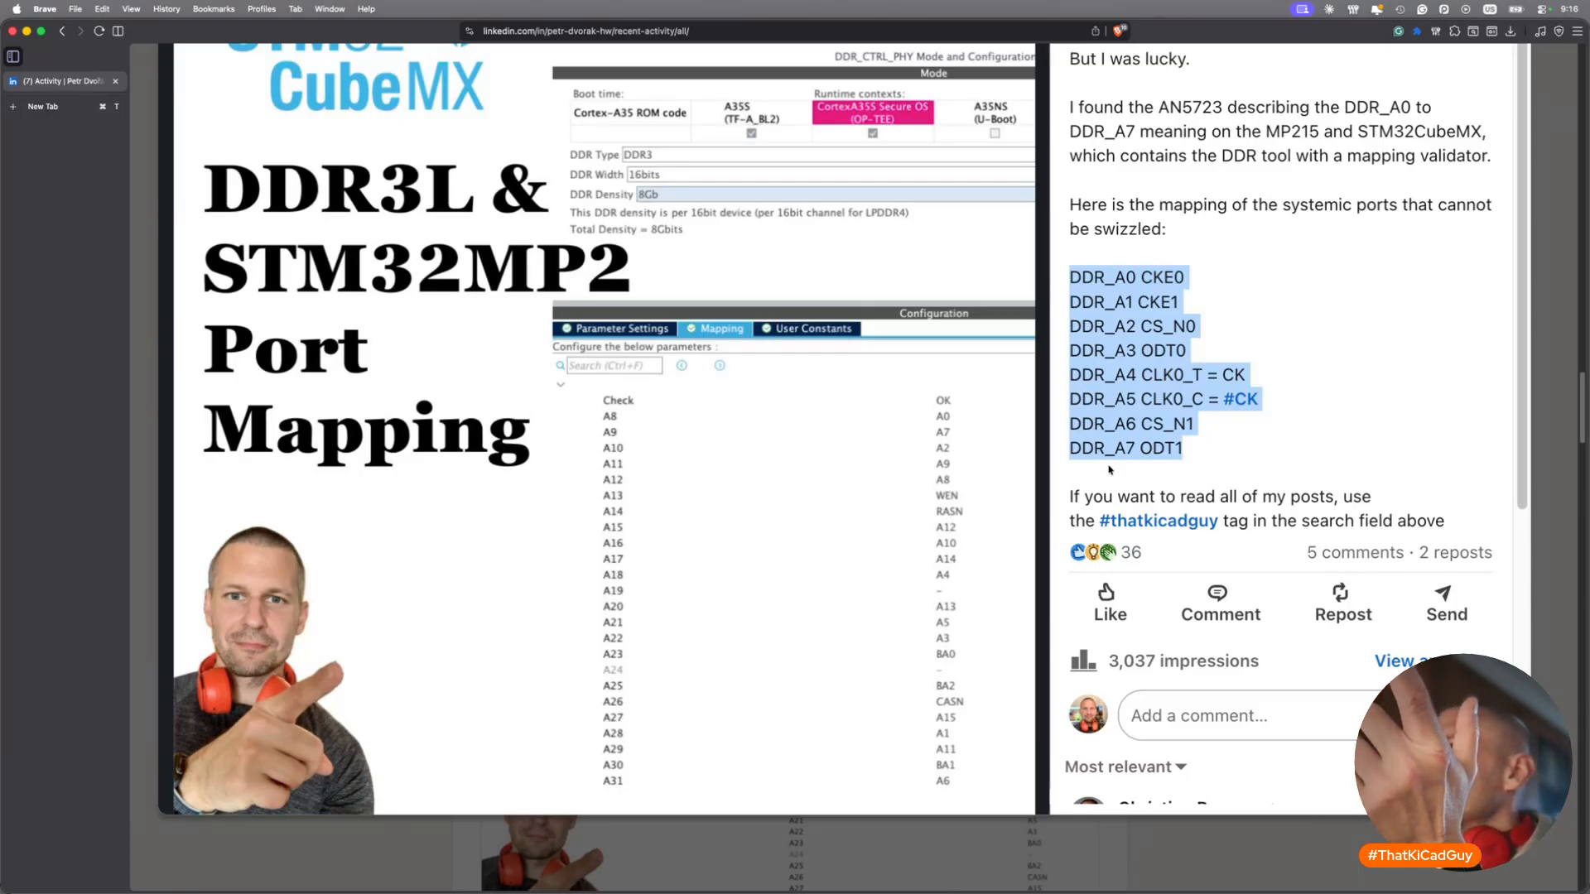
scroll(1204, 446, "up", 10)
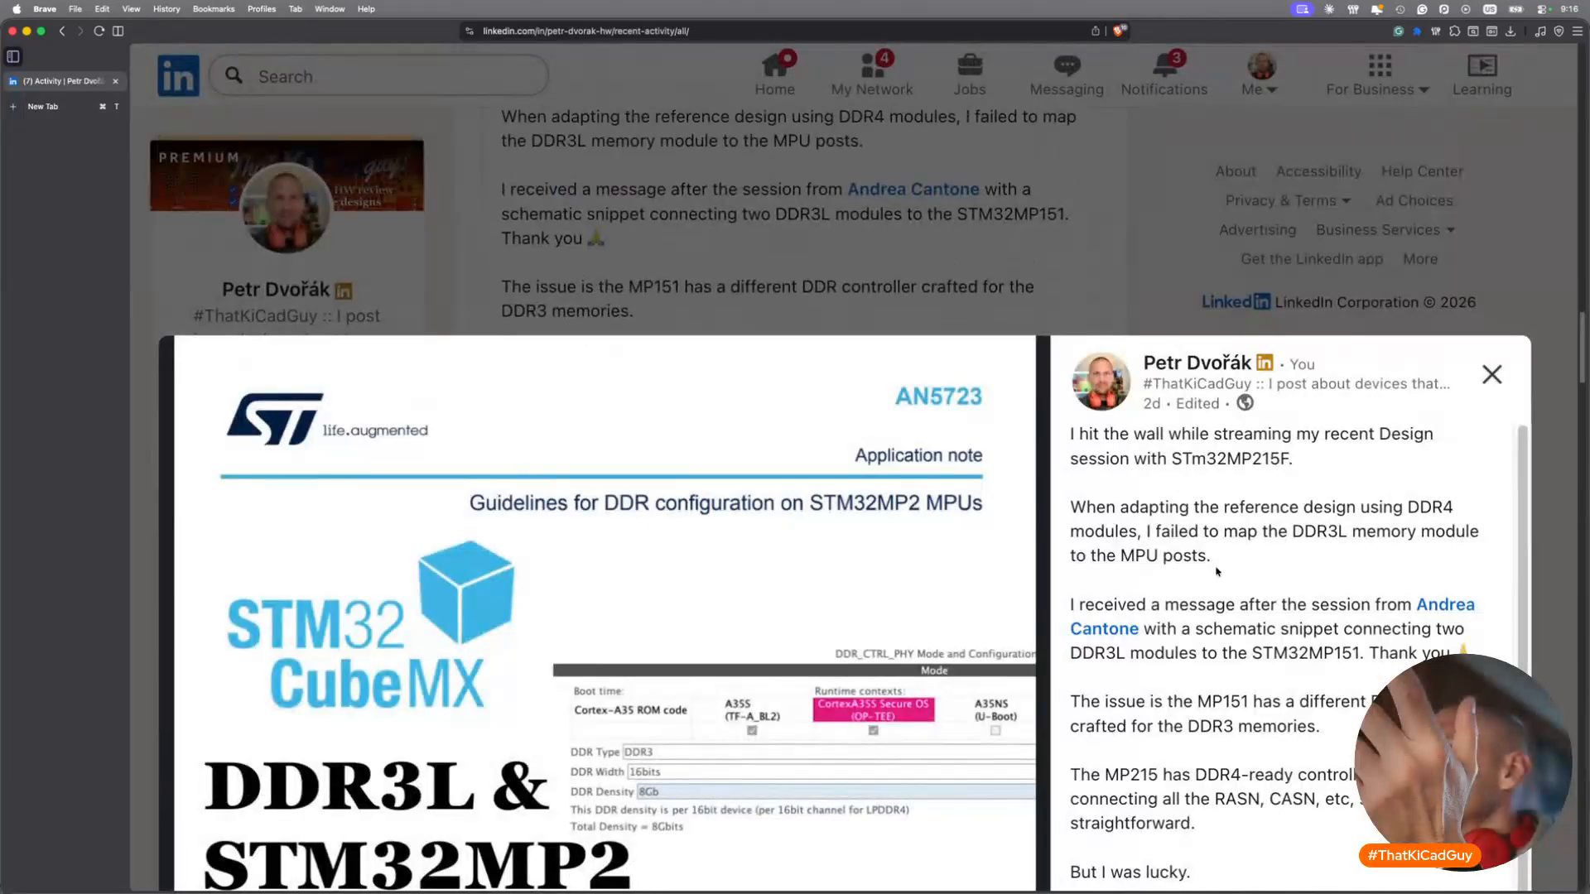
scroll(1201, 497, "down", 3)
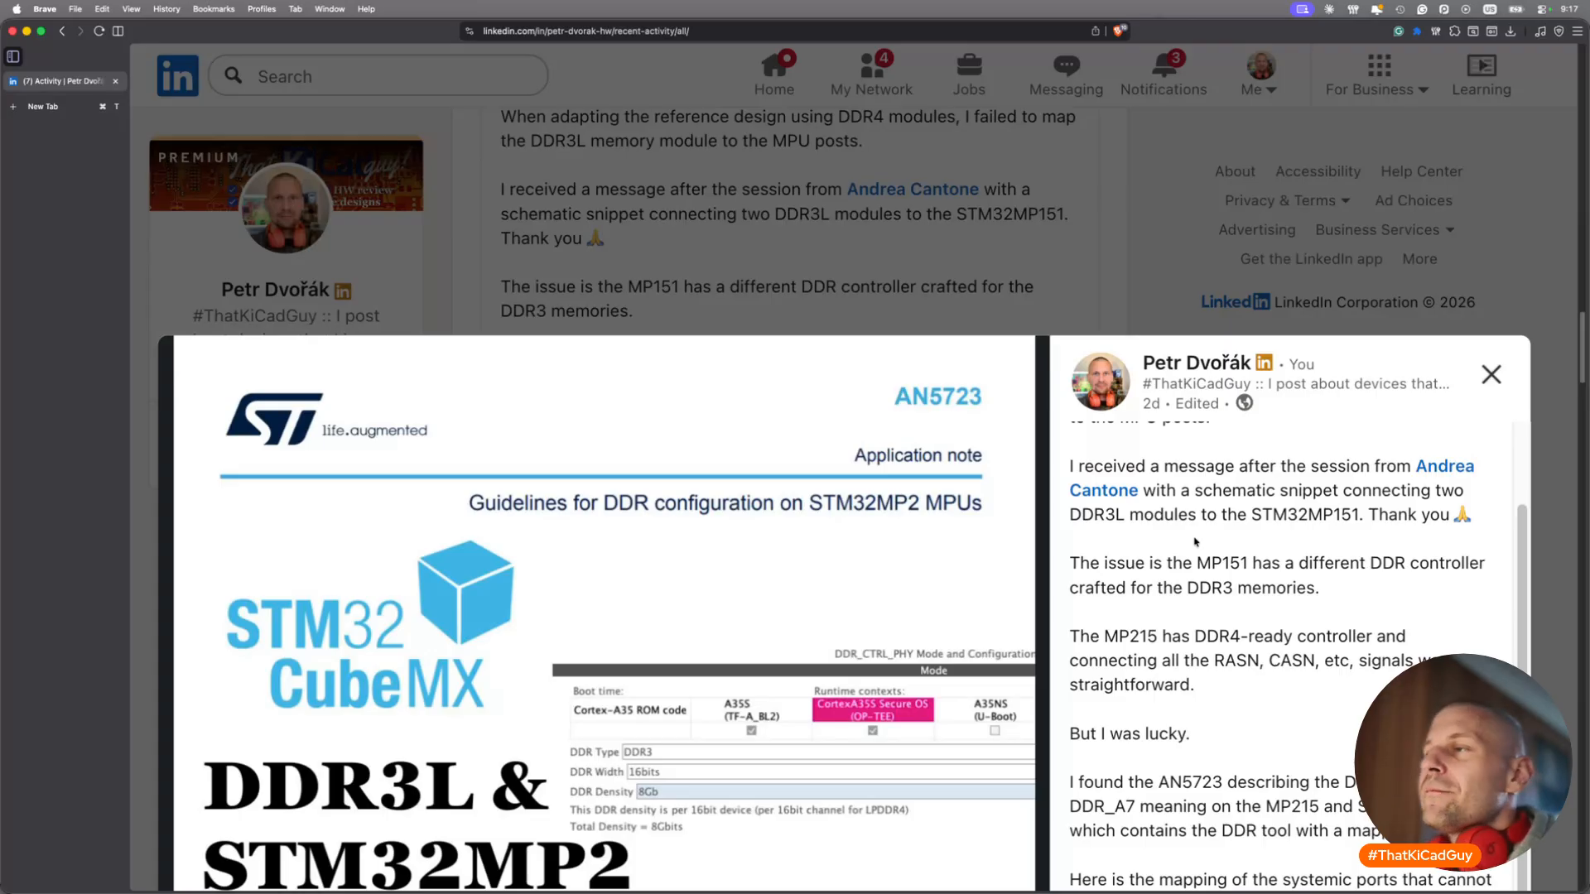
scroll(1195, 542, "down", 2)
scroll(1209, 538, "up", 2)
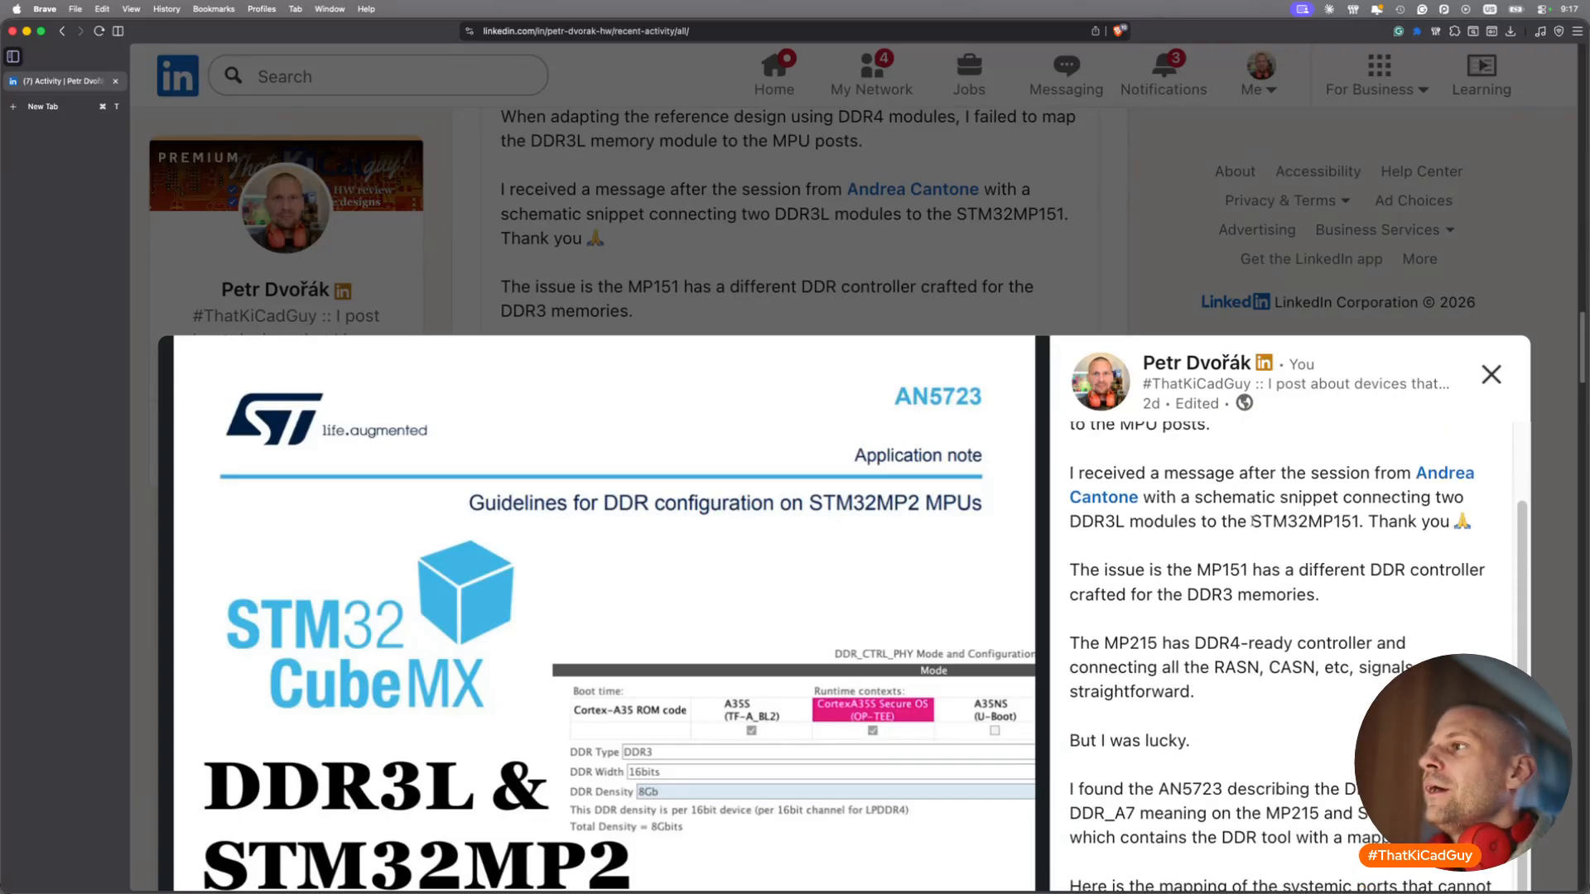
left_click_drag(1341, 521, 1365, 522)
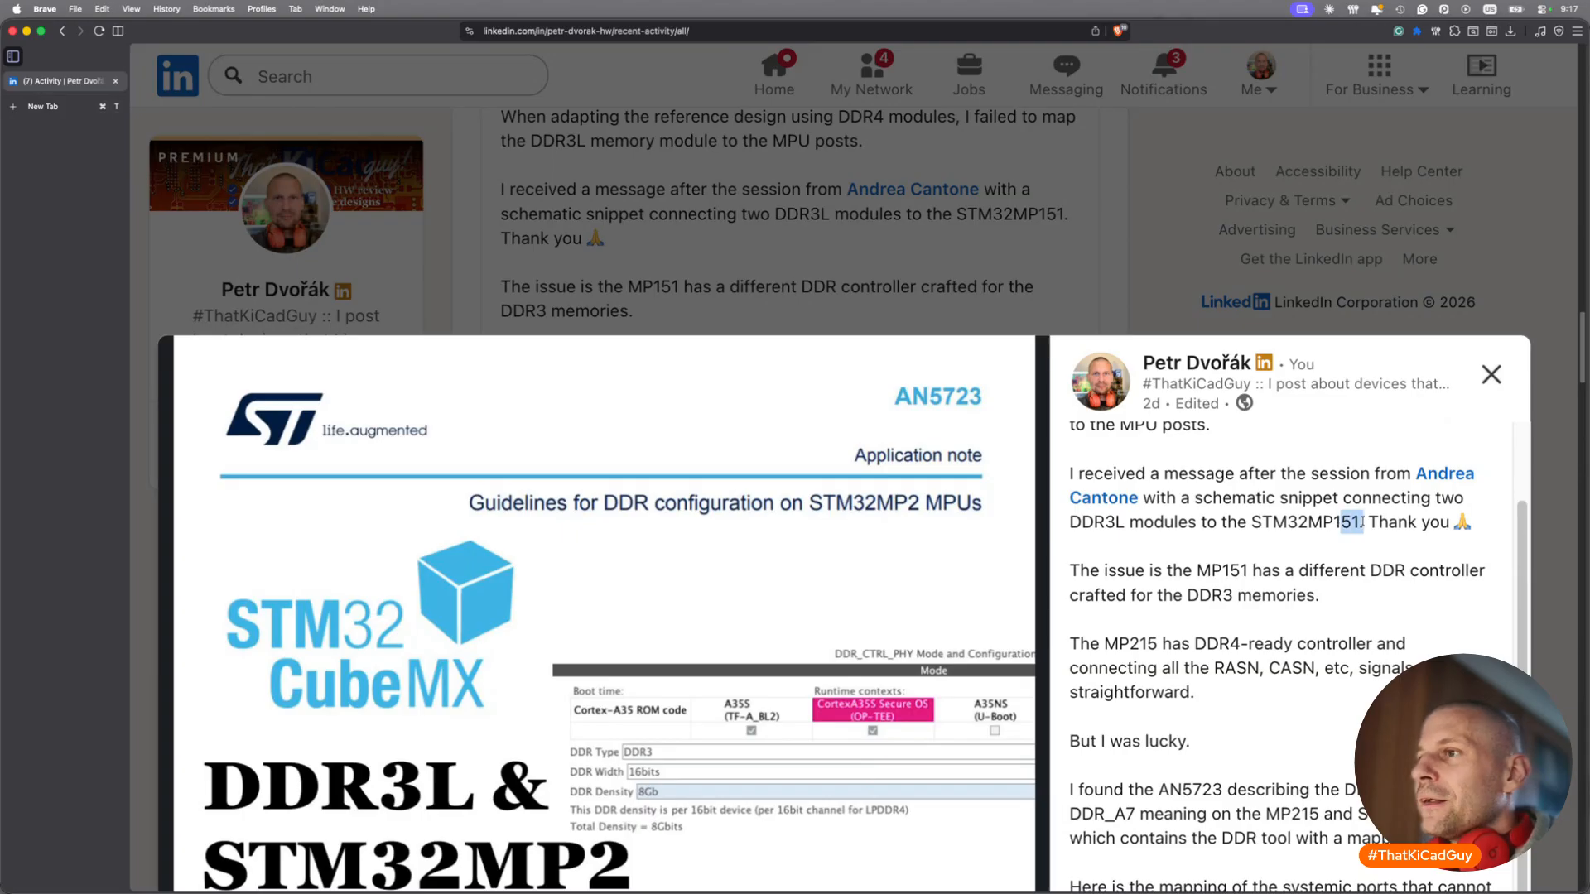
scroll(667, 725, "down", 5)
scroll(668, 725, "down", 4)
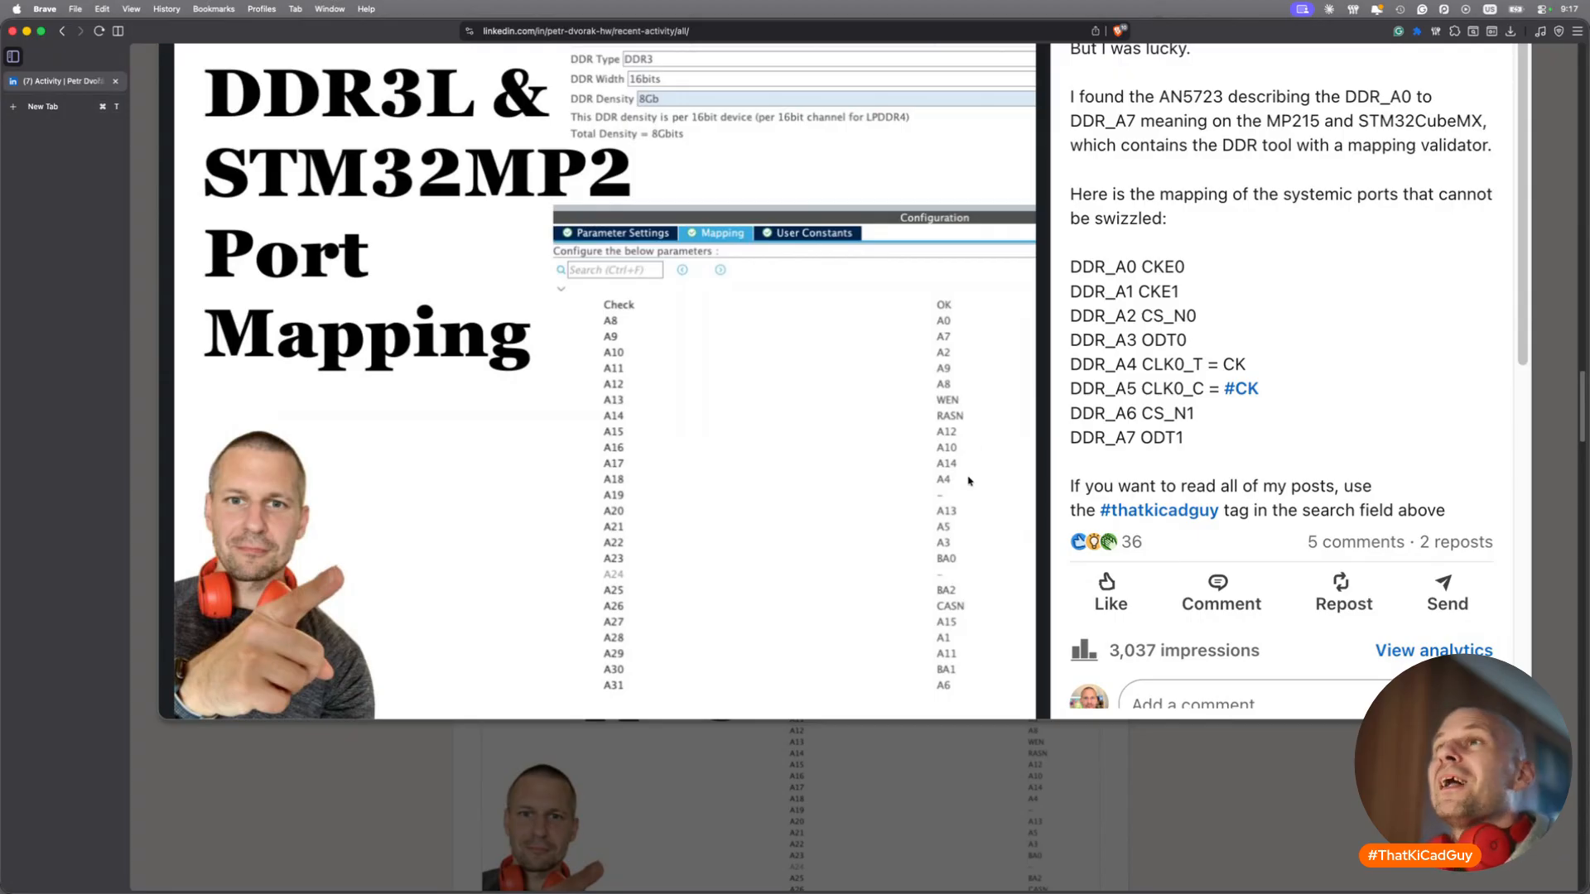
key("super+Tab")
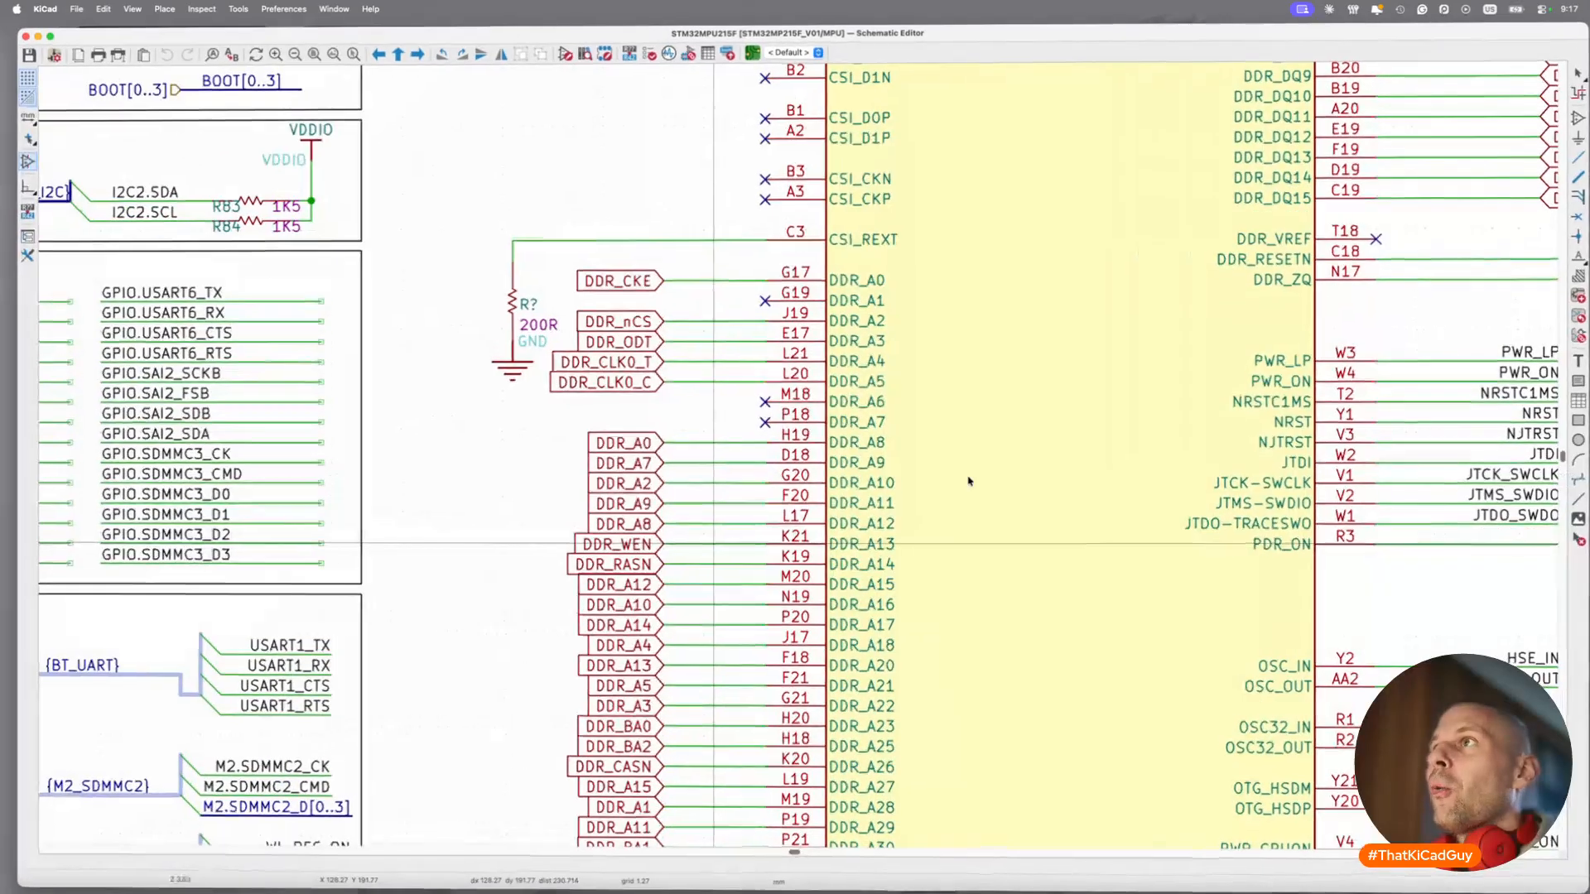
Examine the MPU symbol's DDR_A, DDR_DQM and DDR_DQS pin labels and its DDR_VREF, DDR_RESETN and DDR_ZQ connections.
scroll(966, 480, "down", 5)
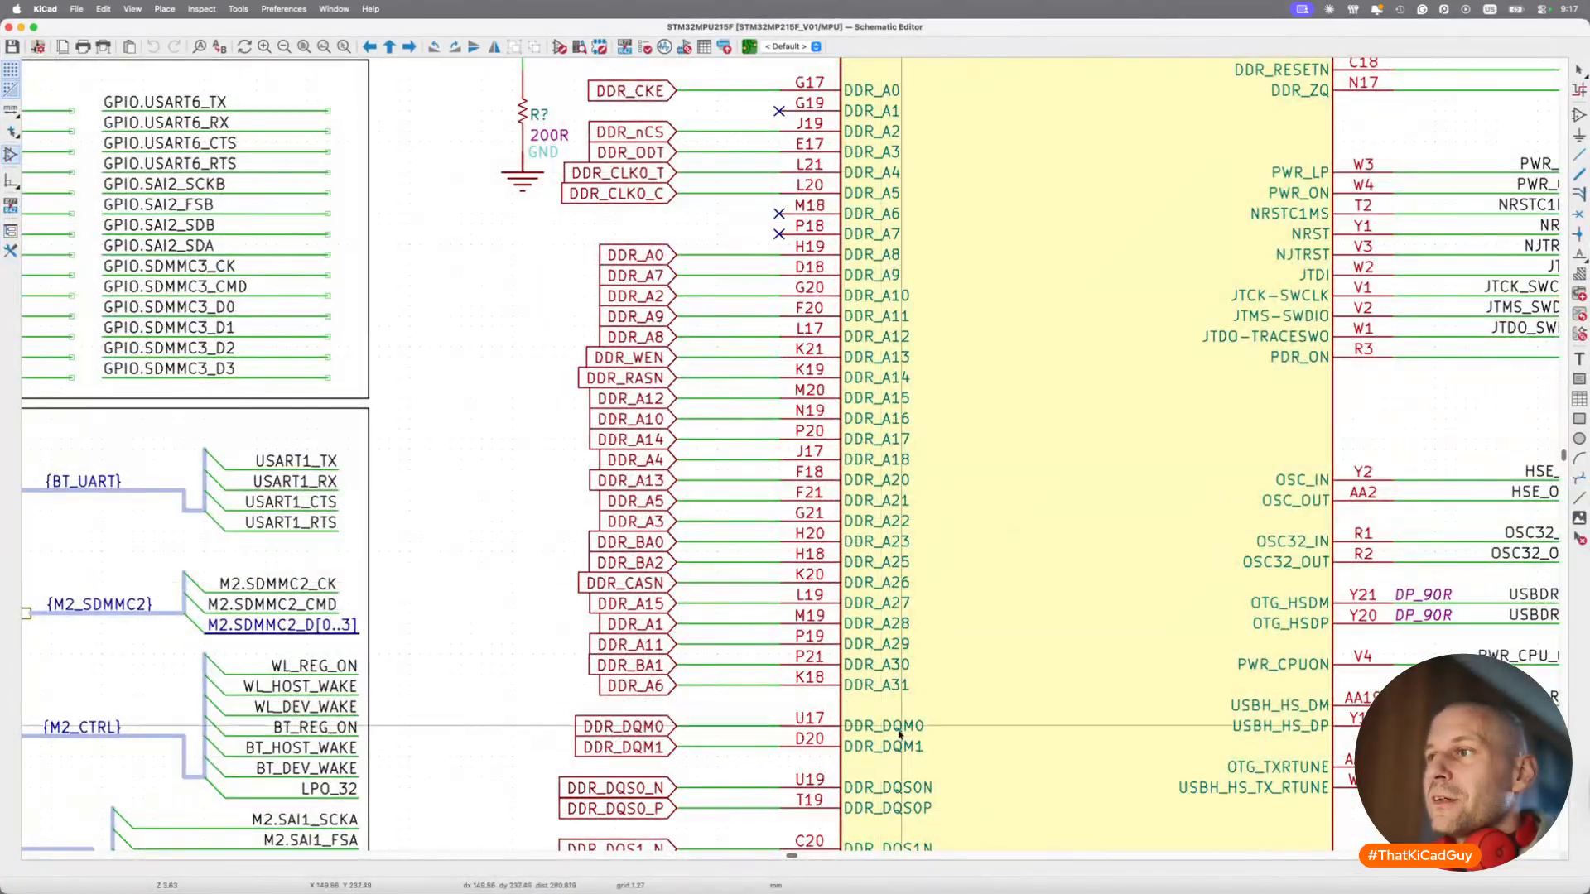
scroll(962, 703, "down", 3)
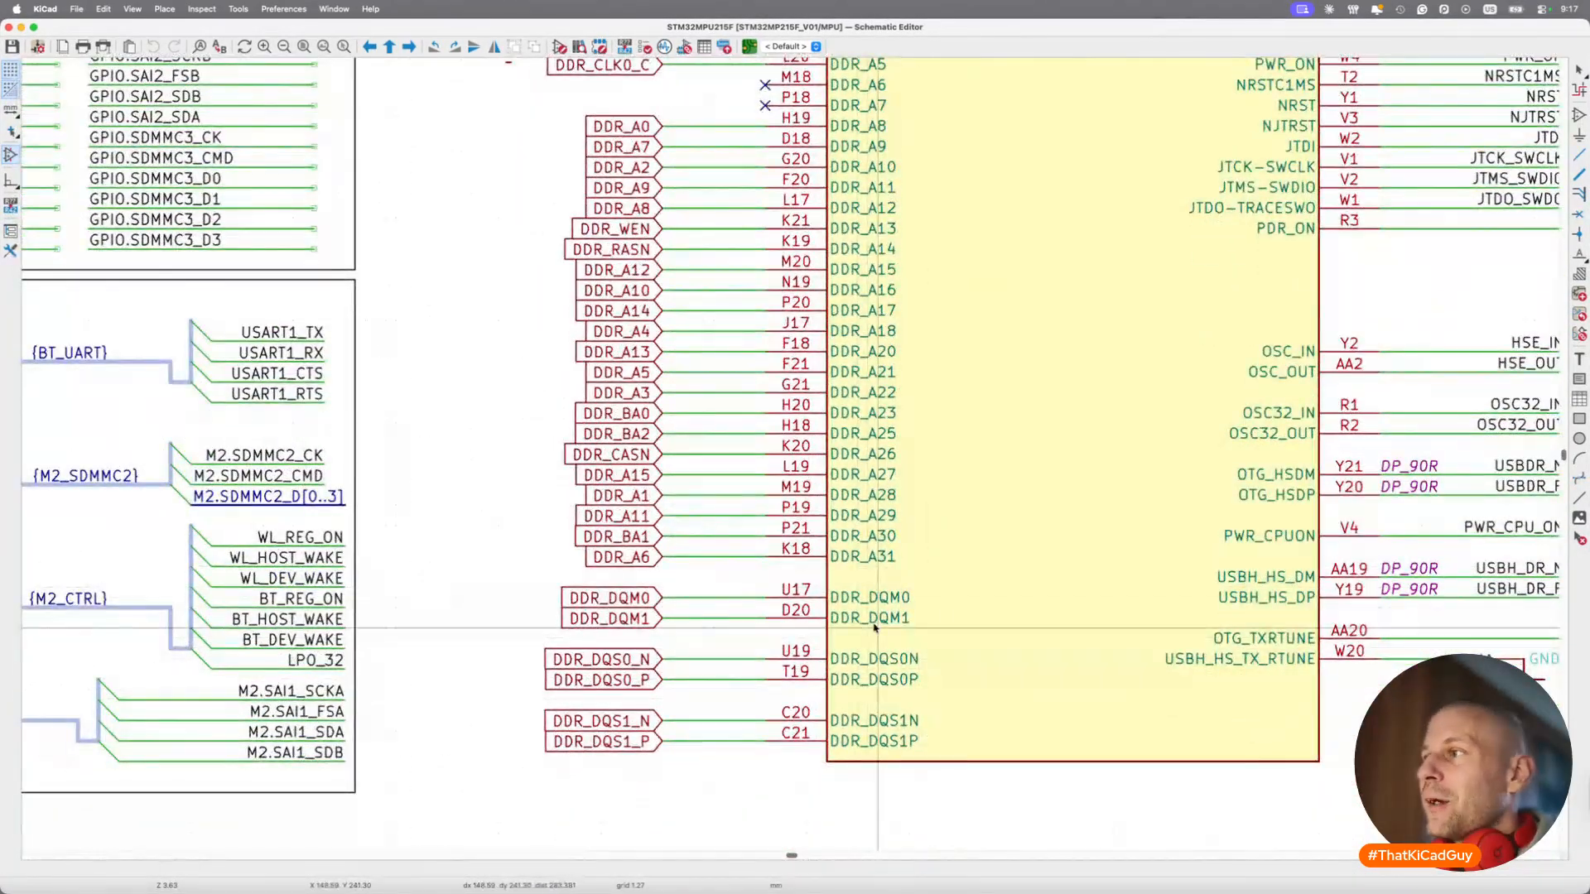
scroll(873, 630, "down", 3, "super")
scroll(874, 636, "right", 5)
scroll(874, 636, "up", 2)
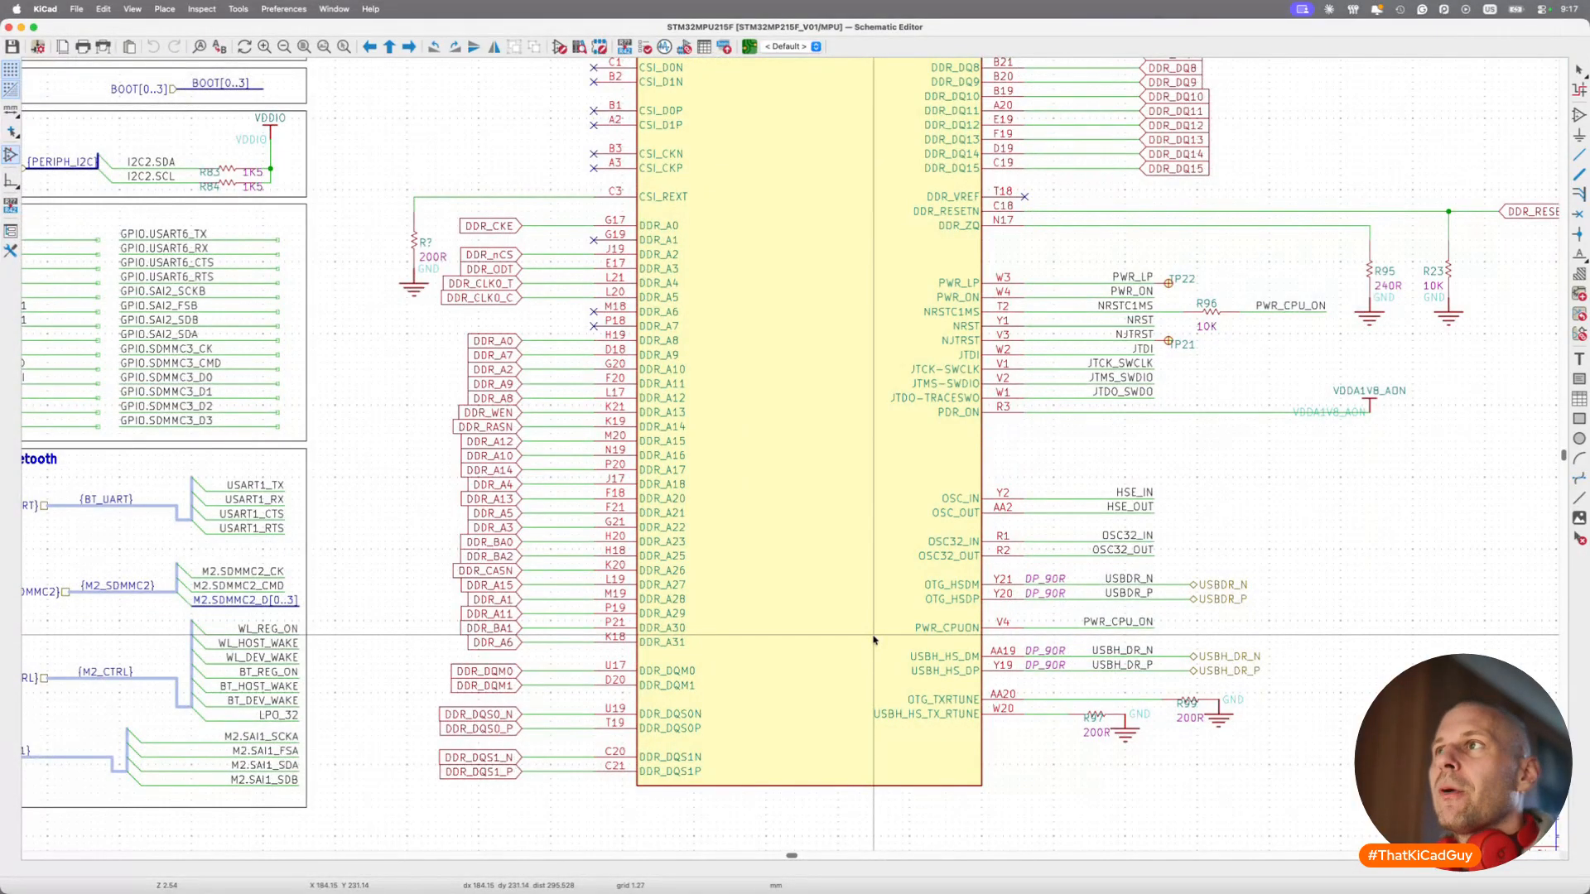
scroll(782, 443, "up", 3)
scroll(783, 443, "left", 2)
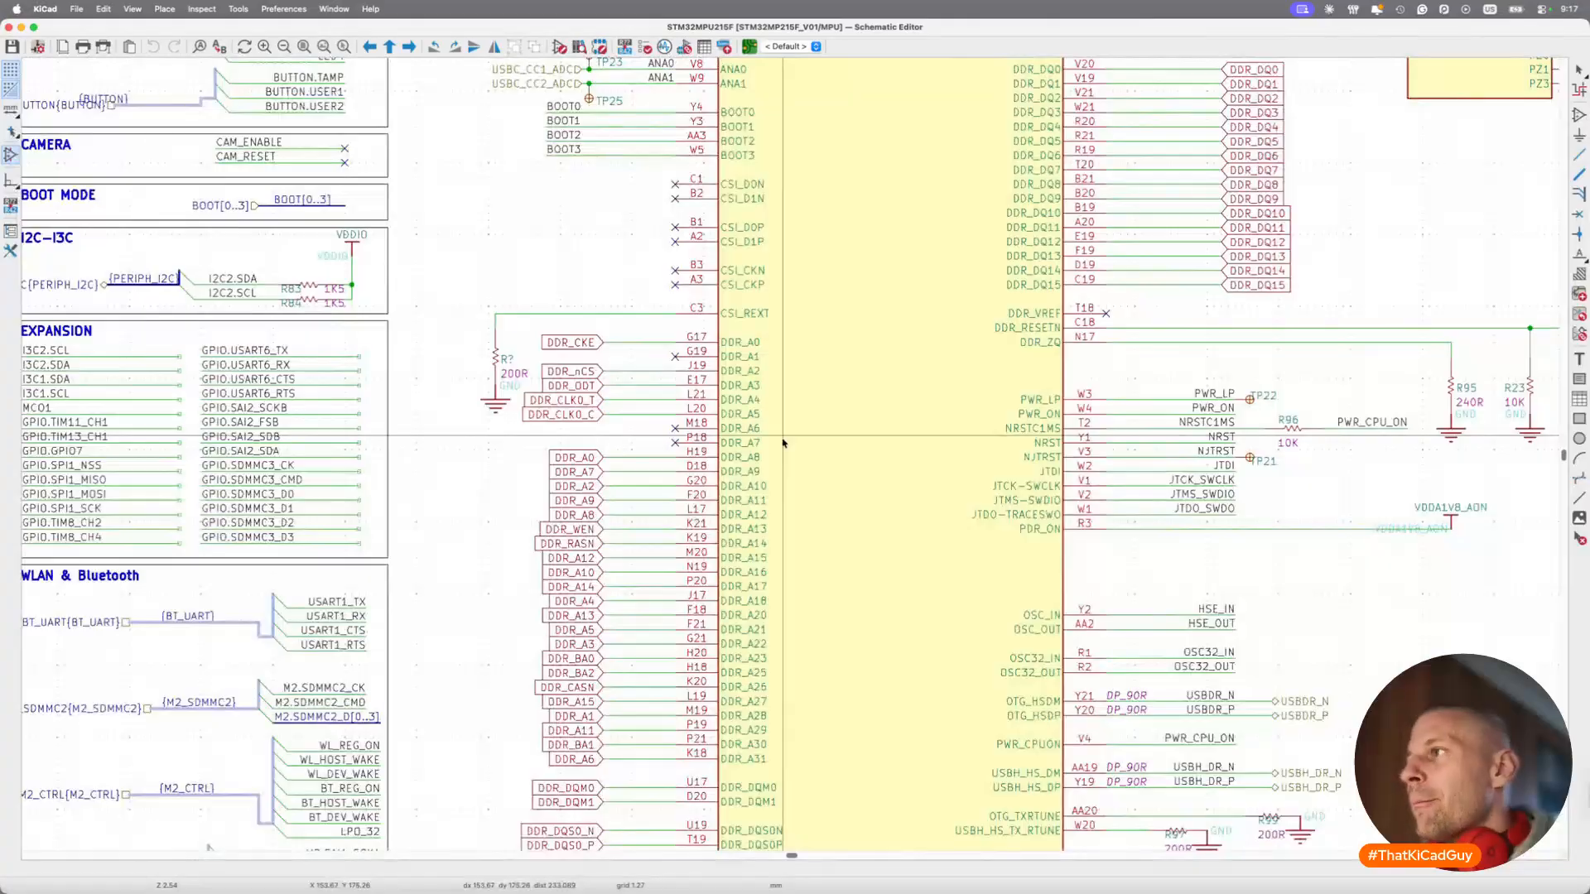
Return to the root sheet, open the DDR sheet and examine the MT53E1G16D1ZW-046 symbol's data, command, NC, reset and ZQ pins.
key("alt+BackSpace")
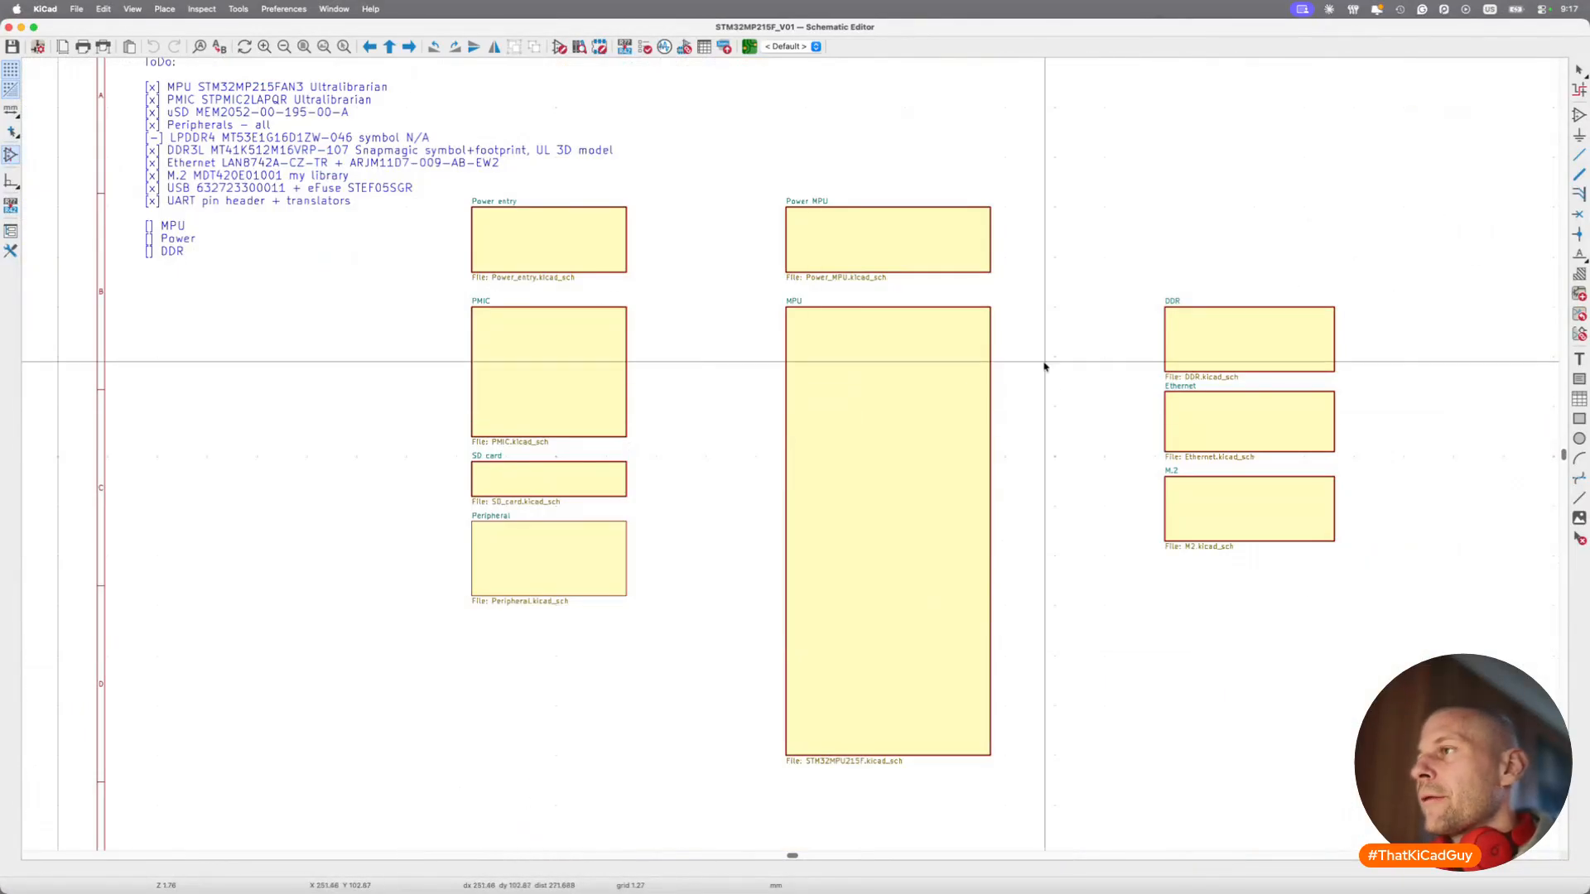
double_click(1196, 337)
scroll(1196, 335, "down", 5)
scroll(1189, 335, "right", 3)
scroll(1075, 365, "up", 2)
scroll(975, 453, "up", 4)
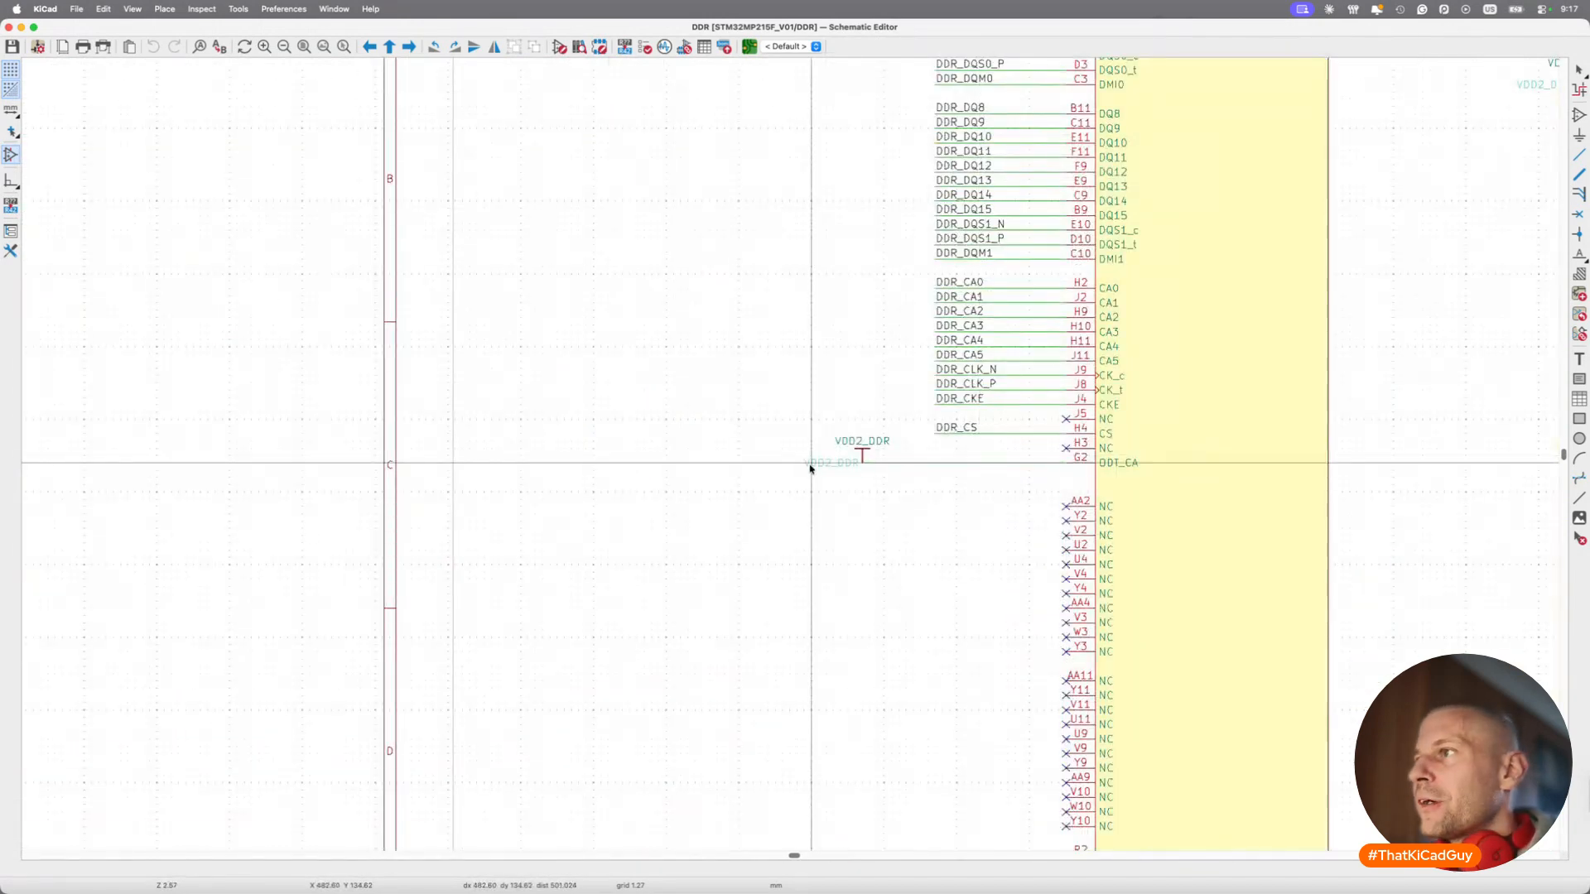
scroll(874, 472, "down", 5)
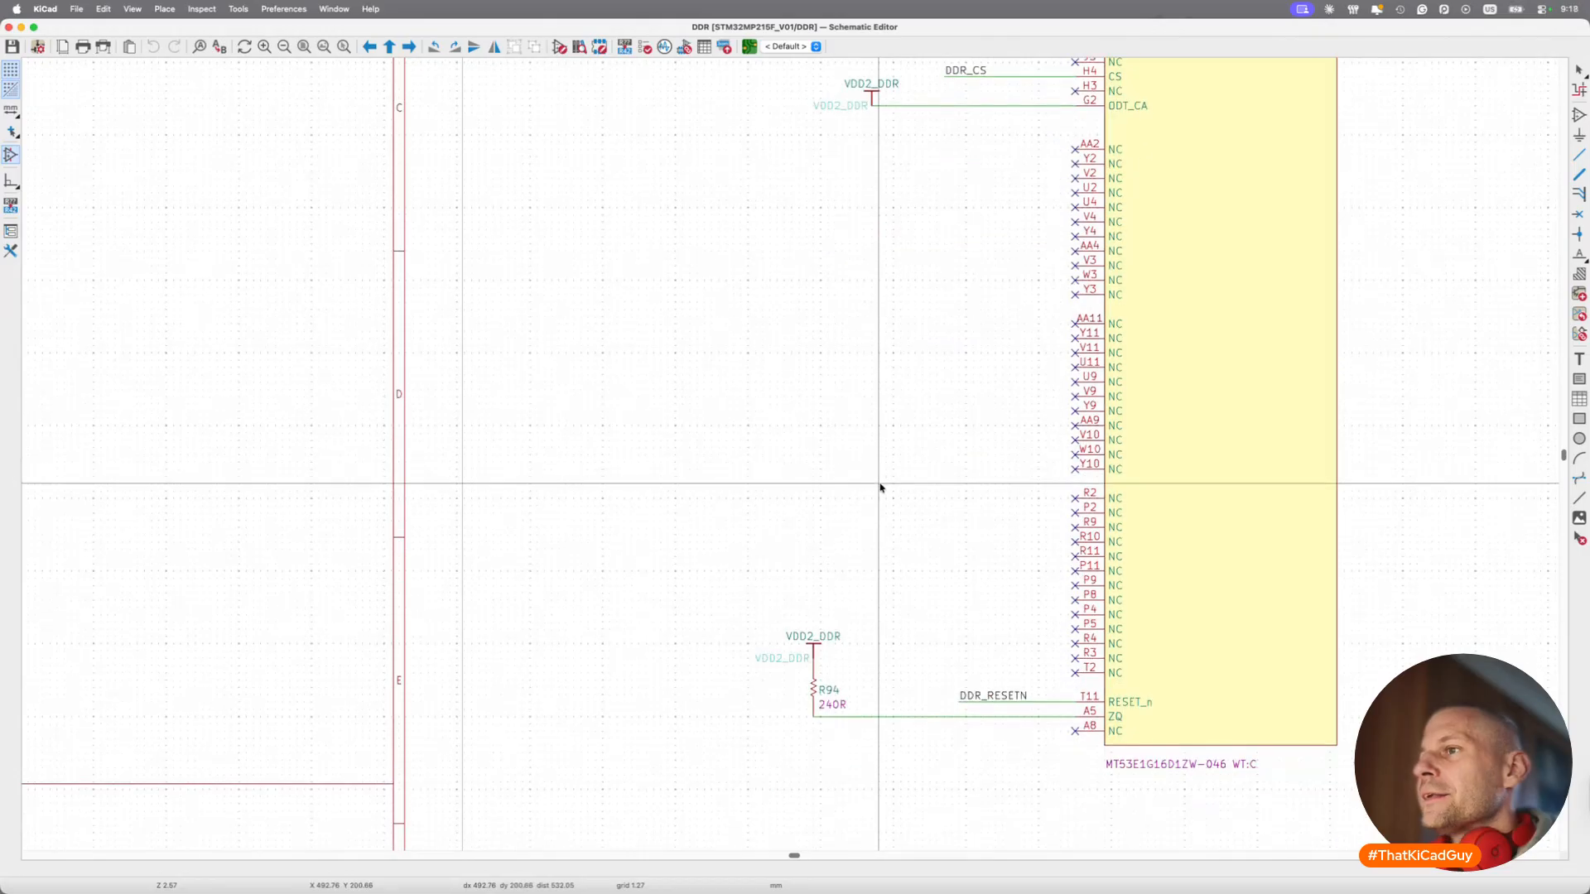
scroll(881, 488, "down", 4)
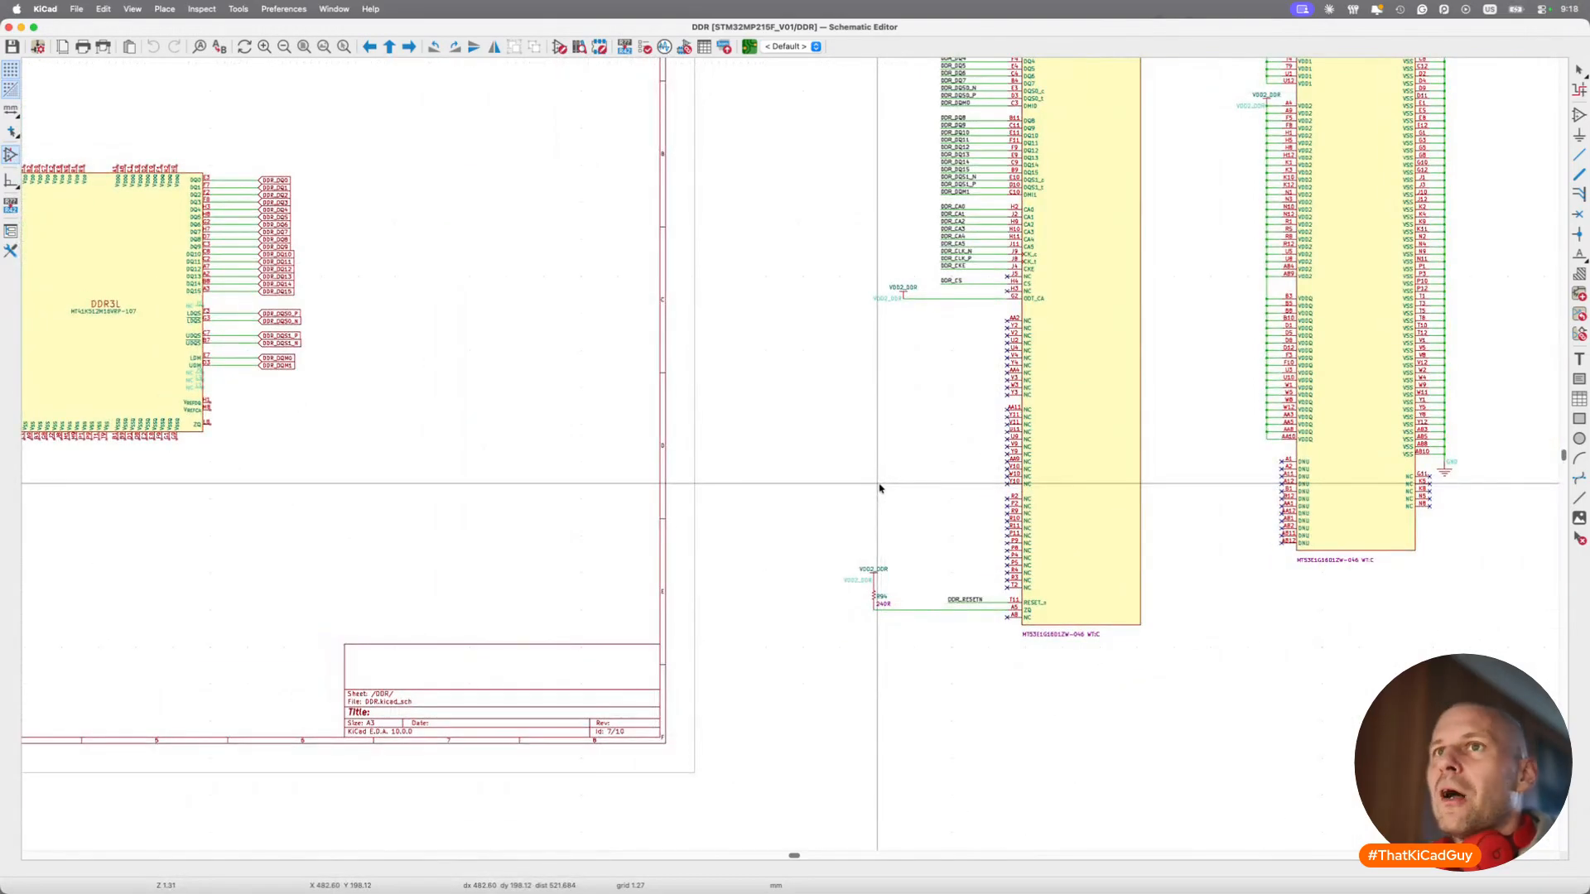
Examine the DDR3L symbol's VREFDQ, VREFCA and ZQ pins within the DDR sheet frame.
scroll(880, 488, "left", 6)
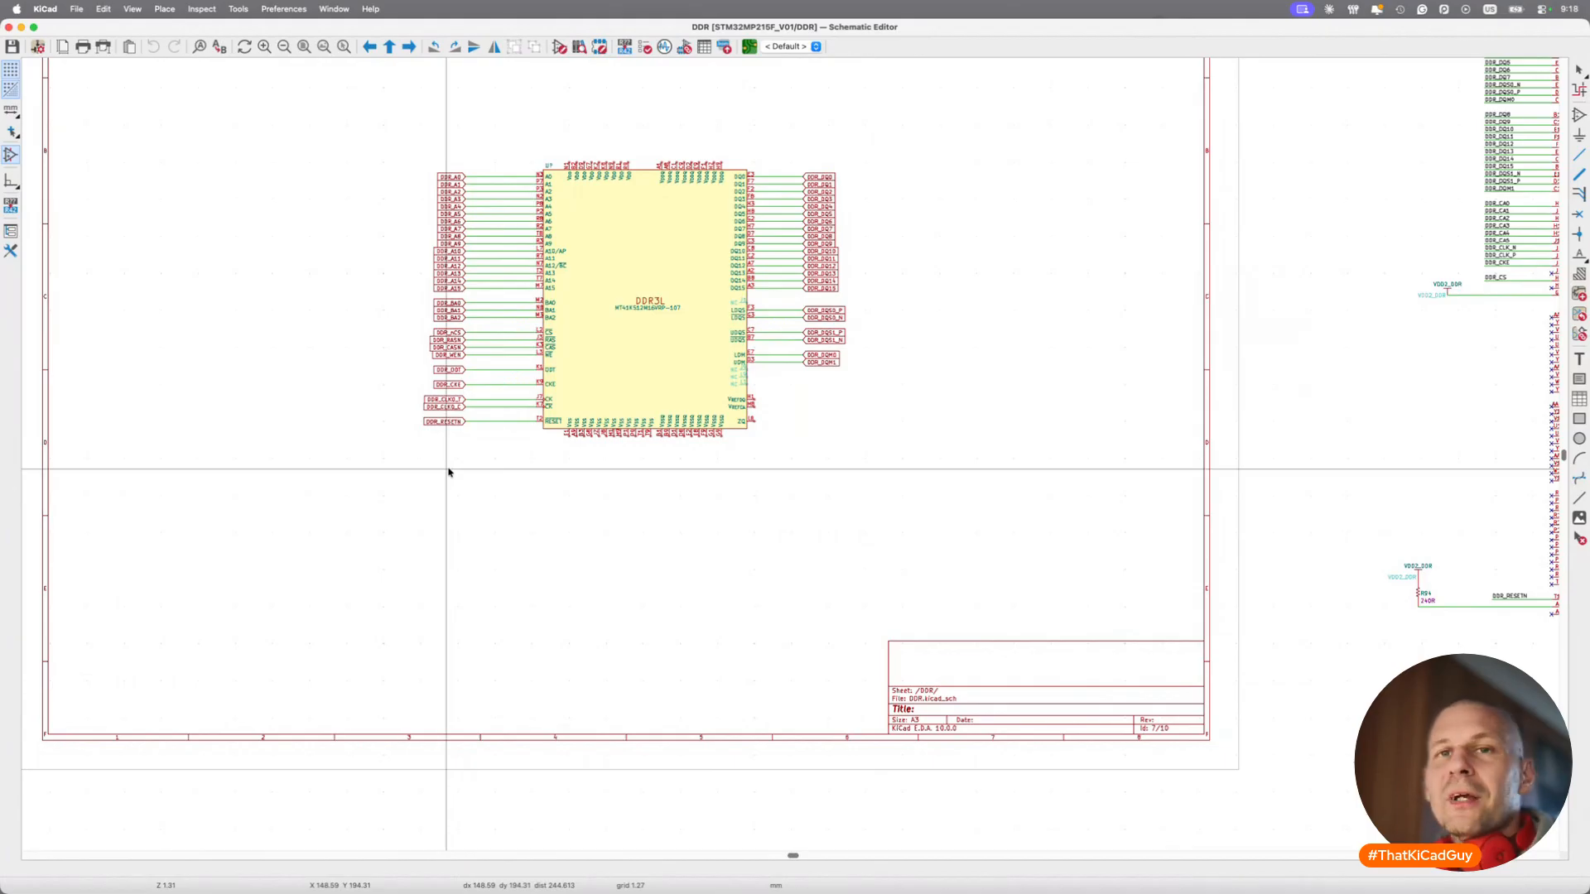
scroll(448, 472, "left", 8)
scroll(448, 470, "down", 3)
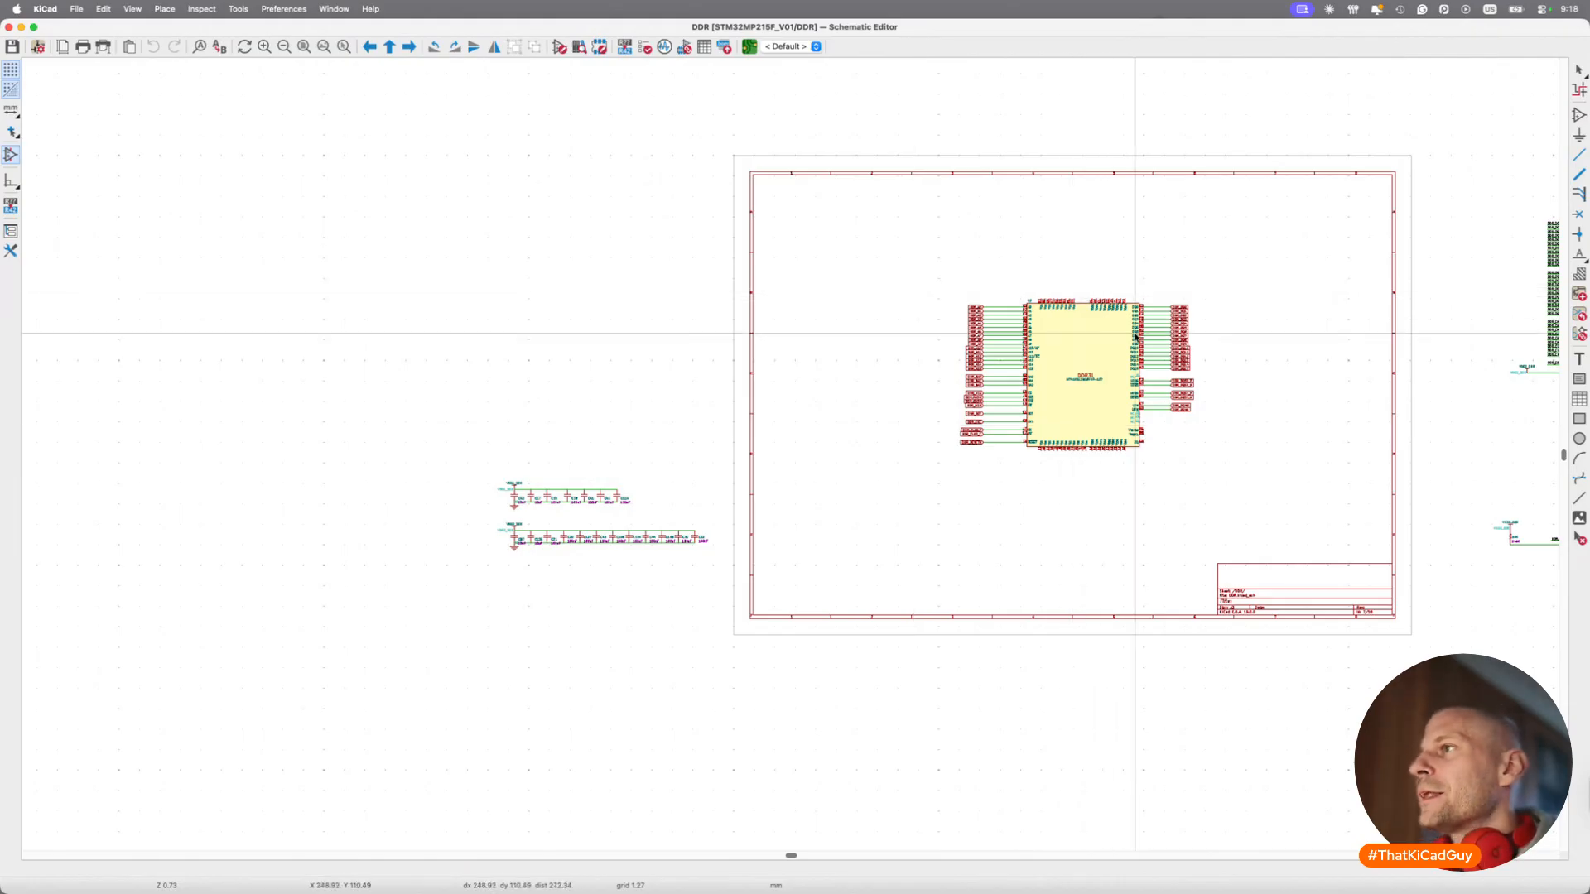
scroll(1182, 425, "up", 6)
scroll(1089, 444, "right", 3)
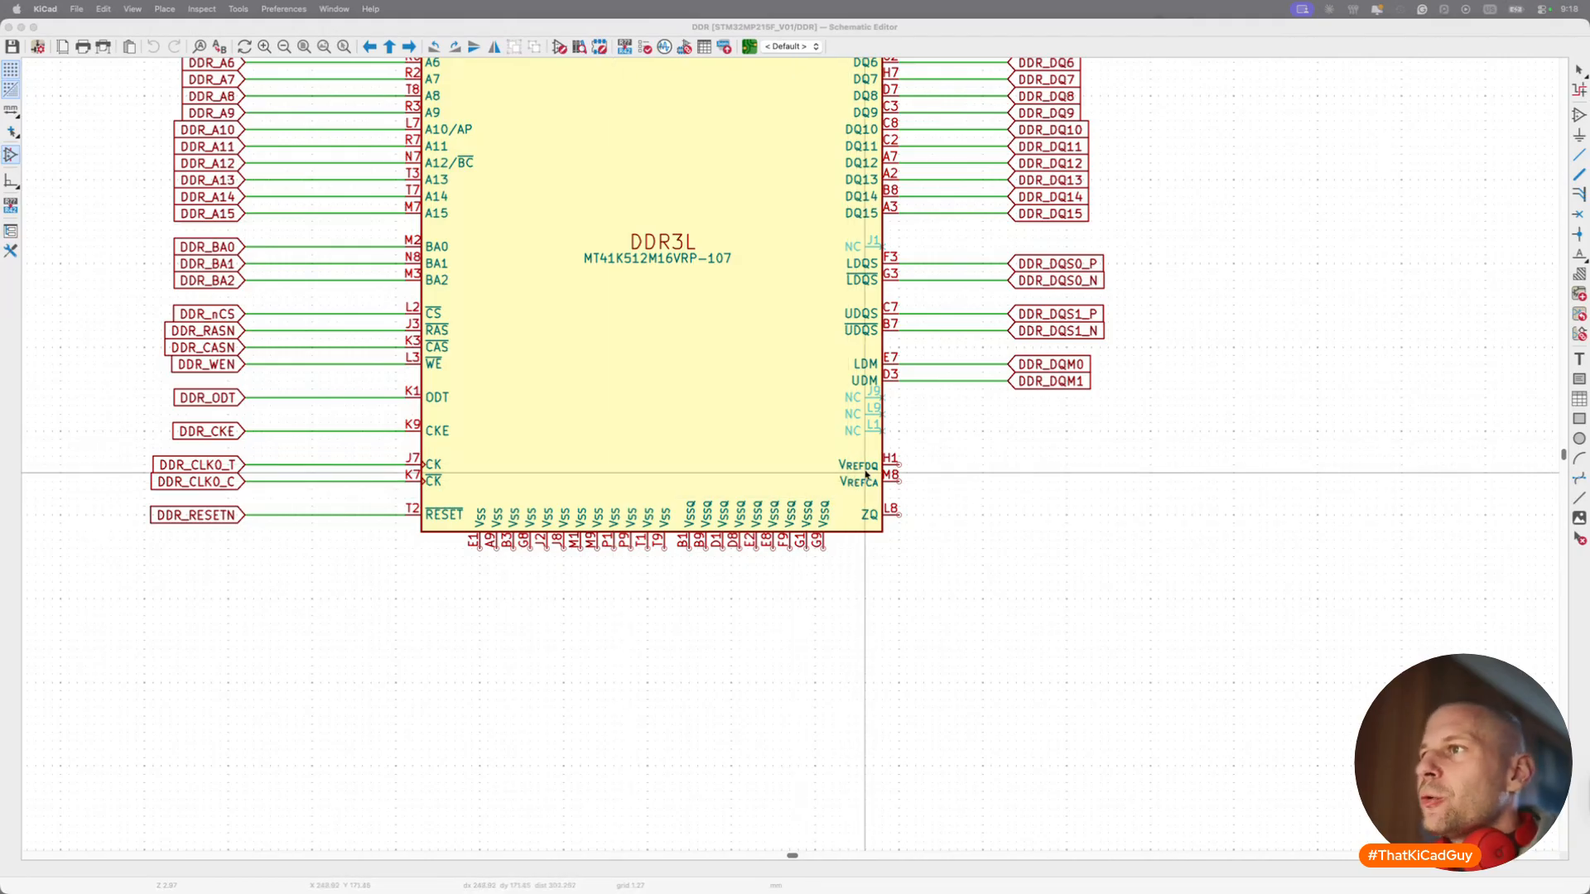
Look through both units of the MT53E1G16D1ZW-046 symbol outside the frame, checking its signal and supply pins for reference-voltage inputs.
scroll(1125, 483, "right", 15)
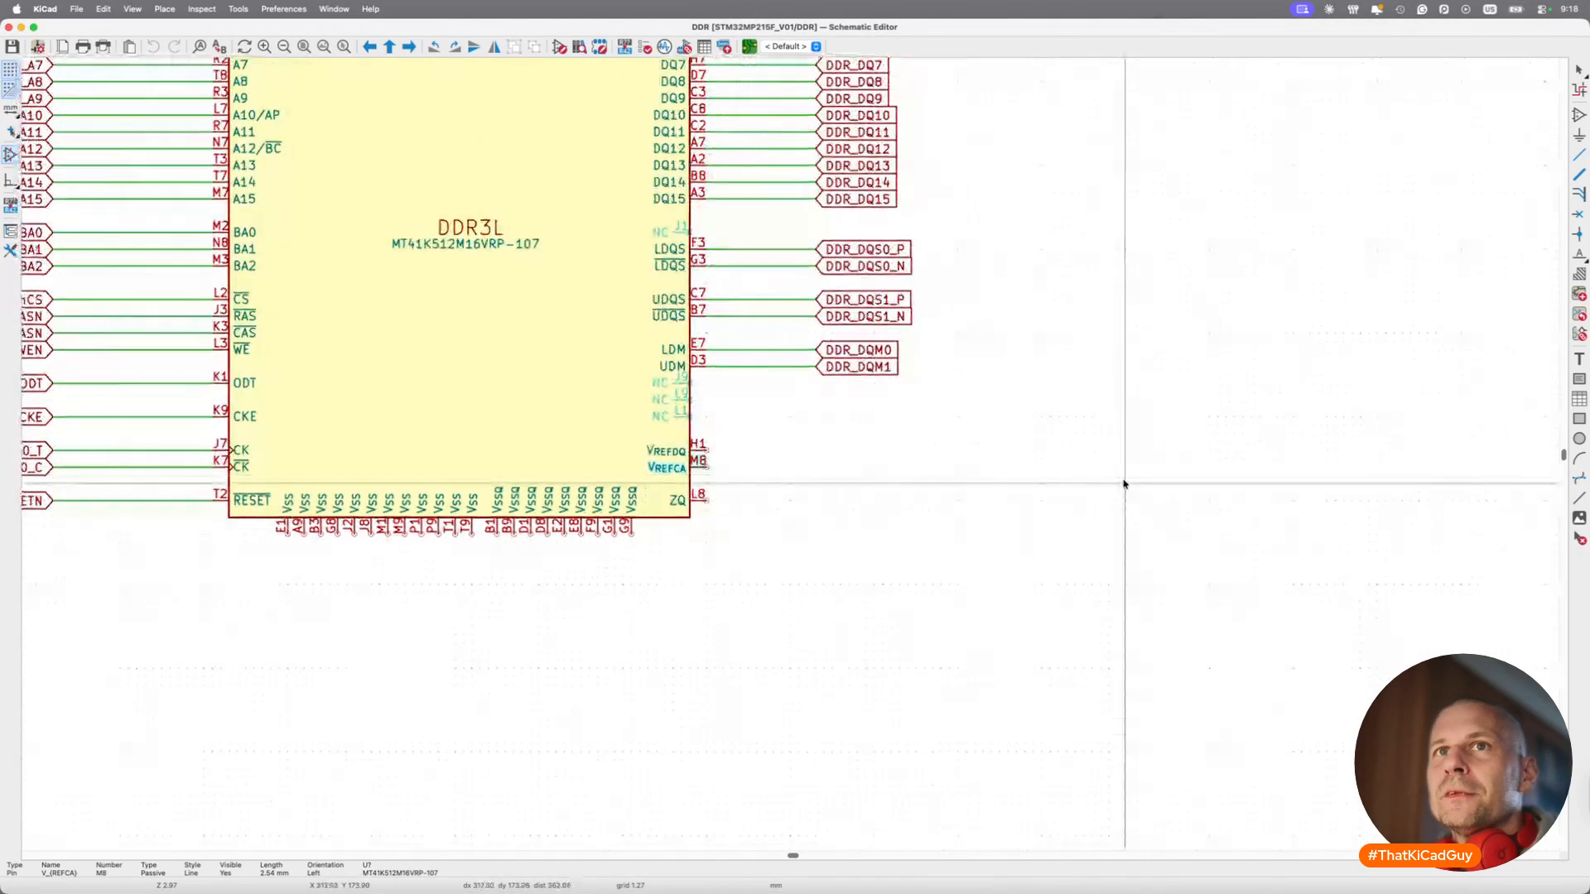
scroll(1125, 483, "right", 10)
scroll(1109, 485, "down", 2)
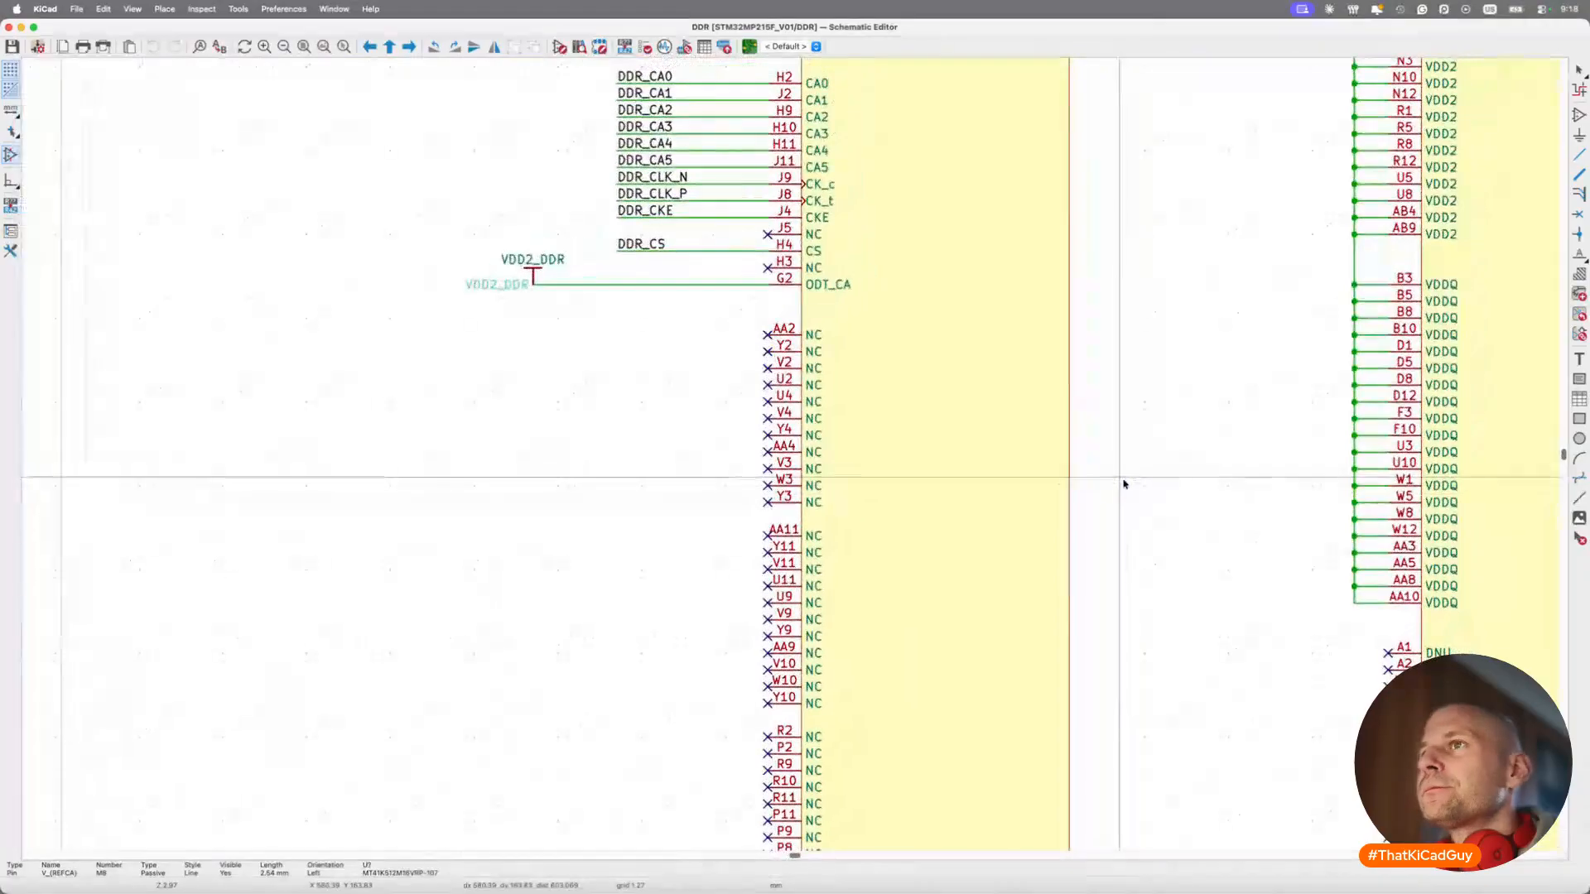
scroll(969, 430, "up", 3)
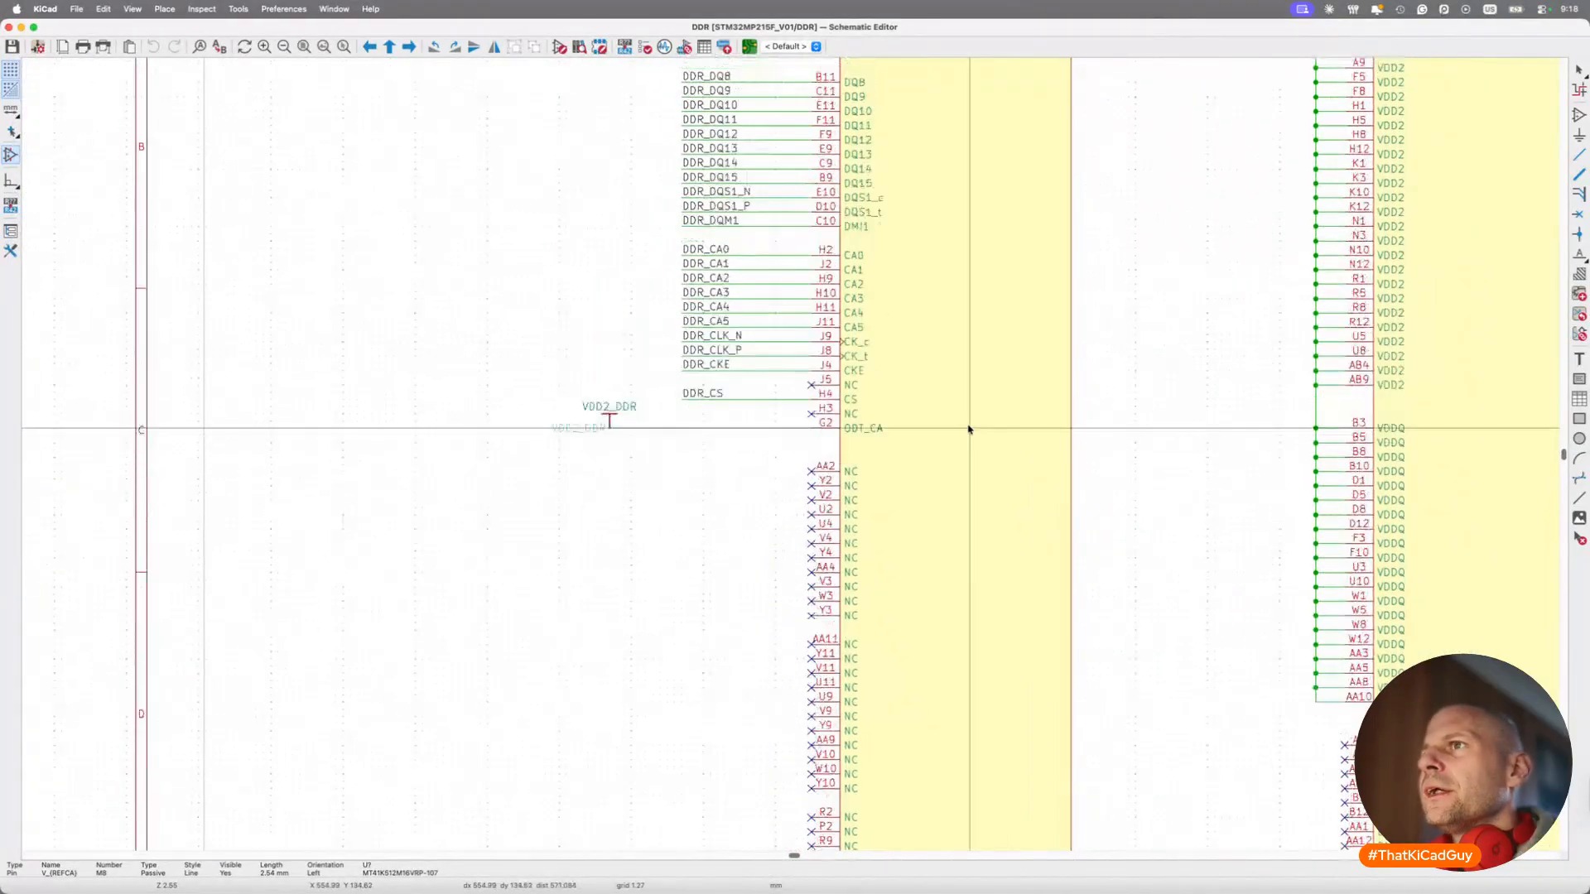
scroll(895, 435, "down", 6)
scroll(894, 435, "right", 4)
scroll(903, 452, "right", 6)
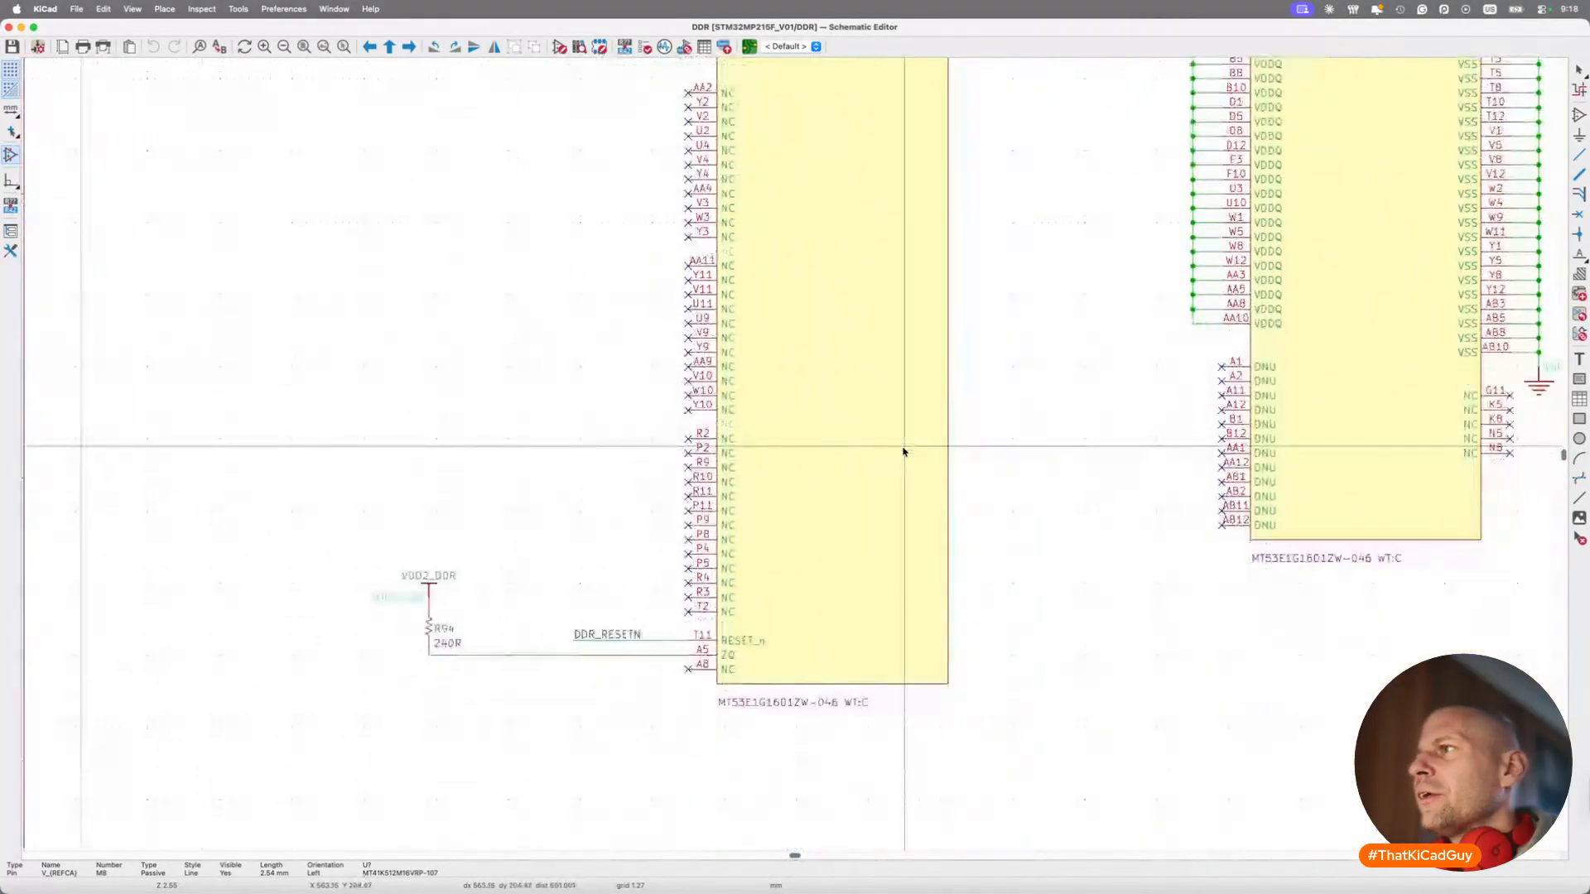
scroll(903, 451, "up", 5)
scroll(903, 452, "left", 4)
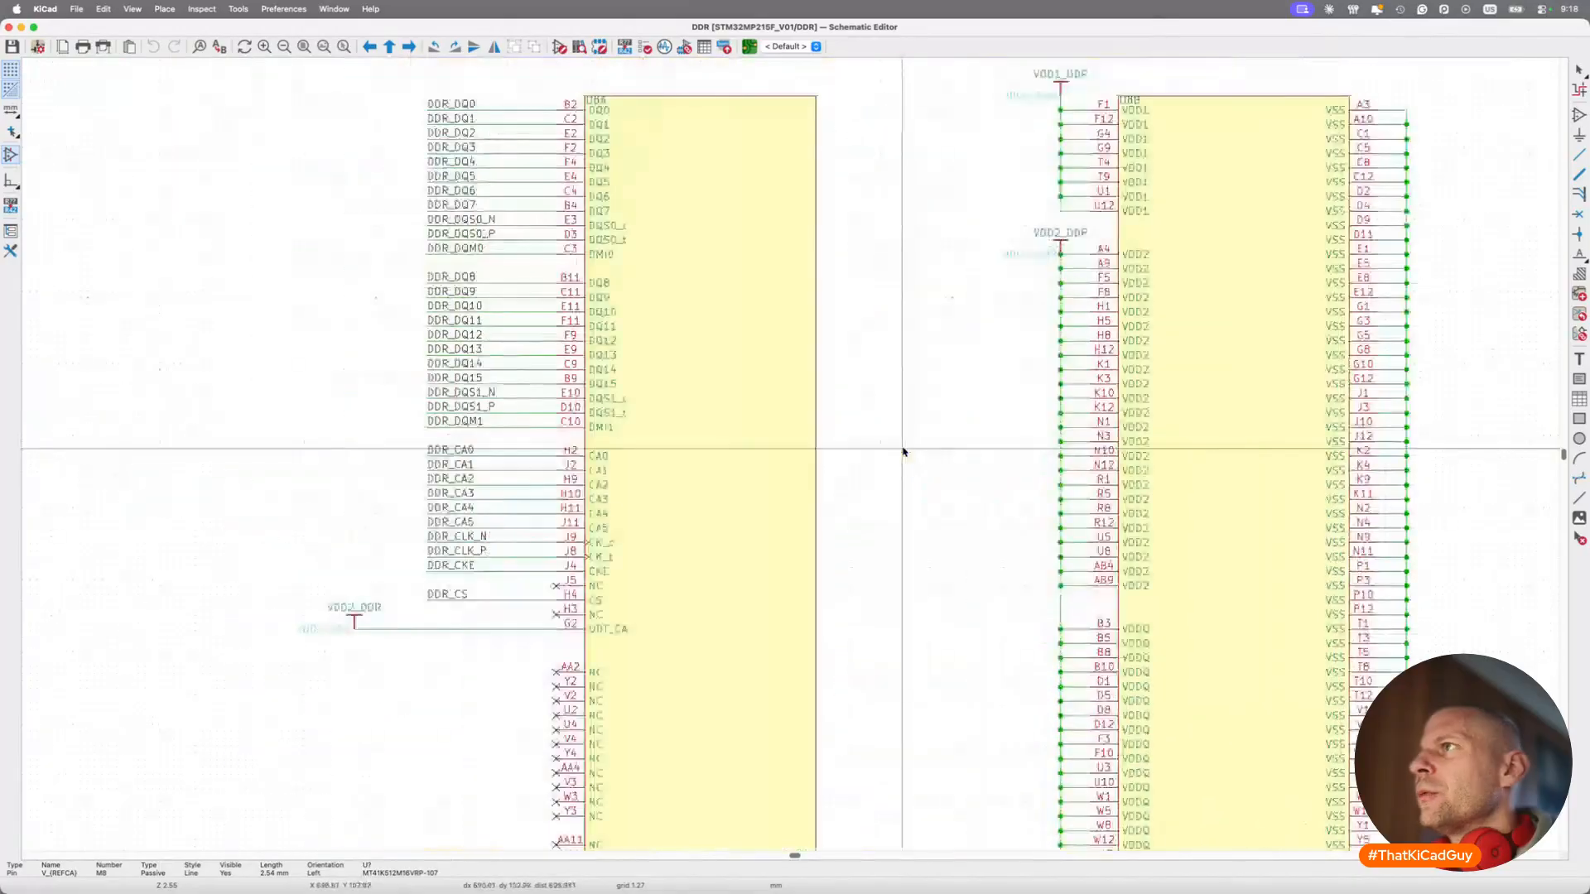
scroll(904, 451, "up", 4)
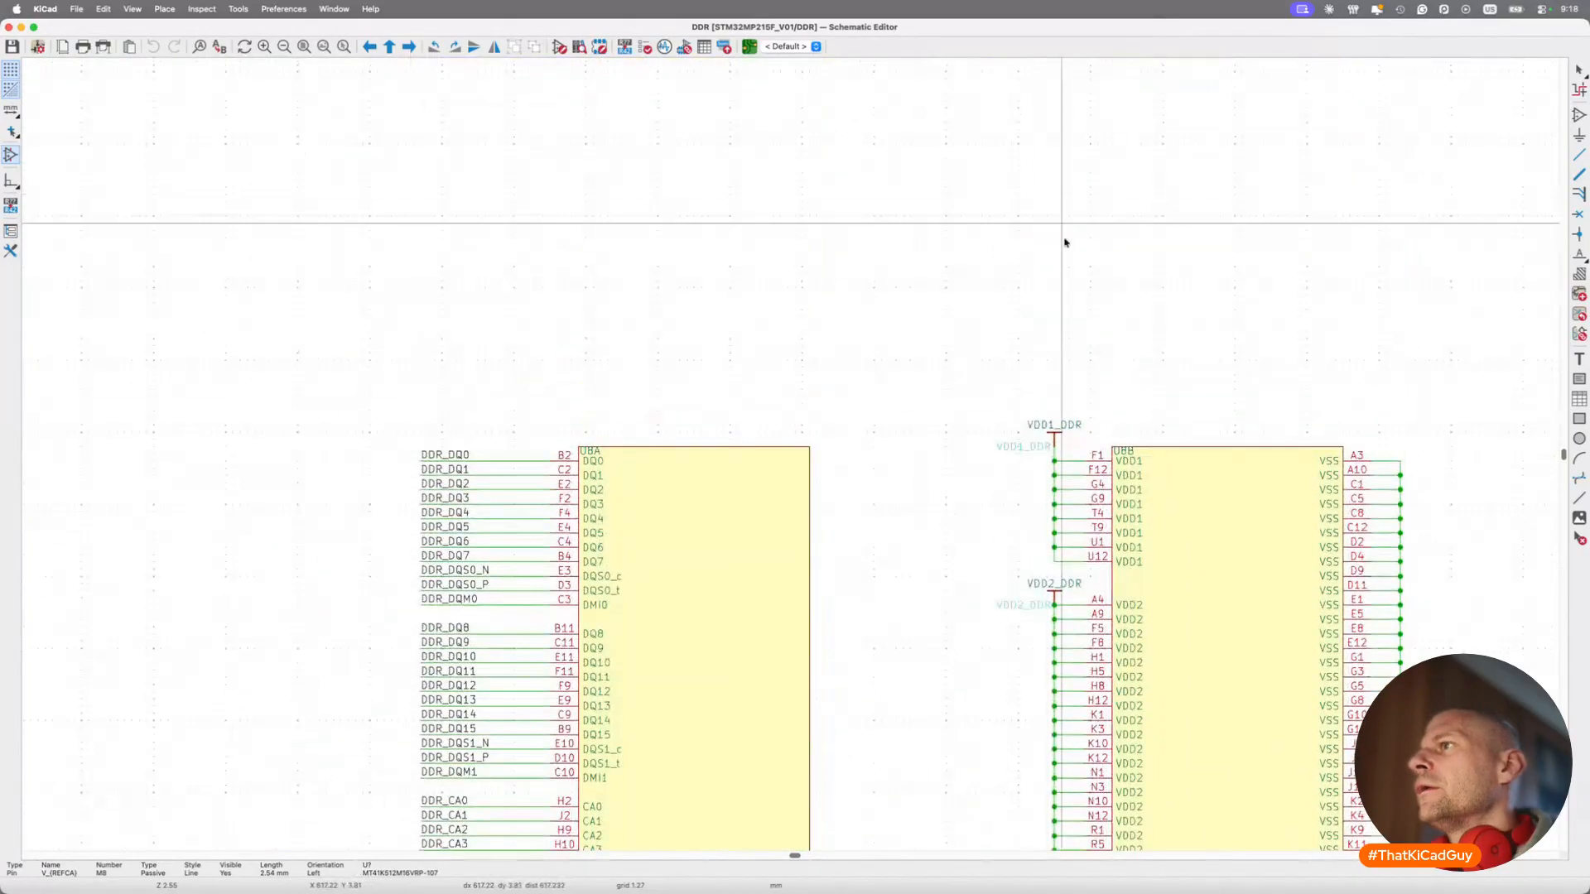
scroll(1104, 461, "down", 1)
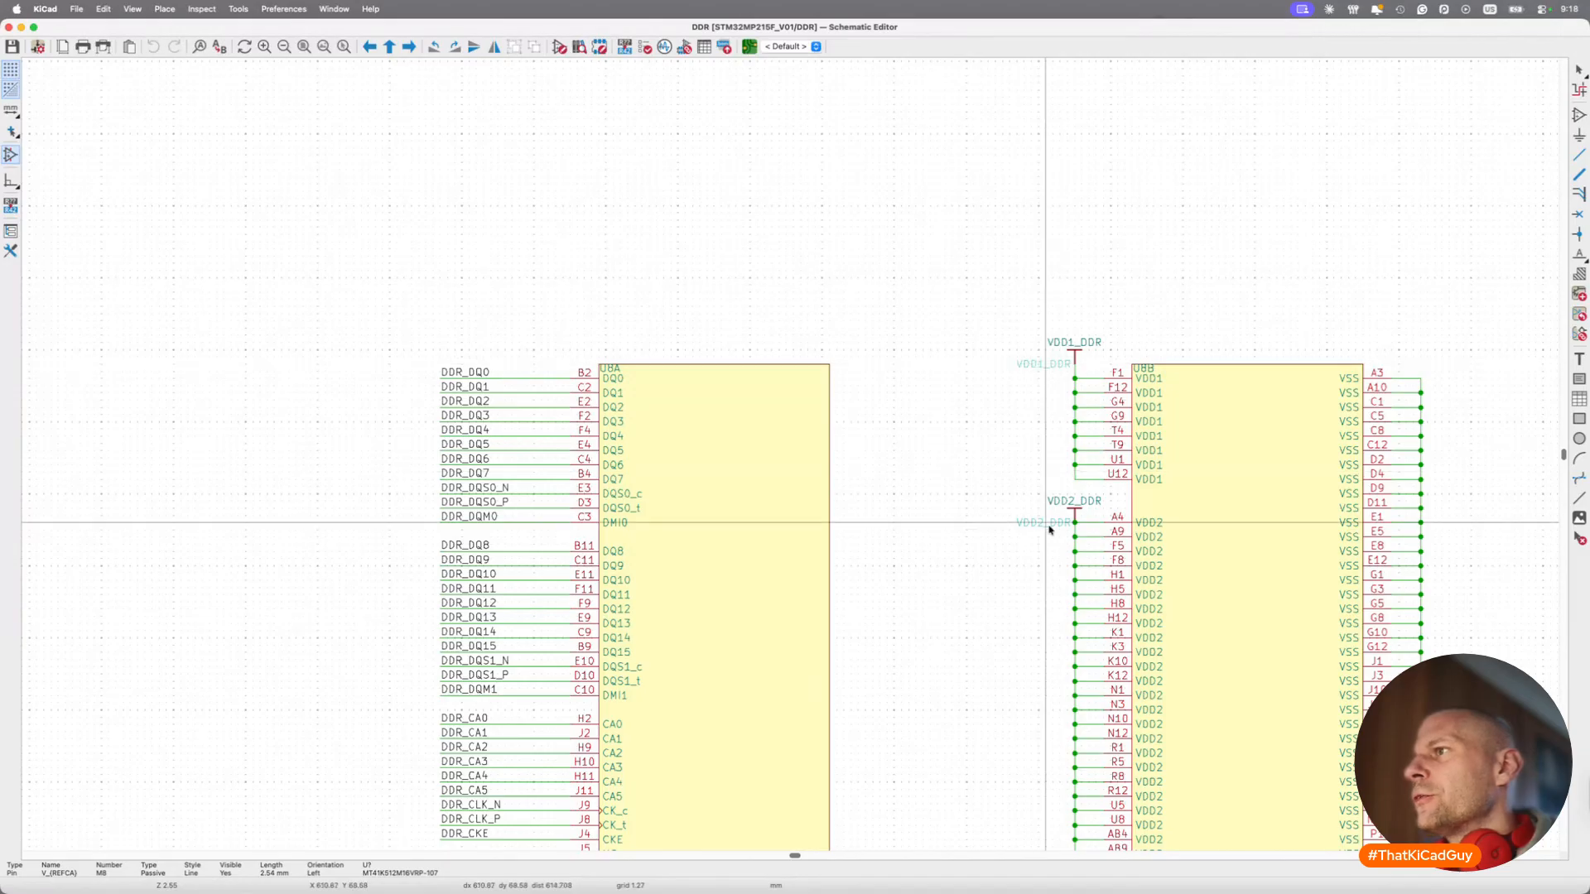
scroll(1050, 528, "down", 8)
scroll(1050, 529, "left", 6)
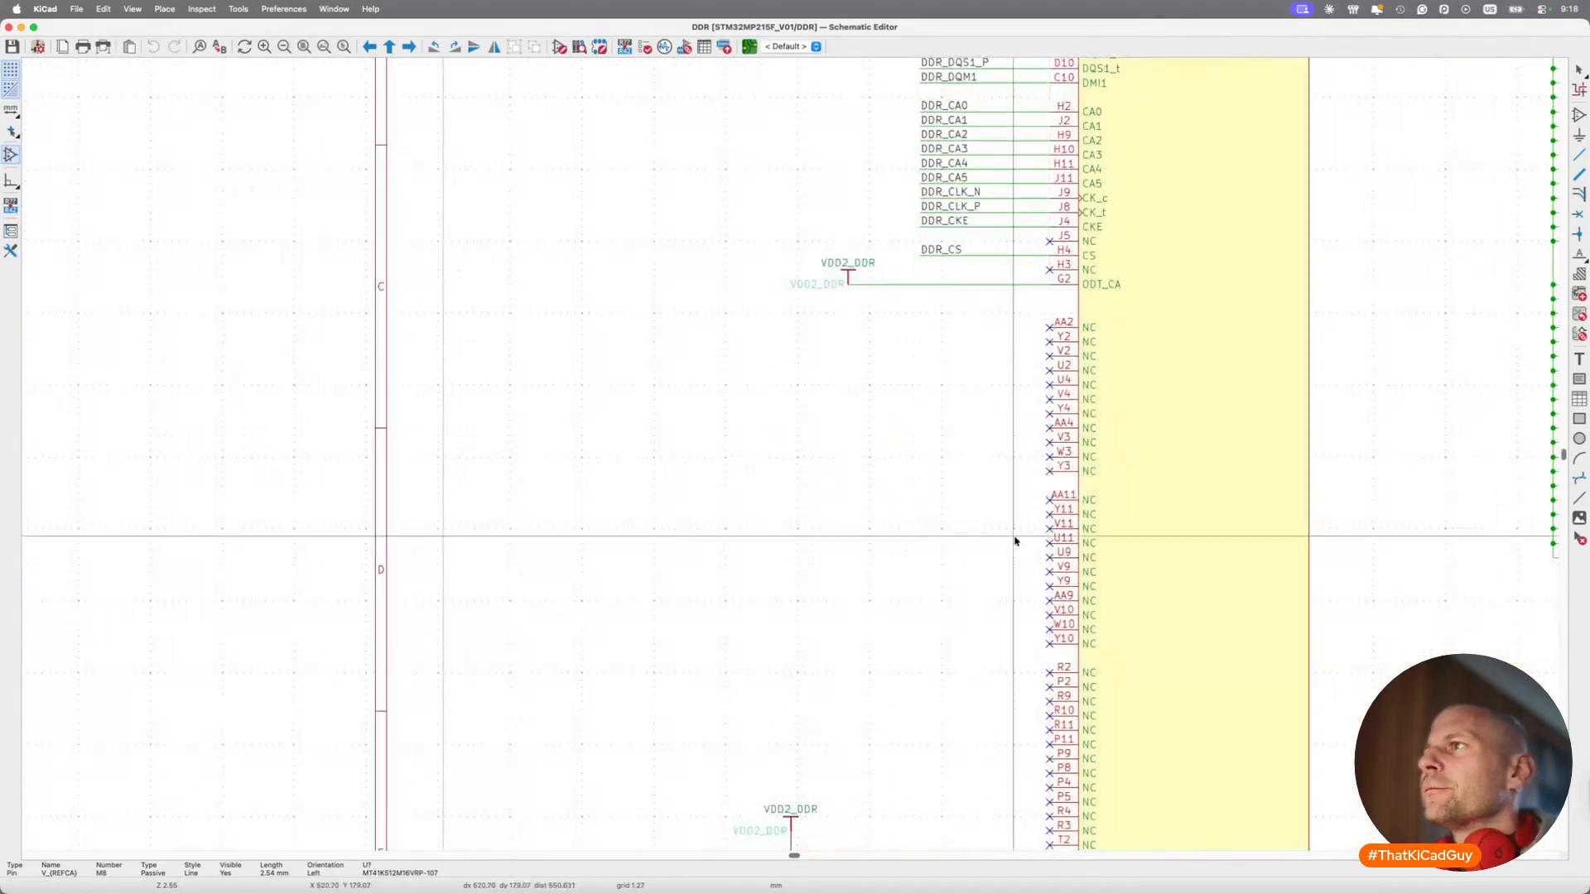
Go back to the MT41K512M16VRP-107 DDR3L symbol and open its datasheet.
scroll(1015, 540, "down", 1, "ctrl")
scroll(1015, 540, "left", 8)
scroll(1015, 540, "down", 2)
scroll(1015, 540, "left", 15)
scroll(1015, 540, "up", 4)
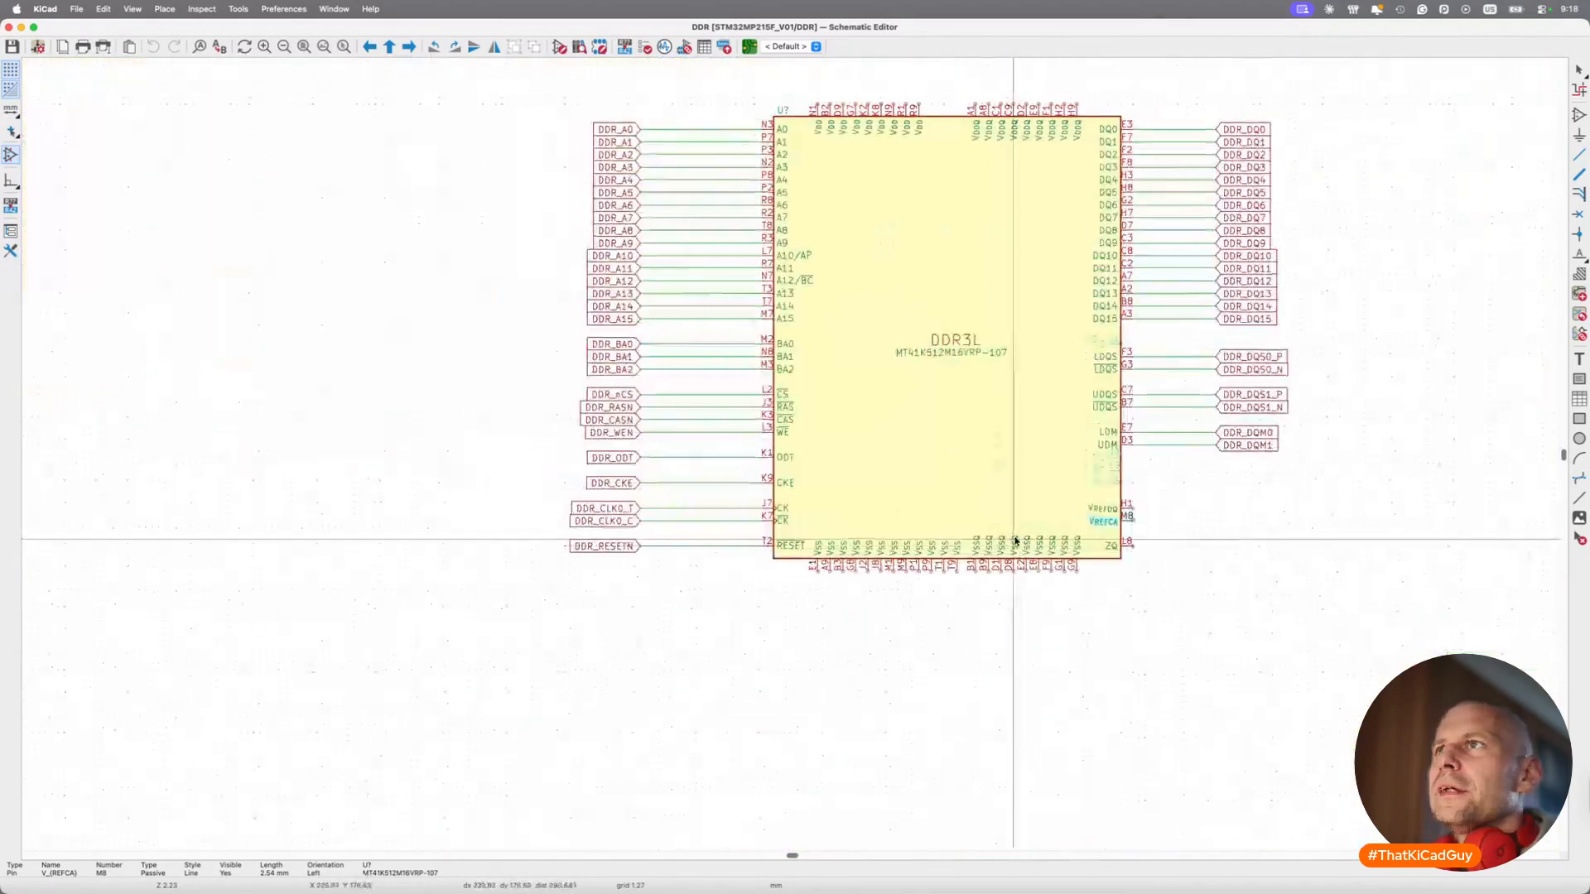
key("d")
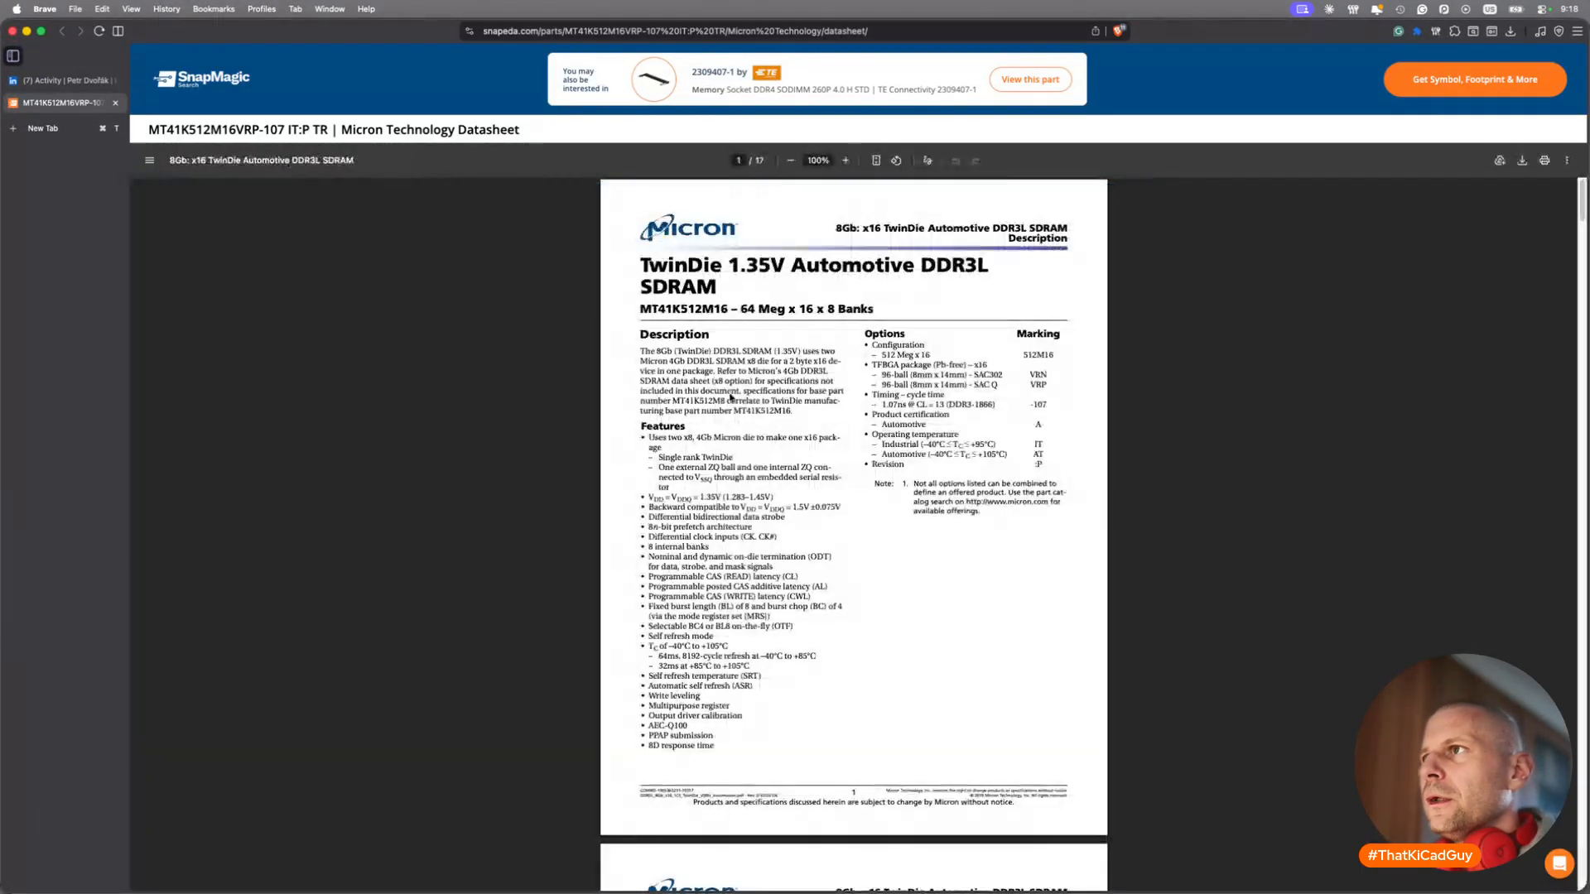
Read through the Micron DDR3L datasheet's ball assignments and the Table 3 ball descriptions up to the reference-voltage entries.
scroll(731, 397, "up", 3, "ctrl")
scroll(730, 397, "down", 15)
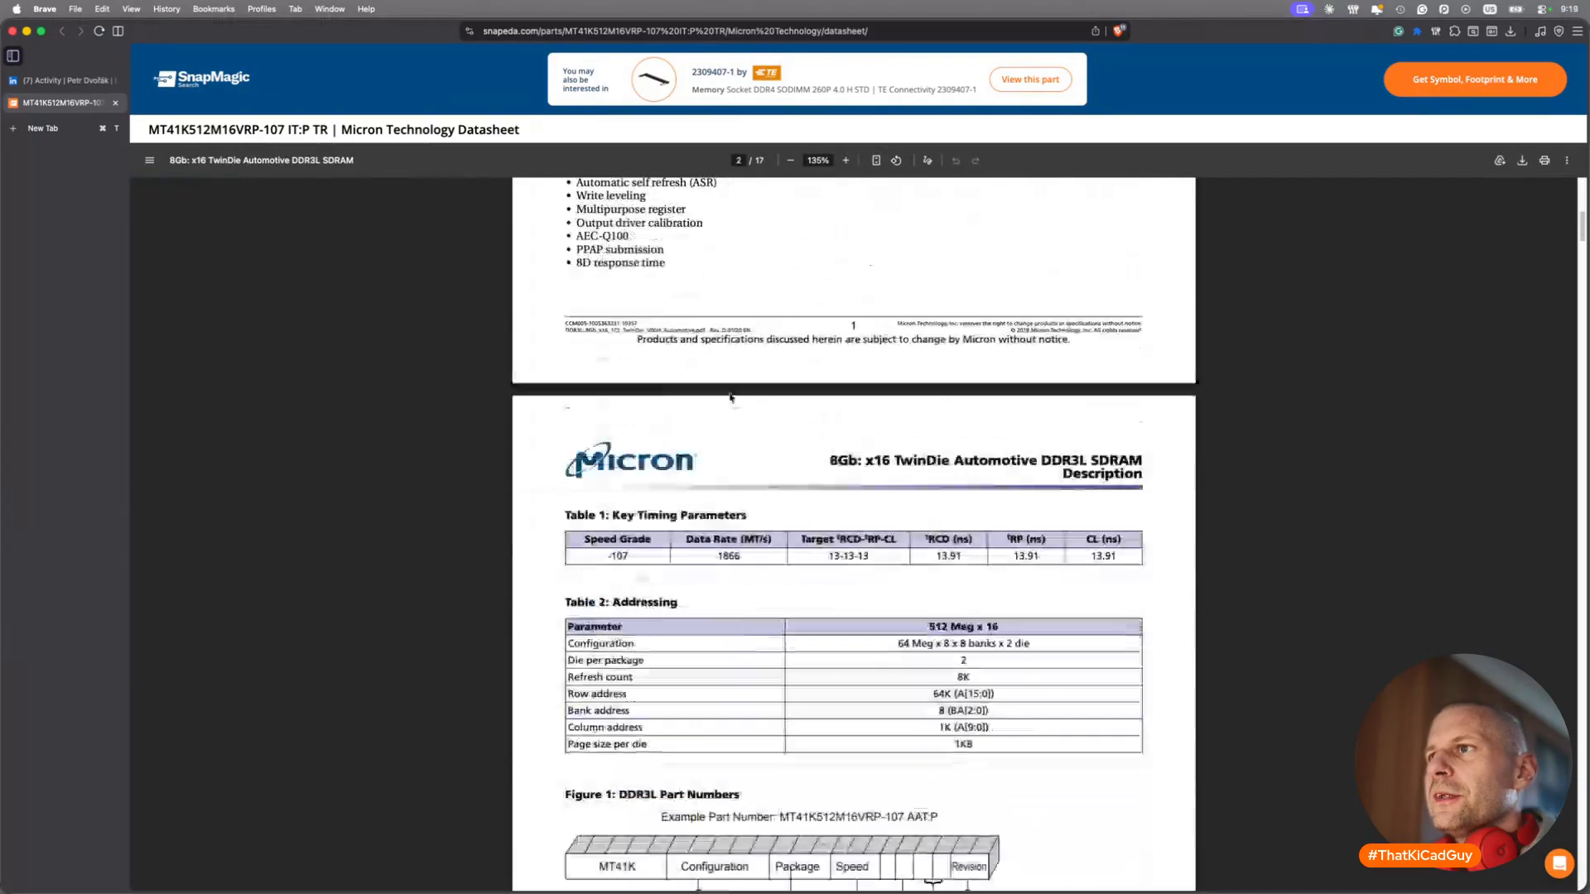
scroll(731, 398, "down", 20)
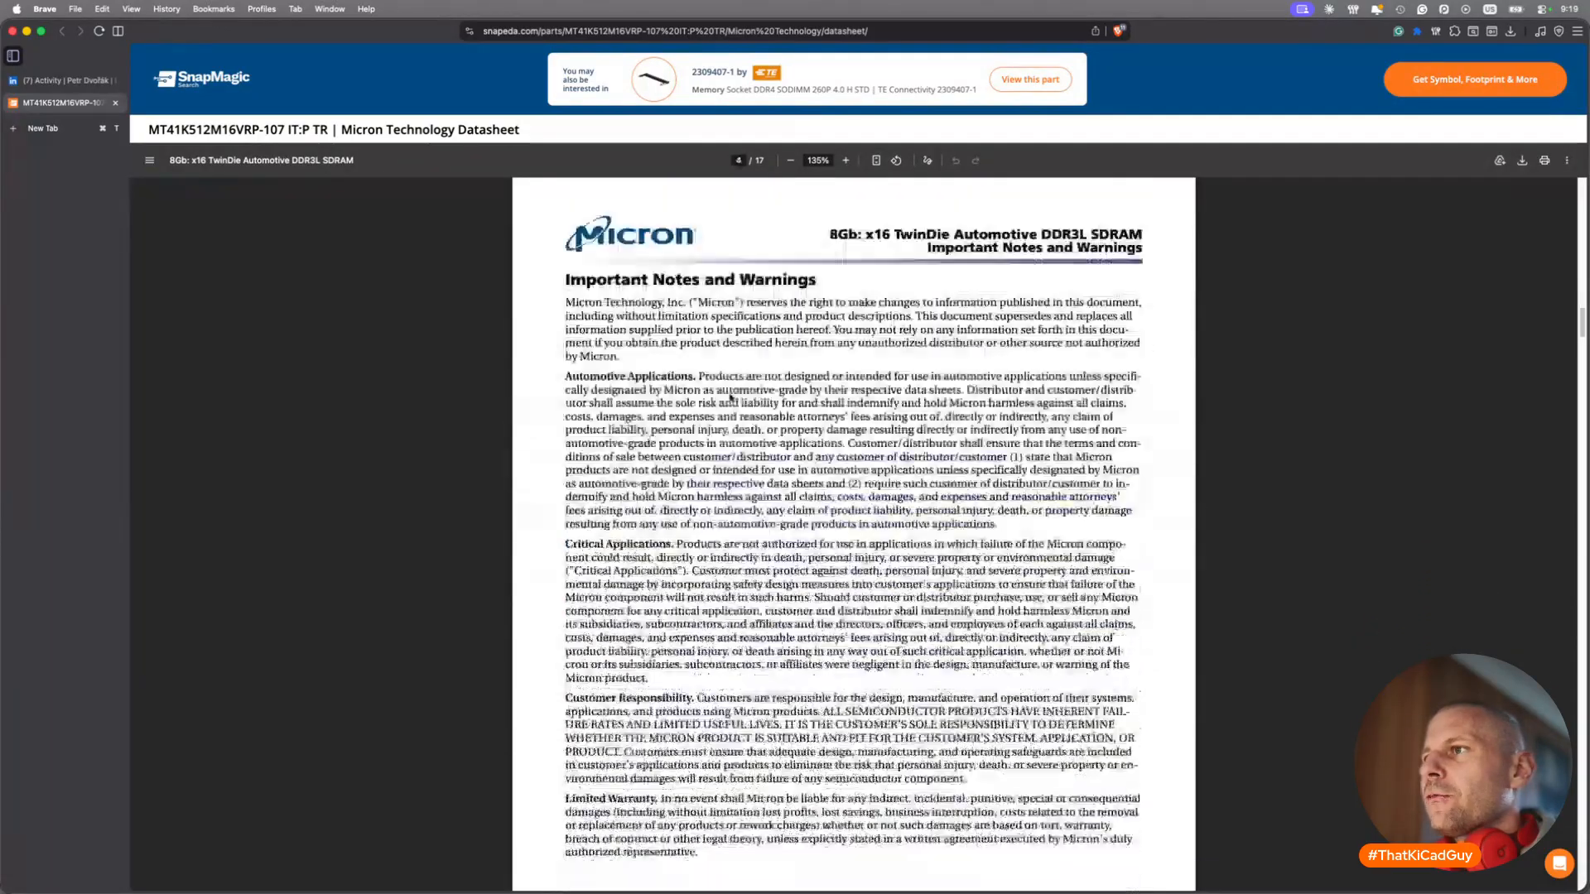
scroll(731, 397, "down", 20)
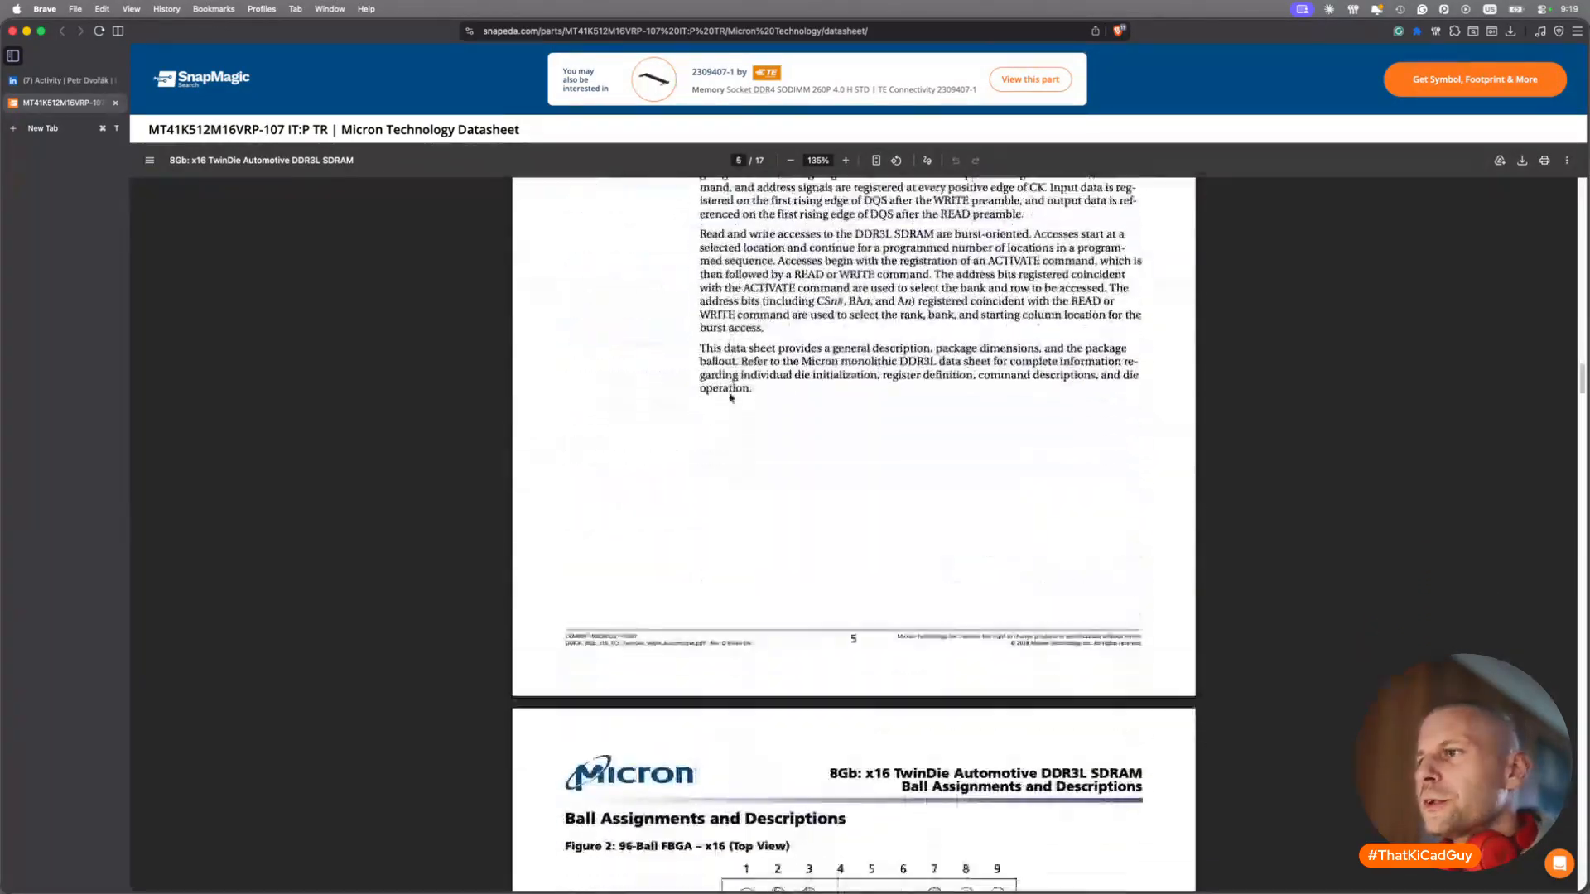
scroll(730, 397, "down", 1)
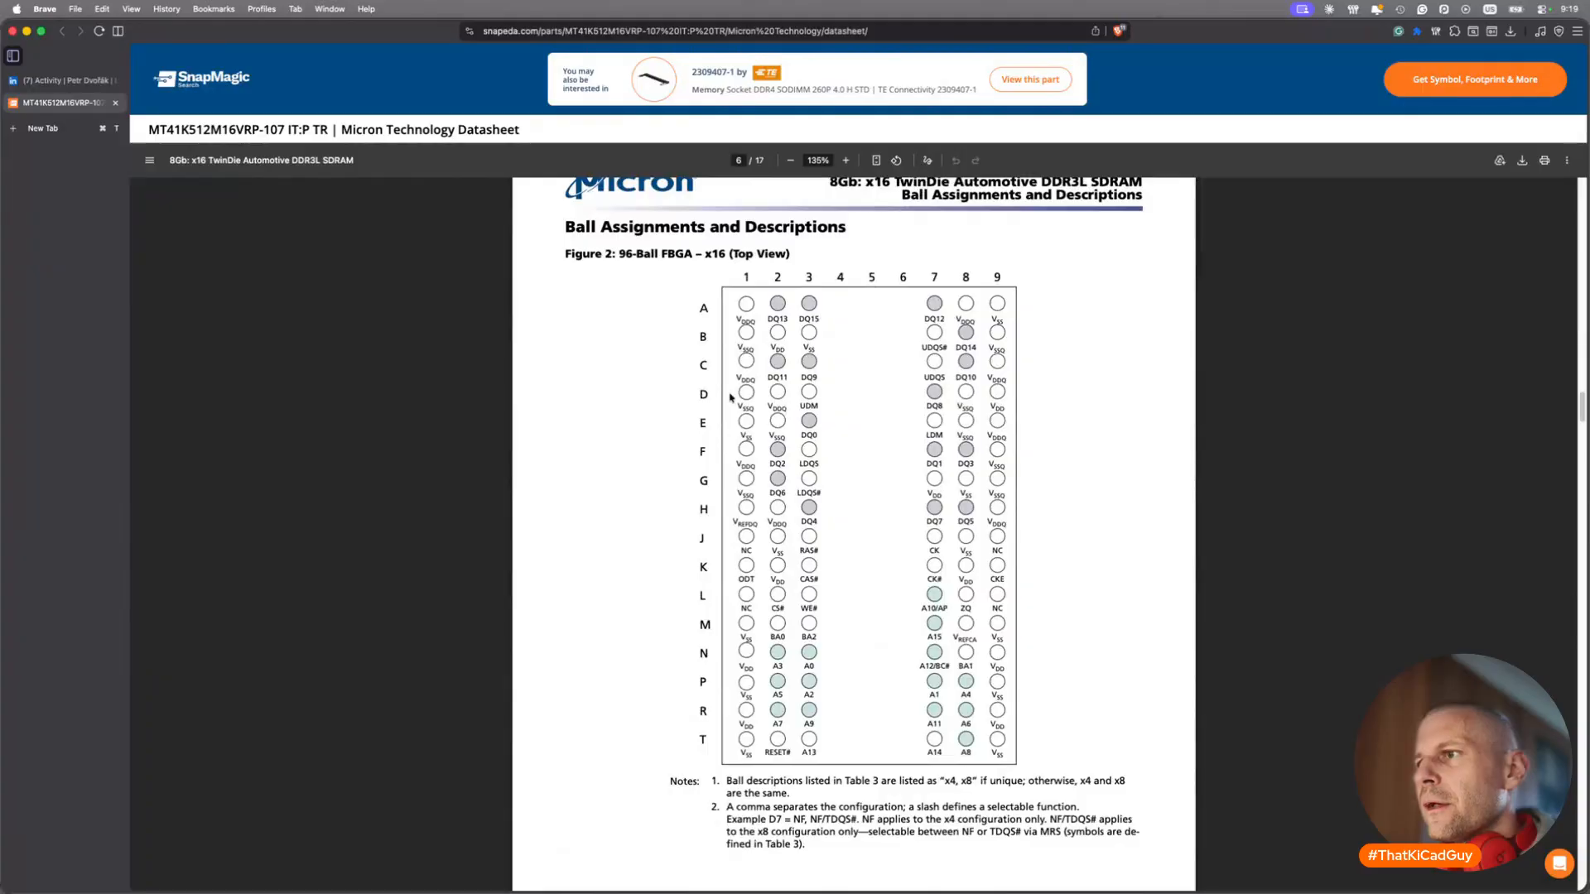
scroll(730, 397, "down", 5)
scroll(731, 398, "down", 20)
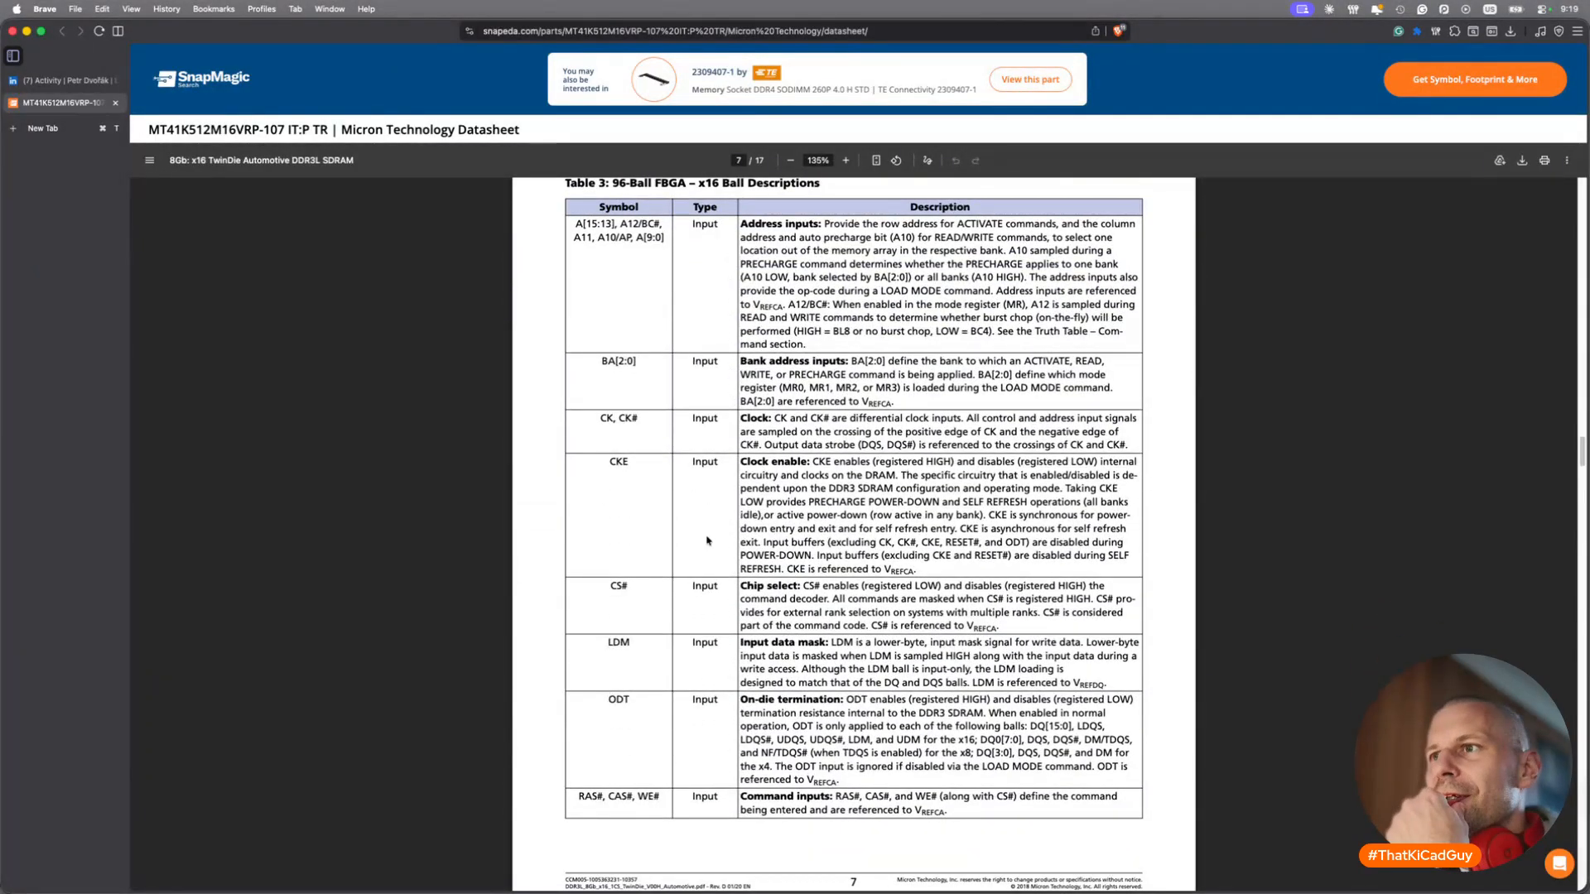
scroll(696, 372, "down", 4)
scroll(704, 497, "up", 8)
scroll(707, 539, "down", 20)
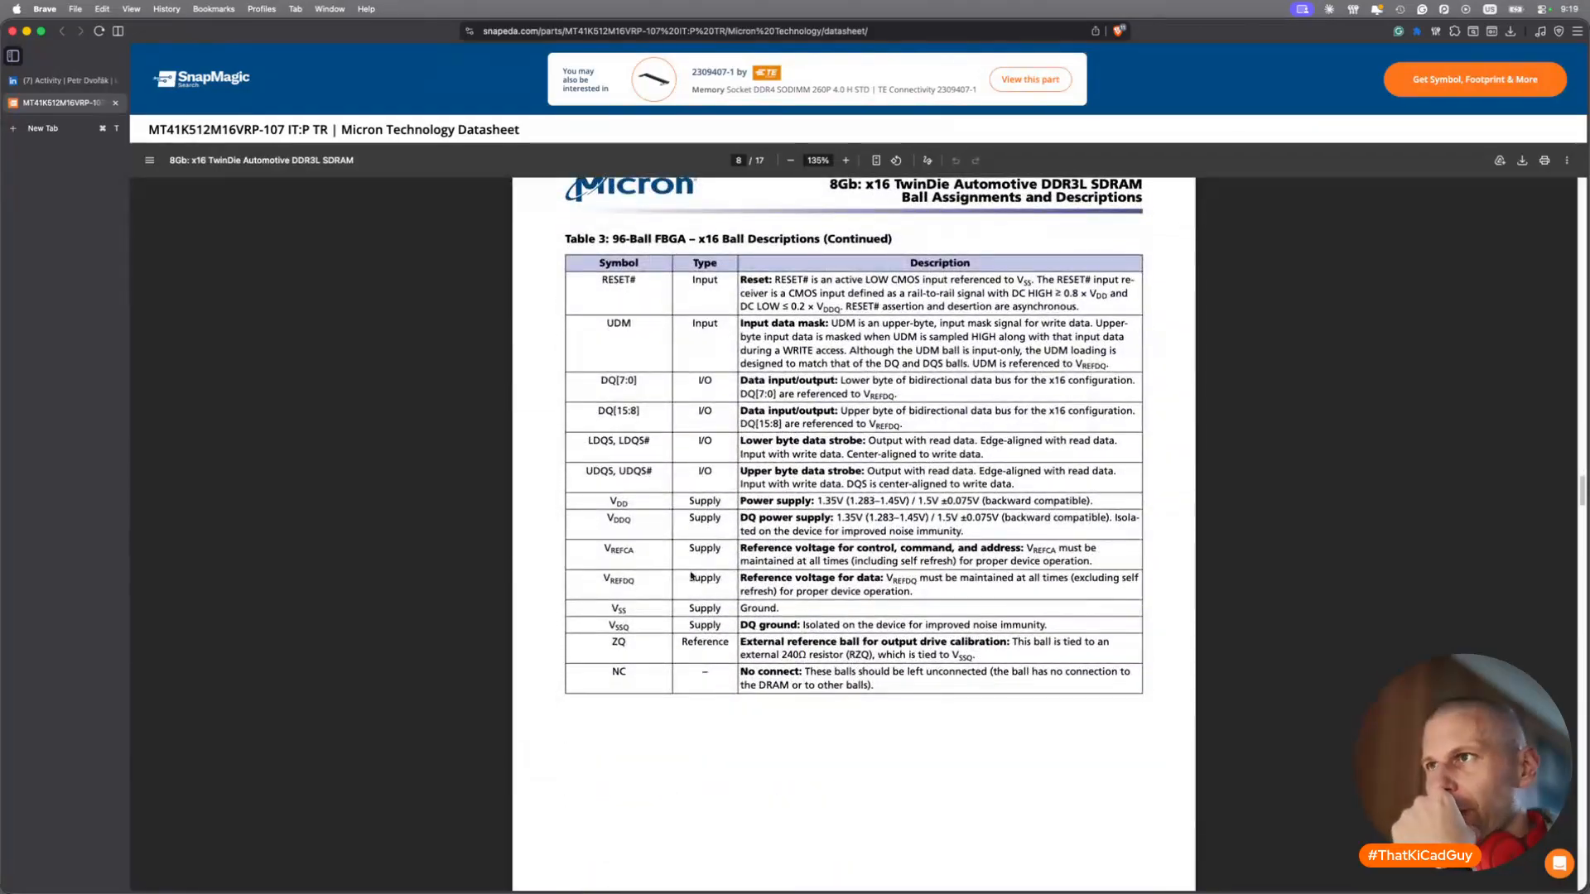
Enlarge the ball descriptions table and highlight key wording in the VREFCA and VREFDQ reference-voltage entries.
scroll(707, 539, "up", 5, "ctrl")
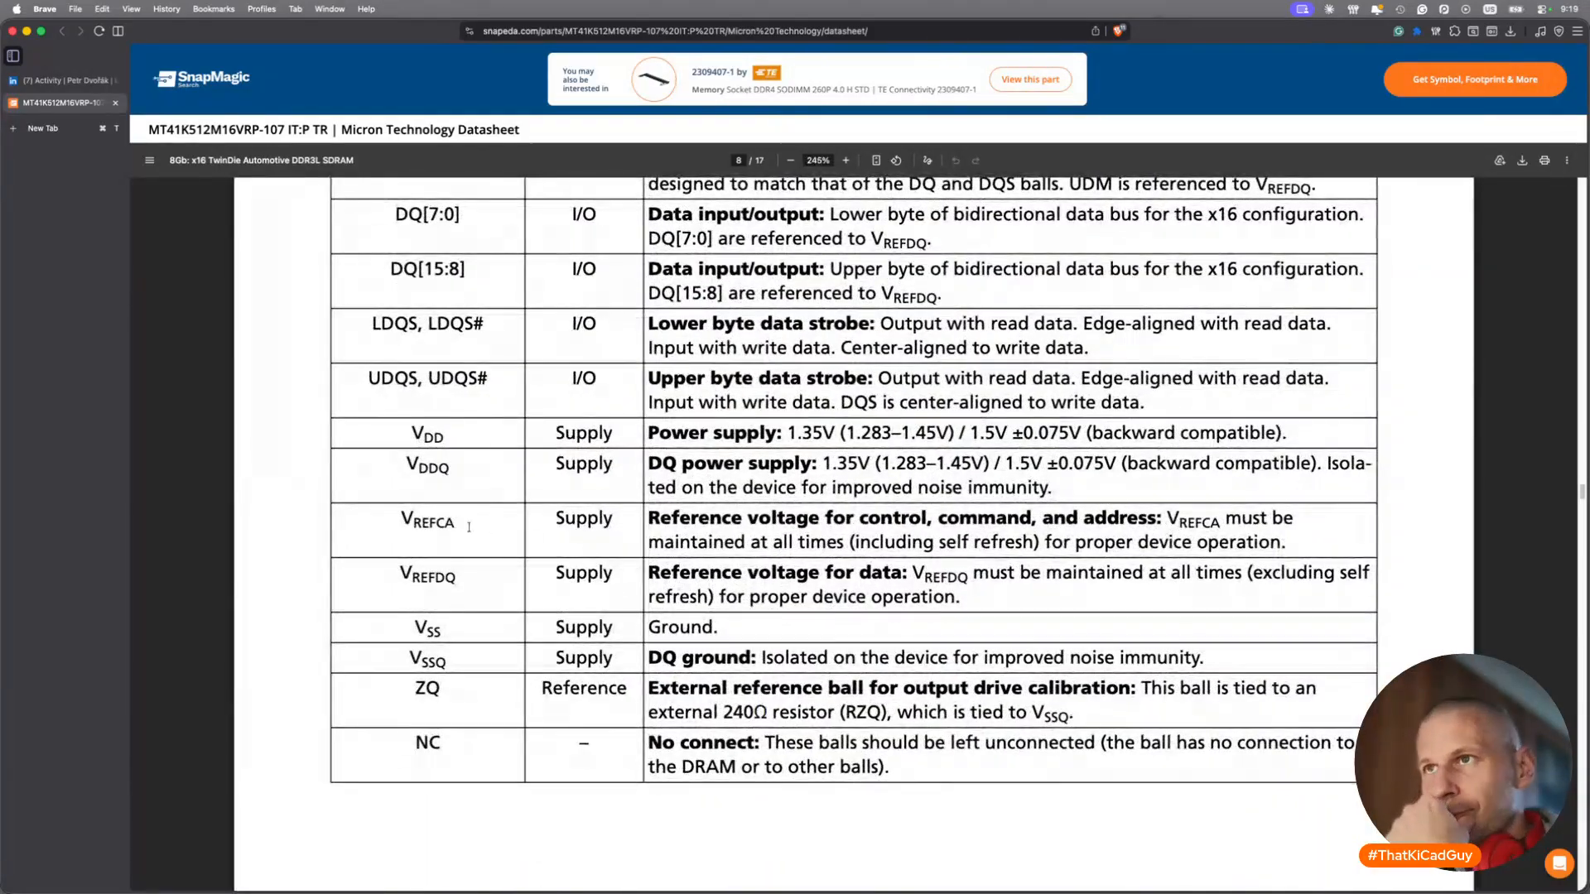
left_click_drag(438, 523, 486, 524)
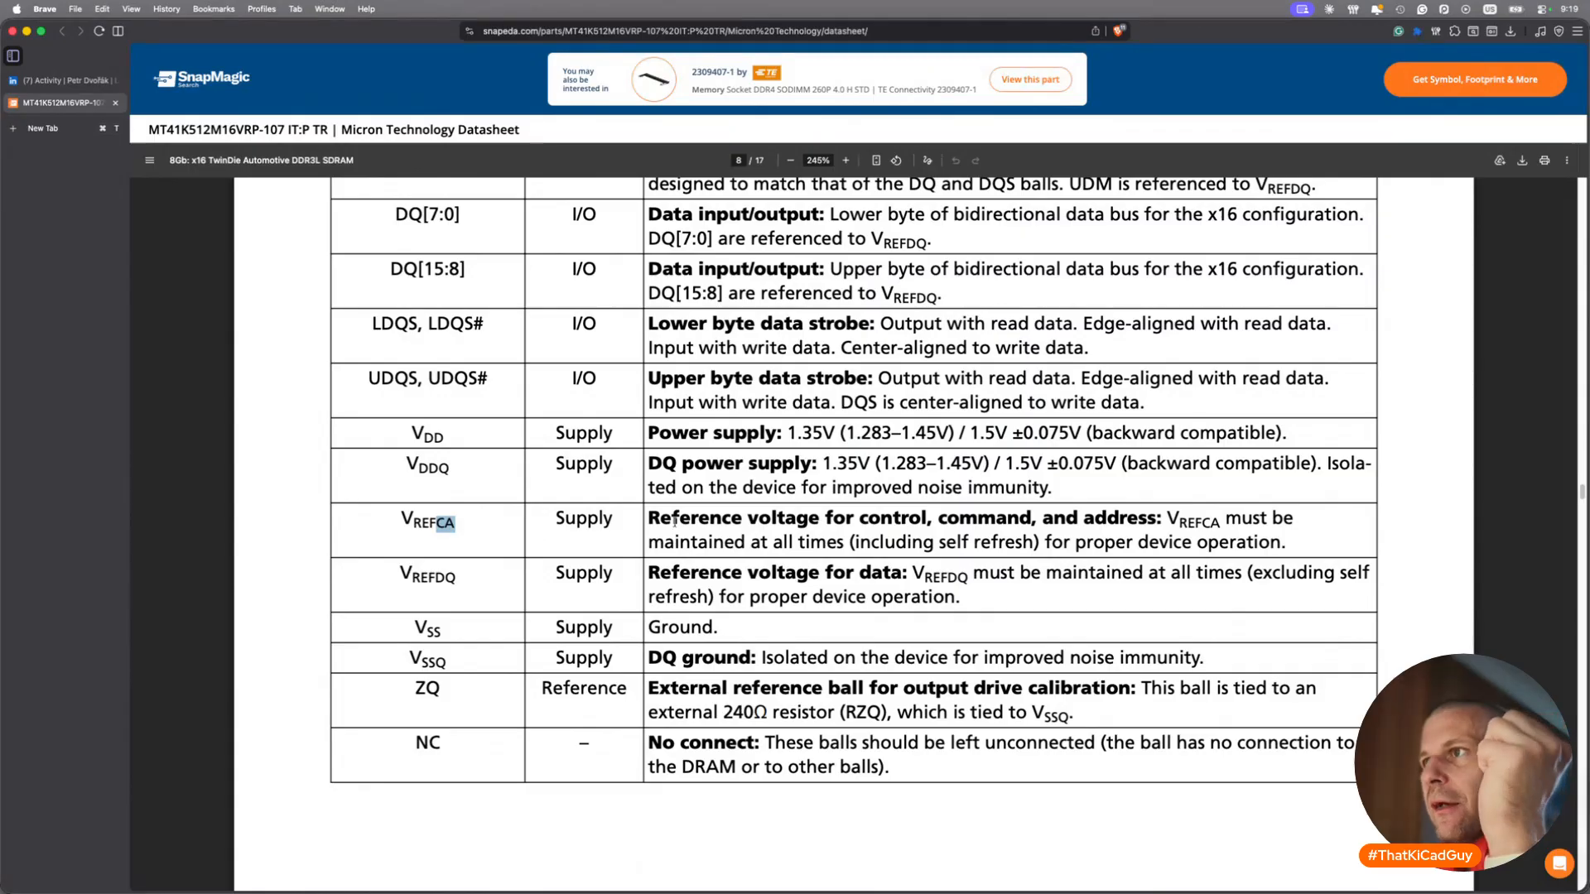
left_click_drag(649, 518, 1148, 513)
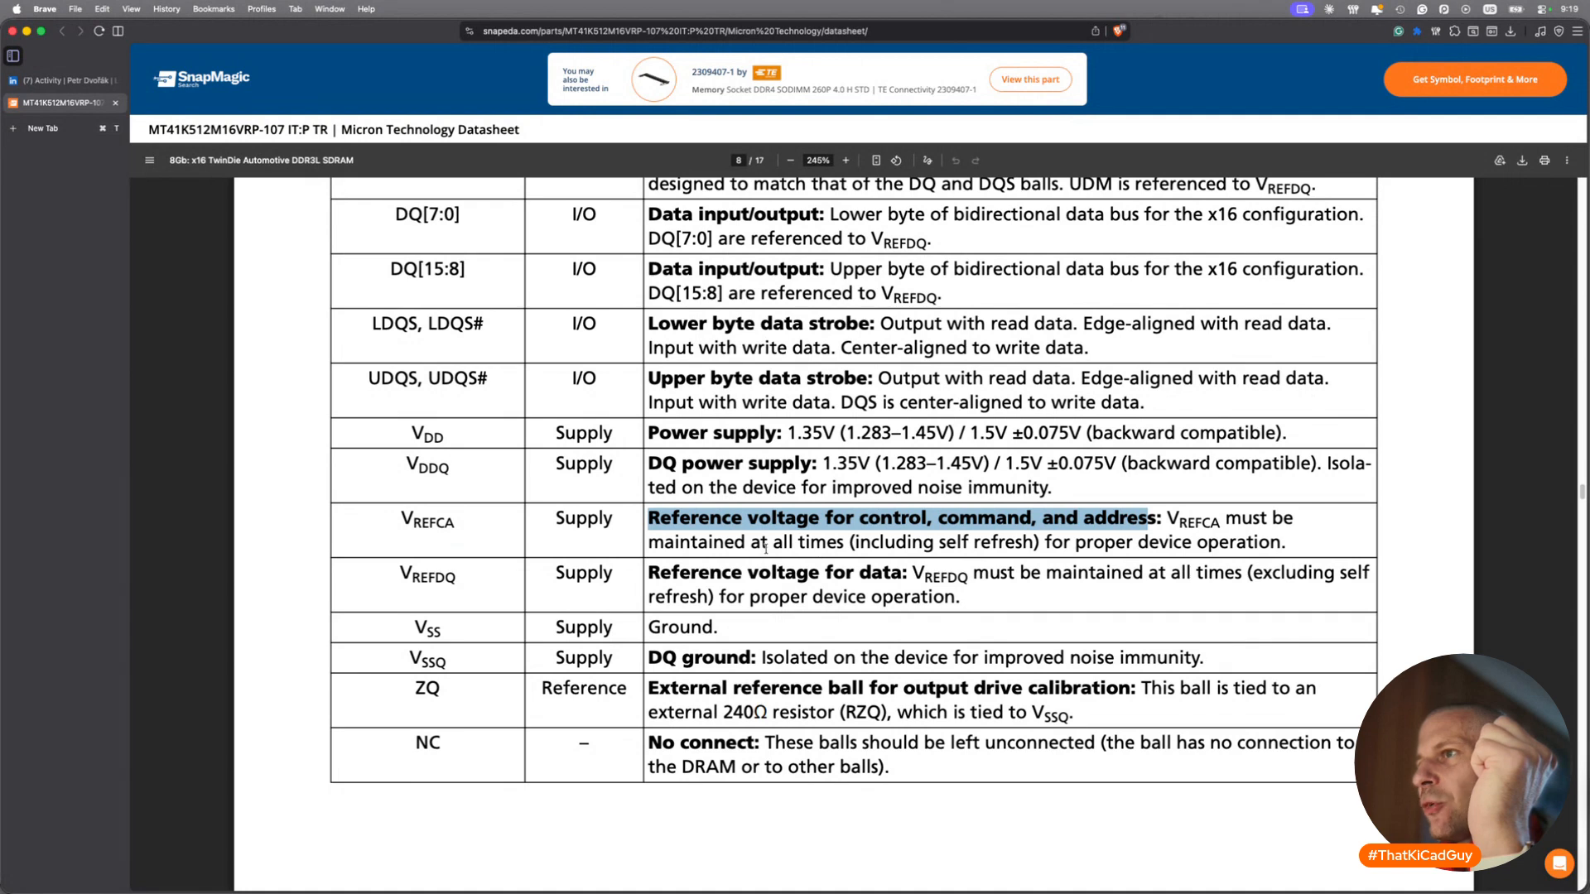
left_click_drag(896, 543, 1279, 543)
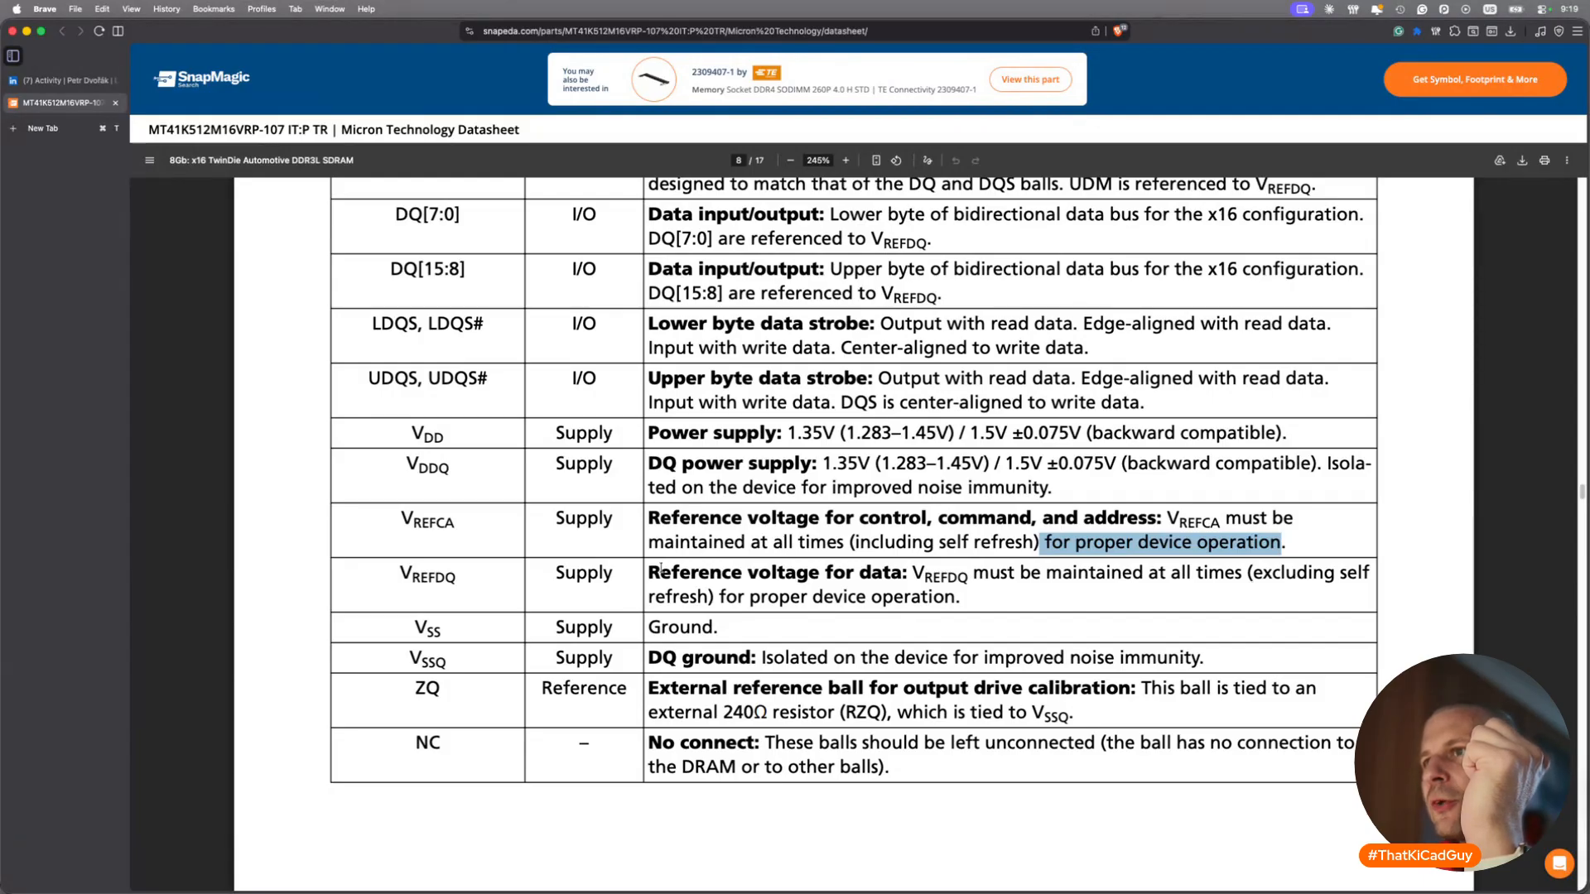
left_click_drag(649, 573, 1250, 573)
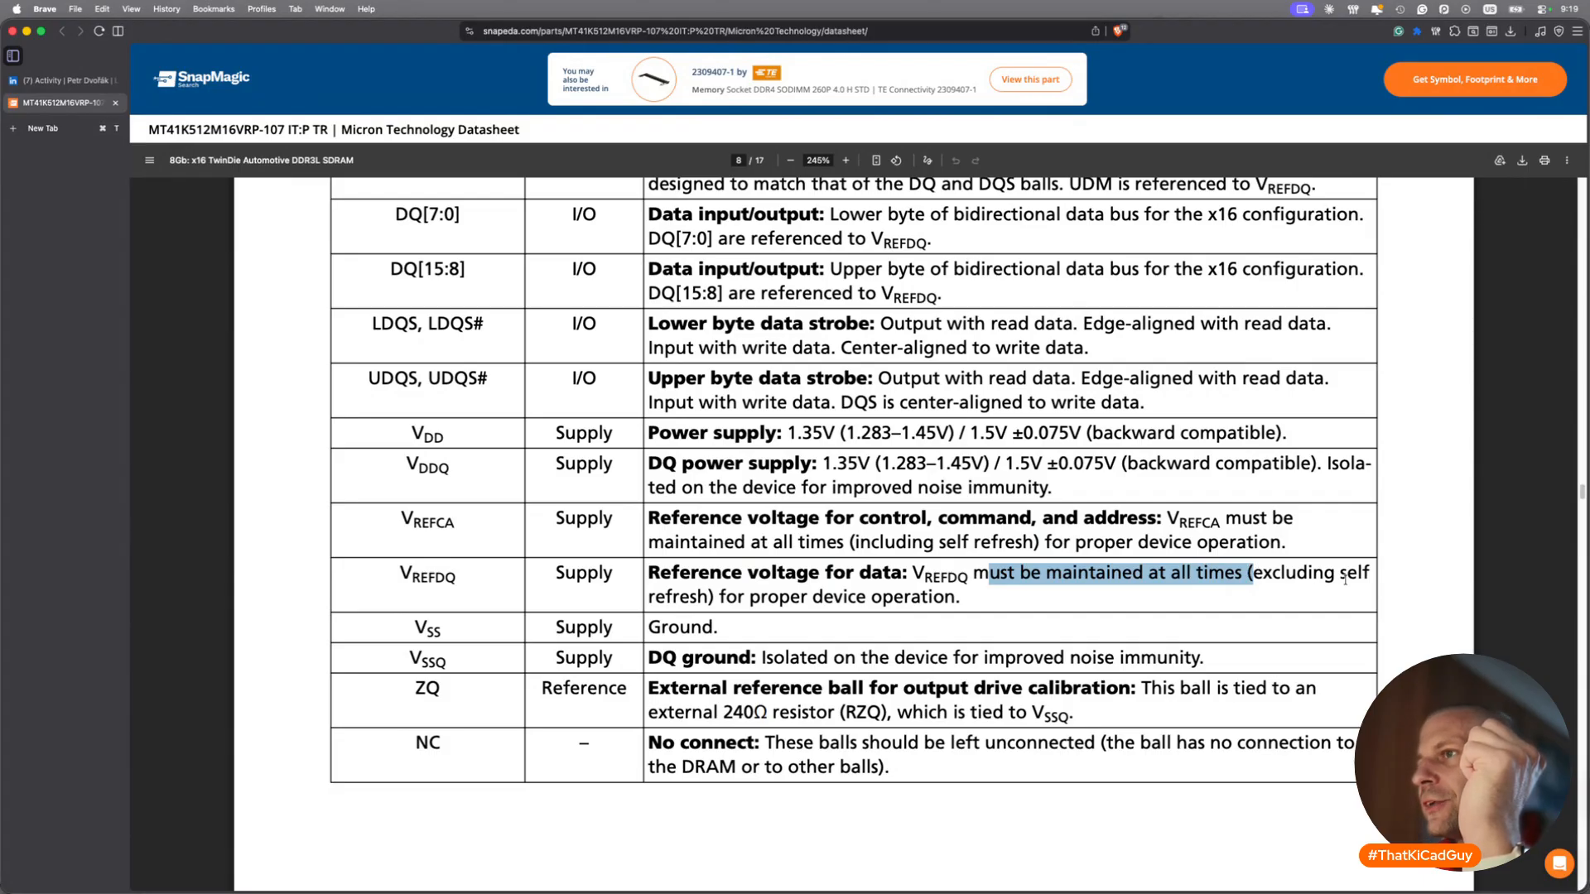
left_click_drag(718, 596, 997, 573)
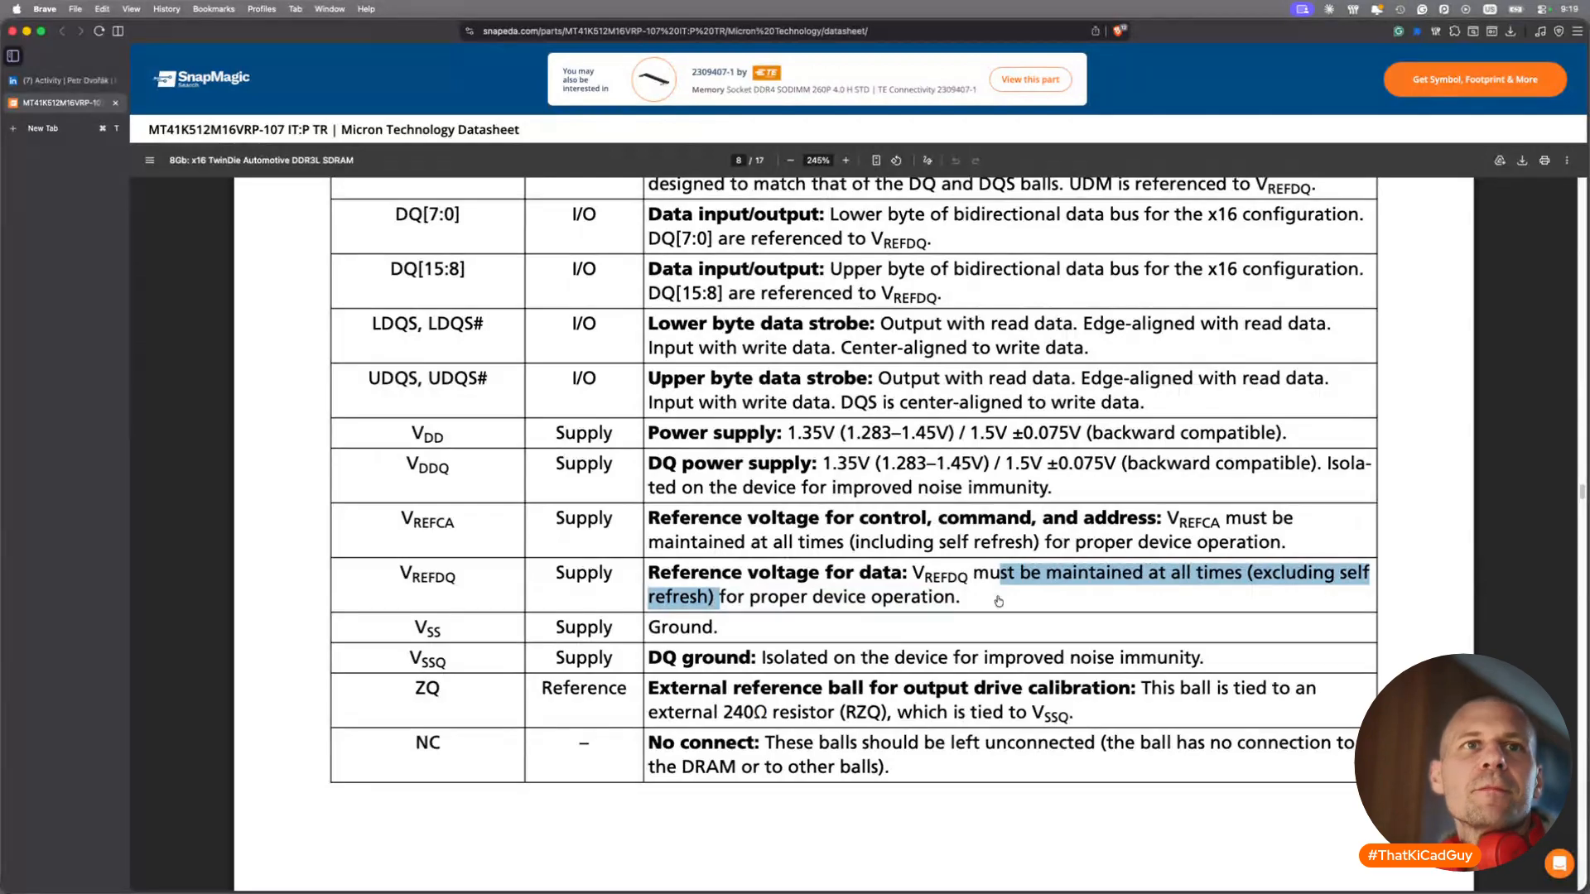
Switch back to KiCad, return to the root sheet and open the MPU sheet.
key("super+Tab")
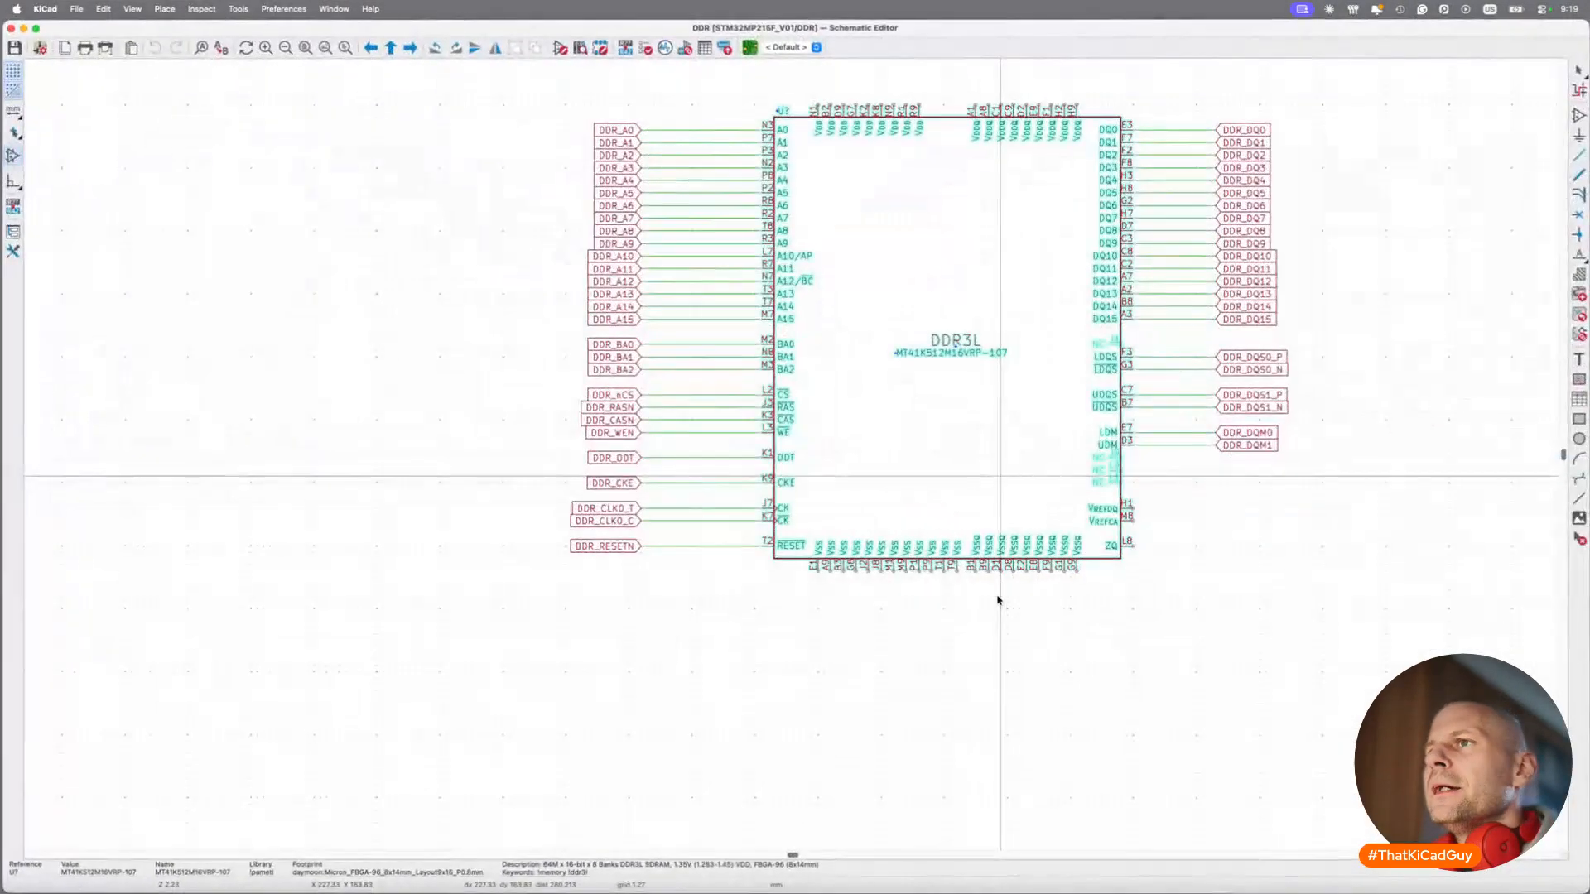
key("alt+BackSpace")
double_click(868, 585)
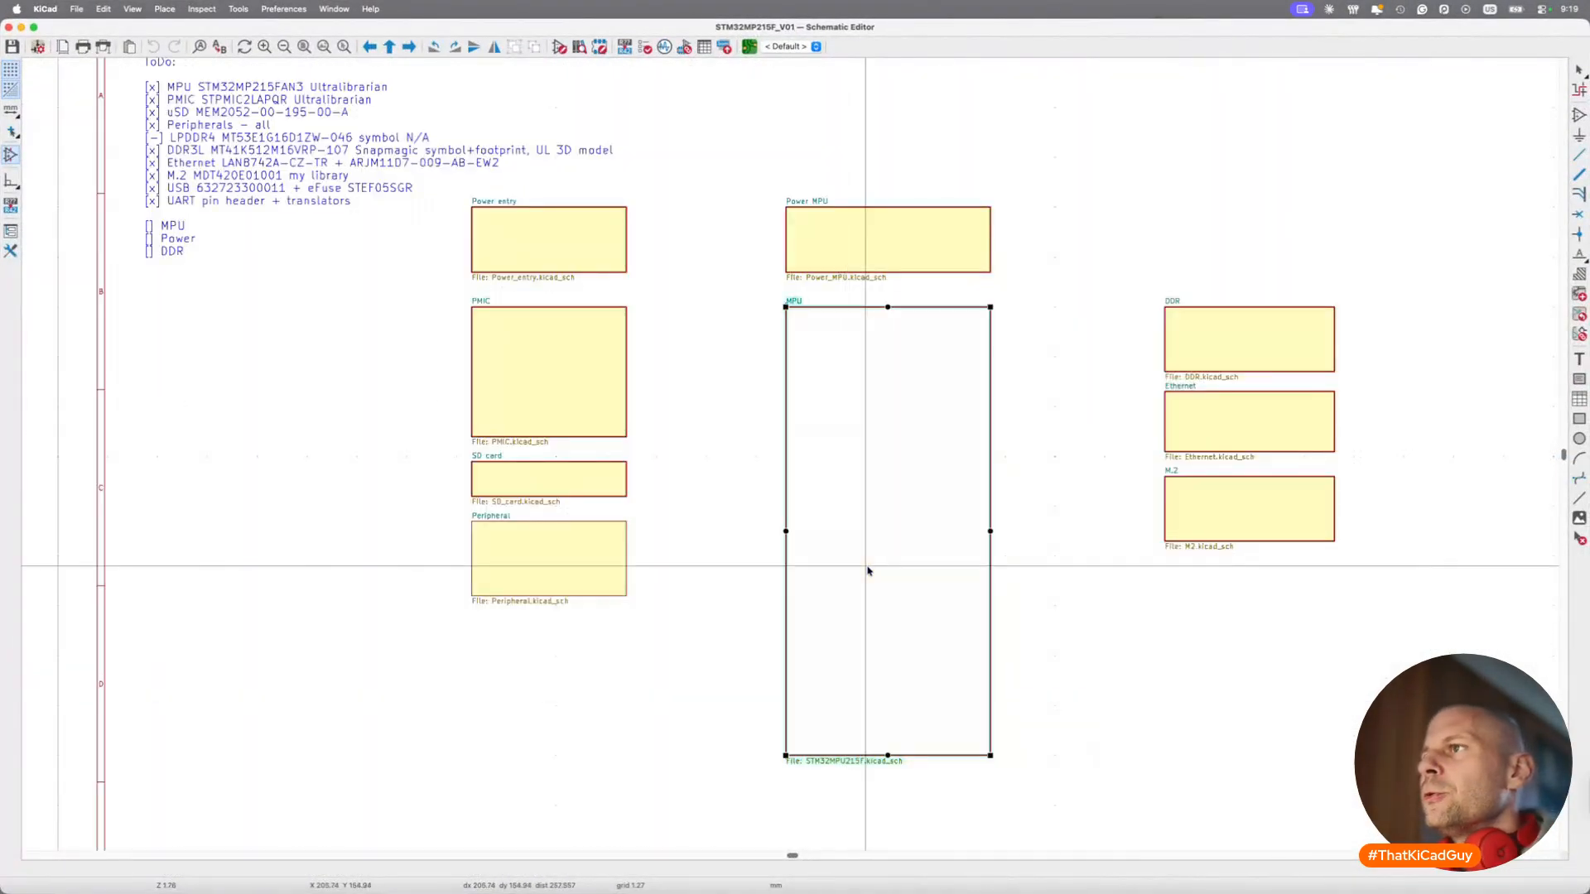
Examine the DDR_VREF pin T18 and the neighbouring DDR connections of the STM32MP215FAN3 symbol on the MPU sheet.
scroll(867, 571, "down", 1)
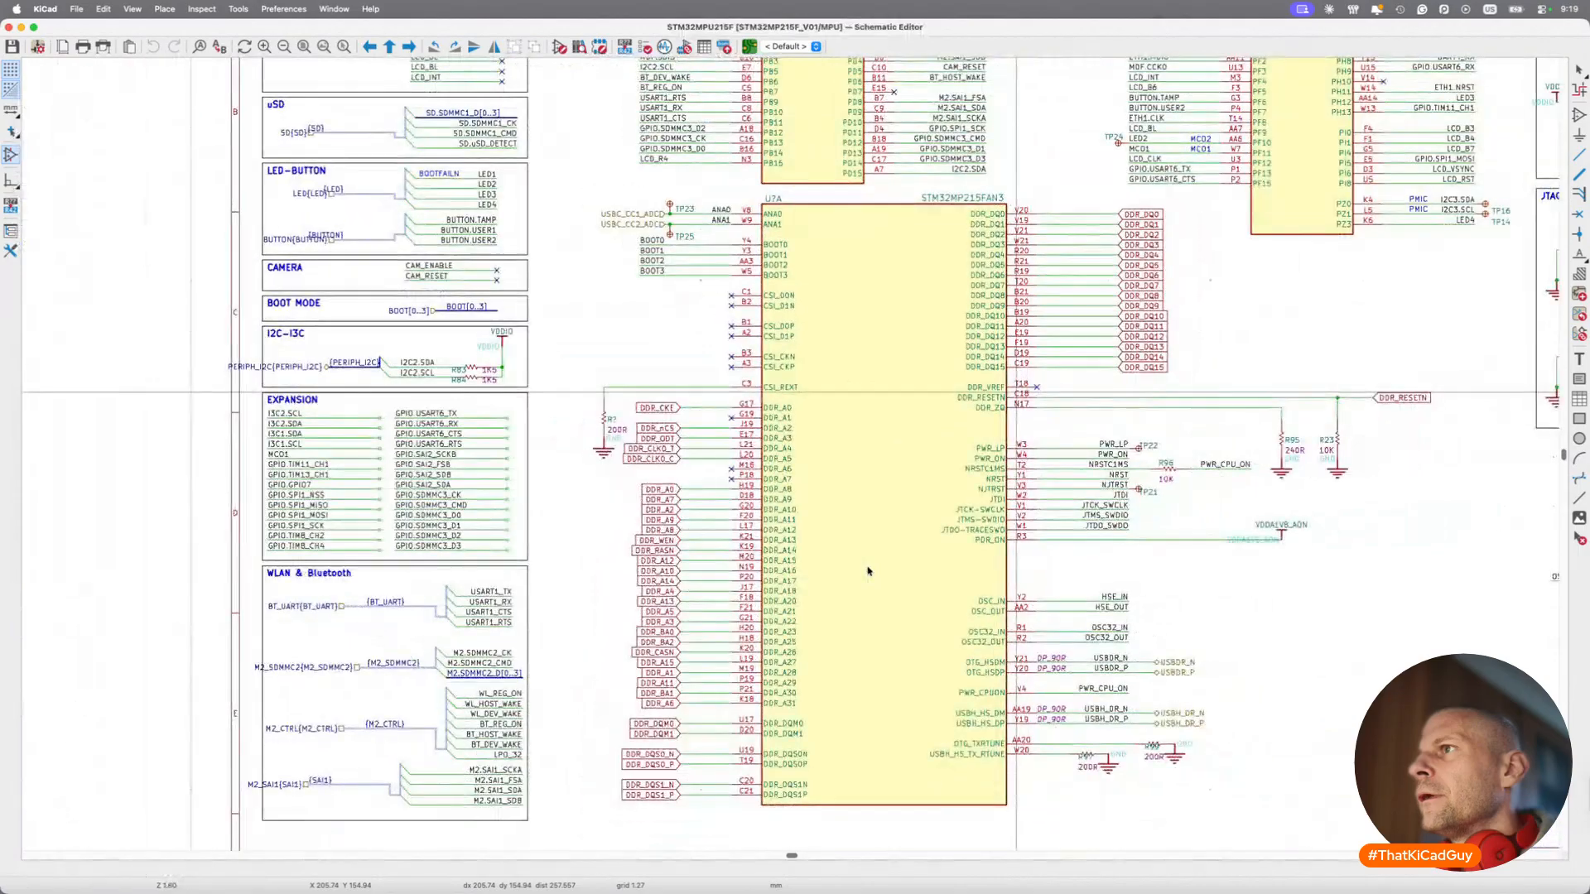
scroll(1024, 406, "up", 4)
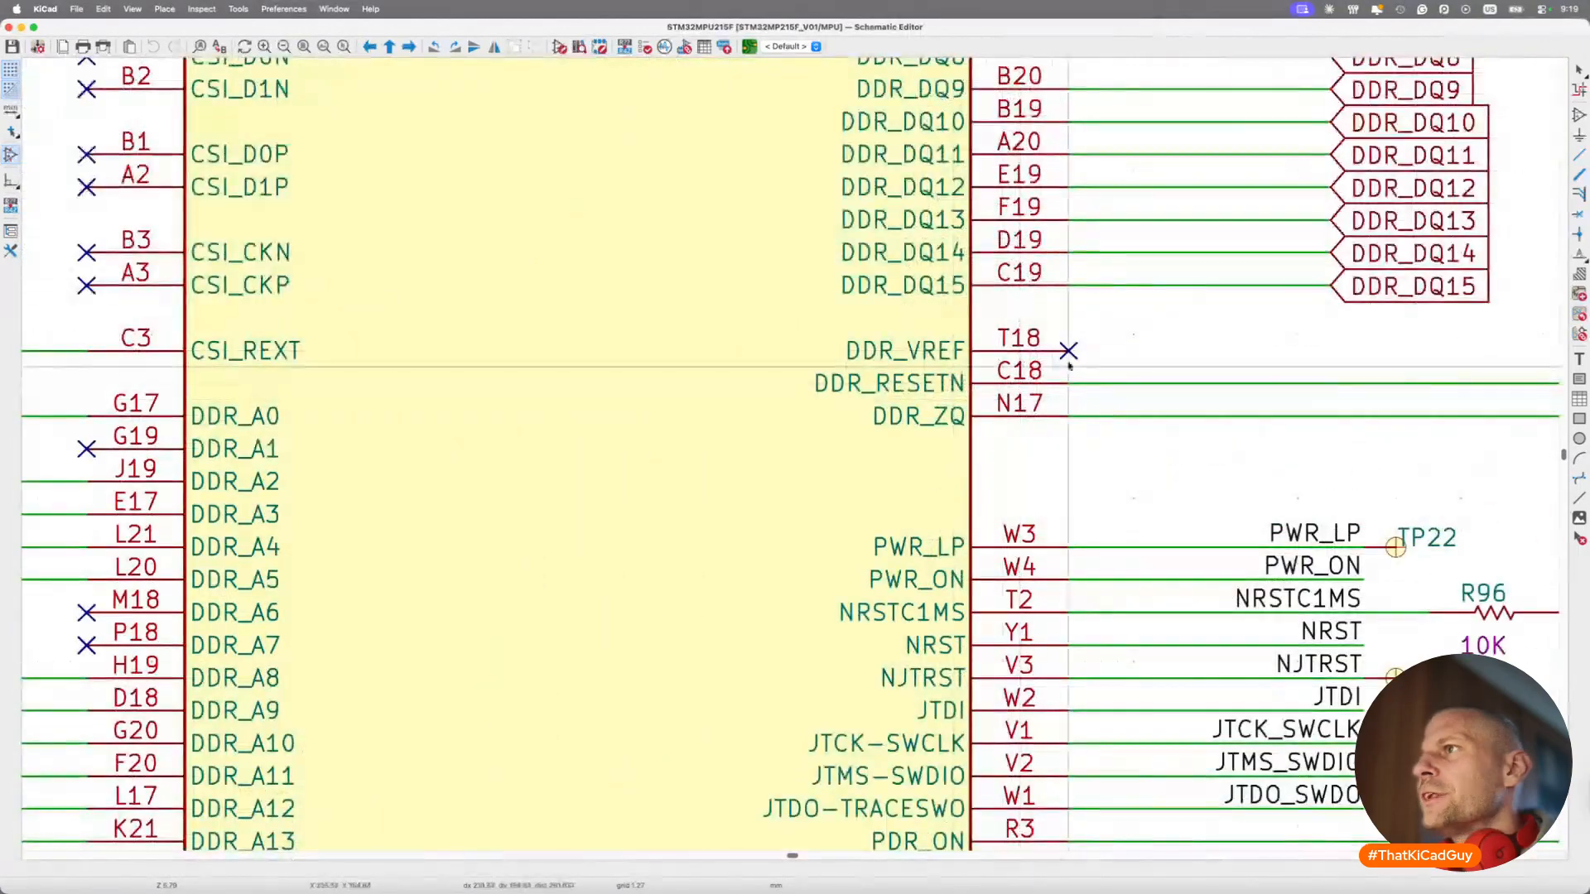
middle_click_drag(1072, 356, 870, 362)
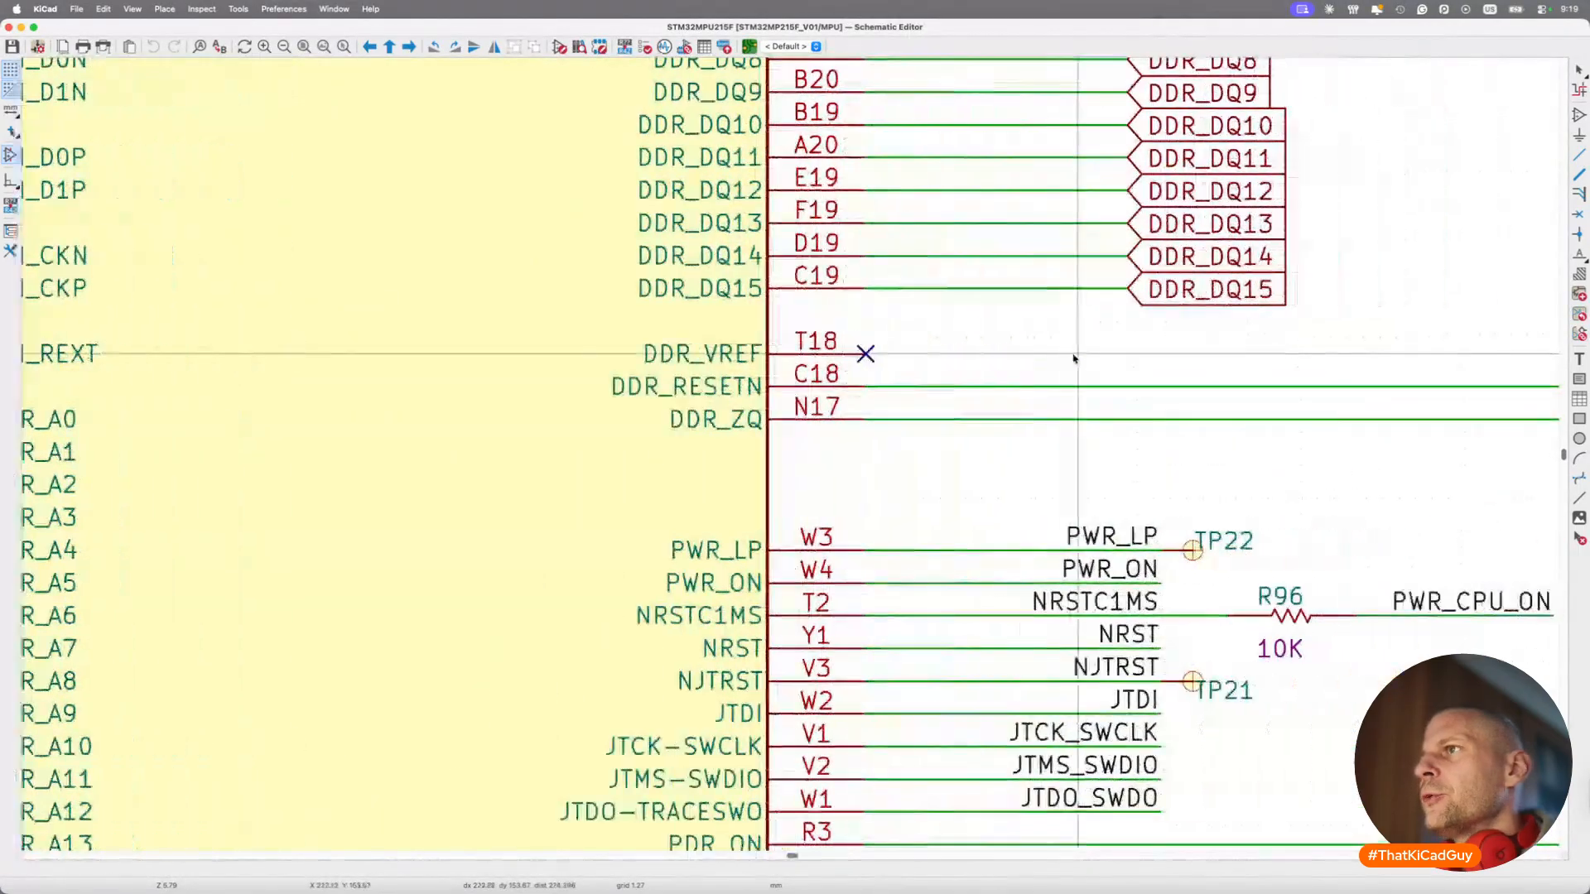
left_click(869, 362)
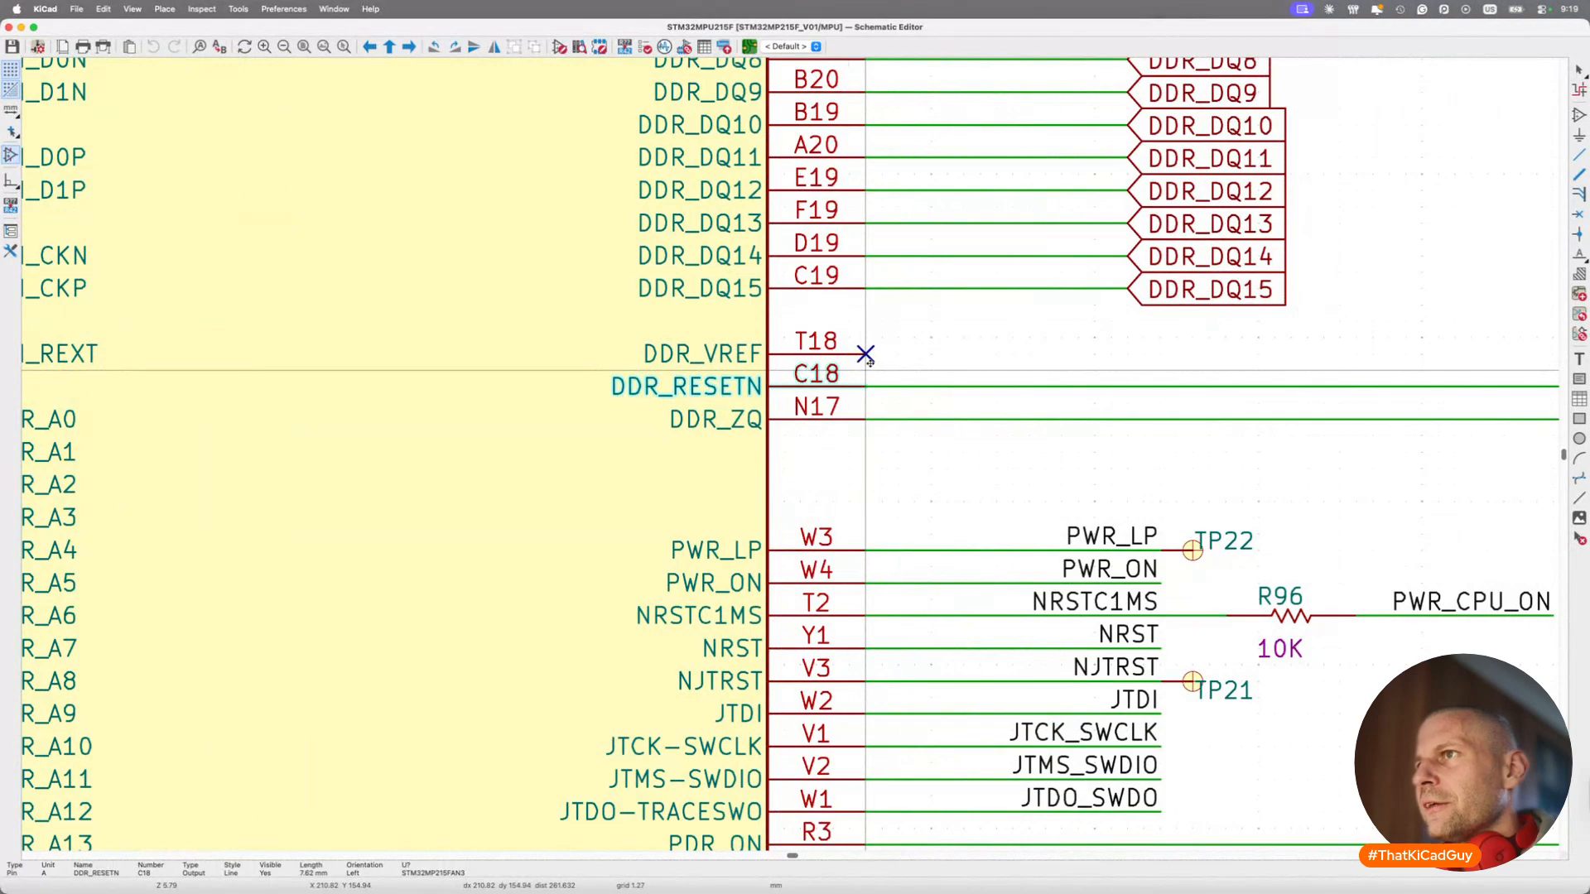
scroll(867, 359, "down", 2)
scroll(870, 439, "down", 3)
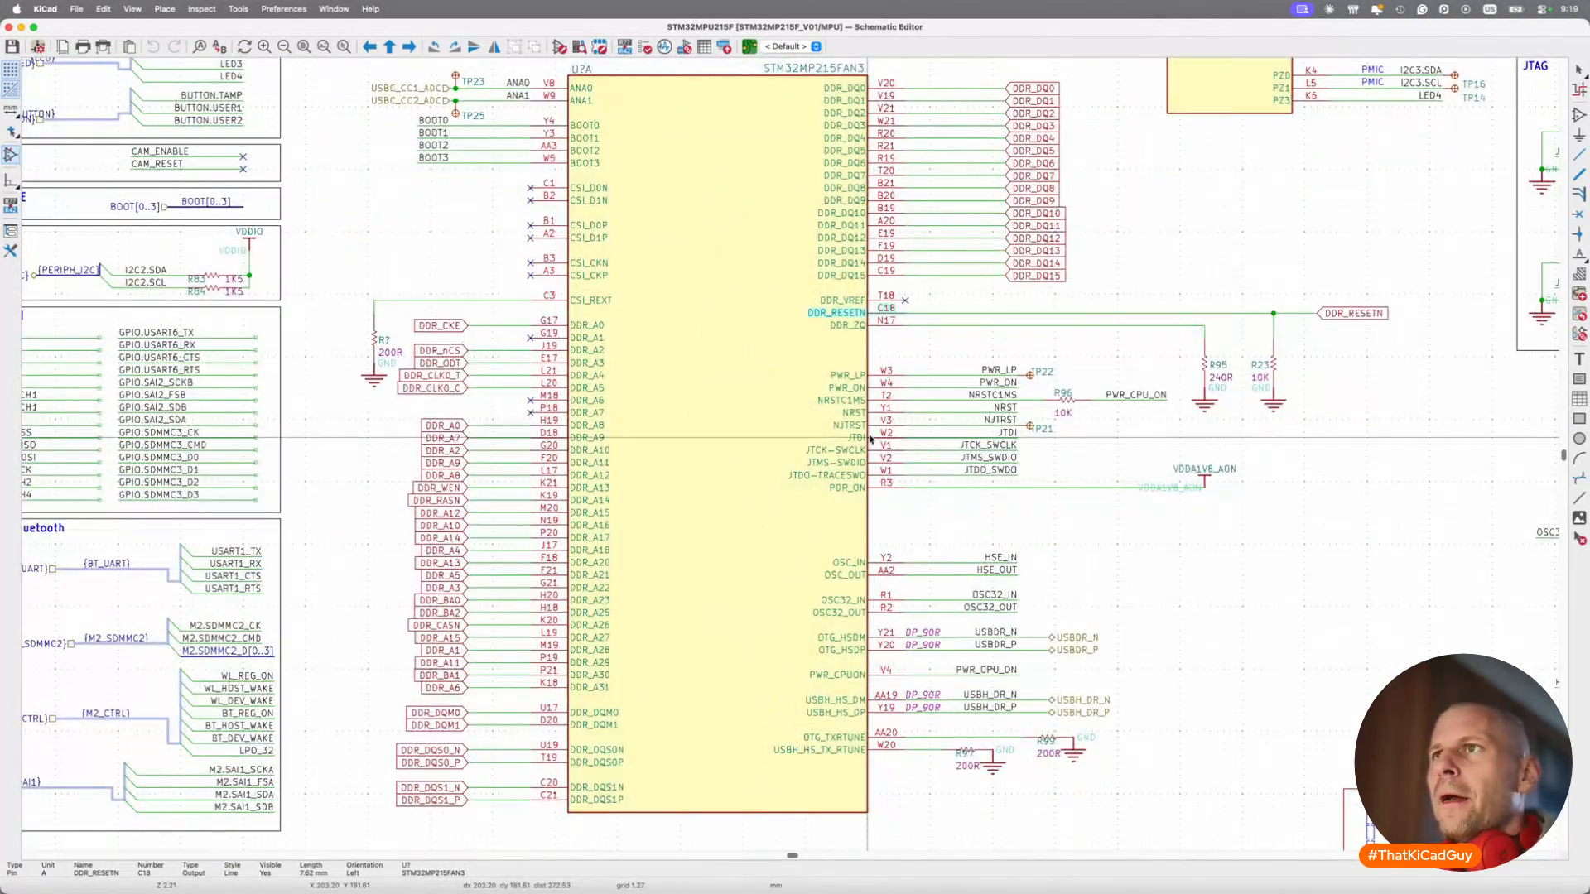
scroll(870, 439, "up", 3)
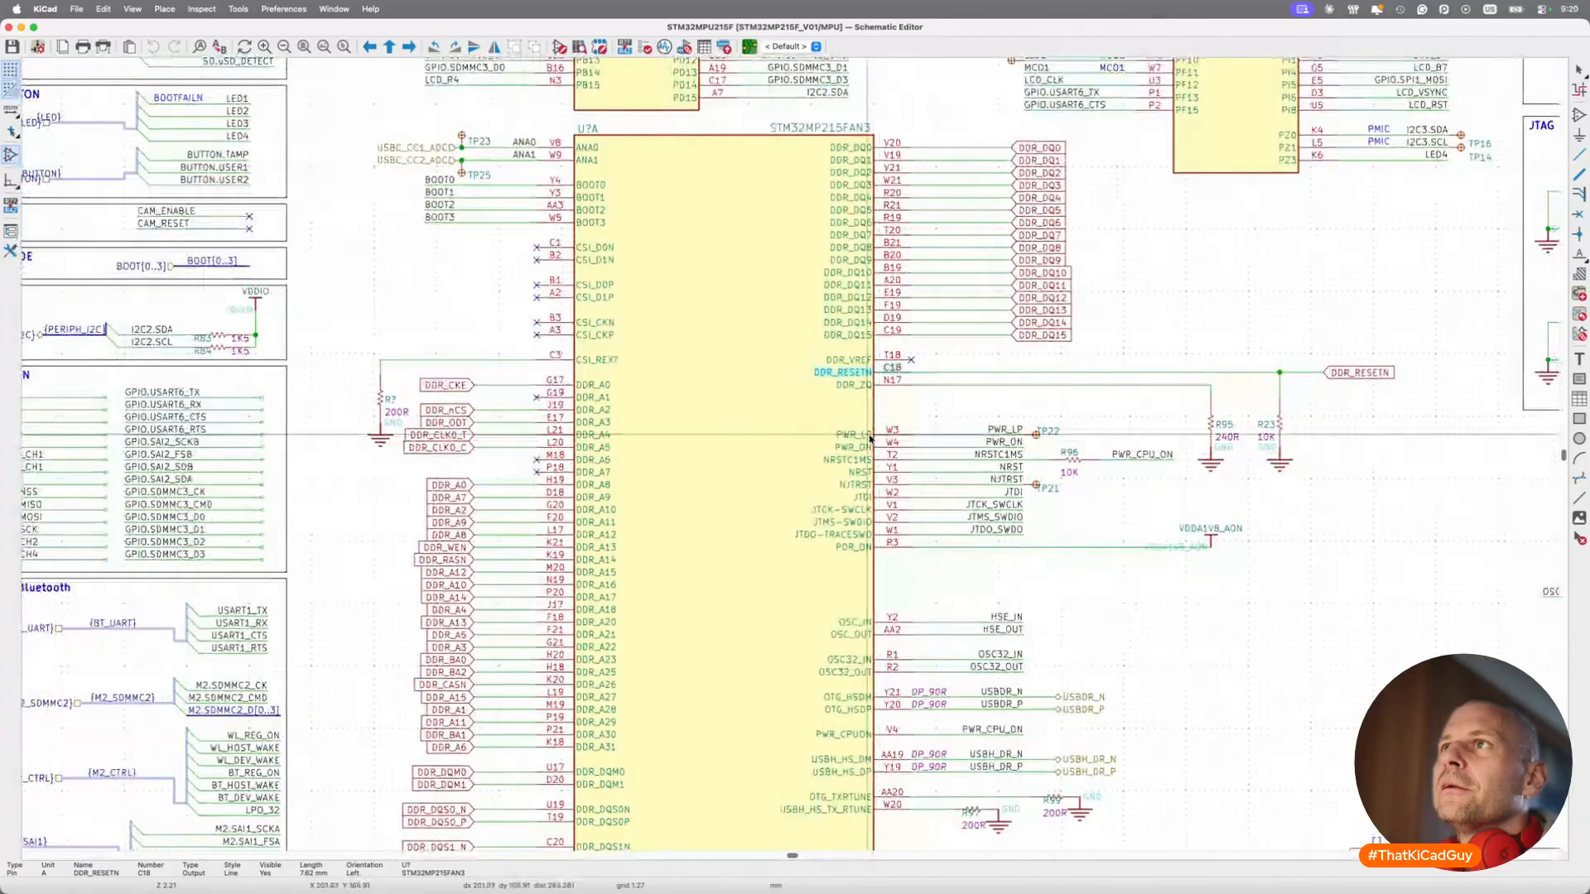
scroll(870, 439, "right", 8)
scroll(870, 439, "up", 3)
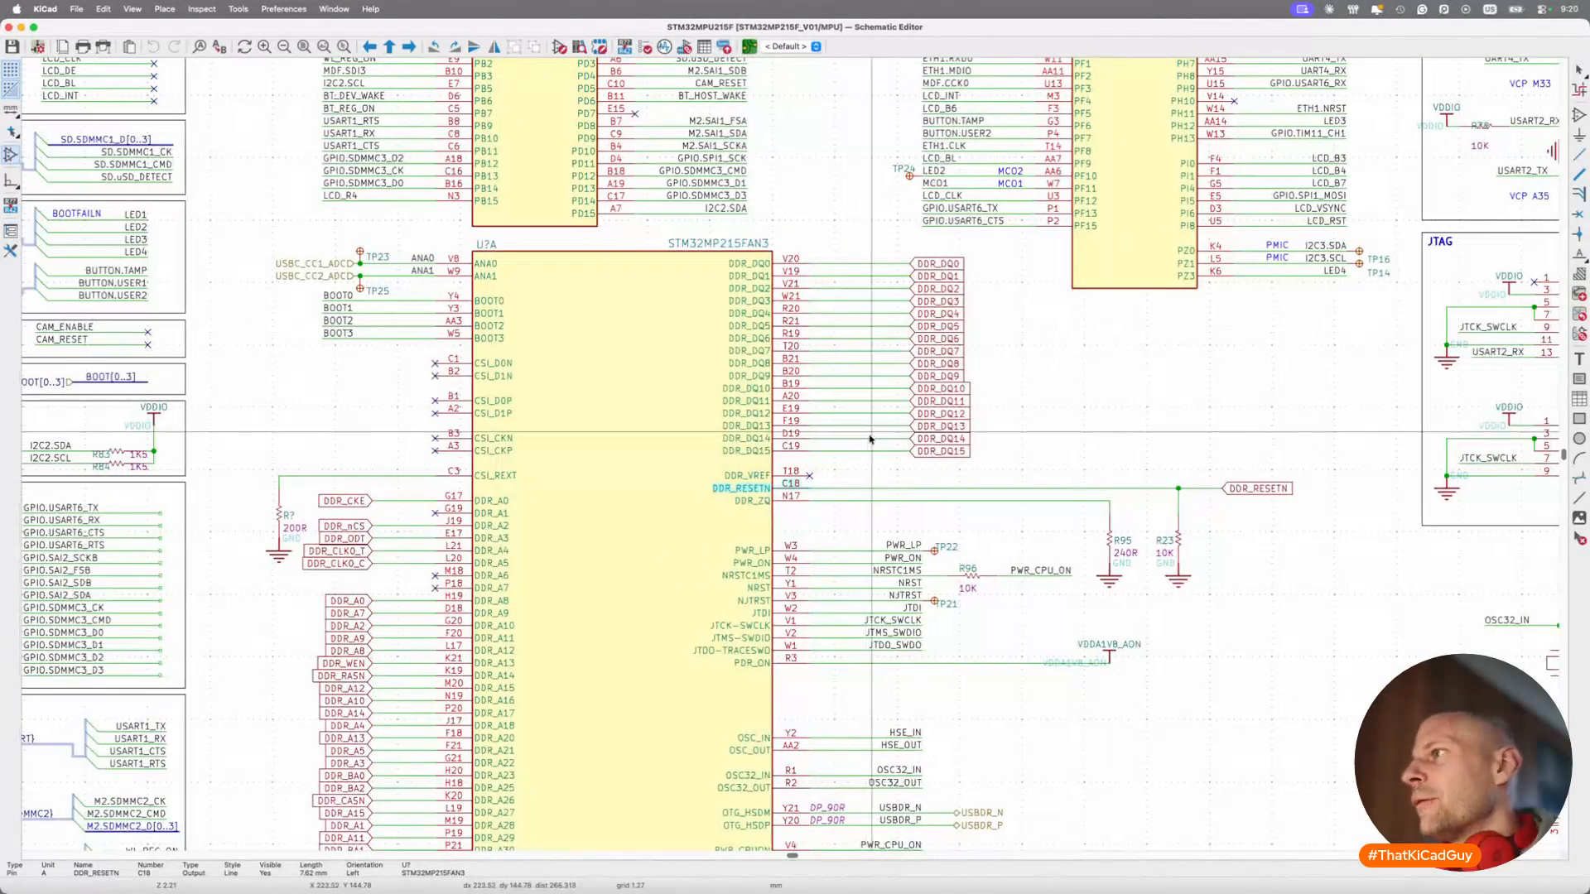
scroll(870, 439, "down", 5)
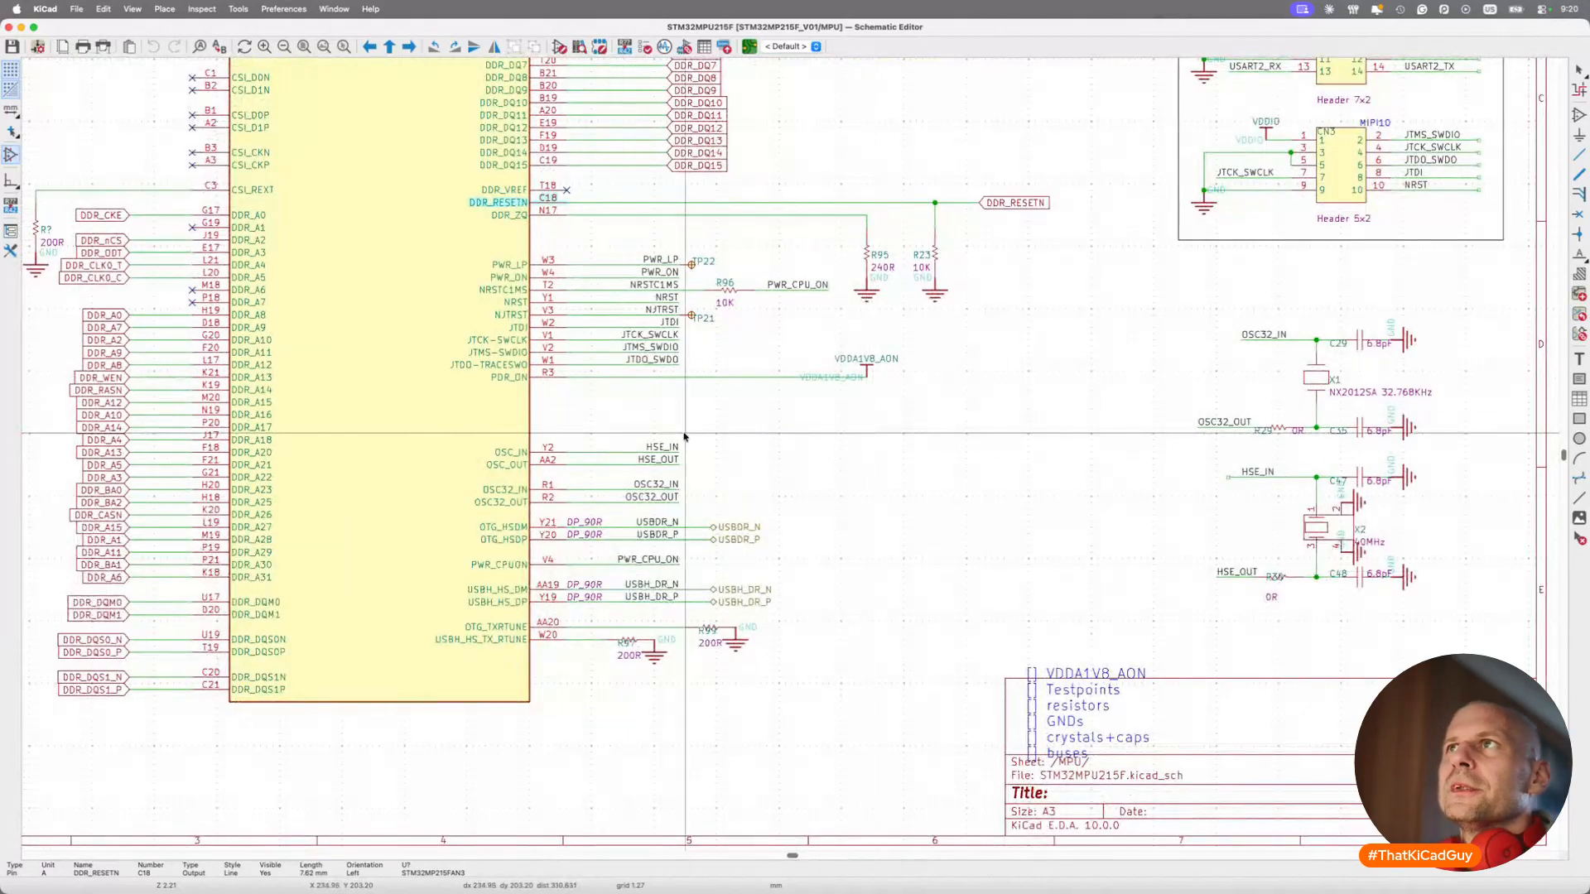
Switch to Finder, open datasheet_stm32mp215f.pdf from the project's docs folder and fit its ball definitions pages in view.
key("super+Tab")
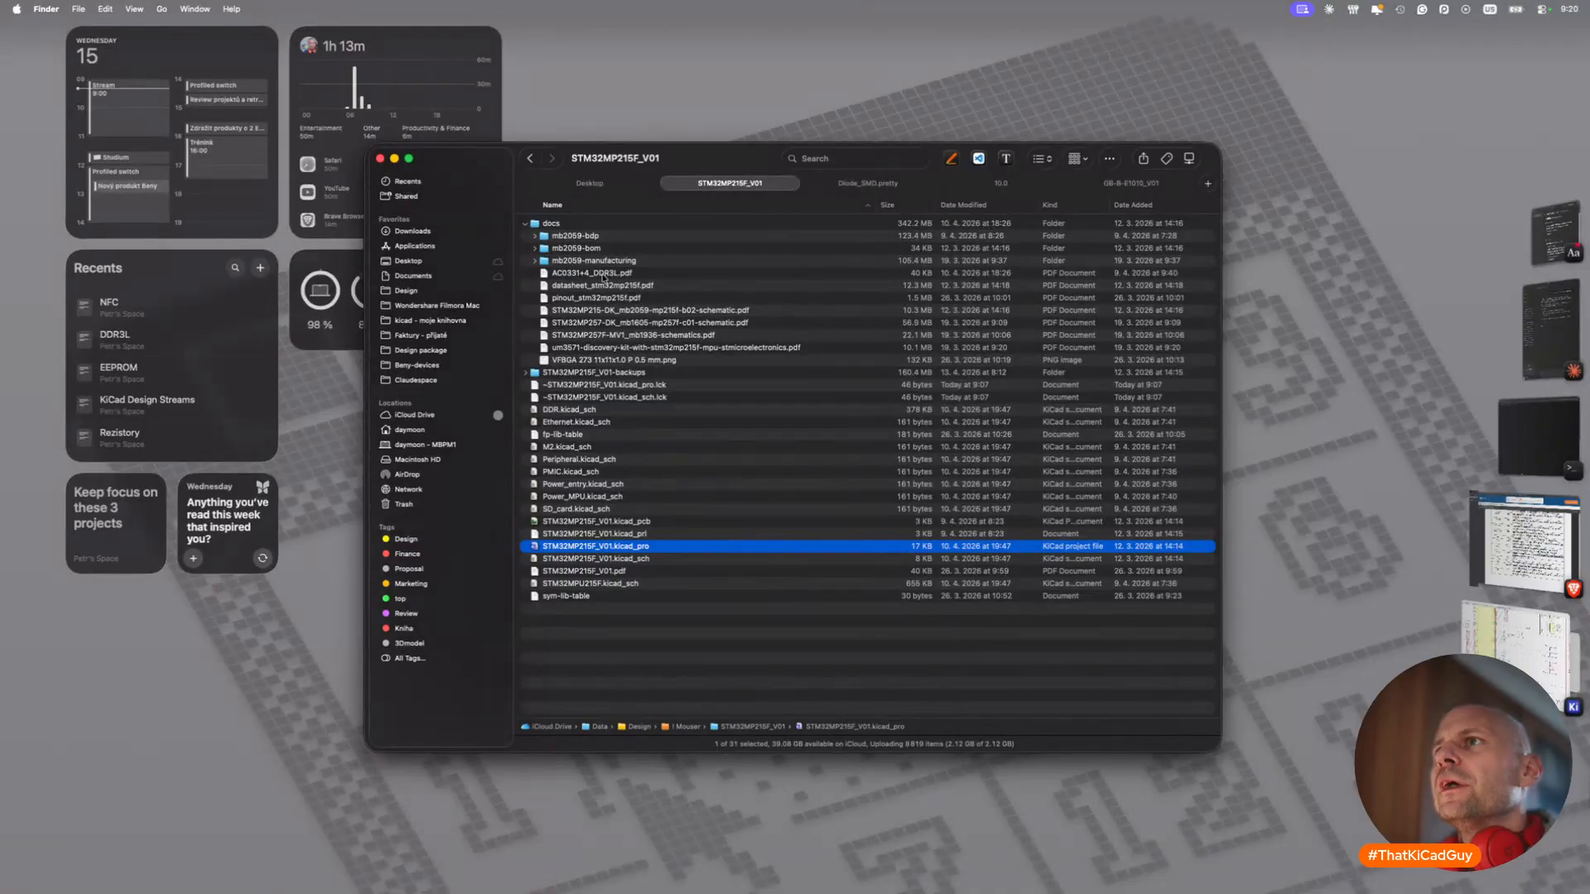
left_click(606, 286)
double_click(605, 286)
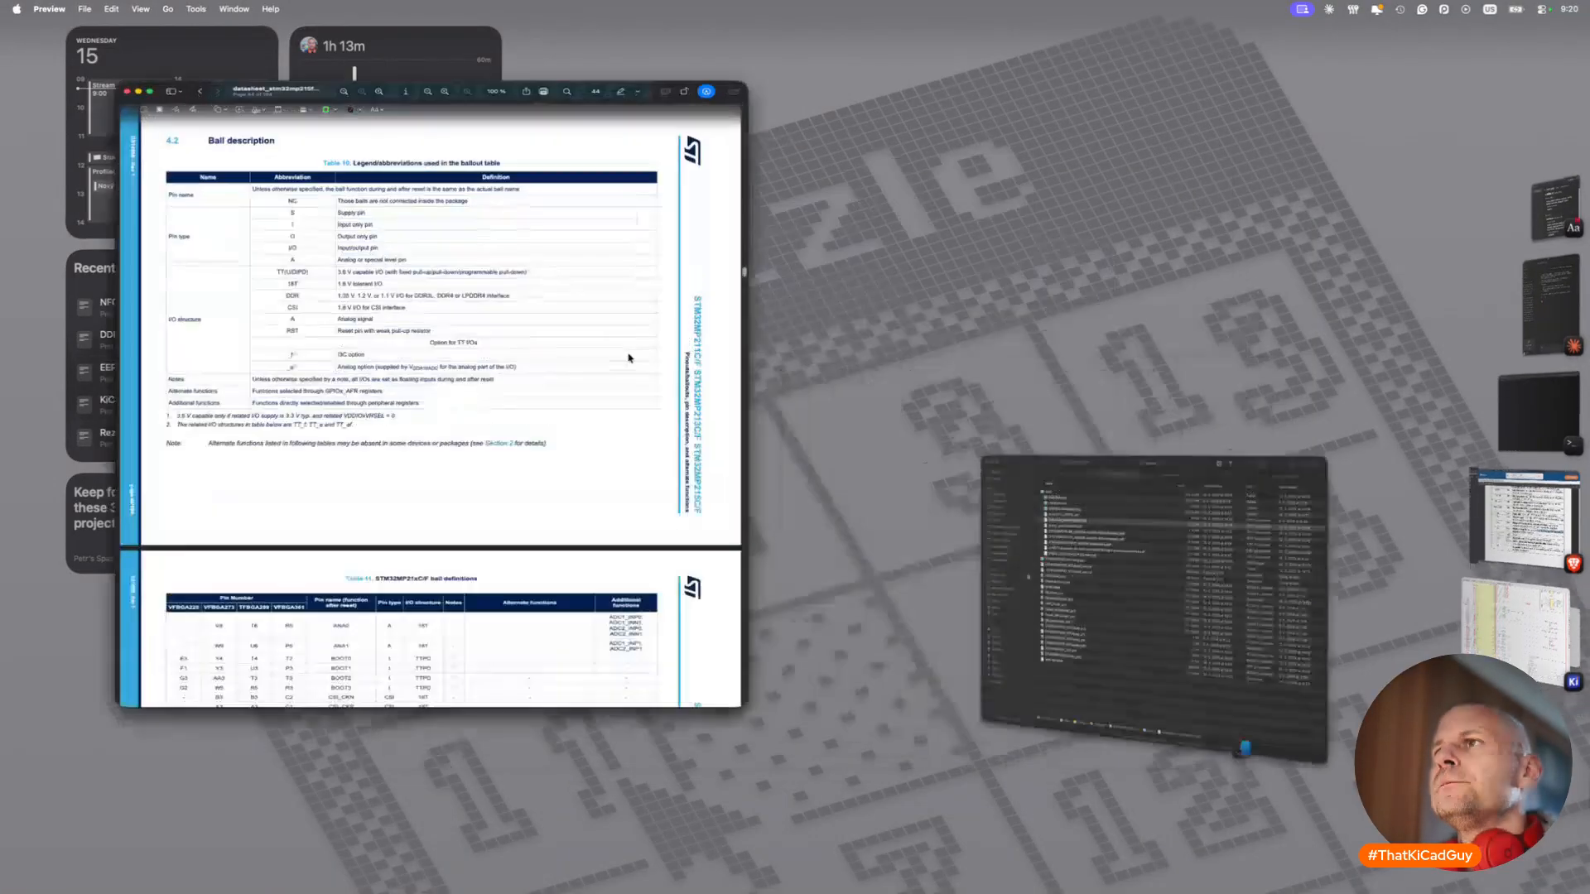
key("ctrl+f")
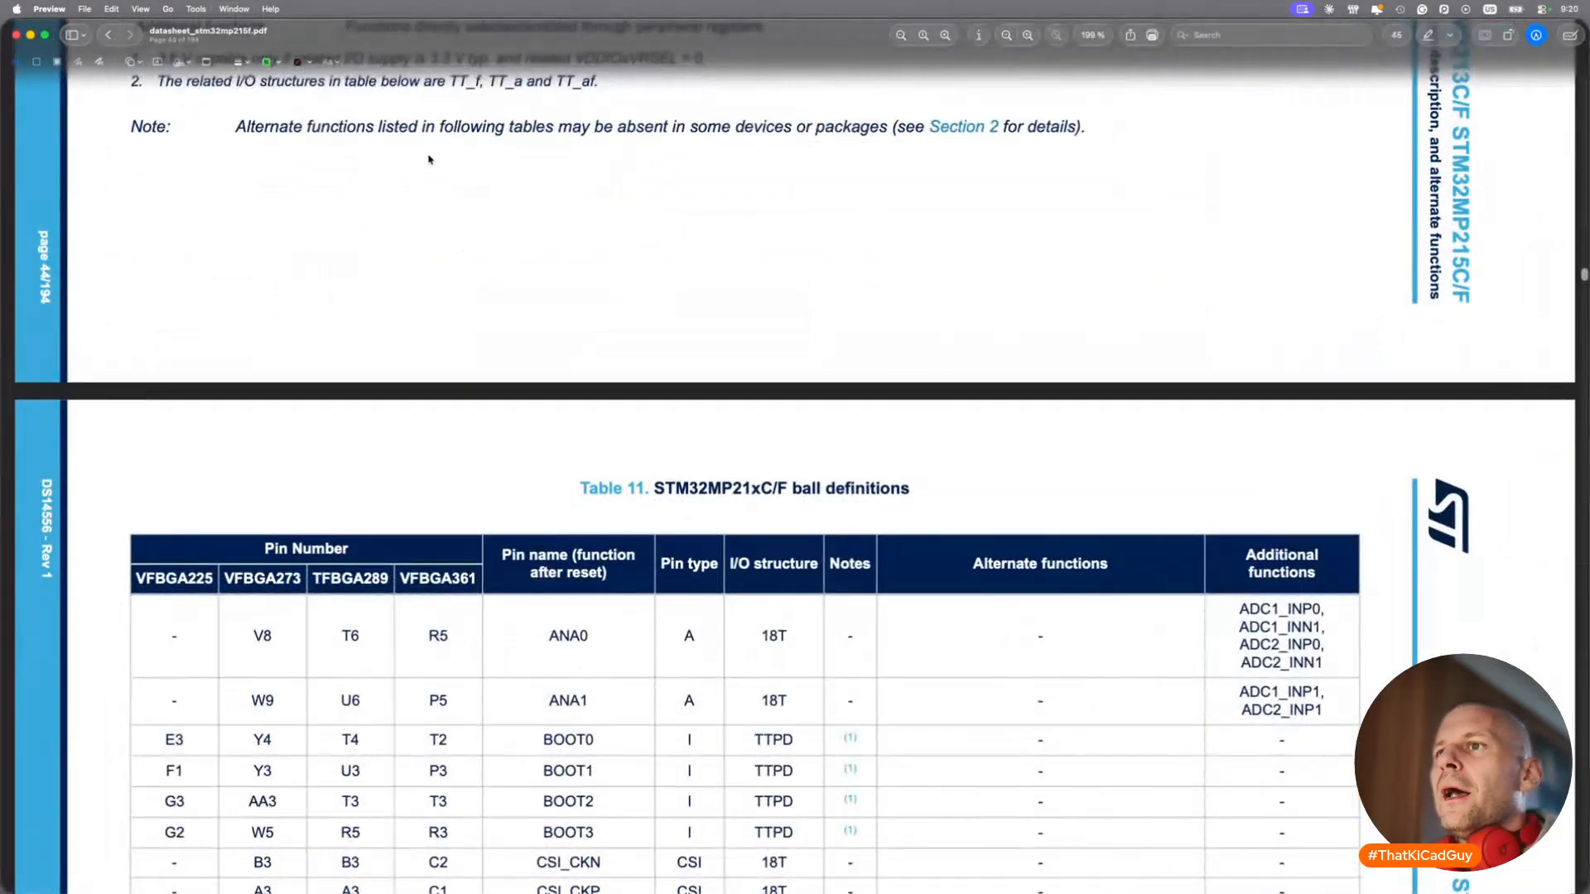
scroll(500, 312, "down", 3, "ctrl")
scroll(500, 313, "down", 1, "ctrl")
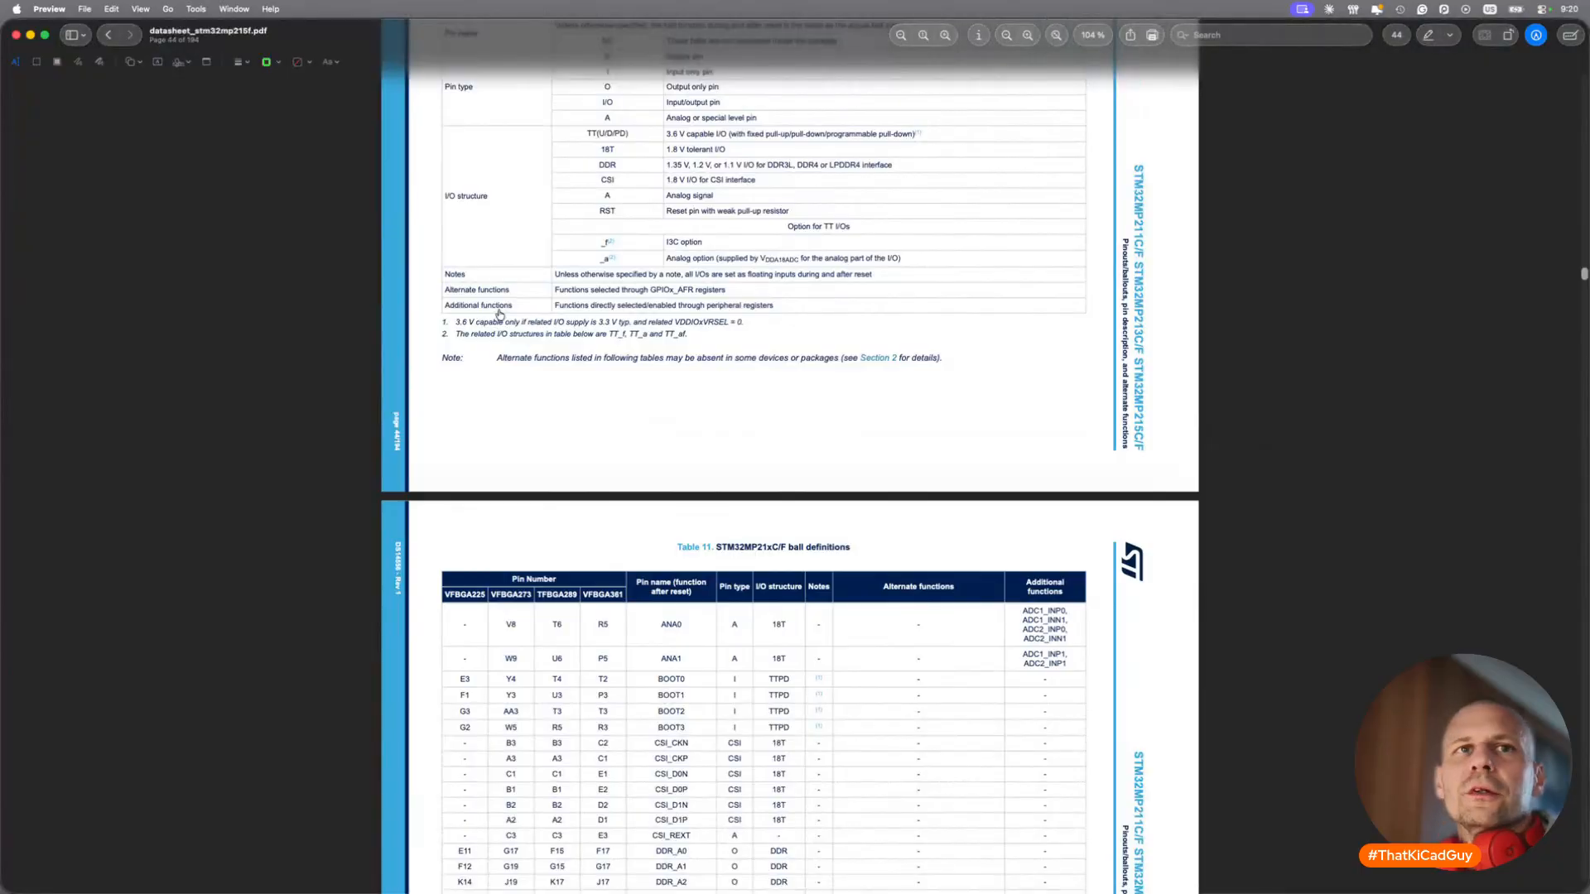
Return to the STM32MP215F datasheet in Preview and search it for DDR_VREF to check the ball definition entry.
key("super+Tab")
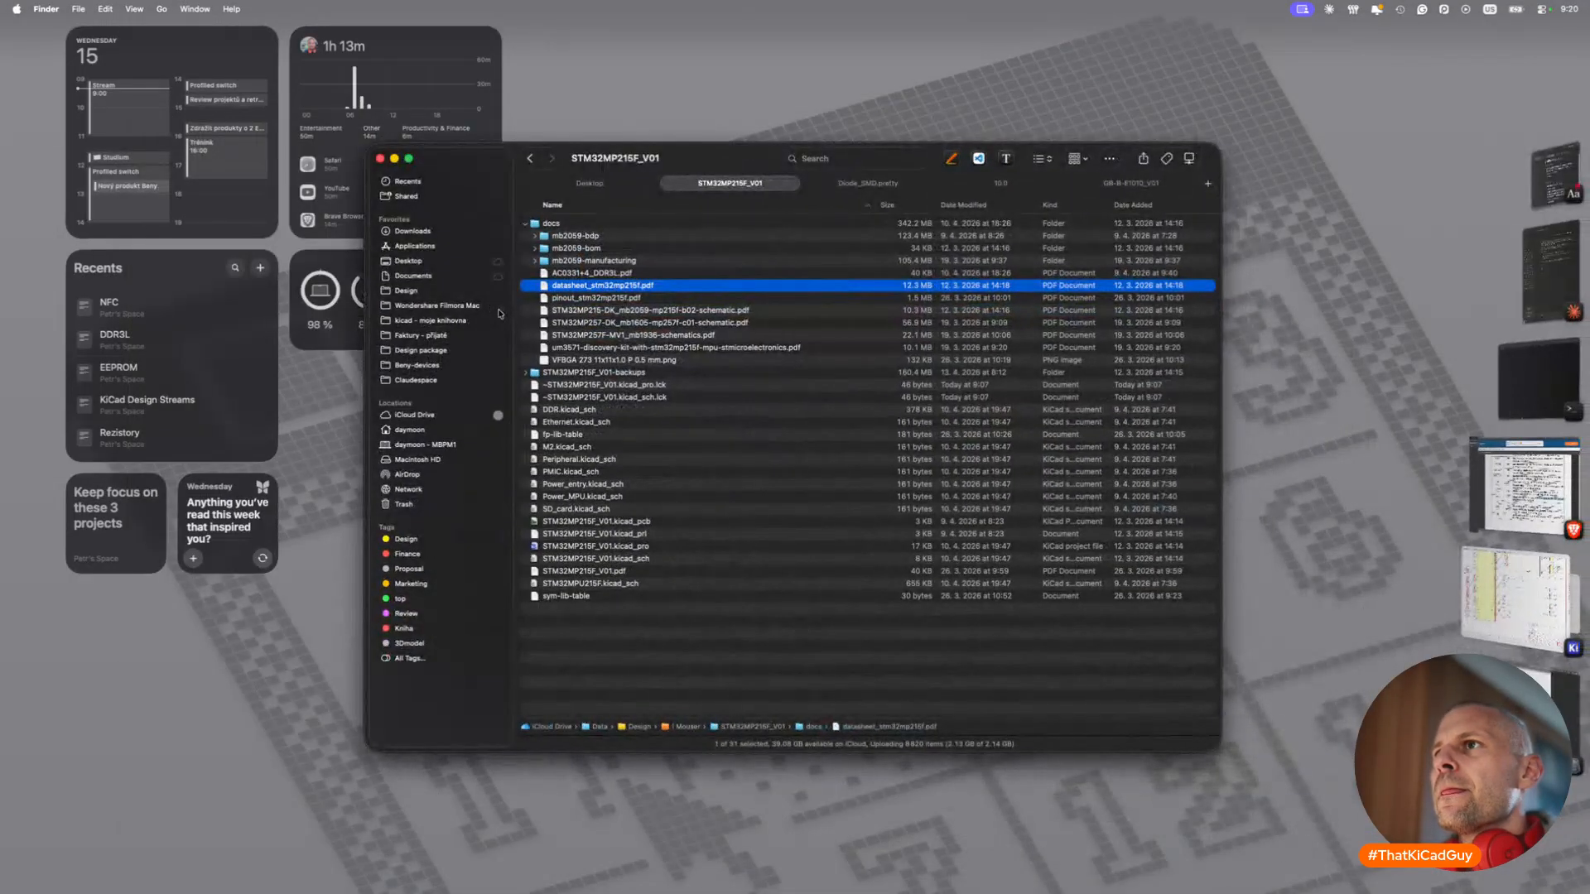
key("super+Tab")
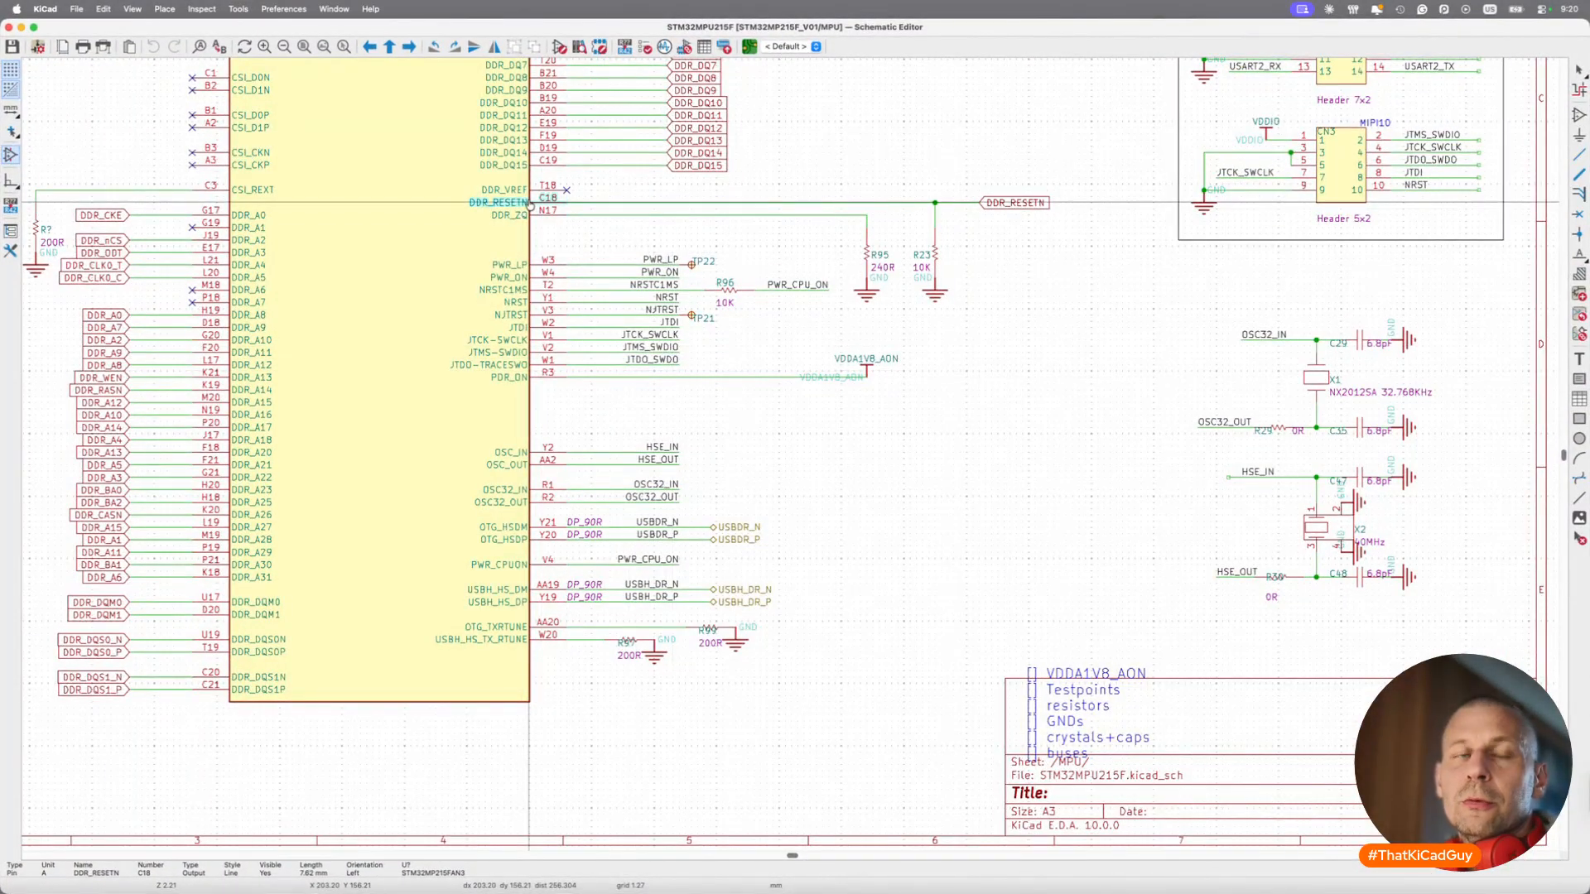
key("super+Tab")
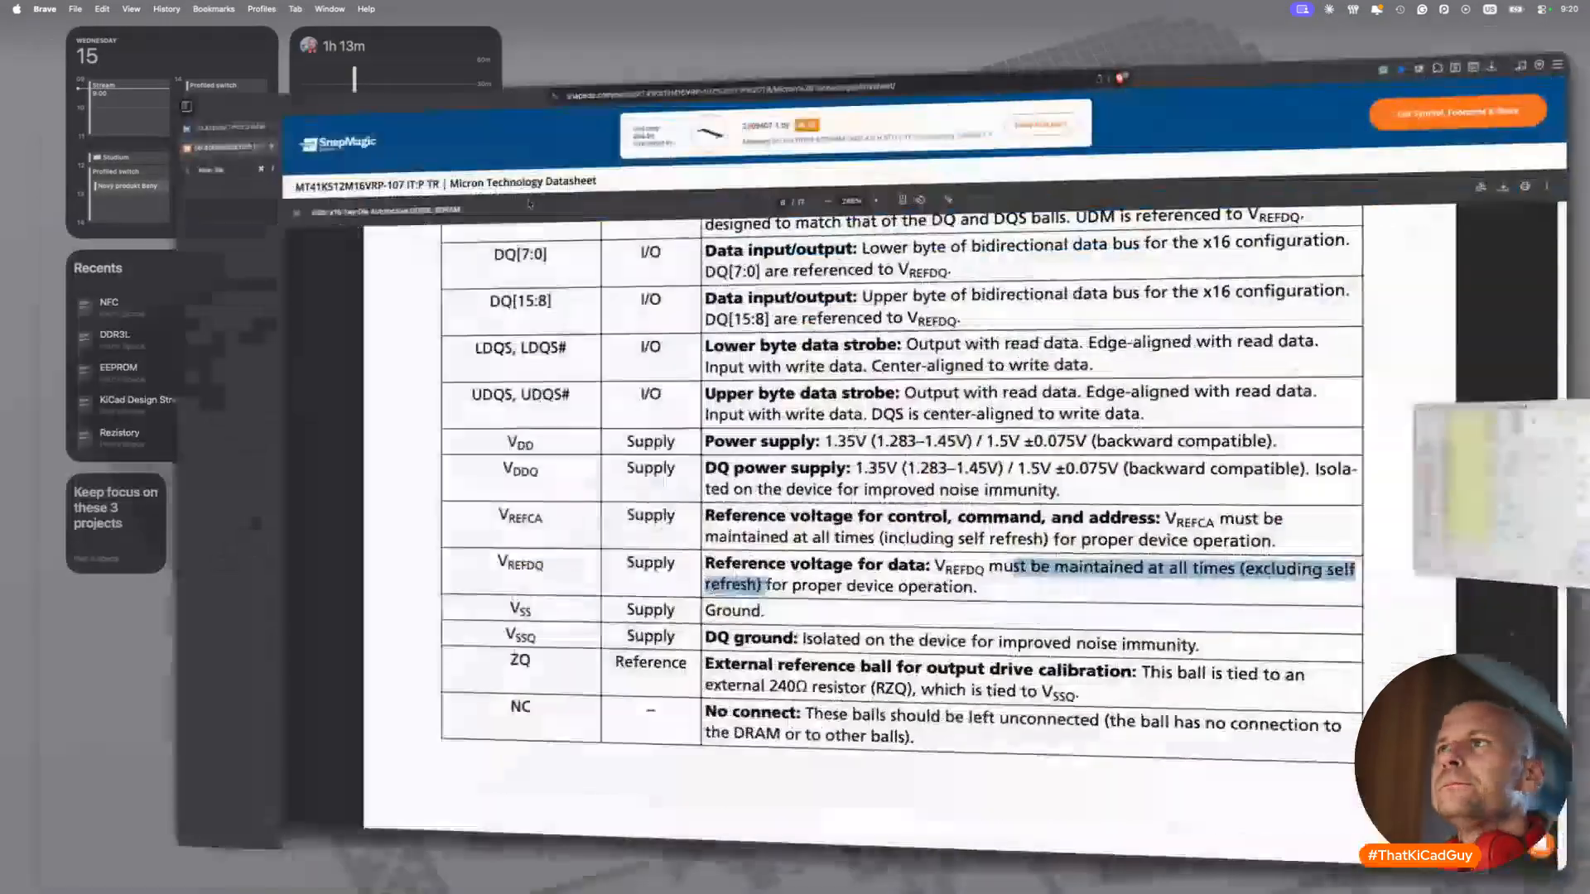
key("super+Tab")
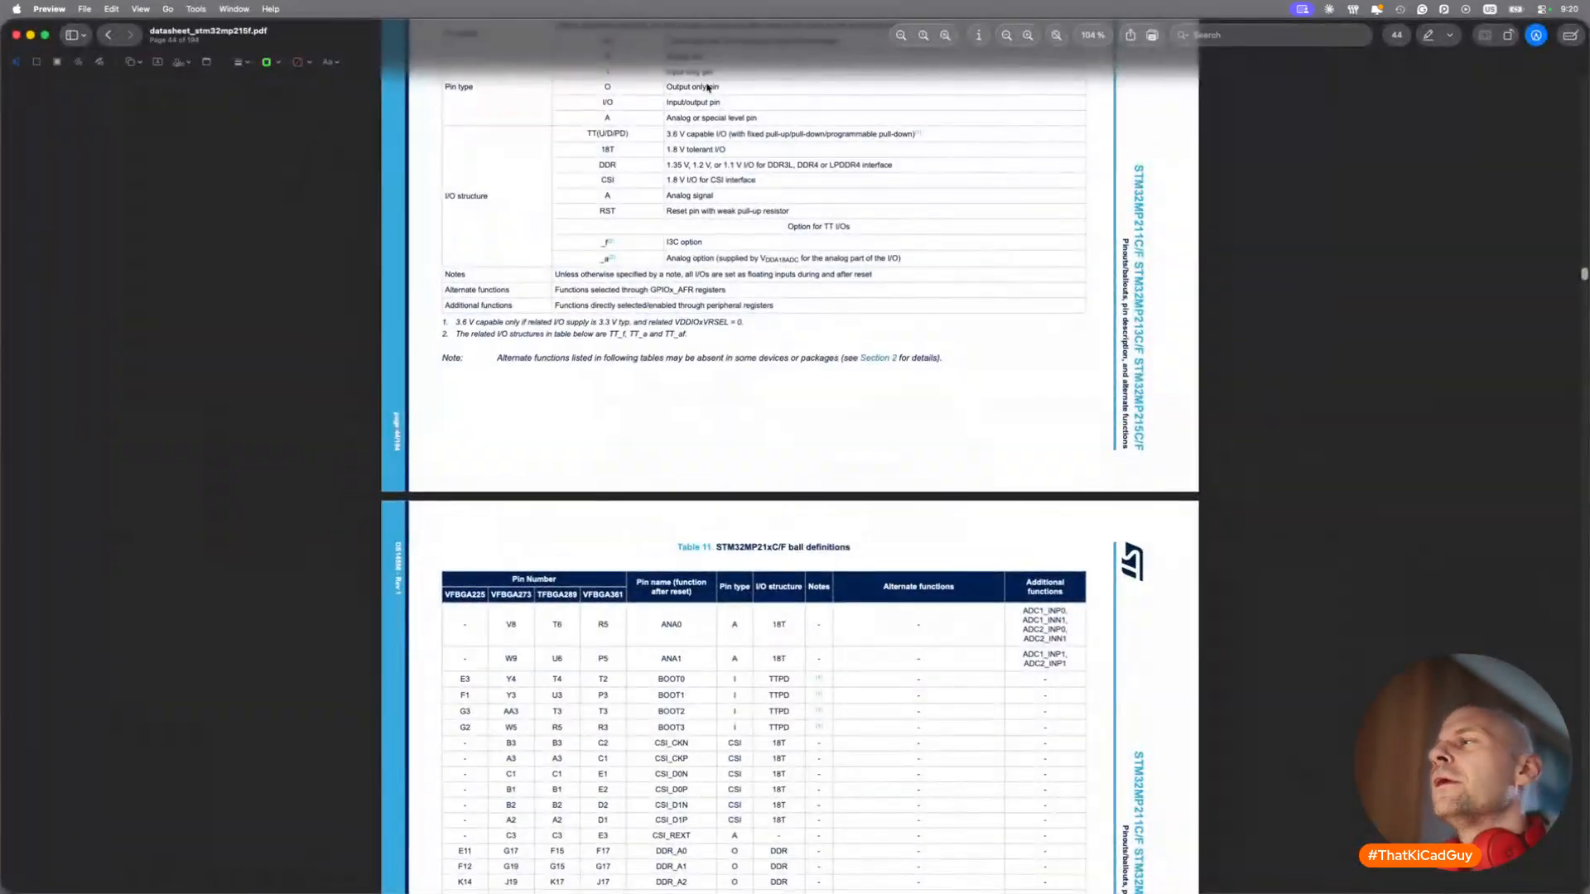
left_click(1225, 39)
type("DDR")
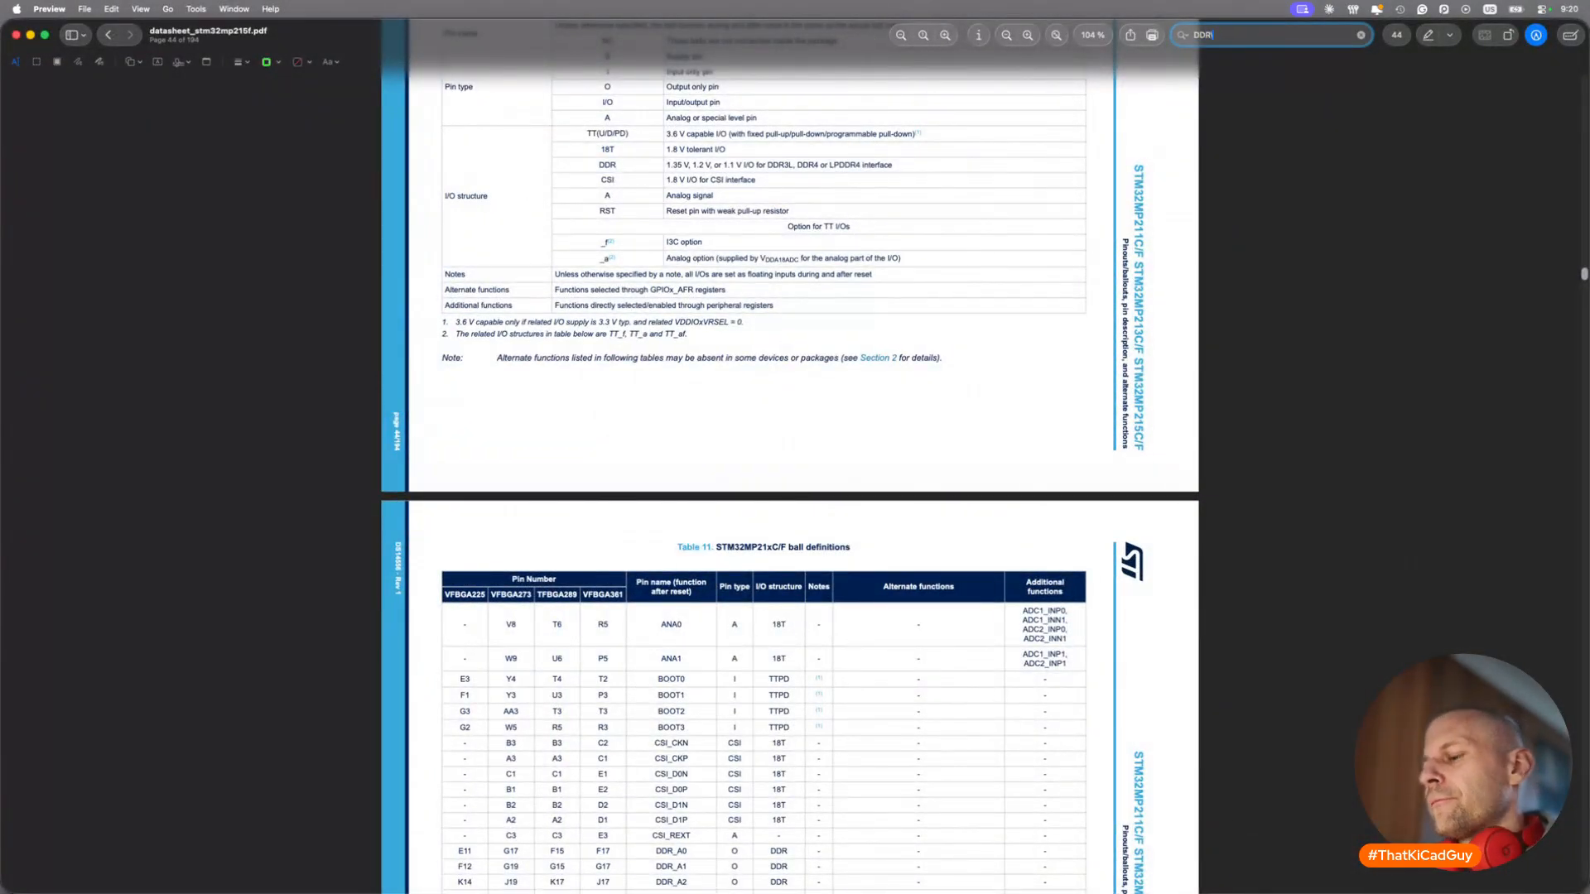
type("_VREF")
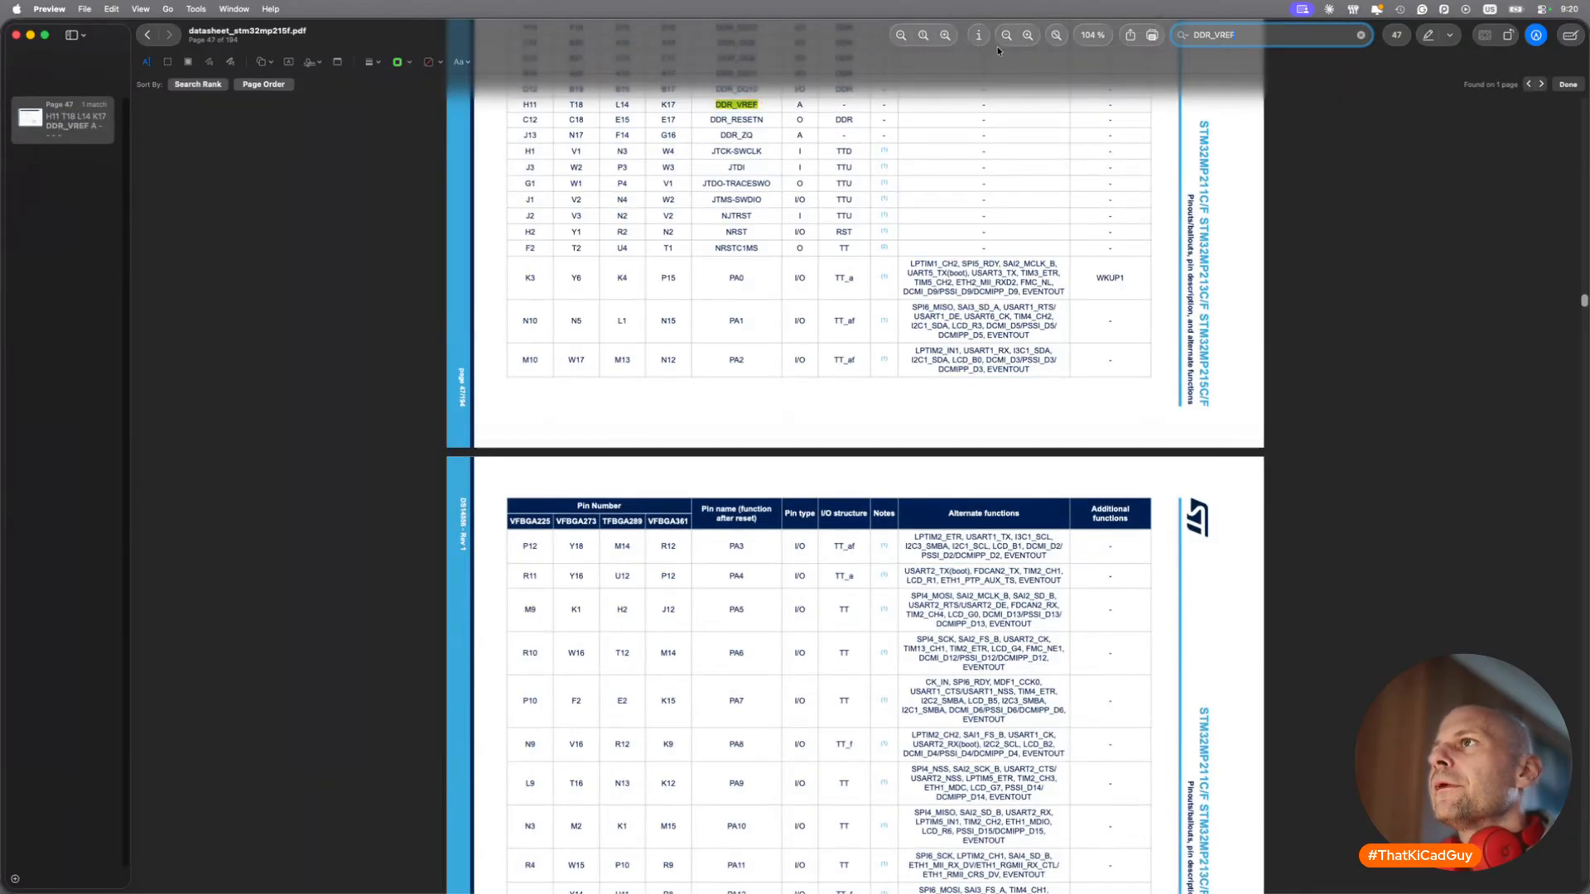
scroll(866, 212, "up", 3)
key("Return")
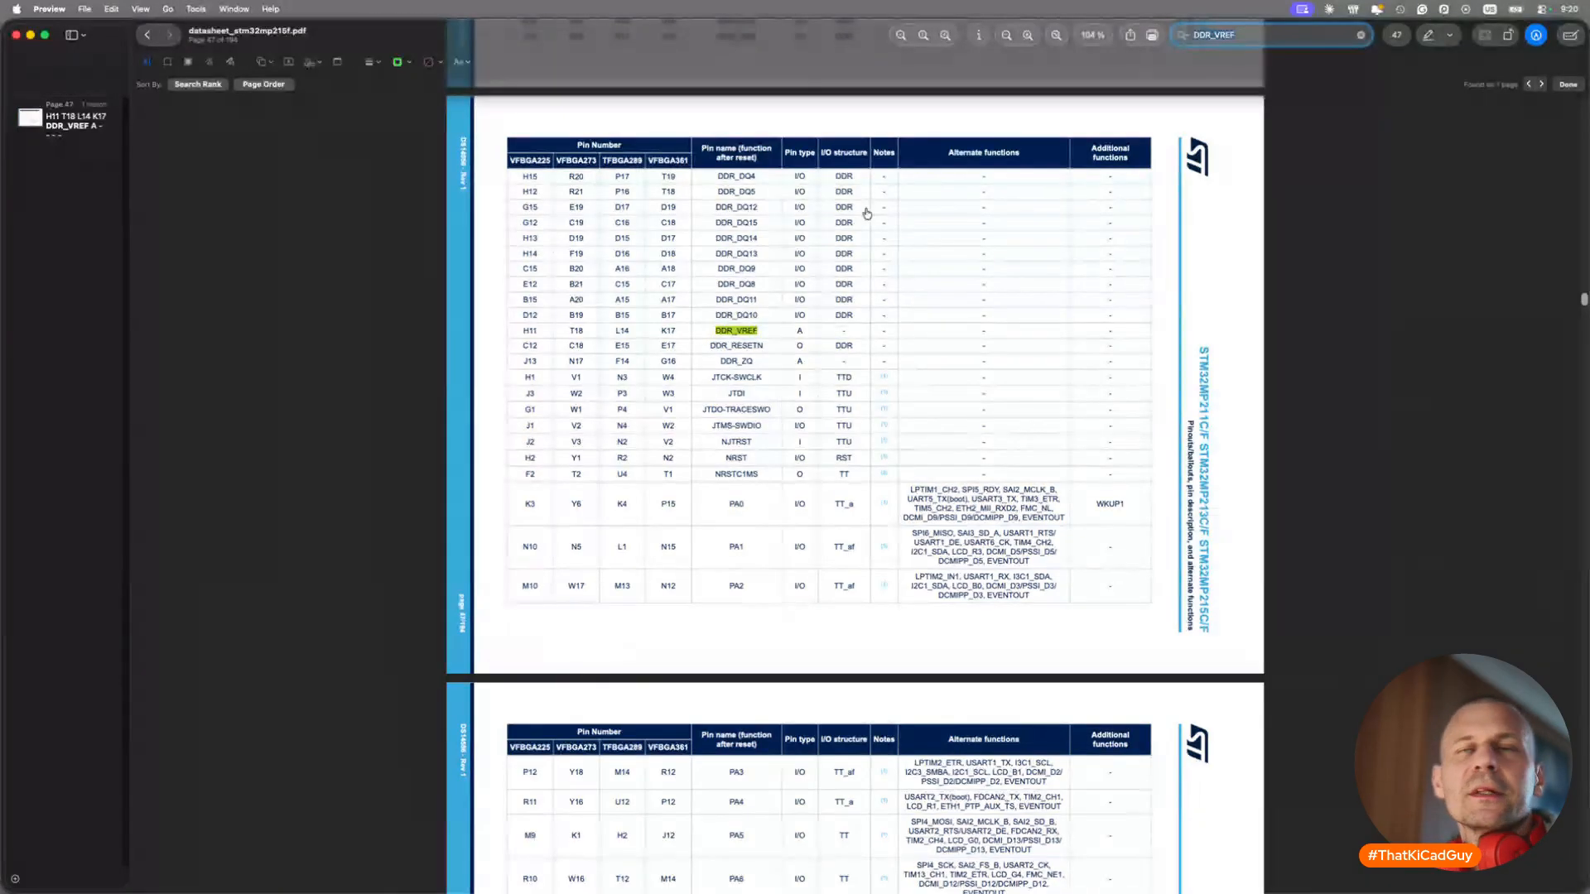
Switch to Brave, check the application note number in the LinkedIn post, search the web for "an5723 st.com" and open the ST PDF.
key("super+Tab")
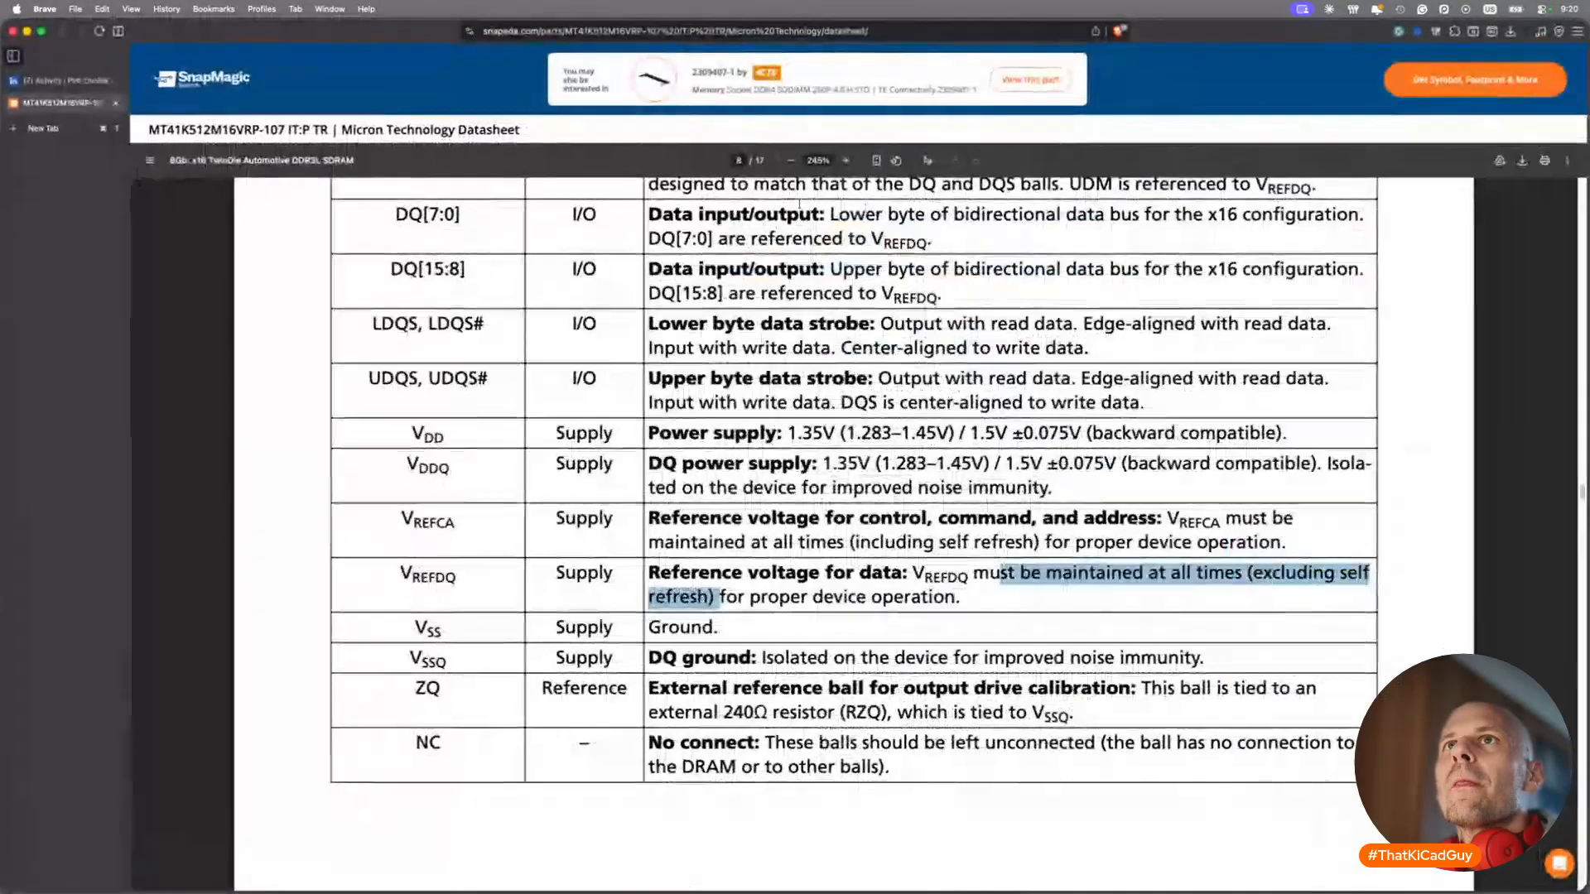
left_click(80, 83)
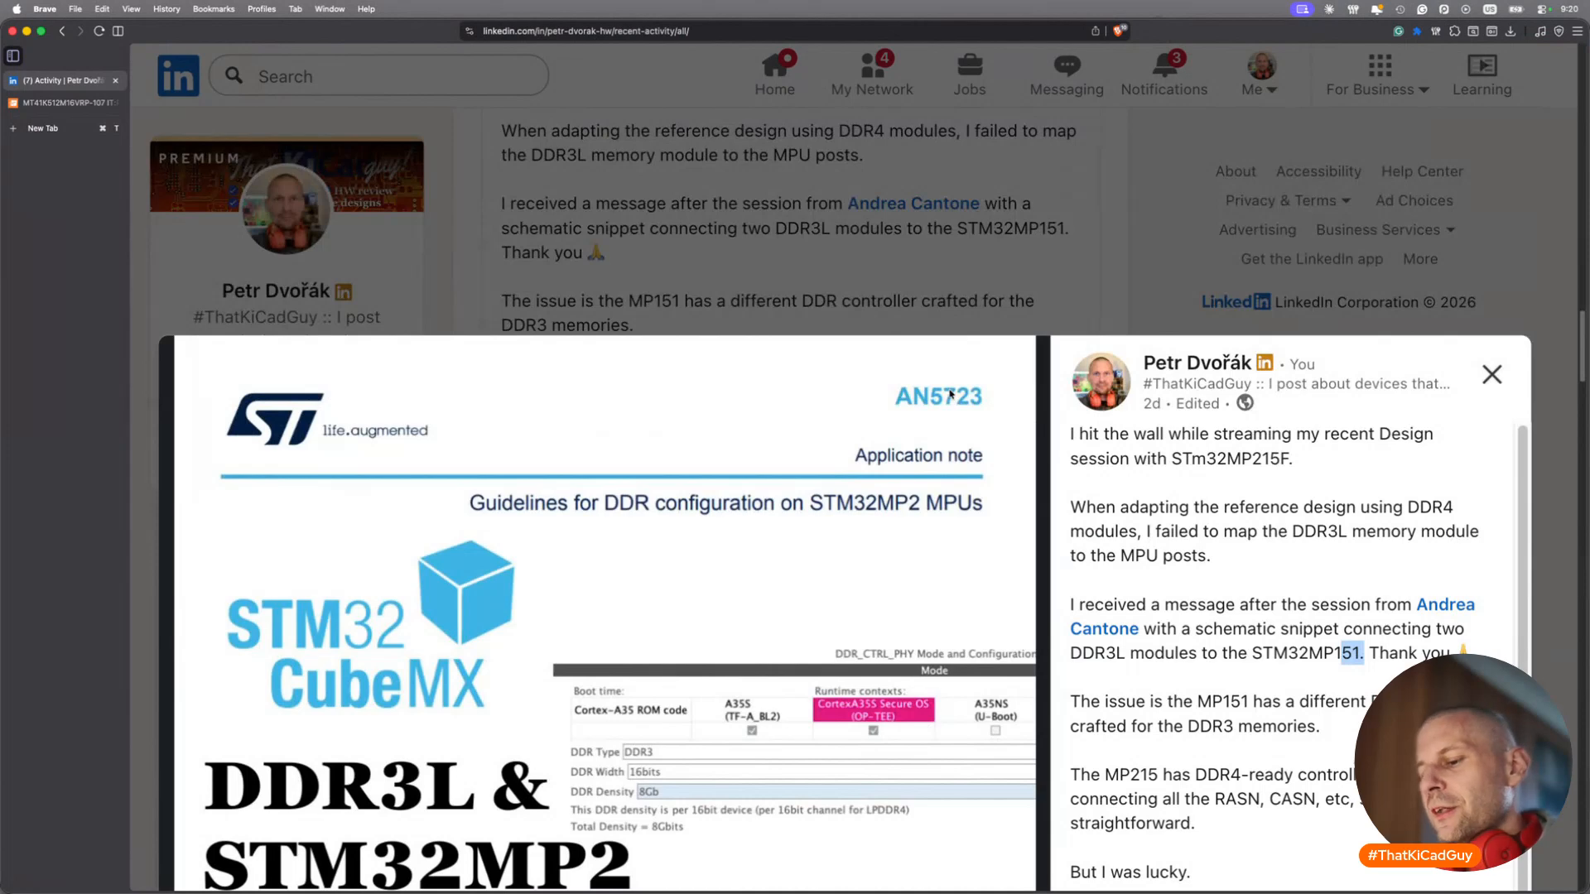
key("super+t")
type("an5723 st.com")
key("Return")
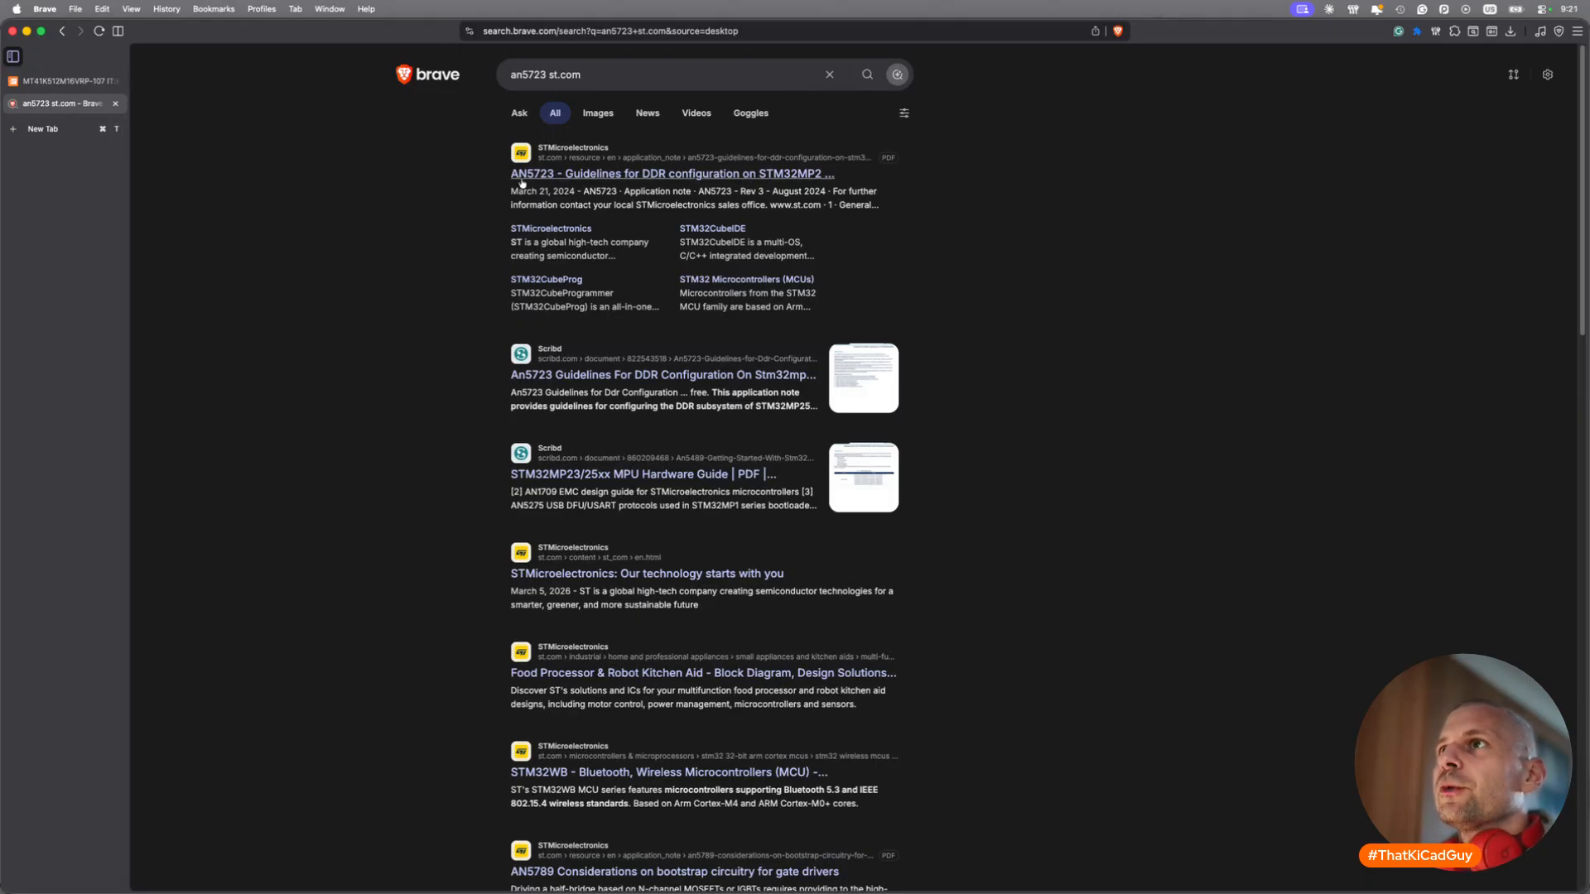
left_click(624, 176)
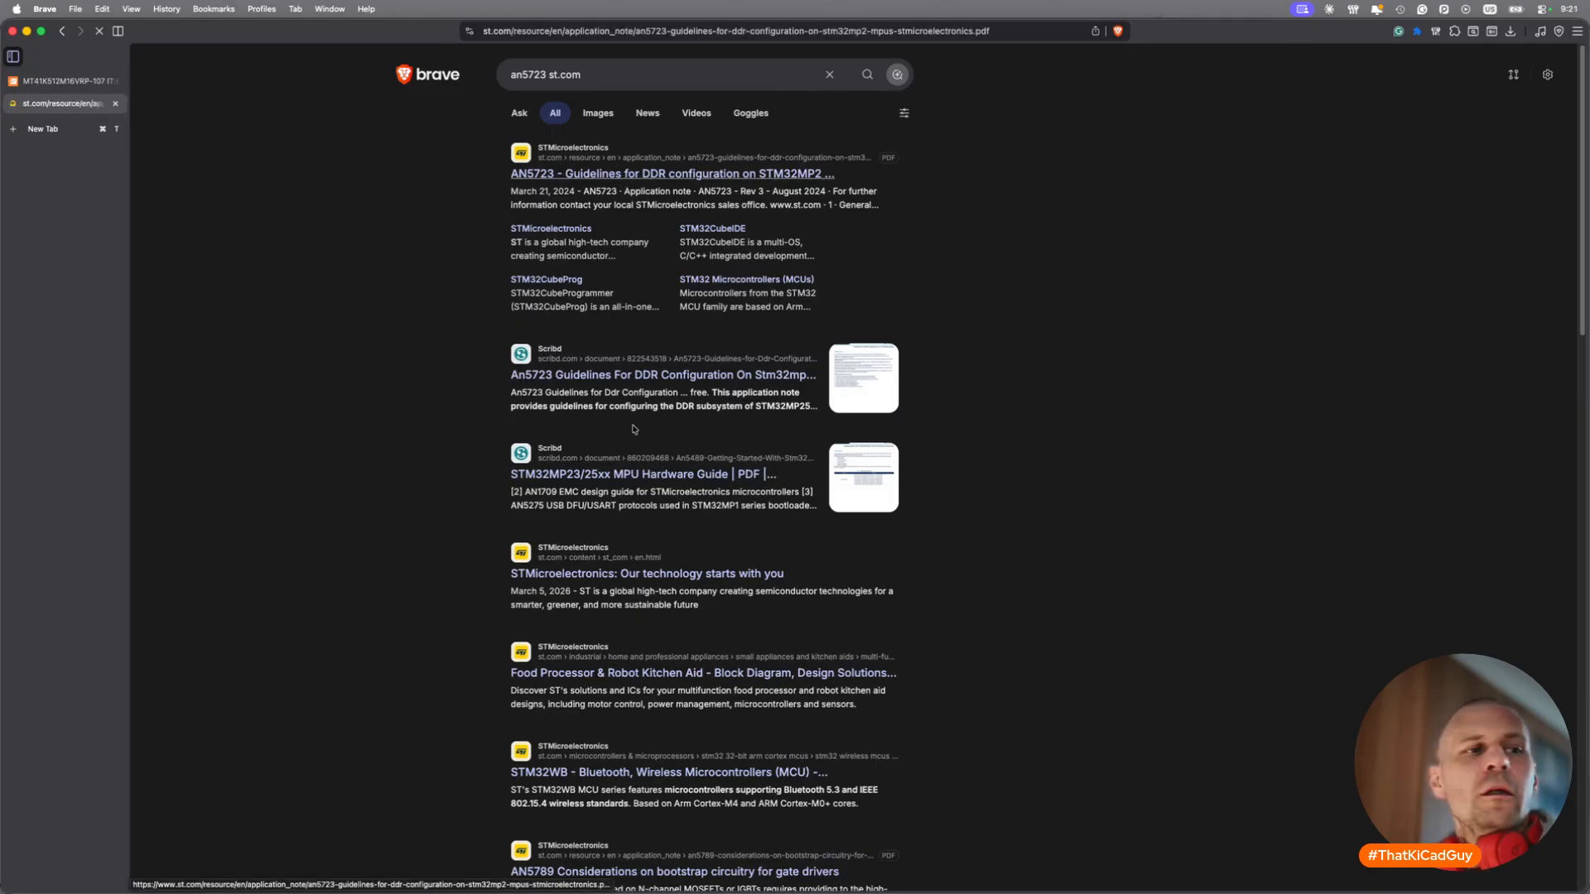
Search the AN5723 application note for VREF and go through the matches up to the DDR3L configuration's supplies and references.
scroll(934, 445, "up", 5, "ctrl")
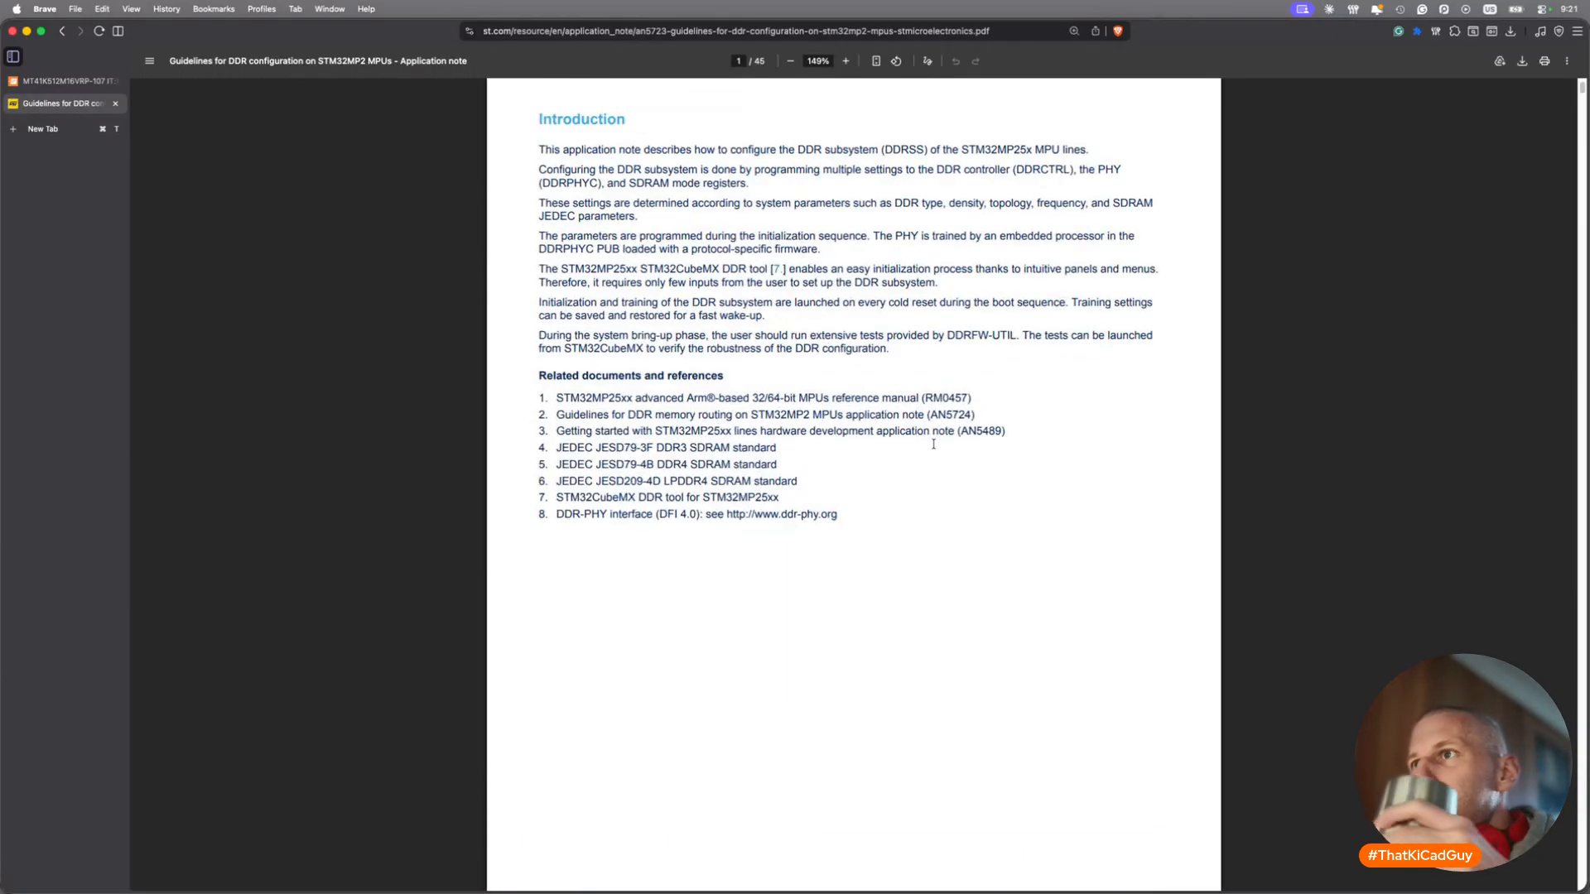
scroll(934, 444, "down", 10)
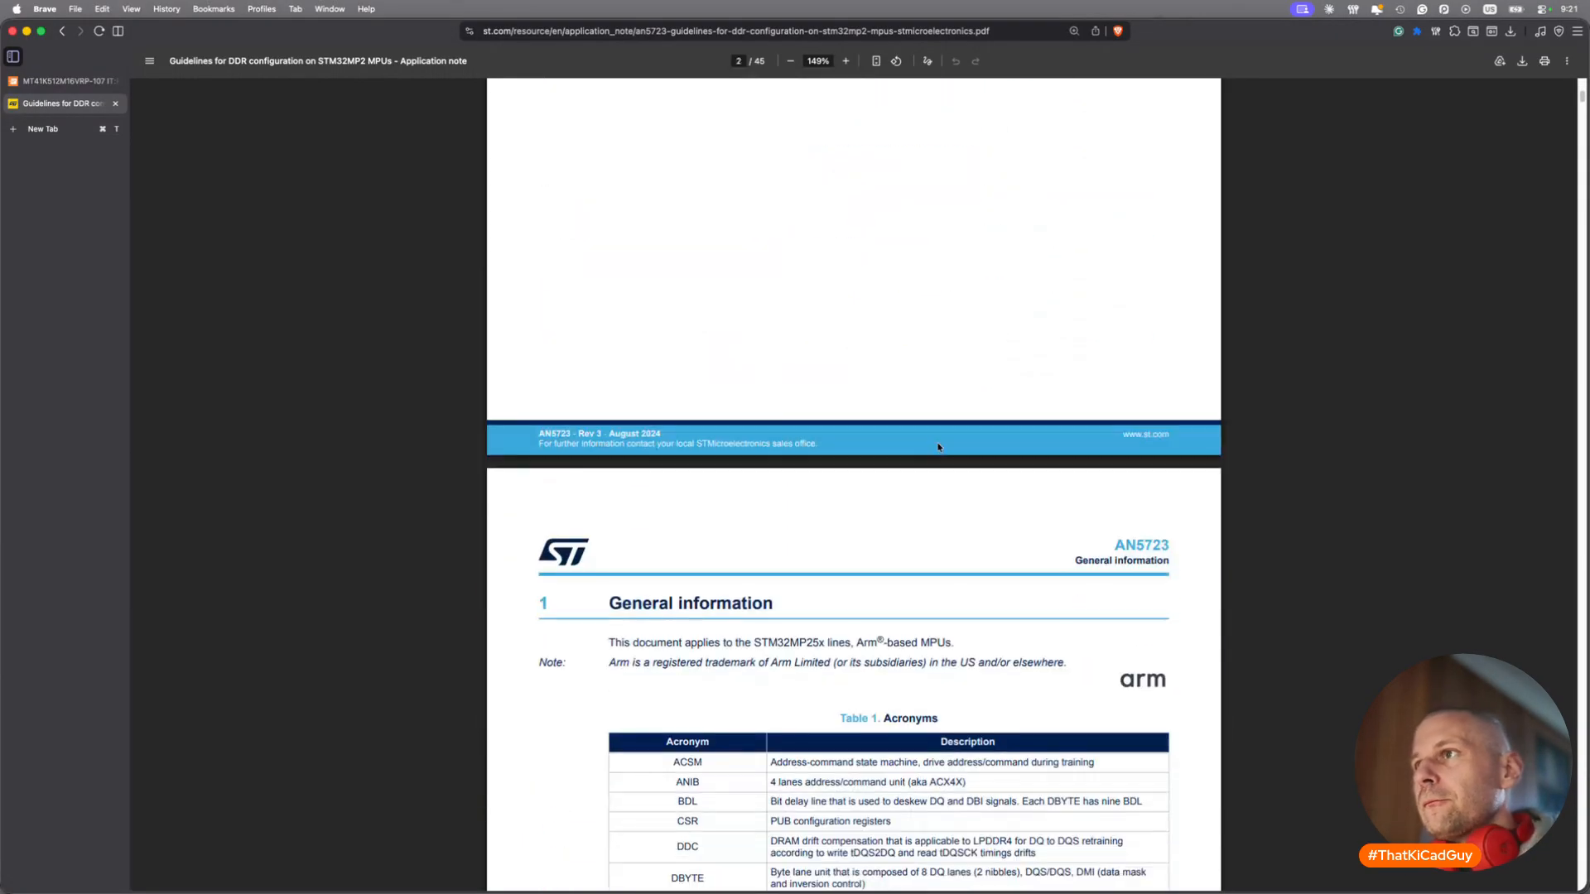
key("super+f")
type("VREF")
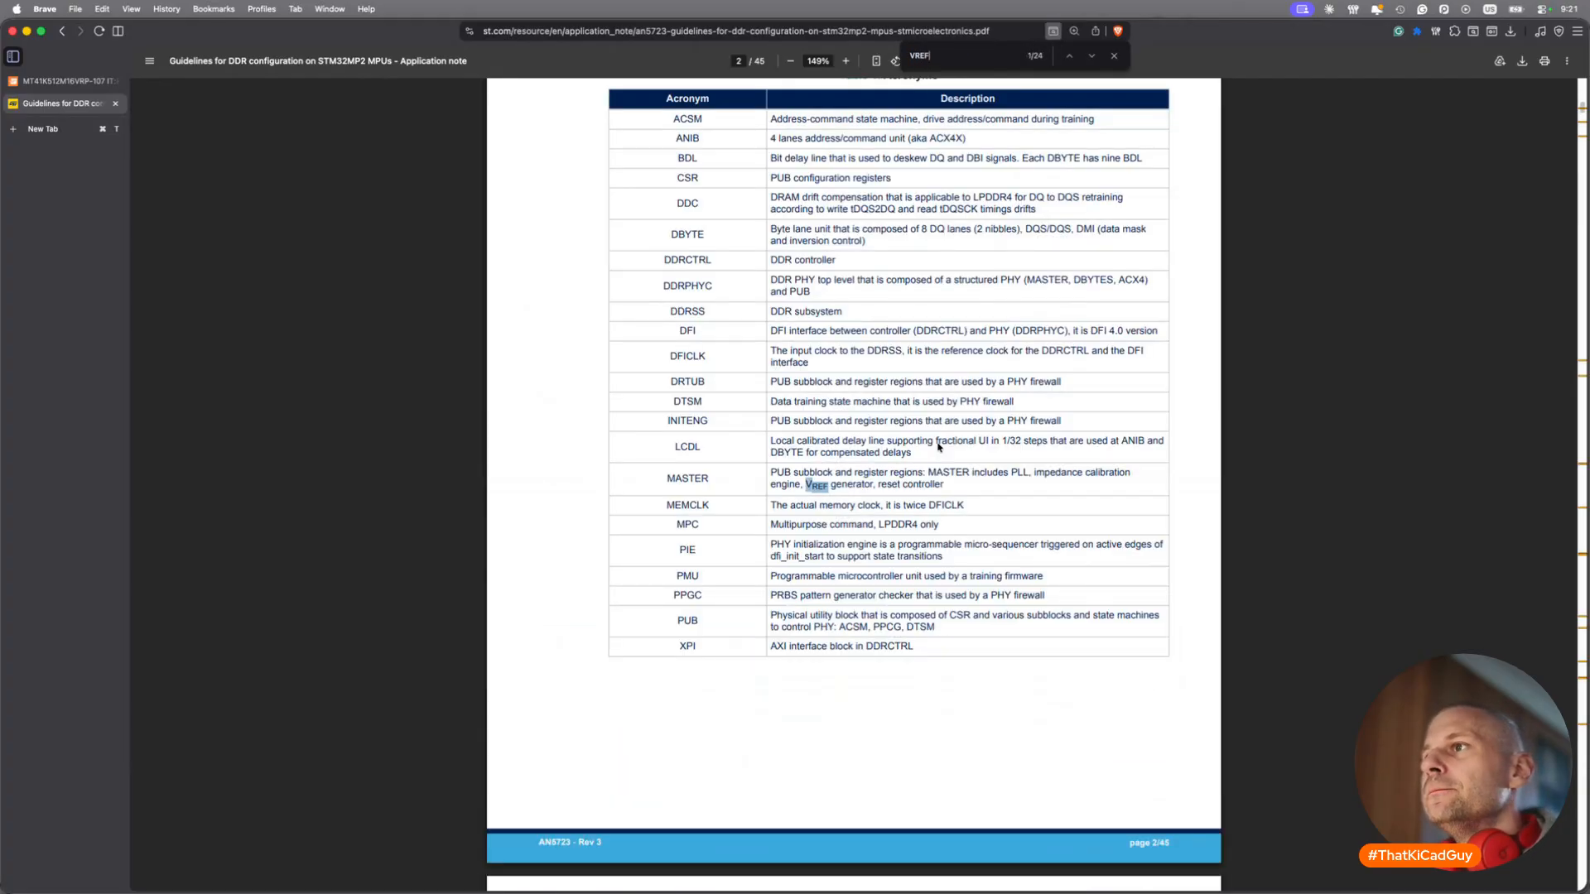
key("Return")
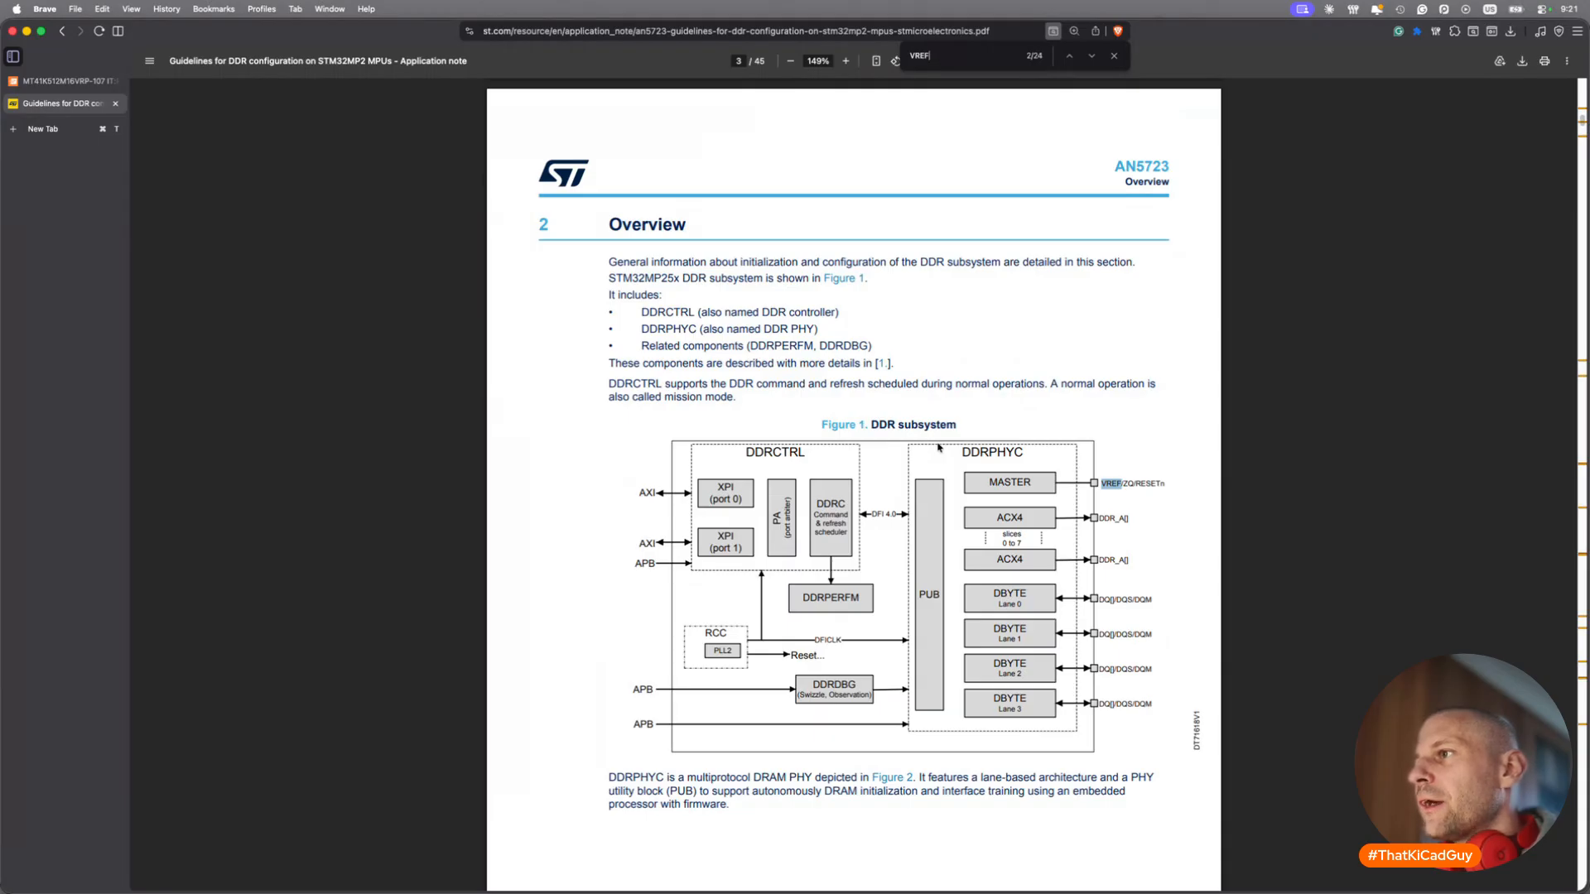
key("Return")
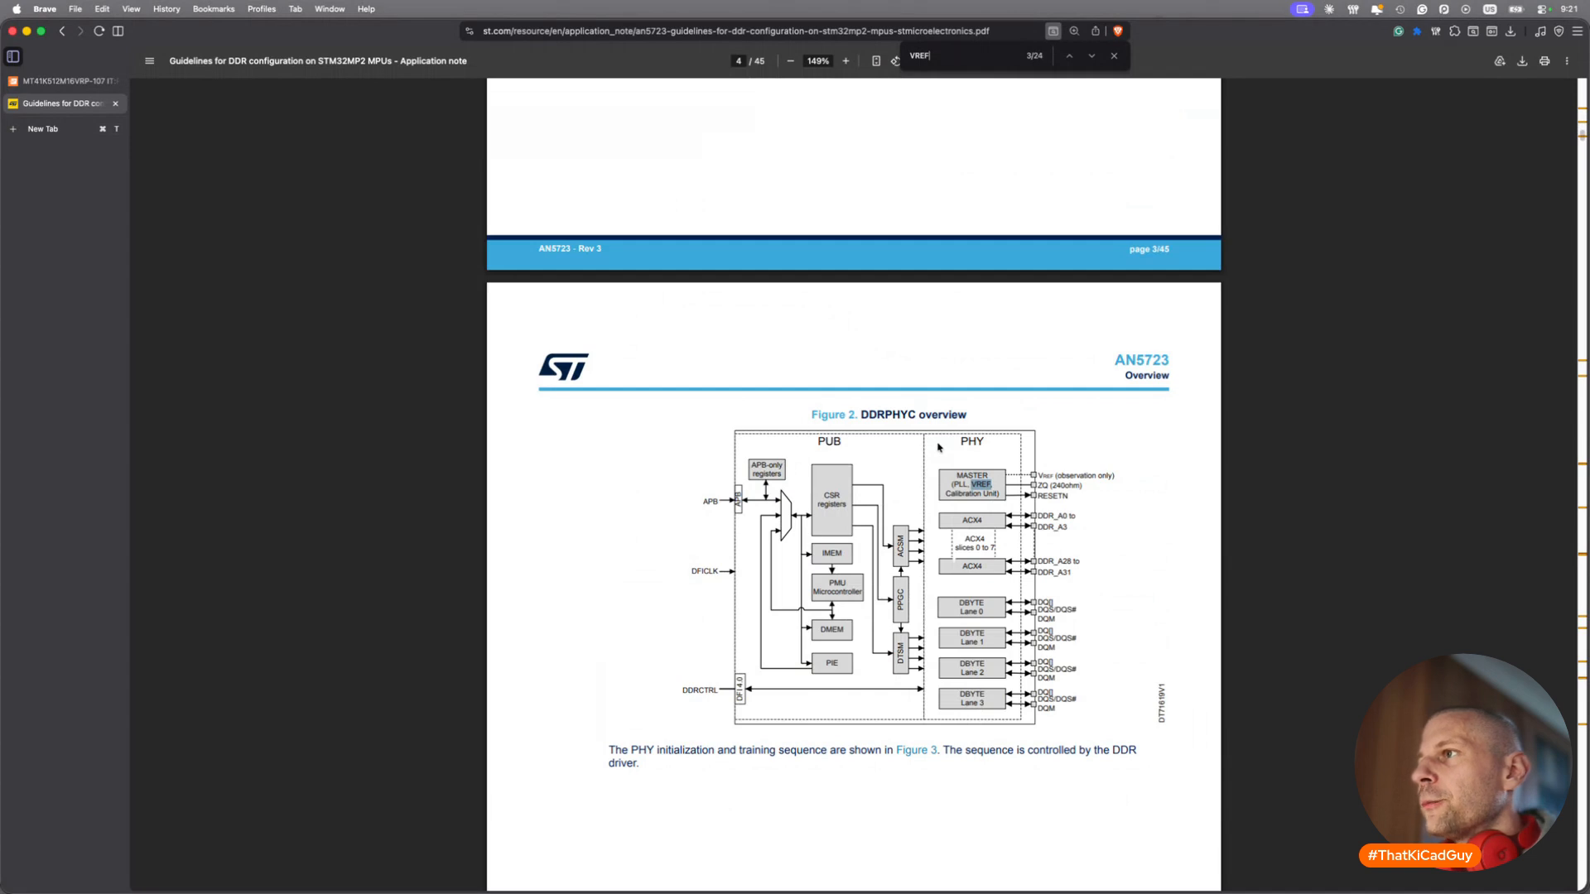
key("Return")
key("Return")
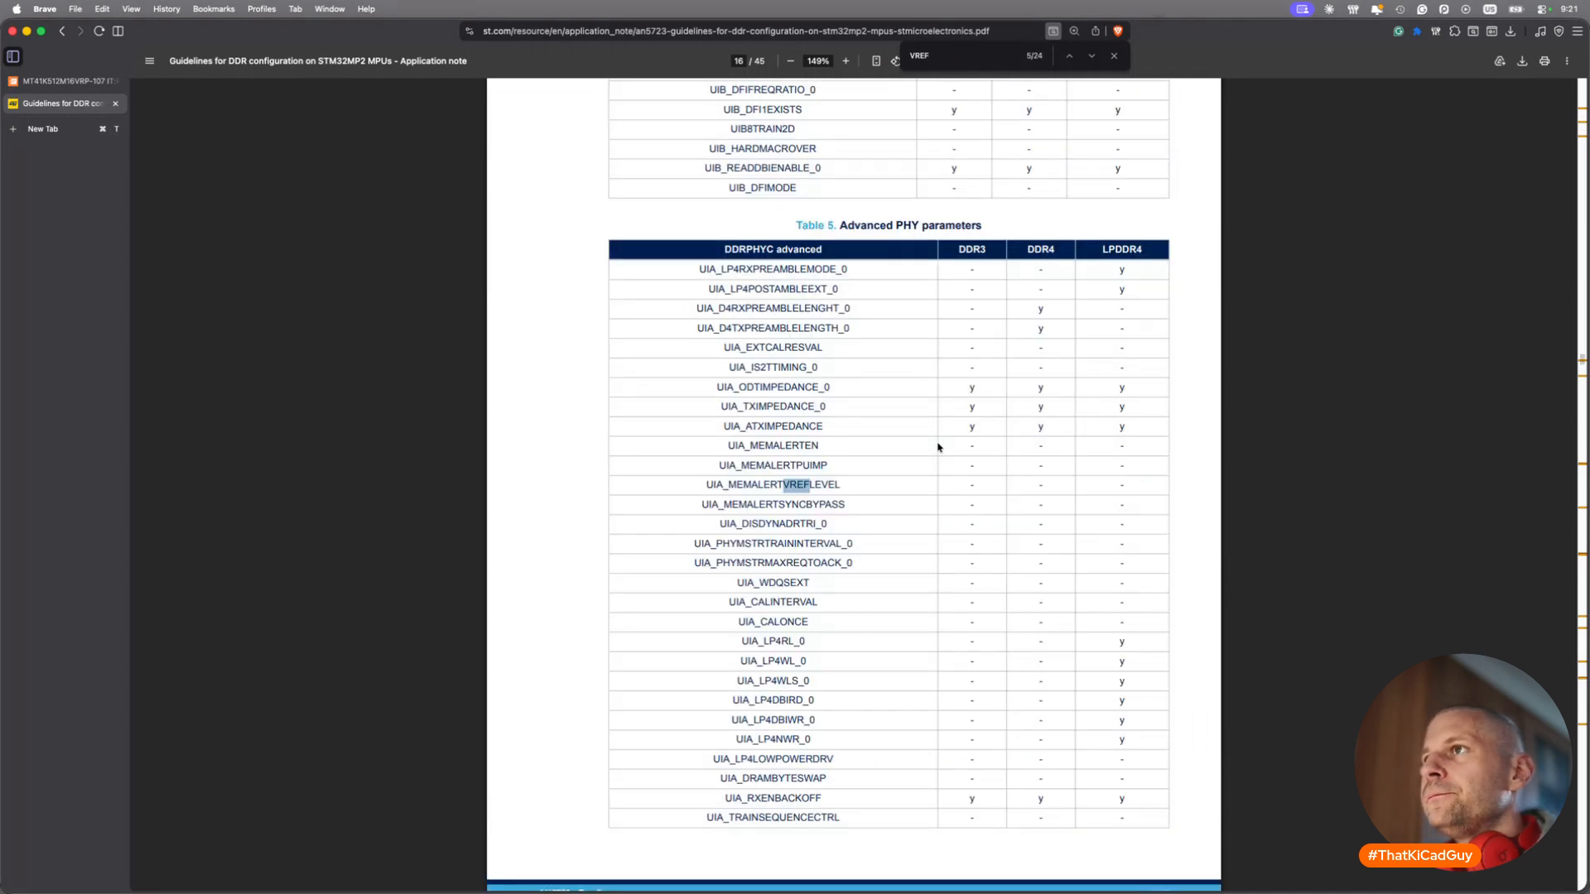
key("Return")
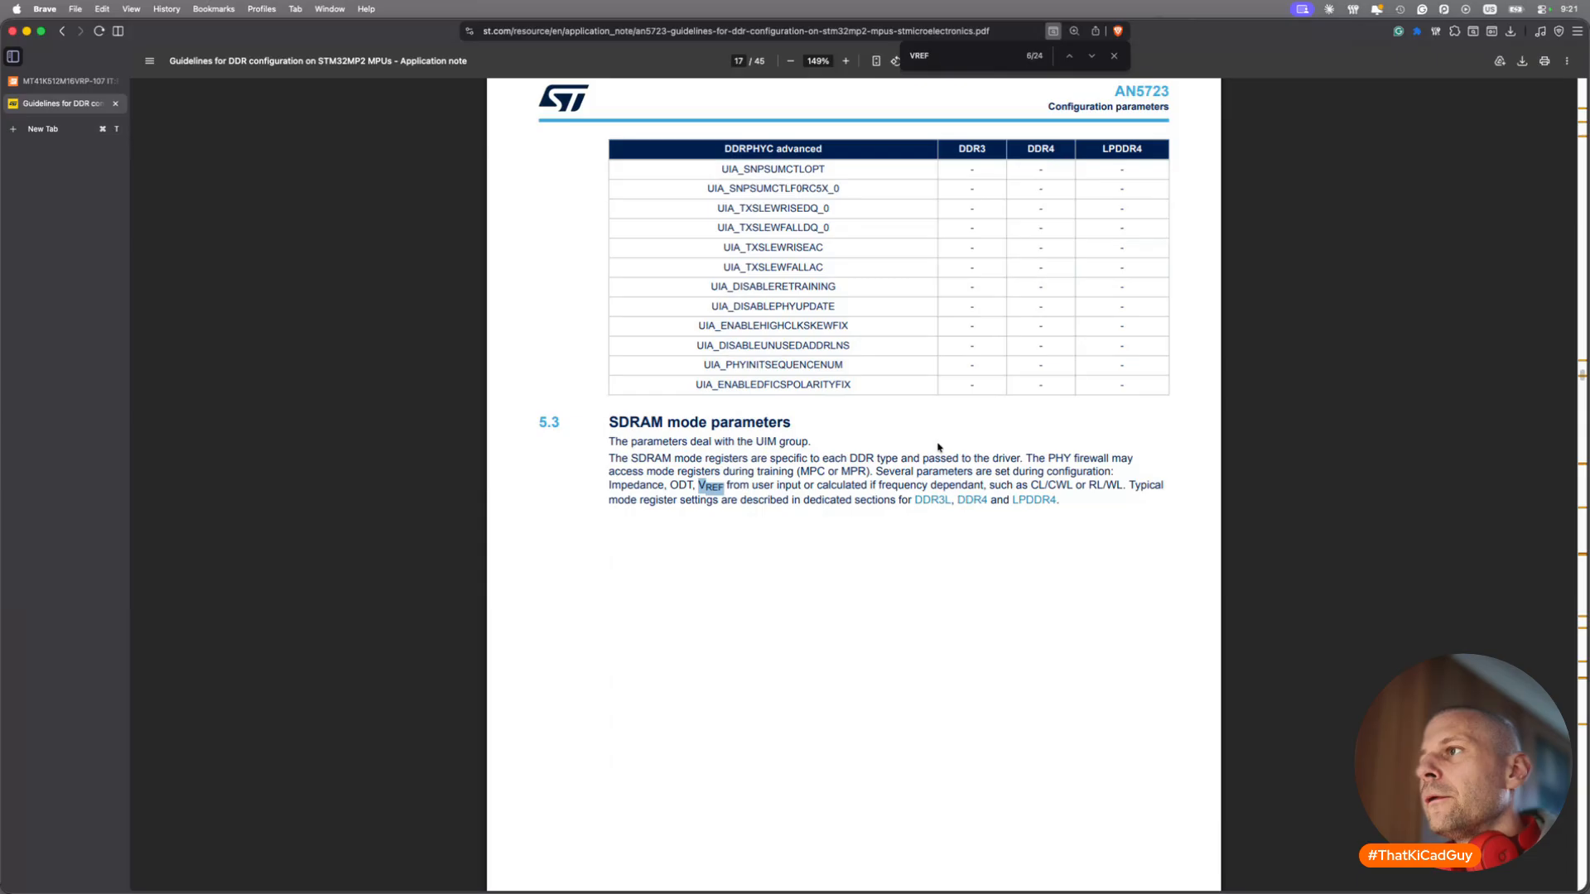
key("Return")
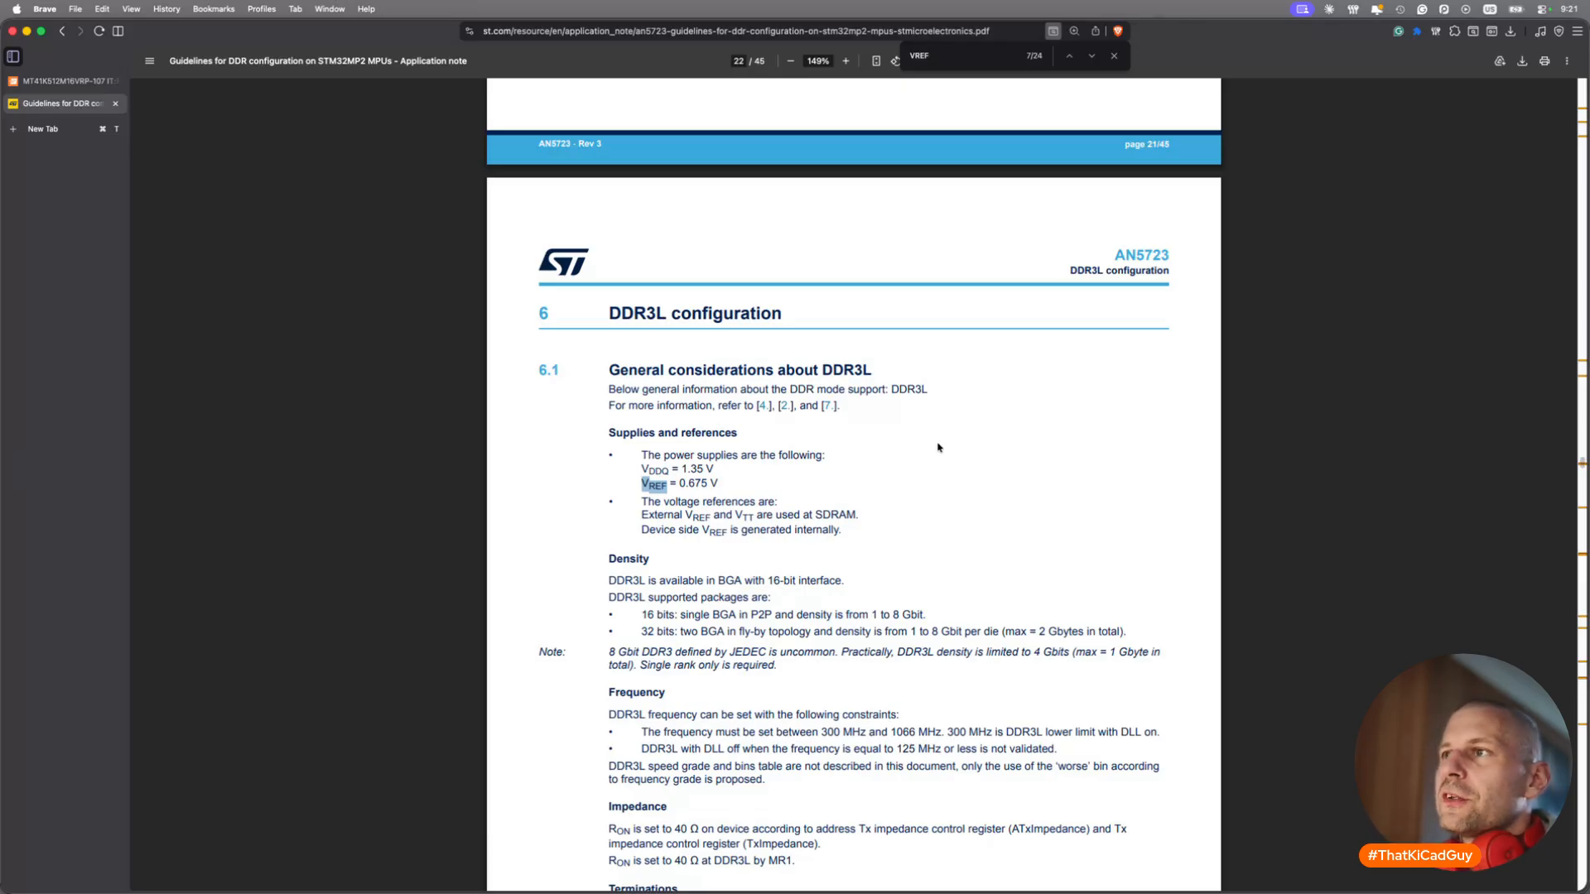
Return to the Micron DDR3L datasheet and read the ball descriptions for the supply, VREFCA, VREFDQ and ZQ pins.
key("ctrl+shift+Tab")
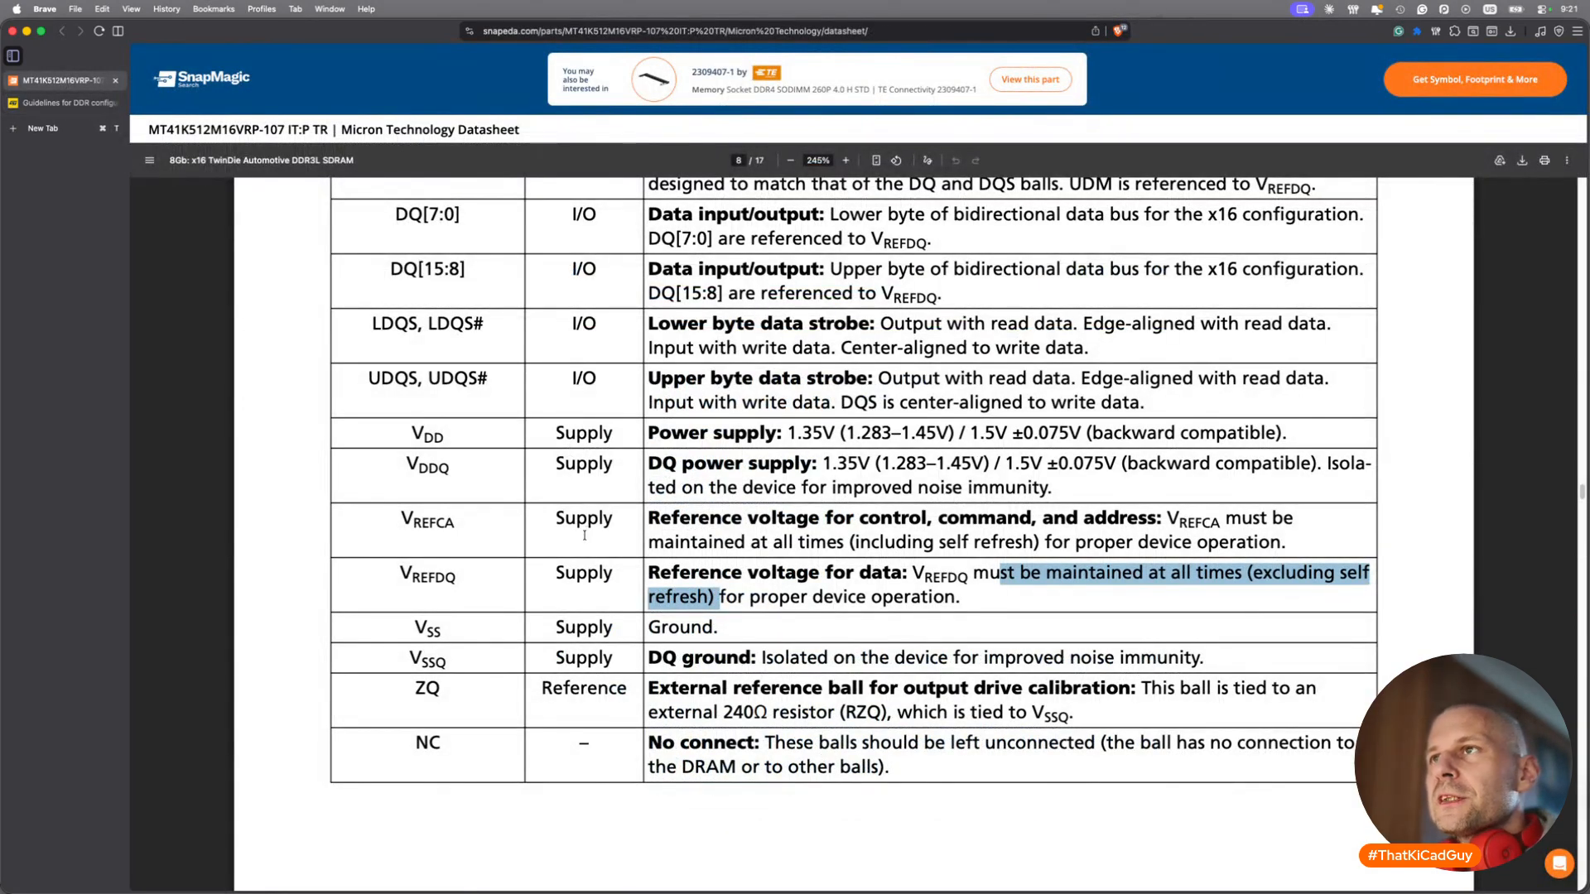
scroll(585, 535, "up", 1)
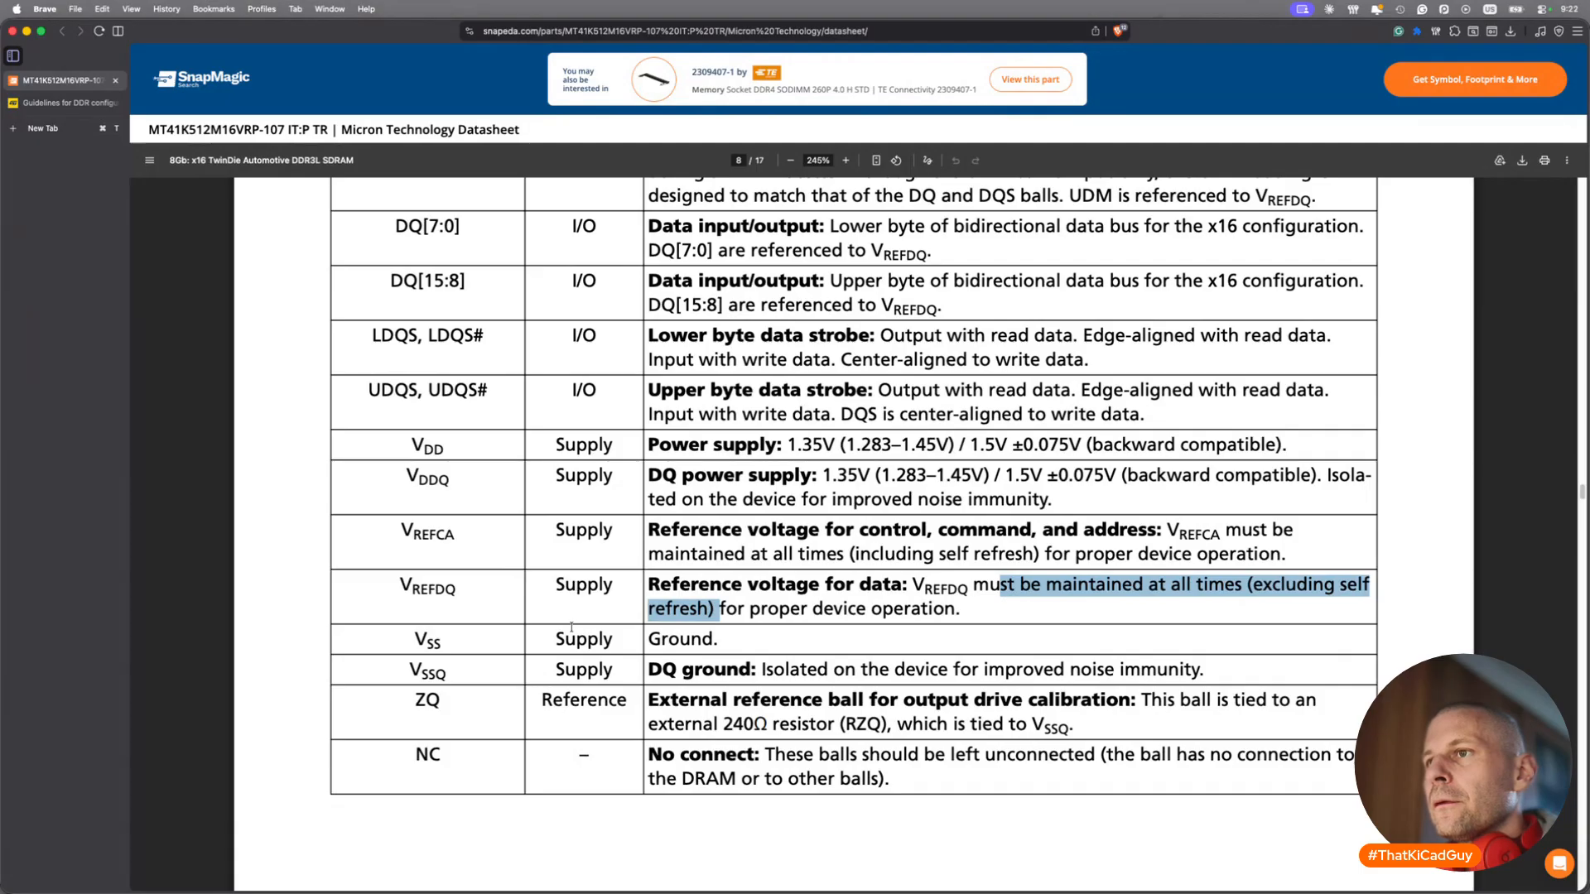
scroll(679, 578, "up", 10)
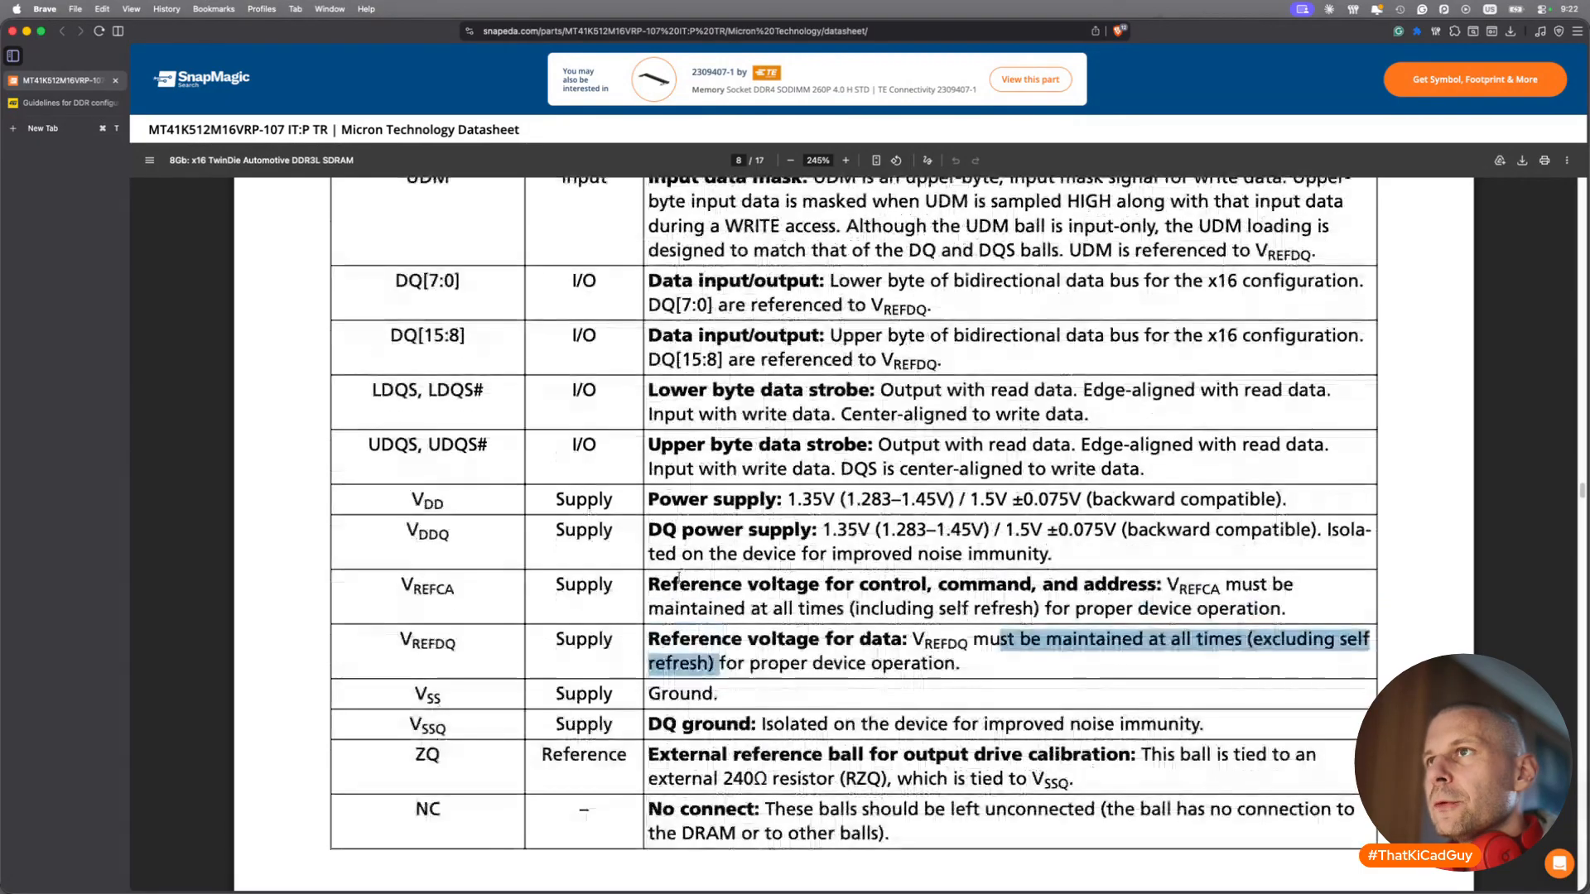
scroll(679, 578, "up", 15)
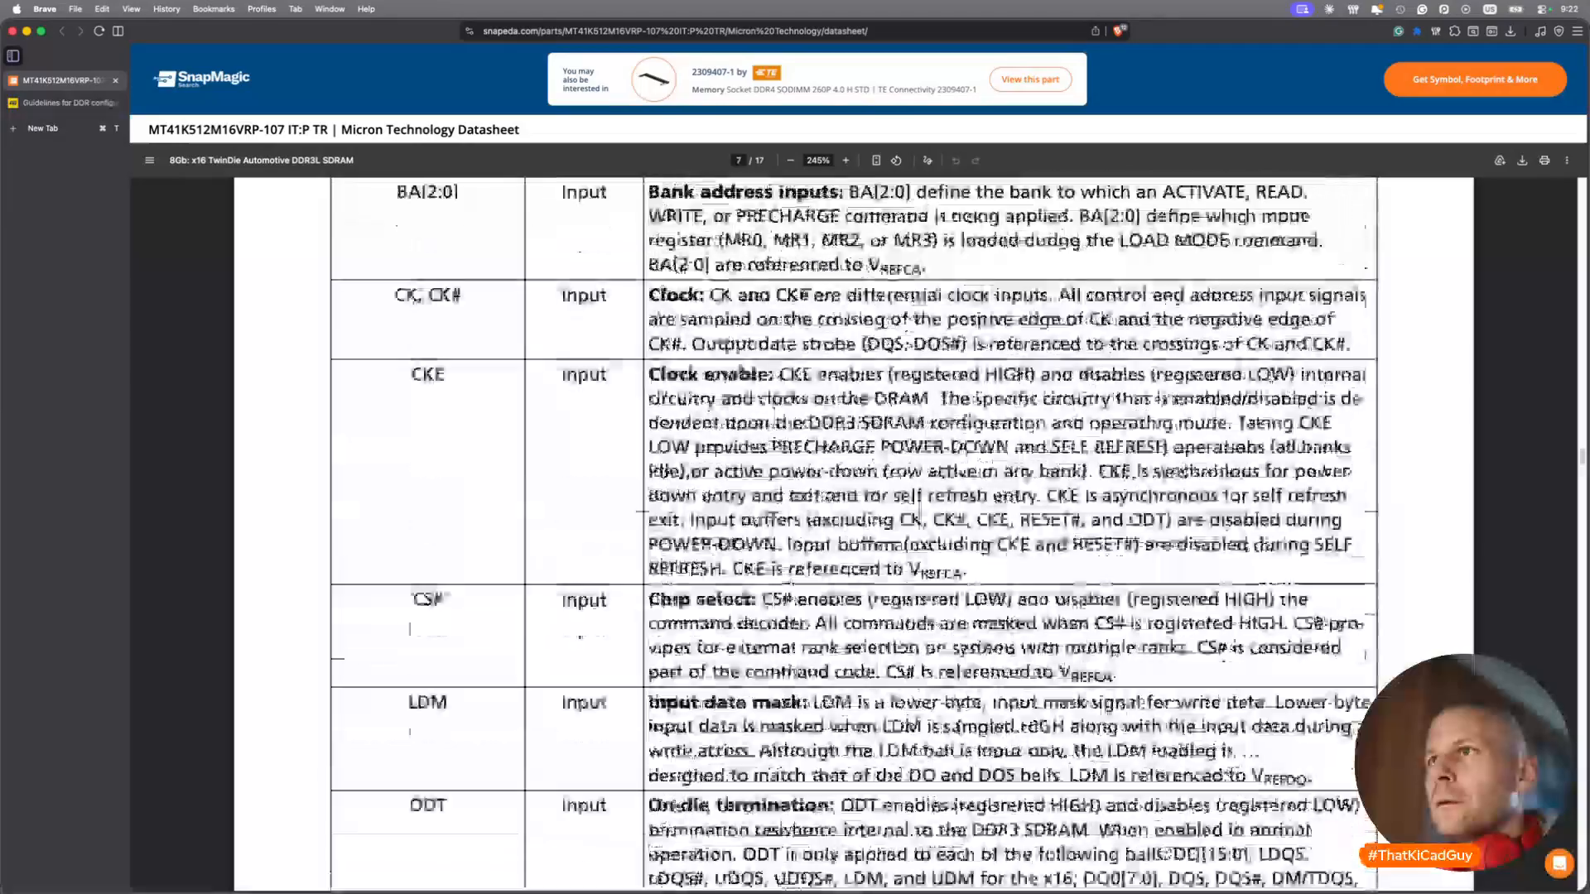
scroll(679, 577, "down", 20)
scroll(679, 577, "down", 20)
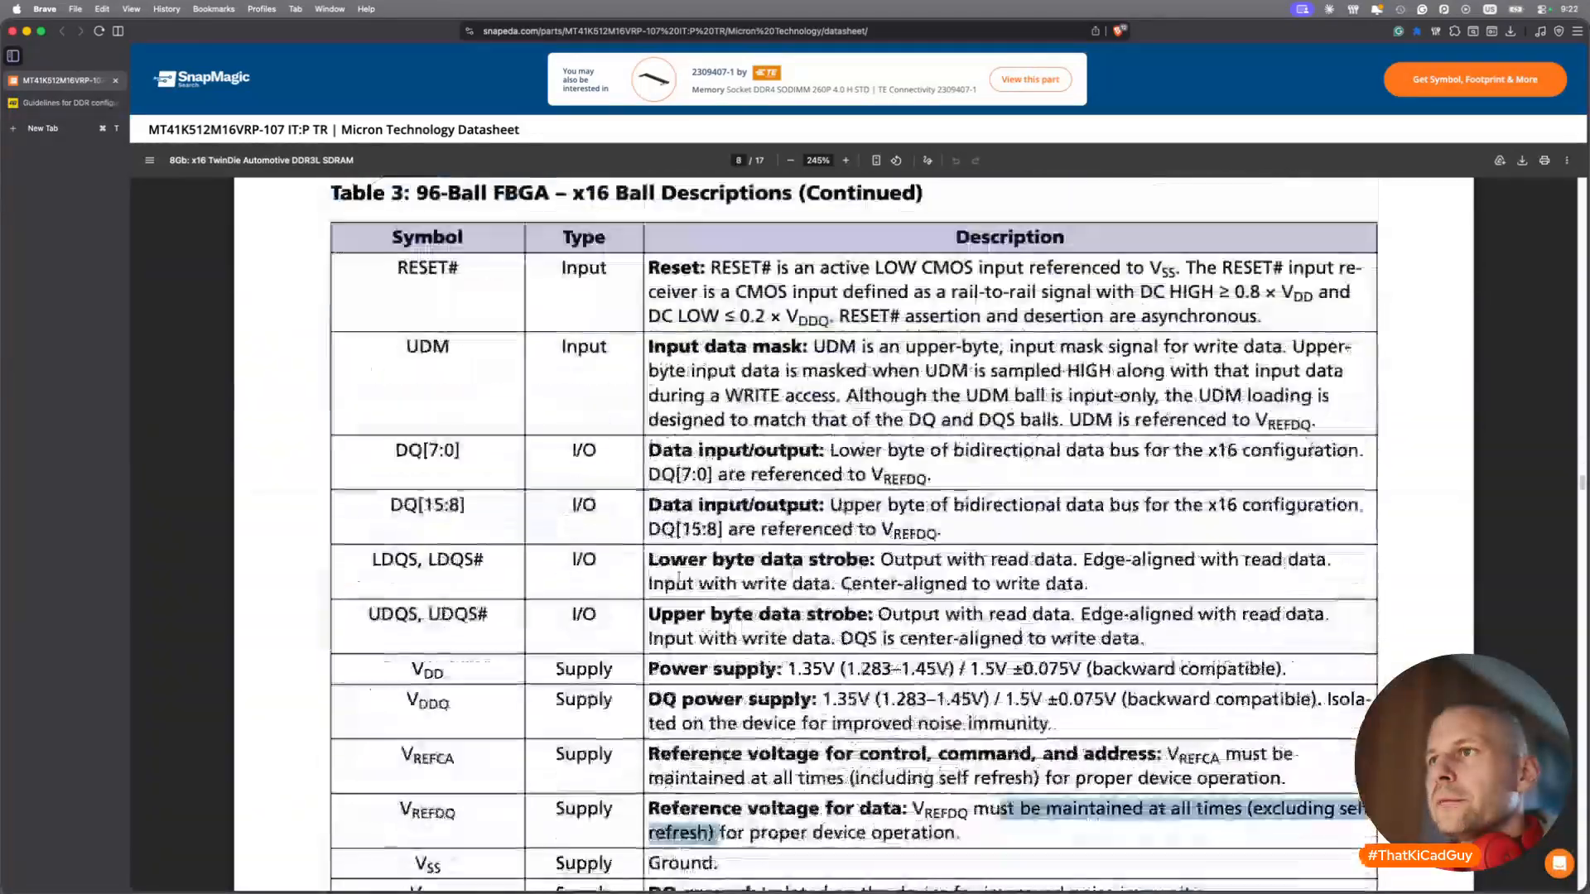
scroll(679, 577, "down", 5)
scroll(680, 577, "up", 20)
scroll(679, 578, "down", 3)
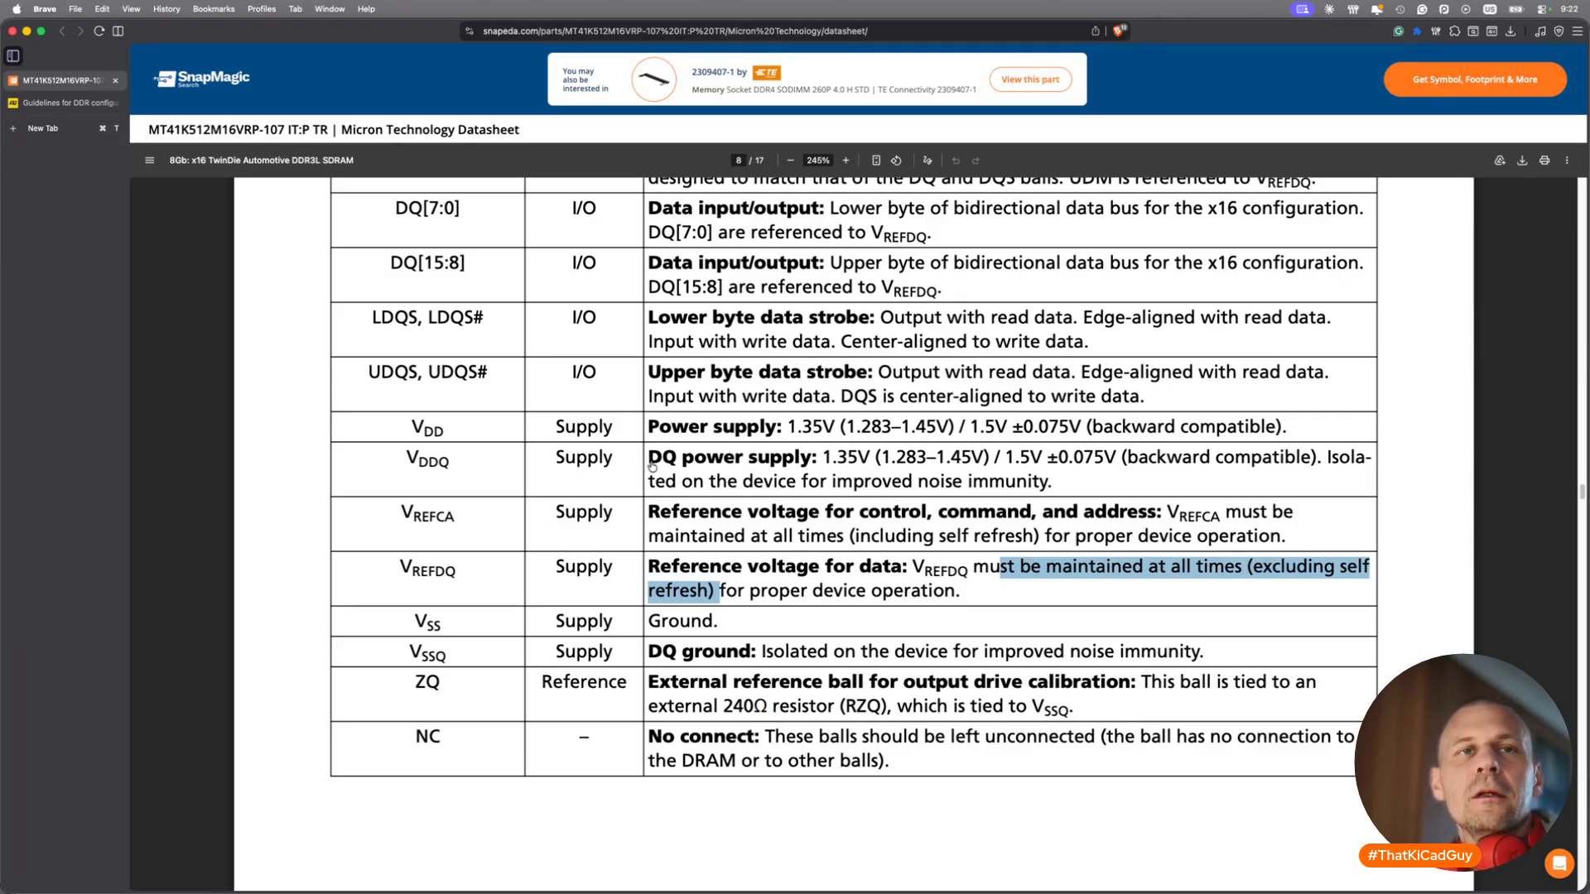
Switch to KiCad and examine the DDR_VREF, DDR_RESETN and DDR_ZQ connections on the MPU sheet.
key("super+Tab")
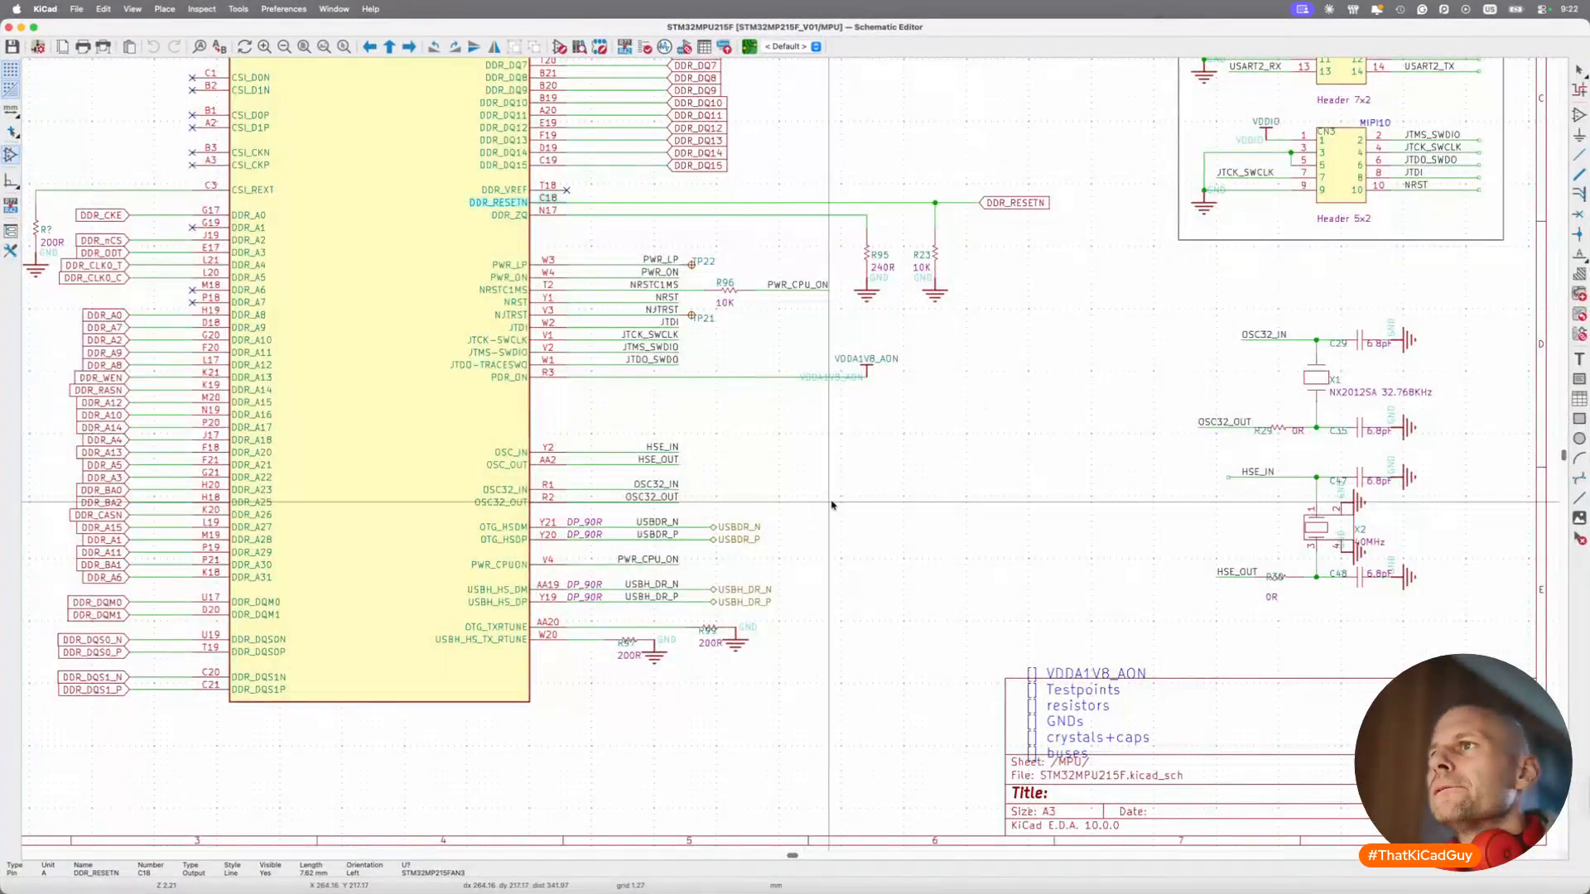
scroll(829, 502, "up", 2)
scroll(829, 502, "left", 2)
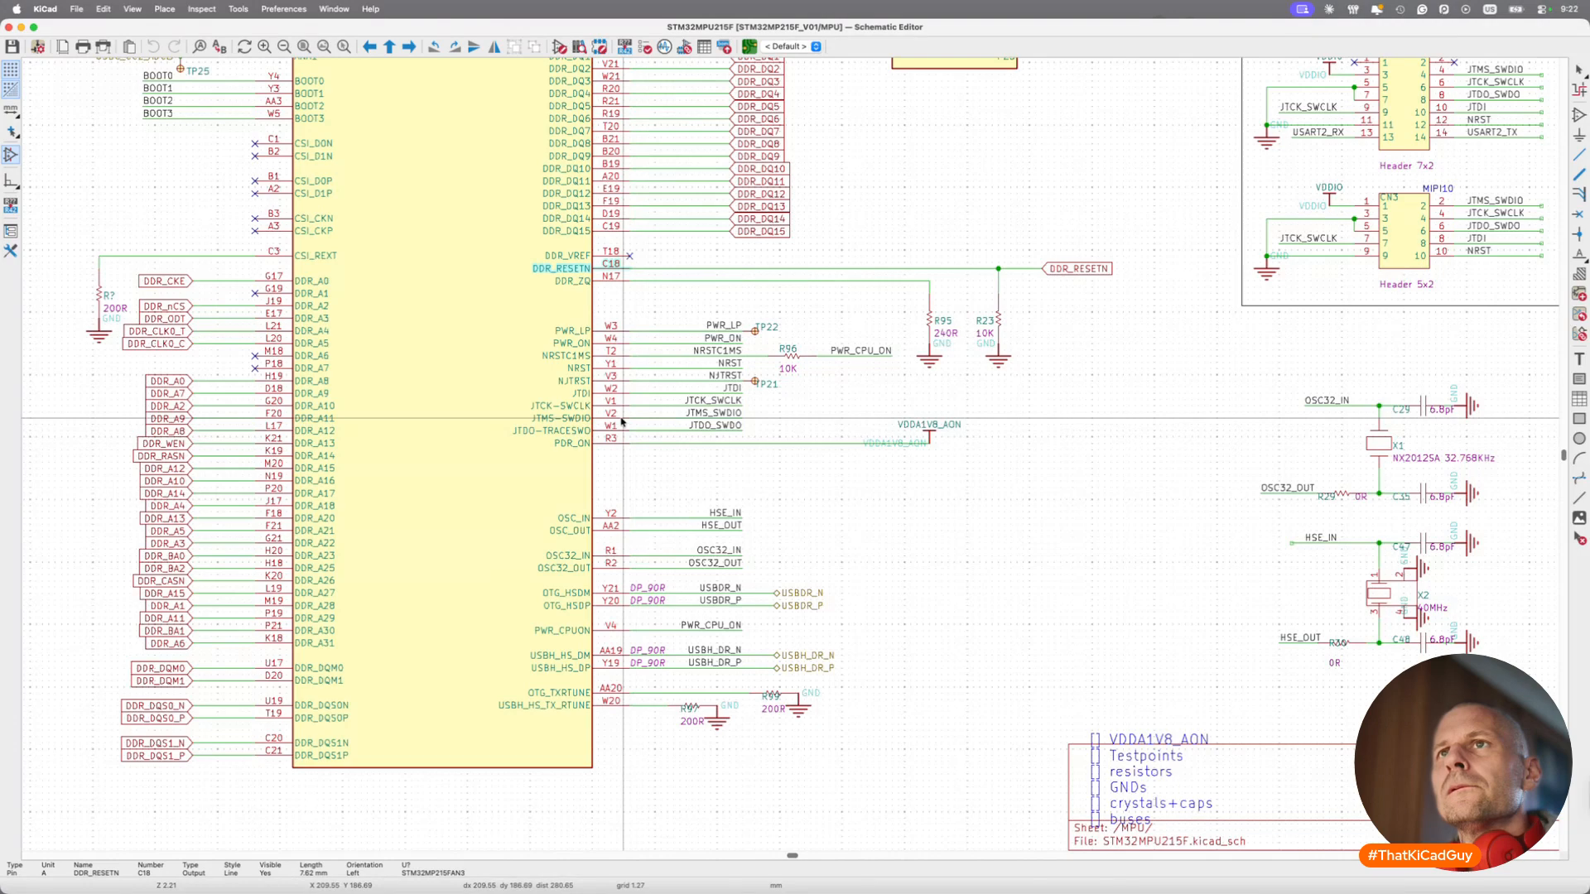
scroll(622, 421, "down", 2)
scroll(622, 422, "left", 1)
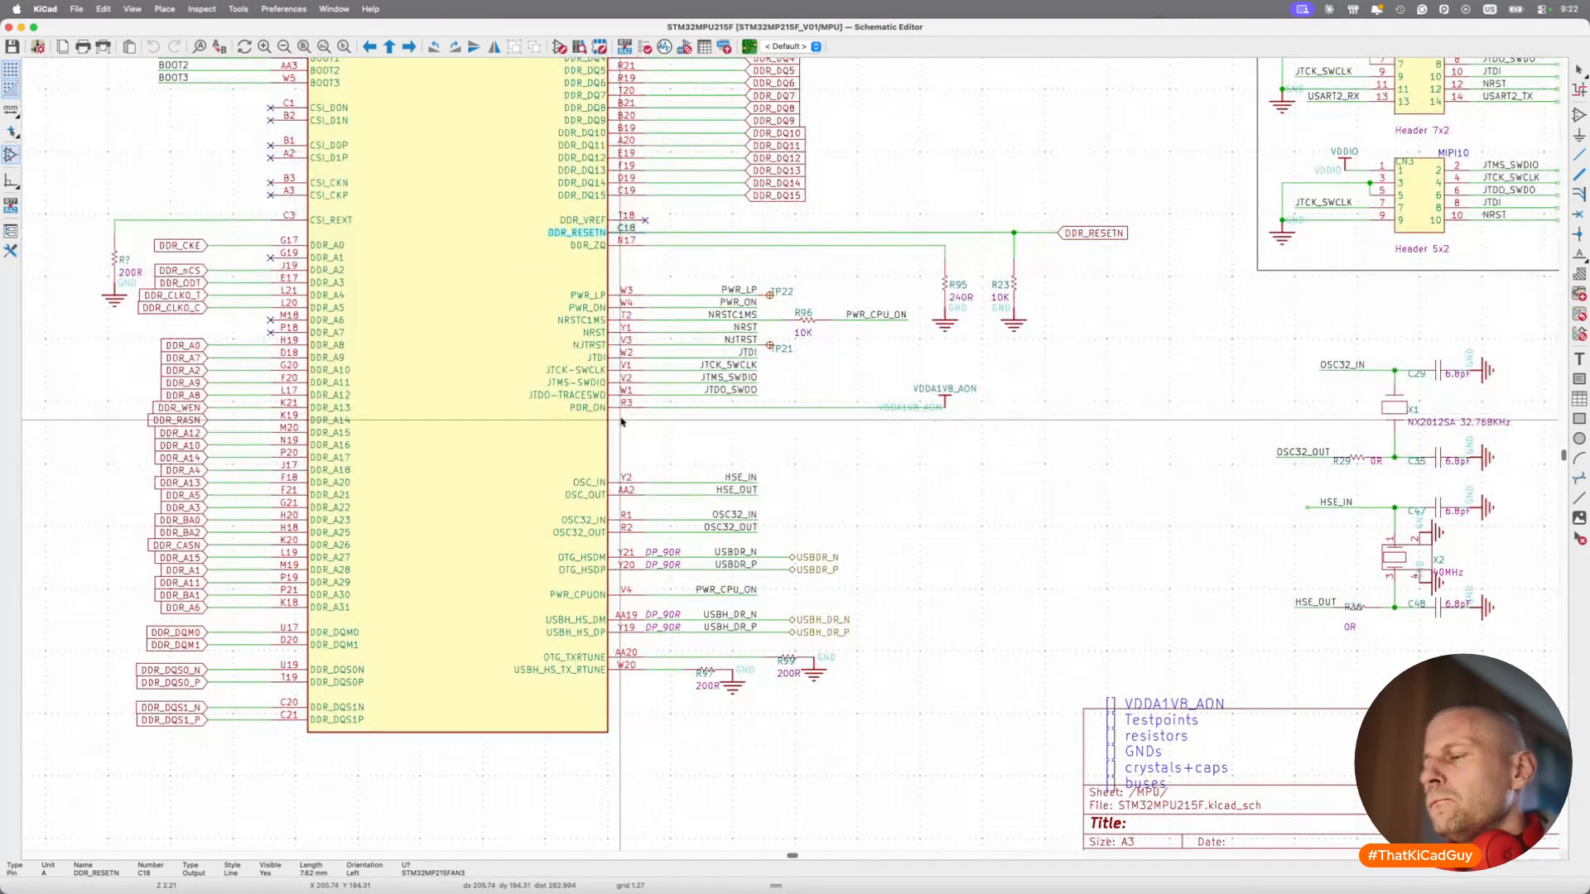
Go back to the root sheet, open the DDR sheet and inspect the DDR3L symbol's VREFDQ, VREFCA and ZQ pins.
key("alt+BackSpace")
double_click(1268, 334)
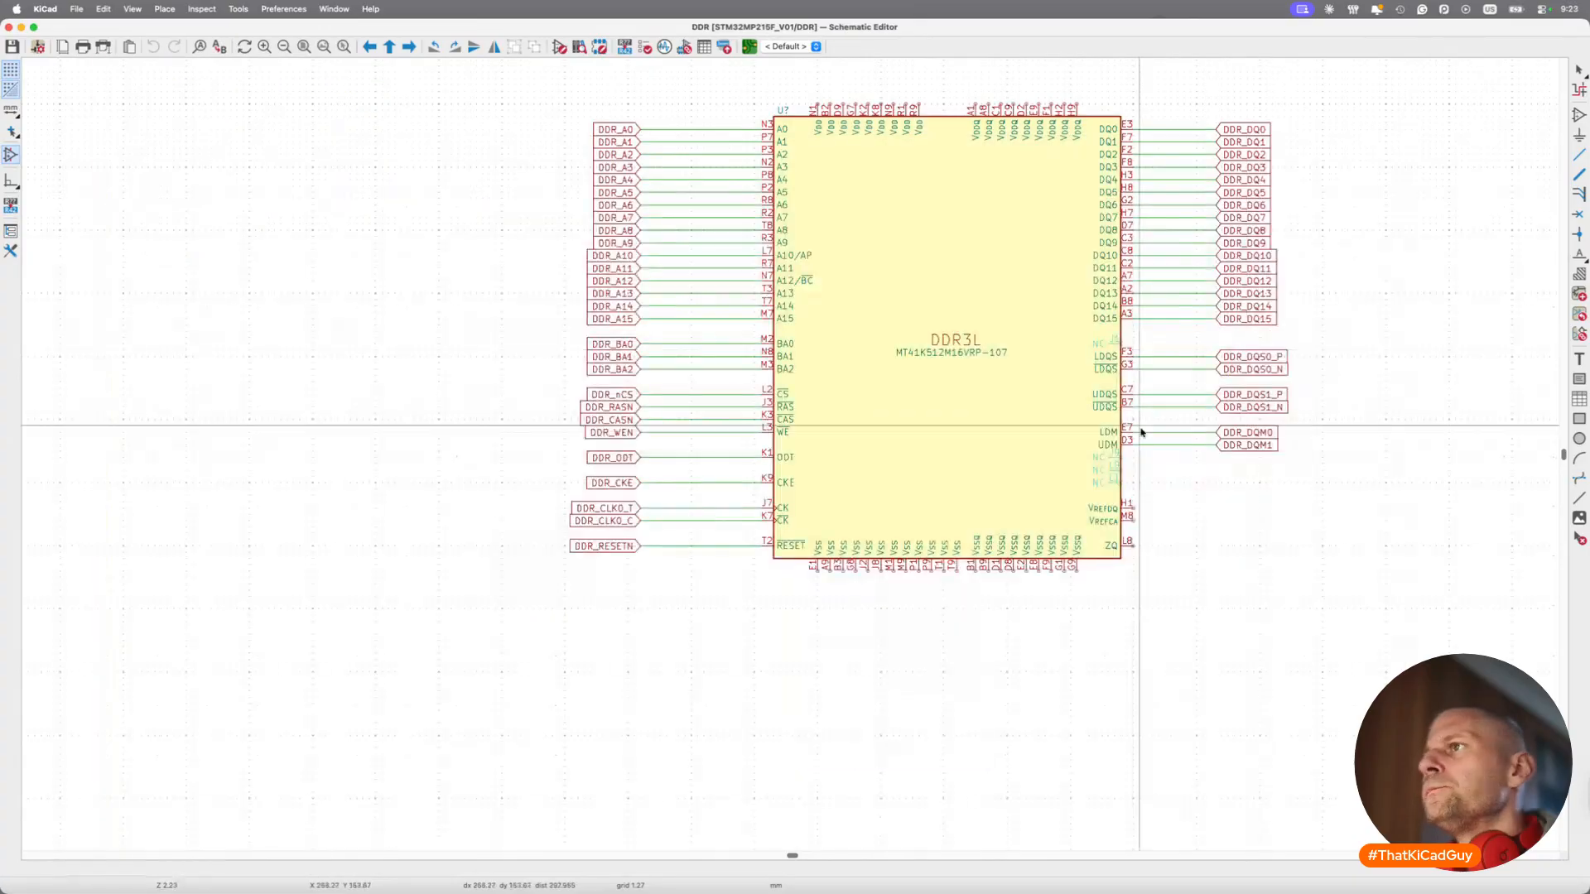
scroll(1210, 513, "up", 4)
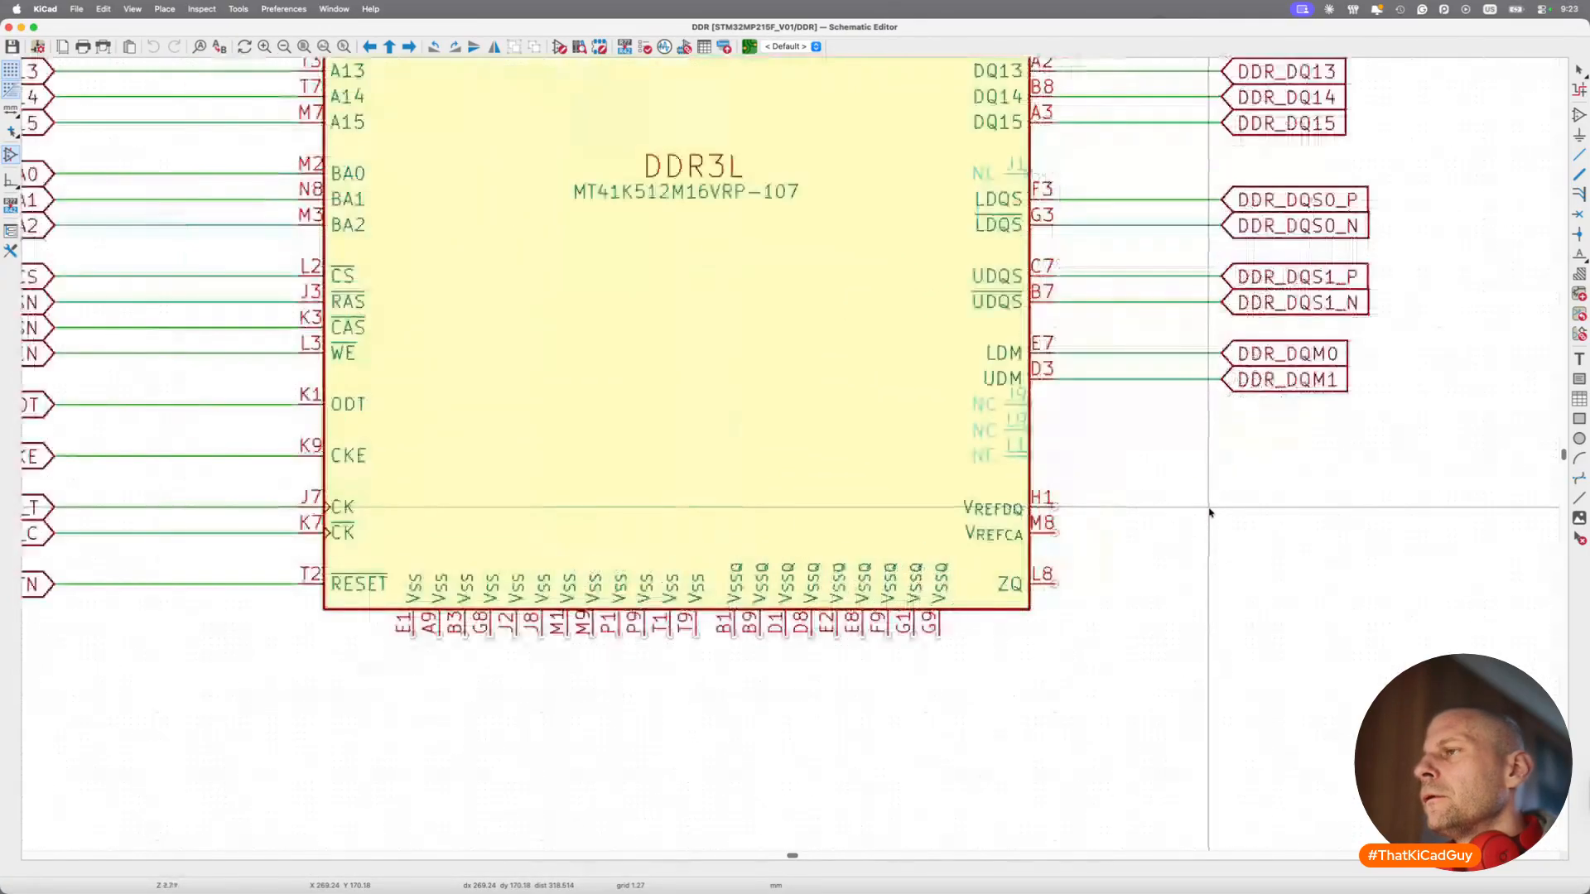
scroll(1210, 513, "down", 3)
scroll(1210, 512, "down", 4)
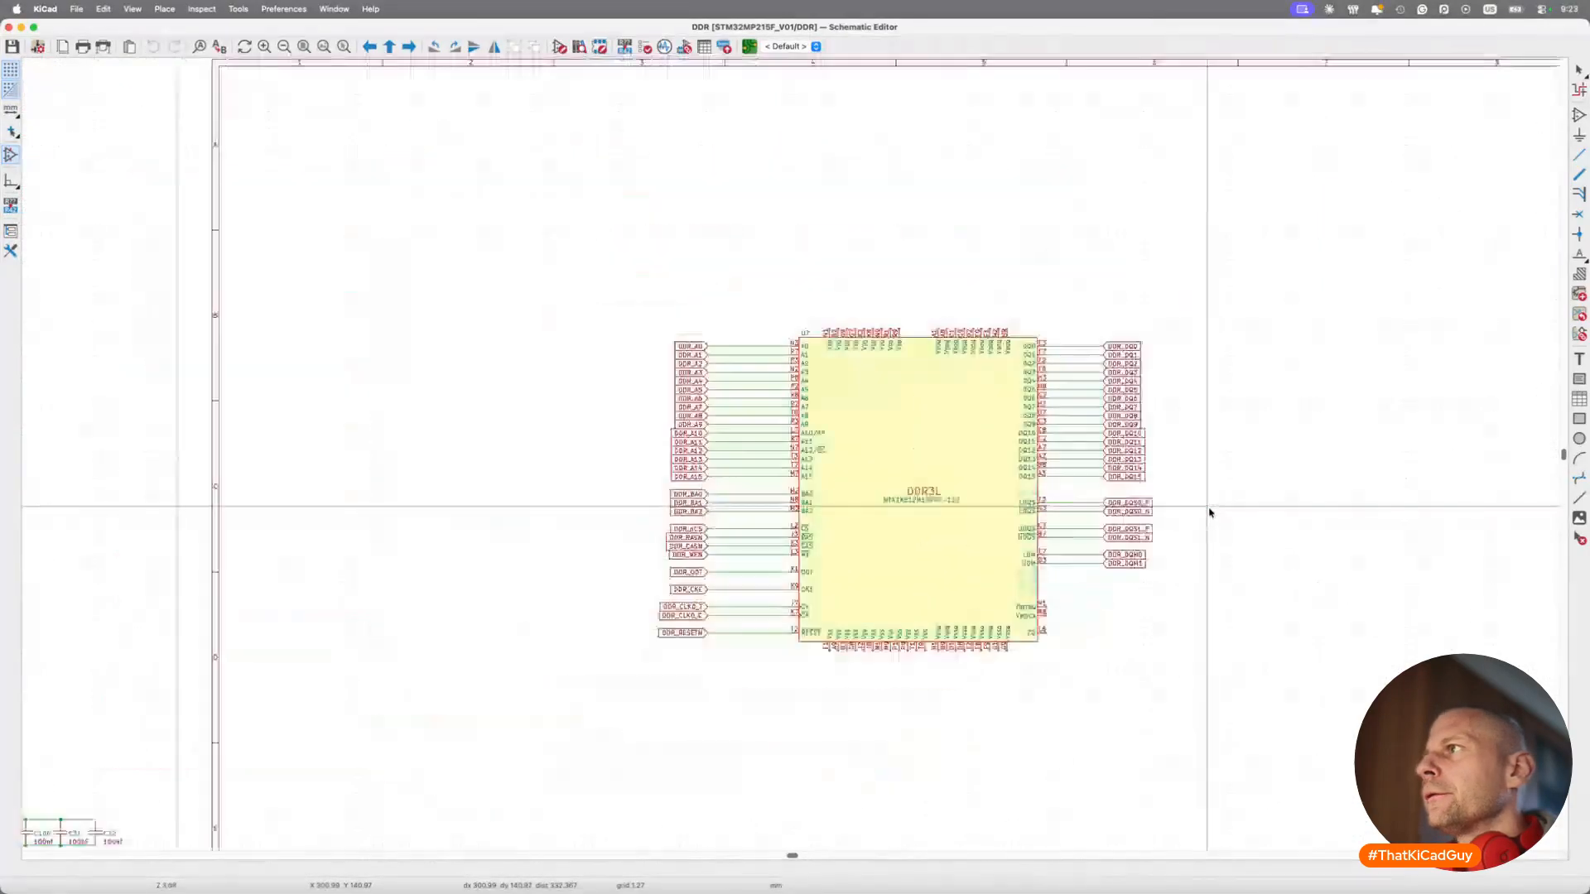
Review the old LPDDR4 symbols' supply wiring outside the DDR sheet frame, check the Power MPU sheet and return to the root sheet.
scroll(1210, 513, "right", 6)
scroll(1210, 512, "down", 5)
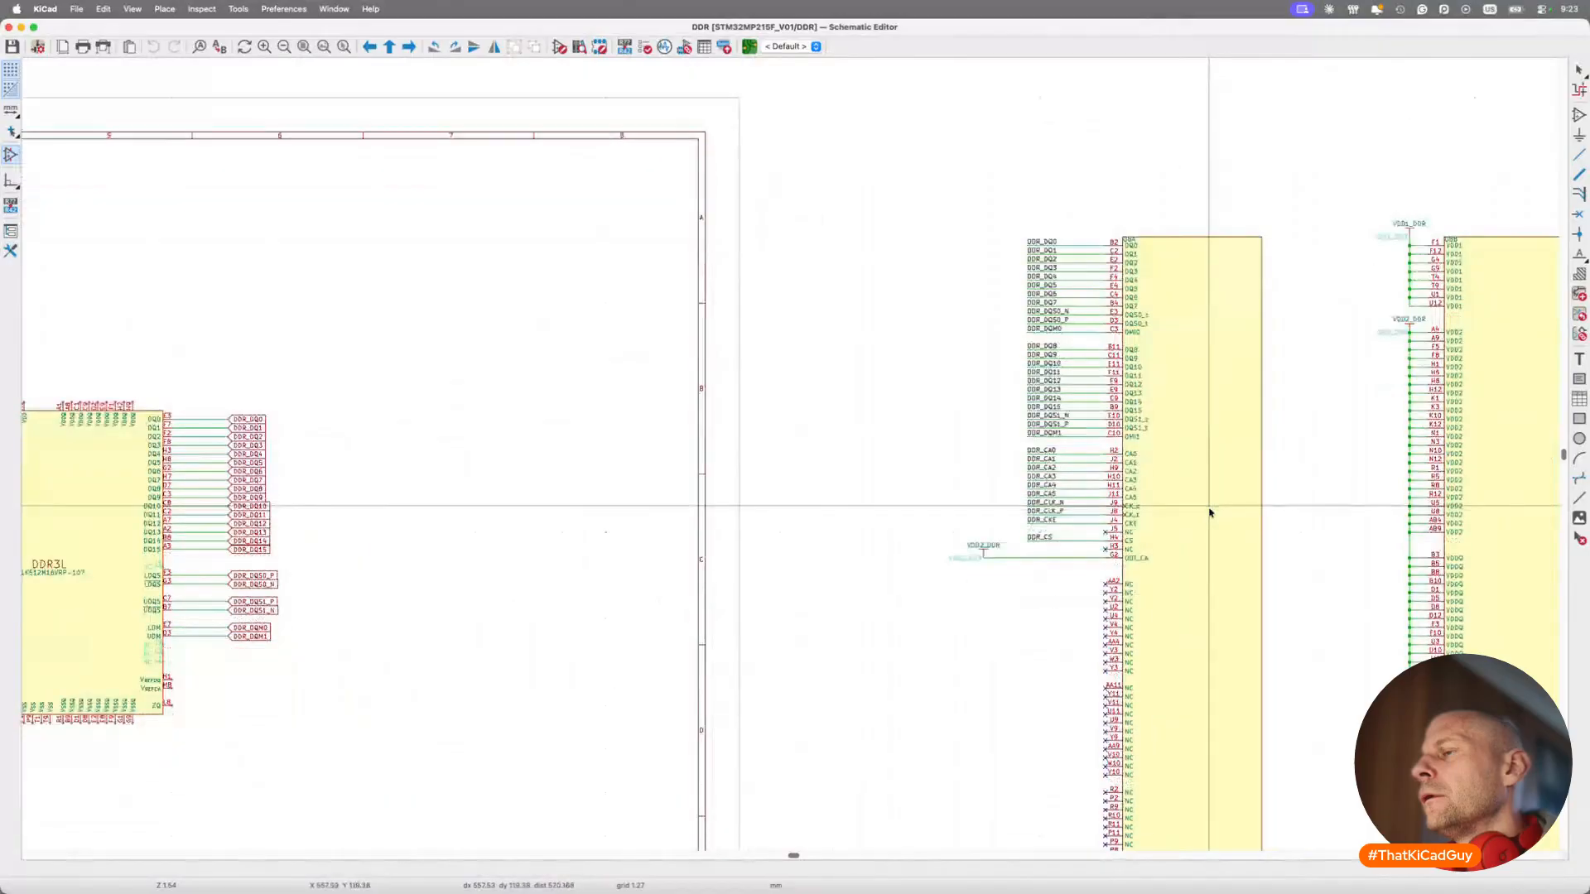
scroll(1210, 512, "right", 4)
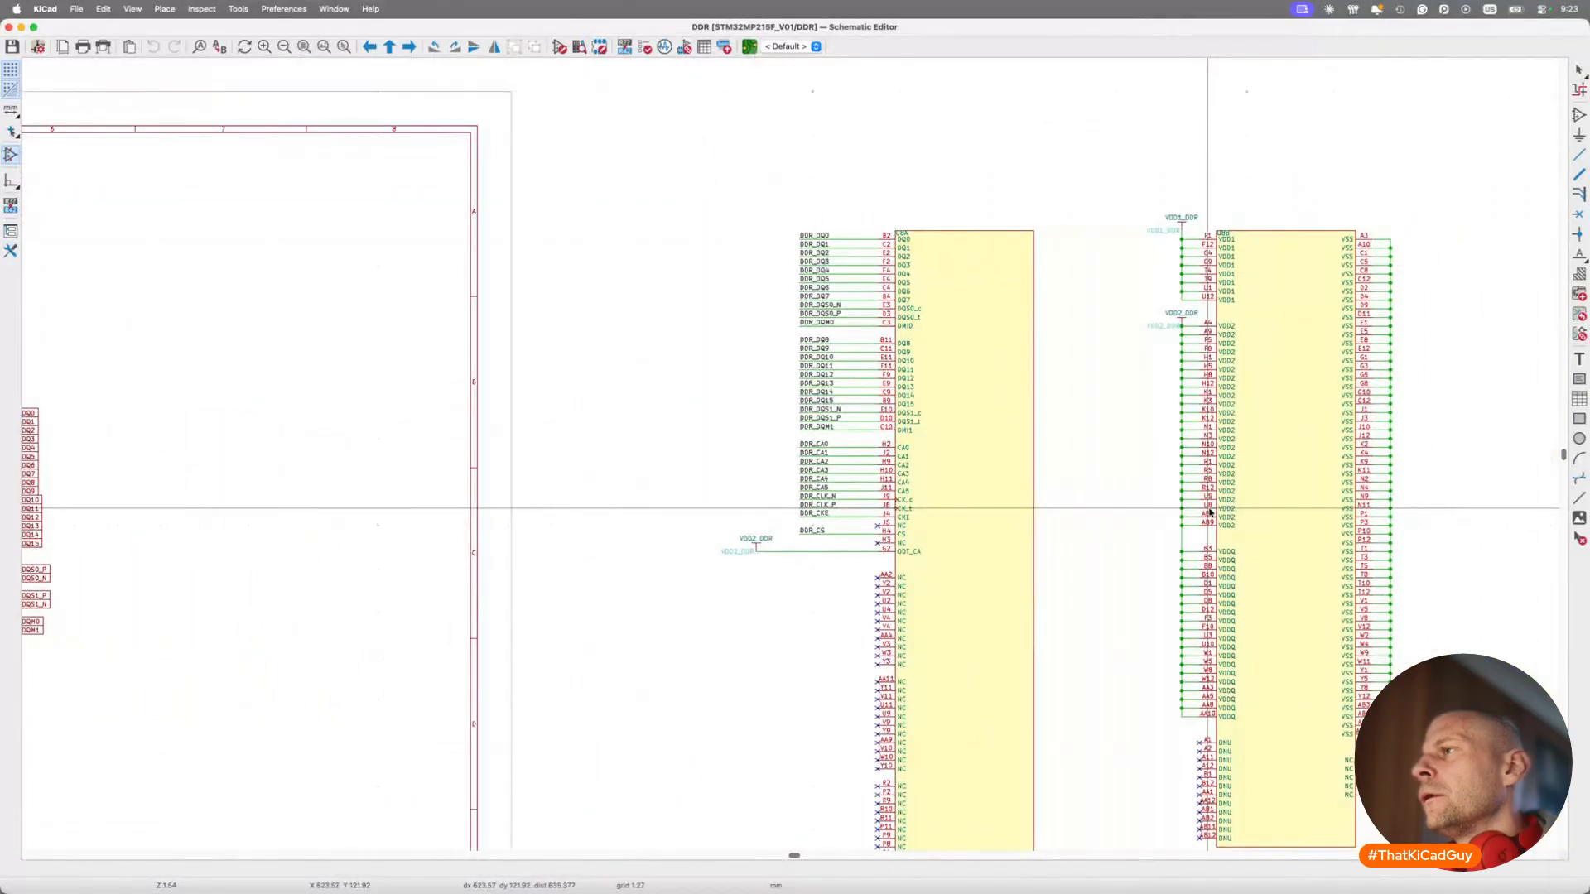
scroll(1210, 513, "down", 10)
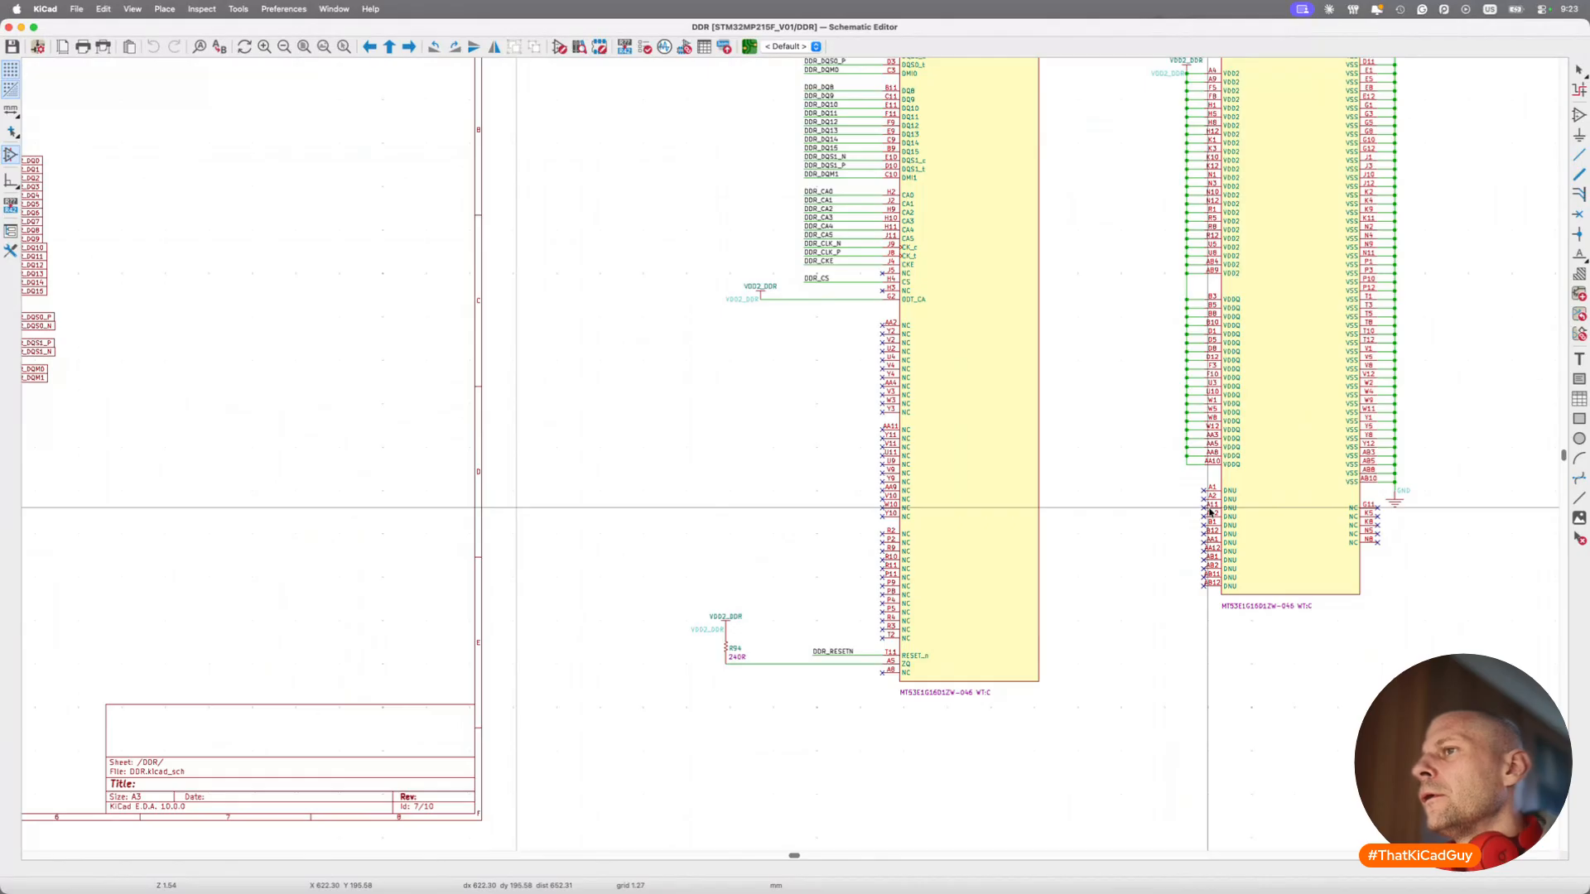
scroll(844, 530, "left", 14)
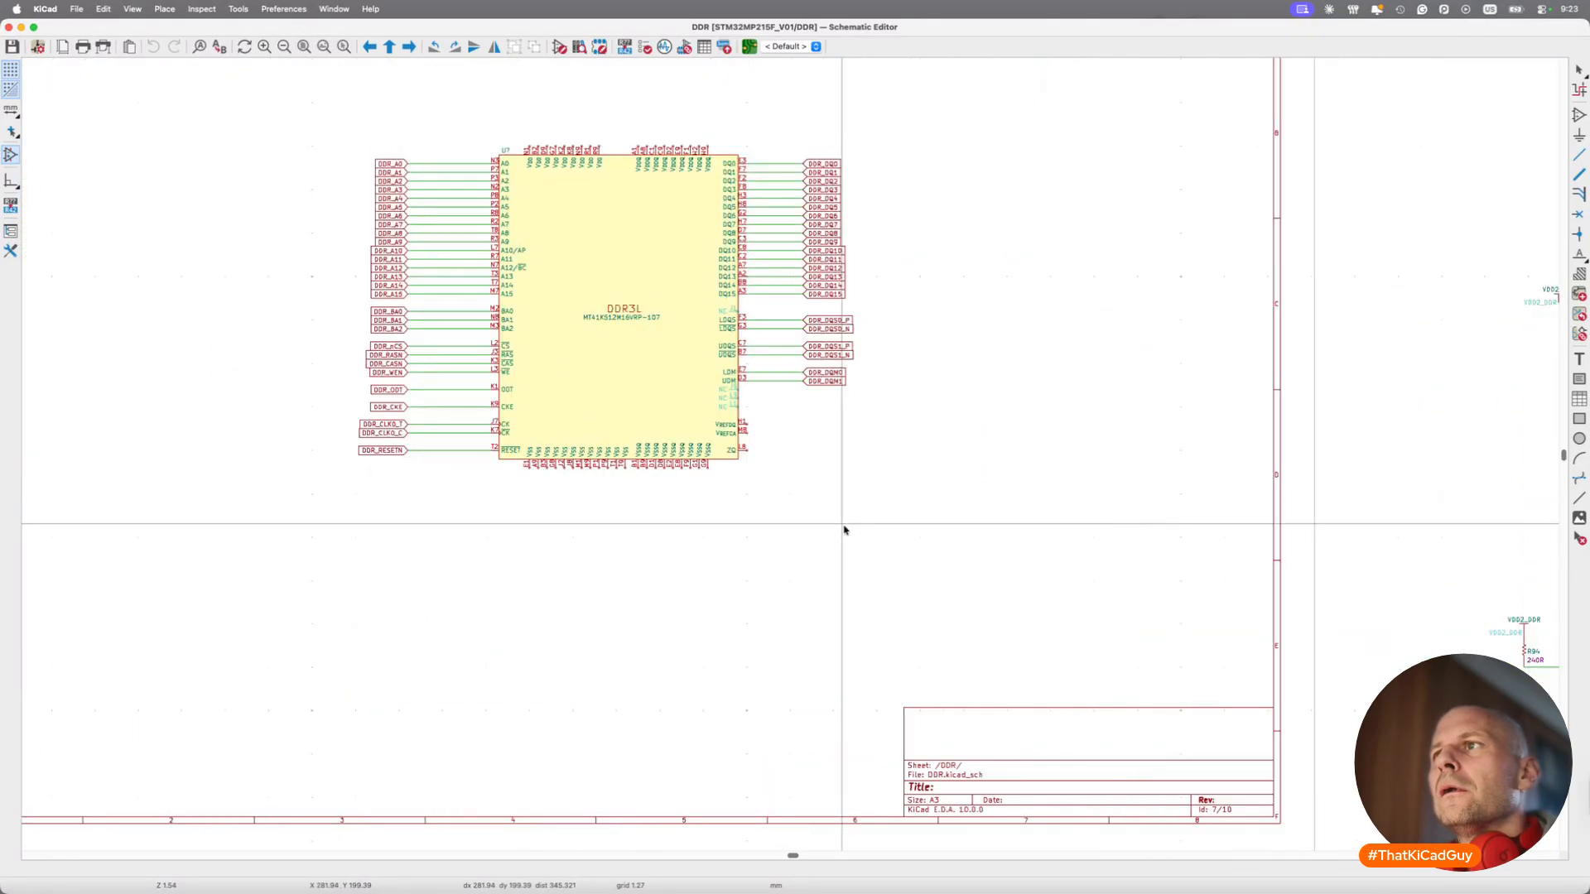
key("ctrl+Right")
key("ctrl+Left")
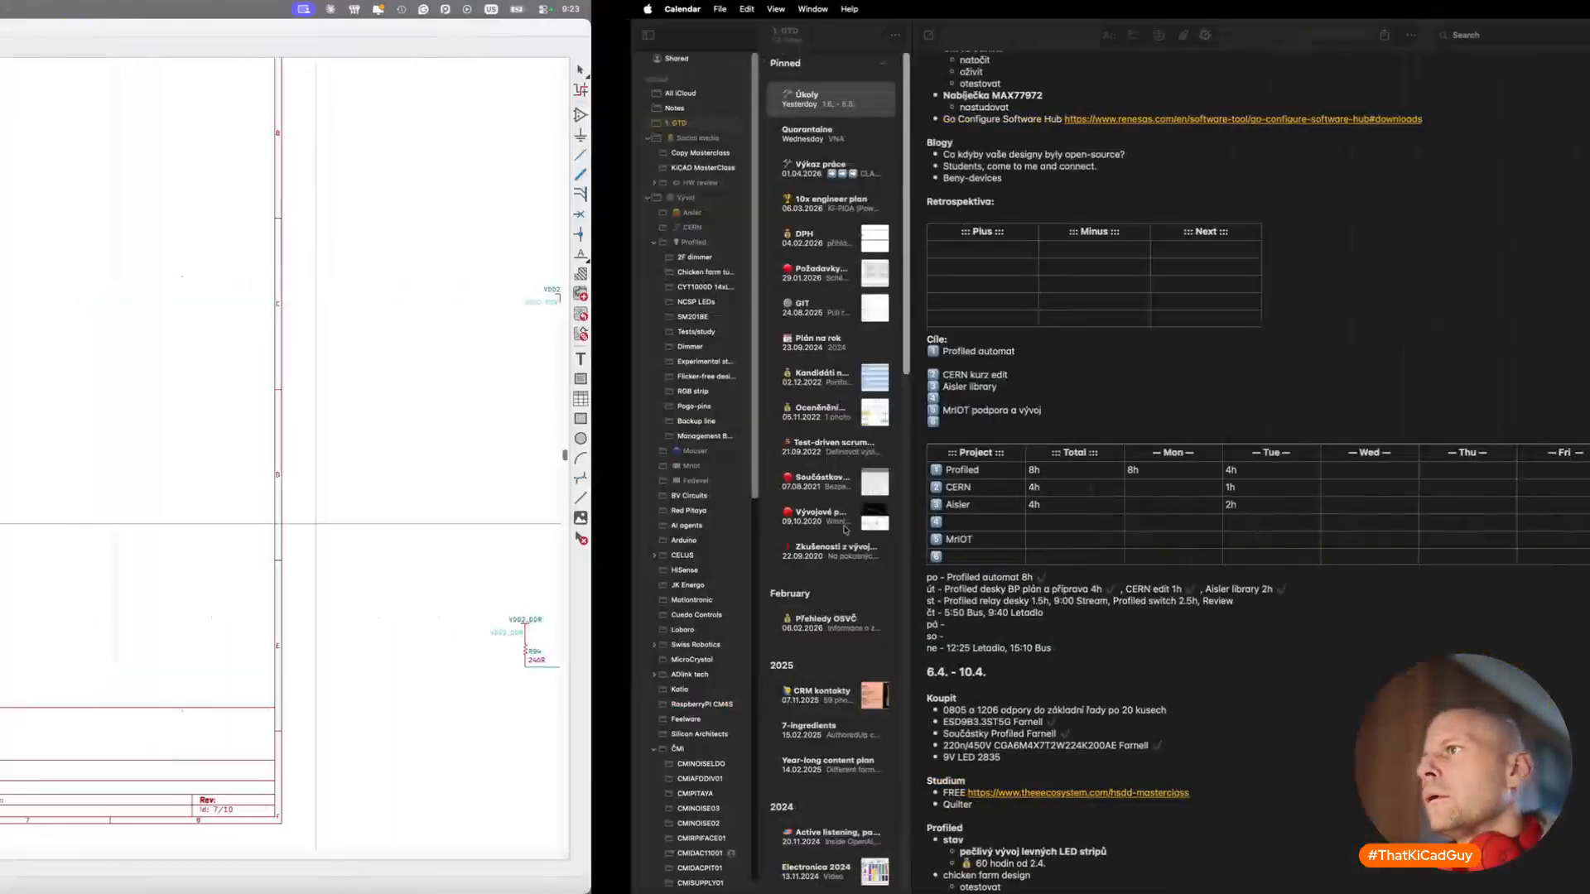
scroll(993, 503, "right", 10)
scroll(1019, 493, "up", 3)
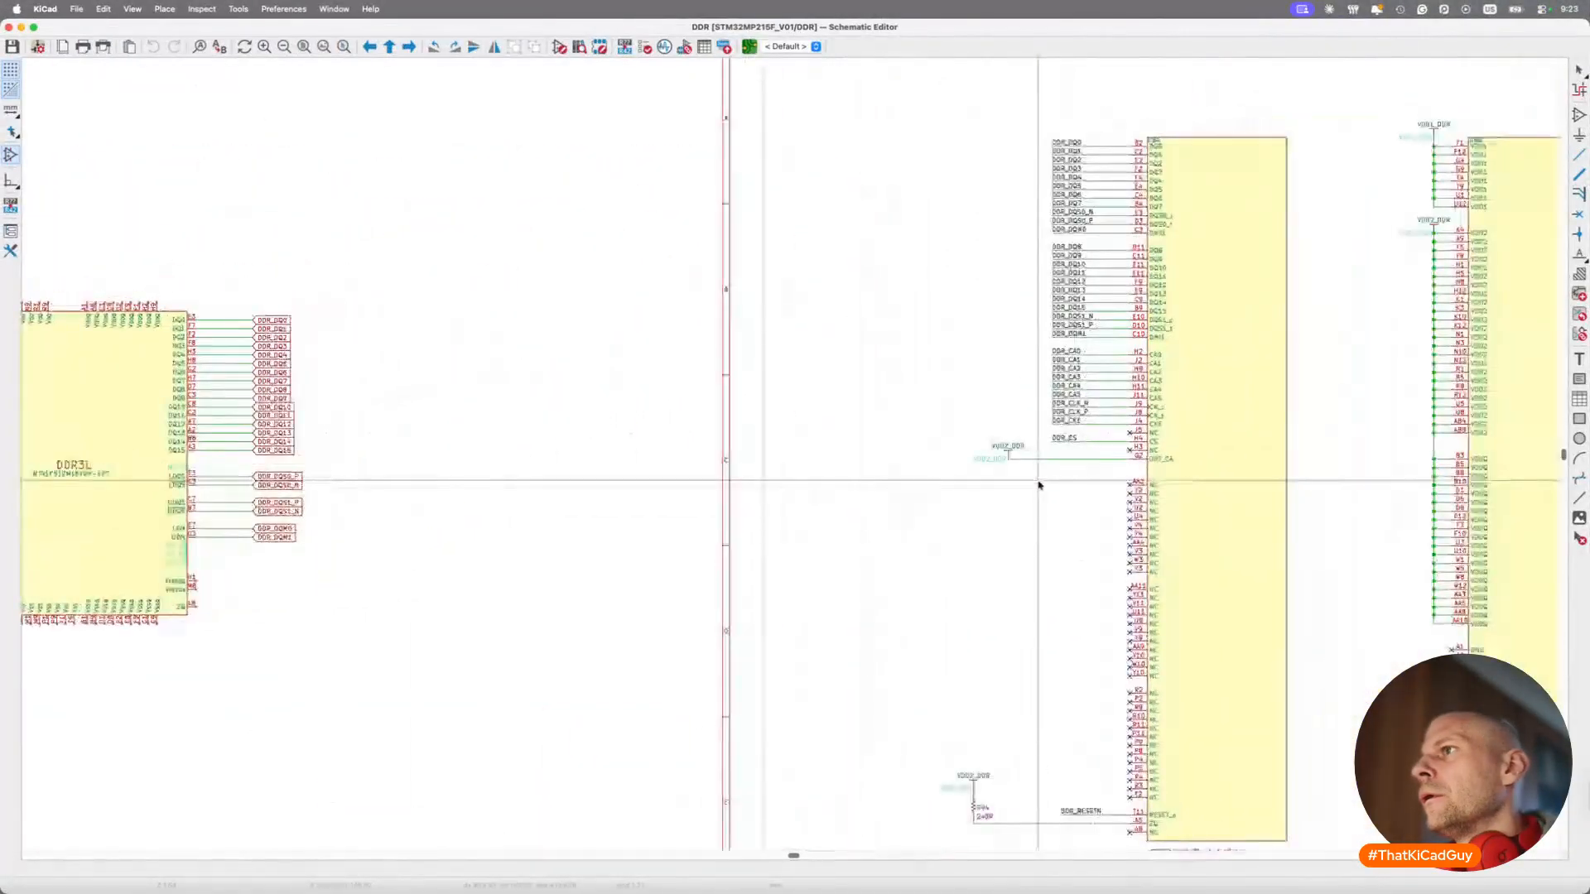
scroll(986, 489, "right", 6)
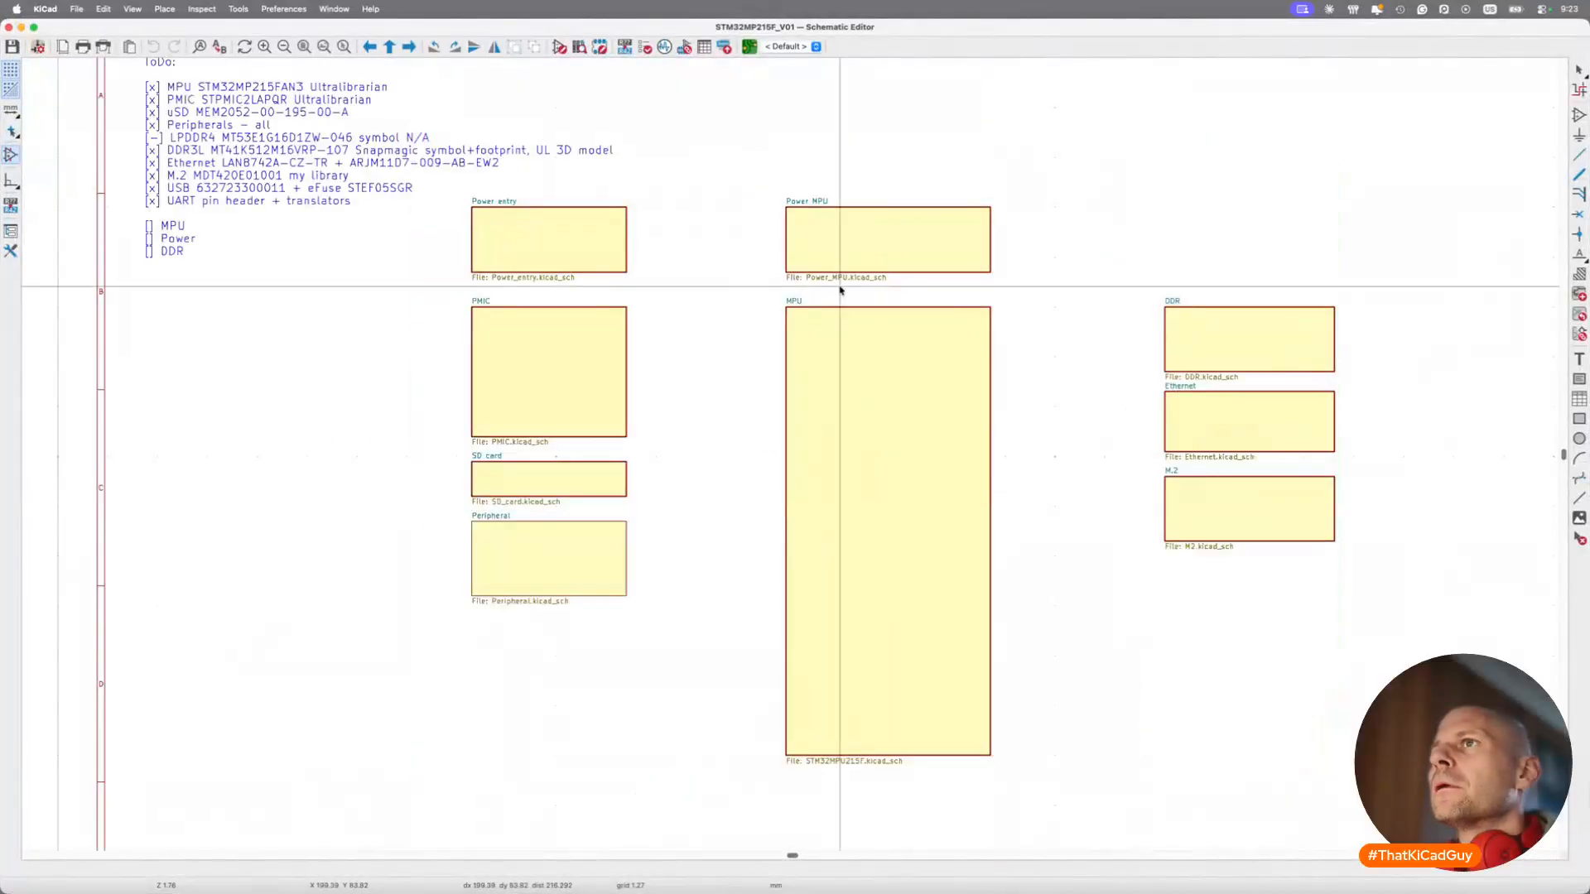
double_click(849, 241)
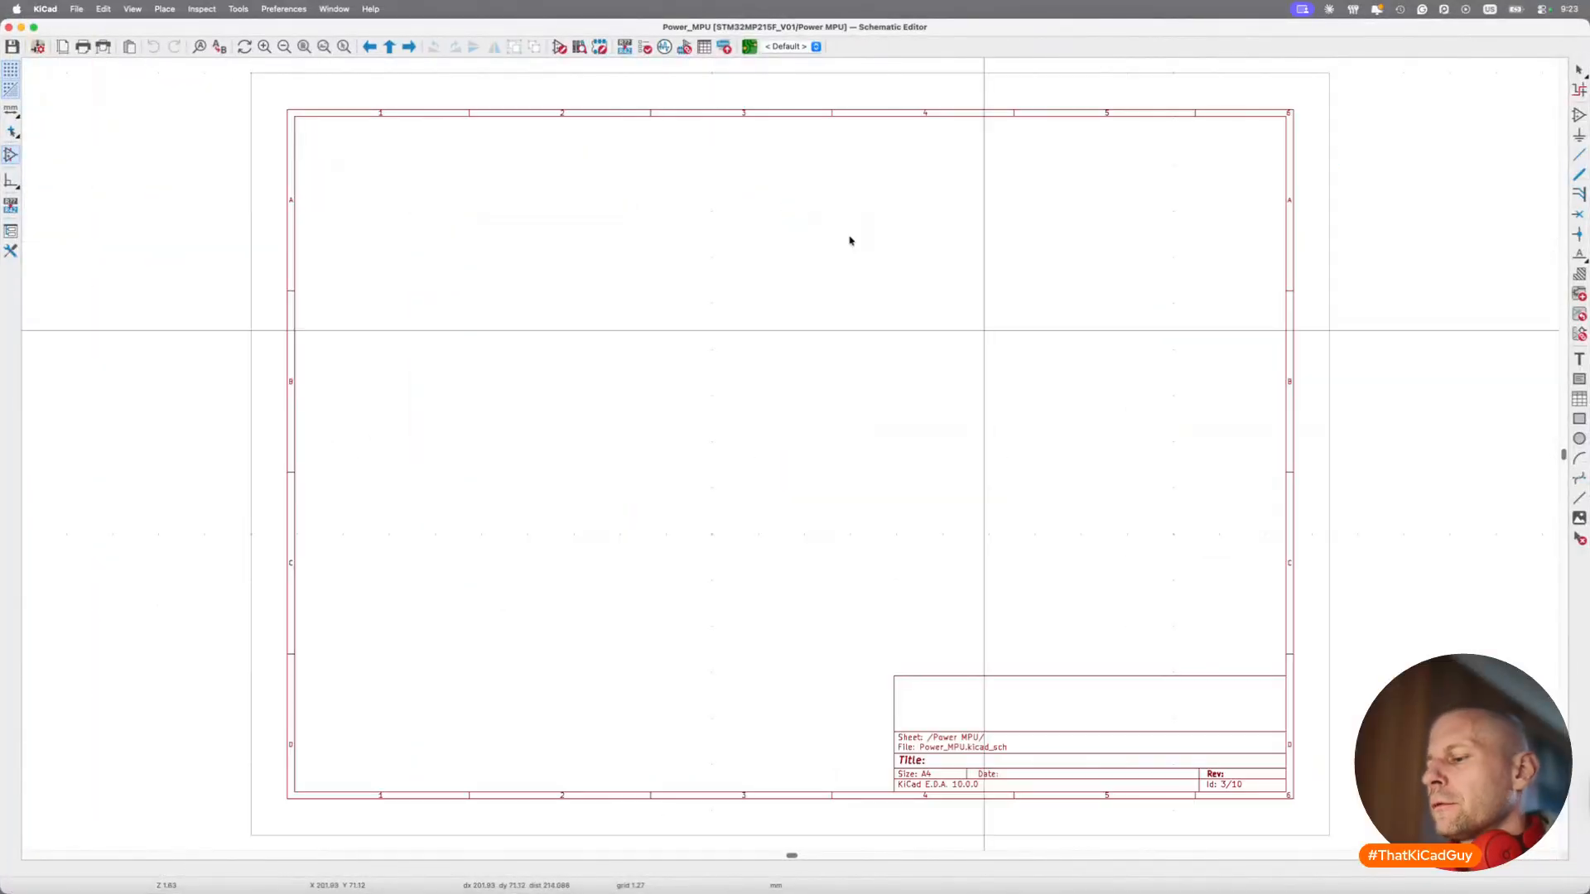
key("alt+BackSpace")
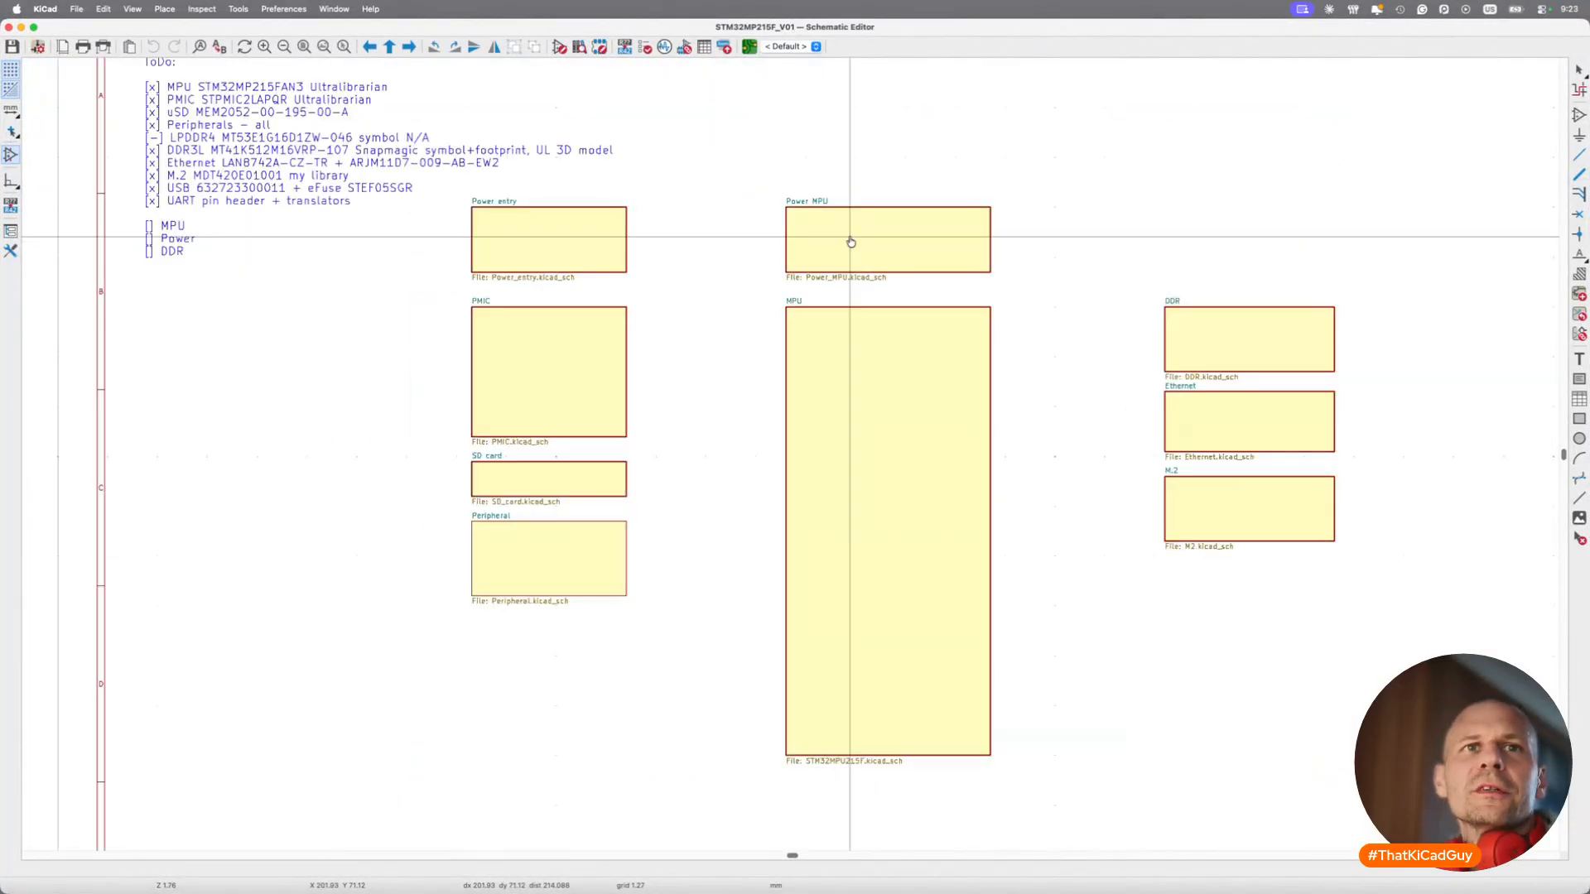
Switch to Finder, open the STM32MP215-DK mb2059 schematic PDF from the docs folder and enlarge its window.
key("super+Tab")
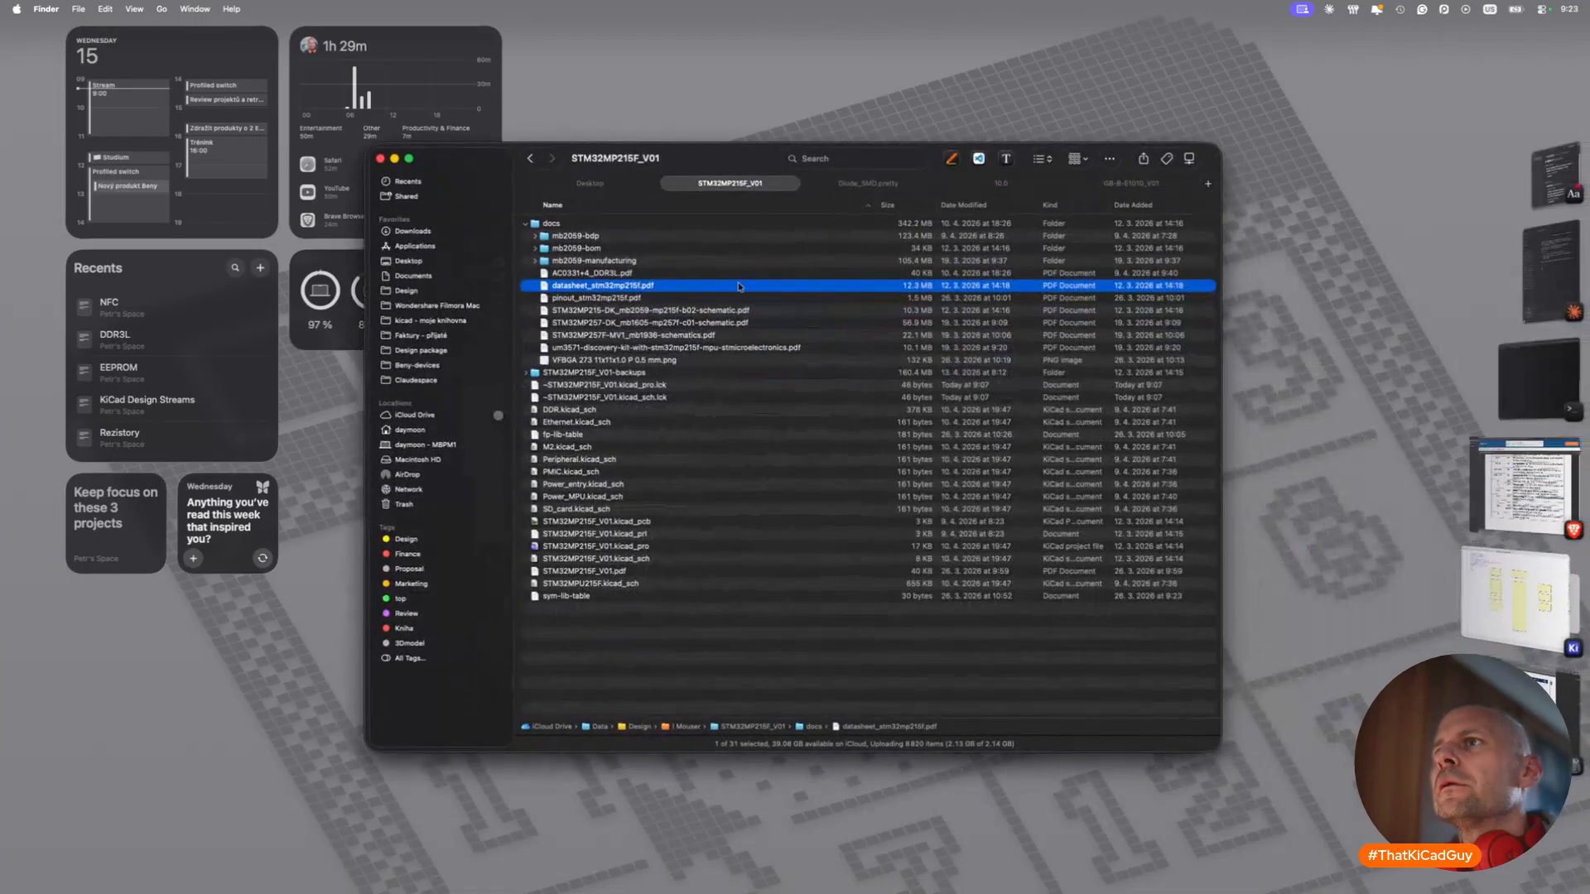
double_click(670, 311)
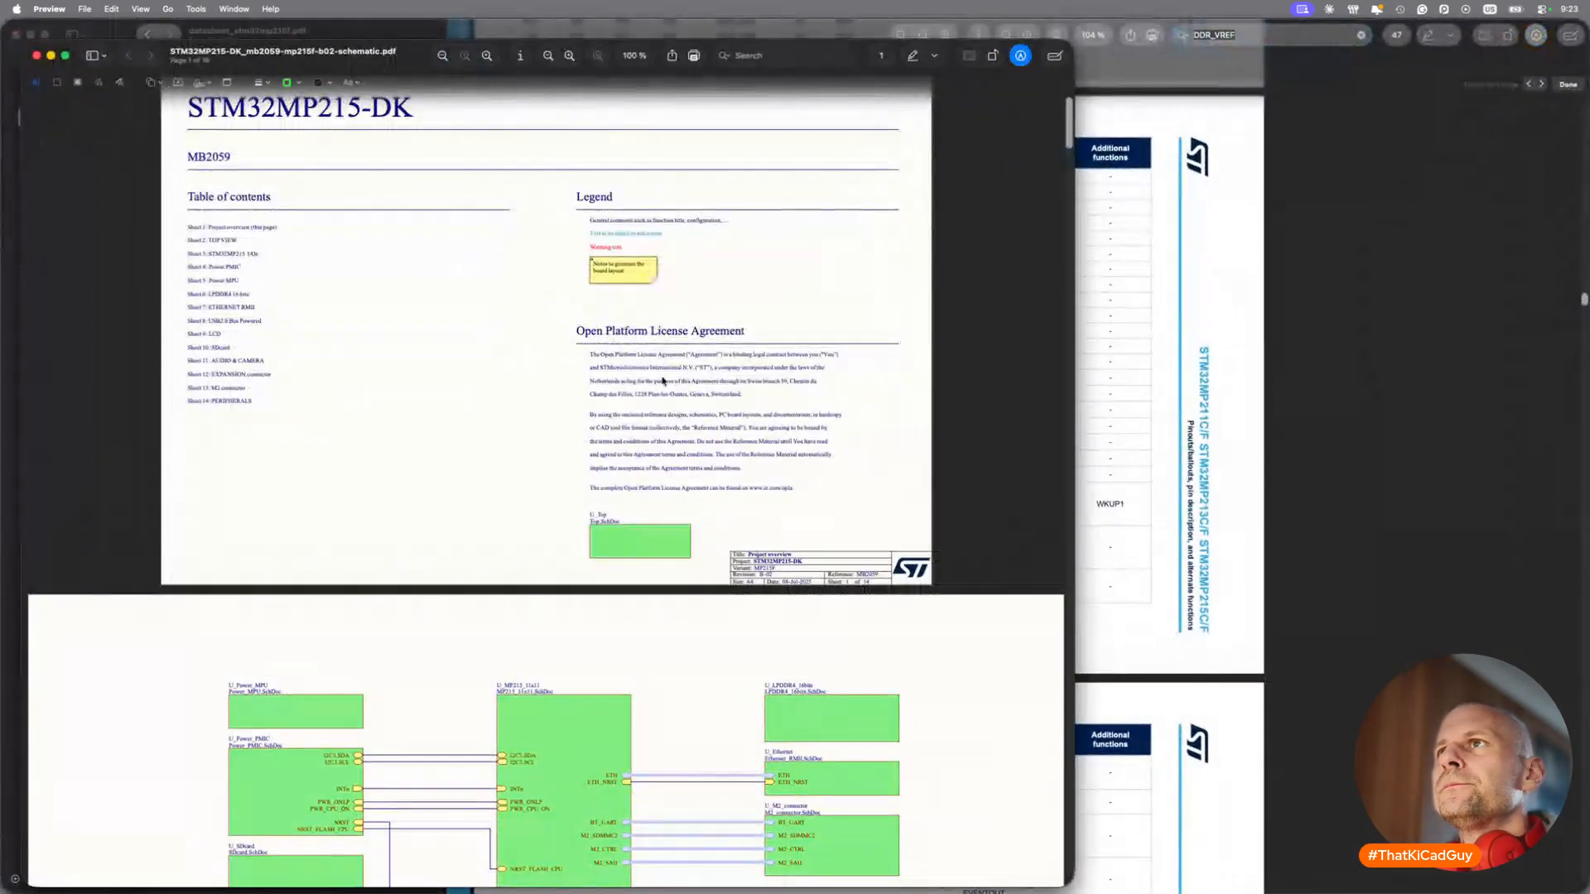
double_click(409, 53)
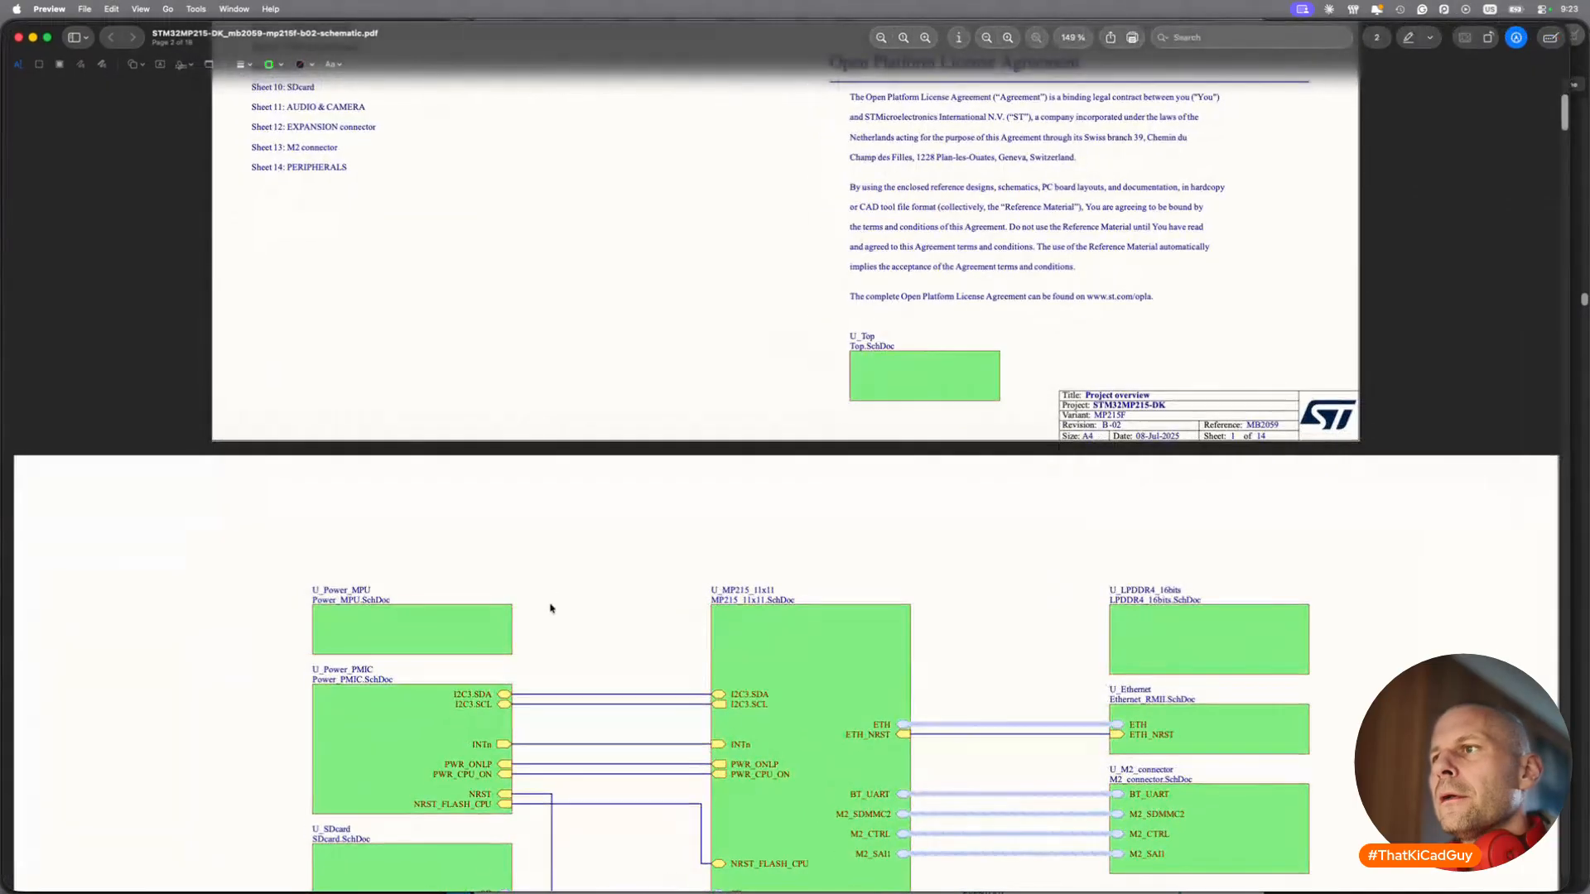
Find the Power PMIC page in the reference schematic and examine the VDD1_DDR rail and the other regulator outputs.
scroll(549, 604, "down", 20)
scroll(551, 608, "down", 20)
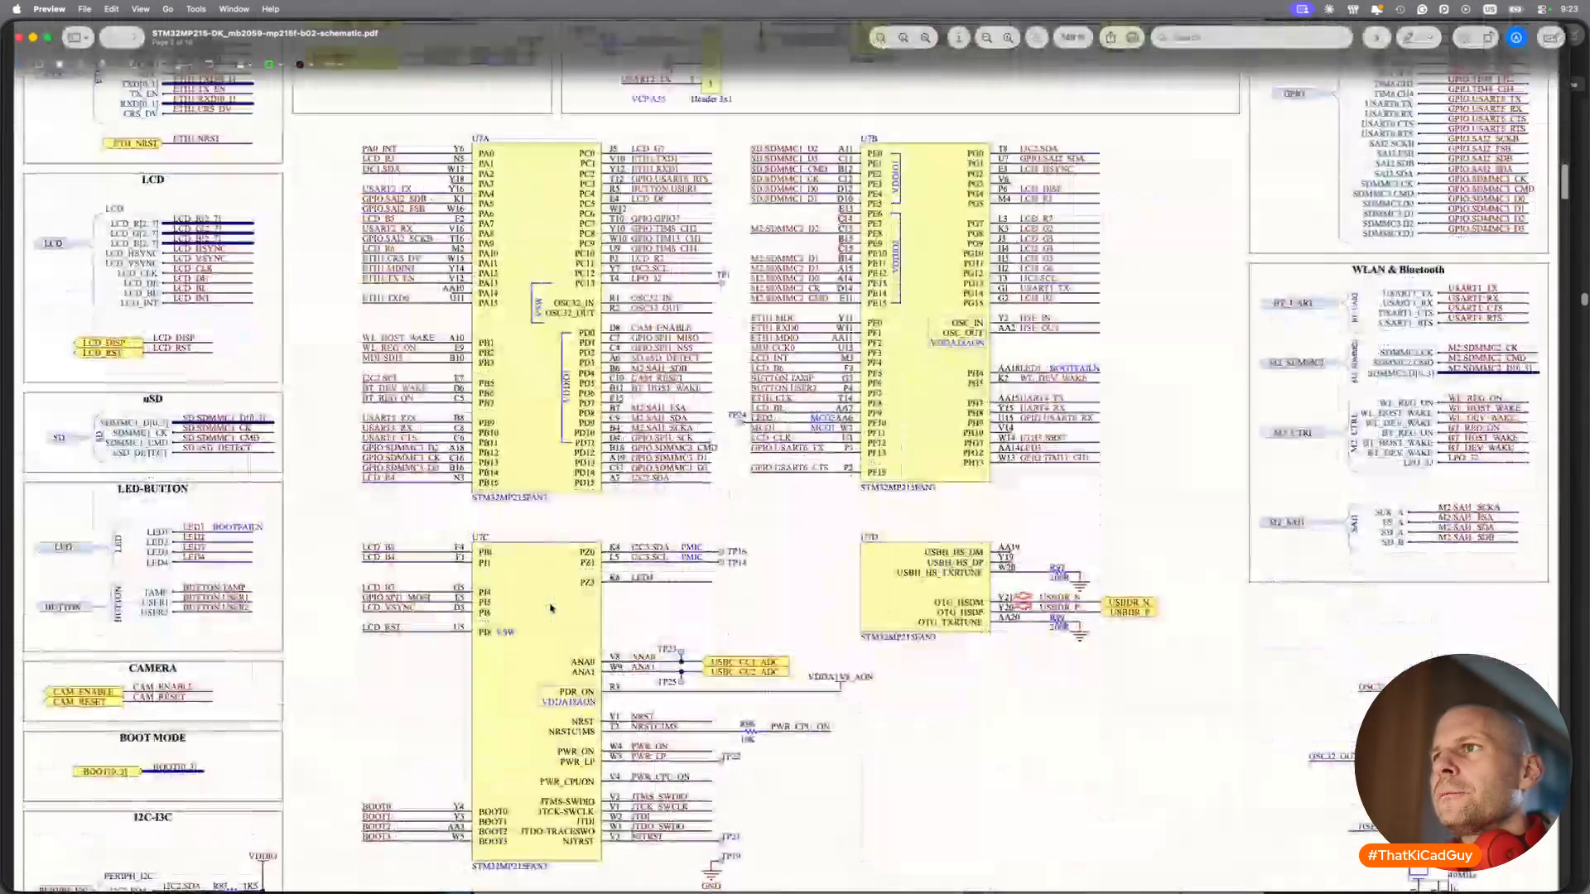
scroll(550, 607, "down", 20)
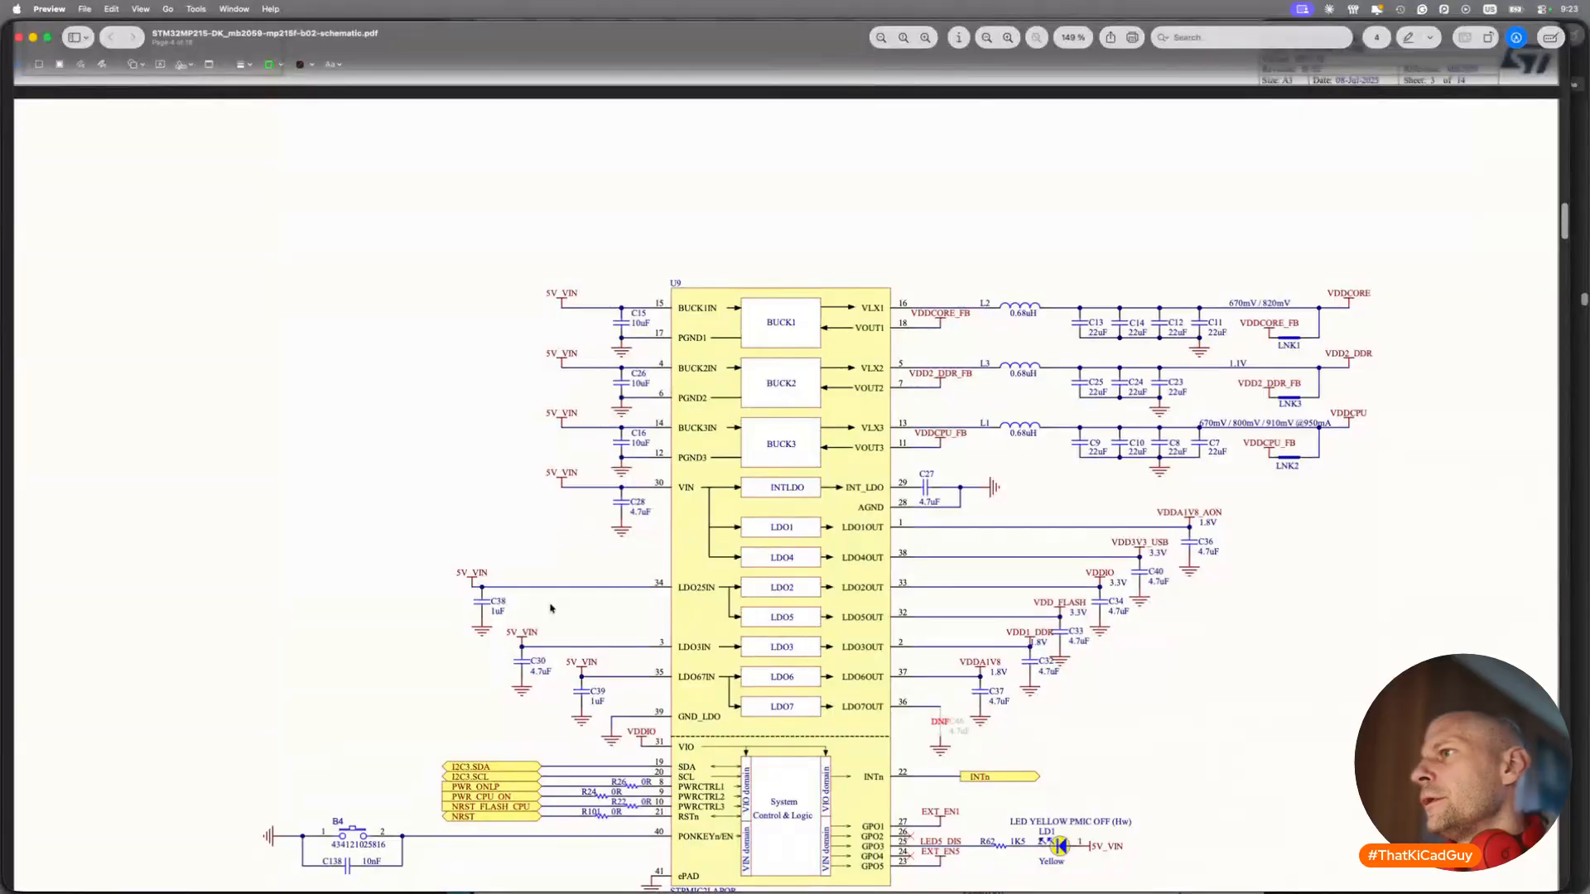
scroll(550, 609, "down", 1)
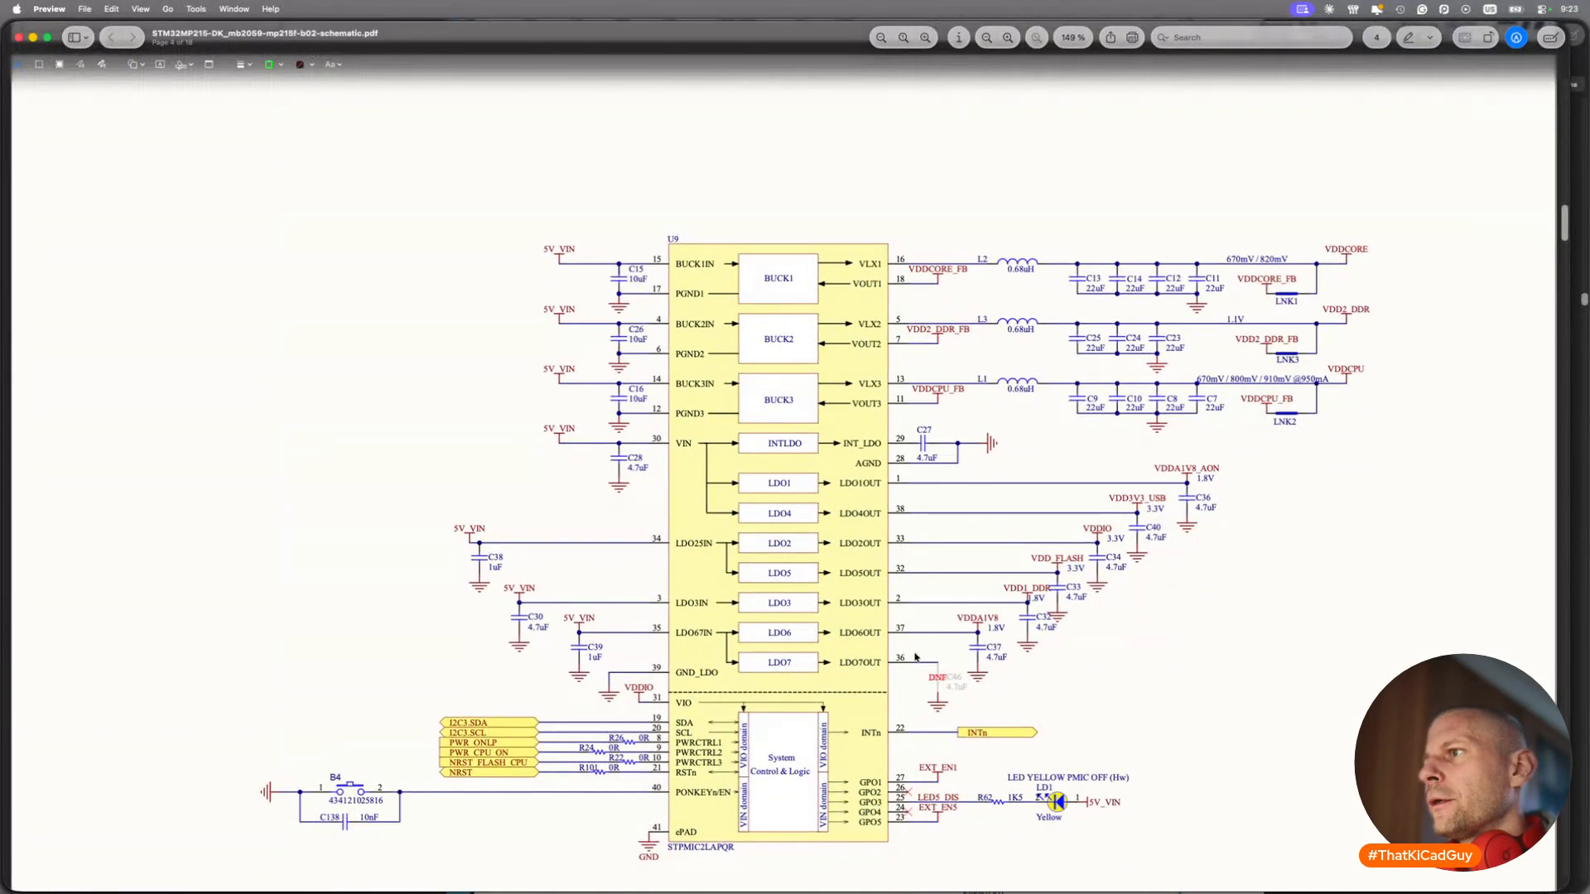
double_click(1035, 597)
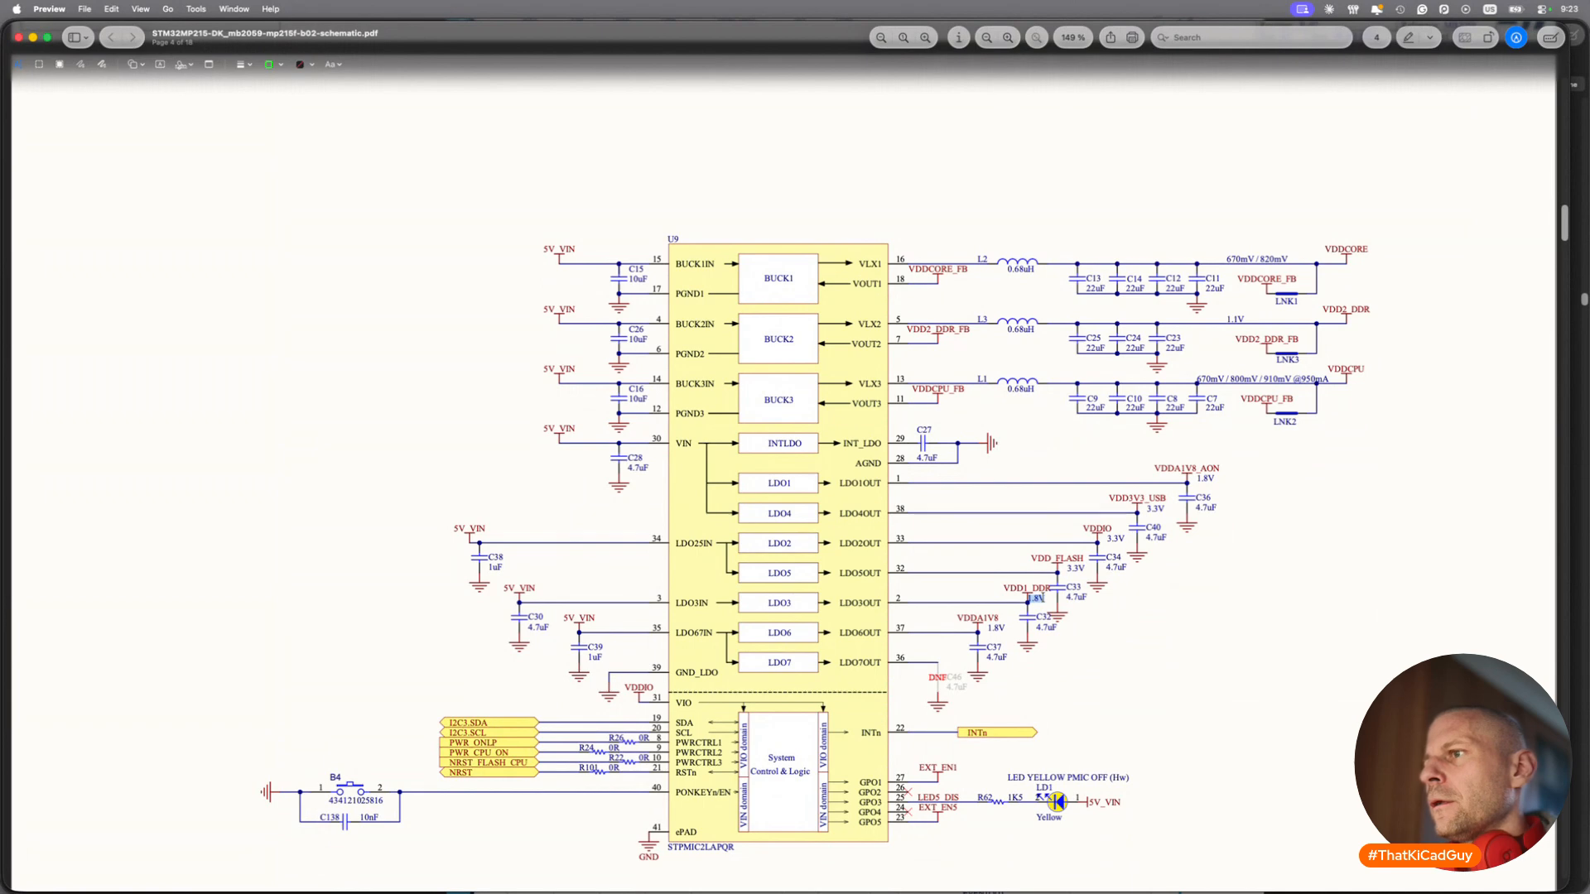
scroll(1042, 598, "down", 10)
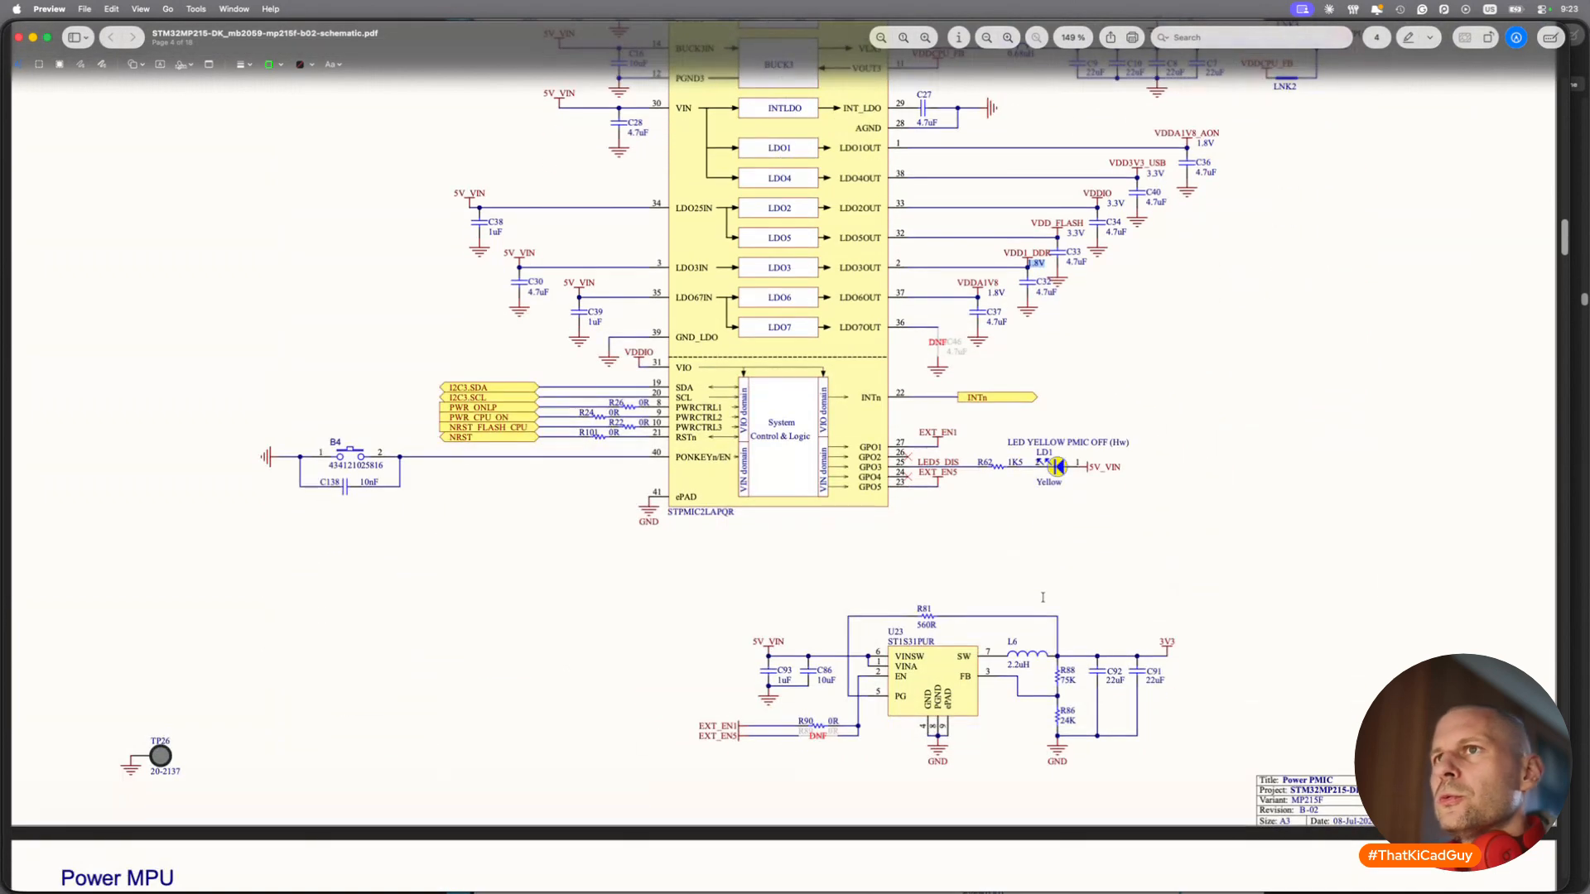
scroll(1043, 597, "up", 1)
Search the reference schematic for VDD2_DDR and examine the PMIC's buck converter outputs.
key("super+f")
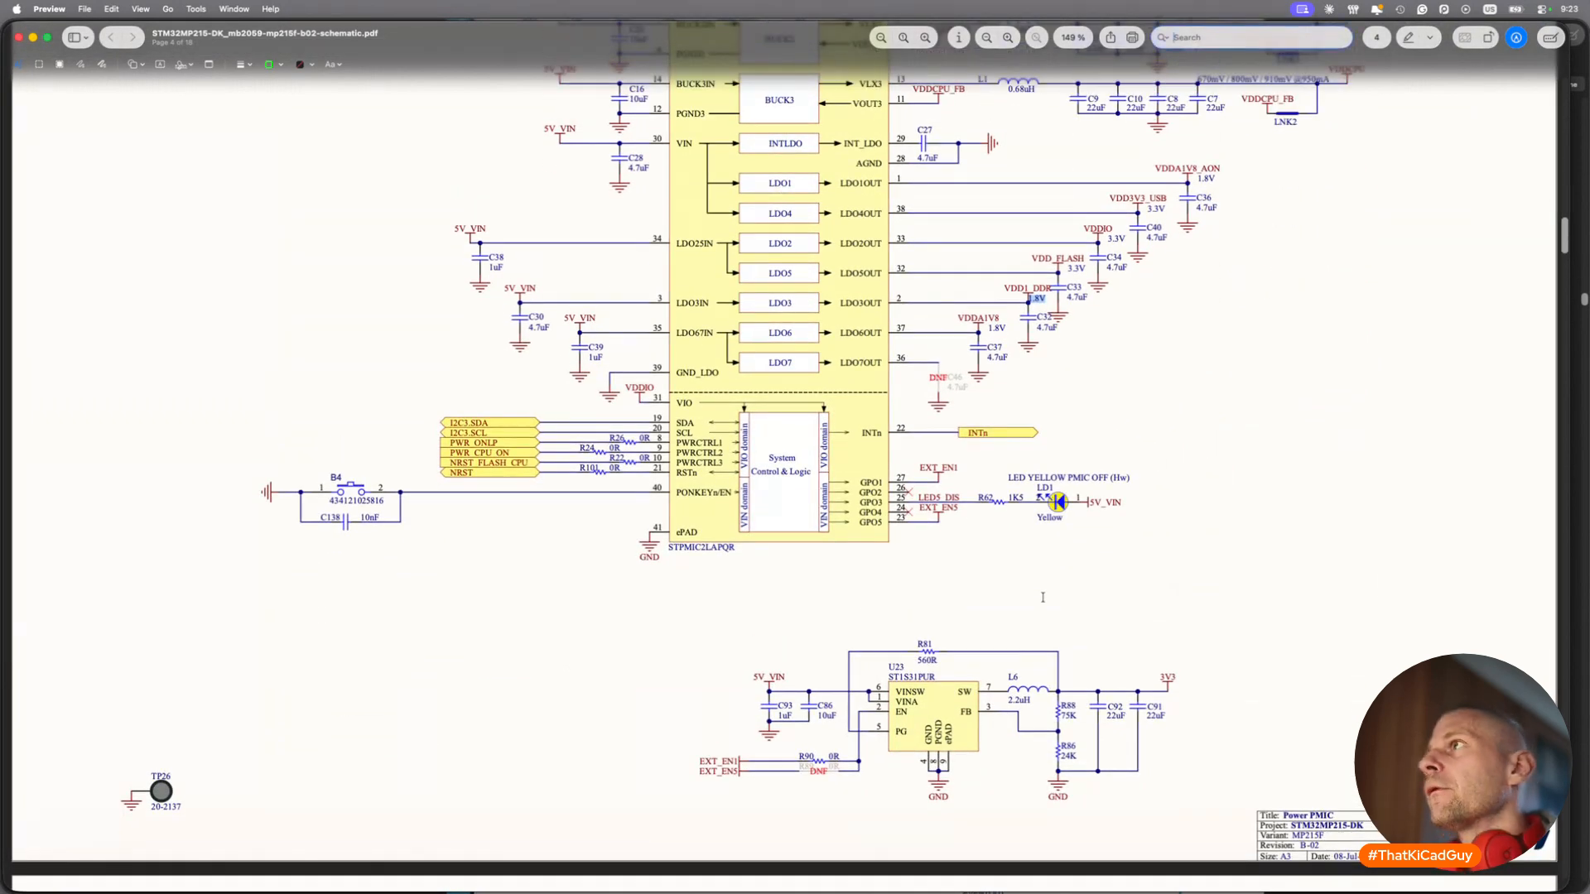
type("DDR")
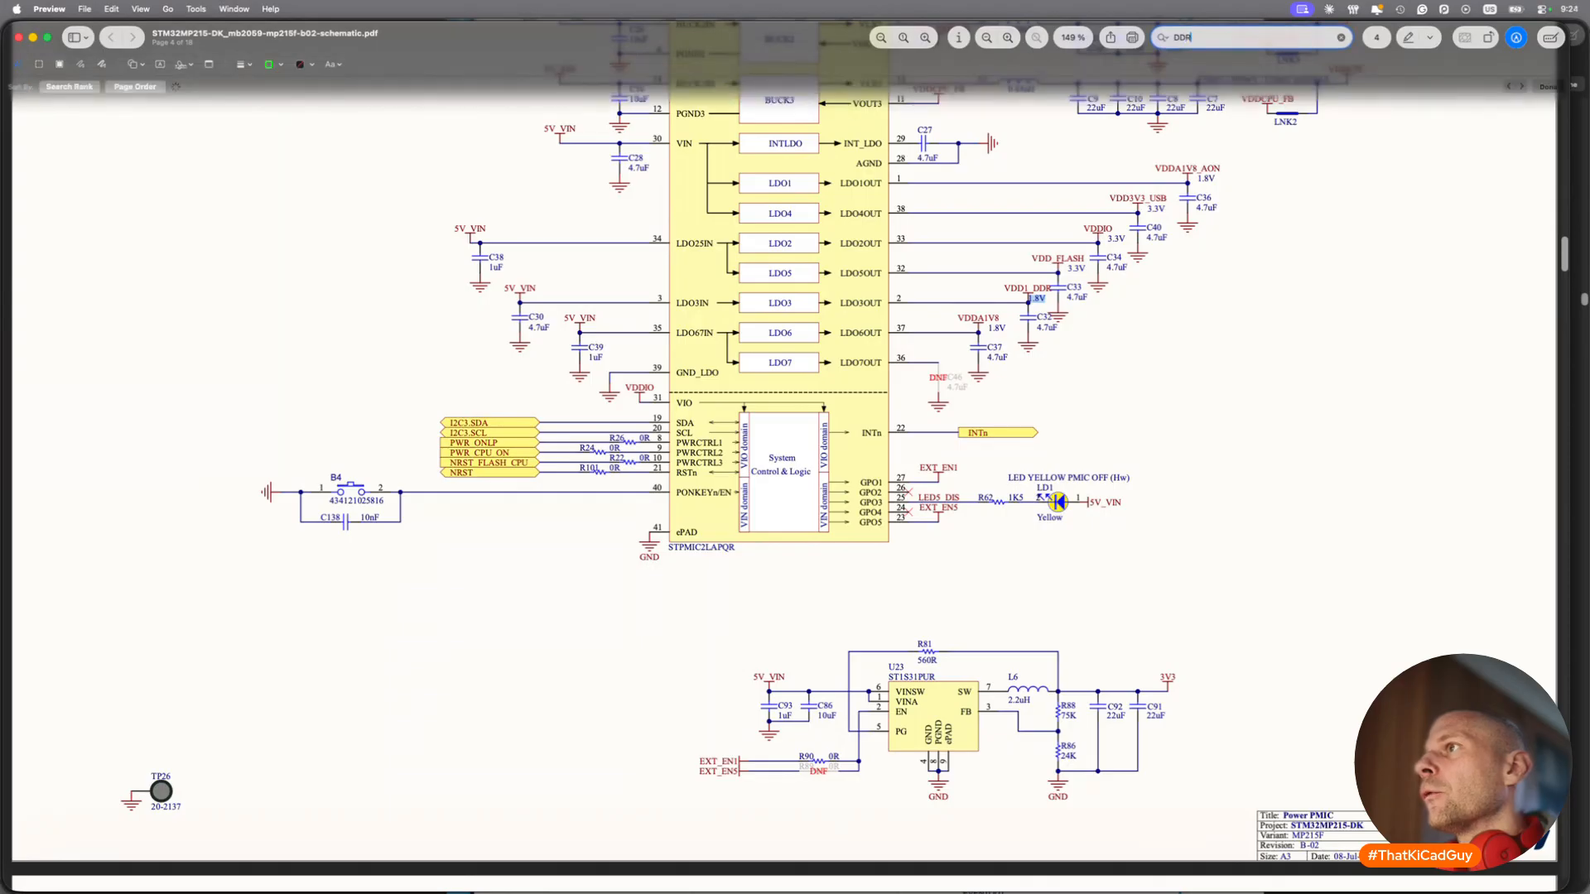
type("D2_DDR")
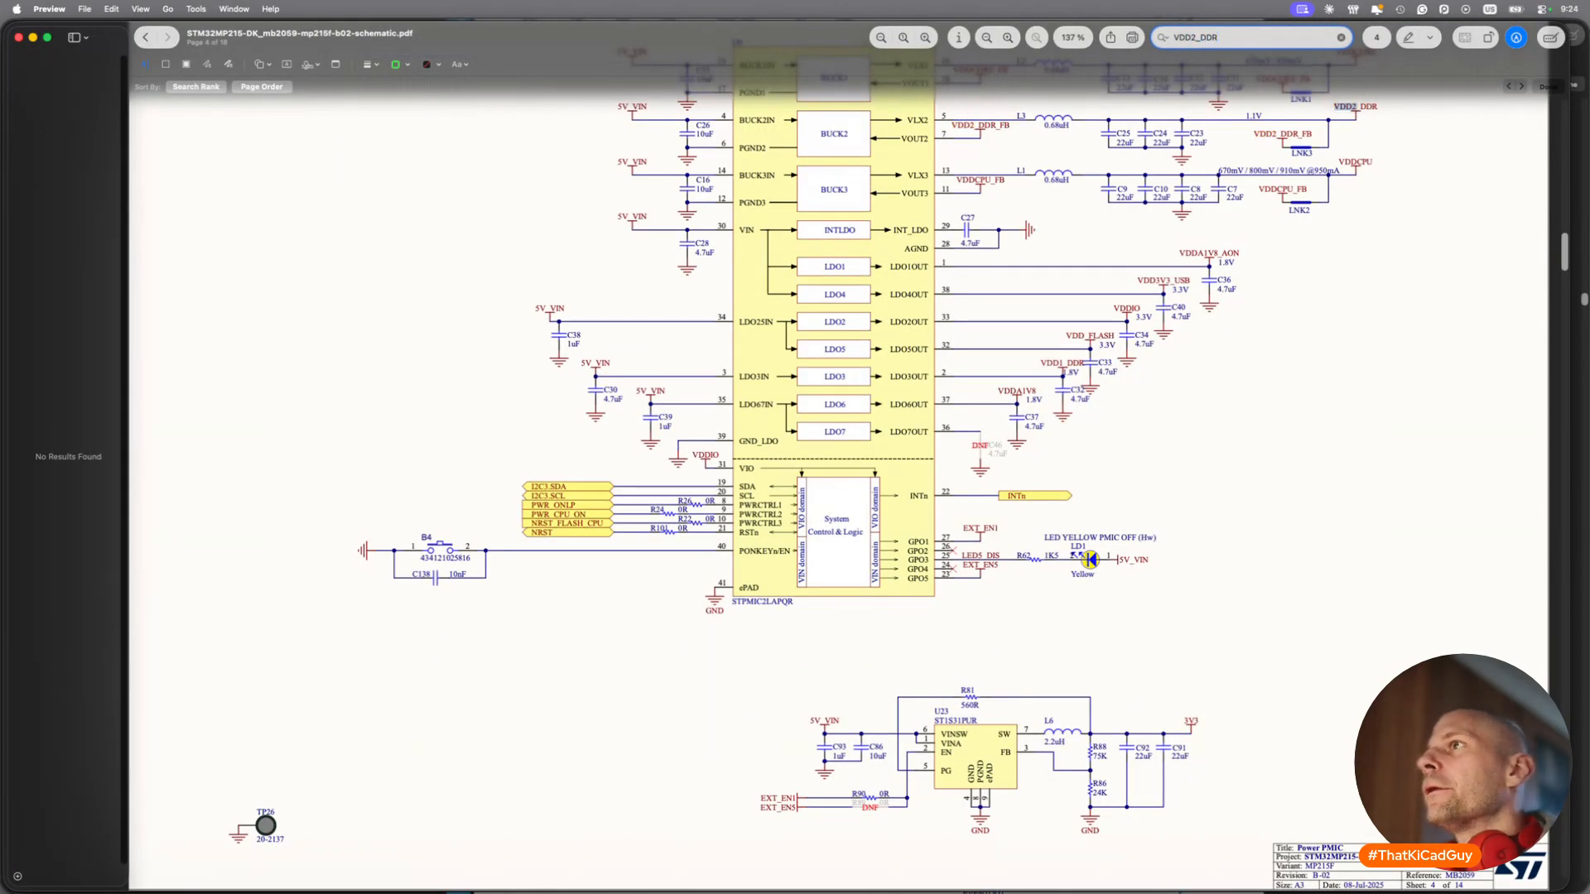
scroll(1066, 653, "up", 4)
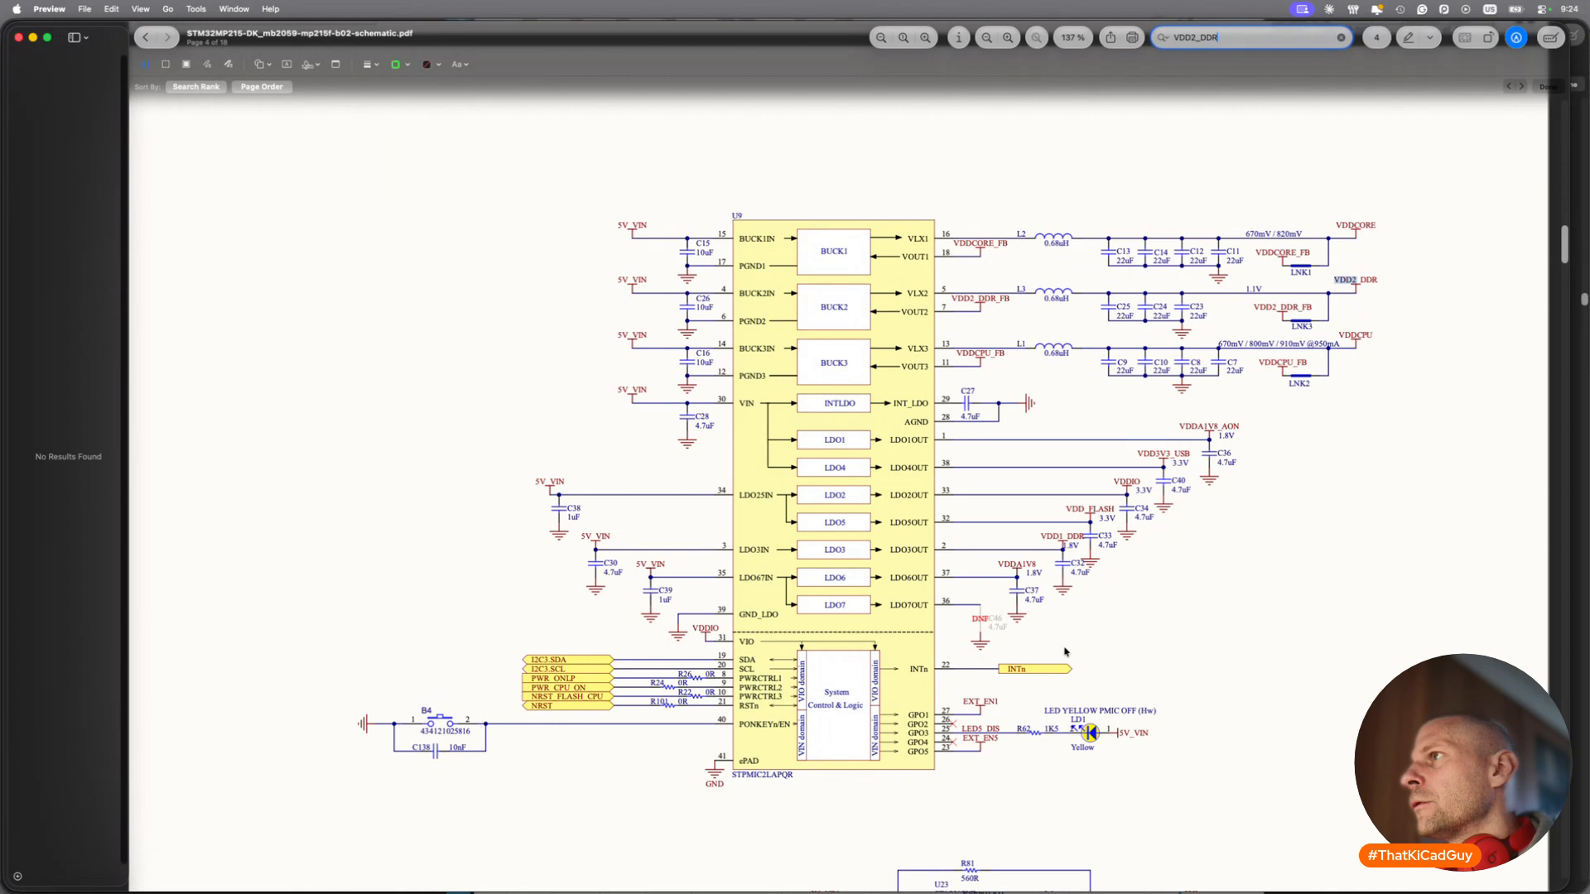
Copy the PMIC part number STPMIC2LAPQR from the reference schematic and look it up on DigiKey in a new browser tab.
left_click_drag(731, 779, 790, 776)
key("super+c")
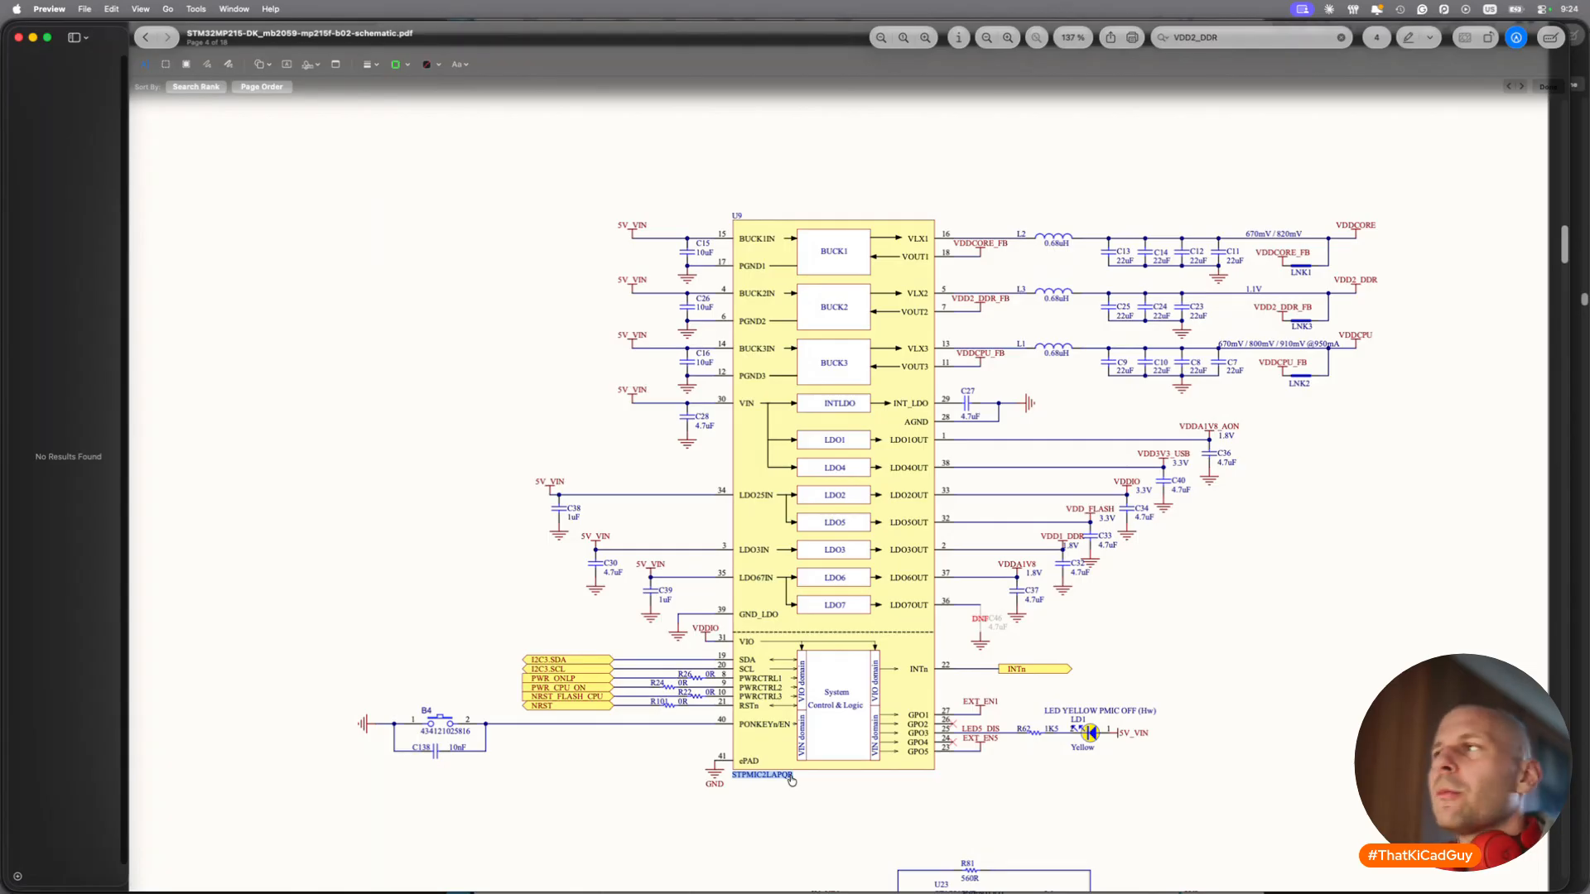
key("super+Tab")
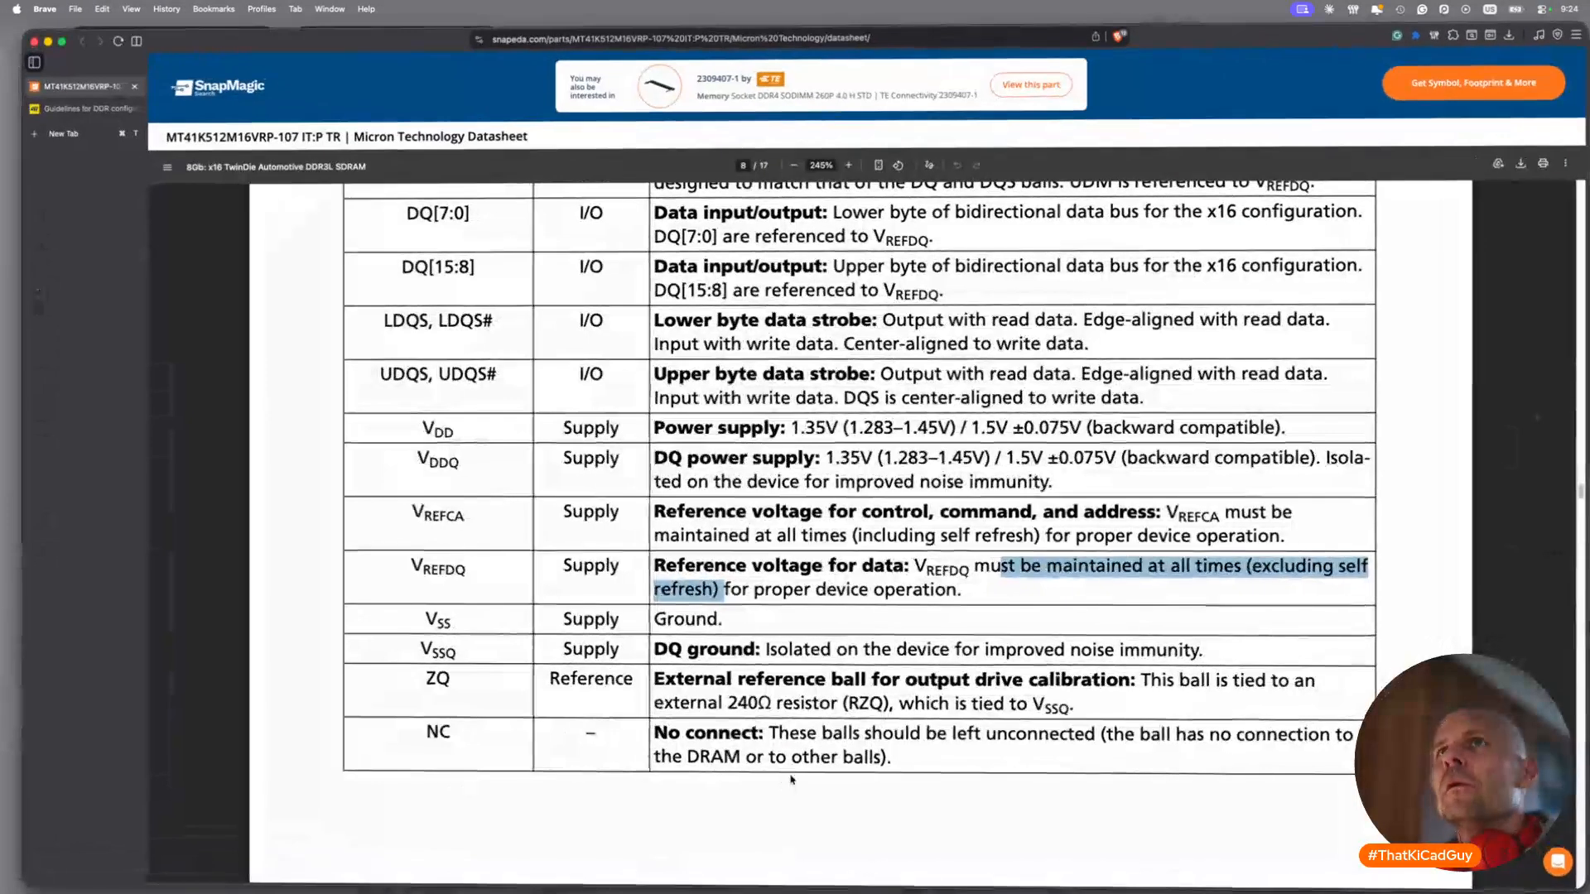
key("super+t")
type("do")
key("BackSpace")
key("BackSpace")
type("igikey")
key("Return")
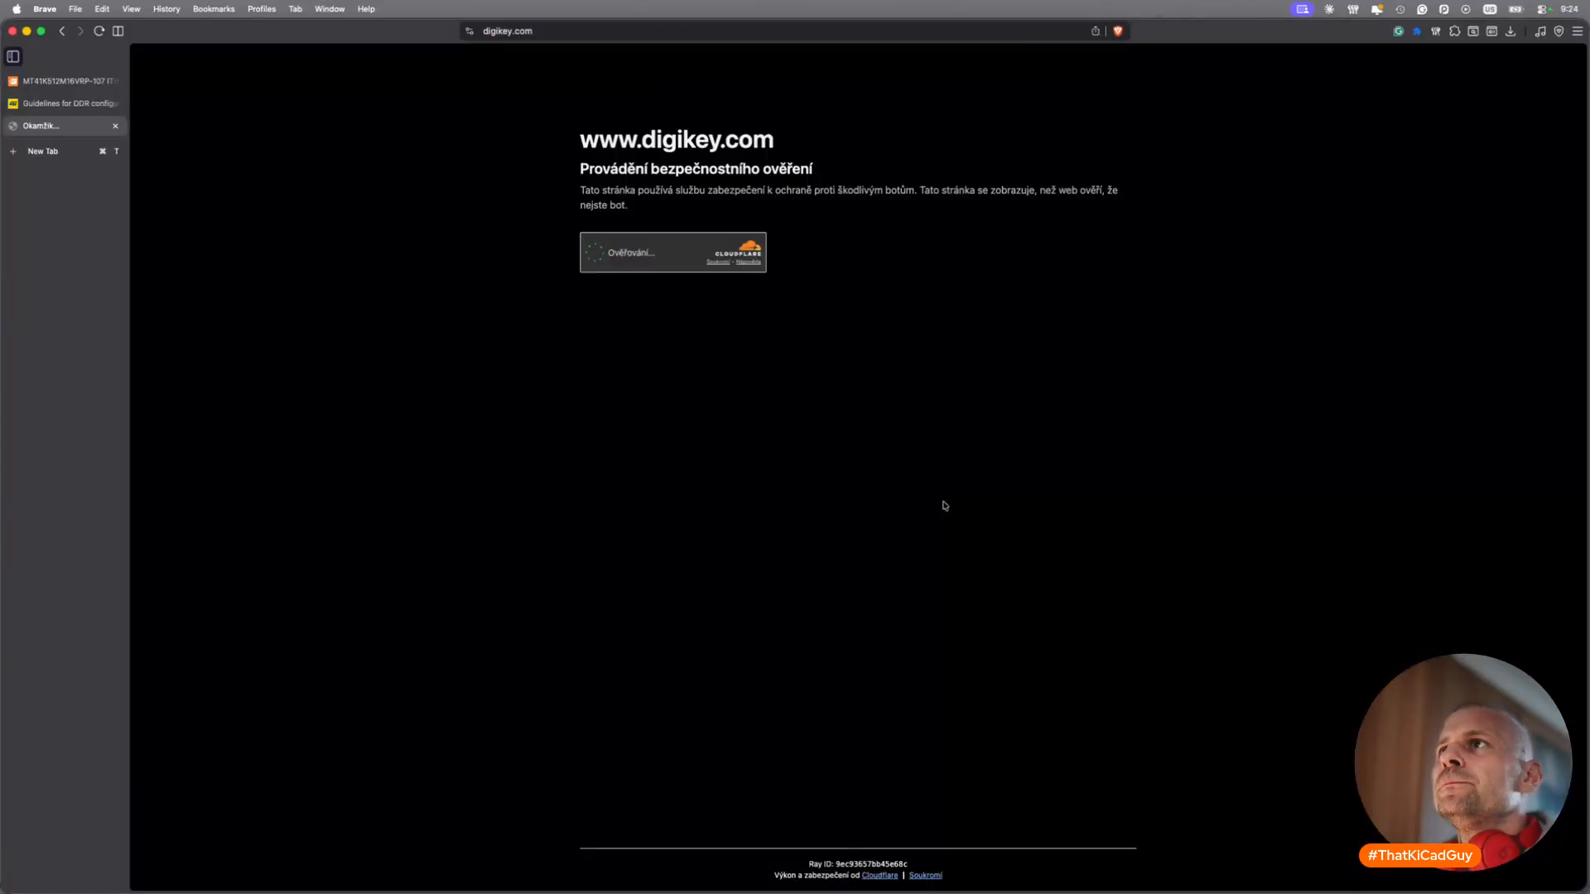
key("super+v")
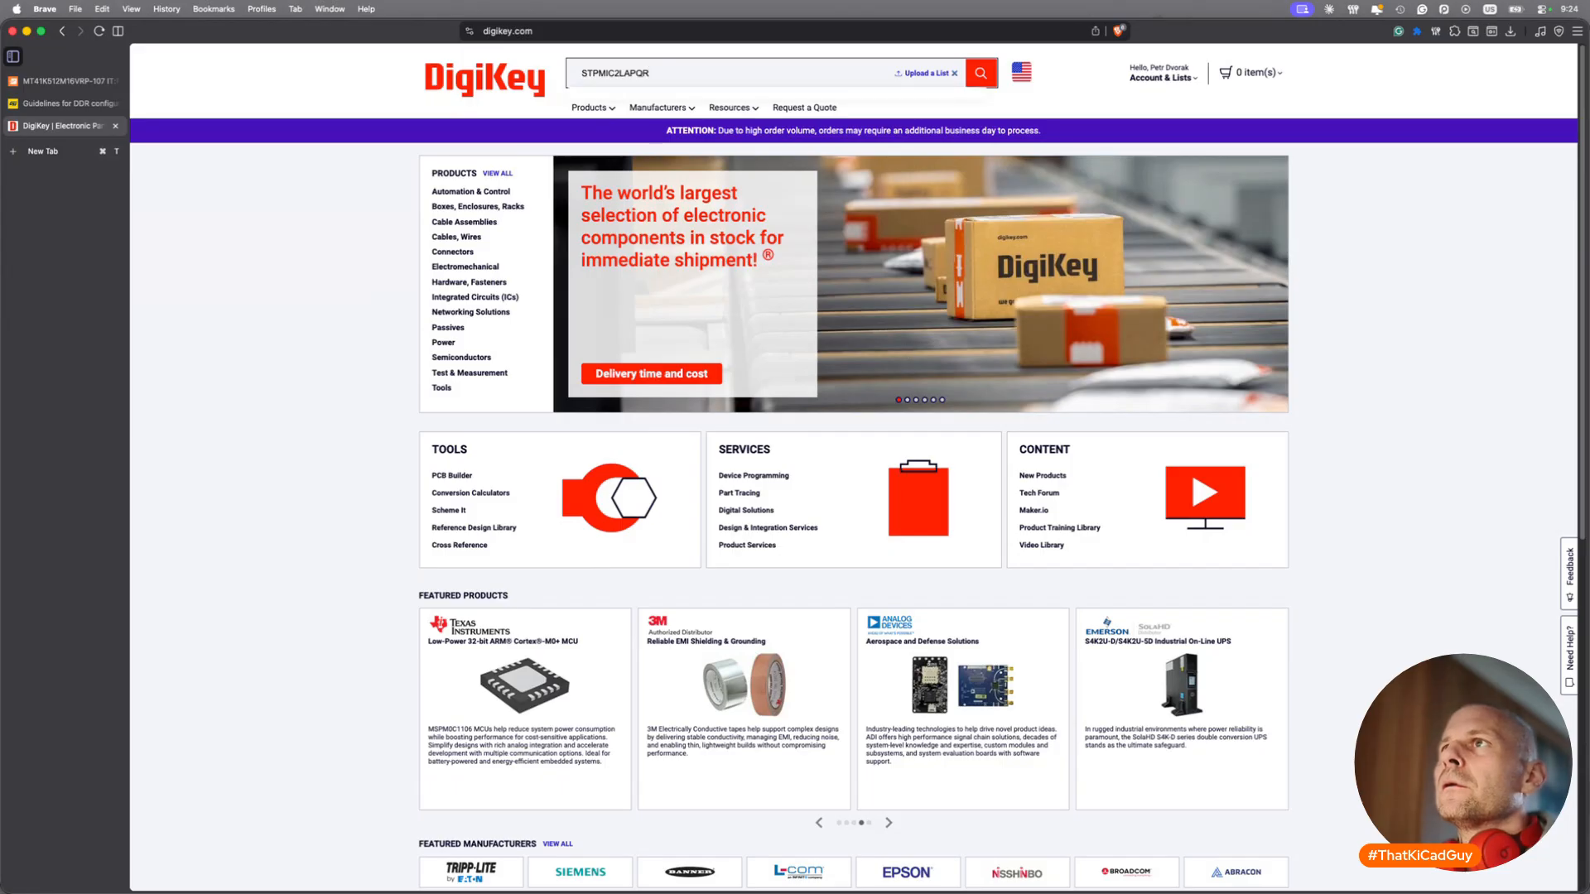
key("Return")
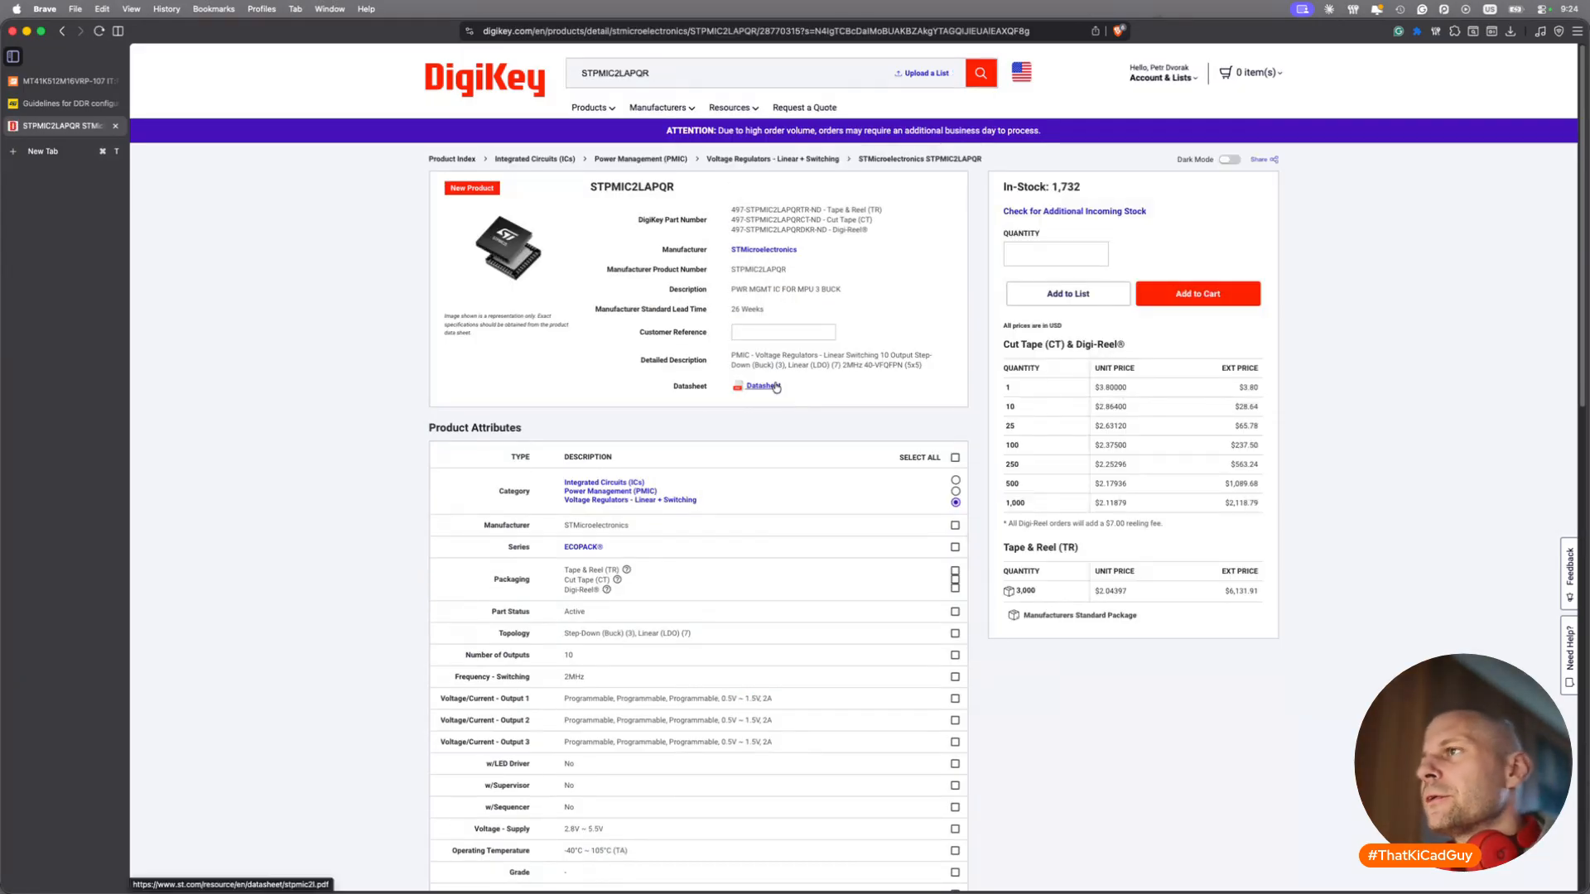
Open the STPMIC2L datasheet from the product page and examine its features and default configuration table.
left_click(762, 386)
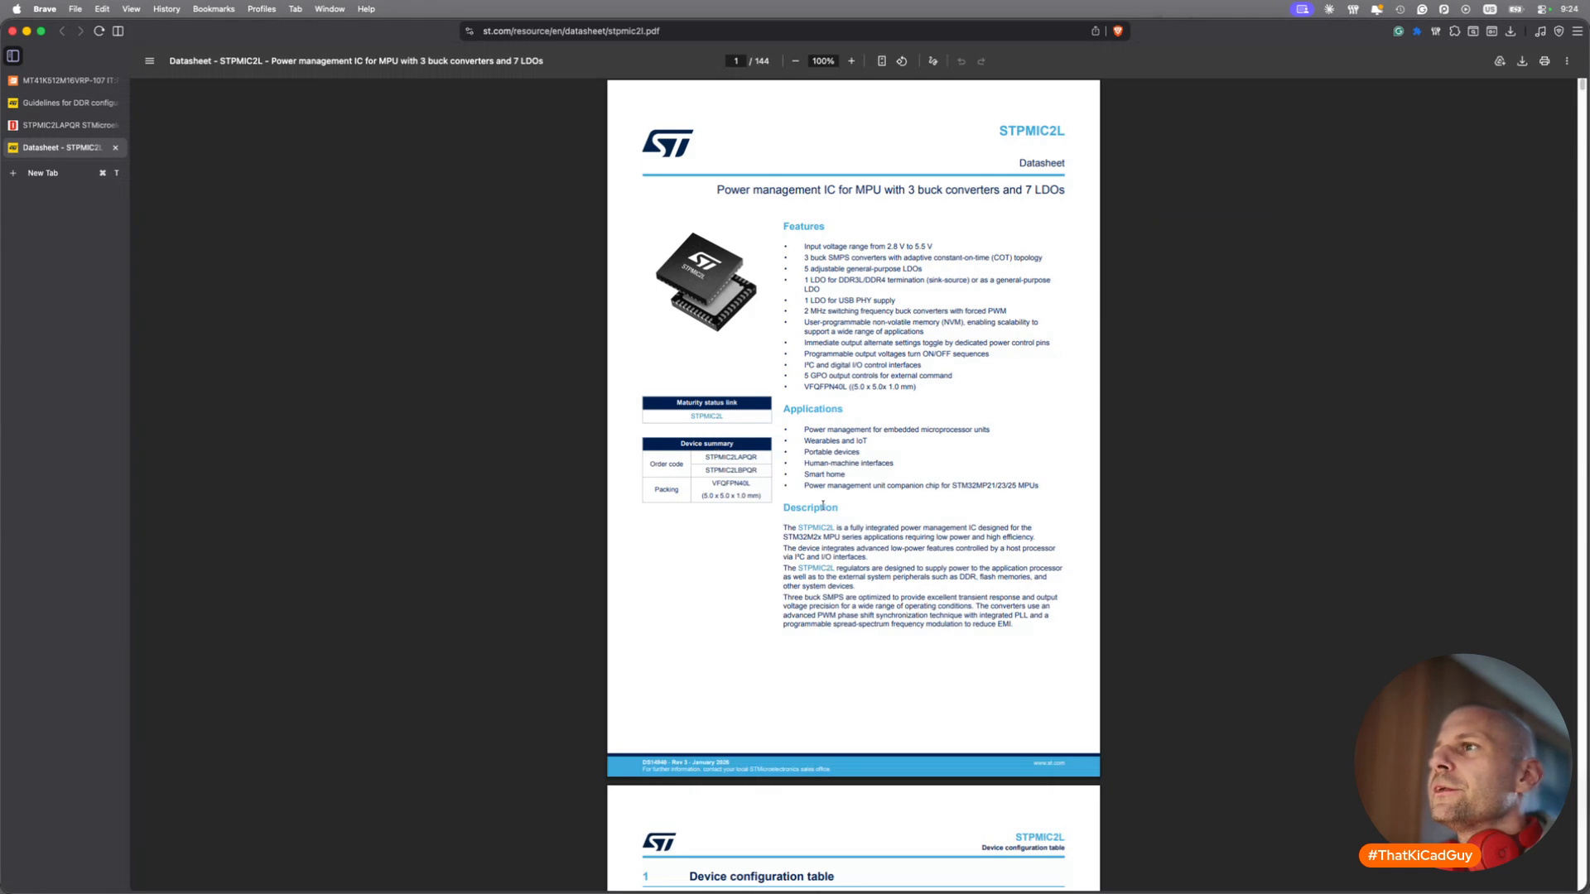
scroll(823, 506, "up", 5, "ctrl")
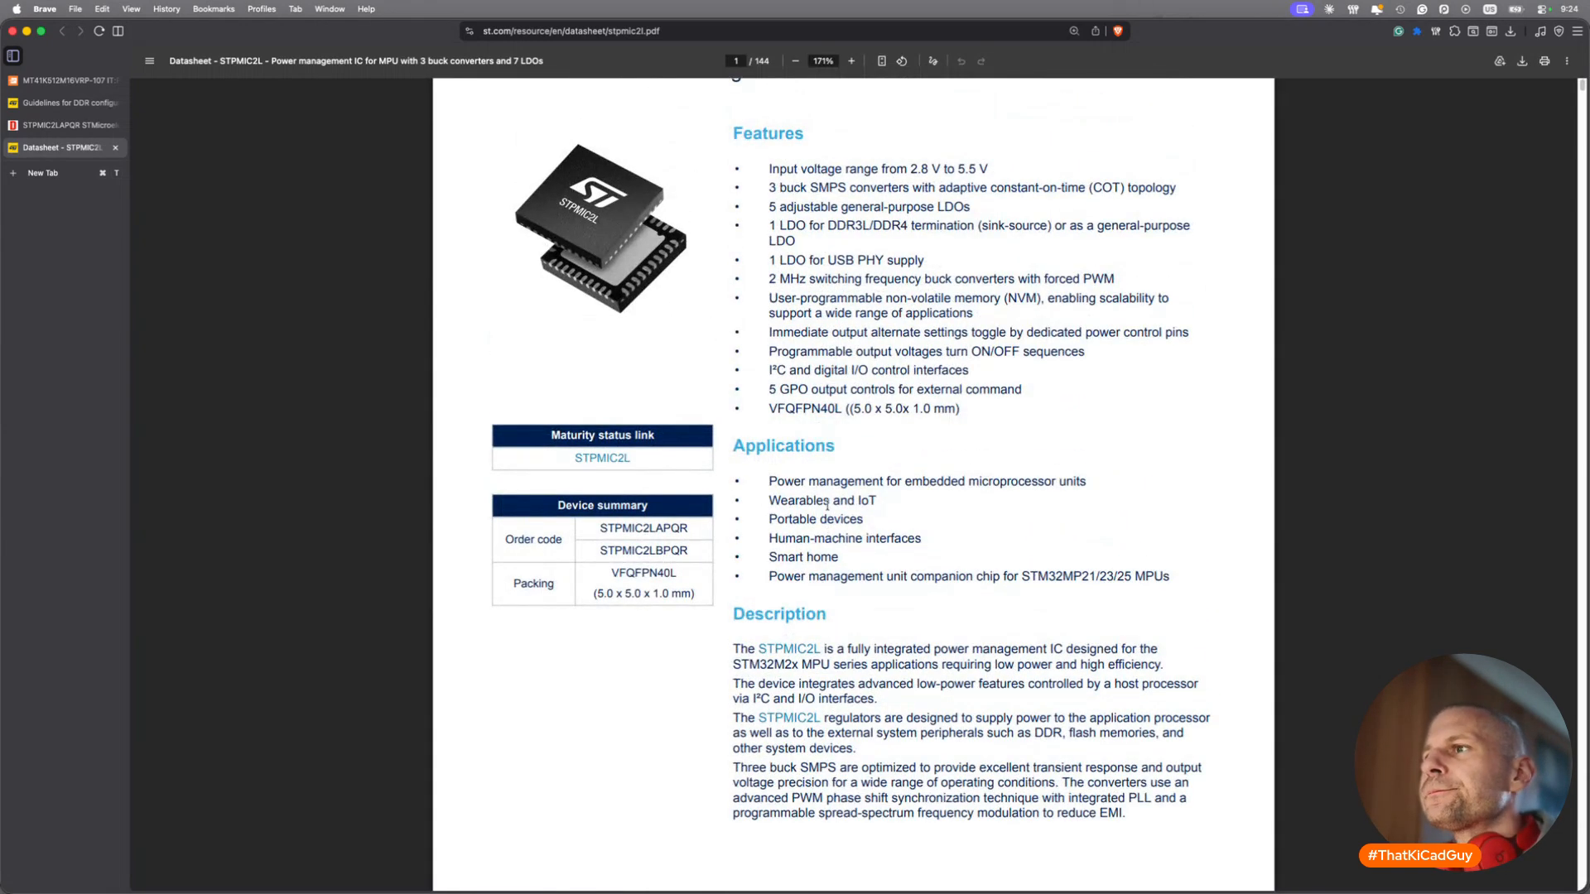
scroll(827, 505, "down", 5)
key("super+Tab")
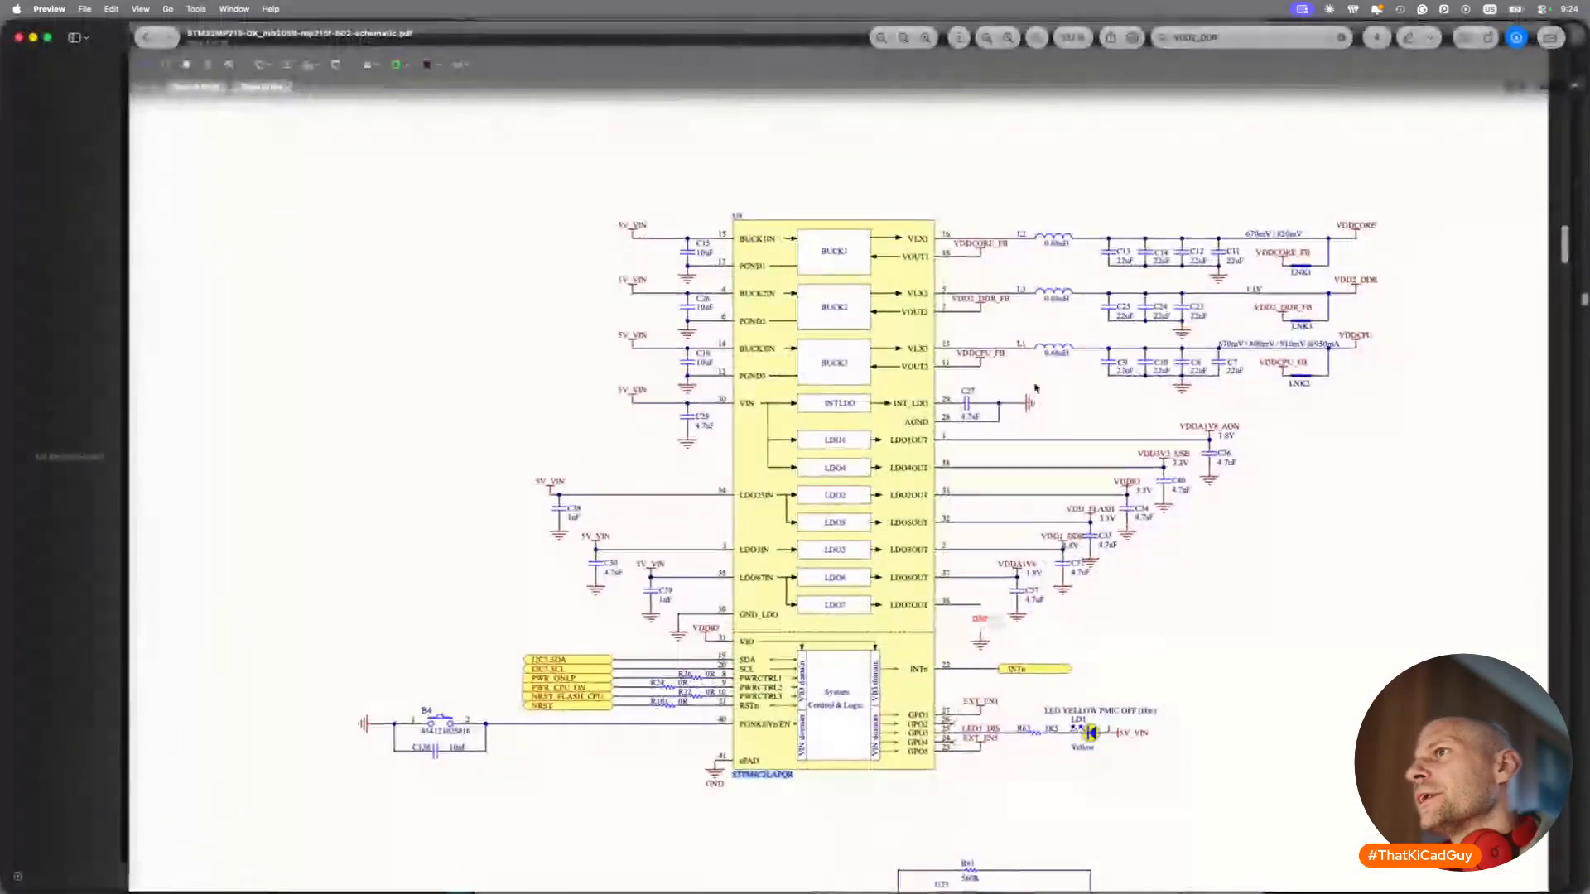
key("super+Tab")
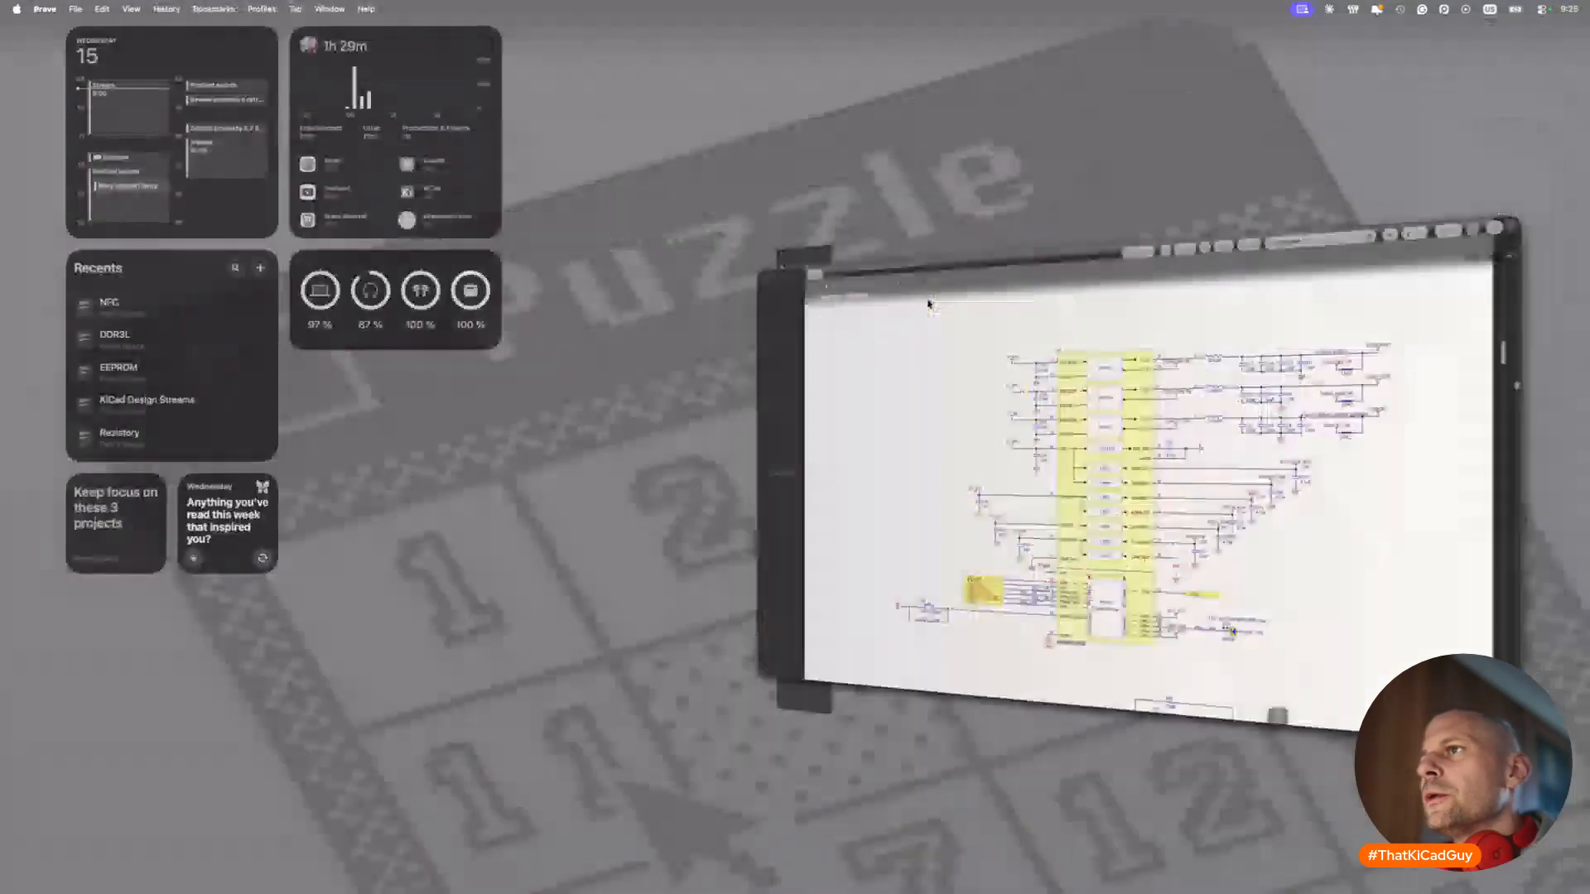
scroll(857, 494, "down", 8)
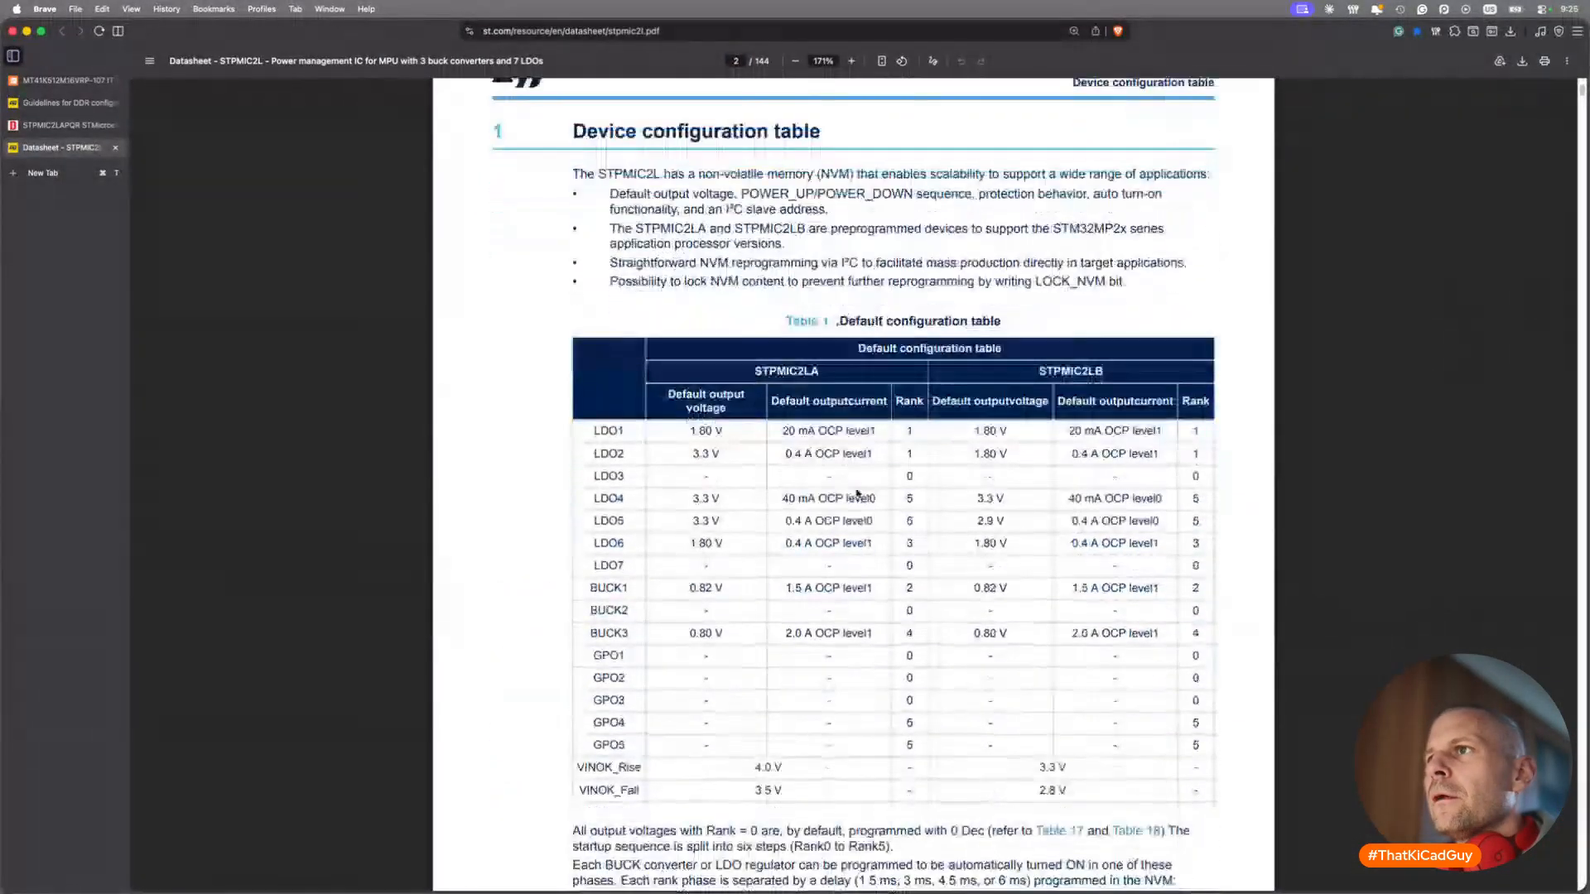
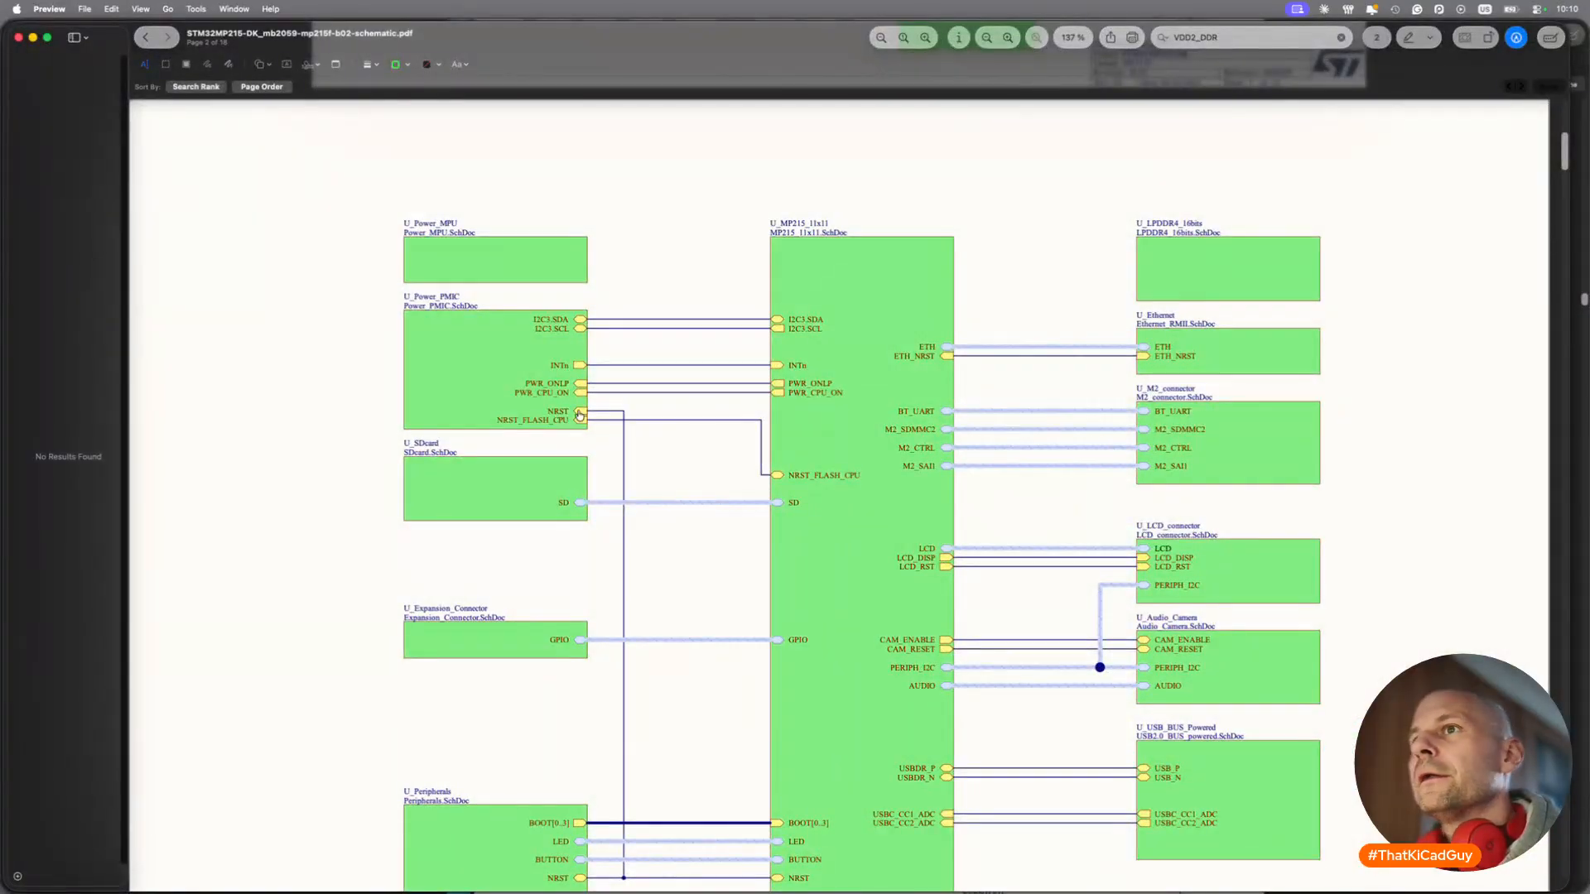
Open the Power PMIC page in the reference schematic, then examine the old LPDDR4 symbols' VDD1, VDD2 and VDDQ wiring in KiCad.
left_click(487, 371)
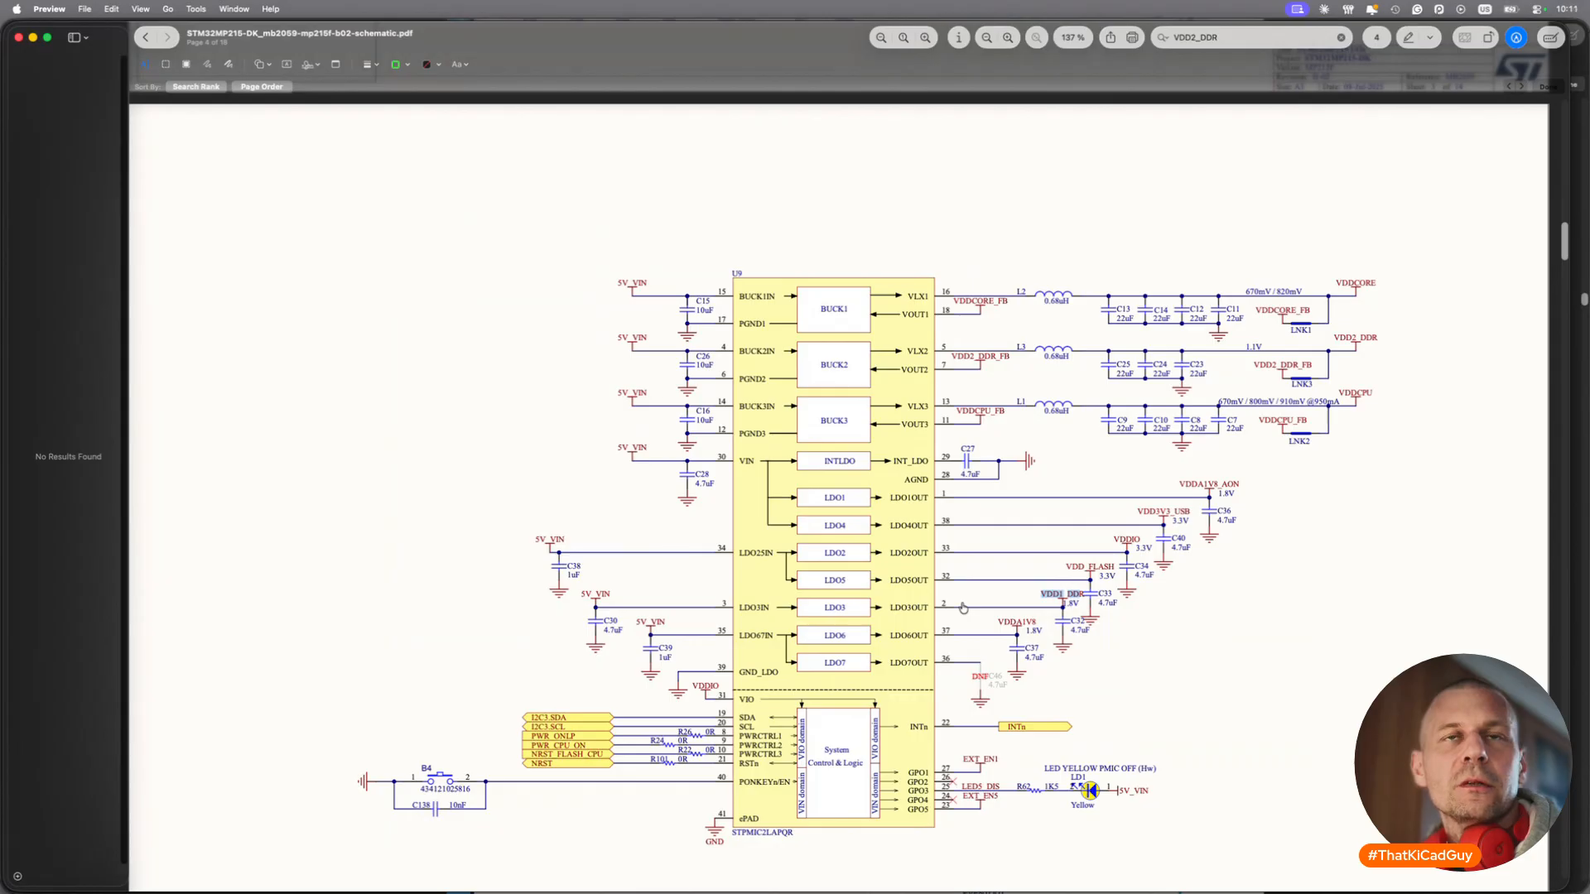
key("super+Tab")
scroll(1095, 572, "left", 10)
scroll(1094, 571, "up", 3)
scroll(1095, 571, "up", 3)
scroll(1094, 568, "right", 10)
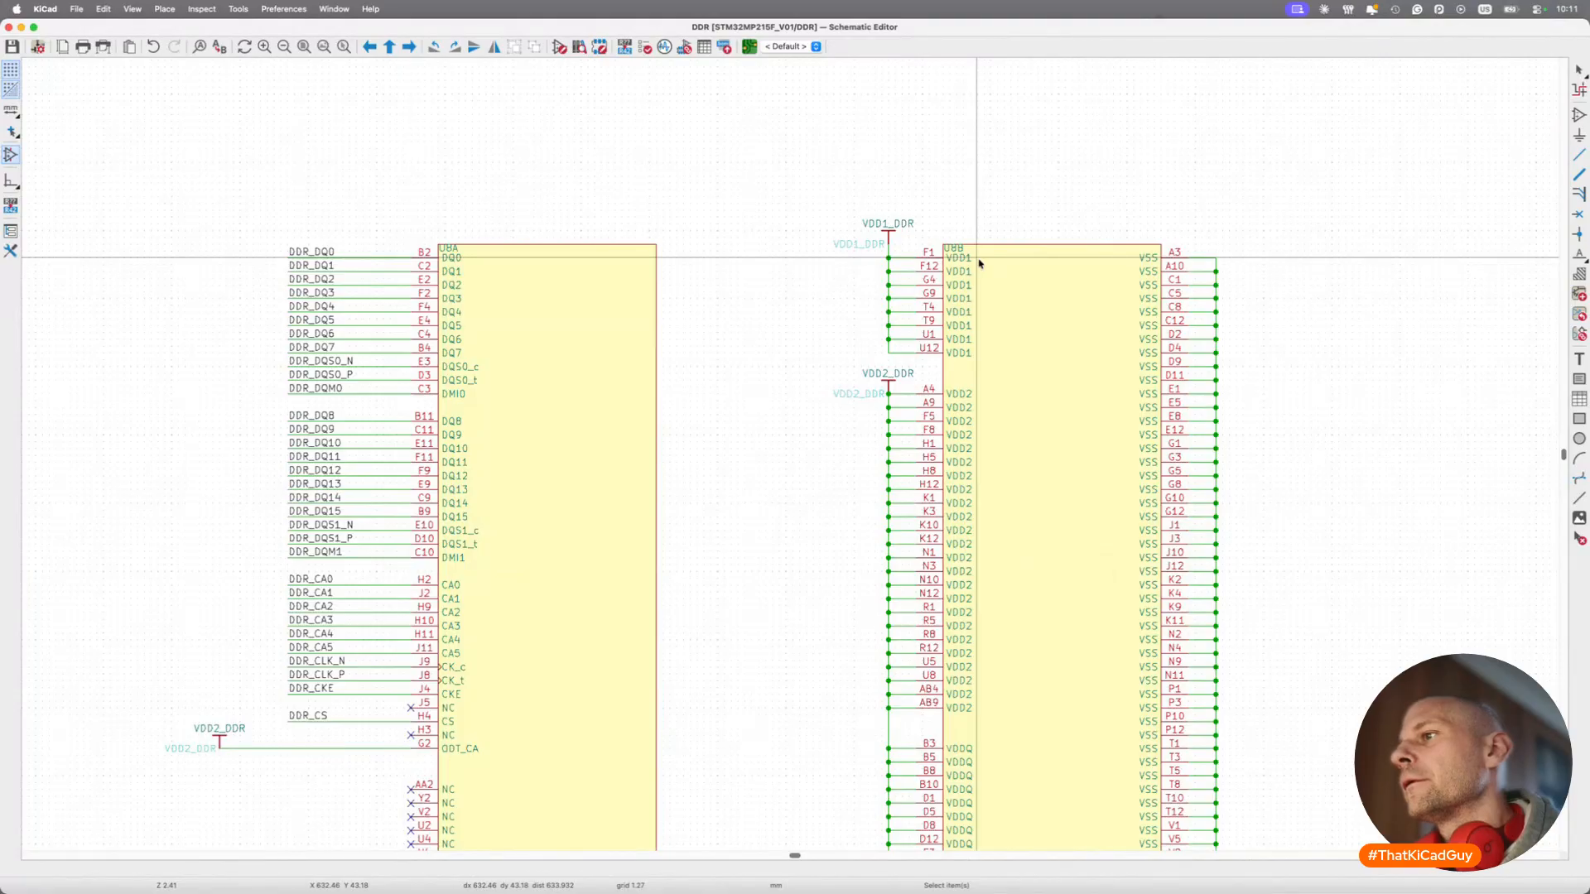
scroll(979, 263, "down", 2)
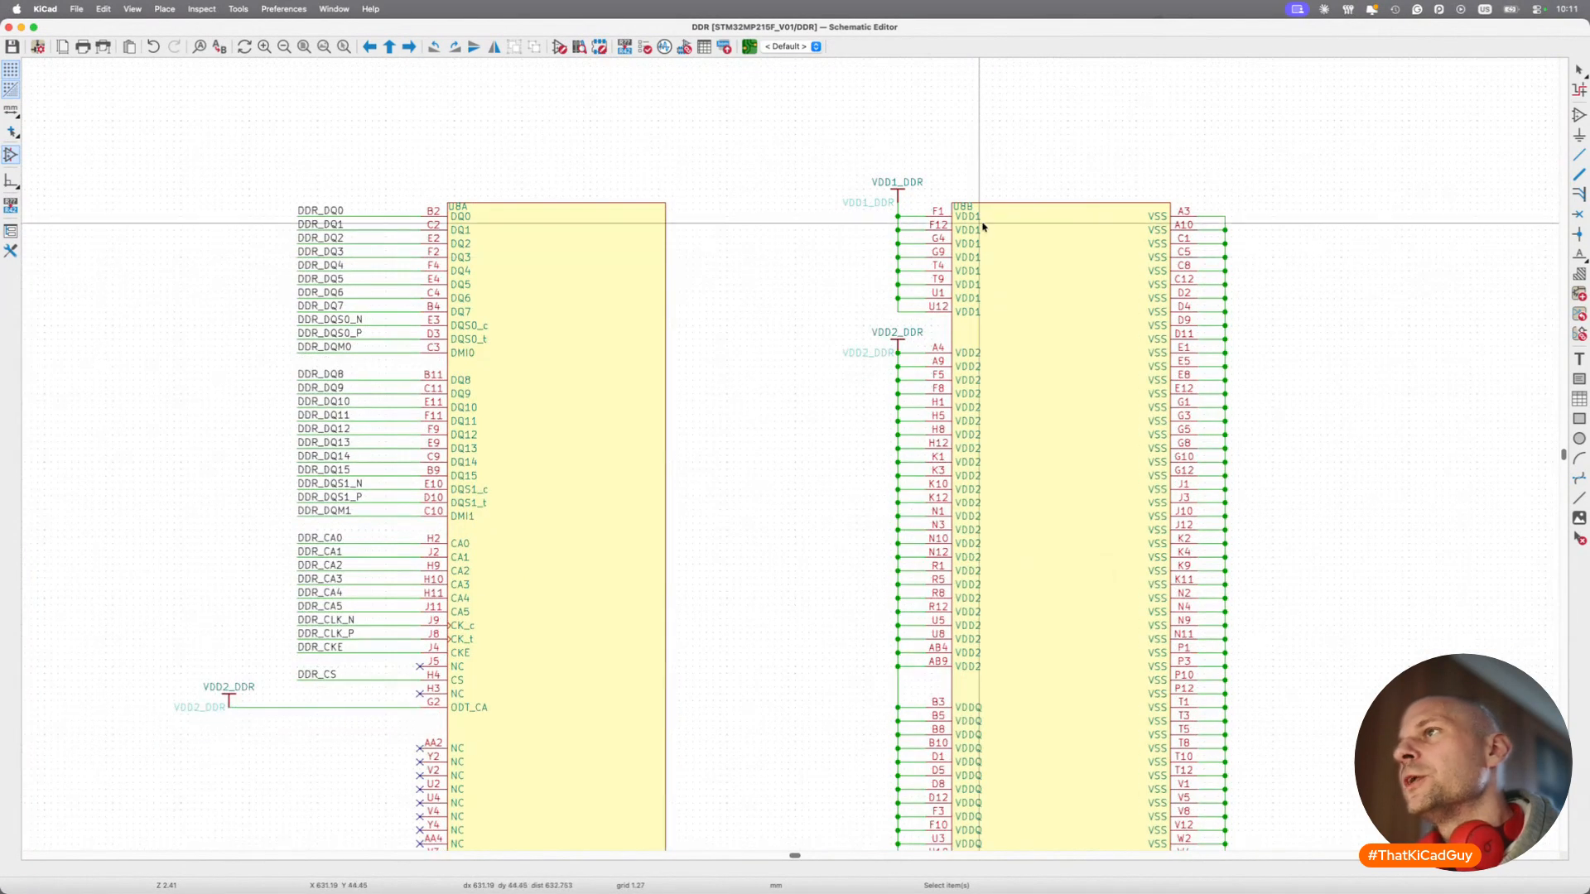
scroll(981, 393, "down", 3)
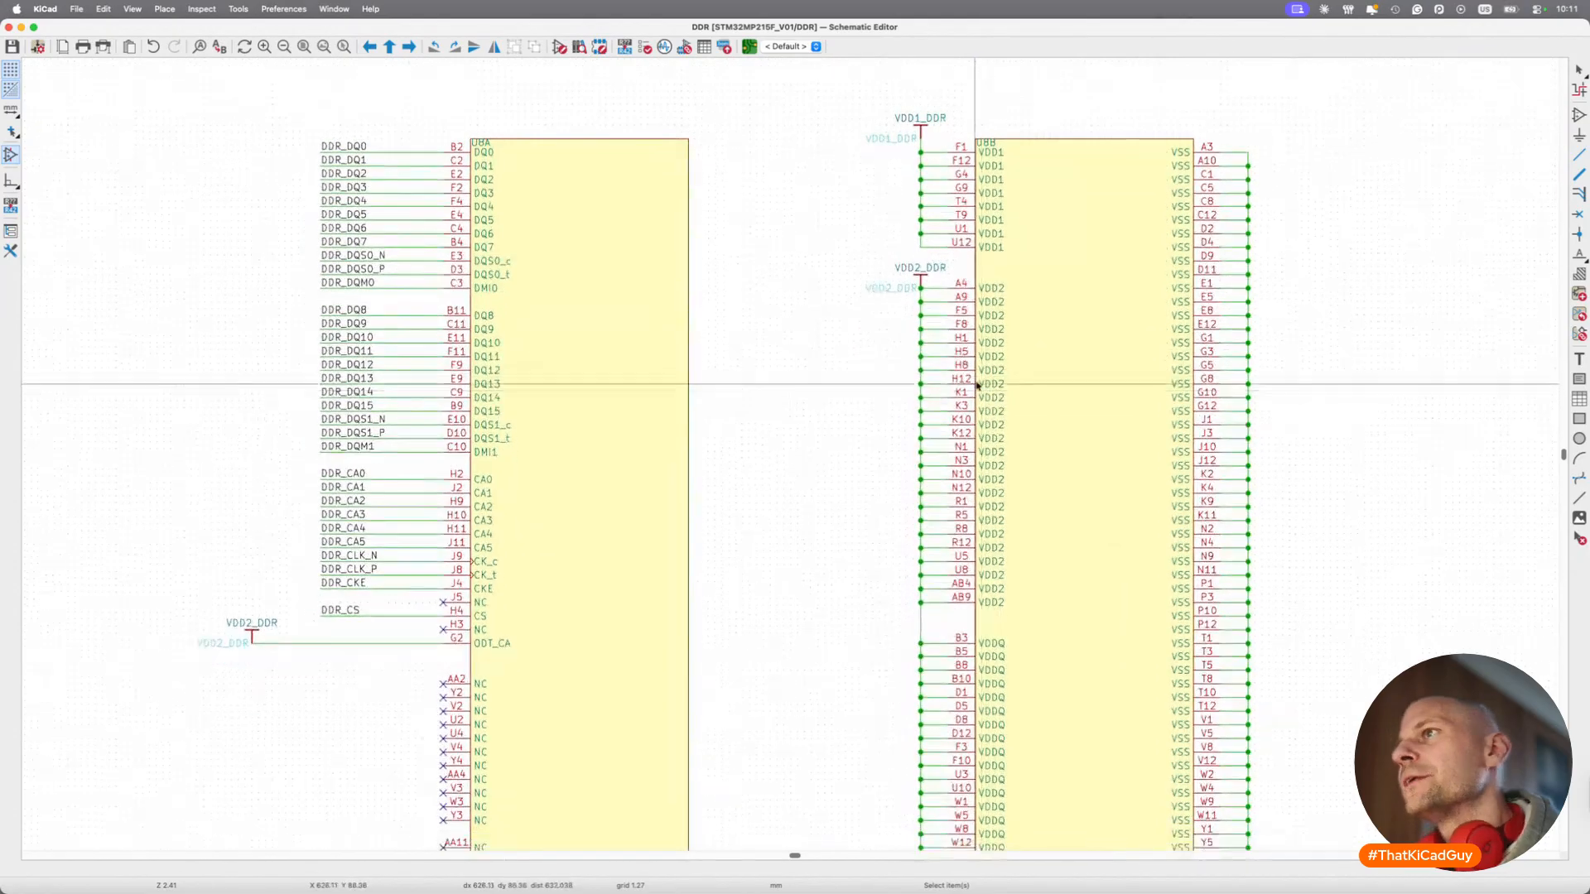
scroll(990, 514, "down", 4)
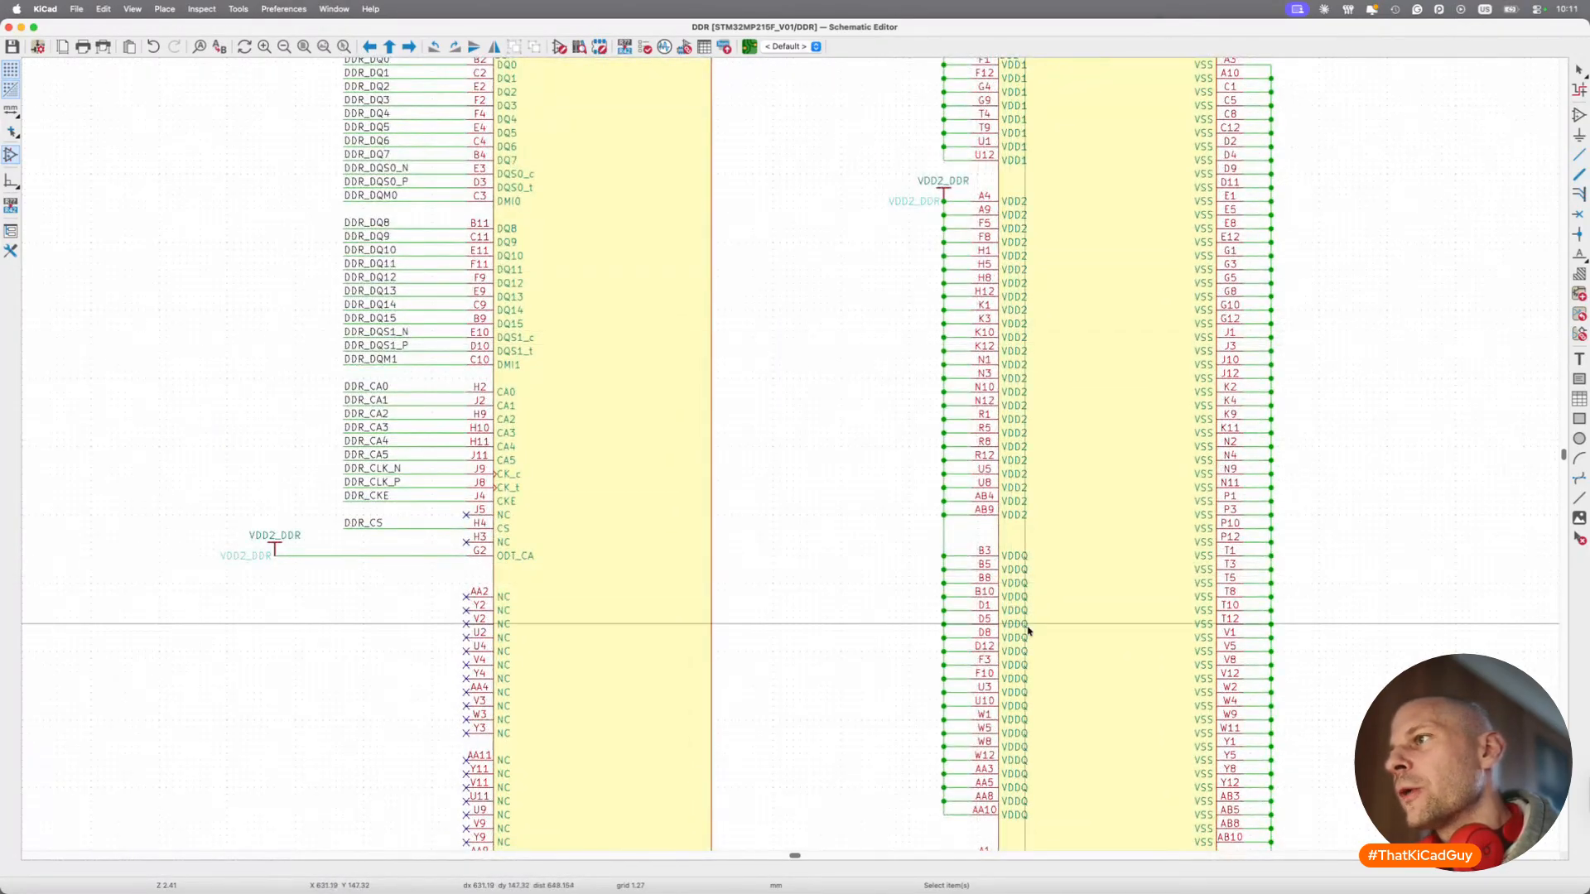
scroll(1026, 674, "down", 4)
scroll(1026, 674, "down", 14)
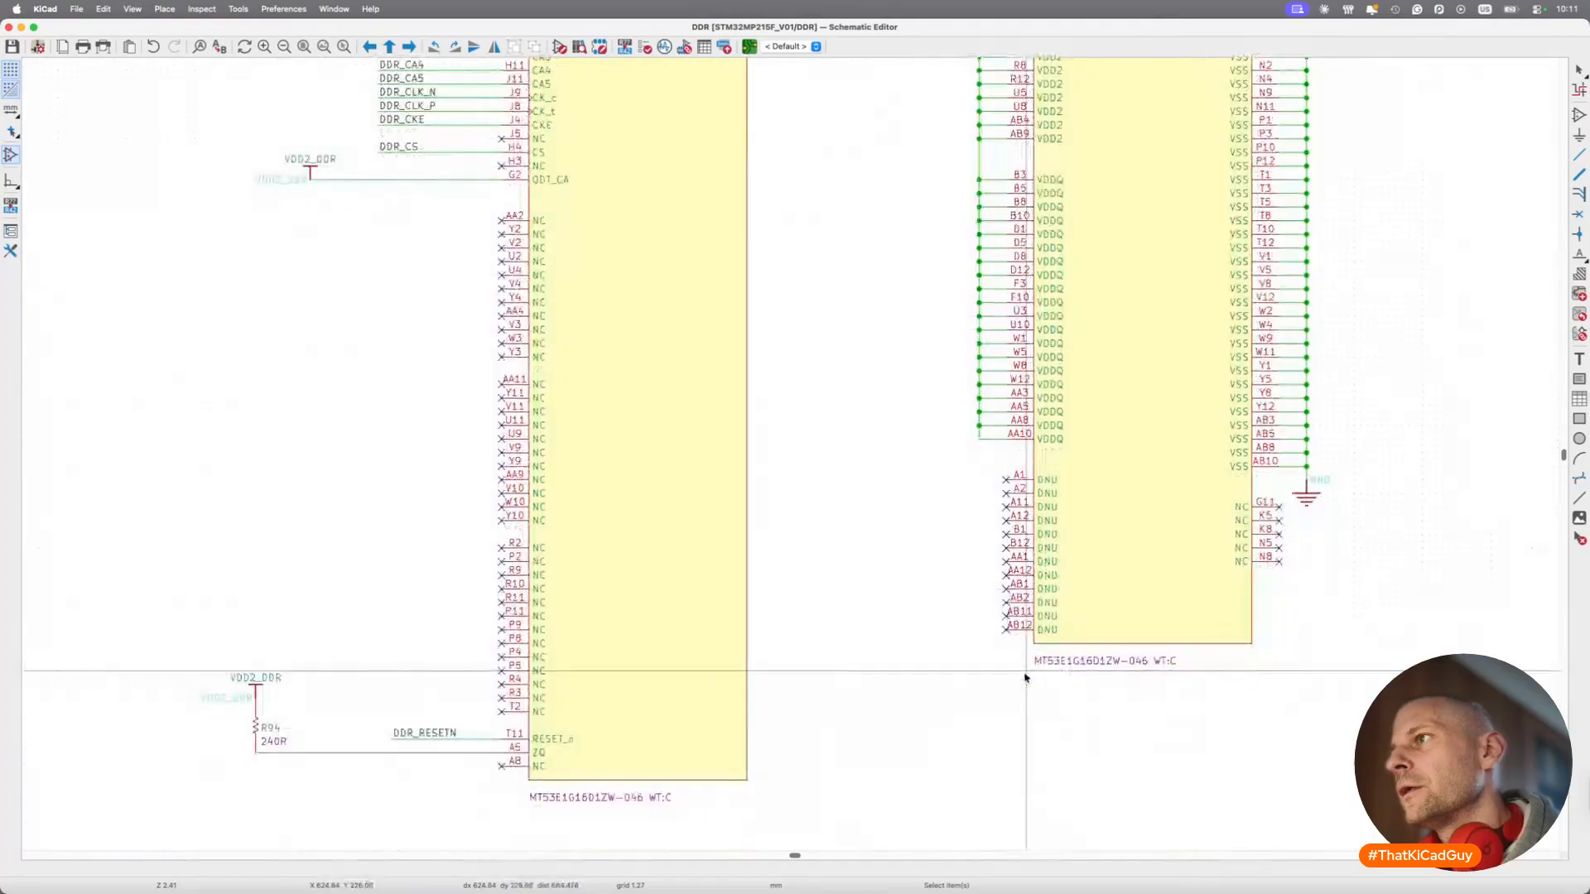
scroll(1026, 672, "up", 12)
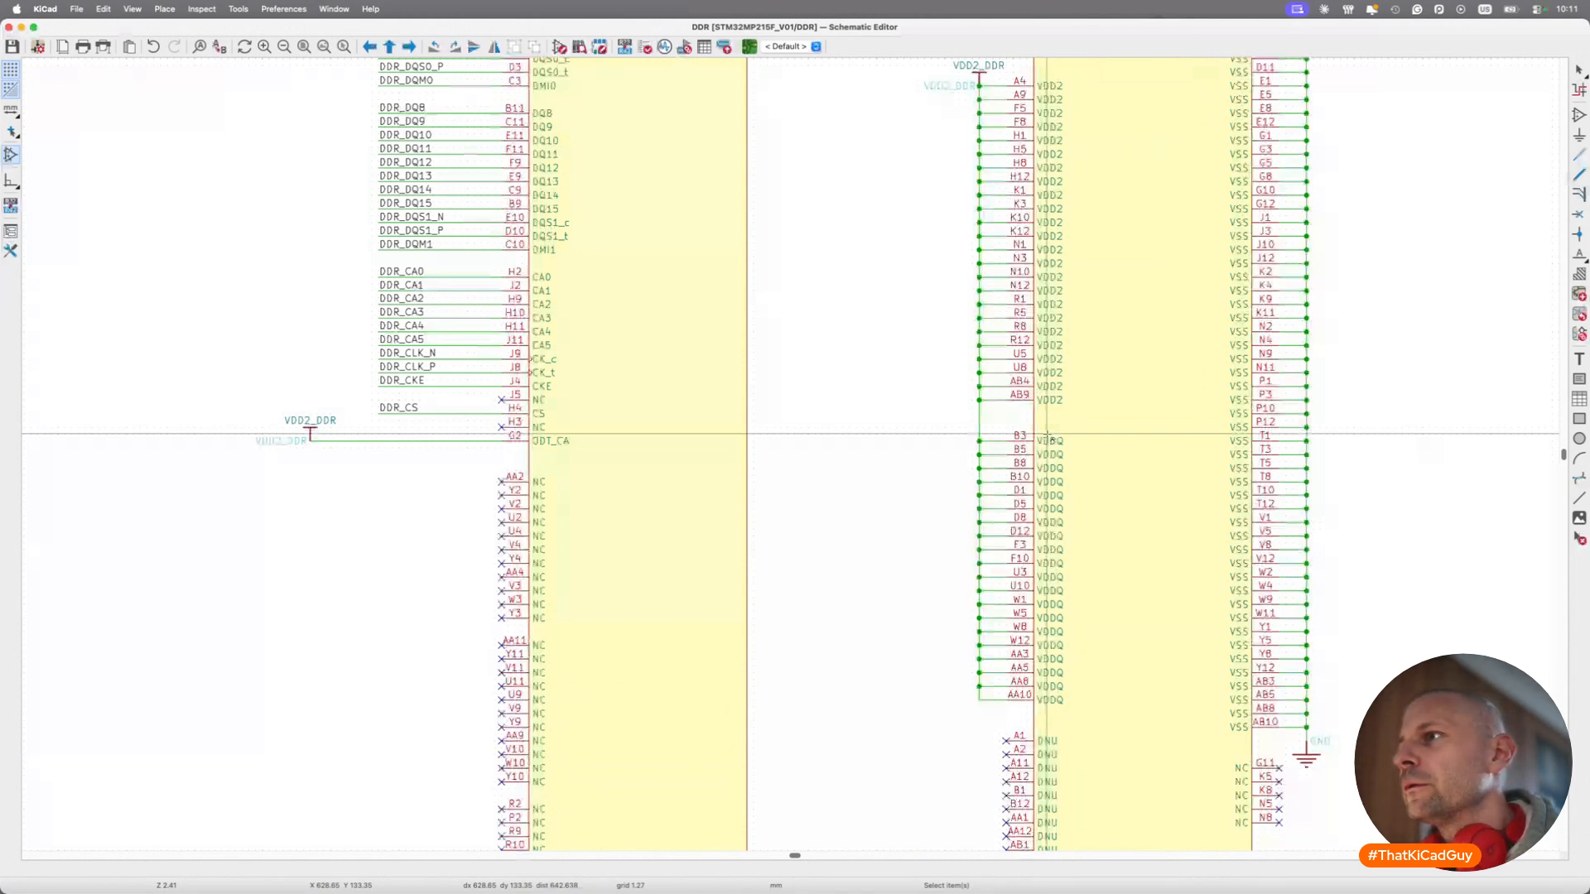
Switch to the Gemini chat in Brave and review the explanation of what VREFCA and VREFDQ each serve as reference for.
key("super+Tab")
scroll(899, 364, "up", 3)
scroll(899, 364, "up", 3)
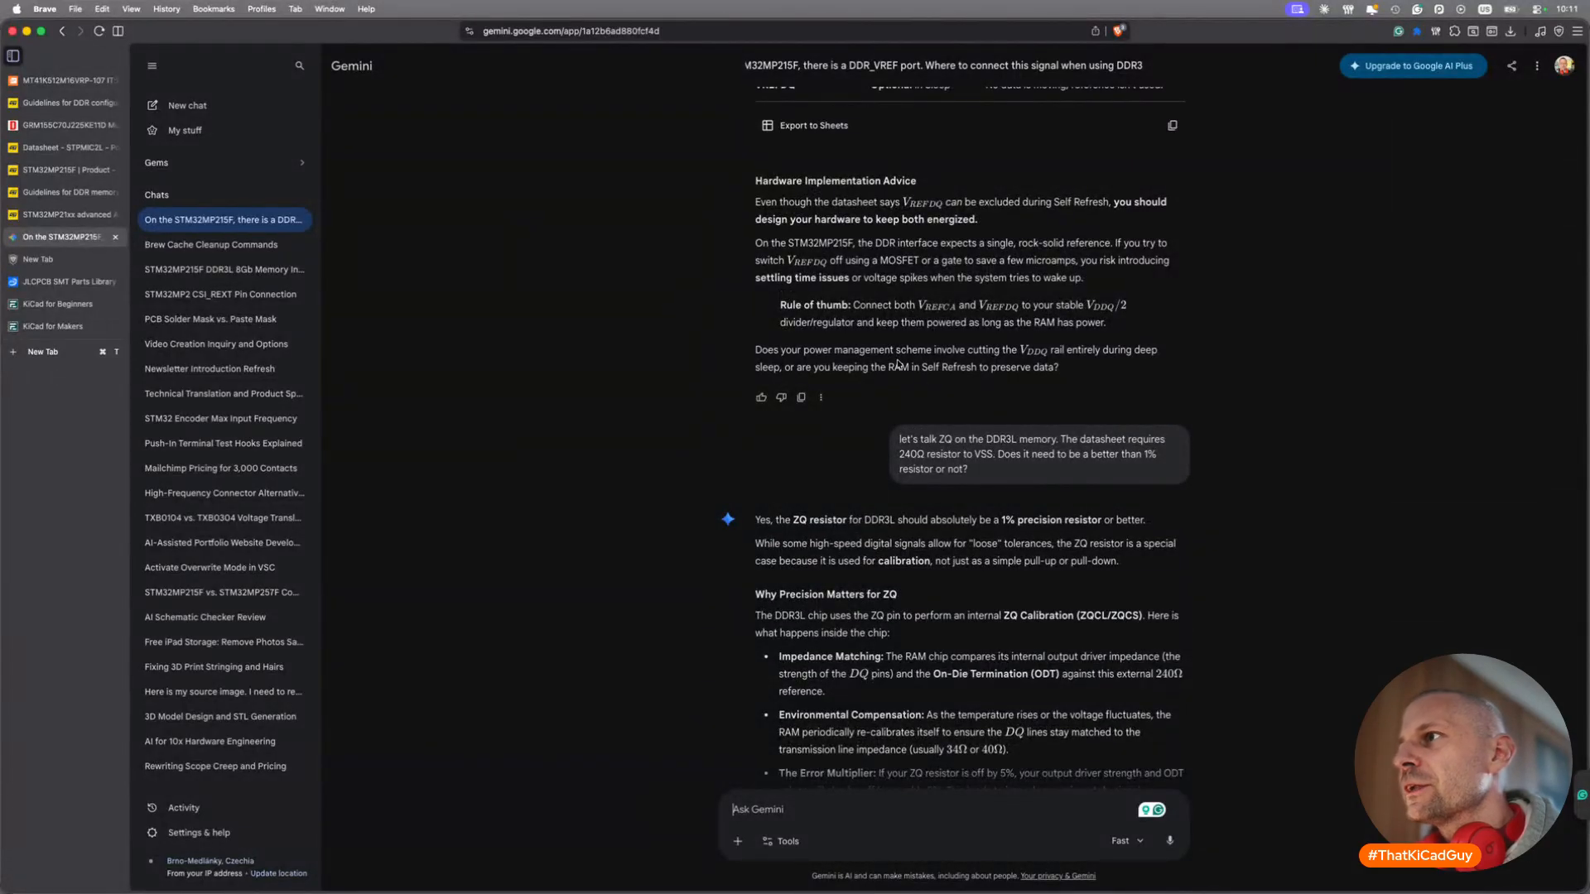
scroll(898, 365, "up", 8)
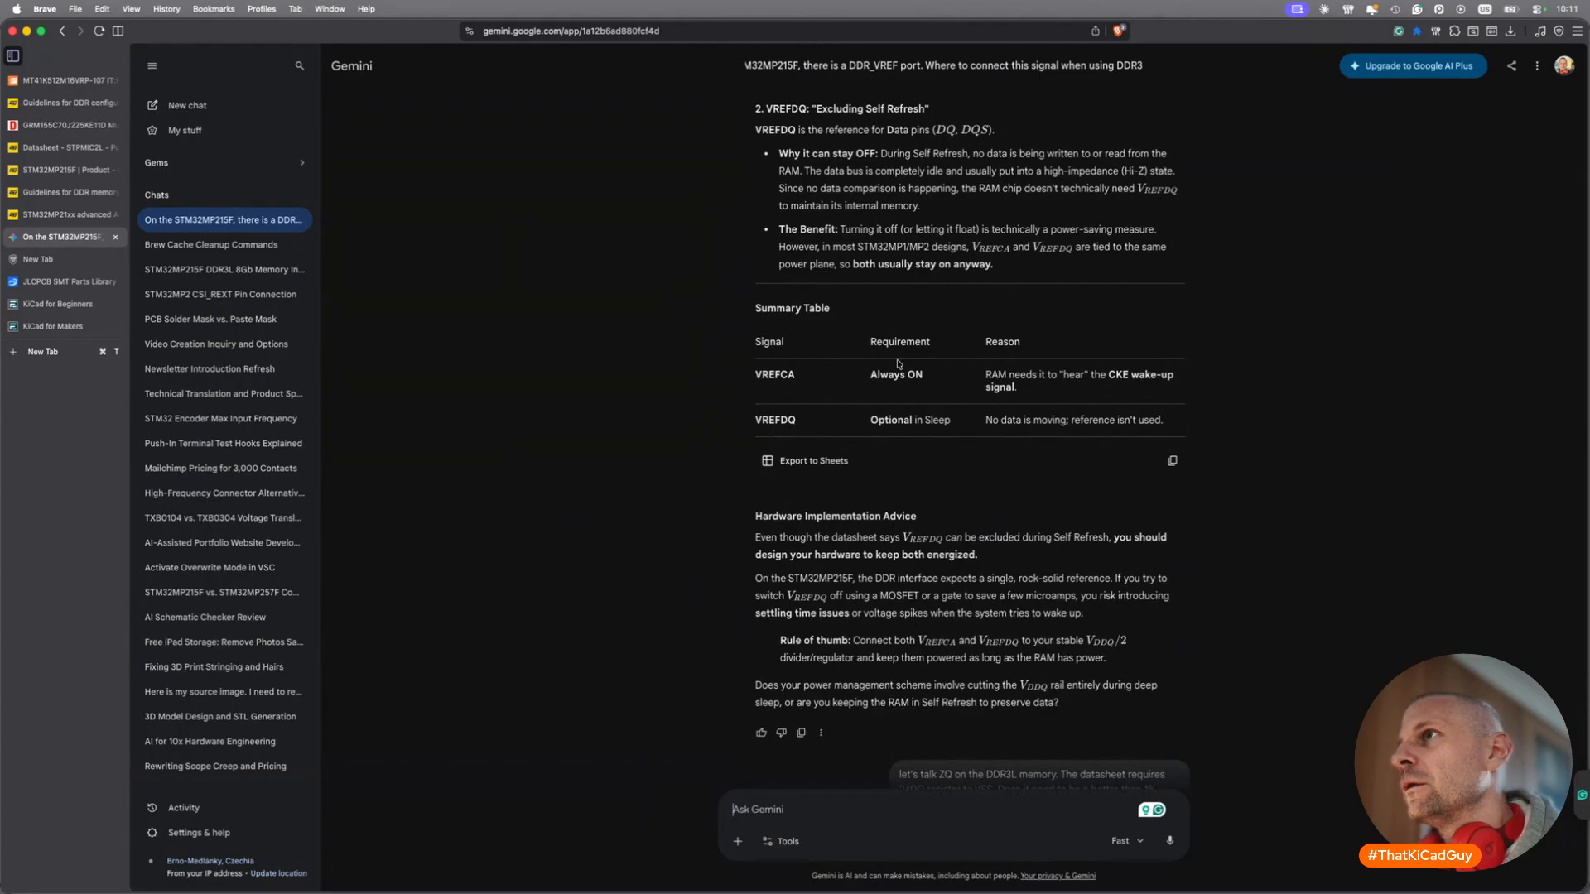
scroll(898, 364, "up", 3)
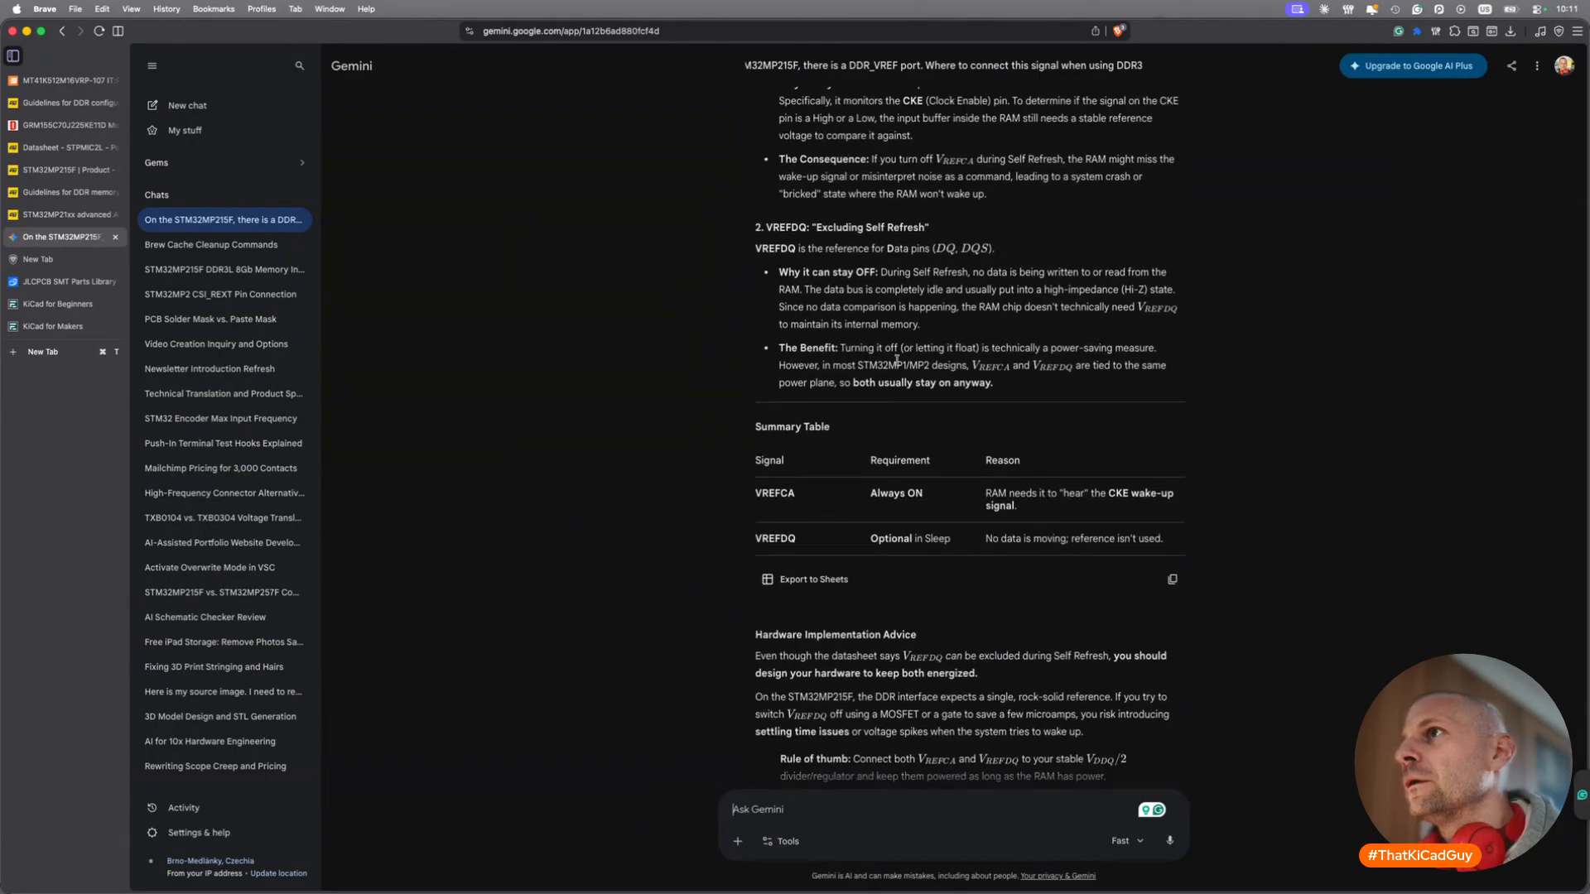
scroll(897, 360, "up", 5)
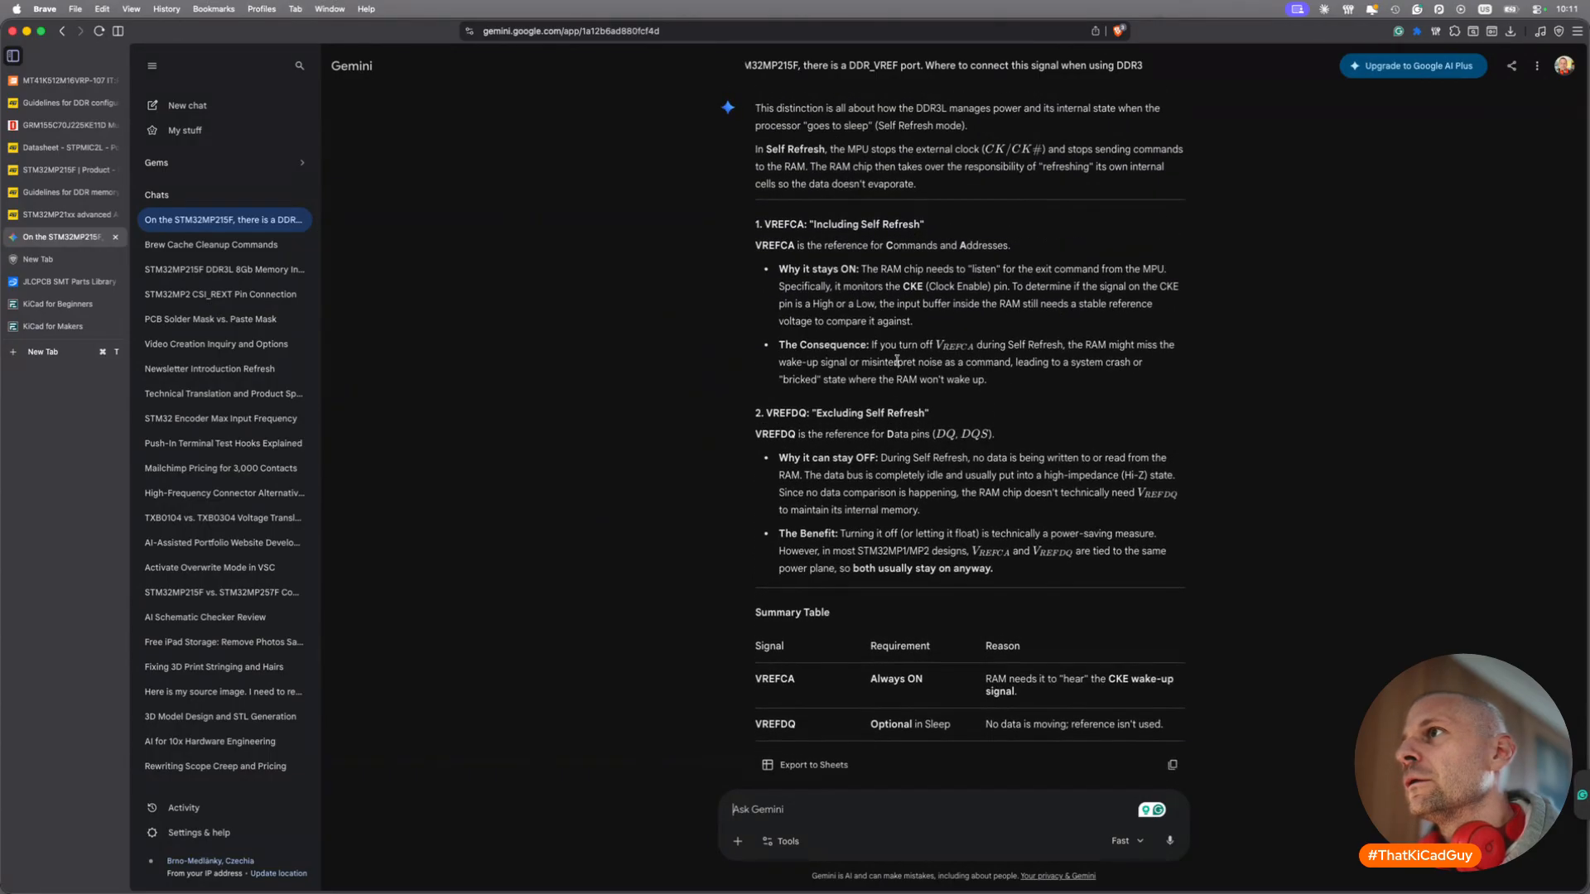
left_click_drag(881, 245, 1012, 246)
left_click_drag(867, 434, 996, 435)
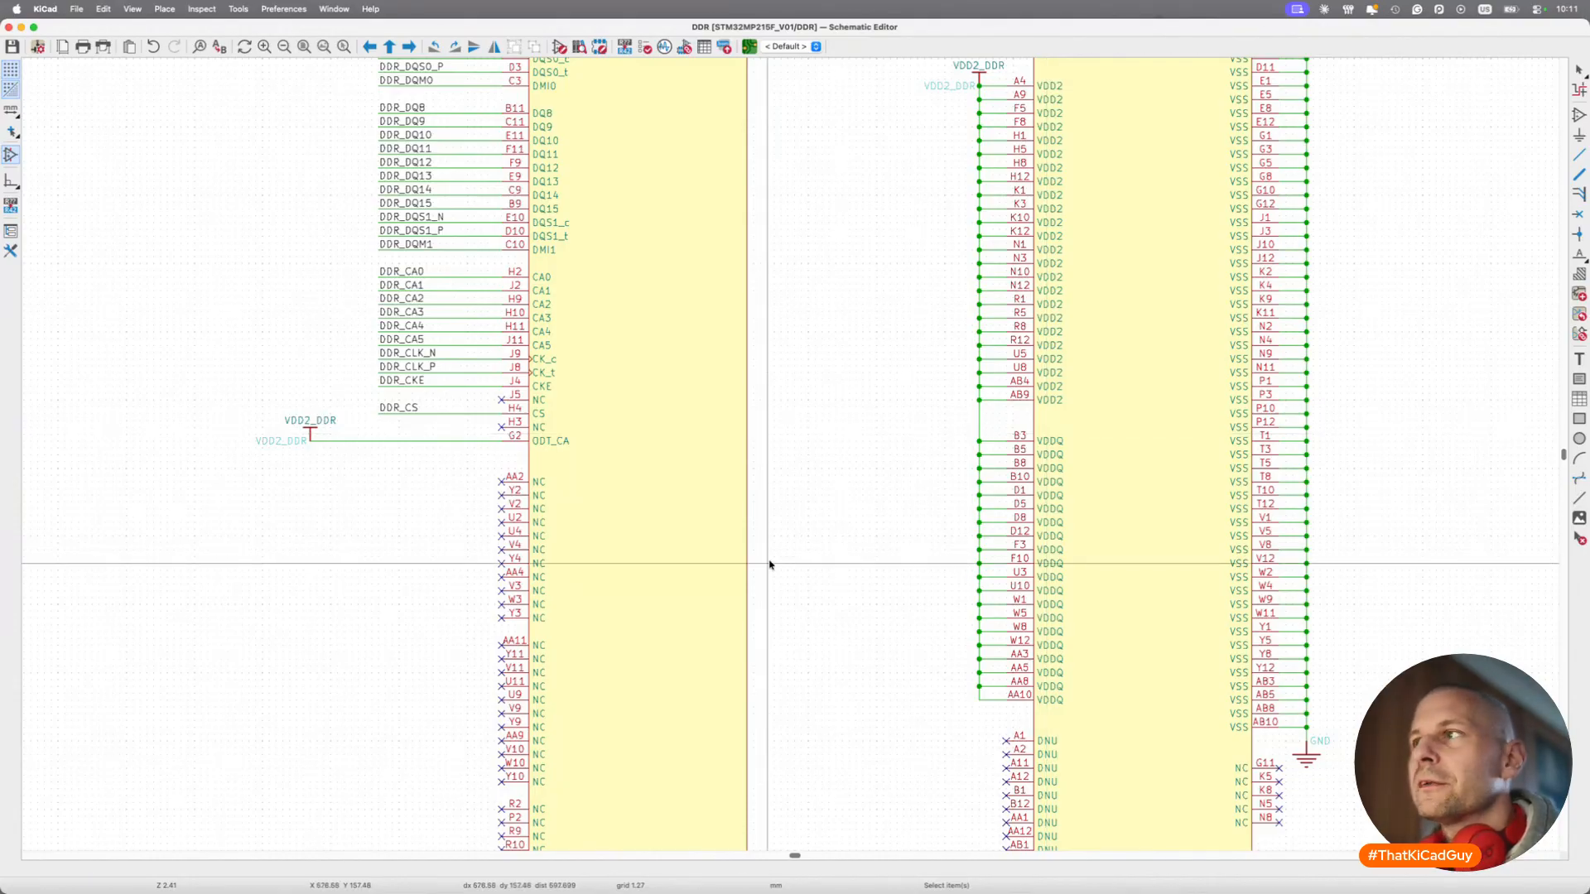
Recheck the PMIC's DDR supply outputs in the reference schematic.
scroll(770, 564, "left", 3)
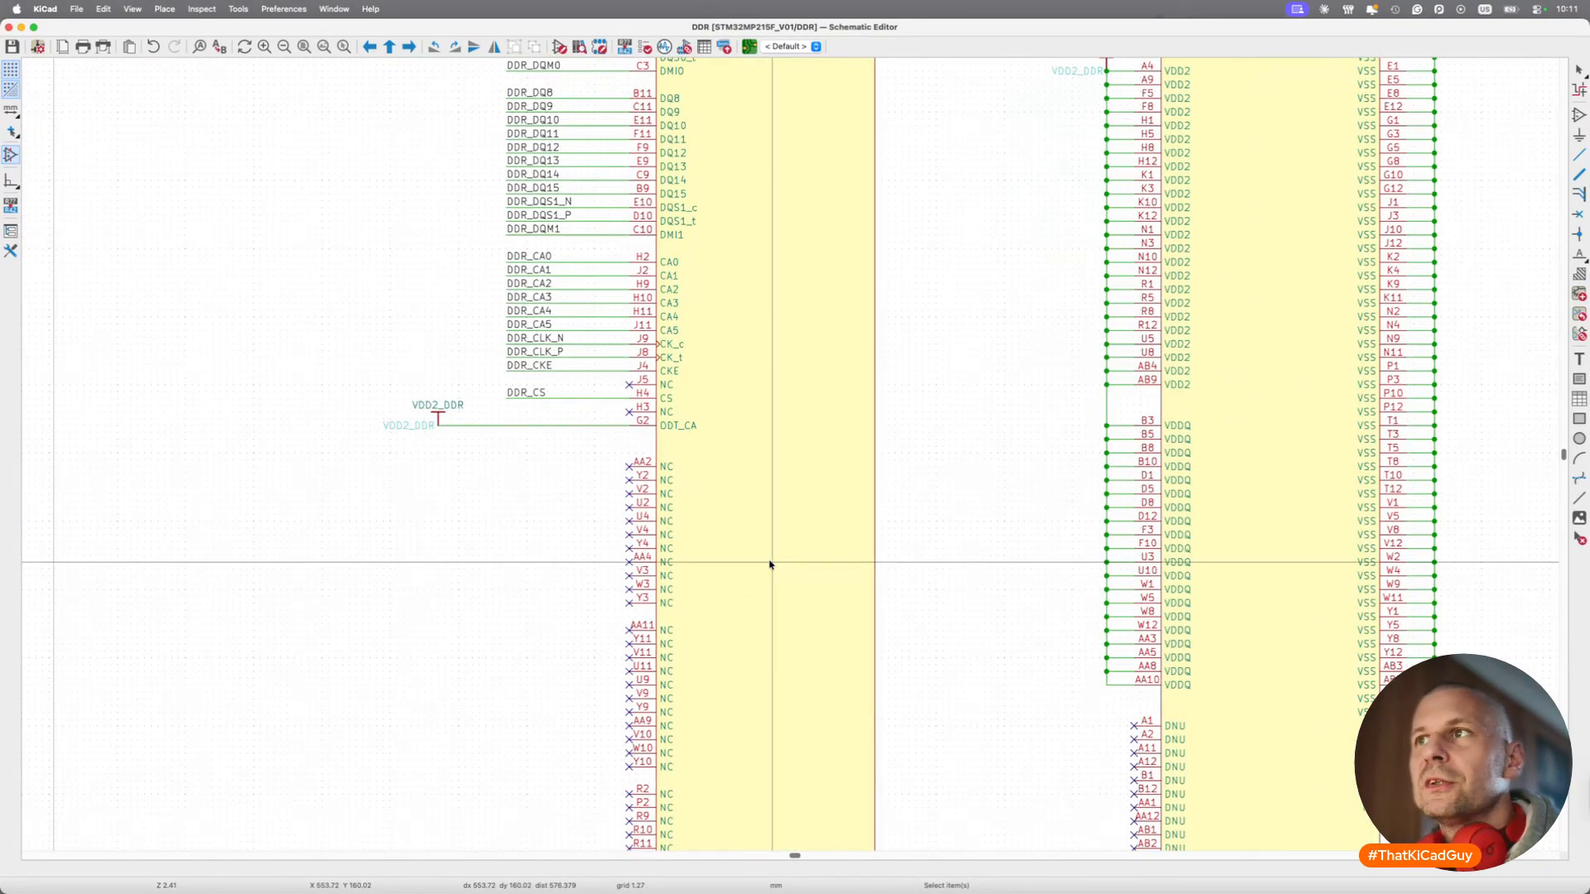
key("super+Tab")
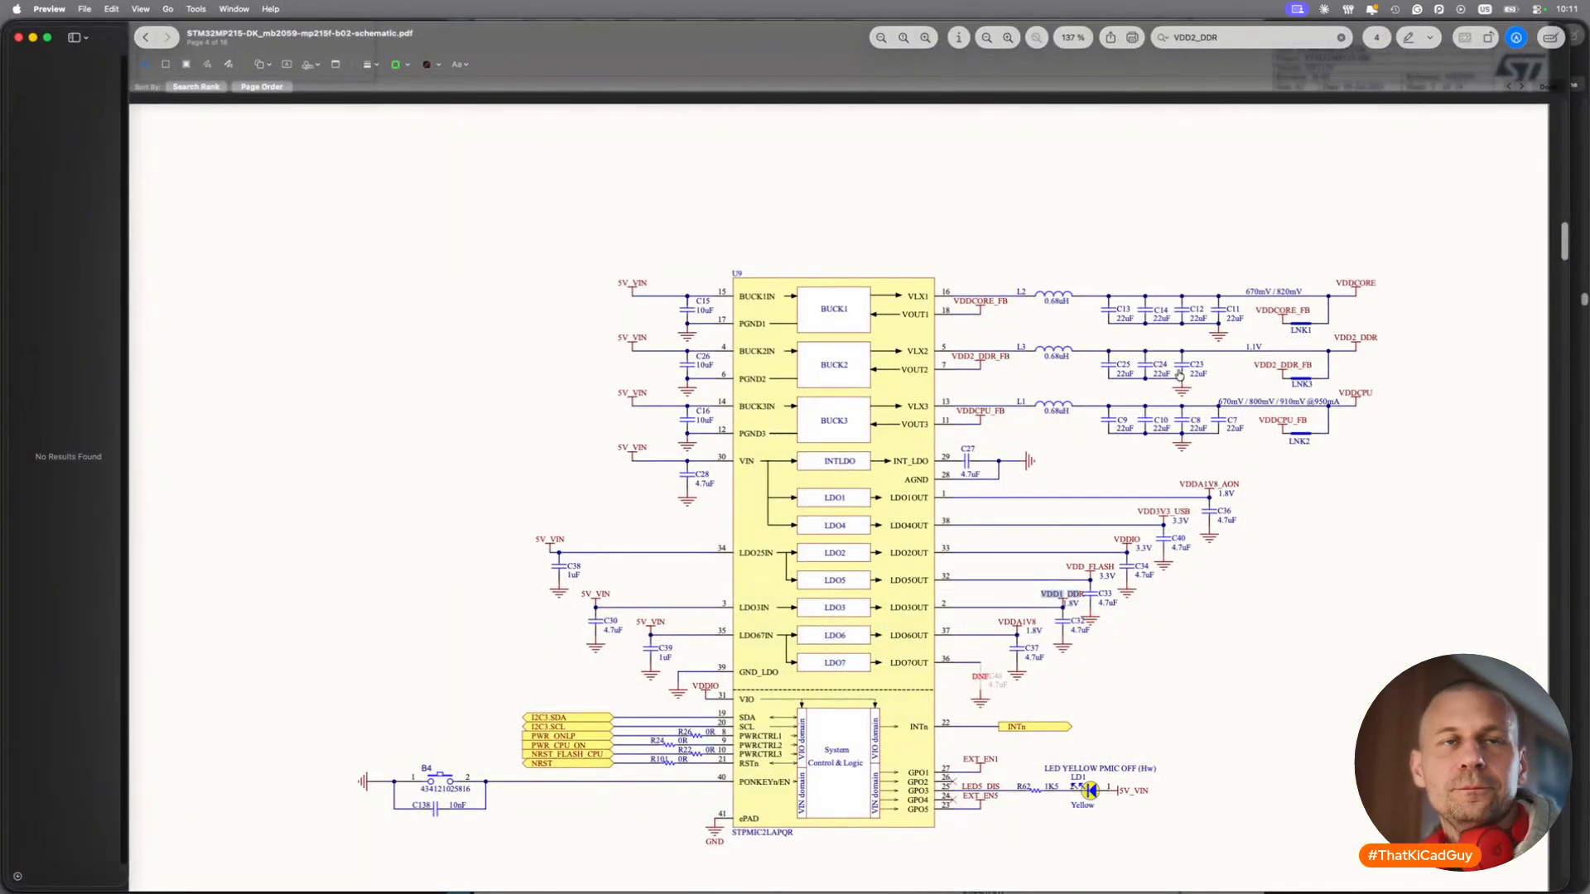
key("super+Tab")
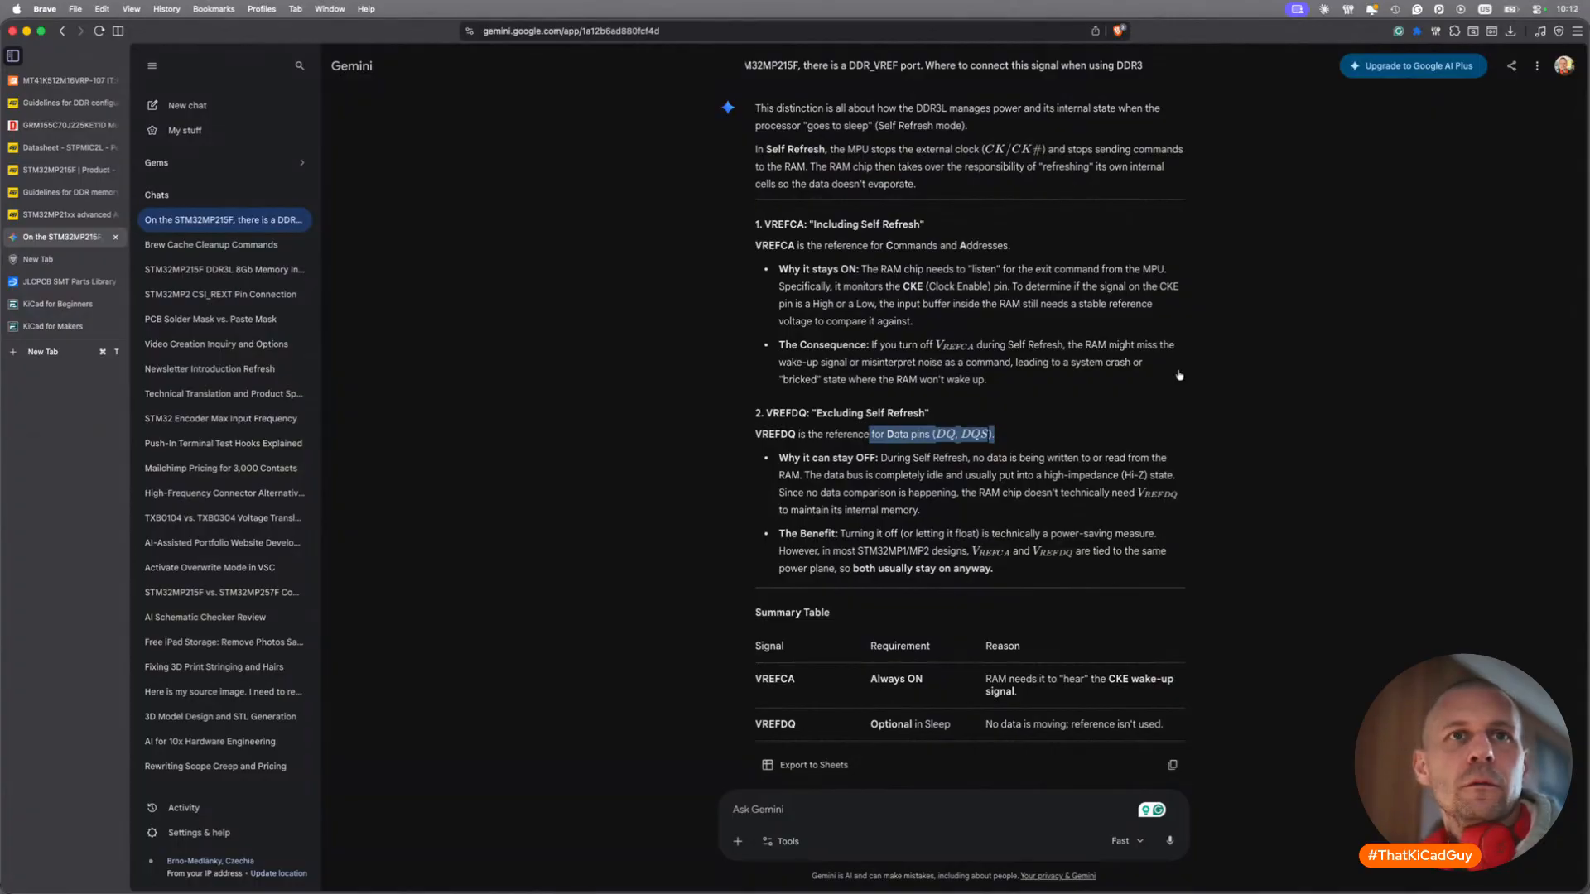
Return to the DDR sheet in KiCad and draw a wire from VDDQ pin A1 up and right above the DDR3L symbol.
key("super+Tab")
scroll(1062, 412, "right", 10)
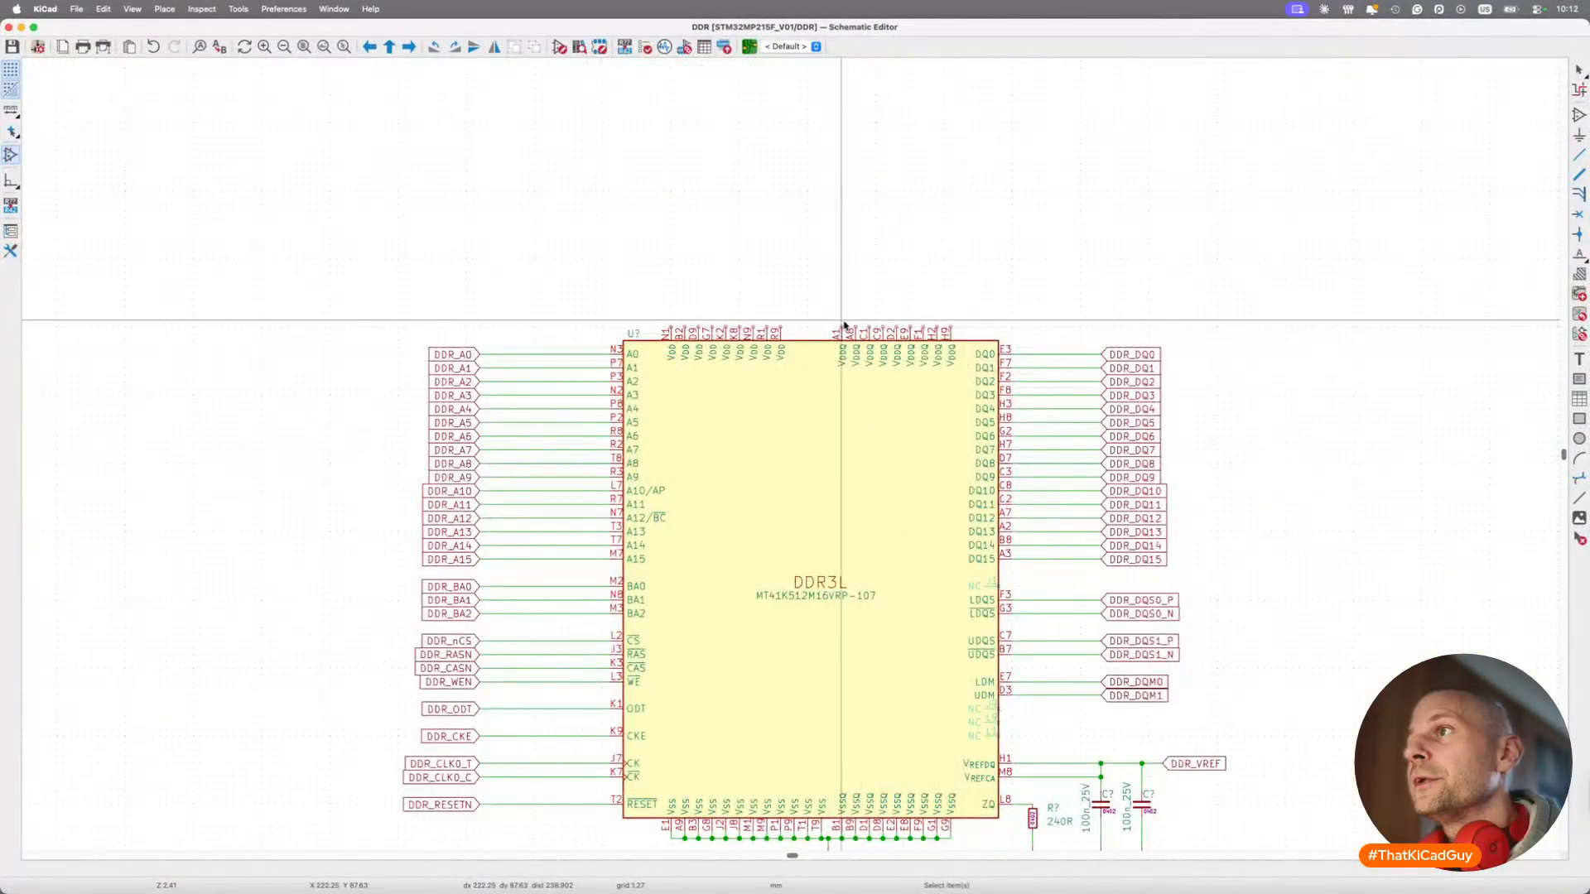
key("w")
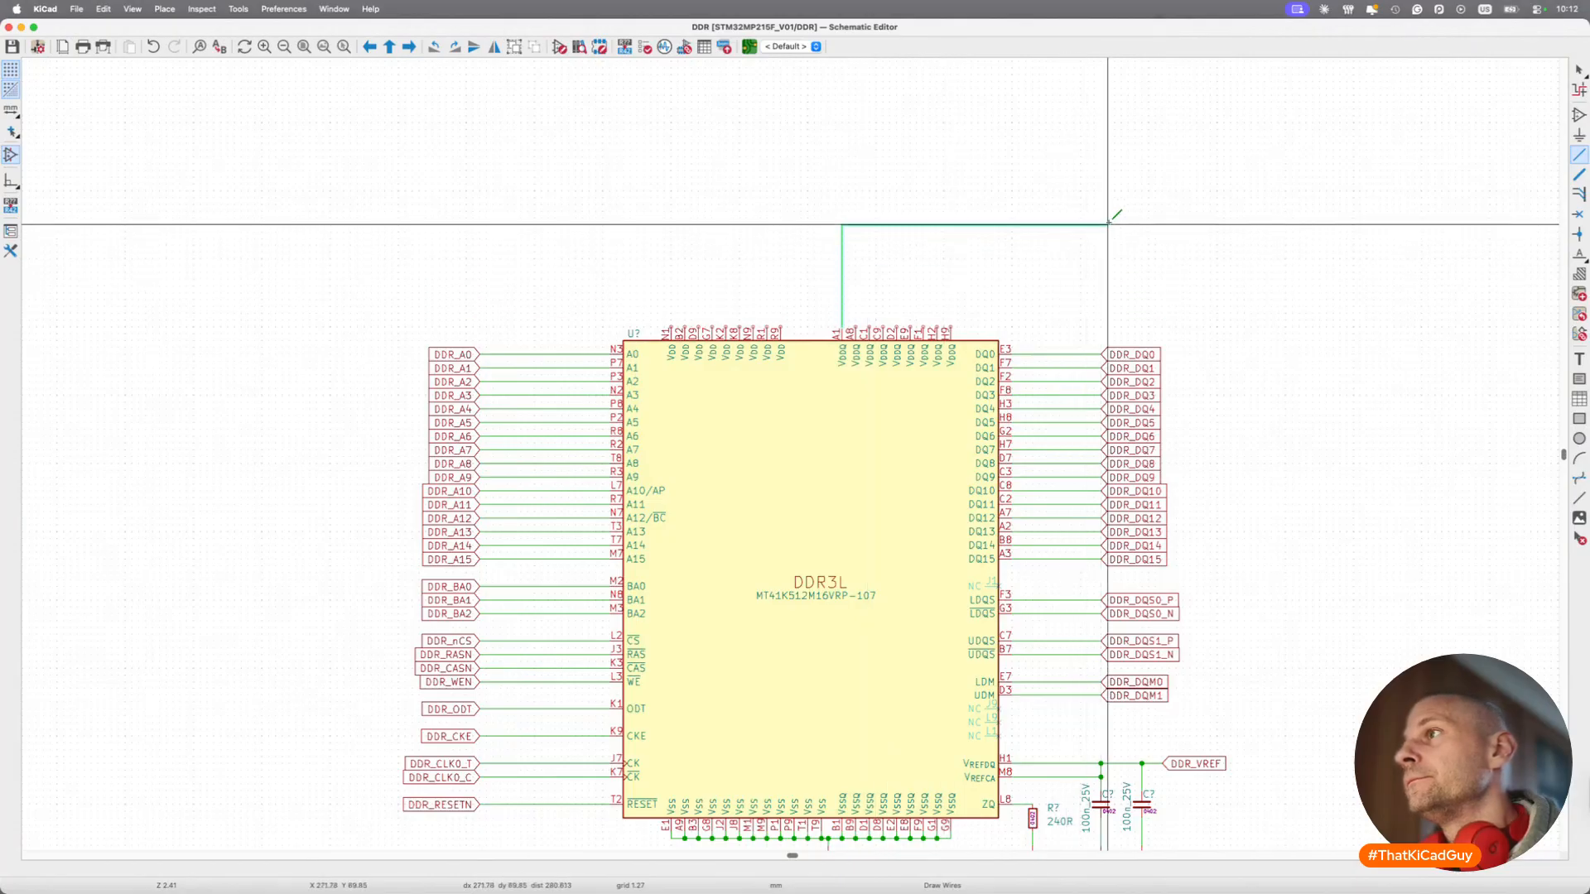
double_click(1101, 219)
key("Escape")
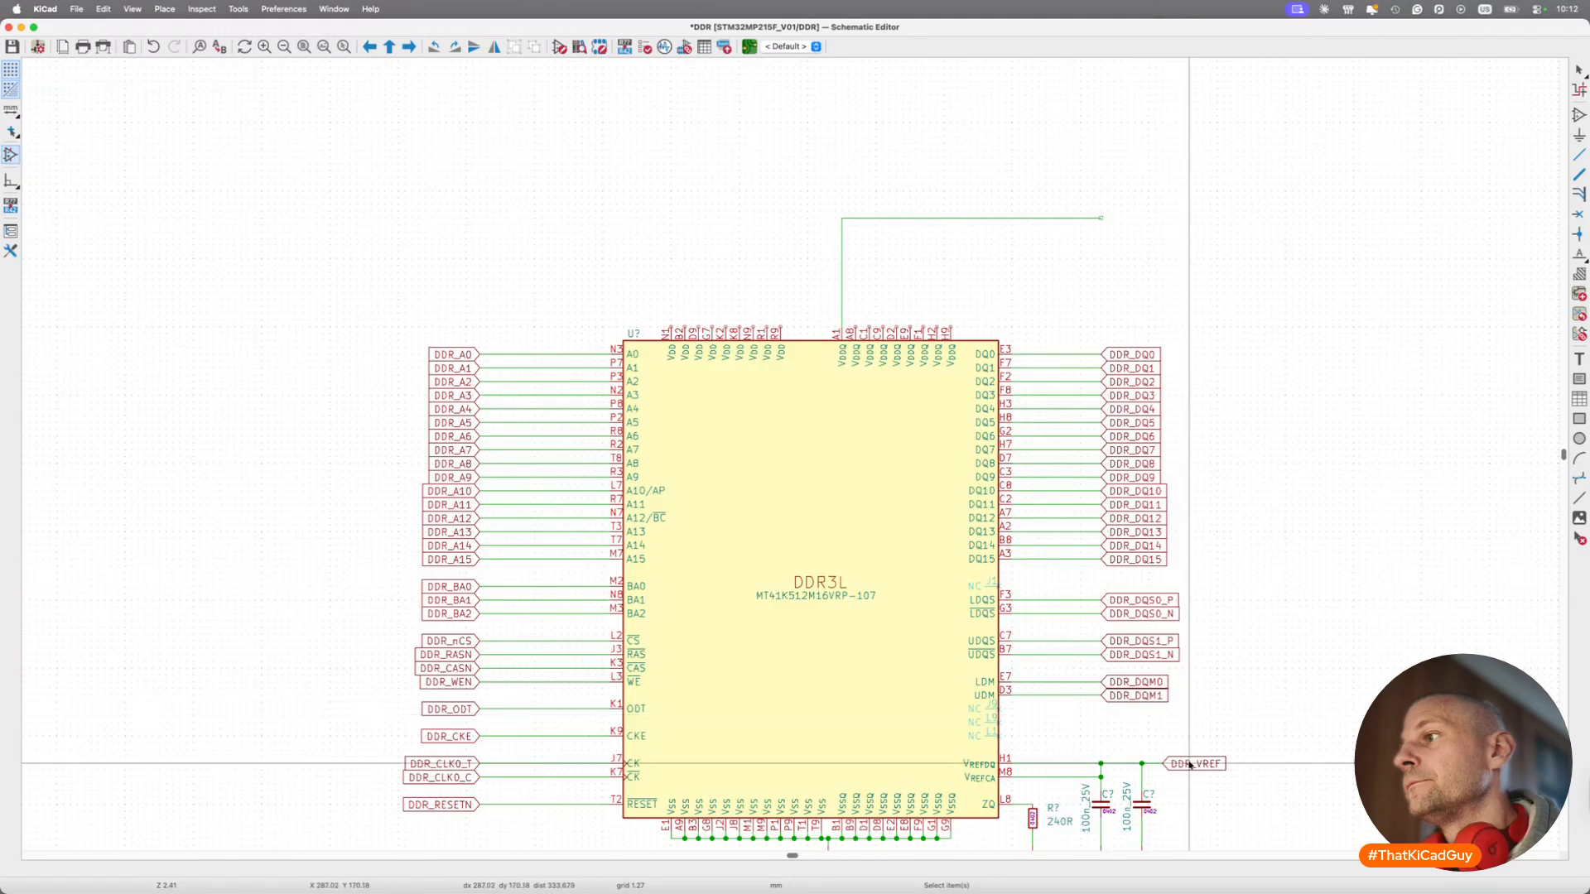
Duplicate the DDR_VREF global label onto the free end of the VDDQ wire and rename the copy VDD2_DDR.
key("super+d")
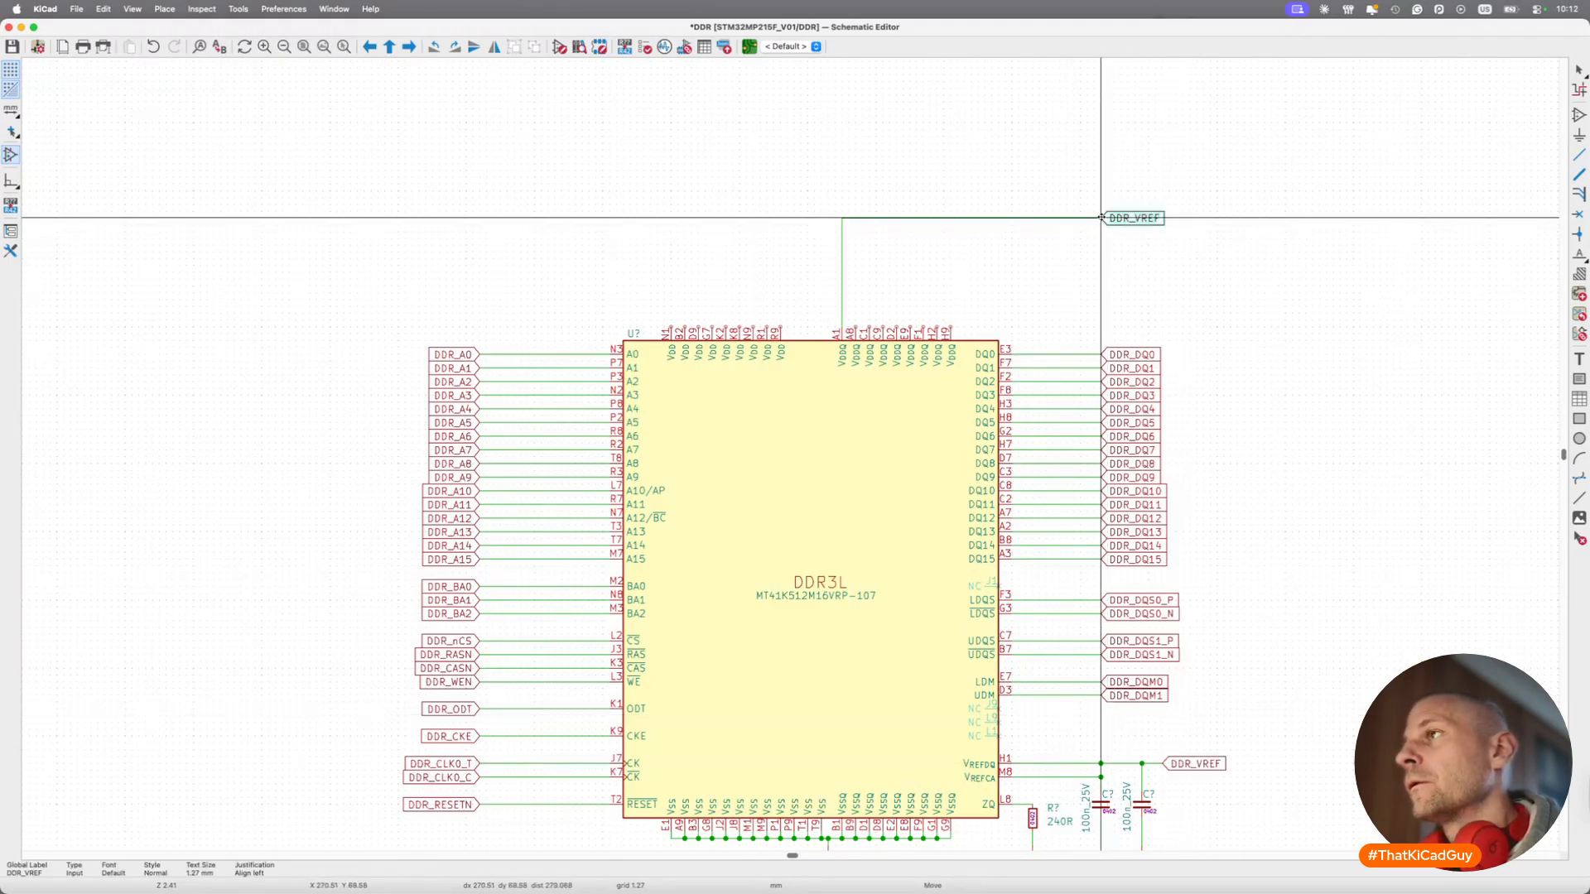
double_click(1101, 219)
type("VDD2_DDR")
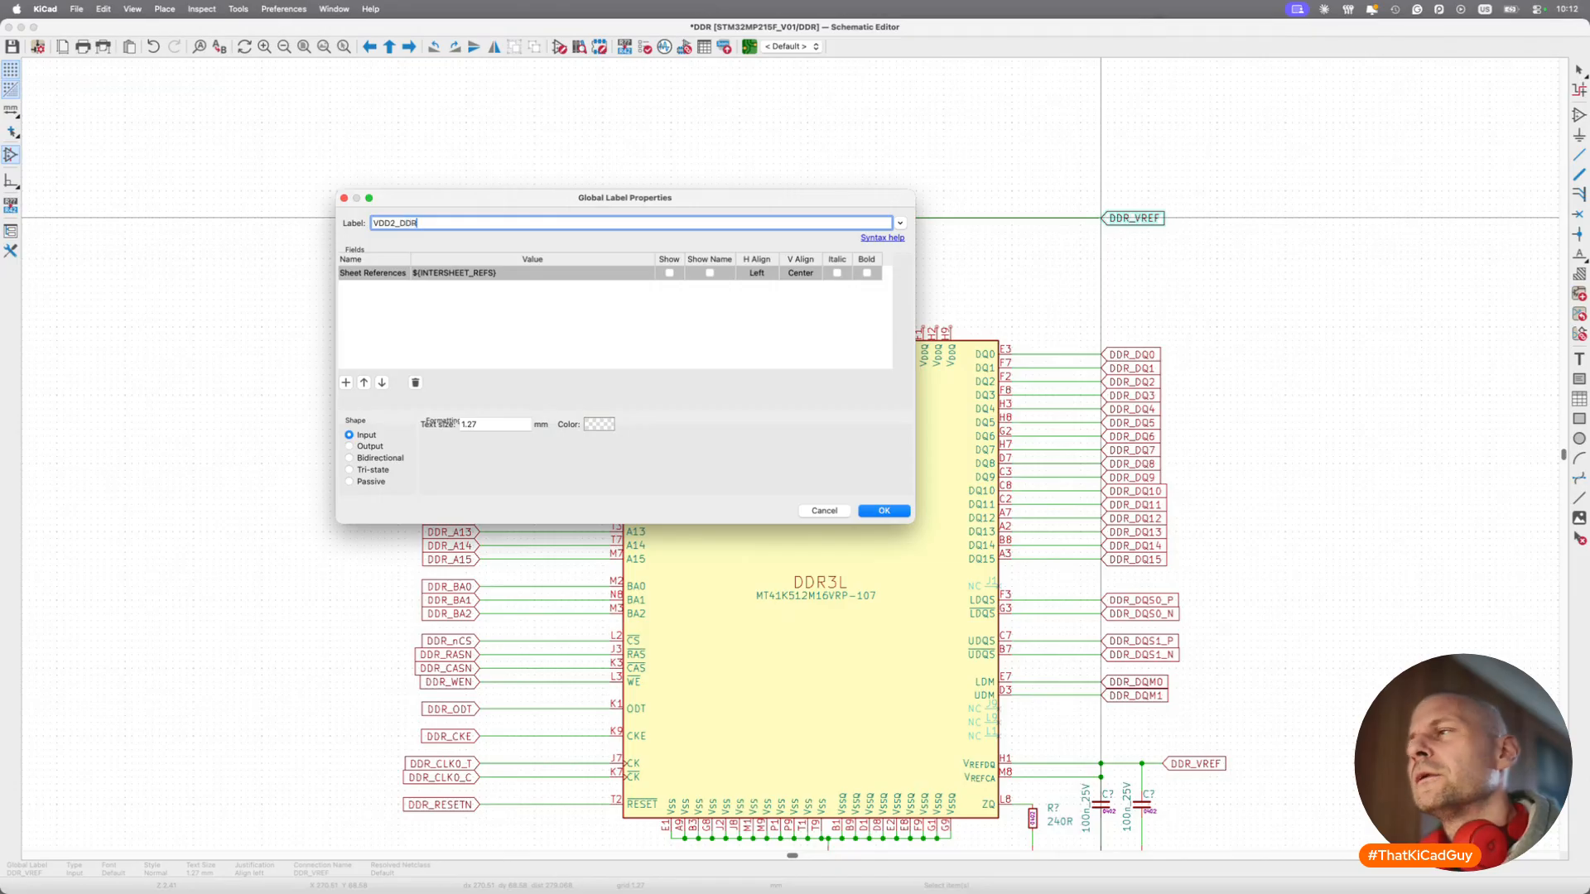
key("Return")
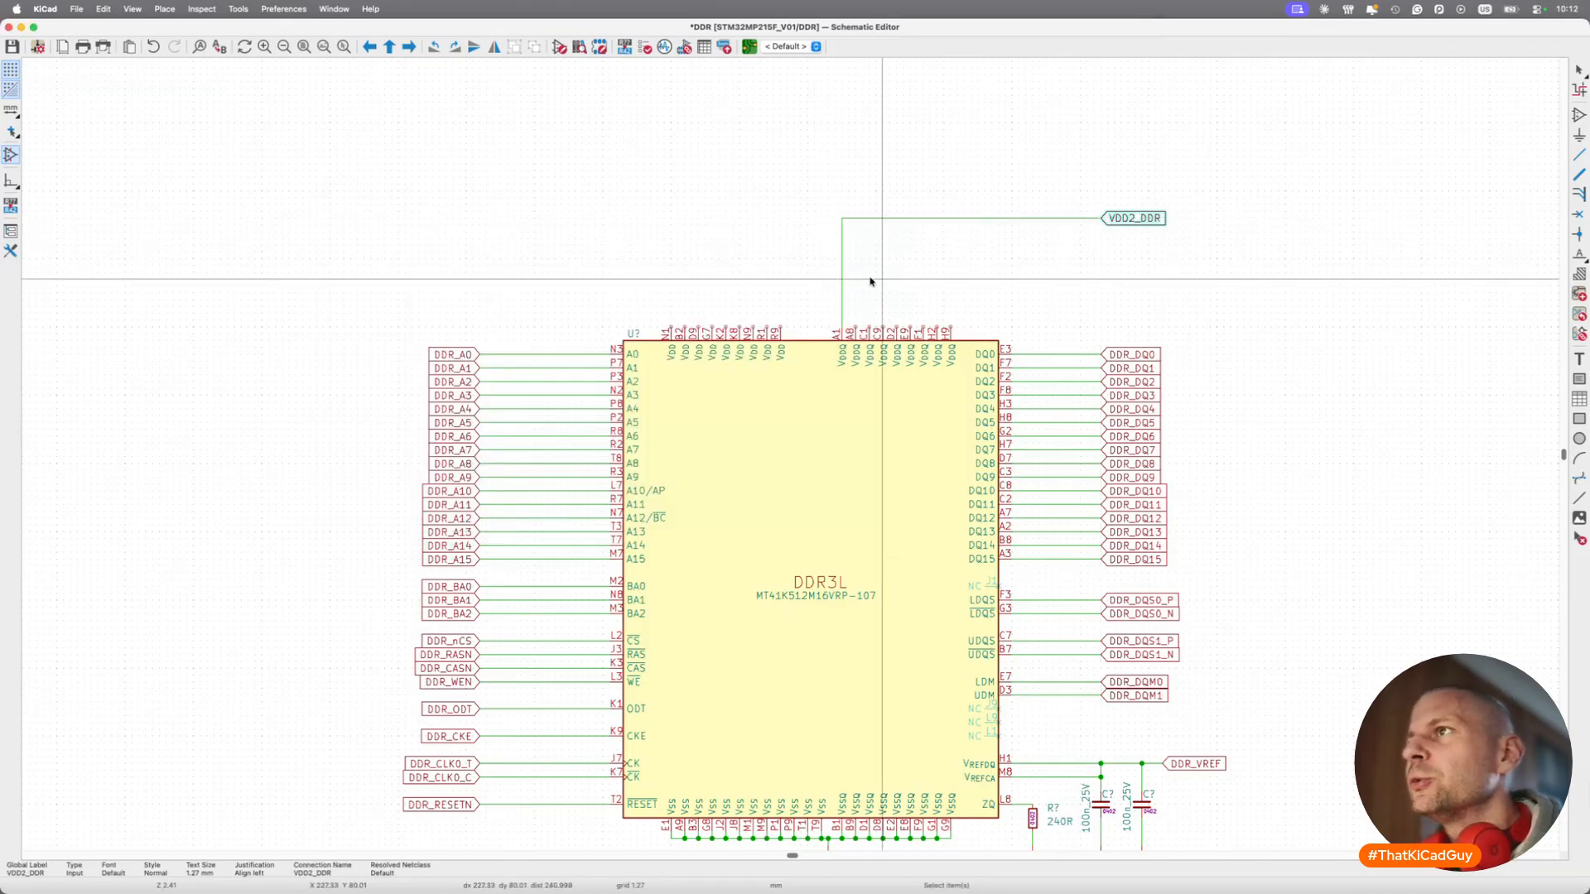
left_click_drag(814, 185, 1372, 334)
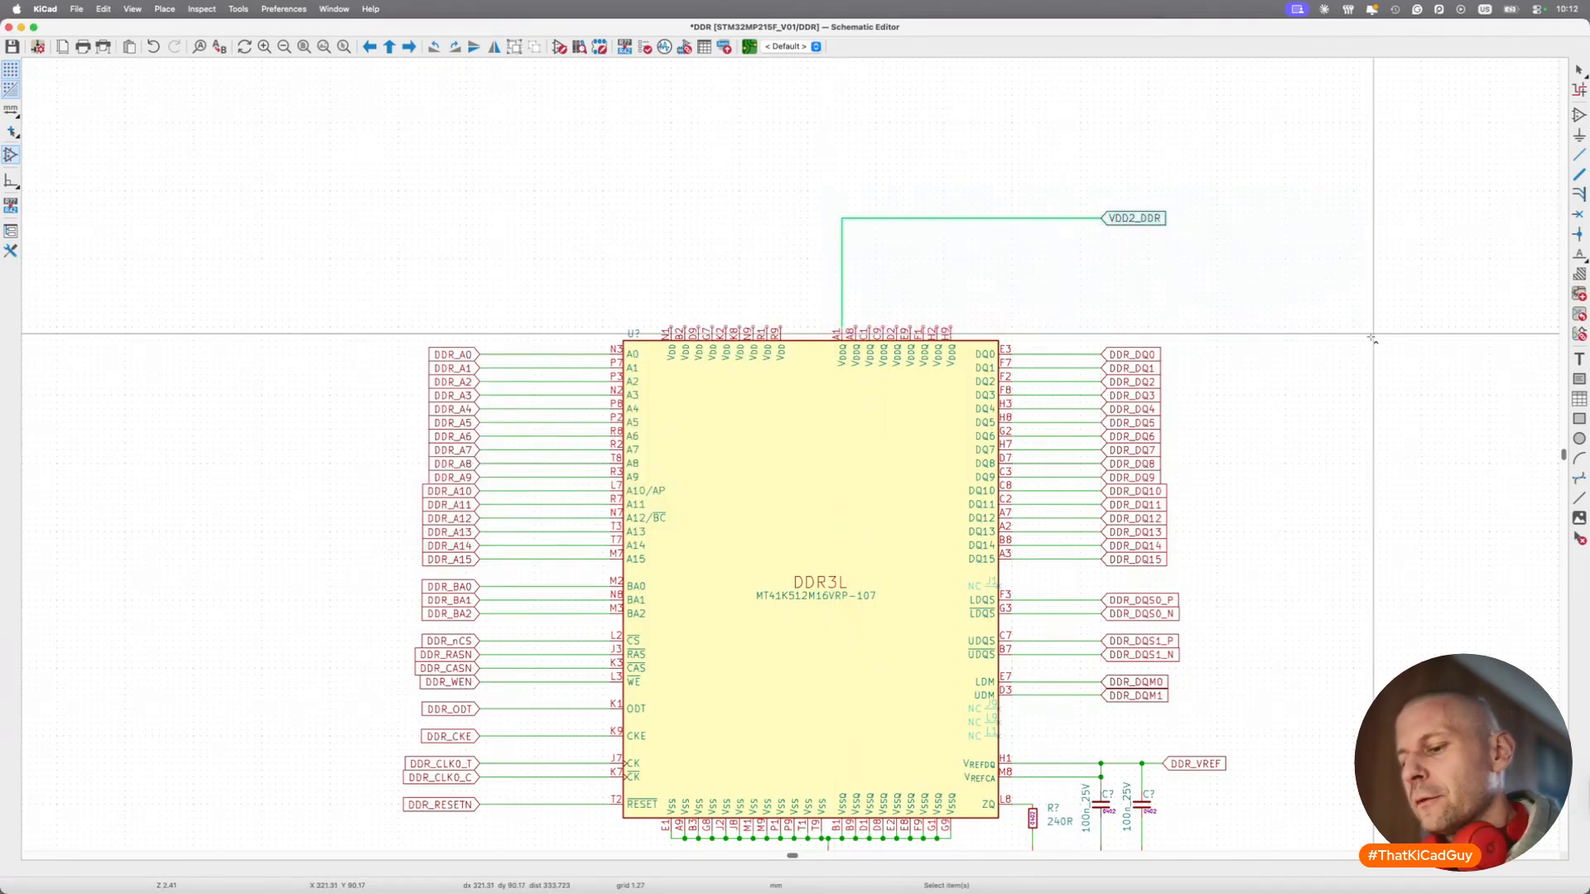
key("Delete")
key("super+z")
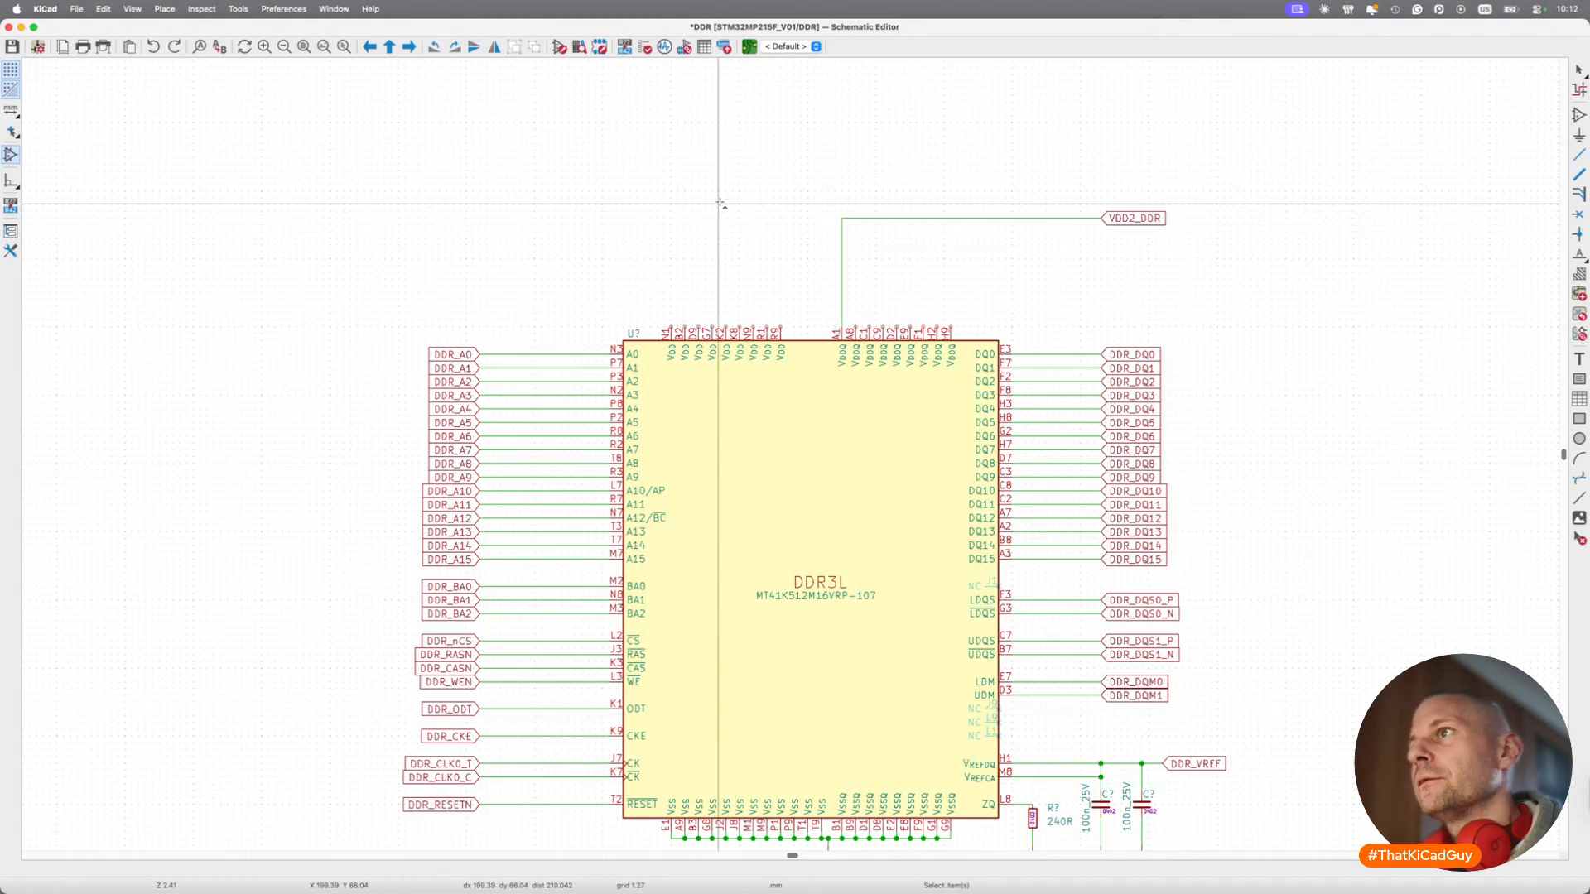
Duplicate the VDD2_DDR wire and label mirrored onto VDD pin R9, then rename the copied label VDD1_DDR.
left_click_drag(781, 185, 1210, 340)
key("super+d")
key("y")
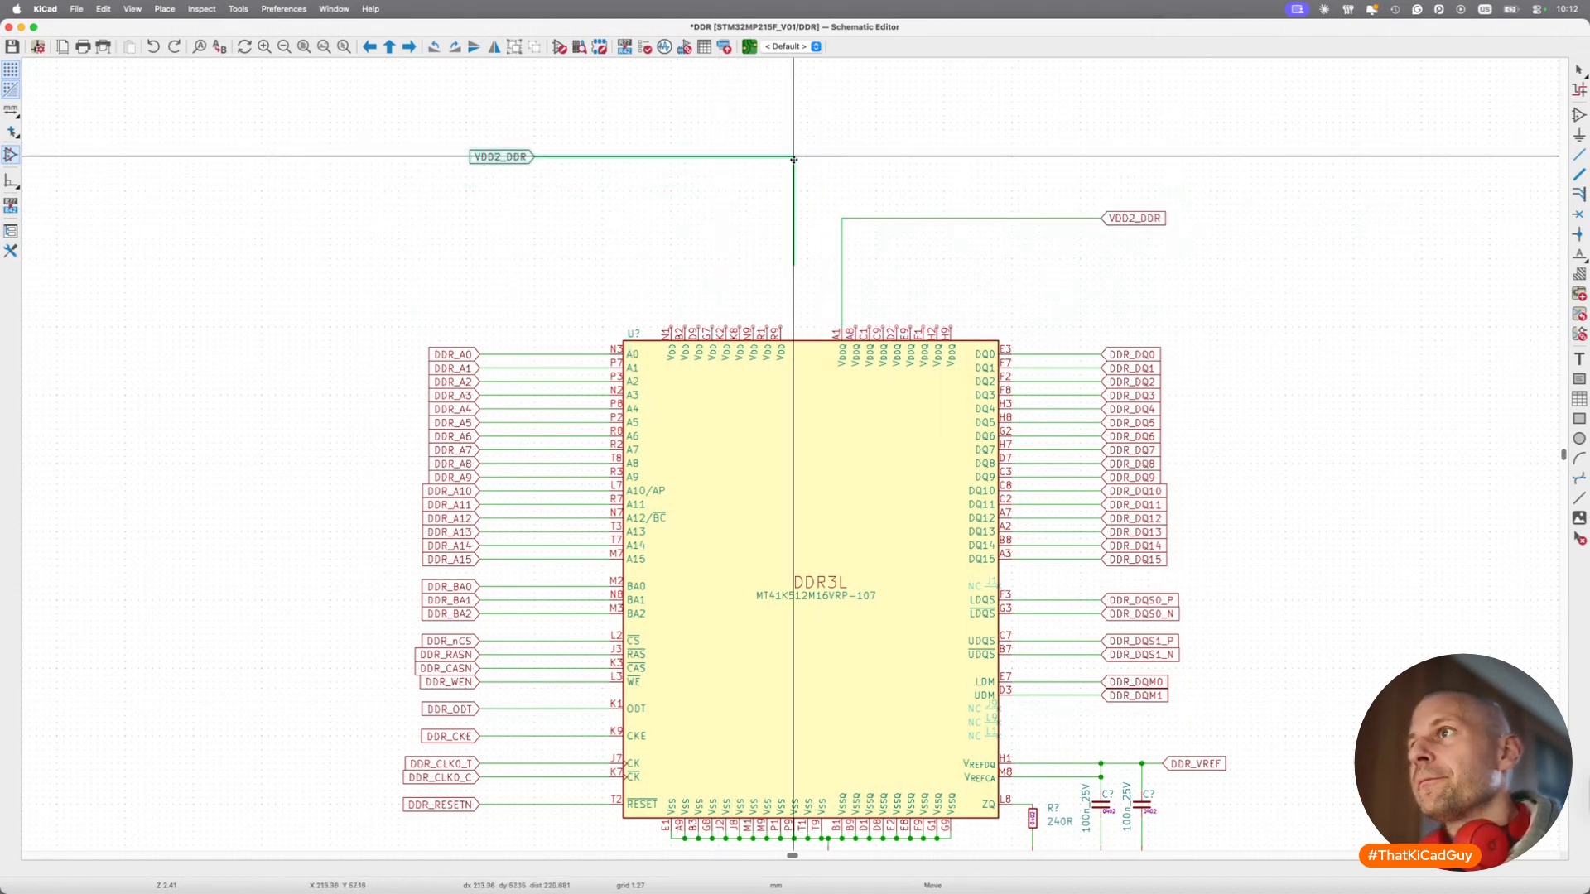
left_click(780, 219)
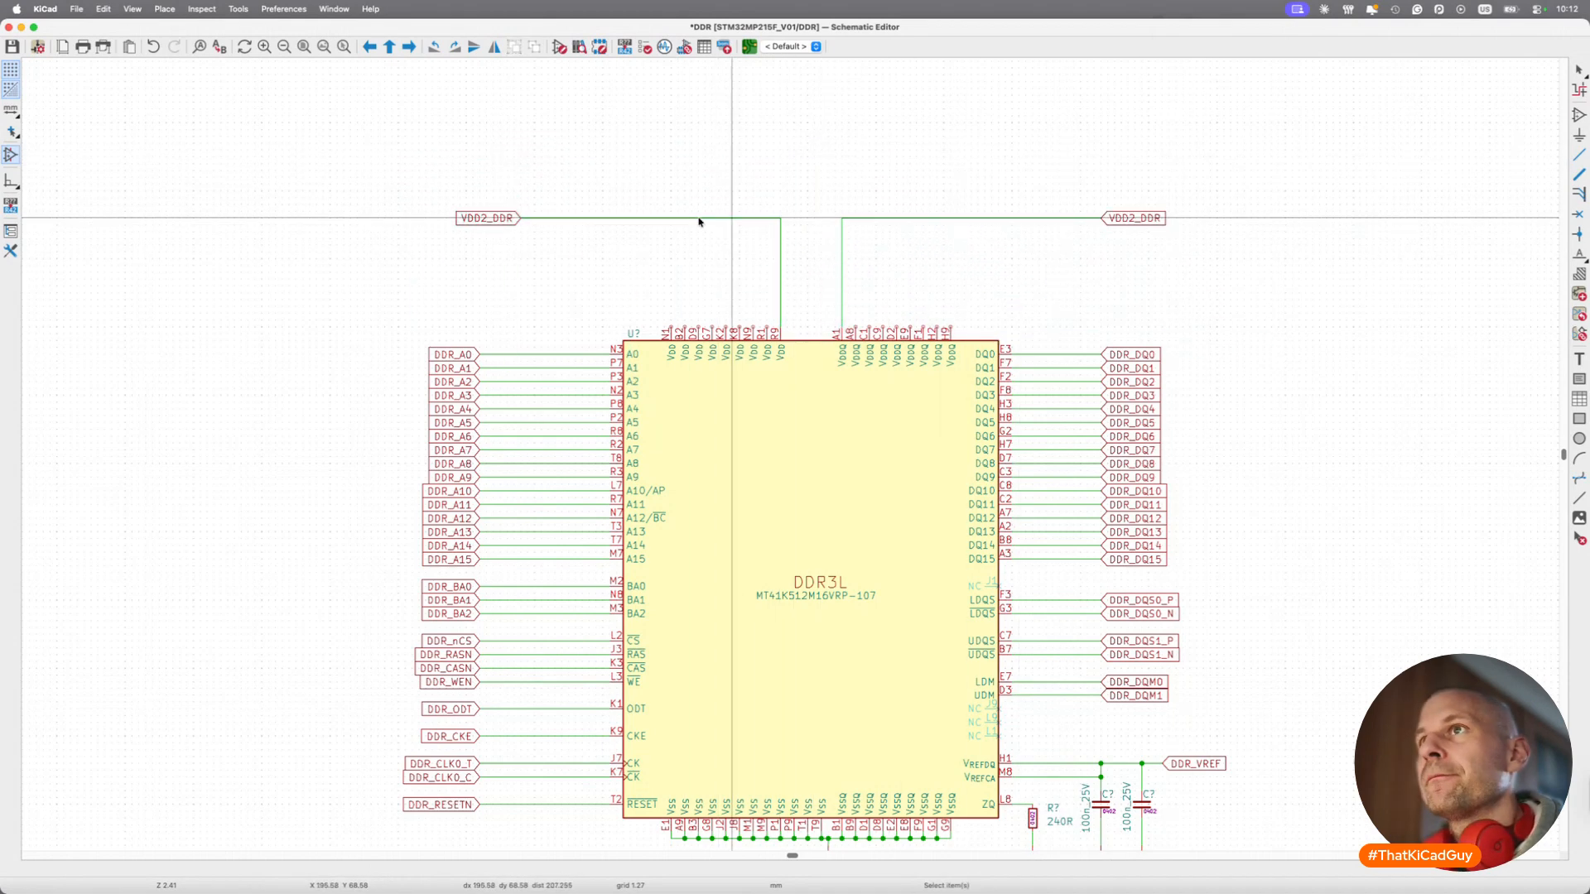
double_click(514, 219)
key("BackSpace")
type("1_DDR")
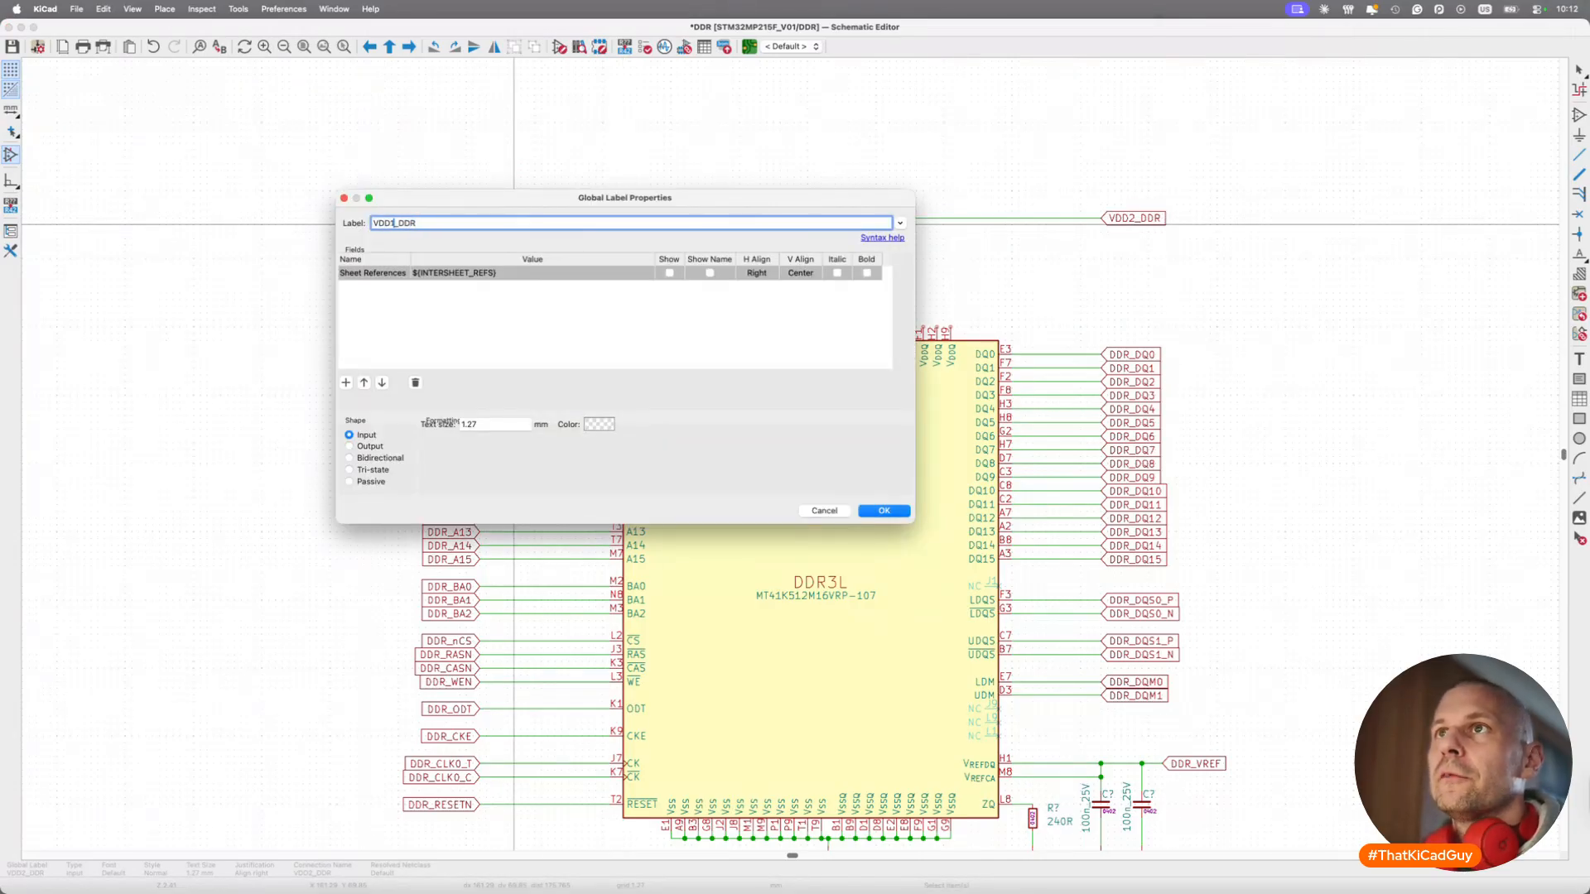
key("Return")
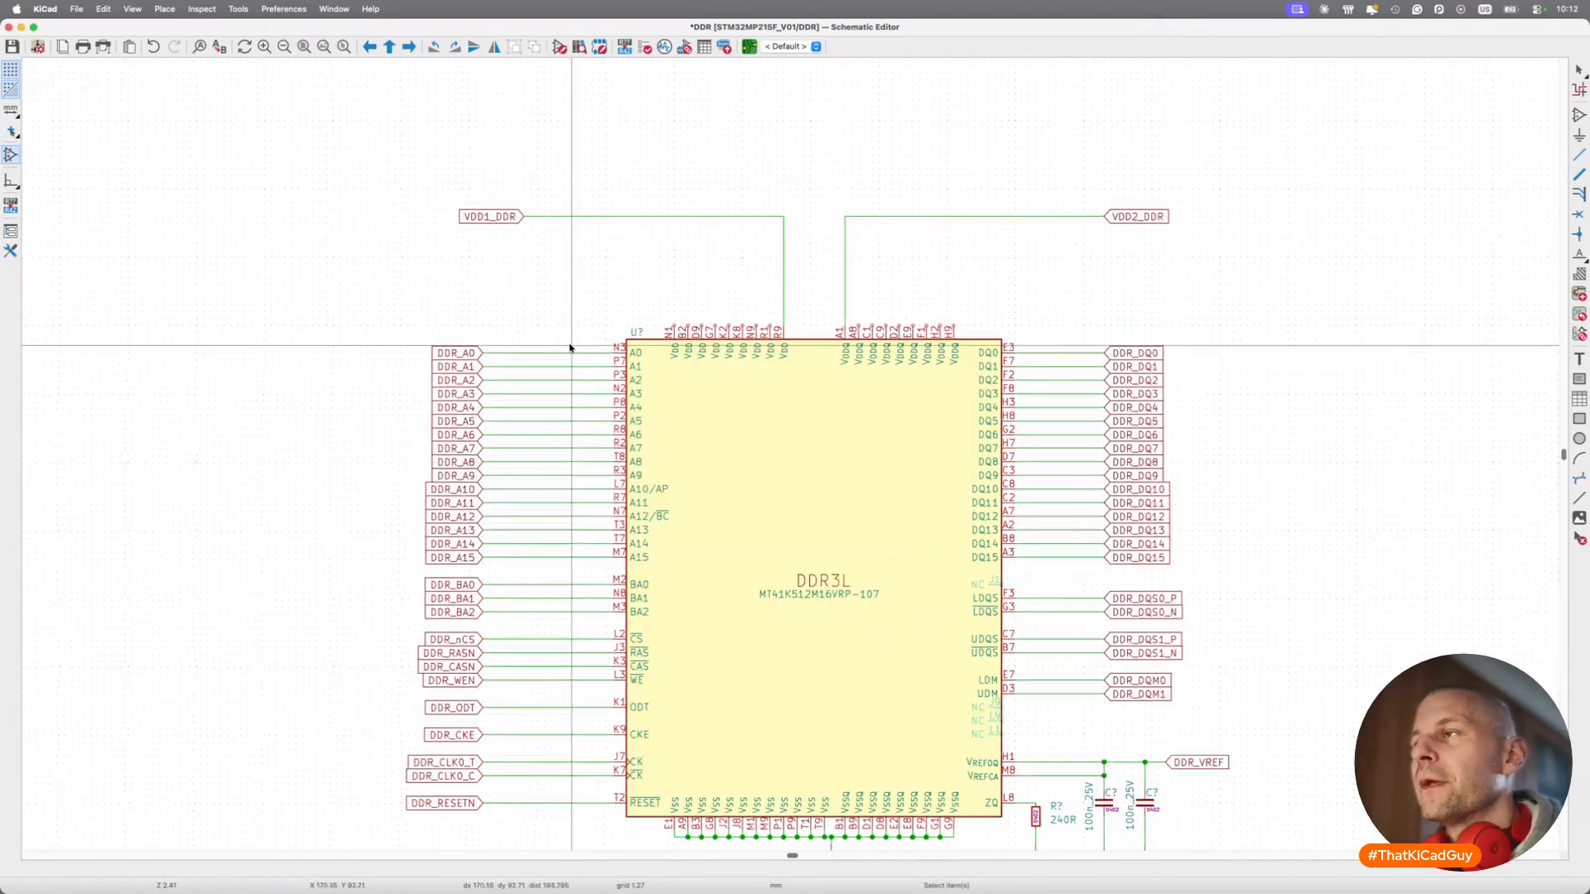
Compare the DDR3L symbol's VDD and VDDQ supply pins with the imported VDD1_DDR and VDD2_DDR decoupling banks and memory symbols.
scroll(570, 348, "left", 1)
scroll(727, 346, "up", 3)
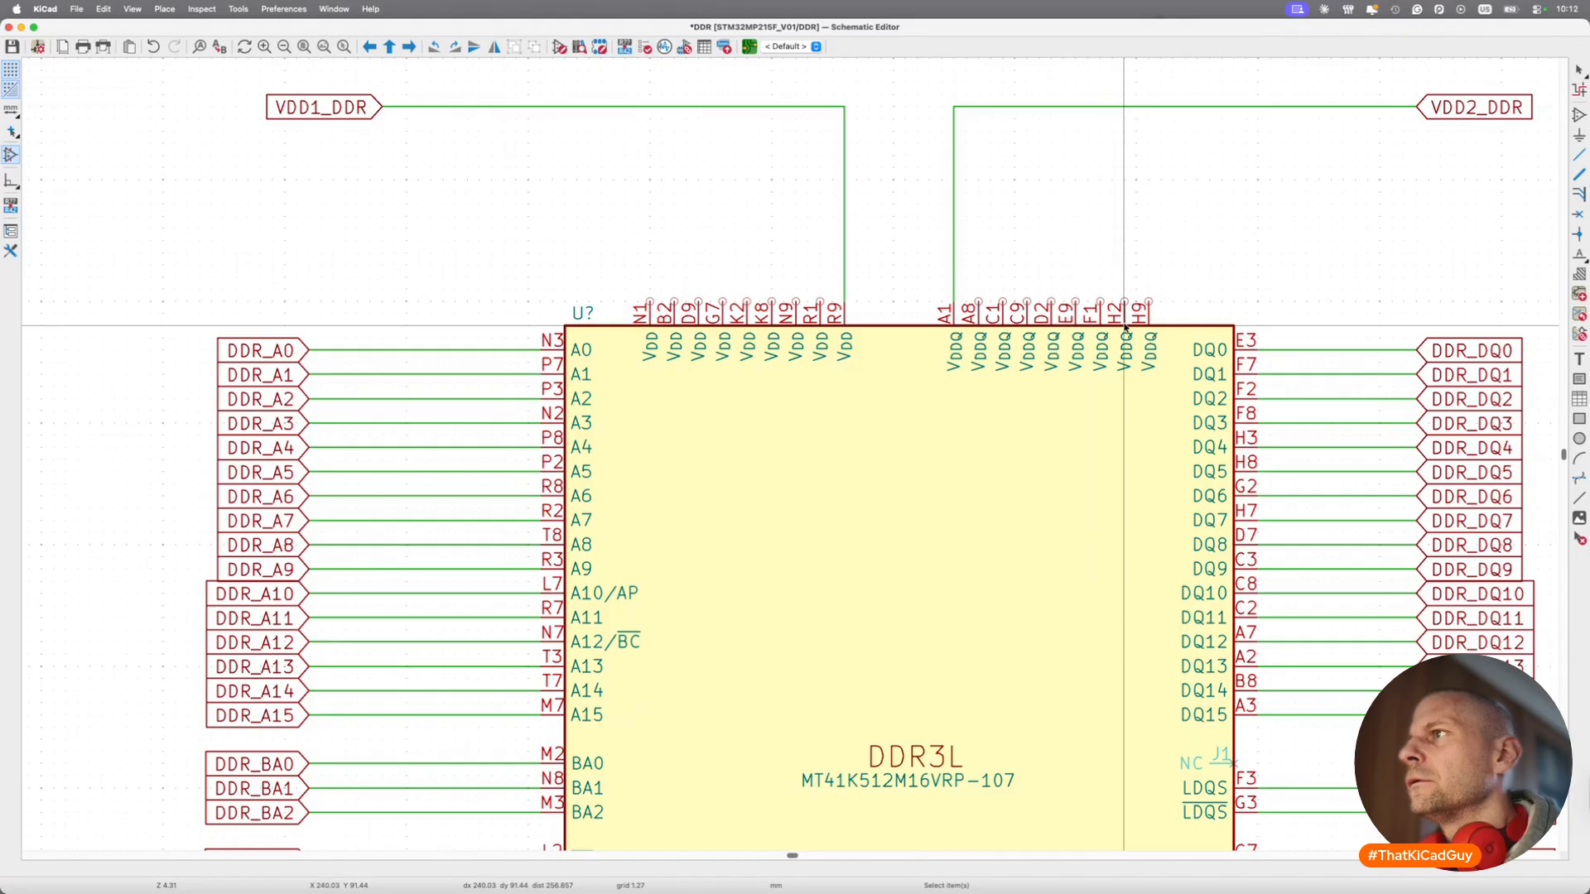
scroll(1124, 327, "down", 3)
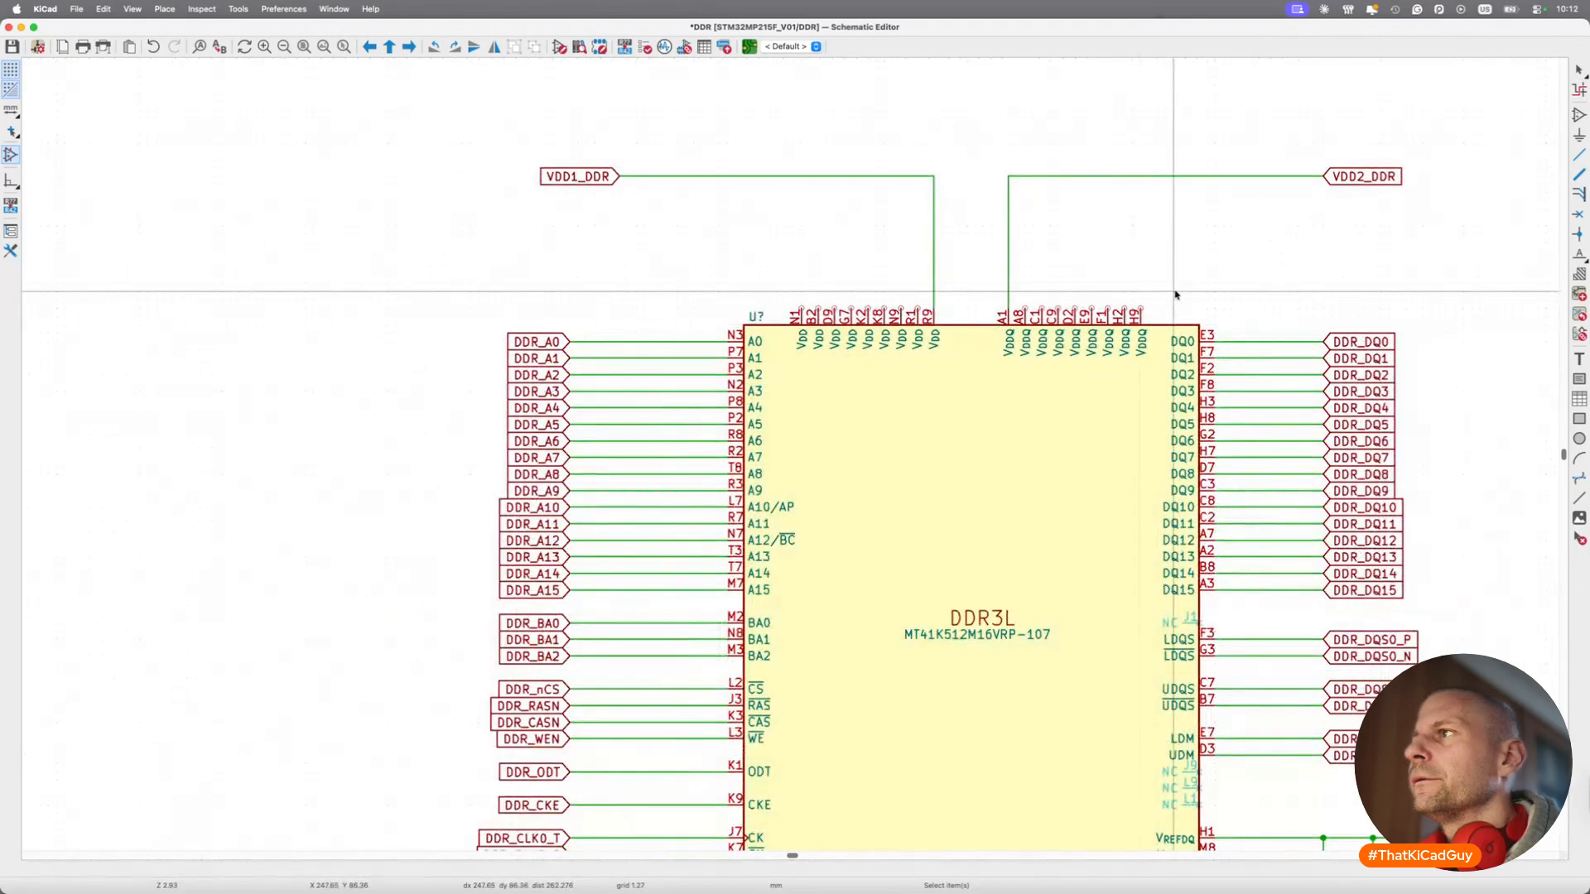
scroll(1176, 296, "right", 3)
scroll(895, 277, "down", 5)
scroll(894, 276, "left", 5)
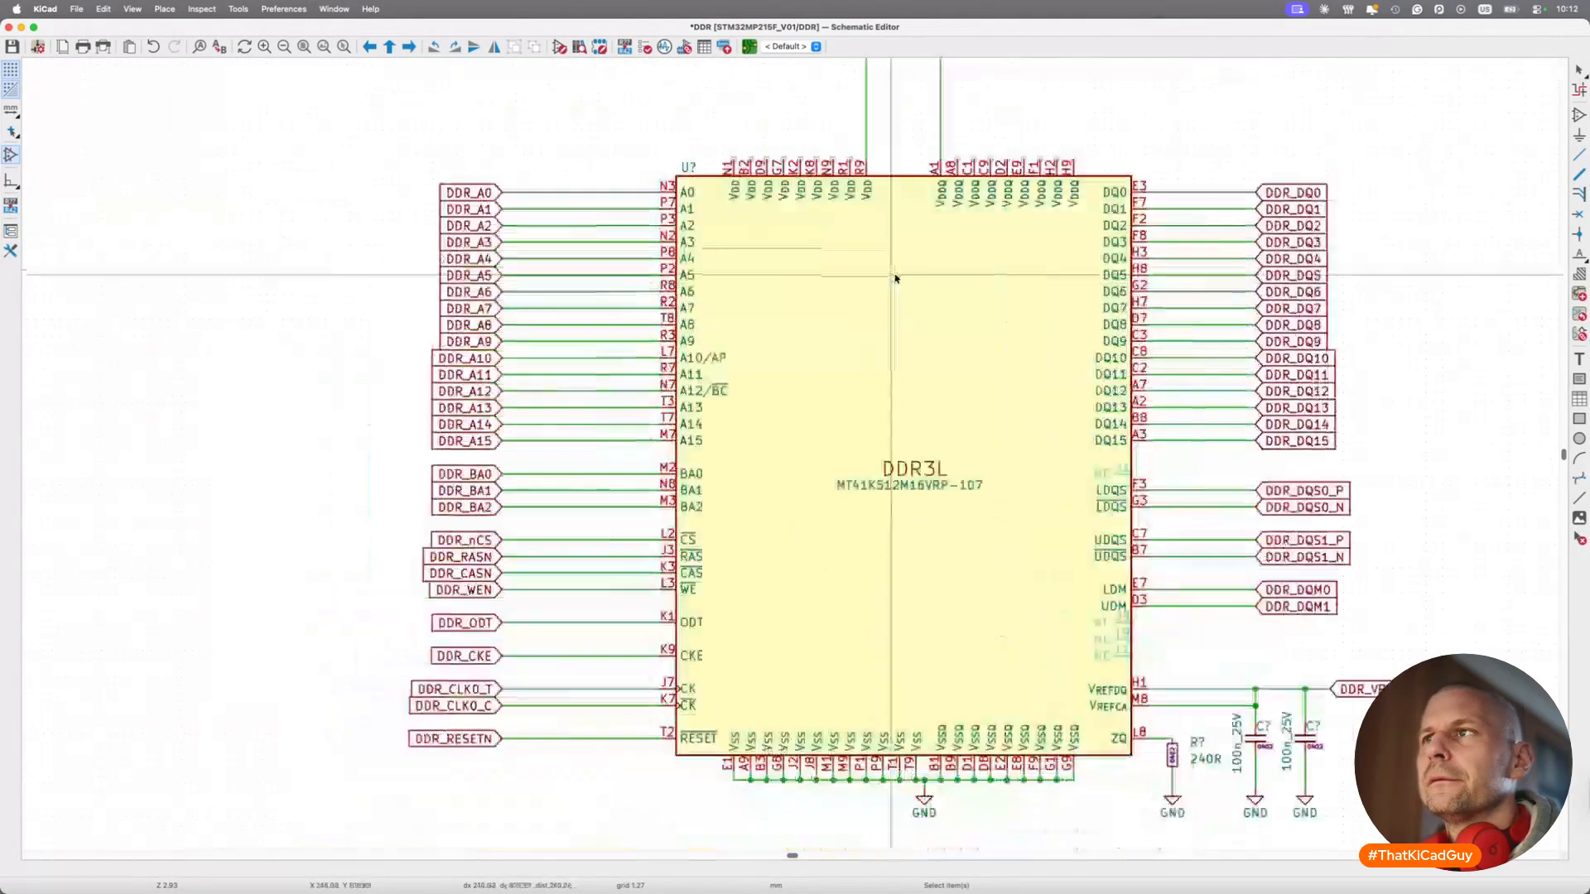
scroll(894, 277, "up", 10)
scroll(894, 277, "left", 10)
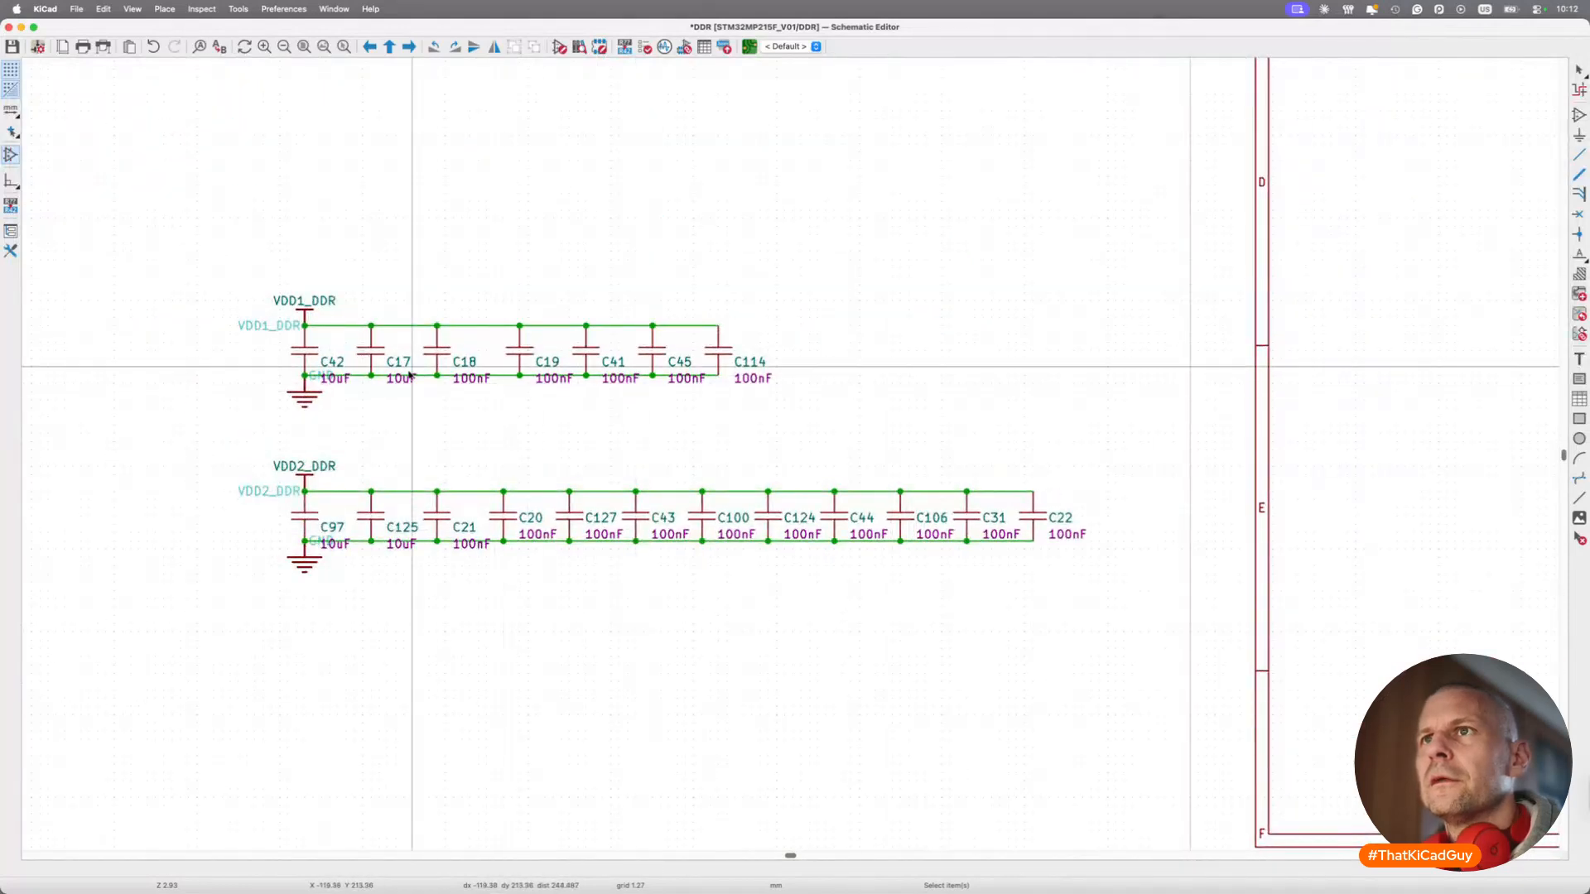
left_click(305, 311)
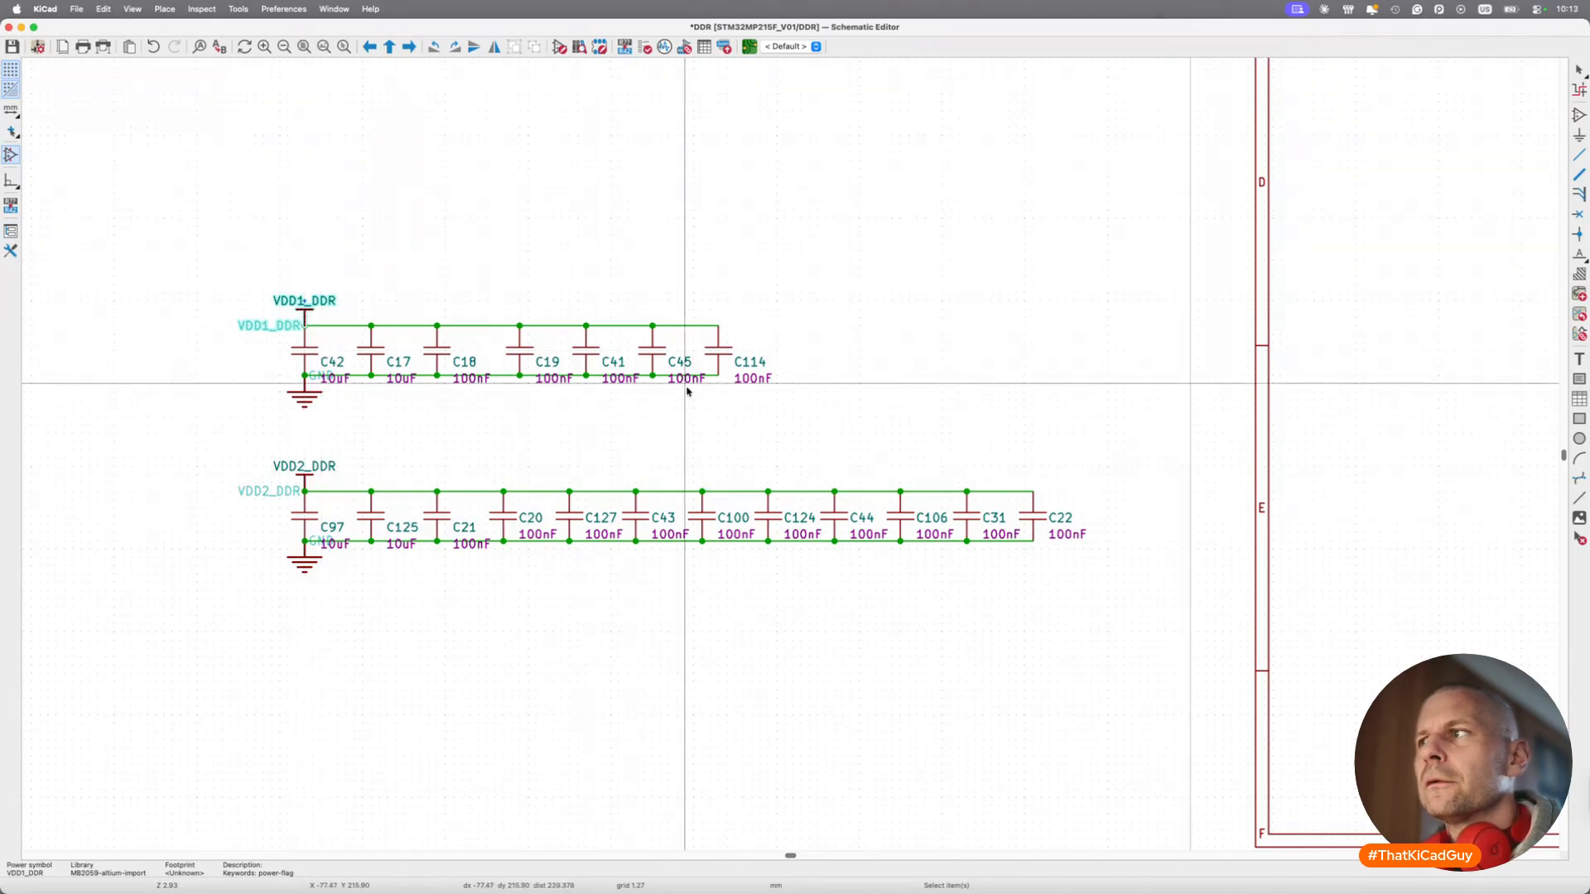
scroll(687, 392, "down", 5)
scroll(687, 392, "right", 10)
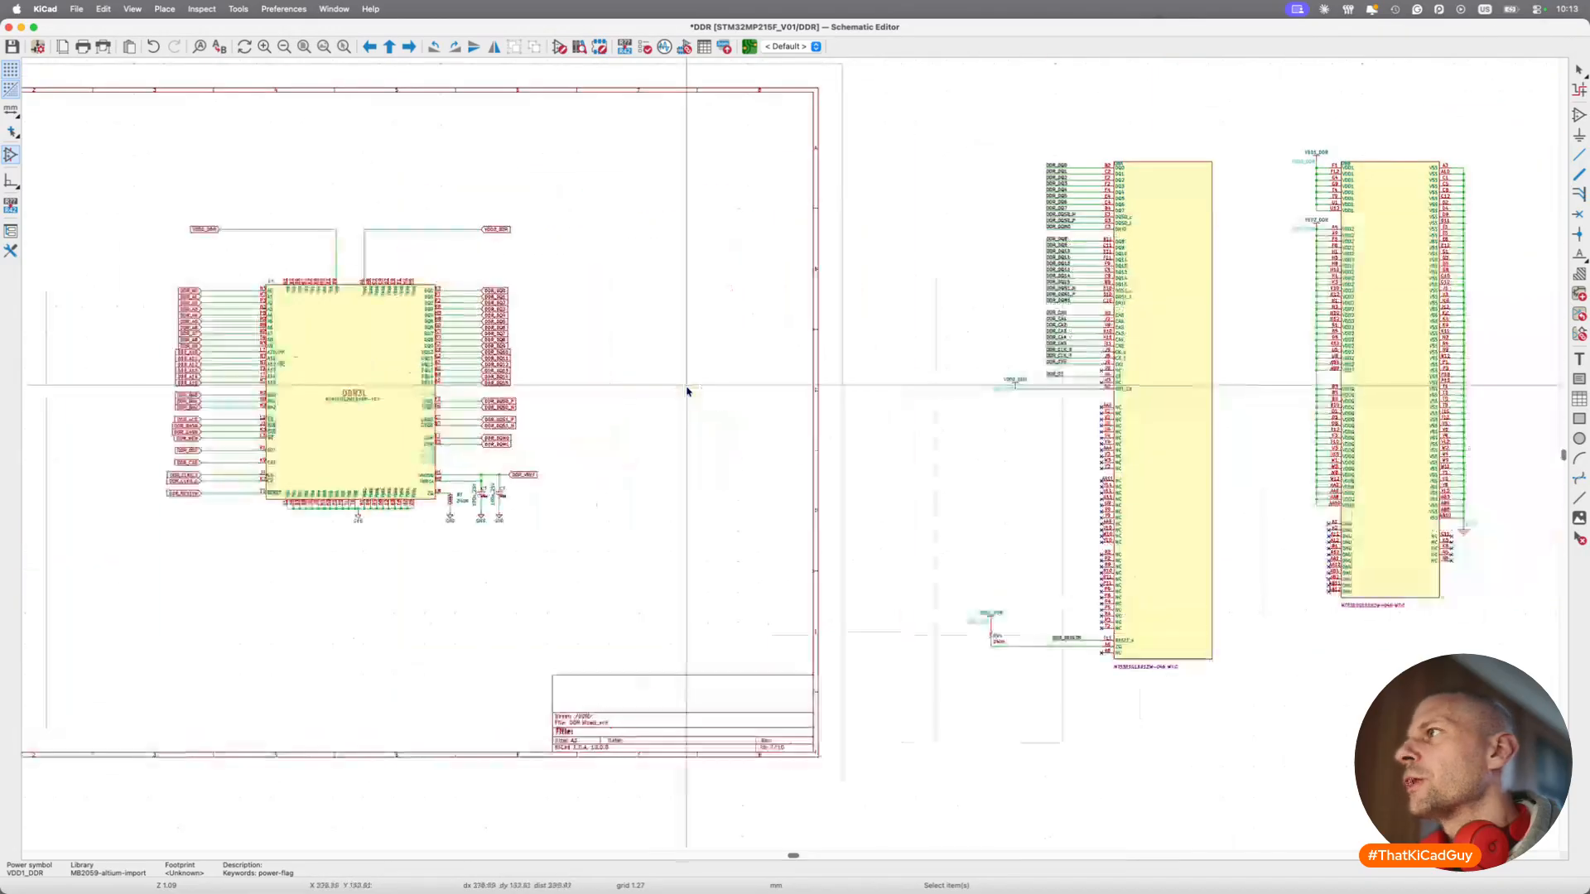
scroll(687, 392, "right", 2)
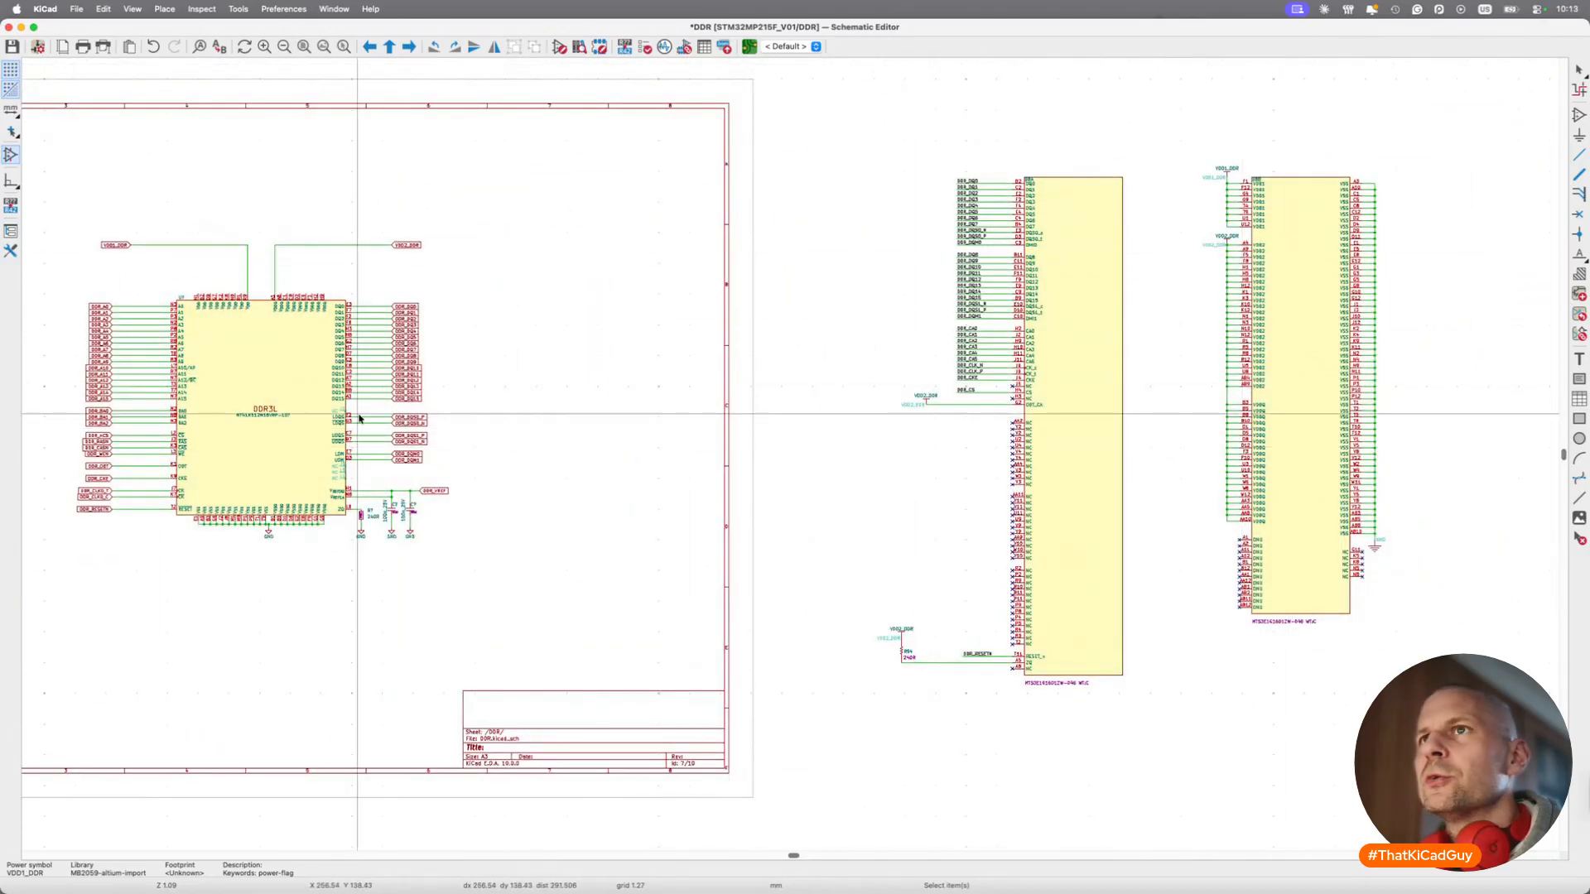
scroll(301, 259, "up", 3)
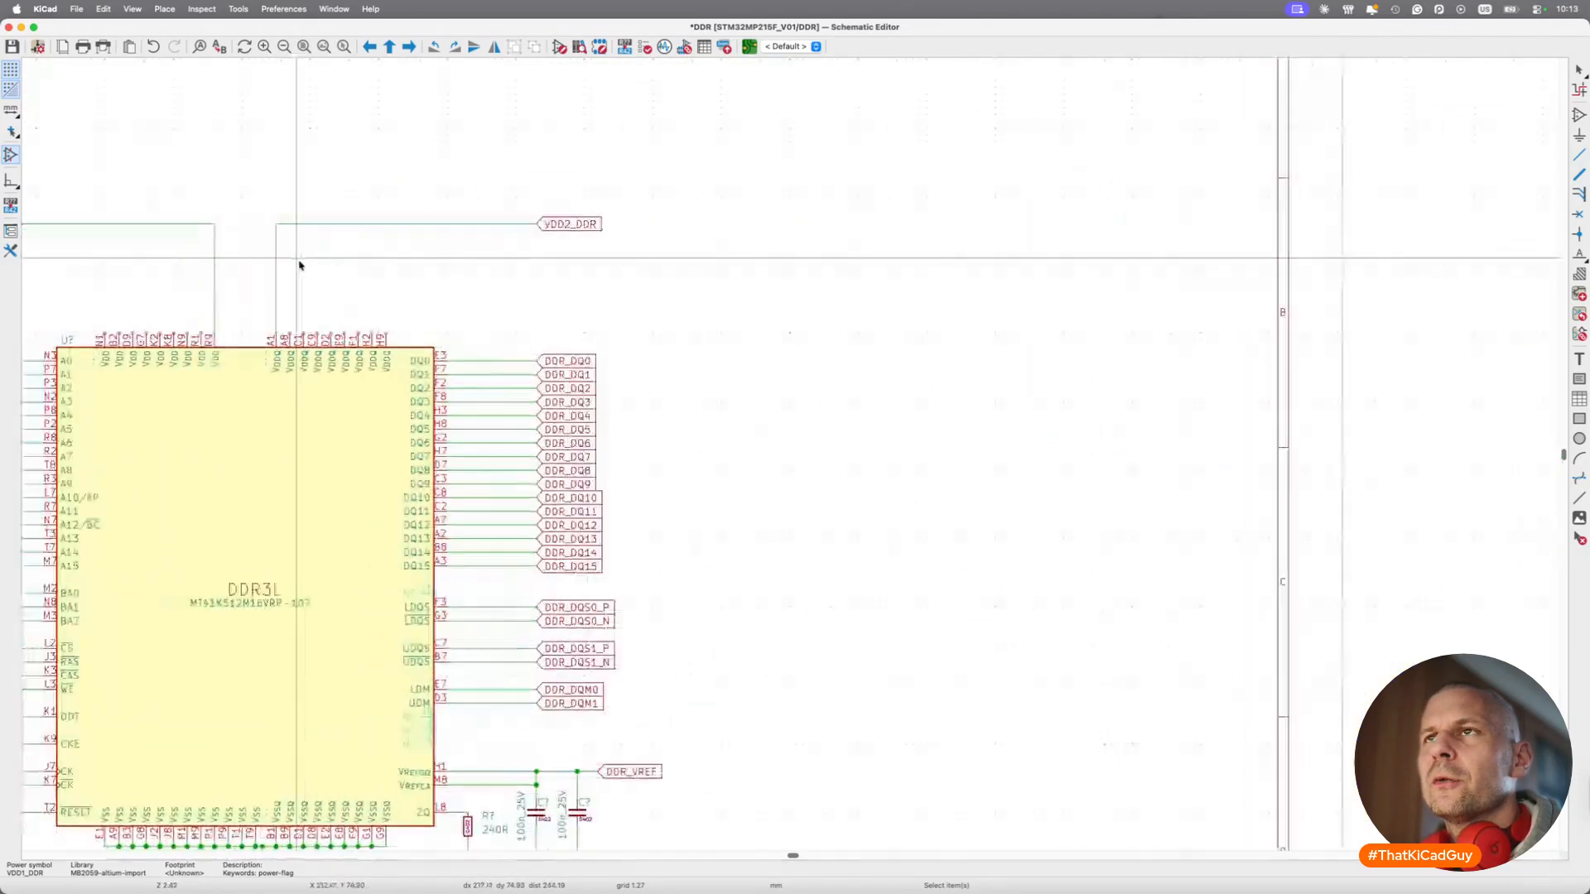
scroll(300, 265, "left", 10)
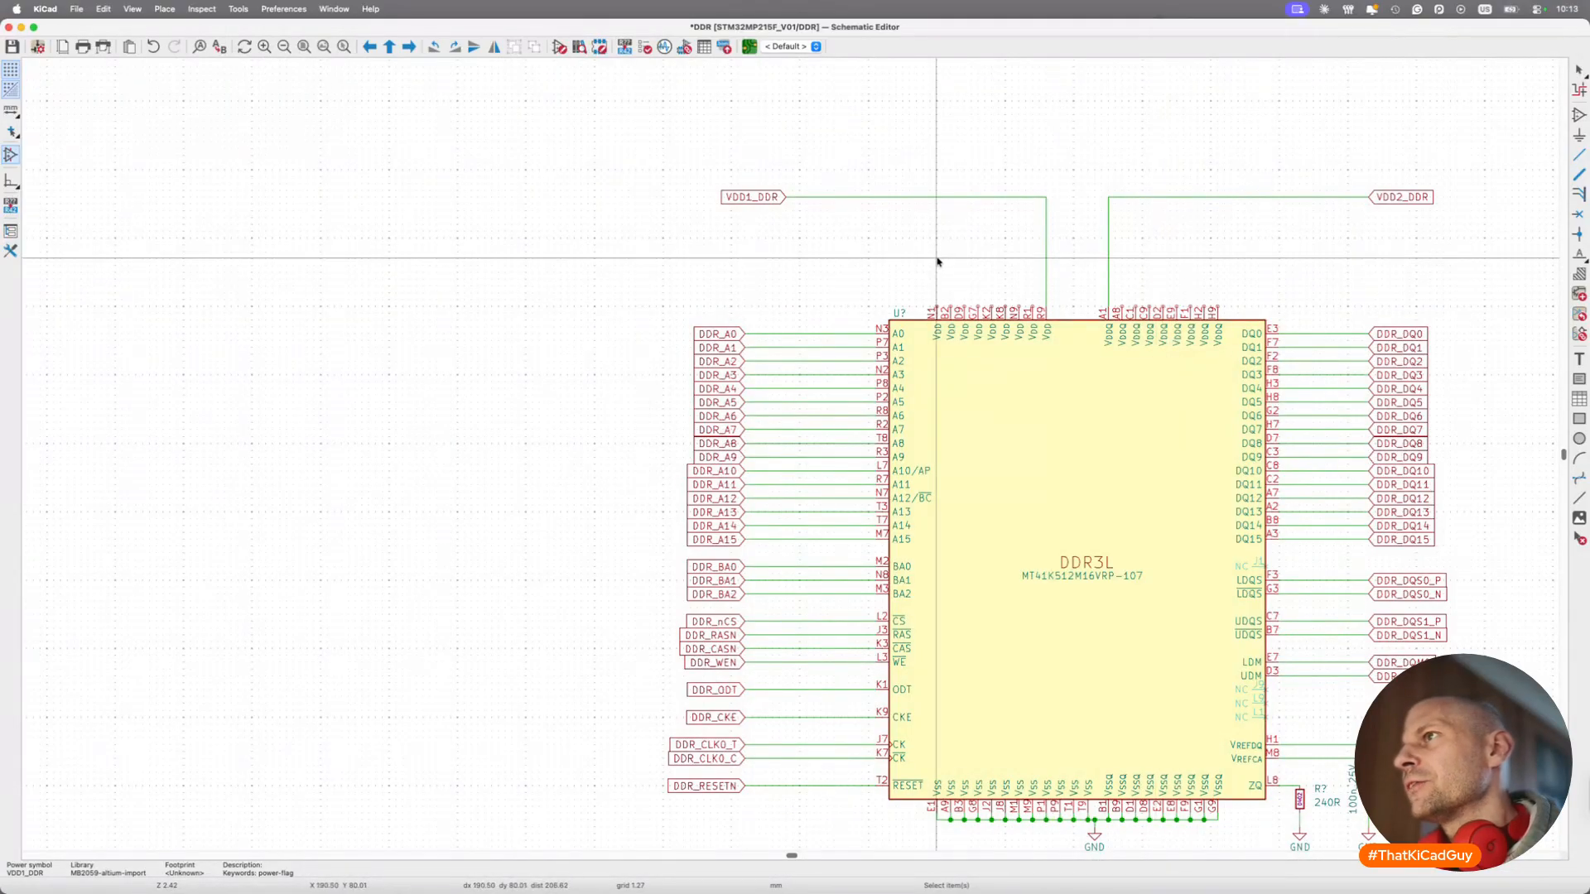
scroll(1140, 273, "up", 3)
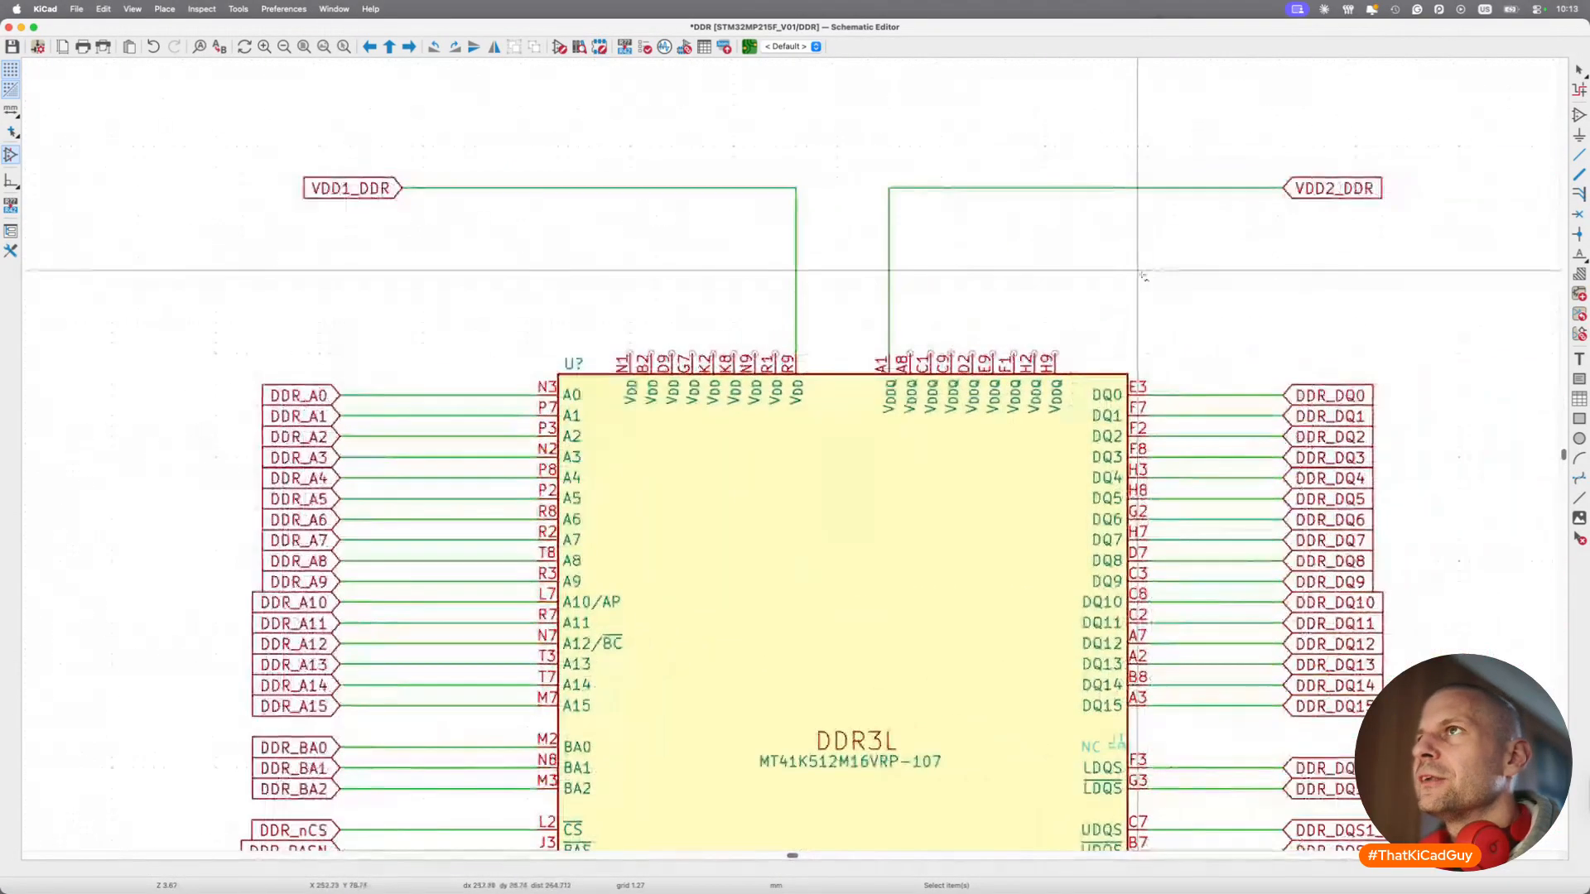
Save the DDR sheet and glance at the PMIC's DDR supply outputs in the reference schematic PDF.
key("super+s")
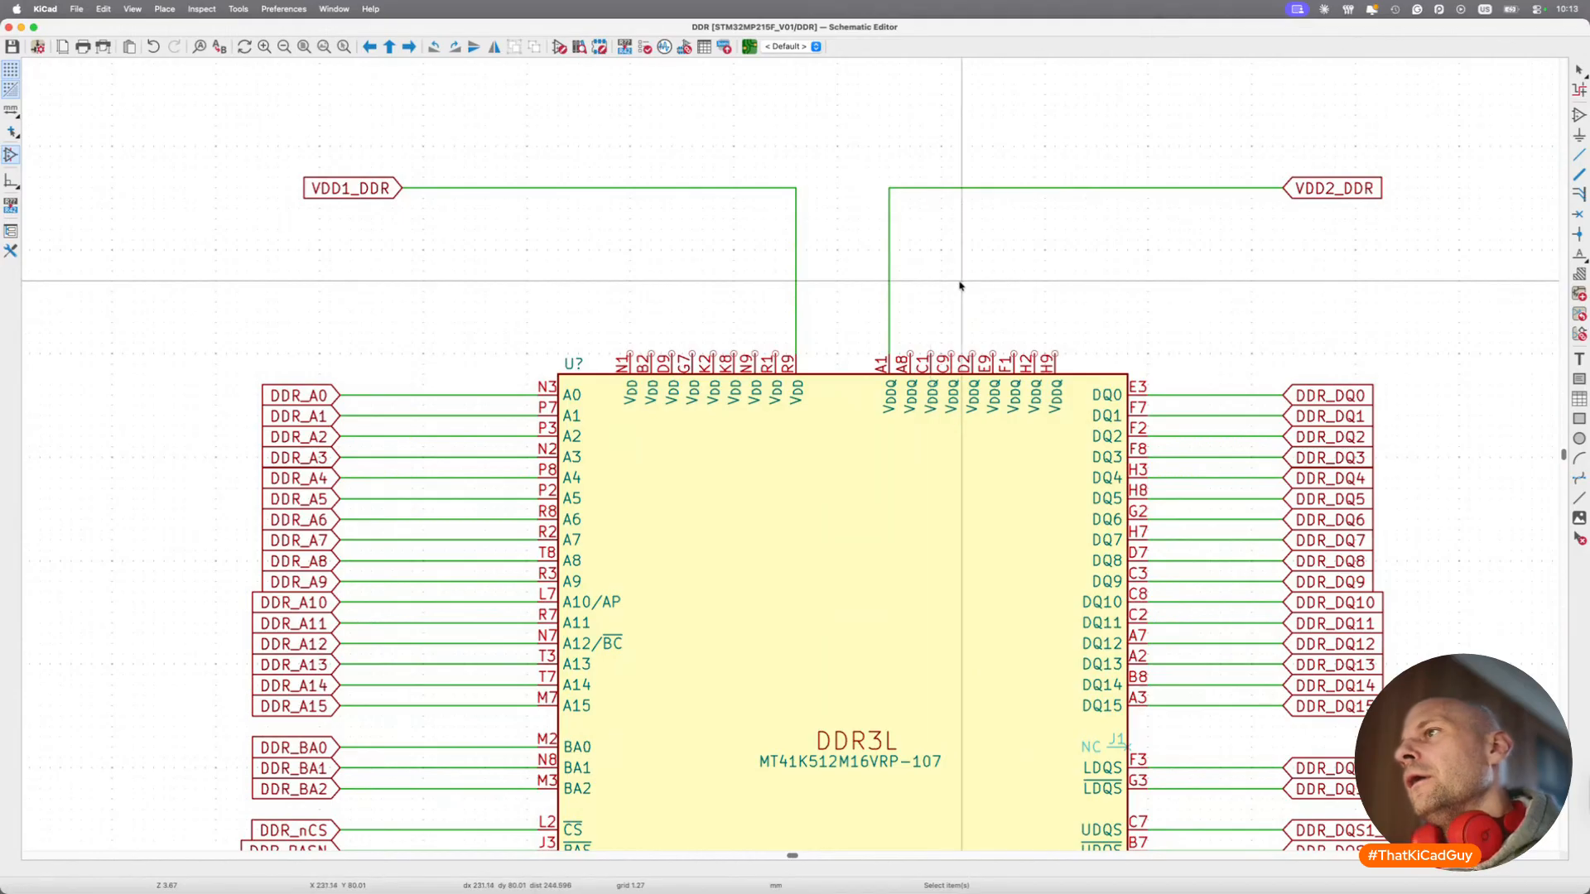
scroll(997, 290, "right", 3)
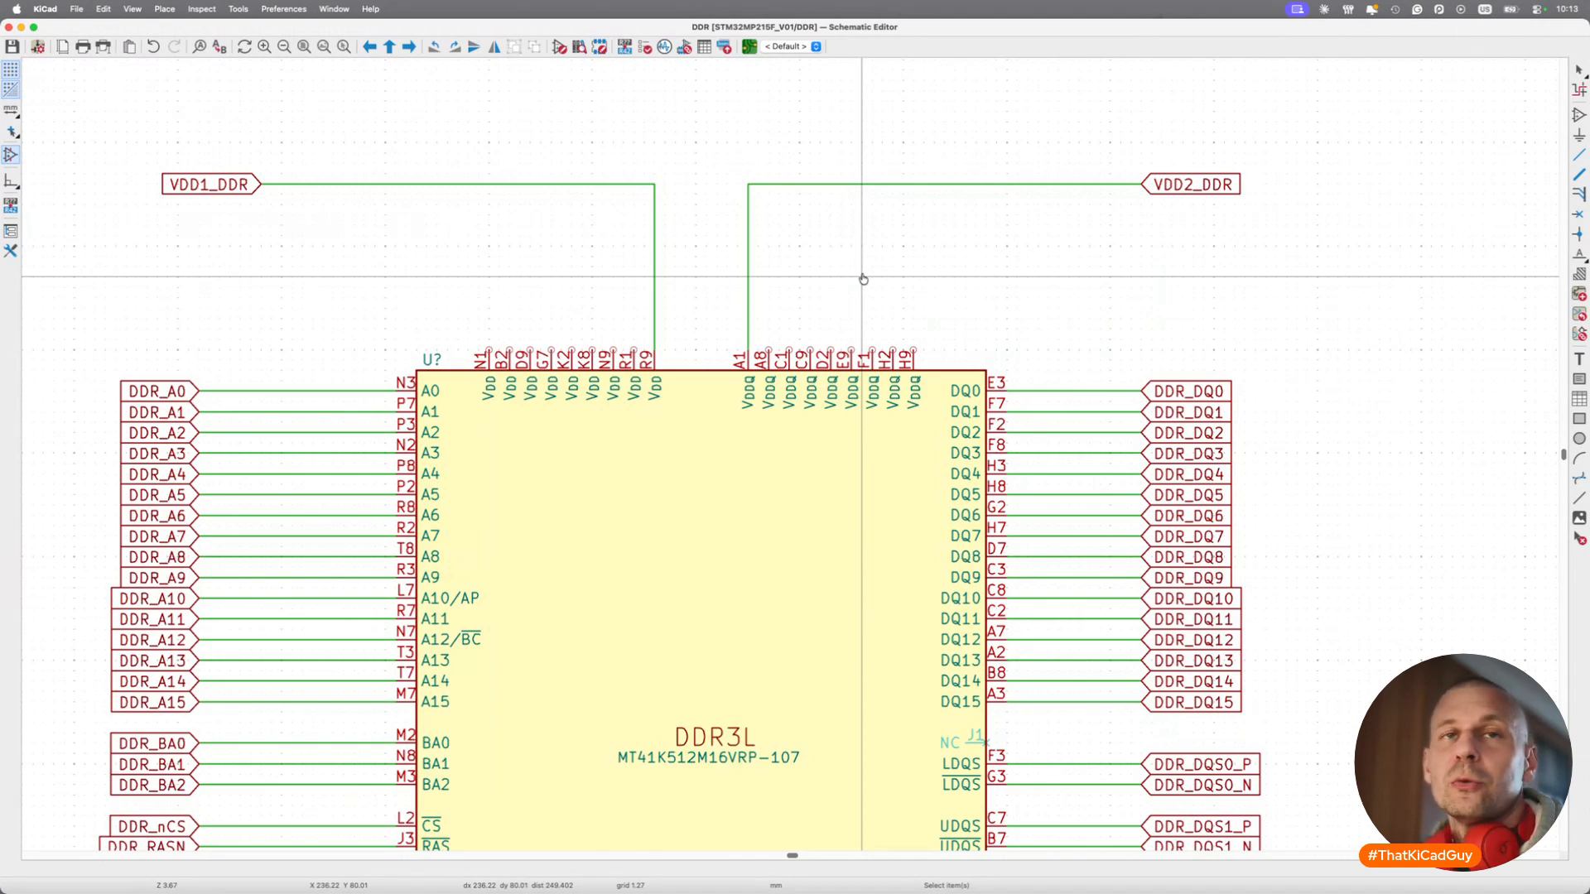
key("super+Tab")
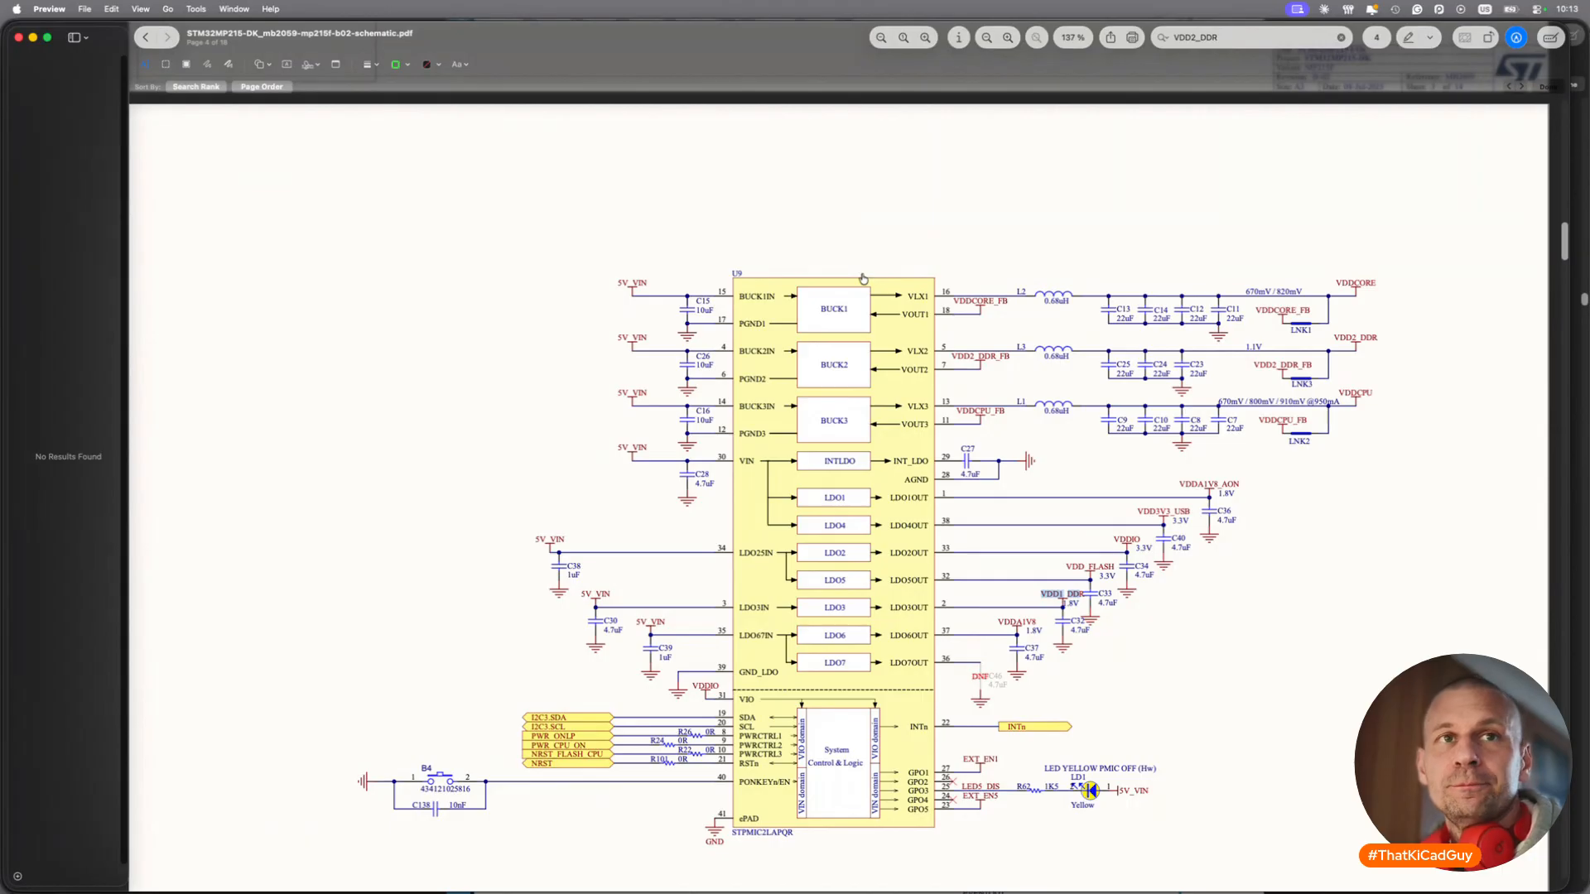
key("super+Tab")
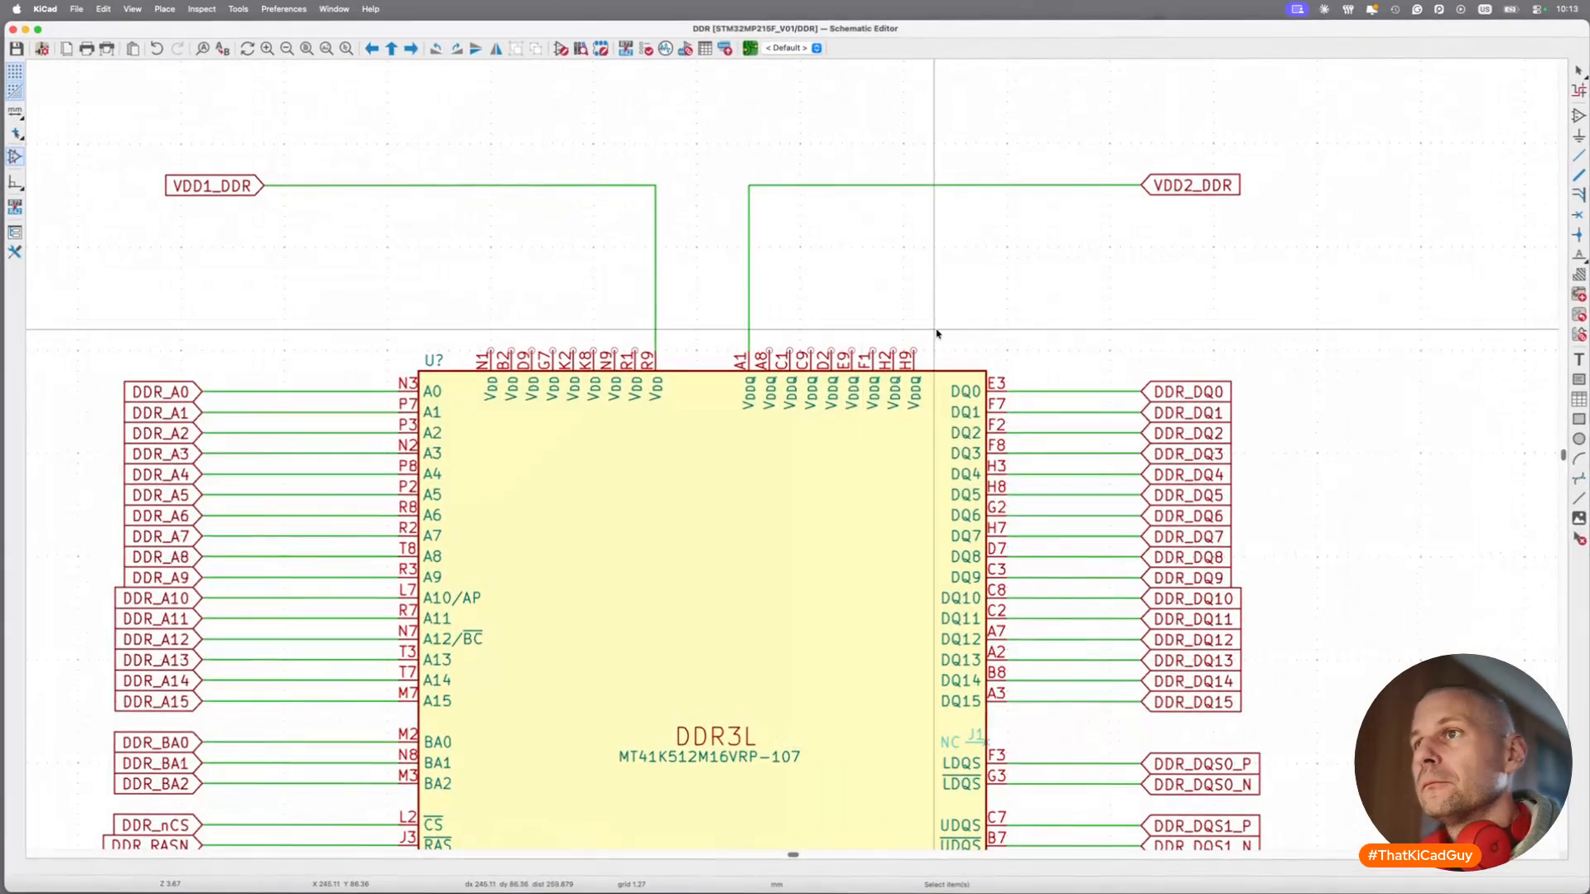
Check the part properties of reference capacitors C22 and C125 in the VDD2_DDR decoupling bank.
scroll(935, 332, "down", 10)
left_click(784, 201)
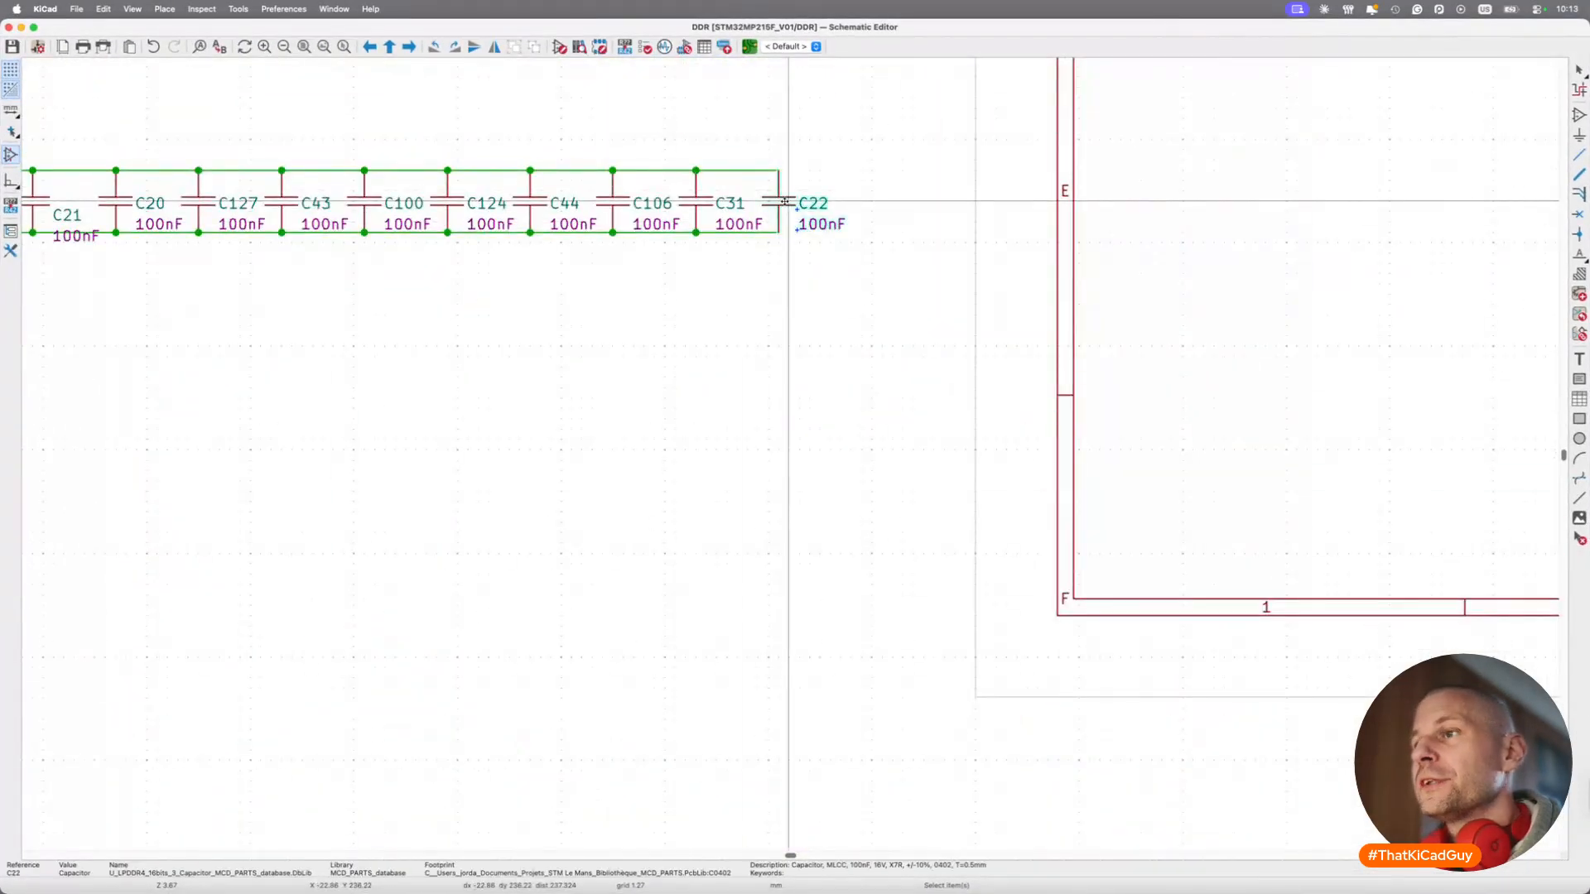
double_click(785, 205)
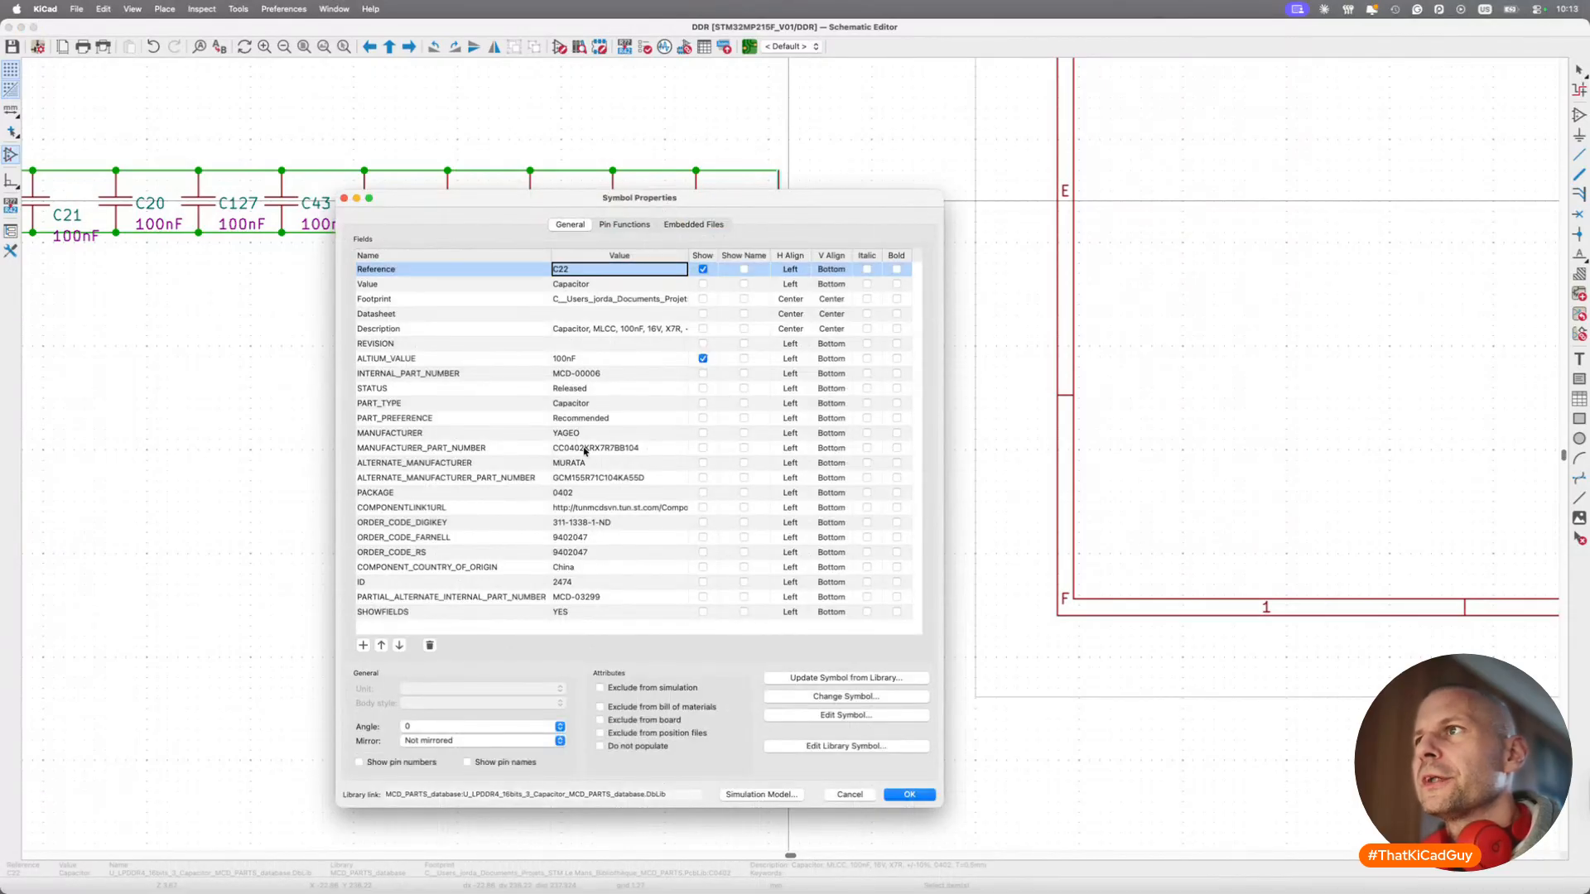
key("Return")
scroll(497, 299, "left", 5)
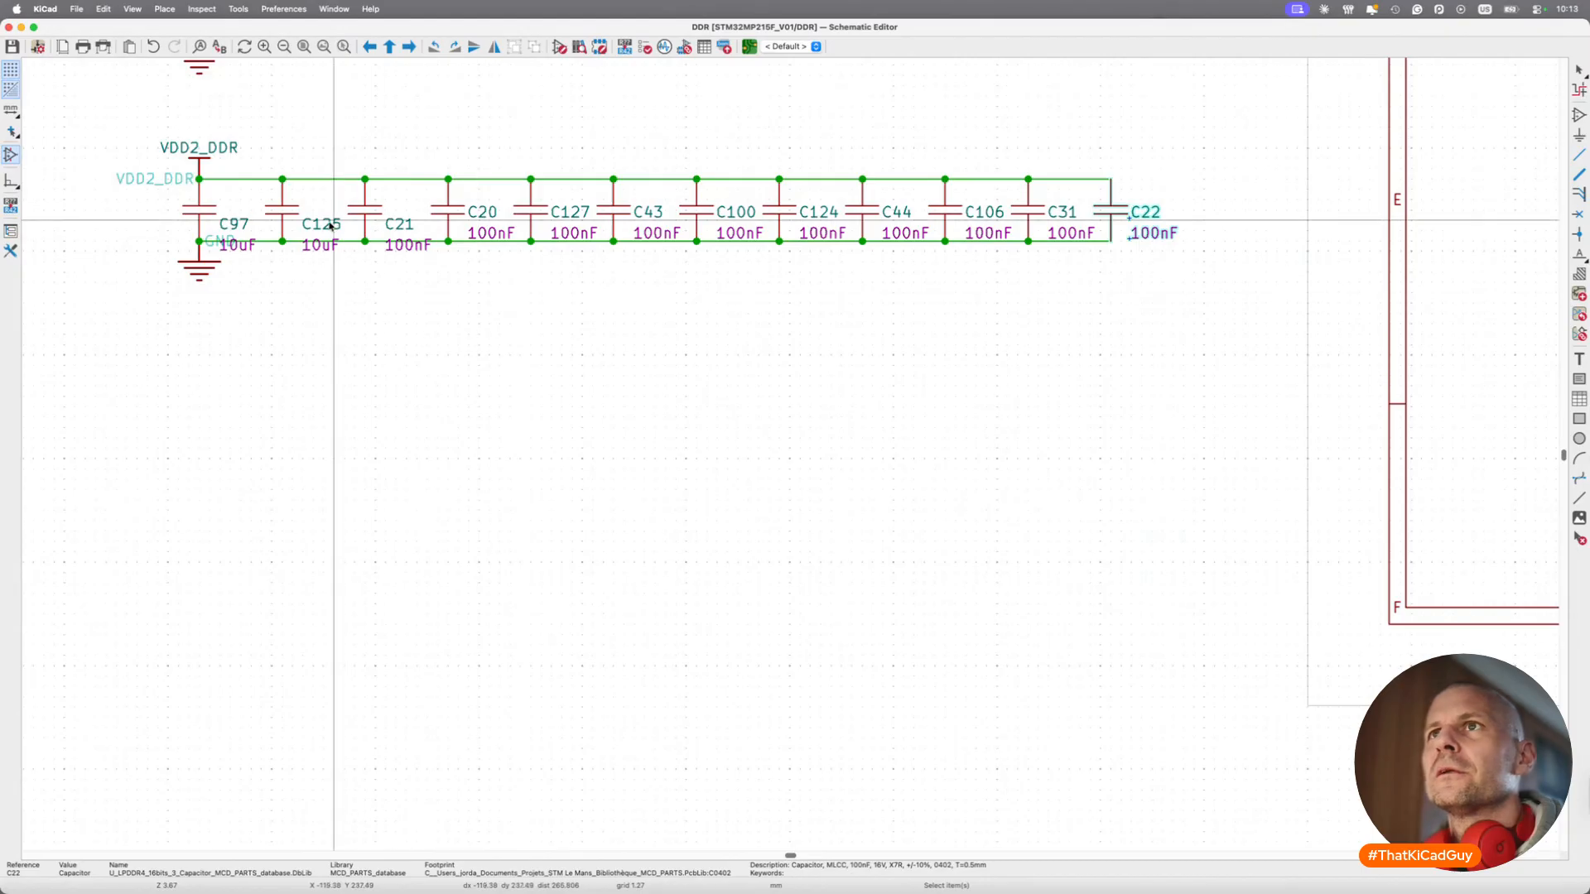
double_click(298, 219)
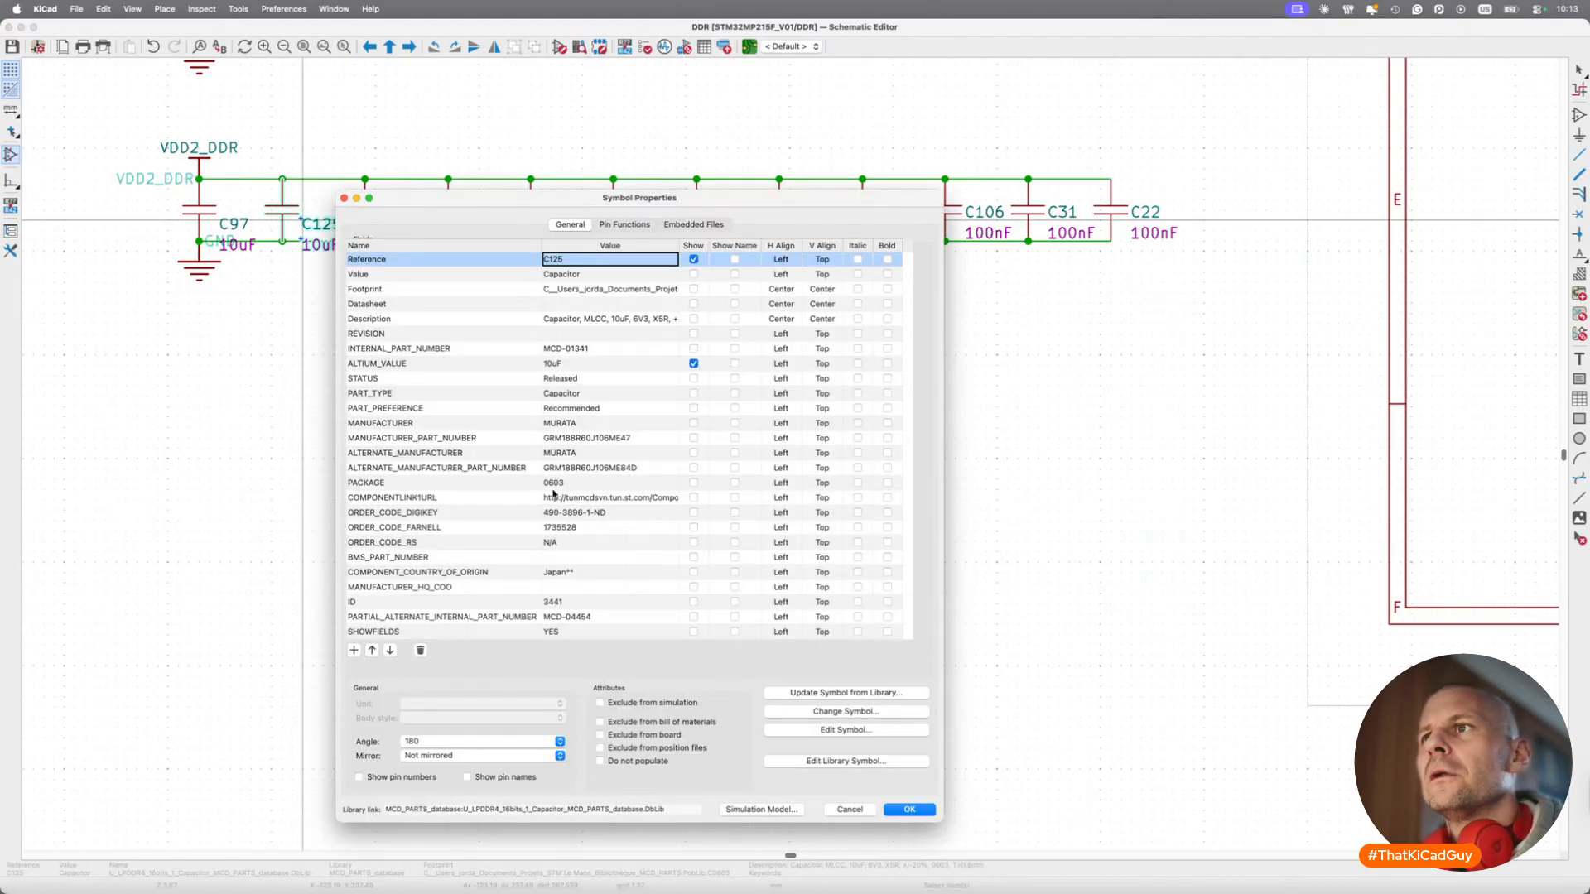
key("Escape")
Search the symbol library for 10u and place the 0603 capacitor 10u_10V just below the VDD2_DDR wire, near its label.
scroll(771, 450, "down", 5)
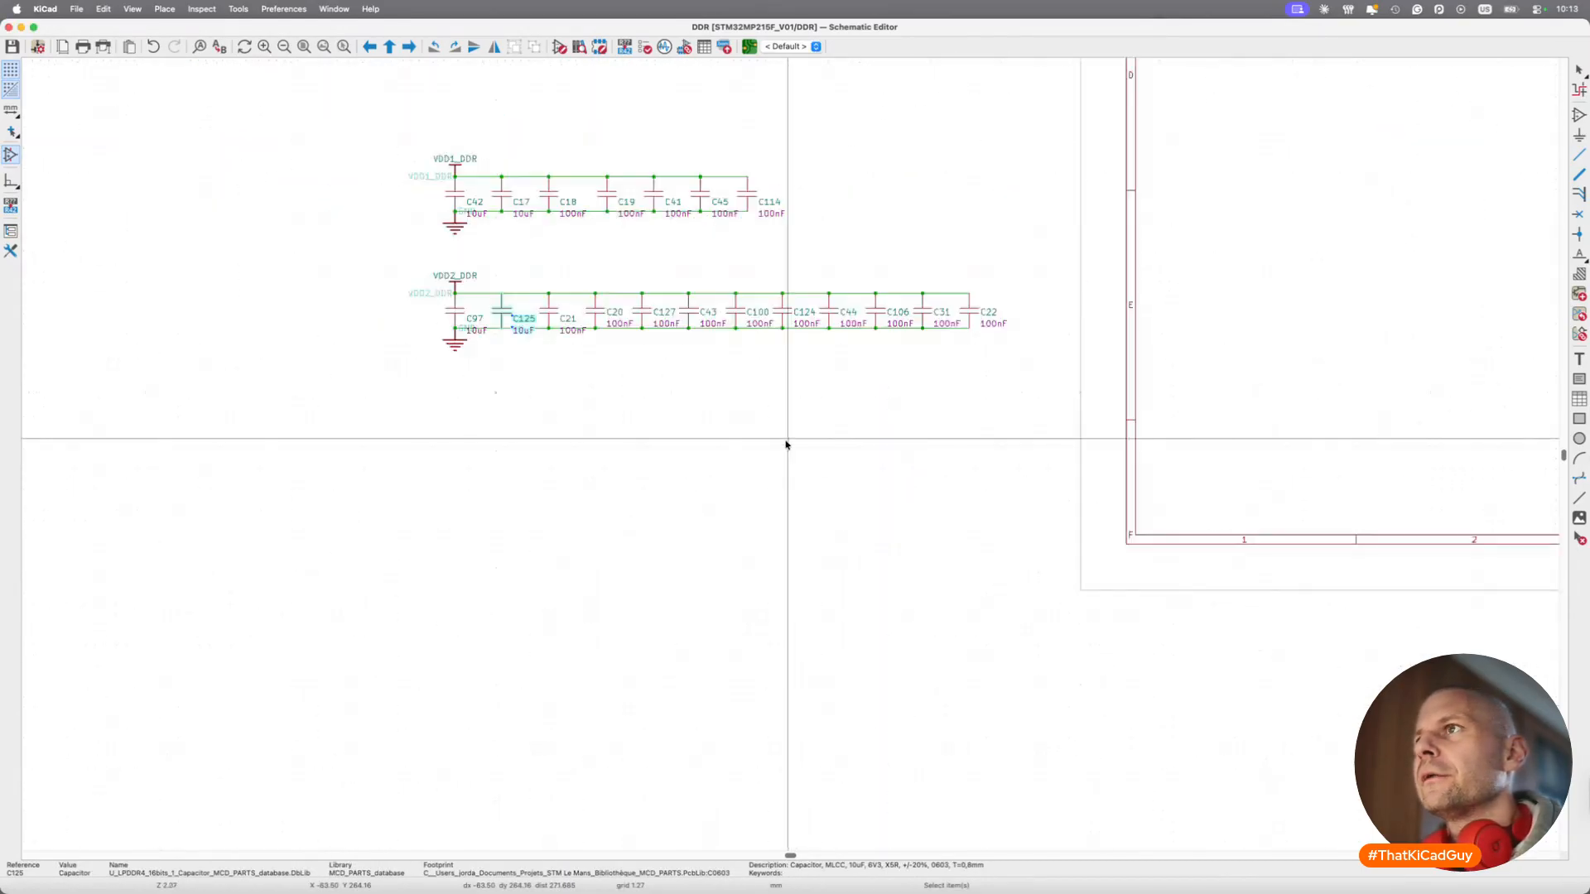
scroll(783, 447, "up", 2)
scroll(786, 445, "right", 10)
scroll(786, 445, "up", 6)
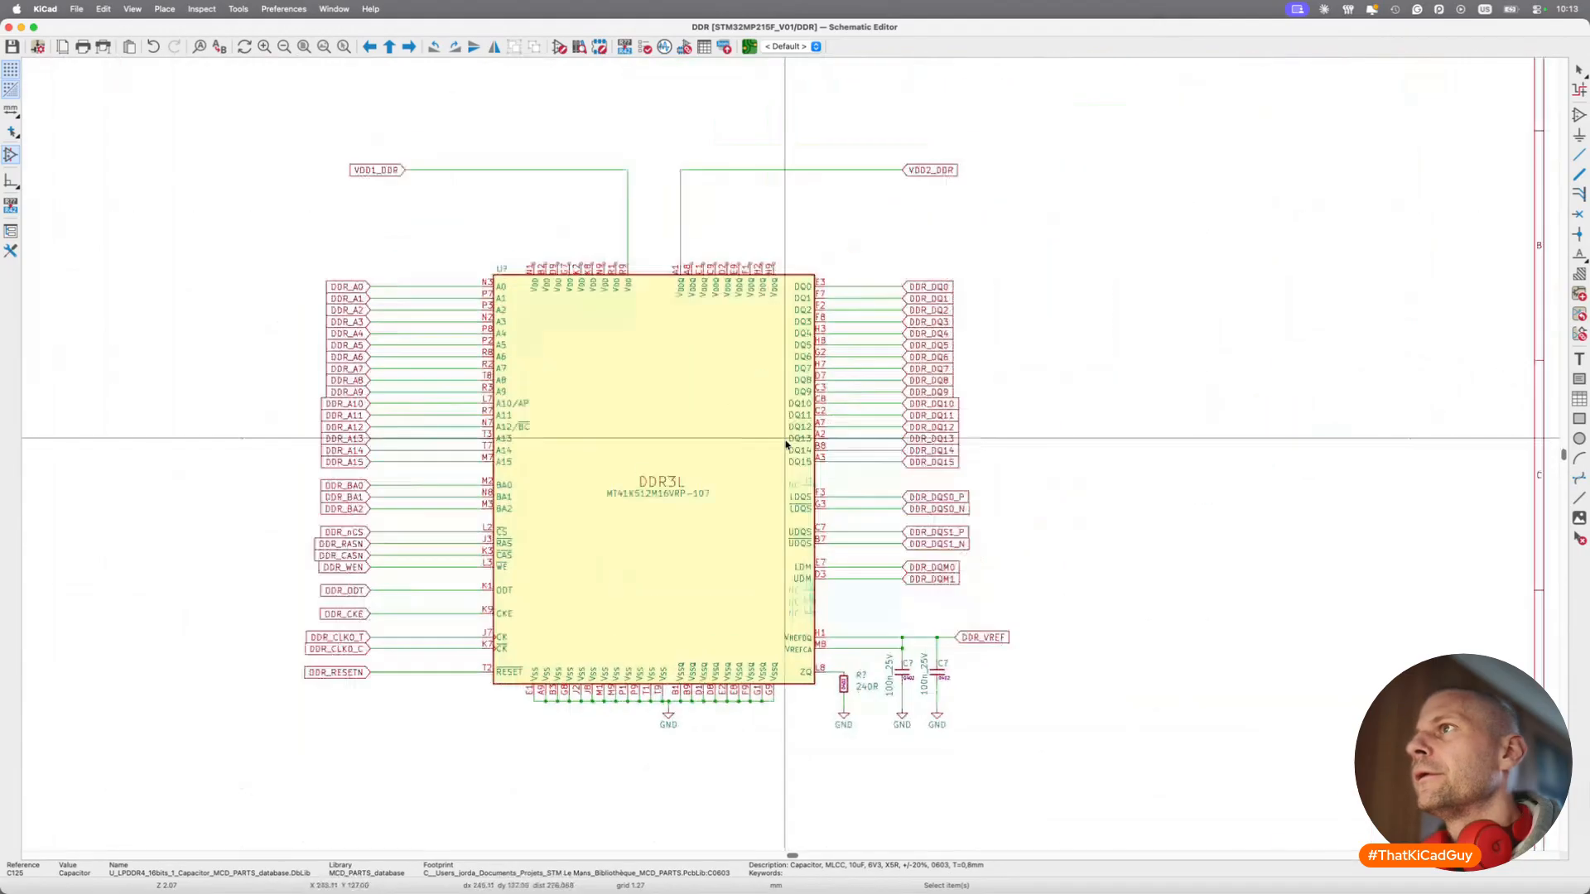
scroll(720, 231, "up", 2)
scroll(714, 213, "up", 2)
type("a")
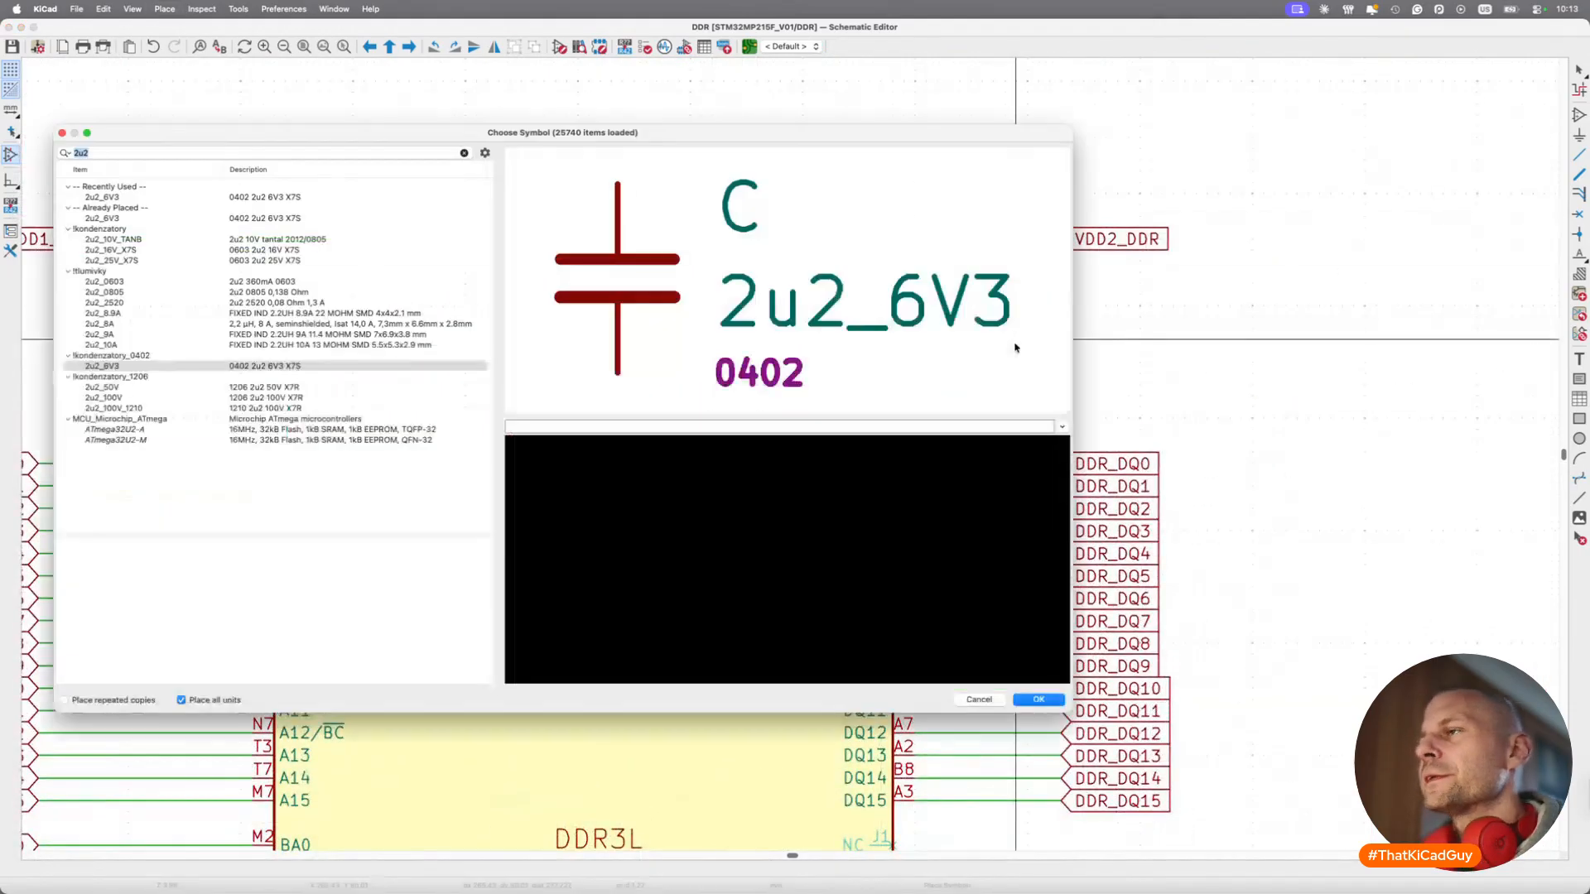
type("10u")
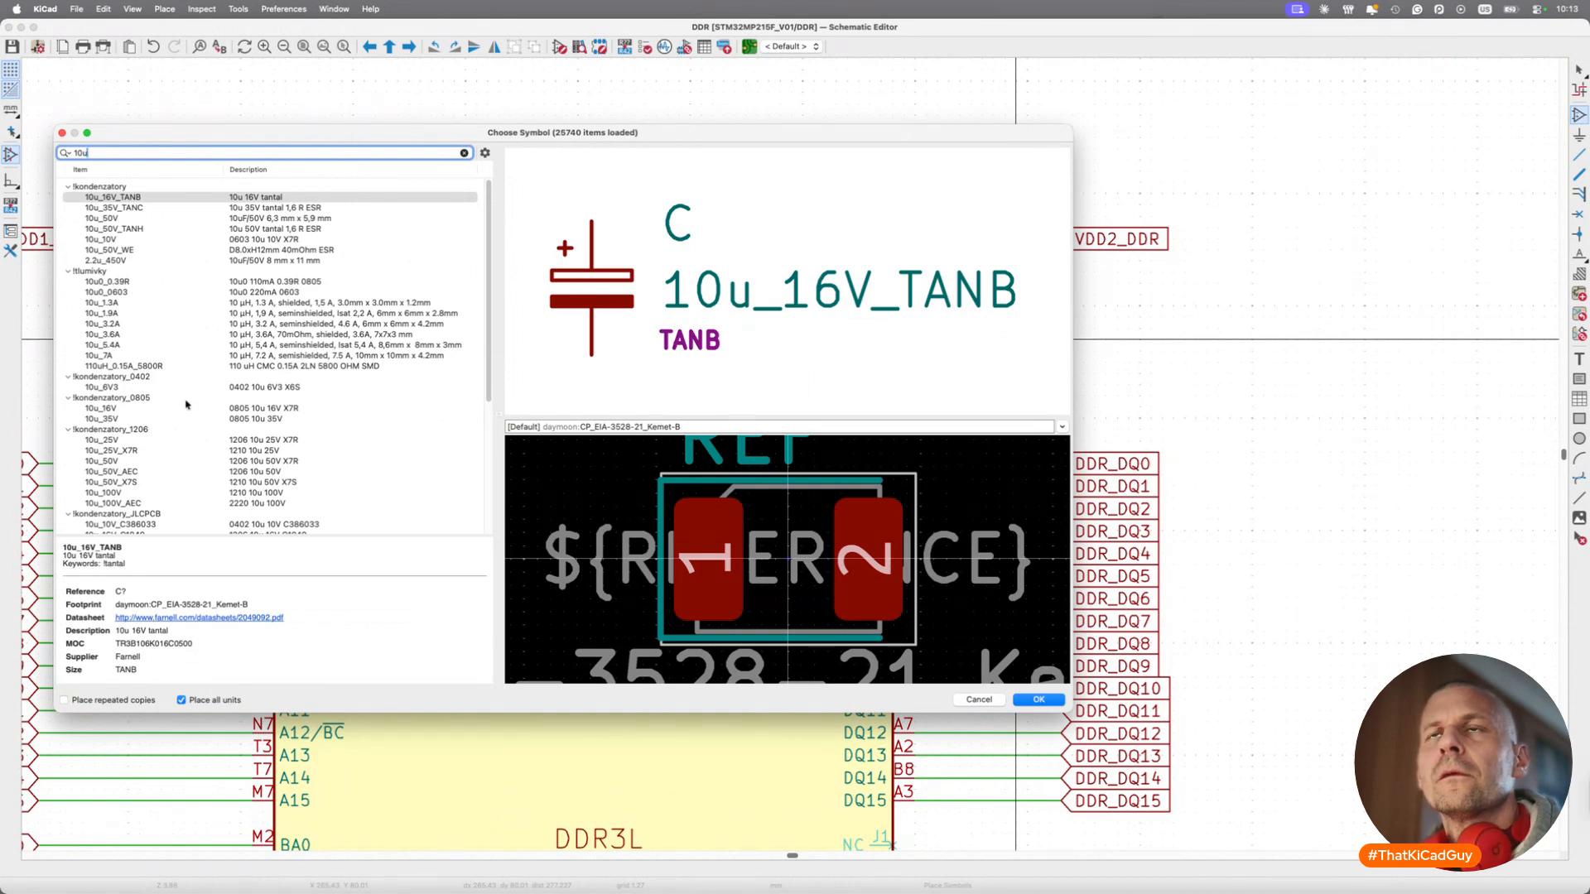
left_click(122, 240)
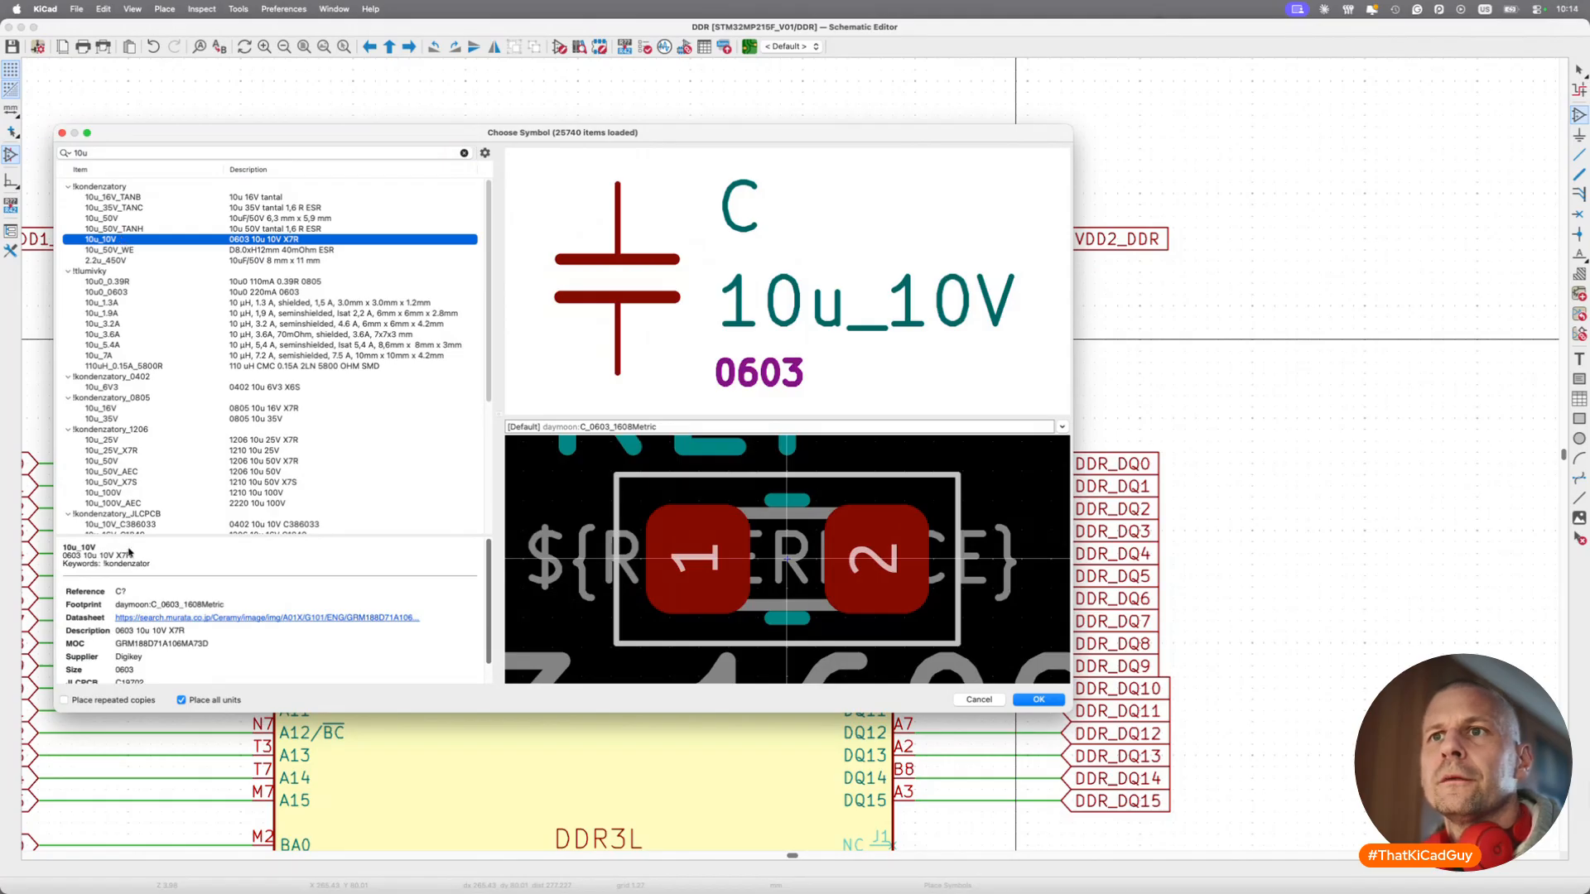
scroll(137, 634, "down", 1)
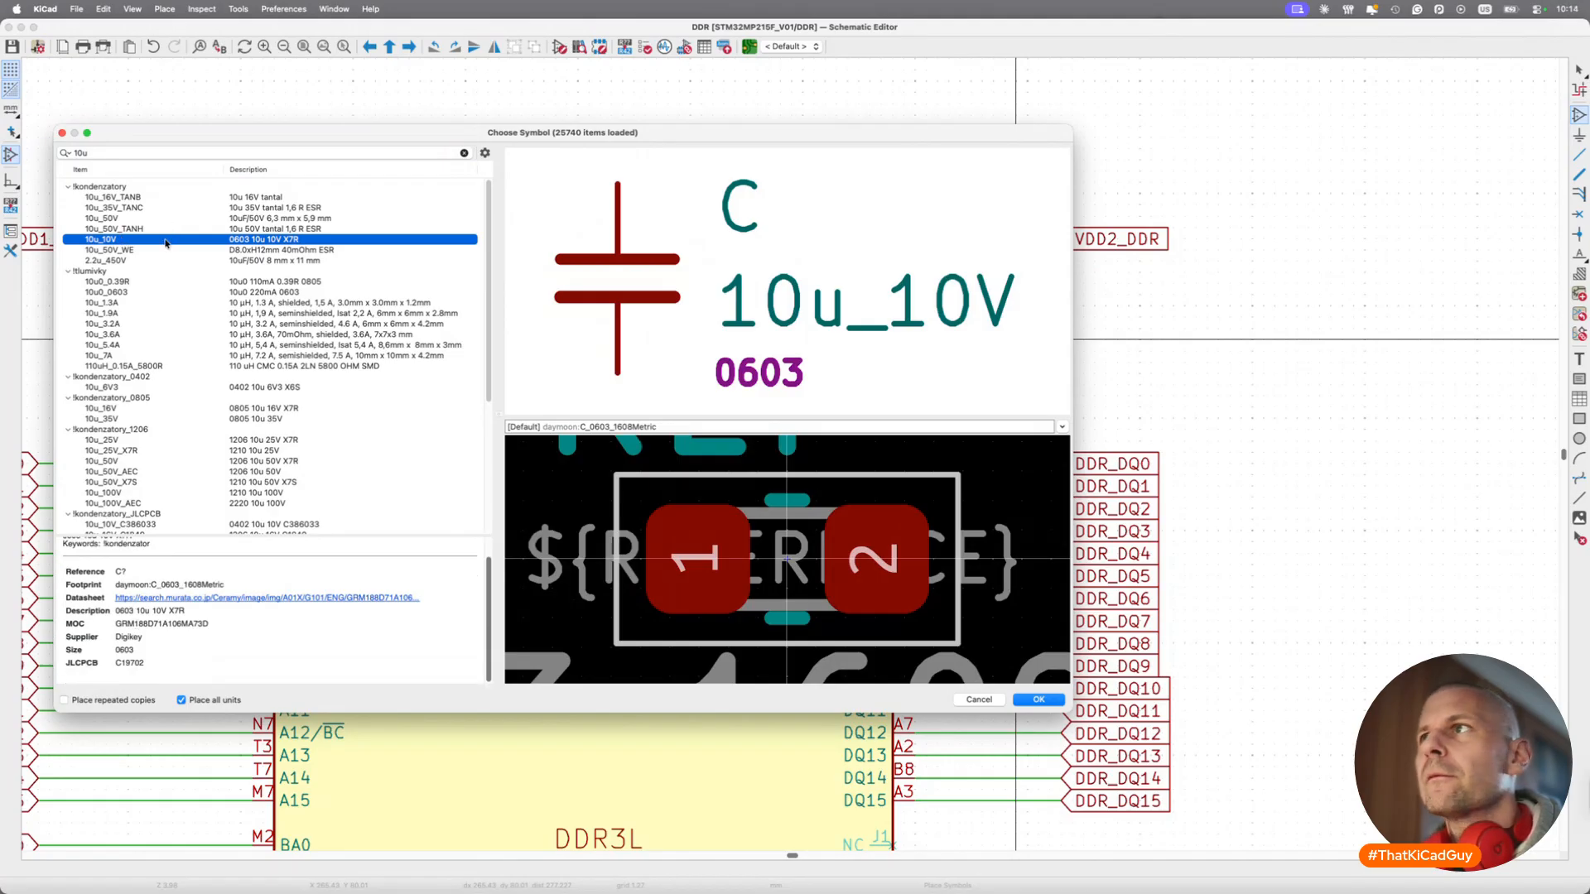
double_click(166, 242)
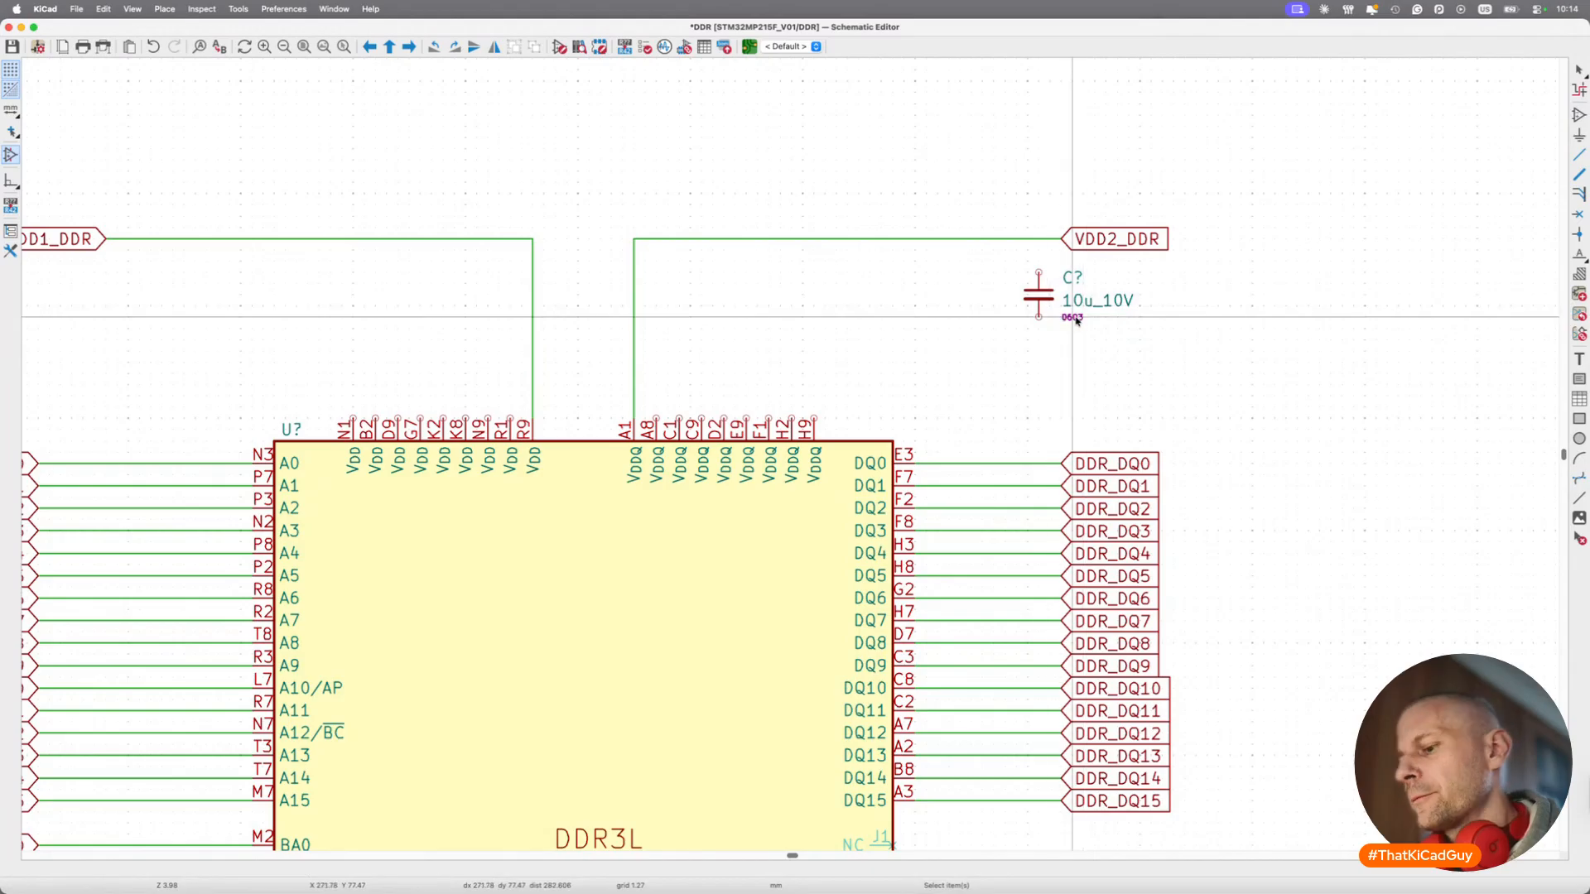
Tighten the 10u_10V capacitor's reference and 0603 texts, set its value text vertically beside it, and connect its upper pin to the VDD2_DDR wire.
left_click(1076, 320)
key("m")
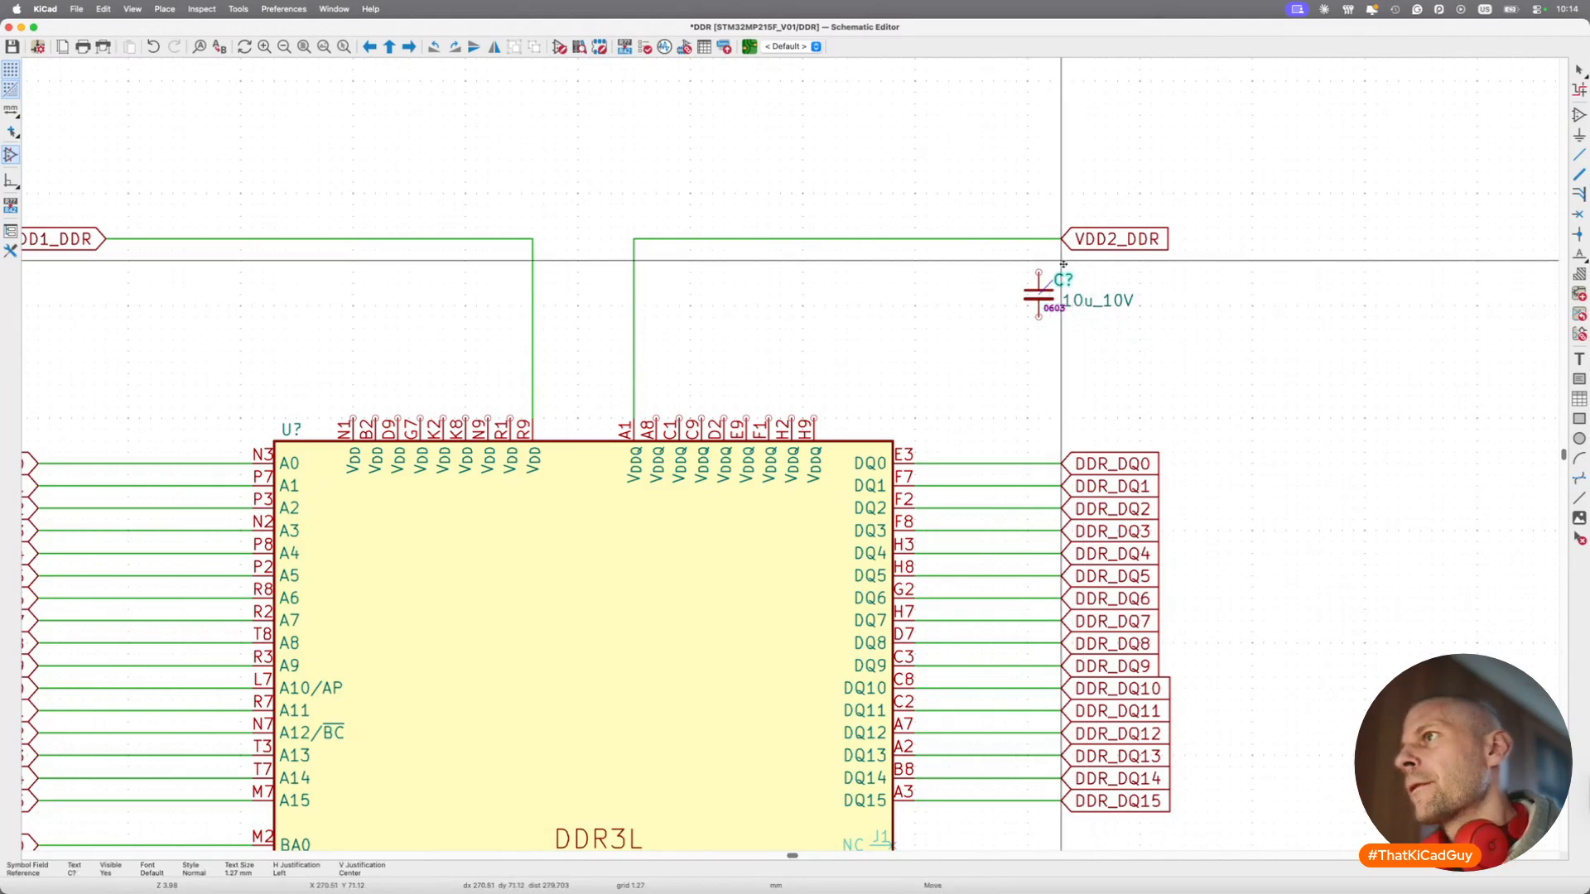
left_click(1051, 270)
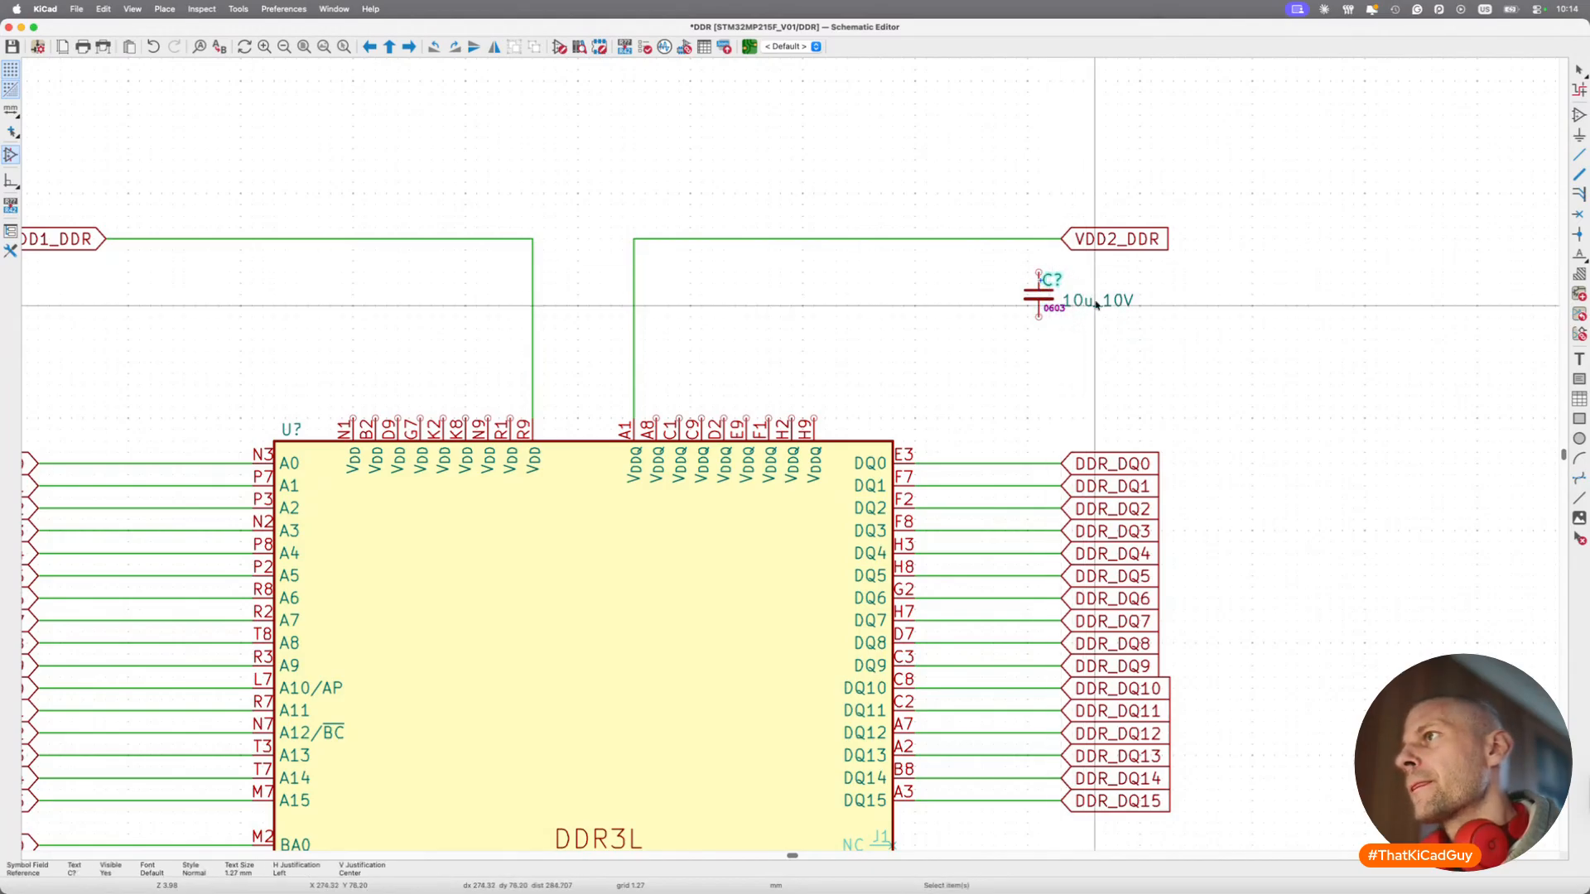
key("m")
key("r")
left_click(1061, 338)
key("m")
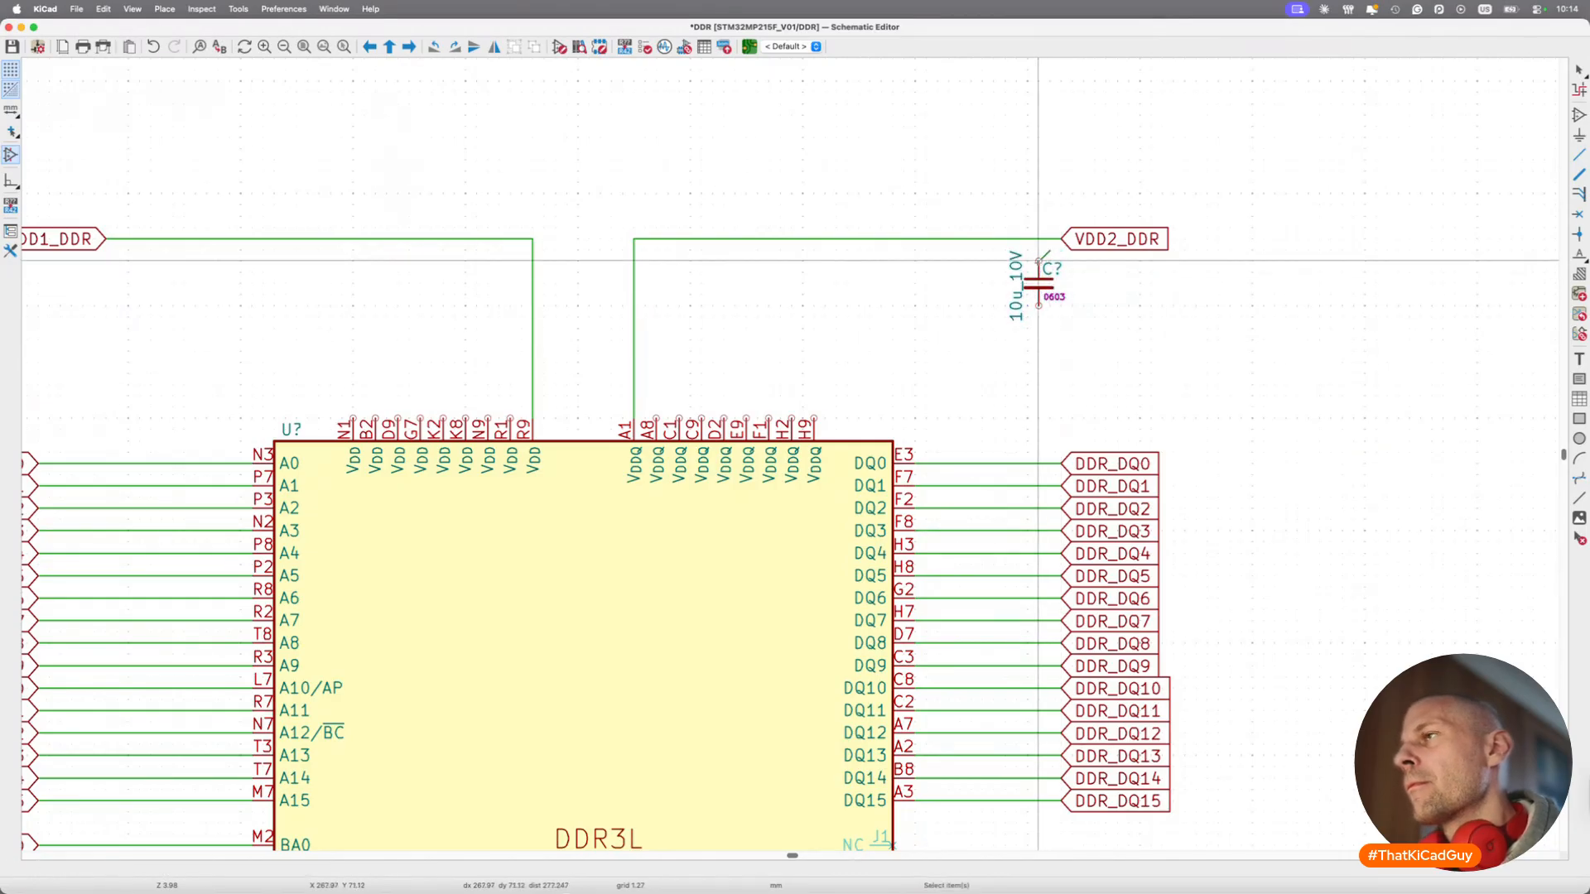
left_click(1041, 245)
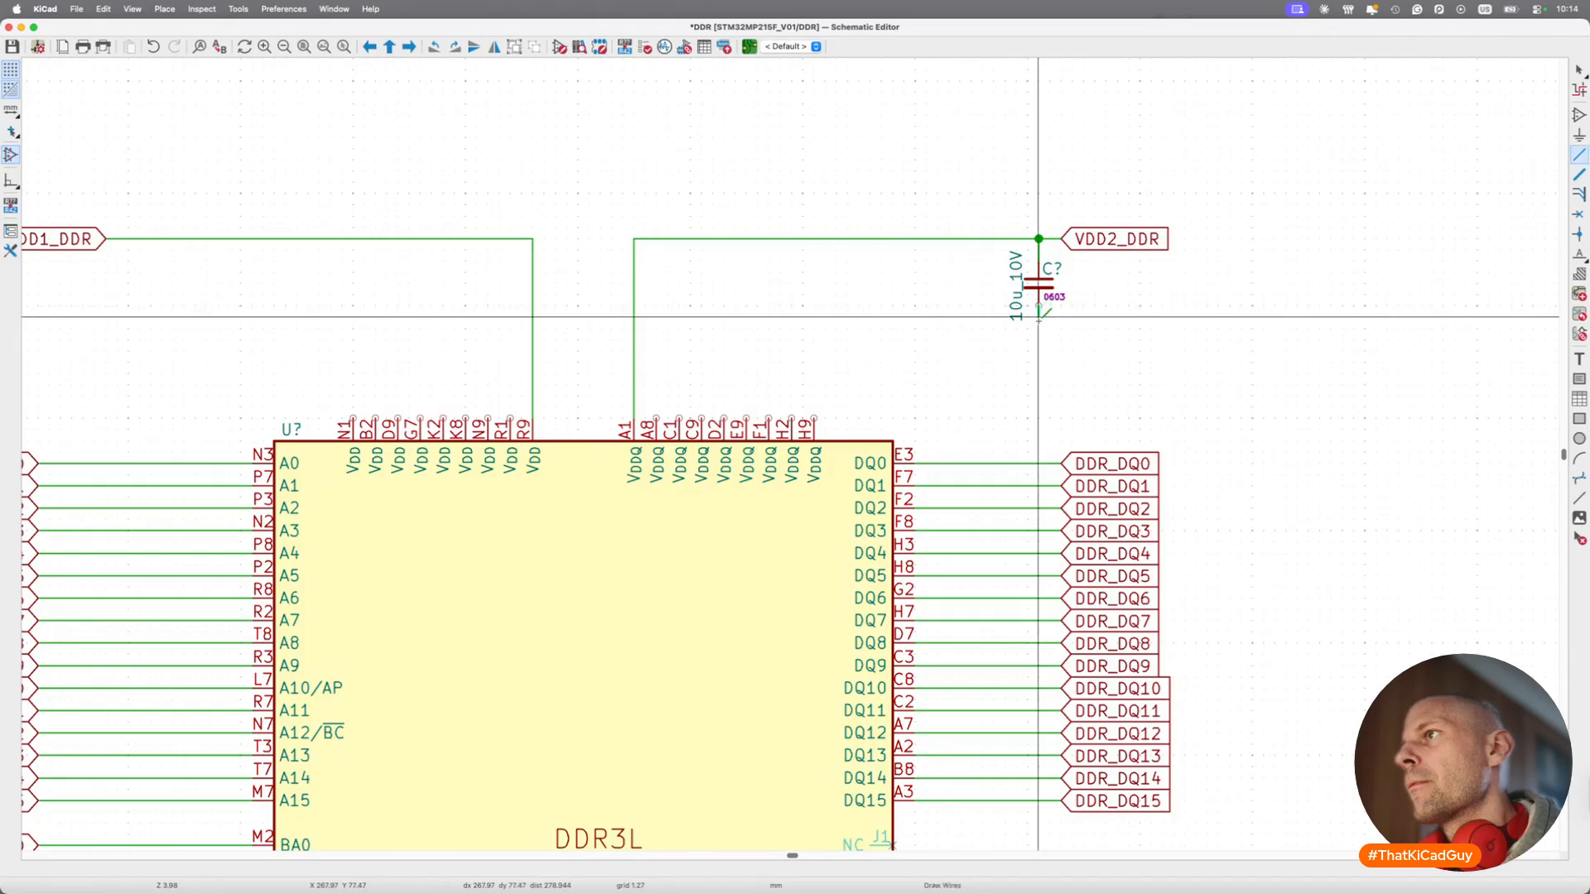
Duplicate a GND symbol and attach it to the lower pin of the 10u_10V capacitor under VDD2_DDR.
scroll(1040, 334, "down", 10)
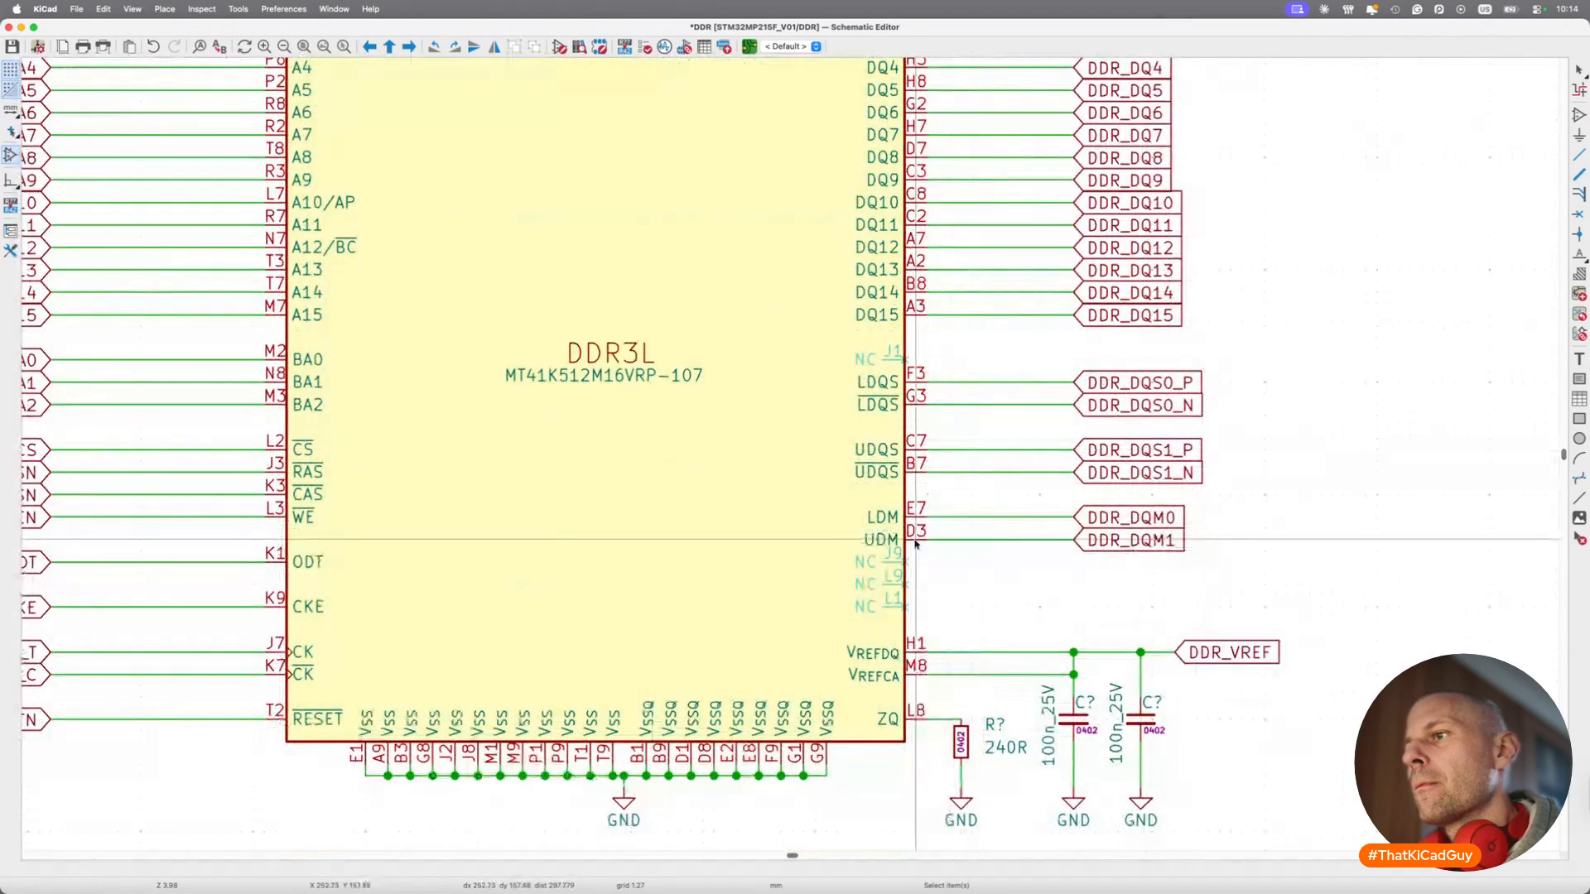
key("ctrl+d")
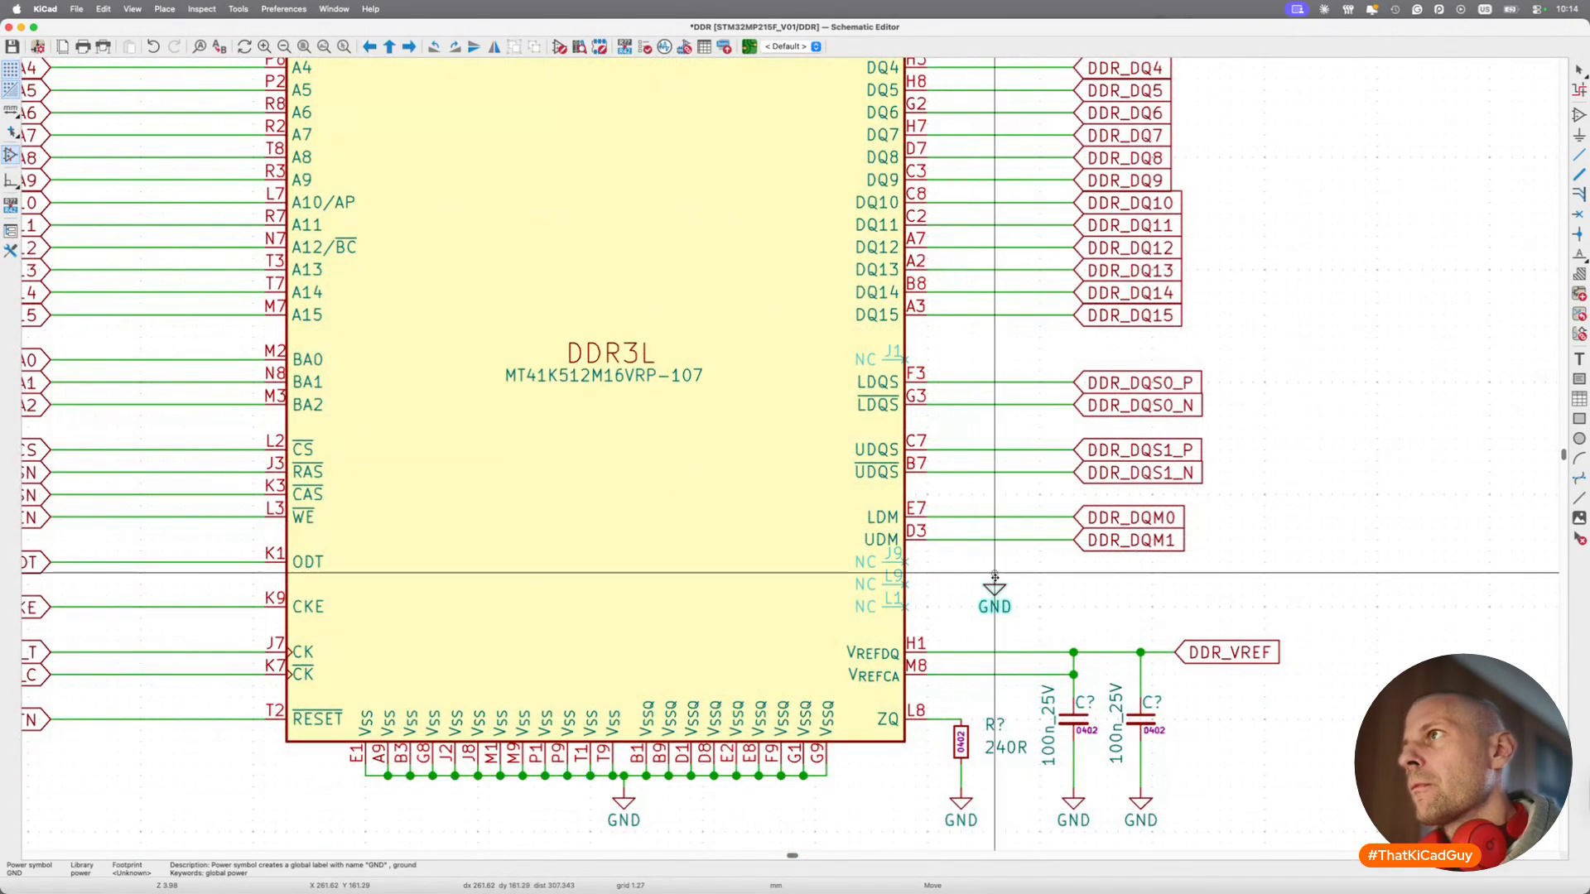
scroll(994, 596, "up", 10)
left_click(1037, 297)
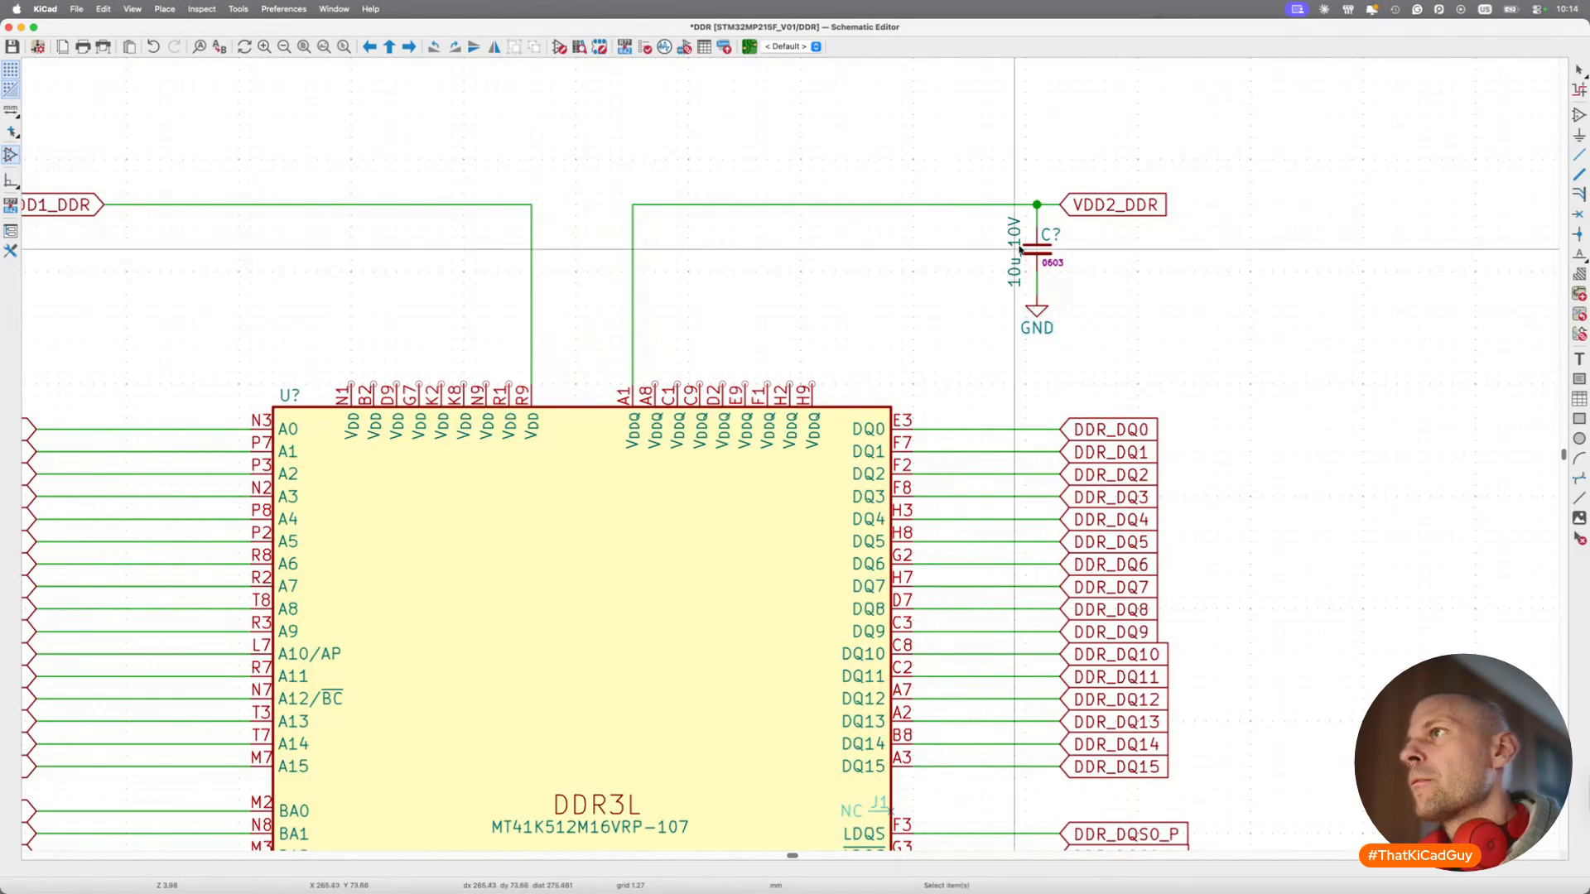
Duplicate the 10u_10V capacitor with its GND symbol and place the copy beside it on the VDD2_DDR wire.
left_click_drag(1002, 212, 1071, 362)
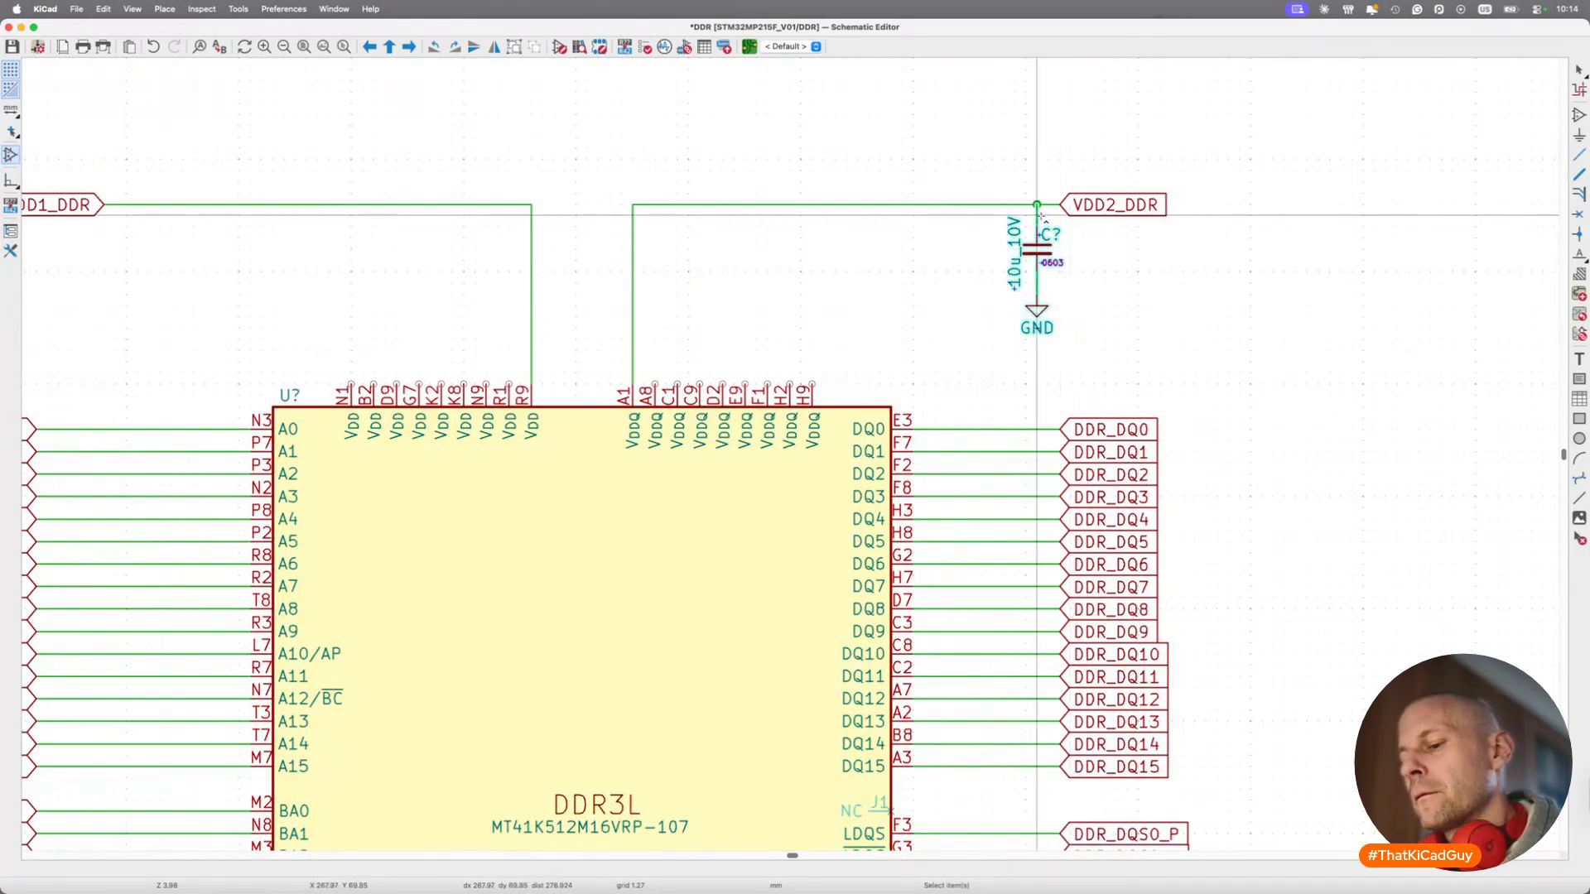
key("super+d")
left_click(980, 215)
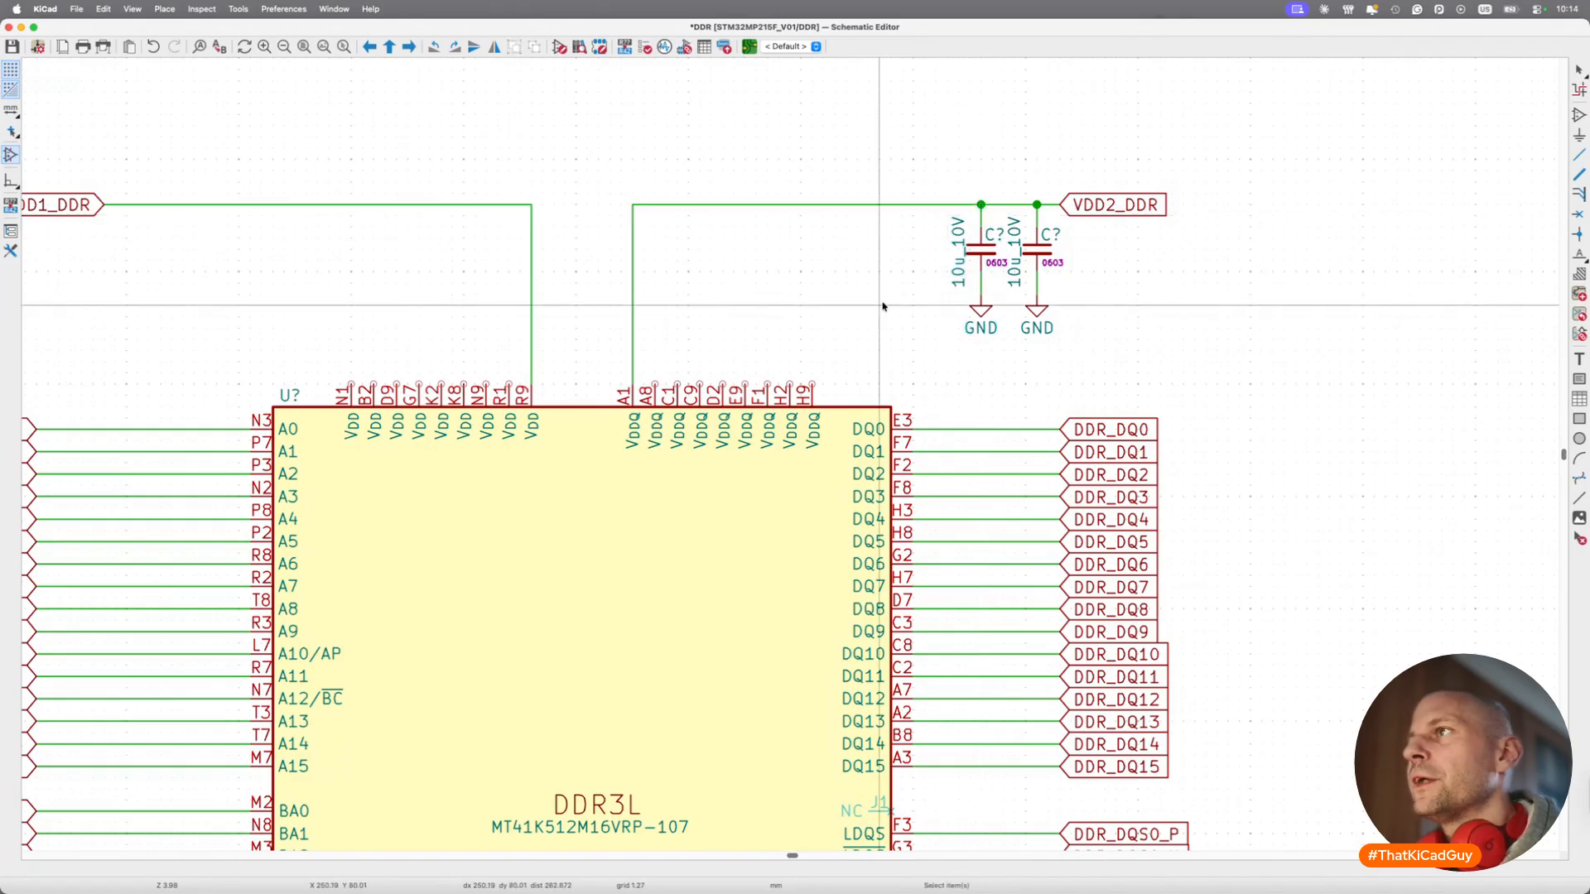
scroll(883, 307, "down", 2)
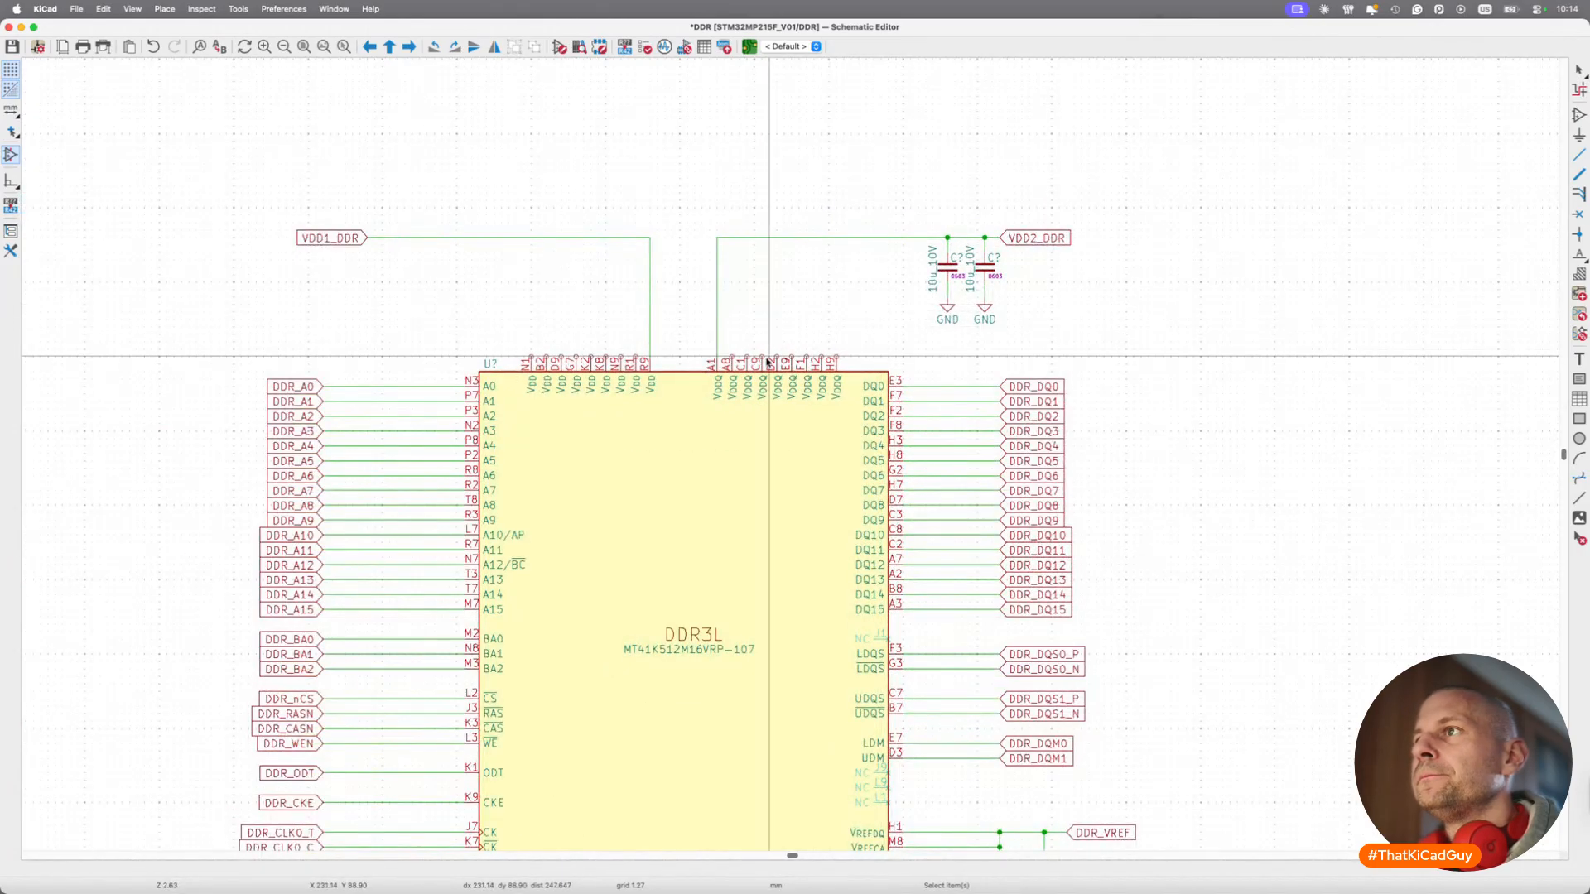
scroll(859, 288, "up", 2)
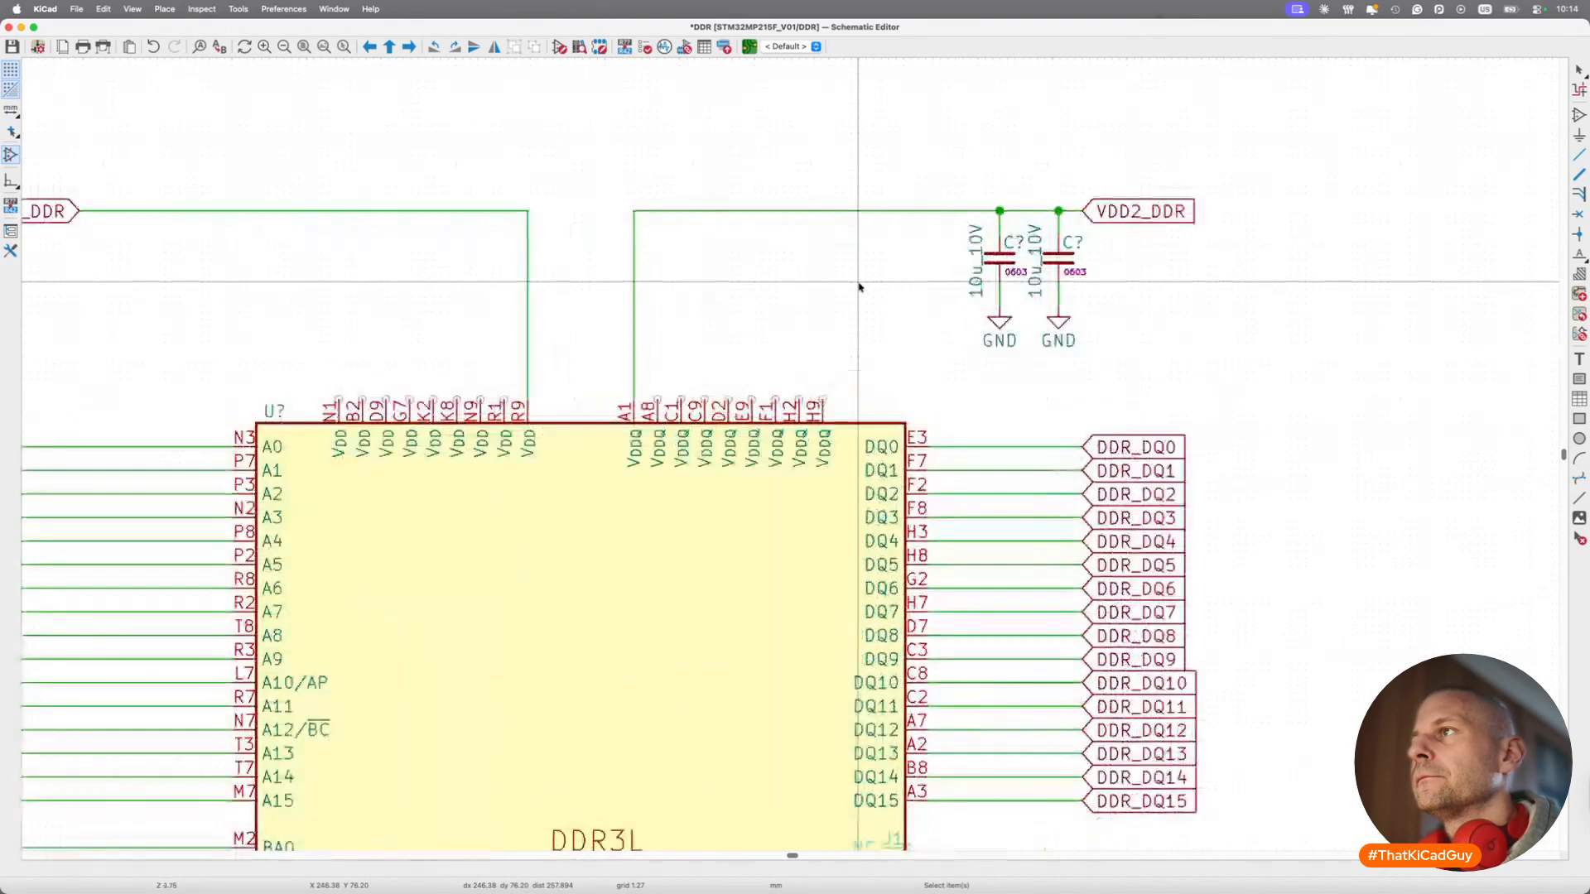
Search the symbol library for 100n and place the 0402 capacitor 100n_25V below the VDD2_DDR wire.
type("a")
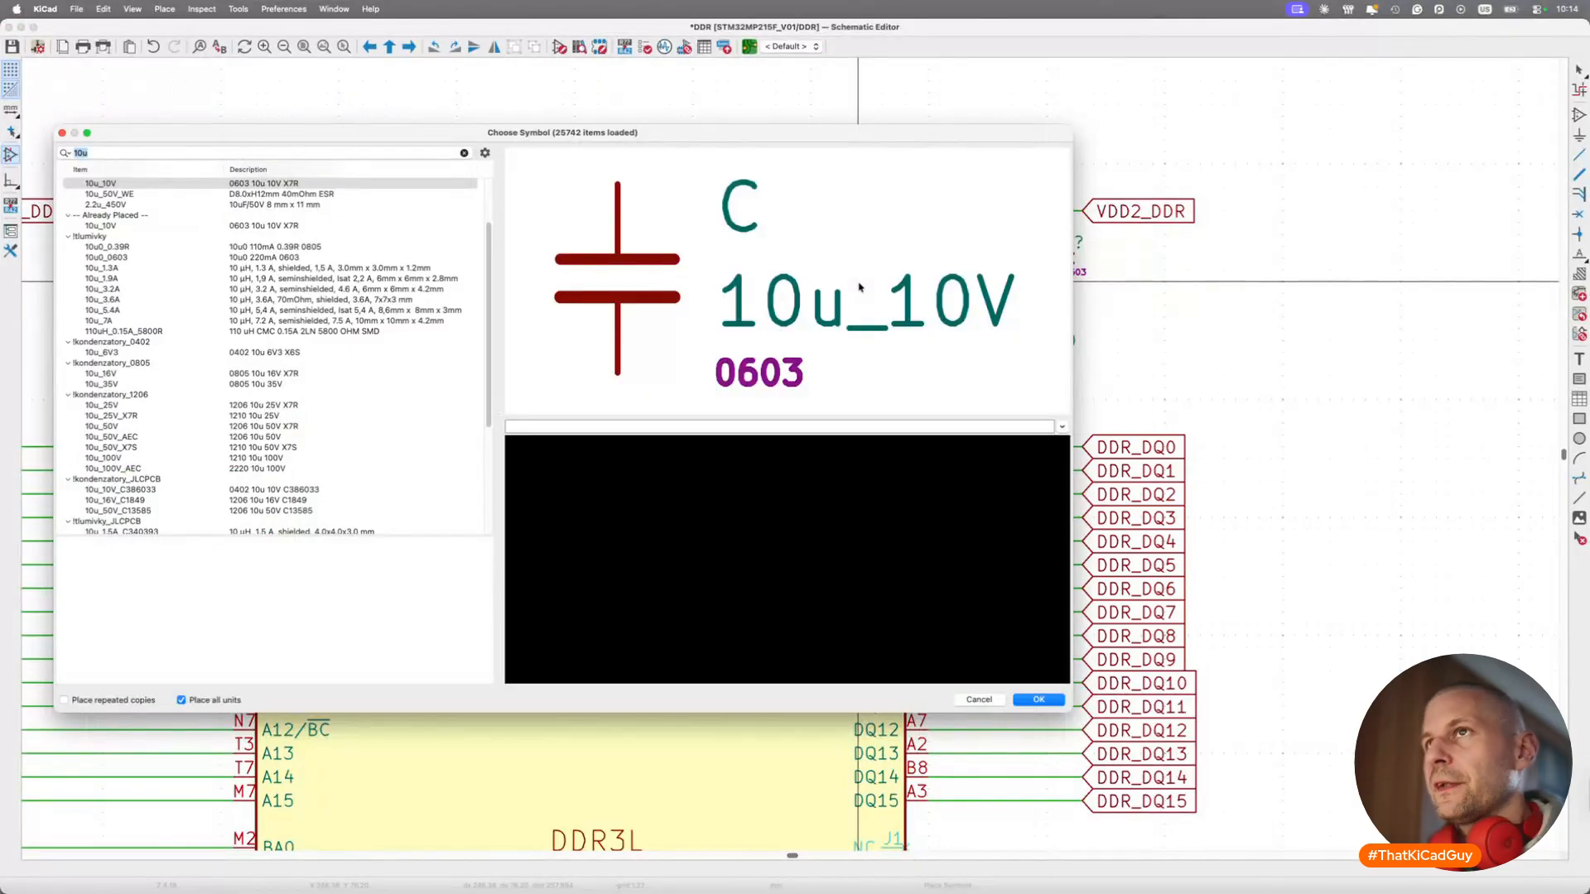
type("100n")
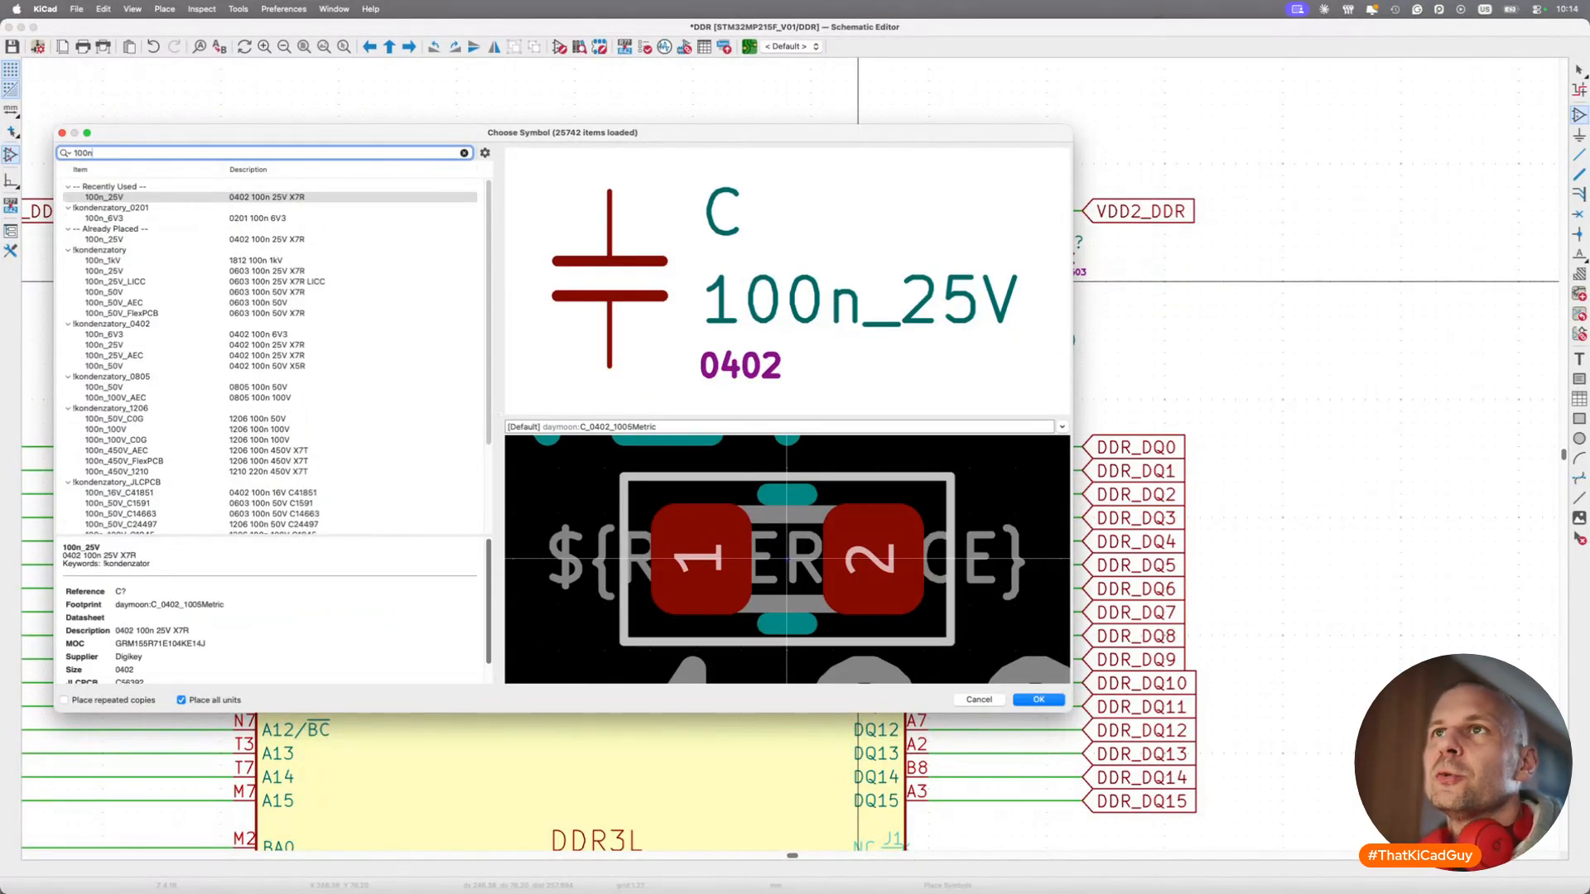
double_click(307, 200)
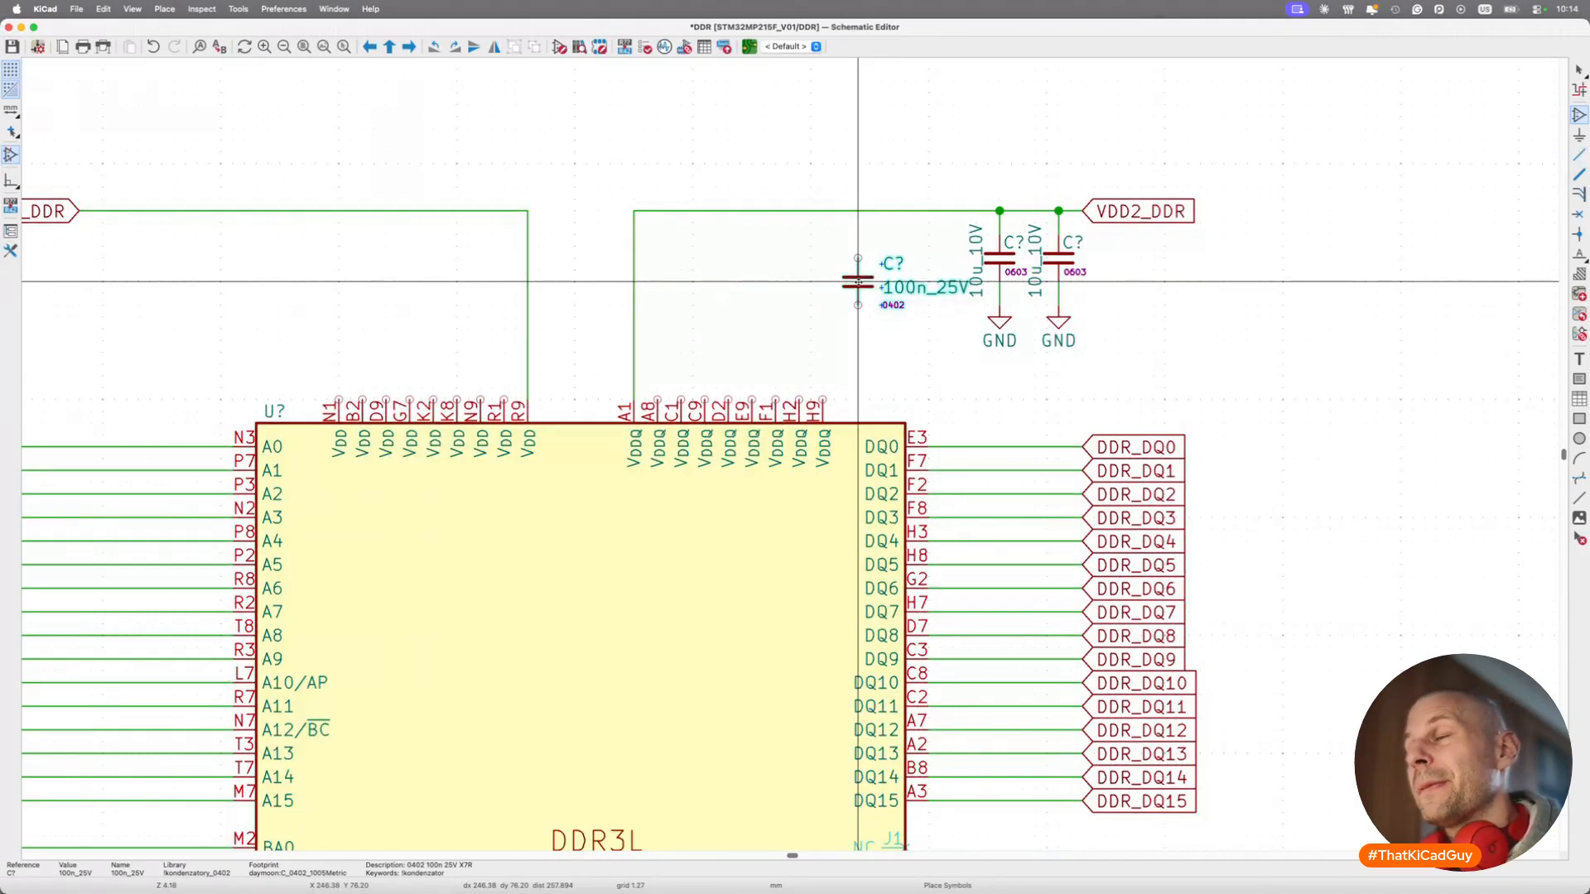
left_click(858, 281)
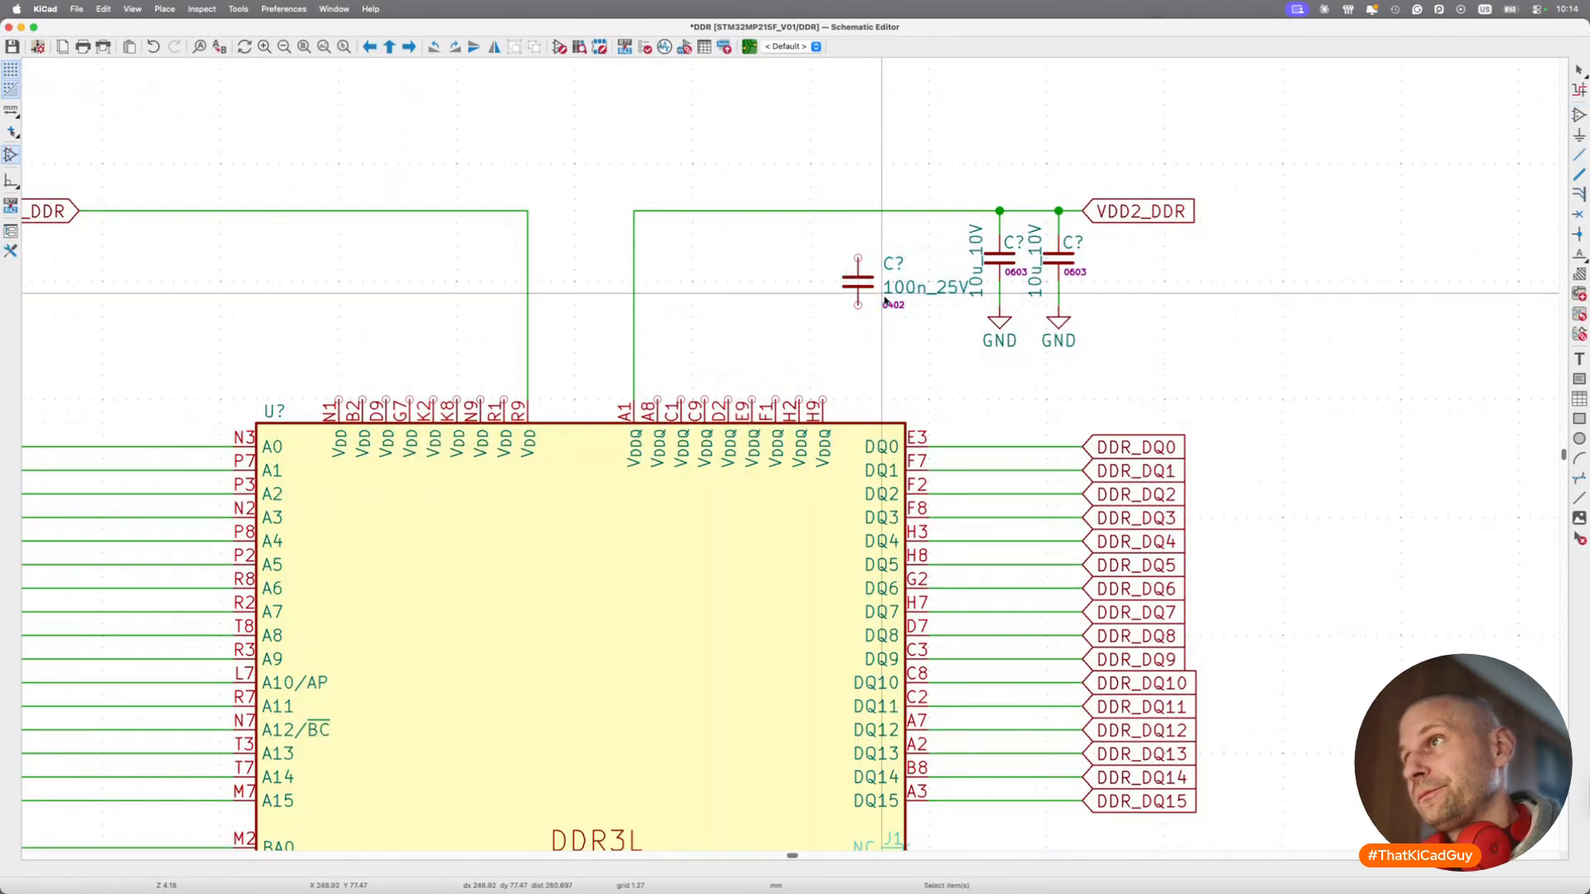
Tighten the 100n_25V capacitor's reference and 0402 texts around the symbol and set its value text vertically beside it.
key("m")
left_click(870, 293)
key("m")
key("r")
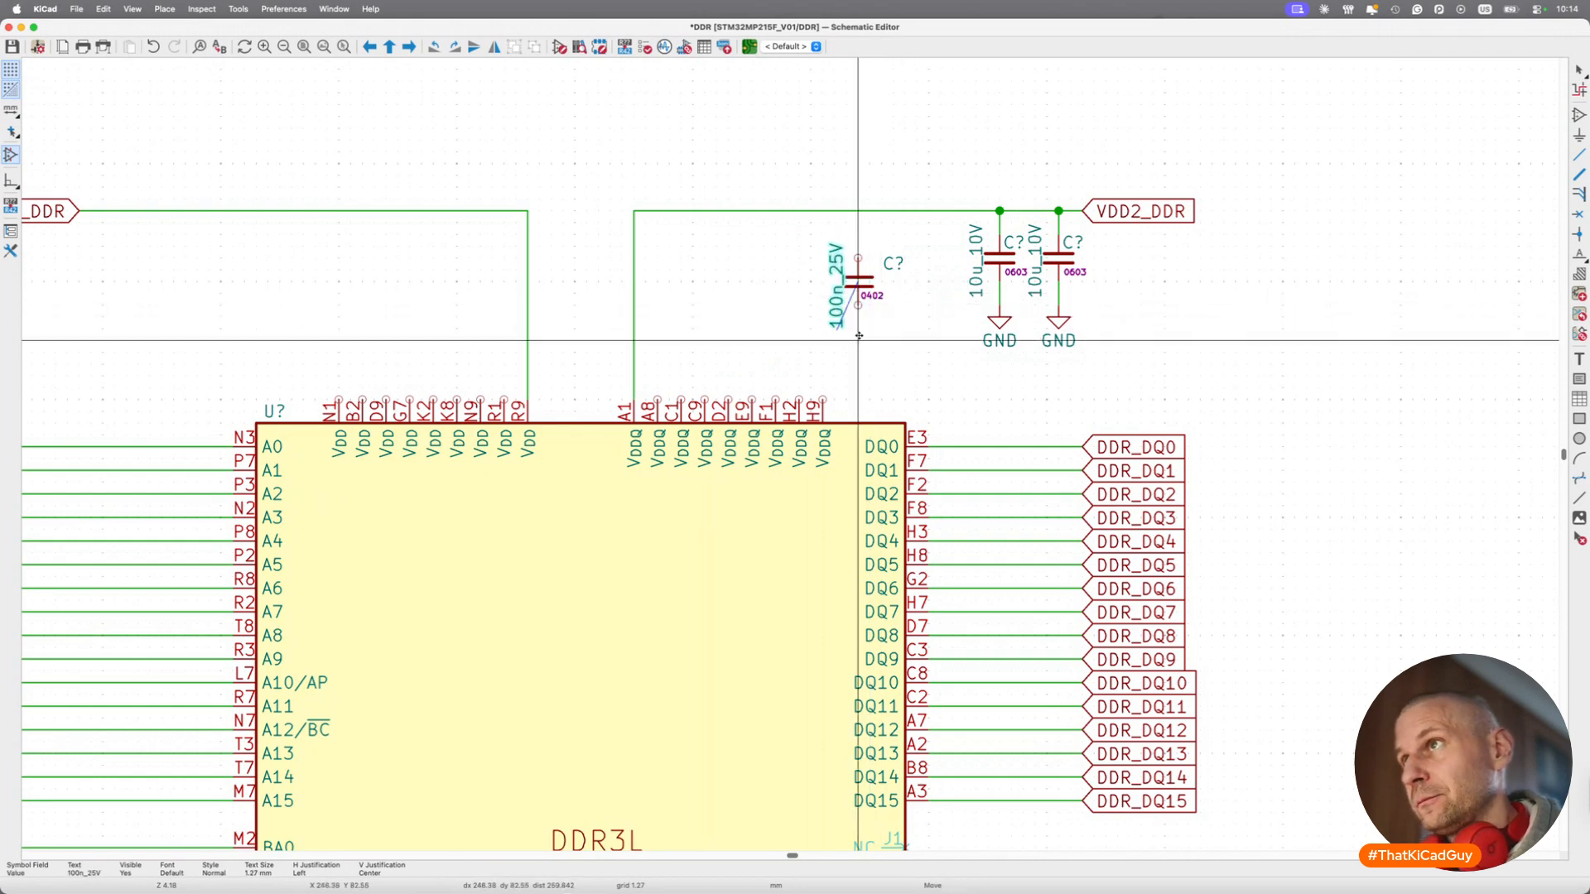
left_click(857, 341)
key("m")
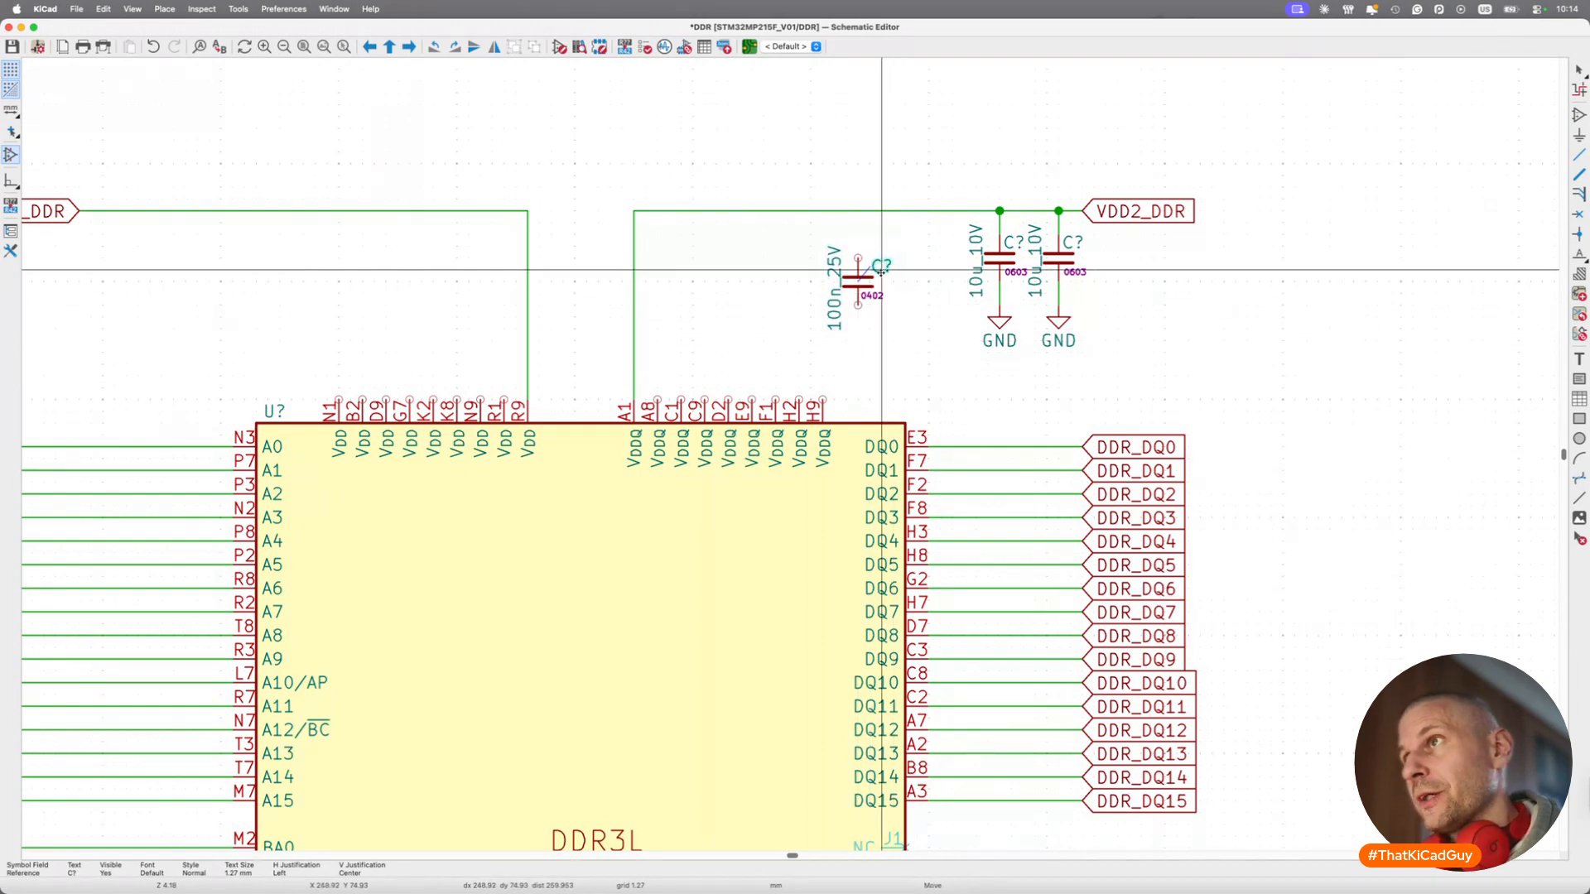
left_click(876, 266)
Move the 100n_25V capacitor next to the two 10u_10V capacitors and space all three evenly below the VDD2_DDR wire.
left_click_drag(793, 232, 895, 365)
key("m")
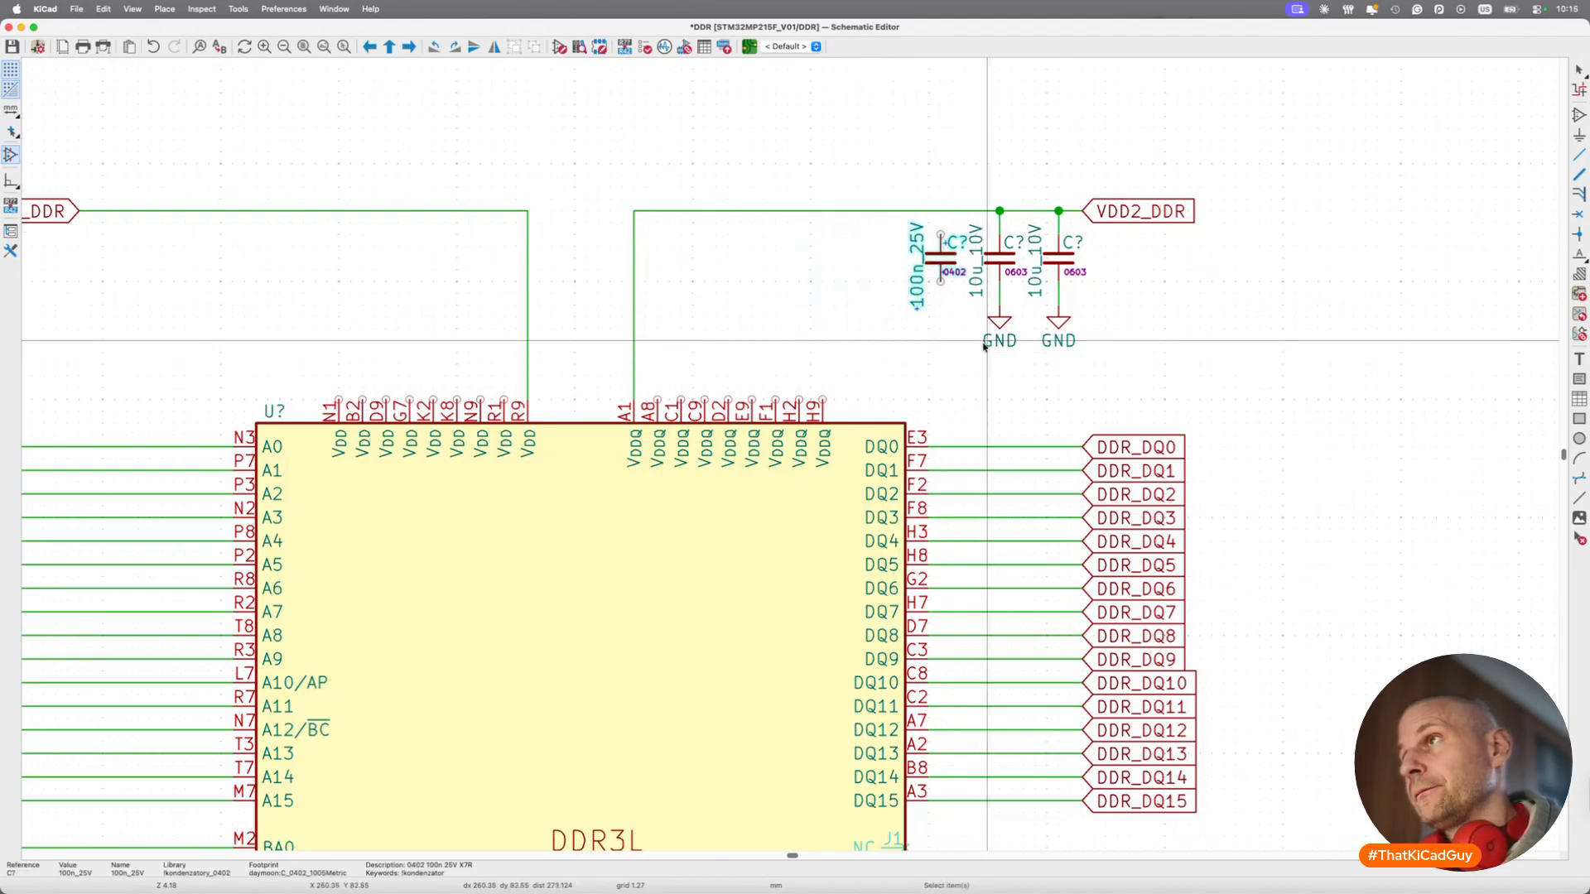
left_click(952, 251)
left_click_drag(1034, 180, 1316, 393)
left_click_drag(821, 154, 1024, 398)
key("g")
left_click(1008, 386)
Wire the 100n_25V capacitor to the VDD2_DDR wire and put a duplicated GND symbol on its lower pin.
key("w")
double_click(916, 306)
key("Escape")
key("super+d")
left_click(917, 308)
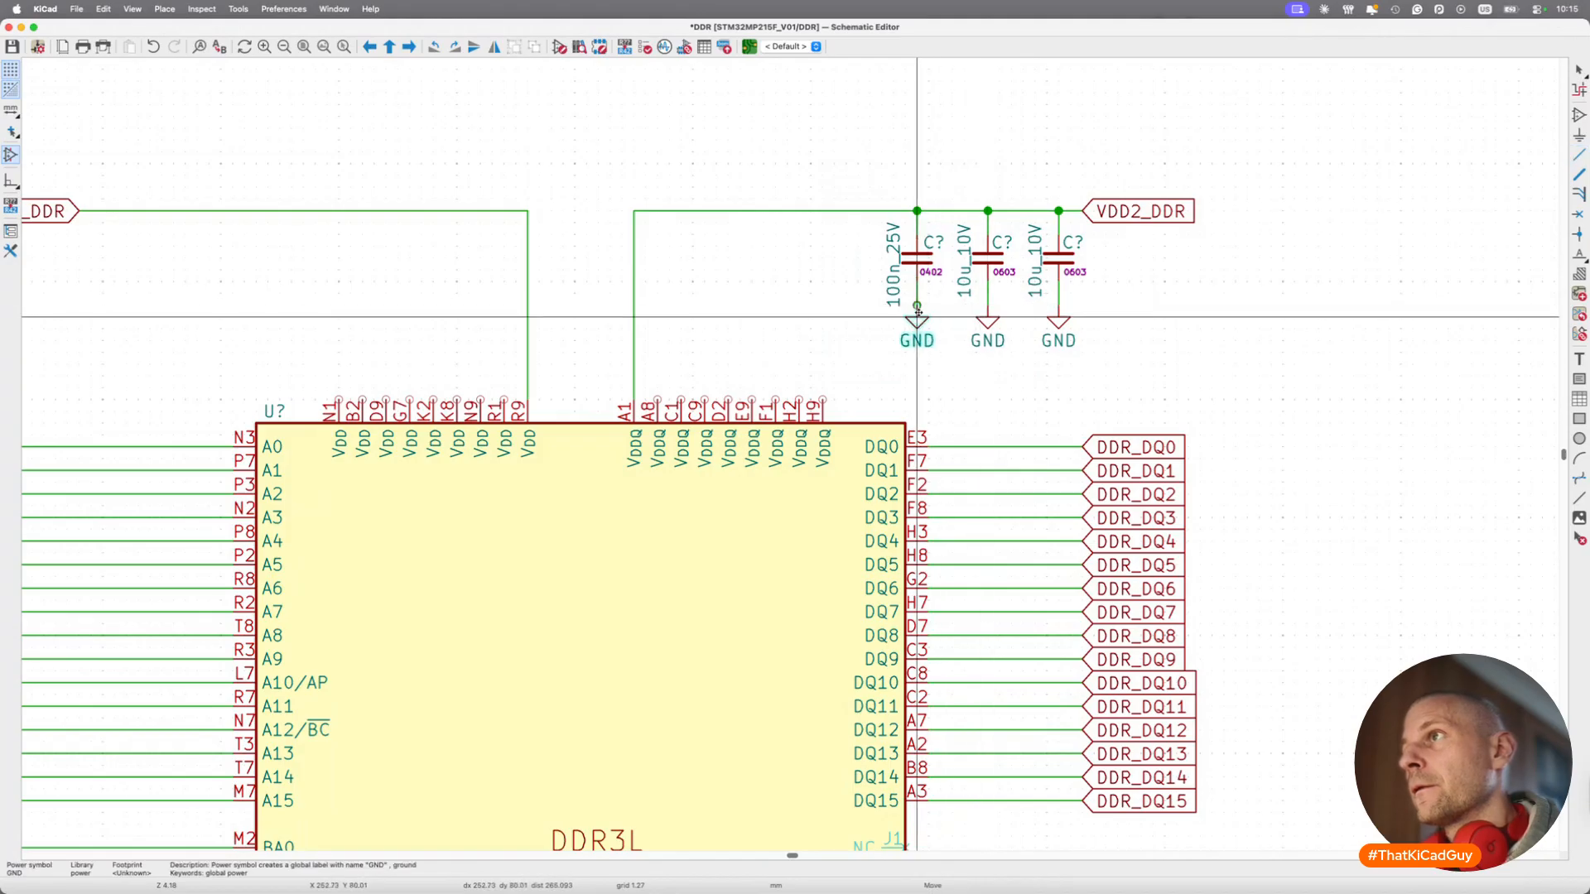
Duplicate the grounded 100n_25V capacitor three times along the VDD2_DDR wire at the same spacing.
left_click_drag(876, 196, 947, 371)
key("super+d")
left_click(846, 305)
key("super+d")
left_click(775, 305)
key("super+d")
left_click(705, 306)
Shift the capacitor bank and VDD2_DDR label outward, duplicate two 100n_25V capacitors into the freed space, and save the sheet.
left_click_drag(667, 169, 1325, 379)
left_click_drag(886, 286, 1004, 286)
key("Escape")
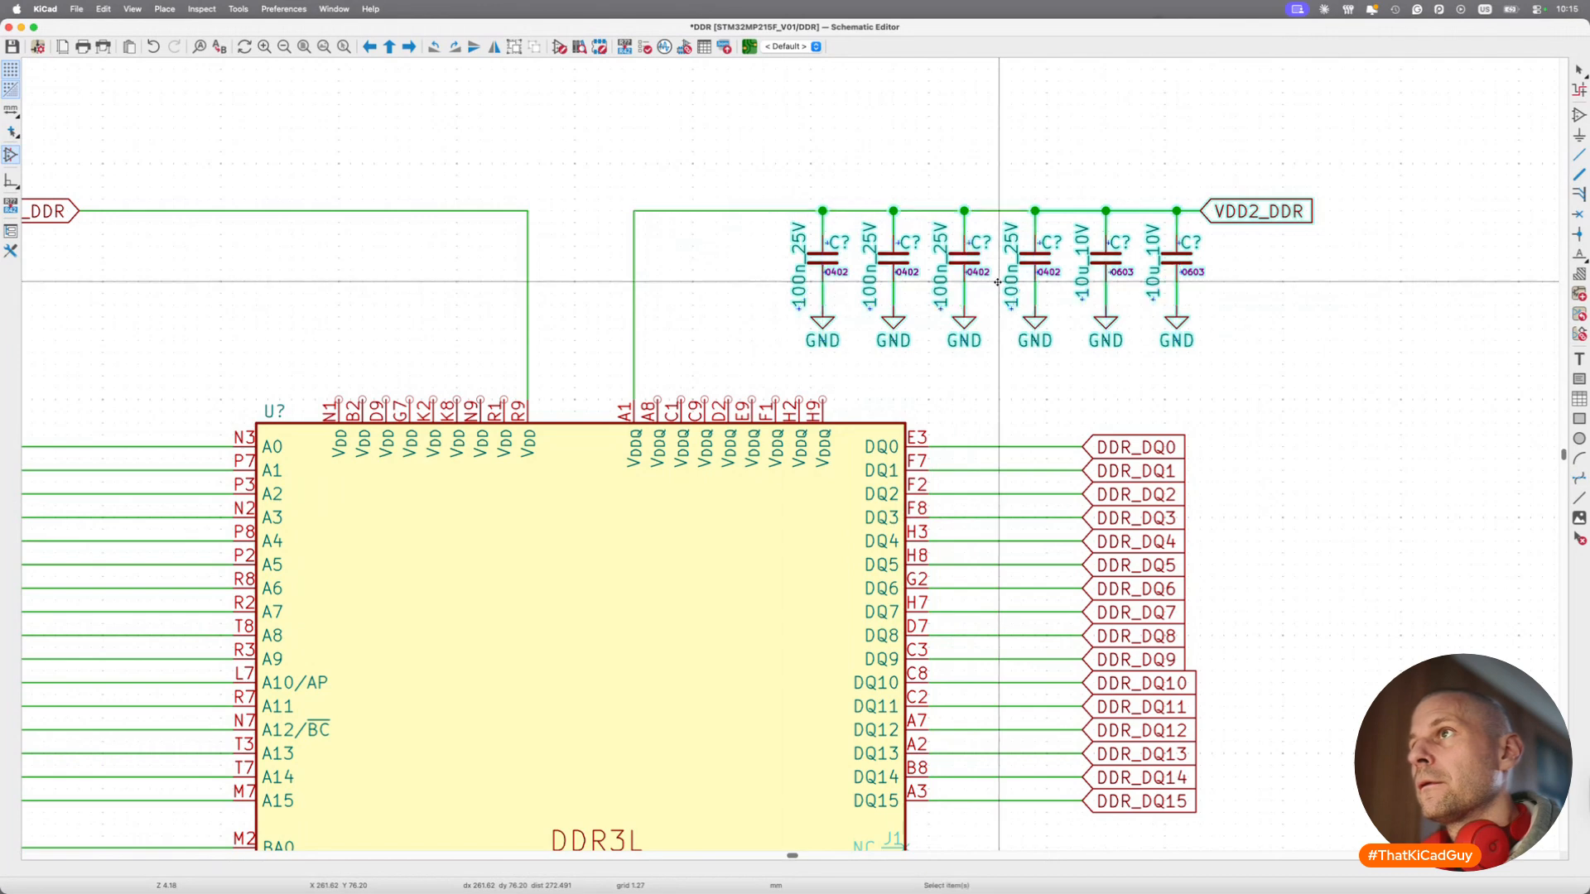
left_click_drag(764, 175, 907, 356)
key("ctrl+d")
left_click(748, 304)
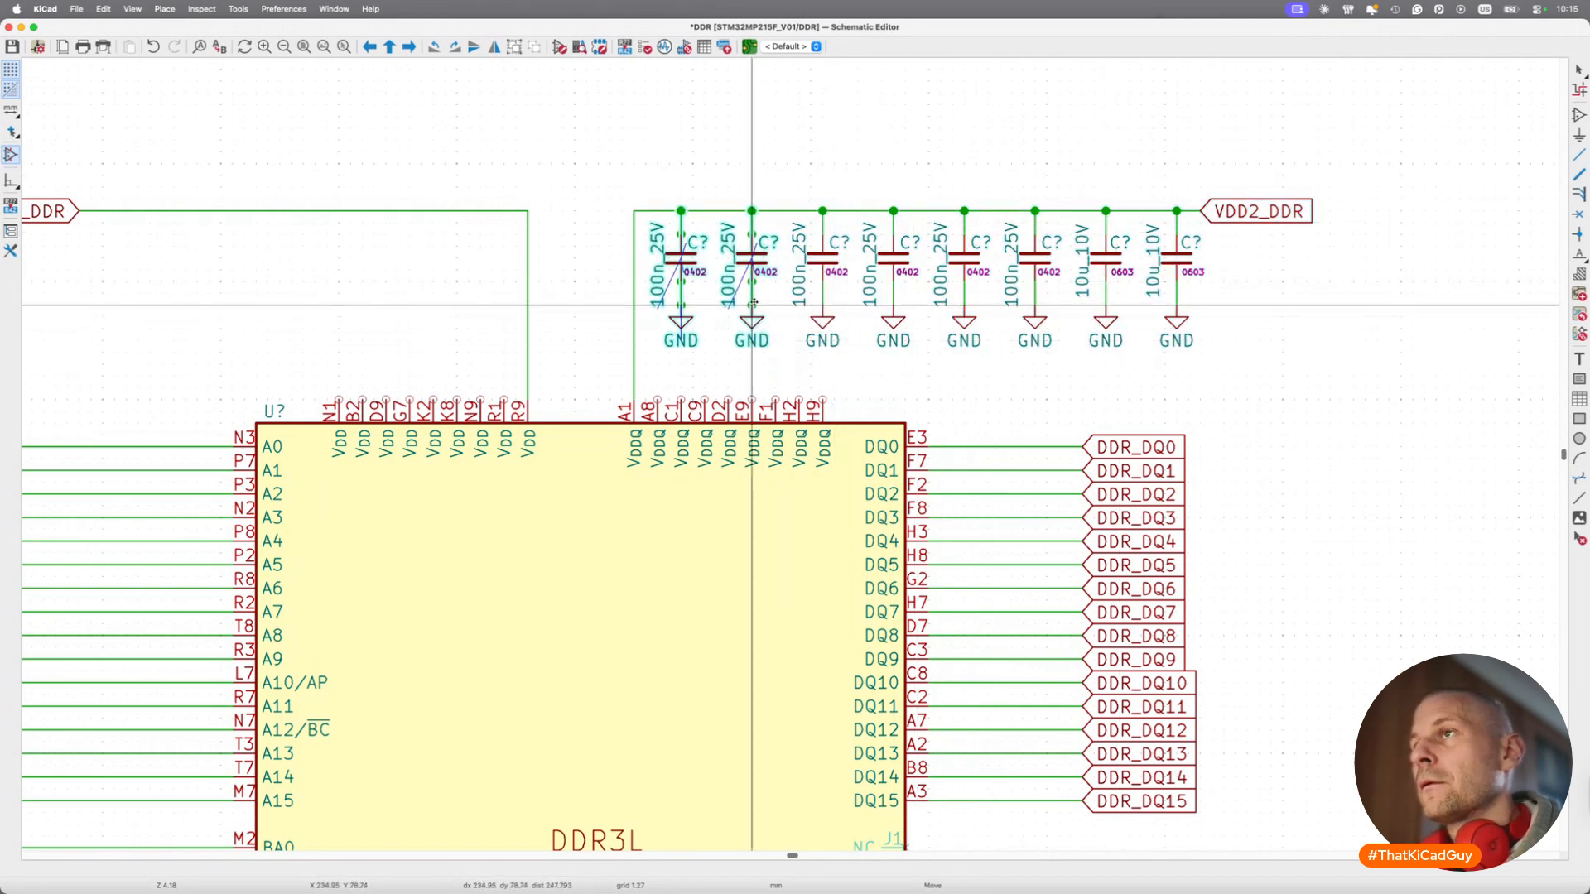
scroll(748, 339, "down", 3)
key("ctrl+s")
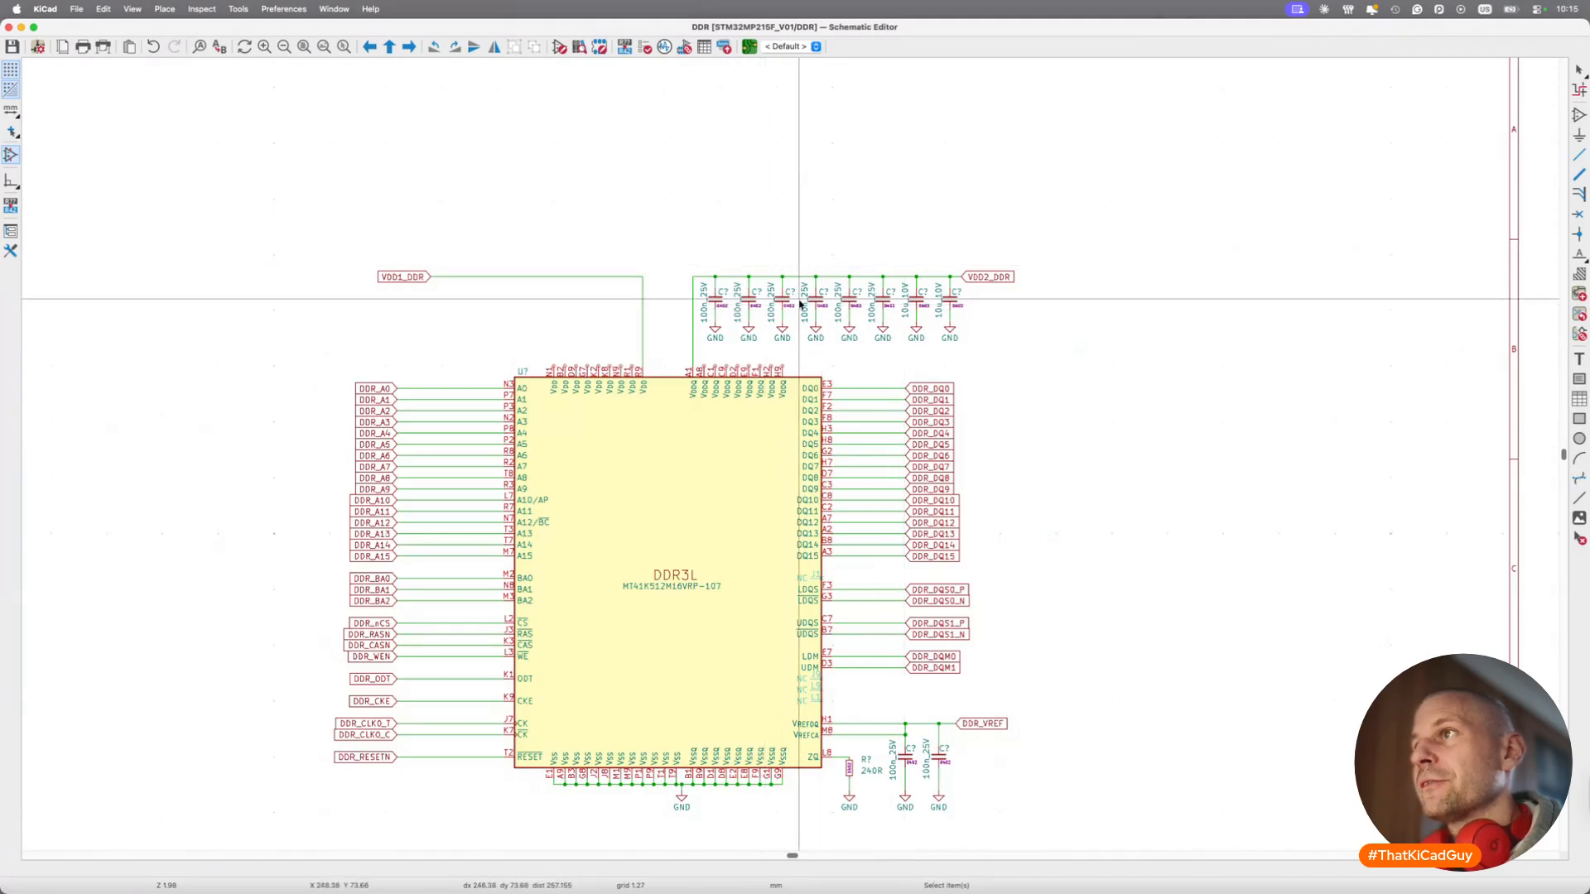
Move the capacitor bank and VDD2_DDR label further outward, add one more grounded 100n_25V capacitor near the A1 wire, and save.
left_click_drag(701, 255, 1041, 365)
key("m")
left_click(910, 287)
scroll(738, 265, "up", 3)
left_click_drag(683, 235, 779, 415)
key("m")
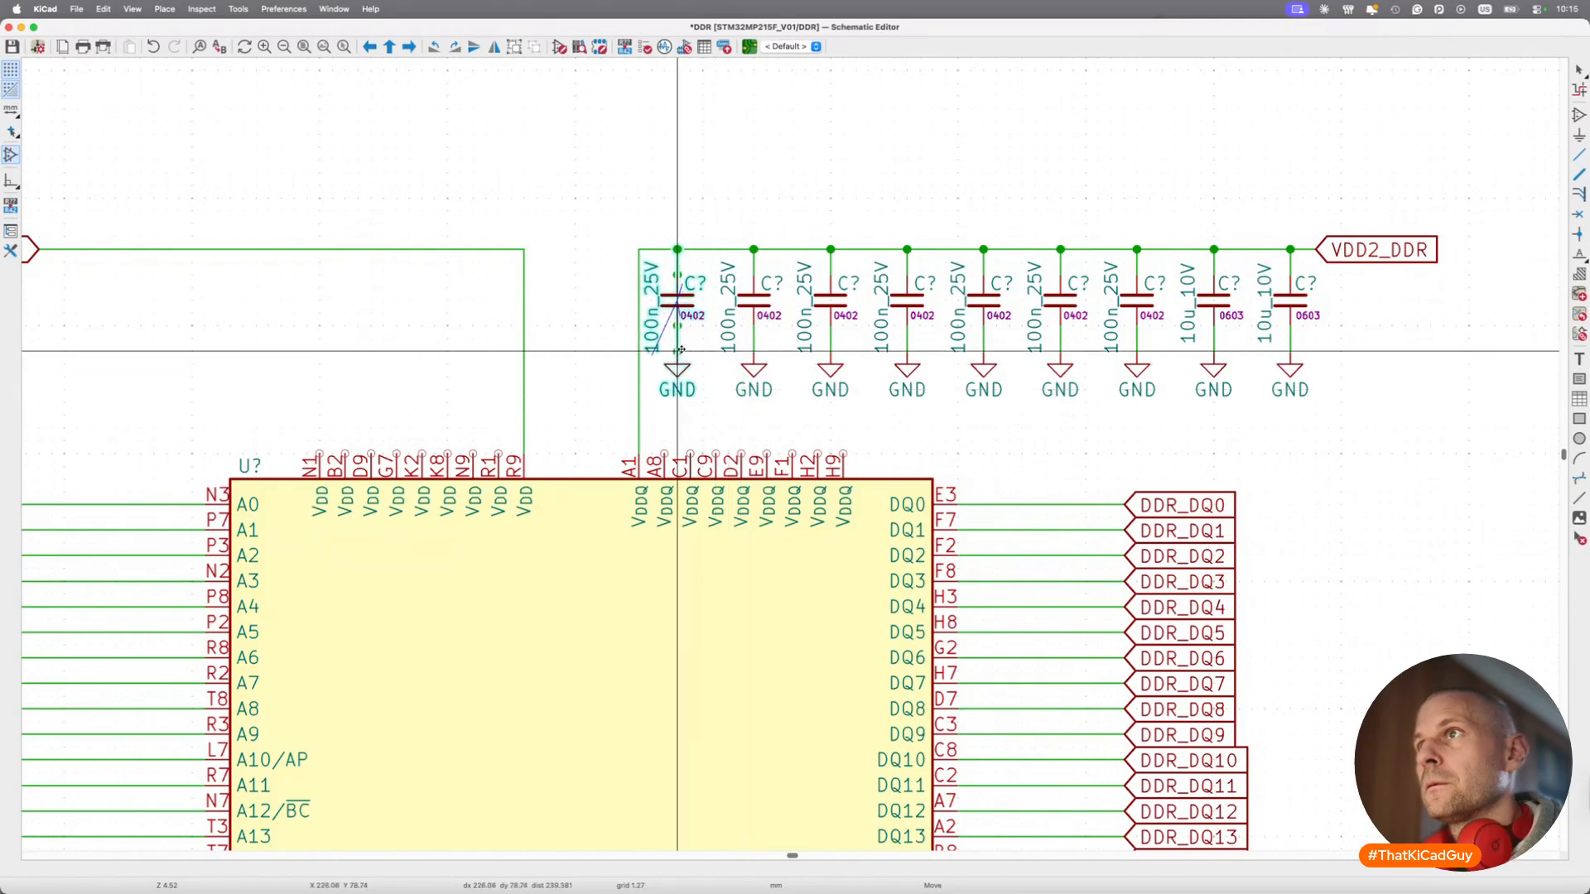
left_click(680, 351)
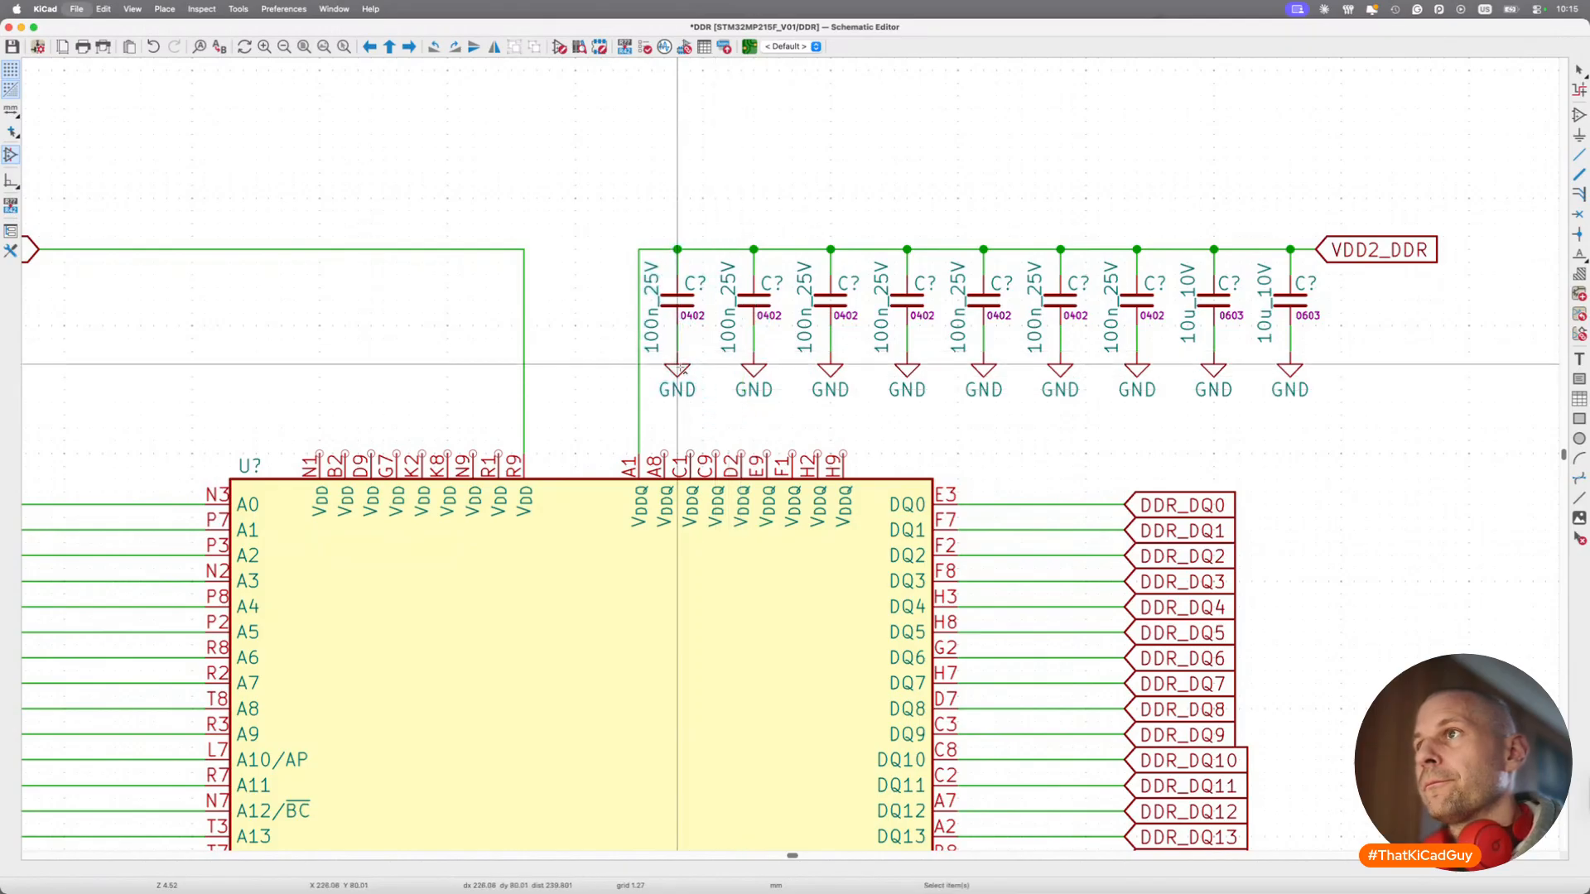
key("super+s")
Delete the VDD1_DDR label and its wire to VDD pin R9.
scroll(675, 366, "down", 10)
scroll(632, 369, "up", 7)
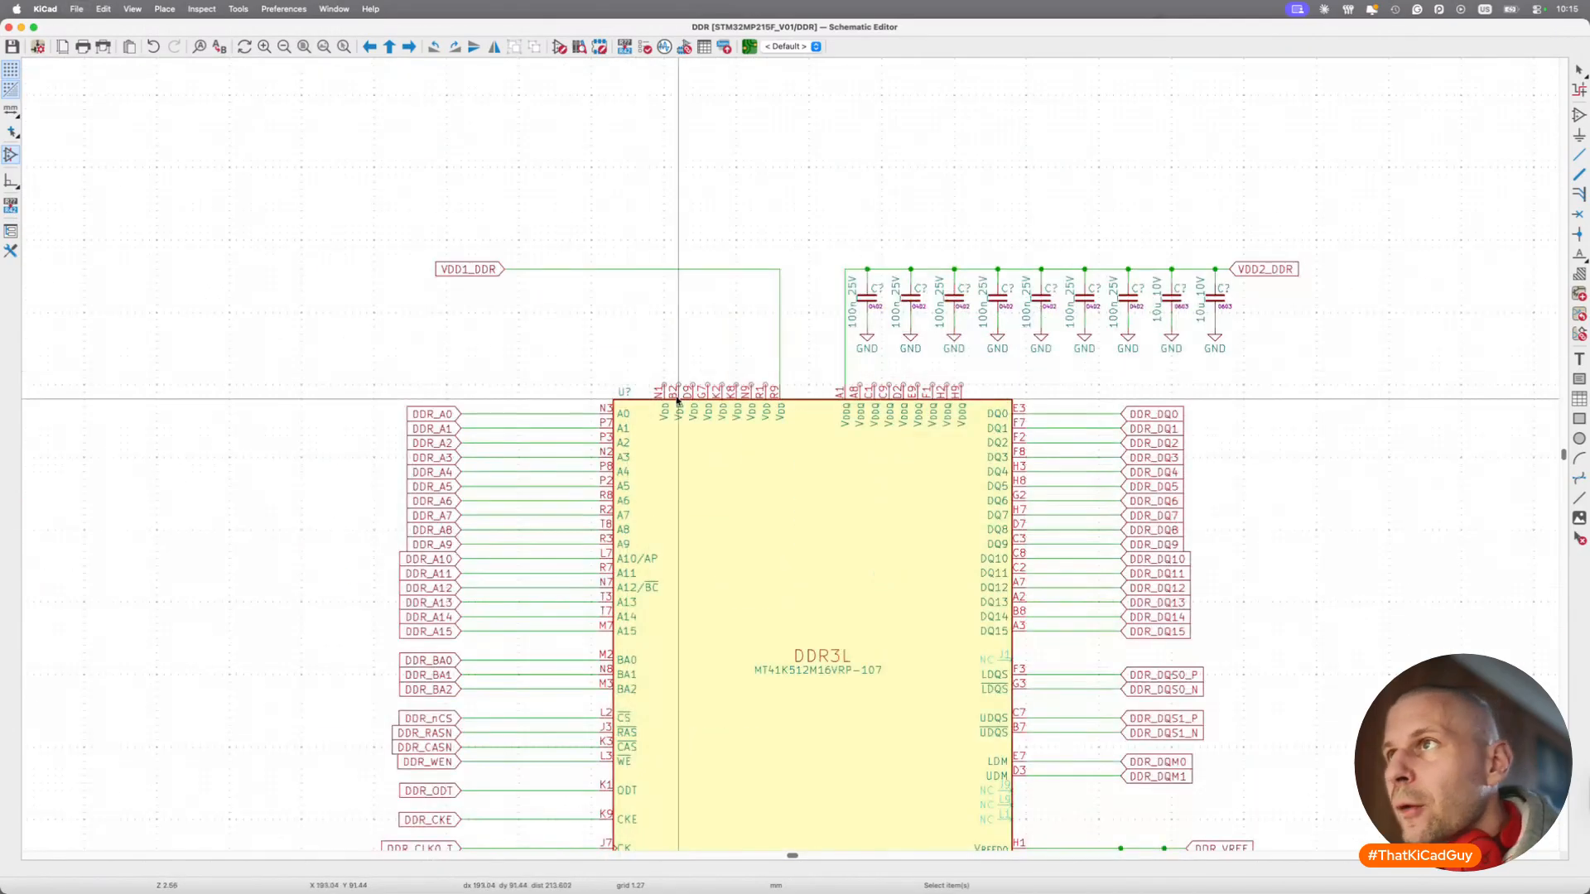
left_click_drag(402, 238, 784, 390)
key("Delete")
Draw a wire from VDDQ pin H9 along the pin row to the VDD2_DDR wire above pin A1.
left_click_drag(795, 188, 1397, 388)
key("w")
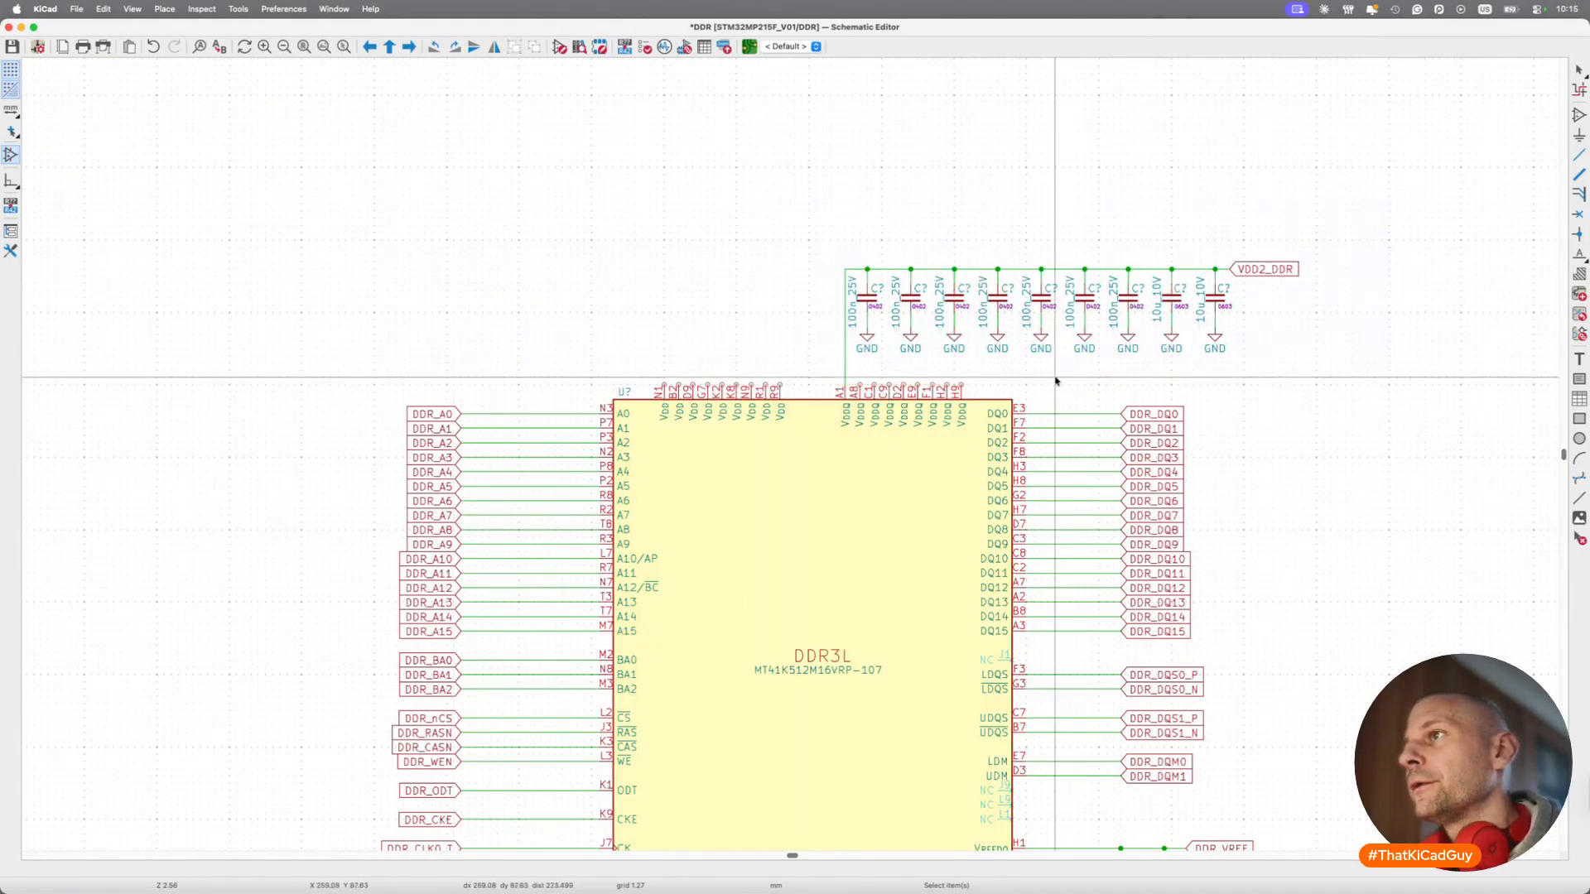
left_click(961, 370)
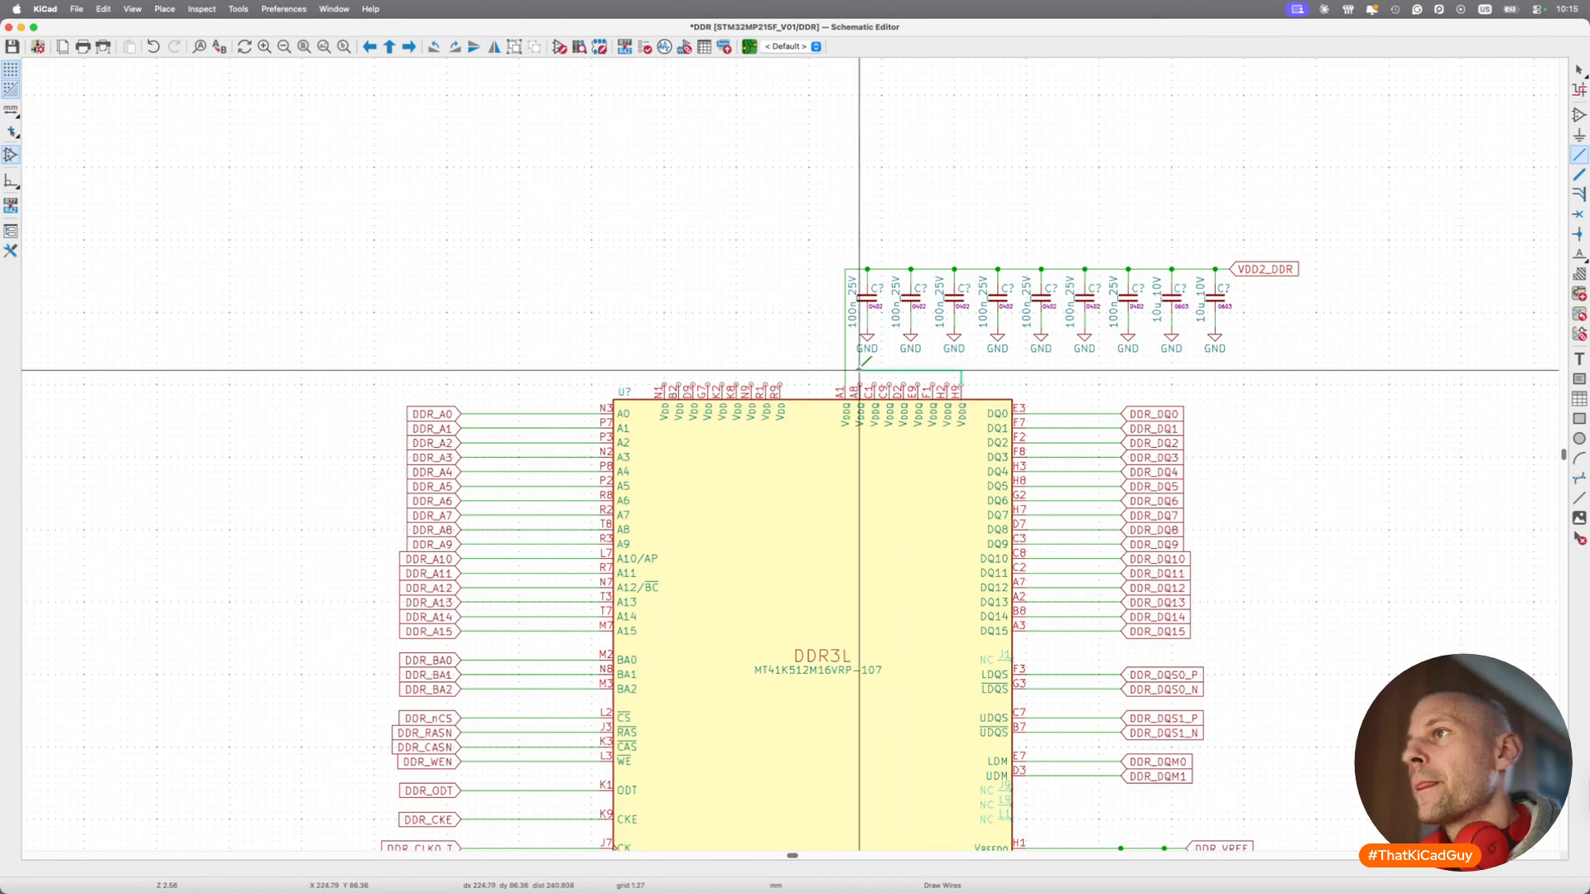
left_click(845, 370)
key("Escape")
scroll(857, 385, "up", 3)
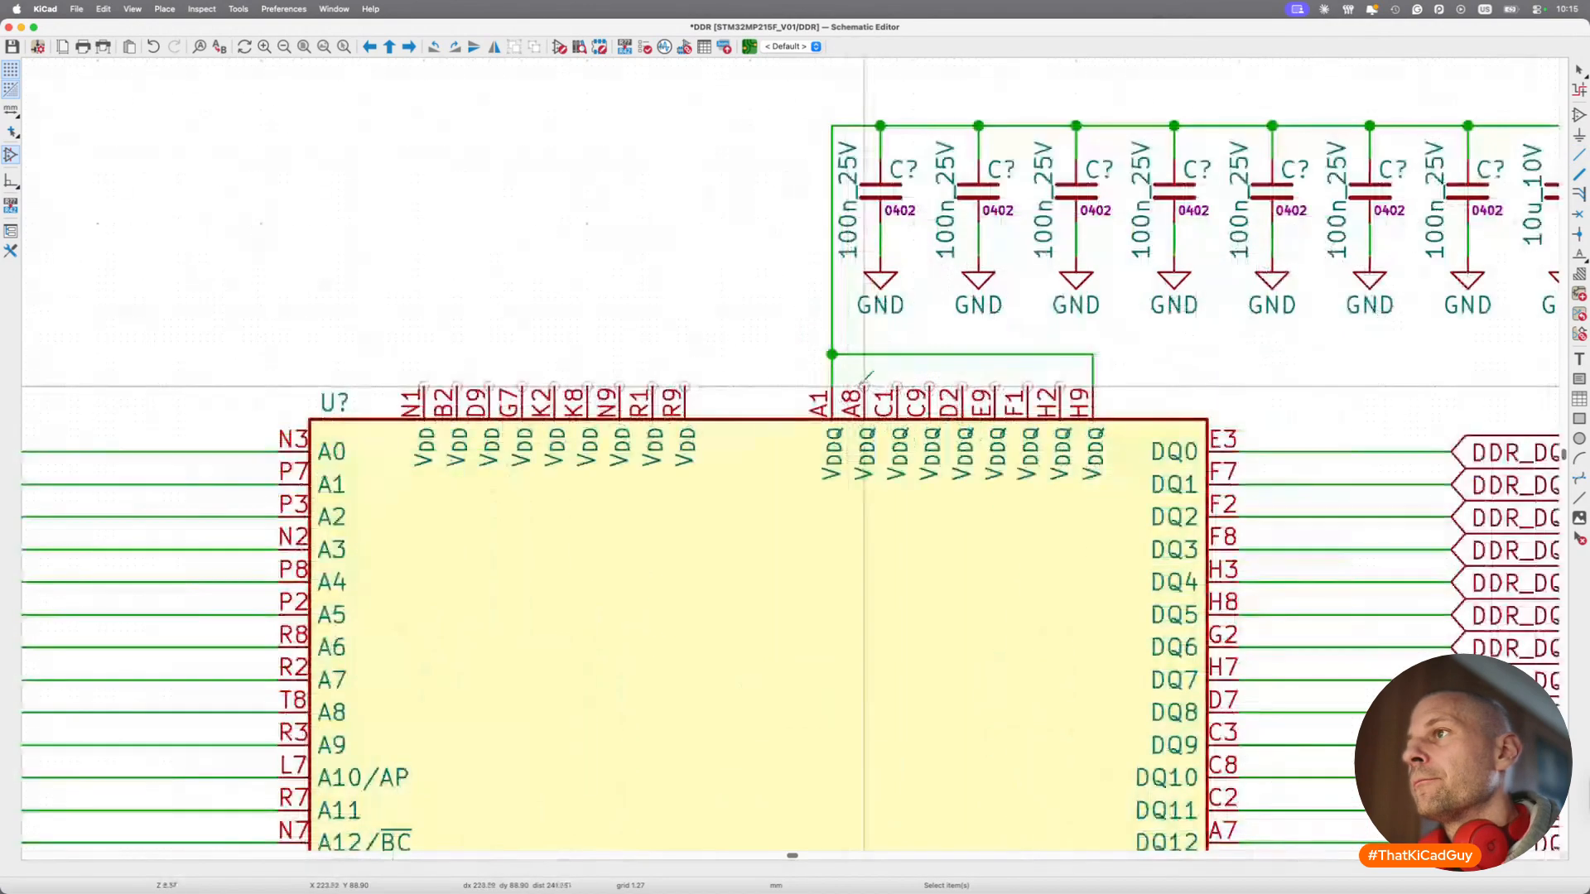
Connect the remaining VDDQ pins, A8 through H2, to the common wire above them.
left_click(860, 372)
left_click_drag(866, 373, 1145, 402)
key("Escape")
key("g")
left_click(1011, 356)
Duplicate the whole VDD2_DDR capacitor bank with its pin wiring and place it mirrored over the VDD pins.
scroll(911, 331, "down", 5)
left_click_drag(809, 251, 1317, 380)
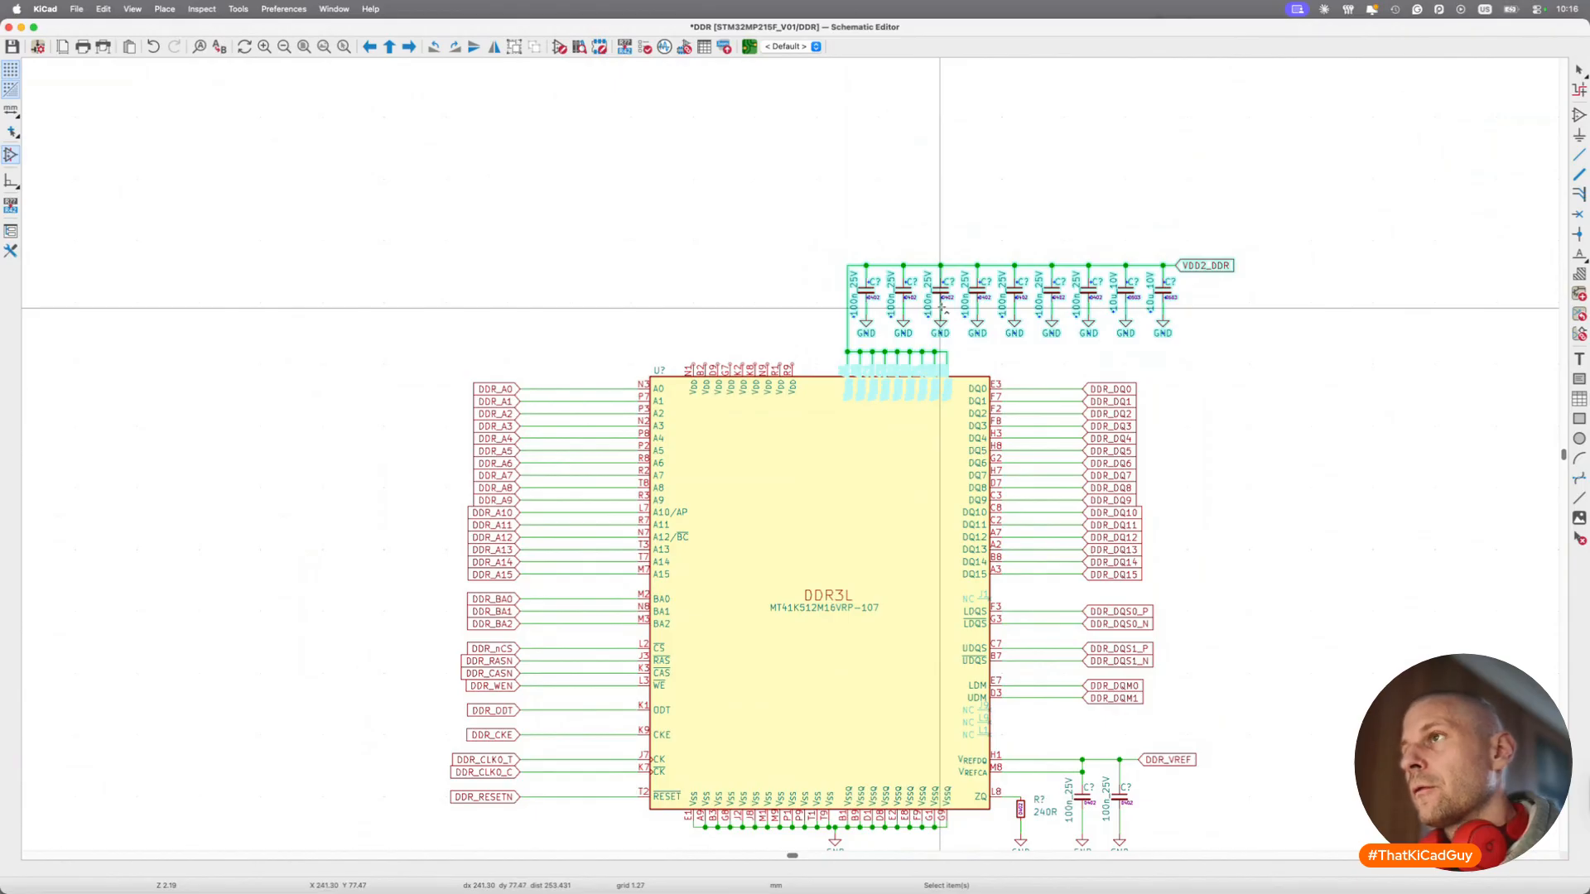
key("ctrl+d")
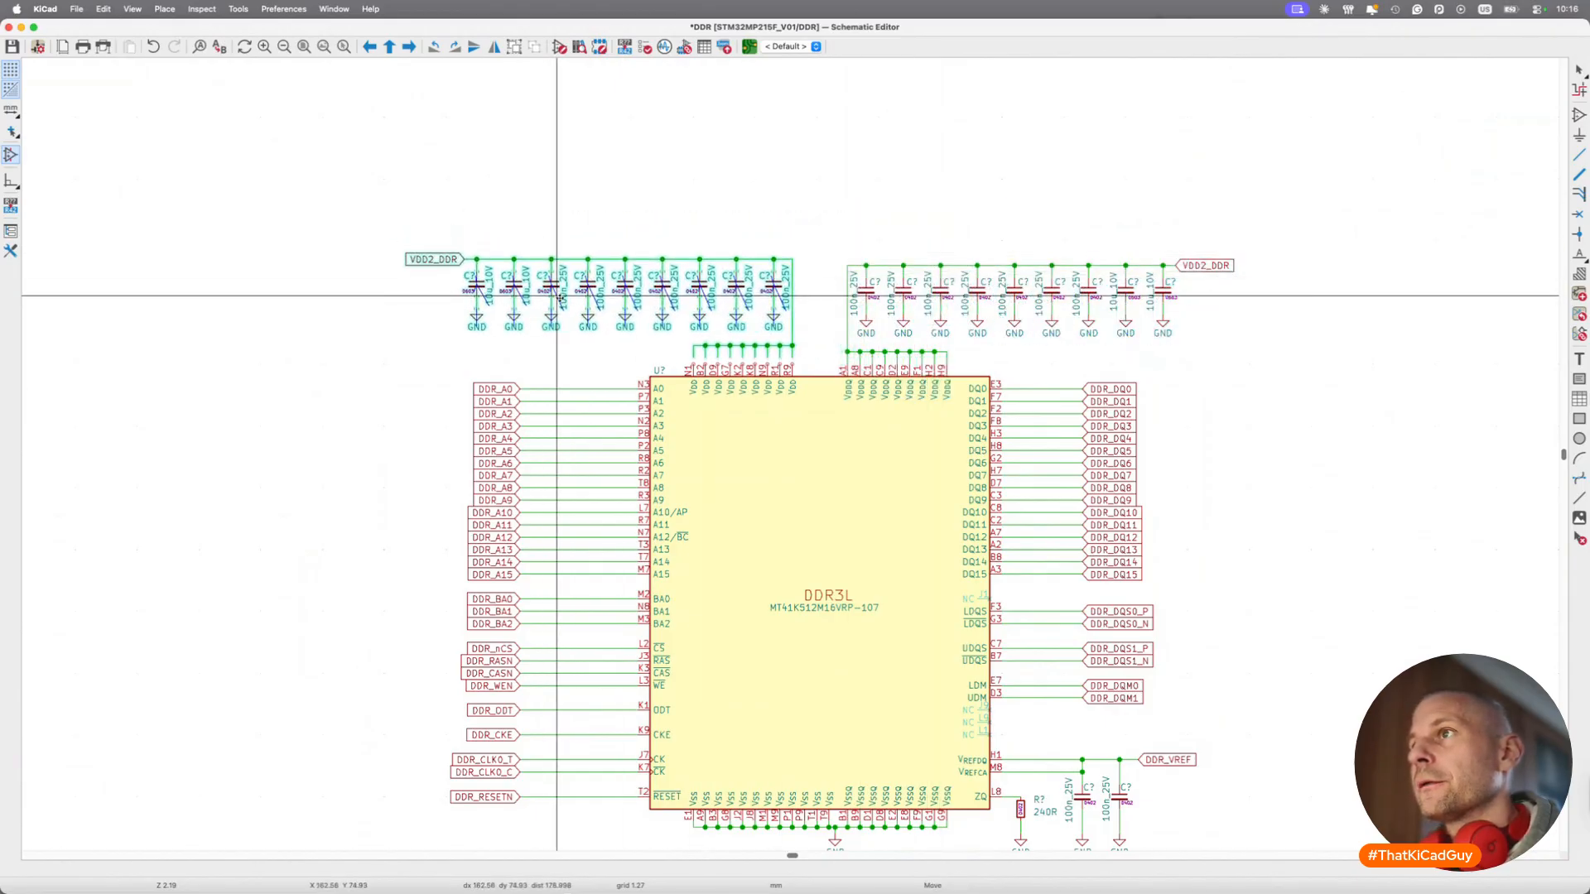
Rename the global label of the mirrored capacitor bank to VDD1_DDR.
double_click(439, 265)
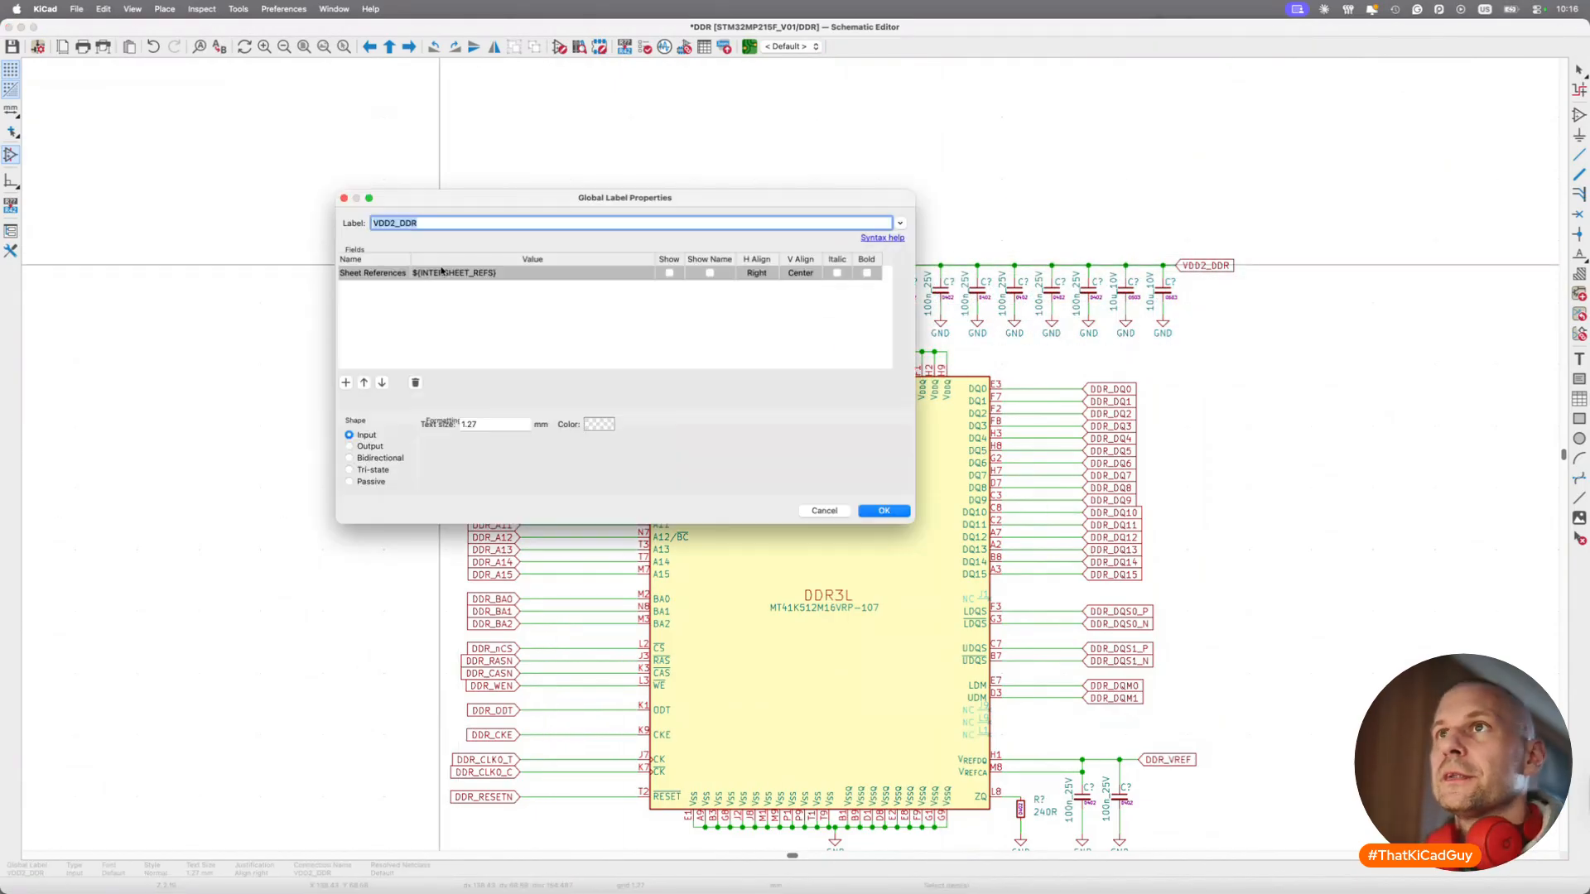
type("1")
key("Return")
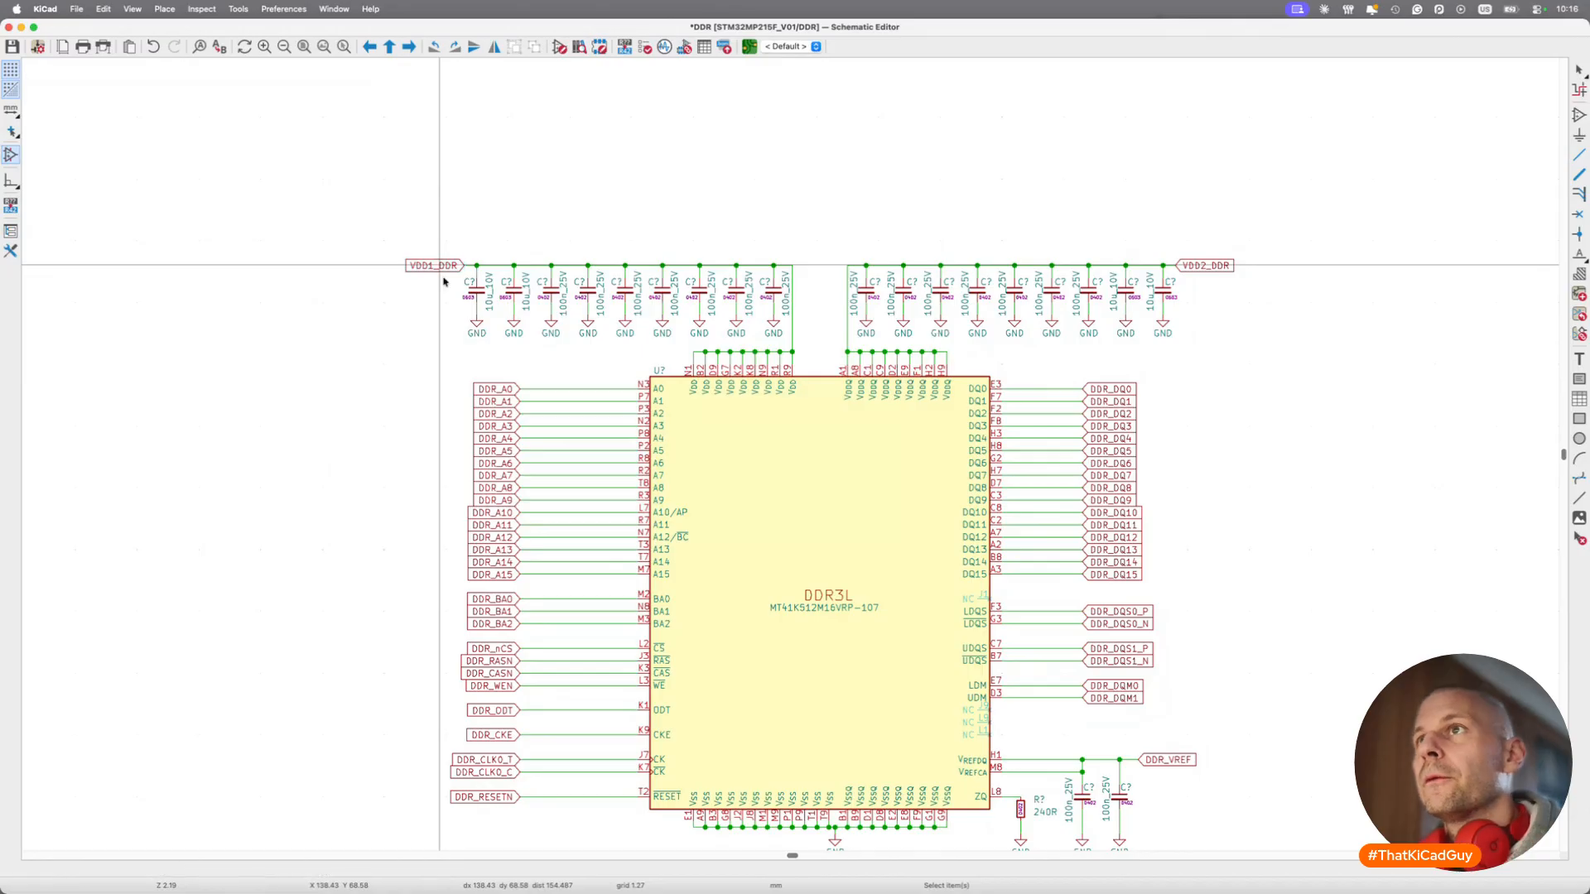
Add the text DDR3L memory in the empty upper area of the title block with a text size of 5 mm.
scroll(532, 392, "down", 5)
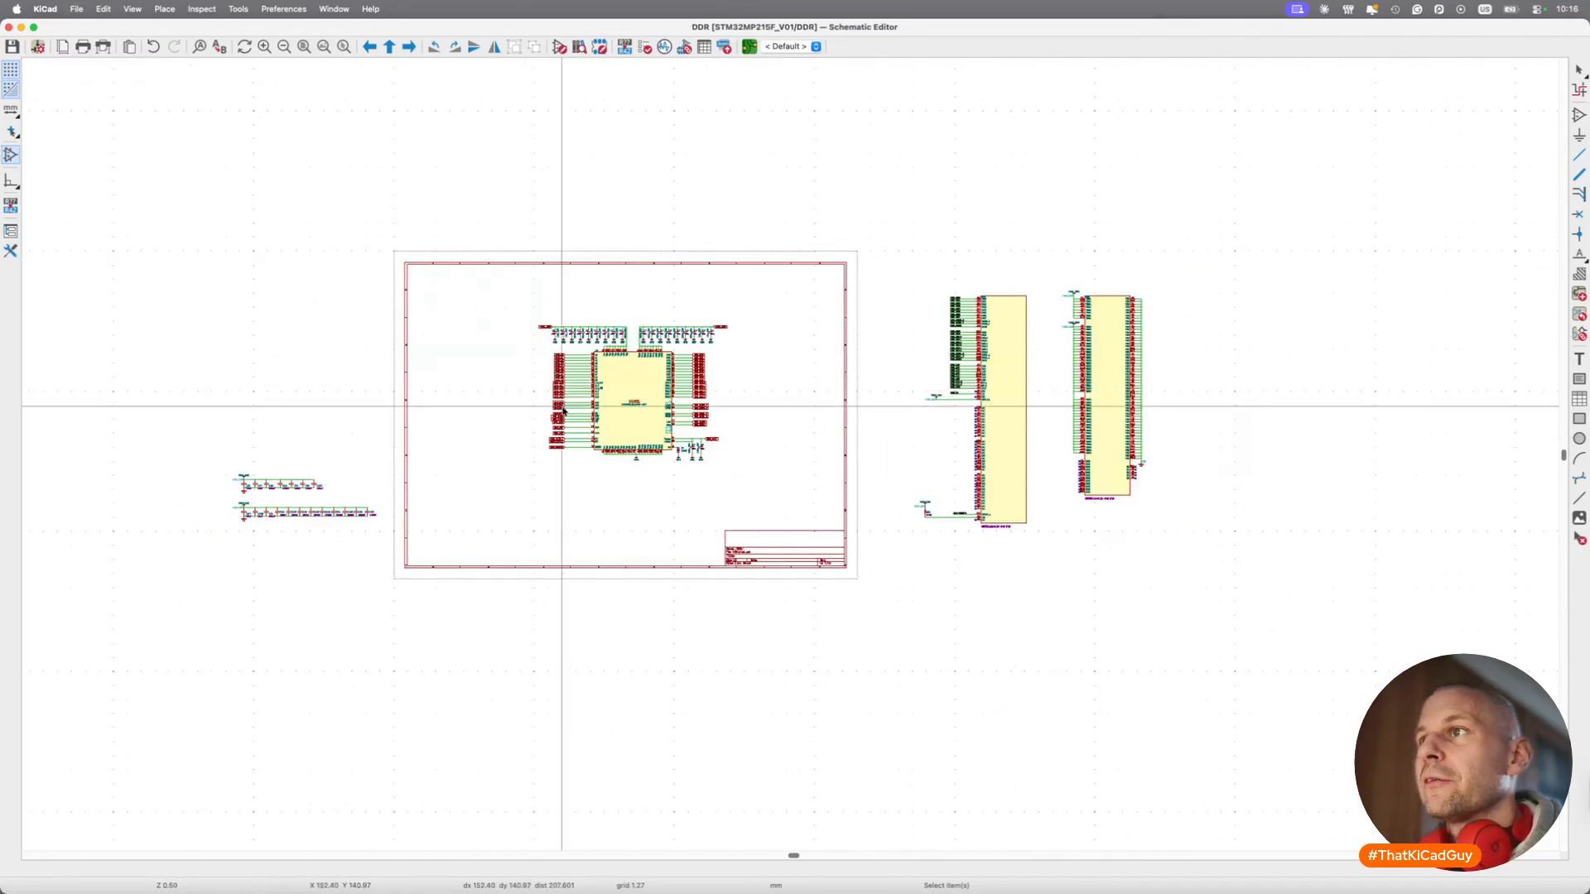
scroll(532, 391, "up", 5)
scroll(720, 547, "right", 5)
key("t")
left_click(839, 776)
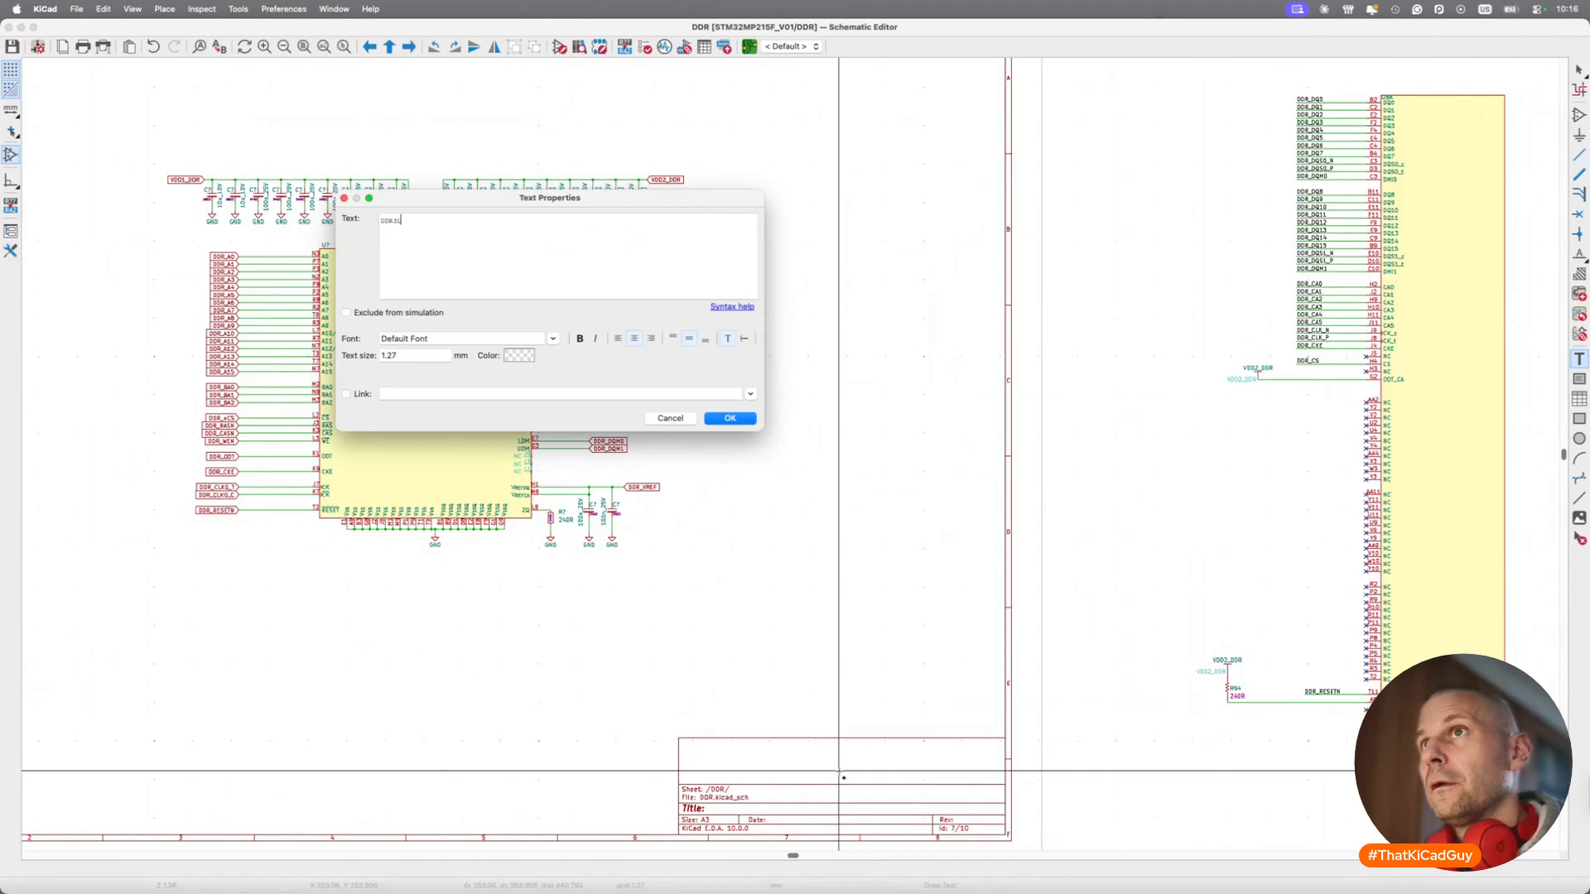
key("Return")
double_click(839, 777)
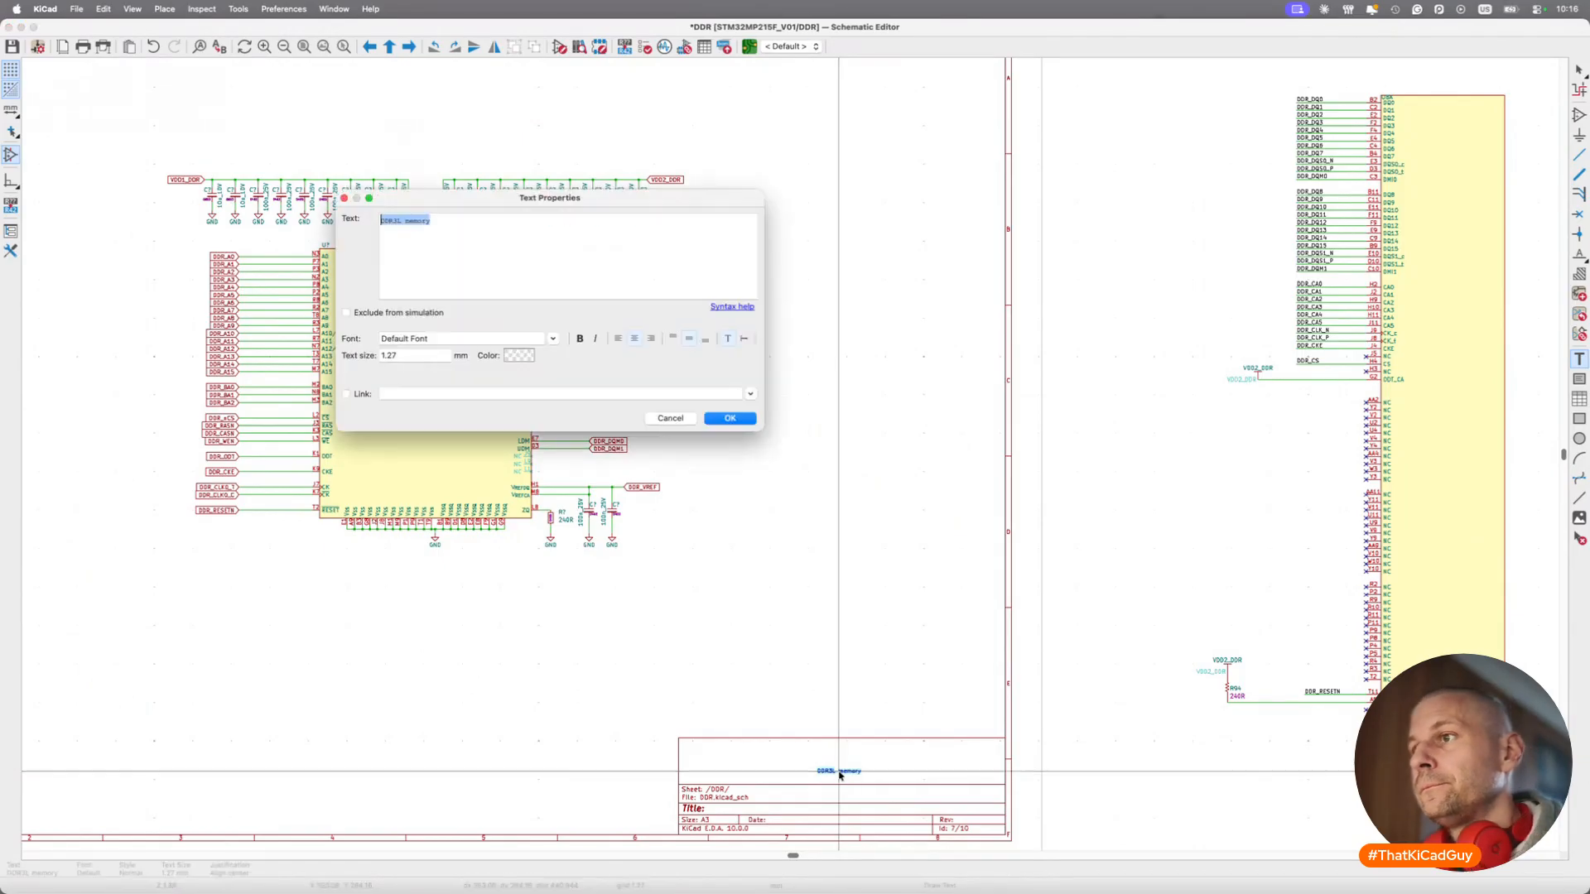
type("5")
key("Return")
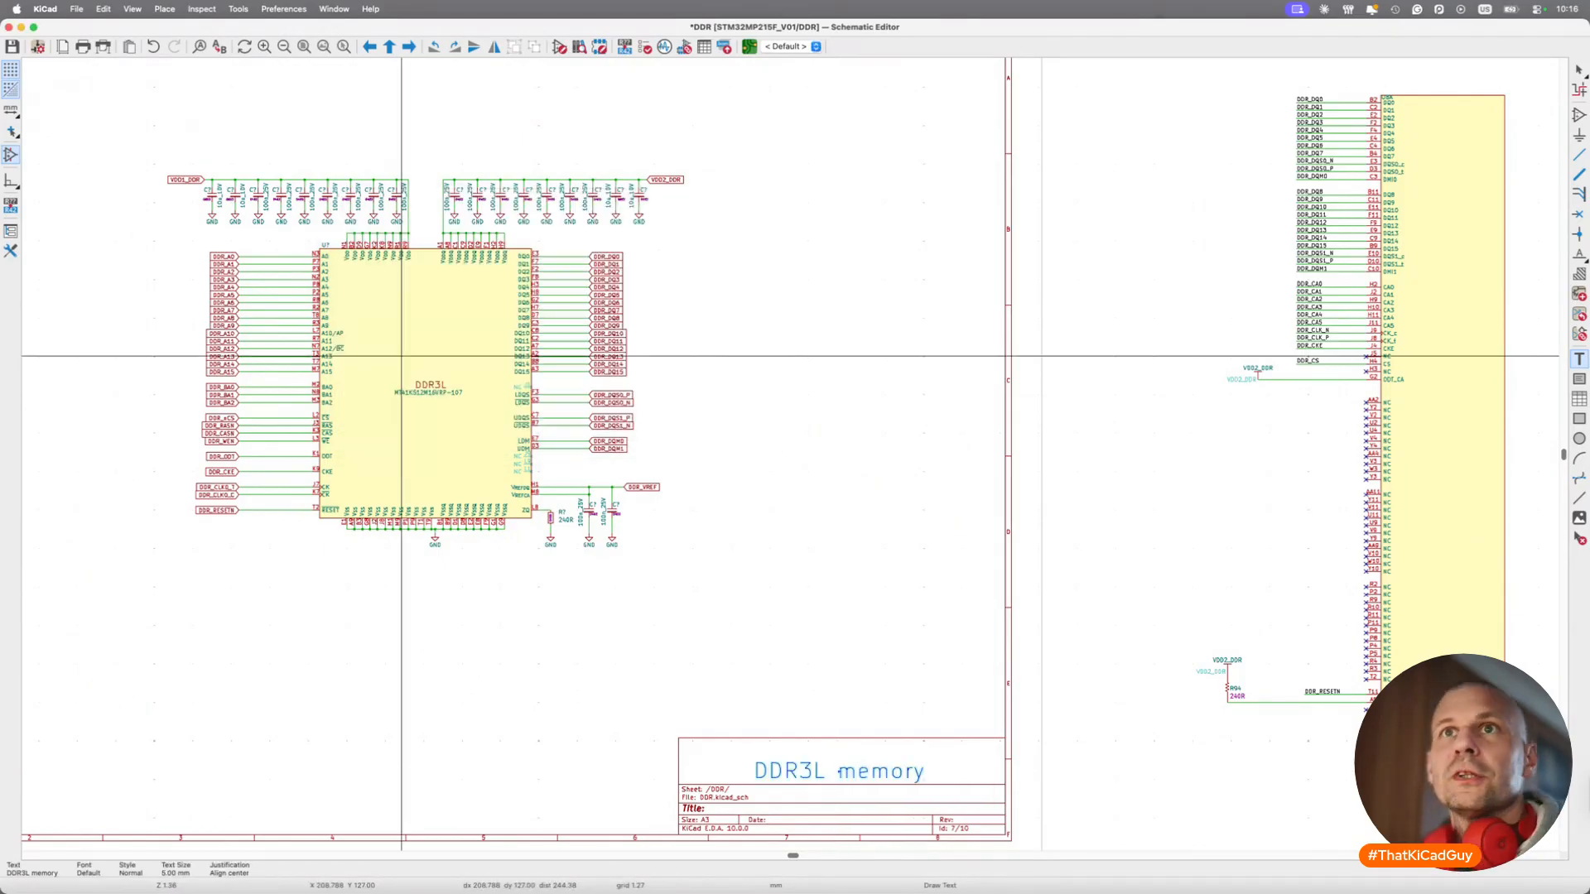
Centre the DDR3L memory heading in its title block field and save the sheet.
key("m")
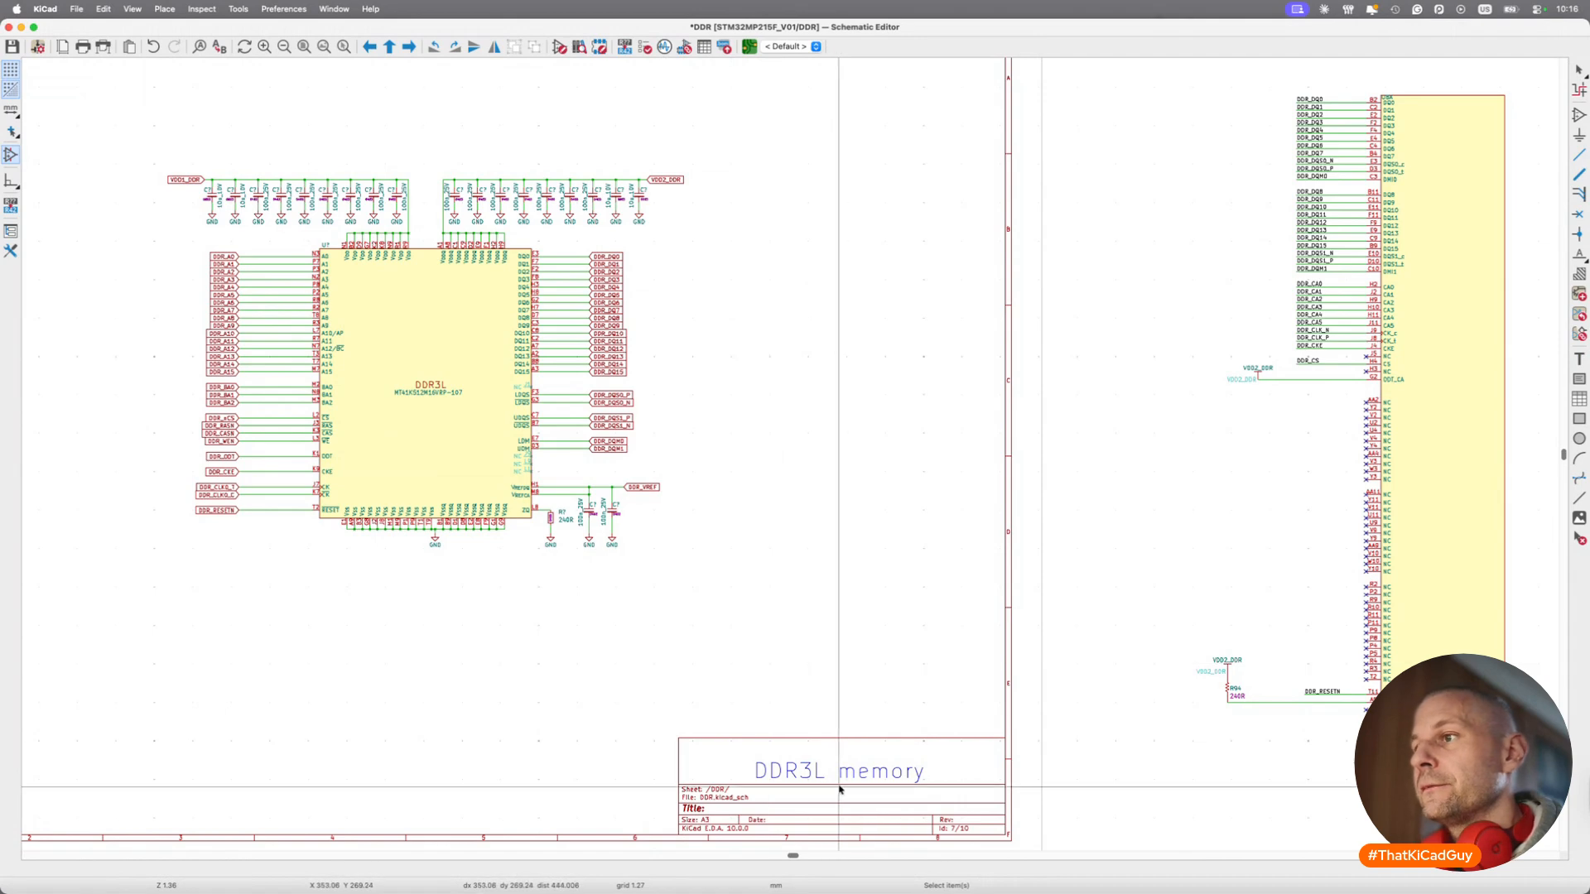
left_click(844, 763)
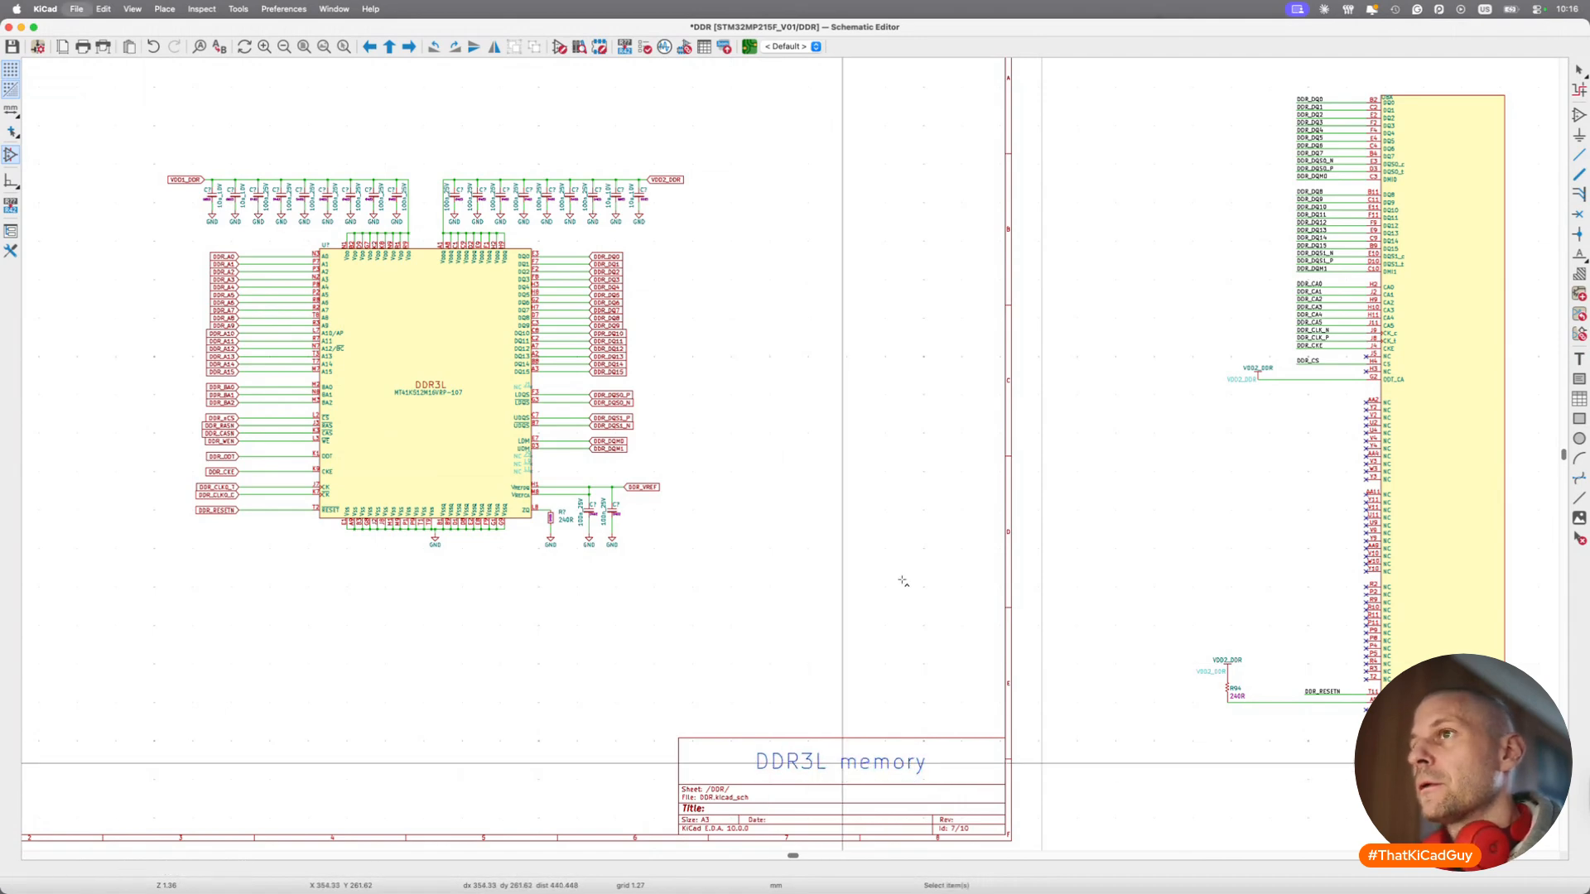
key("super+s")
scroll(903, 582, "down", 4)
scroll(902, 581, "right", 5)
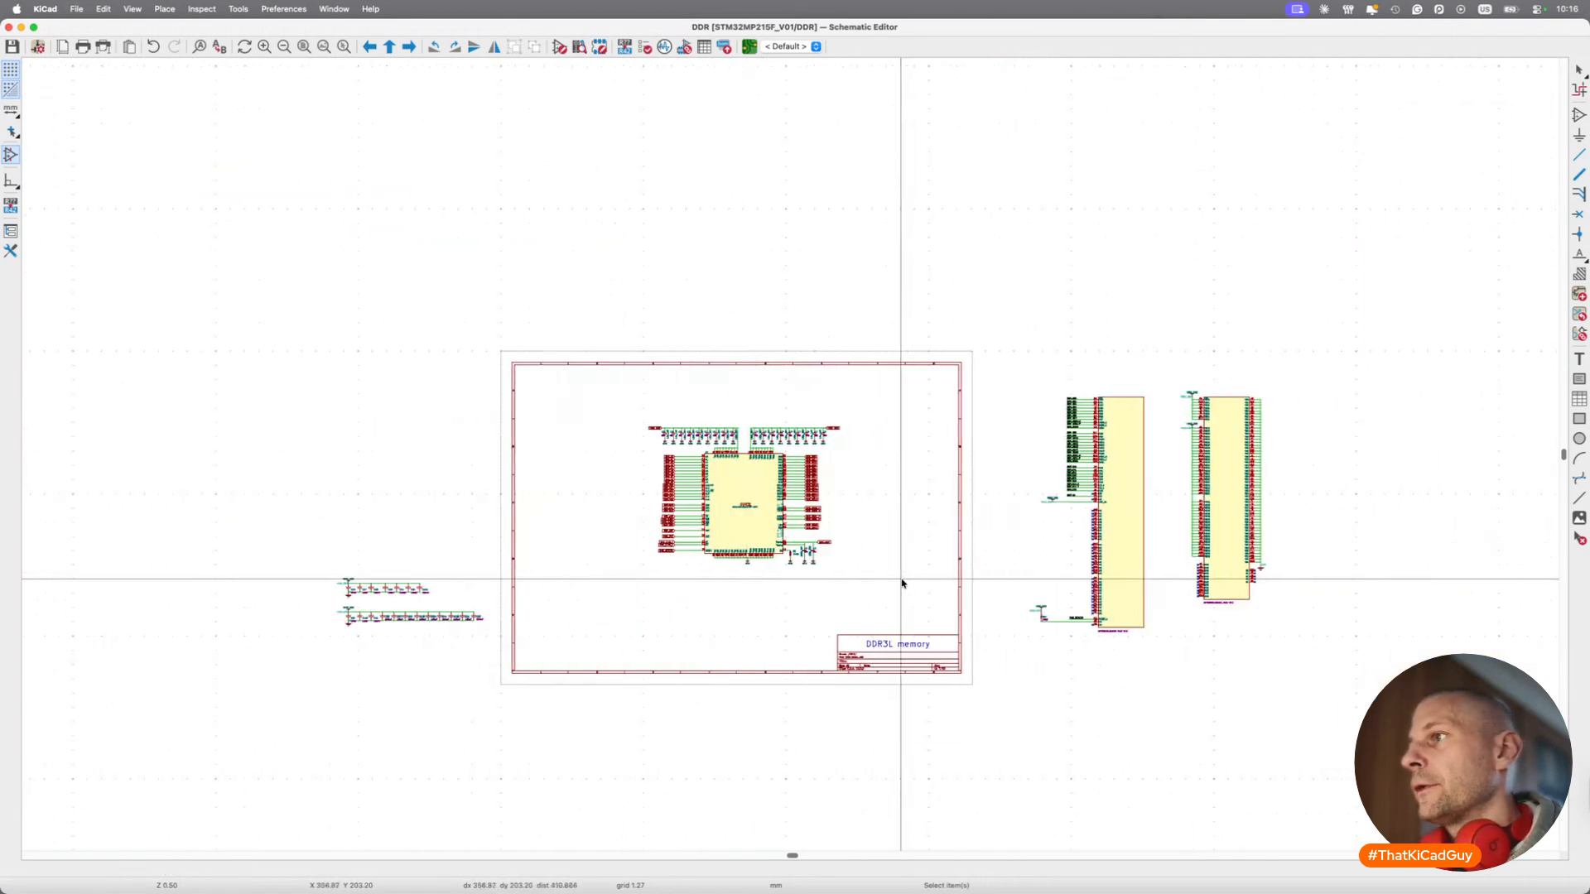
Move the two leftover reference capacitor banks to the free area beneath the reference memory symbols outside the sheet and save.
left_click_drag(301, 563, 501, 653)
key("m")
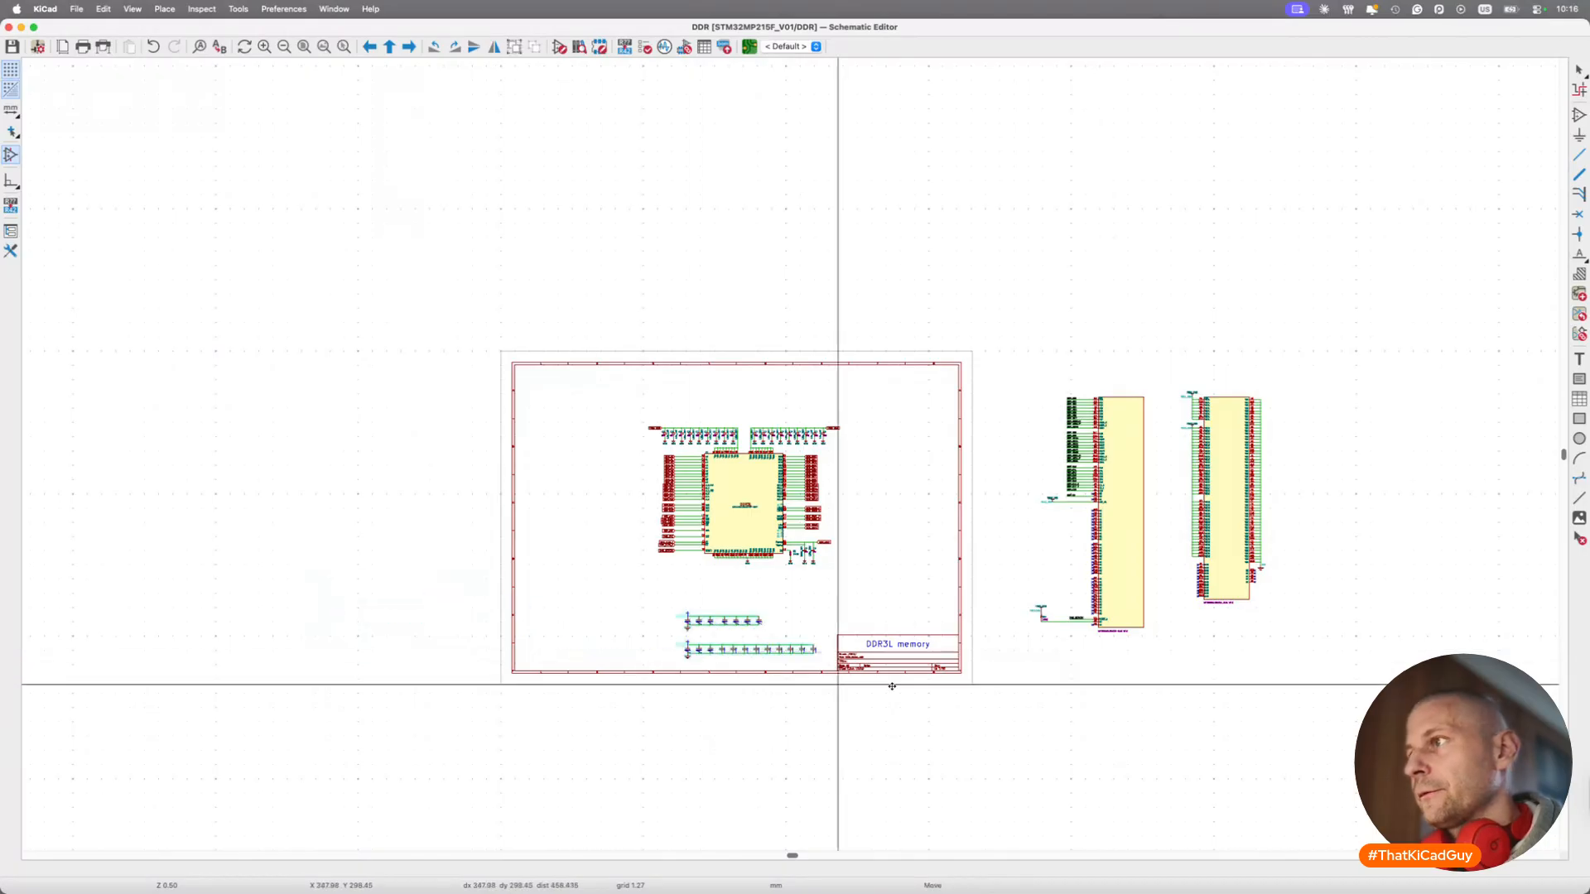
left_click(1331, 685)
key("super+s")
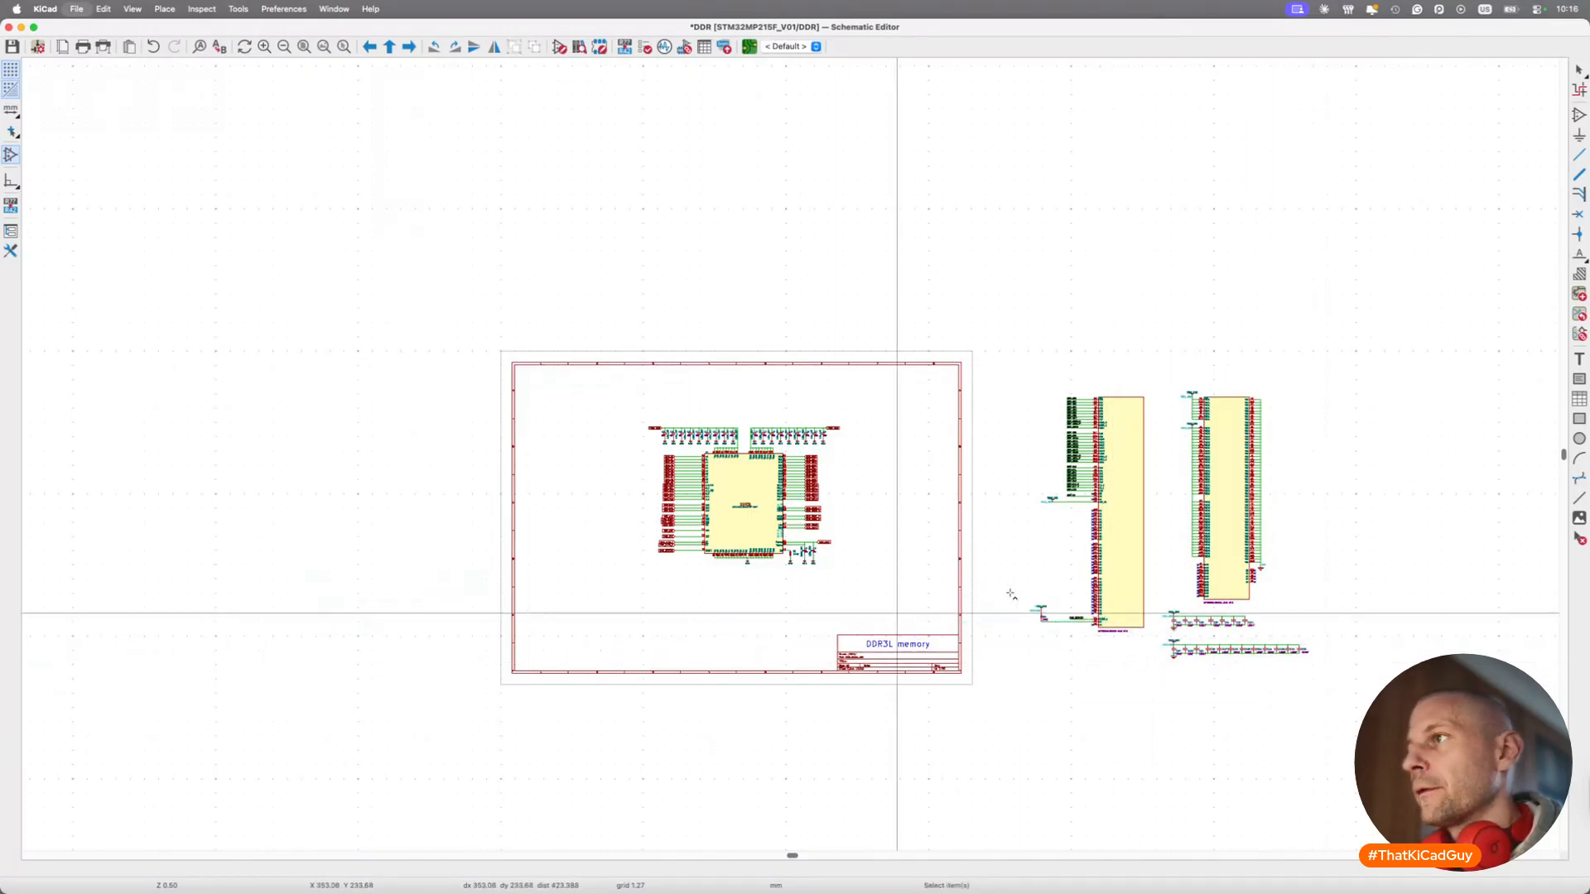
scroll(1066, 563, "up", 3)
scroll(709, 541, "left", 2)
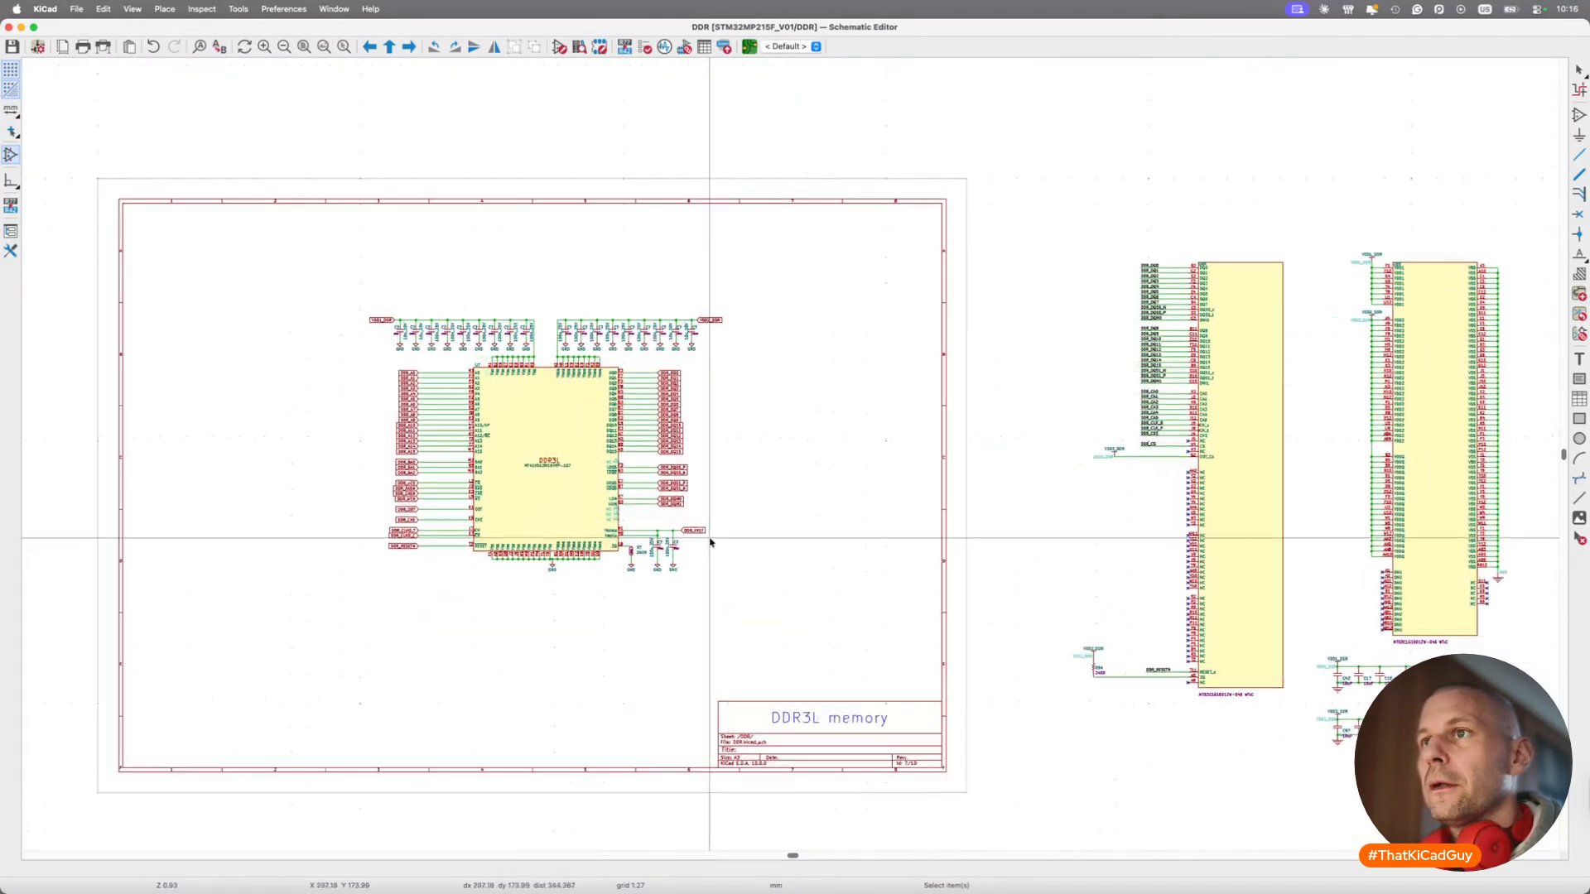
Go up to the root sheet, open the MPU sheet and review the processor's overall wiring.
key("alt+BackSpace")
double_click(841, 431)
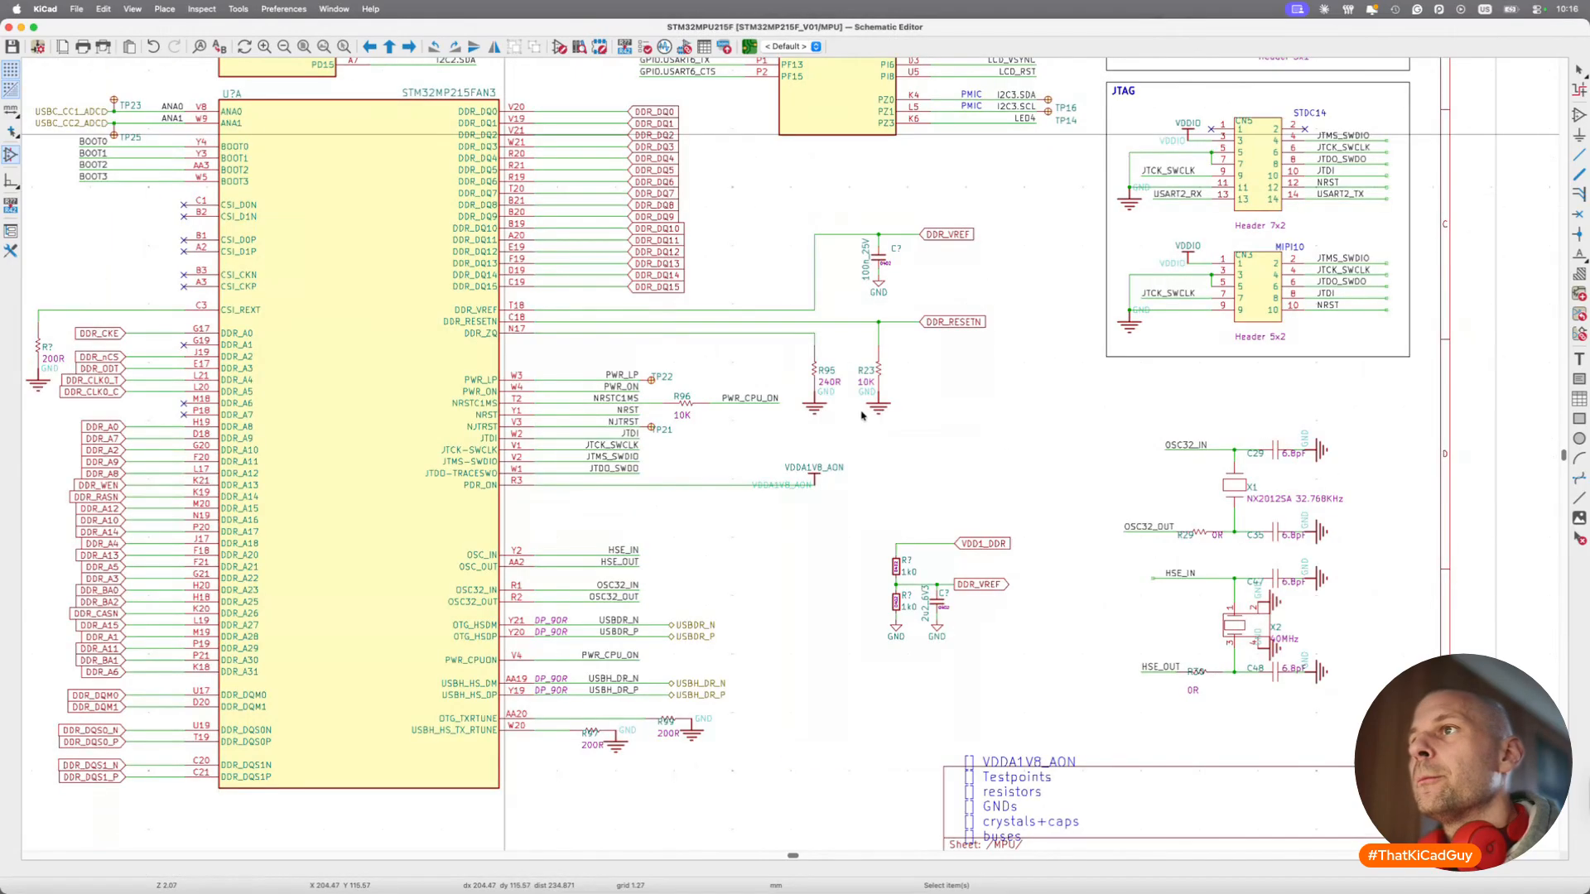
scroll(735, 496, "left", 3)
scroll(737, 494, "down", 3)
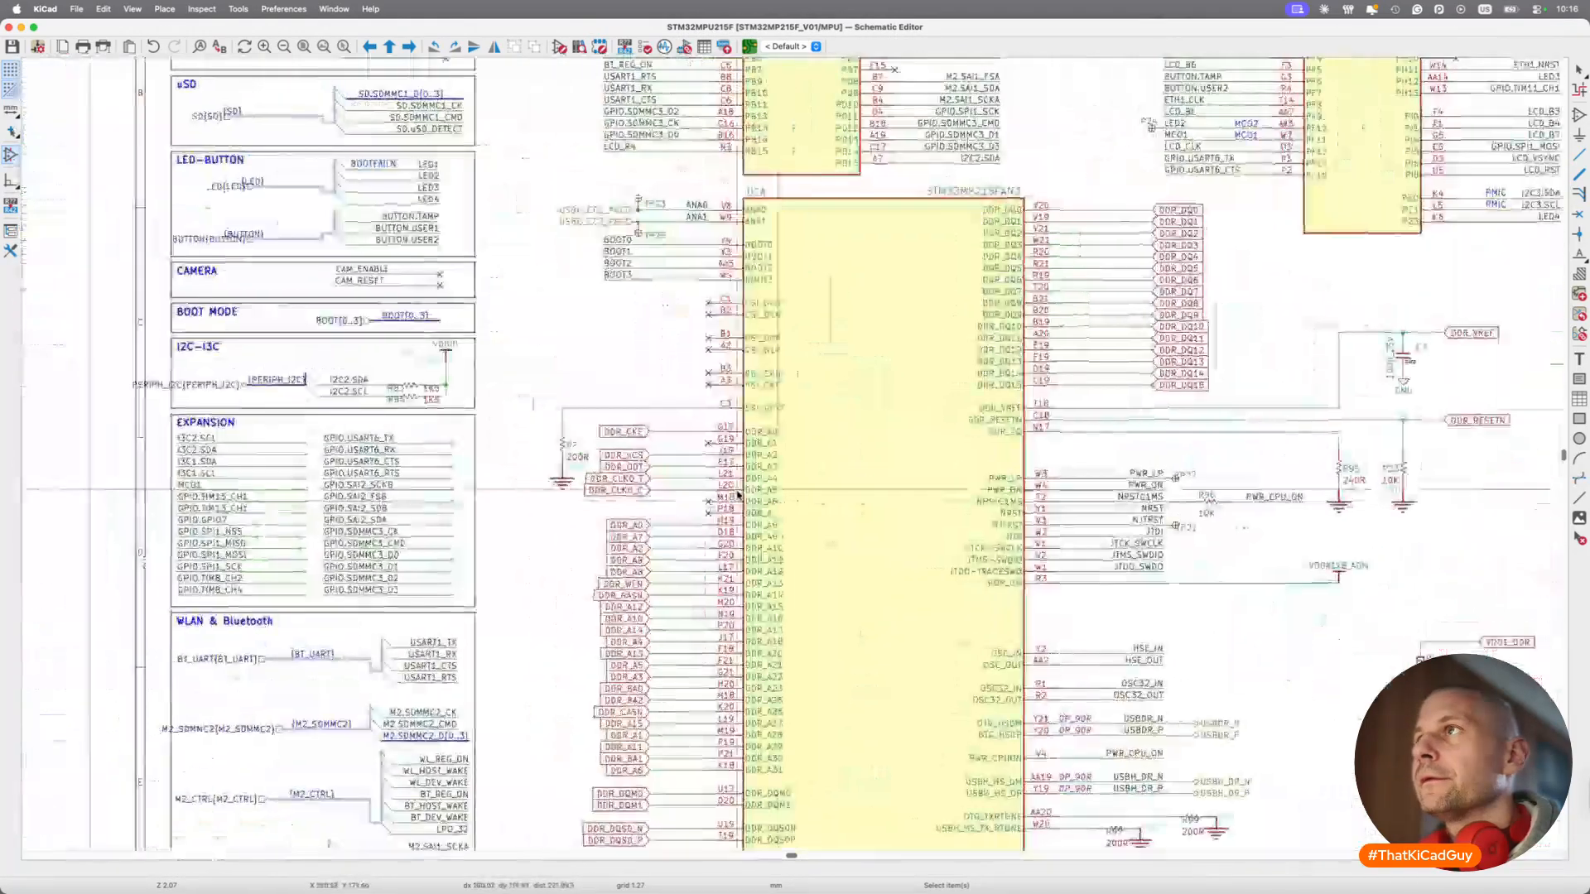
scroll(737, 495, "down", 1)
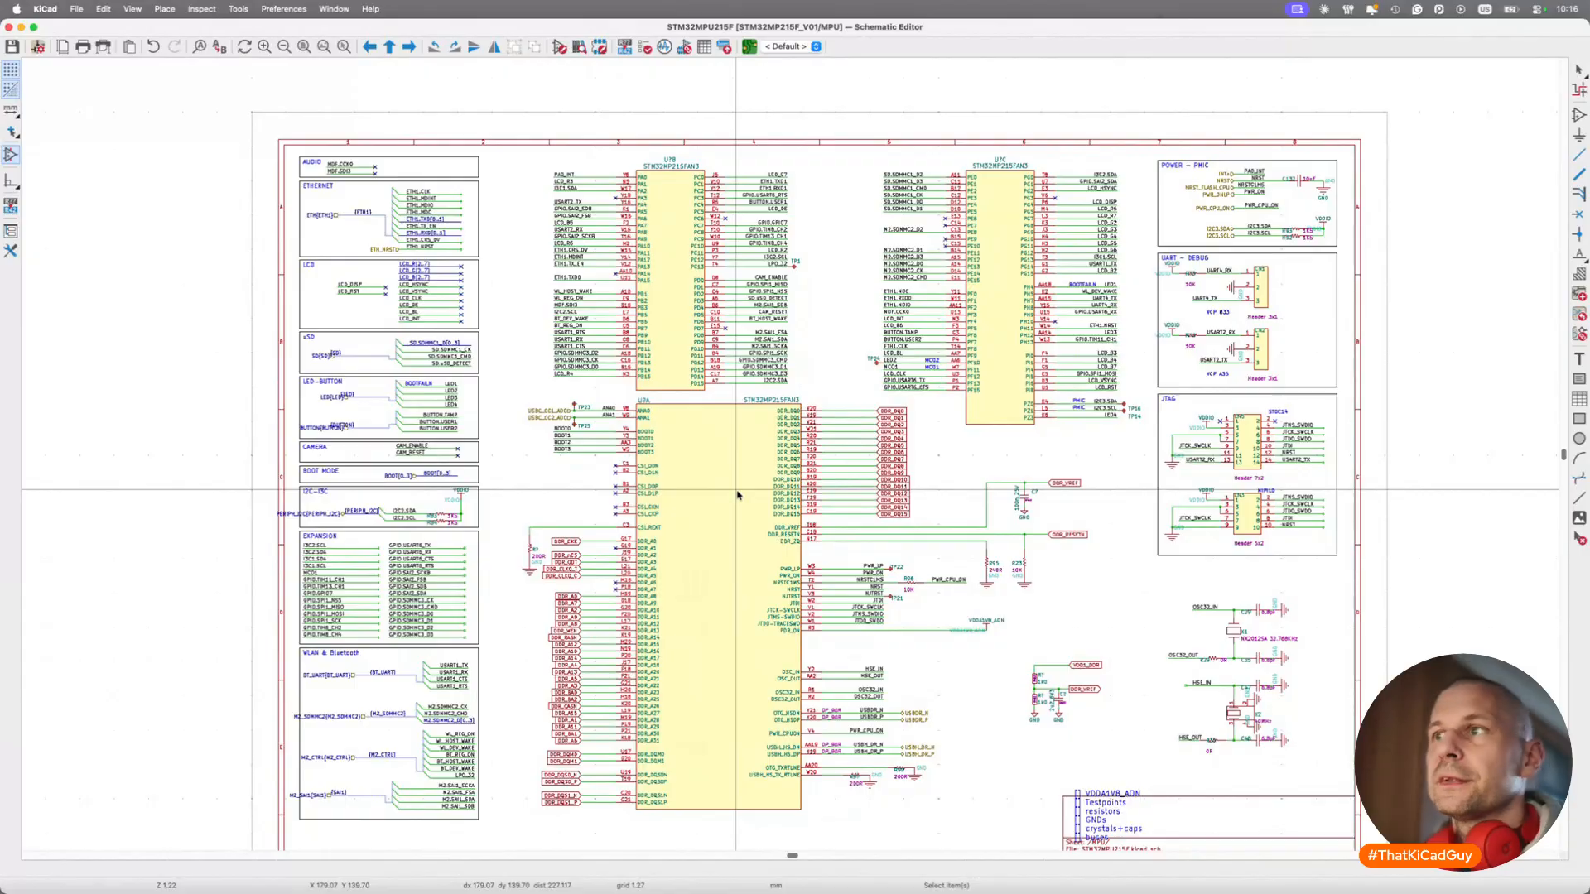
Return to the root sheet, open the PMIC sheet and start adding a symbol to it.
key("alt+BackSpace")
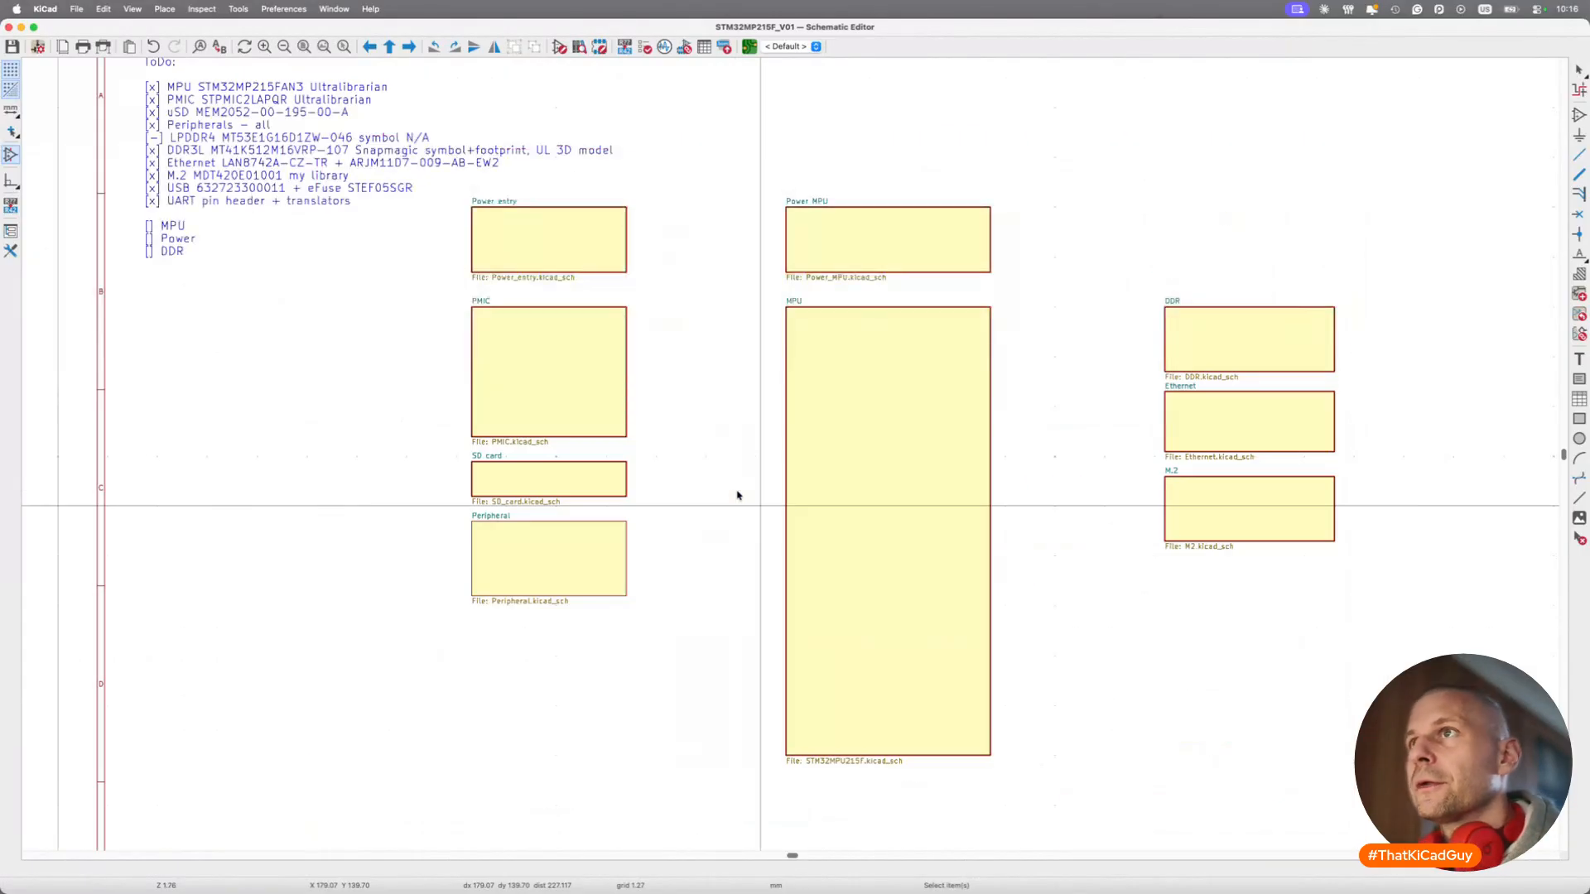
double_click(517, 355)
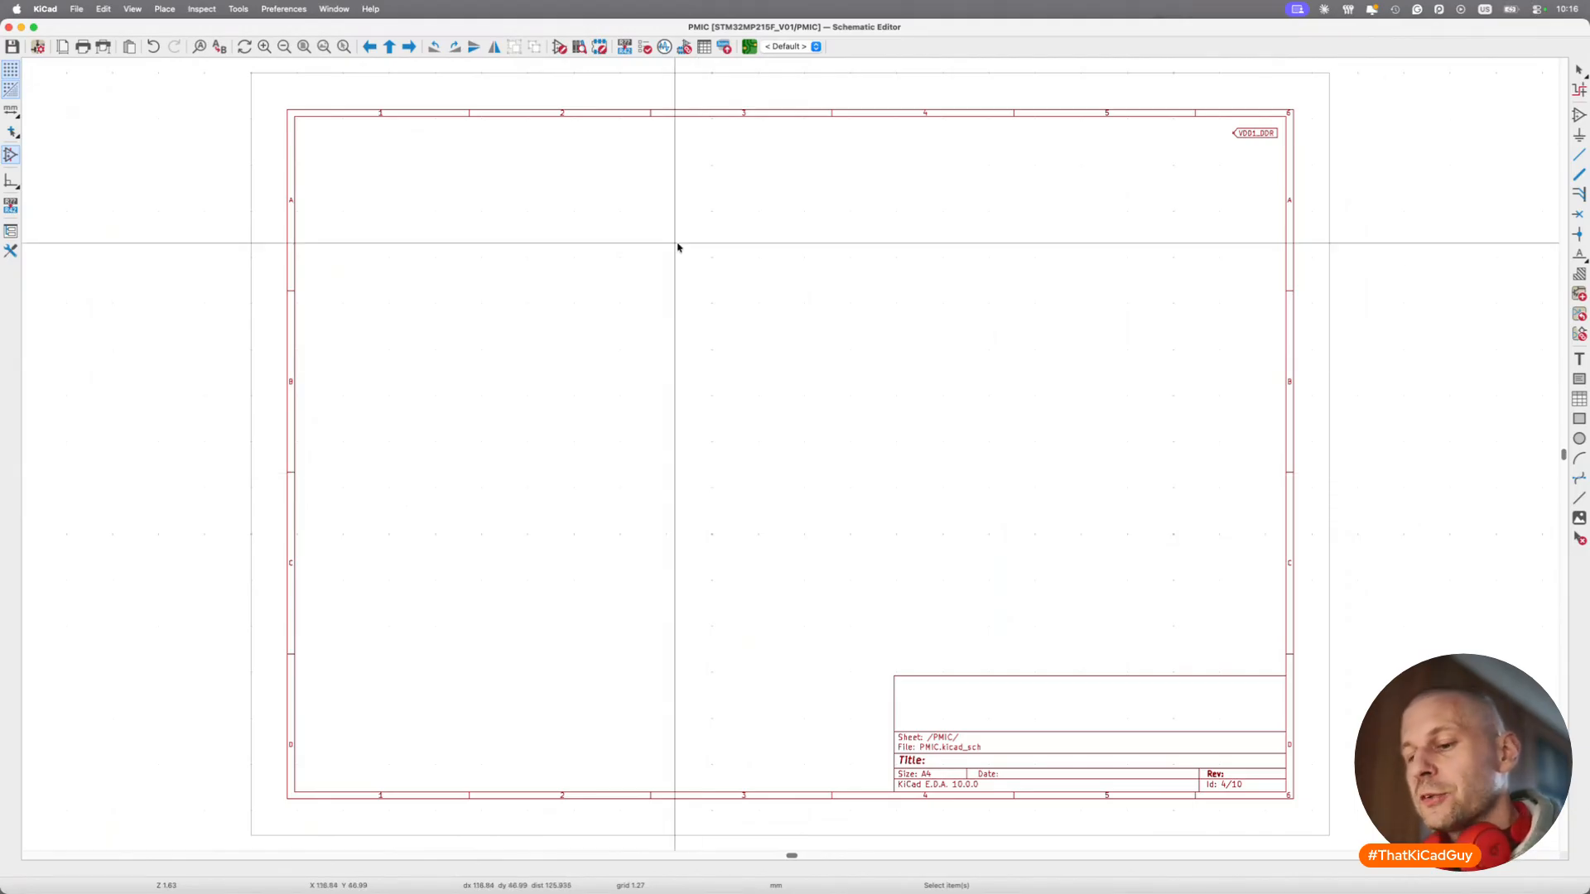
key("a")
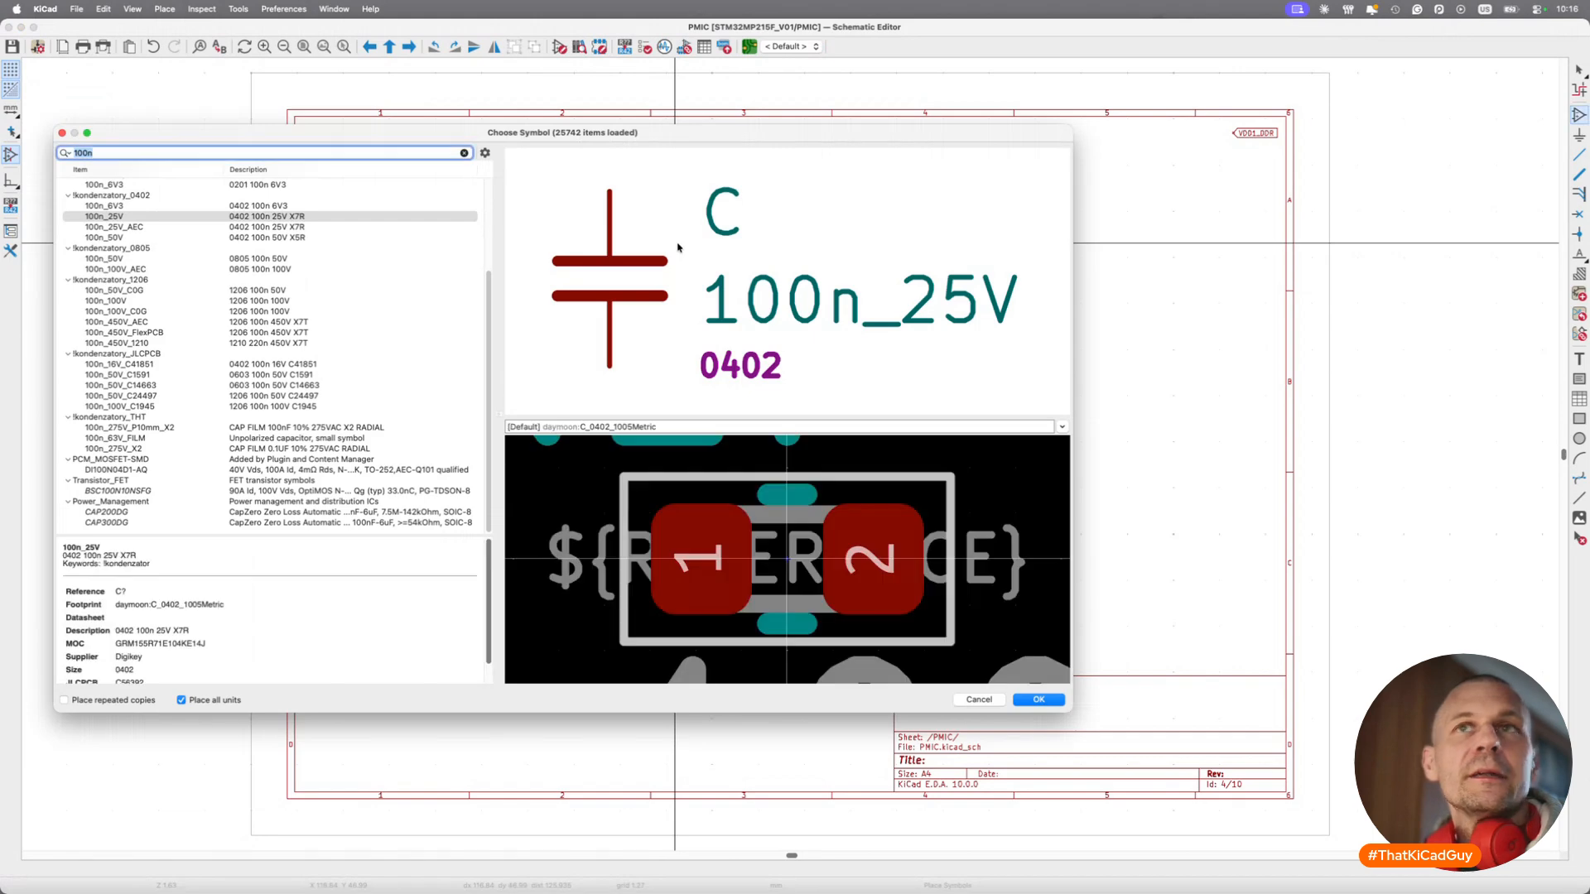
Switch to the Brave browser, close the empty page and check the PMIC's part name in the STPMIC2L datasheet.
key("super+Tab")
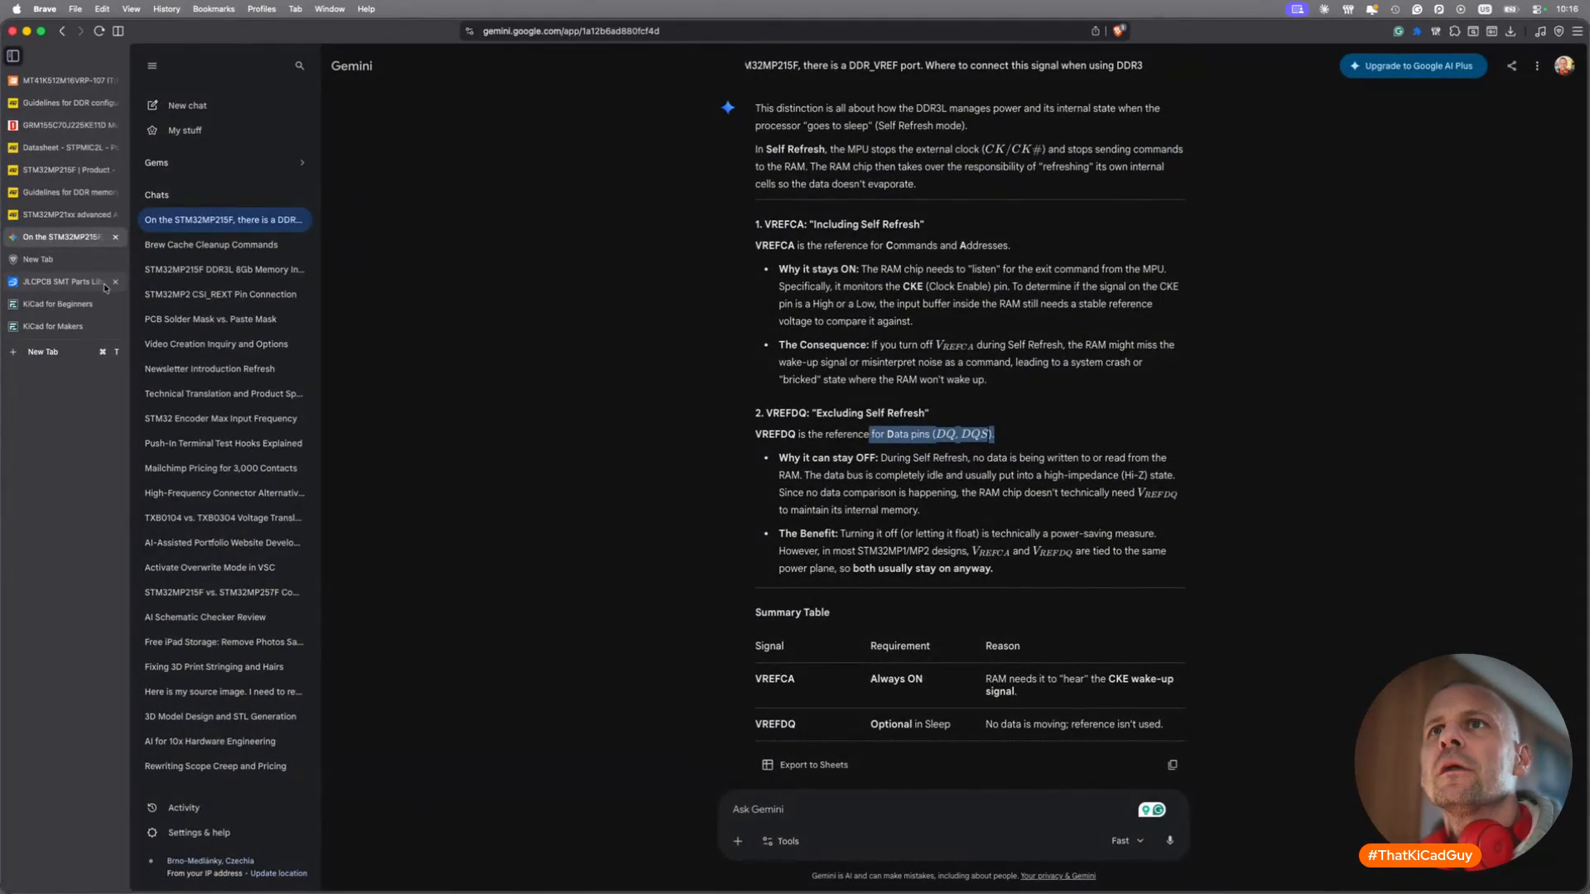
left_click(115, 259)
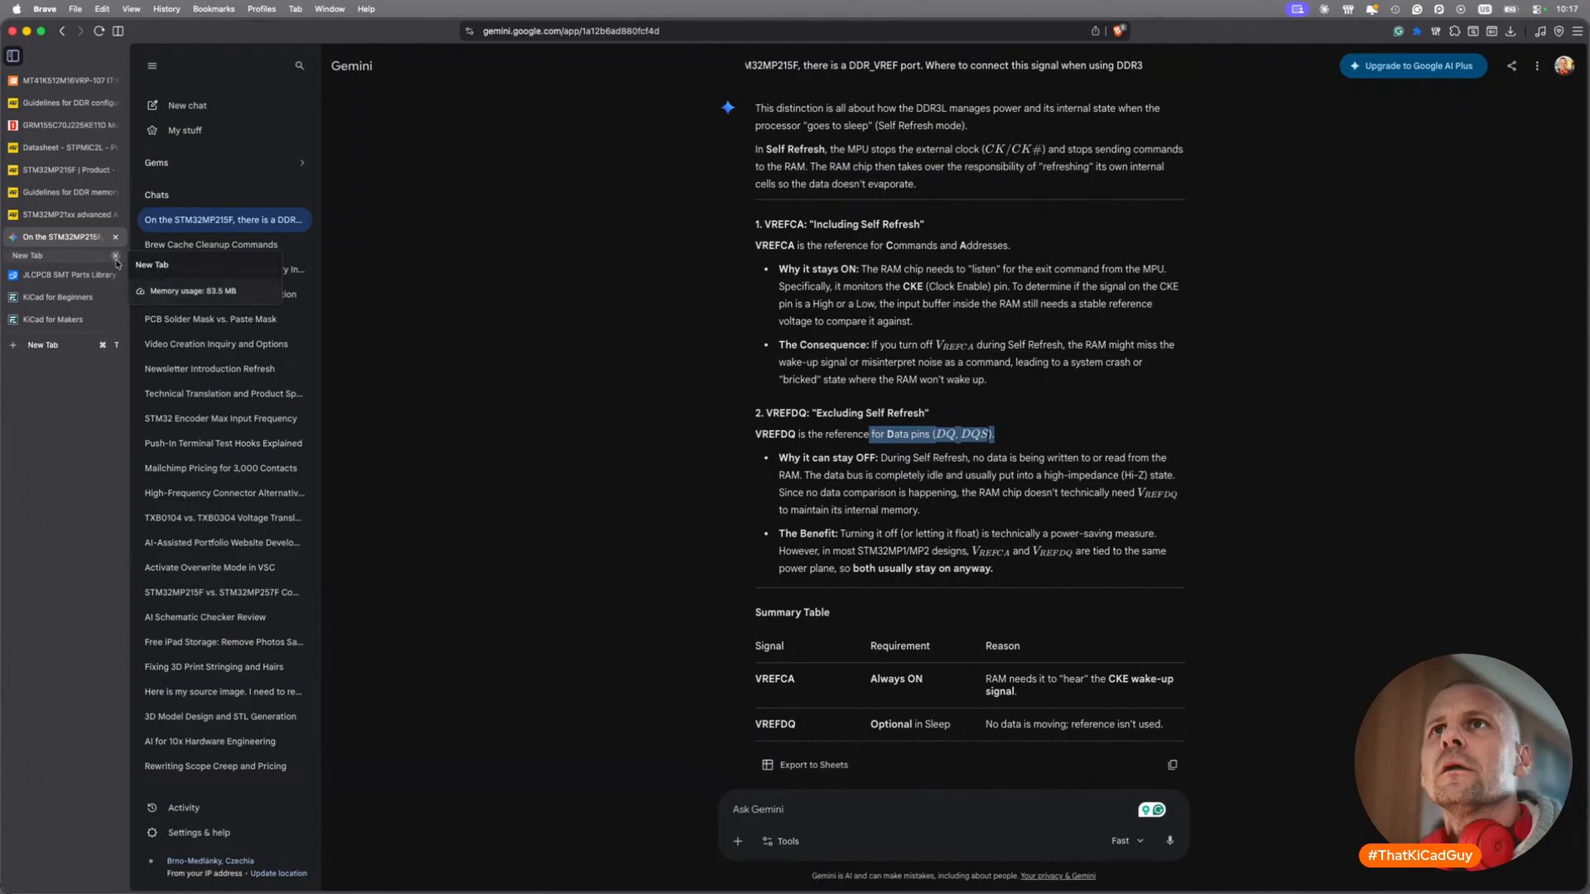
left_click(83, 149)
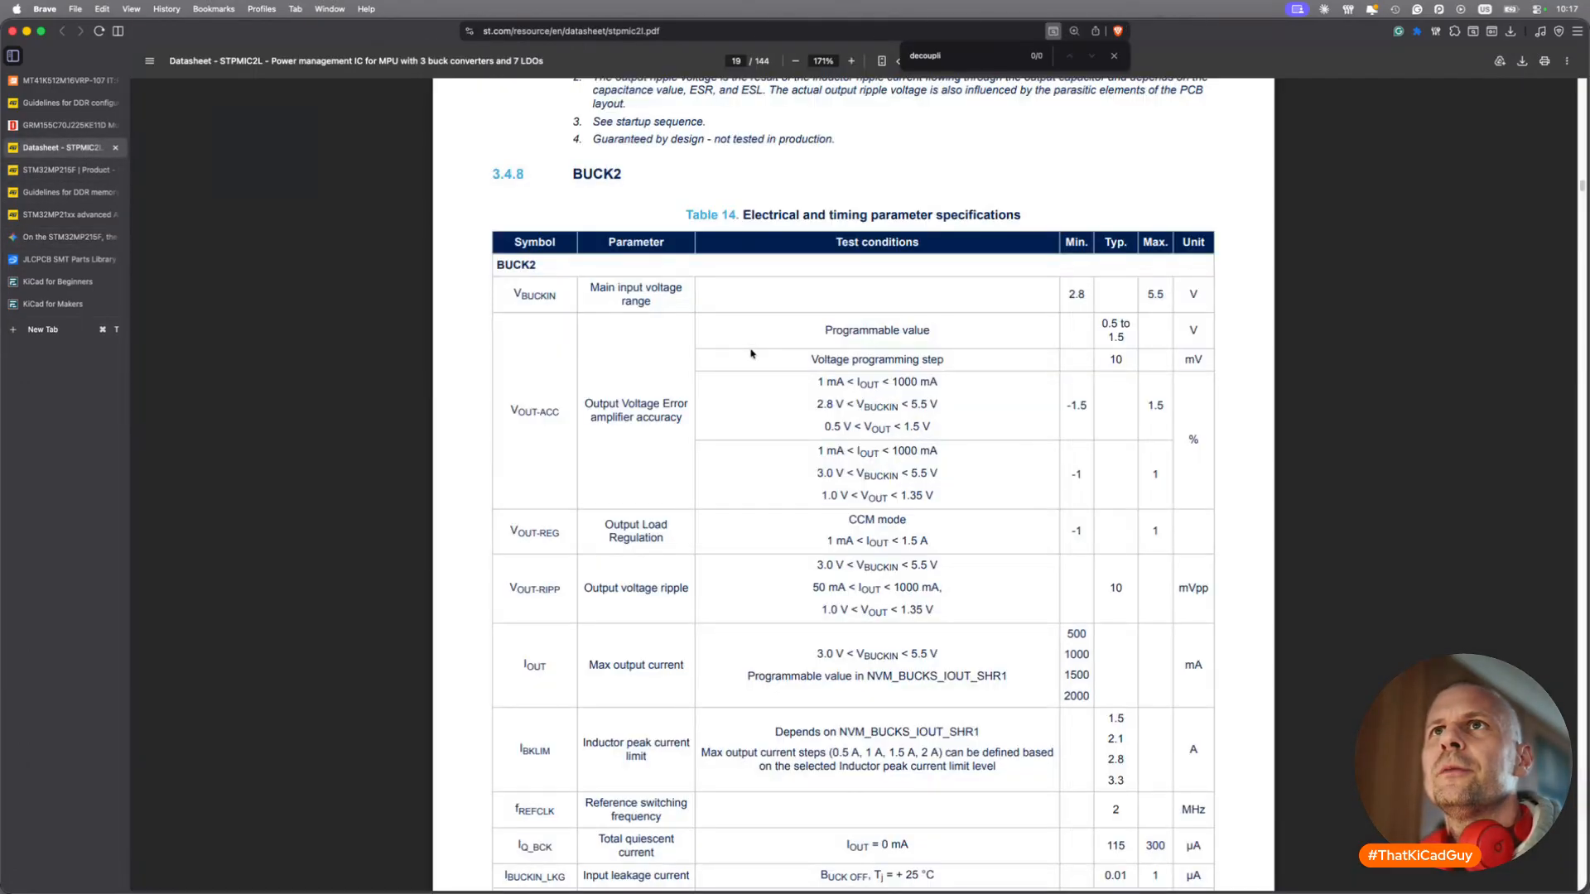
key("super+Tab")
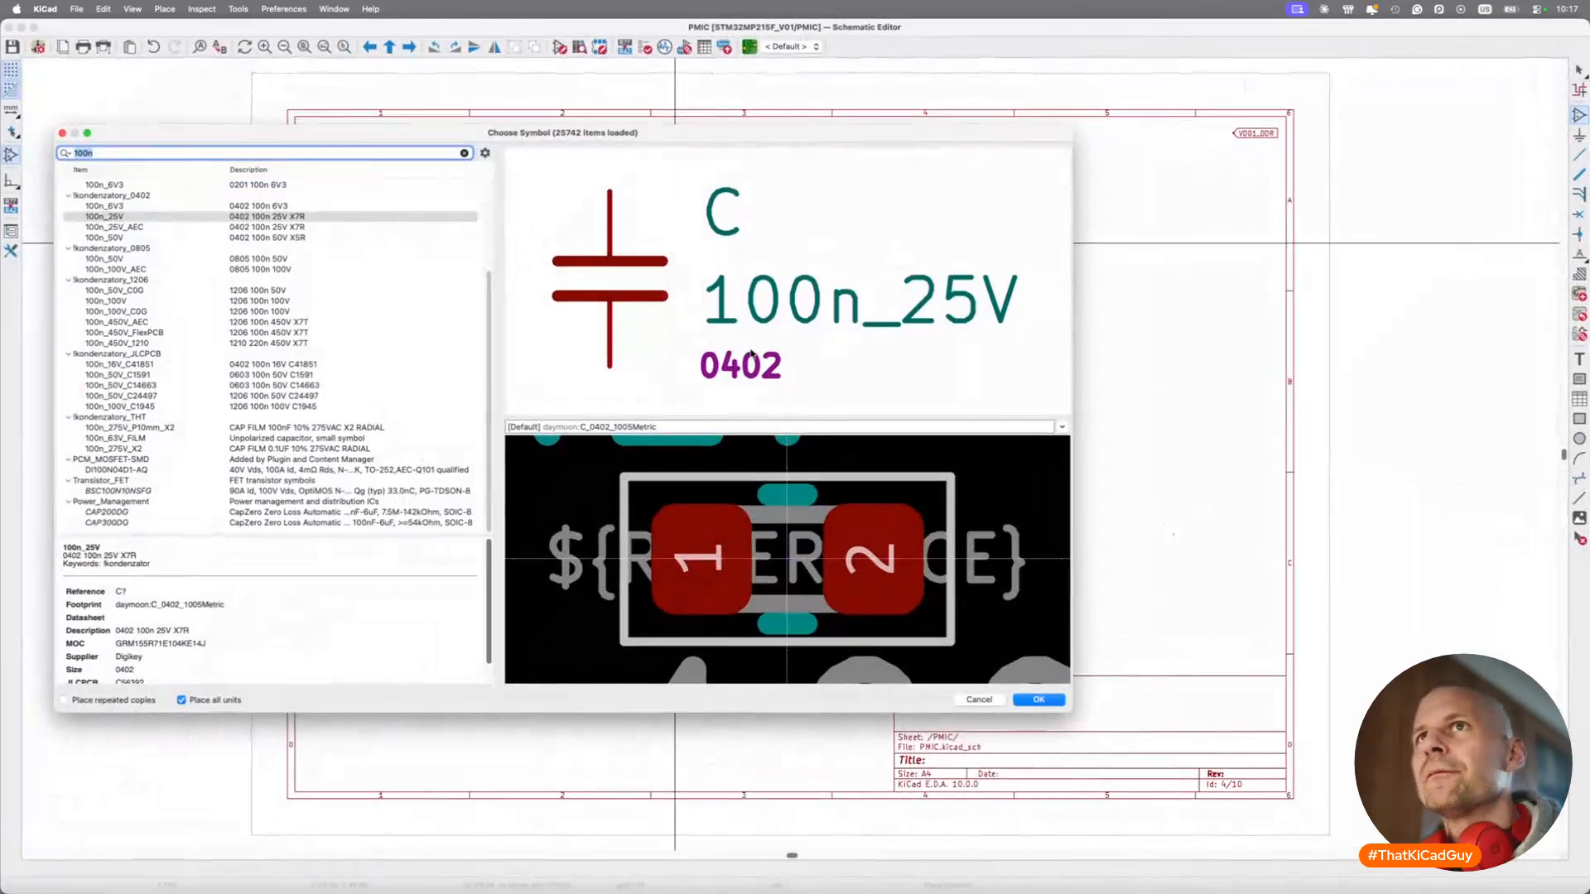
Find the STPMIC2LAPQR symbol by searching for stpmic and place it in the middle of the PMIC sheet.
type("stpmic")
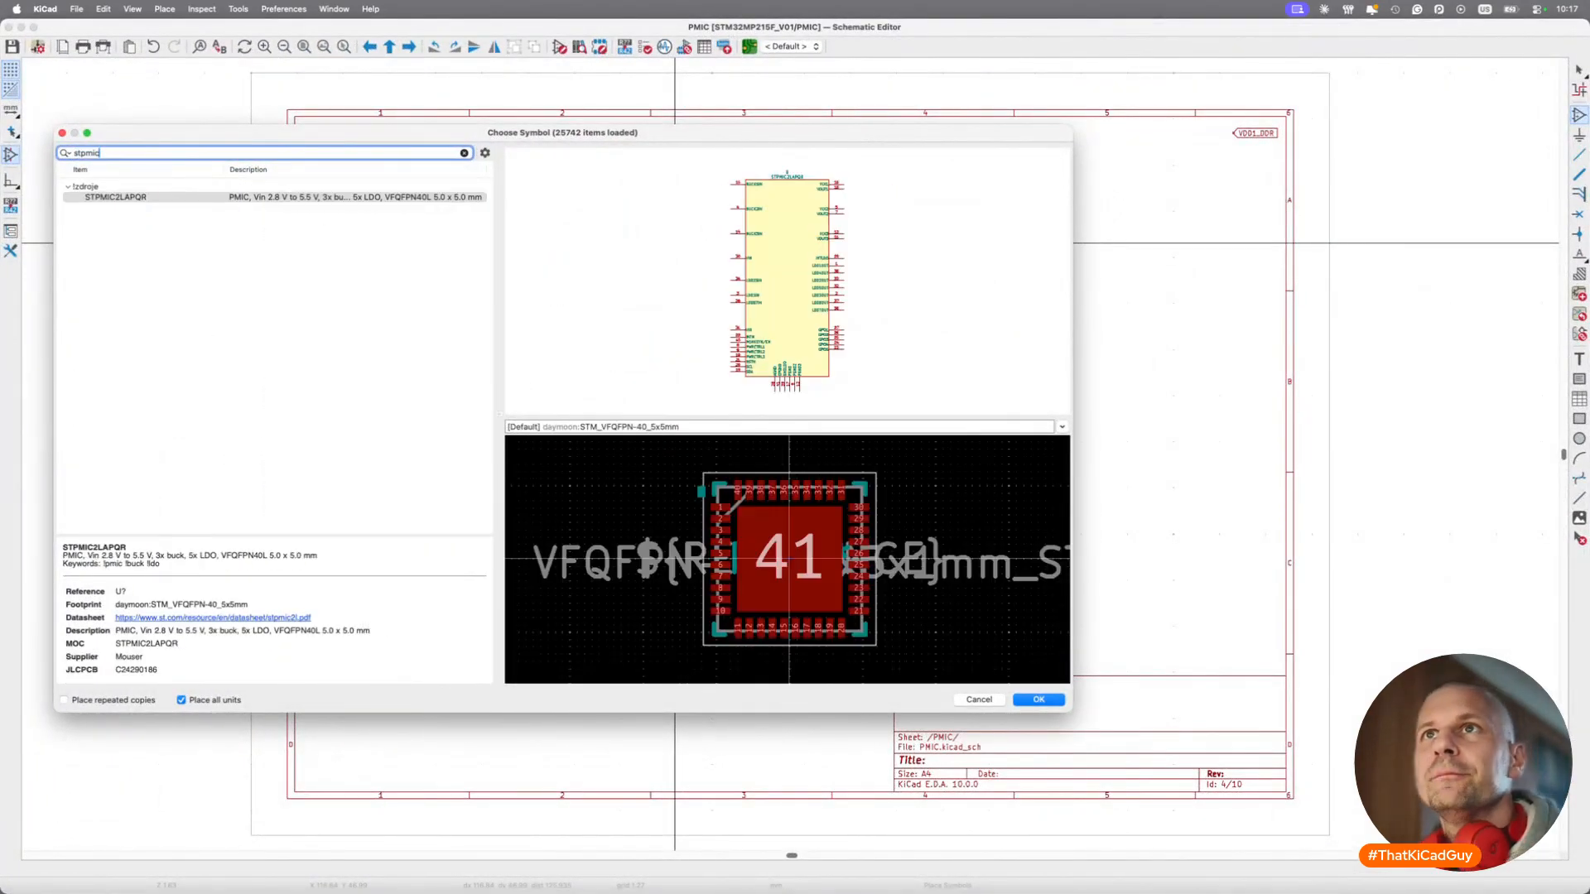
double_click(323, 198)
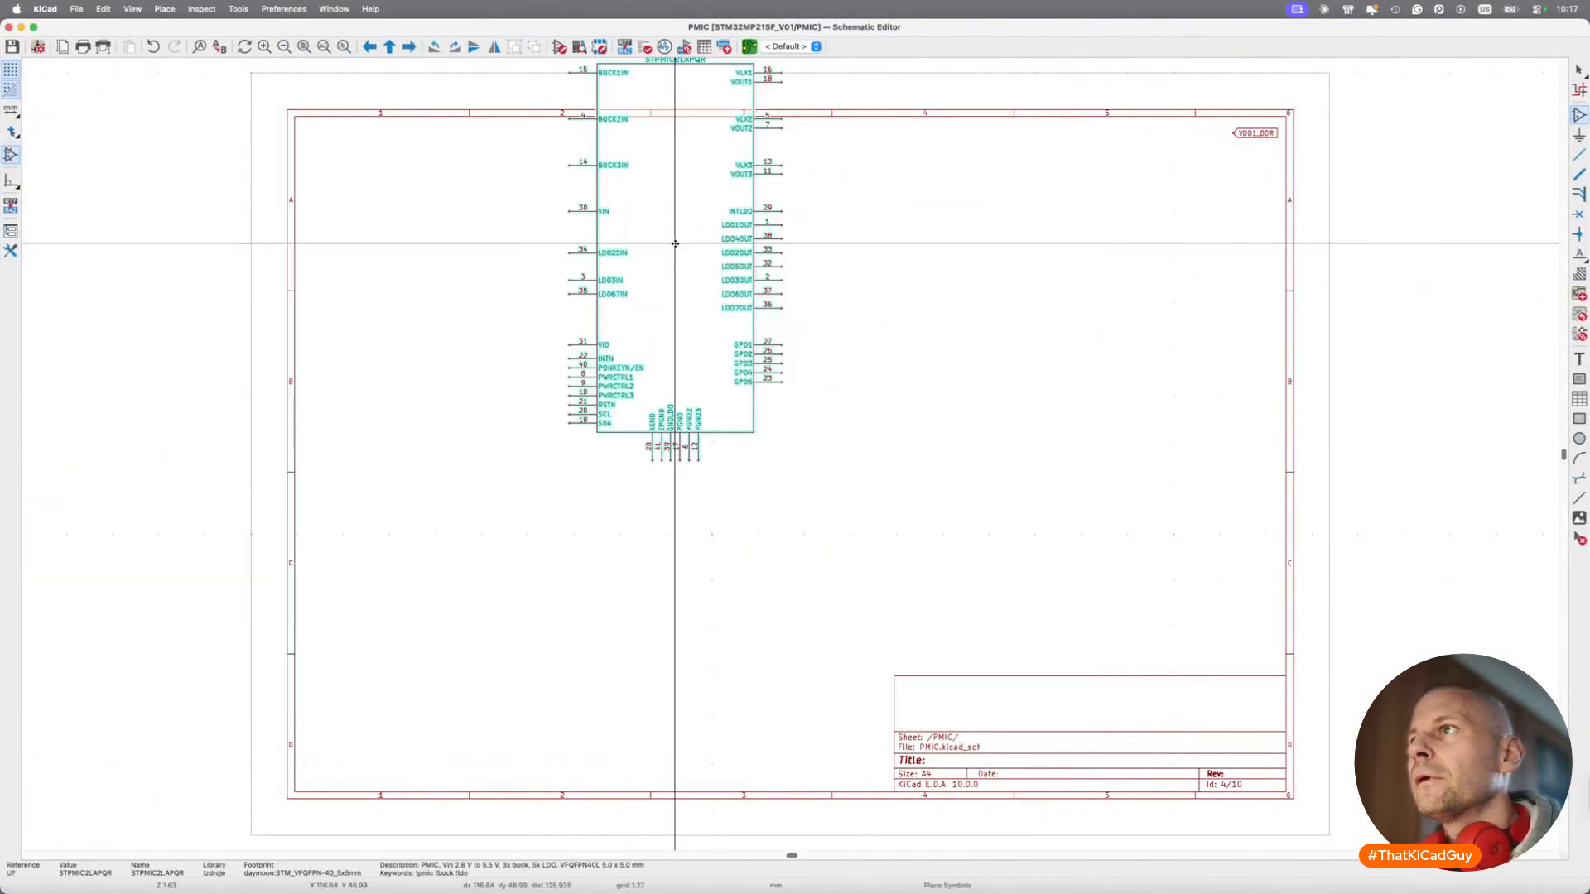
left_click(768, 392)
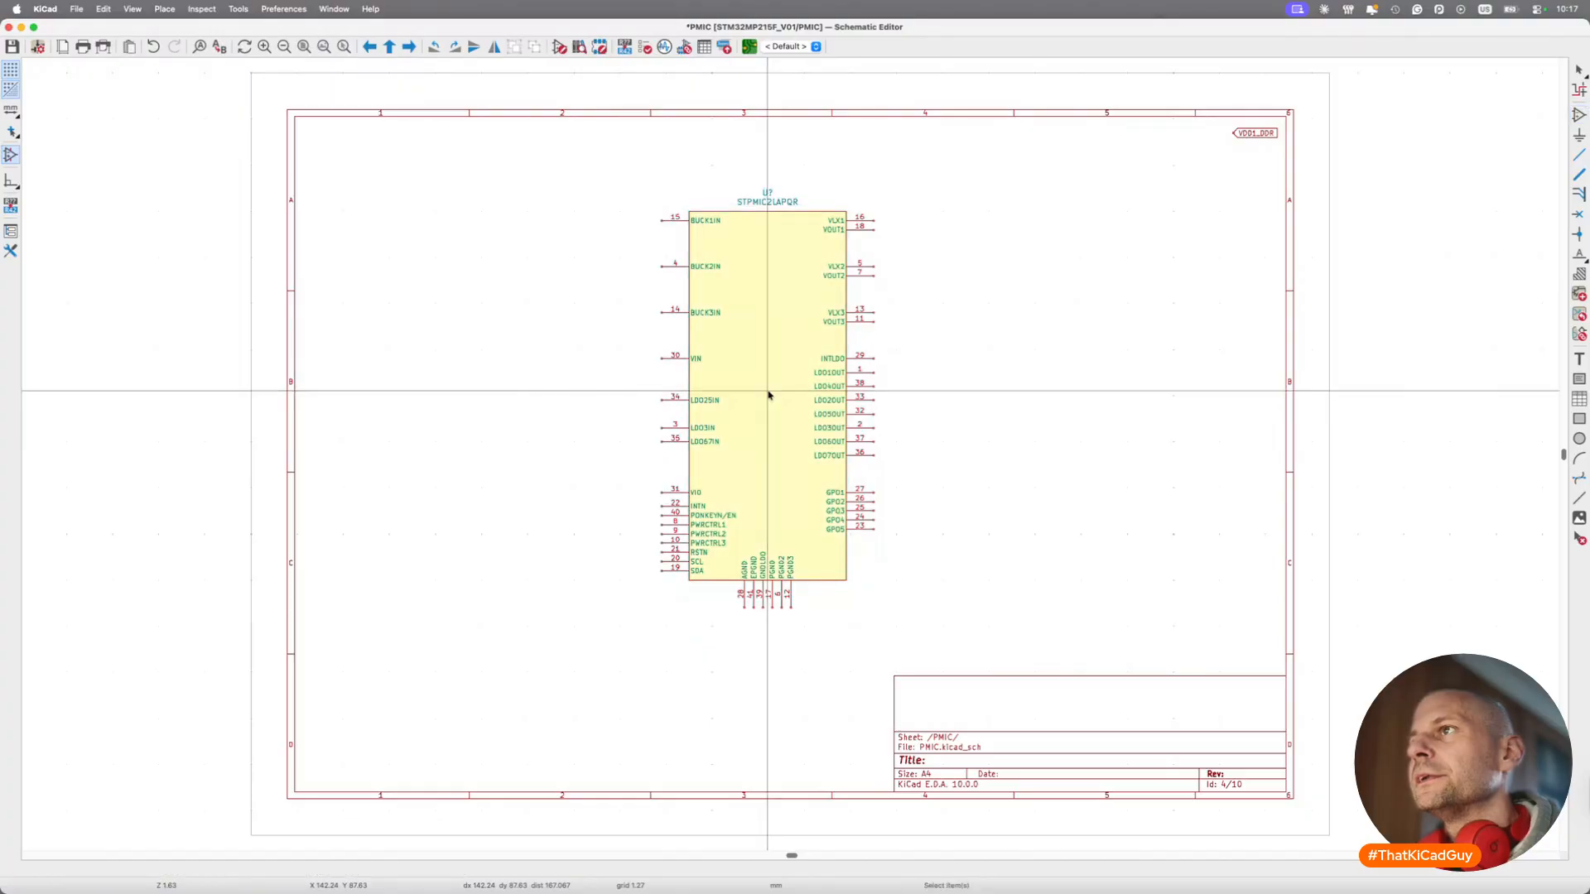
Switch to Preview and examine the STPMIC2LAPQR wiring on the Power PMIC page of ST's reference schematic.
key("super+Tab")
scroll(900, 502, "down", 3)
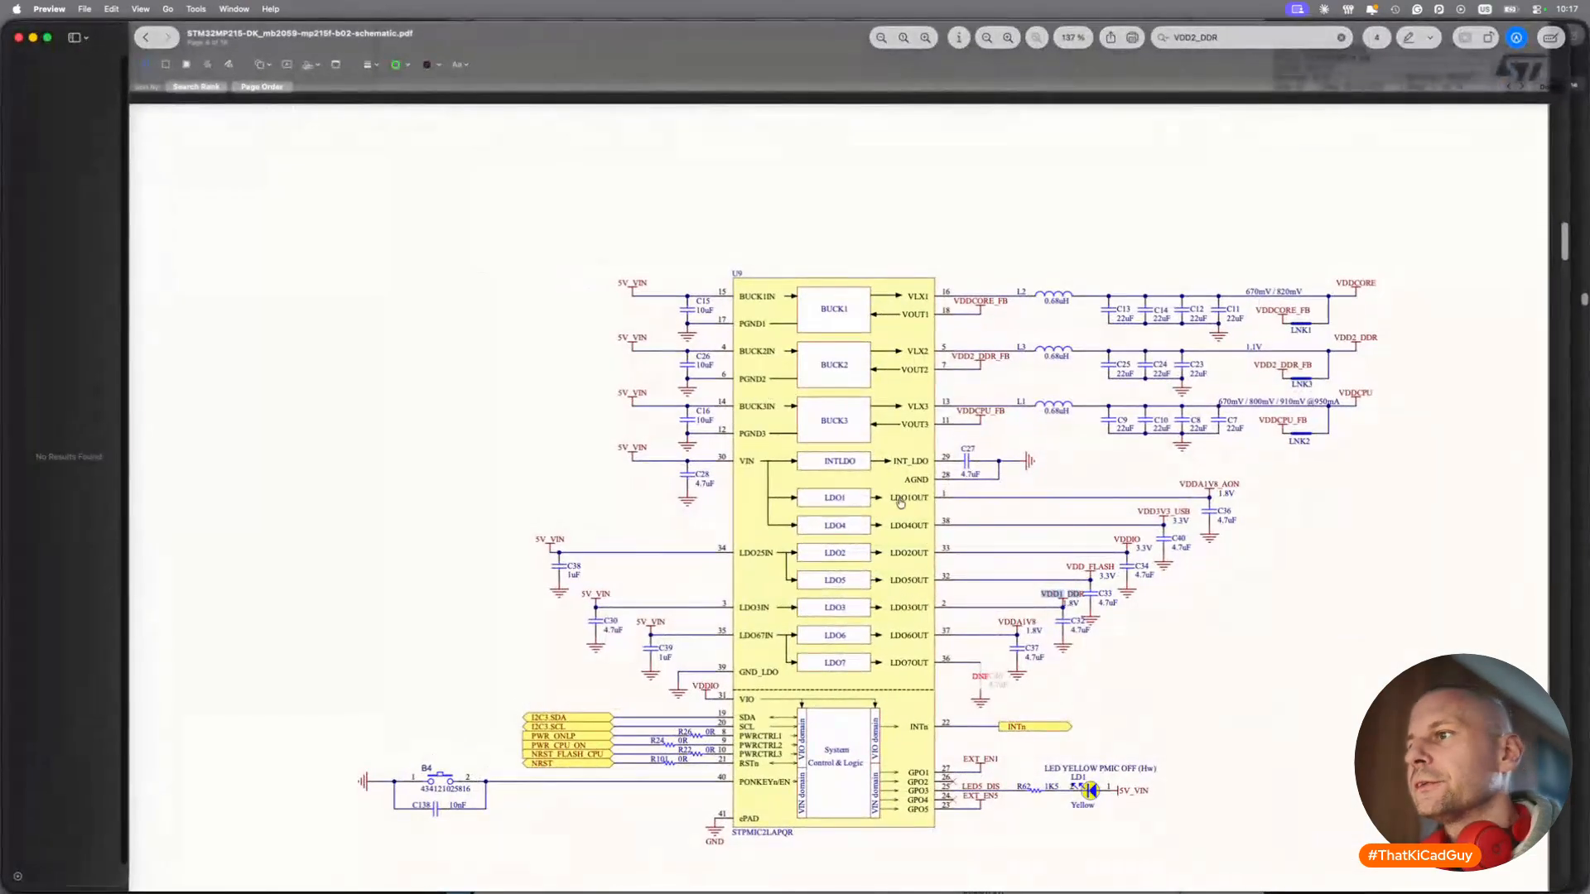
scroll(972, 705, "up", 3)
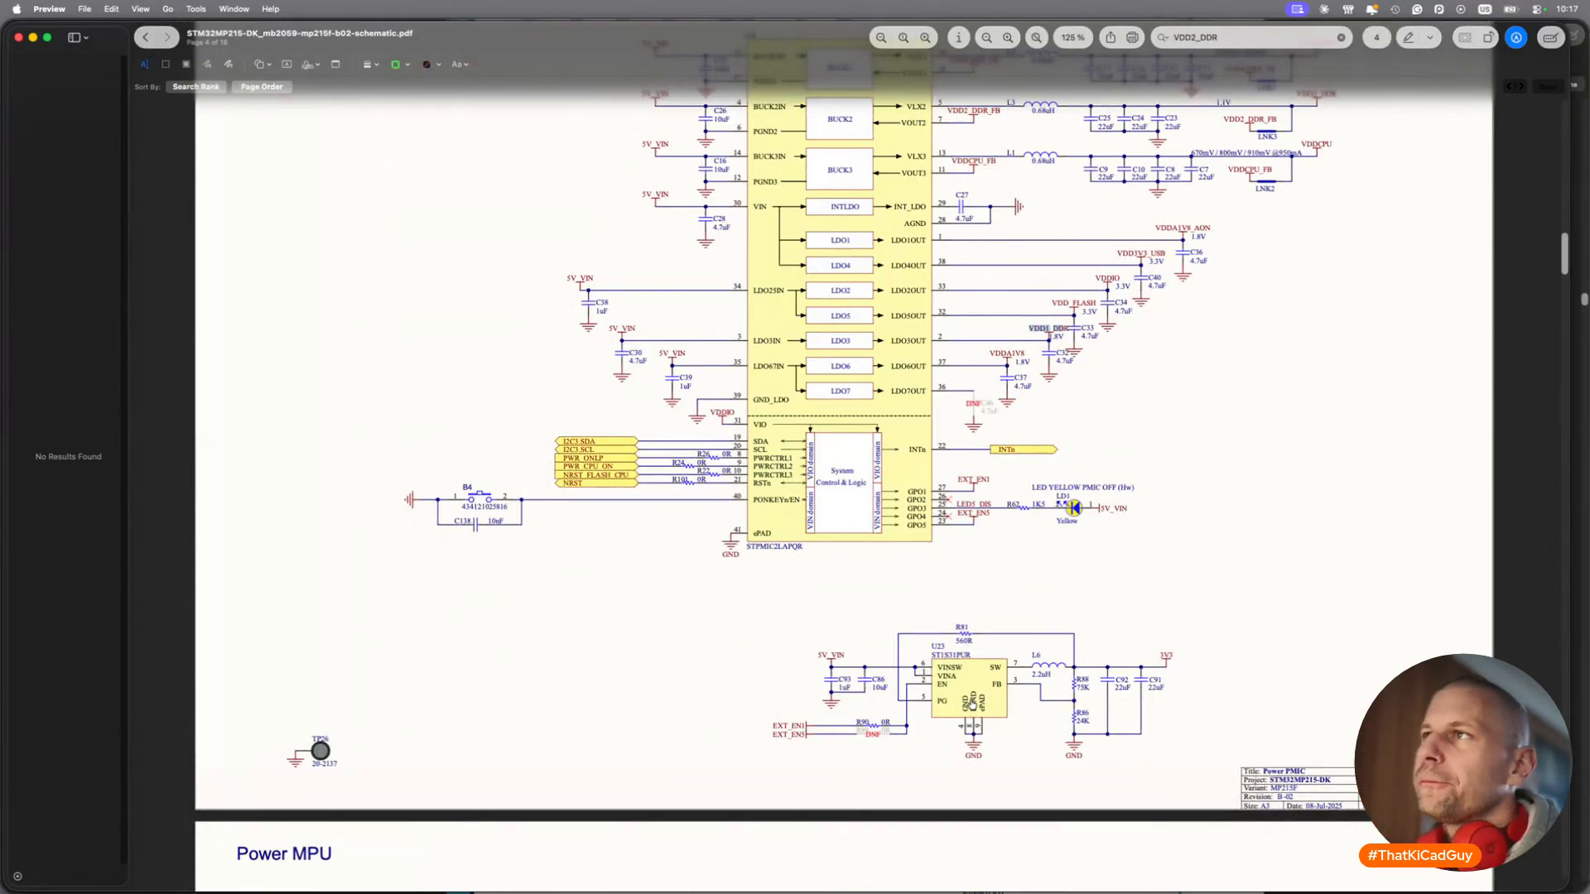
scroll(980, 495, "up", 2)
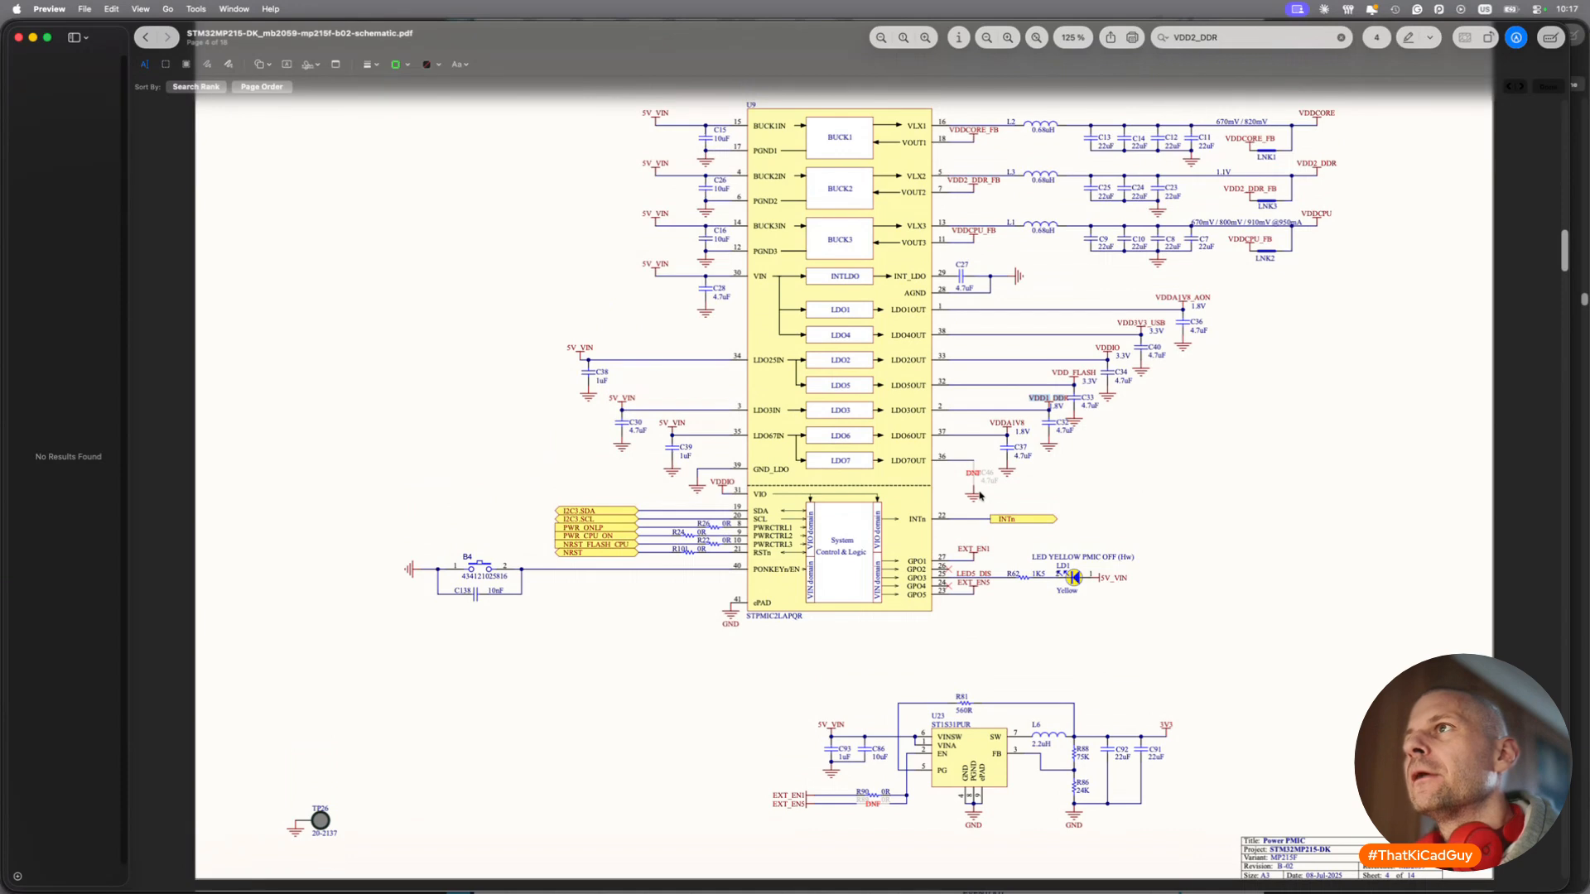
scroll(980, 496, "up", 3)
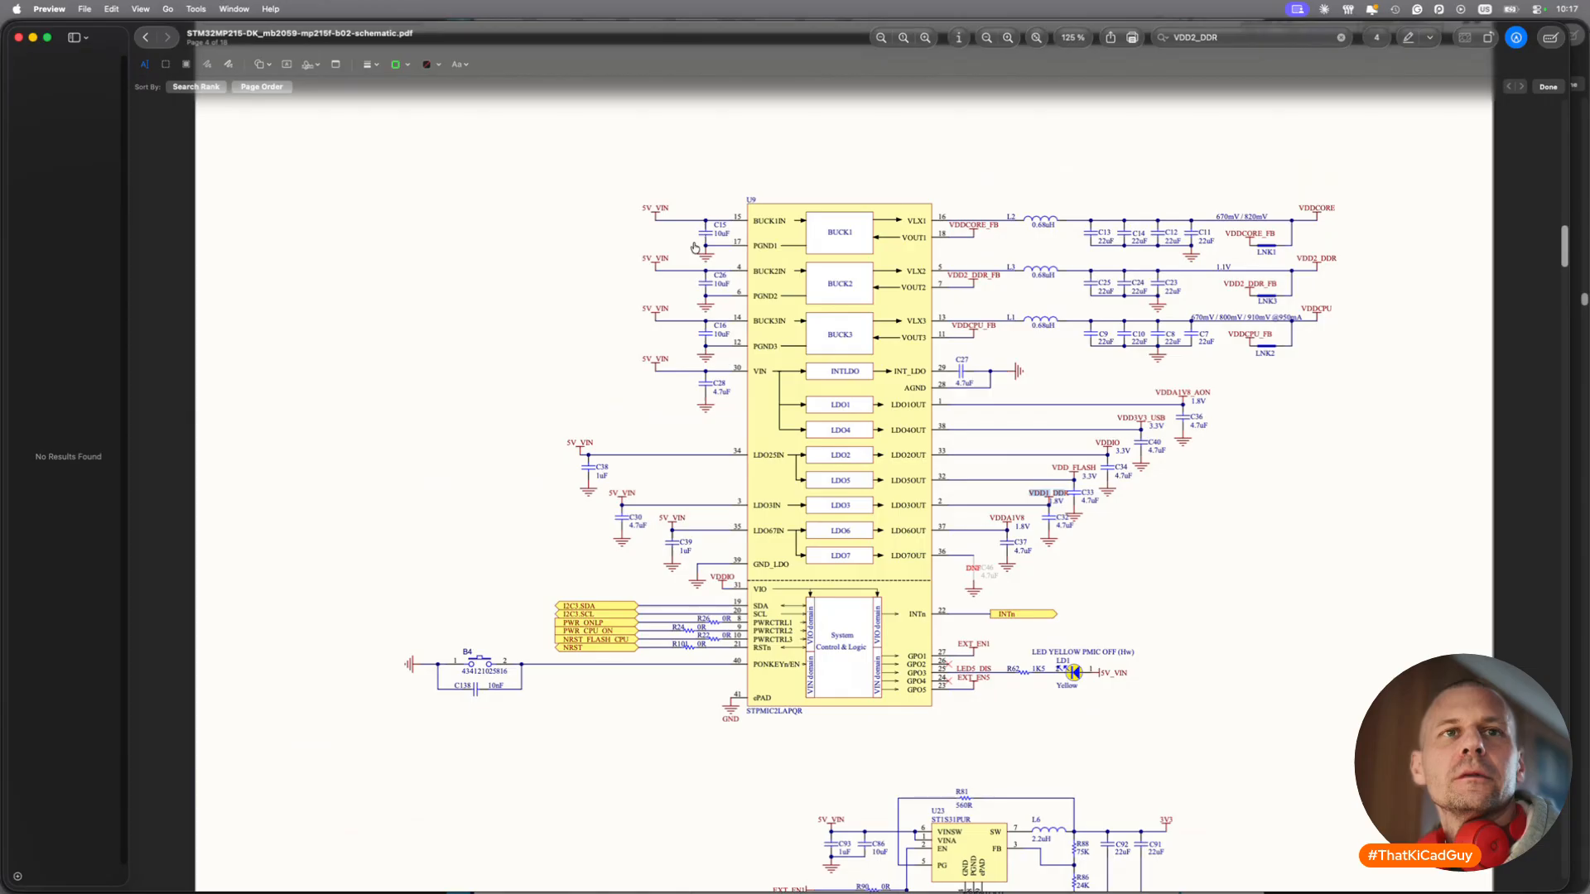
Switch back to KiCad and save the PMIC sheet with the newly placed symbol.
key("super+Tab")
scroll(541, 336, "down", 6)
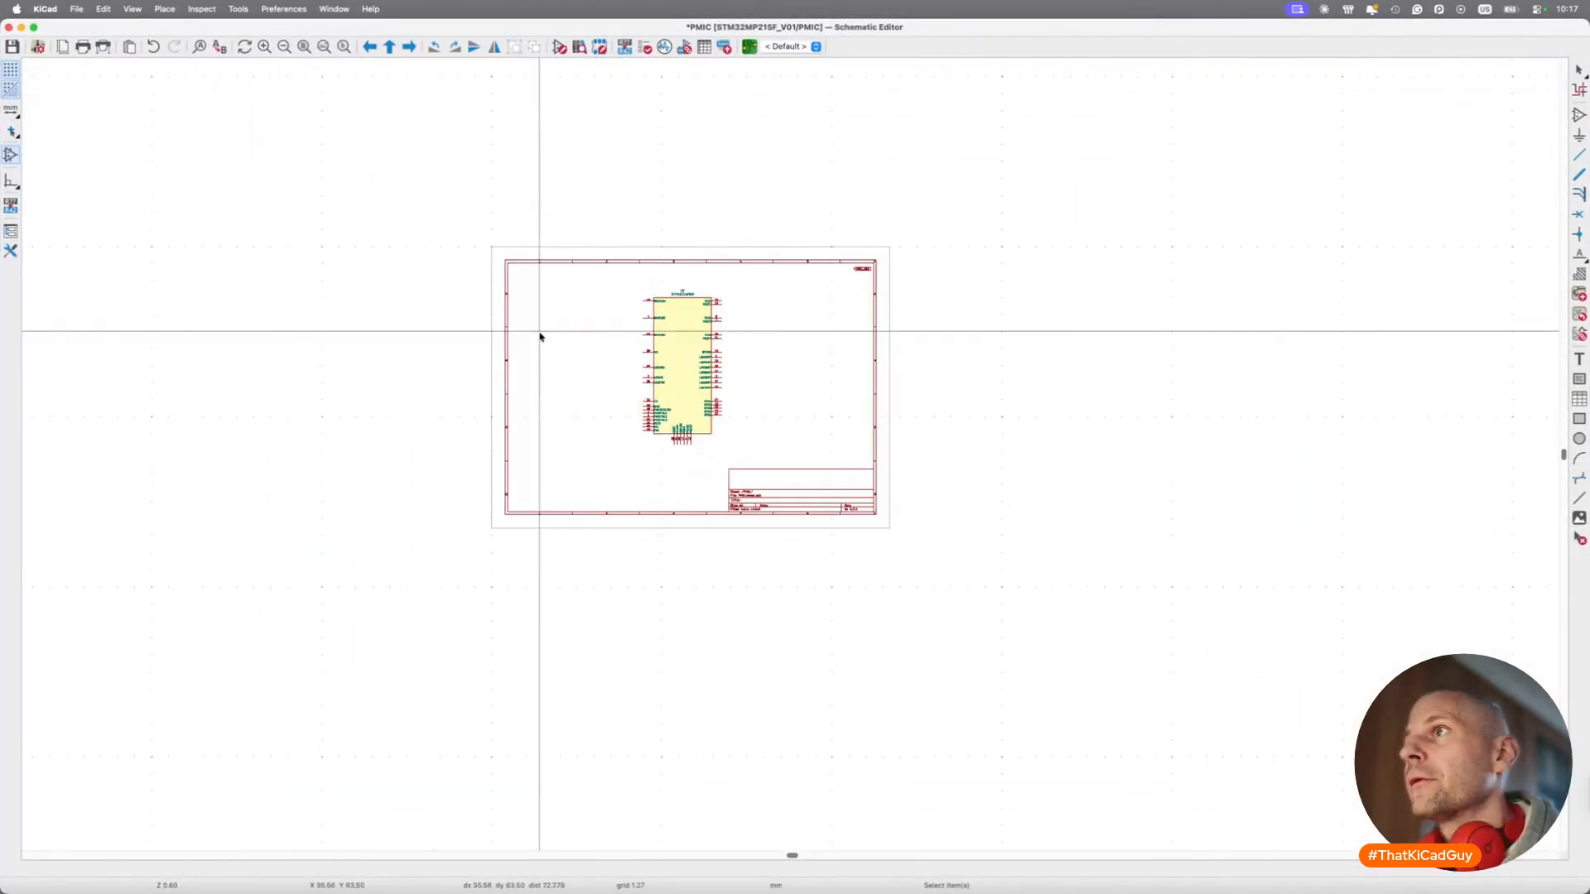
scroll(542, 336, "left", 4)
key("super+s")
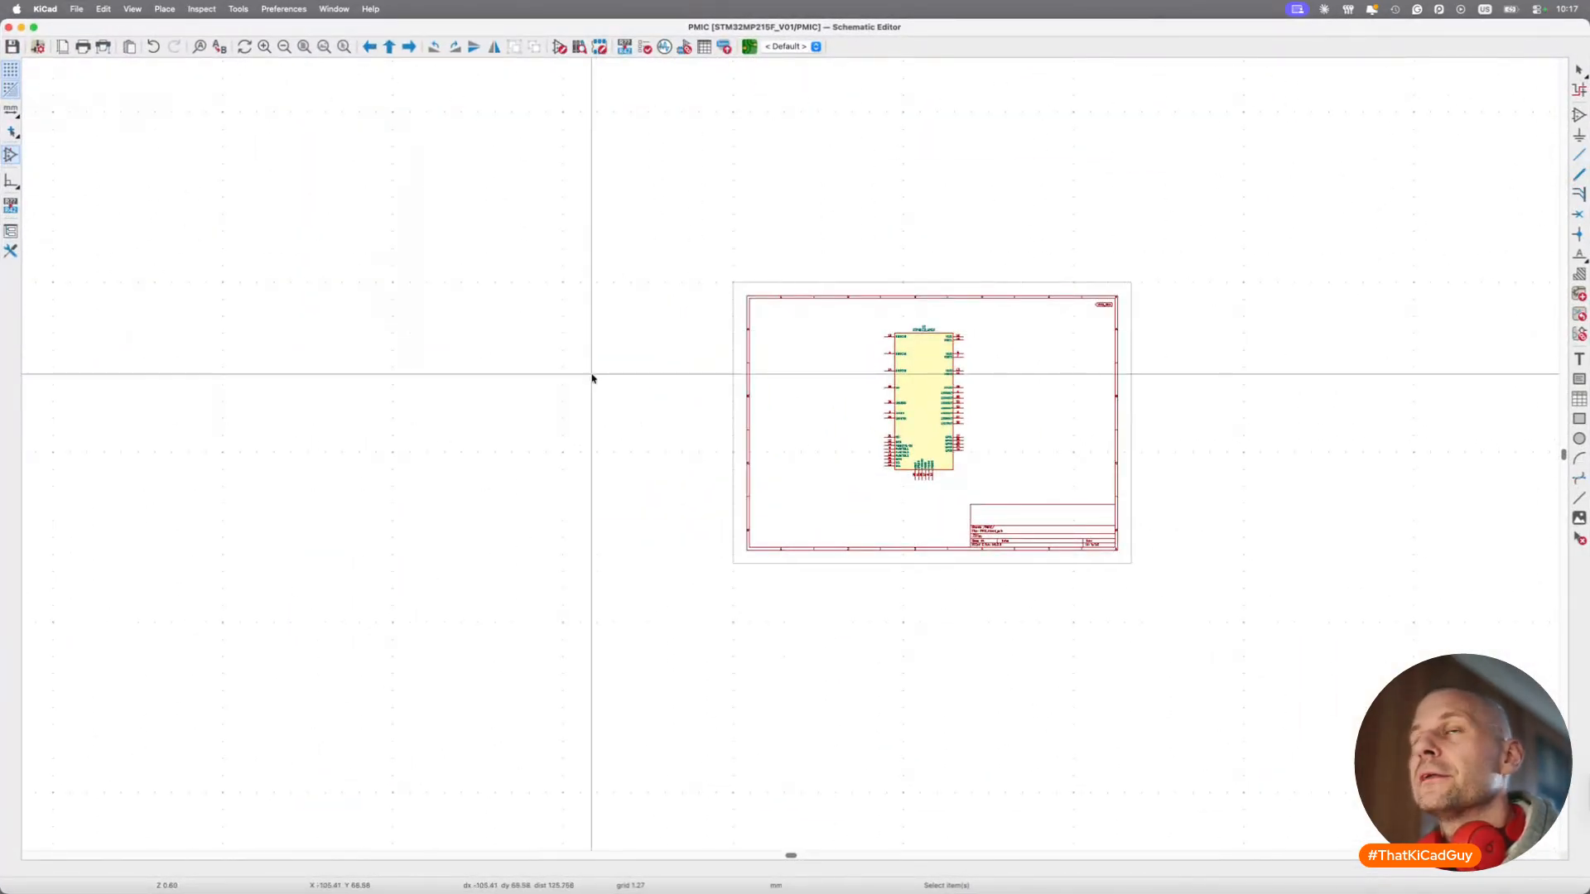
Switch to Finder and bring up the contents of the STM32MP215F_V01 project folder.
key("super+Tab")
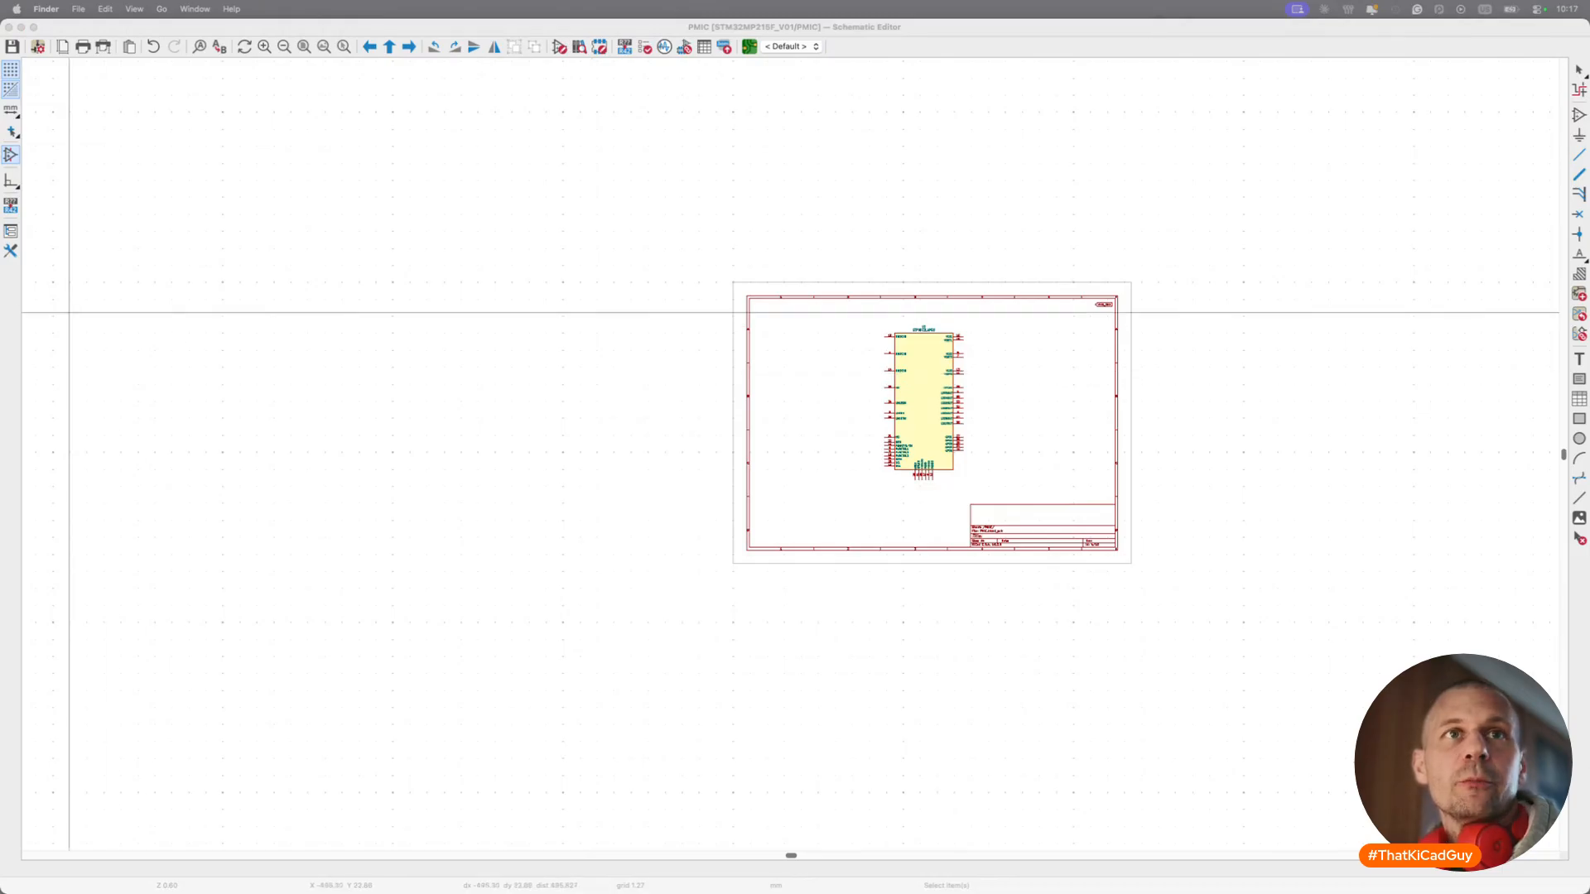
left_click_drag(0, 312, 663, 133)
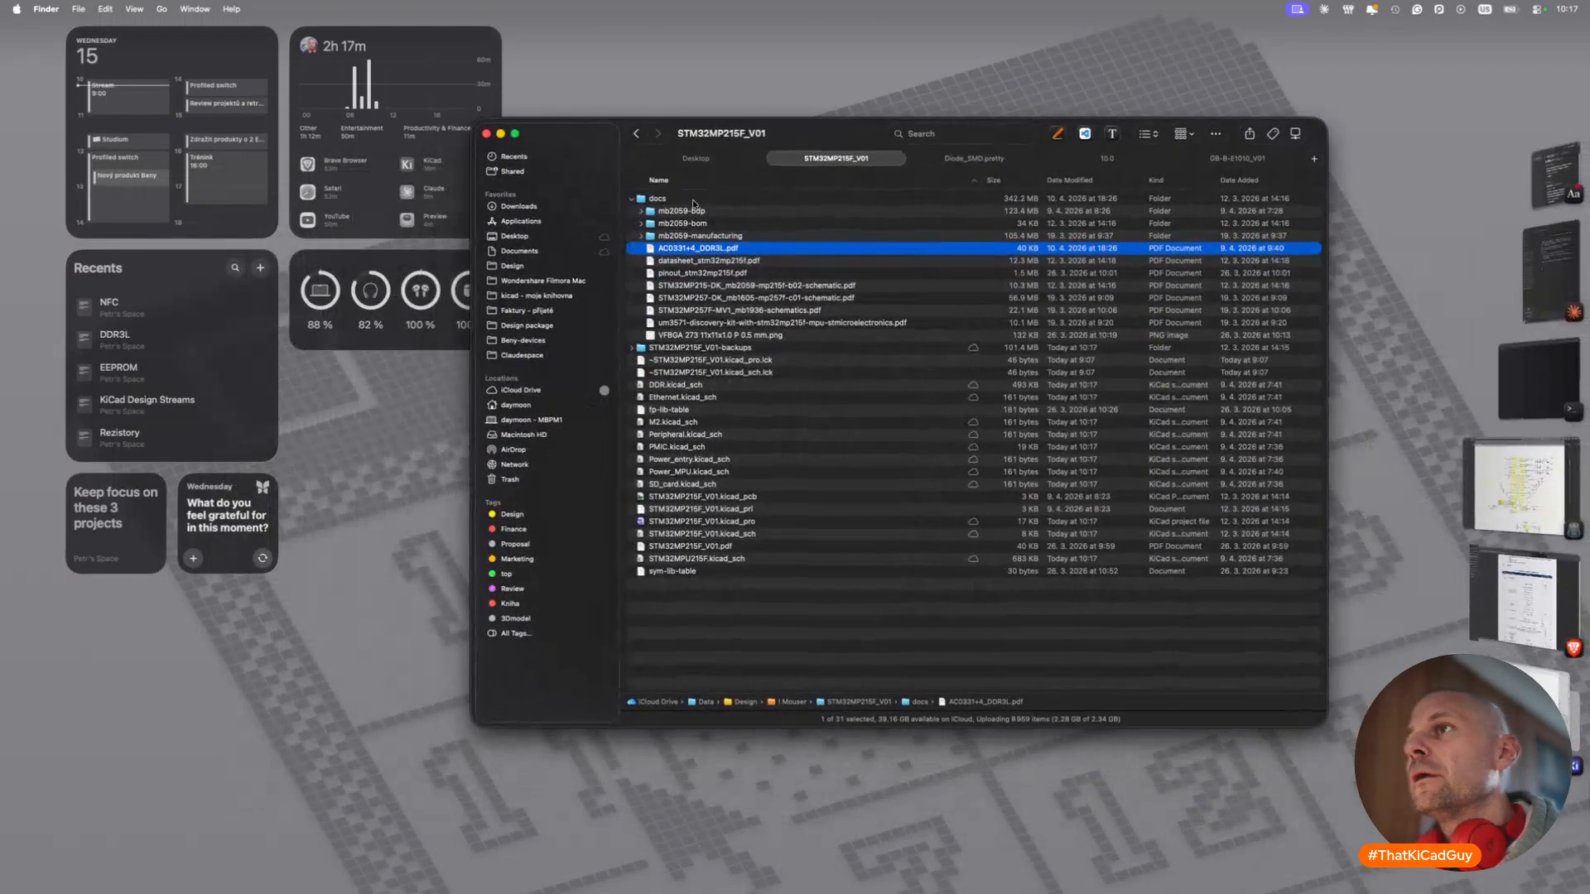
key("super+Up")
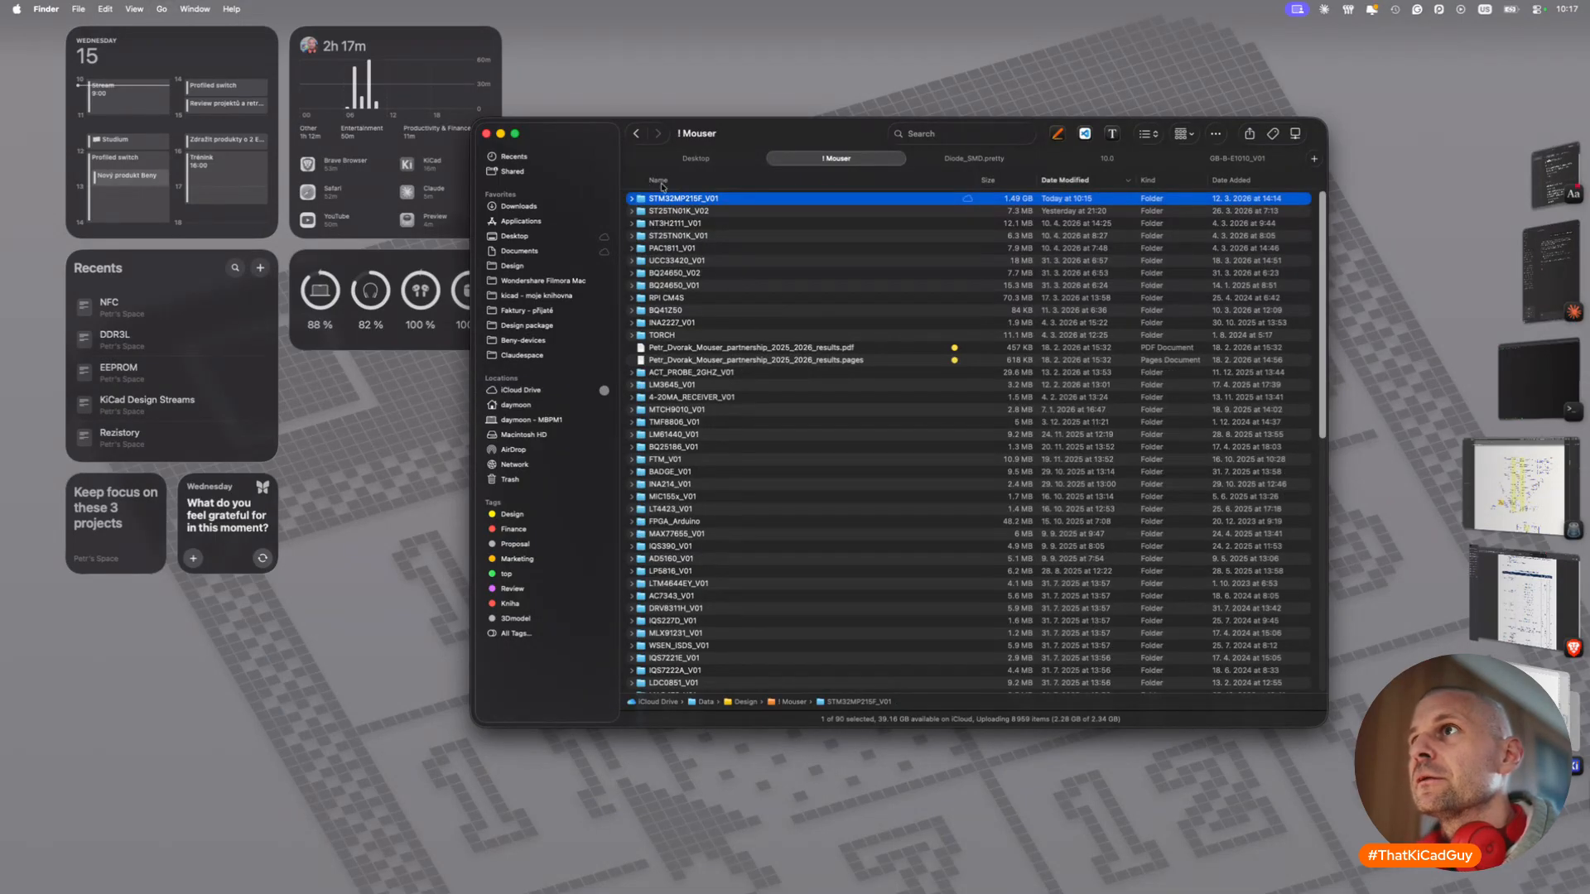
double_click(673, 199)
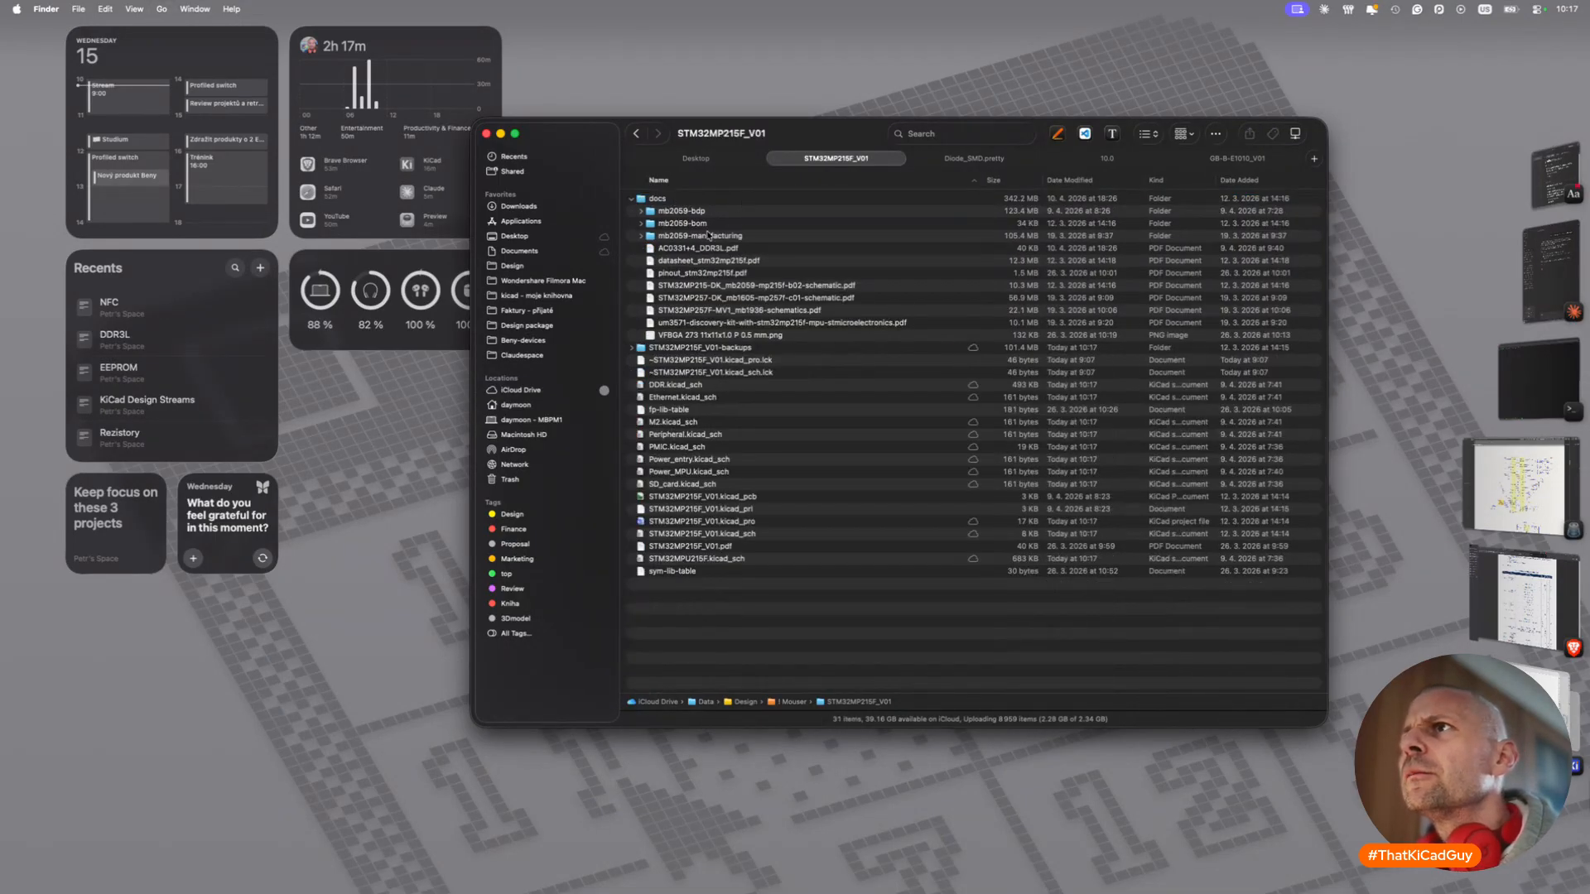
Look through the mb2059 subfolders of docs, including mb2059-manufacturing, for the reference board's schematic files.
left_click(645, 212)
left_click(643, 212)
left_click(643, 212)
left_click(641, 236)
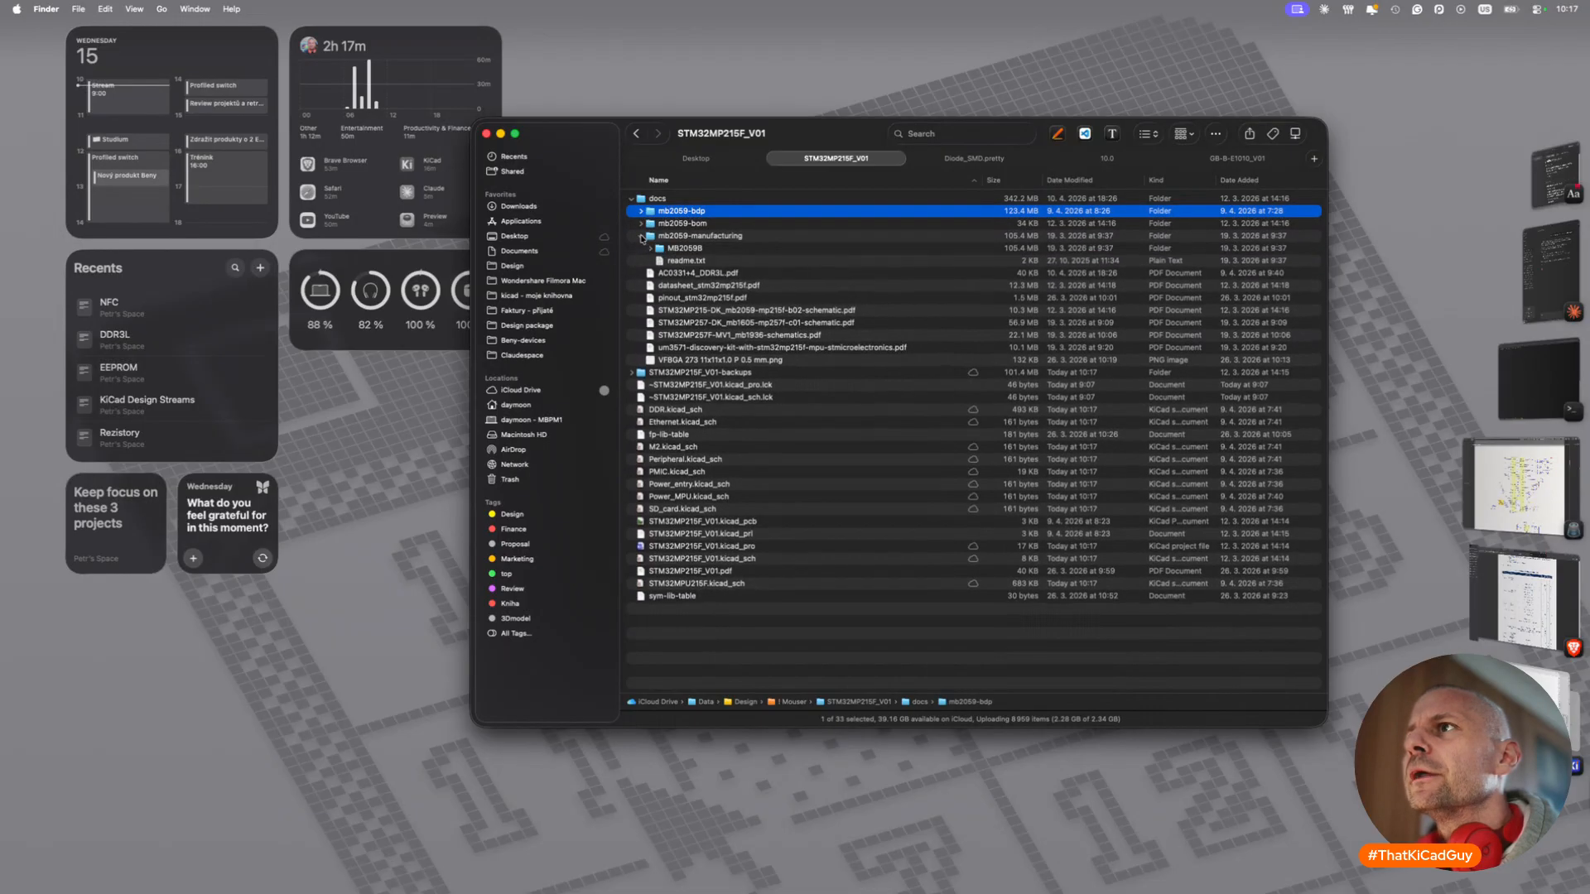
left_click(651, 249)
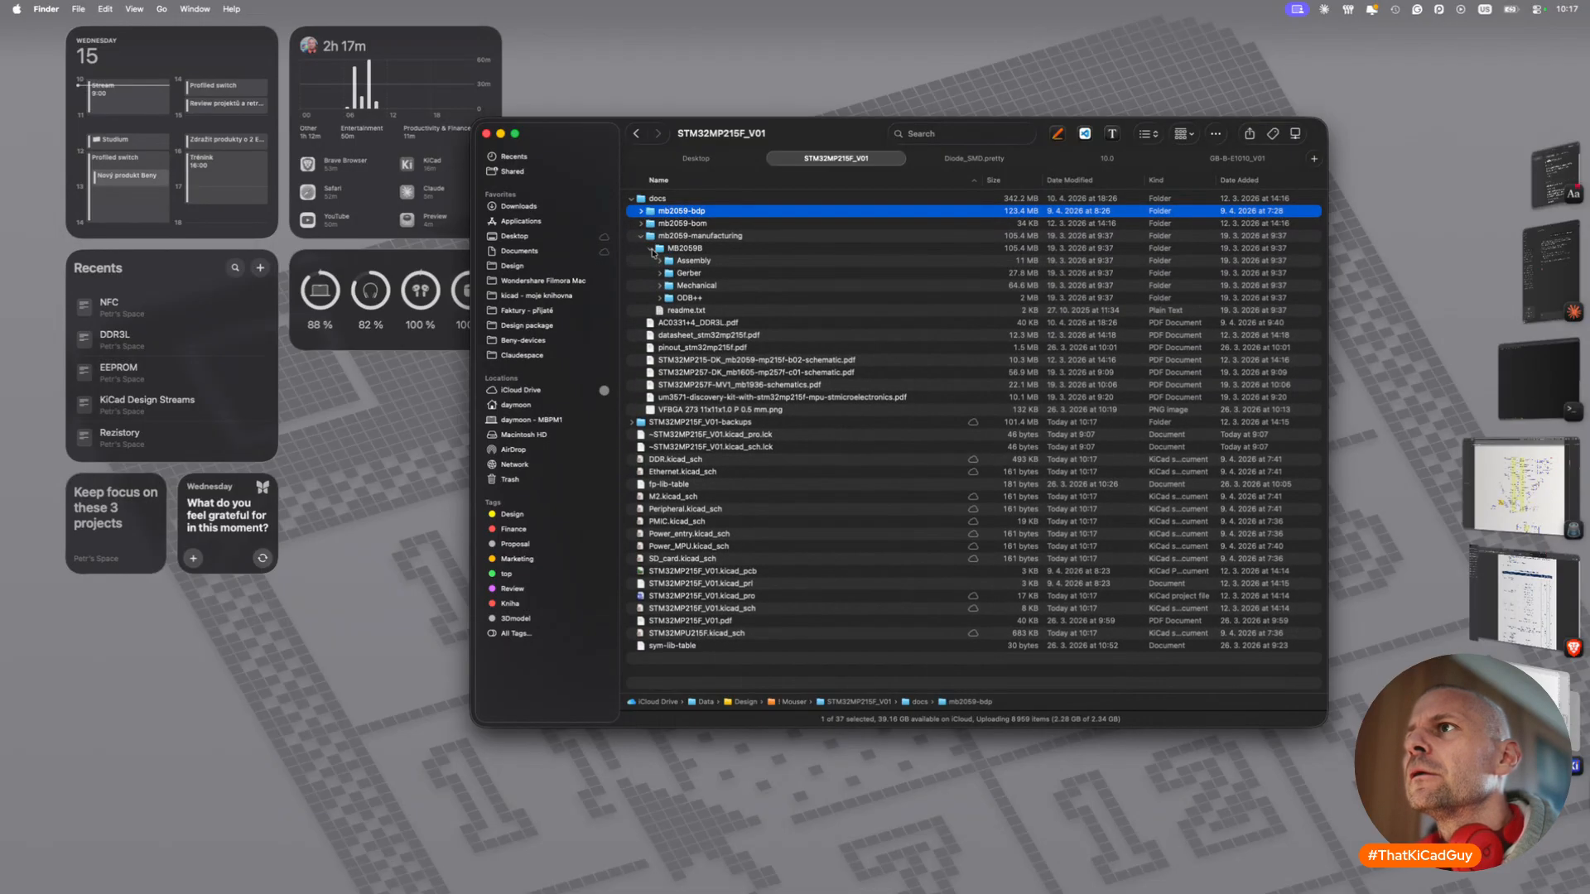
left_click(640, 237)
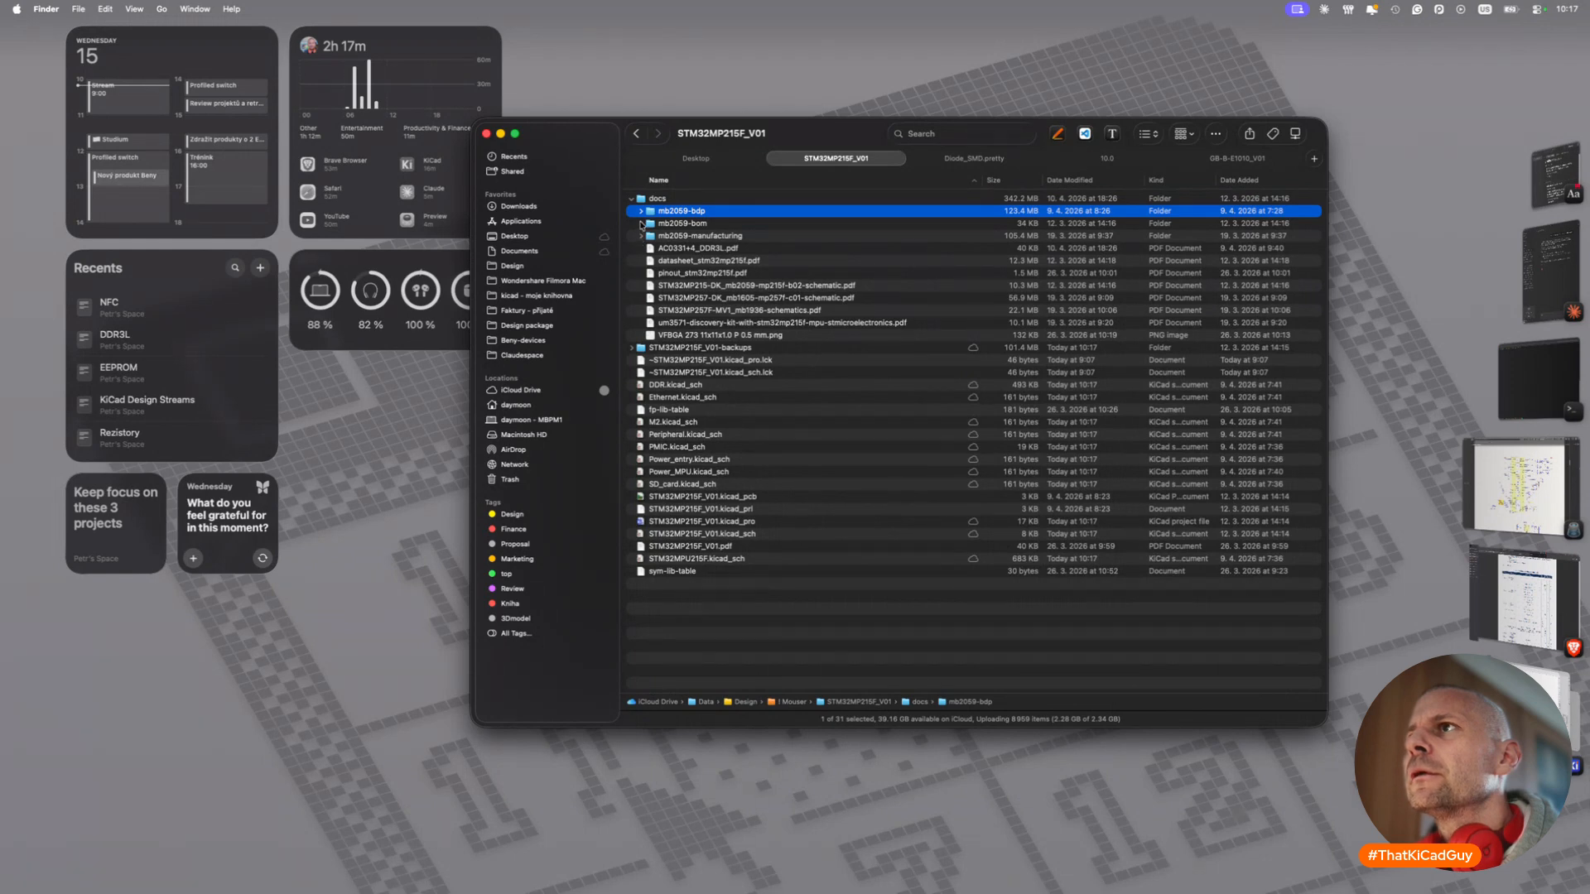
left_click(641, 223)
left_click(641, 224)
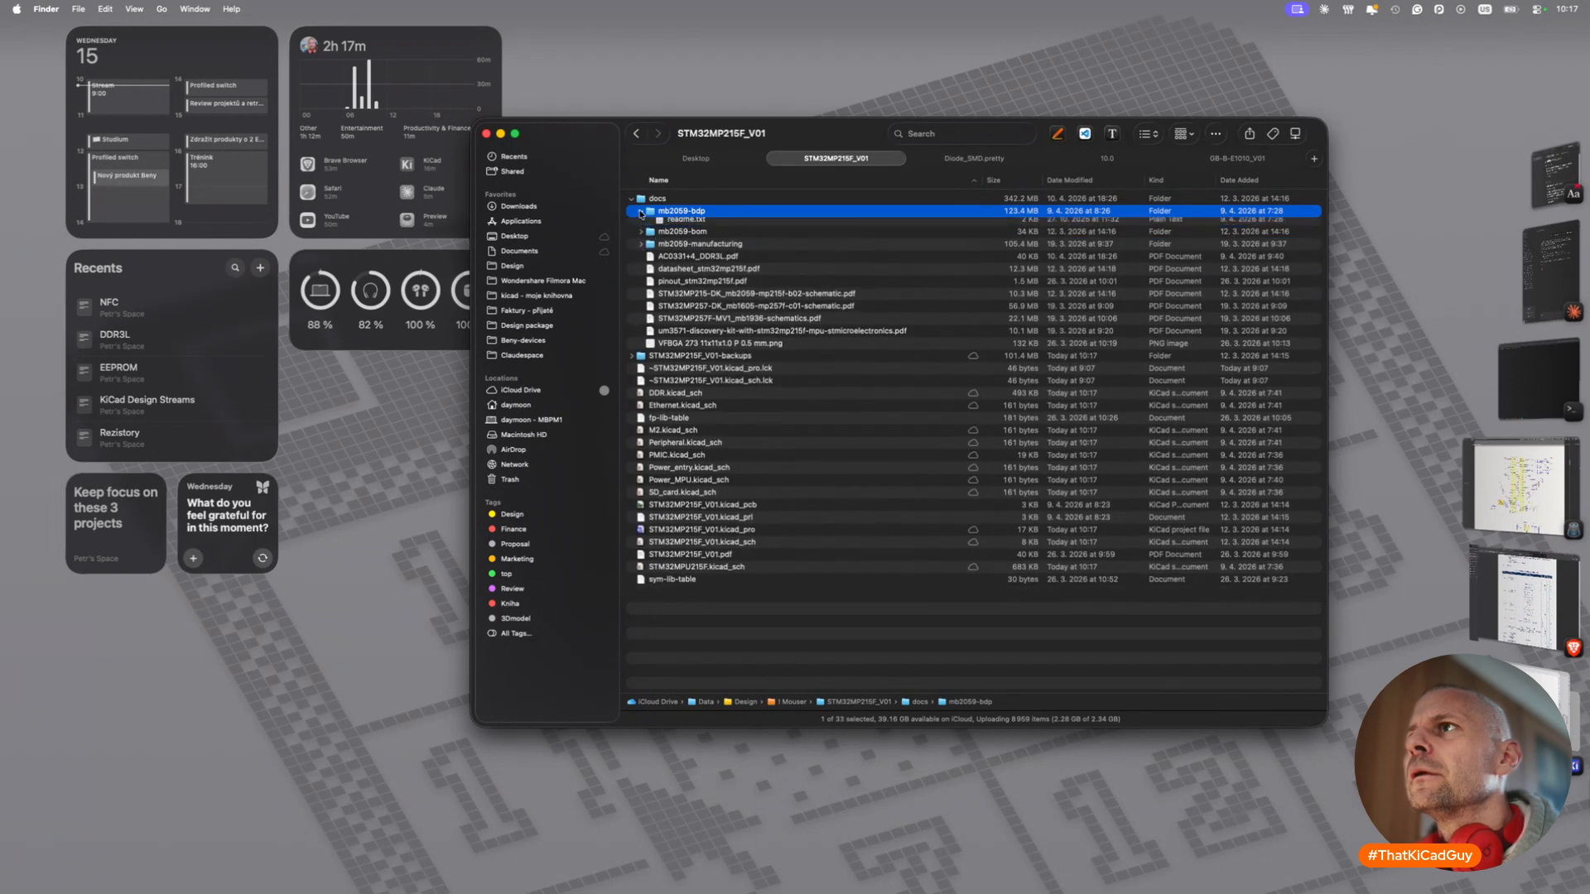
Open Power_PMIC.kicad_sch from the Imported_DK folder inside mb2059-bdp.
left_click(641, 211)
left_click(650, 224)
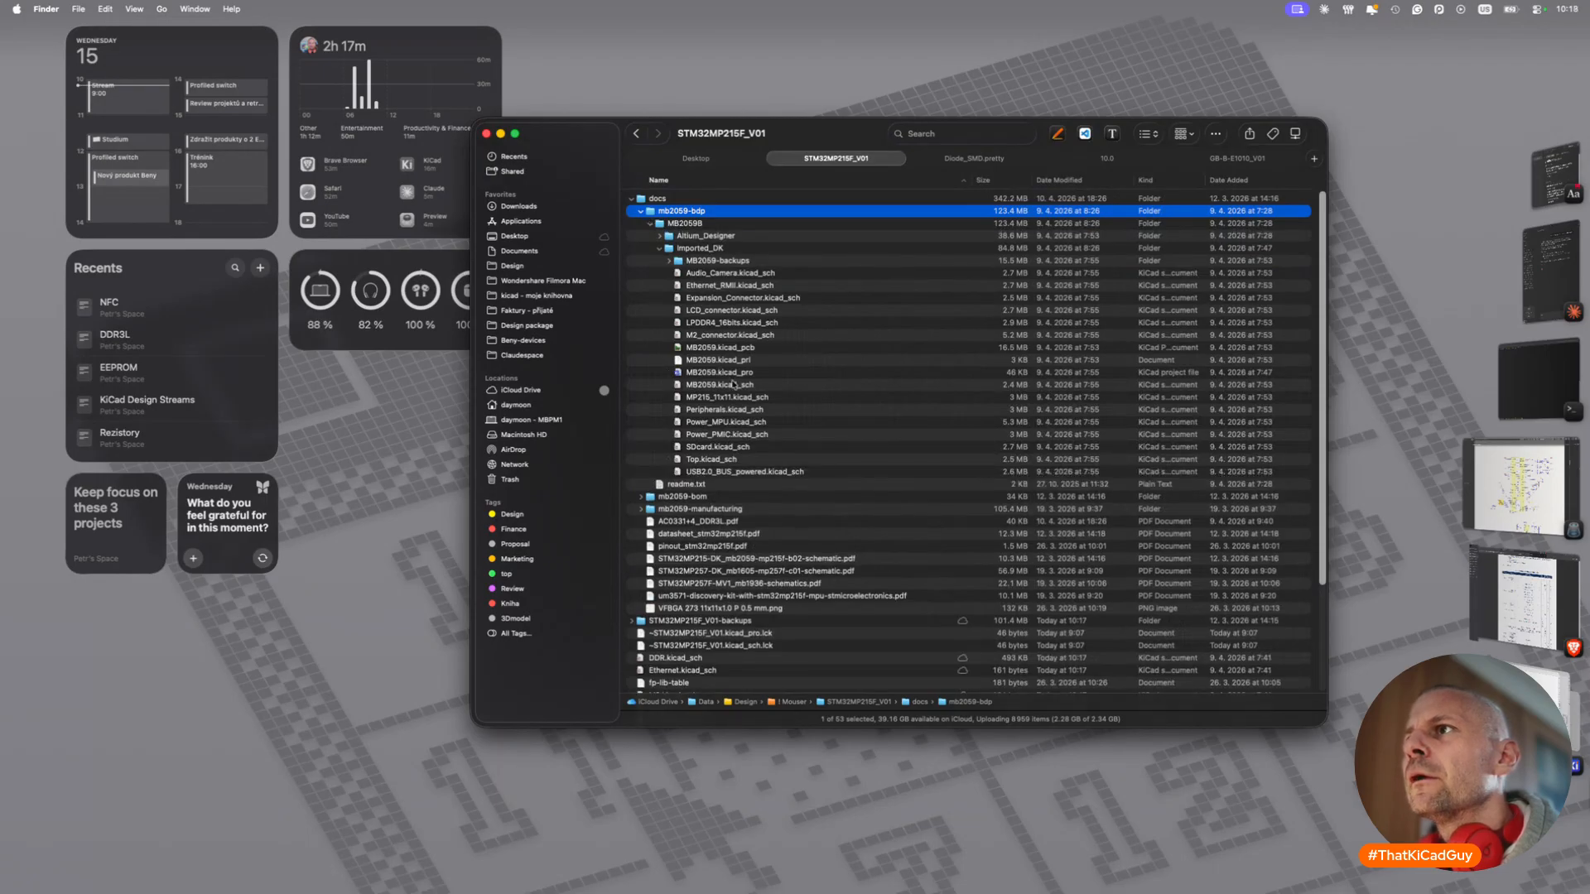
double_click(717, 436)
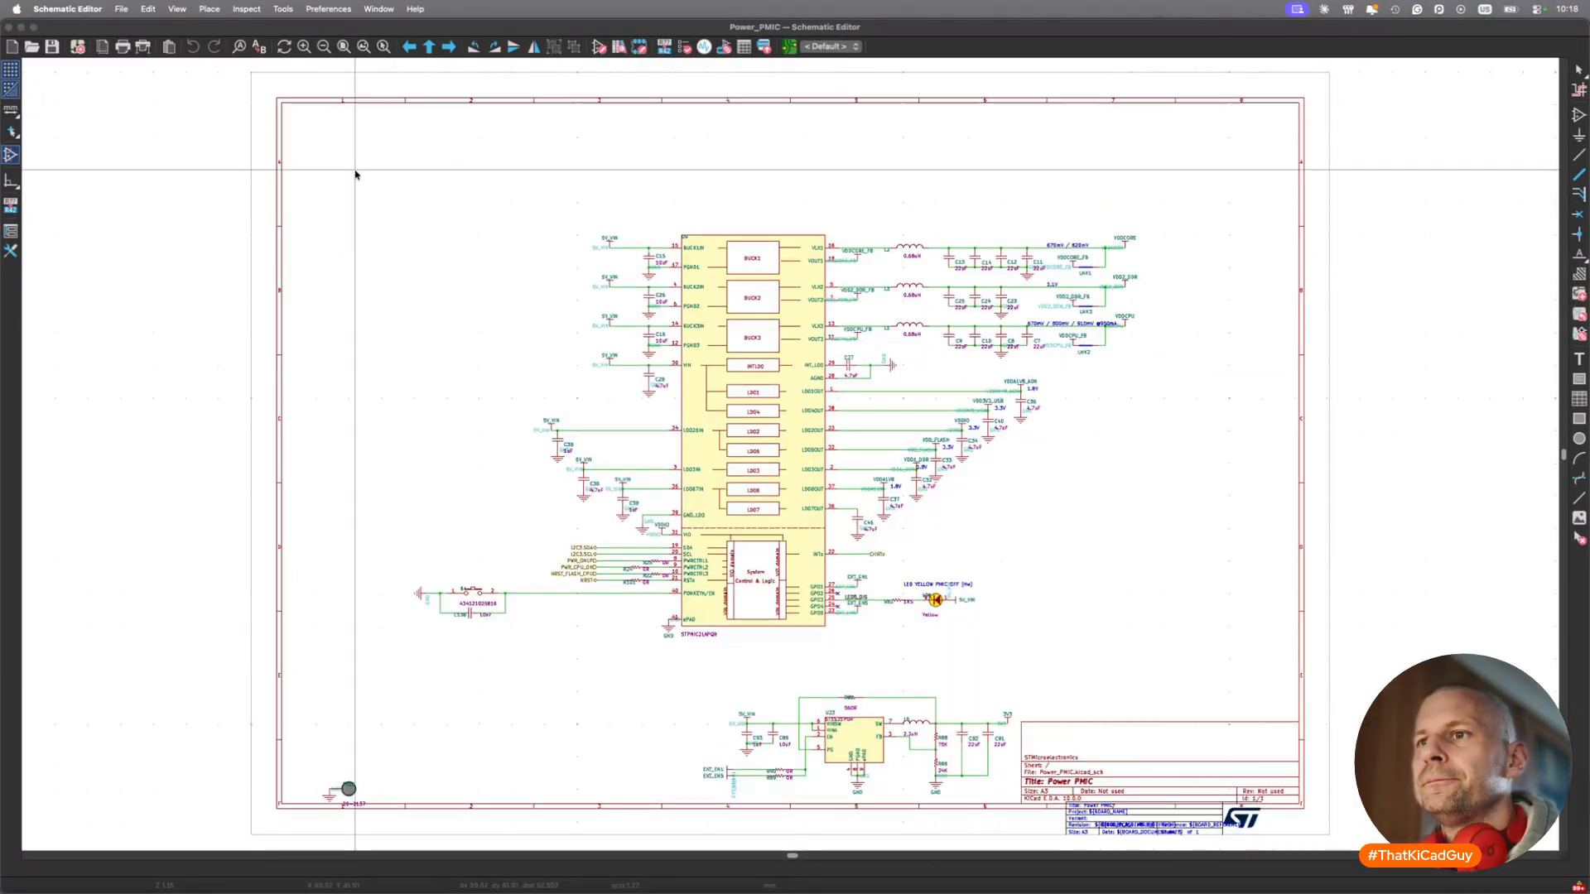
Copy the complete circuit from the Power_PMIC reference schematic and paste it beside the drawing frame of the project's PMIC sheet.
scroll(356, 171, "down", 3)
scroll(375, 694, "up", 5)
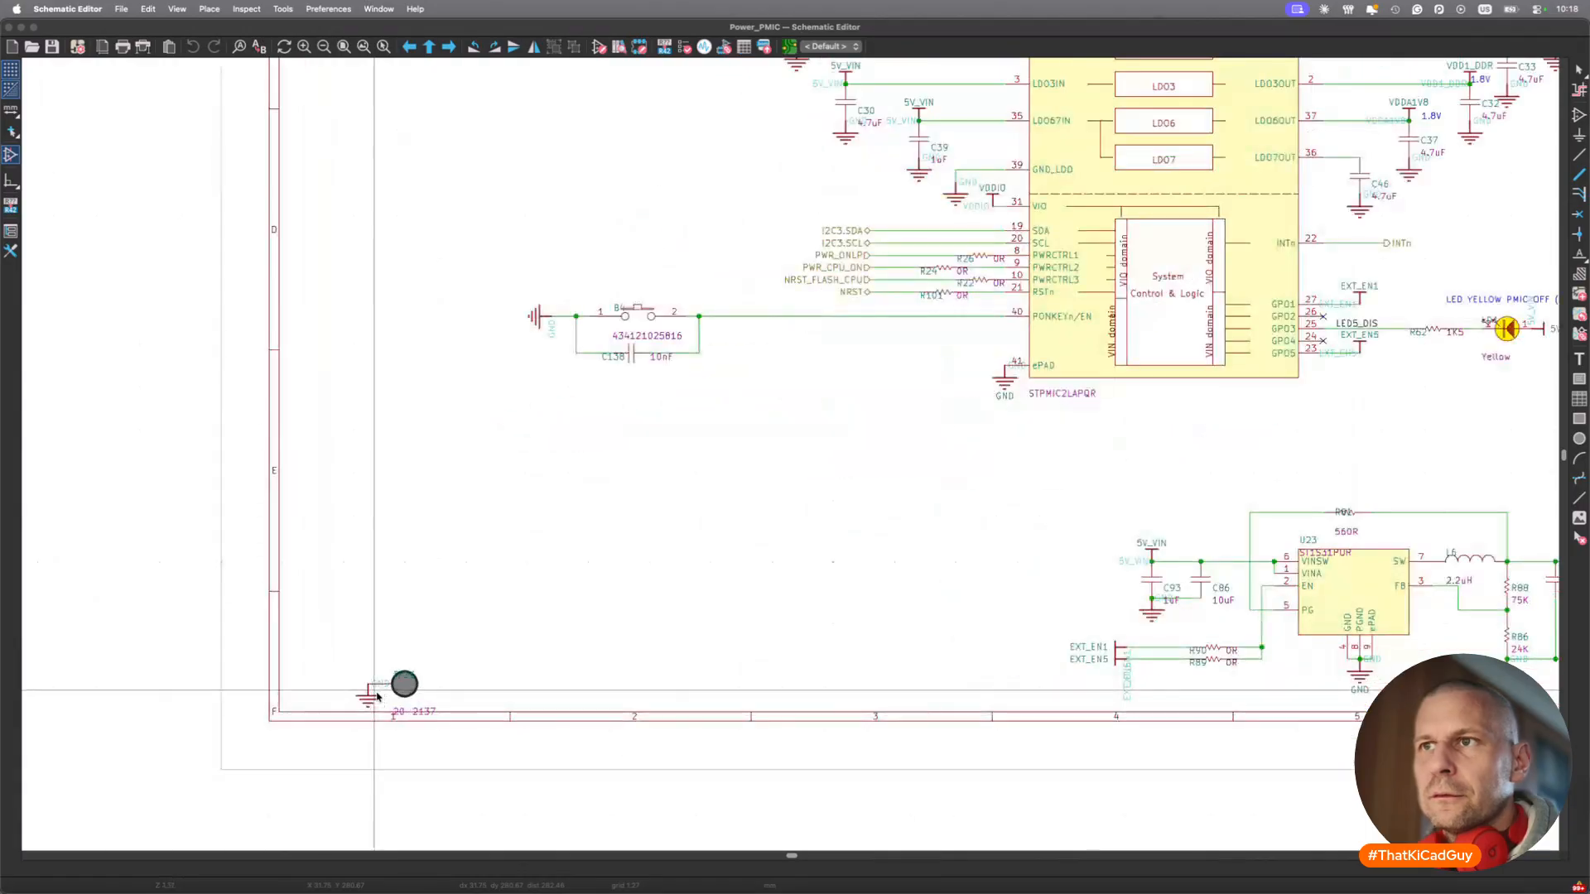
scroll(377, 695, "down", 3)
scroll(400, 597, "down", 3)
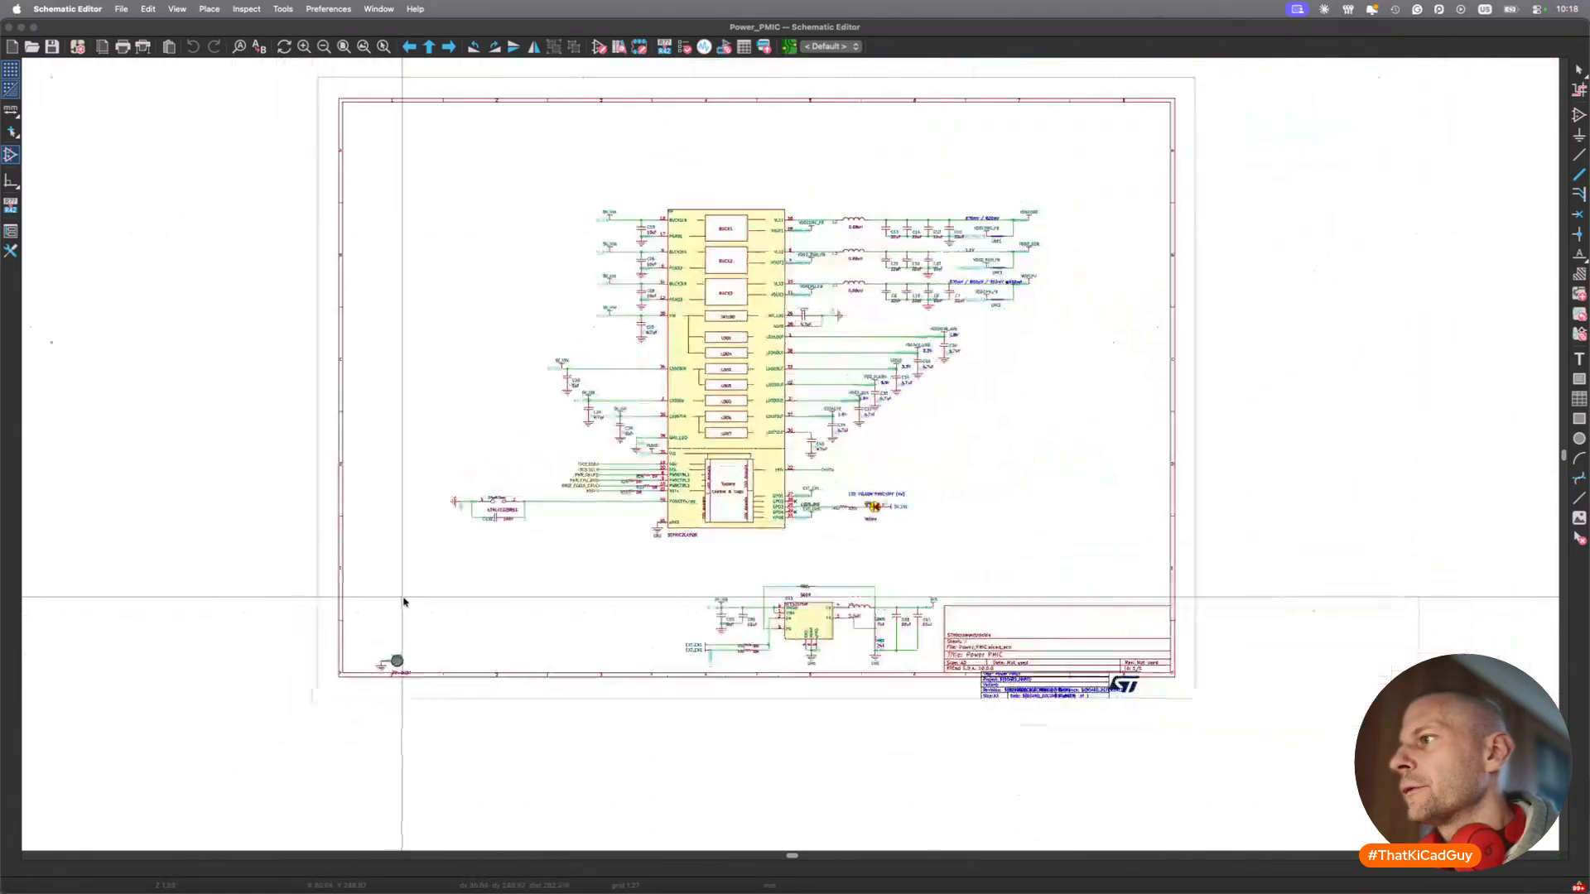
left_click_drag(362, 180, 1051, 717)
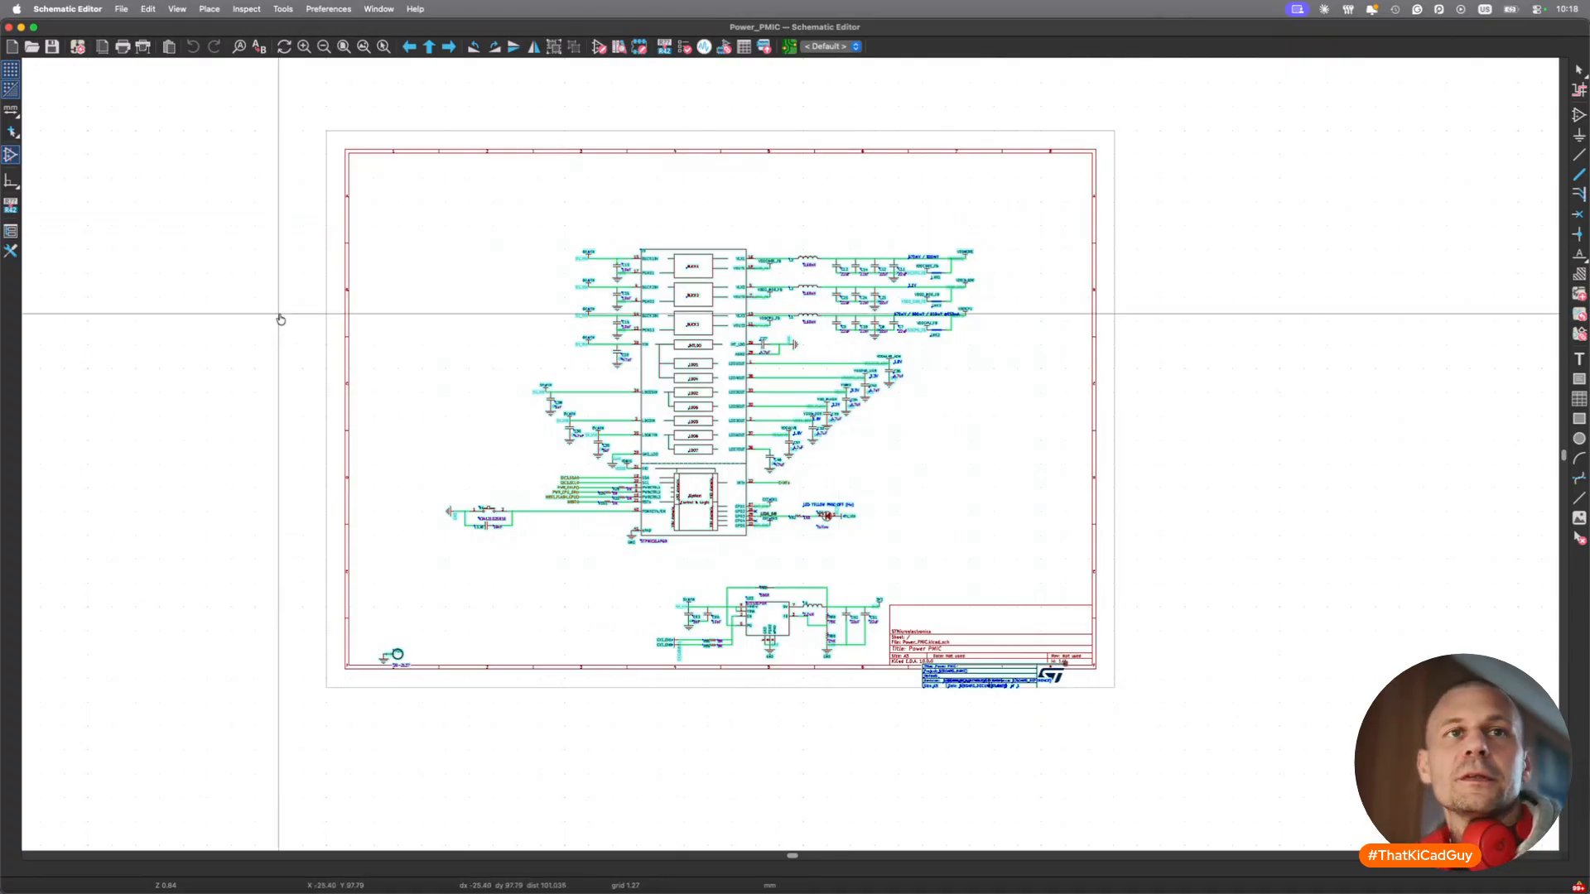
key("super+Tab")
key("super+v")
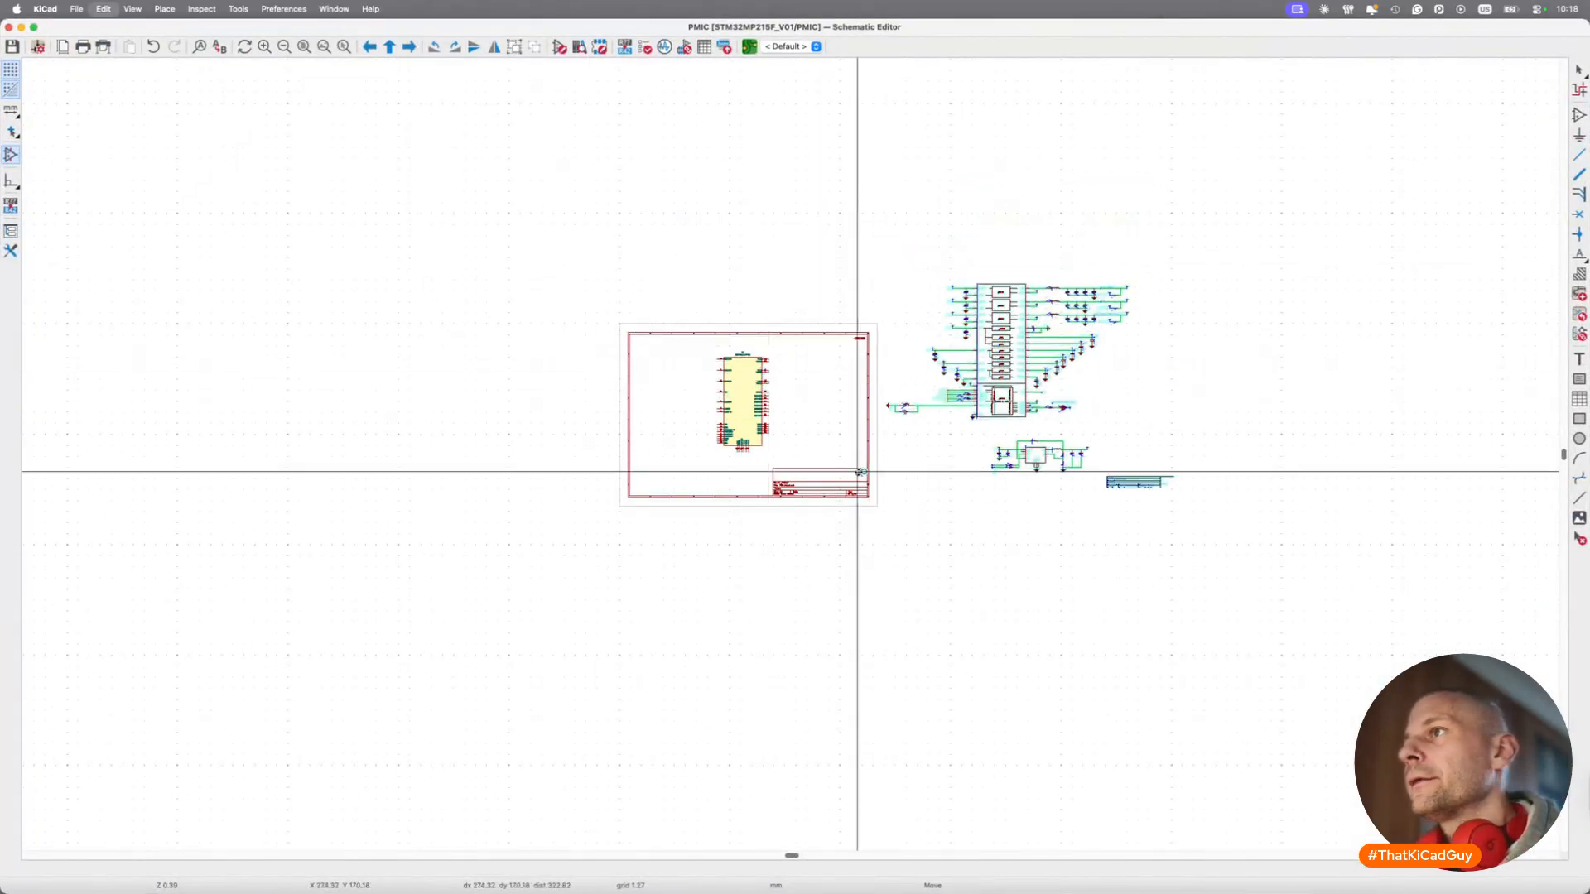
left_click(862, 533)
Examine the pasted ST1S31PUR regulator circuit and search the symbol library for "st1s3" and "st1s" without placing a symbol.
scroll(923, 415, "up", 4)
scroll(998, 554, "down", 1)
scroll(1134, 606, "up", 4)
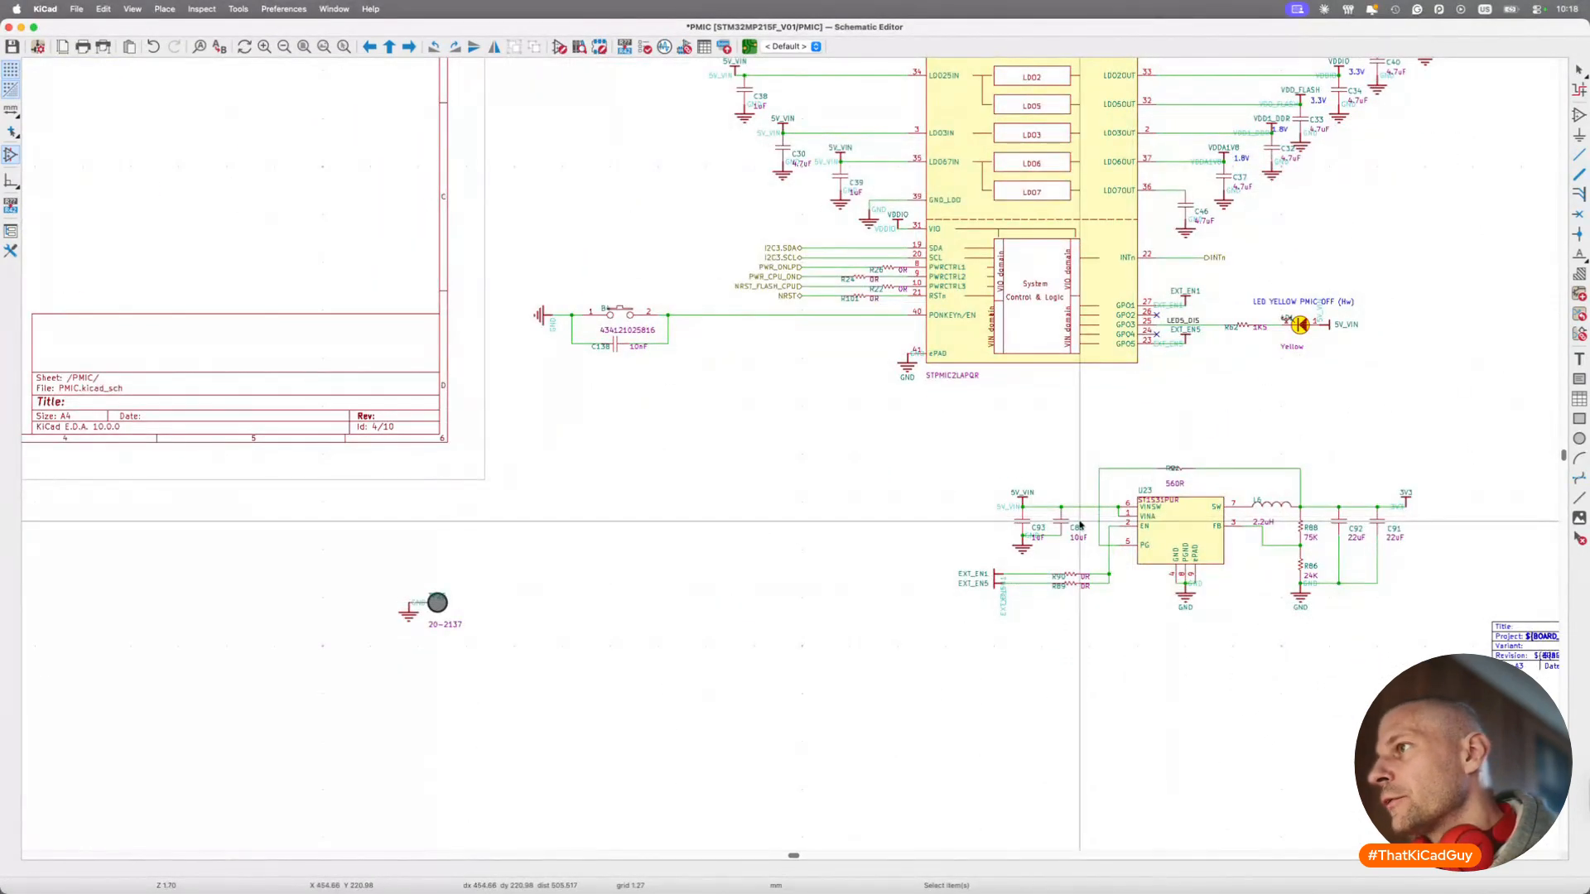
scroll(1217, 524, "up", 5)
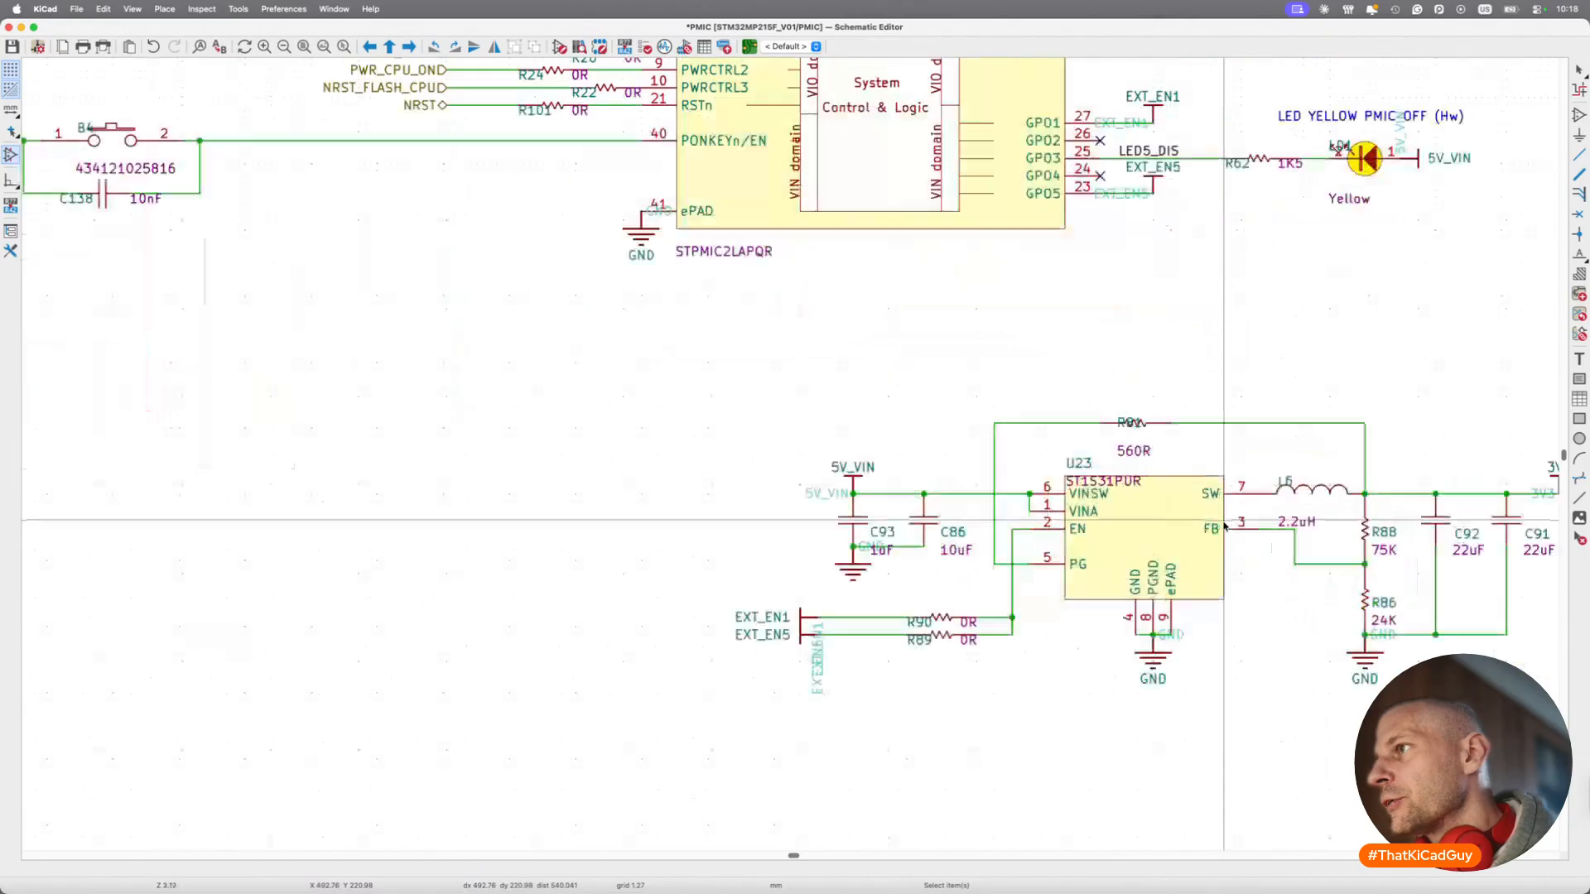
scroll(1225, 525, "left", 15)
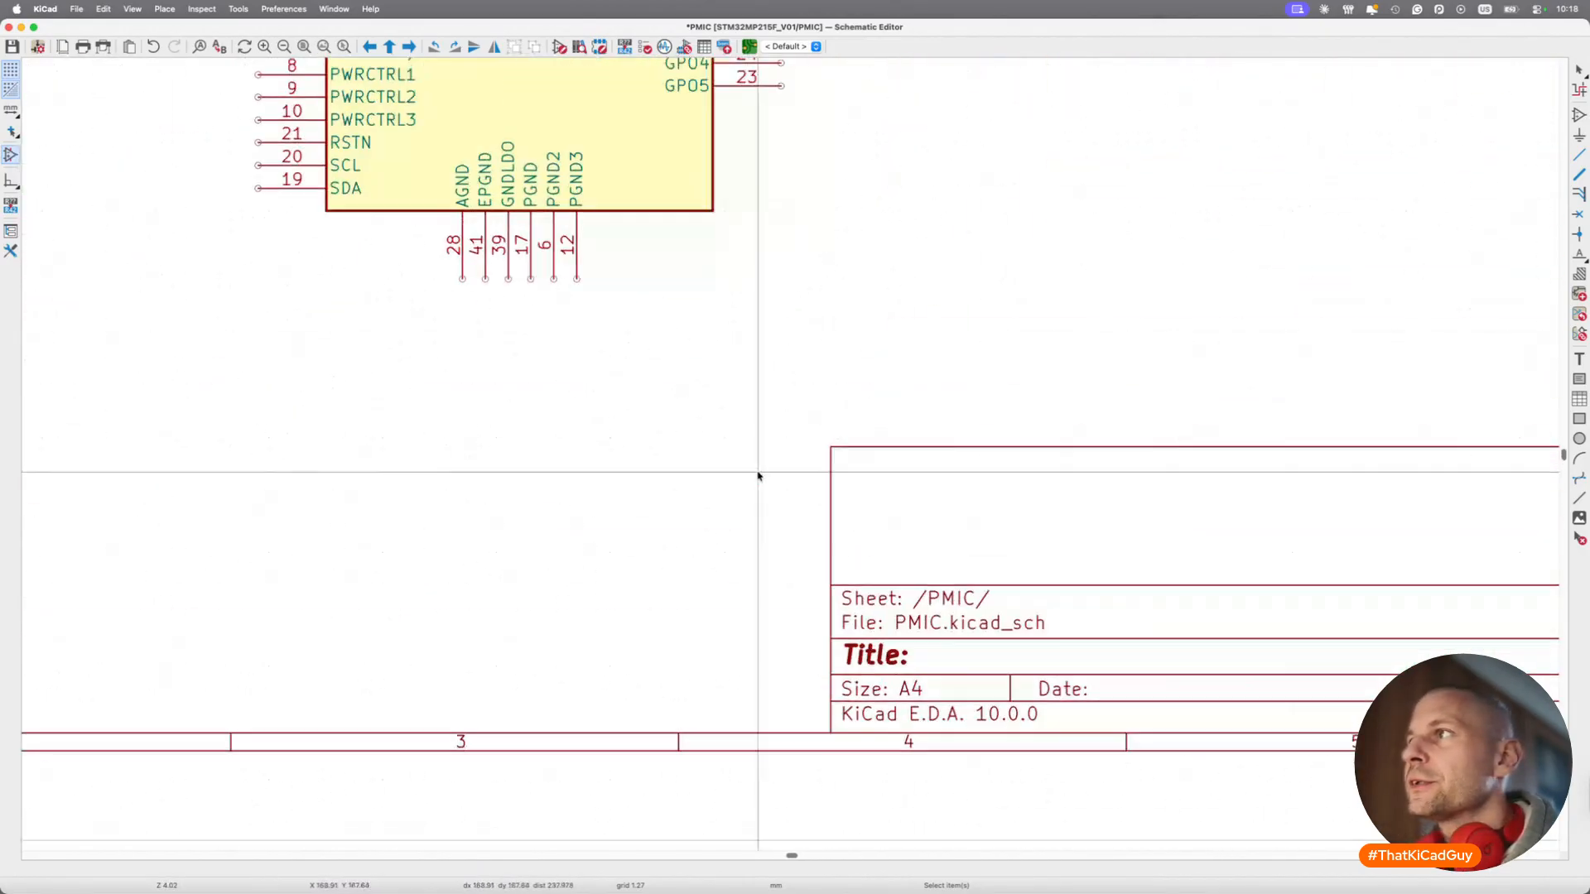
scroll(758, 476, "right", 2)
type("a")
type("st1s3")
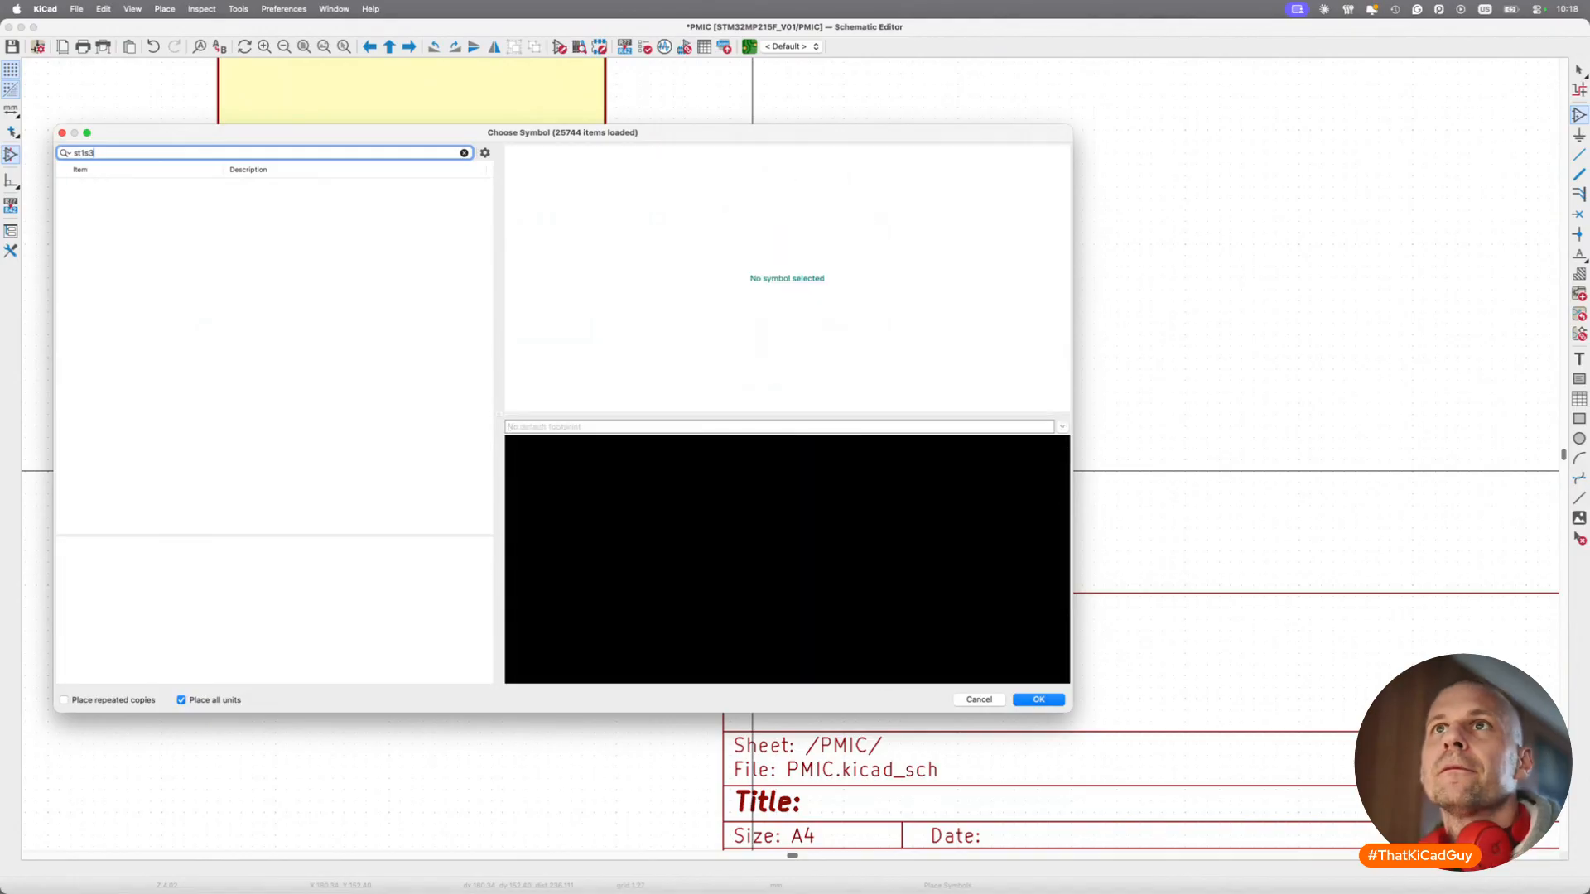
key("BackSpace")
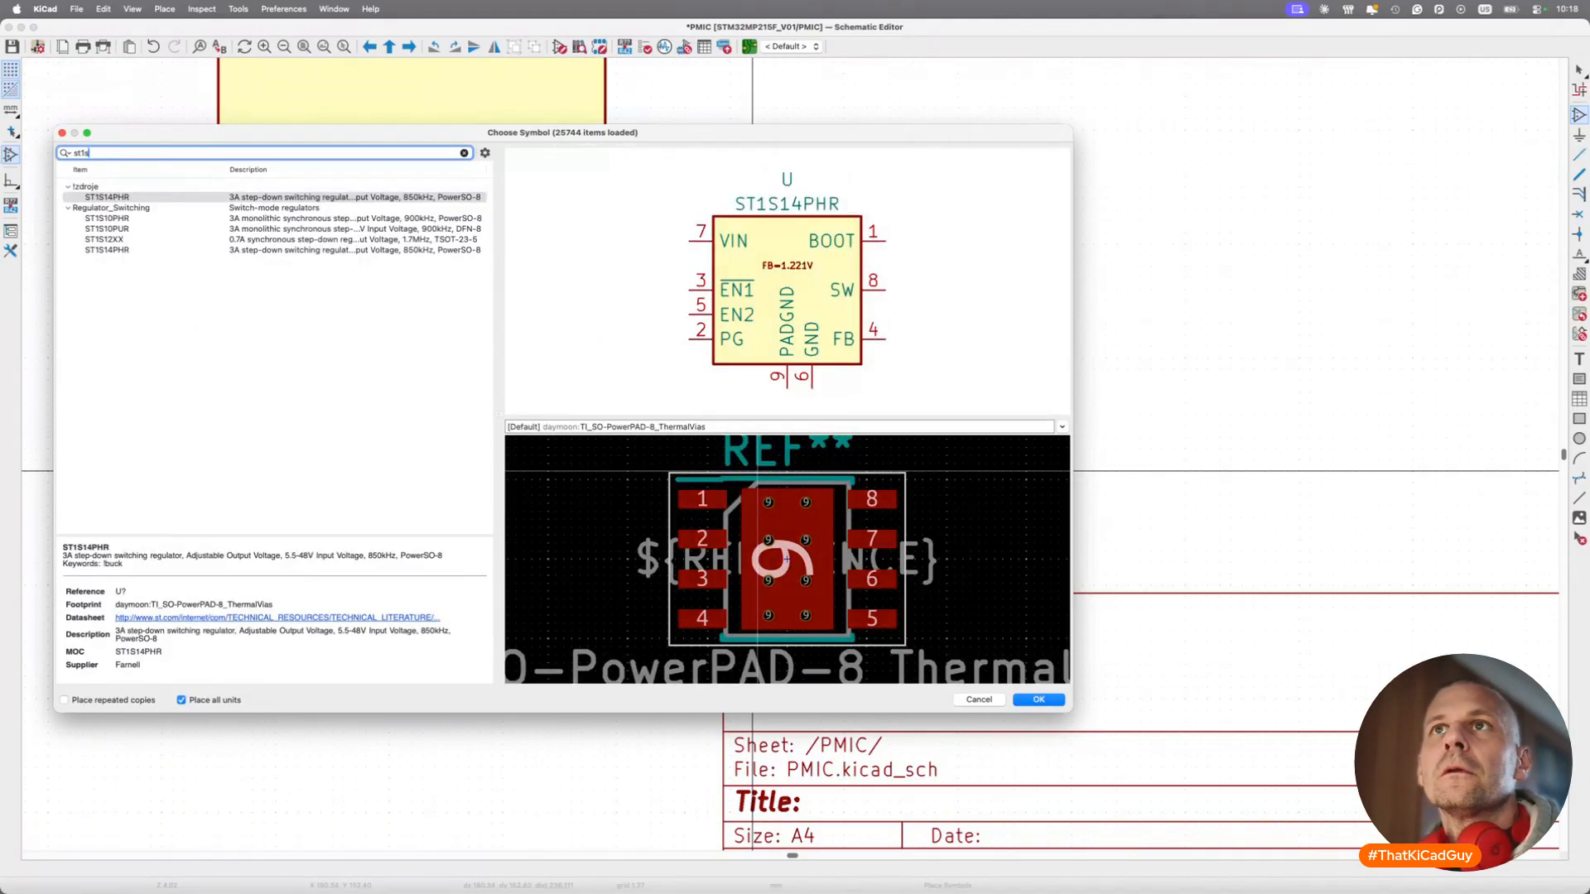
key("Escape")
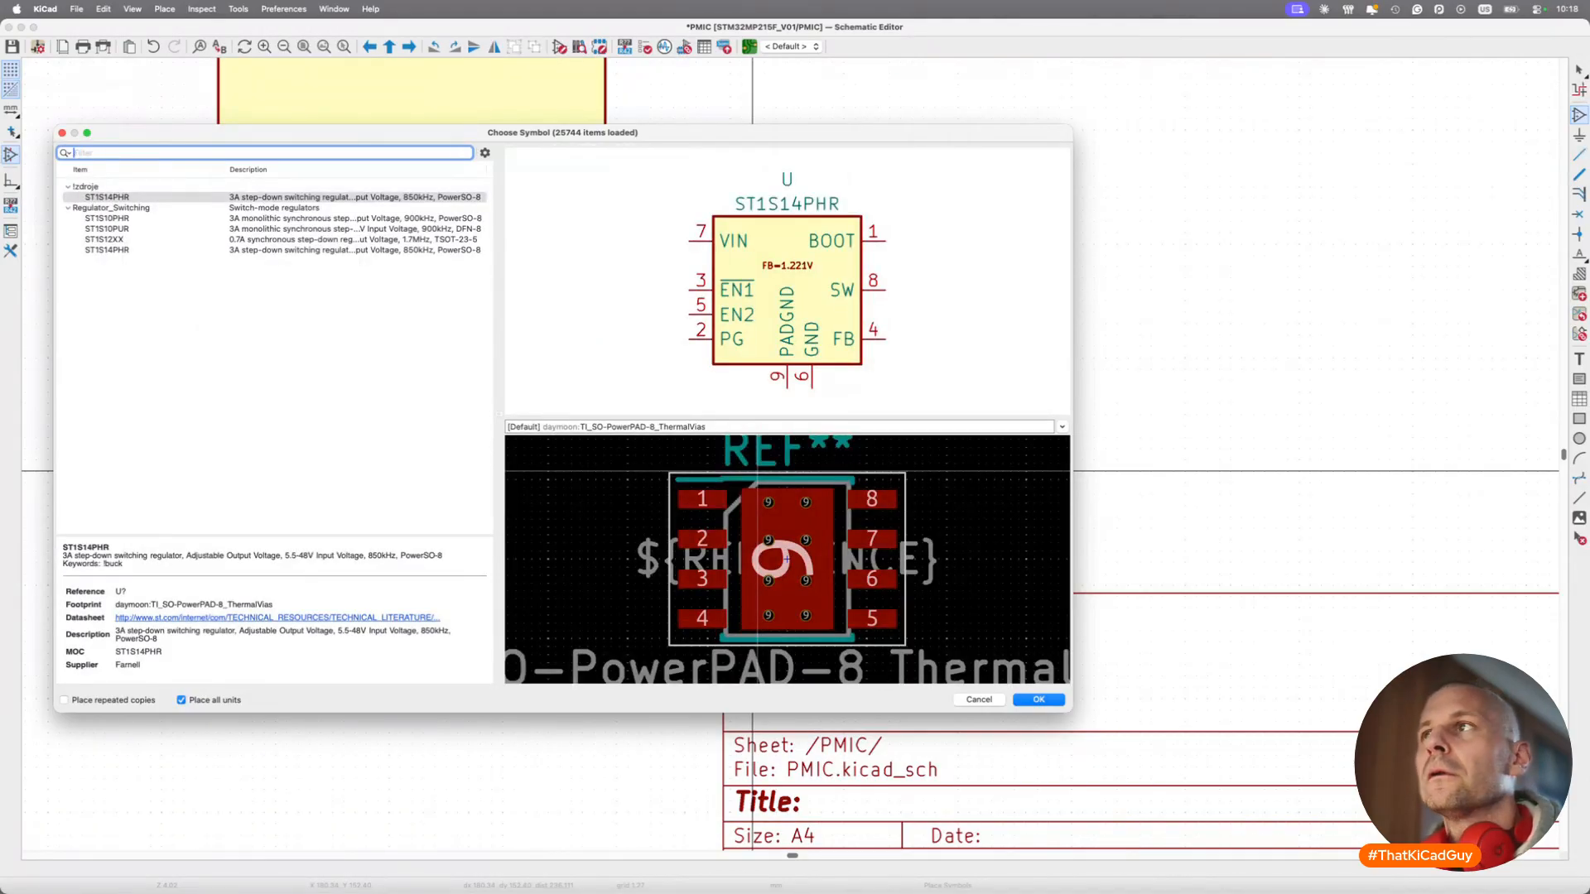
key("Escape")
Look over the pasted reference circuit, leave the PMIC sheet for the root sheet and view its ToDo list.
scroll(752, 471, "down", 5)
scroll(709, 486, "right", 10)
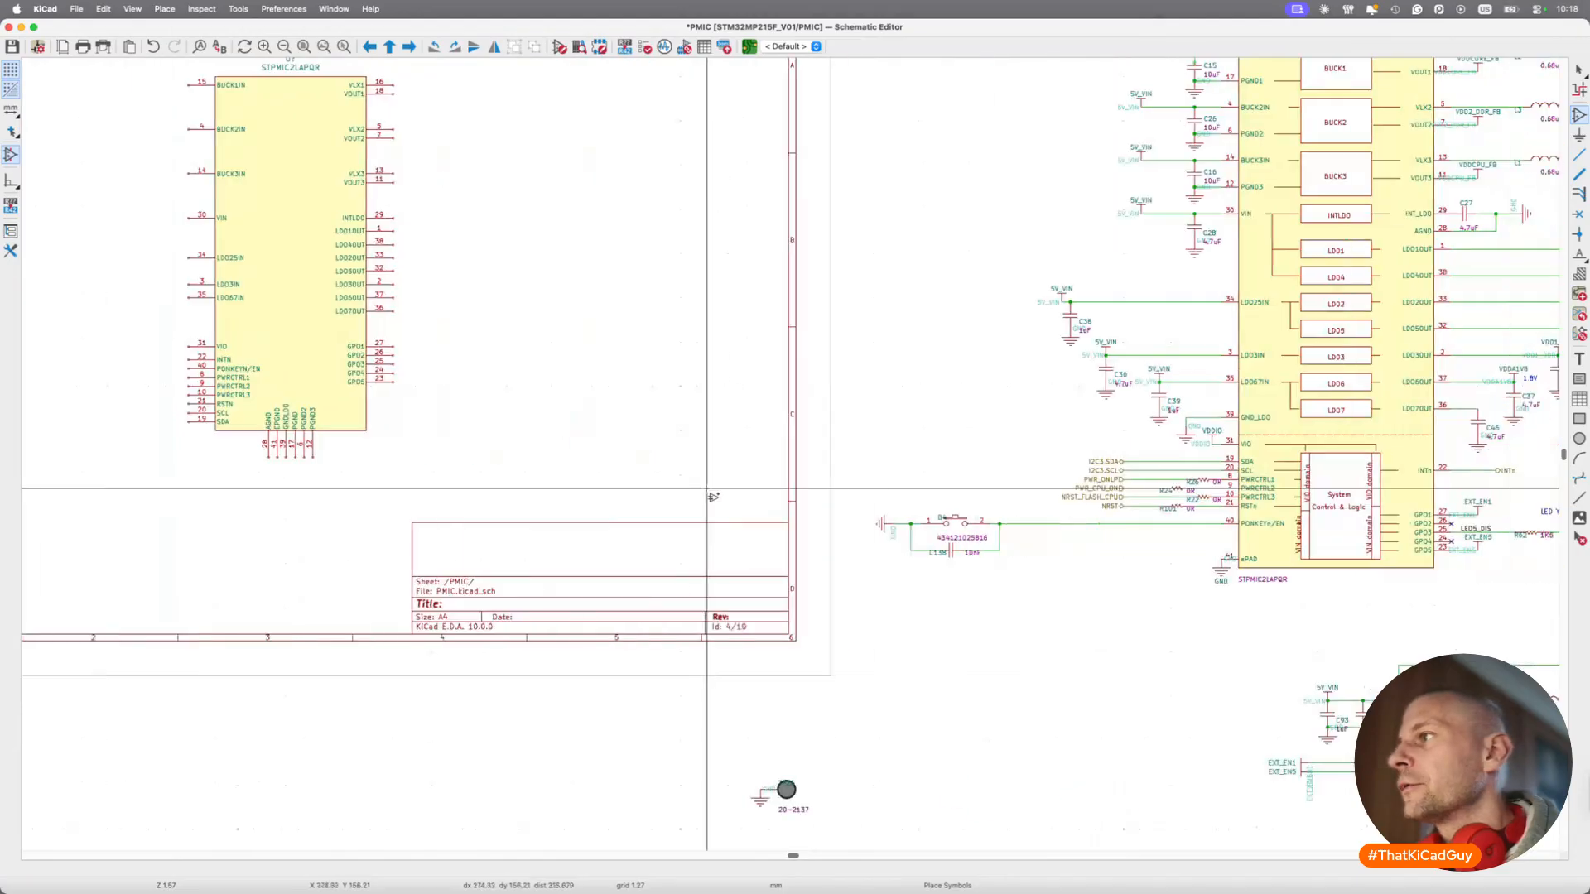
scroll(1300, 694, "right", 3)
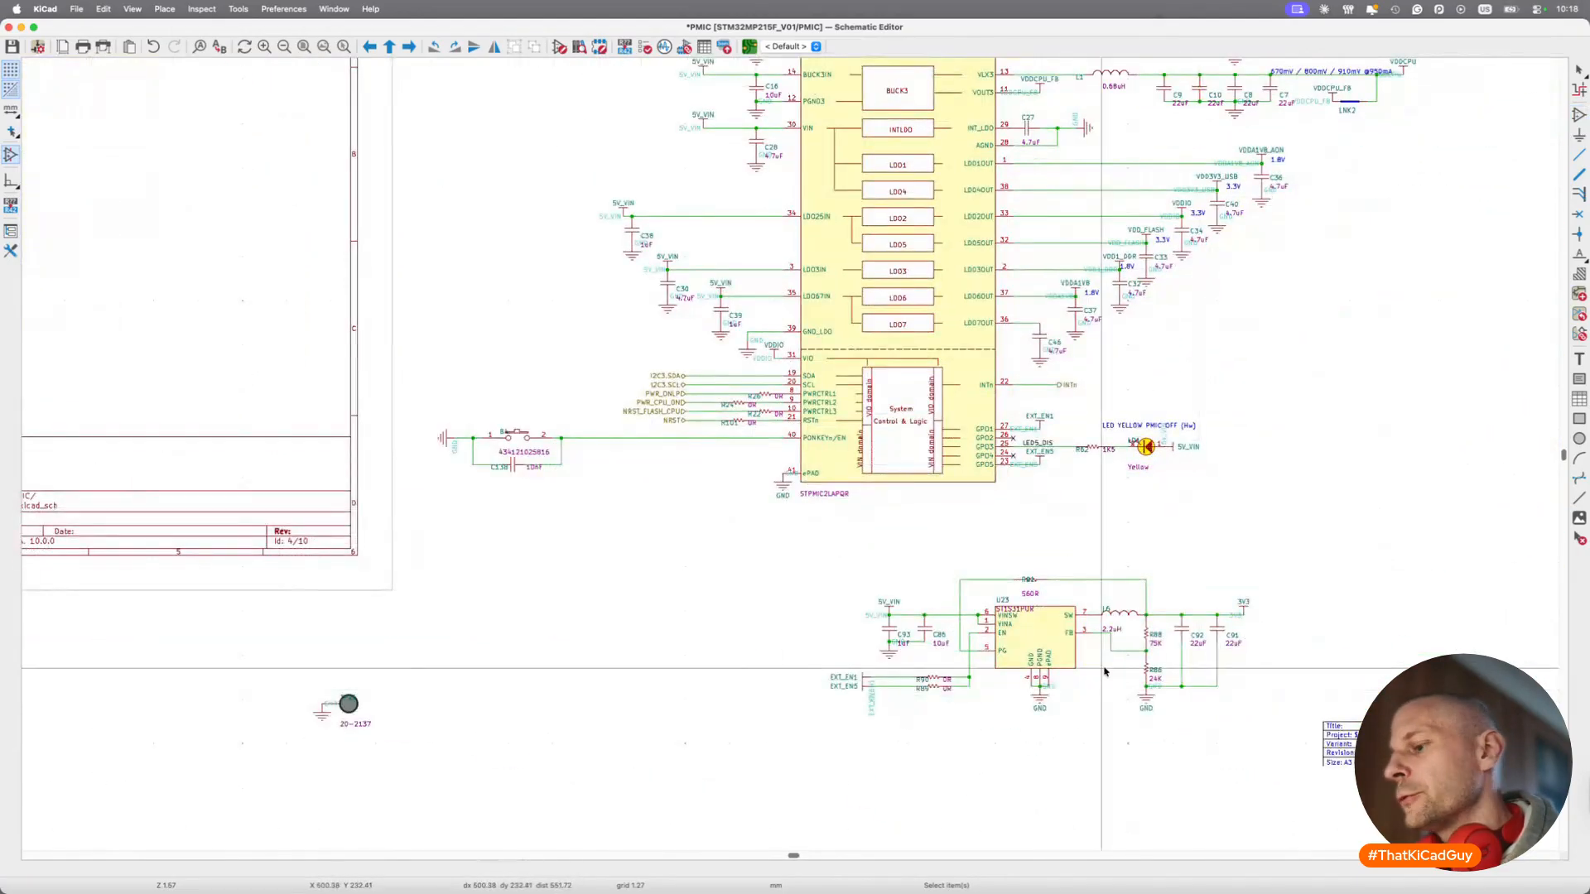
key("alt+BackSpace")
scroll(981, 603, "up", 3)
scroll(982, 603, "left", 4)
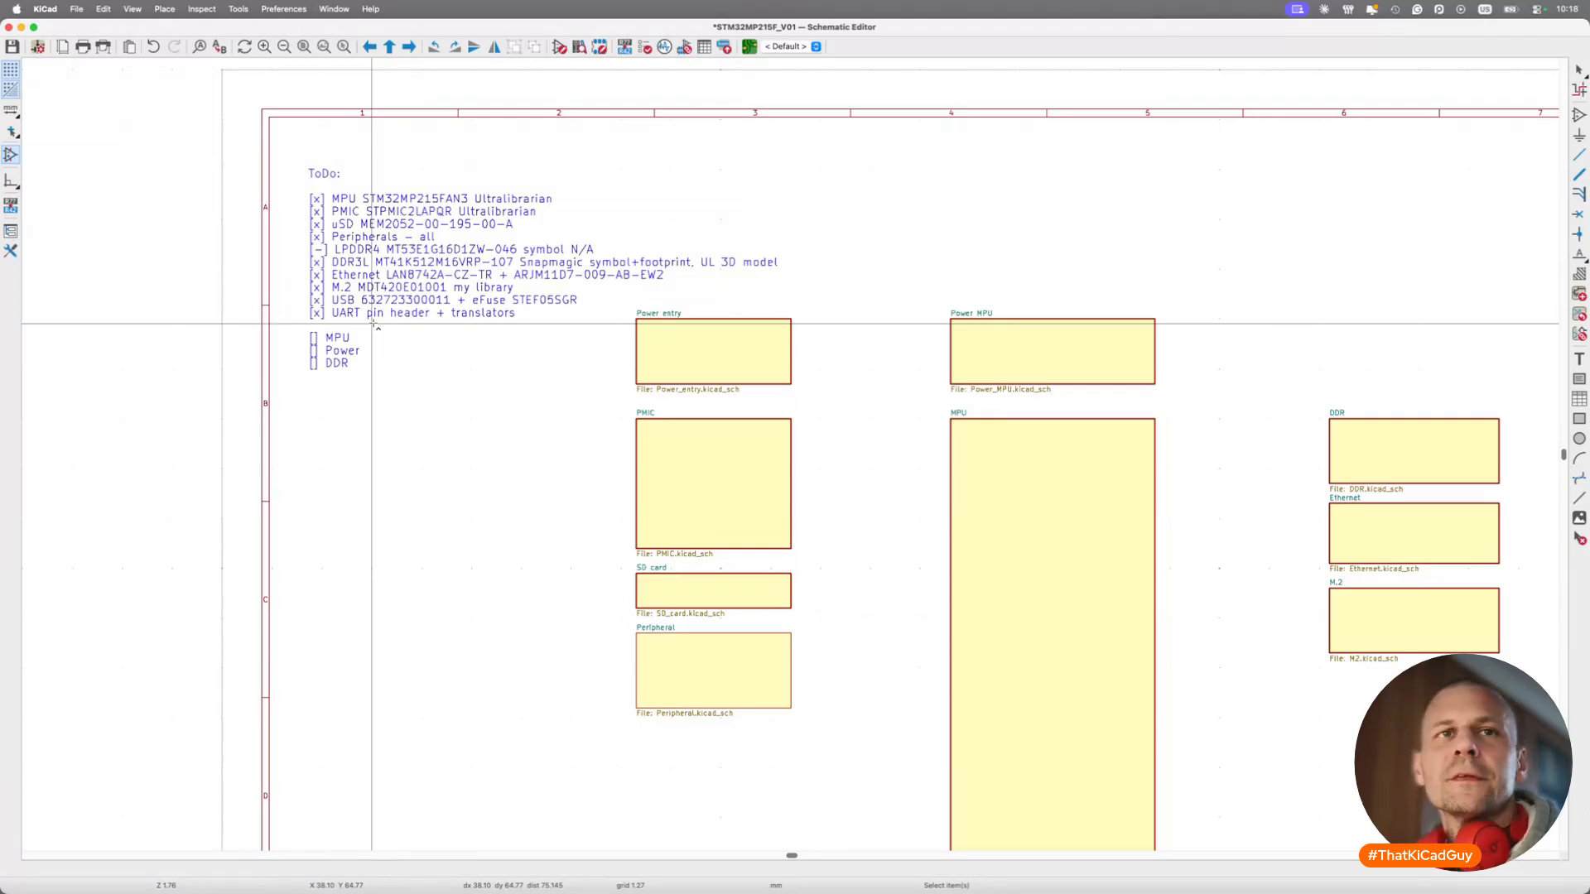
Check the open Power_PMIC reference window, return to the project's root sheet and enter the PMIC sheet again.
key("super+Tab")
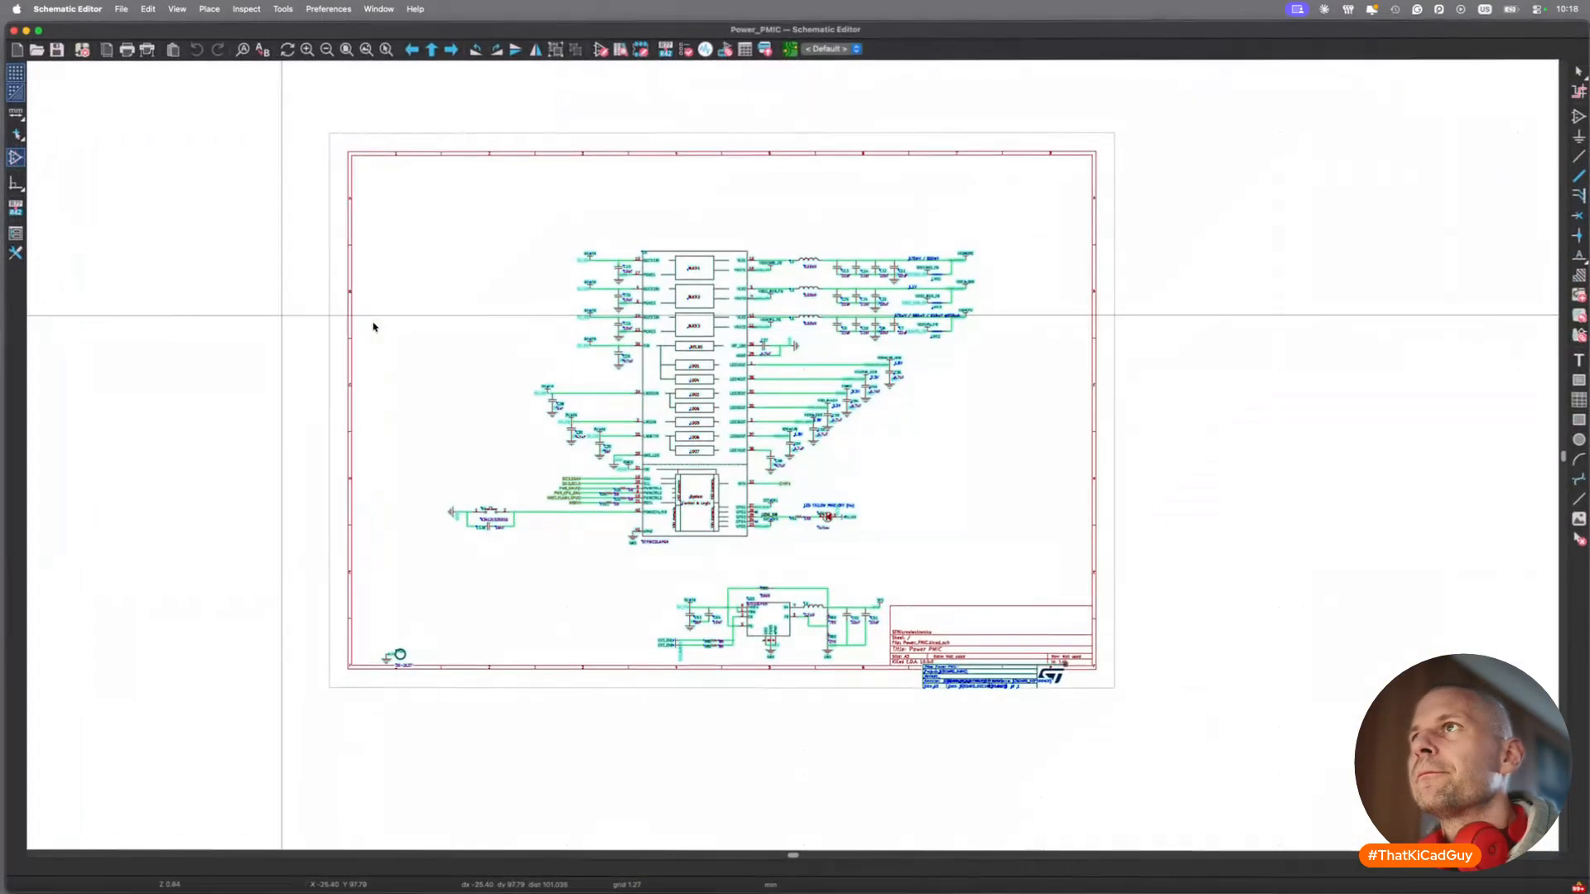
key("F11")
key("F11")
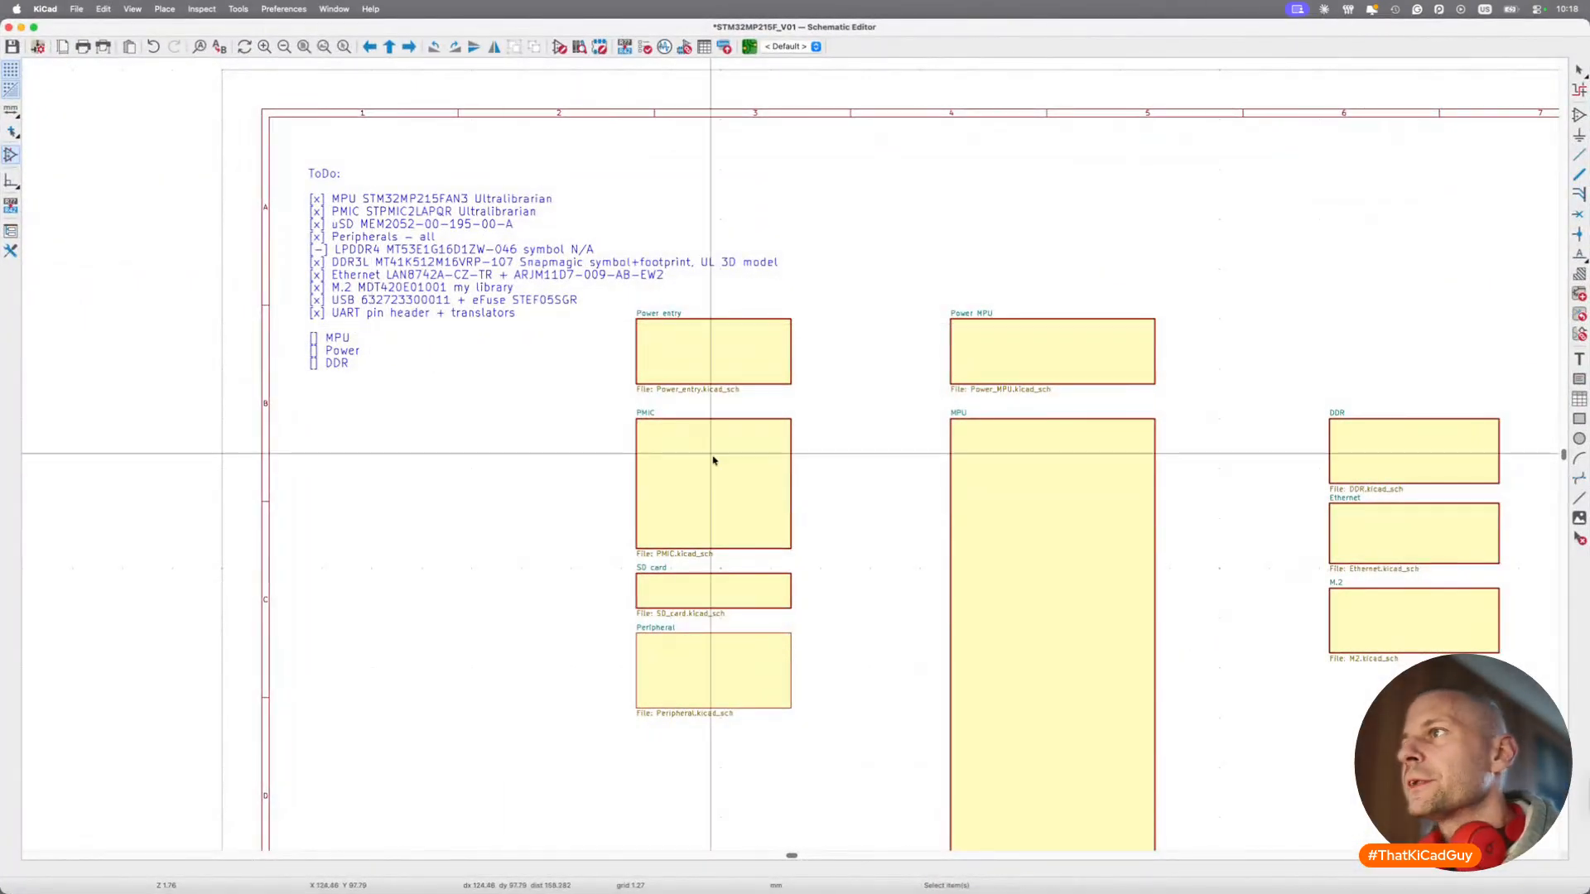
left_click(692, 340)
left_click(692, 461)
double_click(692, 460)
scroll(693, 463, "up", 5)
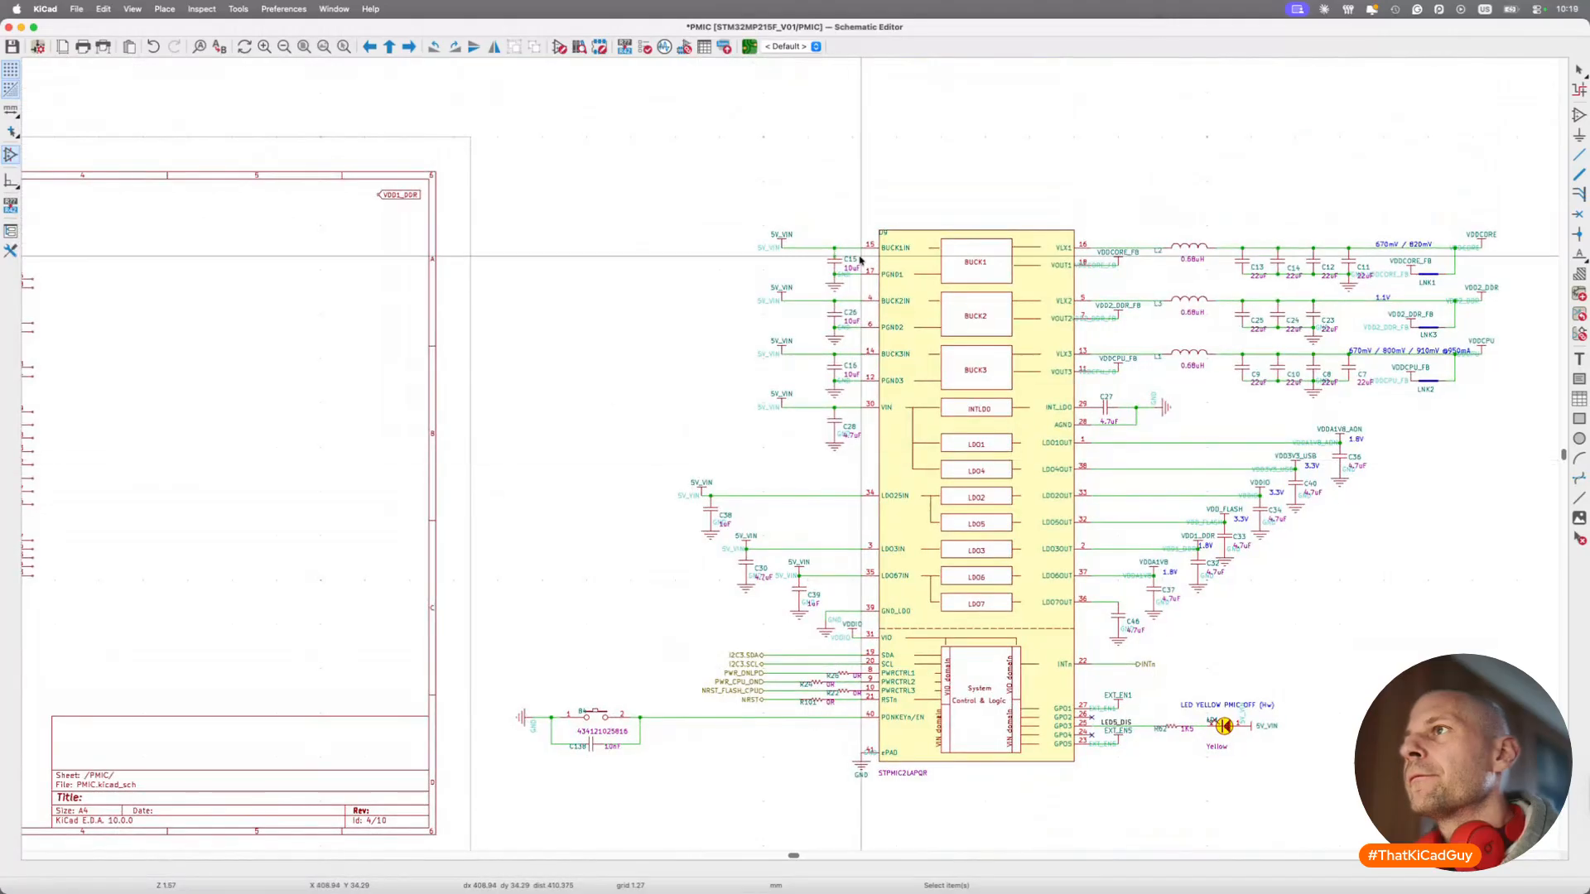
Inspect the part details of the pasted BUCK1IN input capacitor C15.
scroll(816, 267, "up", 5)
left_click(812, 269)
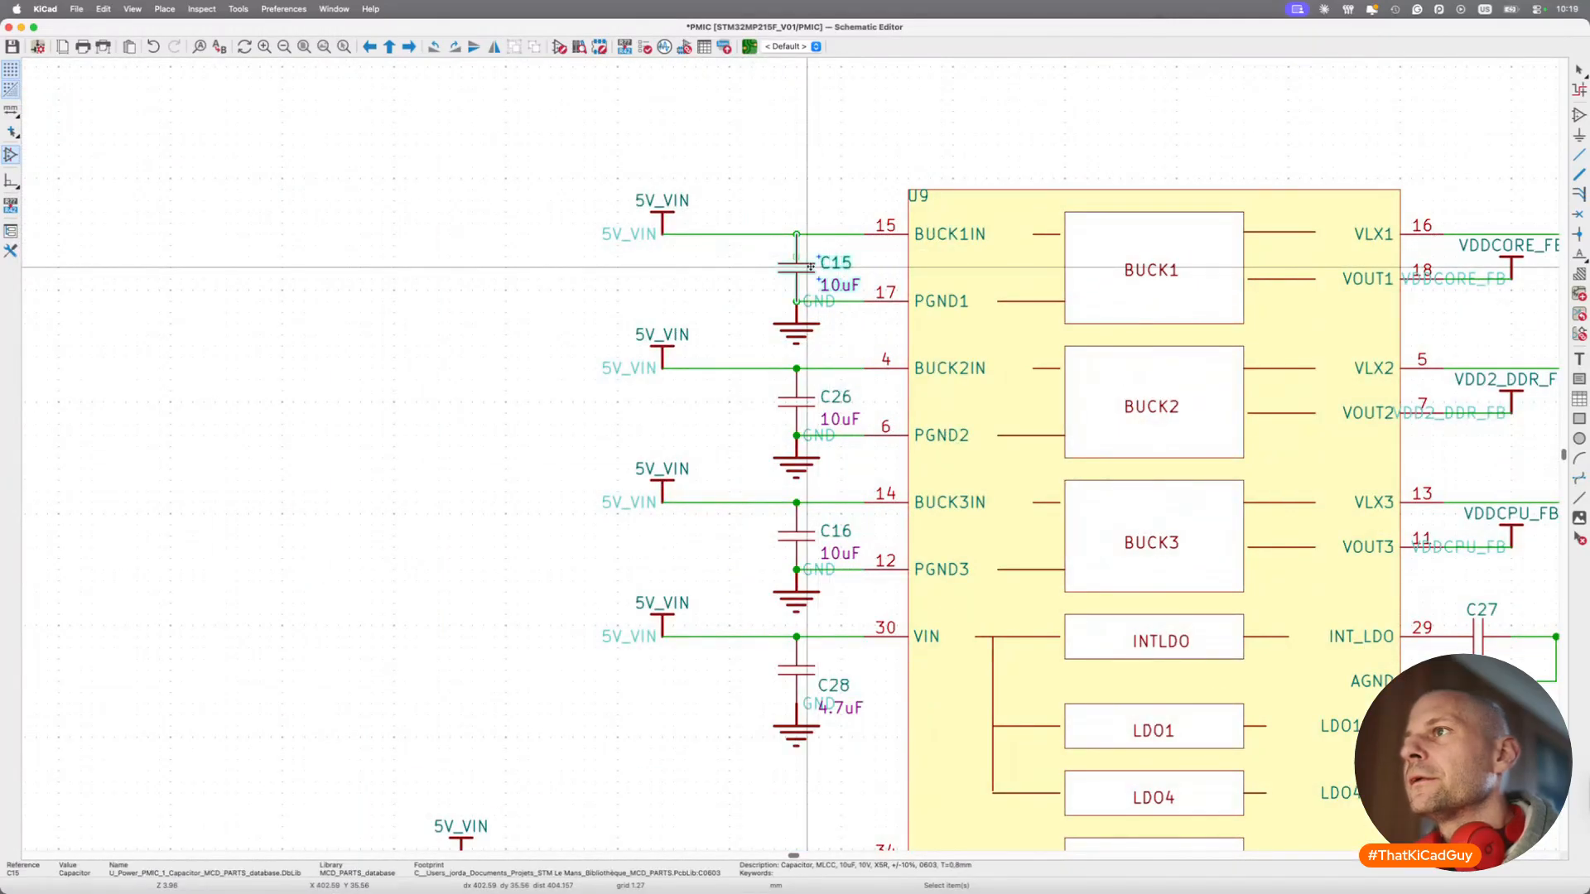
double_click(812, 269)
key("Escape")
key("Escape")
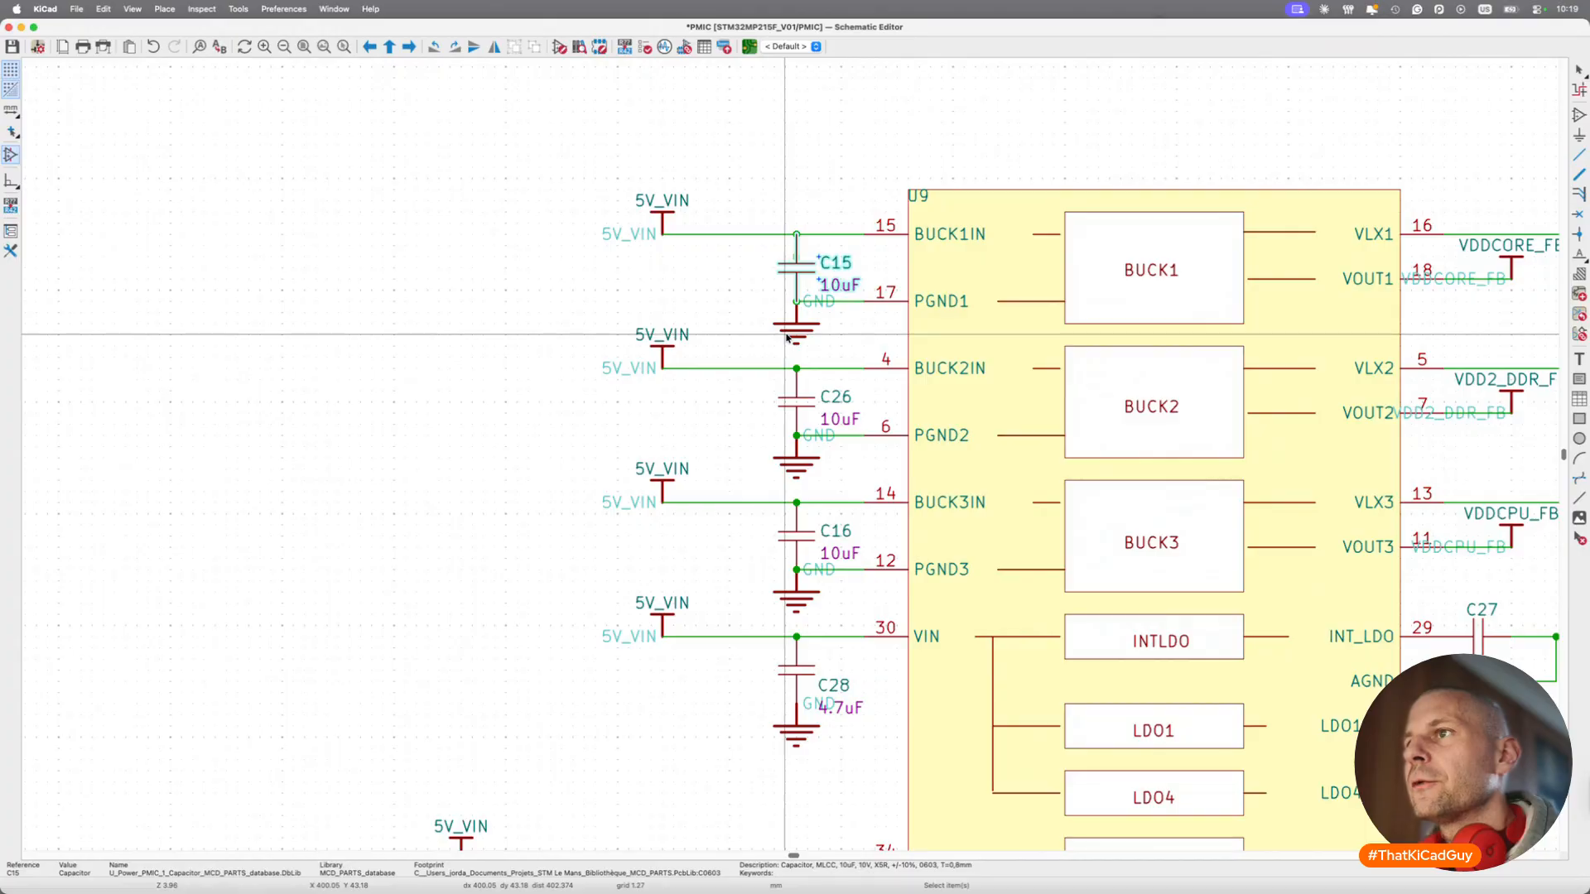
Inspect the symbol properties of capacitor C28 on the VIN pin and review the neighbouring input capacitors.
scroll(787, 335, "down", 3)
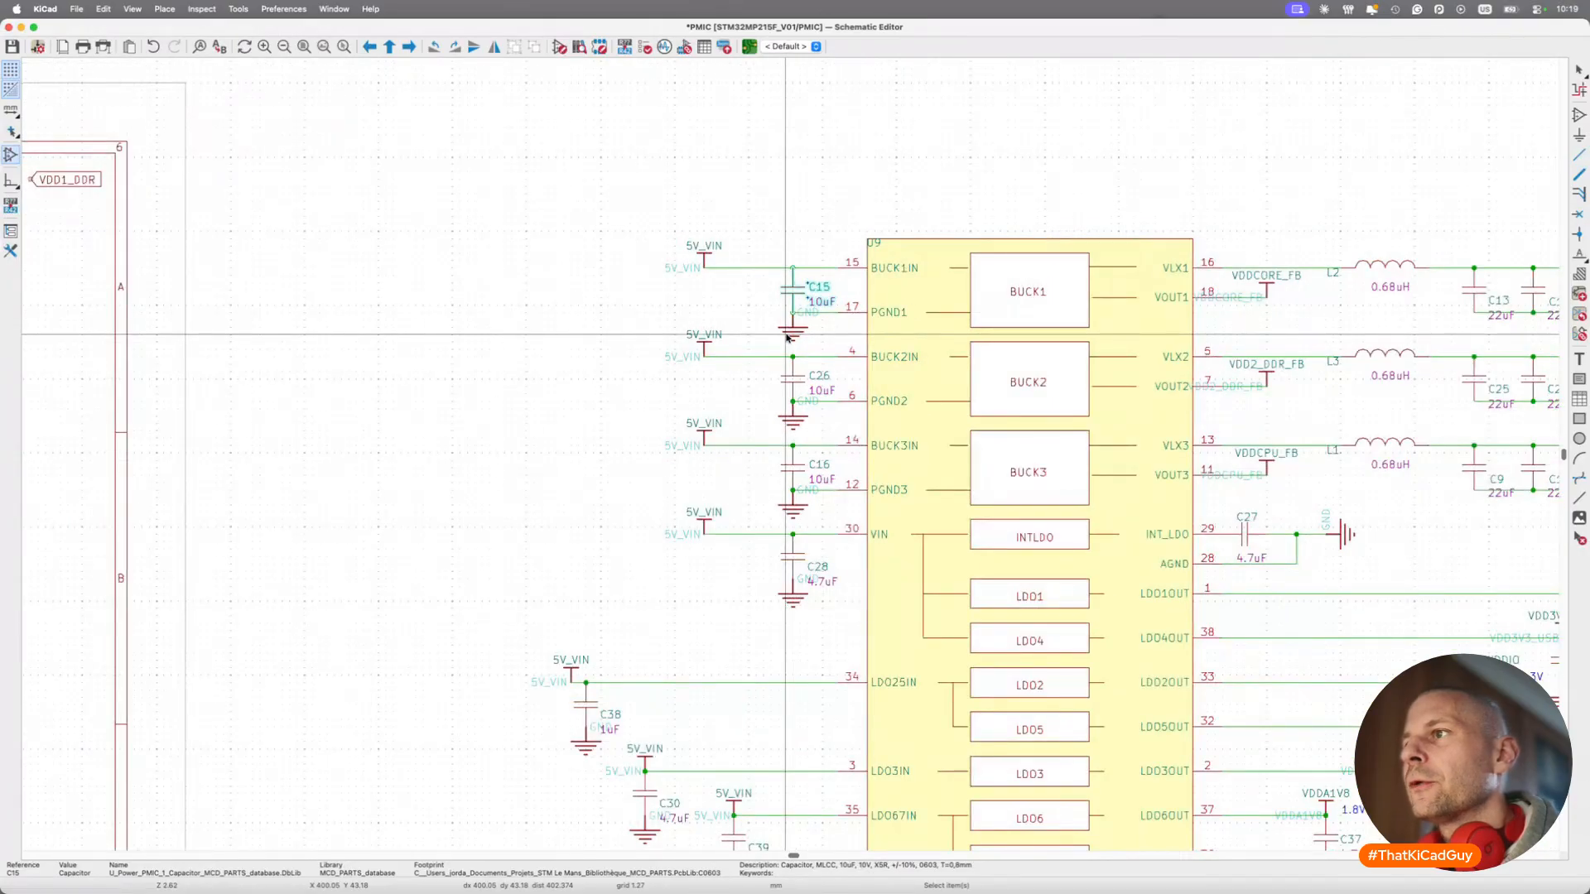
scroll(793, 534, "up", 5)
left_click(796, 573)
double_click(797, 572)
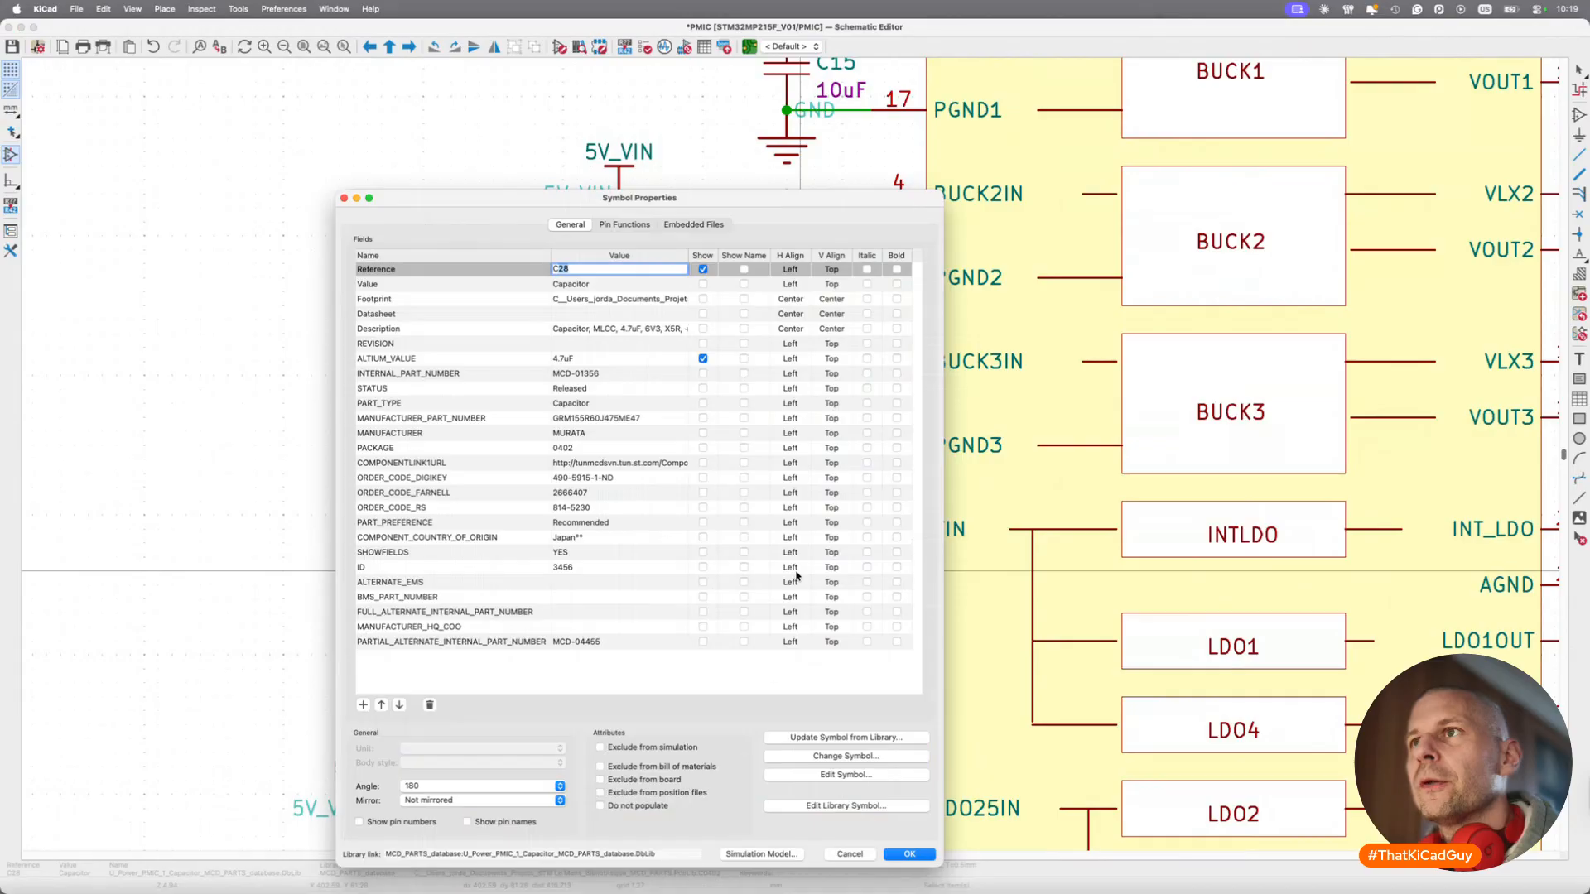
key("Return")
key("Return")
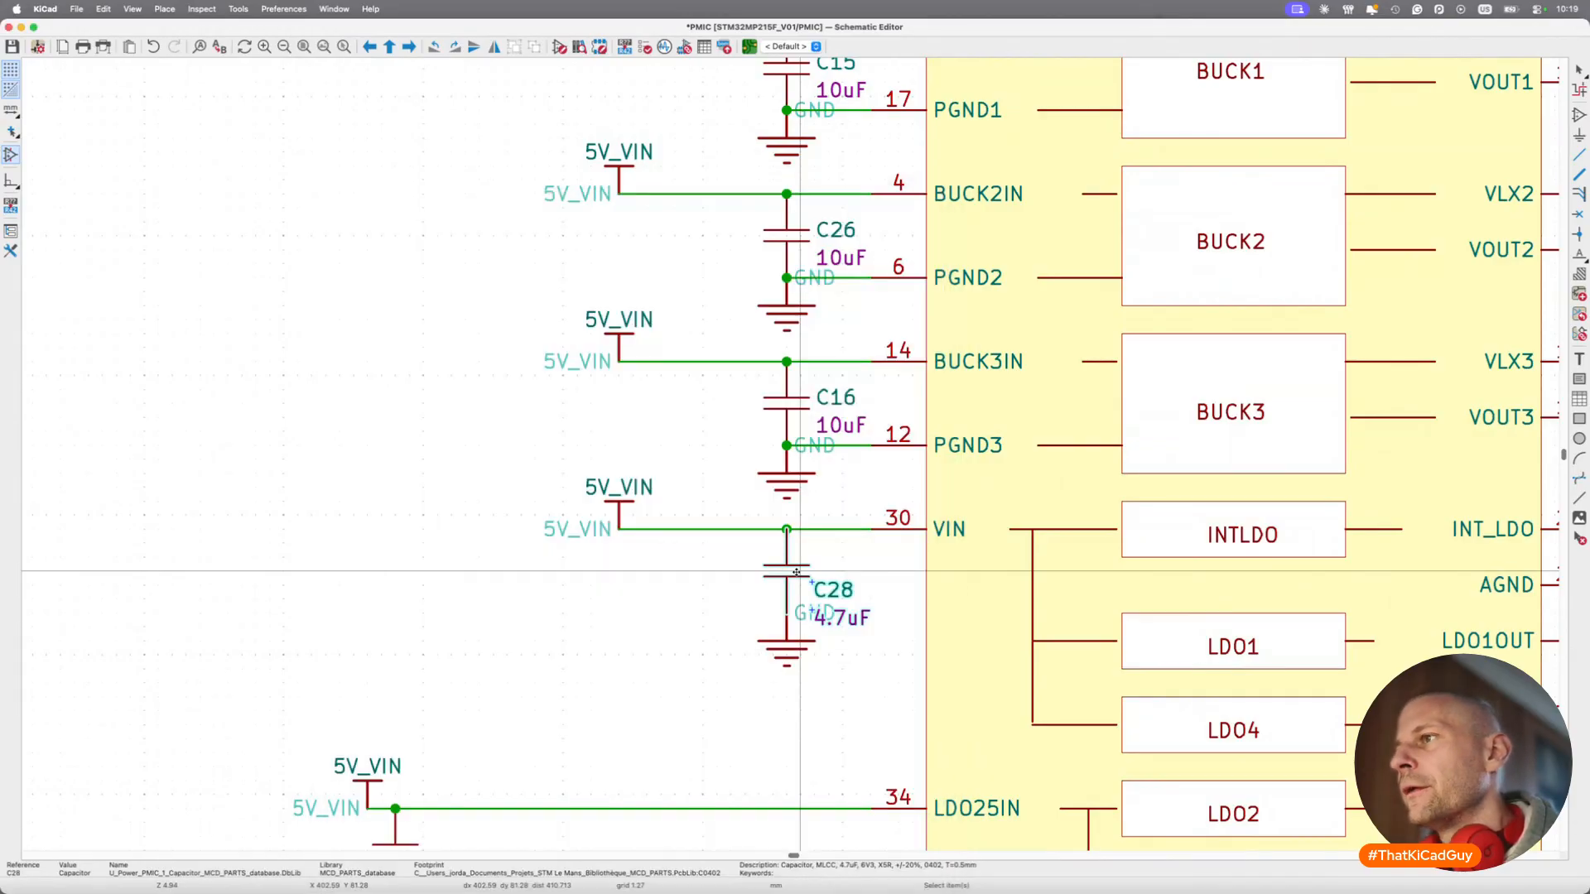
scroll(797, 572, "down", 2)
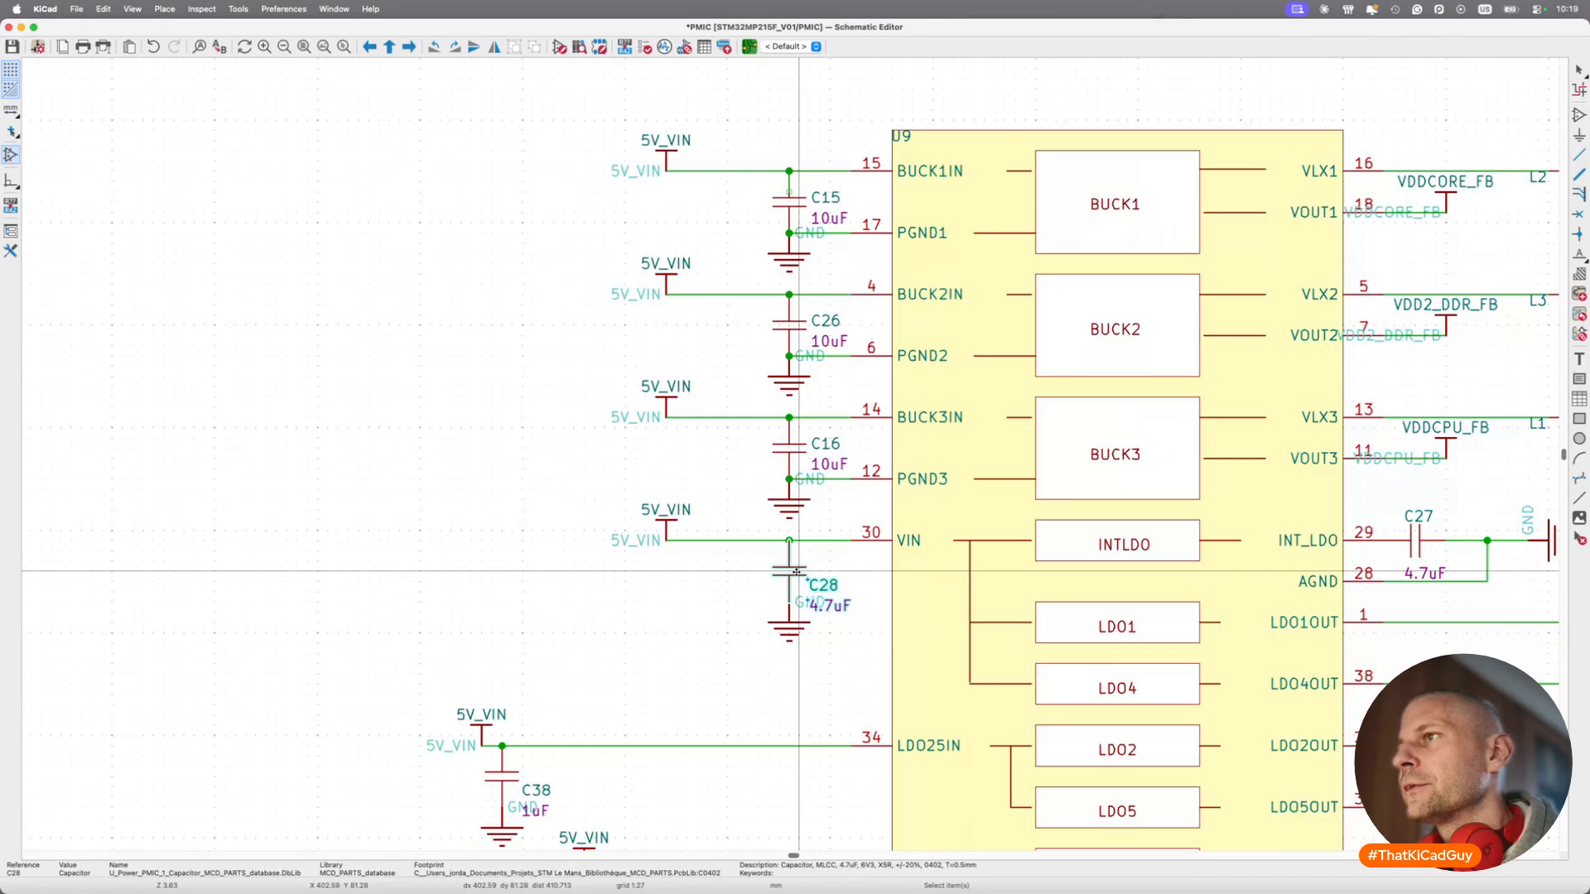
scroll(796, 572, "down", 4)
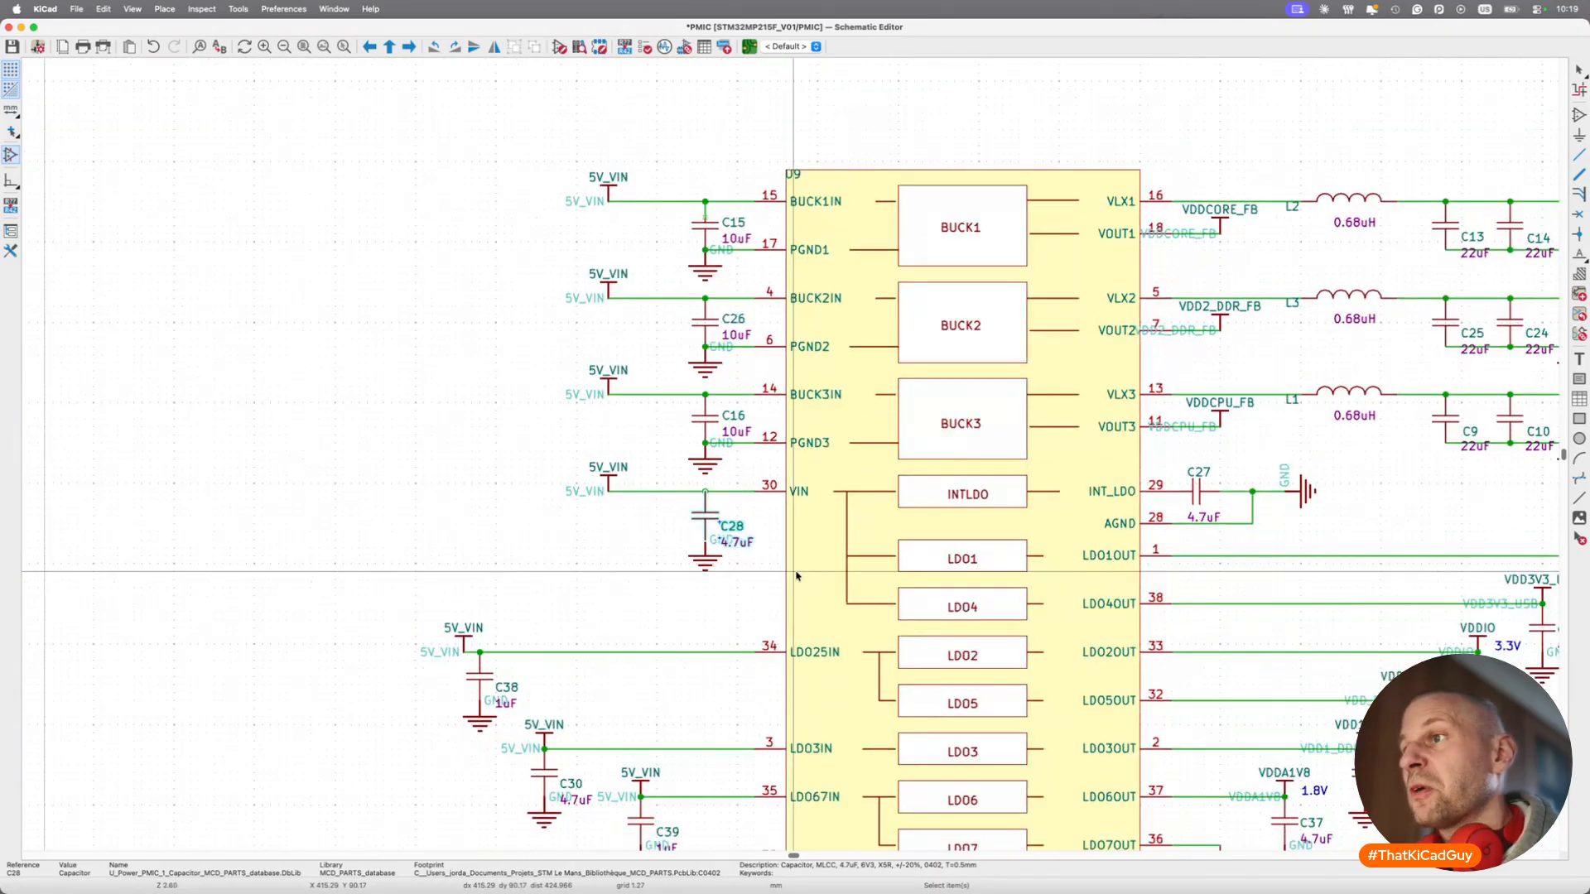
scroll(797, 575, "up", 4)
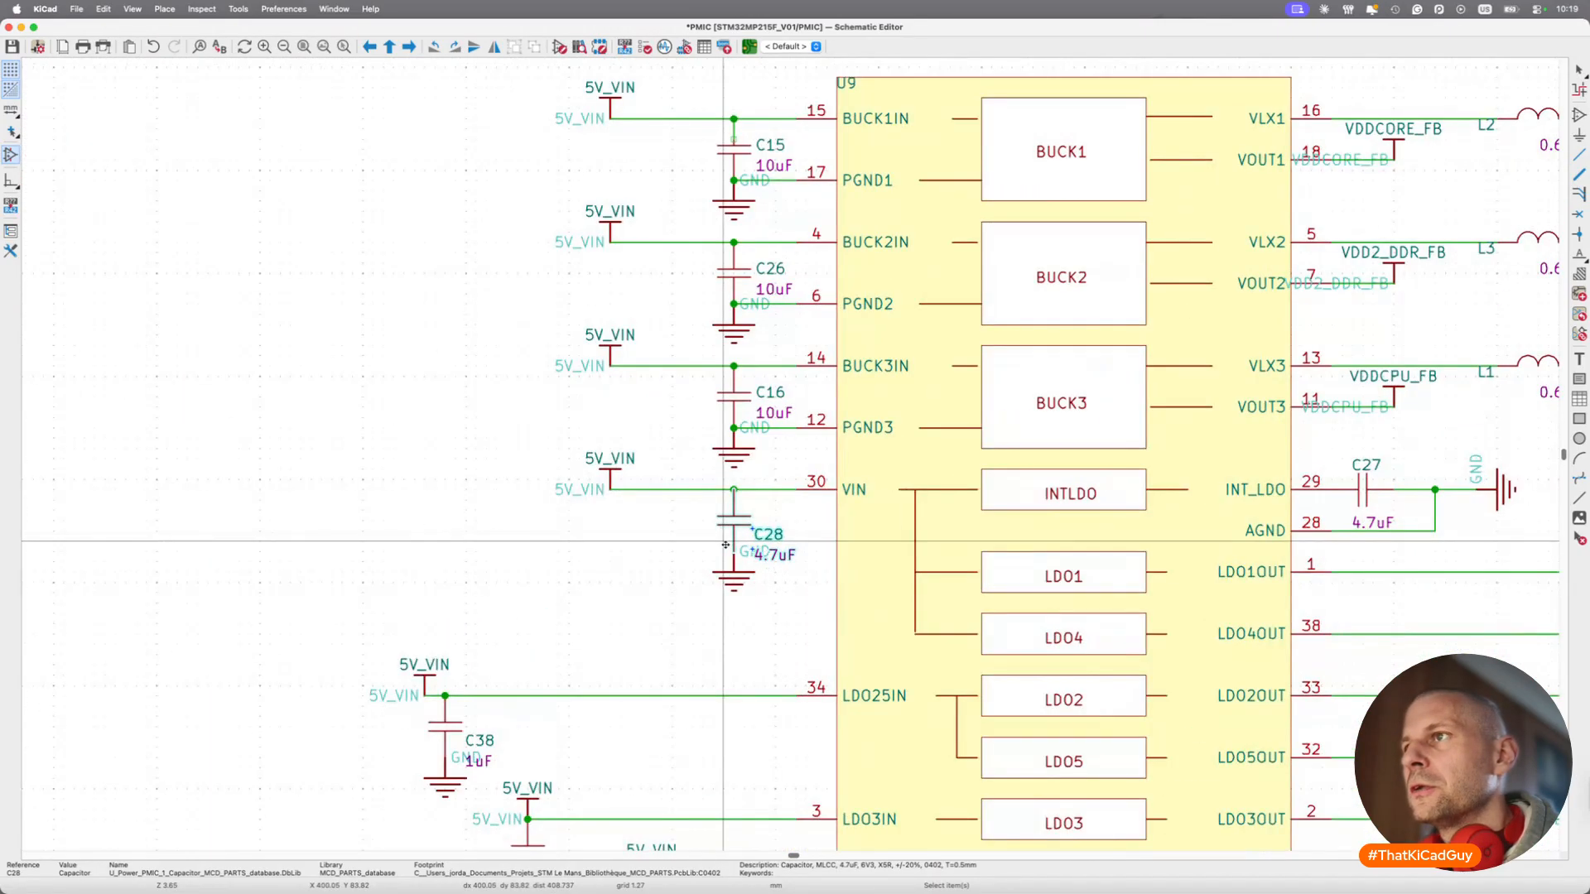
scroll(726, 545, "up", 1)
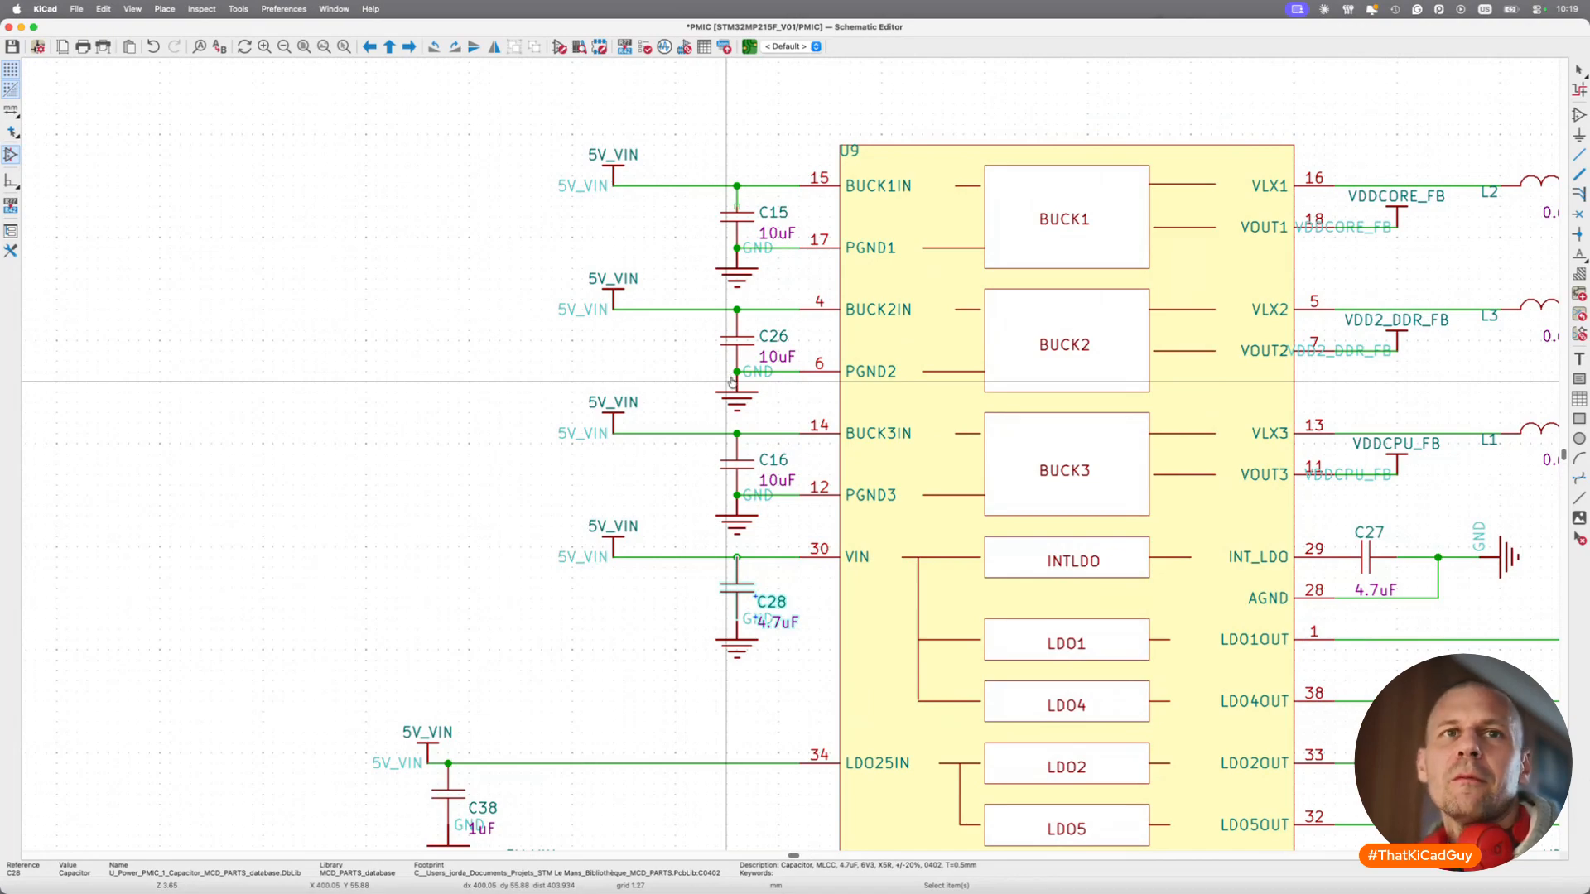
Switch to the STPMIC2L datasheet in Brave and examine the typical application schematic in Figure 1 on page 3.
key("super+Tab")
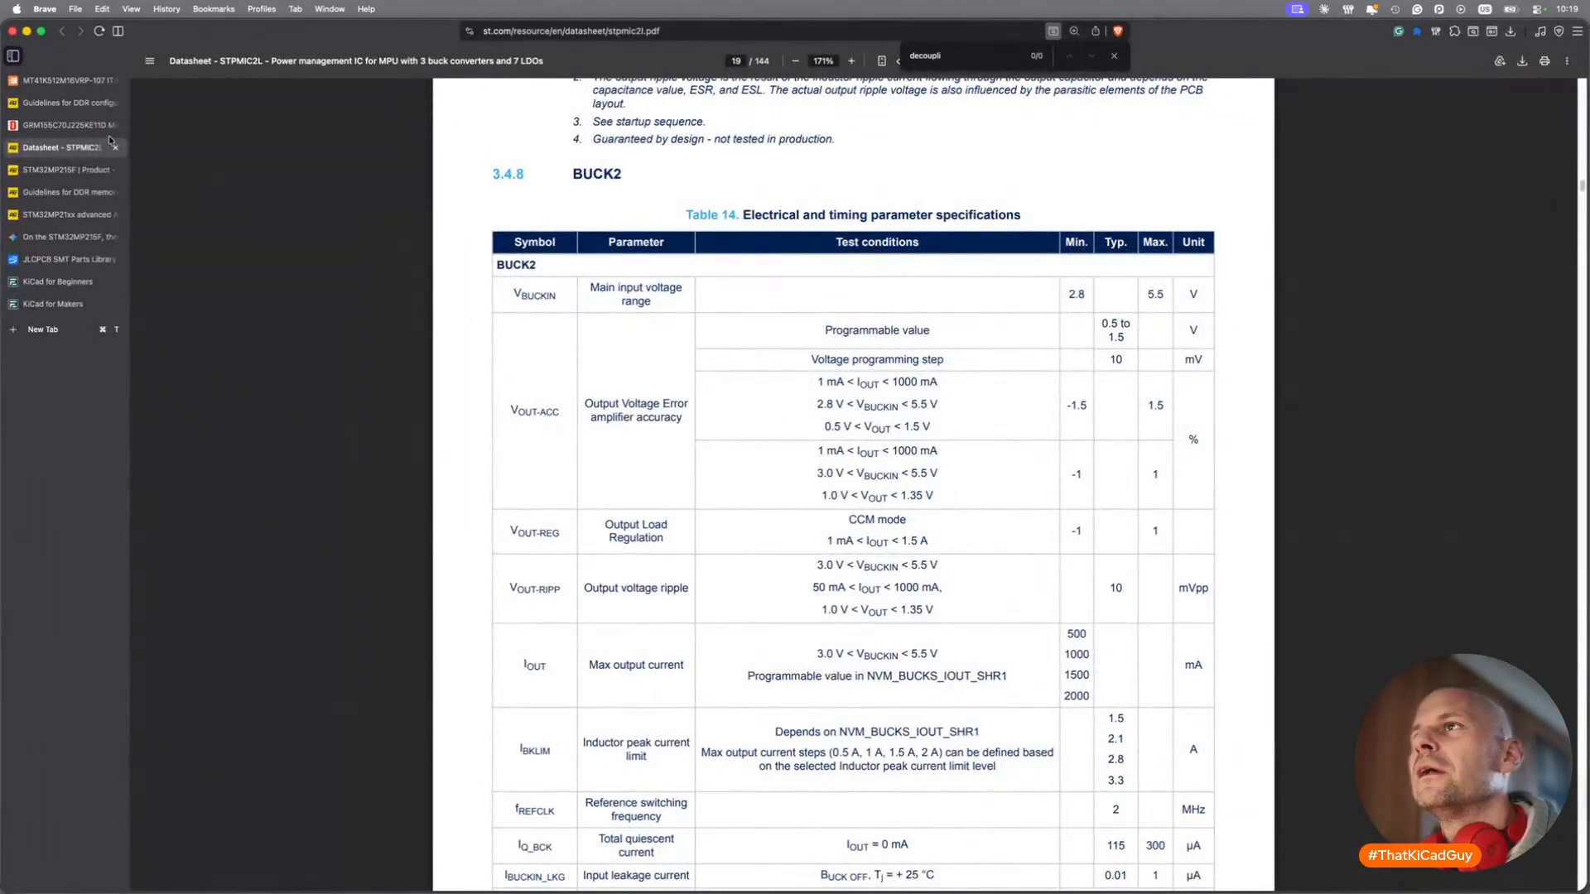
scroll(825, 337, "down", 5, "ctrl")
scroll(825, 337, "up", 5)
scroll(825, 337, "up", 5, "ctrl")
scroll(825, 337, "up", 20)
scroll(825, 337, "up", 15)
scroll(825, 337, "up", 20)
scroll(825, 337, "down", 8)
scroll(825, 337, "down", 1)
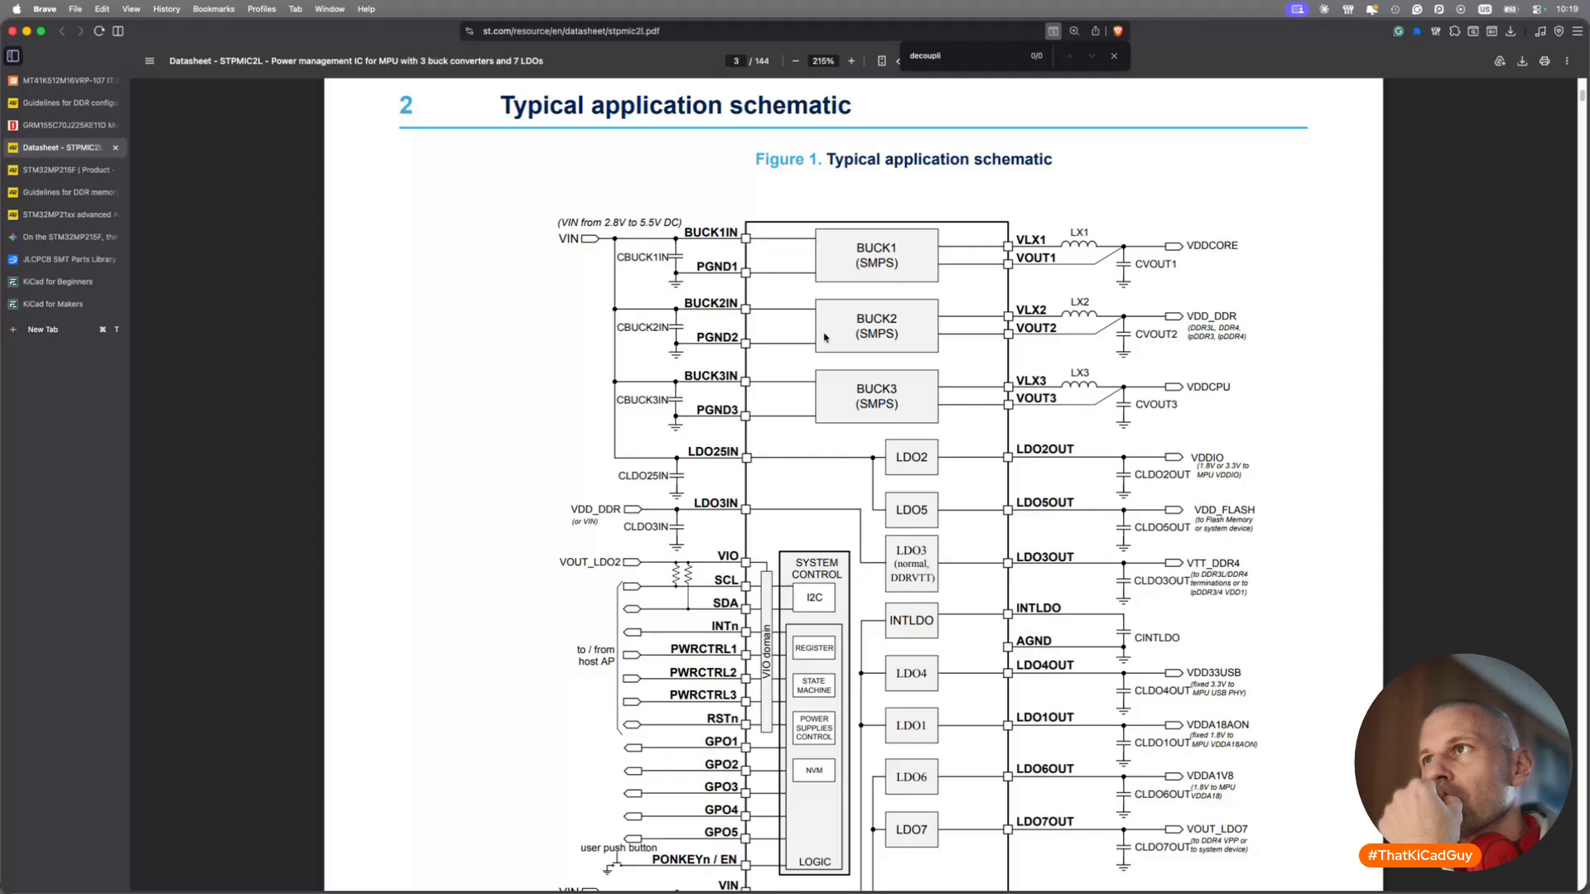
scroll(825, 337, "down", 5)
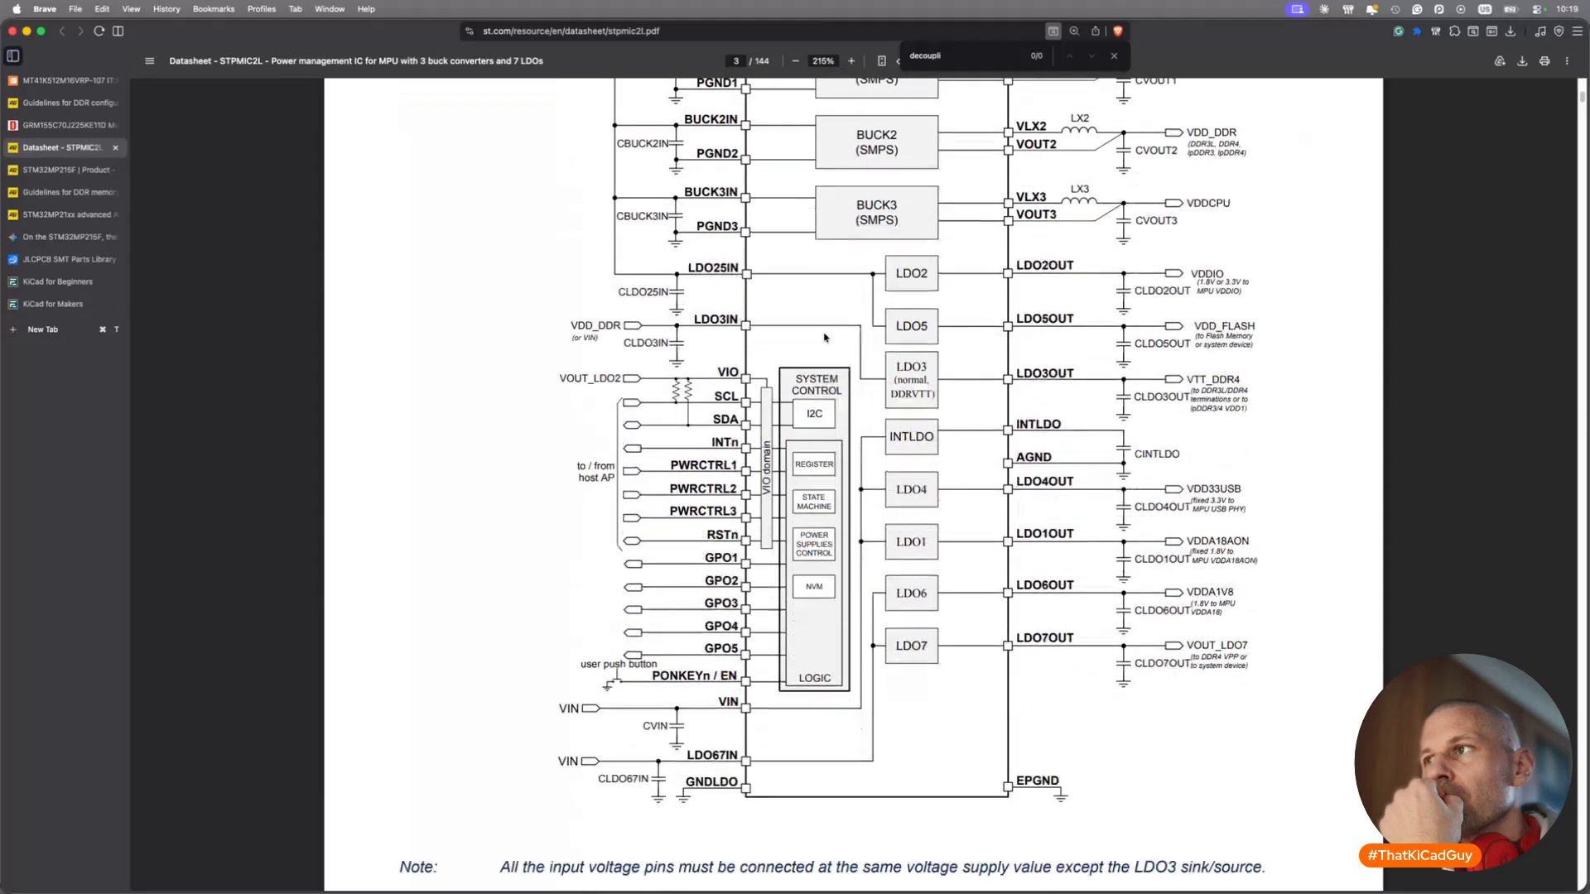
Switch back to KiCad and compare the pasted circuit's LDO25IN, LDO3IN, LDO67IN, GND_LDO and VIO wiring with the datasheet.
key("super+Tab")
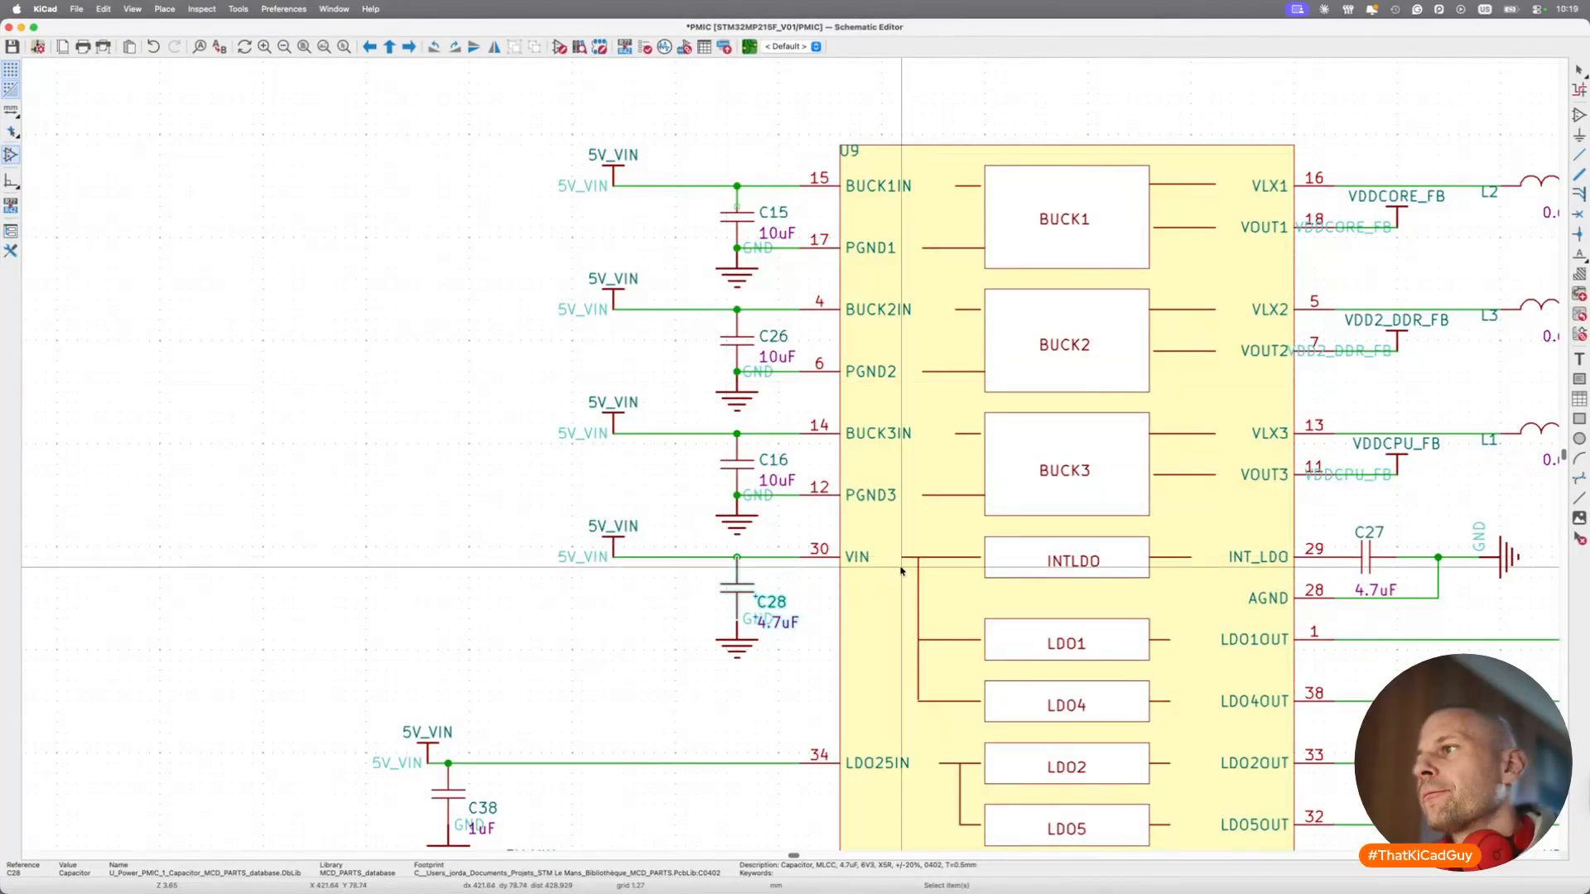
scroll(1093, 409, "down", 5)
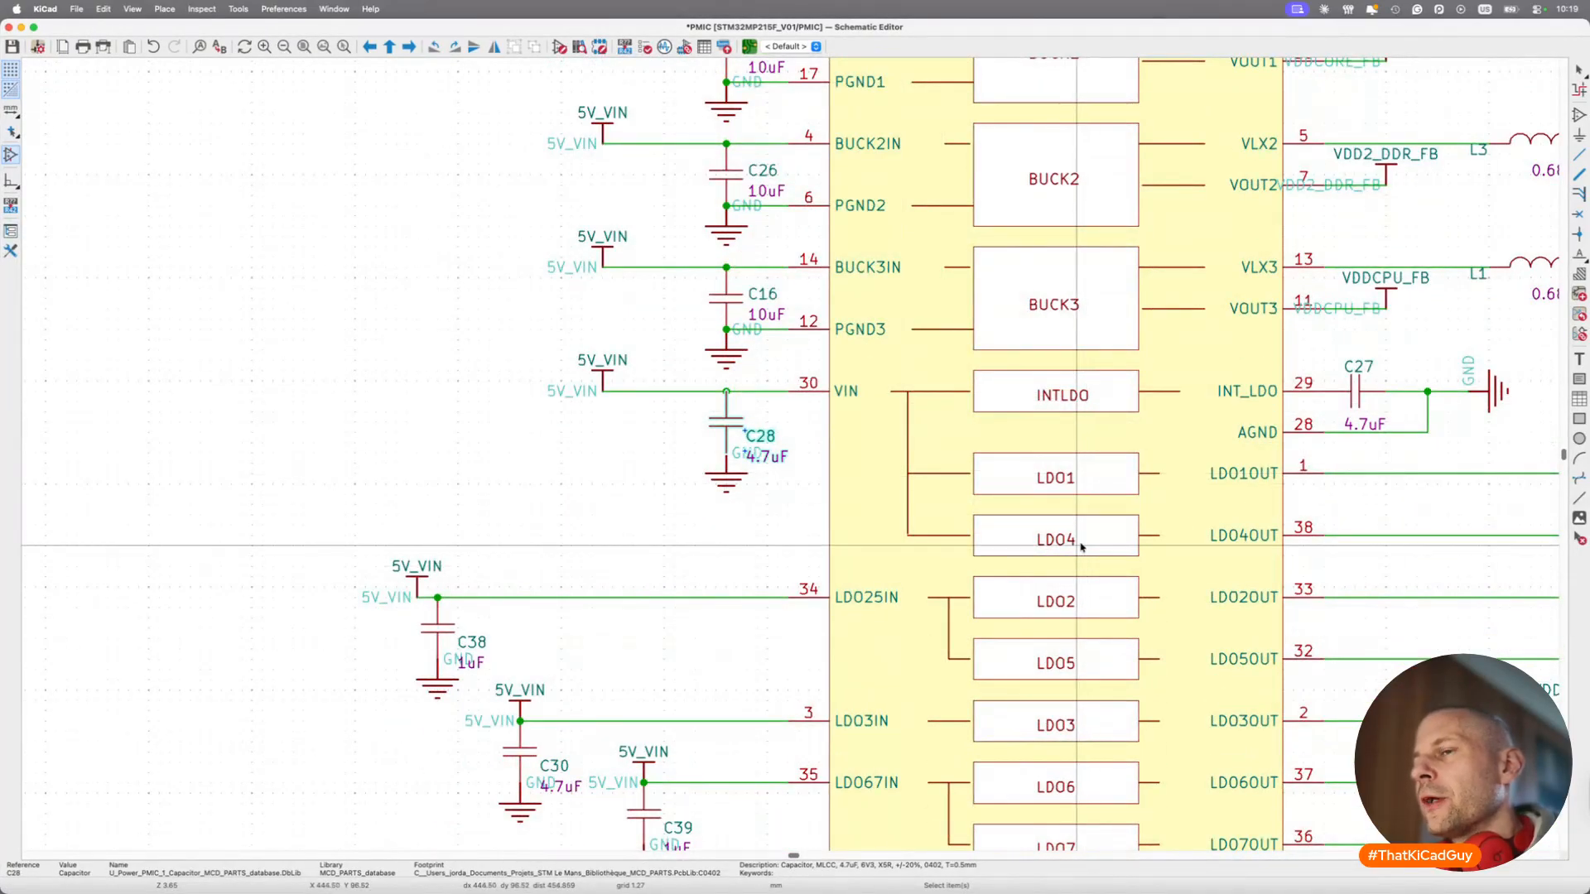
scroll(1081, 547, "down", 5)
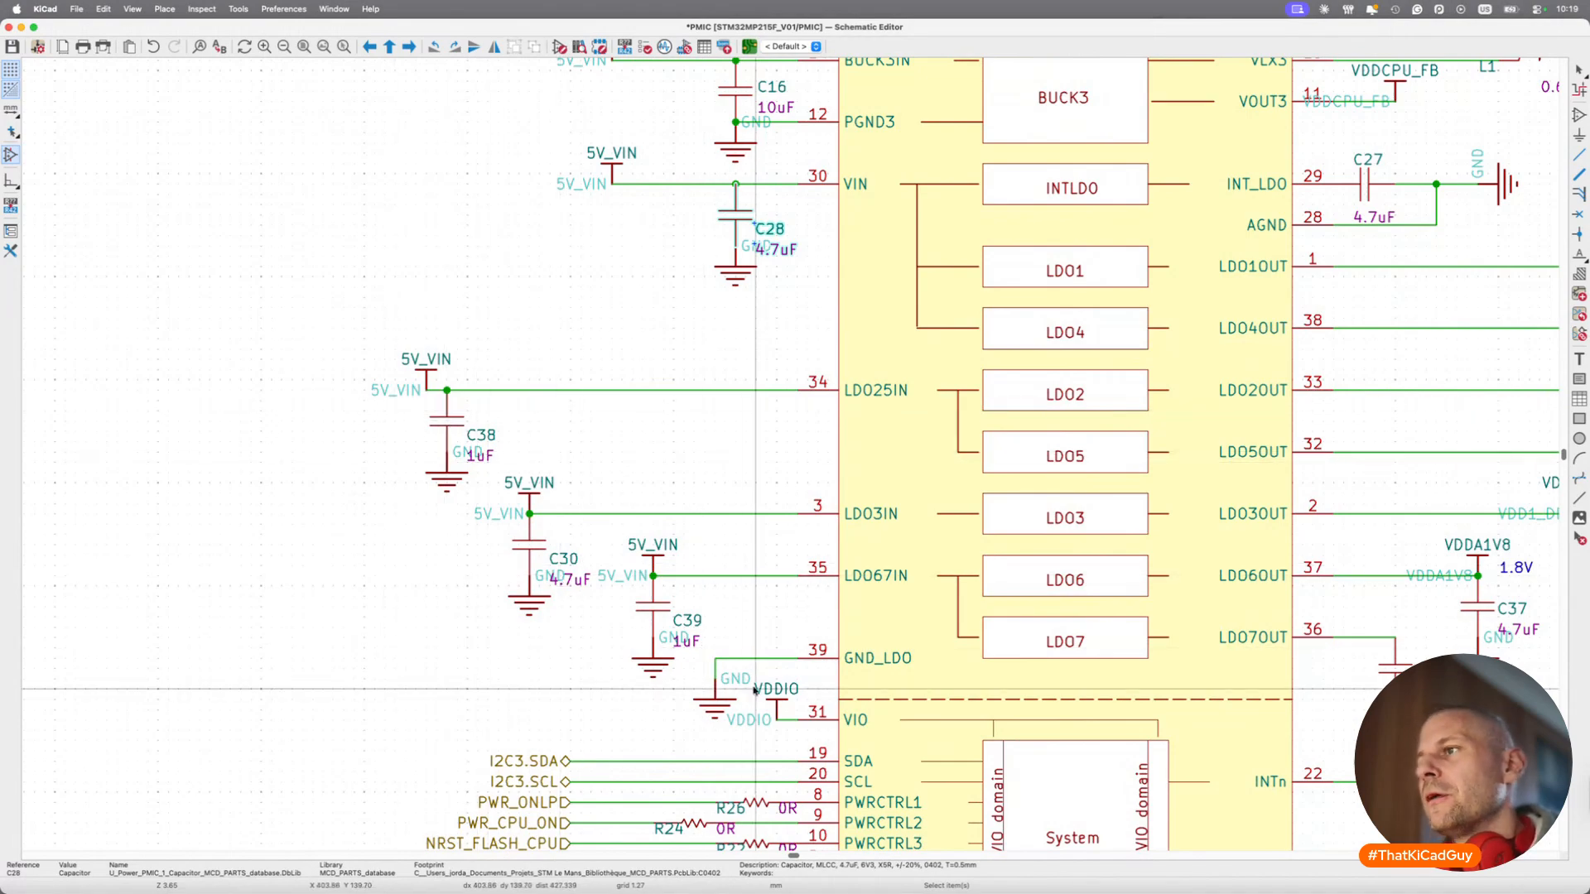
scroll(754, 689, "down", 4)
Return to the STPMIC2L datasheet, recheck the application schematic's input pins and bring up the recommended passive components in Table 2.
key("super+Tab")
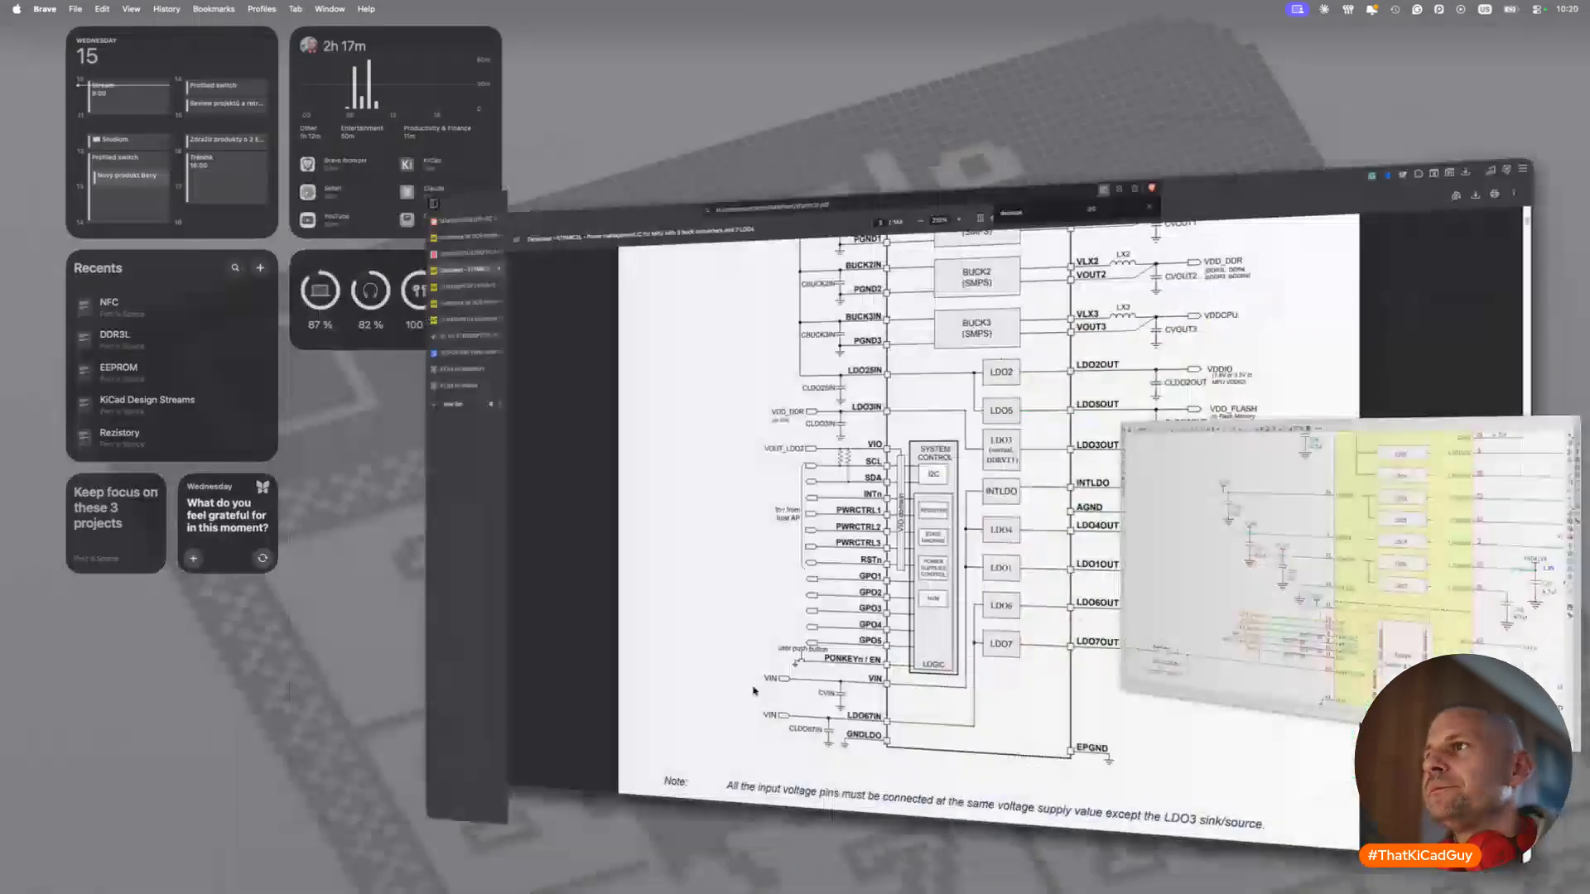
scroll(771, 536, "up", 3)
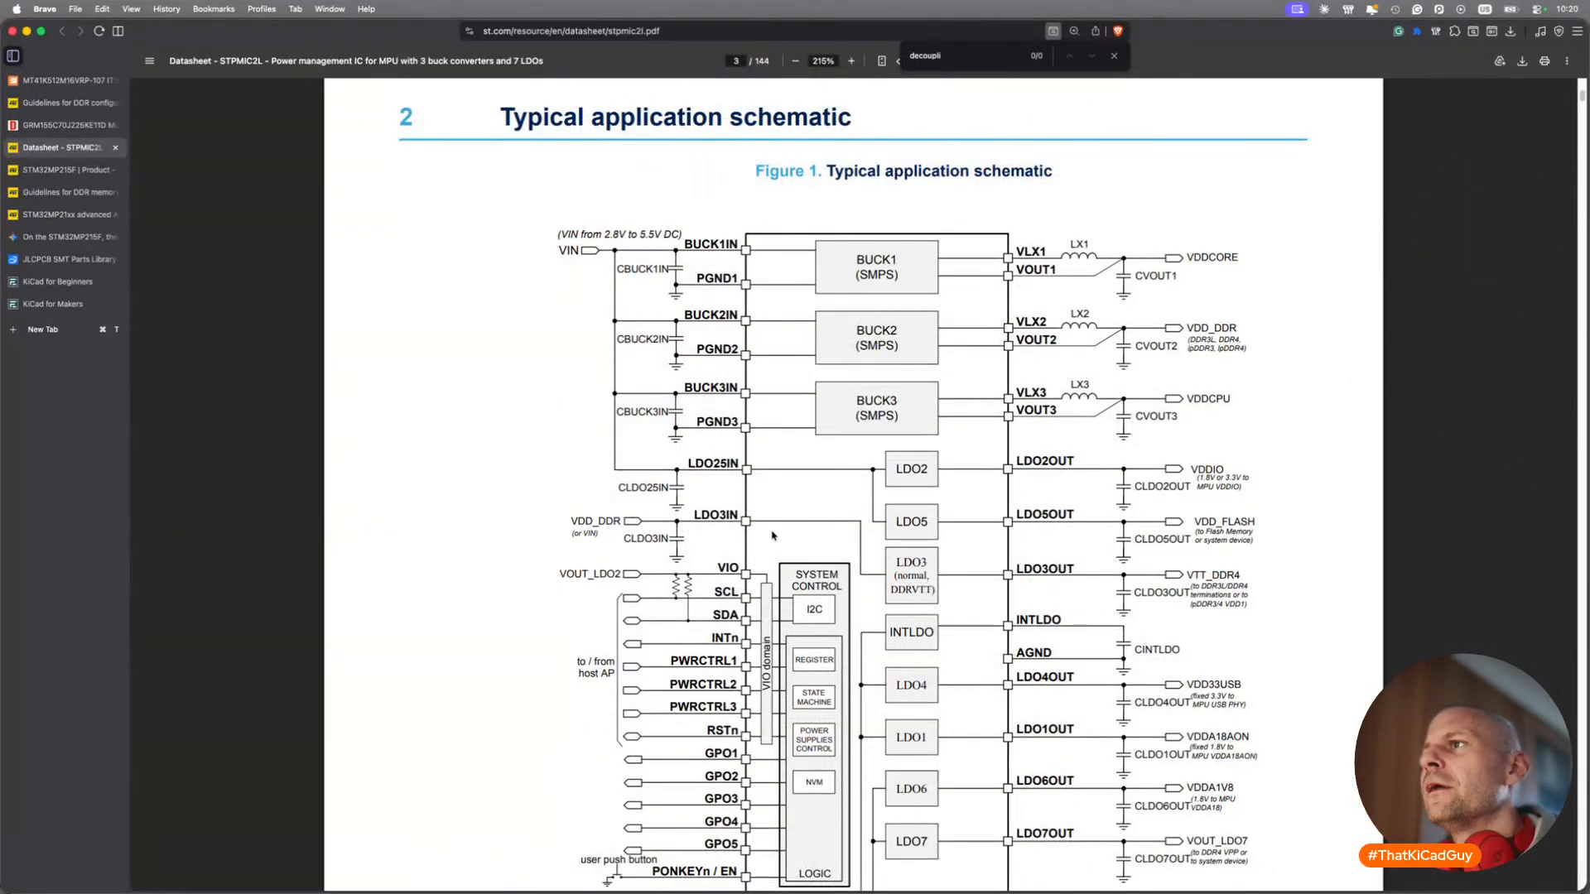
scroll(772, 536, "down", 7)
scroll(772, 536, "up", 4)
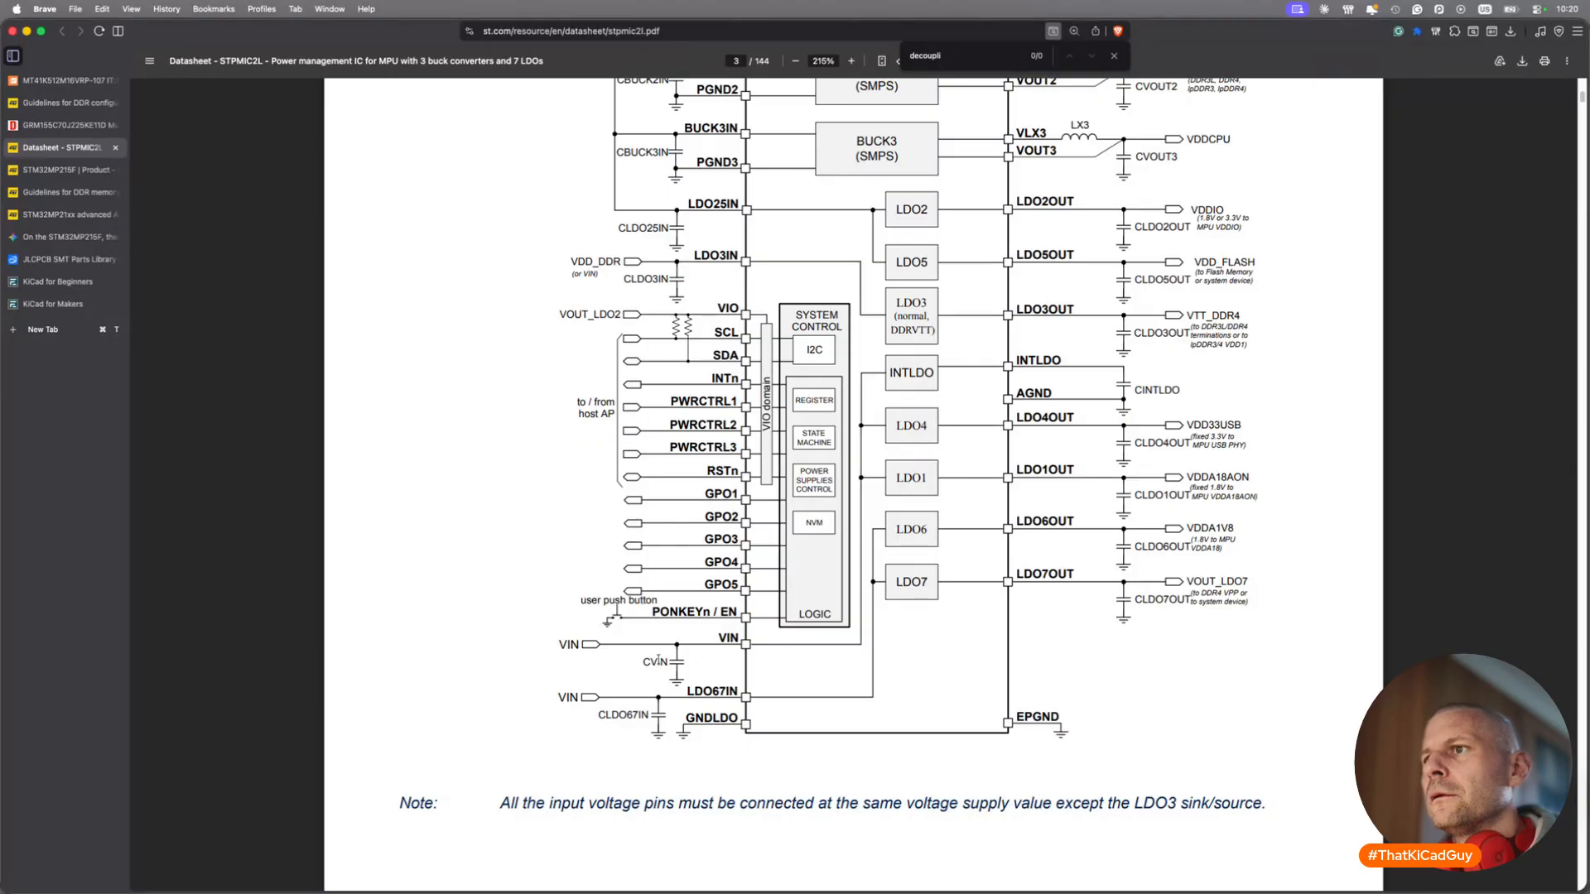
scroll(733, 774, "down", 14)
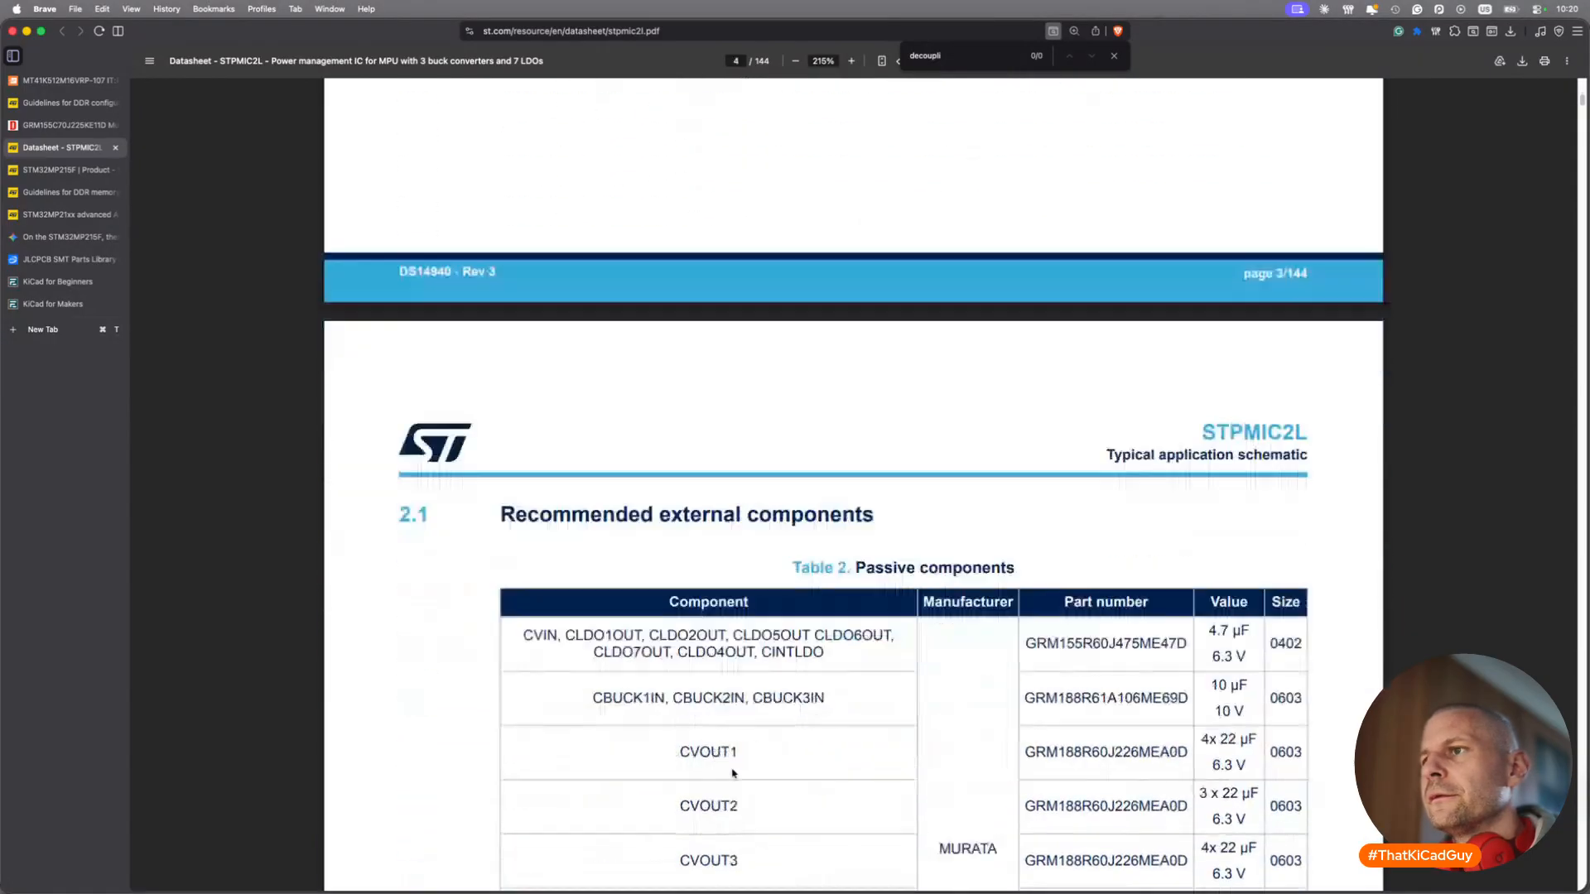
Copy the 4.7 µF part number GRM155R60J475ME47D from Table 2, look it up on DigiKey and compare its specifications with the KiCad circuit.
scroll(733, 773, "down", 2)
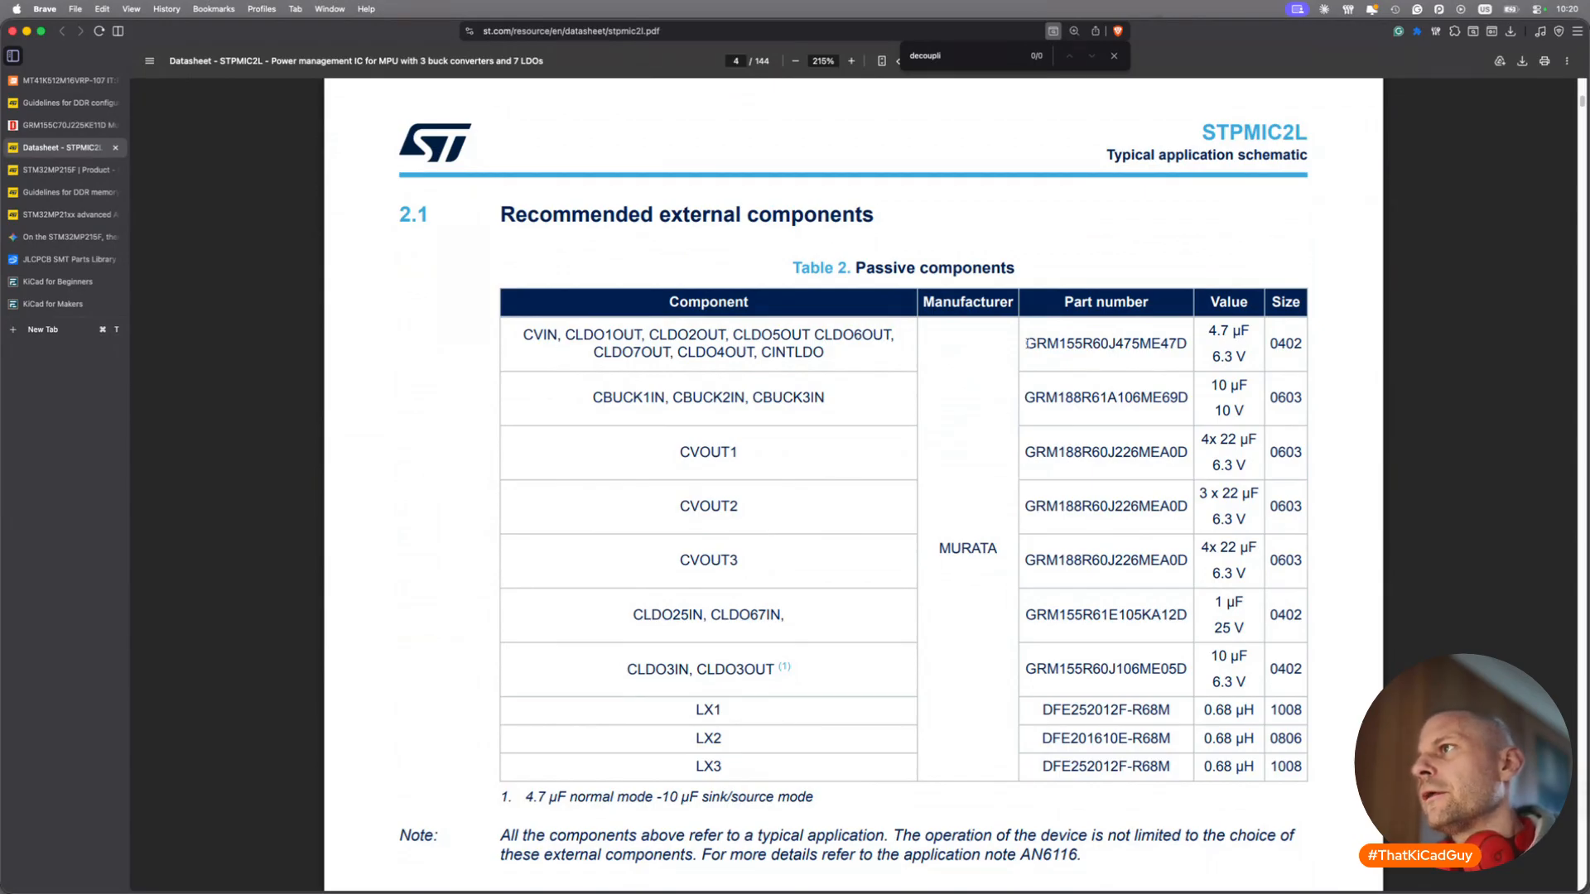
left_click_drag(1027, 343, 1188, 343)
key("super+c")
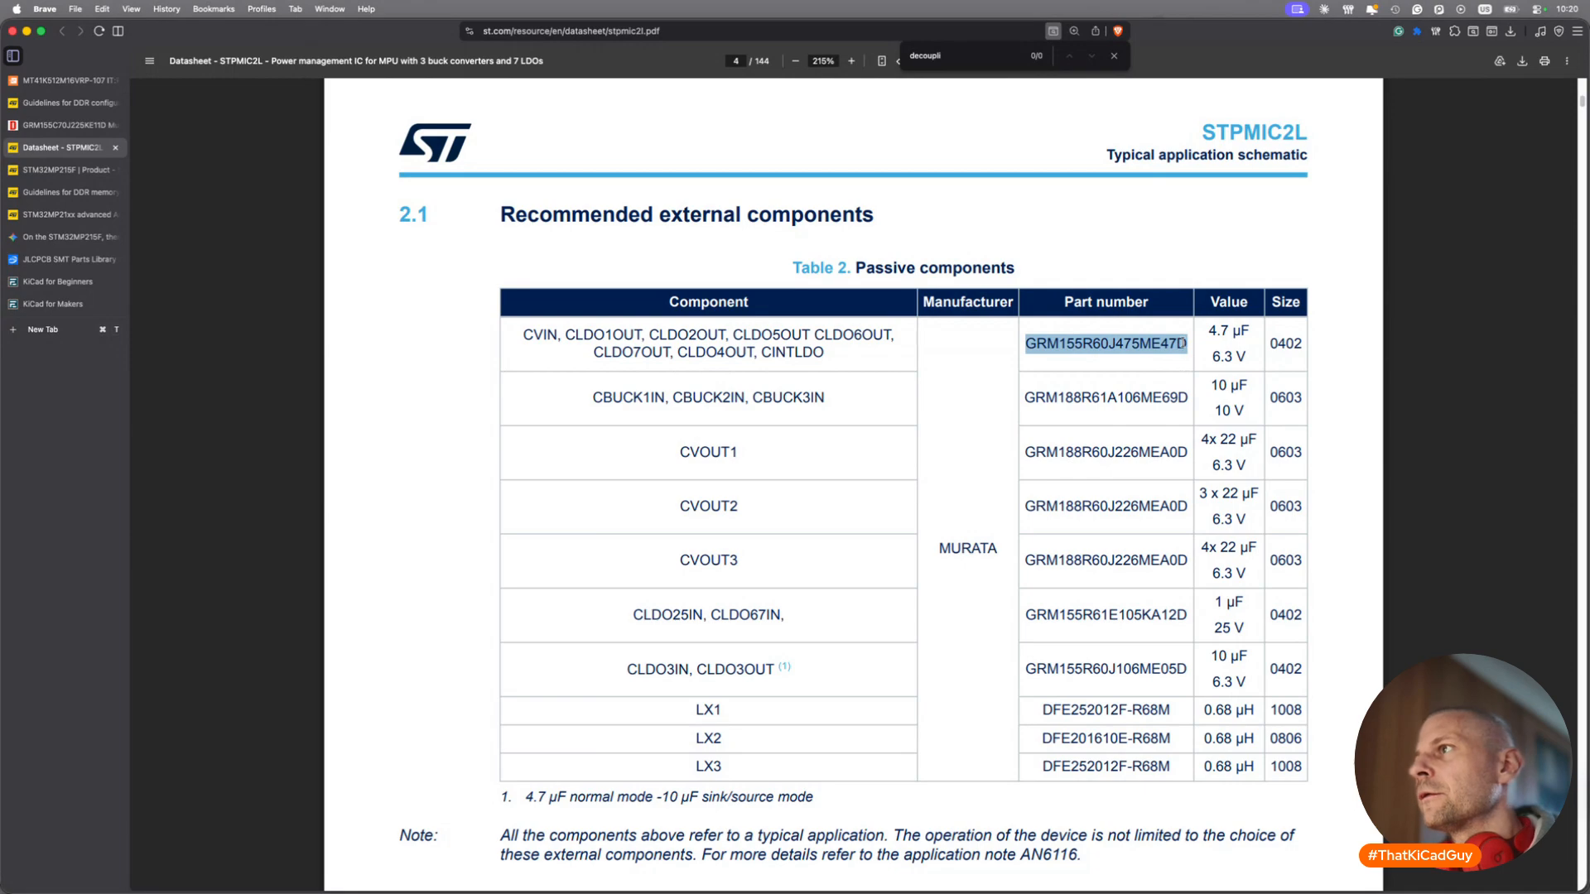
key("ctrl+Right")
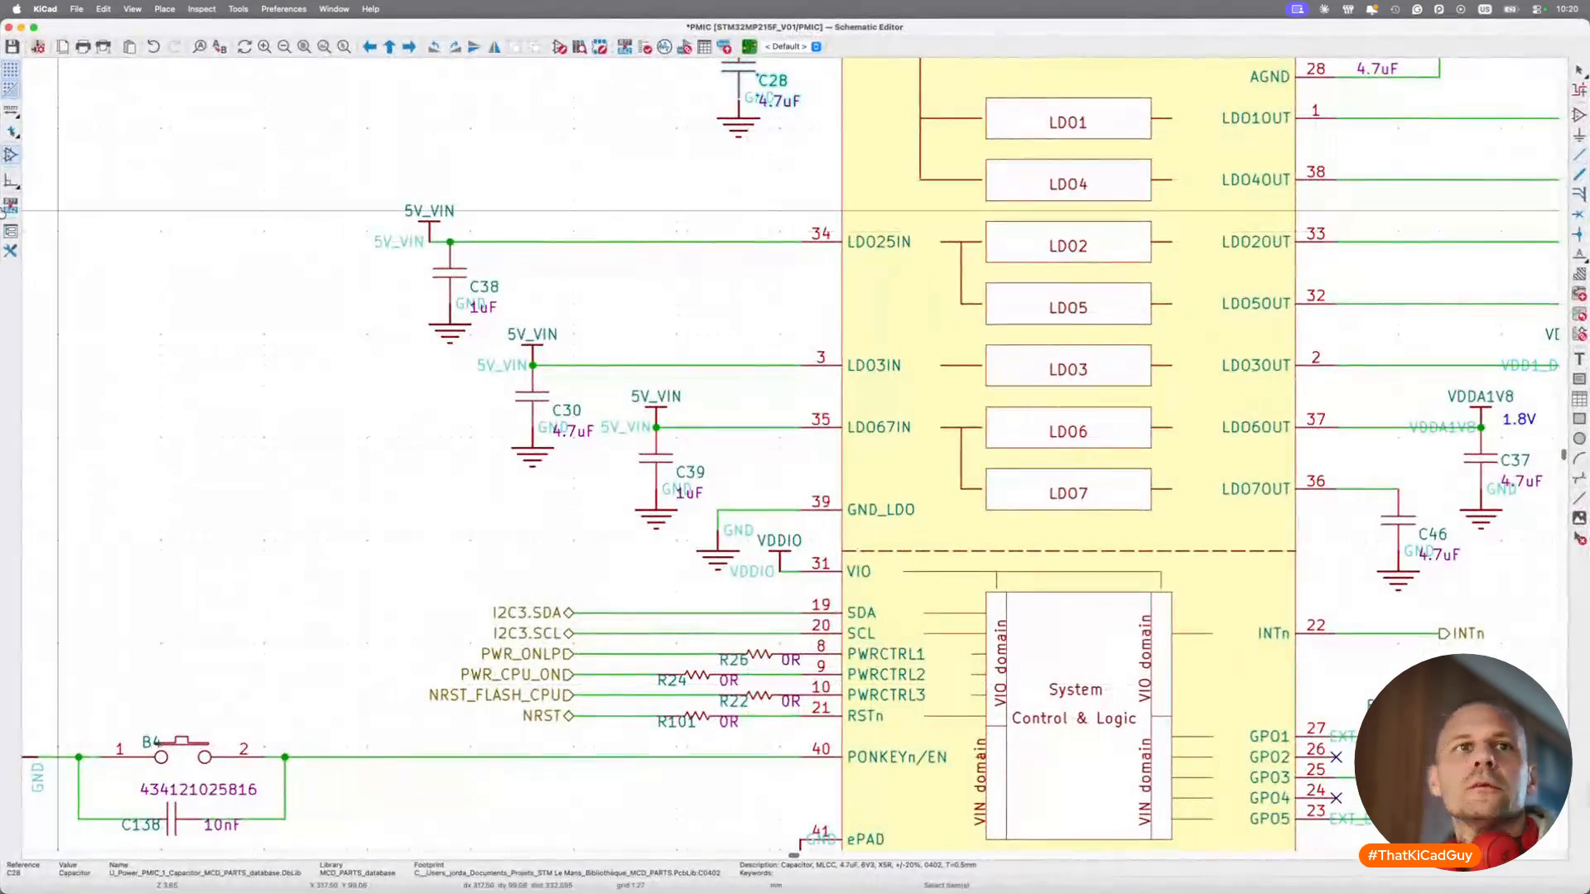
key("ctrl+Left")
left_click(39, 80)
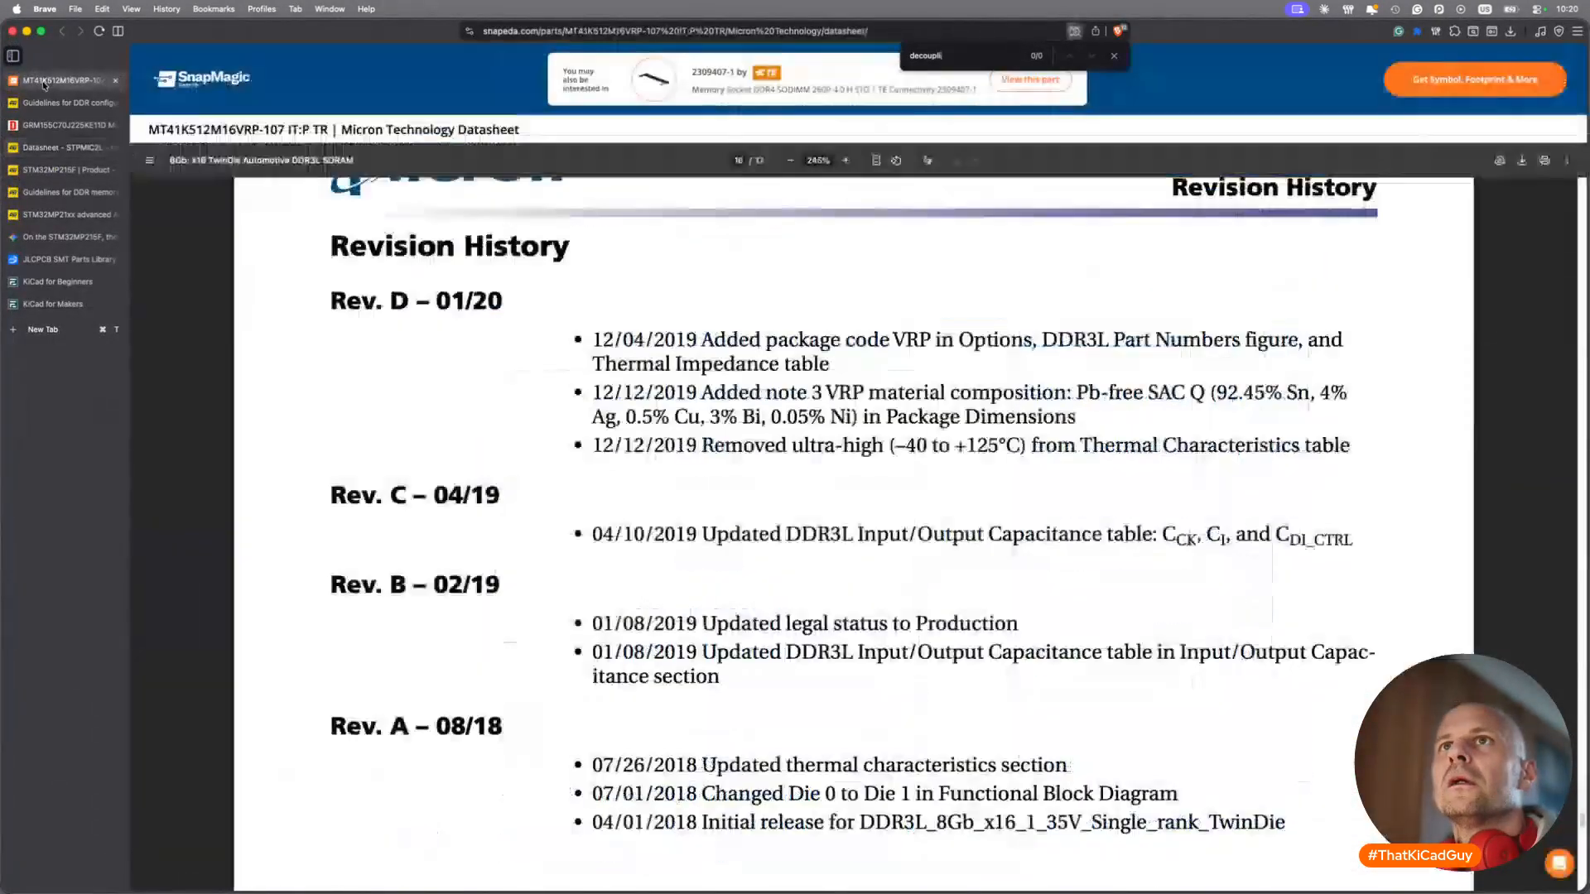
left_click(55, 125)
double_click(671, 73)
key("super+v")
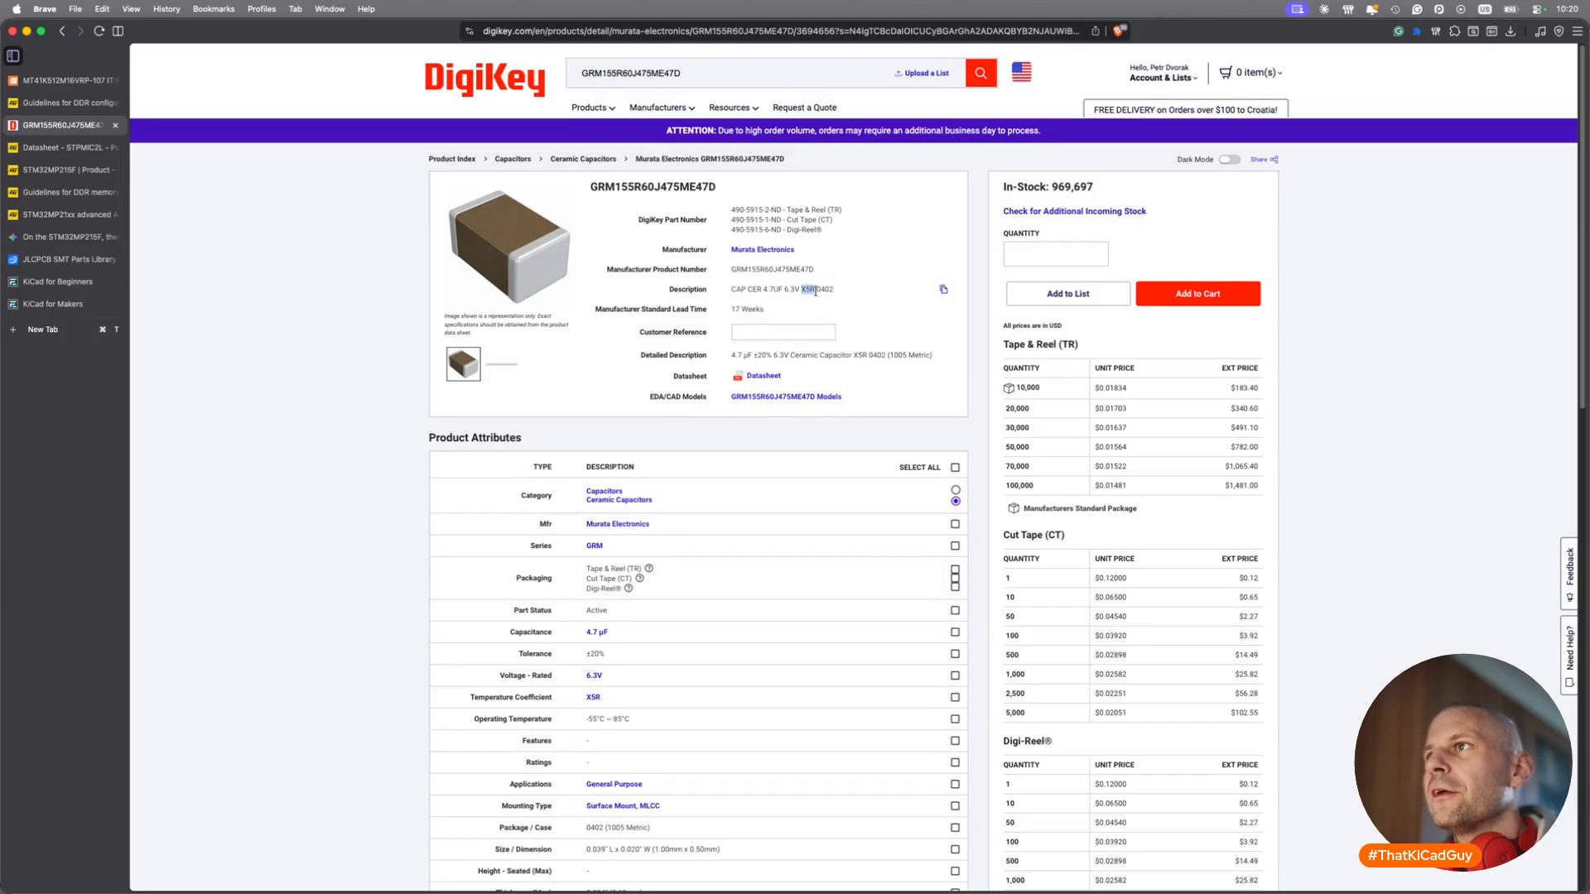
key("super+Tab")
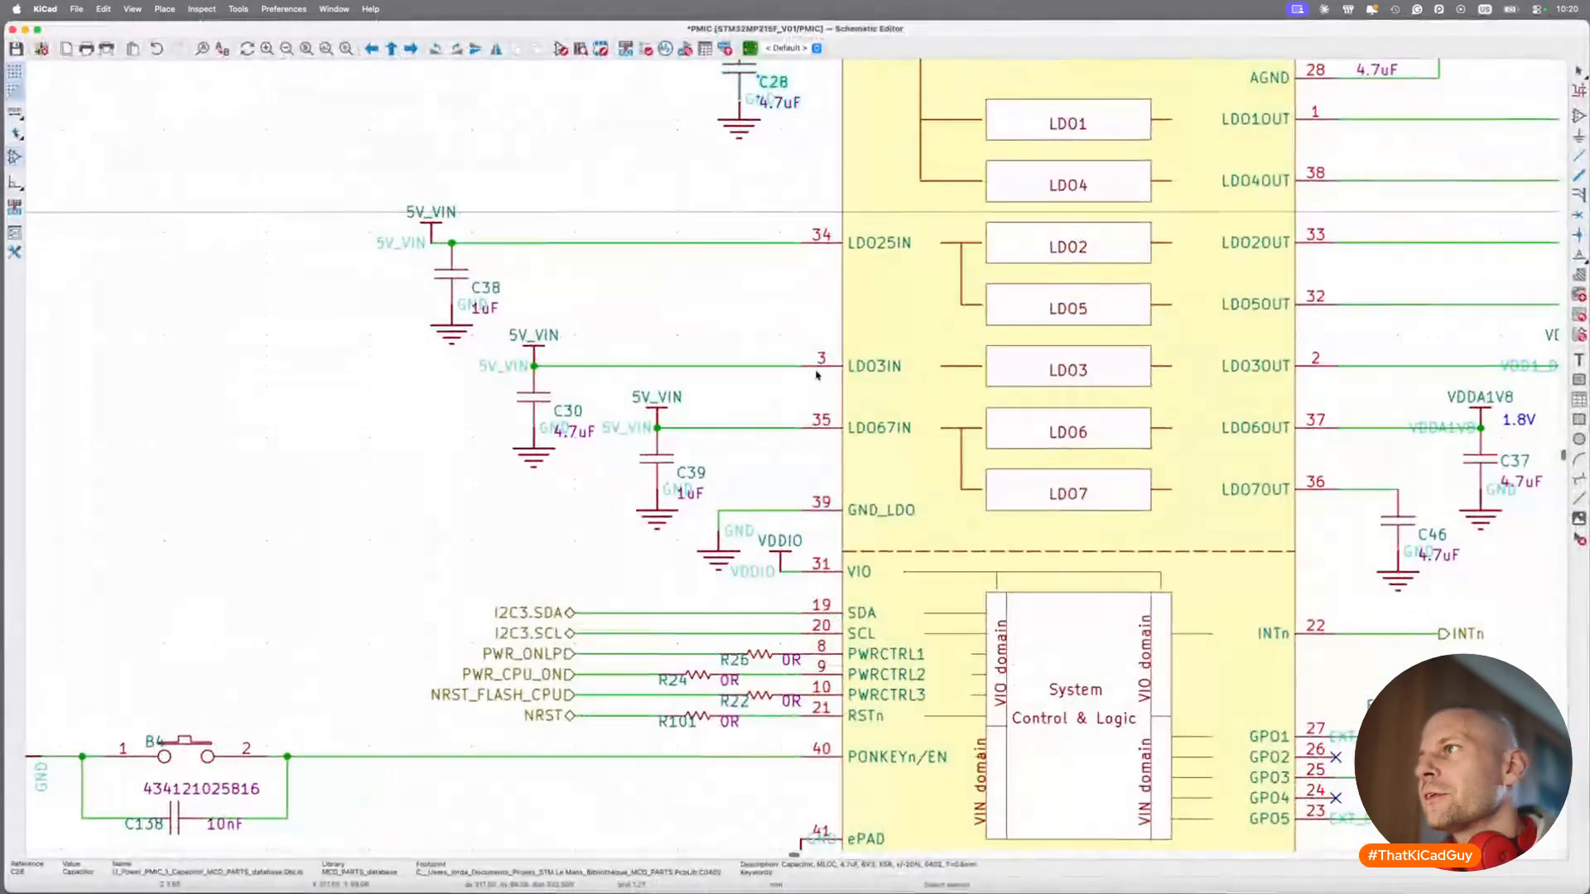
key("super+Tab")
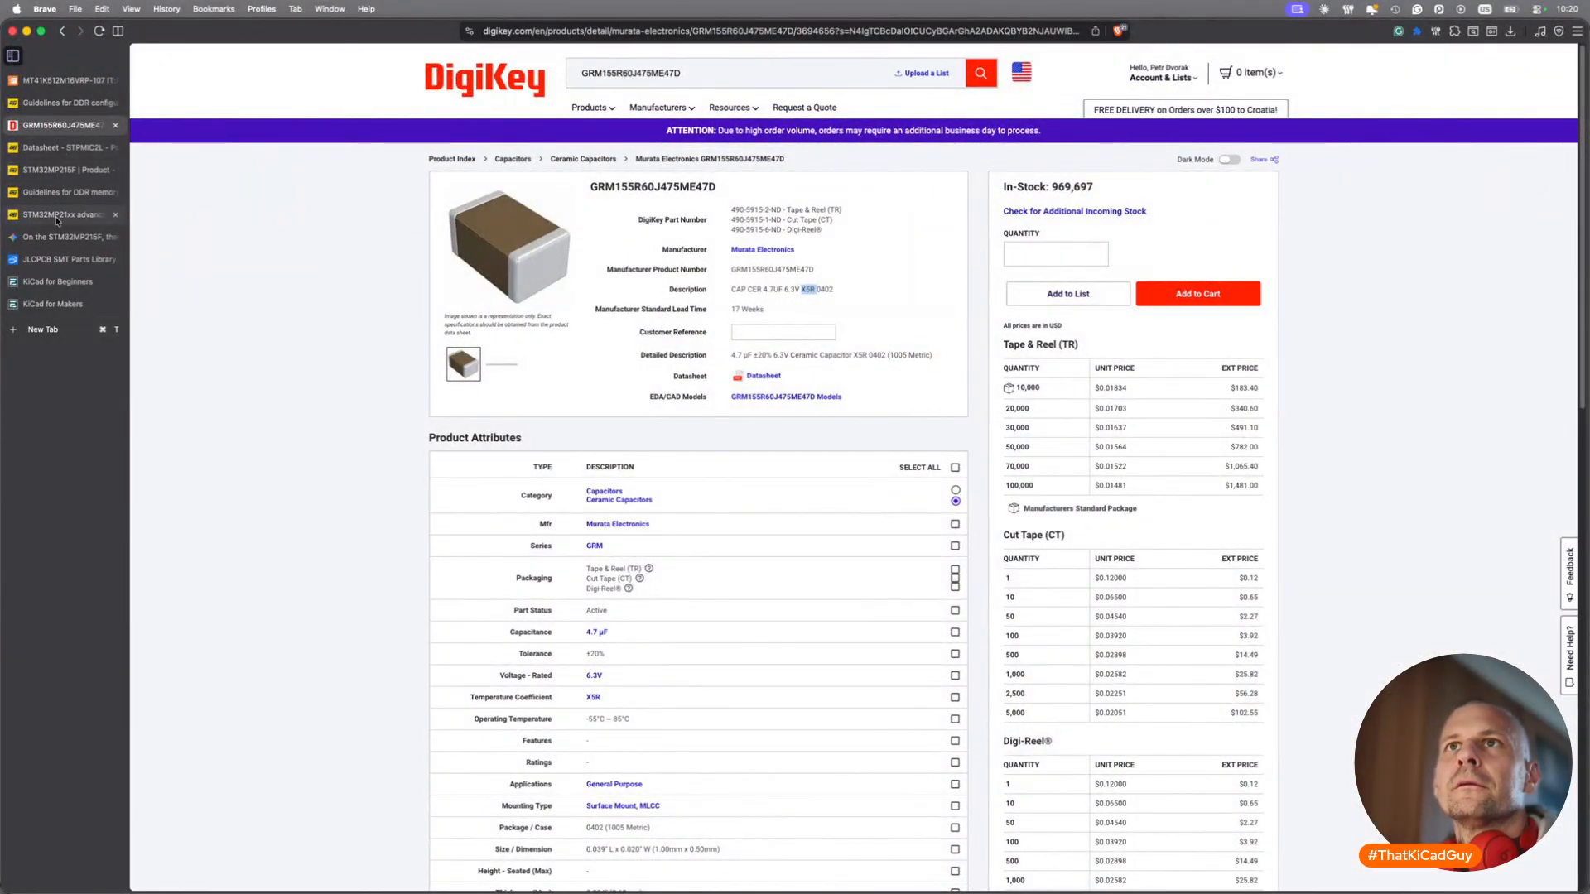
Return to the STPMIC2L datasheet and compare its application schematic and Table 2 input capacitors with the pasted reference circuit in KiCad.
left_click(63, 149)
scroll(812, 419, "down", 1)
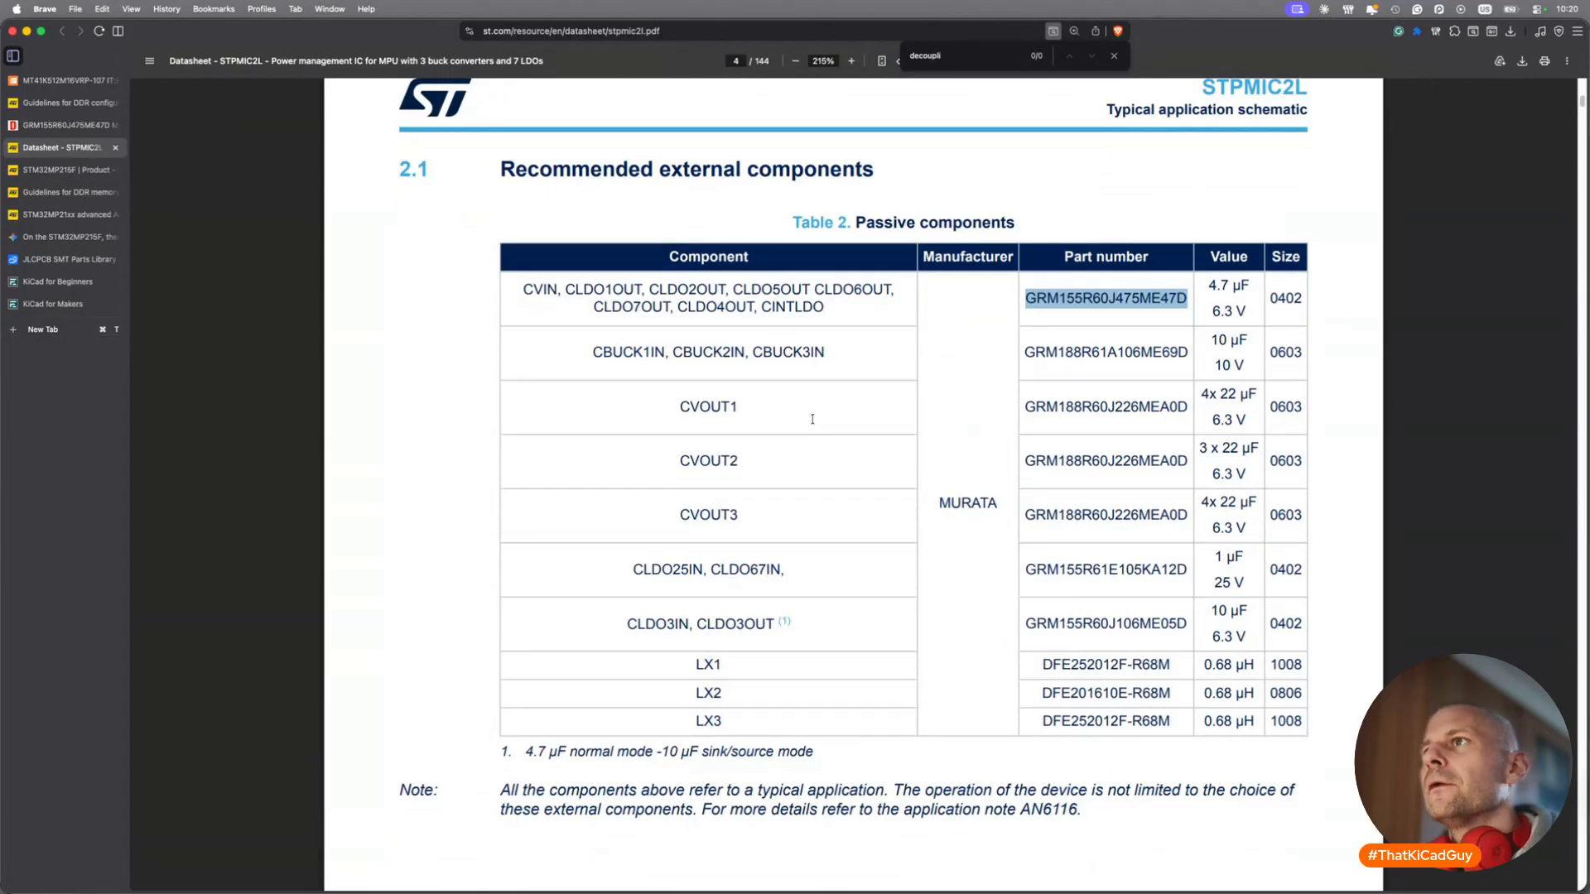
scroll(813, 419, "up", 10)
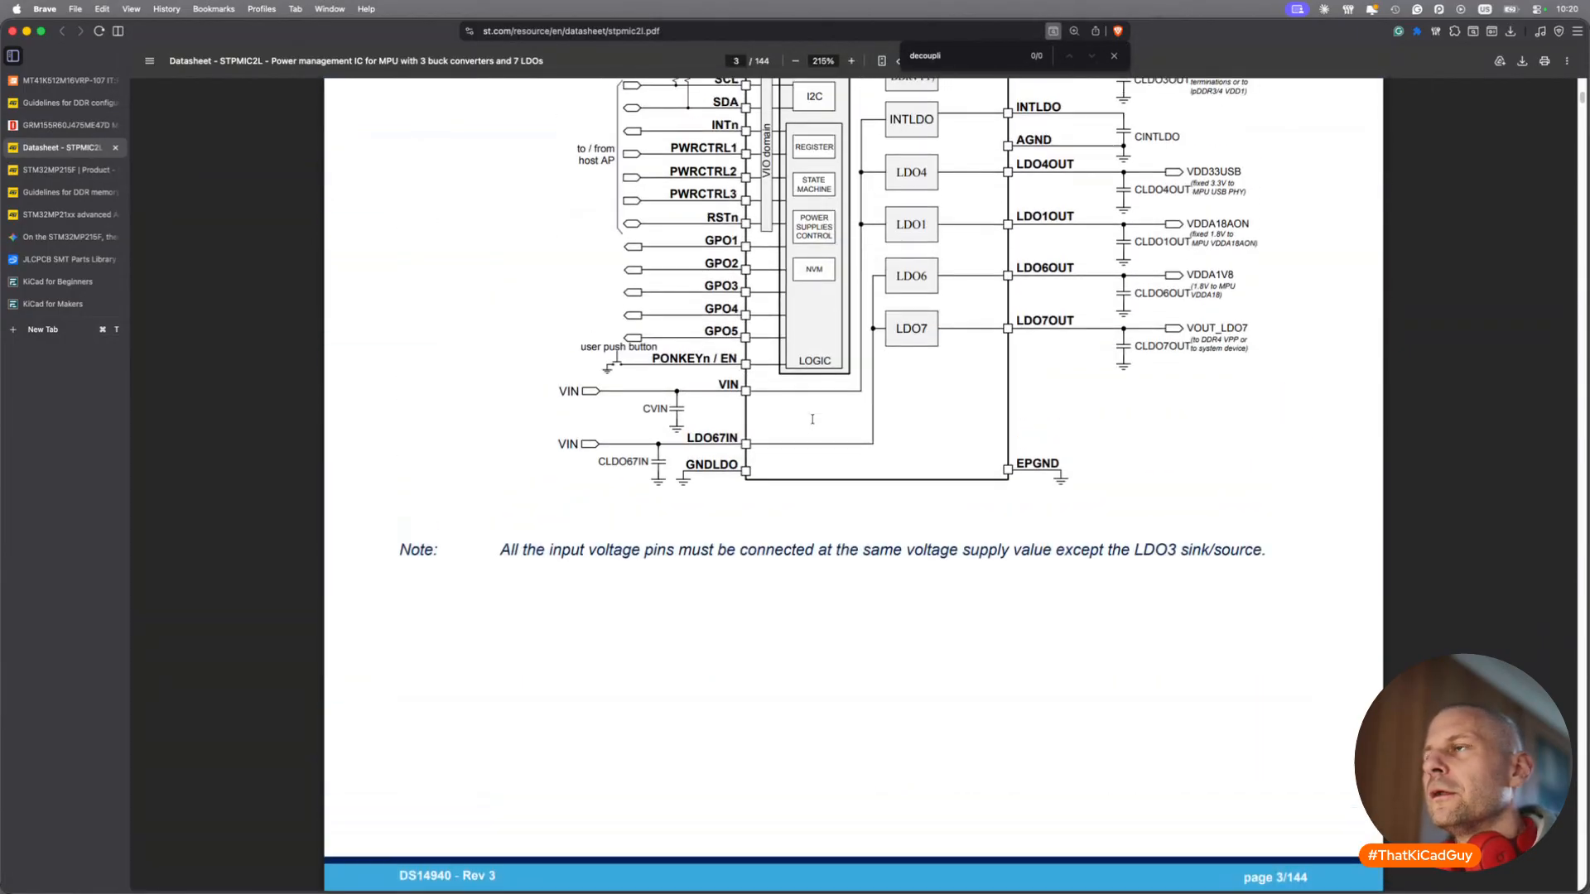
scroll(813, 419, "down", 4)
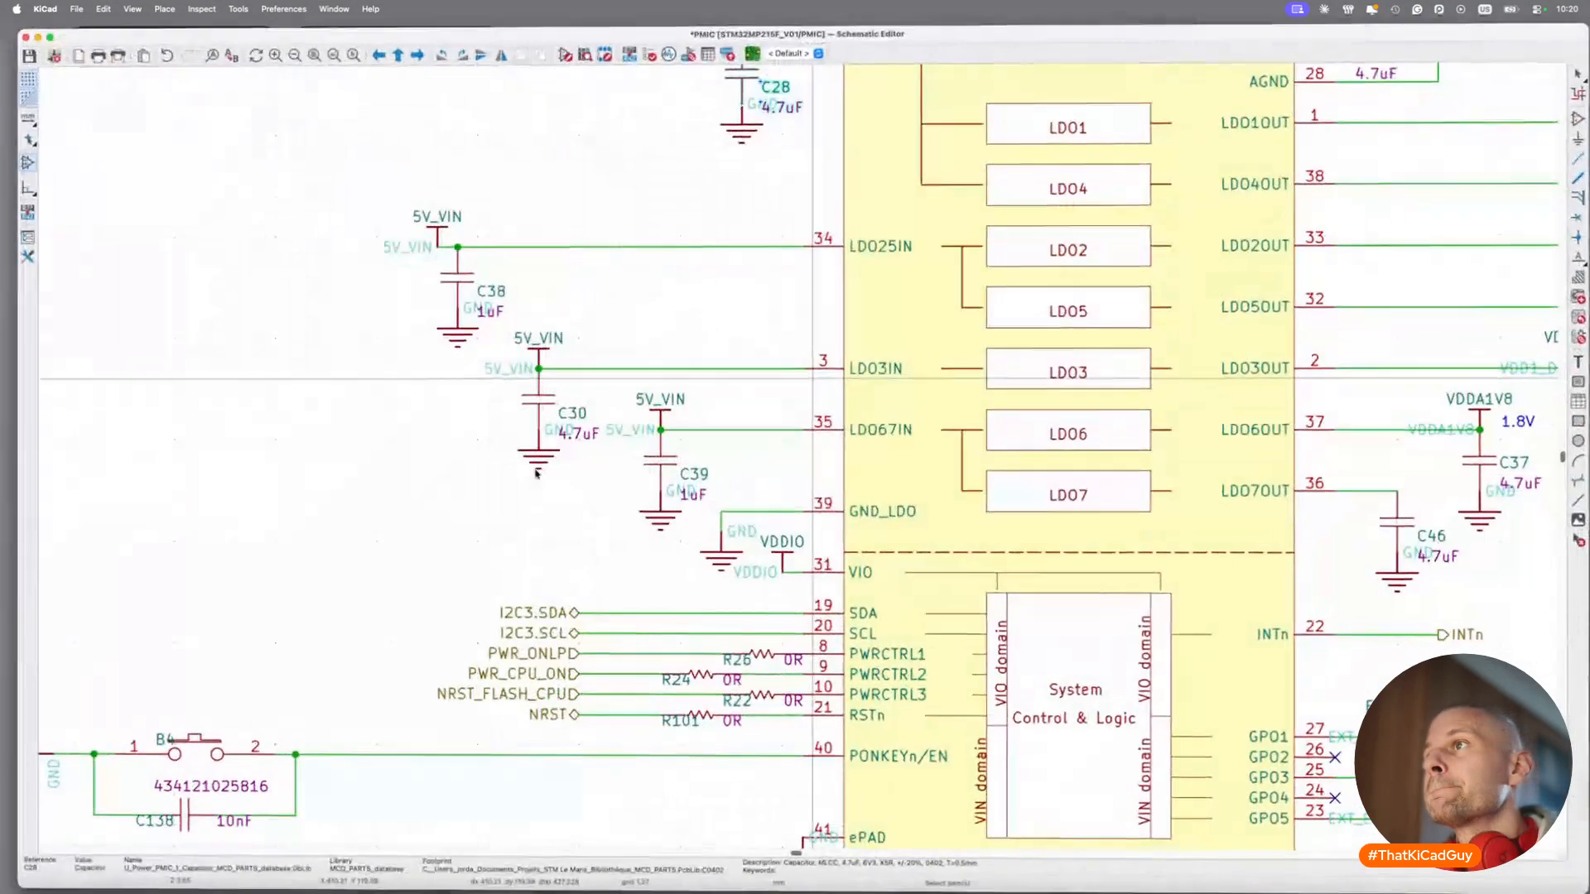
scroll(726, 396, "up", 5)
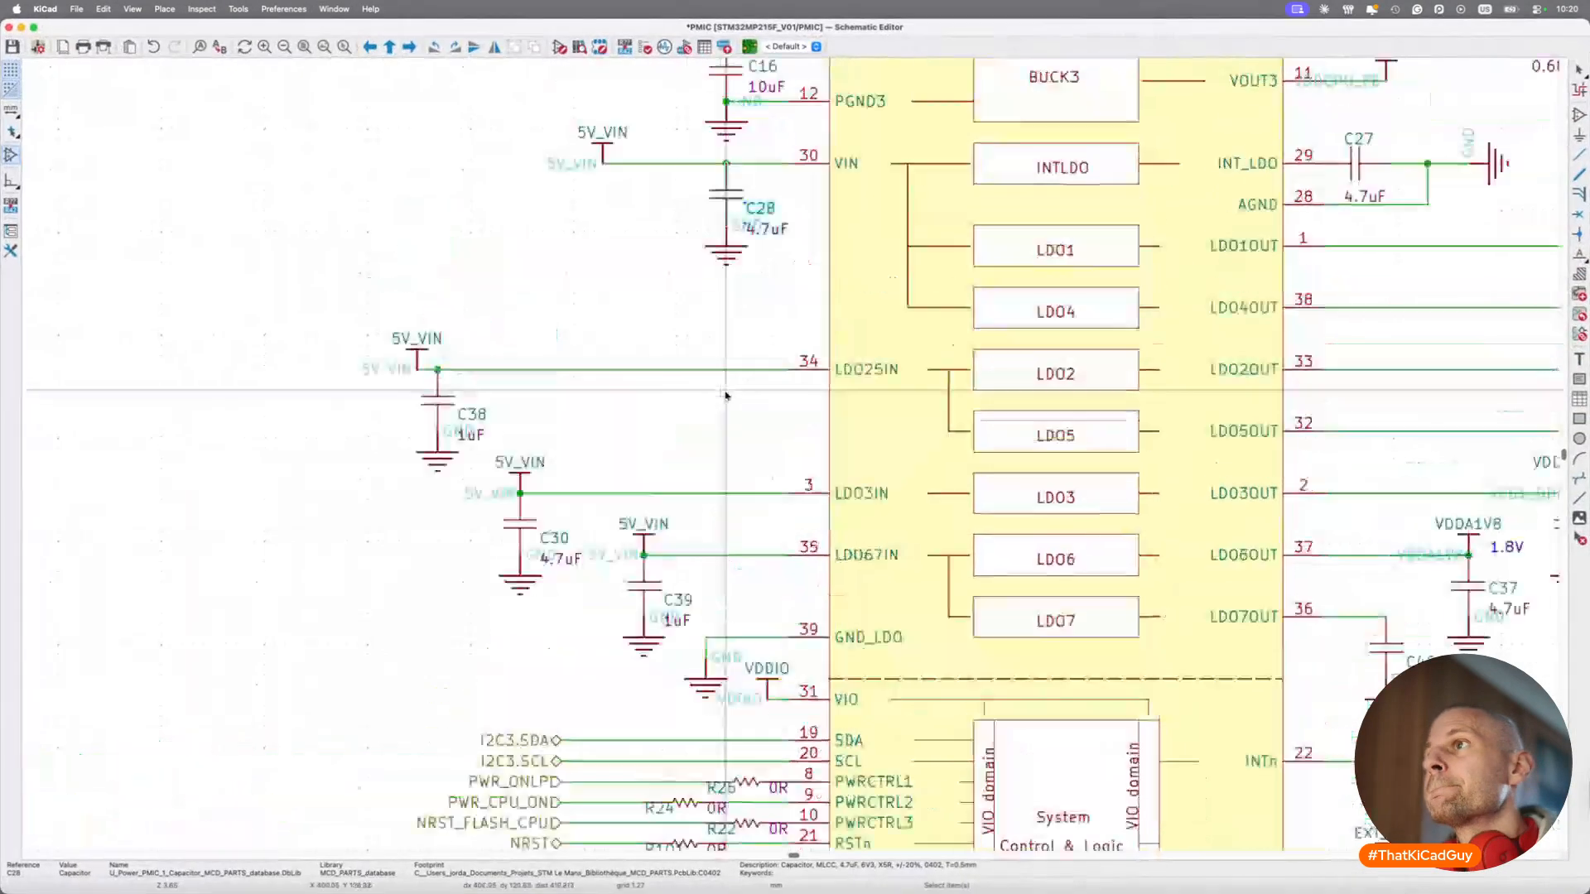
scroll(726, 395, "down", 4)
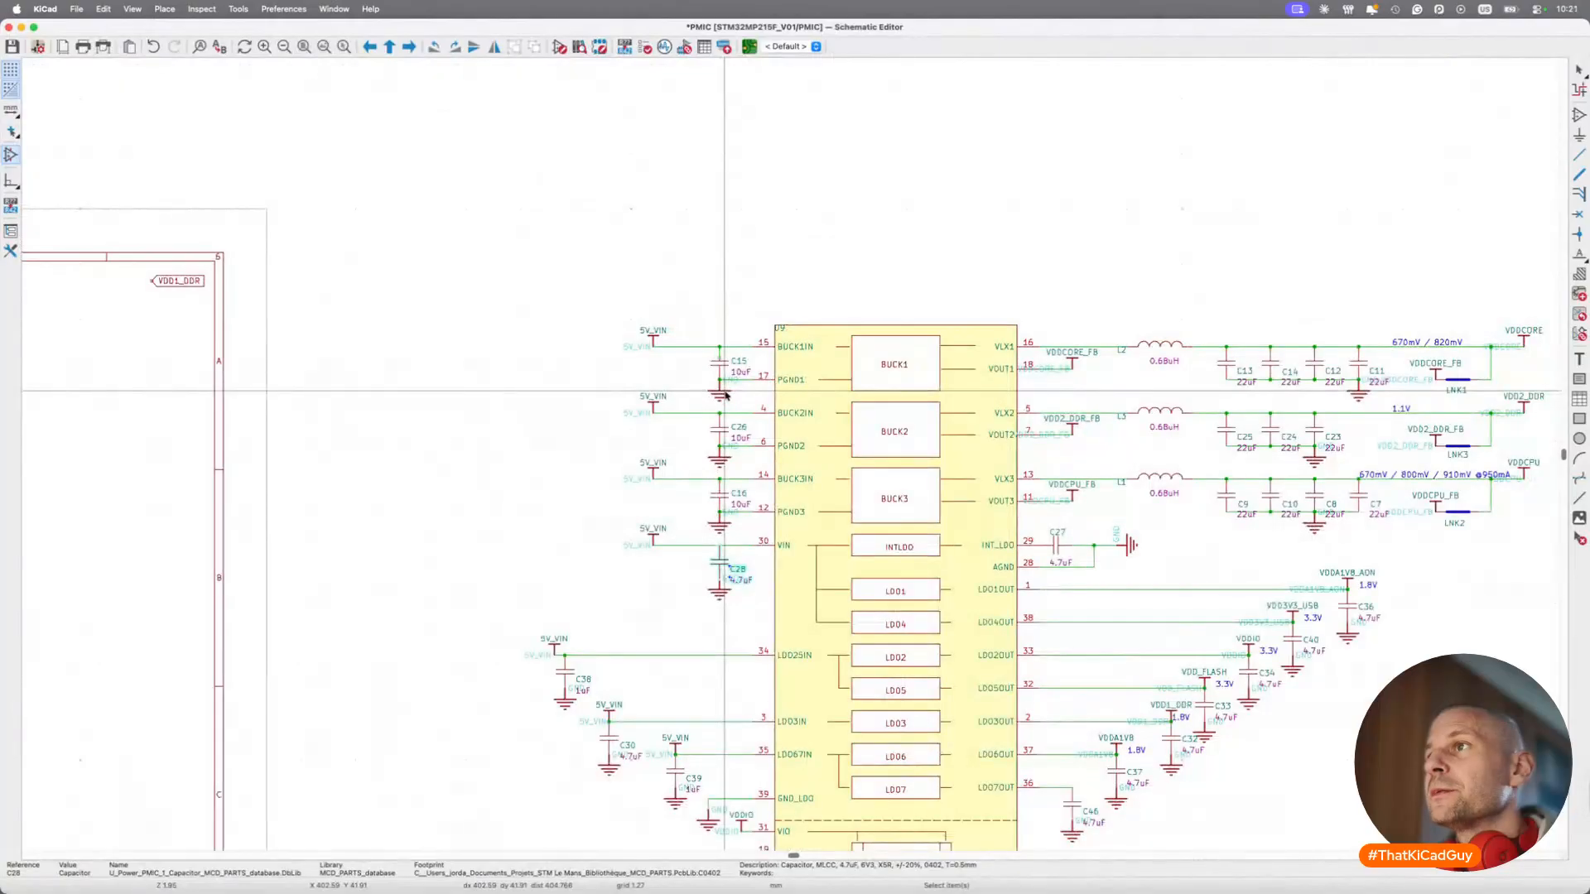
scroll(724, 394, "left", 10)
scroll(326, 409, "left", 3)
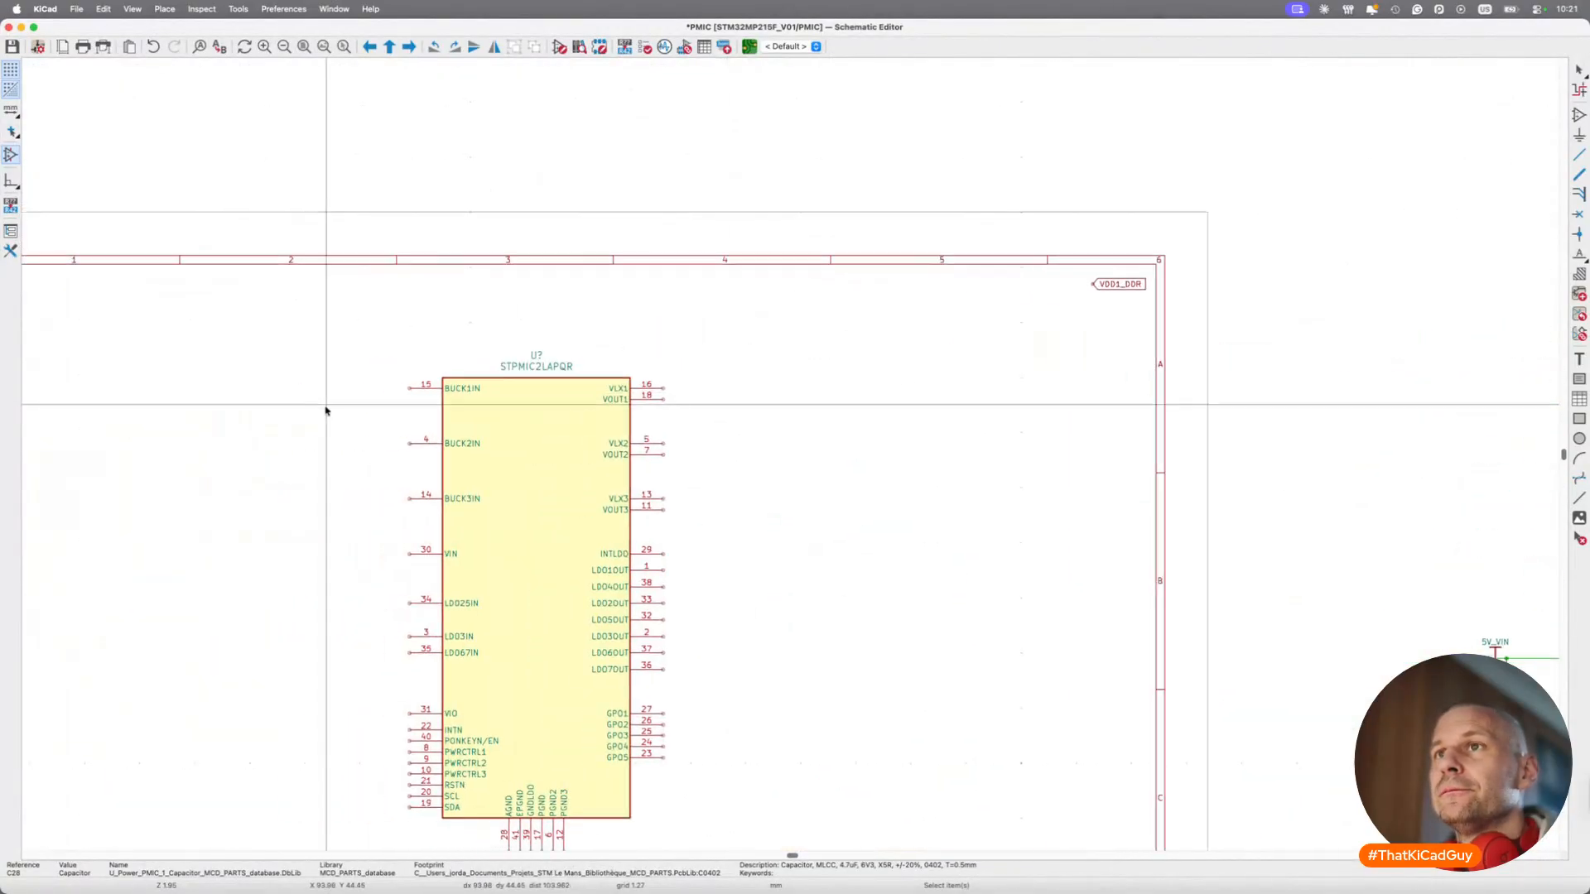
key("super+Tab")
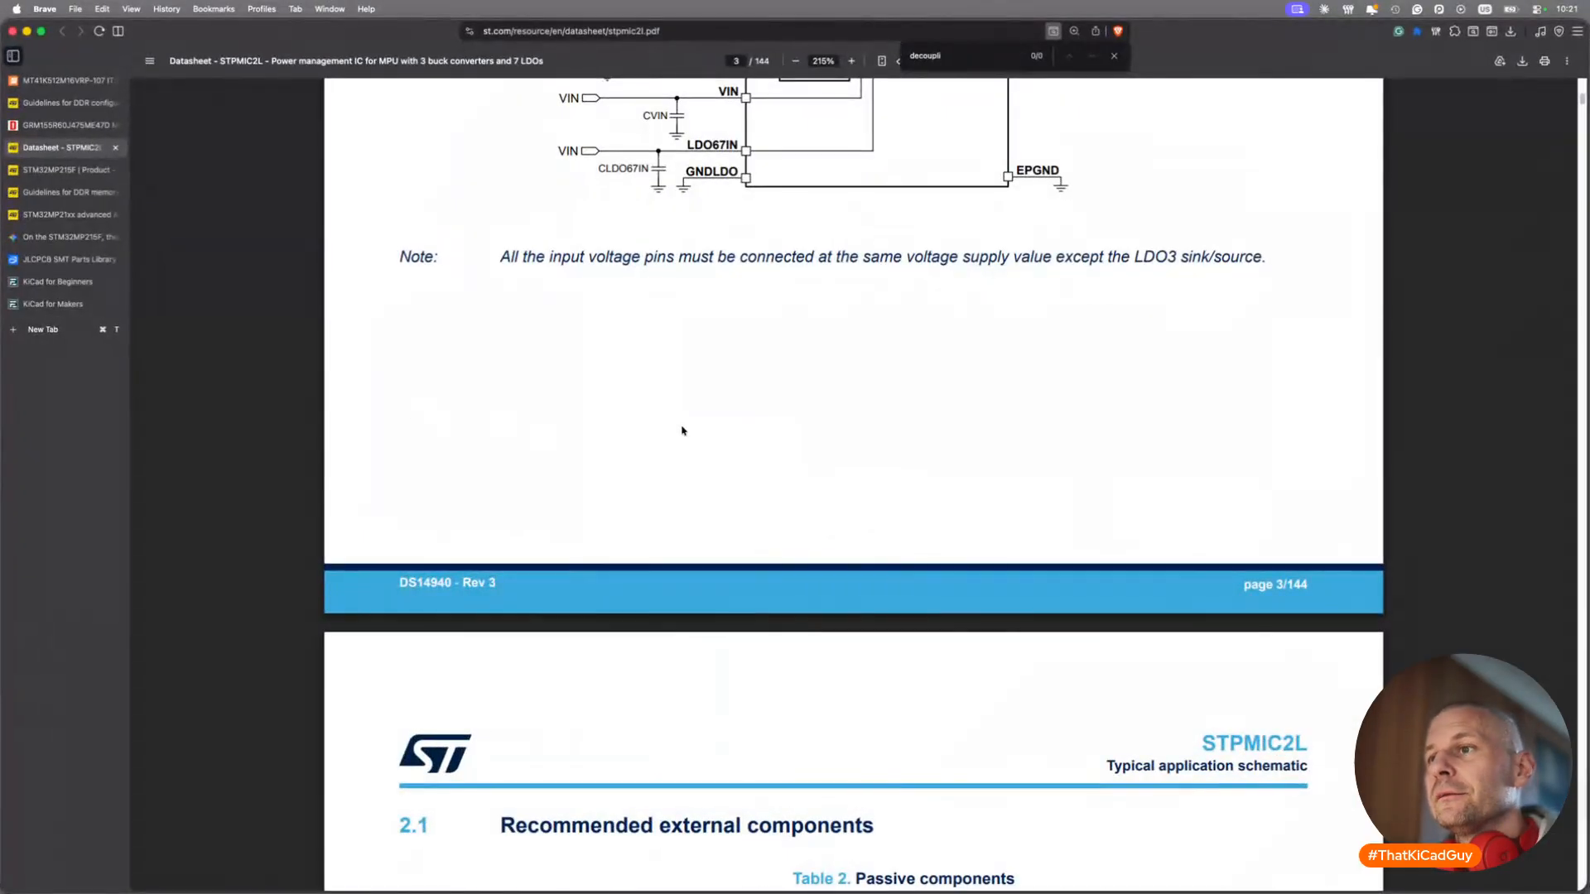
scroll(681, 429, "down", 6)
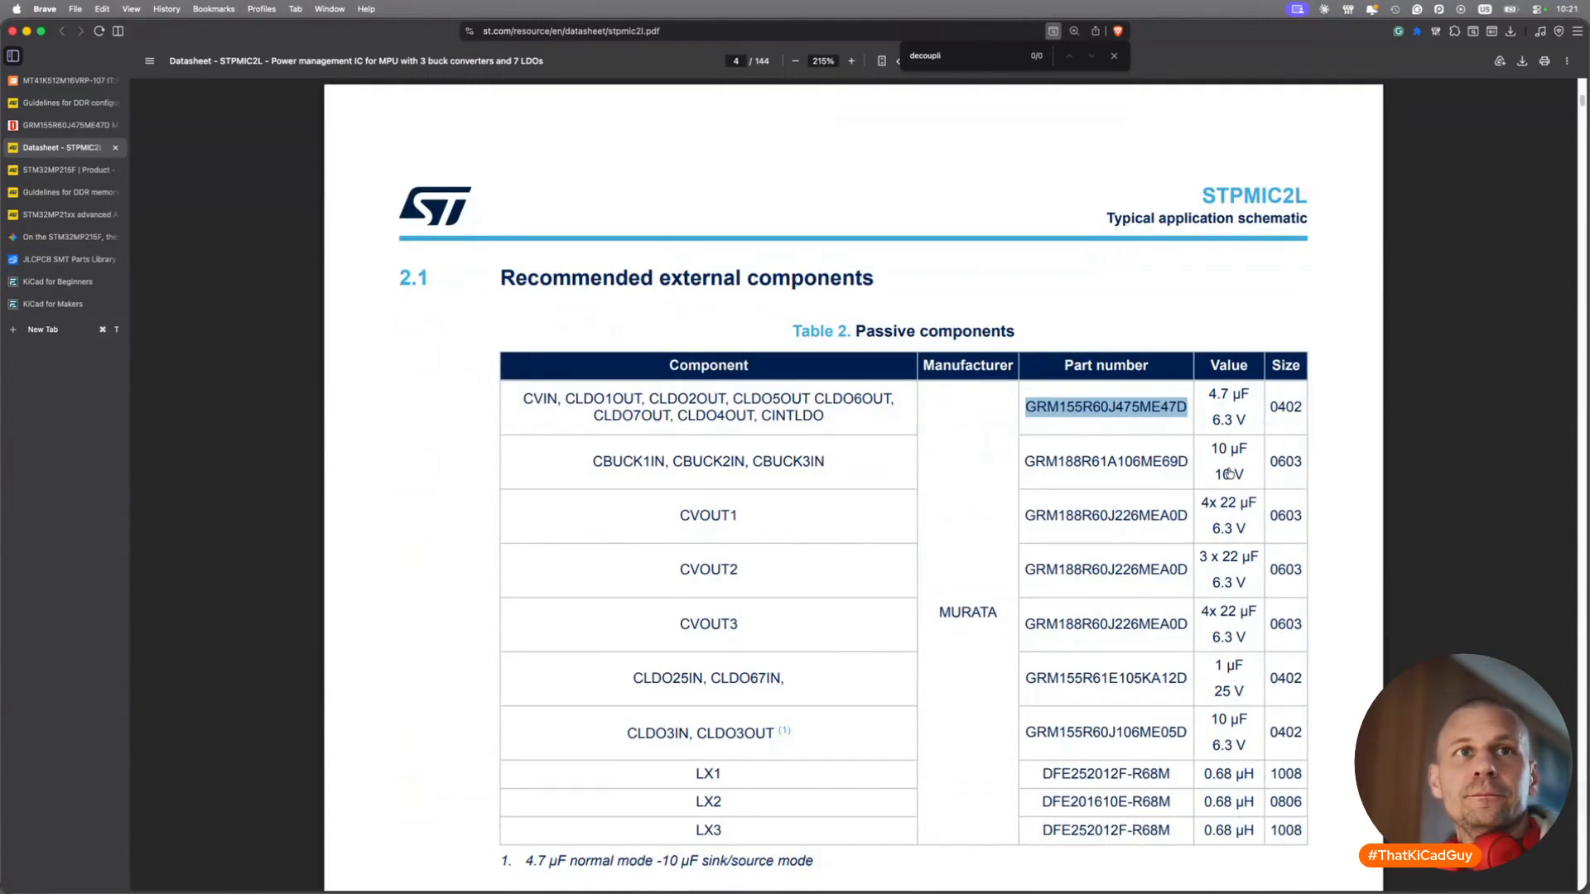
Switch to KiCad and place a 10u_10V capacitor in 0603 size beside the STPMIC2LAPQR's BUCK1IN pin.
key("super+Tab")
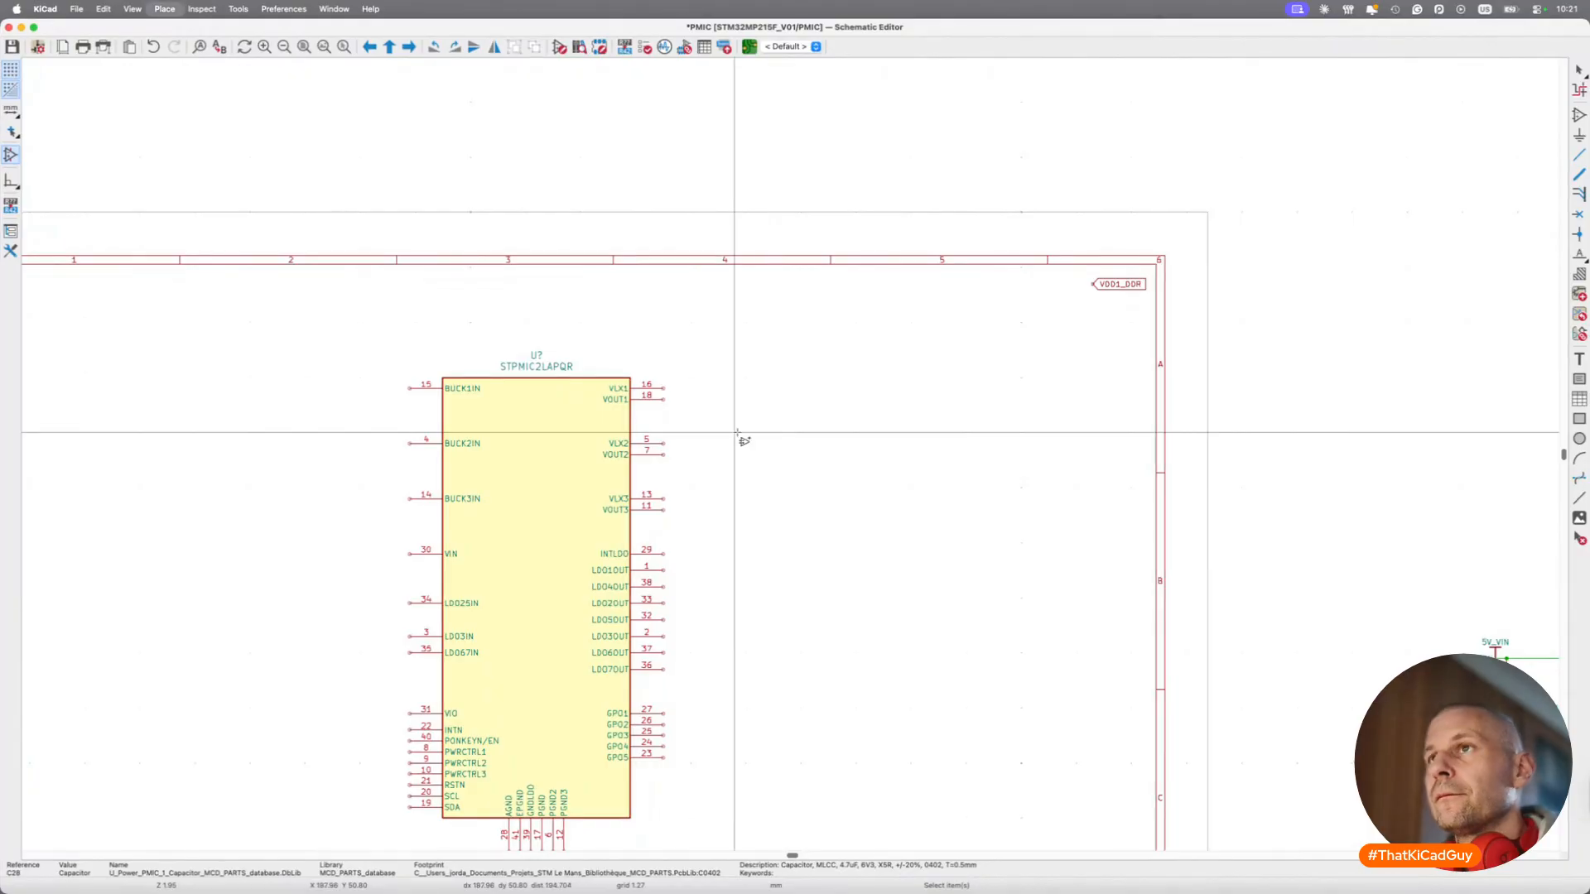
type("a10u")
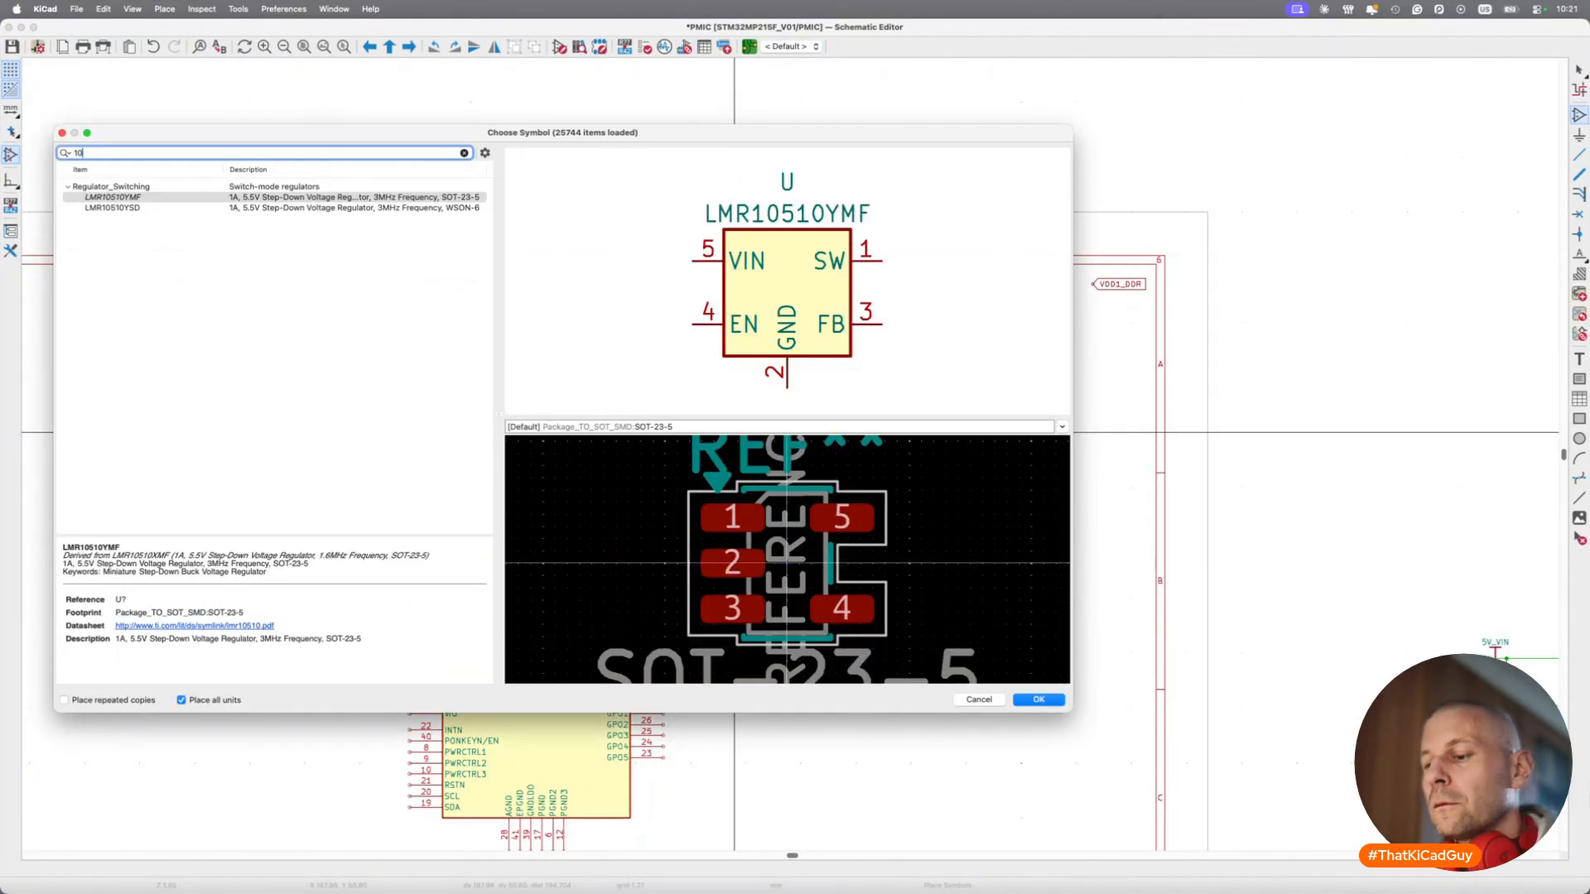
double_click(263, 196)
scroll(611, 472, "left", 5)
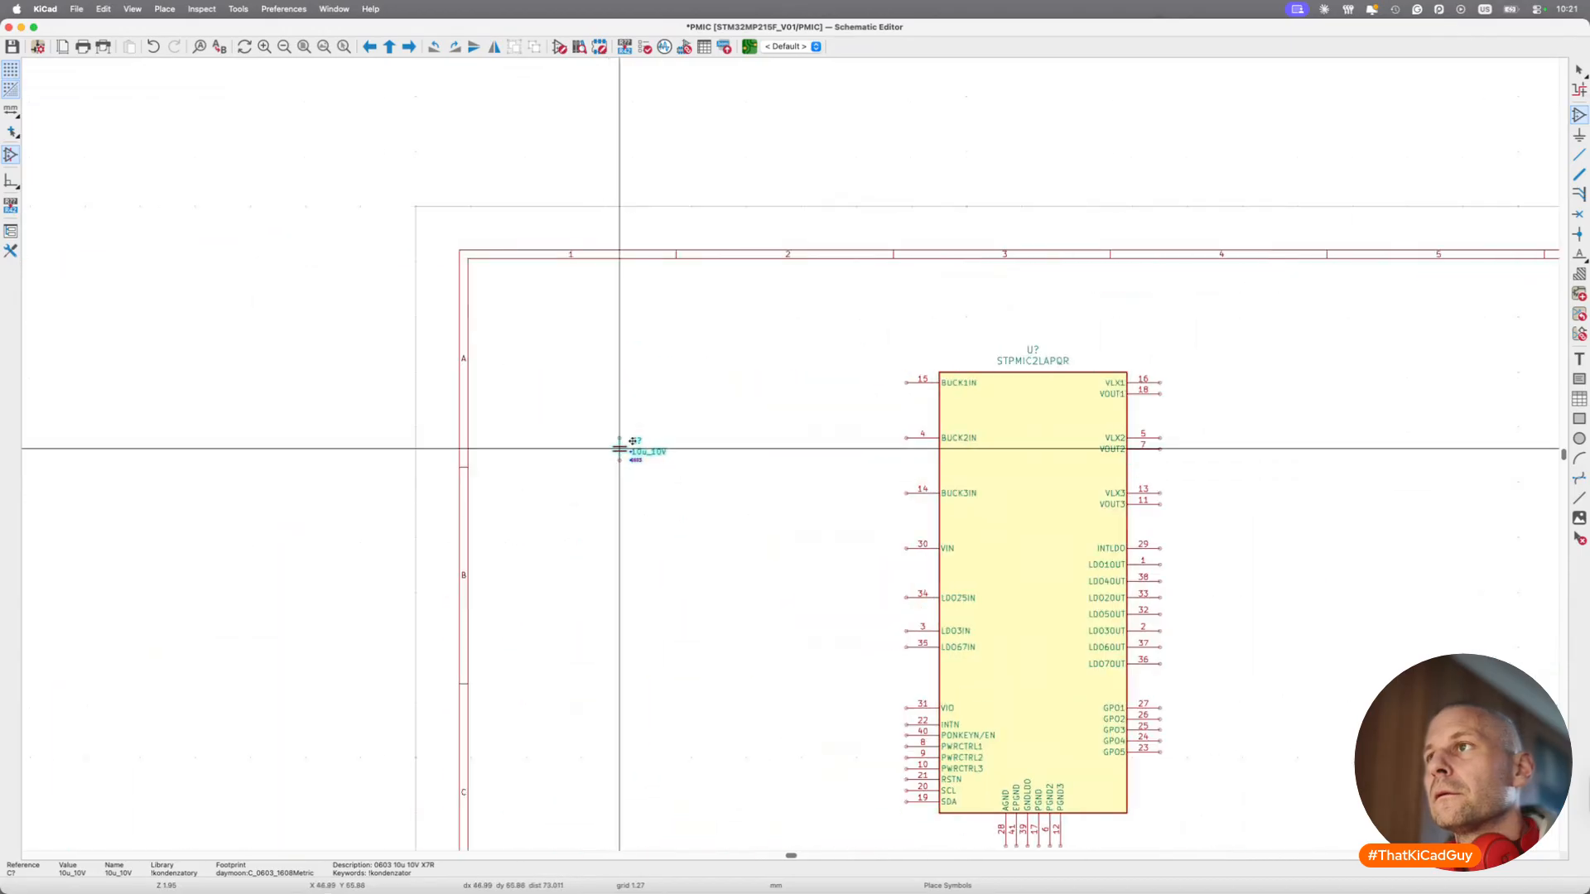
scroll(828, 410, "up", 4)
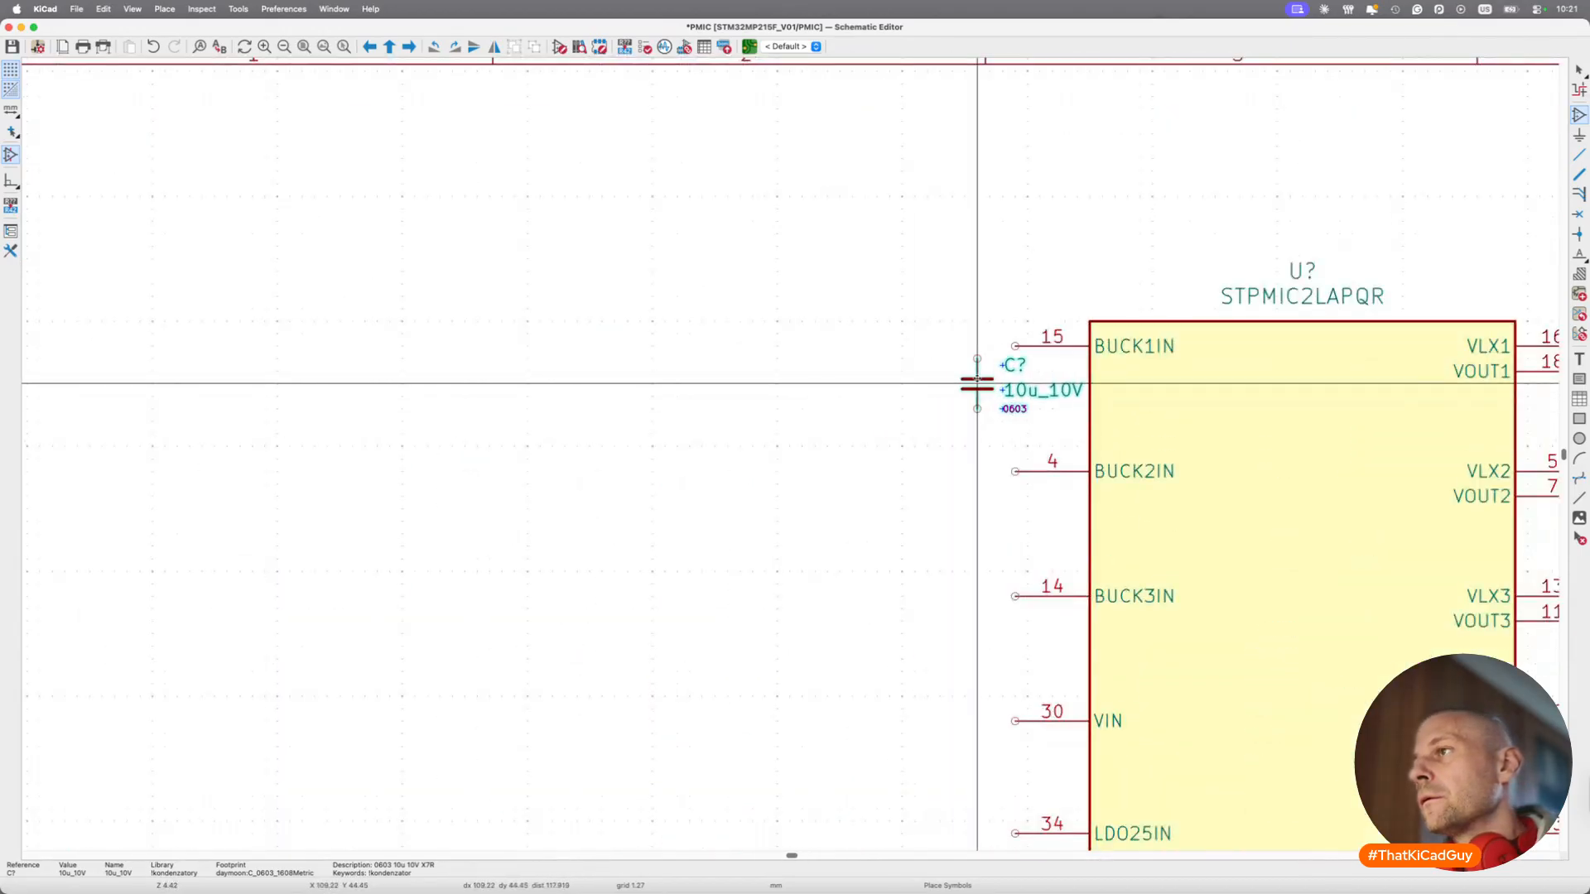
left_click(977, 380)
Move the 10u_10V capacitor just below BUCK1IN's wire path, rotate its value text vertically beside the symbol and reposition its reference.
scroll(1045, 402, "up", 3)
key("m")
left_click(967, 391)
left_click(1011, 383)
key("m")
key("r")
left_click(919, 463)
left_click(986, 336)
key("m")
left_click(961, 343)
Draw a wire outward from BUCK1IN pin 15, connect the capacitor's upper pin to it and add a short wire below its lower pin.
key("w")
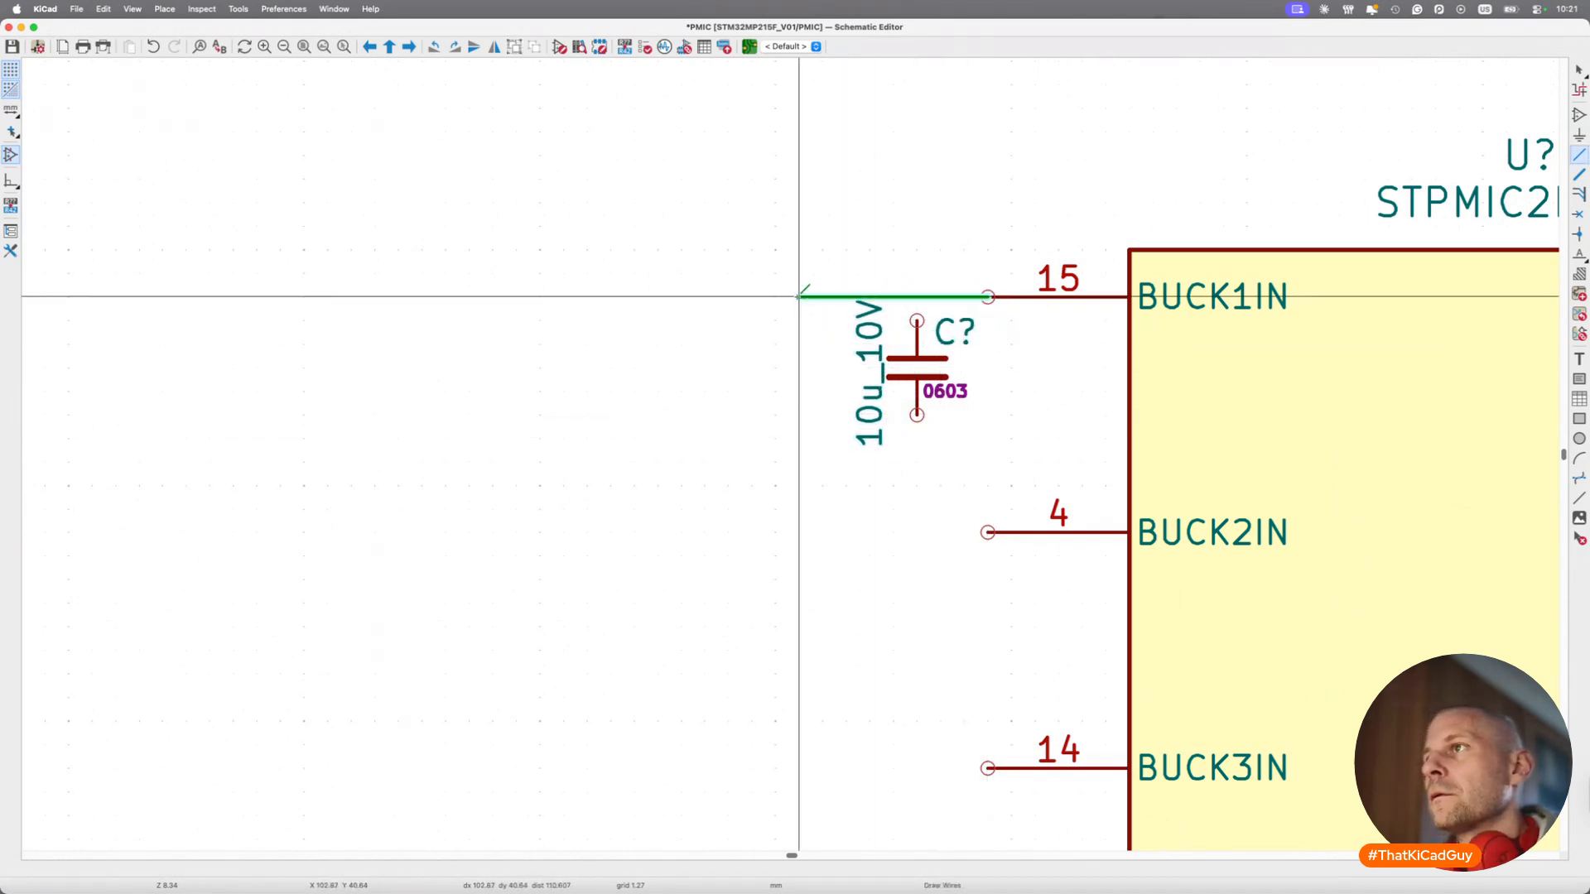
double_click(752, 295)
left_click(916, 296)
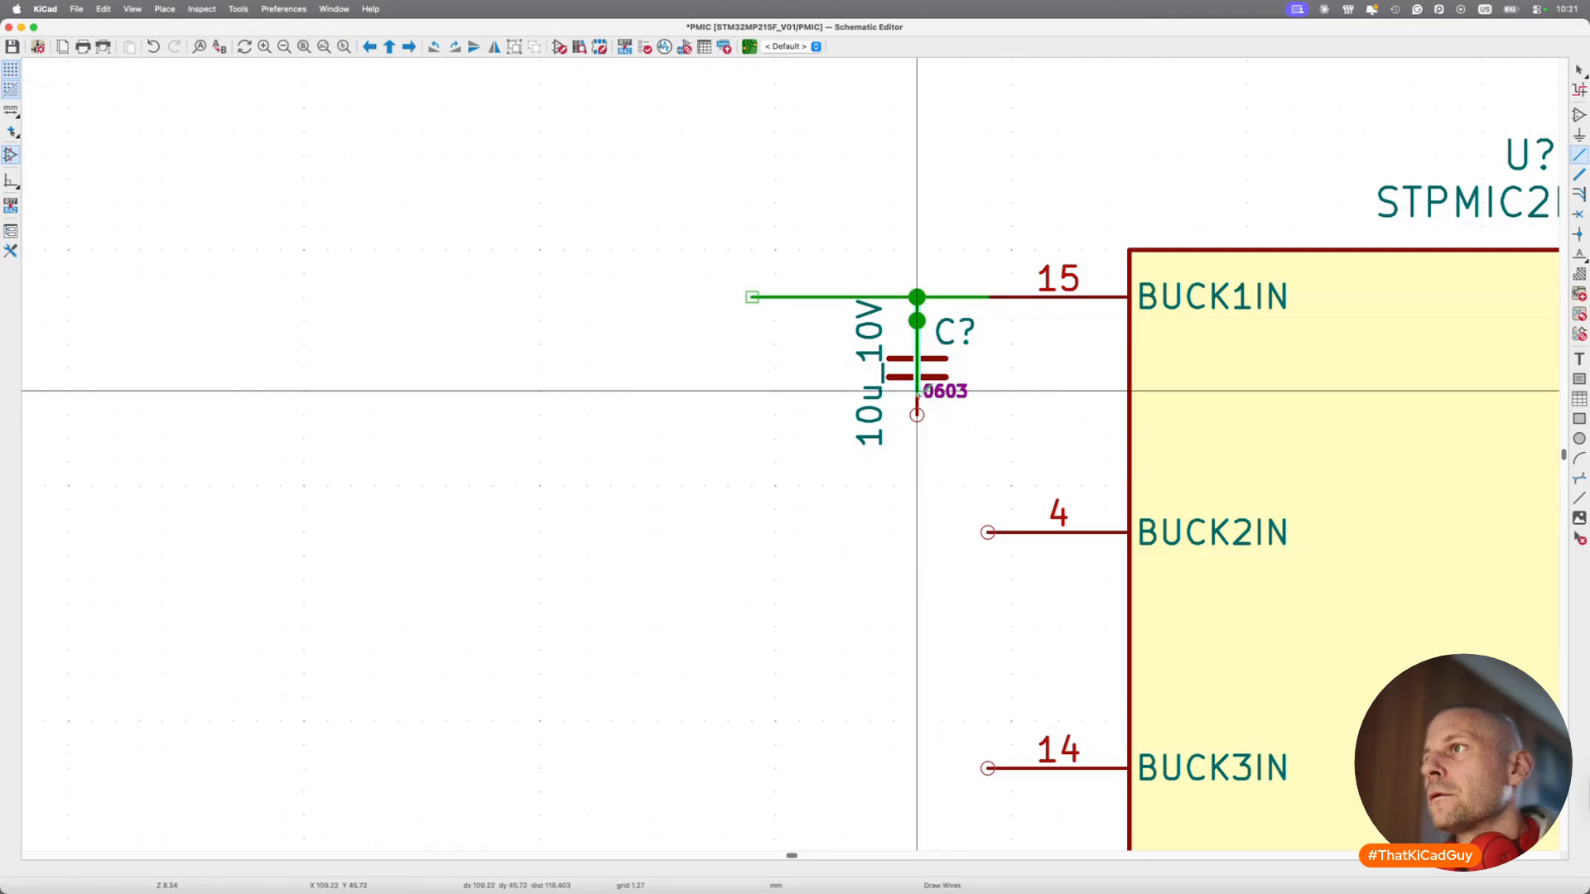
key("Escape")
scroll(917, 435, "down", 3)
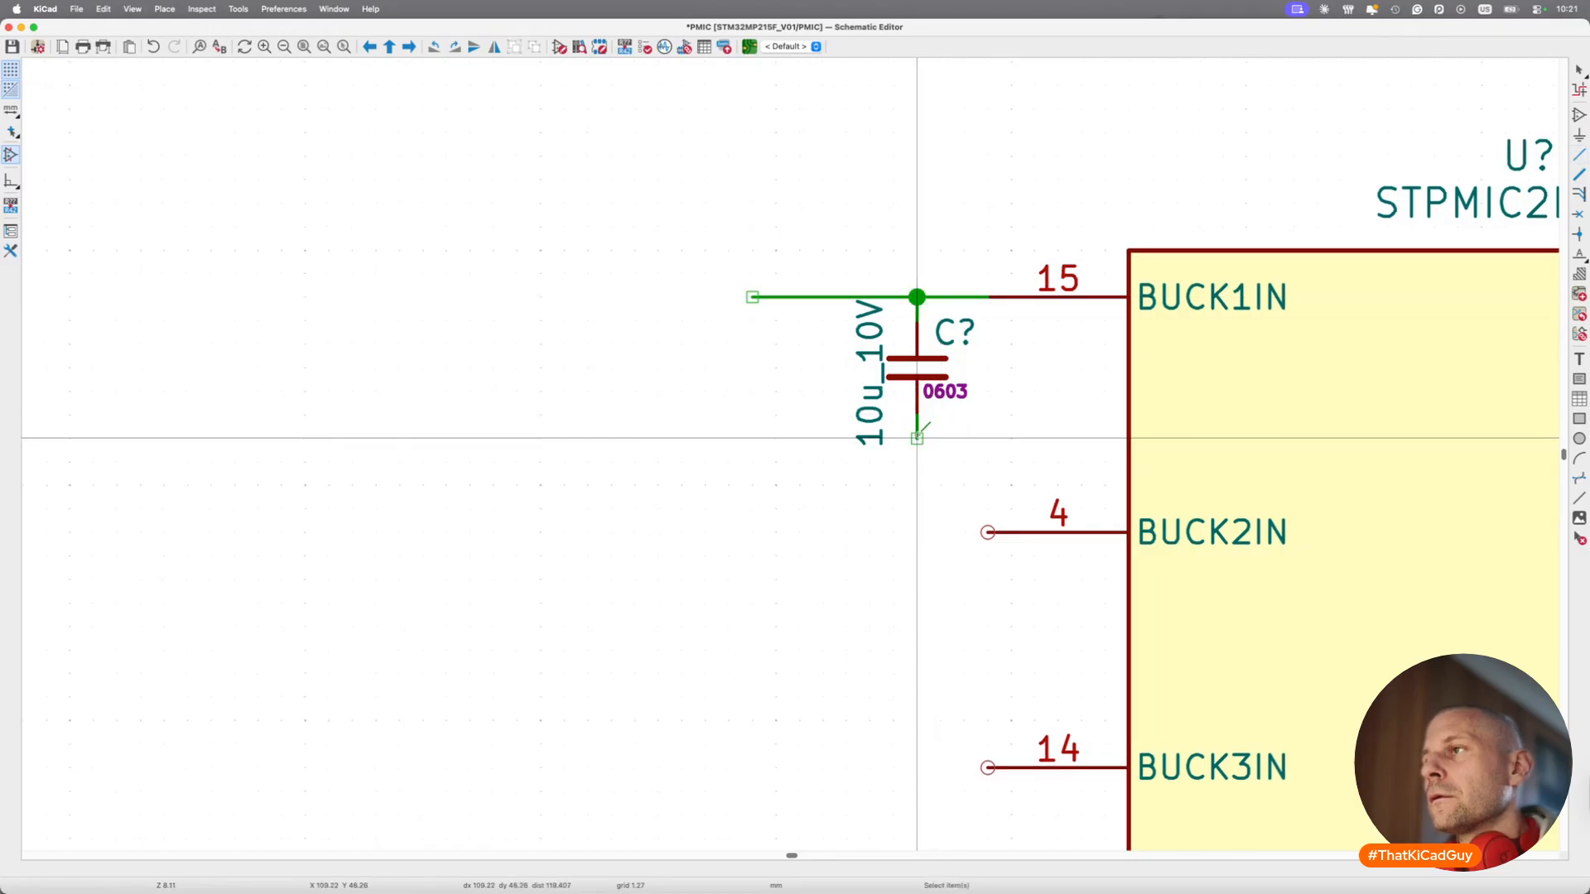
Add a GND power symbol under the BUCK1IN capacitor and move its GND label closer beneath the symbol.
type("pgnd")
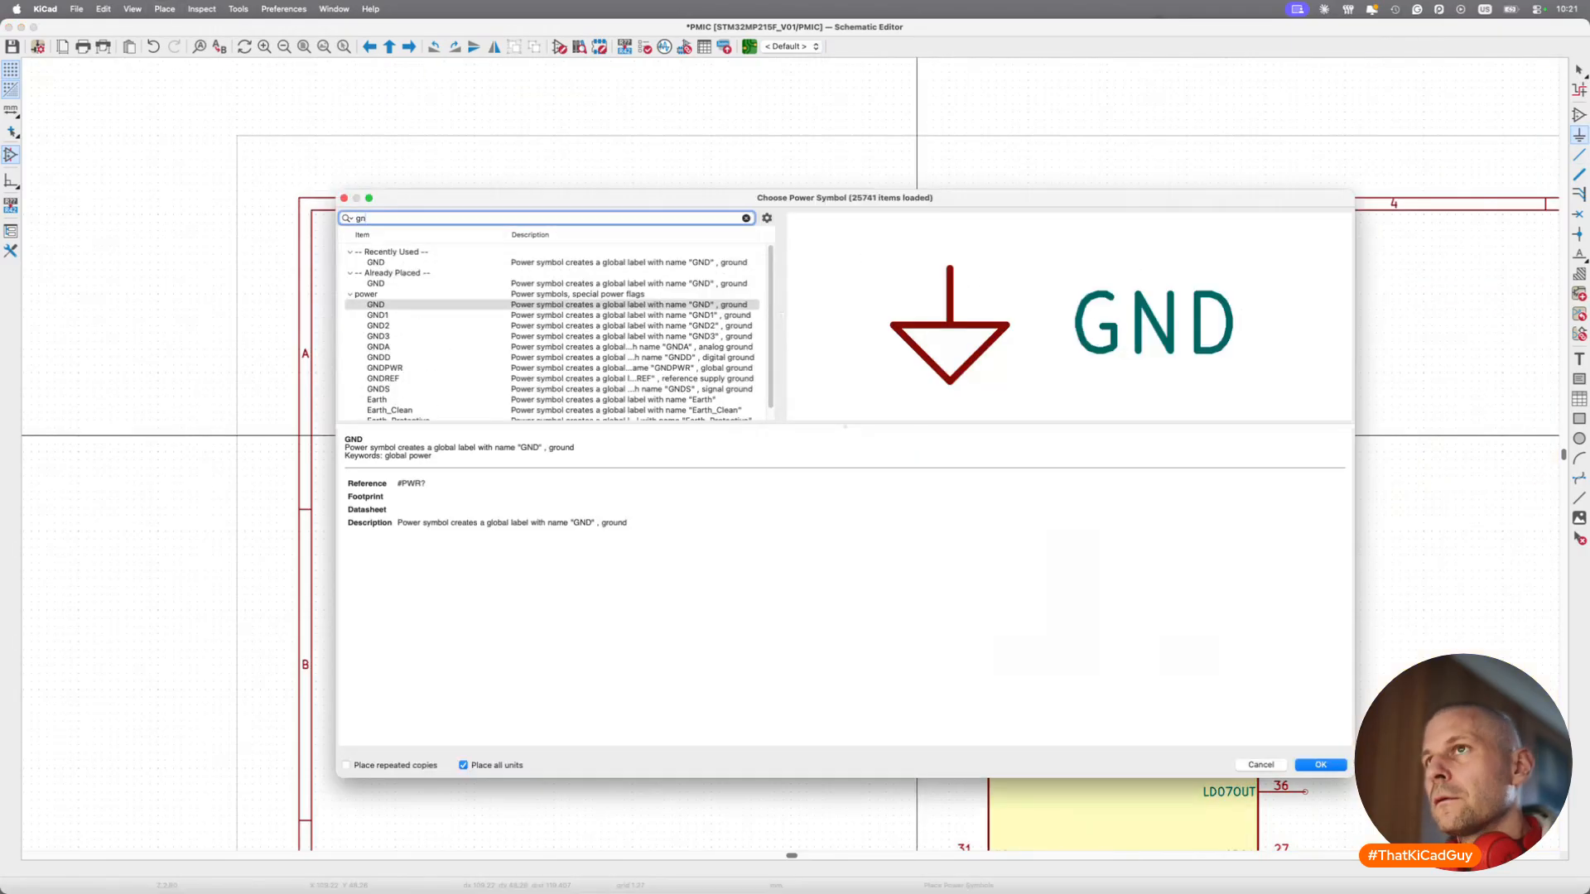
key("Return")
left_click(917, 437)
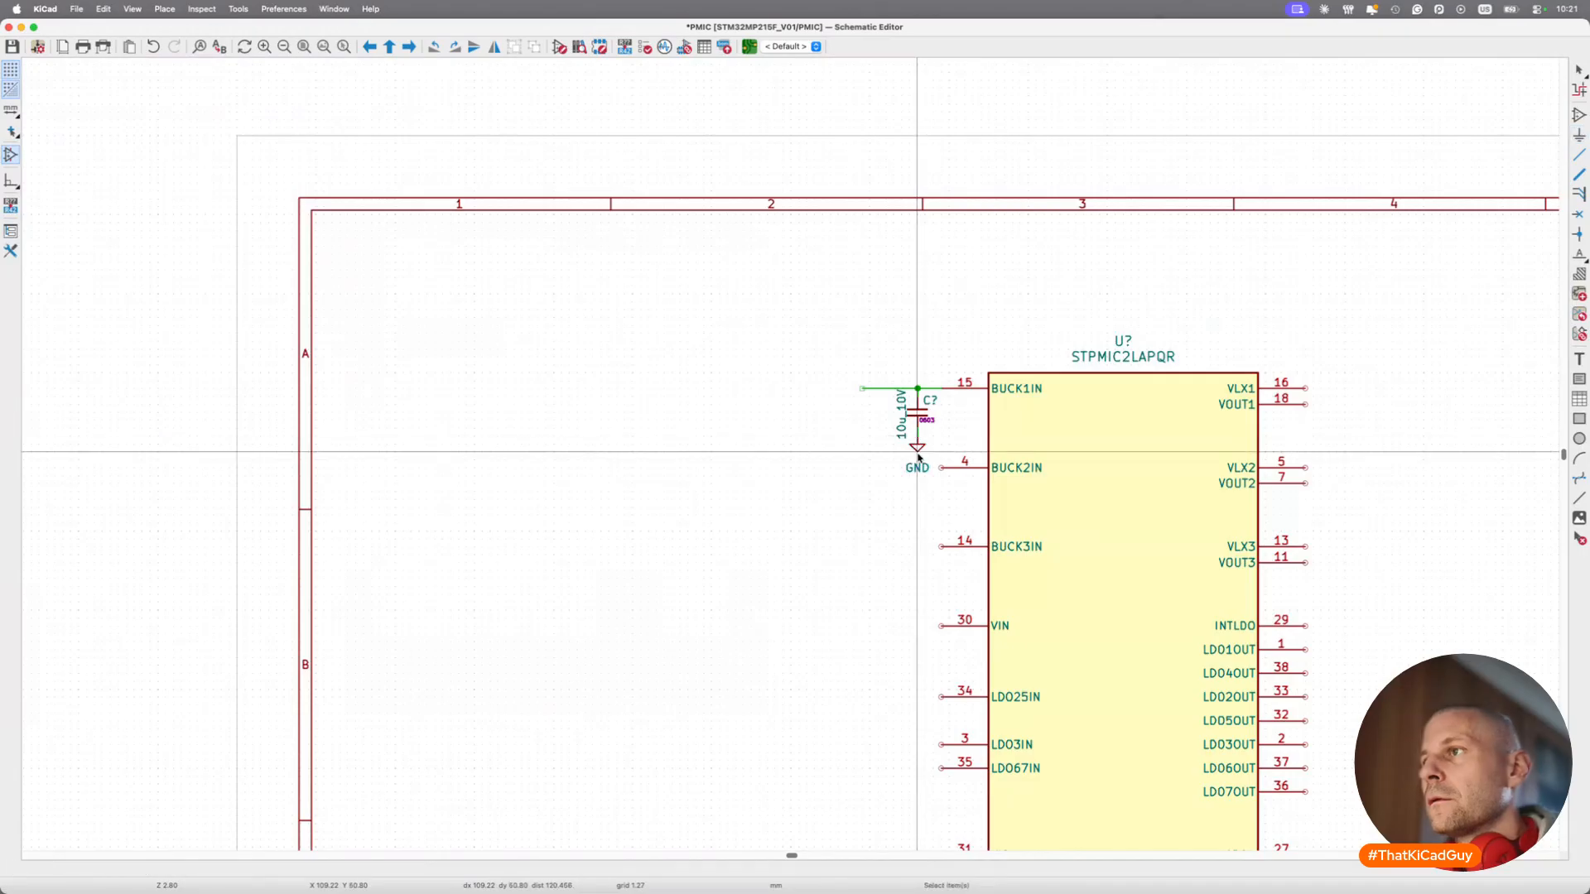
scroll(917, 437, "up", 4)
key("m")
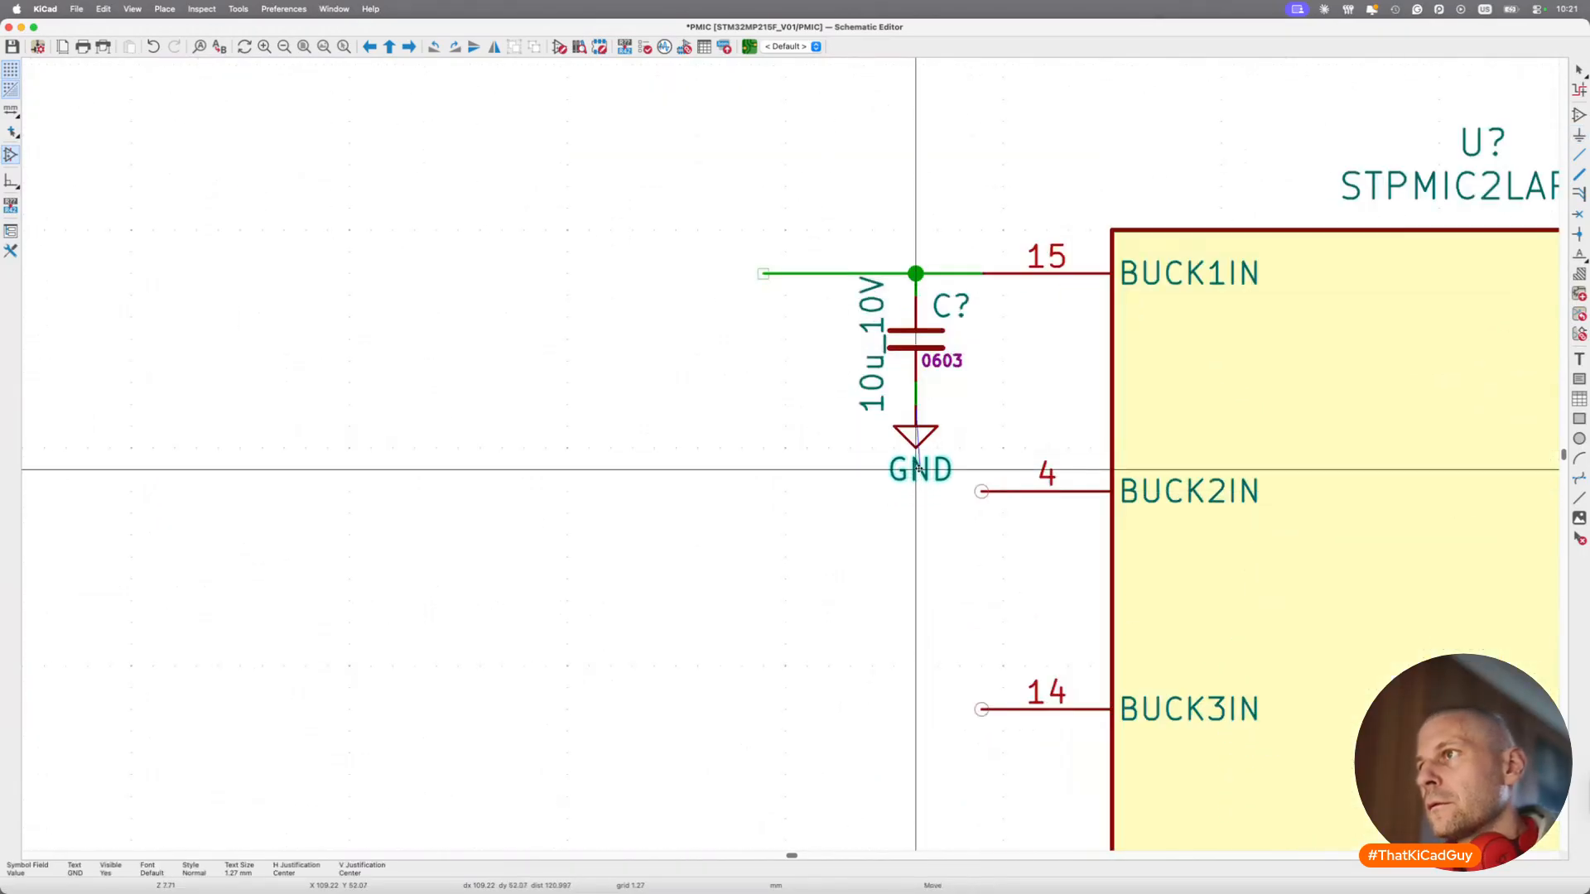
left_click(917, 471)
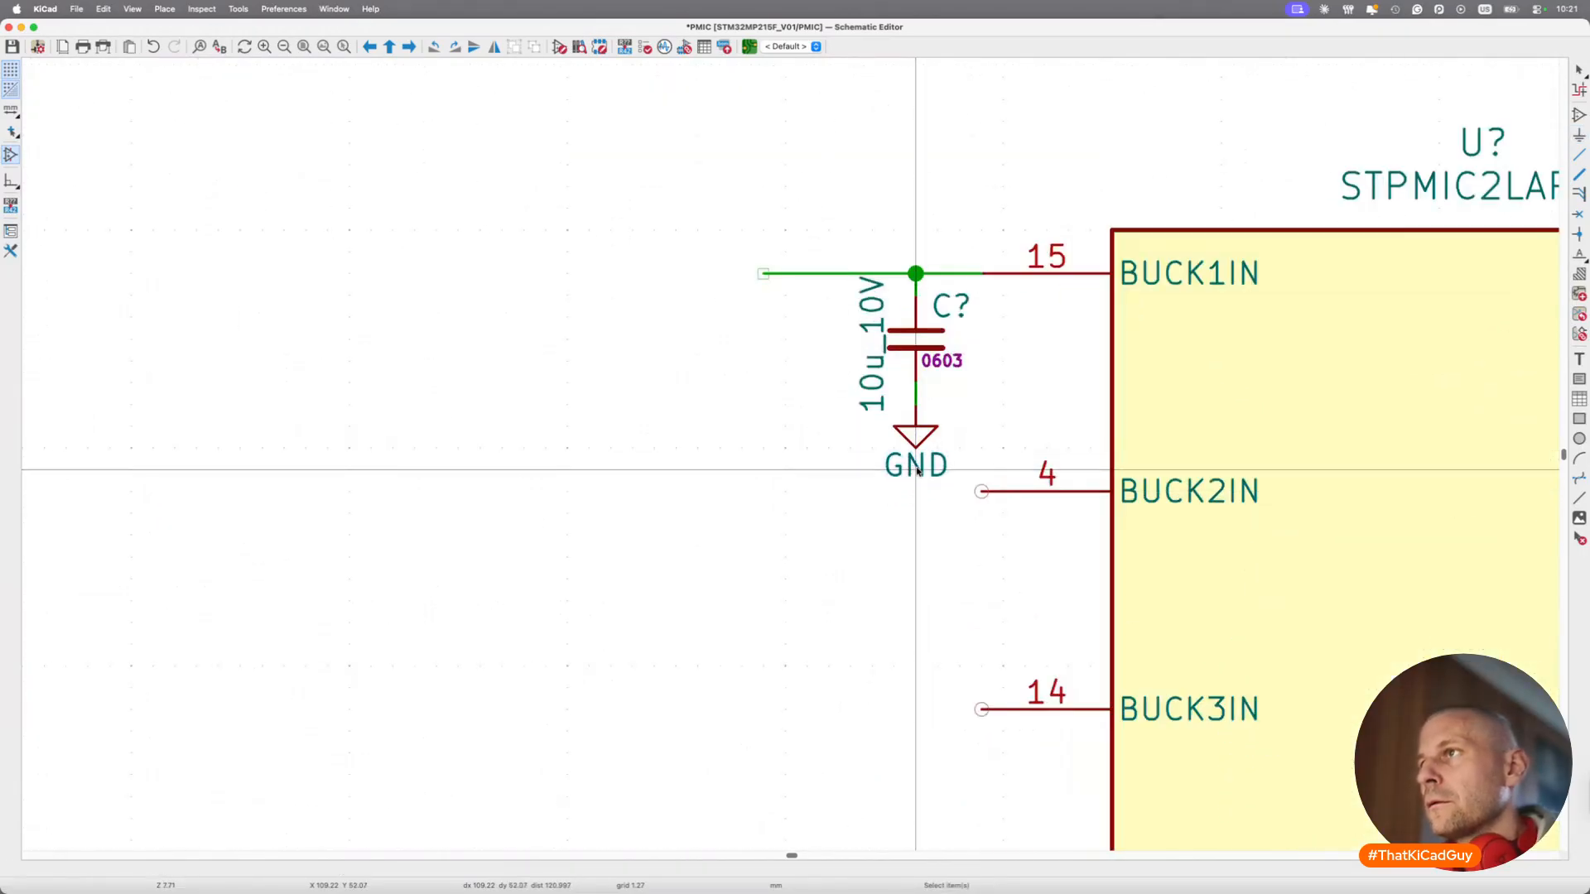
scroll(824, 349, "down", 3)
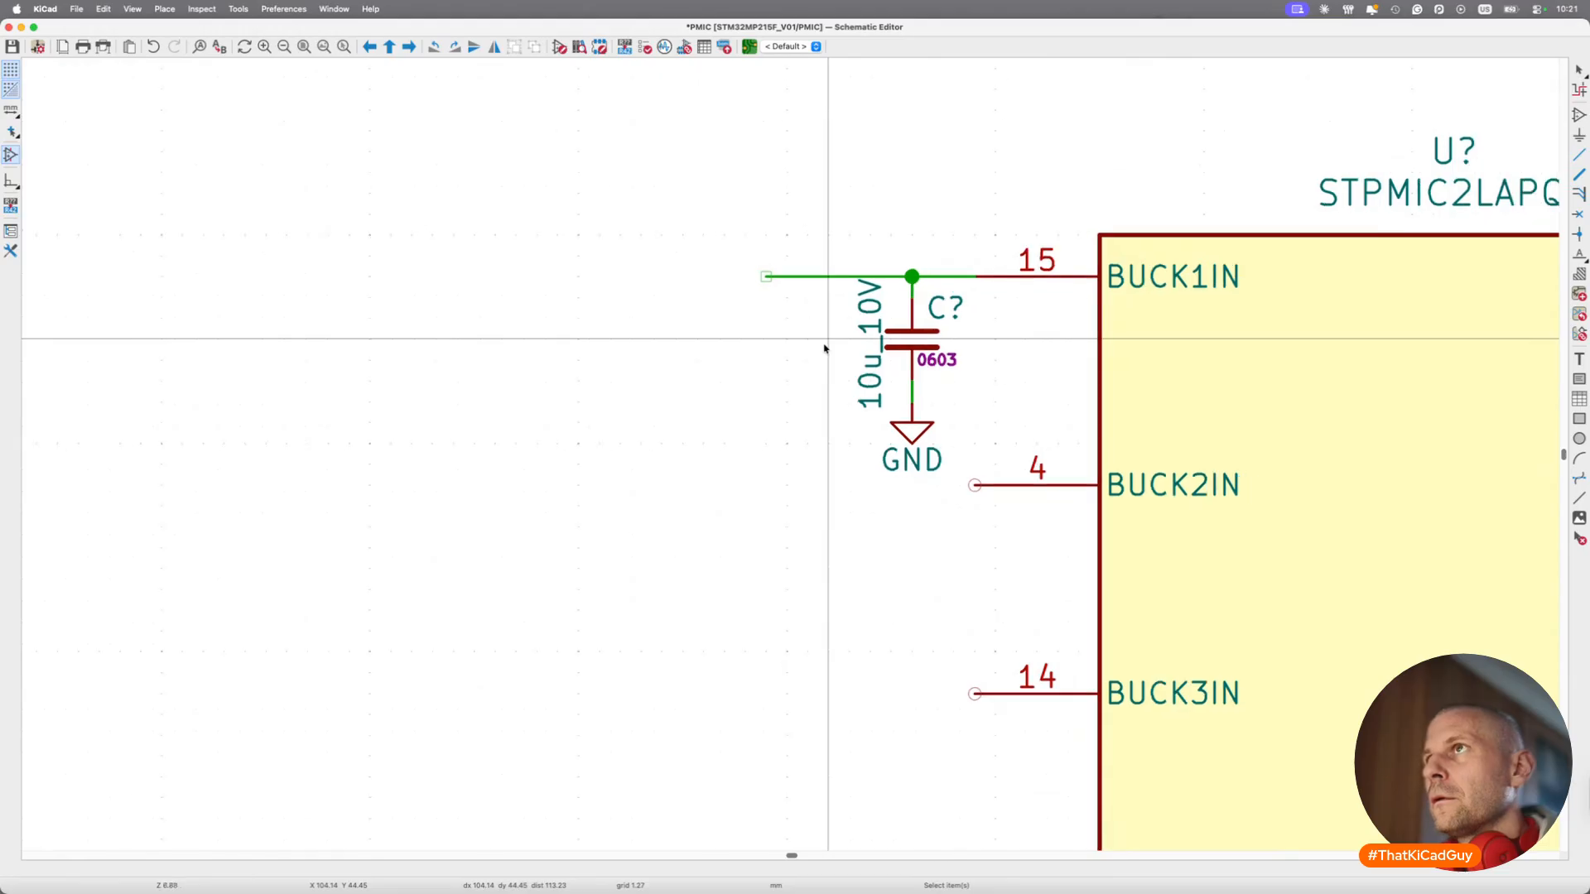
Save the schematic, label the free end of the BUCK1IN supply wire 5VIN and convert that label to a global label.
scroll(824, 349, "down", 1)
key("ctrl+s")
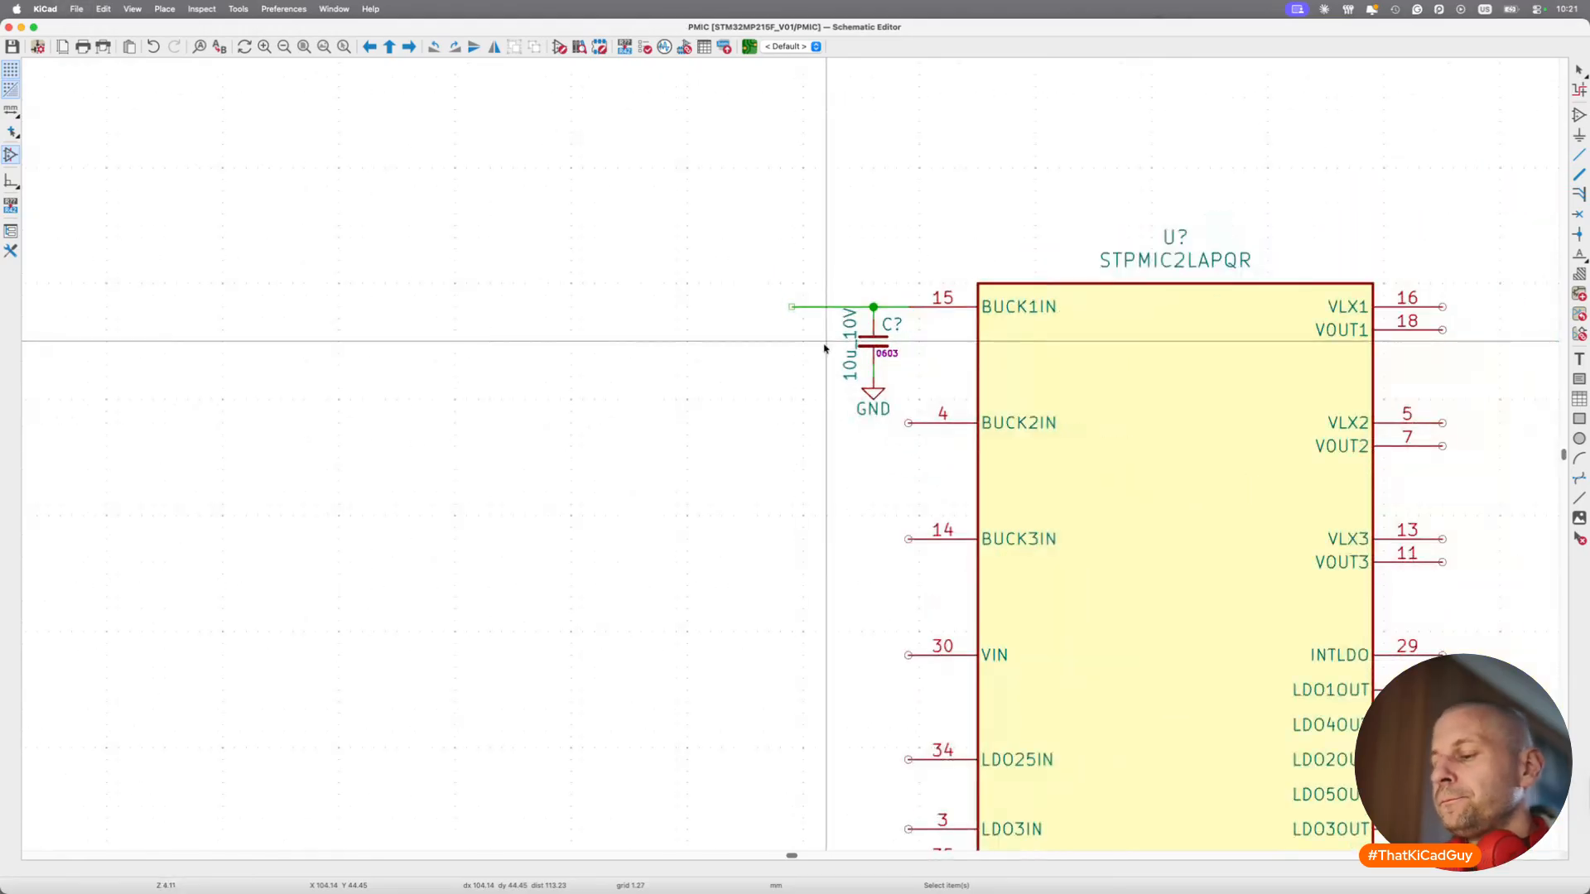
key("l")
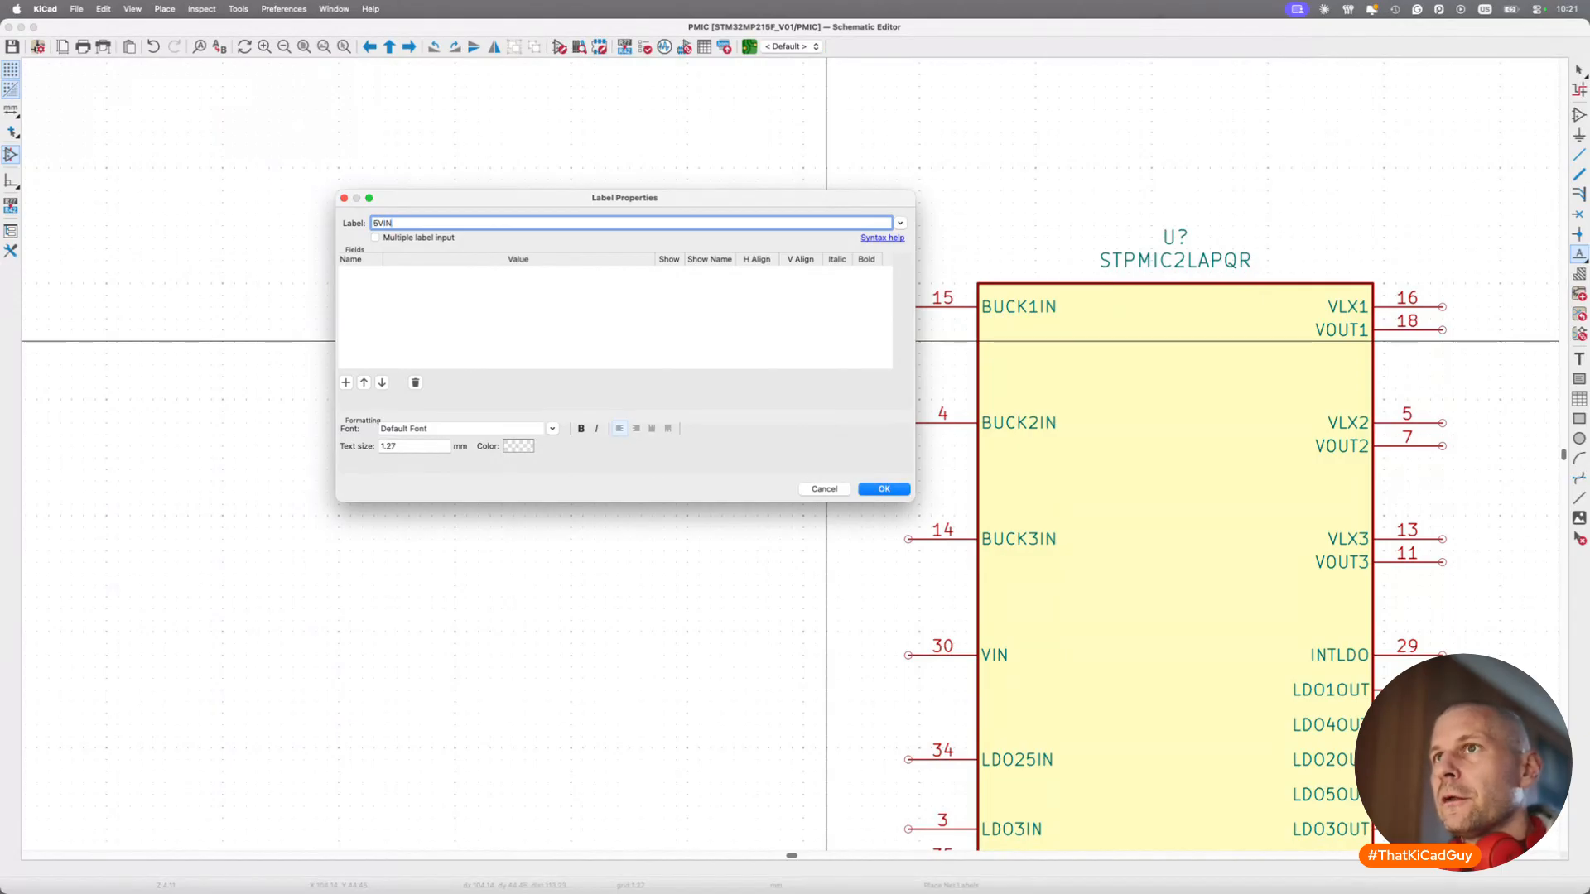
key("Return")
left_click(793, 306)
right_click(807, 300)
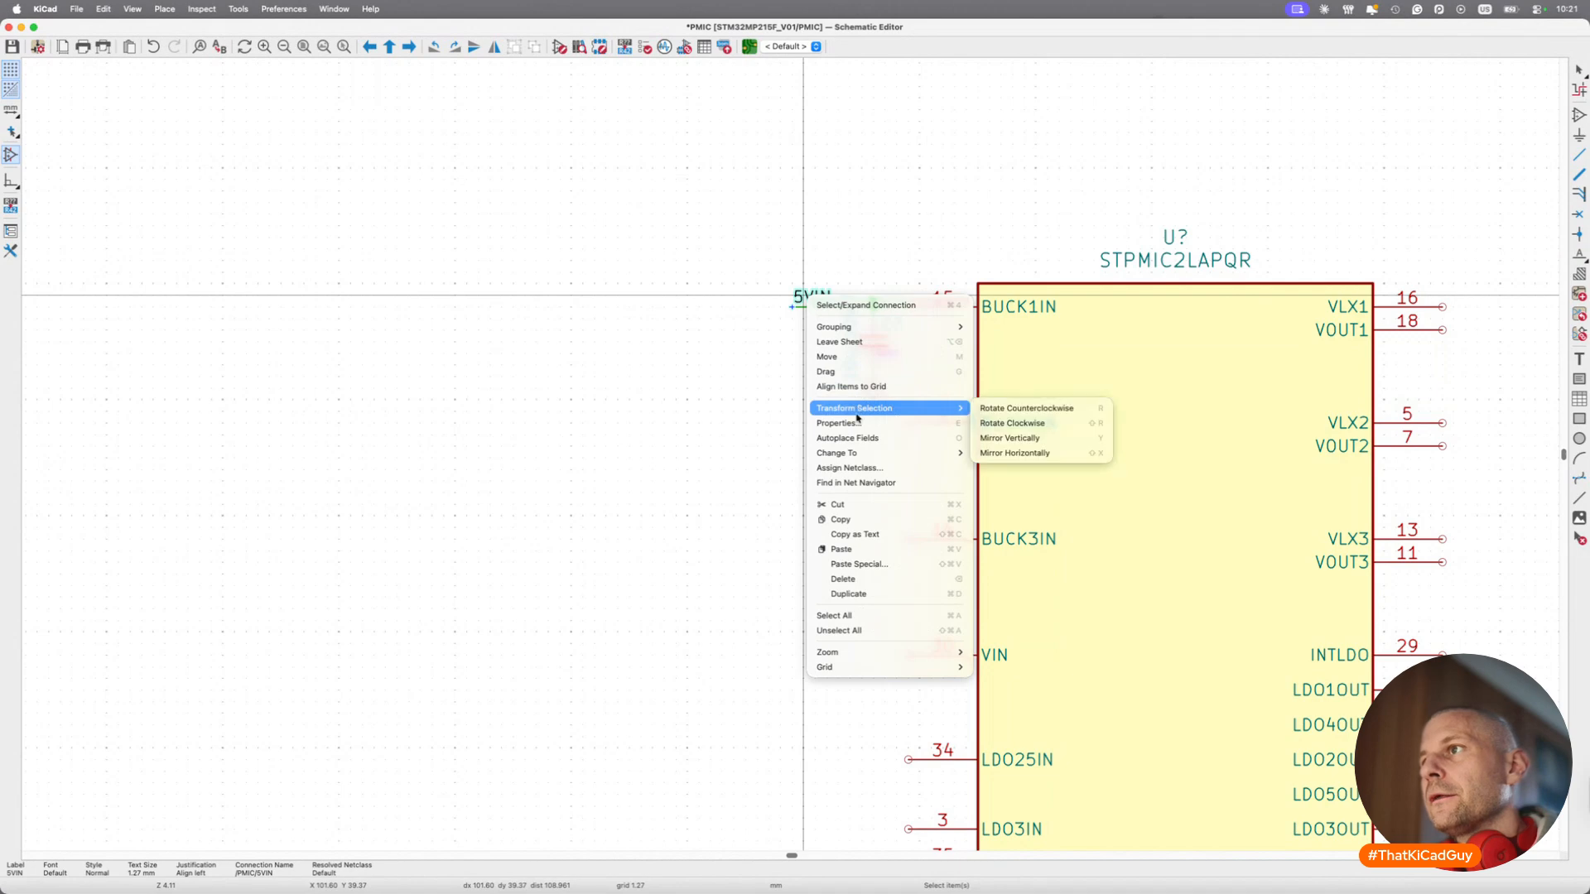
mouse_move(944, 453)
left_click(1017, 483)
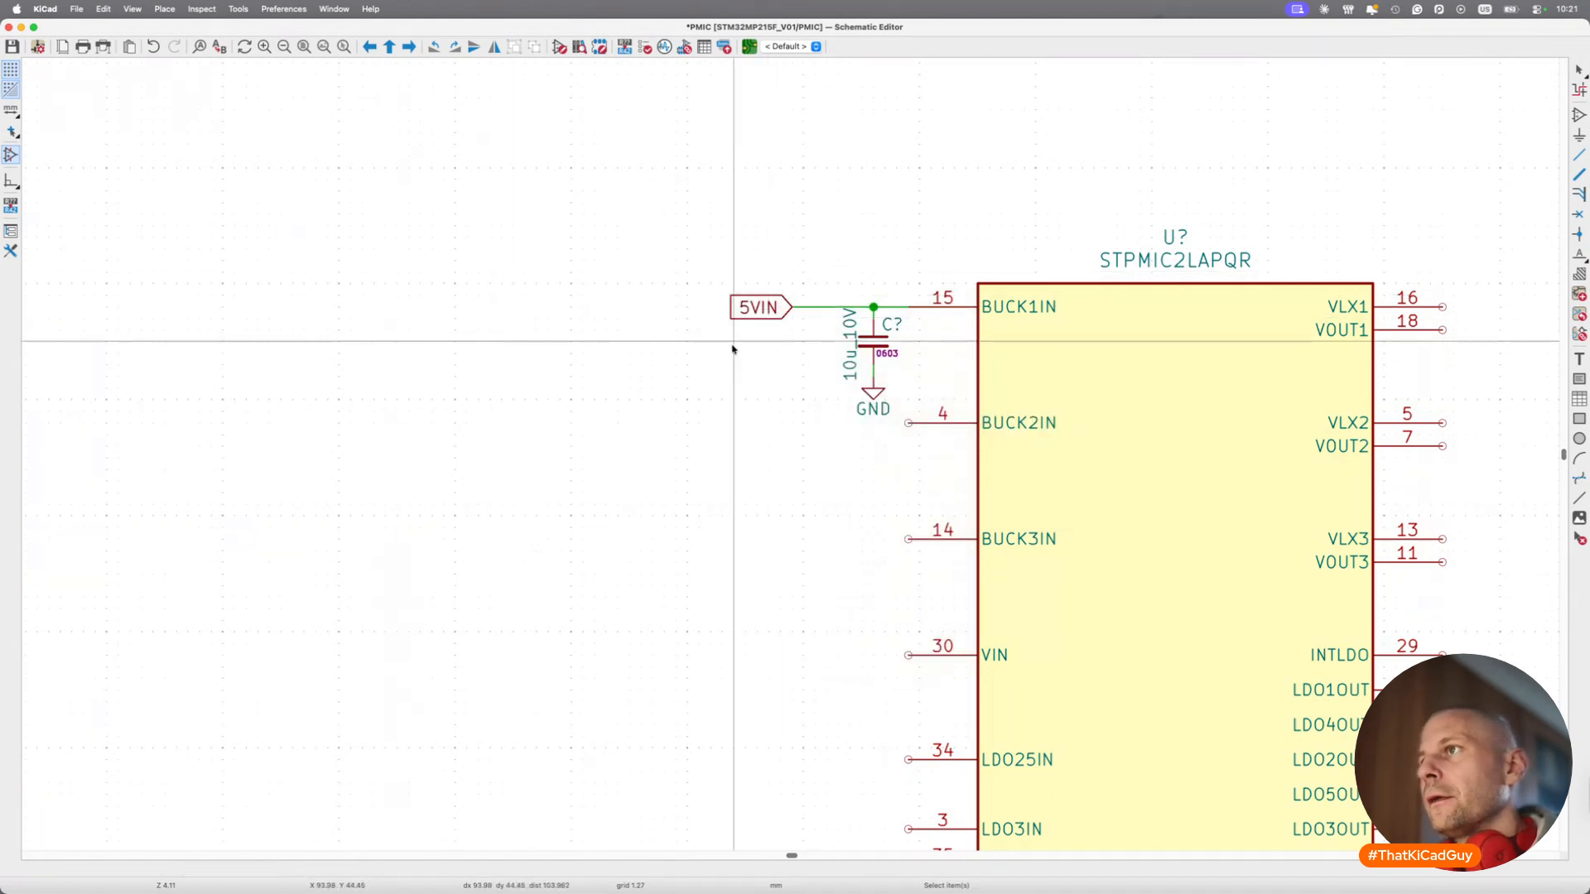
Switch to the STPMIC2L datasheet in Brave and check the recommended input capacitors for the buck converters.
key("super+Tab")
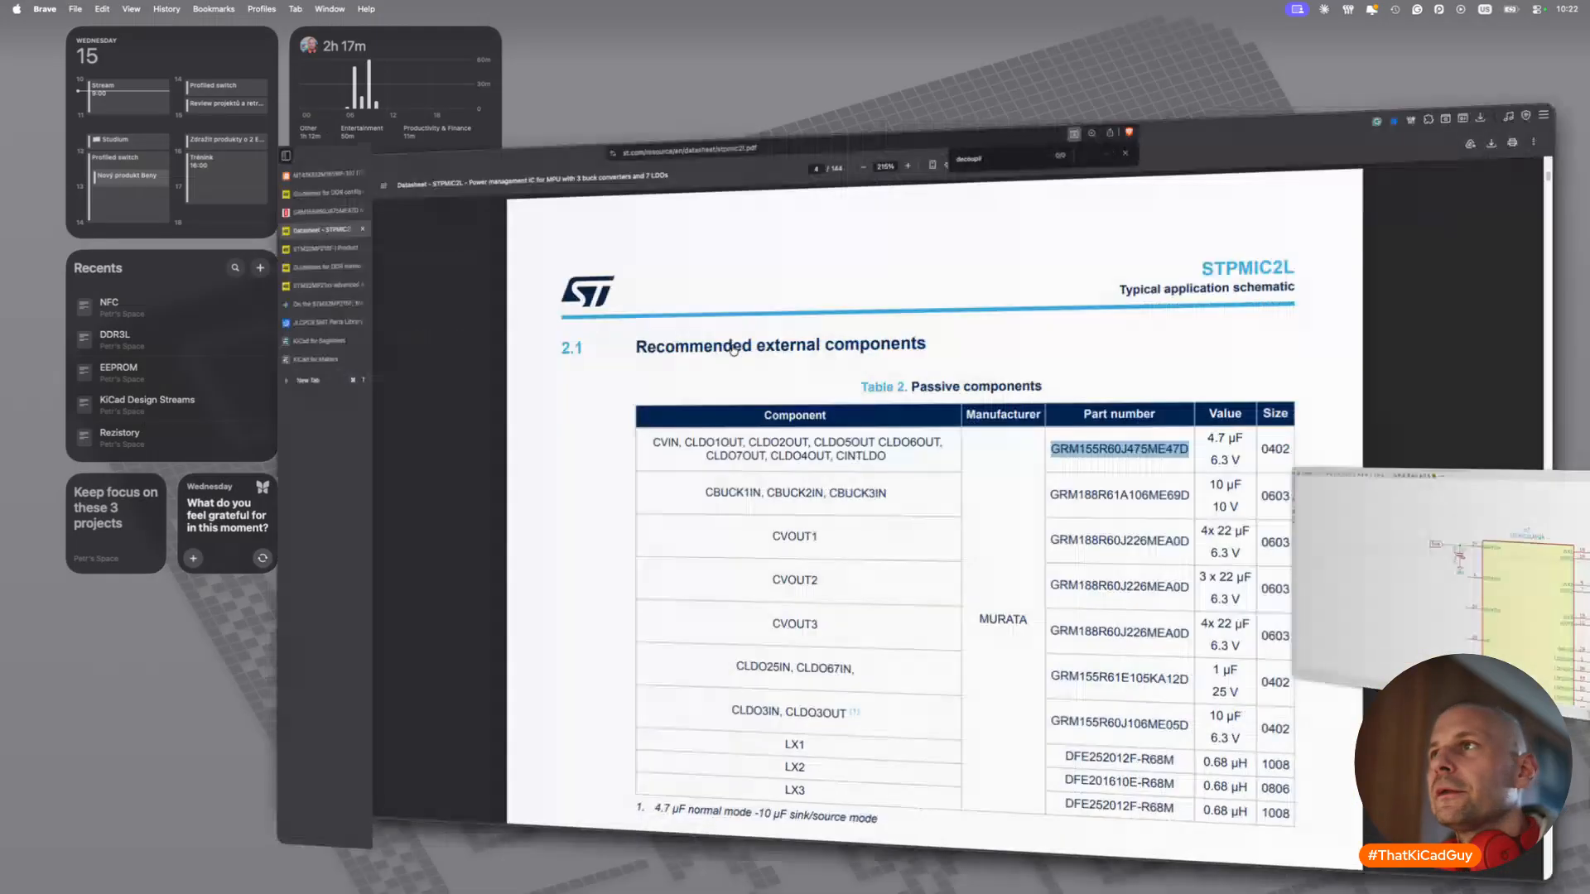
left_click_drag(713, 462, 642, 464)
key("super+Tab")
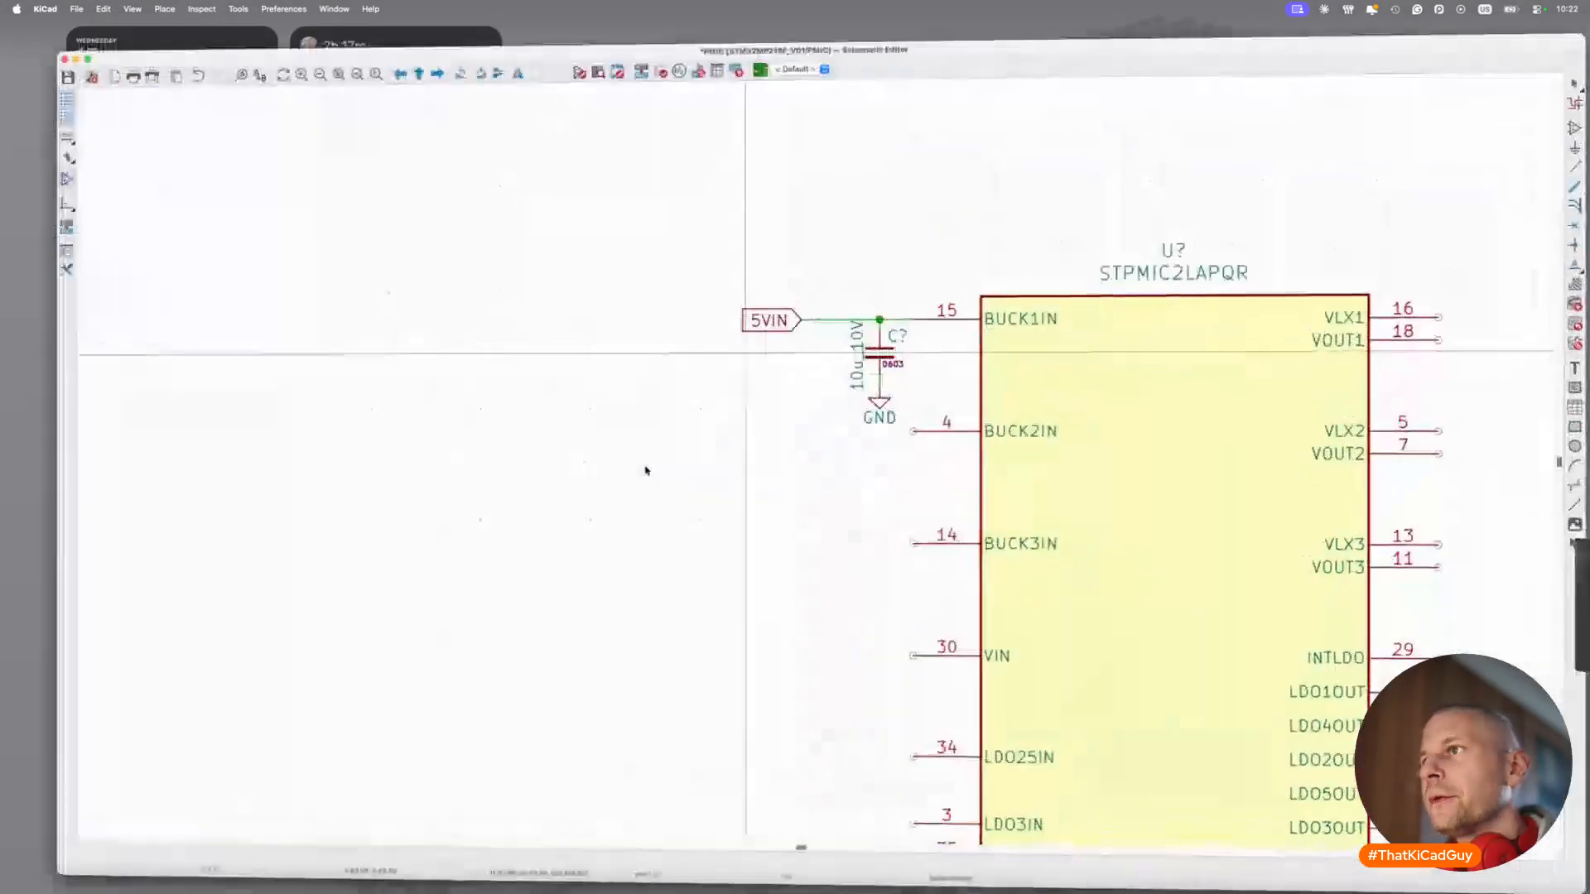
Duplicate the BUCK1IN input circuit with its 5VIN label, 10u_10V capacitor and GND onto the BUCK2IN and BUCK3IN pins.
left_click_drag(695, 271, 919, 434)
key("ctrl+d")
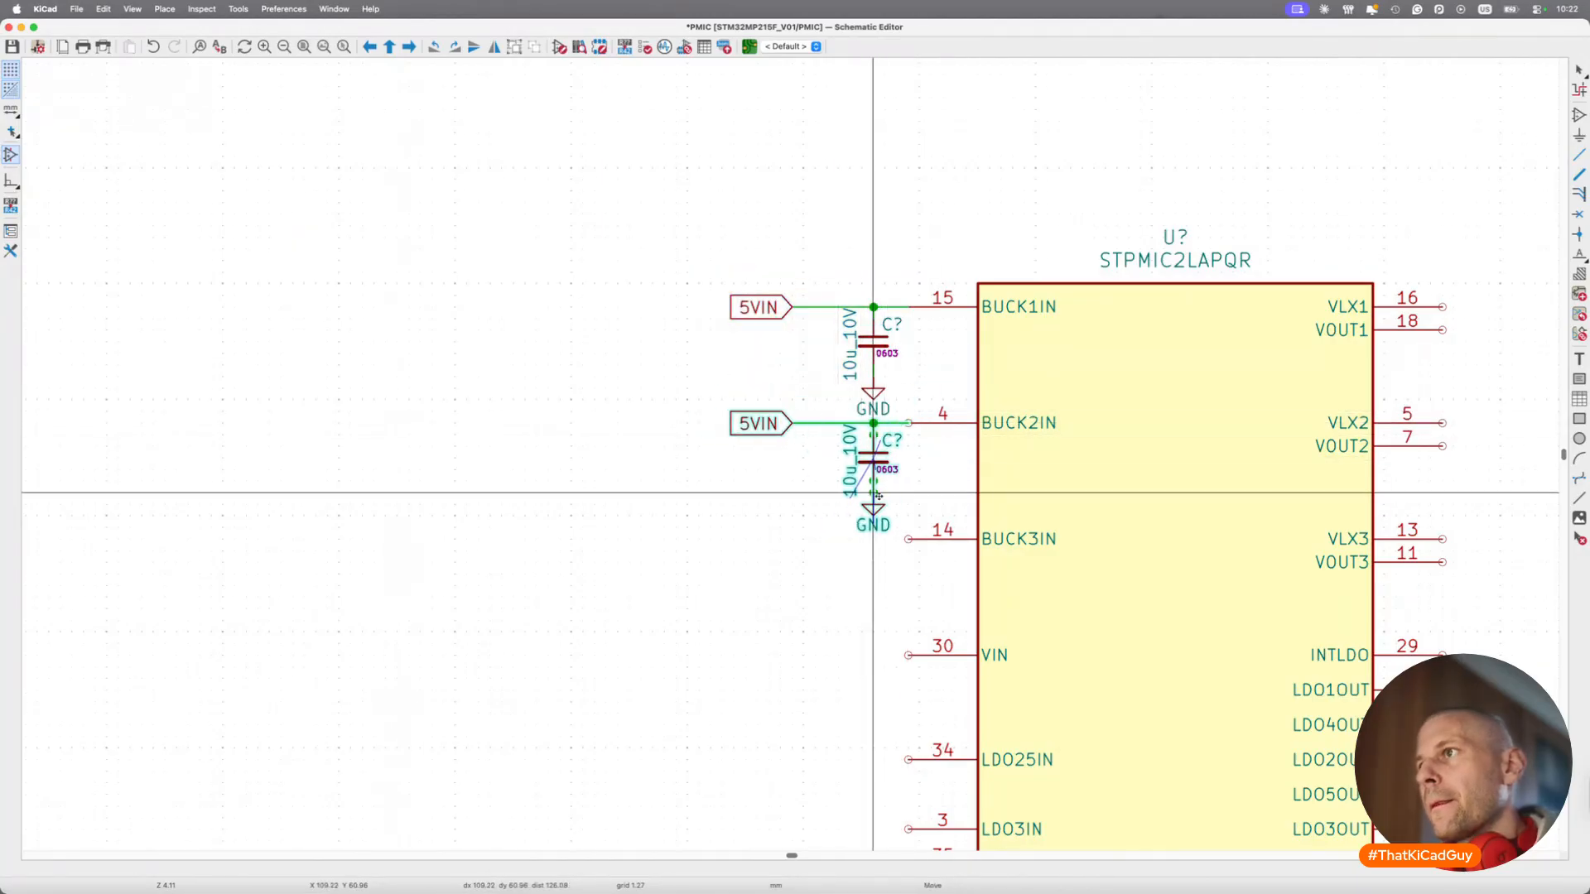
left_click(873, 492)
key("ctrl+d")
left_click(866, 610)
Examine the reference PMIC schematic beside the sheet for the input wiring of the VIN and LDO supply pins.
scroll(861, 610, "down", 4)
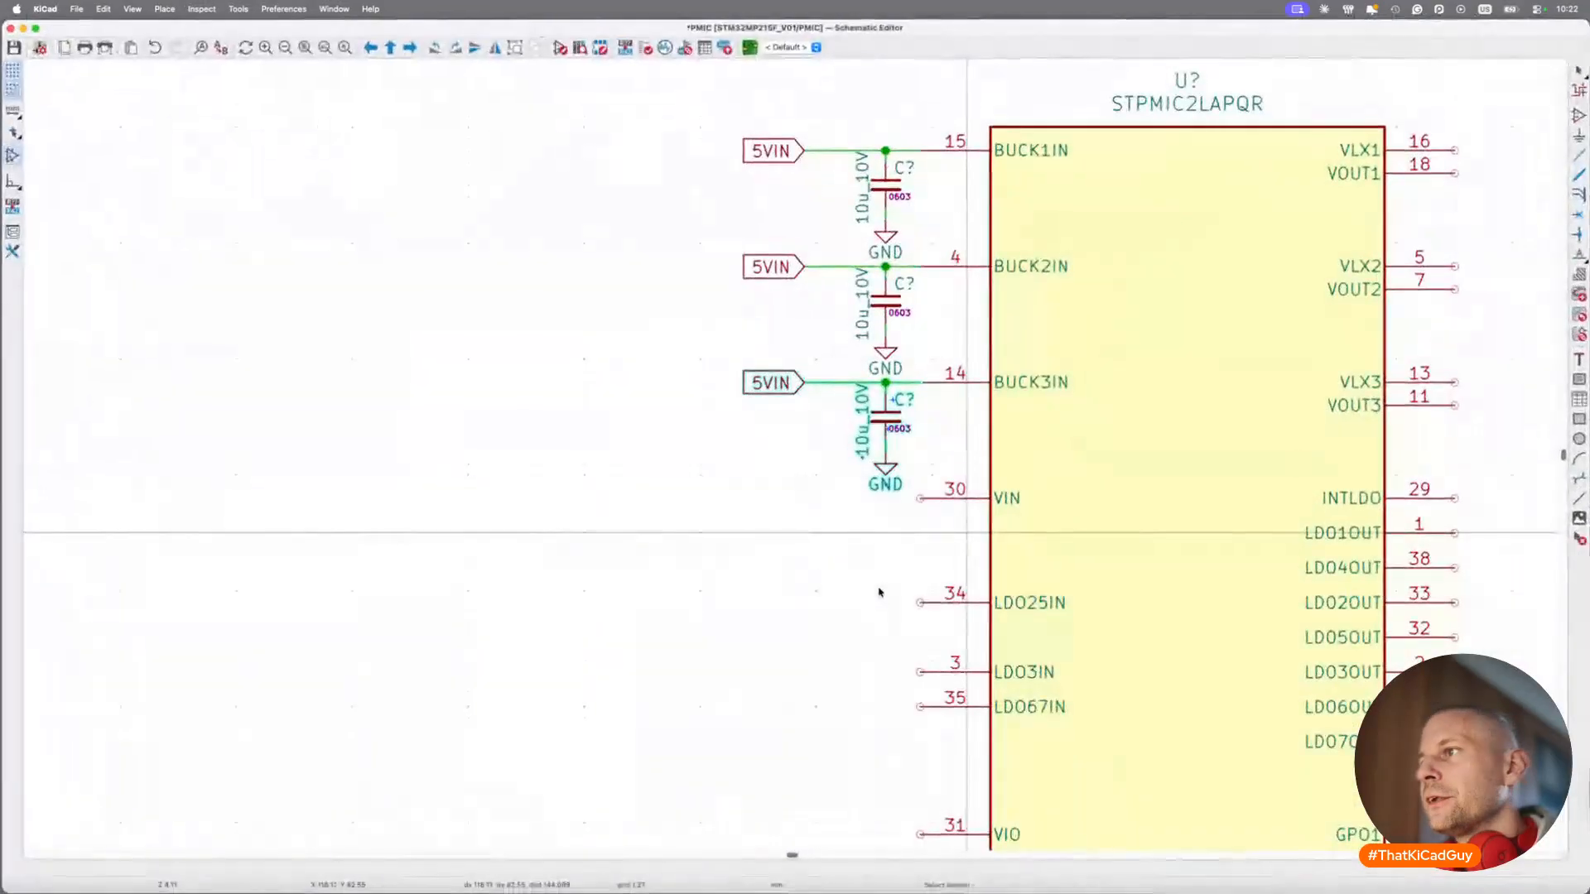
scroll(880, 591, "right", 4)
scroll(879, 591, "down", 2)
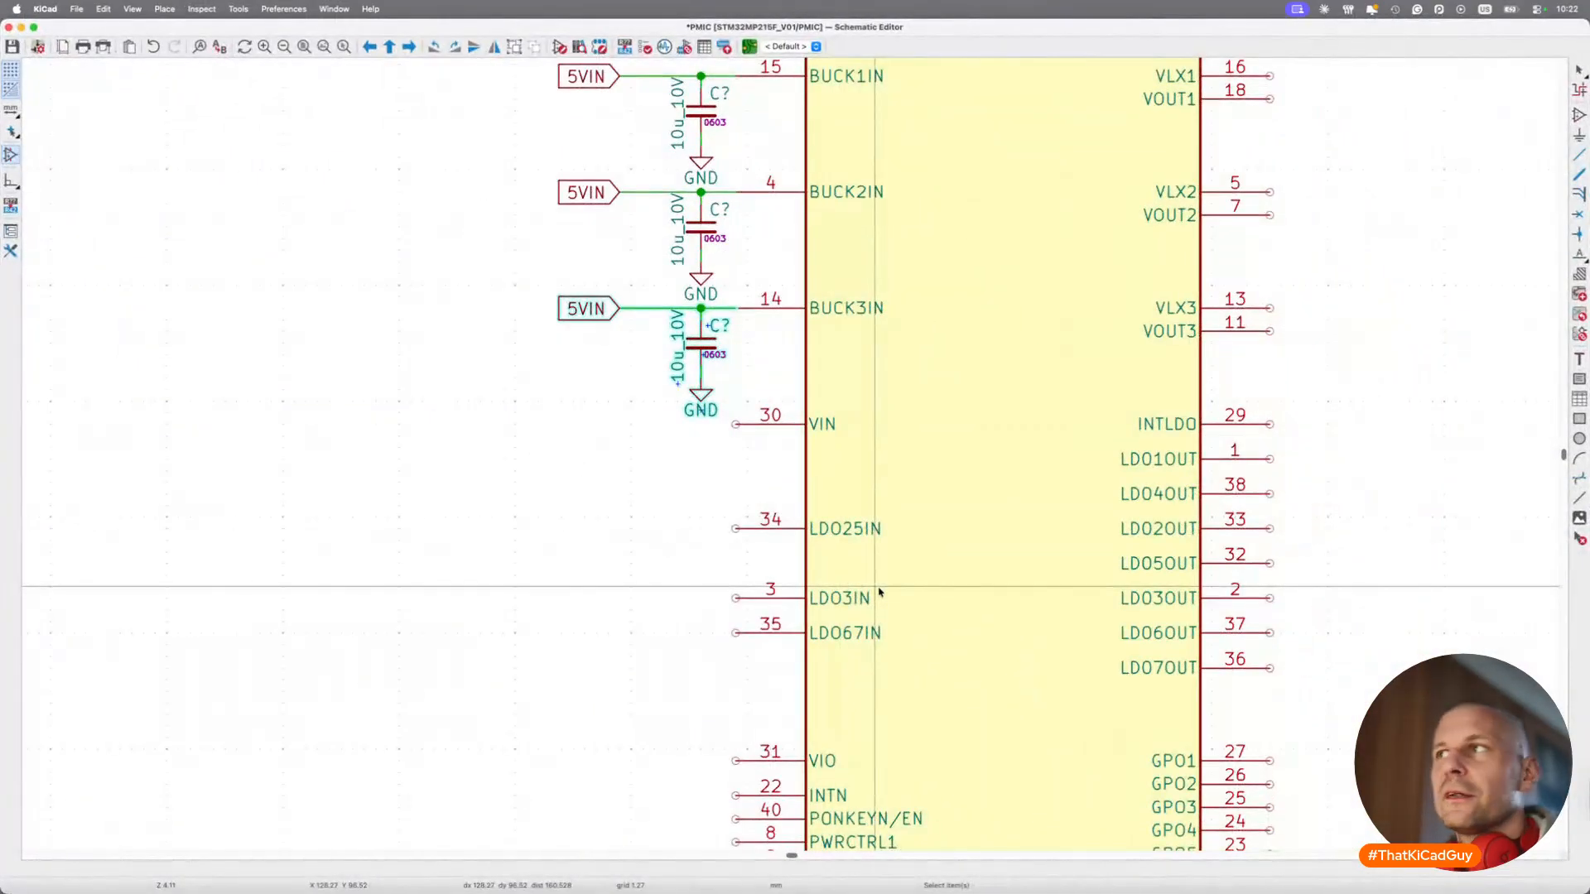
scroll(879, 591, "right", 10)
scroll(880, 591, "down", 3)
scroll(879, 591, "right", 3)
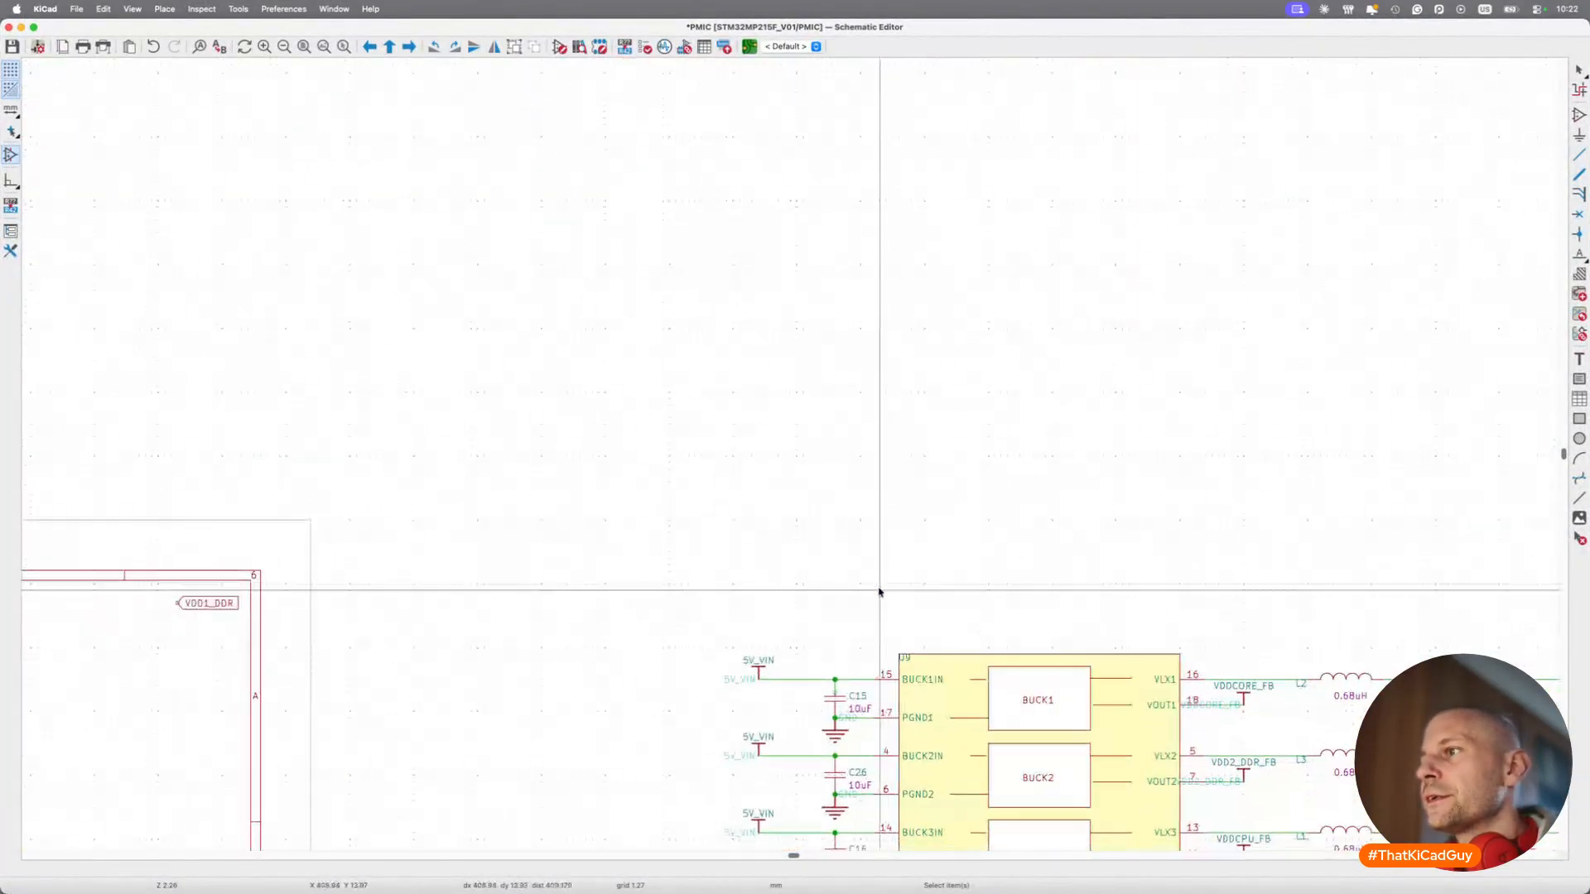
scroll(880, 591, "down", 2)
scroll(949, 745, "down", 3)
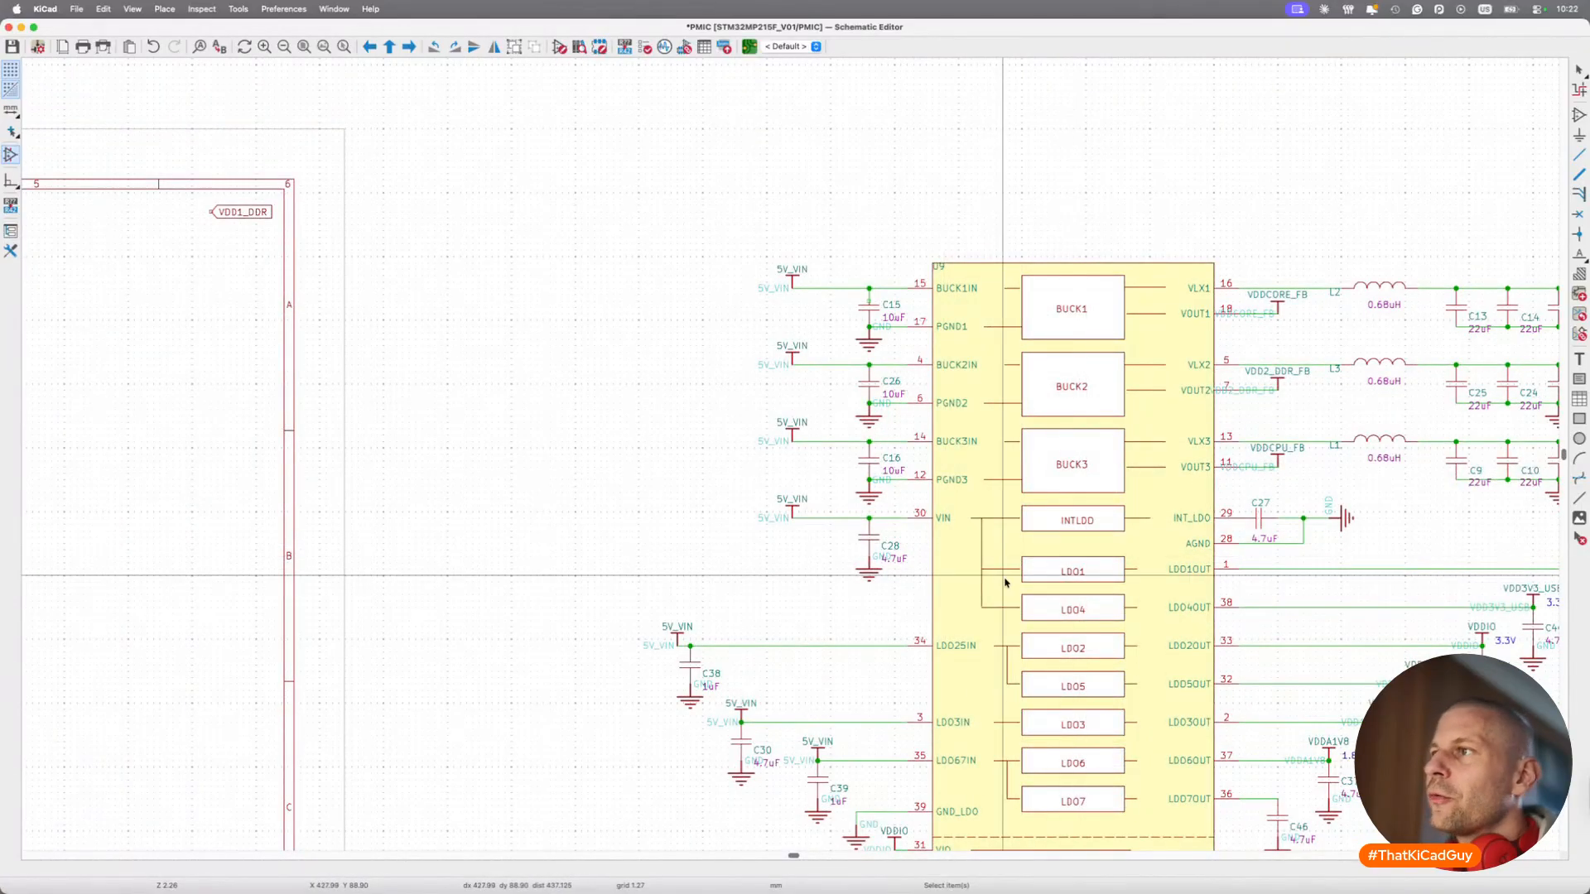
scroll(1005, 582, "left", 15)
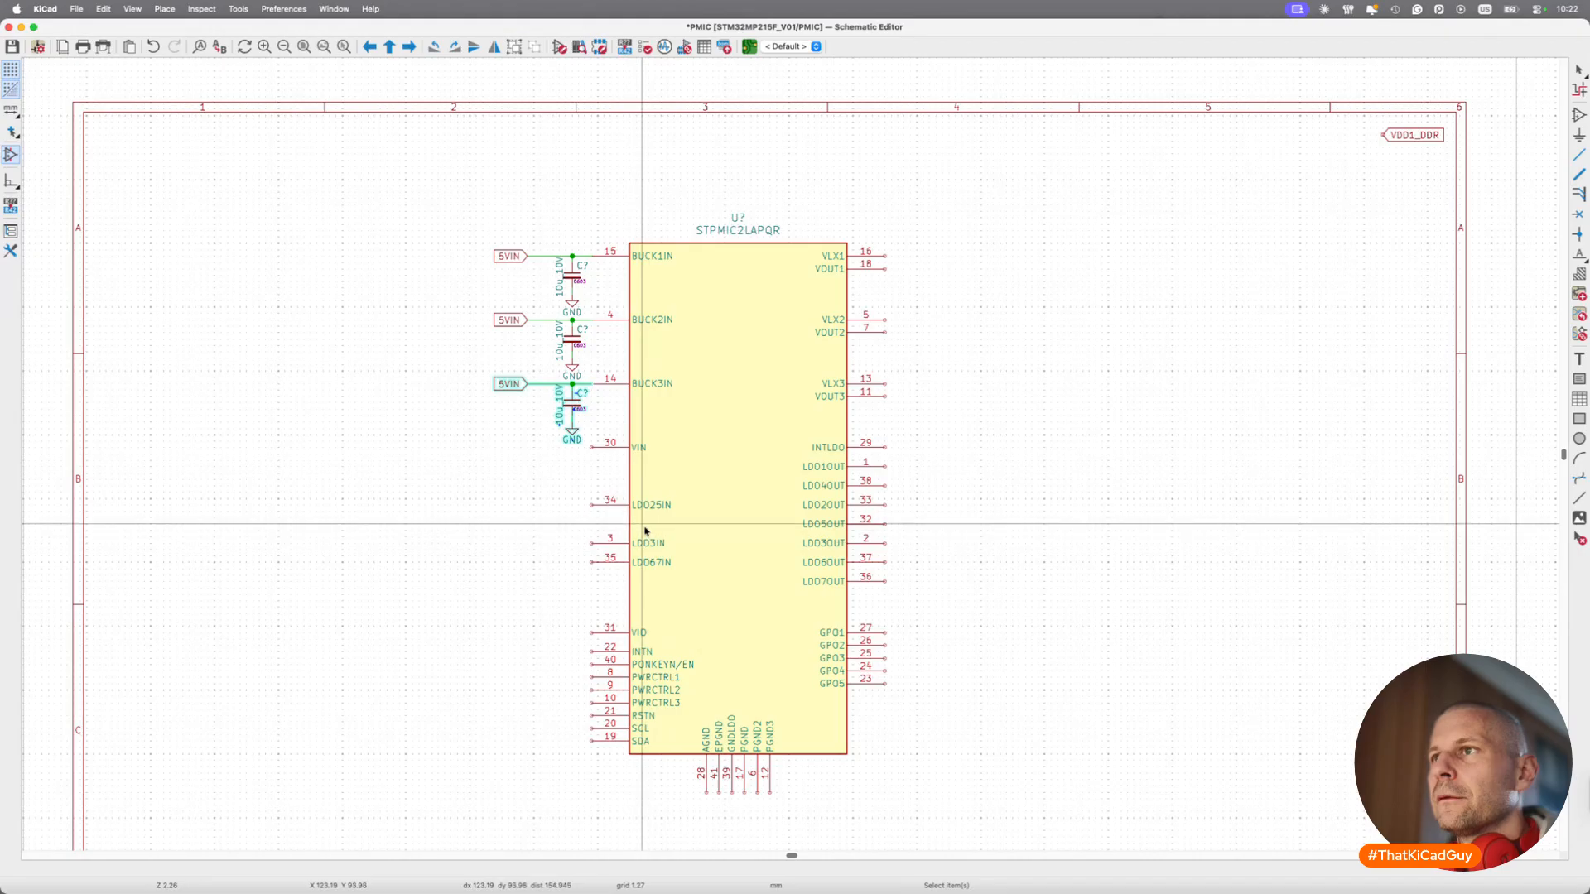
scroll(671, 468, "up", 2)
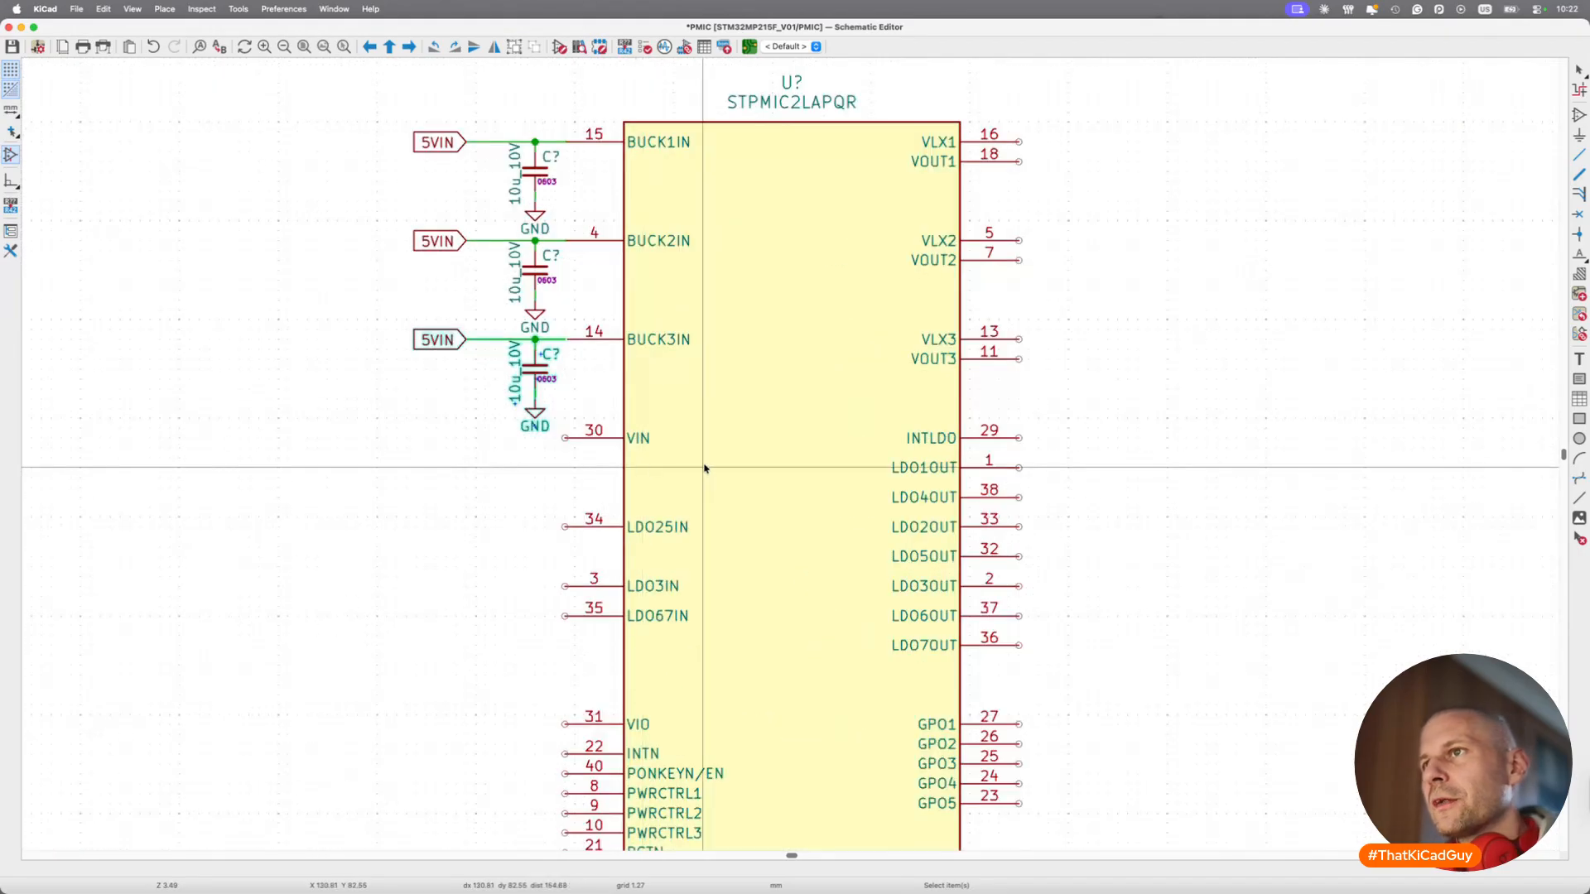
Look up the recommended CVIN capacitor value in the passive components table of the STPMIC2L datasheet.
key("super+Tab")
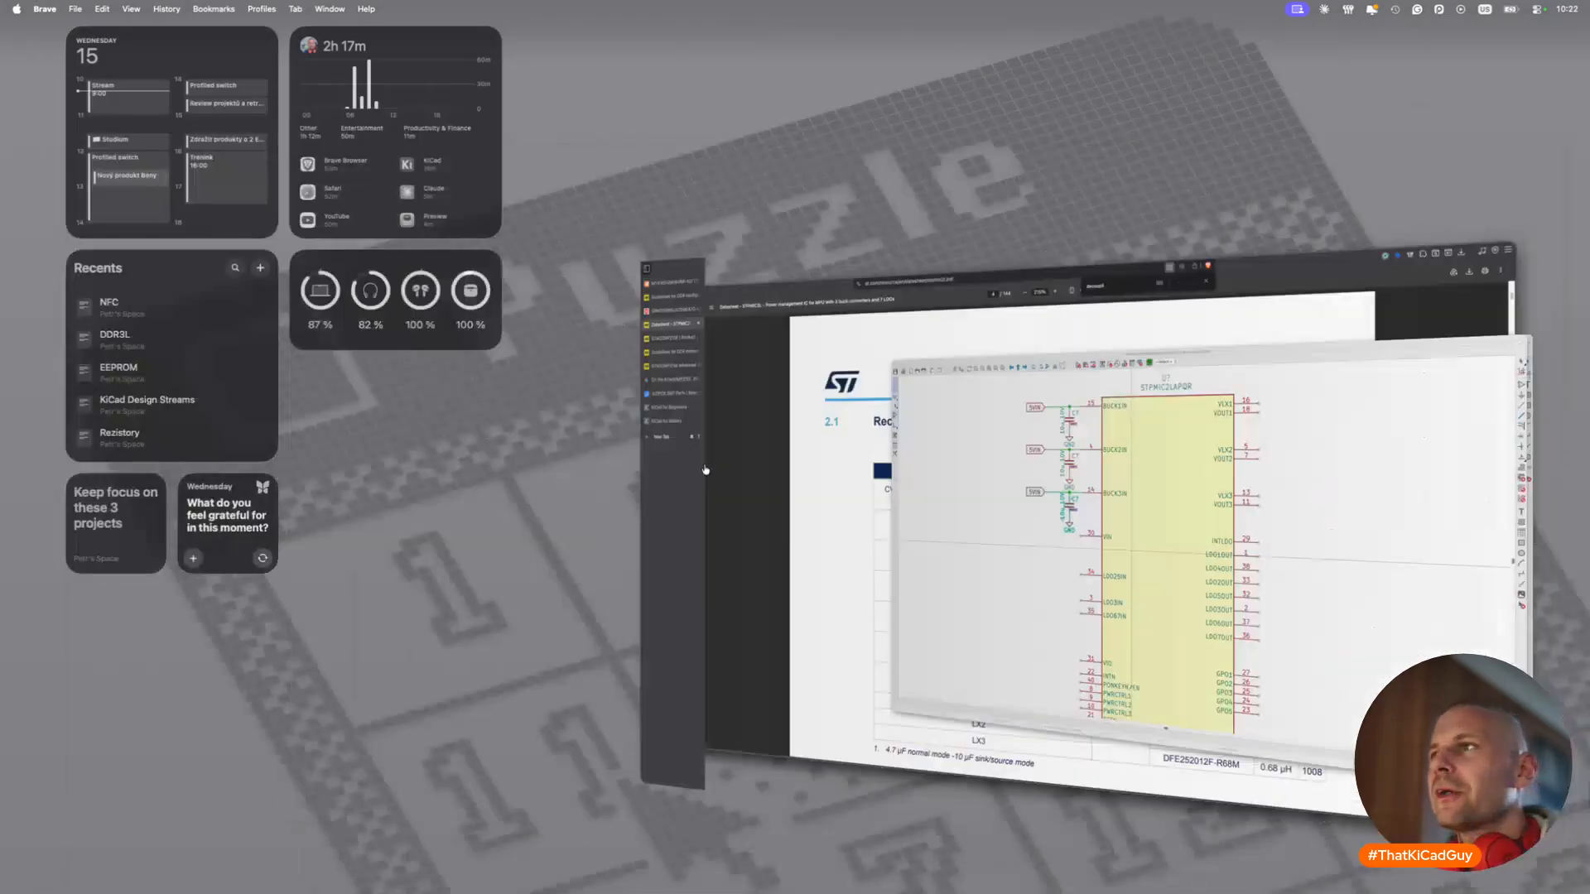
left_click_drag(534, 400, 546, 399)
left_click_drag(1210, 391, 1244, 409)
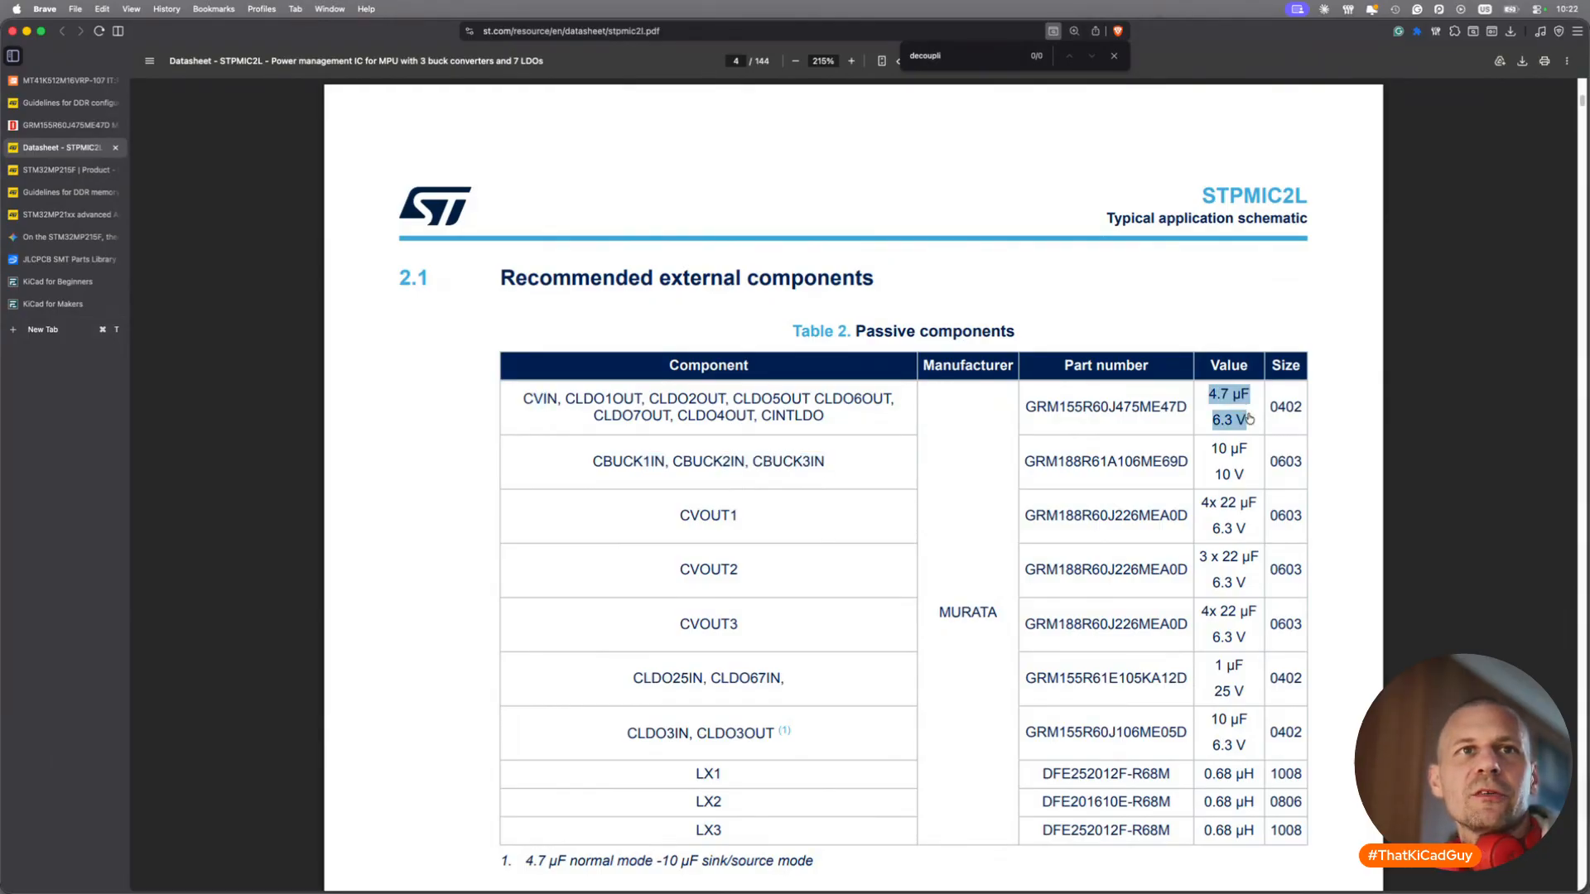
key("super+Tab")
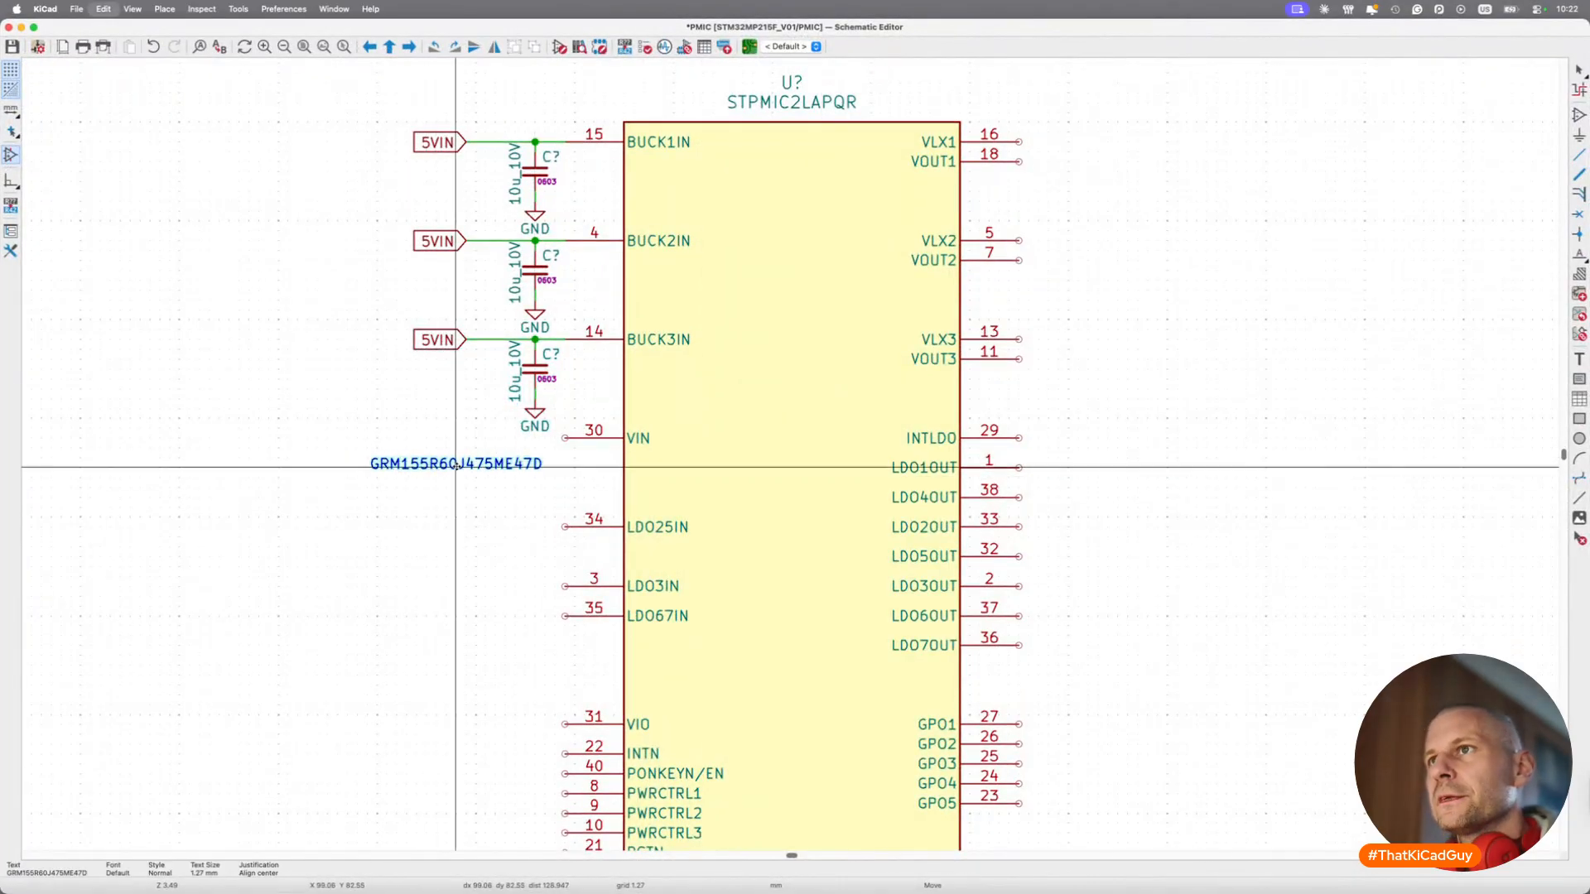
Duplicate the BUCK3IN input circuit onto the VIN pin and delete the copied 10u_10V capacitor from it.
left_click_drag(383, 308, 574, 450)
key("super+d")
left_click(544, 481)
key("Delete")
Search the symbol library for 4u7 and choose the 0402 capacitor 4u7_6V3 for placement.
type("a")
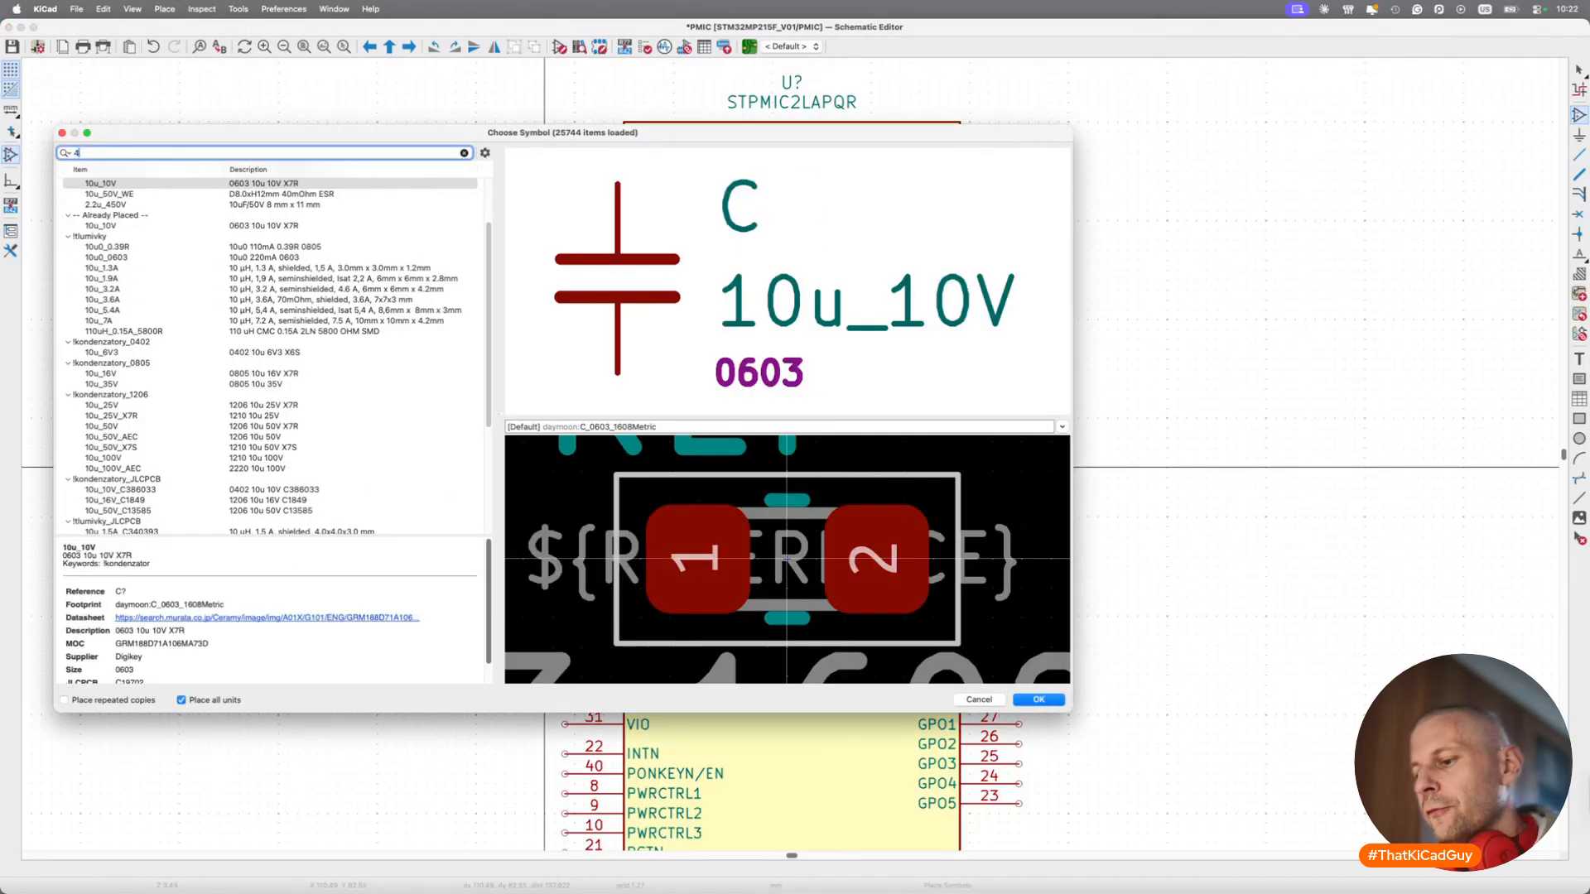
type("4.7")
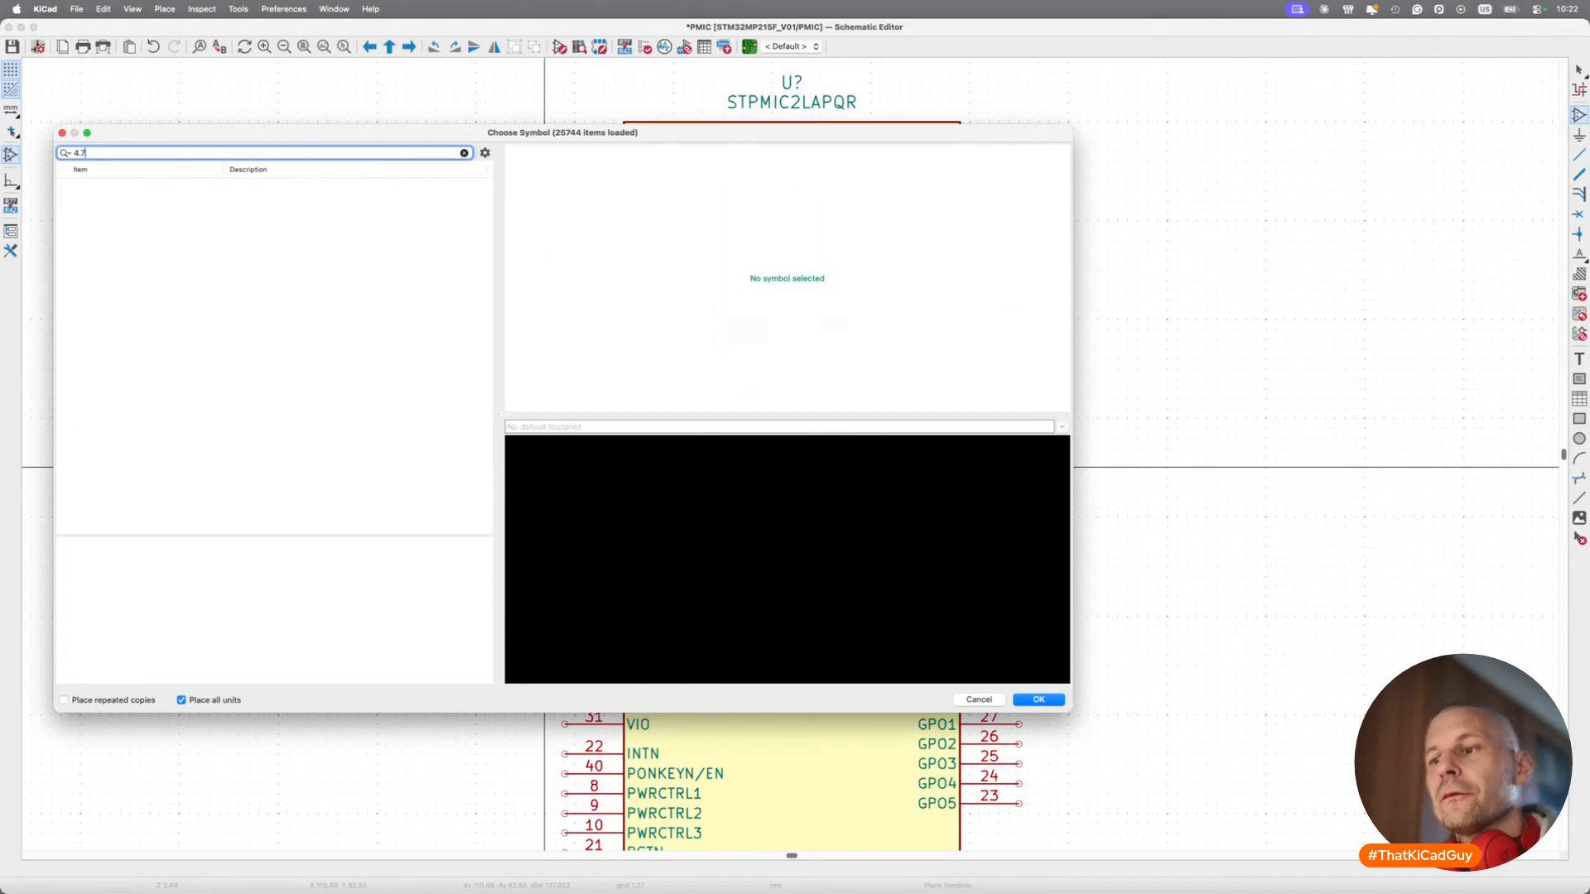
type("u7")
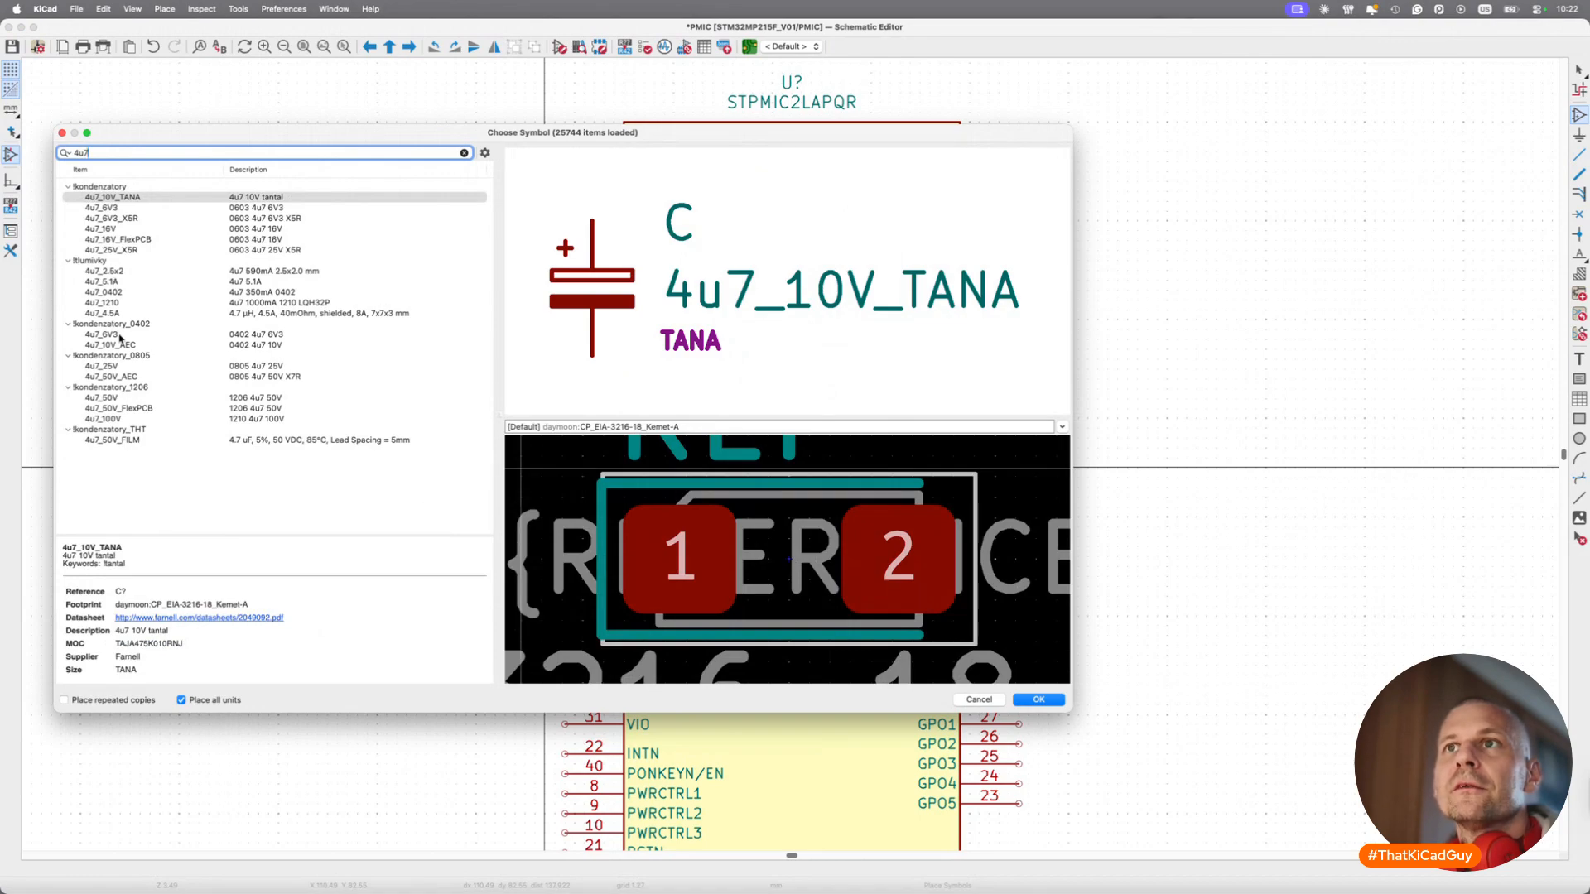
left_click(120, 336)
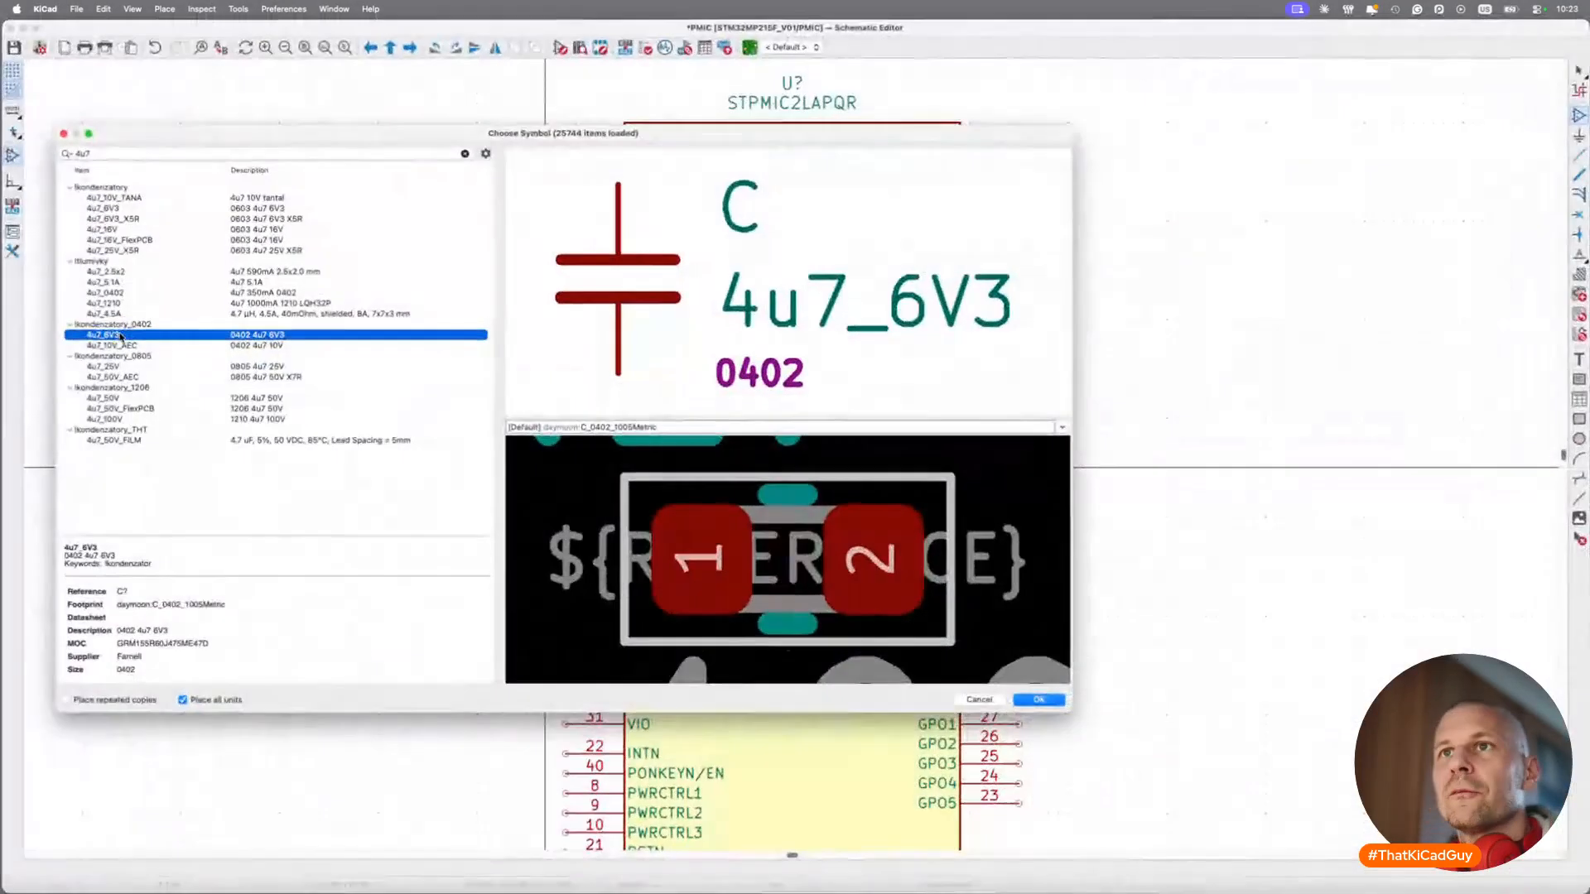
double_click(120, 335)
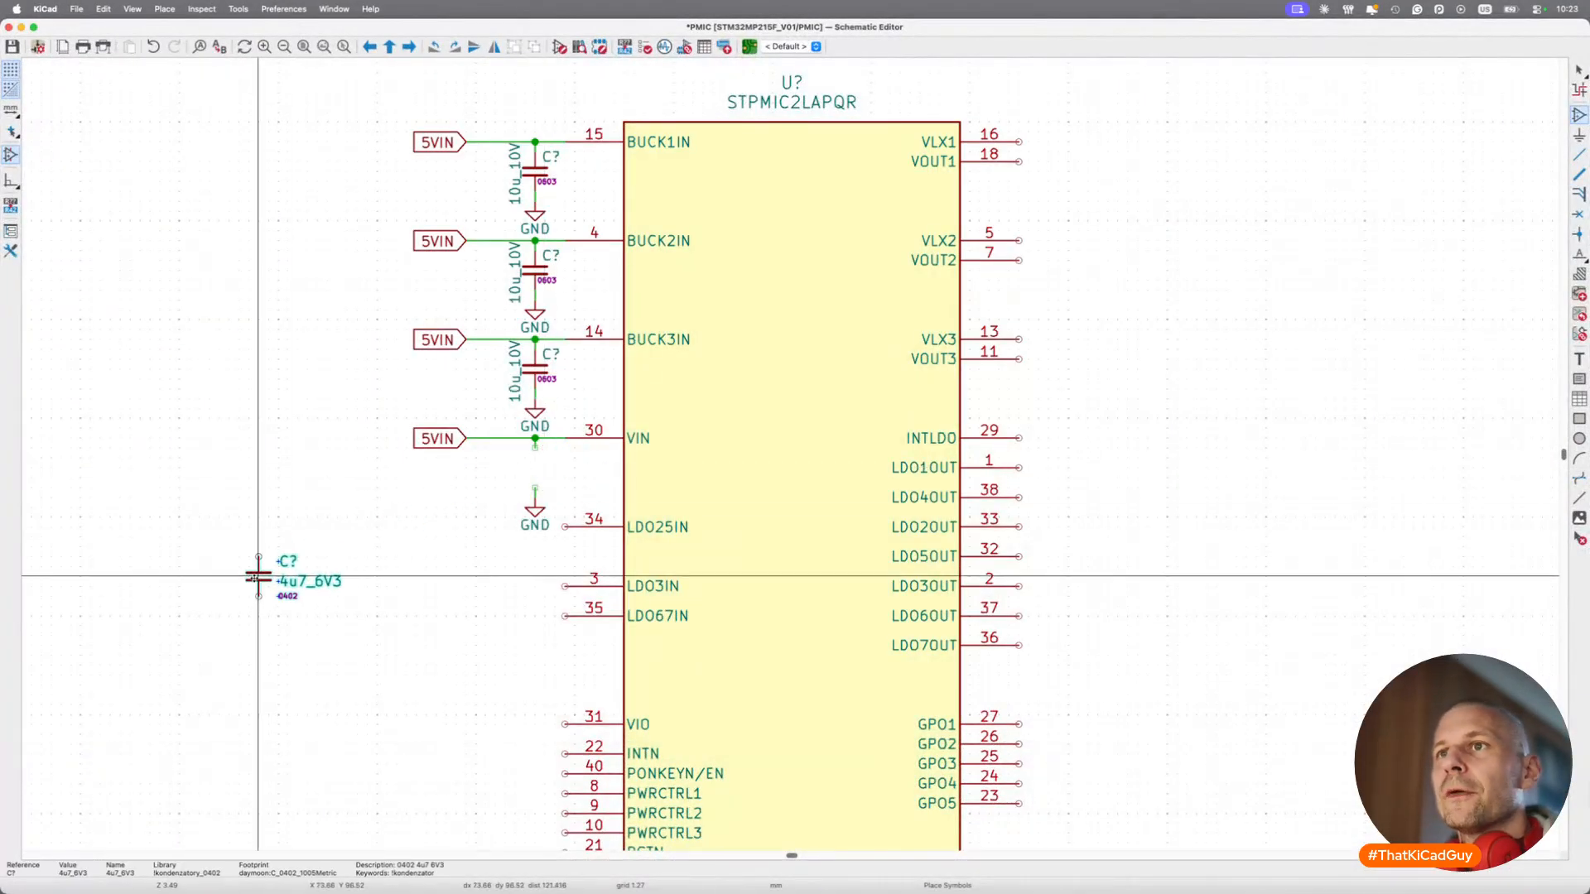
Place the 4u7_6V3 capacitor beside the PMIC, then open its library symbol properties and select the MOC part number.
double_click(284, 584)
left_click(827, 803)
left_click(358, 48)
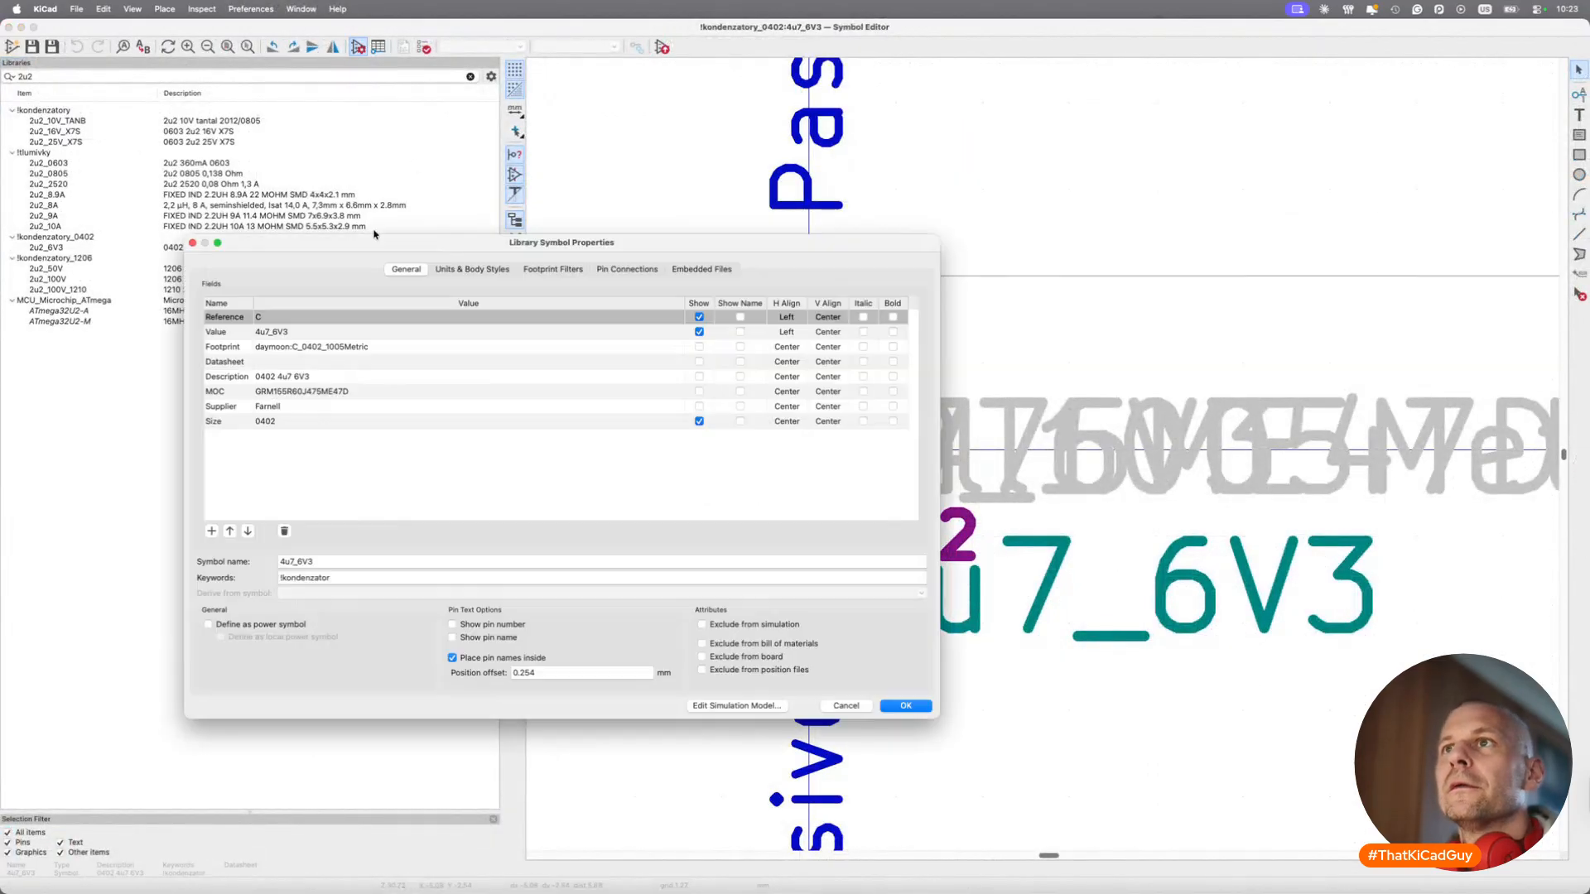
left_click(302, 364)
left_click(296, 392)
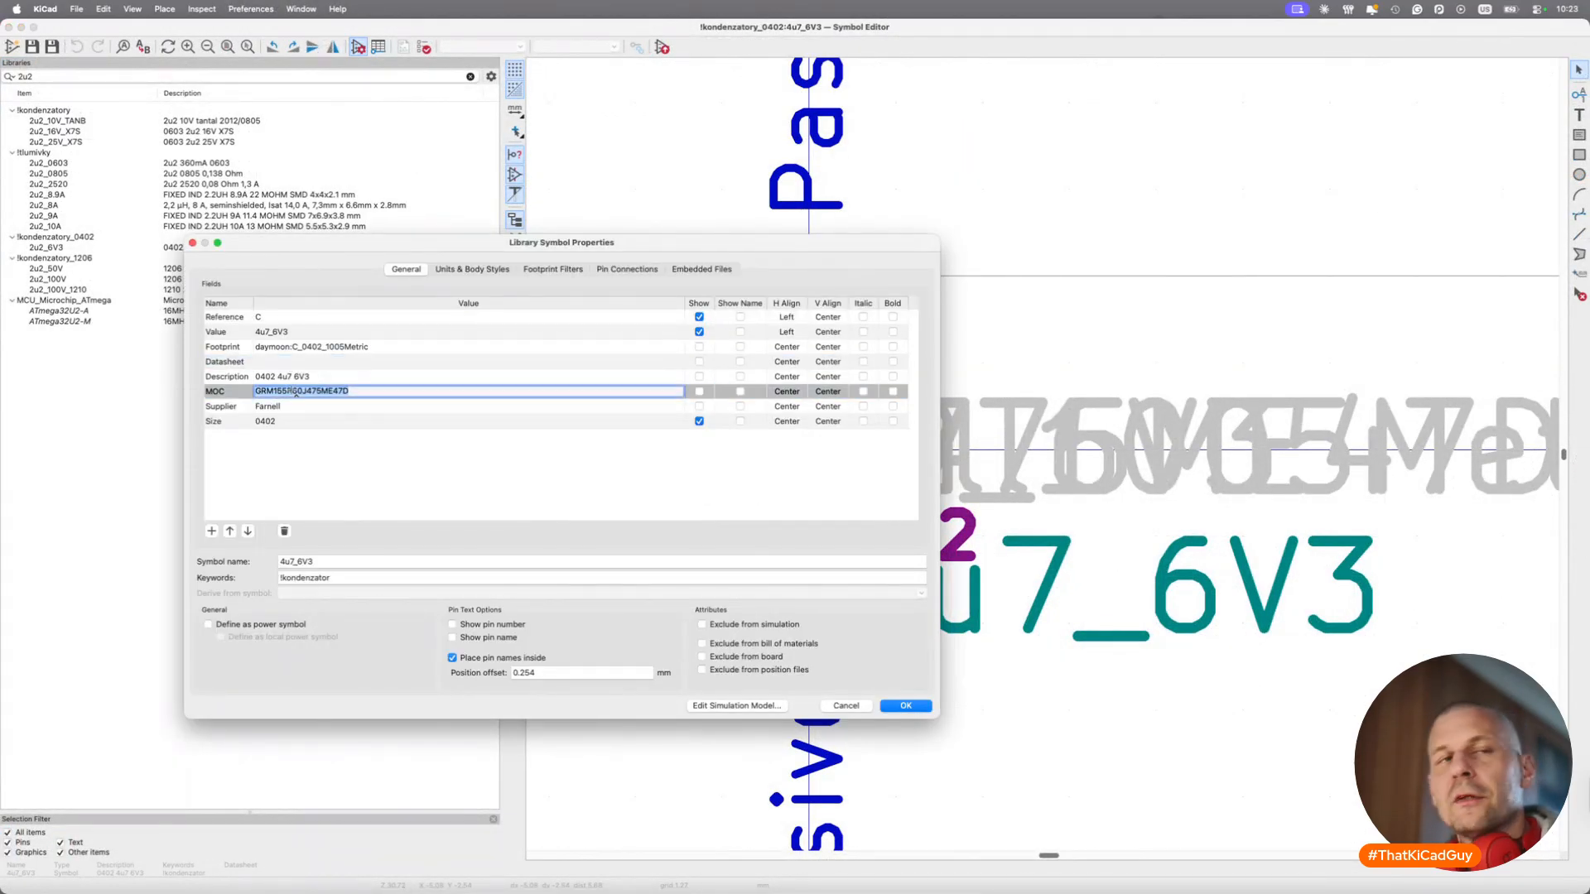
On the DigiKey page of GRM155R60J475ME47D, copy the clean datasheet link and check the dielectric in the description.
key("super+Tab")
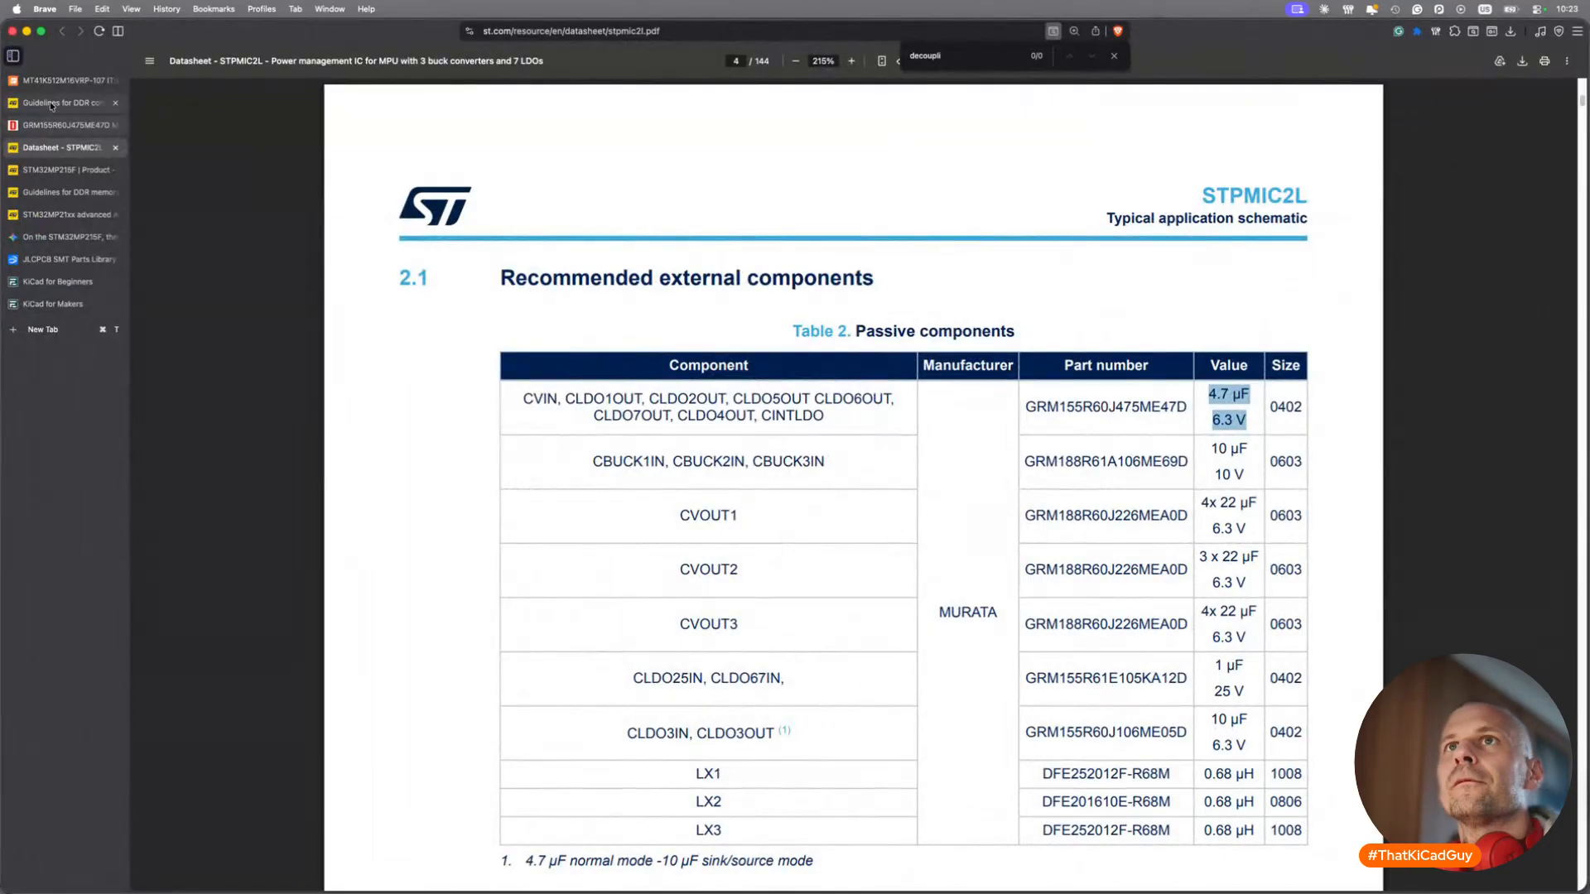
left_click(58, 125)
double_click(639, 68)
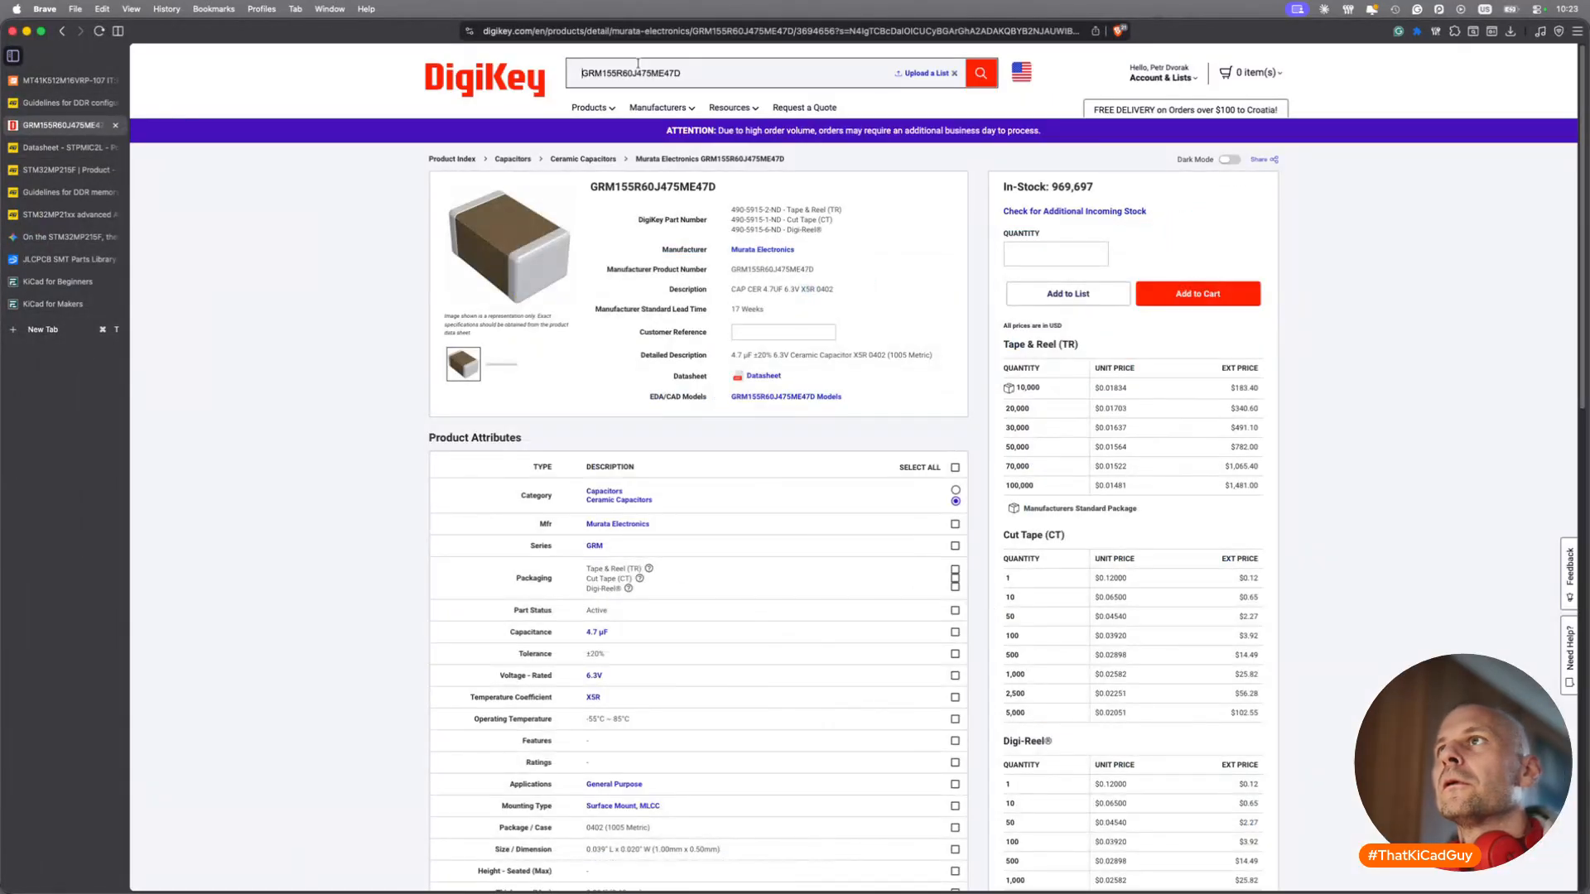
left_click(640, 68)
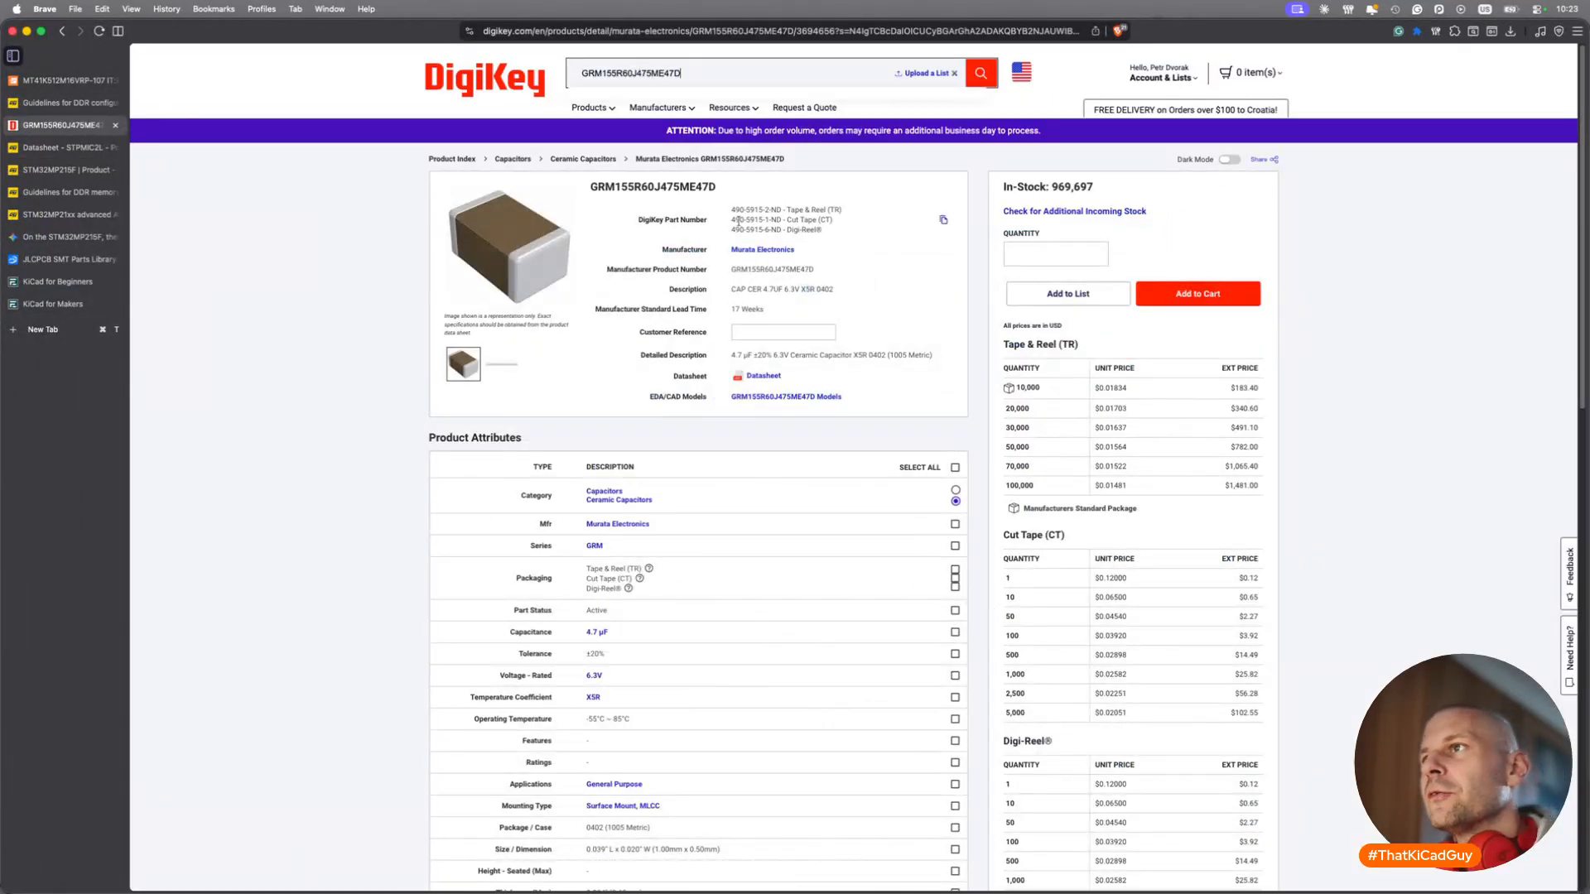
right_click(771, 378)
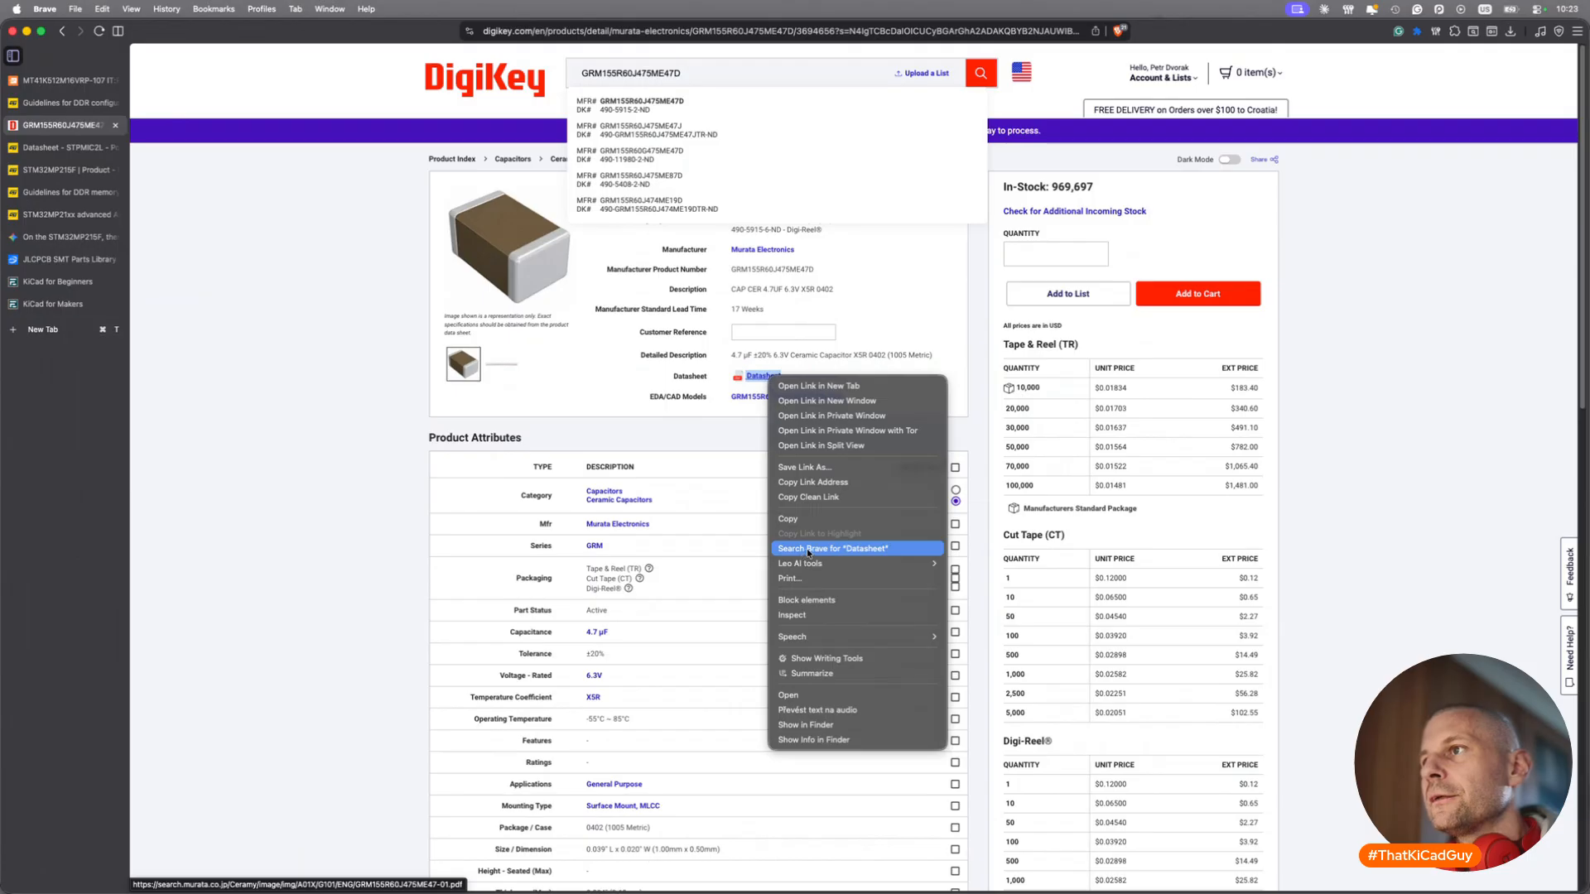
left_click(809, 498)
left_click(660, 497)
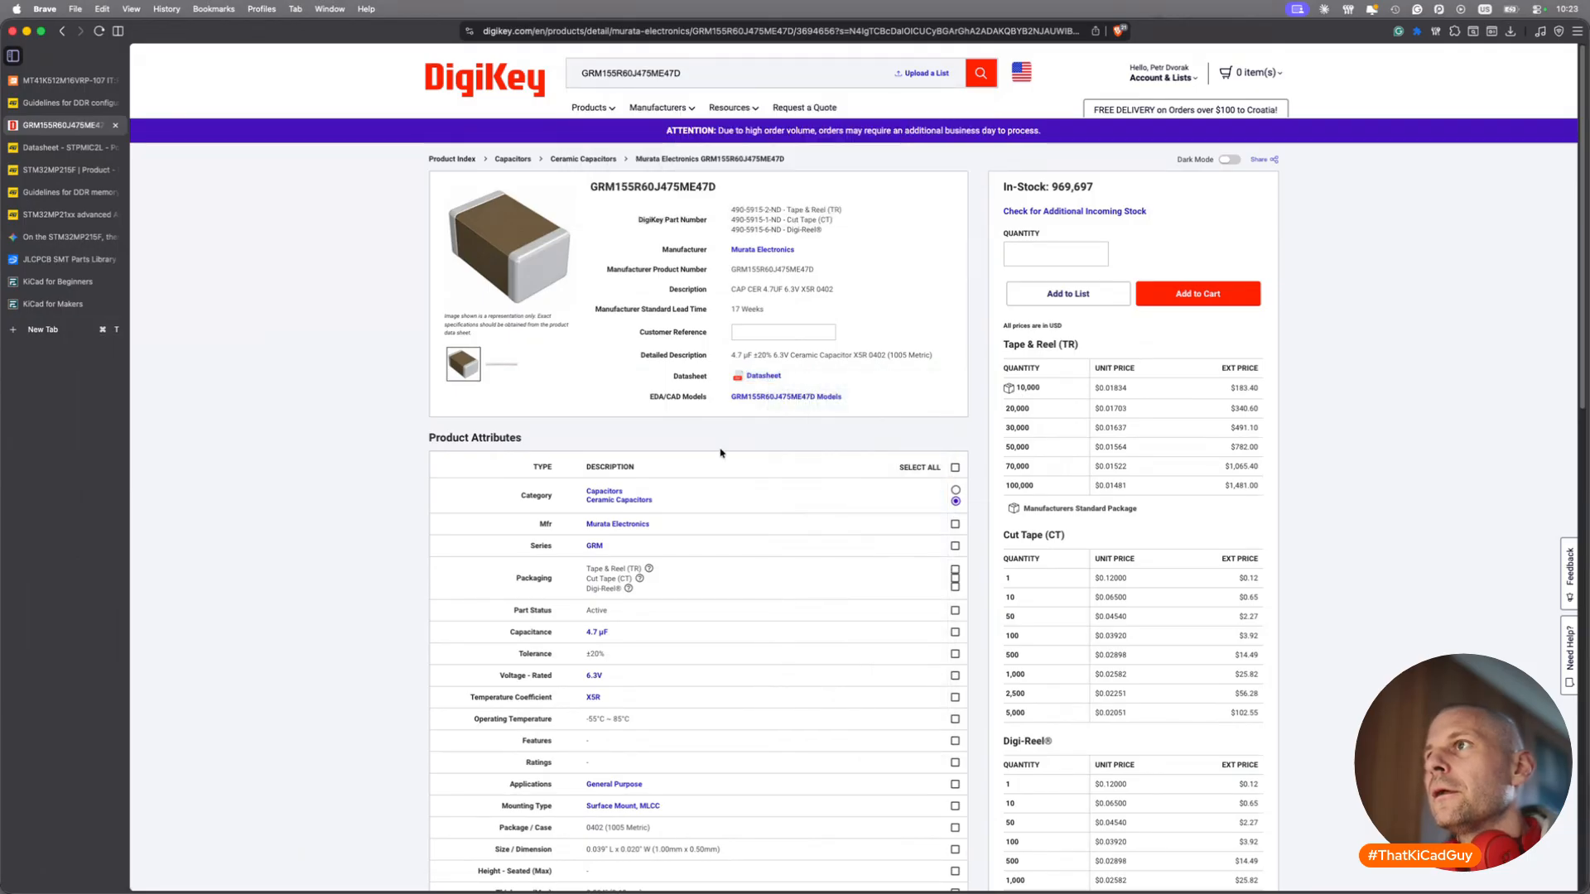
left_click_drag(814, 289, 796, 289)
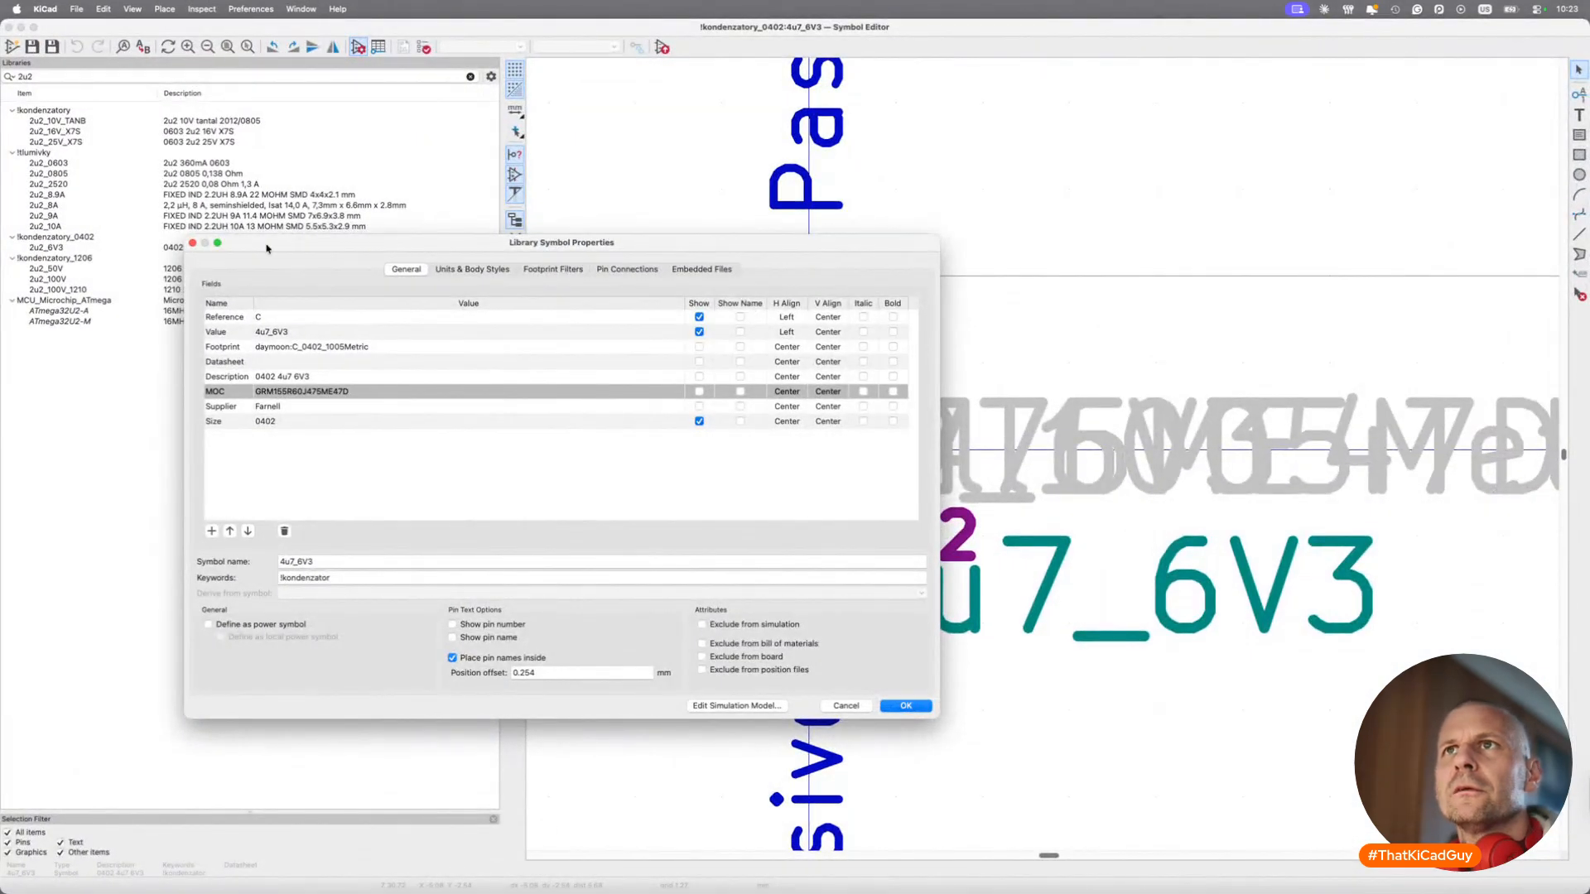
Close the 4u7_6V3 library symbol properties without changes and clear the 2u2 filter from the symbol library list.
left_click(193, 244)
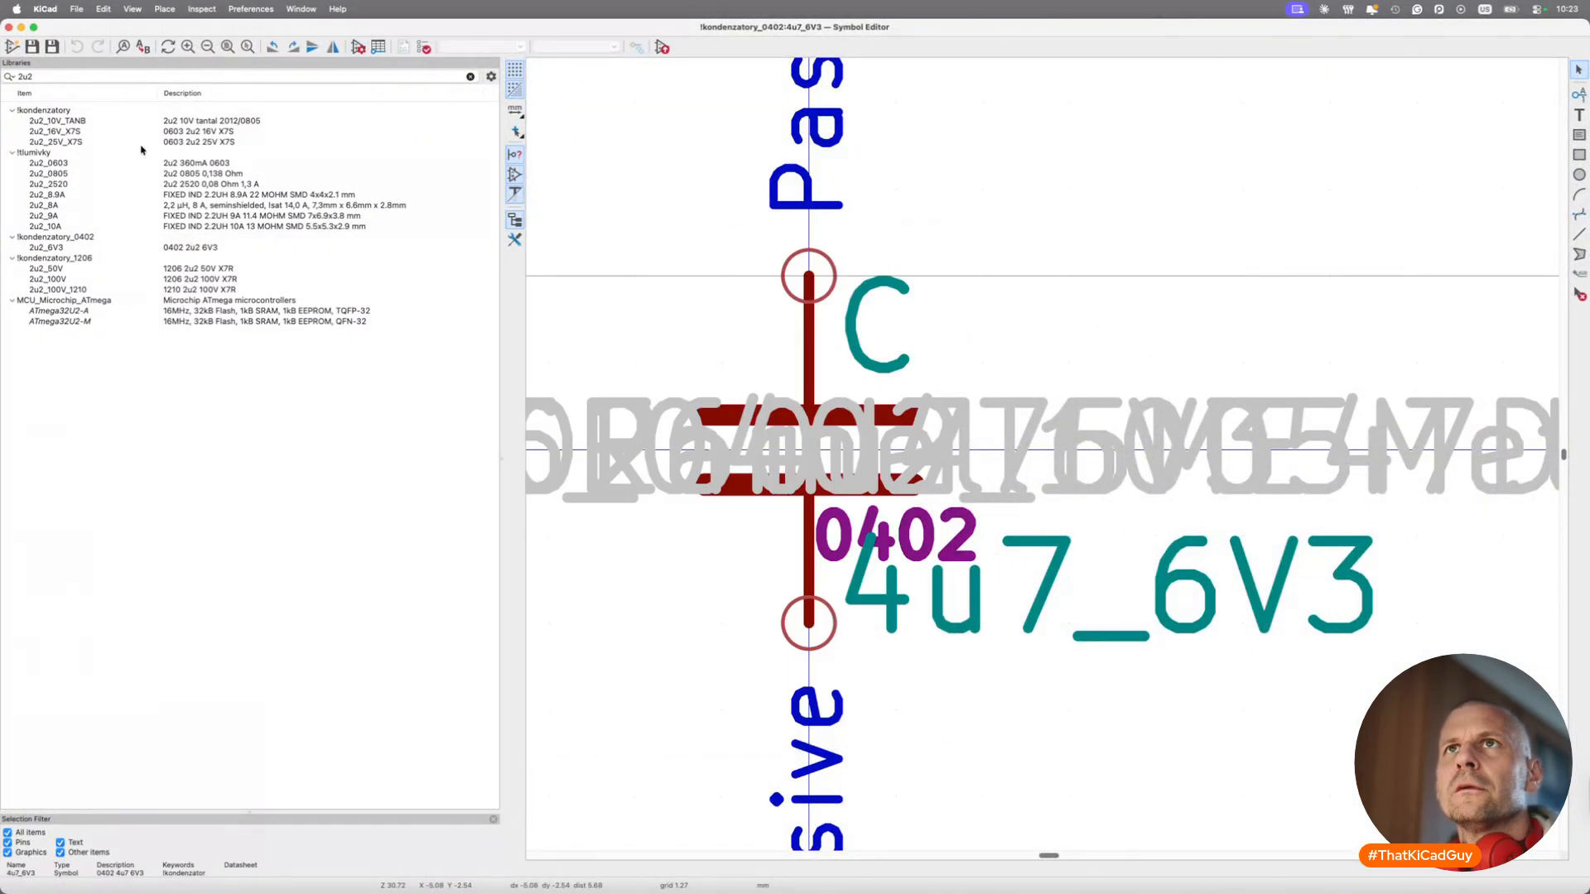
left_click(125, 74)
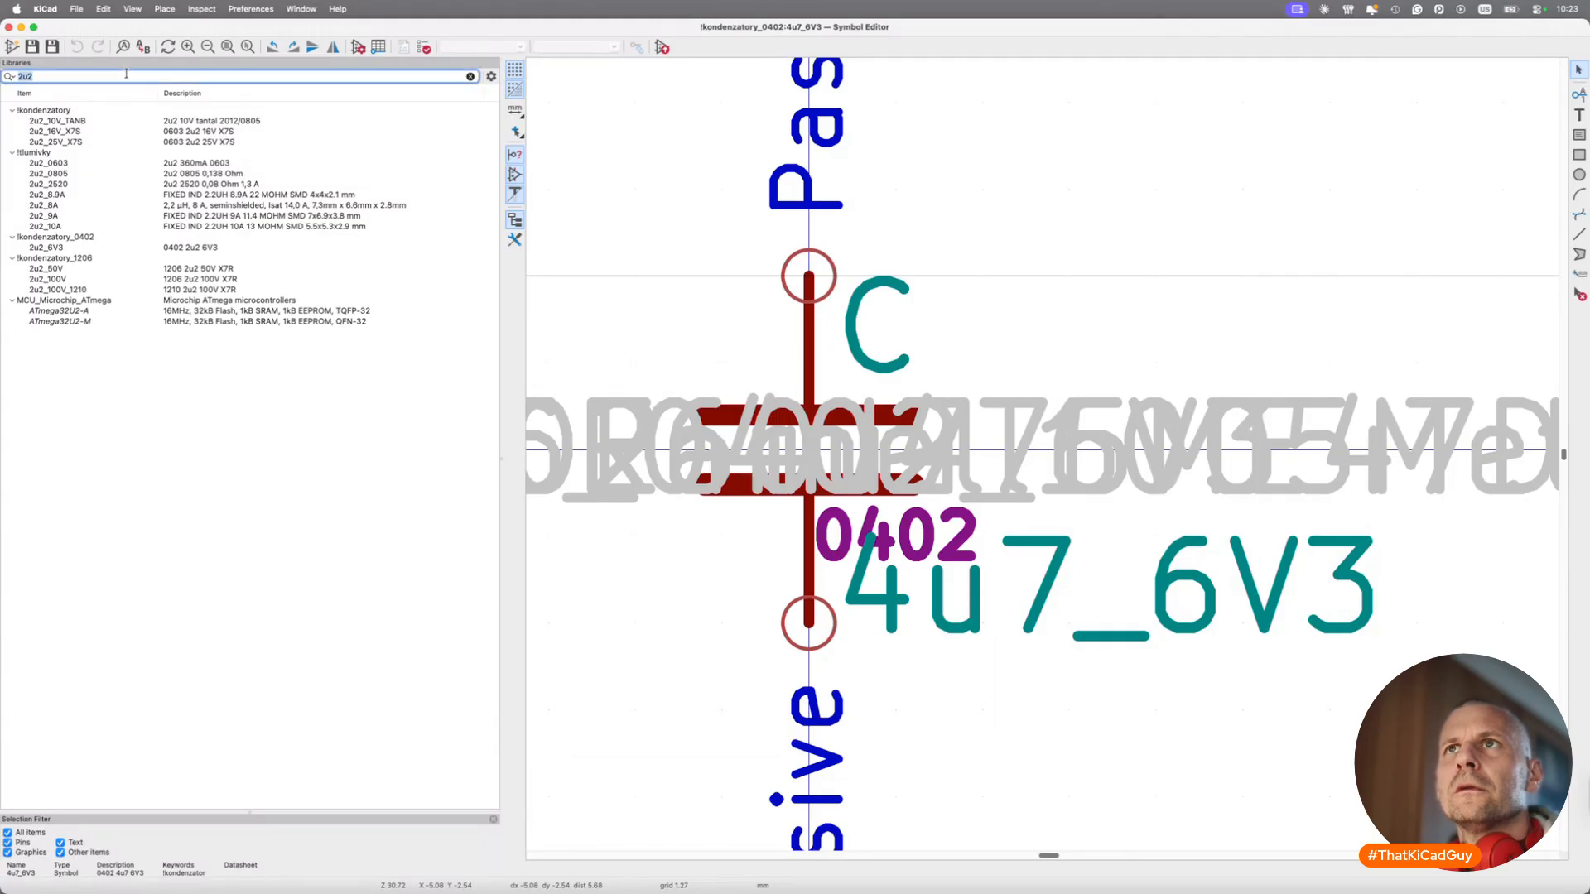
key("BackSpace")
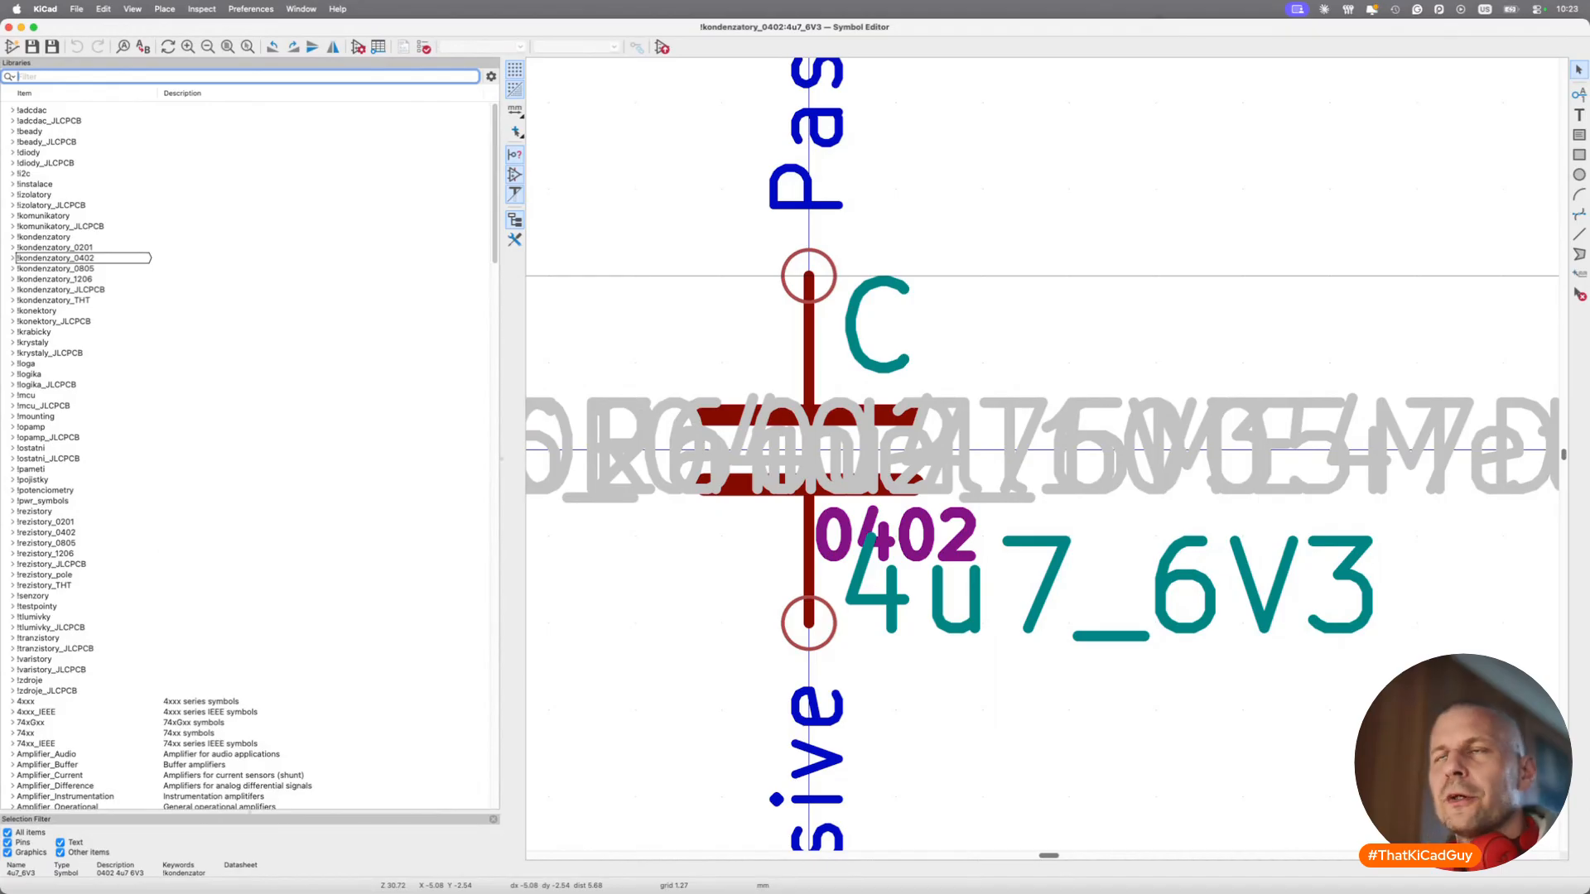
Copy the clean datasheet link of GRM155R60J475ME47D from its DigiKey page.
key("super+Tab")
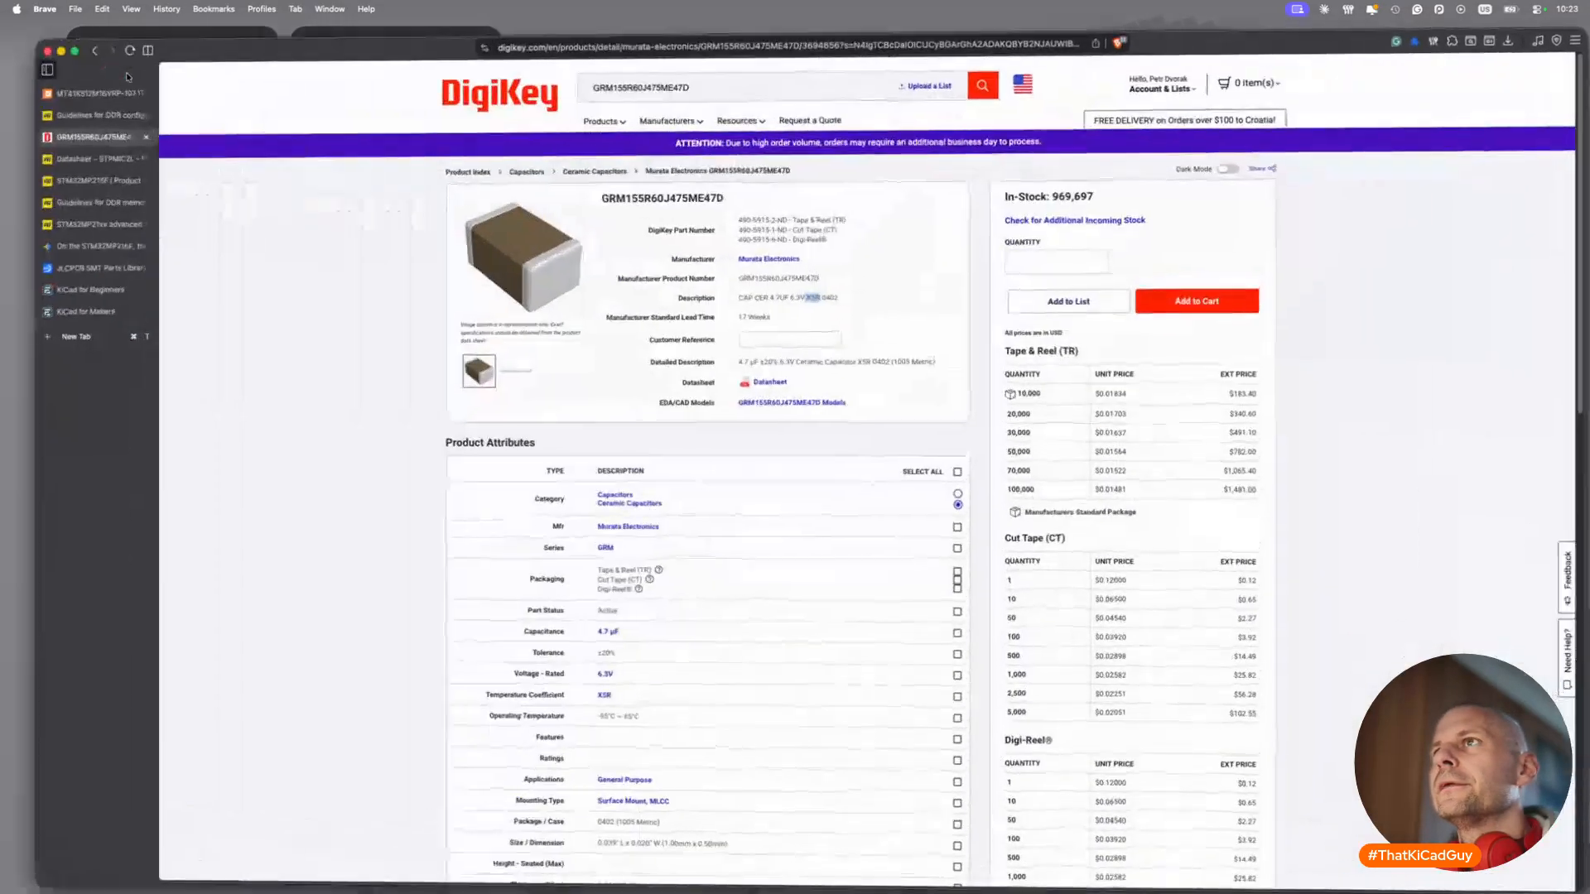
right_click(773, 378)
left_click(807, 494)
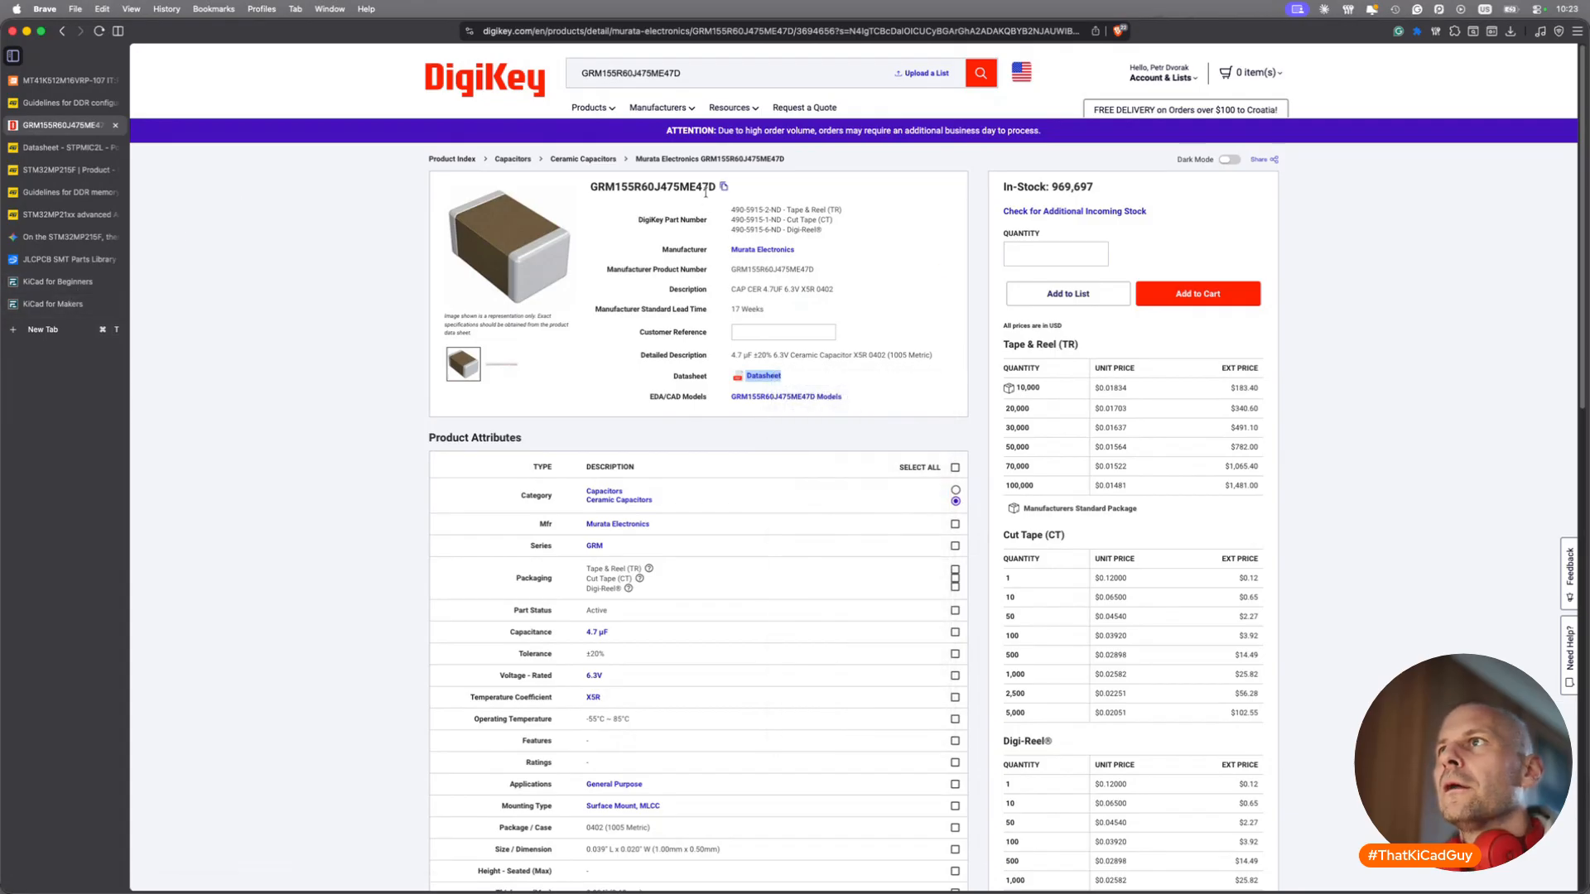
Search the JLCPCB parts library for GRM155R60J475ME47D and copy its JLCPCB part number C82453.
left_click(64, 259)
left_click(535, 86)
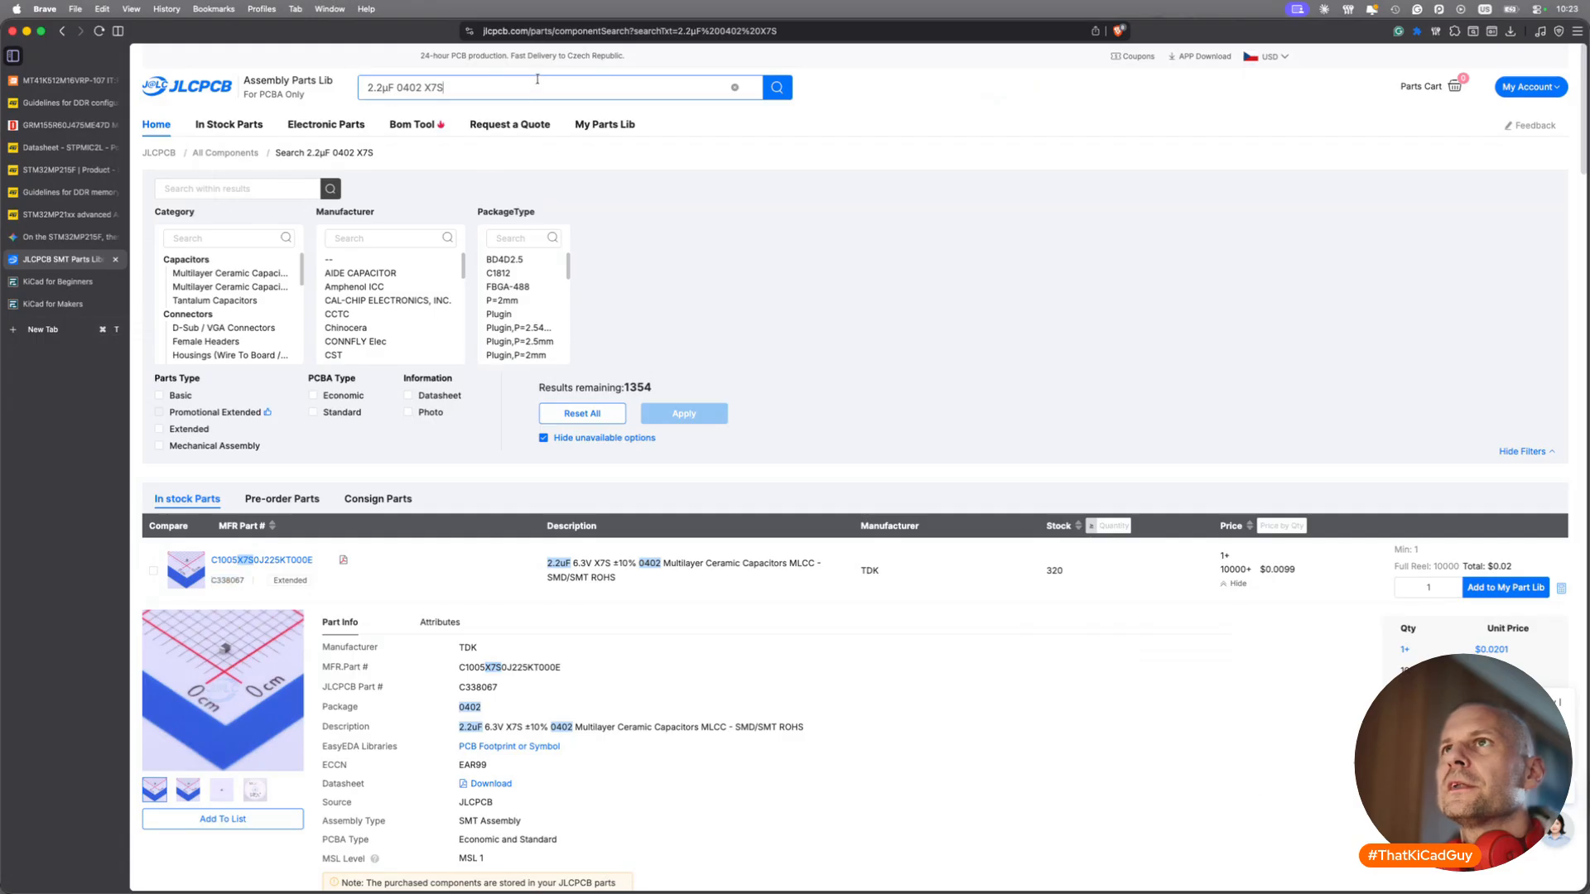
left_click_drag(537, 88, 367, 87)
key("super+v")
key("Return")
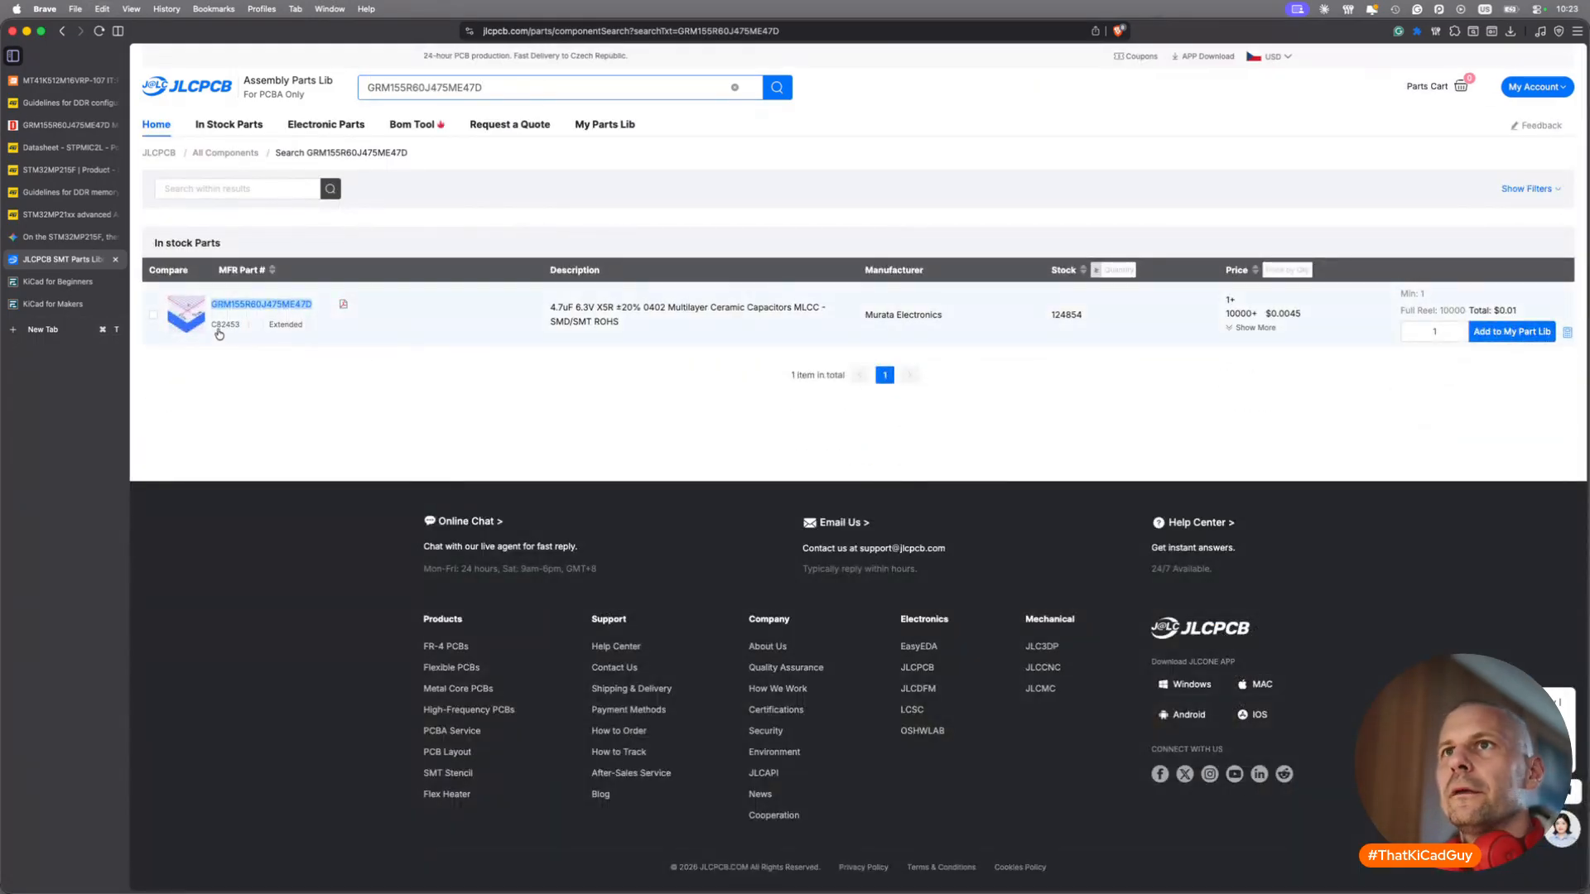
left_click(240, 330)
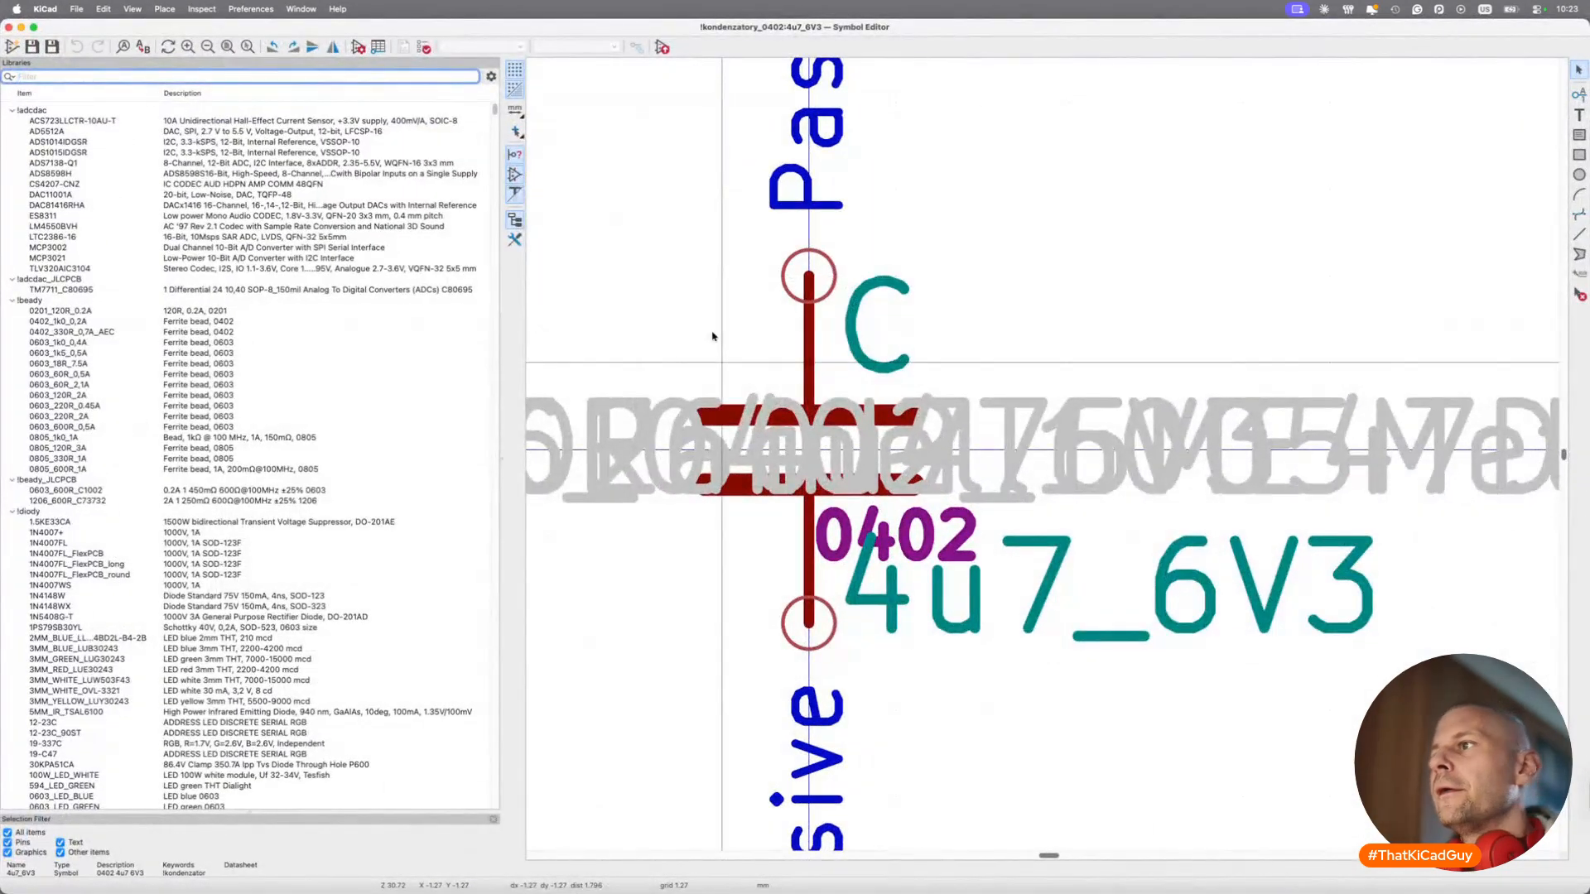
In the 4u7_6V3 library symbol properties, set the Supplier to Digikey and paste the Murata datasheet link into the Datasheet field.
left_click(357, 47)
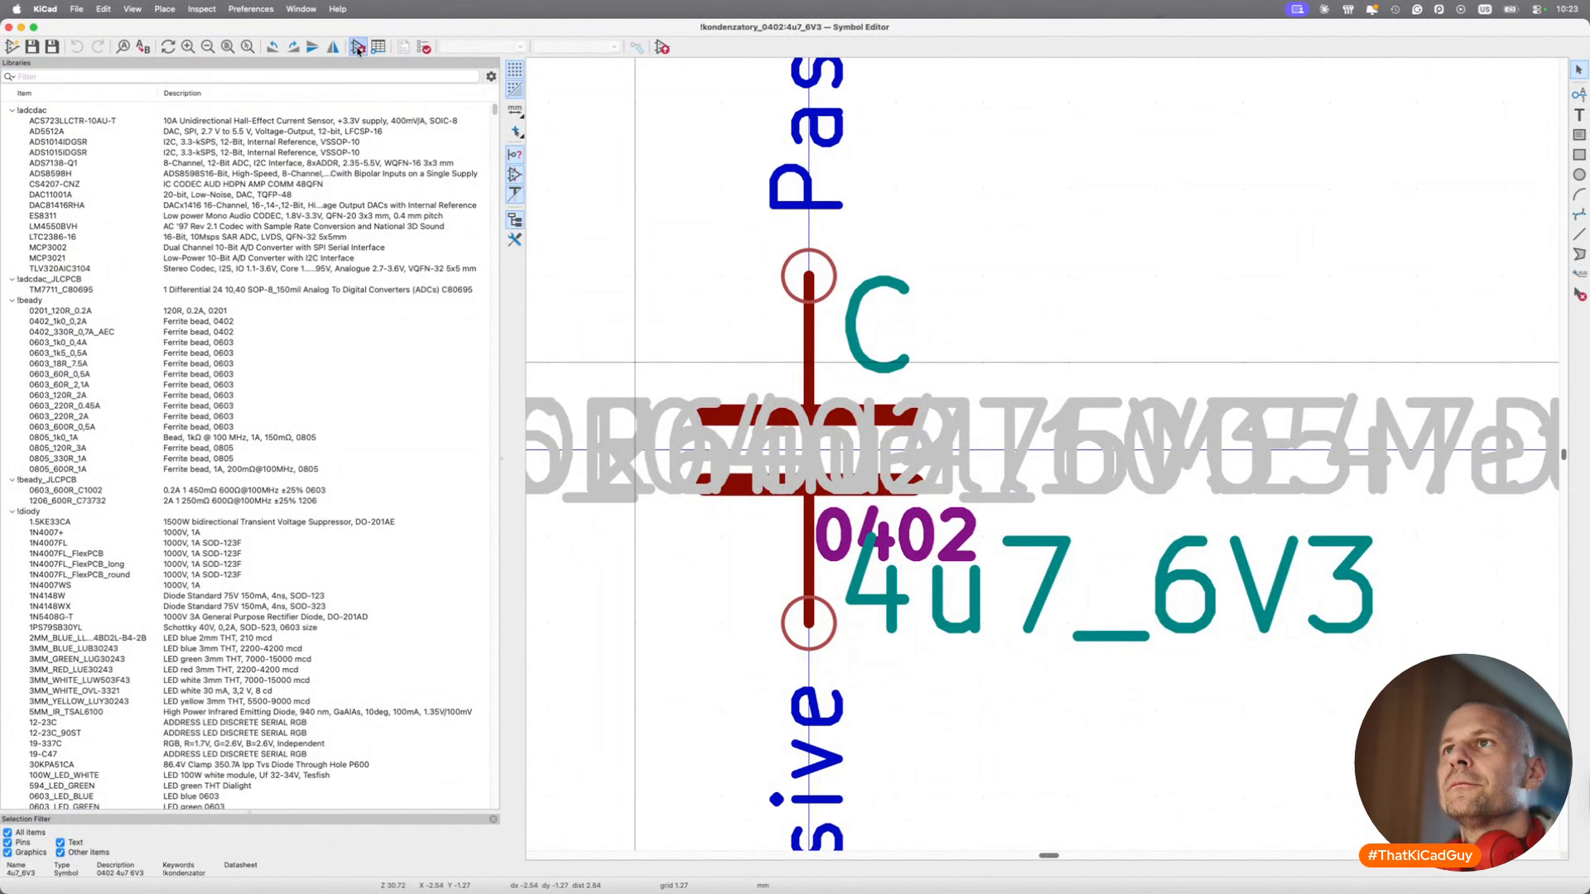
left_click(279, 407)
type("Digikey")
key("Tab")
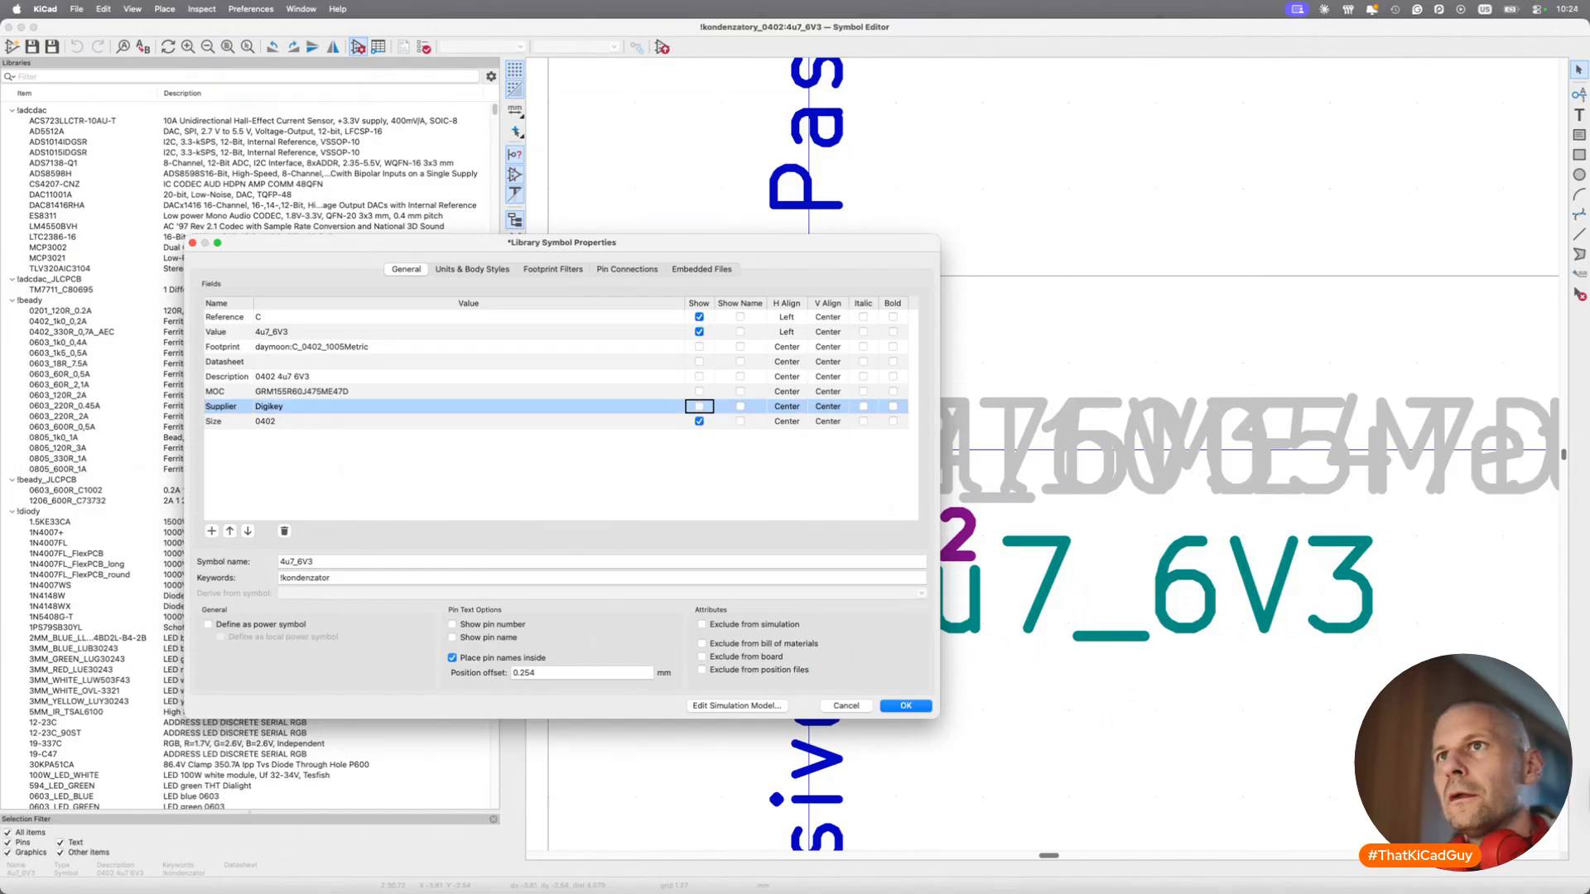
left_click(290, 363)
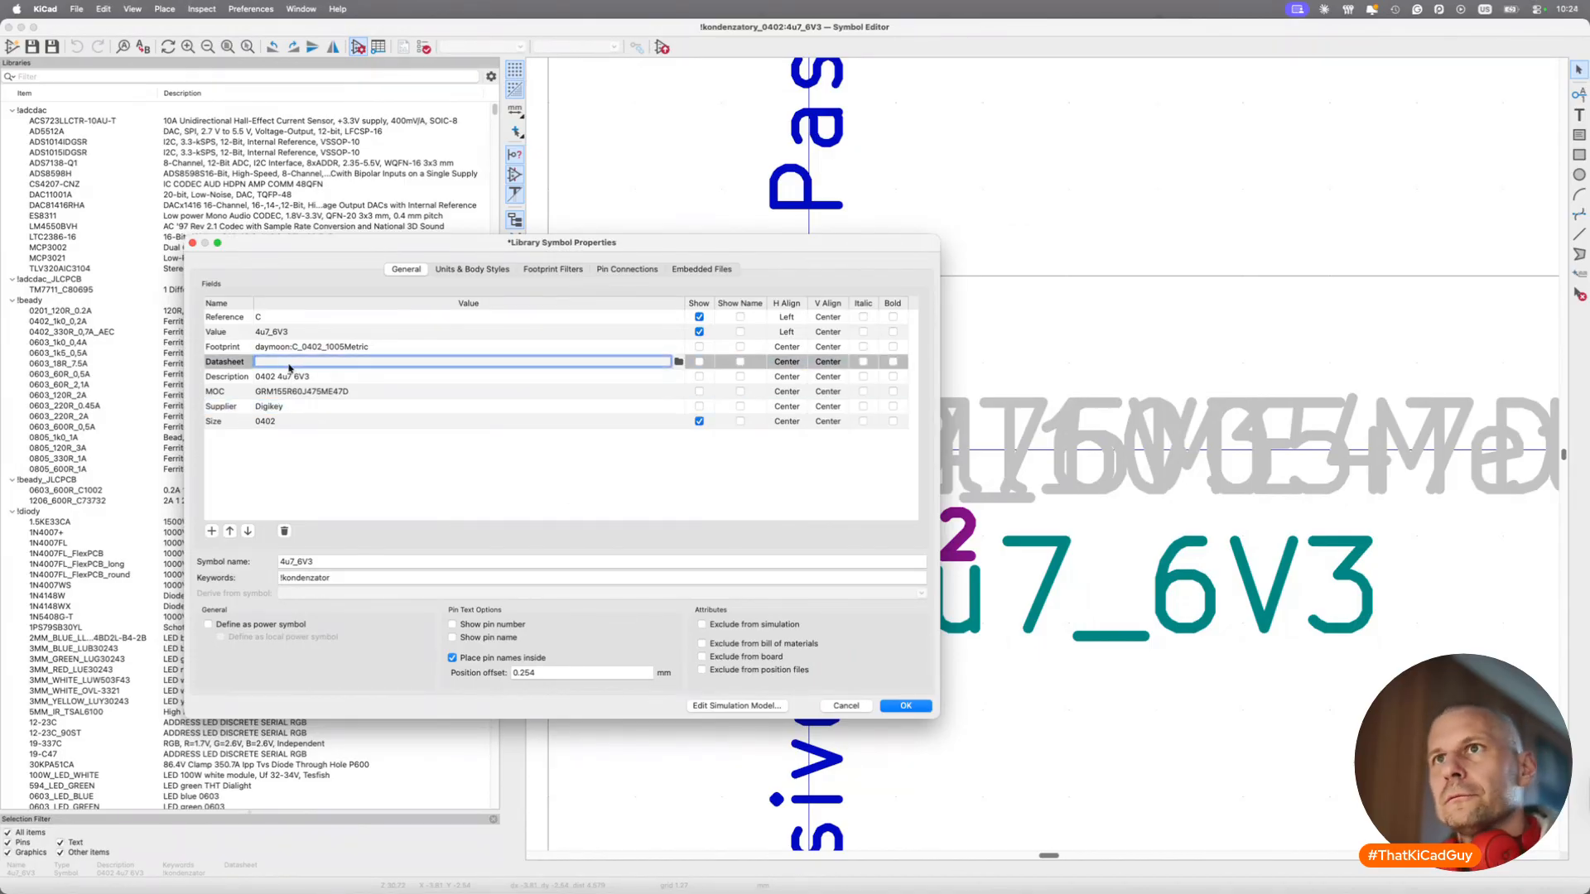
key("super+shift+v")
double_click(362, 812)
Add a JLCPCB field with the value C82453 to the 4u7_6V3 symbol and accept the properties.
left_click(212, 531)
type("JLCPCB")
key("Tab")
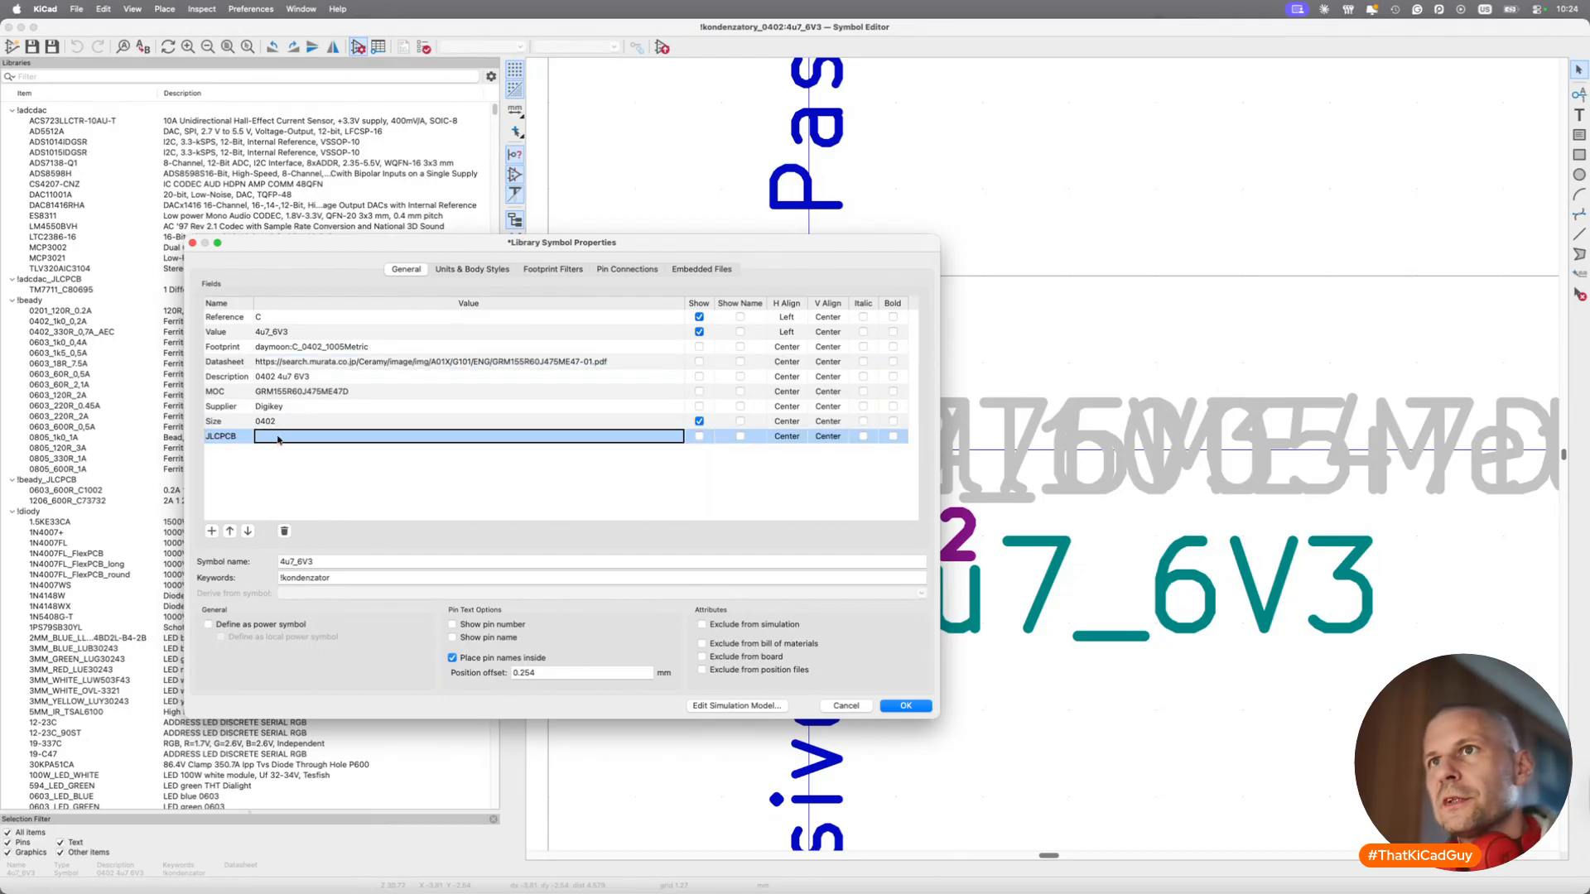
key("super+shift+v")
double_click(258, 847)
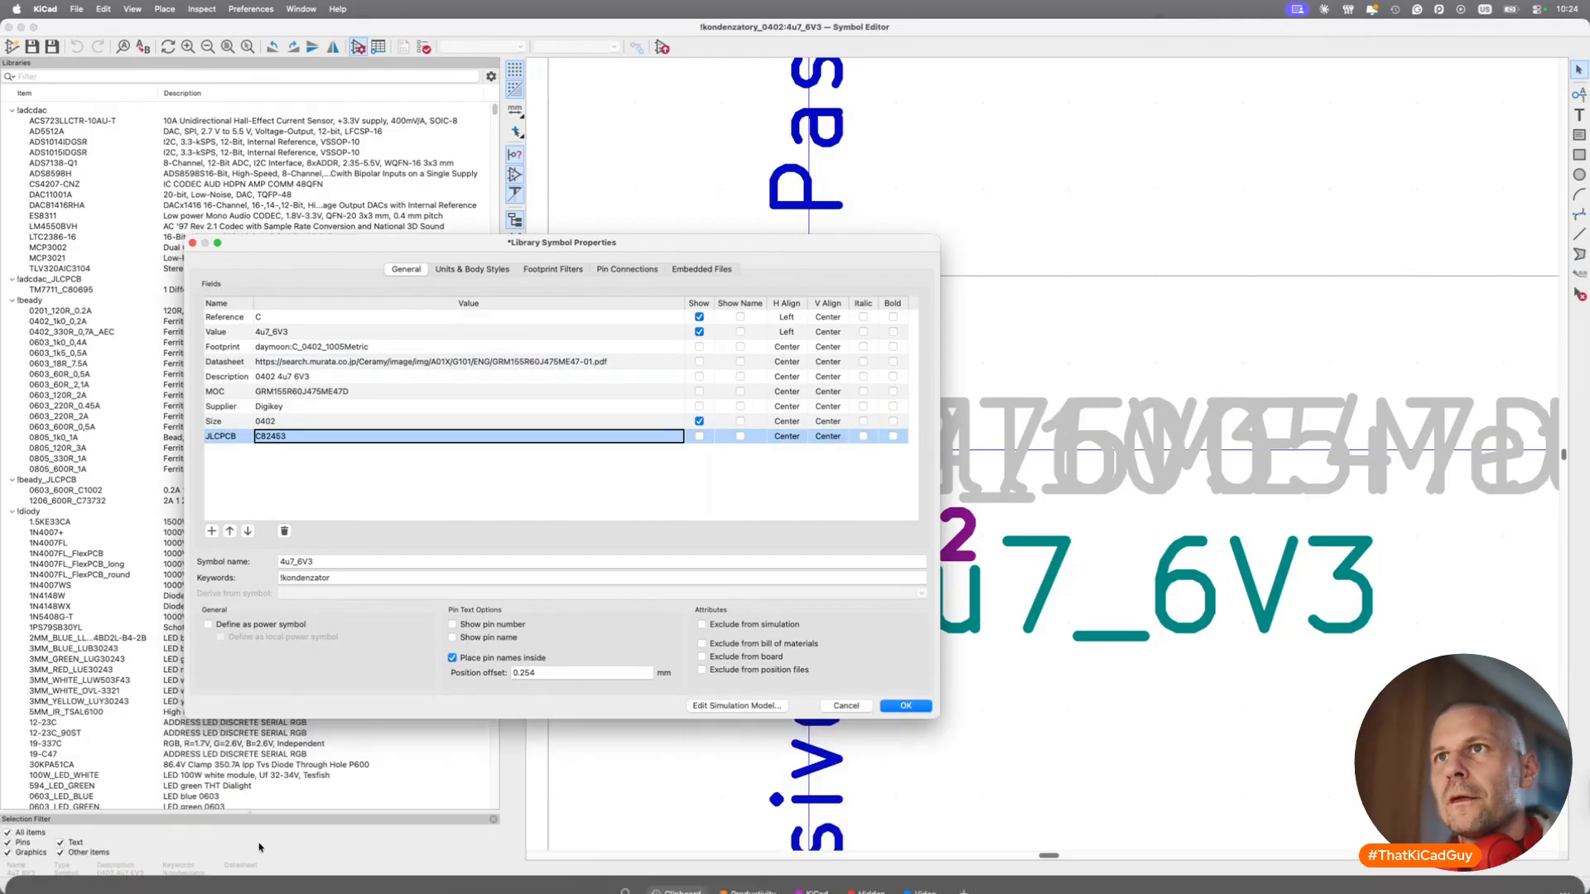
left_click(909, 705)
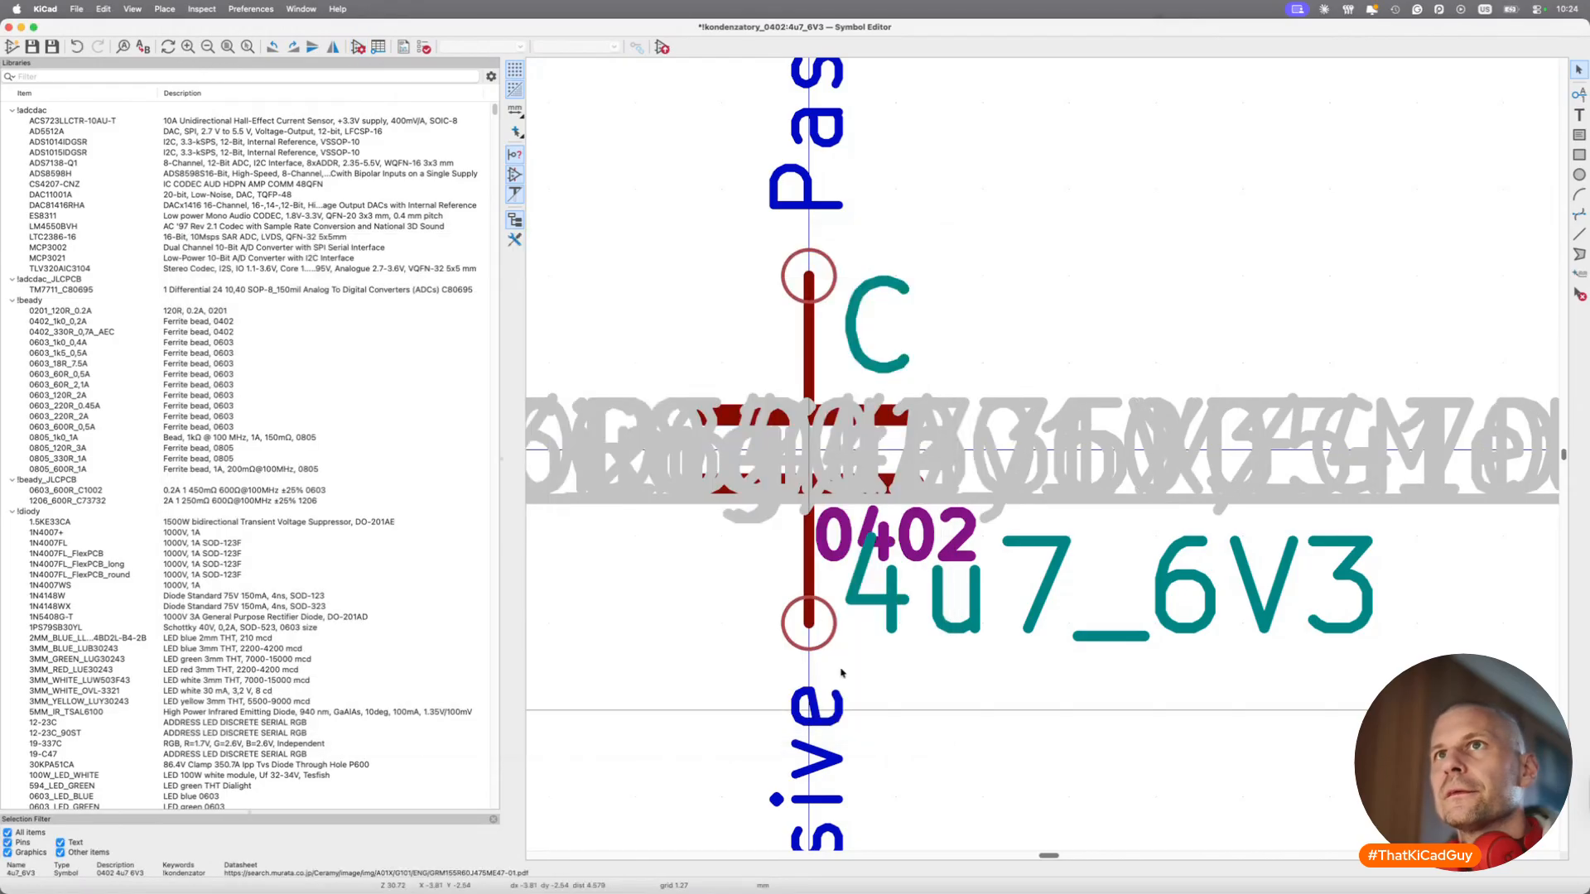
Replace the old 4u7_6V3 capacitor on the schematic with the updated library symbol, positioned between the VIN wire and its GND symbol.
left_click(662, 47)
left_click(387, 577)
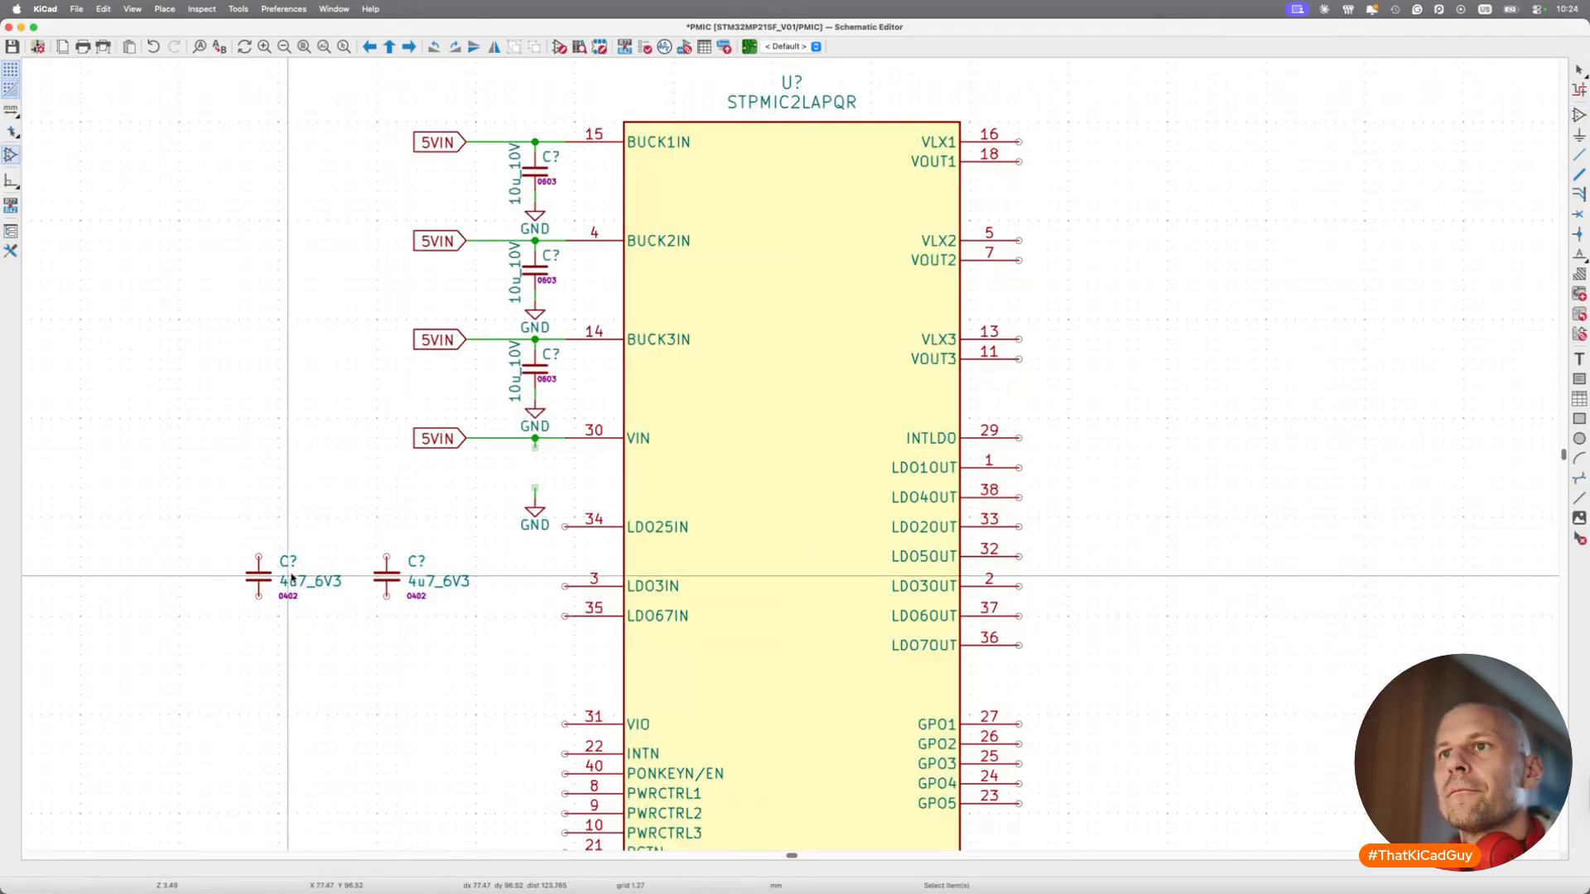
left_click(267, 577)
key("Delete")
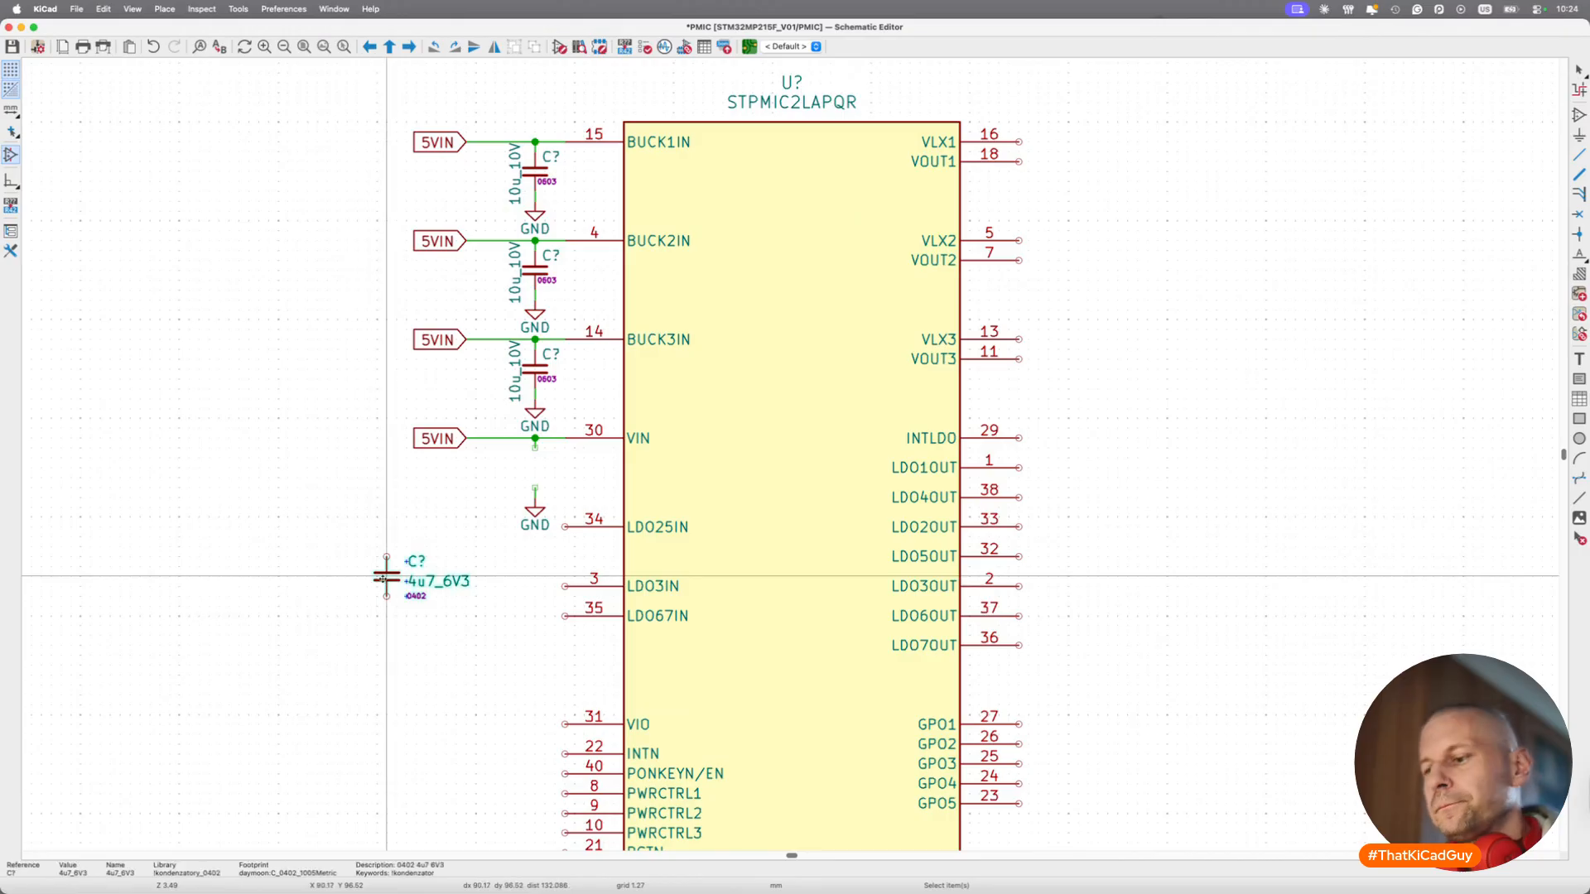
left_click_drag(386, 578, 535, 468)
left_click(535, 468)
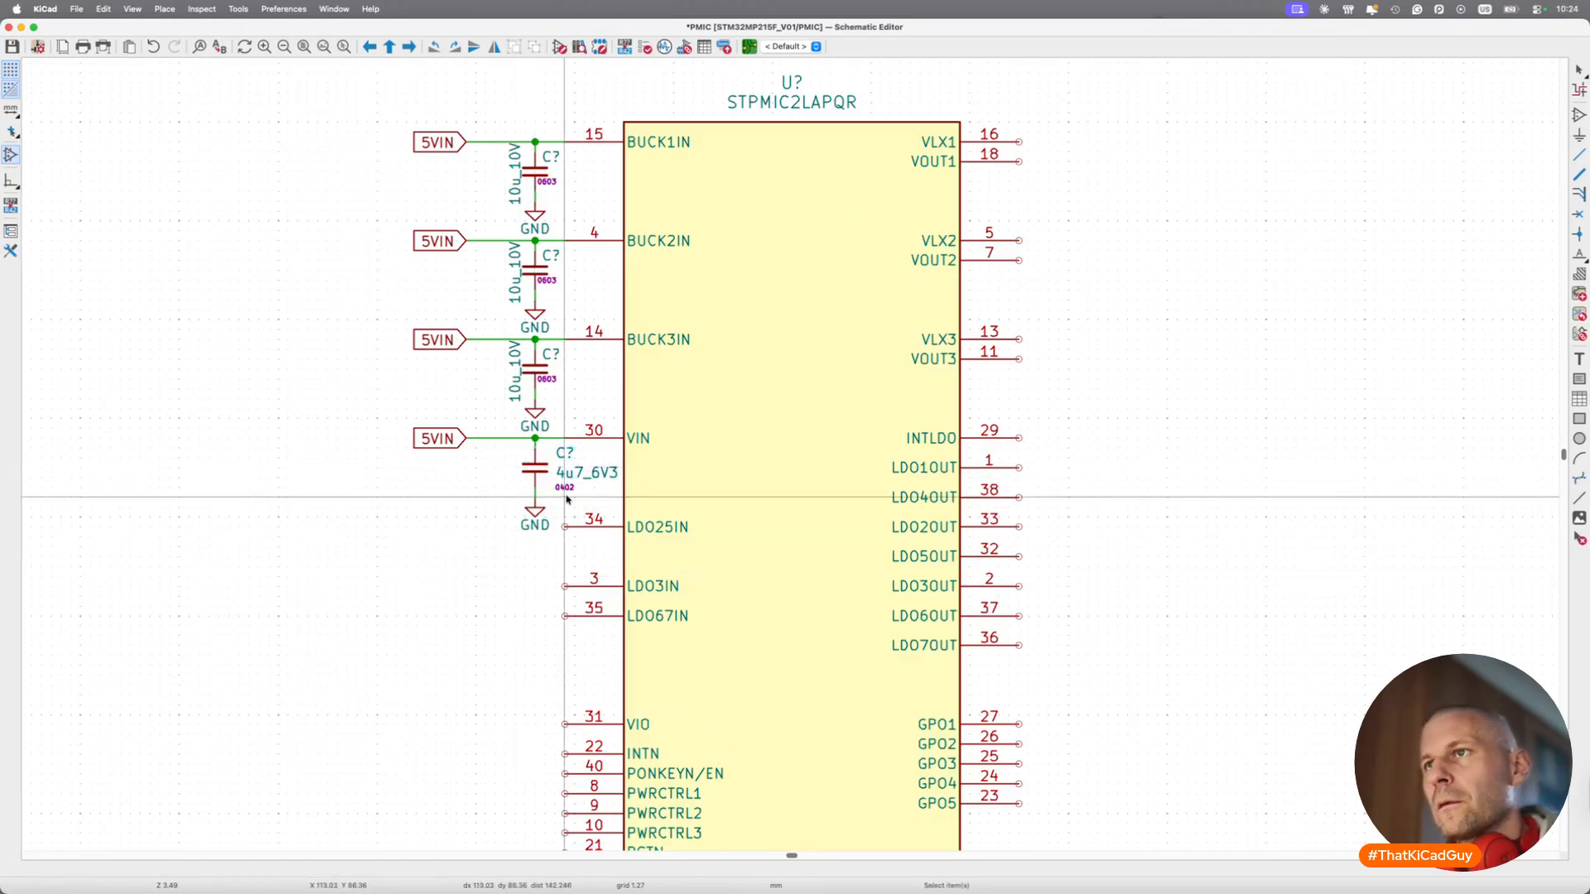
Arrange the VIN capacitor's fields with the value rotated vertically beside it and the reference and size close to the body, and save the schematic.
scroll(535, 468, "up", 3)
left_click(539, 466)
left_click(532, 465)
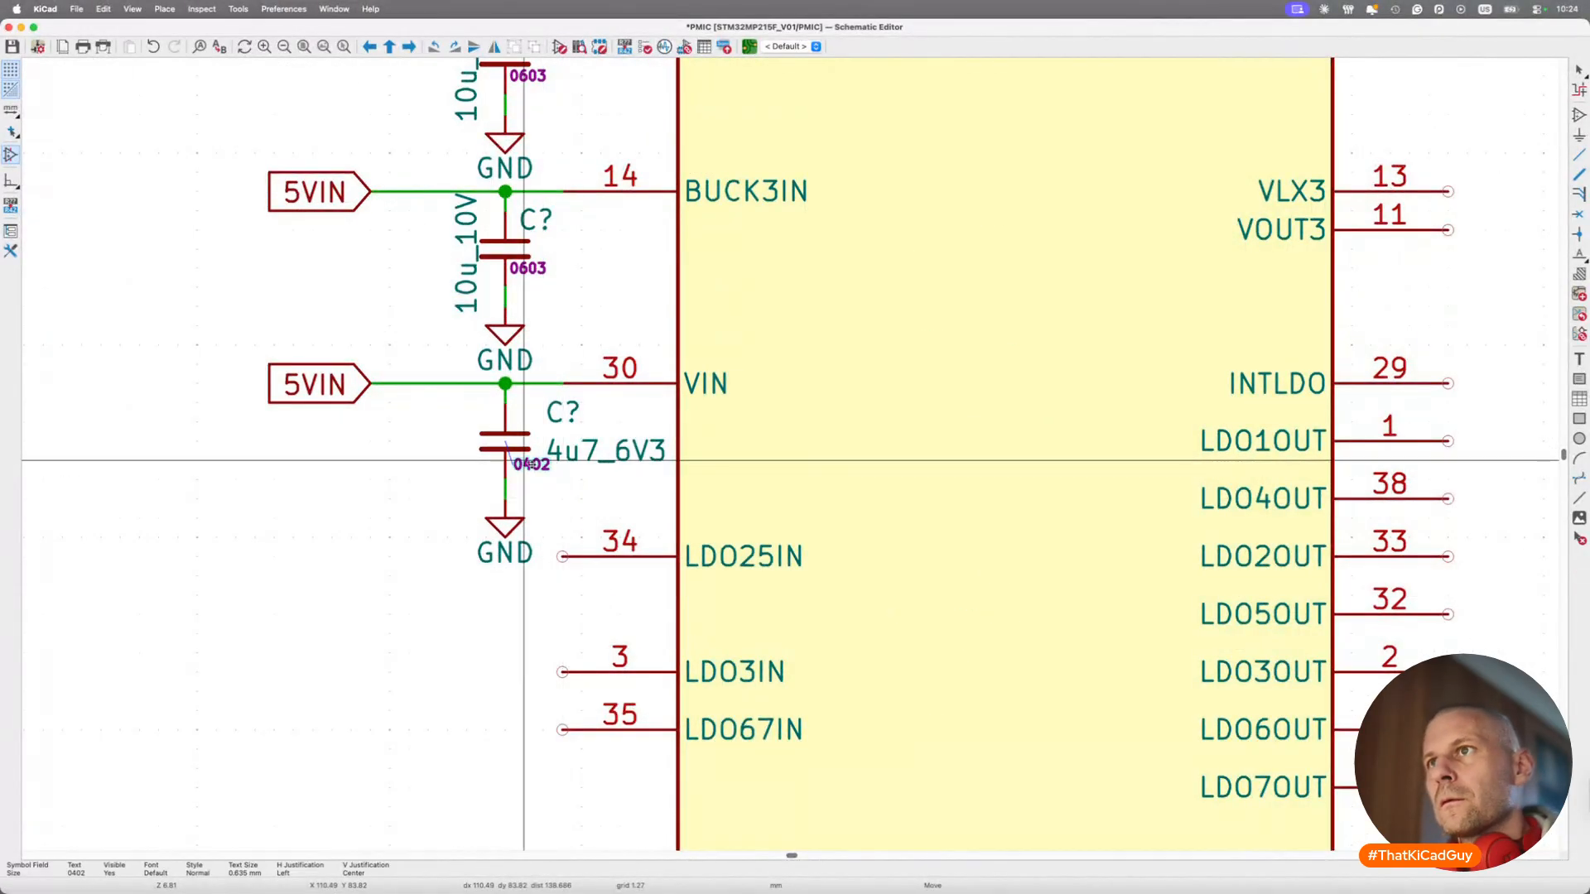
key("m")
key("r")
left_click(540, 504)
left_click(563, 411)
key("m")
left_click(536, 413)
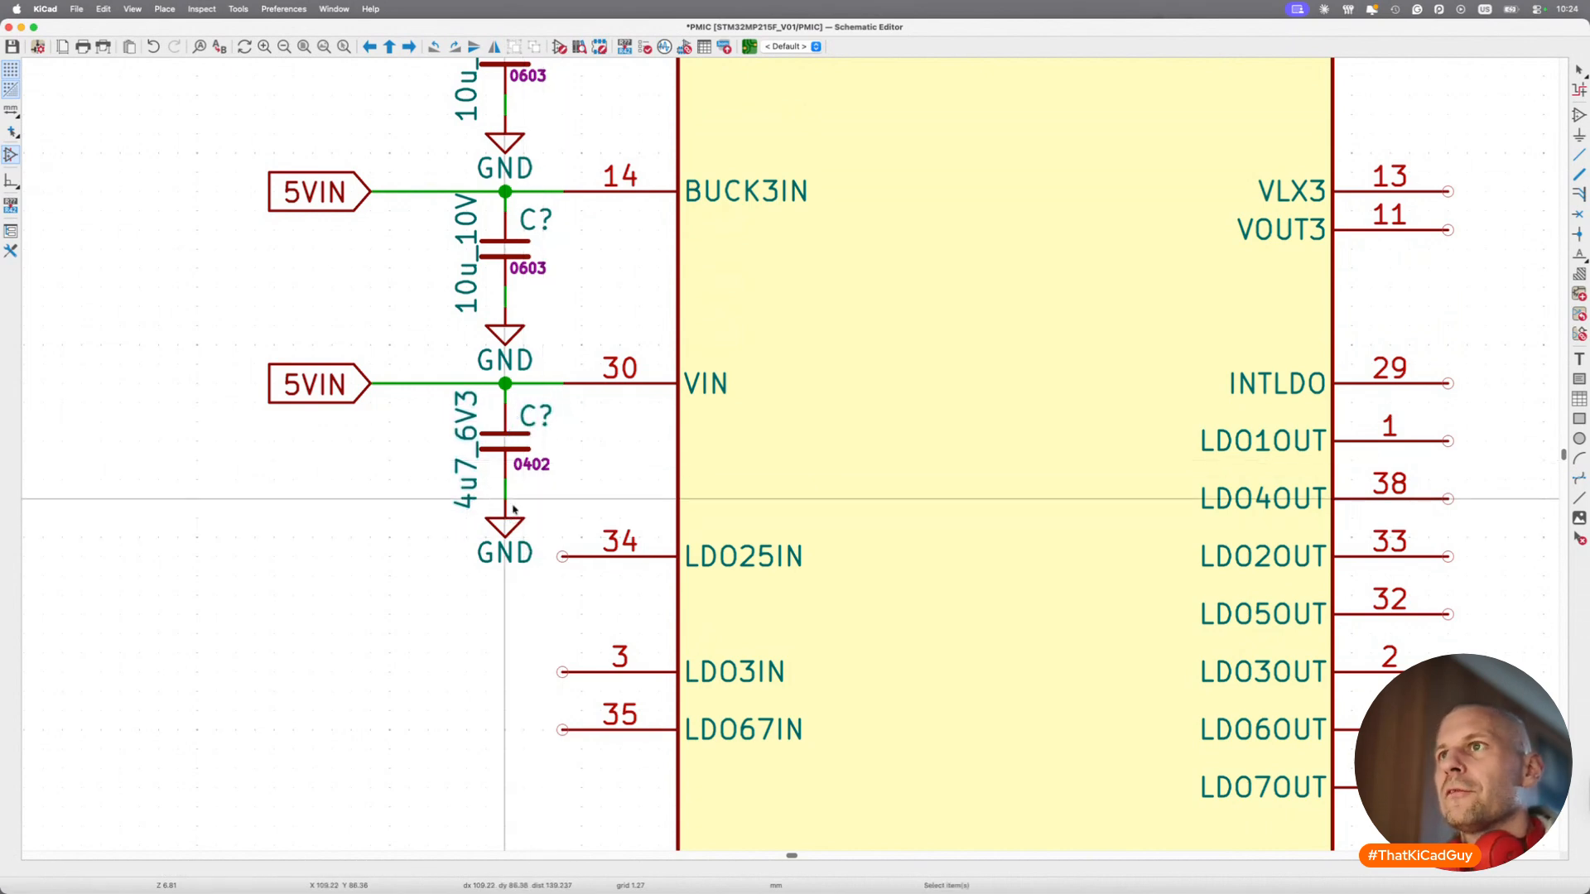
key("m")
left_click(543, 409)
key("super+s")
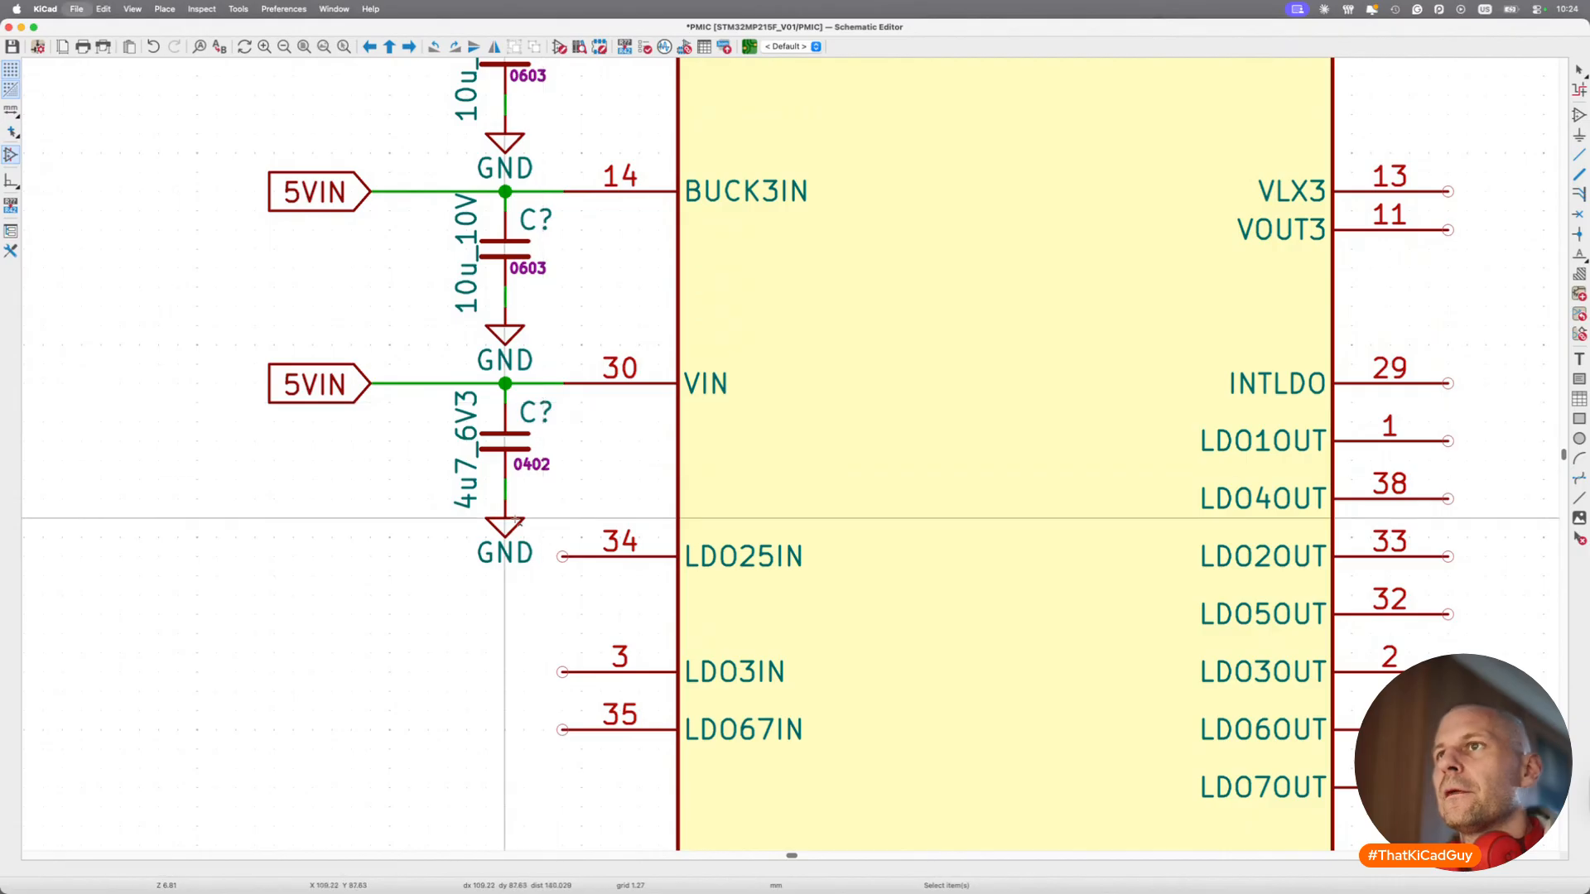
Return to the STPMIC2L datasheet, move its tab next to the JLCPCB tab, and examine the recommended CLDO25IN and CLDO67IN capacitor value.
scroll(507, 548, "down", 5)
scroll(539, 537, "up", 4)
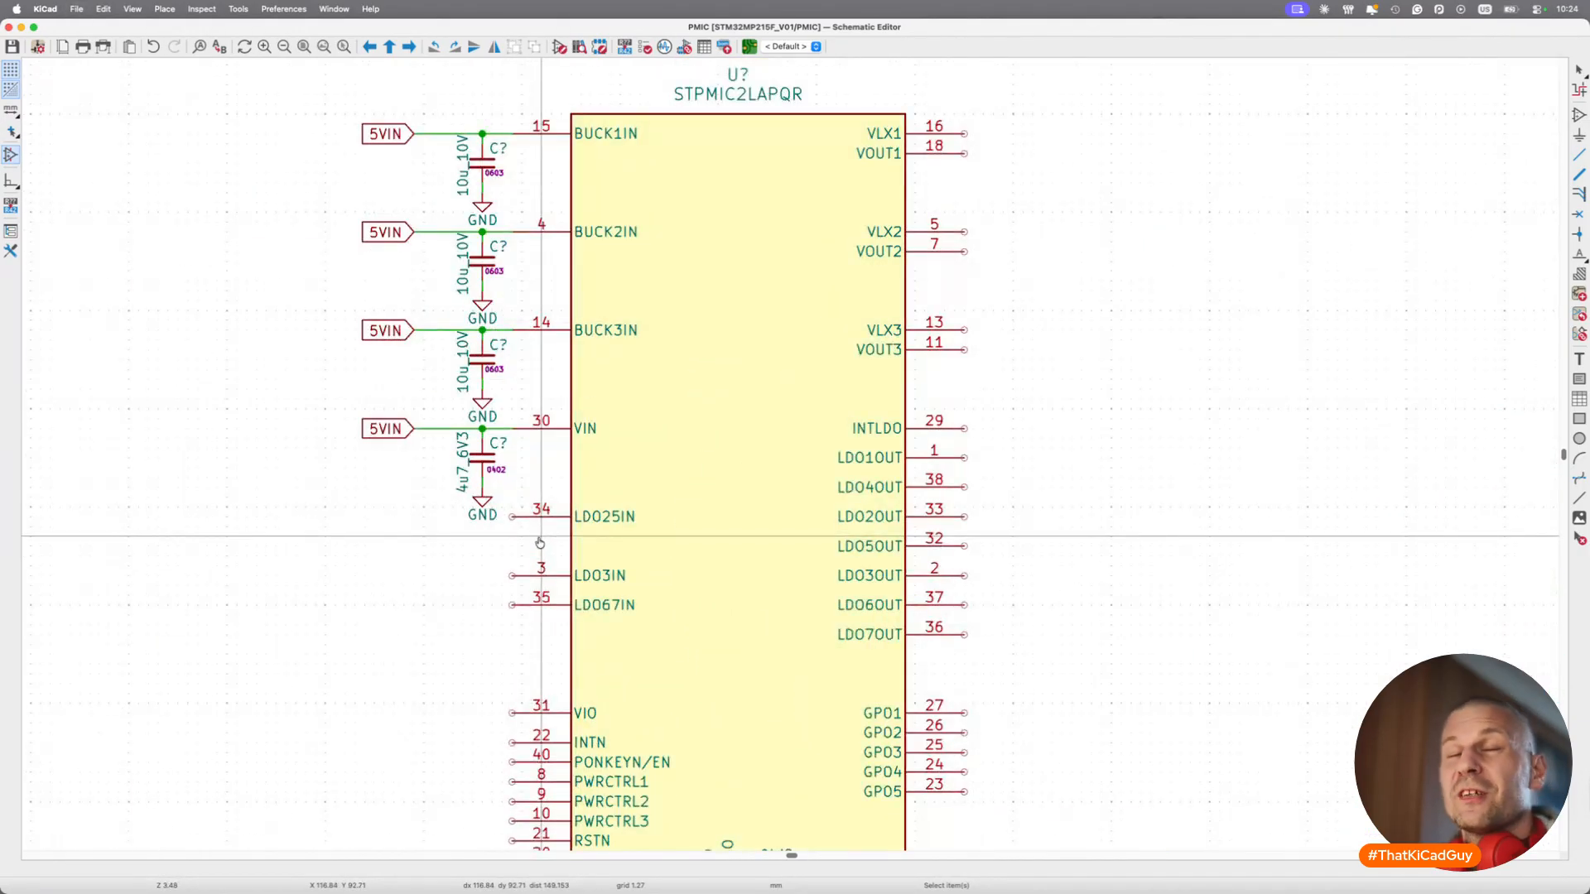
key("super+Tab")
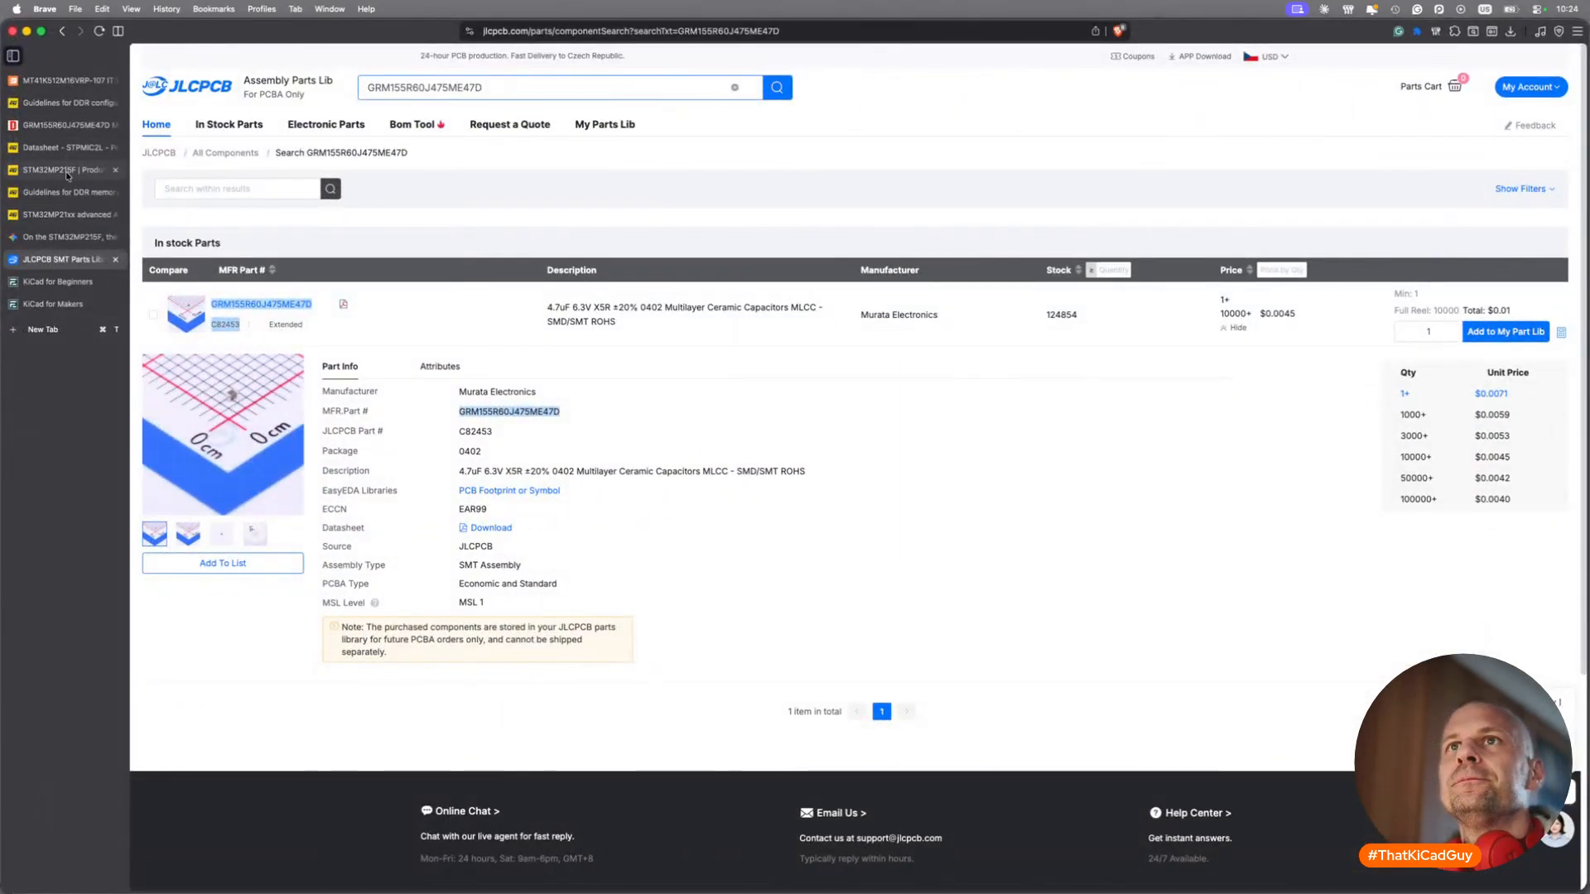
left_click(66, 170)
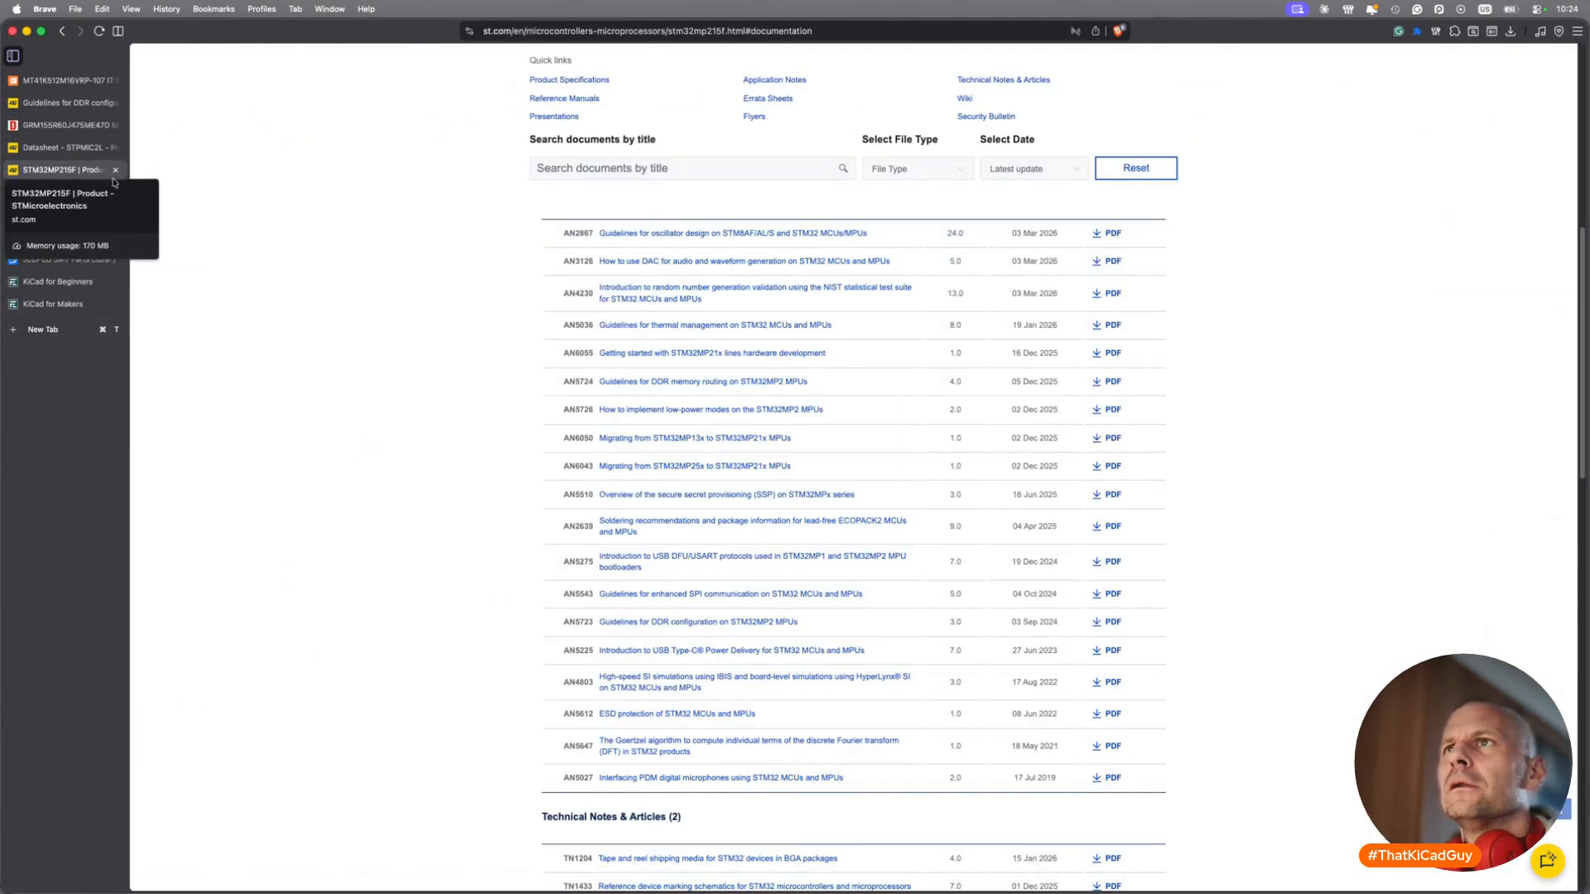
left_click(62, 148)
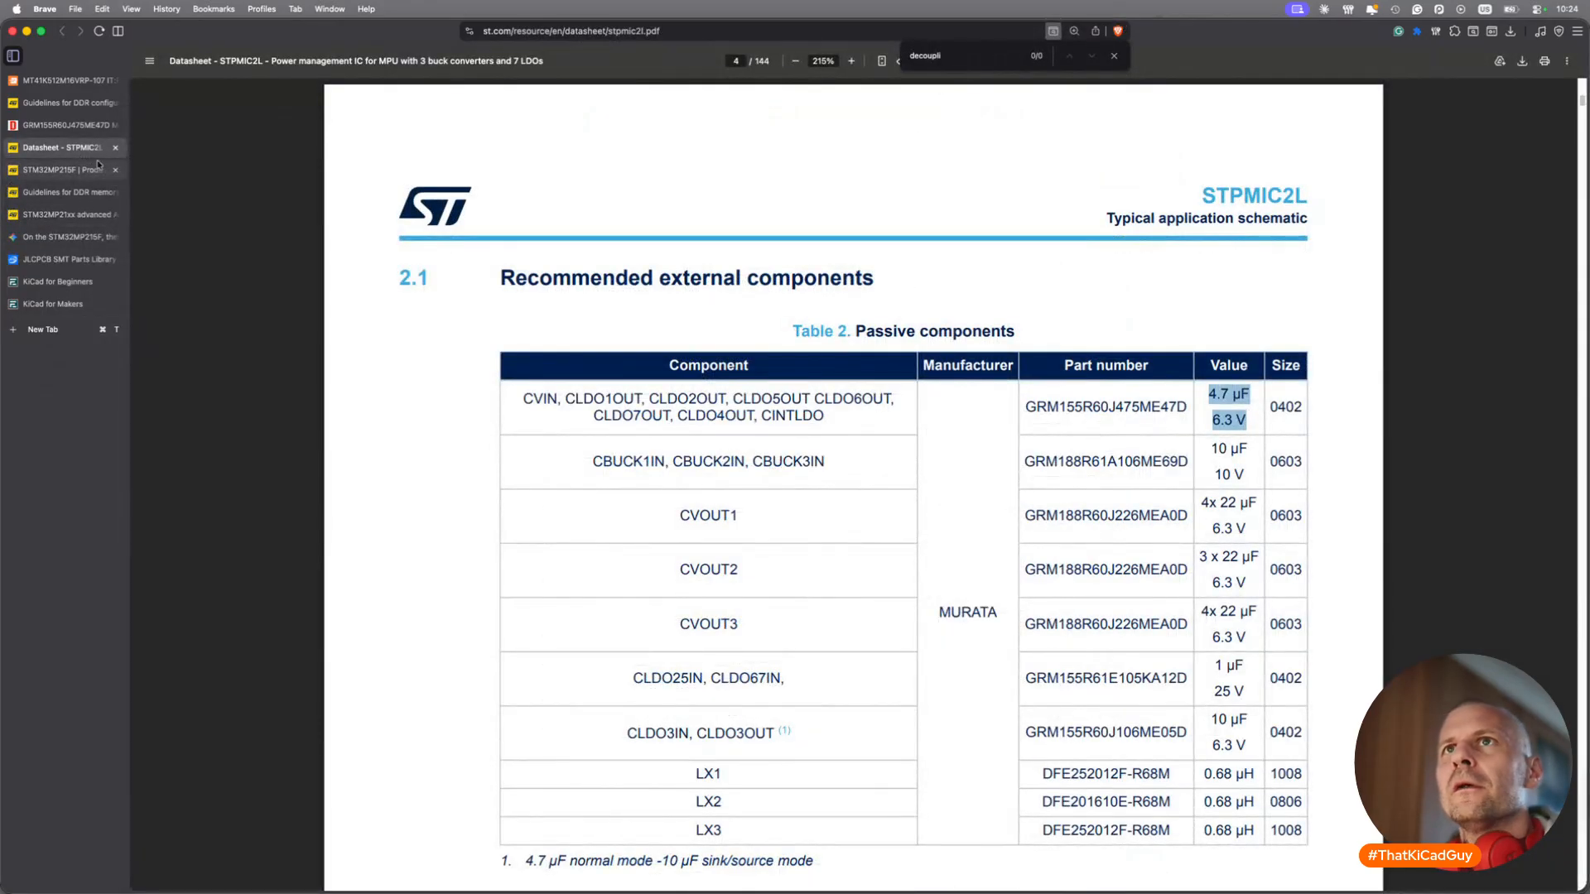
left_click_drag(91, 149, 79, 238)
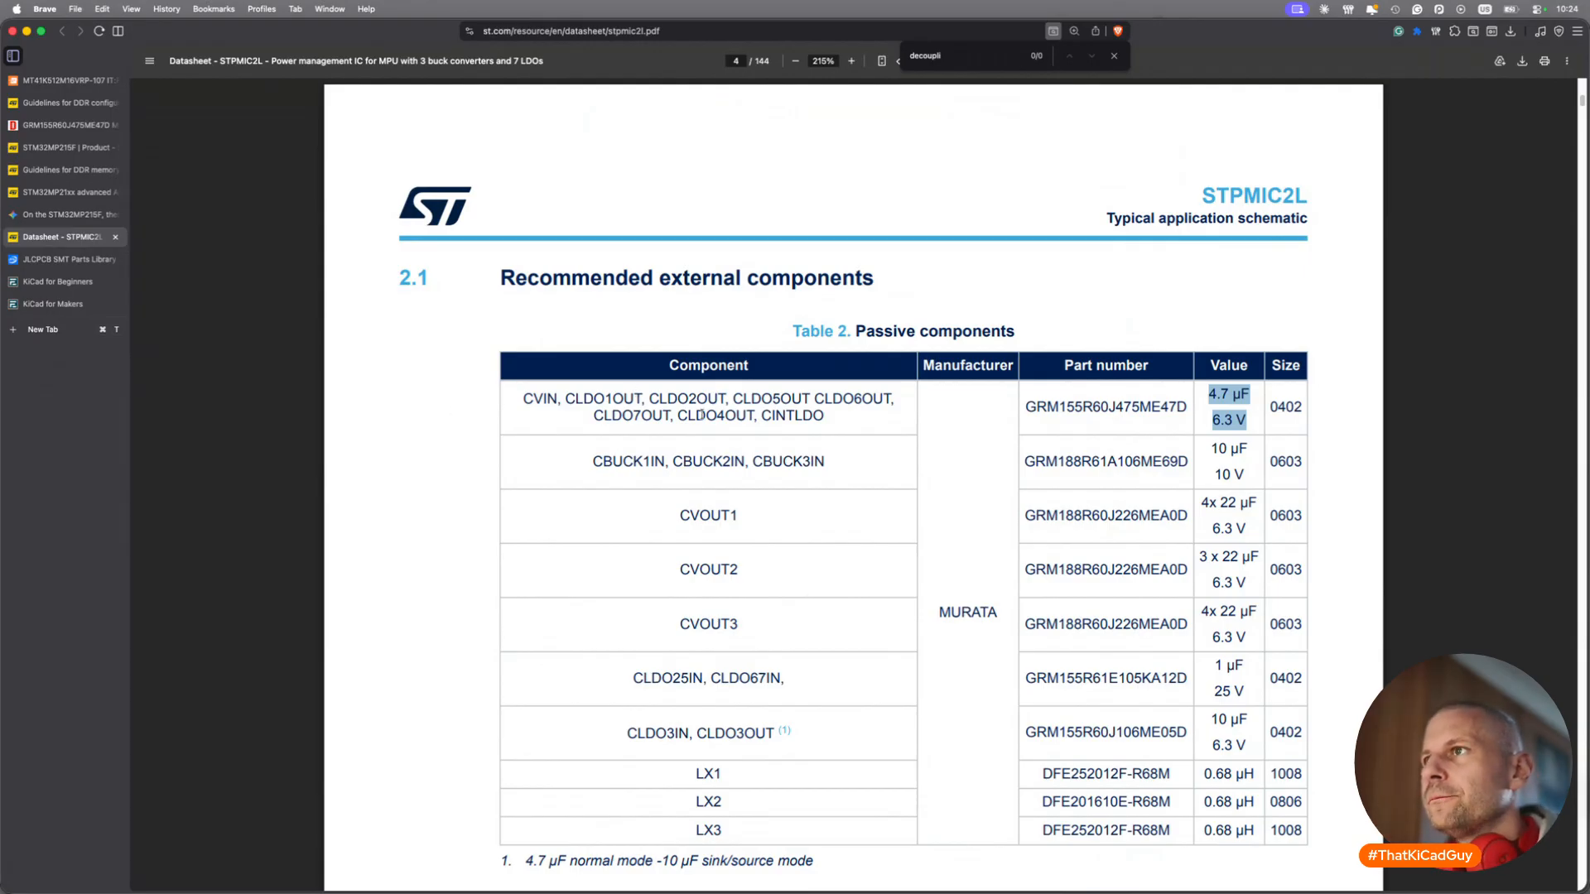
left_click_drag(644, 678, 720, 674)
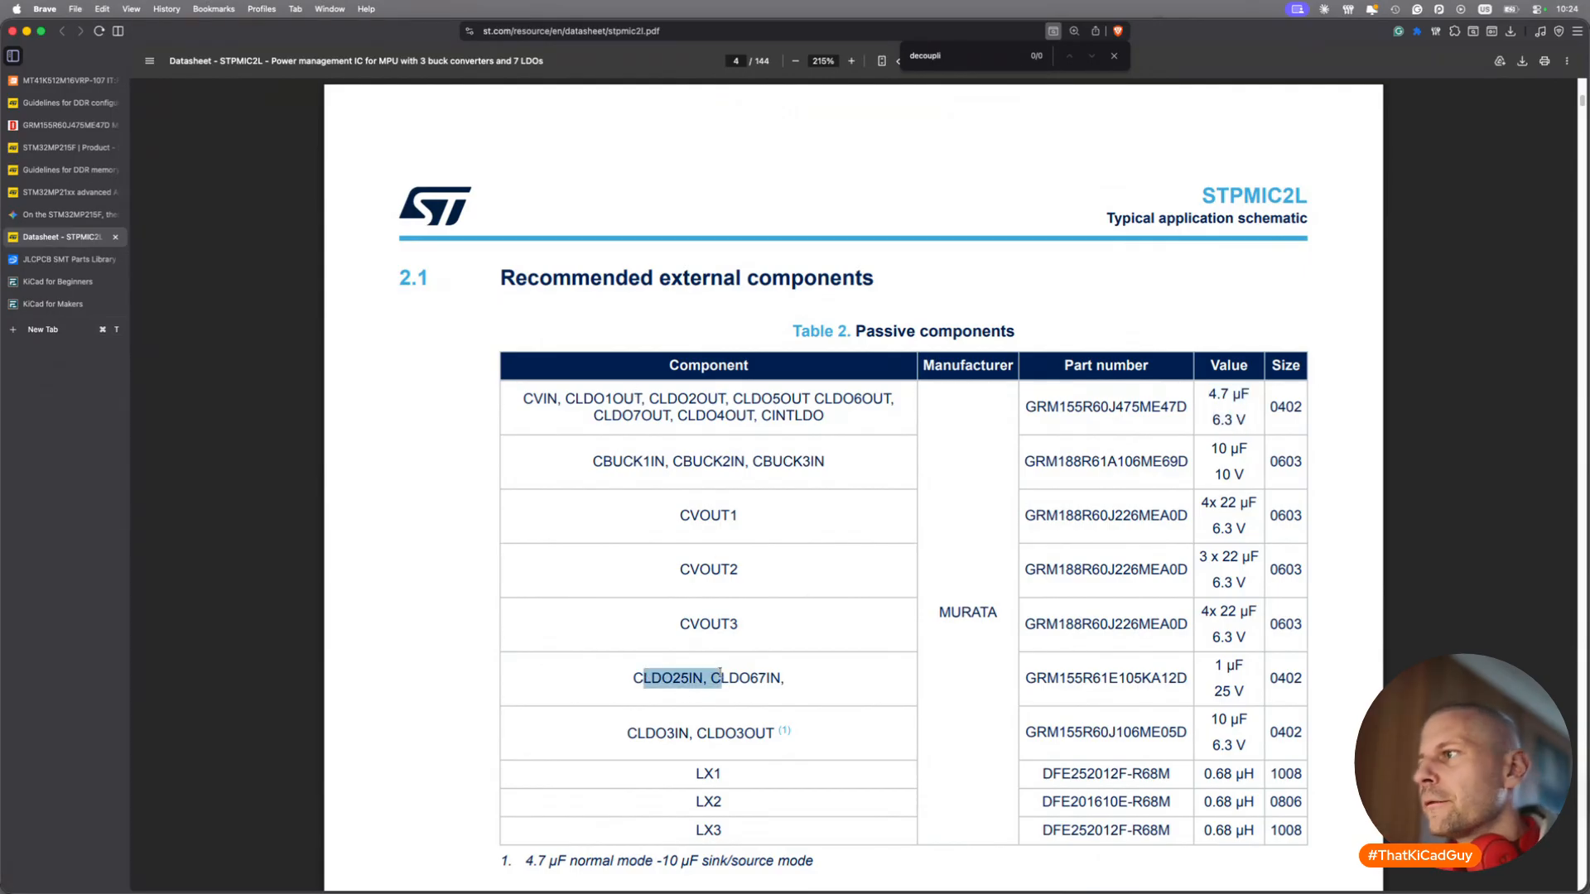
left_click_drag(1210, 670, 1251, 698)
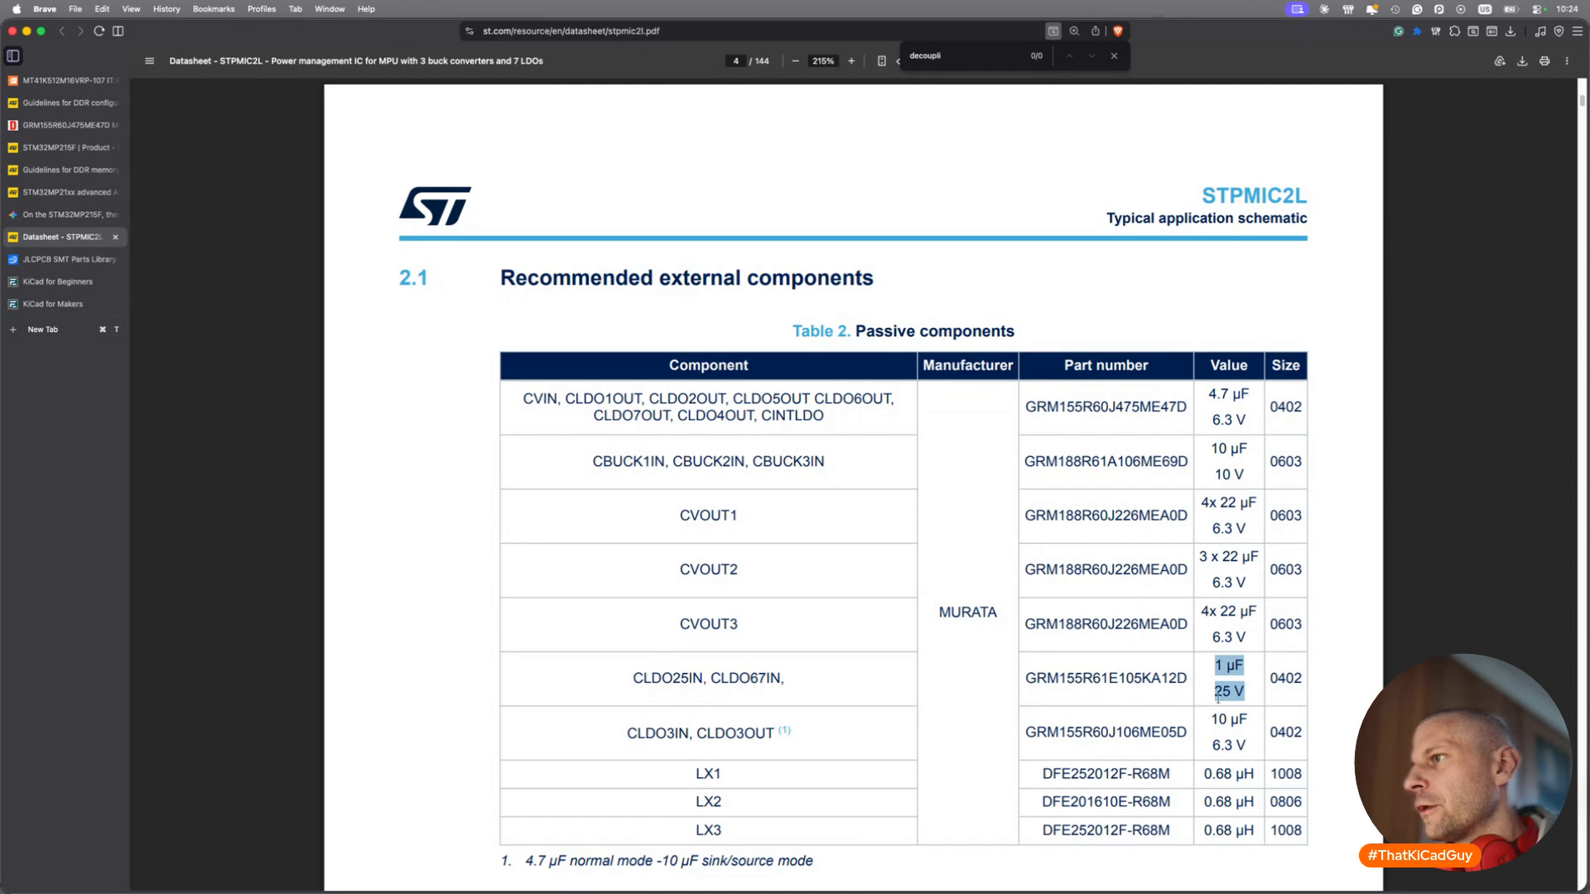
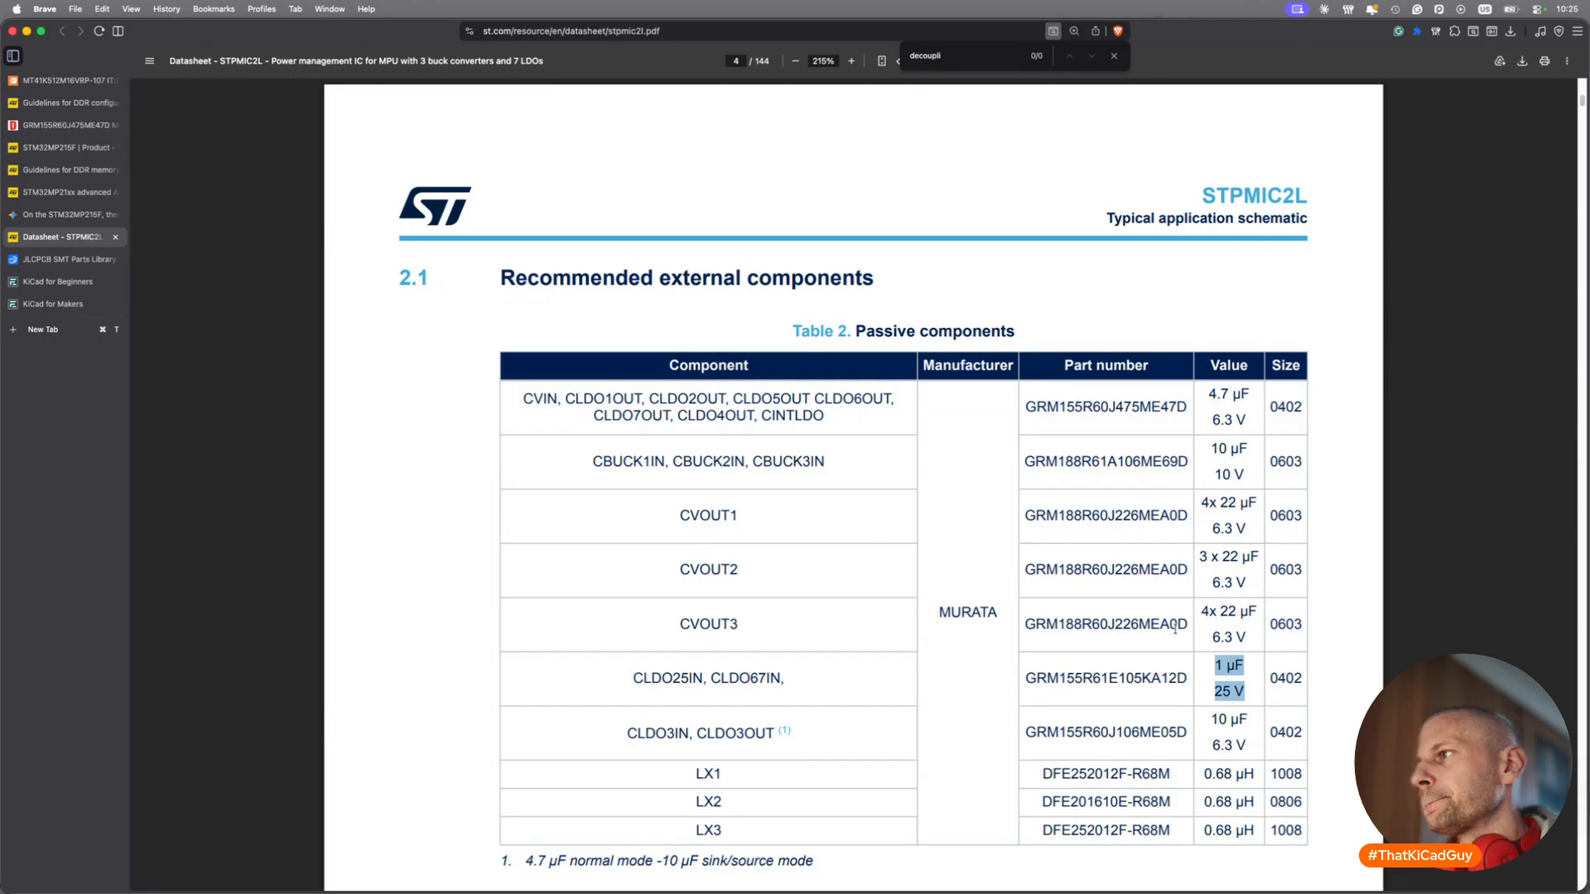
Compare the CVIN capacitor's recommended voltage rating in the datasheet table, and check the LDO input capacitors in the STM32MP215-DK reference schematic.
left_click_drag(1205, 387, 1256, 409)
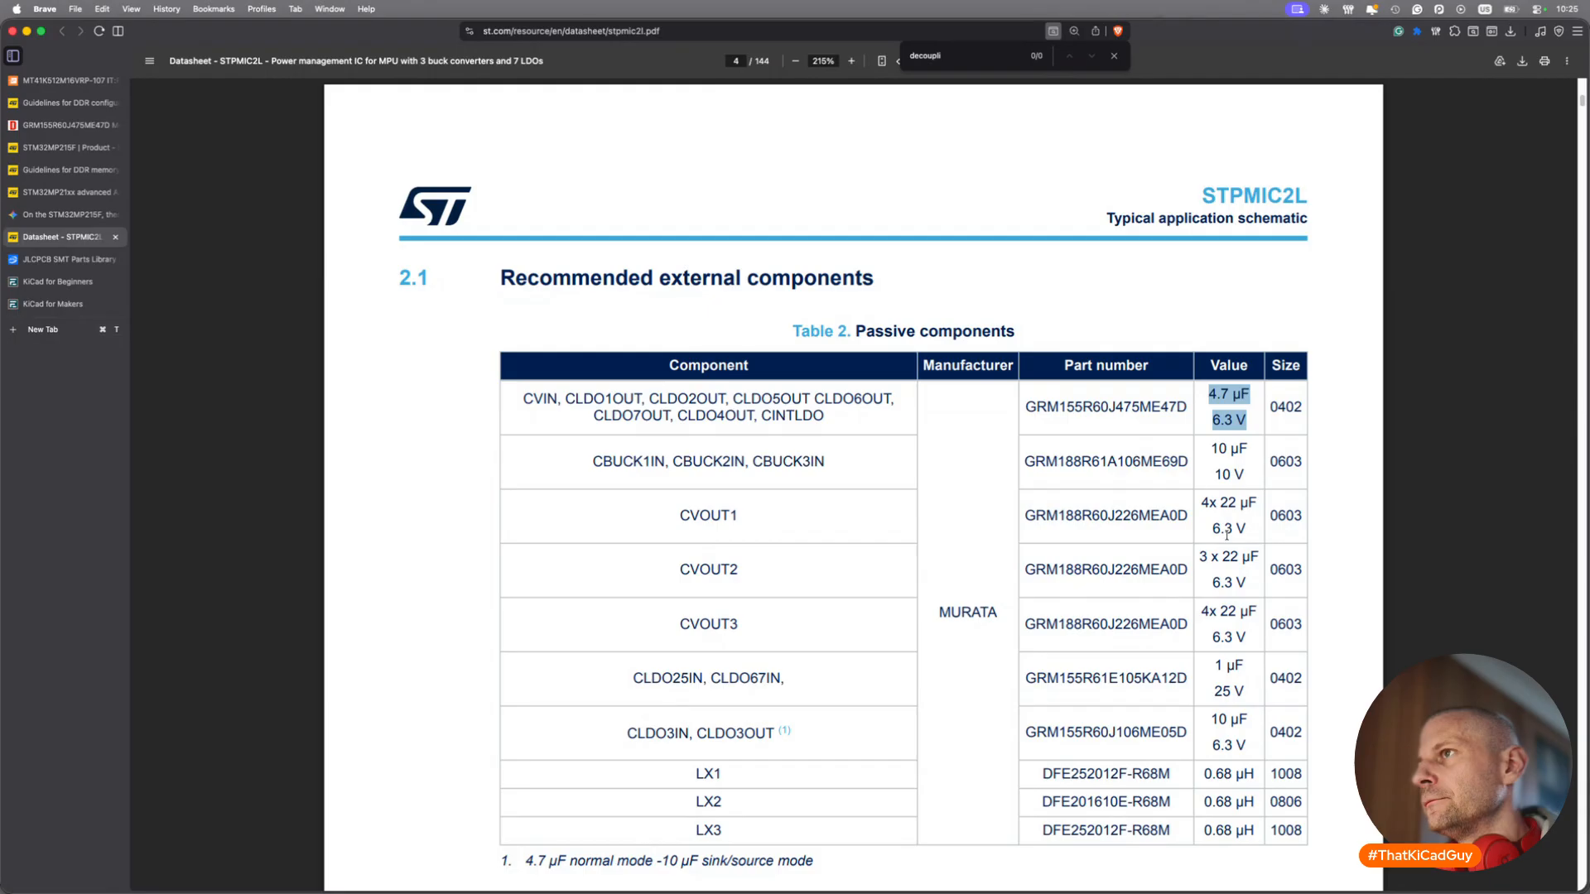
scroll(1227, 534, "up", 5)
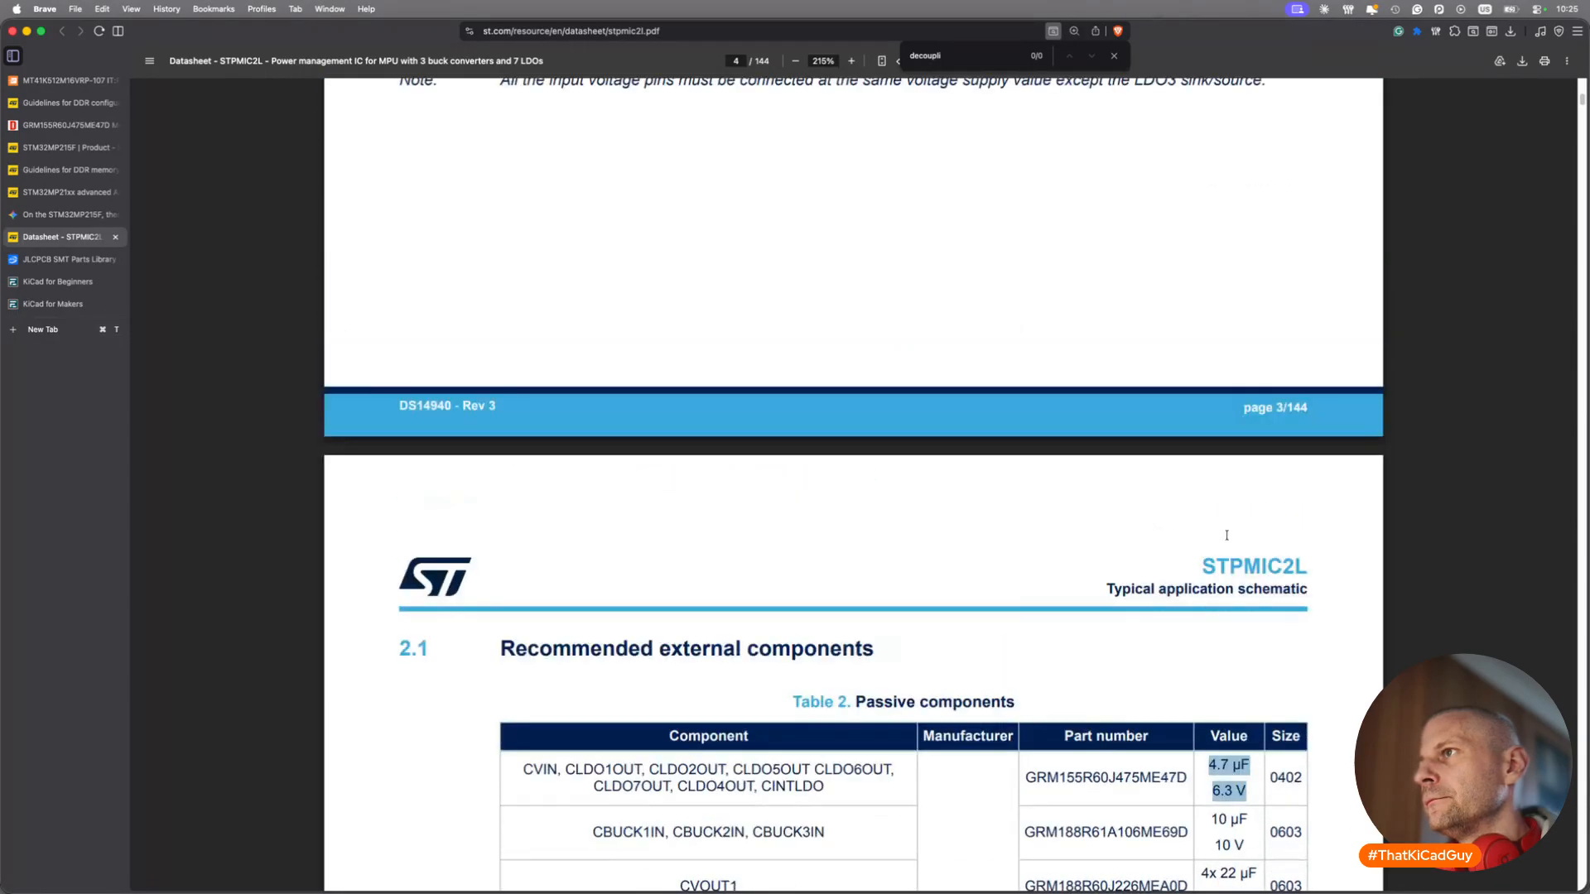
scroll(1227, 535, "down", 6)
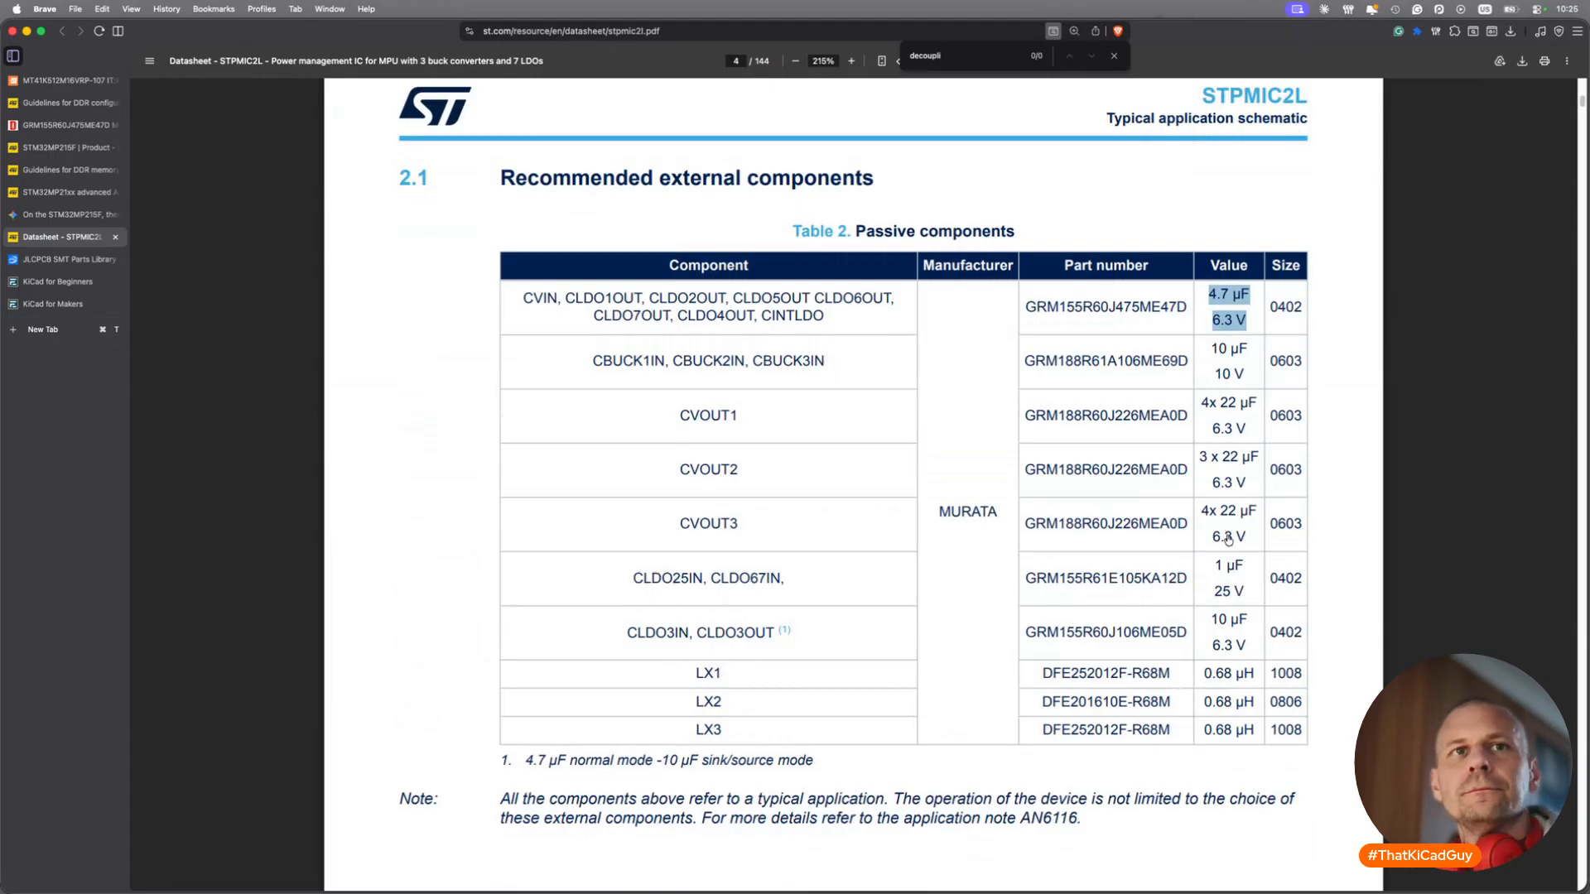
key("super+Tab")
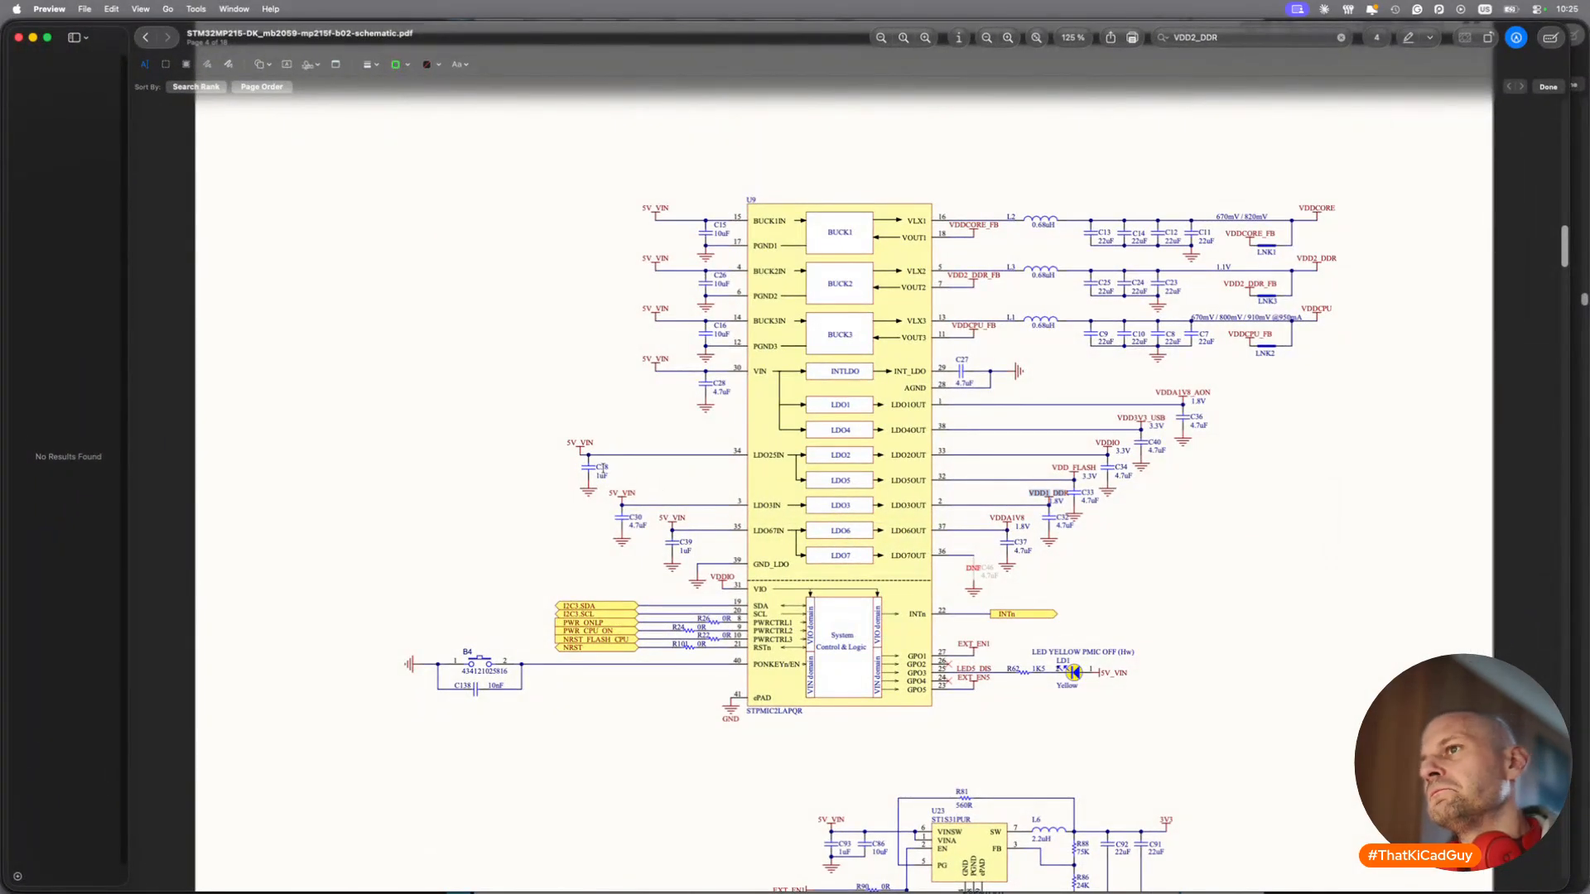
key("super+Tab")
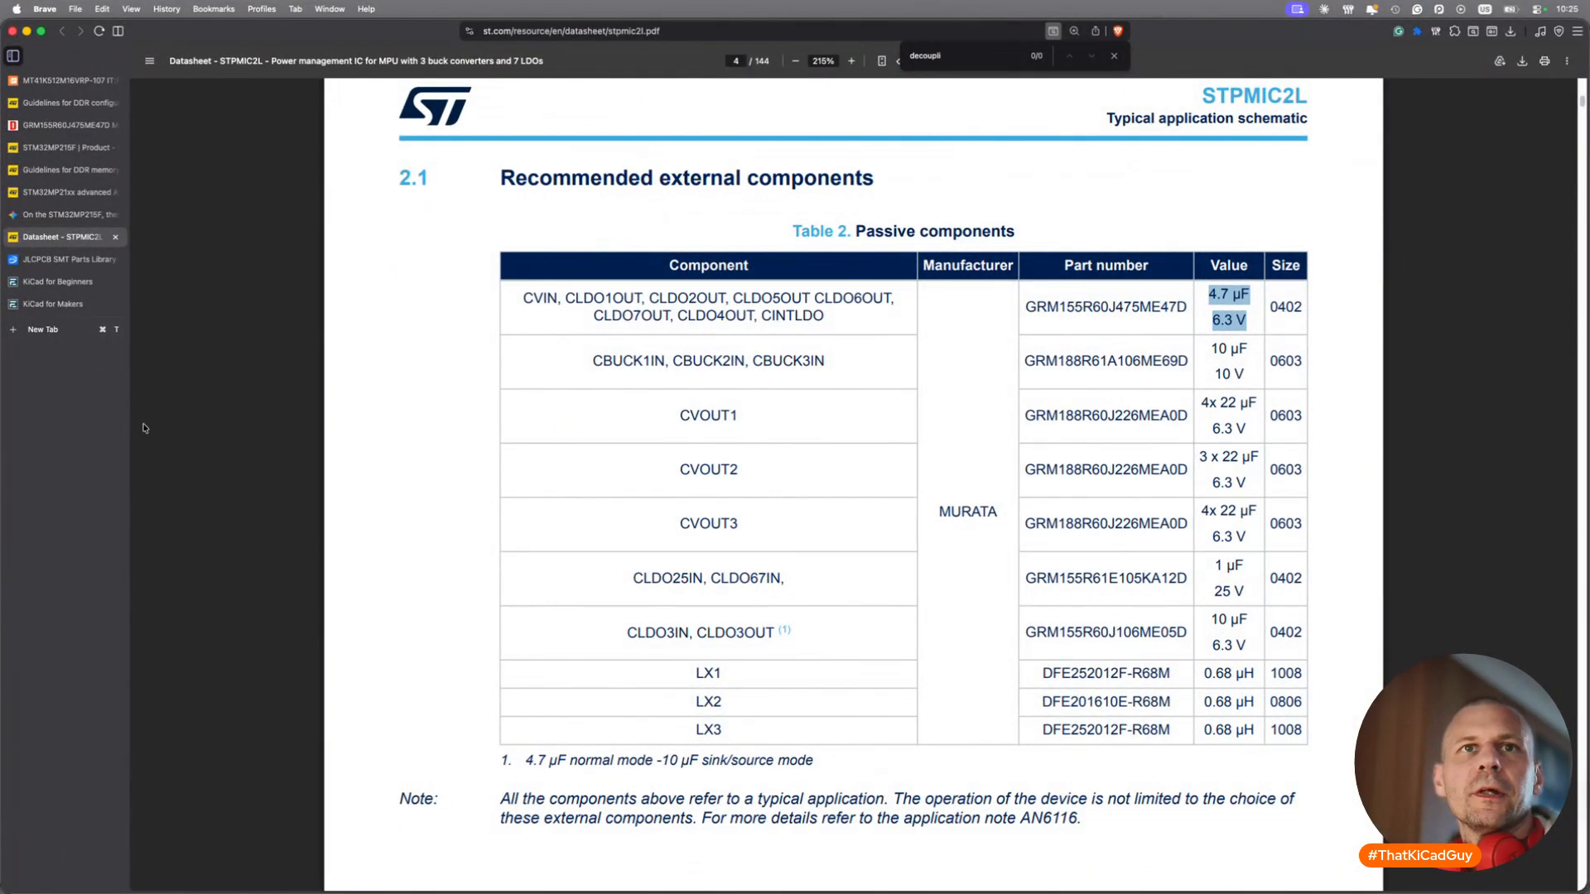
Switch to the PMIC schematic and open the Symbol Editor with its library filter ready for input.
key("super+Tab")
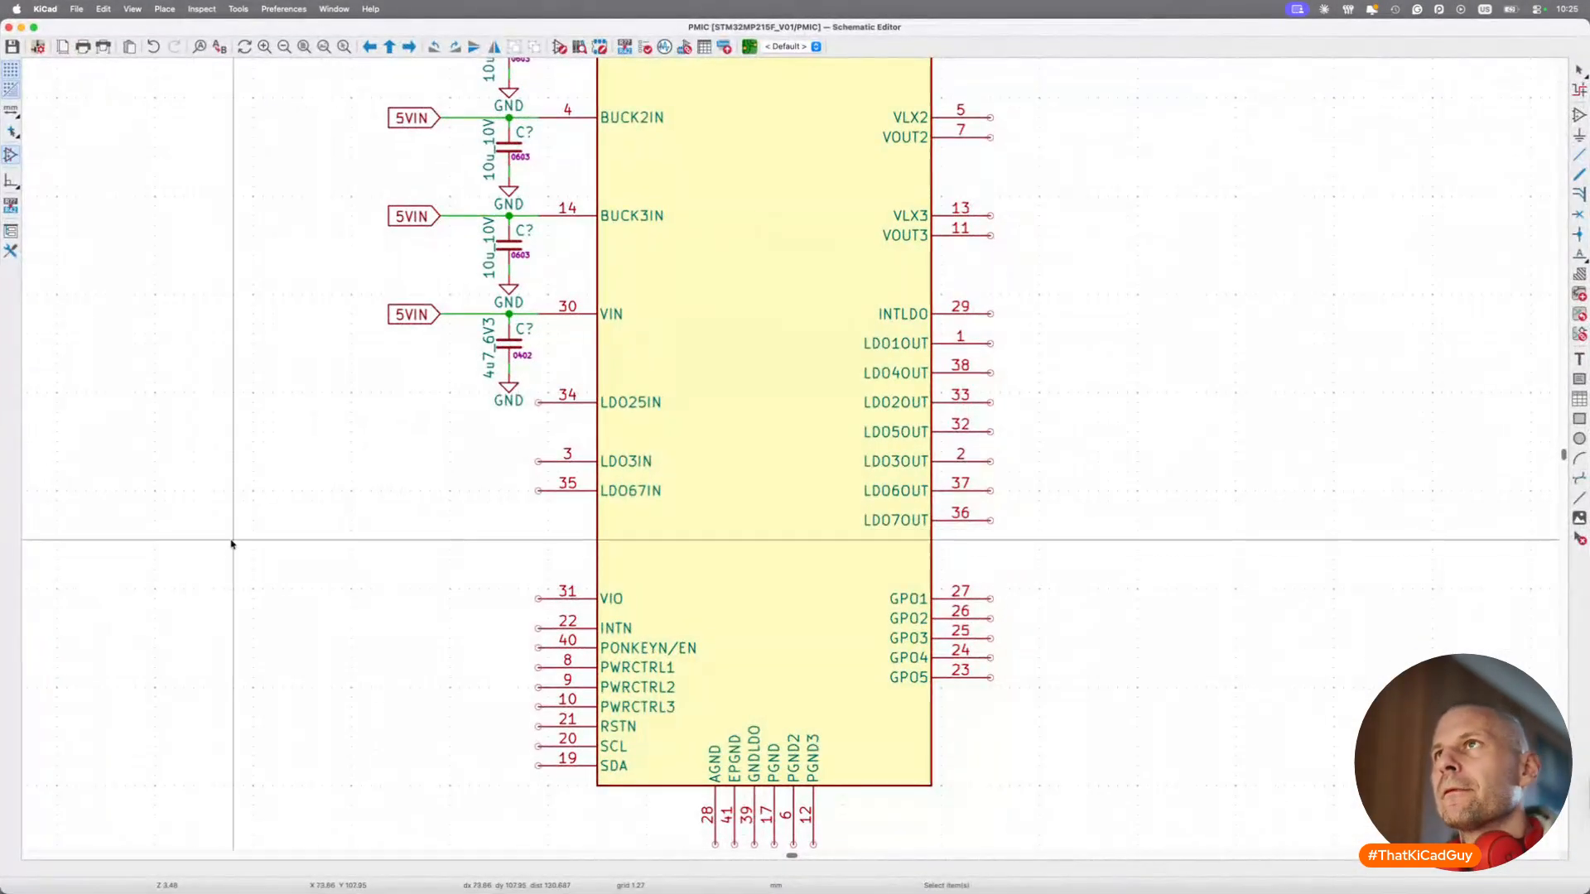
left_click(560, 46)
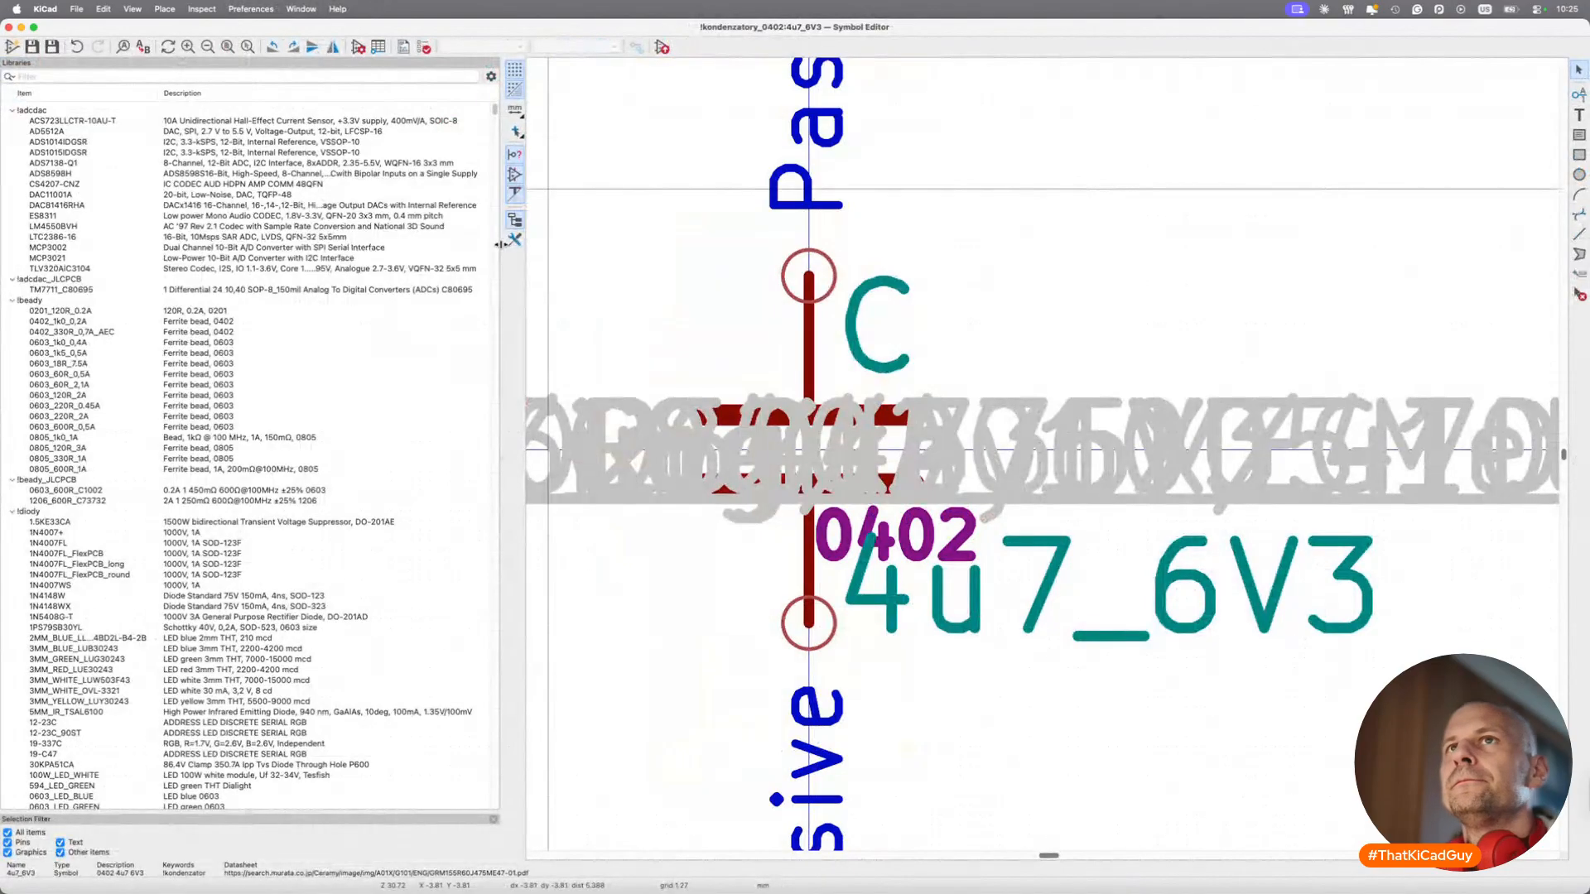
left_click(382, 75)
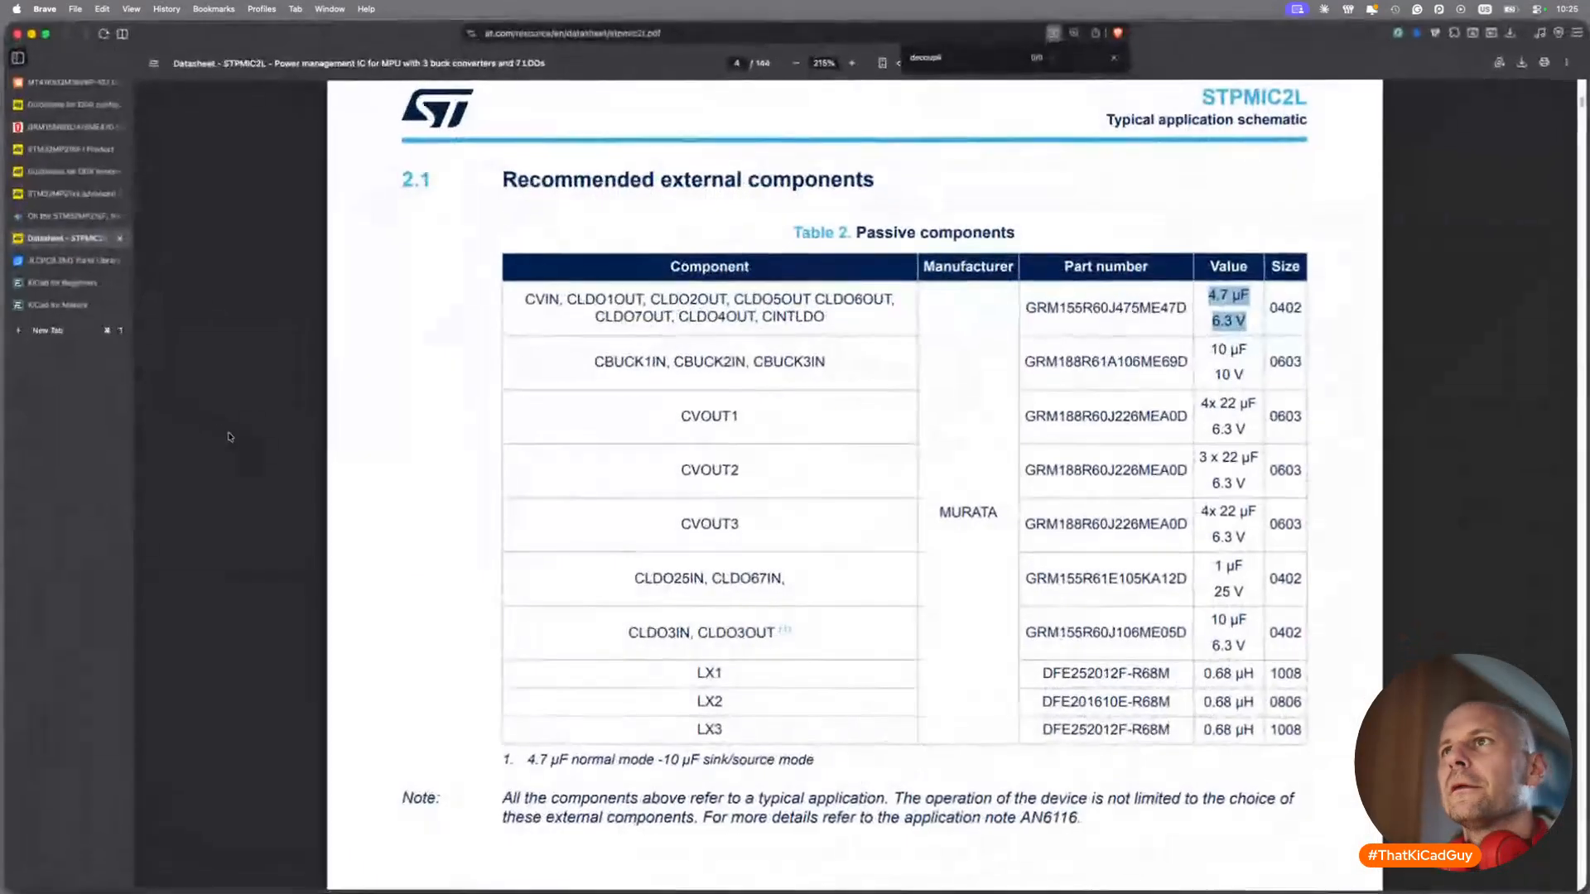
Copy the CLDO25IN/CLDO67IN part number GRM155R61E105KA12D from the STPMIC2L datasheet table and look it up on DigiKey.
left_click_drag(1027, 577, 1186, 578)
key("super+c")
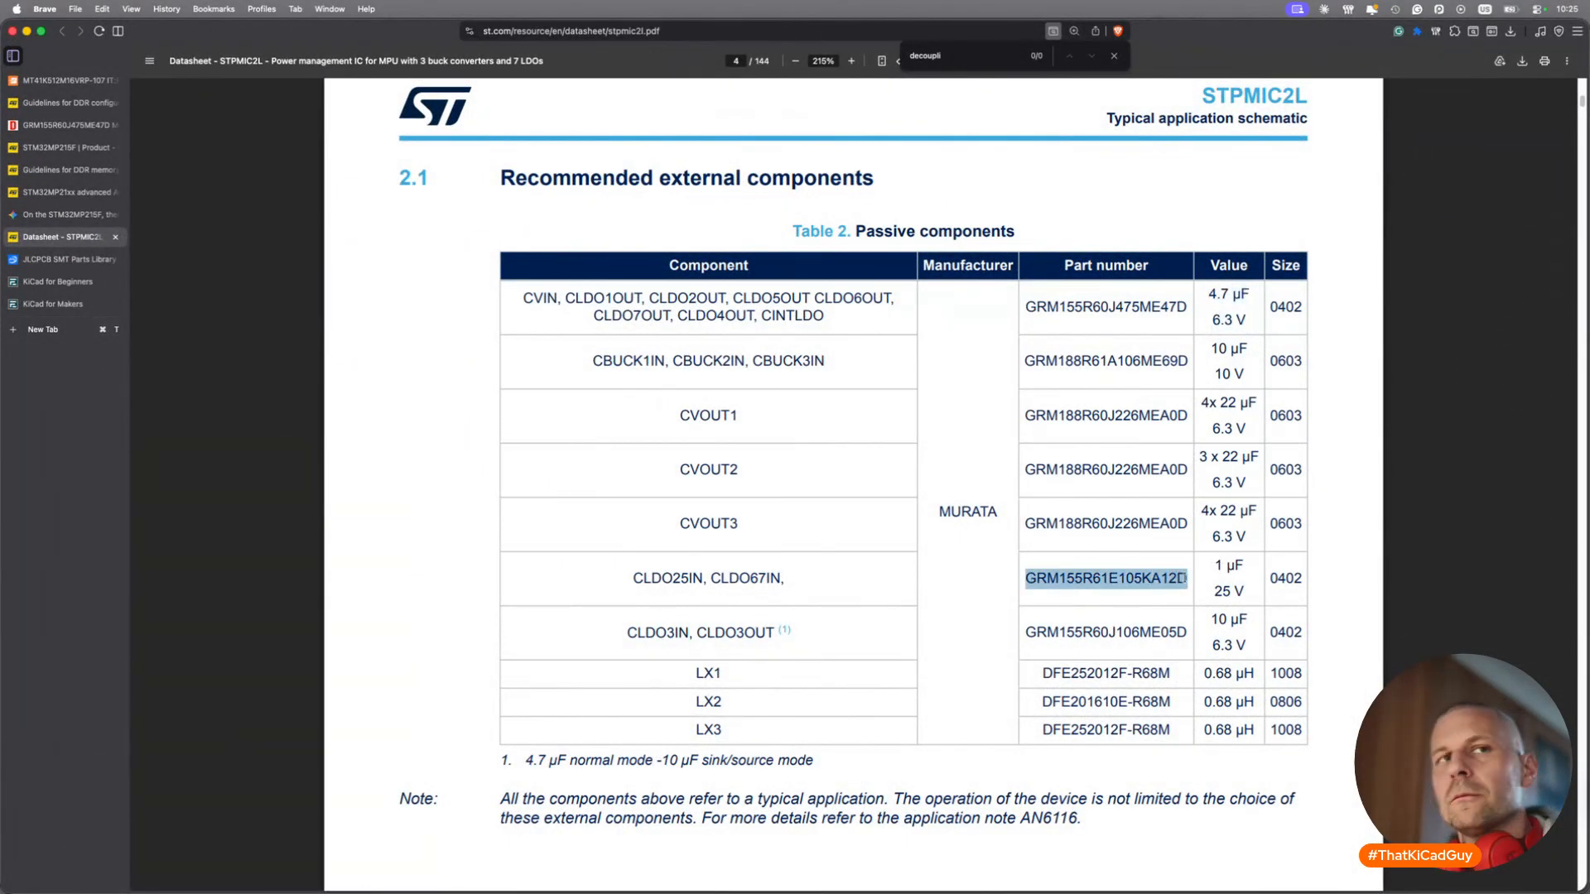
left_click(60, 124)
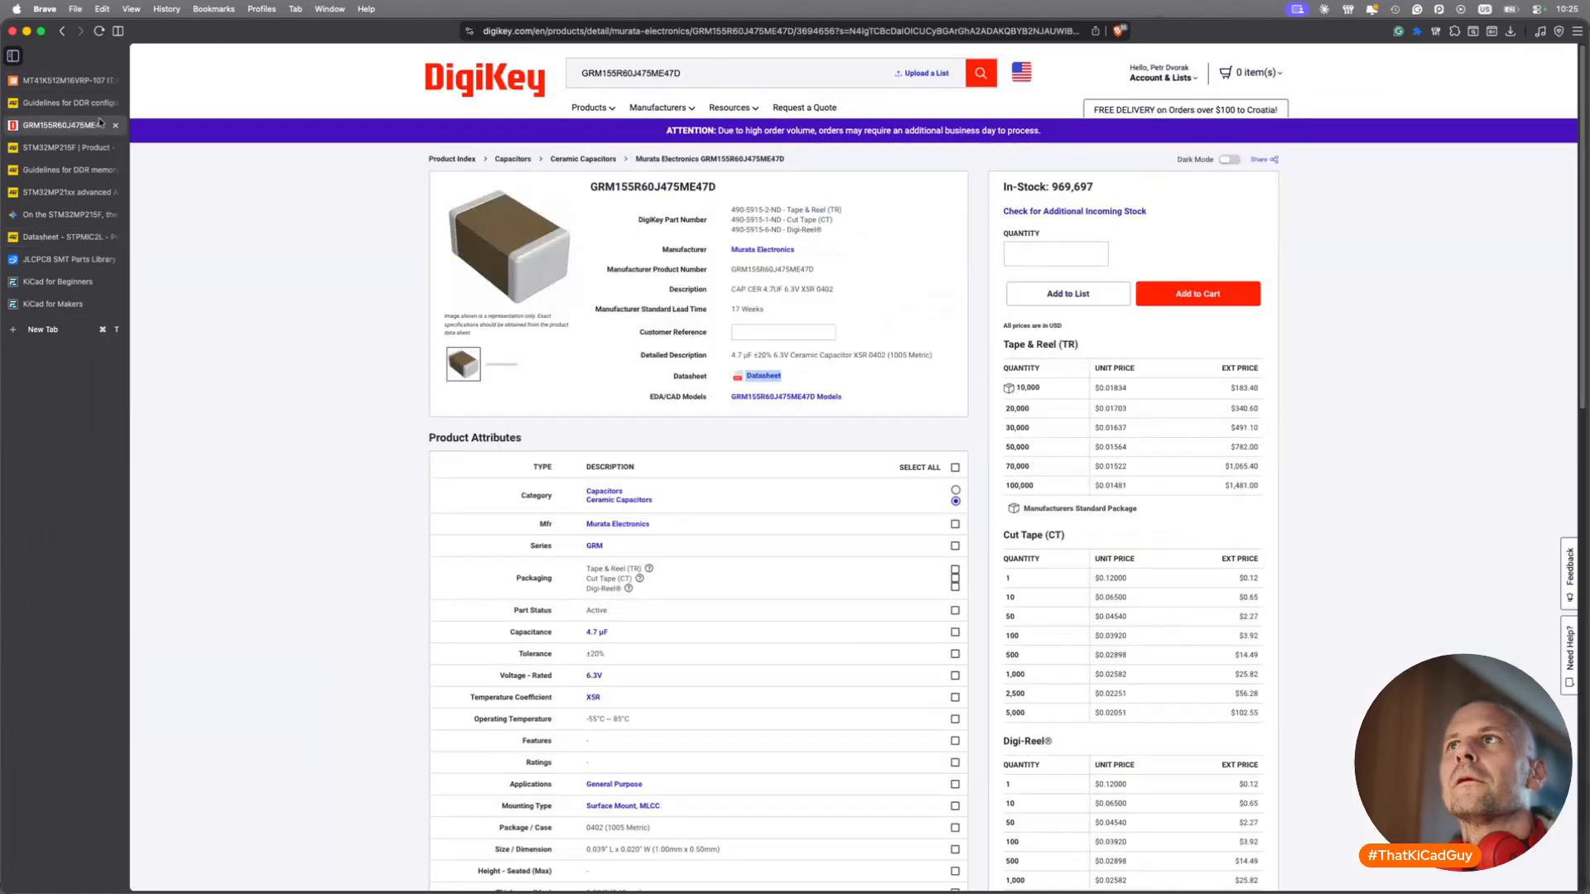
triple_click(616, 78)
key("super+v")
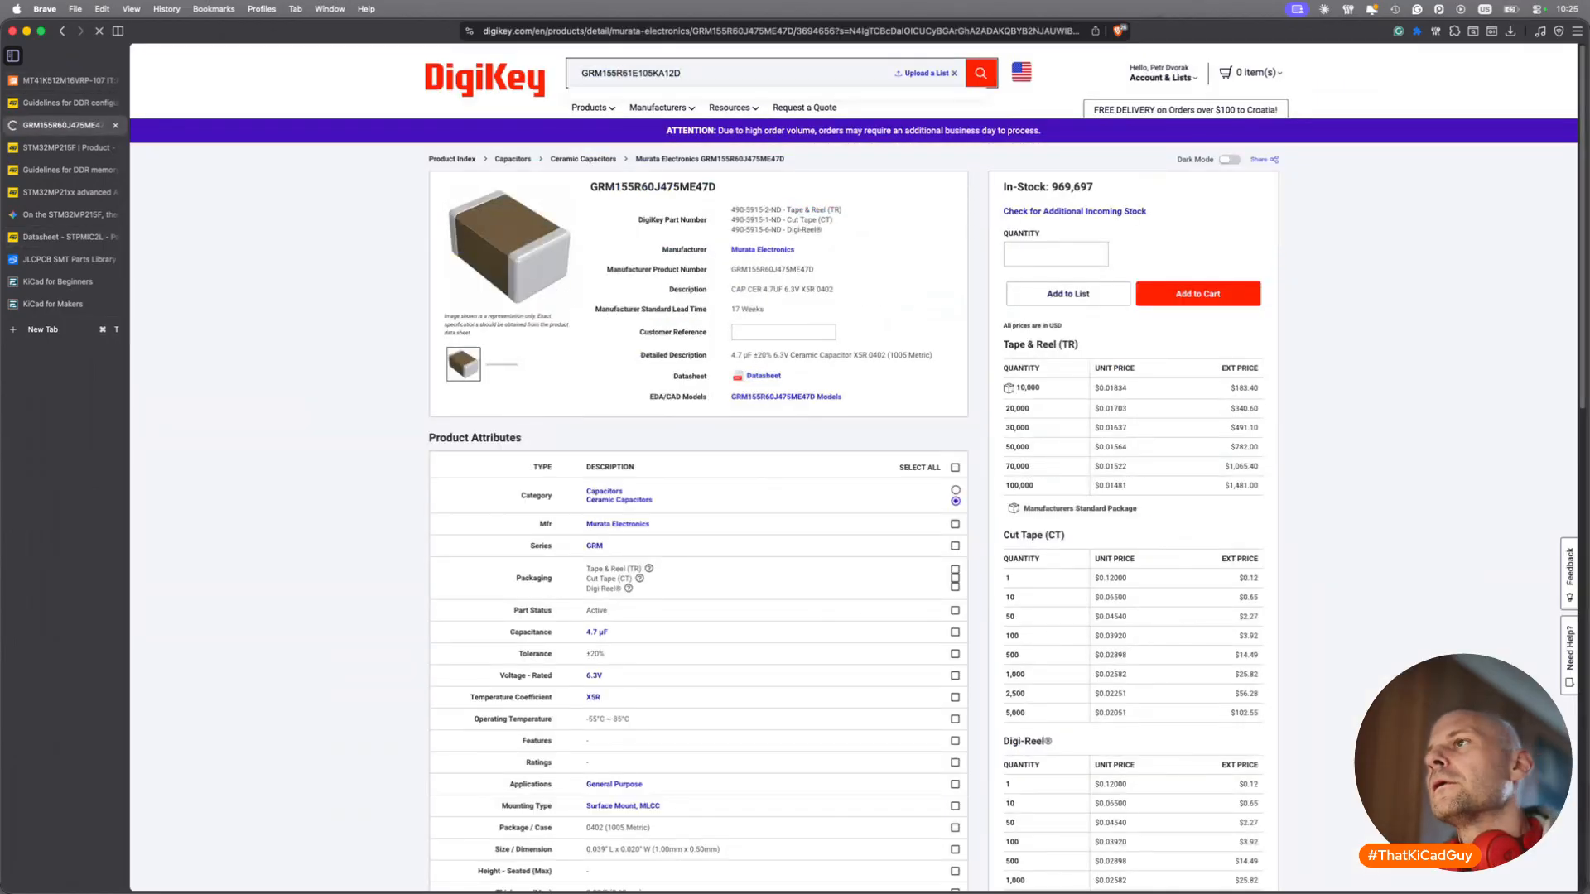
key("Return")
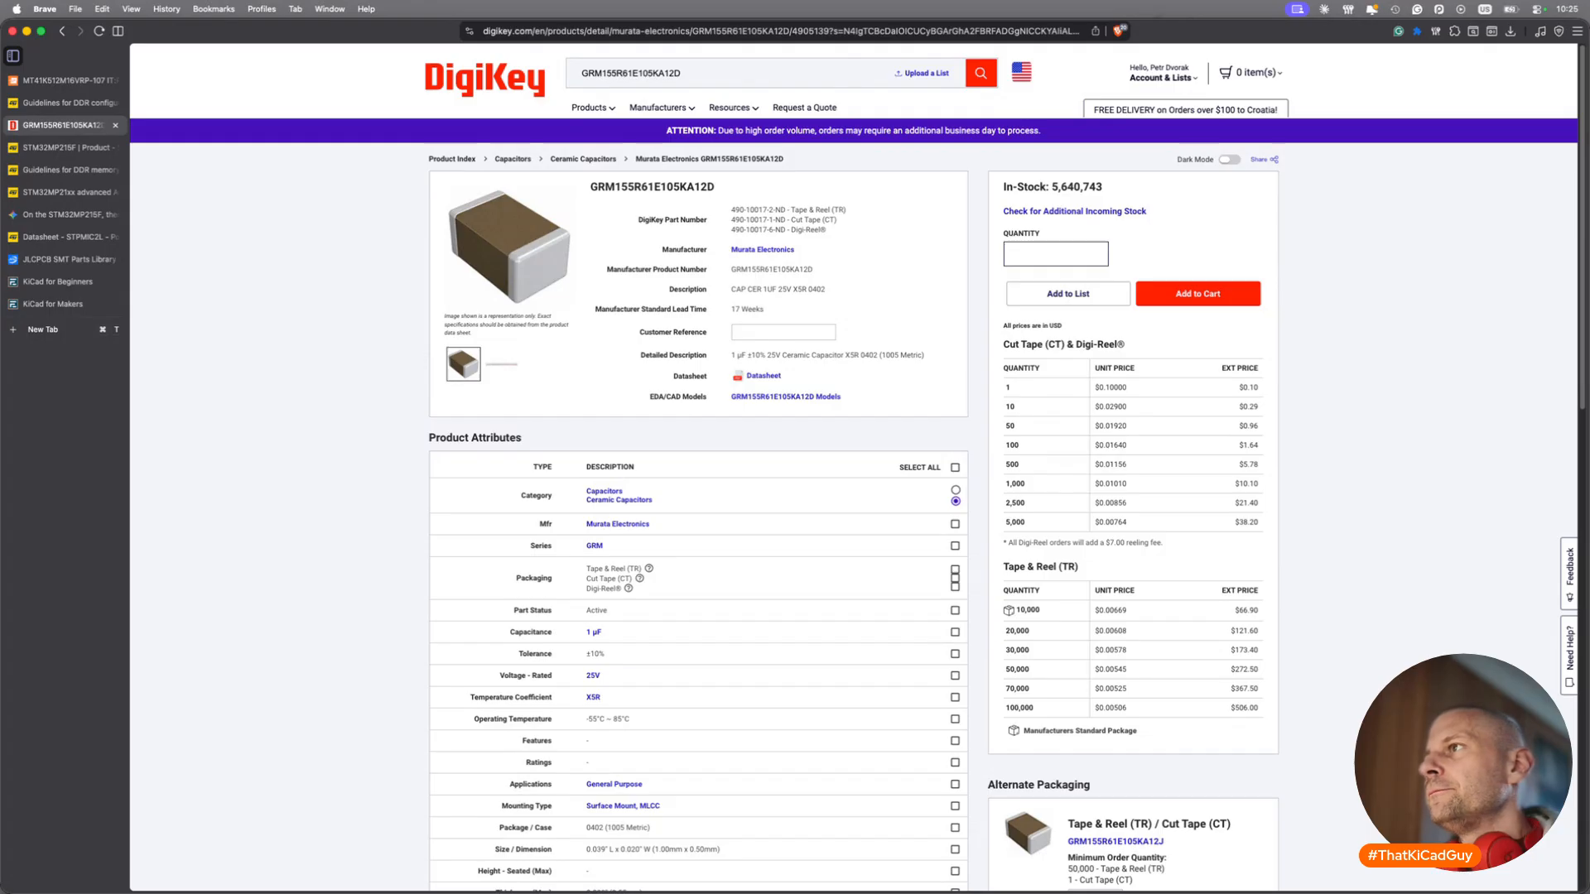
Check the capacitor's DigiKey stock, and save a copy of the 1u_16V_AEC symbol as 1u_10V in the !kondenzatory_0402 library.
double_click(1070, 187)
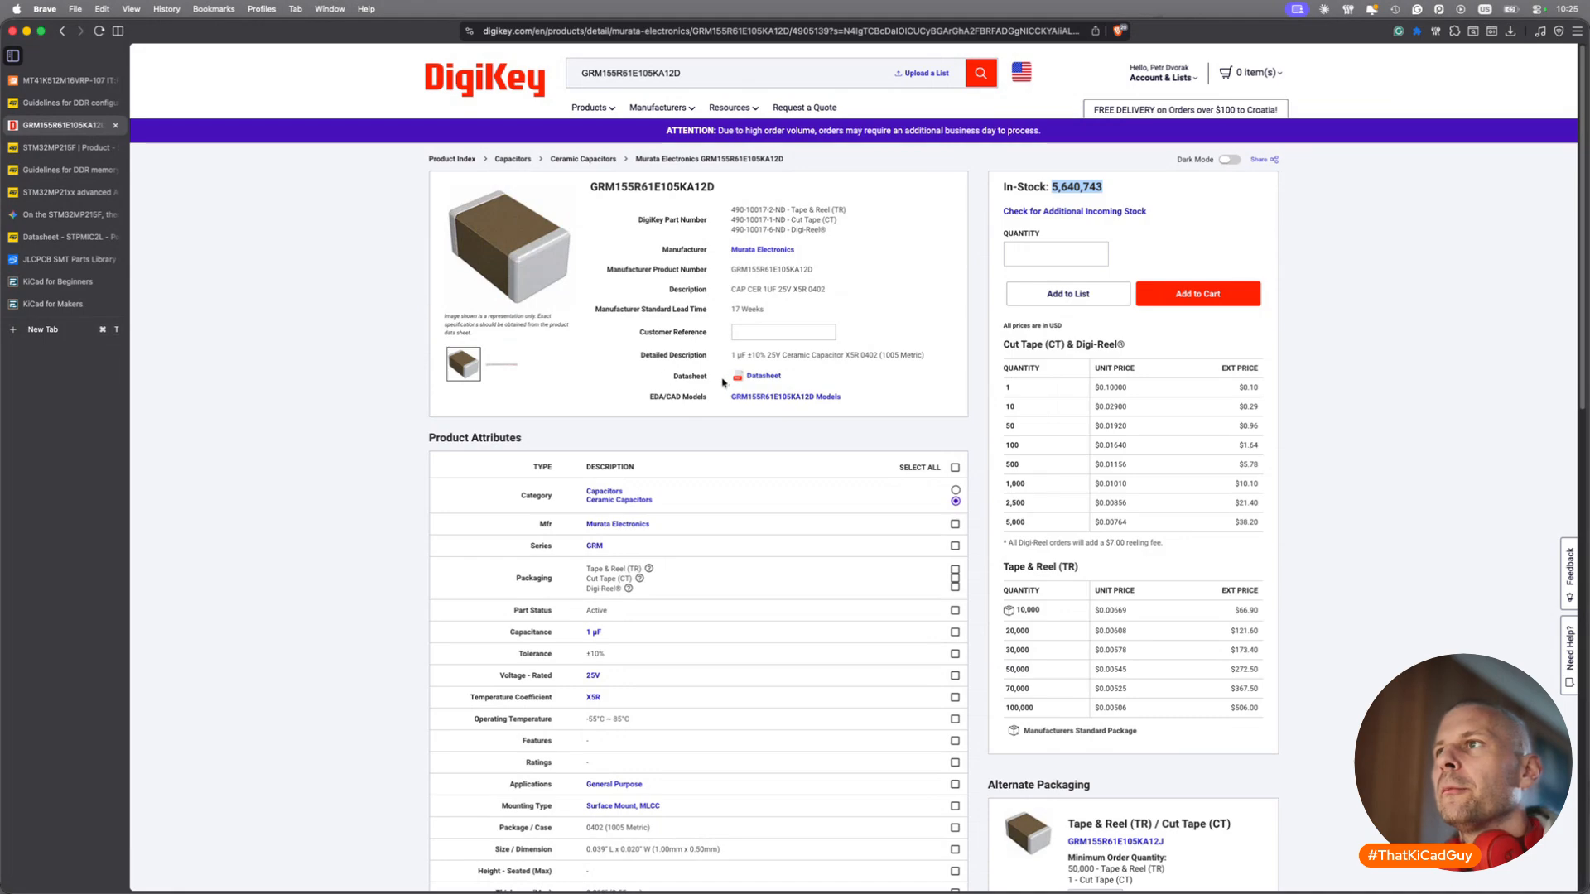
key("super+Tab")
type("1u")
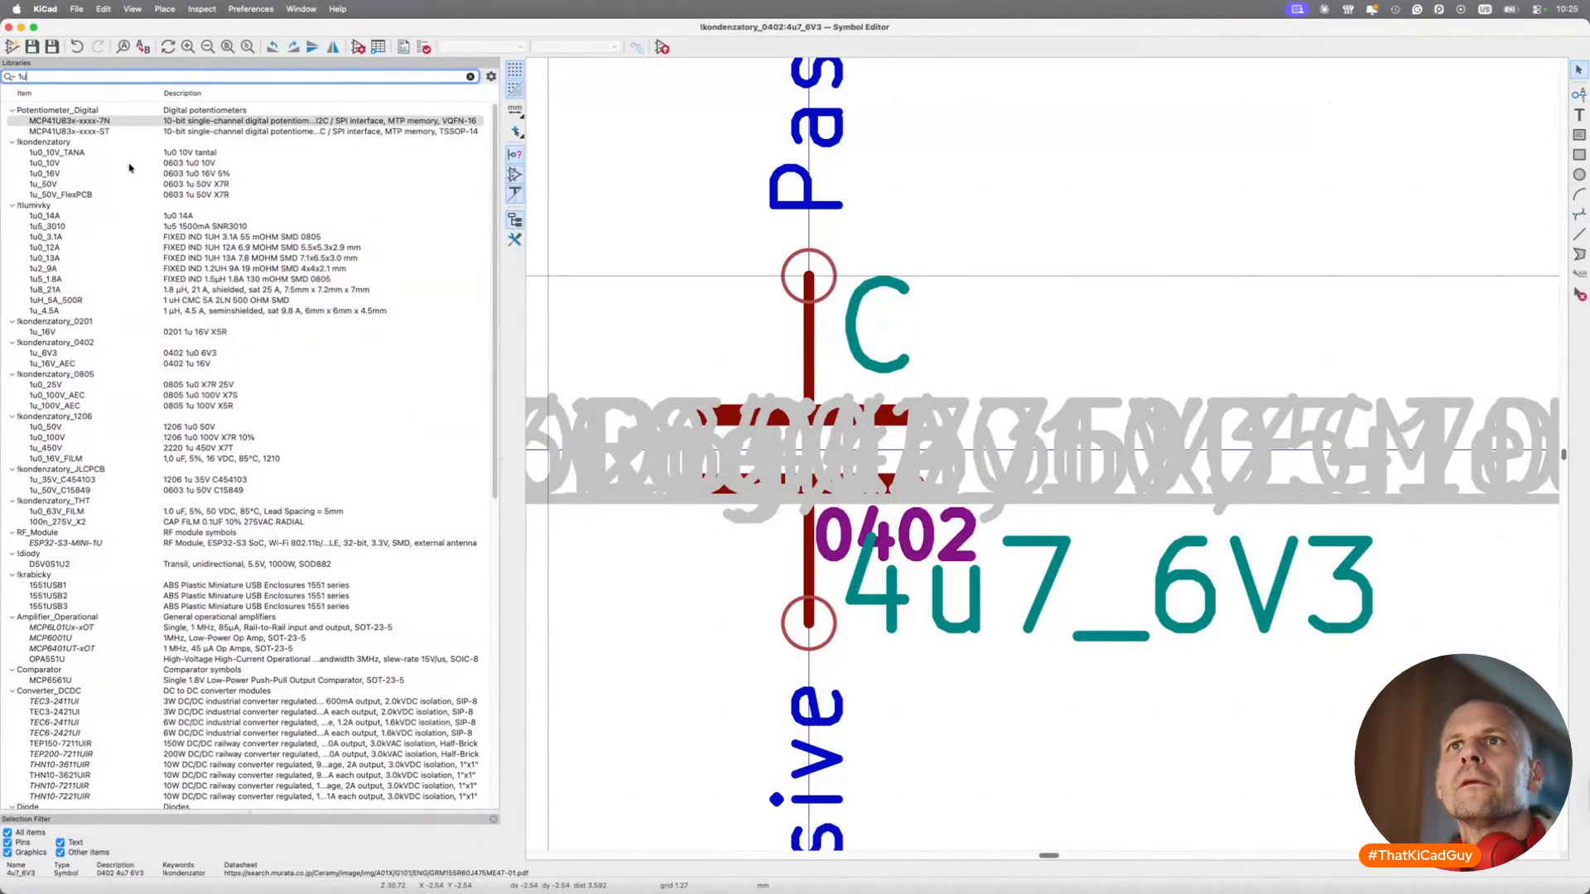
left_click(72, 364)
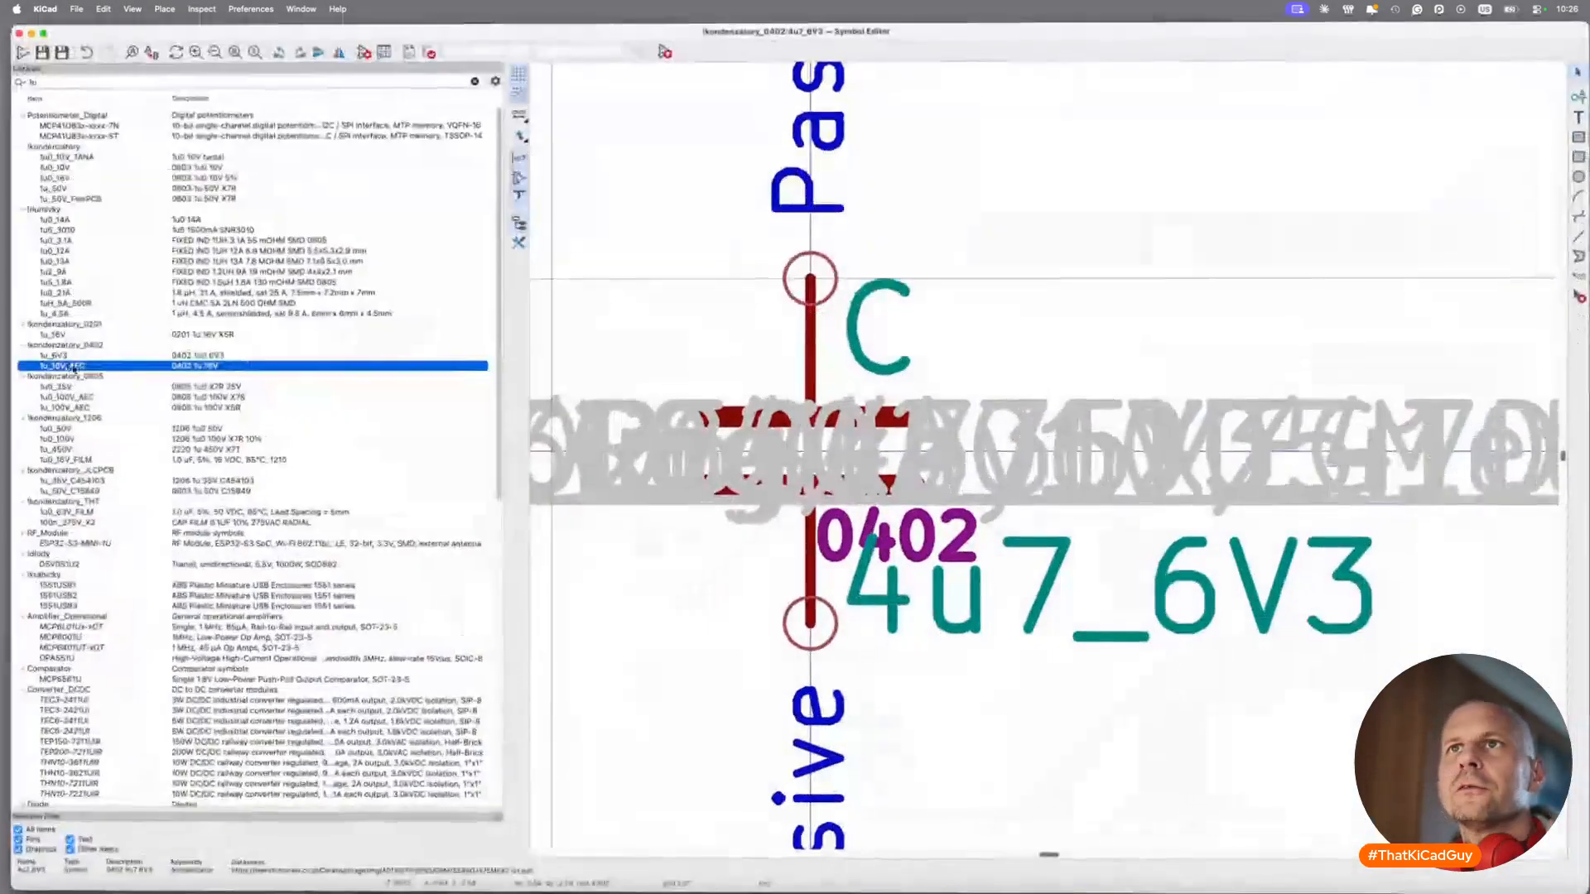
right_click(76, 367)
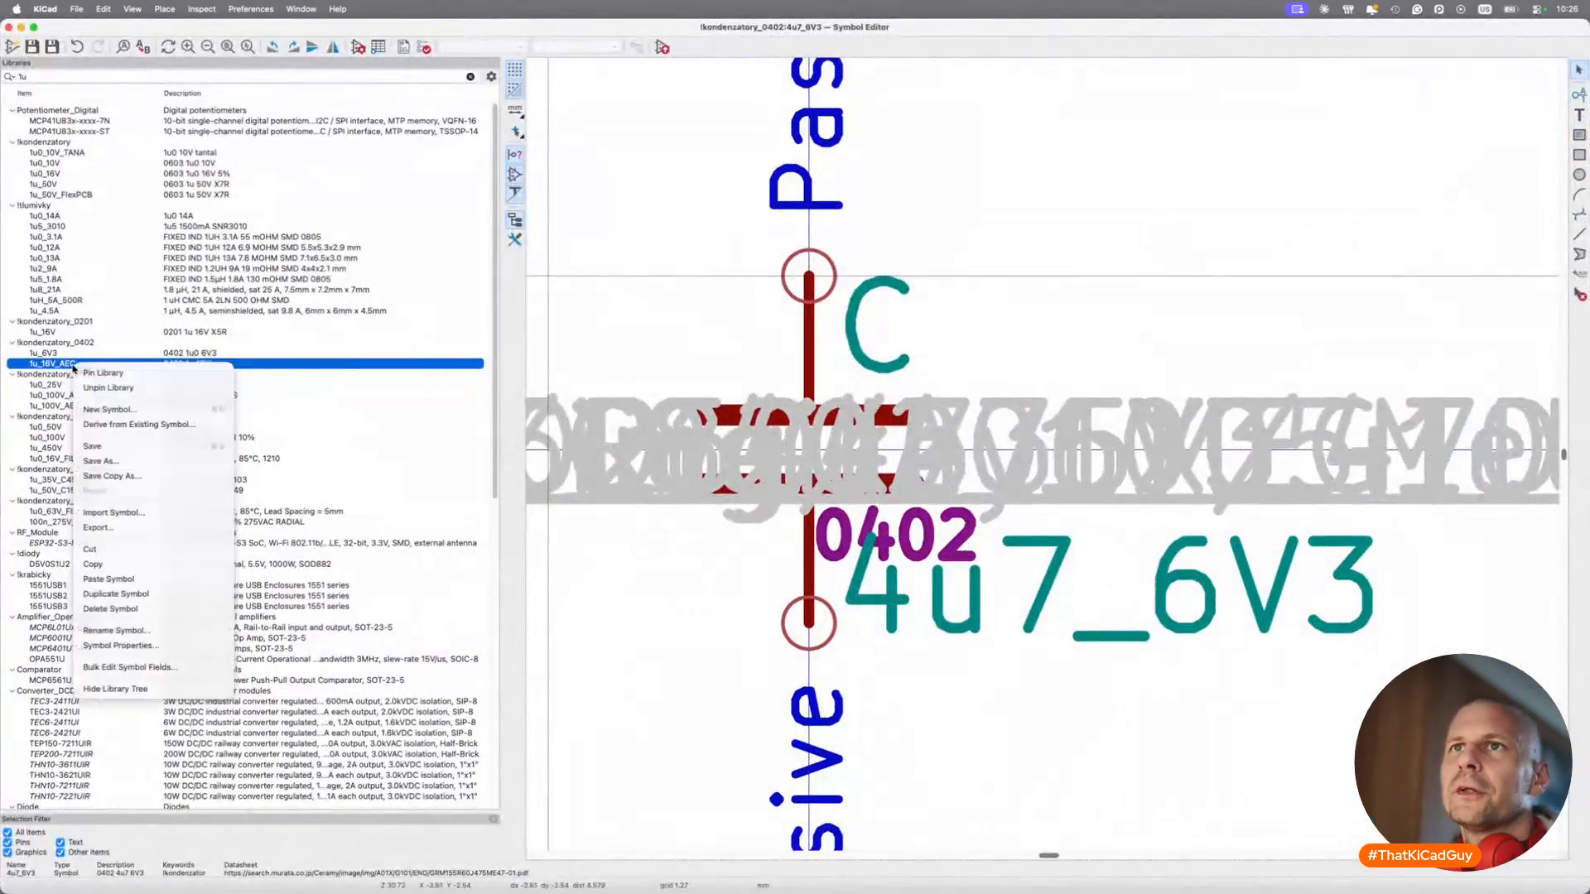
left_click(100, 461)
key("BackSpace")
type("0V")
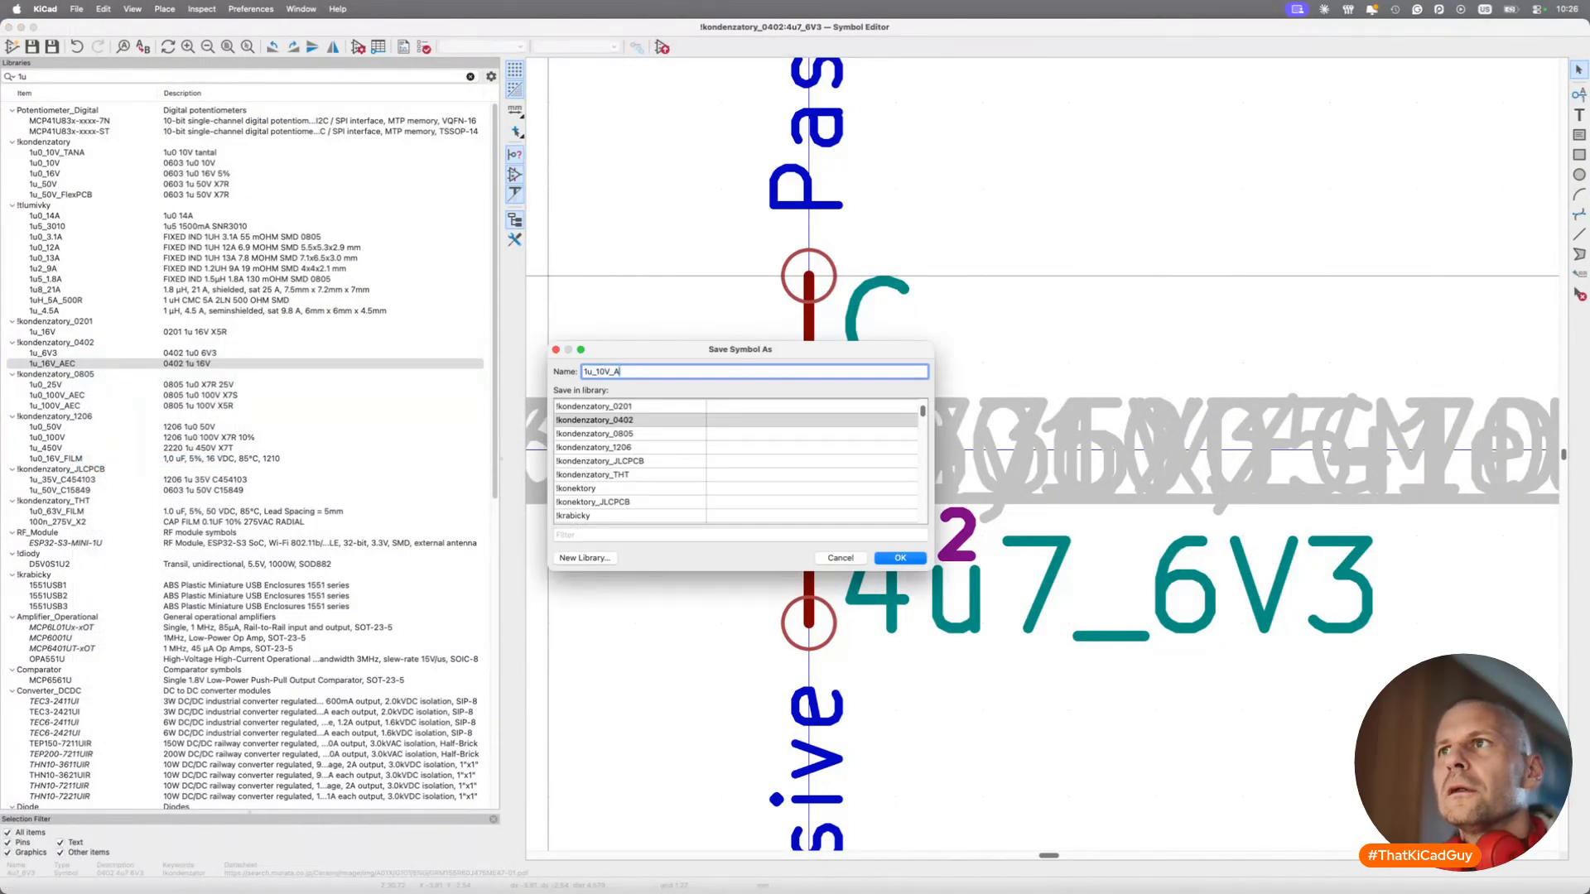
key("Return")
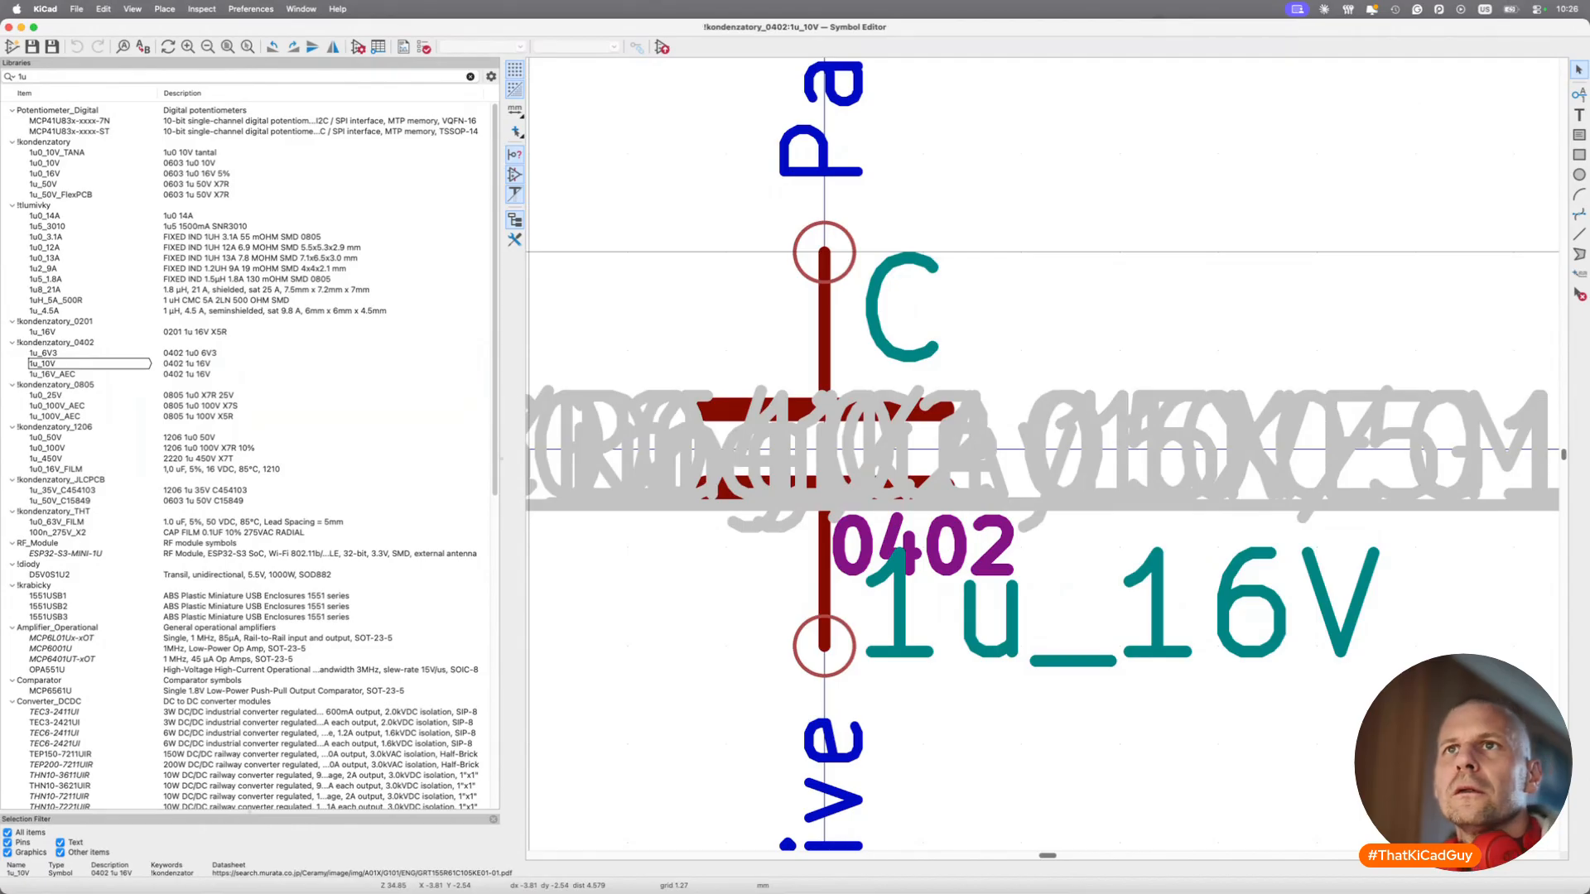
left_click(29, 364)
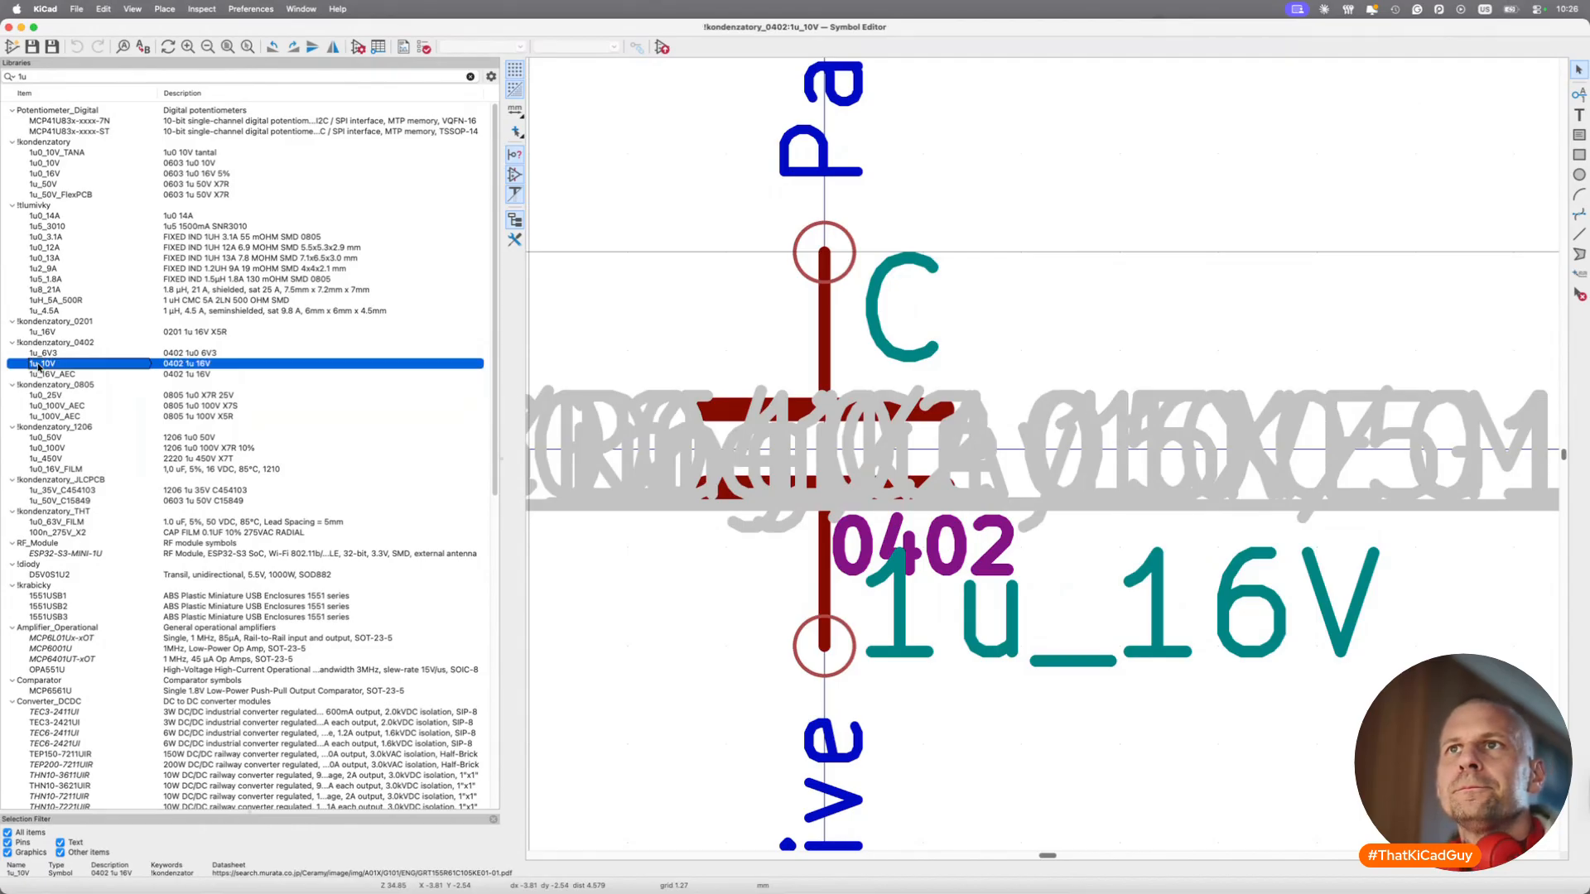
Copy the datasheet link for GRM155R61E105KA12D from its DigiKey page.
key("super+Tab")
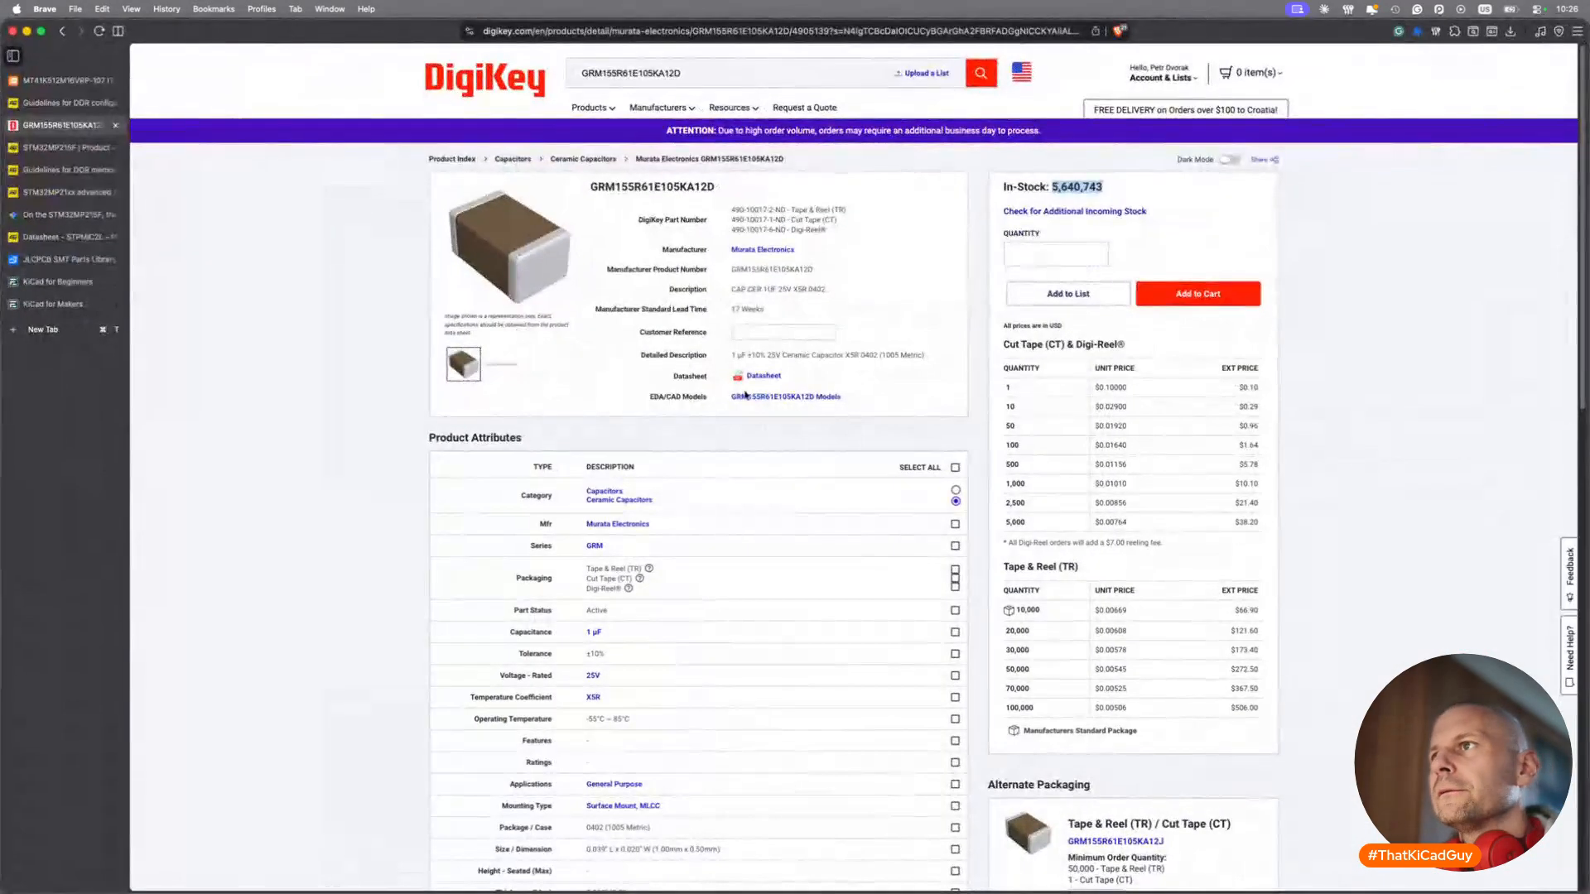
right_click(772, 377)
left_click(804, 495)
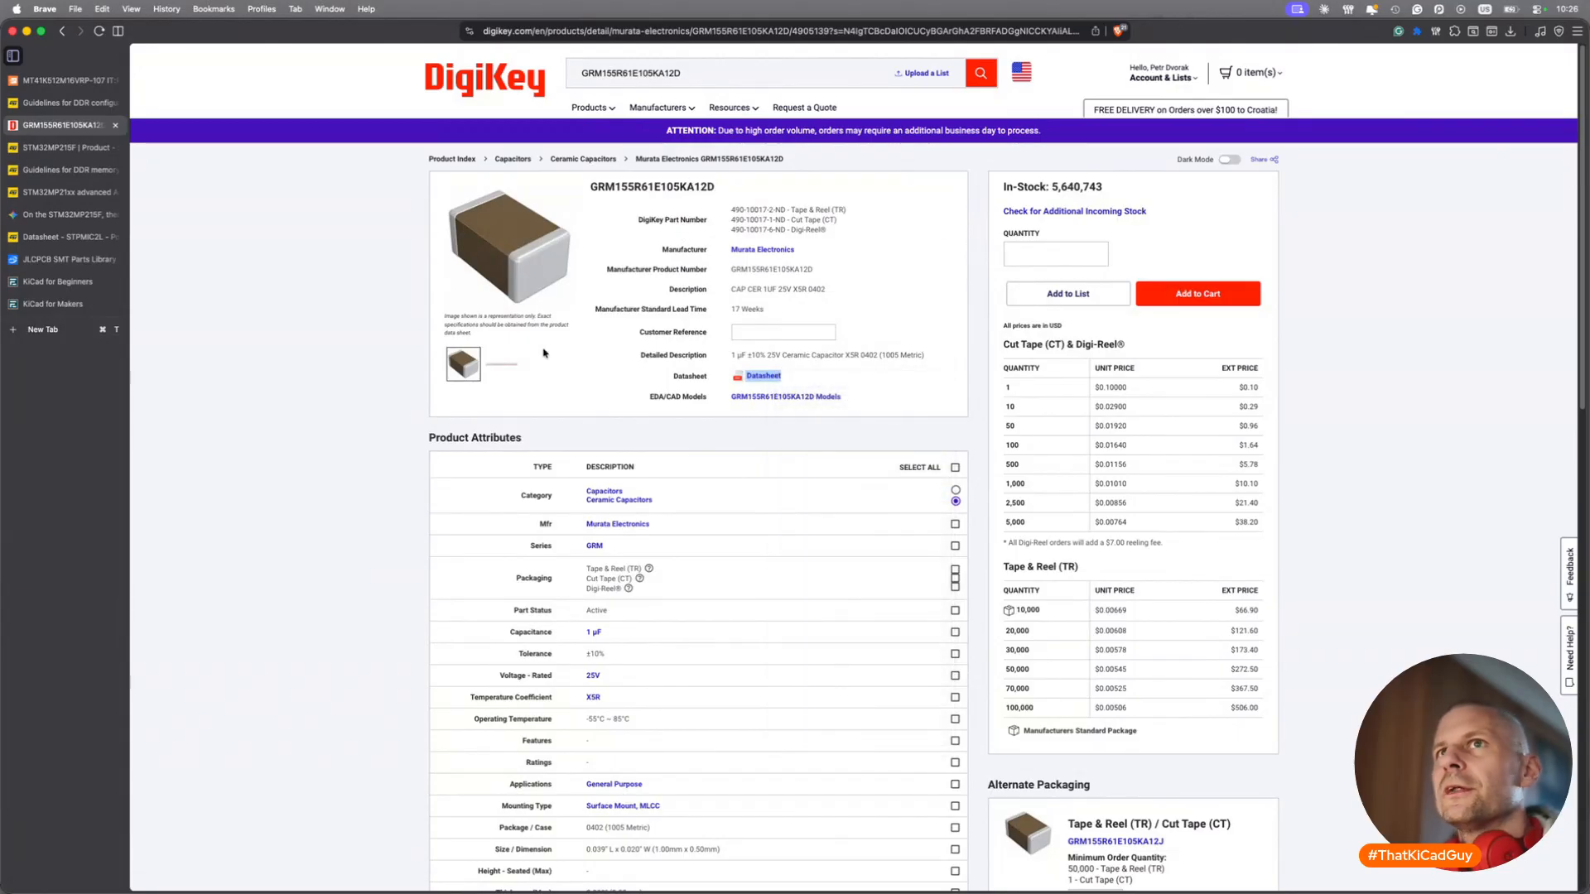
Search the JLCPCB parts library for GRM155R61E105KA12D and copy its JLCPCB part number C77009.
left_click(67, 260)
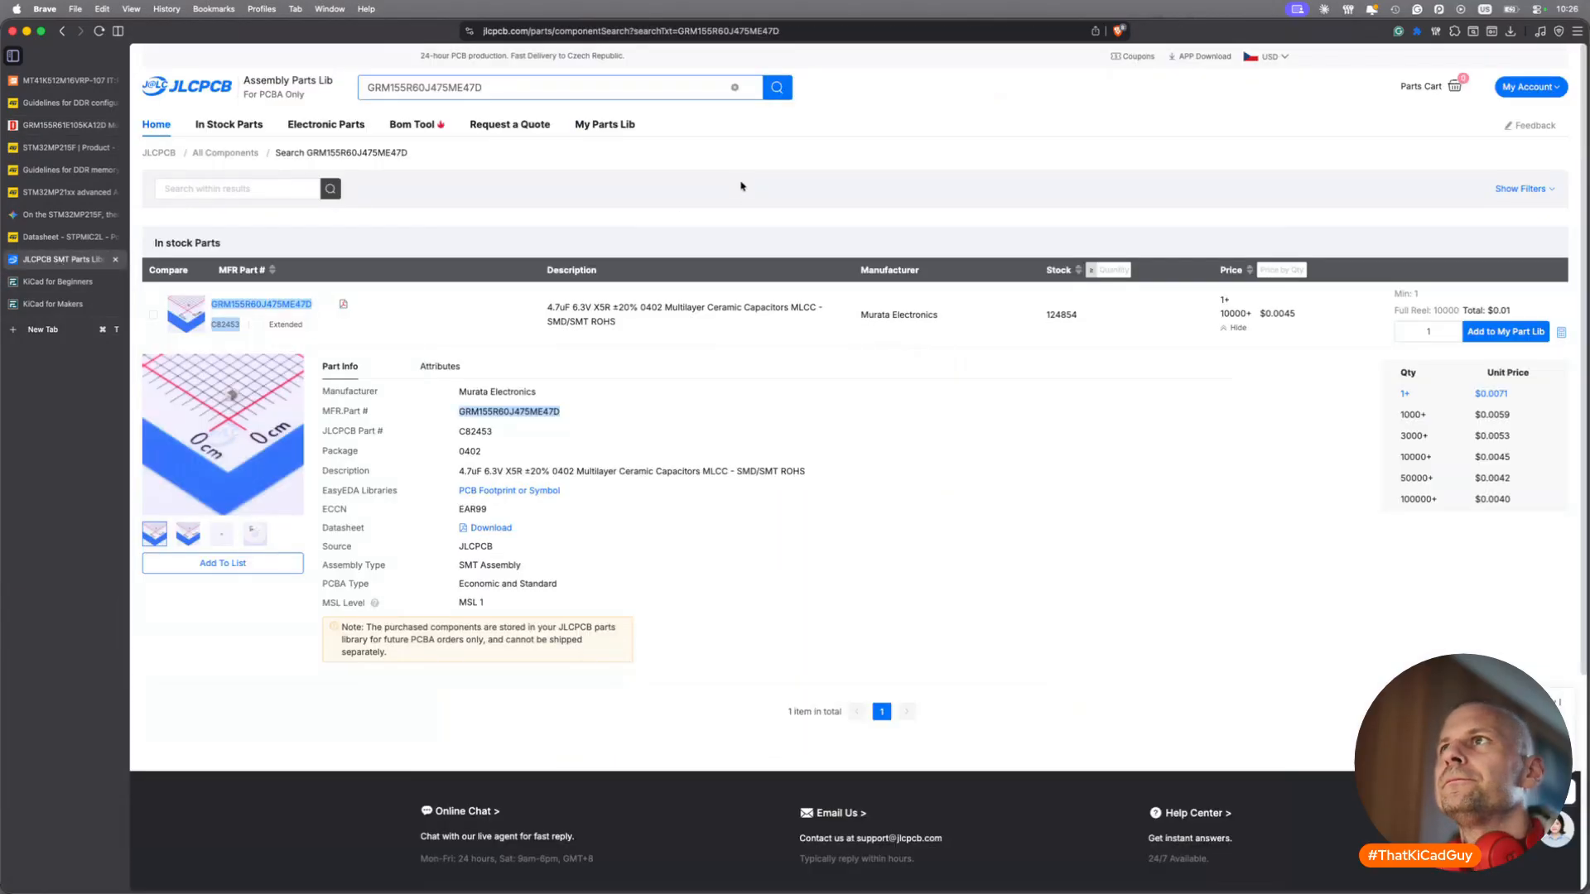
double_click(695, 89)
key("shift+super+v")
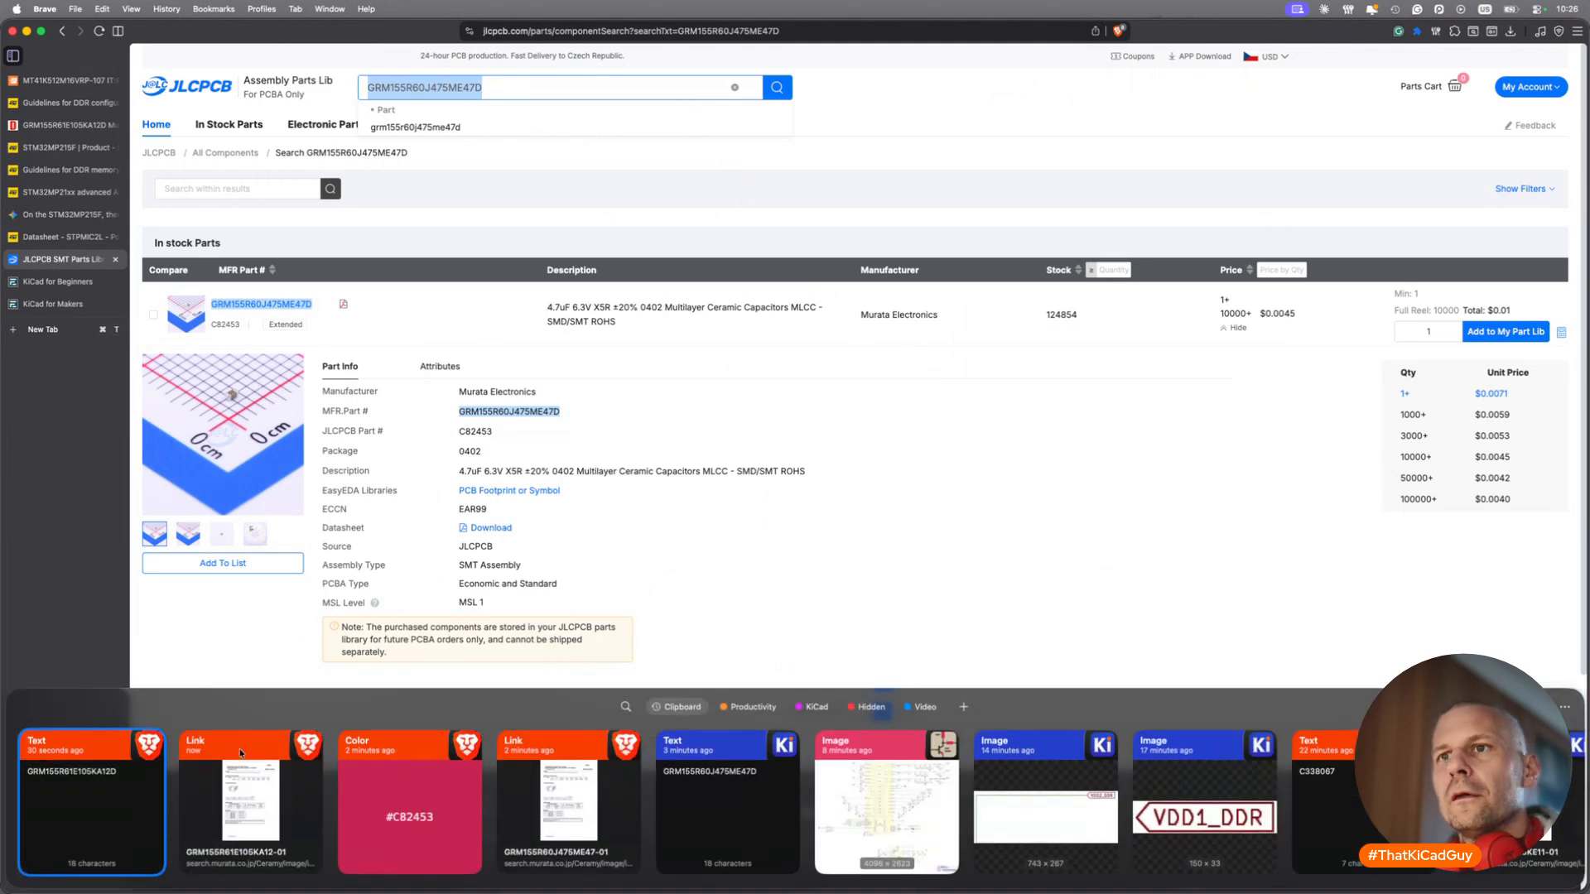
double_click(117, 807)
key("Return")
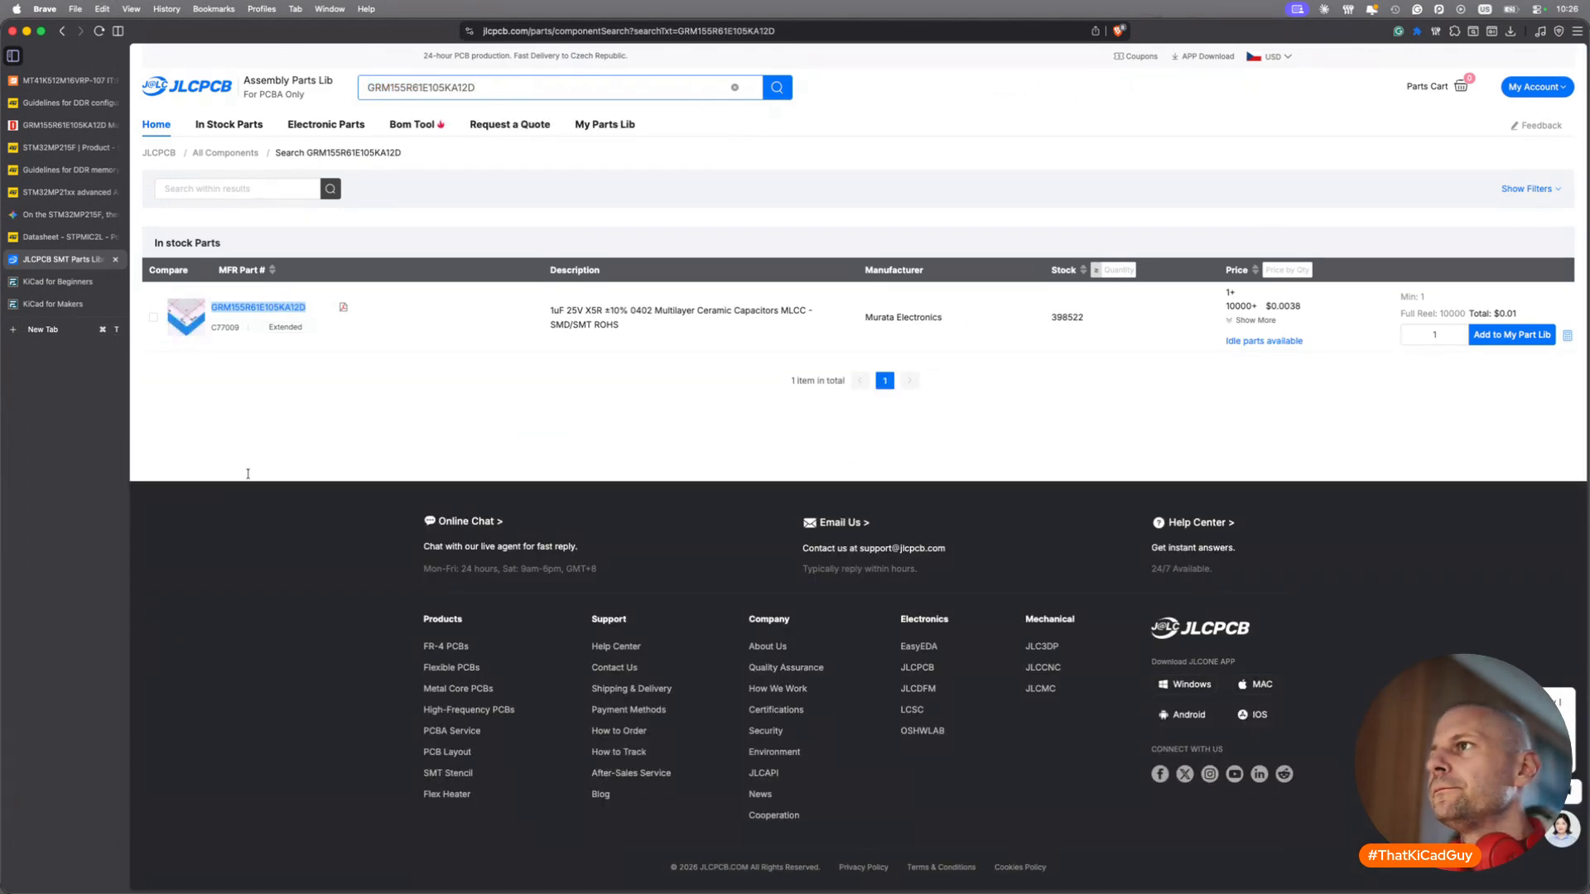
left_click_drag(211, 328, 240, 331)
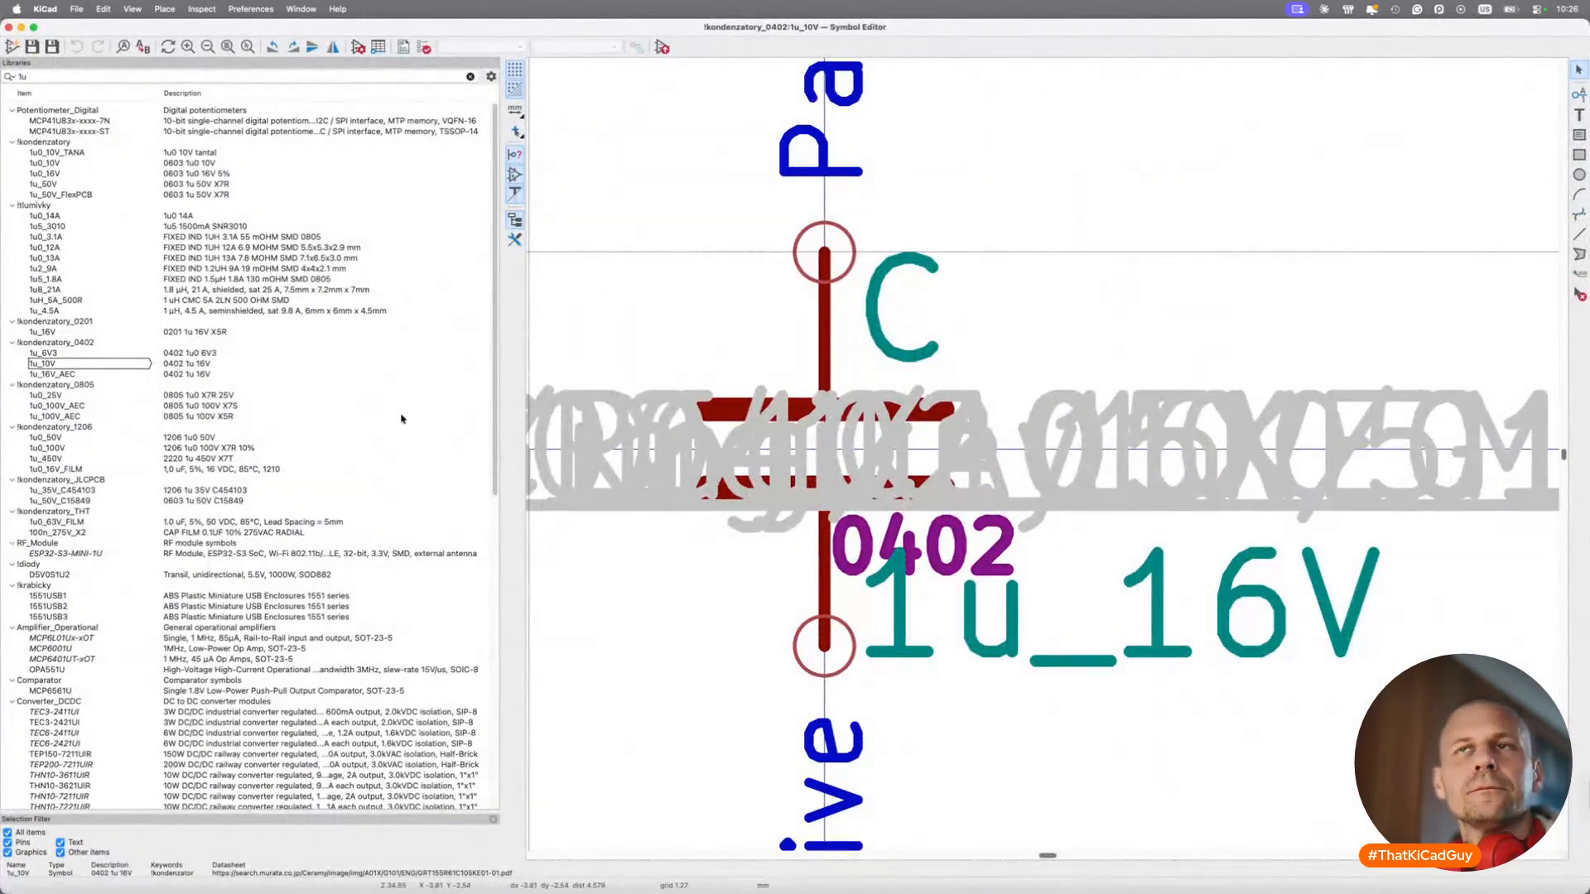
Replace the 1u_10V symbol's Datasheet field with the copied Murata GRM155R61E105KA12-01.pdf link.
left_click(358, 47)
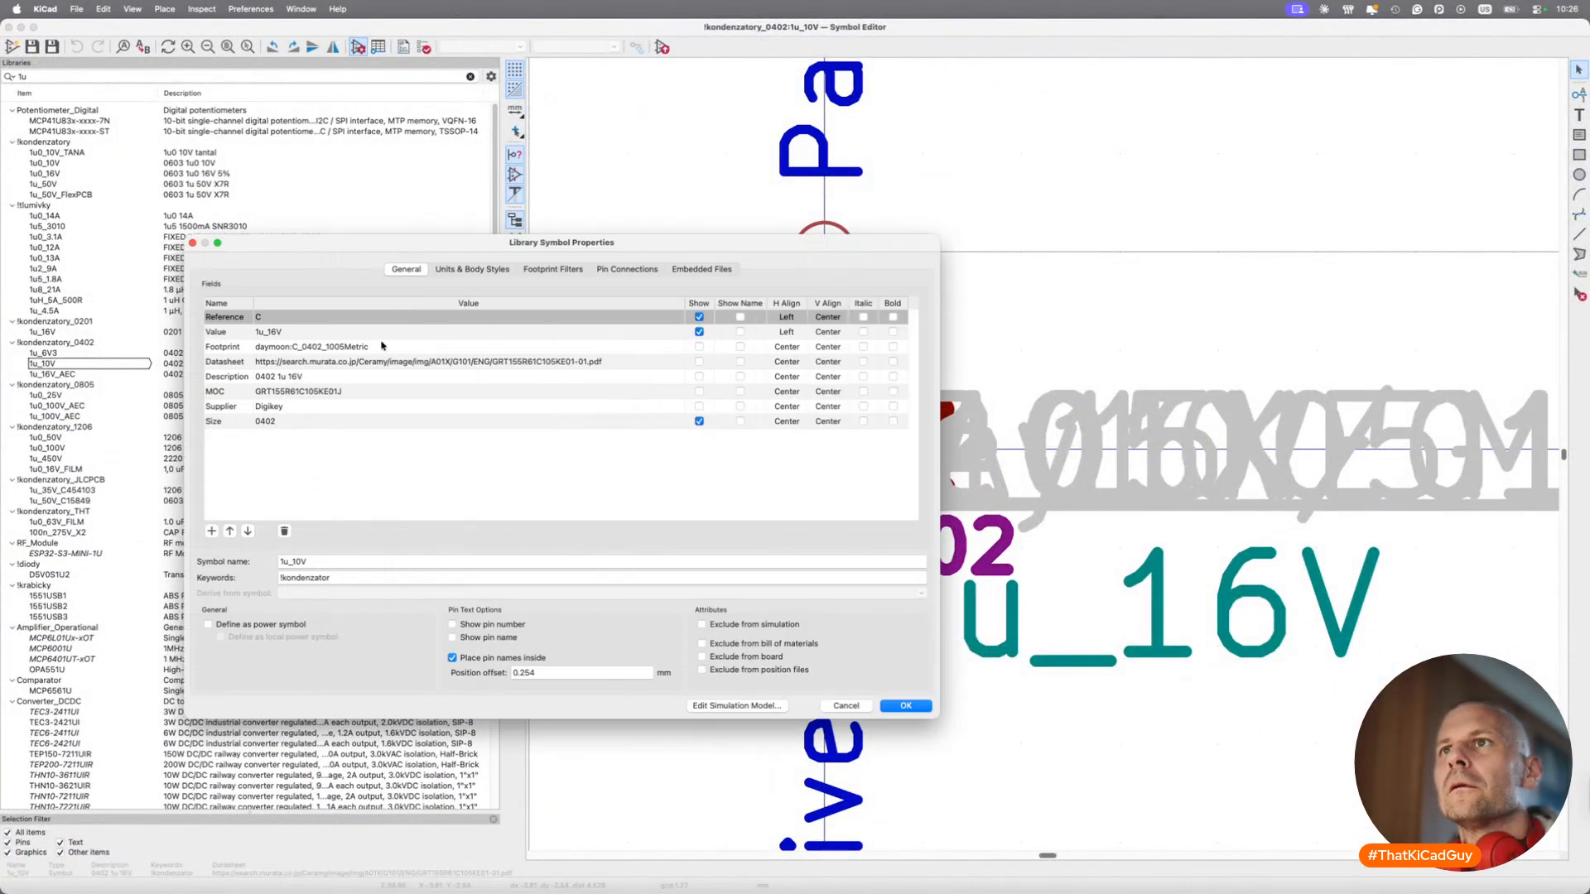
left_click(322, 365)
key("BackSpace")
key("super+shift+v")
double_click(377, 816)
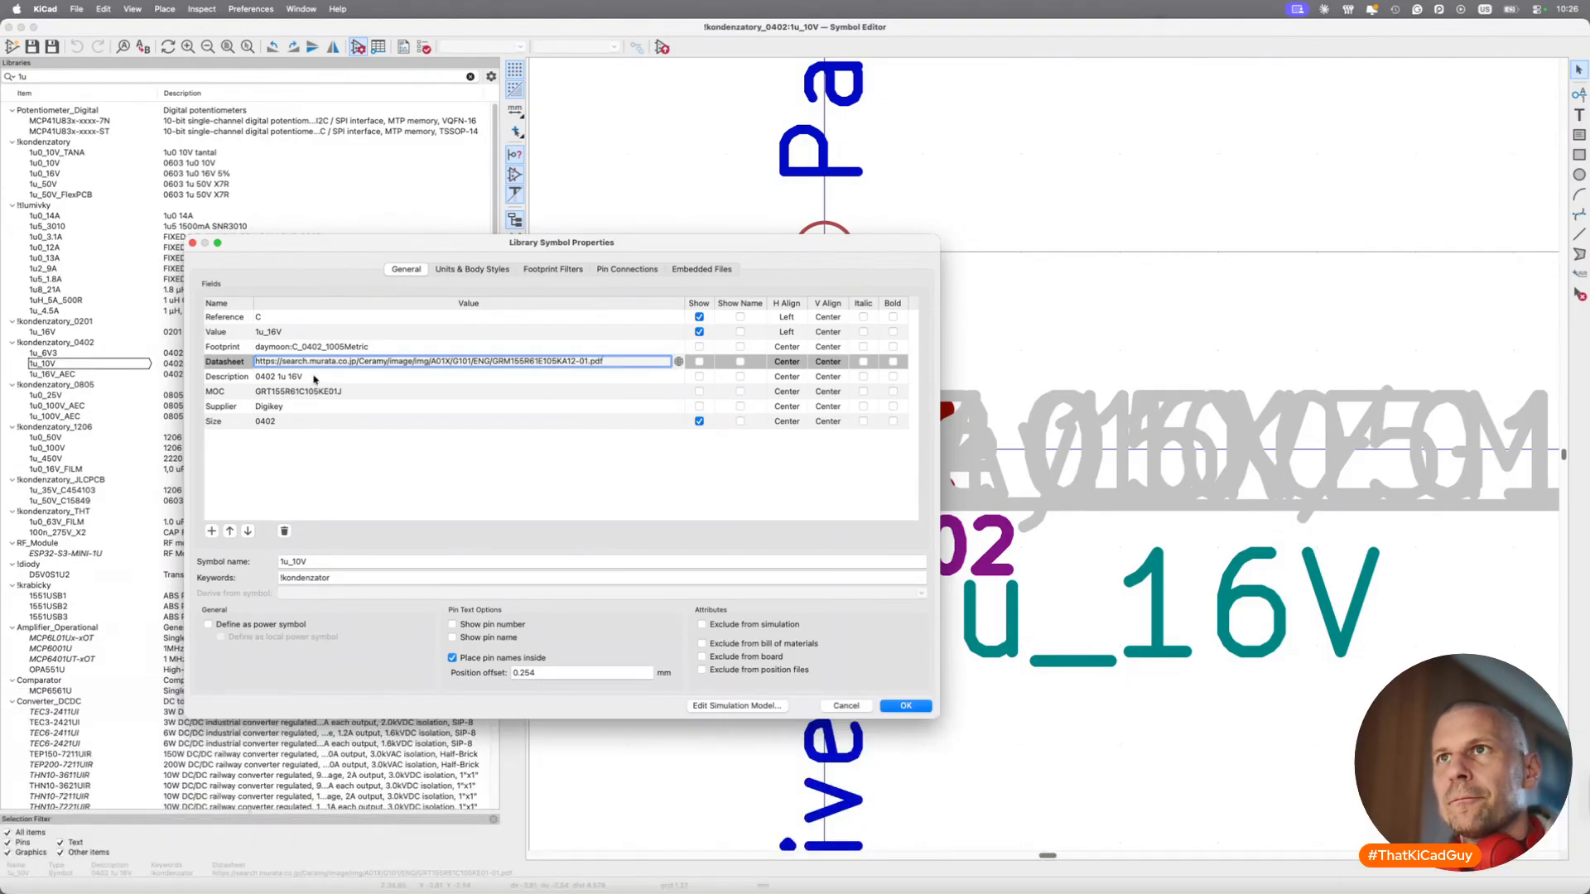
Set the symbol's Description to 0402 1u 10V X5R and its MOC to GRM155R61E105KA12D.
left_click(297, 377)
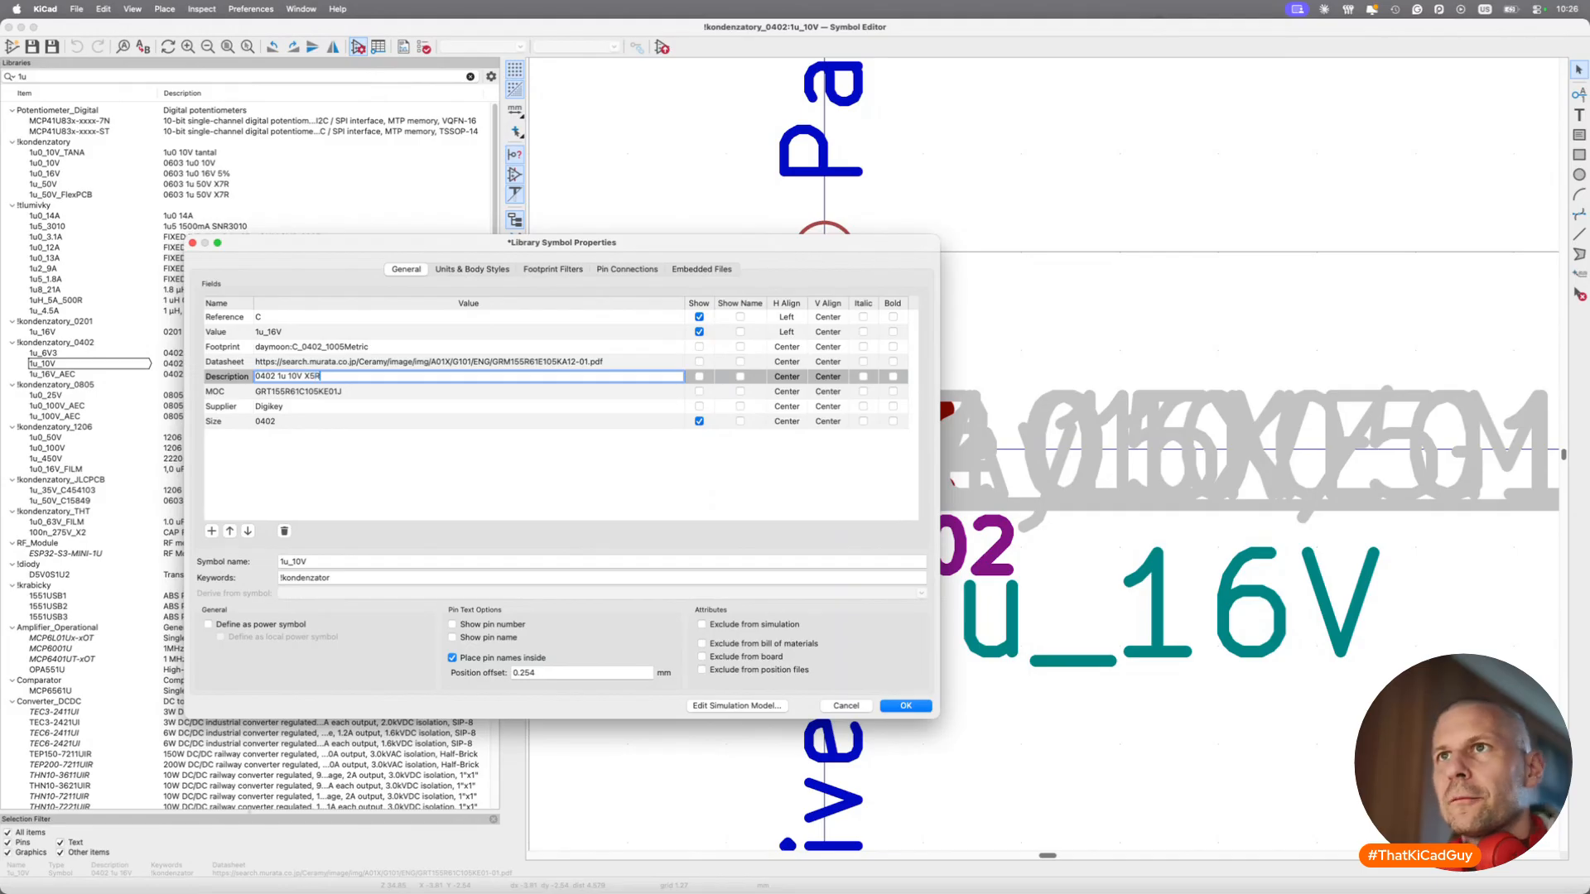
left_click(336, 392)
key("BackSpace")
key("super+shift+v")
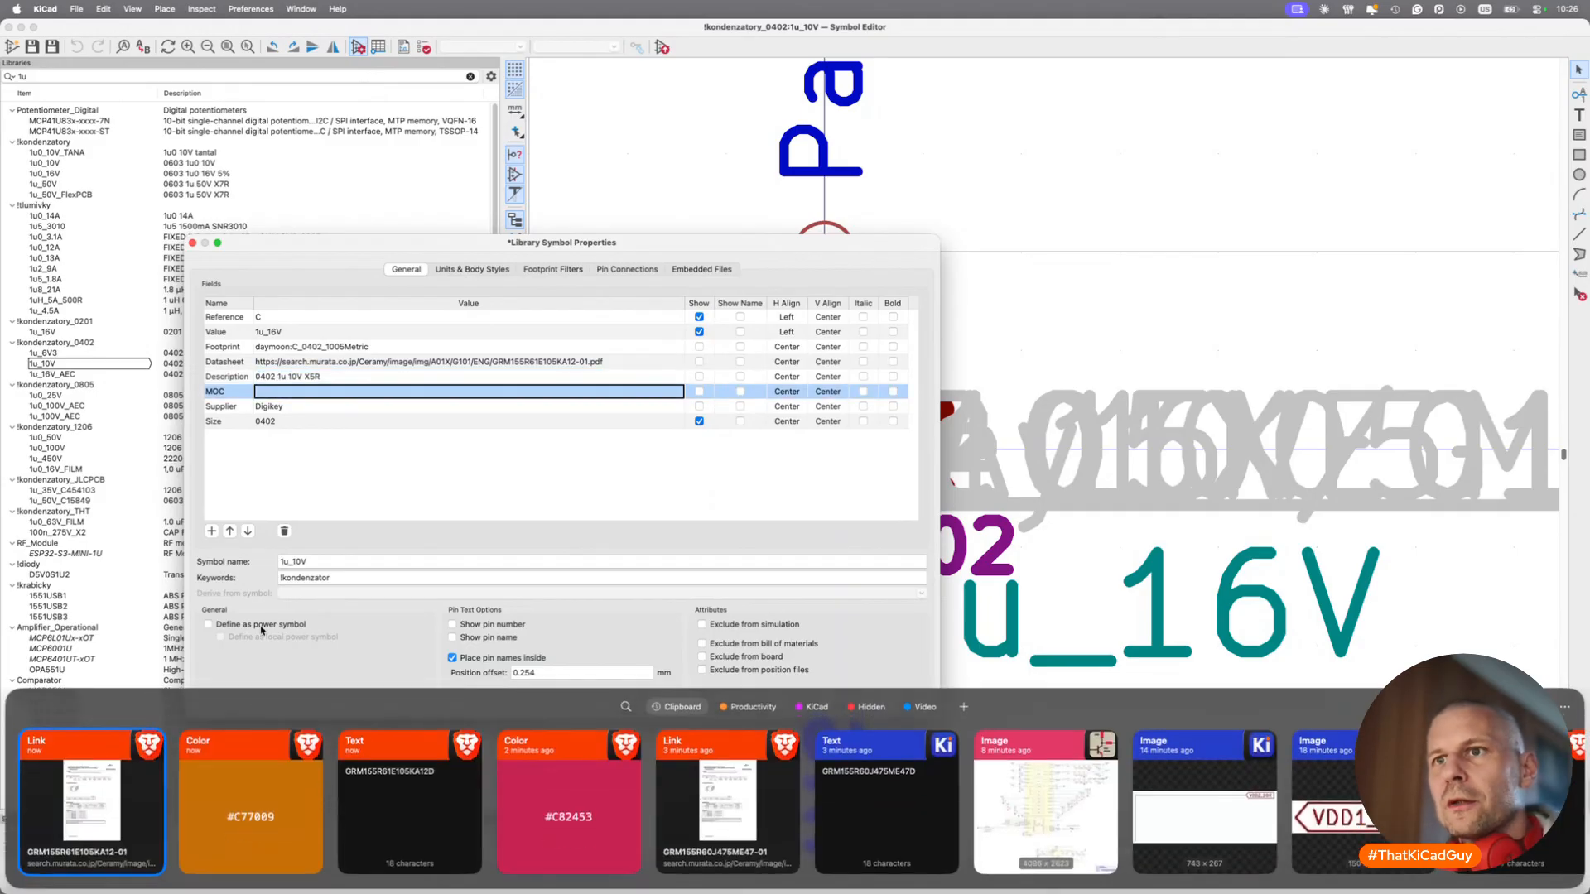
double_click(385, 810)
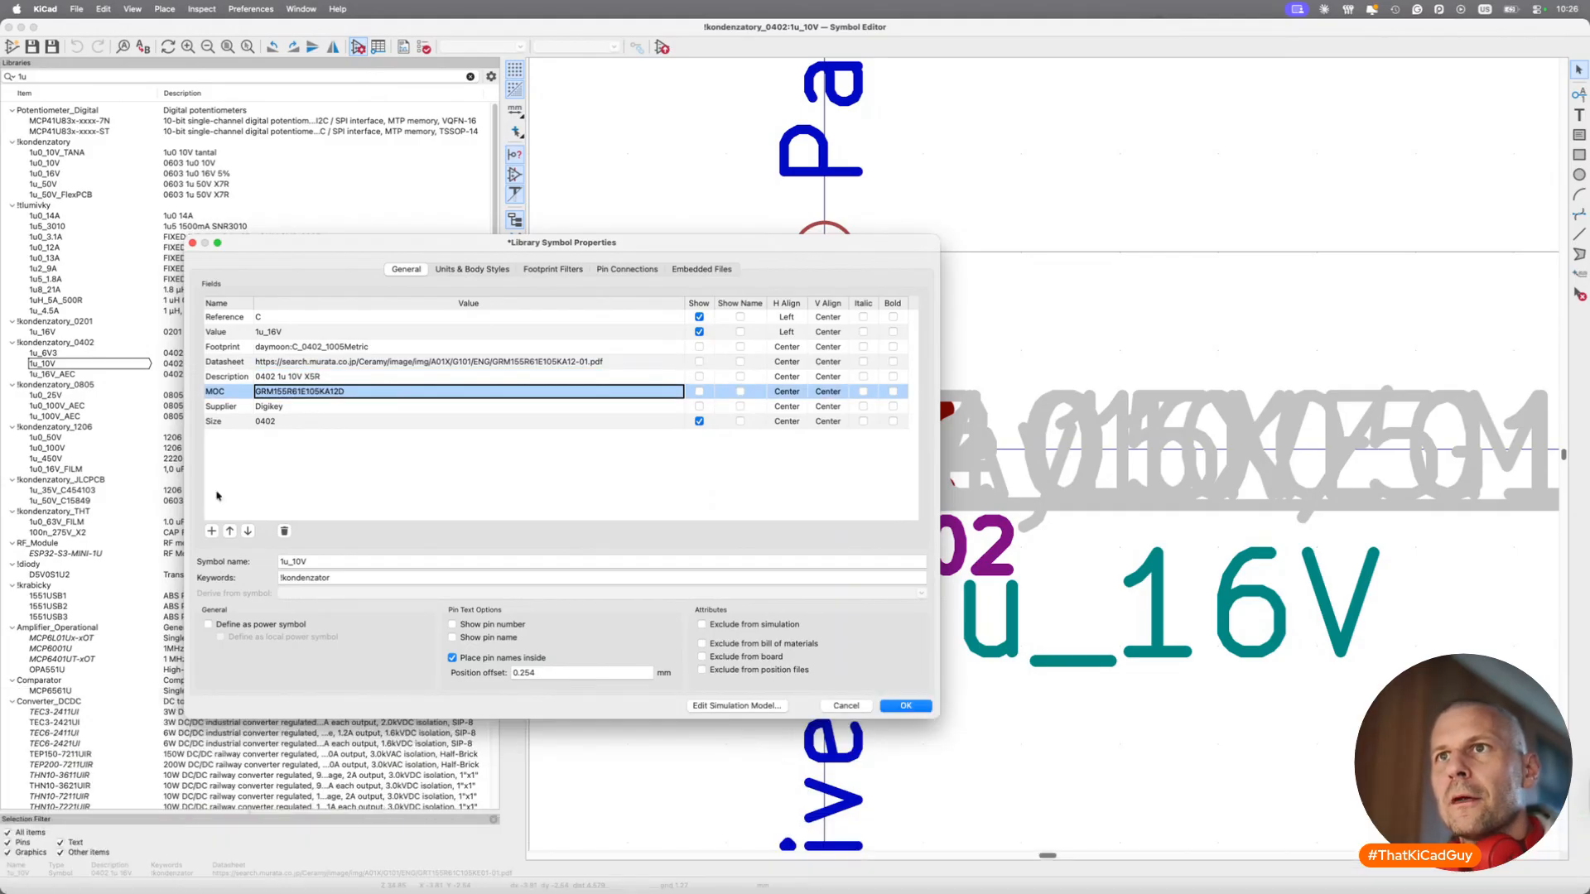
Add a JLCPCB field with the value C77009 to the 1u_10V symbol and apply its properties.
left_click(211, 532)
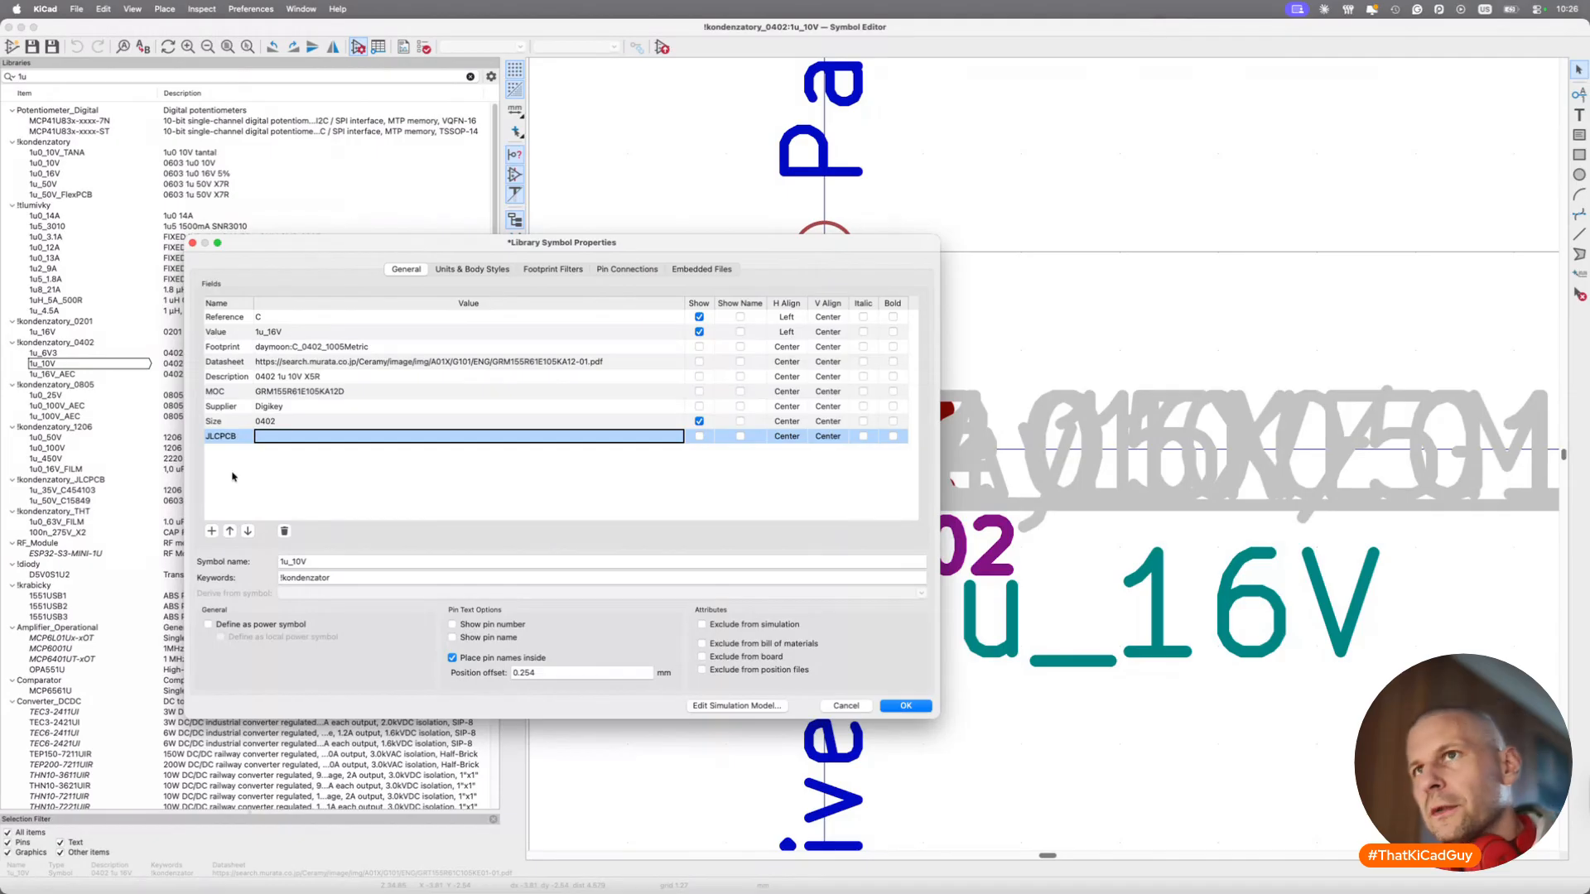
left_click(261, 440)
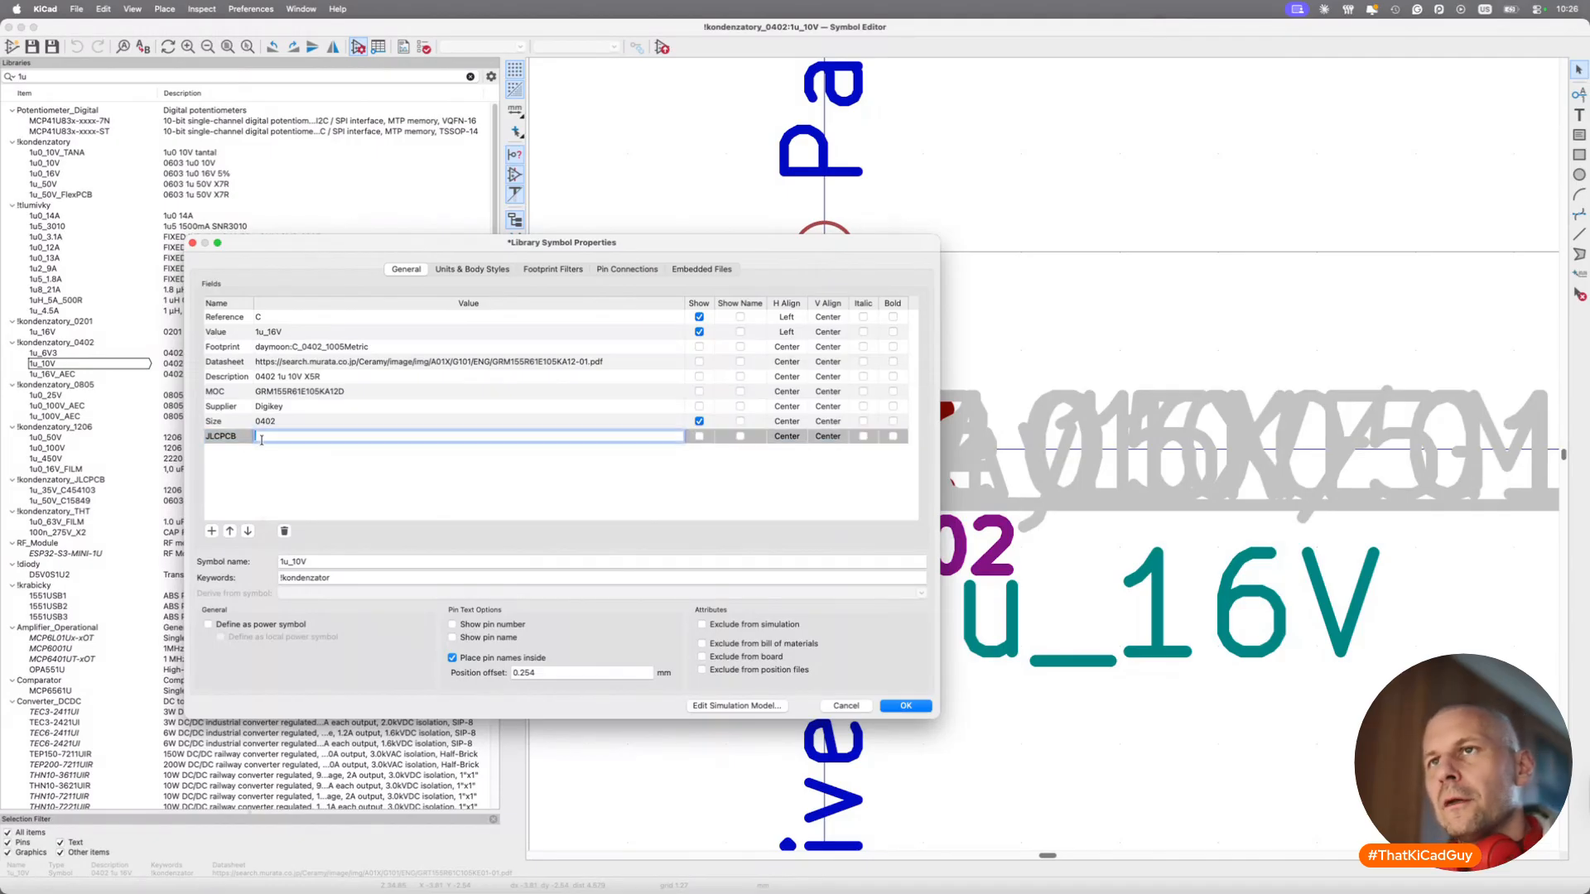
key("shift+super+v")
double_click(344, 829)
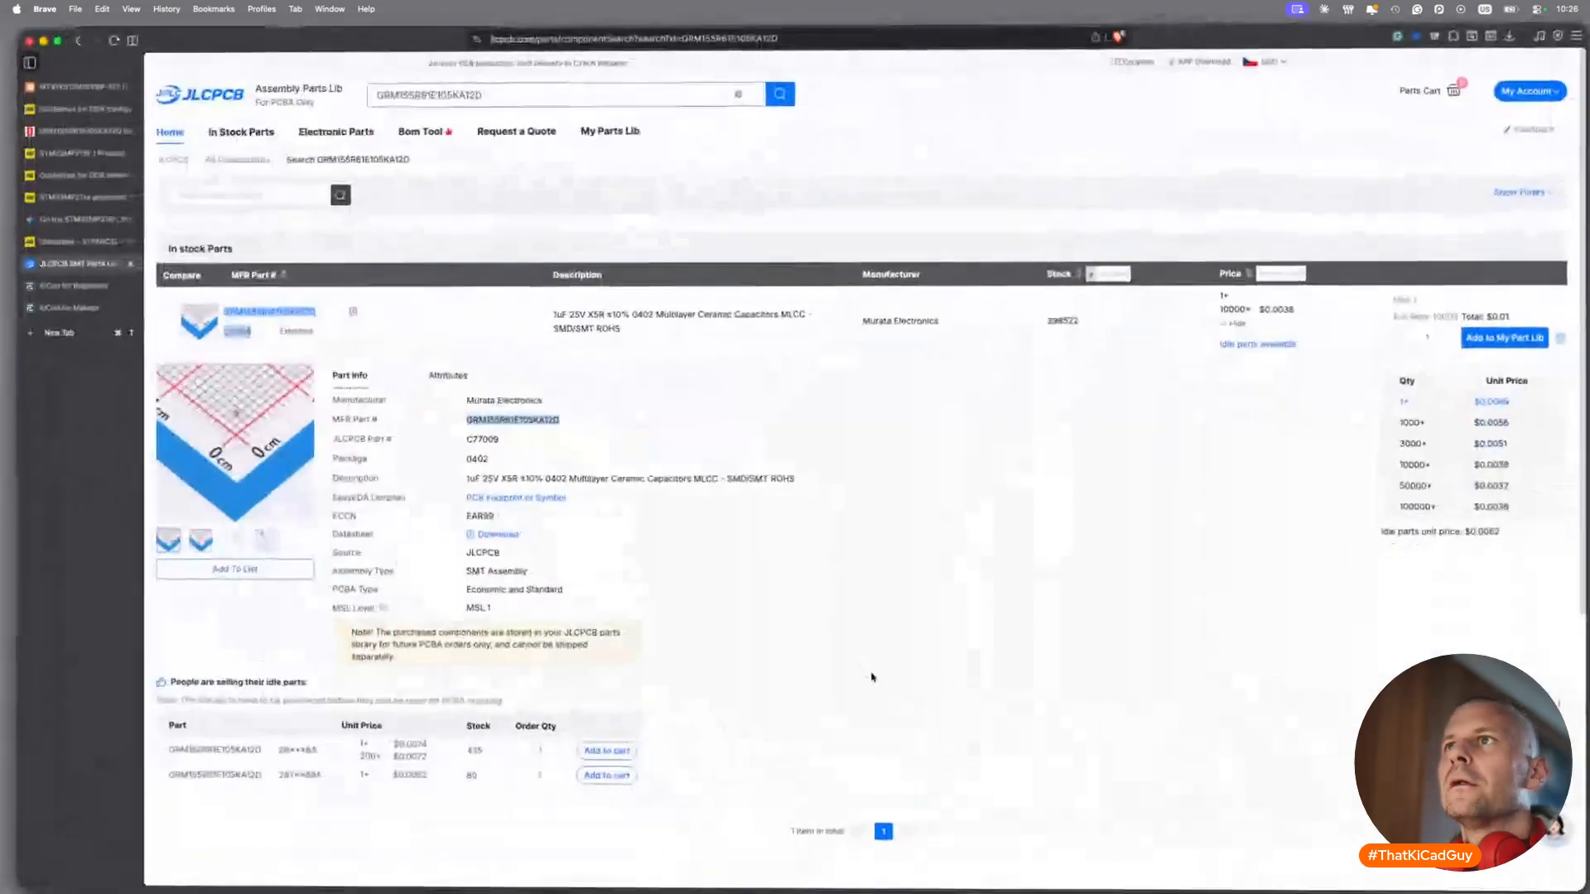
left_click_drag(455, 415, 674, 442)
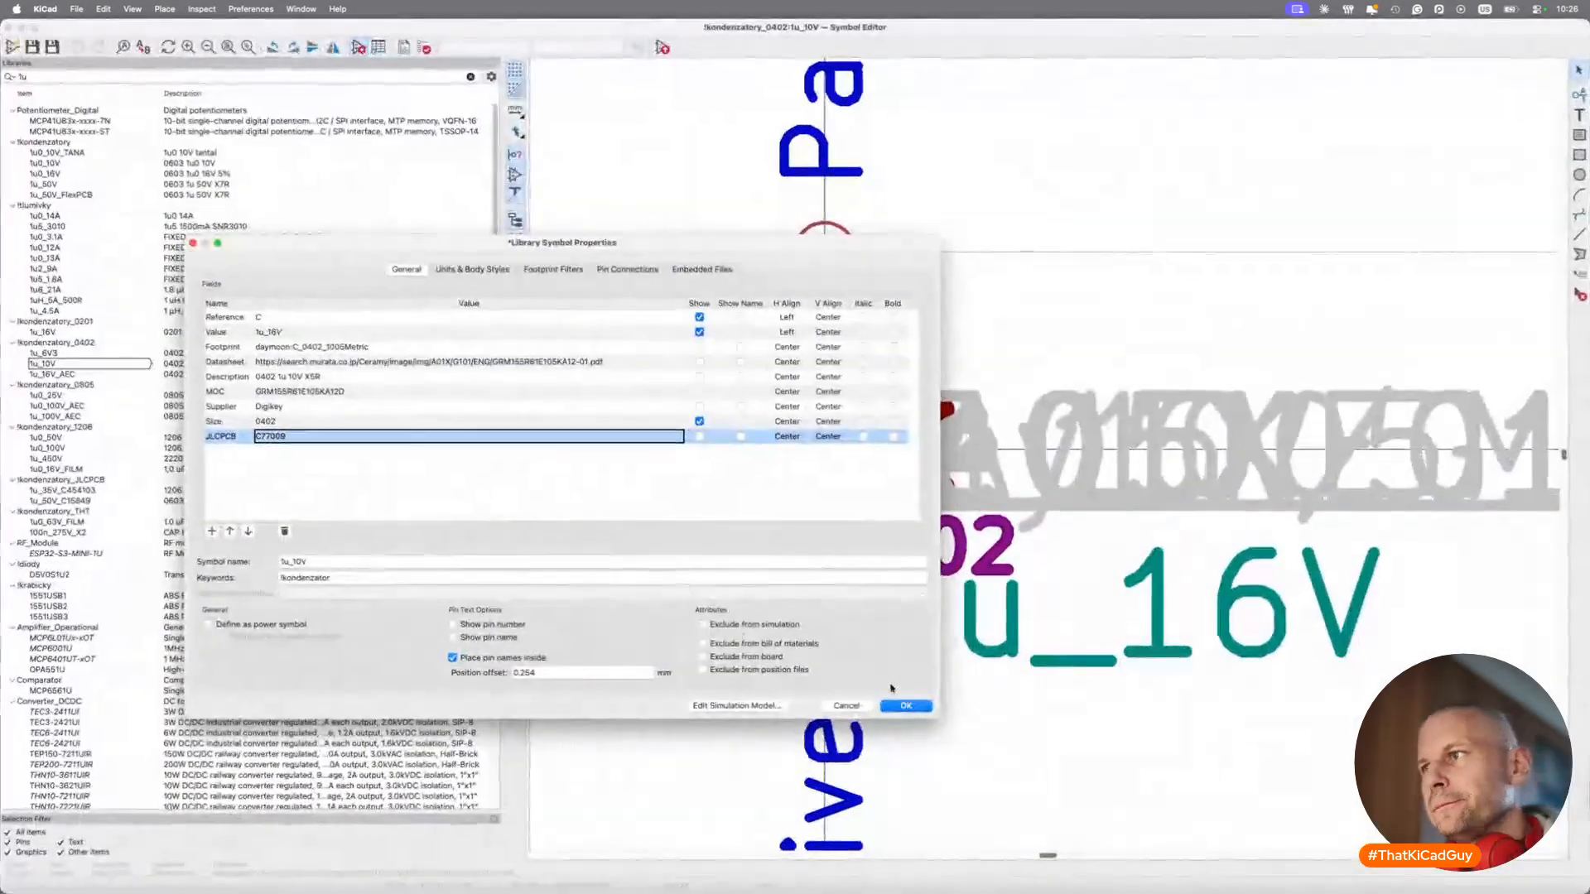
left_click(909, 706)
Place the 1u_10V capacitor in the PMIC schematic, and wire a duplicate of the VIN capacitor branch to the LDO25IN pin.
left_click(662, 48)
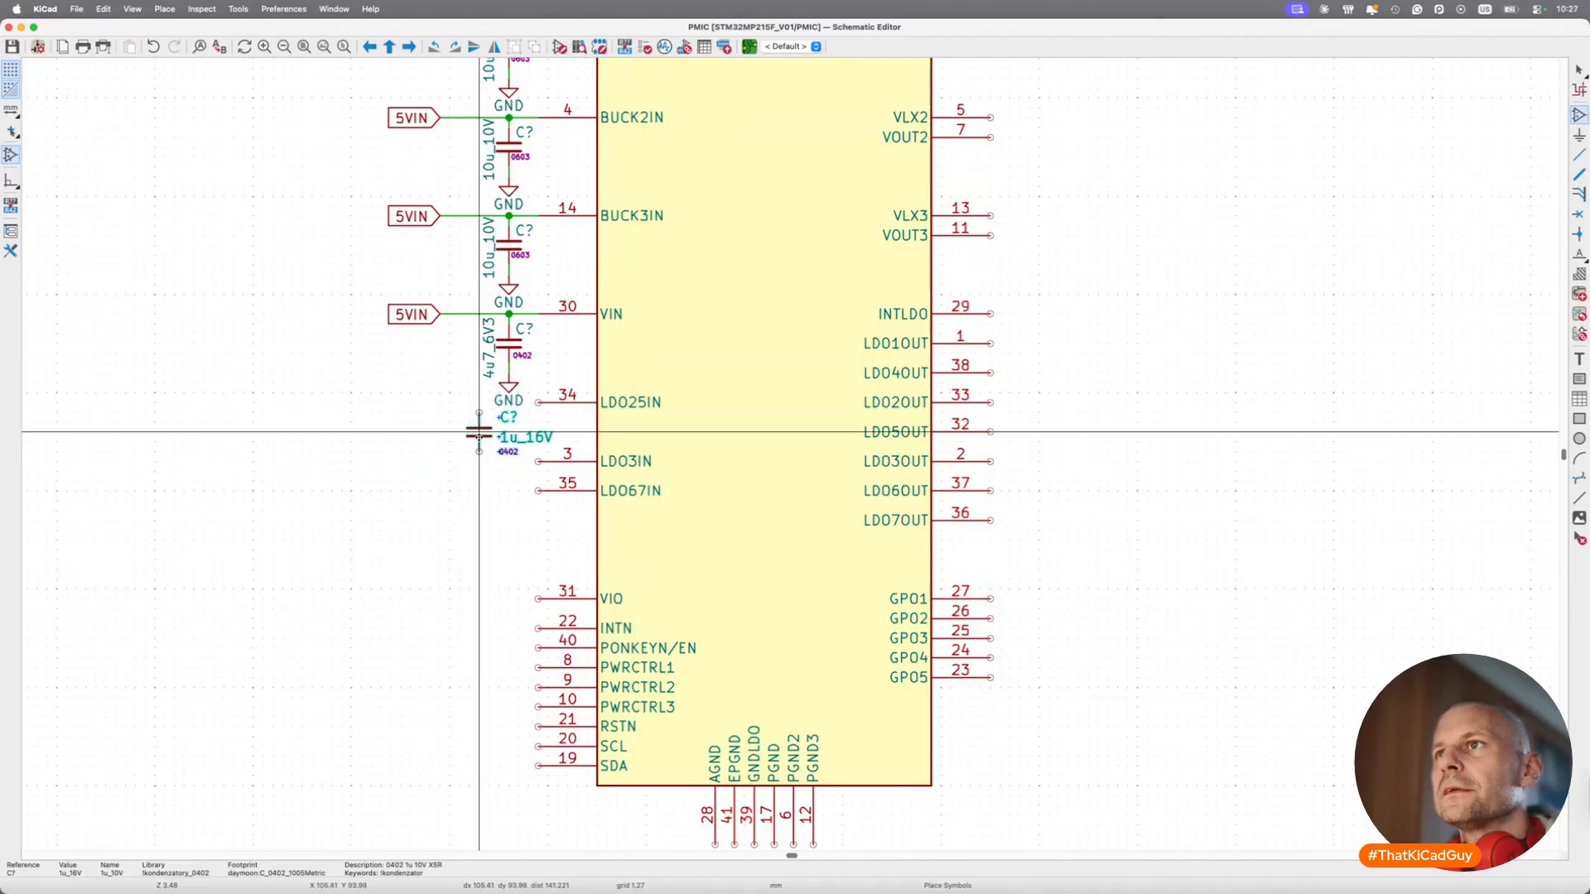
left_click(165, 481)
left_click_drag(345, 309, 546, 424)
key("super+d")
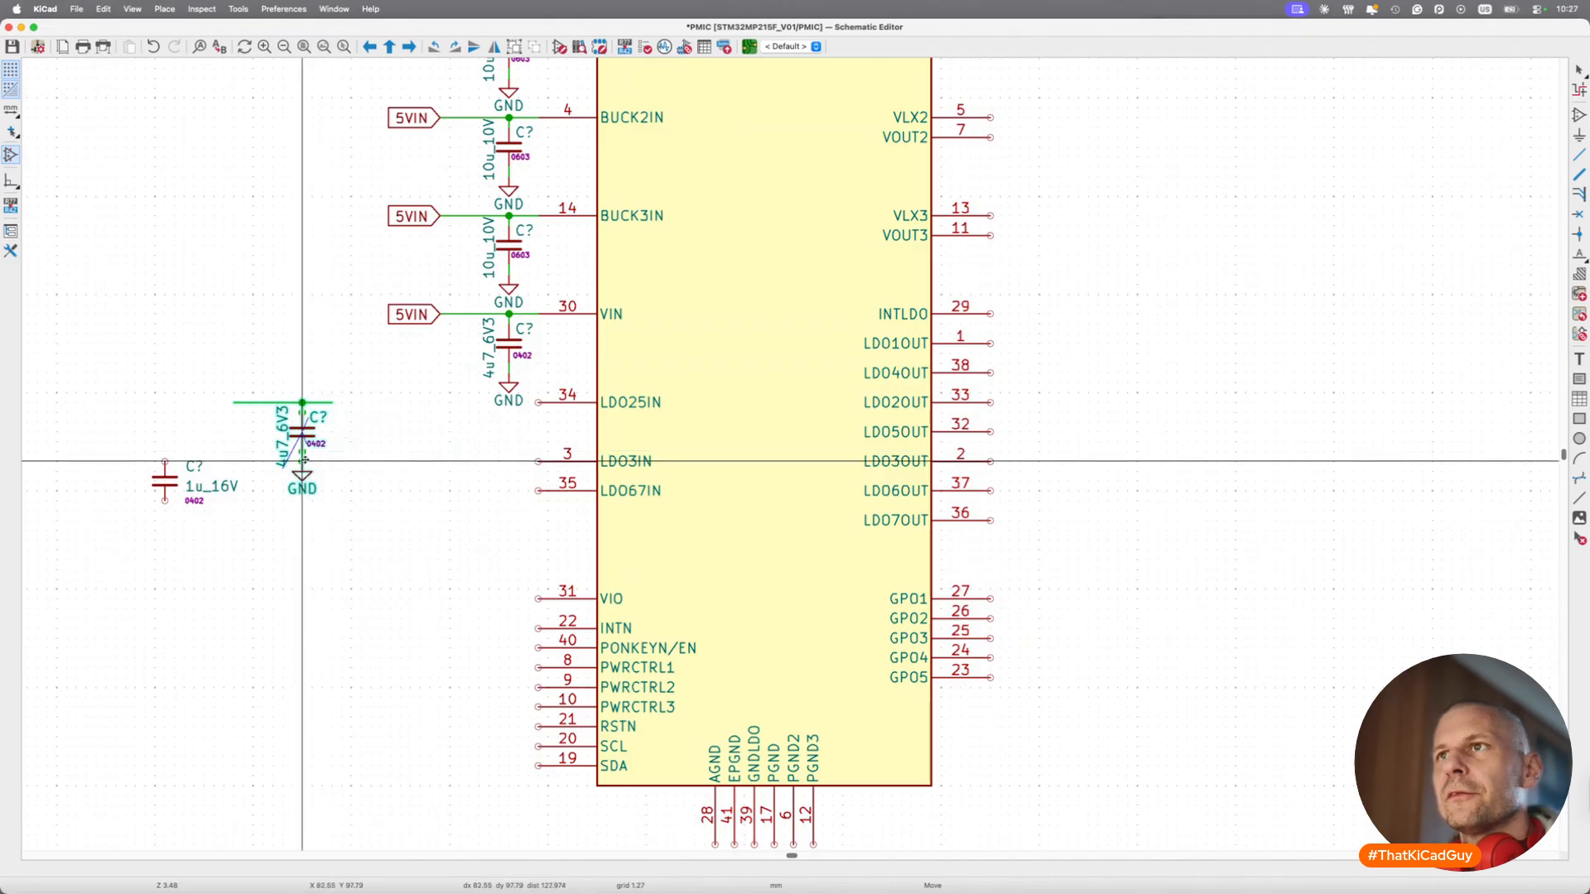
left_click(304, 458)
key("w")
left_click(332, 403)
key("Escape")
Replace the duplicated 4u7_6V3 capacitor on the LDO25IN branch with the new 1u capacitor and set its value text vertically beside it.
key("Delete")
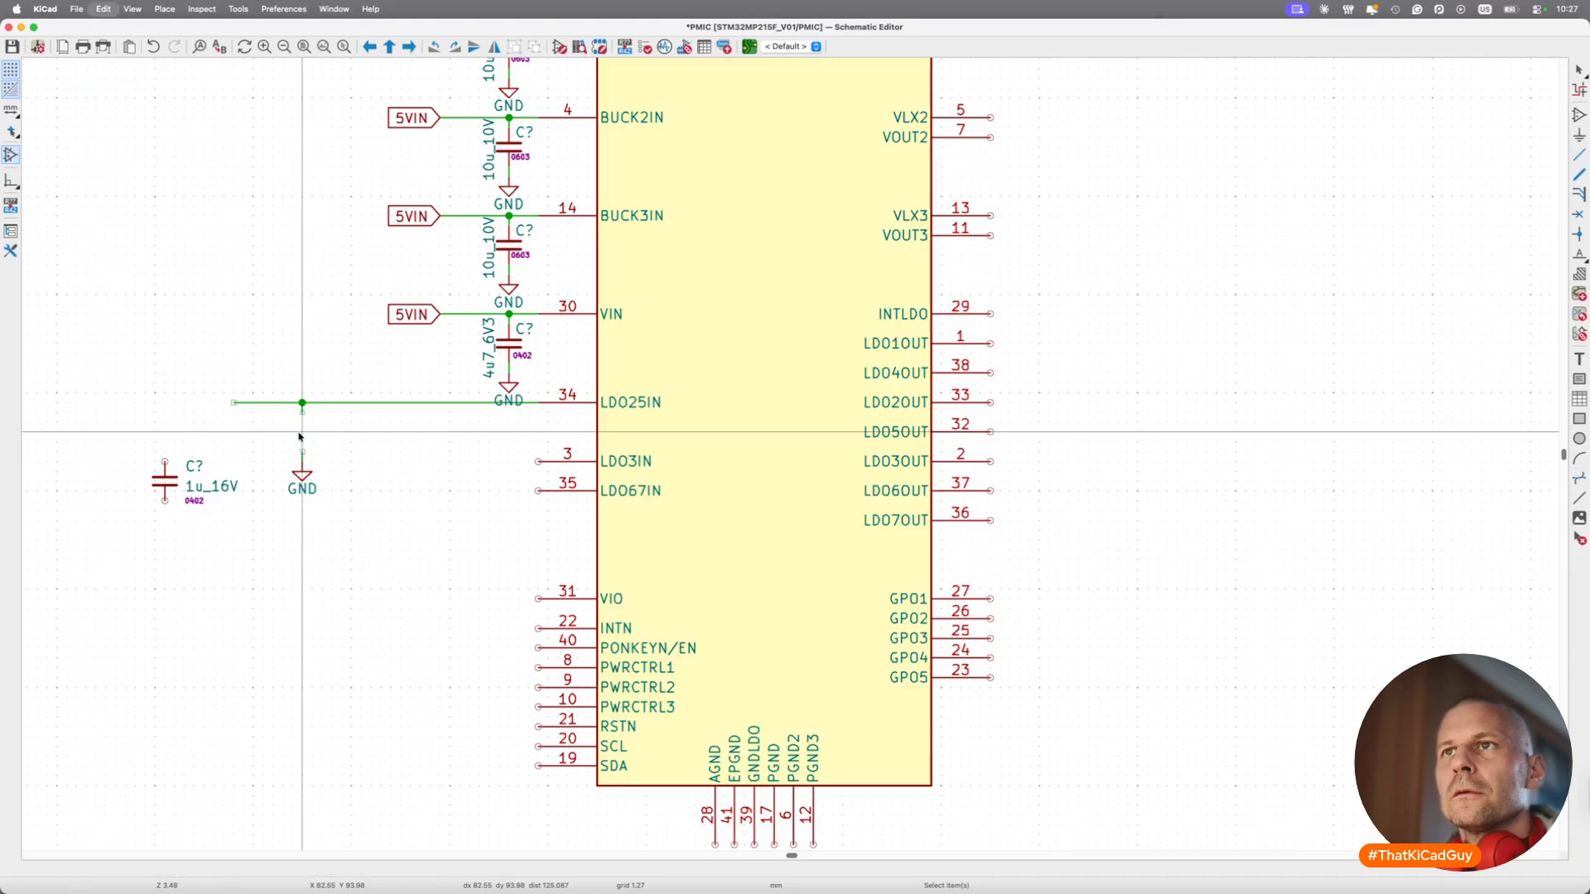
key("m")
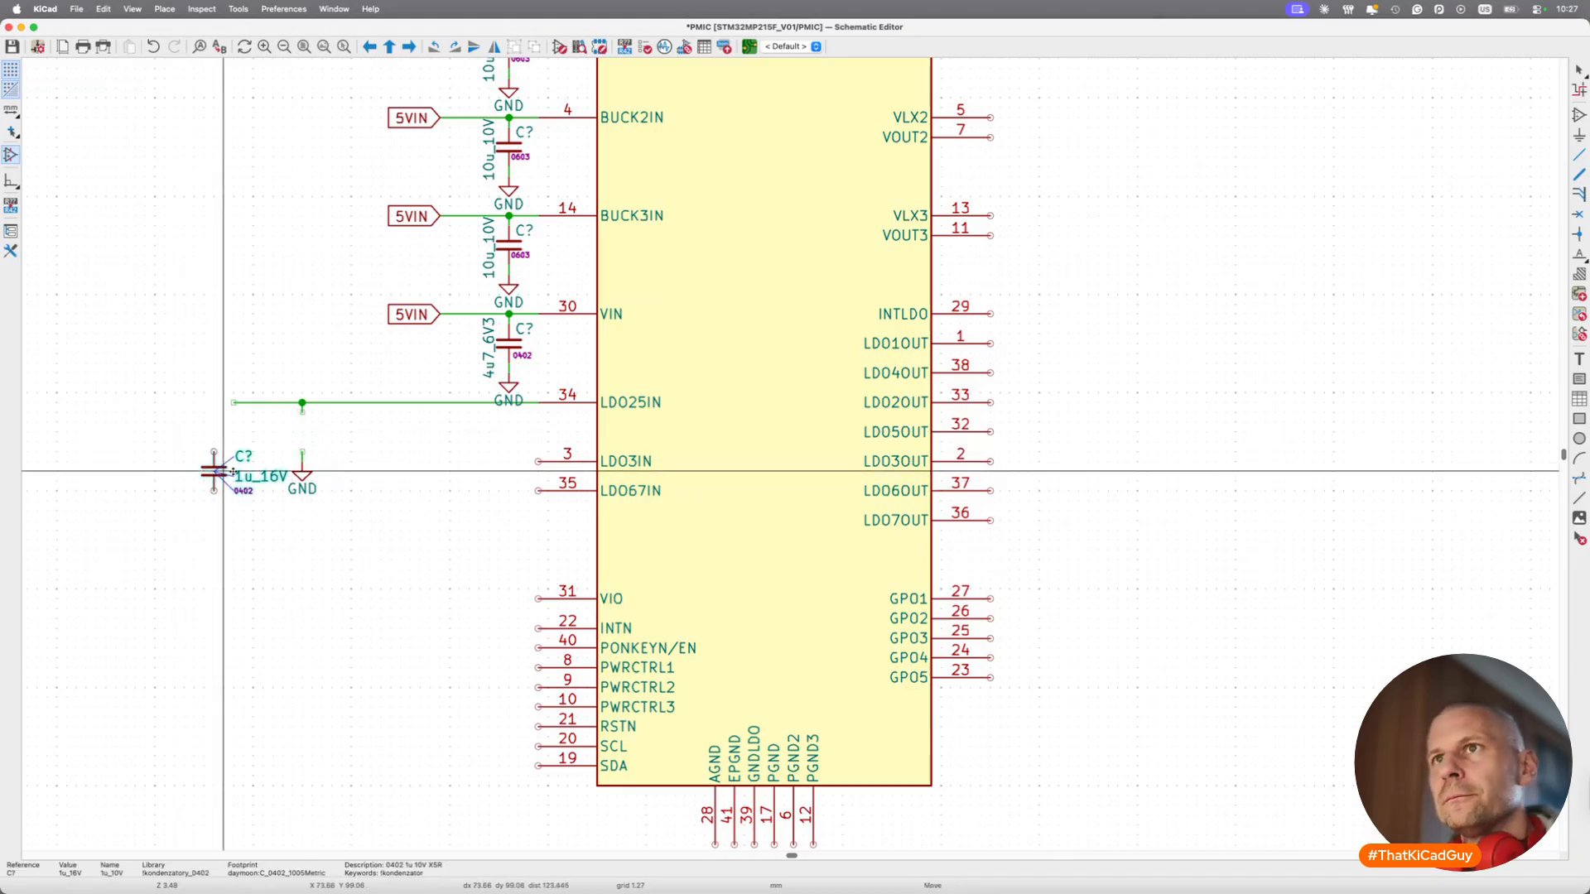
left_click(302, 432)
left_click(311, 432)
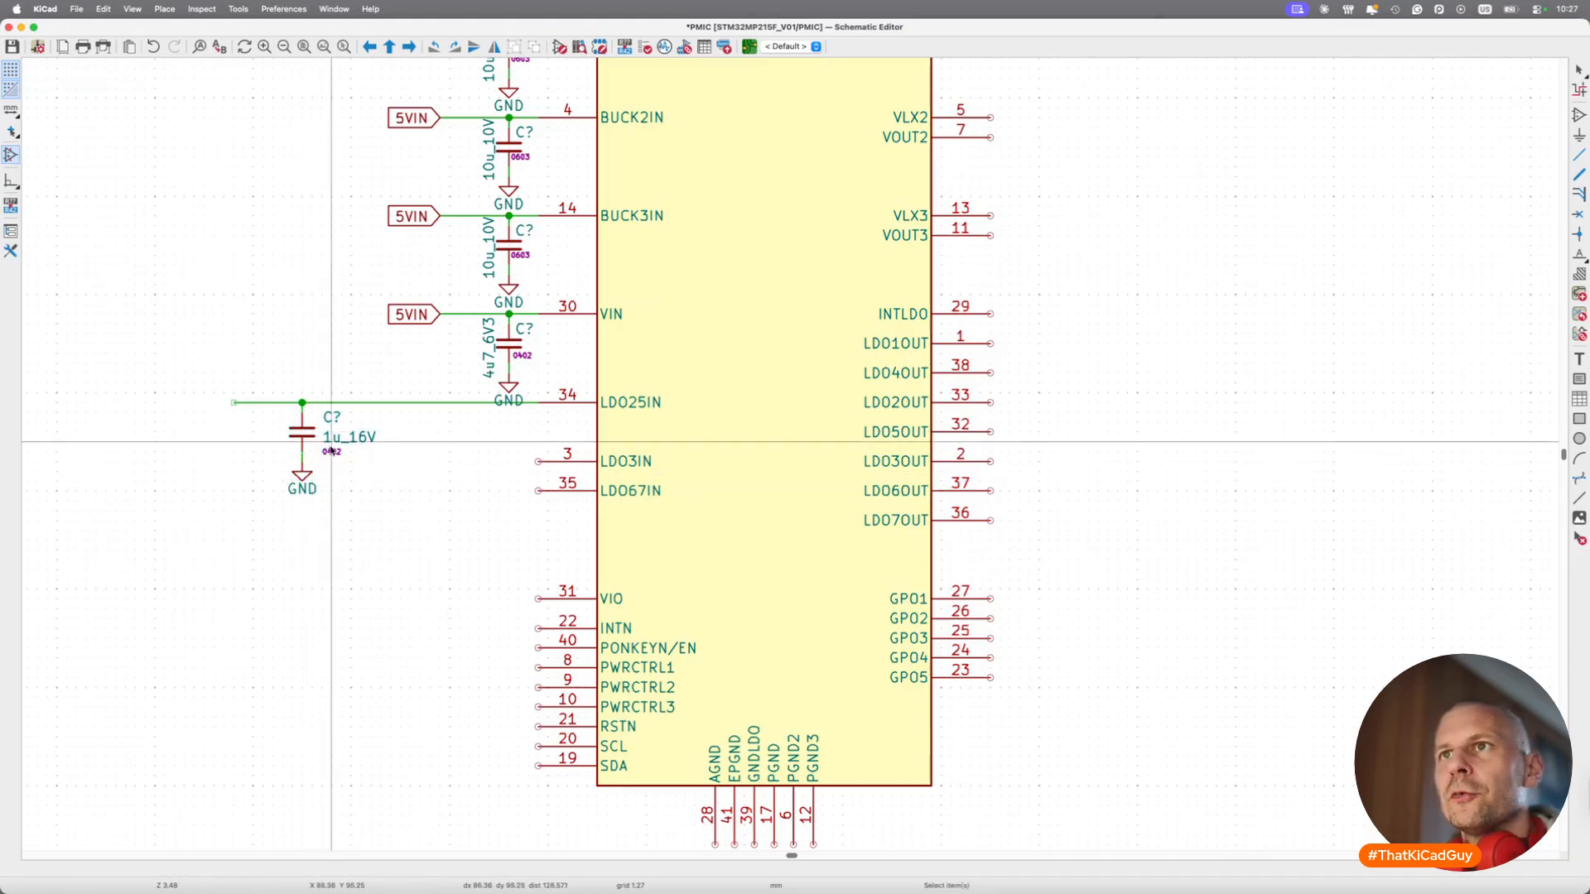
key("r")
left_click_drag(351, 440, 316, 420)
Duplicate the VIN pin's 5VIN label onto the free end of the LDO25IN wire and save the schematic.
left_click(402, 321)
key("super+d")
left_click(231, 405)
key("super+s")
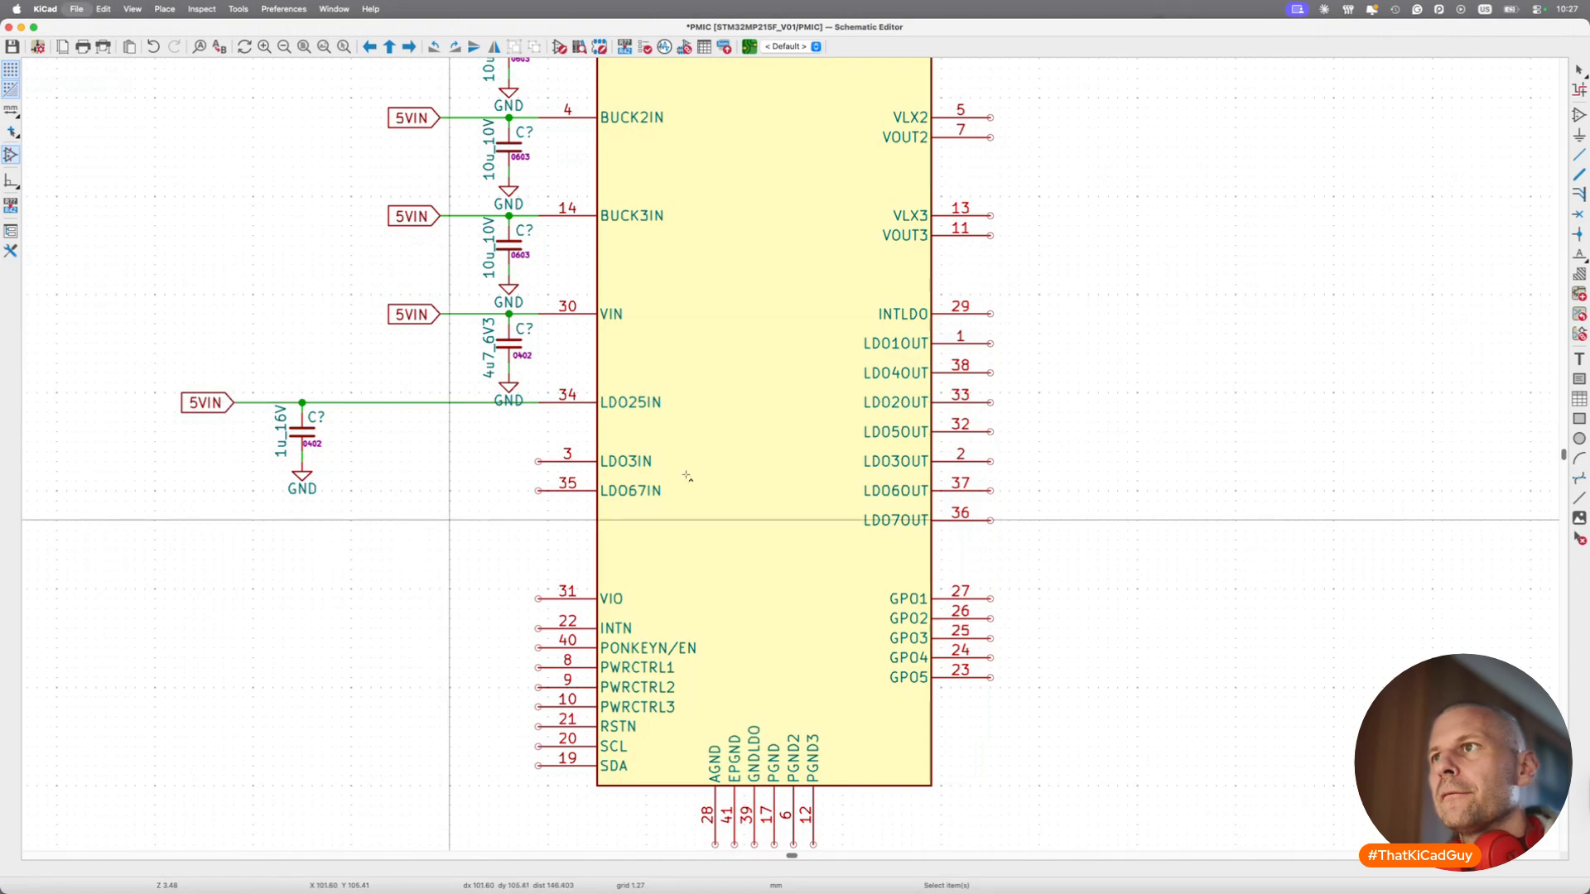
Check the recommended CLDO3IN capacitor value in the STPMIC2L datasheet and compare its voltage rating with the CBUCK input capacitors.
key("super+Tab")
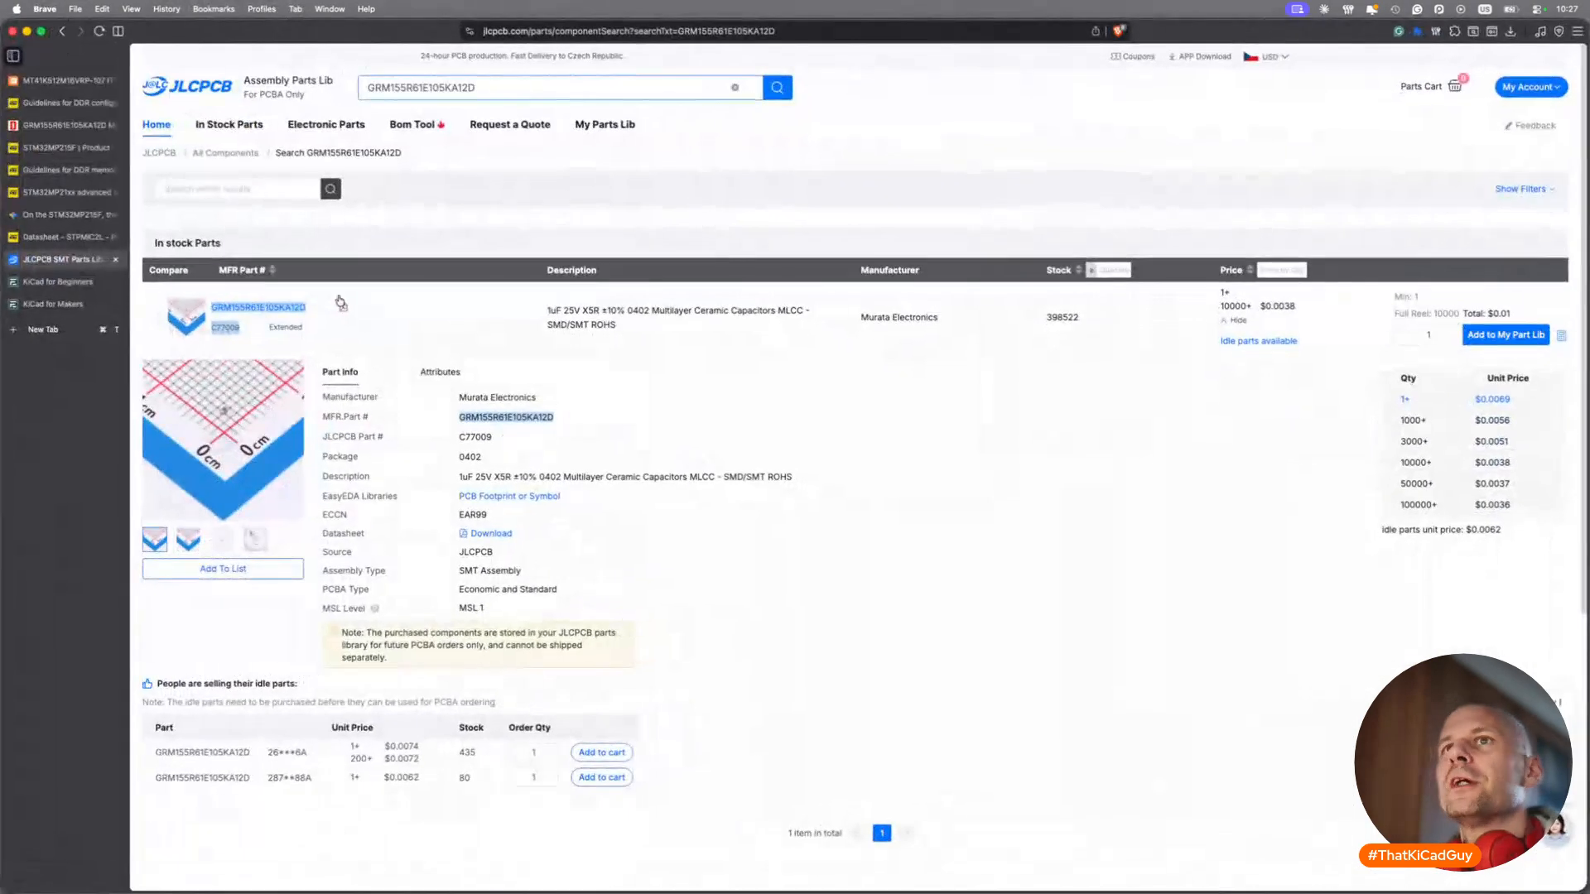
left_click(70, 236)
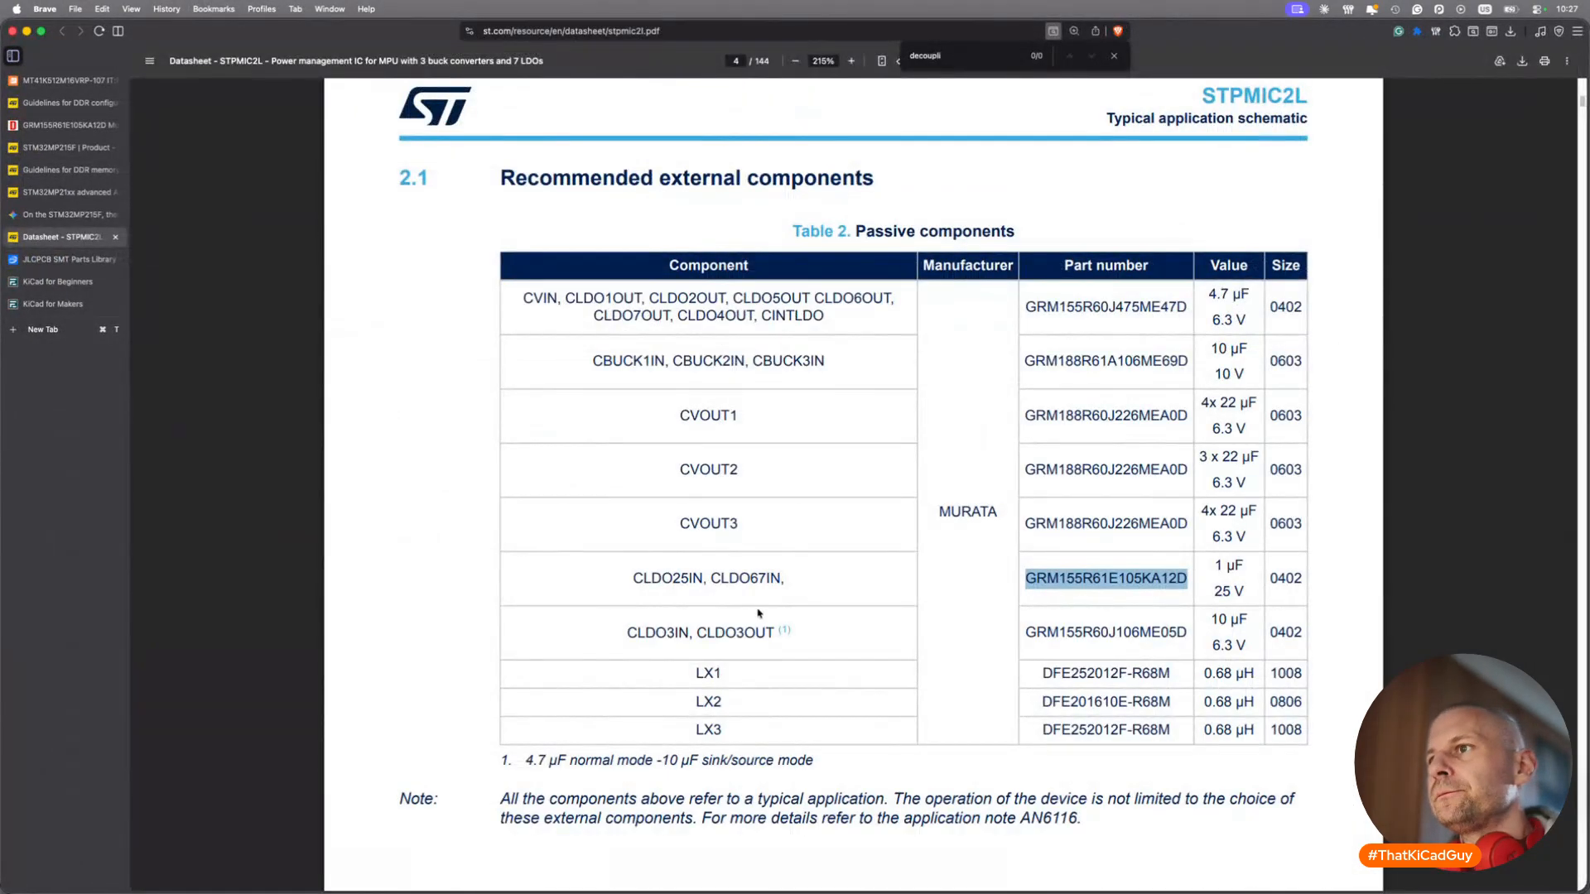
left_click_drag(668, 632, 675, 631)
left_click_drag(1204, 615, 1237, 646)
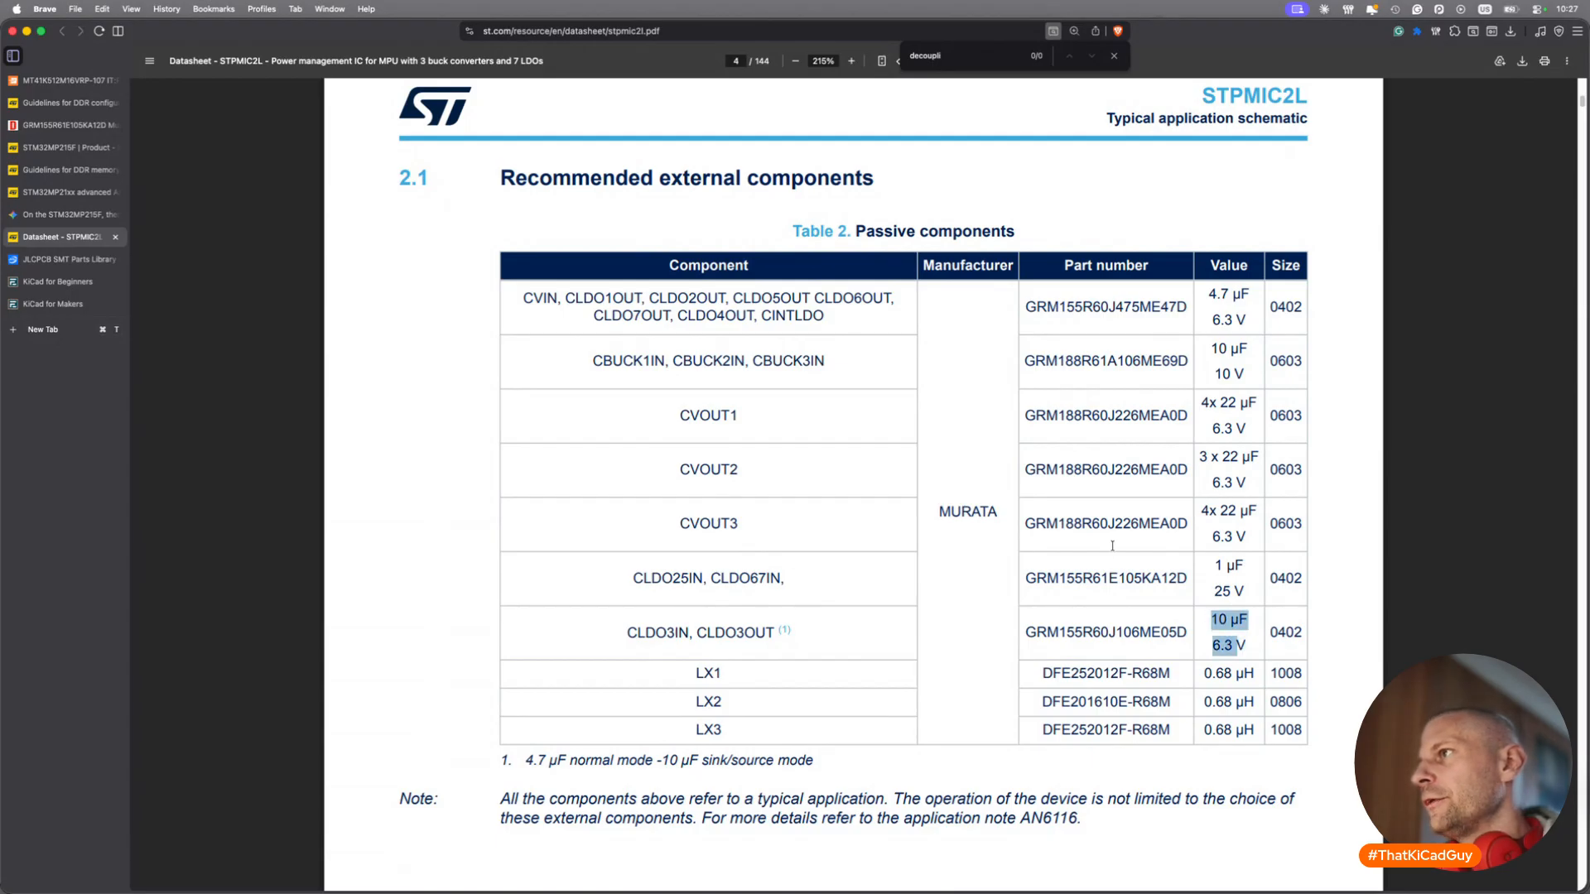
left_click_drag(1223, 379, 1243, 374)
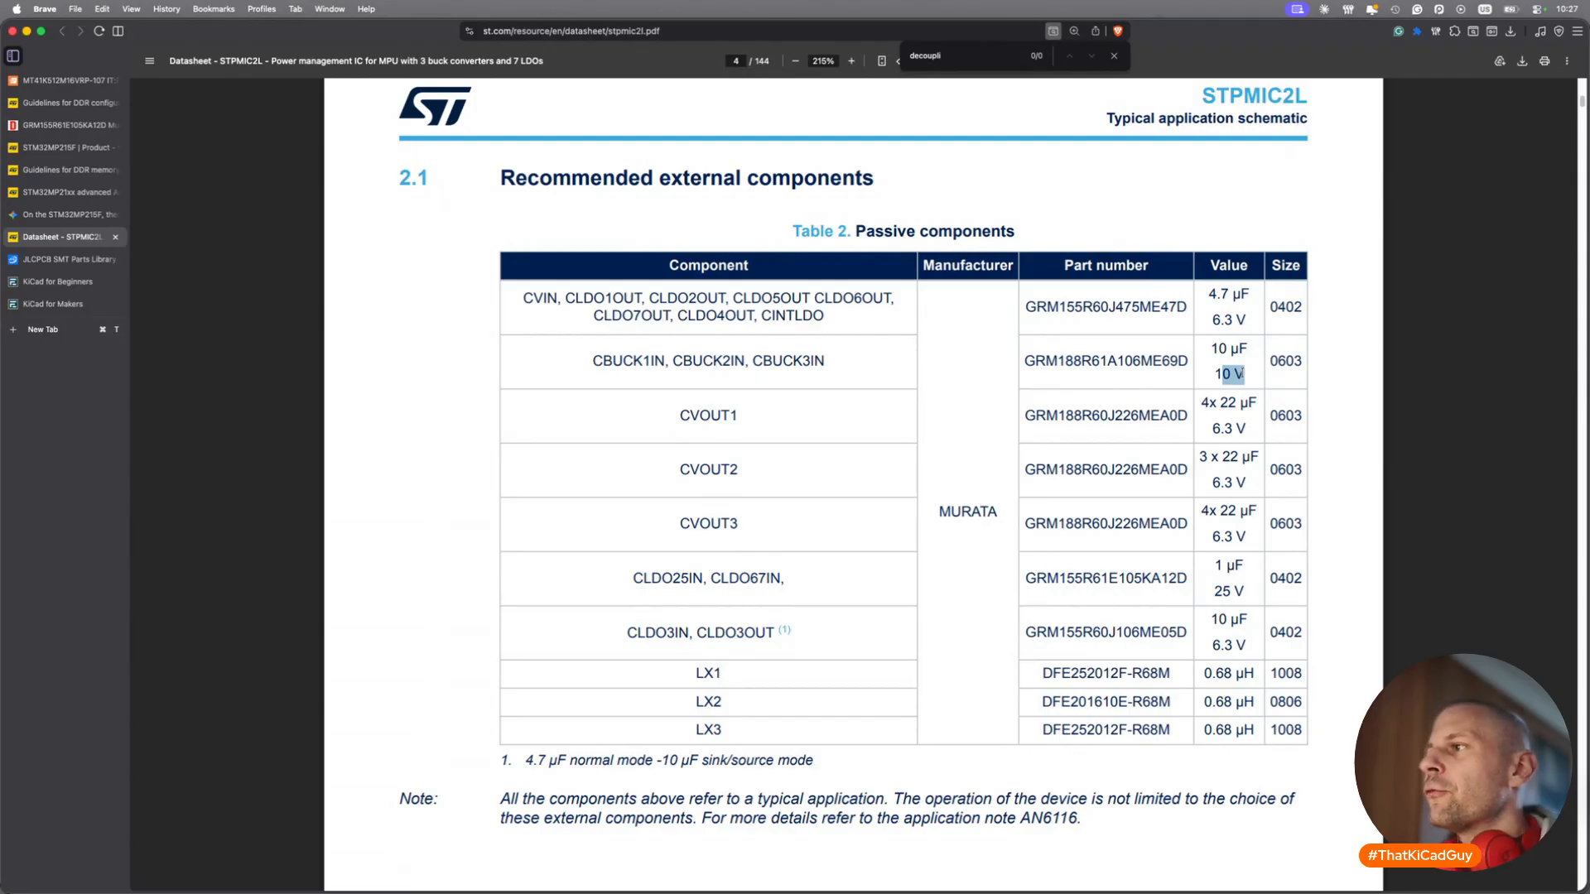
In the PMIC schematic, duplicate the BUCK1IN branch with its 5VIN label and 10u_10V capacitor, and wire it to the LDO3IN pin.
key("super+Tab")
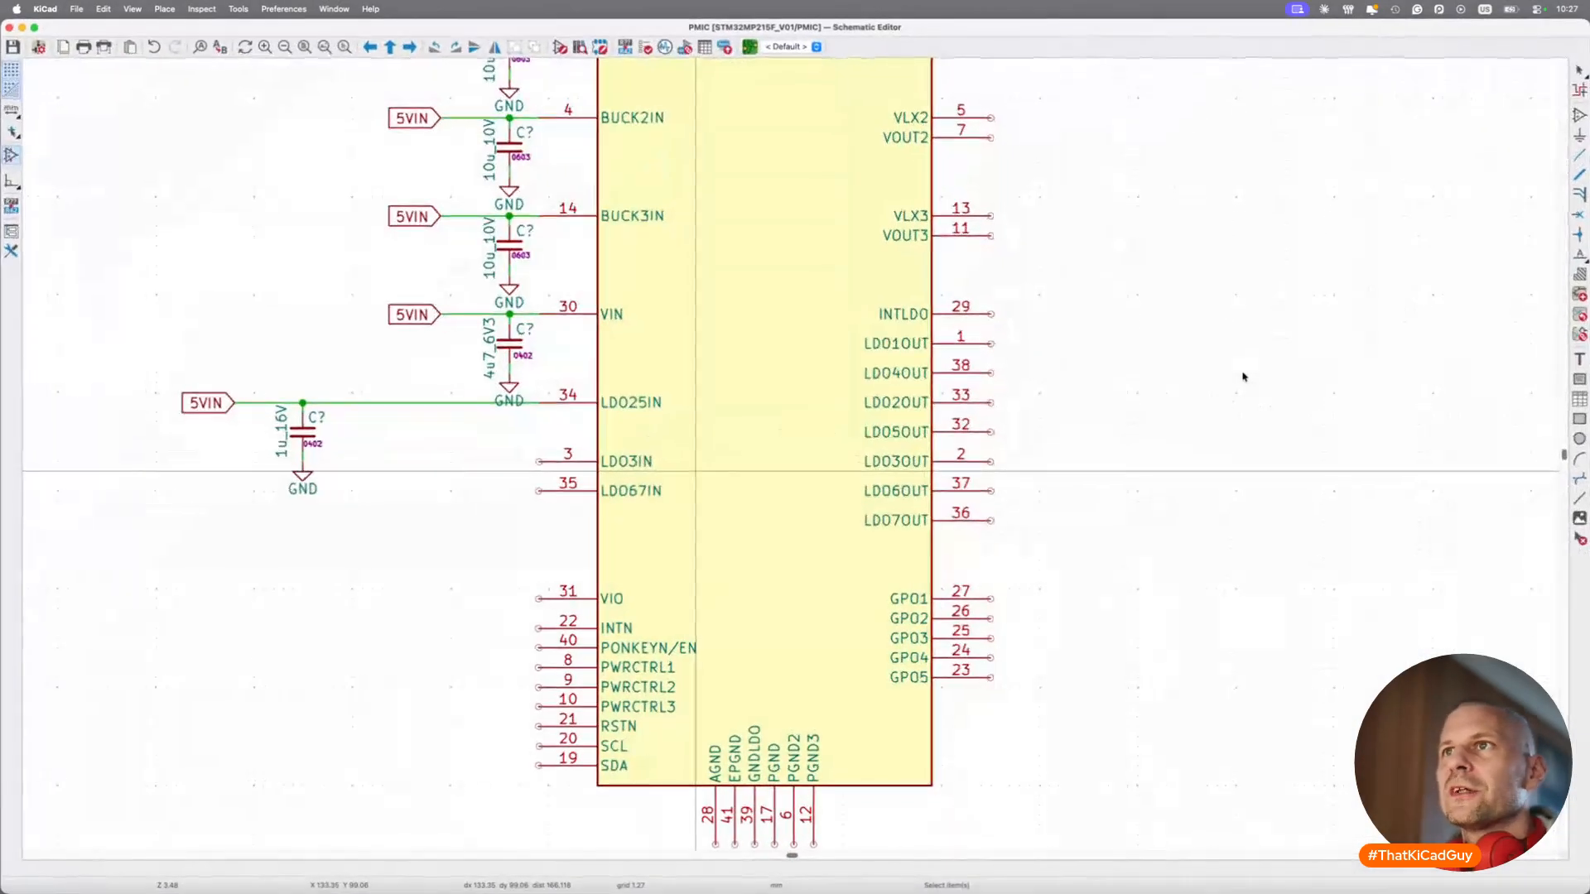
scroll(455, 414, "up", 3)
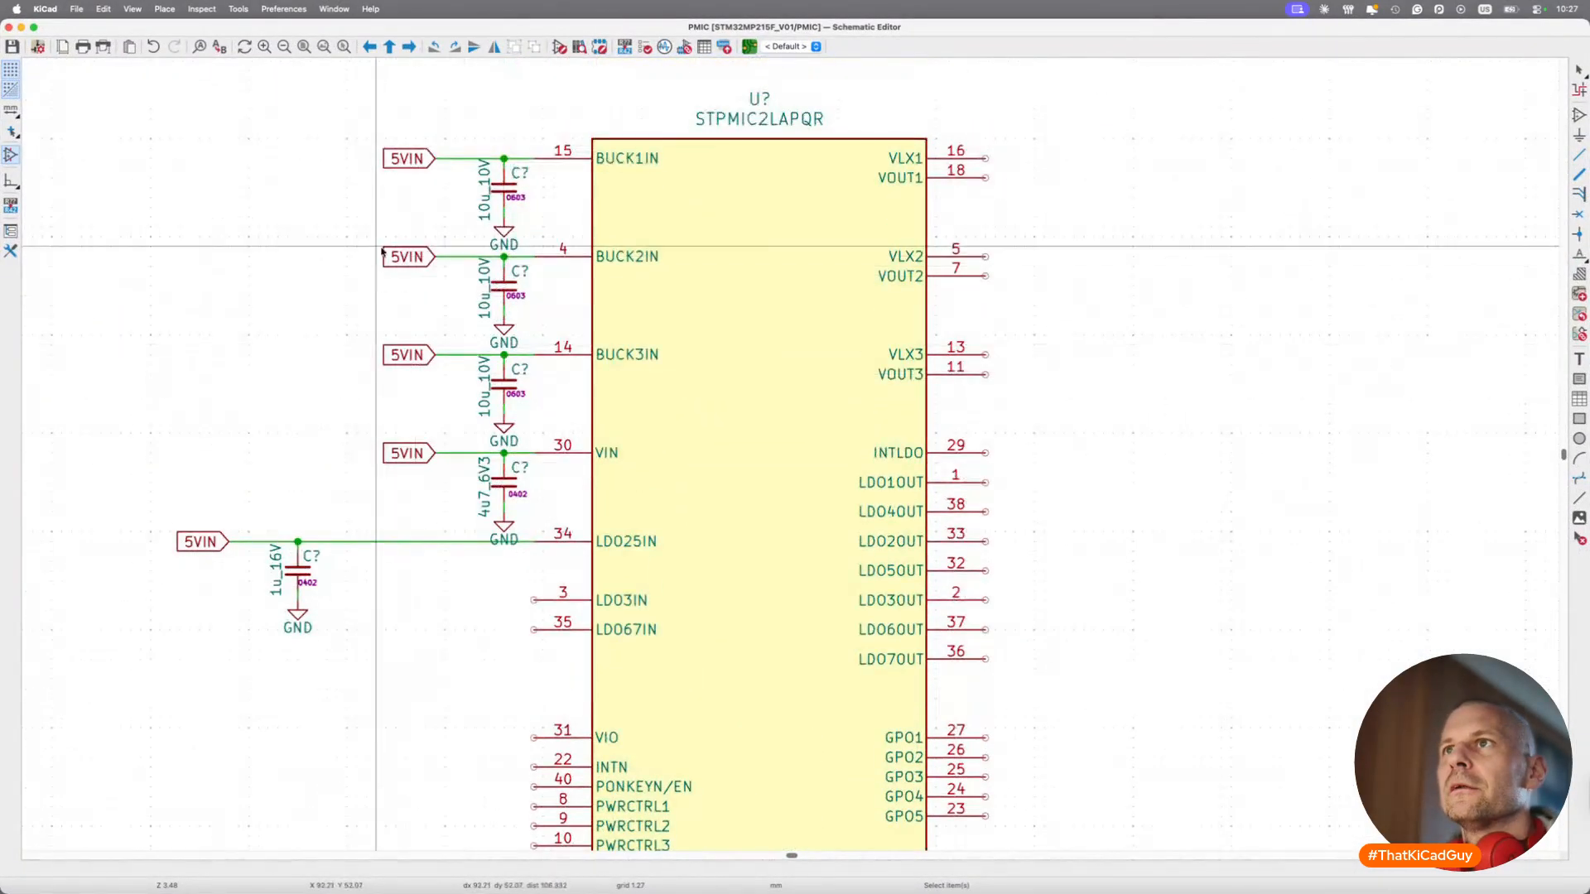
left_click_drag(383, 255, 585, 117)
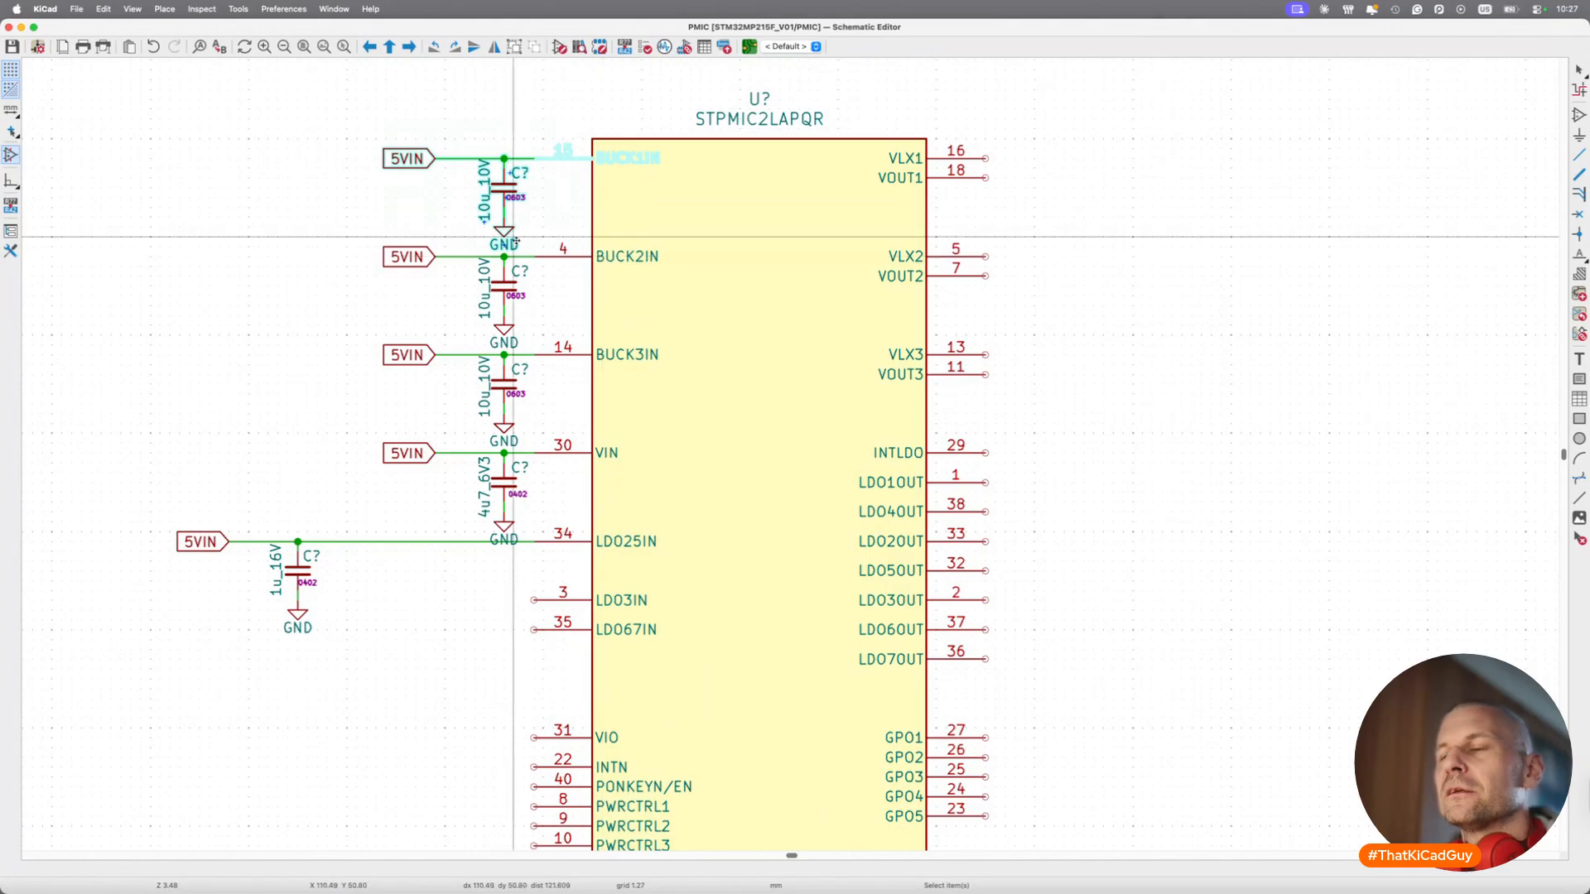
key("ctrl+d")
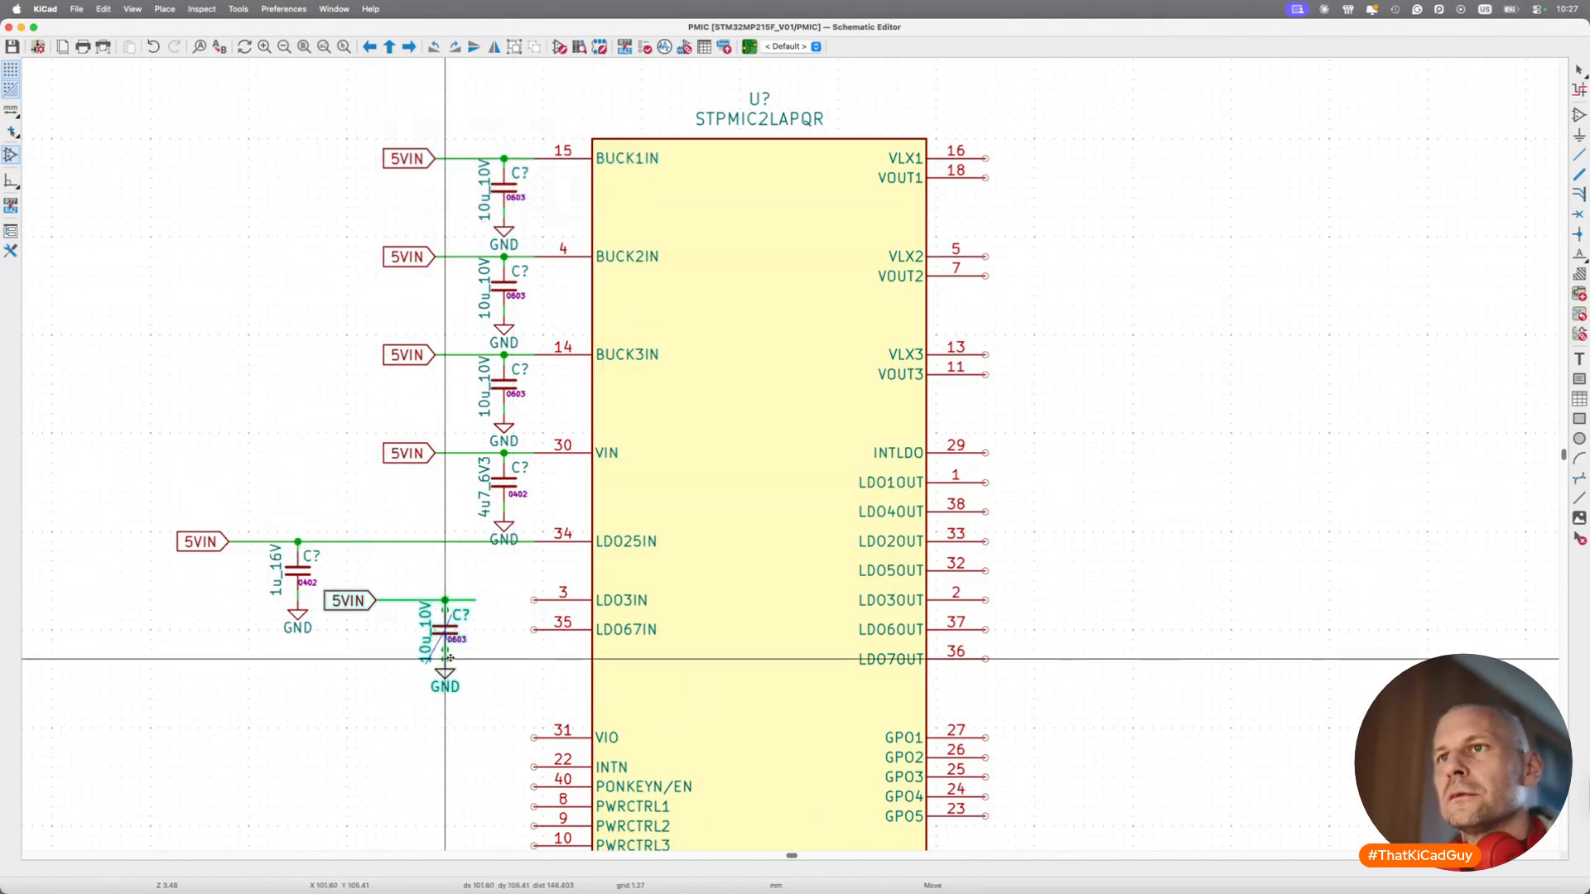
left_click(450, 658)
left_click(533, 600)
left_click(475, 600)
Shift the LDO25IN and LDO3IN capacitor branches away from the chip and move the VIN capacitor's GND text clear of the LDO25IN wire.
left_click_drag(176, 520, 461, 743)
key("g")
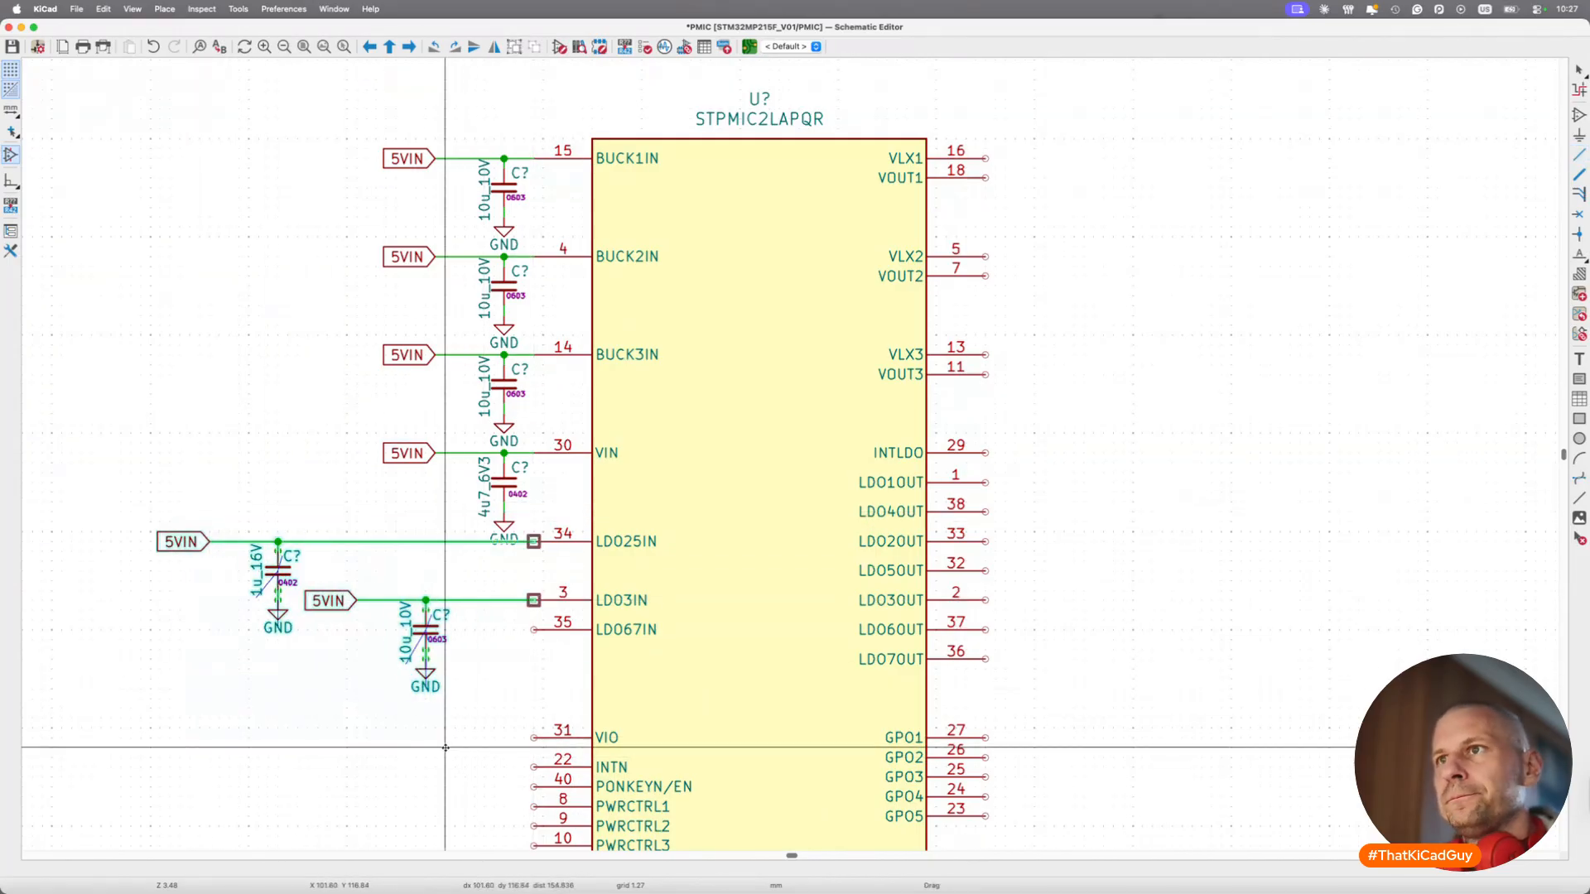
left_click(369, 746)
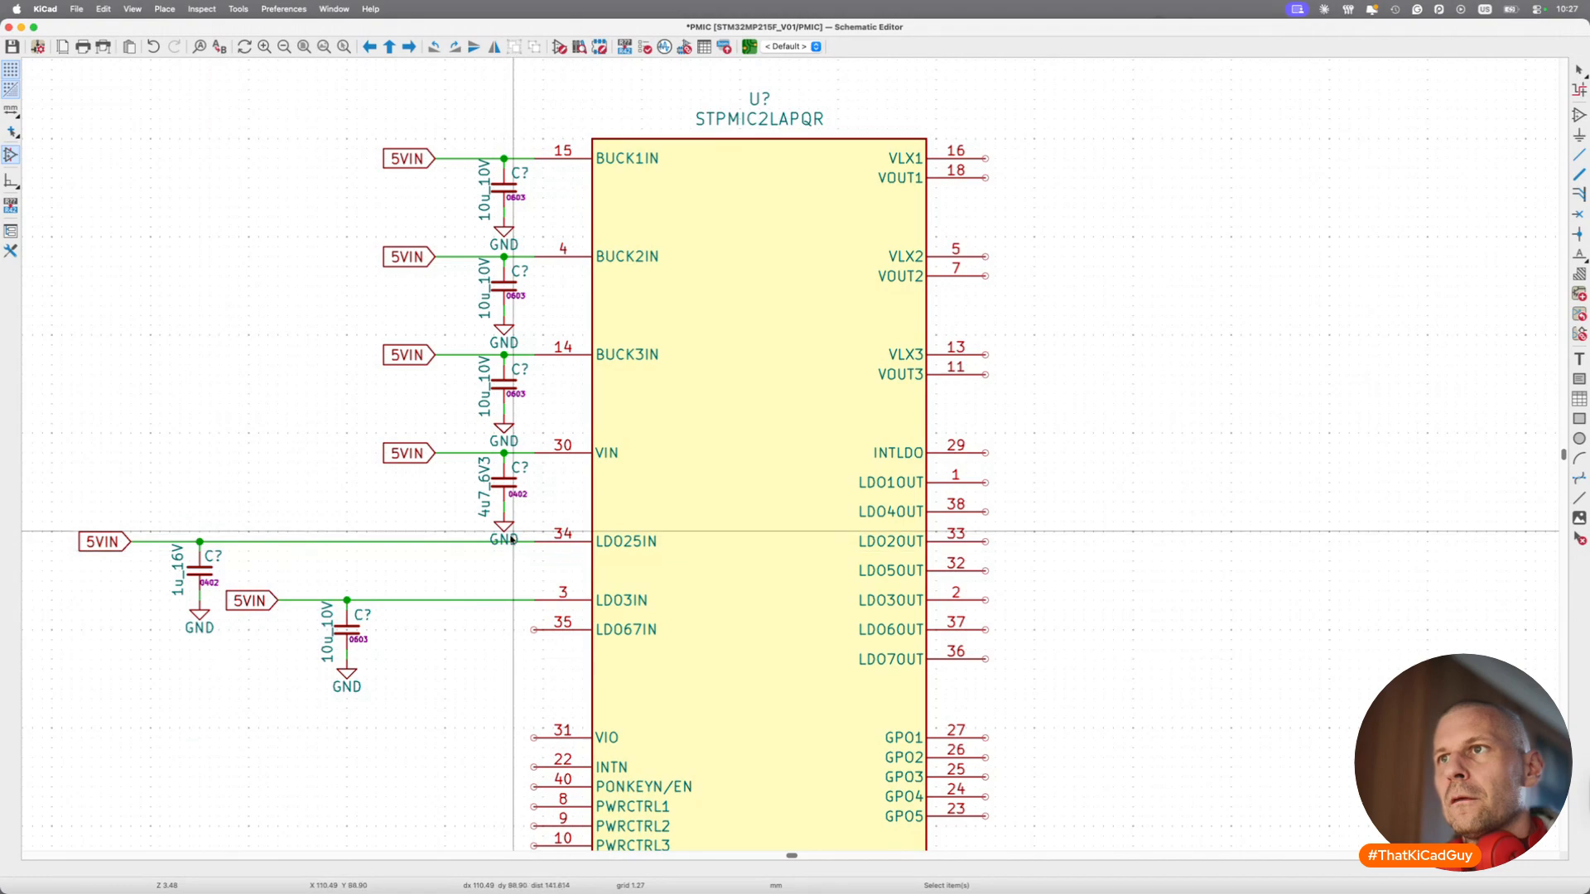
left_click_drag(511, 538, 533, 530)
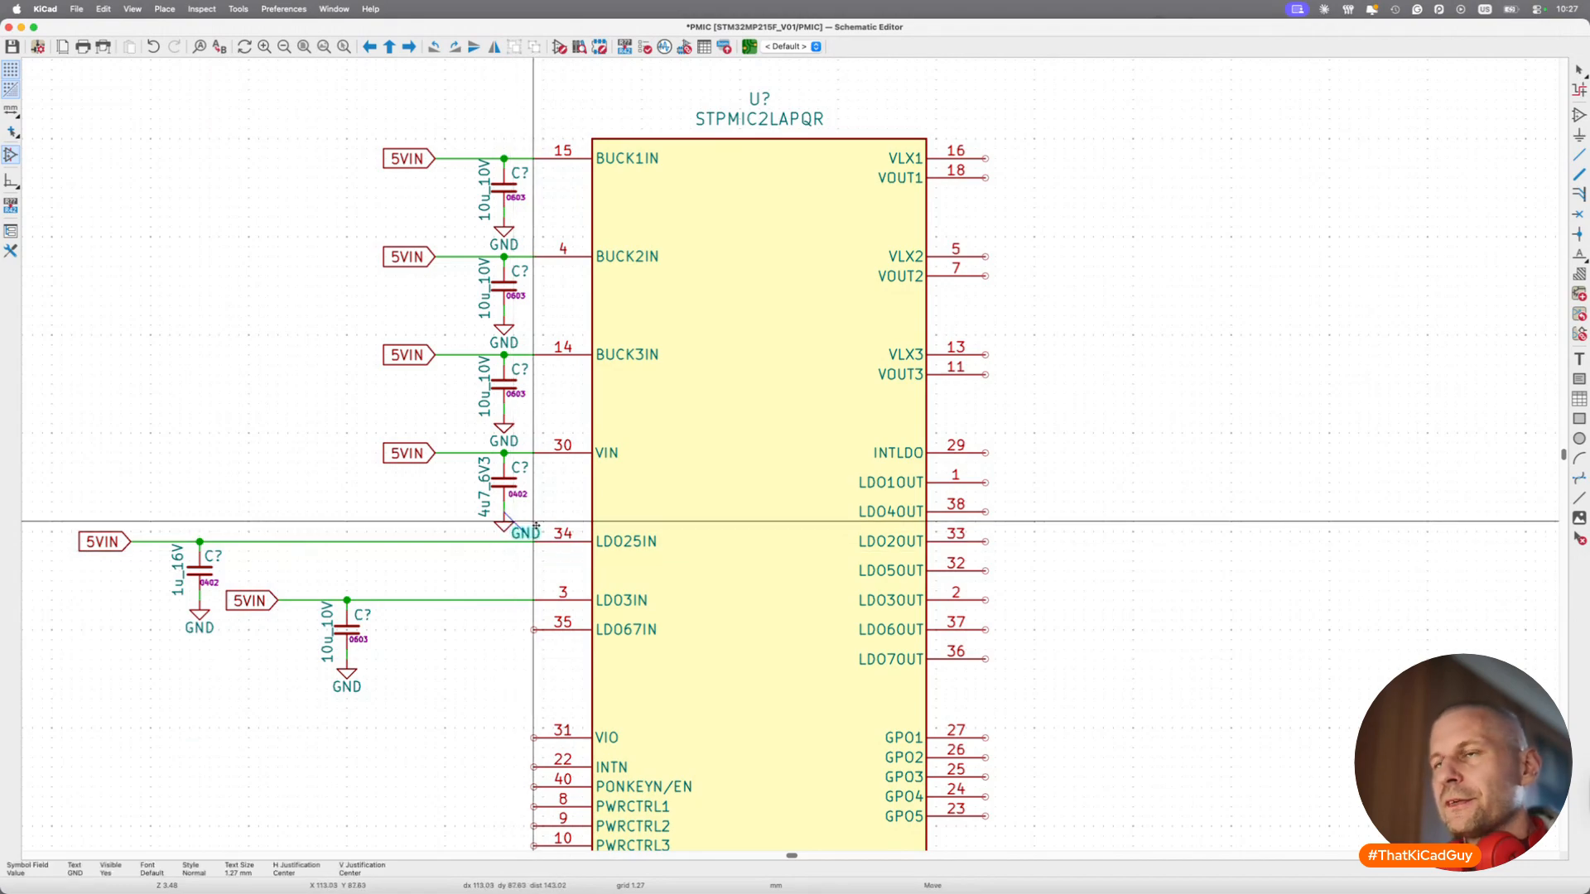
left_click(481, 647)
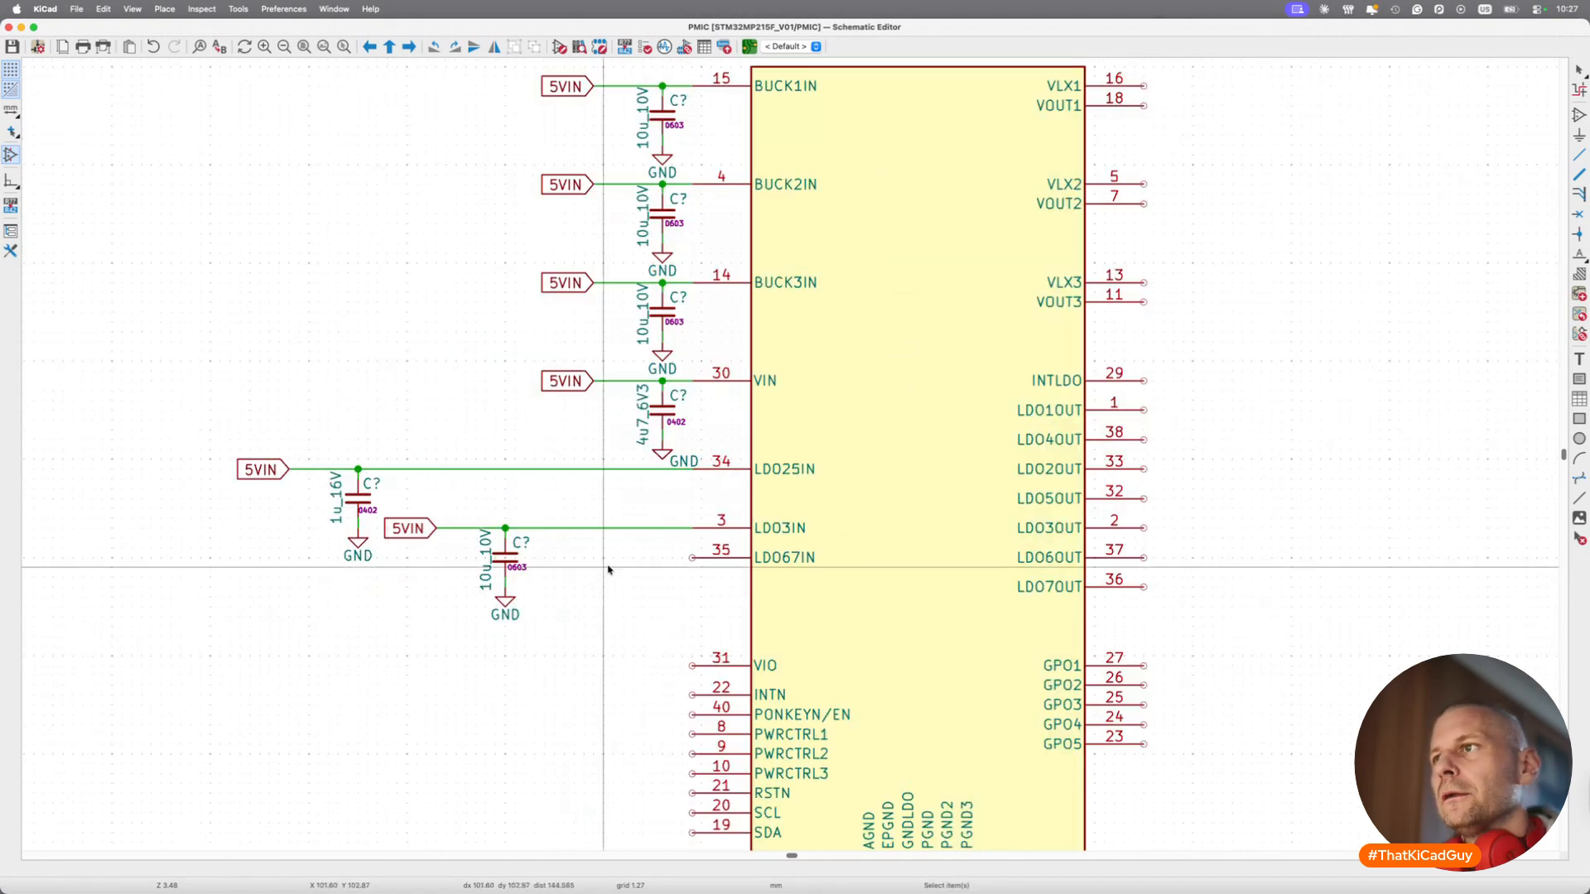
Compare the CLDO25IN voltage rating in the STPMIC2L datasheet with the capacitor placed on the LDO25IN branch.
key("ctrl+Up")
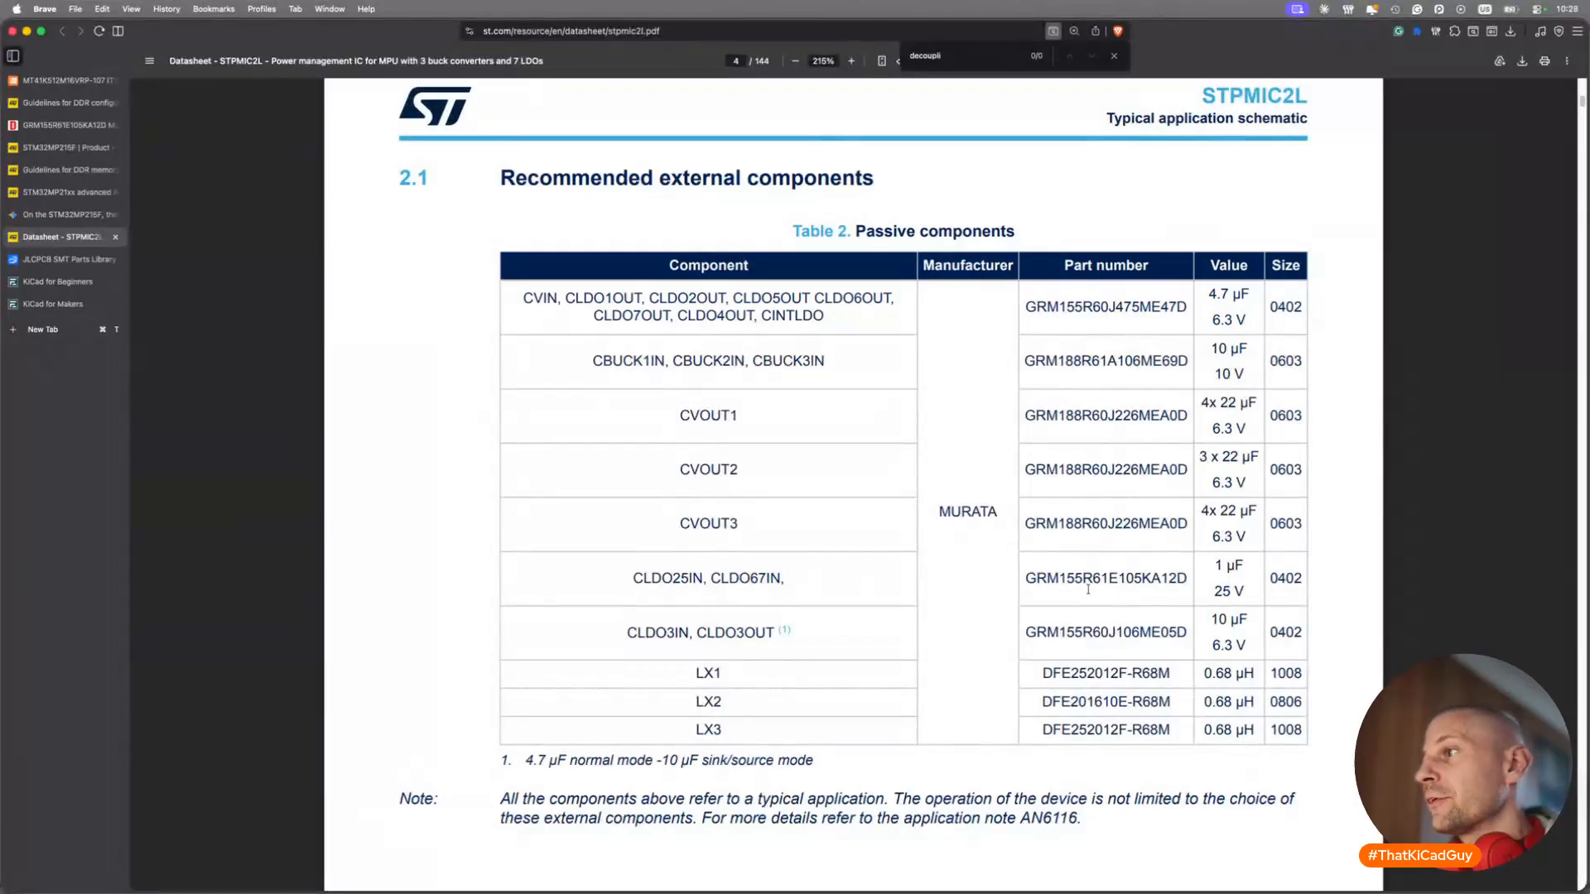
key("super+Tab")
key("super+Tab")
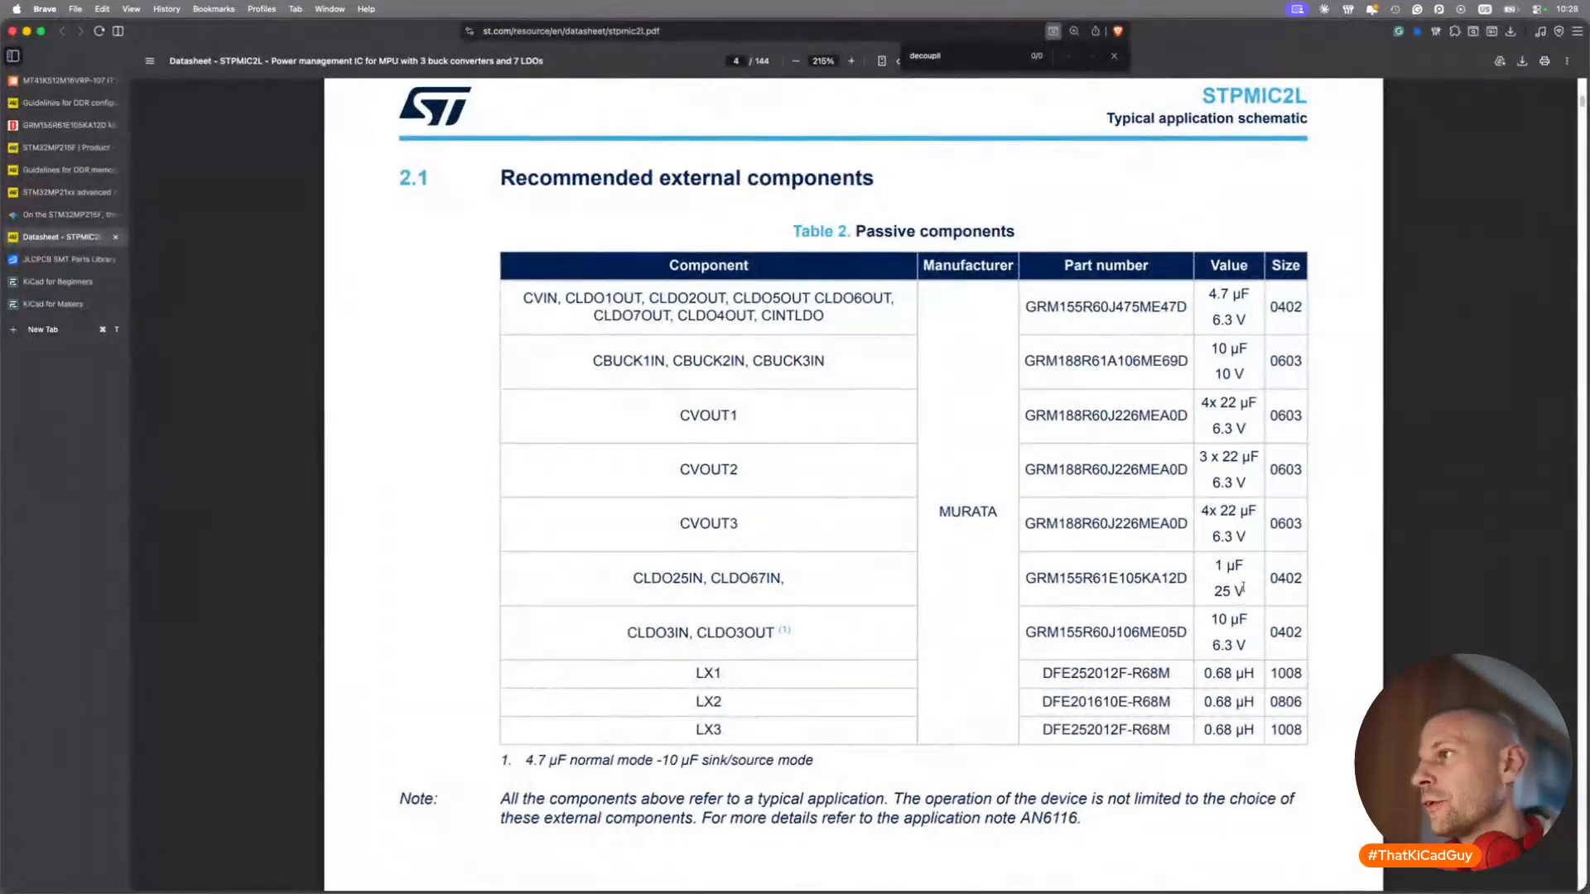
triple_click(1245, 590)
key("super+Tab")
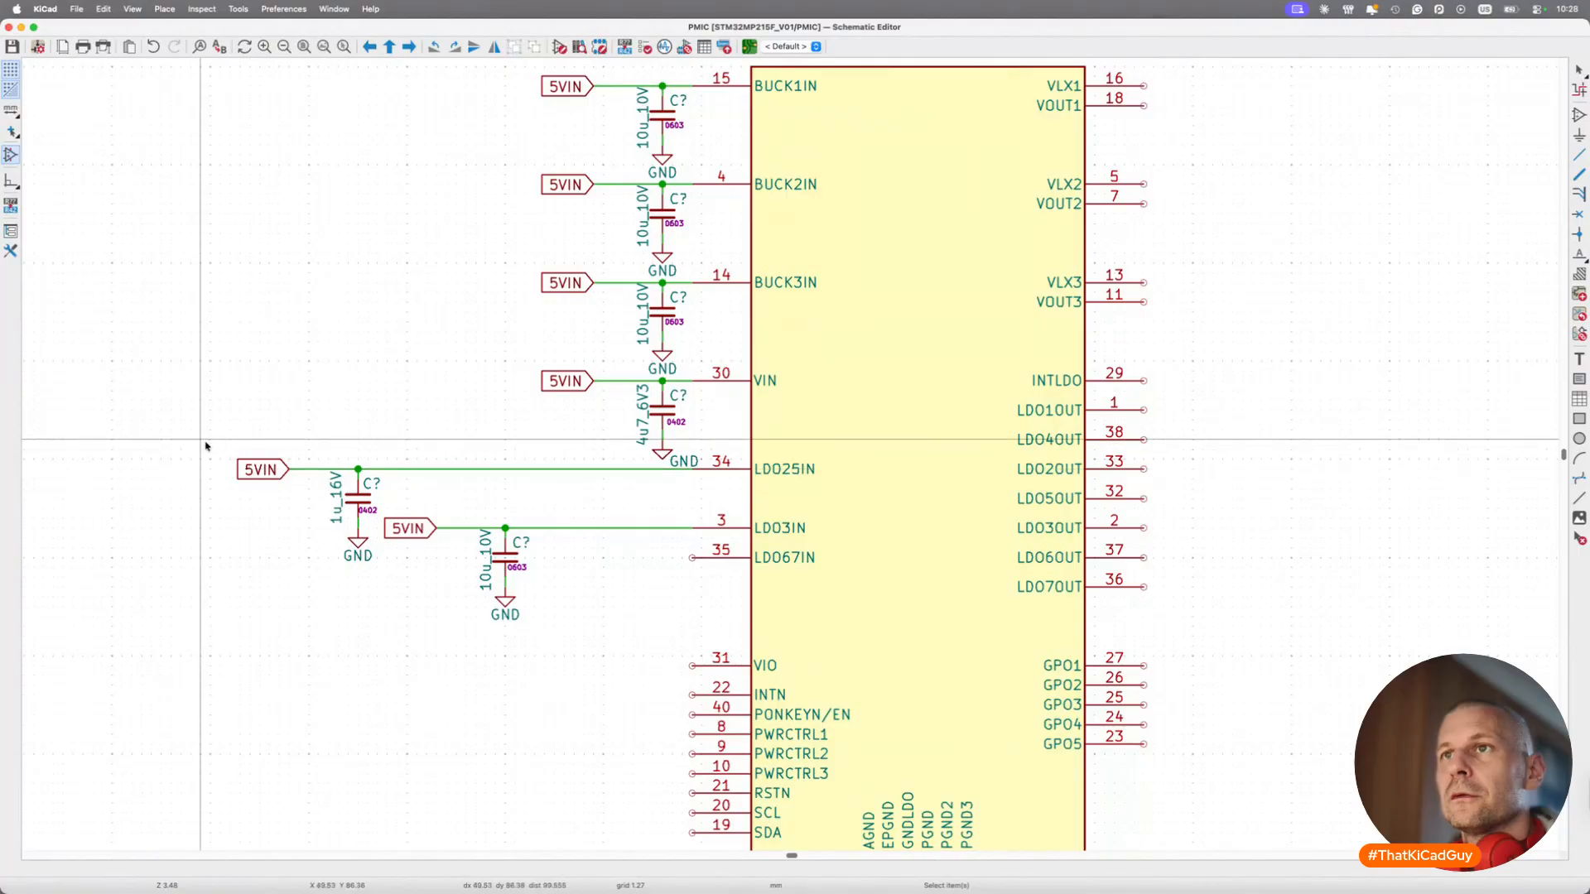
key("super+Tab")
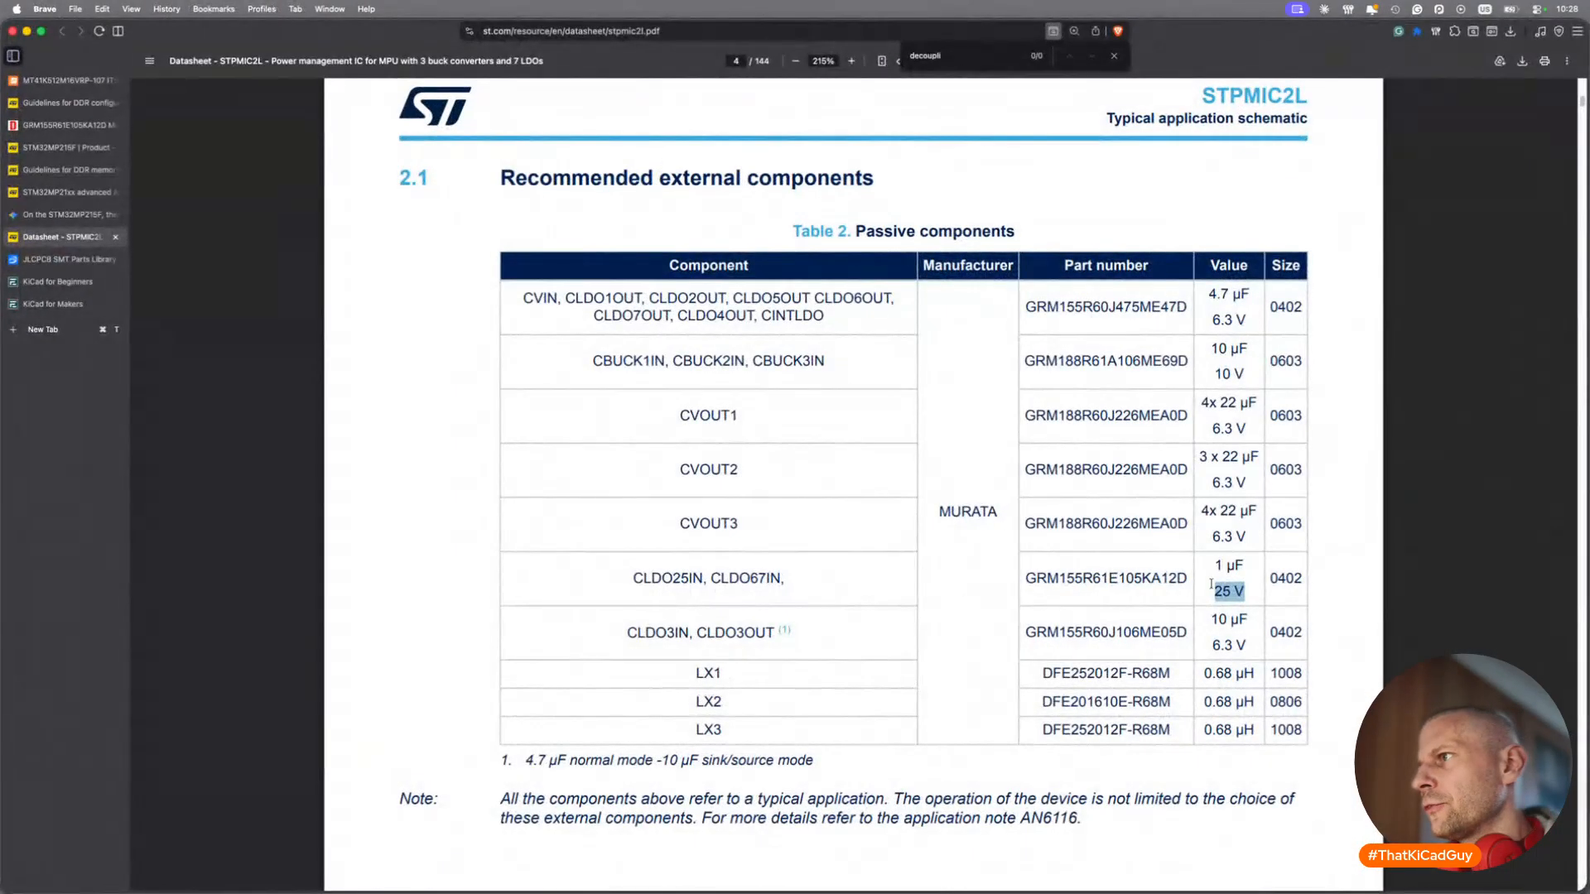
key("super+Tab")
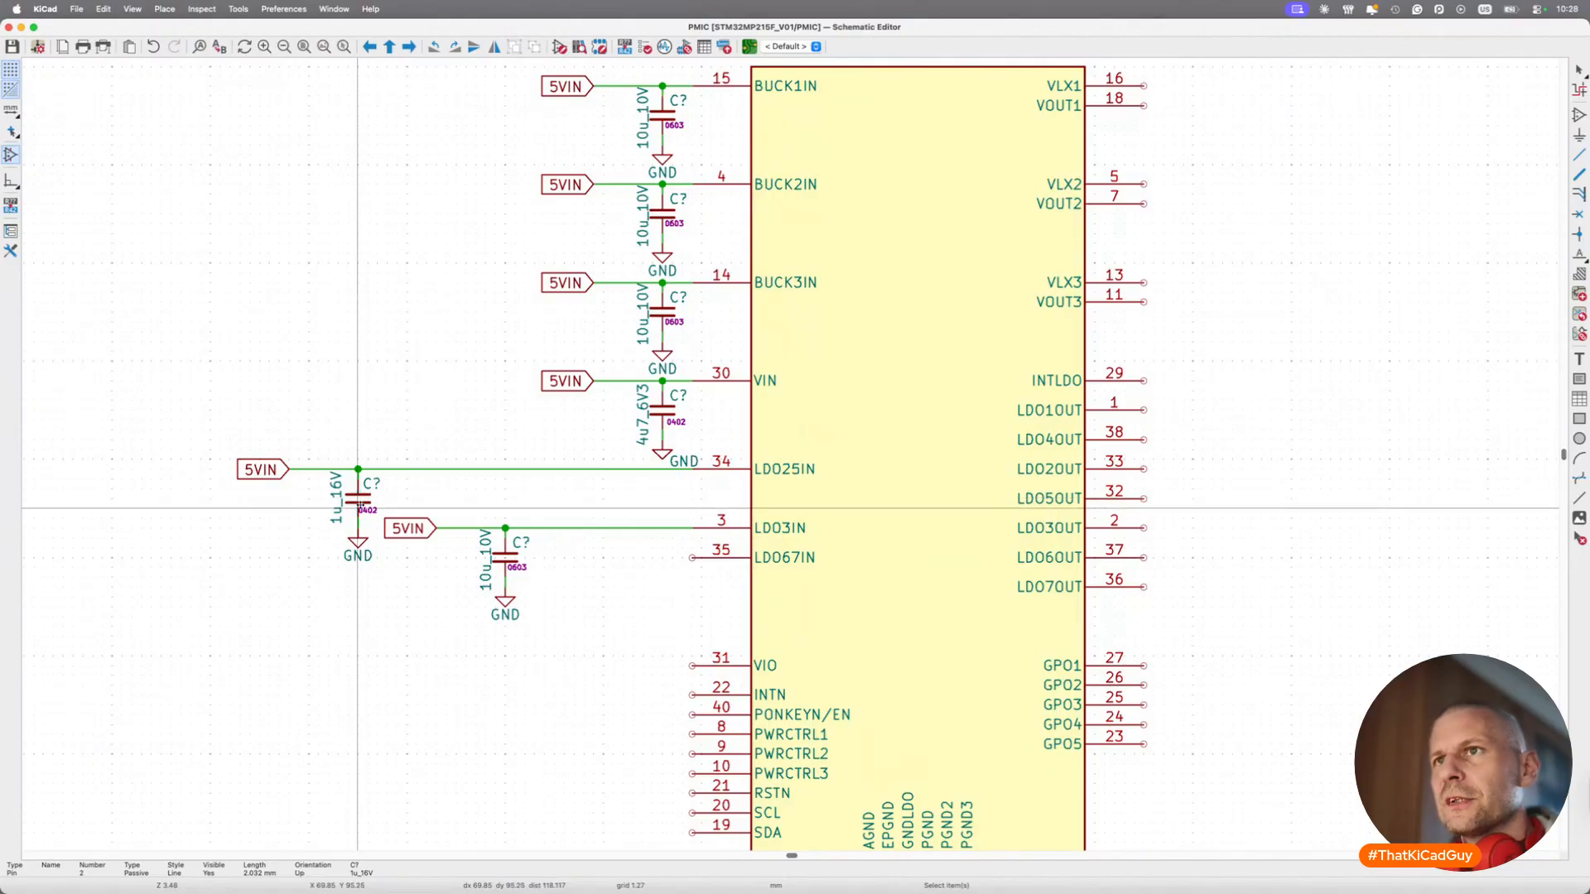
Open the LDO25IN capacitor's library symbol and its properties, and check the GRM155R61E105KA12D voltage rating on DigiKey.
double_click(359, 498)
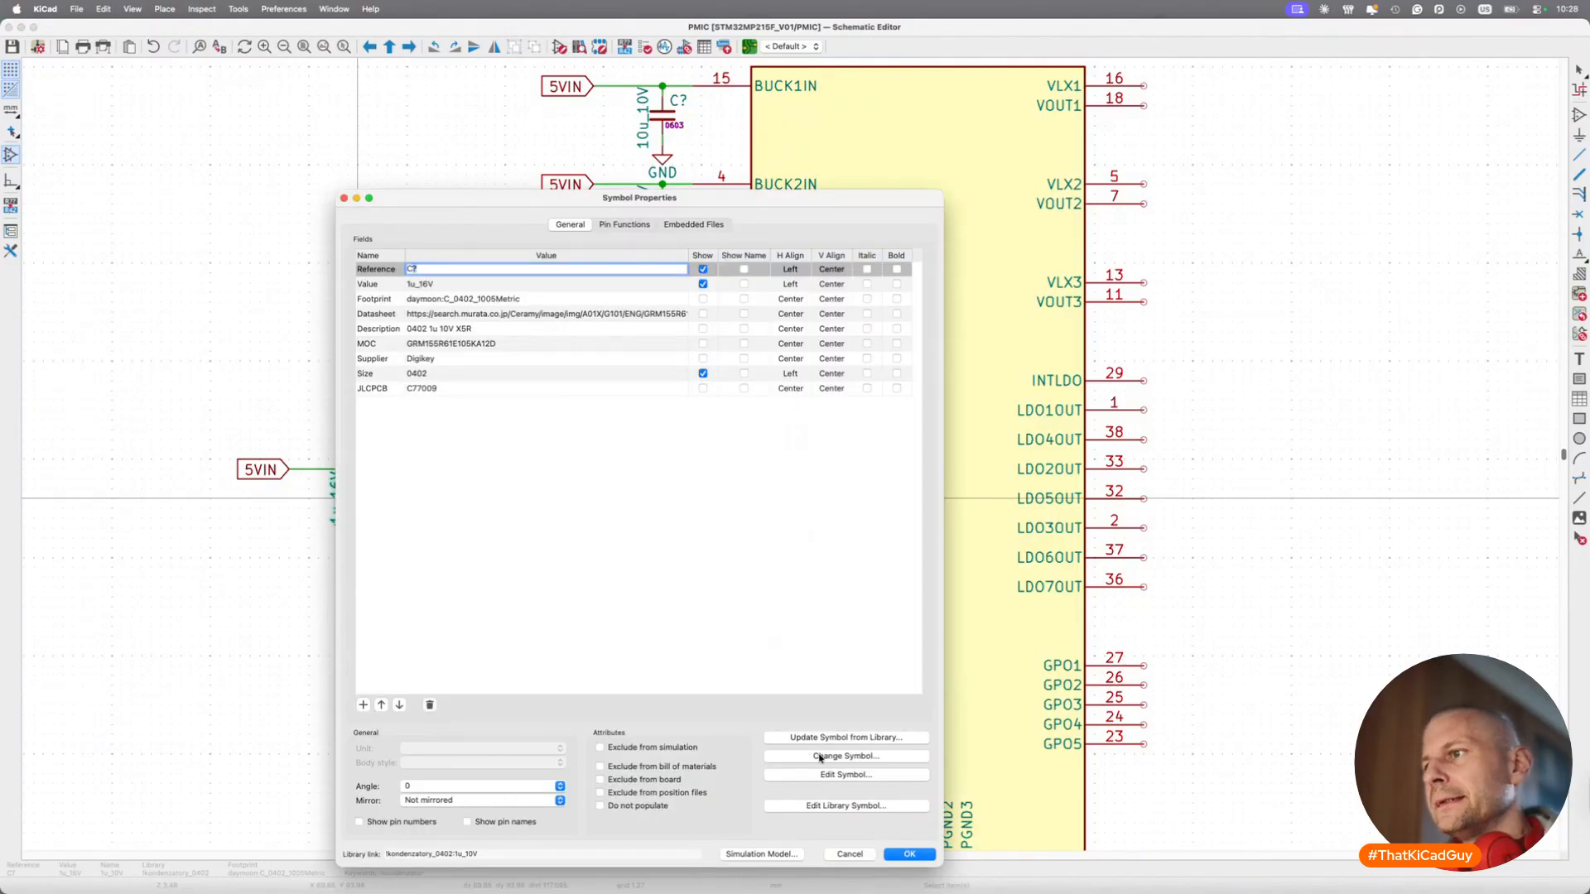
left_click(822, 805)
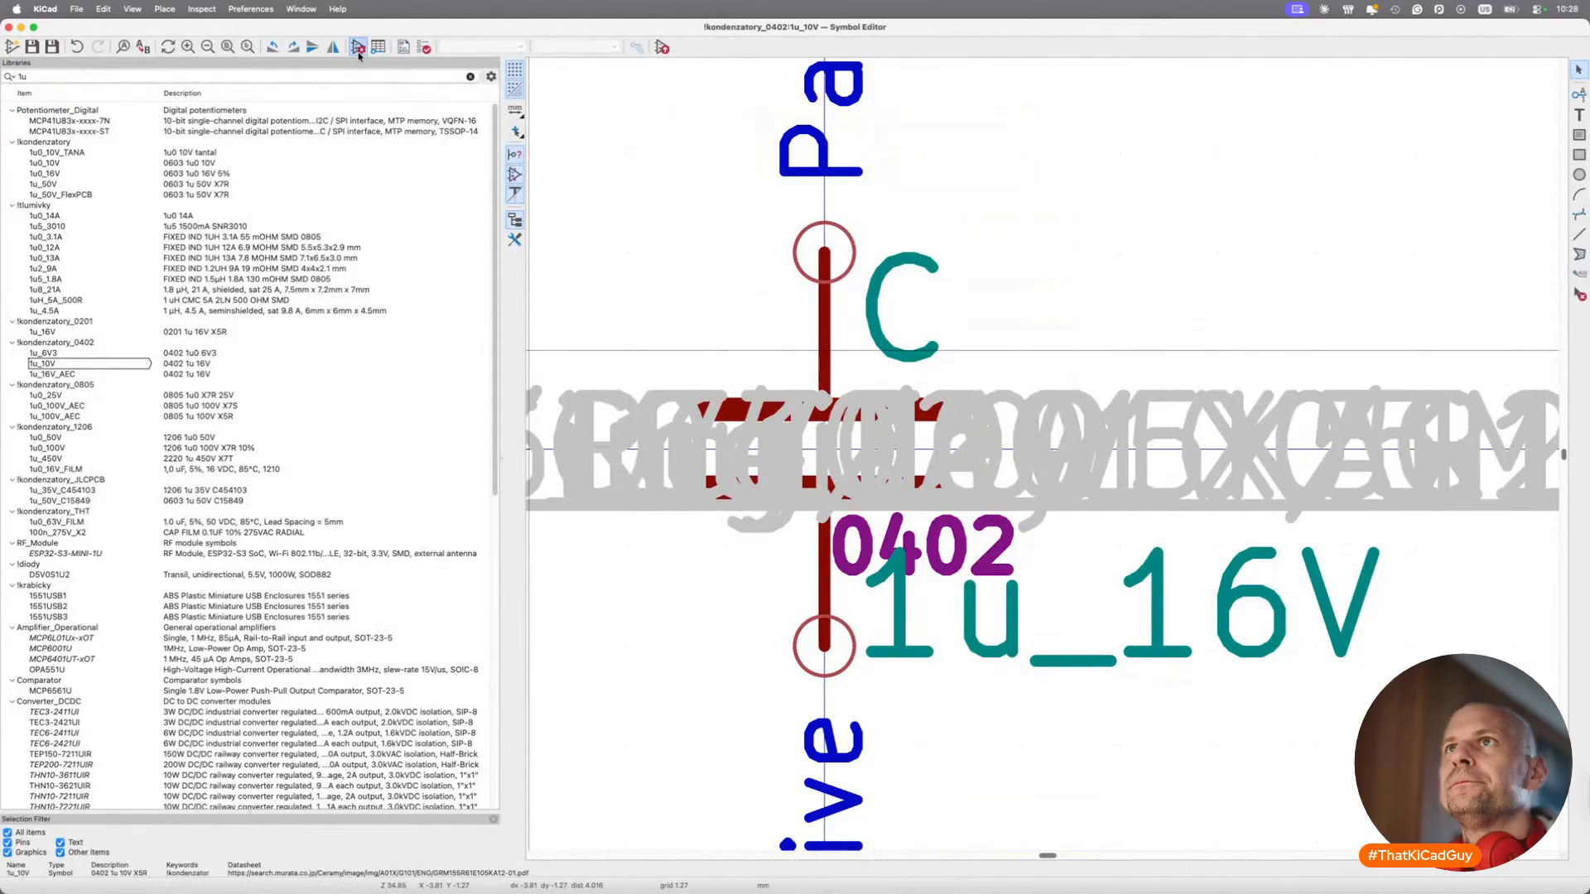
left_click(358, 49)
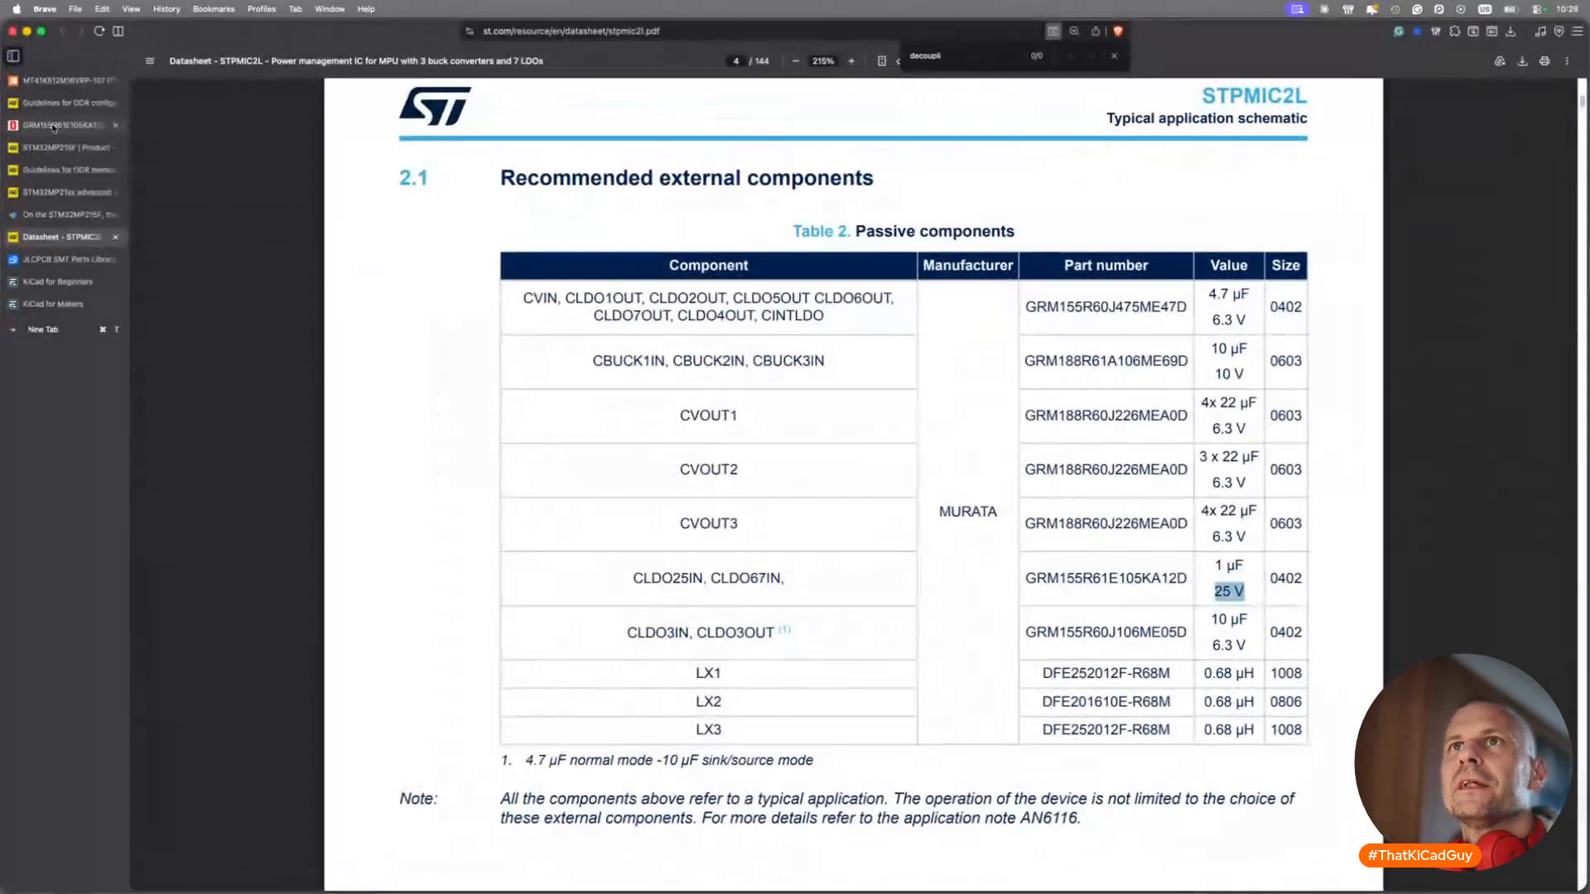
left_click(55, 126)
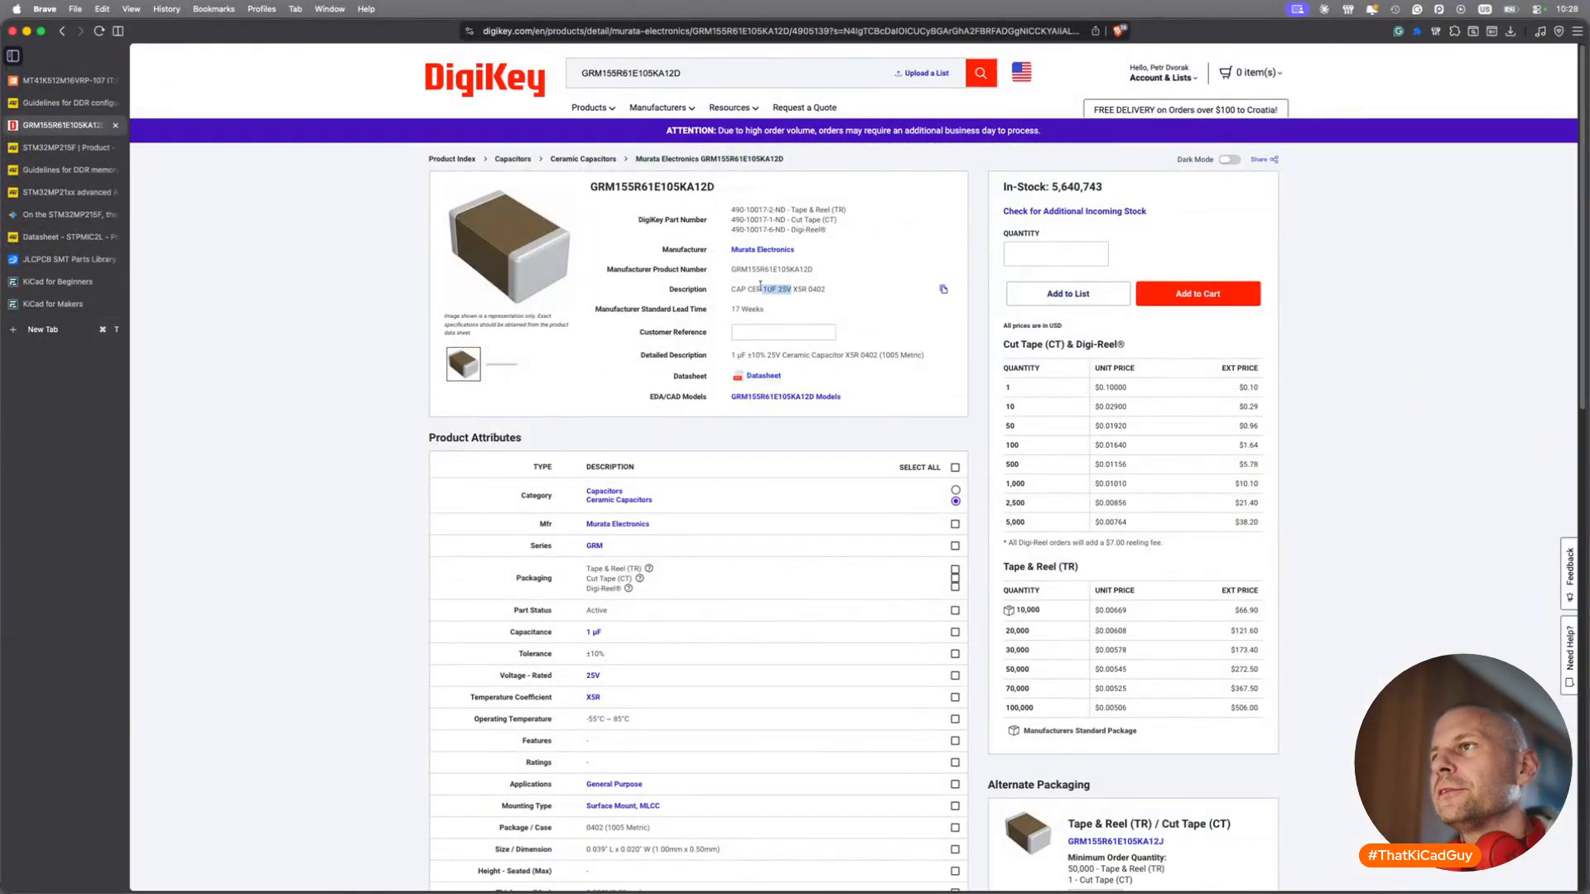
key("super+Tab")
left_click(297, 377)
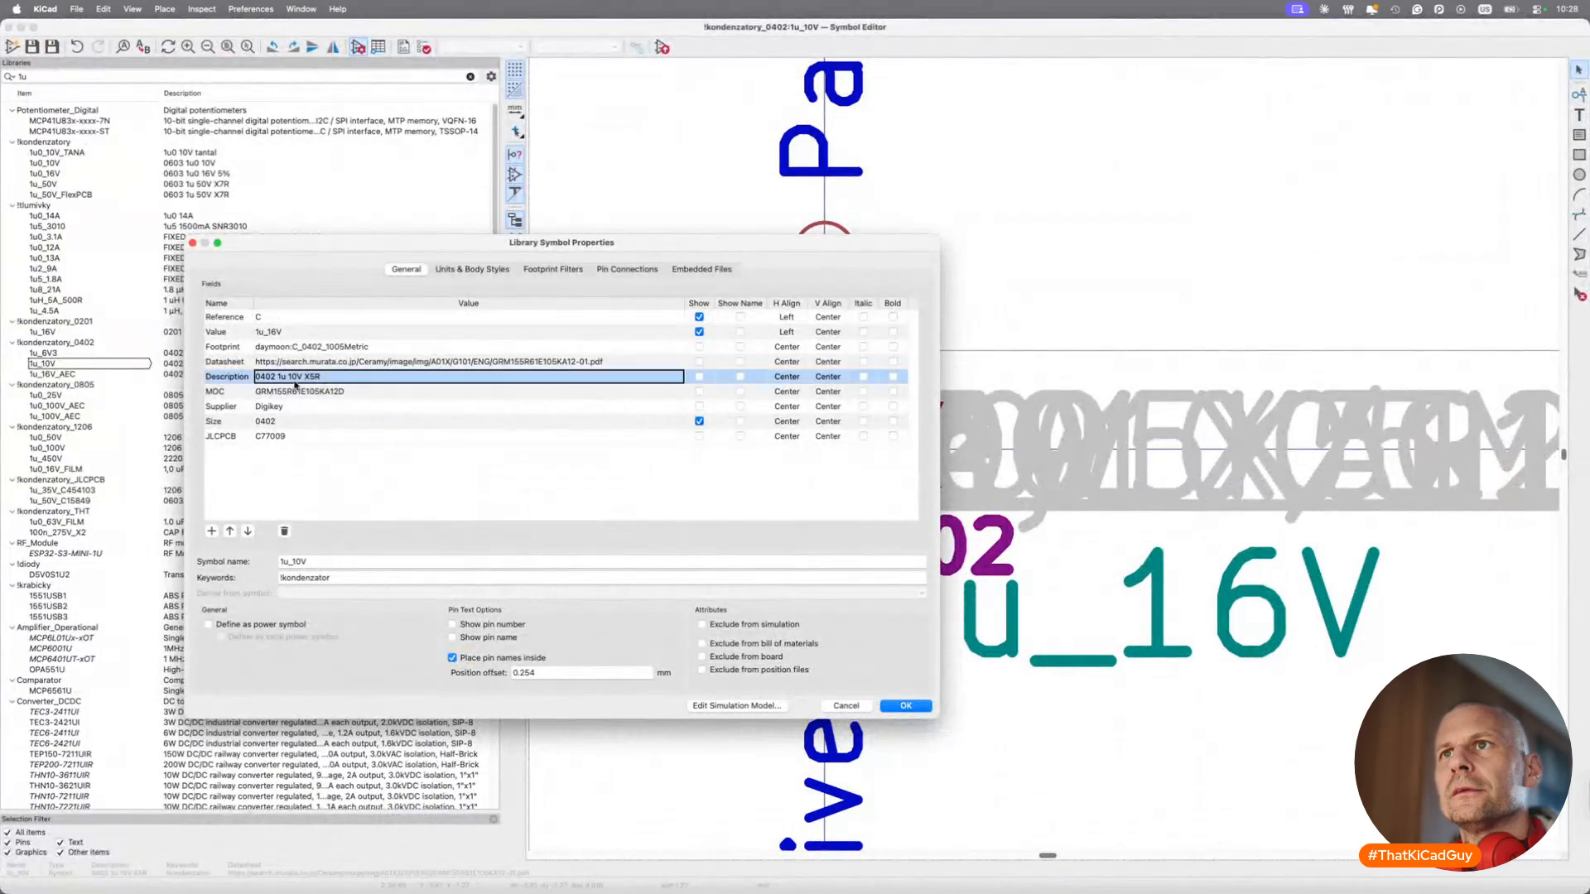
left_click(296, 377)
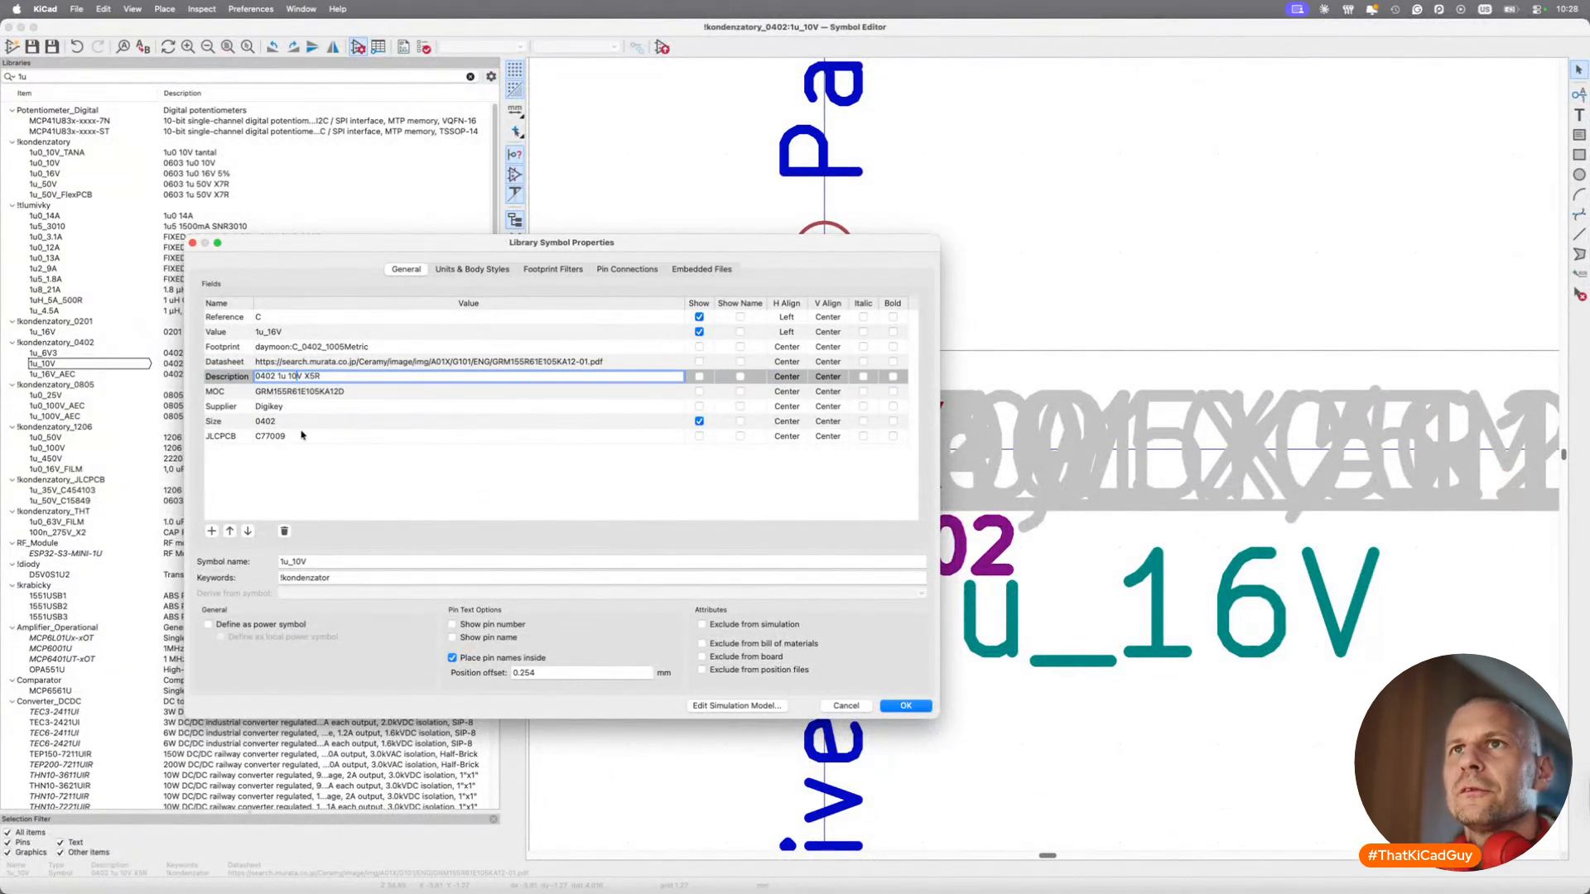
key("Return")
double_click(89, 366)
Set the 1u_10V library symbol's value to 1u_25V and its description to 0402 1u 25V X5R.
left_click(358, 46)
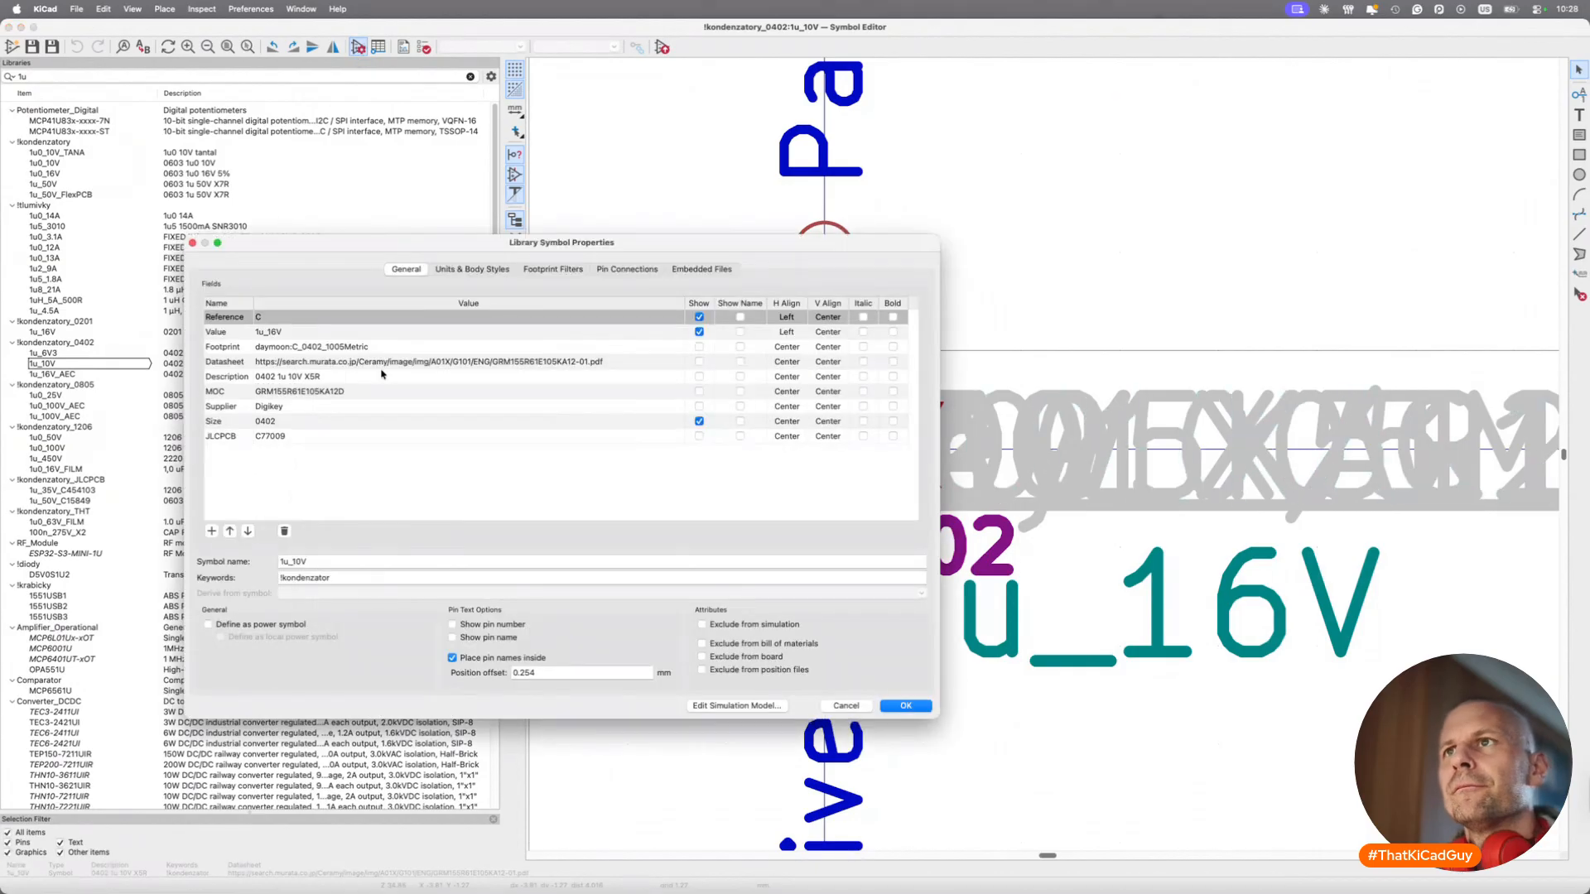
left_click(292, 333)
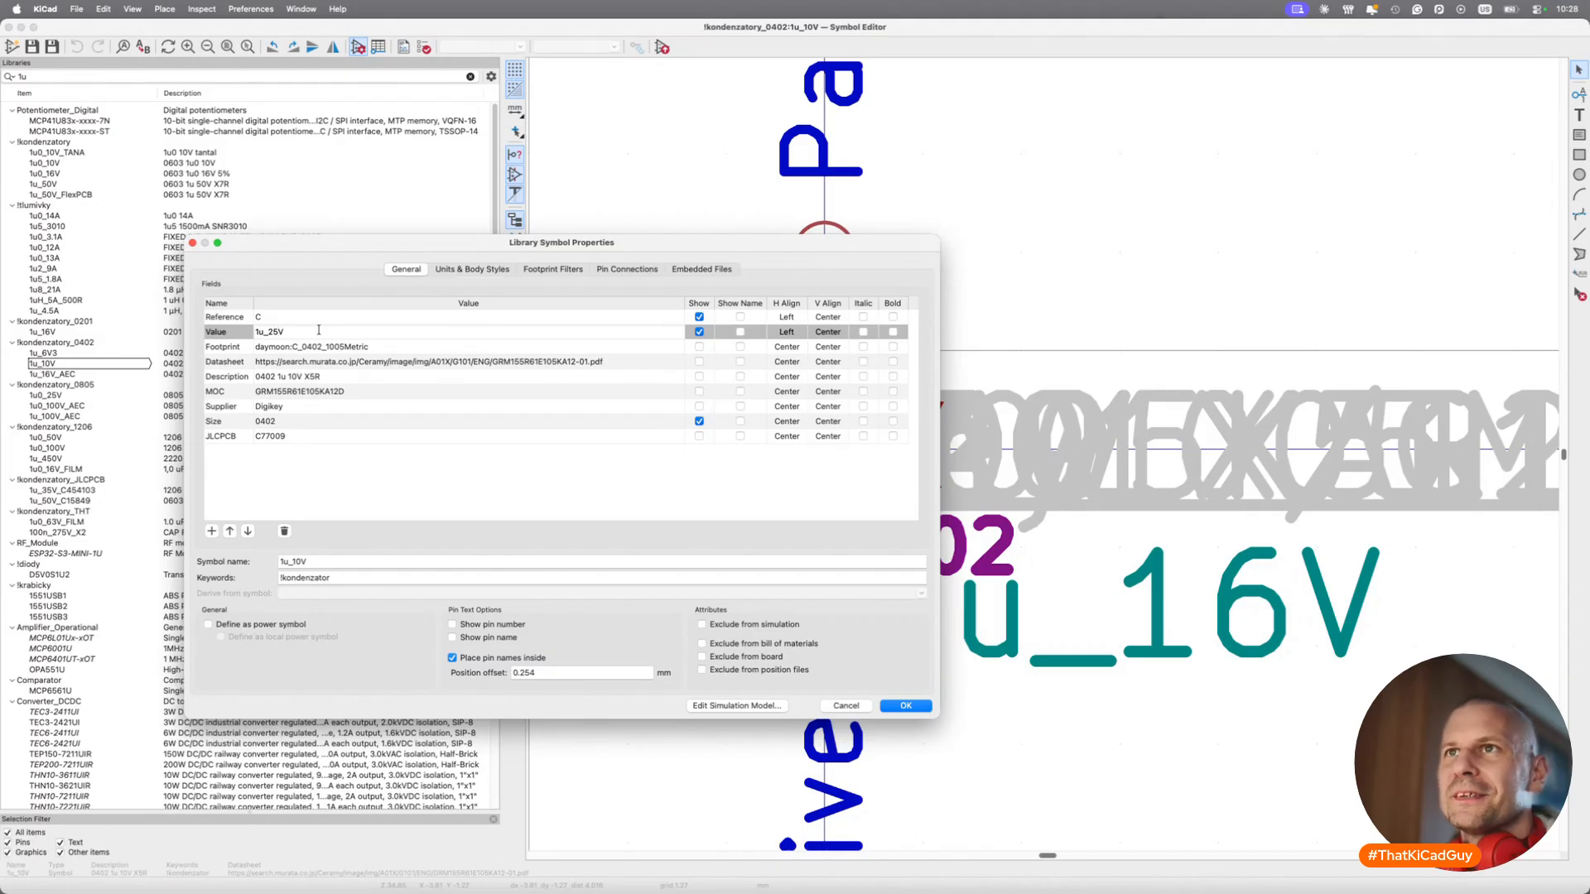
left_click(299, 376)
key("BackSpace")
key("BackSpace")
type("25")
key("BackSpace")
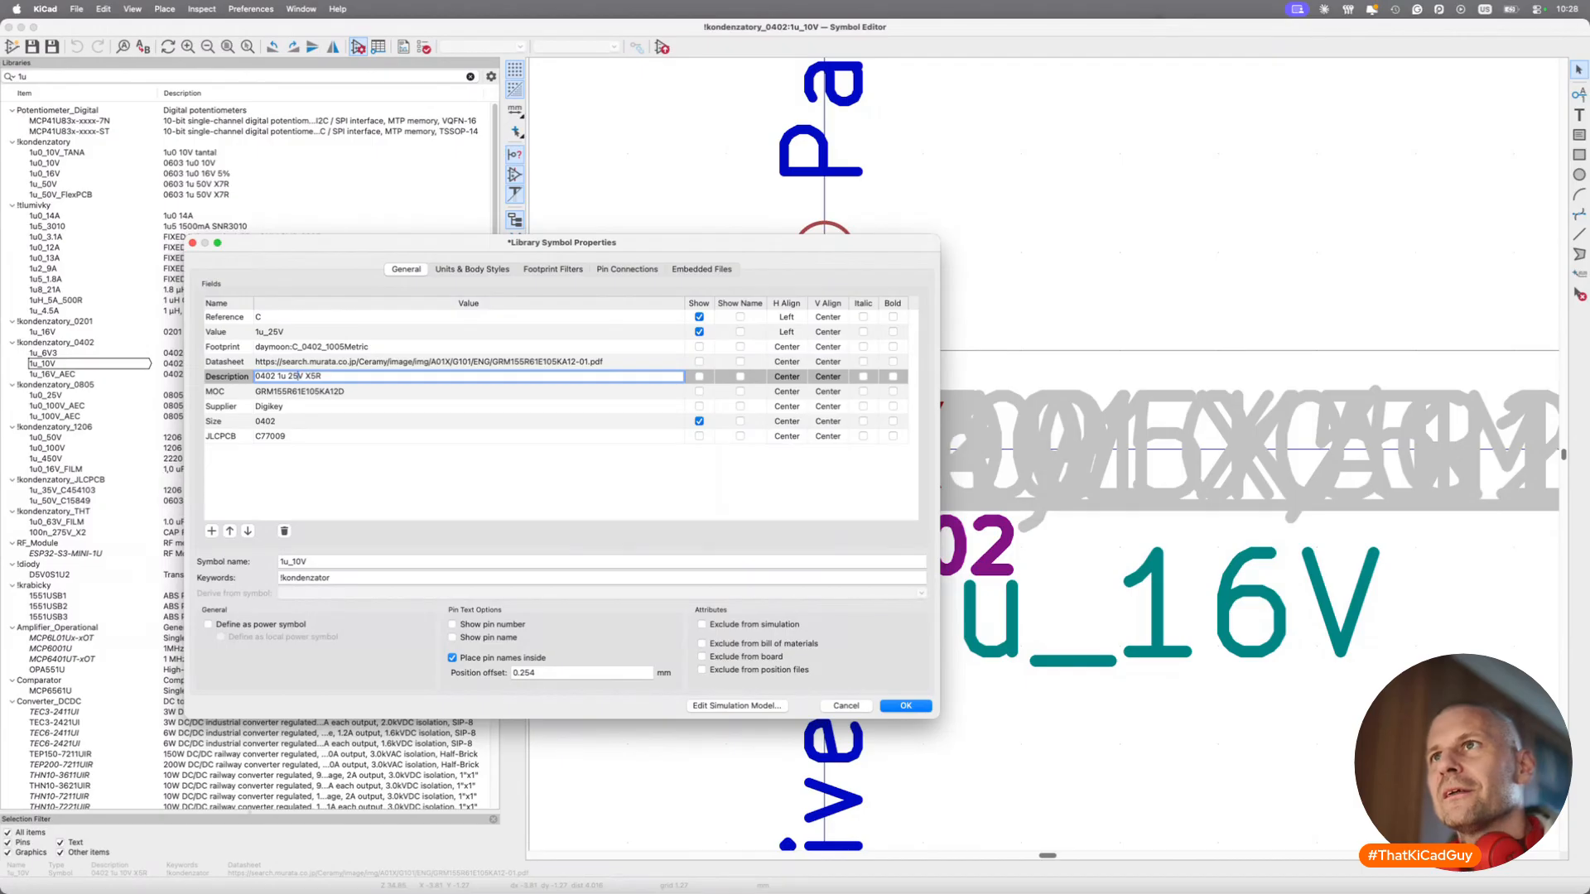
left_click(905, 705)
Reopen the edited capacitor symbol's properties to verify the value and description, and close the Symbol Editor.
double_click(91, 367)
left_click(358, 47)
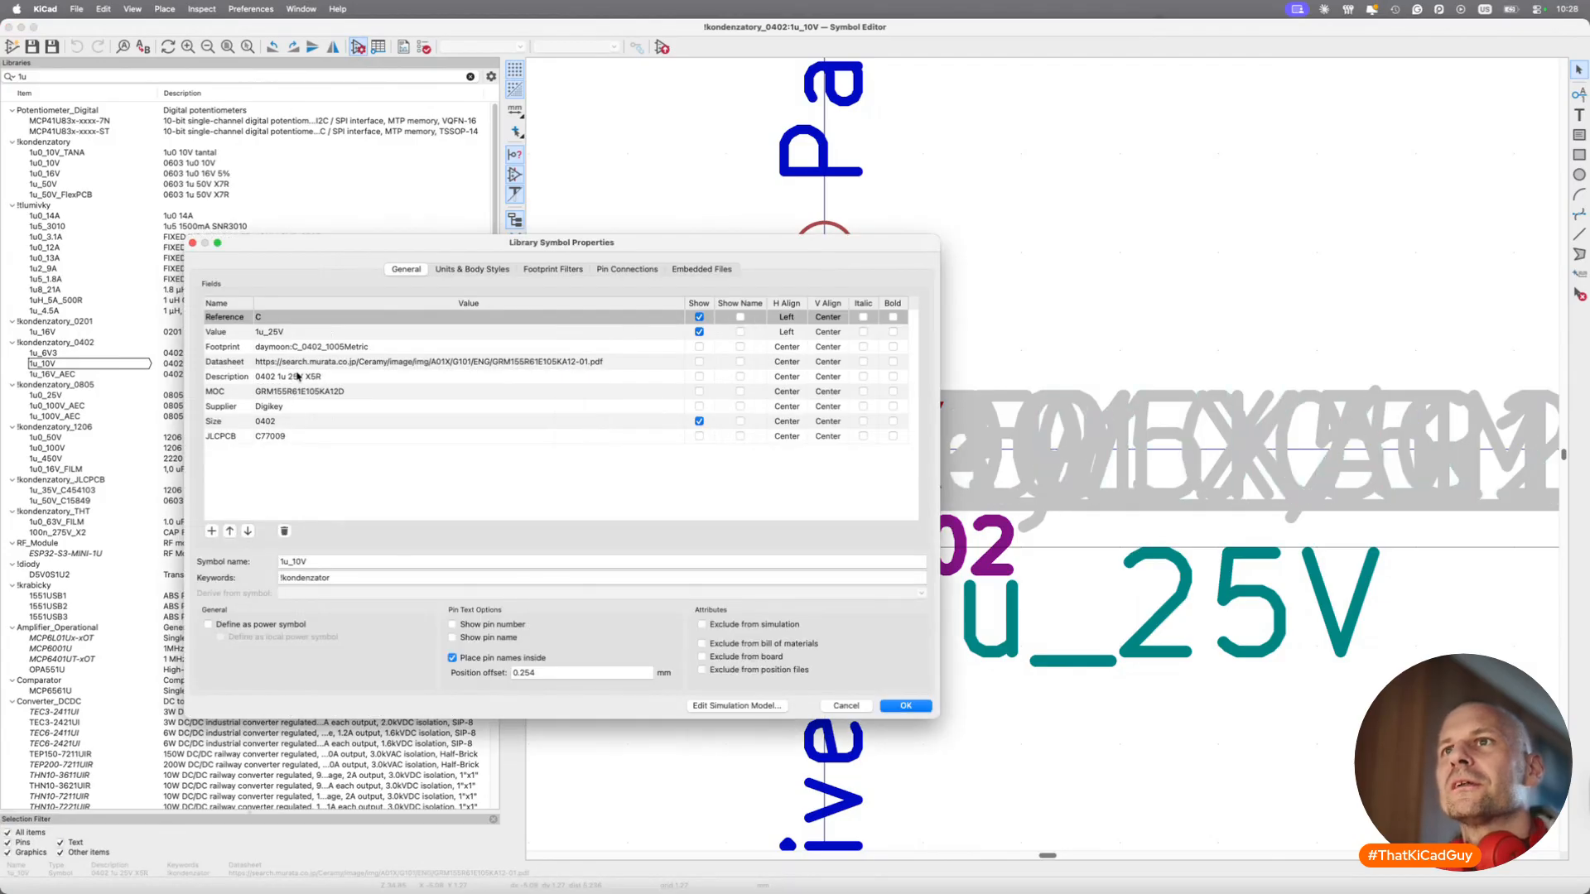
key("Escape")
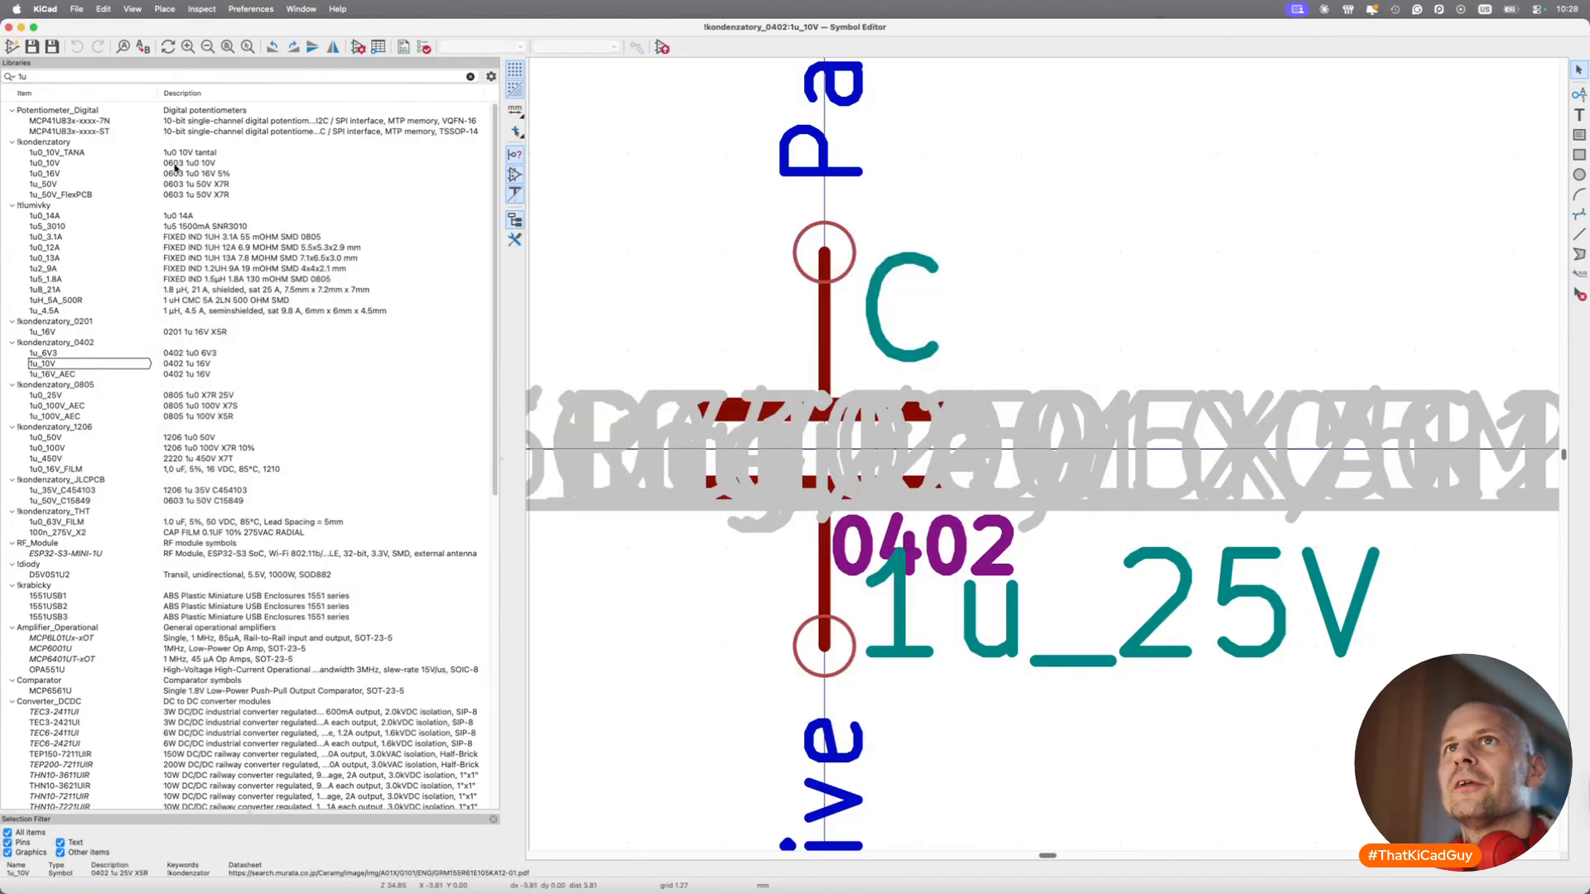
key("super+w")
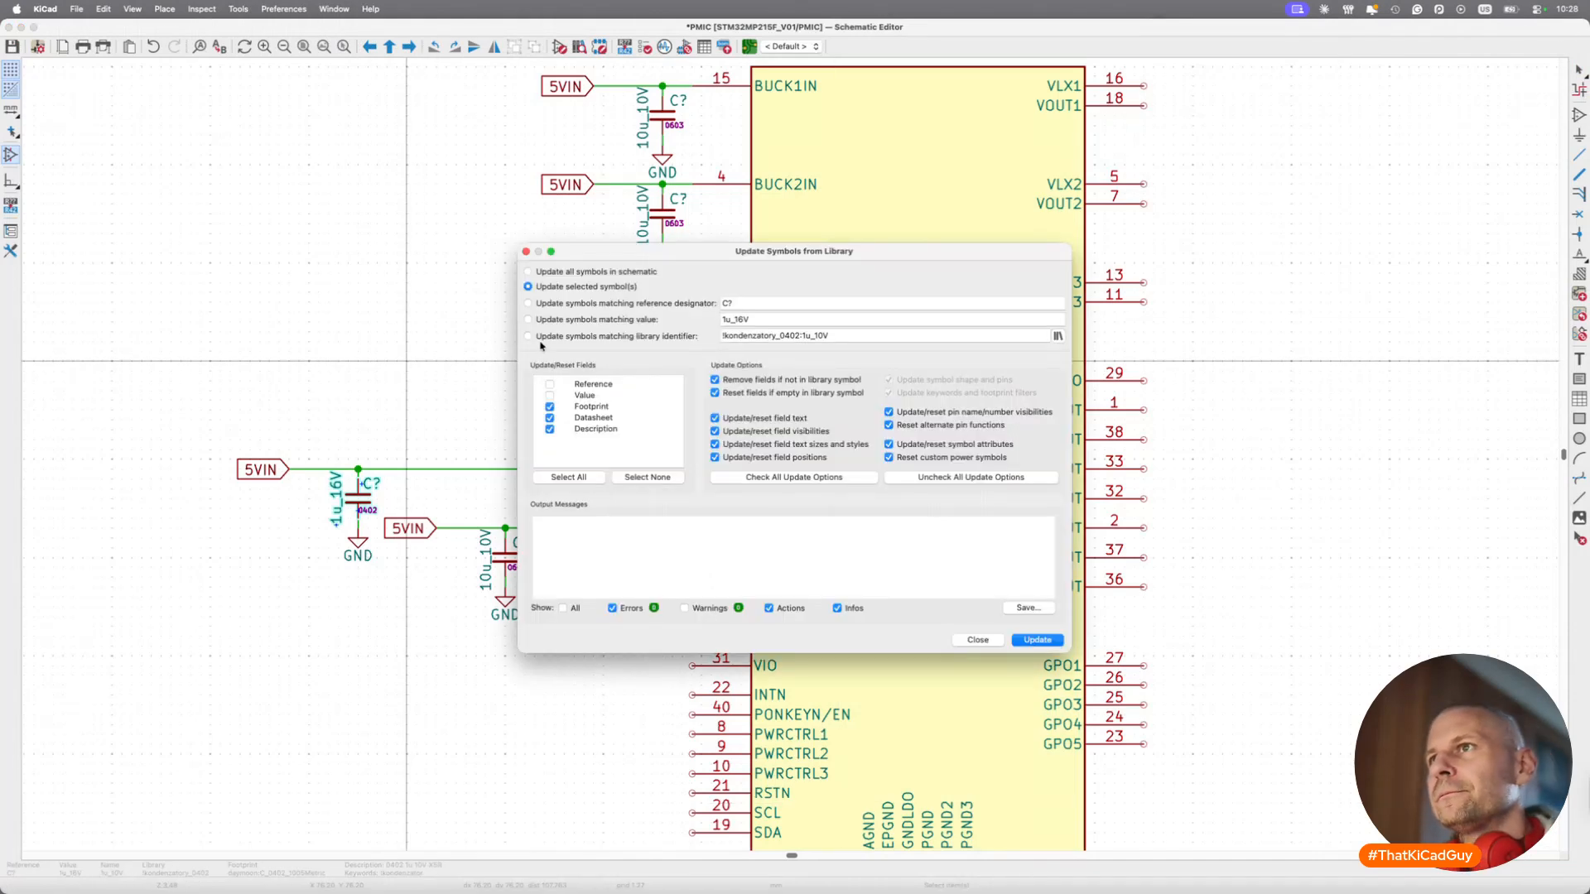
Update the schematic symbols matching the 1u_10V library identifier and inspect the LDO25IN capacitor's properties.
left_click(535, 336)
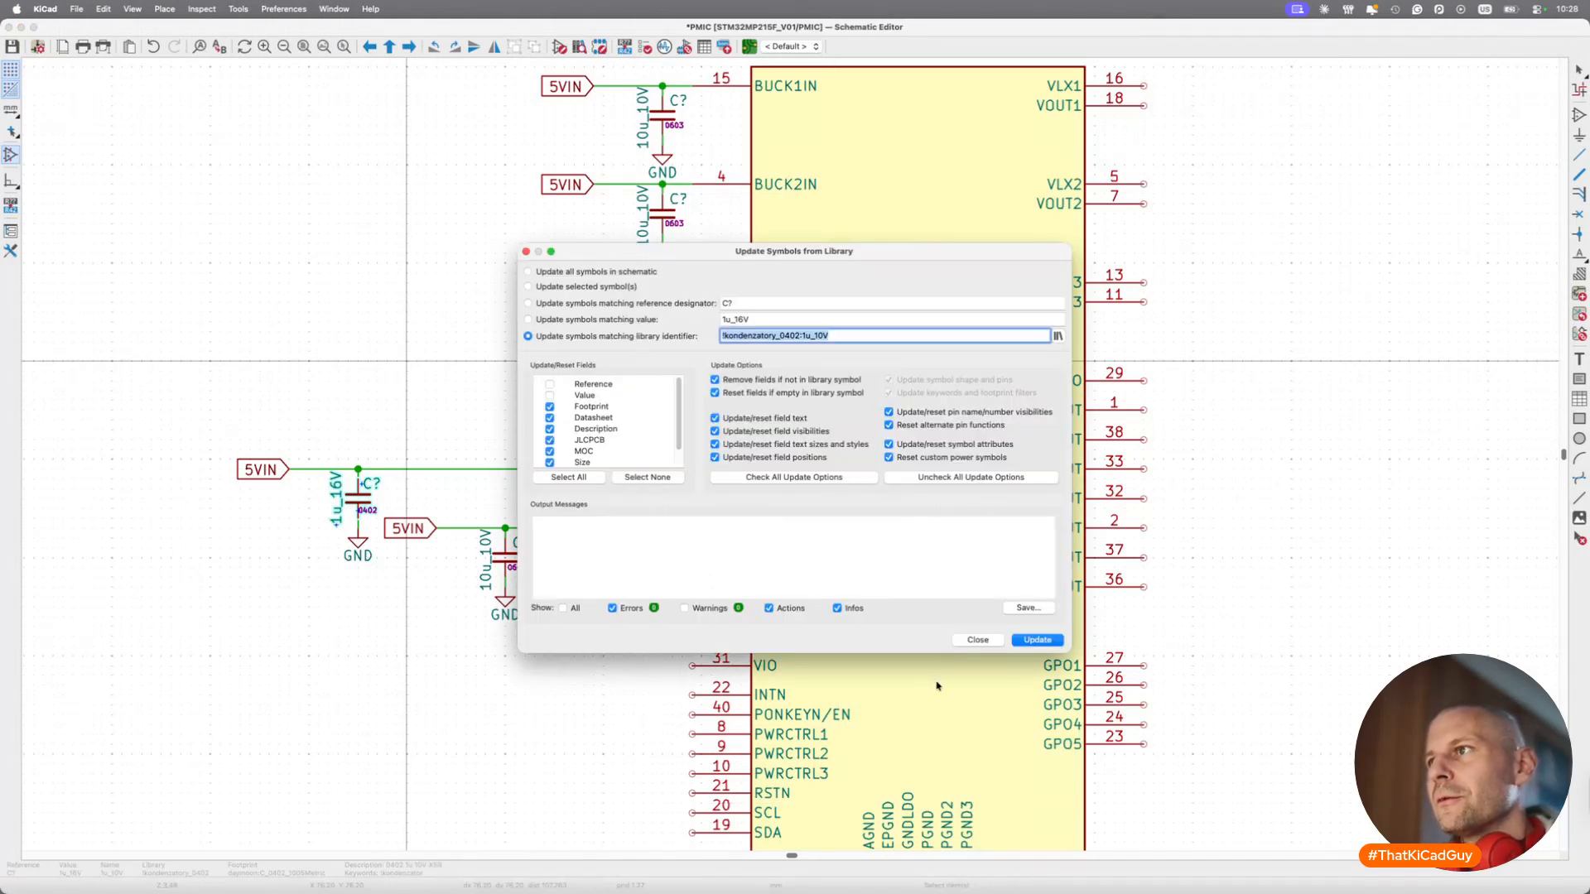
left_click(1038, 640)
left_click(978, 641)
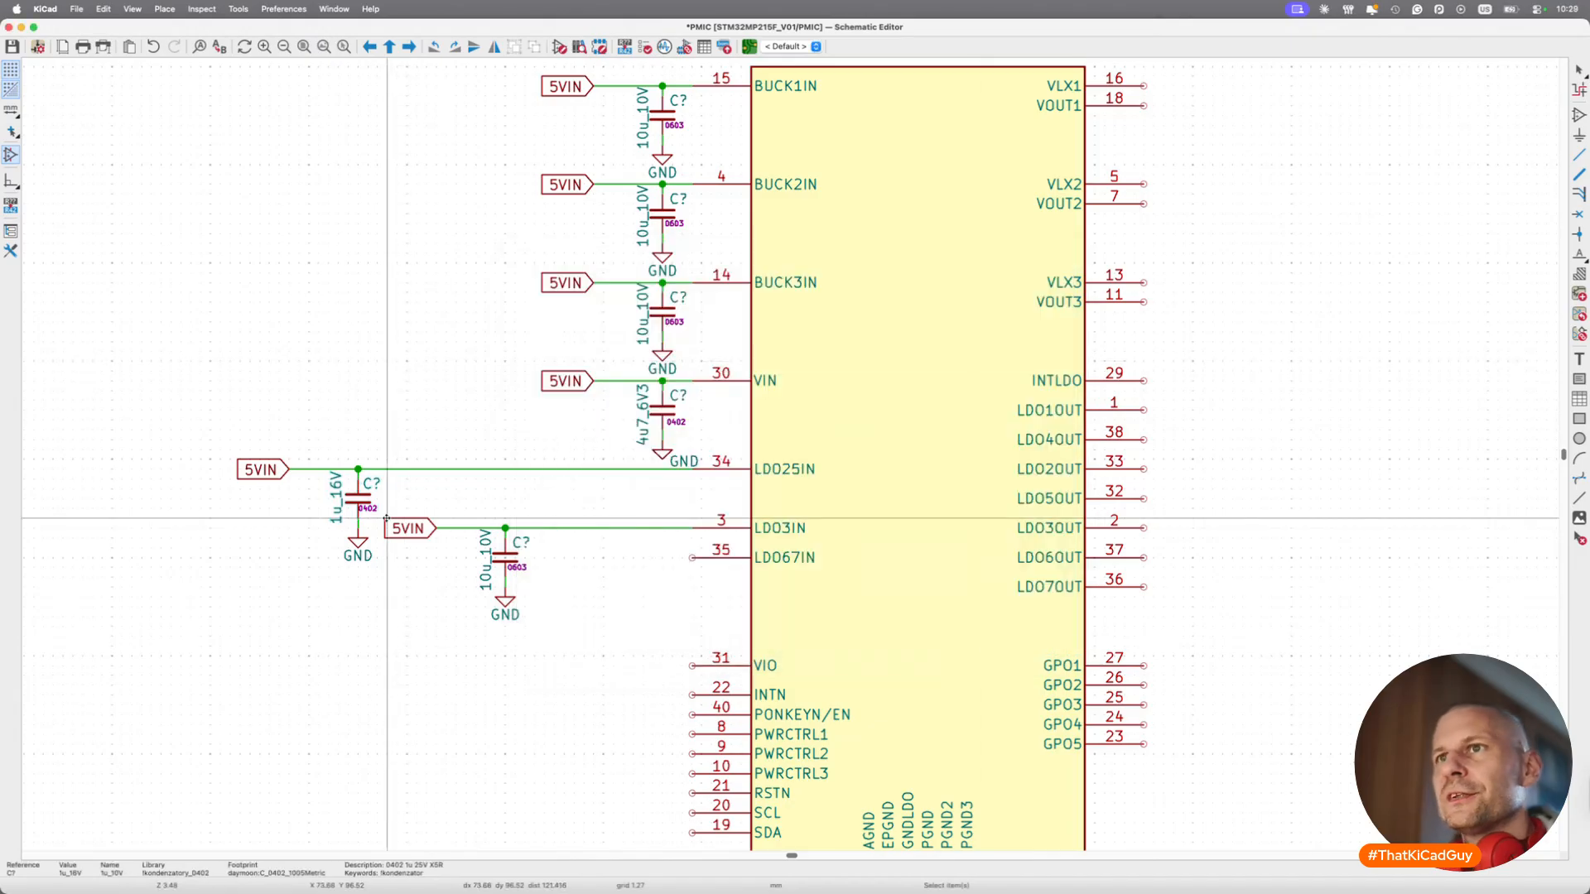
double_click(359, 504)
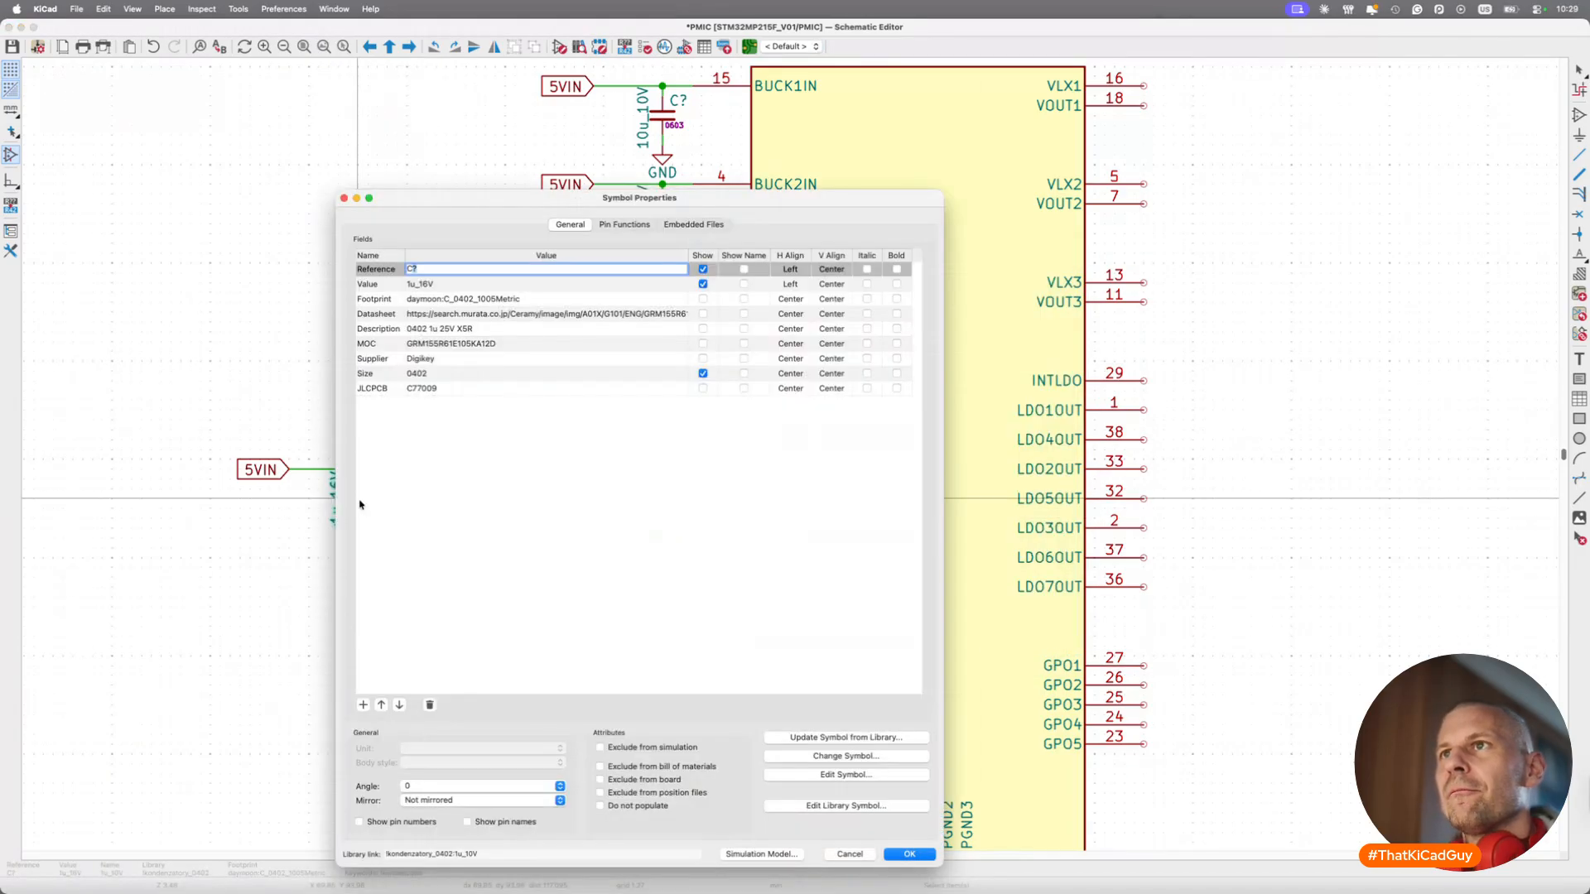
key("Escape")
Update the LDO25IN capacitor from the library again with the Value field included.
key("ctrl+u")
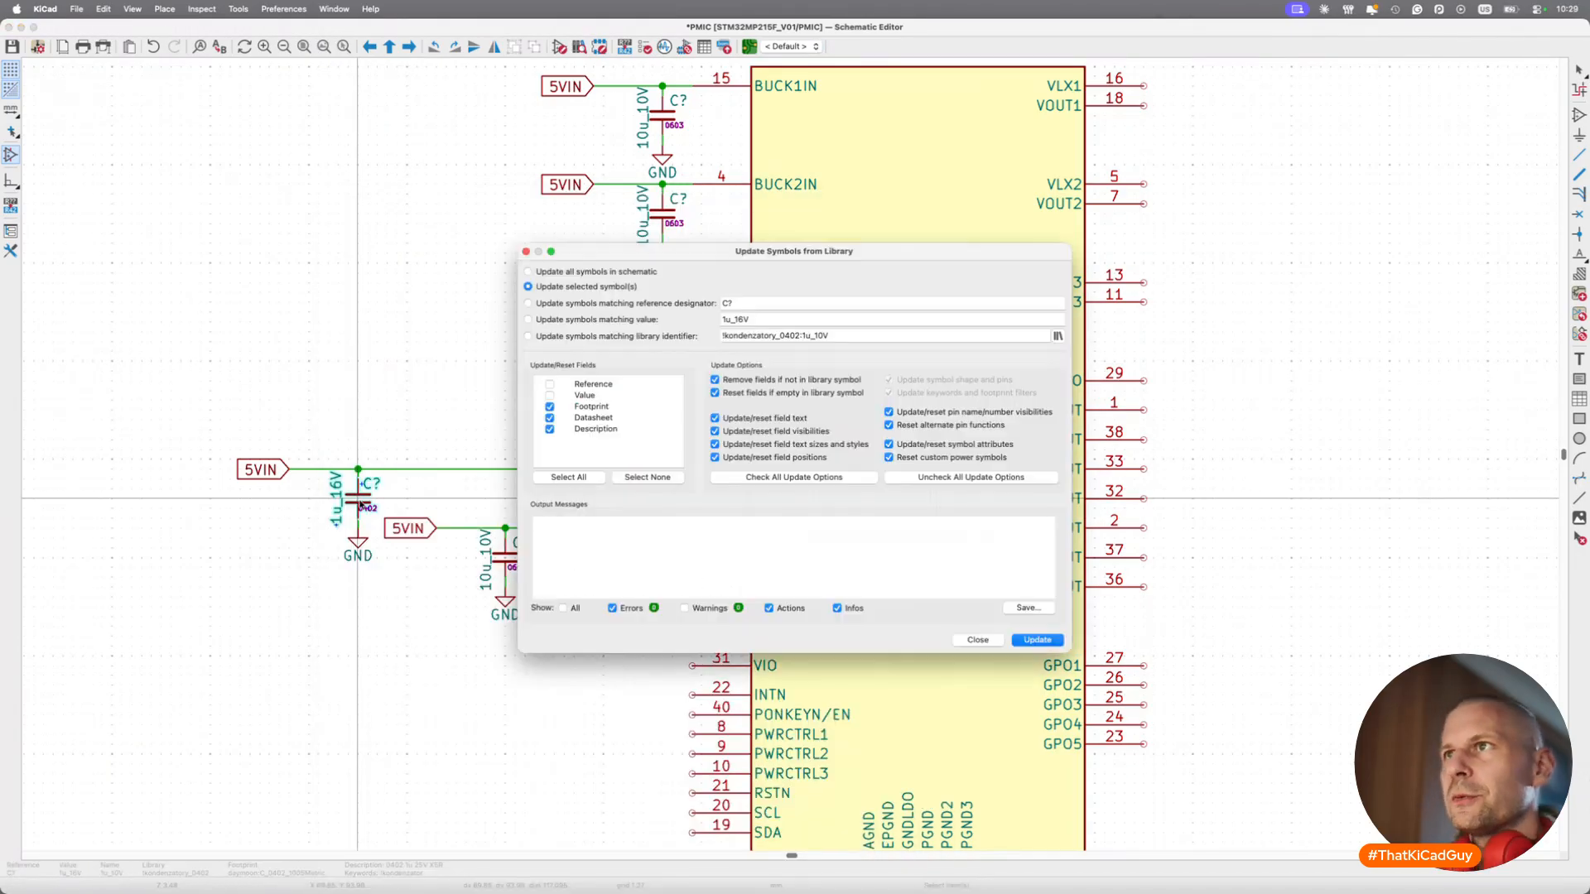
left_click(549, 395)
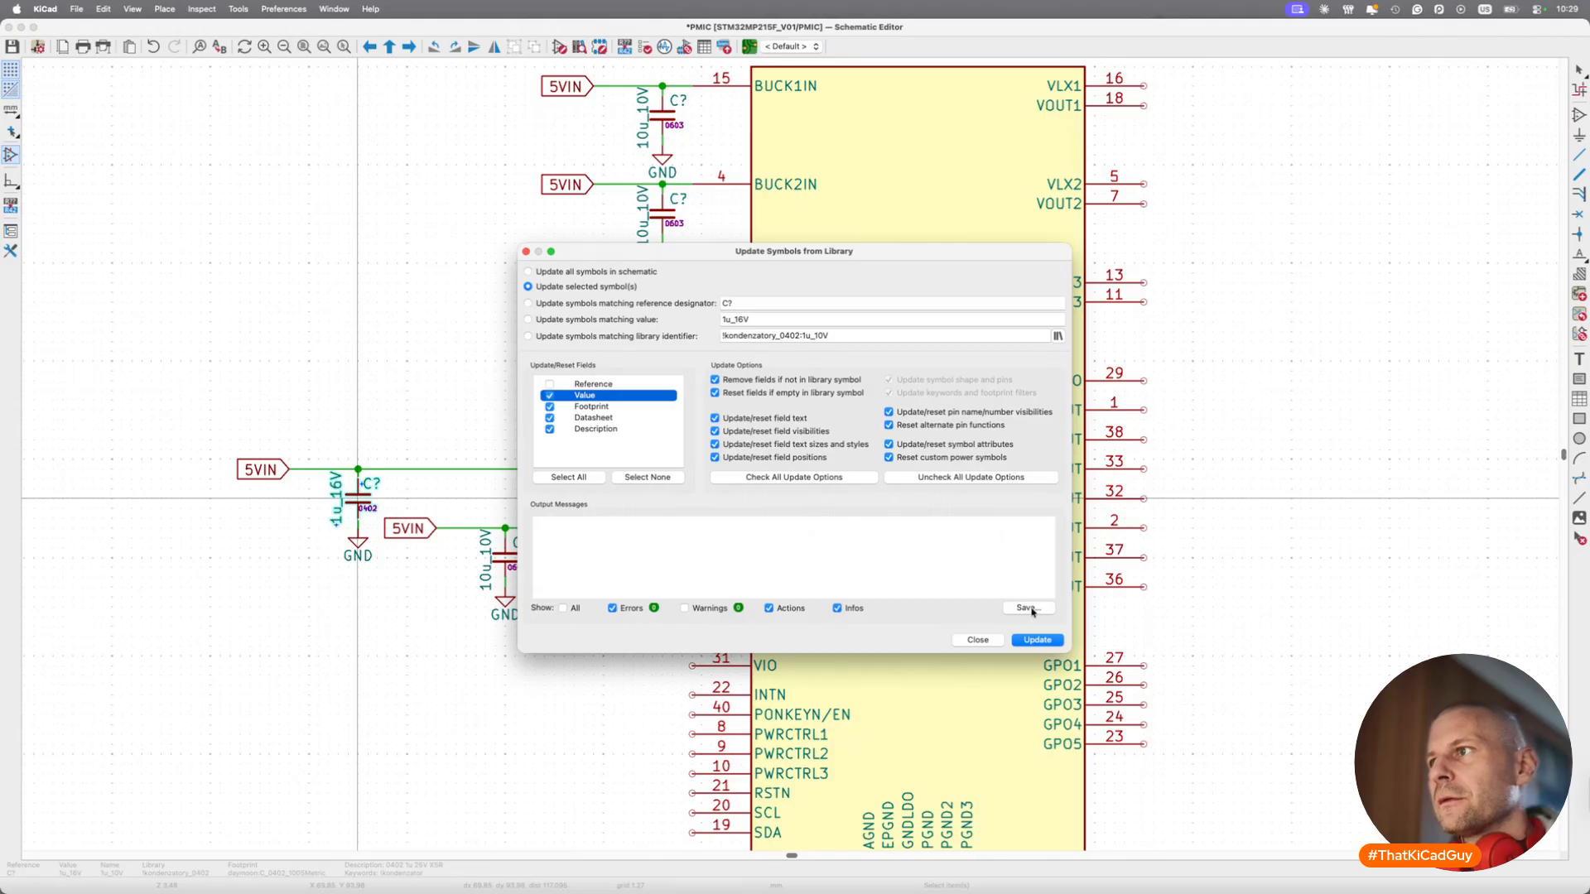
left_click(1040, 640)
left_click(982, 641)
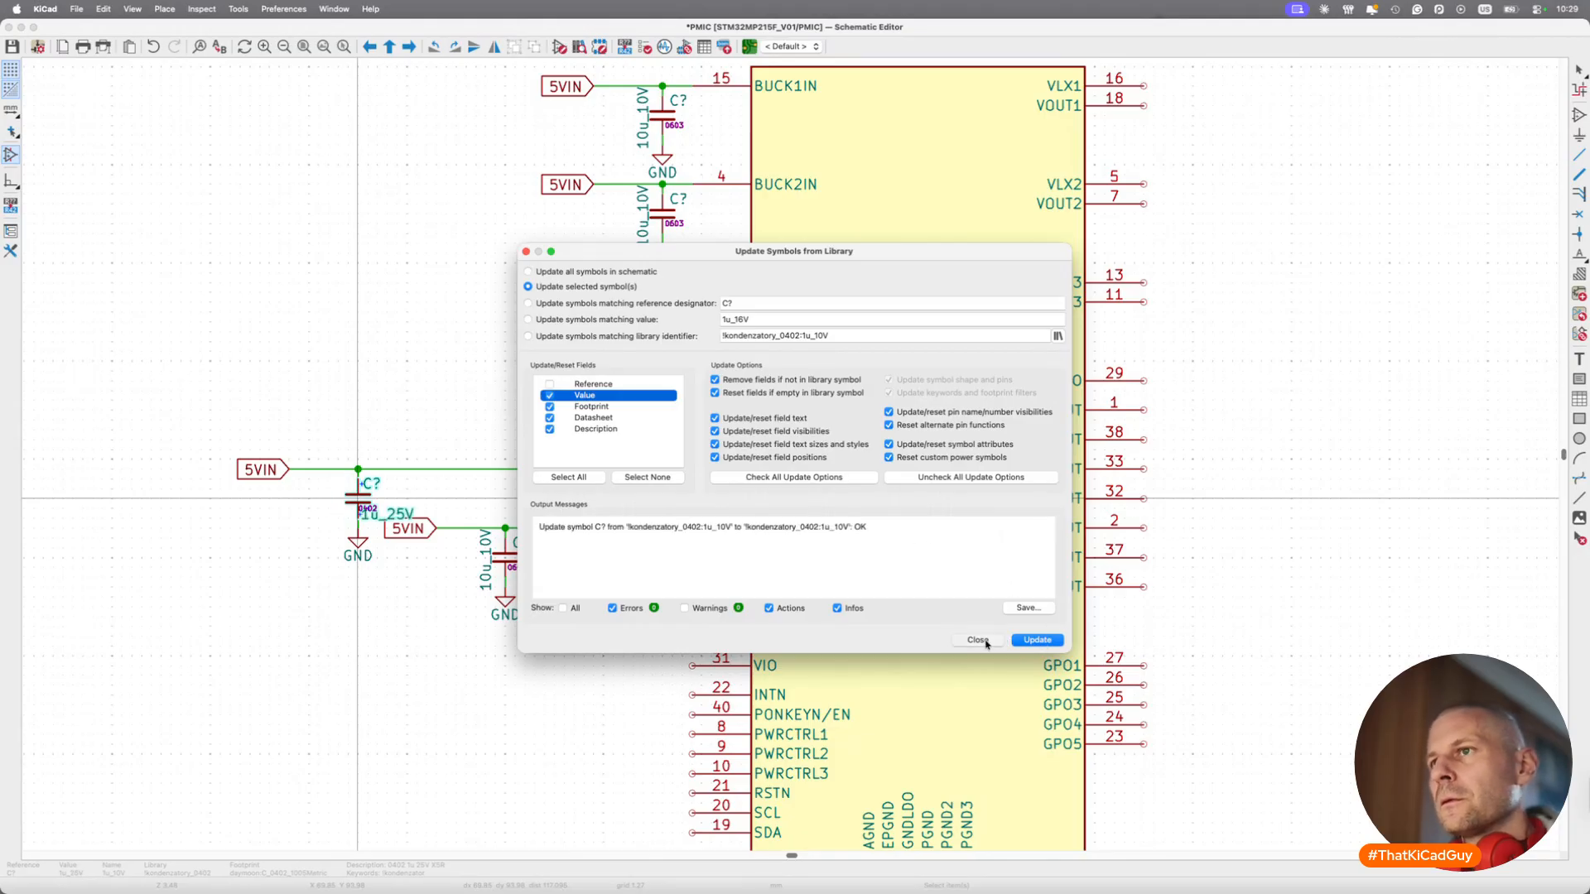
Rotate the 1u_25V value text to vertical and place it beside the LDO25IN capacitor.
key("m")
key("r")
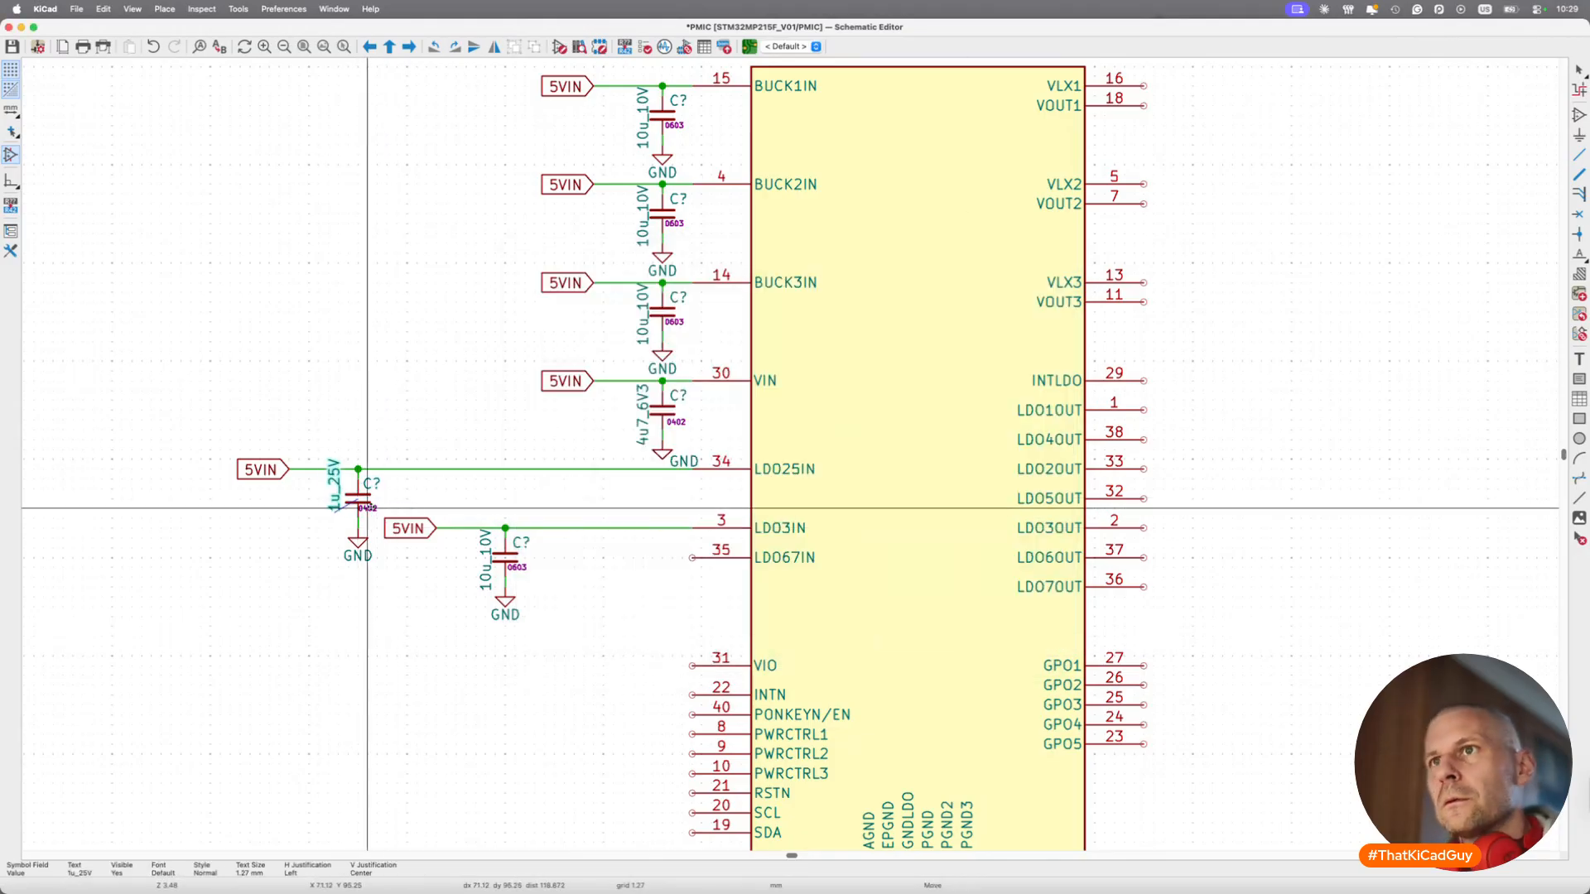
left_click(375, 522)
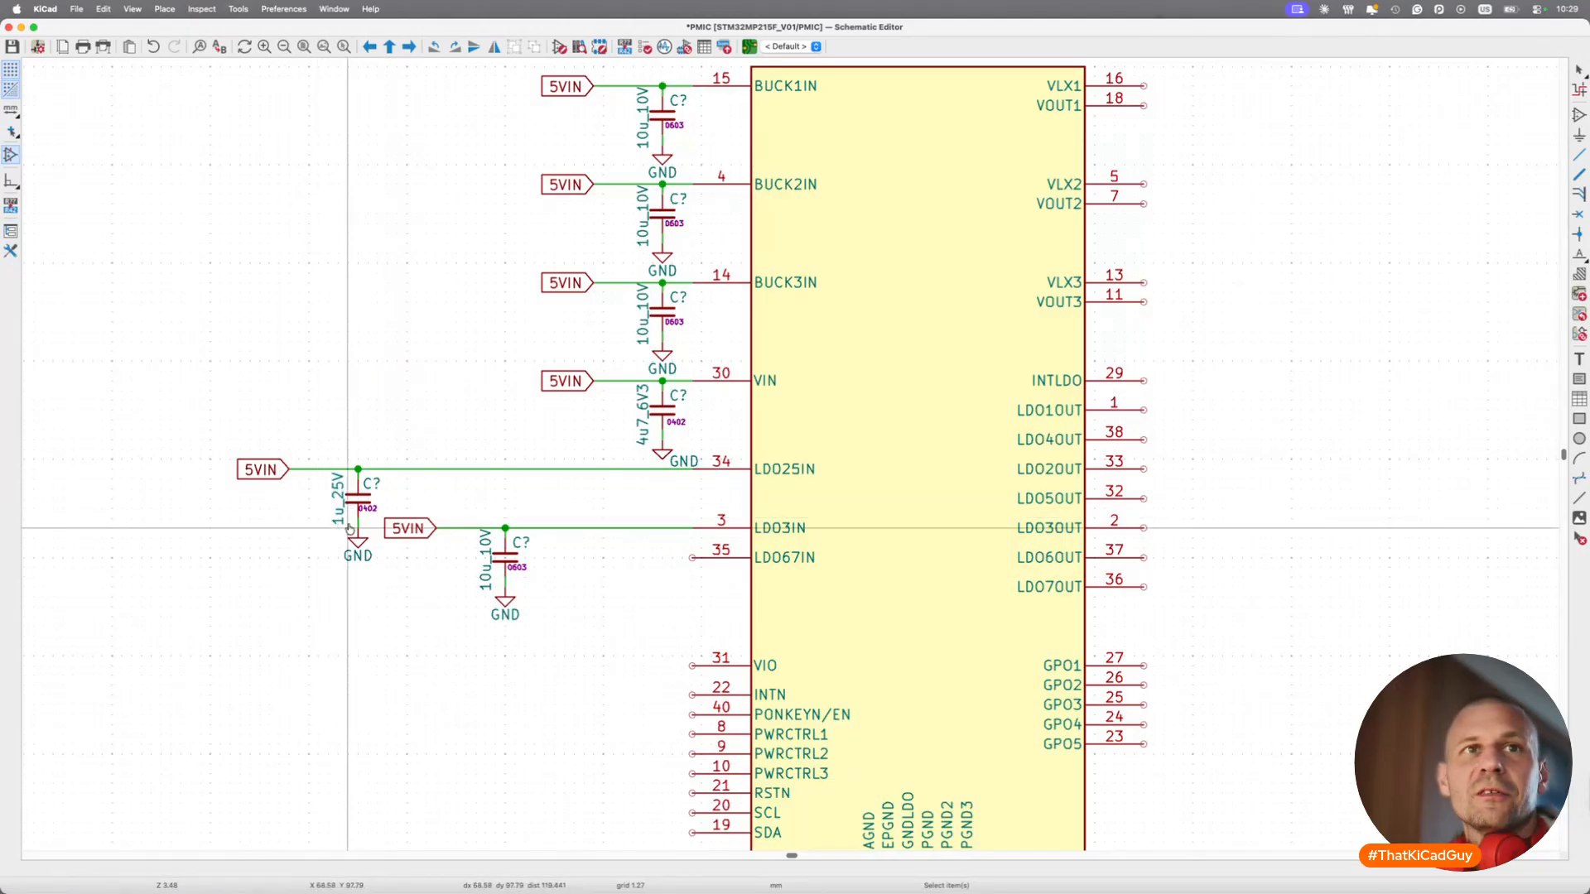
Look up the recommended LDO67IN capacitor in the passive components table of the STPMIC2L datasheet.
key("super+Tab")
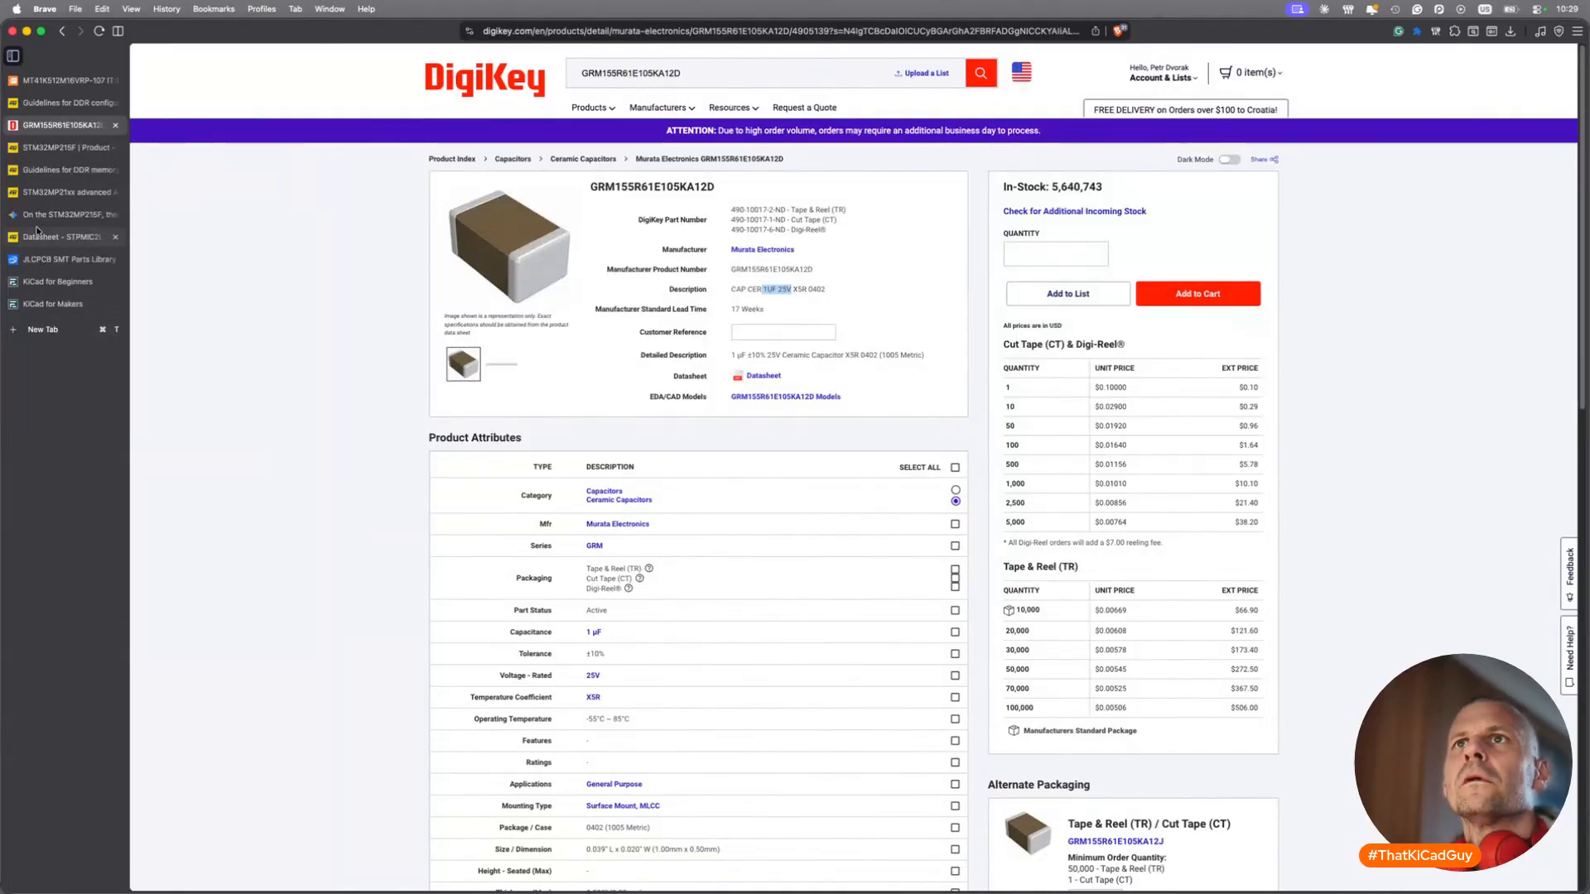
left_click(62, 237)
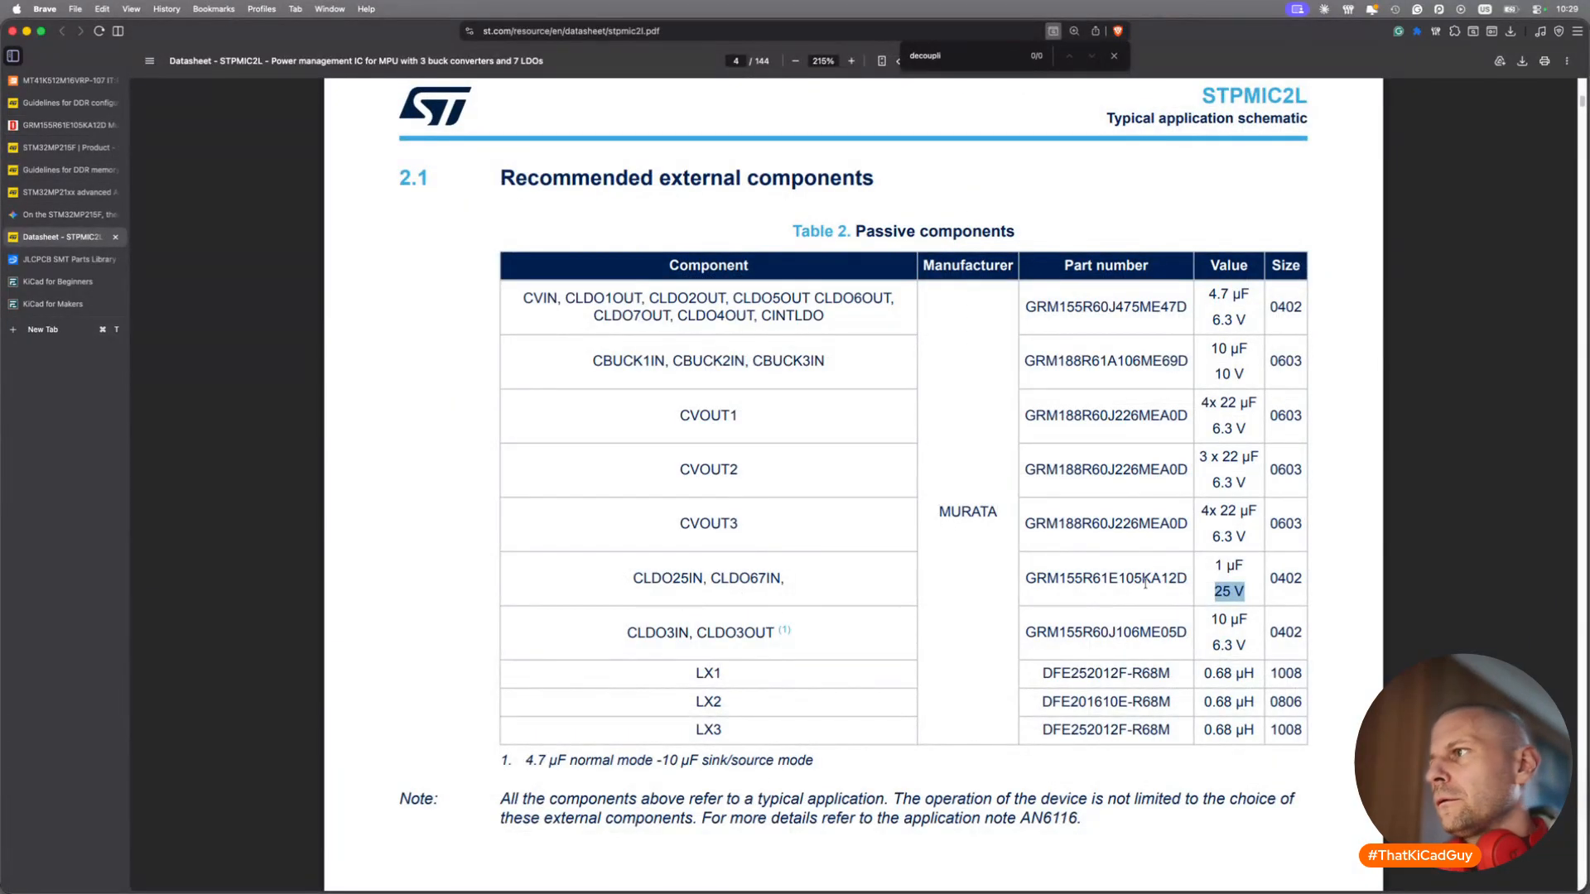
key("super+Tab")
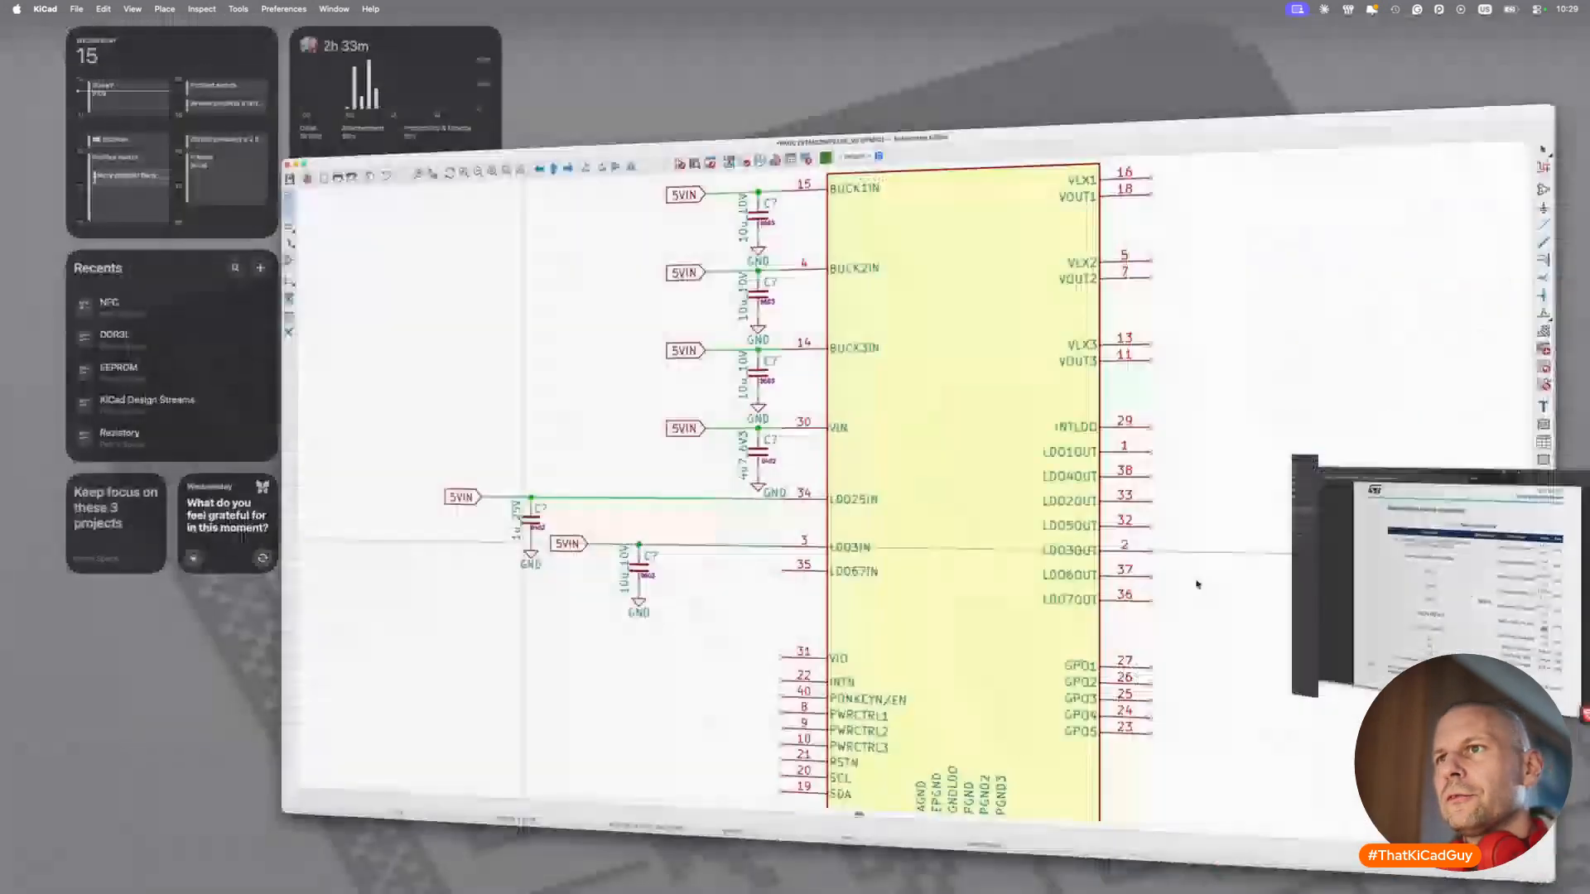
Duplicate the LDO25IN 5VIN label, 1u_25V capacitor and GND group beside the LDO67IN pin and wire it to the pin.
left_click_drag(210, 436, 377, 572)
key("ctrl+d")
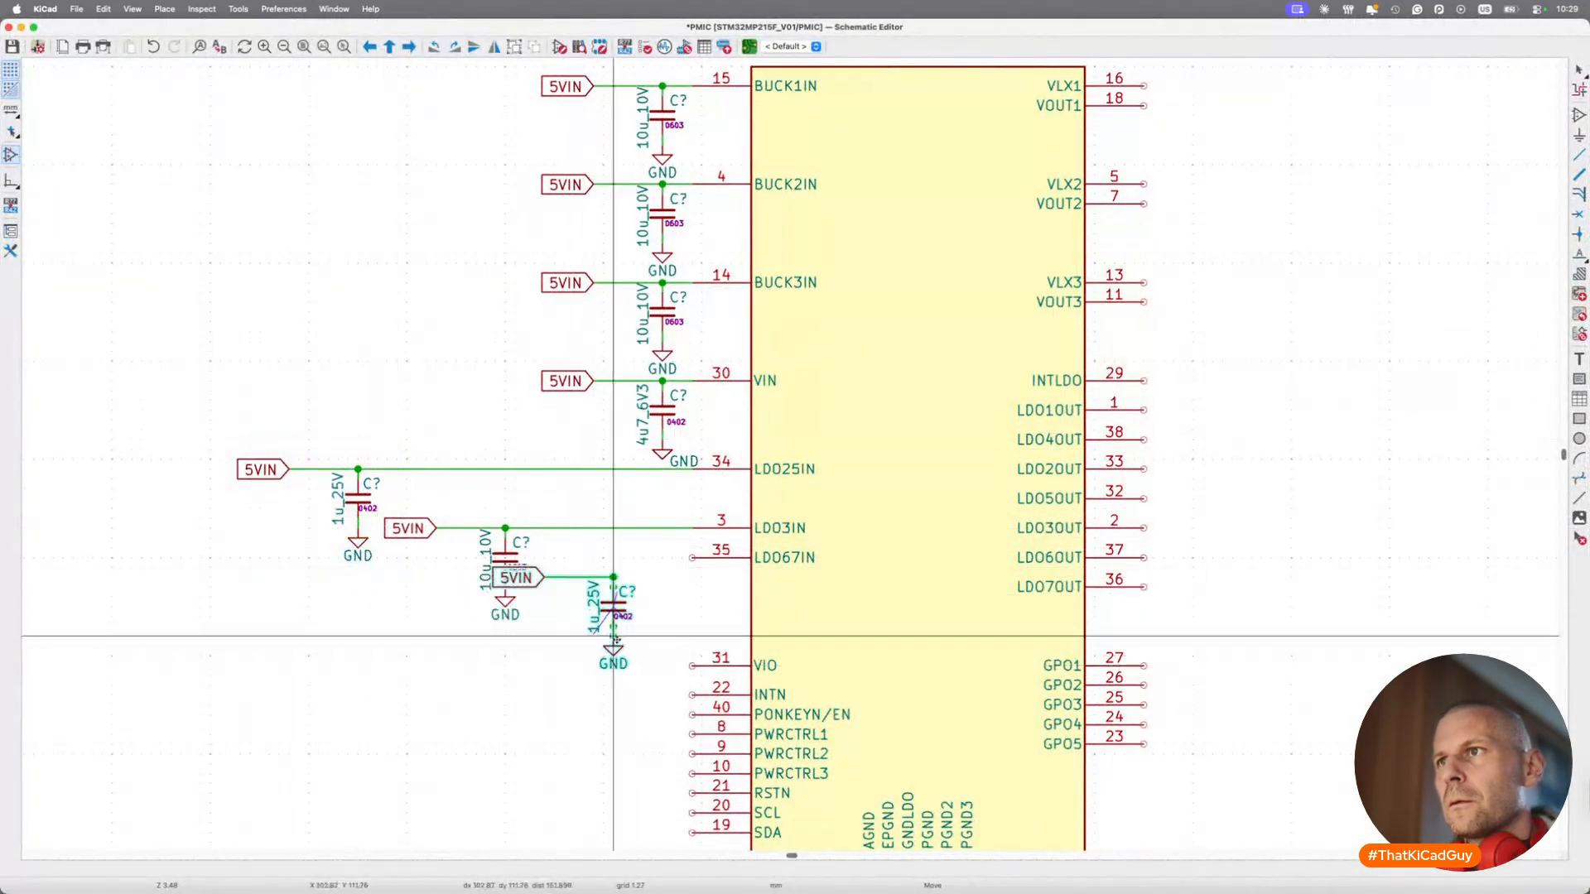
left_click(665, 619)
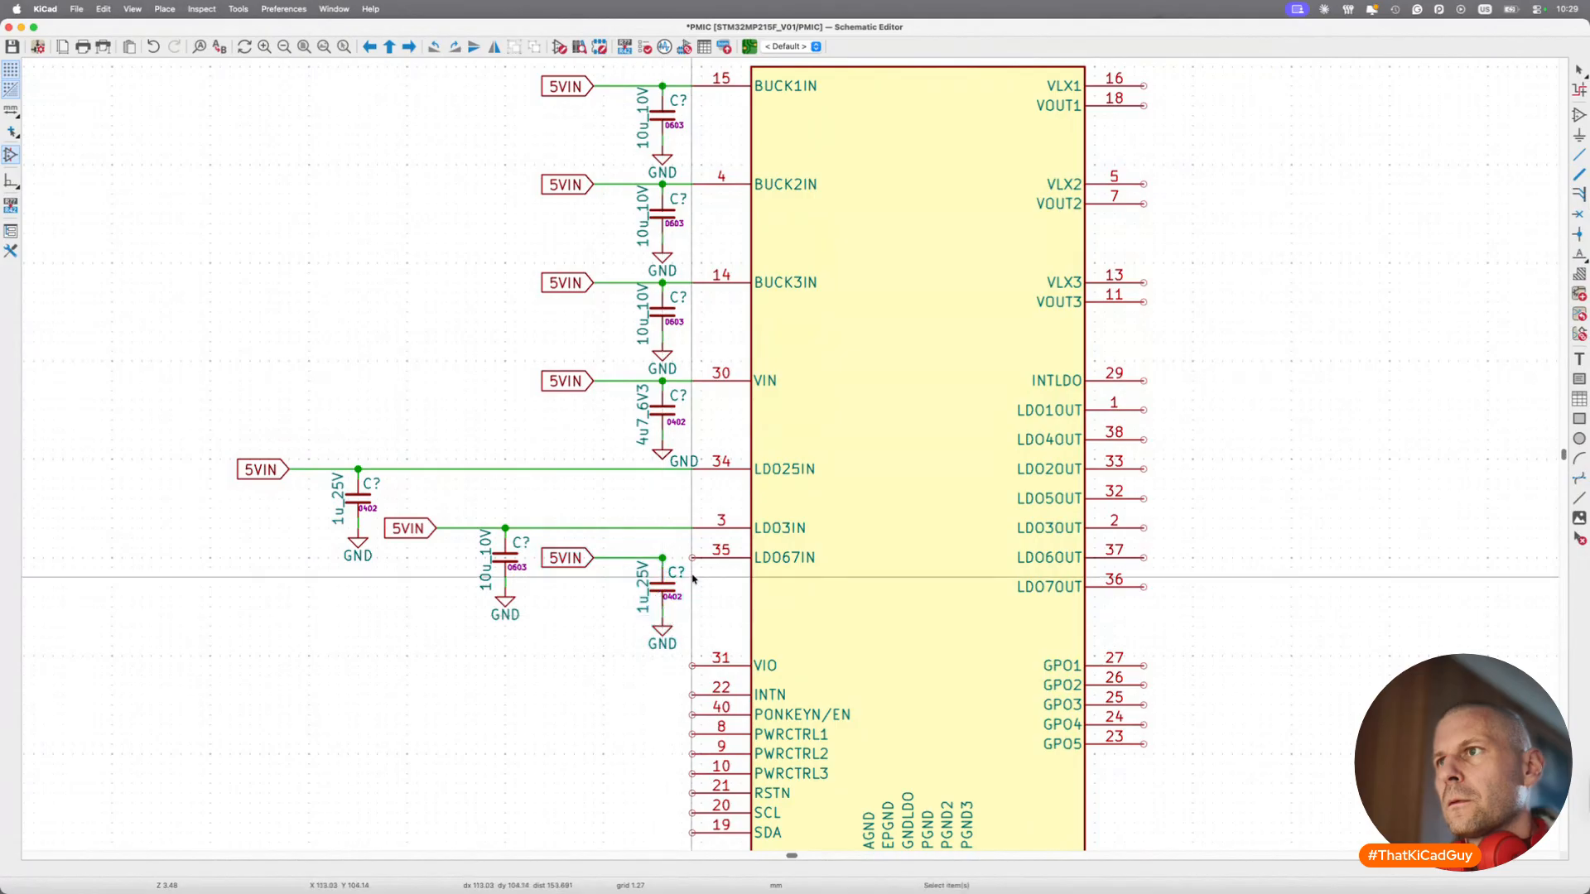
key("w")
left_click(663, 558)
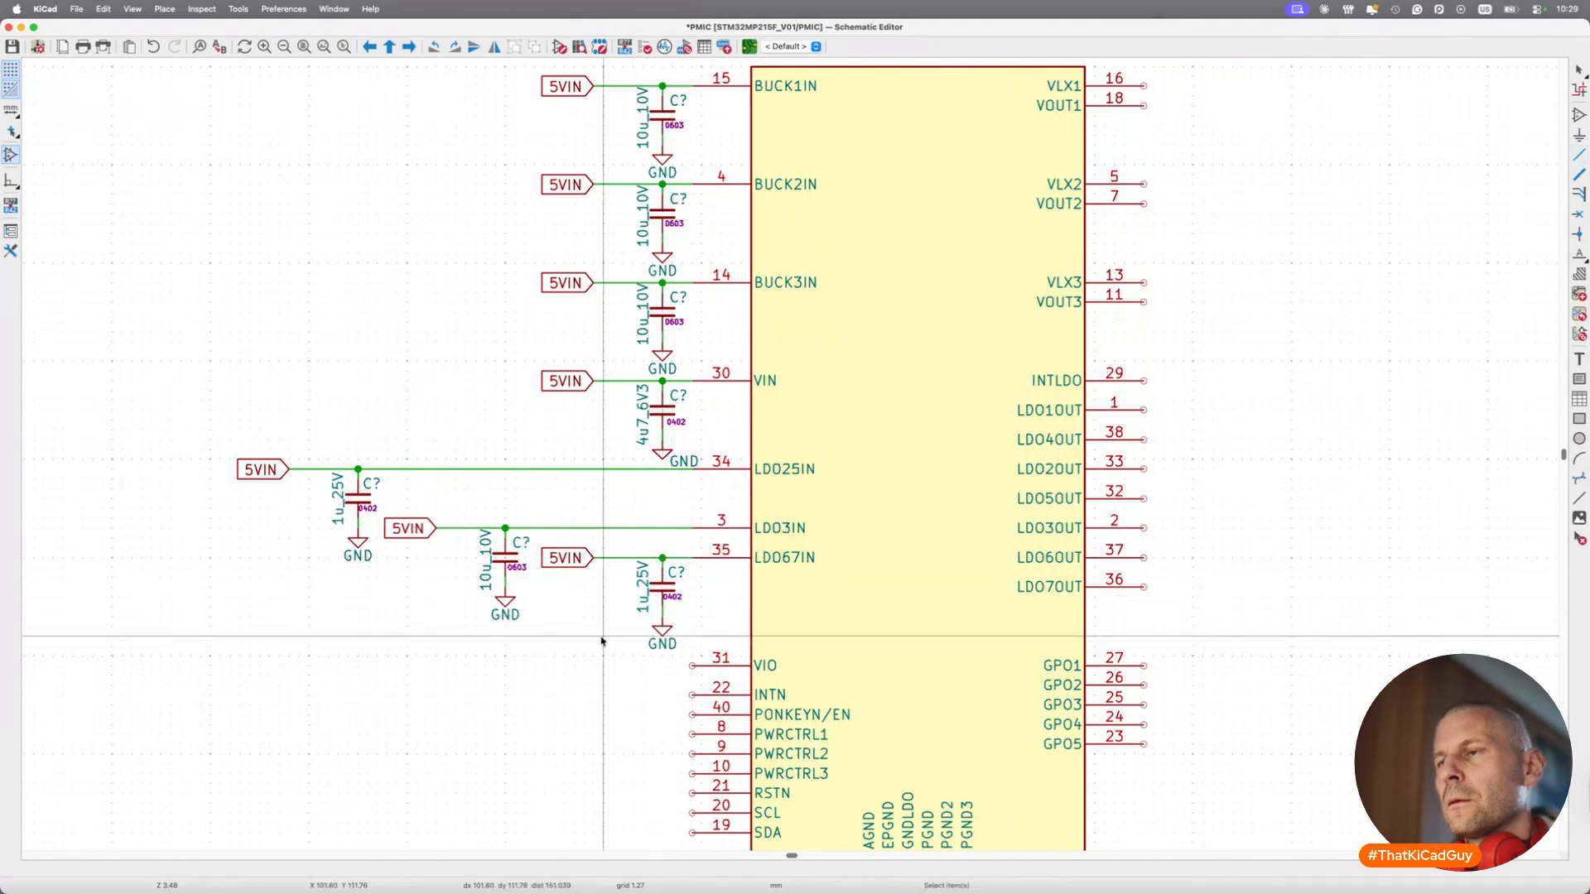
Examine the VIO and control pin connections on the imported reference PMIC schematic beside the new sheet.
scroll(601, 641, "down", 3)
scroll(602, 641, "left", 2)
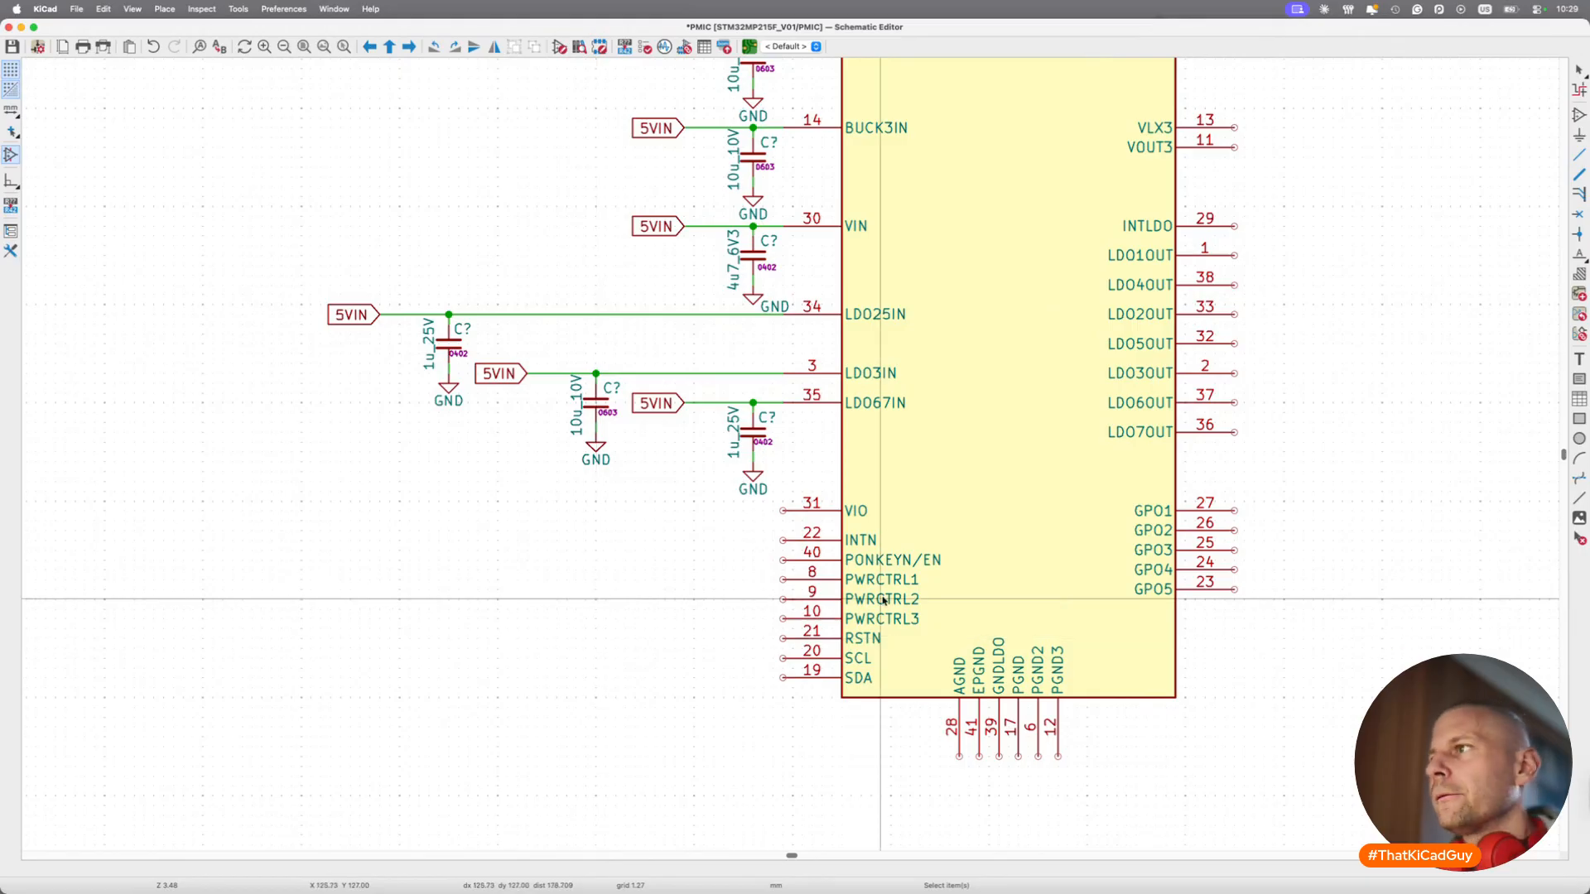
scroll(883, 600, "right", 15)
scroll(883, 600, "down", 10)
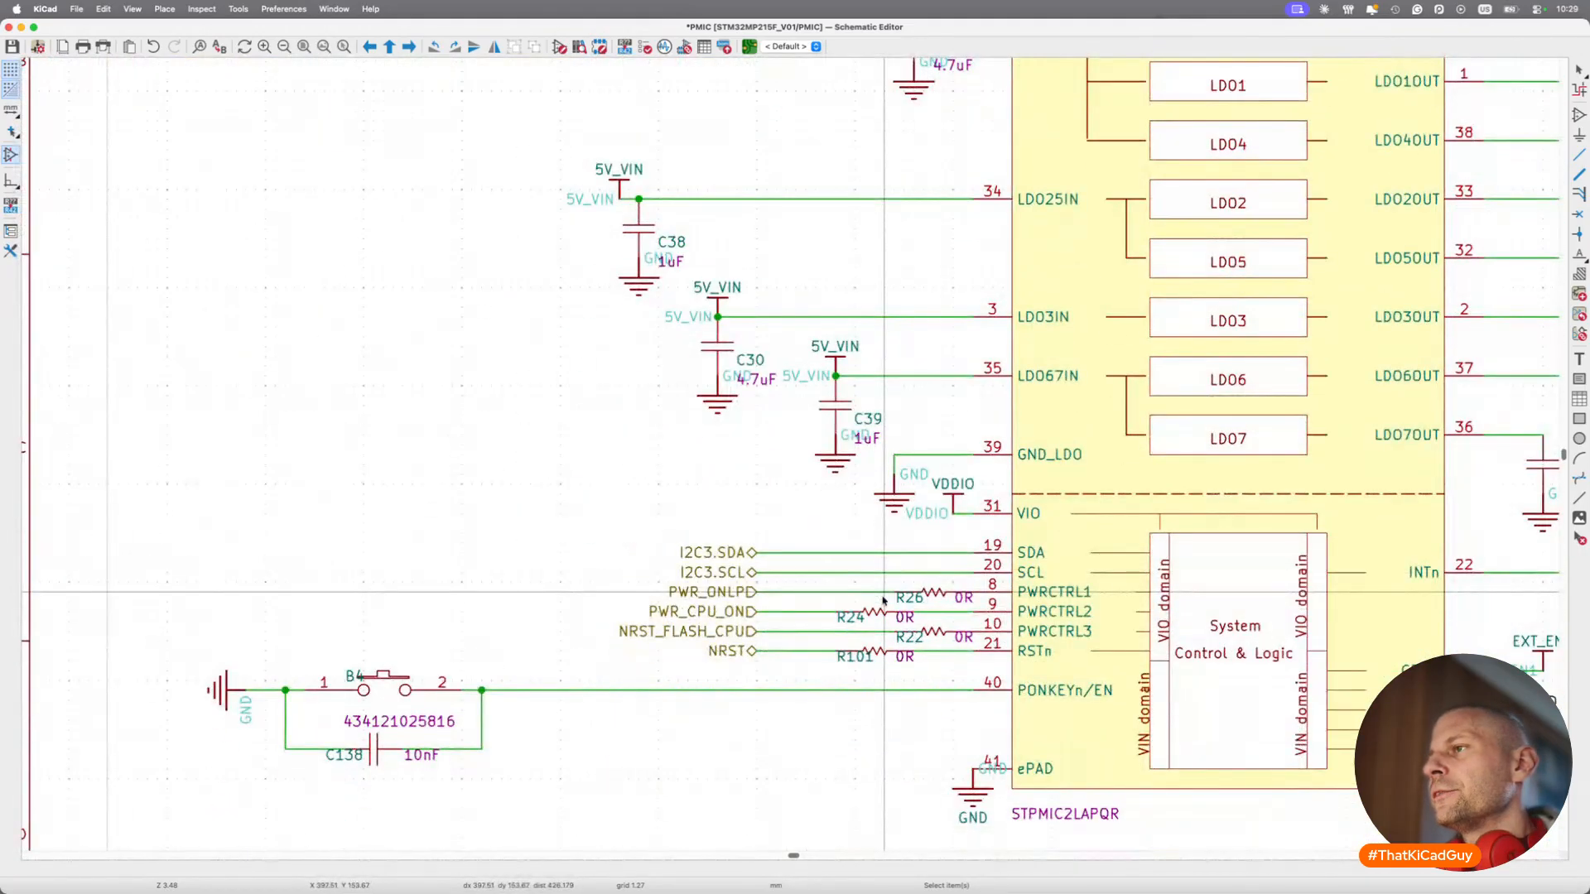
scroll(883, 599, "down", 5)
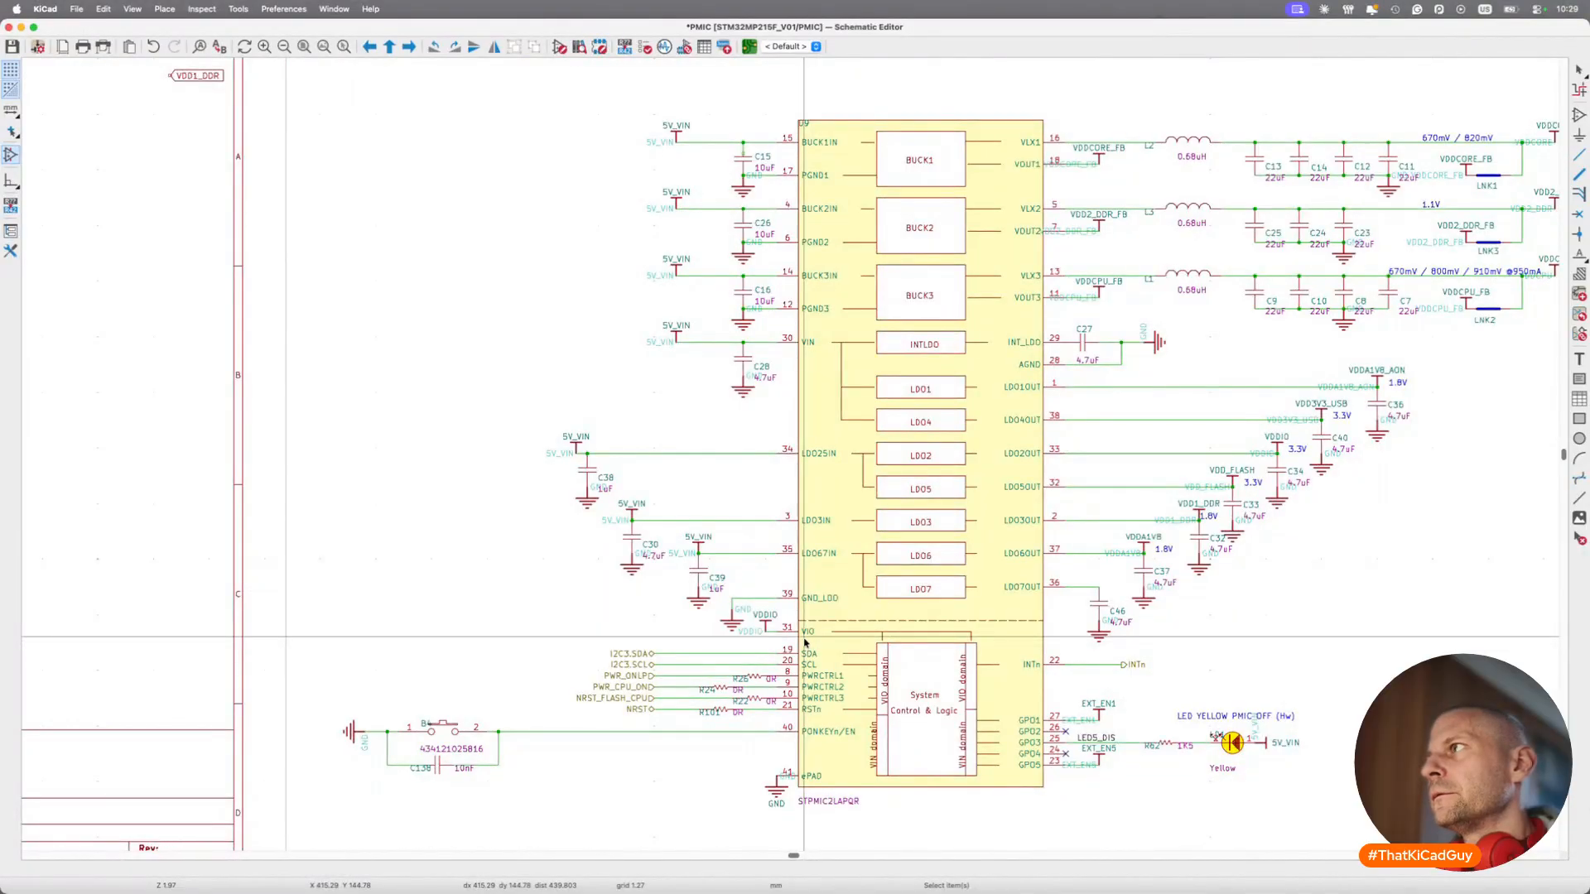
scroll(804, 642, "left", 3)
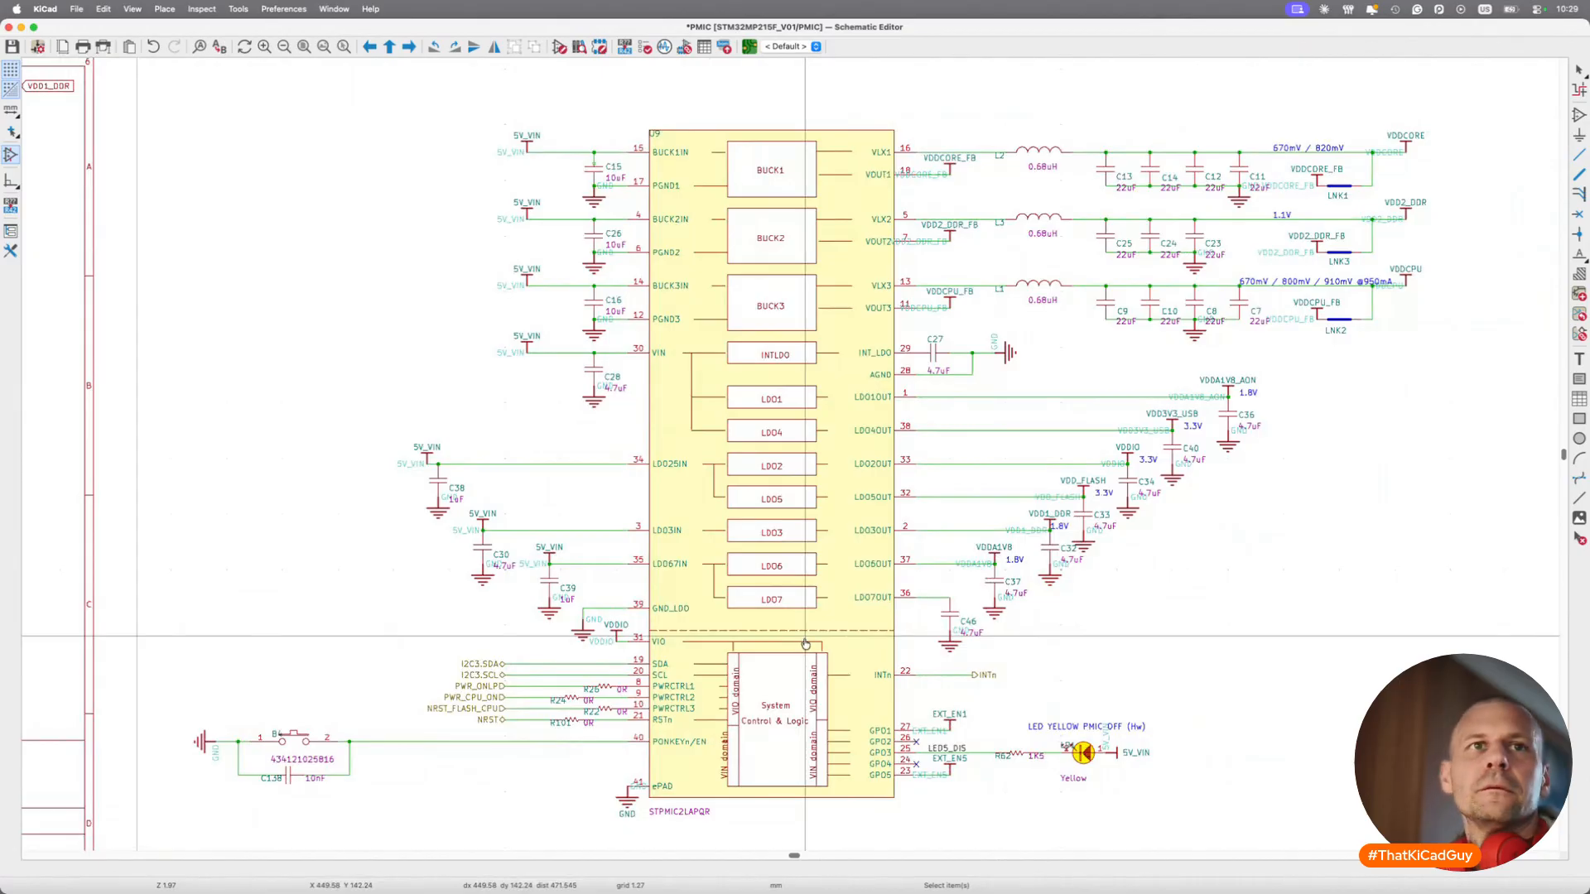
Switch to the STM32MP215-DK schematic PDF in Preview and search it for VDDIO.
key("super+Tab")
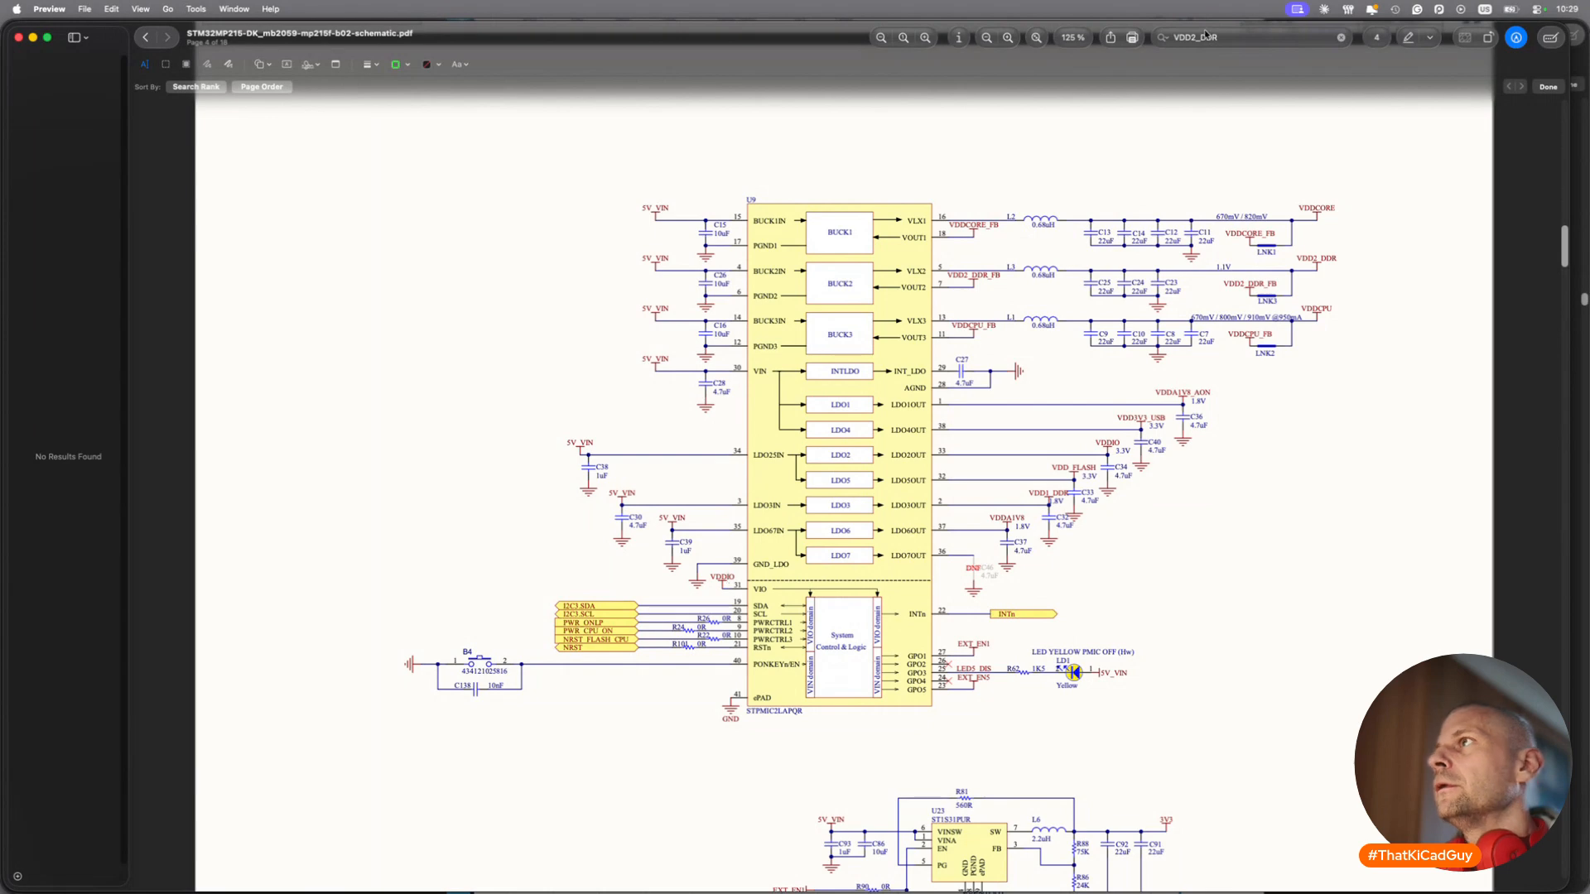
left_click(1231, 37)
key("BackSpace")
key("BackSpace")
key("BackSpace")
key("BackSpace")
key("BackSpace")
type("IO")
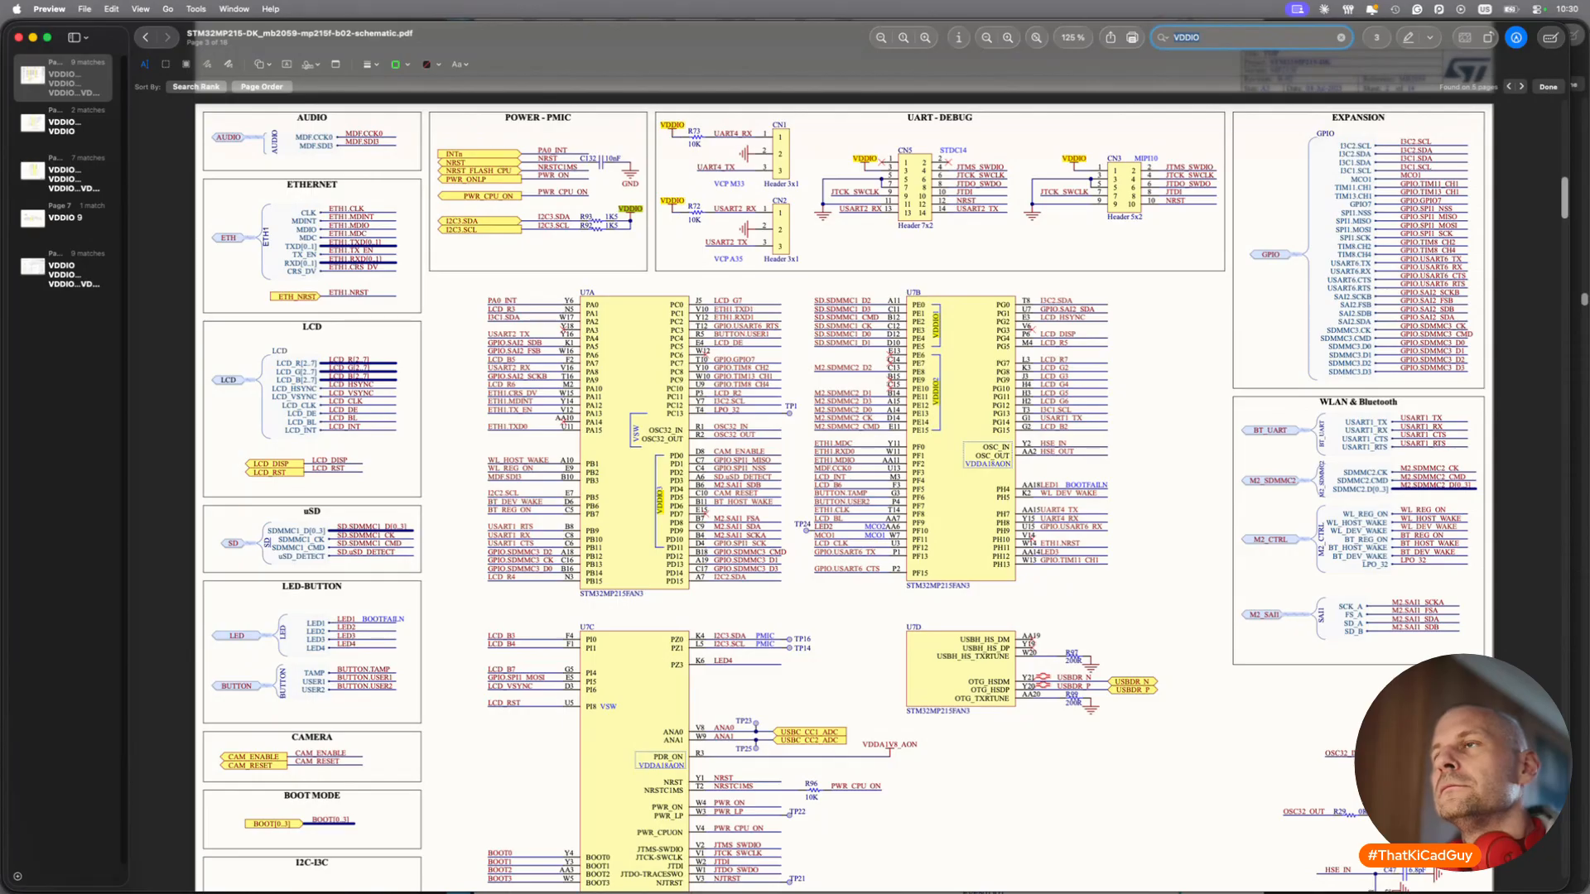
Go through the VDDIO matches in the PDF to the PMIC page to find the rail's source and loads.
key("super+g")
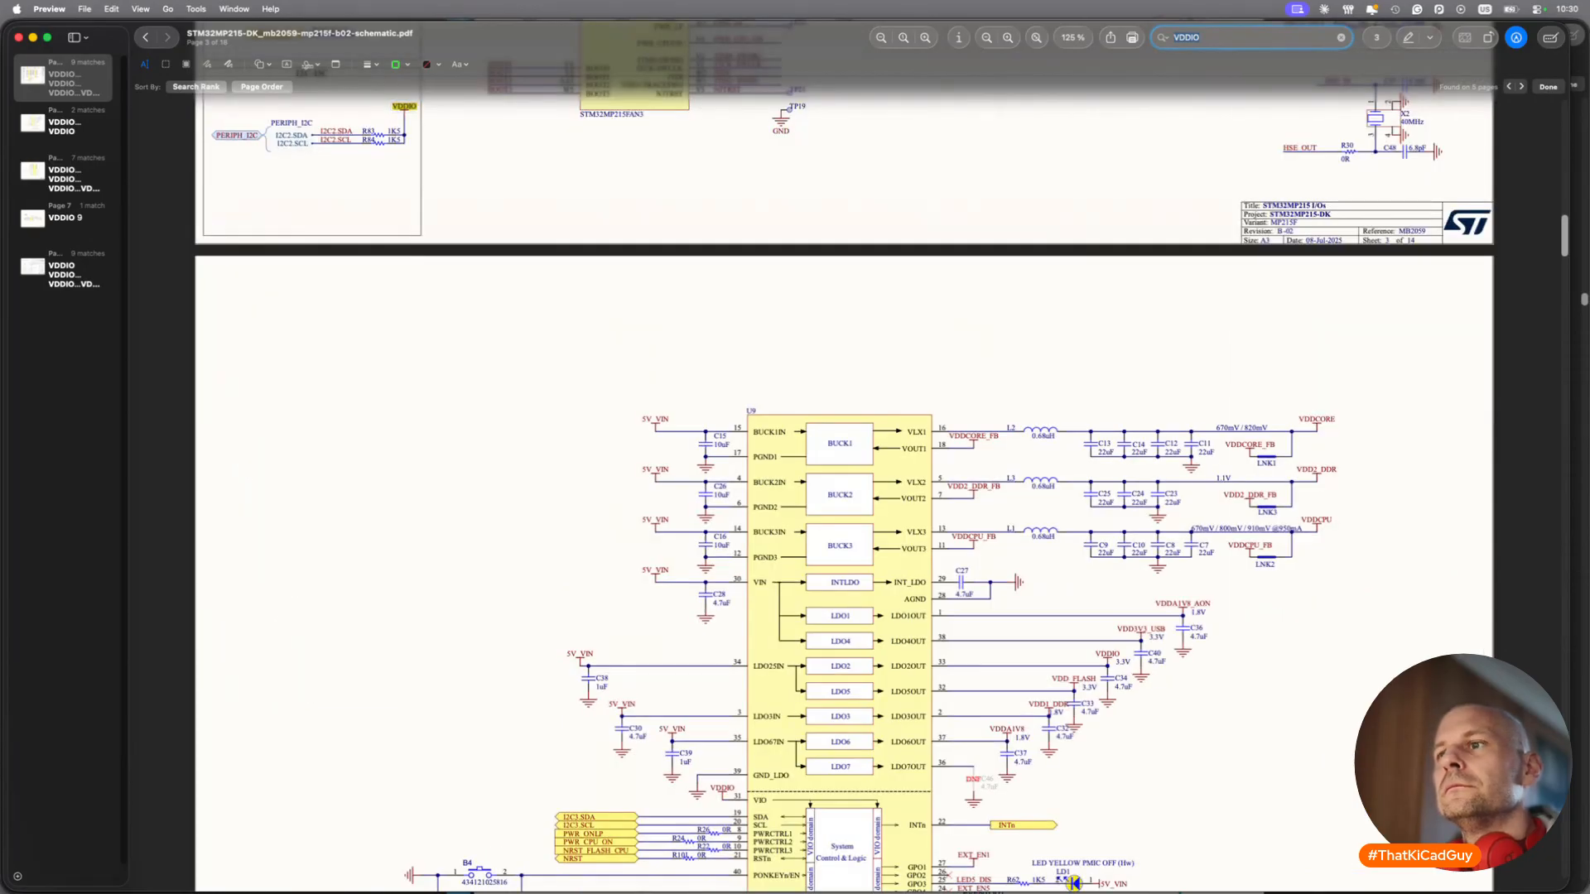
key("super+g")
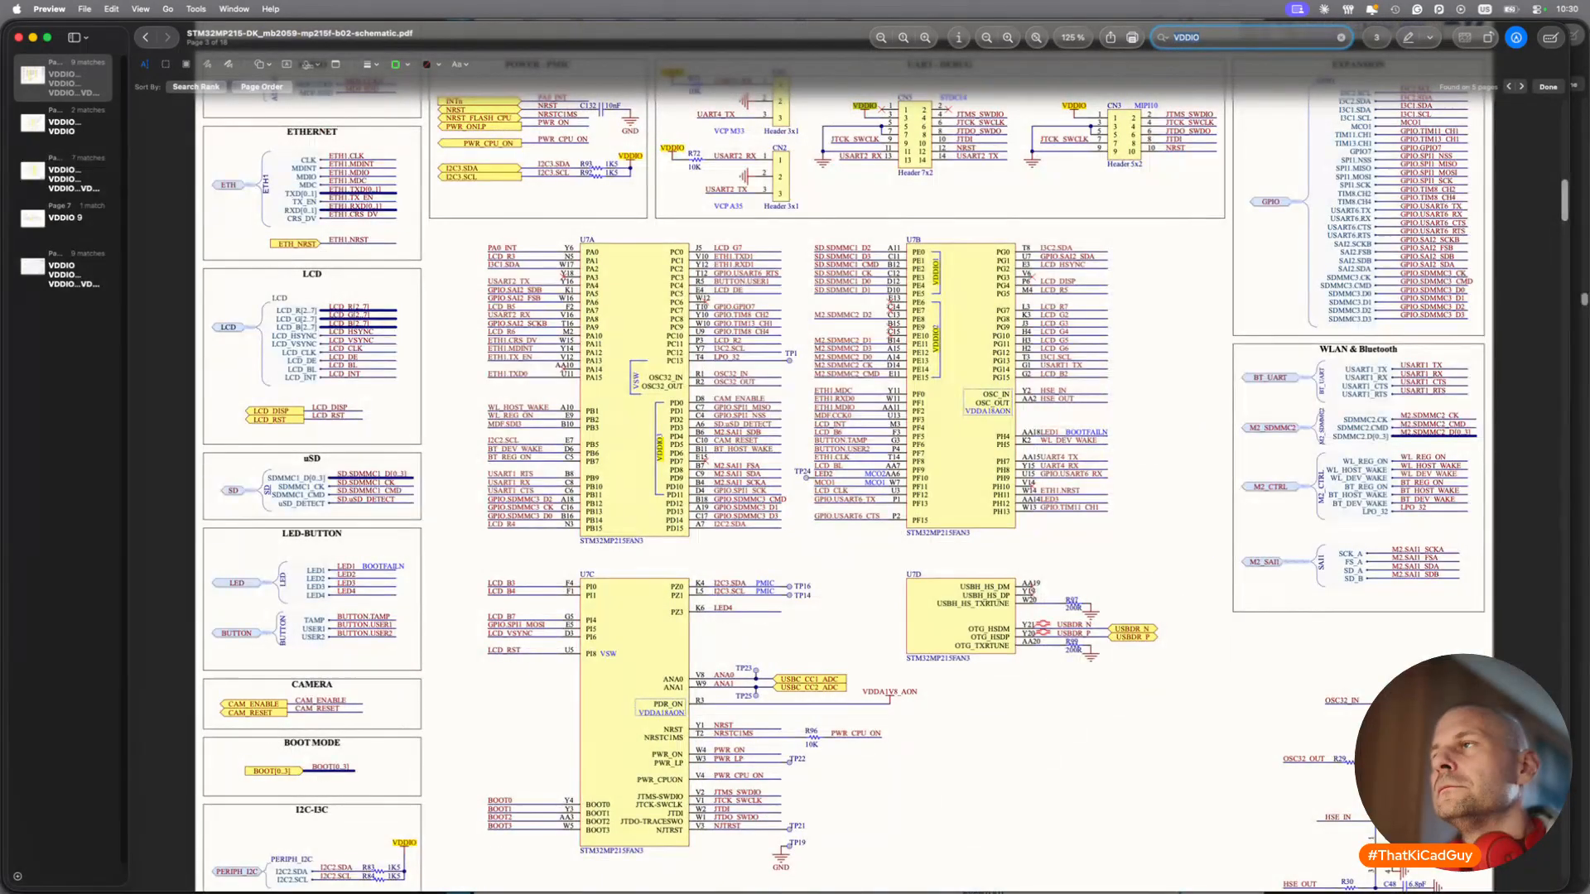
key("super+g")
key("super+g")
key("super+g")
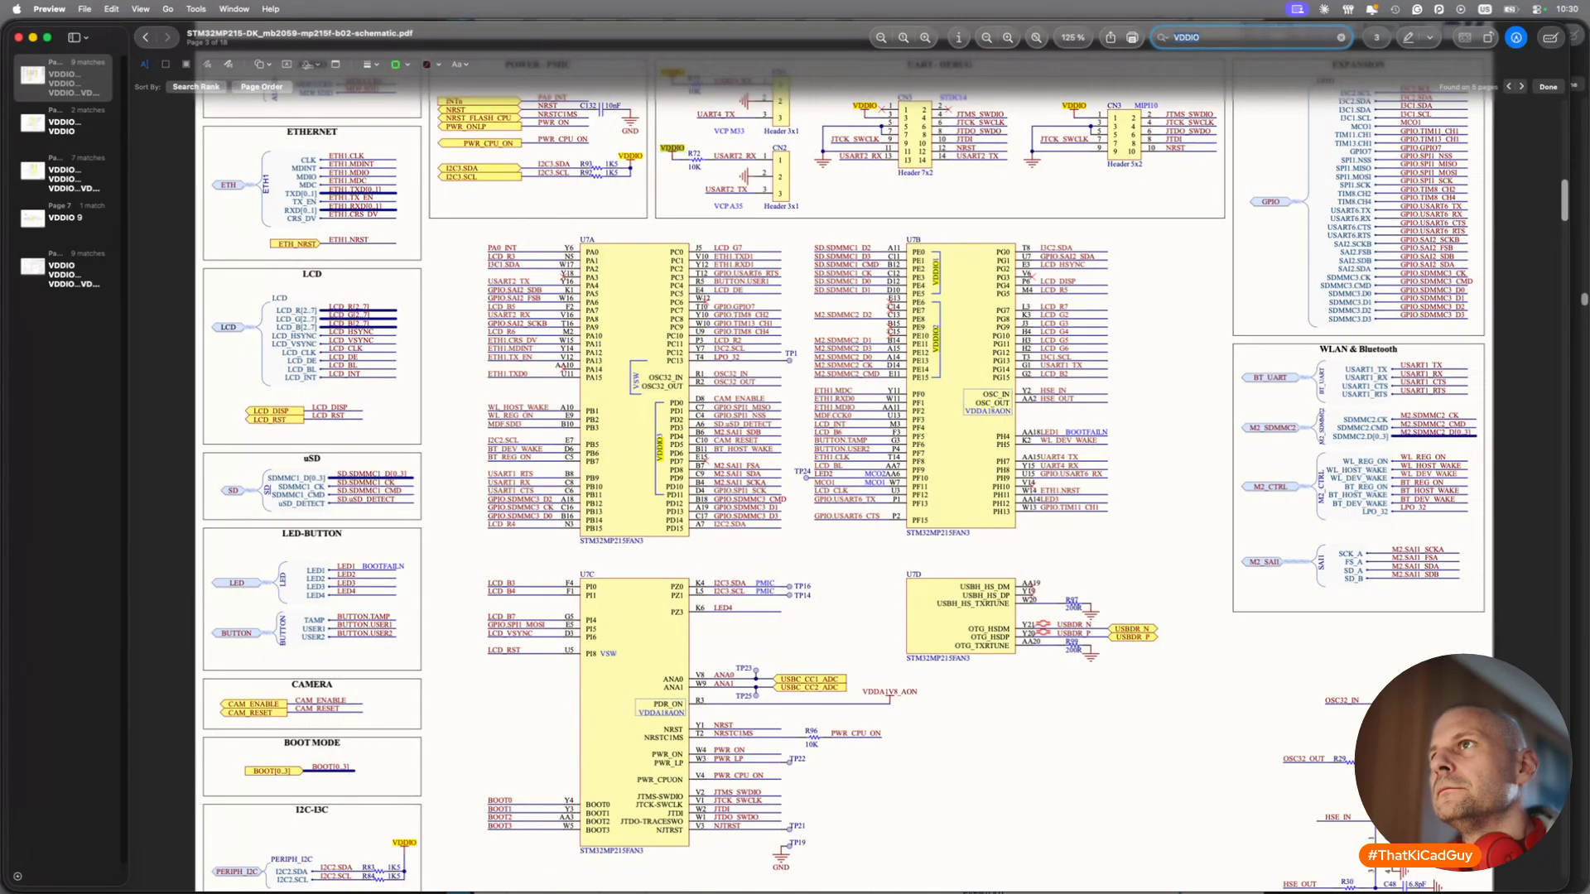
key("super+g")
key("super+g")
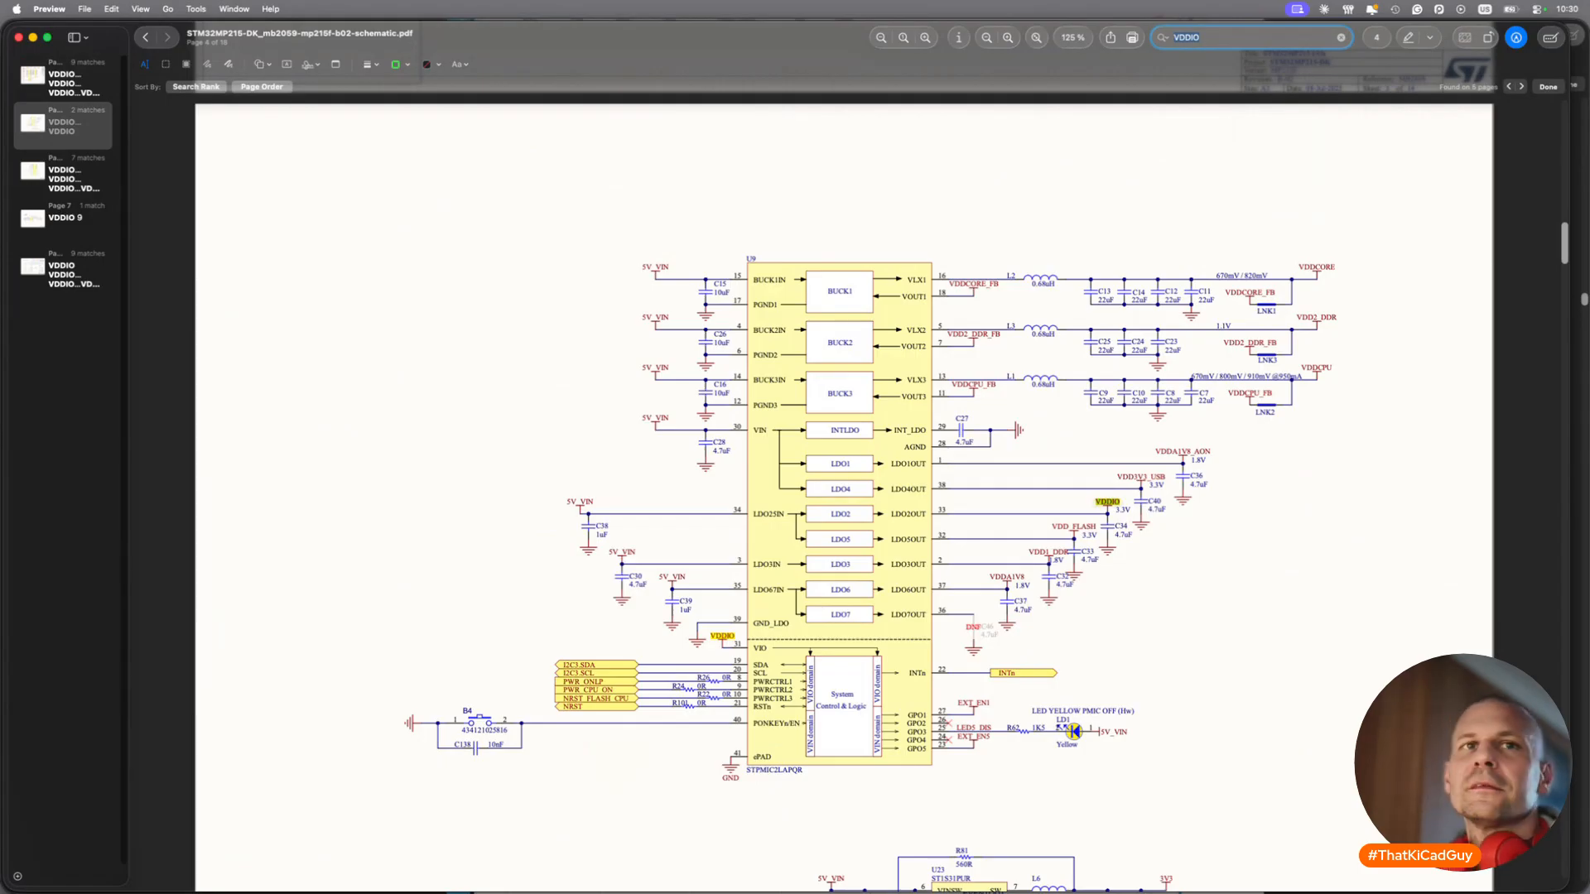
Compare the VDDIO connections at LDO2OUT and VIO between the imported KiCad schematic and the PDF.
key("super+Tab")
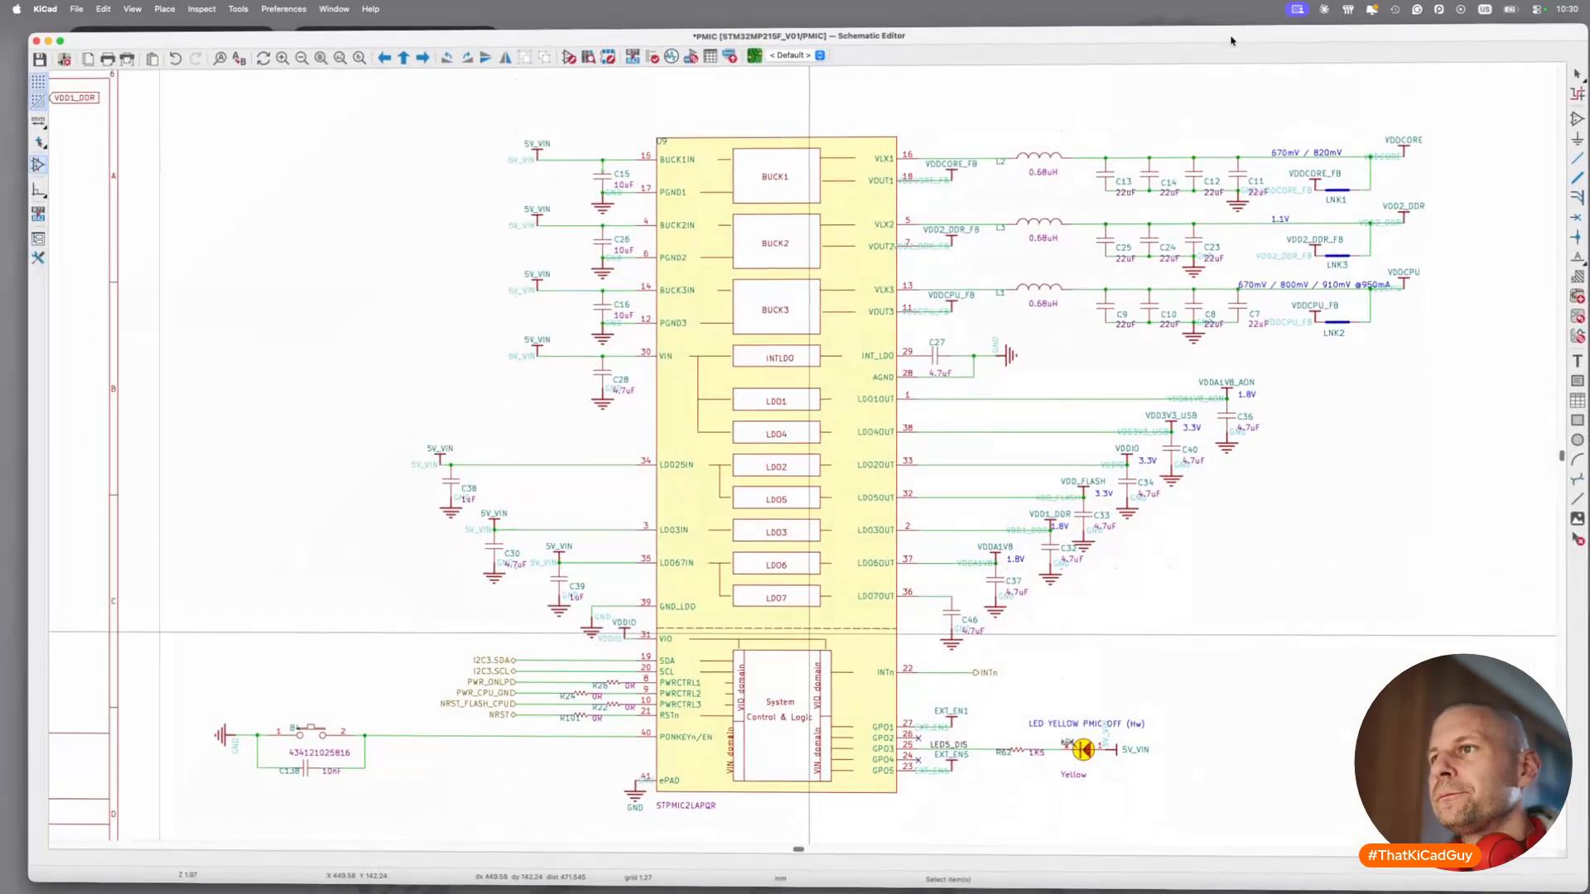
key("super+g")
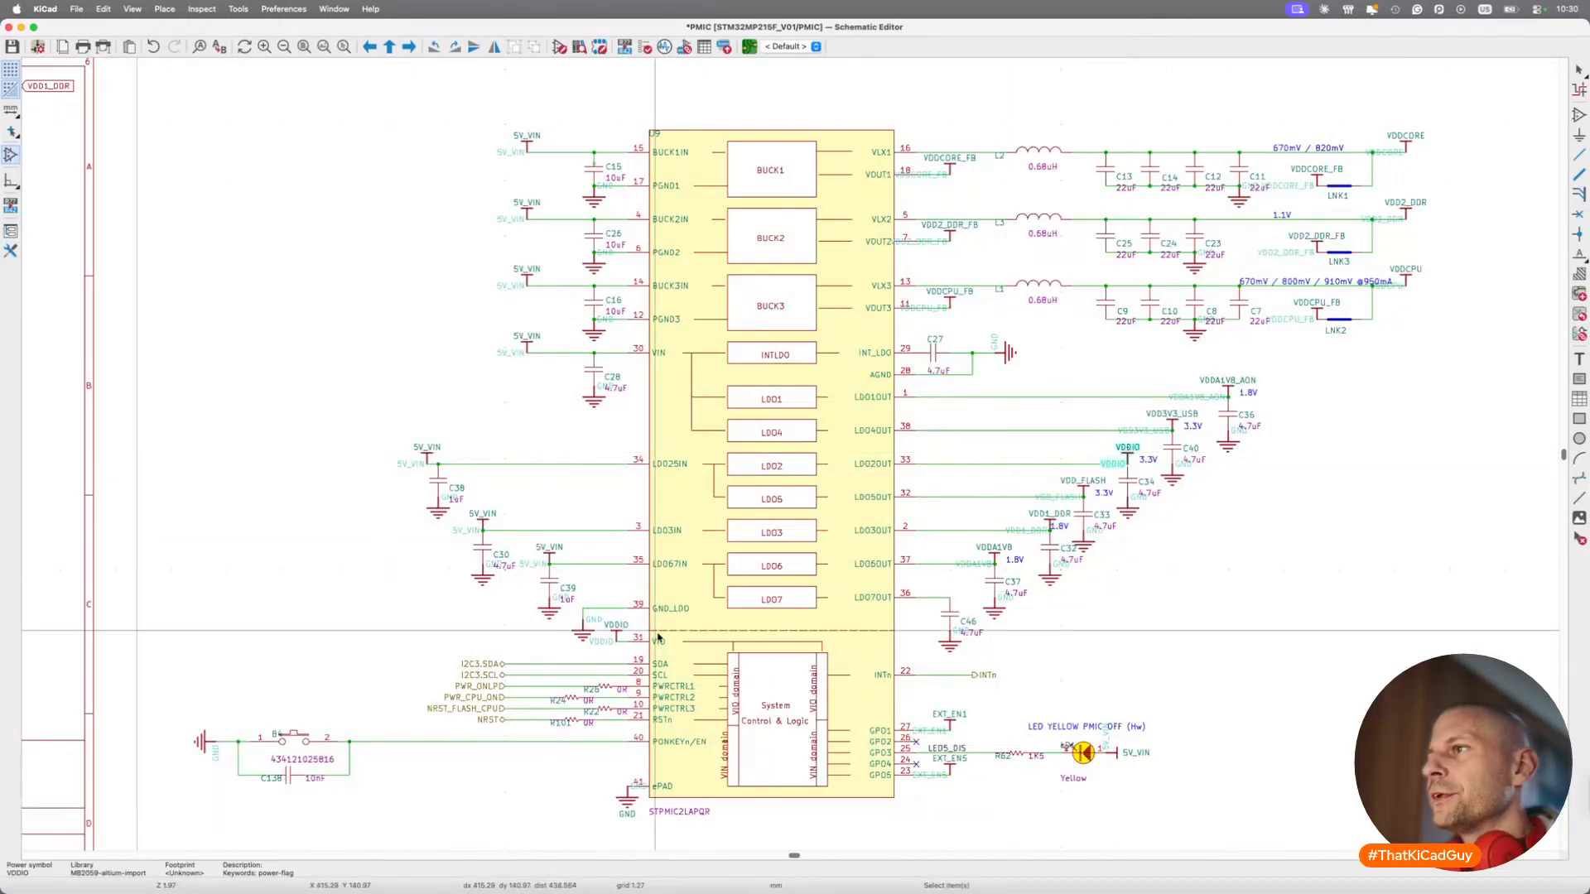
key("super+Tab")
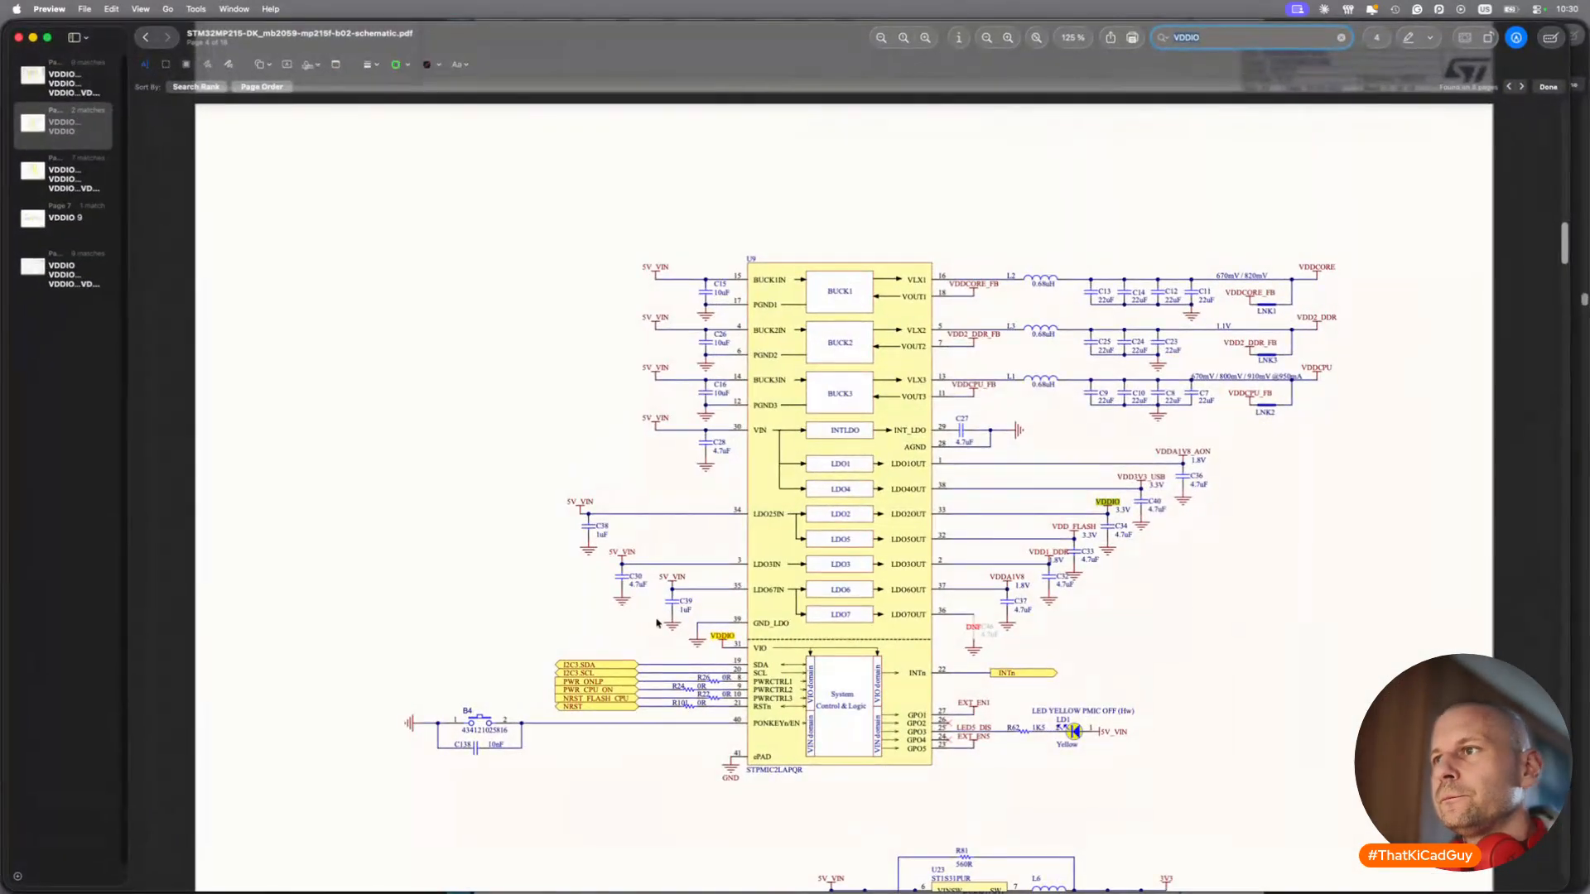
key("super+Tab")
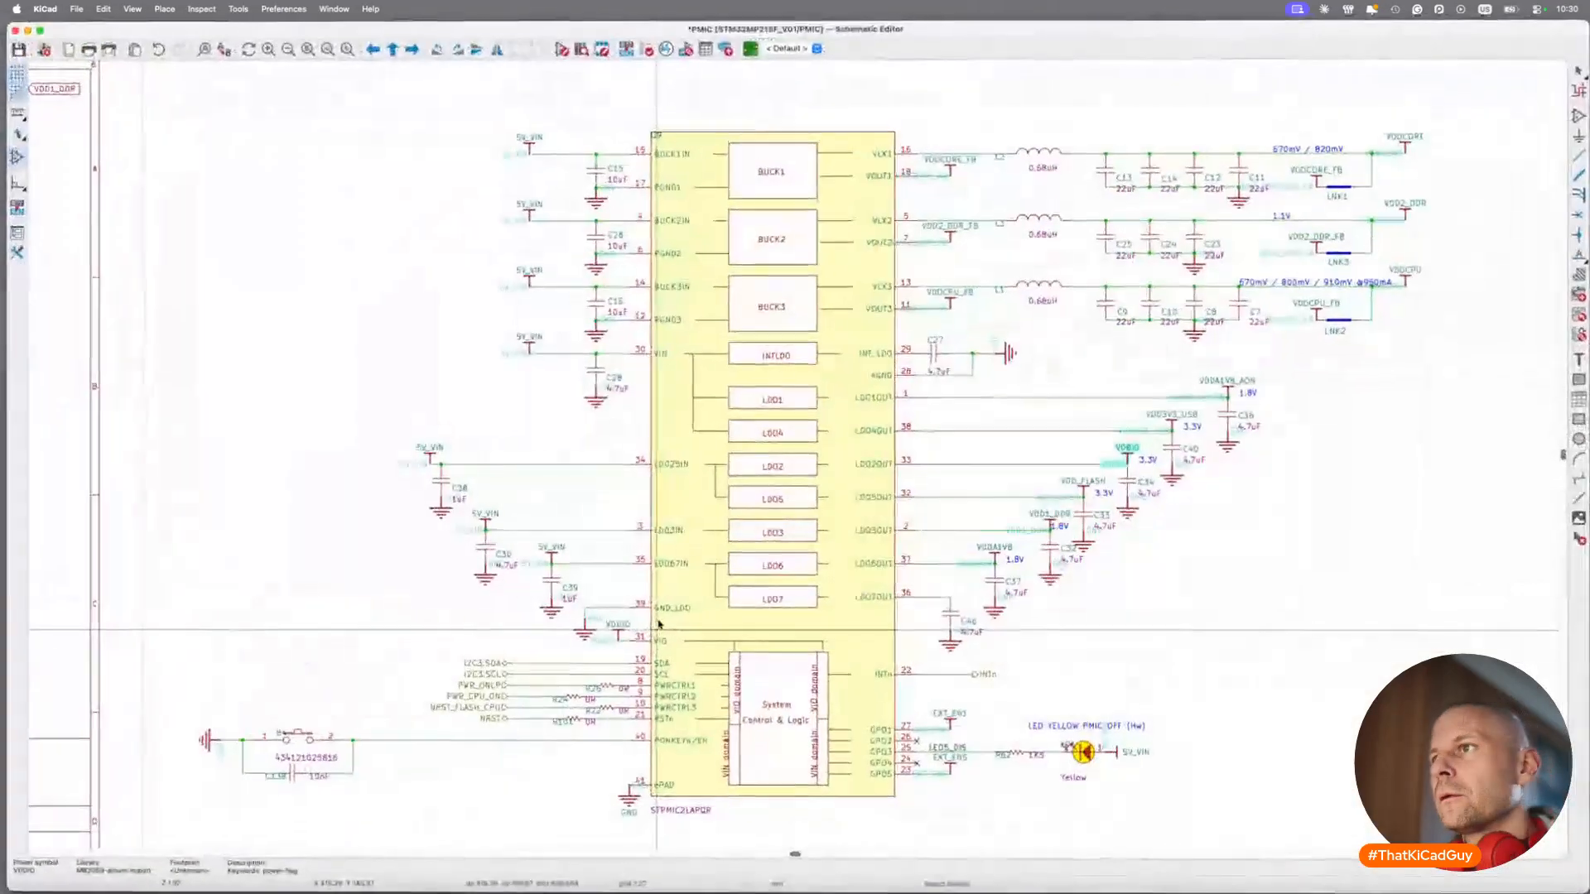
Place a VDDIO global label beside the STPMIC2LAPQR's VIO pin and wire it to the pin.
scroll(658, 623, "up", 5)
scroll(658, 623, "right", 10)
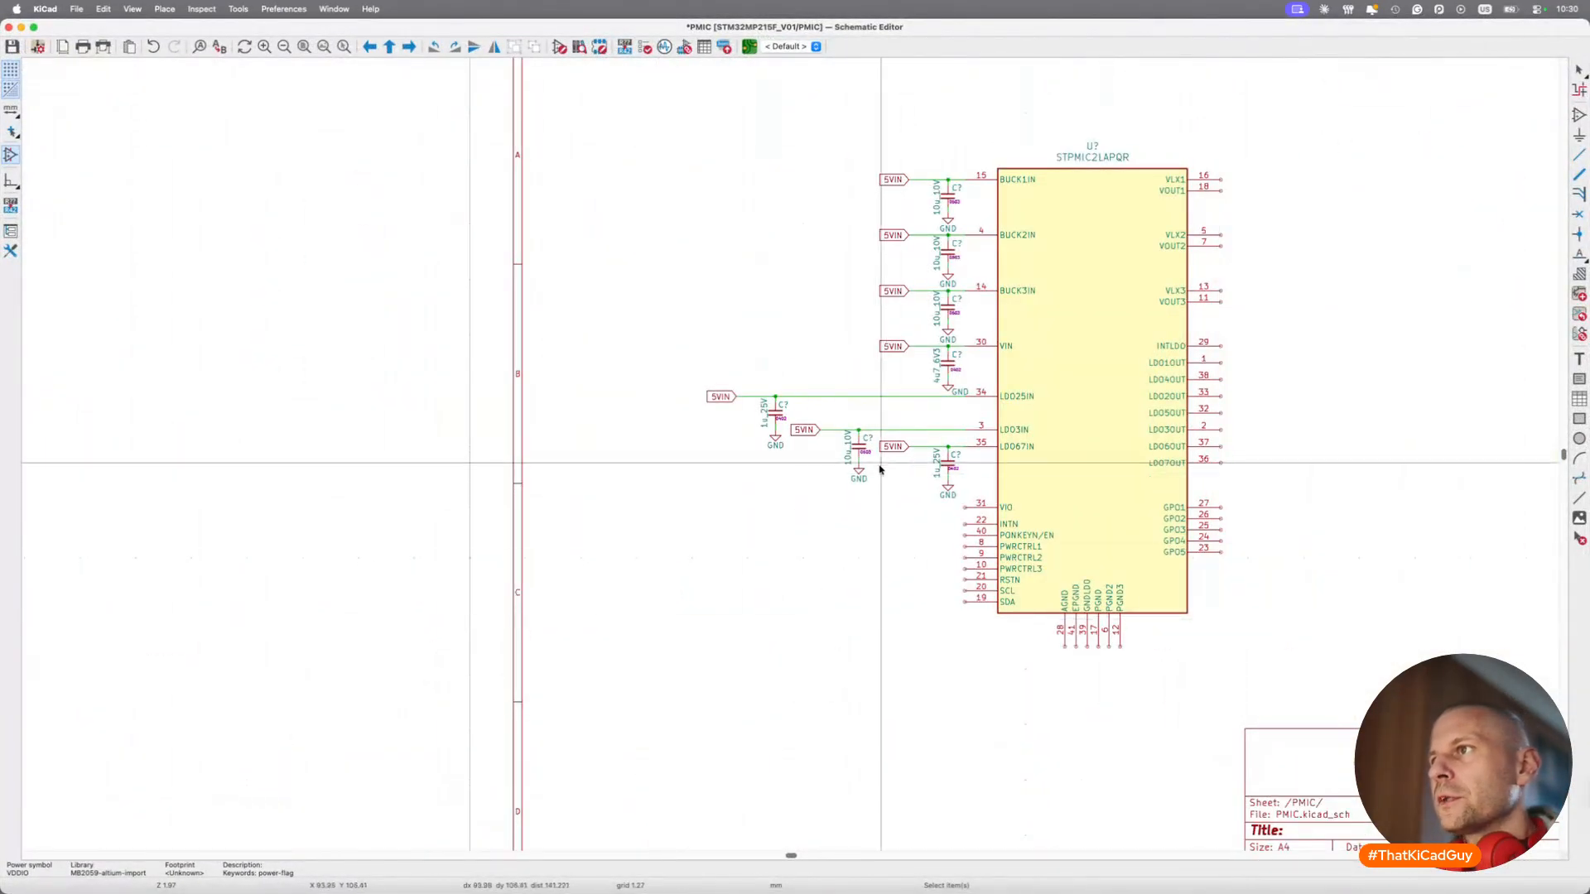
key("super+d")
left_click(911, 508)
type("eV")
key("Return")
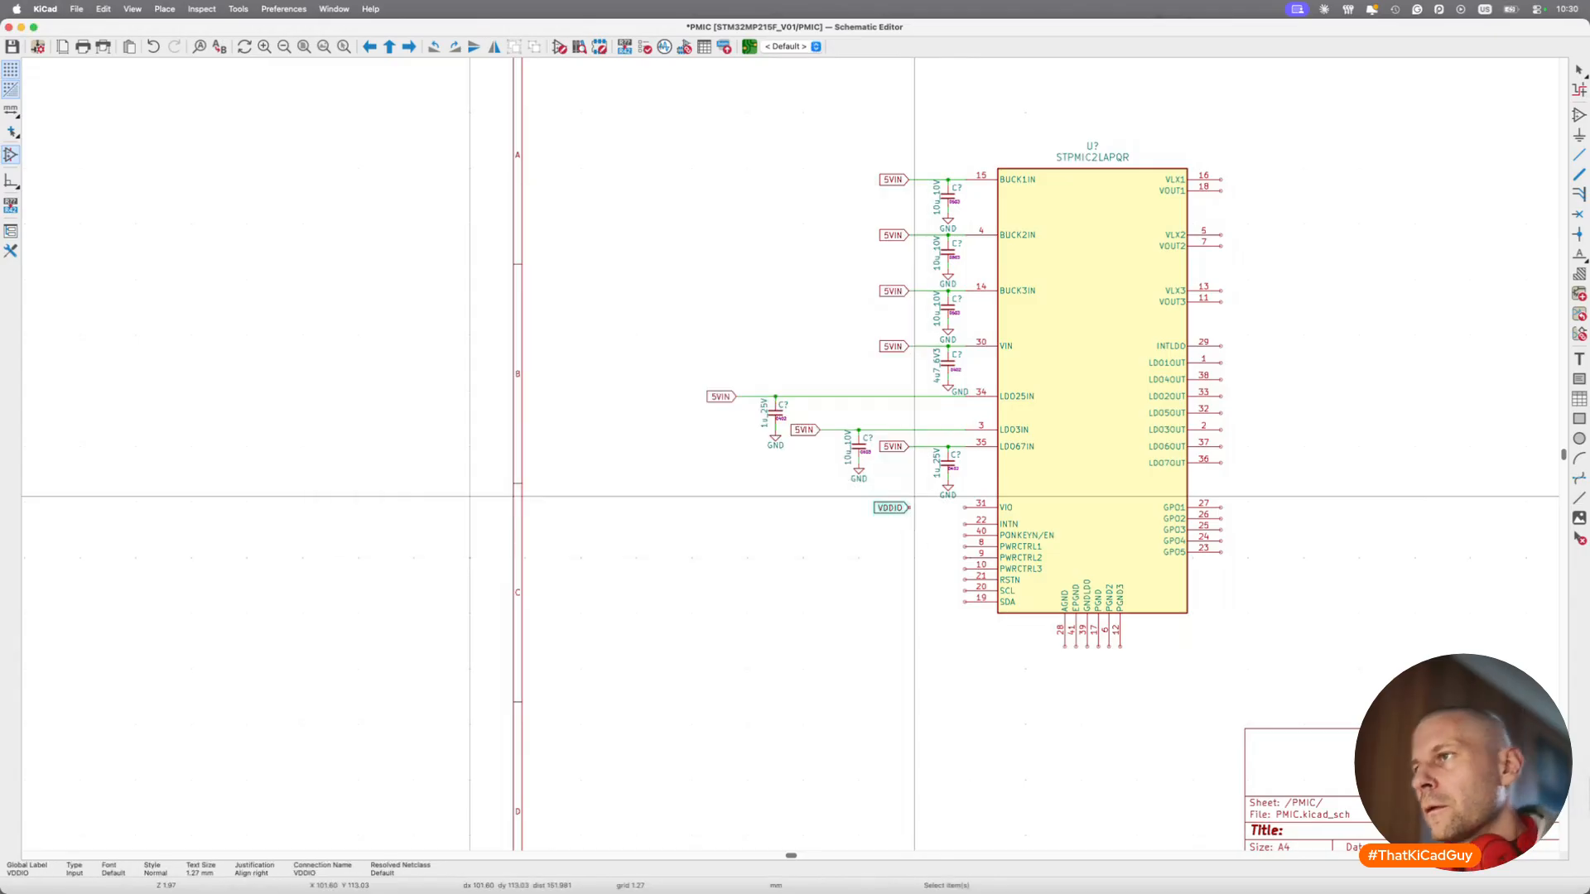
scroll(932, 507, "up", 3)
left_click(861, 476)
left_click(979, 475)
Draw a wire out from the INTN pin and place a copy of the VDDIO label at its end.
key("super+Tab")
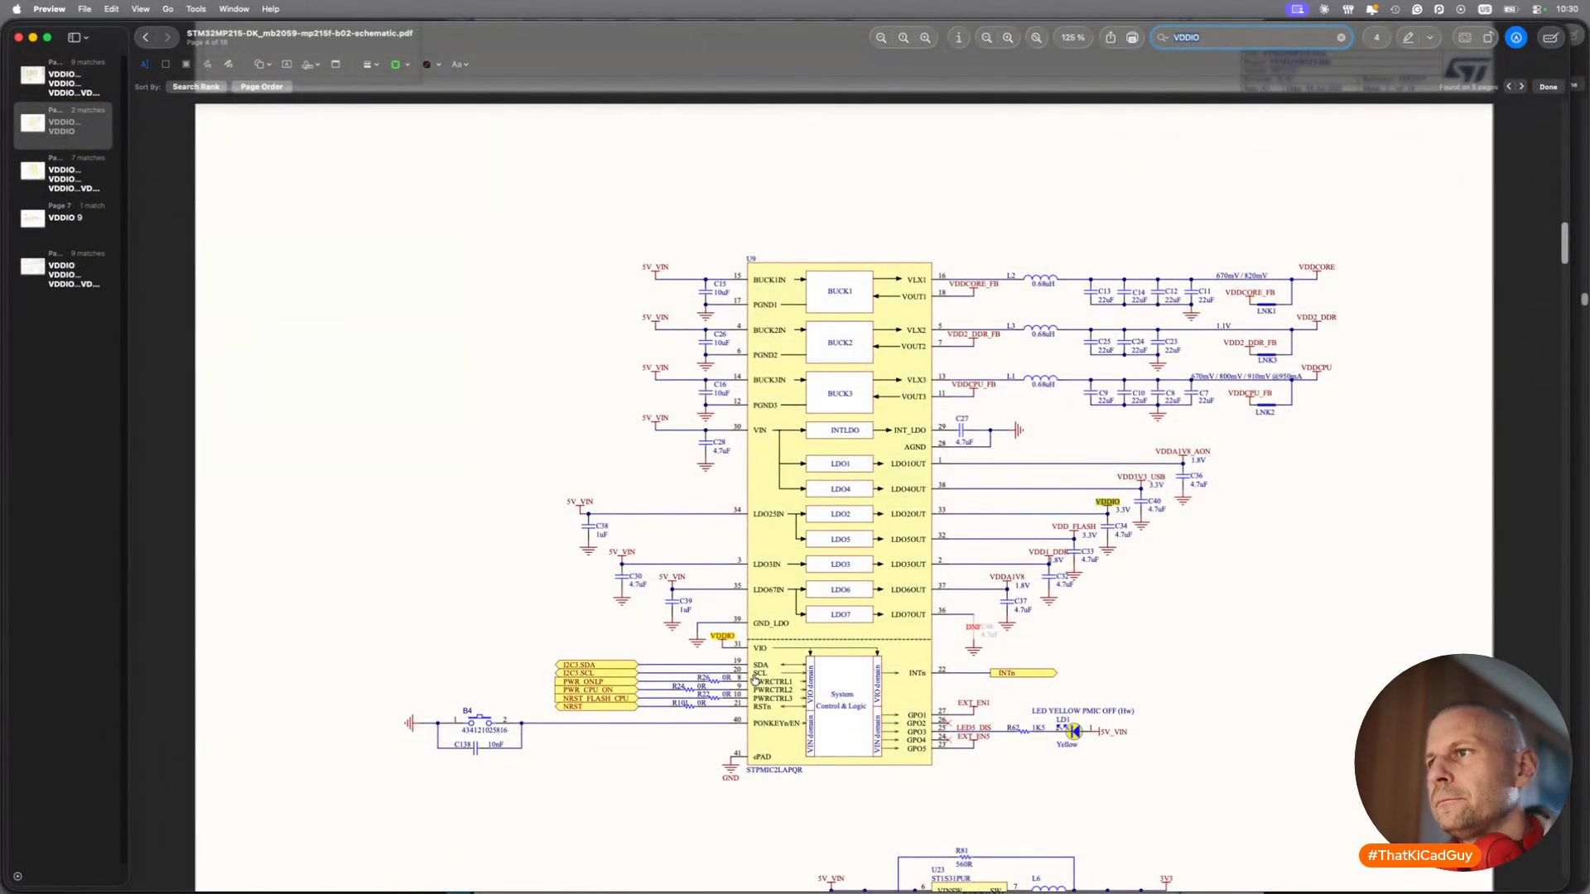
key("super+Tab")
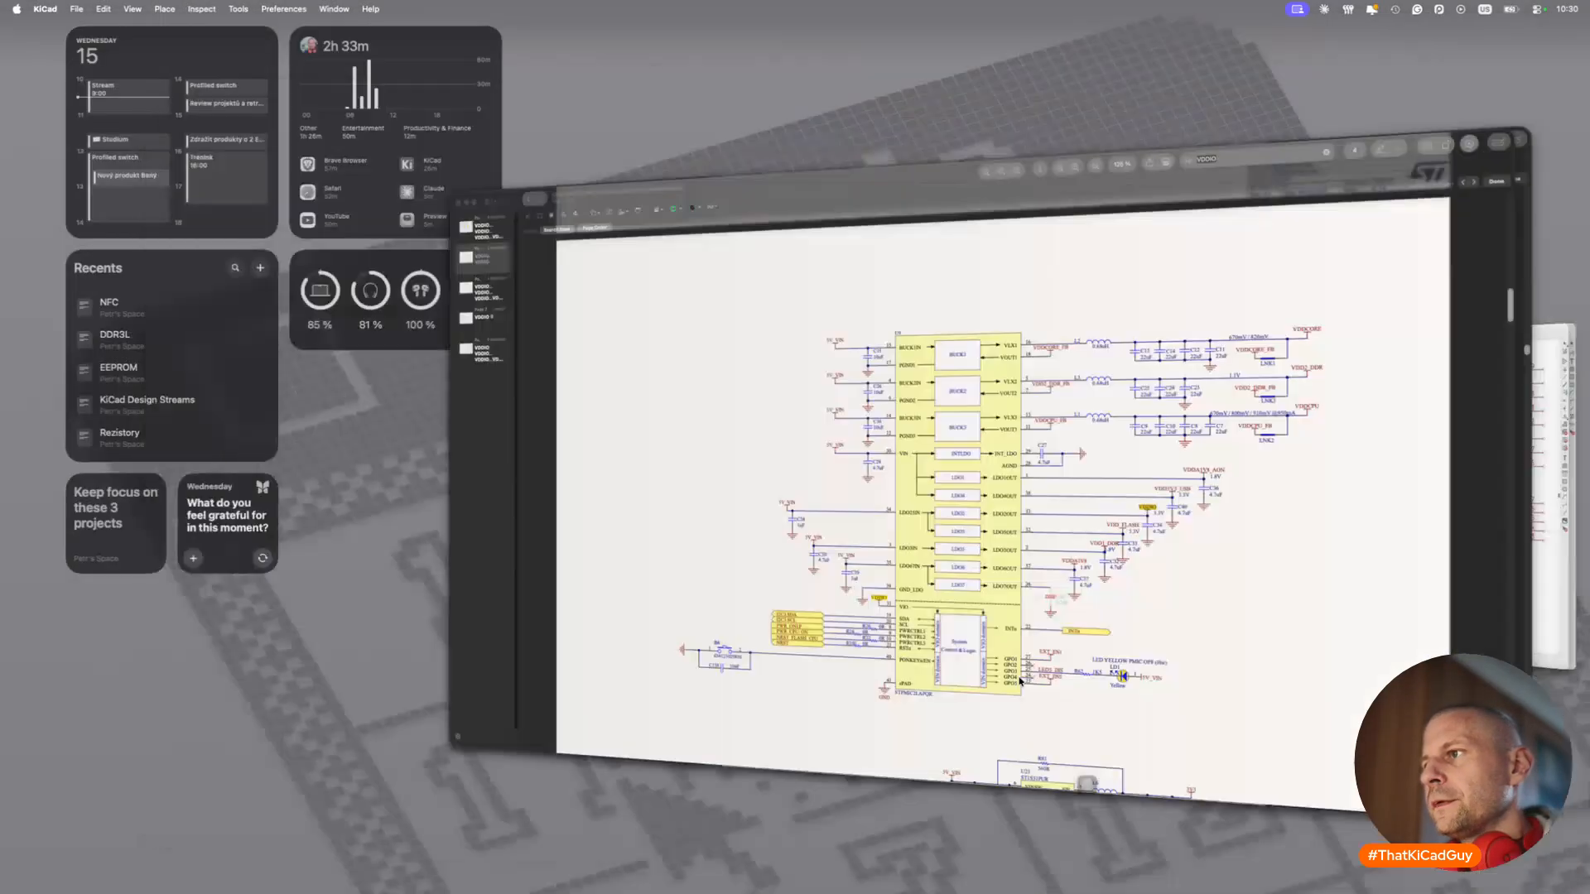
left_click(980, 512)
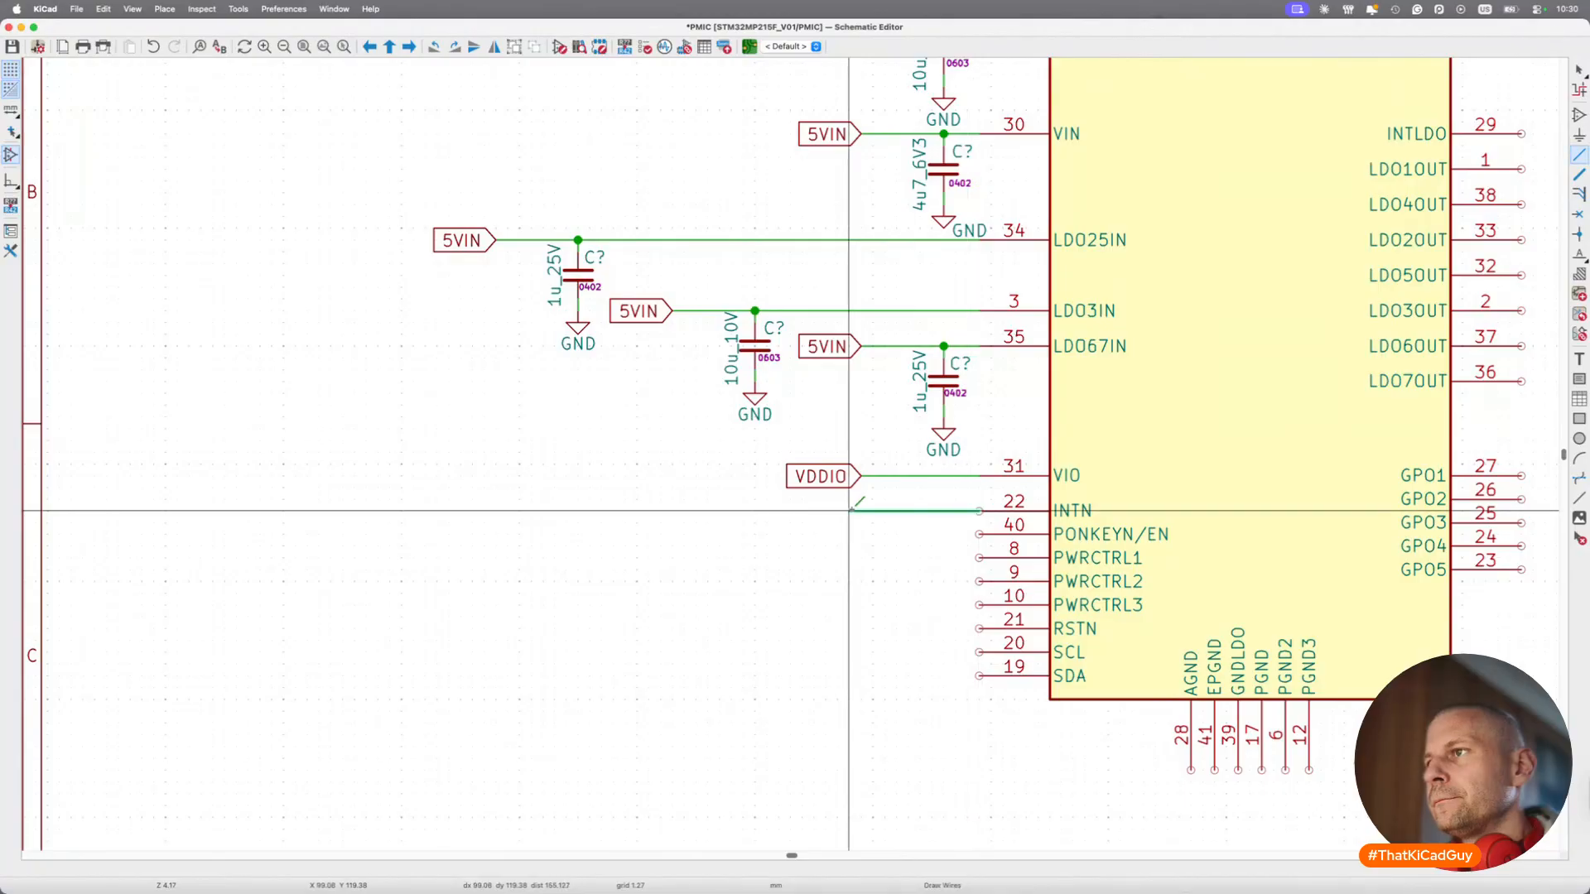
double_click(861, 511)
key("super+d")
left_click(862, 511)
Change the global label on the INTN wire to PMIC_INTn with the Output shape.
double_click(857, 514)
left_click(371, 447)
type("PMIC")
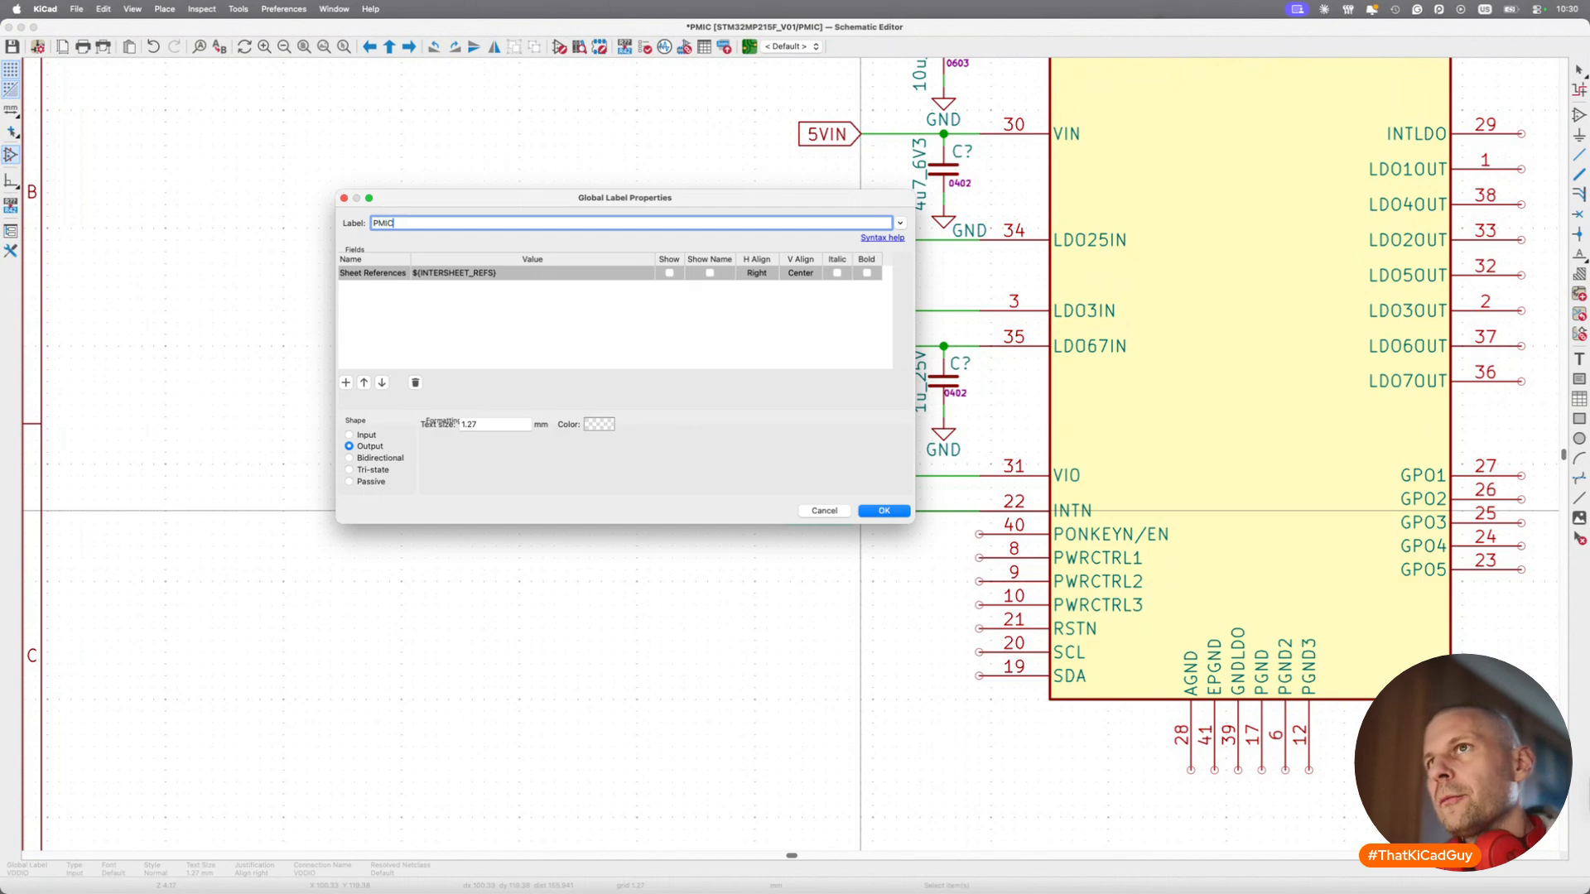
type("_INTn")
key("Return")
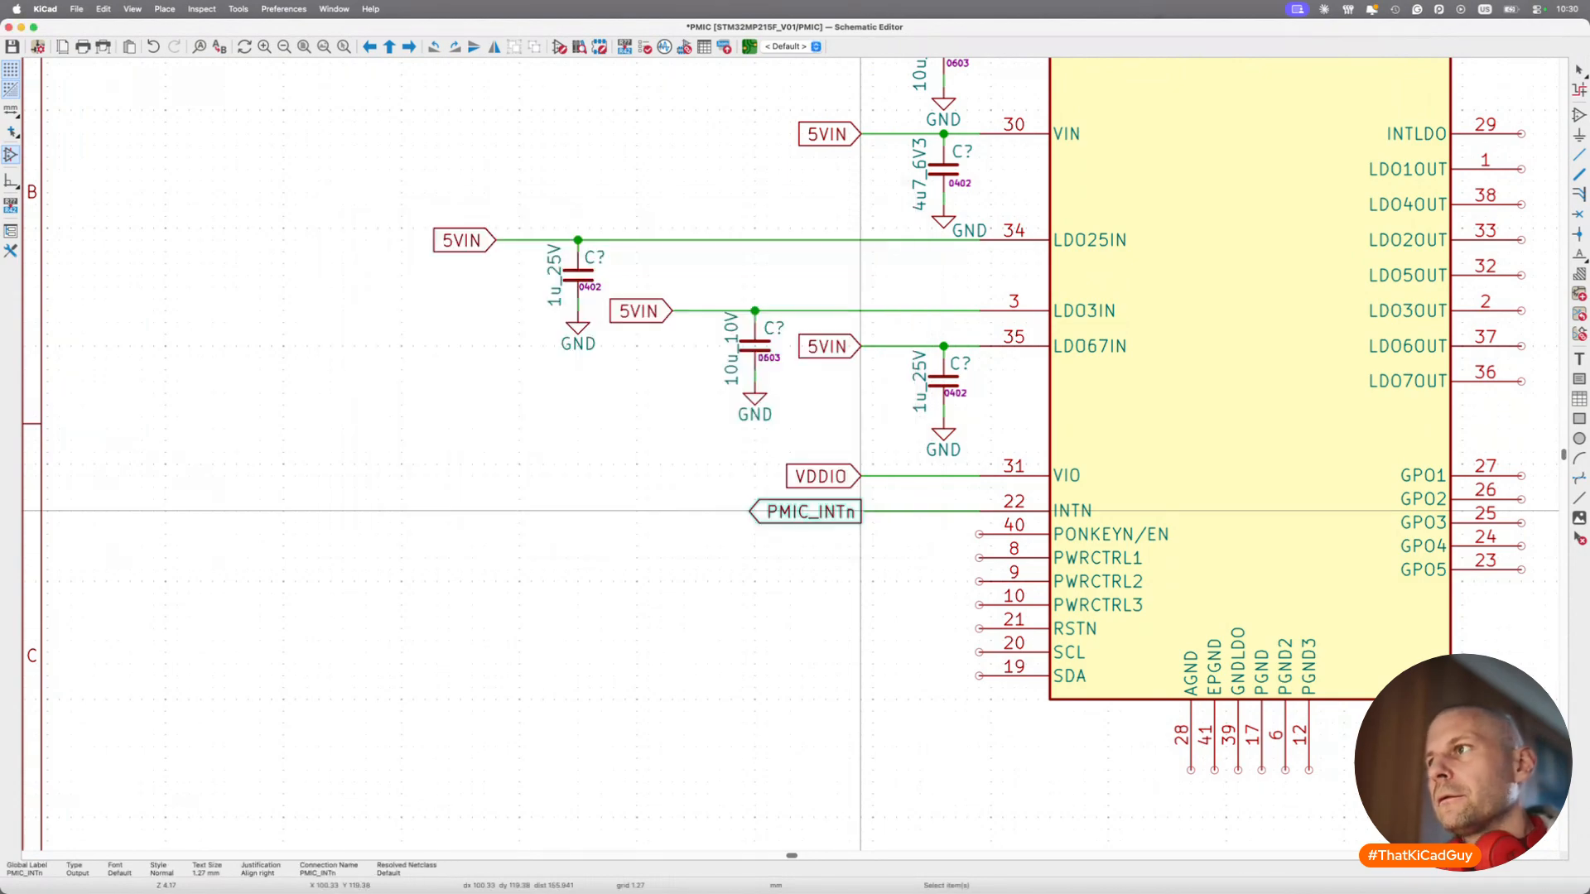
Duplicate the PMIC_INTn label beside the SCL pin and set the copy's shape to Input.
key("super+Tab")
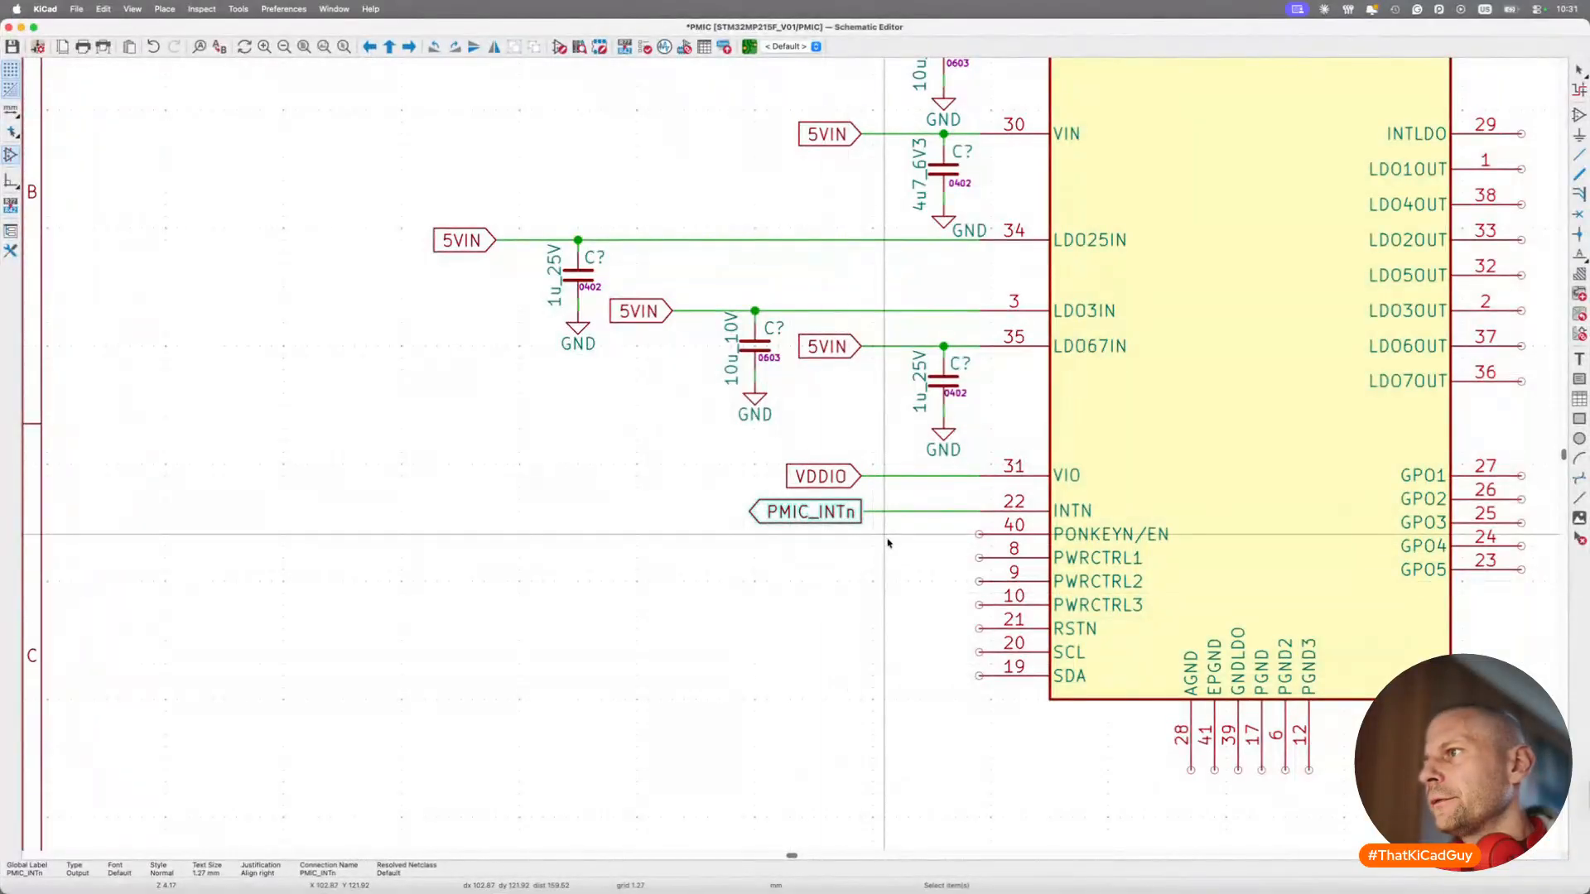
key("ctrl+d")
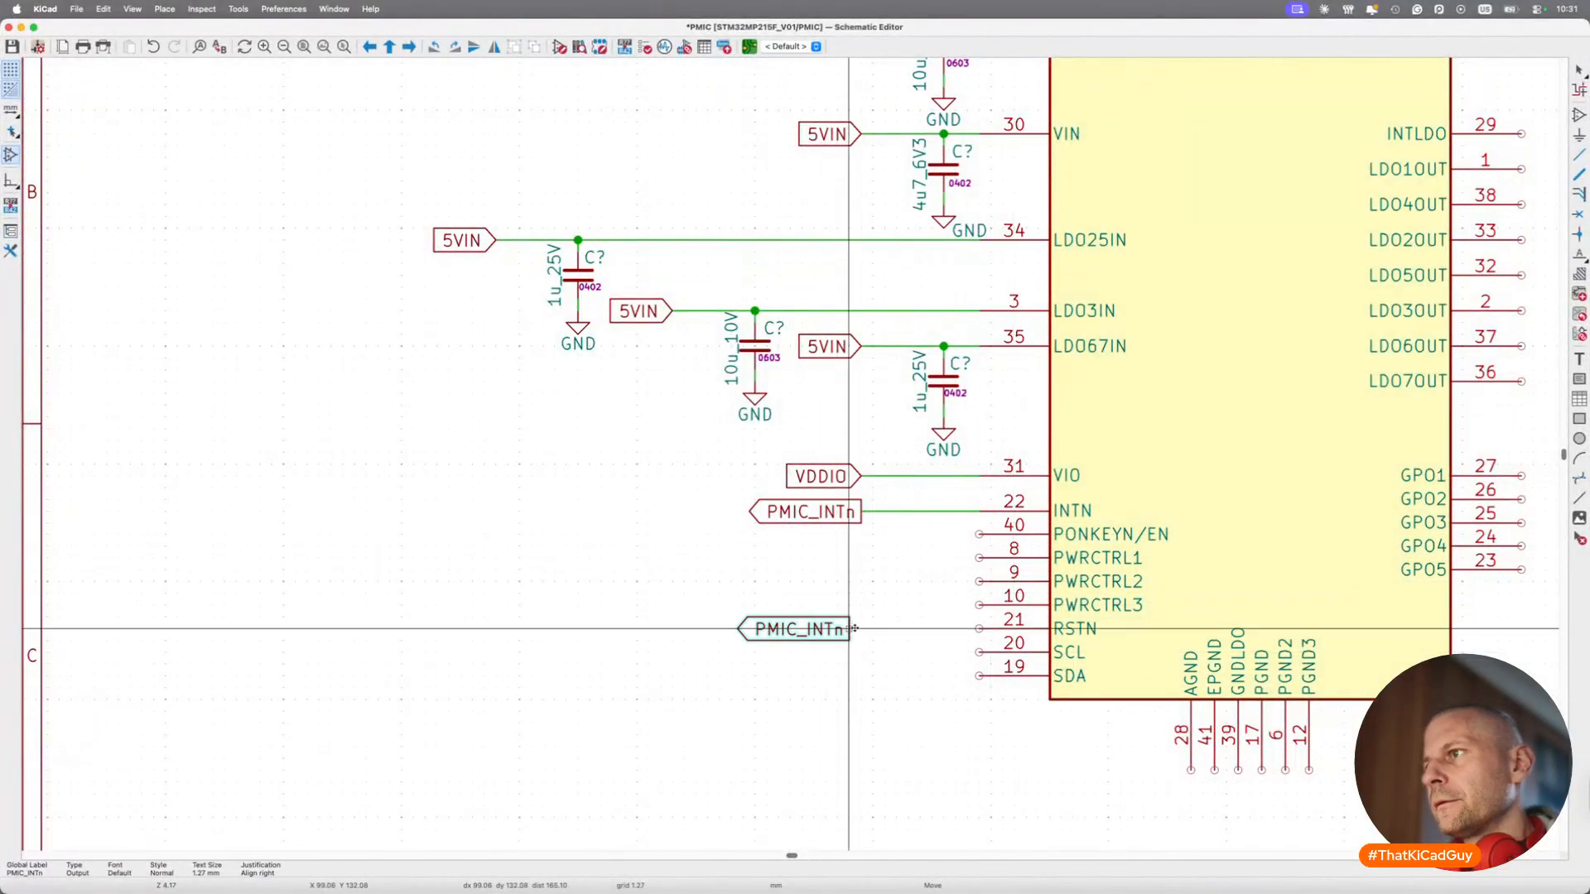
left_click(861, 652)
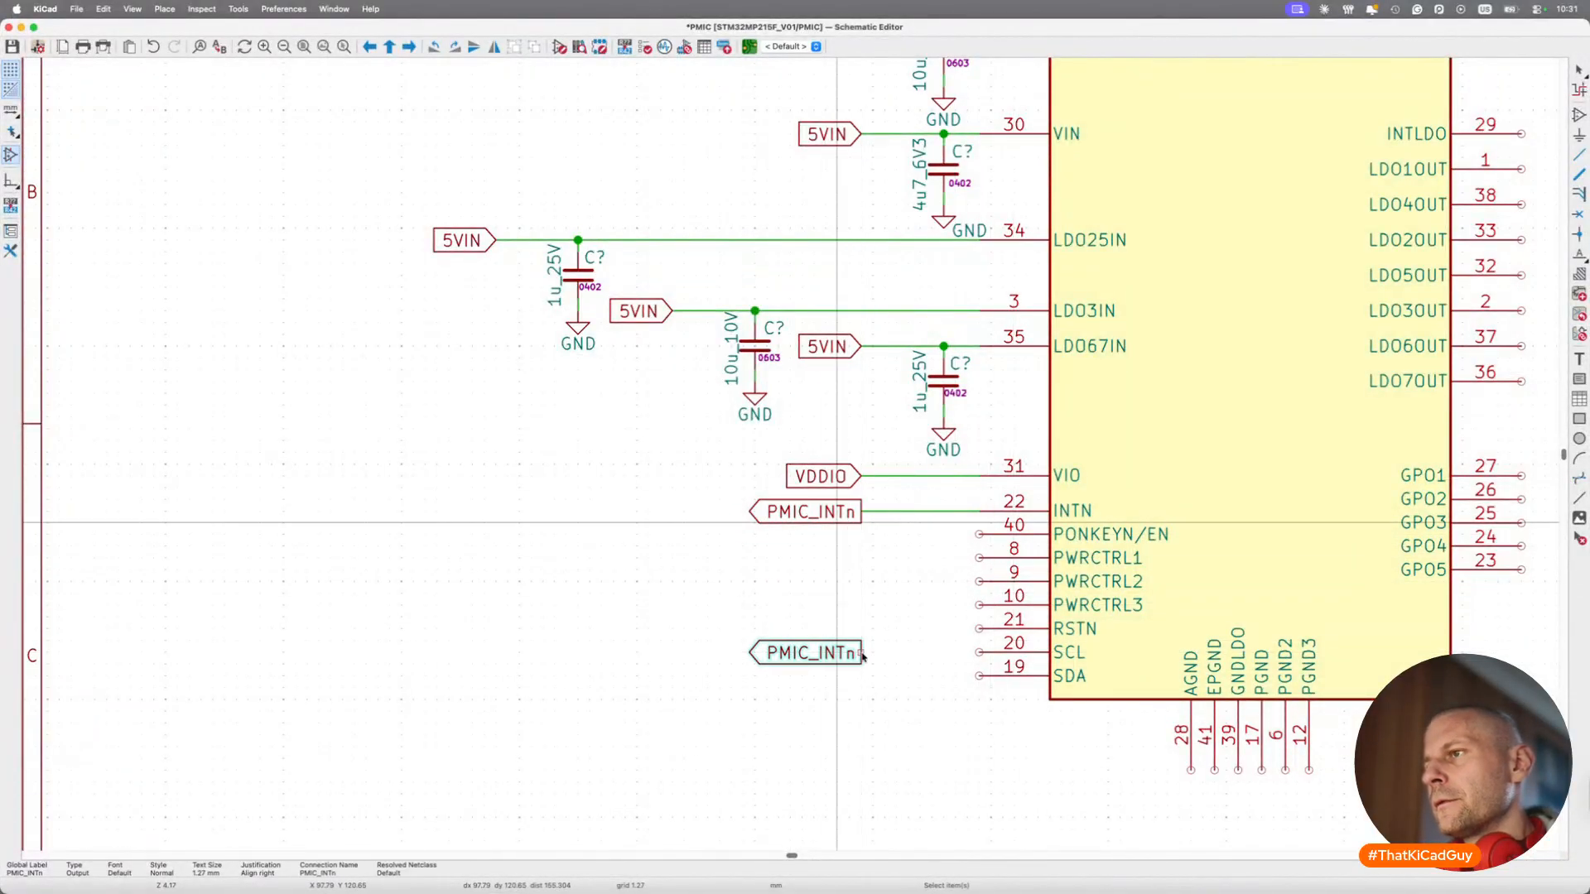
double_click(862, 653)
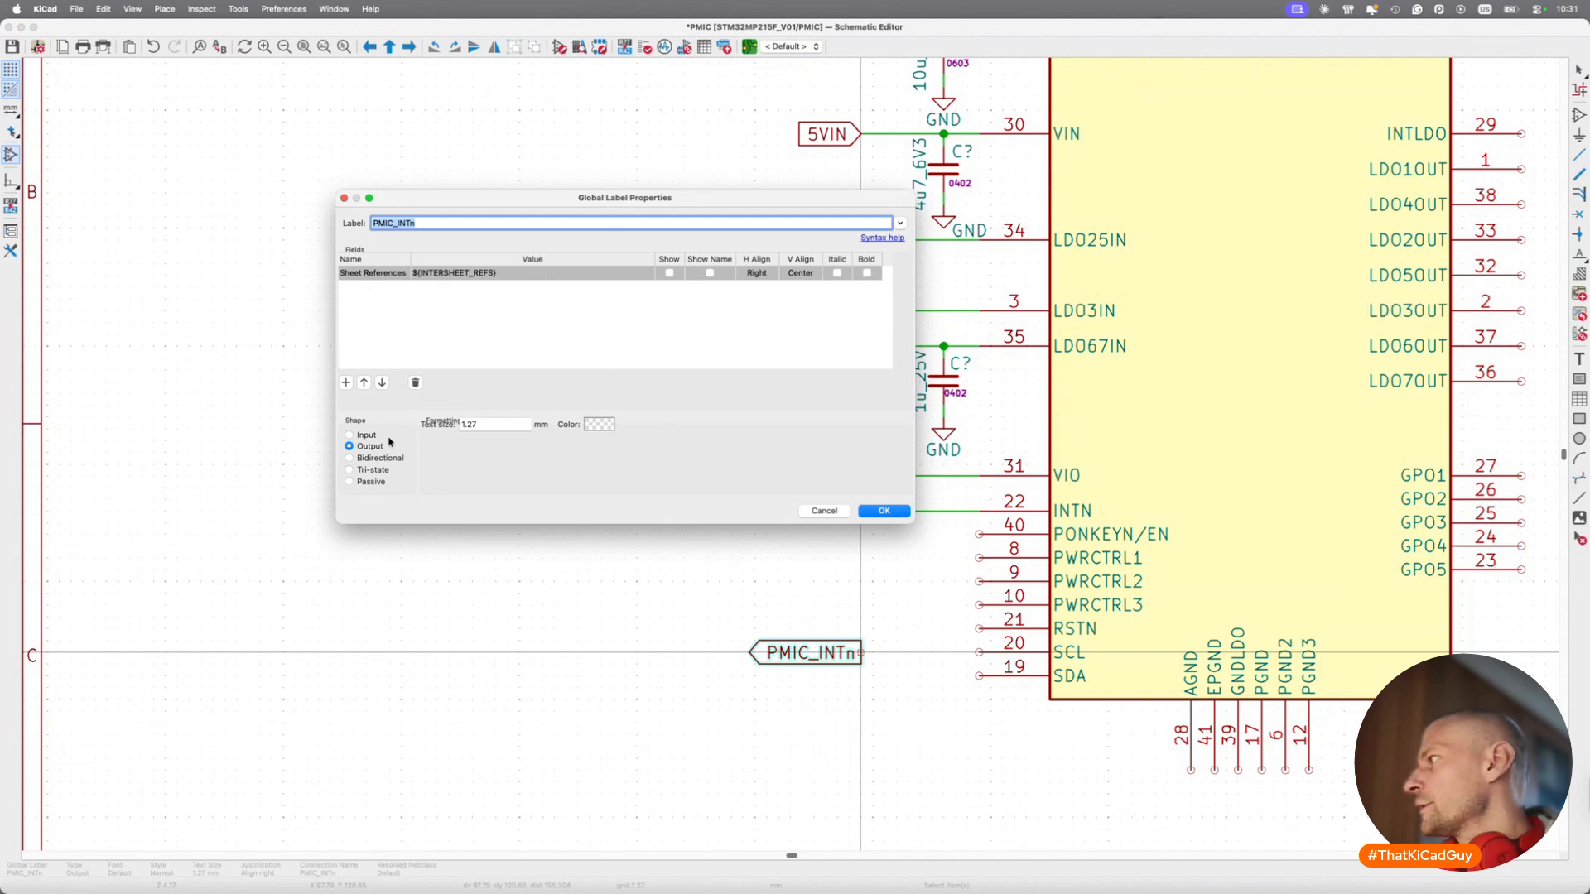
left_click(362, 436)
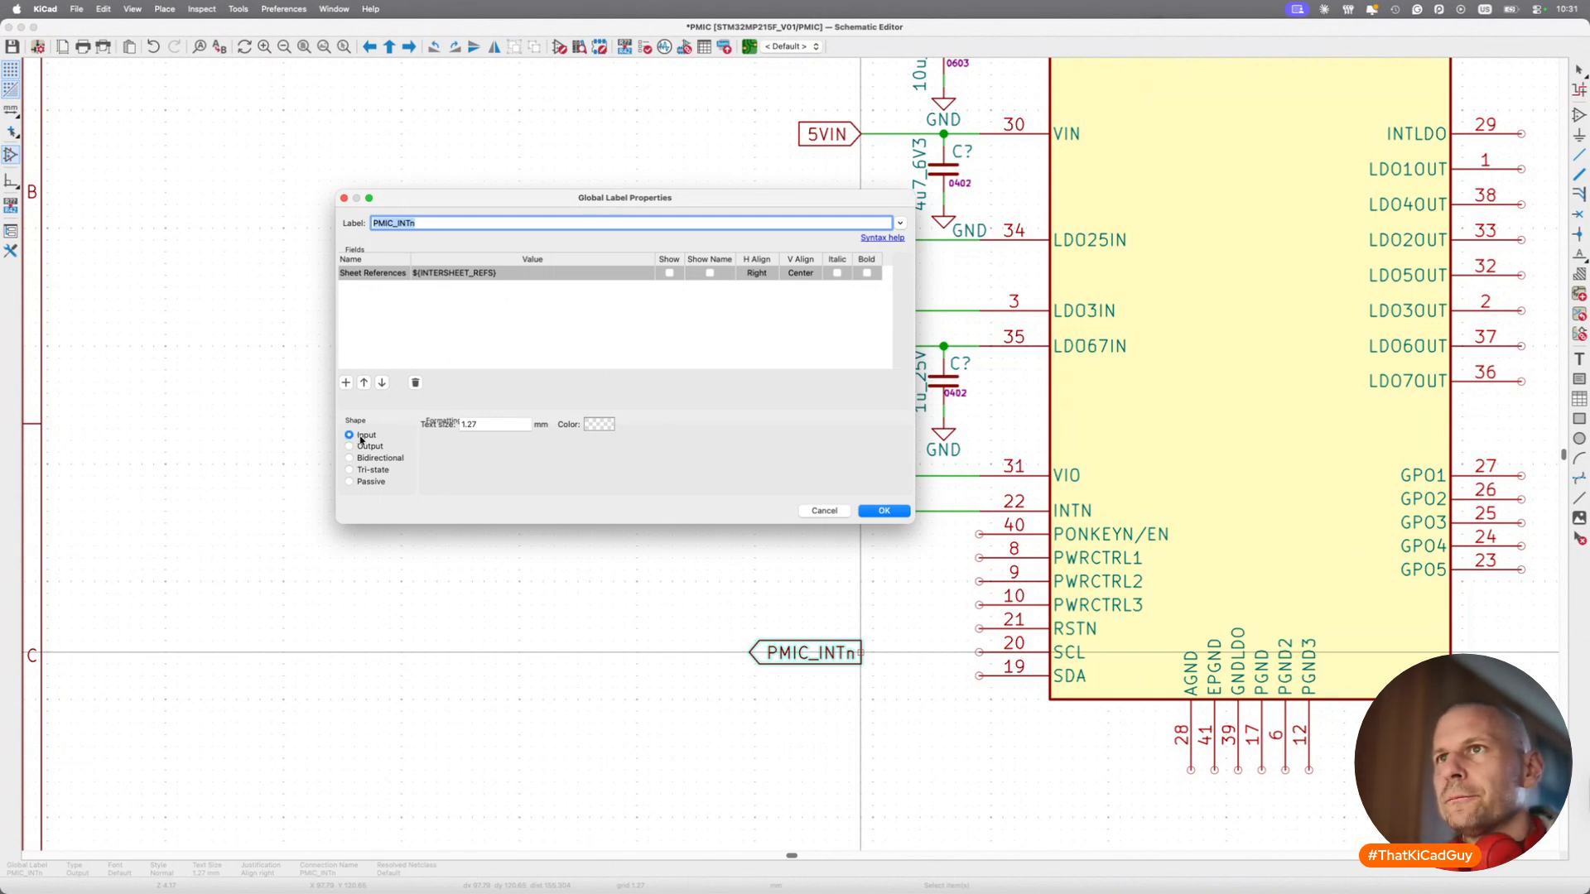
left_click(465, 223)
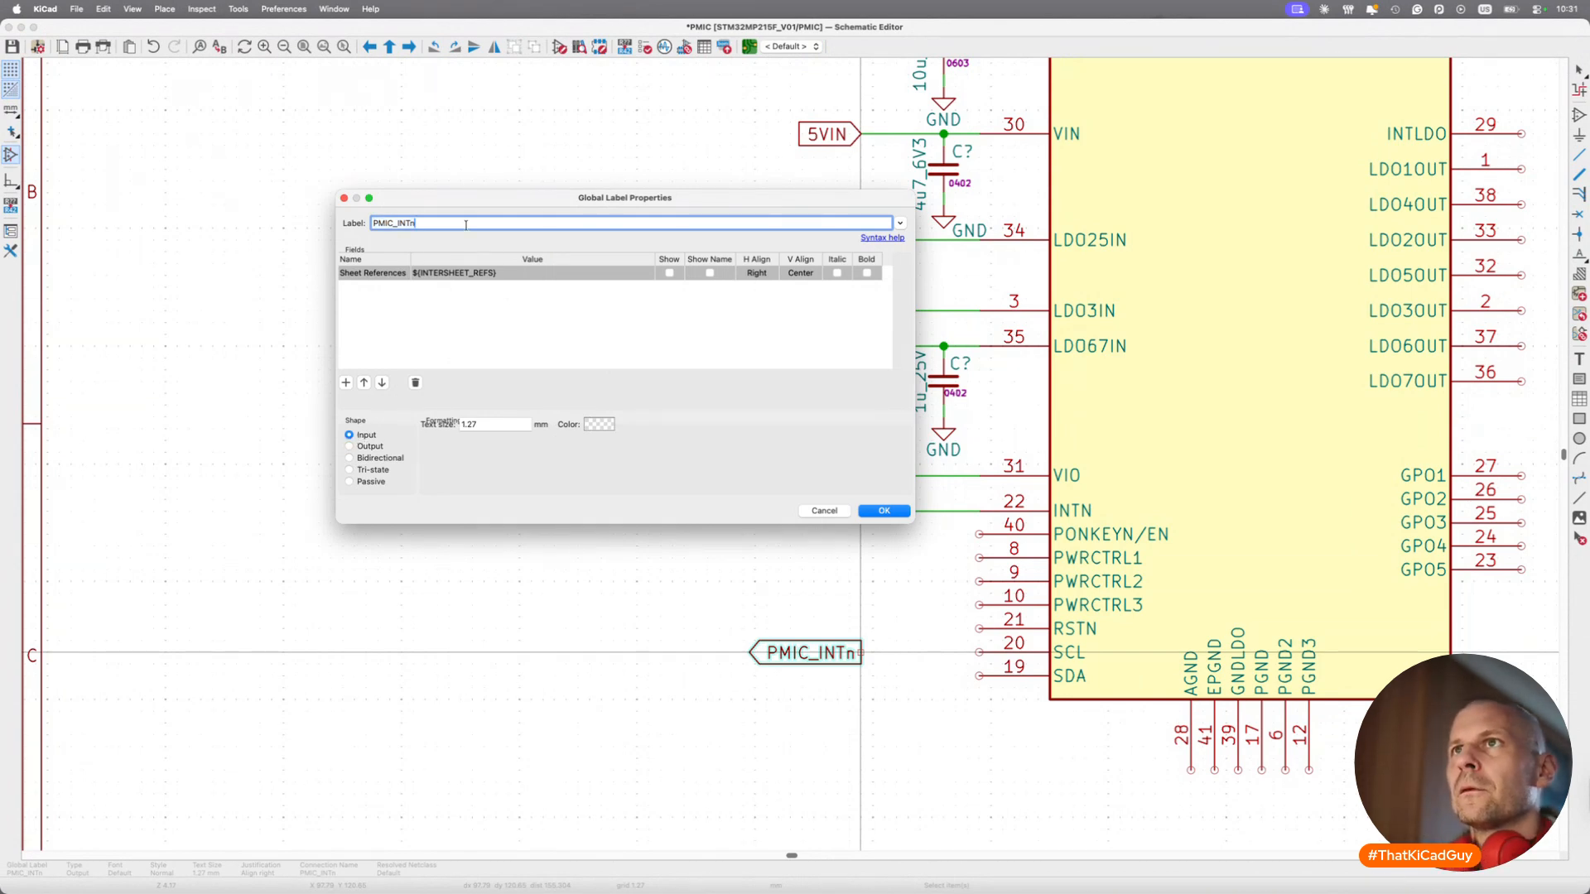
key("Escape")
Rename the duplicated PMIC_INTn global label beside the SCL pin to PMIC_SCL.
key("Delete")
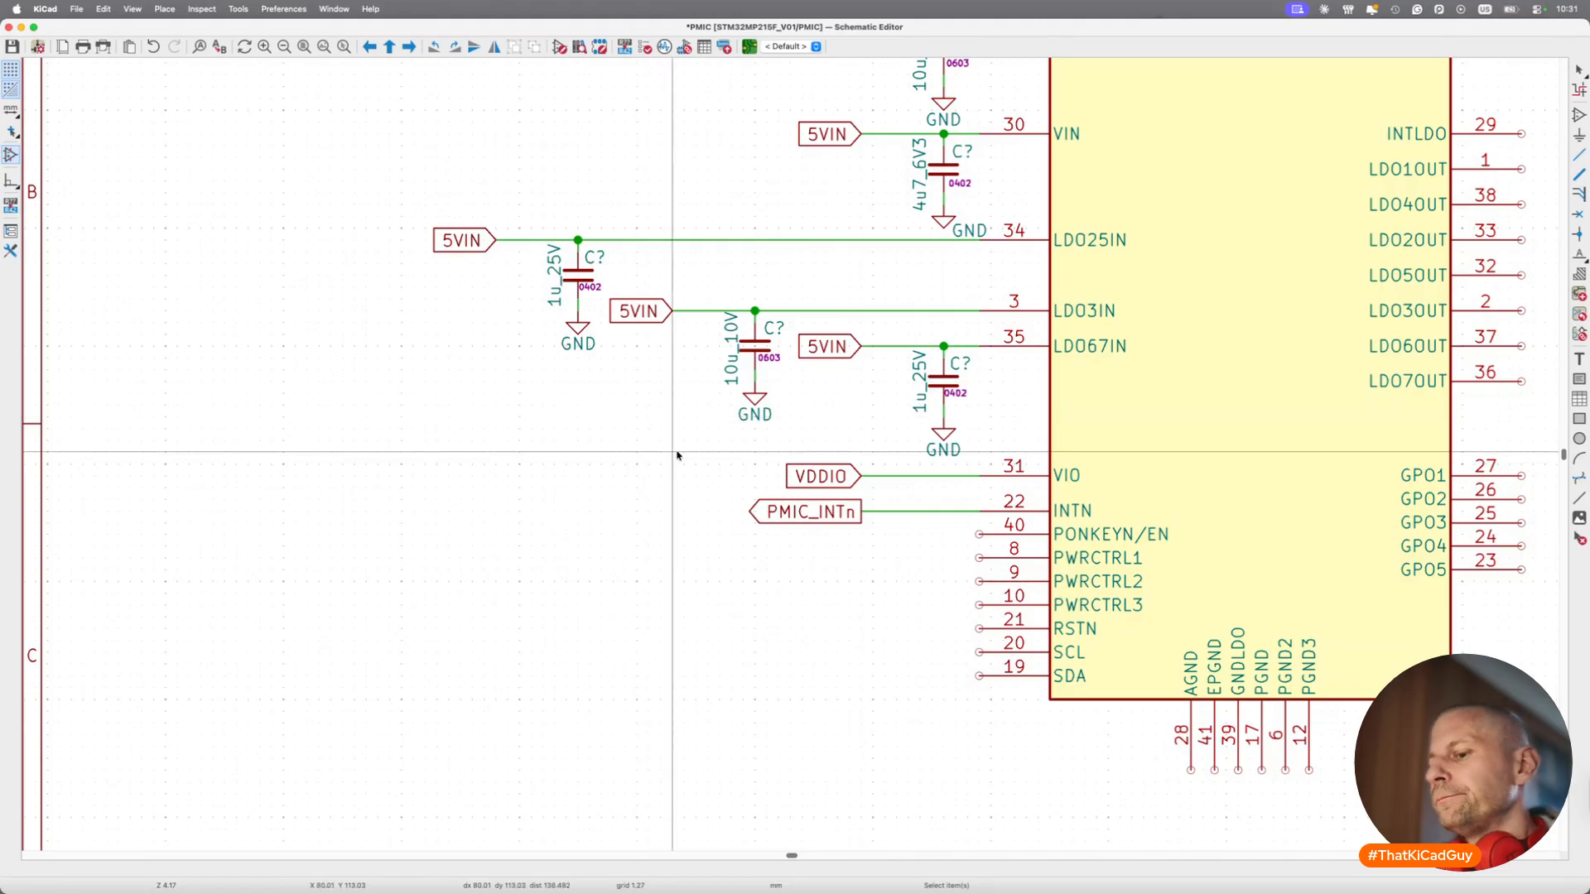
key("super+z")
double_click(839, 654)
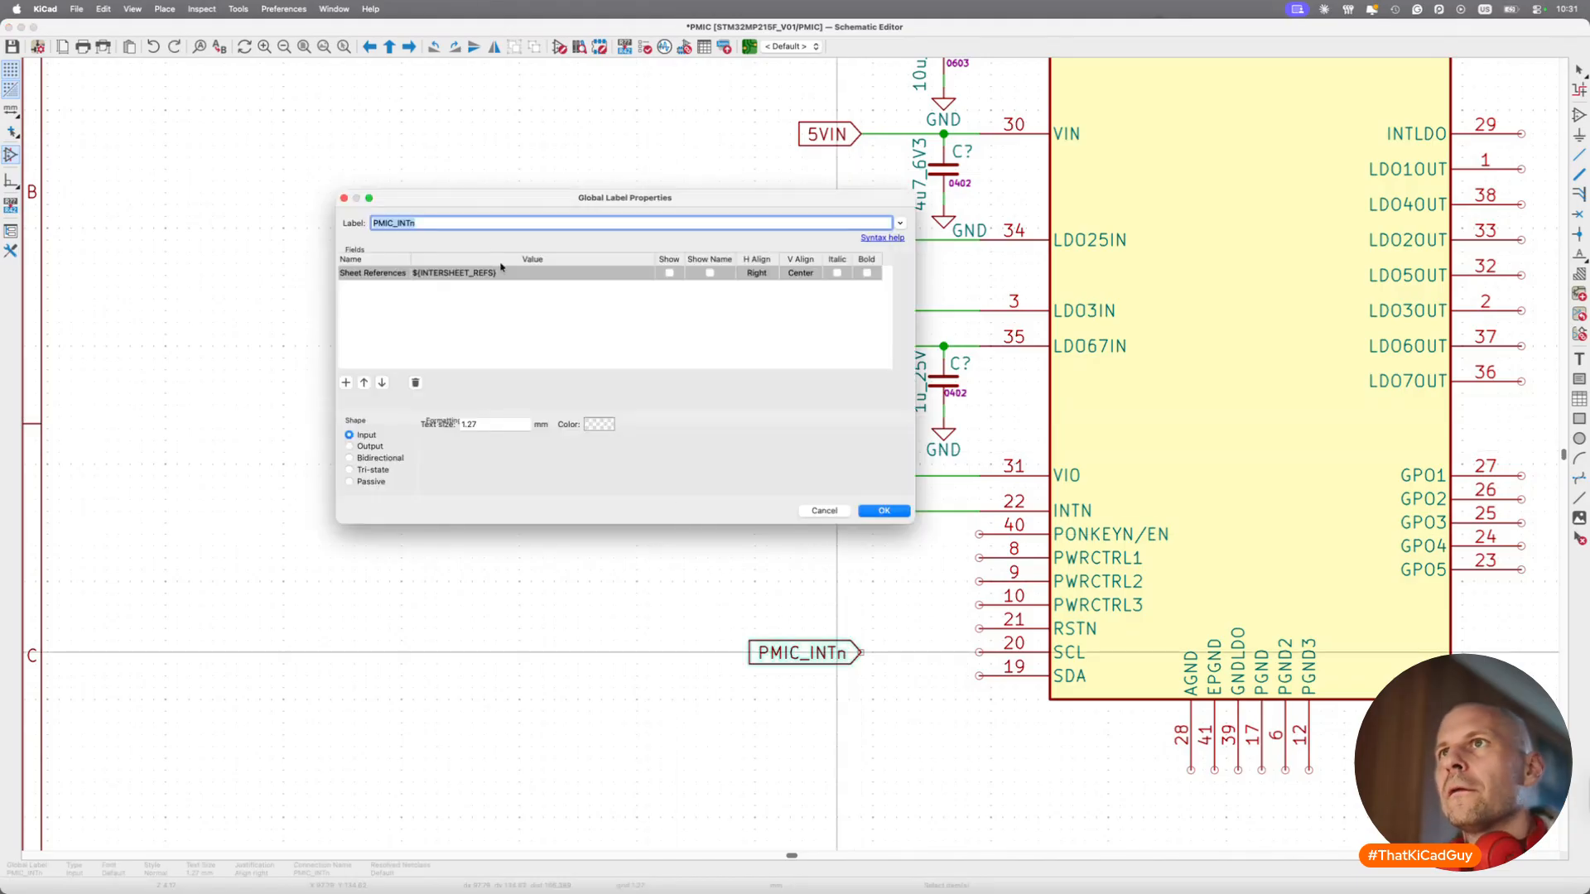
left_click(460, 224)
key("BackSpace")
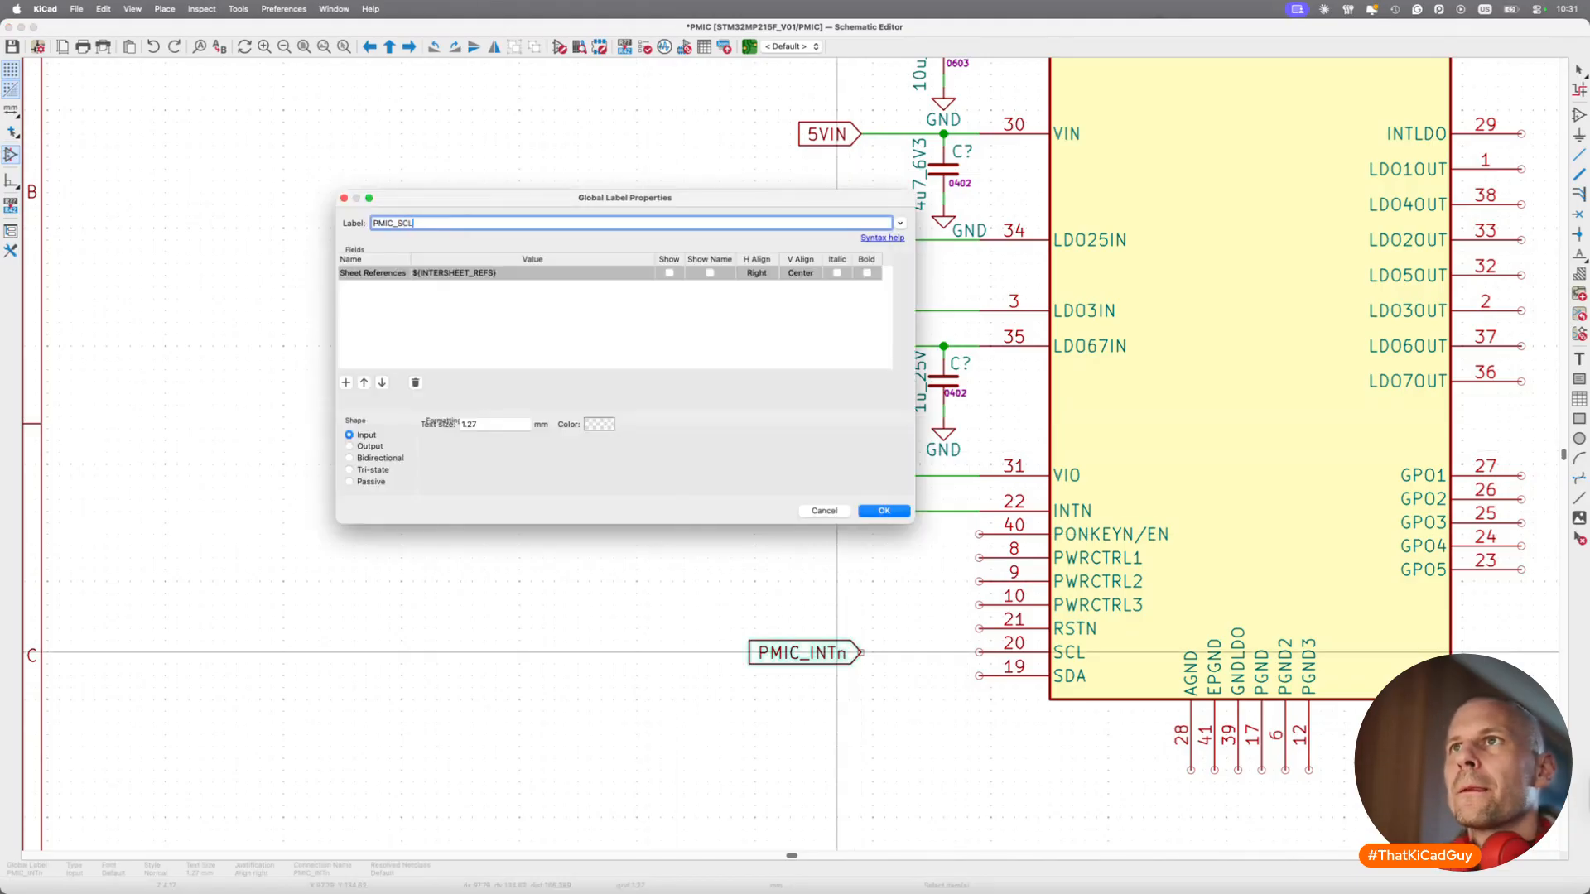
left_click(883, 510)
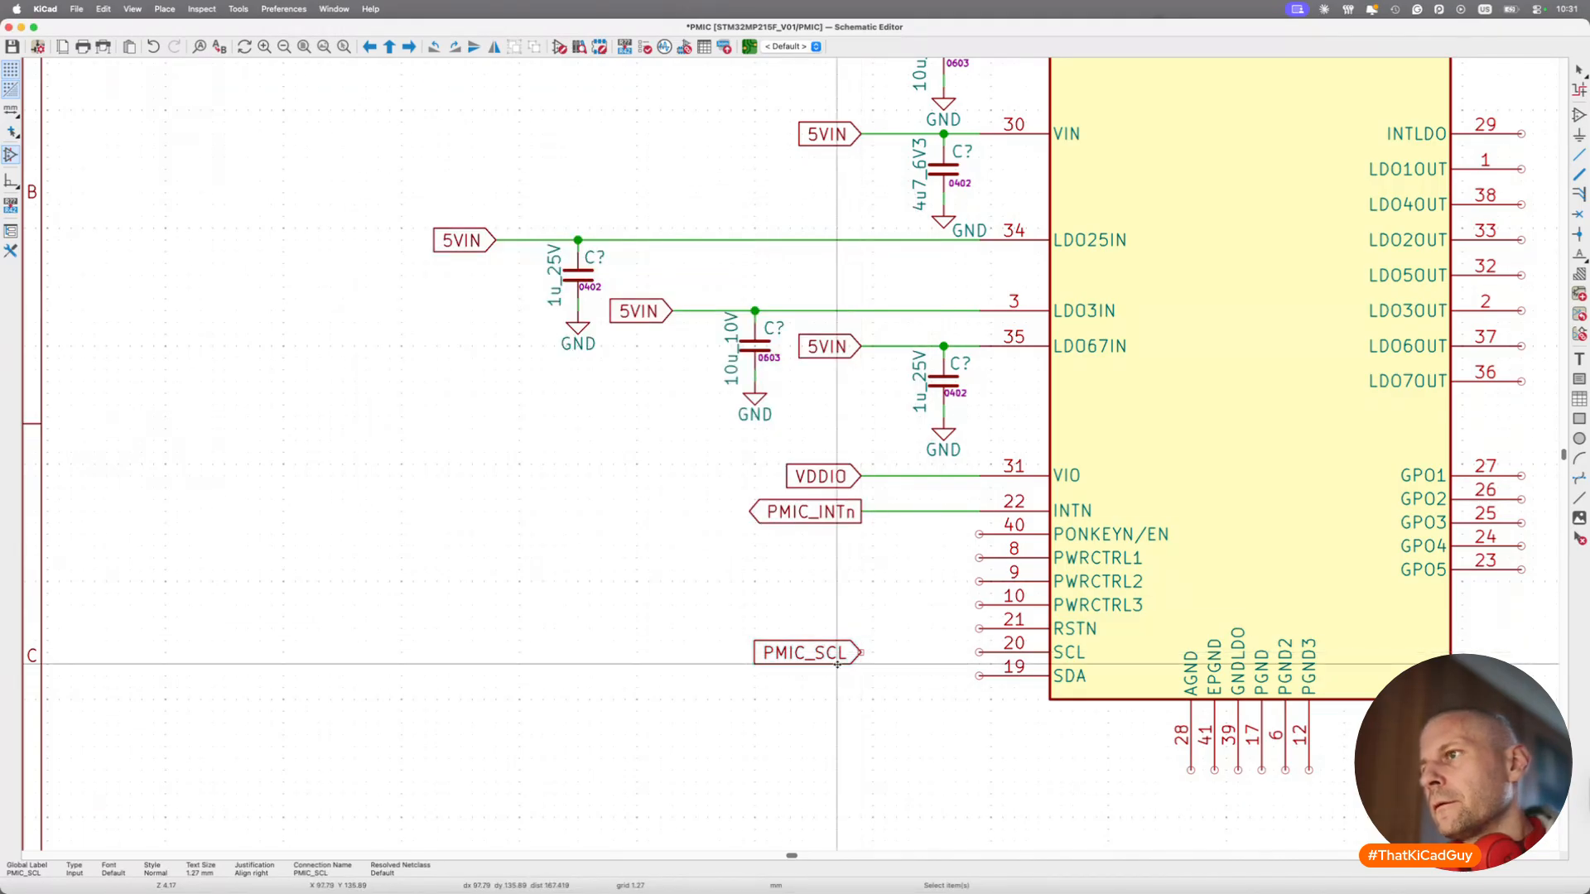
Duplicate the PMIC_SCL label beside the SDA pin and set the copy's shape to Bidirectional.
key("super+d")
left_click(860, 676)
double_click(842, 671)
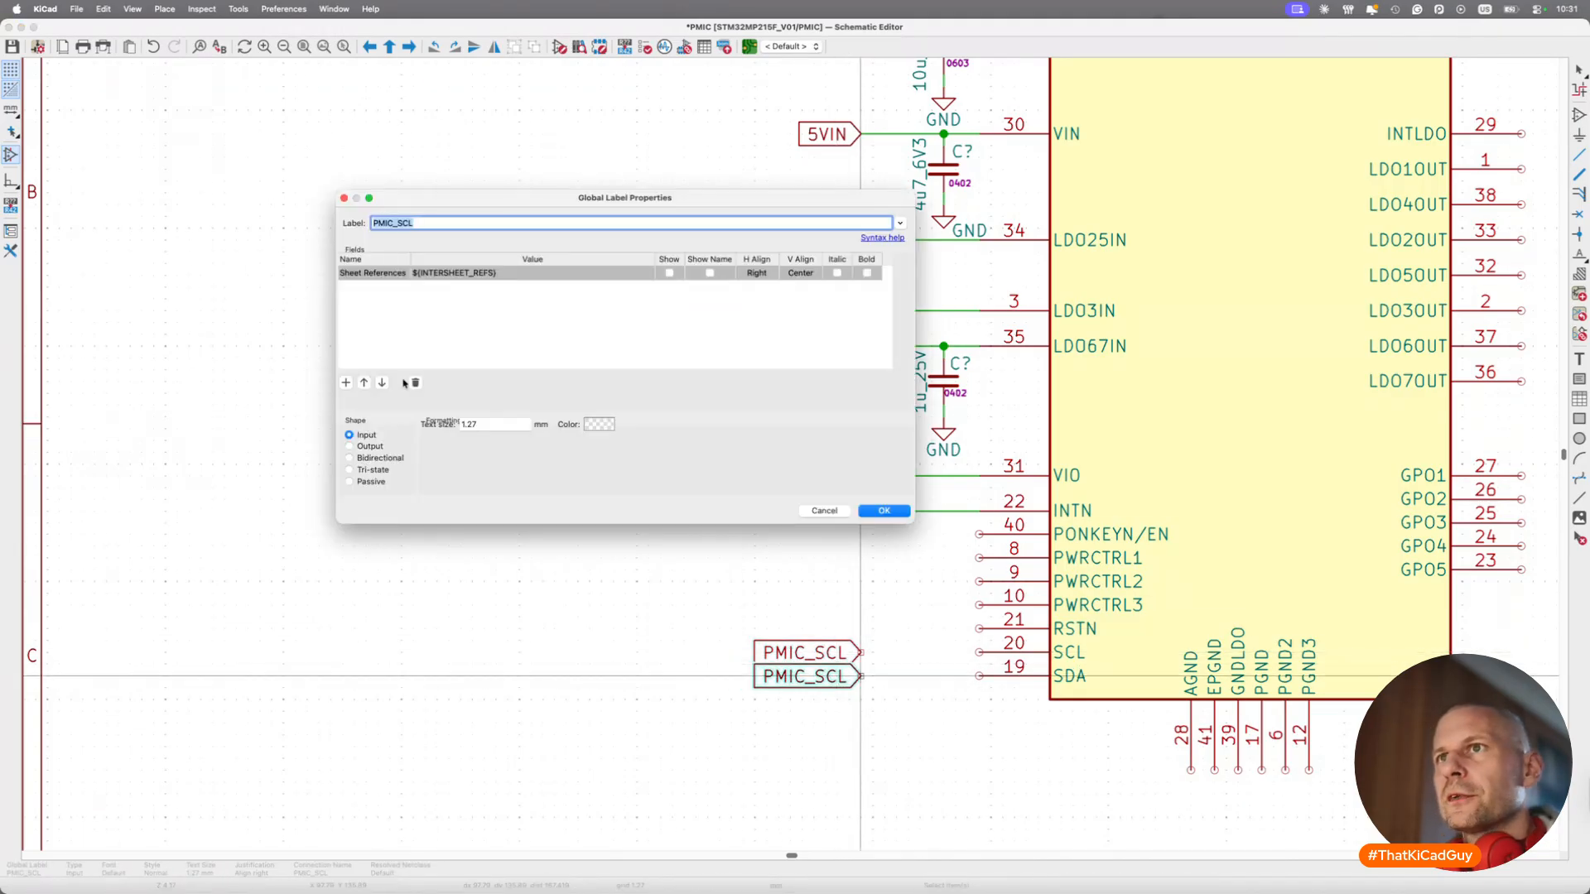
left_click(350, 458)
left_click(878, 511)
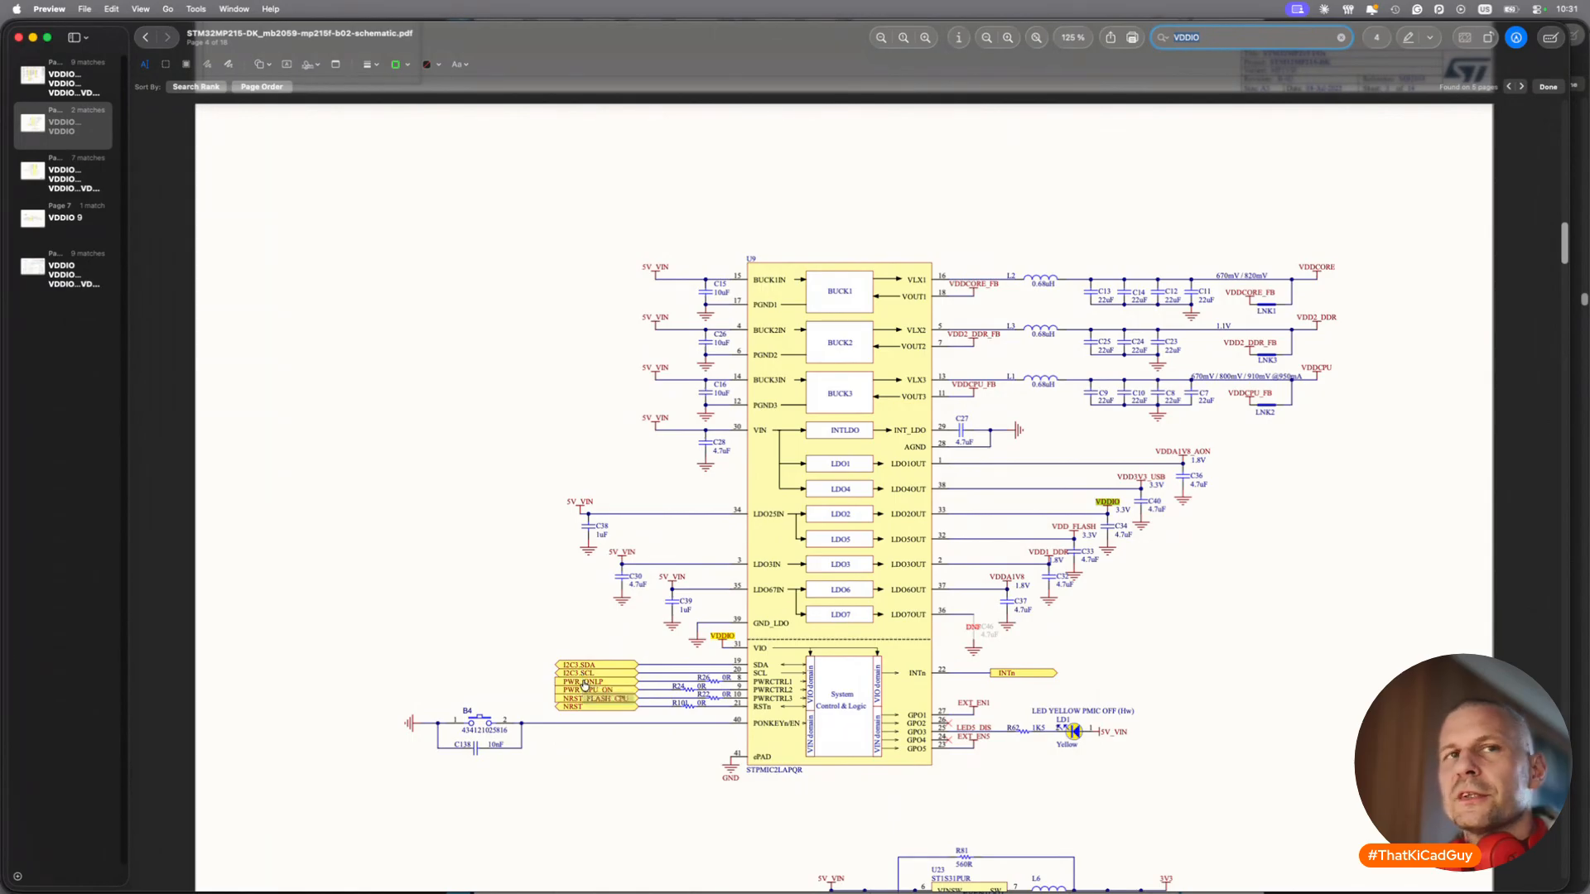
Rename the label beside the SCL pin to PMIC_I2C3.SCL, checking the I2C bus number in the ST reference schematic.
key("super+Tab")
double_click(825, 652)
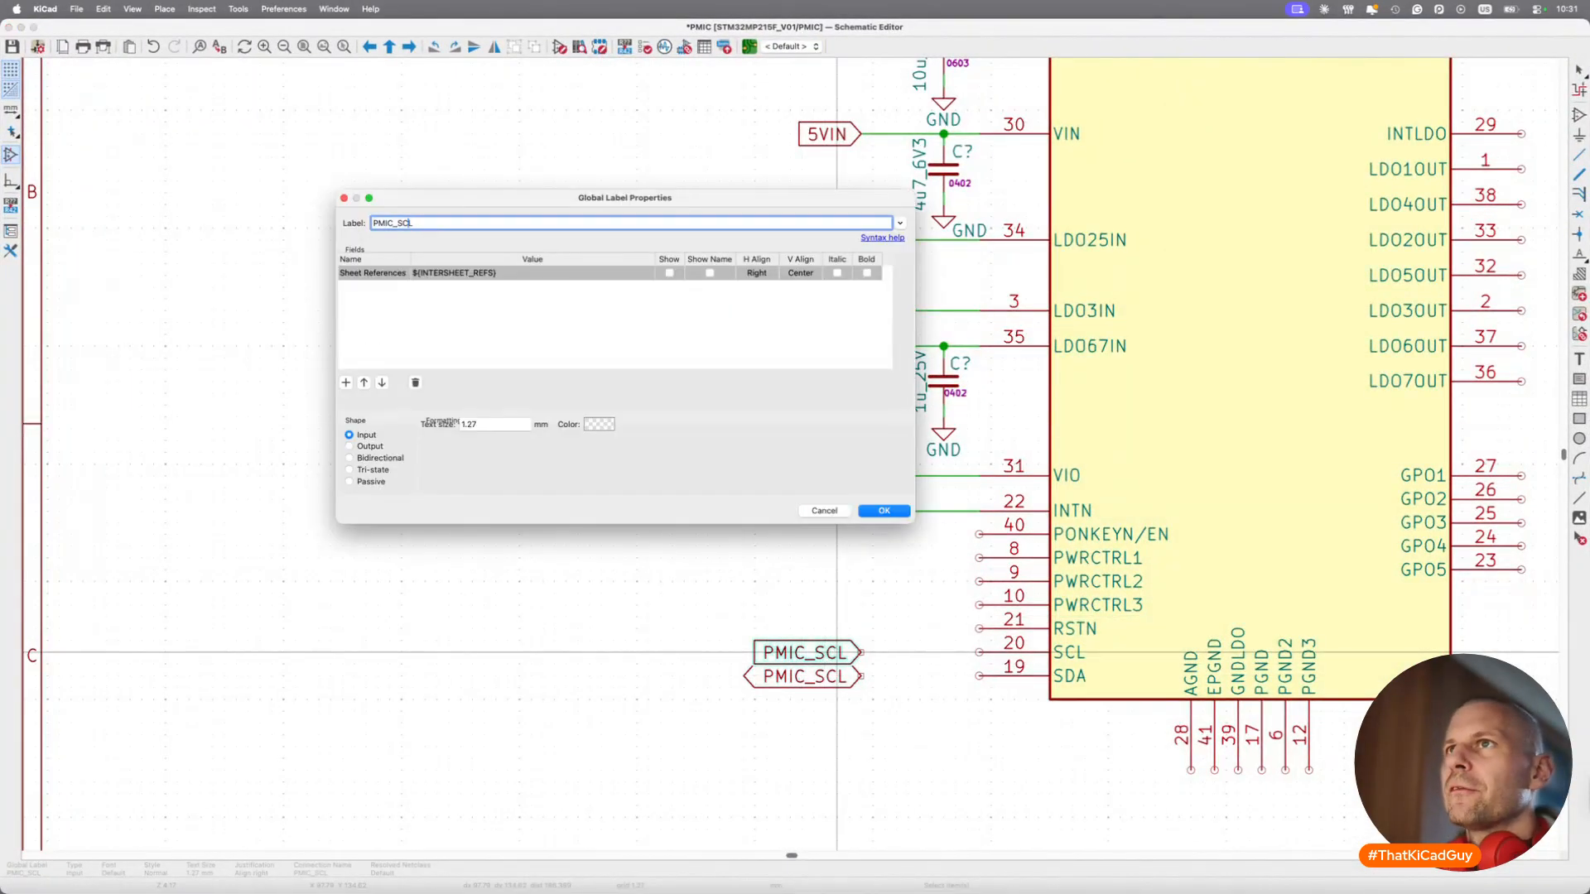
left_click(398, 223)
type("I2C.")
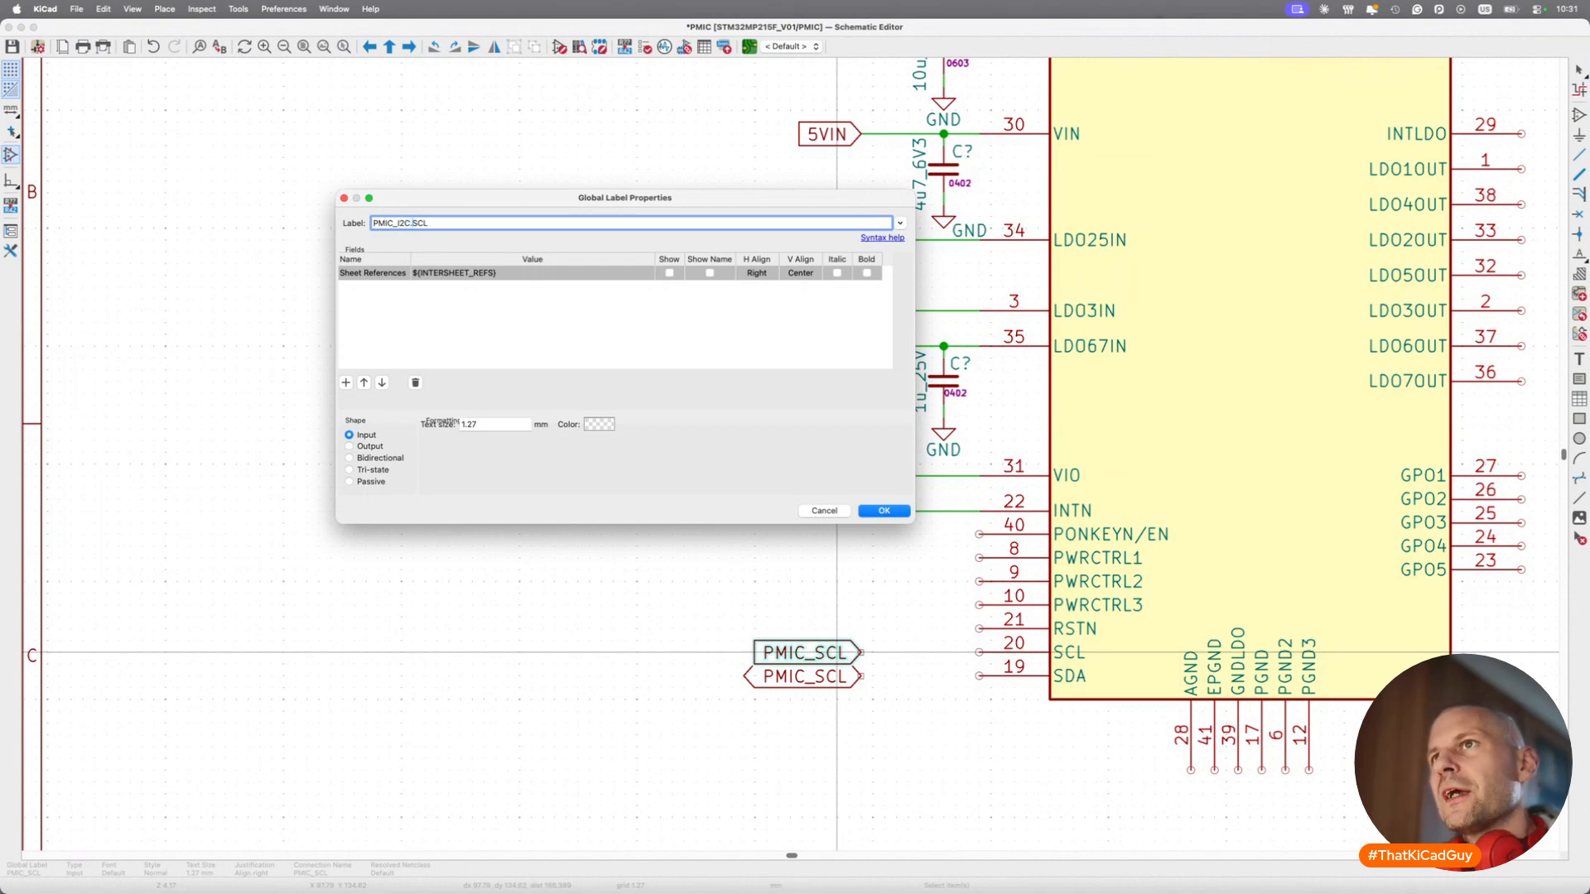
key("super+Tab")
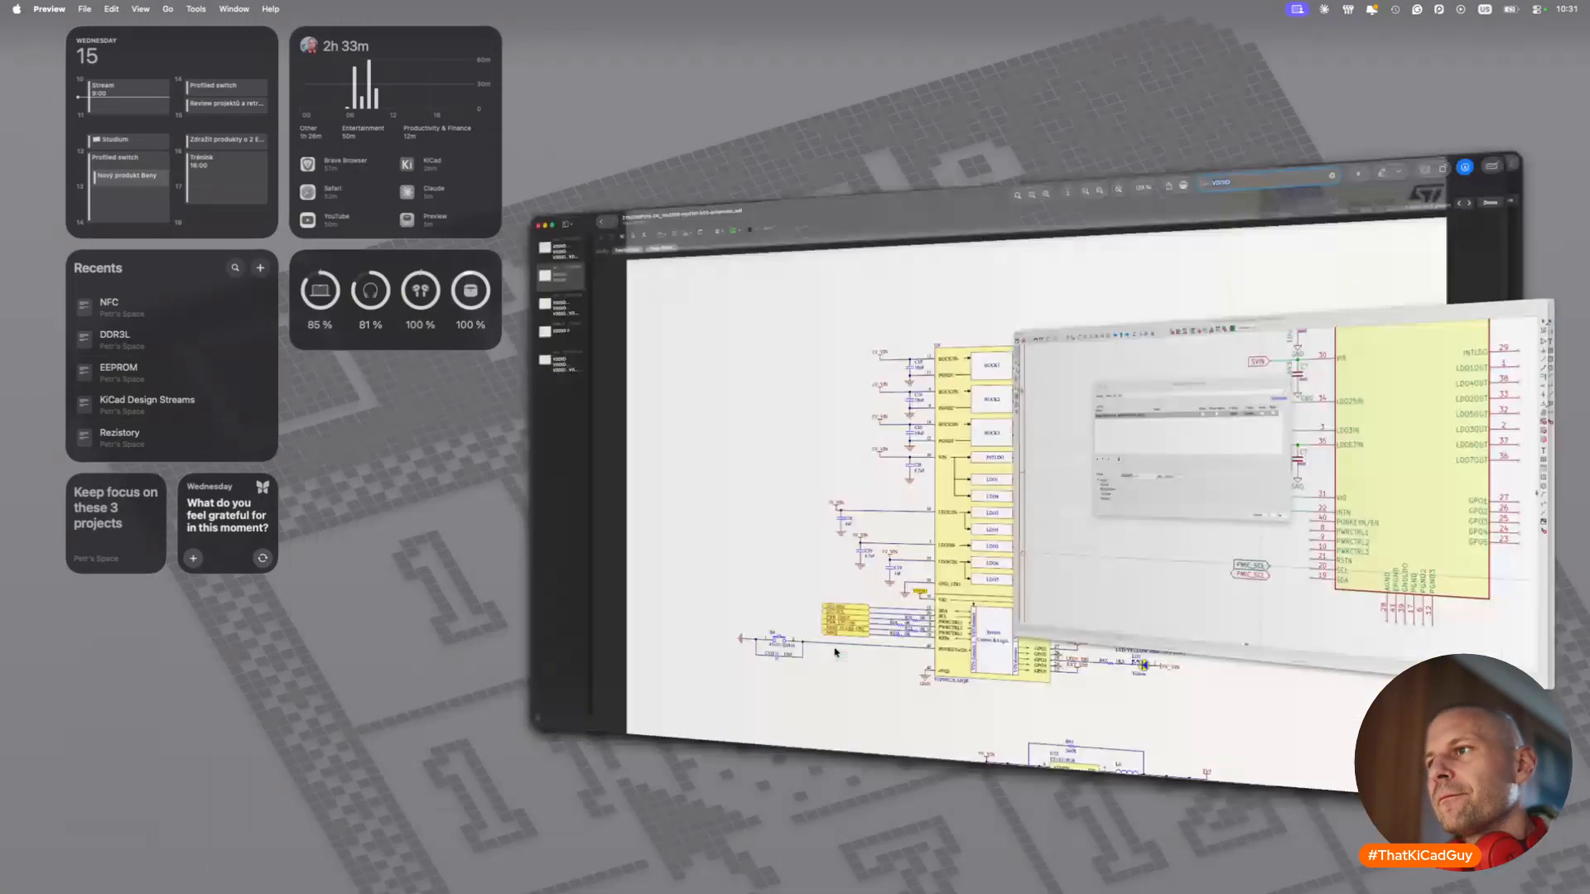
key("super+Tab")
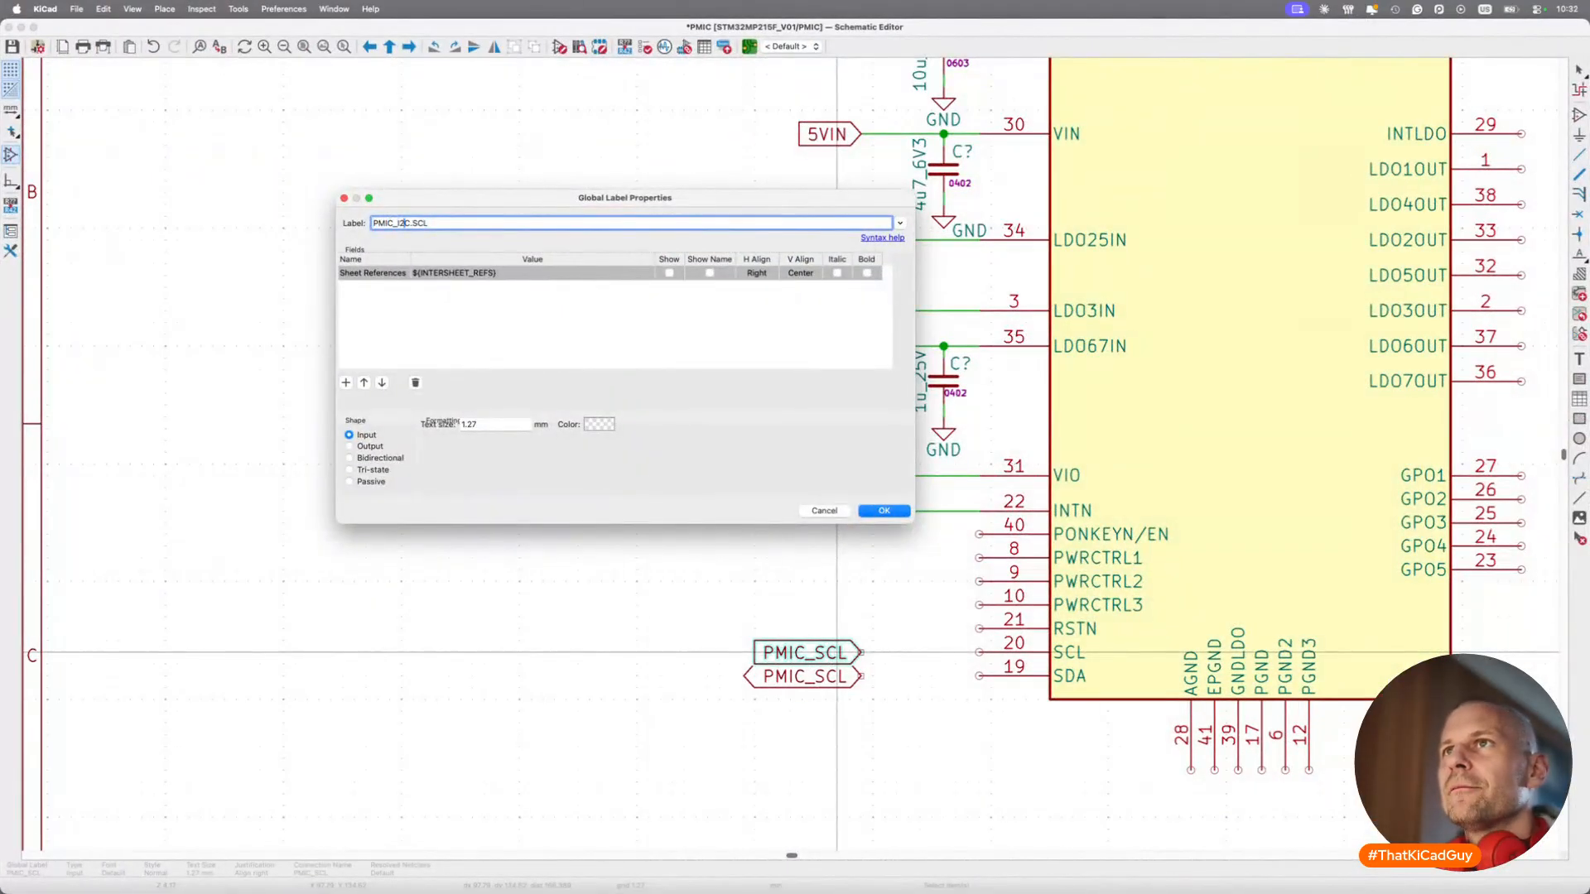
key("Return")
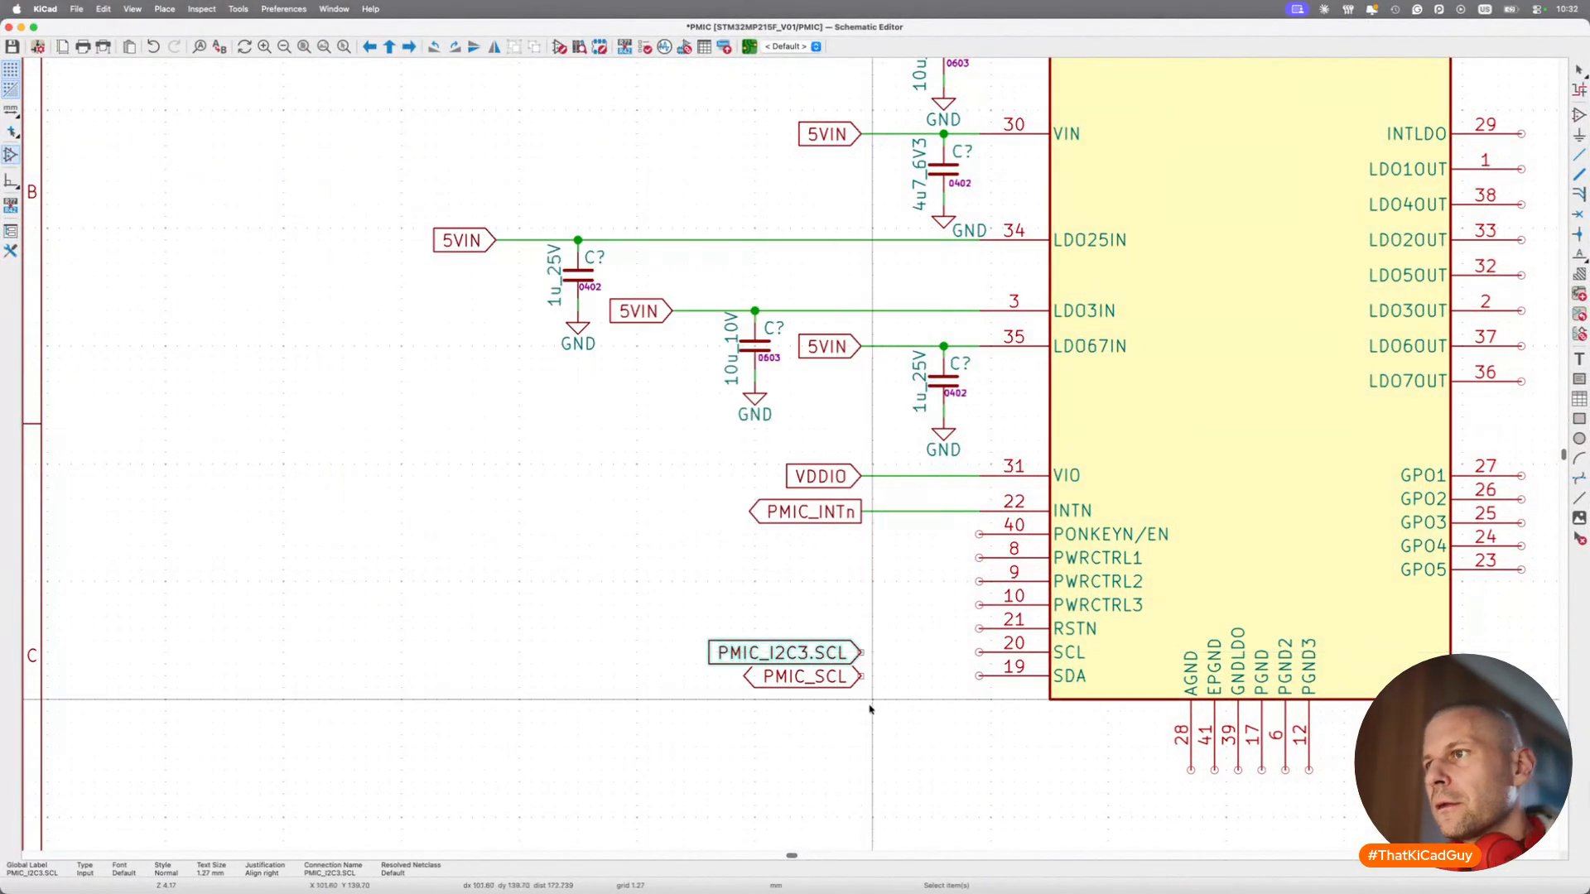
Rename the bidirectional label beside the SDA pin to PMIC_I2C3.SDA.
double_click(825, 675)
key("Right")
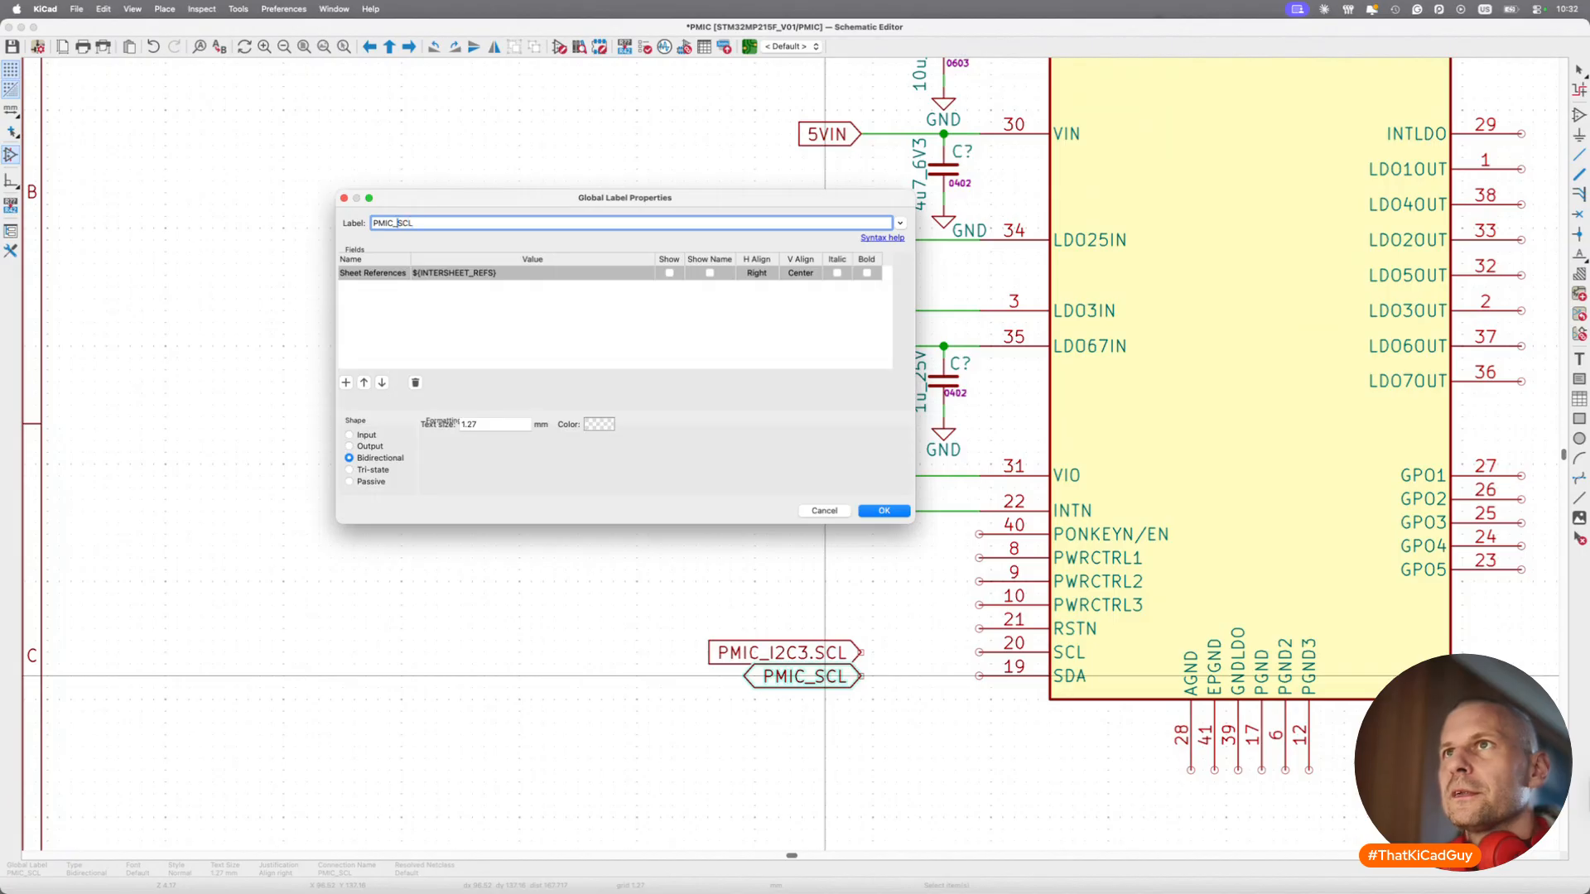
type("I2c3.")
key("Return")
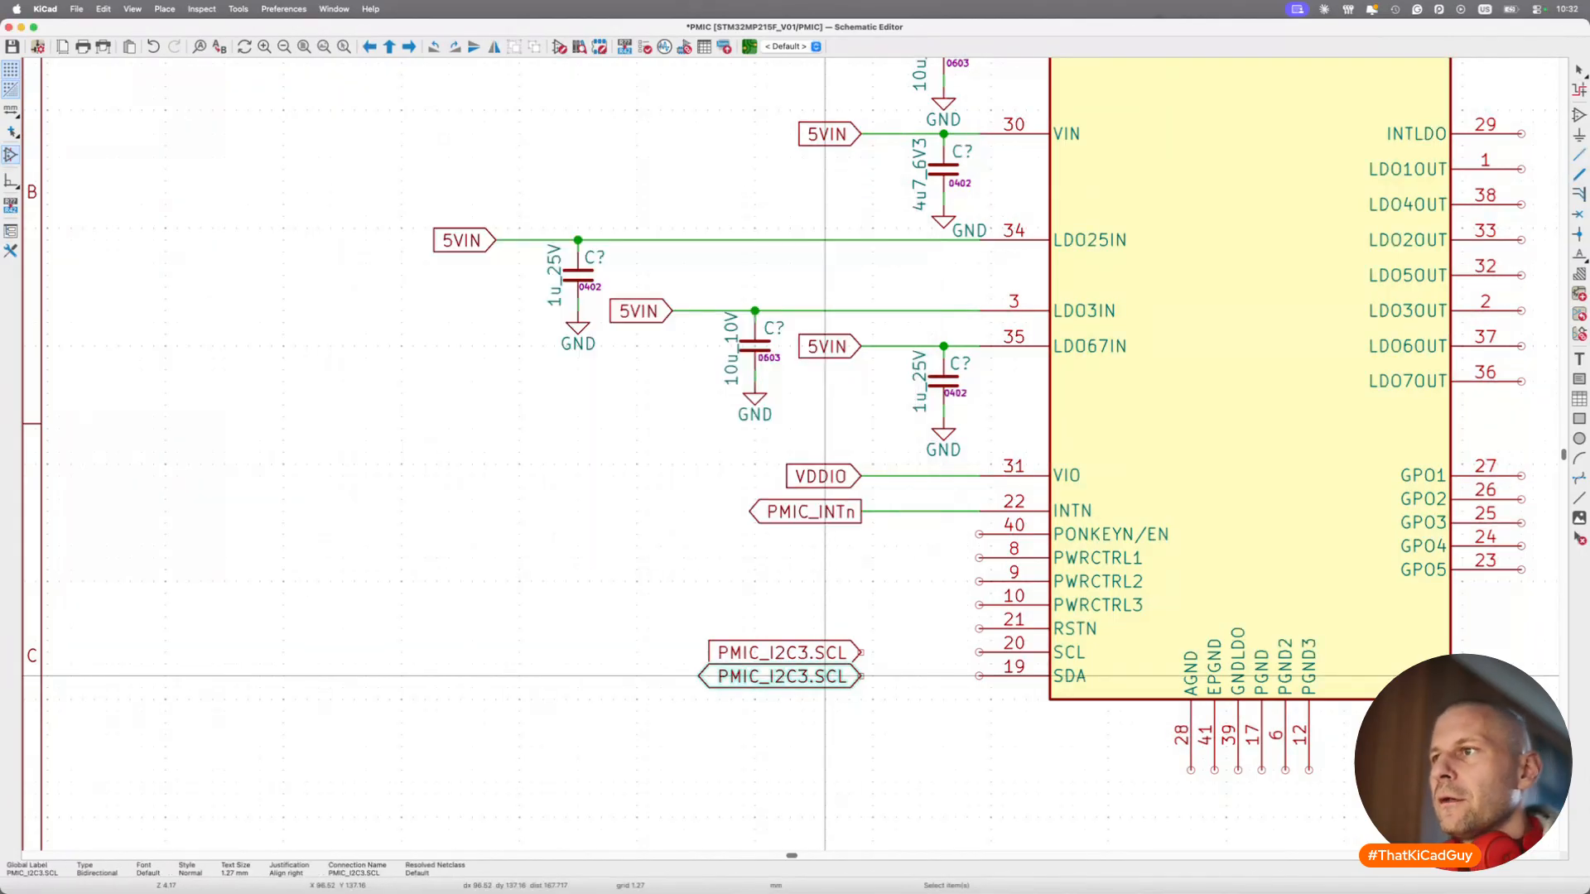
double_click(824, 676)
type("SDA")
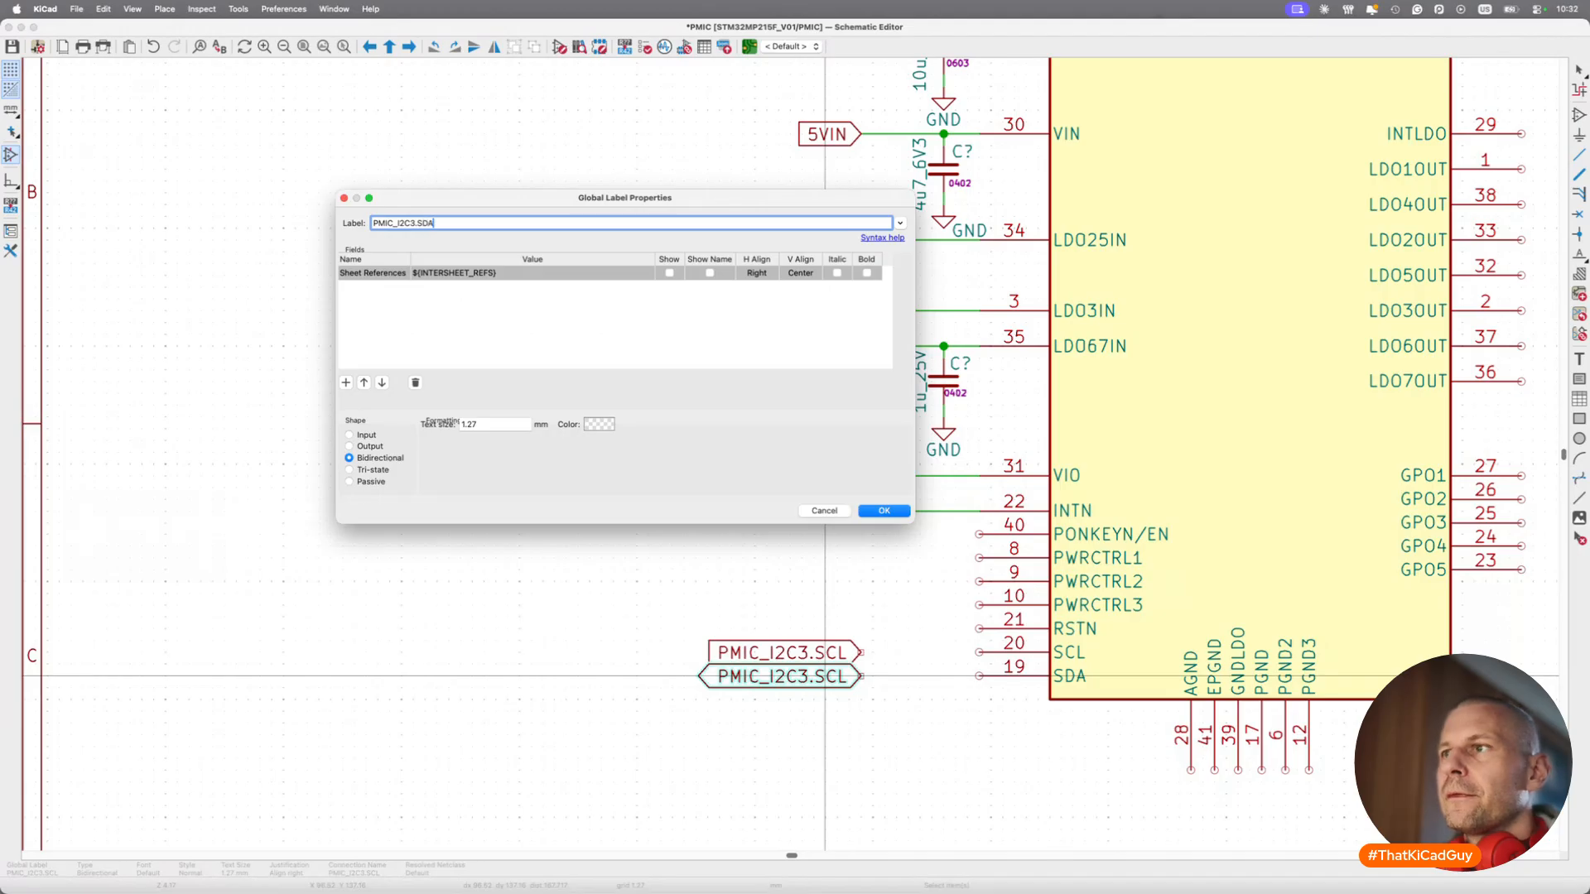
key("Return")
Wire the PMIC_I2C3.SCL and PMIC_I2C3.SDA labels to the SCL and SDA pins.
key("w")
left_click(979, 653)
left_click(861, 676)
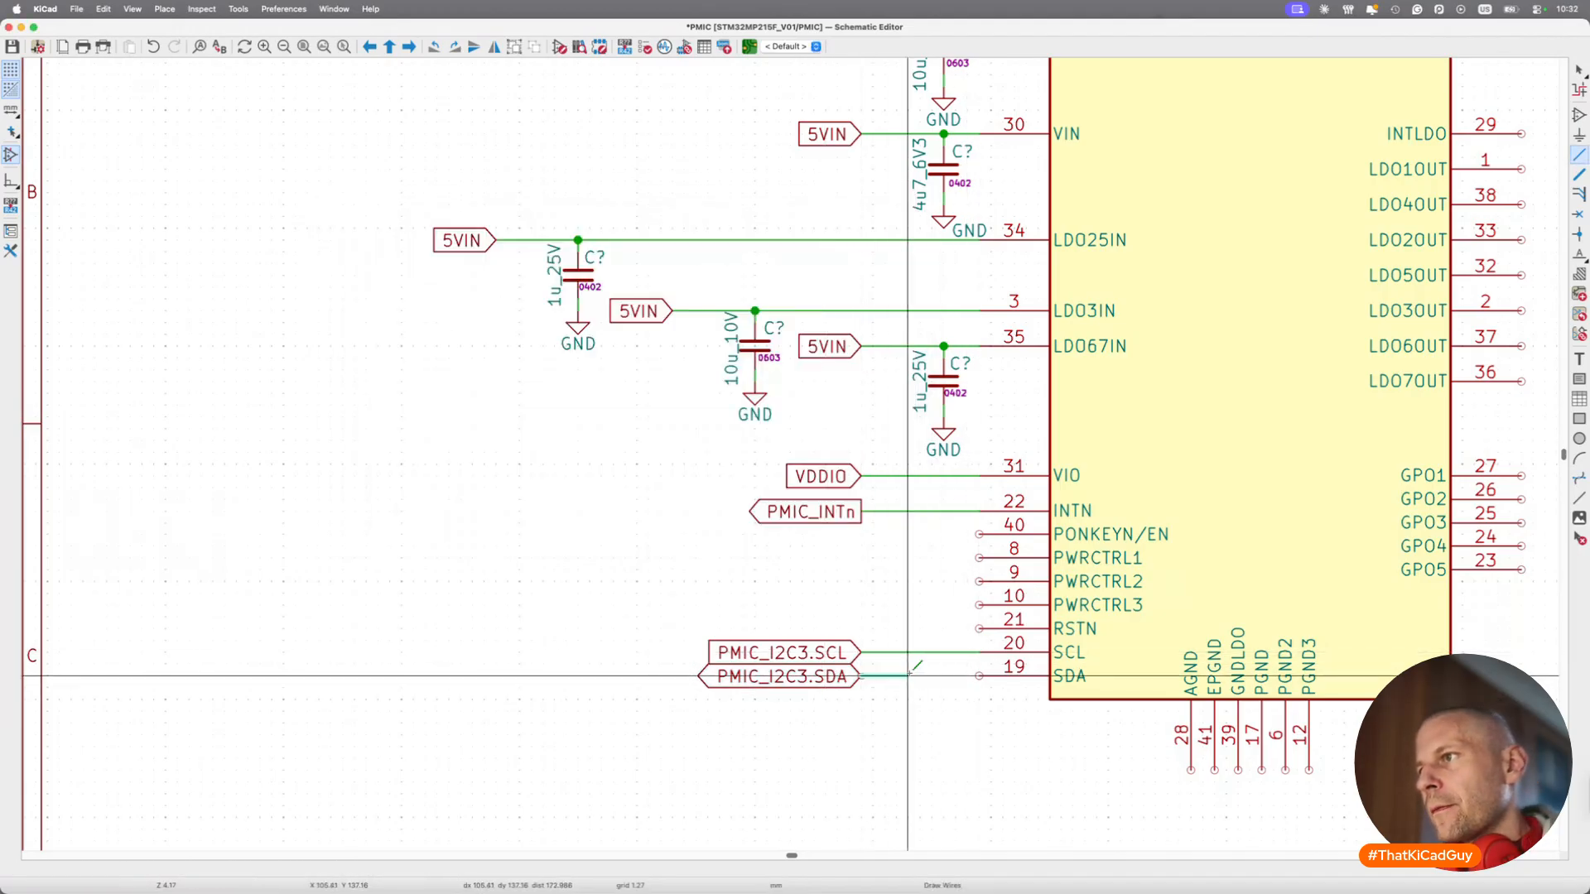
left_click(979, 676)
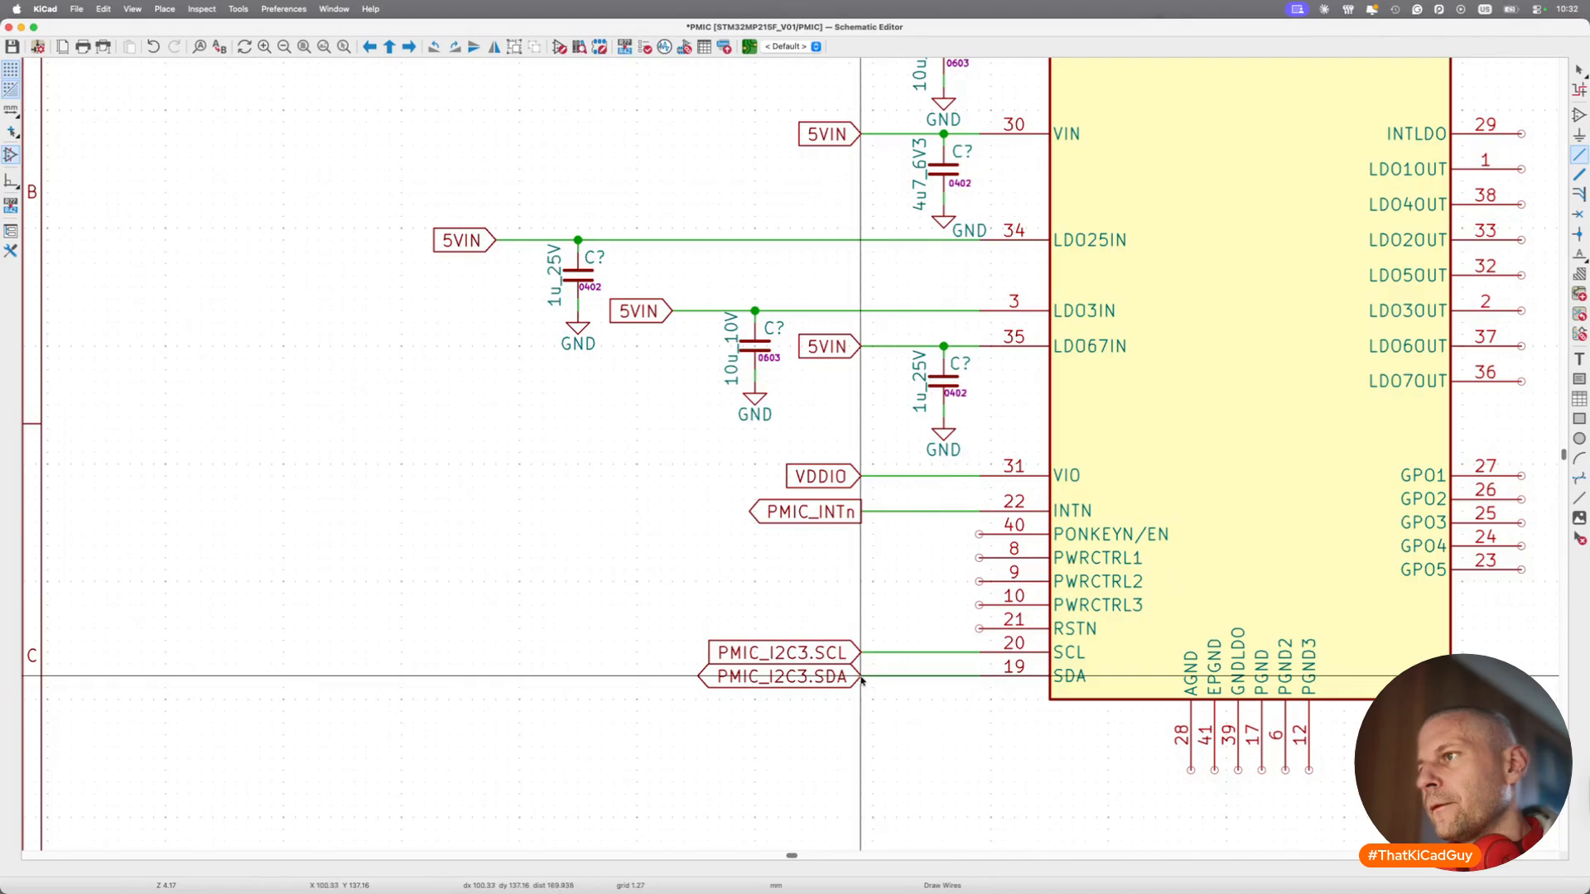
Check the RSTn connection in the reference schematic and place a copy of the PMIC_INTn label beside the RSTN pin.
key("super+Tab")
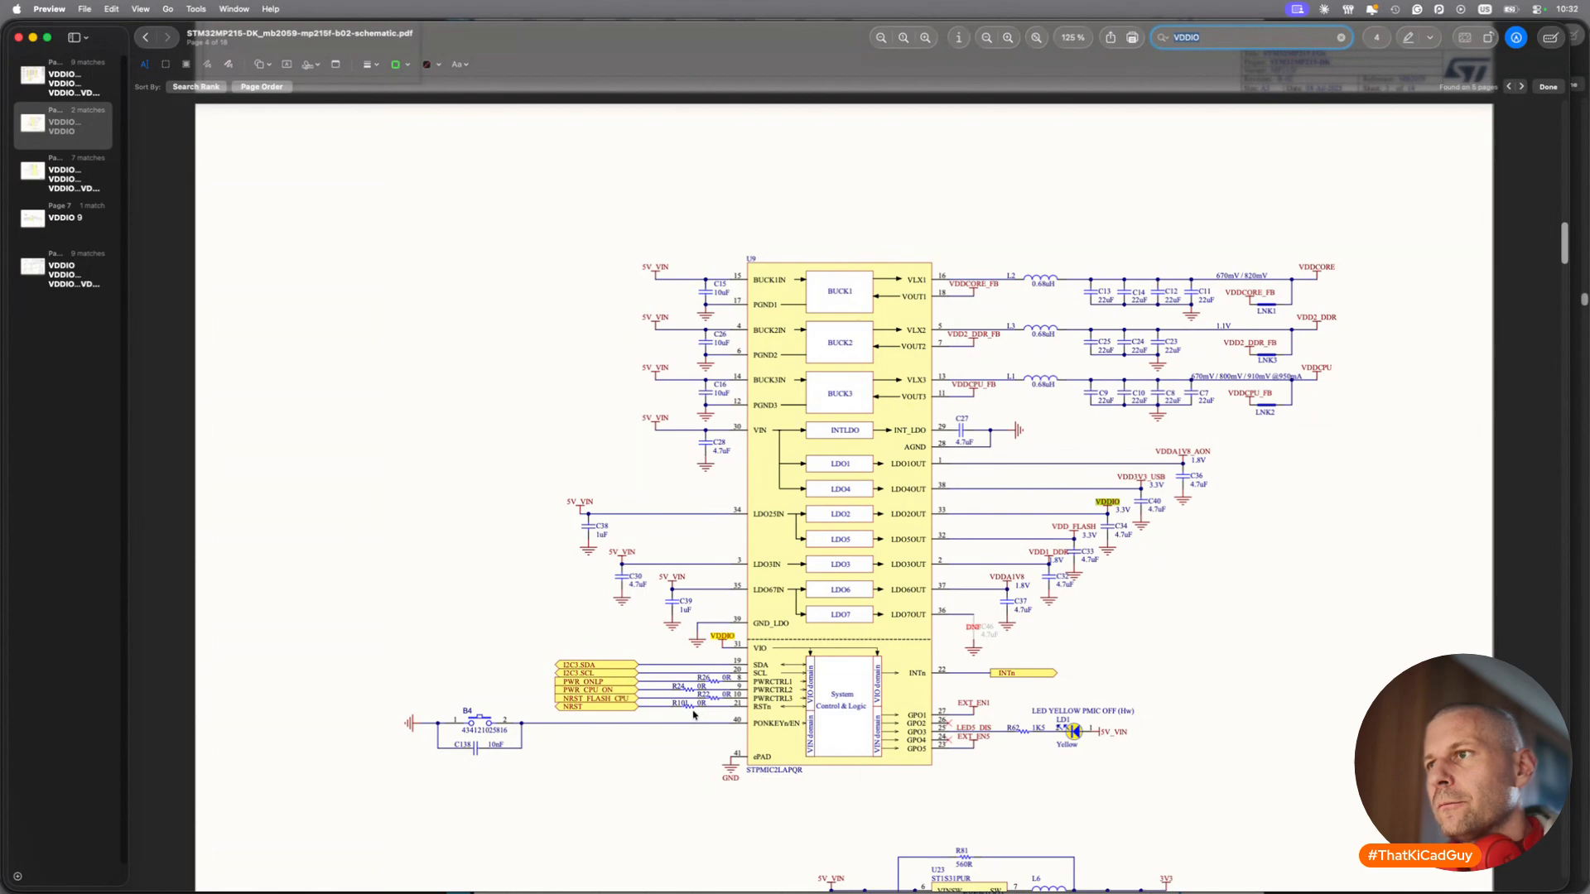
key("super+Tab")
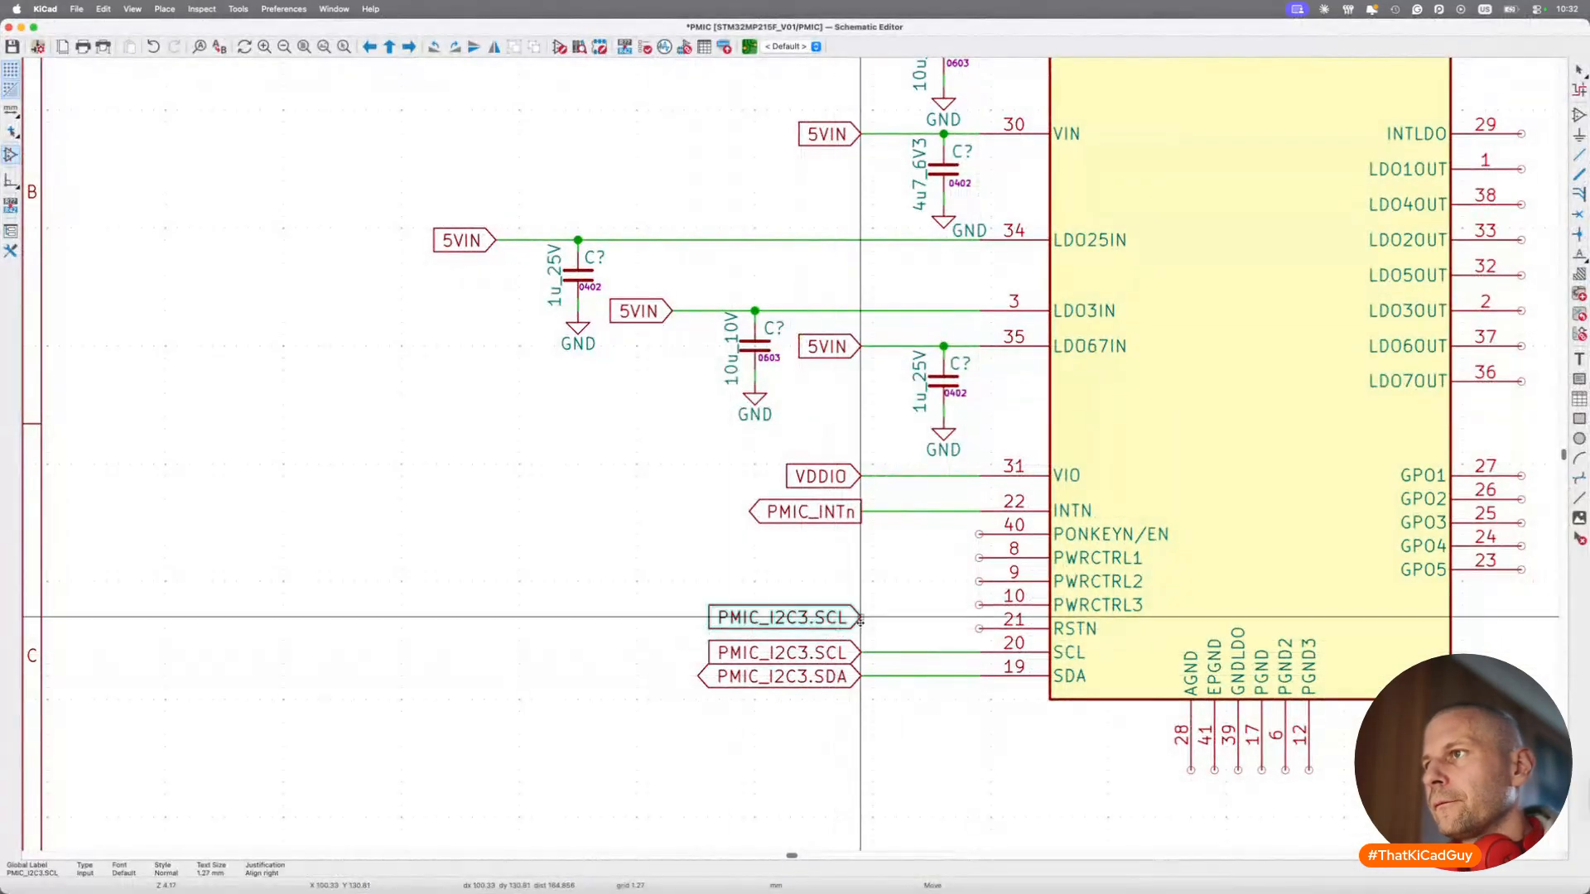
left_click(852, 512)
key("ctrl+d")
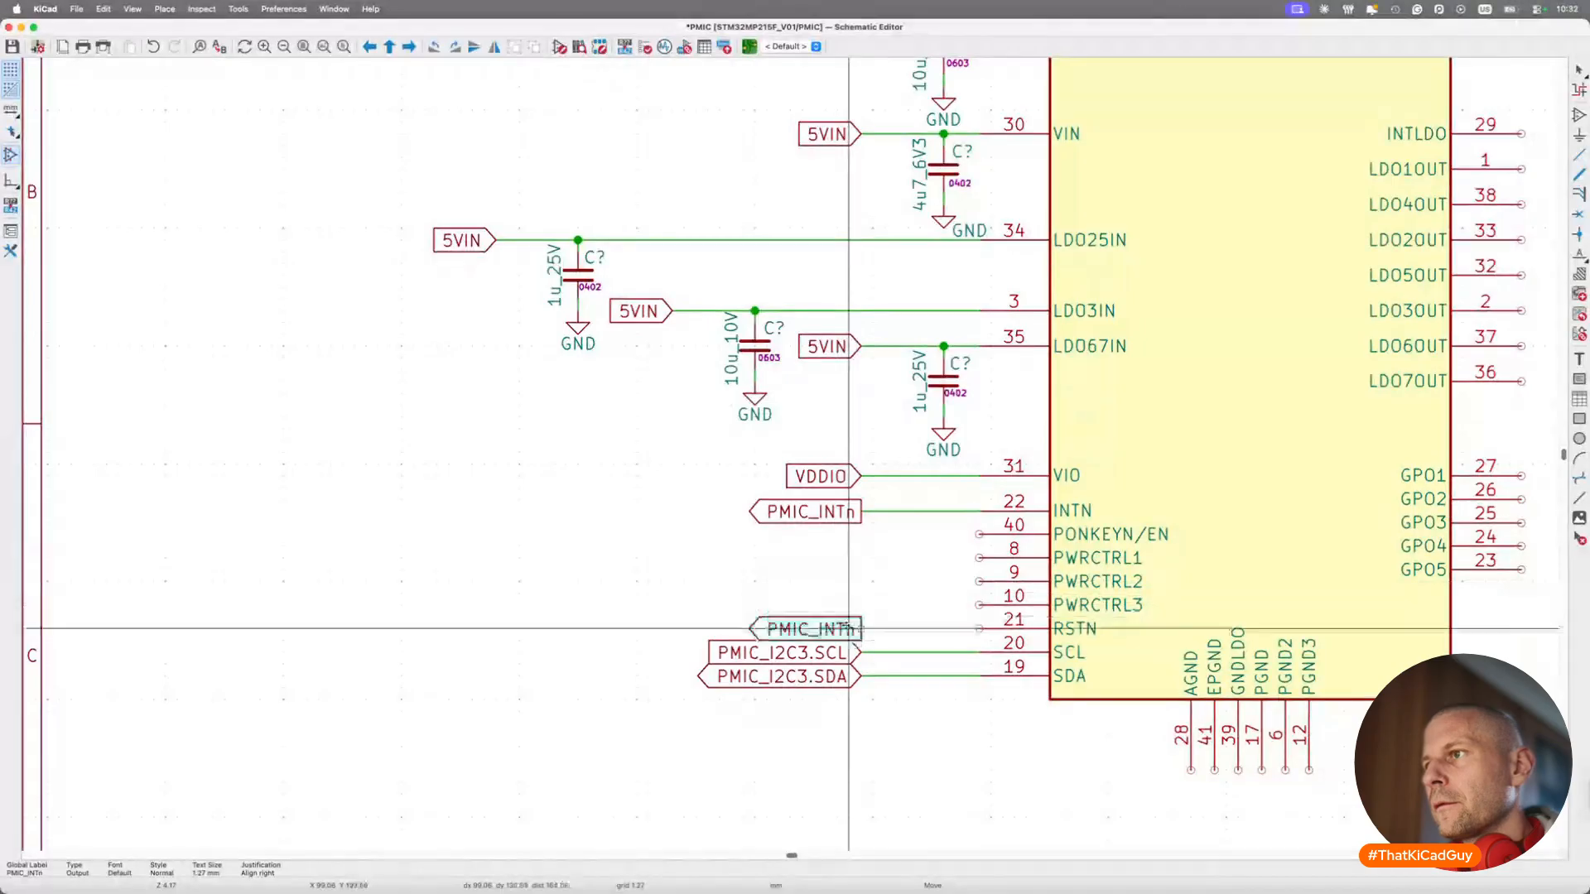
left_click(841, 629)
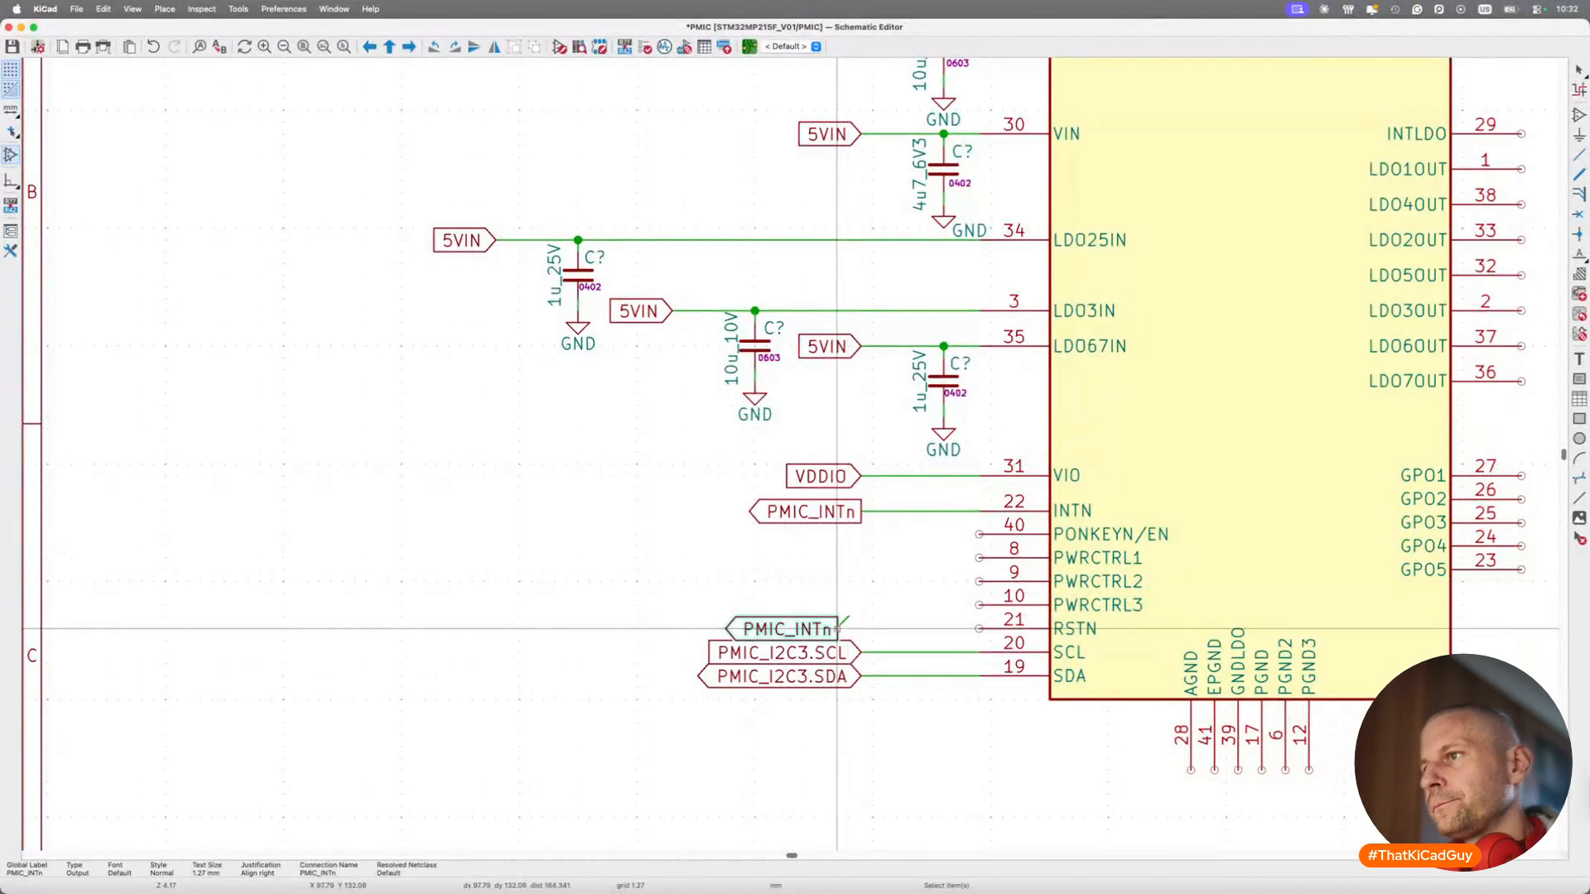
Place a 0R resistor in 0402 size horizontally between the copied PMIC_INTn label and the RSTN pin.
type("a")
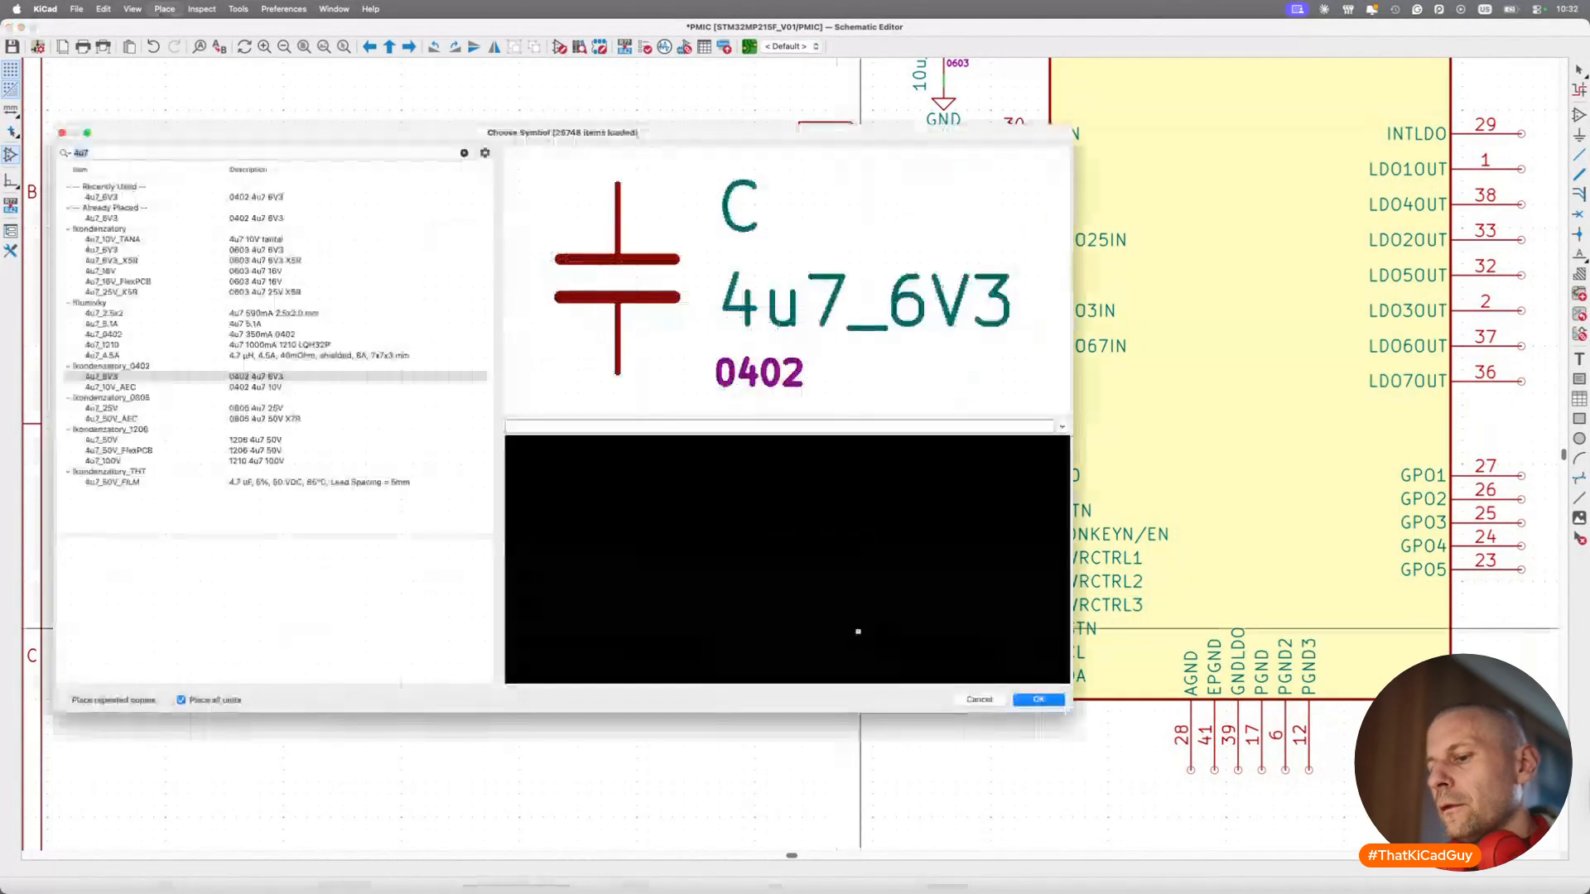
type("0r")
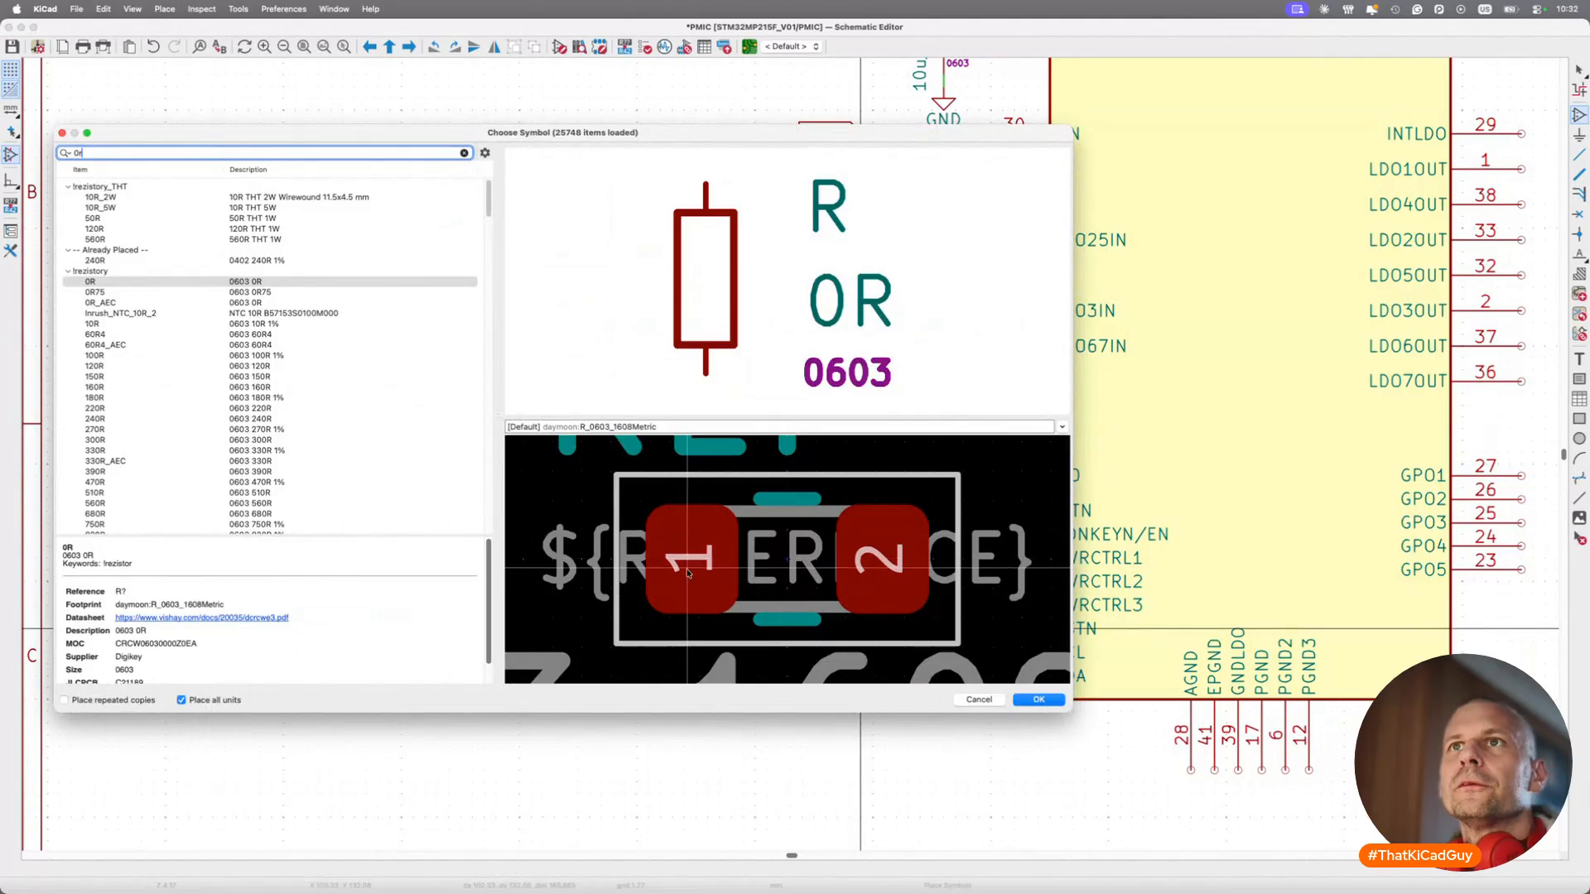
scroll(330, 452, "down", 5)
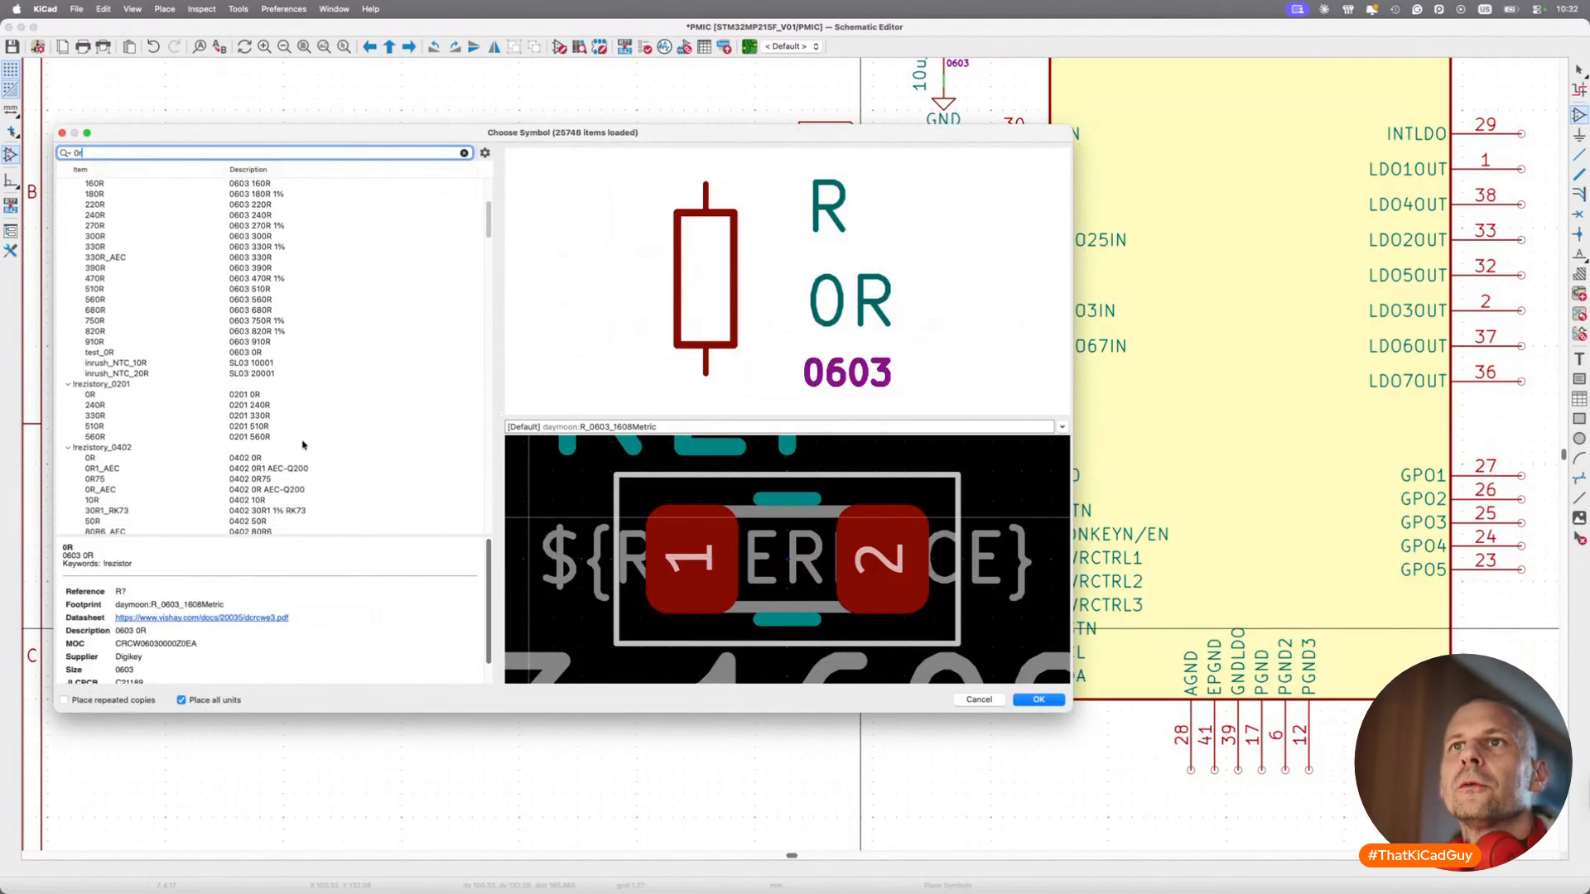
double_click(215, 457)
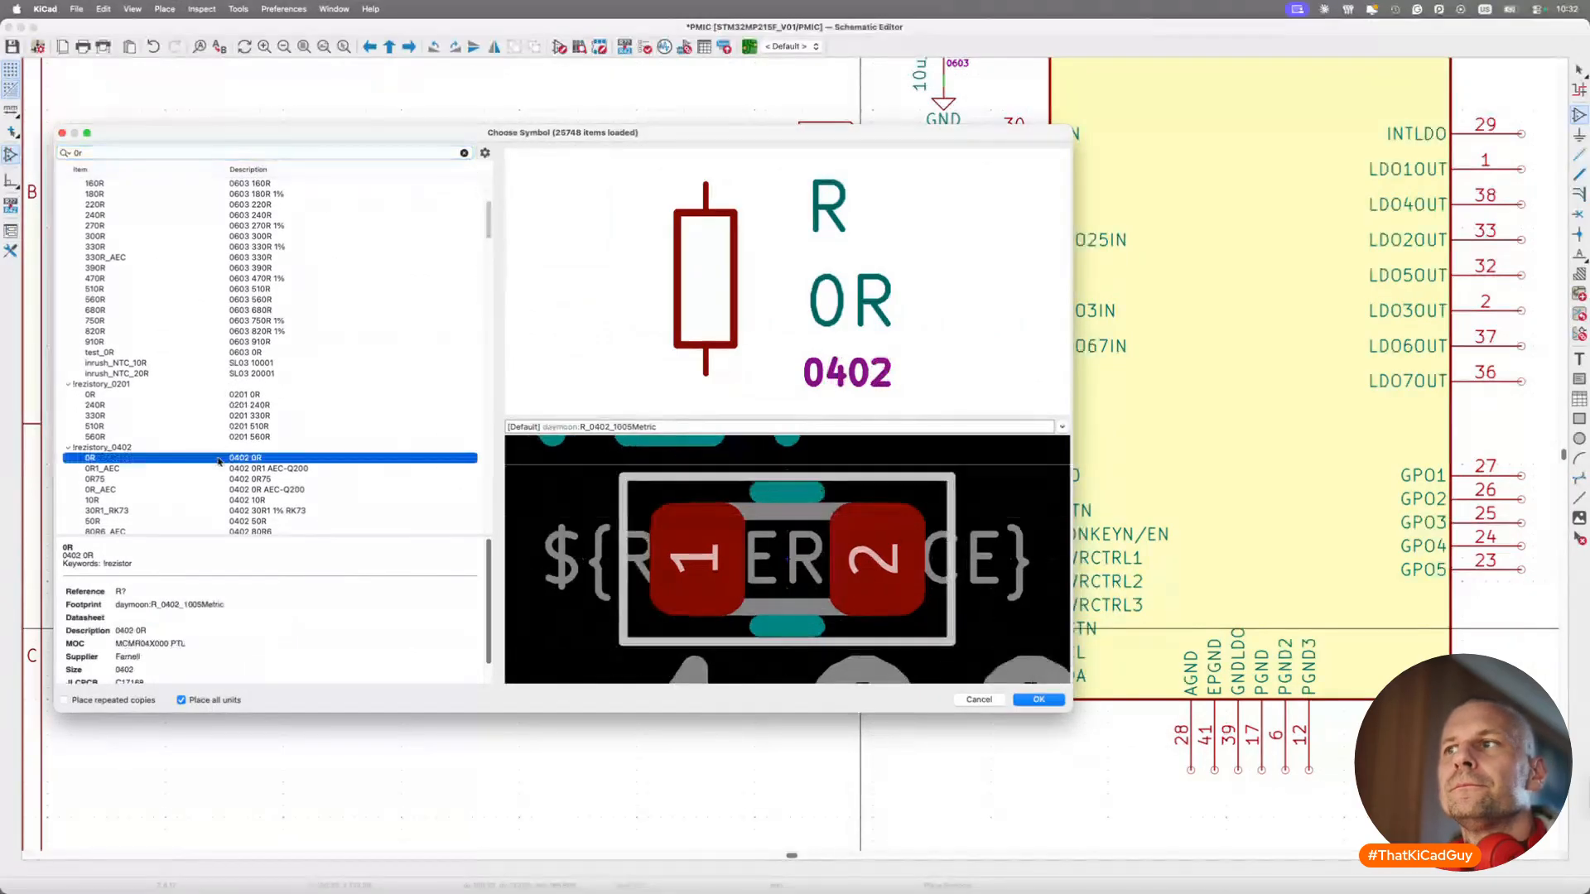
scroll(931, 631, "up", 3)
left_click(931, 630)
Move the resistor's size text onto its body and its reference and value texts to either side above the pin line.
left_click_drag(931, 606, 931, 624)
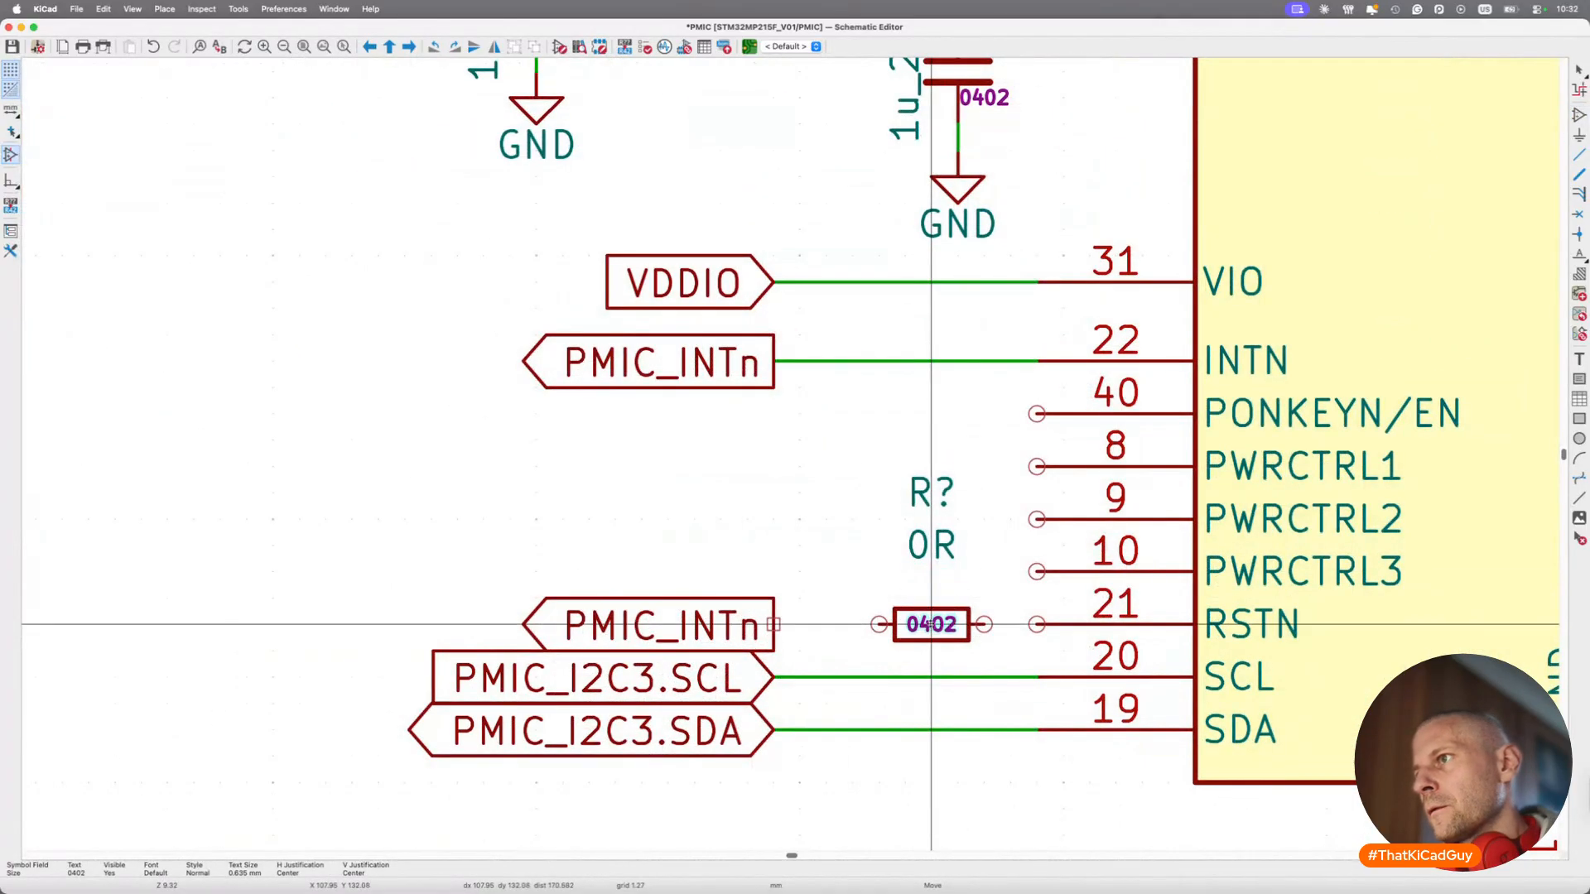
left_click_drag(931, 542, 1004, 598)
left_click_drag(933, 492, 829, 613)
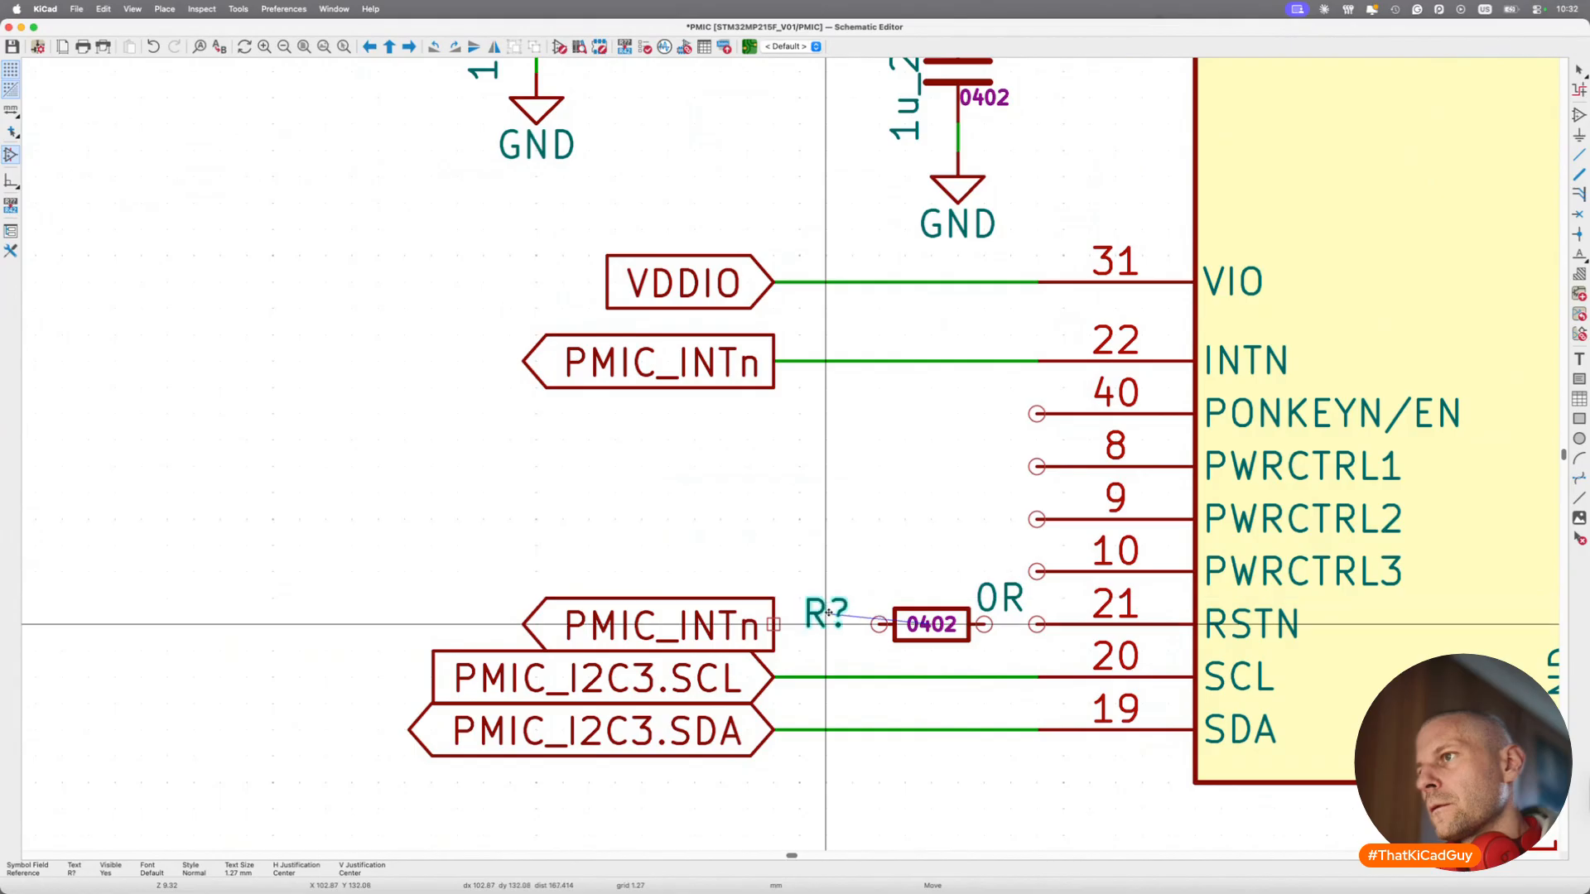
left_click(827, 607)
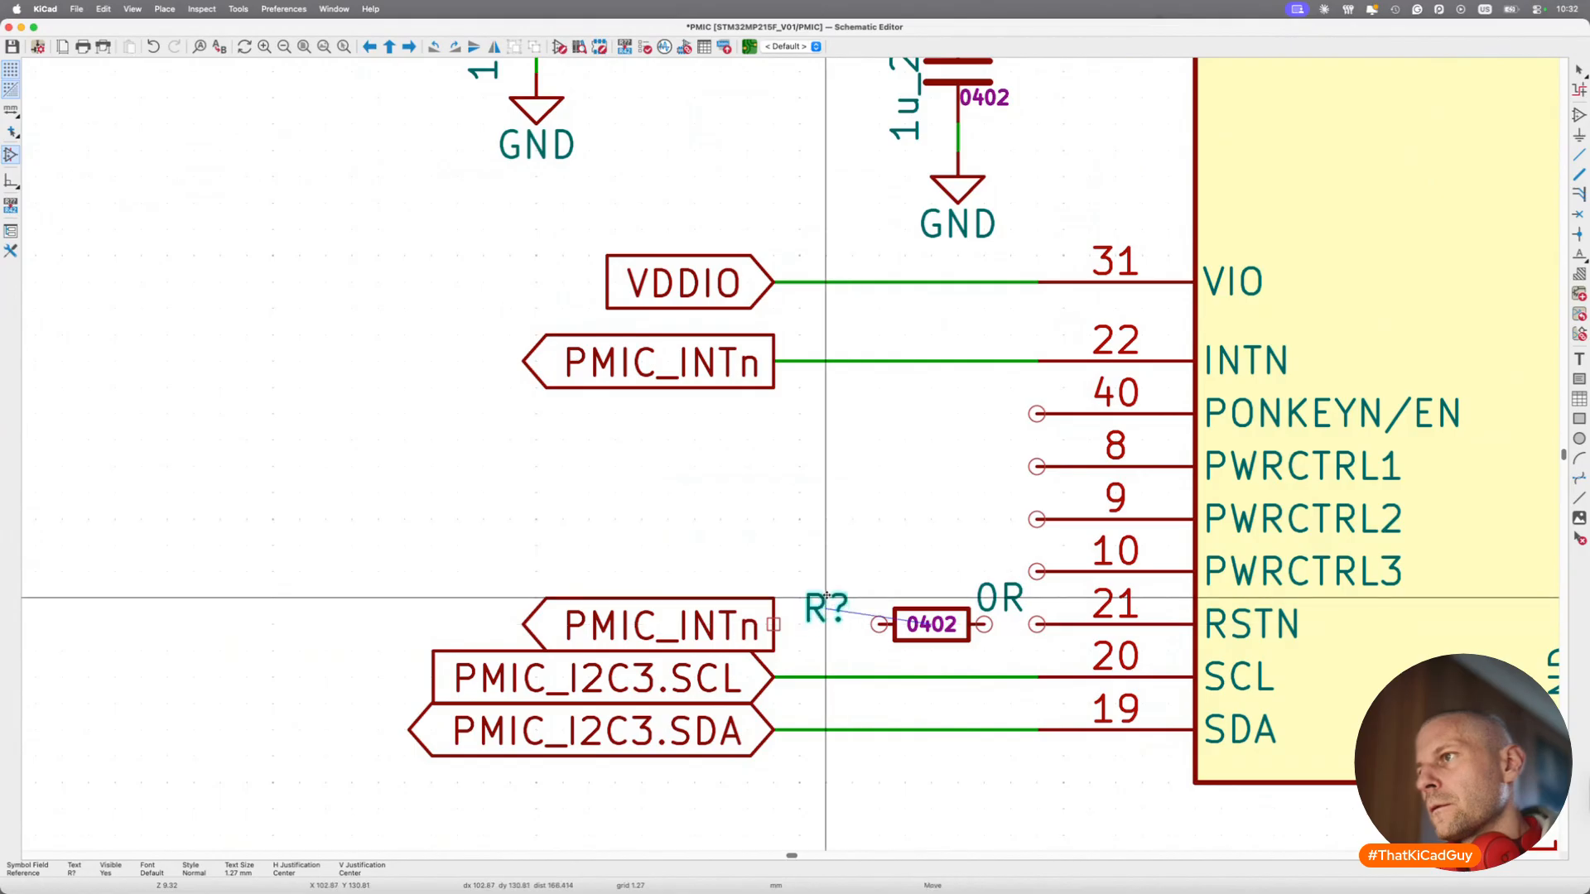
key("m")
left_click(1009, 601)
left_click(1009, 600)
key("m")
left_click(1010, 597)
Wire the 0R resistor between the copied PMIC_INTn label and the RSTN pin, and align its reference text with the value.
key("w")
left_click(774, 624)
key("m")
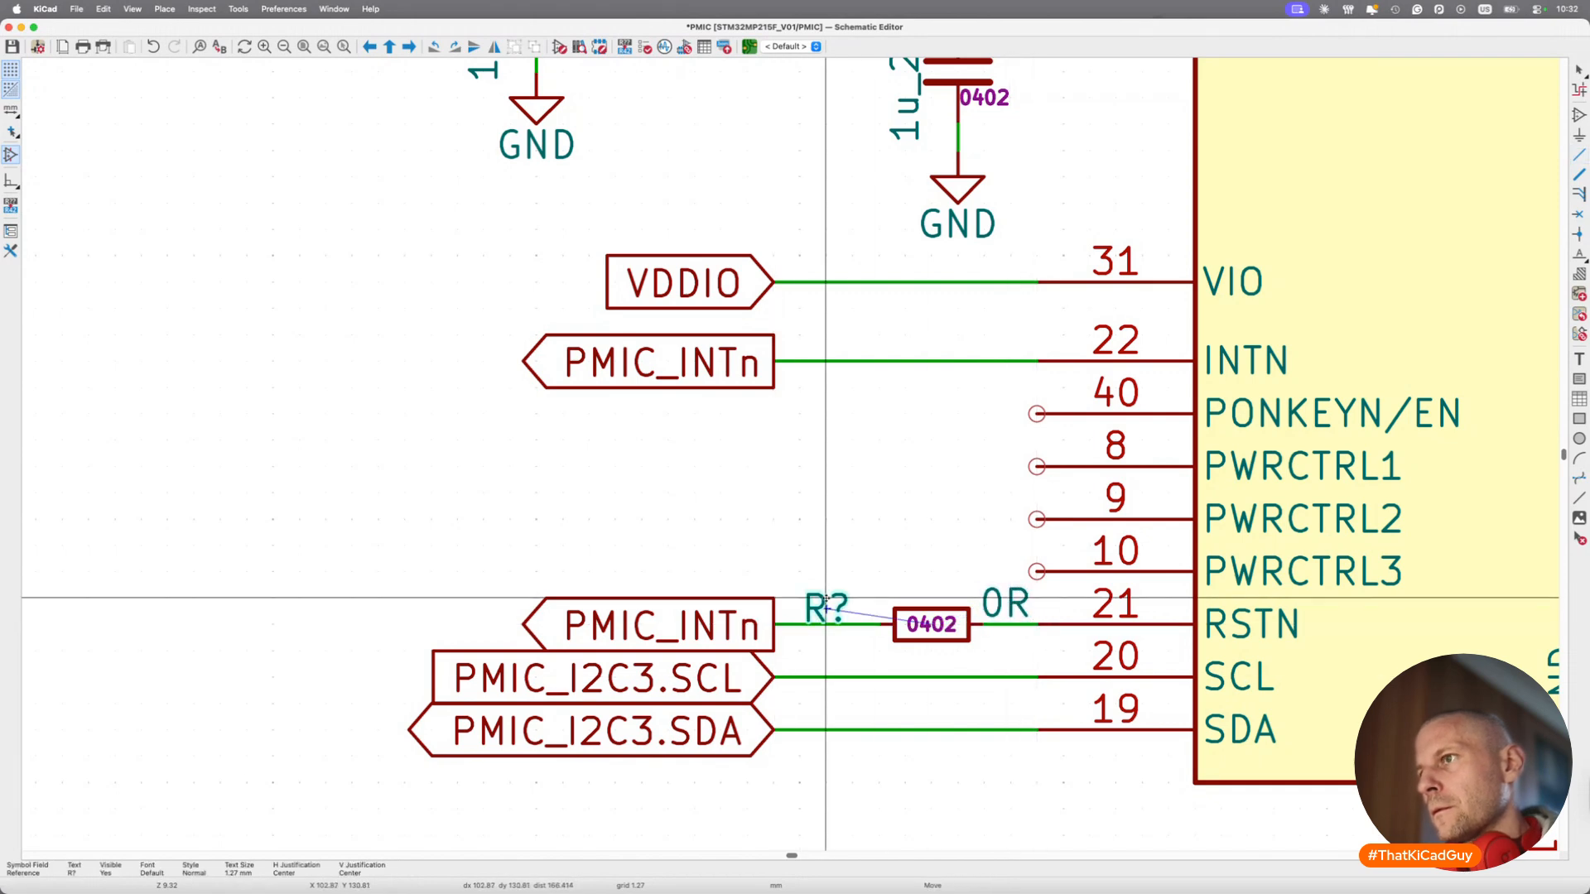
left_click(825, 598)
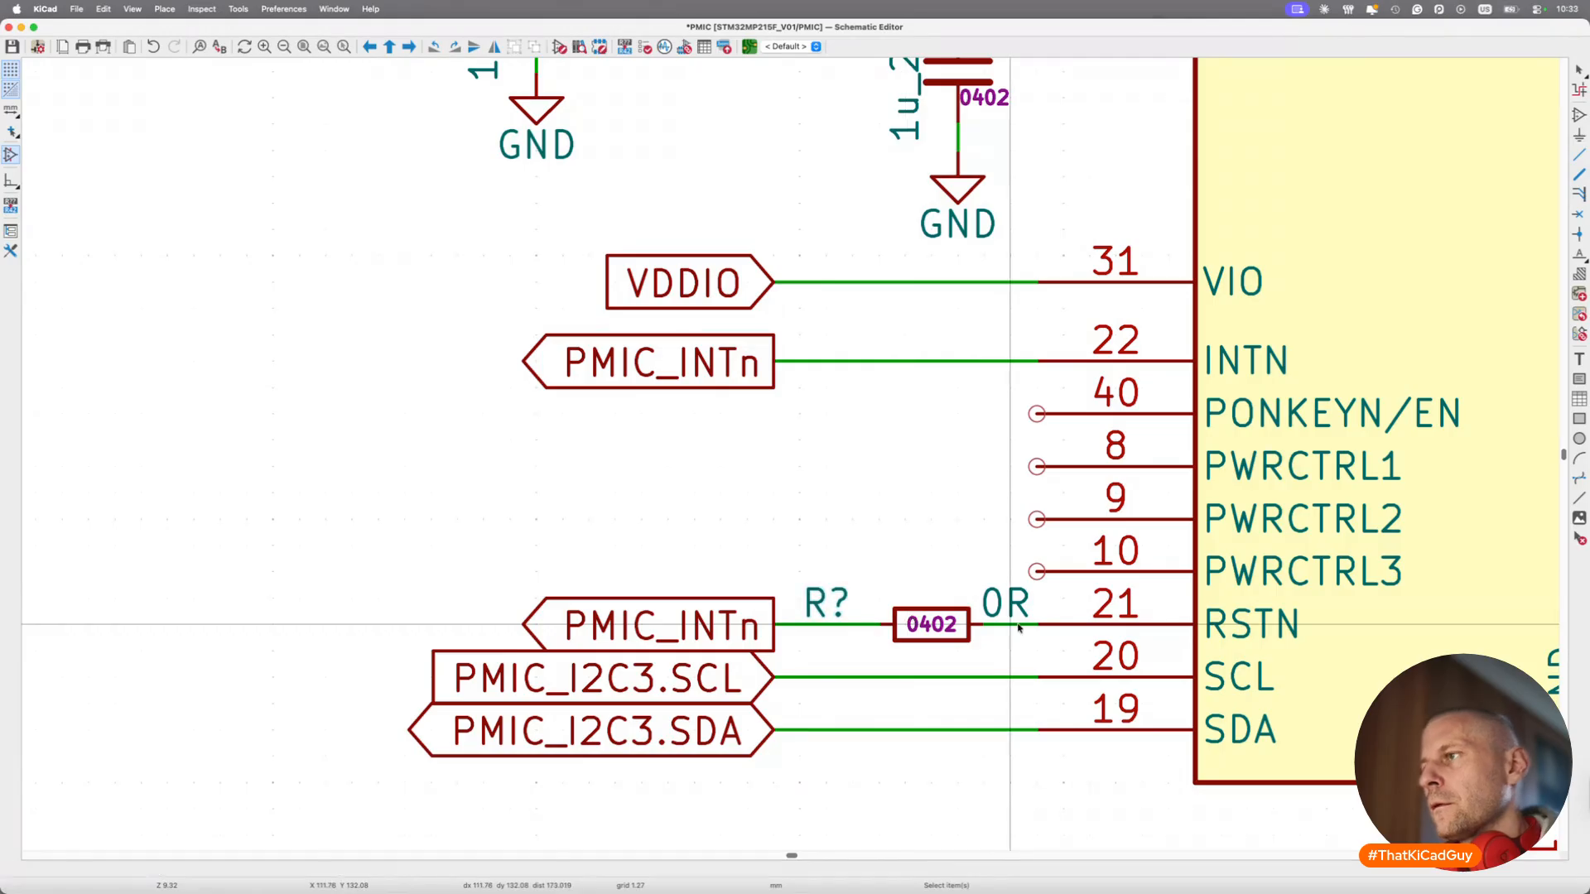
Check the PWRCTRL resistors in the reference schematic and try to duplicate the RSTN resistor with its wires beside the PWRCTRL1 pin.
key("super+Tab")
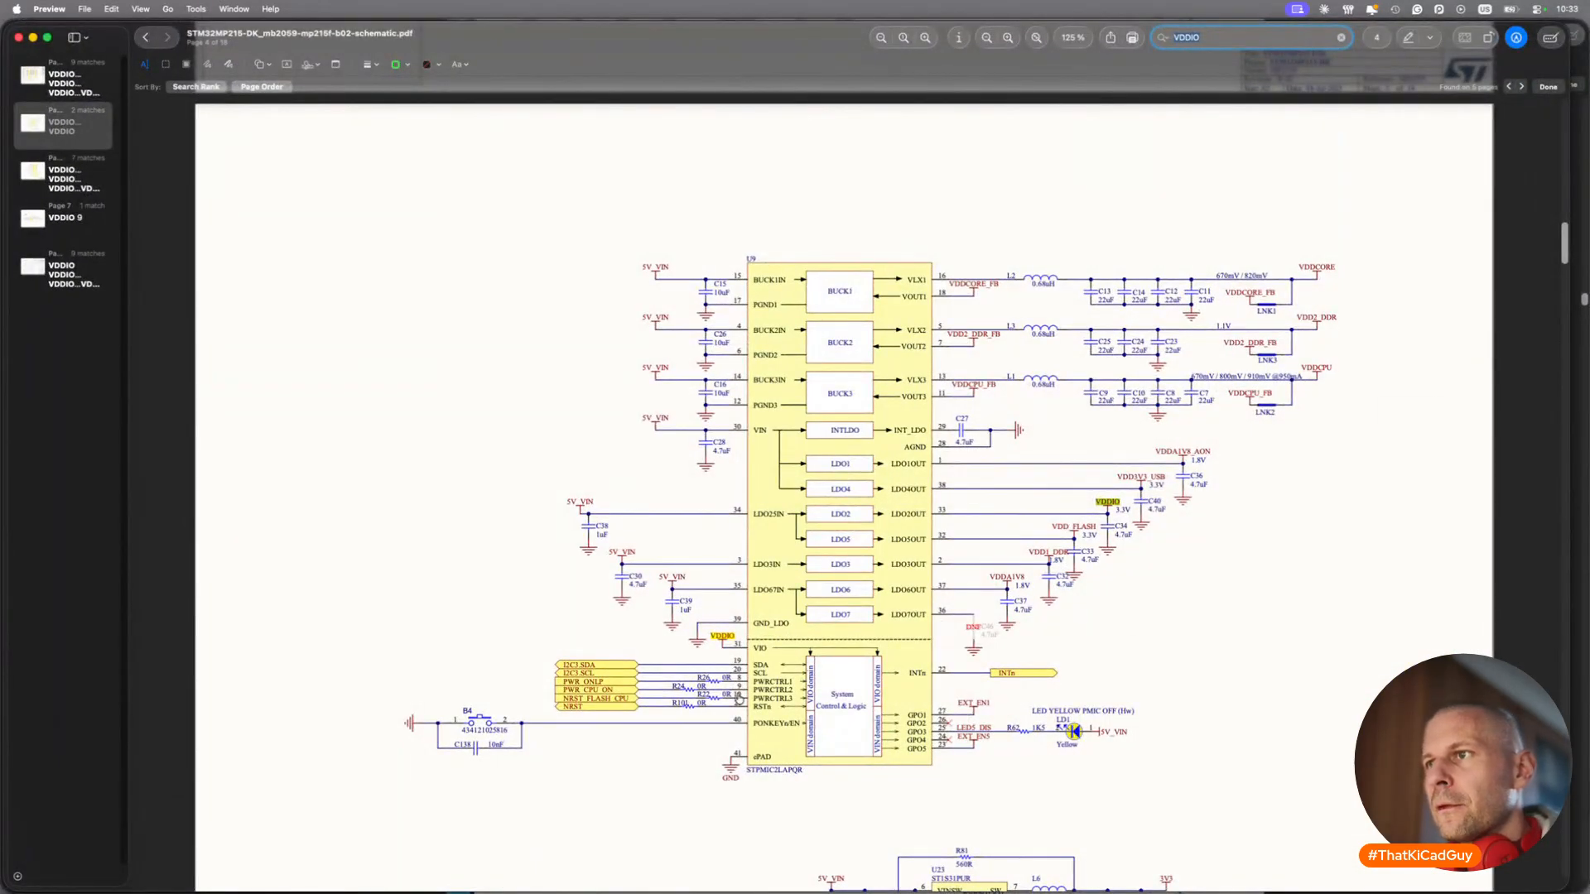
key("super+Tab")
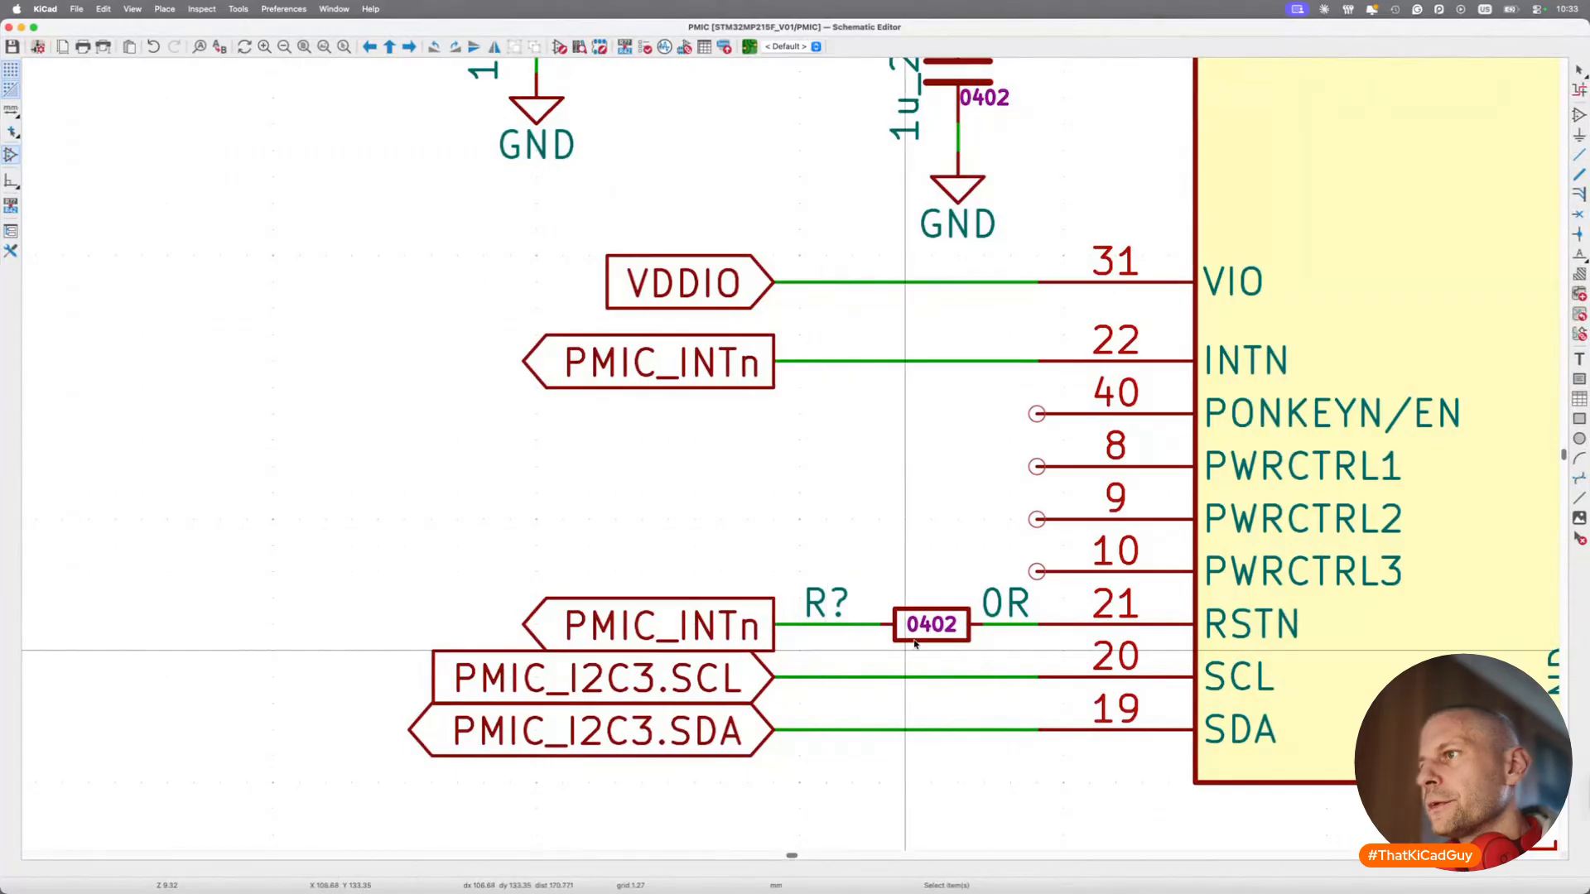
left_click_drag(739, 584, 1058, 661)
key("super+d")
left_click(1031, 479)
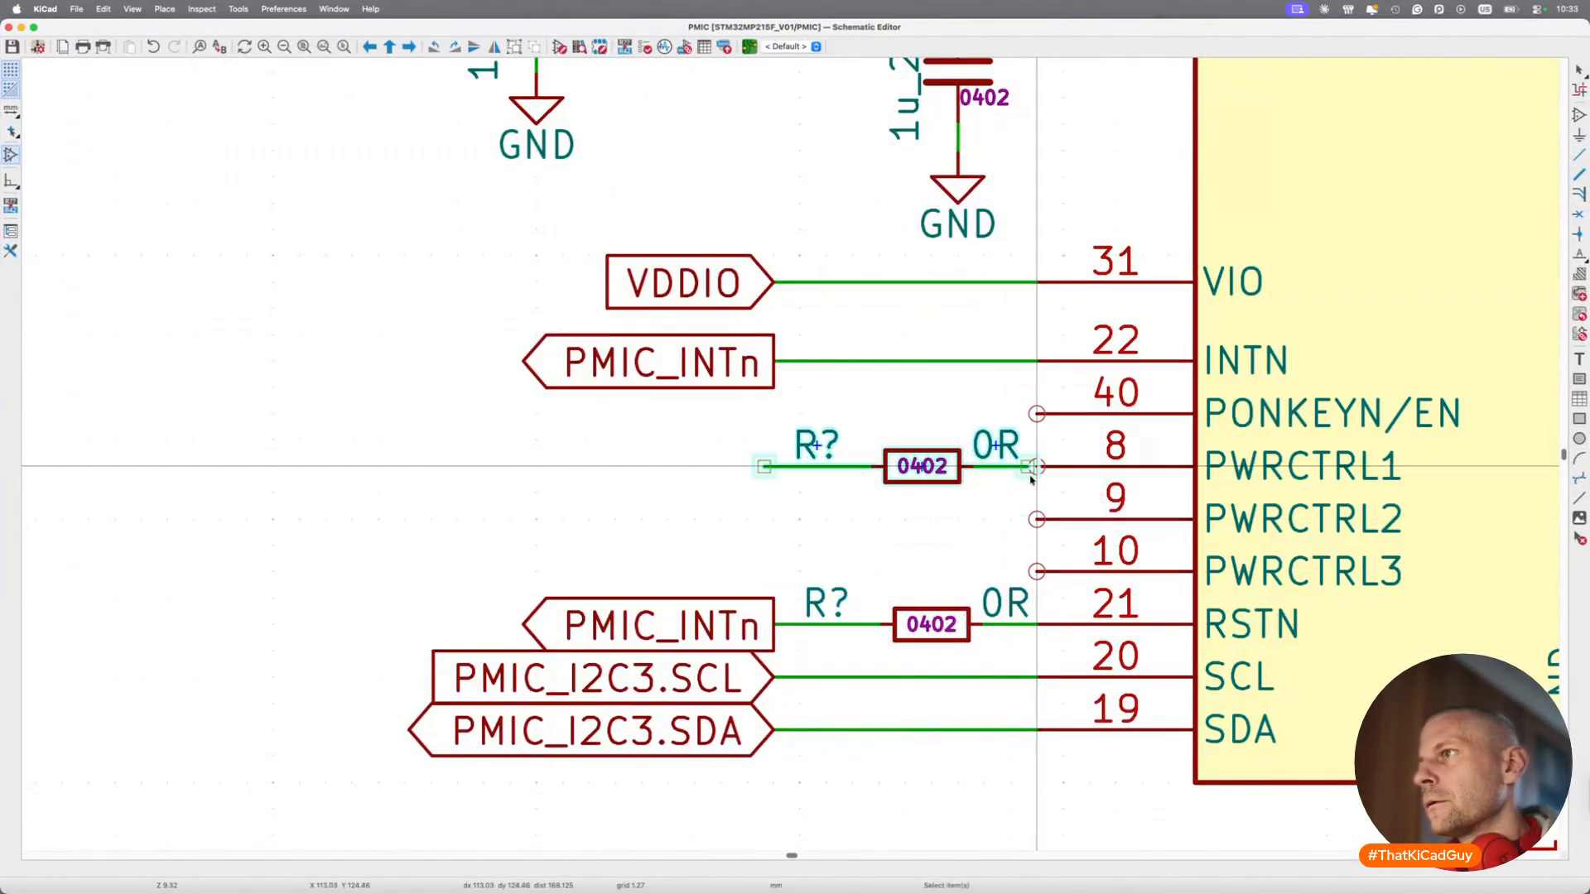
left_click(1005, 470)
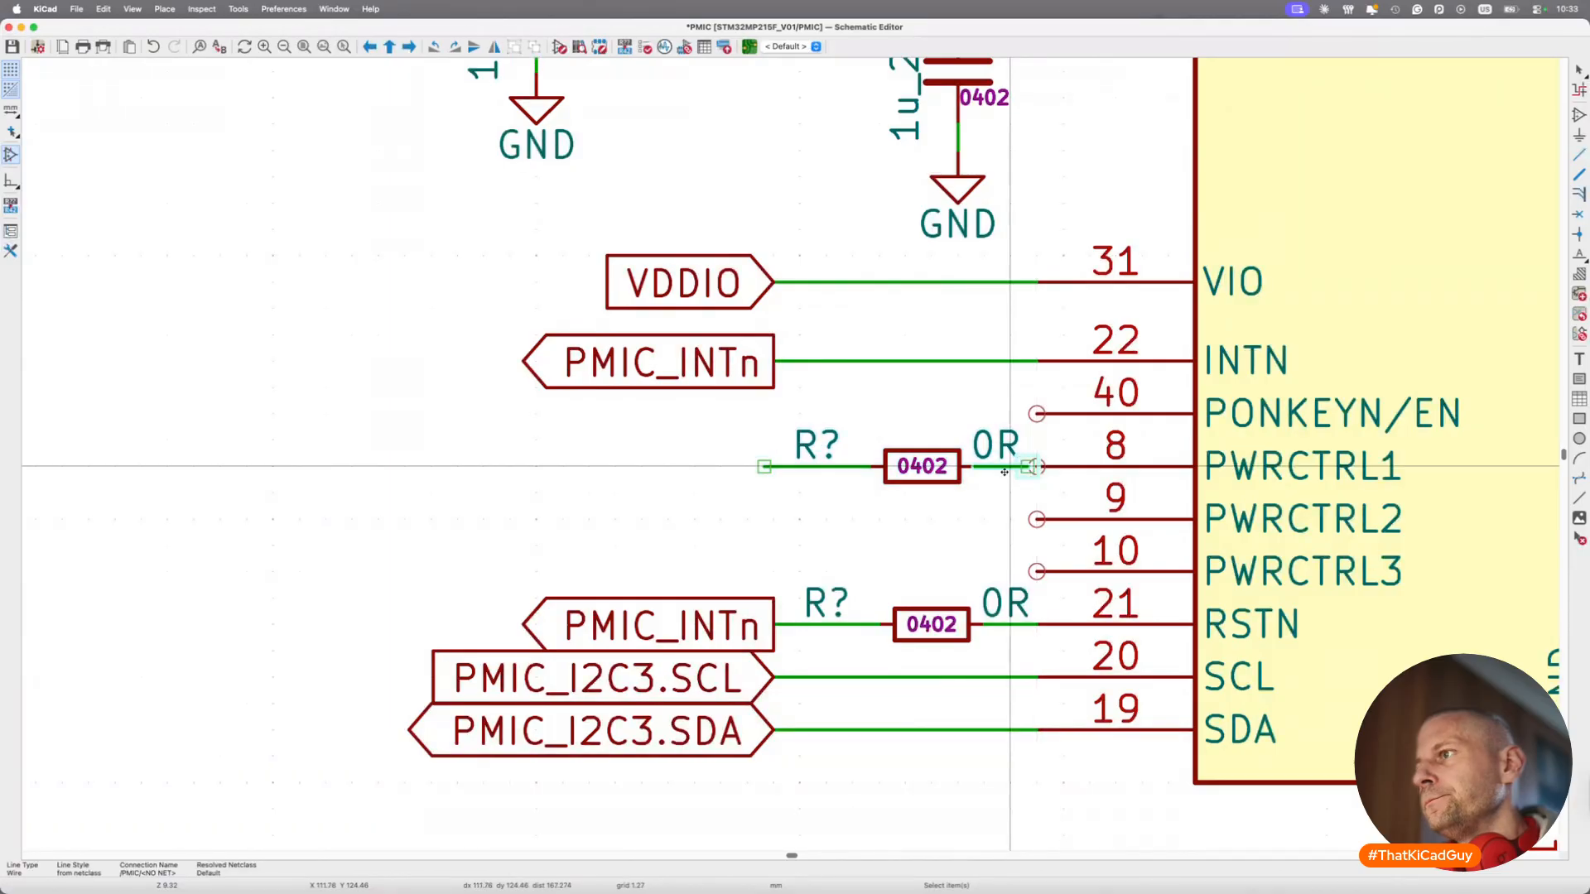
key("super+z")
Duplicate the RSTN pin's 0R resistor with its wires onto the PWRCTRL1, PWRCTRL2 and PWRCTRL3 pins.
left_click_drag(749, 559, 1050, 663)
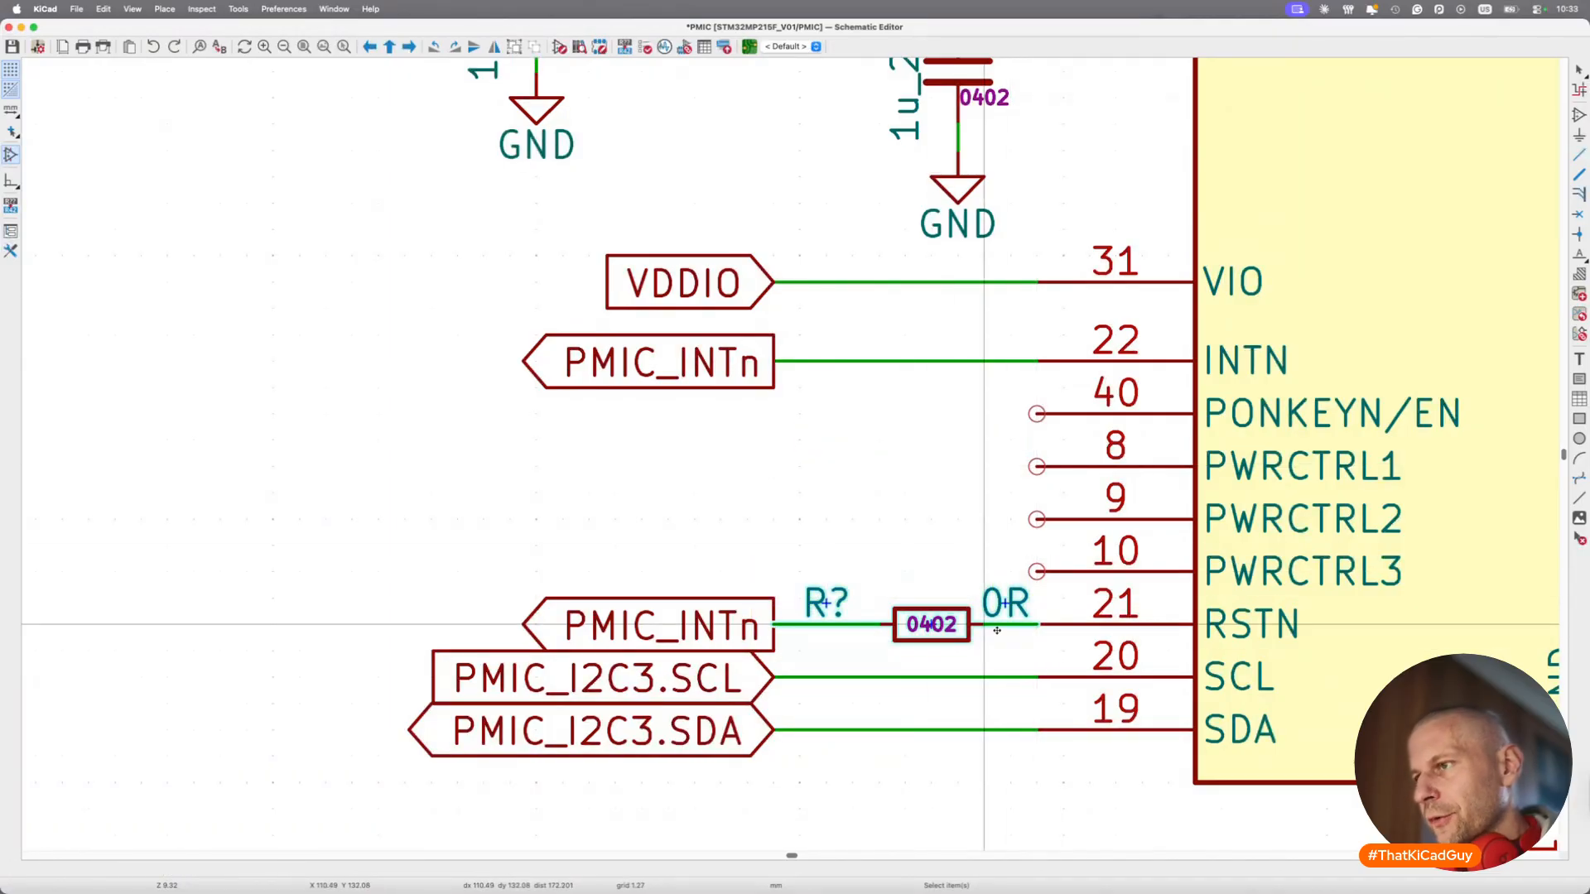
key("super+d")
left_click(984, 467)
key("super+d")
left_click(984, 519)
key("super+d")
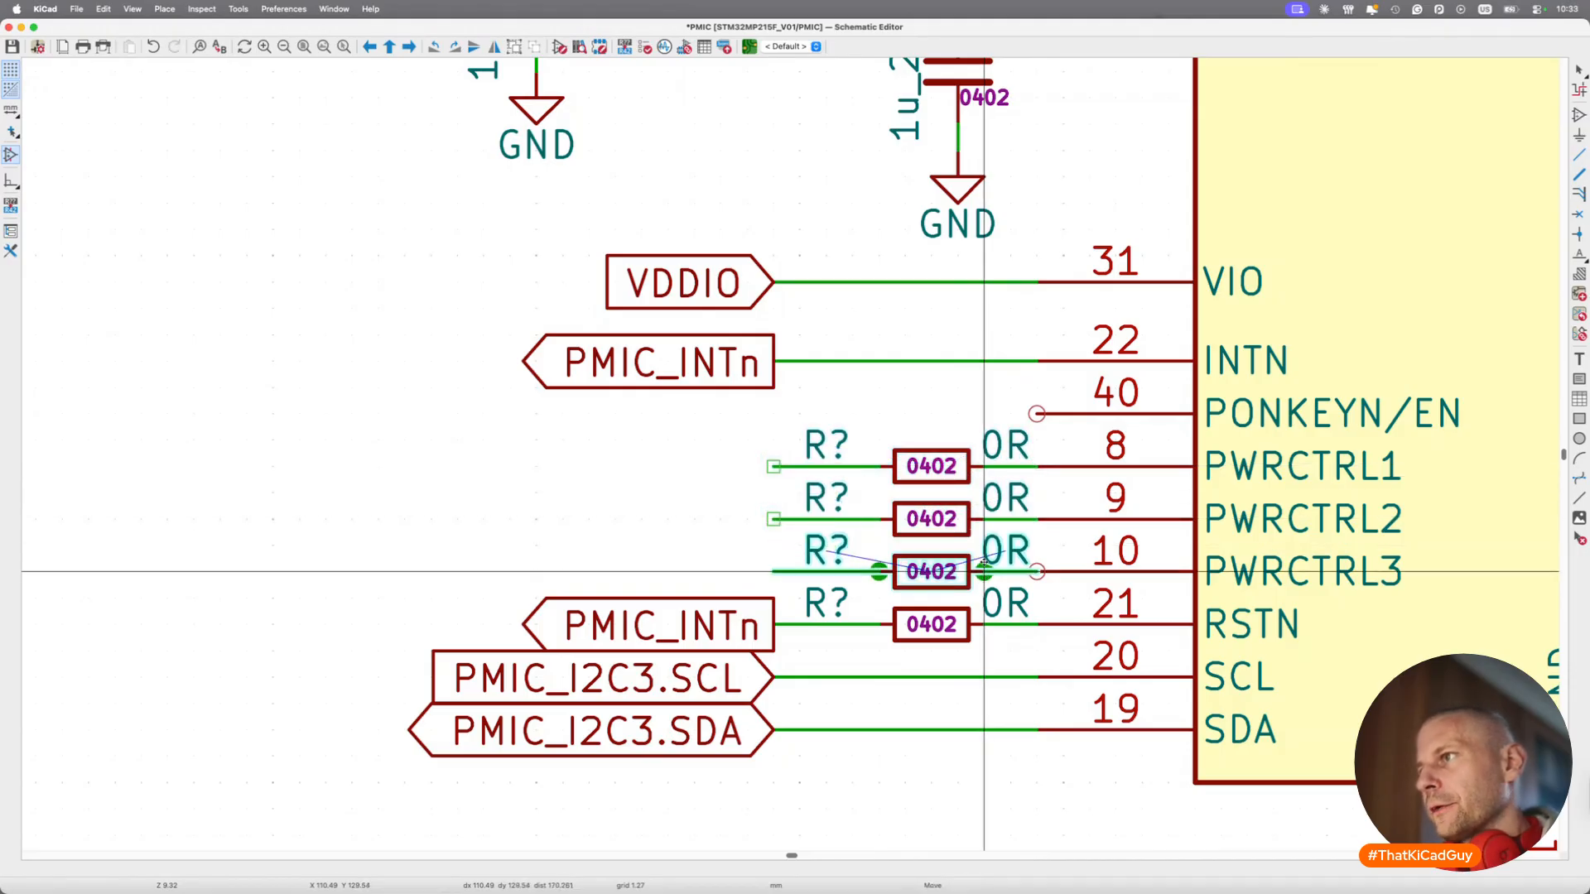
left_click(984, 572)
Copy the PMIC_INTn label onto the PWRCTRL1 resistor's wire and rename it PMIC_PWR_ONLP, following the reference schematic.
key("super+Tab")
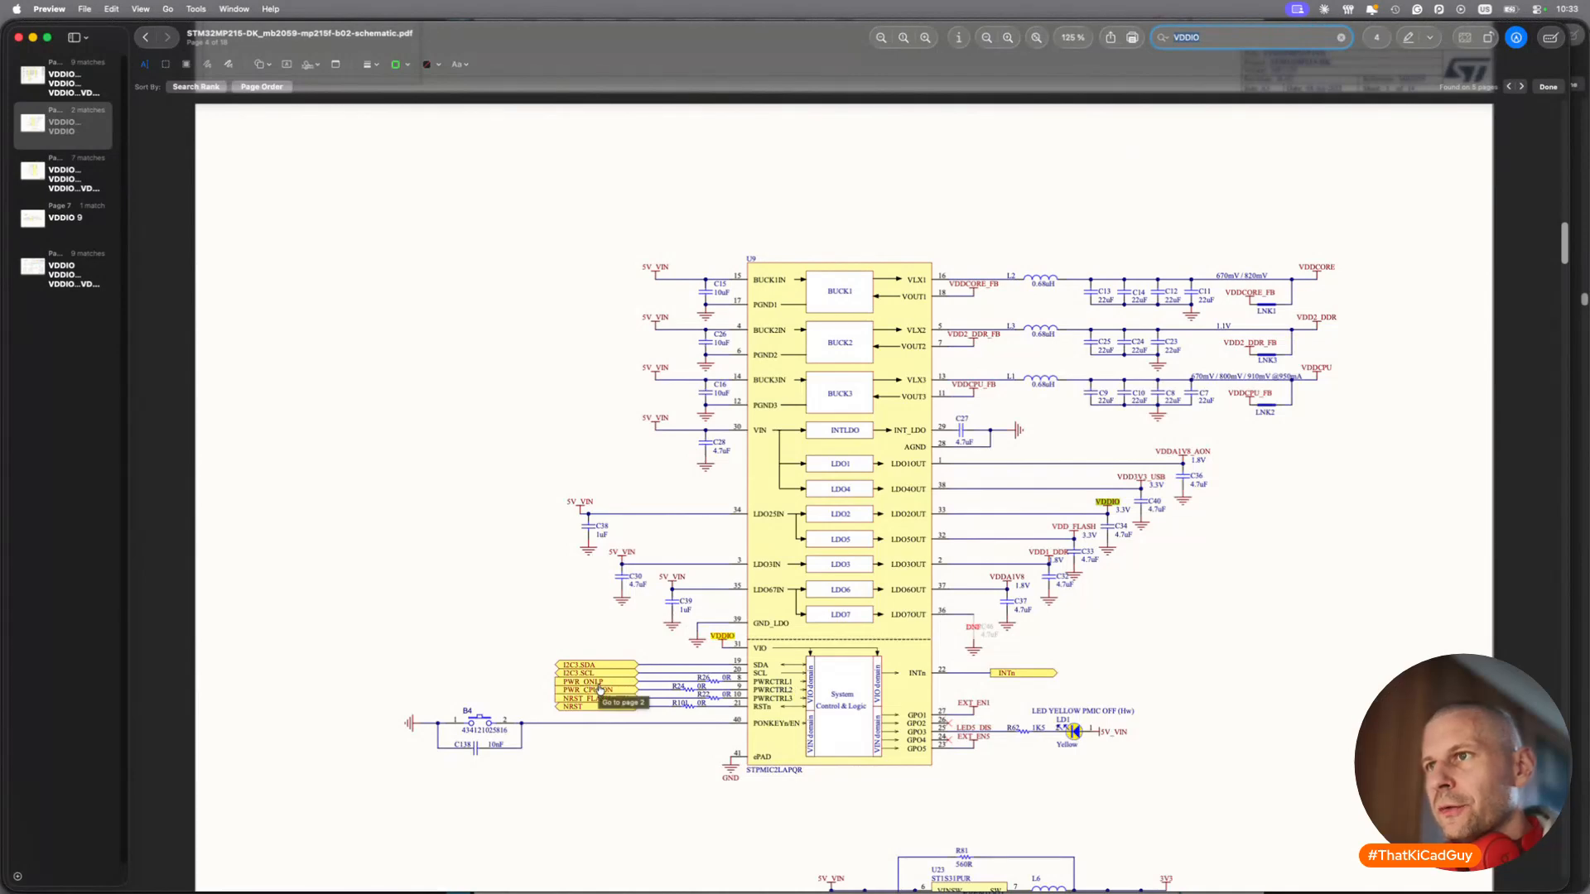
key("super+Tab")
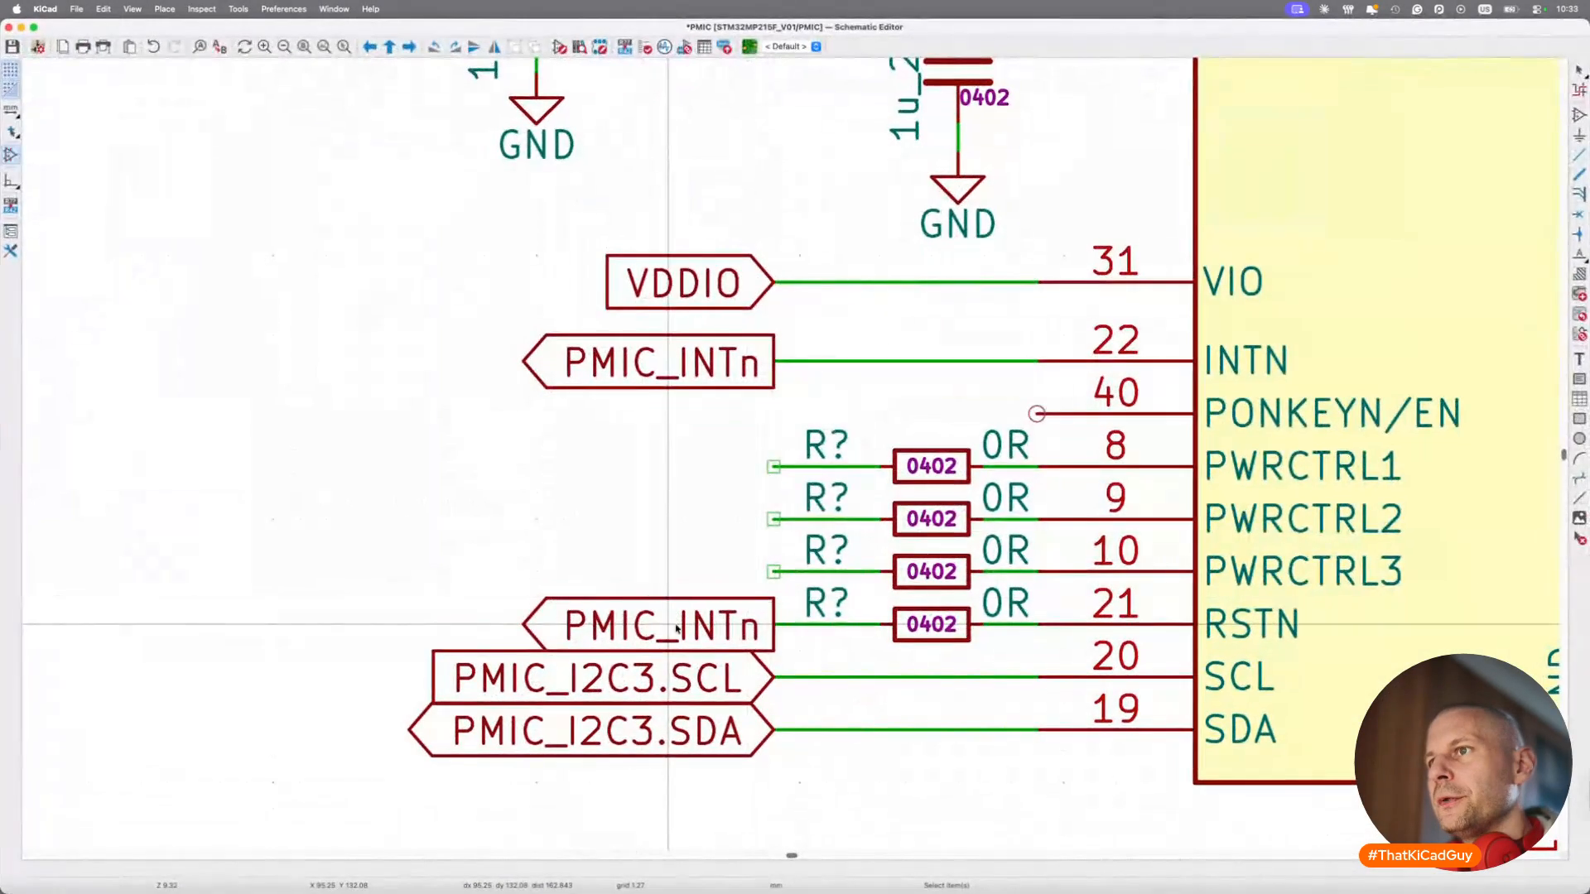
key("ctrl+d")
double_click(774, 467)
key("Right")
key("BackSpace")
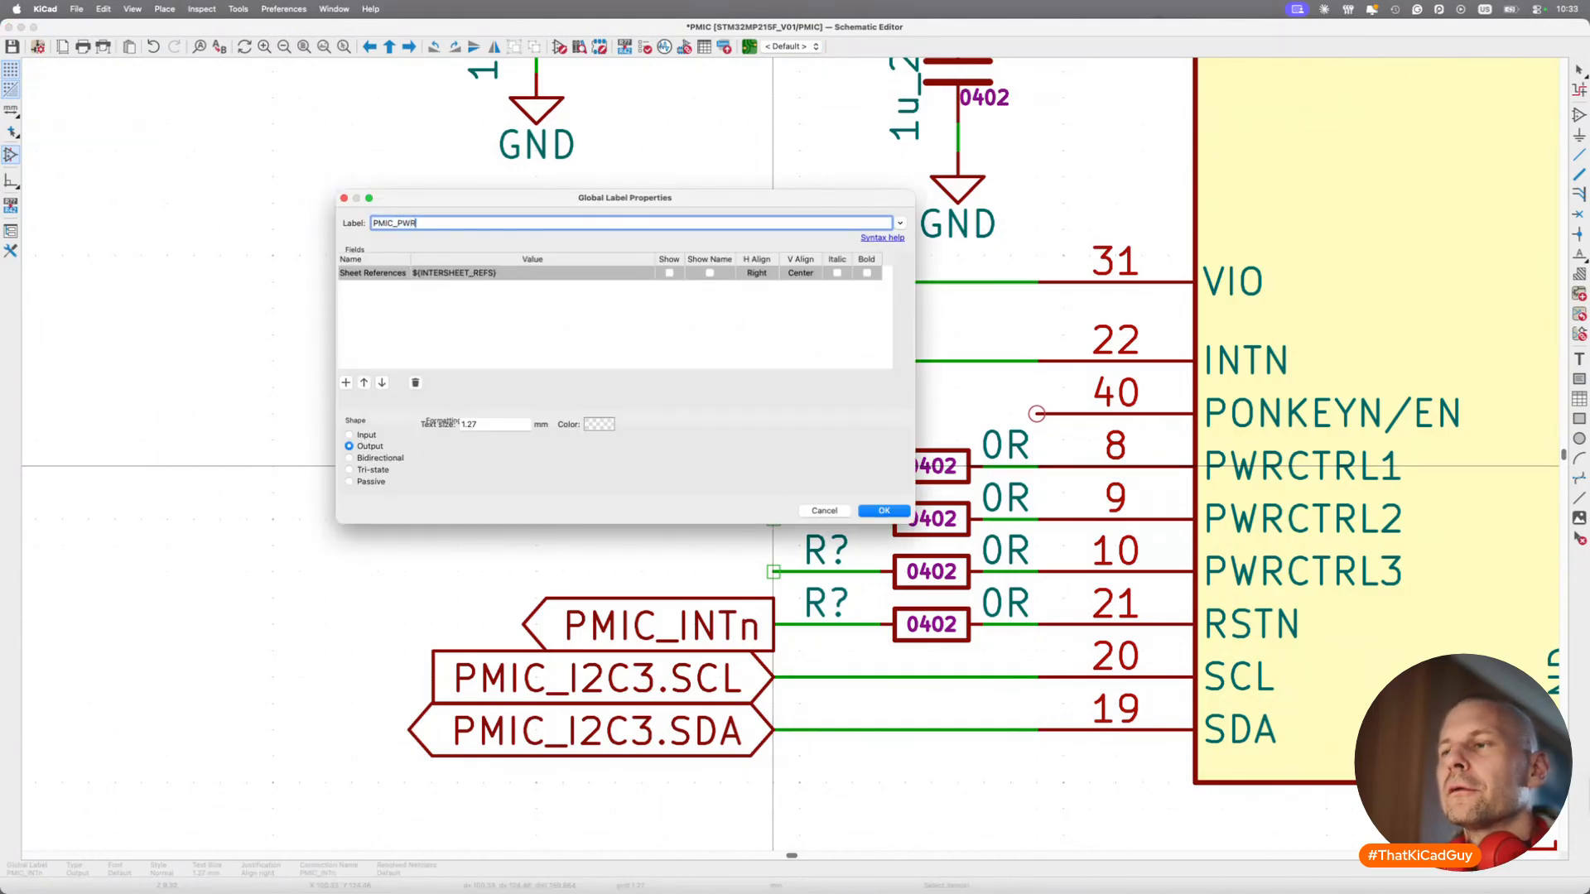
key("super+Tab")
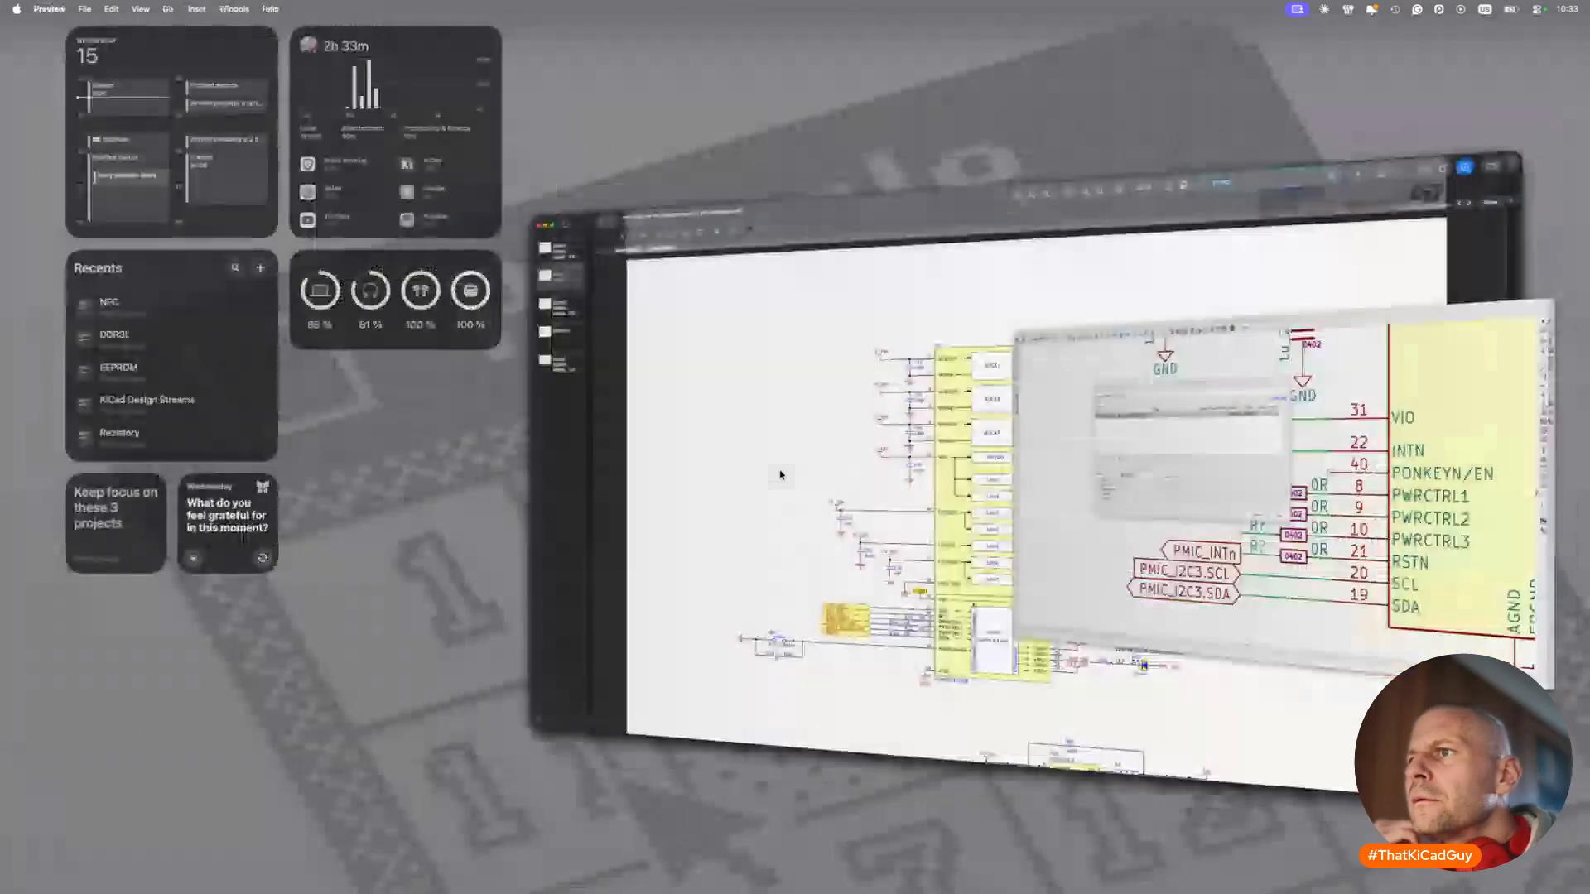
key("super+Tab")
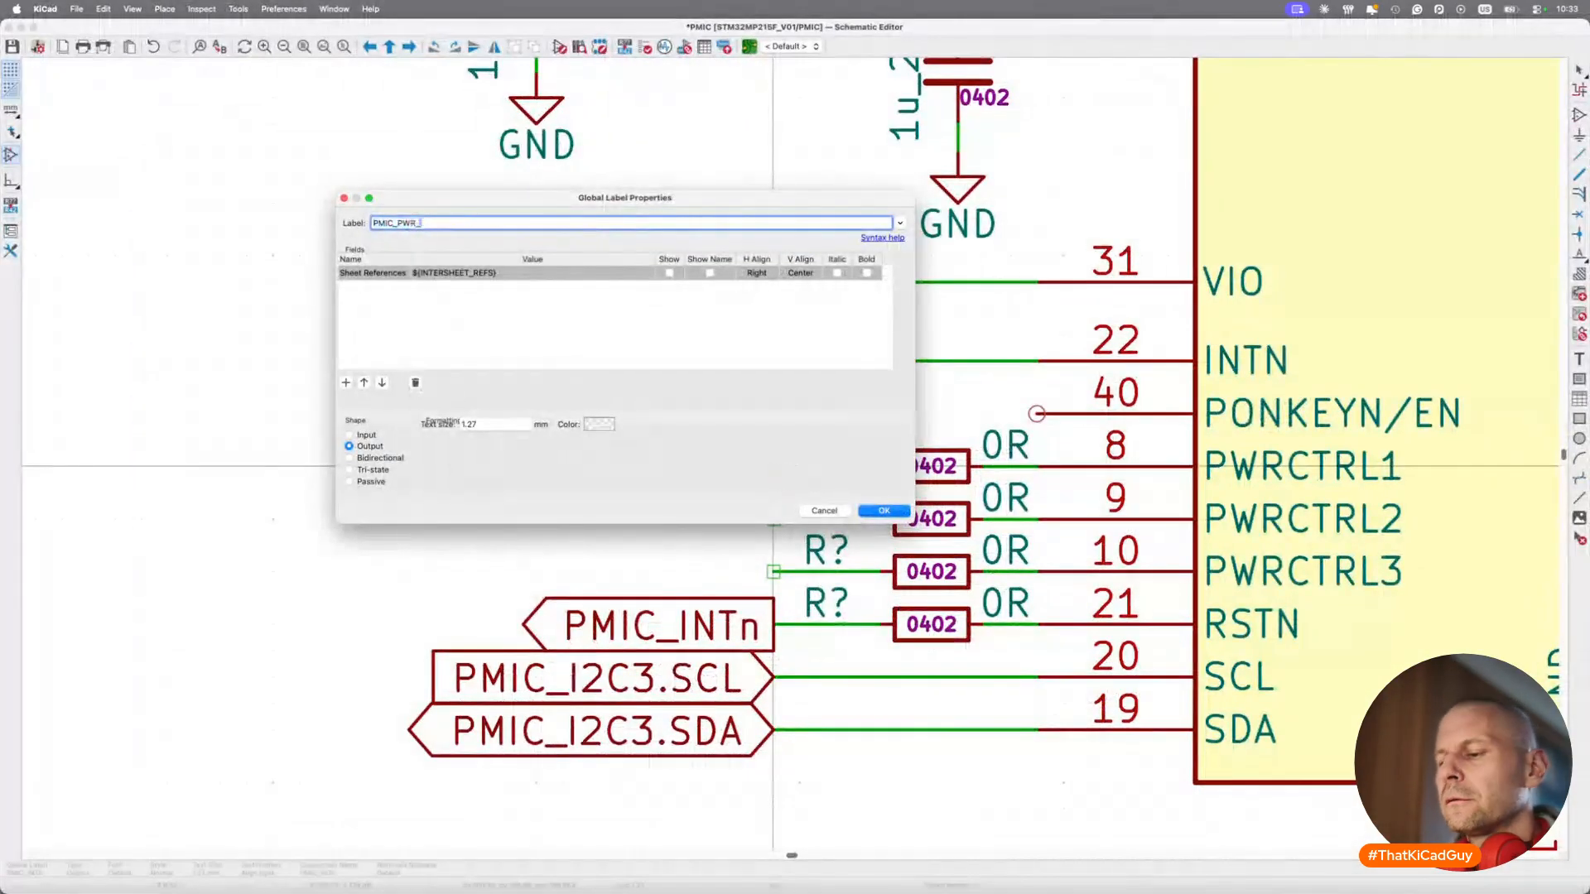
key("super+Tab")
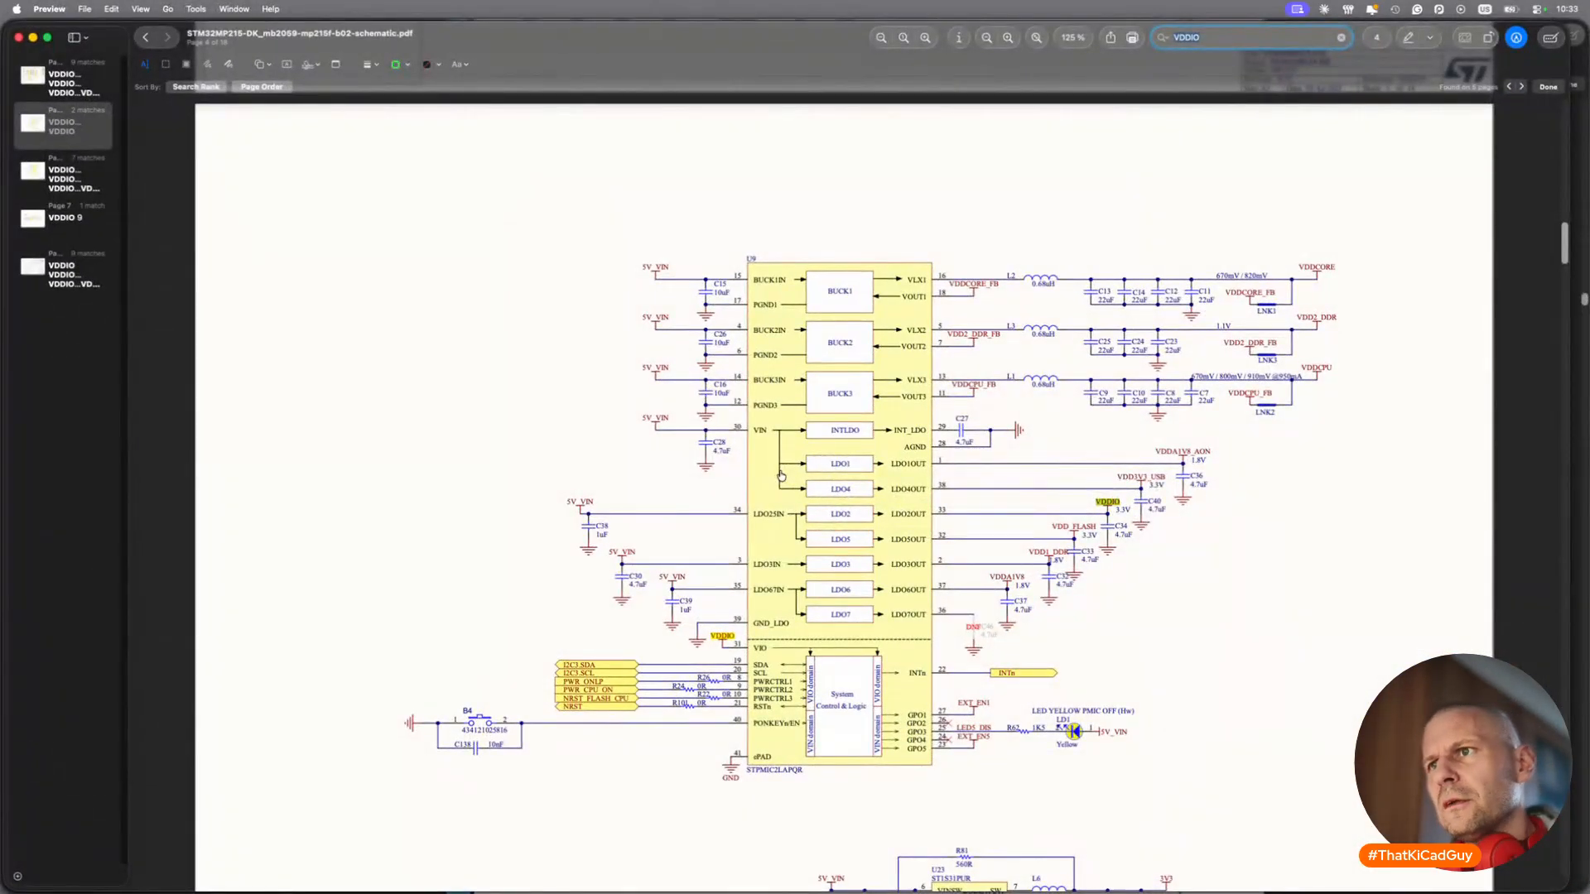
key("super+Tab")
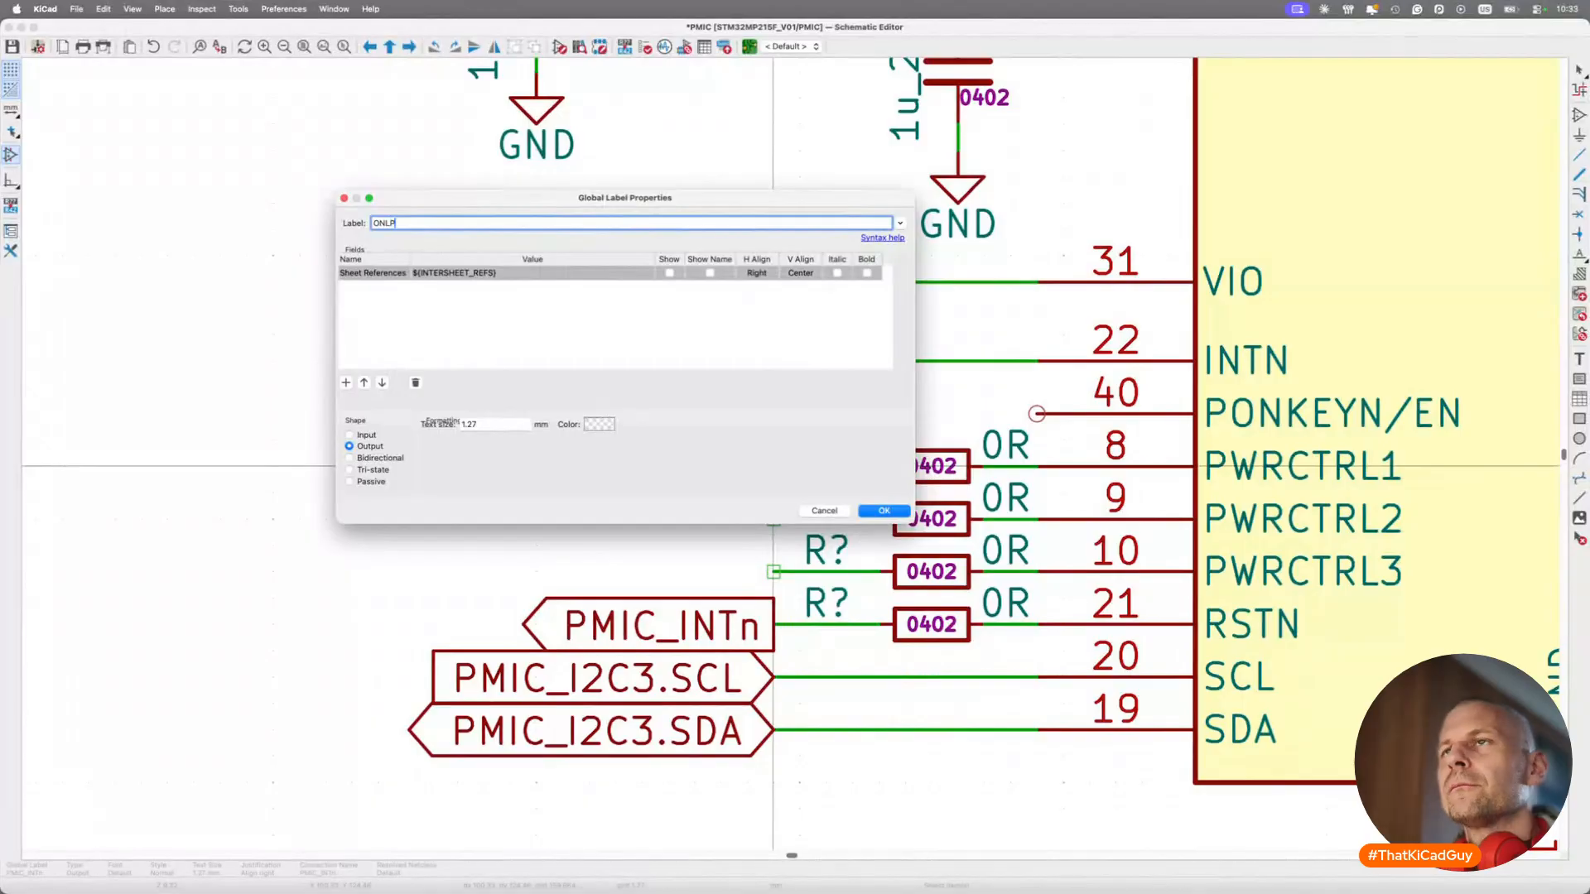
type("PMIC_PWR_")
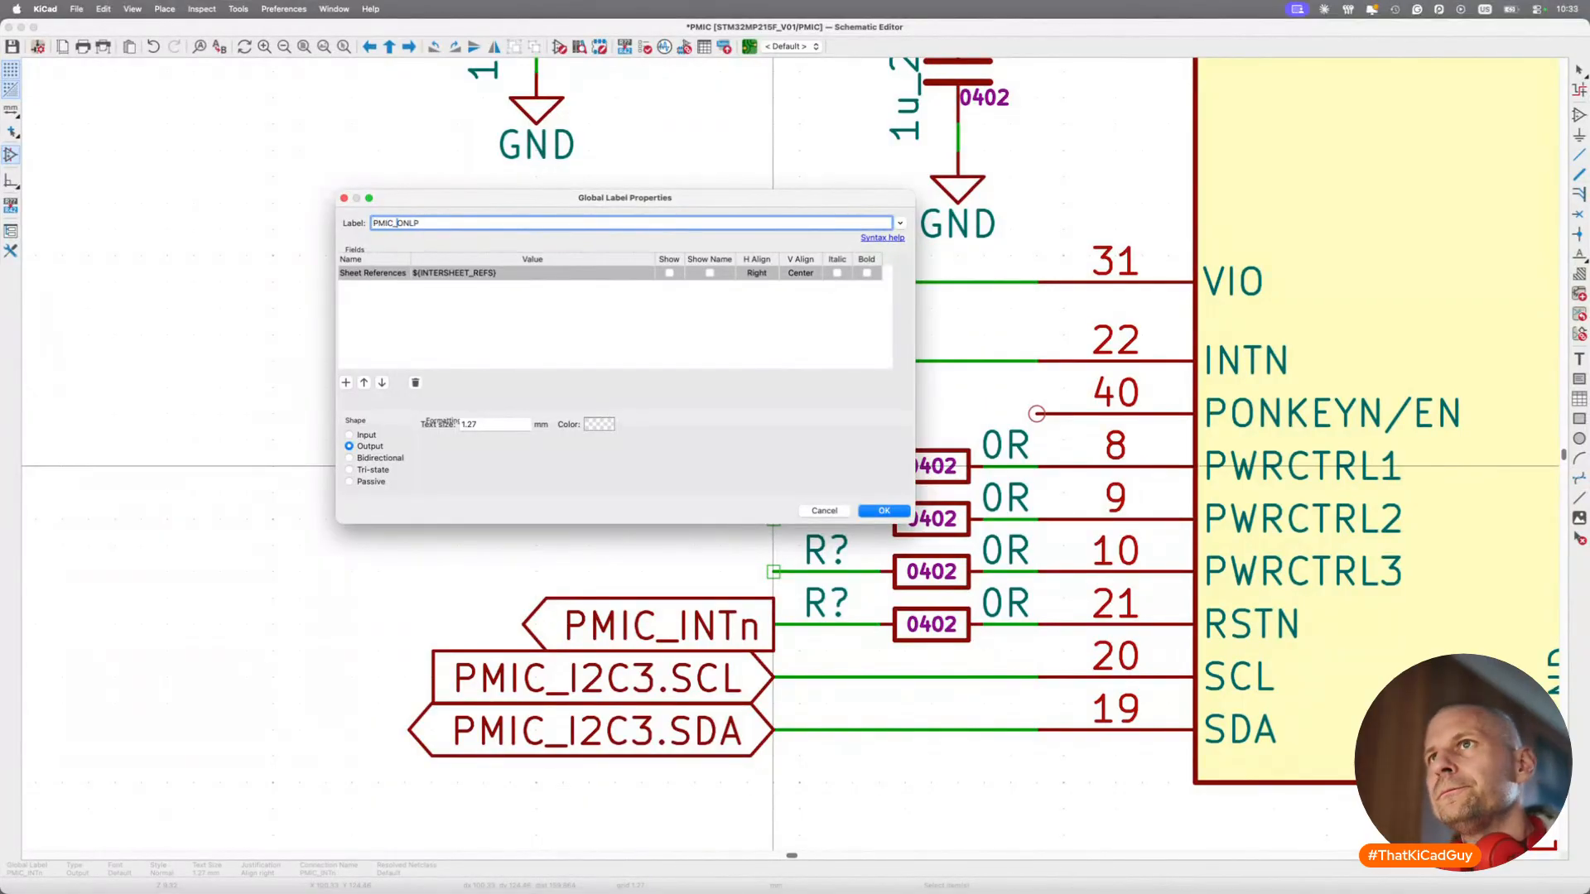
key("Return")
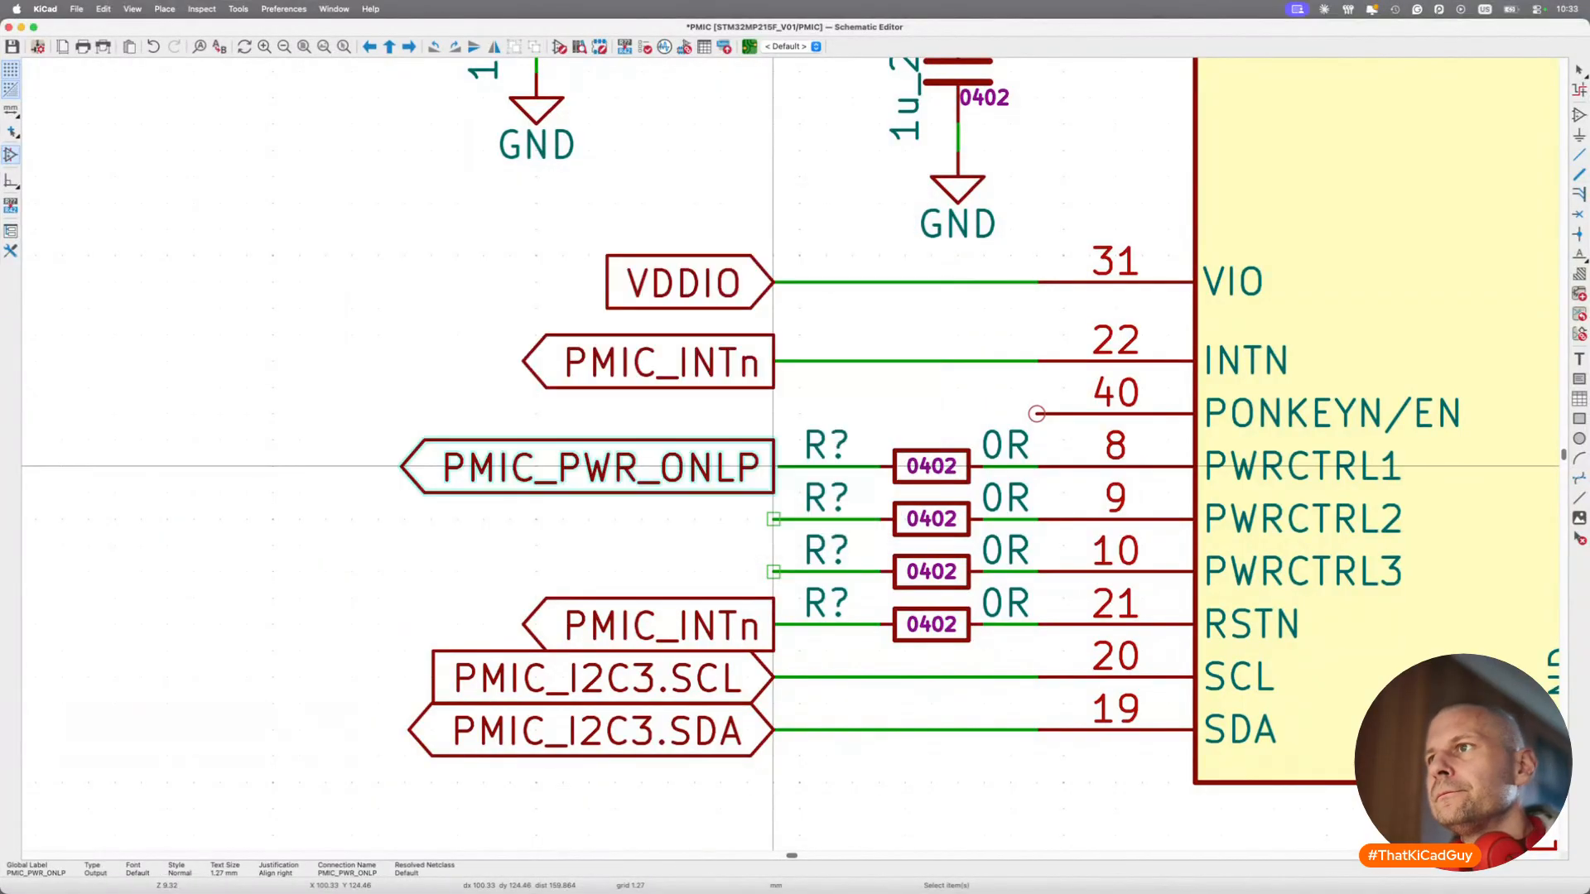
Duplicate the PMIC_PWR_ONLP label onto the PWRCTRL2 resistor's wire and rename the copy PMIC_PWR_CPU_ON.
key("super+Tab")
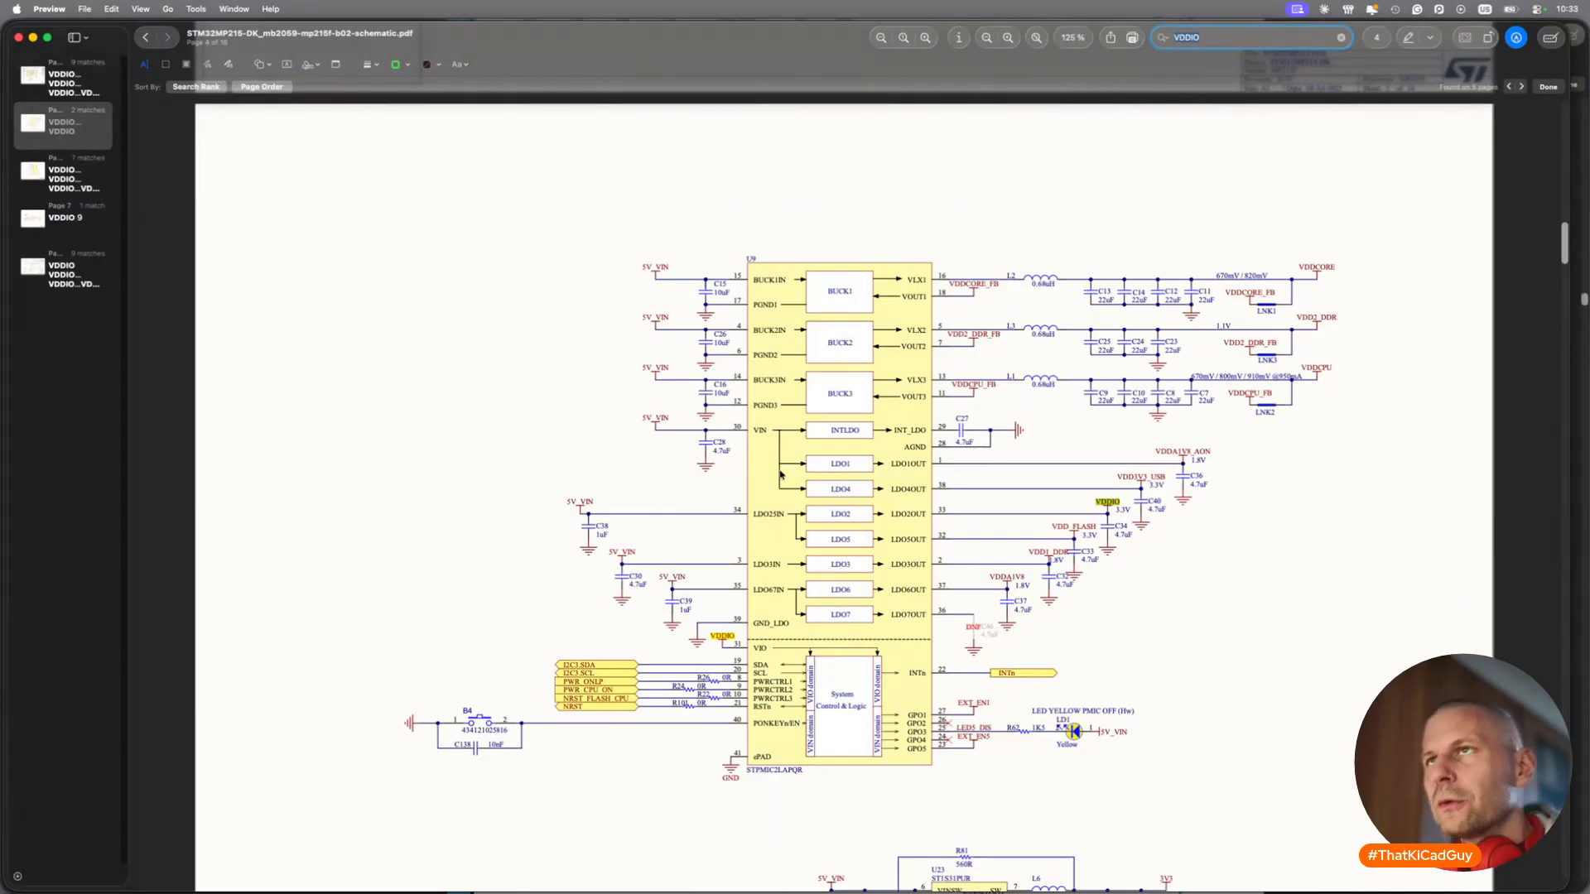
key("super+Tab")
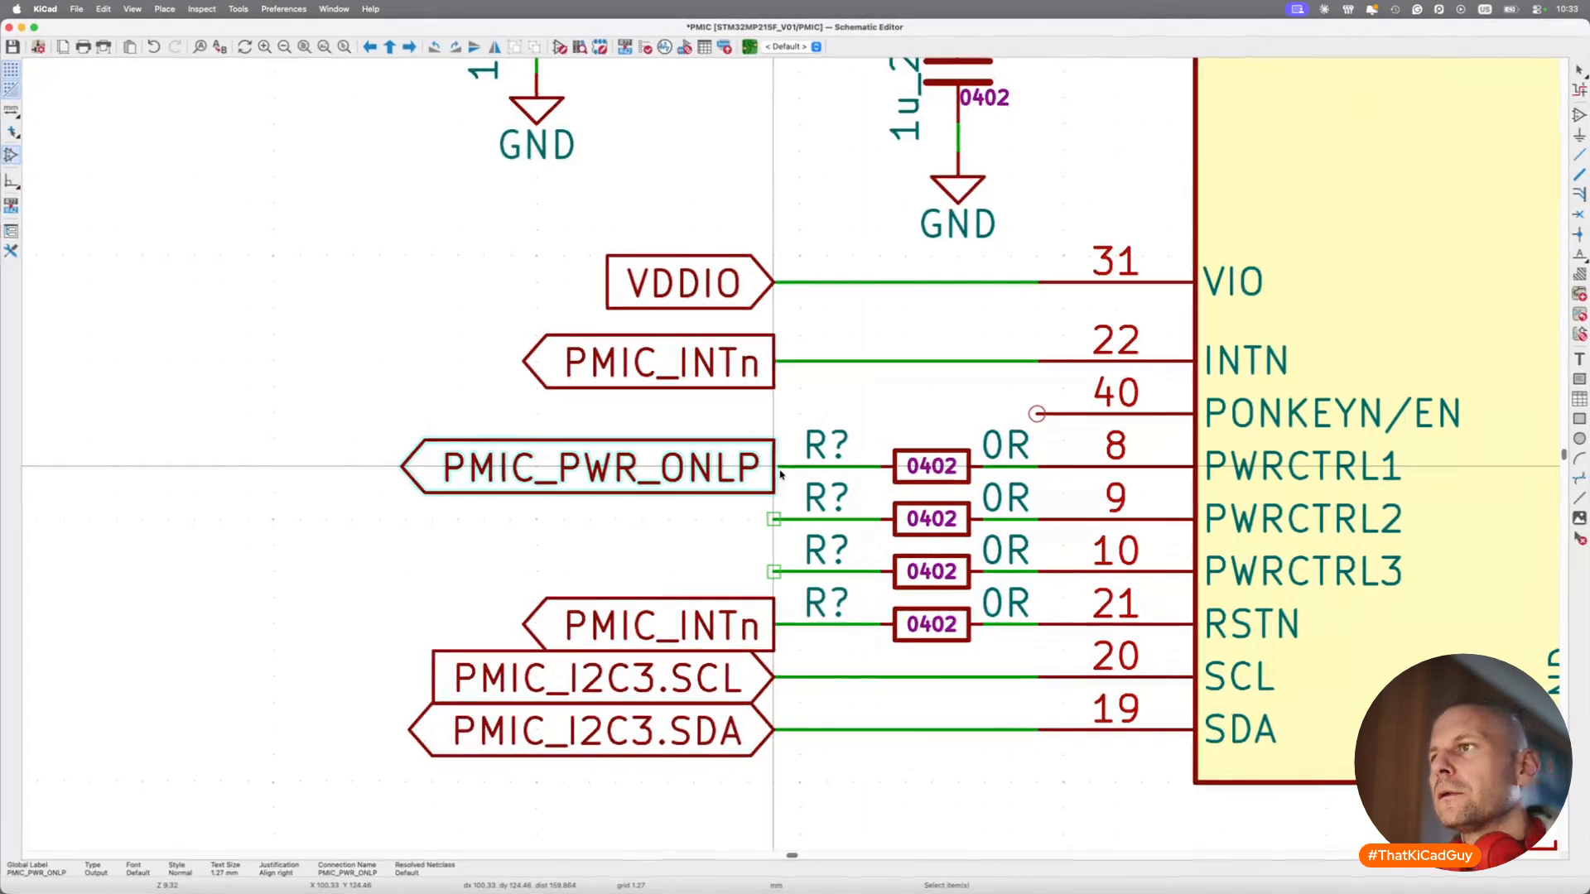
left_click(780, 474)
left_click(781, 526)
key("BackSpace")
type("CPU_ON")
key("Return")
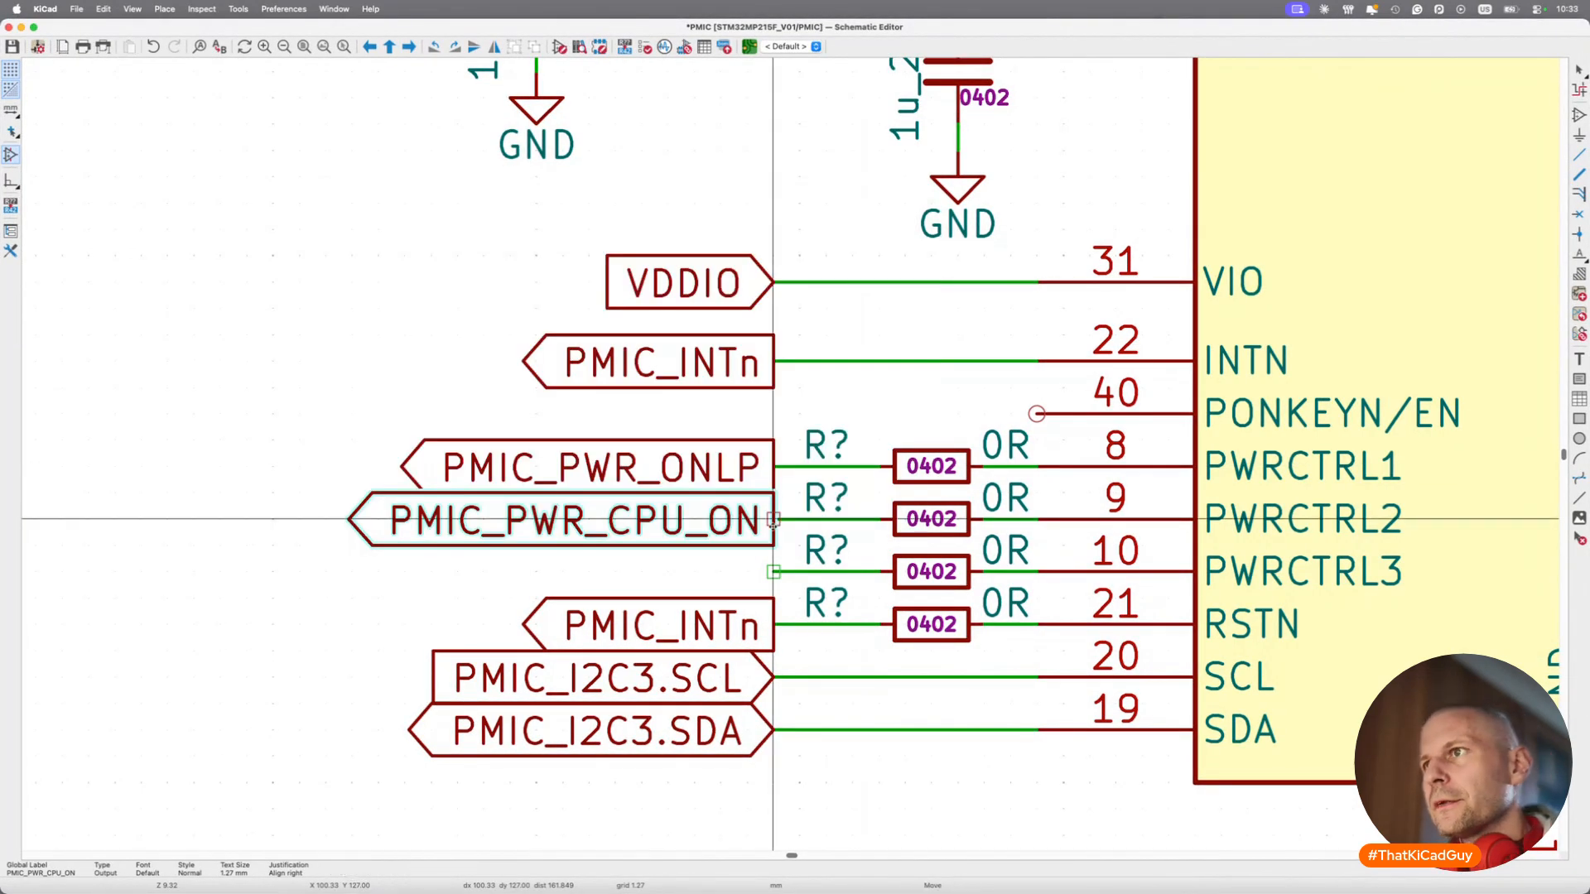
Place a copy of the PMIC_PWR_CPU_ON label on the PWRCTRL3 resistor's wire and check that pin's signal name in the reference schematic.
left_click(773, 569)
key("super+Tab")
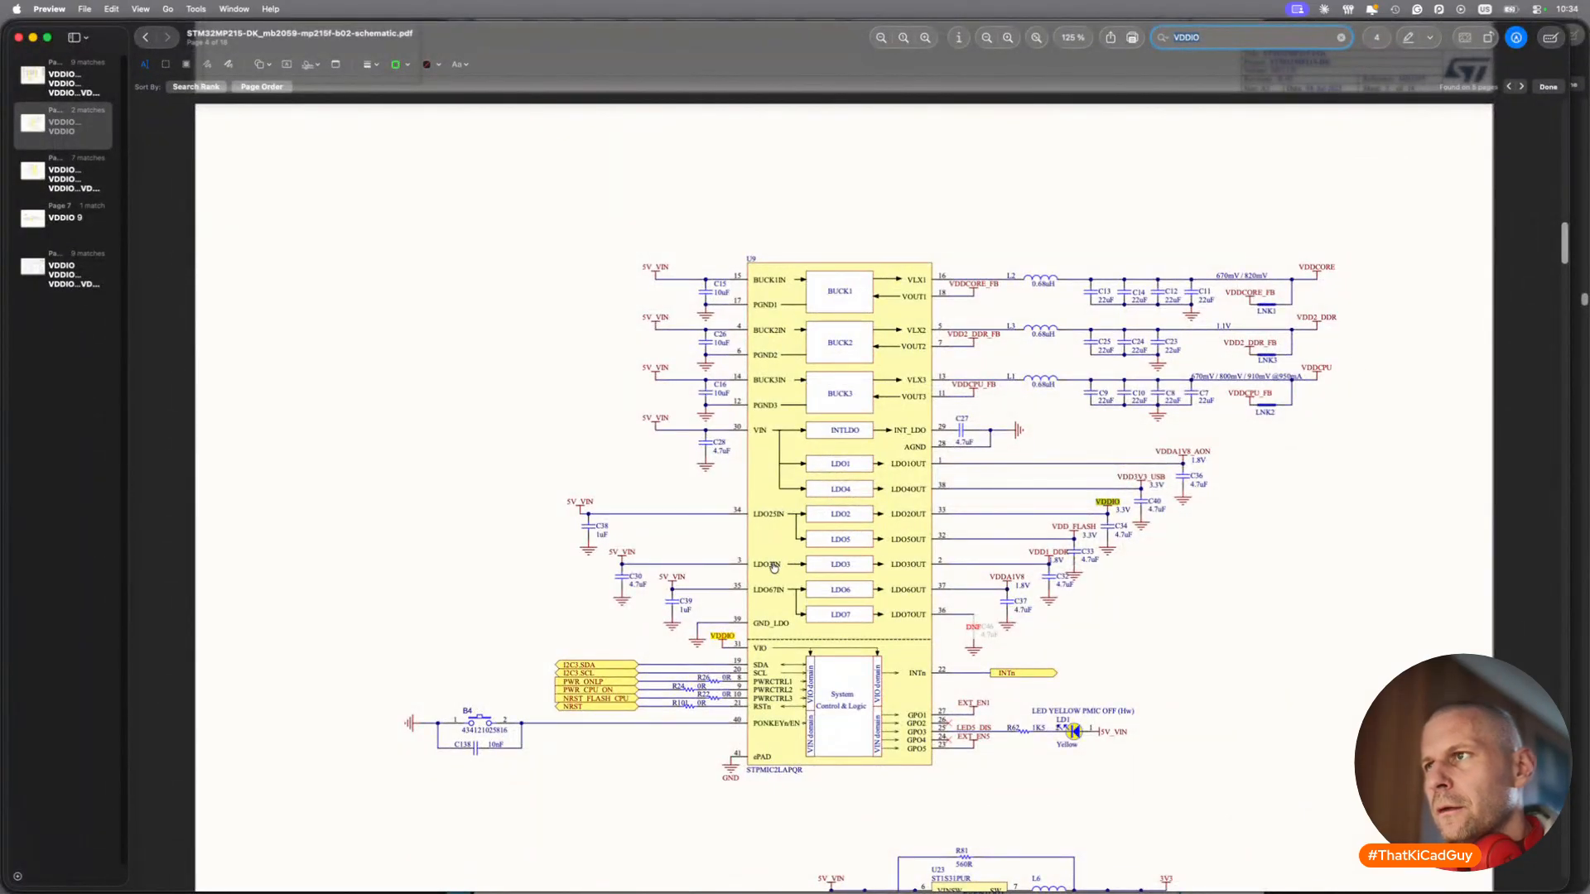
key("super+Tab")
scroll(1028, 550, "down", 5)
scroll(1028, 550, "right", 10)
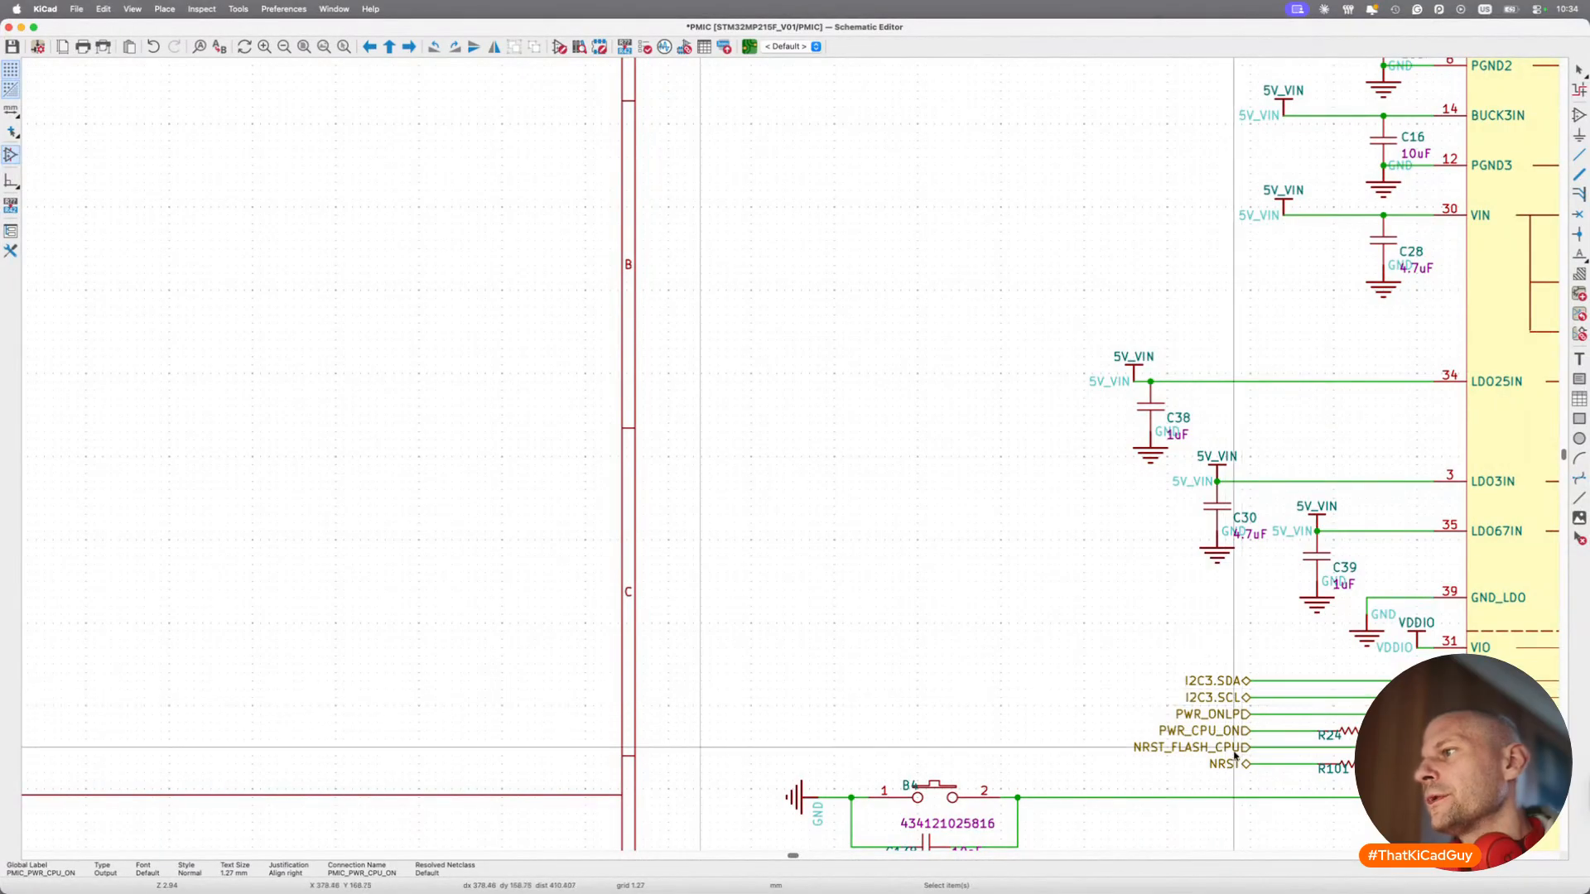
scroll(1234, 754, "left", 10)
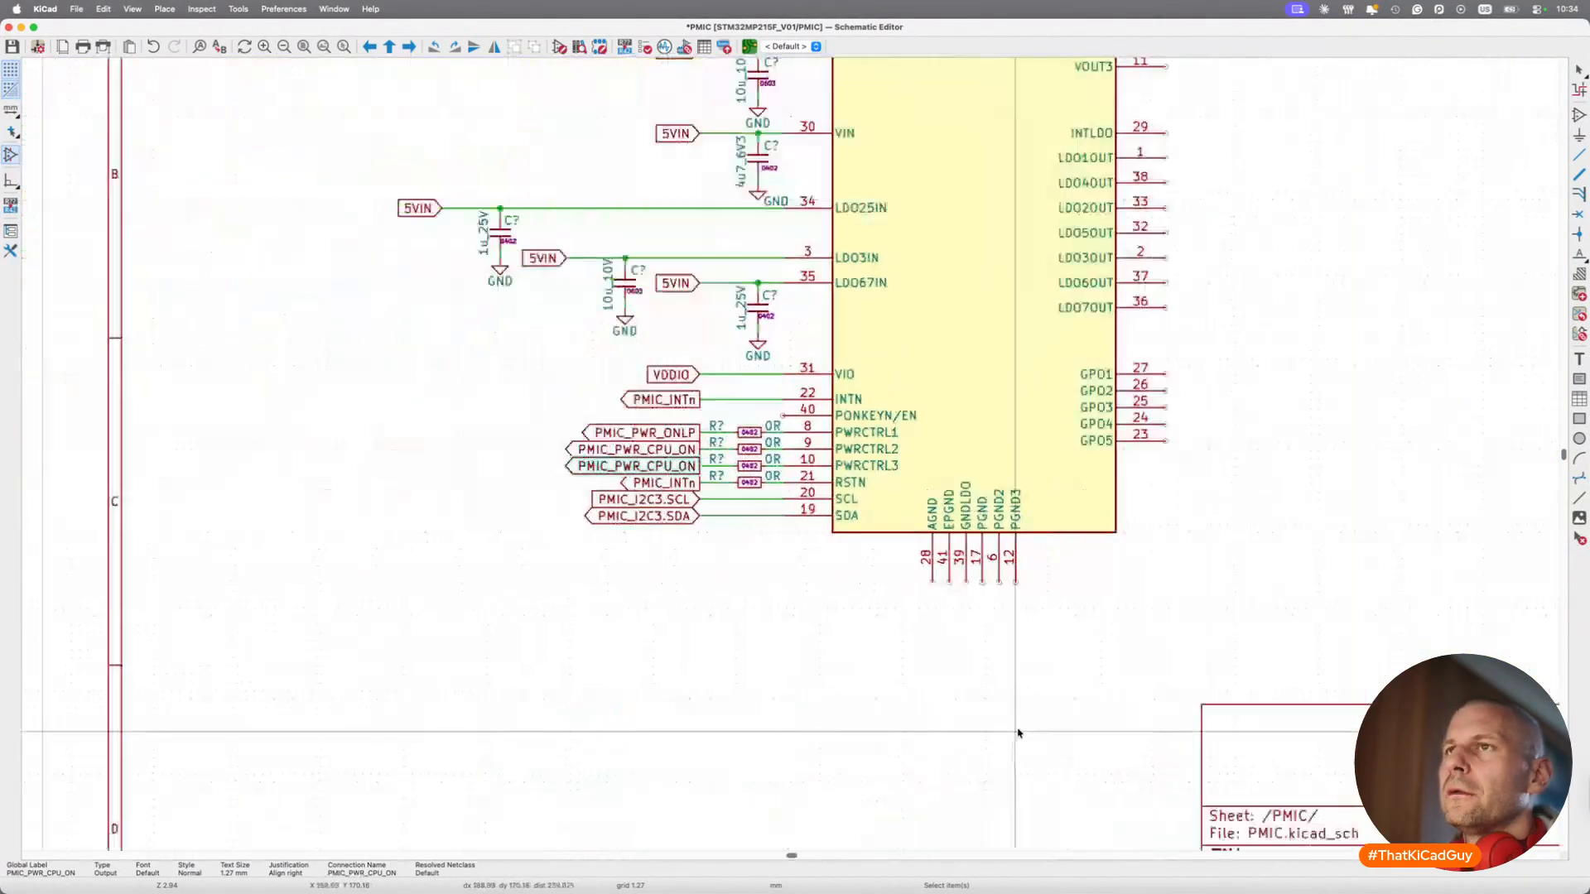
scroll(746, 563, "up", 1)
scroll(701, 507, "up", 3)
key("super+Tab")
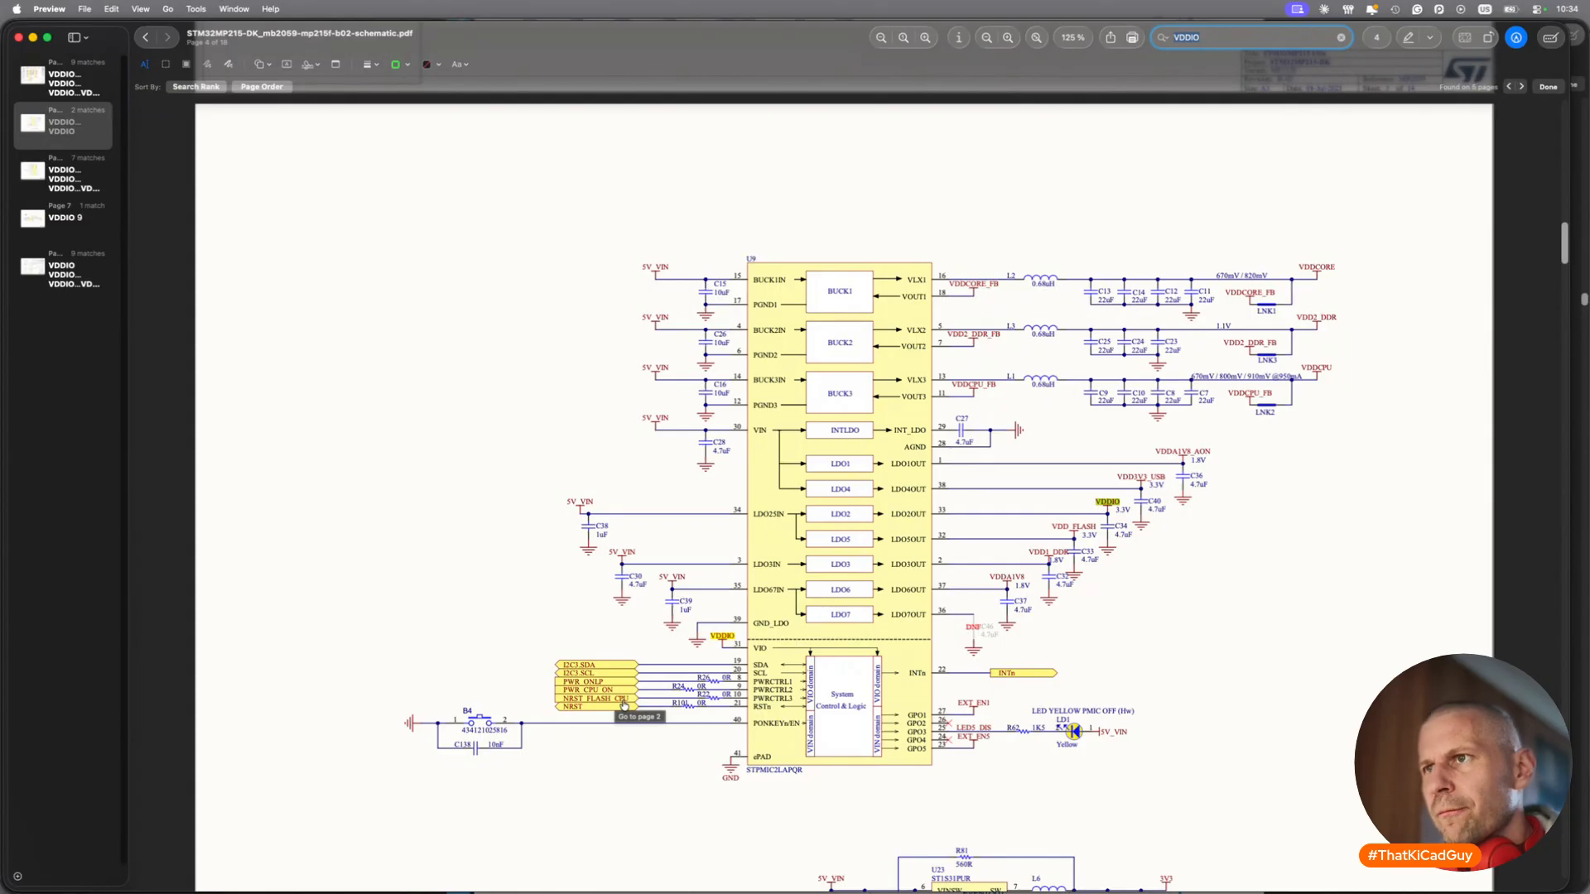
Rename the label on the PWRCTRL3 line as PMIC_NRST_FLASH_CPU.
key("super+Tab")
double_click(692, 435)
key("Right")
key("BackSpace")
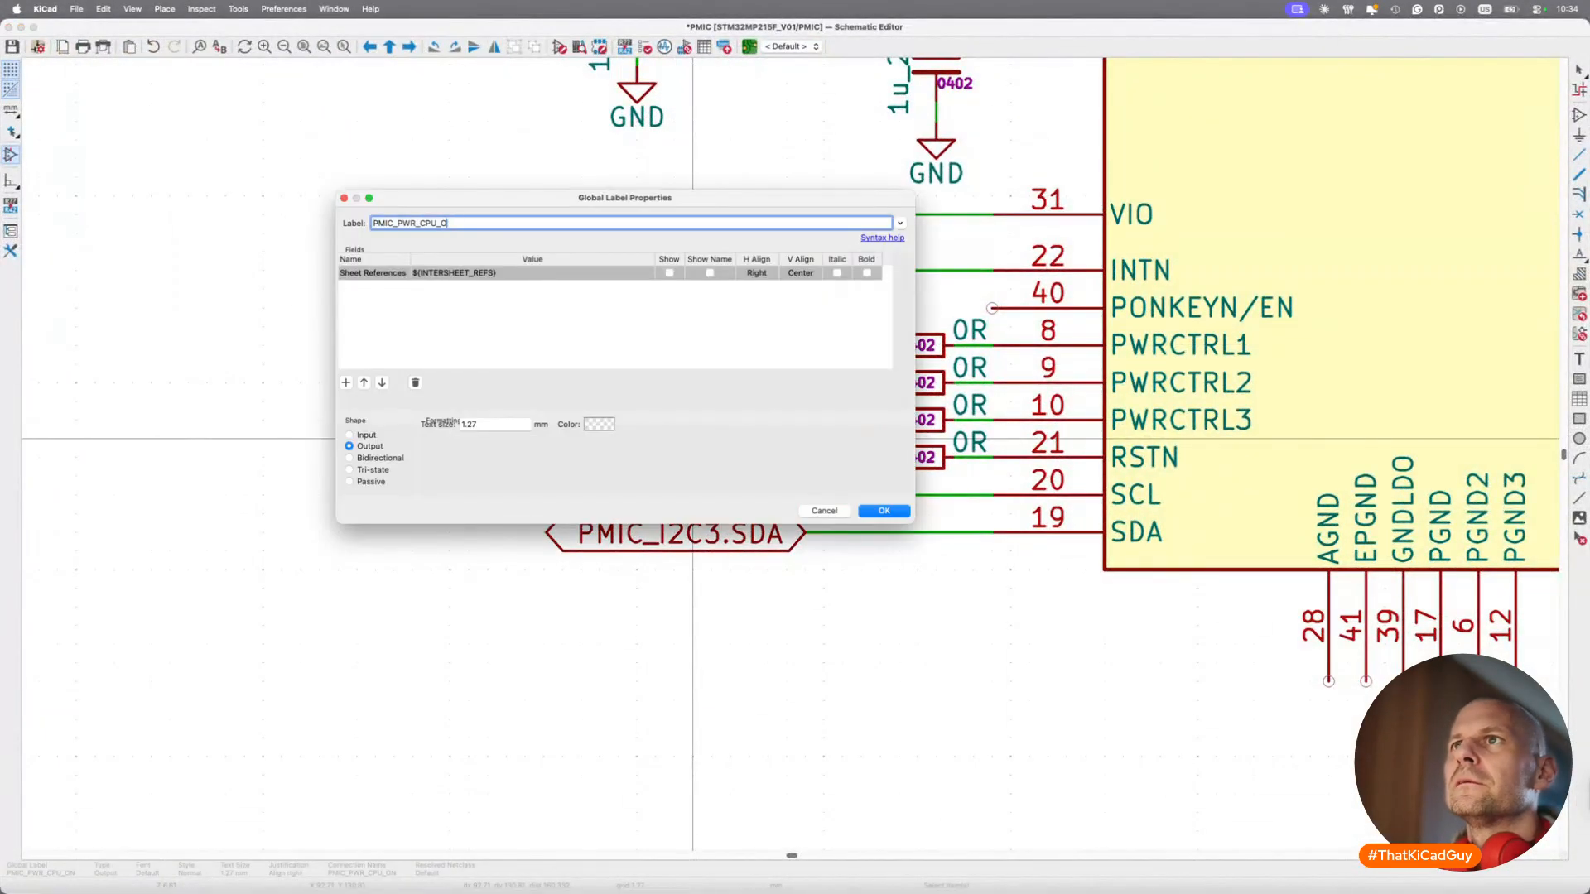
key("BackSpace")
key("BackSpace")
key("BackSpace")
key("BackSpace")
key("BackSpace")
key("BackSpace")
key("BackSpace")
key("BackSpace")
type("NRST_FLASH_CPU")
key("Return")
key("super+Tab")
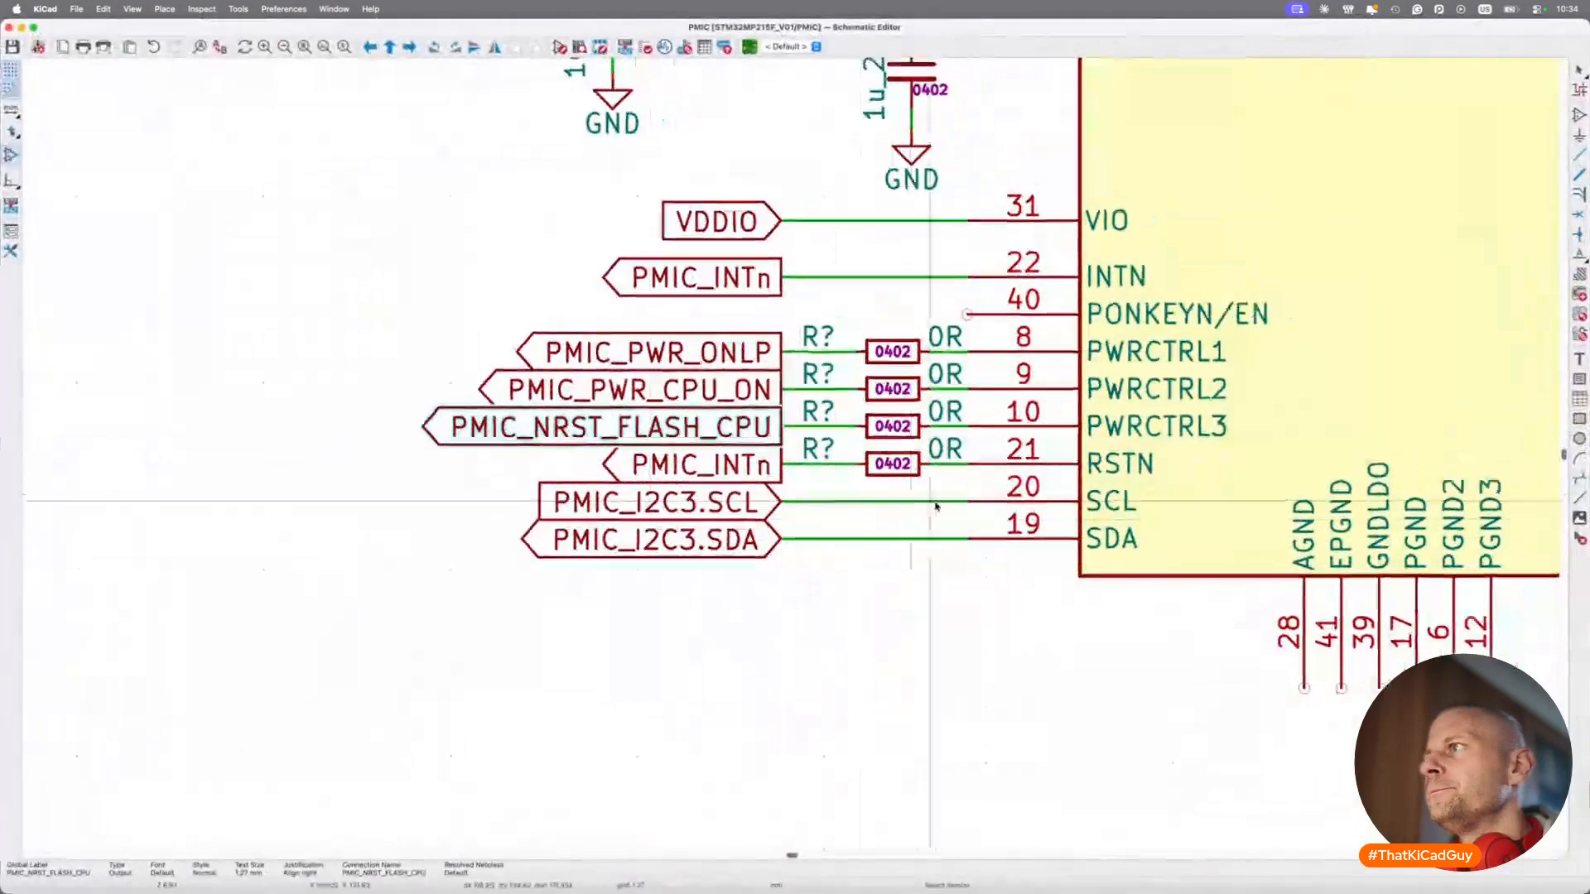
Wire the six ground pins from AGND to PGND3 together and drag the joining wire slightly further below the PMIC symbol.
scroll(936, 507, "right", 10)
scroll(936, 507, "down", 3)
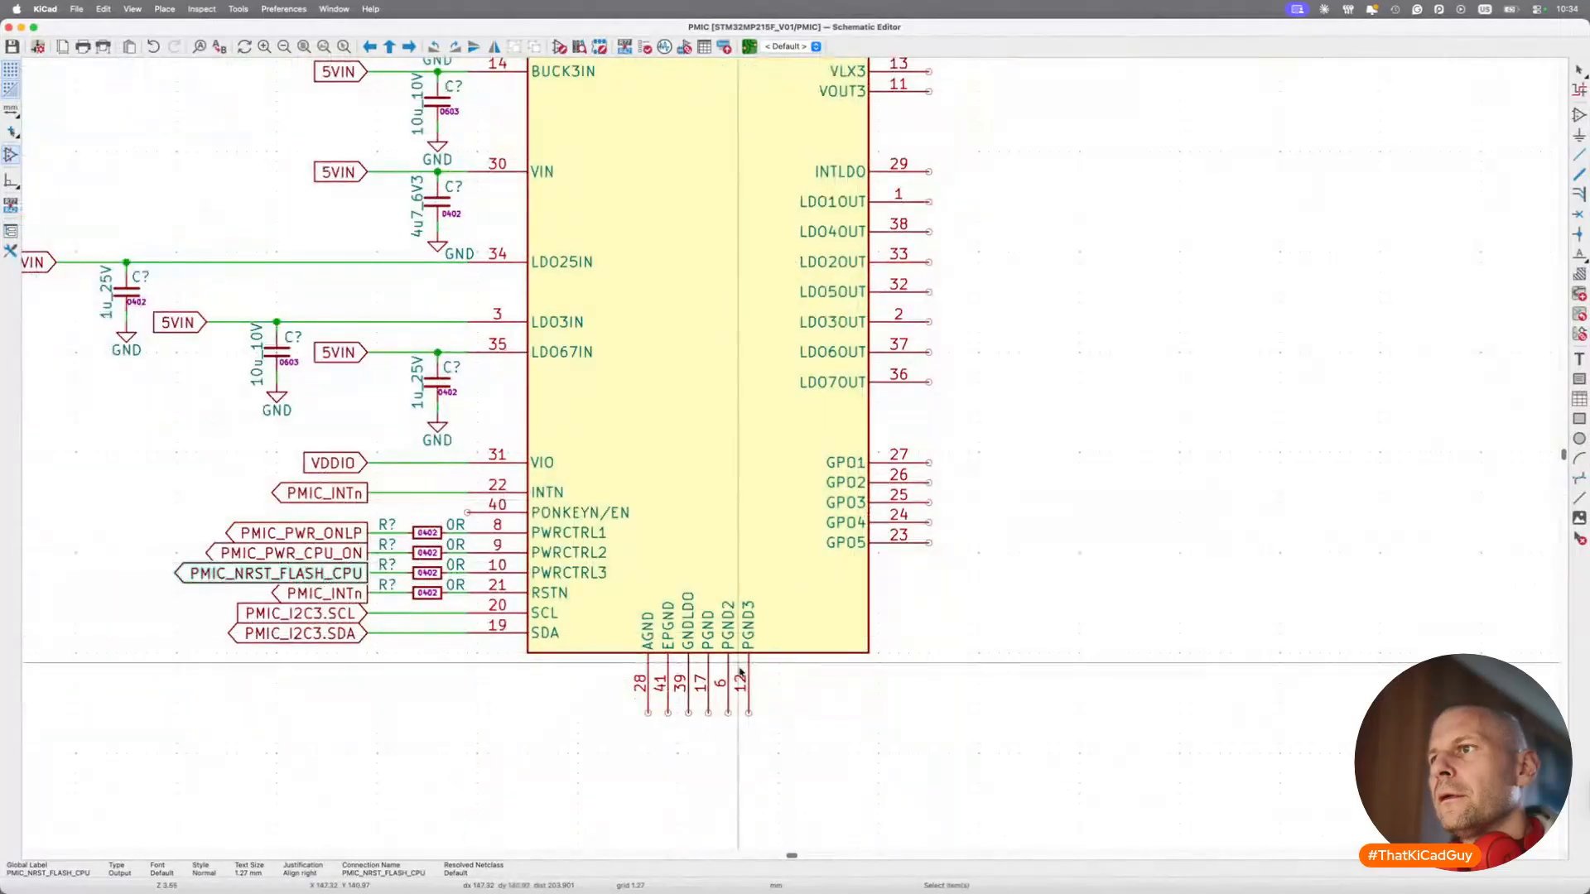
key("w")
left_click(749, 713)
key("Escape")
left_click_drag(619, 702, 798, 727)
key("g")
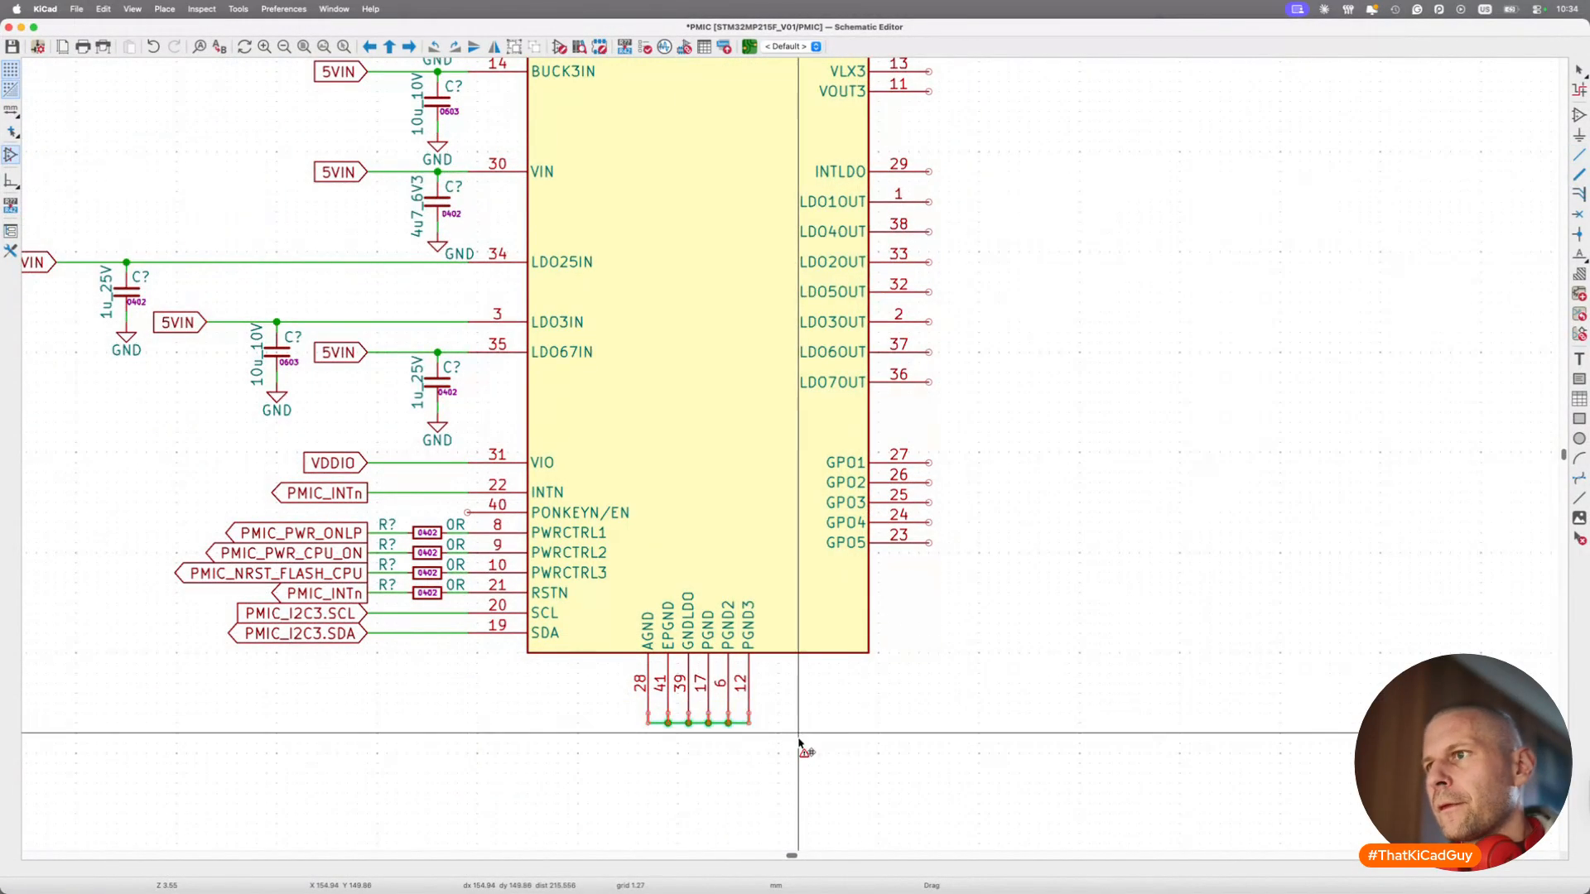
left_click(798, 743)
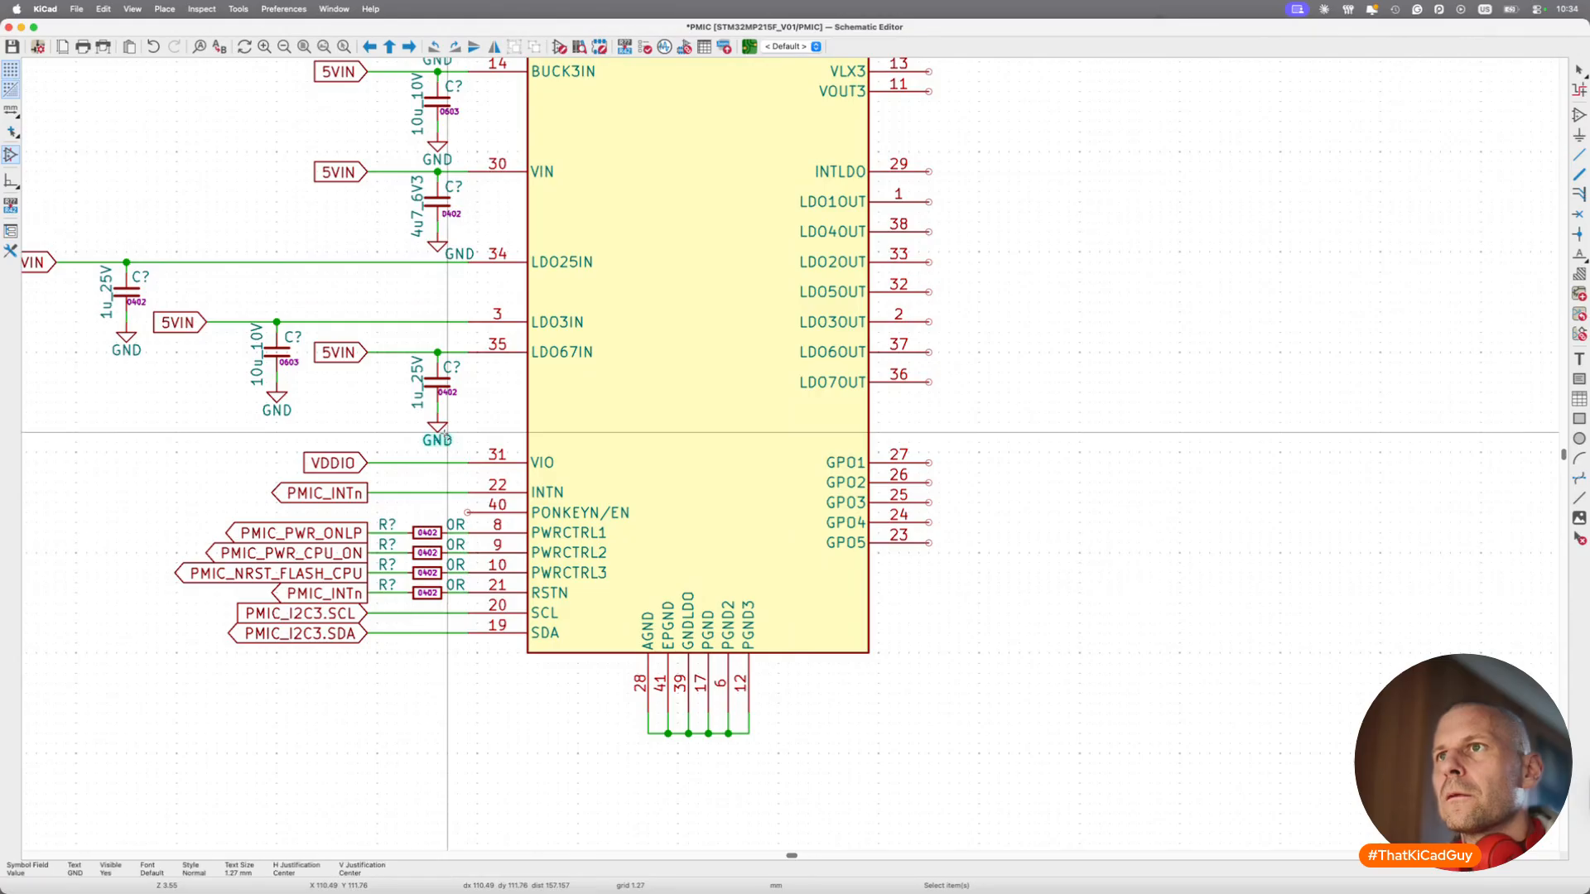
Attach a copy of the GND symbol to the middle of the joined ground wire and save the schematic.
key("super+d")
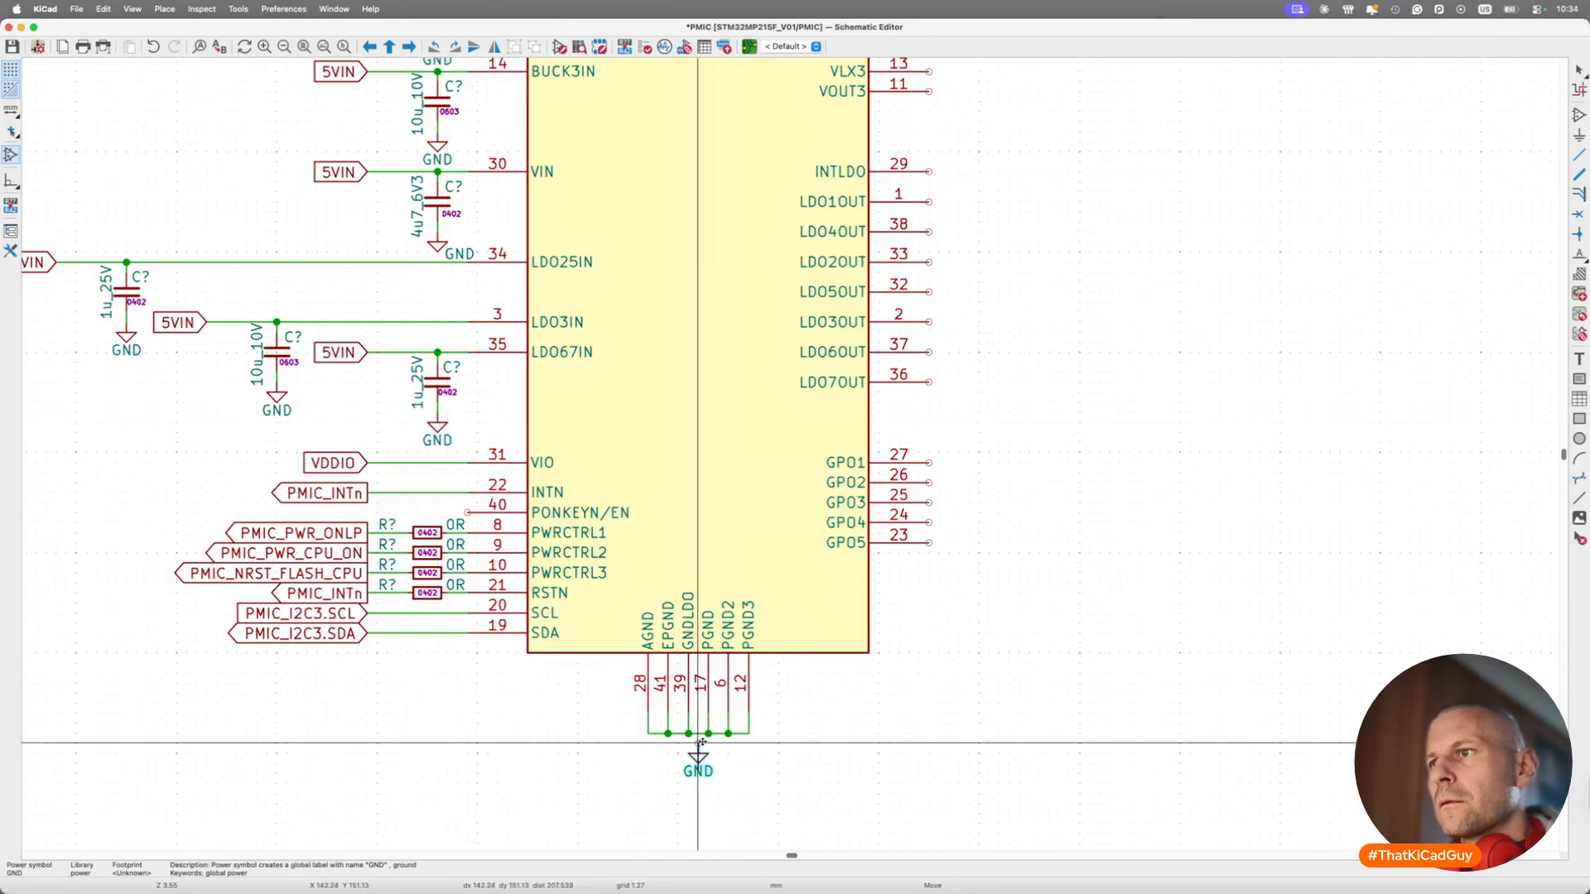
left_click(700, 736)
key("super+s")
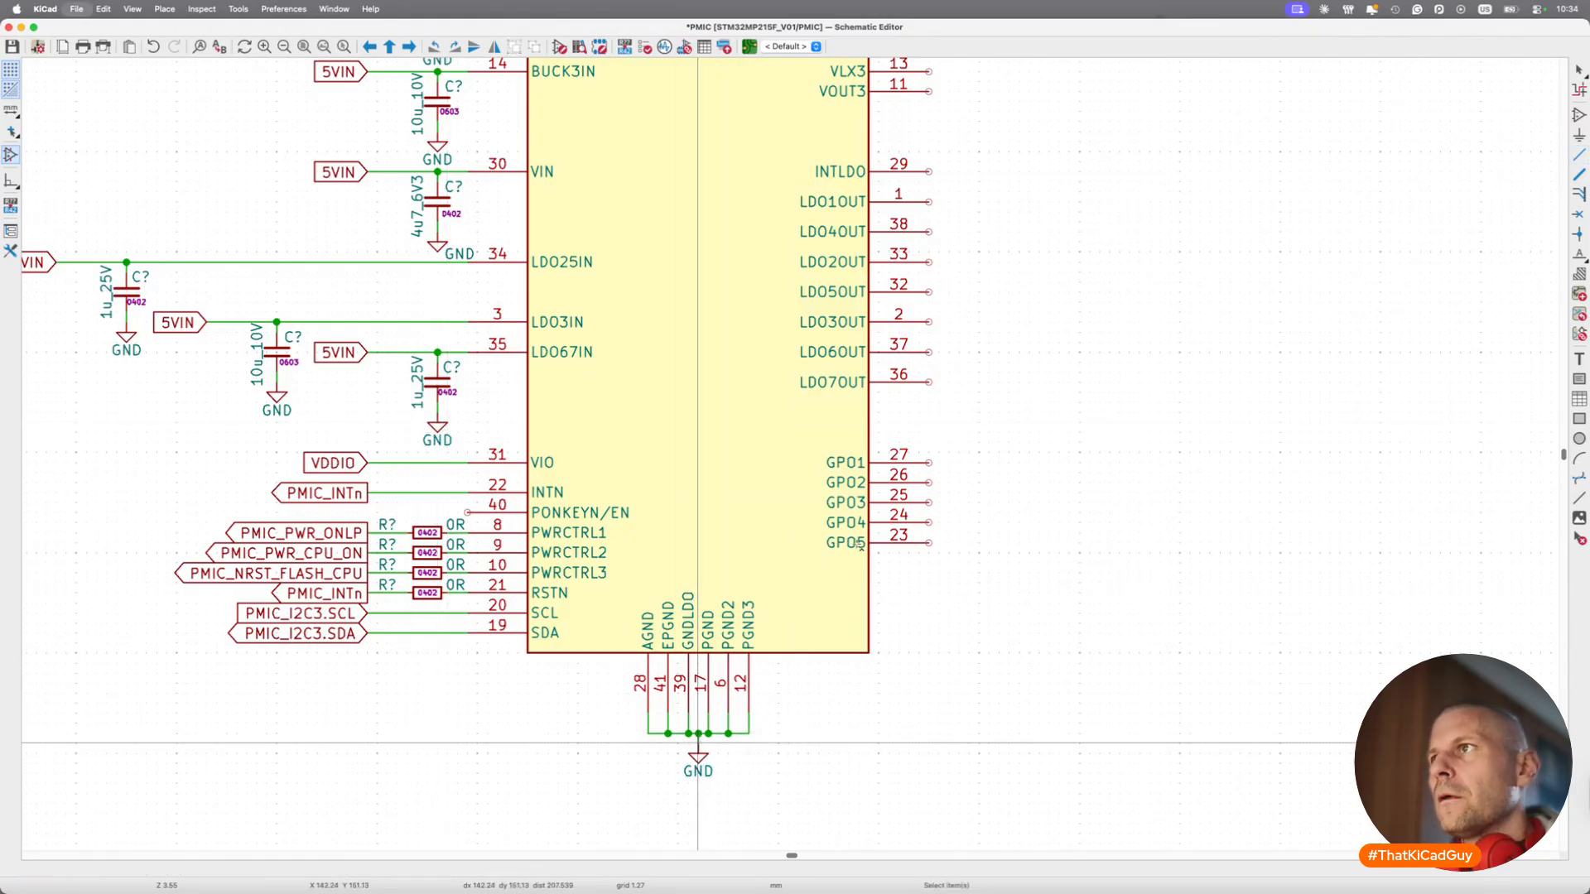
Check the GPO pins in the reference schematic and place no-connect flags on the GPO2 and GPO4 pins.
scroll(858, 547, "down", 5)
scroll(858, 547, "up", 5)
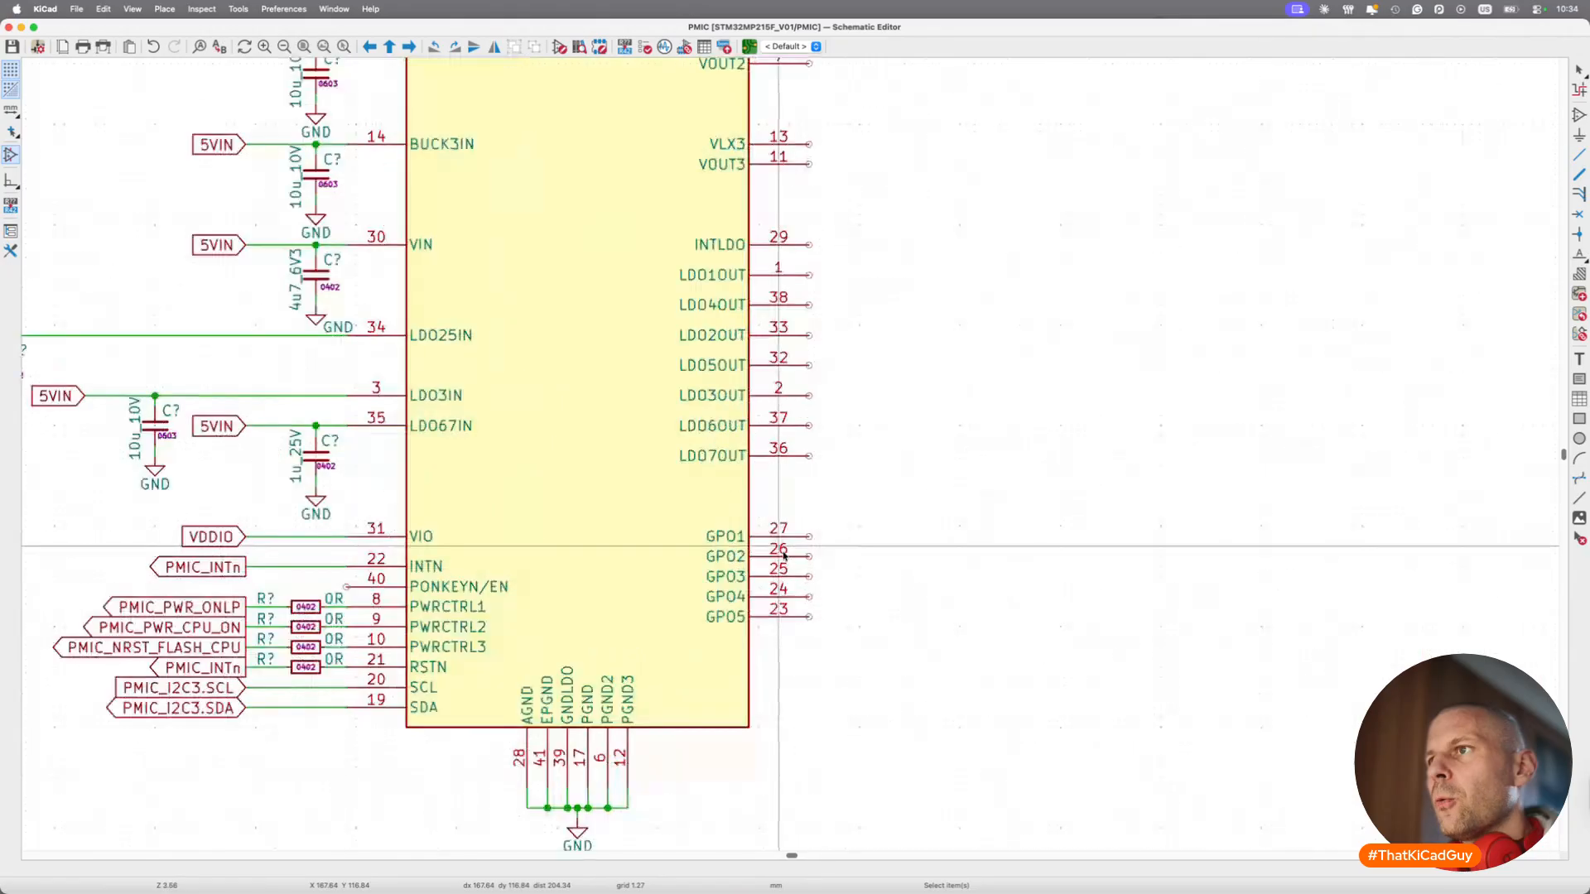
key("super+Tab")
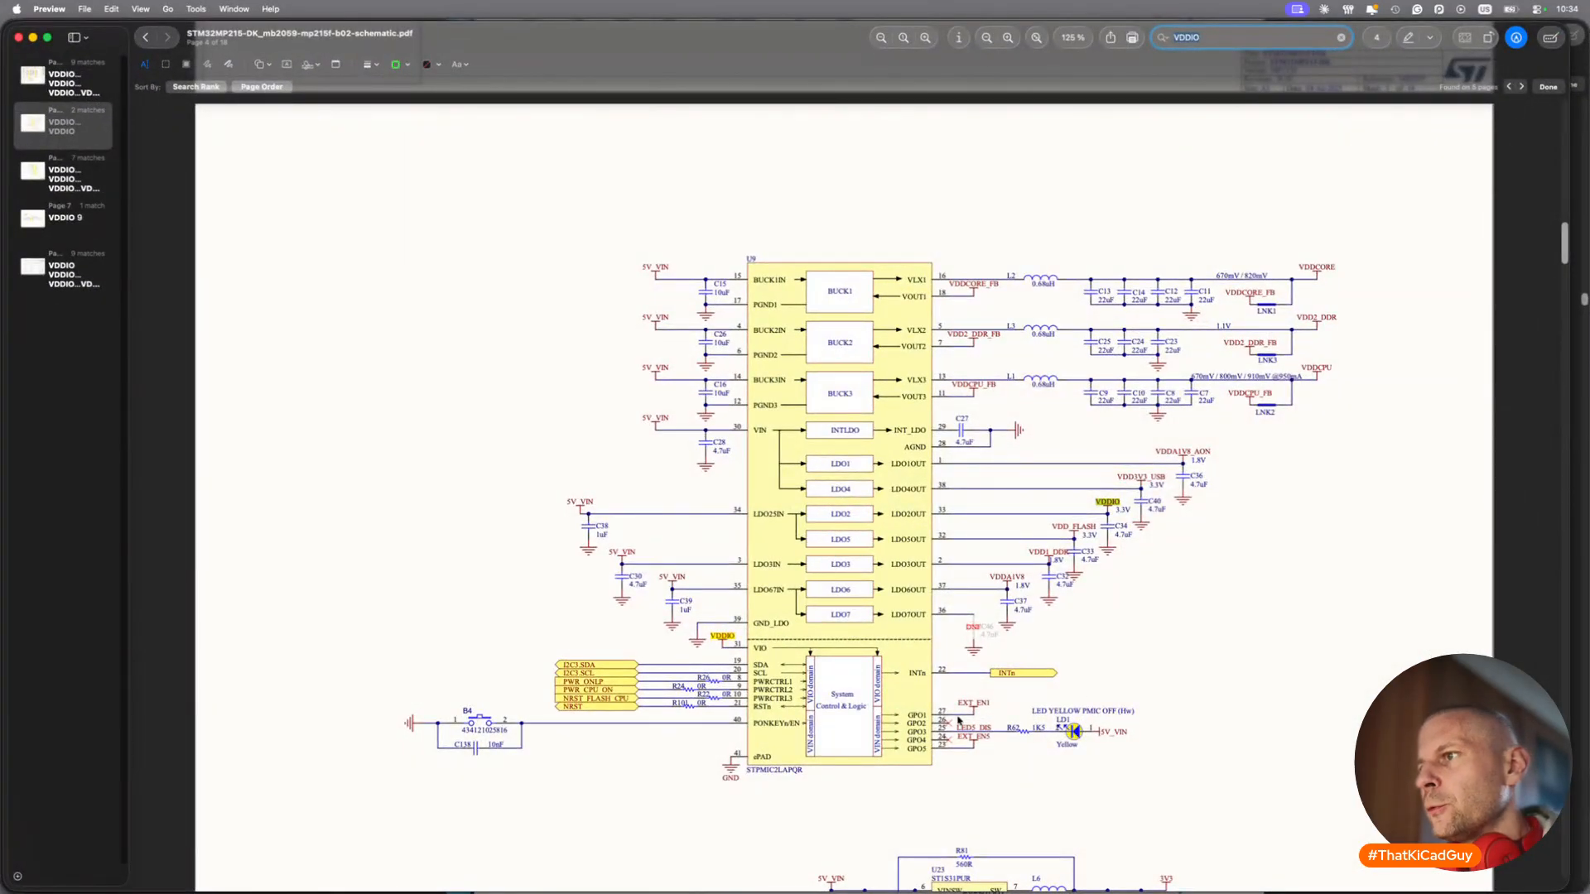
key("super+Tab")
key("q")
left_click(809, 597)
key("Escape")
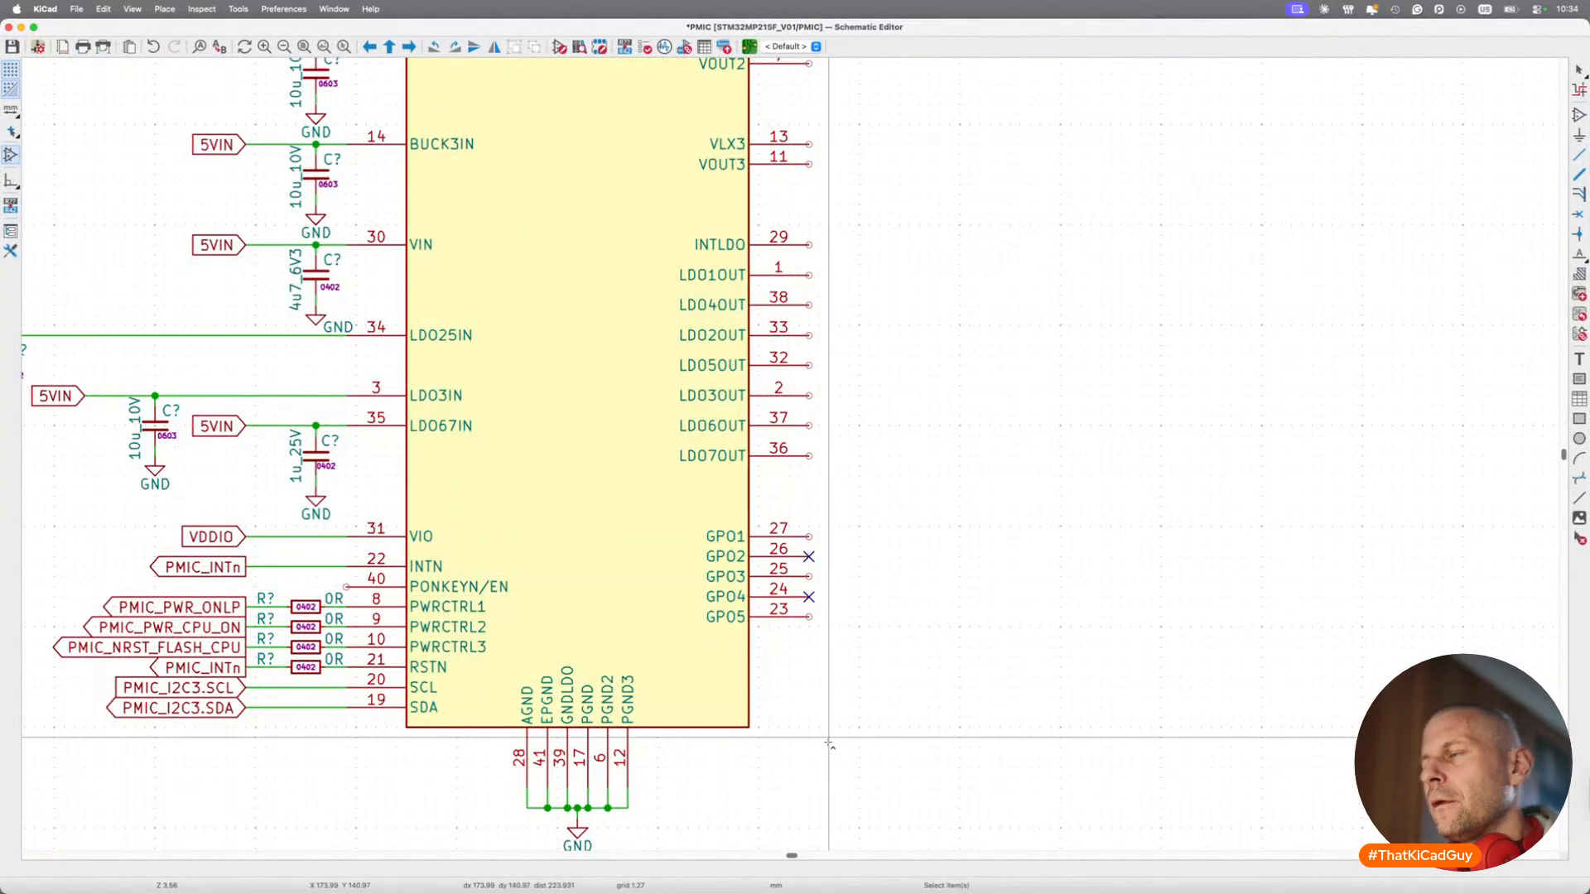
Examine the GPO1, GPO3 and GPO5 connections in the reference PDF and in the imported reference schematic.
key("super+Tab")
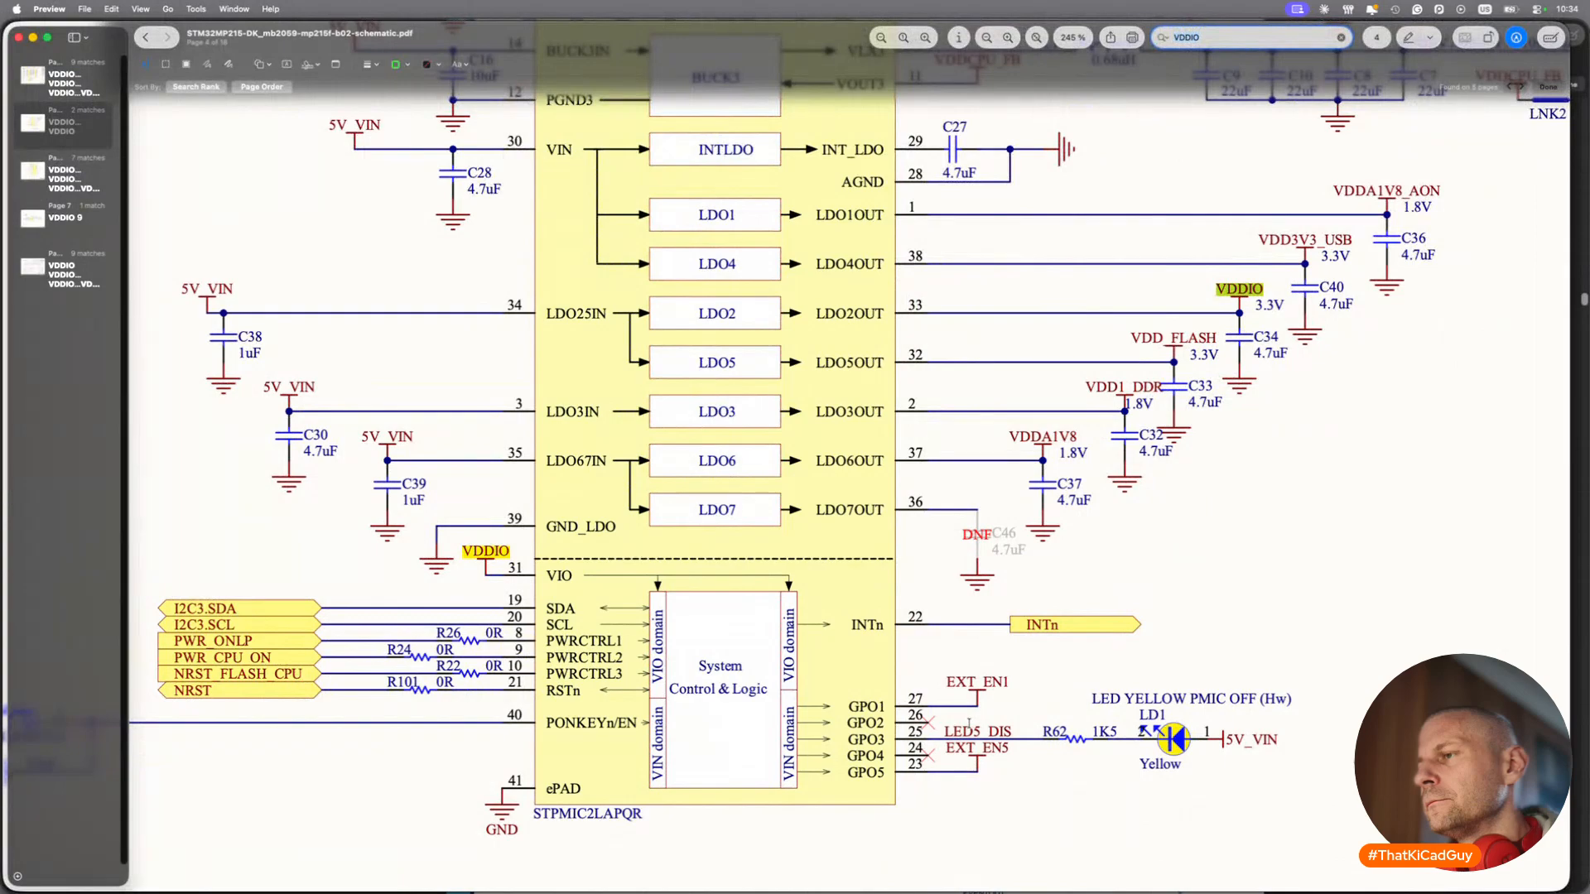
scroll(1006, 685, "down", 5, "ctrl")
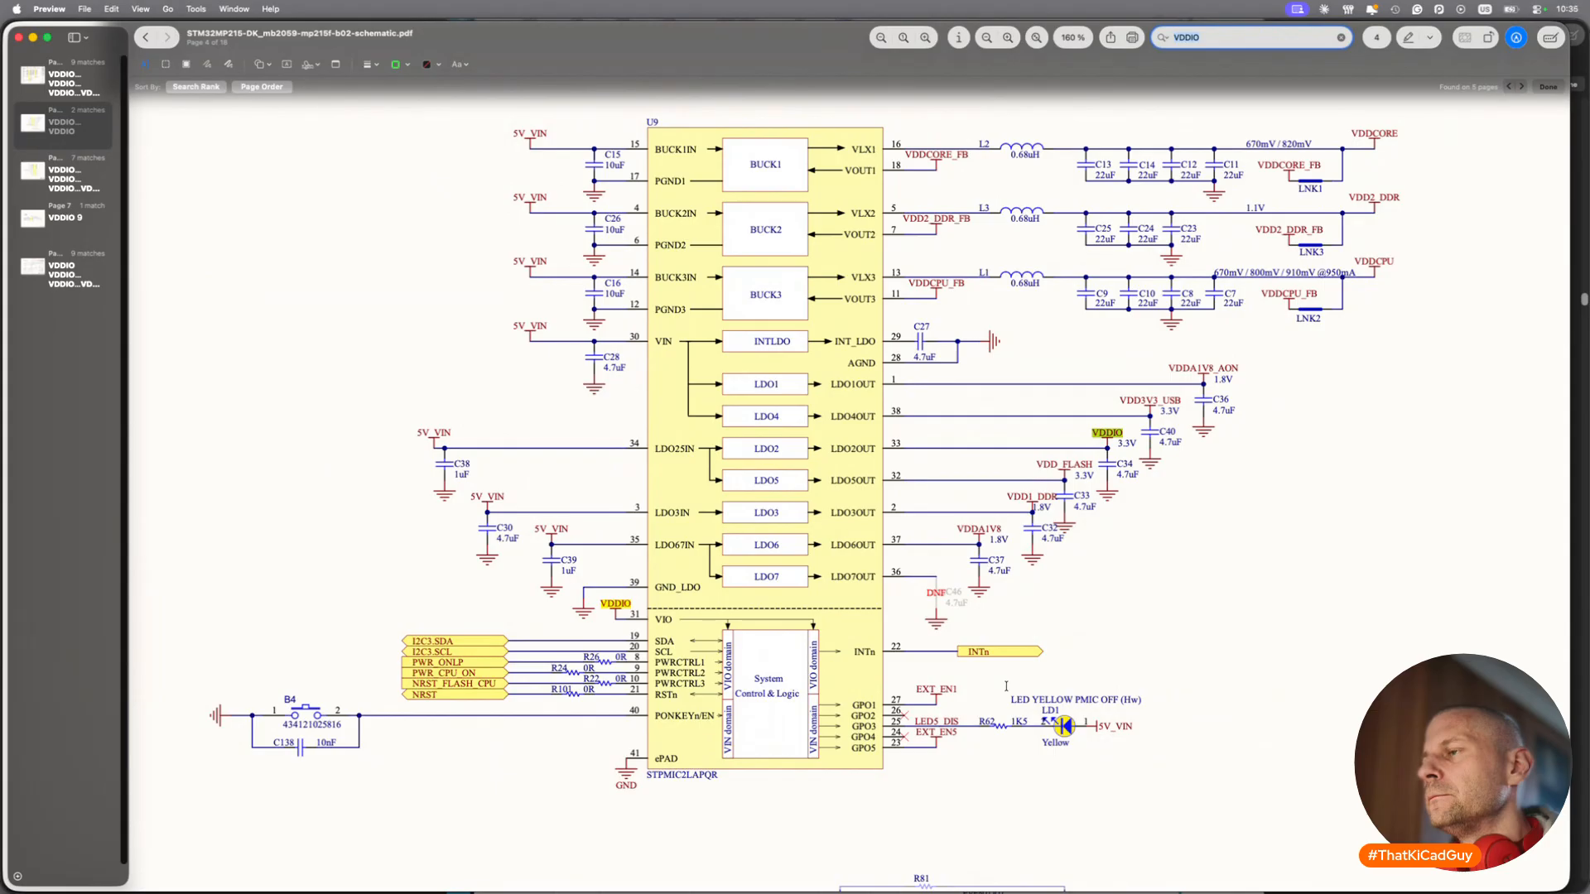
key("super+Tab")
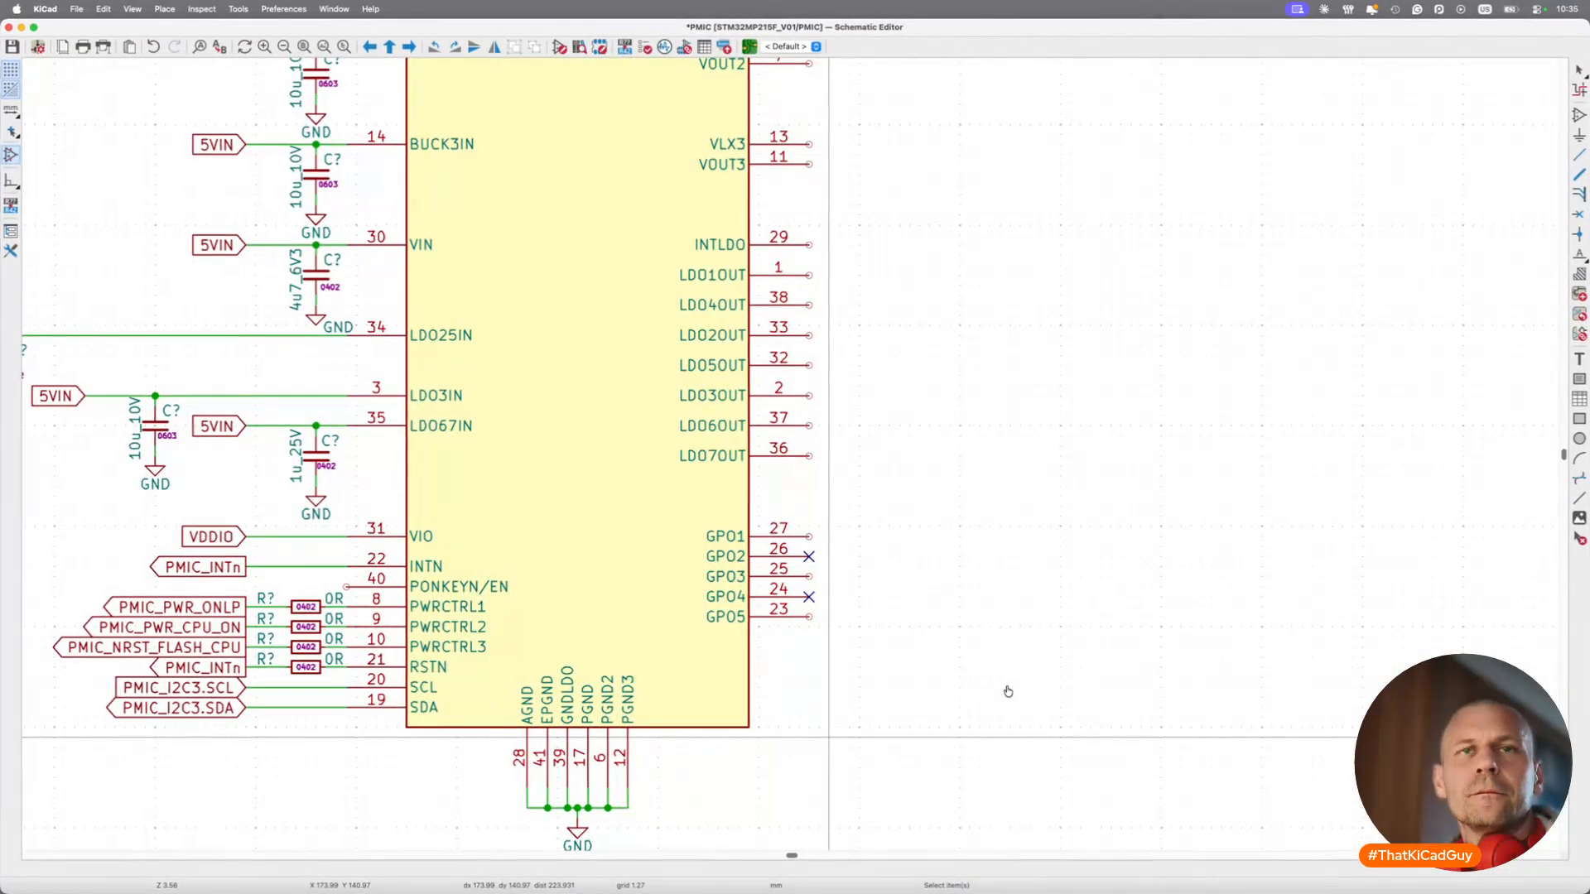
scroll(856, 448, "right", 5)
scroll(857, 451, "down", 5)
scroll(857, 452, "right", 5)
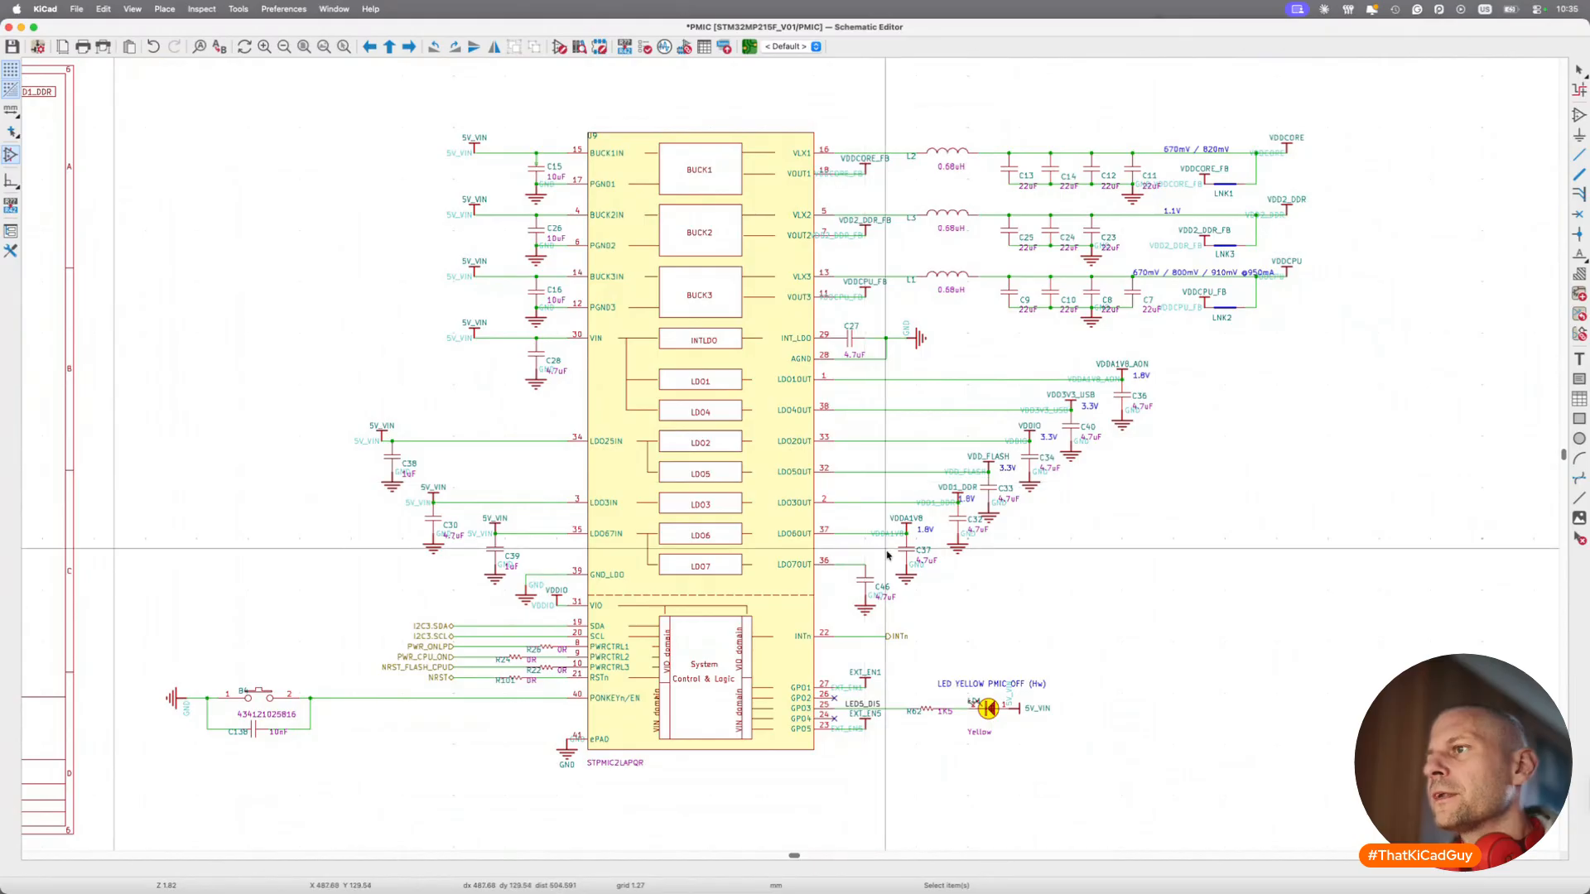
Search the reference PDF for EXT_EN1 and examine where EXT_EN1 and EXT_EN5 connect on the Power PMIC sheet.
key("super+Tab")
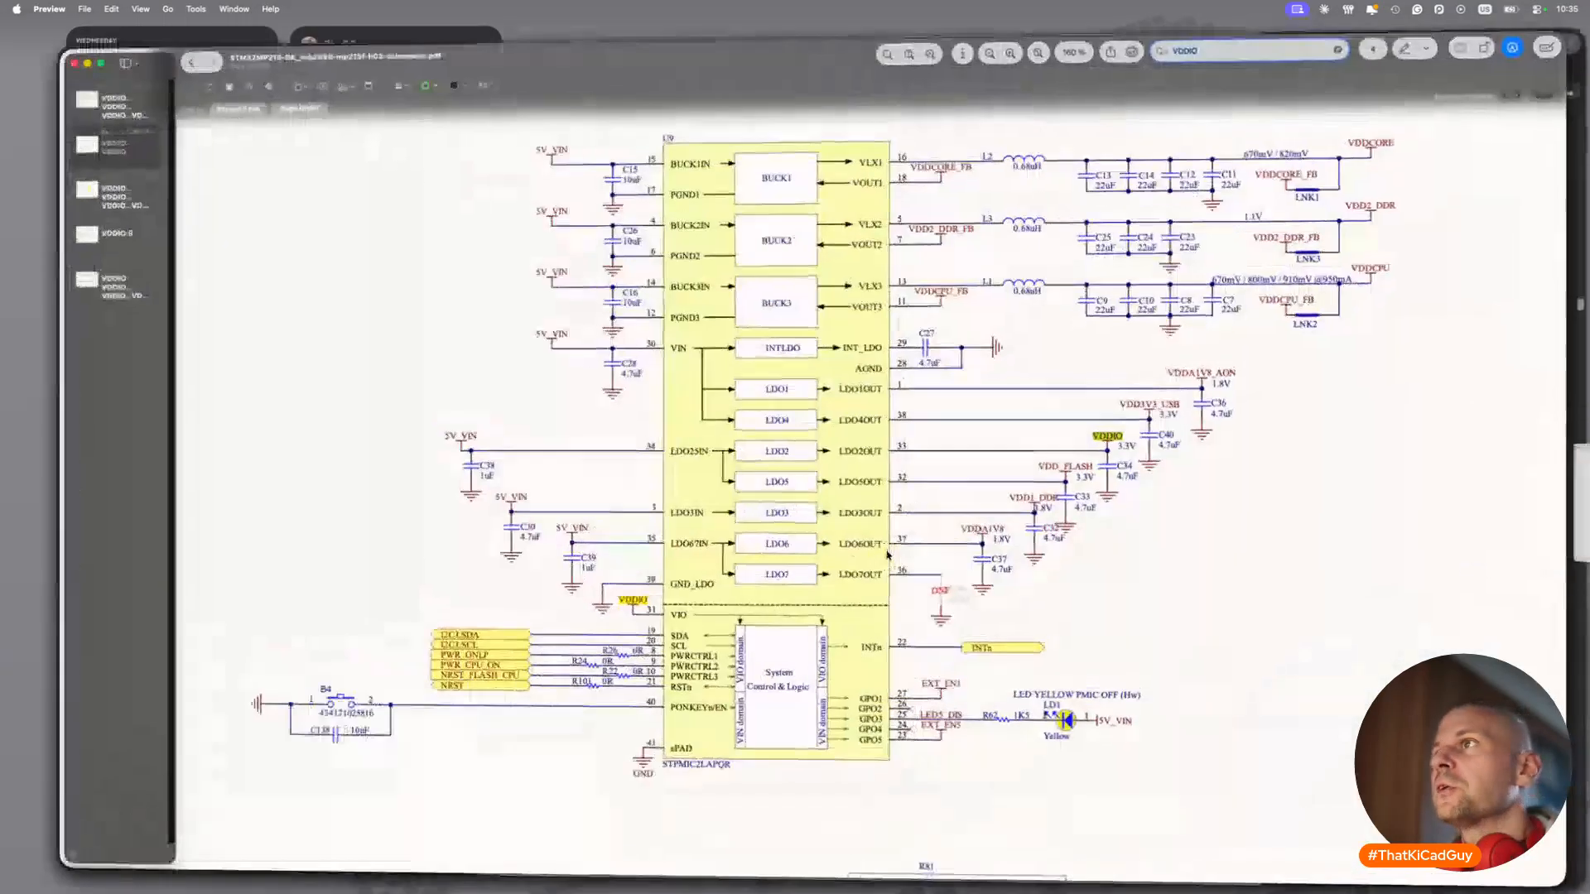
type("EXT_EN1")
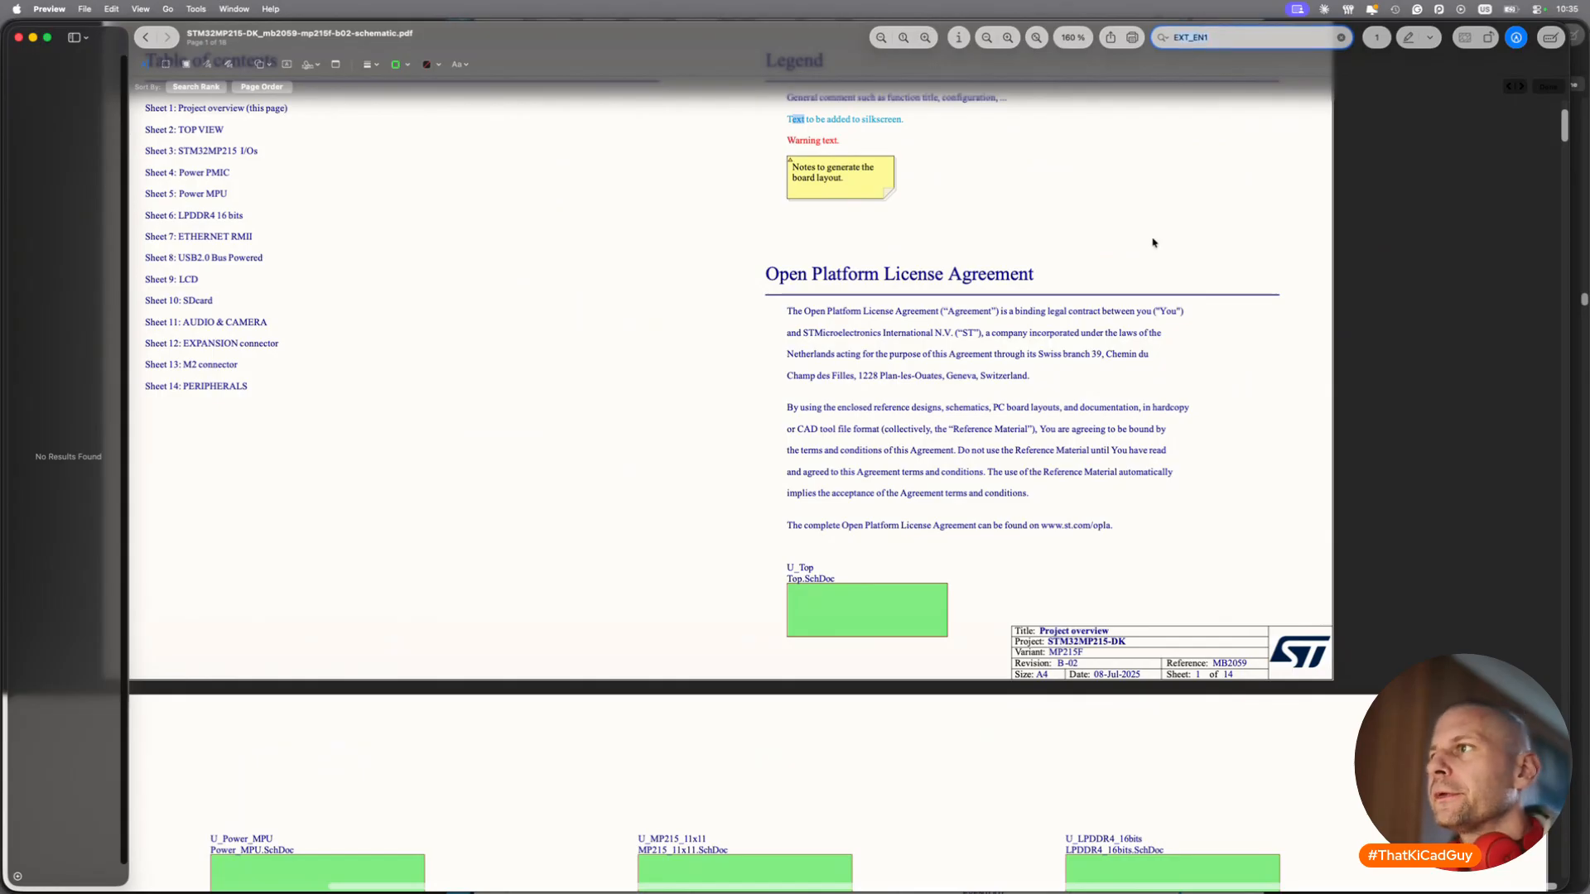
scroll(1191, 163, "down", 20)
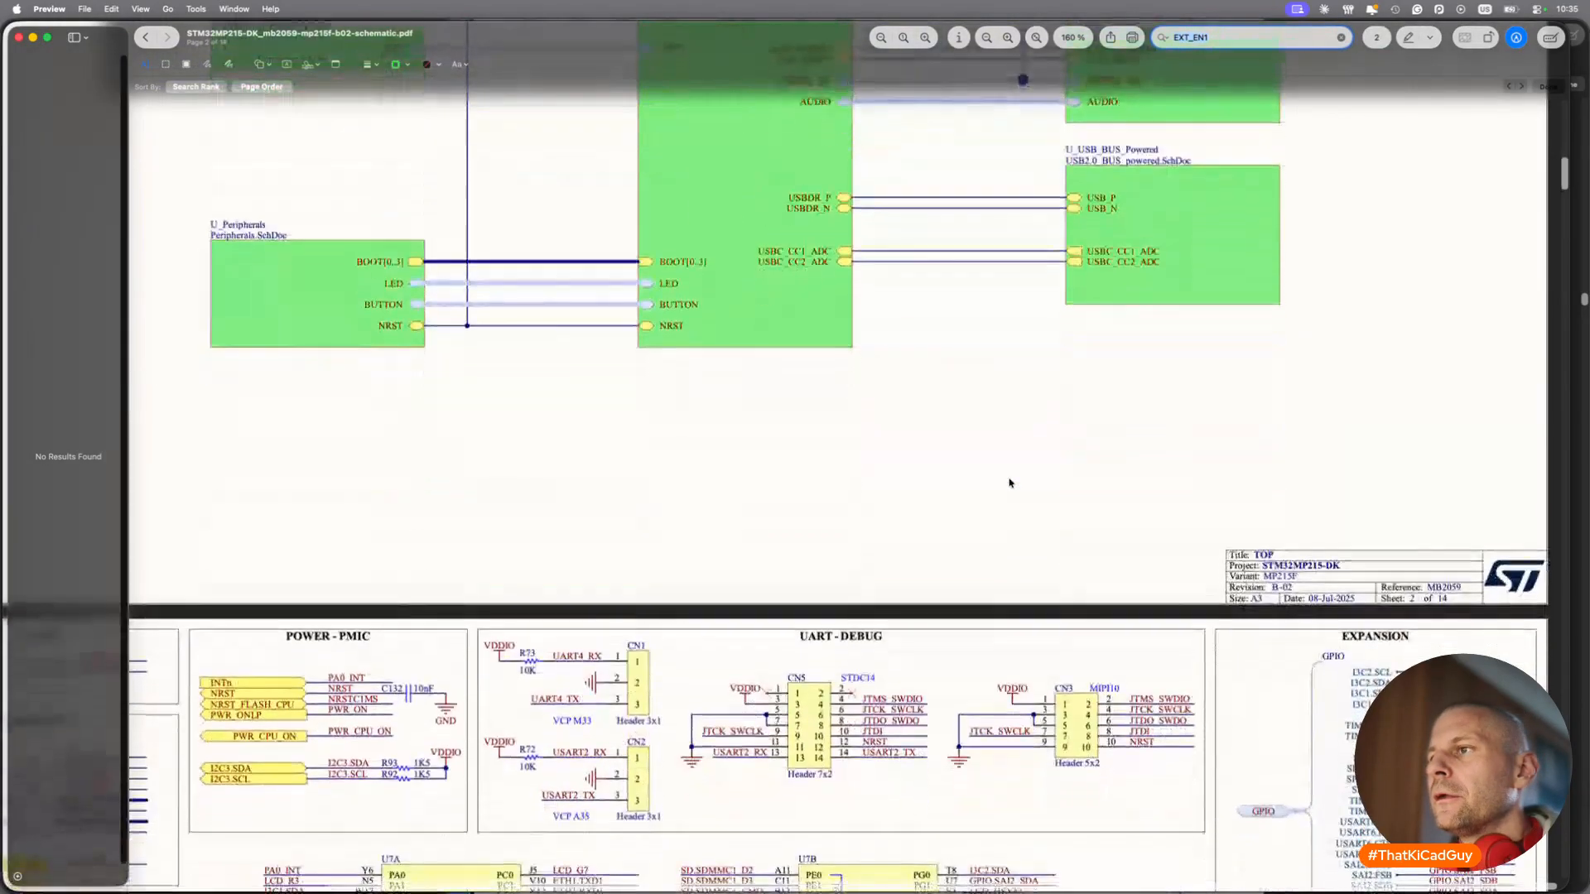
scroll(1010, 483, "down", 20)
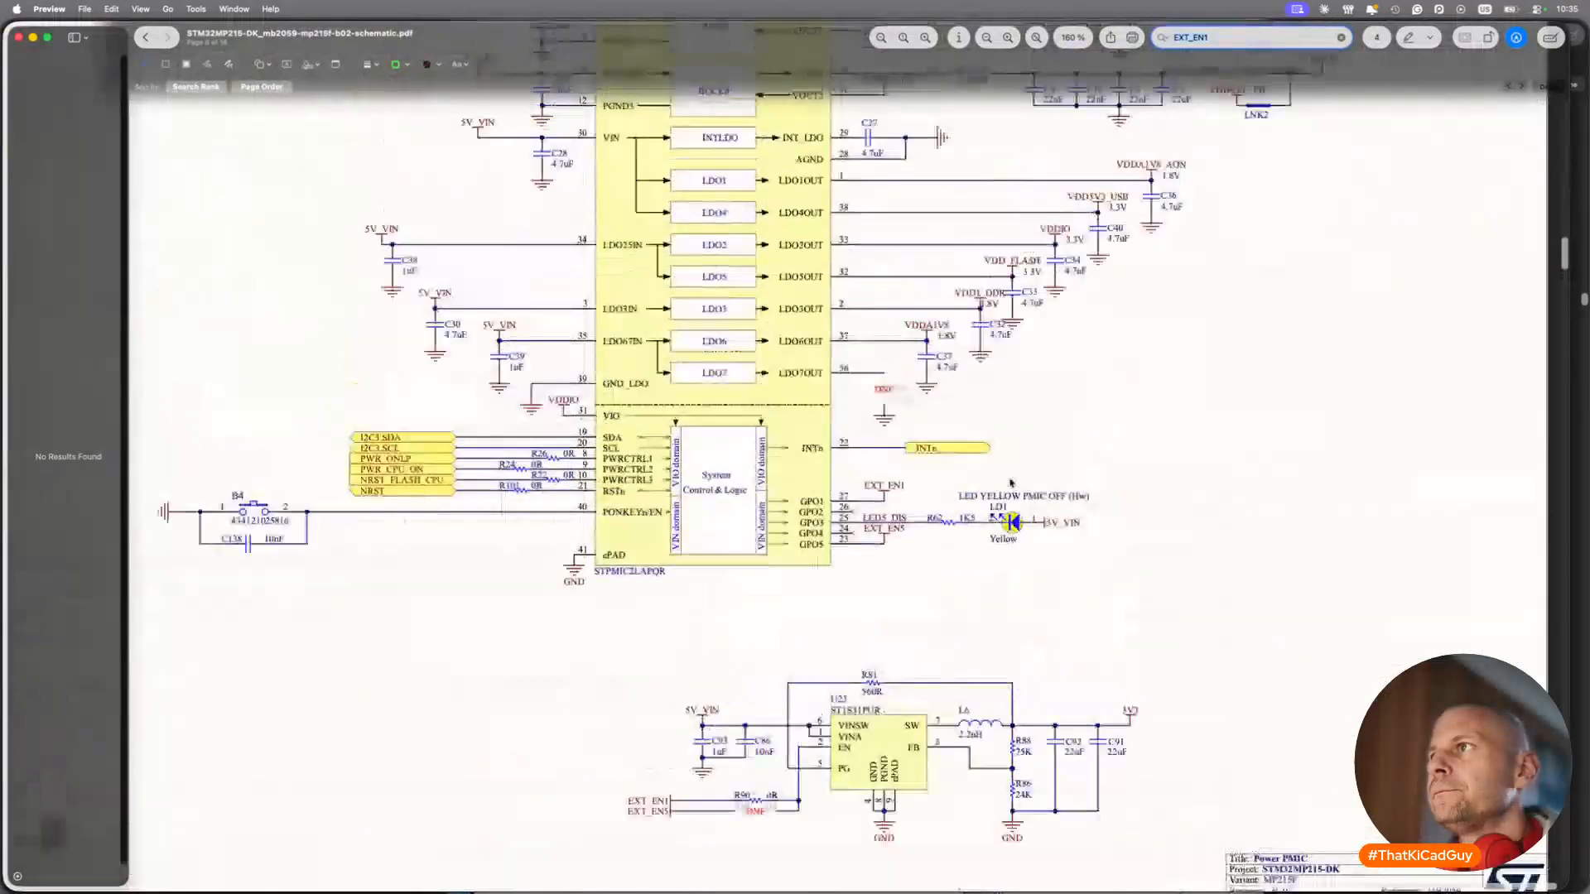
scroll(1009, 482, "up", 3)
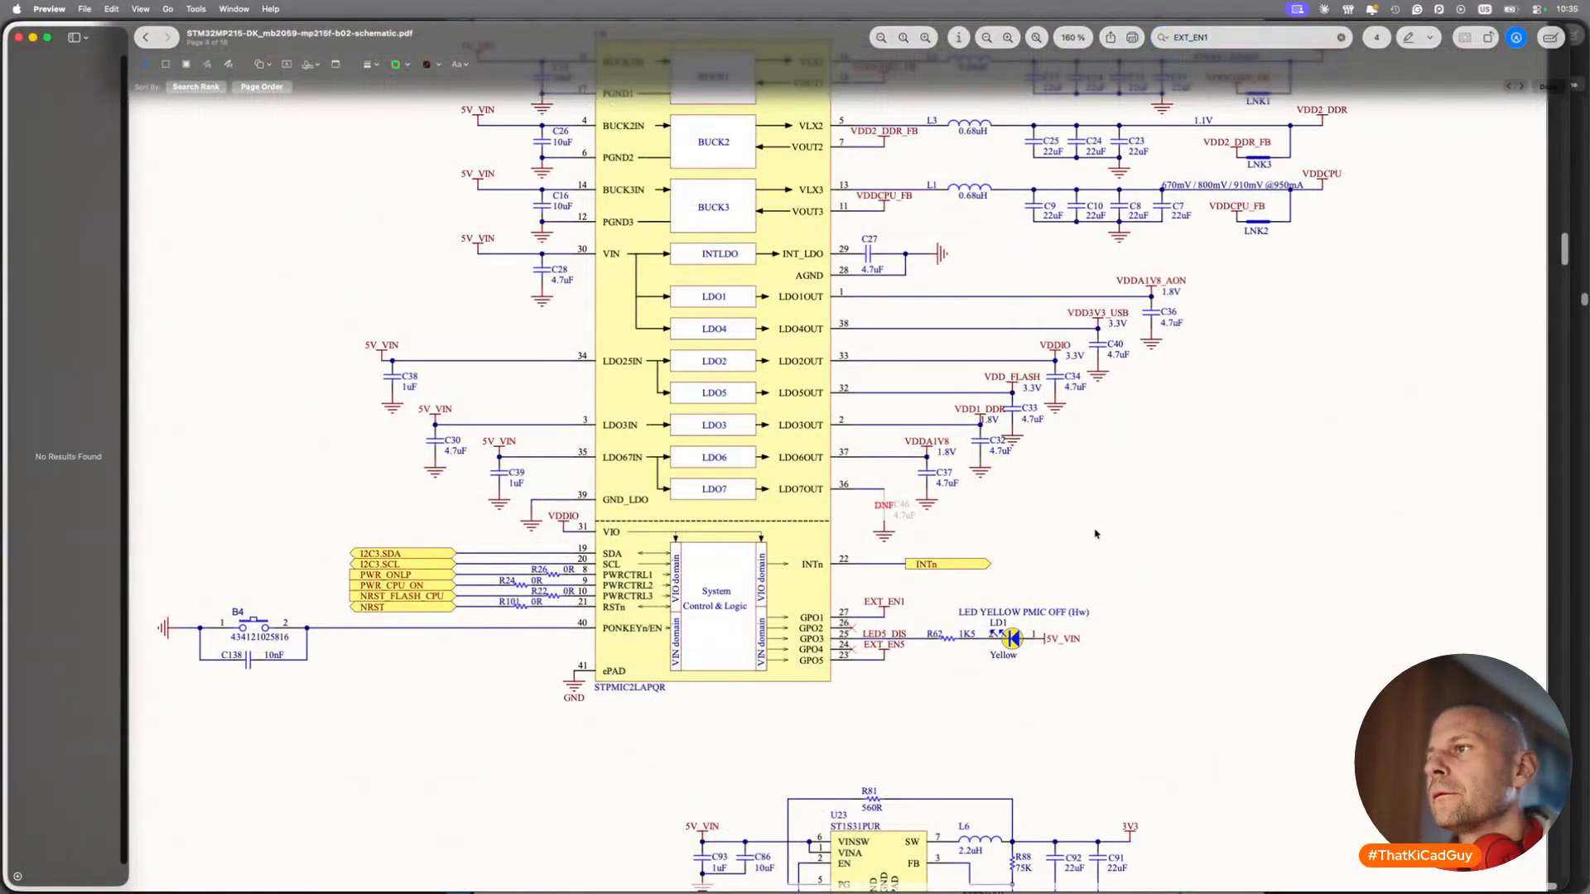
scroll(1095, 534, "down", 5)
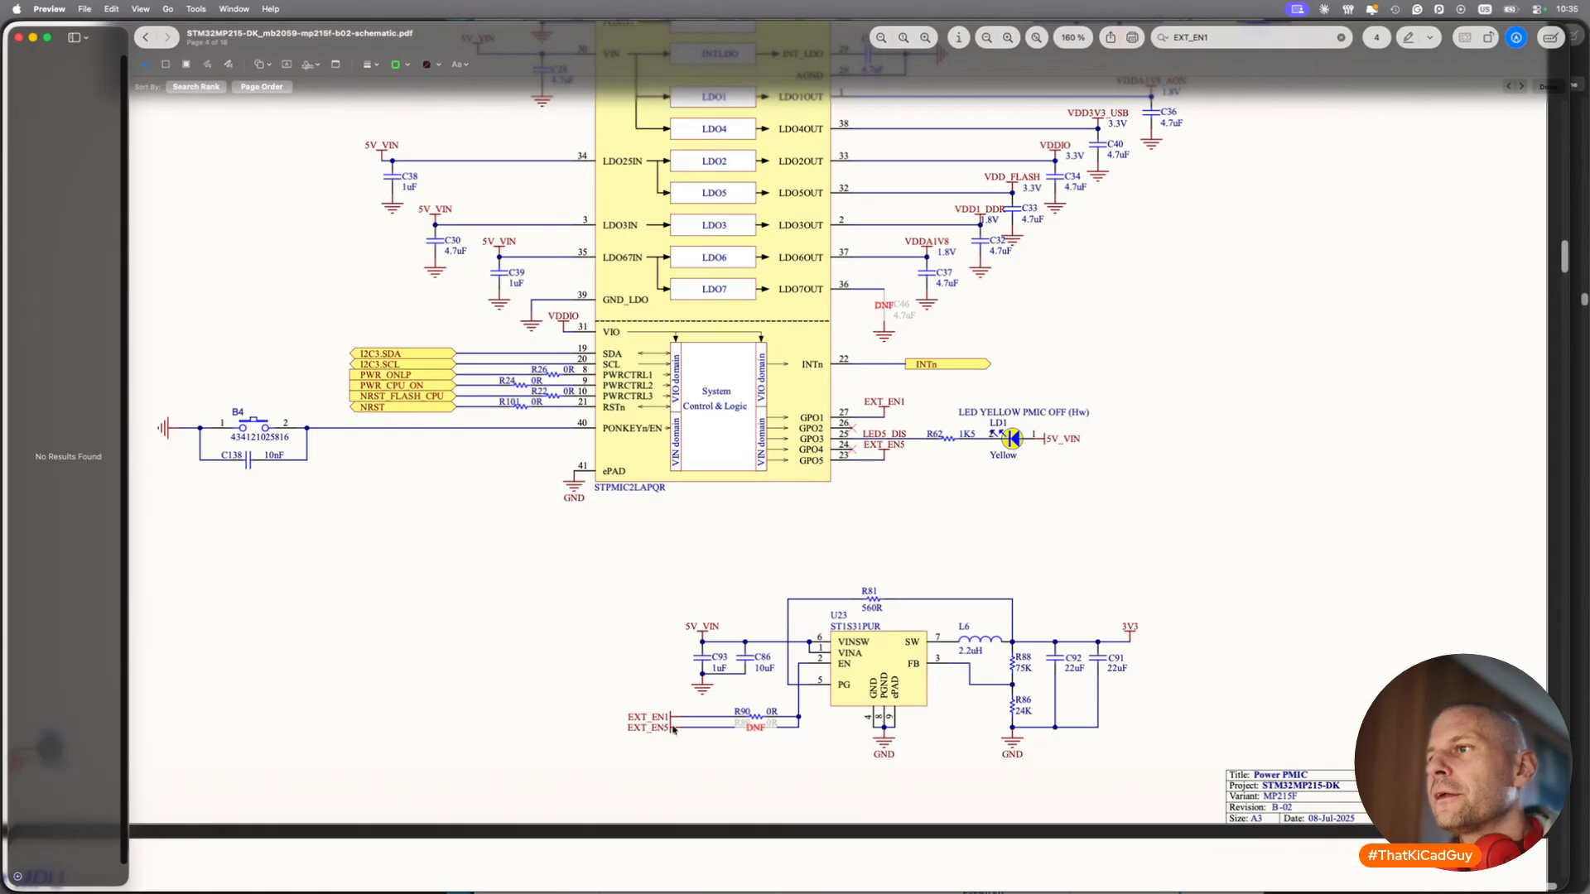
left_click(846, 700)
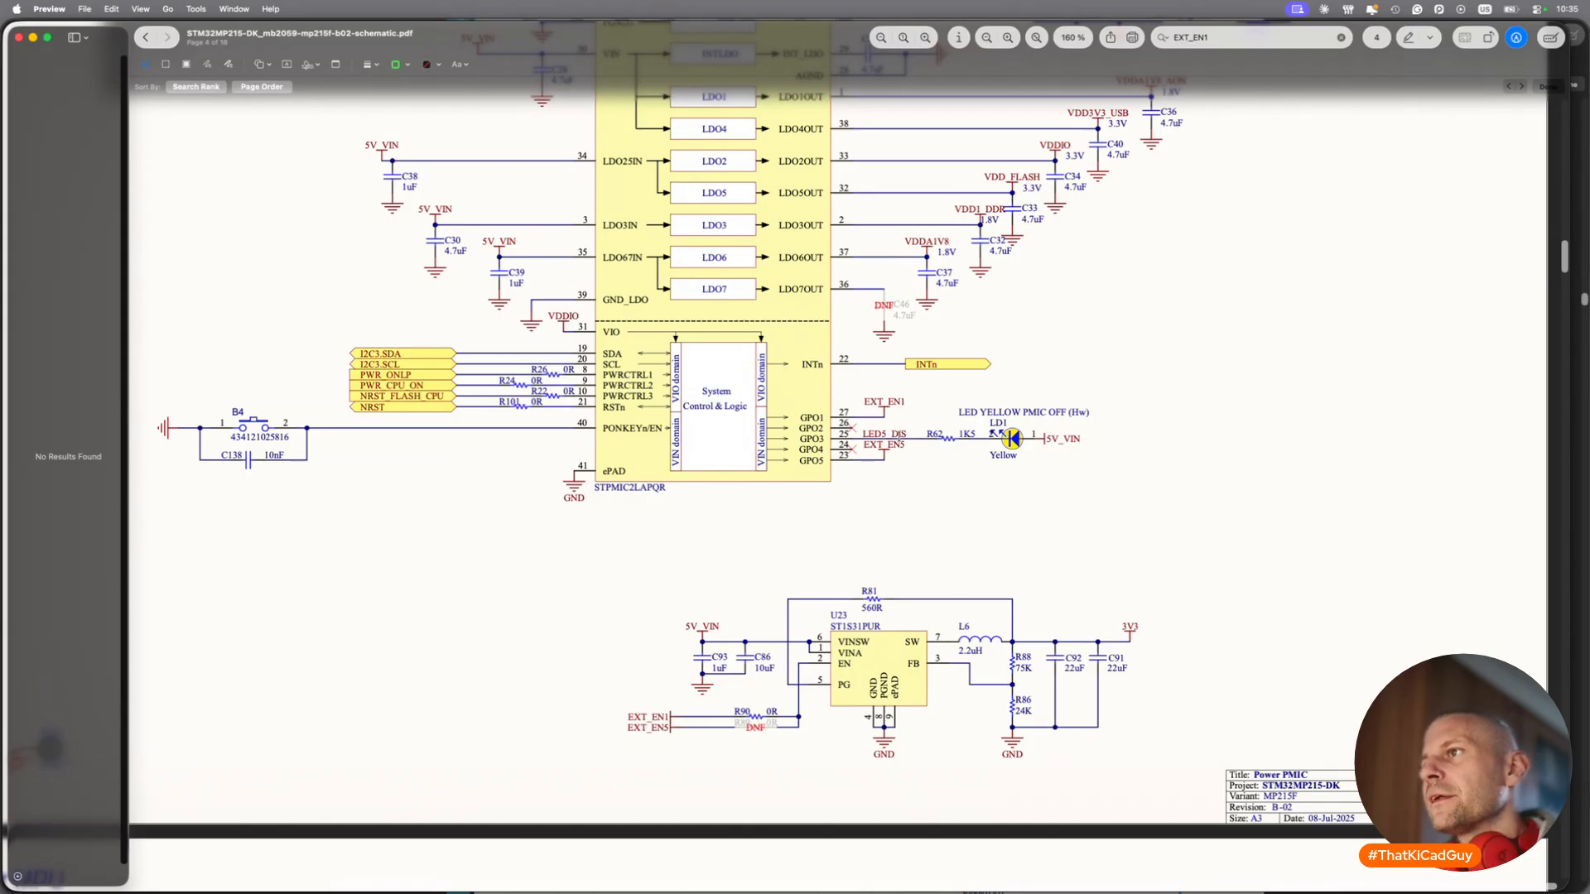
Check the LED5_DIS net and the yellow PMIC-off LED circuit on GPO3 in the reference PDF.
left_click_drag(907, 438, 860, 439)
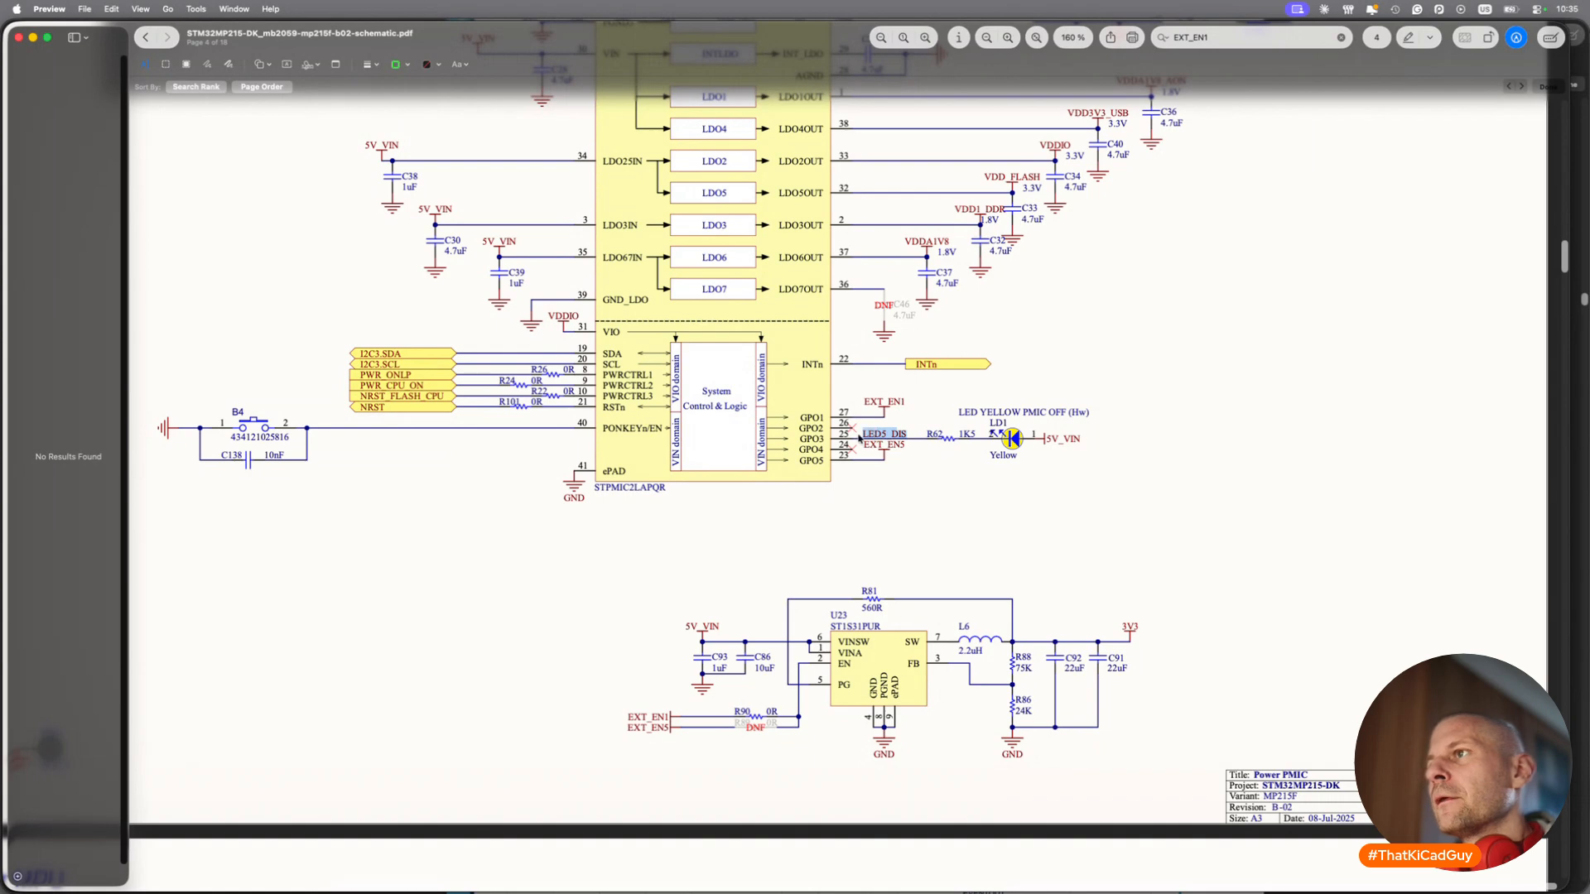
left_click(957, 506)
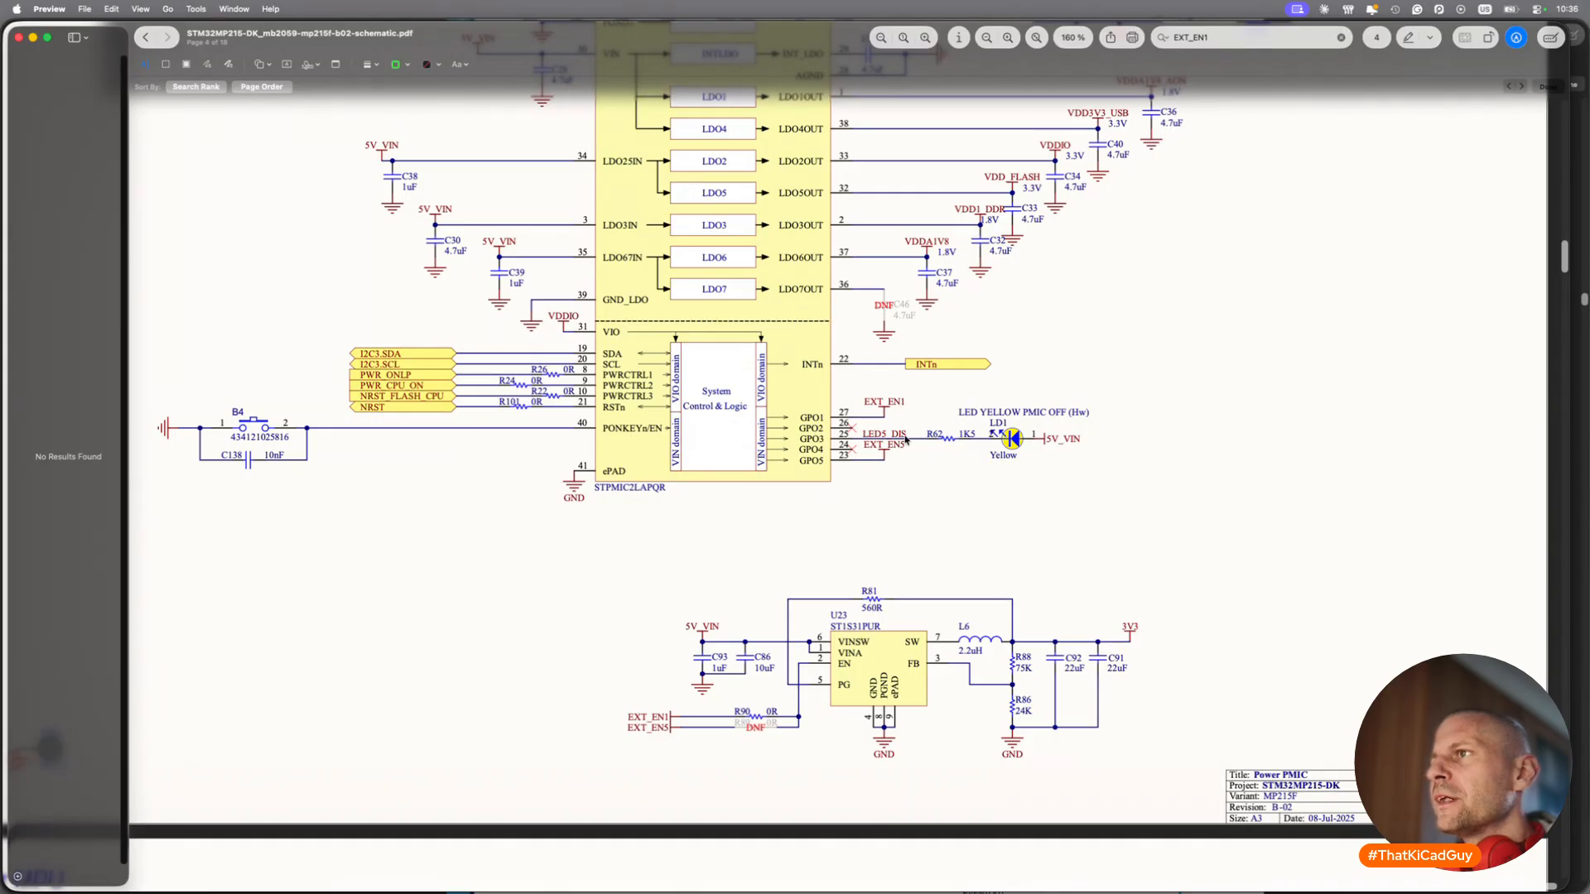
left_click_drag(959, 413, 1064, 416)
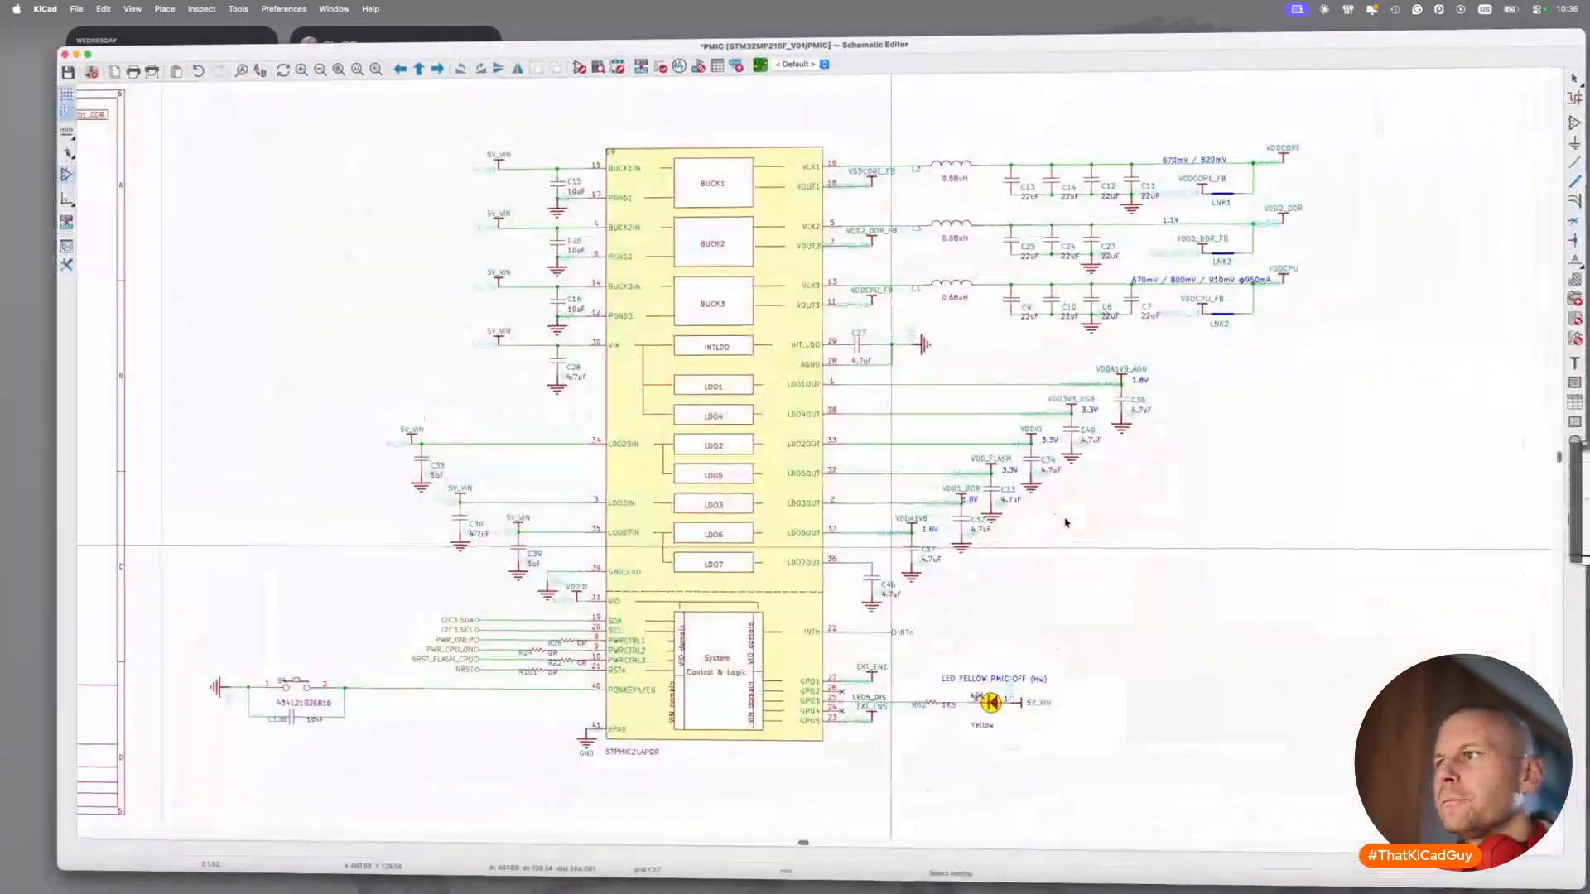
Copy the GPO1 to GPO5 circuitry from the imported reference schematic and attach it to the matching GPO pins of the new PMIC symbol.
left_click_drag(809, 659, 1076, 779)
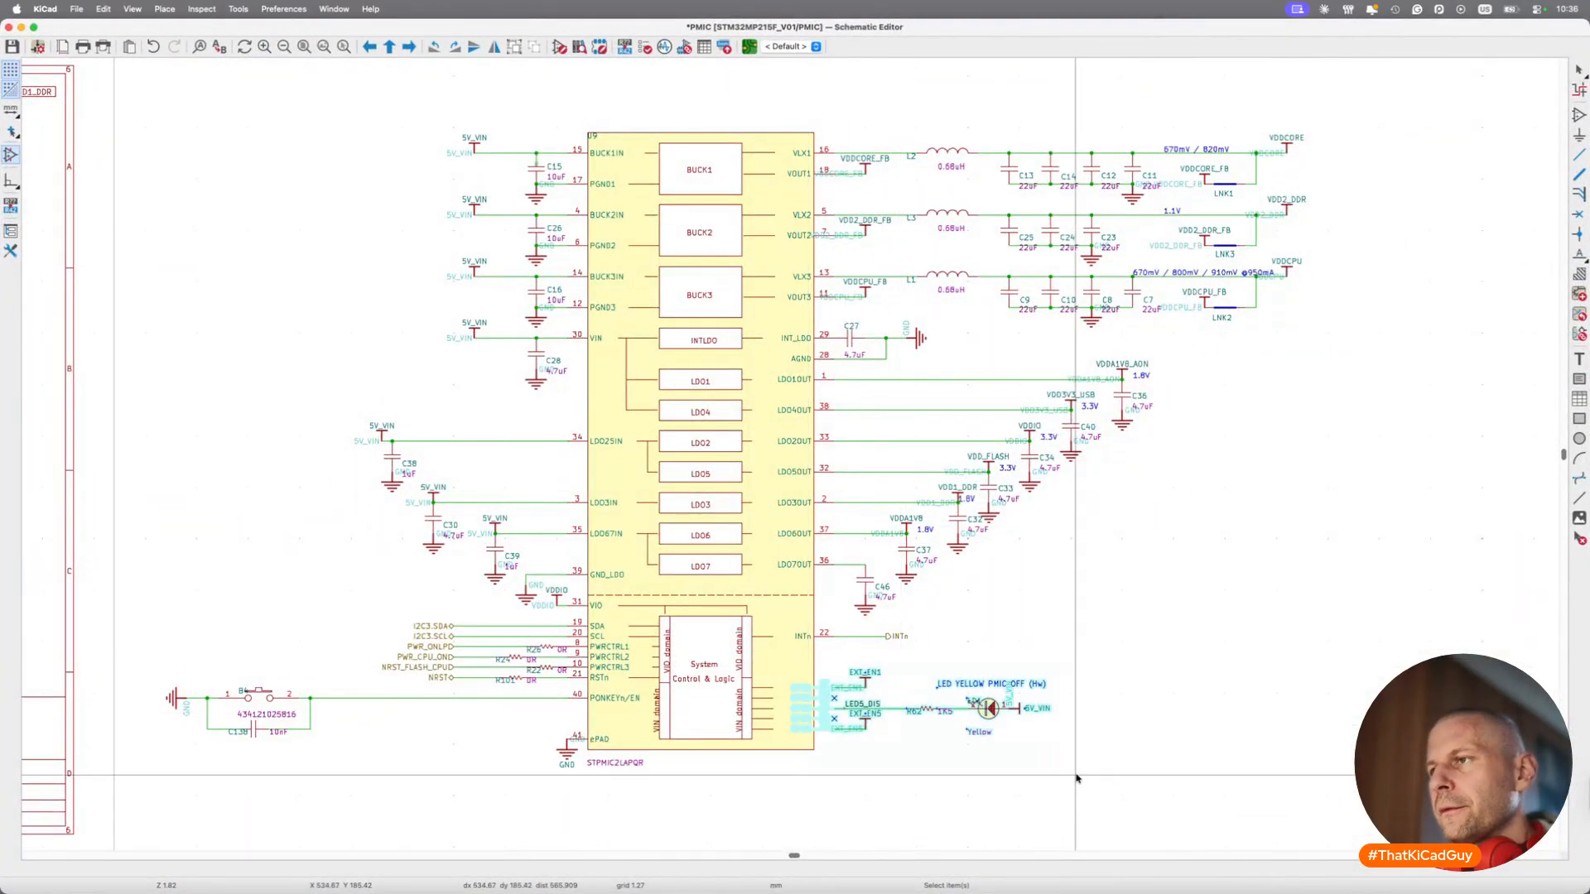
scroll(1077, 779, "left", 12)
scroll(1077, 778, "down", 3)
scroll(1077, 778, "left", 5)
scroll(1076, 779, "up", 2)
key("super+v")
scroll(840, 305, "up", 4)
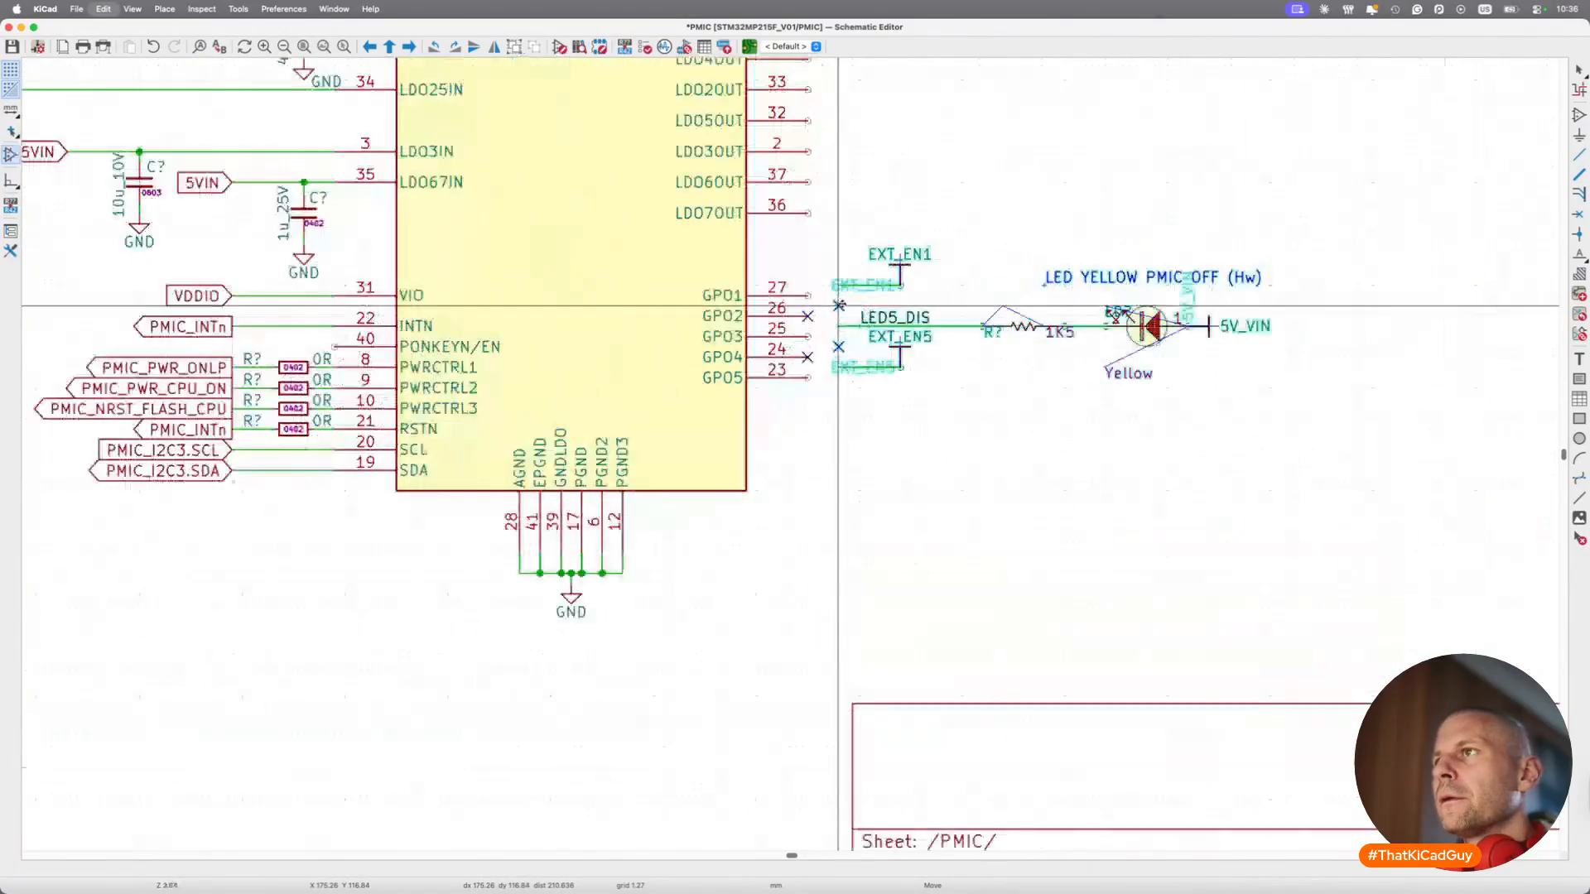
left_click(808, 315)
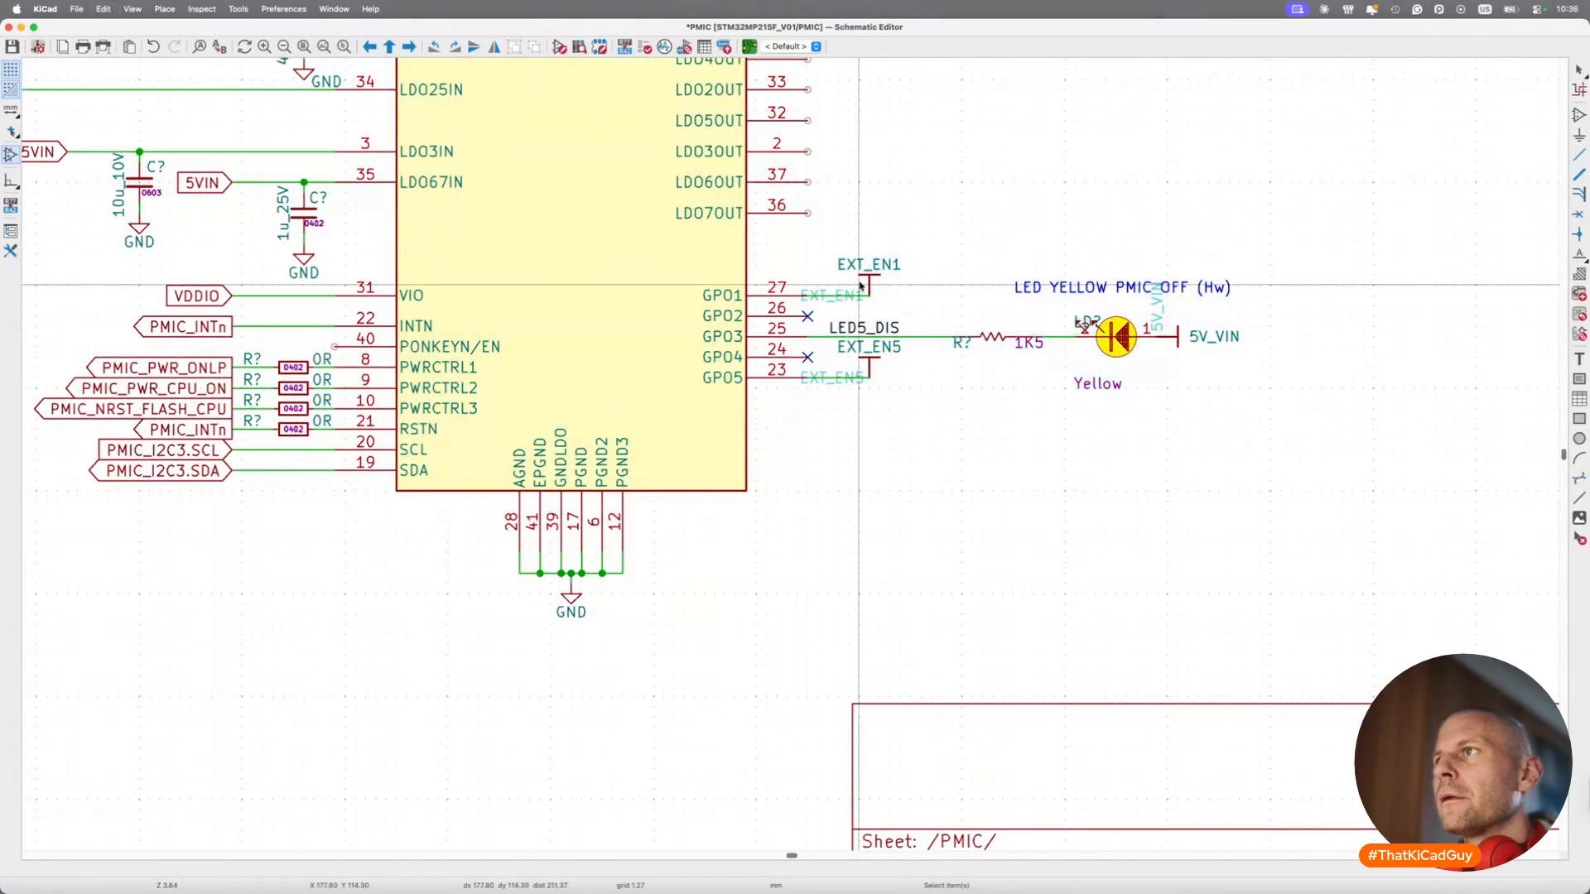
Replace the EXT_EN1 power symbol on GPO1 with an EXT_EN1 net label and extend the wire outward.
double_click(880, 264)
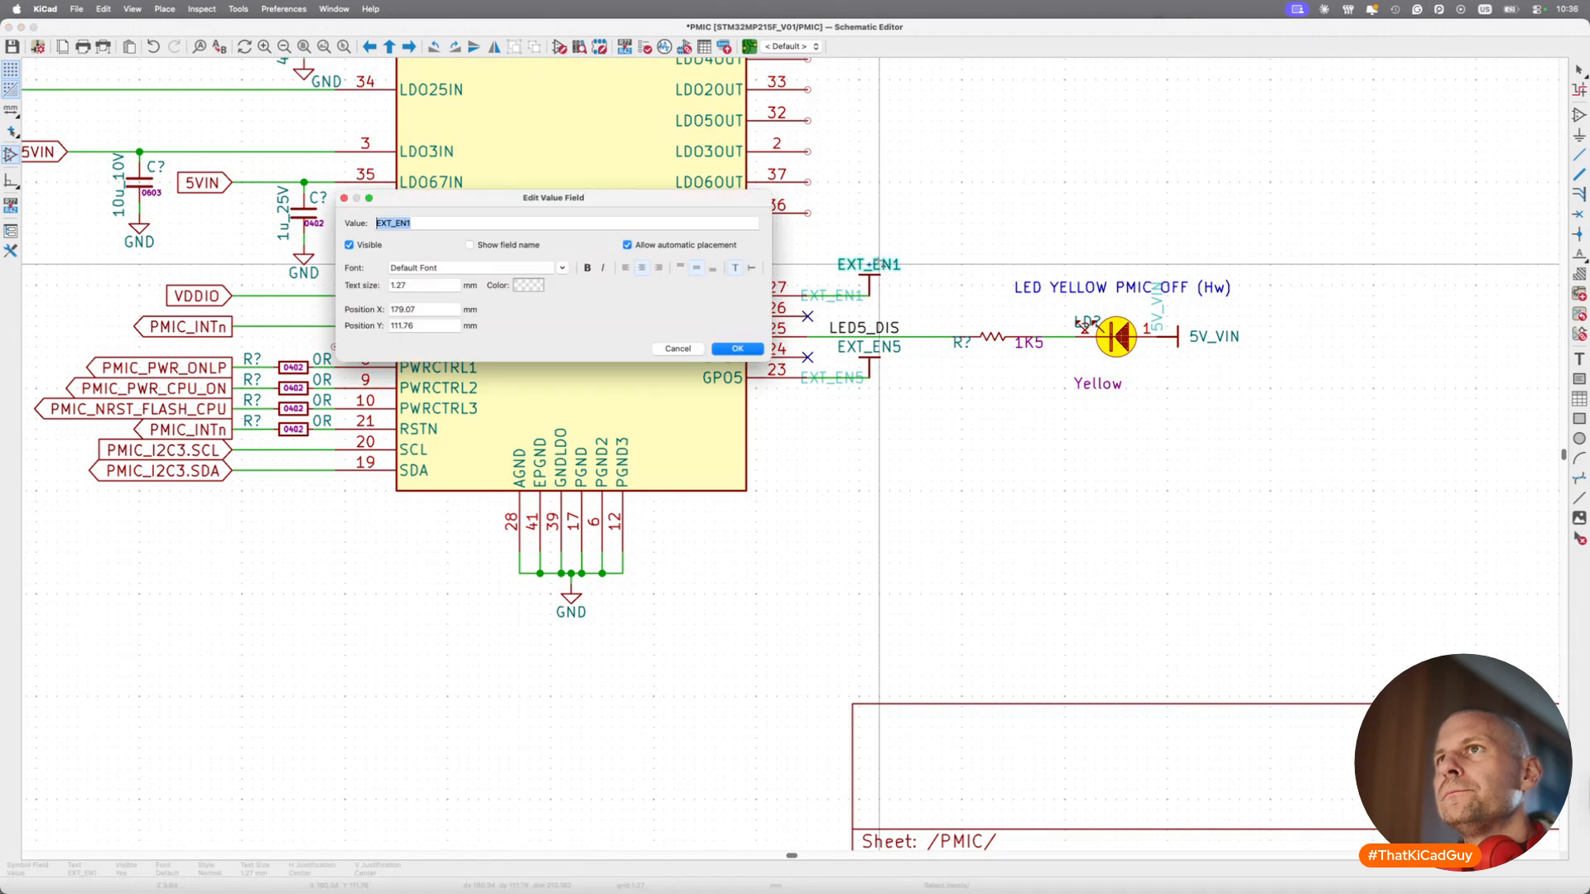
key("Escape")
key("Delete")
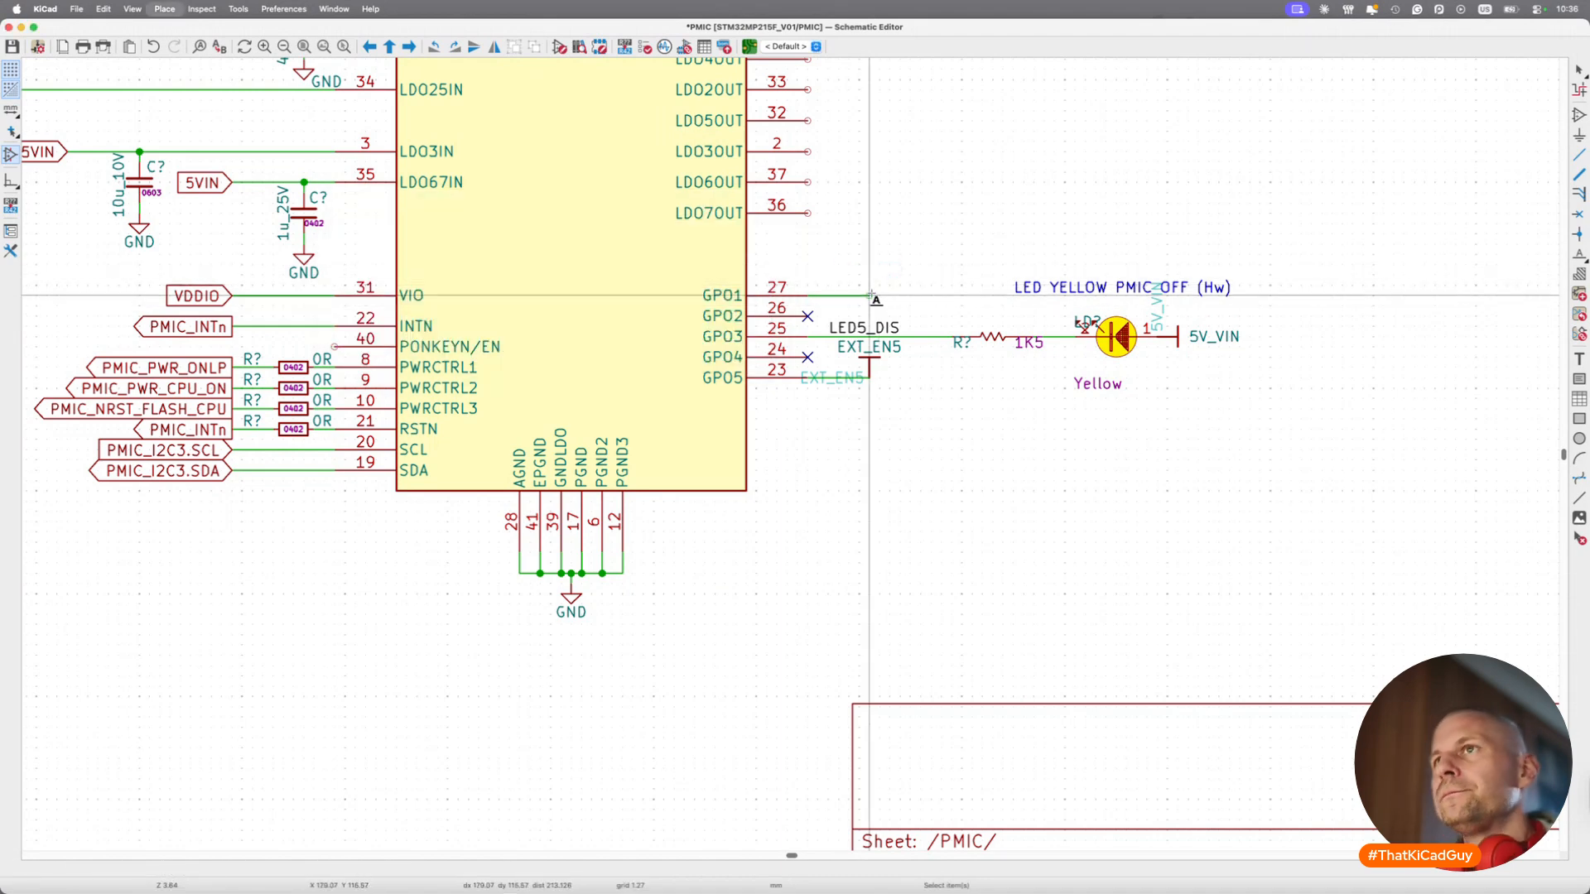
type("lEXT_EN1")
key("Return")
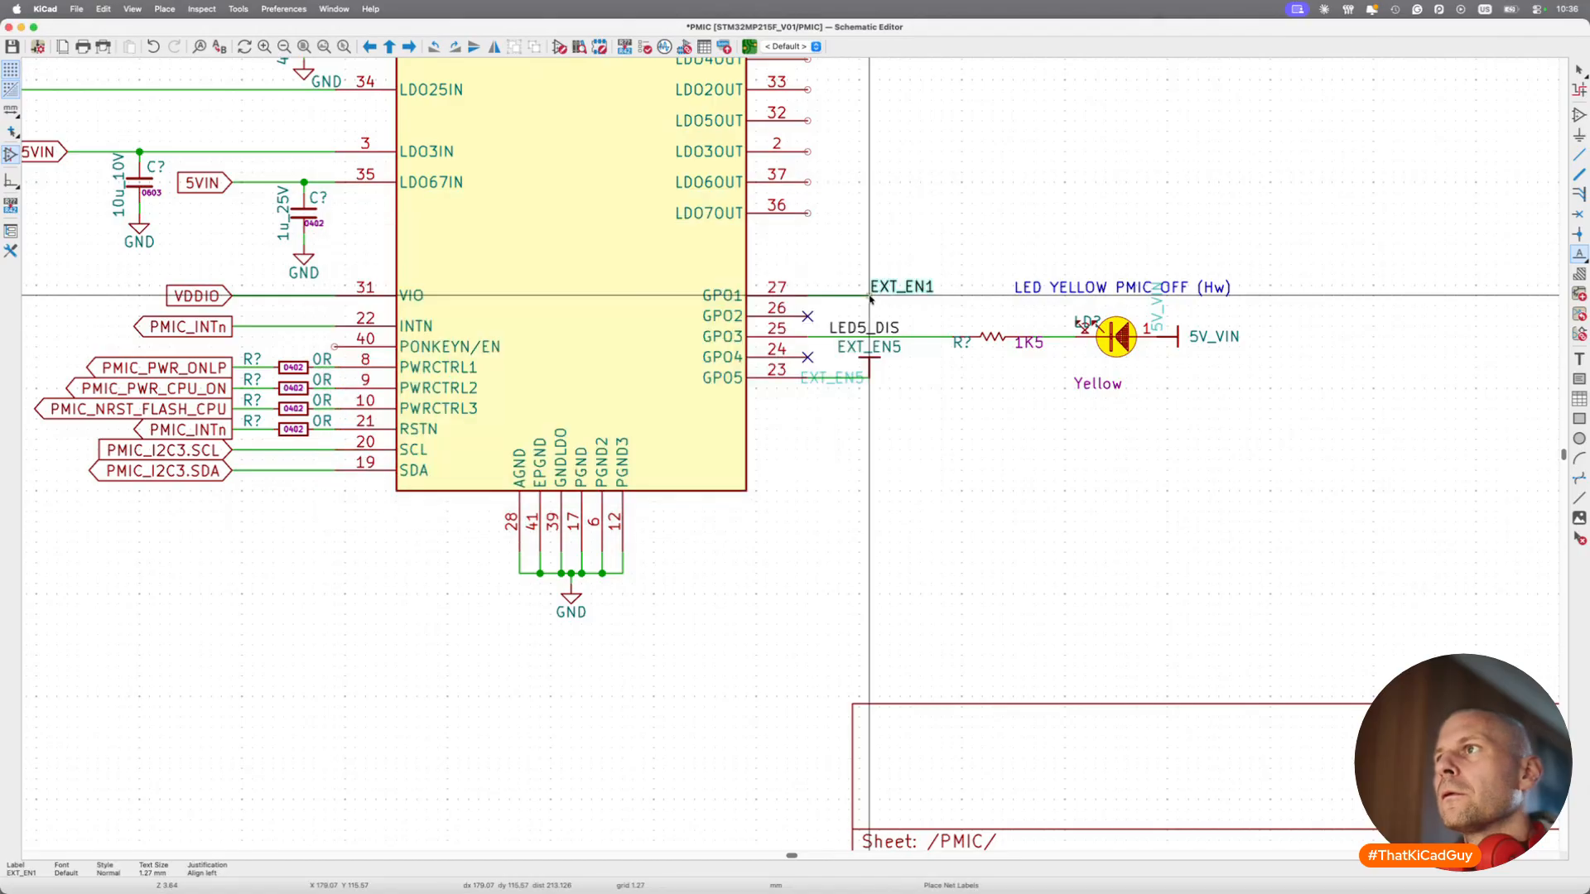
key("x")
left_click(869, 295)
left_click_drag(860, 286, 901, 288)
Replace the EXT_EN5 power symbol on GPO5 with an EXT_EN5 net label at the wire's end.
double_click(879, 354)
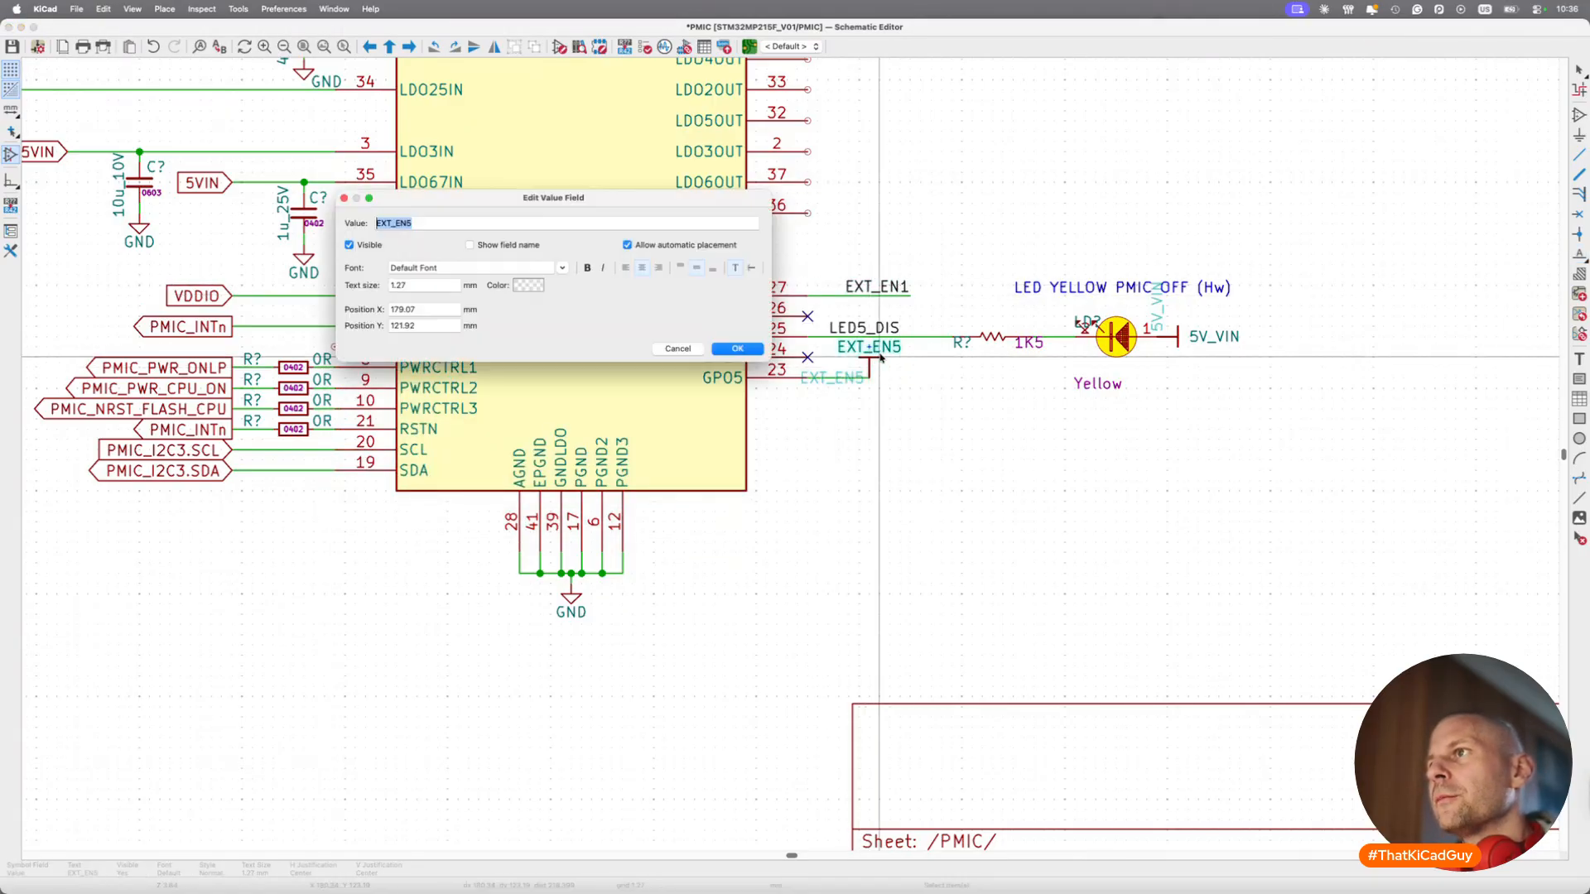
key("Escape")
left_click(870, 367)
key("Delete")
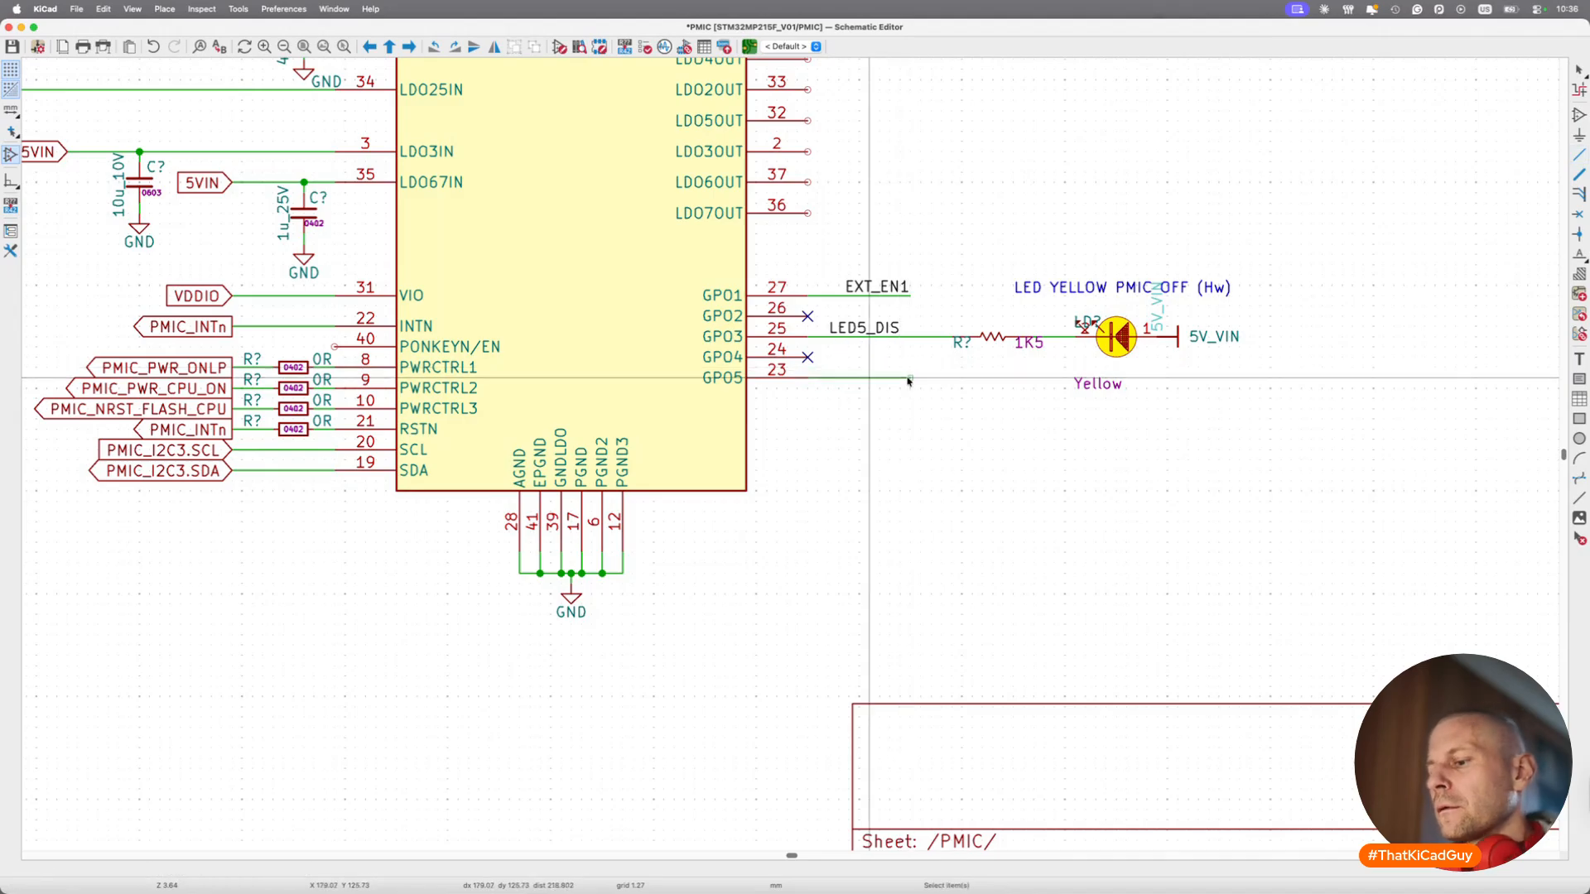
key("l")
key("Return")
left_click(845, 379)
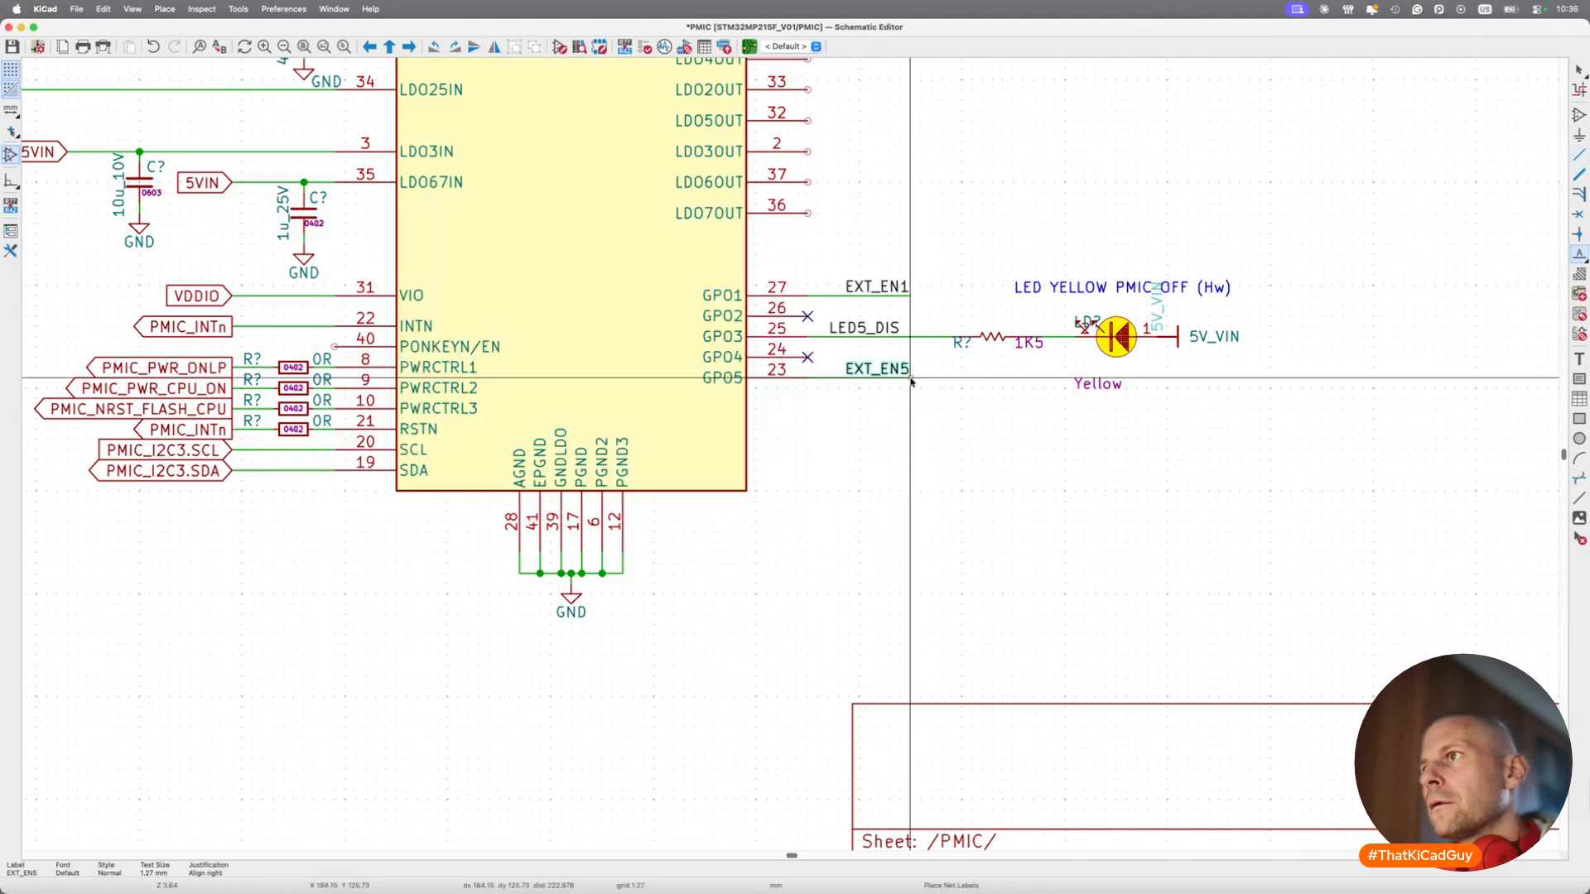
key("Escape")
Reposition the LED5_DIS label along the GPO3 wire and move the LED's Yellow value text closer beneath its symbol.
left_click(888, 327)
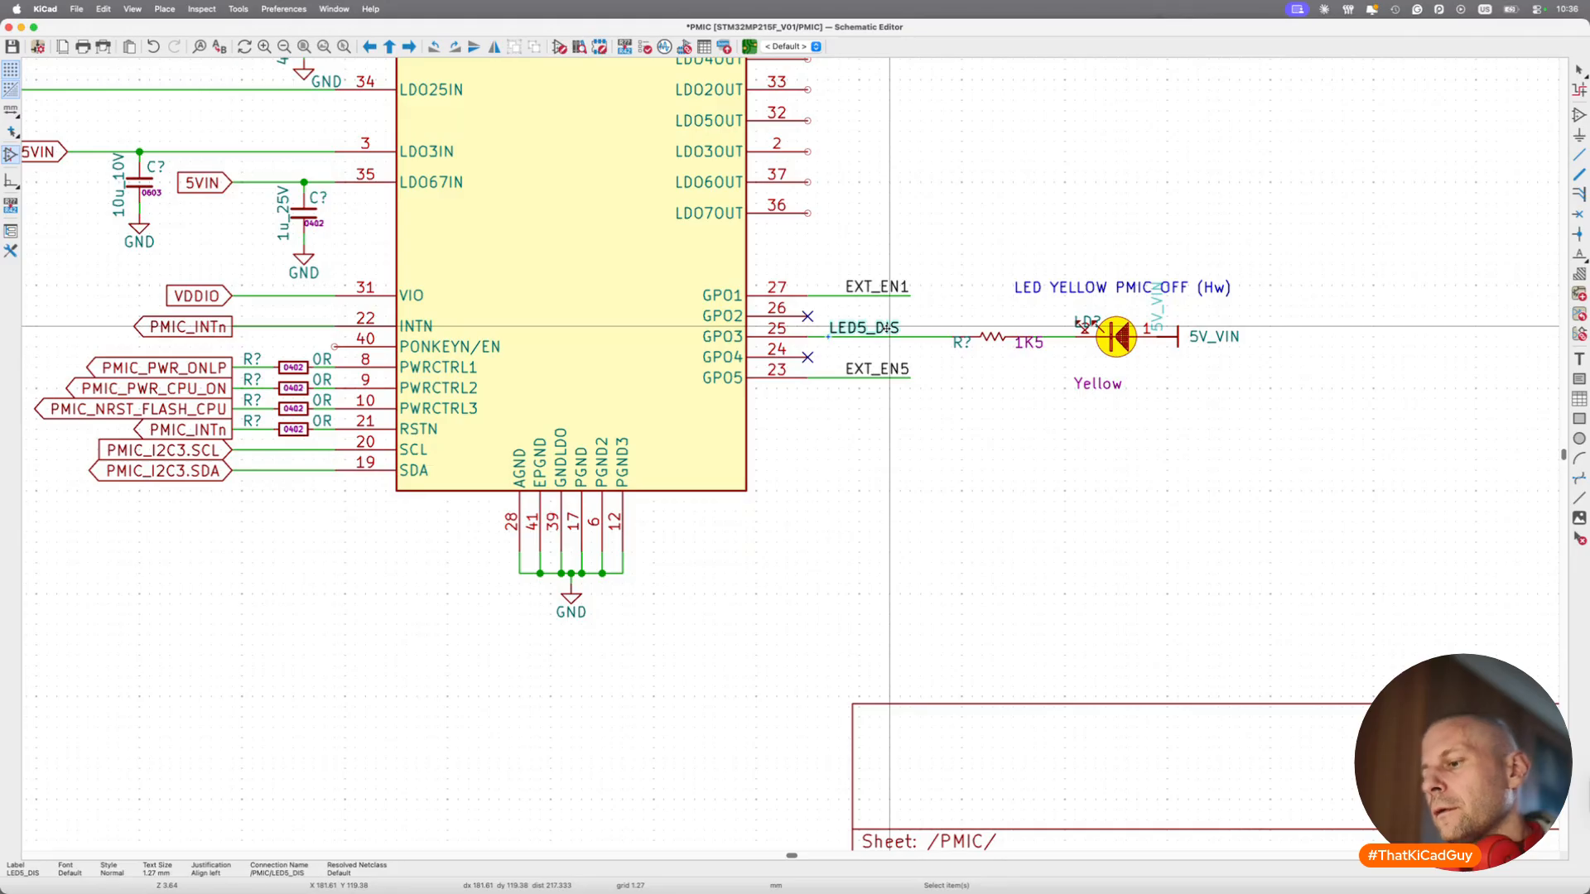
key("m")
left_click(901, 329)
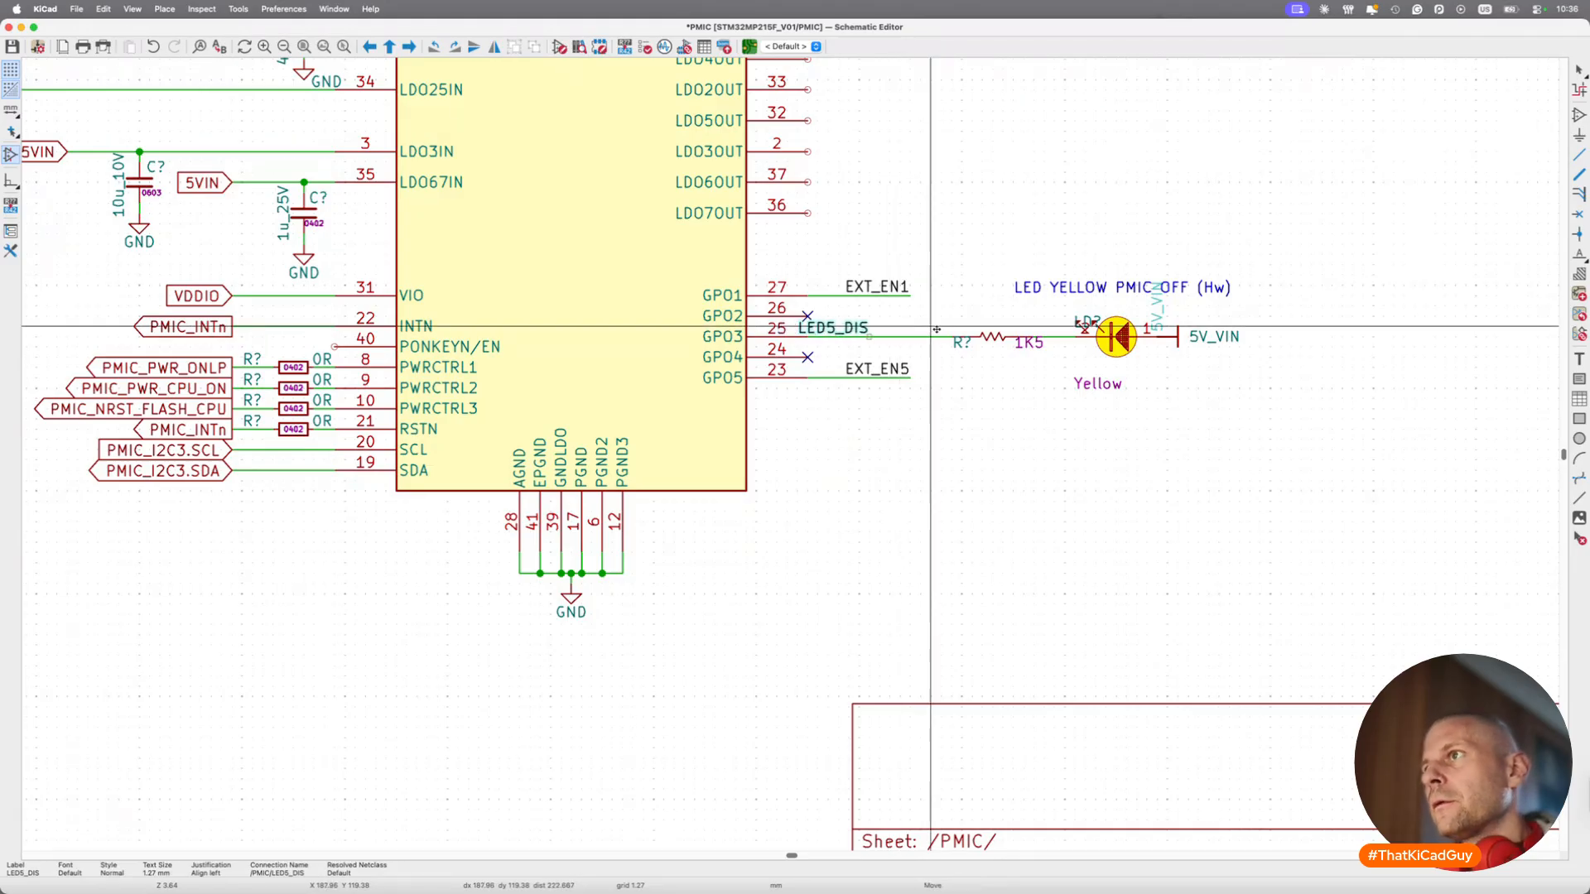
middle_click_drag(1153, 388, 1019, 408)
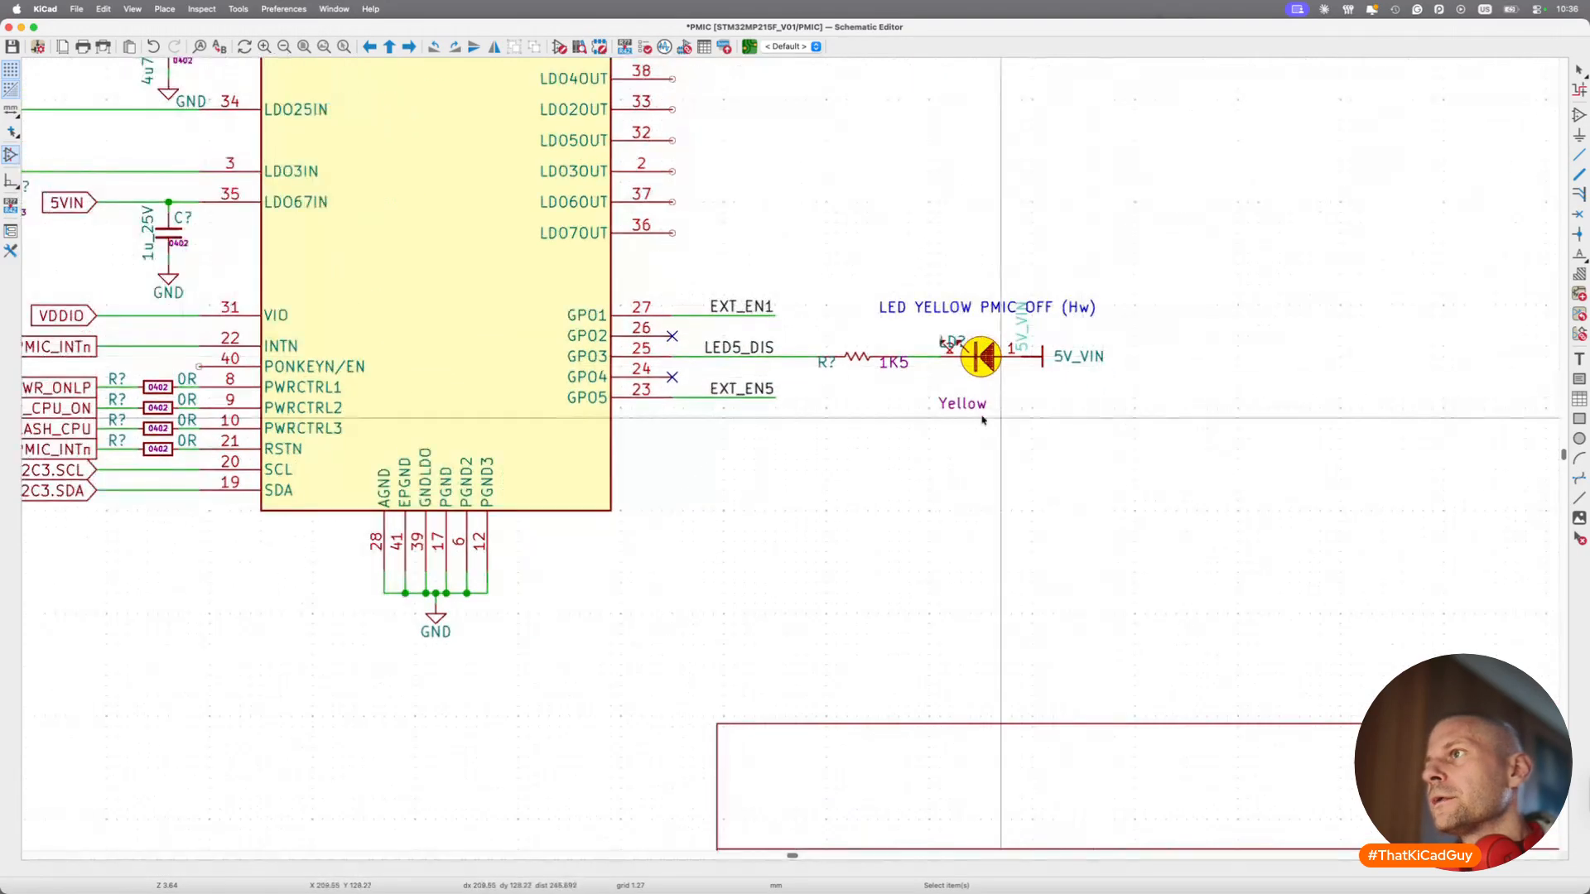
left_click(969, 415)
key("m")
left_click(998, 405)
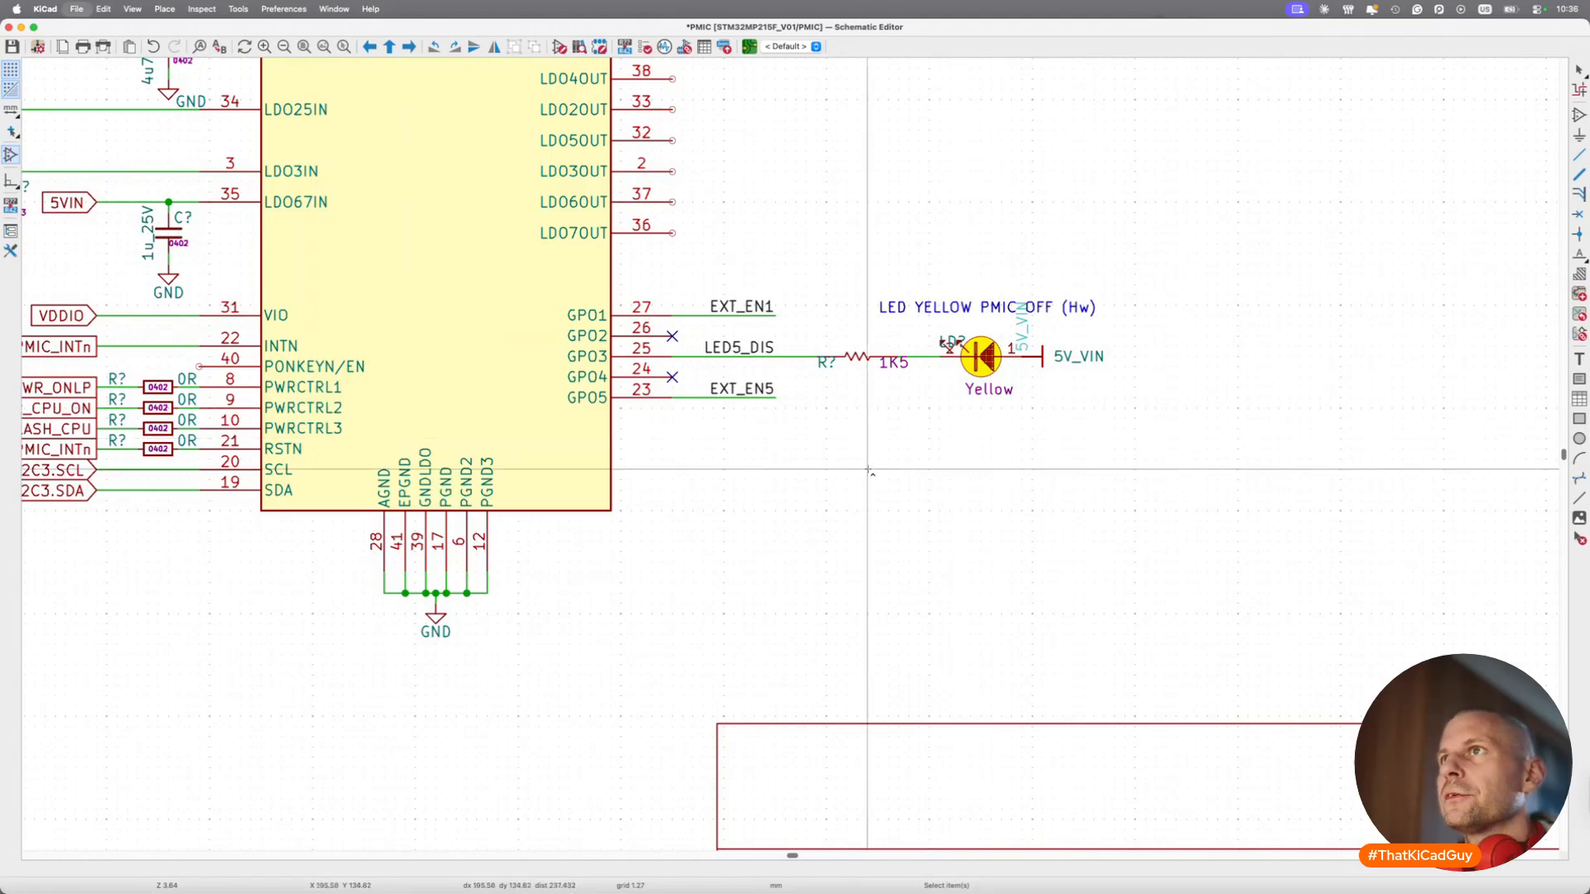
Copy the INT_LDO, AGND and LDO1 to LDO7 output circuits from the imported reference schematic and place them beside the new PMIC symbol.
scroll(806, 486, "up", 5)
key("ctrl+Right")
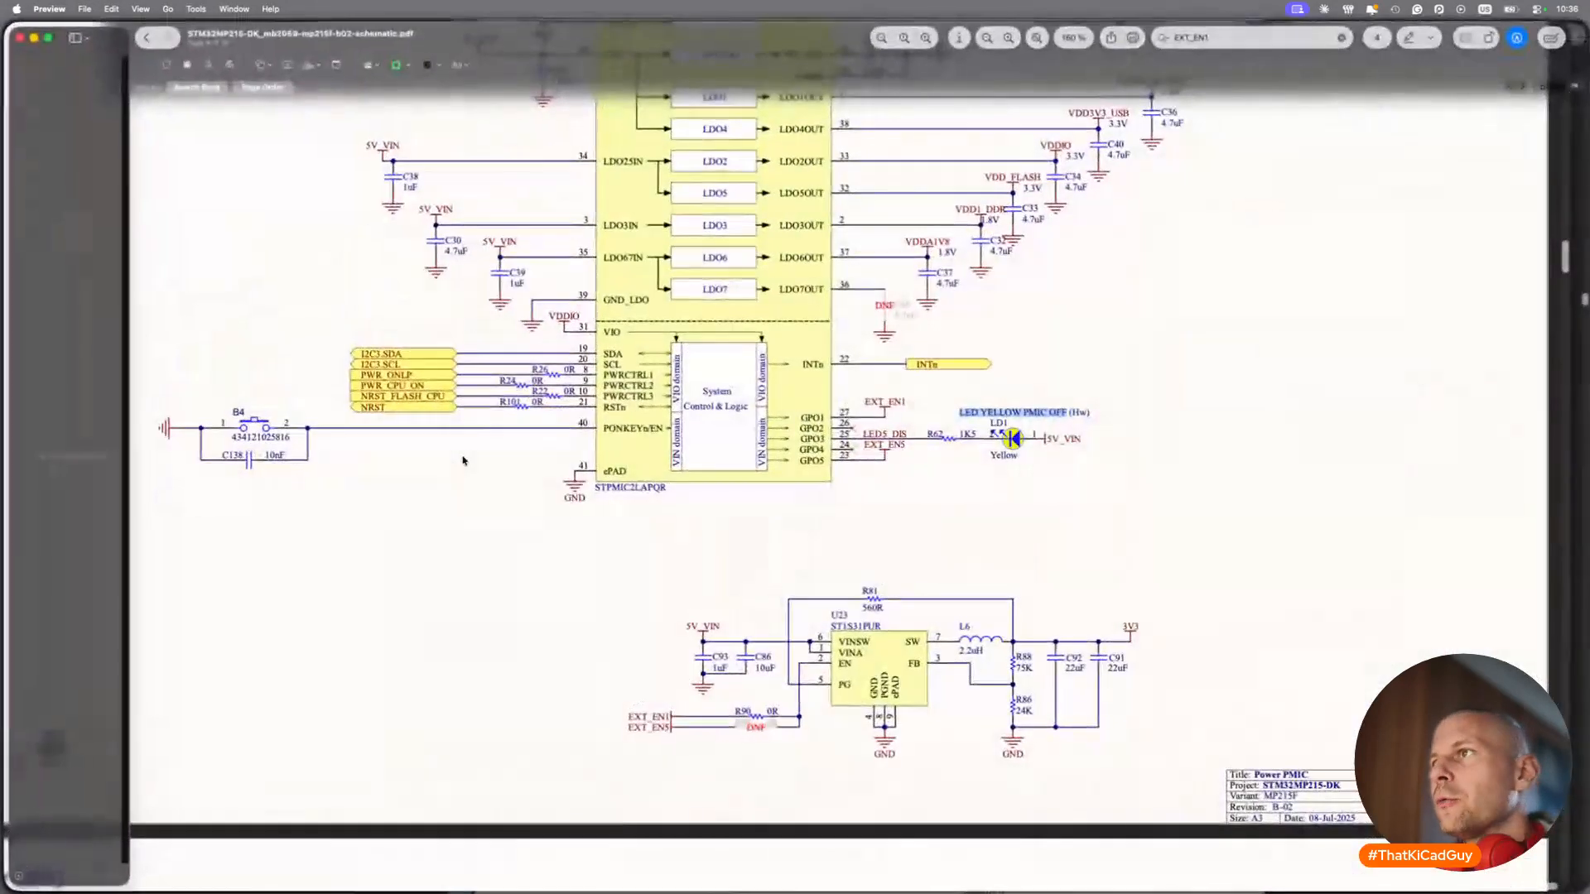
scroll(685, 495, "up", 2)
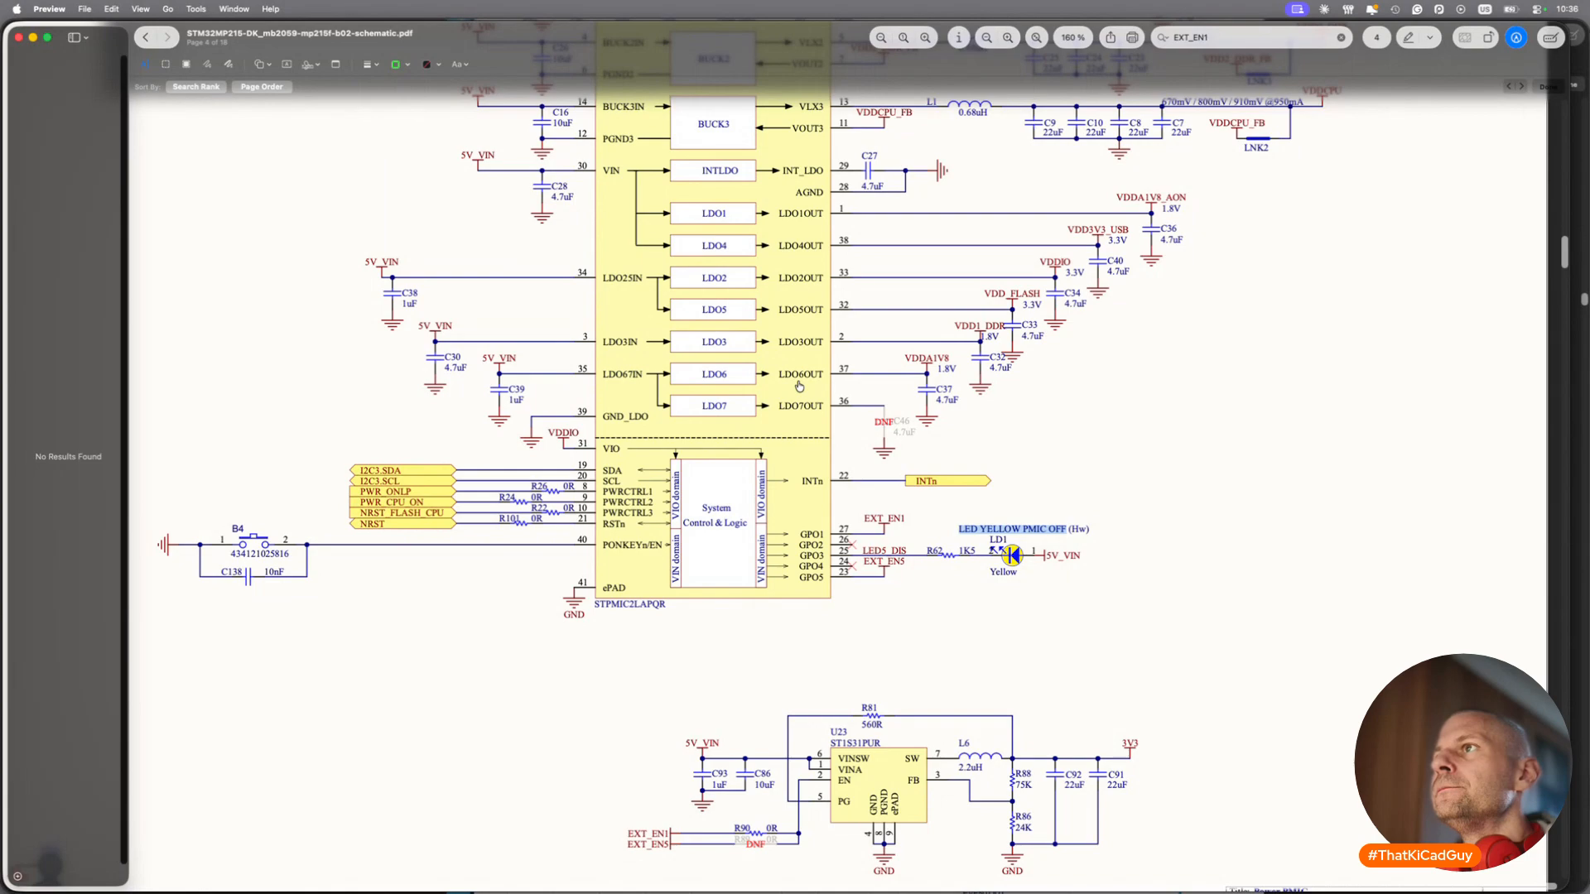
key("ctrl+Left")
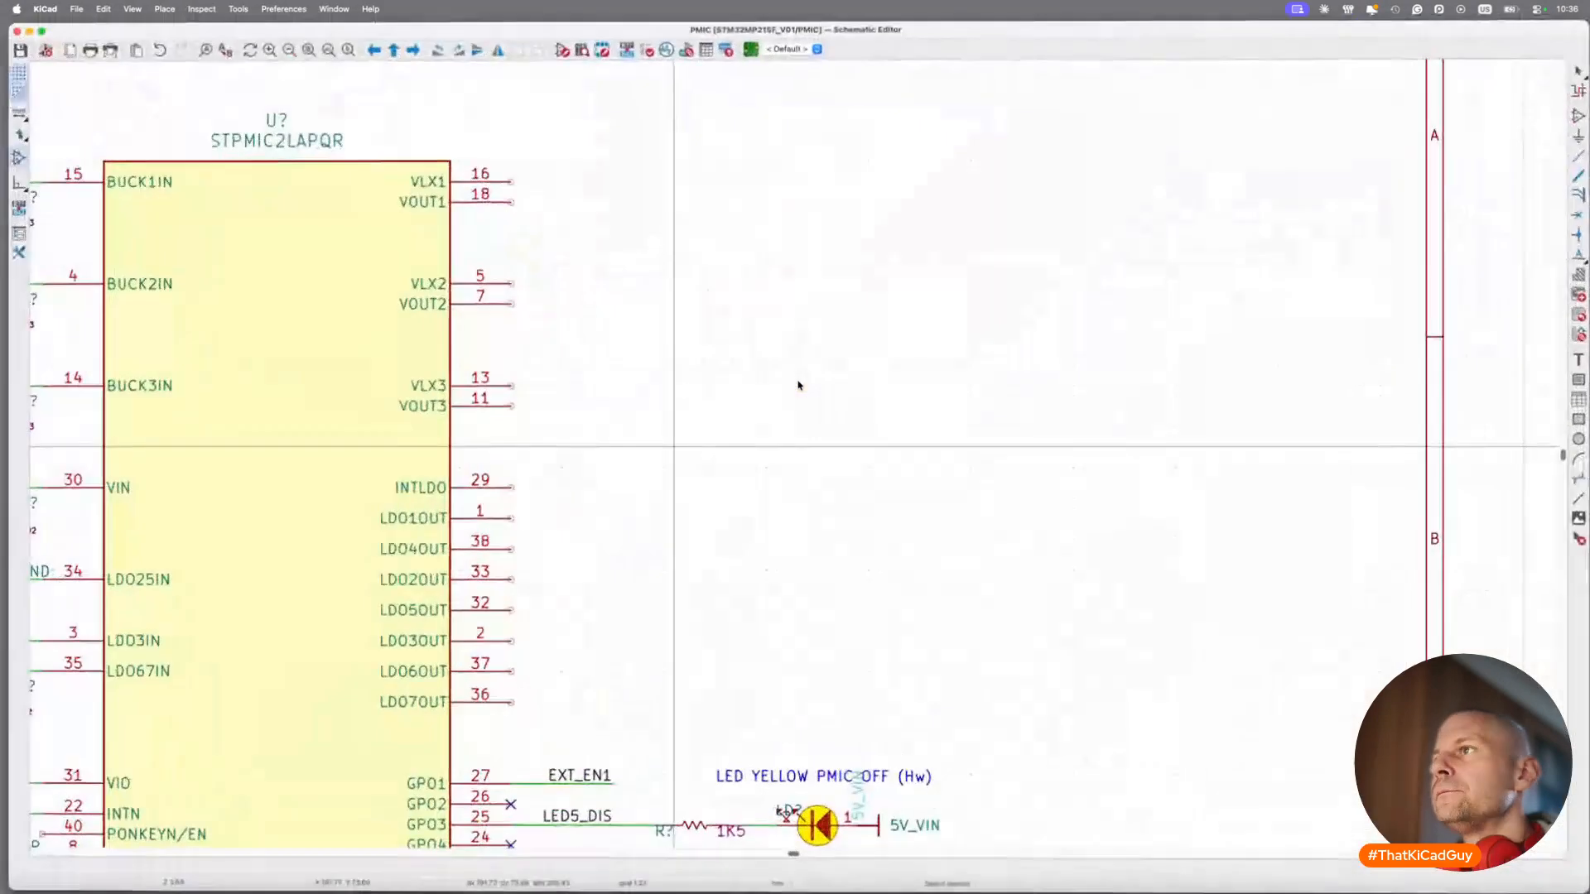
scroll(969, 408, "down", 5)
scroll(971, 412, "up", 3)
scroll(971, 412, "right", 5)
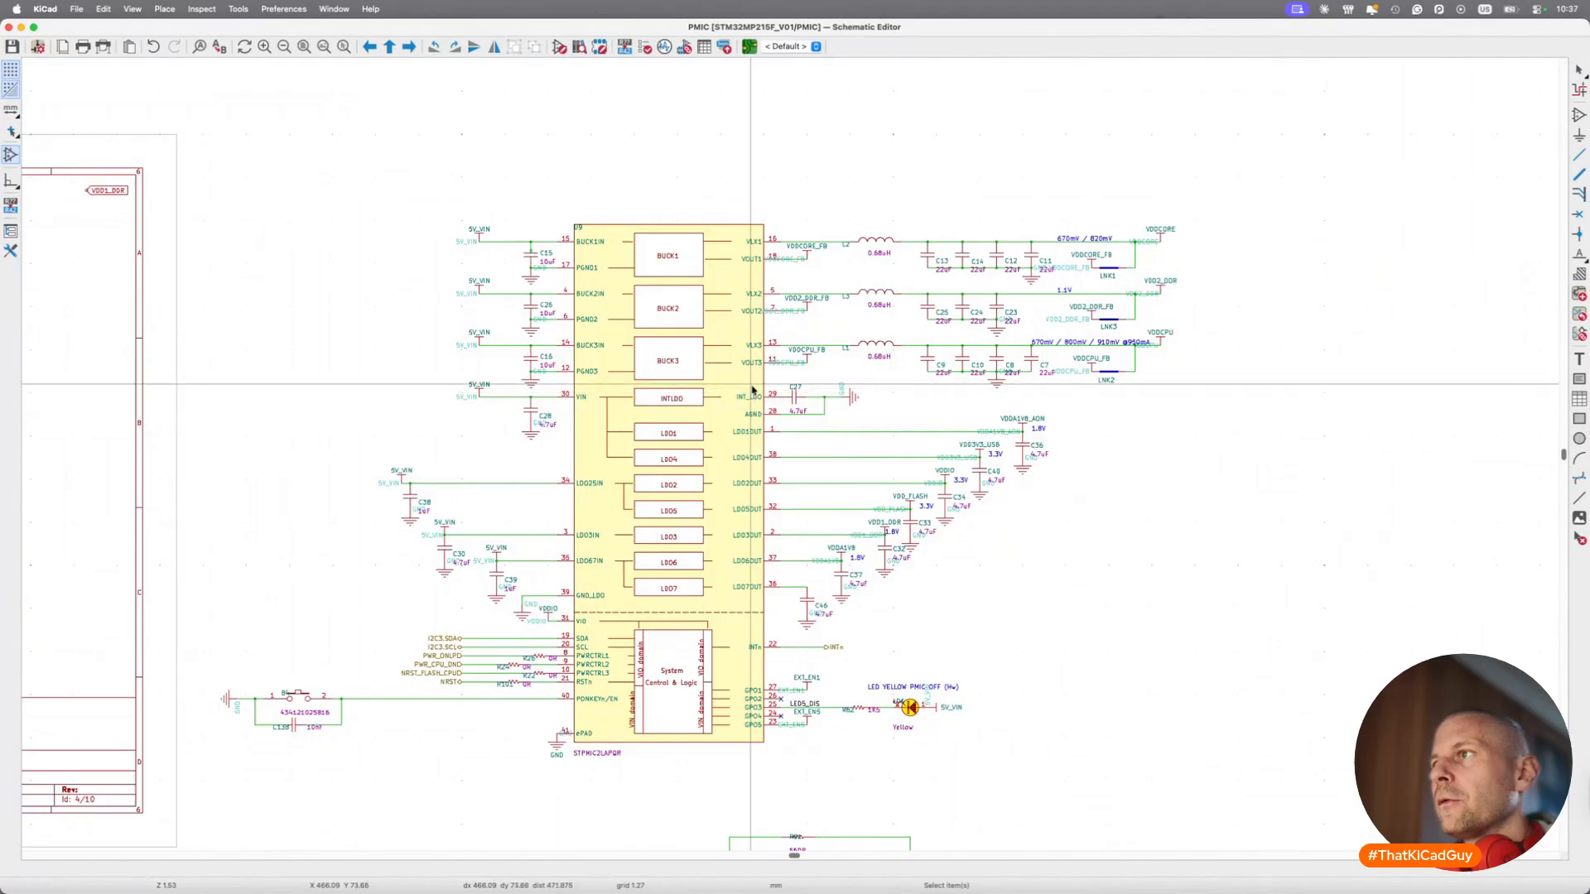
left_click_drag(750, 392, 1079, 626)
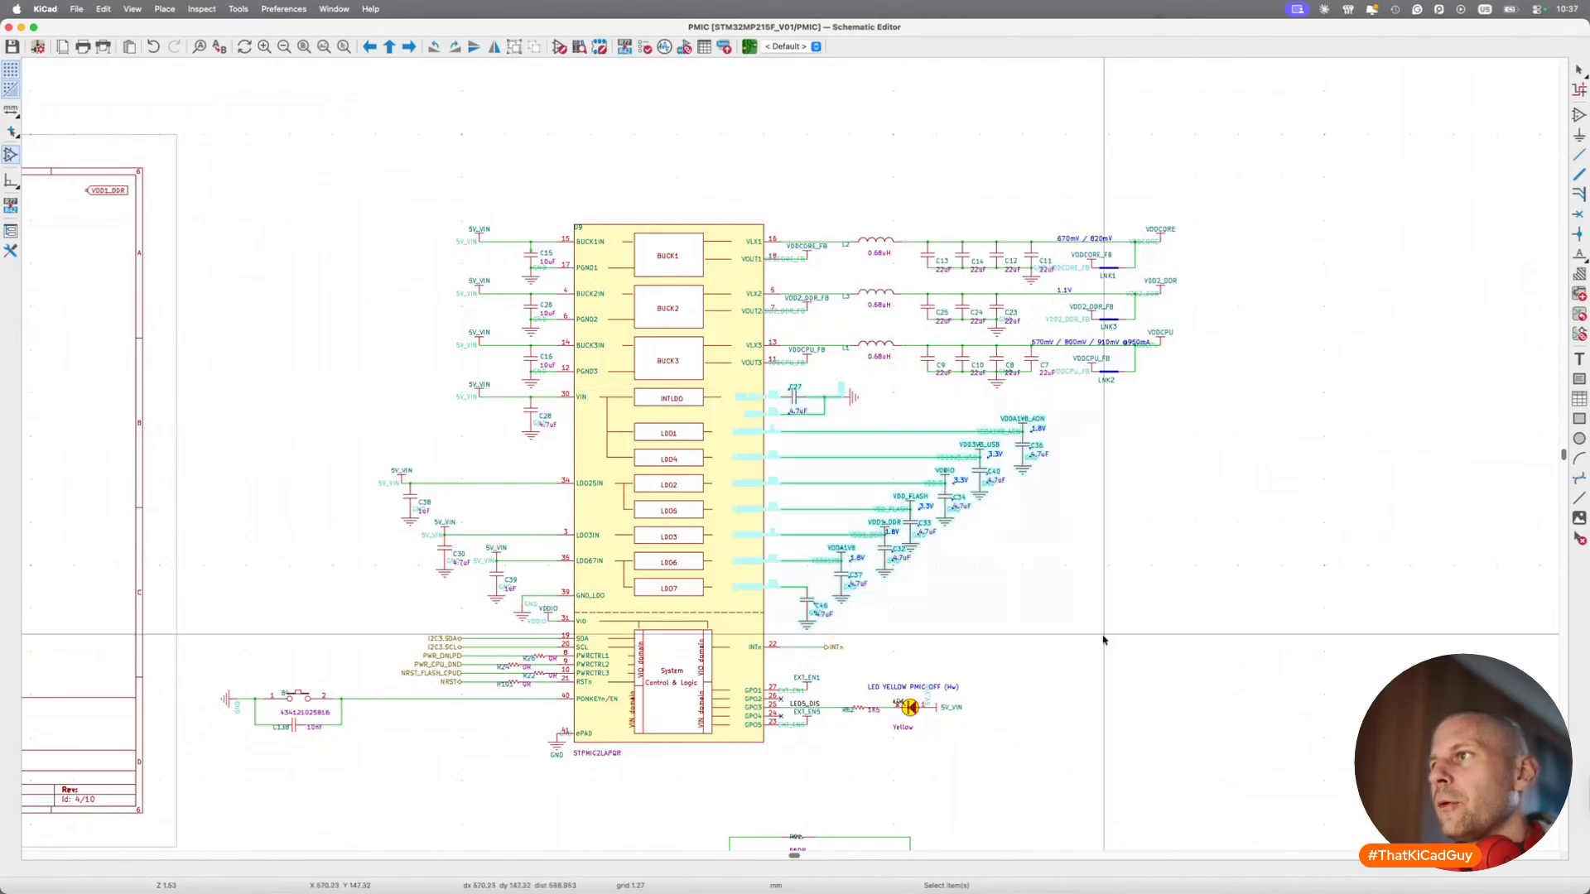
key("super+c")
key("super+v")
scroll(977, 584, "left", 10)
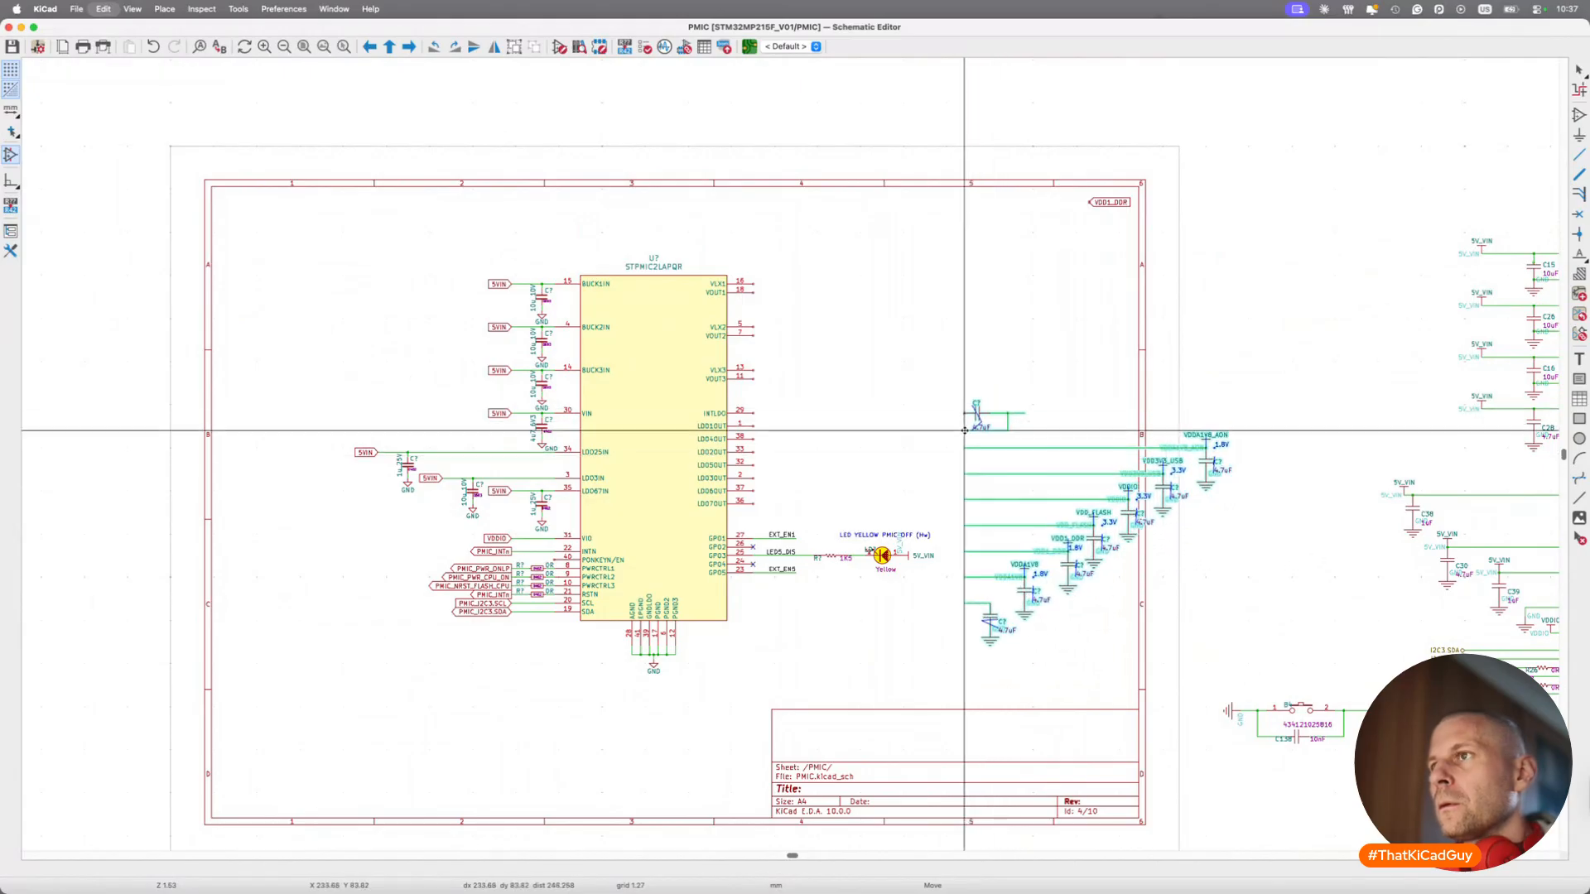
left_click(965, 430)
scroll(827, 486, "up", 5)
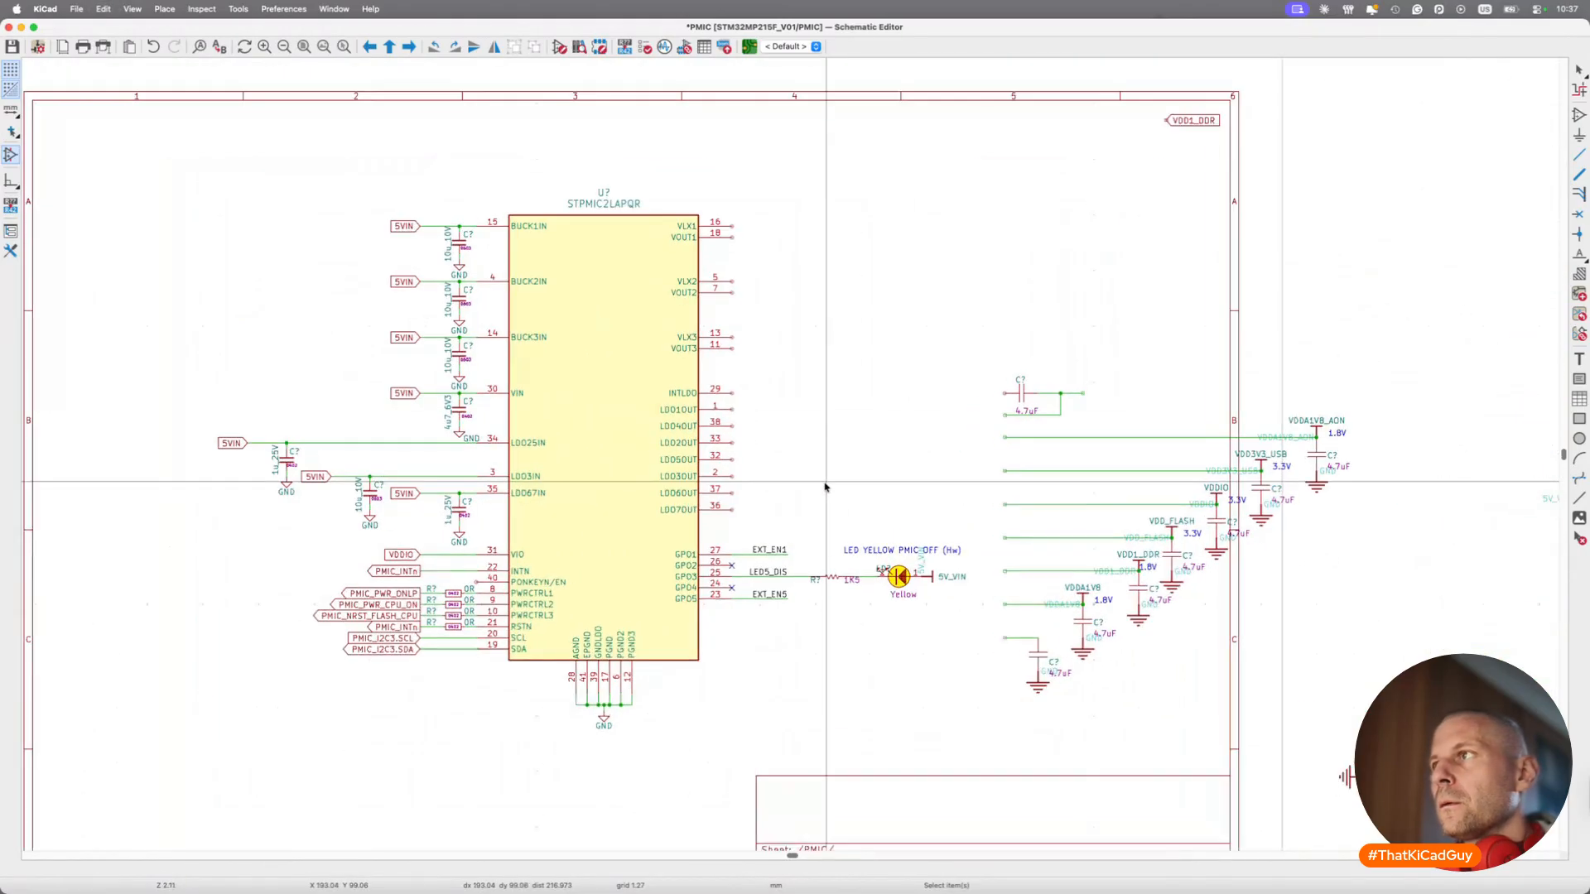
Delete the AGND wire branch below the pasted 4.7uF INT_LDO capacitor.
key("w")
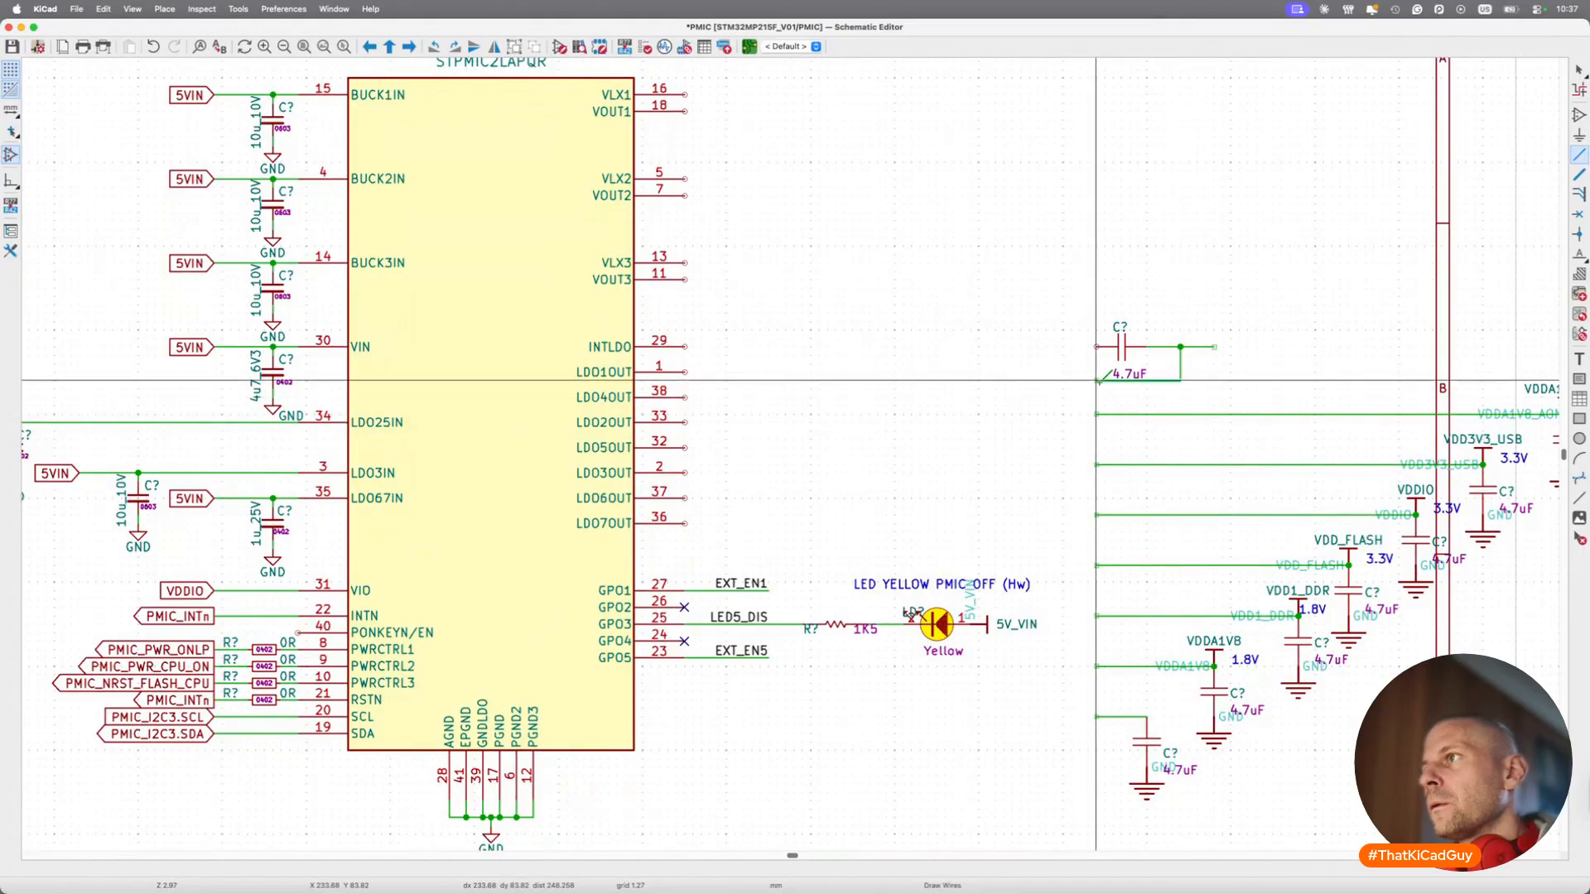
key("Escape")
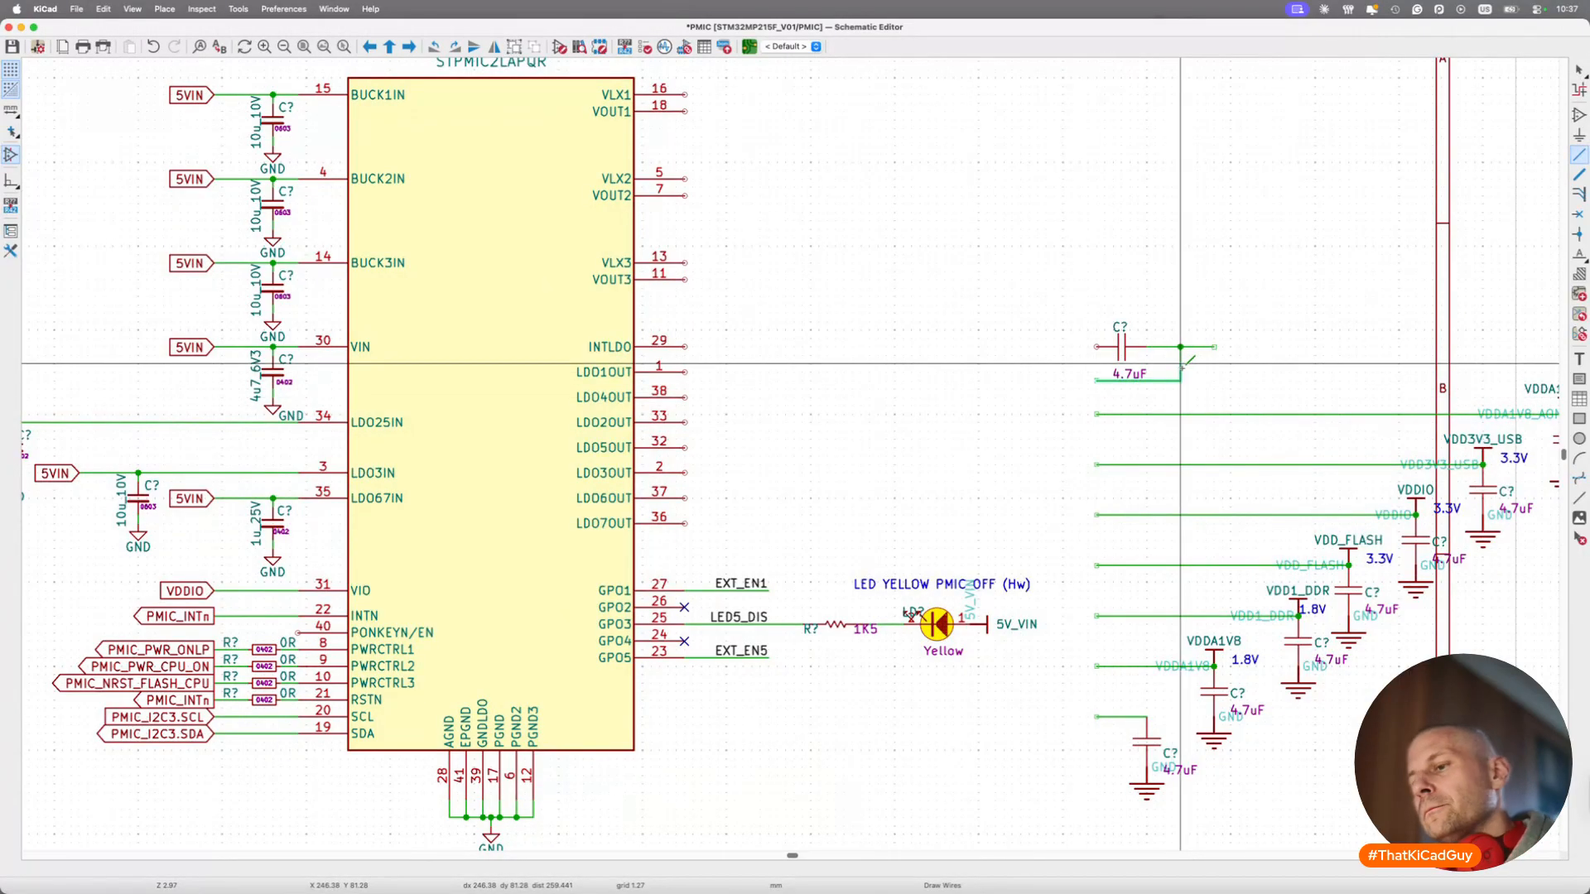
key("Delete")
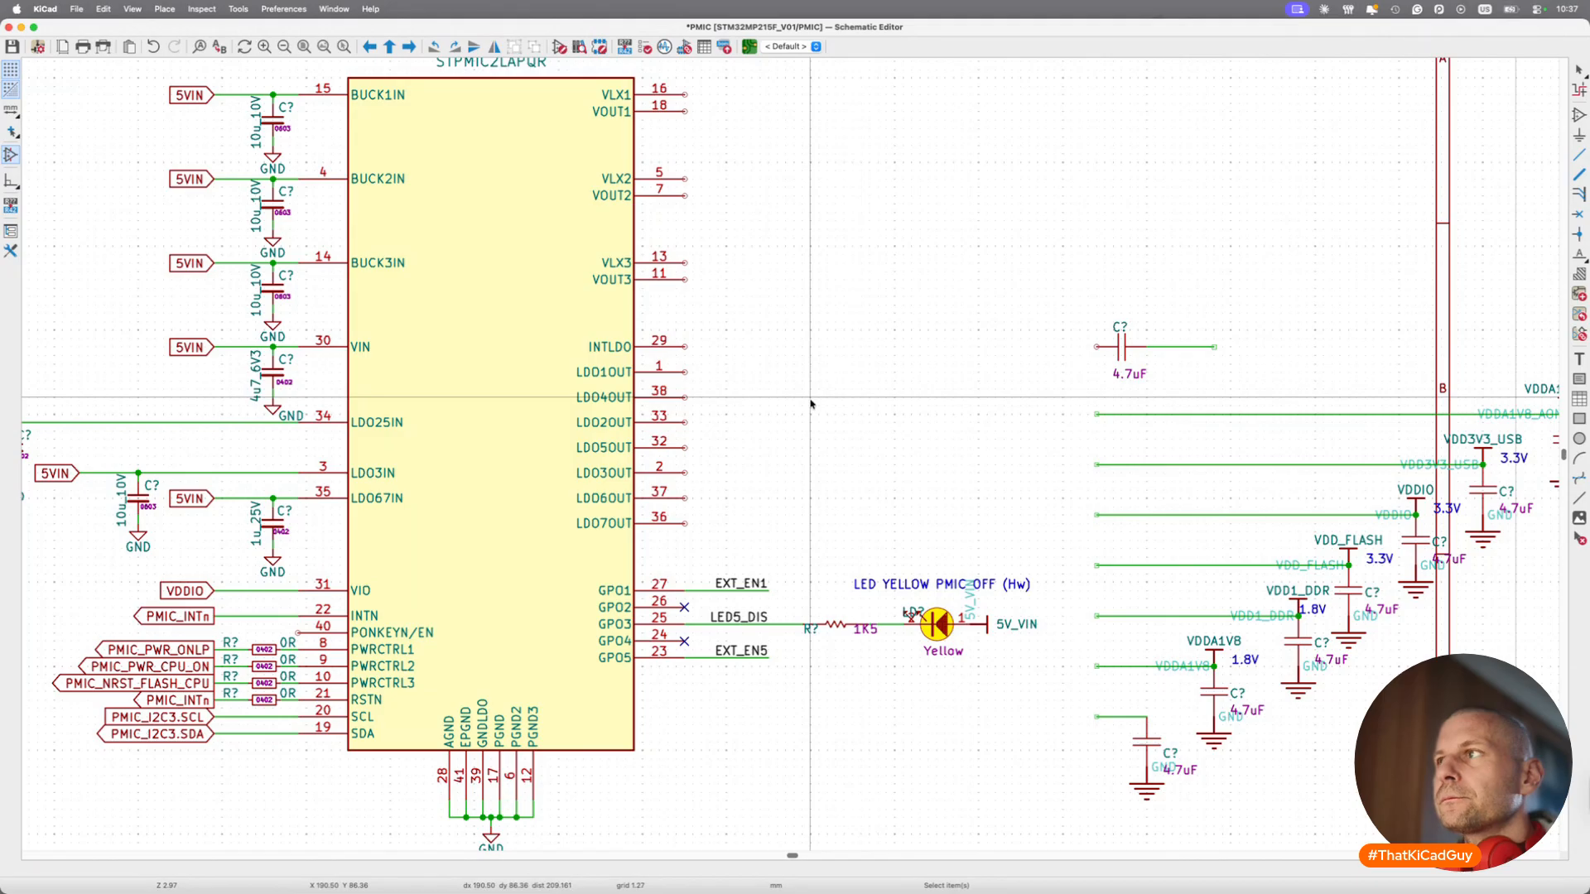
Check the INT_LDO capacitor in the ST reference schematic PDF and the CINTLDO entry in the STPMIC2L datasheet's passive components table.
key("super+Tab")
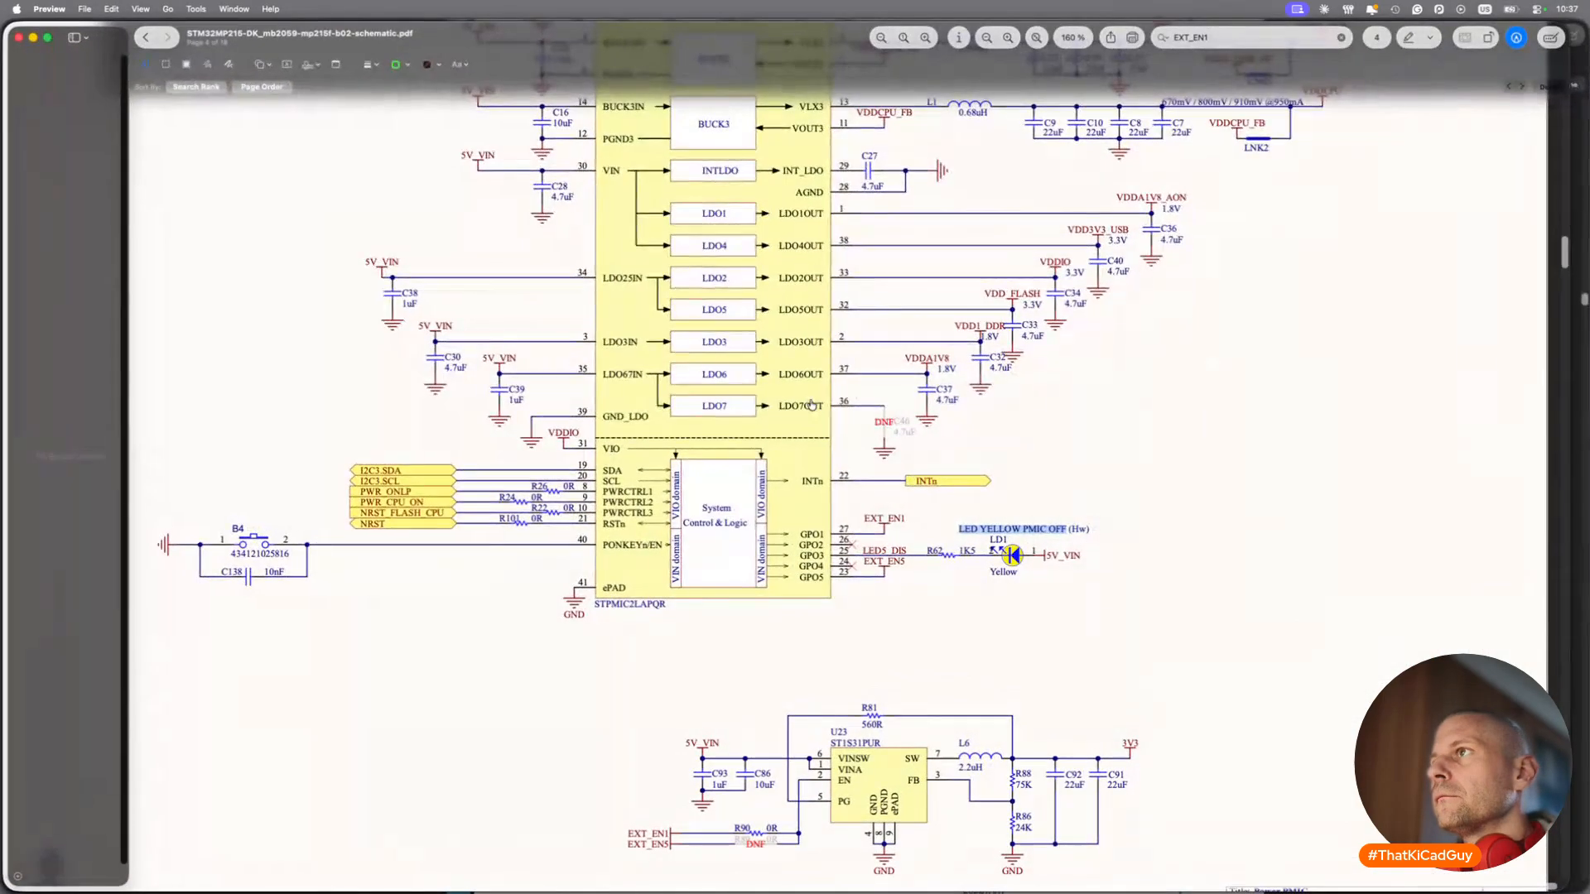
scroll(812, 404, "up", 2)
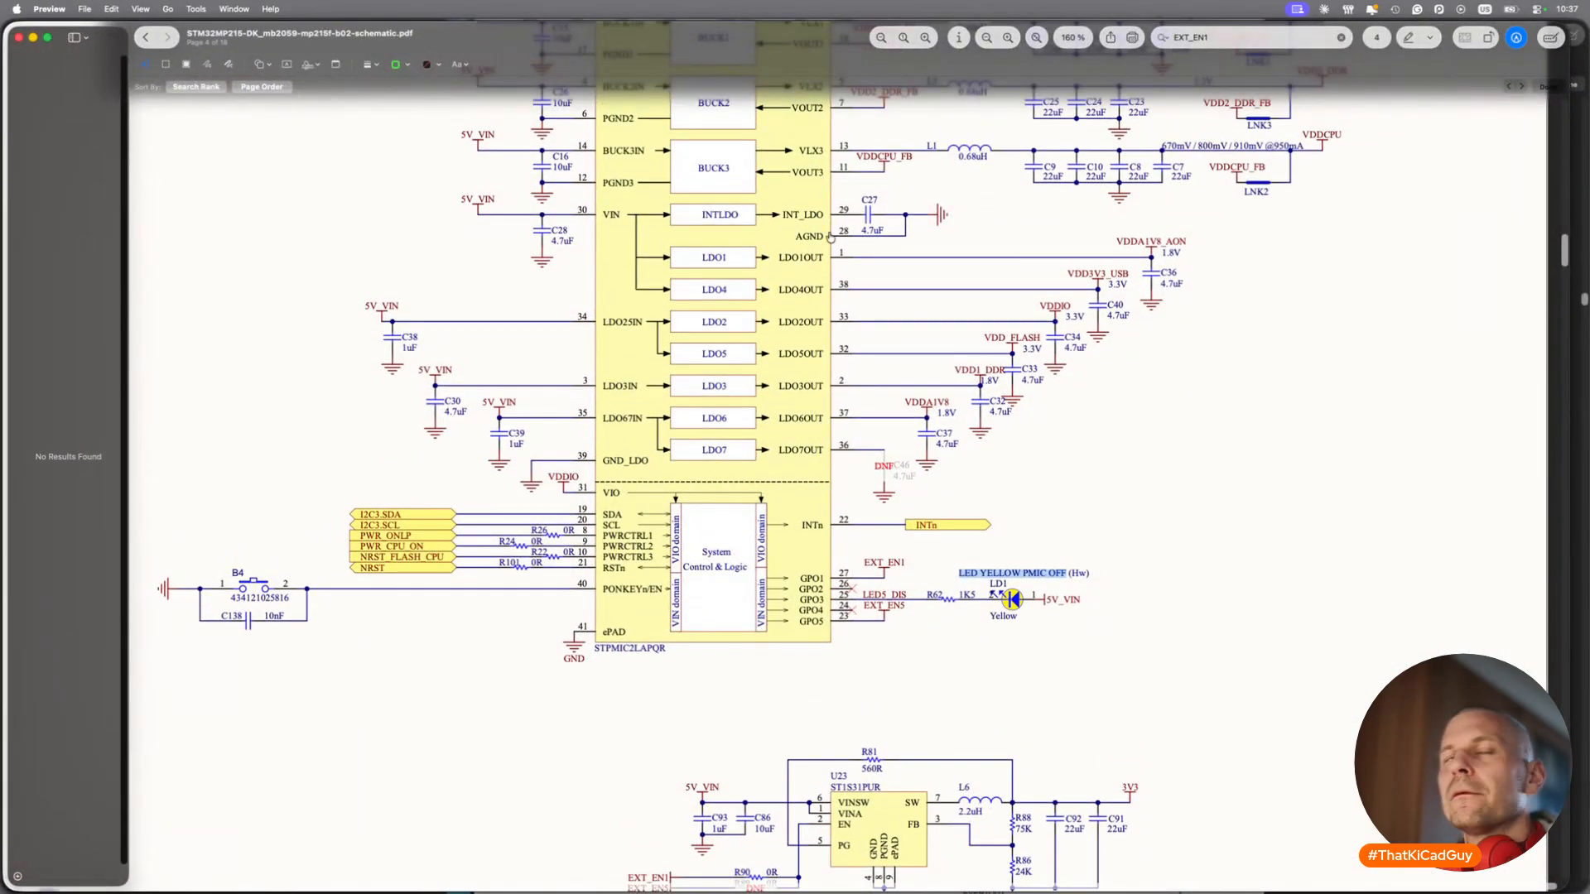
key("super+Tab")
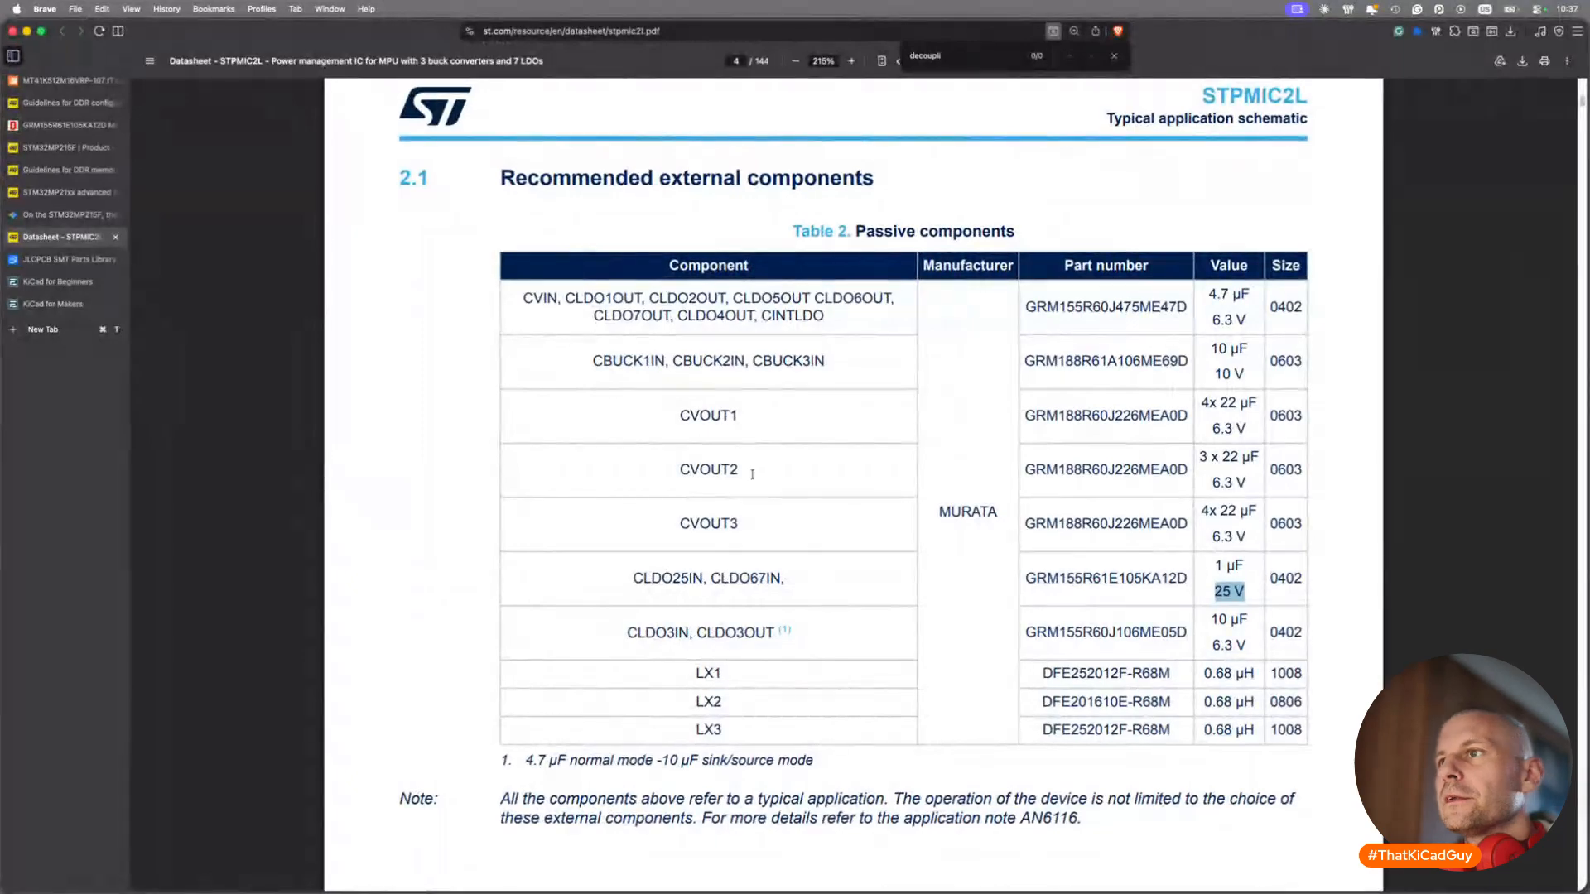
key("super+Tab")
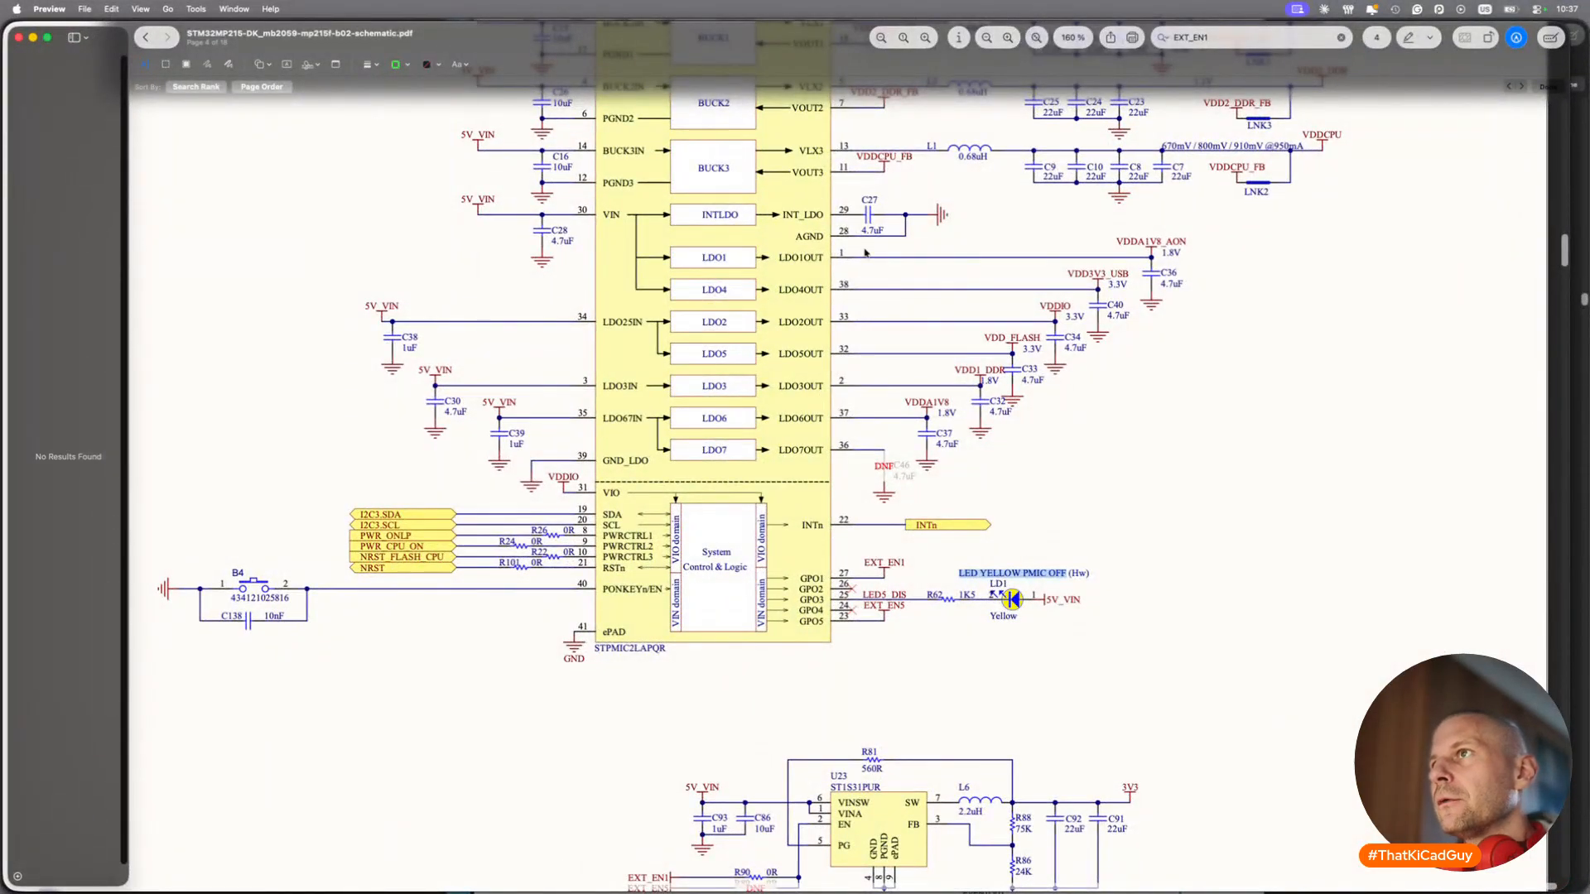
key("super+Tab")
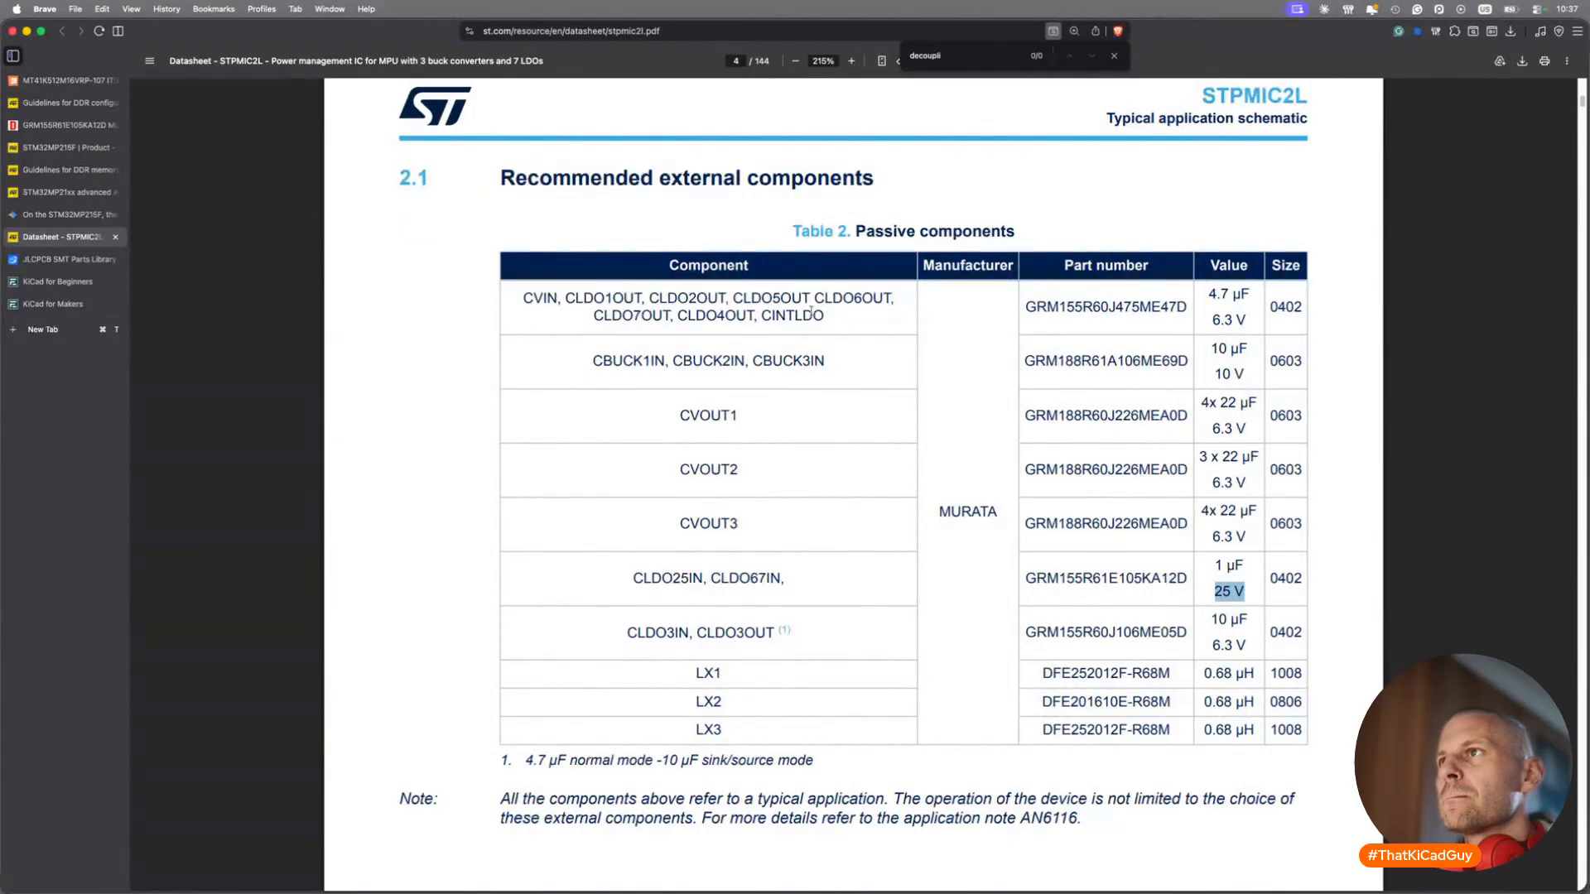
left_click_drag(759, 318, 838, 321)
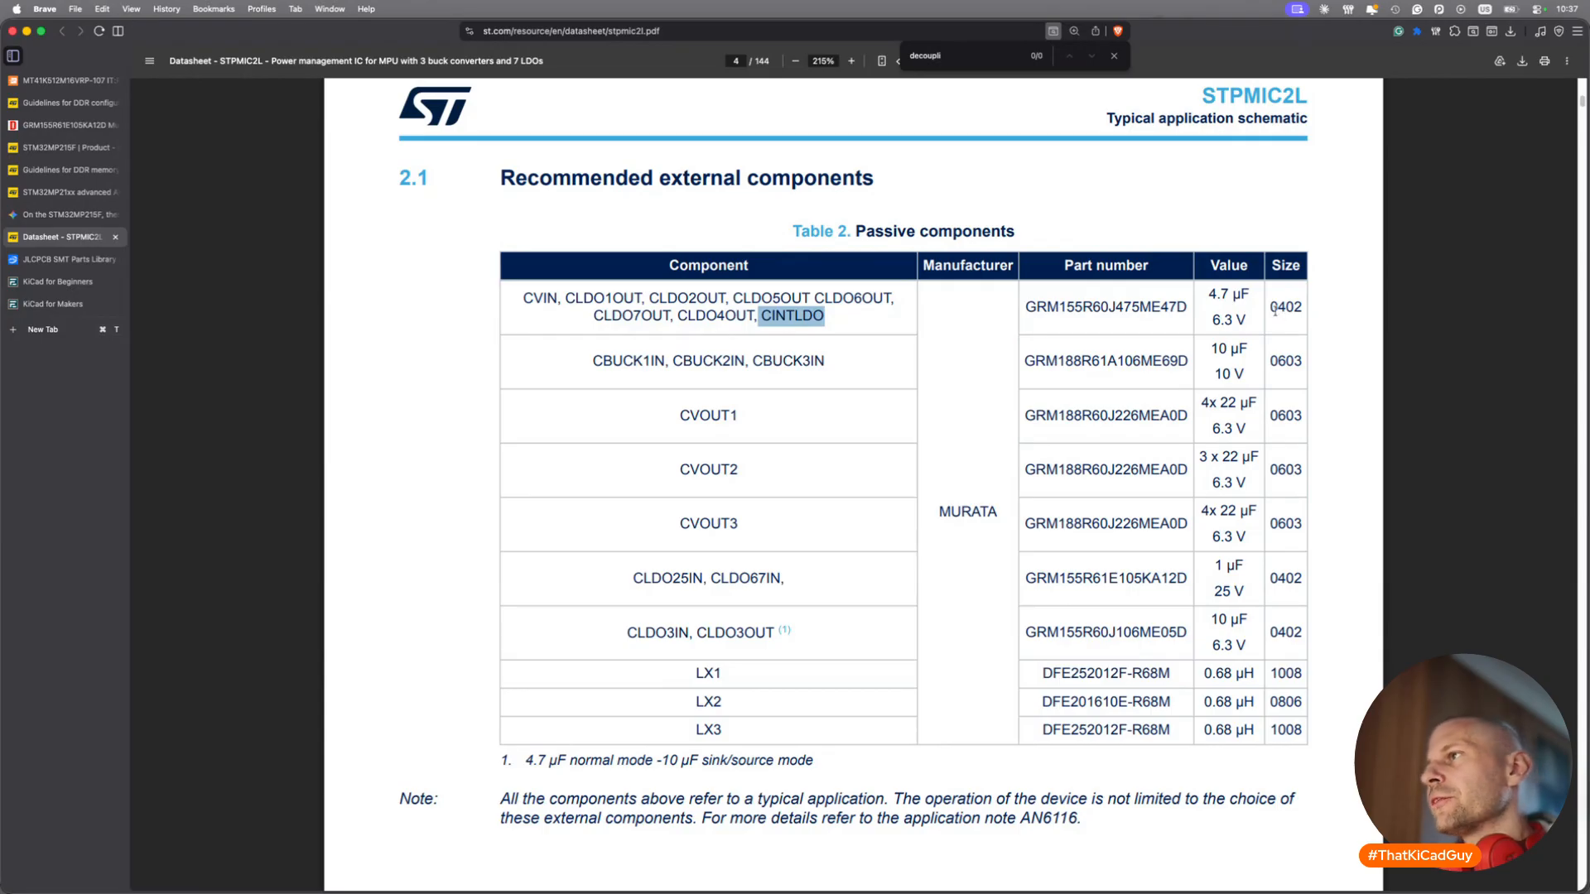
key("super+Tab")
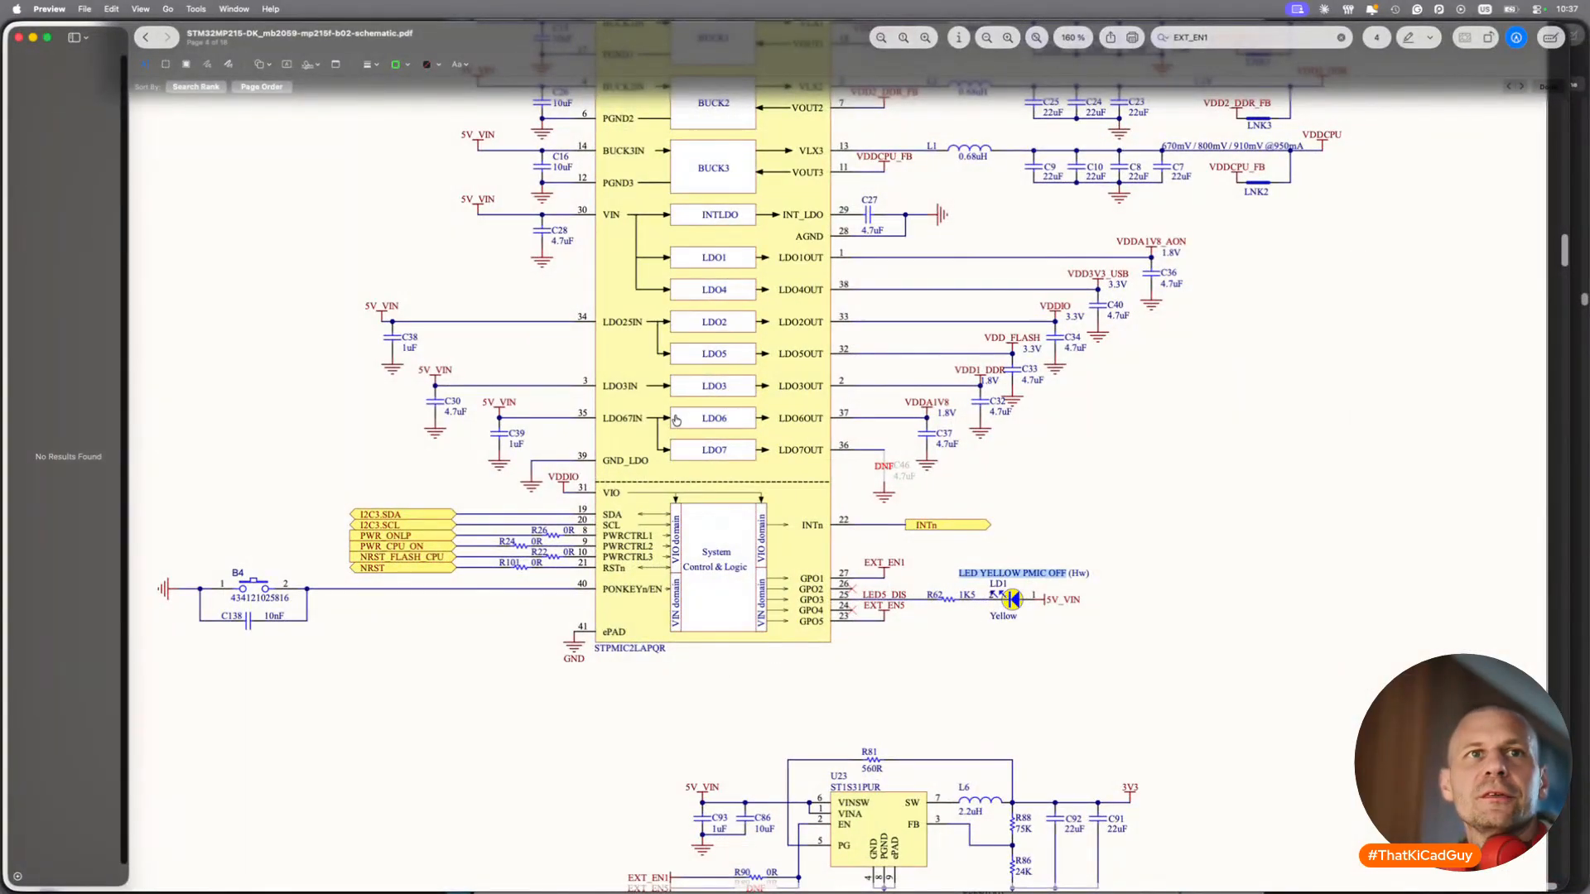
key("super+Tab")
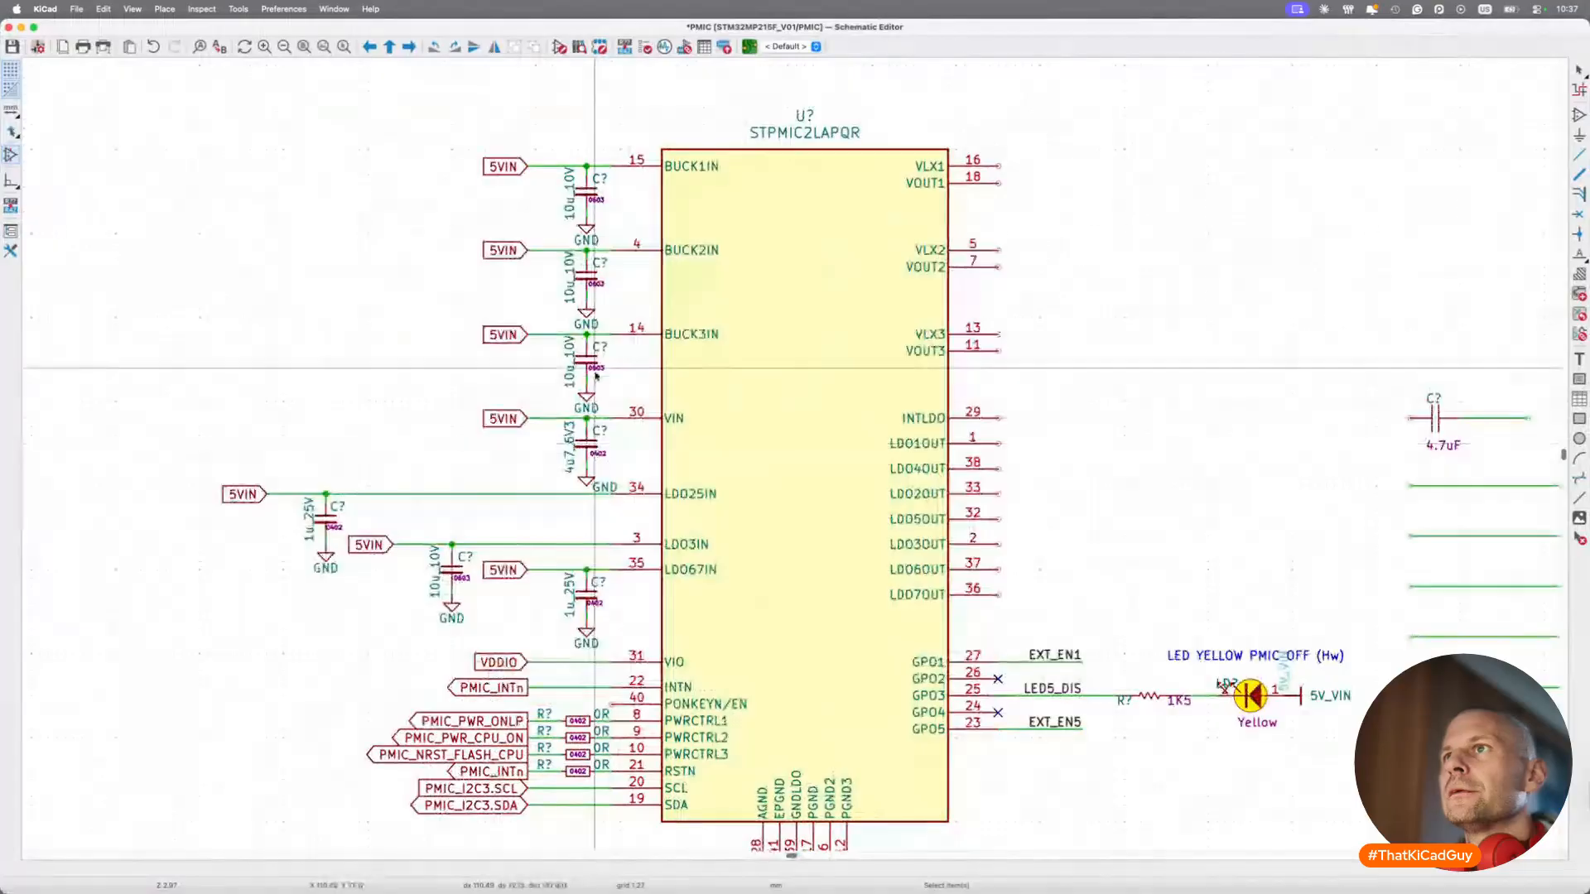
Duplicate the 4u7_6V3 0402 capacitor from VIN to the output side and wire the INTLDO pin to its upper end.
left_click_drag(562, 419, 616, 489)
key("super+d")
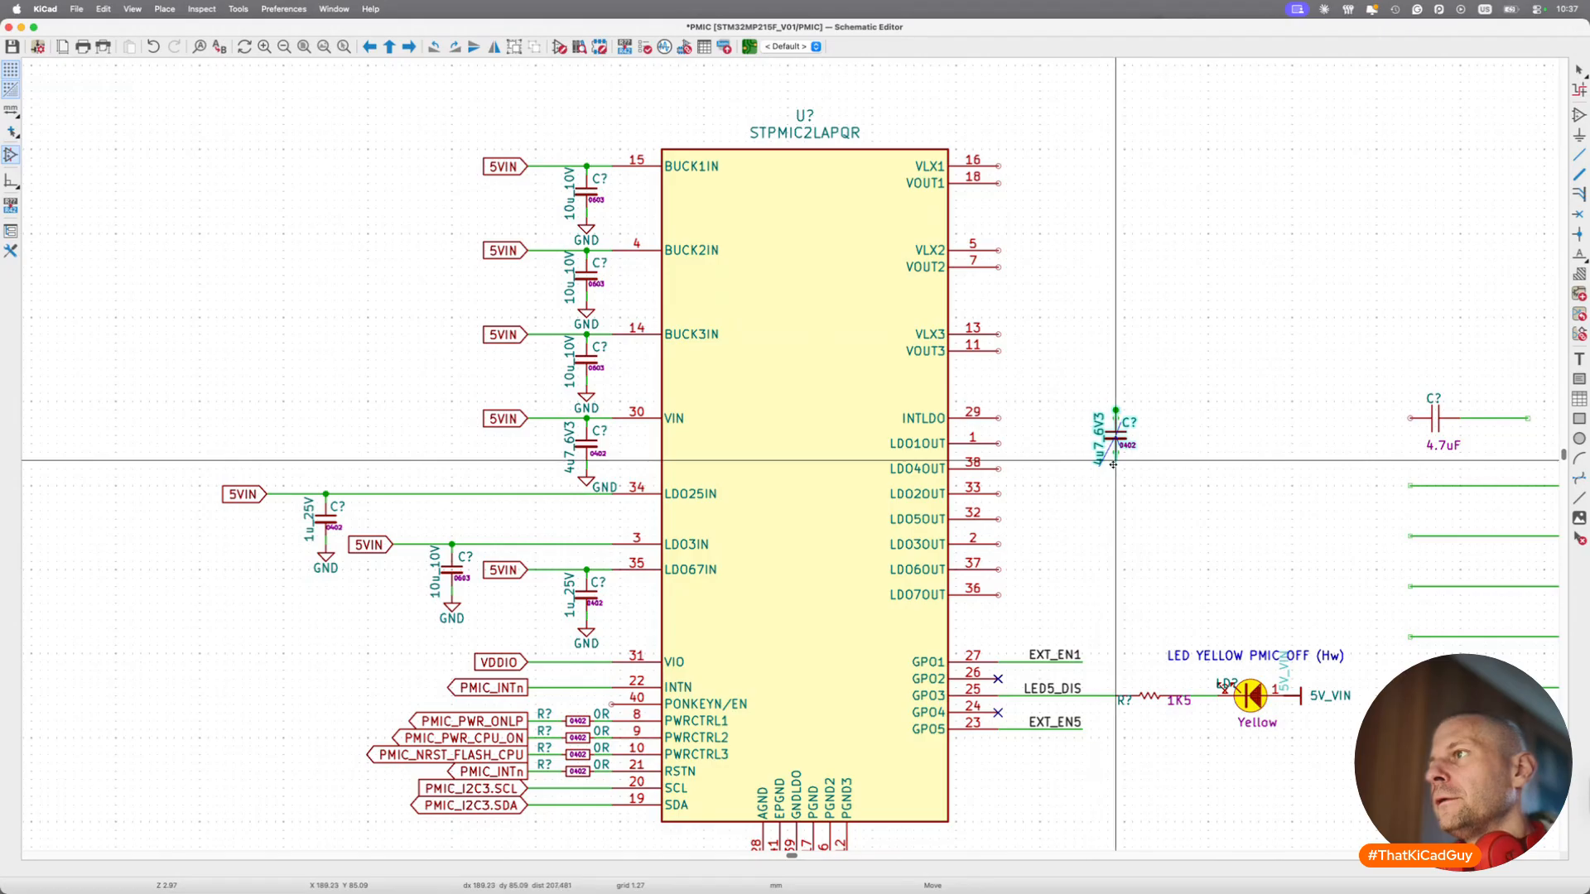
scroll(1113, 464, "right", 5)
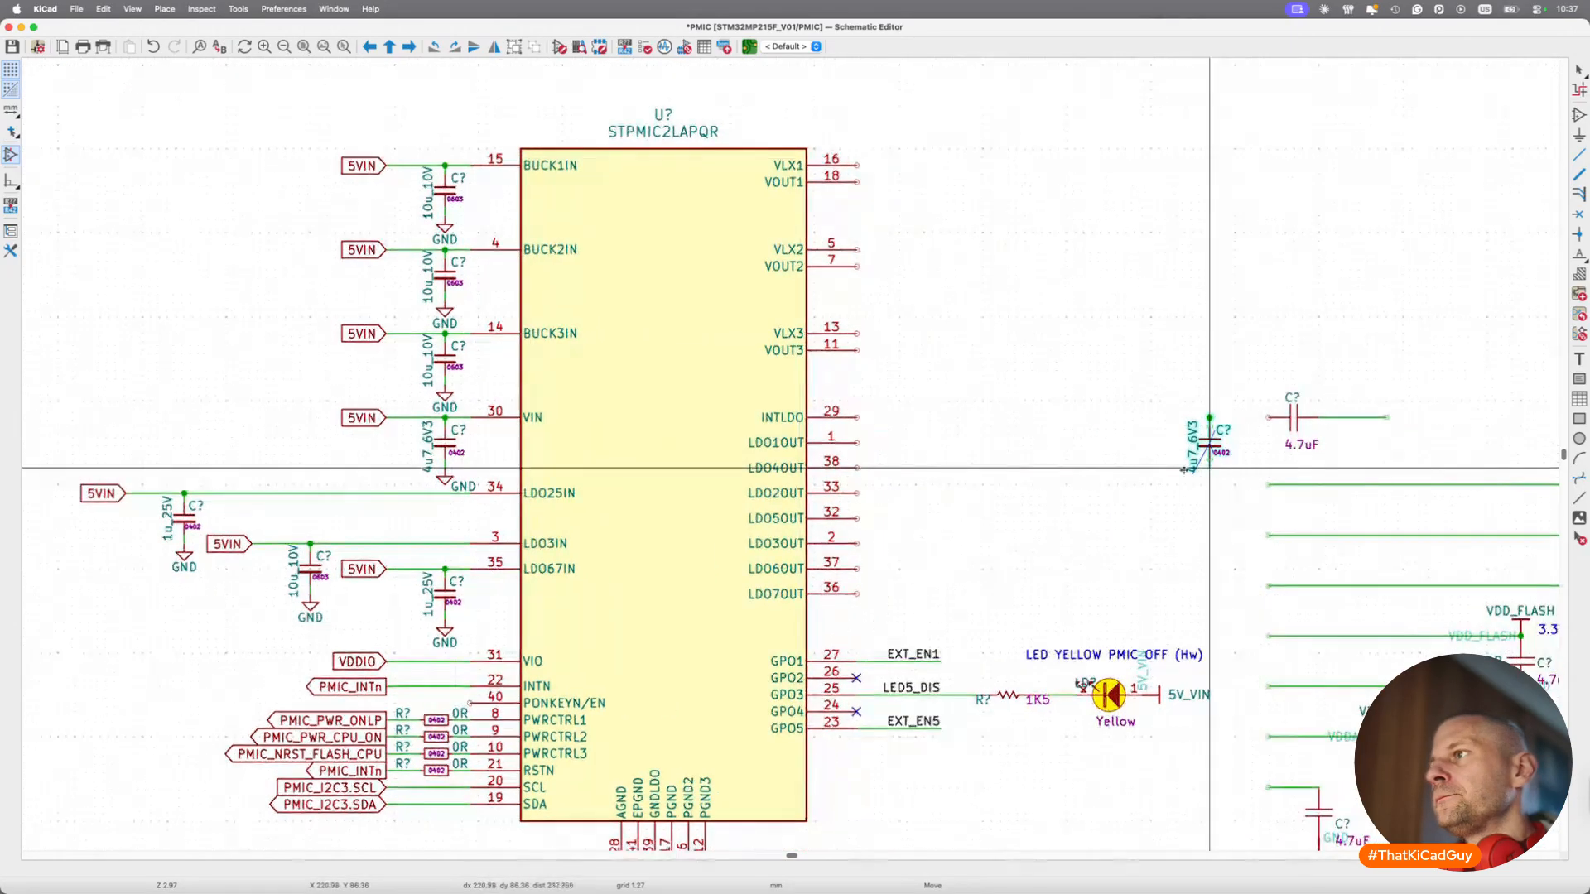
left_click(1193, 468)
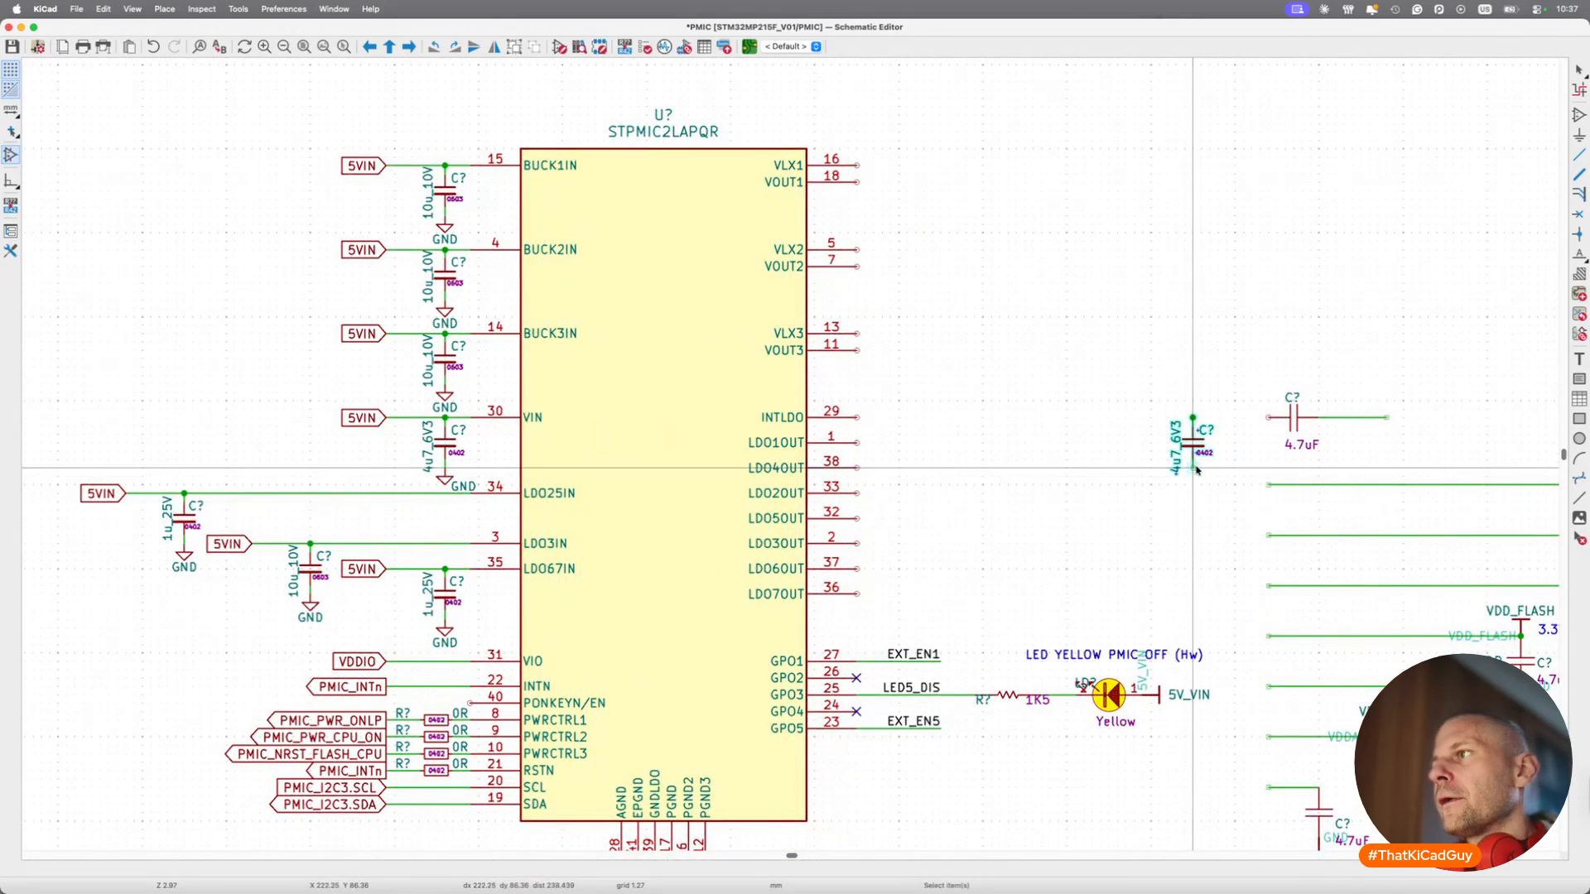
left_click(857, 418)
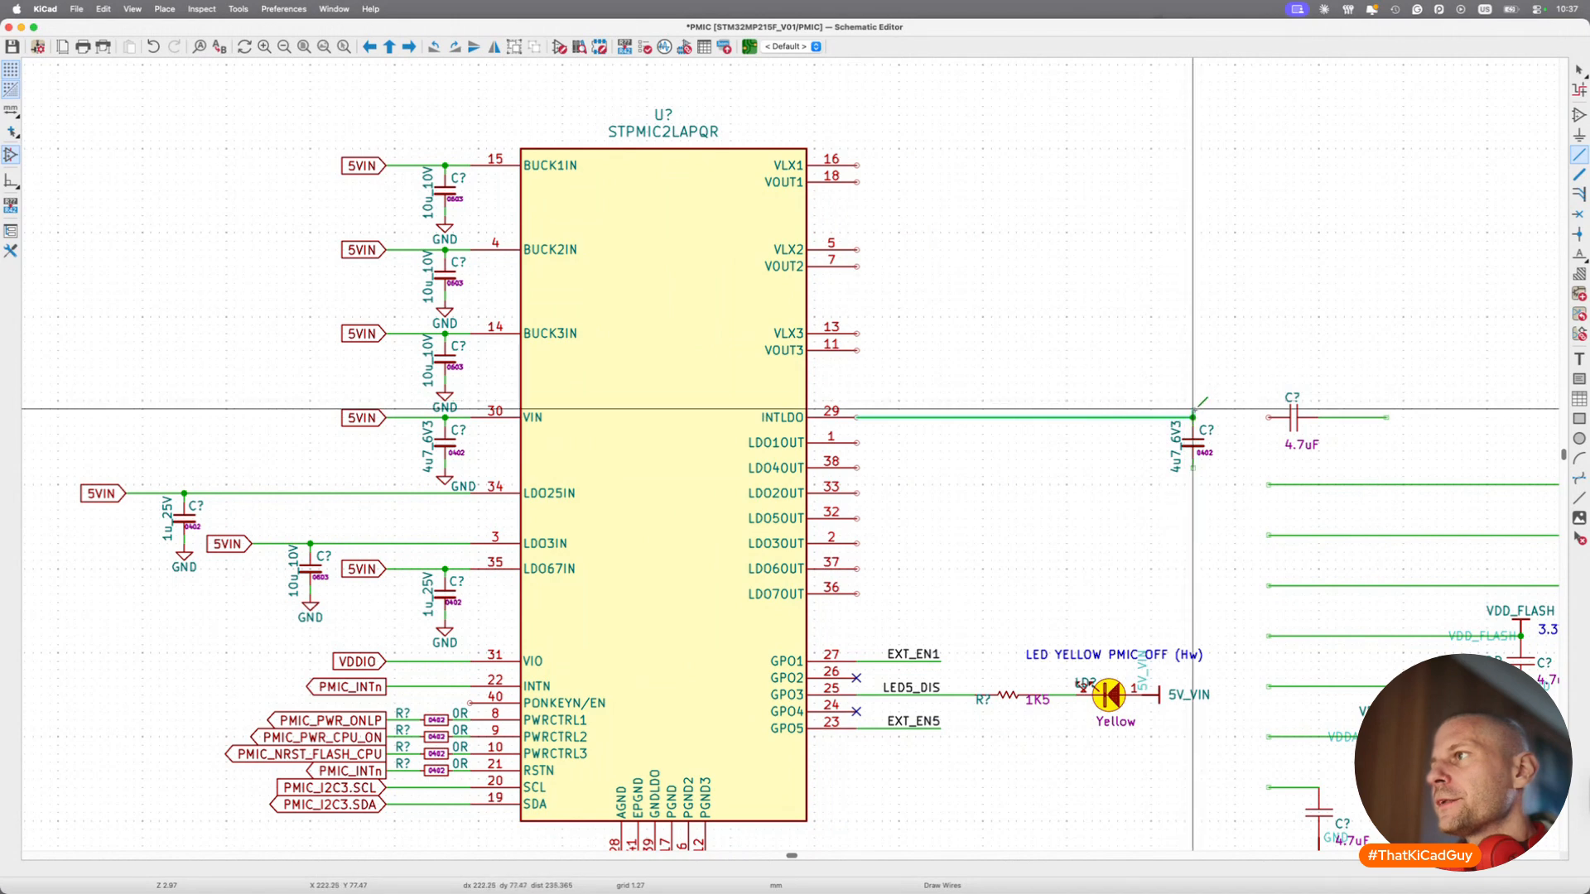
left_click(1193, 417)
key("Escape")
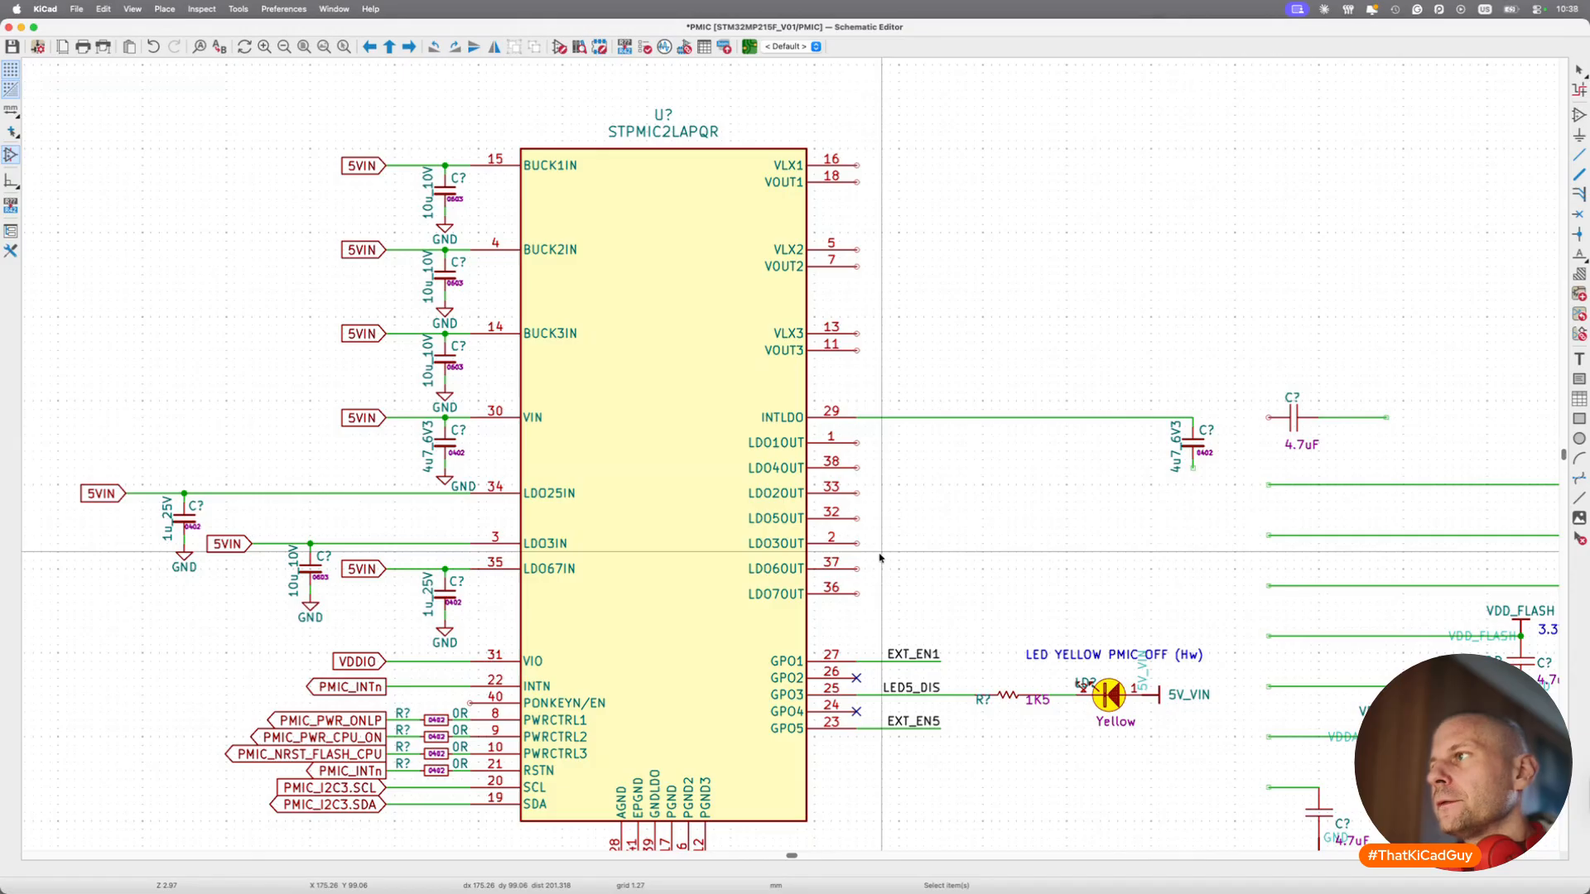
Delete the pasted 4.7uF INT_LDO capacitor and its leftover wire.
left_click_drag(1228, 377, 1412, 478)
key("Delete")
scroll(1412, 478, "right", 5)
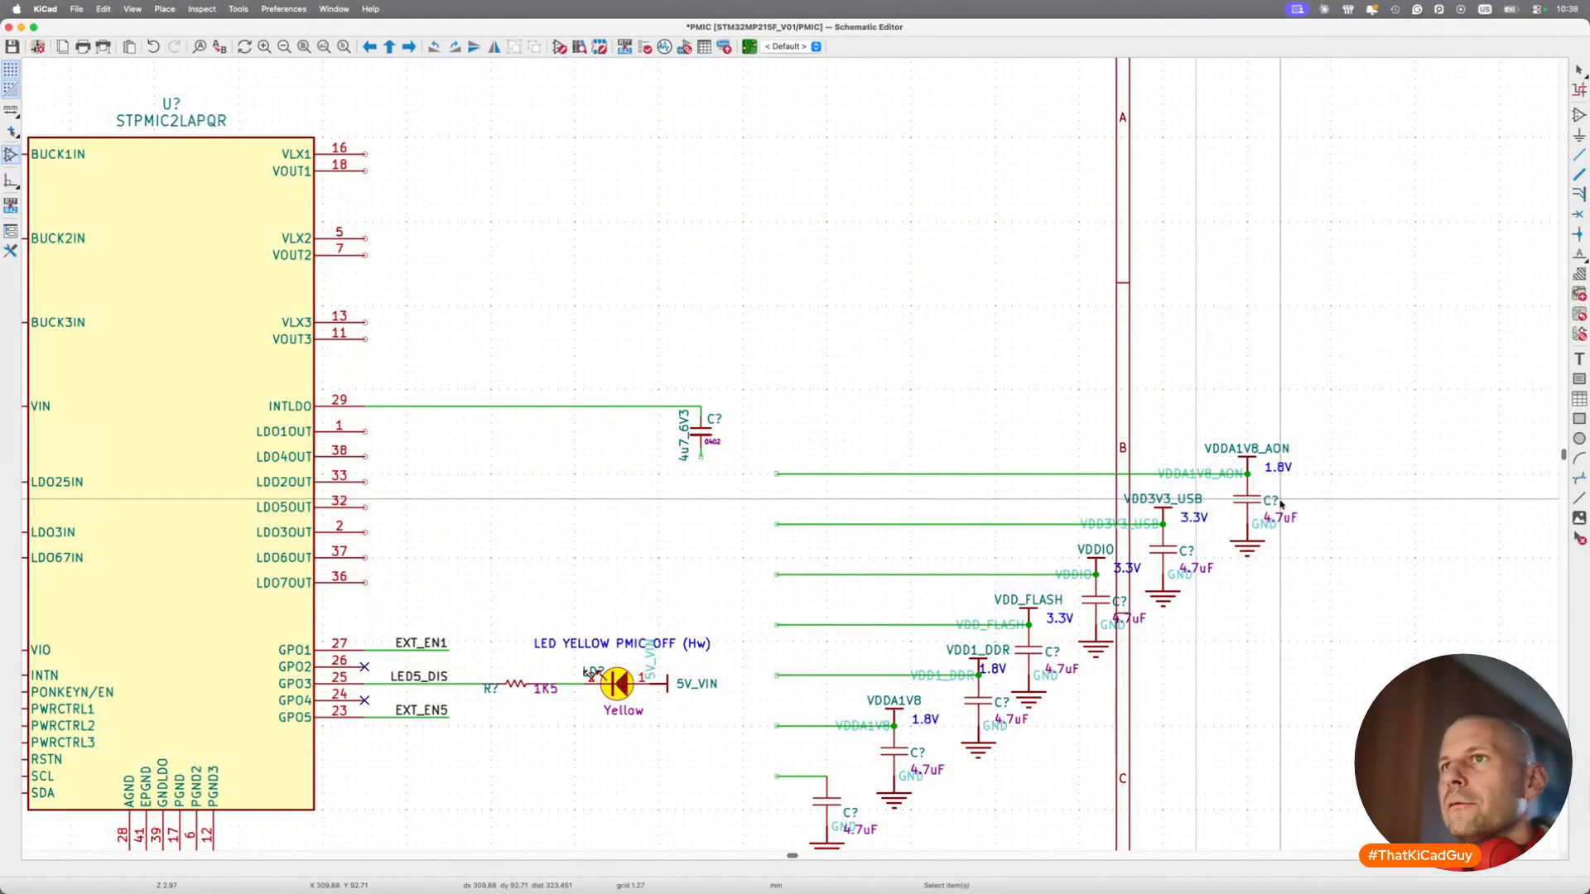
Check the LDO output capacitors in the datasheet's passive components table and duplicate the INTLDO 4u7_6V3 capacitor twice, staggered diagonally toward the PMIC.
key("super+Tab")
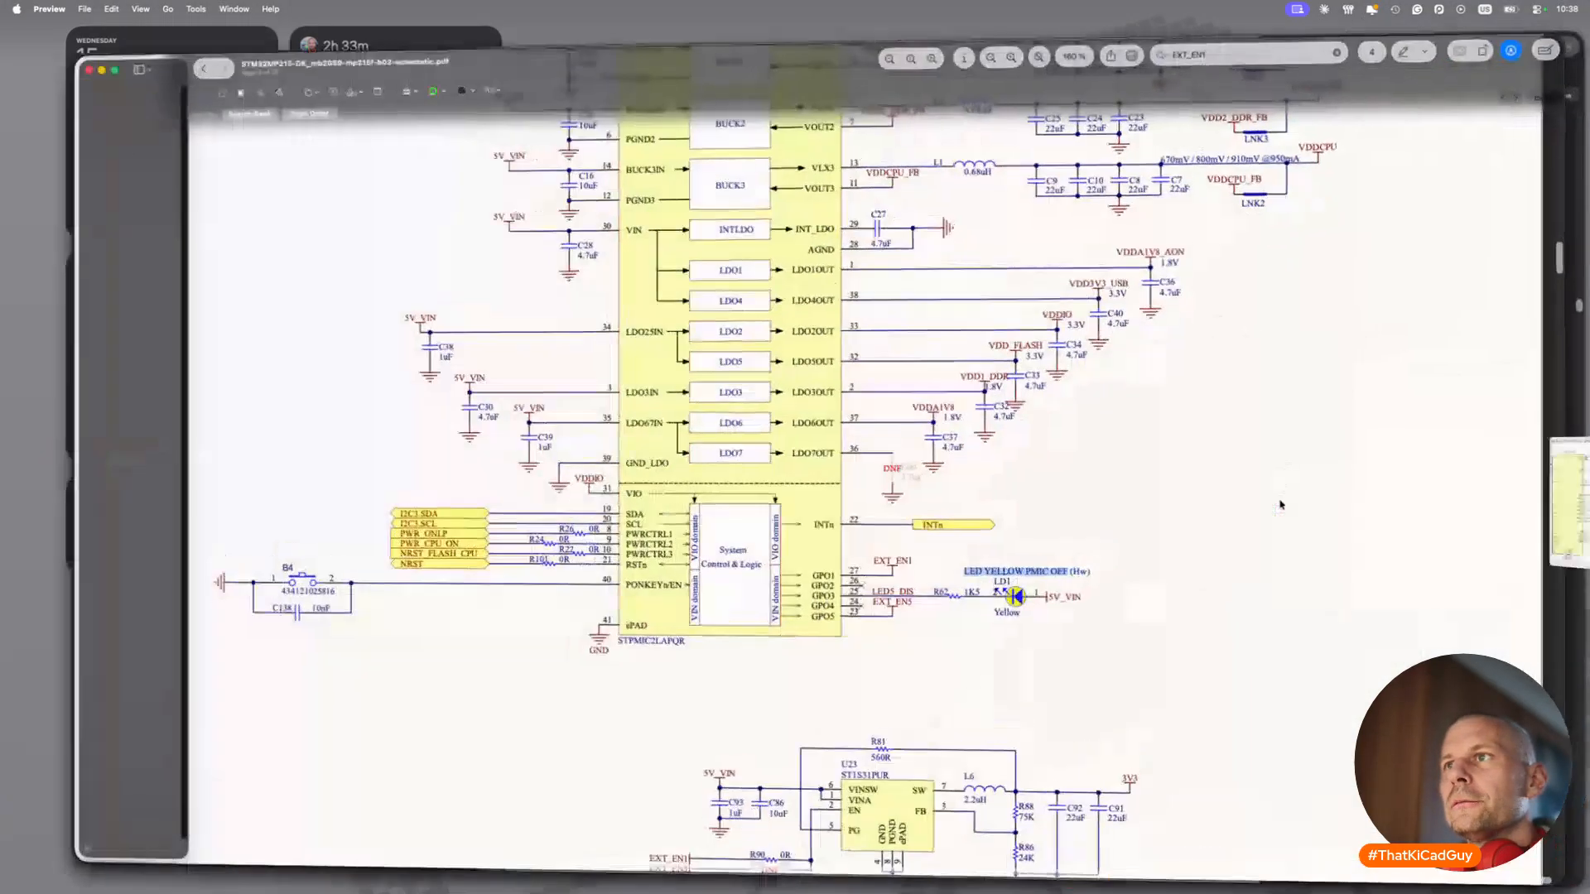
key("super+Tab")
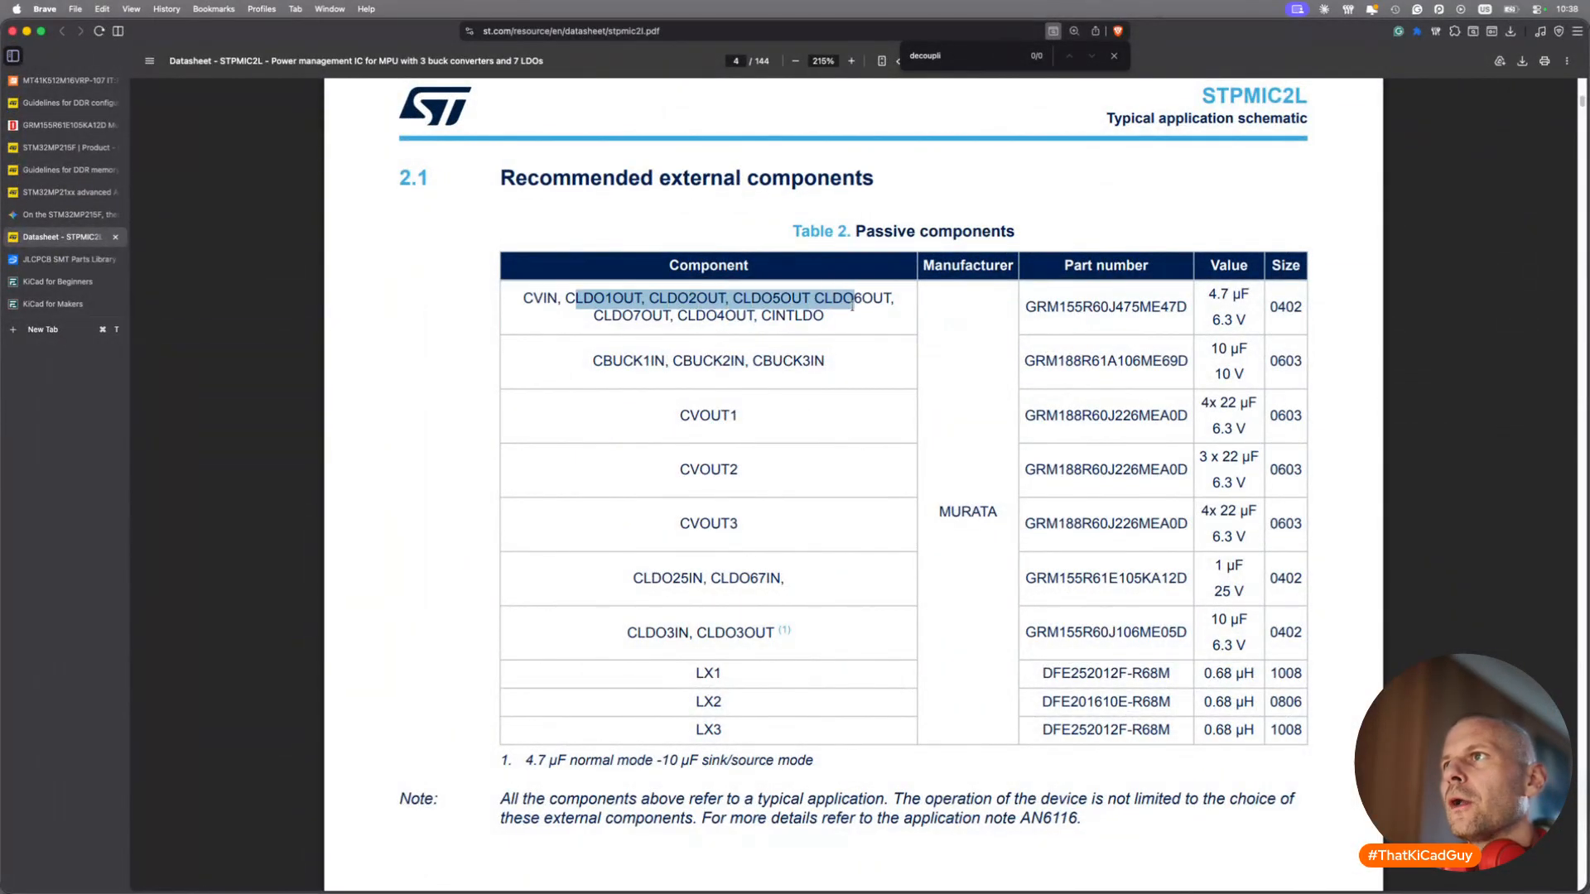
mouse_move(757, 303)
left_mouse_down()
mouse_move(829, 325)
mouse_move(694, 265)
mouse_move(752, 291)
left_mouse_up()
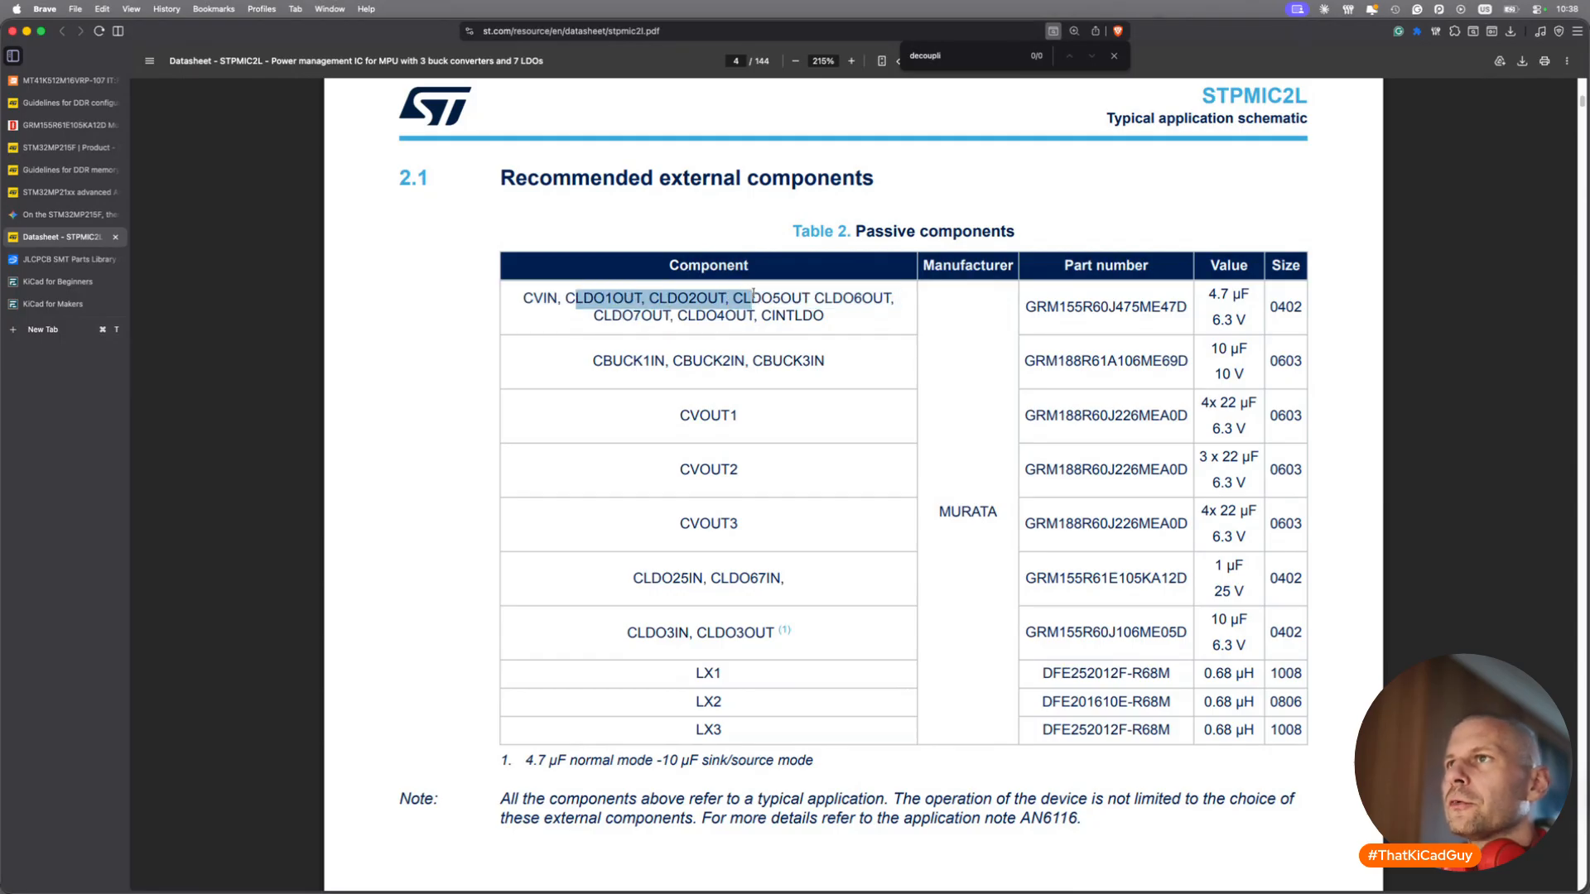
key("super+Tab")
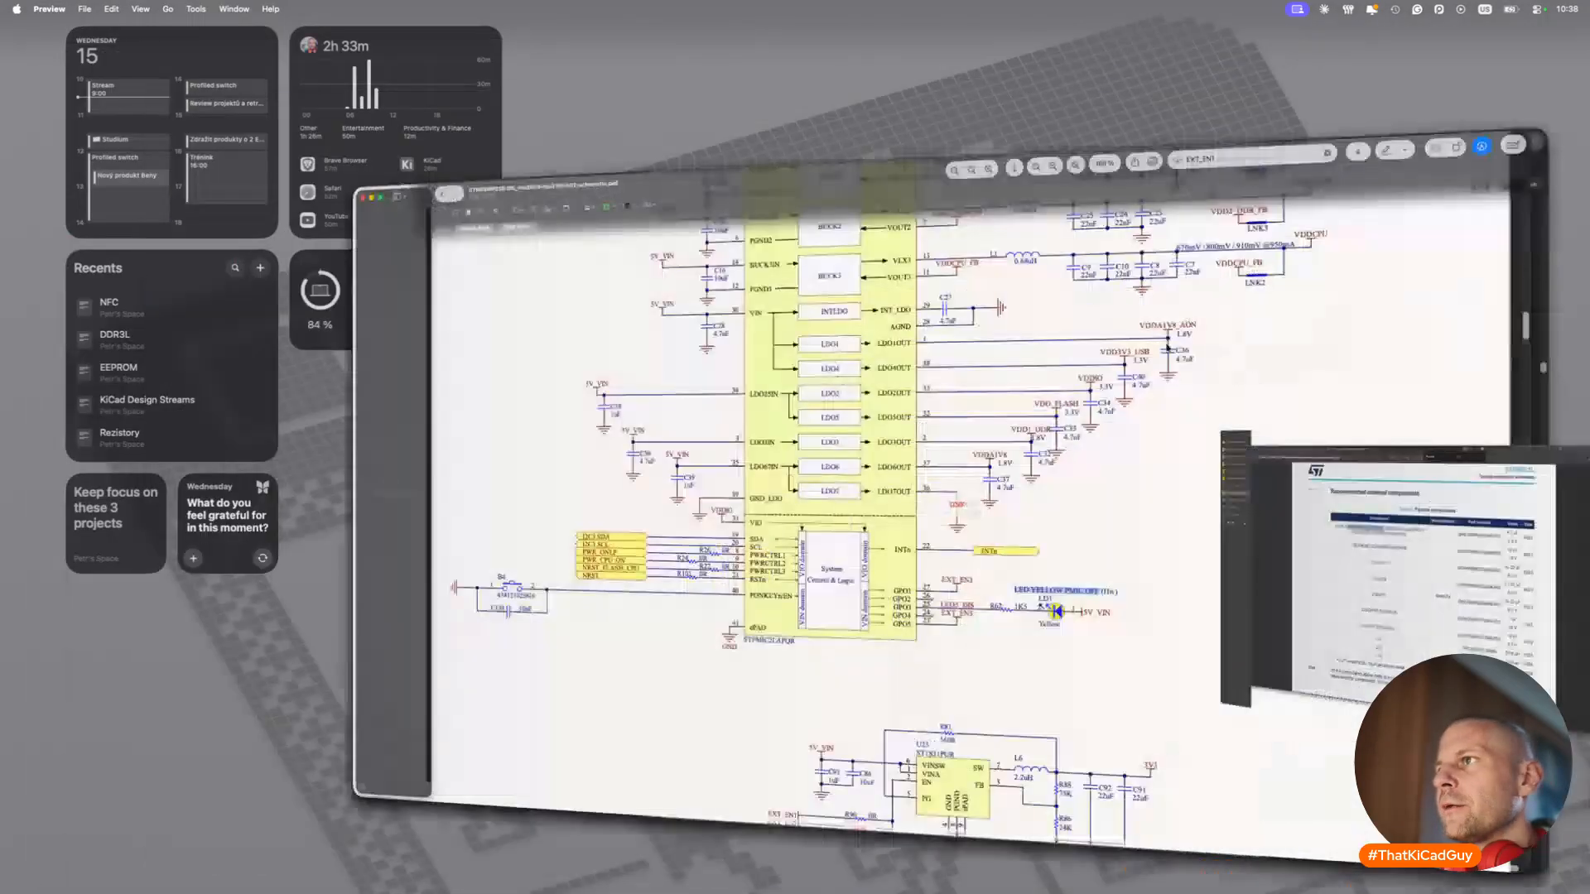
key("super+Tab")
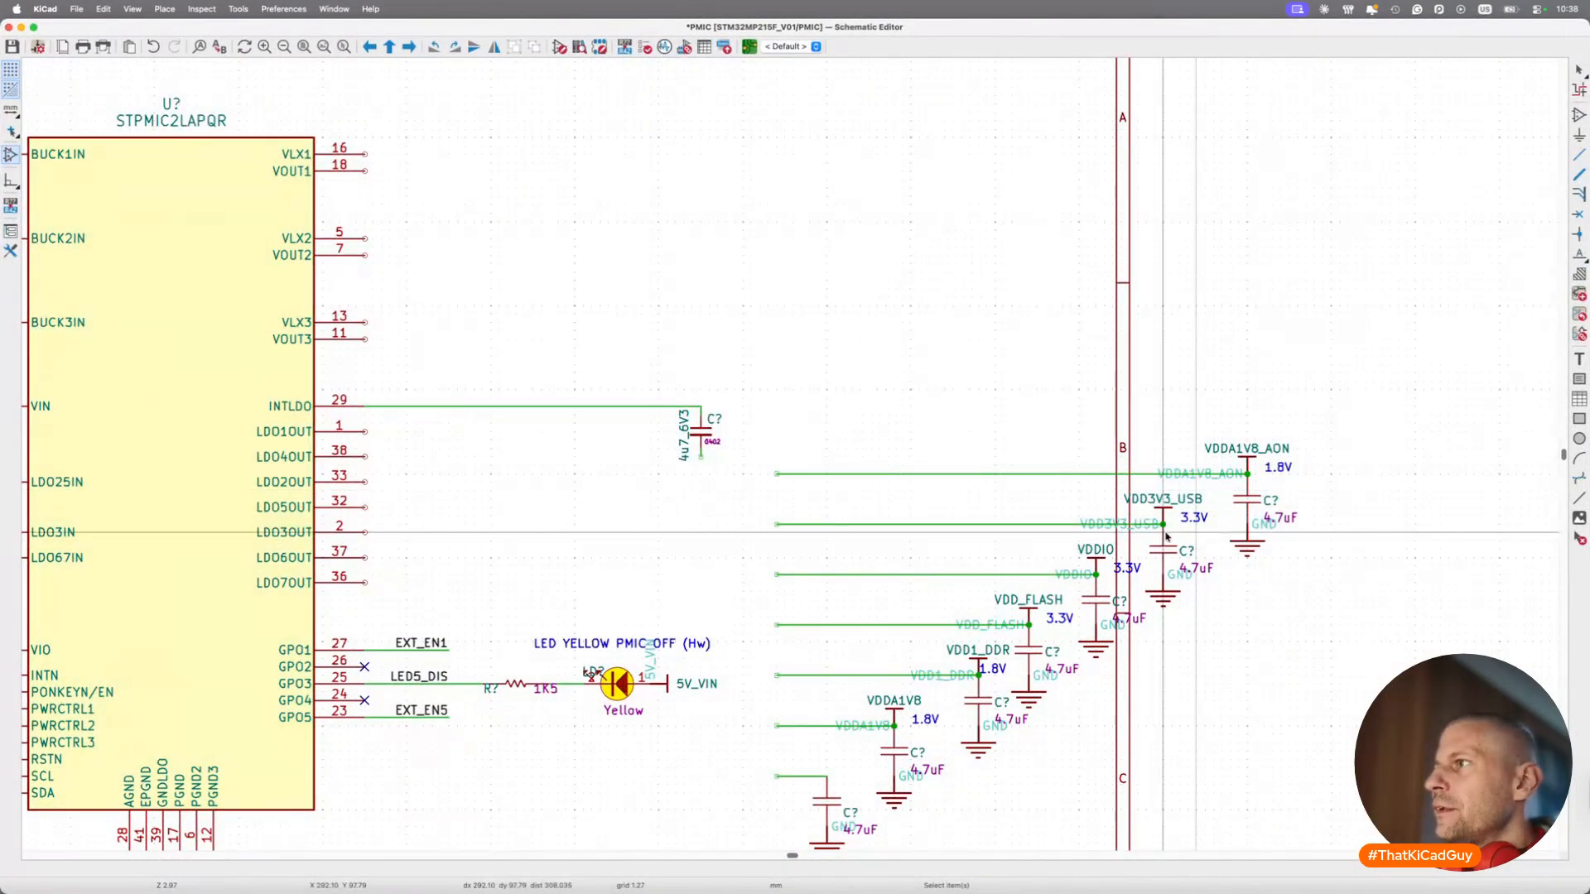
left_click_drag(674, 398, 761, 489)
key("super+d")
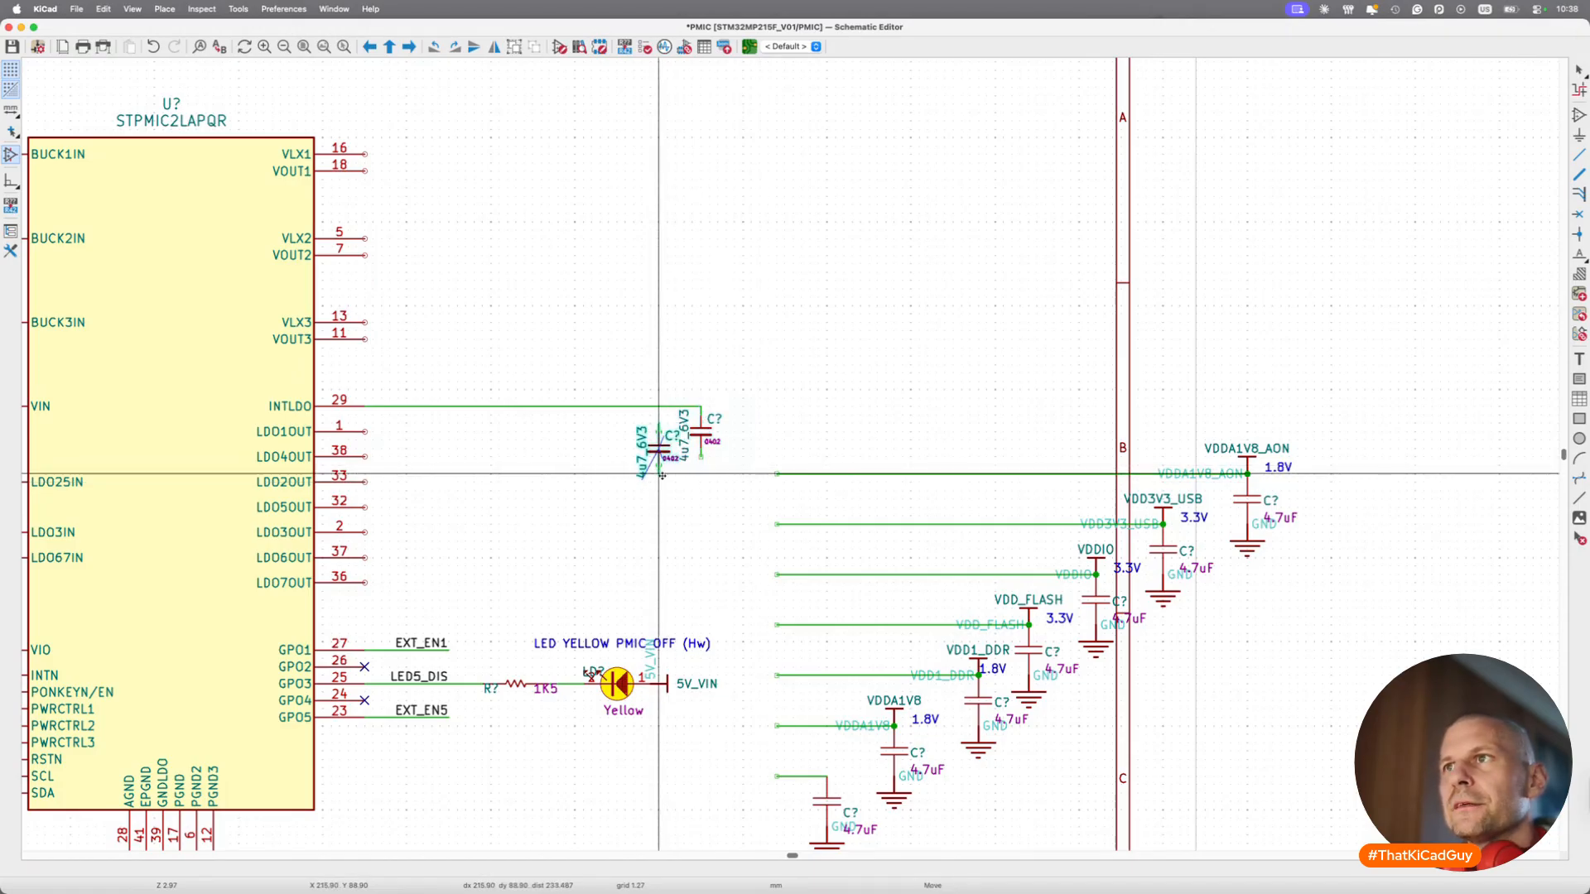
left_click(661, 481)
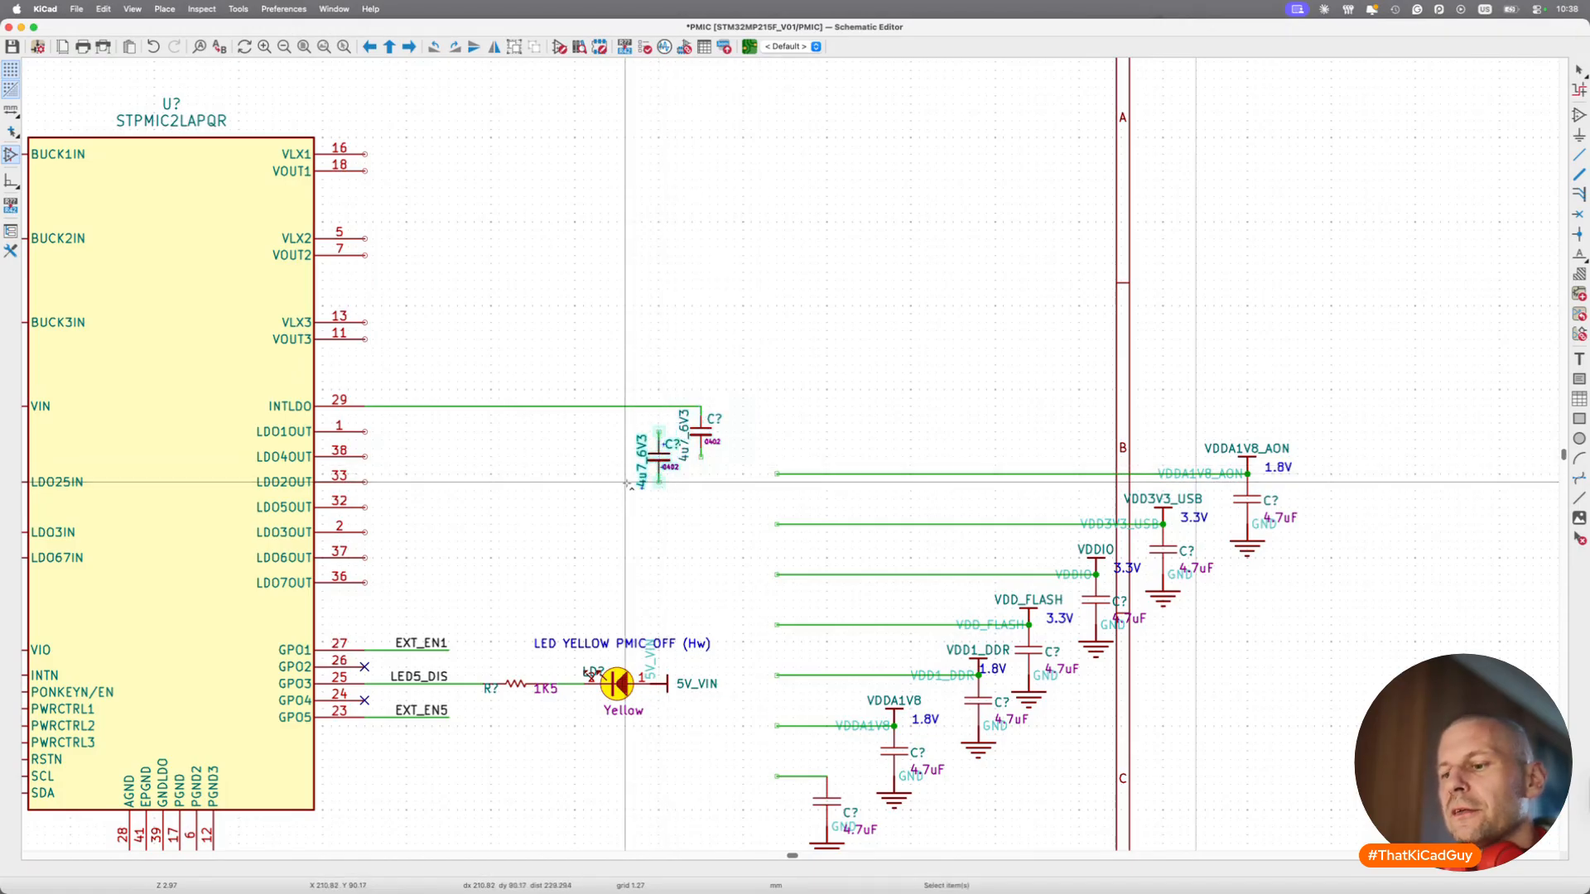
key("super+d")
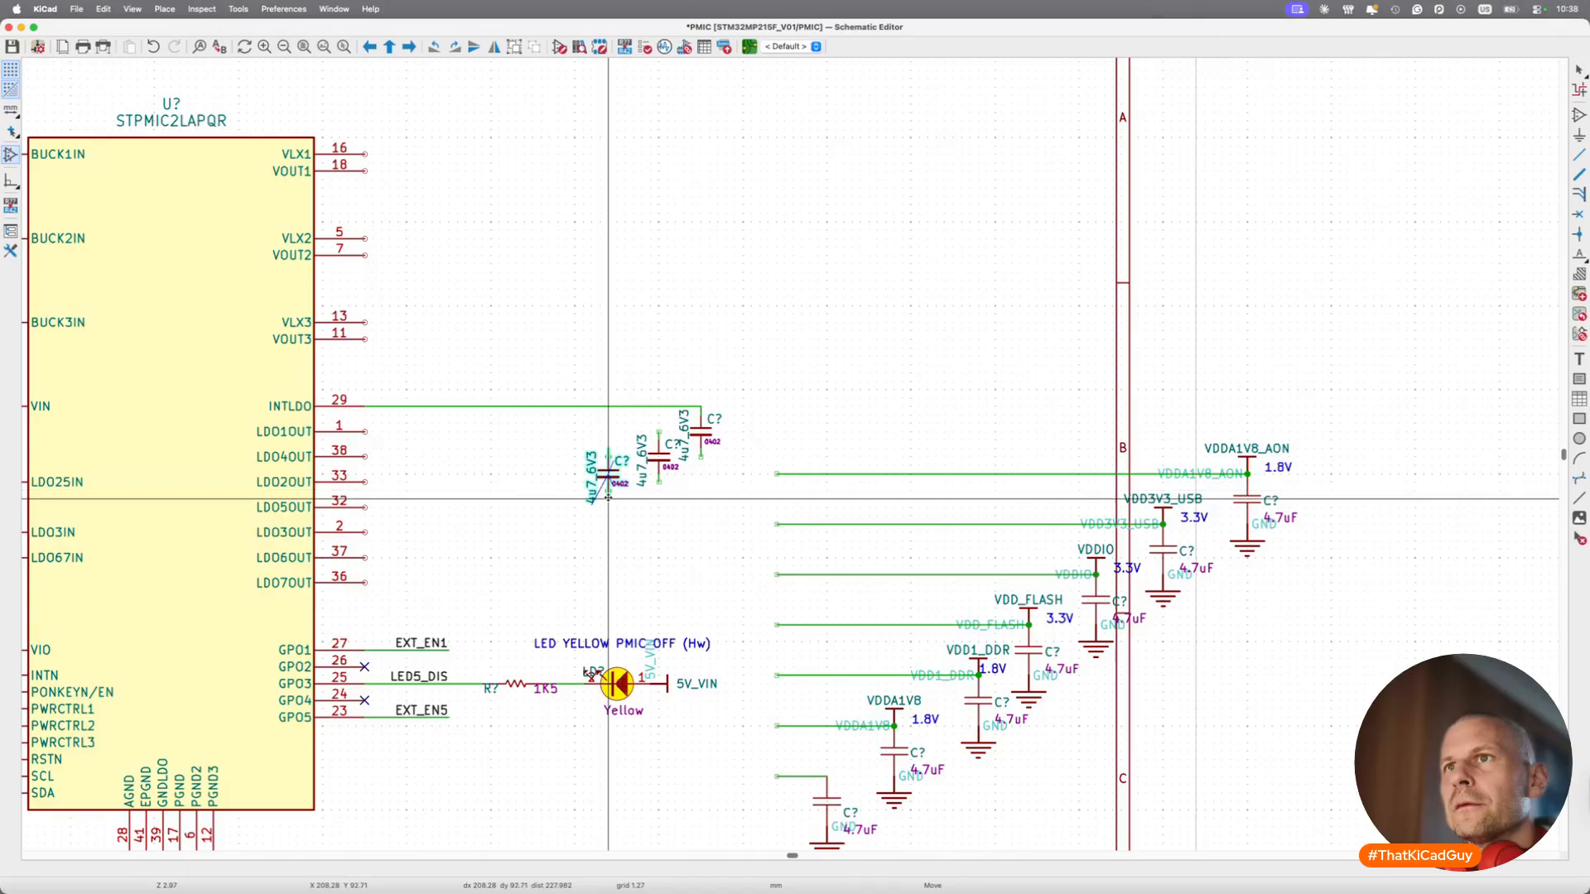
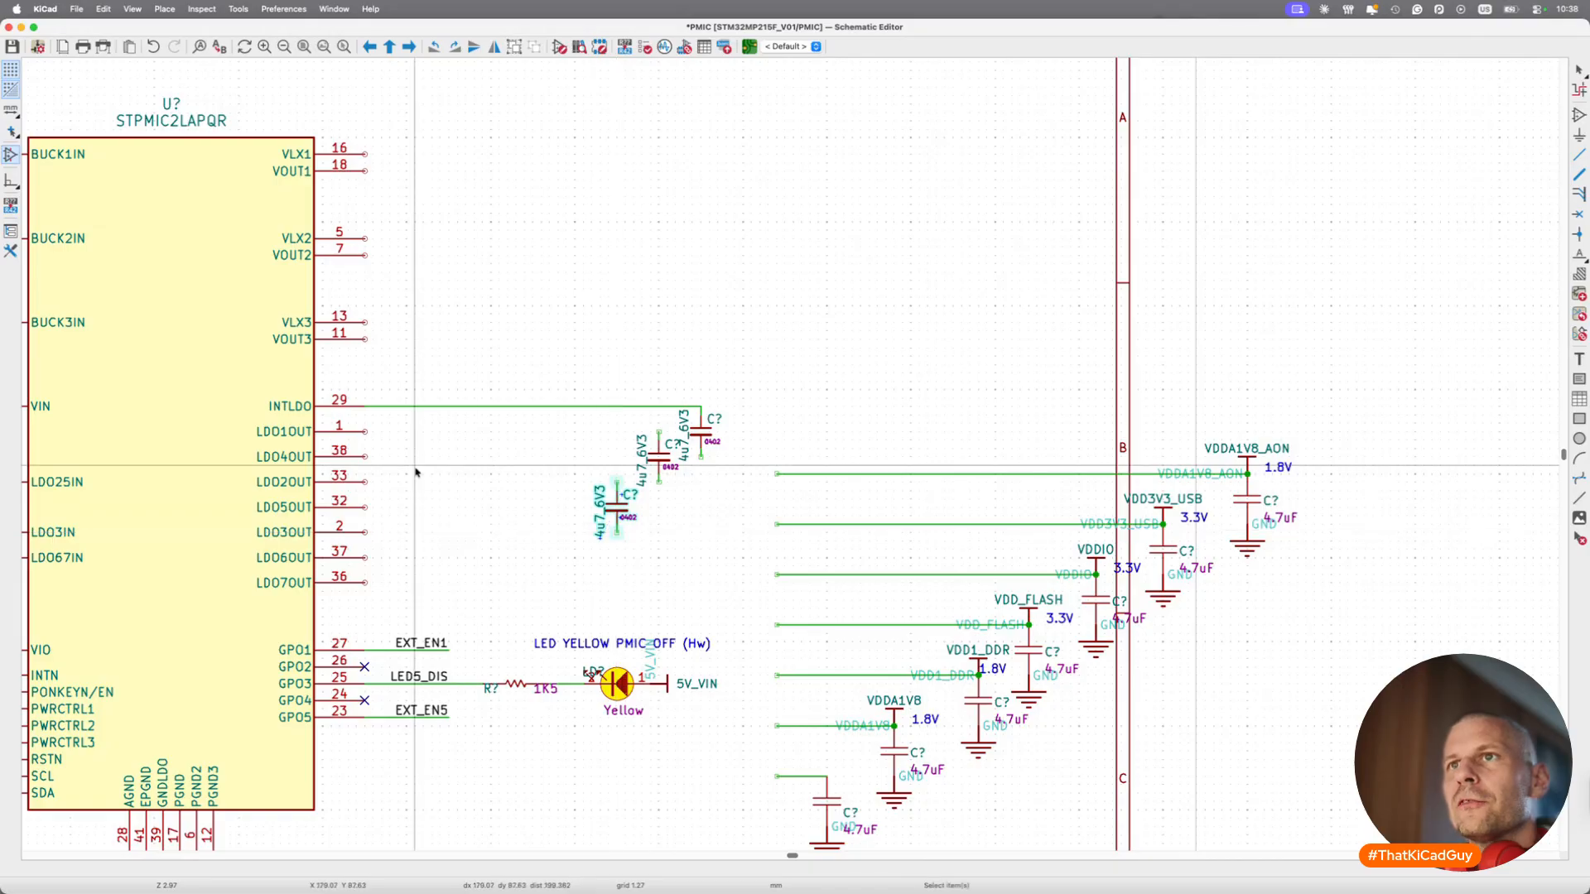
Recheck the datasheet's LDO output capacitors, add another 4u7_6V3 copy, and arrange the copies in steps for LDO1OUT, LDO4OUT and LDO2OUT.
key("super+Tab")
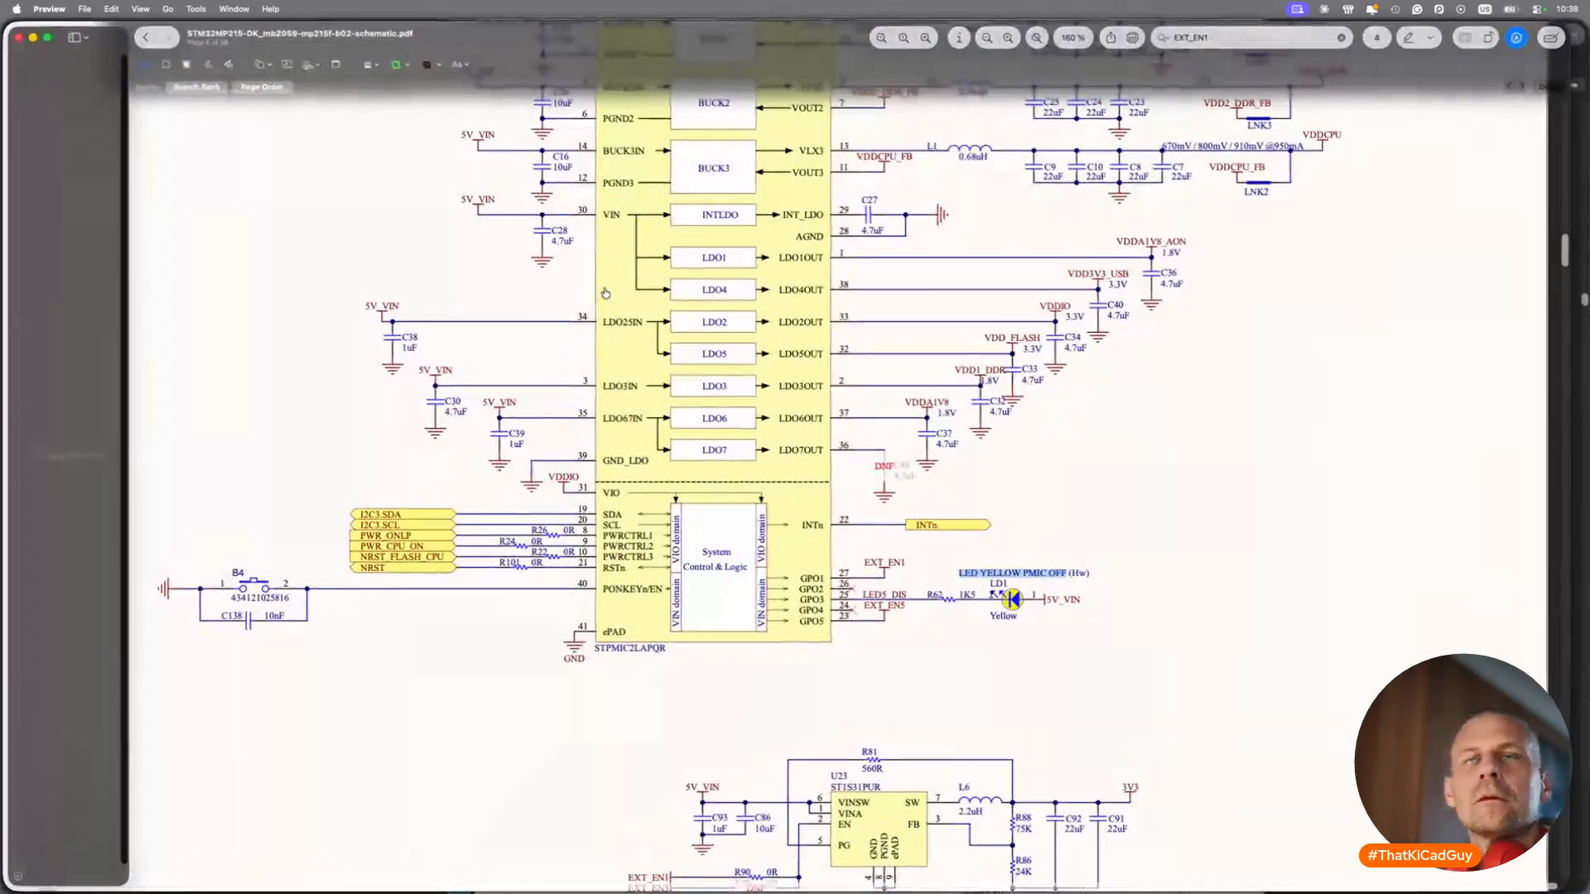
key("super+Tab")
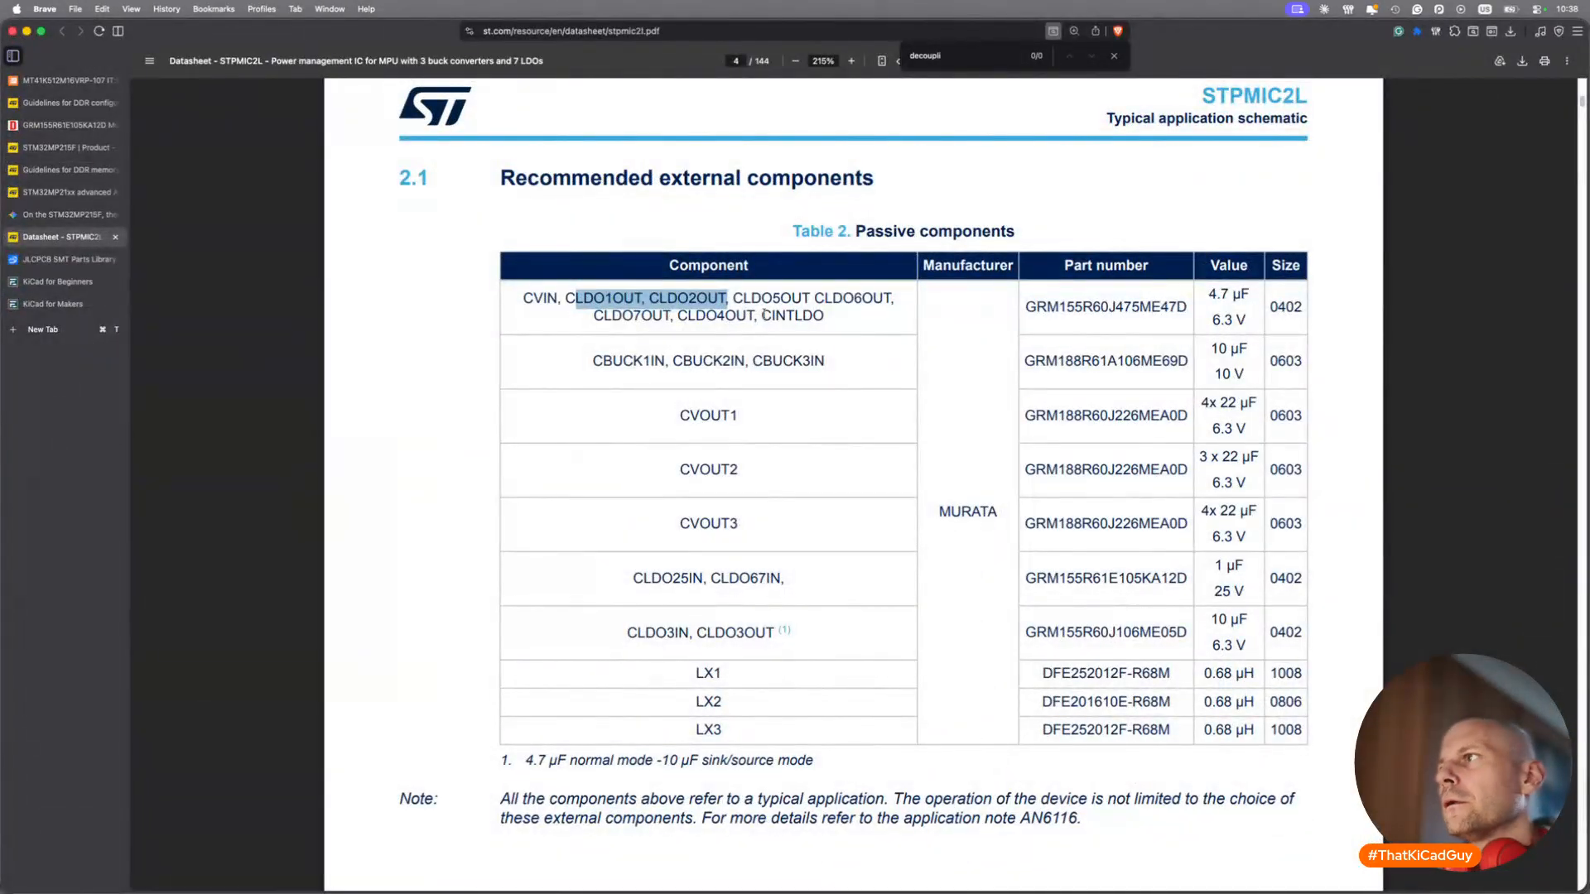
key("super+Tab")
key("super+Tab")
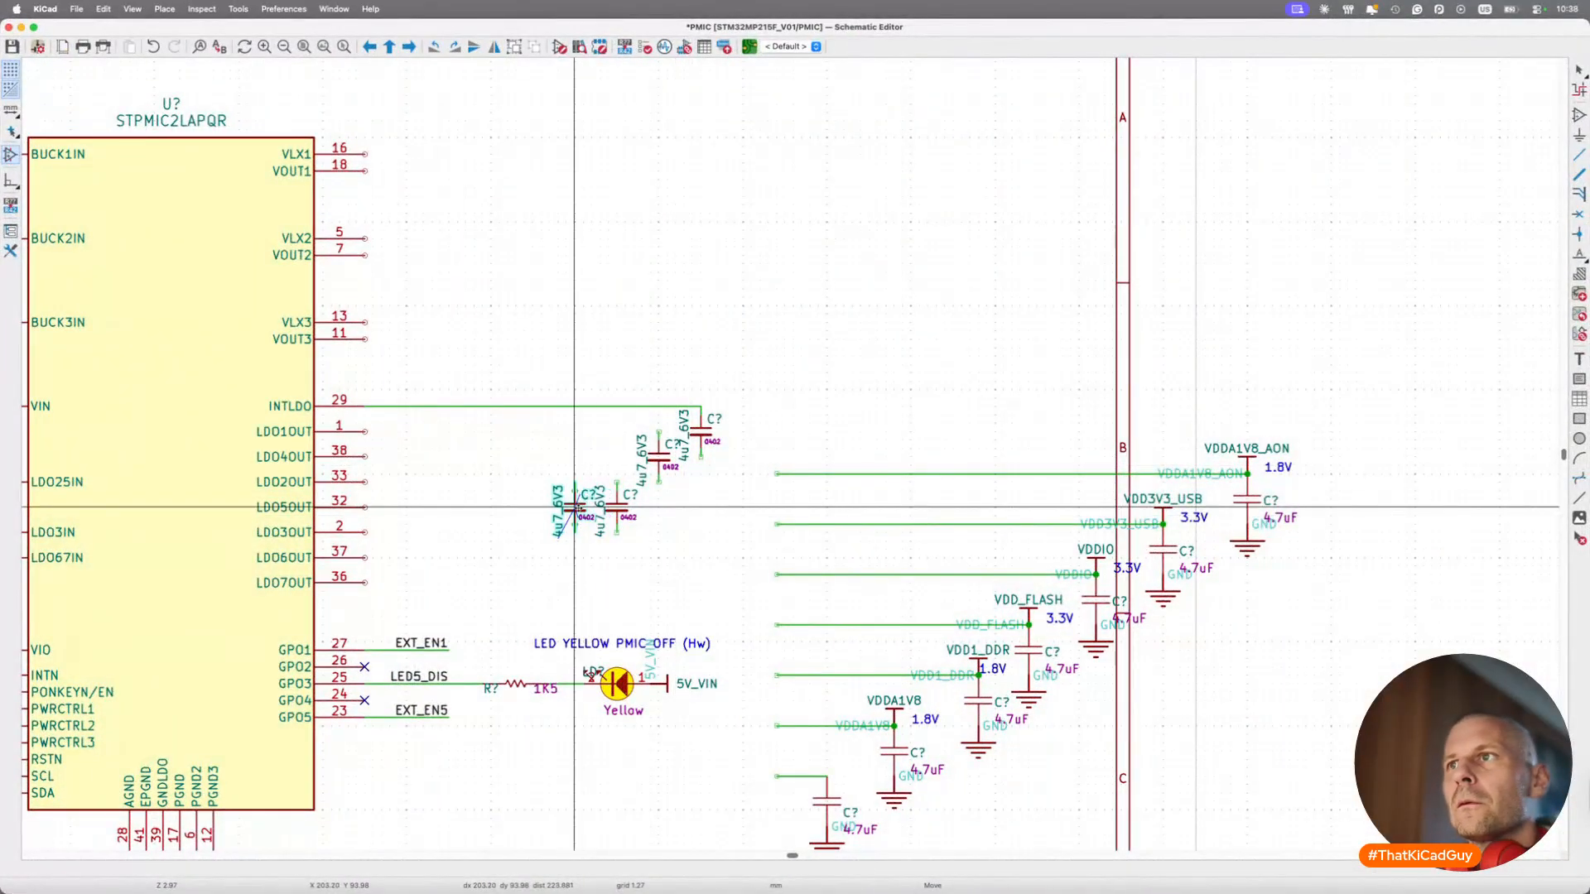
left_click(776, 381)
left_click_drag(575, 464, 636, 539)
key("m")
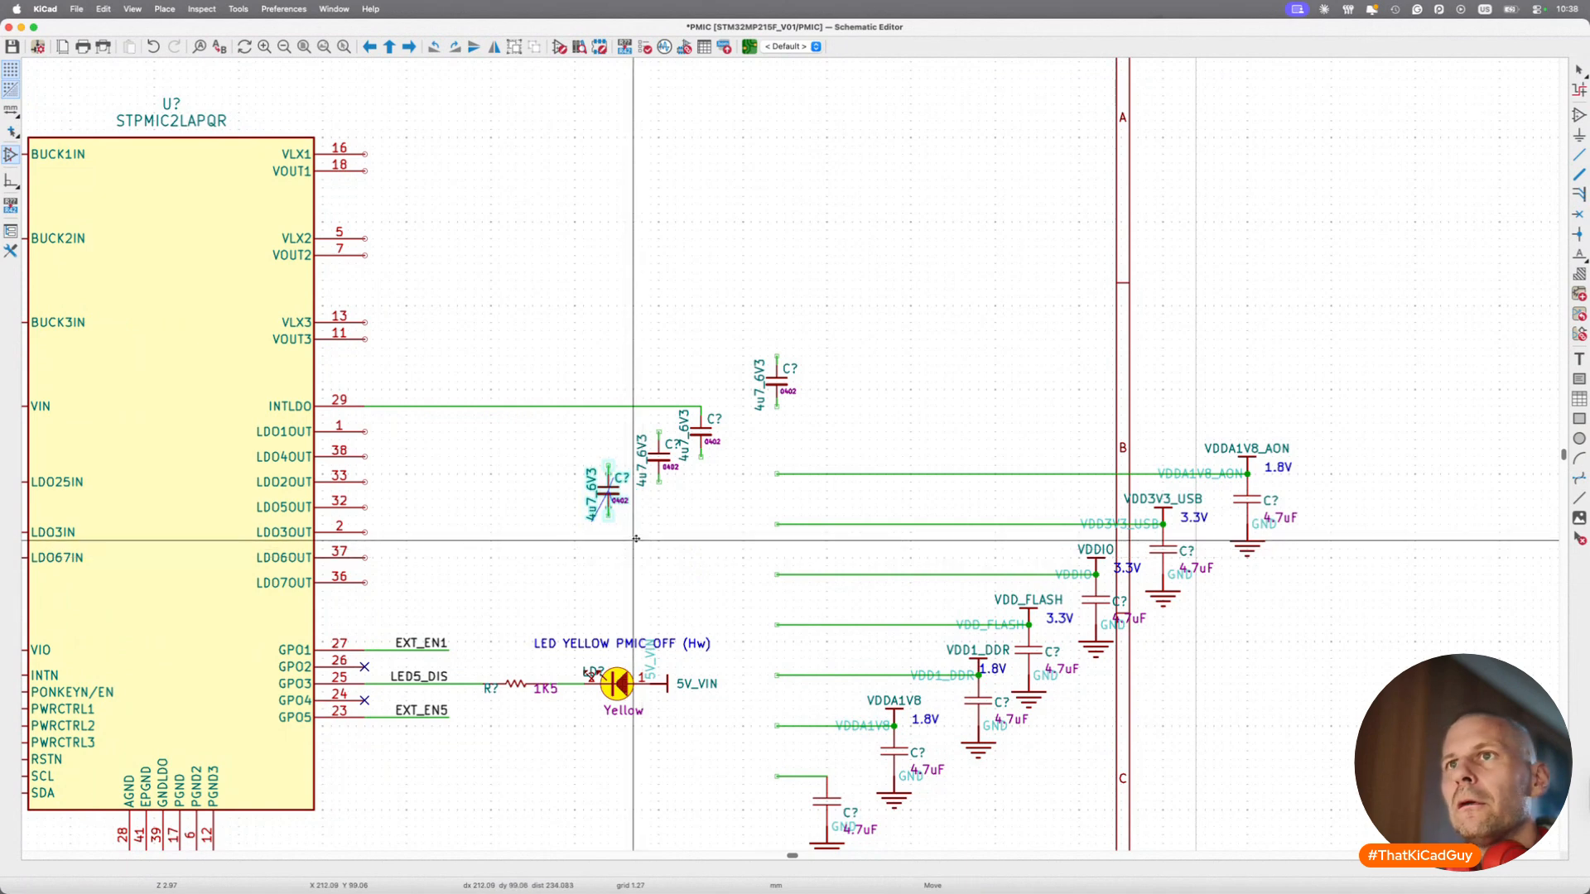
left_click(638, 534)
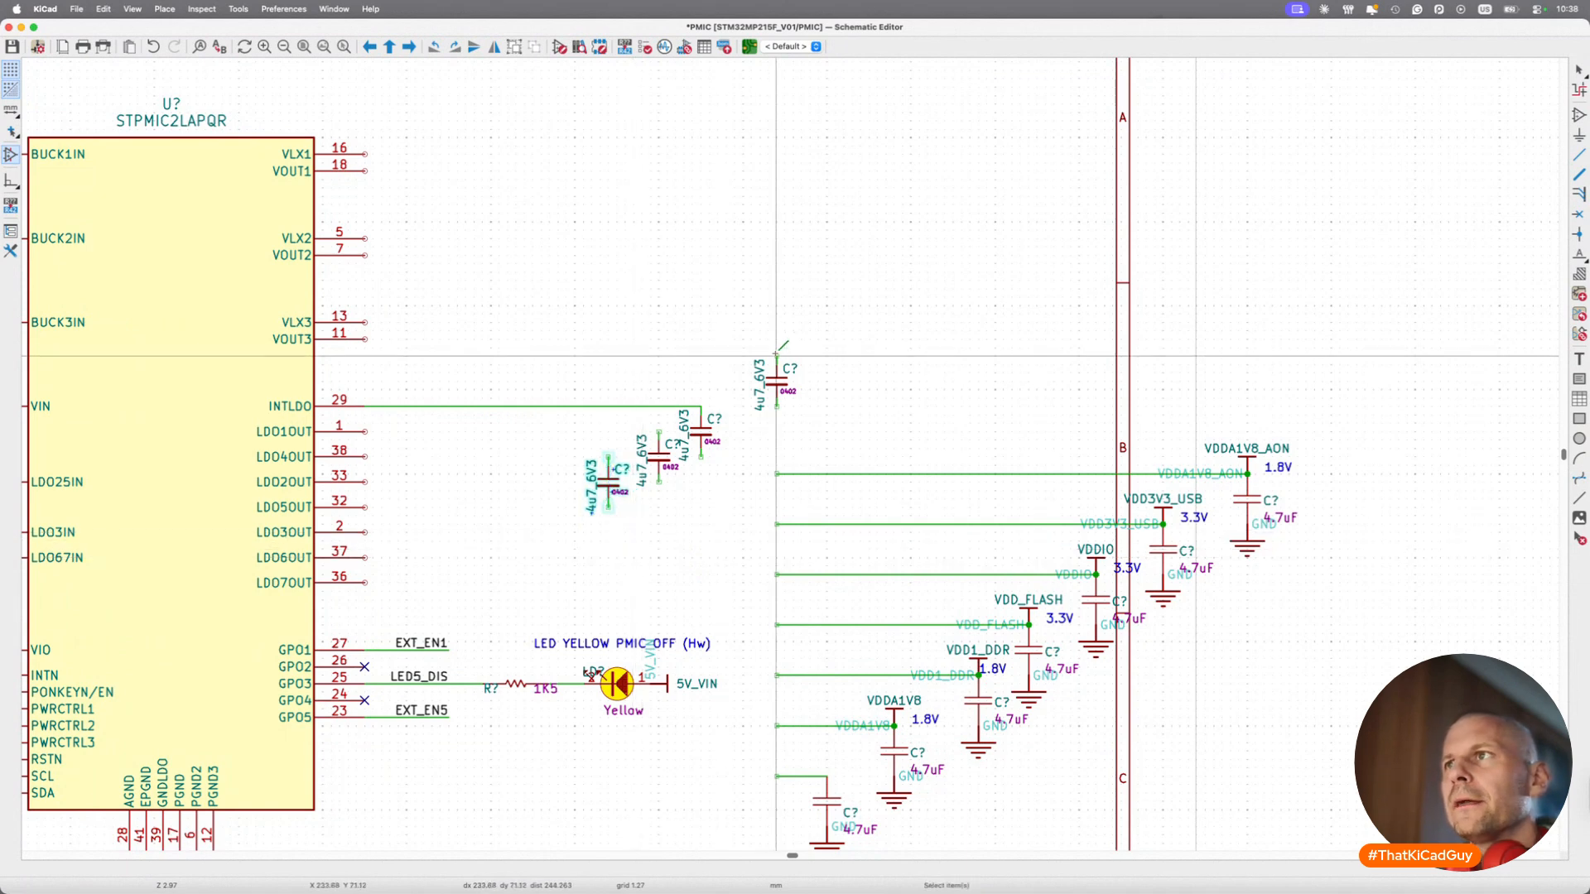
key("m")
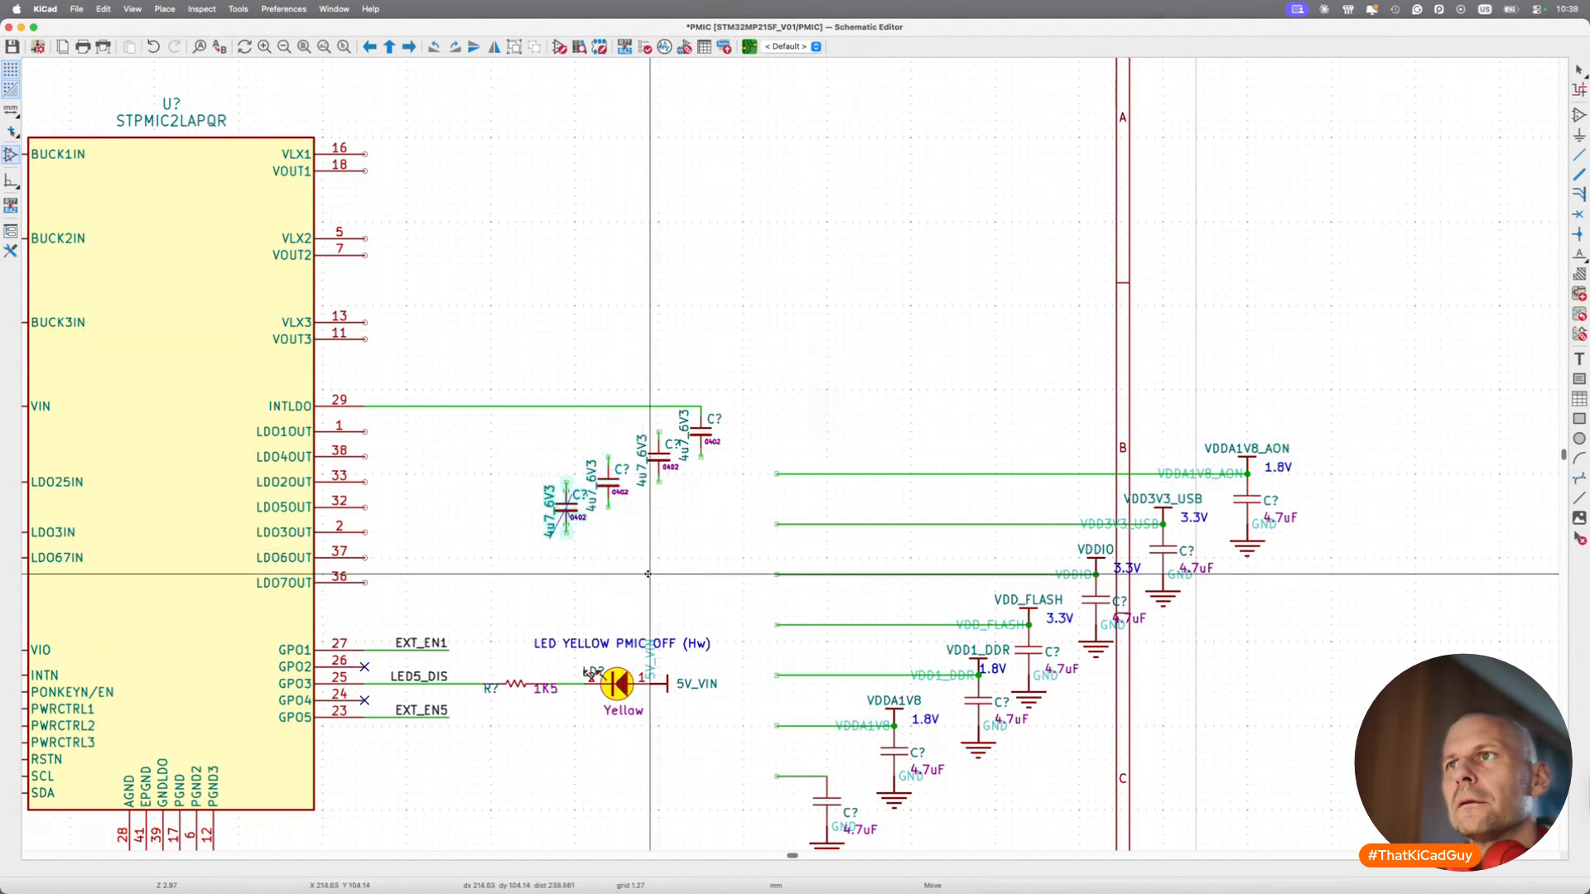
left_click(643, 574)
Wire the LDO1OUT, LDO4OUT and LDO2OUT pins to the upper ends of their 4u7_6V3 capacitors.
key("w")
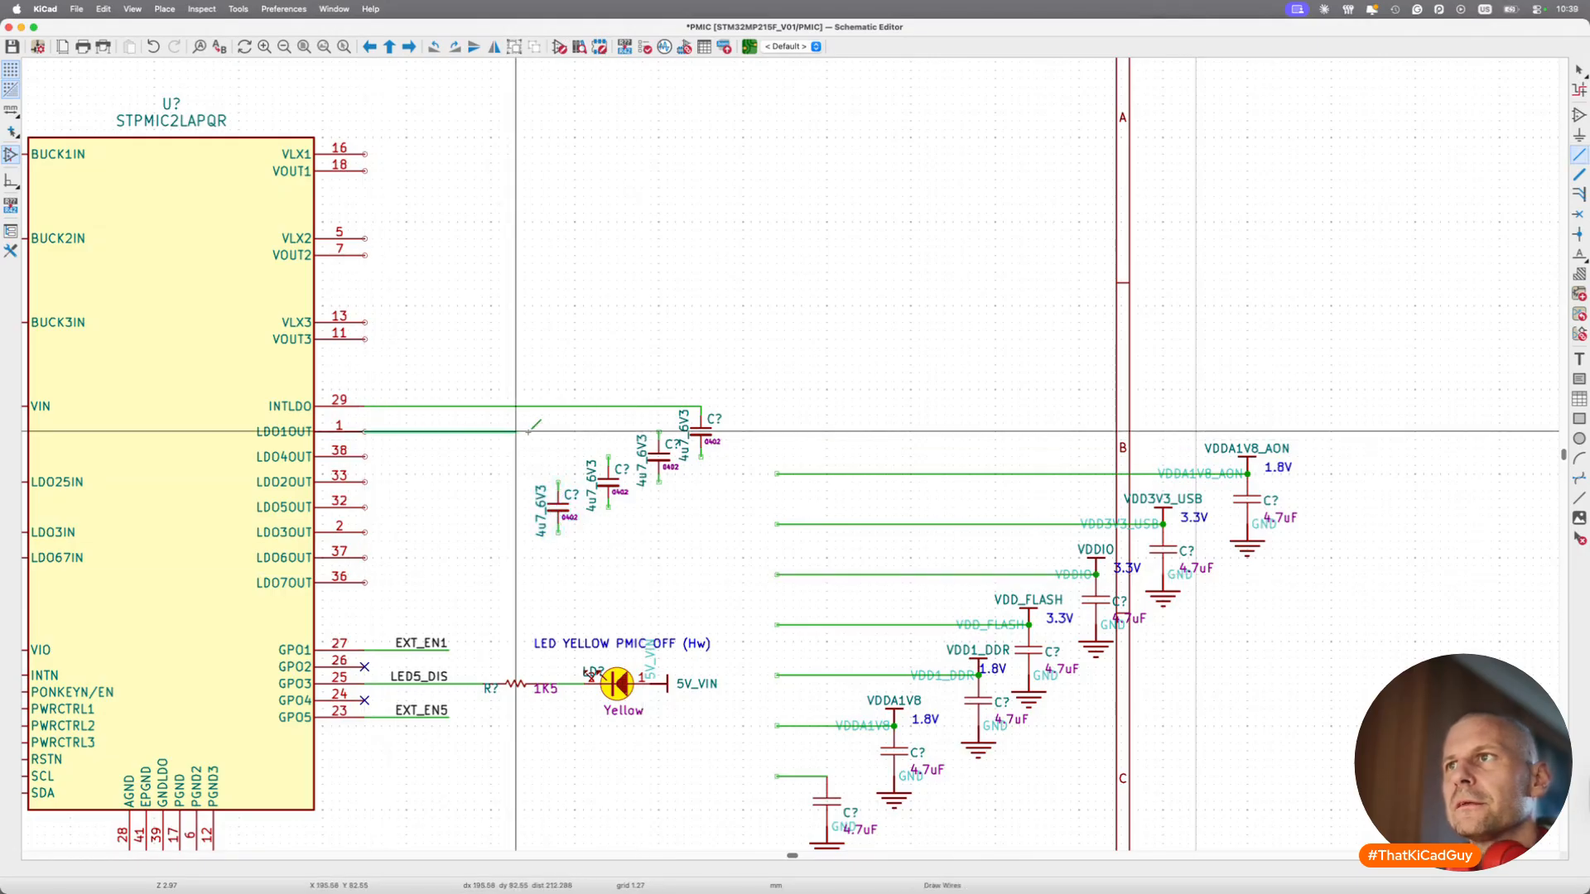
left_click(659, 432)
left_click(365, 457)
left_click(608, 456)
left_click(365, 482)
left_click(558, 481)
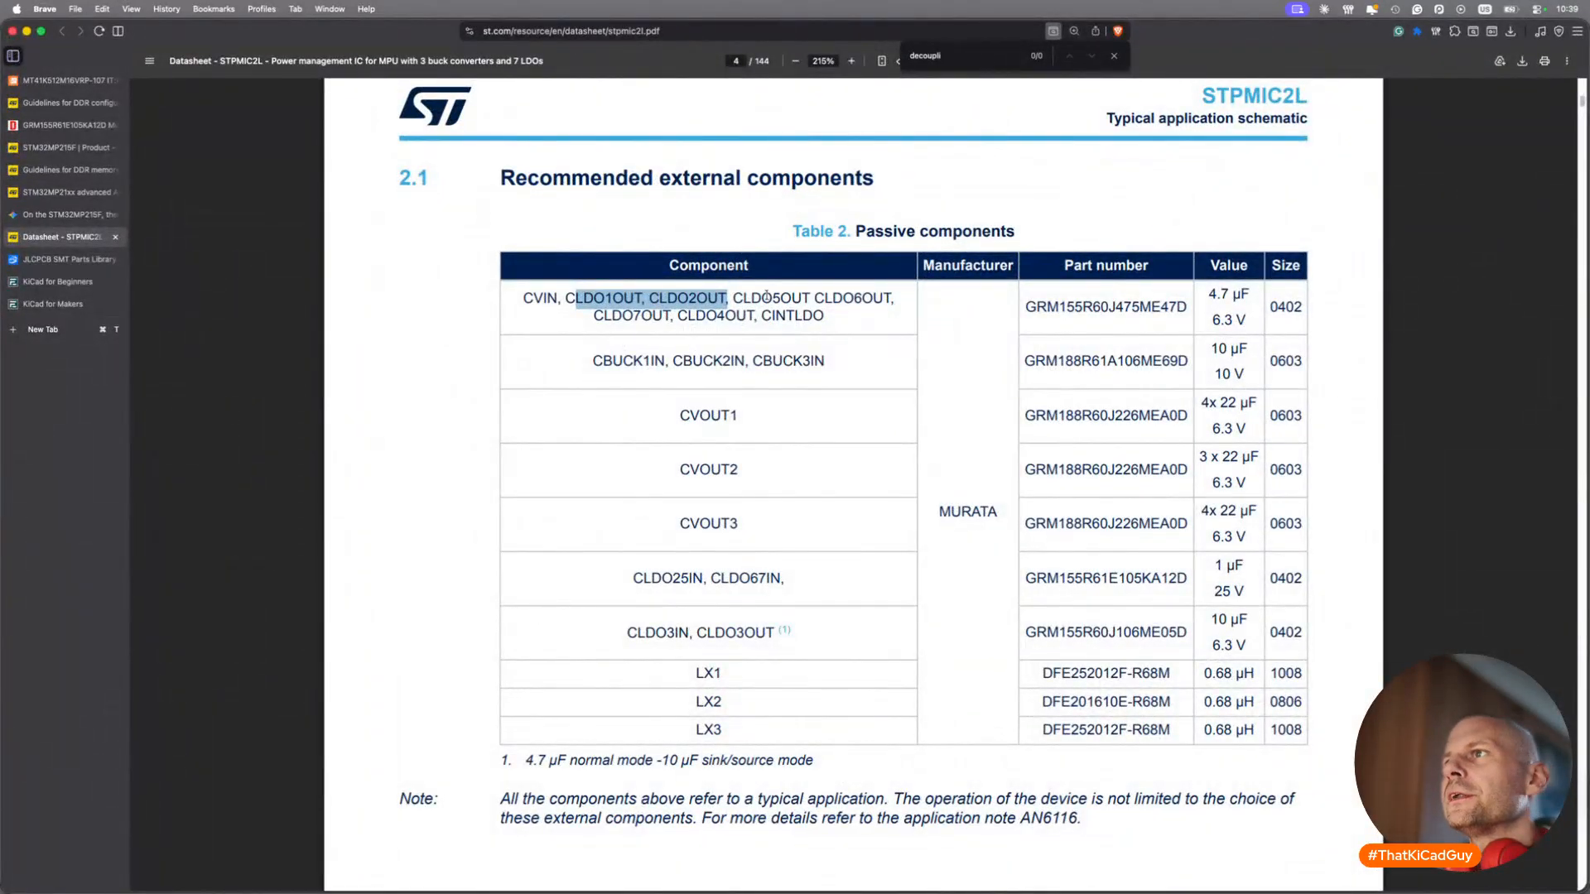
Check the LDO5OUT, LDO6OUT and LDO3OUT capacitors in the datasheet, adding a 4u7_6V3 copy for LDO5OUT and parking a spare copy in free space.
left_click_drag(744, 297, 811, 298)
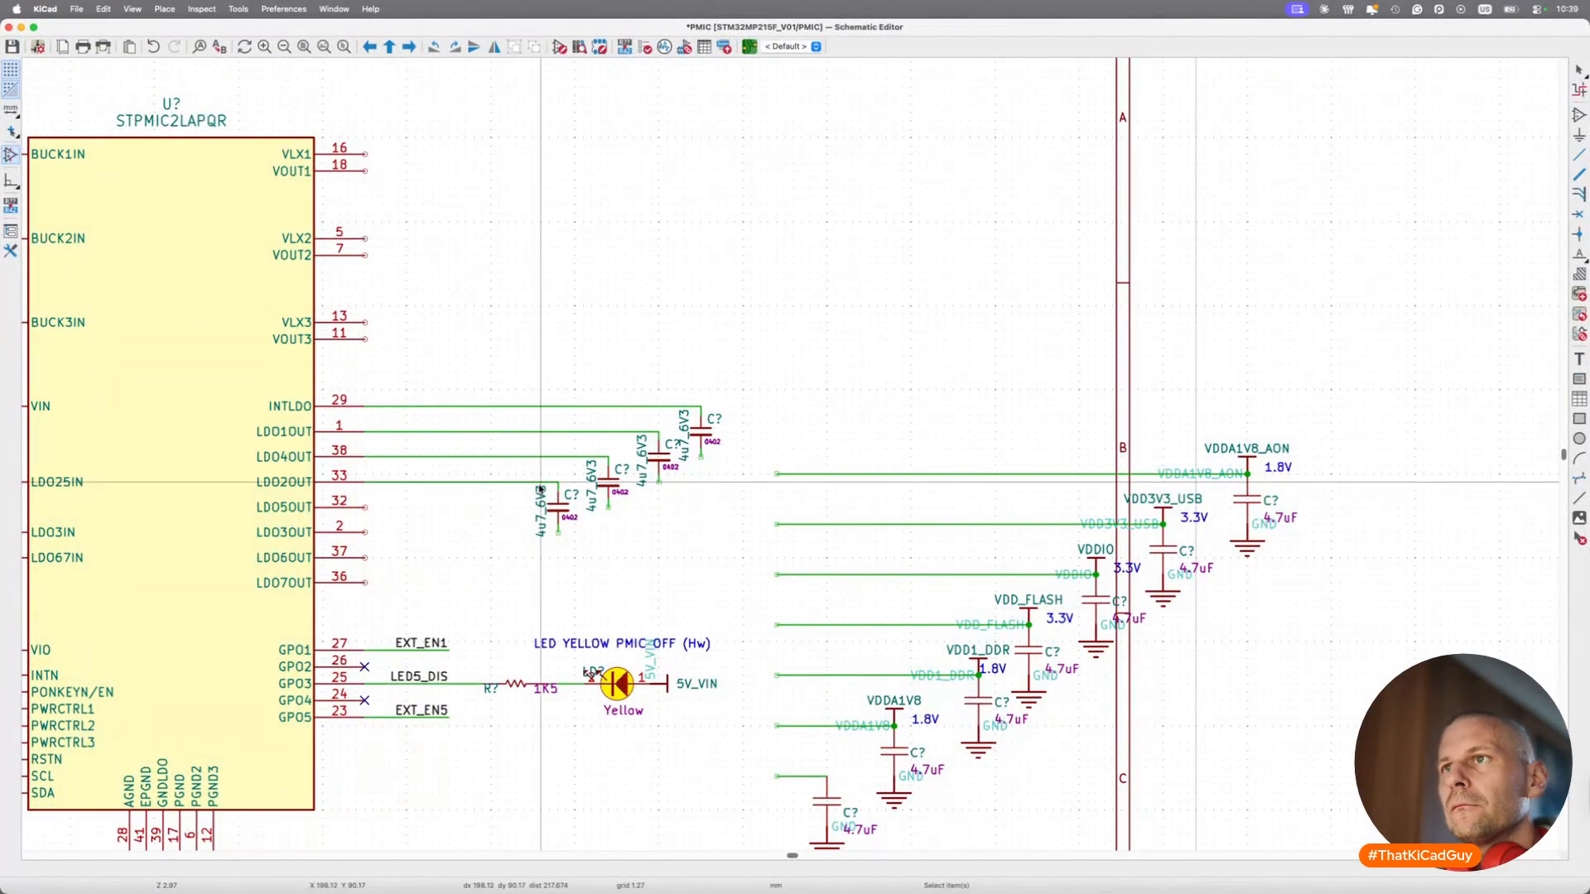
left_click(539, 491)
key("ctrl+d")
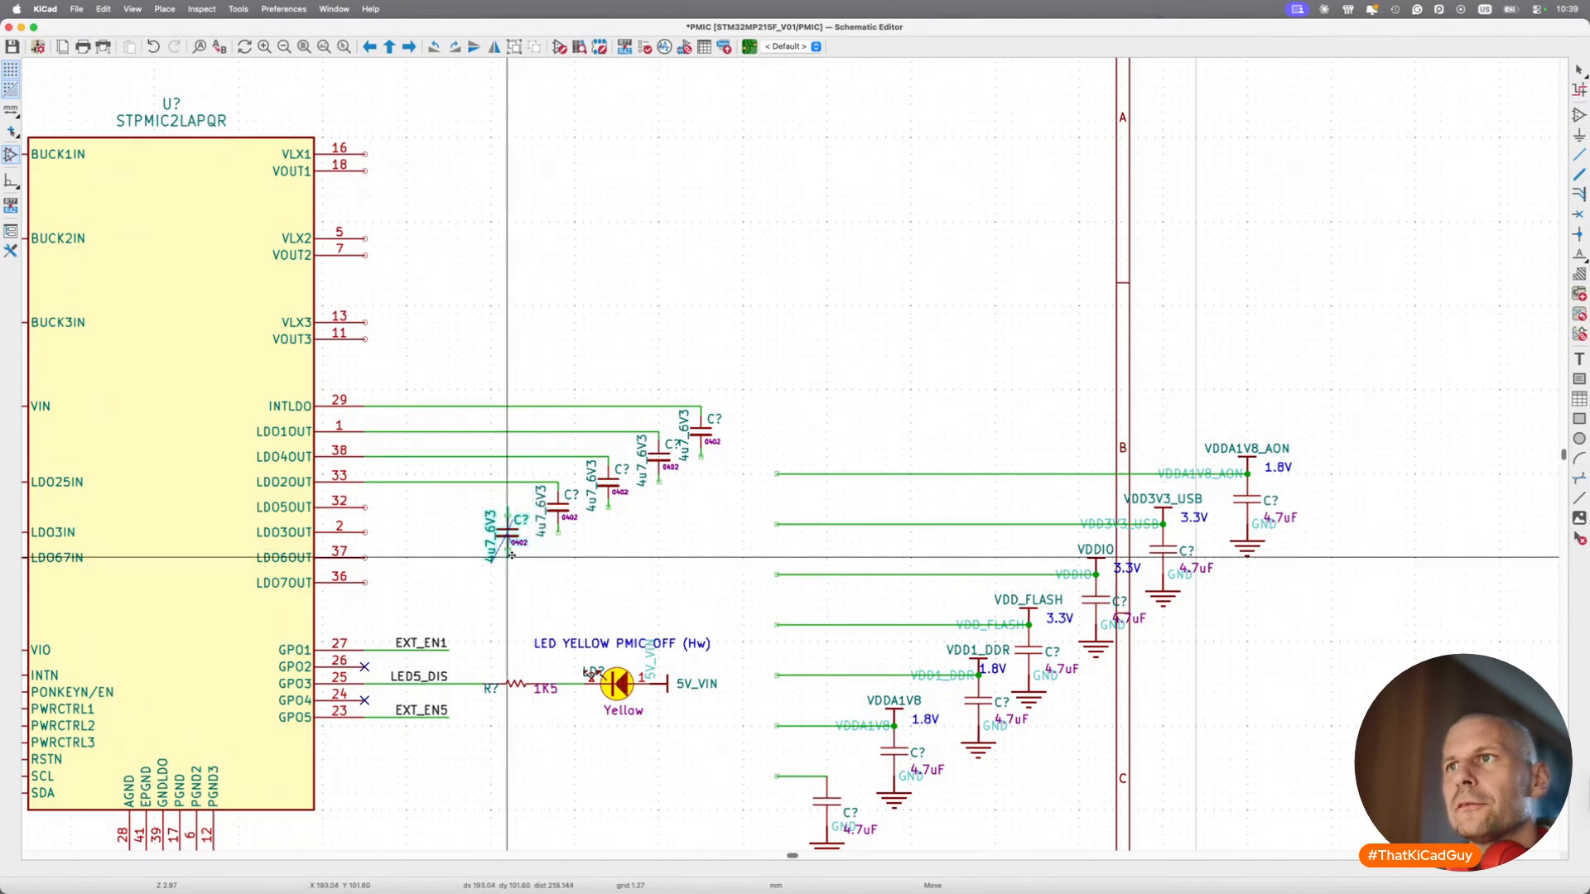
left_click(507, 556)
key("ctrl+d")
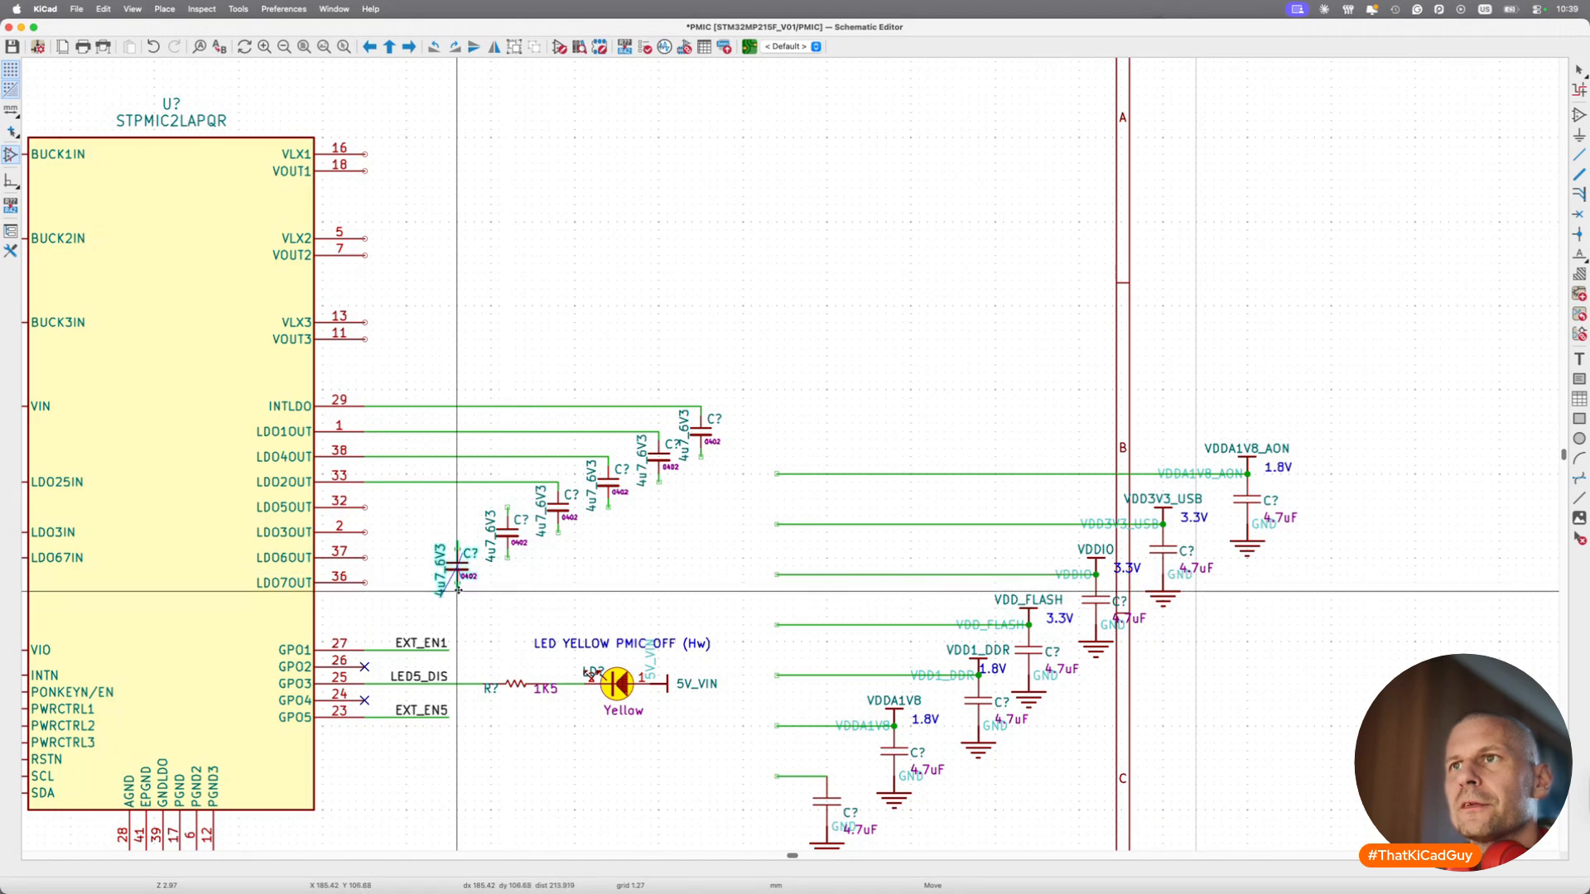
key("super+Tab")
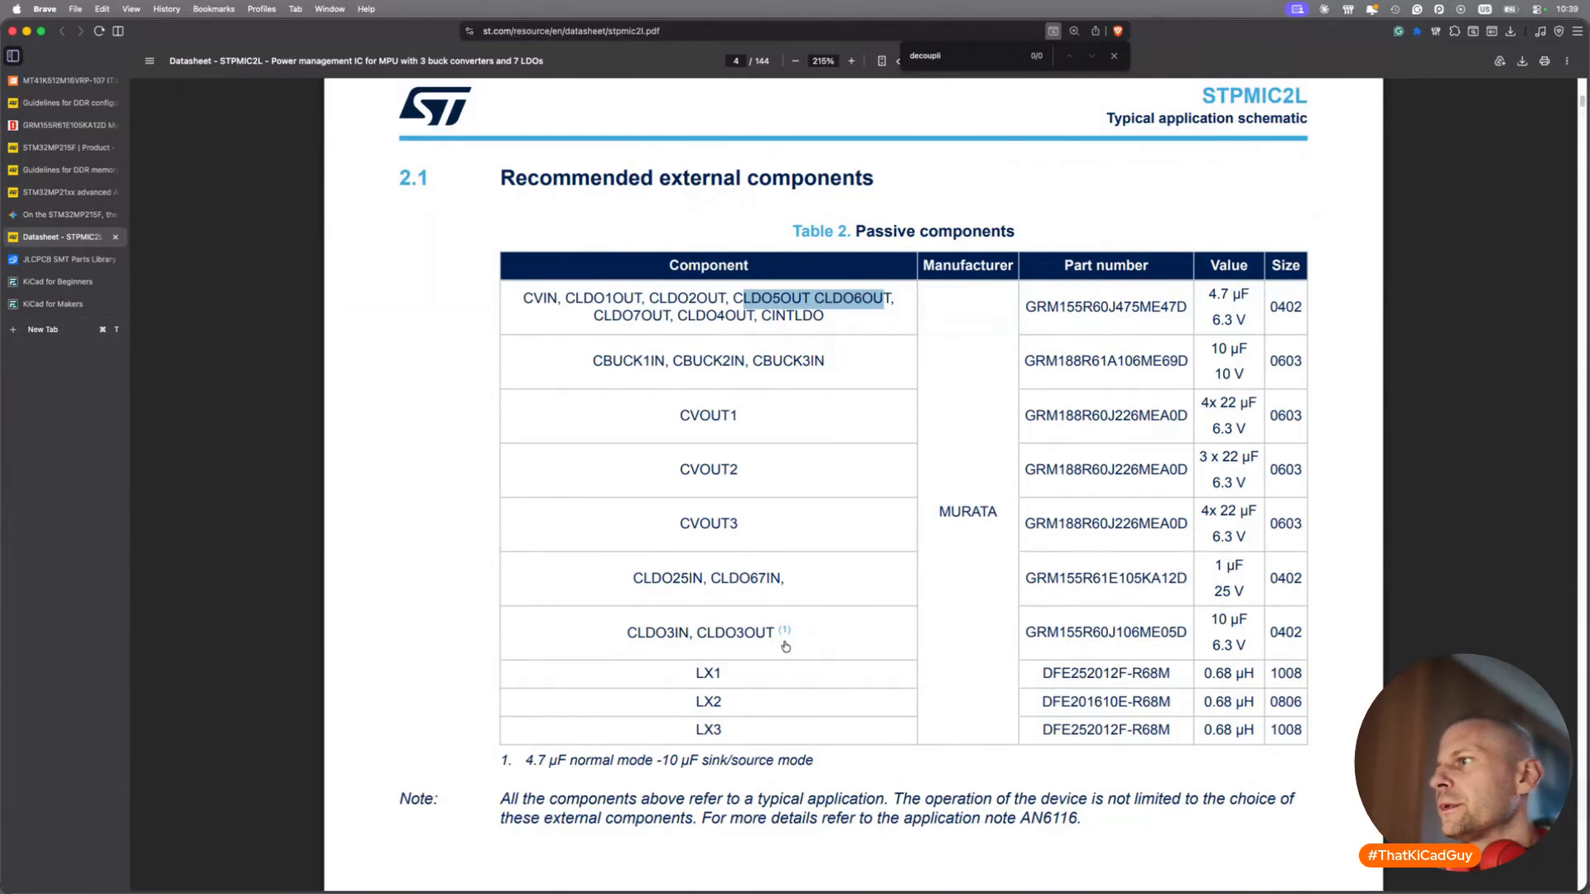
key("super+Tab")
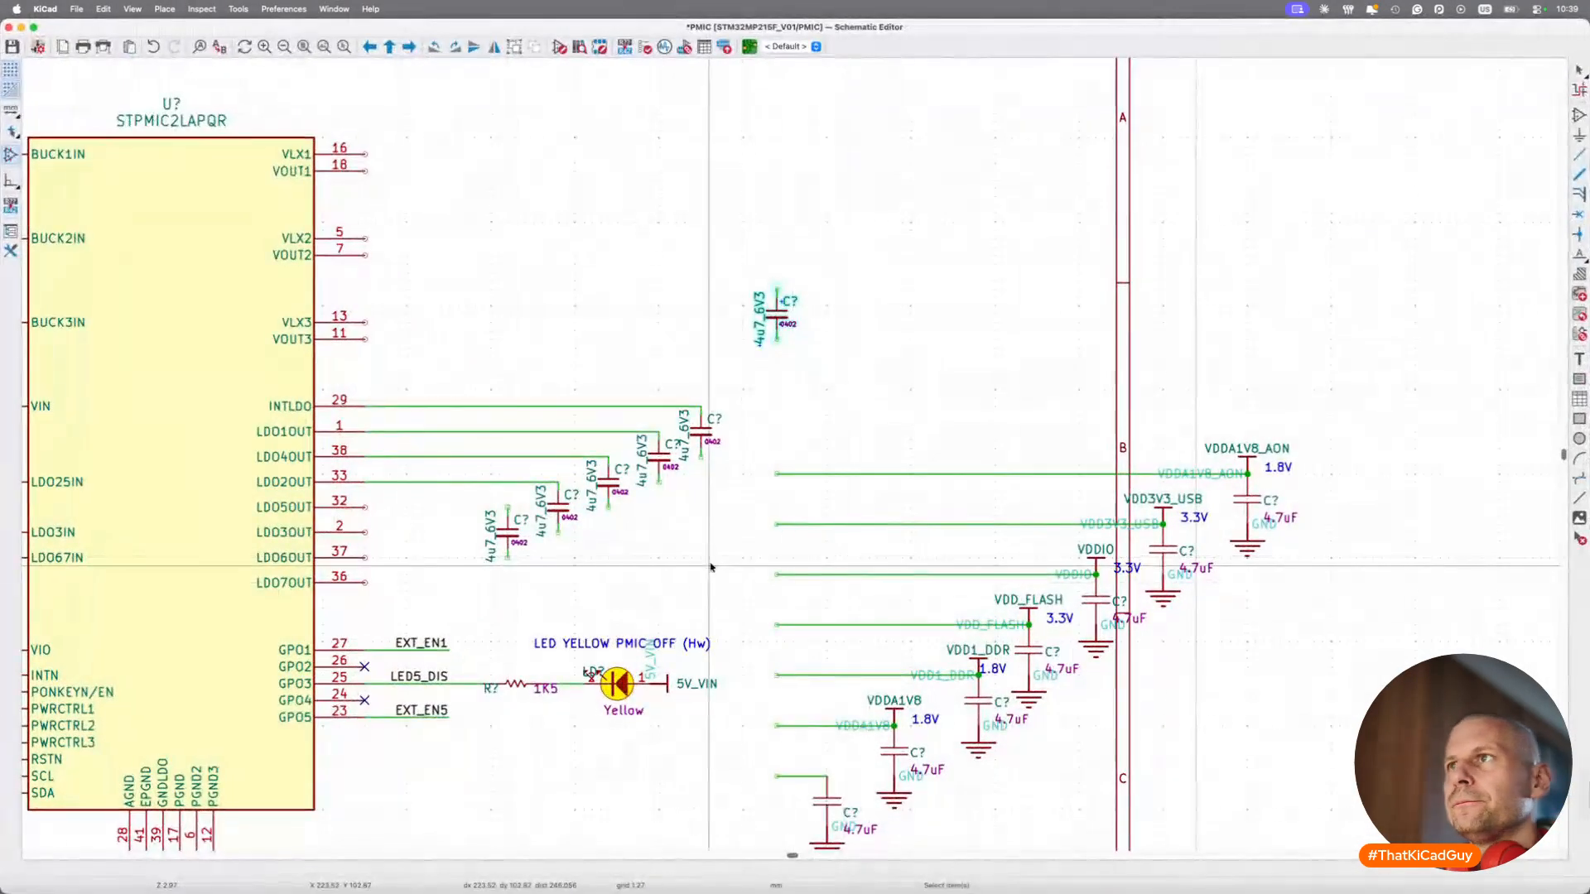
Duplicate the LDO3IN 10u_10V capacitor with its GND symbol and place the copy beside the LDO3OUT pin.
scroll(710, 567, "left", 10)
scroll(711, 567, "down", 4)
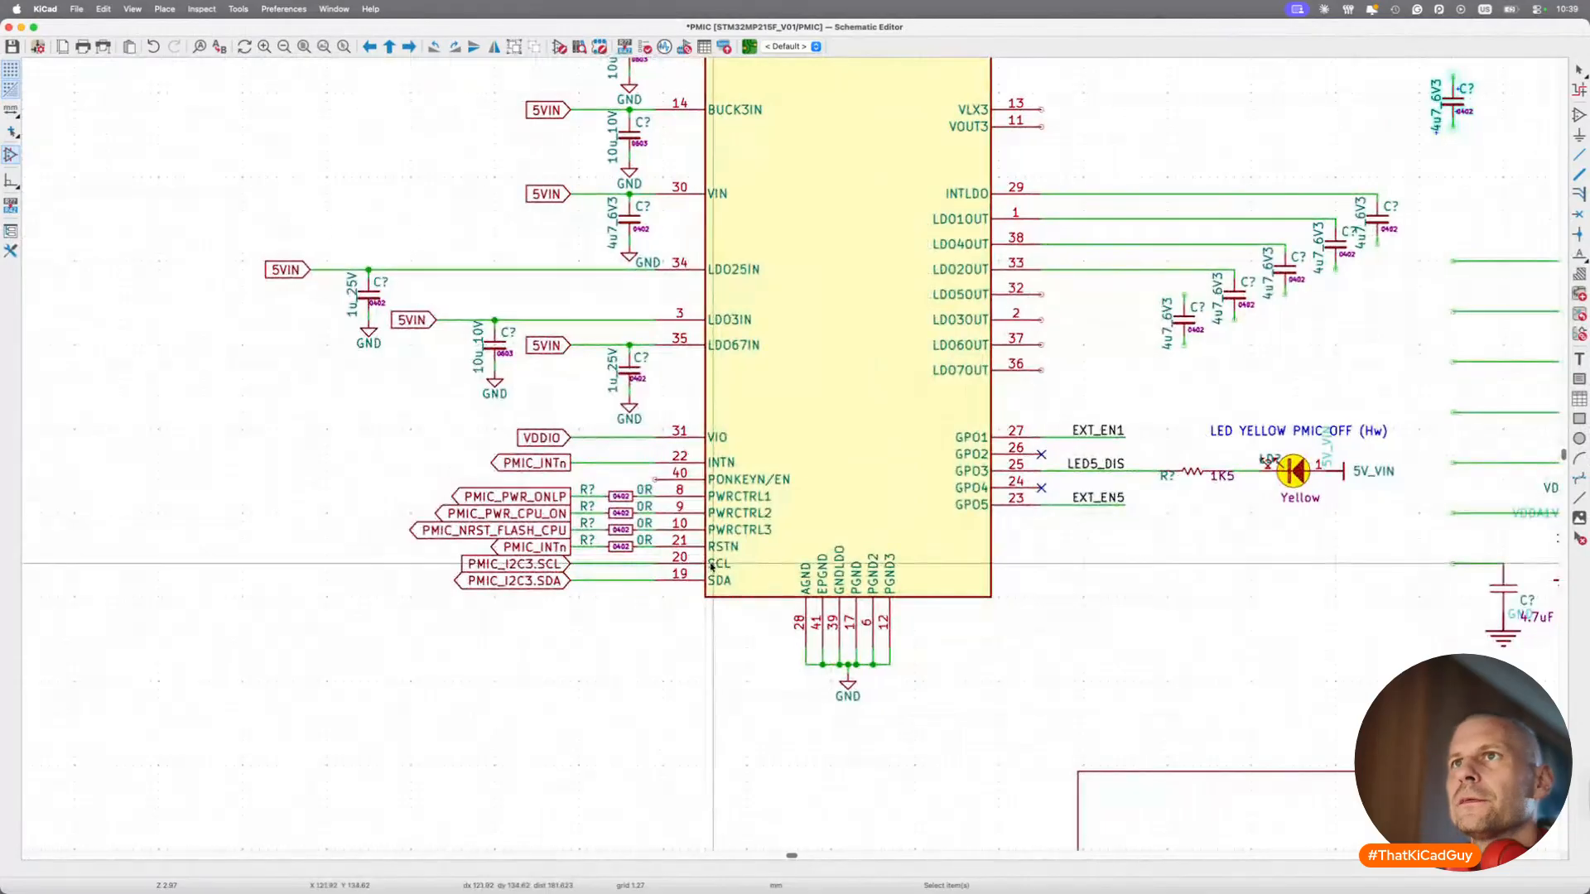
left_click_drag(467, 330, 516, 403)
key("ctrl+d")
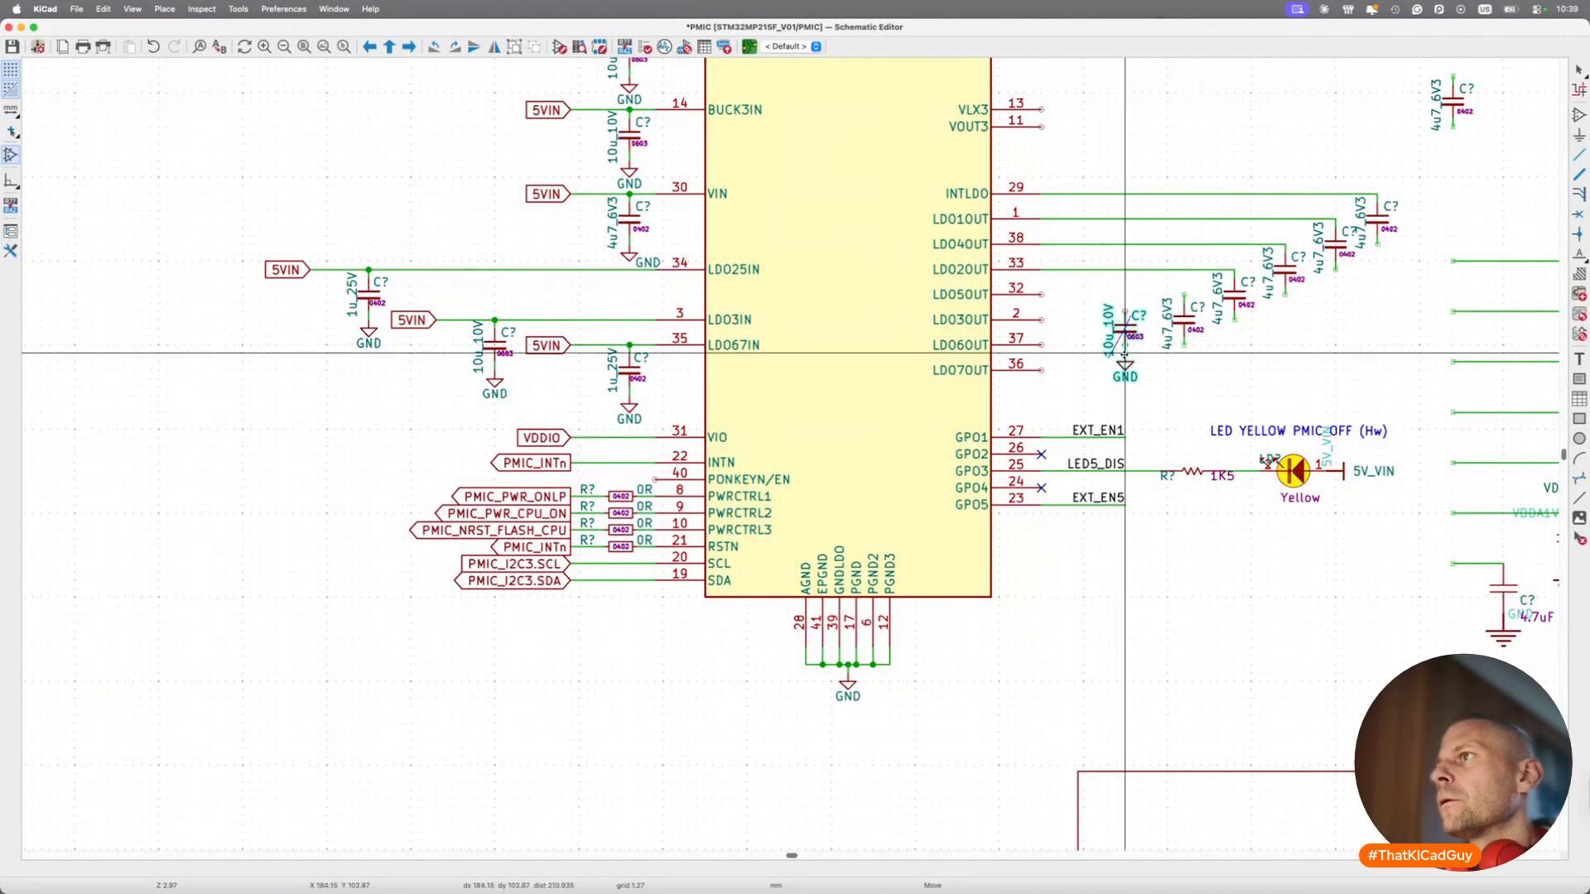
left_click(1135, 362)
Wire the LDO5OUT pin to its 4u7_6V3 capacitor and the LDO3OUT pin to its 10u_10V capacitor.
key("w")
left_click(1184, 294)
left_click(1041, 319)
left_click(1133, 320)
key("Escape")
Duplicate the parked 4u7_6V3 capacitor beside the LDO6OUT pin and wire it to that pin.
left_click_drag(1414, 66, 1479, 176)
key("ctrl+d")
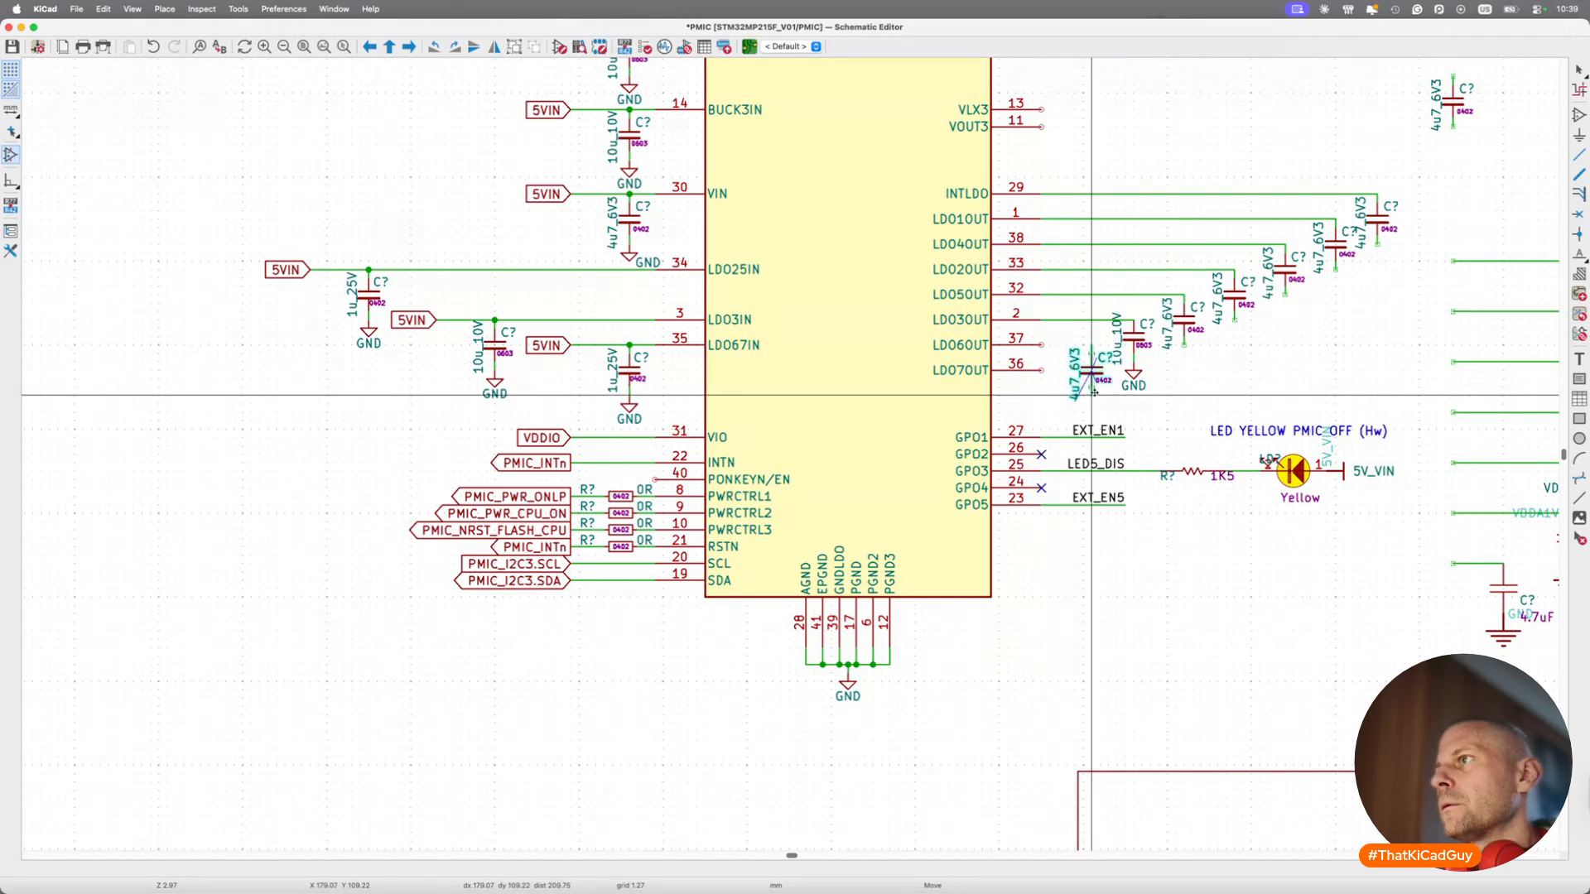
left_click(1081, 391)
key("w")
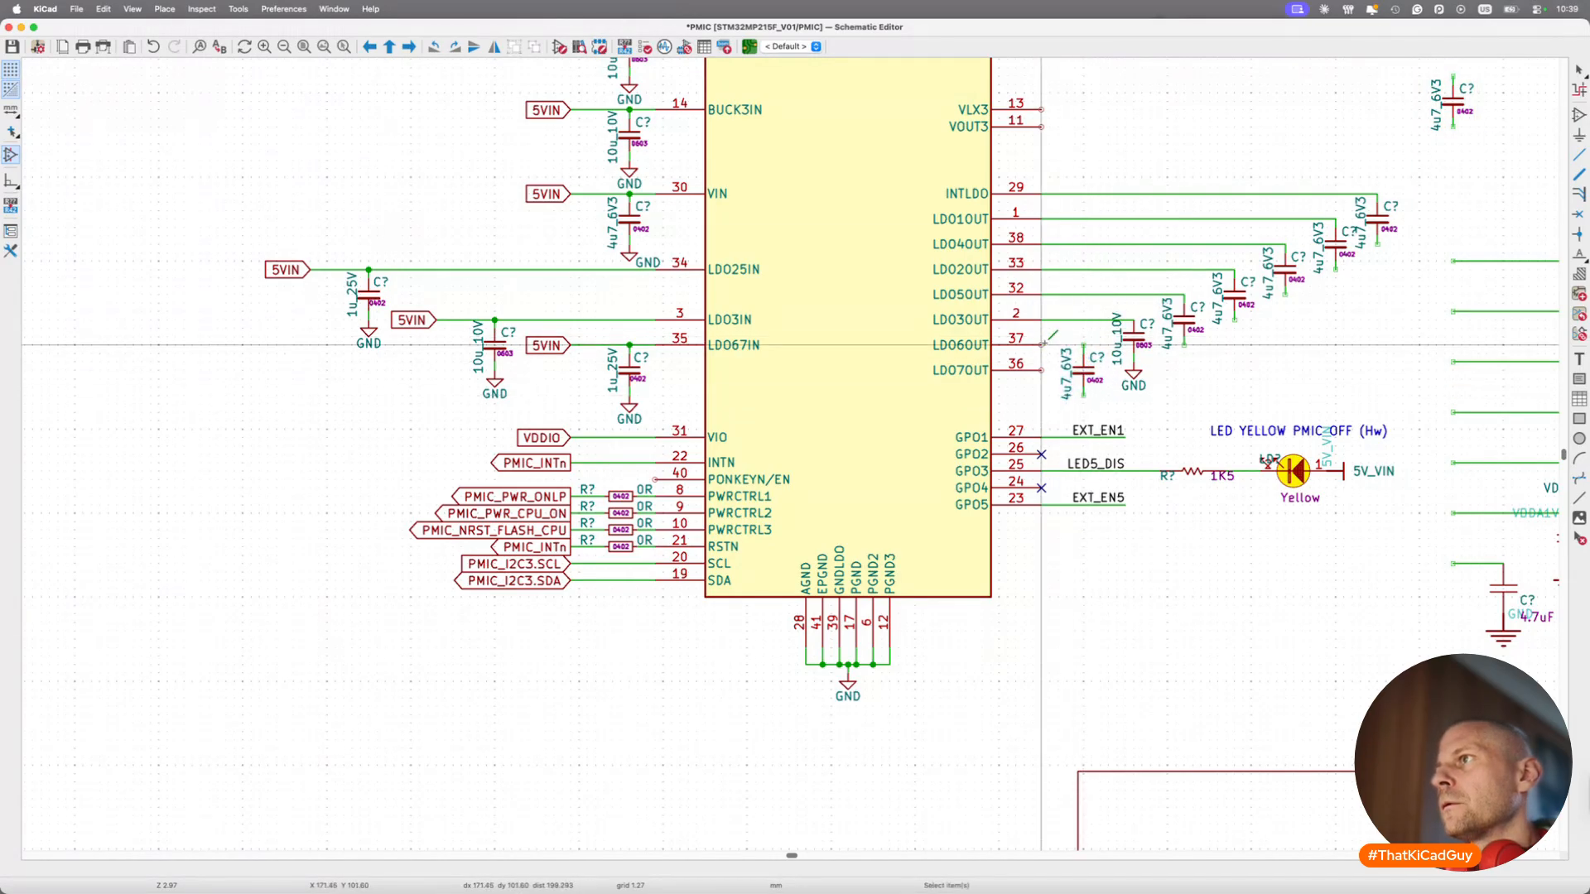
left_click(1083, 362)
key("Escape")
left_click_drag(1019, 164, 1415, 415)
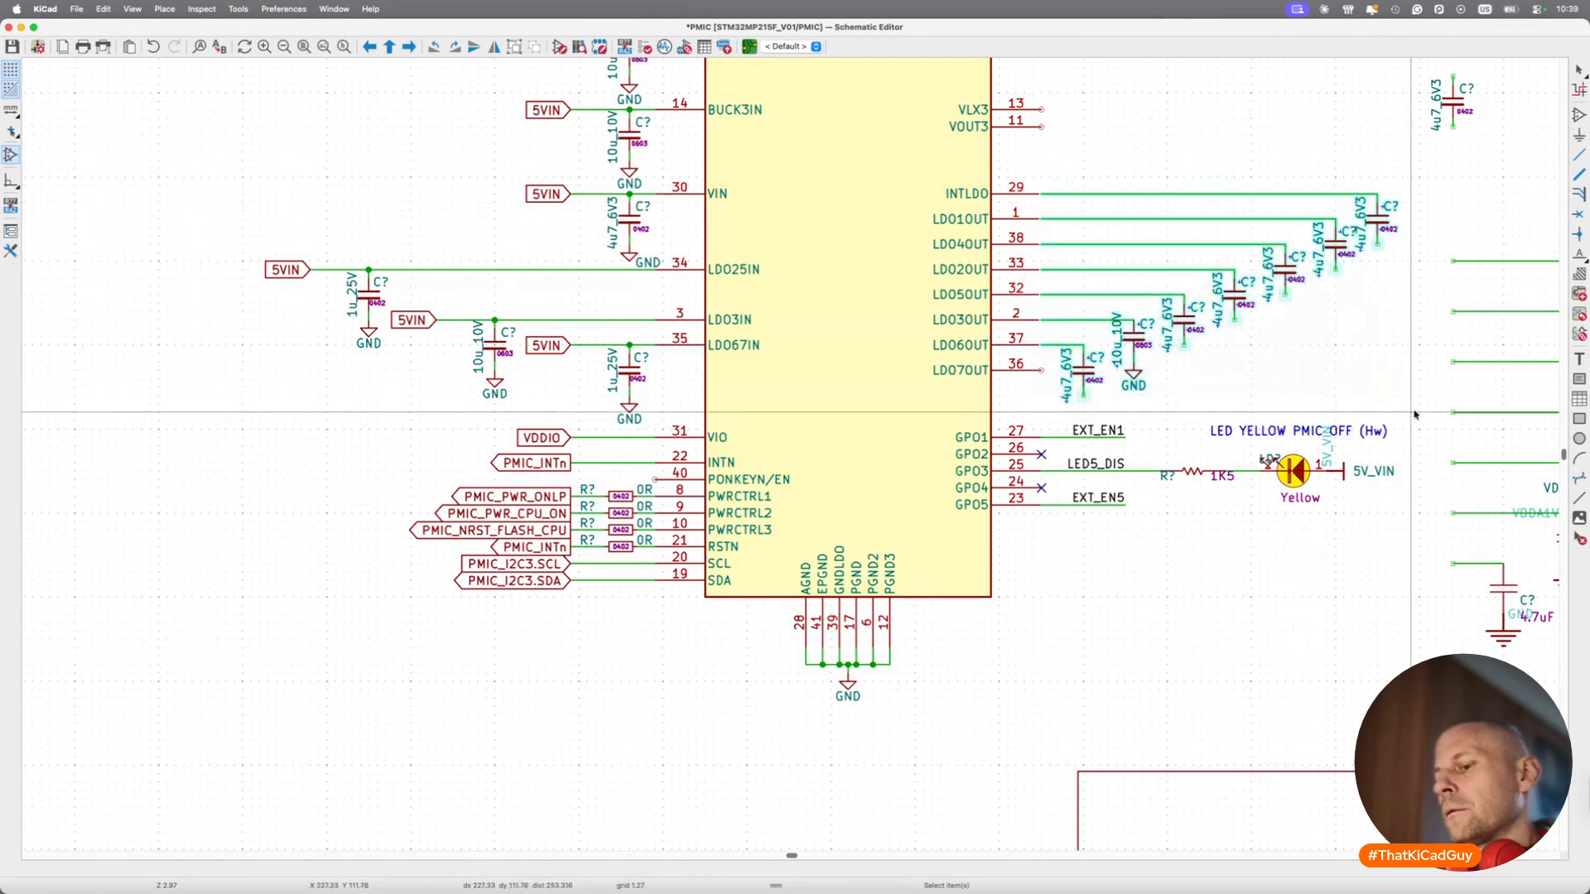
key("d")
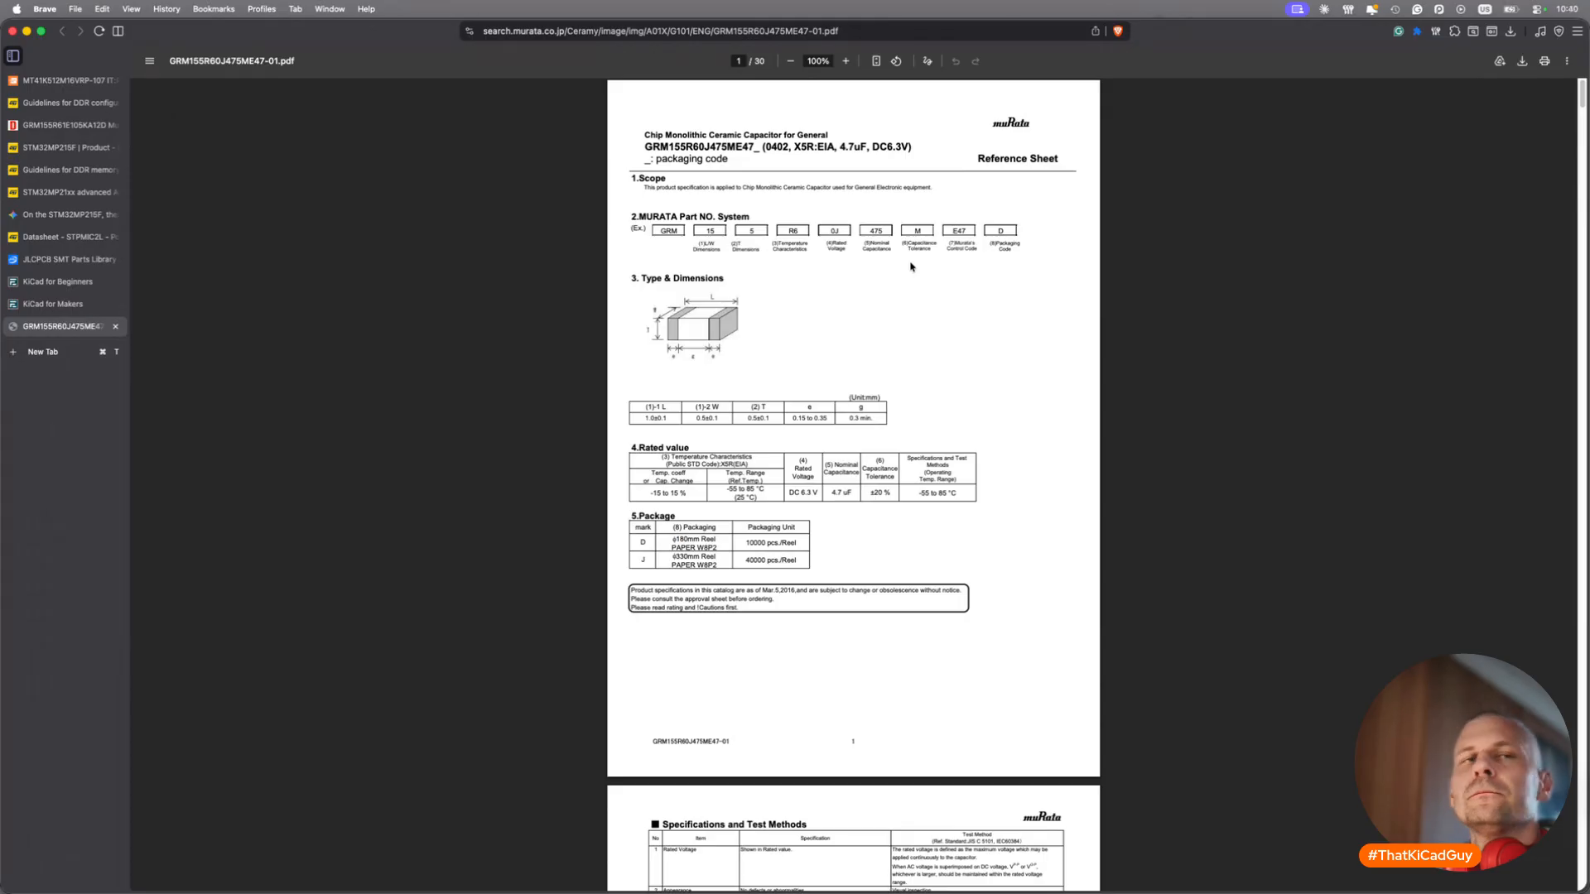
key("super+Tab")
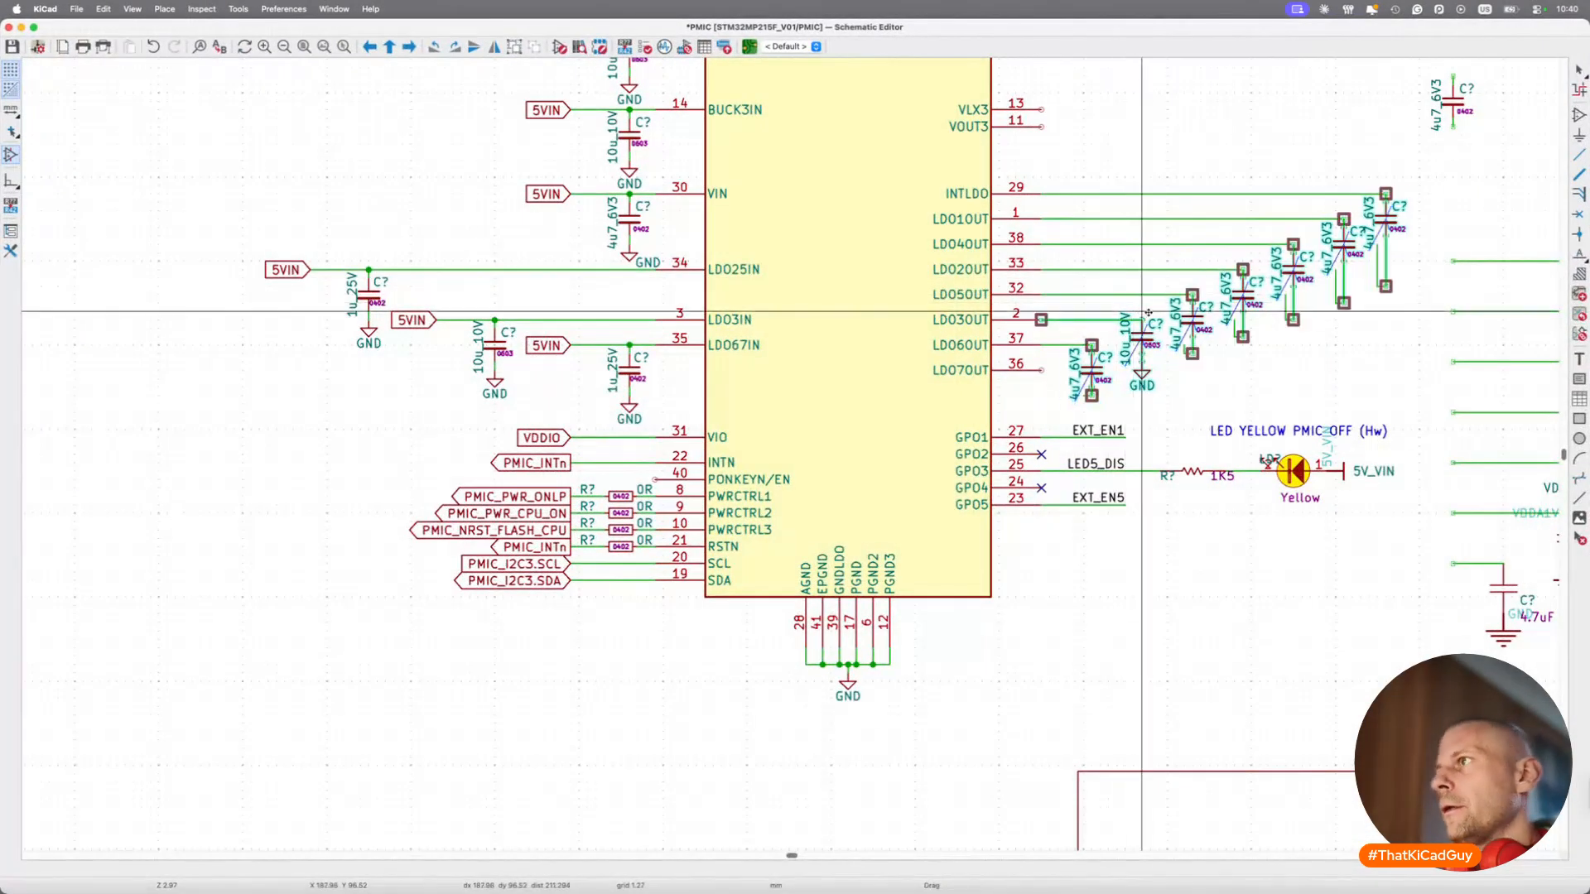
left_click(1137, 313)
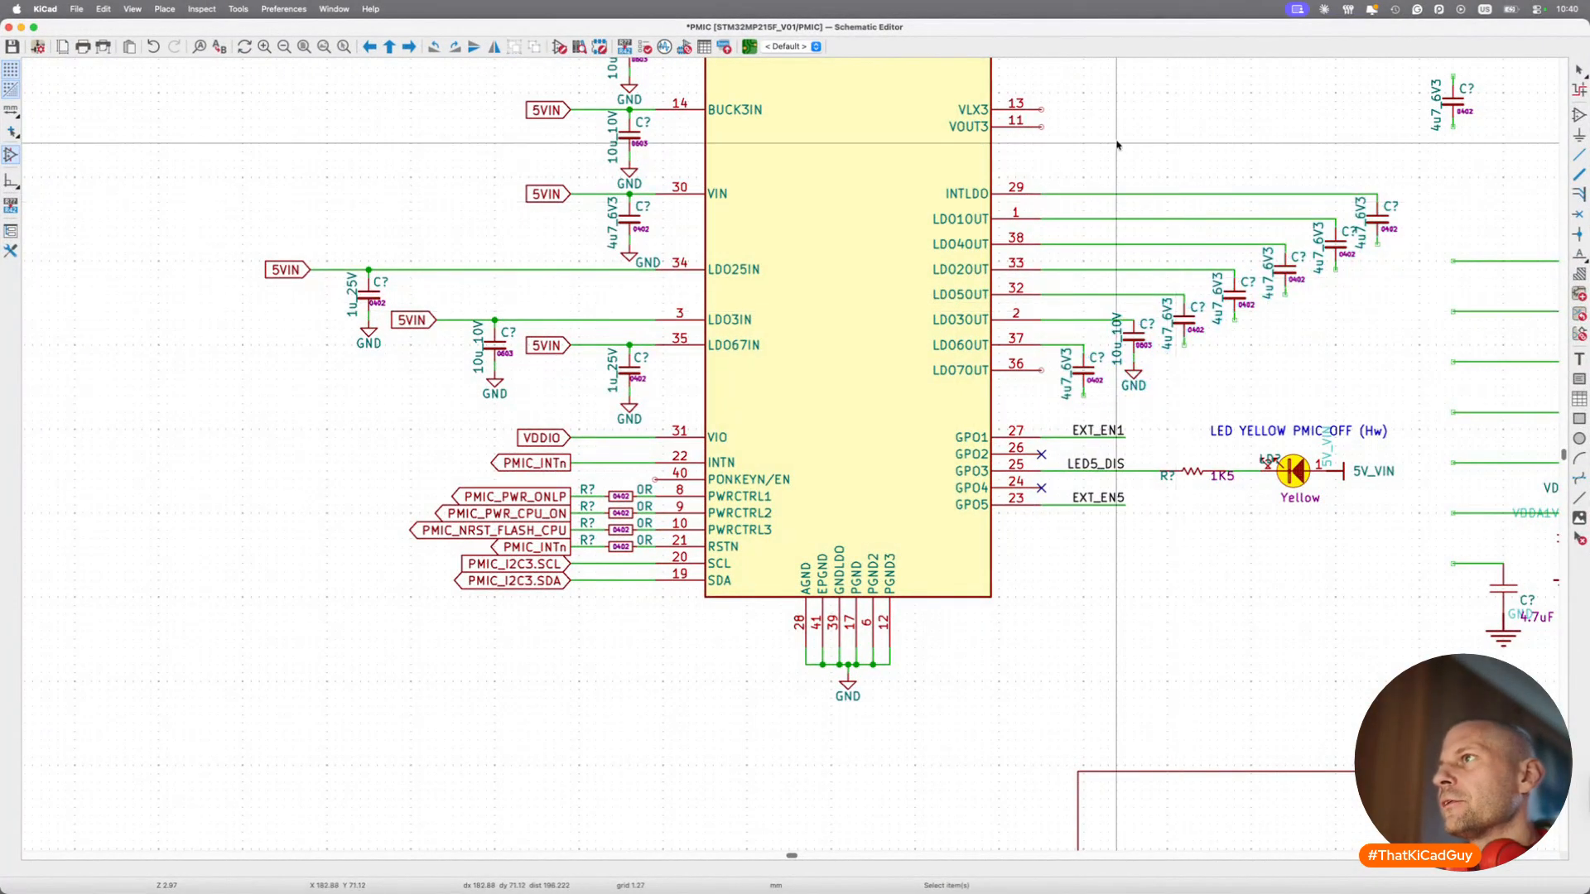
Shift all the INTLDO and LDO output capacitors farther from the PMIC while keeping their wires attached to the pins.
left_click_drag(1002, 155, 1429, 407)
key("g")
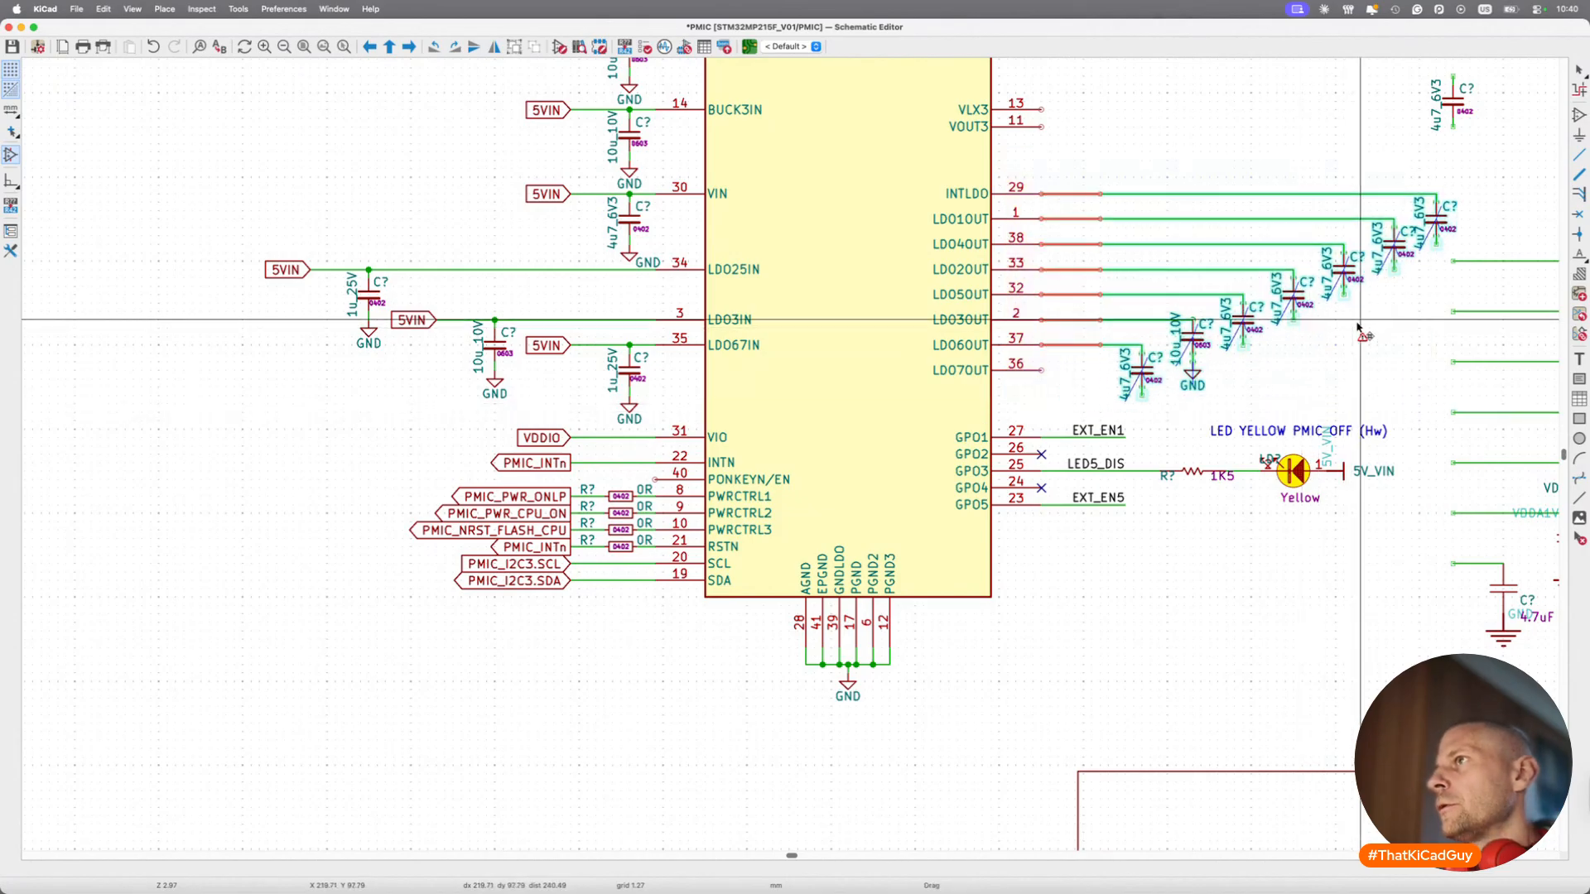
left_click(1361, 327)
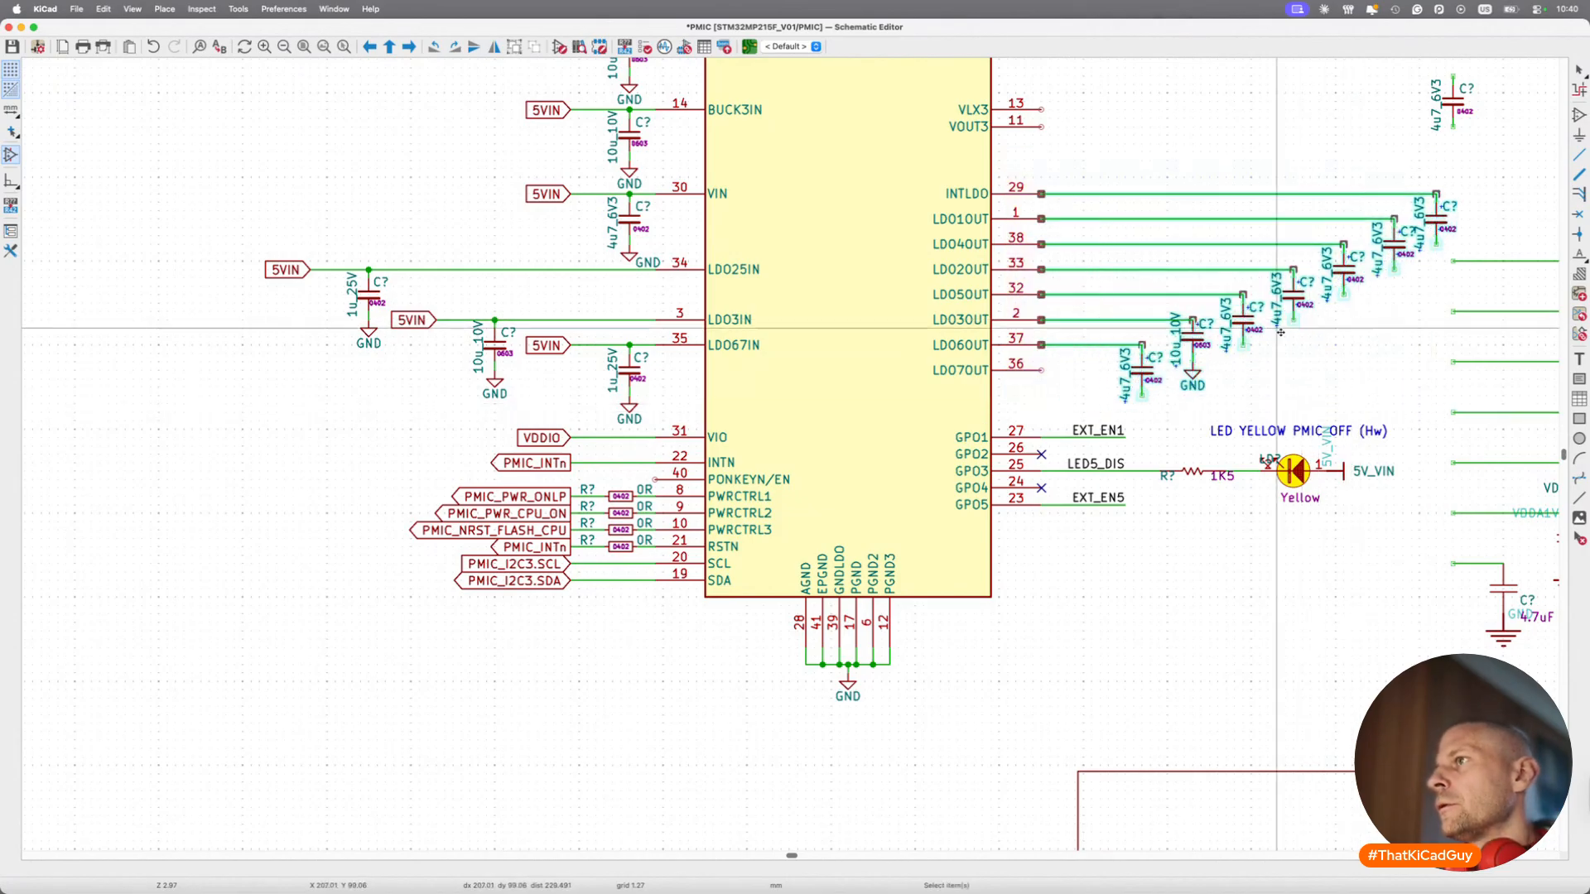
Place a copy of the LDO6OUT 4u7_6V3 capacitor one step down the staircase, next to the LDO7OUT pin.
left_click_drag(1118, 332, 1164, 418)
key("m")
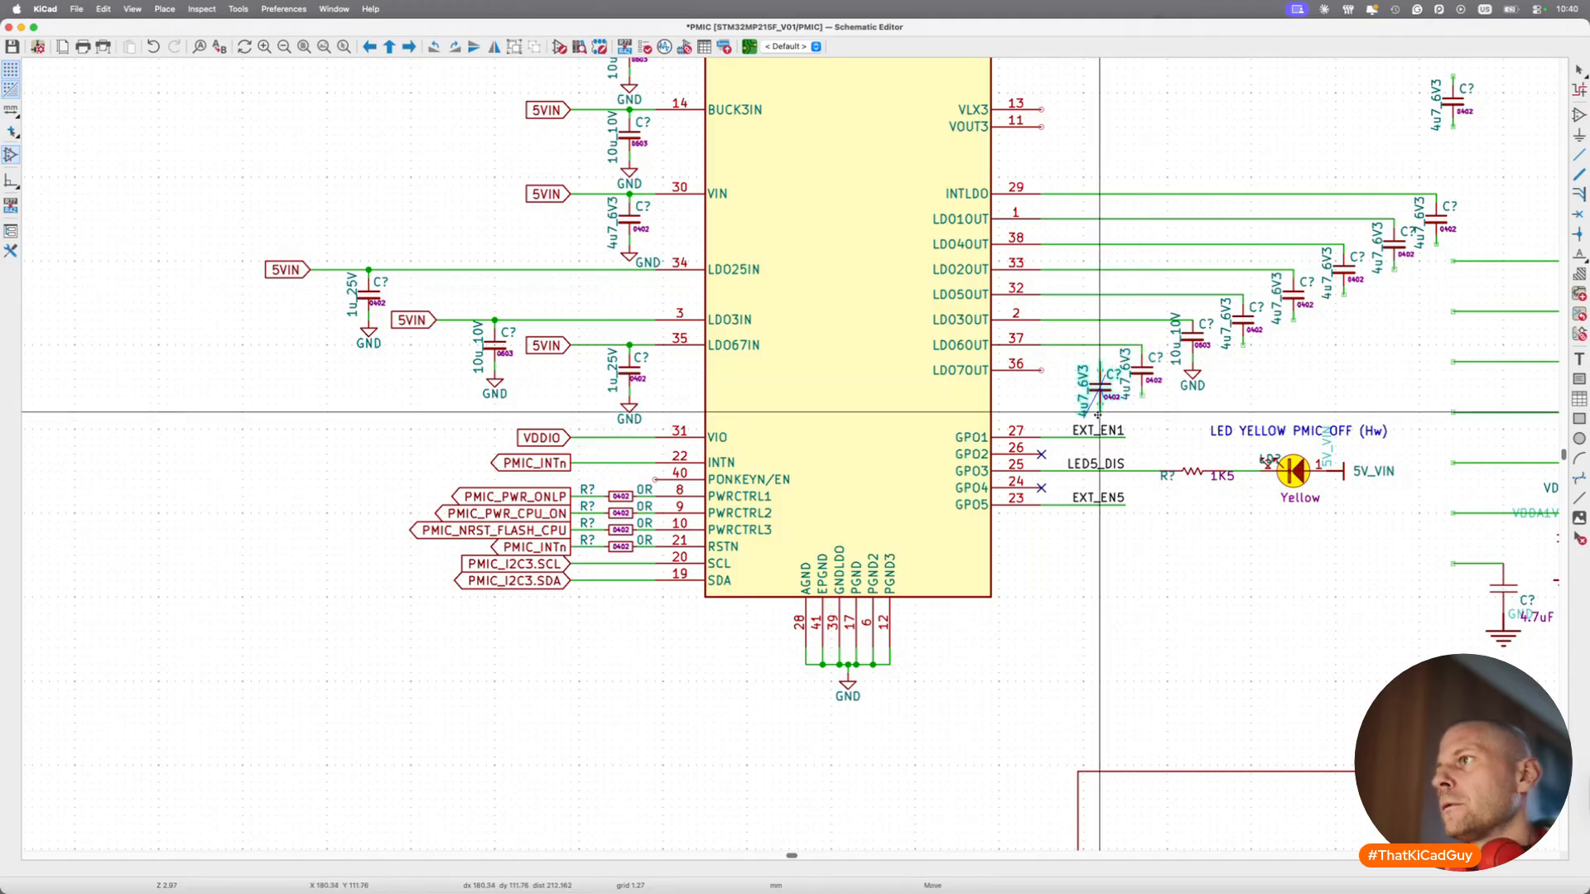
left_click(1092, 411)
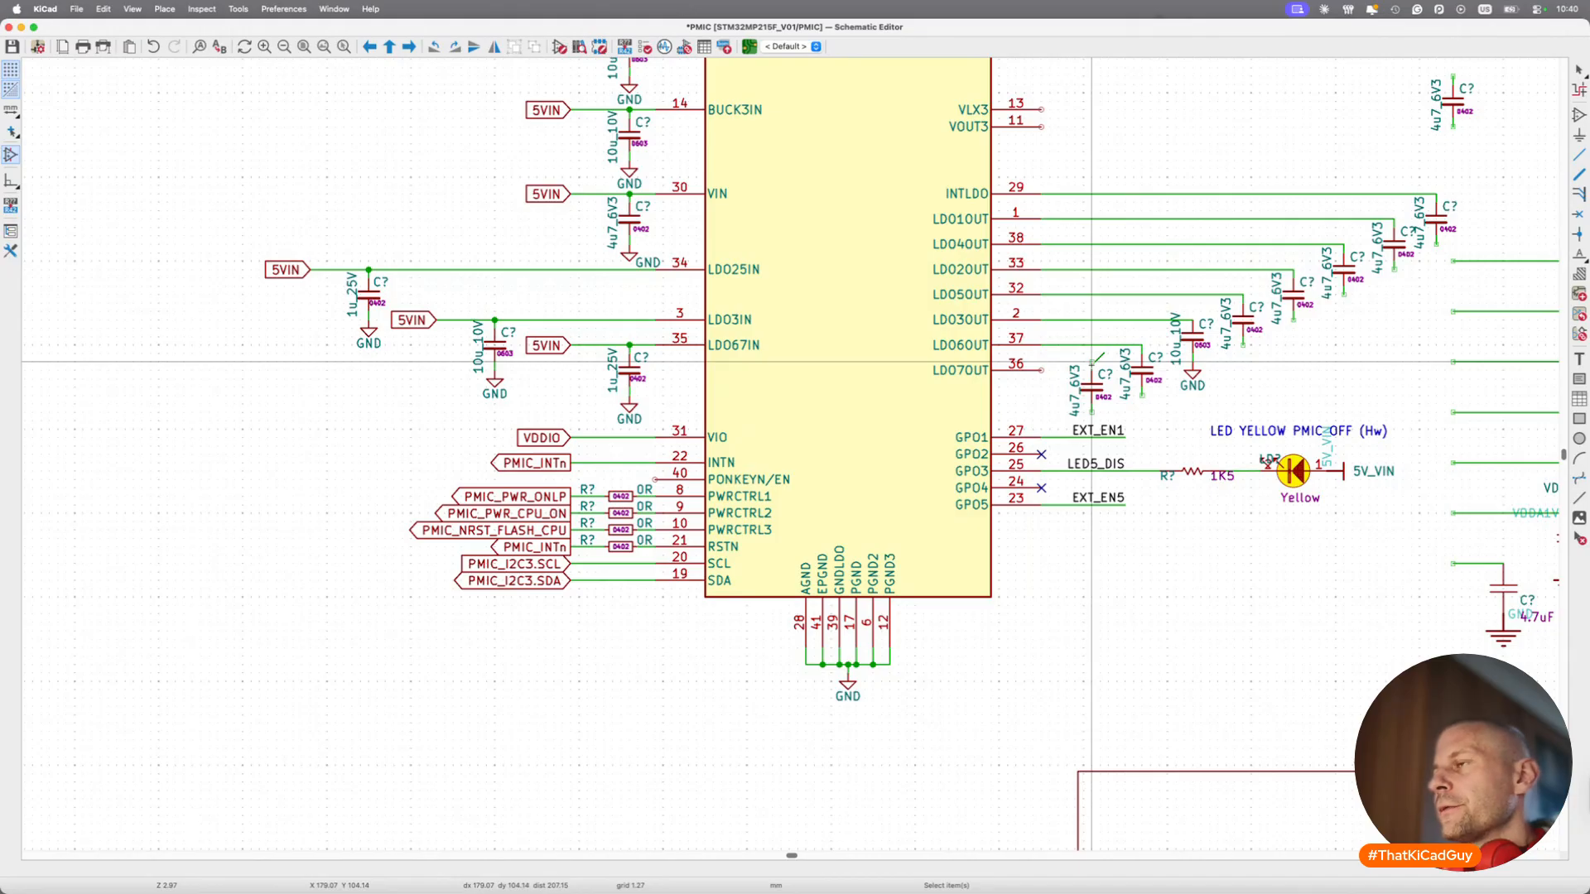
Lower the LDO7OUT 4u7_6V3 capacitor so that its upper end lines up with the pin.
scroll(1091, 361, "up", 3)
left_click(1093, 386)
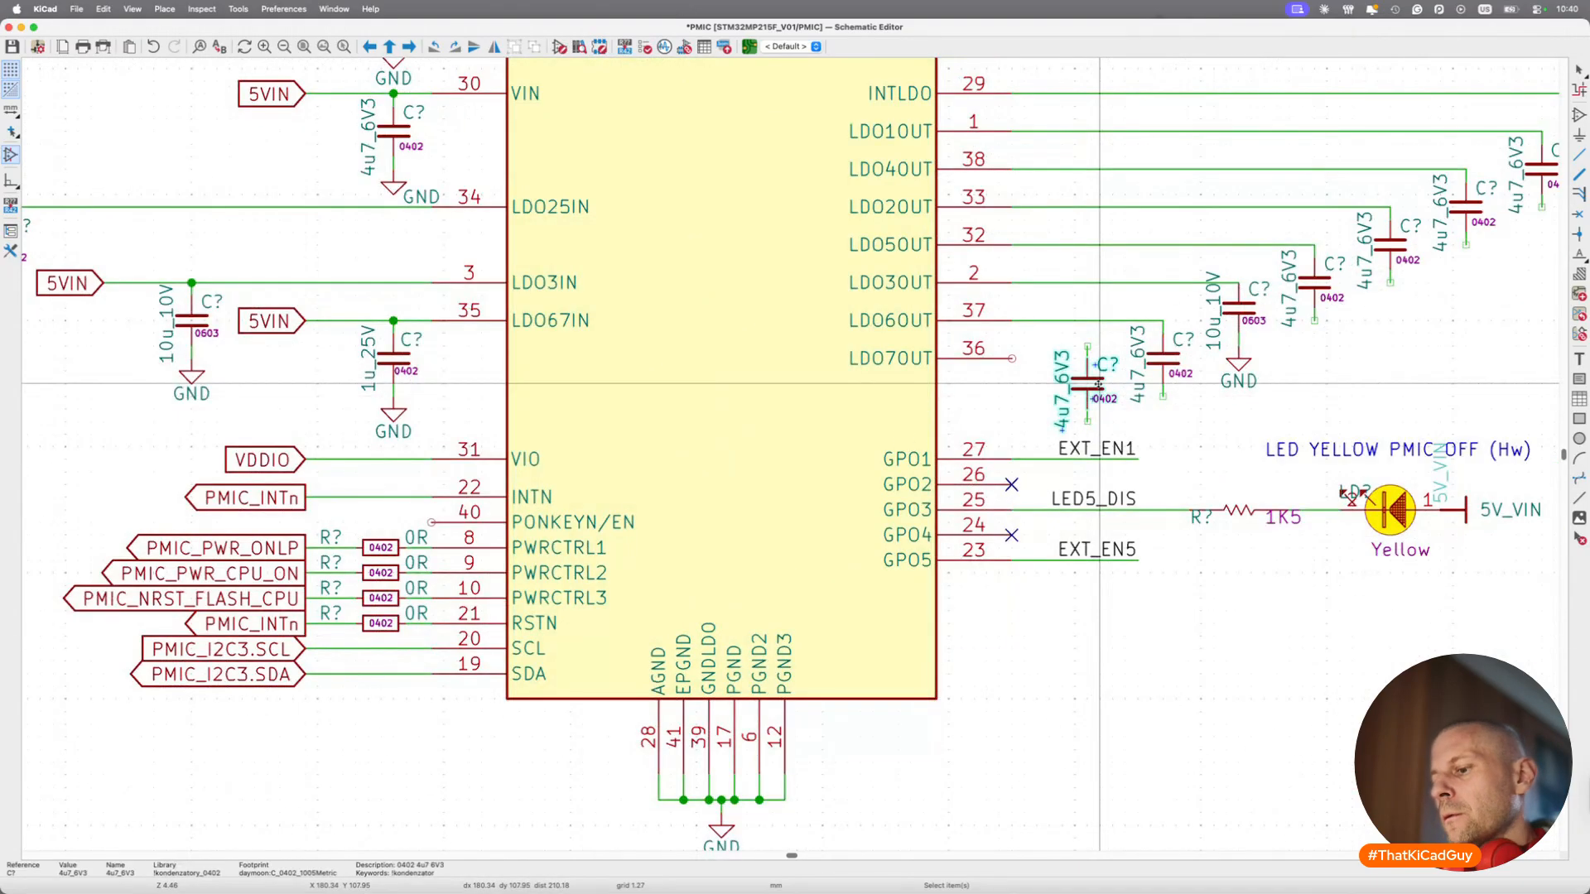
left_click_drag(1098, 385, 1099, 396)
left_click(1090, 357)
key("super+z")
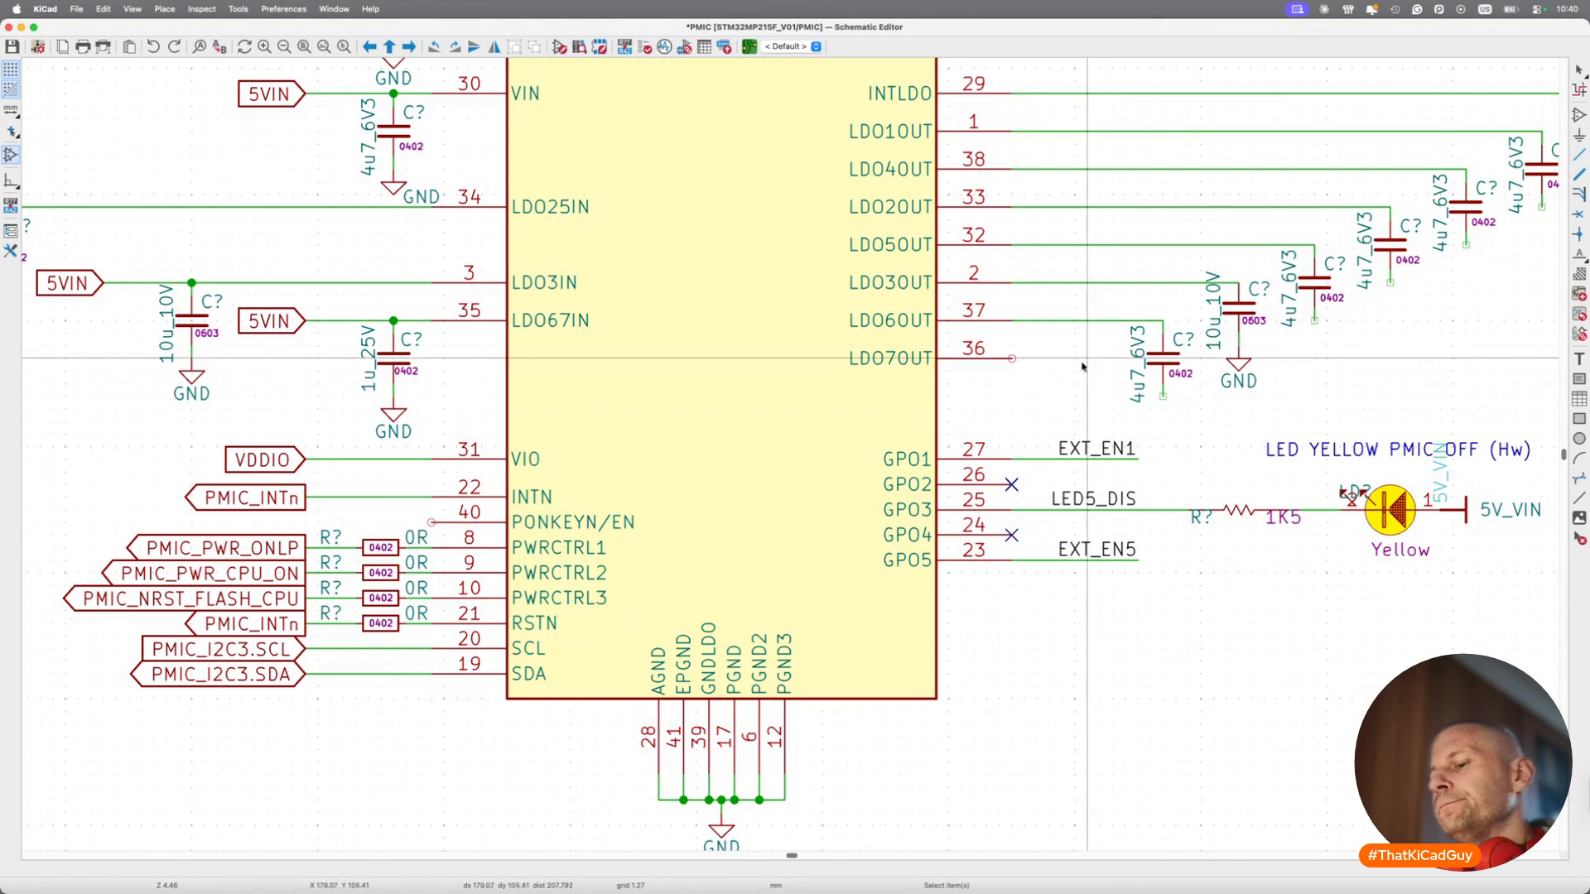
left_click(1084, 363)
key("g")
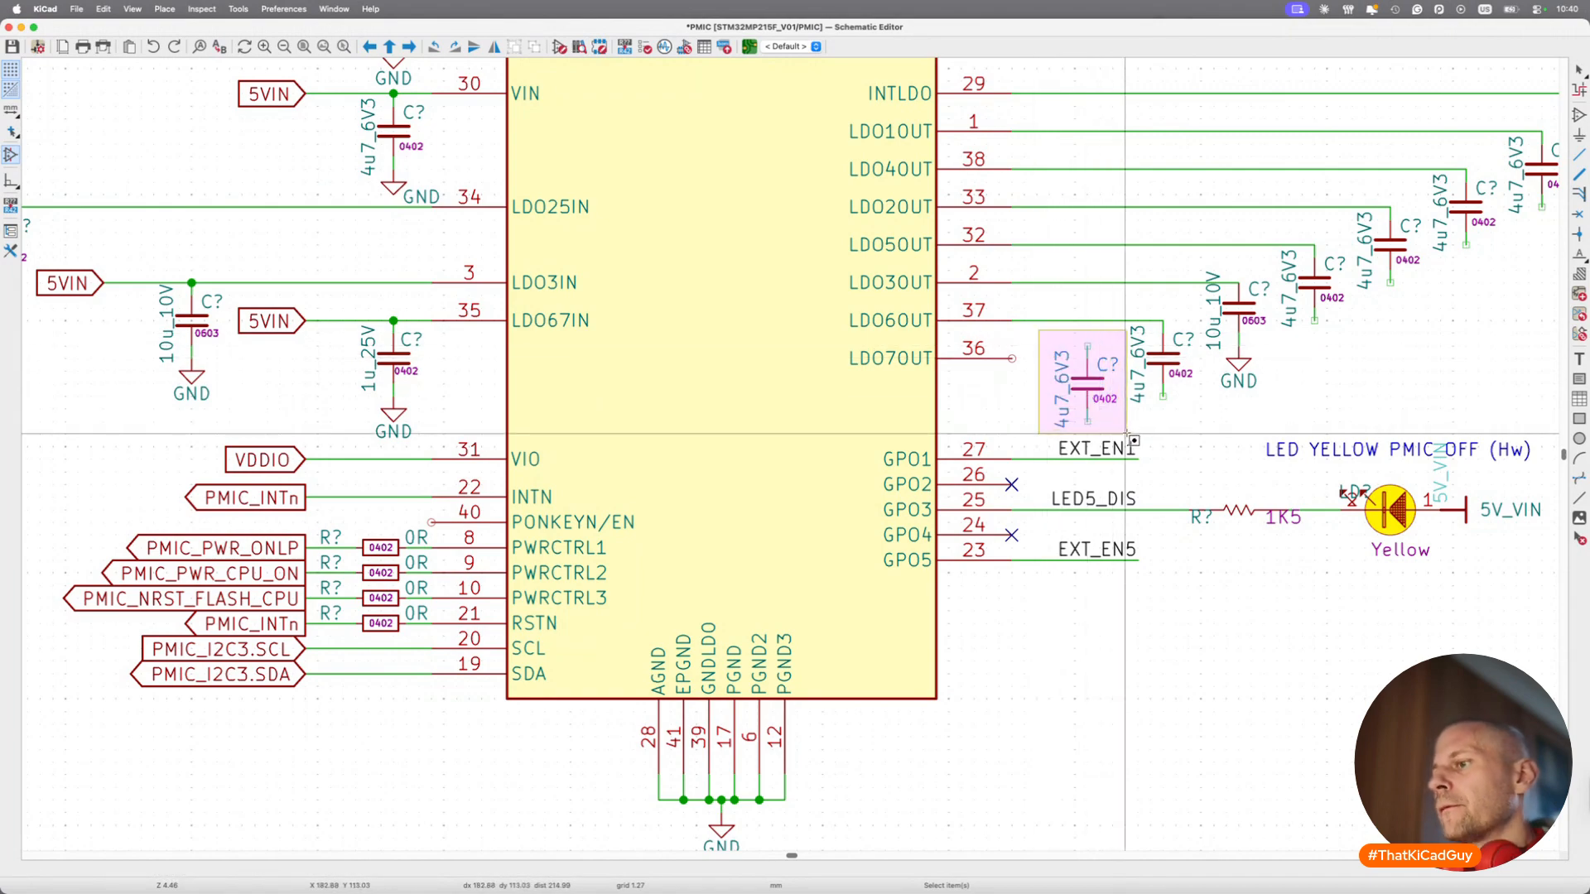
left_click(1125, 454)
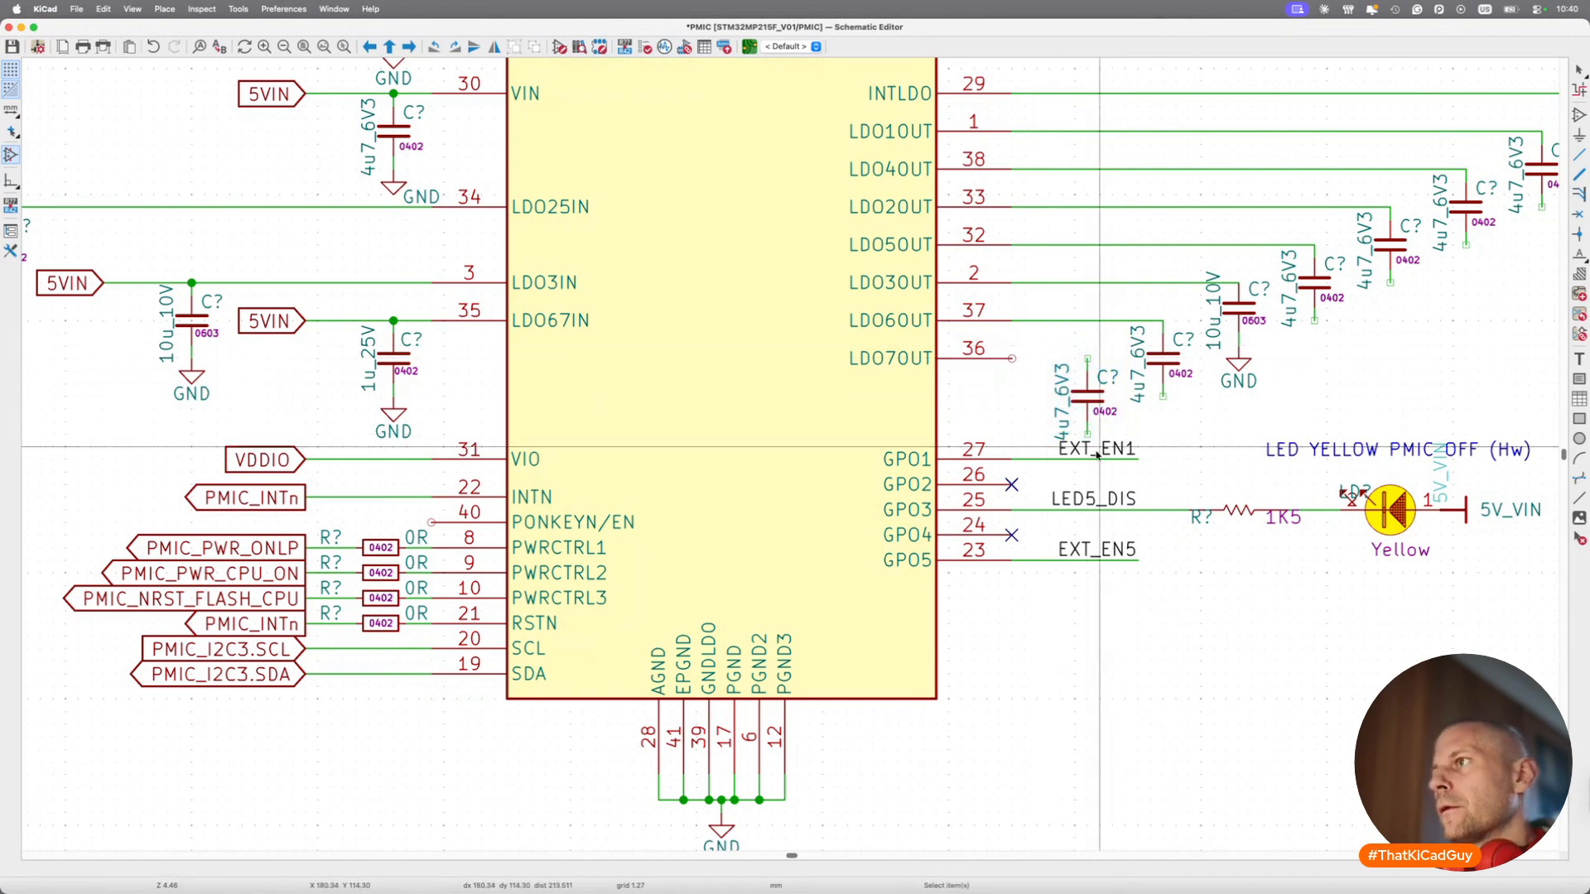
Move the GPO1–GPO5 labels, no-connect flags and yellow LED circuit down, clear of the LDO7OUT capacitor.
scroll(1077, 490, "down", 3)
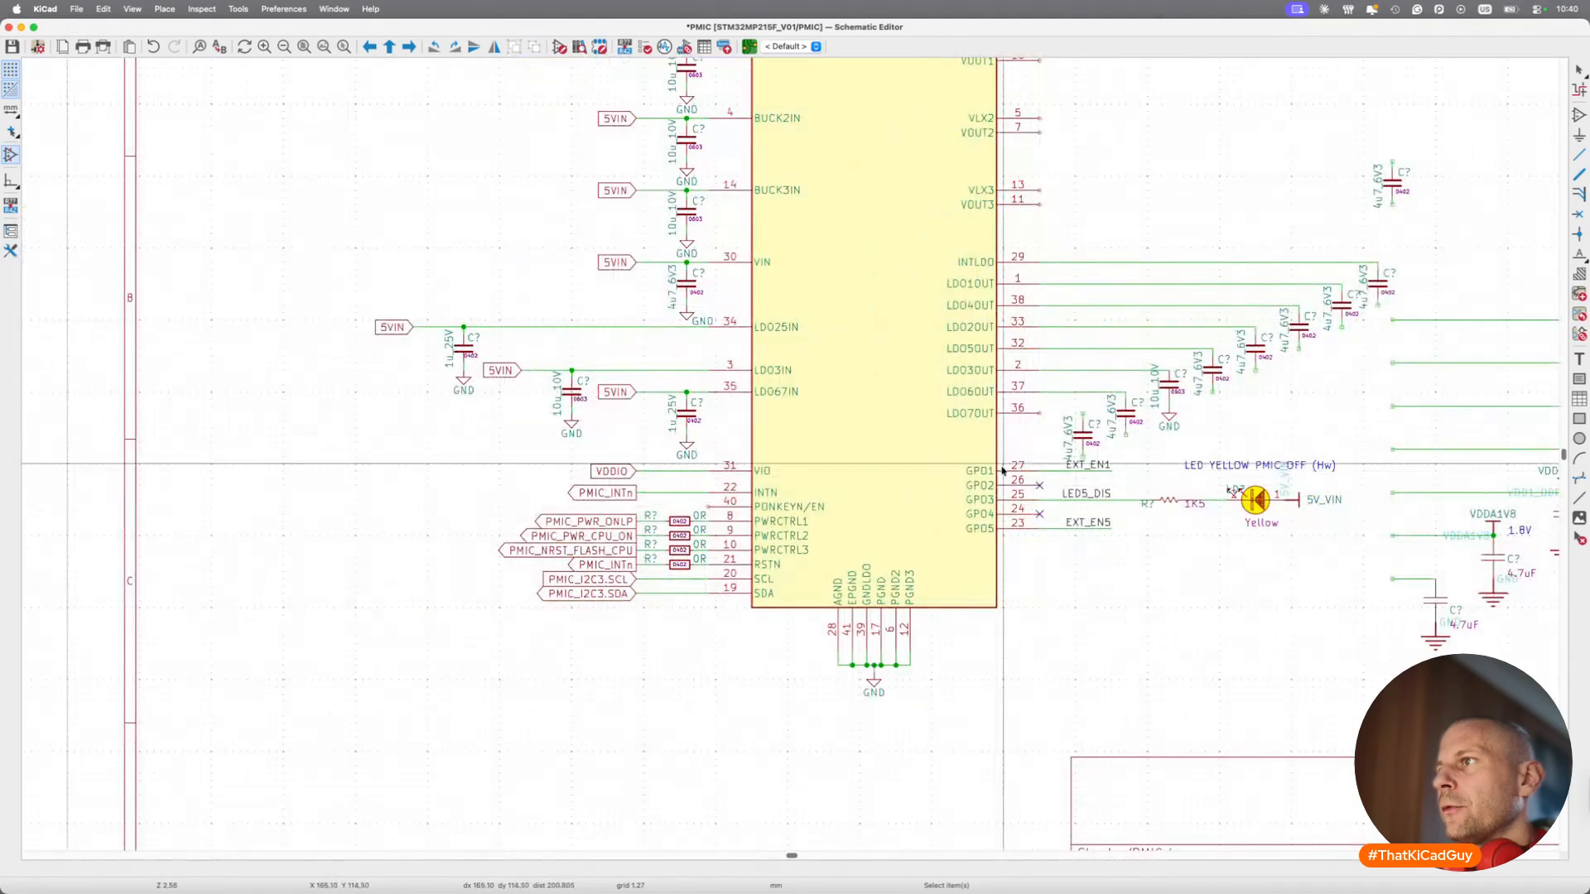
left_click_drag(1017, 453, 1350, 580)
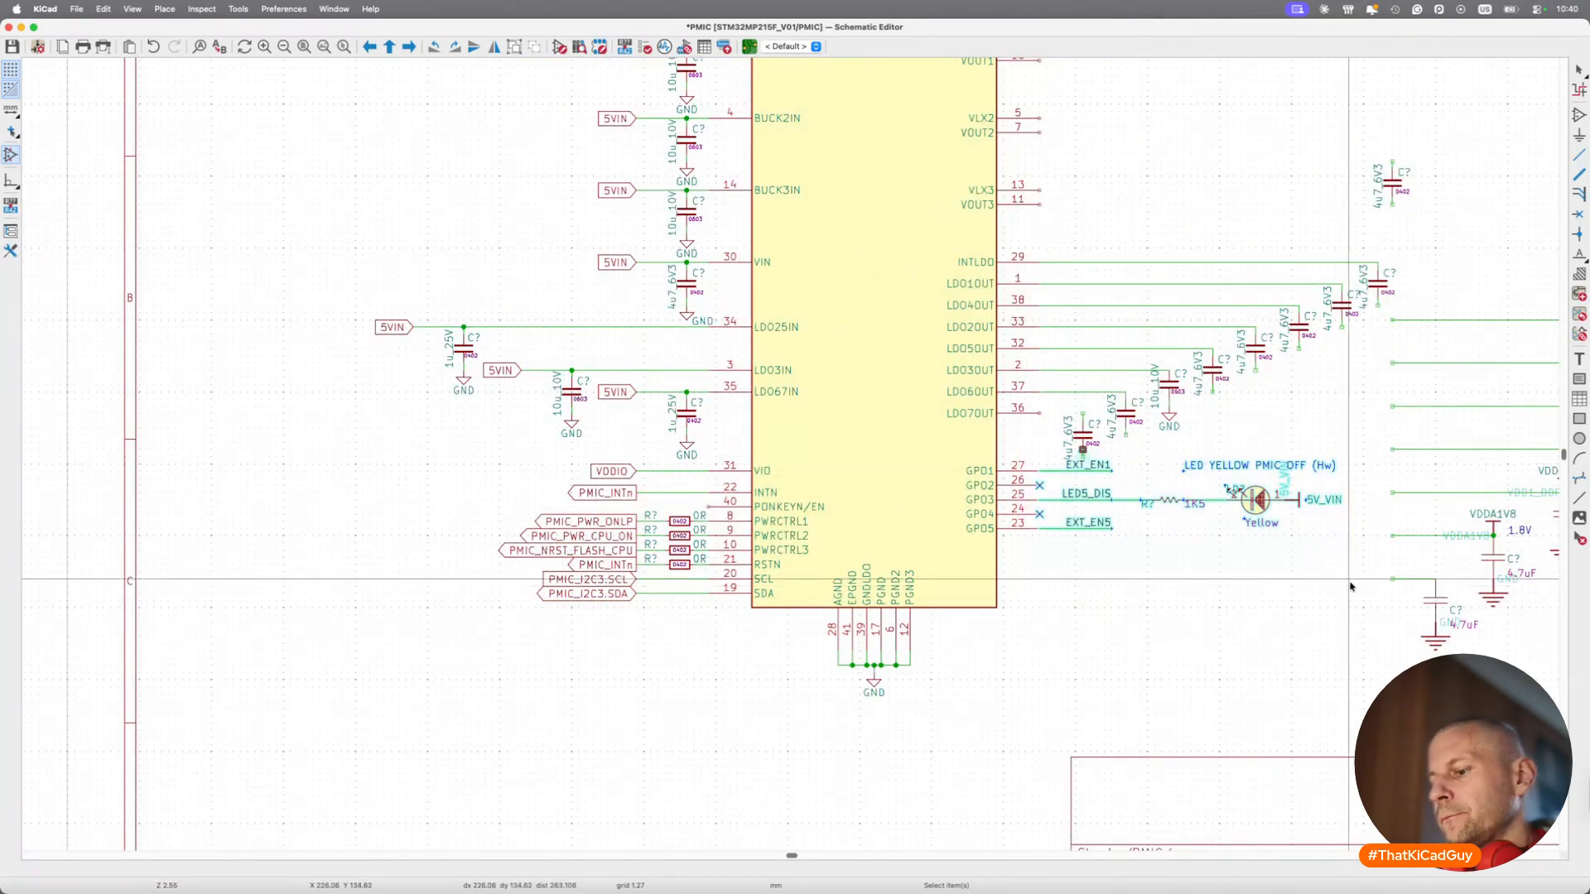
key("m")
key("Escape")
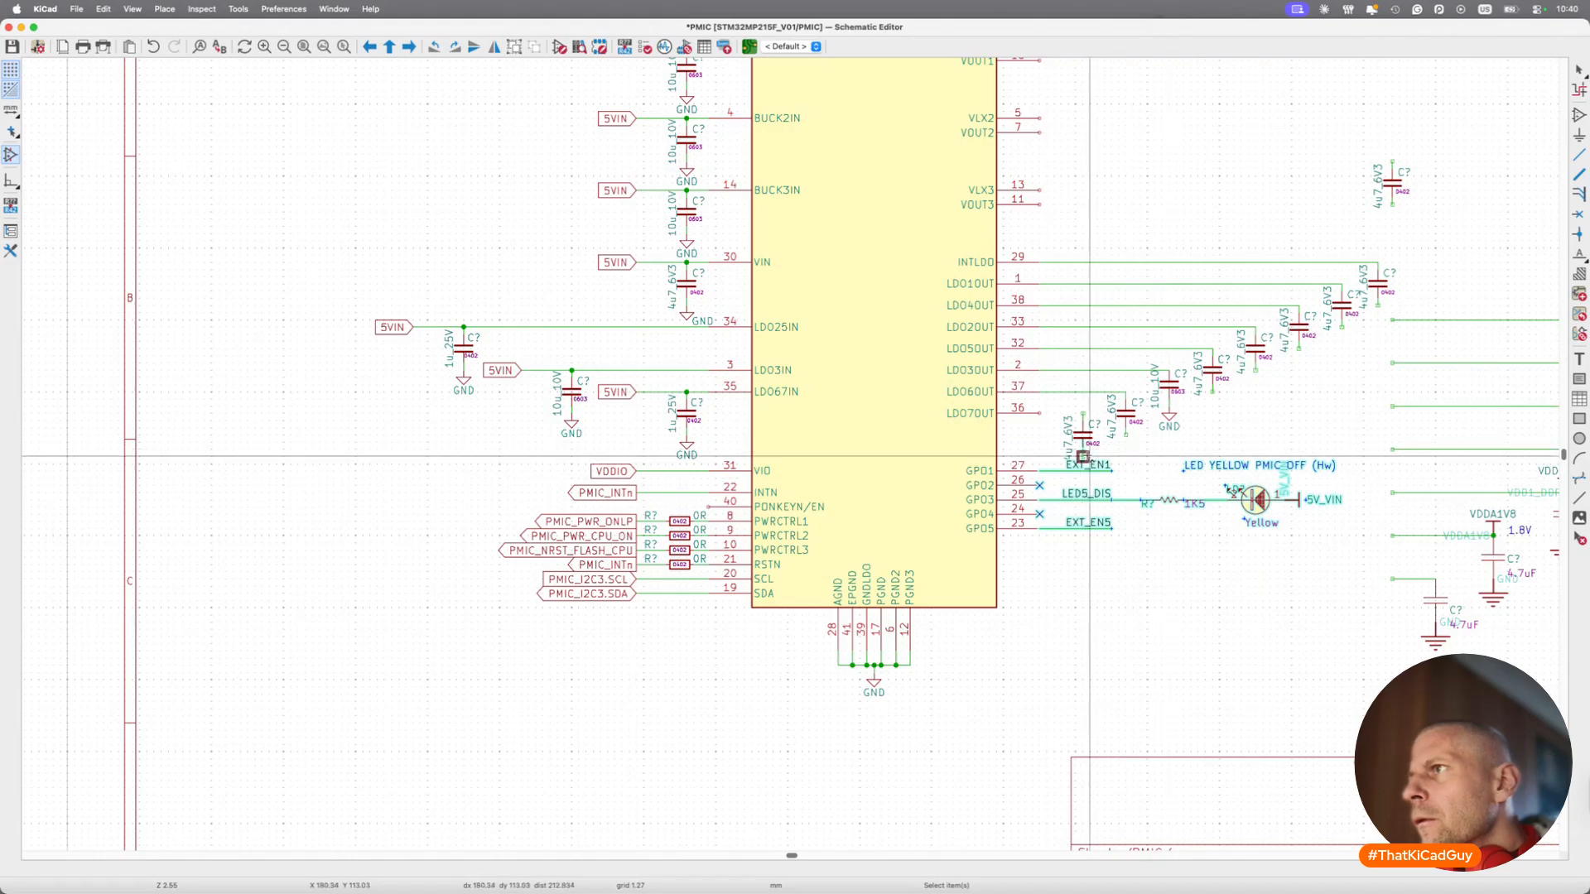
key("m")
left_click(1176, 573)
key("Escape")
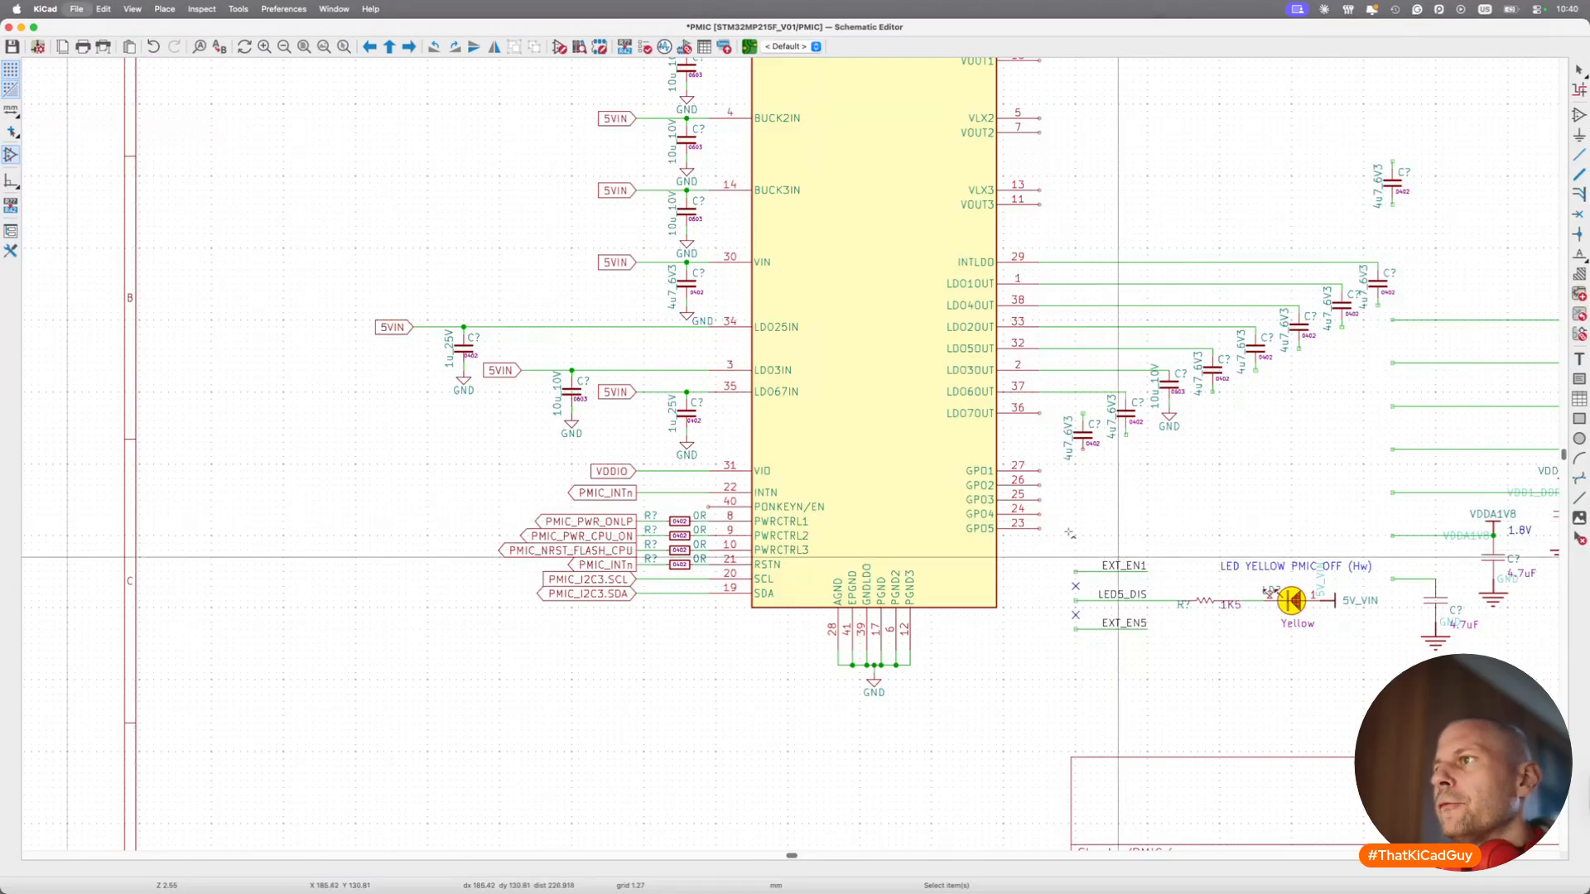
Move pins GPO1 to GPO5 lower in the STPMIC2LAPQR library symbol, save it, and update the placed symbol from the library.
double_click(944, 485)
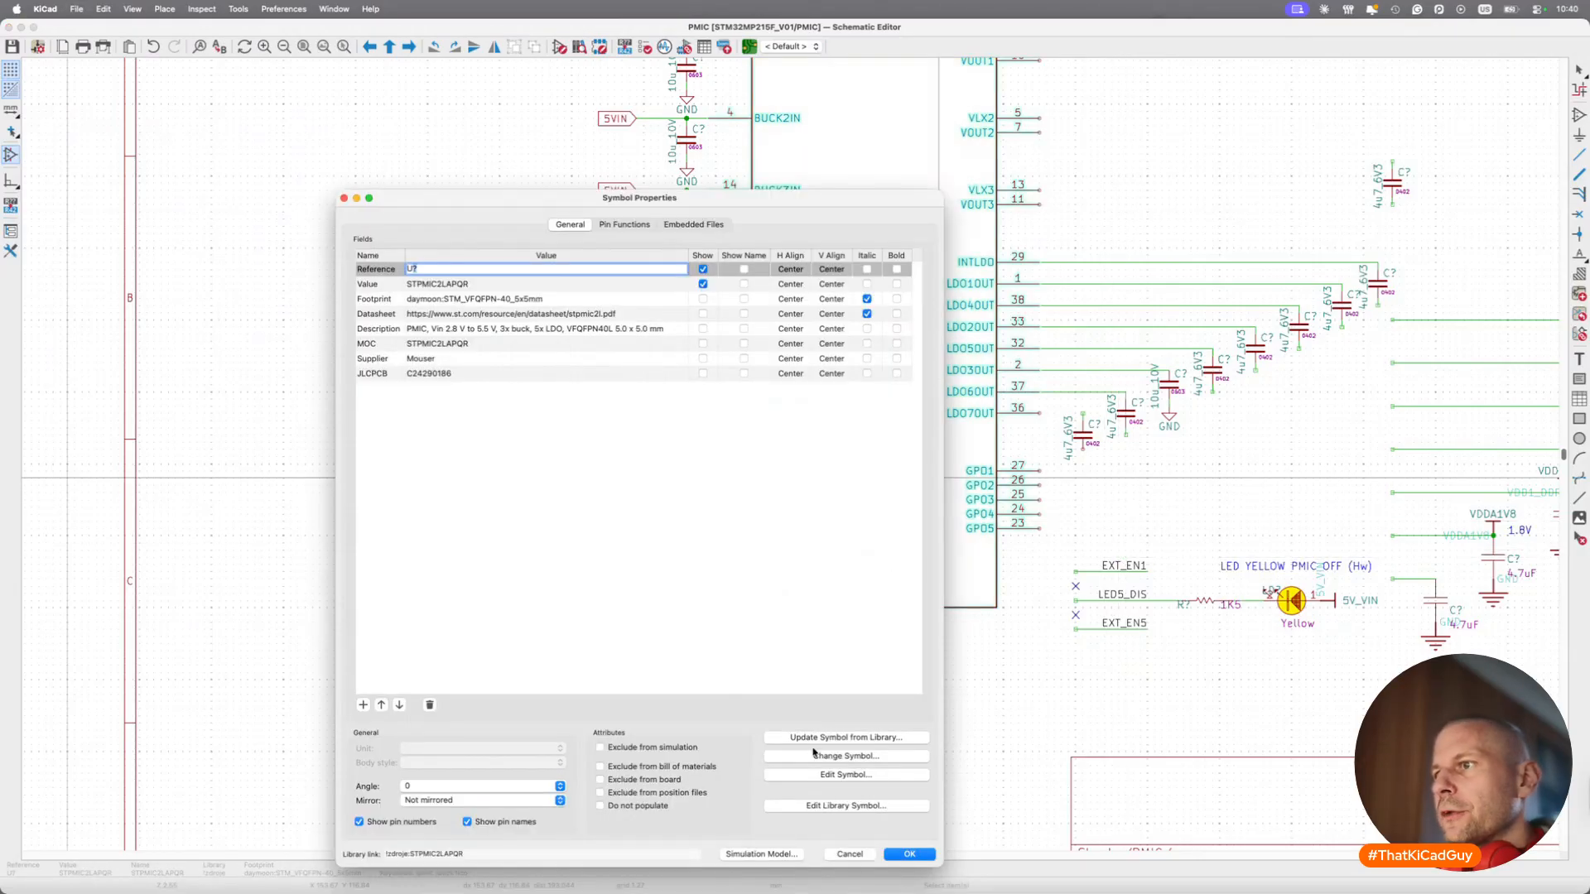
left_click(846, 805)
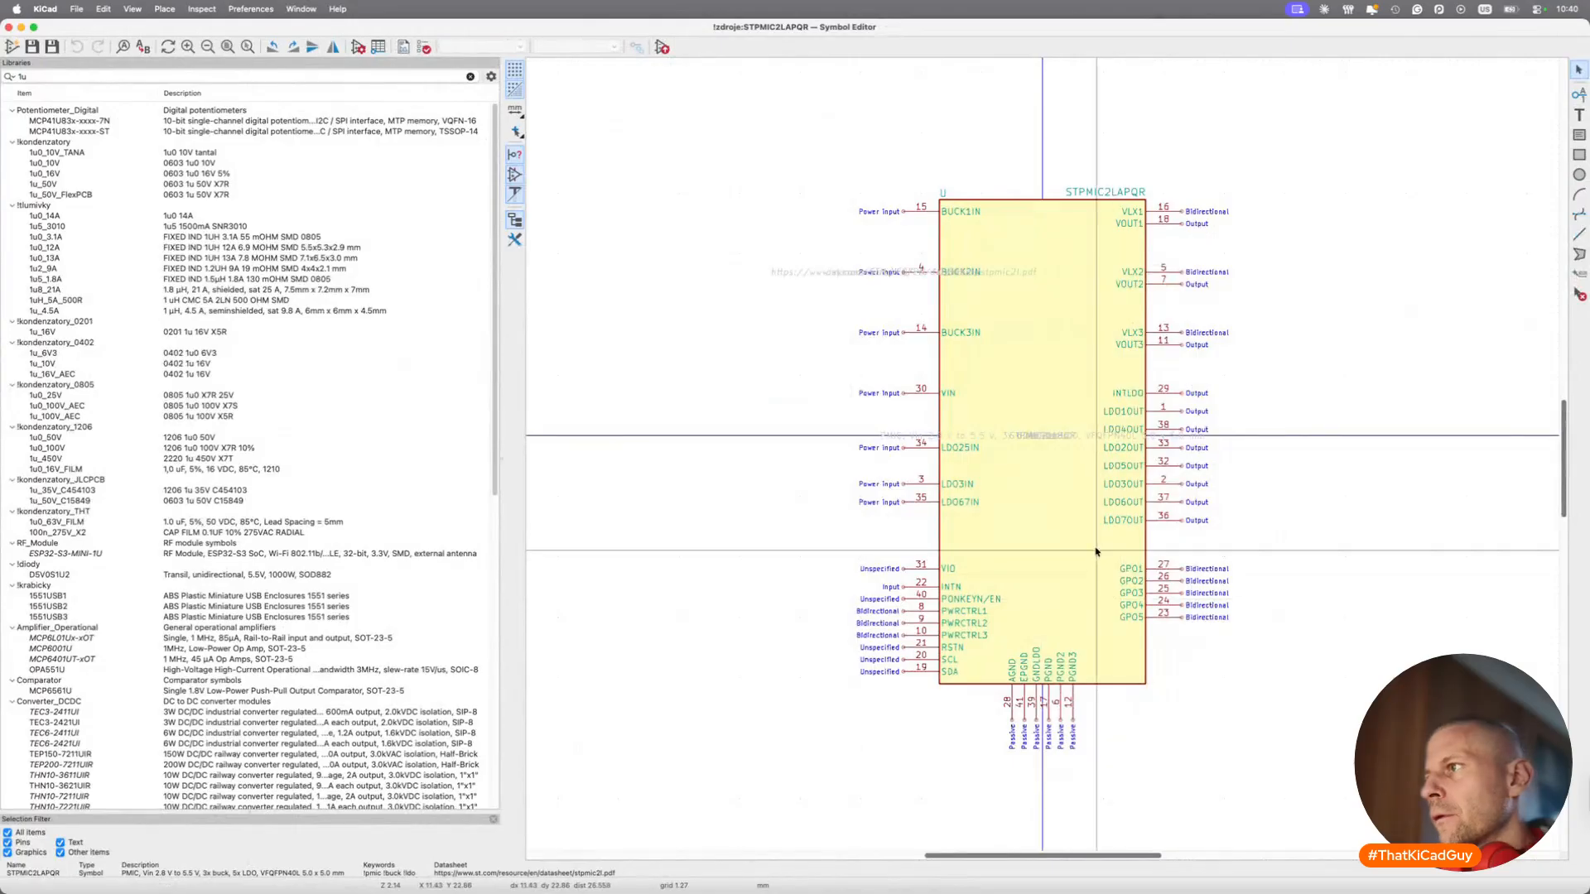
left_click_drag(1277, 642, 1277, 642)
left_click_drag(1164, 570, 1165, 626)
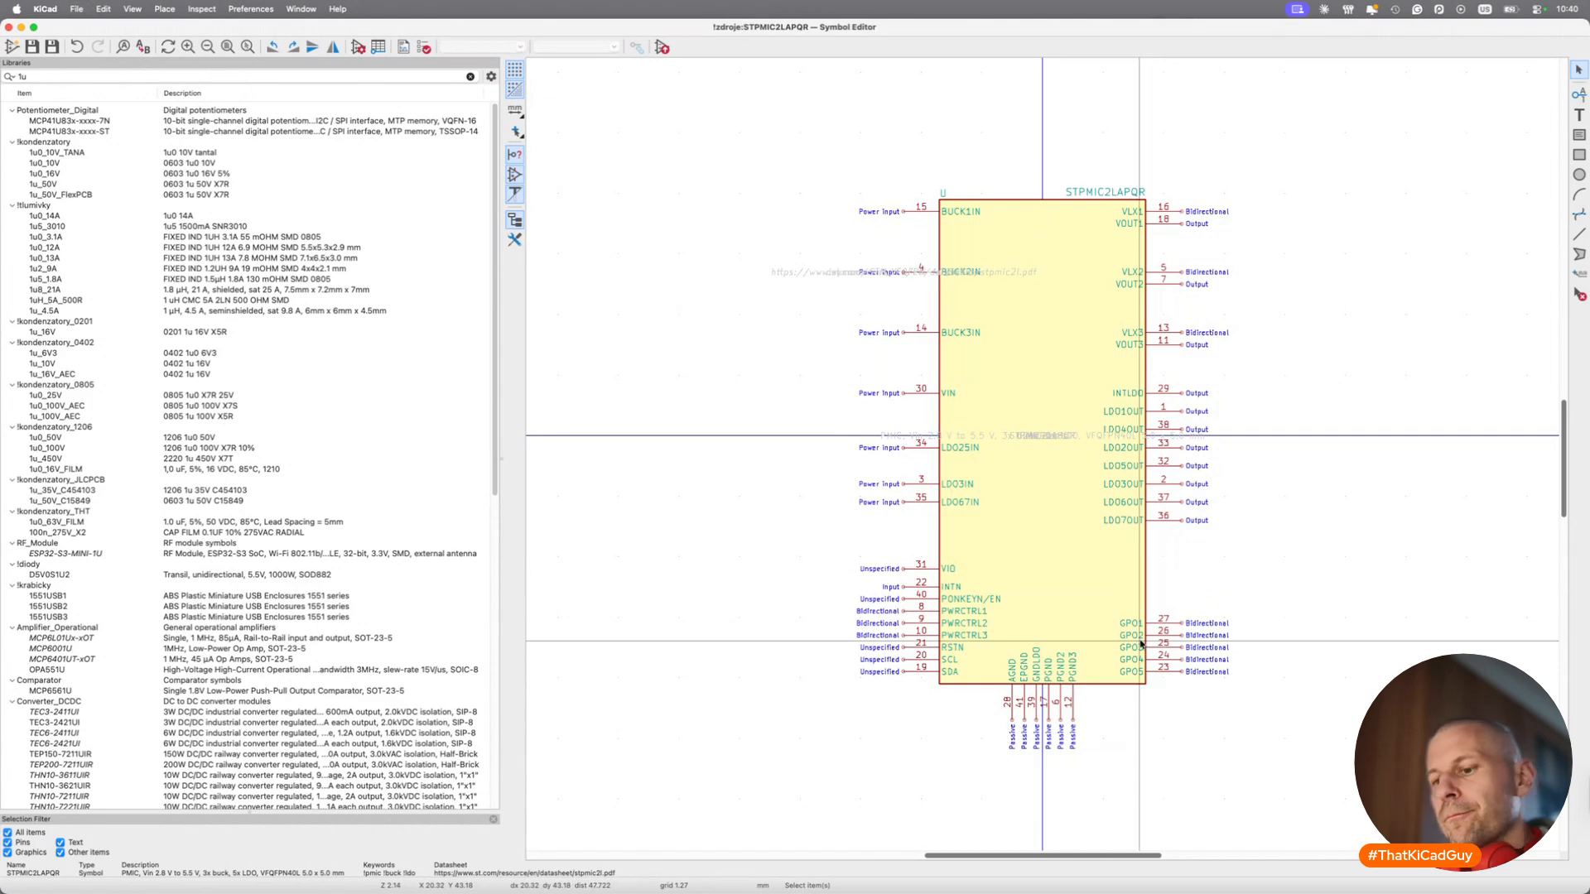
key("super+w")
key("shift+u")
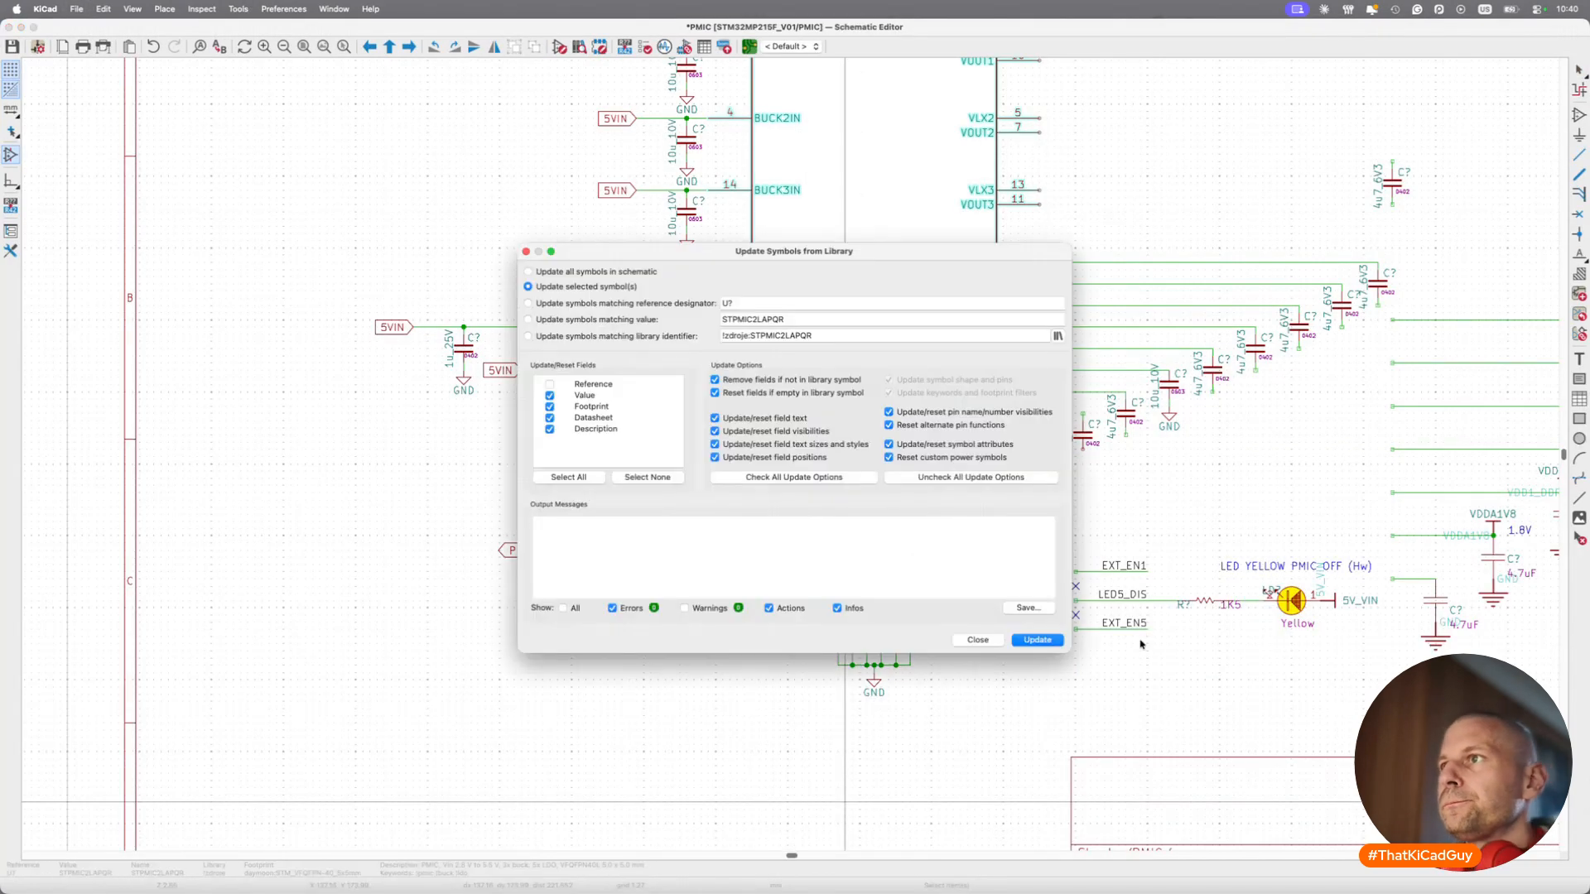
left_click(997, 643)
Move the GPO labels, no-connect flags and LED circuit onto the relocated GPO1–GPO5 pins.
left_click_drag(1048, 523, 1377, 658)
key("m")
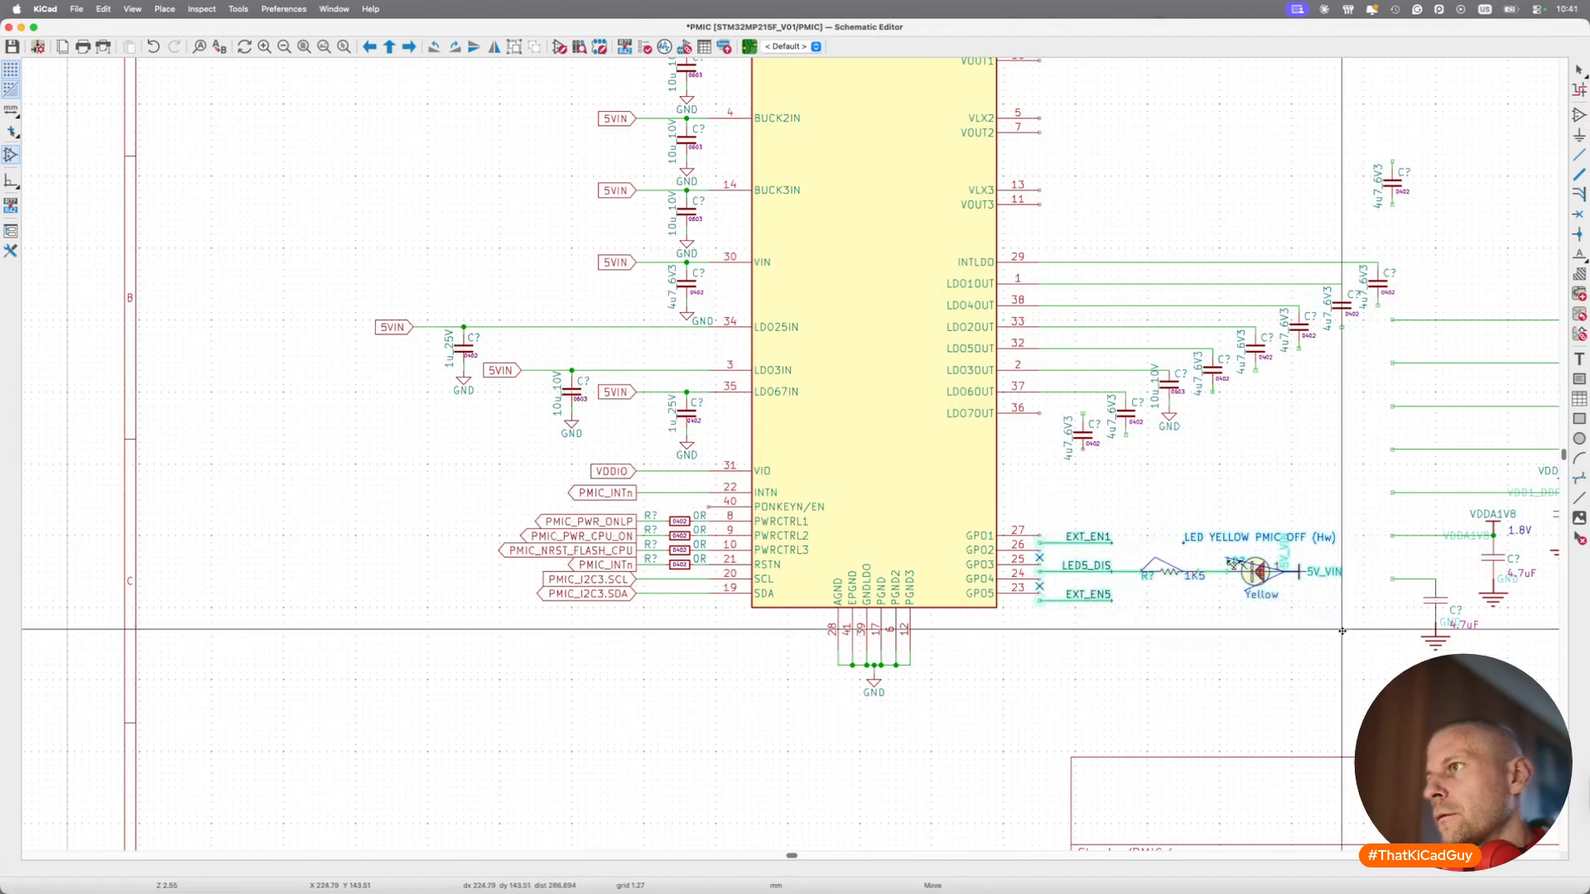
left_click(1345, 622)
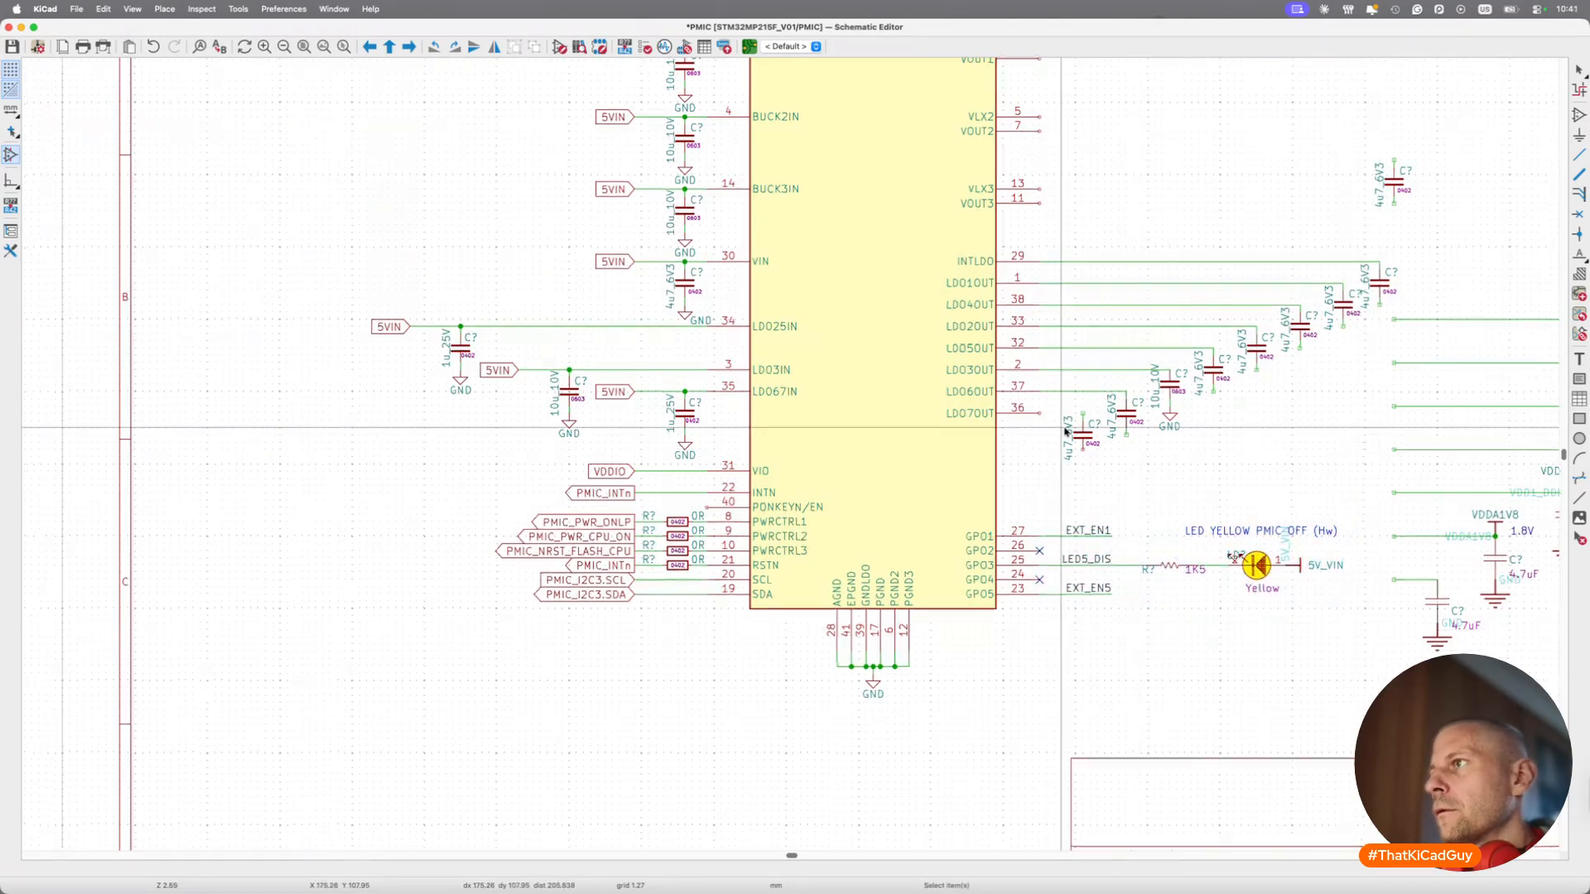
Wire the LDO7OUT pin to the upper end of its 4u7_6V3 capacitor.
scroll(1039, 413, "up", 2)
left_click(1027, 406)
left_click(1091, 406)
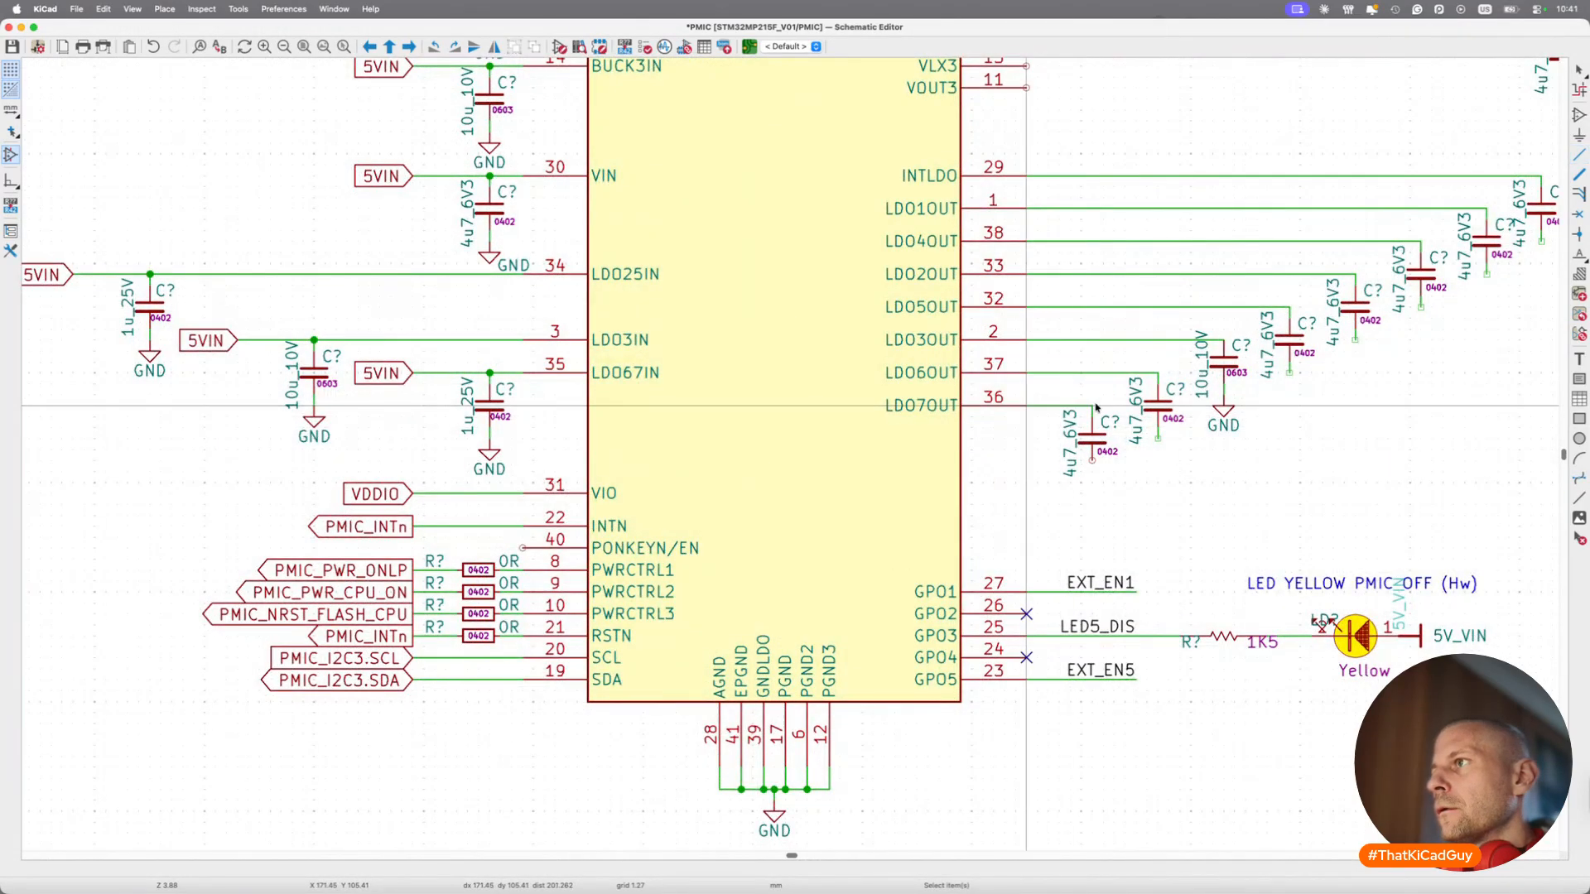
key("Escape")
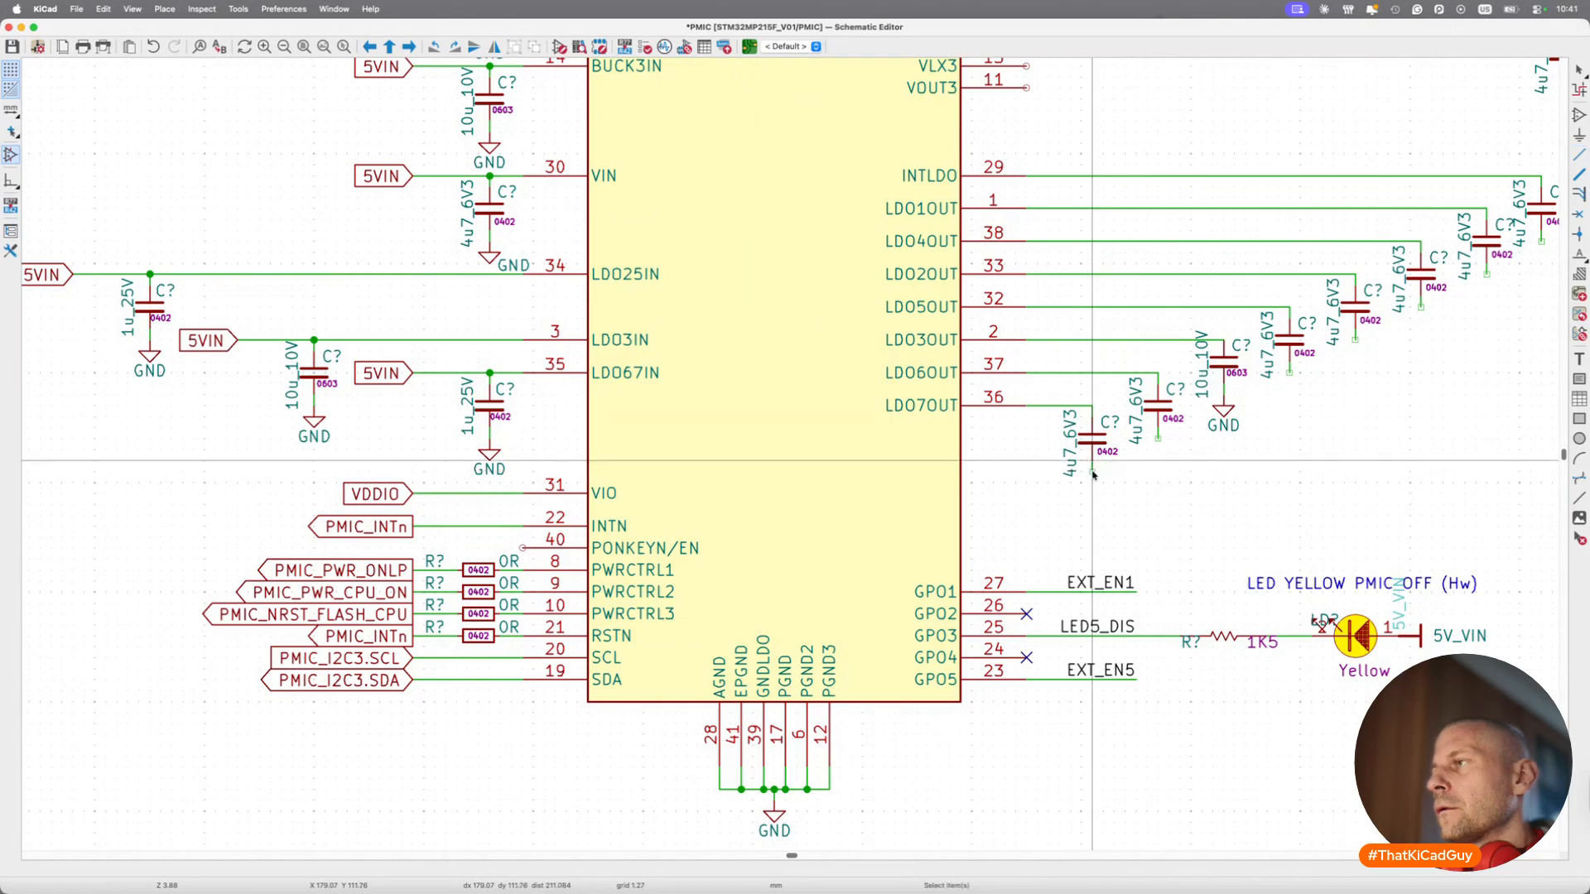
Delete the spare 4u7_6V3 capacitor parked above the LDO output capacitors.
scroll(1205, 337, "down", 3)
left_click_drag(1207, 199, 1332, 274)
key("Delete")
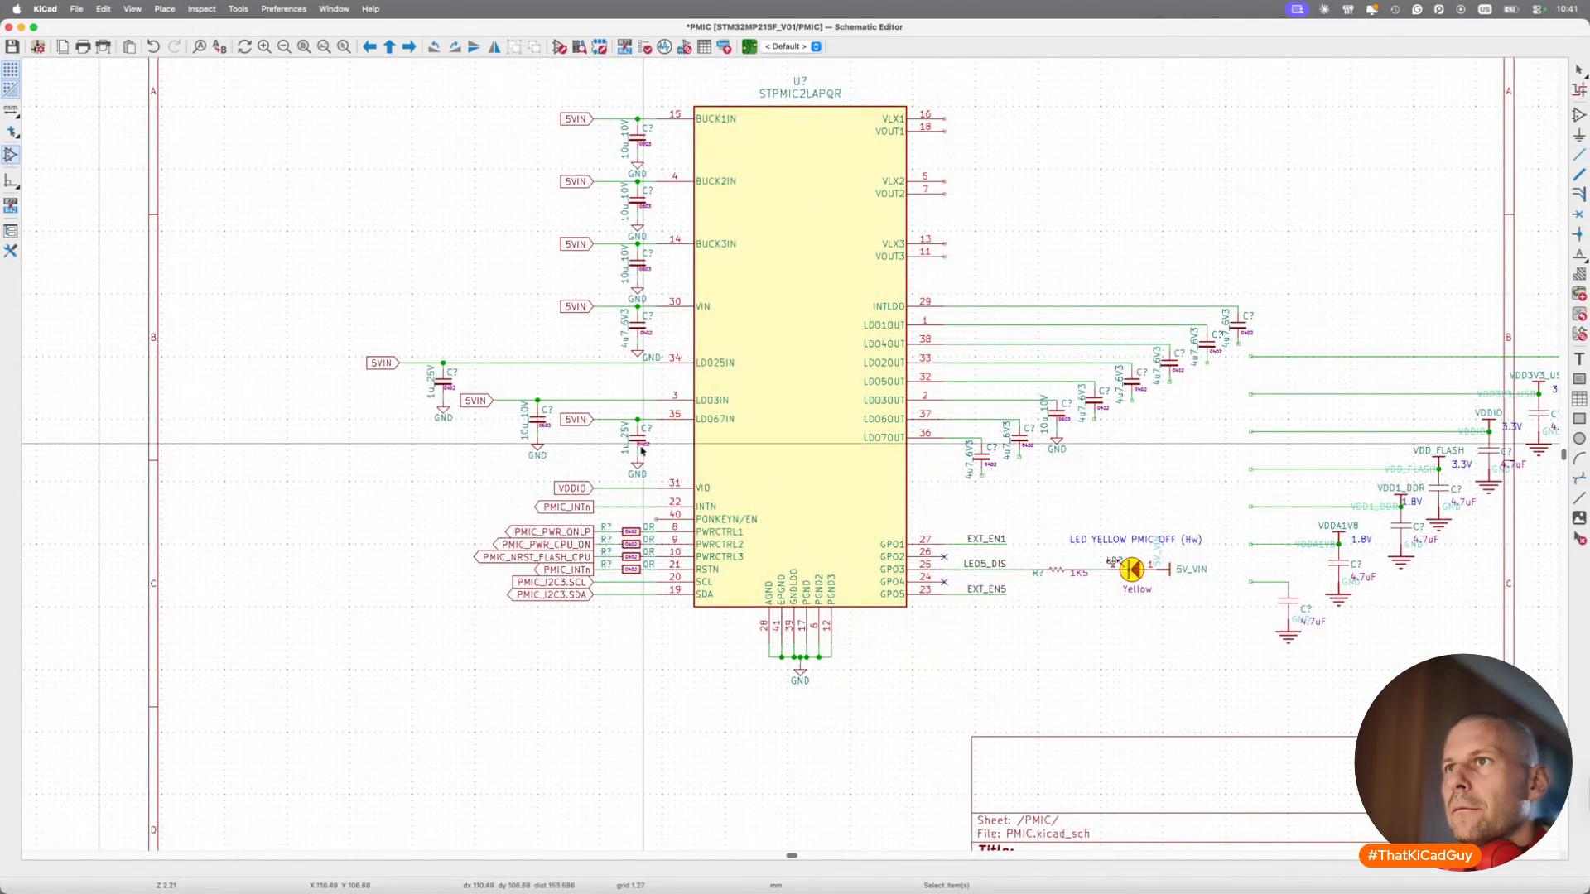
Duplicate the GND symbol of the LDO67IN capacitor for the ungrounded LDO output capacitors.
key("ctrl+d")
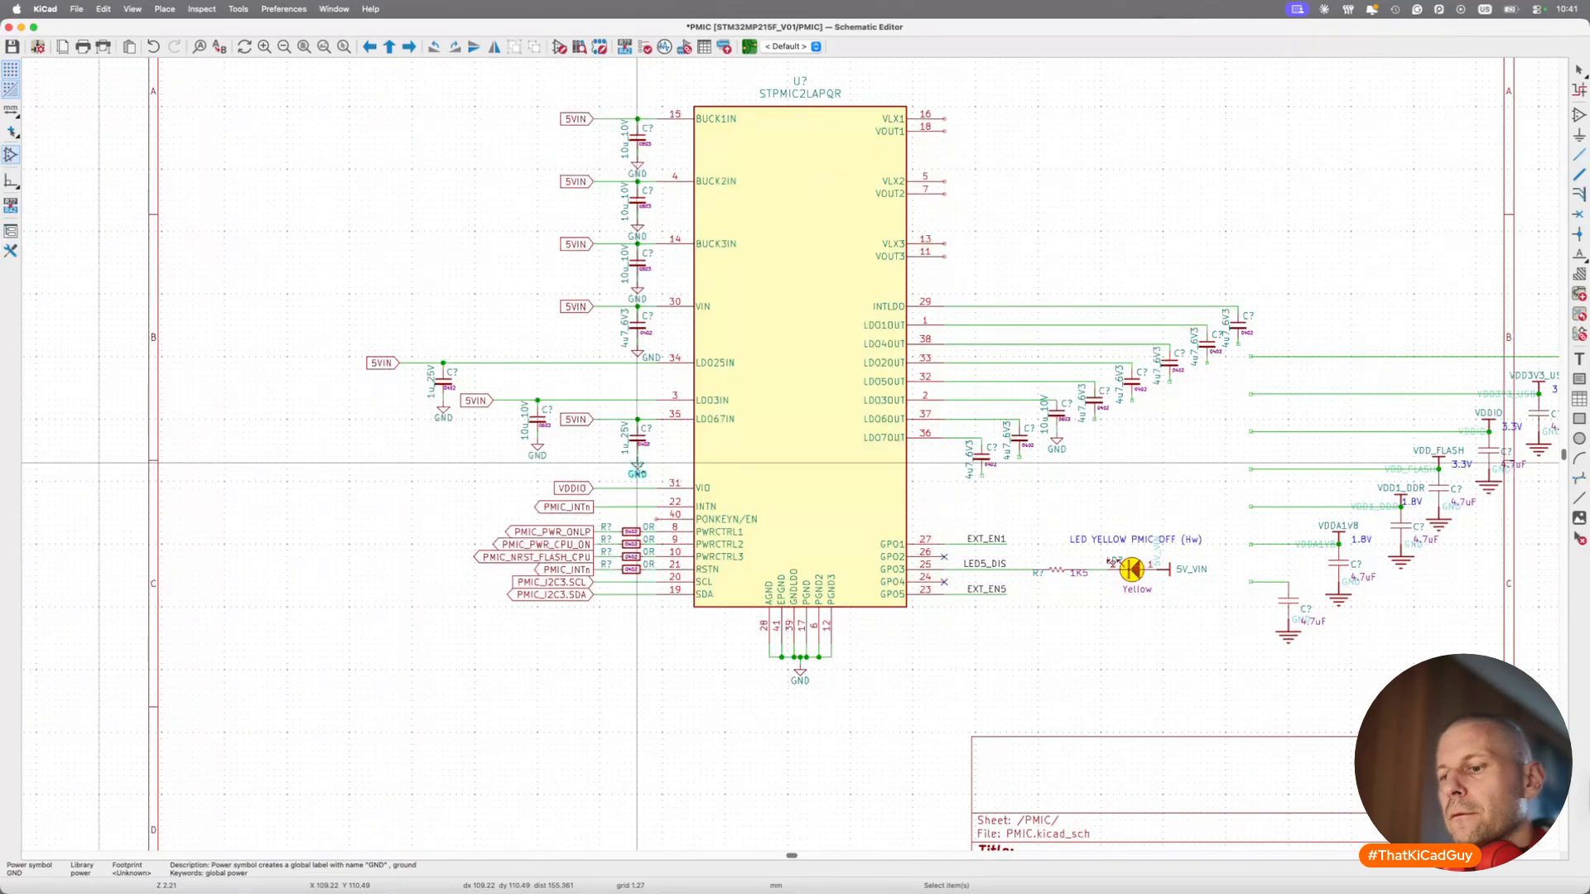
Place duplicated GND symbols under the remaining ungrounded output capacitors, from LDO7OUT up through INTLDO.
scroll(986, 479, "up", 3)
left_click(958, 490)
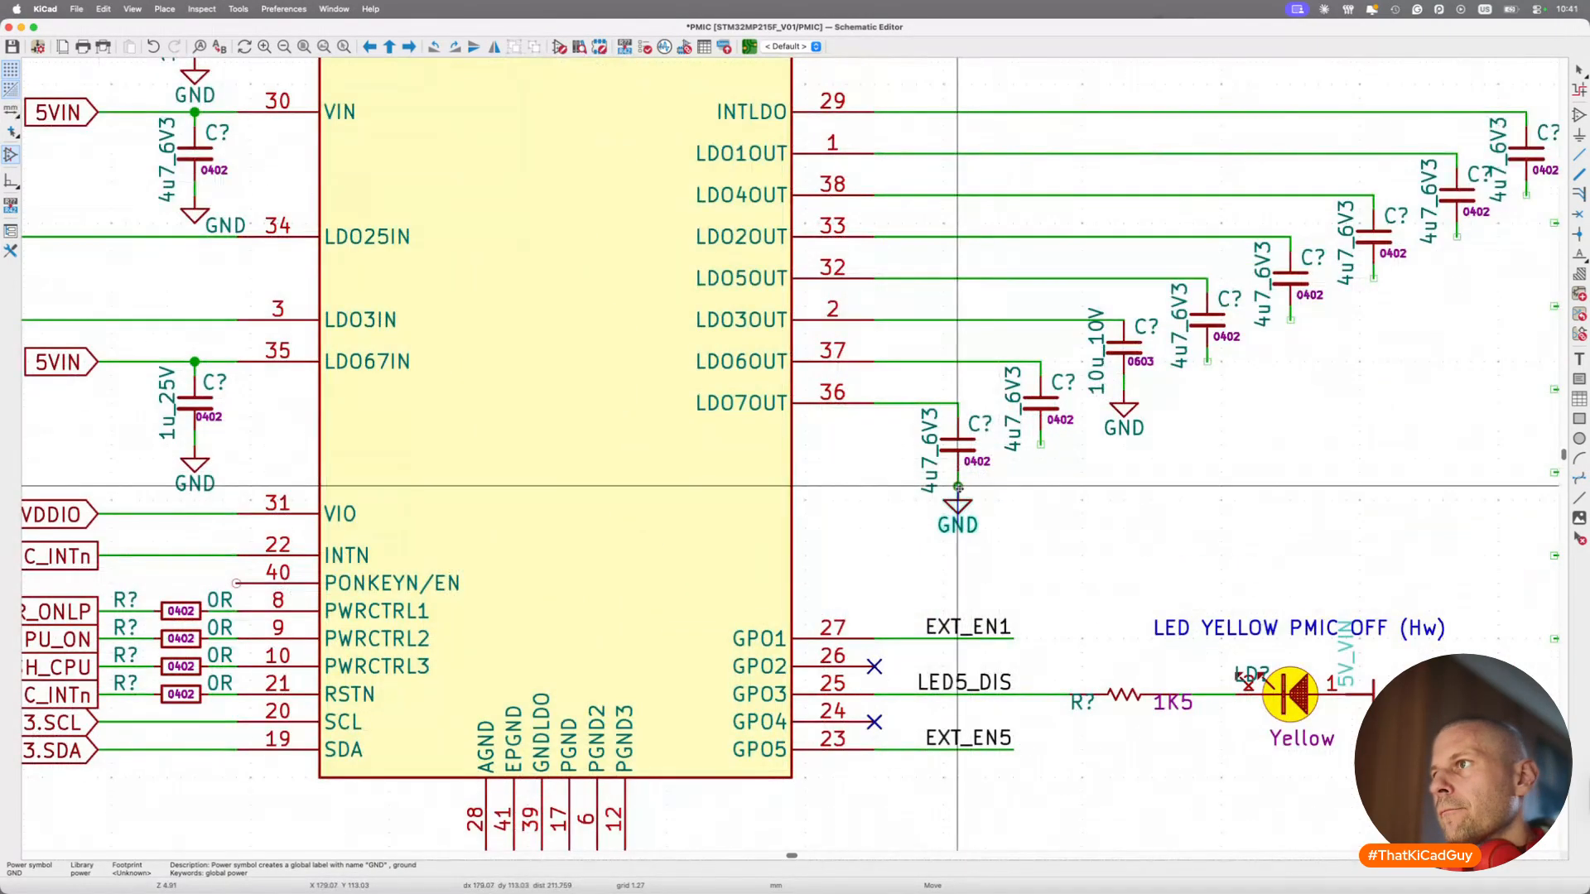
key("ctrl+d")
left_click(1041, 445)
key("ctrl+d")
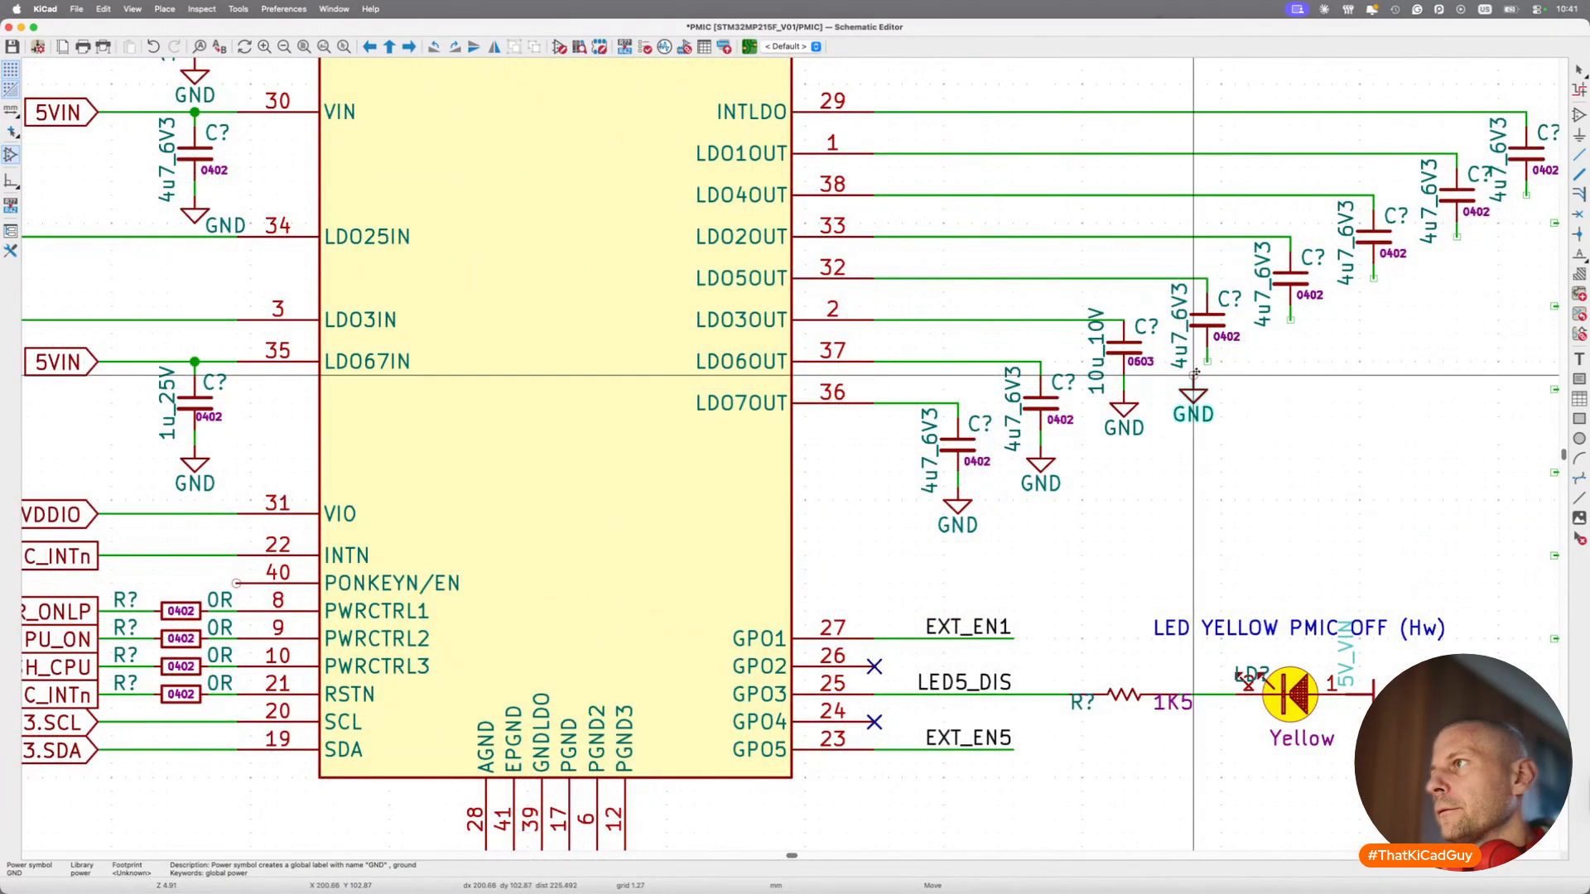
left_click(1207, 361)
key("ctrl+d")
left_click(1290, 320)
key("ctrl+d")
left_click(1374, 279)
key("ctrl+d")
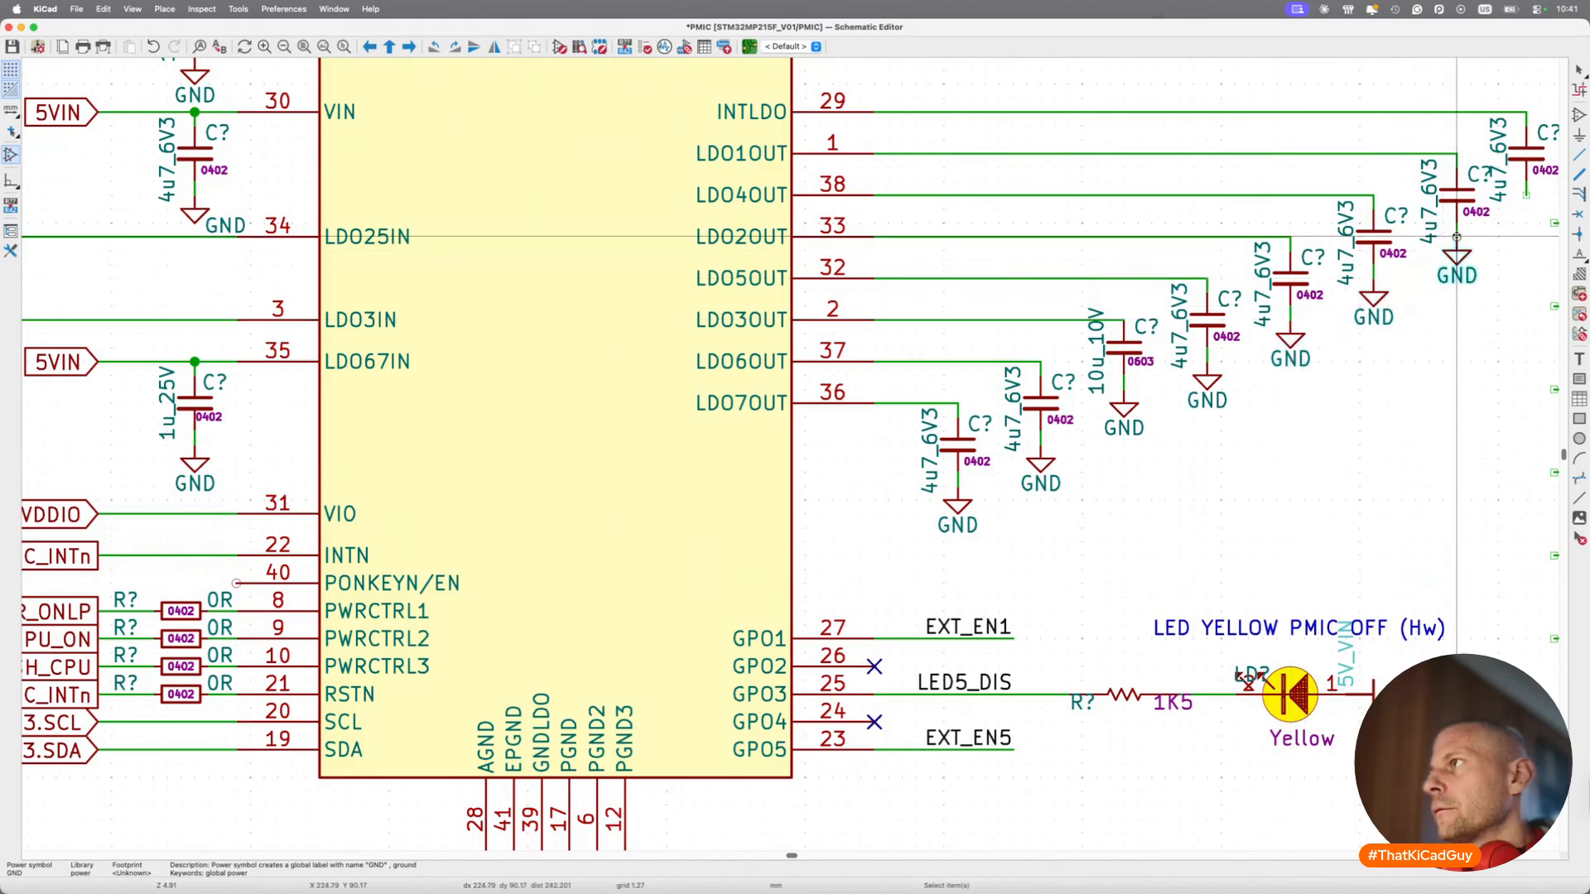
left_click(1457, 237)
scroll(1457, 236, "right", 4)
key("super+d")
left_click(1179, 230)
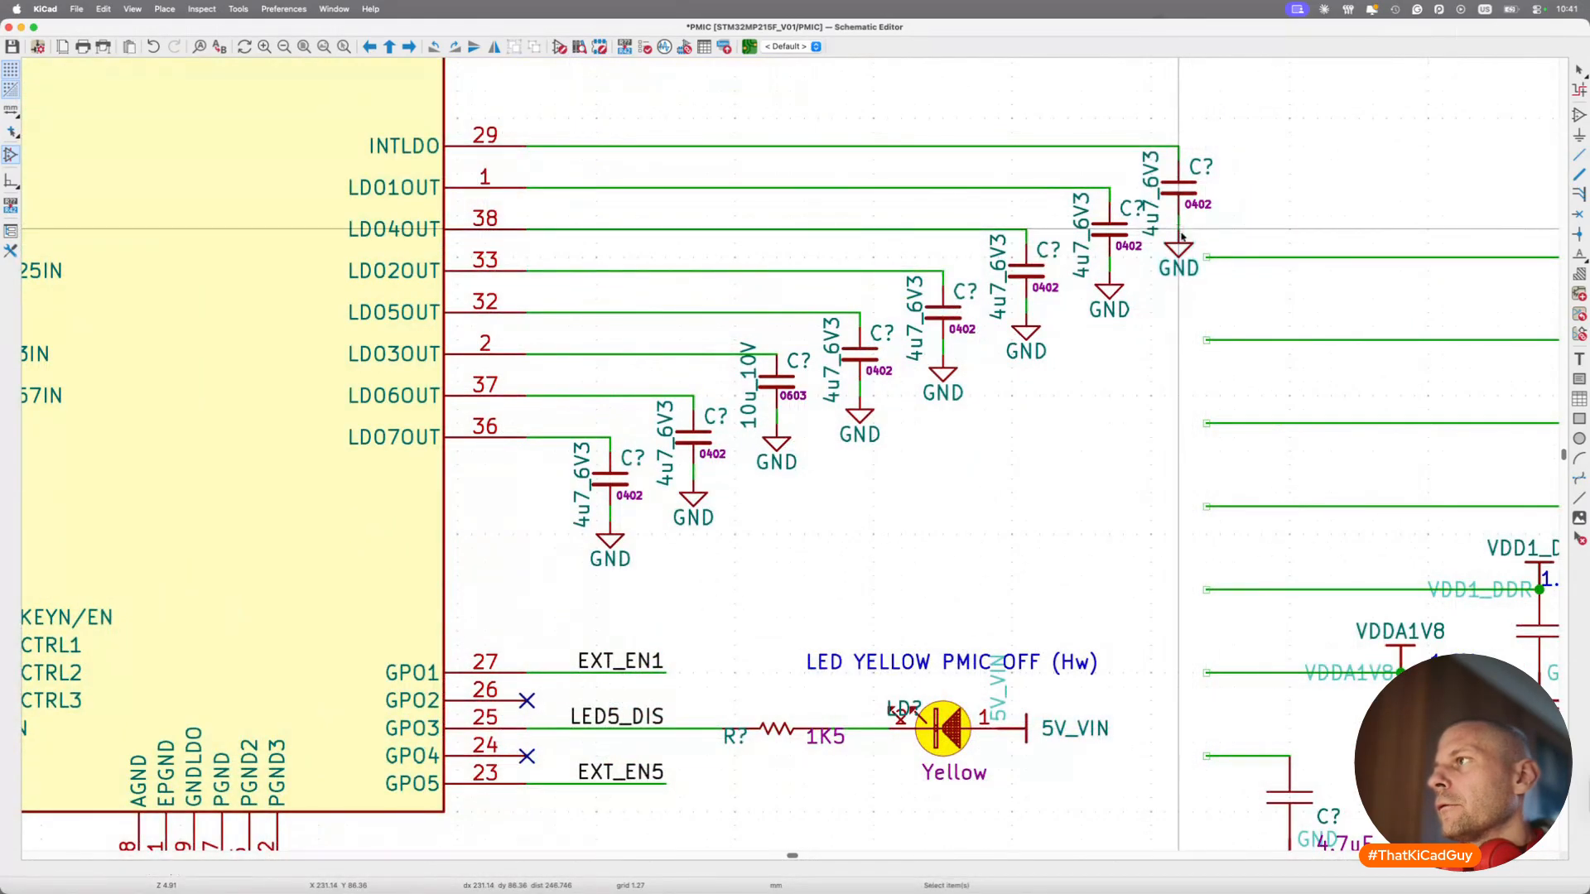
Delete the leftover reference LDO output wires, capacitors and power symbols beside the new PMIC's grounded output capacitors.
scroll(1182, 238, "down", 5)
left_click_drag(872, 196, 1218, 514)
key("Delete")
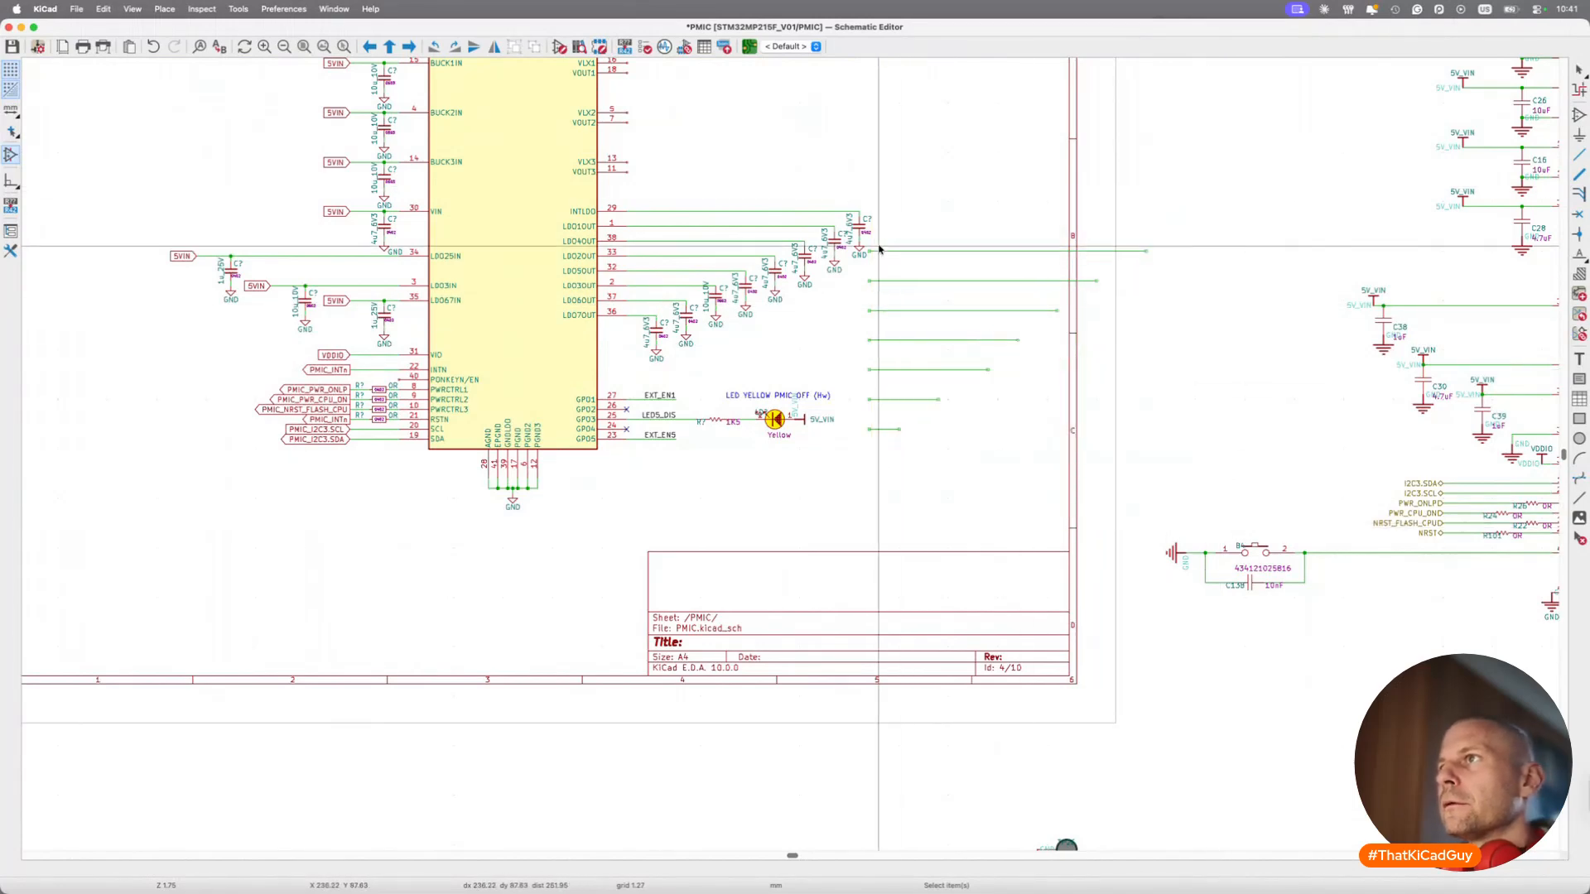
left_click_drag(864, 265, 1158, 569)
key("Delete")
scroll(1046, 526, "down", 5)
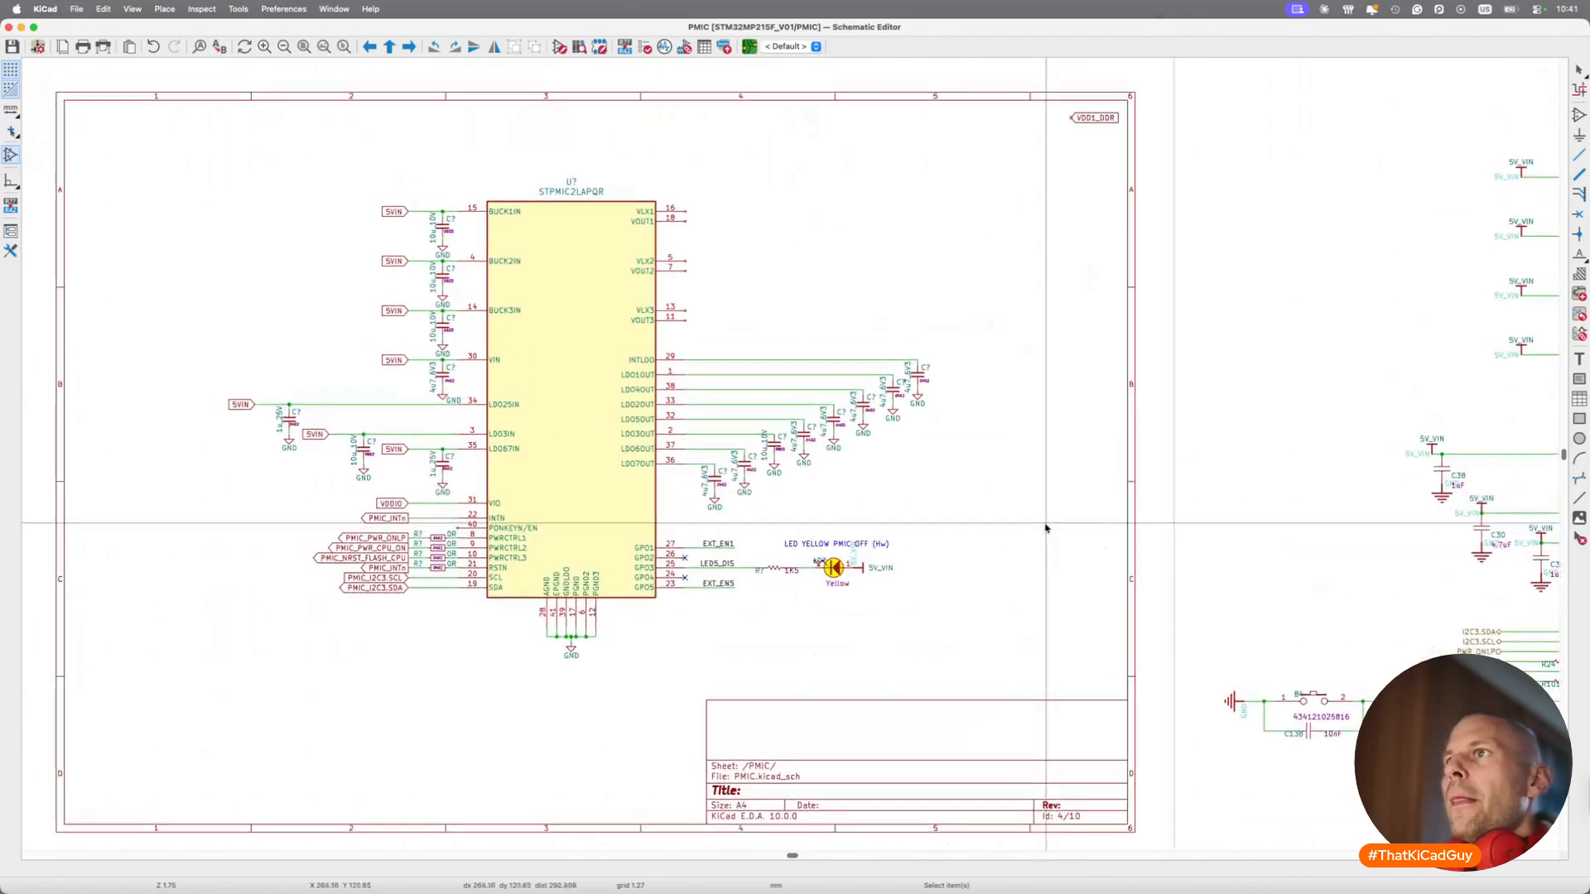
Switch to the browser and close the Murata capacitor datasheet PDF.
key("super+Tab")
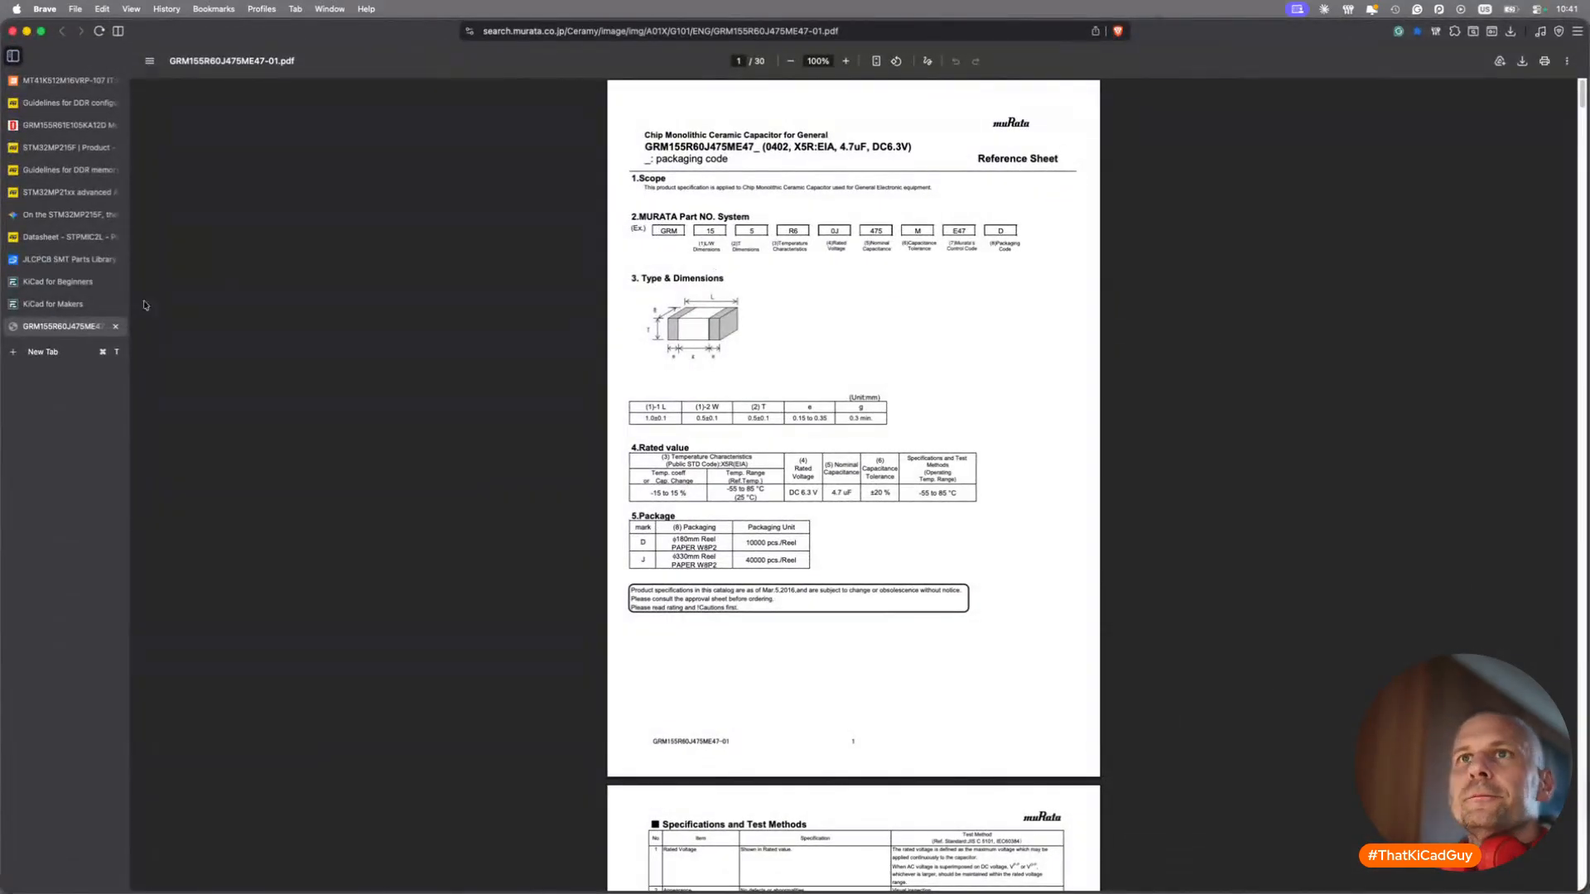
left_click(117, 327)
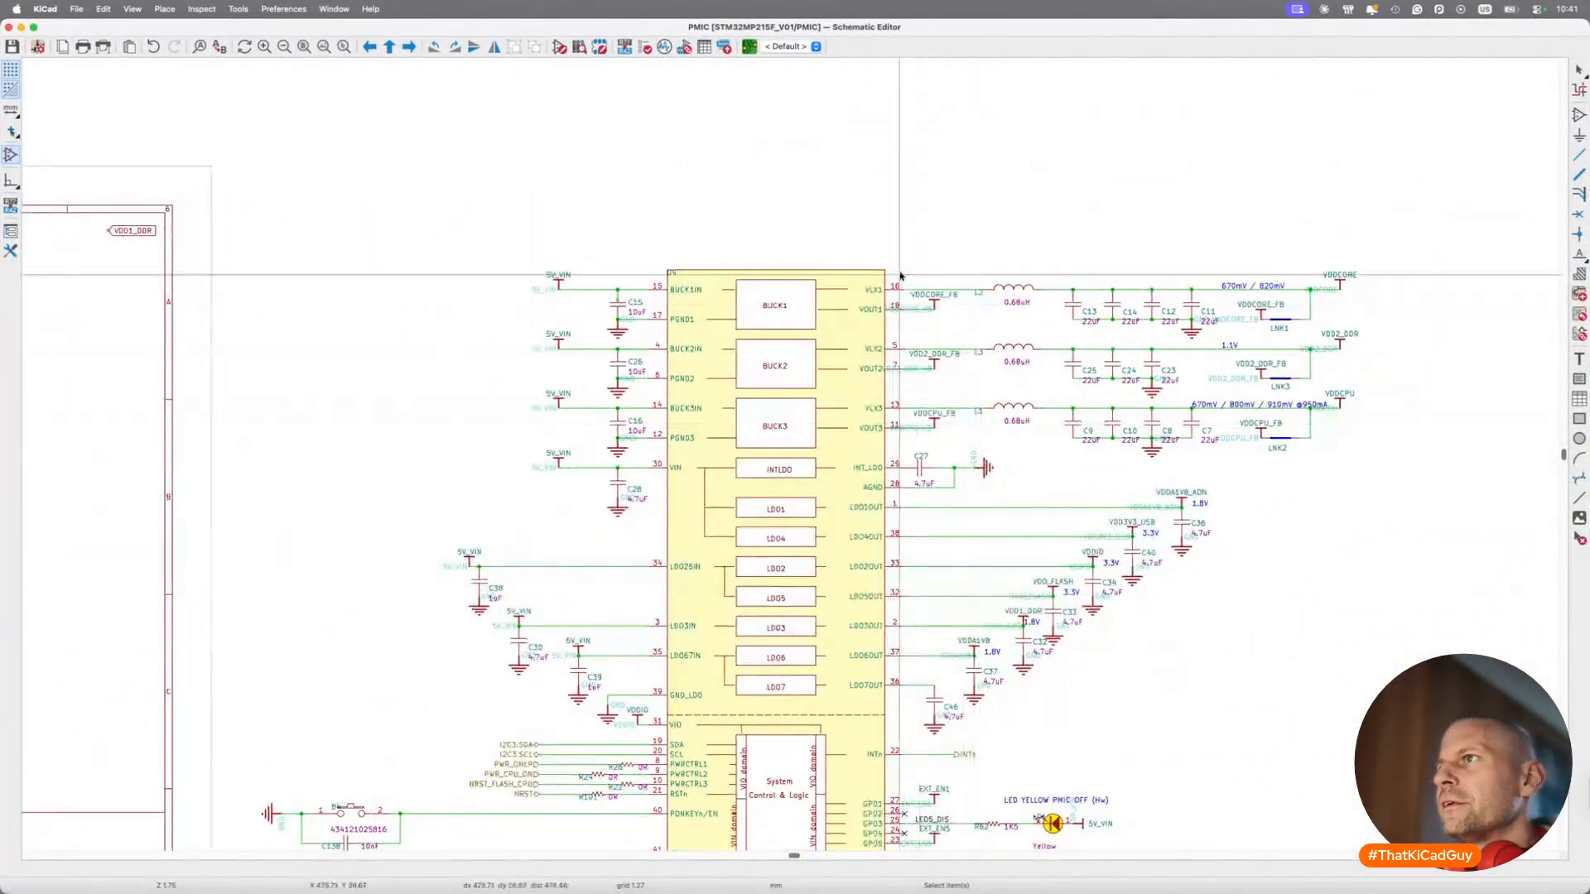
Back in the schematic, duplicate the three buck output circuits of the reference PMIC and place the copy beside the new PMIC's outputs.
left_click_drag(848, 231, 1463, 465)
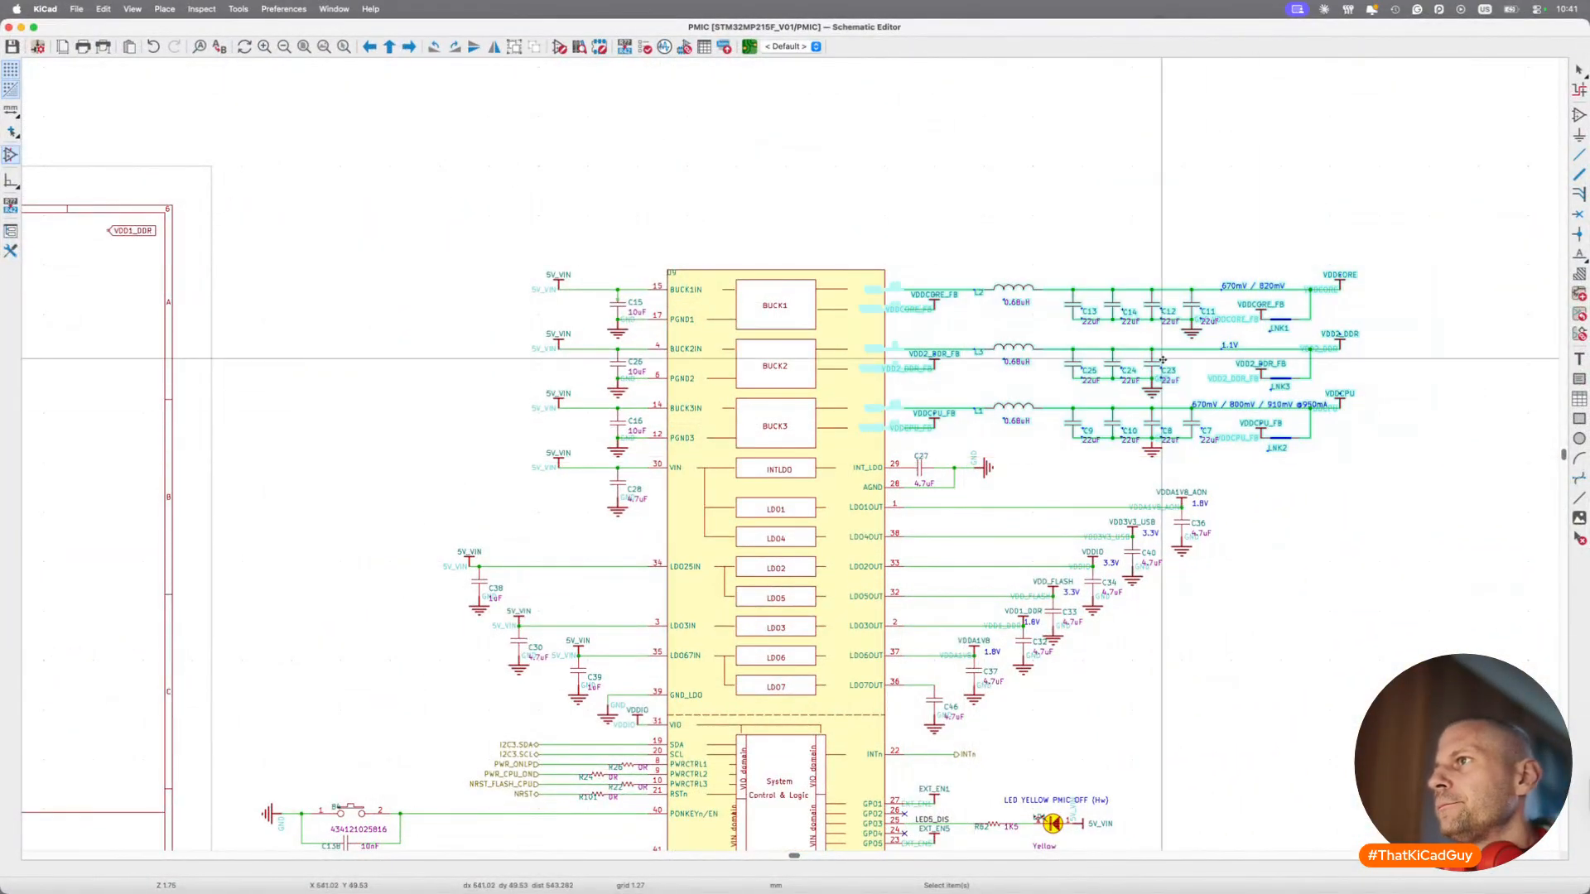
scroll(685, 330, "left", 10)
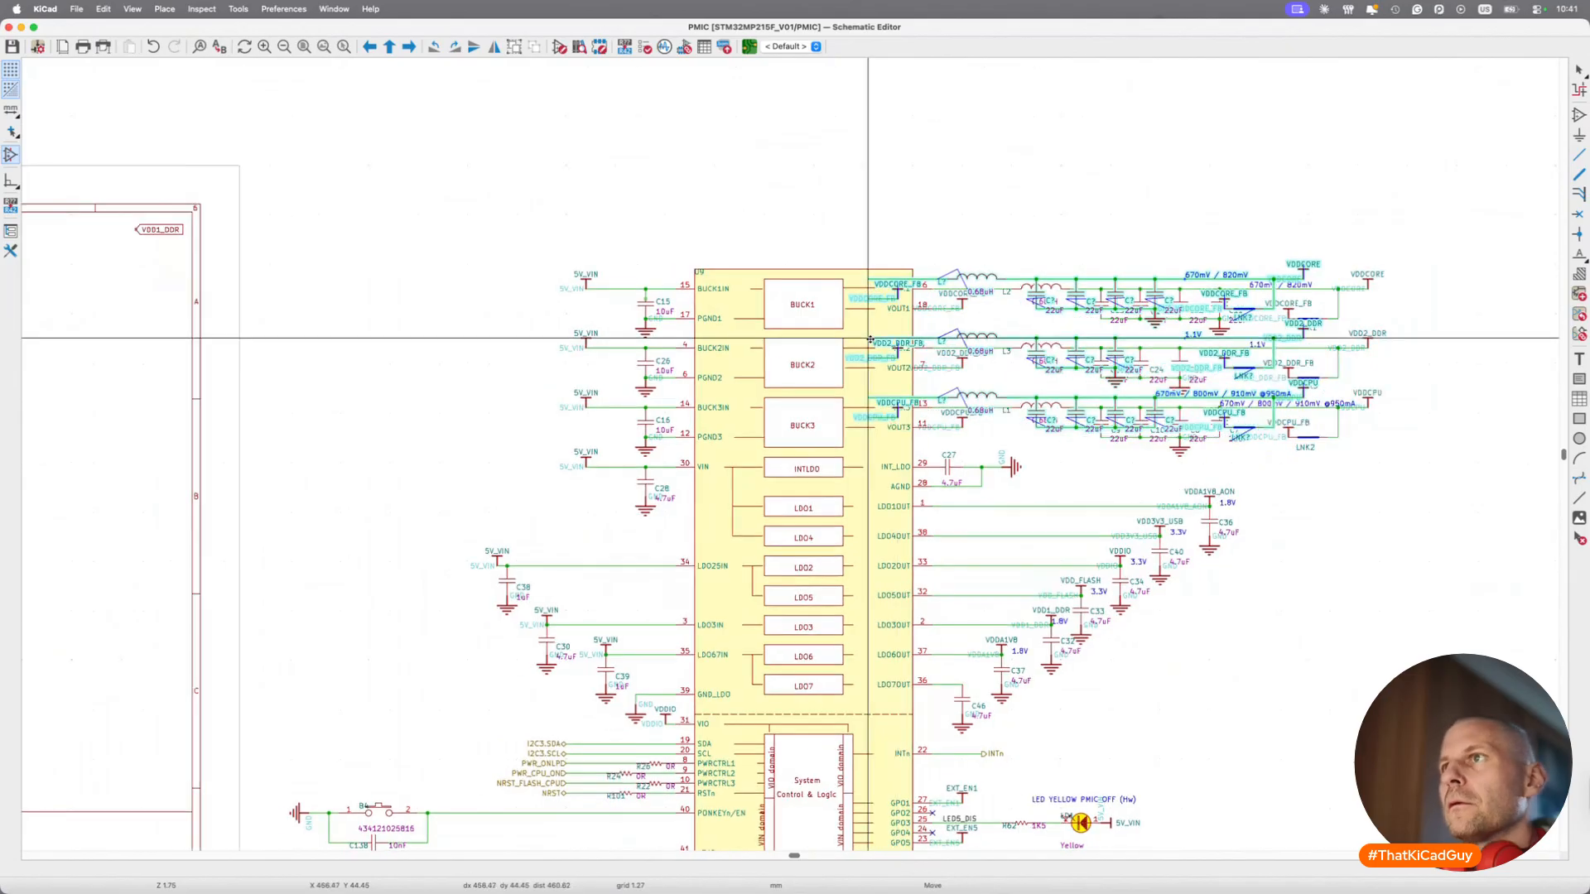
key("m")
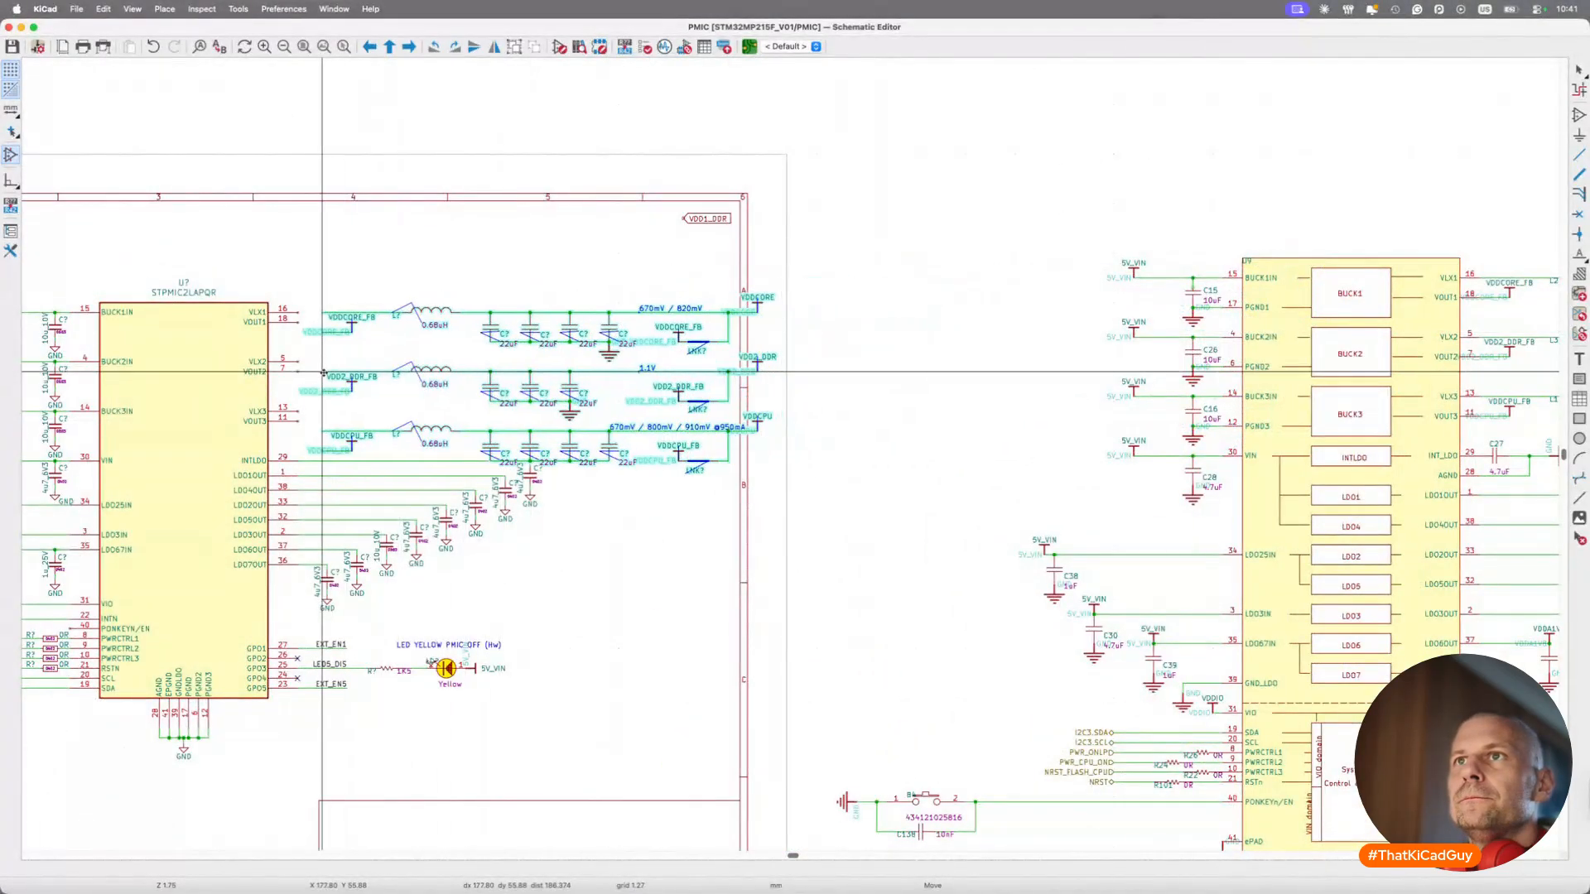
left_click(509, 328)
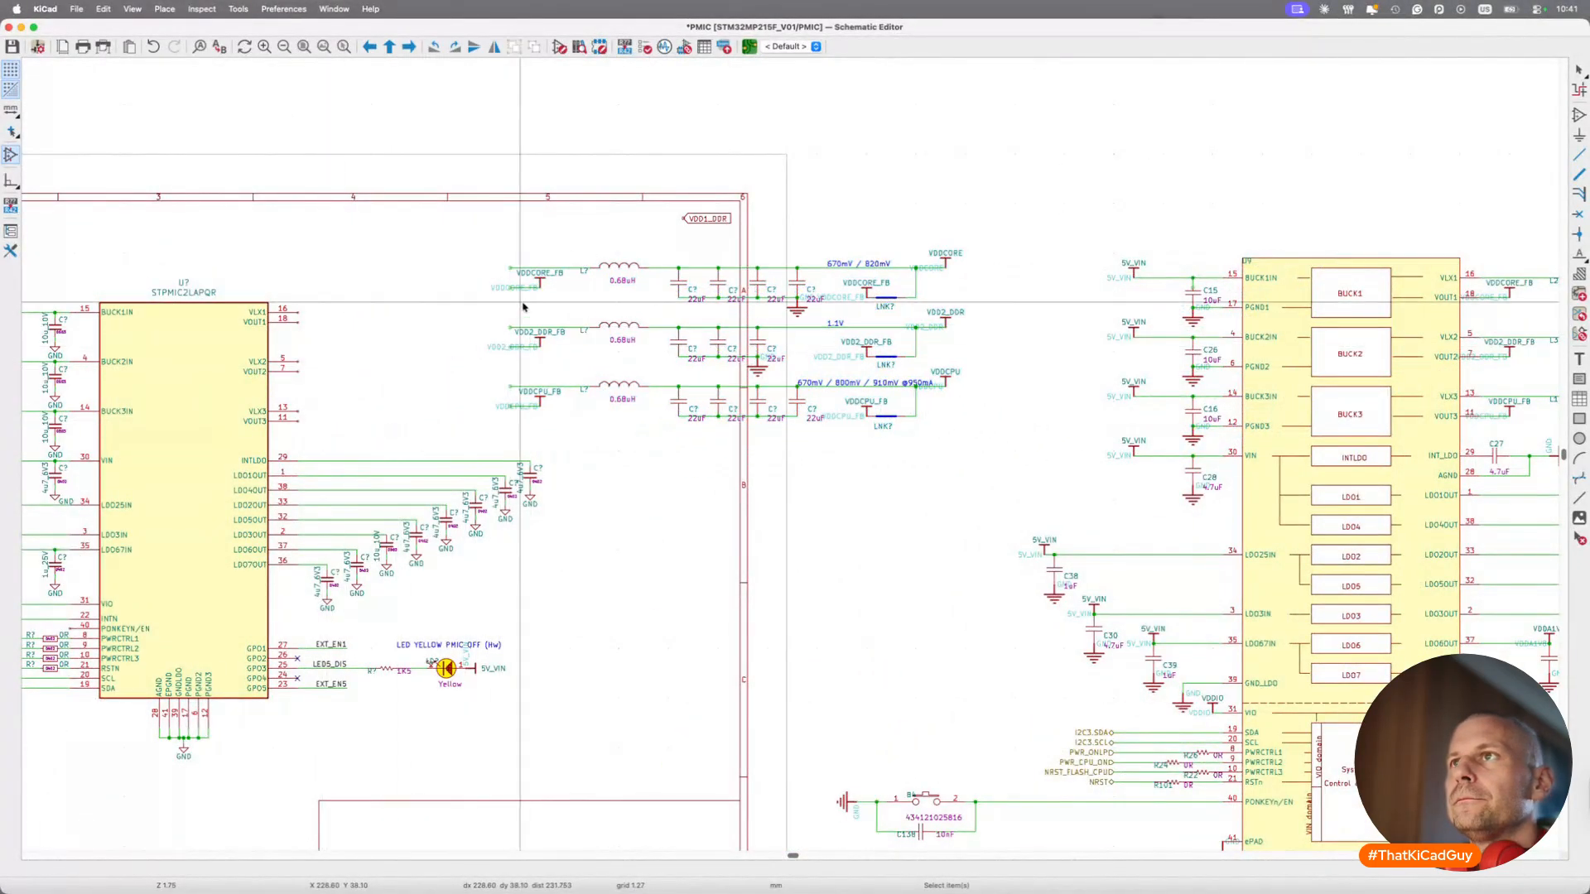
Delete the VDDCORE_FB, VDD2_DDR_FB and VDDCPU_FB symbols and their stubs on the inductors' input side, and save the schematic.
scroll(522, 314, "up", 5)
scroll(764, 506, "up", 5)
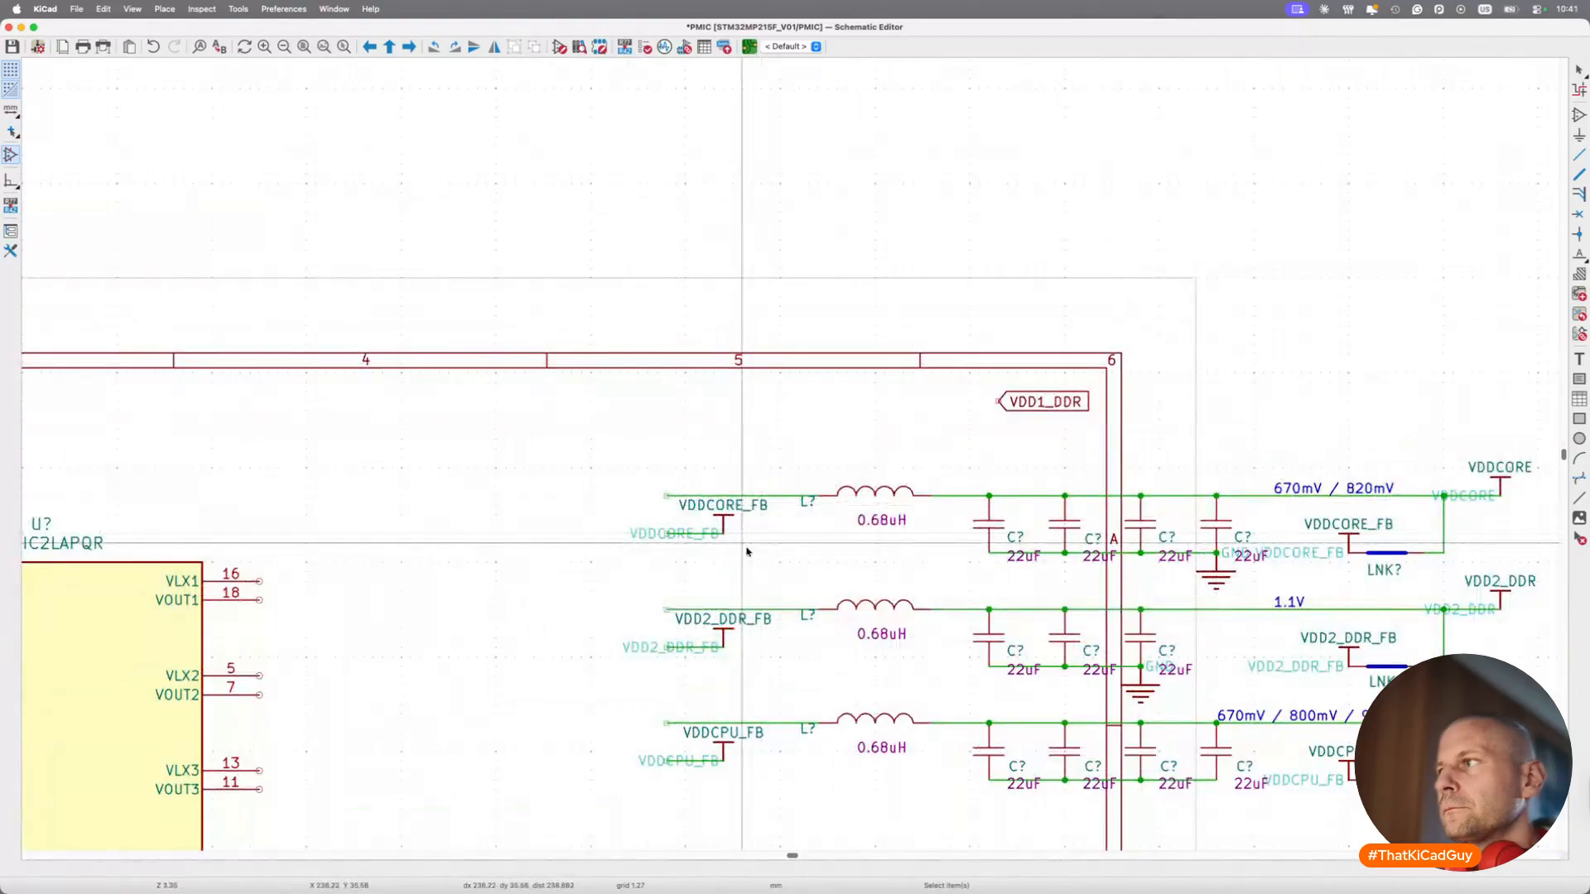
scroll(747, 550, "right", 5)
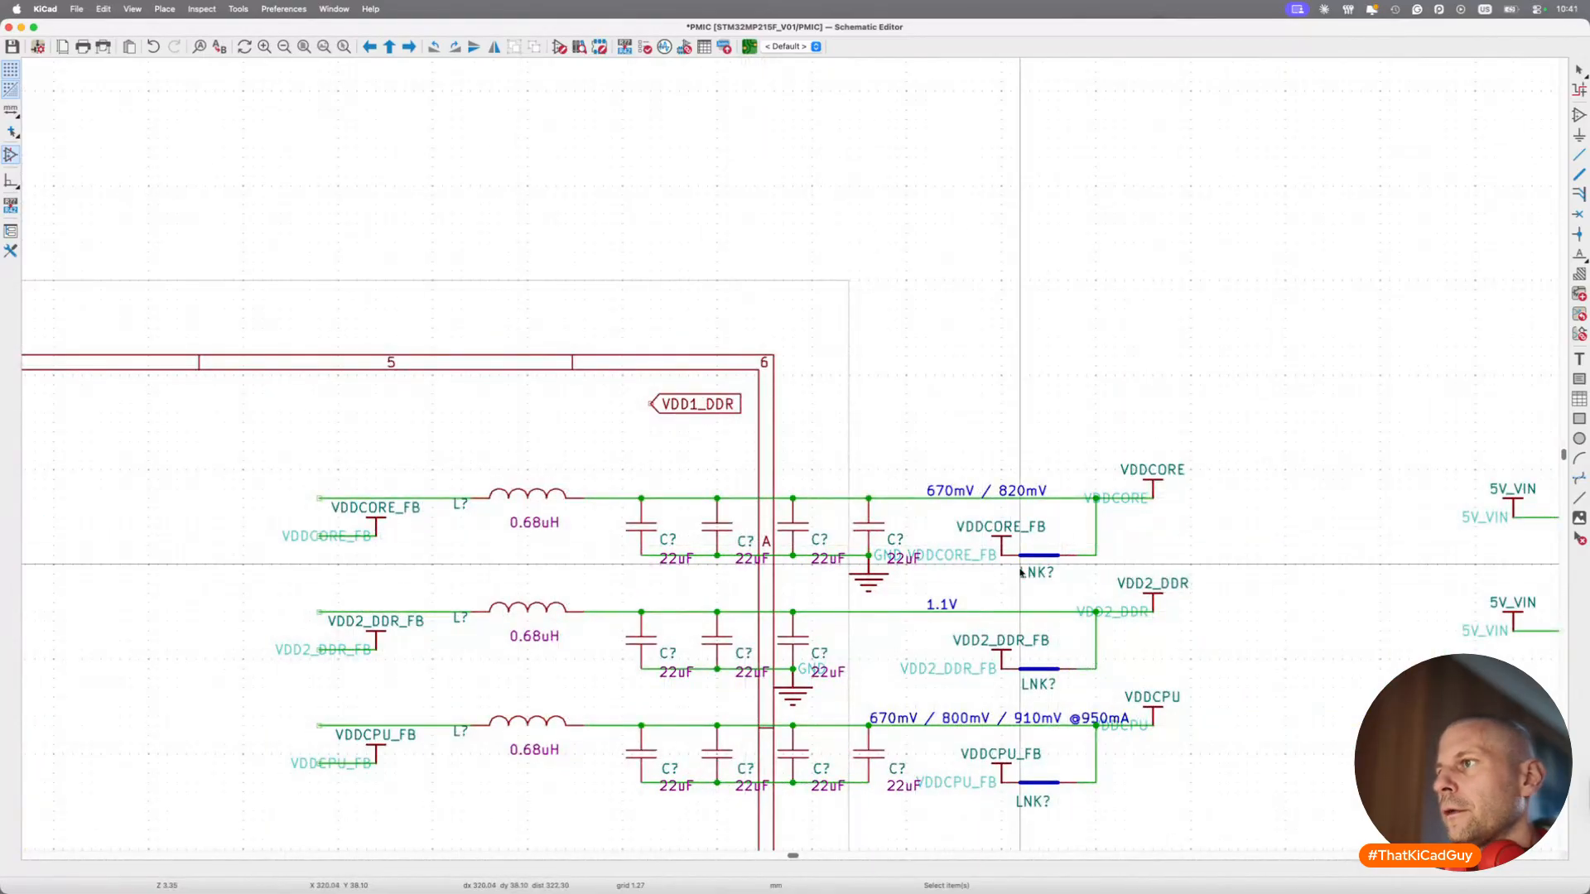
scroll(1021, 572, "down", 3)
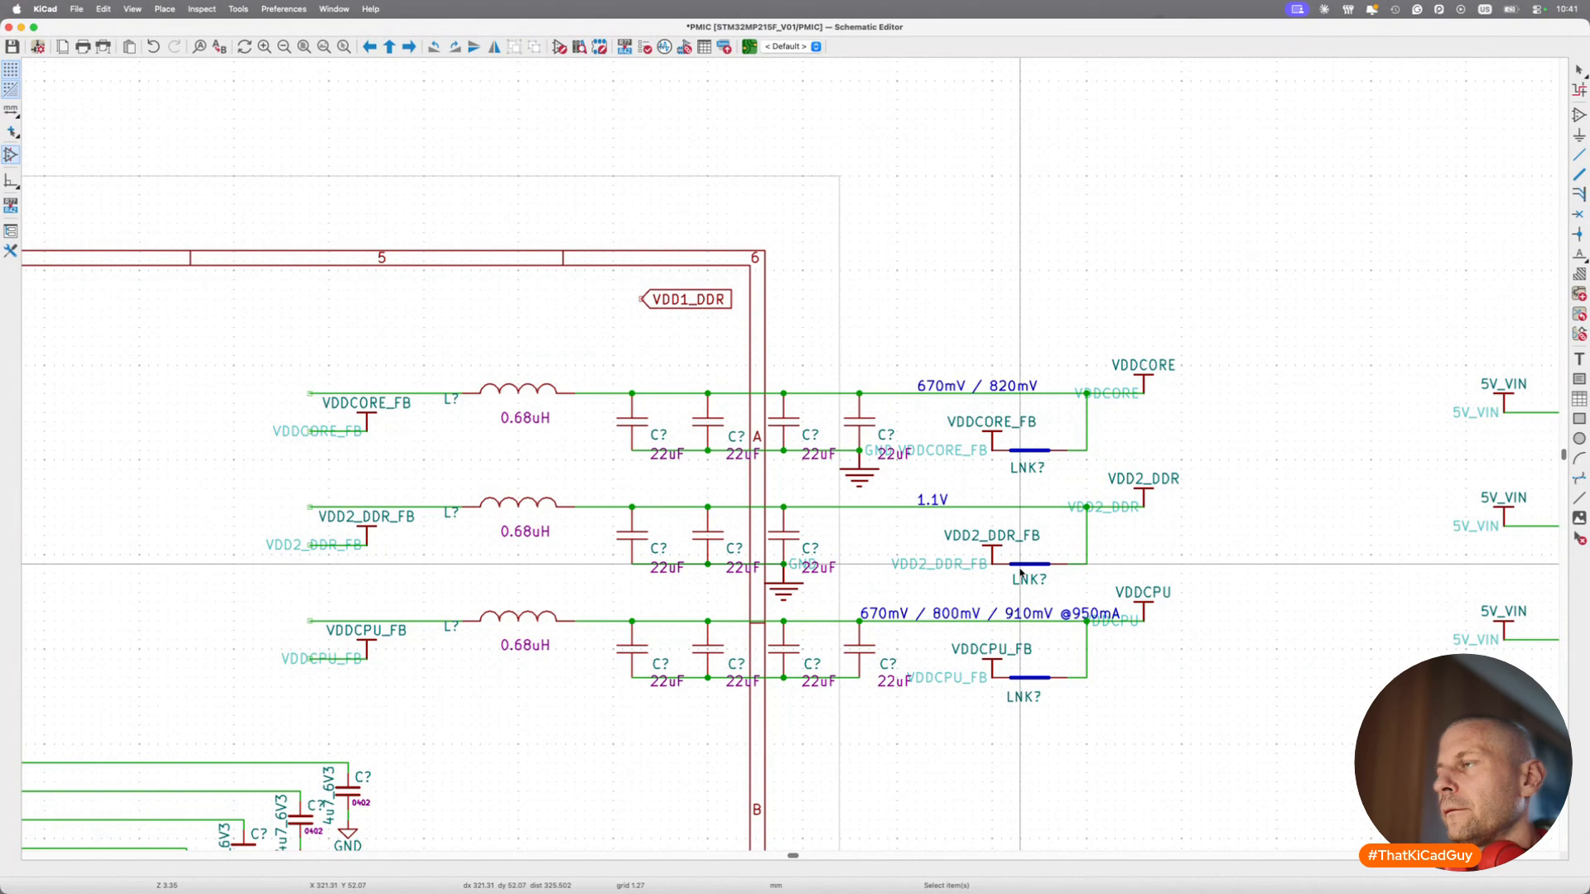
scroll(1021, 571, "left", 4)
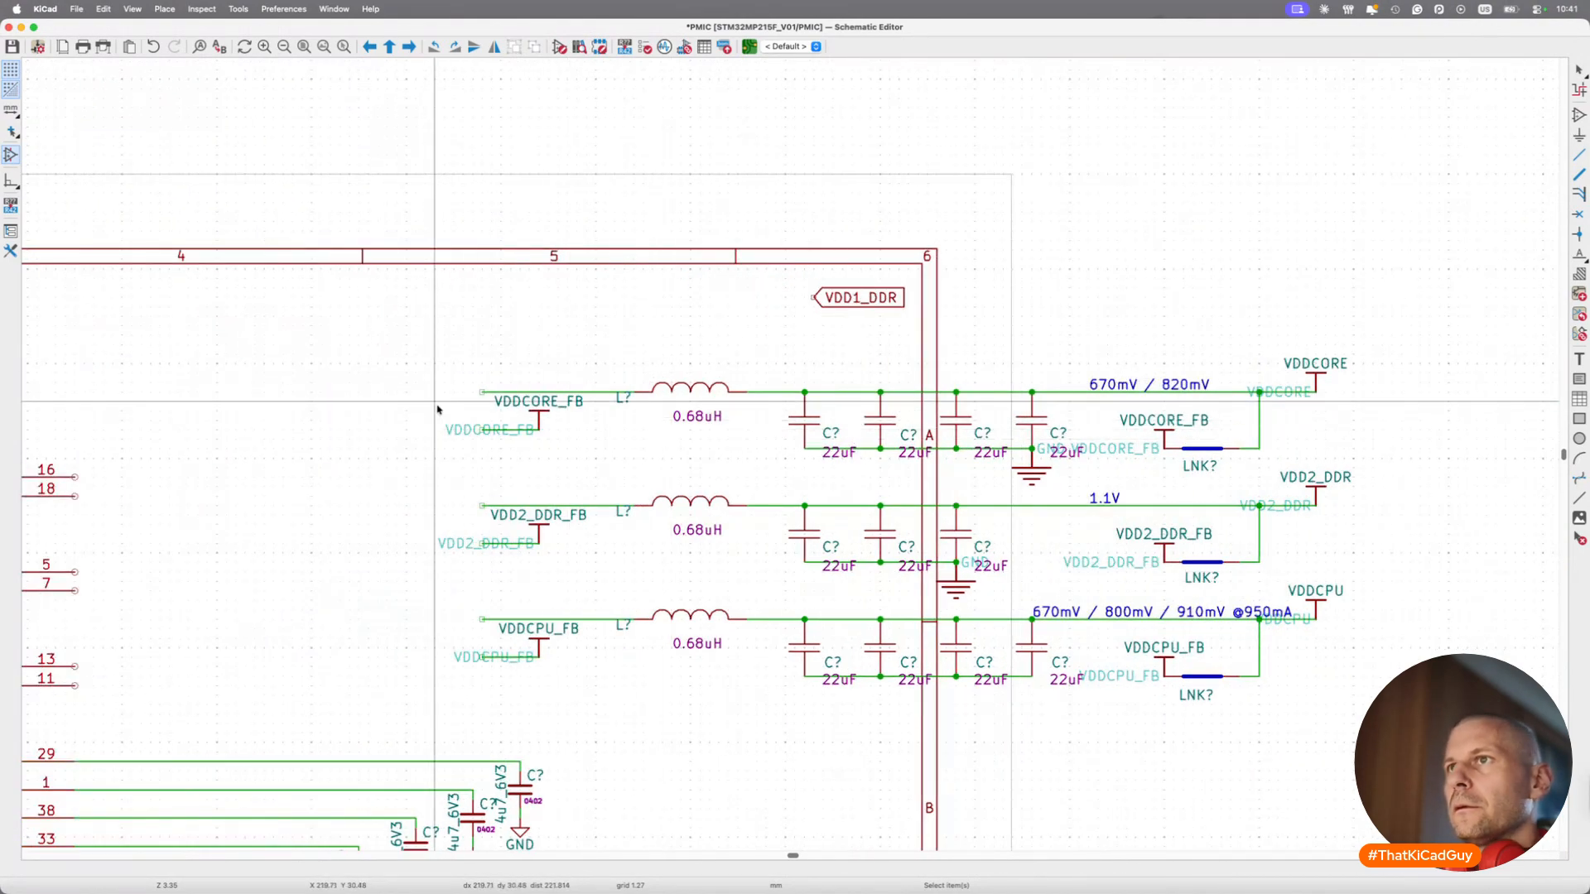
left_click_drag(435, 397, 568, 466)
key("Delete")
left_click_drag(436, 511, 586, 560)
key("Delete")
left_click_drag(445, 628, 610, 718)
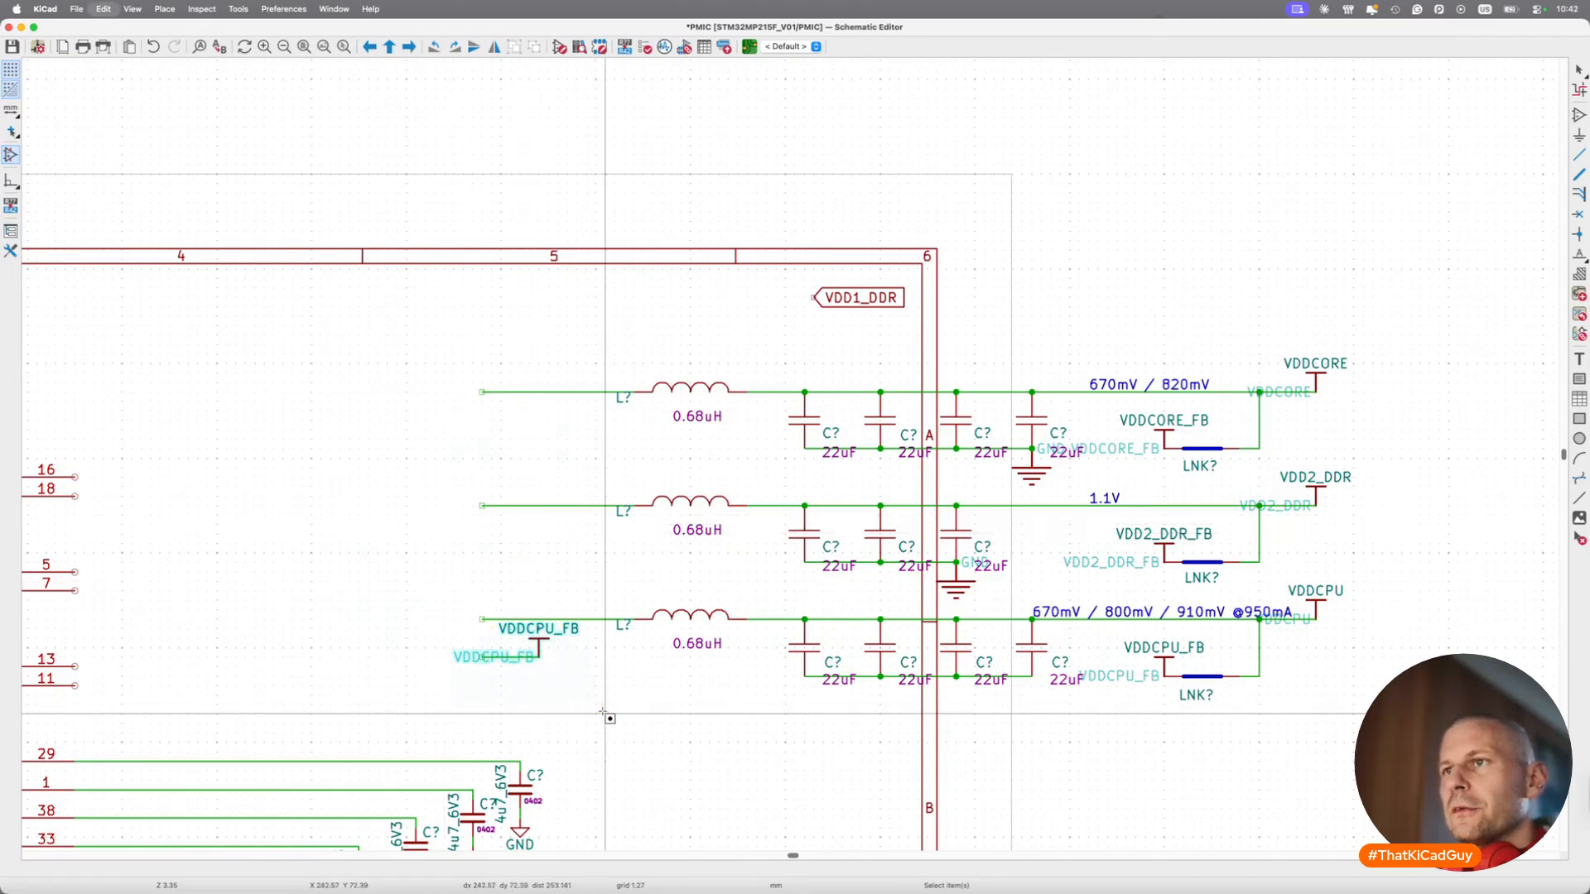
key("super+s")
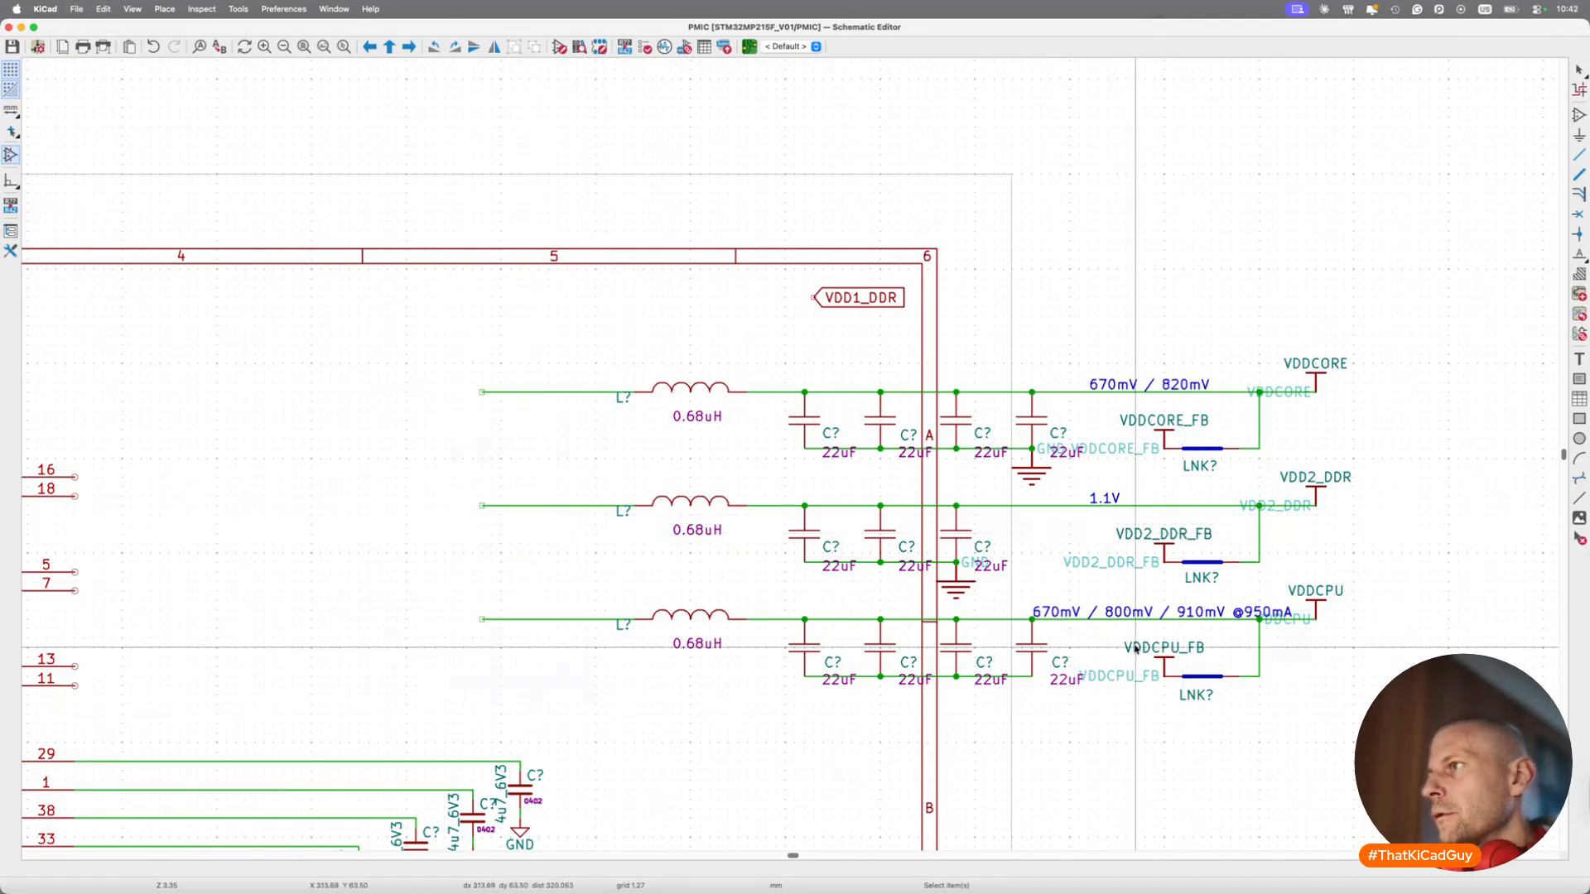
Delete the three feedback links with their FB symbols and wire stubs on the buck output side, and save the schematic.
left_click_drag(1138, 398, 1260, 470)
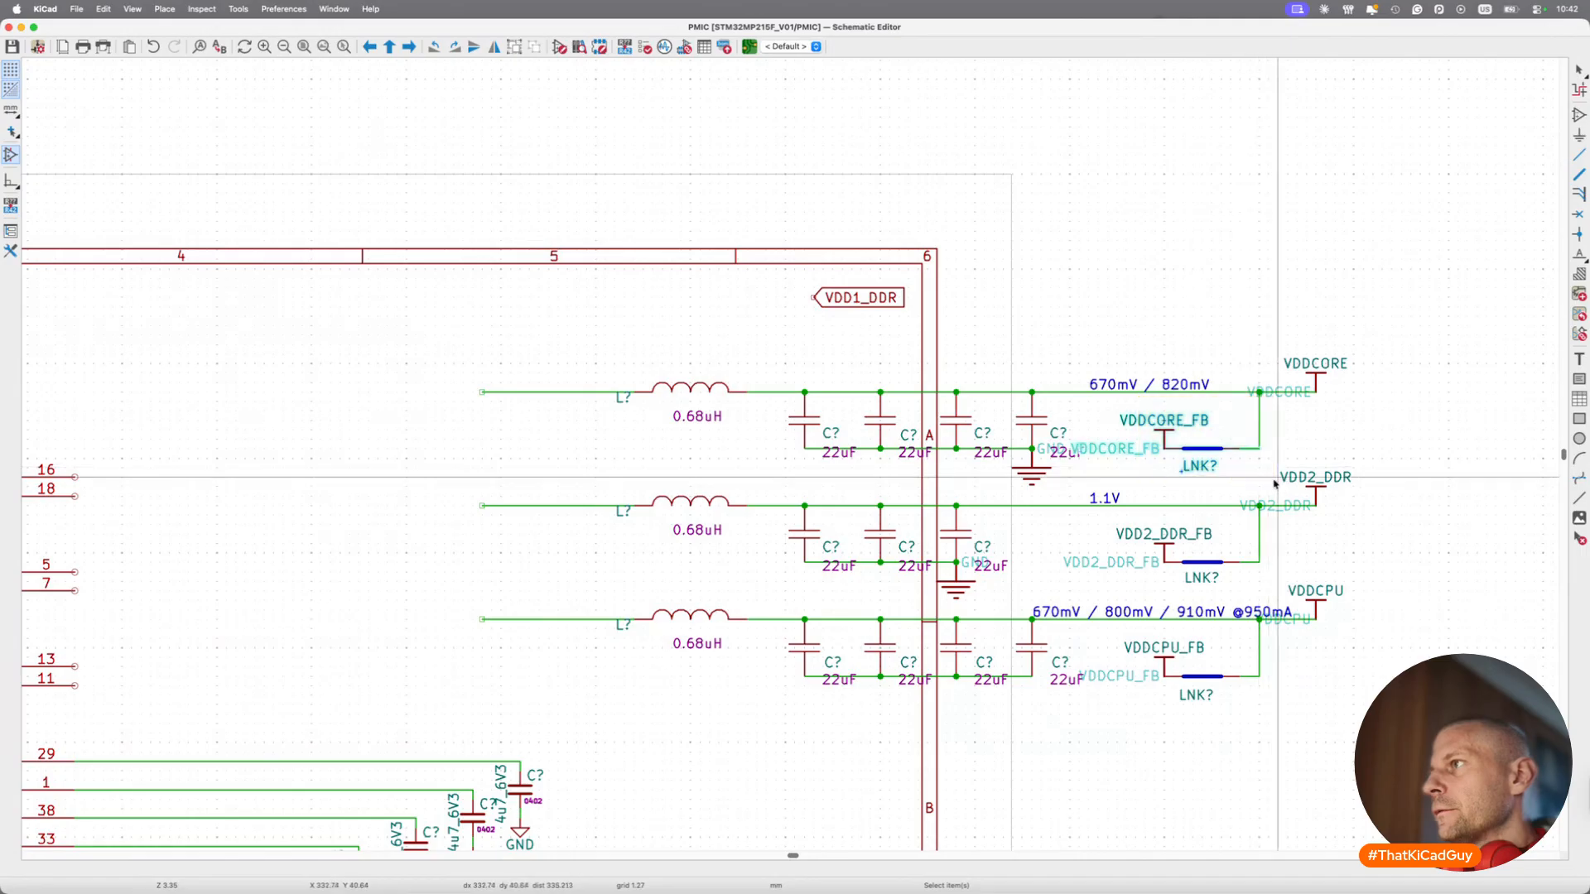
key("Delete")
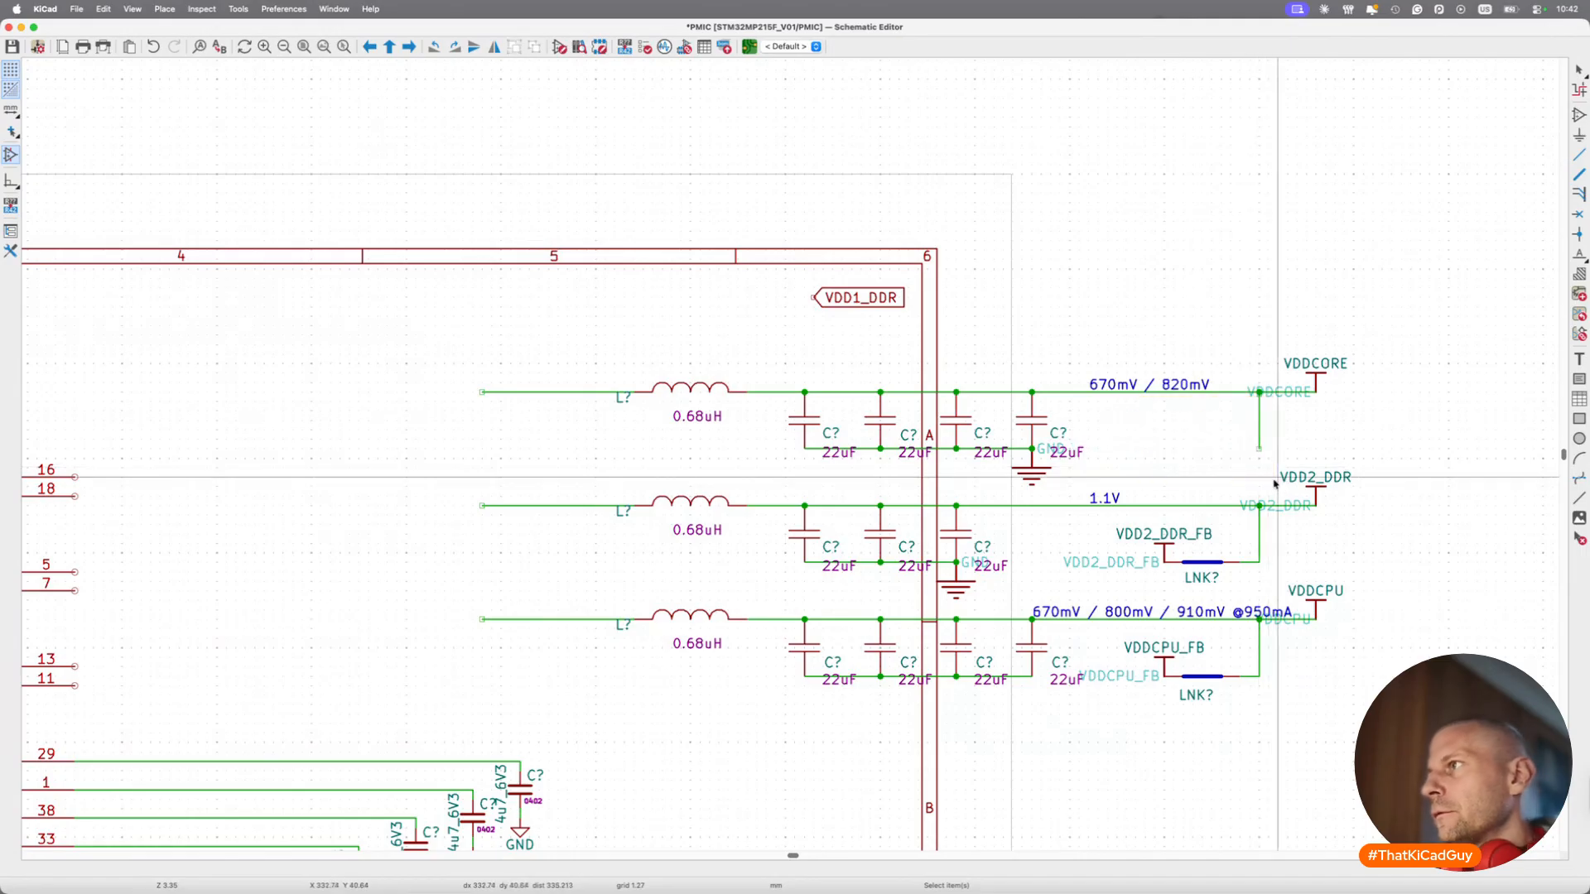
left_click_drag(1102, 523, 1273, 585)
key("Delete")
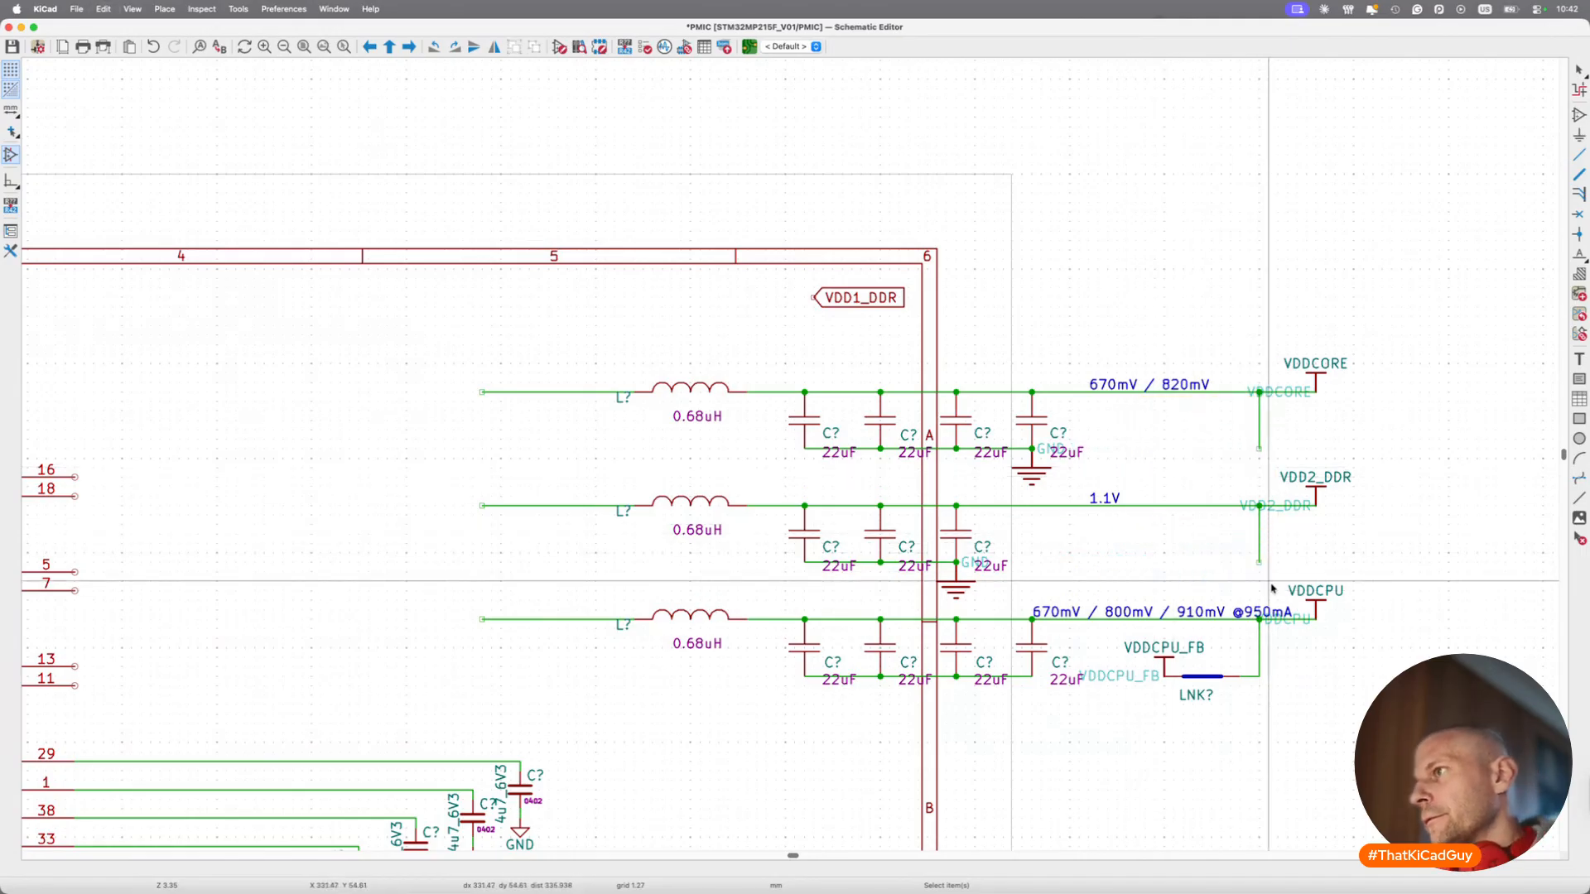
left_click_drag(1130, 627, 1301, 729)
key("Delete")
key("Delete")
key("Delete")
key("Delete")
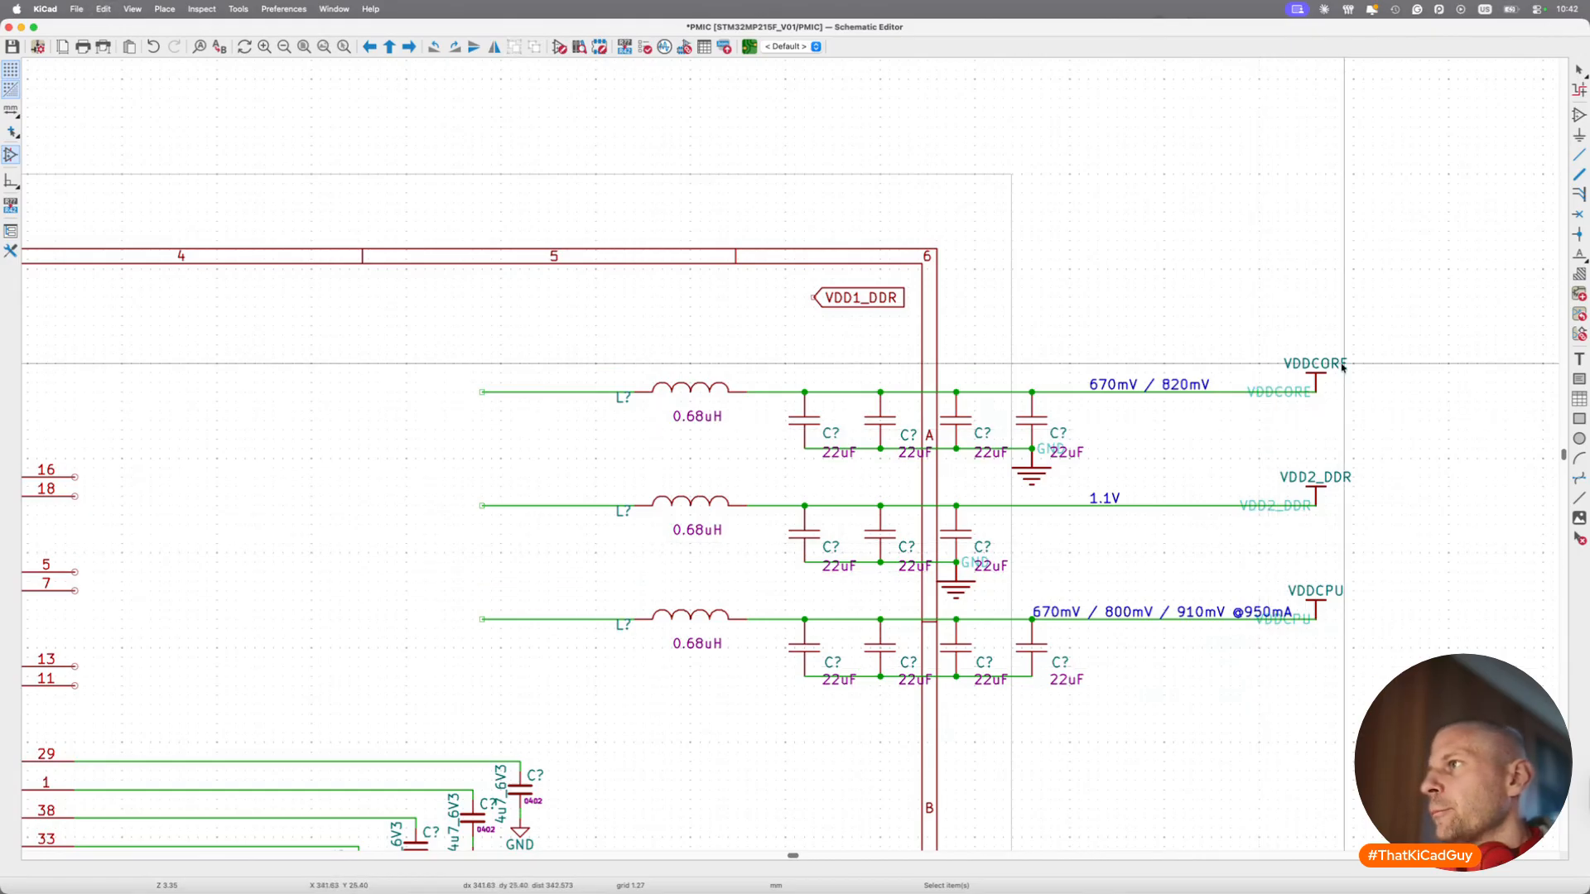
key("super+s")
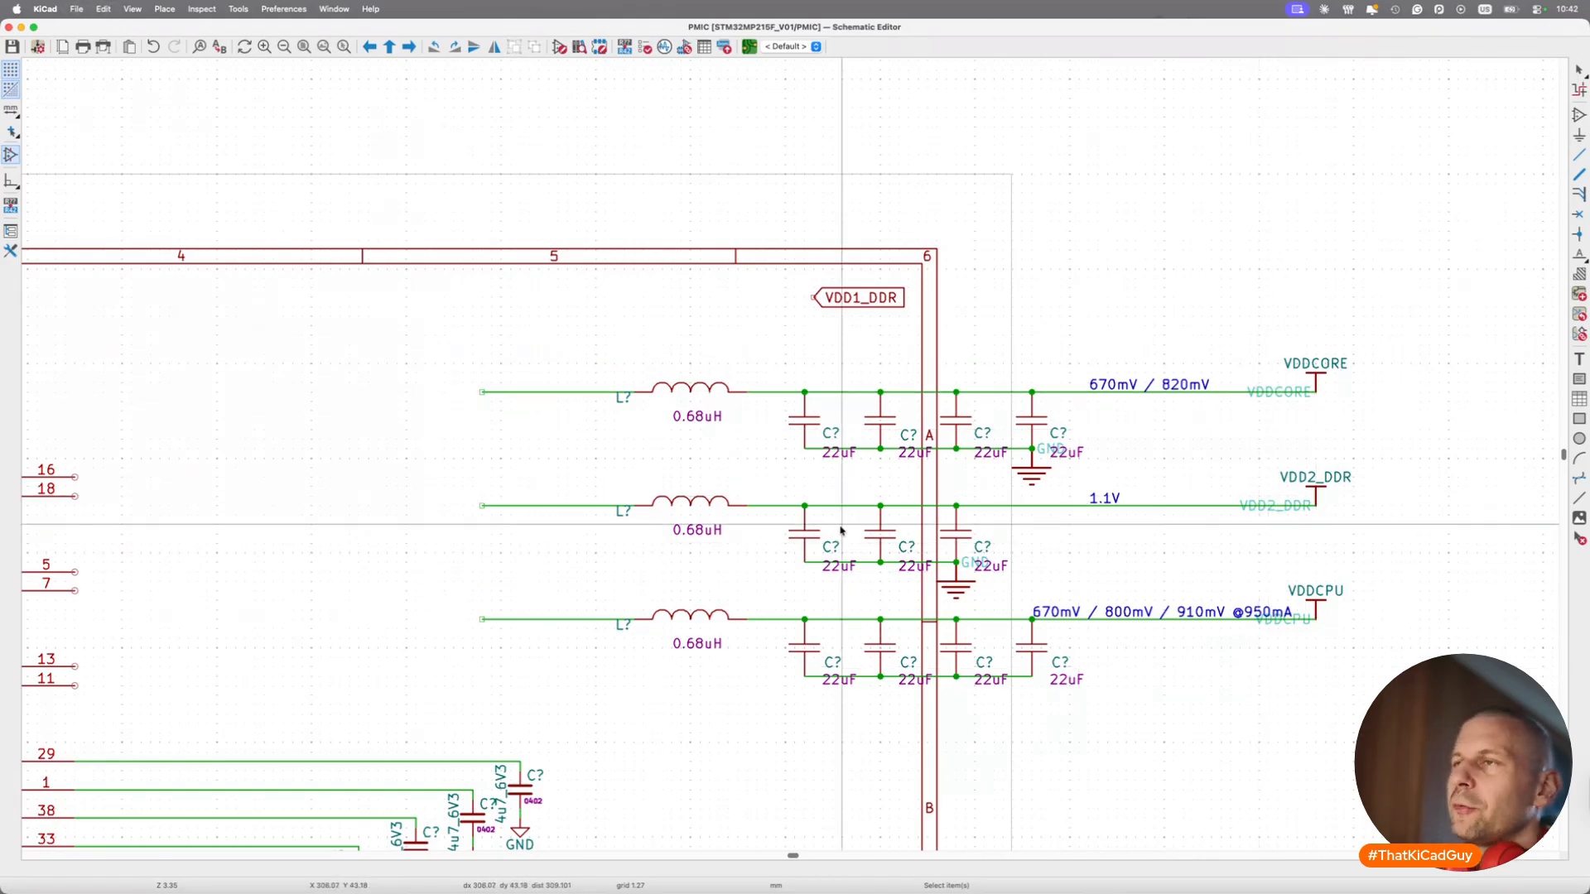
Switch to the browser and look up the CVOUT capacitor GRM188R60J226MEA0D from the STPMIC2L datasheet on DigiKey.
scroll(841, 527, "left", 2)
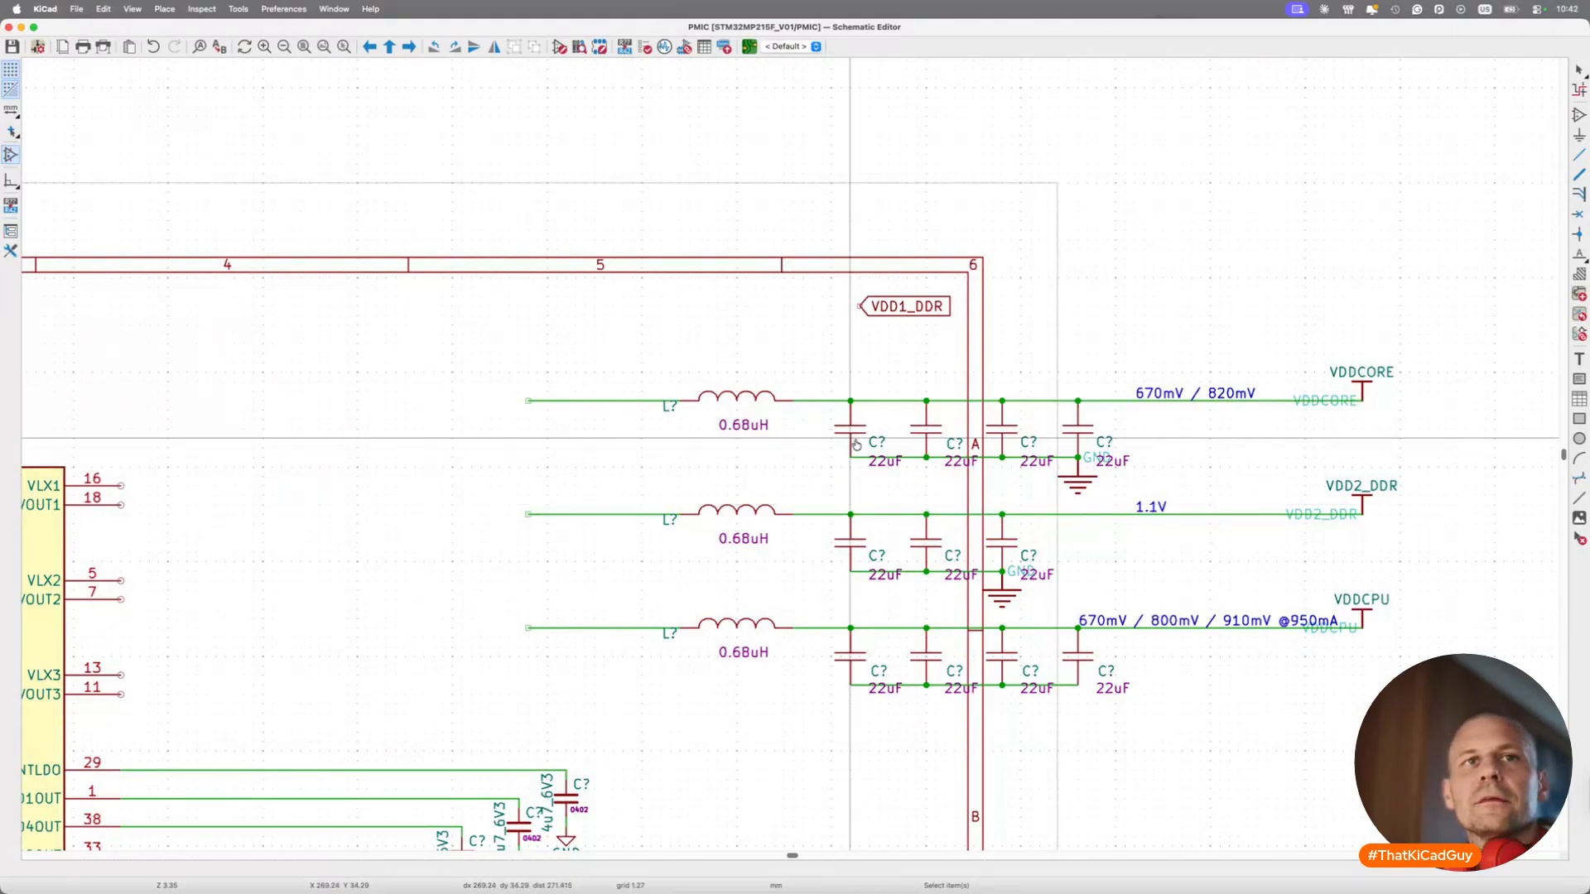
key("super+Tab")
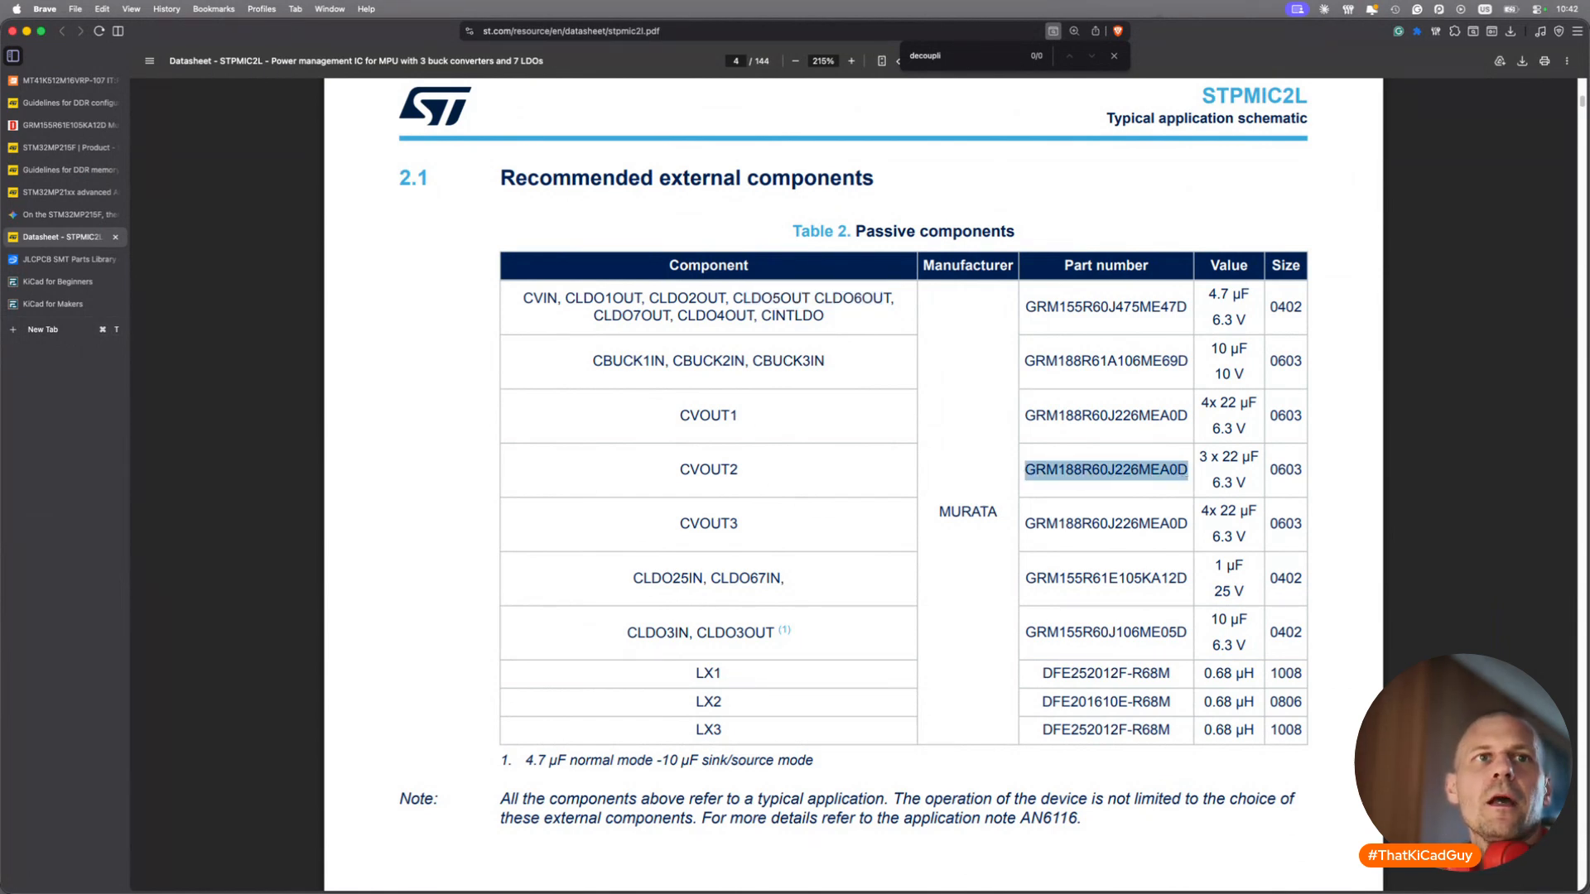
left_click(90, 125)
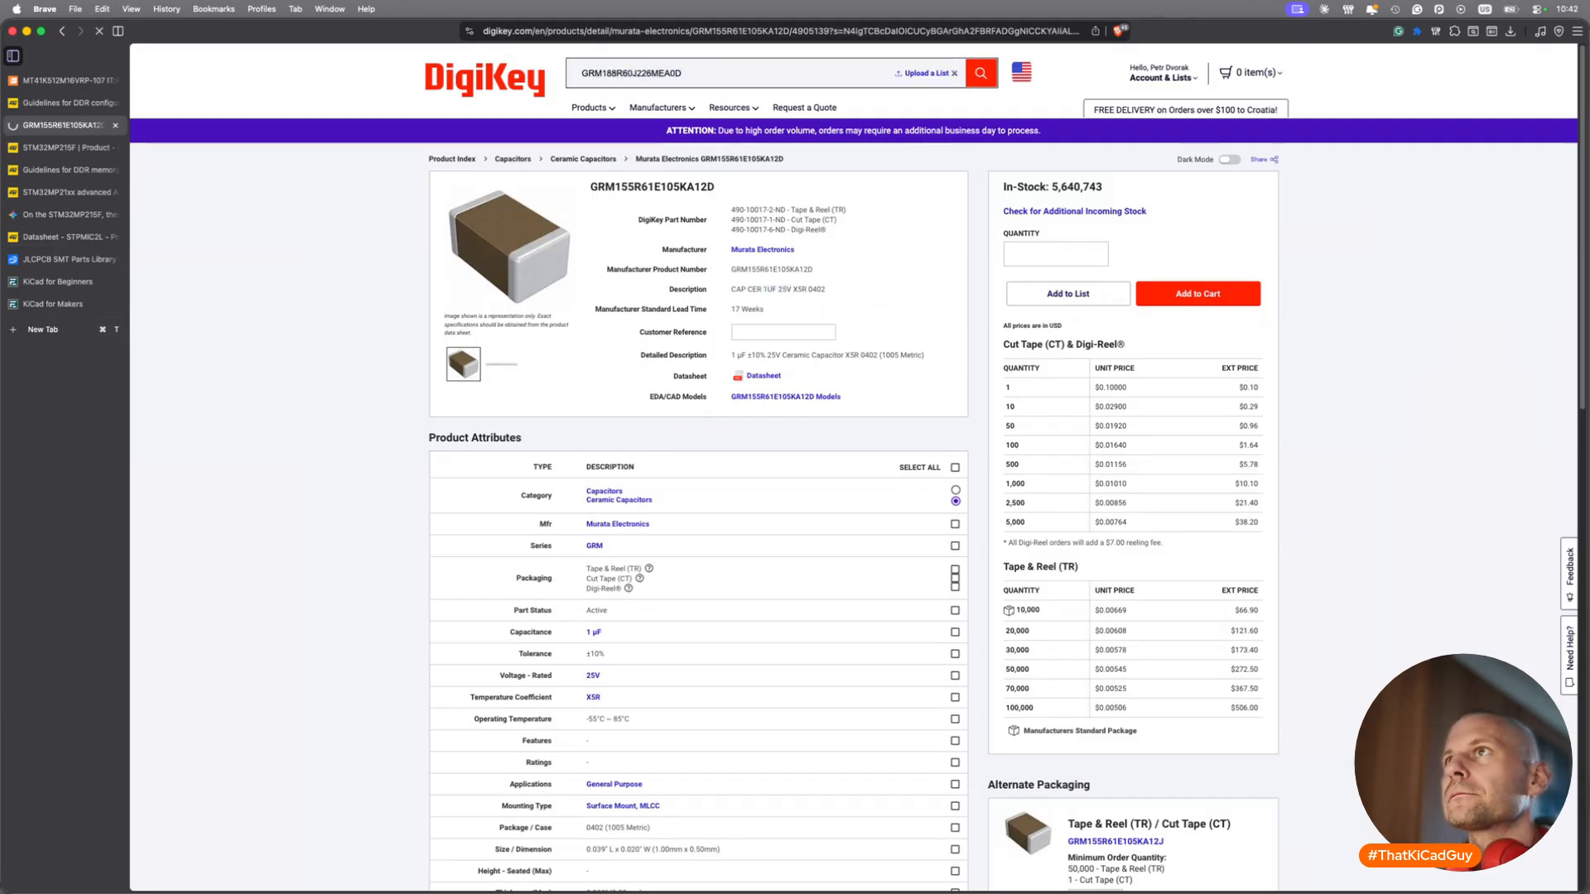
left_click(682, 73)
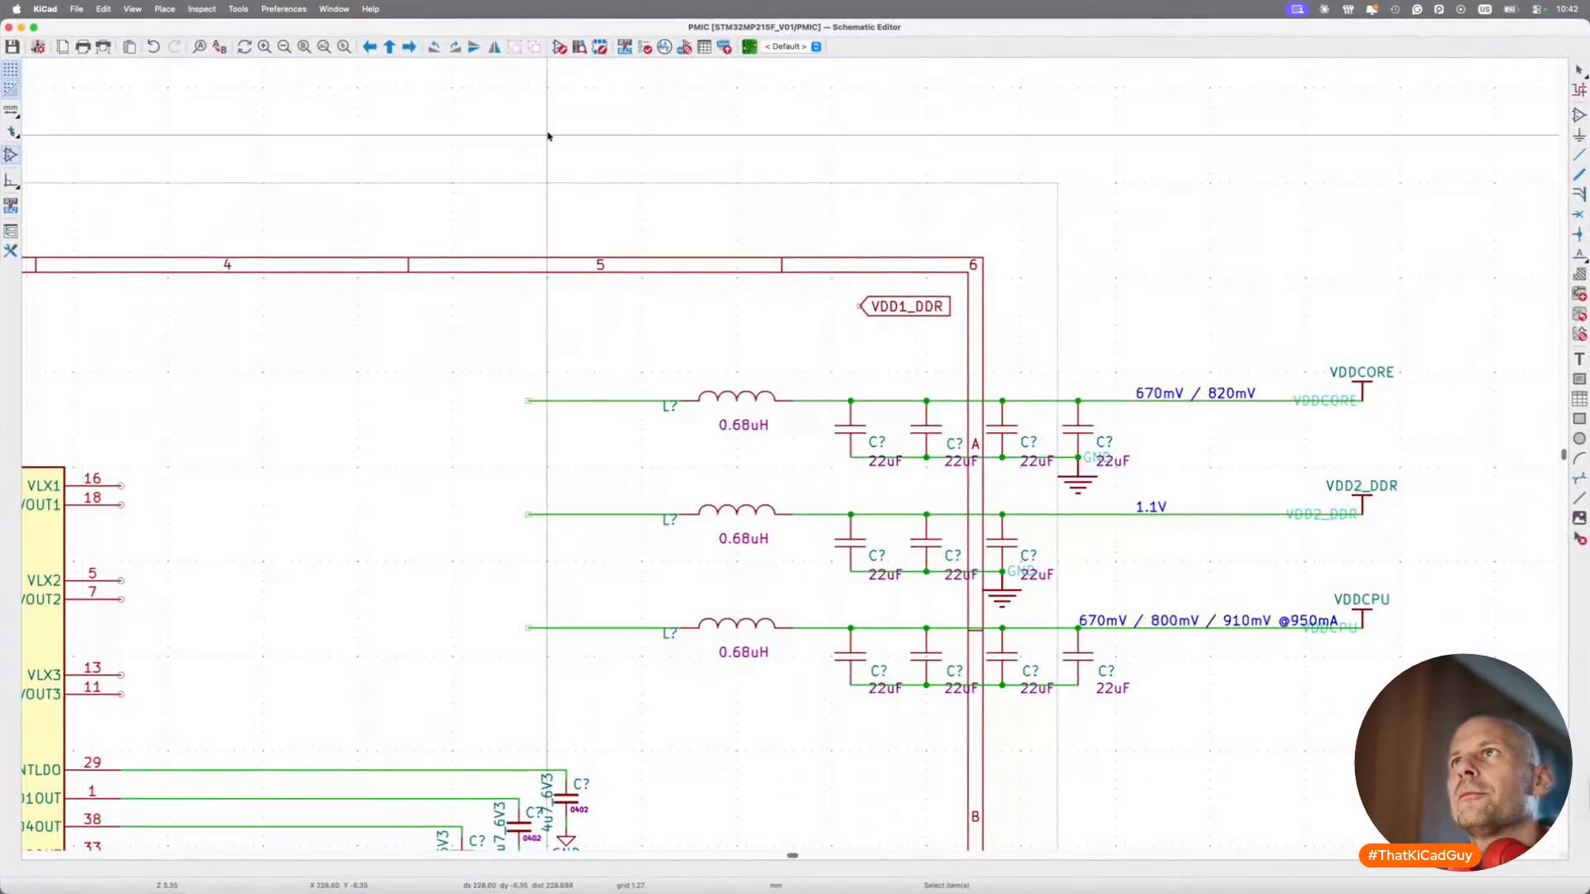
In the Symbol Editor, search the libraries for 22u and open the 0603 X5R capacitor 22u_6V3 from !kondenzatory.
left_click(563, 55)
type("22")
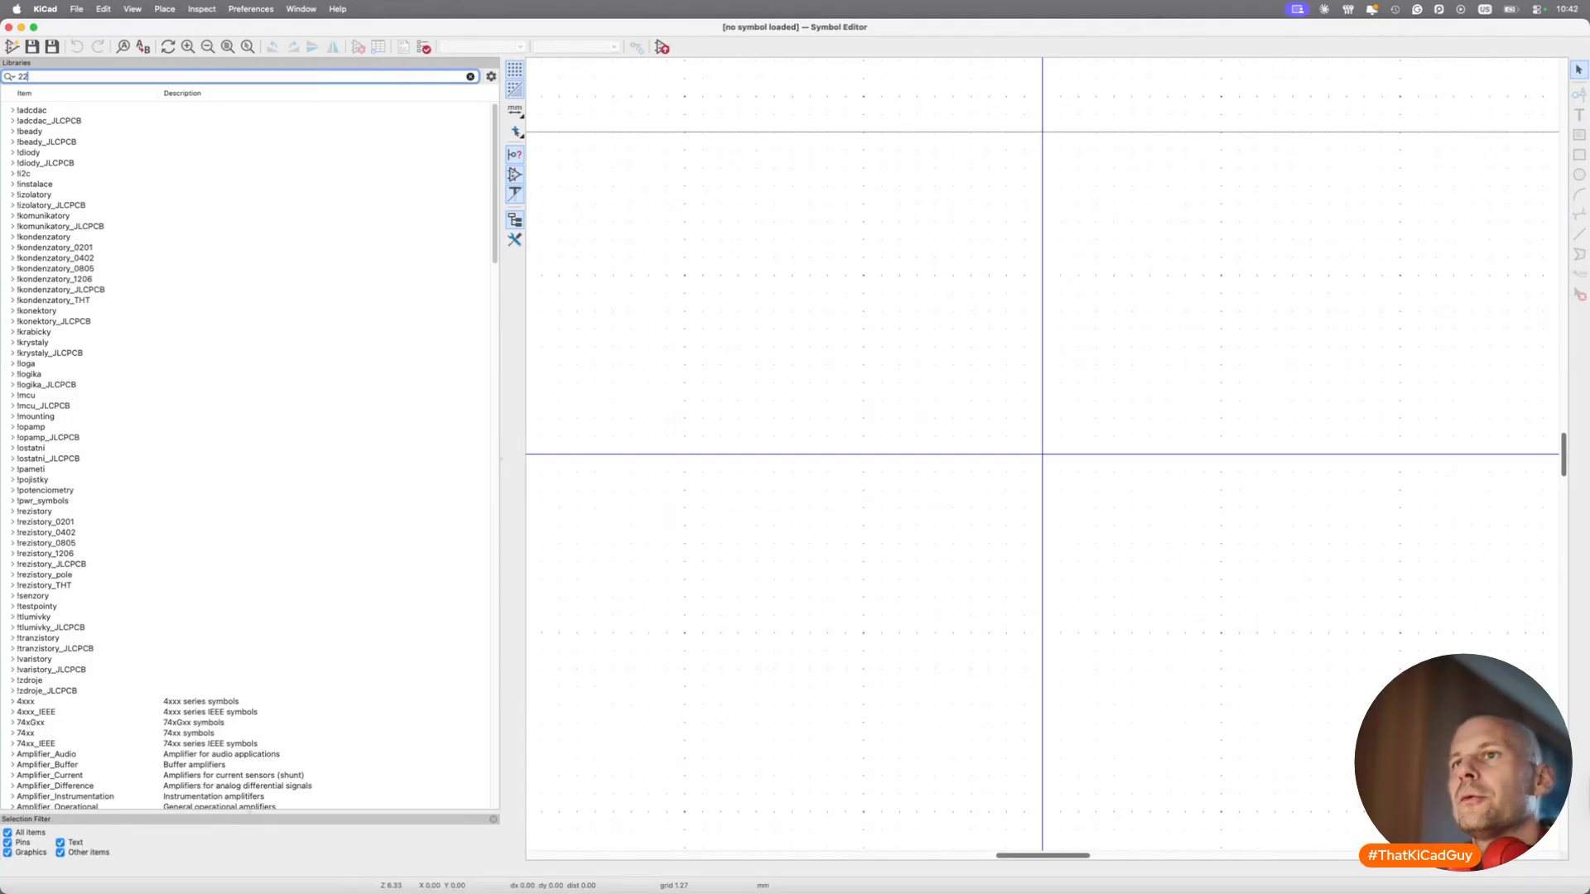
type("u")
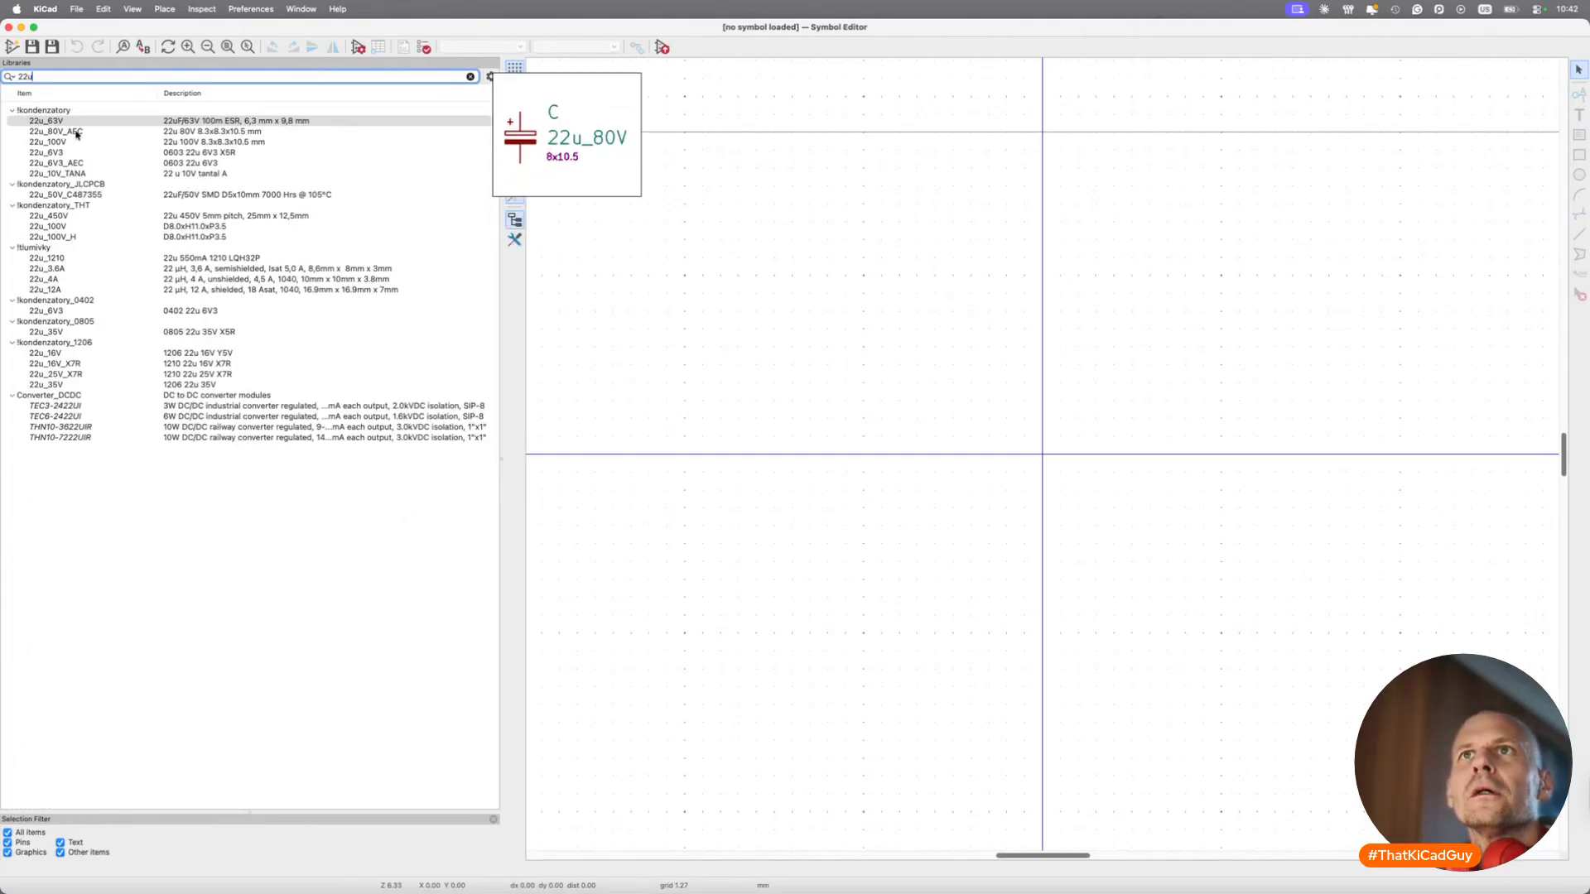
left_click(81, 155)
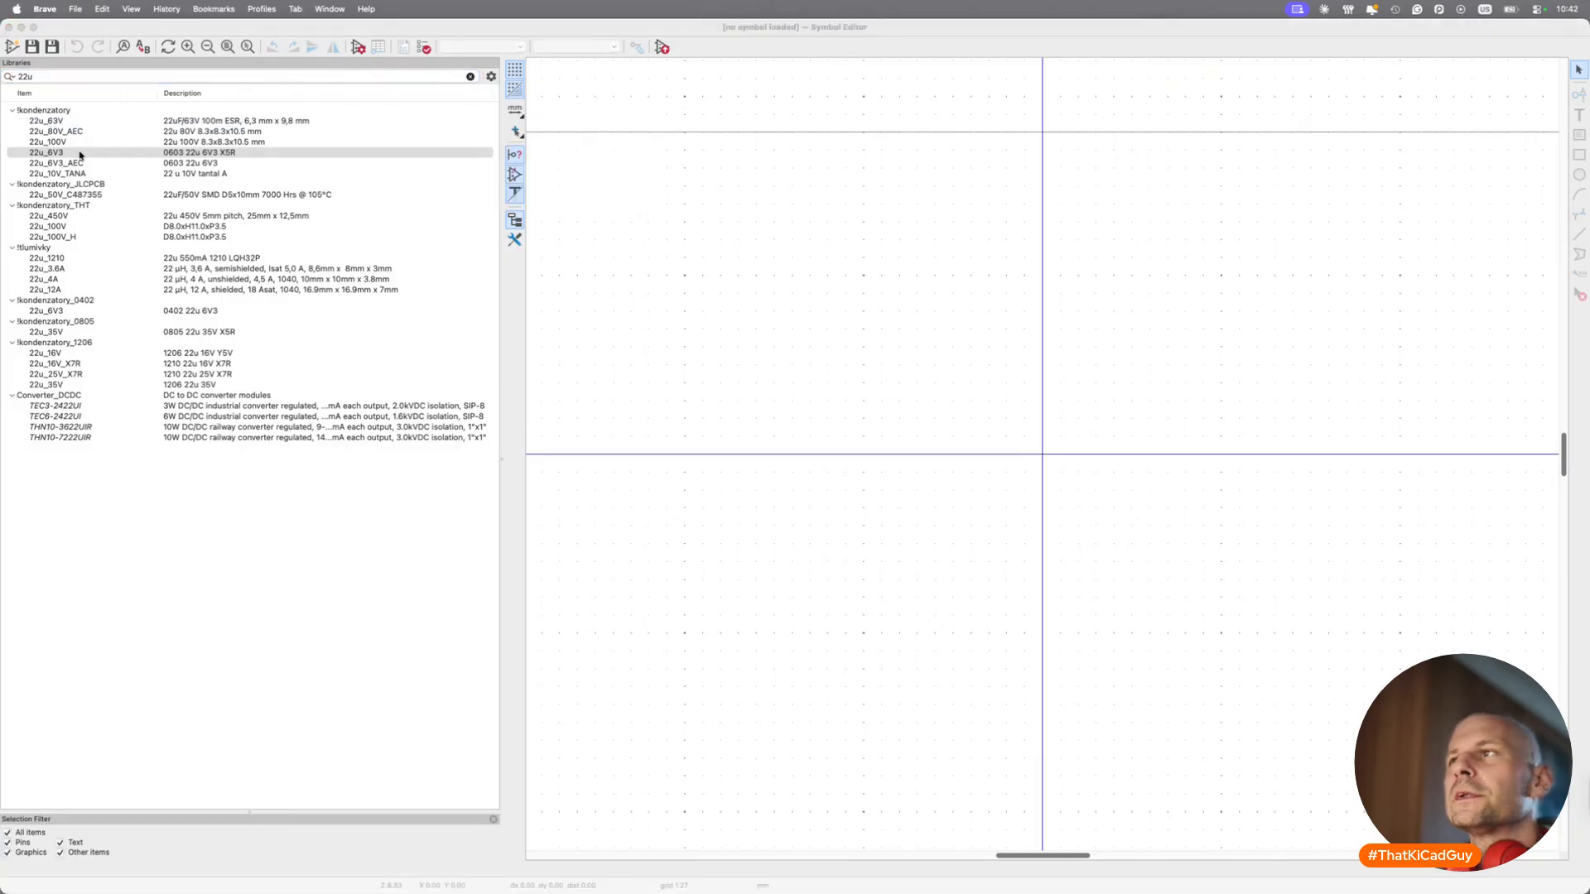
key("super+Tab")
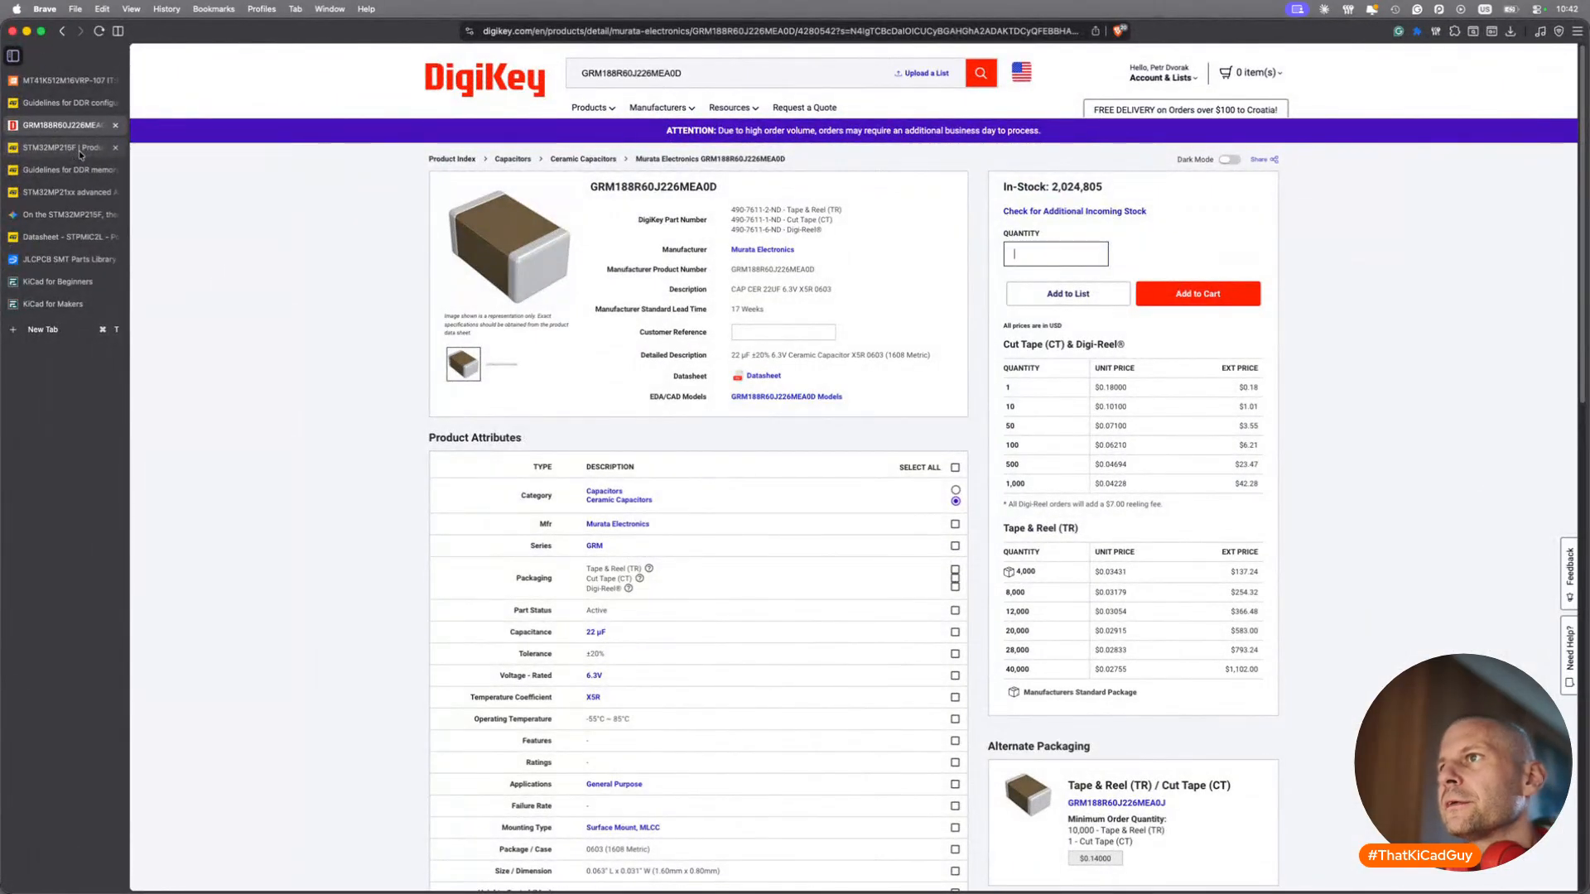
key("super+Tab")
double_click(93, 156)
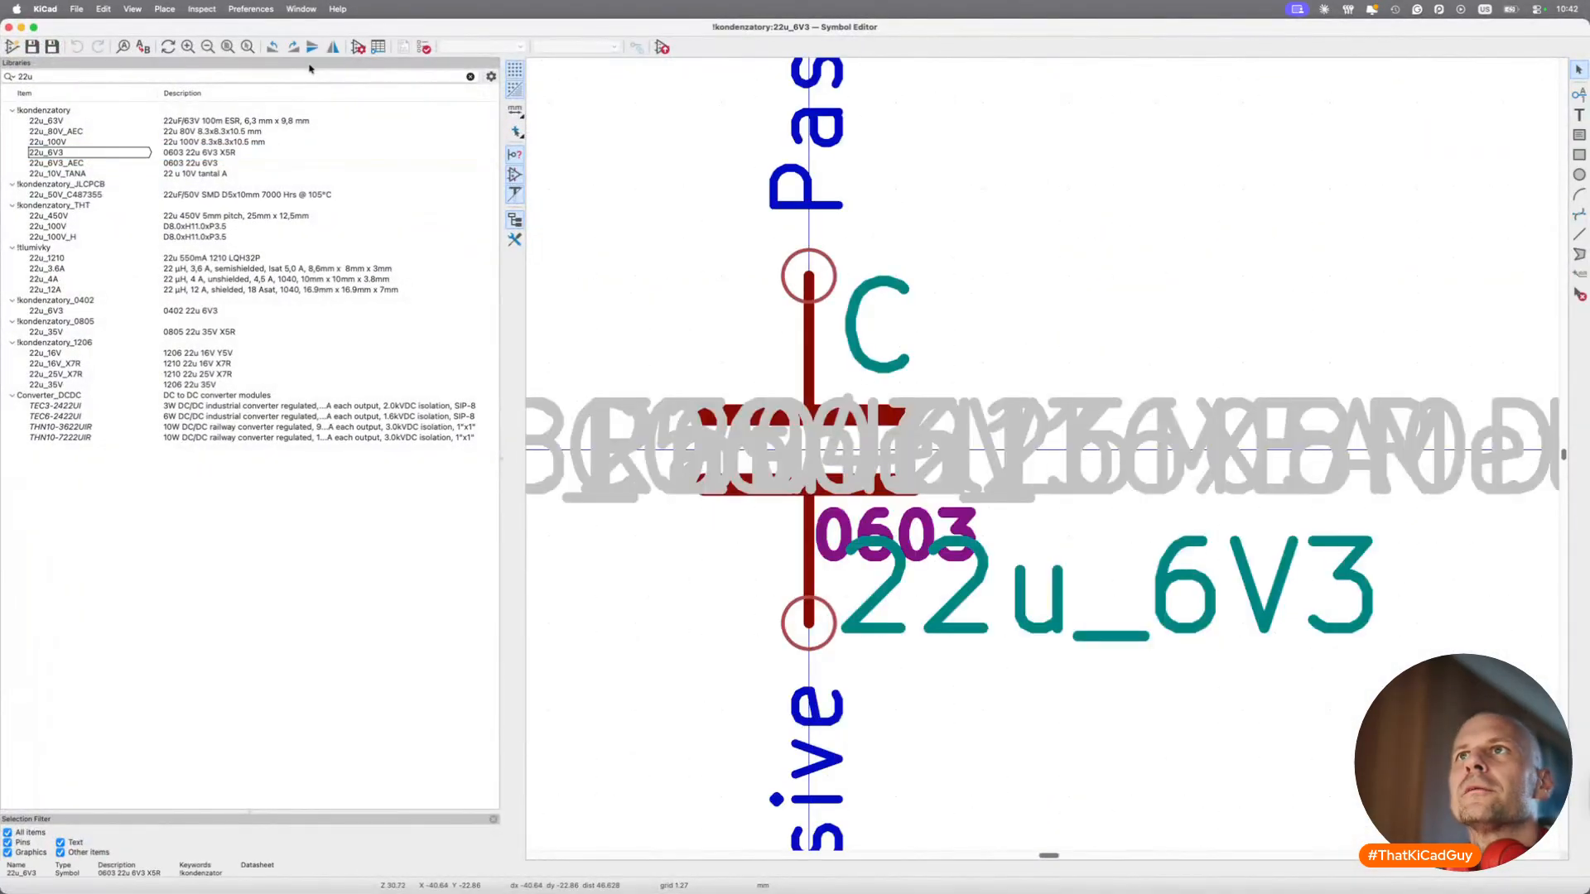
Open the 22u_6V3 library symbol's properties and set its Supplier field to Digikey.
left_click(357, 48)
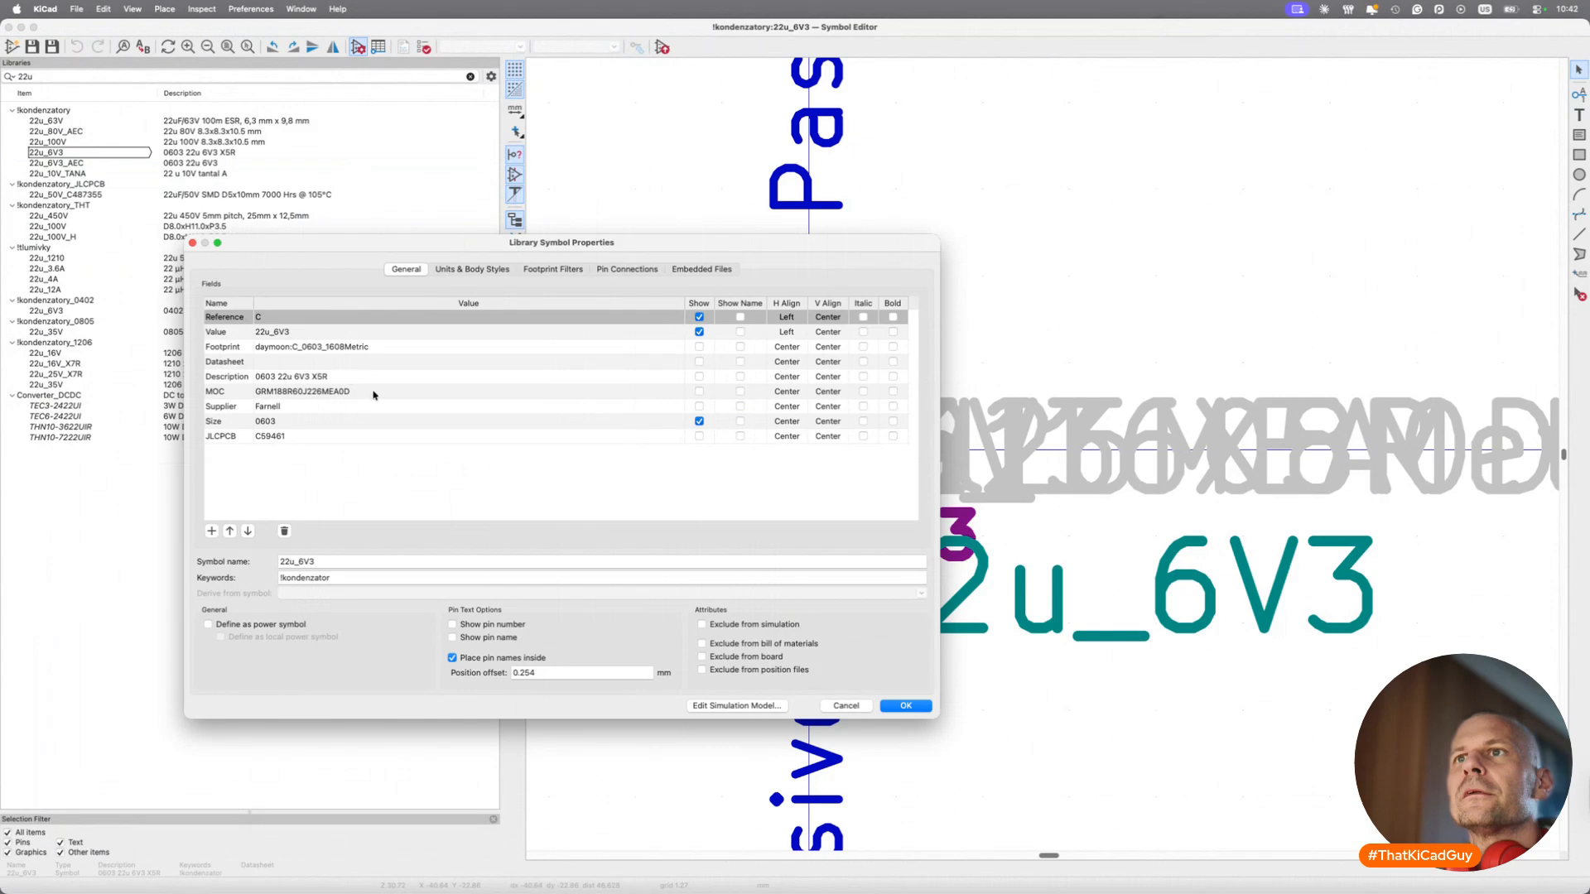
key("super+Tab")
key("super+Tab")
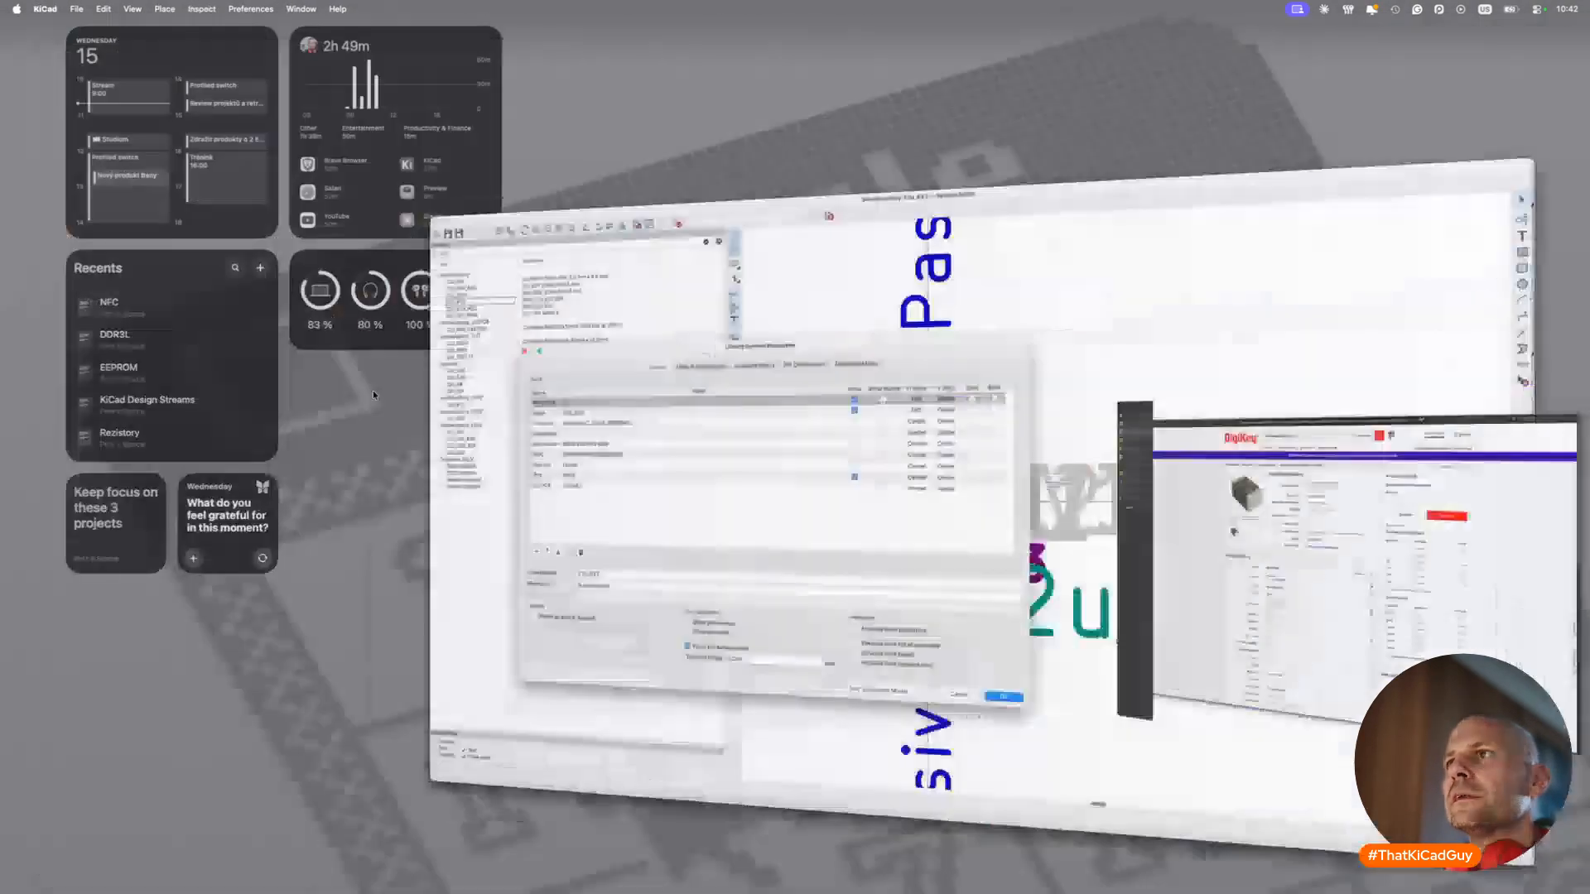
double_click(297, 410)
type("Digikey")
key("Tab")
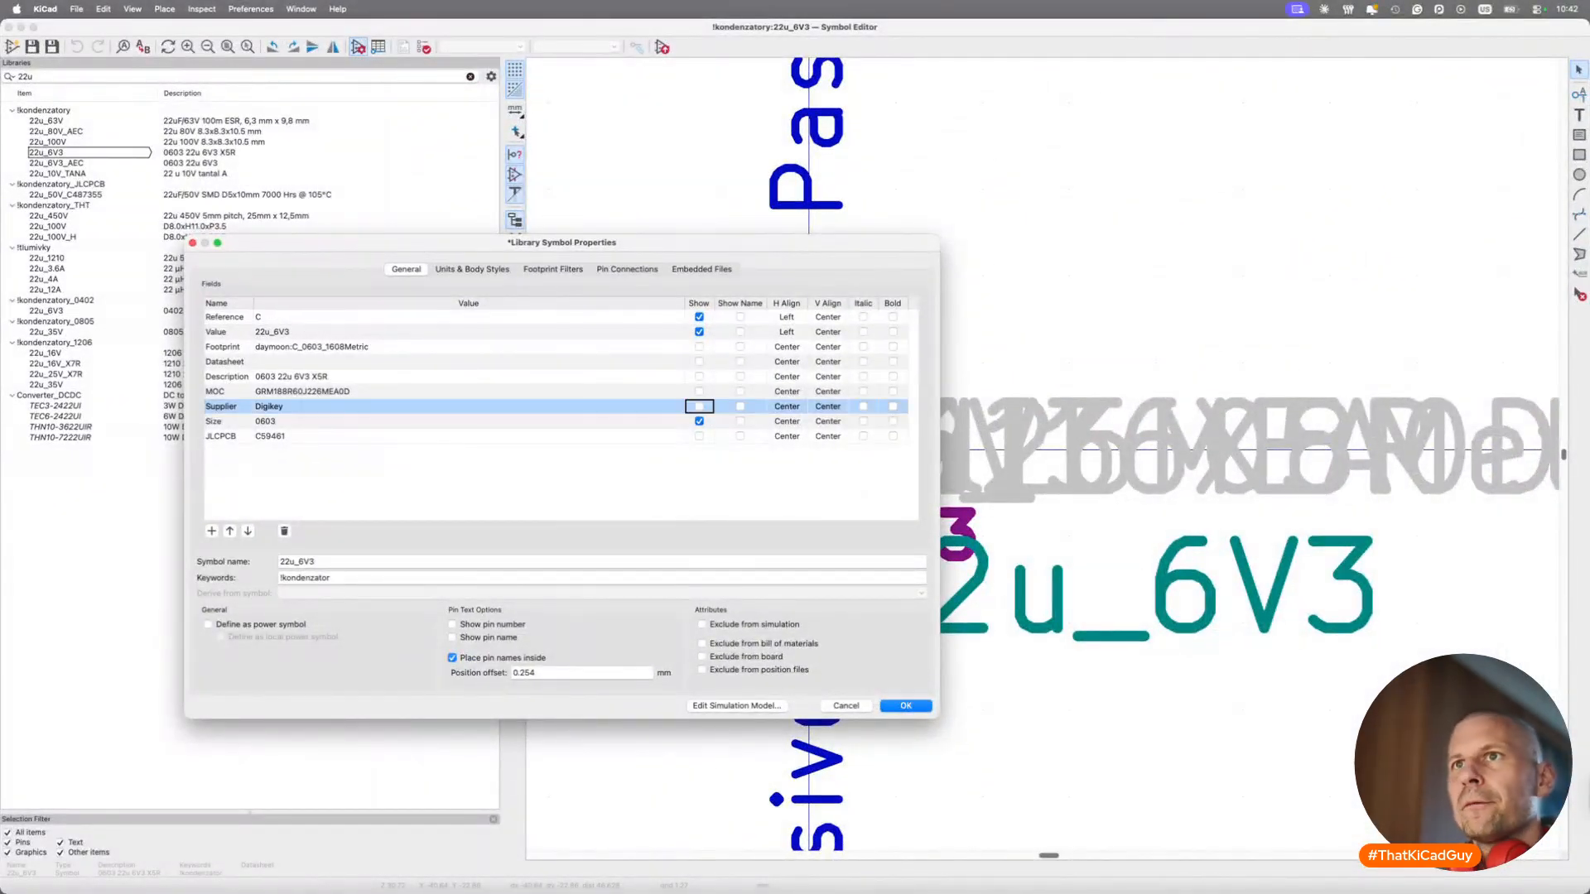
Switch to the browser, copy the clean datasheet link from DigiKey, enter it in the symbol's Datasheet field and apply the properties.
left_click(290, 374)
key("super+Tab")
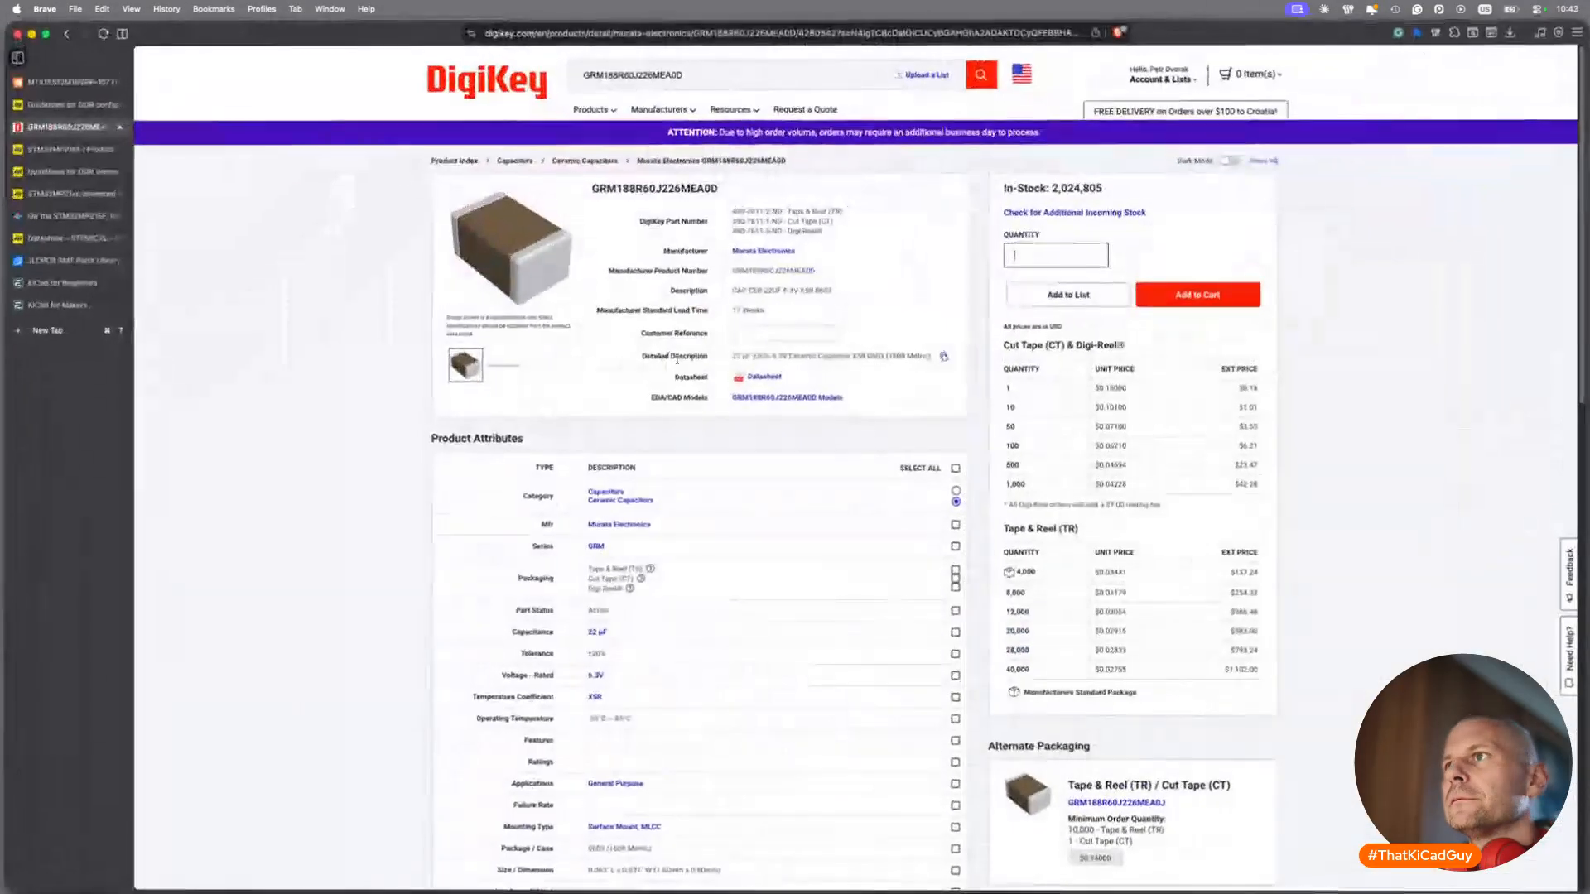
right_click(769, 377)
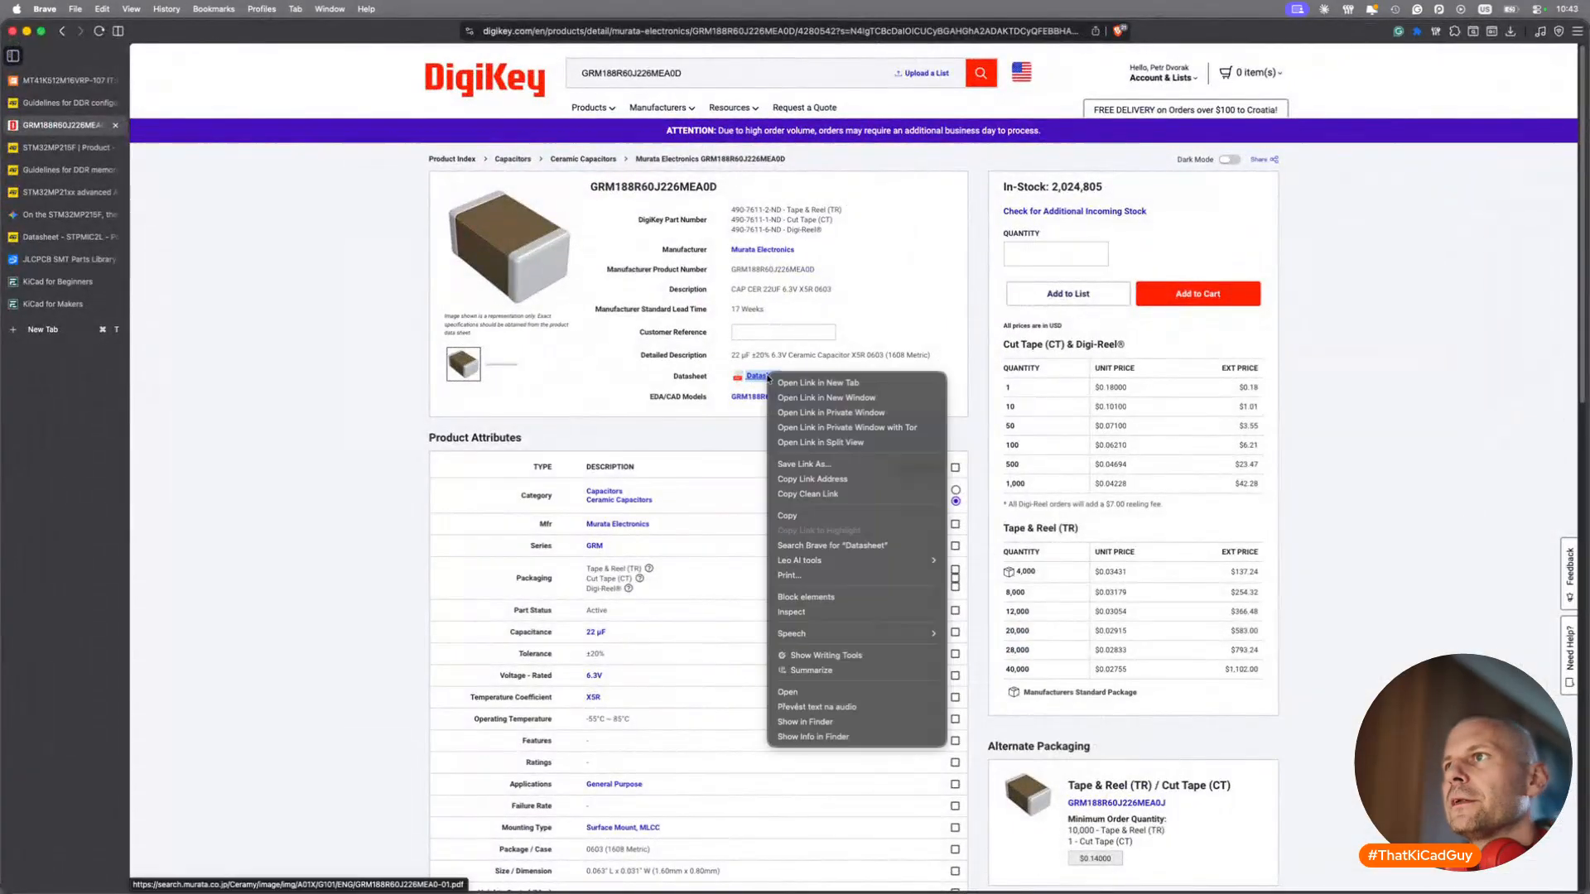
left_click(805, 495)
key("super+Tab")
double_click(346, 361)
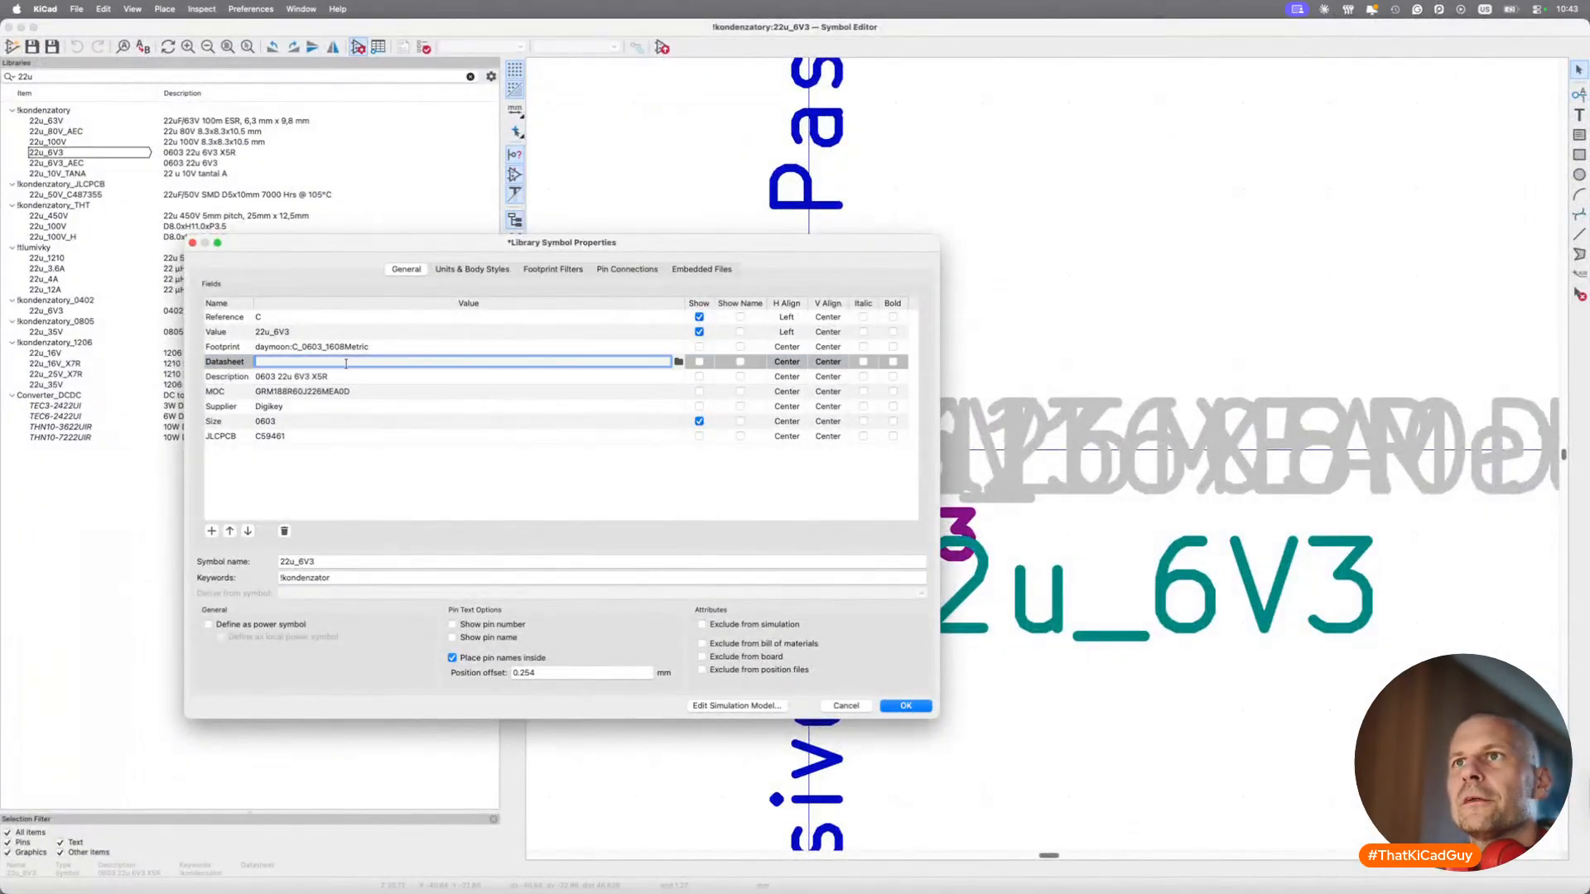
left_click(906, 706)
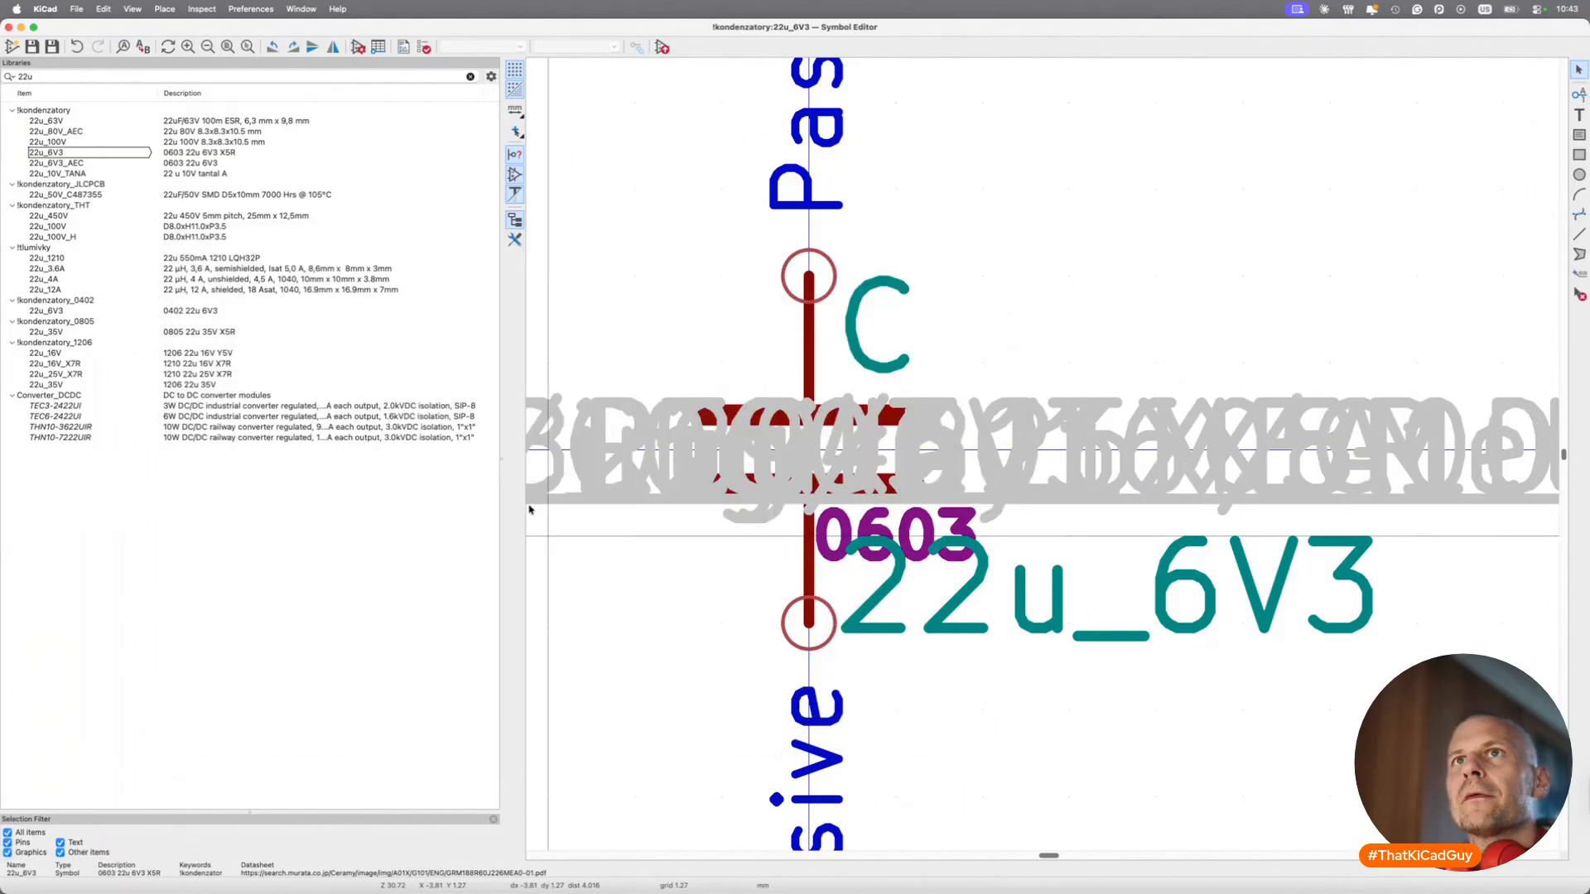
Add the 22u_6V3 symbol to the schematic, placing it above the sheet frame over the VDD1_DDR label.
left_click(662, 47)
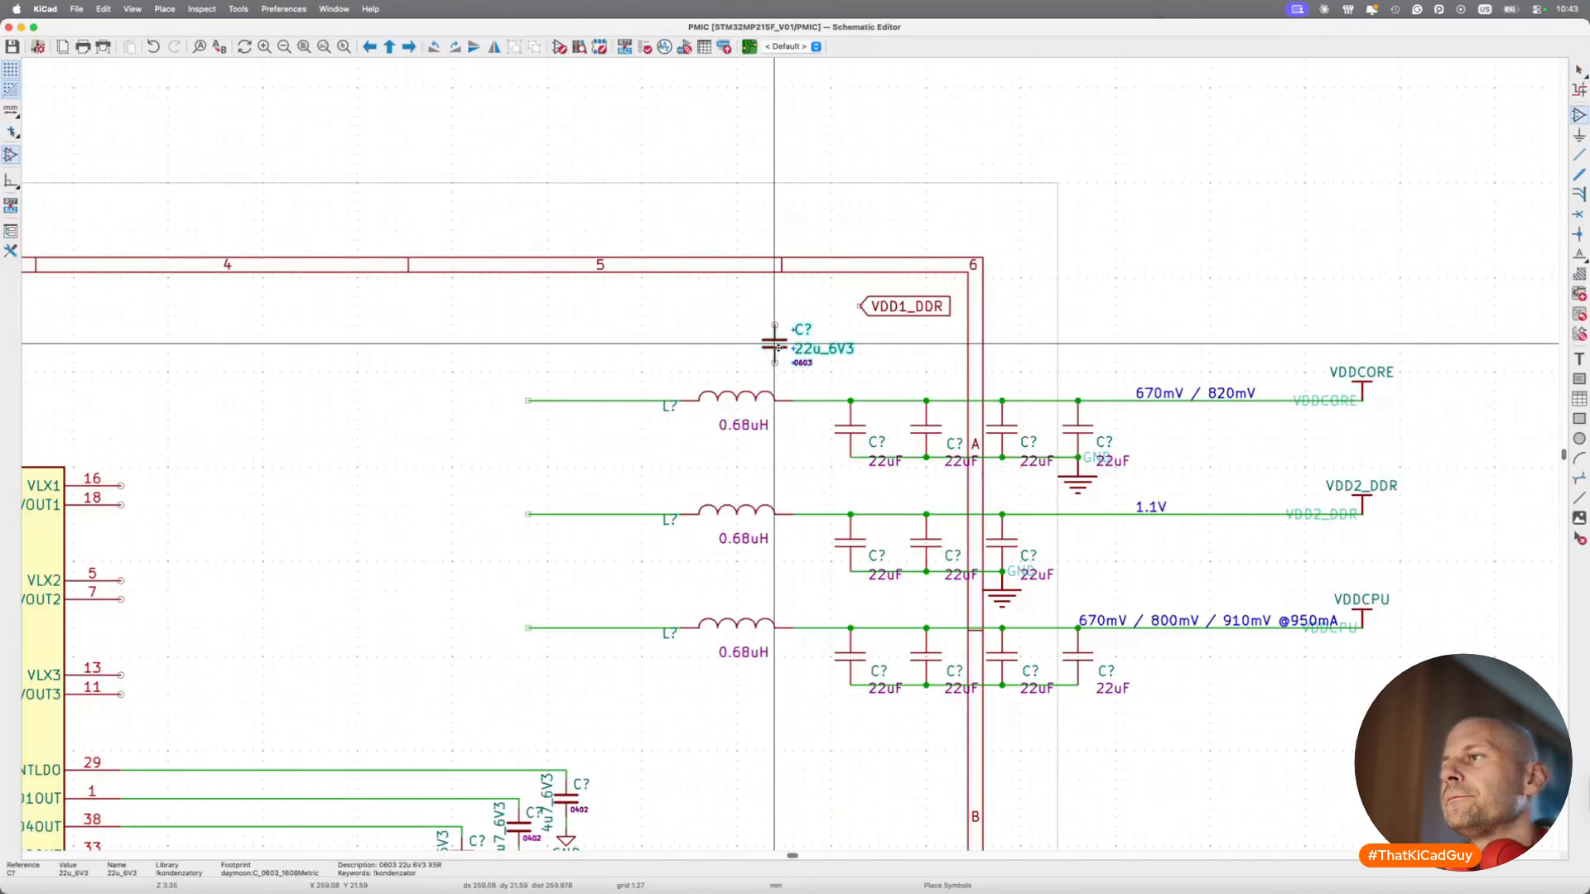
left_click(851, 193)
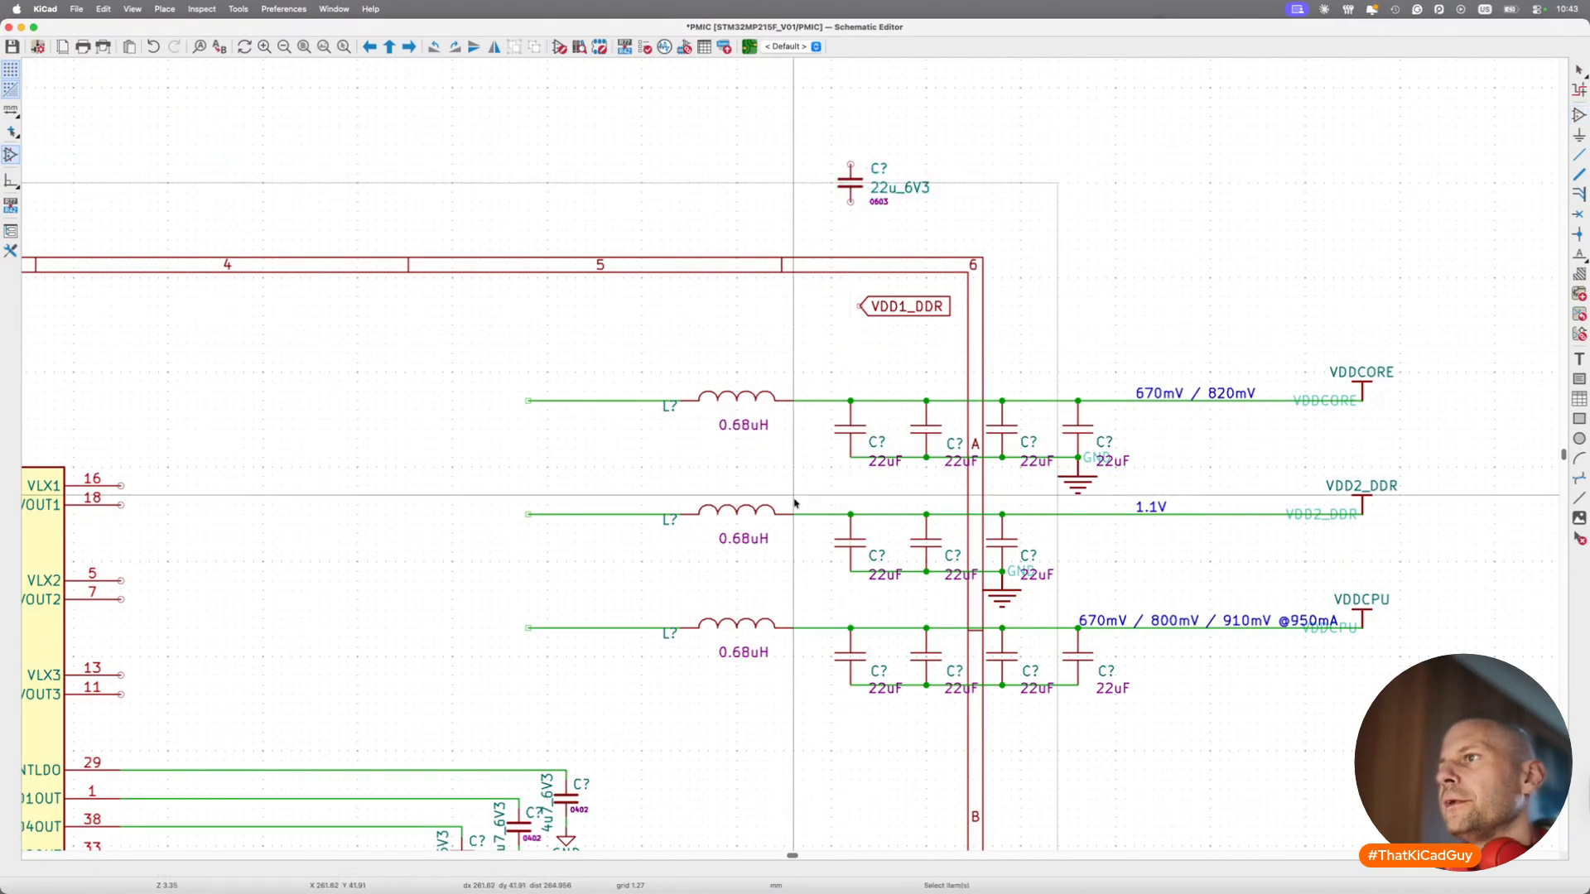
Move the three buck output circuits above the sheet frame, and attach the VDDCORE circuit to the STPMIC2L's VLX1 pin.
scroll(795, 503, "down", 1)
scroll(795, 503, "down", 3)
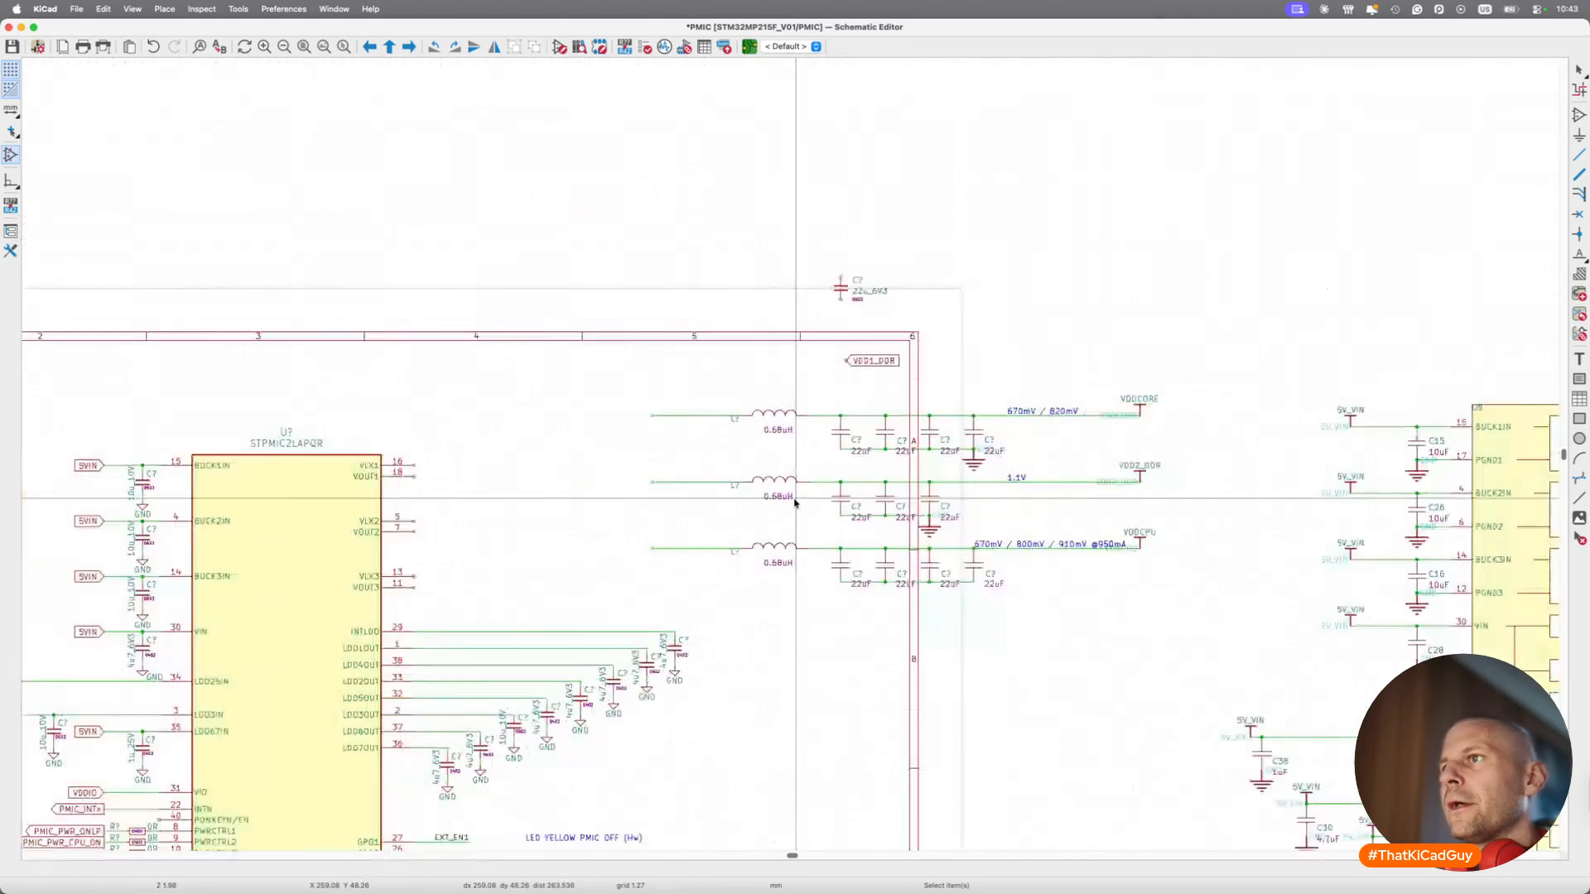
left_click_drag(589, 373, 1182, 489)
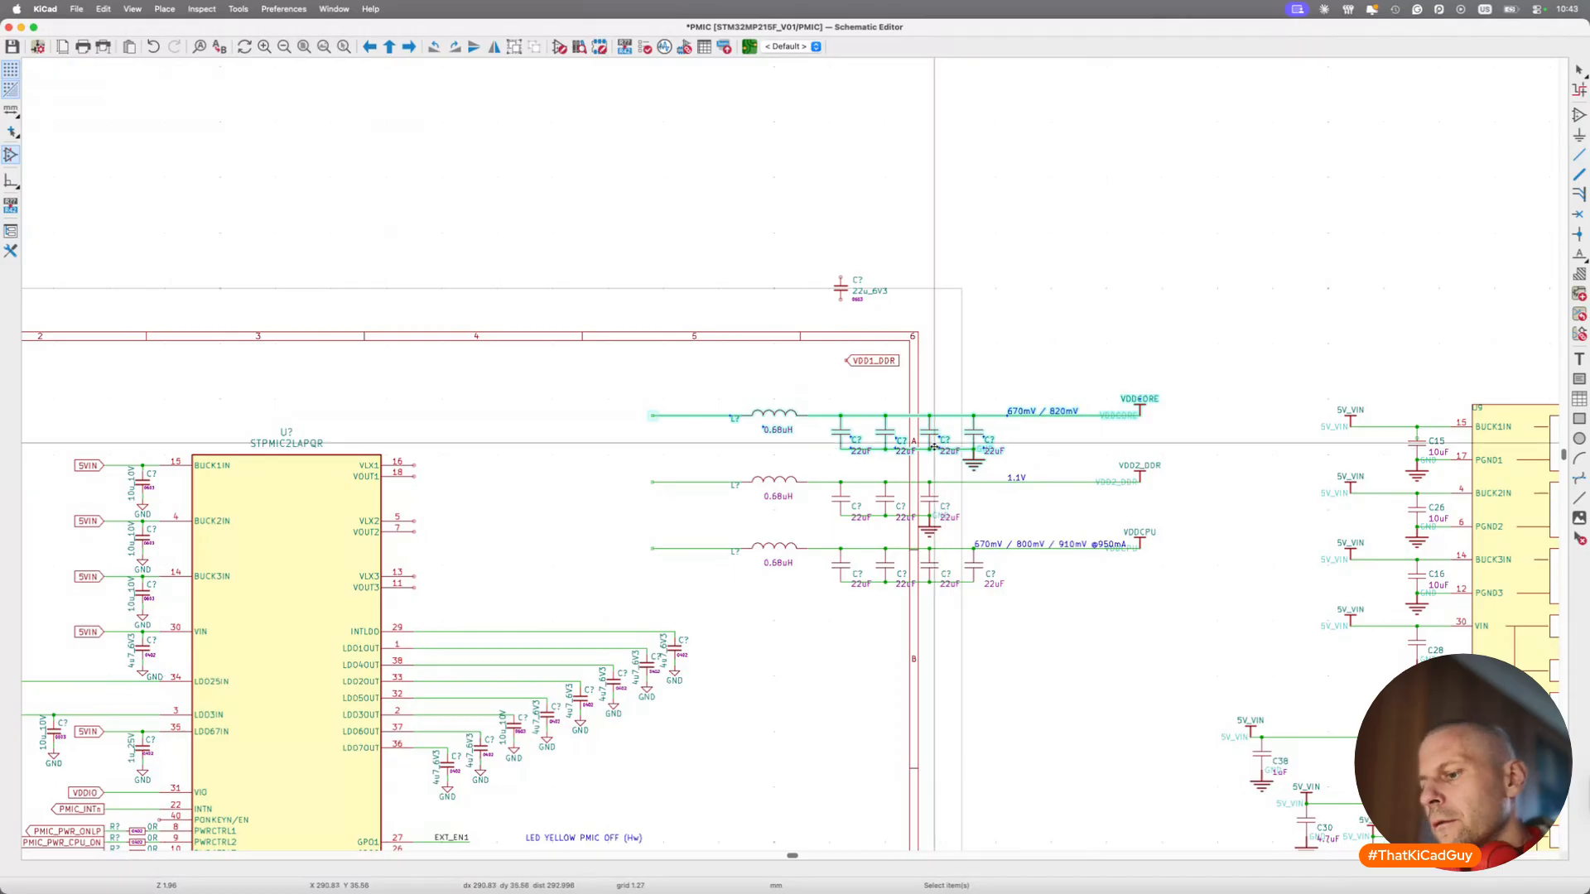
left_click_drag(587, 372, 1207, 622)
scroll(1207, 622, "up", 3)
left_click(1369, 370)
left_click(1369, 370)
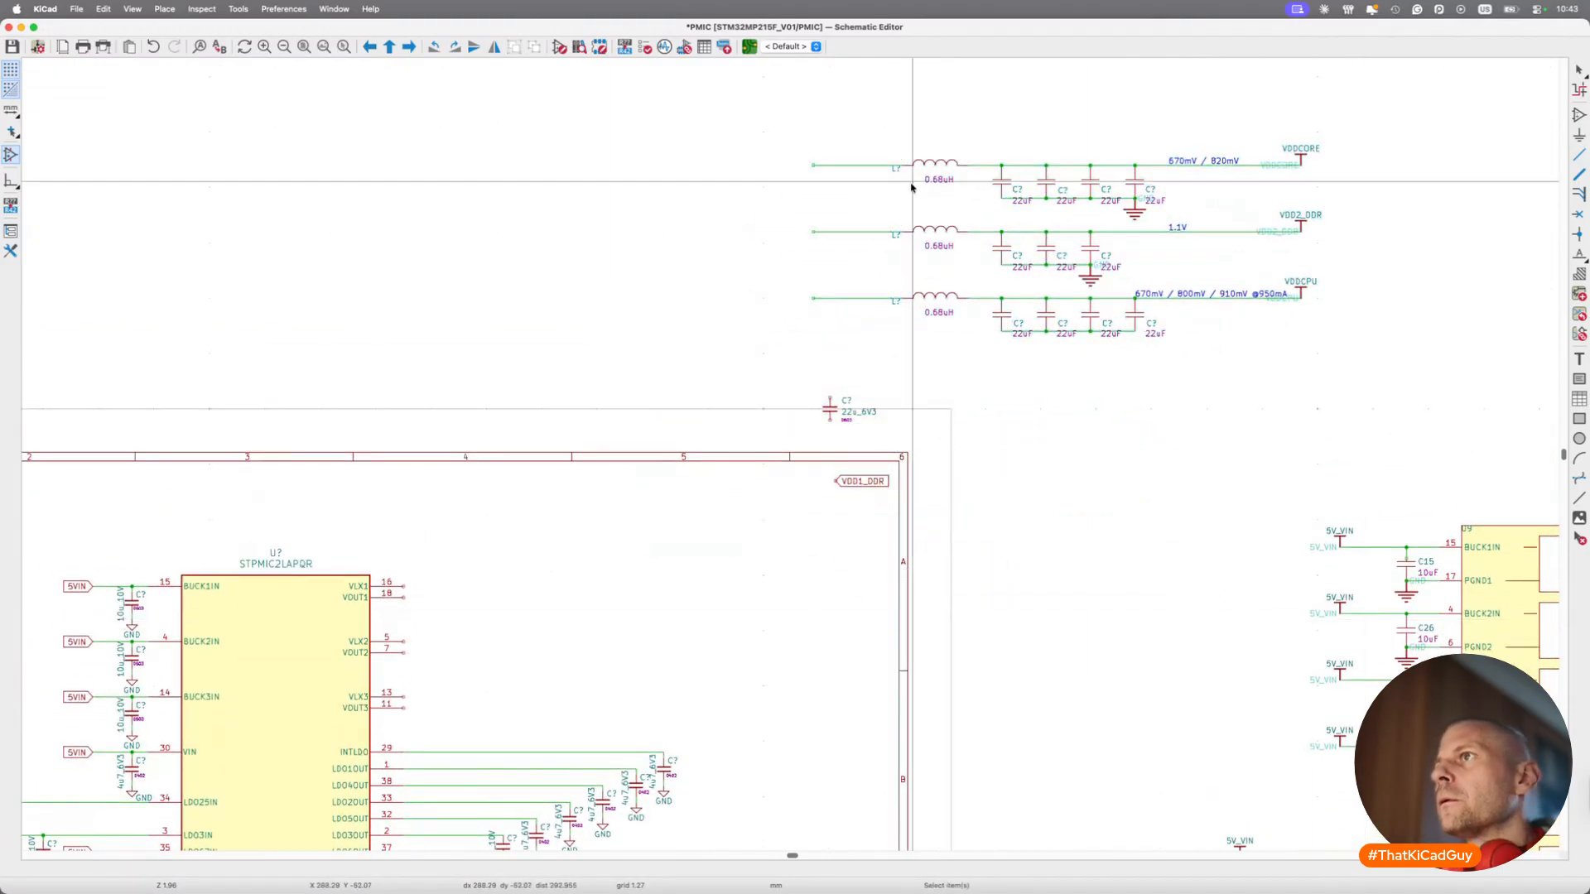
left_click_drag(749, 100, 1367, 221)
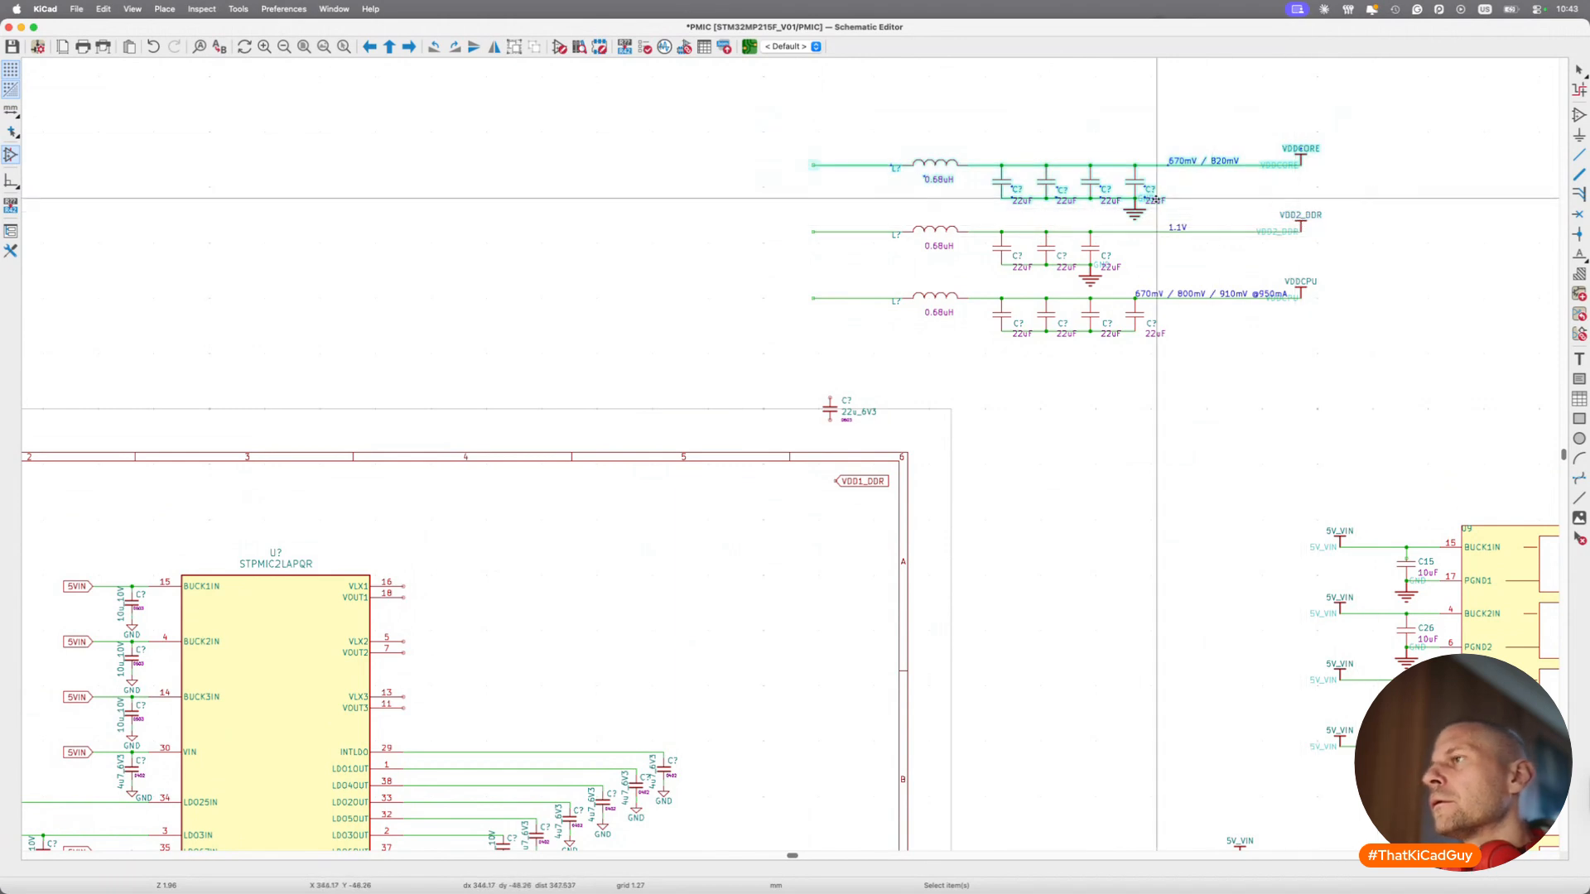
left_click_drag(1156, 198, 750, 620)
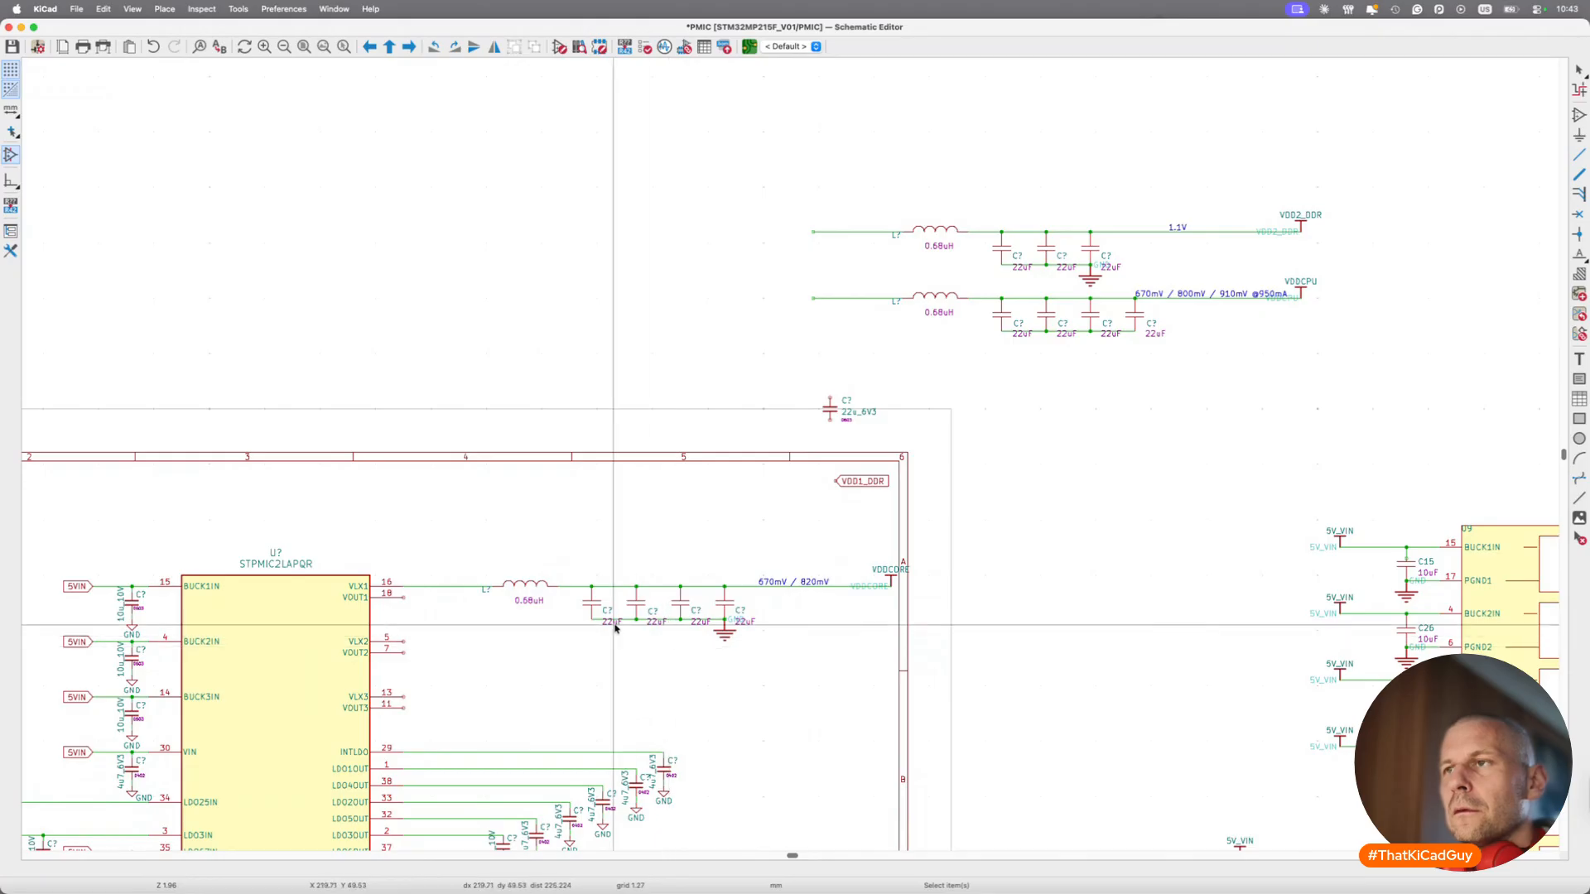
Change the four VDDCORE output capacitors to !kondenzatory:22u_6V3, removing fields that are not in the new symbol.
scroll(615, 625, "up", 2)
left_click(575, 584)
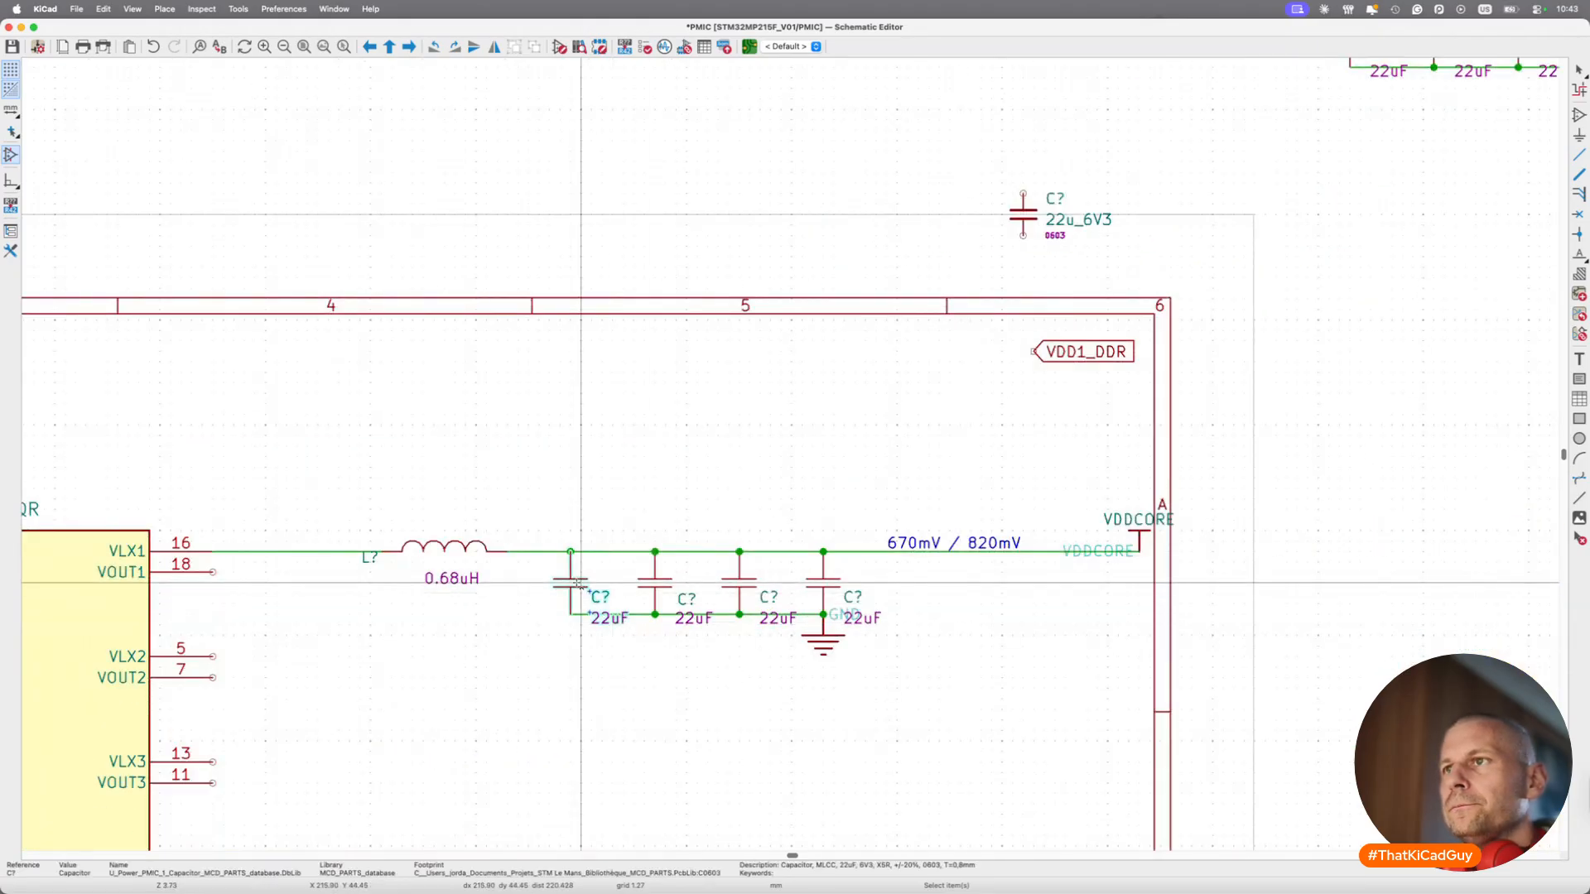
left_click(646, 584, "shift")
left_click(740, 584, "shift")
left_click(823, 584, "shift")
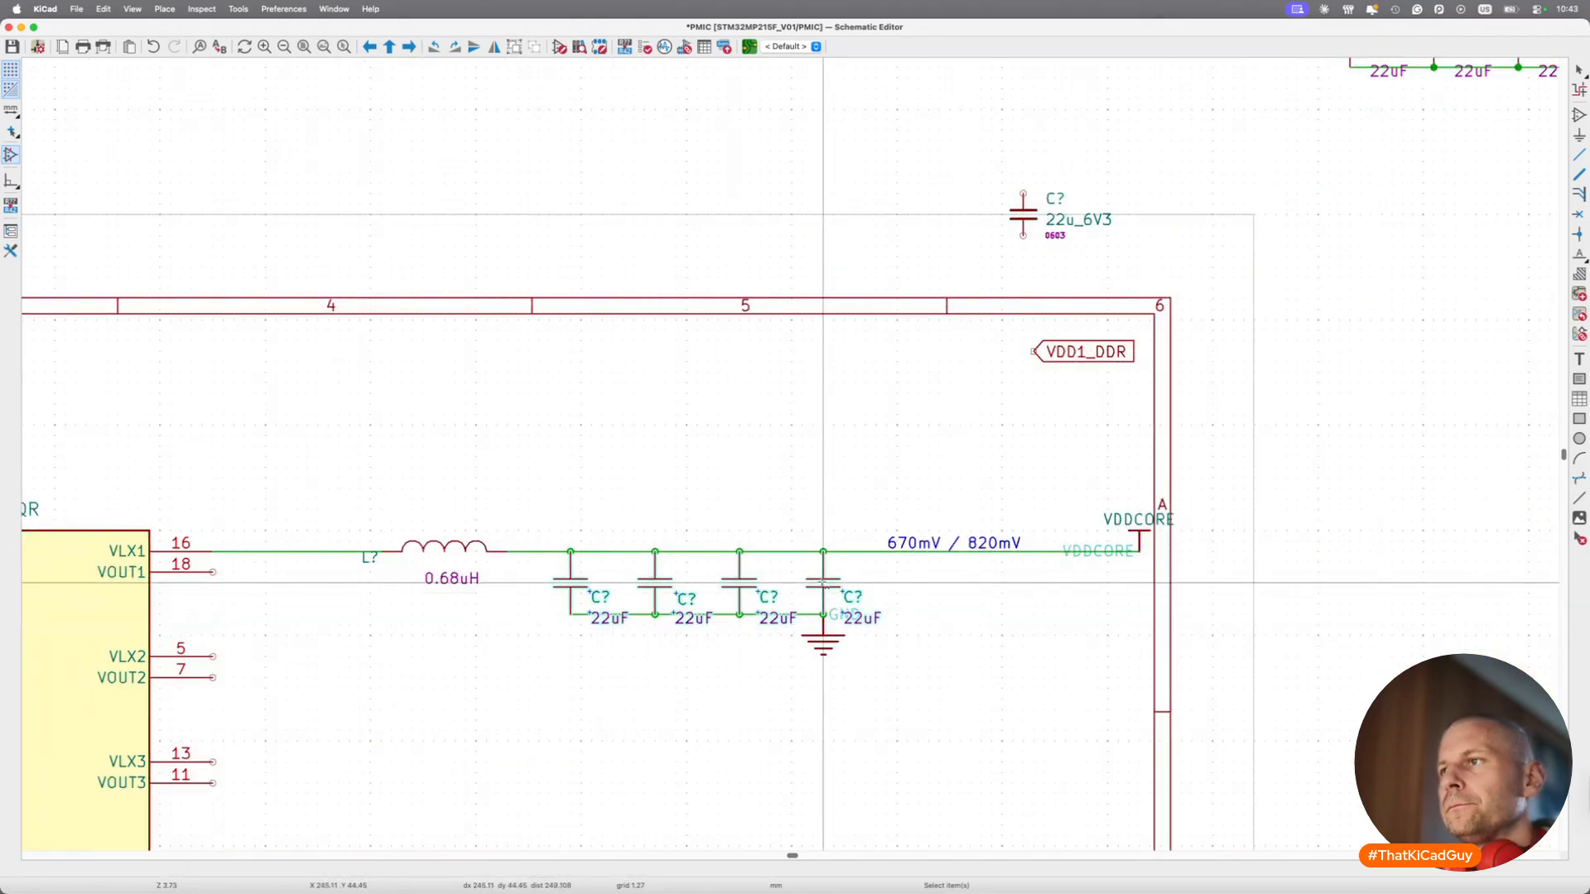
right_click(824, 585)
key("Escape")
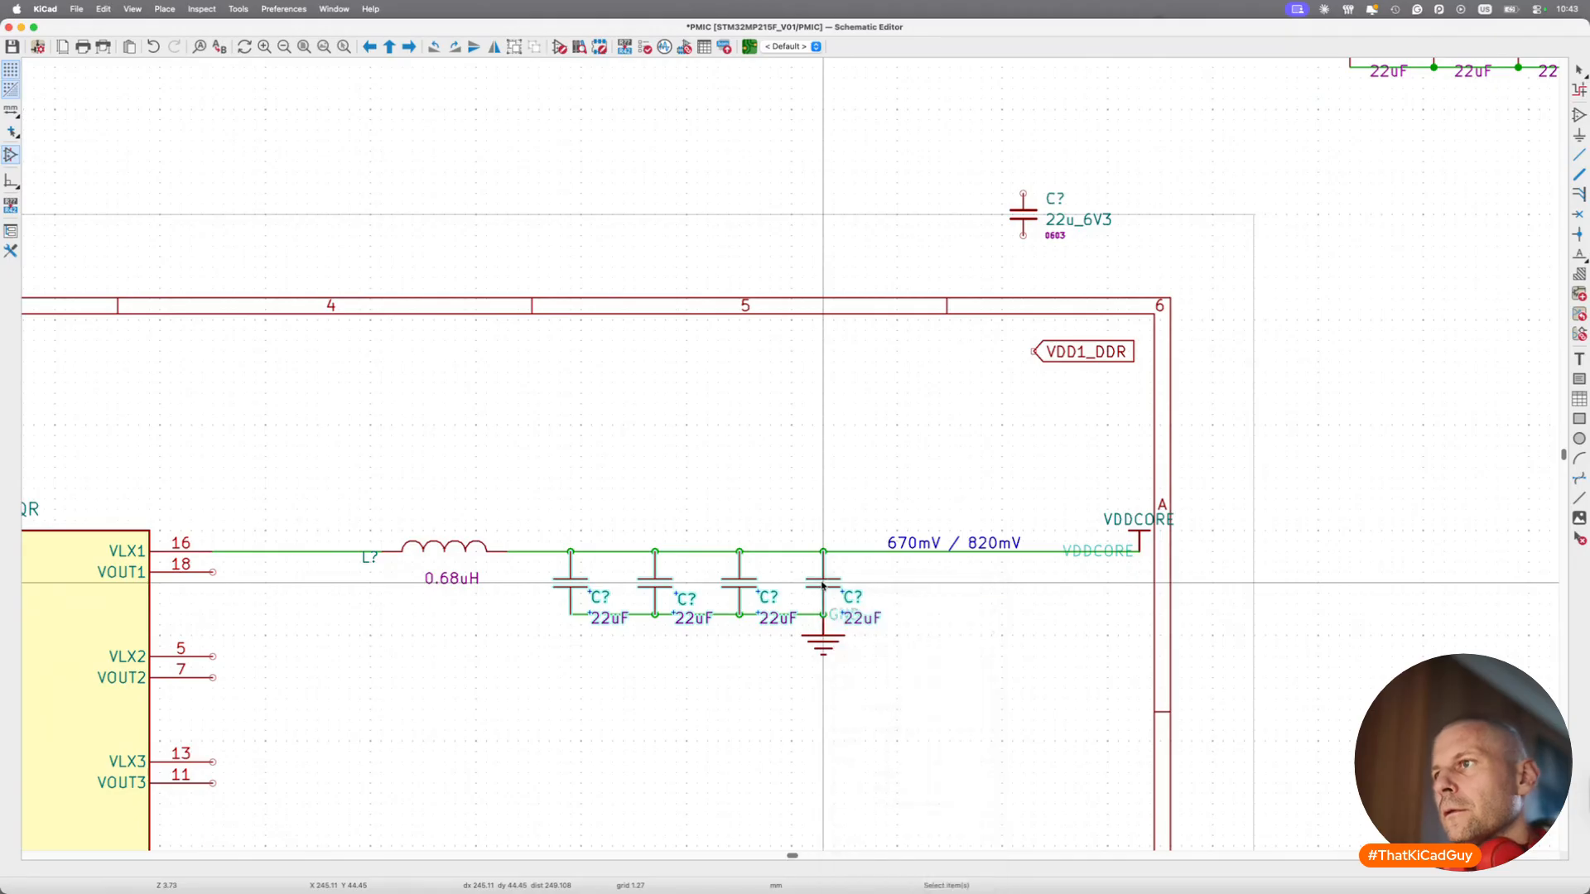
right_click(821, 583)
left_click(858, 789)
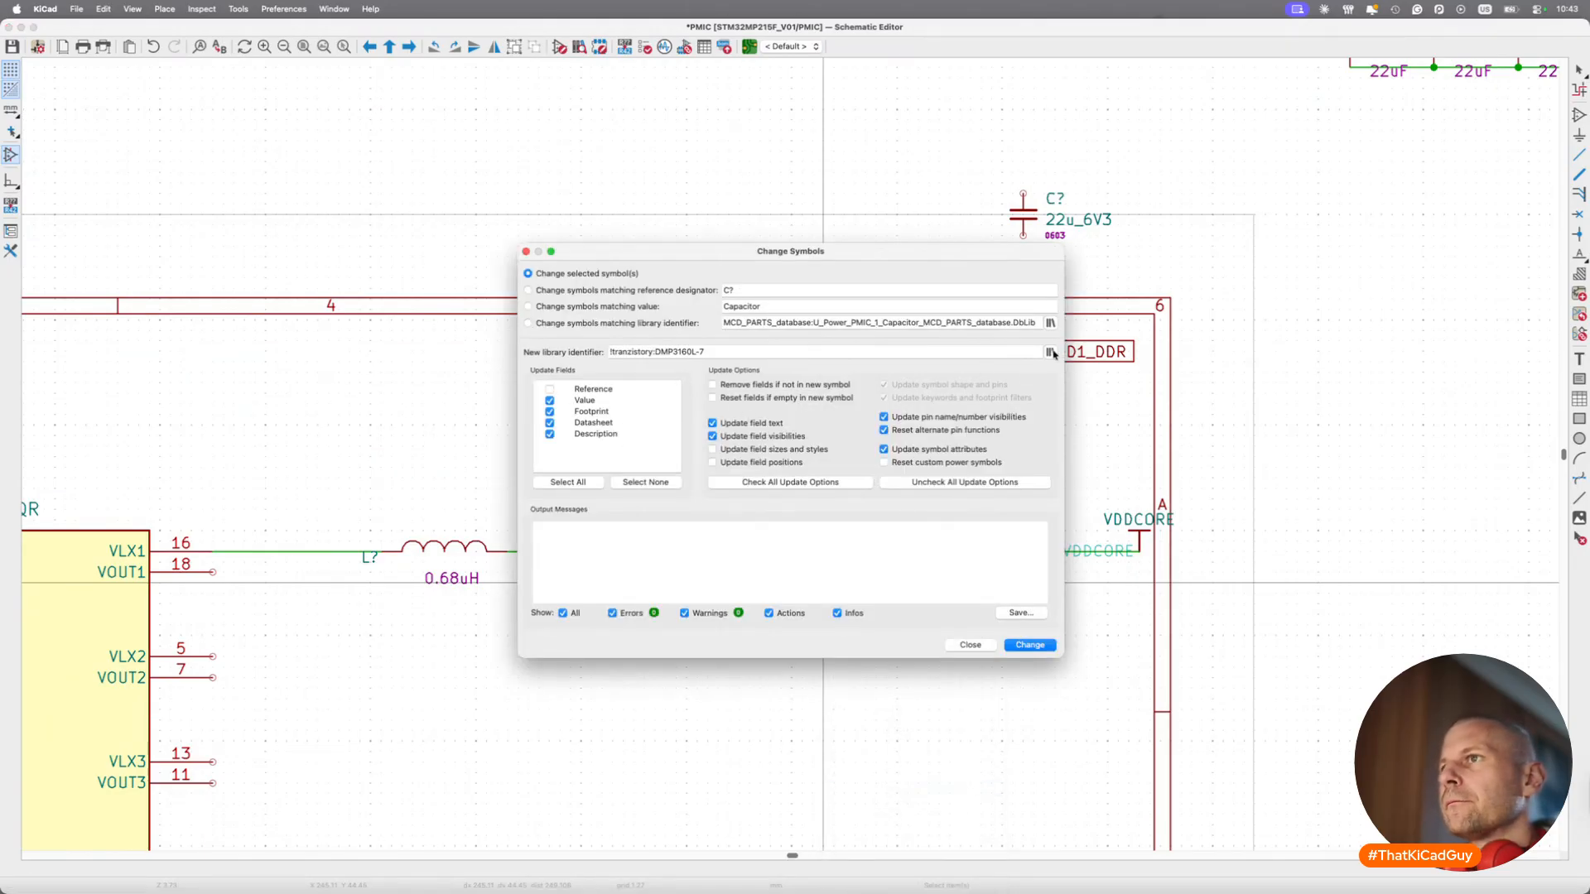
left_click(1050, 351)
type("22u")
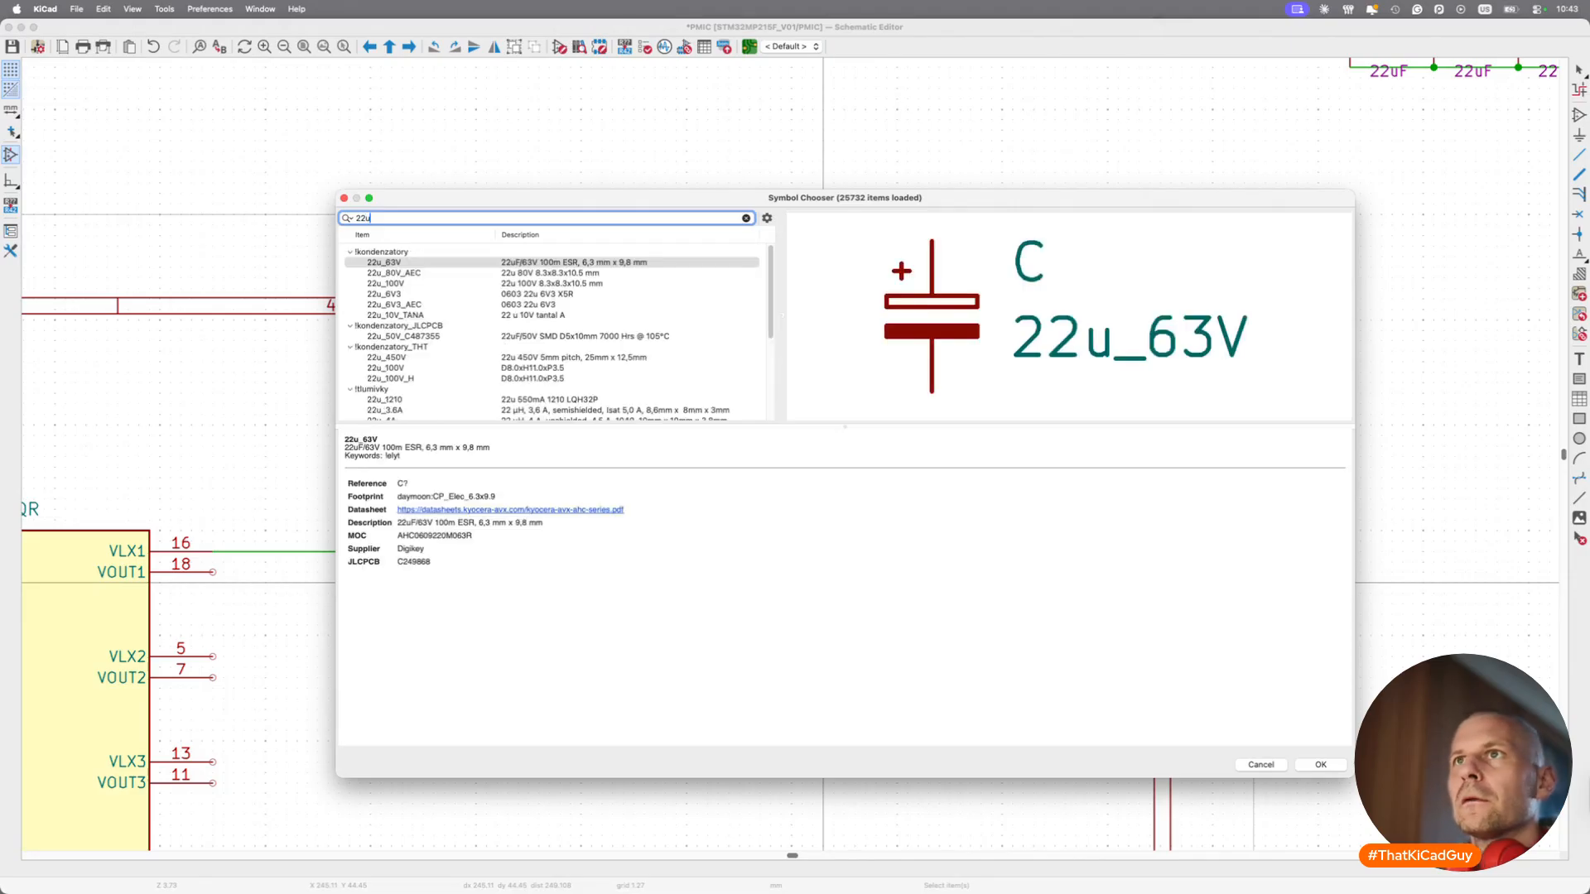
double_click(403, 294)
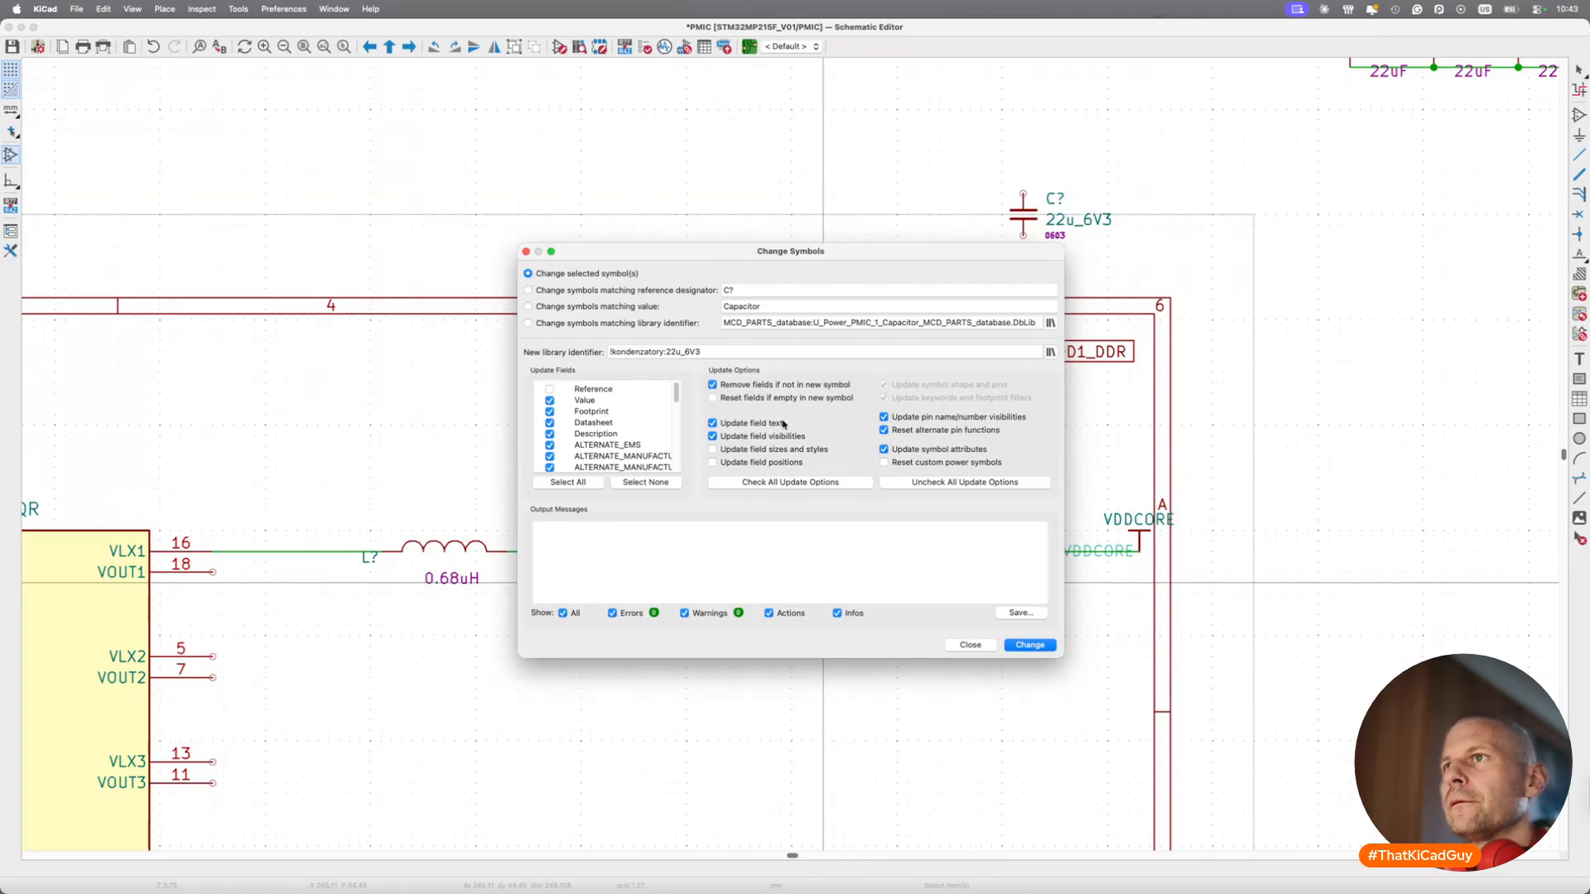
left_click(1032, 645)
left_click(989, 646)
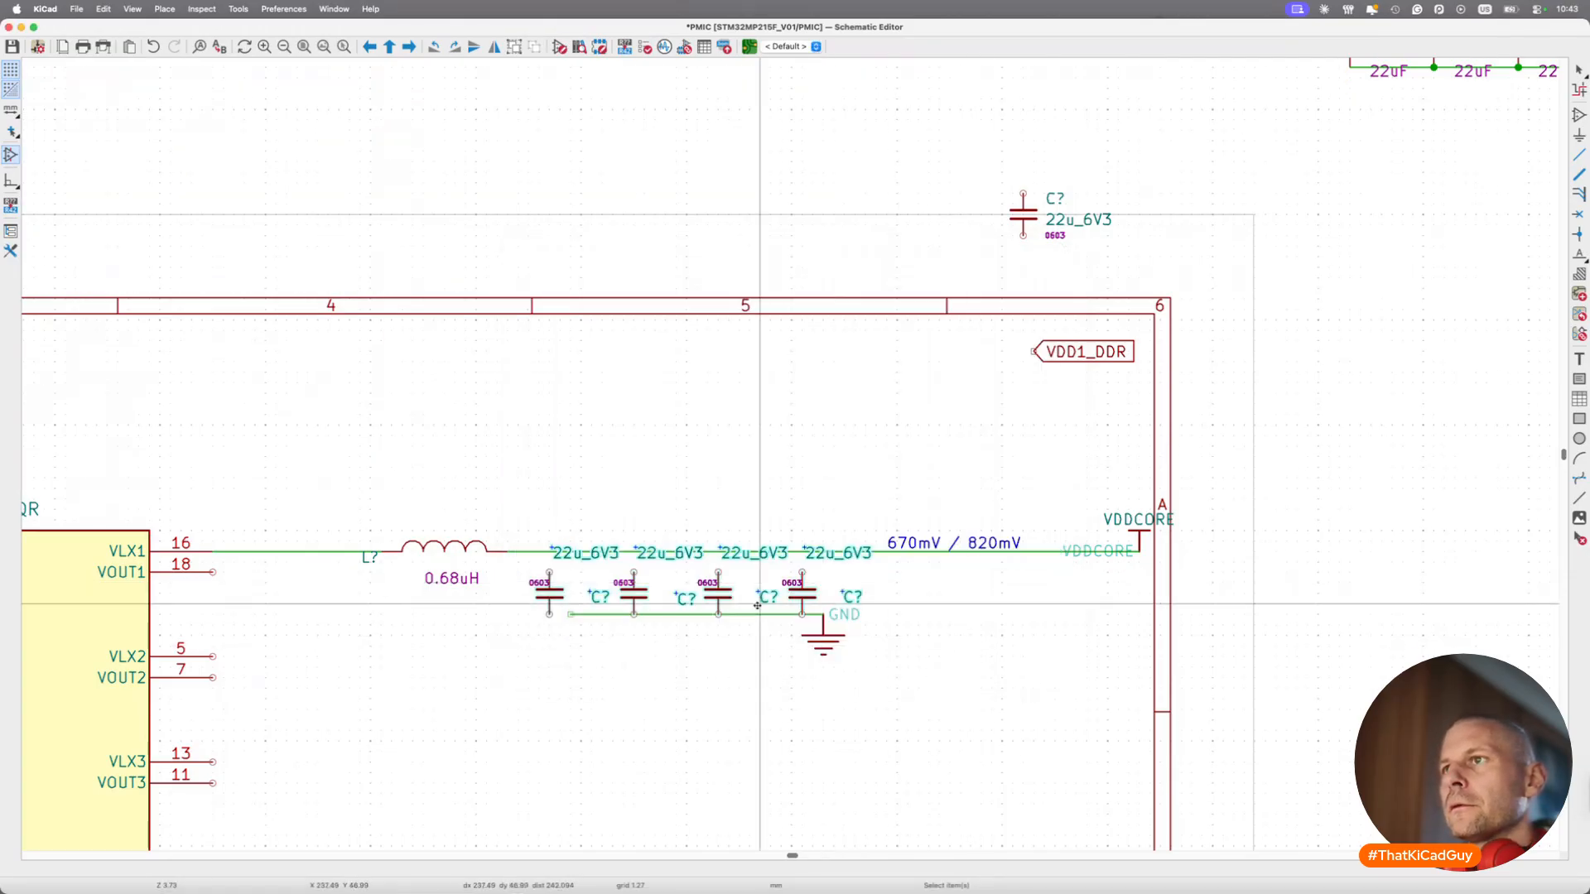
Check the symbol properties of the first replaced VDDCORE capacitor.
double_click(550, 595)
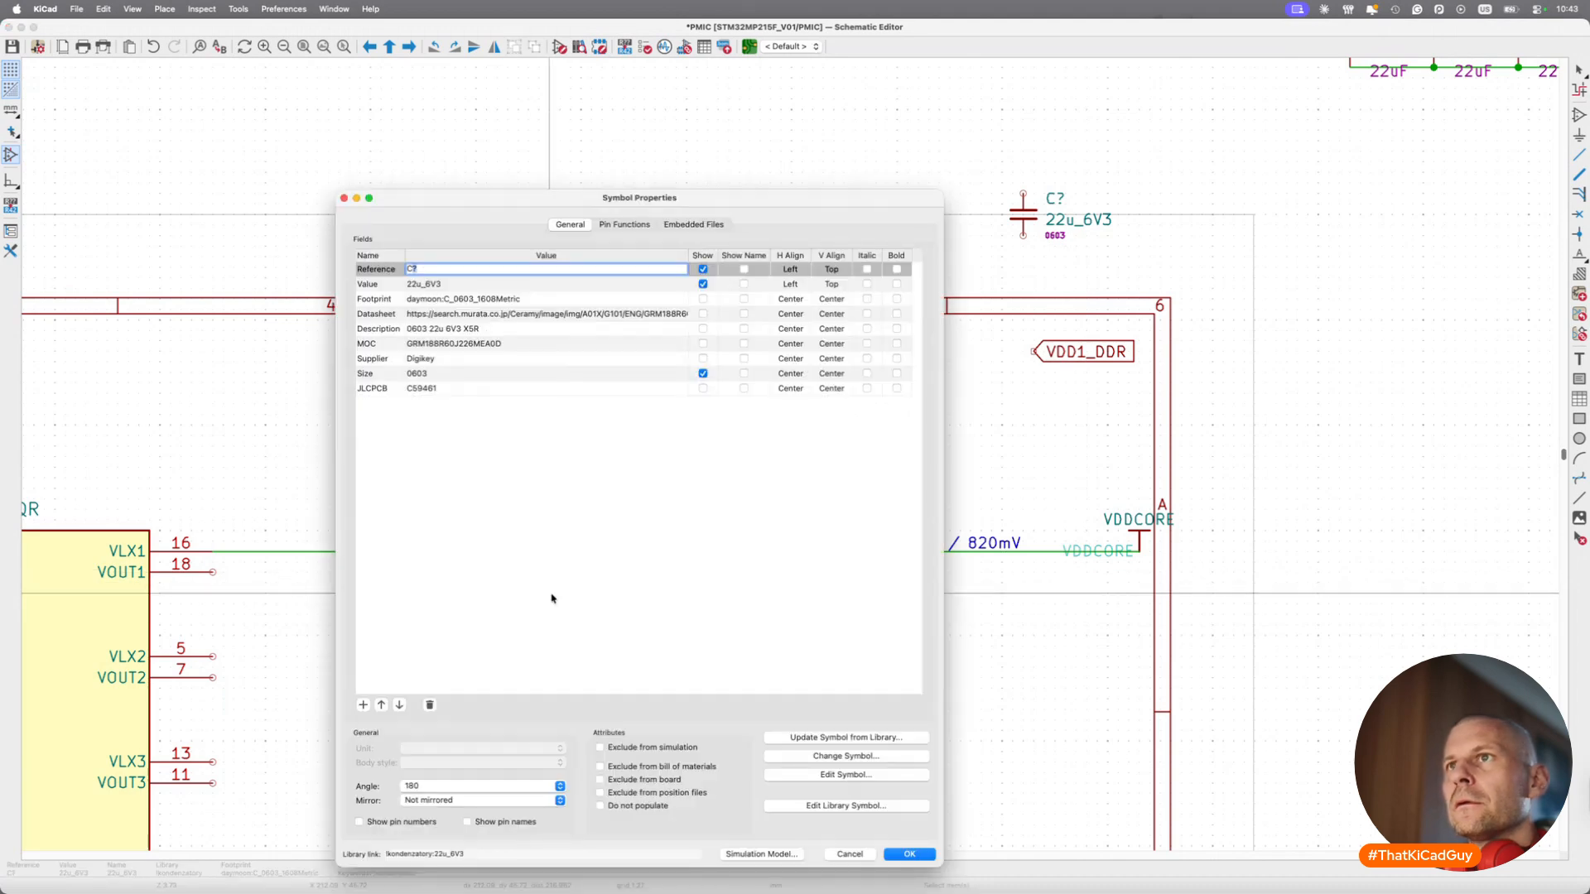
key("Escape")
key("Escape")
left_click(601, 562)
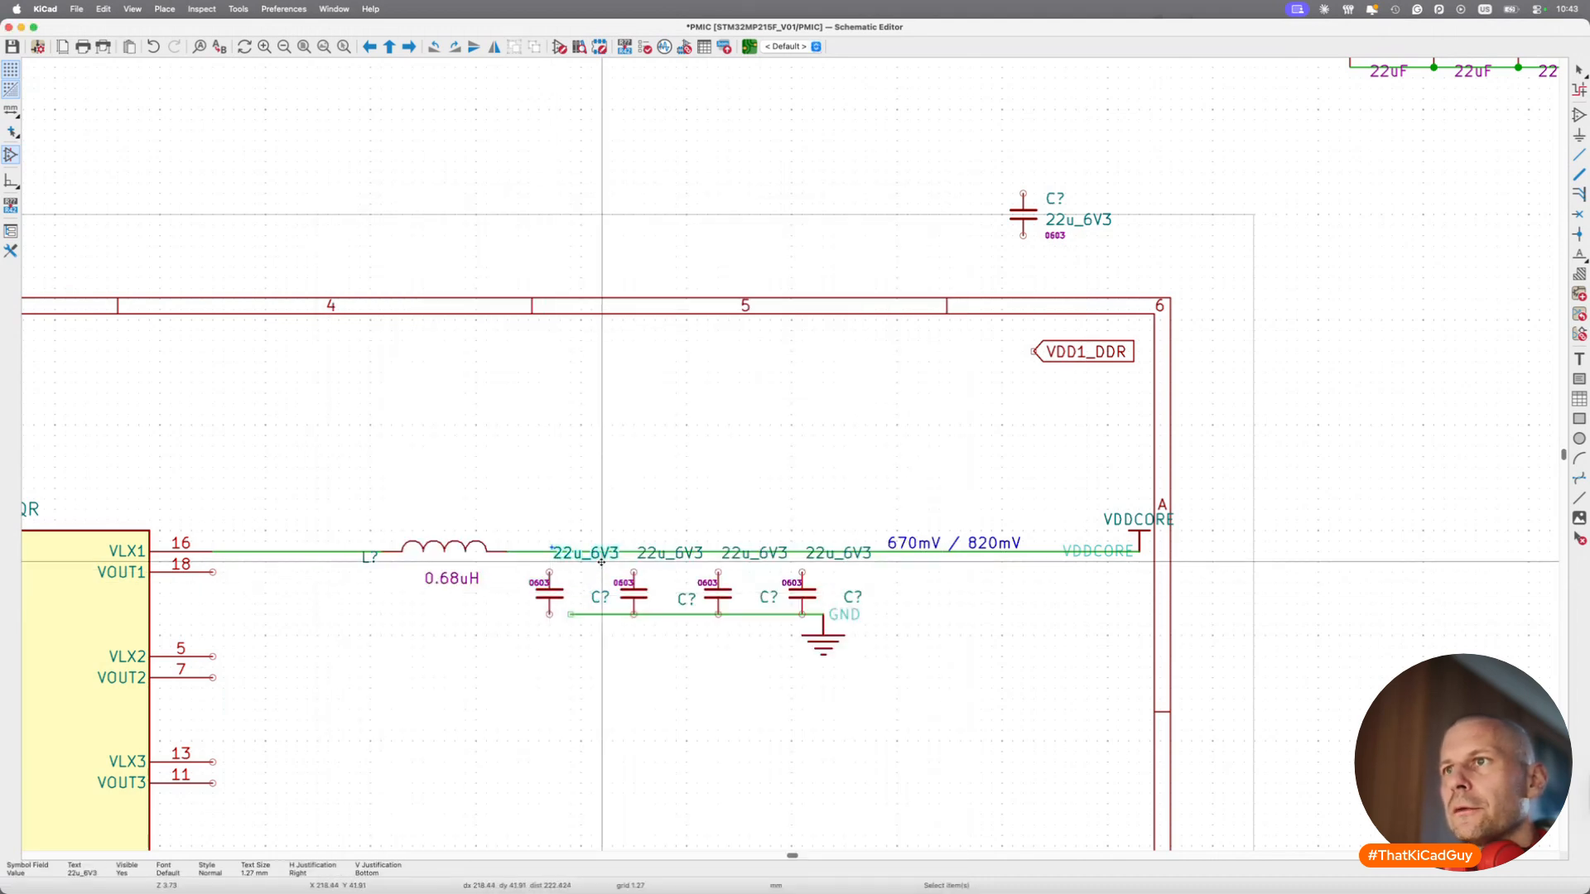
Rotate each of the four VDDCORE output capacitors by 180 degrees.
left_click(559, 593)
key("r")
key("r")
left_click(633, 595)
key("r")
key("r")
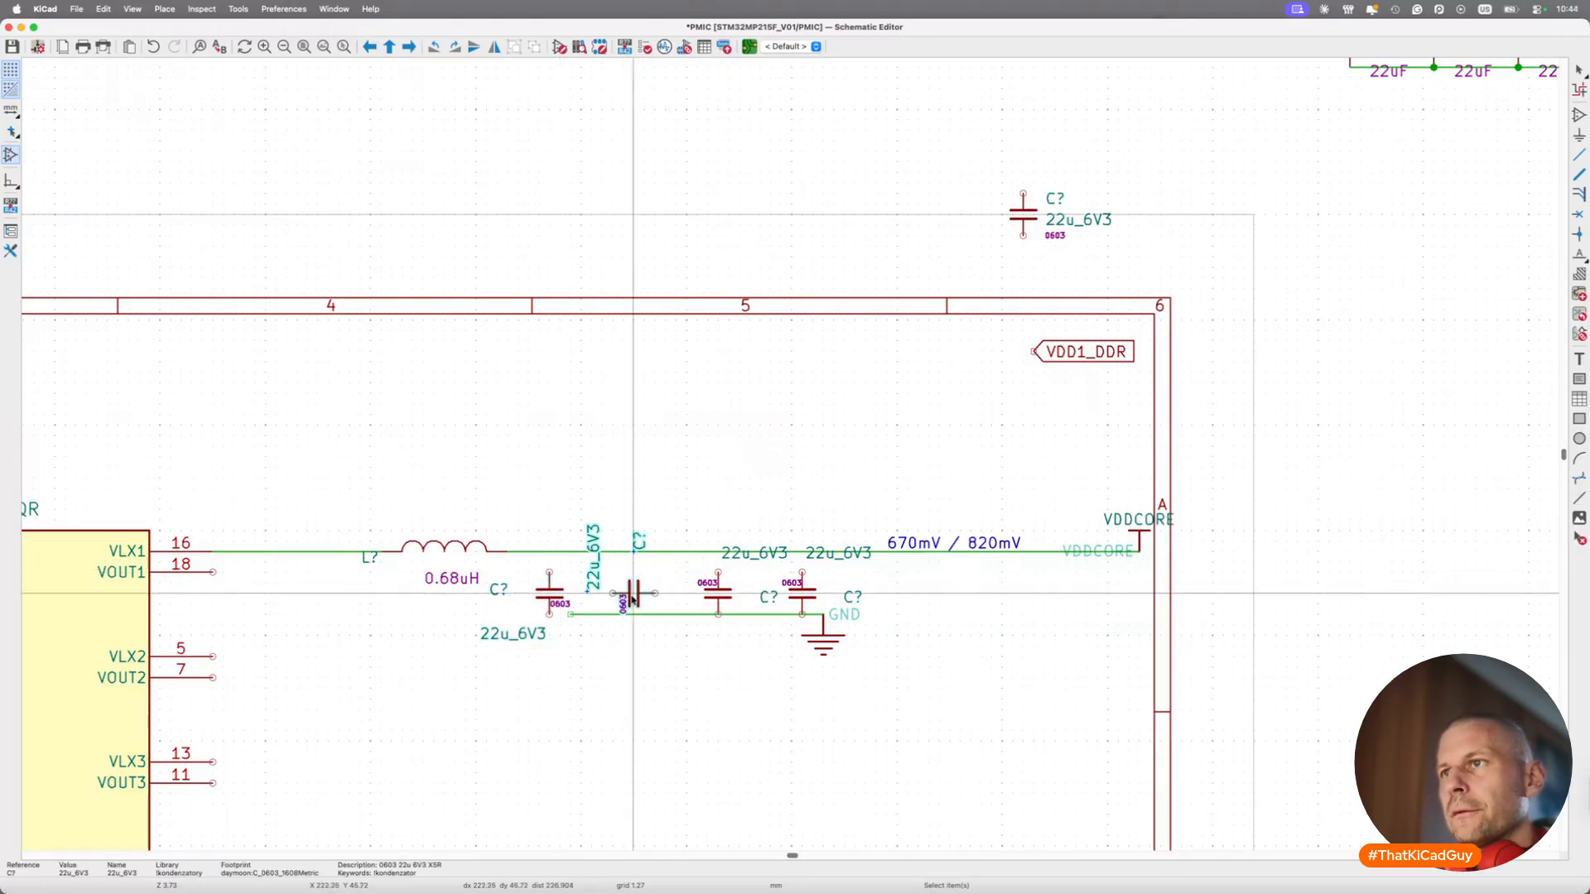
left_click(733, 598)
key("r")
key("r")
left_click(803, 595)
key("r")
key("r")
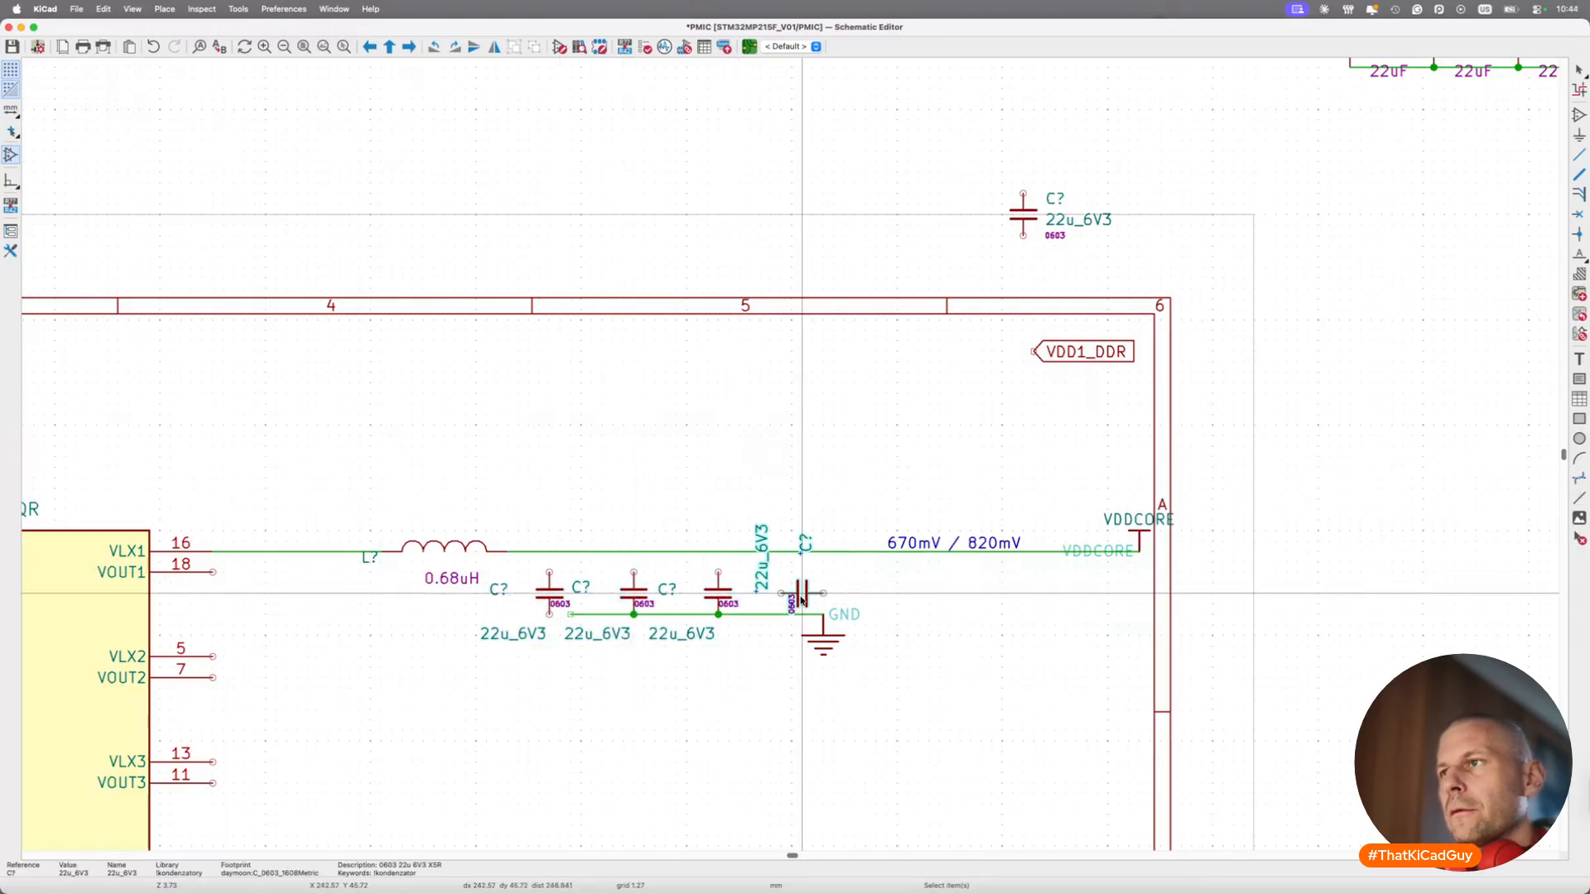
Replace the ground symbol under the VDDCORE capacitors with a duplicate of the GND symbol from the BUCK1IN capacitor.
left_click(824, 651)
key("Delete")
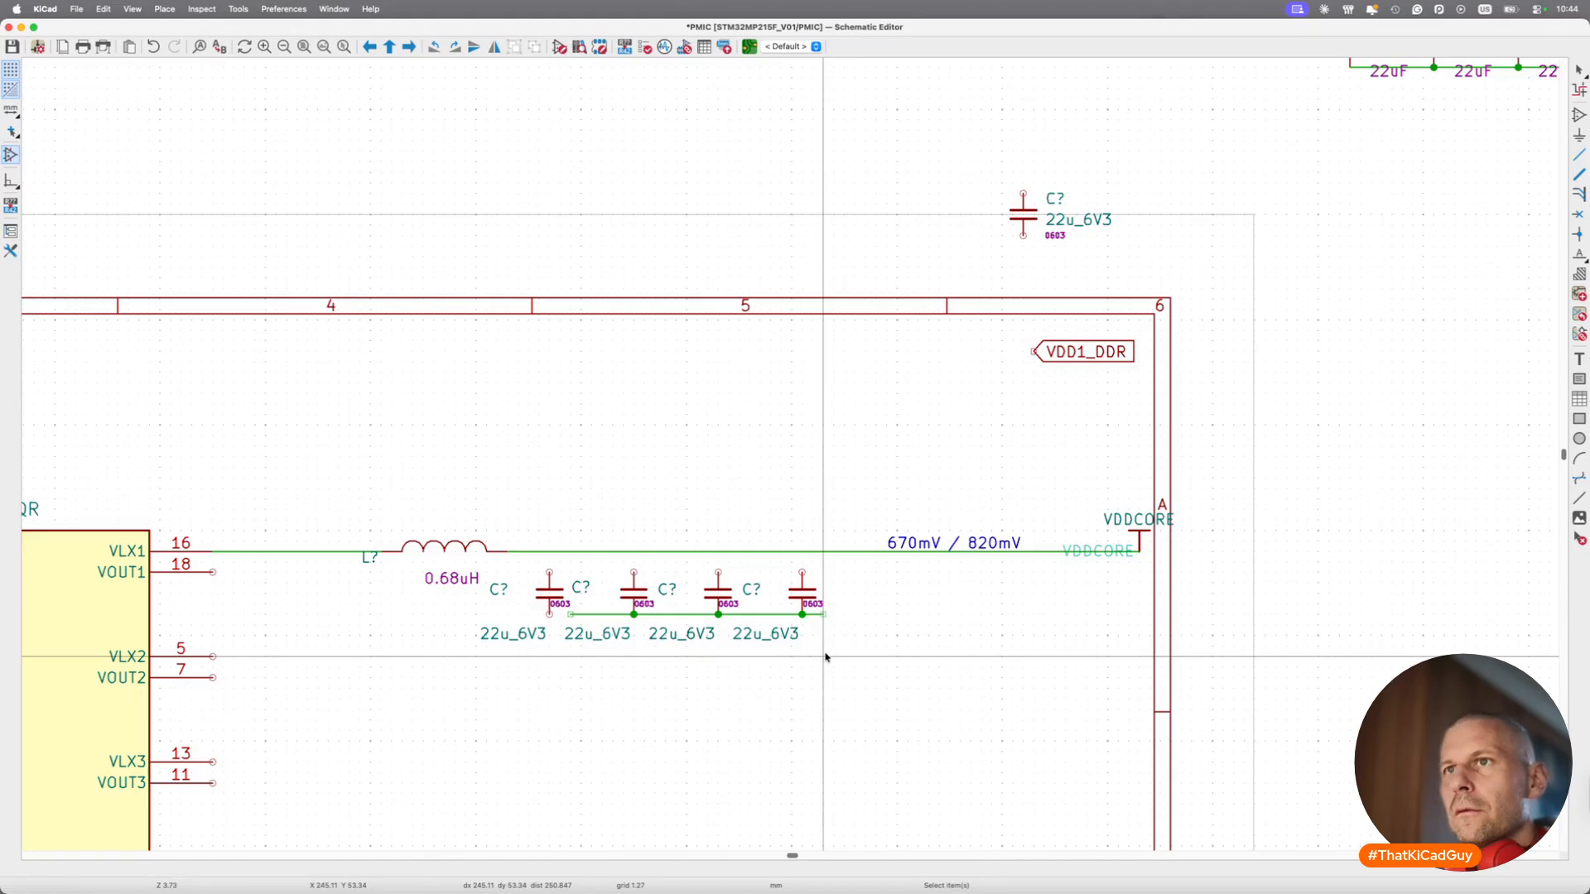
scroll(827, 657, "left", 6)
left_click(222, 574)
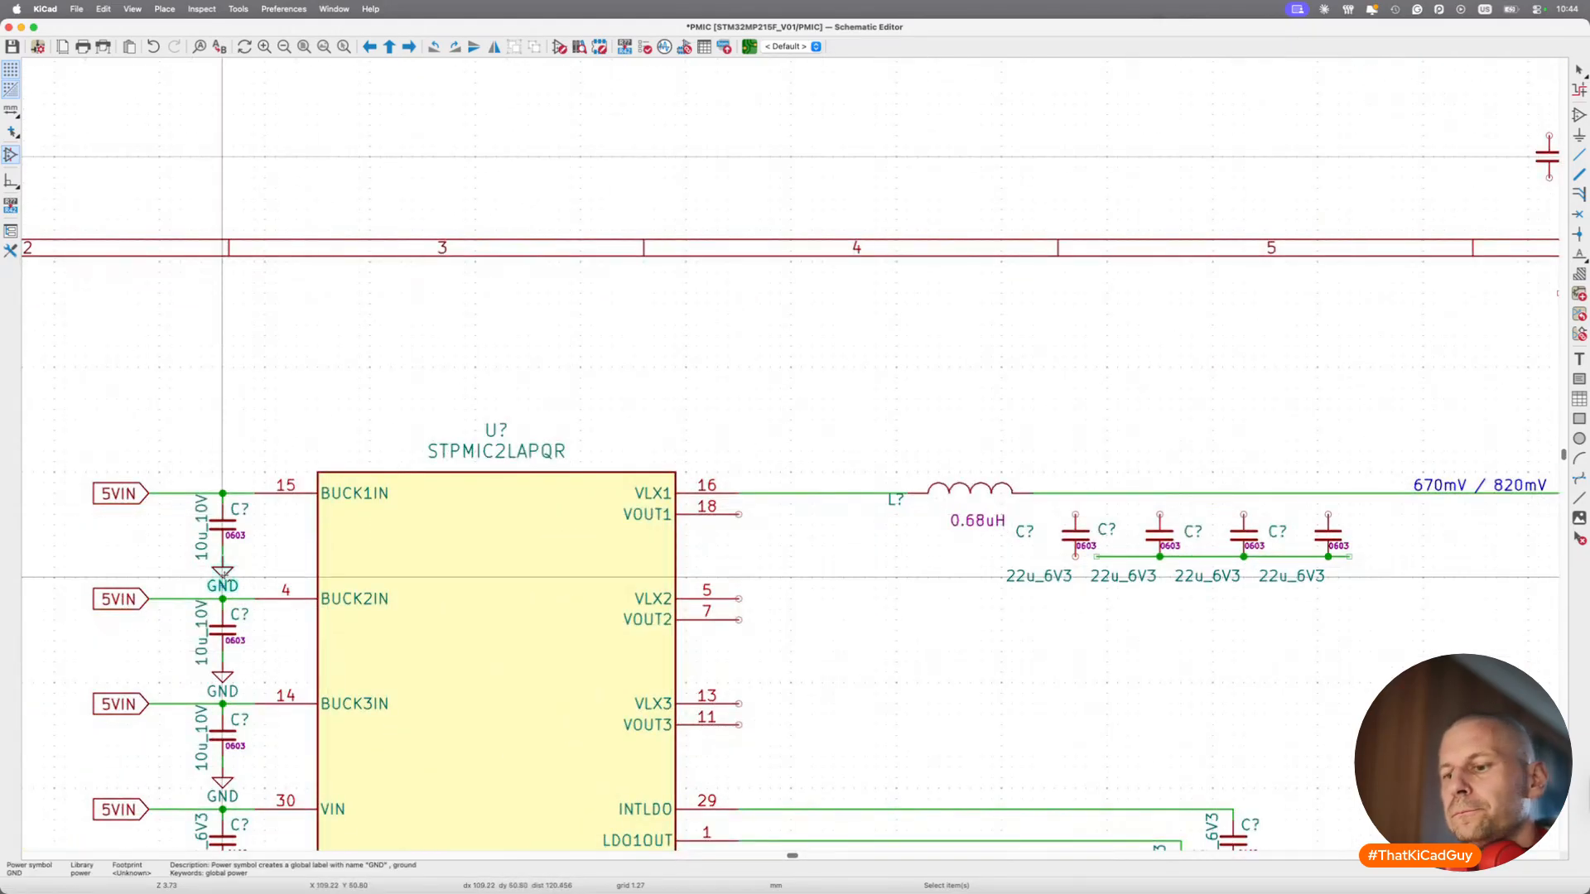
key("super+d")
scroll(622, 599, "right", 1)
scroll(620, 608, "right", 5)
left_click(846, 563)
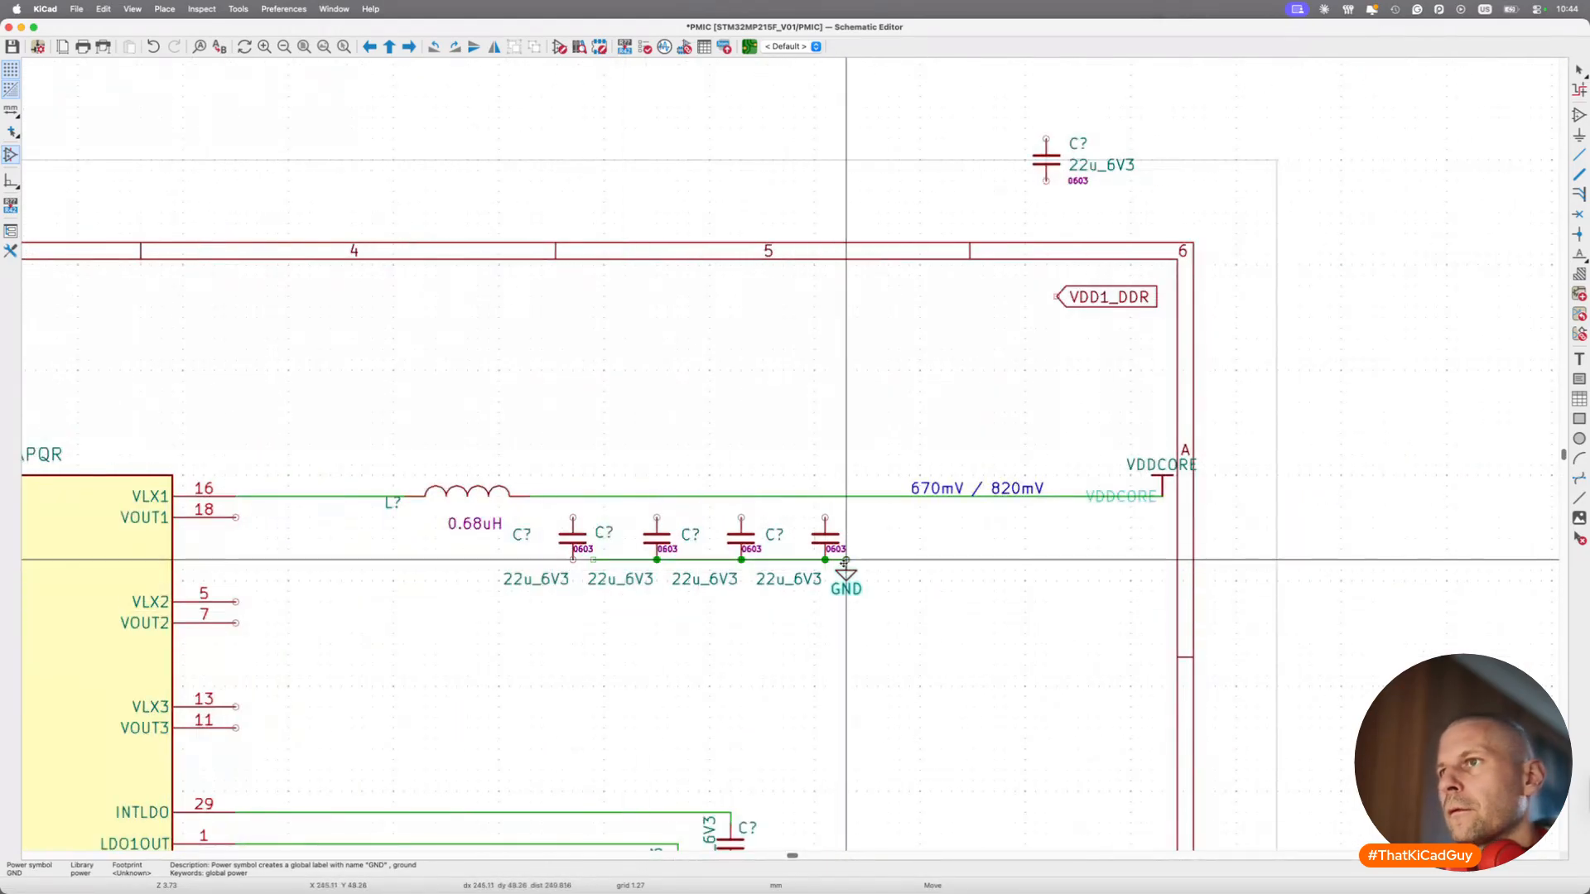
Move the reference label of the capacitor nearest GND to that capacitor's upper right.
scroll(626, 572, "up", 4)
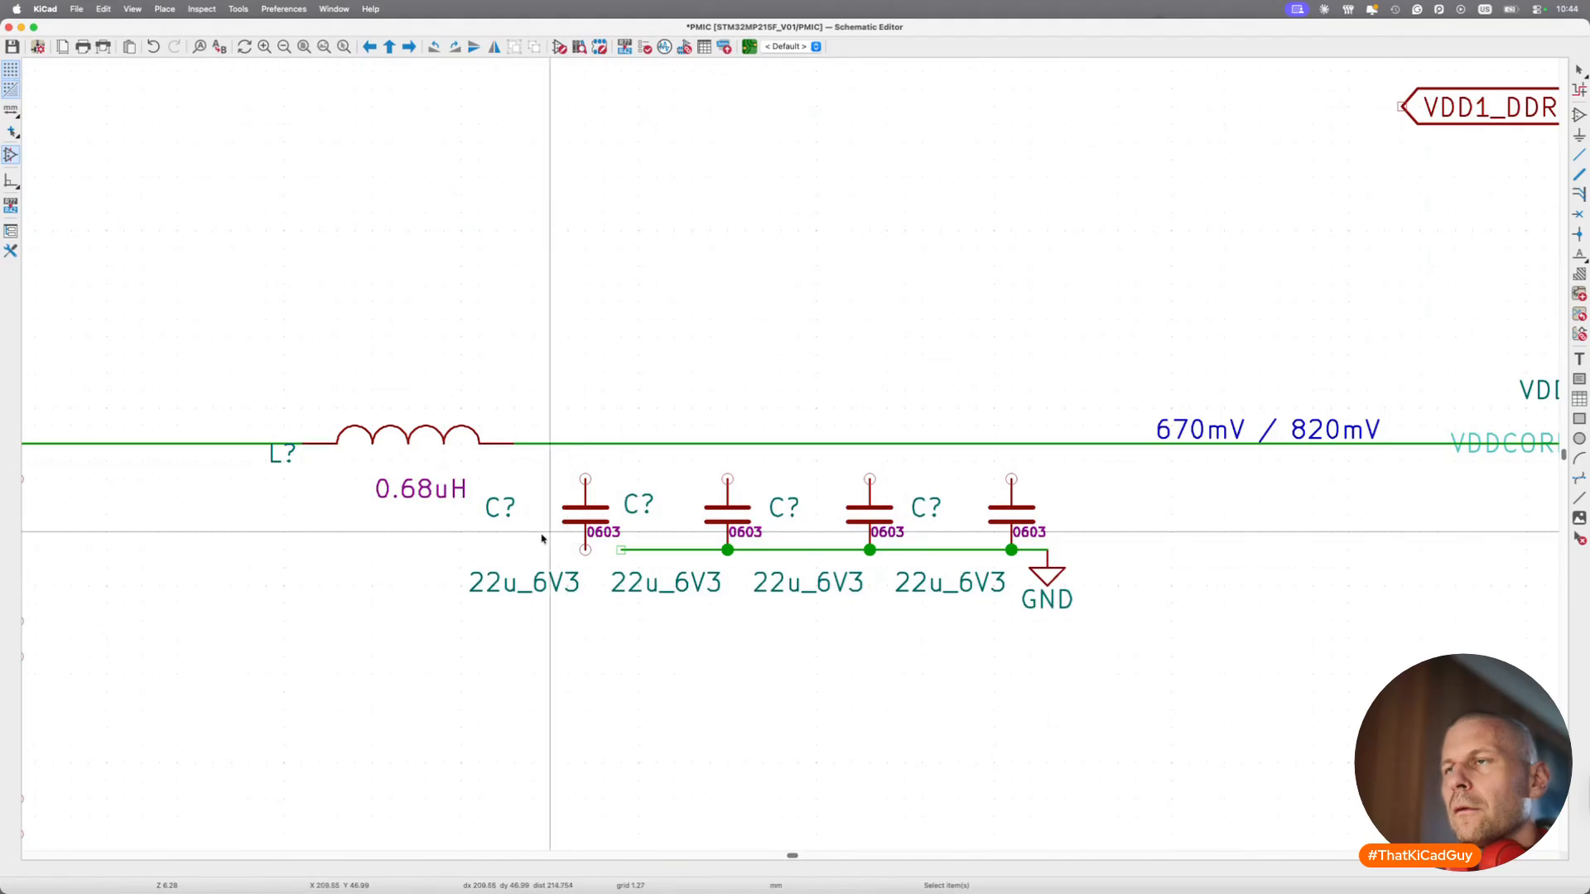
key("m")
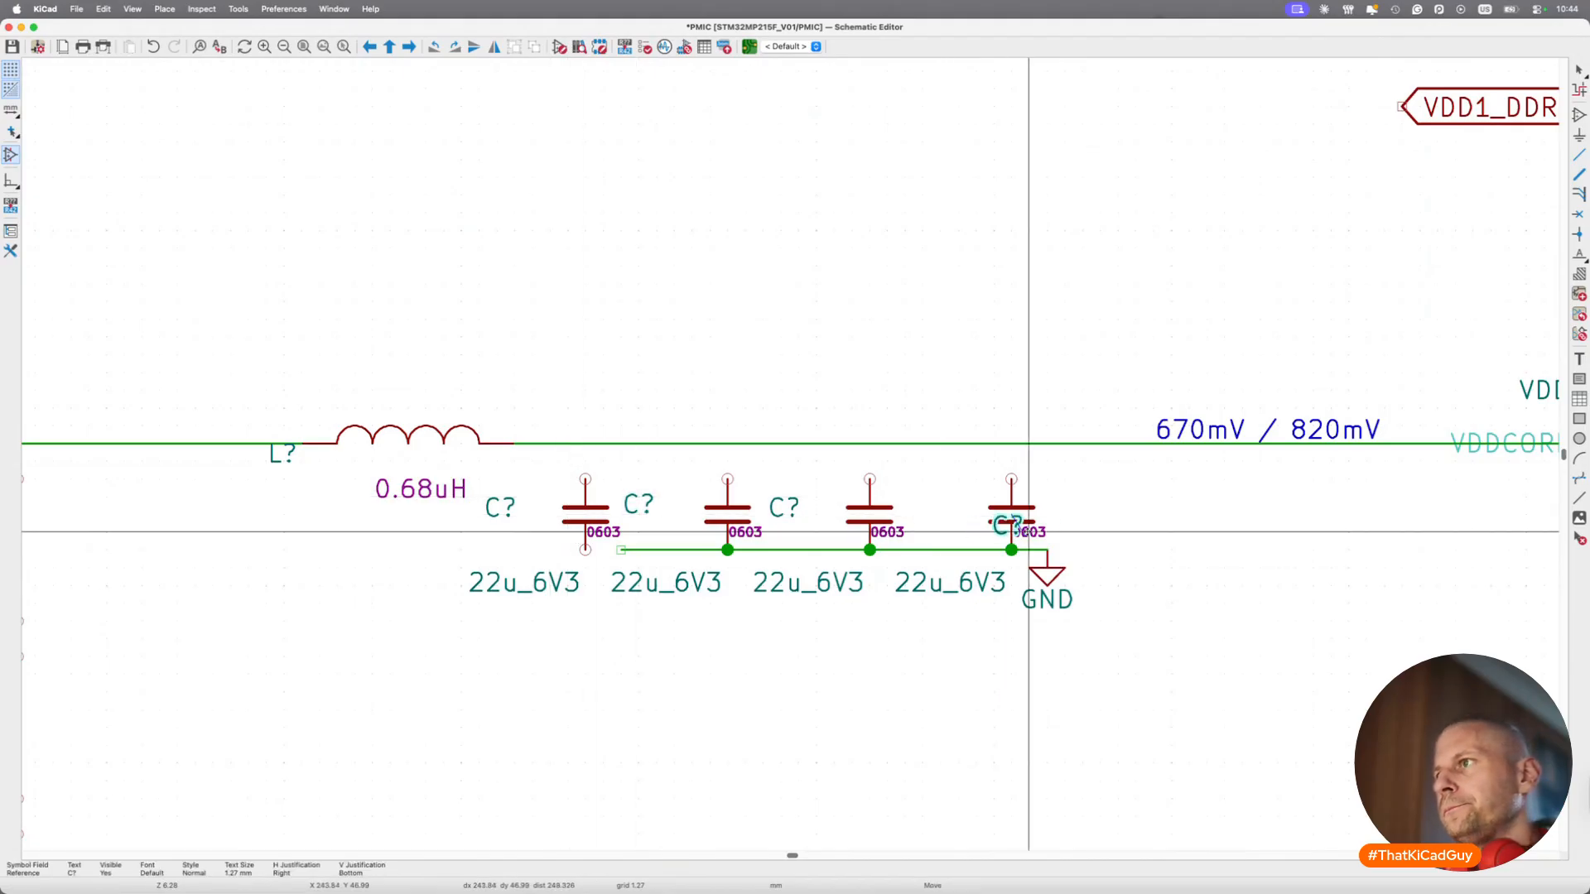
left_click(1046, 495)
Delete the other three VDDCORE output capacitors, keeping only the one nearest GND.
left_click(855, 514)
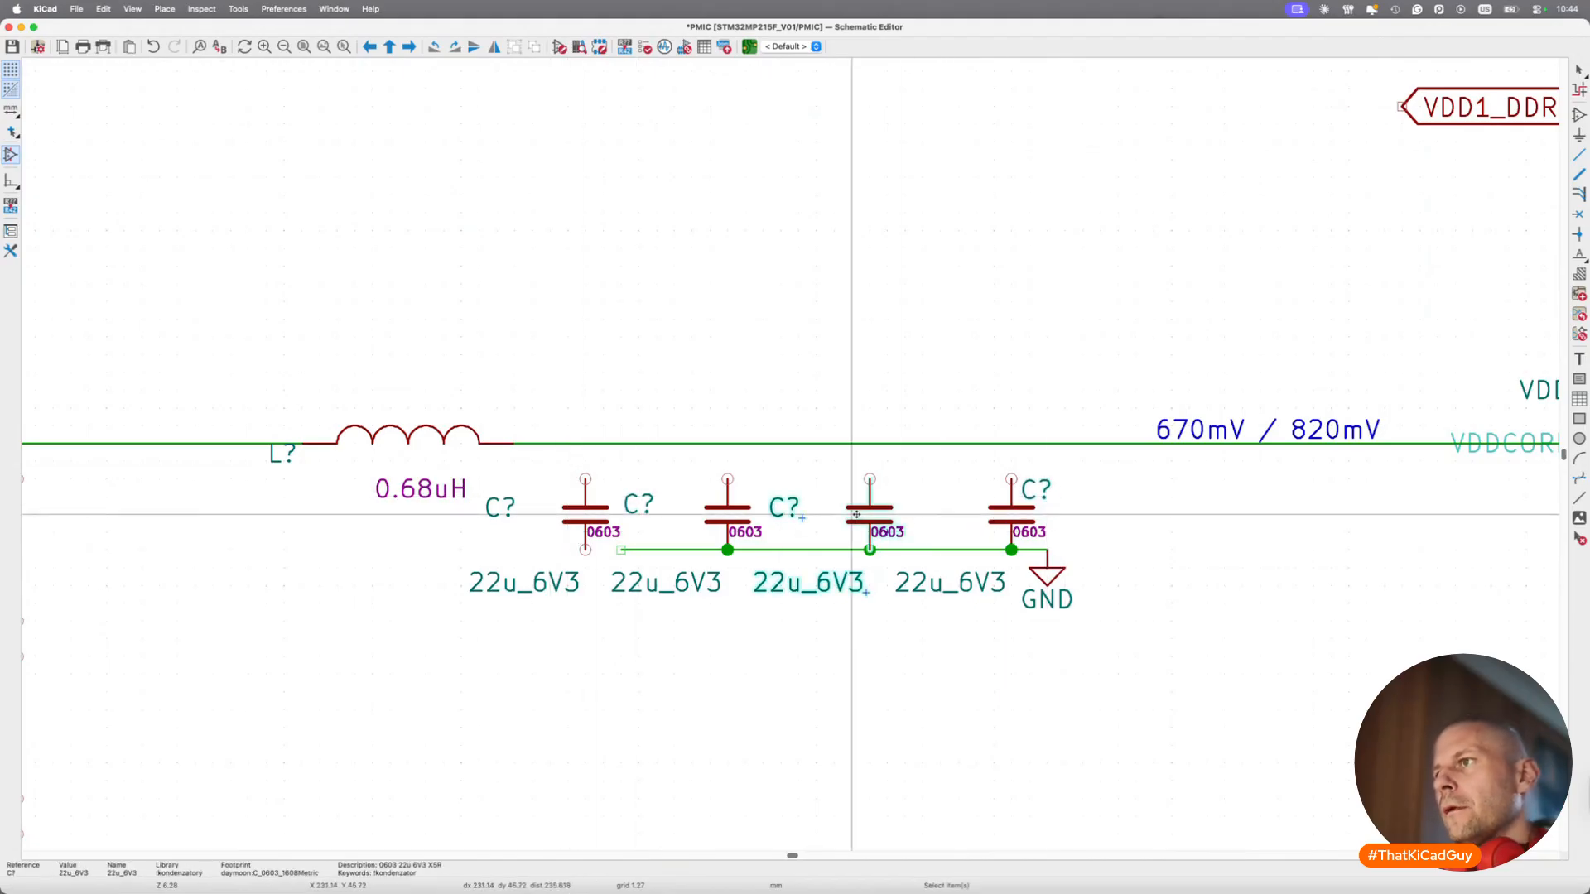
key("Delete")
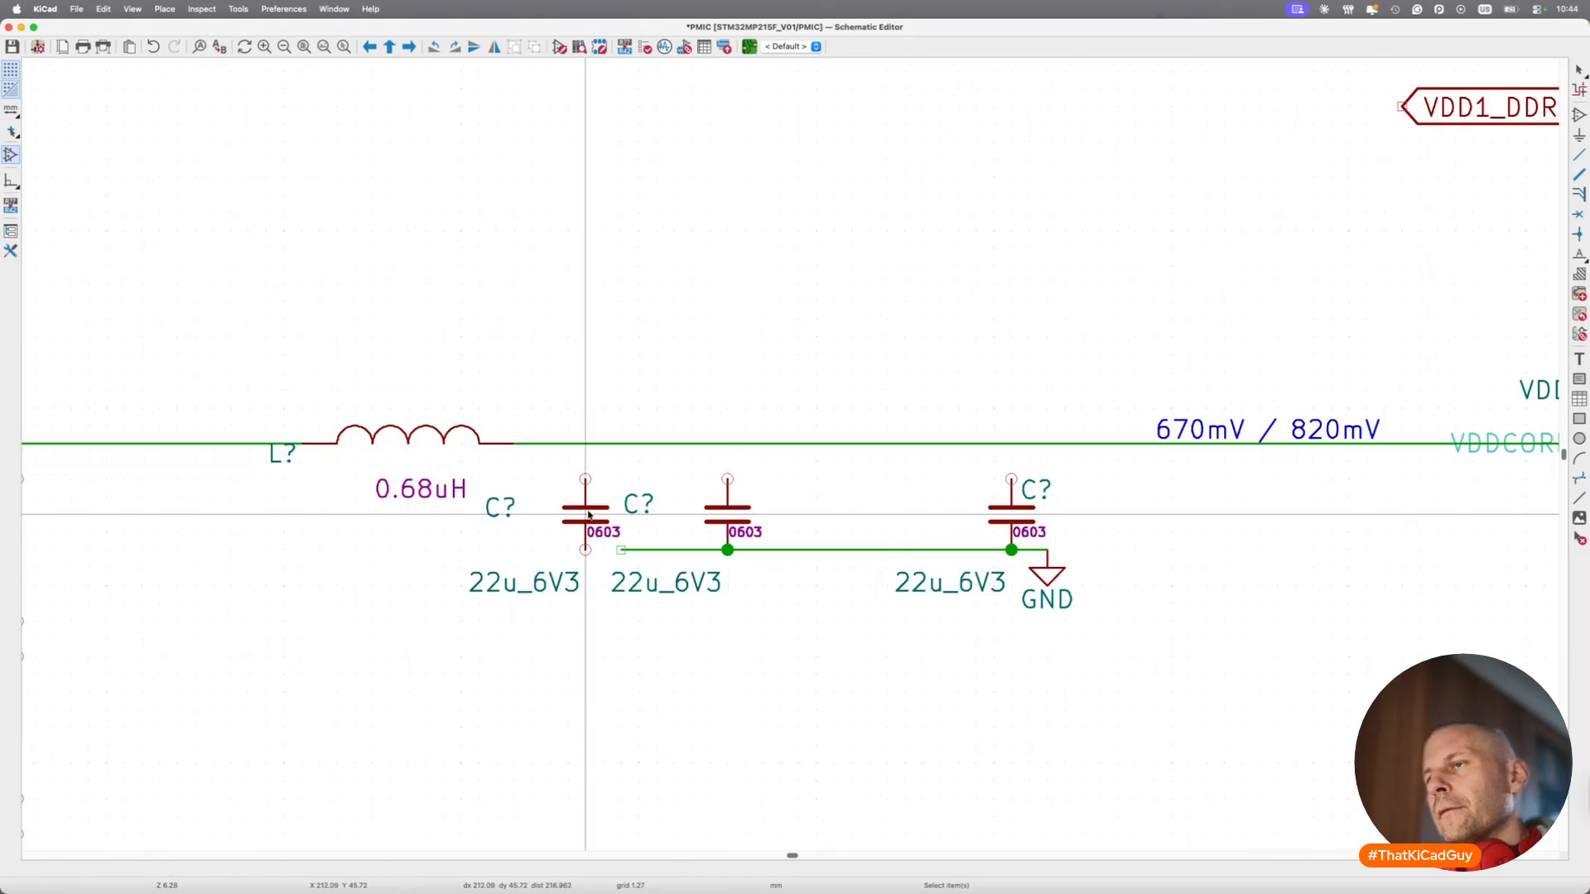
key("Delete")
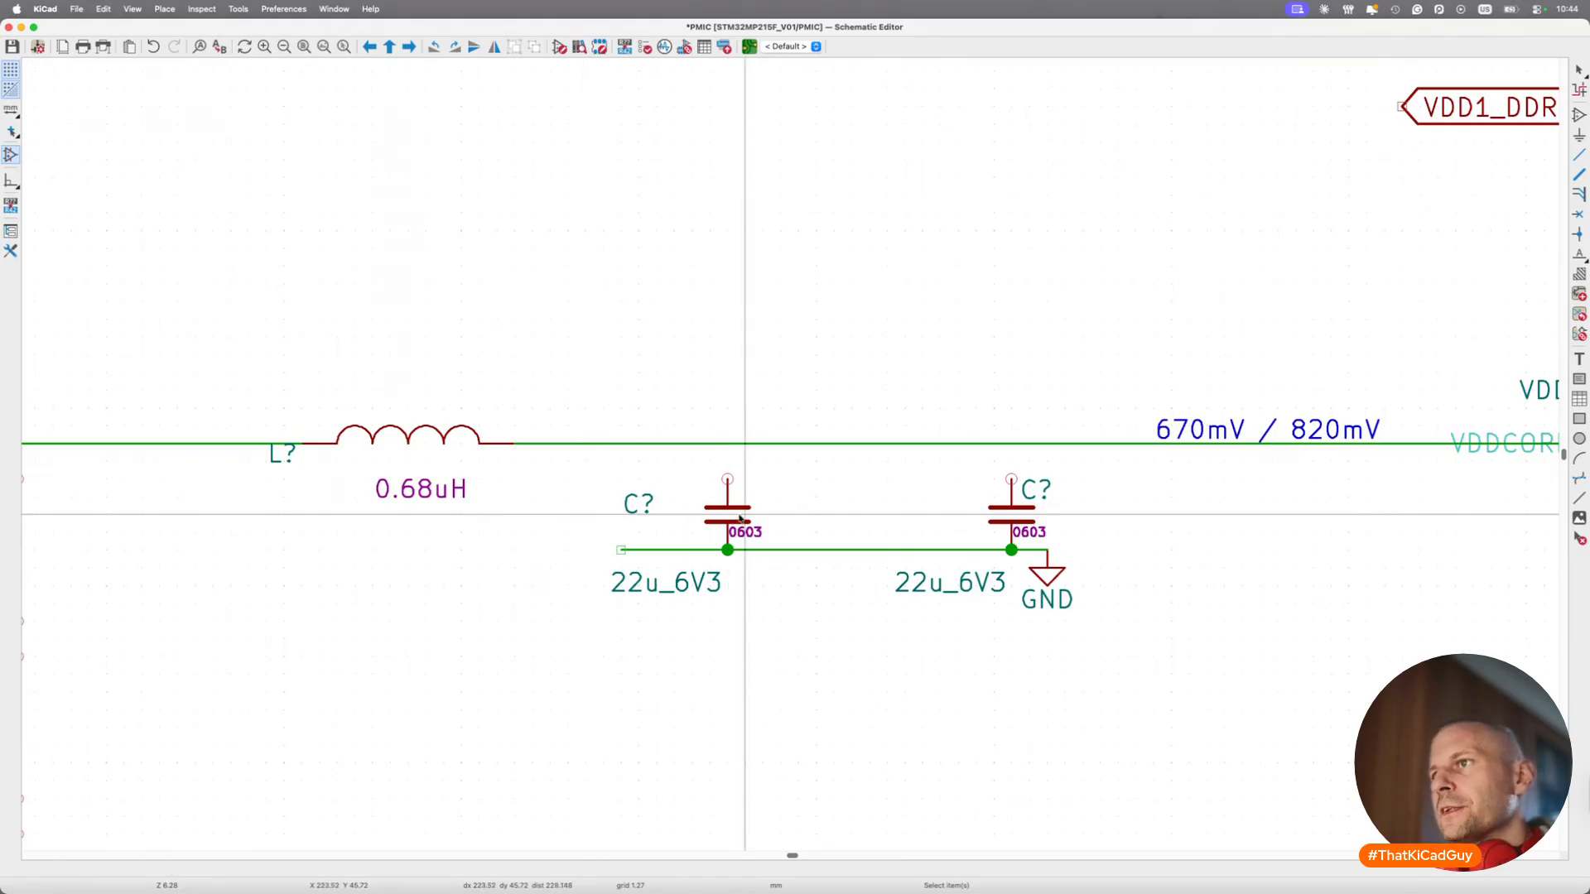
key("Delete")
Rotate the remaining capacitor's 22u_6V3 value label to vertical and place it on the capacitor's left side.
left_click(1015, 520)
left_click(994, 571)
key("m")
key("r")
left_click(977, 431)
Shift the remaining capacitor up one grid step with its ground wire attached, and realign its value label beside it.
left_click(1011, 515)
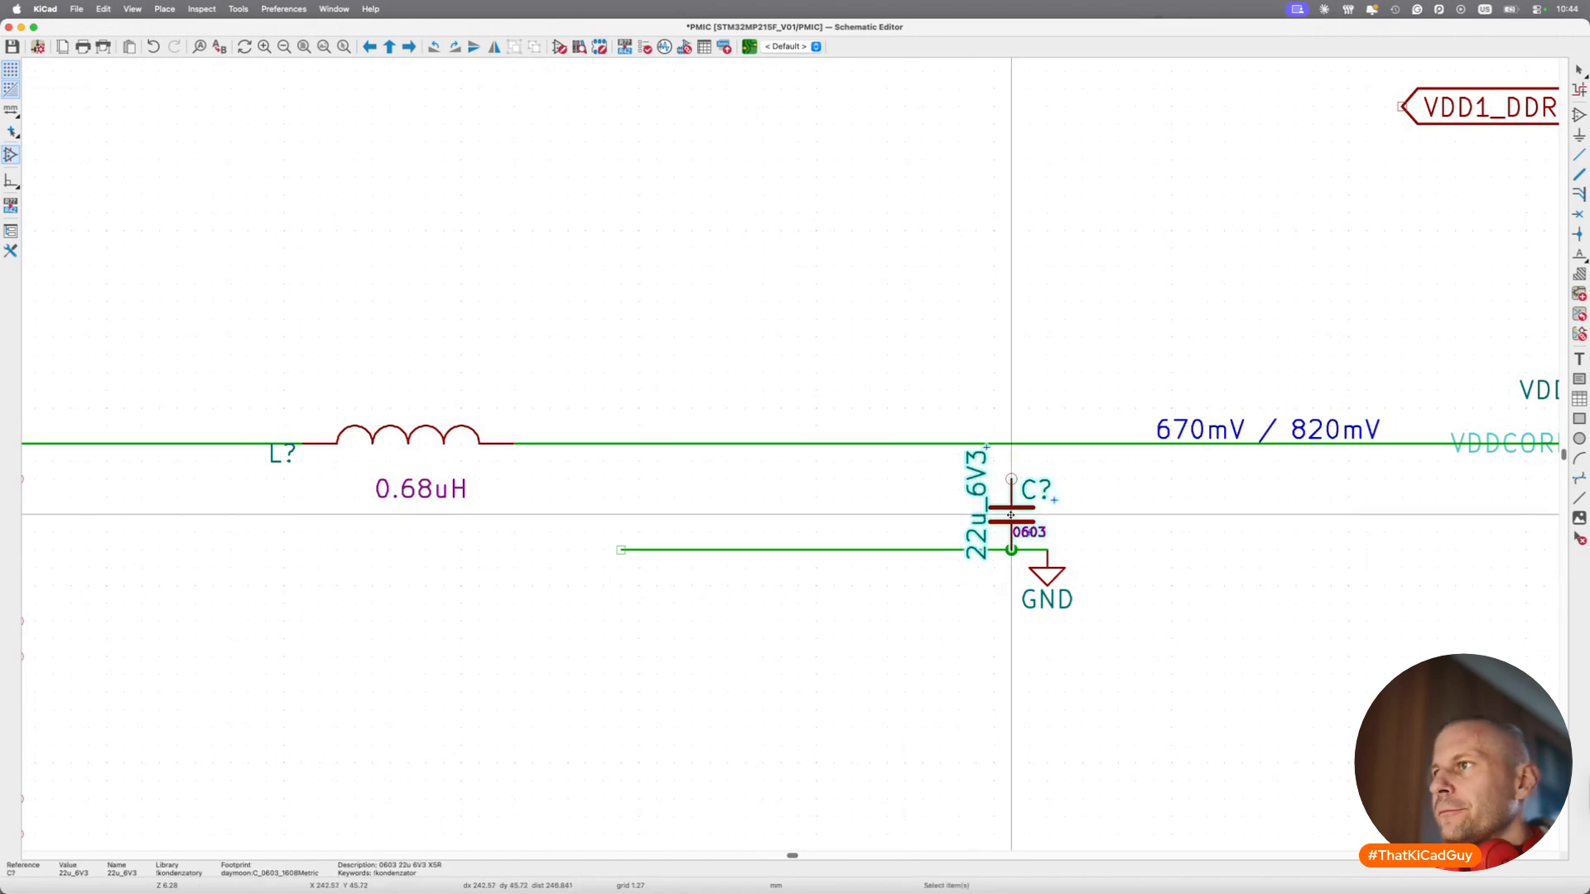
key("g")
left_click(1012, 497)
left_click(977, 498)
key("m")
left_click(976, 511)
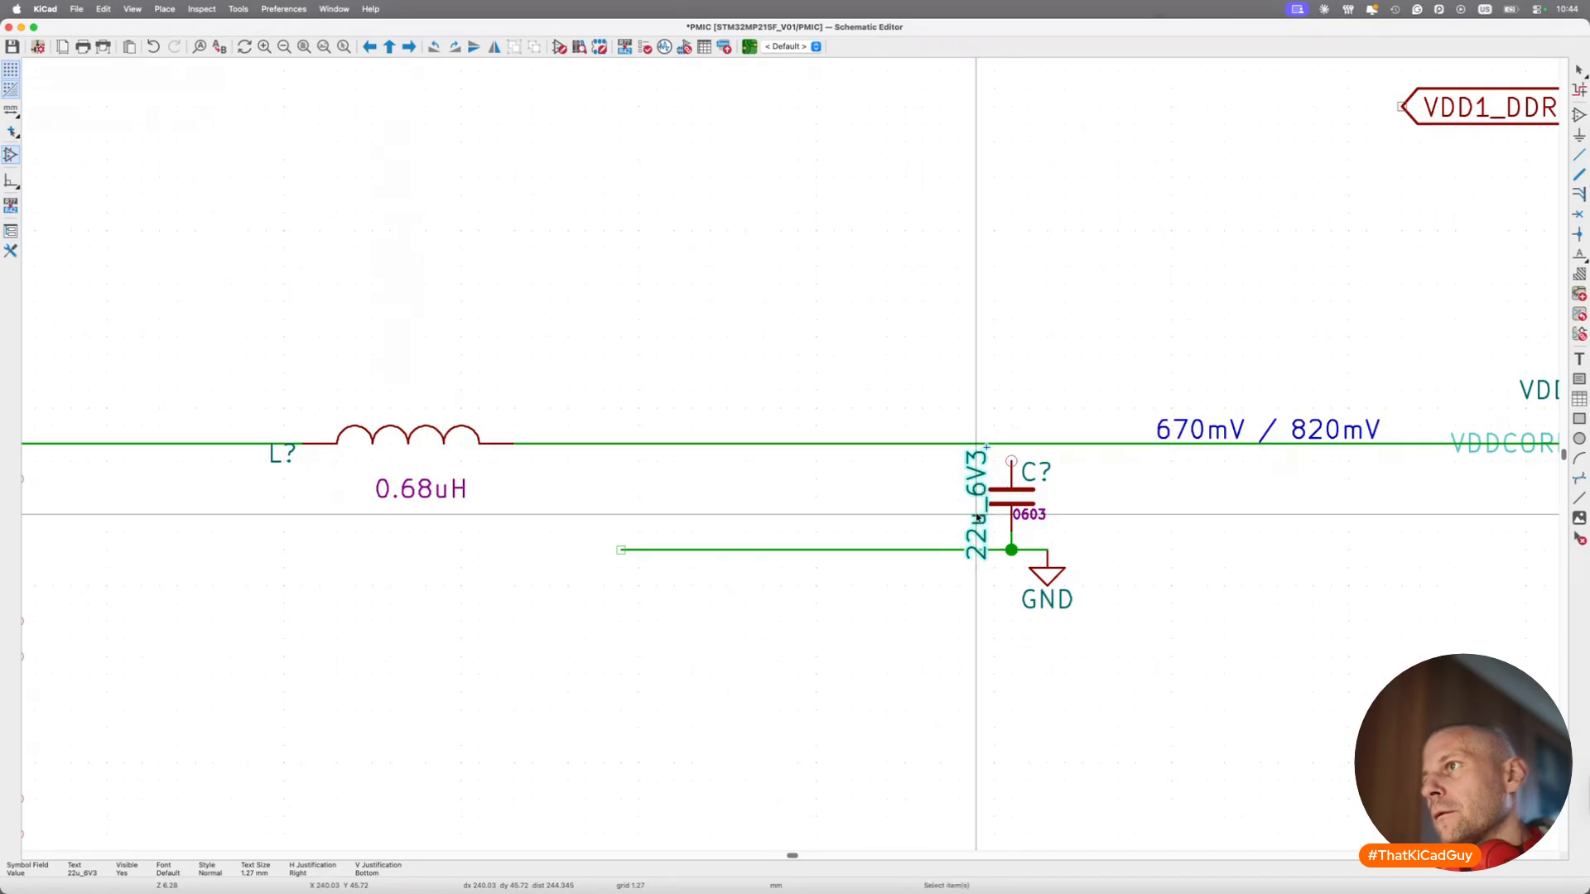
Wire the remaining 22u_6V3 capacitor's upper pin to the VDDCORE line.
left_click(1016, 445)
left_click(1016, 445)
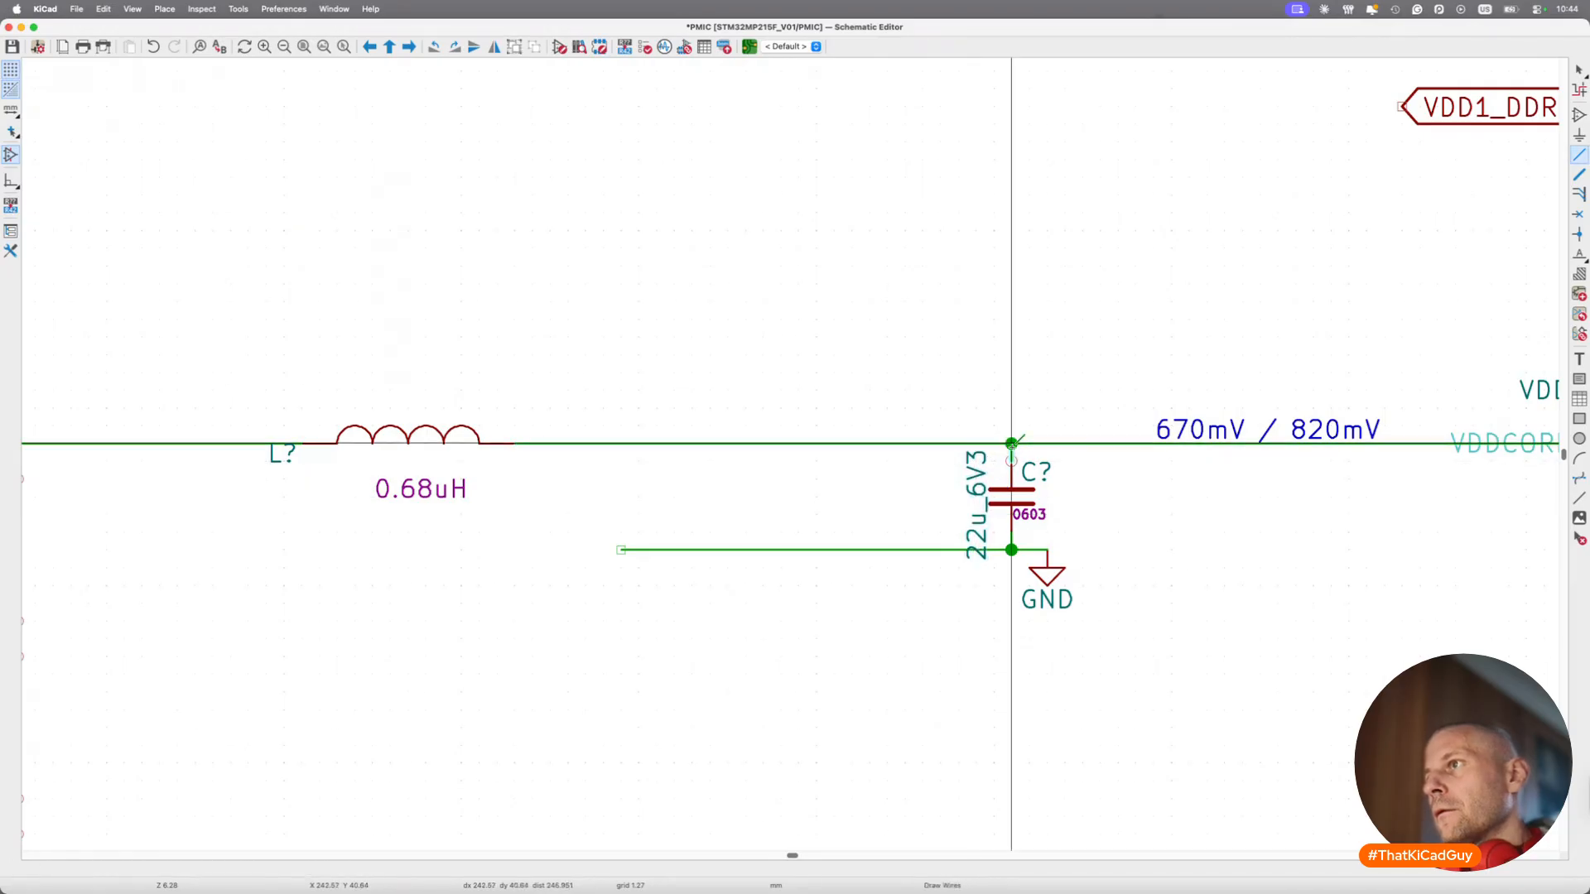
Delete the leftover ground wire beside the capacitor and move the GND symbol directly beneath the capacitor.
left_click(887, 551)
key("Delete")
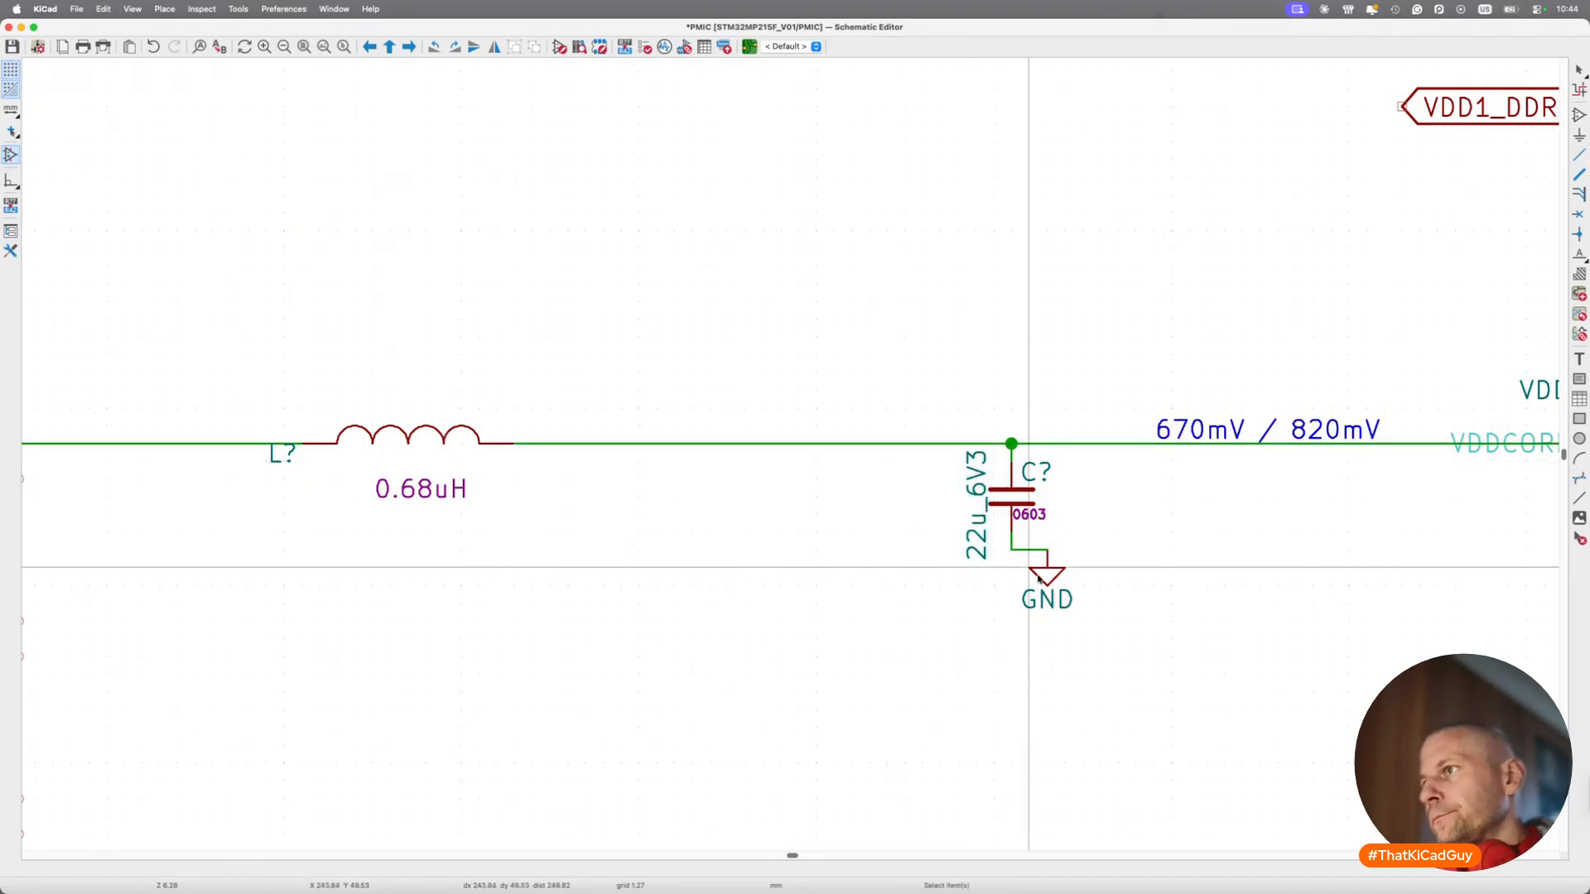
key("g")
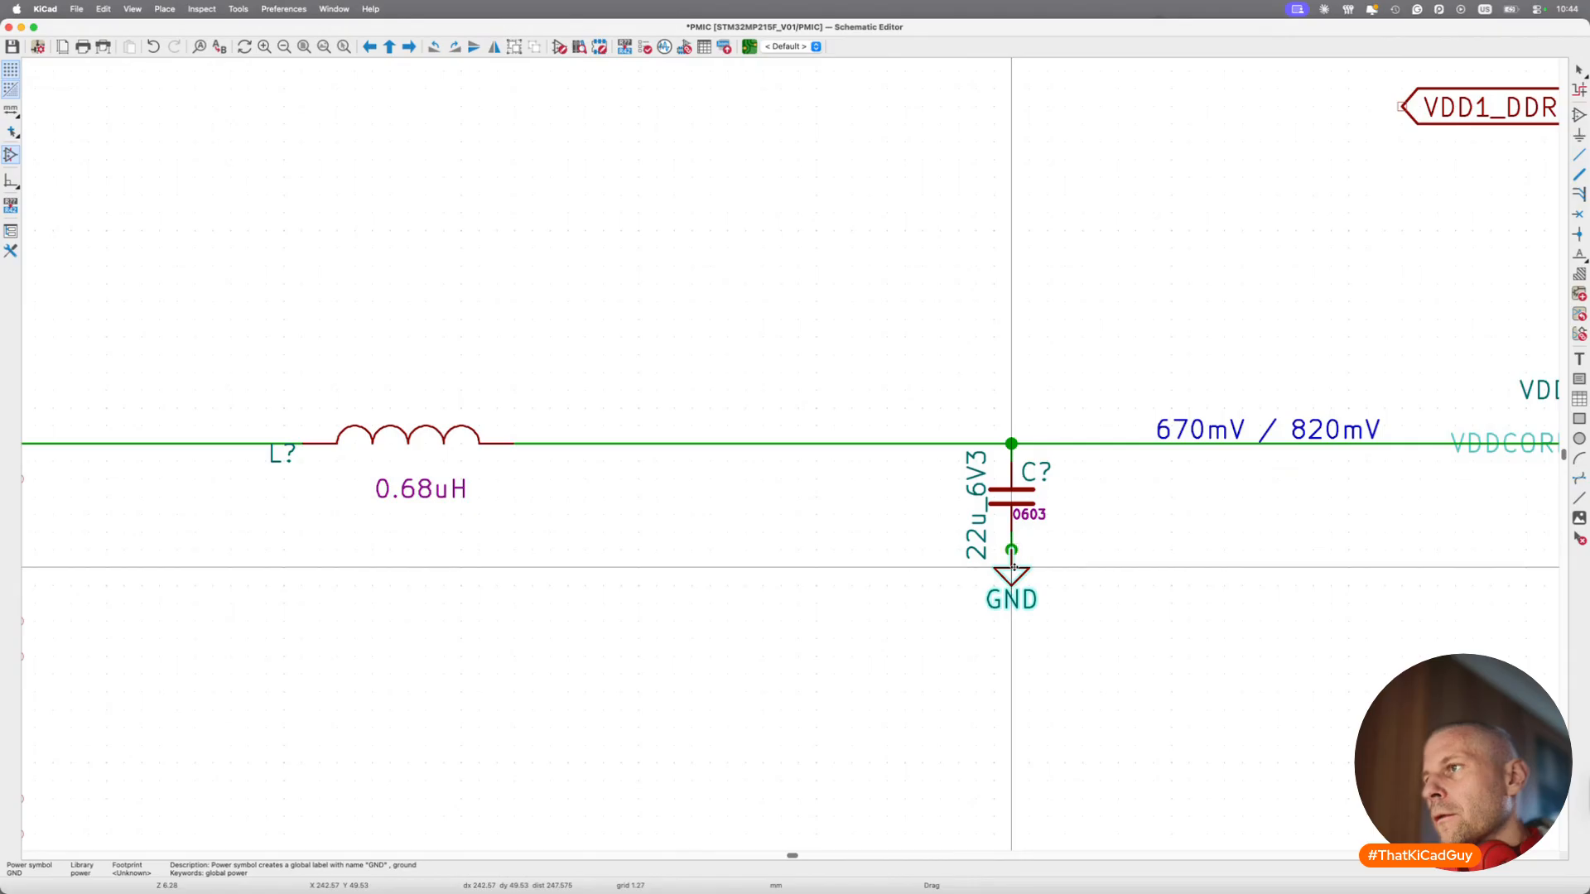
left_click(1014, 565)
Duplicate the 22u_6V3 capacitor with its GND symbol three times, spacing the copies along the VDDCORE line toward the inductor.
left_click_drag(941, 408, 1072, 657)
key("super+d")
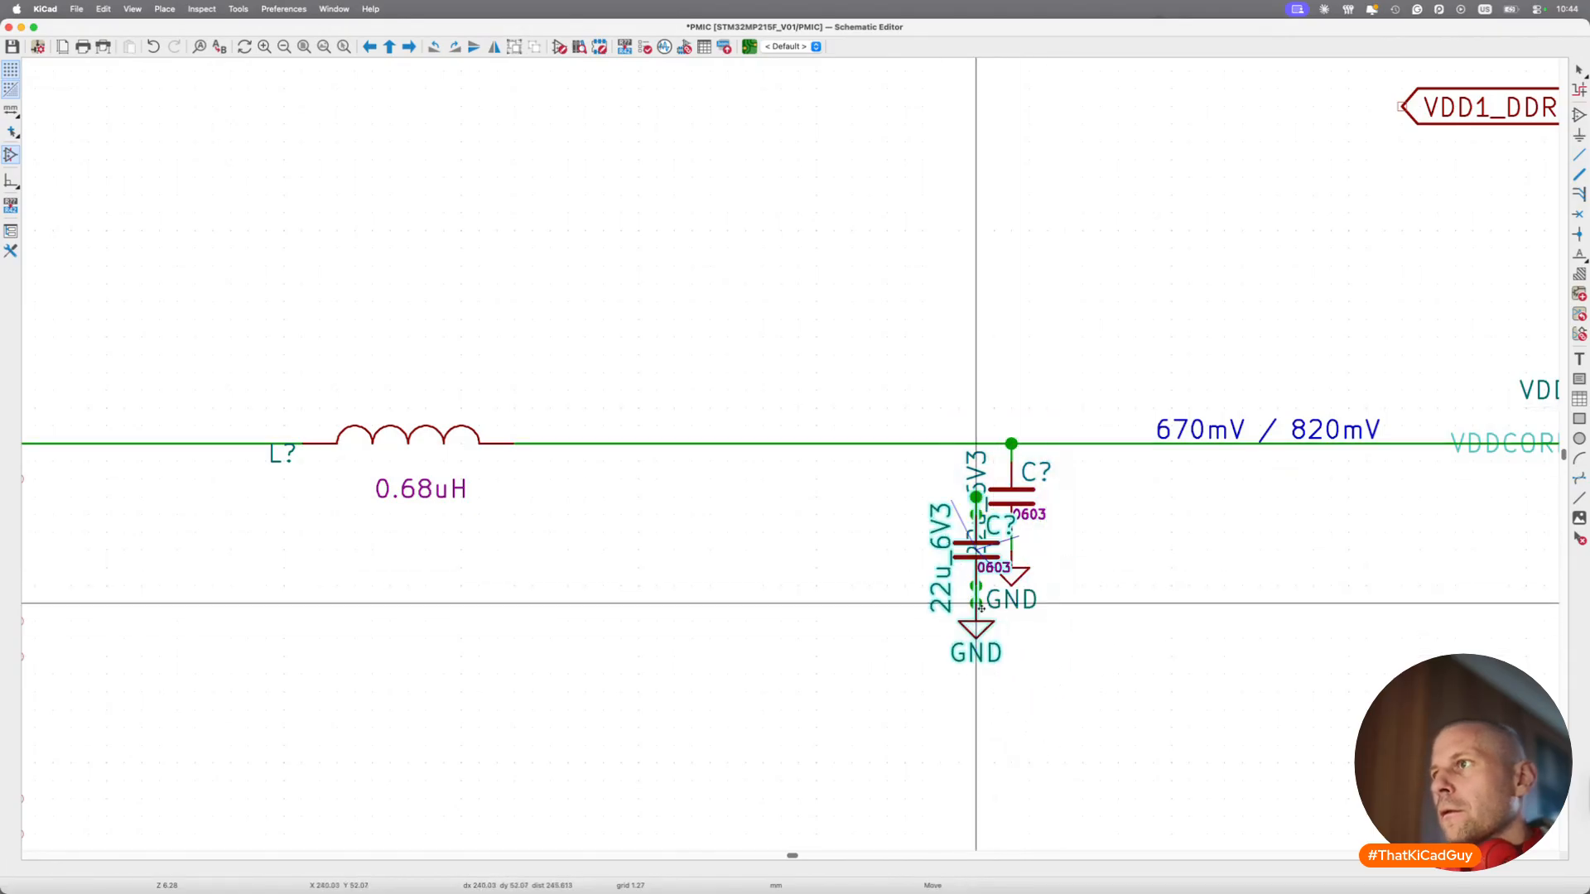
left_click(905, 550)
key("super+d")
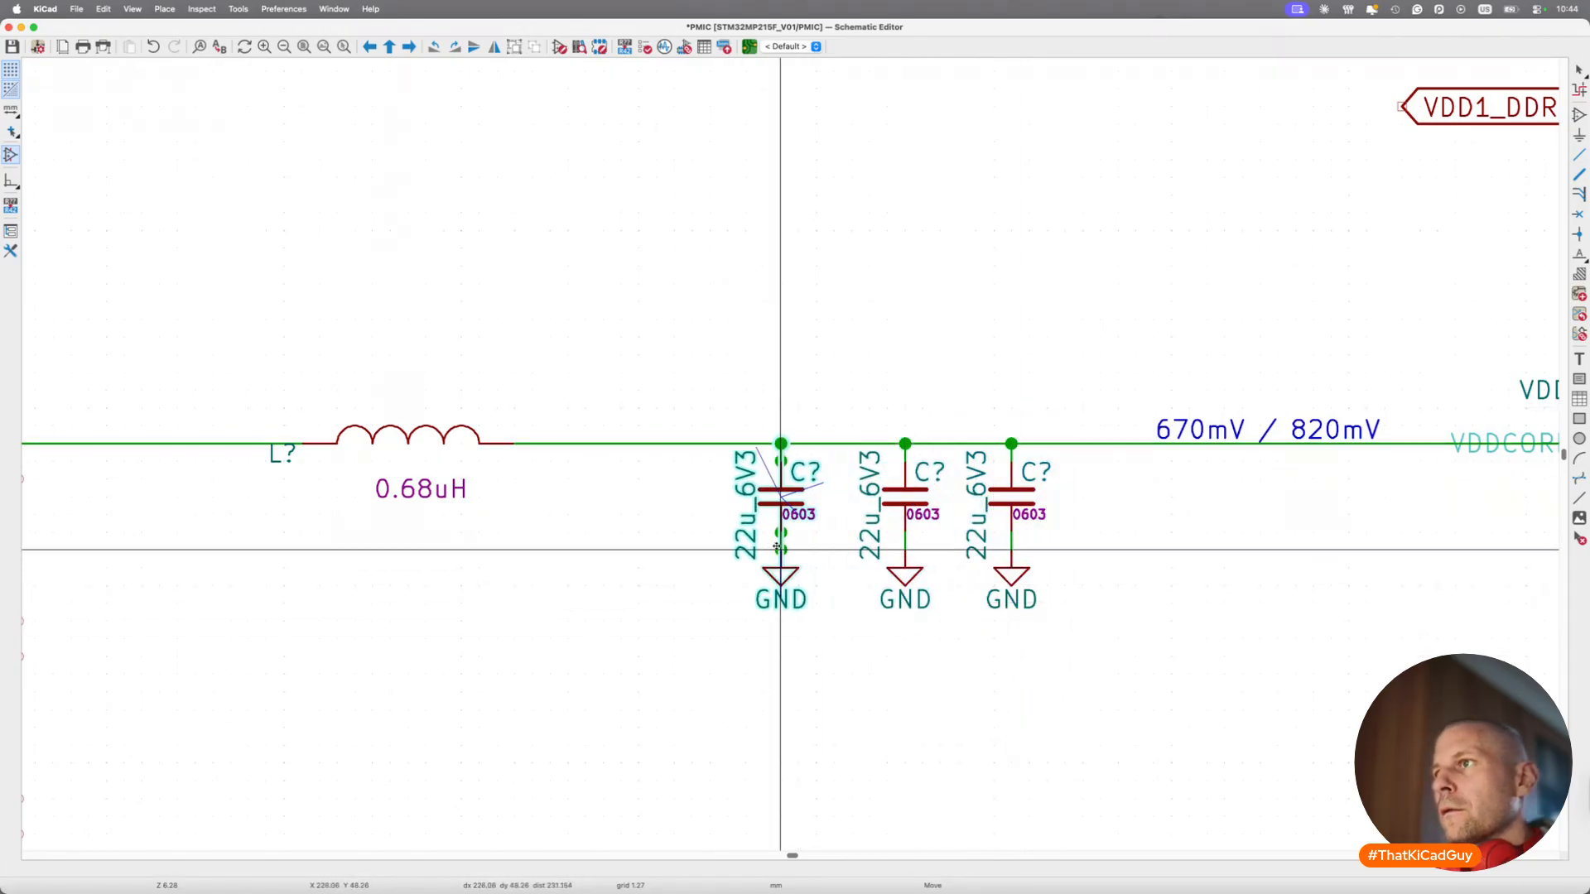
left_click(777, 548)
key("super+d")
left_click(654, 550)
Open the properties of the VDDCORE line's 0.68uH inductor and copy its manufacturer part number.
scroll(654, 551, "down", 4)
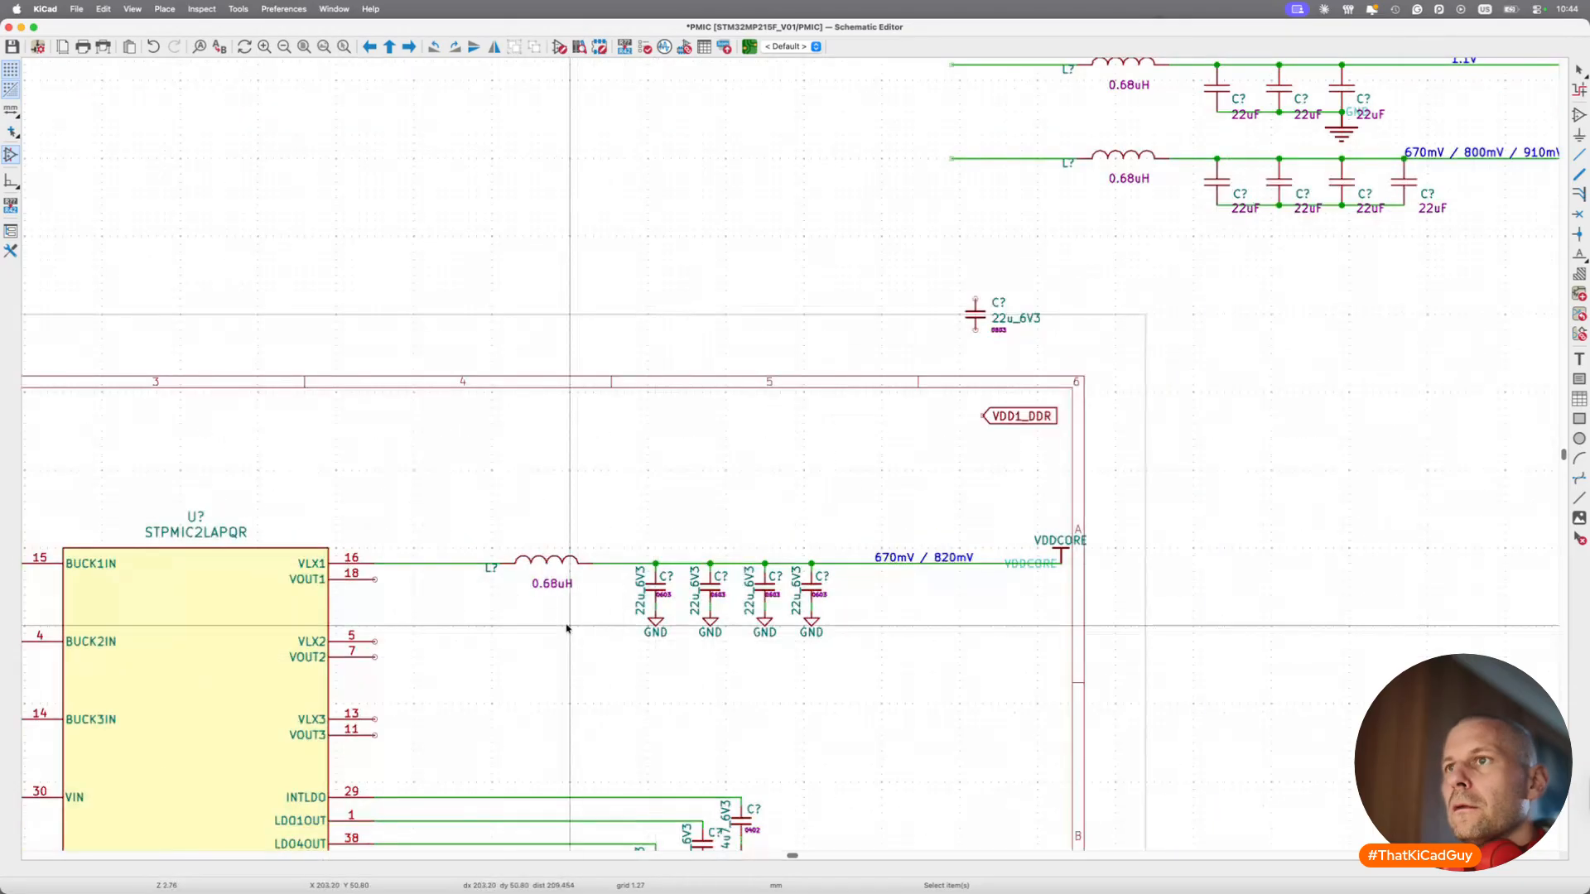
double_click(561, 568)
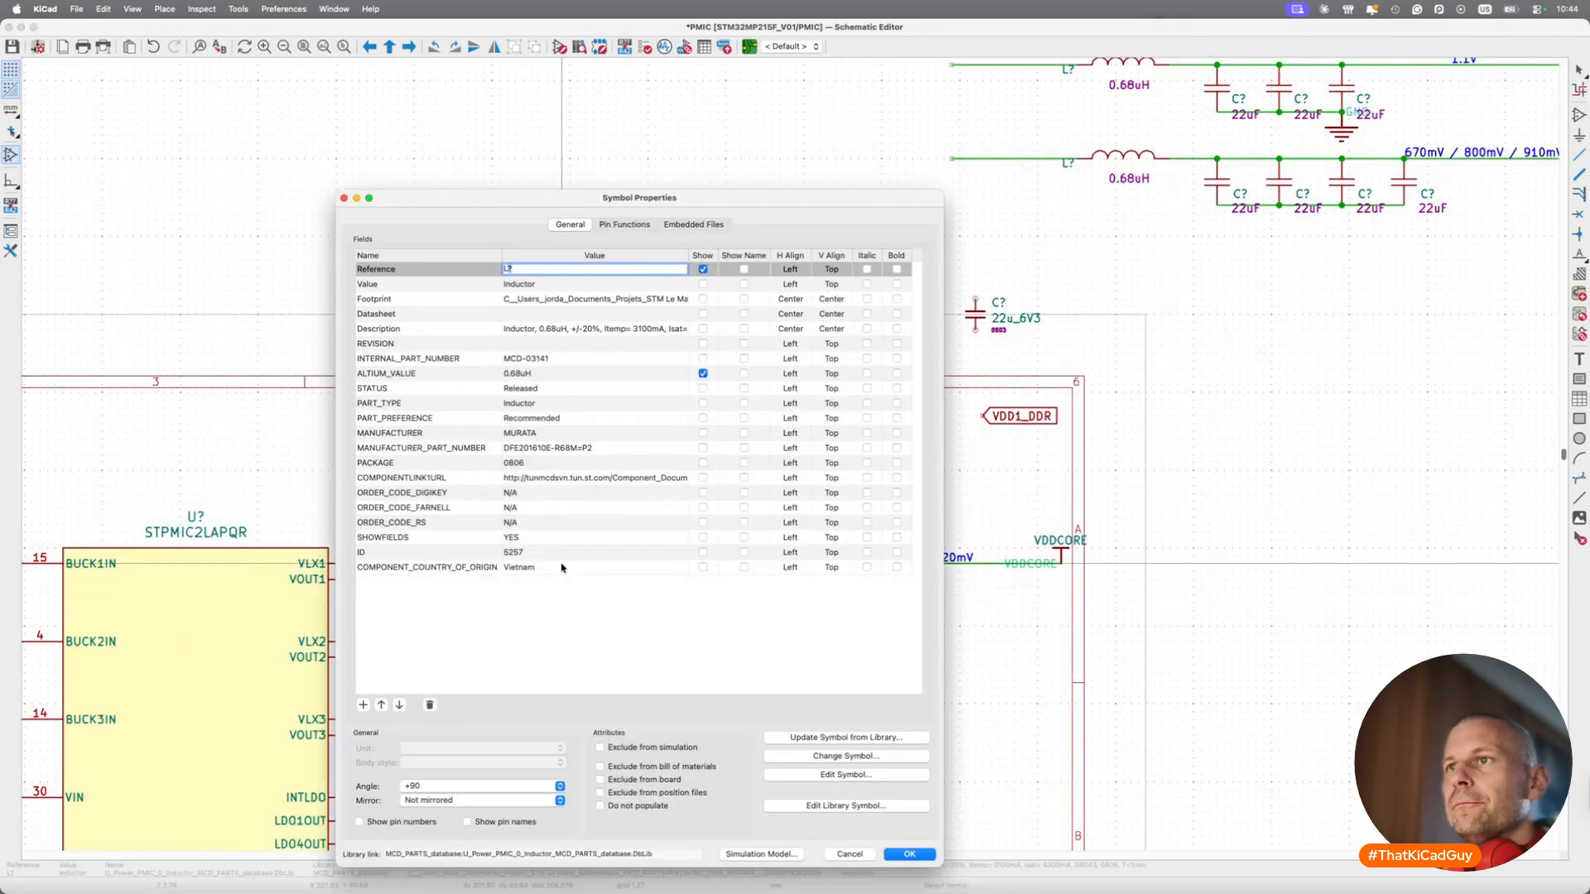
left_click(547, 358)
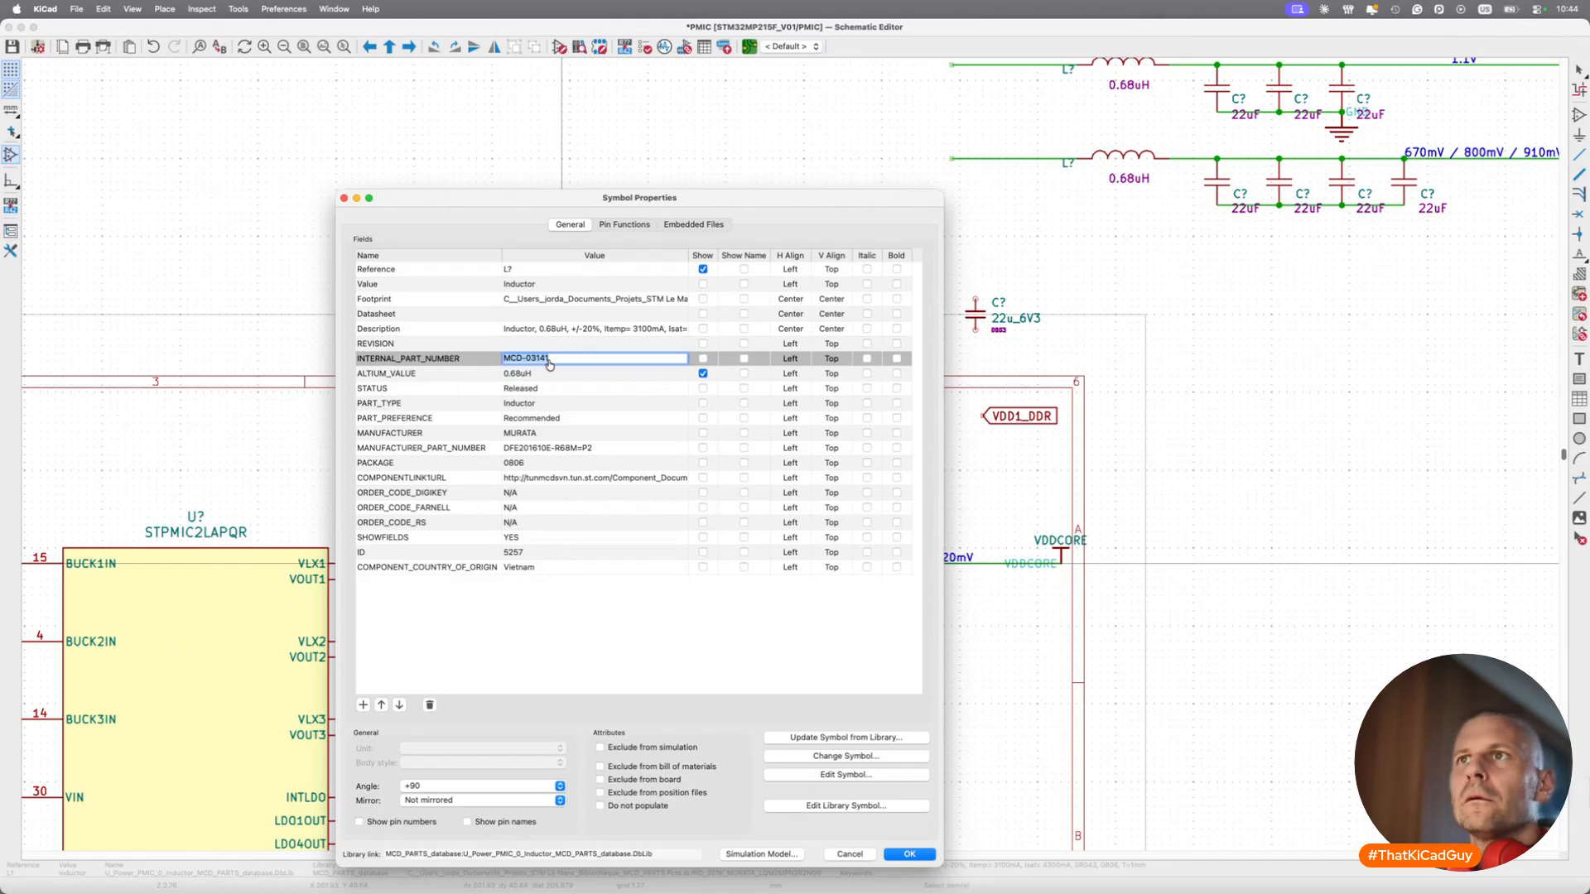
left_click(559, 448)
key("super+c")
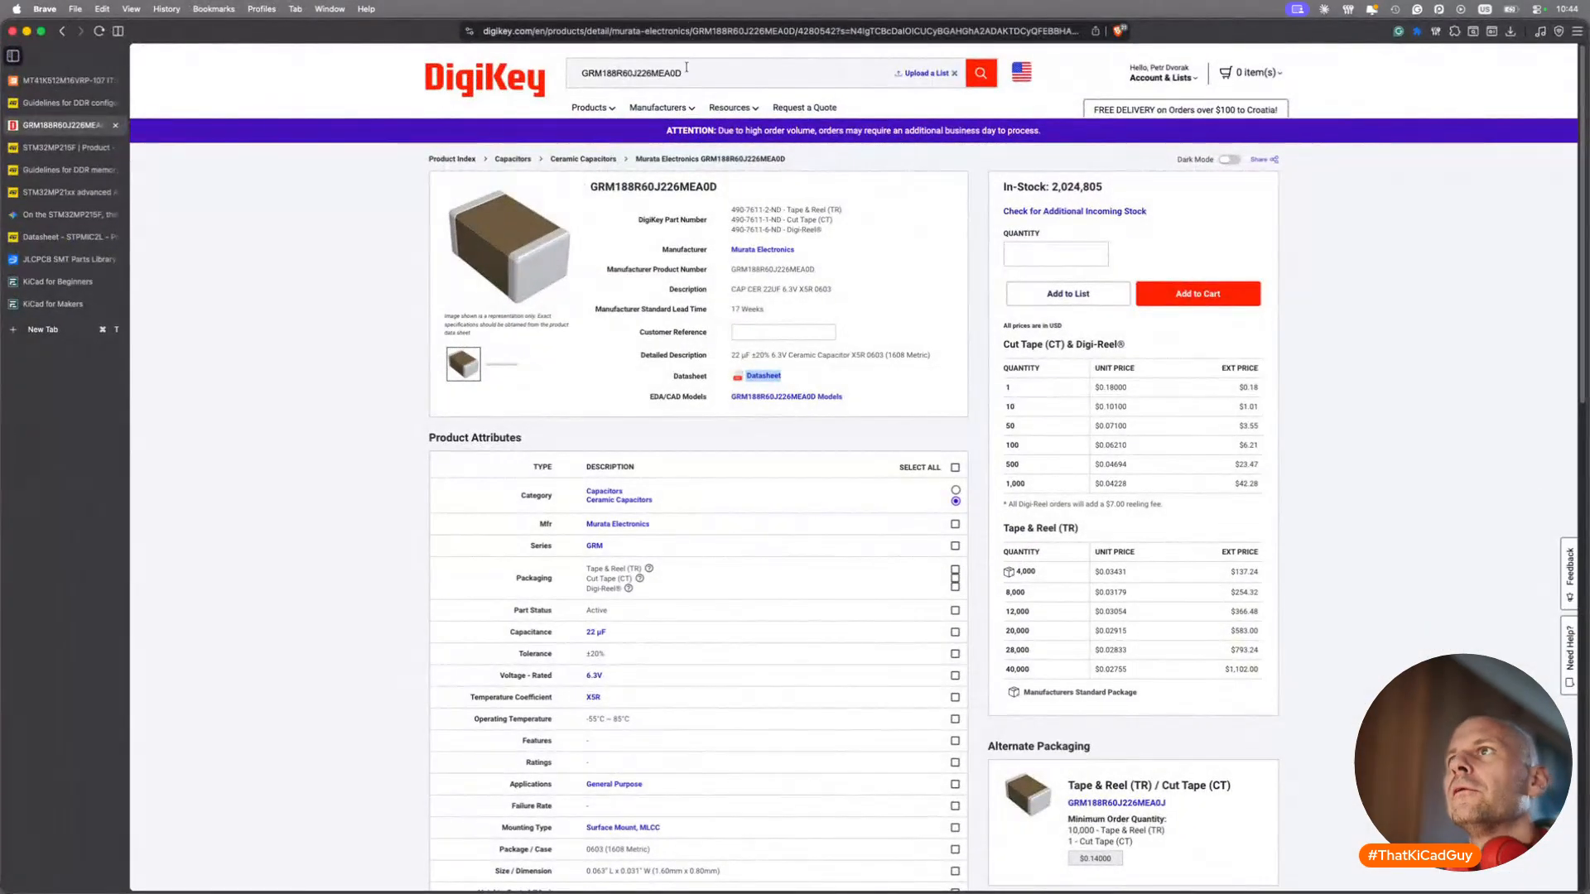
Switch to Brave, search DigiKey for DFE201610E-R68M=P2 and review the inductor's product attributes.
double_click(685, 76)
key("super+v")
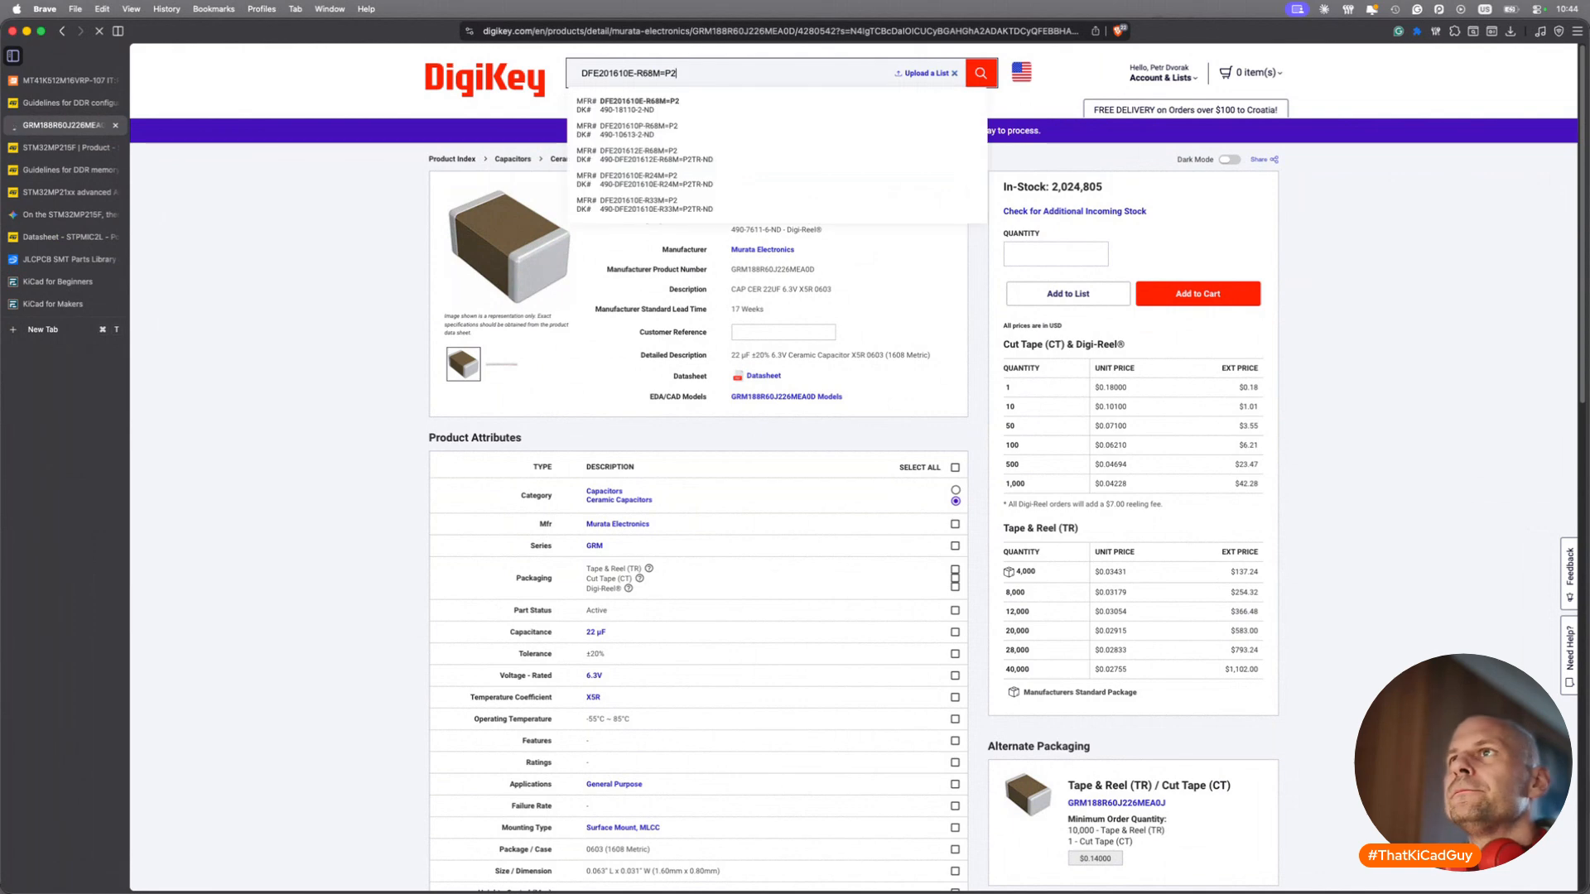
key("Return")
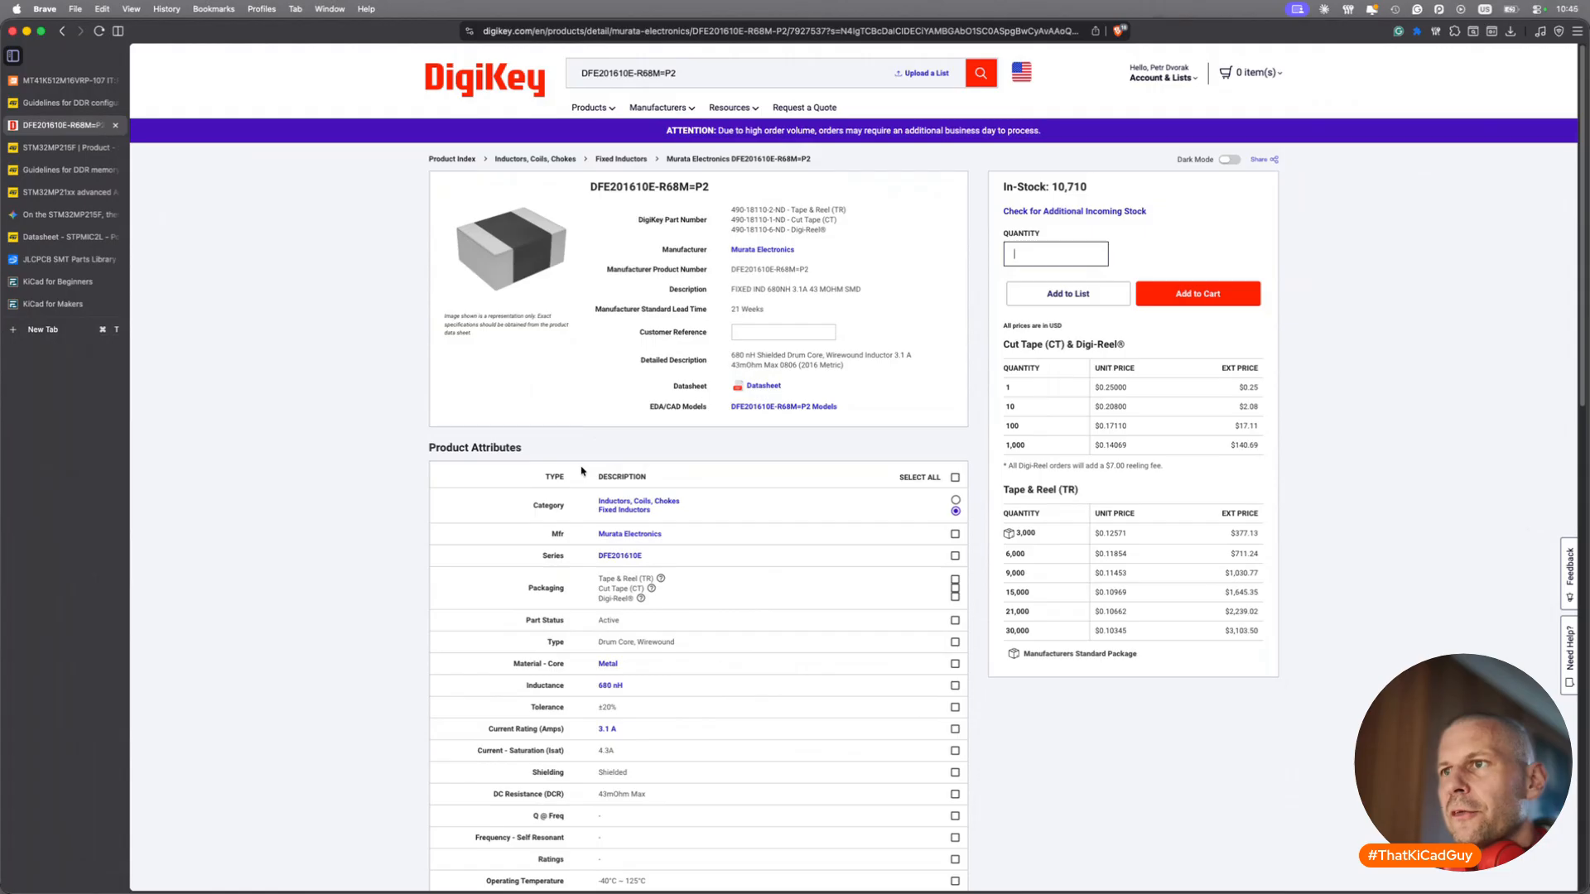
scroll(551, 539, "down", 5)
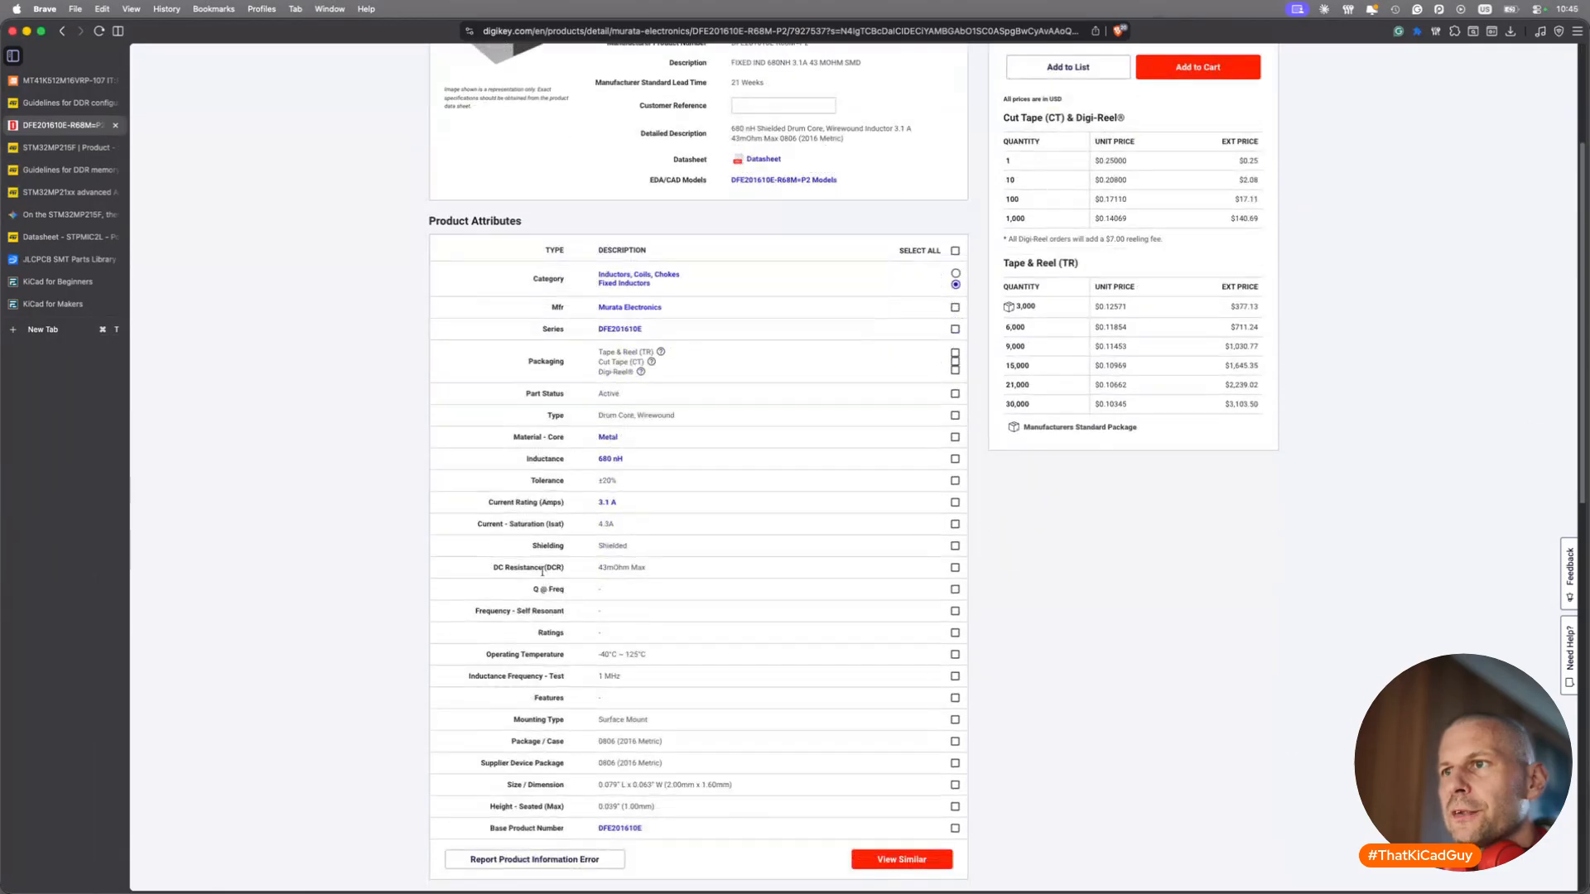
scroll(543, 571, "up", 5)
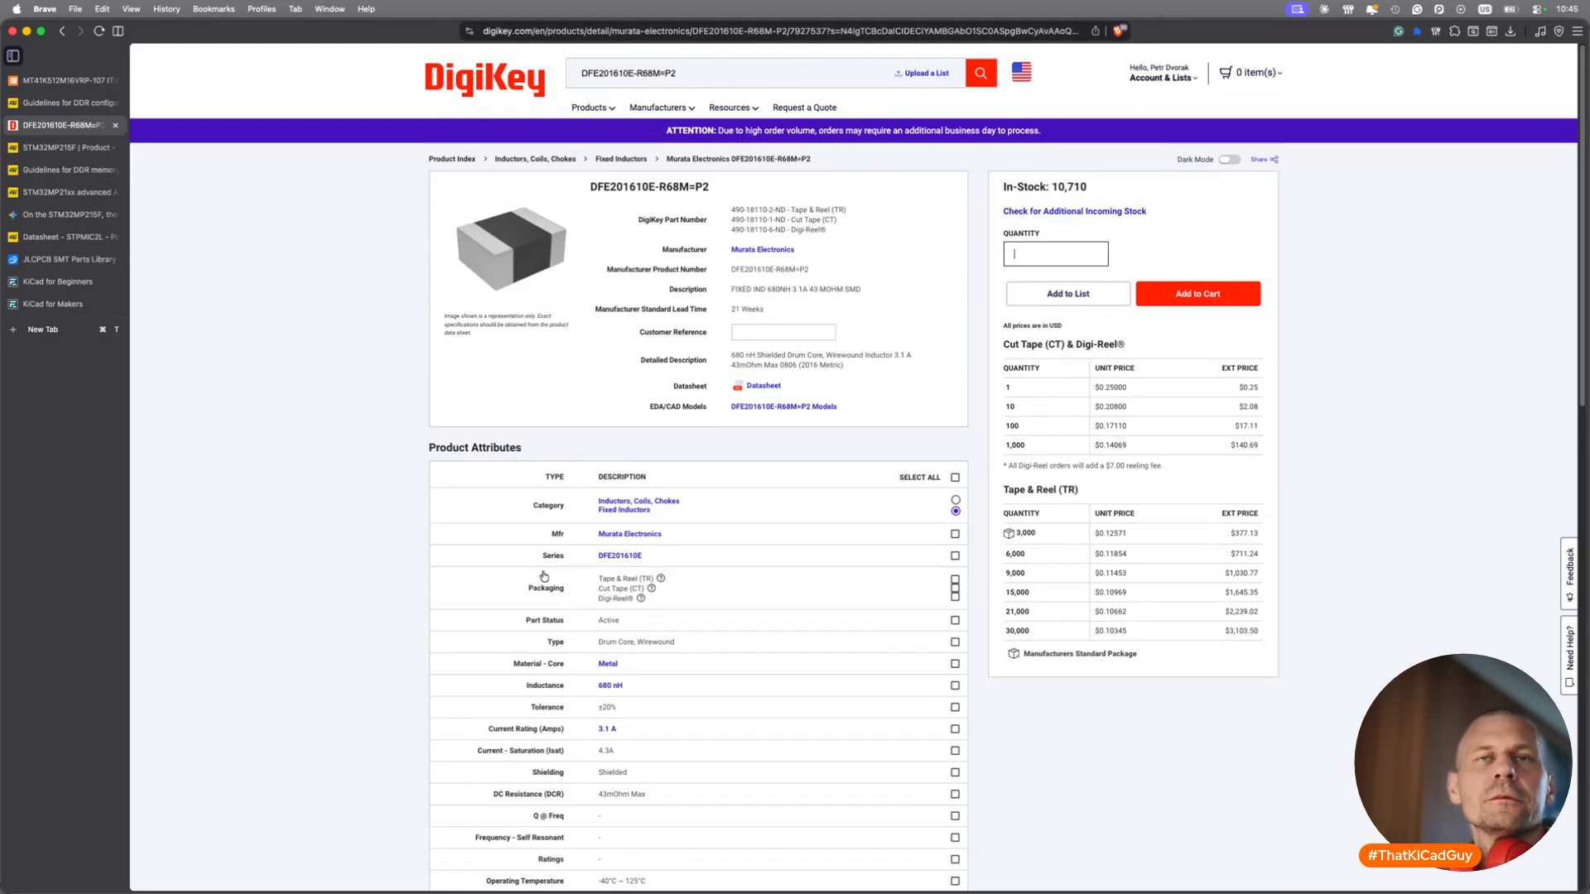
Close the inductor's properties in KiCad and search the Symbol Editor libraries for "!induc".
key("super+Tab")
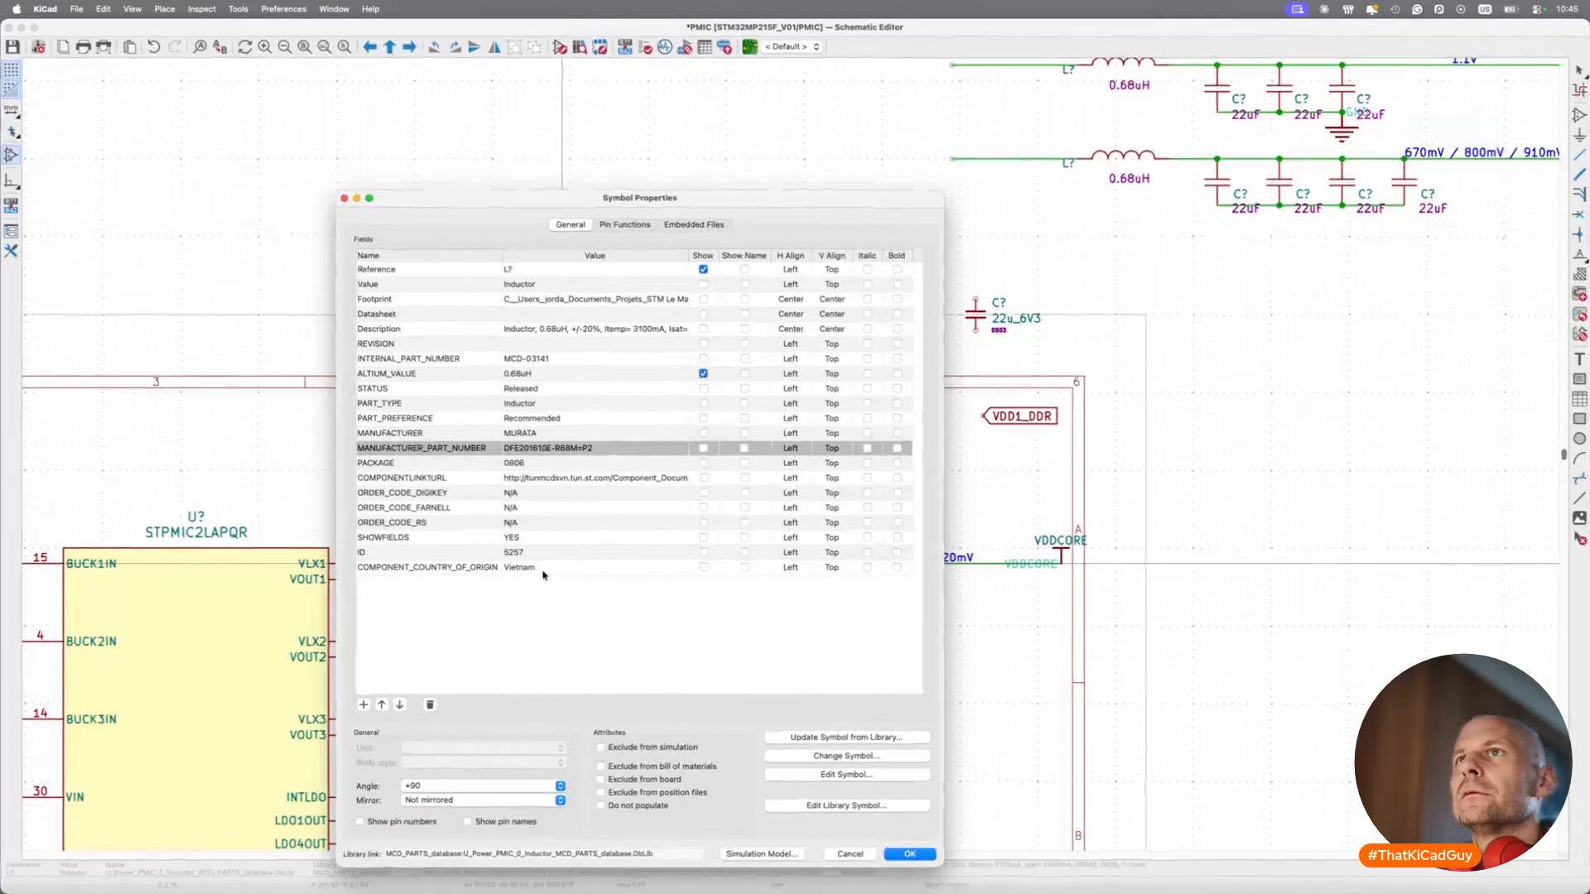
key("Escape")
key("super+Tab")
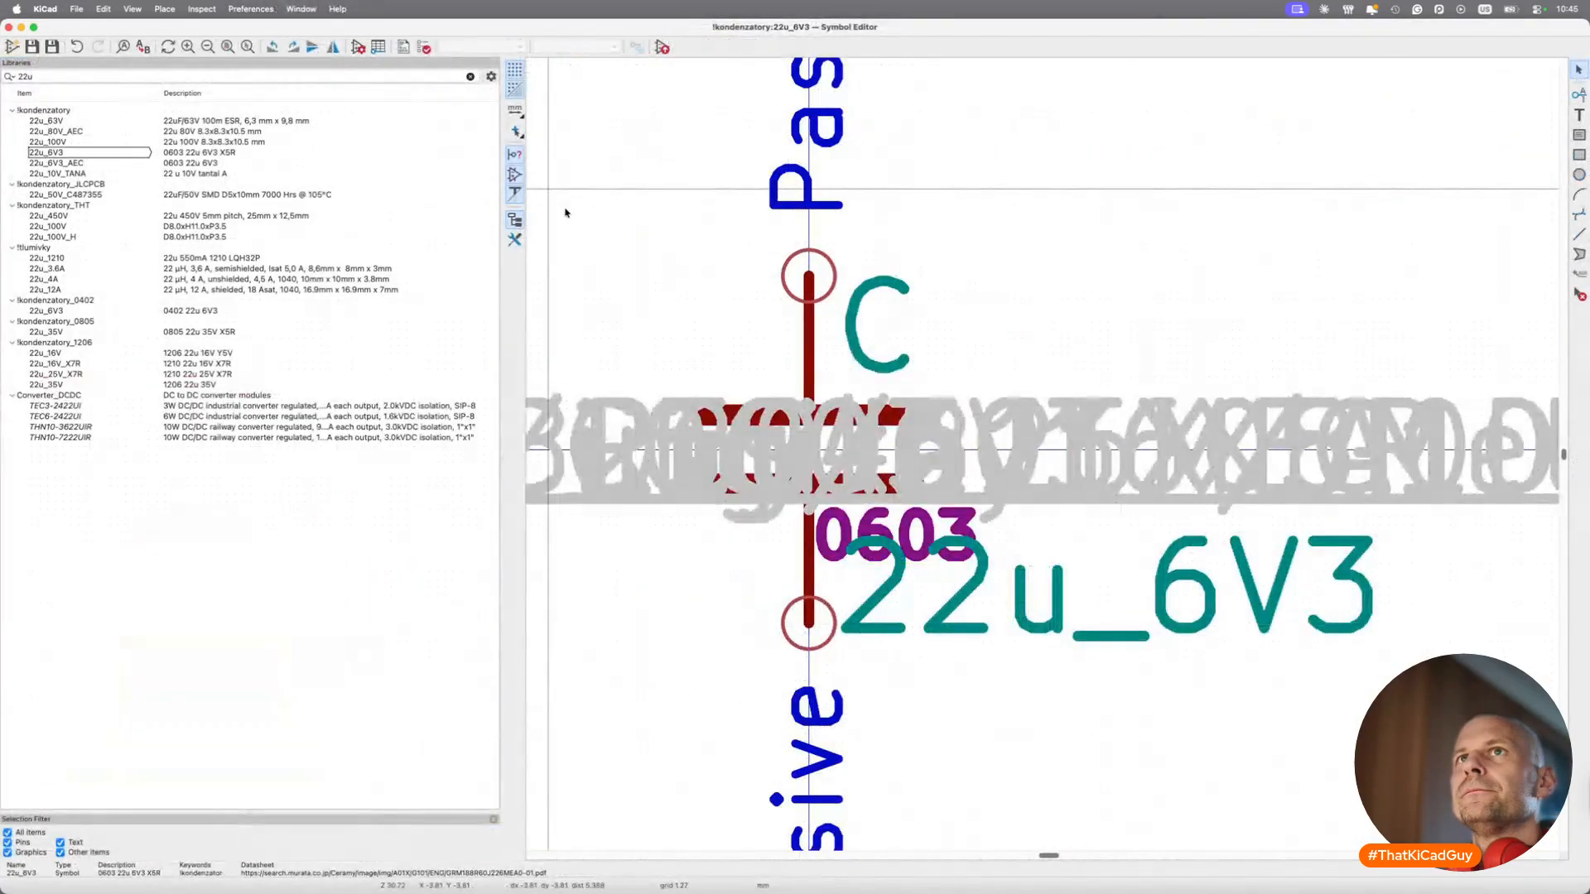
left_click(158, 73)
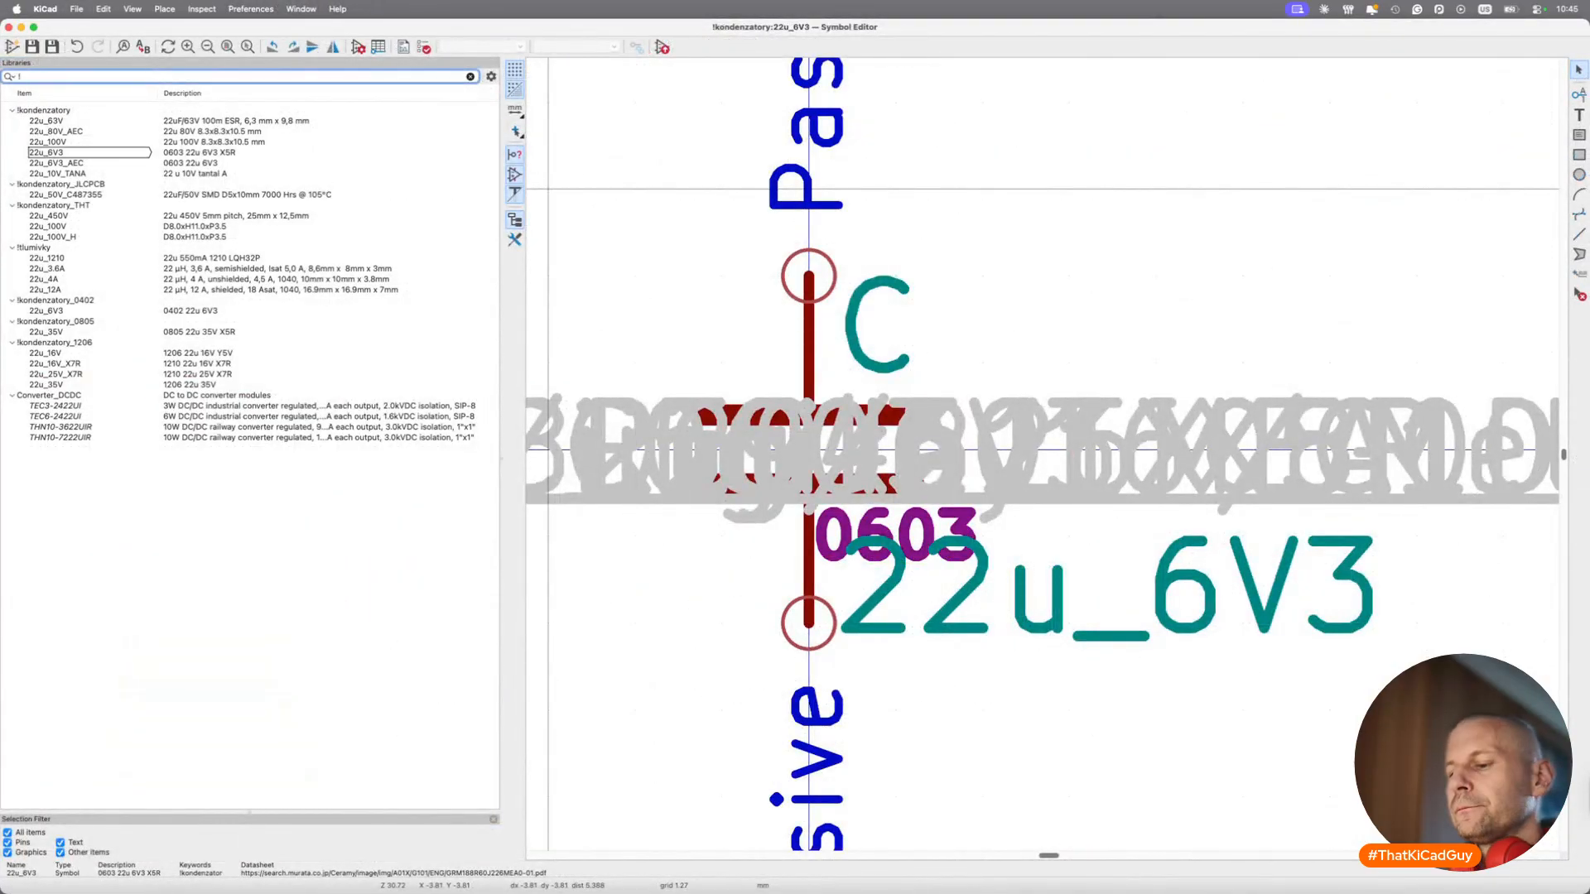
type("!undc")
type("i")
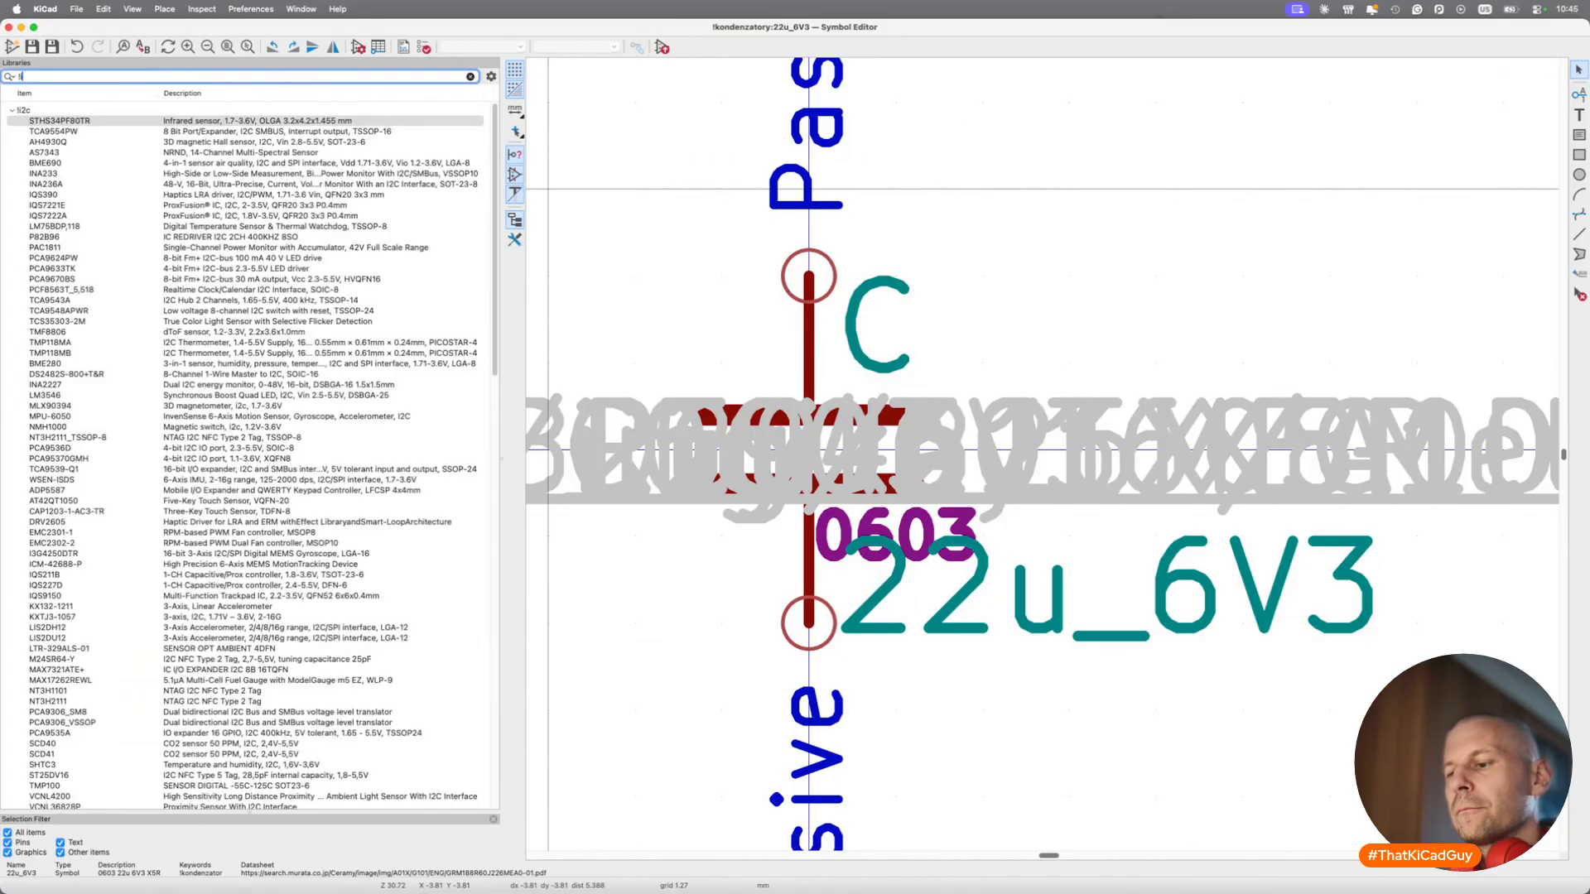
type("nduc")
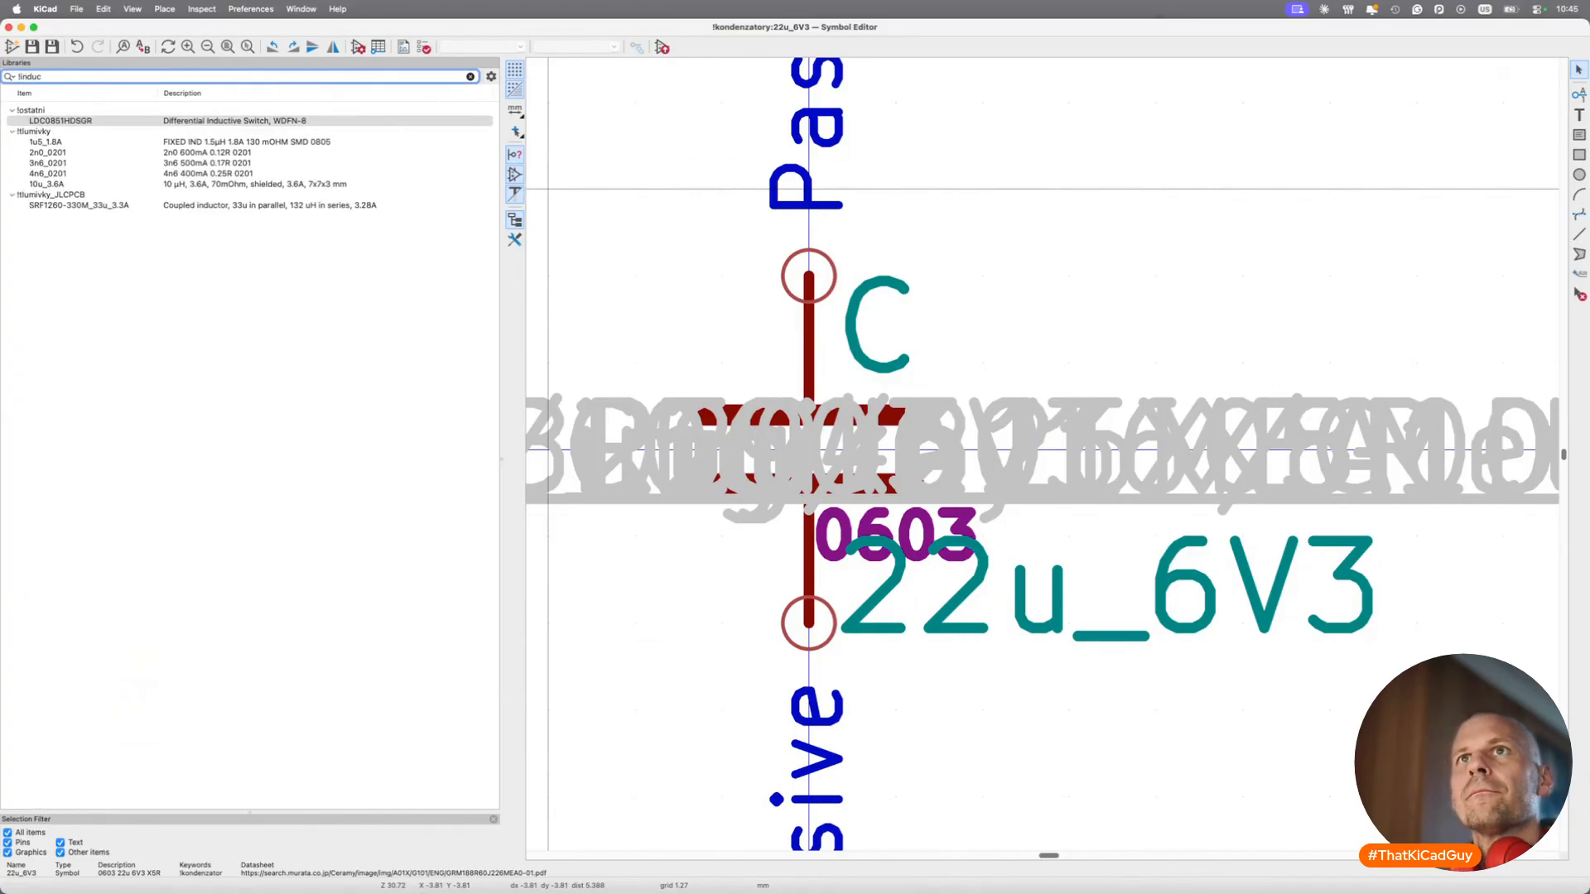
key("BackSpace")
key("BackSpace")
type("r")
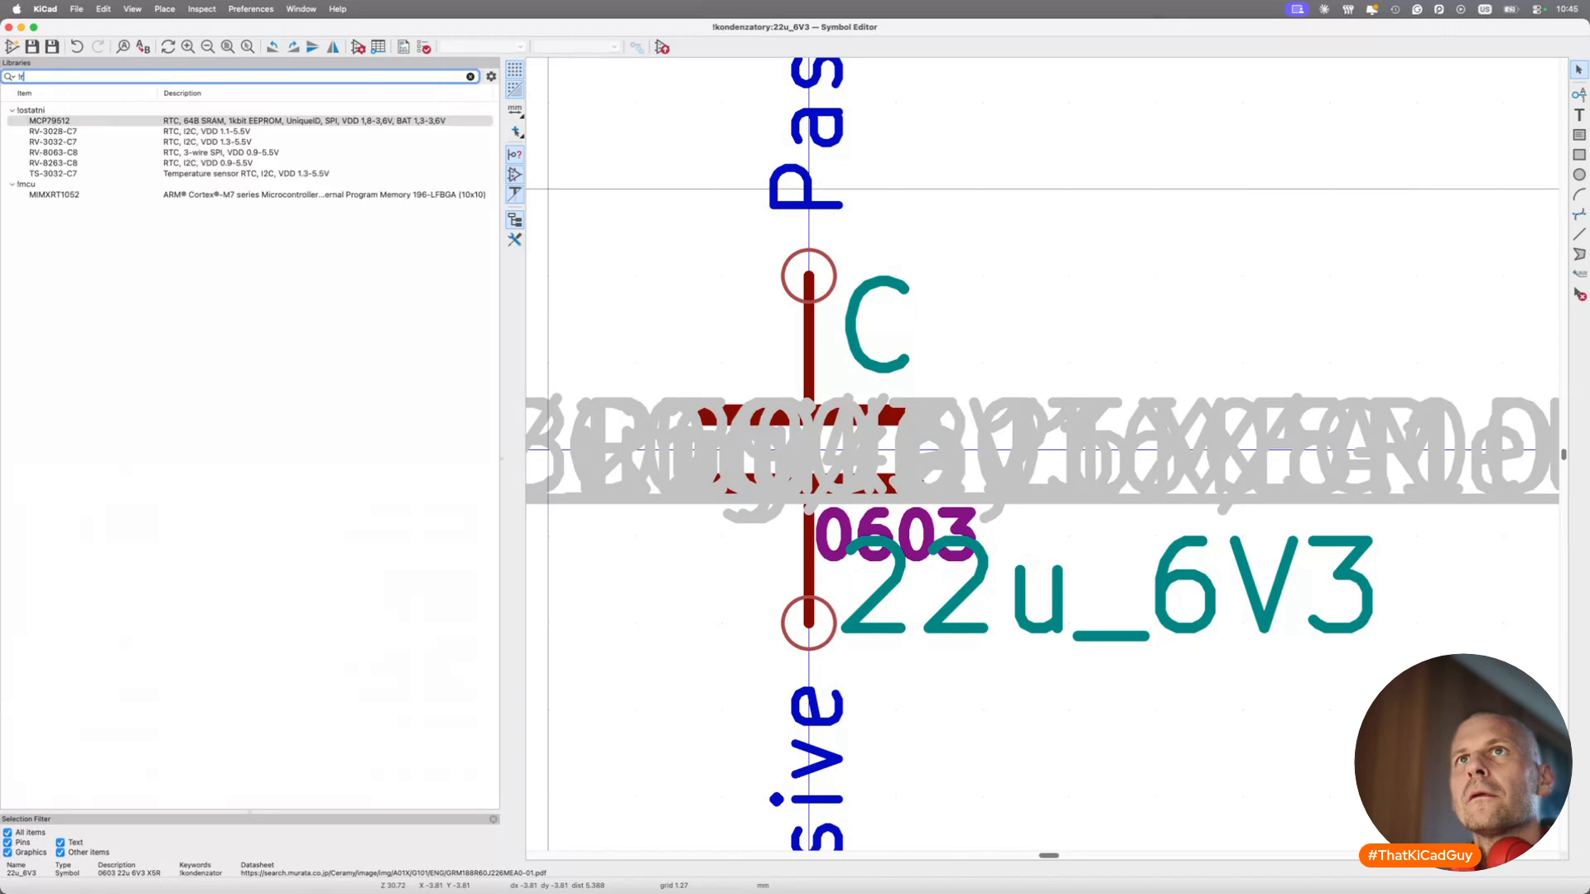
Filter the symbol libraries by "!tlumi" and look through the listed inductors.
key("BackSpace")
key("BackSpace")
type("tlumi")
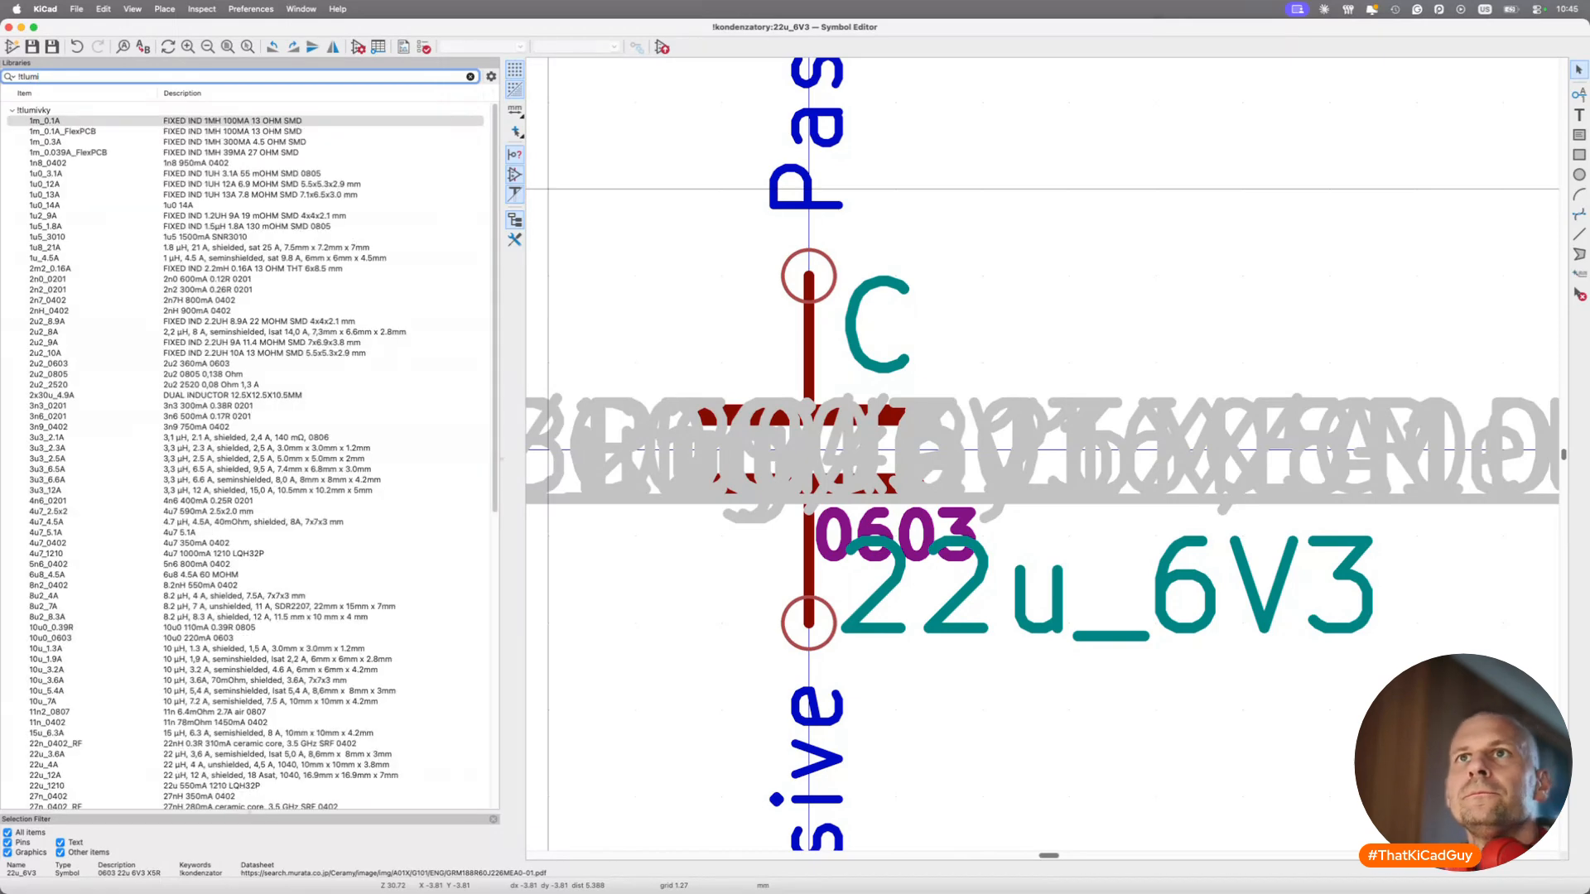
scroll(109, 650, "down", 5)
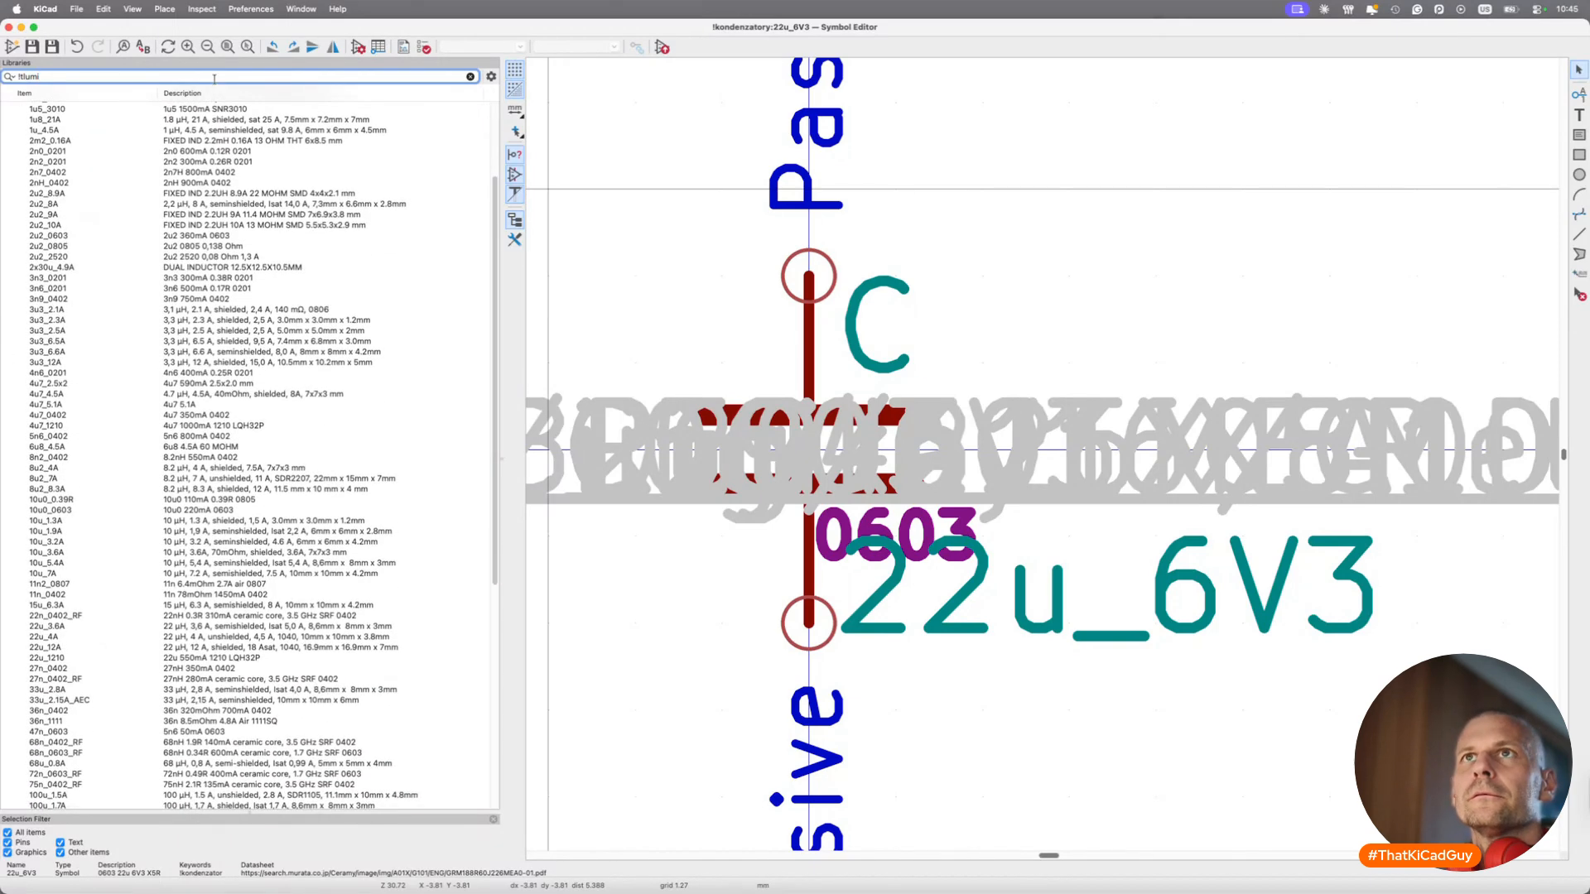
Filter the symbol libraries by 2016 and load the 3u3_2.1A inductor symbol for editing.
key("super+a")
type("20156")
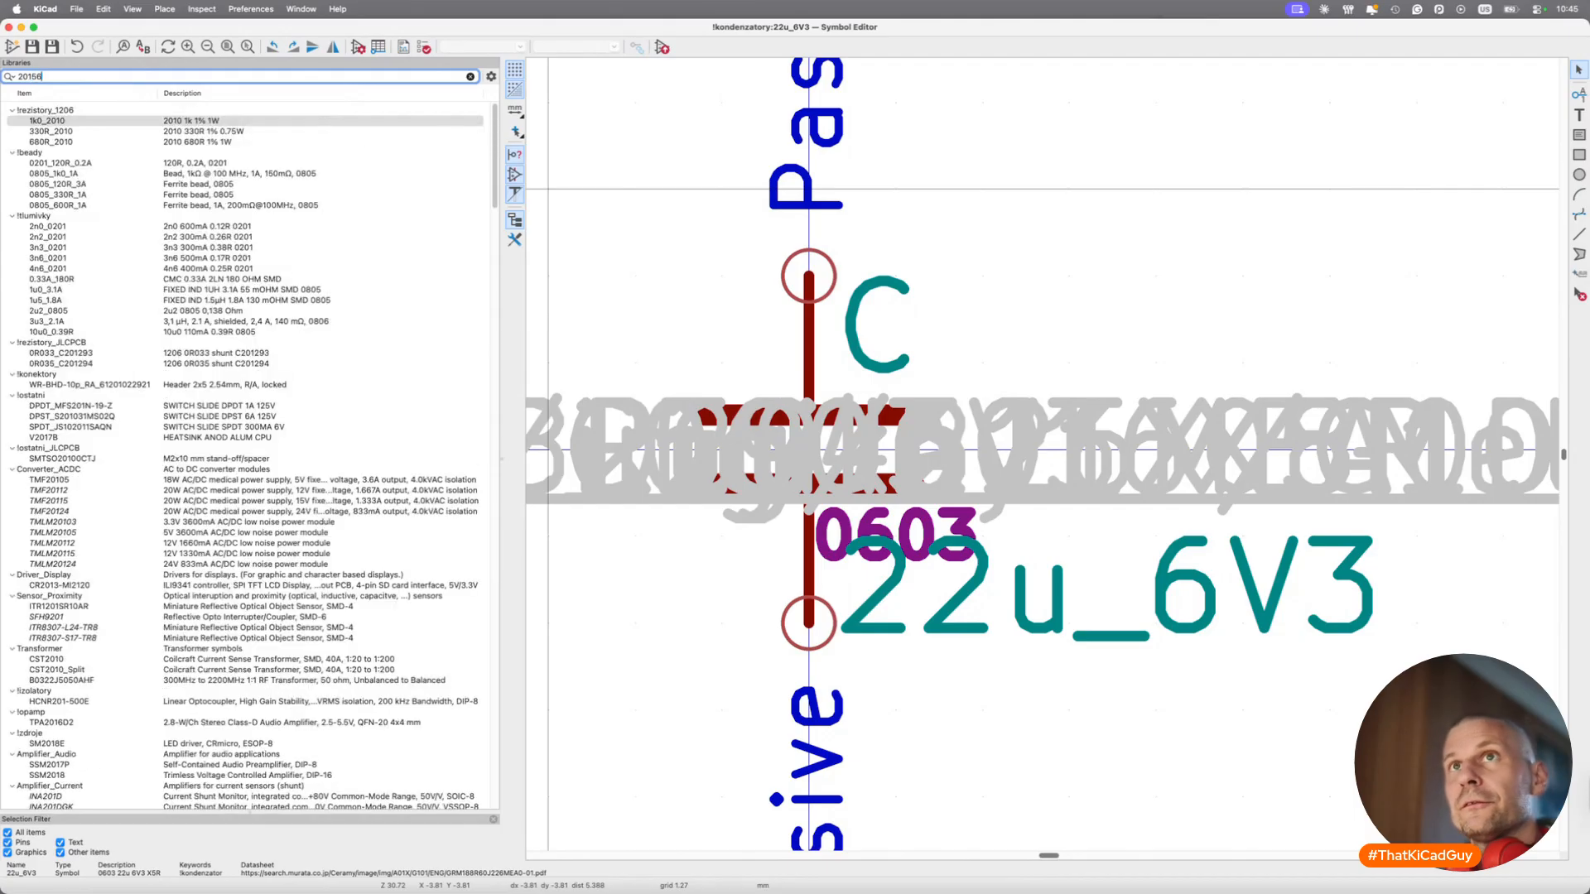
type("6")
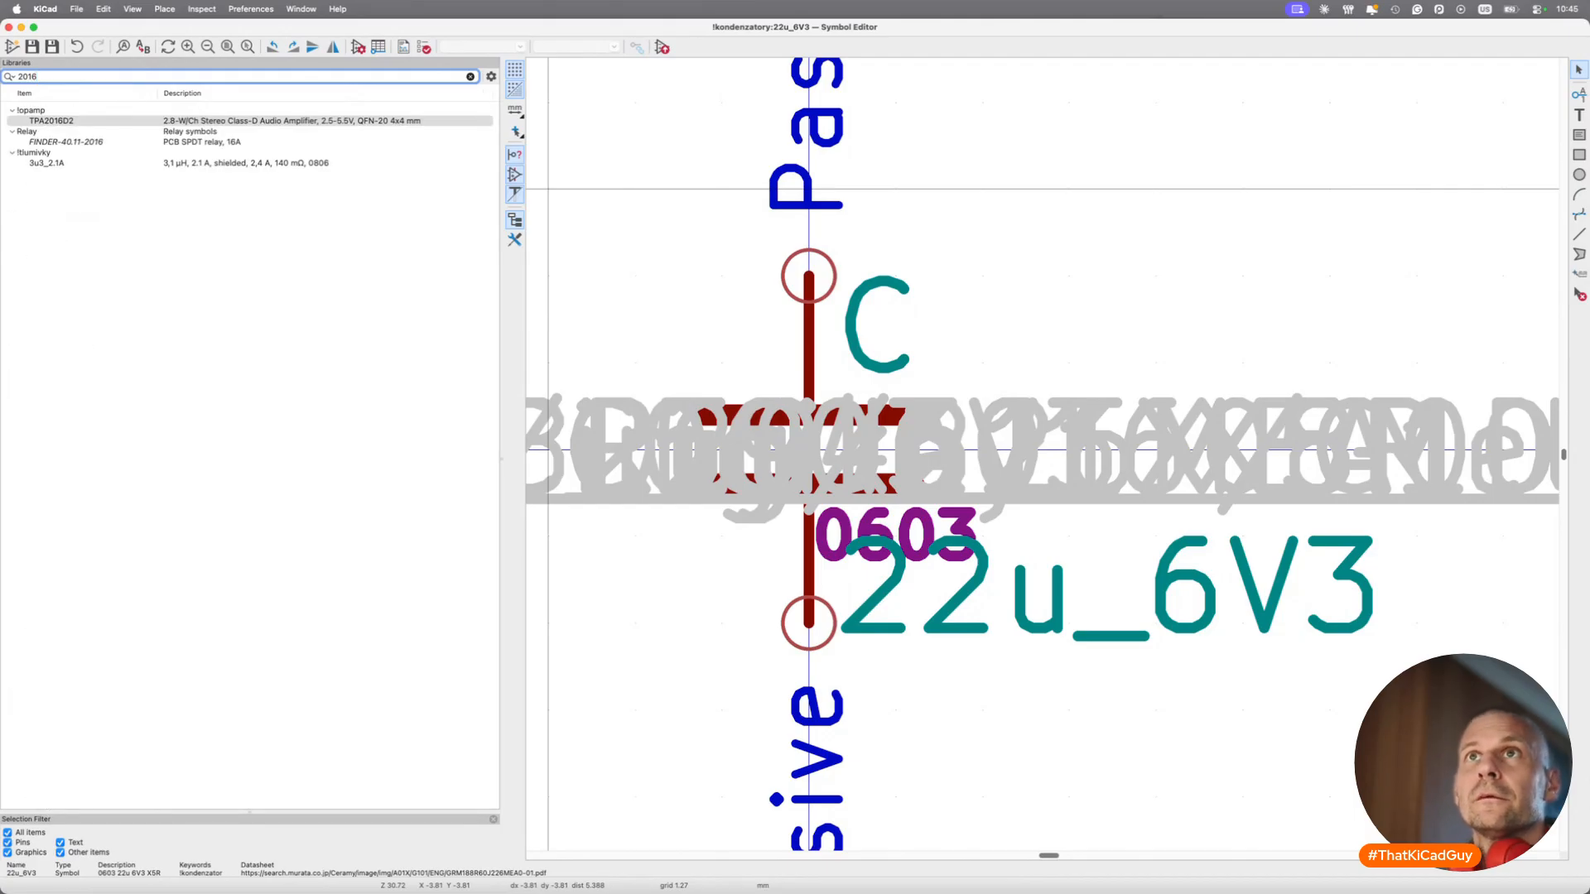
double_click(125, 163)
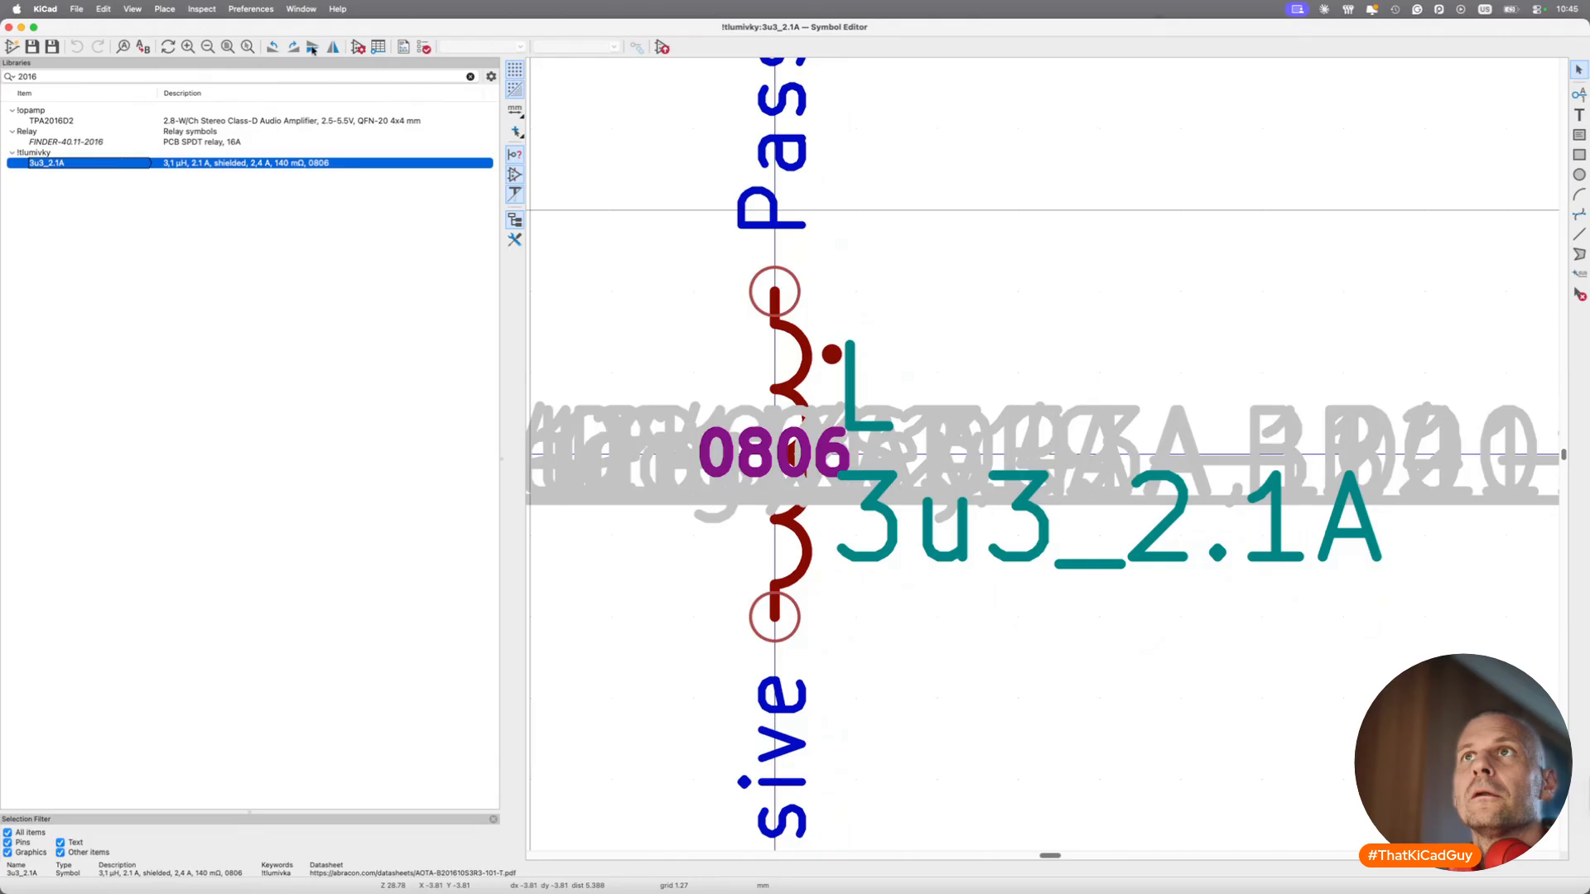
Check the 3u3_2.1A symbol's footprint in its properties against the package size listed on the DigiKey page in Brave.
left_click(358, 47)
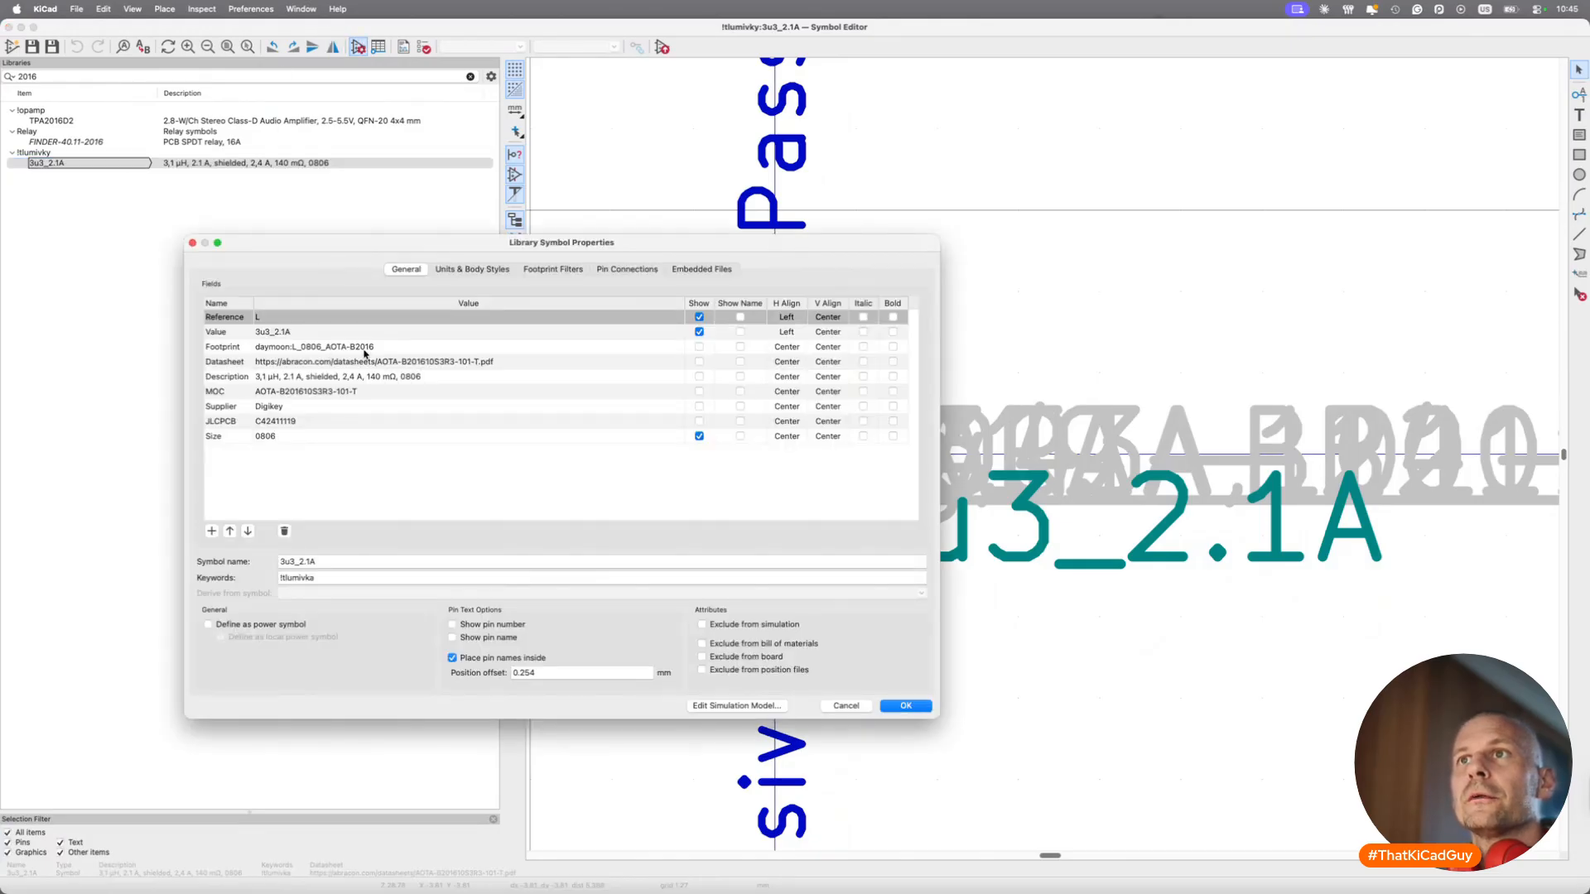
key("Return")
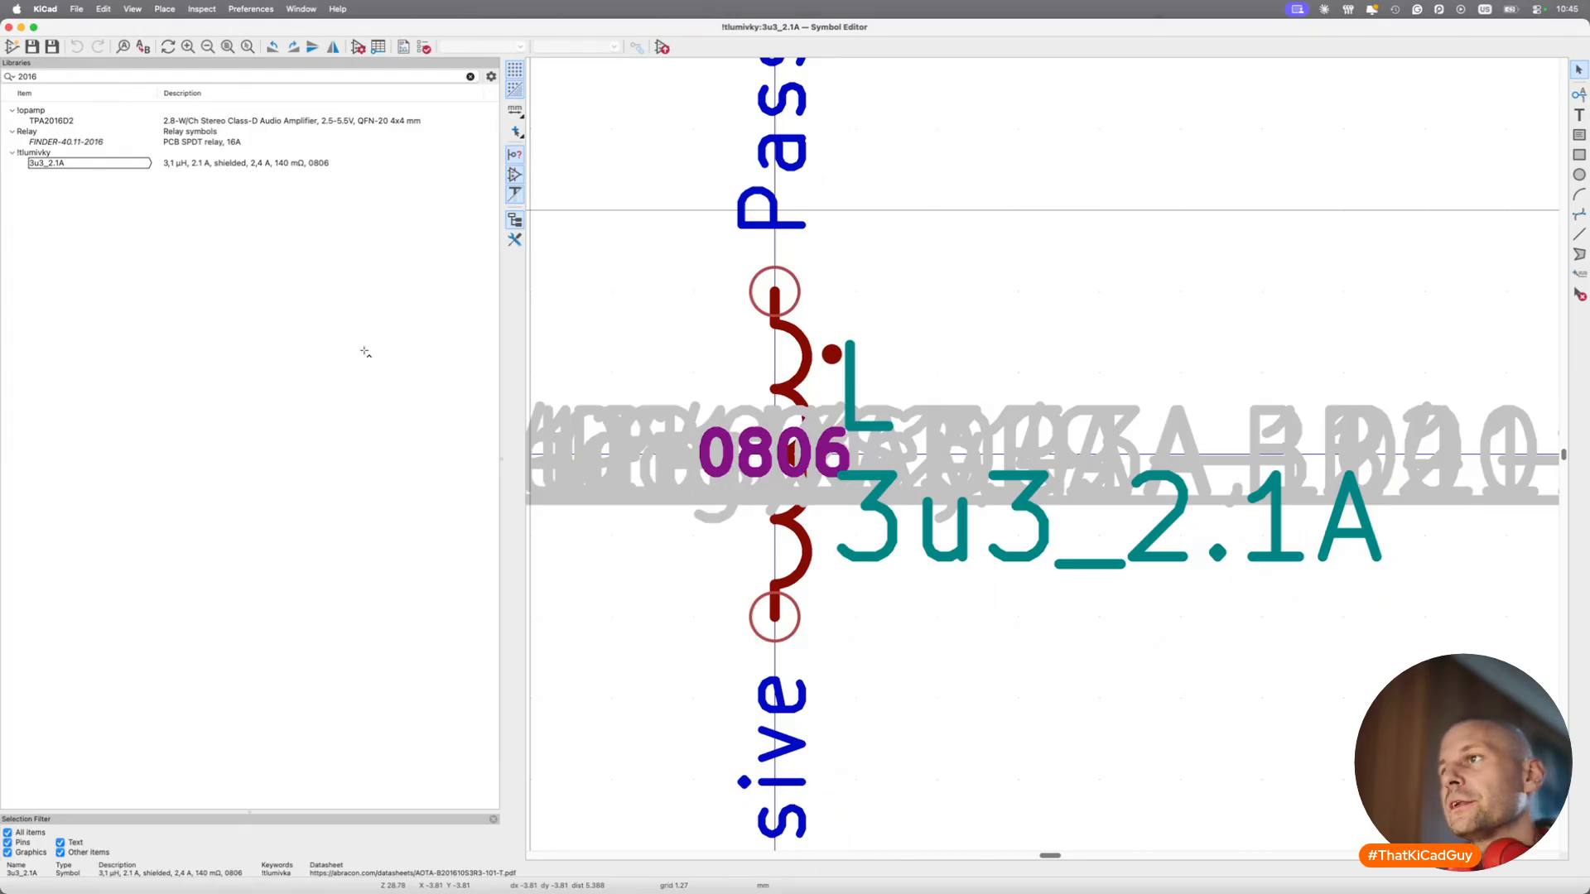
key("super+Tab")
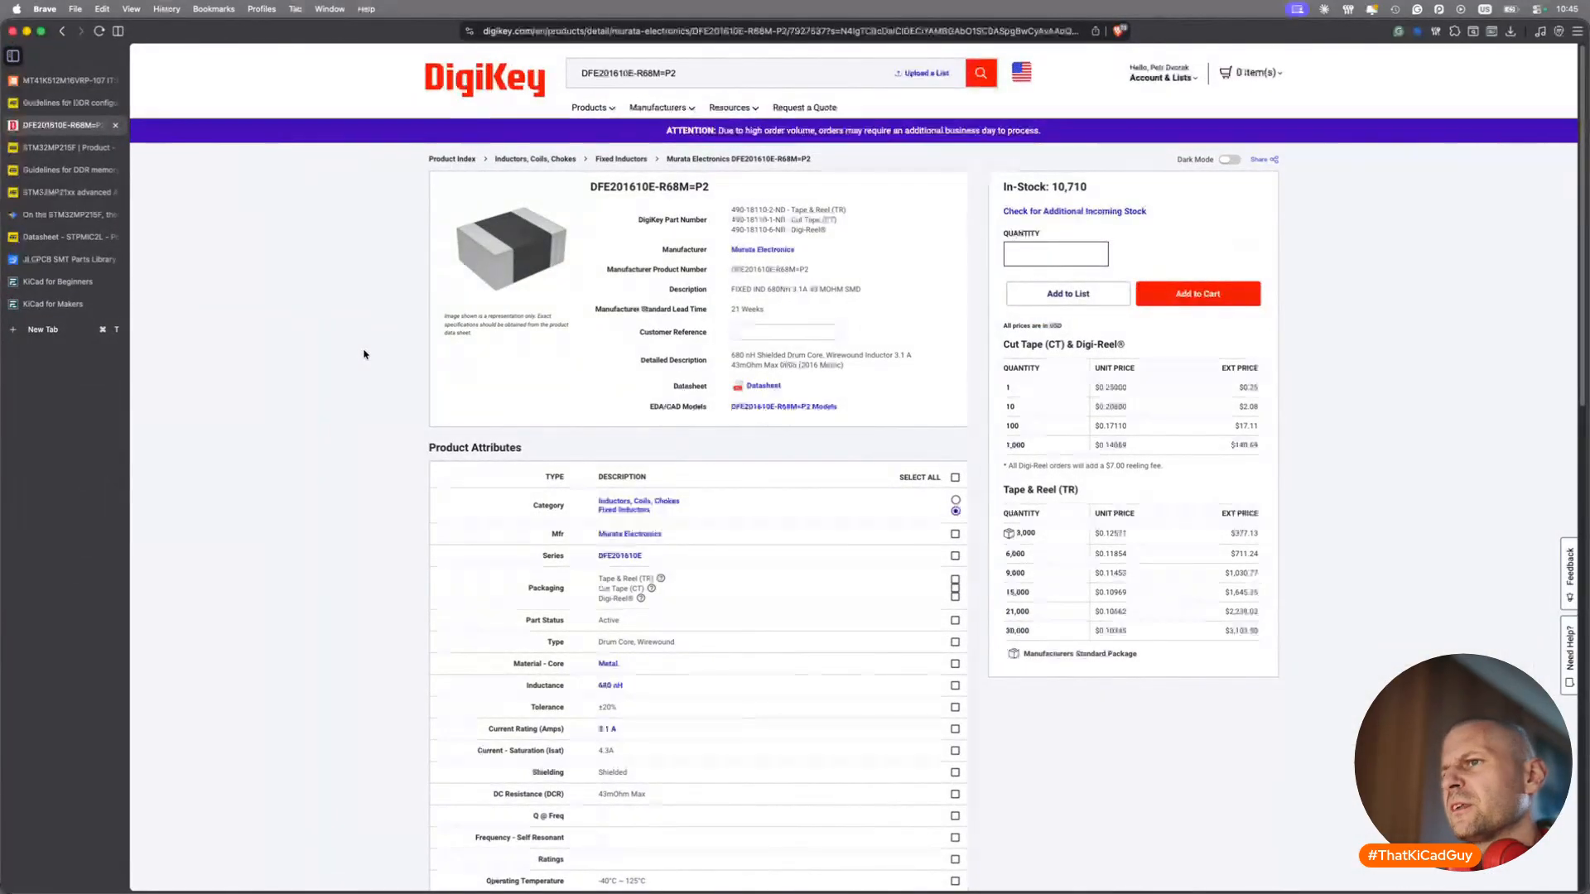
scroll(363, 594, "down", 5)
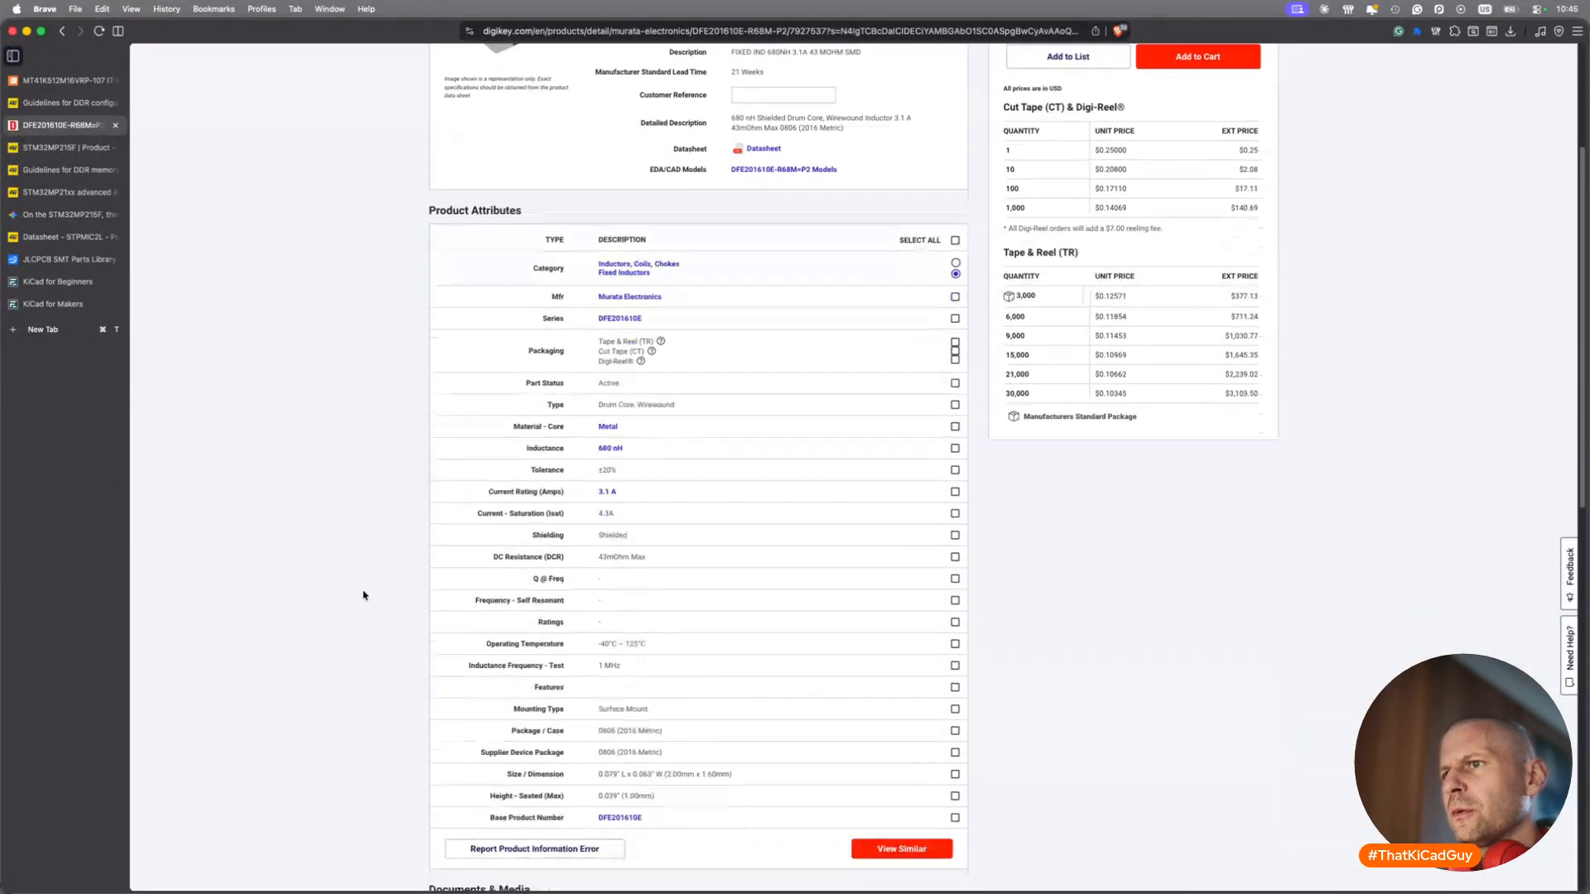
left_click_drag(598, 731, 692, 736)
key("ctrl+Right")
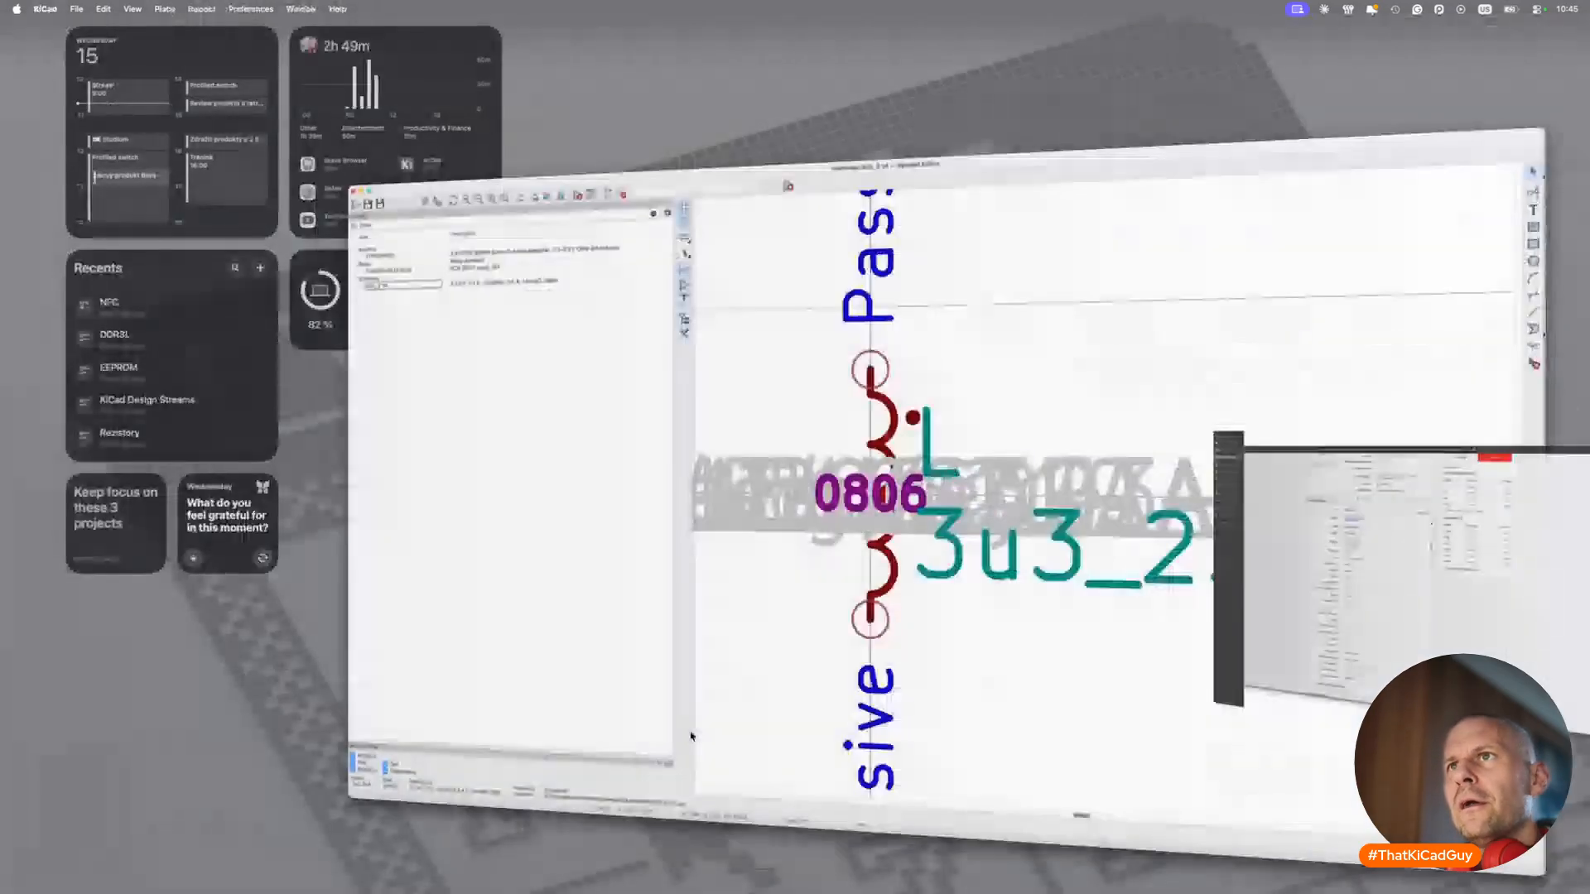
Start saving the 3u3_2.1A symbol as a new symbol in KiCad, and check the inductance and current rating on DigiKey.
right_click(115, 172)
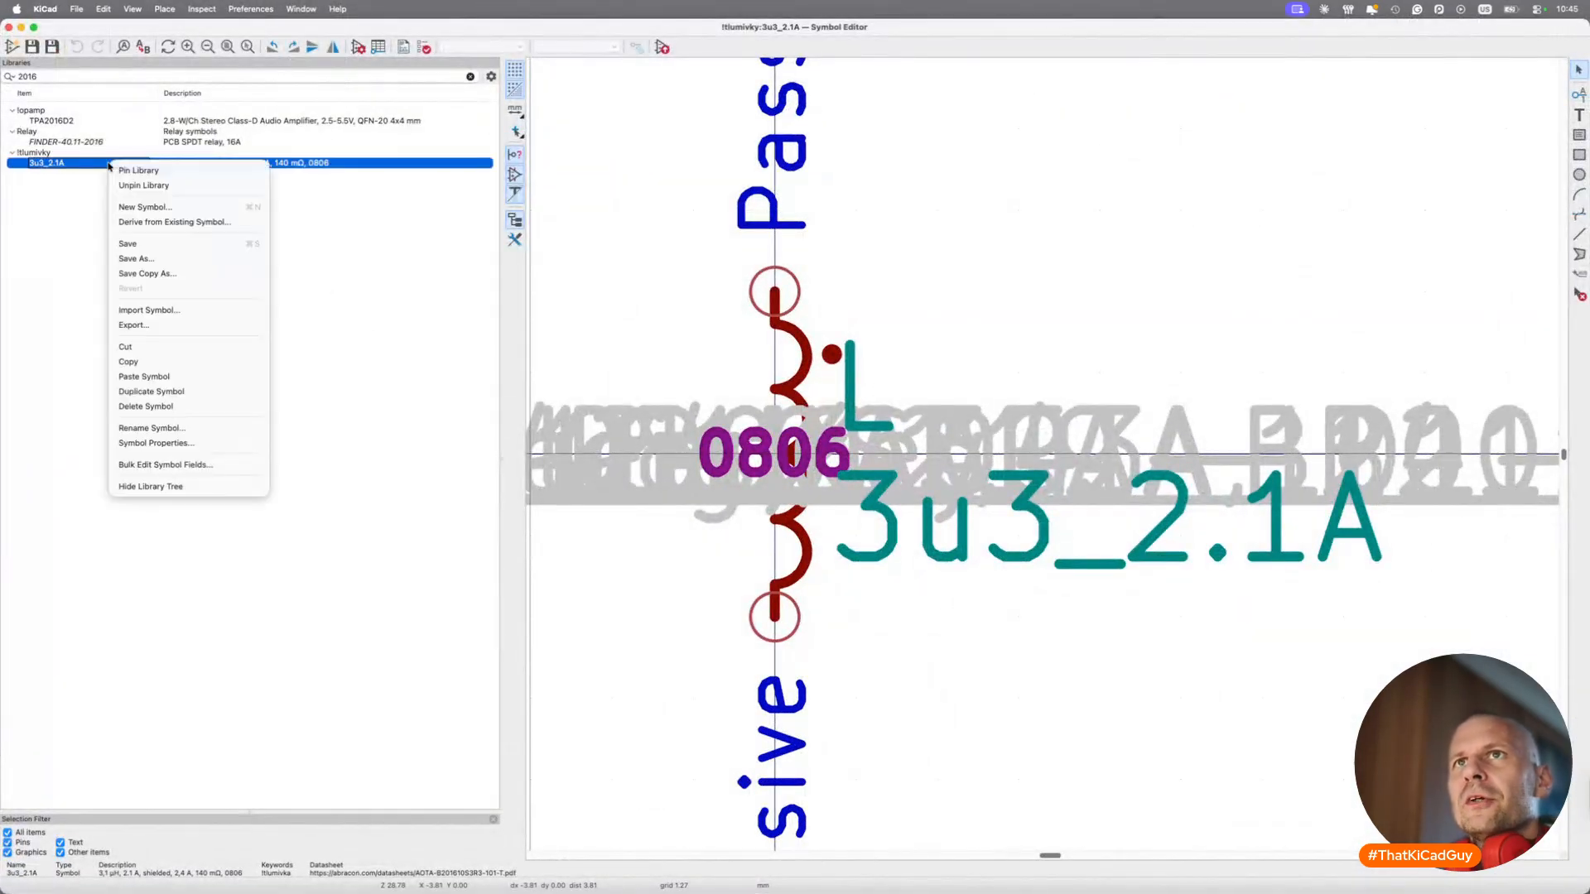
left_click(162, 254)
key("ctrl+Left")
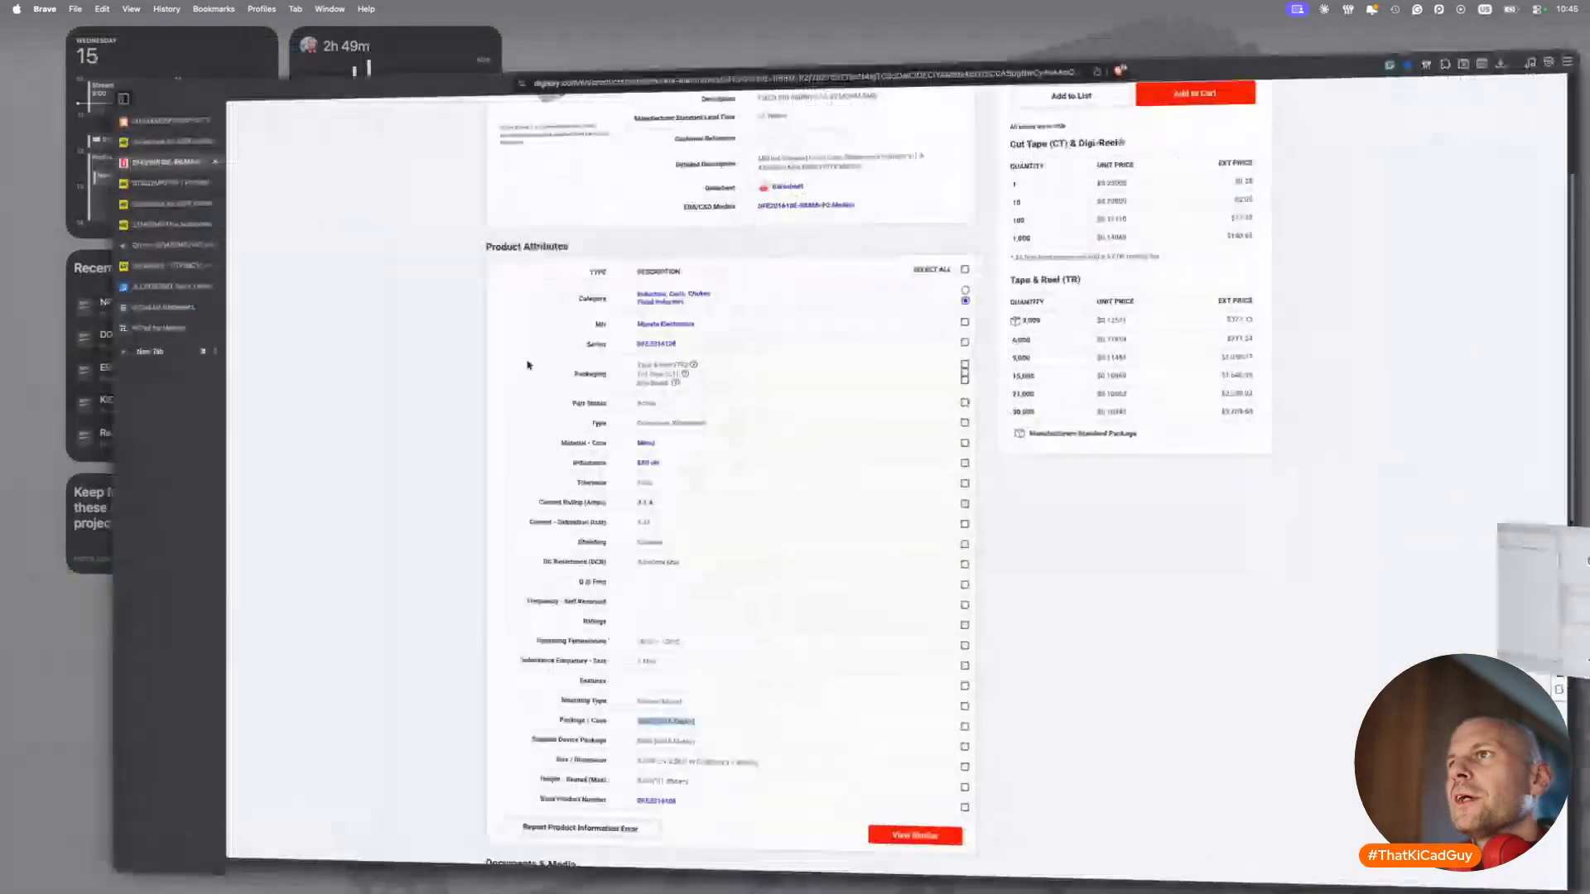
scroll(747, 304, "up", 3)
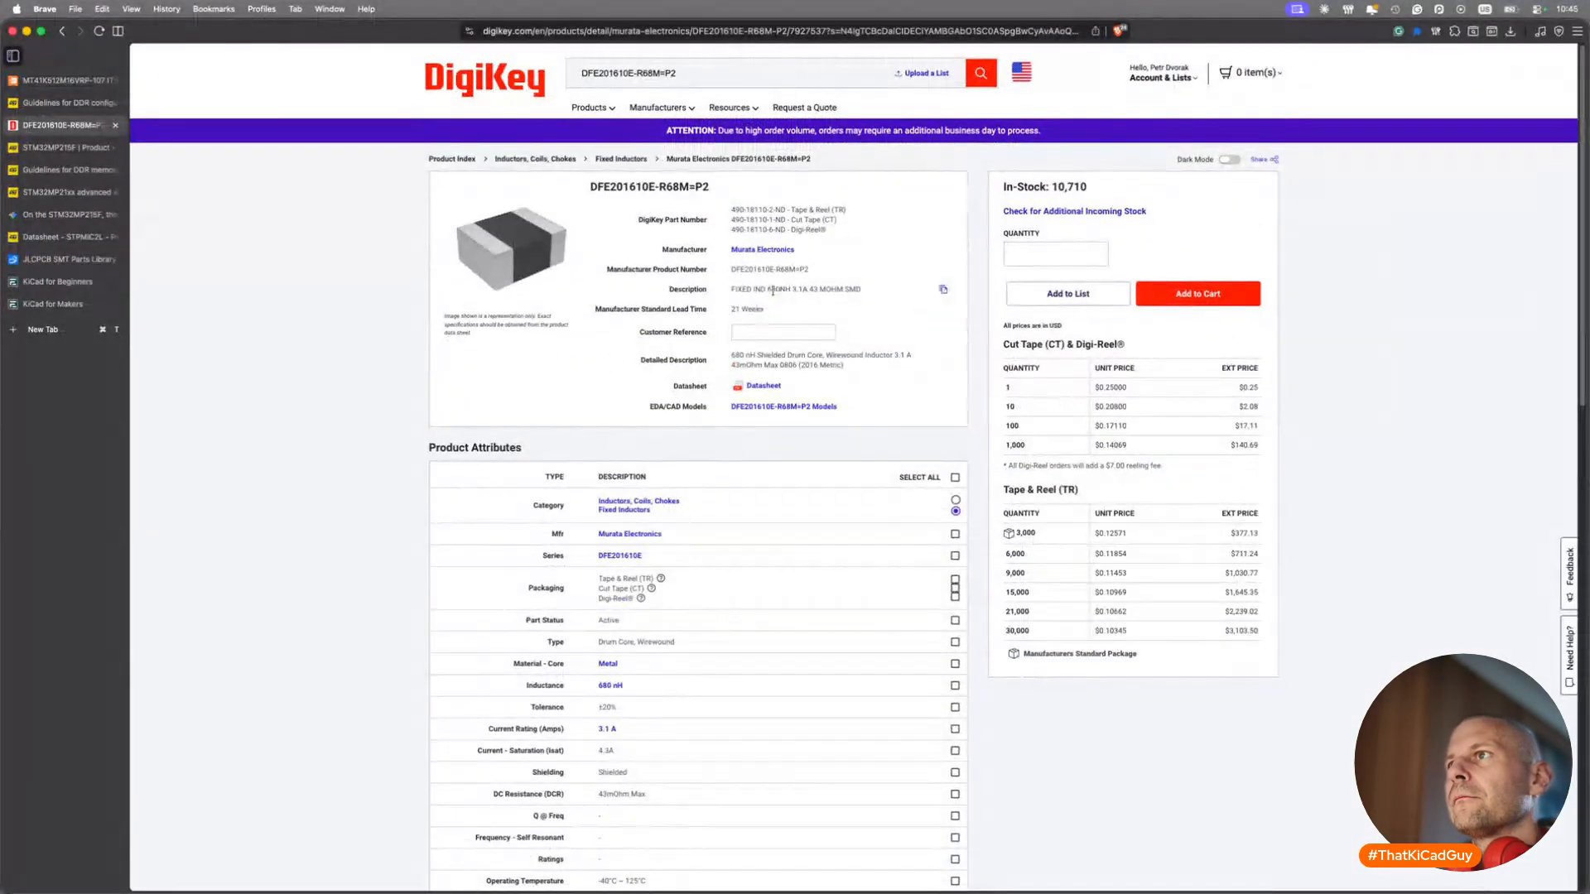
left_click_drag(767, 289, 808, 289)
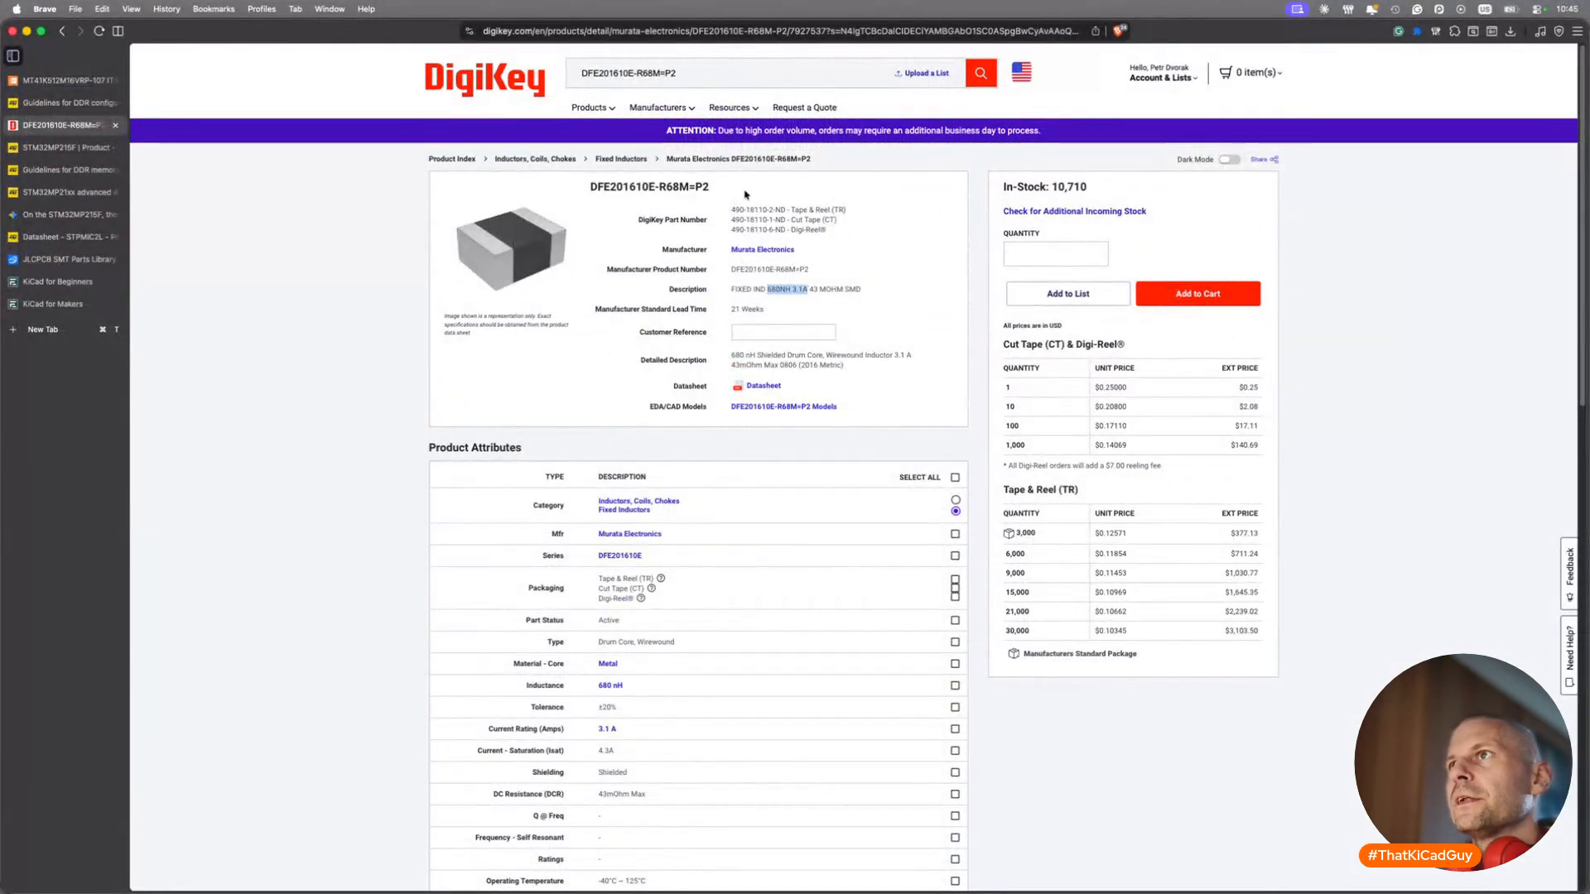
Copy the address of the inductor's datasheet link from its DigiKey product page.
right_click(770, 389)
left_click(816, 492)
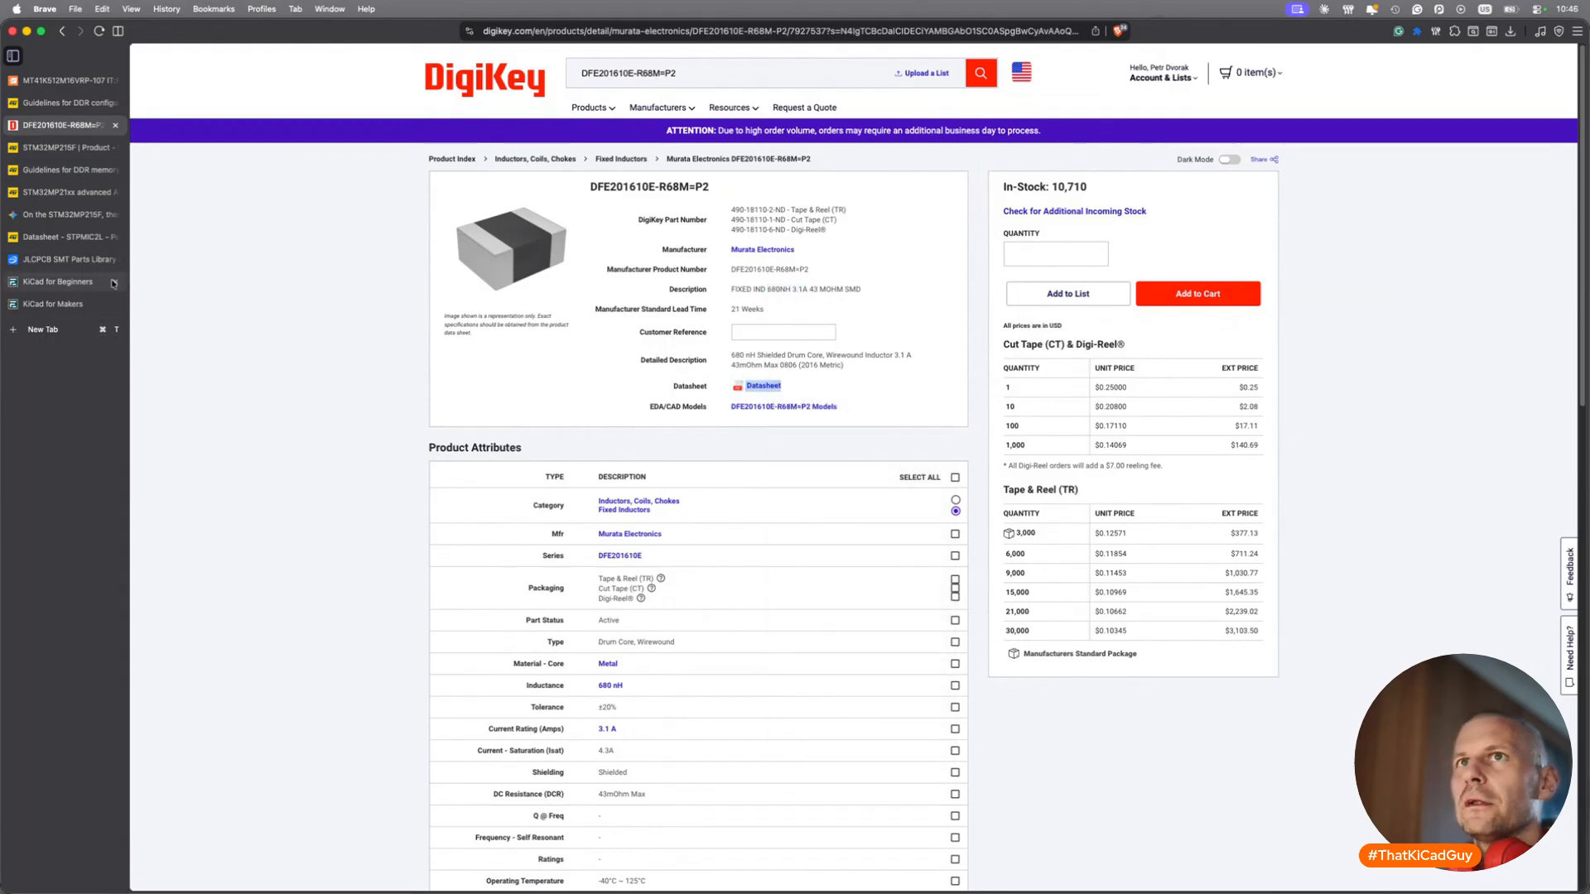
Search the JLCPCB parts library for DFE201610E-R68M=P2 and copy JLCPCB part number C5832329 from the FTC201608SR68MBCA result.
left_click(67, 257)
double_click(524, 91)
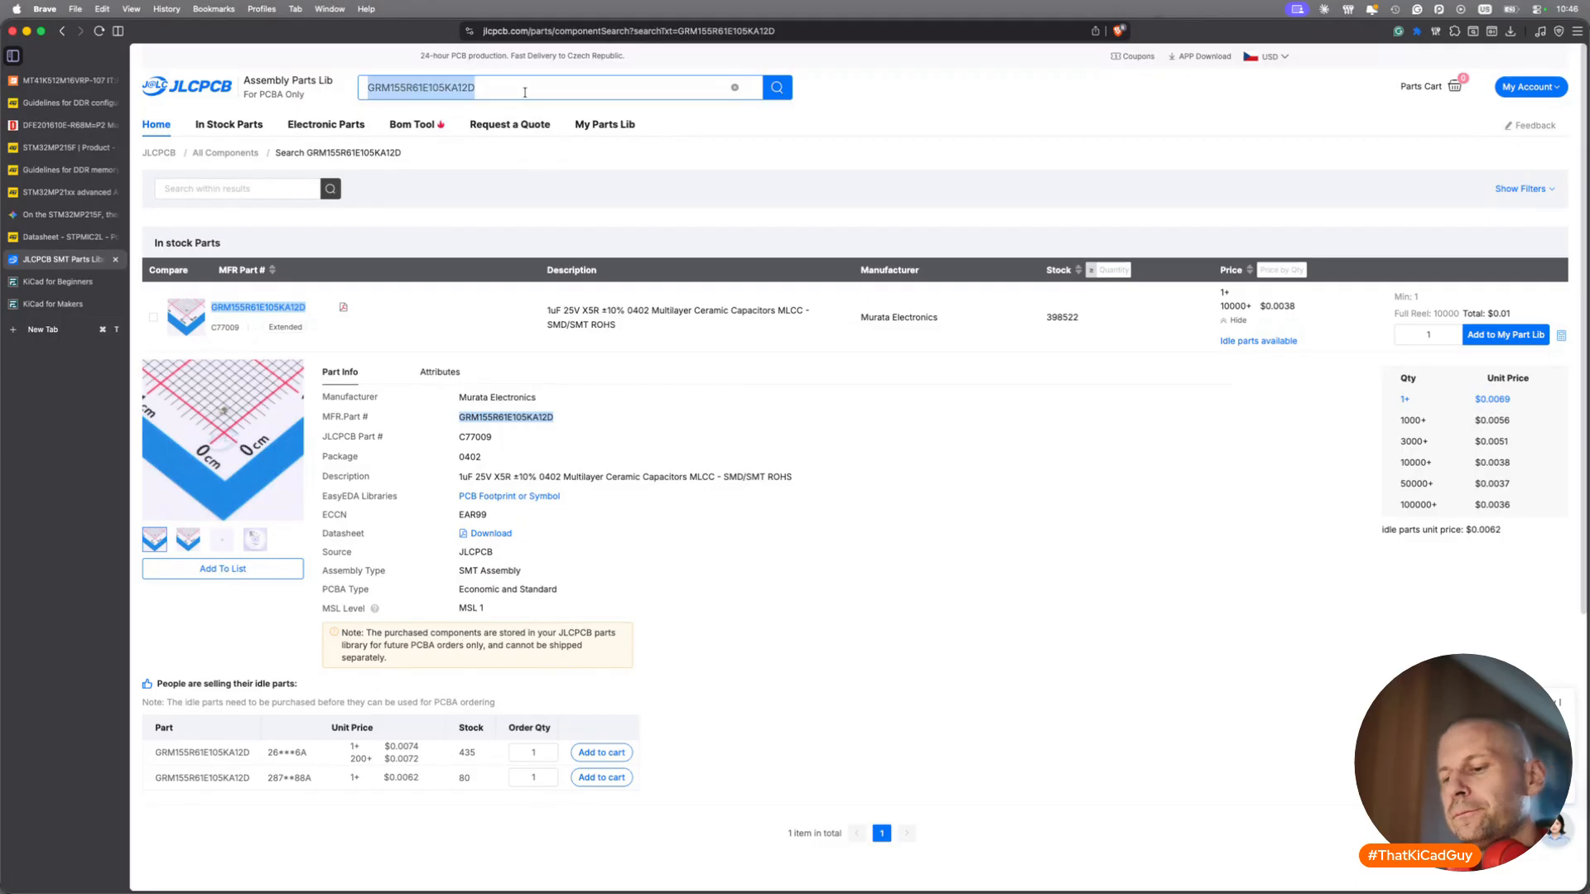
key("super+shift+v")
double_click(227, 810)
key("Return")
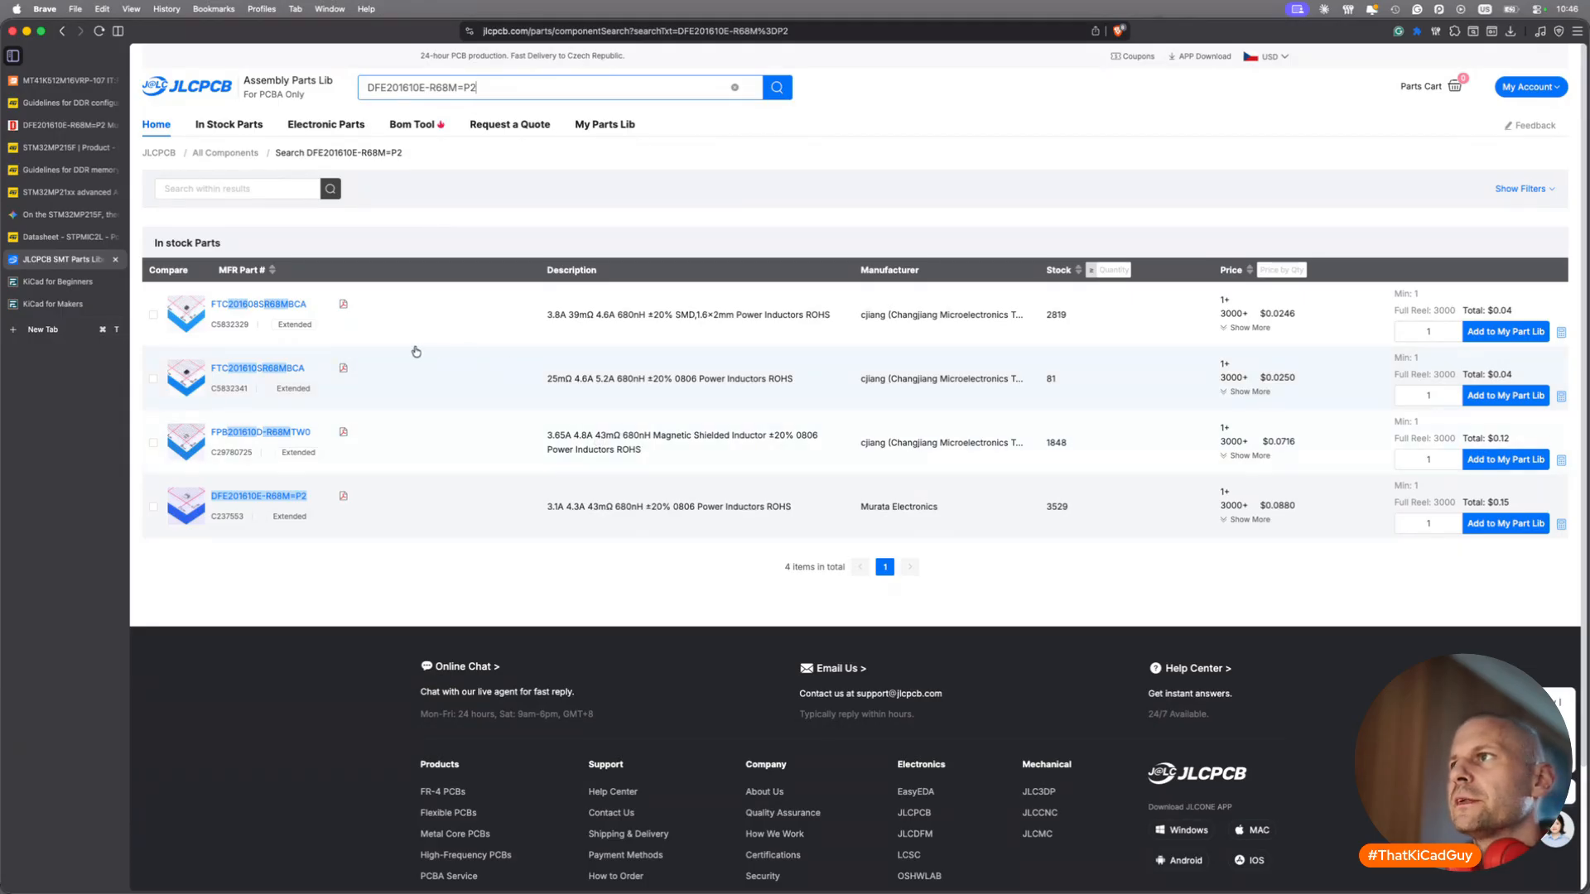
left_click_drag(210, 324, 247, 331)
key("super+c")
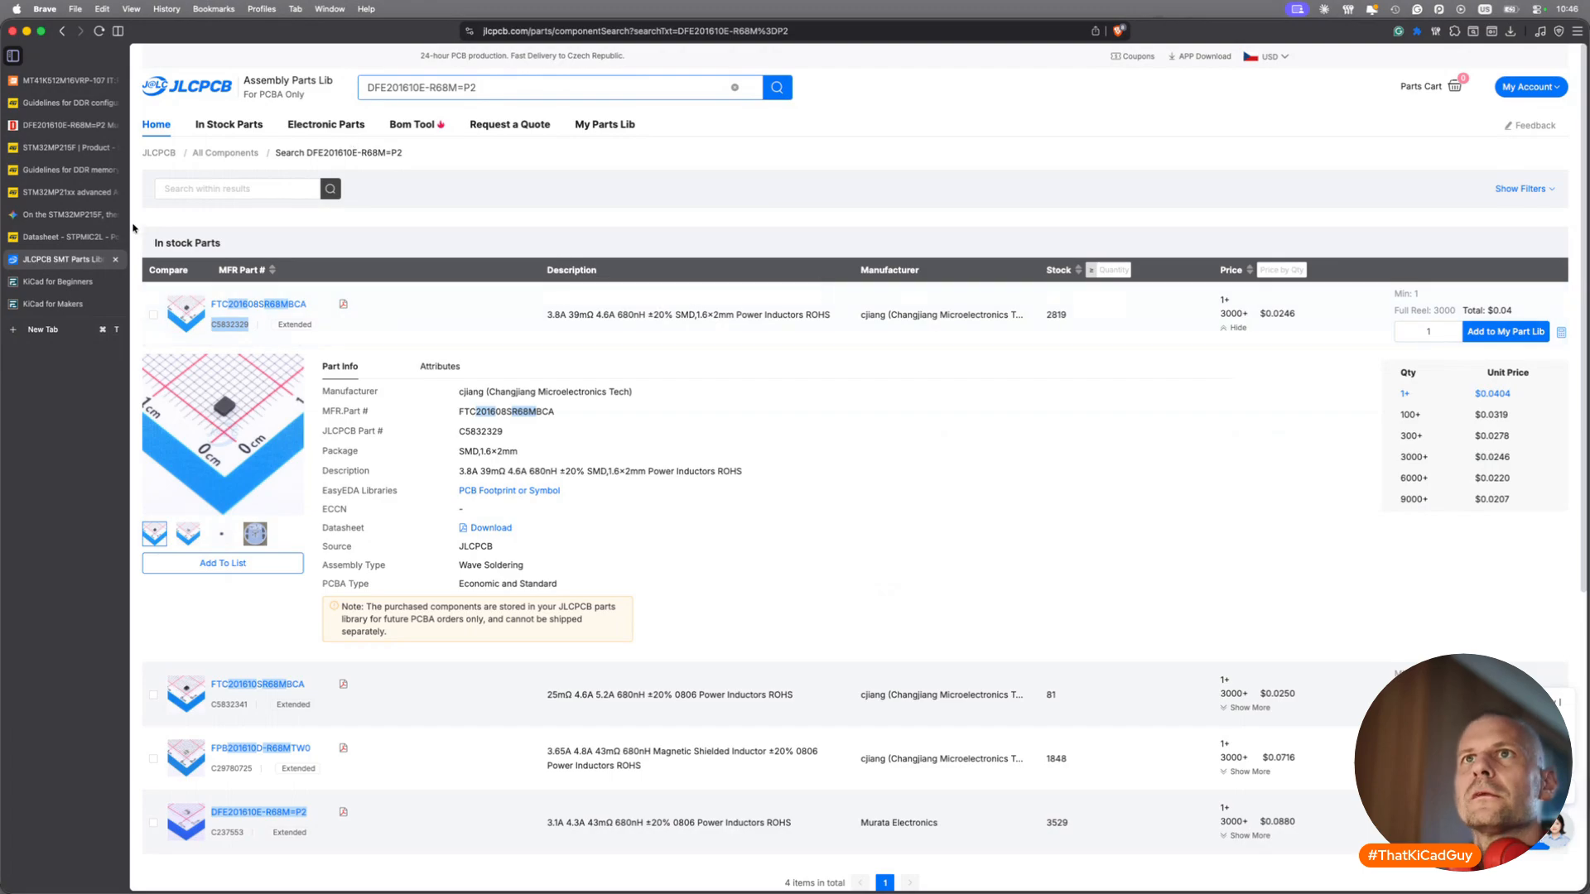
Return to KiCad and save the inductor copy as 680nH_3.1A in the !tlumivky library.
key("super+Tab")
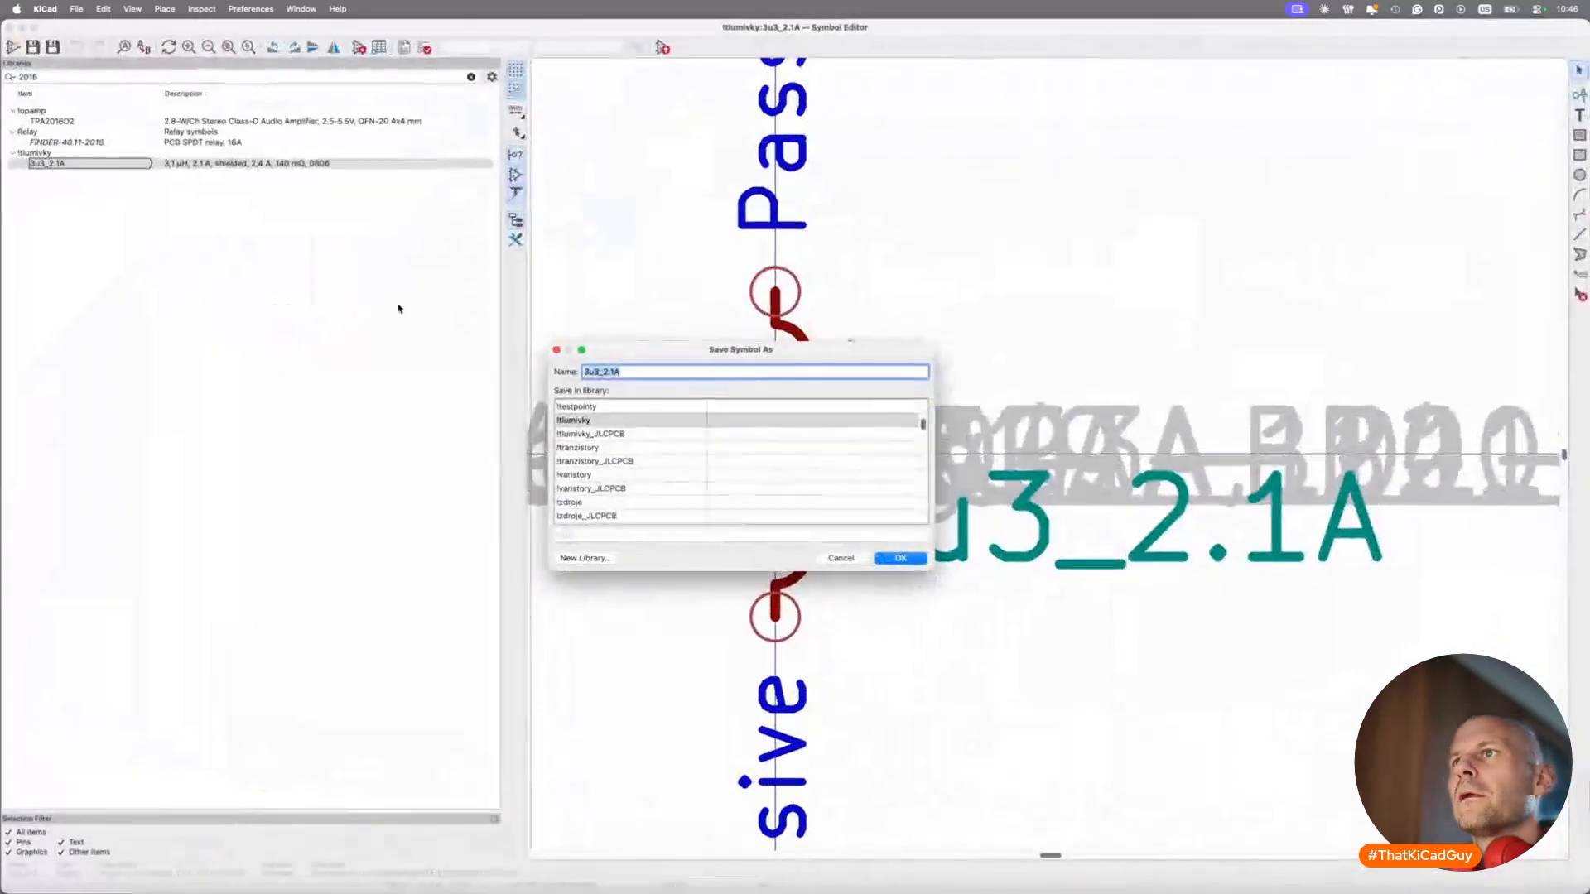
key("super+shift+v")
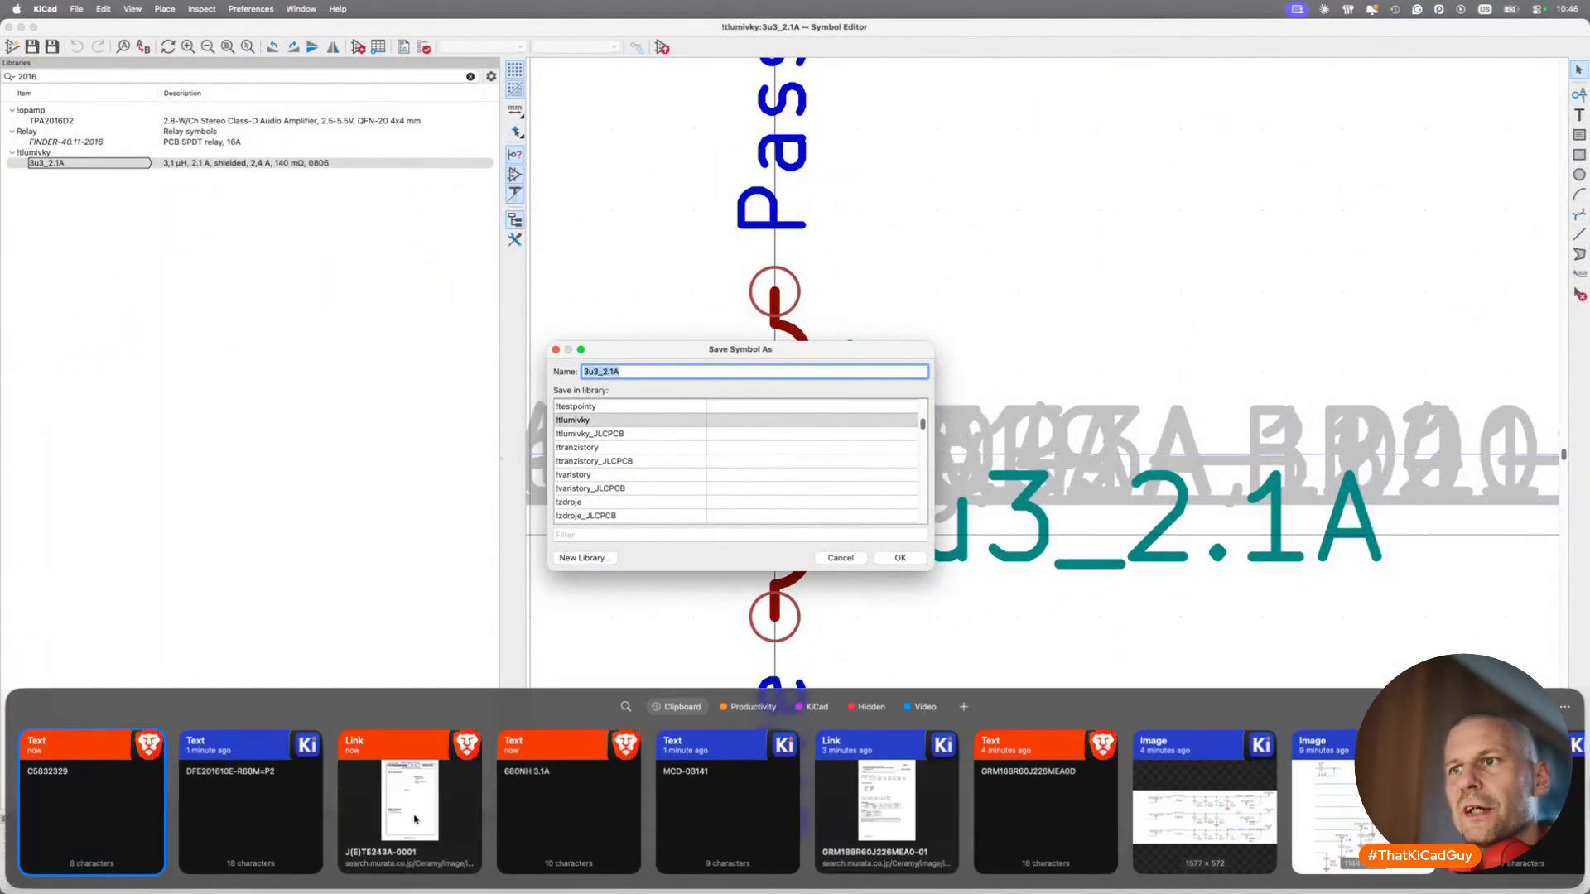
double_click(571, 808)
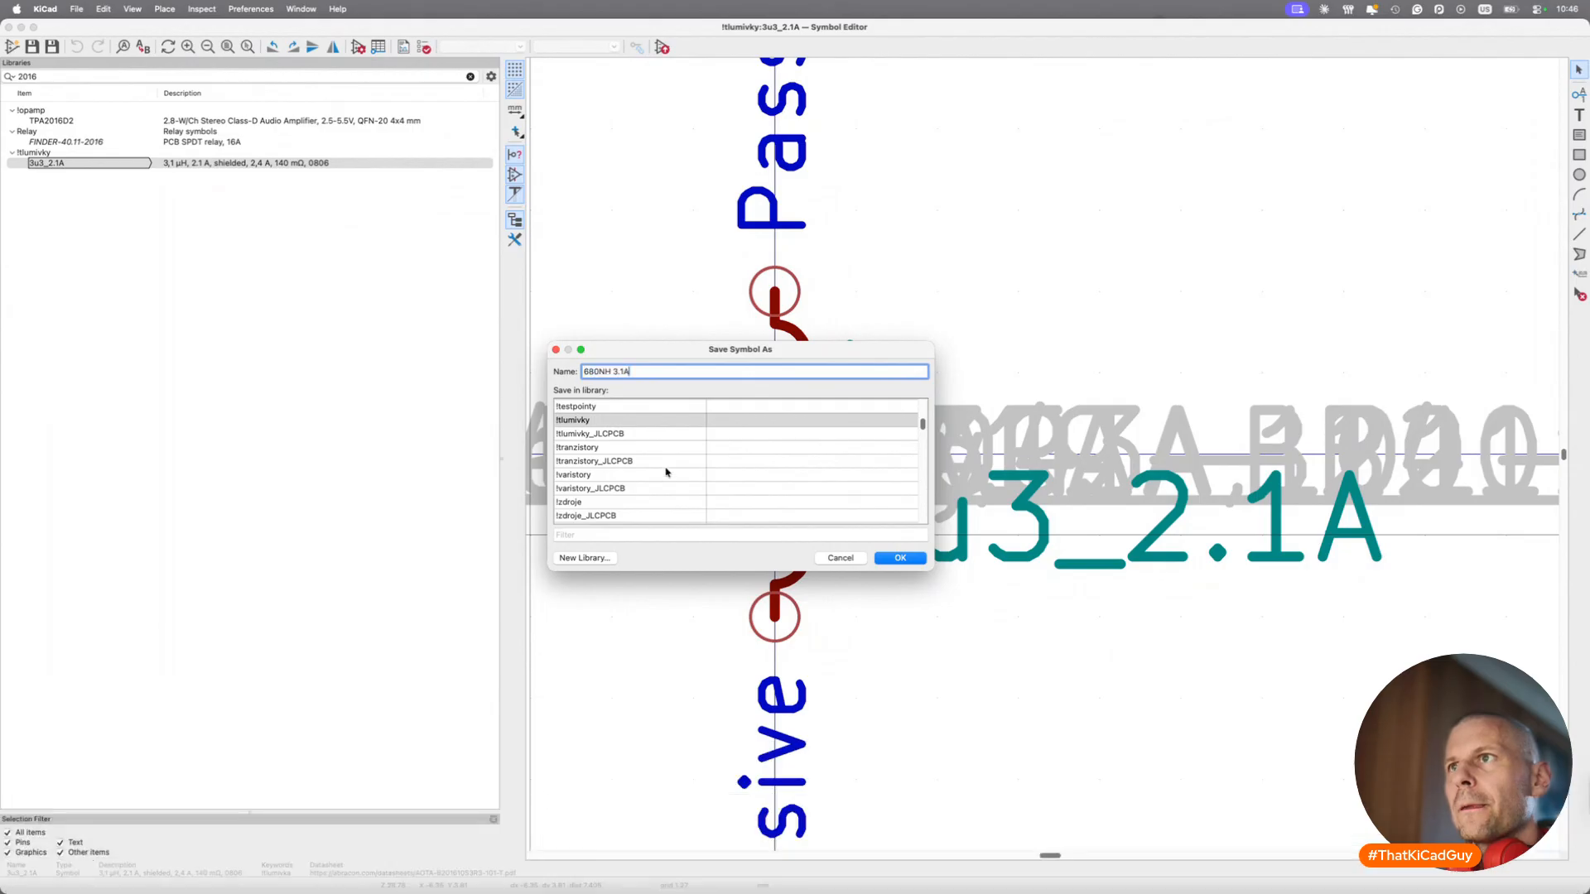
double_click(615, 372)
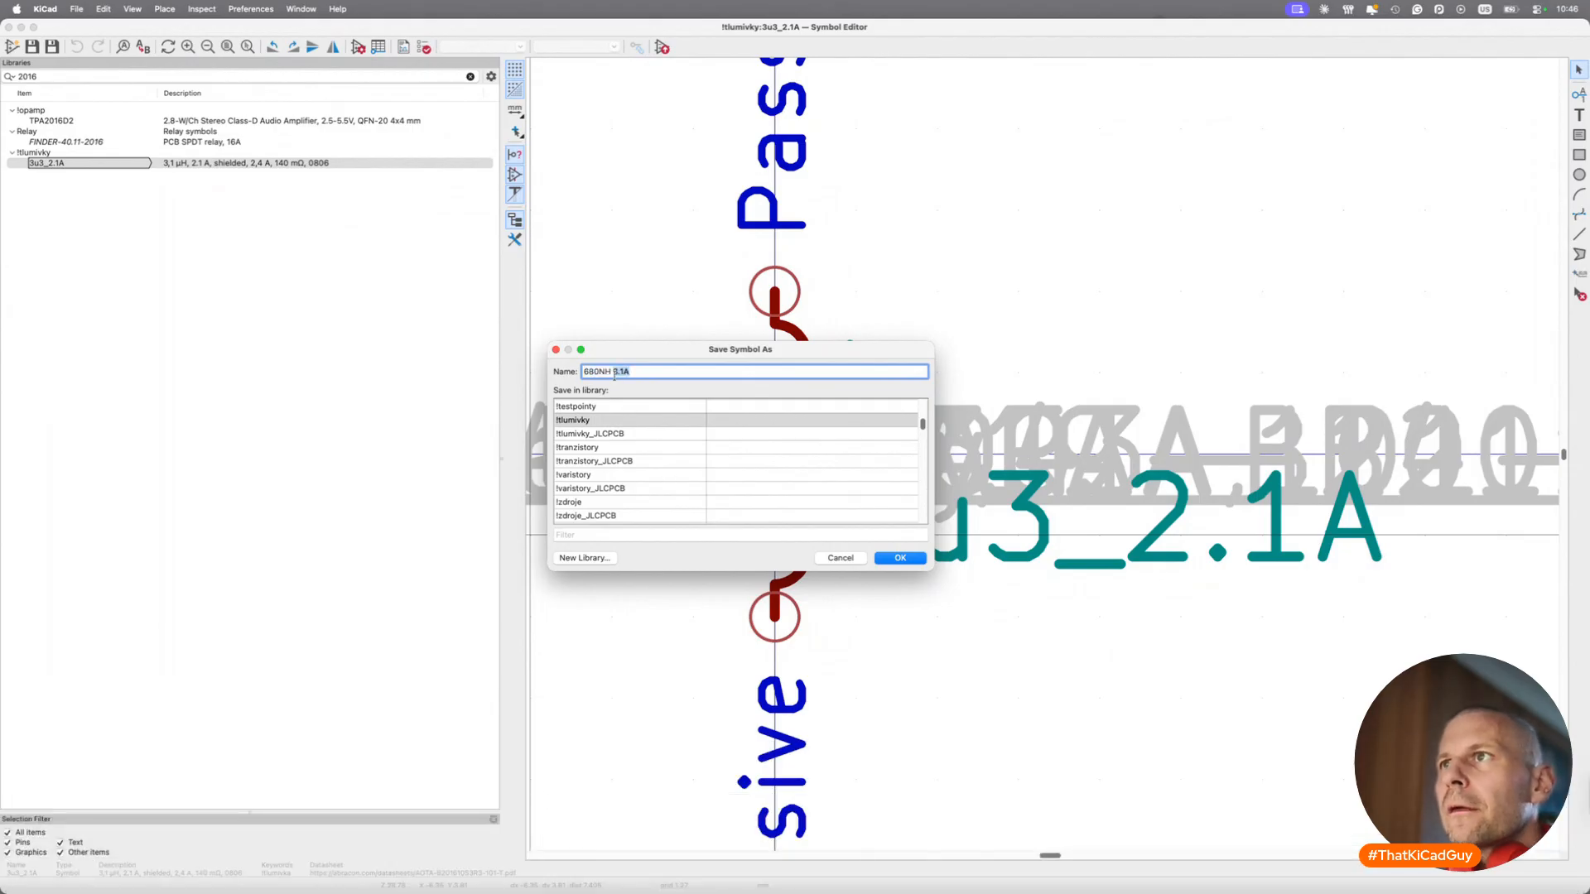
left_click(614, 372)
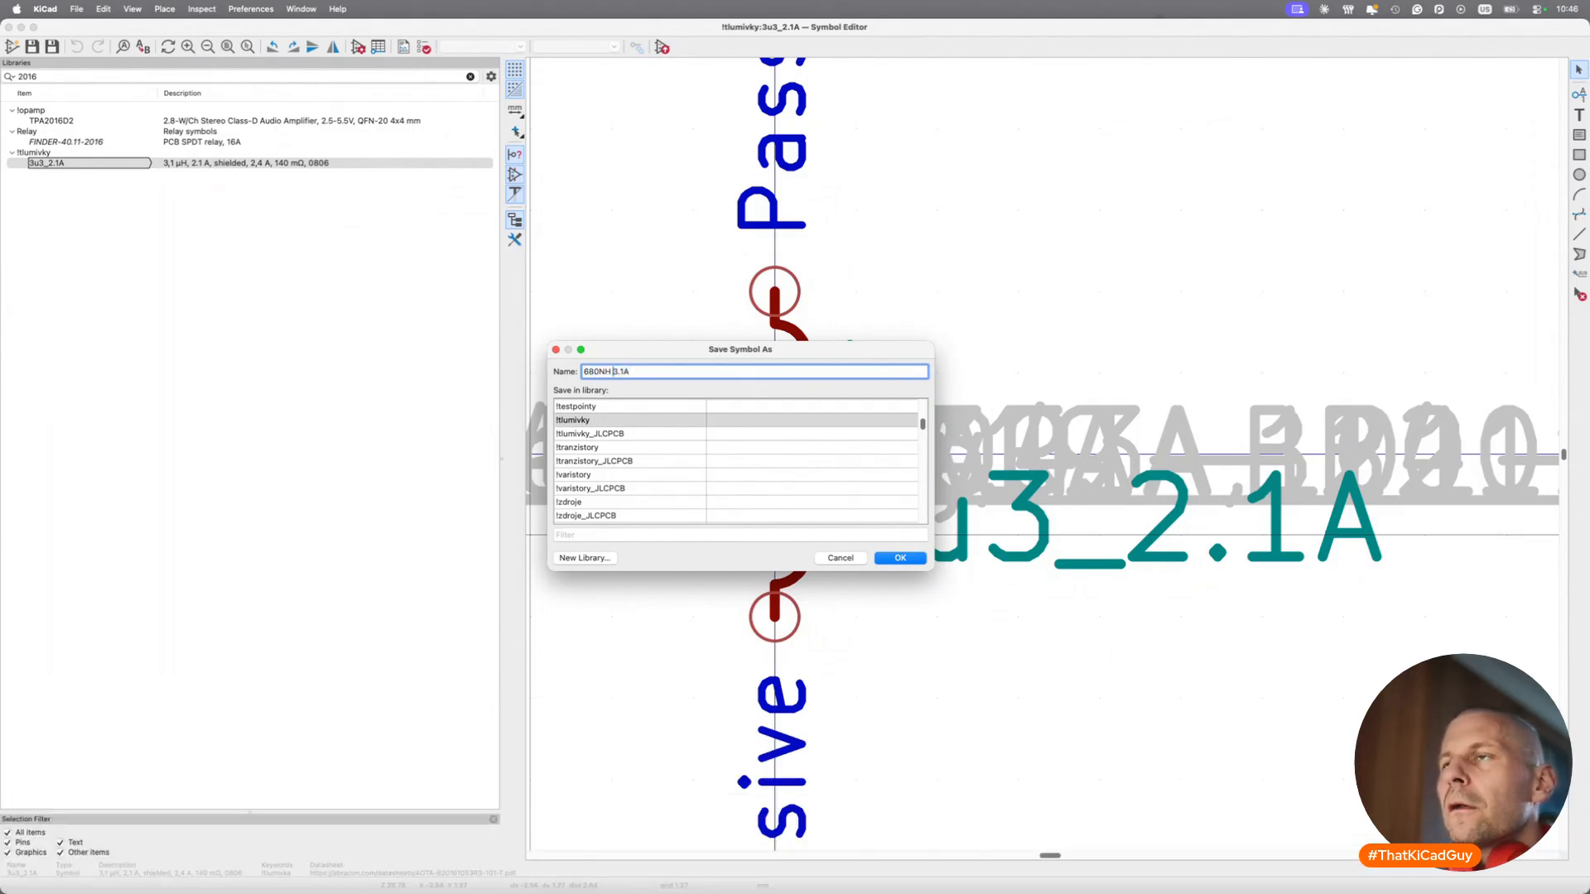
key("BackSpace")
type("_")
key("BackSpace")
key("BackSpace")
key("BackSpace")
type("nGH_")
key("BackSpace")
key("BackSpace")
key("BackSpace")
type("H_")
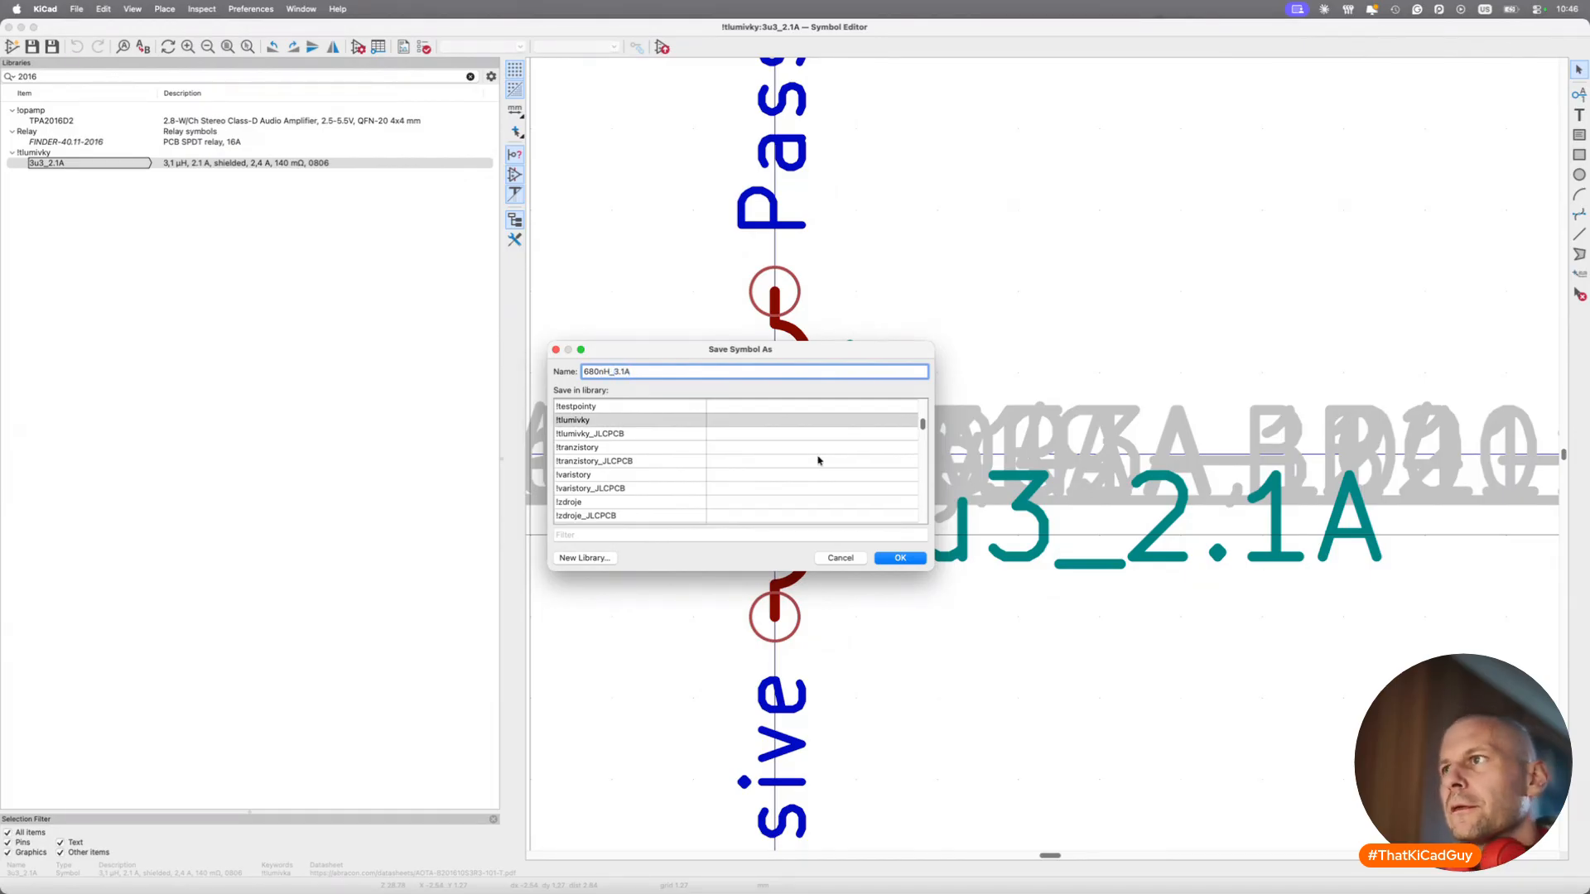
left_click(901, 558)
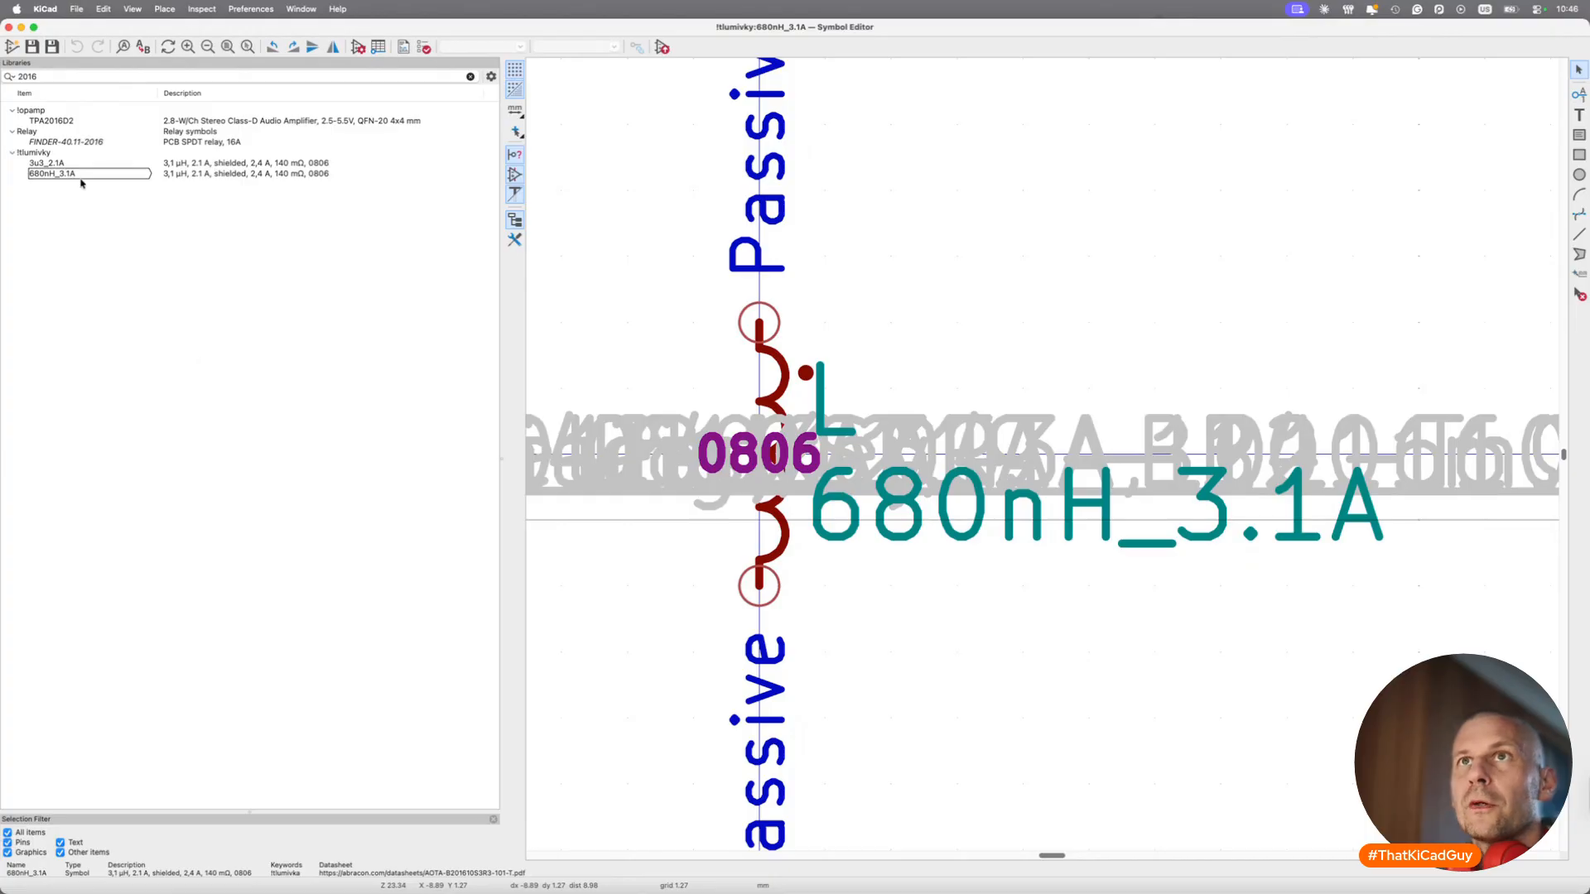
Open the 680nH_3.1A symbol's properties and replace its datasheet link with the copied Murata J(E)TE243A-0001 address.
left_click(358, 47)
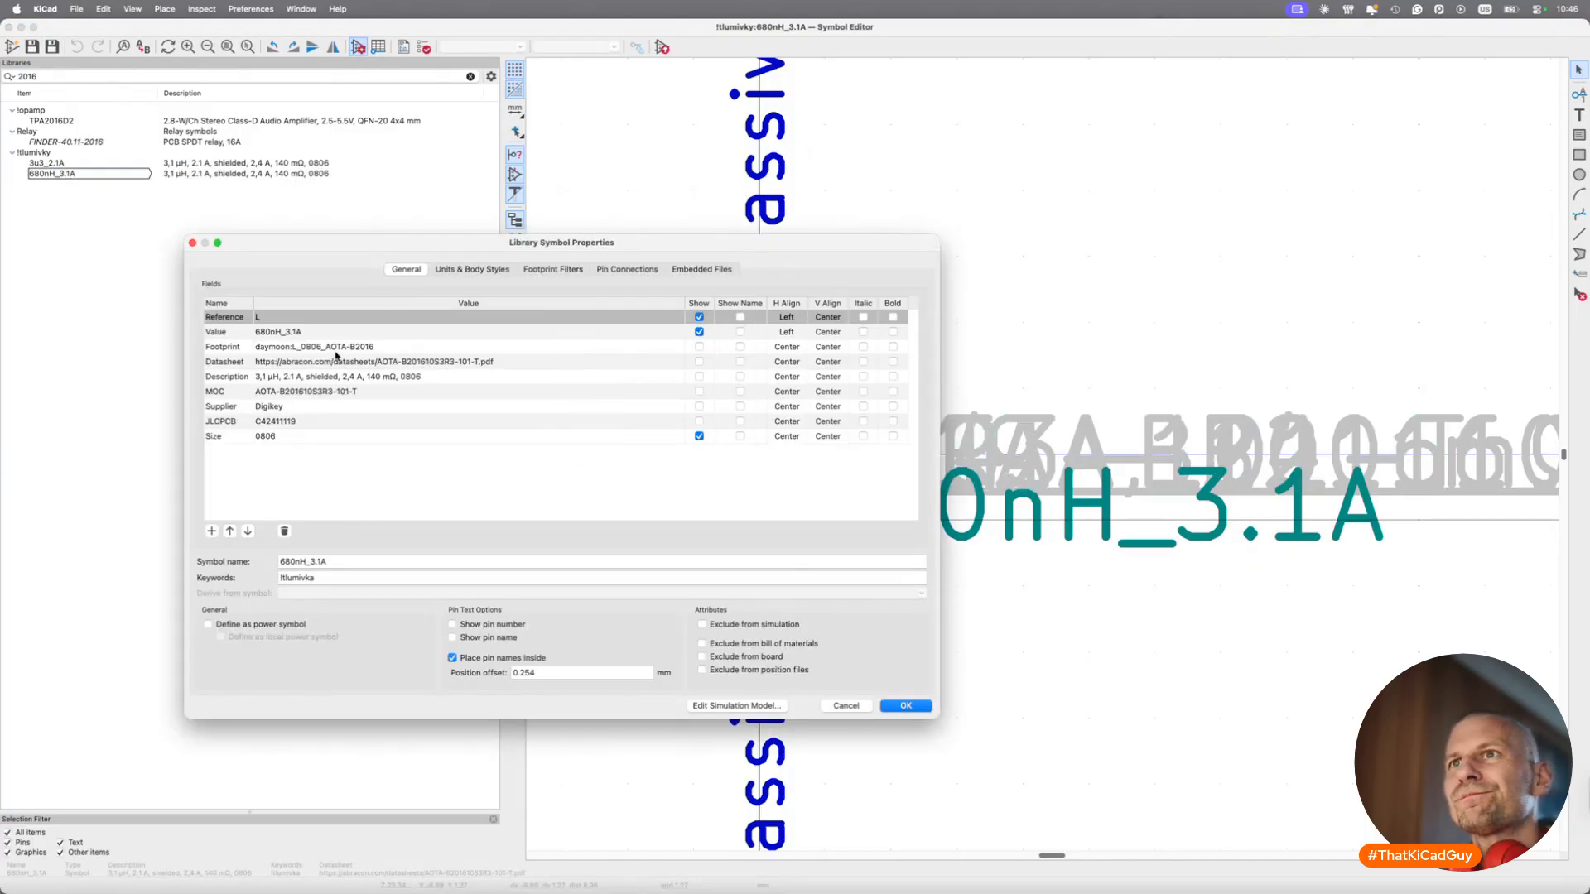
left_click(372, 359)
key("shift+super+v")
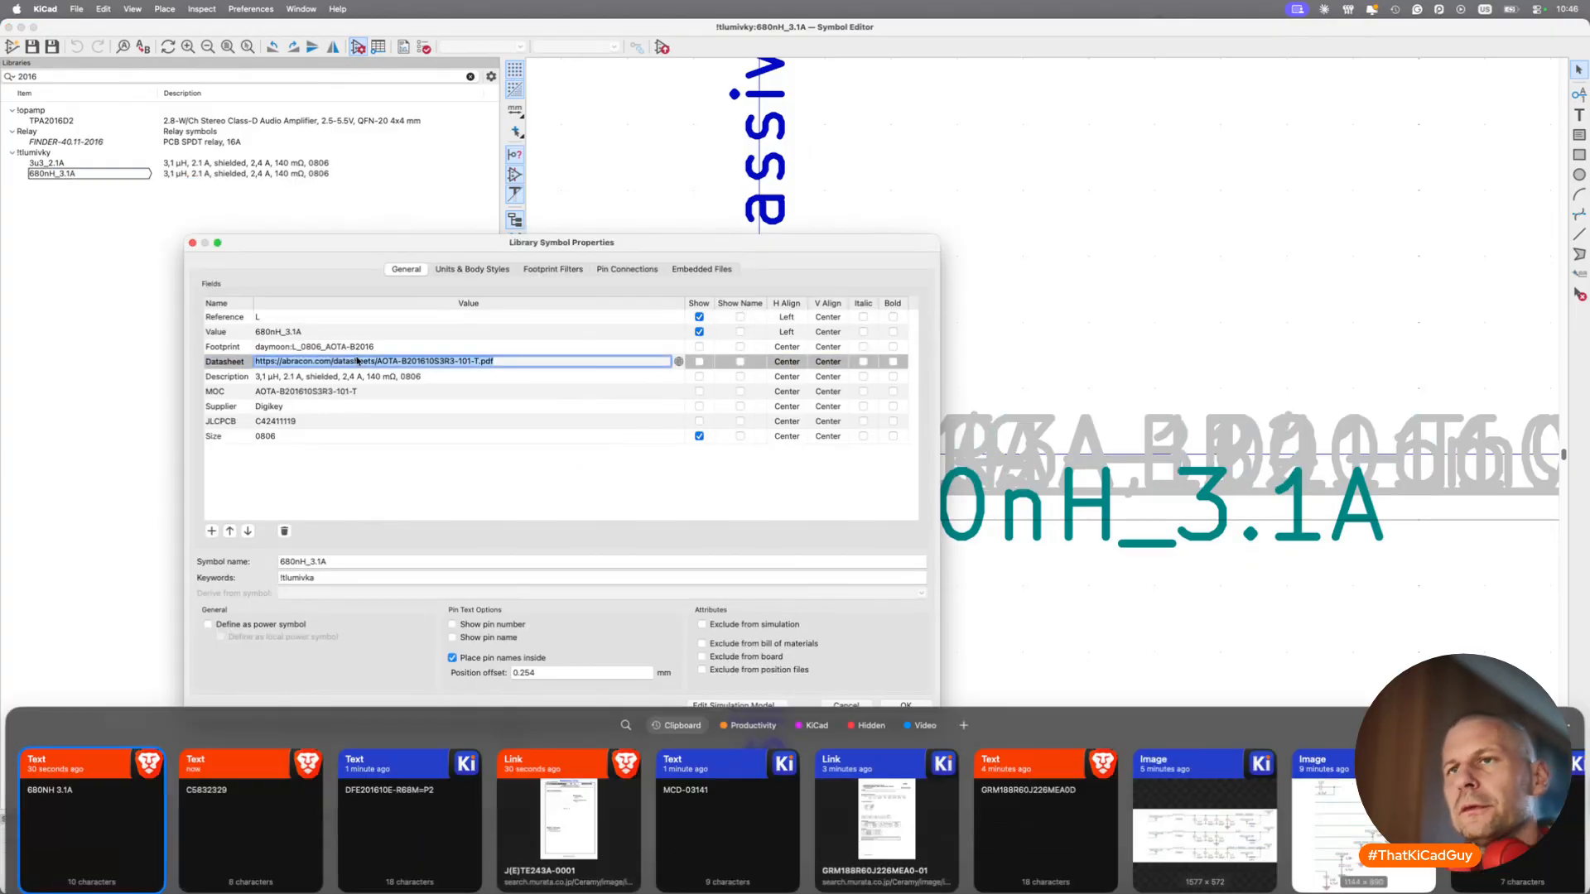
double_click(532, 827)
Set the inductance to 680 nH and the current rating to 3.1 A in the symbol's description.
left_click(287, 378)
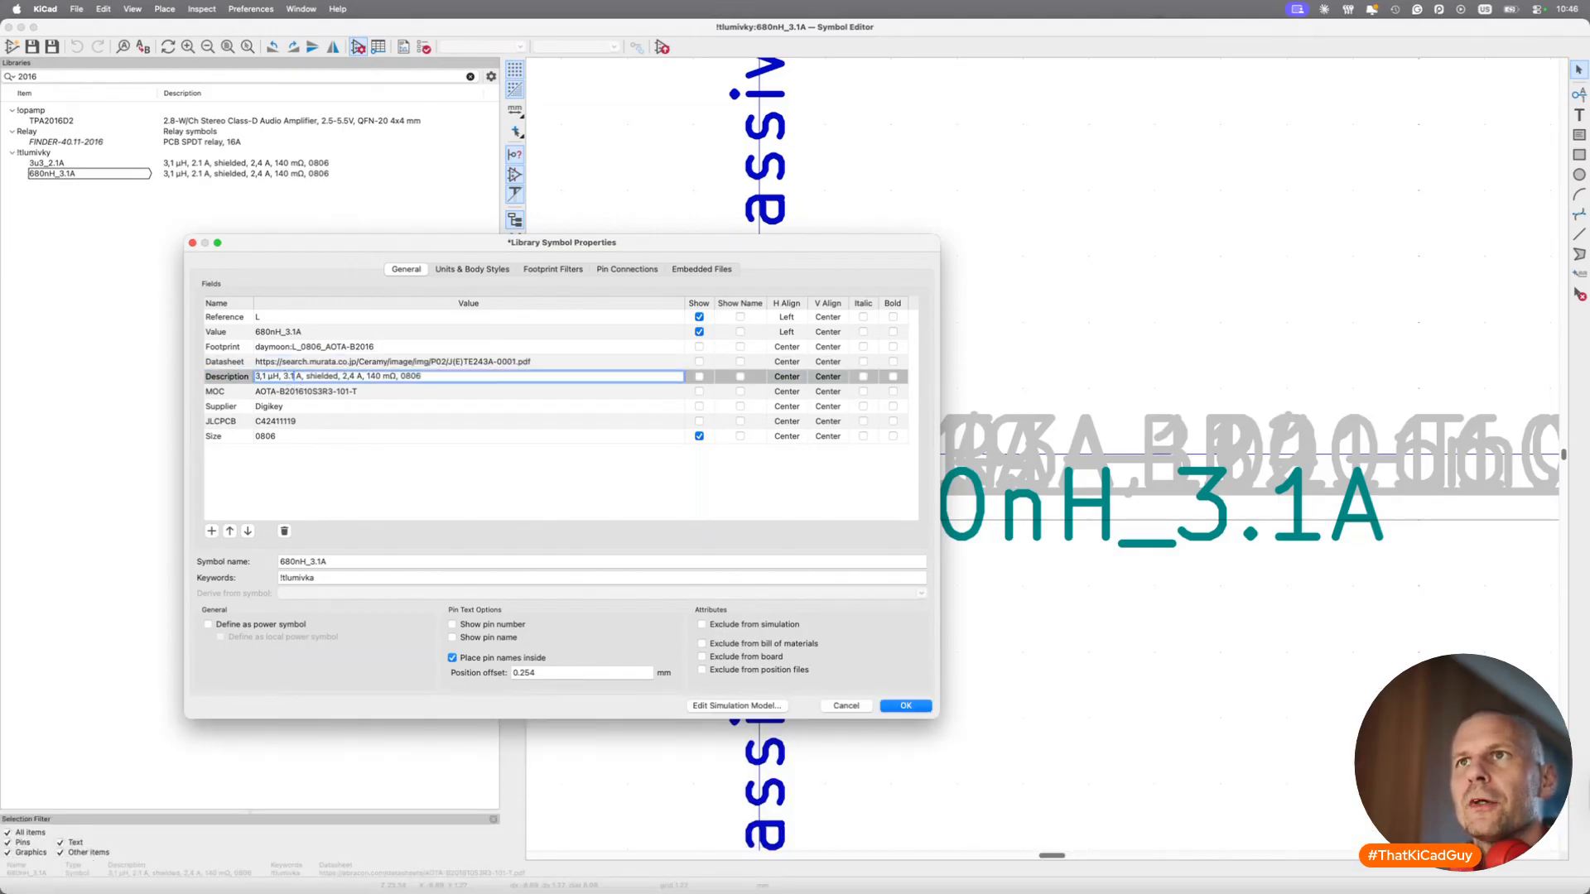
key("BackSpace")
key("BackSpace")
key("BackSpace")
key("BackSpace")
key("BackSpace")
type("680 n")
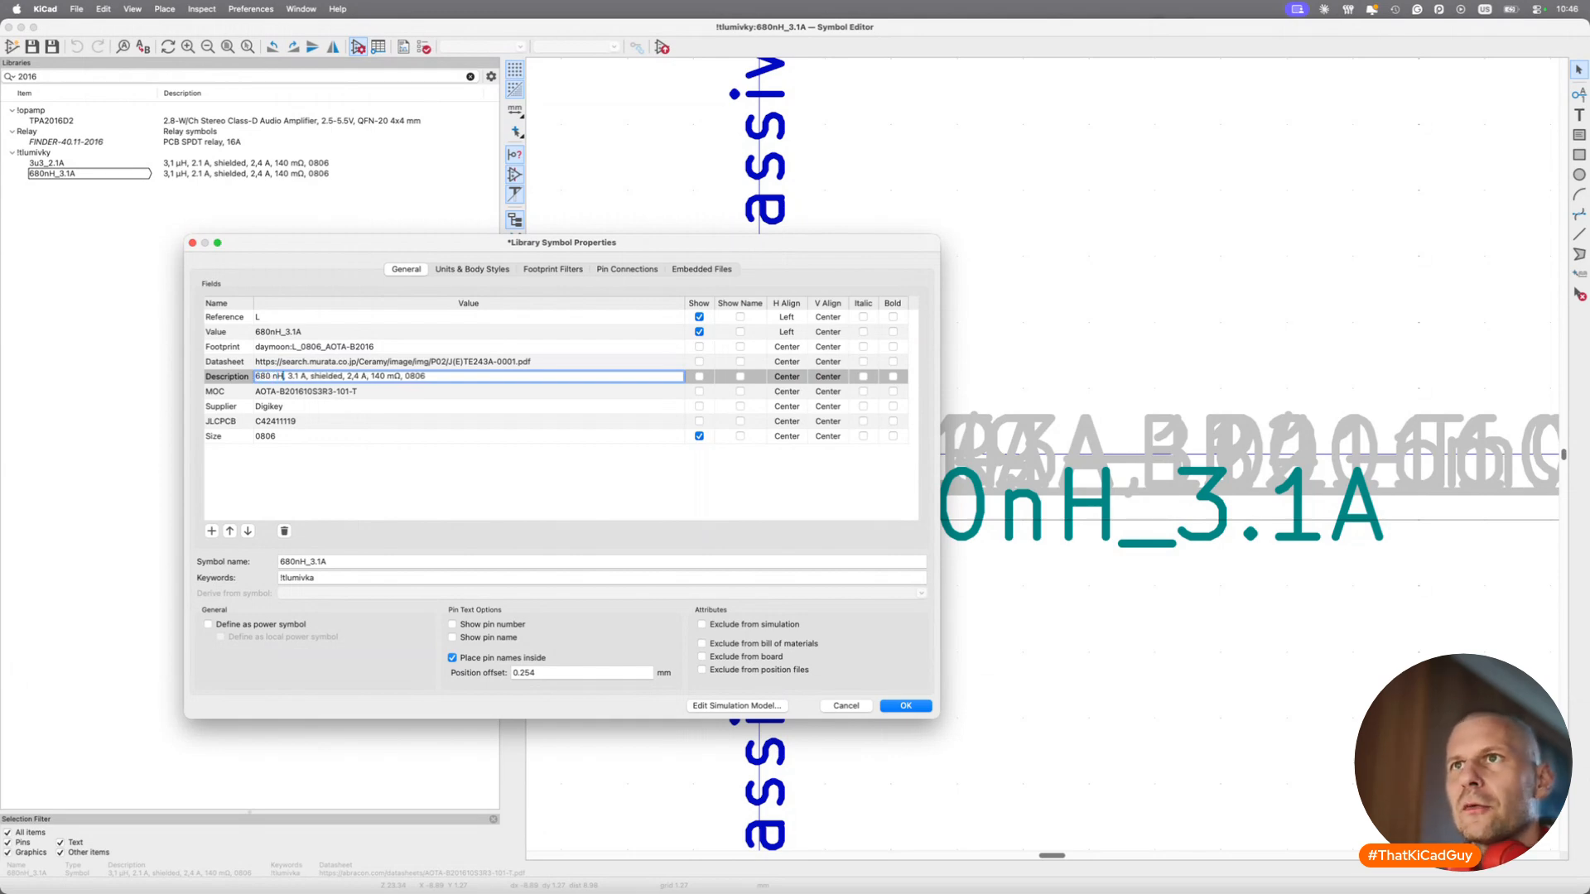
Check the inductor's ratings on DigiKey and set 43 mΩ resistance and 4.3 A saturation current in the symbol's description.
key("super+Tab")
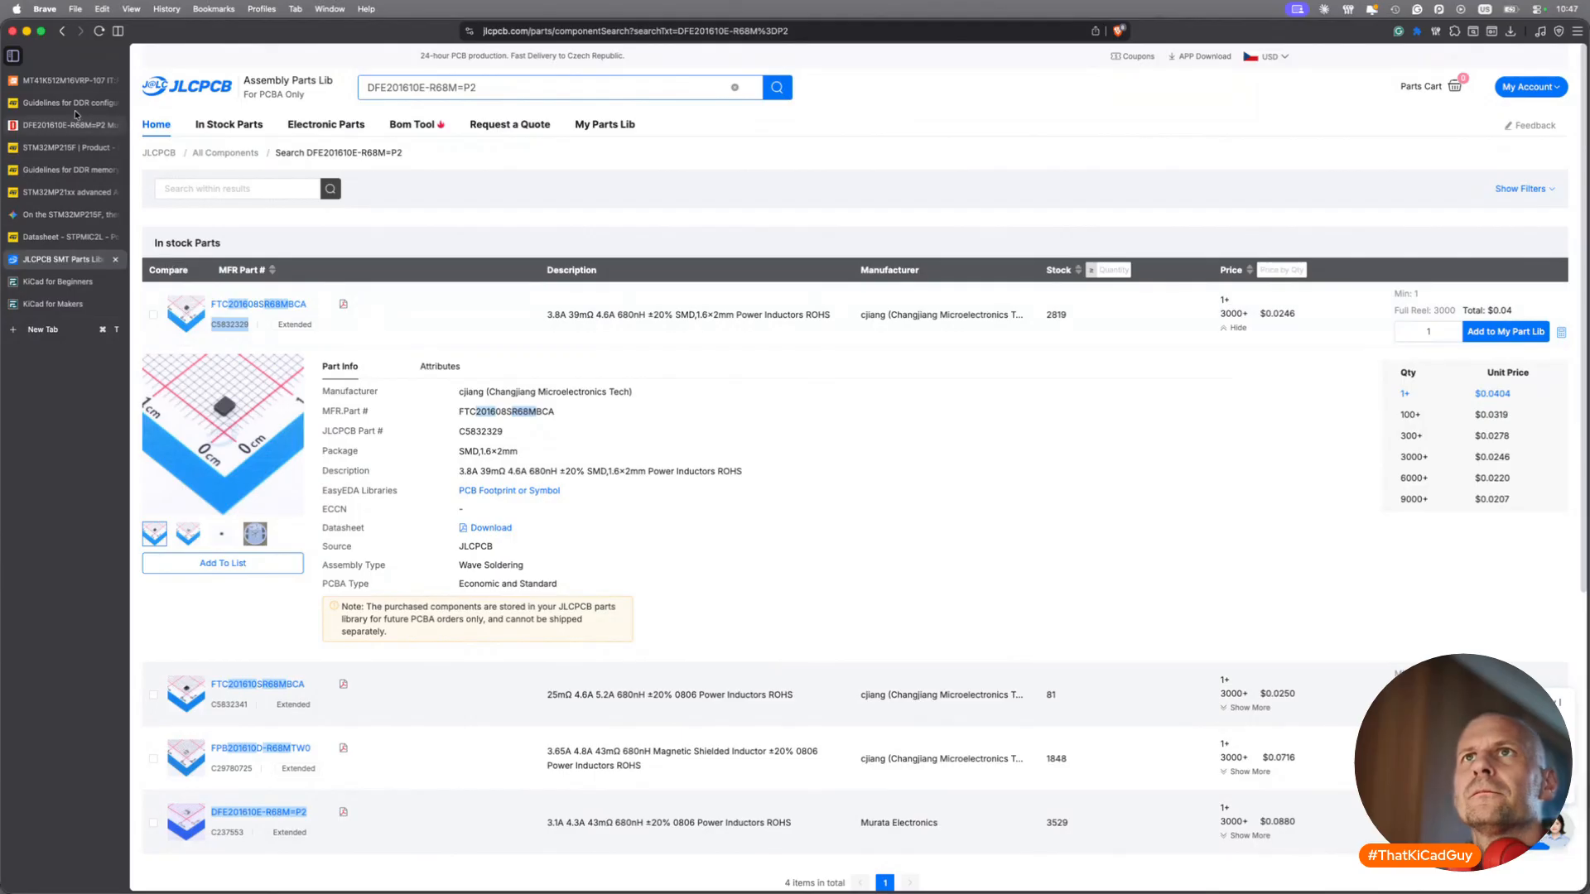
left_click(70, 127)
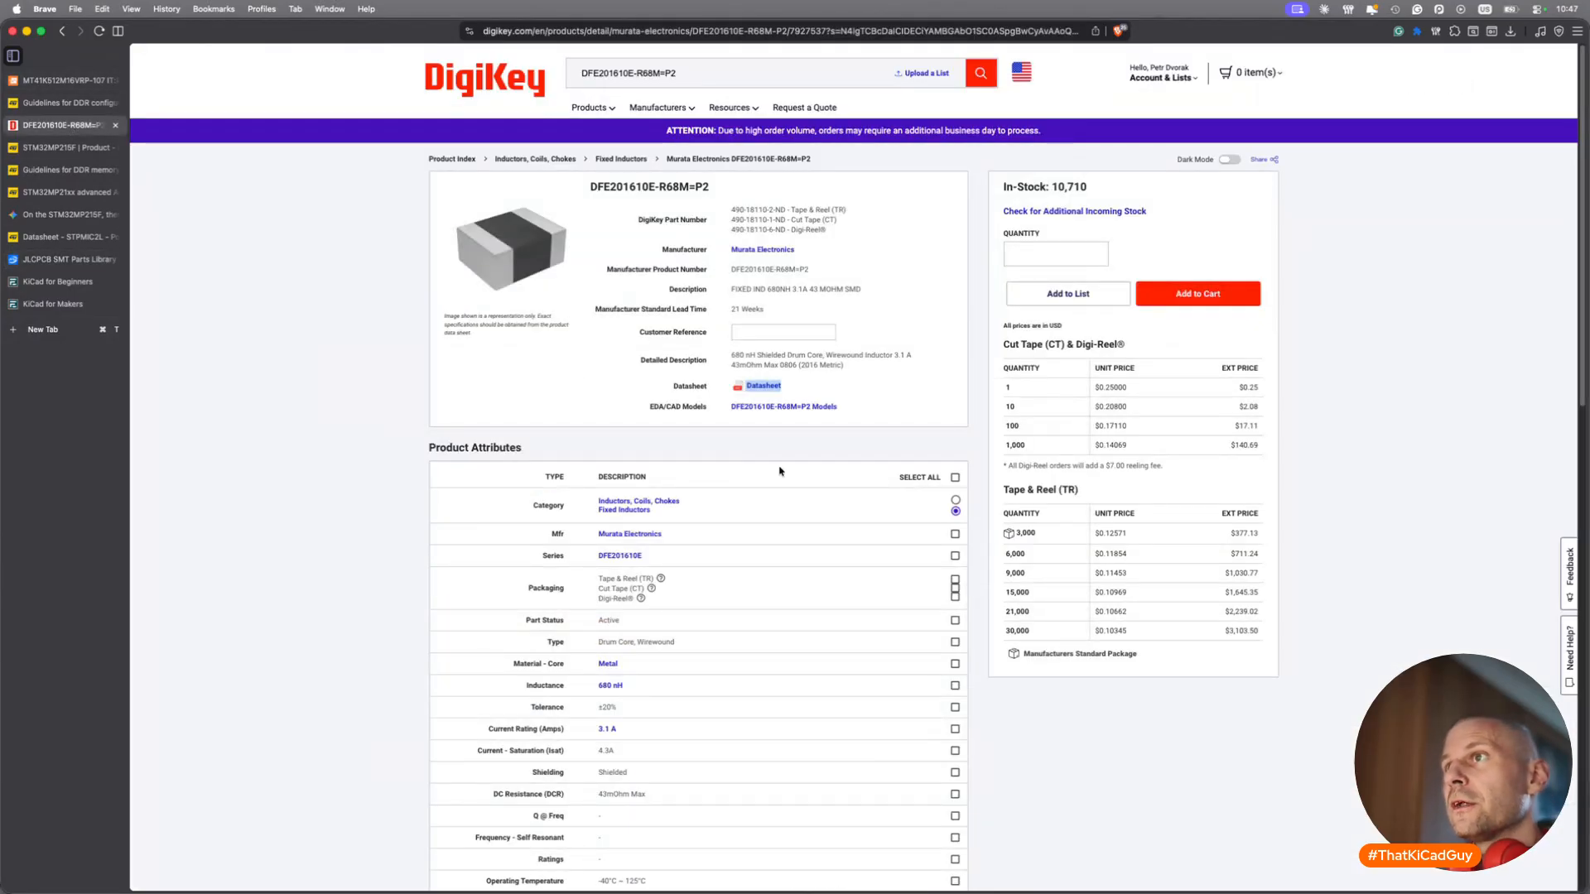
key("super+Tab")
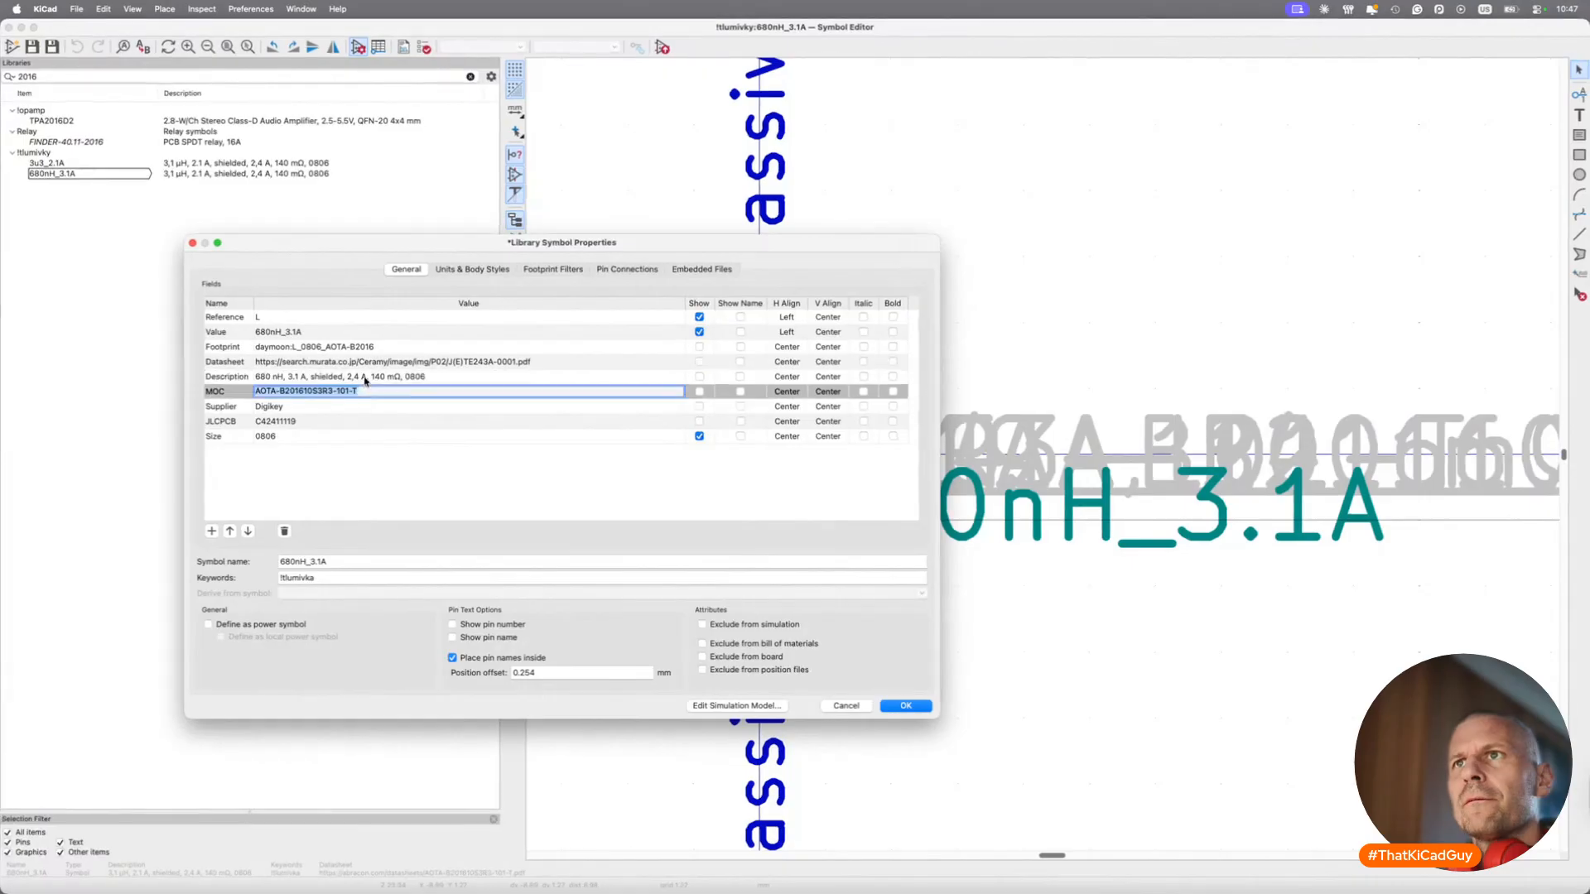
left_click(365, 376)
left_click(384, 377)
key("BackSpace")
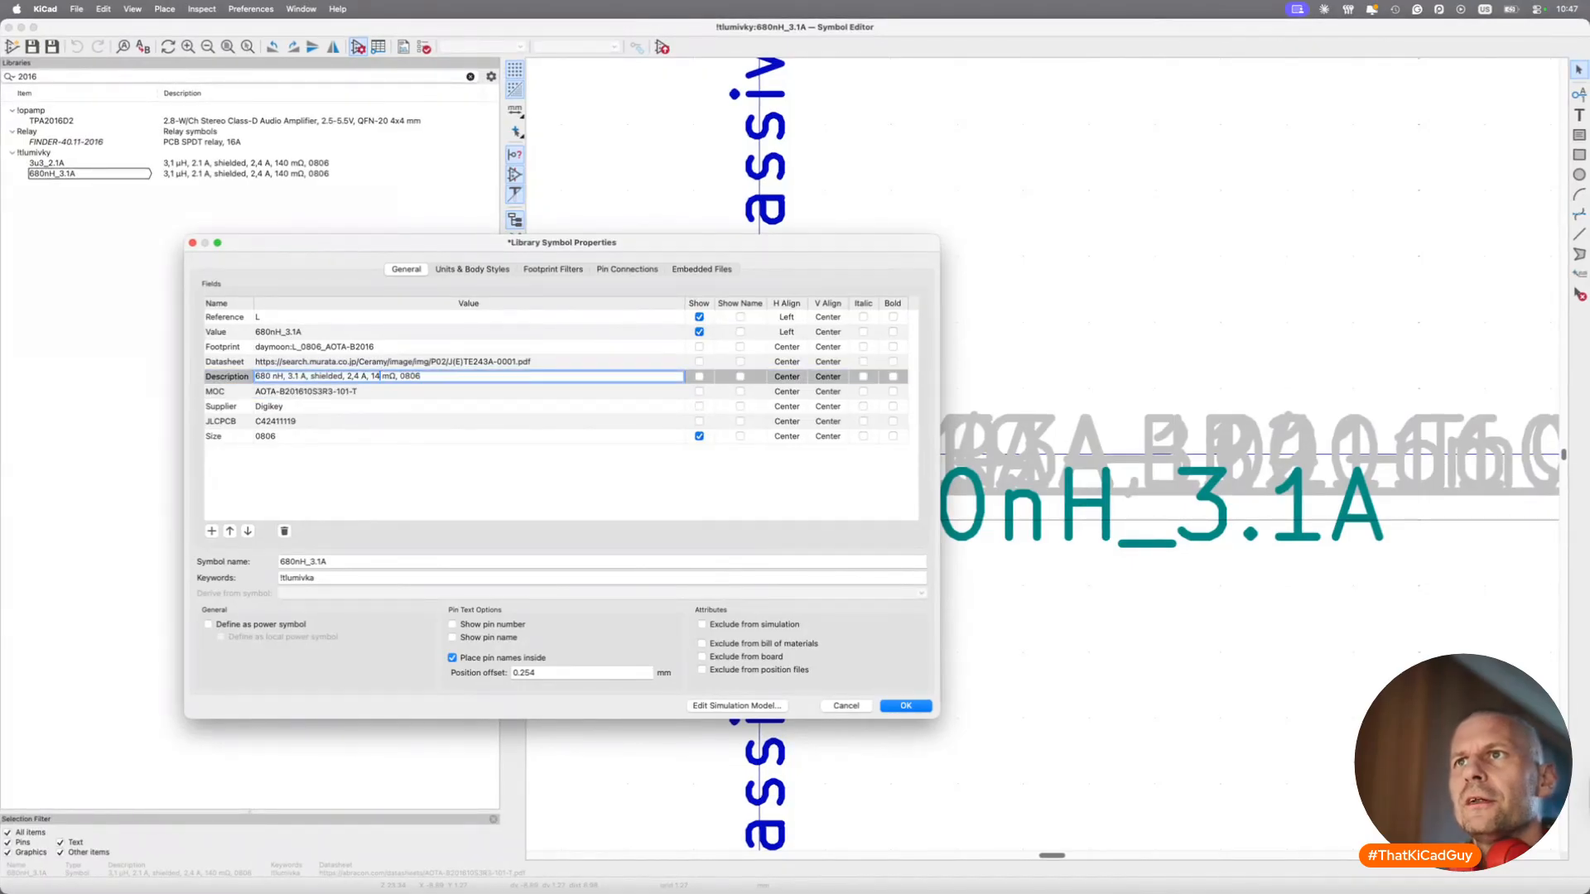
key("BackSpace")
key("BackSpace")
type("43")
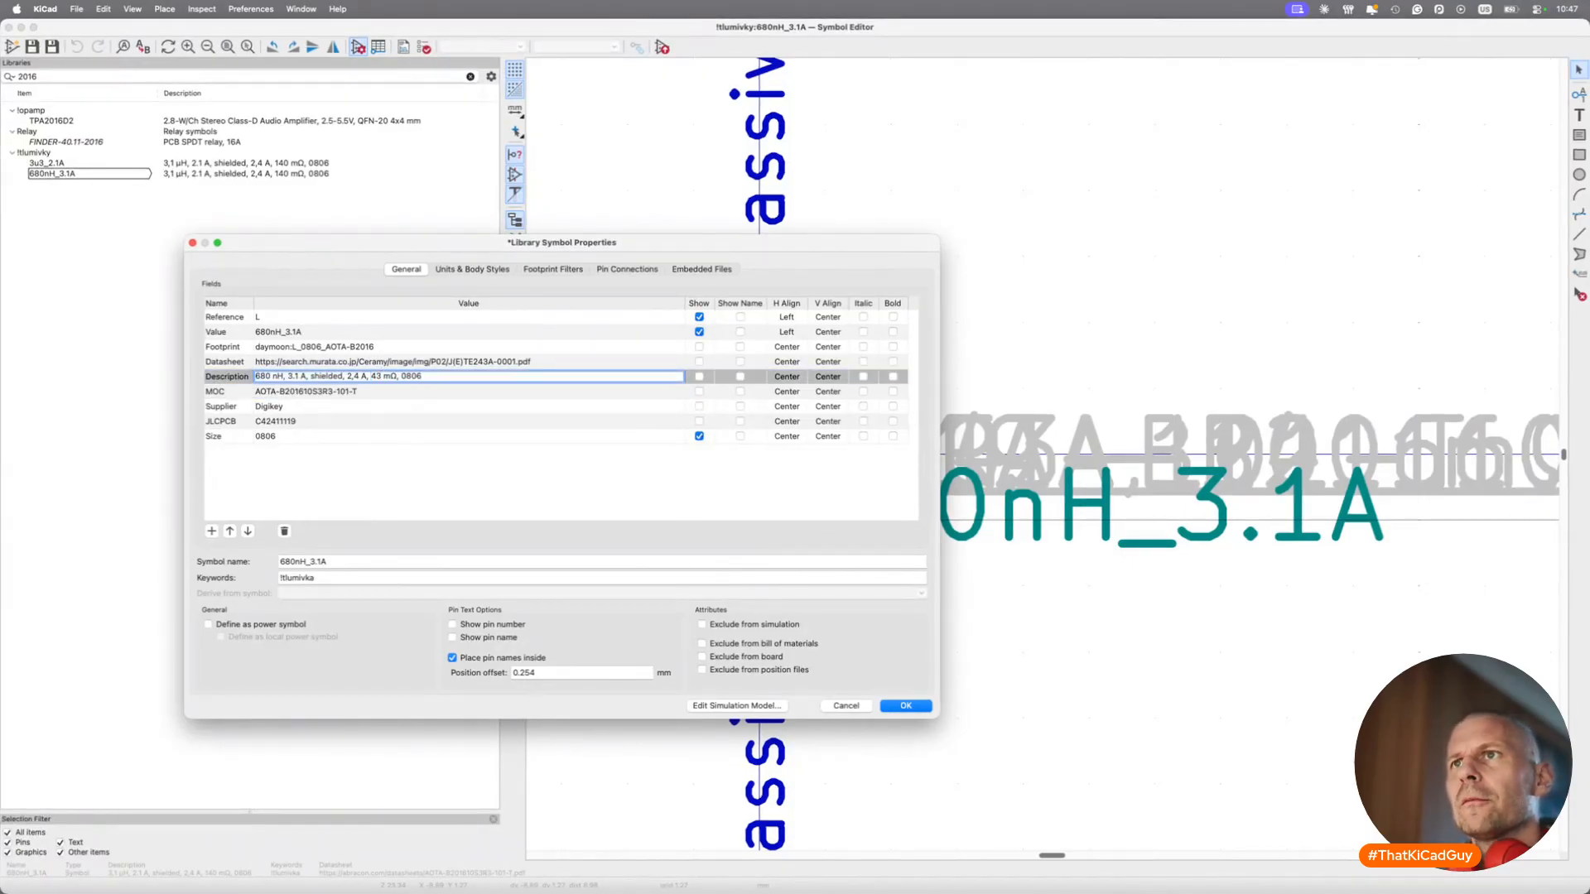
key("super+Tab")
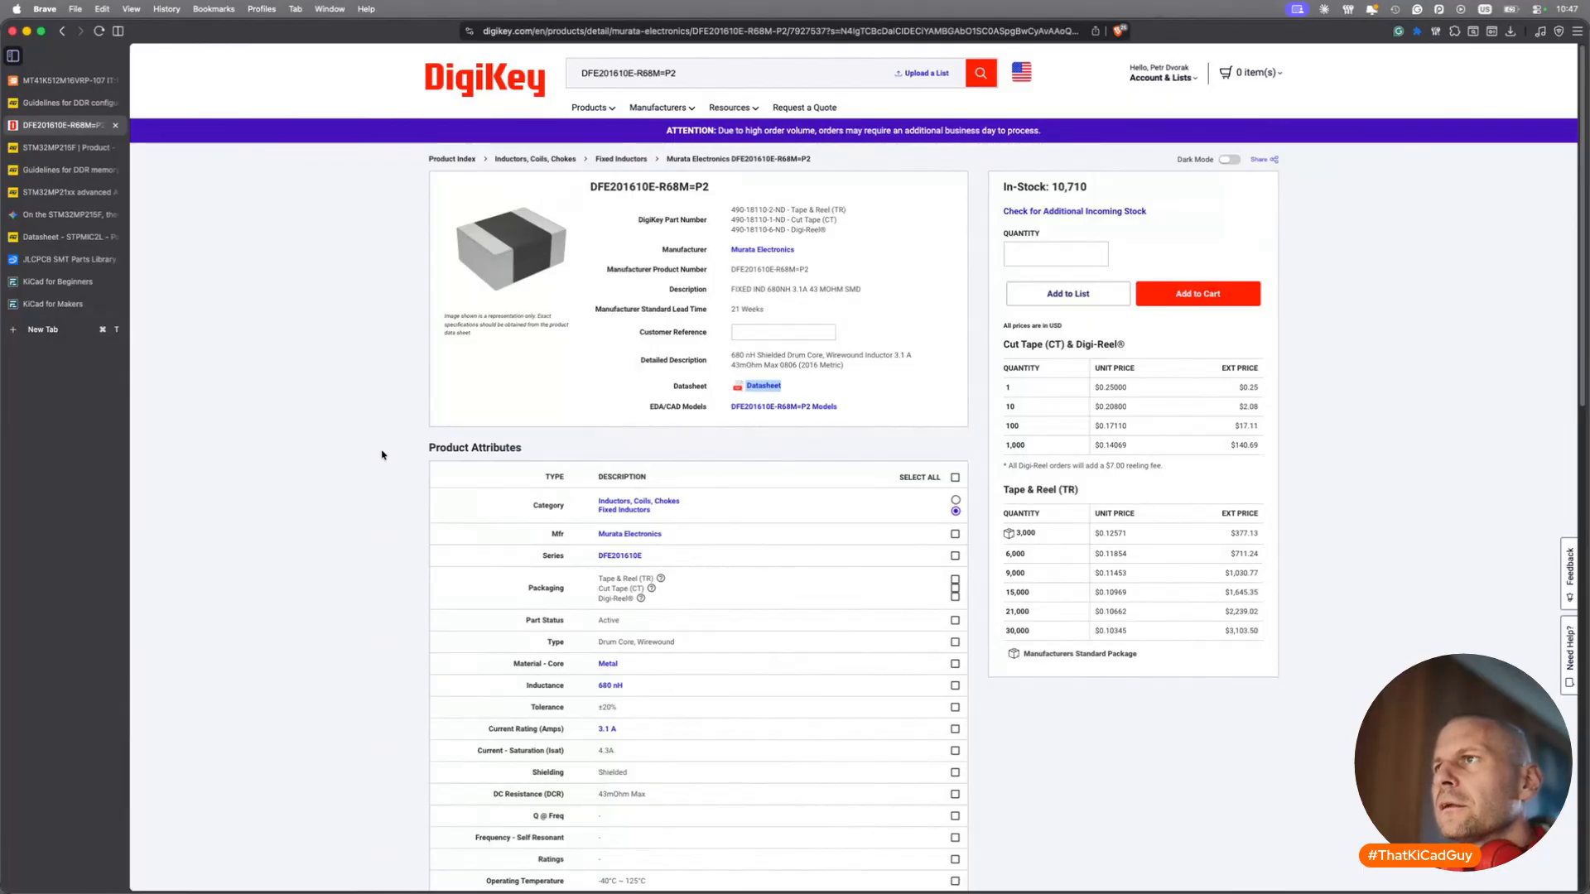
key("super+Tab")
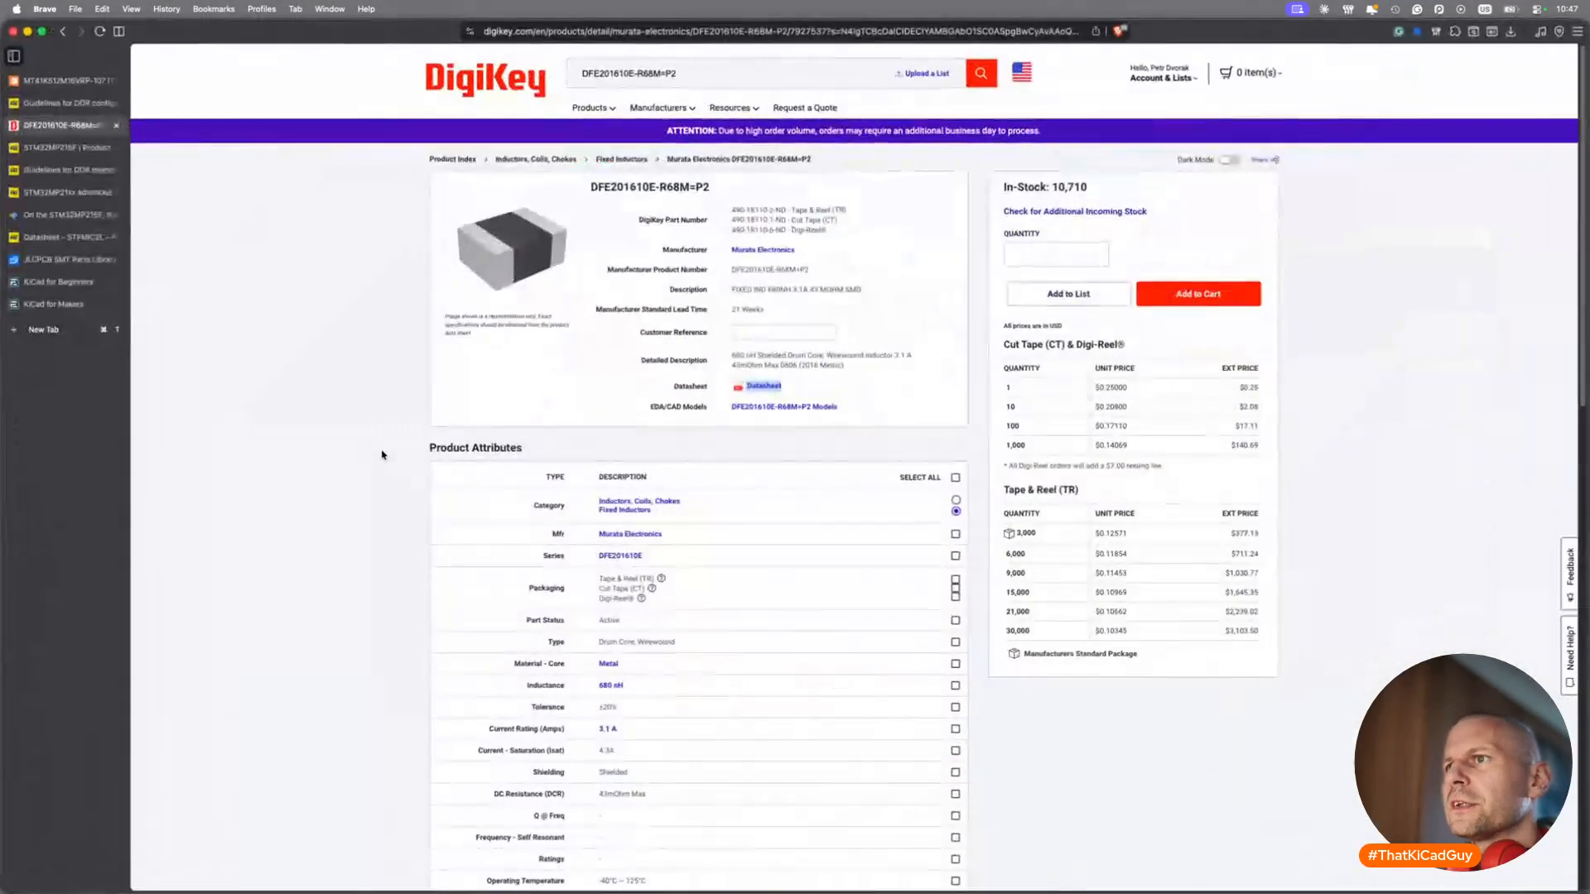
scroll(742, 613, "down", 3)
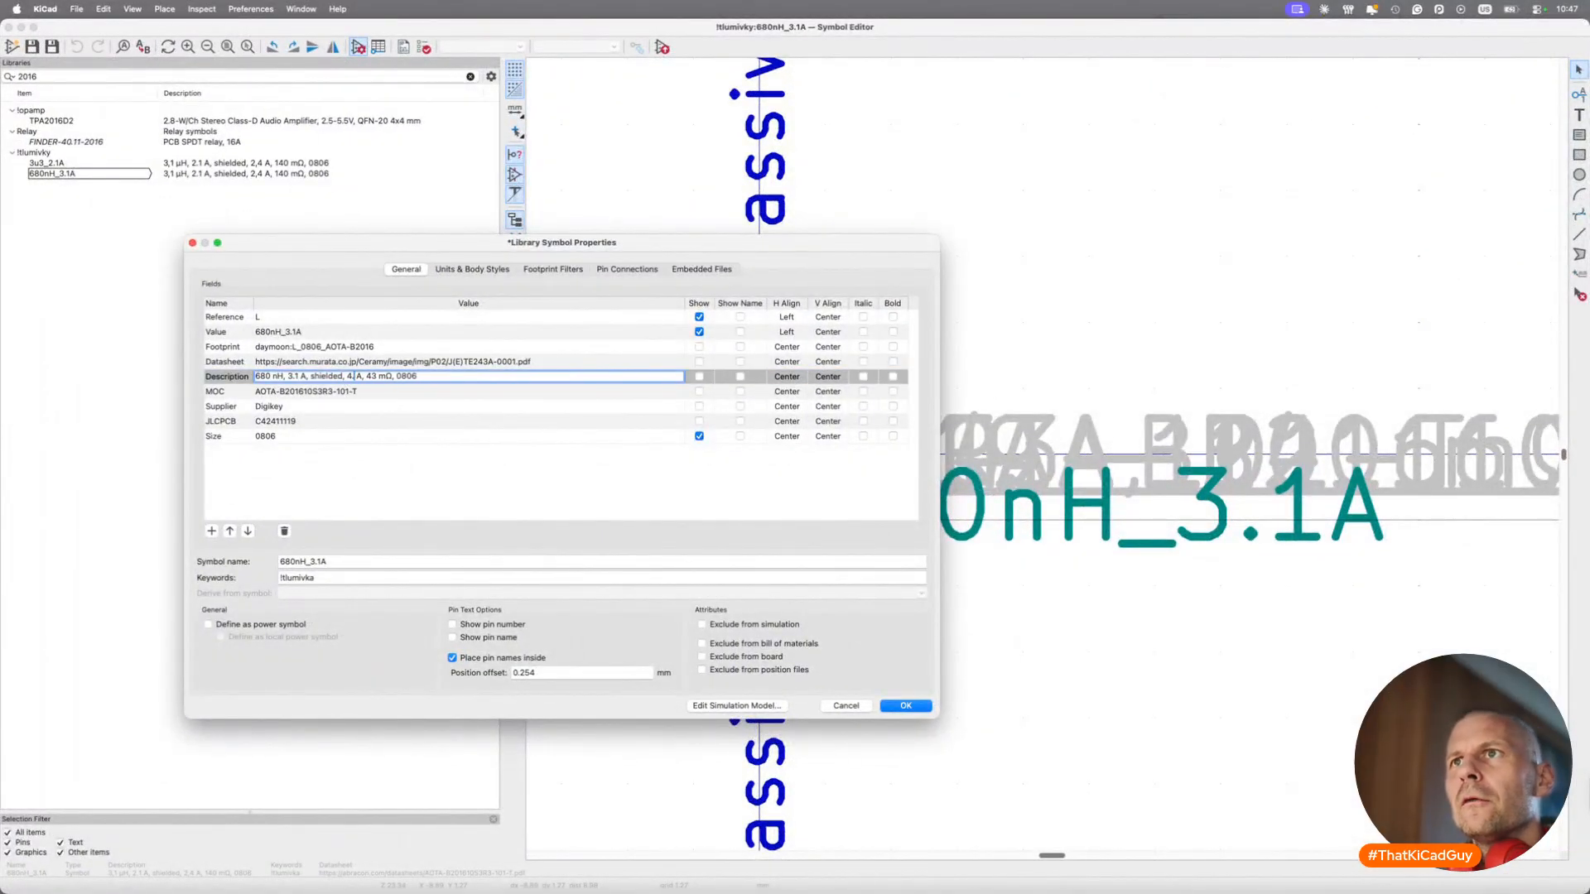
Set the symbol's MOC field to DFE201610E-R68M=P2 and its JLCPCB field to C5832329, and apply the properties.
left_click(317, 396)
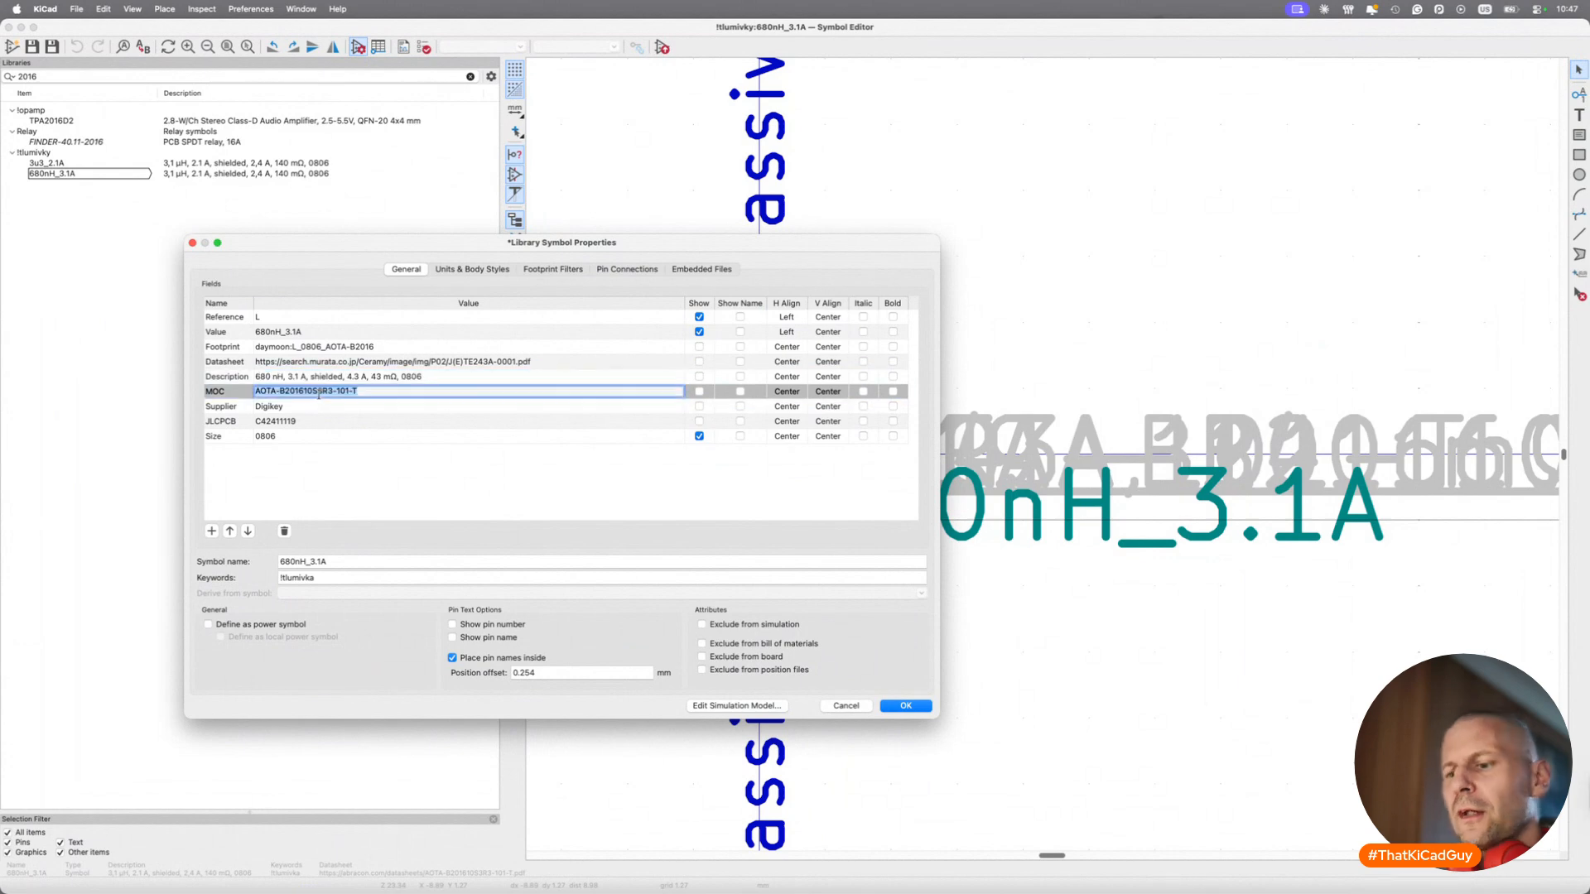
key("BackSpace")
key("super+shift+v")
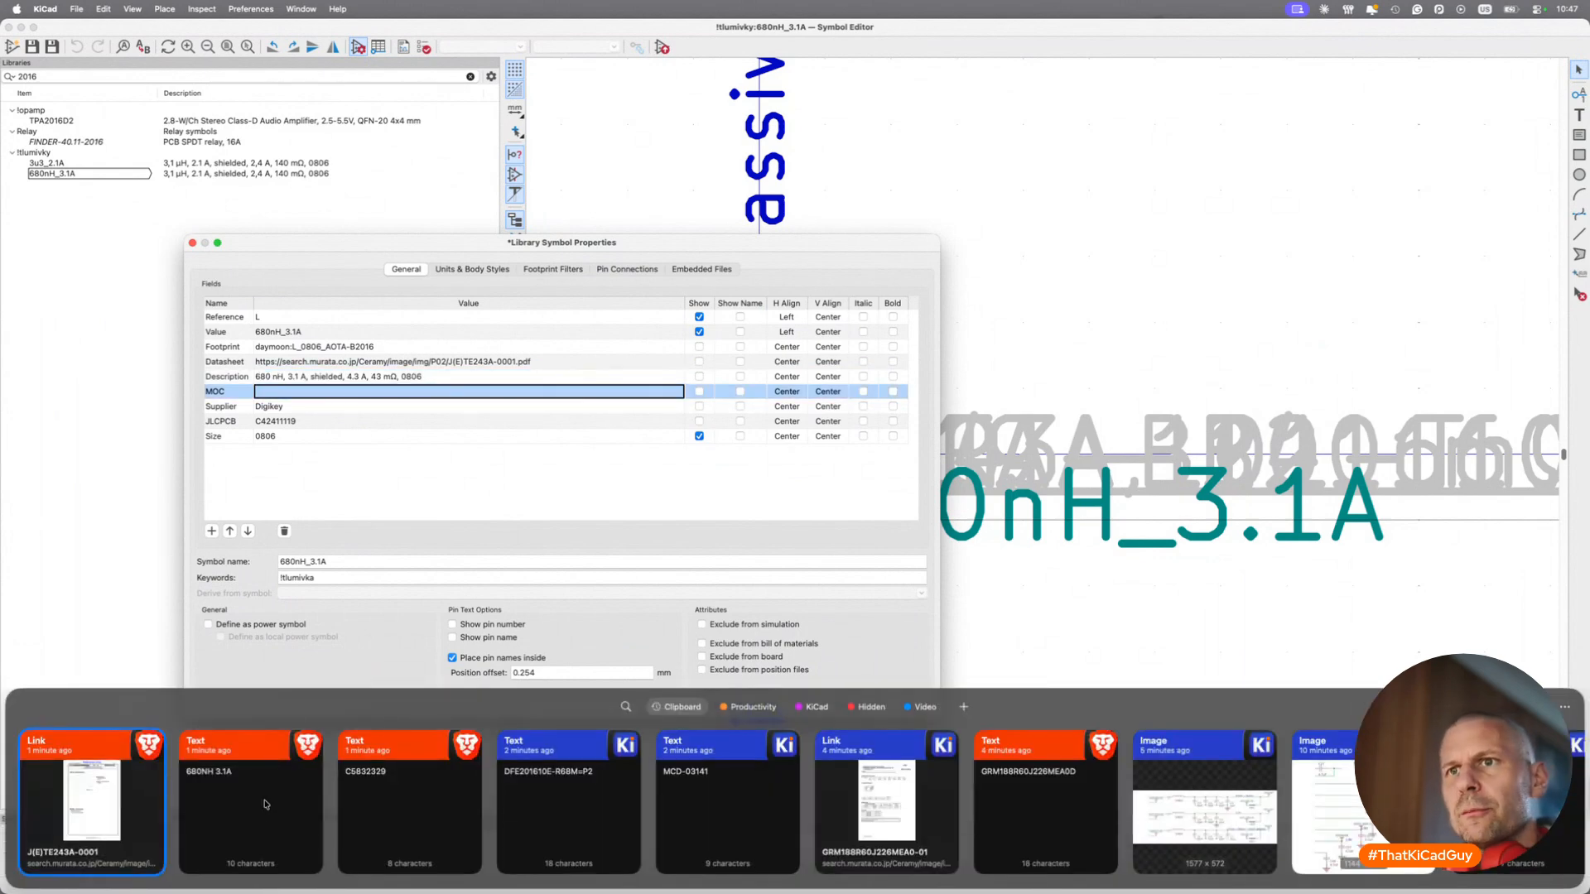
double_click(534, 809)
left_click(304, 421)
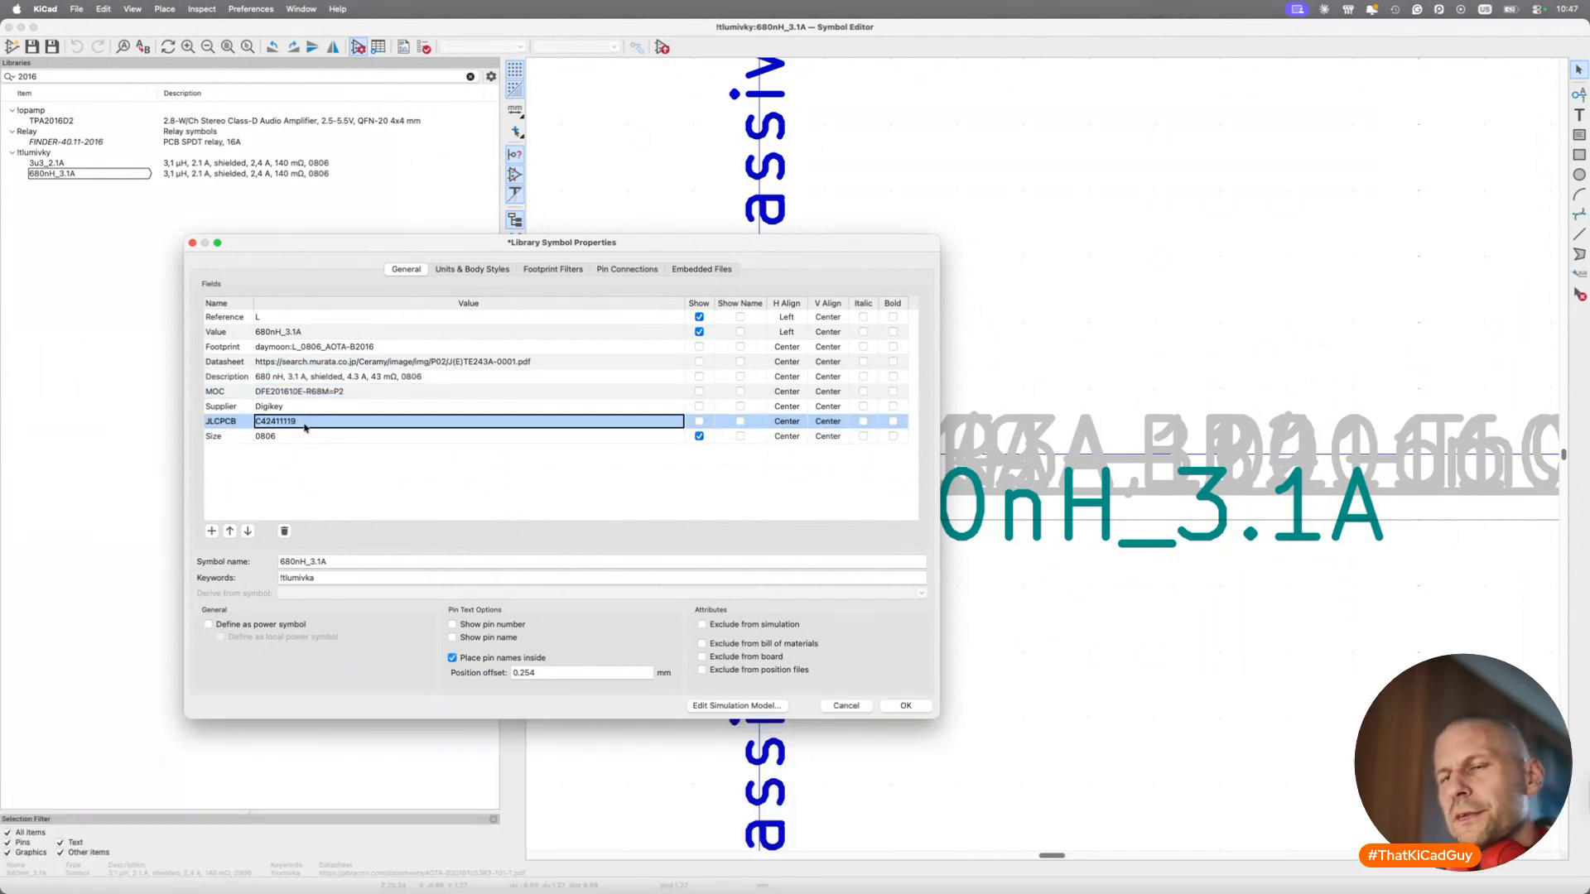
key("super+shift+v")
double_click(500, 816)
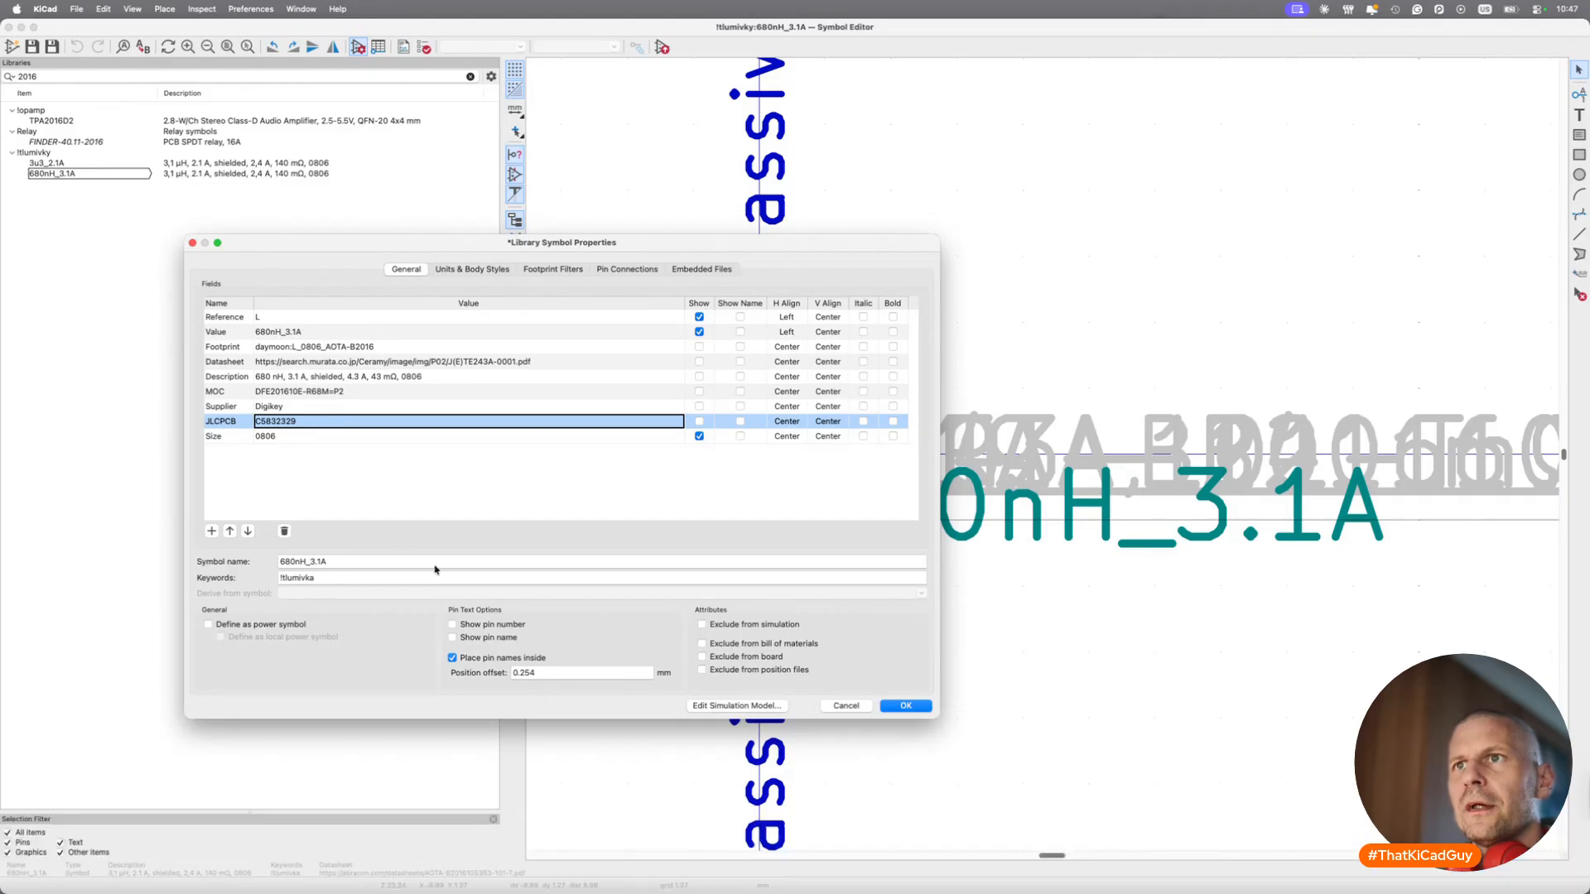
left_click(914, 708)
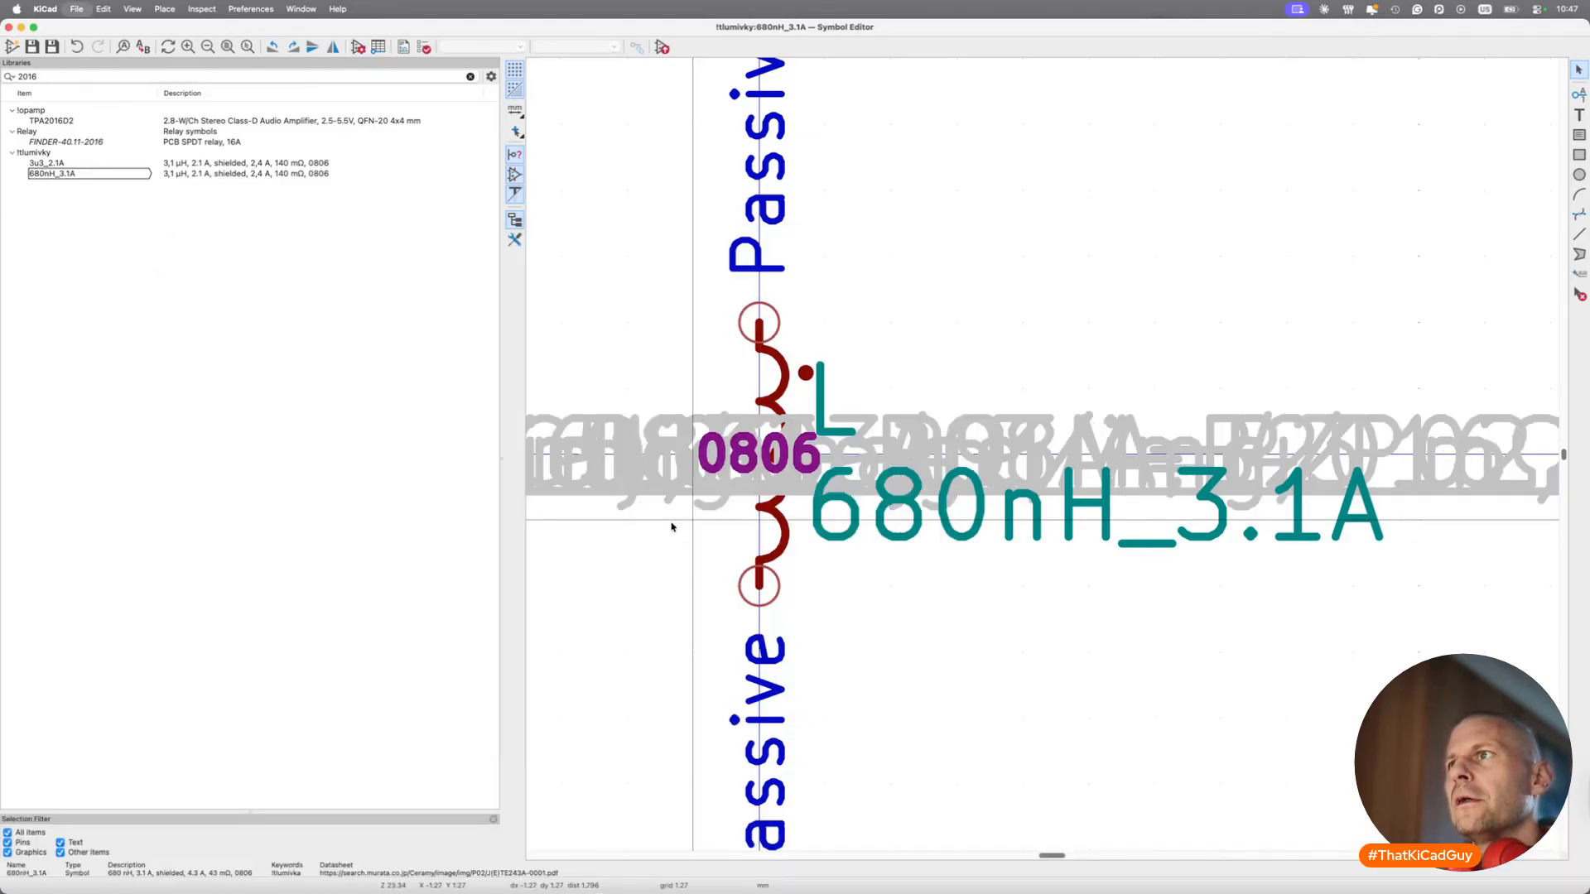
Add the 680nH_3.1A symbol to the schematic and put it in place of the 0.68uH inductor on the VLX1 output line.
left_click(663, 47)
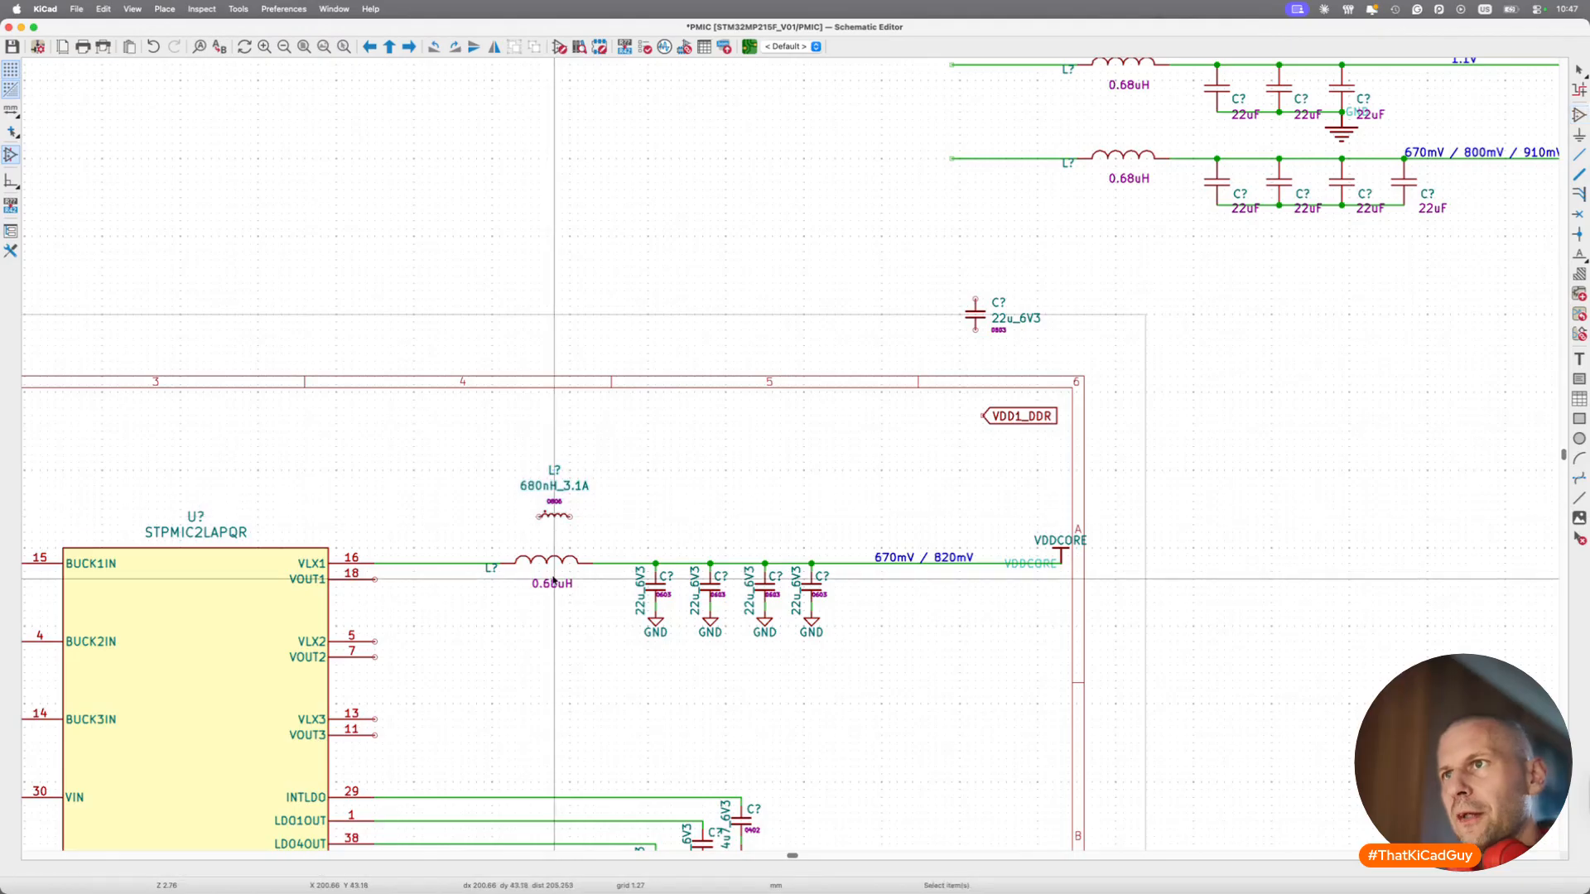
key("Delete")
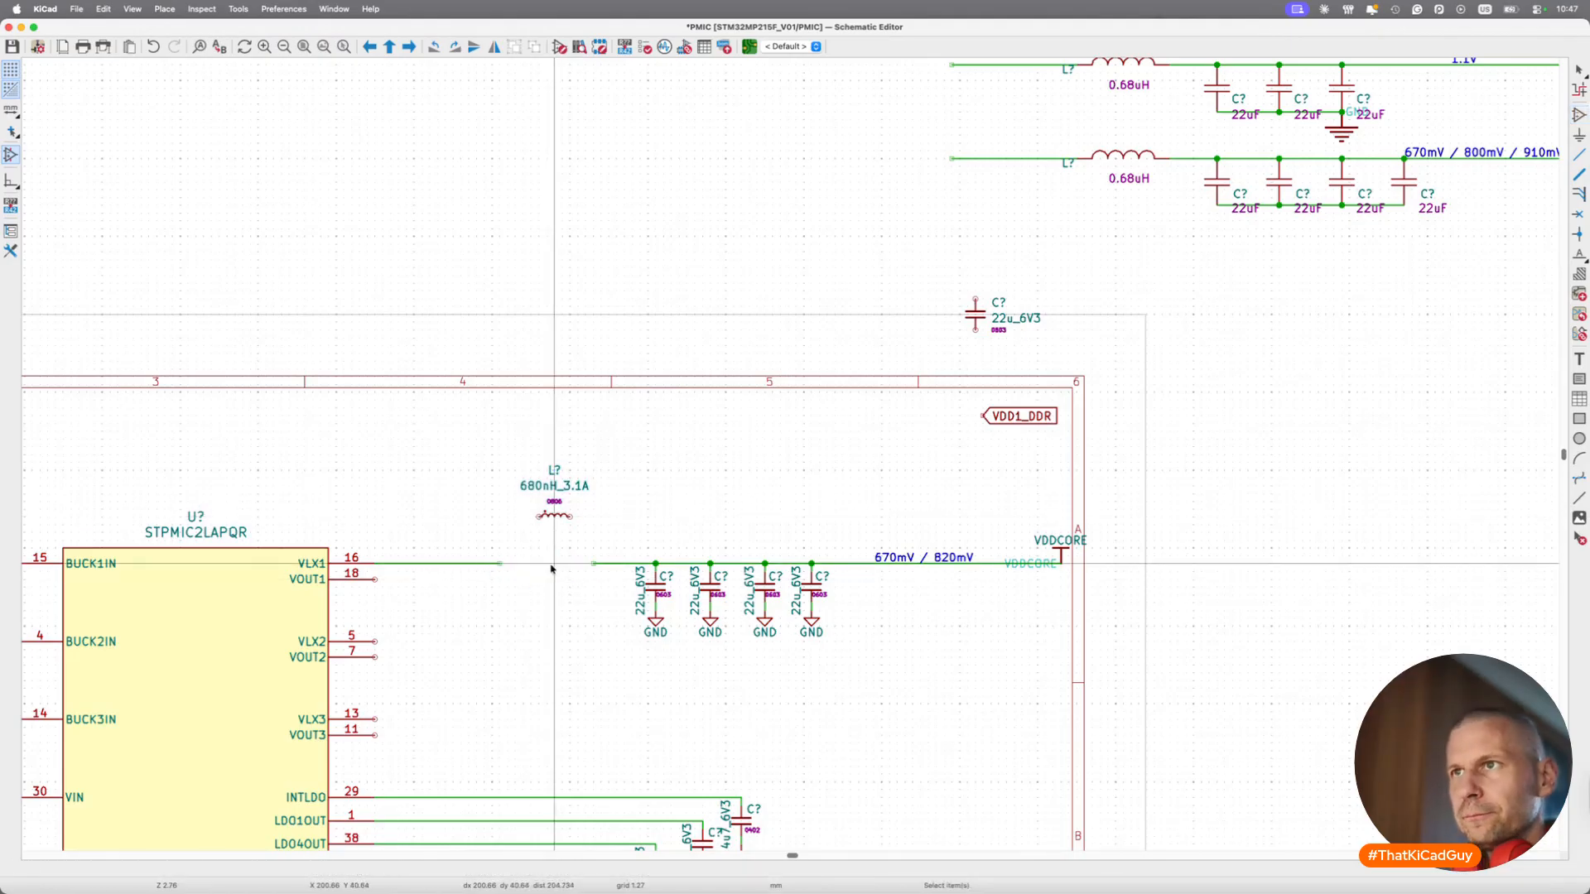
left_click(554, 518)
key("m")
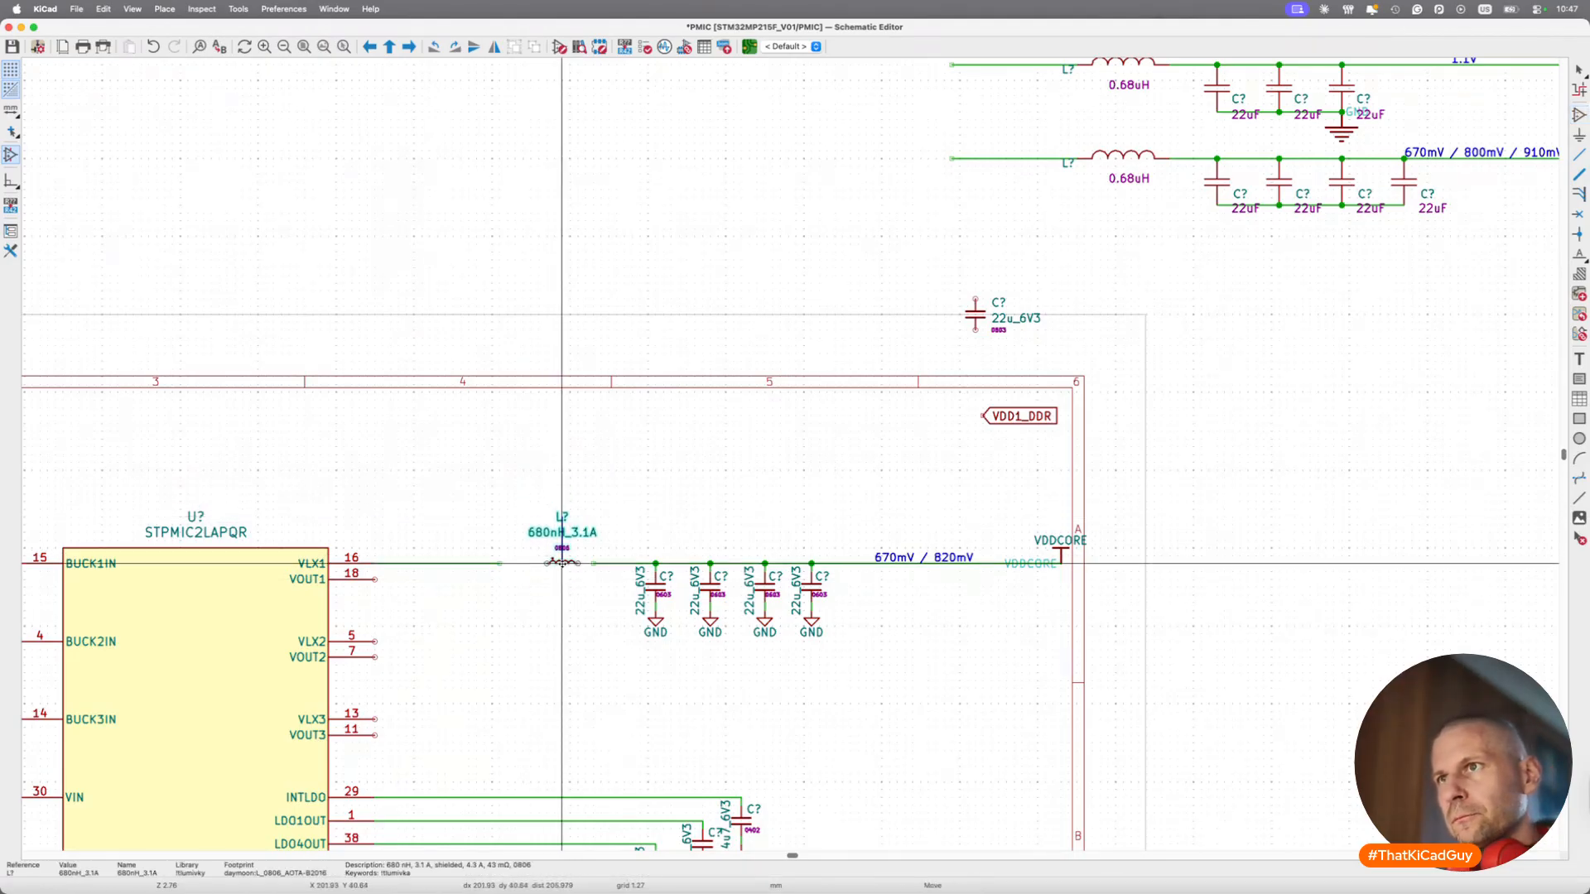
scroll(577, 564, "up", 3)
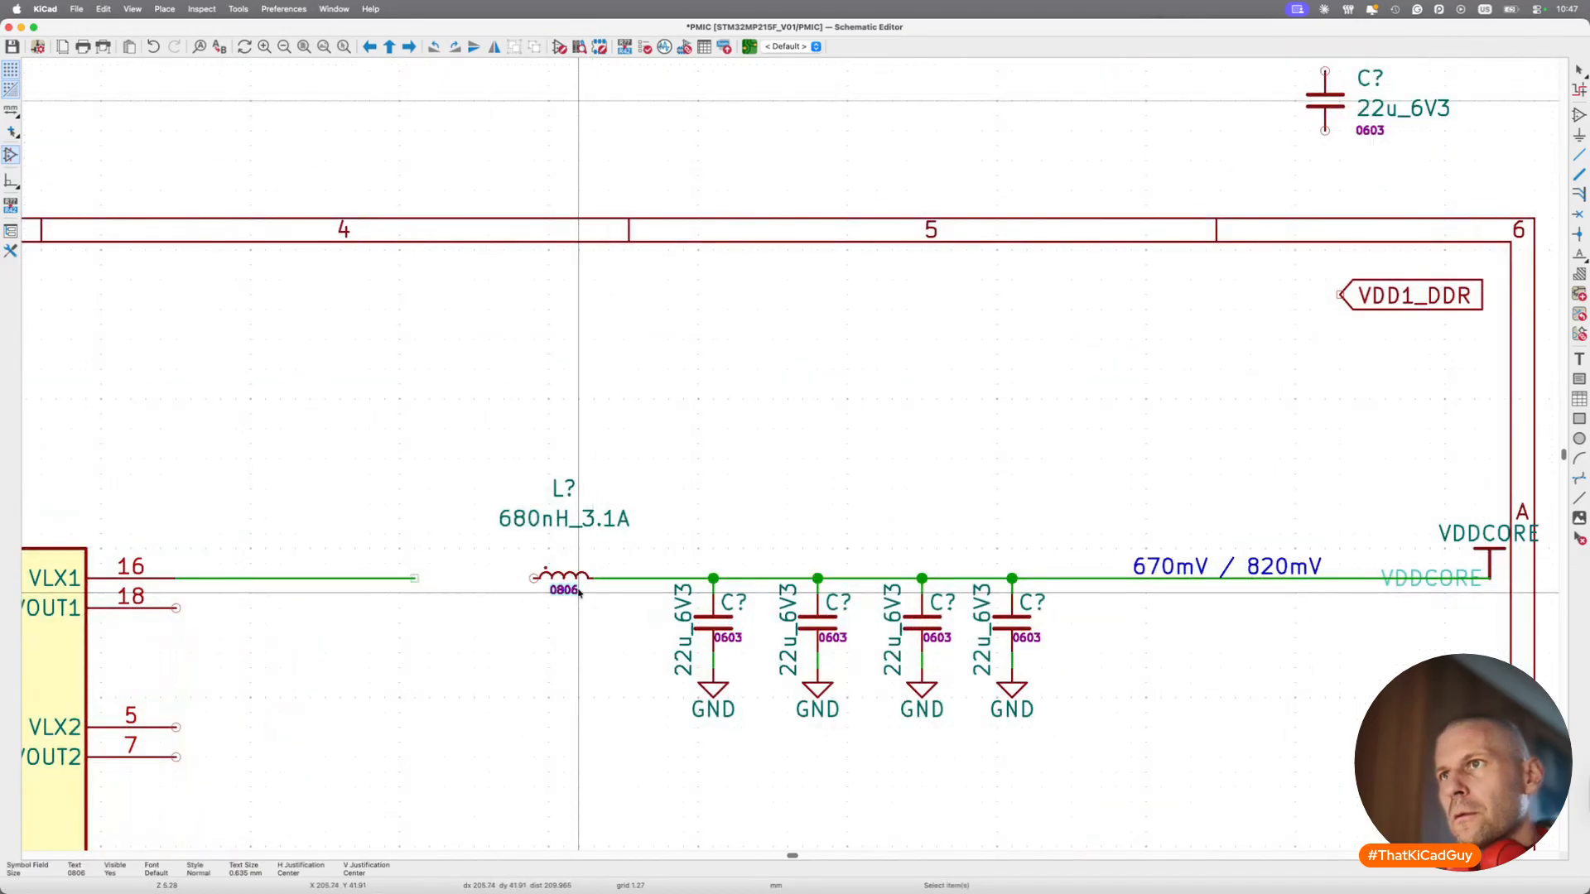
Move the inductor's 680nH_3.1A value and its L? reference to opposite sides of the symbol, just above the wire.
key("m")
left_click(690, 564)
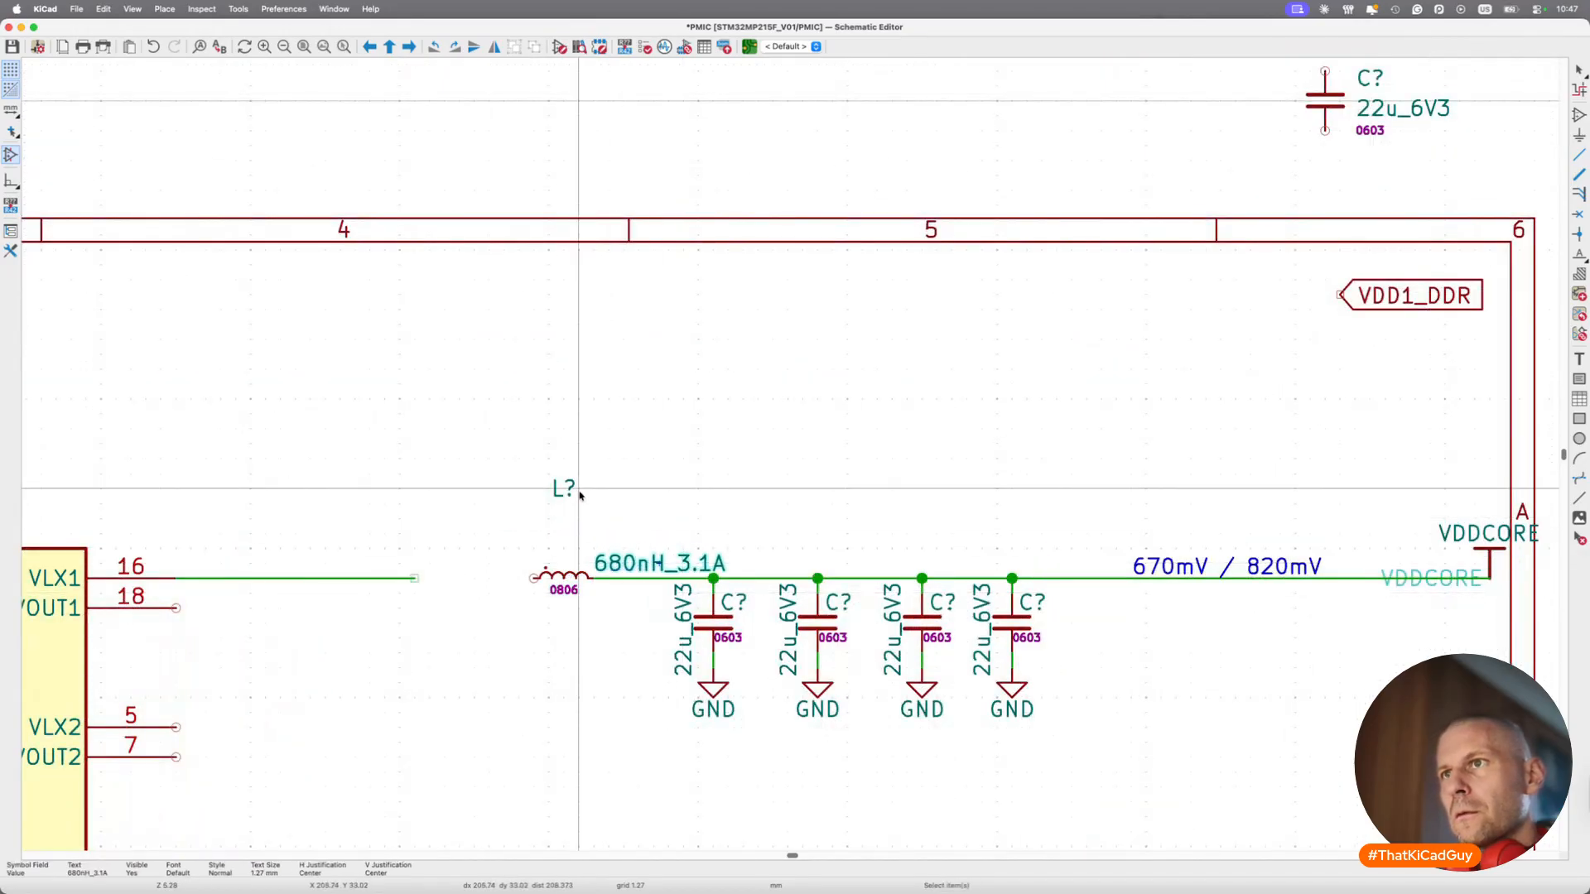
key("m")
left_click(520, 578)
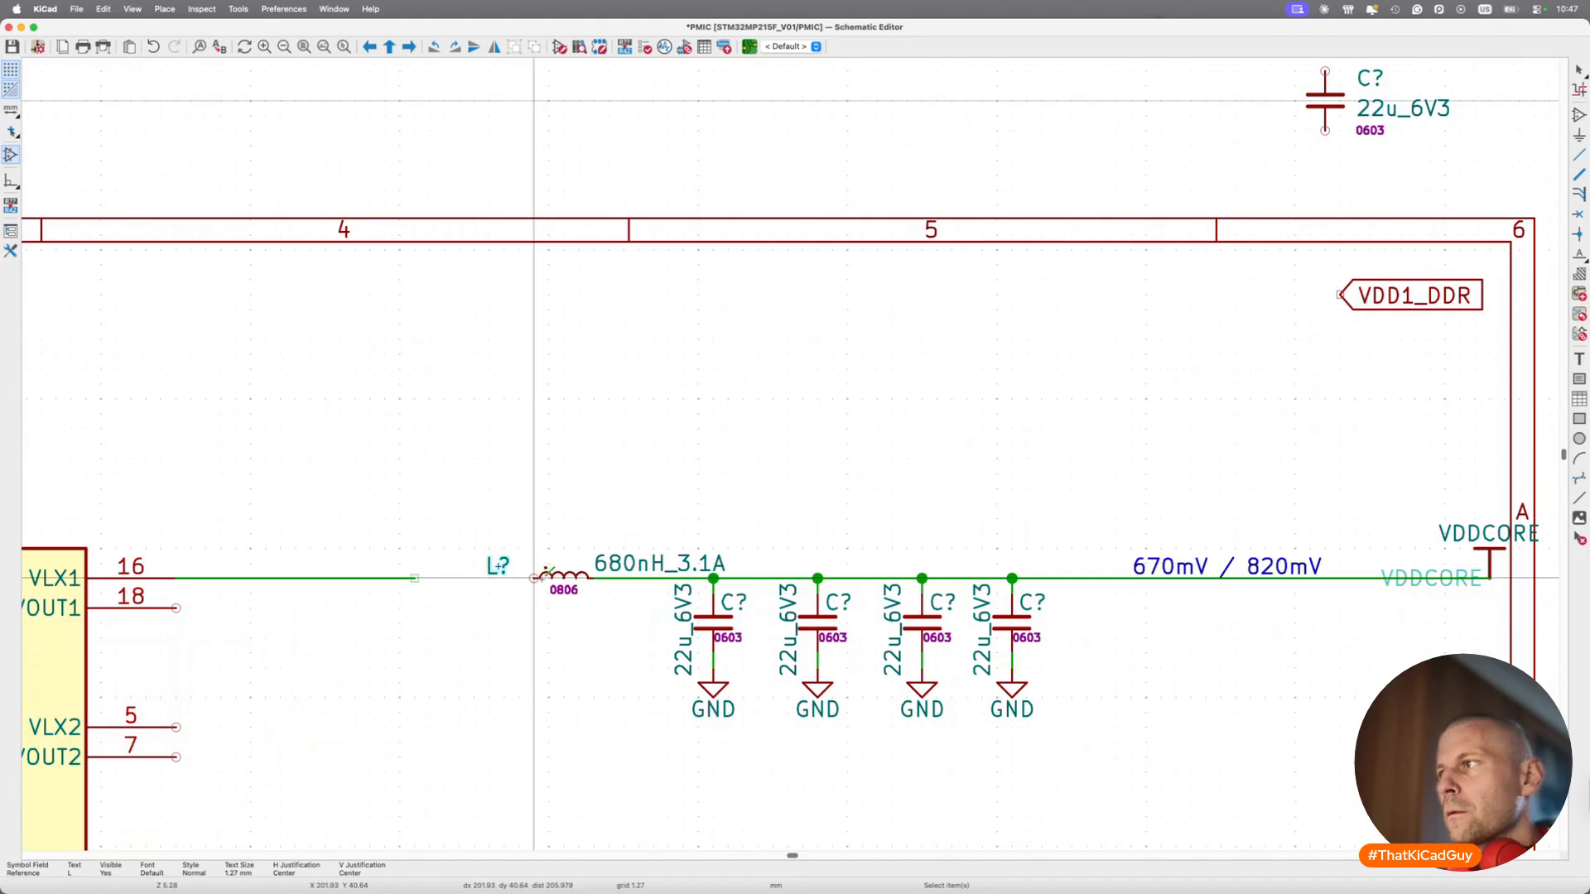
Shorten the output line by moving the 670mV / 820mV note and the VDDCORE power symbol closer to the capacitors.
scroll(522, 577, "down", 4)
left_click_drag(762, 514, 1022, 623)
key("g")
left_click(975, 622)
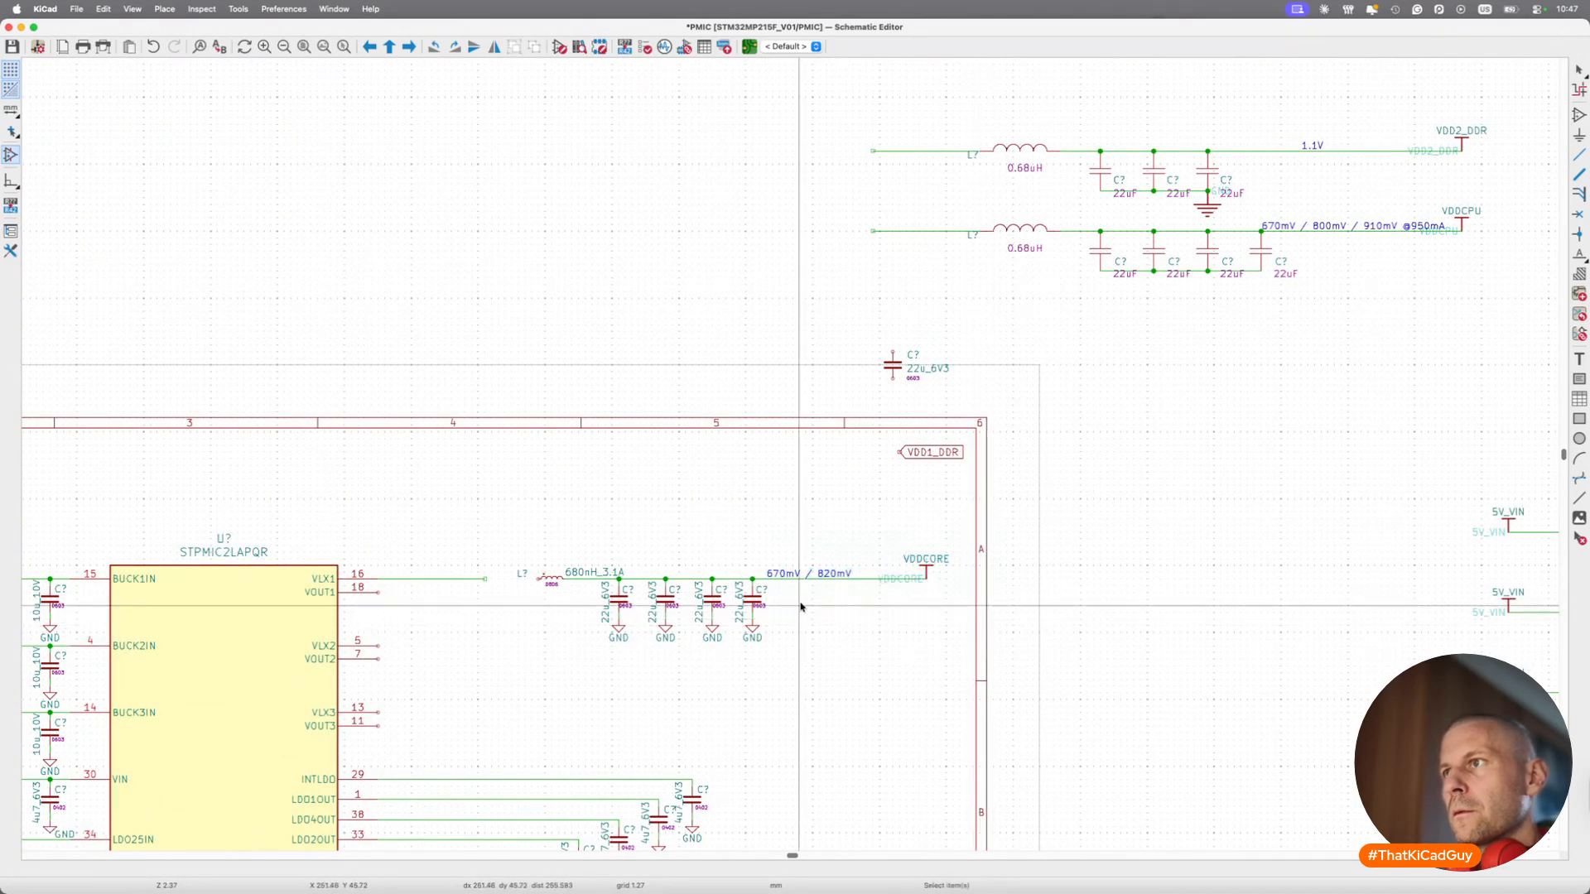
Remove the VDDCORE power symbol from the end of the buck 1 output line.
scroll(899, 559, "up", 2)
double_click(943, 562)
key("Escape")
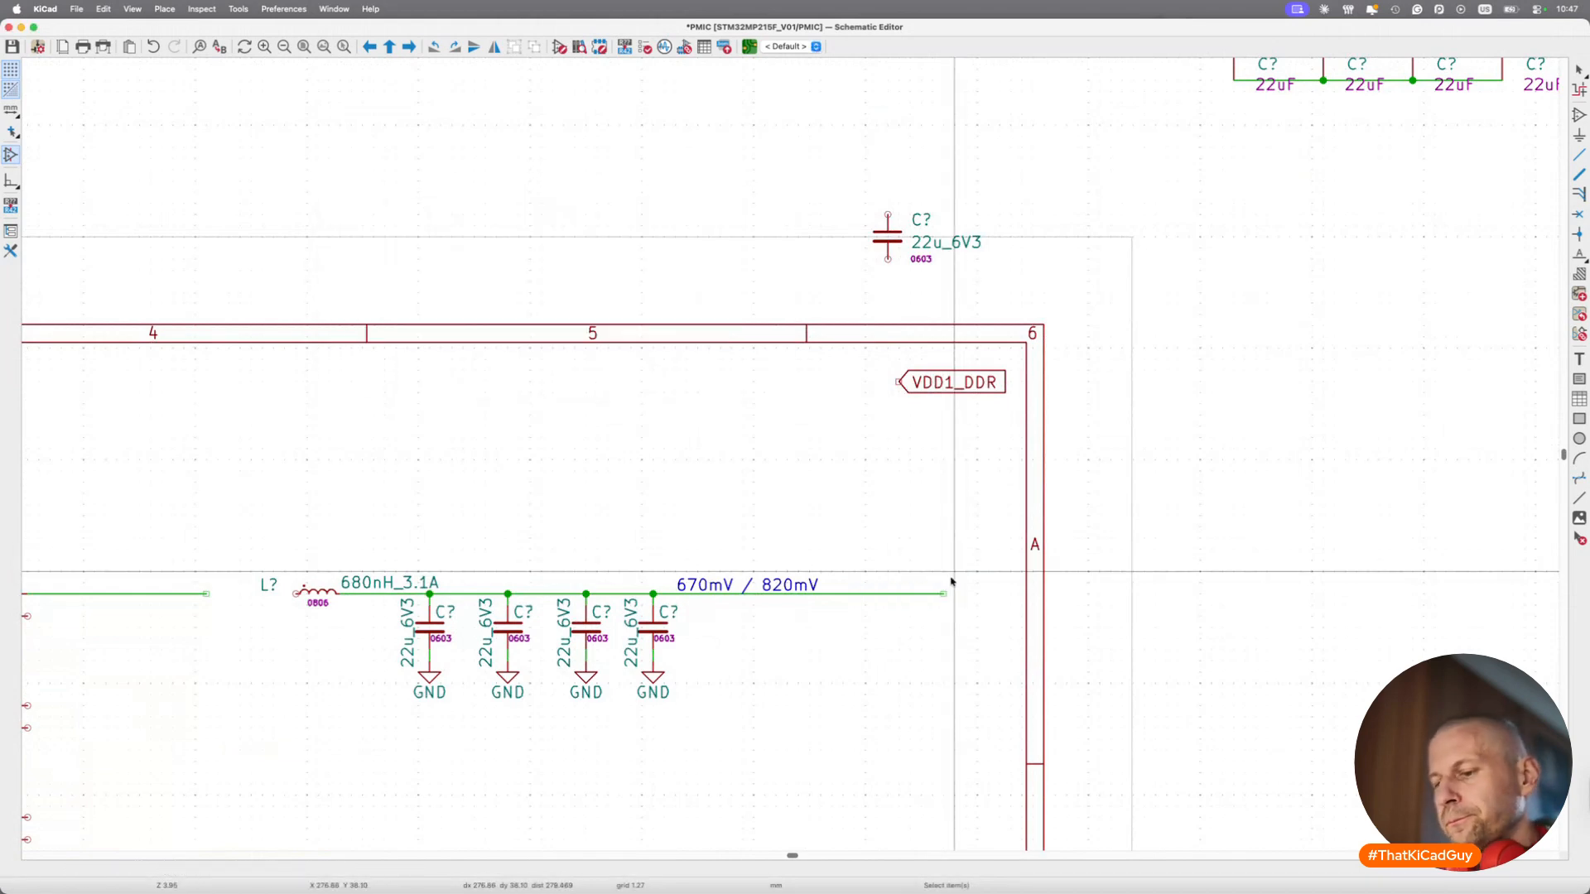
Place a VDDCORE label at the end of the buck 1 output line, convert it to a global label and shift it beside the voltage note.
left_click(951, 580)
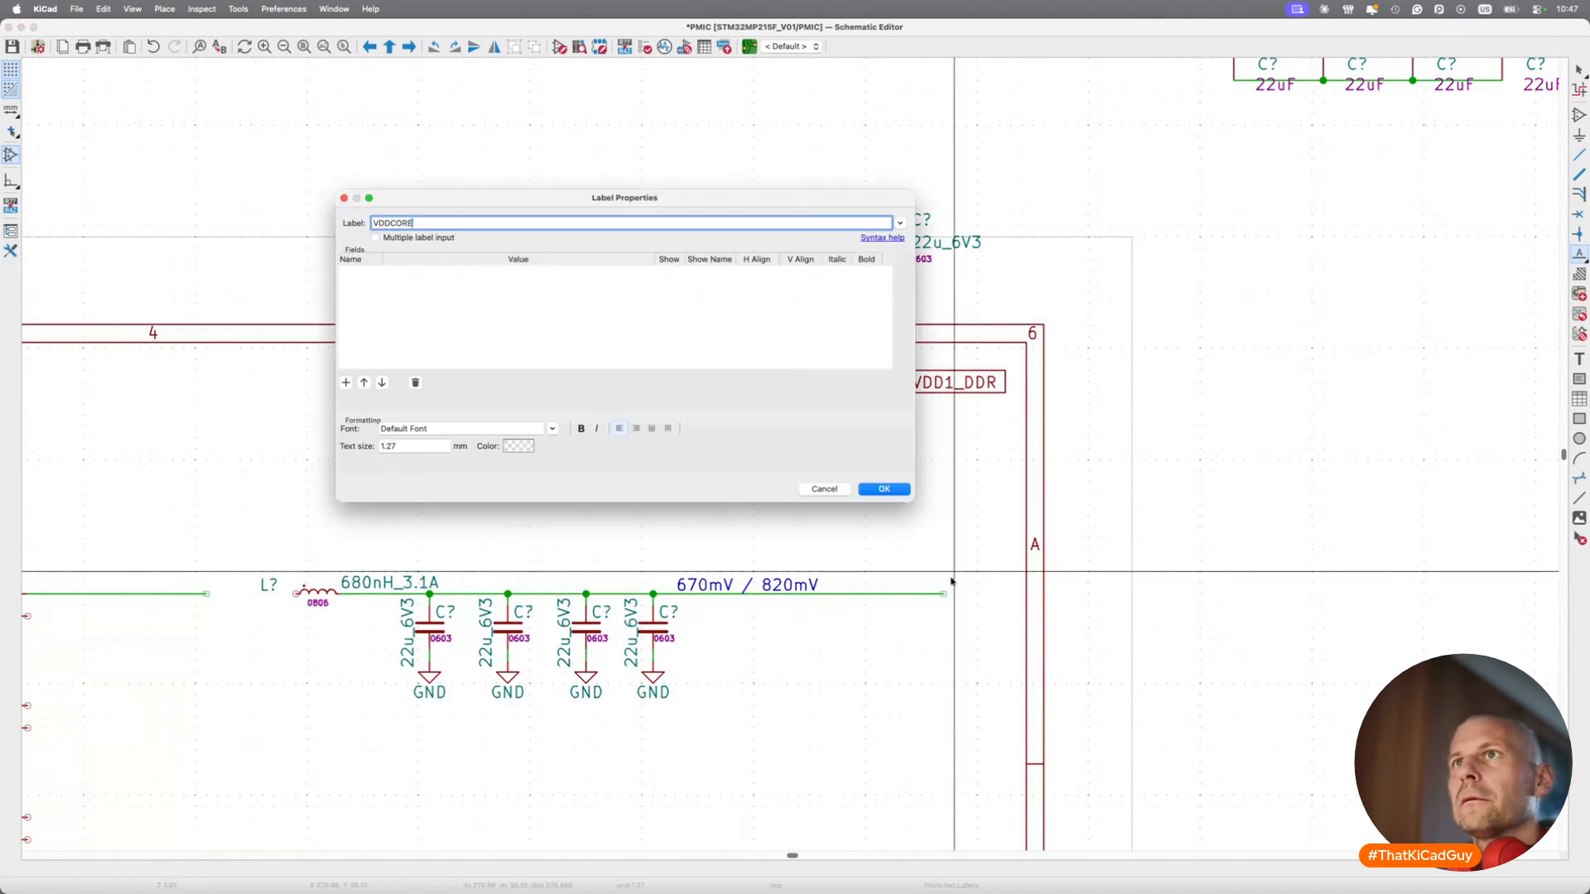
left_click(902, 492)
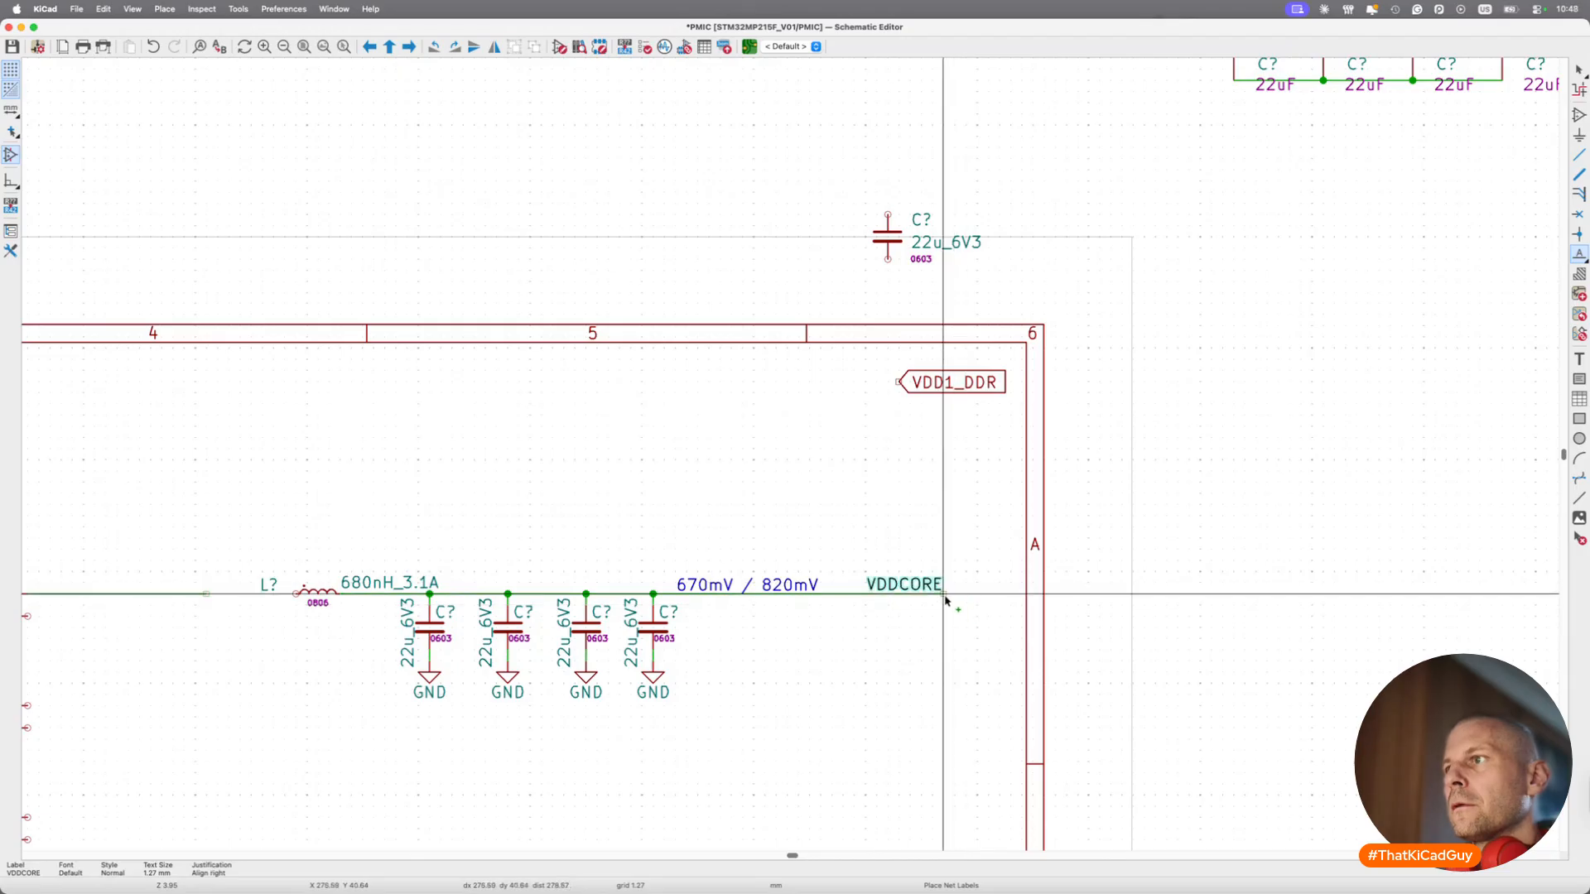
left_click(931, 583)
right_click(931, 582)
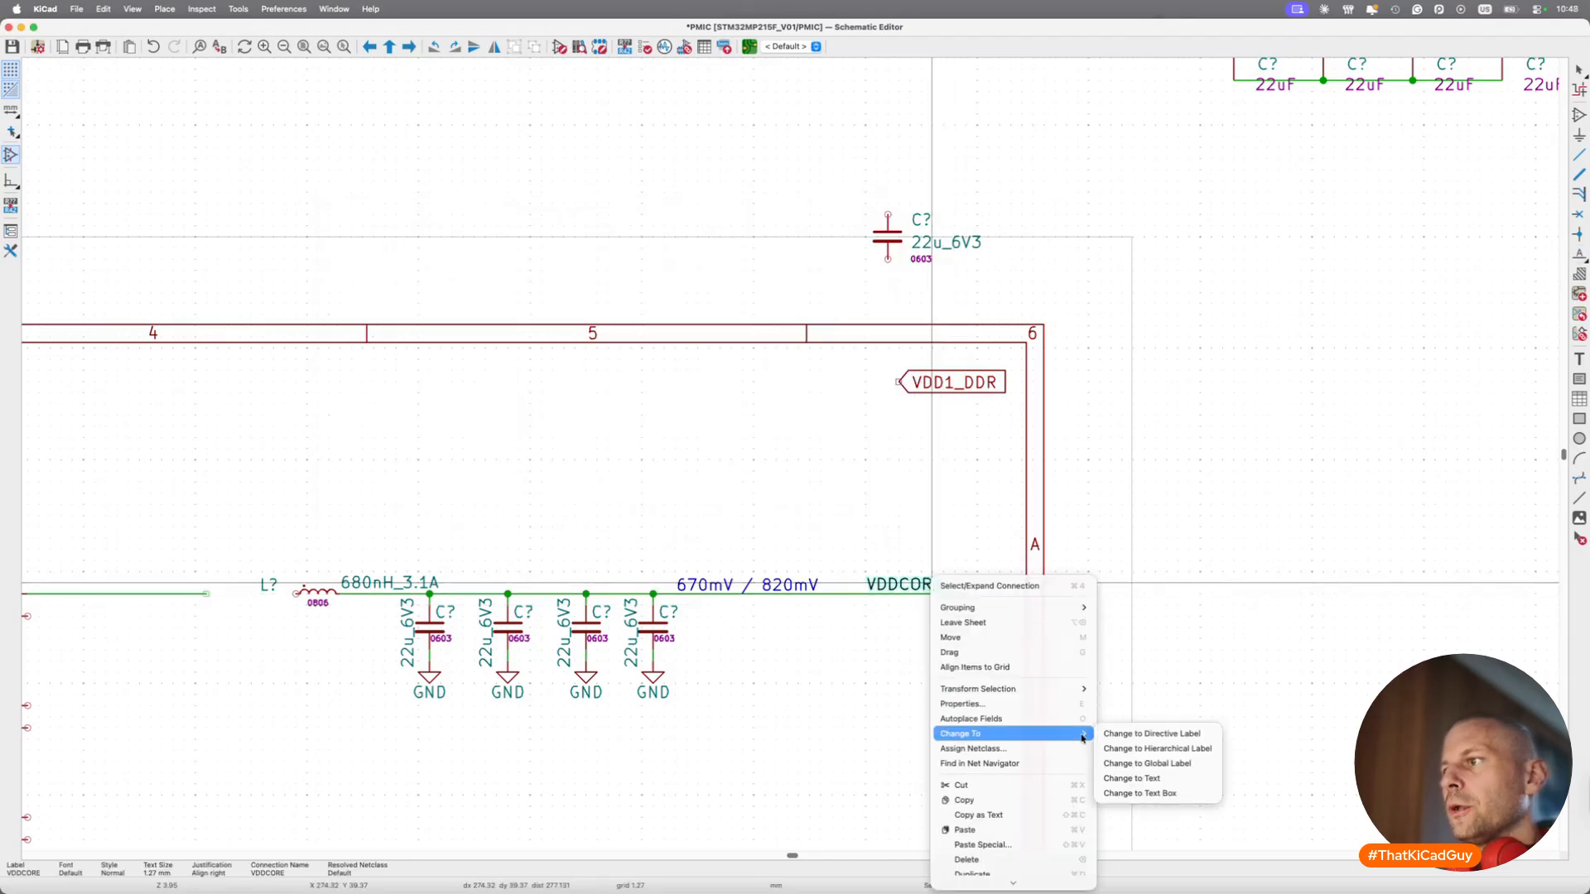
left_click(1153, 764)
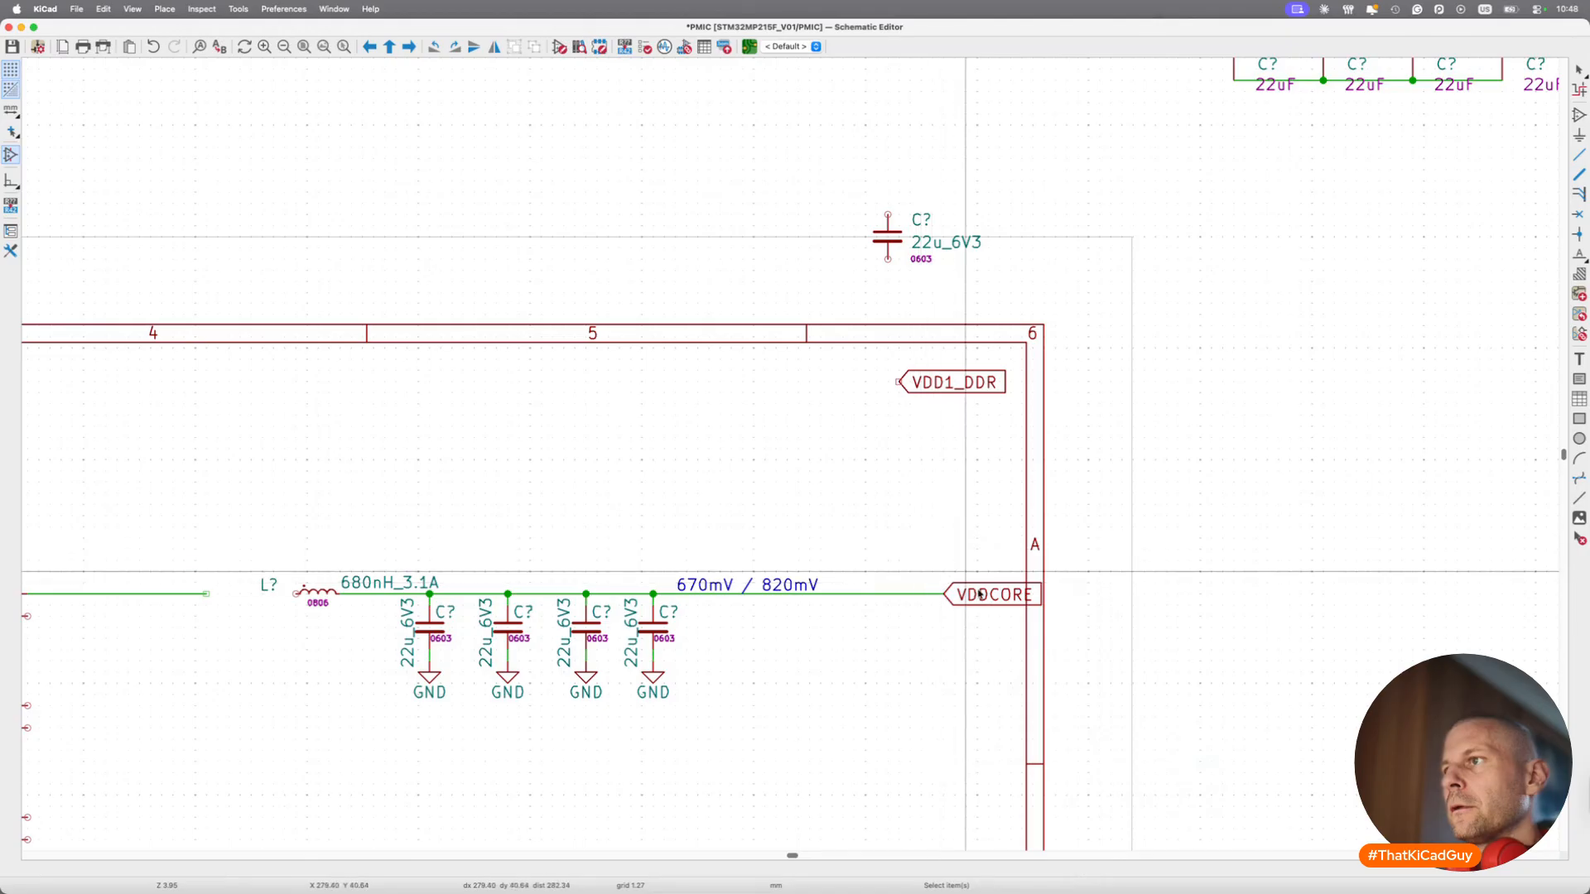
key("g")
left_click(887, 594)
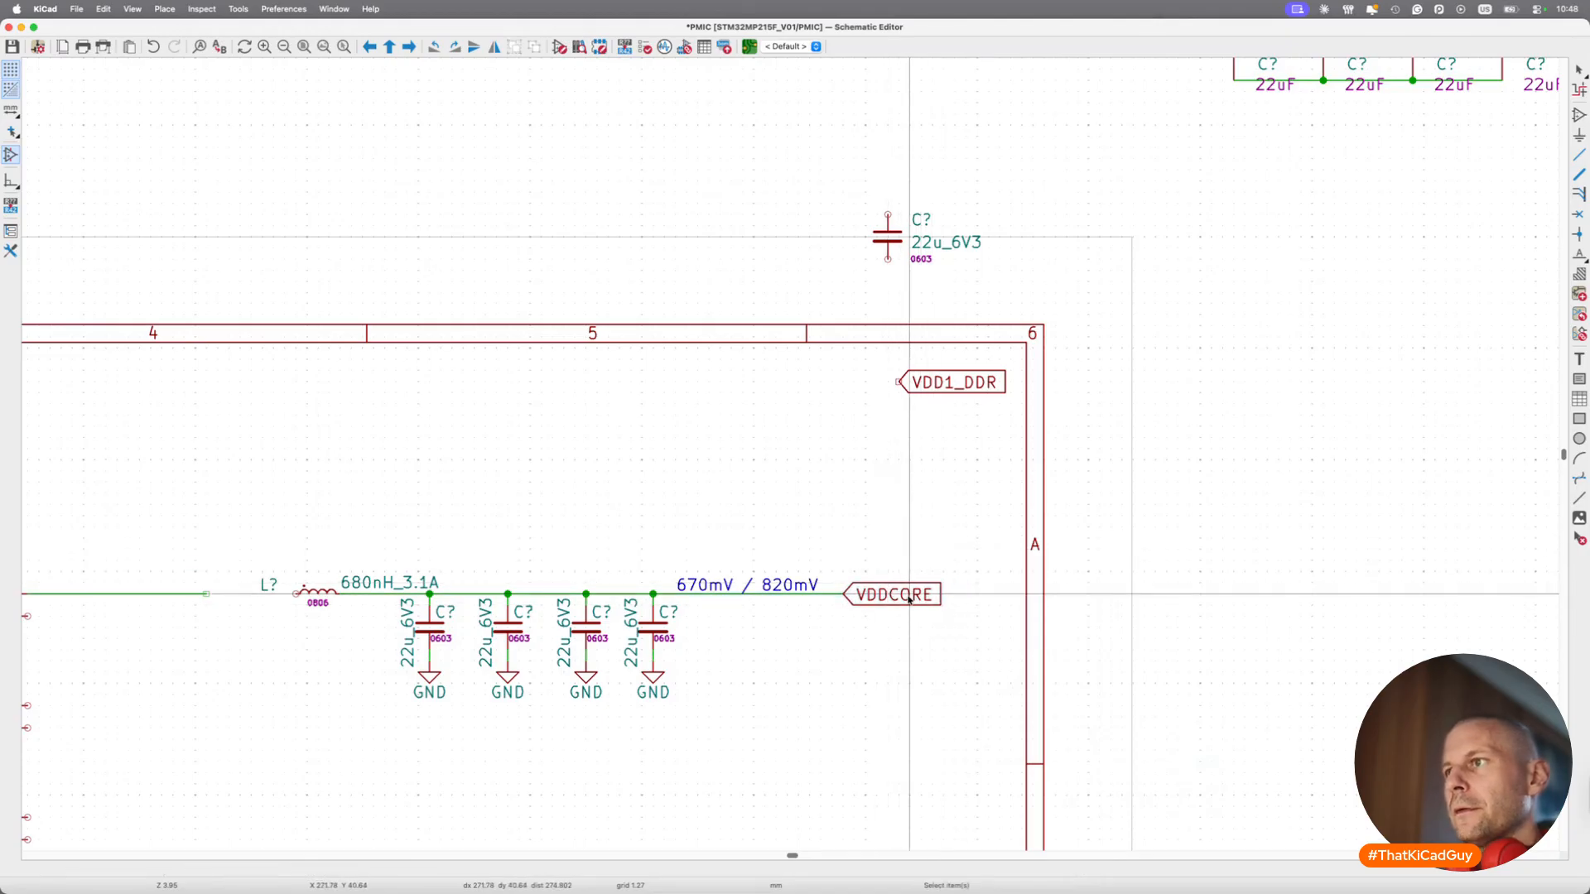
Duplicate the VDDCORE global label beside the VOUT1 pin and wire the two together.
key("super+d")
scroll(911, 594, "left", 5)
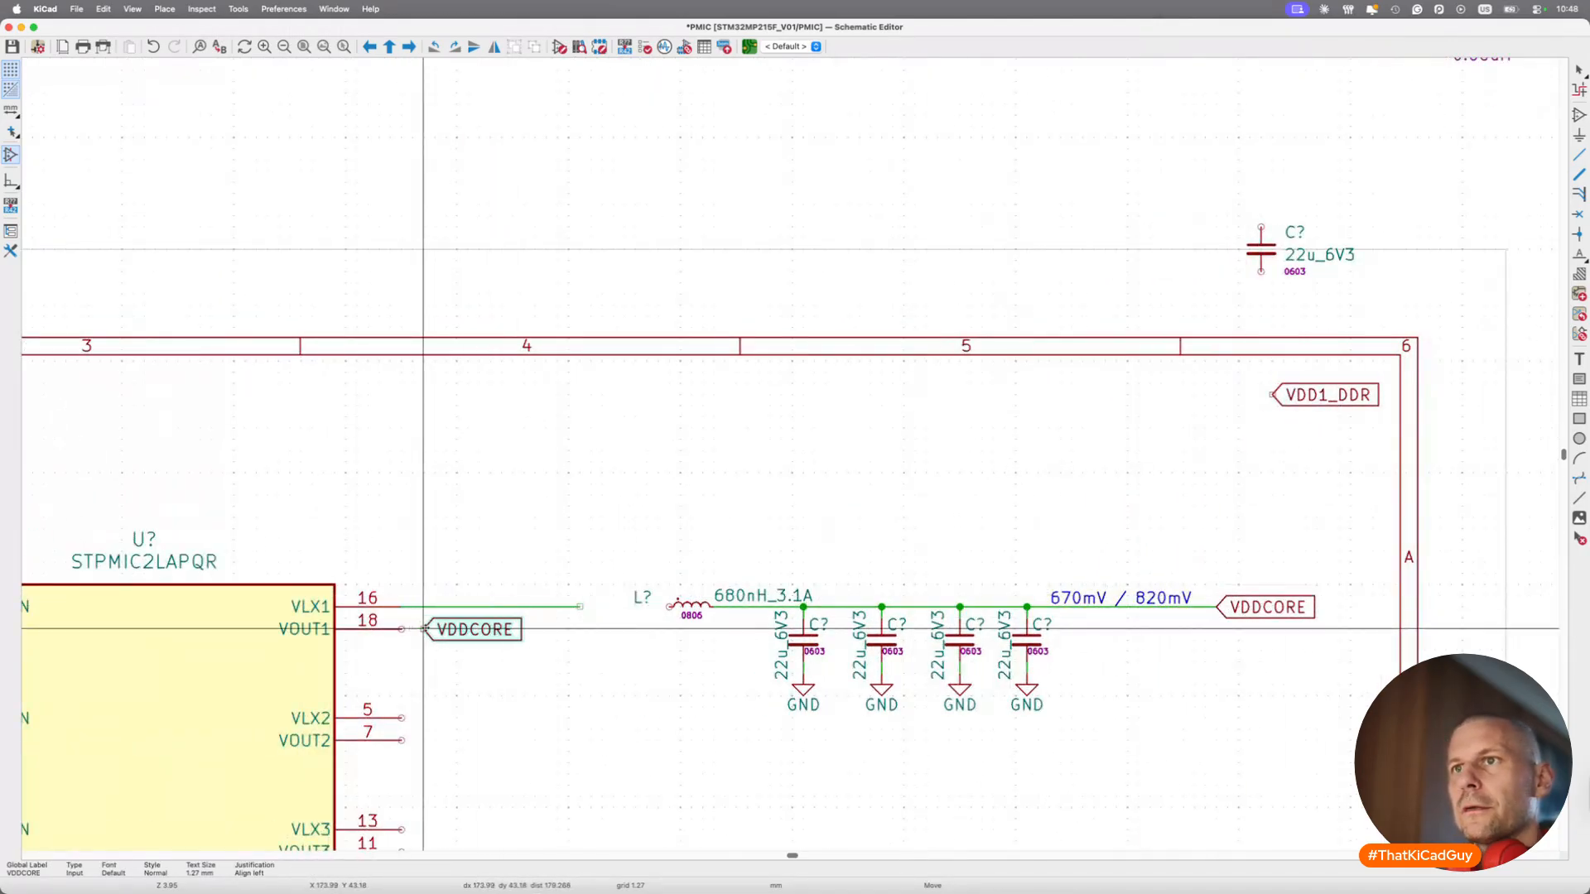
key("w")
left_click(447, 629)
Wire the VLX1 line through to the 680nH_3.1A inductor and shift the whole buck 1 output stage closer to the chip.
left_click(580, 606)
left_click(669, 610)
key("Escape")
left_click_drag(609, 527, 1340, 756)
key("g")
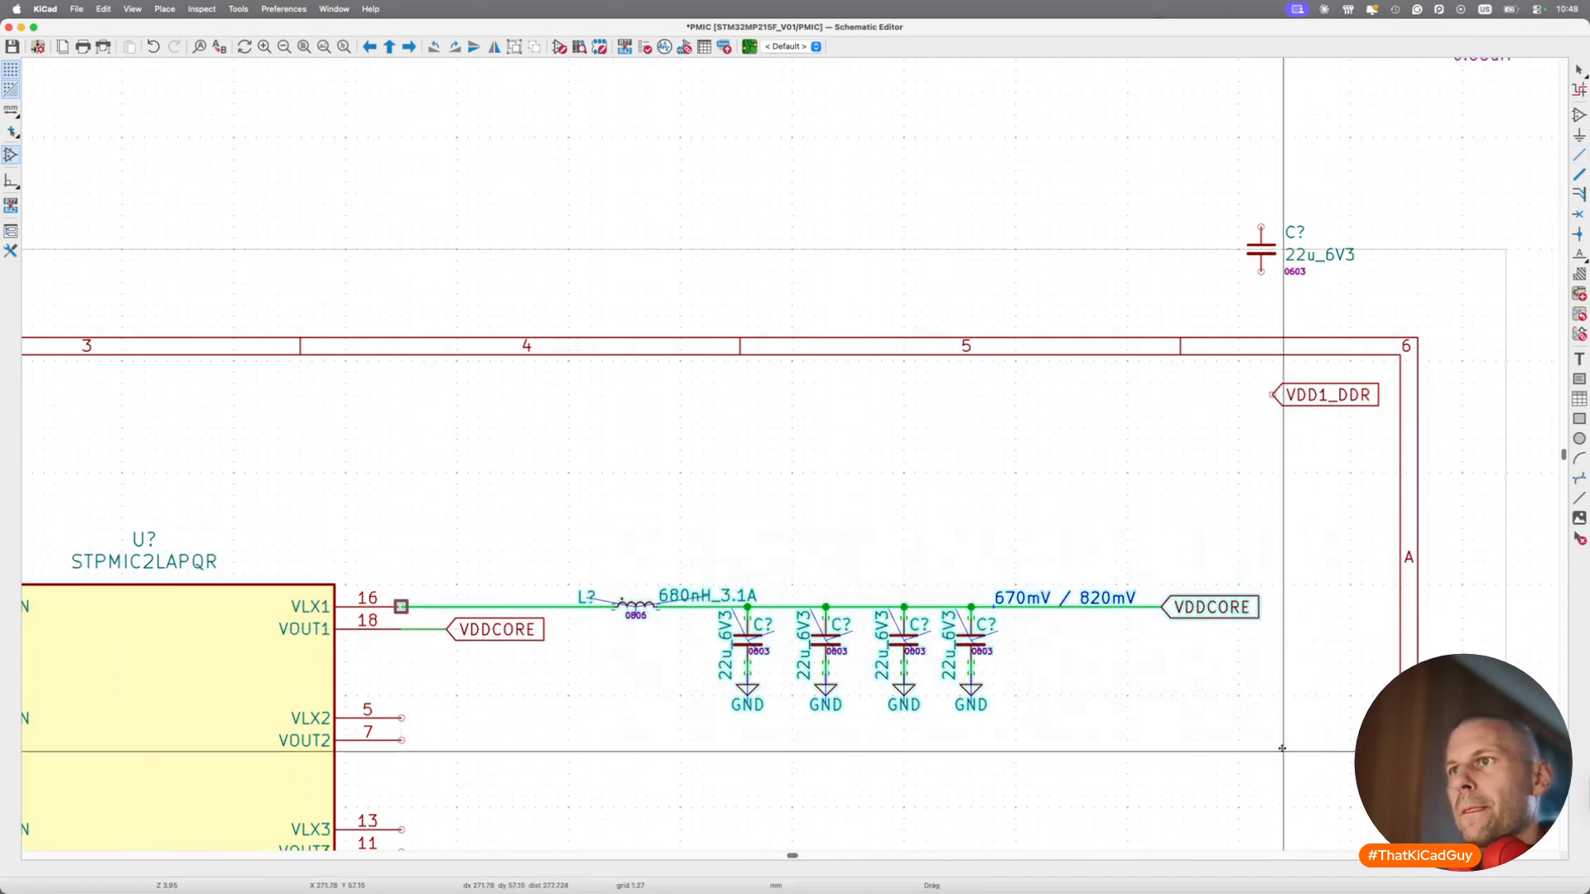
left_click(1261, 752)
key("Escape")
Duplicate the buck 1 output stage with both VDDCORE labels and place the copy in line with the VLX2 and VOUT2 pins.
scroll(836, 721, "down", 4)
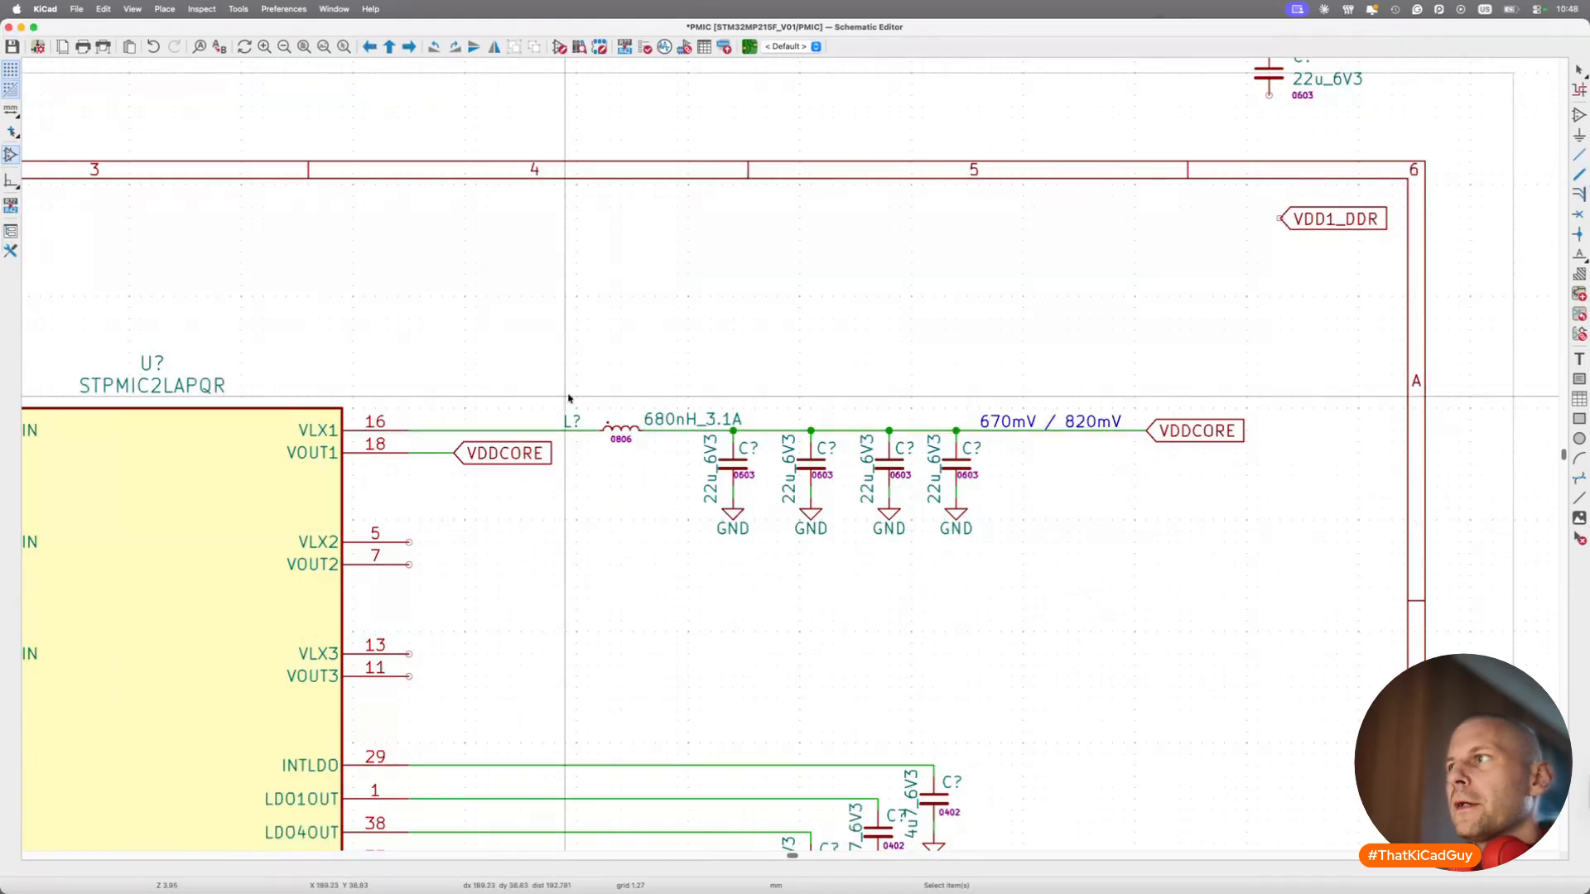
scroll(568, 399, "down", 3)
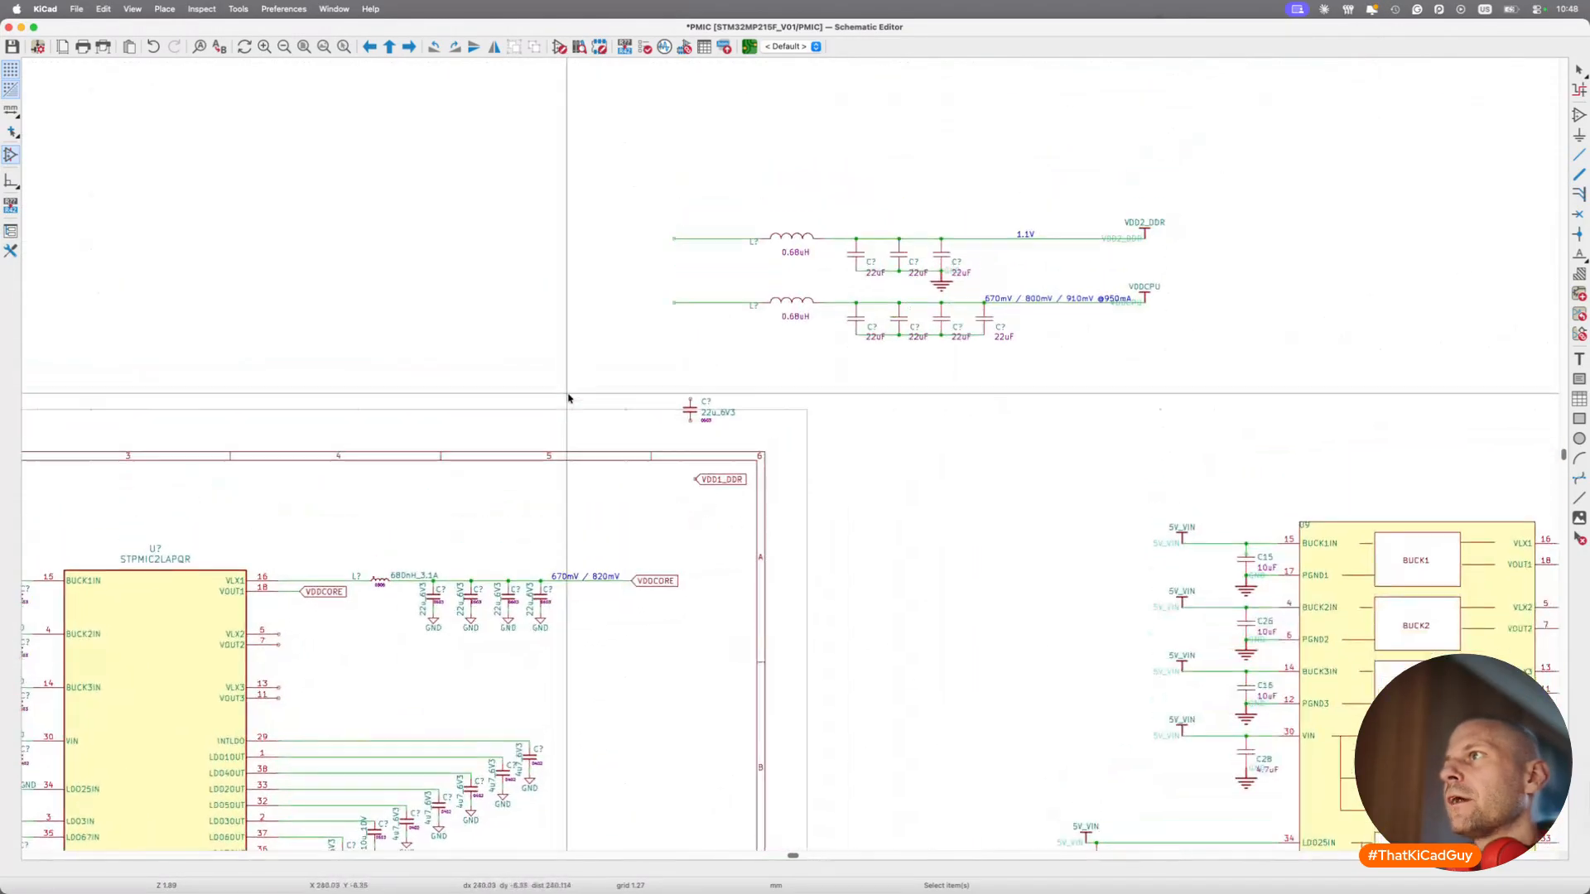
scroll(568, 399, "left", 2)
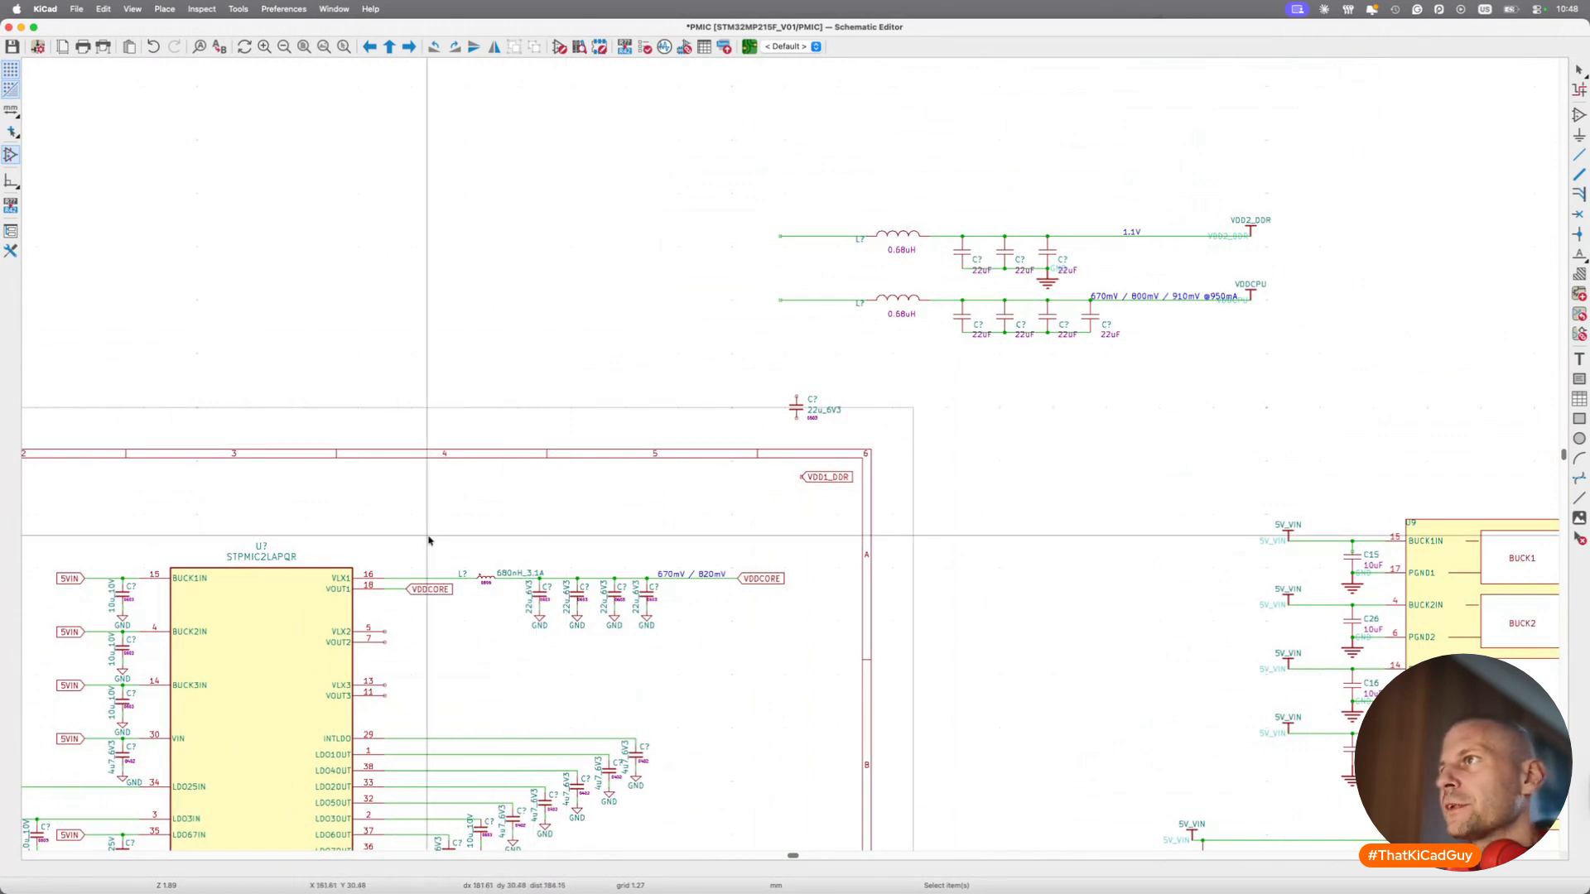
left_click_drag(394, 517, 843, 654)
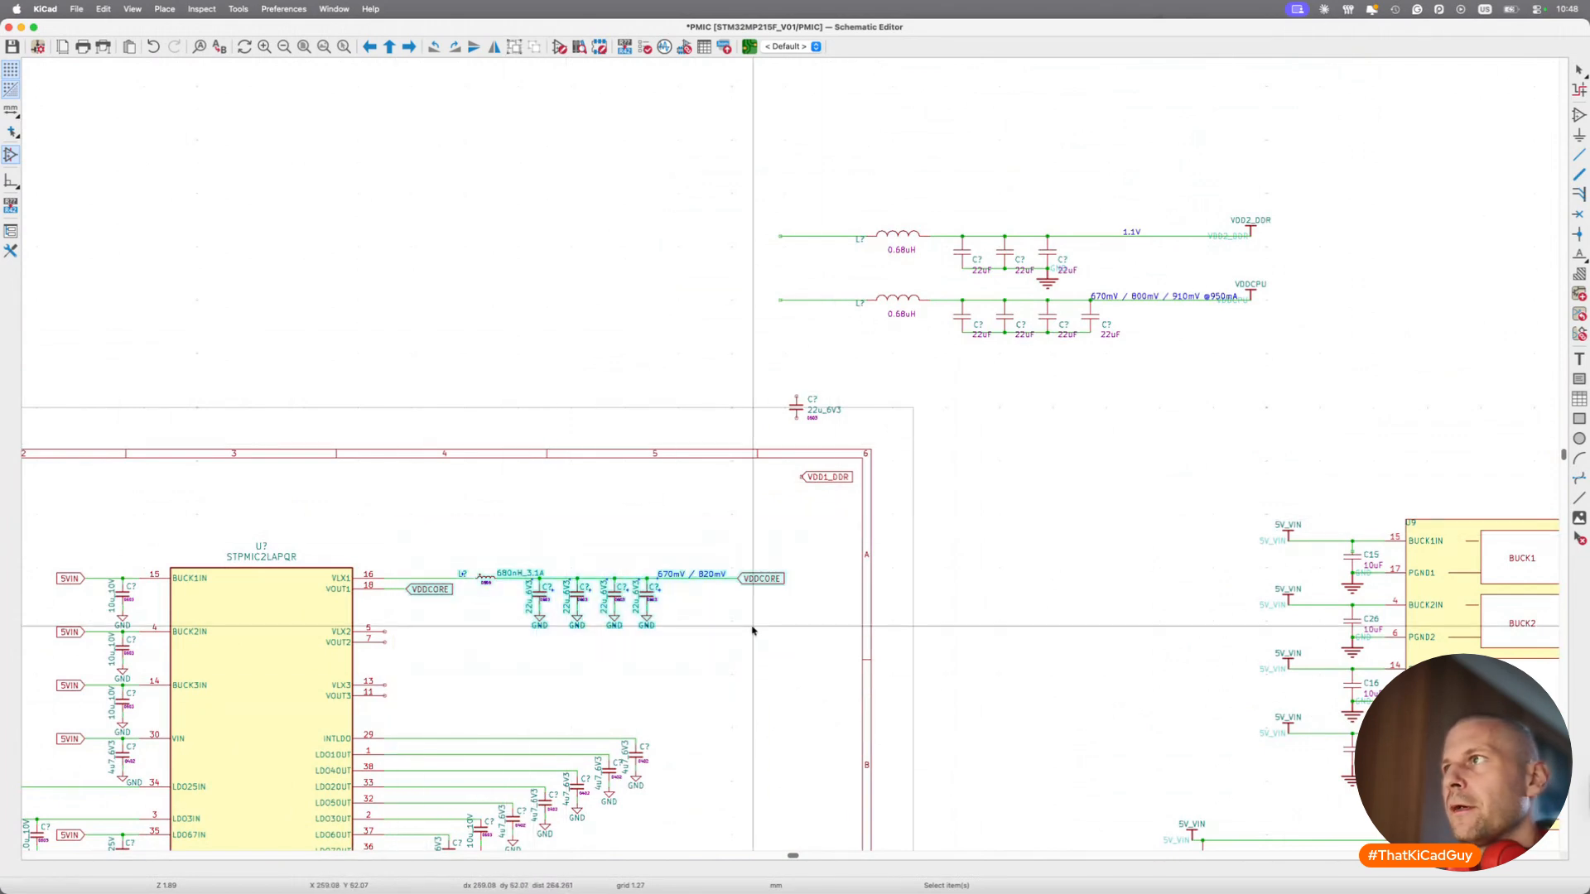
key("ctrl+d")
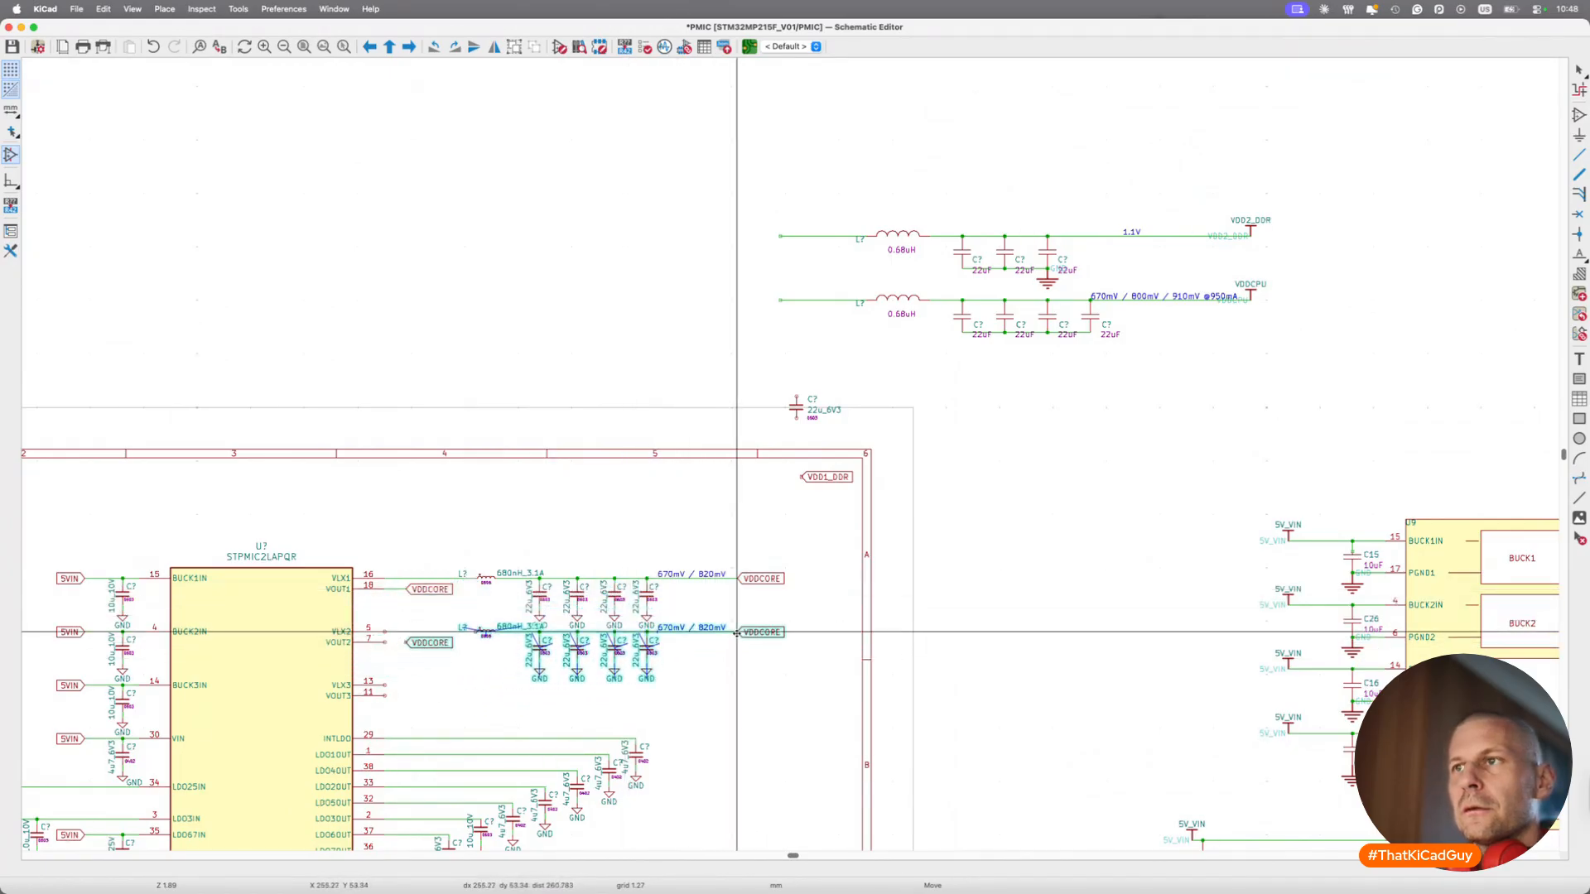
left_click(736, 633)
Move the GND texts of the buck 1 capacitors beside their ground symbols, clear of the row below.
scroll(539, 643, "up", 3)
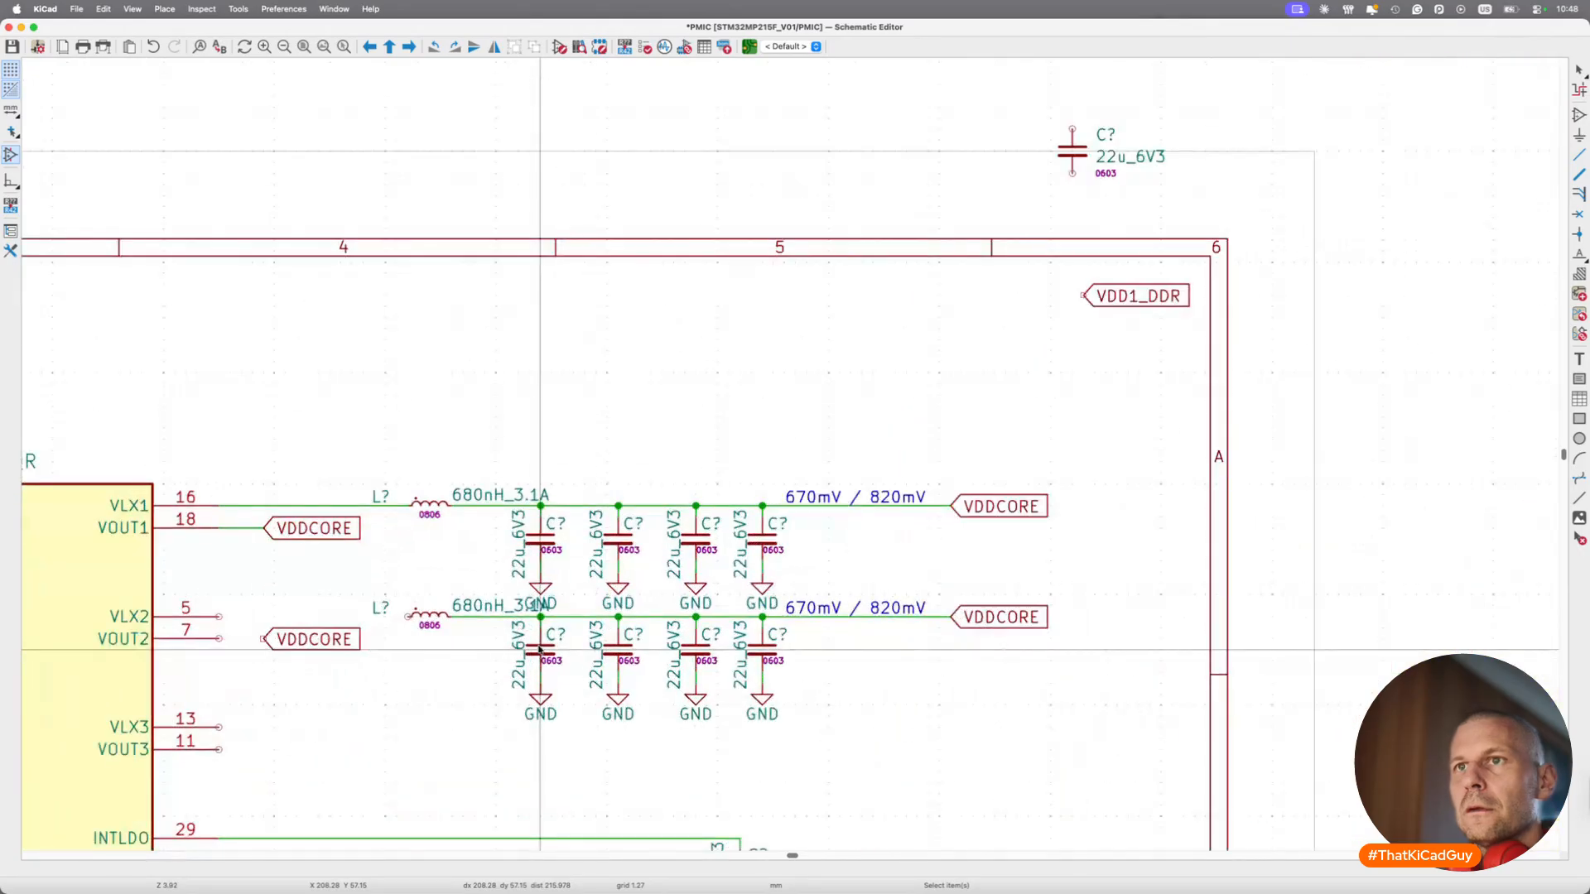
scroll(540, 650, "up", 3)
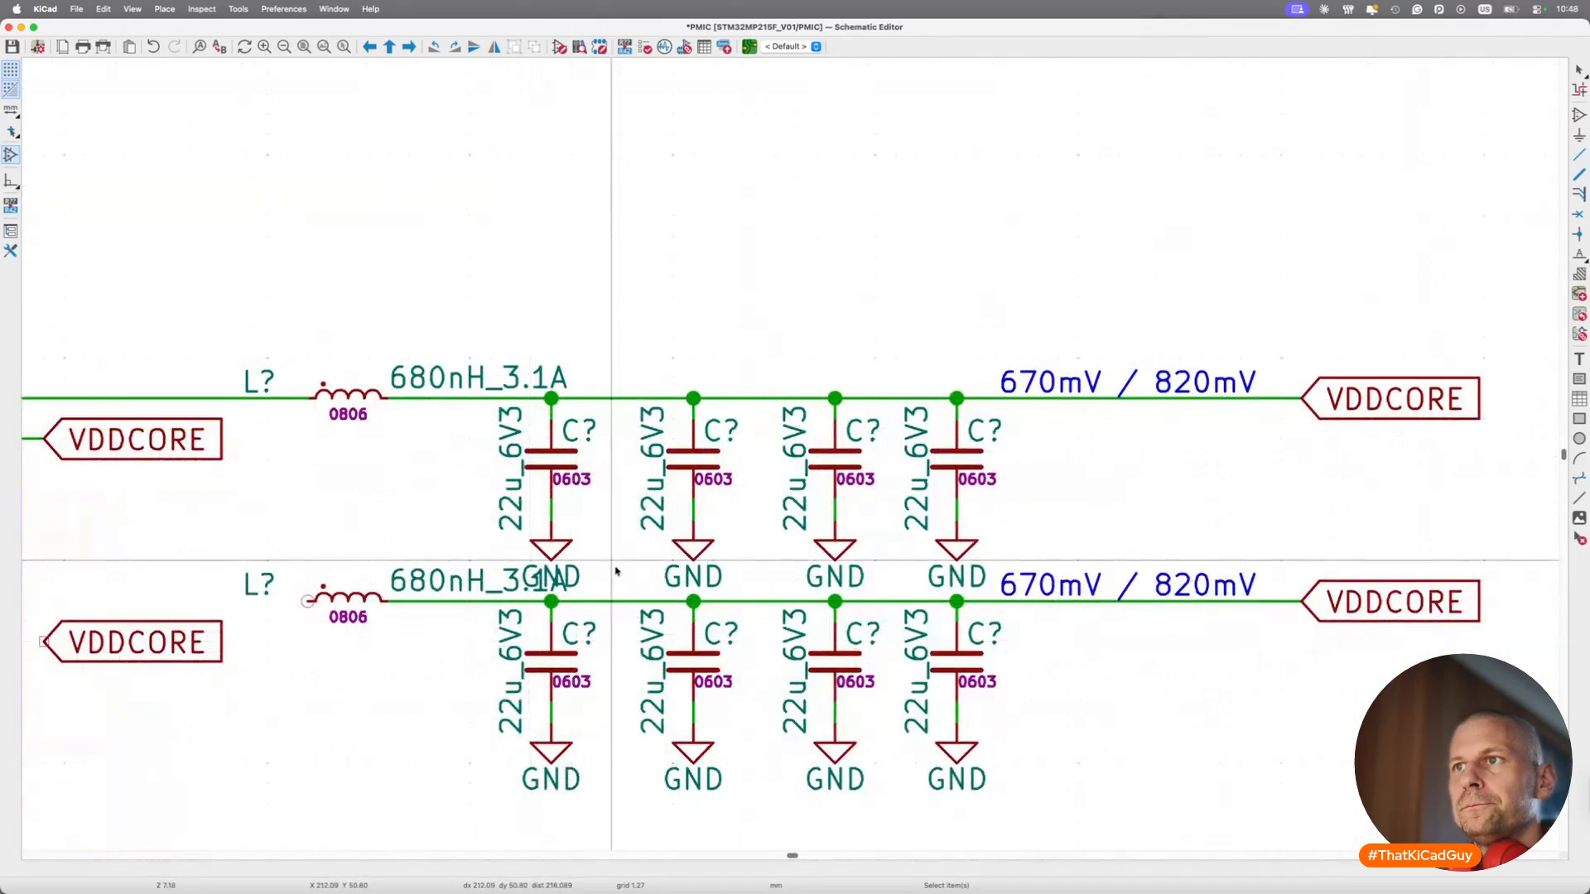
left_click(646, 570)
key("m")
left_click(770, 539)
key("m")
left_click(911, 538)
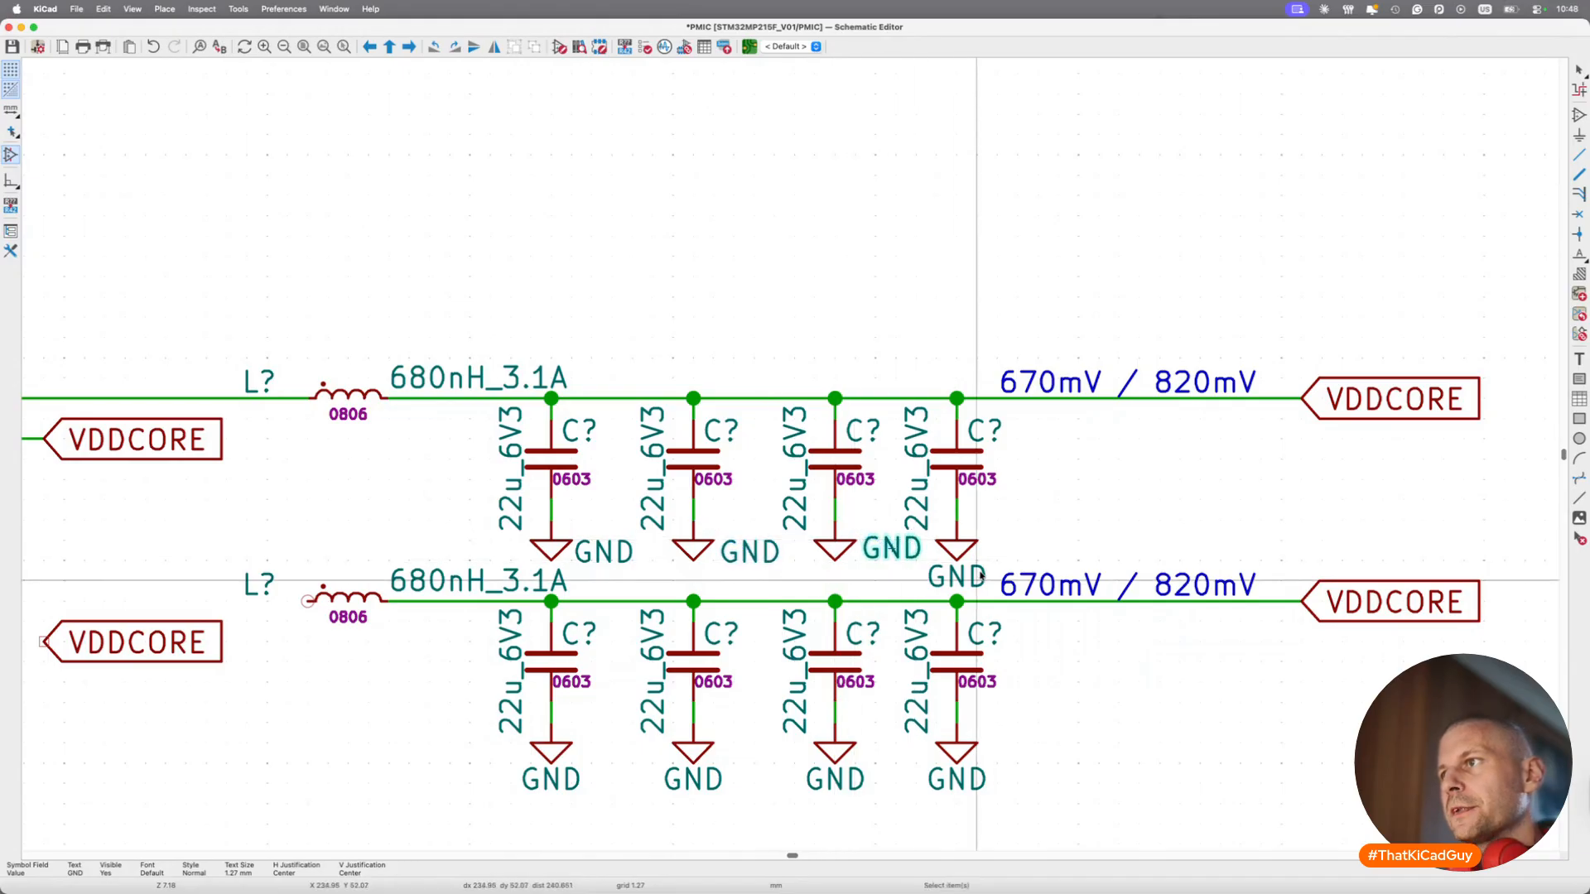
key("m")
left_click(1034, 559)
Wire VLX2 to the second inductor and VOUT2 to its copied label.
scroll(746, 555, "left", 2)
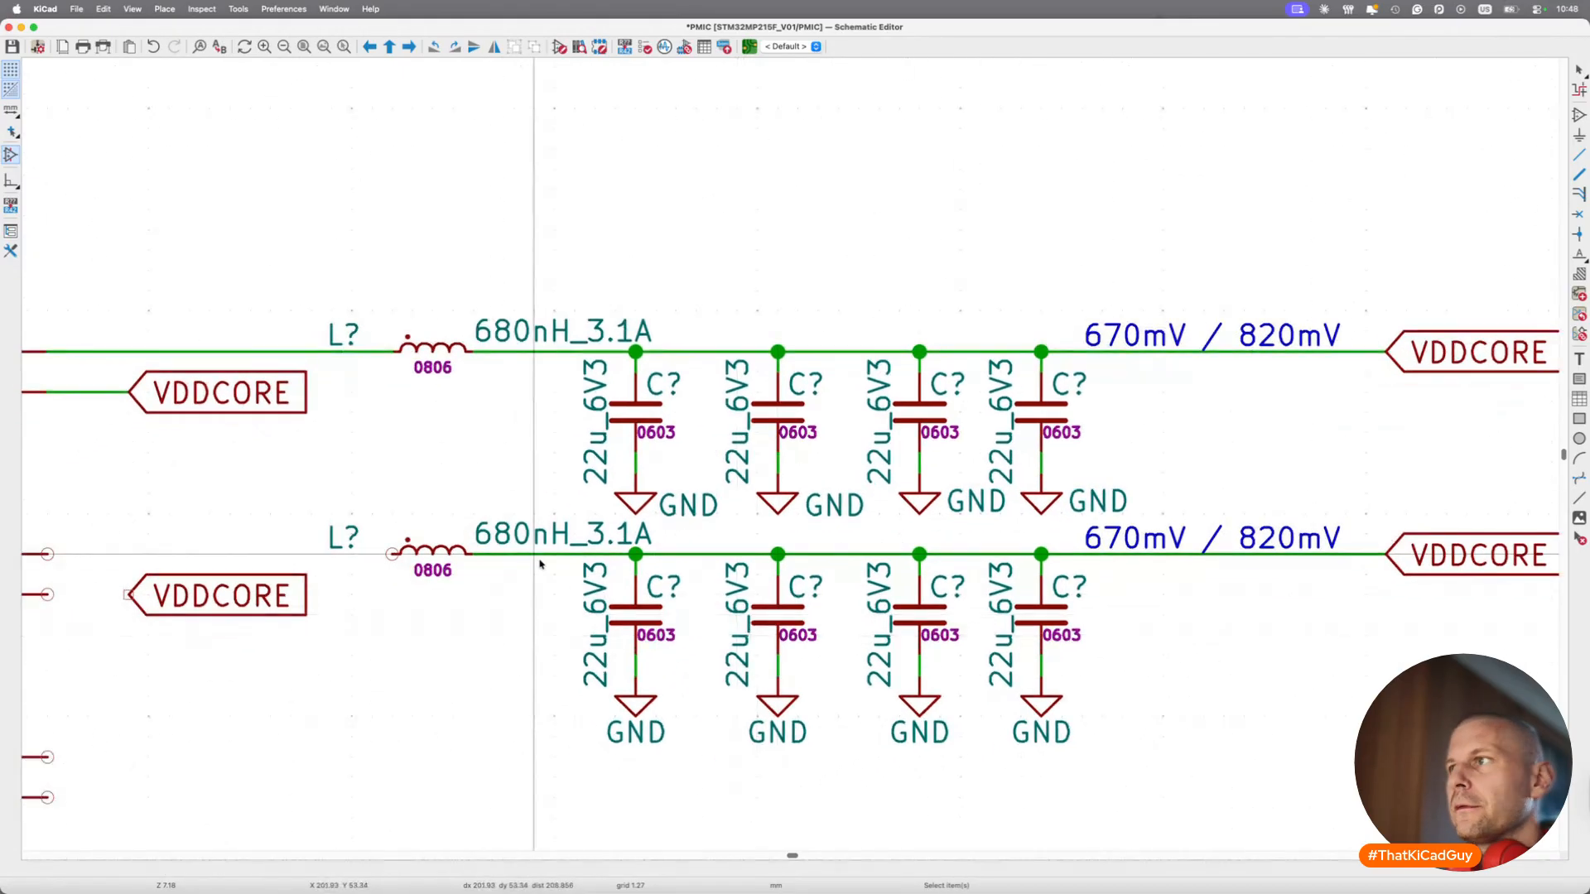
key("w")
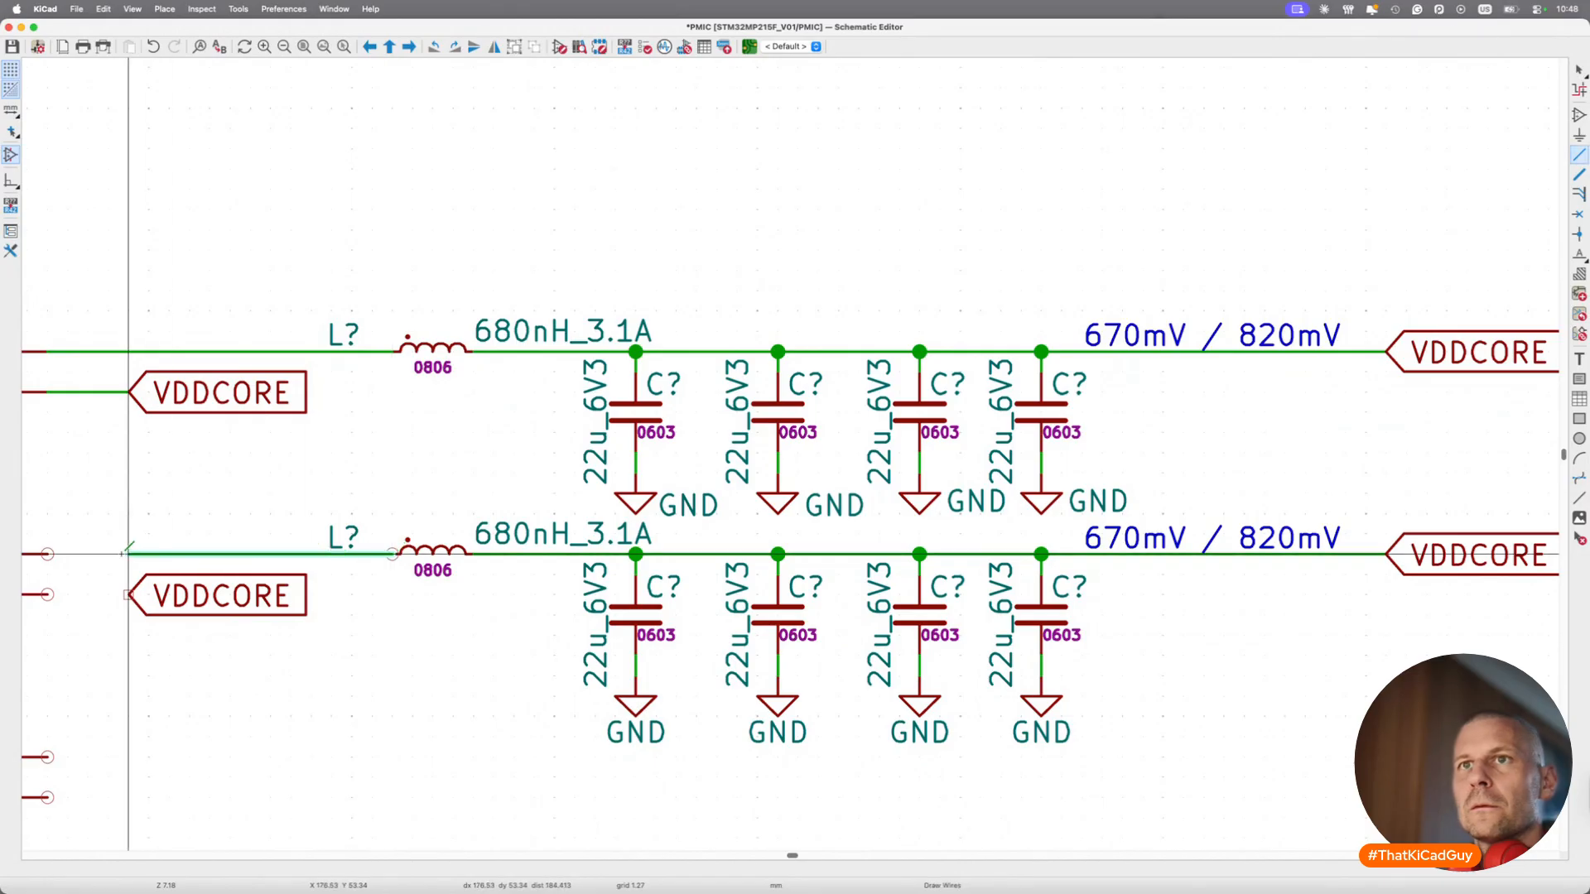
left_click(48, 553)
key("w")
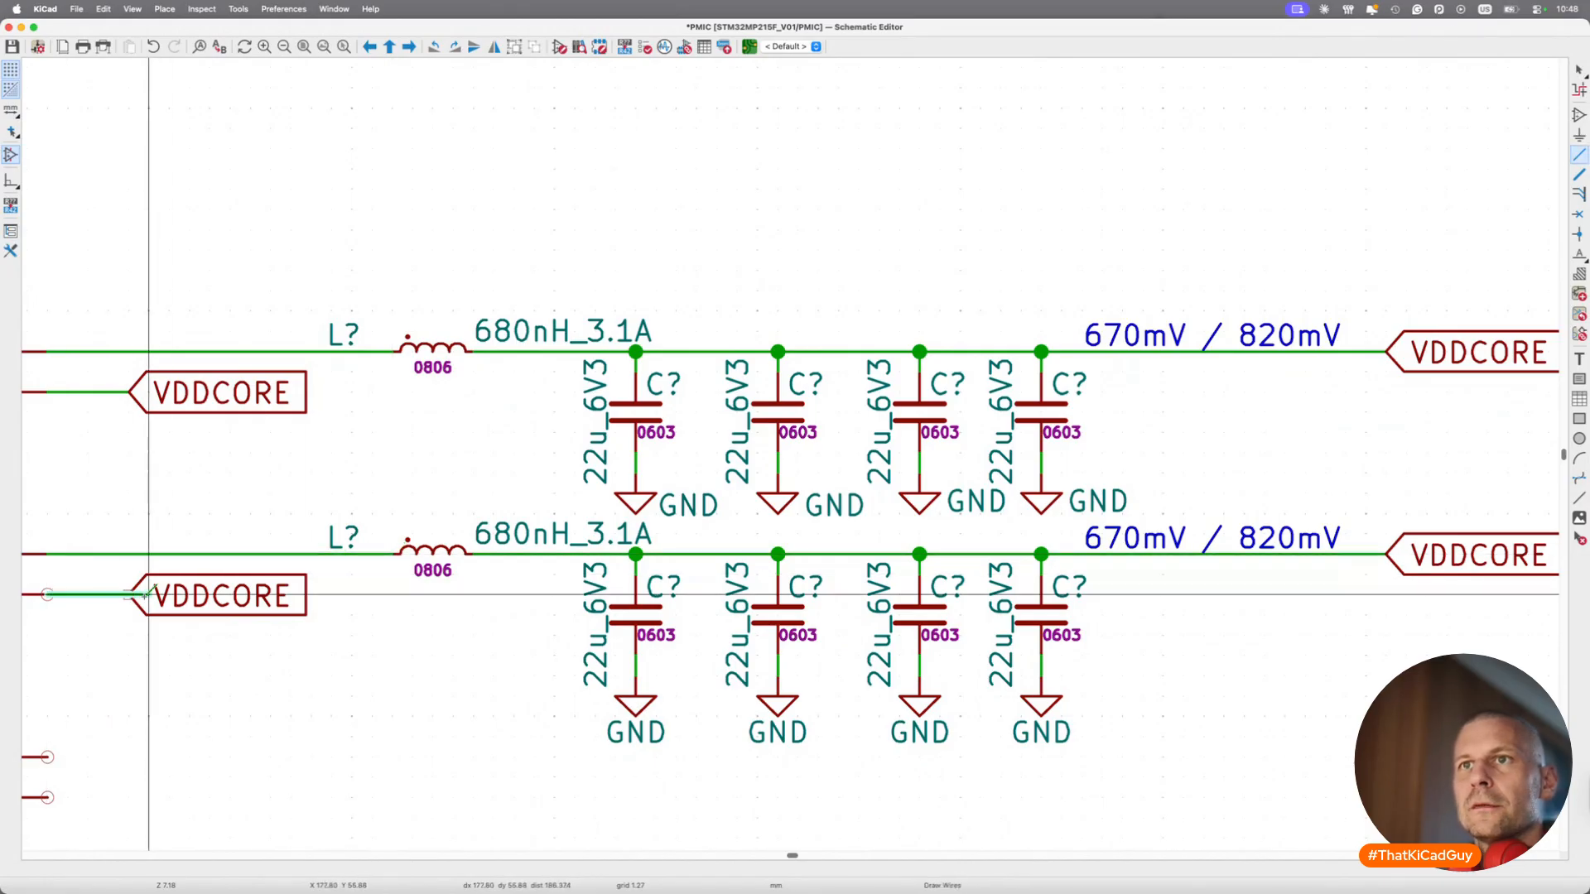
left_click(130, 594)
key("Return")
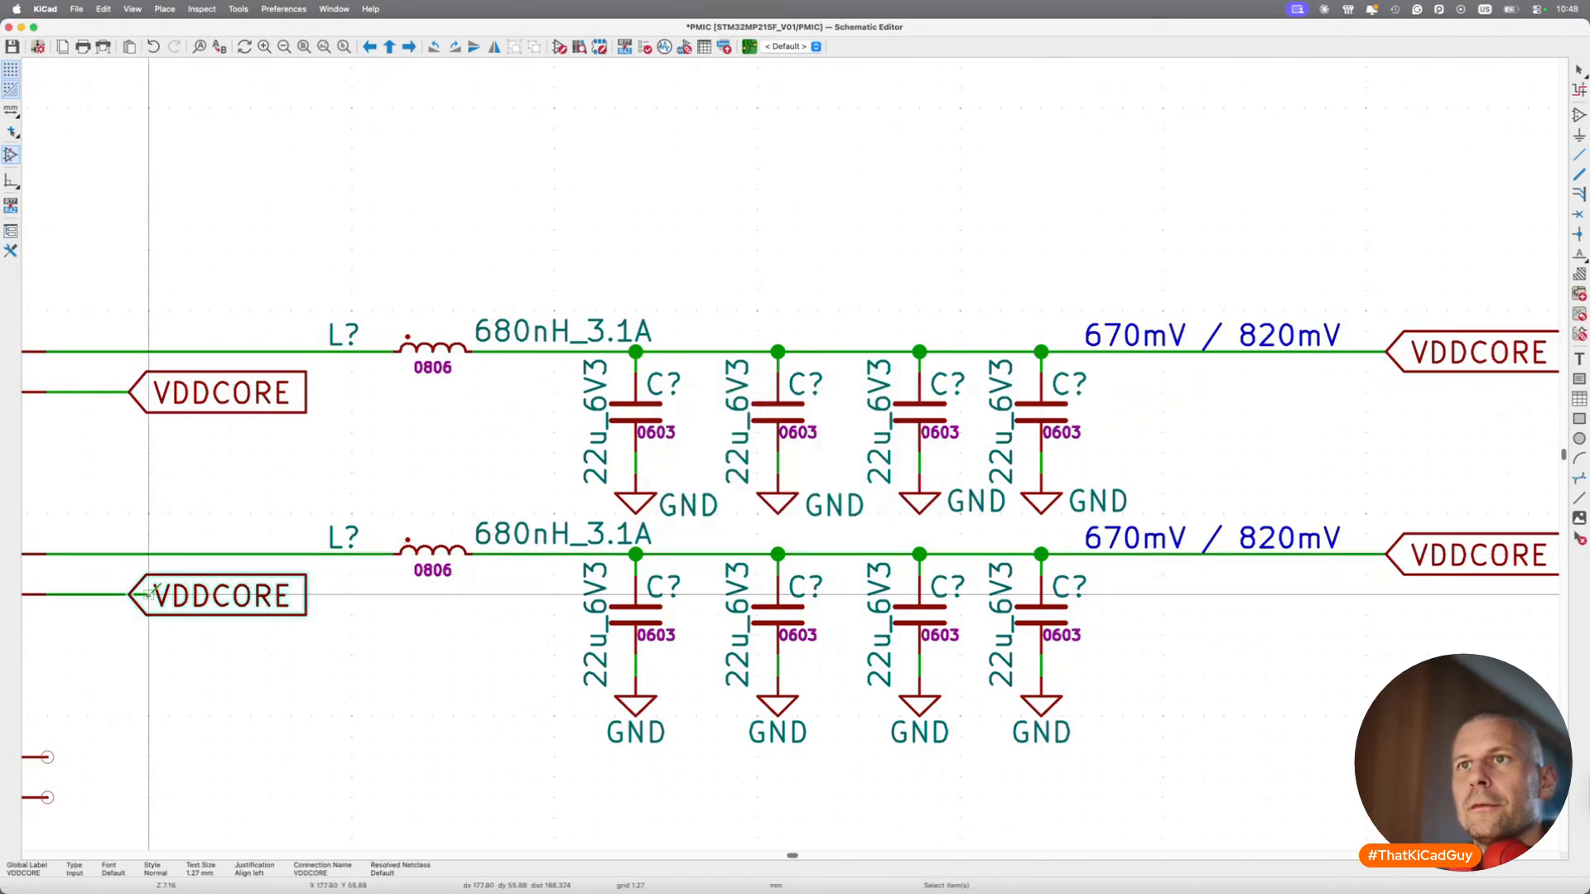
Delete the VDDCORE label at VOUT2 and rename the one at the end of the buck 2 output line as VDD2_DDR.
key("Delete")
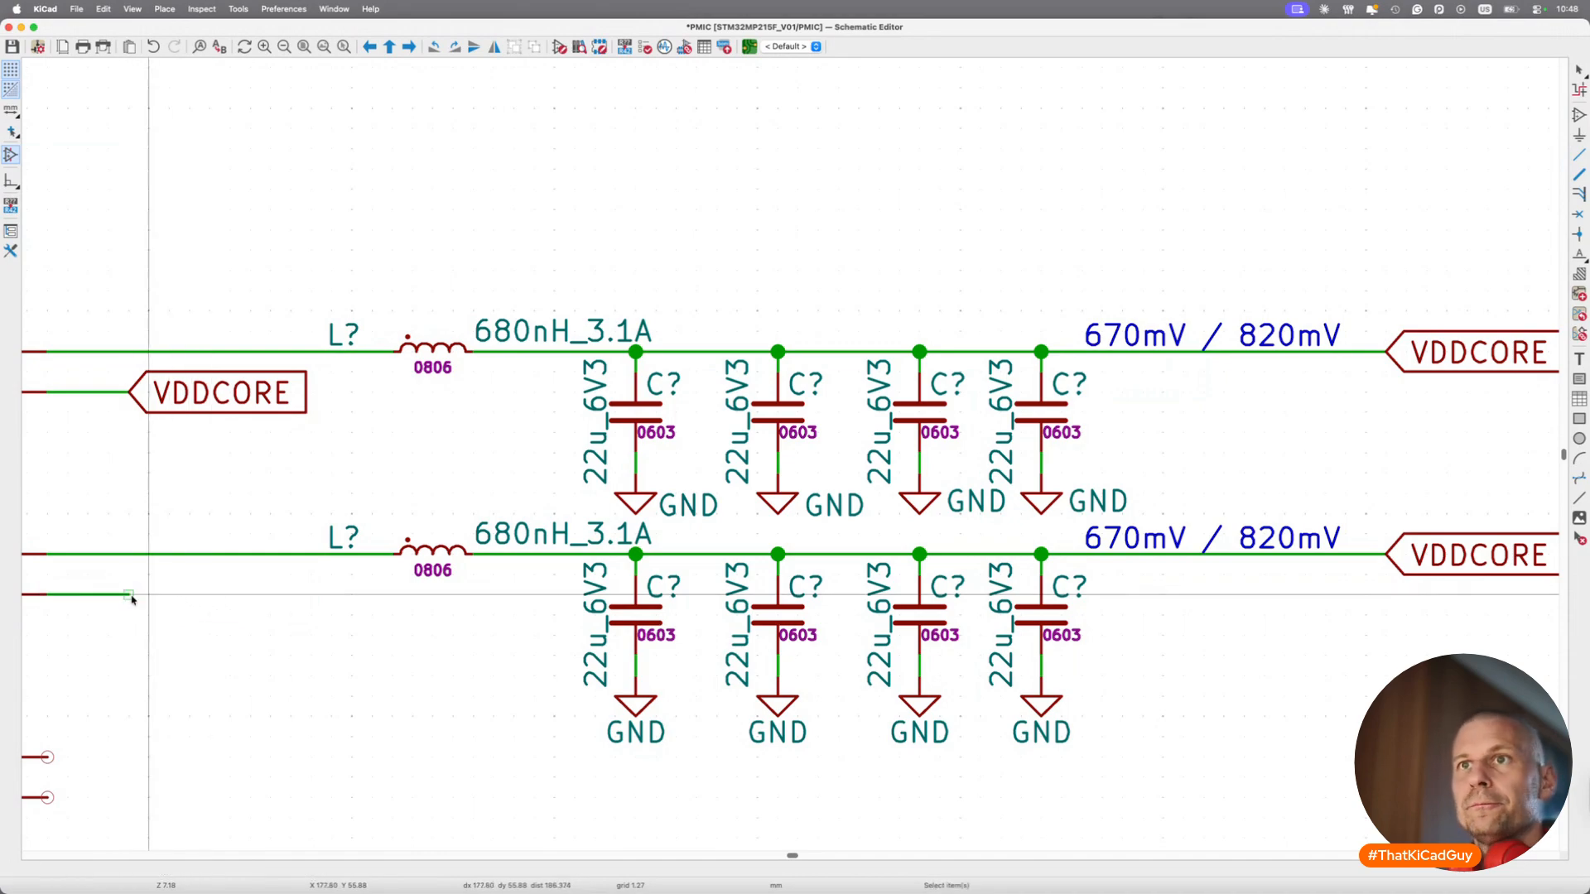
scroll(124, 595, "down", 5)
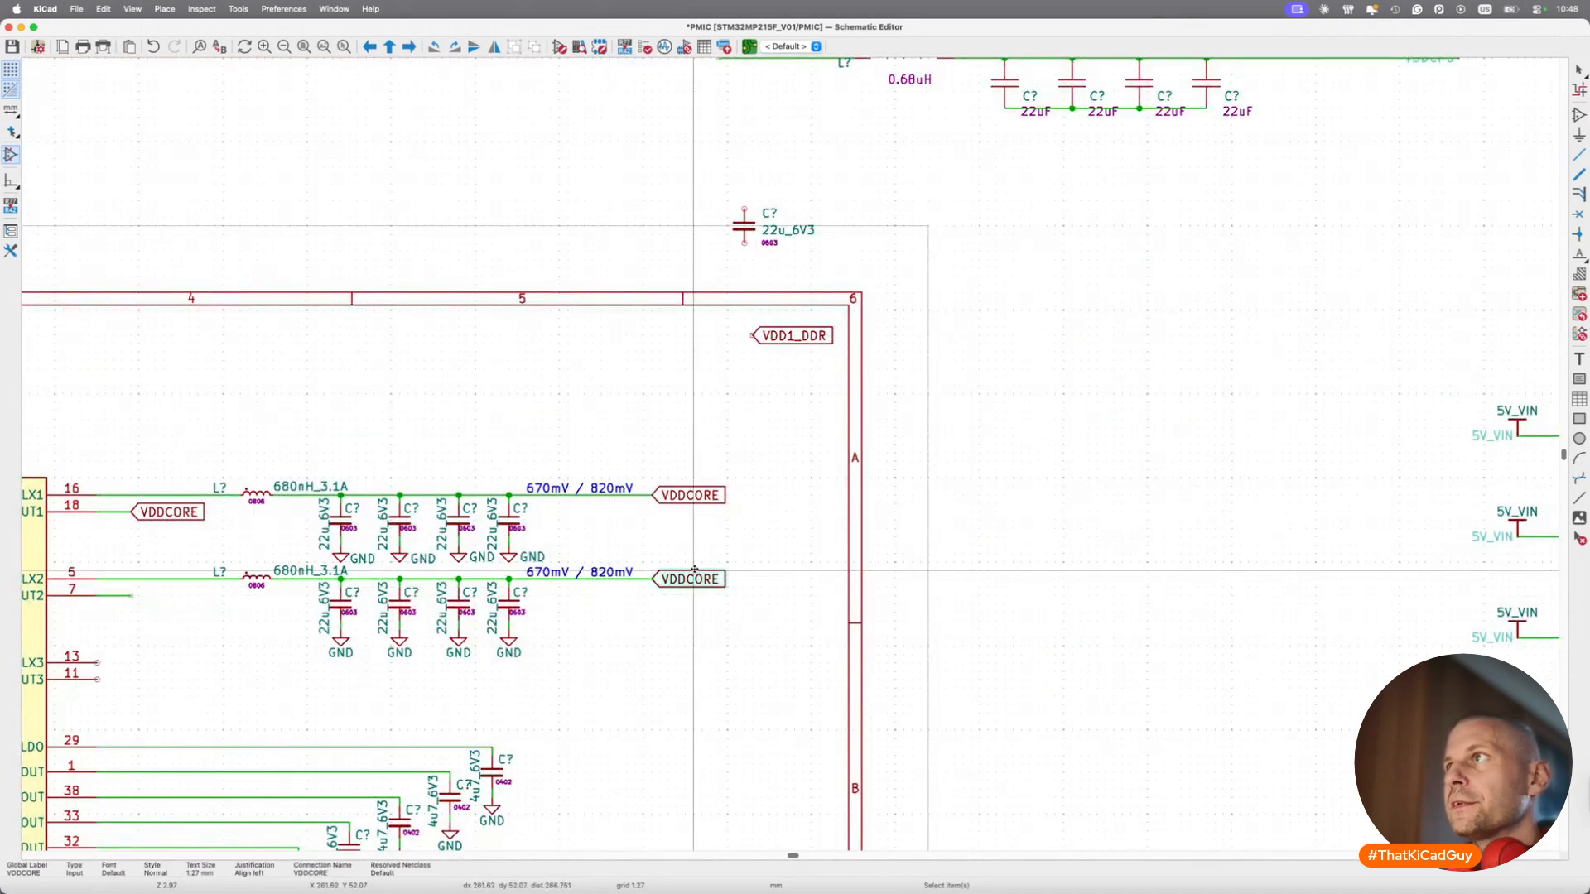
scroll(694, 571, "up", 5)
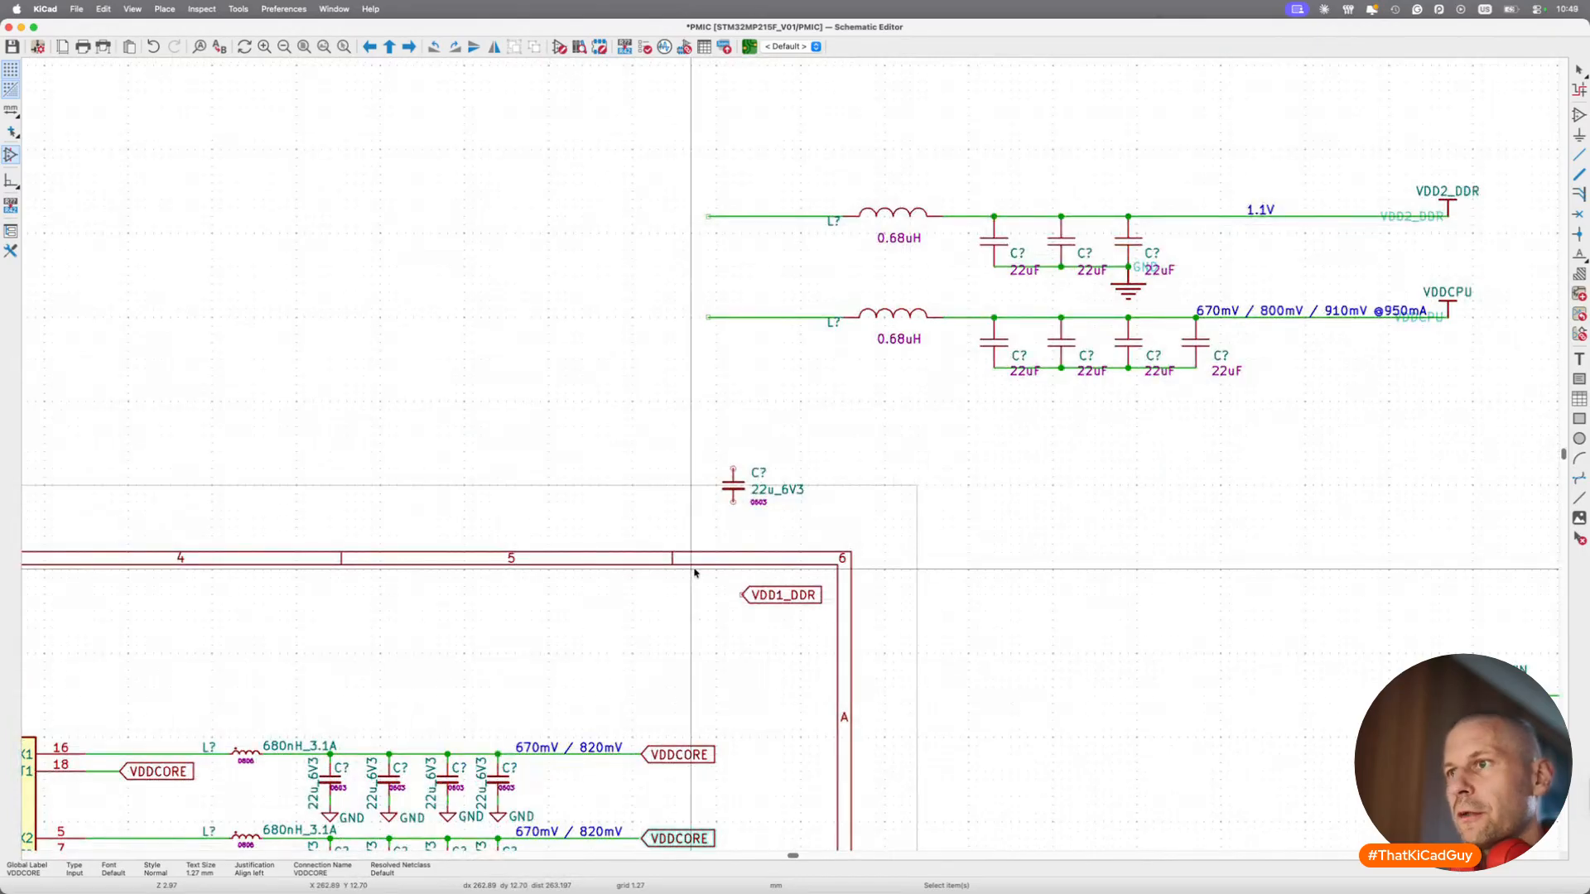
key("ctrl+l")
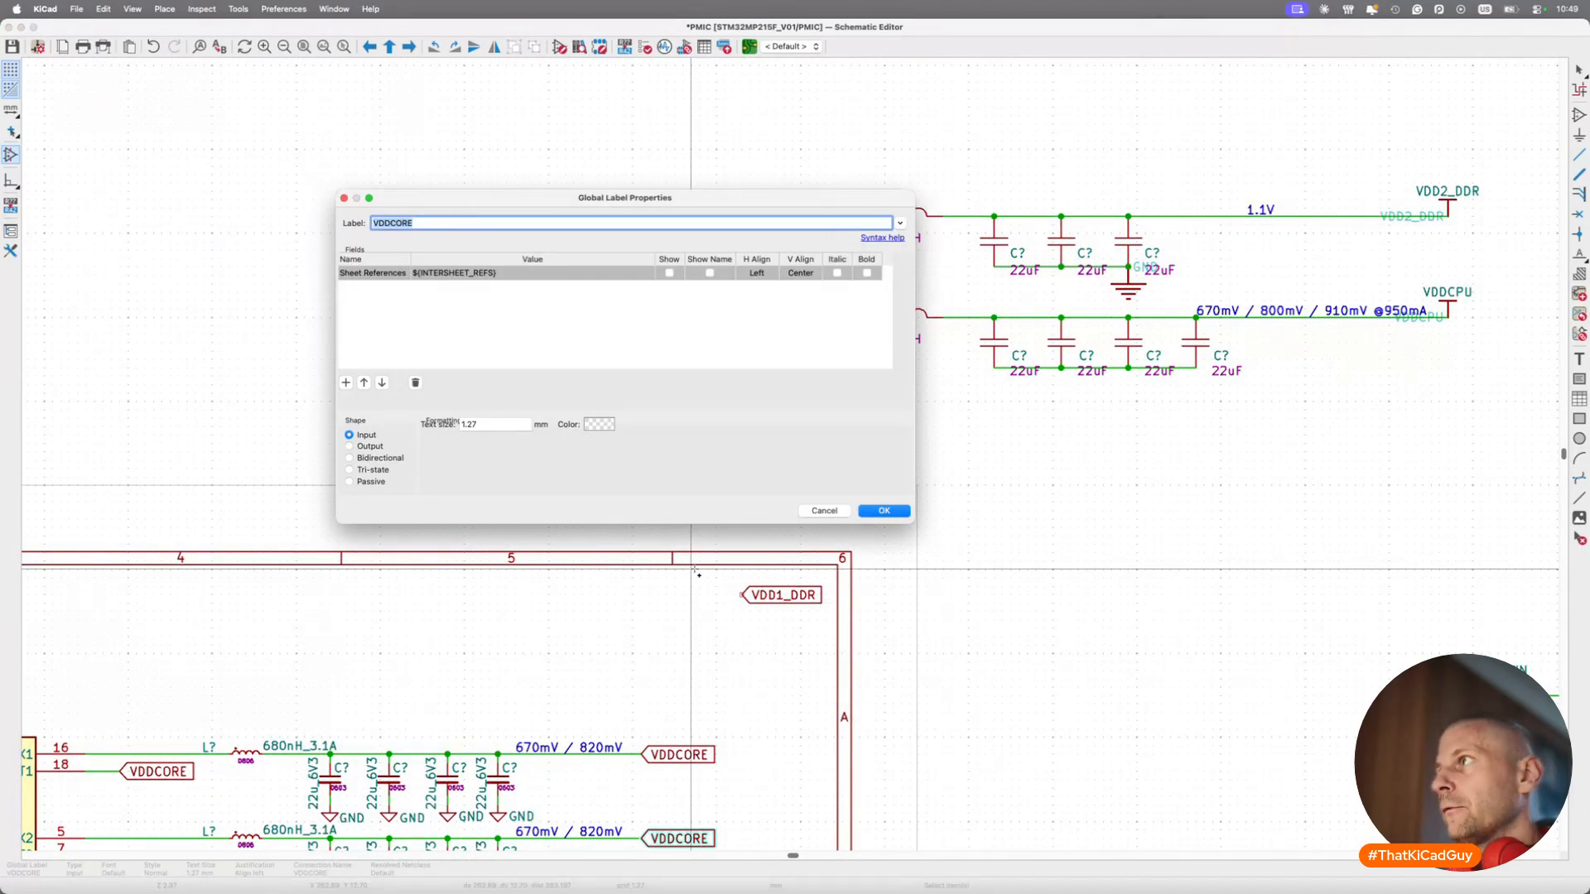
type("VDD2_DDR")
key("Return")
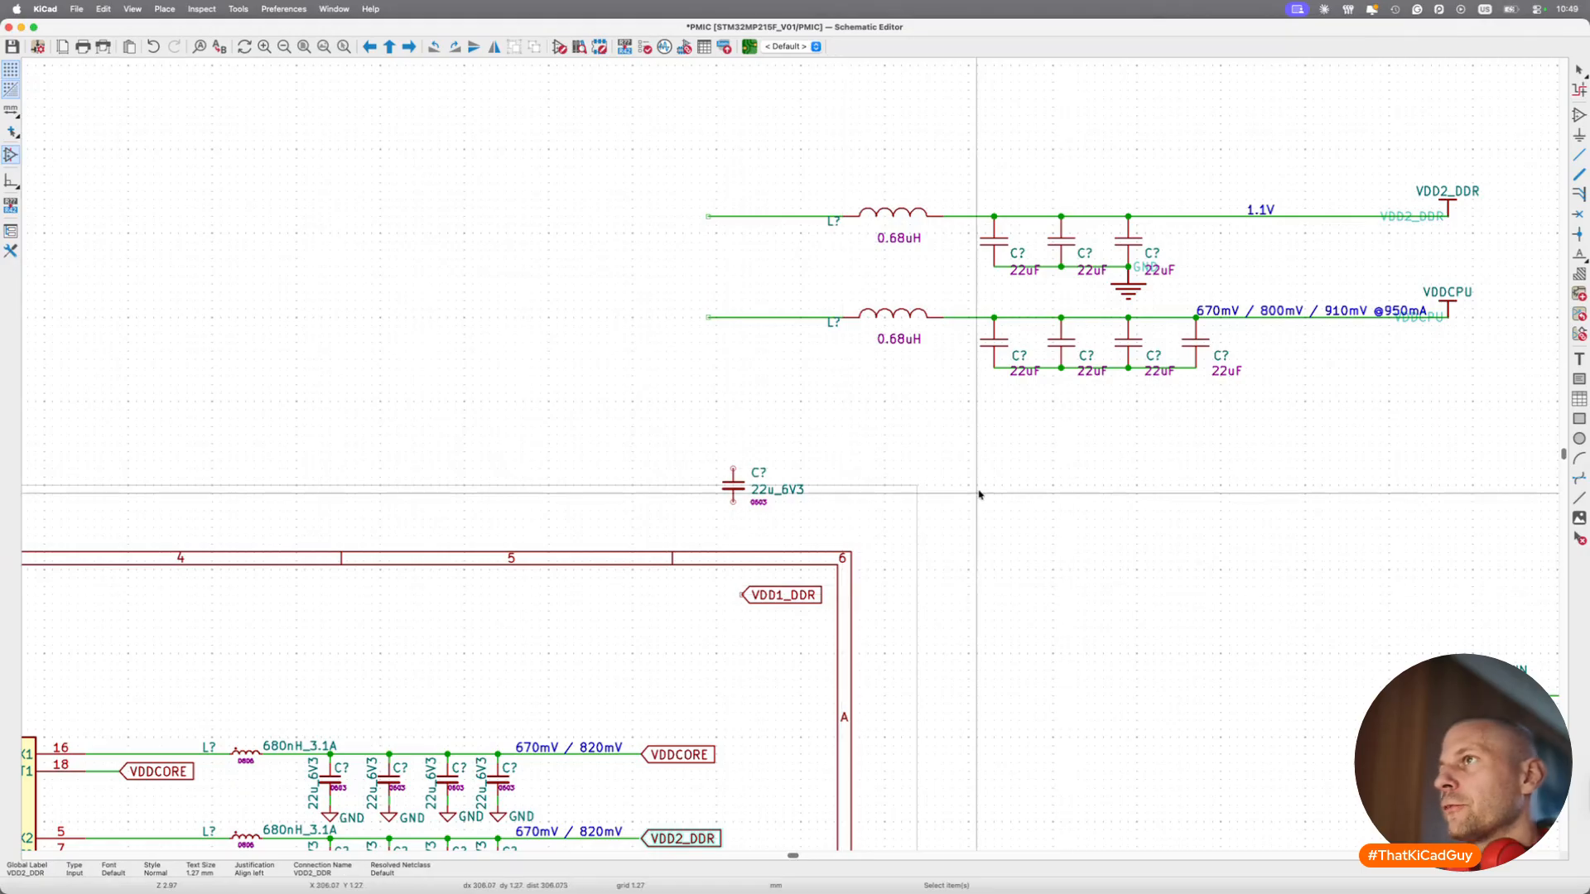
Change the voltage note on the buck 2 output line to 1.35V.
scroll(710, 603, "down", 5)
scroll(710, 603, "left", 5)
scroll(709, 605, "down", 1)
scroll(709, 605, "left", 1)
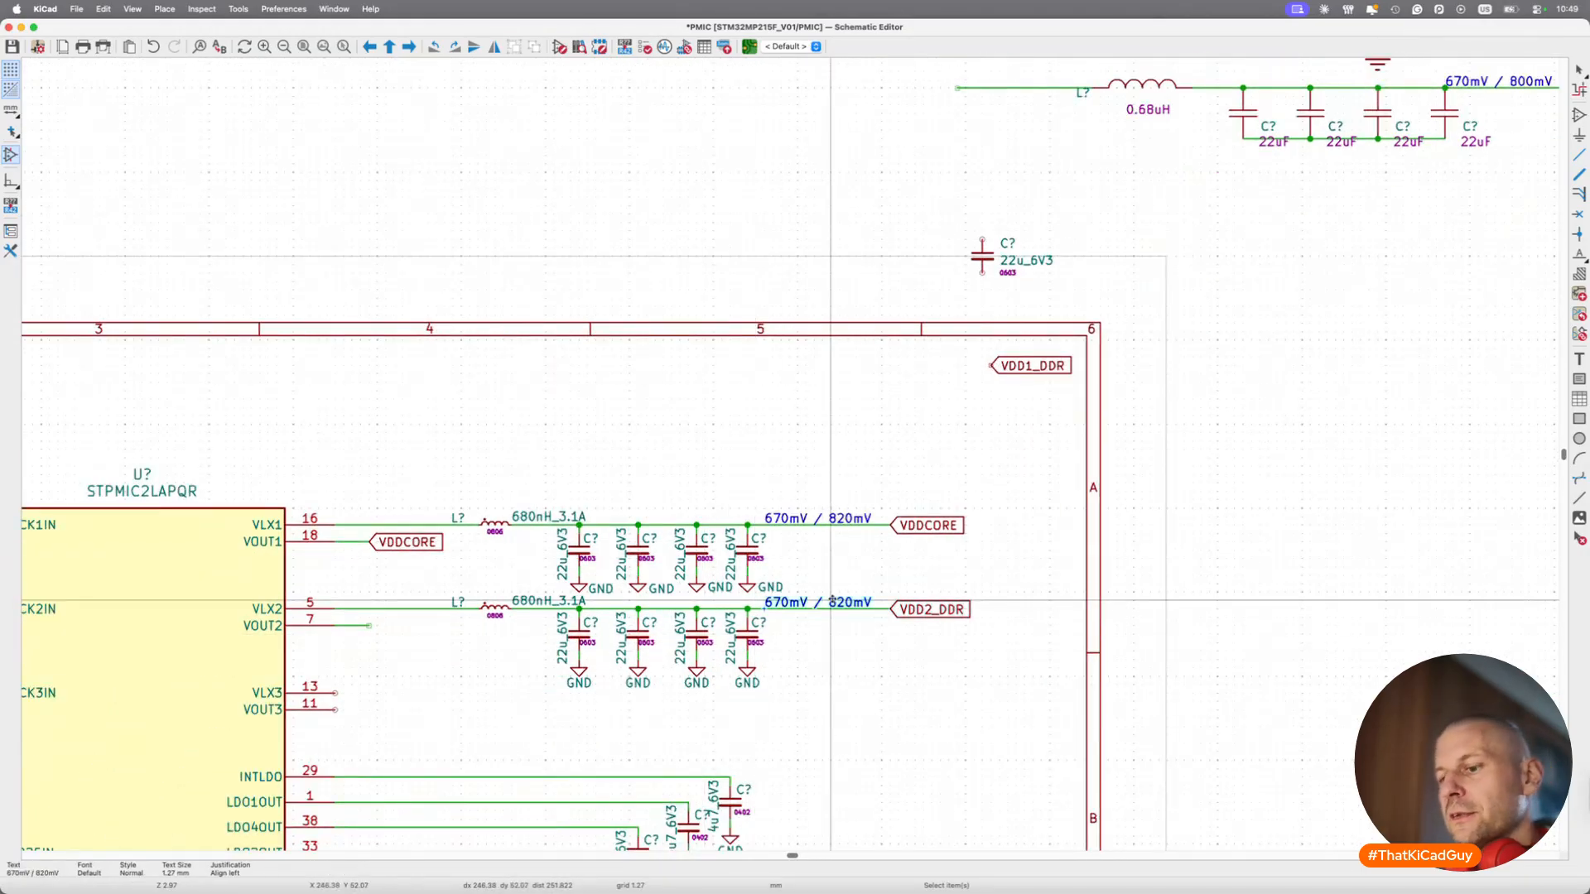
key("t")
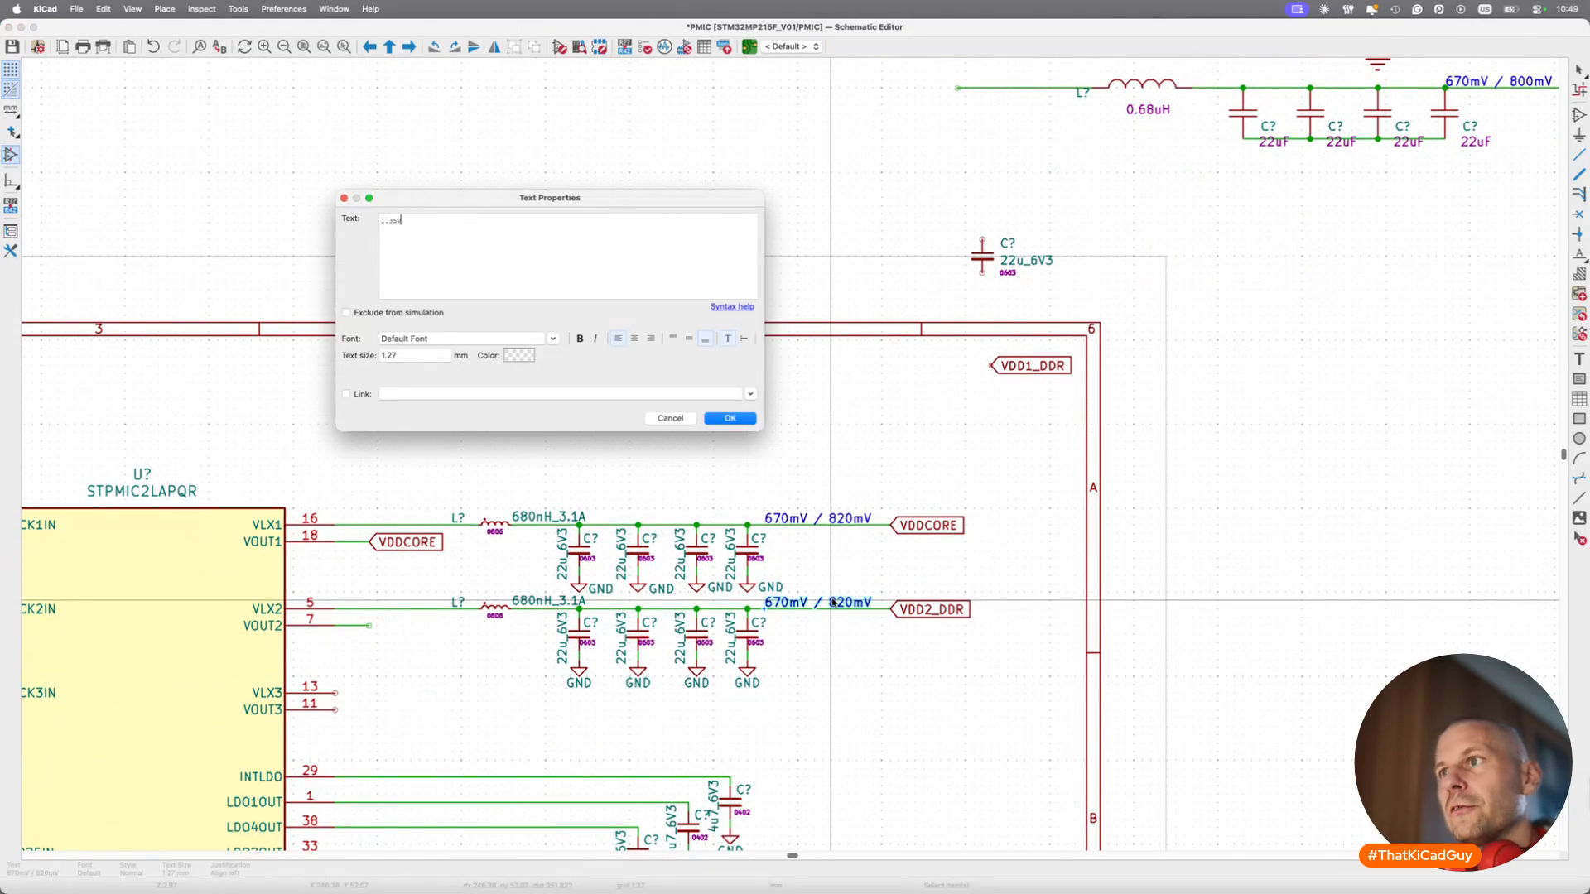
key("Return")
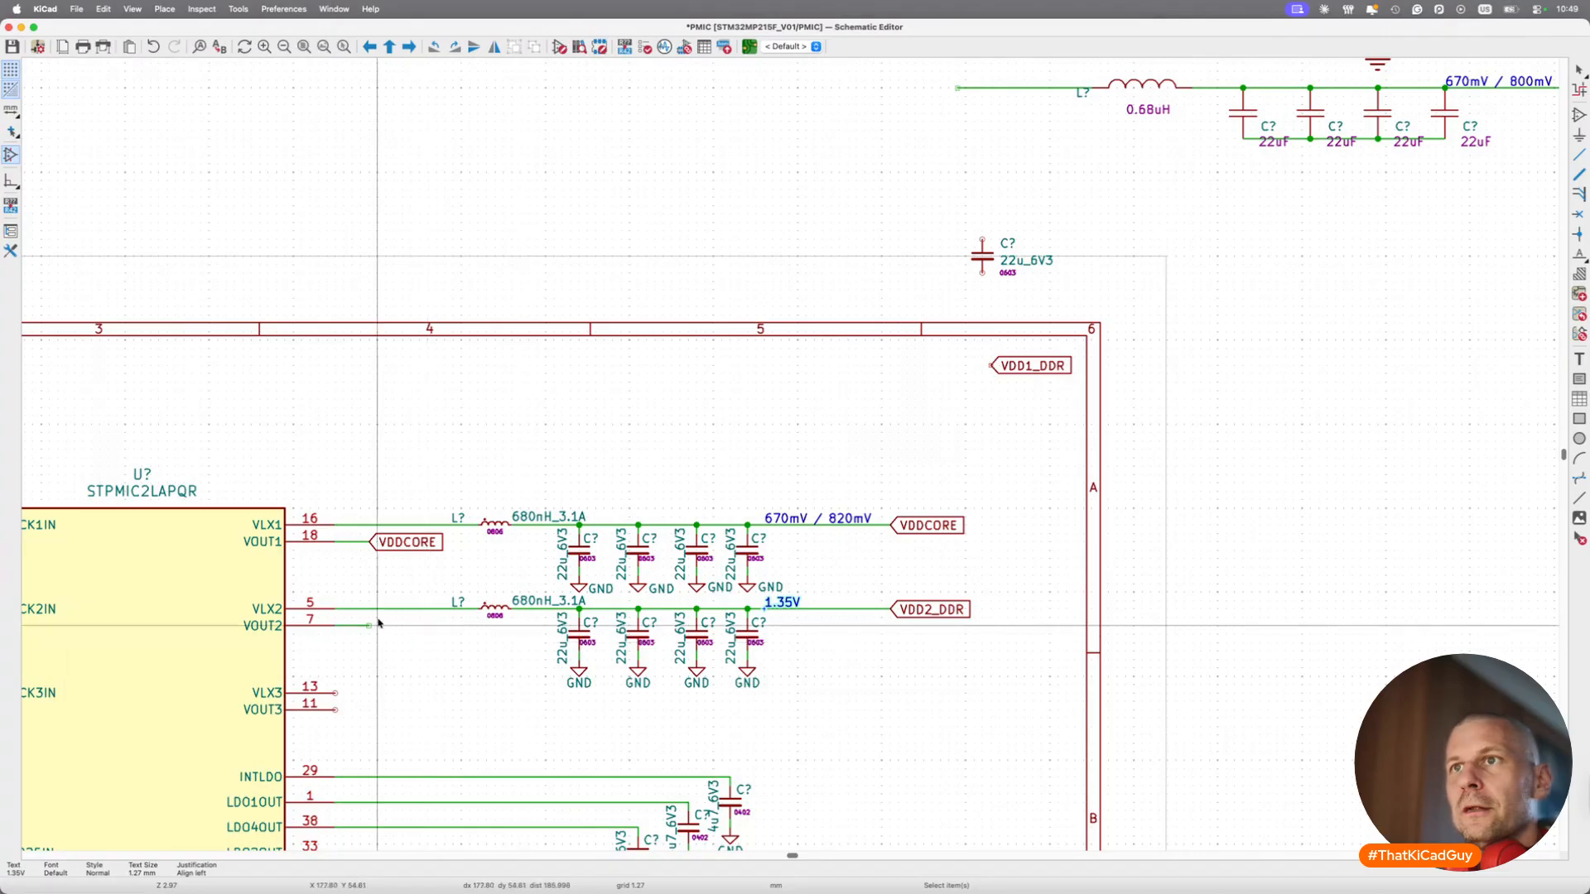
Duplicate the VDD2_DDR global label onto the end of the VOUT2 wire.
left_click(932, 610)
key("ctrl+d")
left_click(368, 628)
Compare the VDD2_DDR and VDDCPU reference output stages with the rebuilt buck output rows.
scroll(408, 693, "right", 6)
scroll(407, 693, "up", 2)
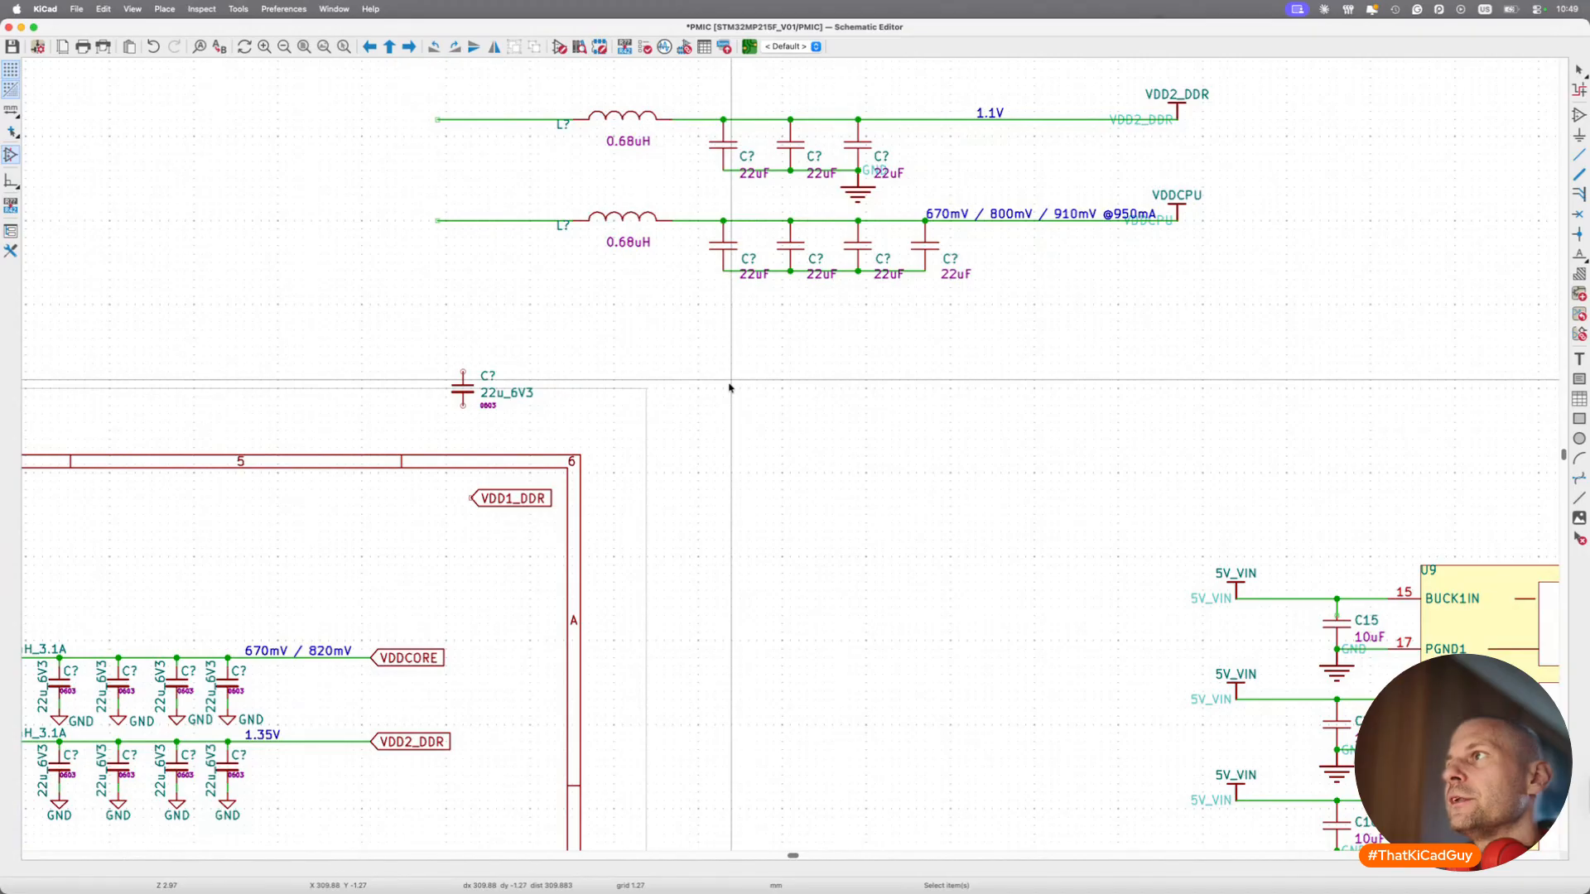
scroll(730, 387, "left", 3)
scroll(730, 388, "down", 3)
scroll(730, 388, "up", 3)
scroll(730, 388, "right", 2)
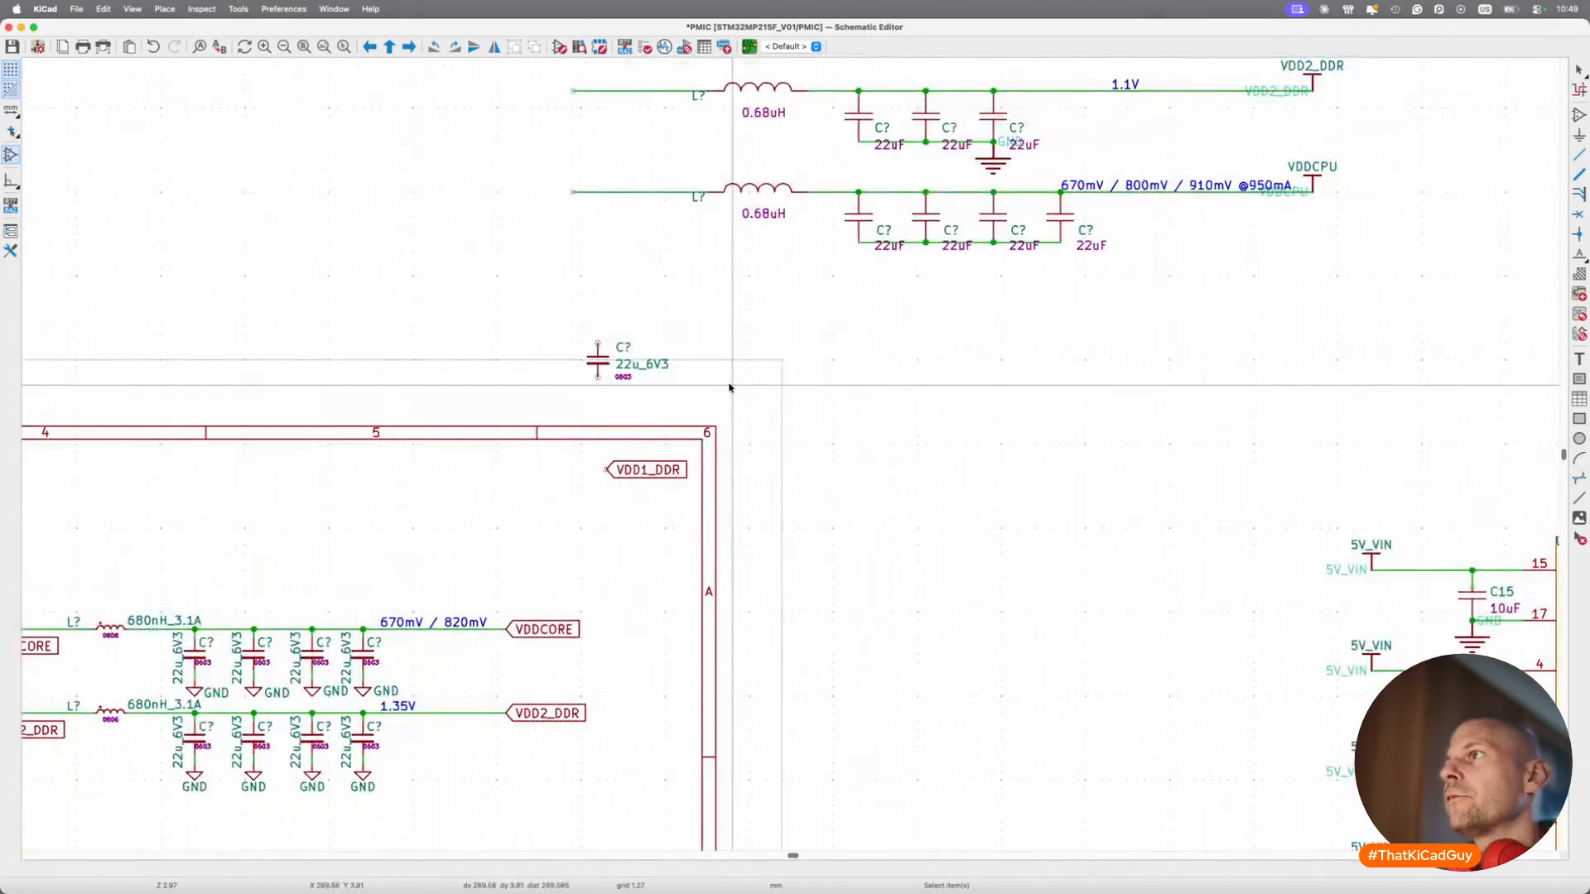
scroll(730, 388, "left", 5)
scroll(730, 388, "down", 1)
left_click_drag(232, 539, 1017, 662)
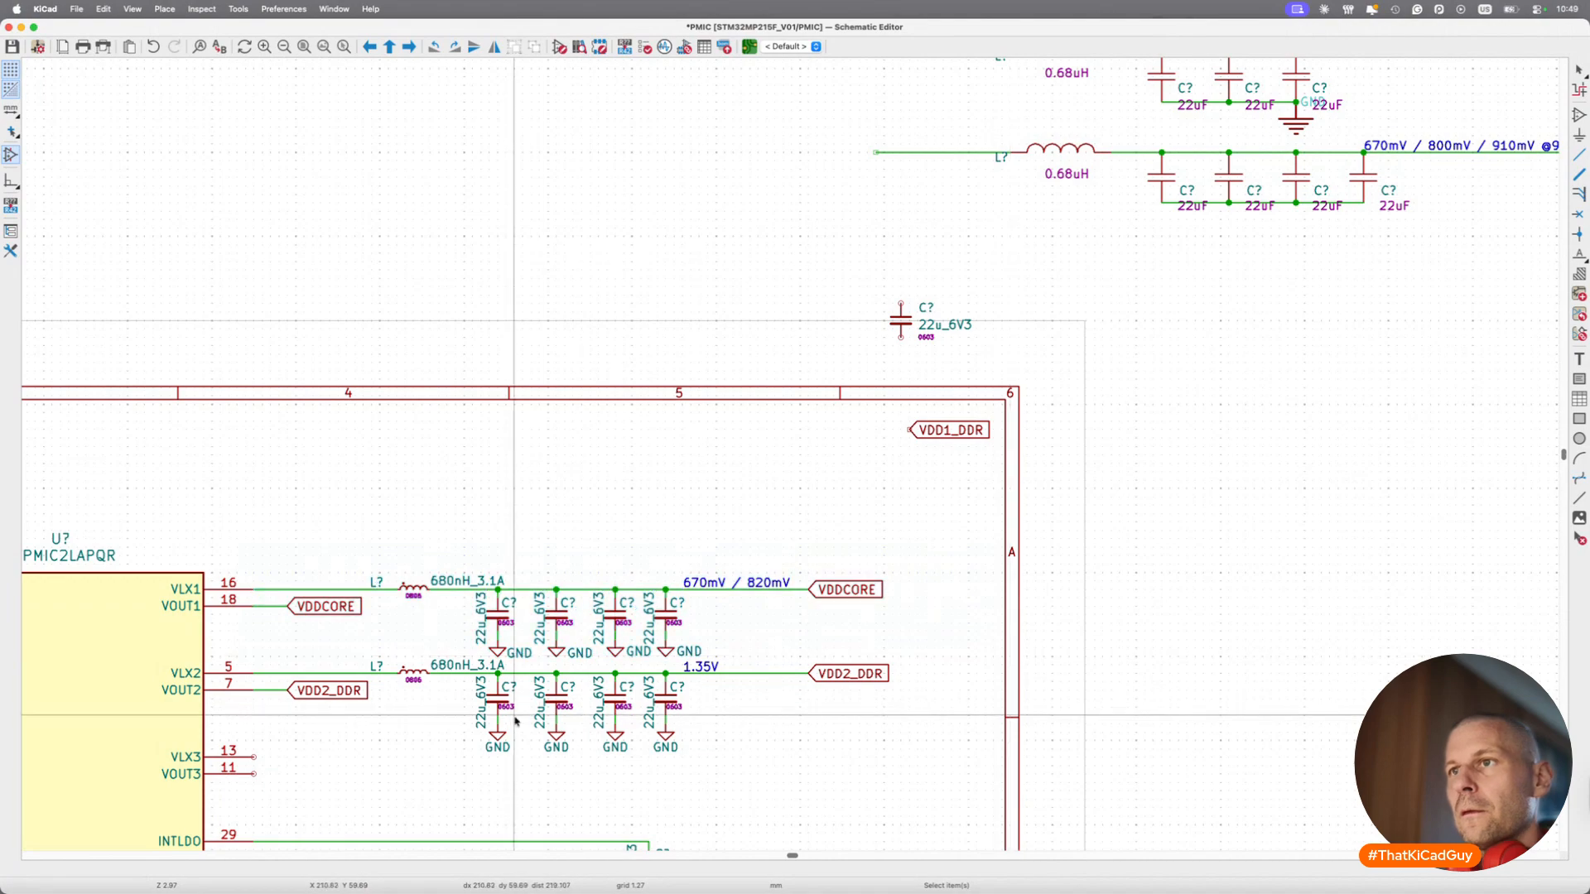
Replace the ground symbols under the buck 2 capacitors with copies of the buck 1 ones that have their GND text alongside.
scroll(514, 721, "up", 5)
left_click_drag(452, 737, 880, 812)
key("Delete")
key("Delete")
left_click(482, 589)
left_click(598, 586, "shift")
key("super+c")
key("super+v")
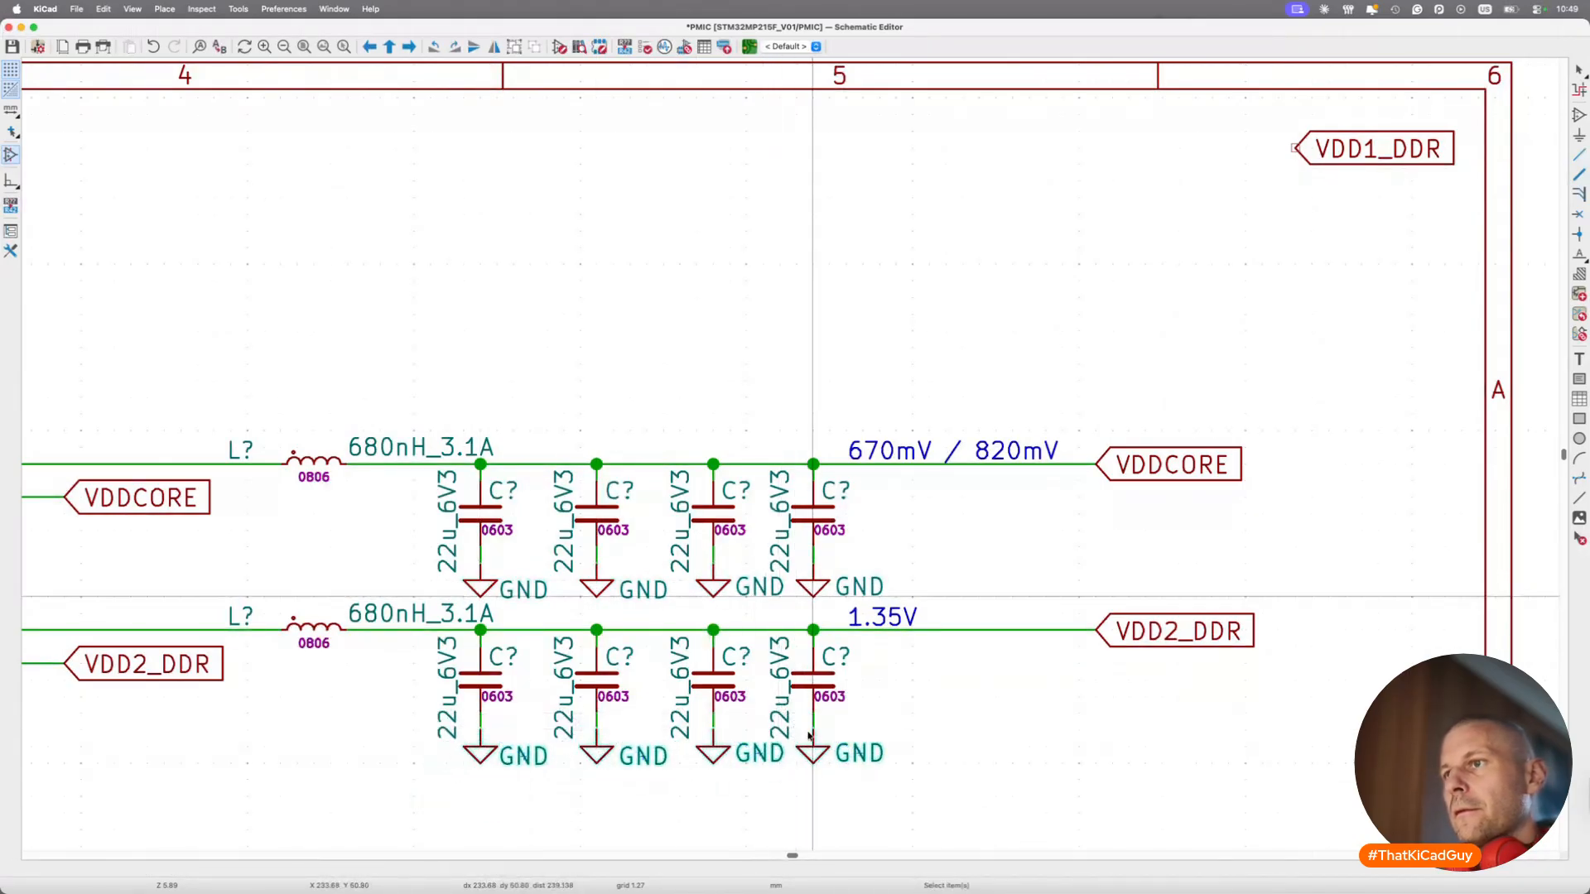
Copy the buck 1 output stage with its VDDCORE labels and place the copy in line with the VLX3 and VOUT3 pins.
scroll(810, 735, "down", 3)
left_click_drag(246, 495, 1193, 656)
key("super+c")
key("super+v")
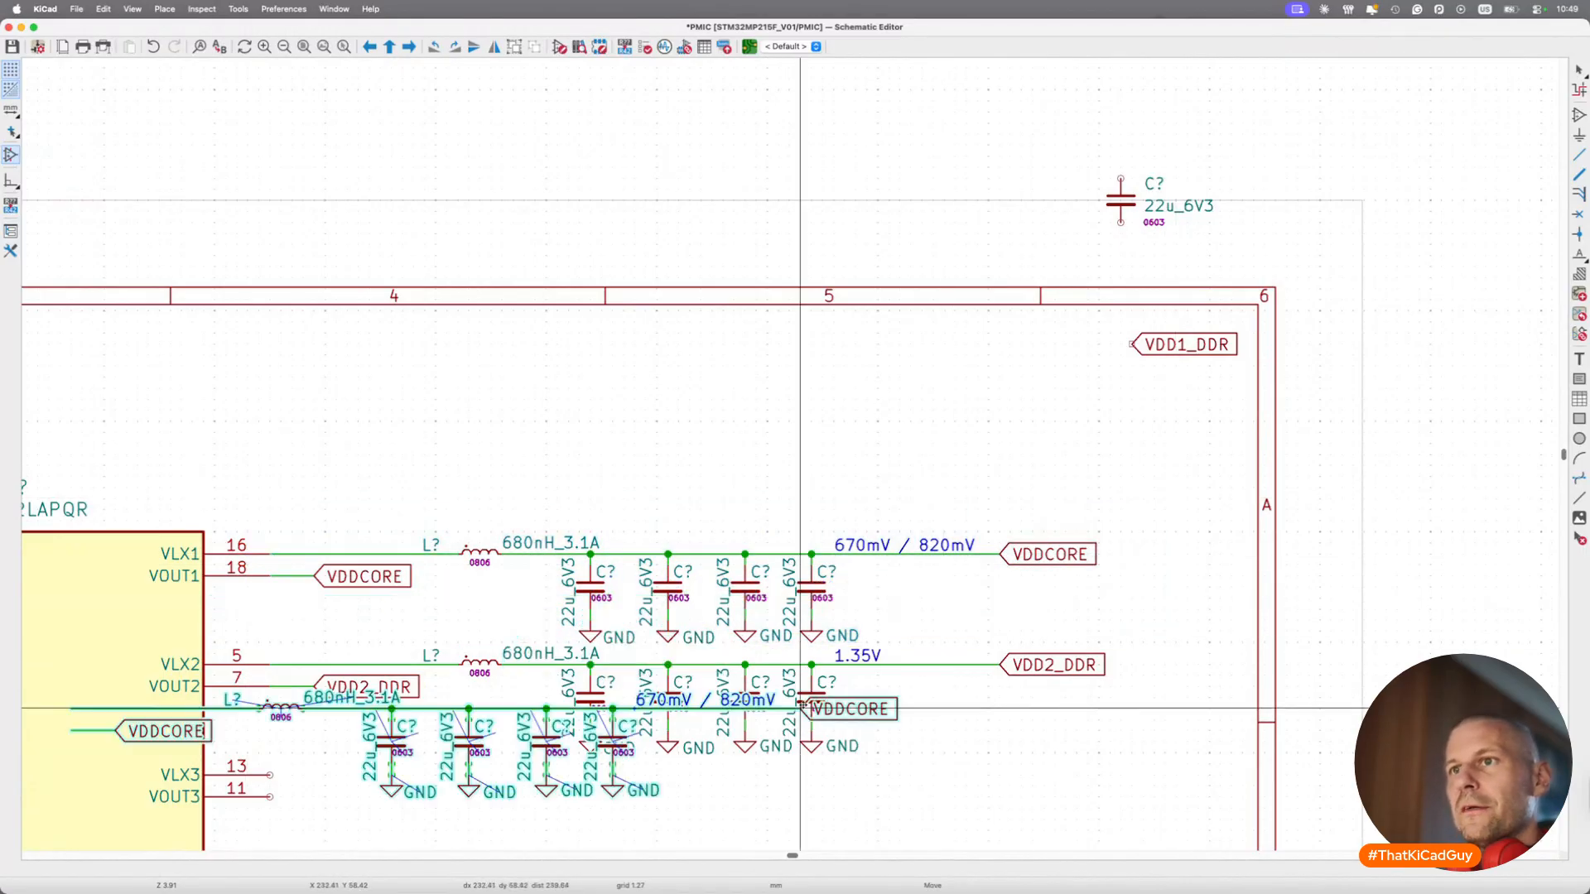
scroll(863, 728, "down", 2)
left_click(1037, 685)
Copy the VDDCPU voltage note from the reference output stages and rename the buck 3 output's global label to VDDCPU.
scroll(1147, 672, "right", 10)
scroll(1147, 672, "up", 4)
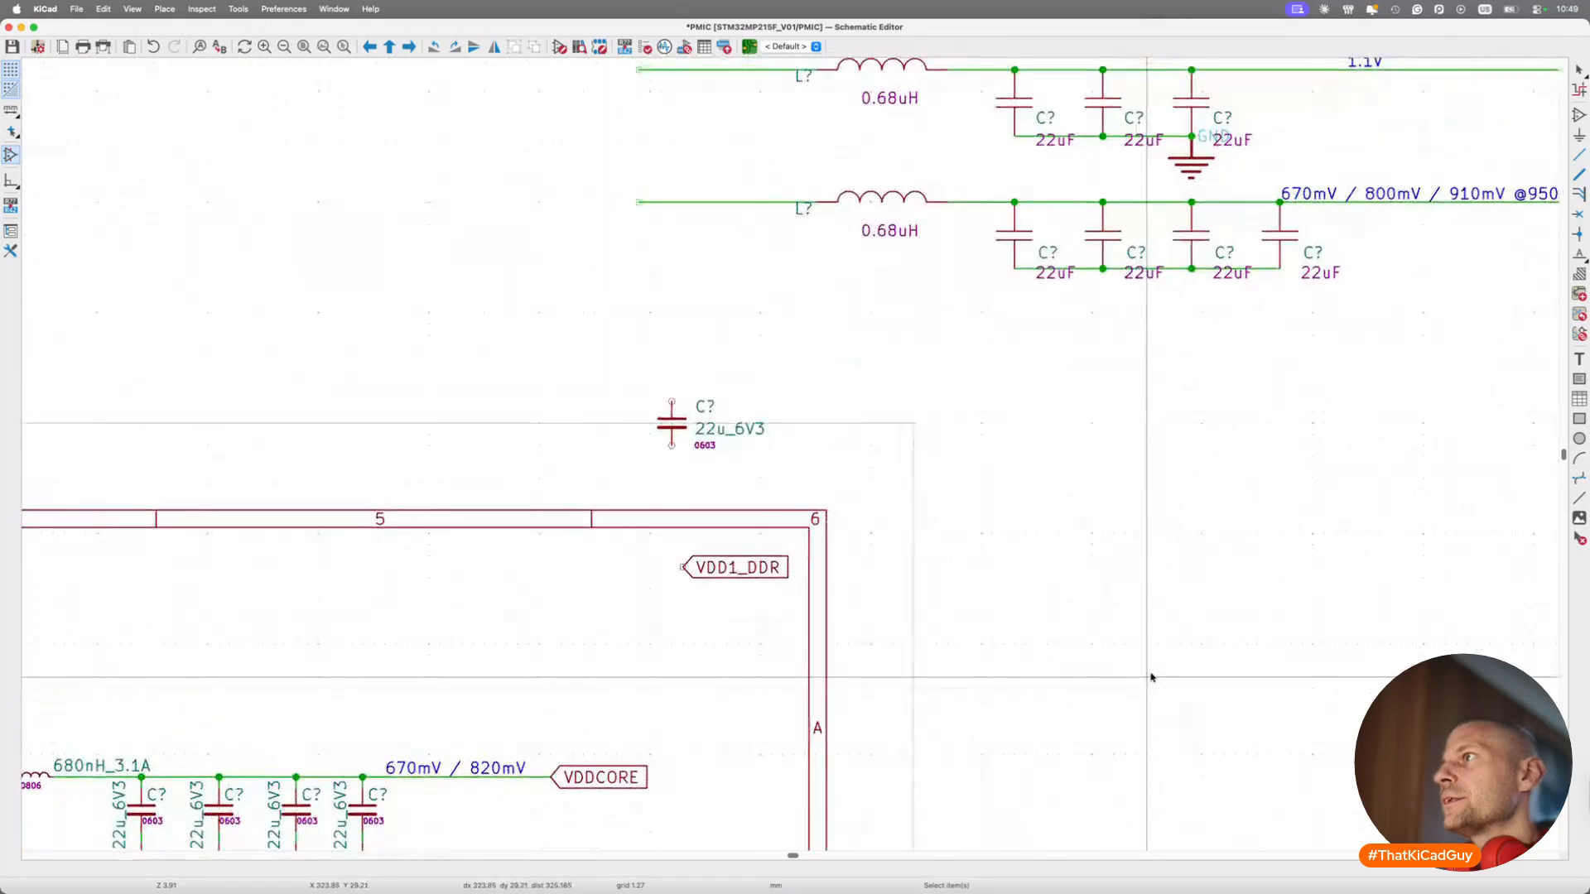
left_click(968, 259)
scroll(927, 348, "down", 5)
scroll(928, 348, "left", 8)
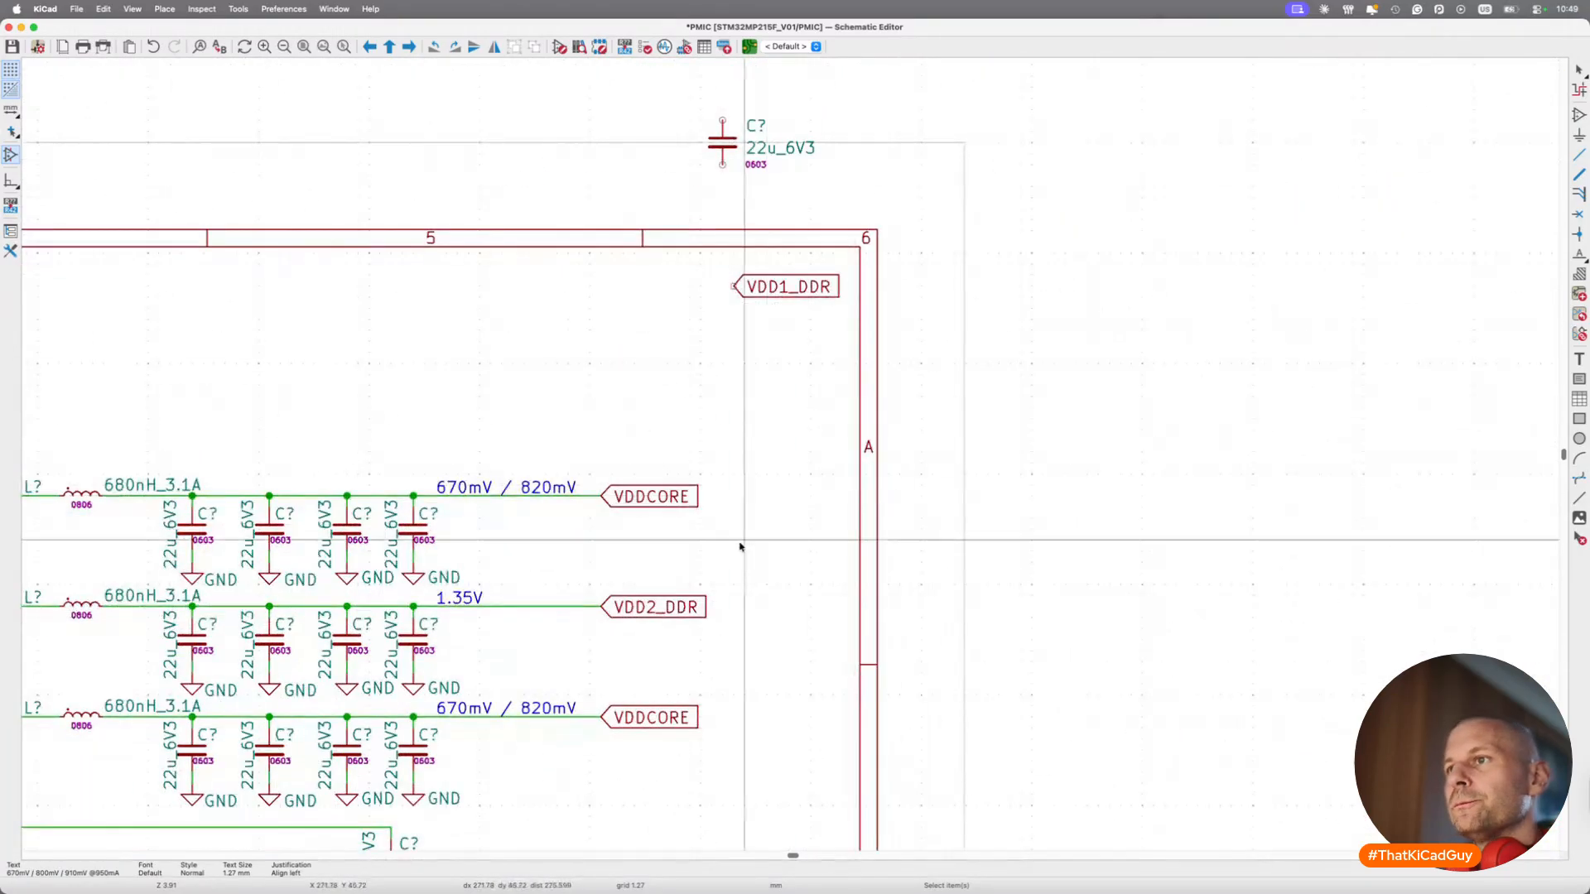
double_click(677, 717)
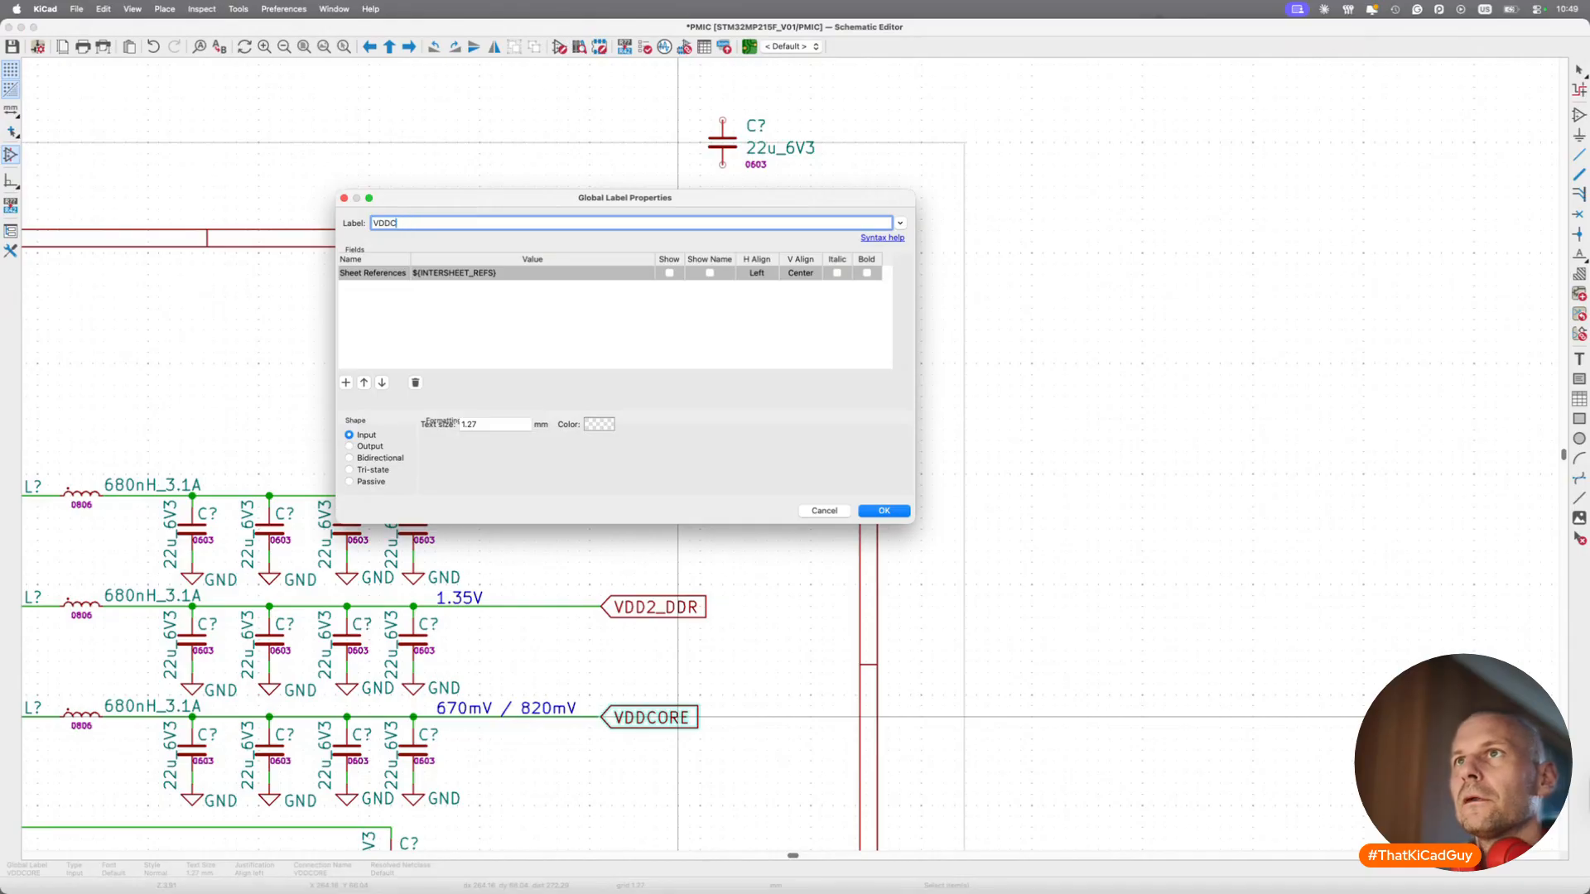
key("Return")
left_click(565, 714)
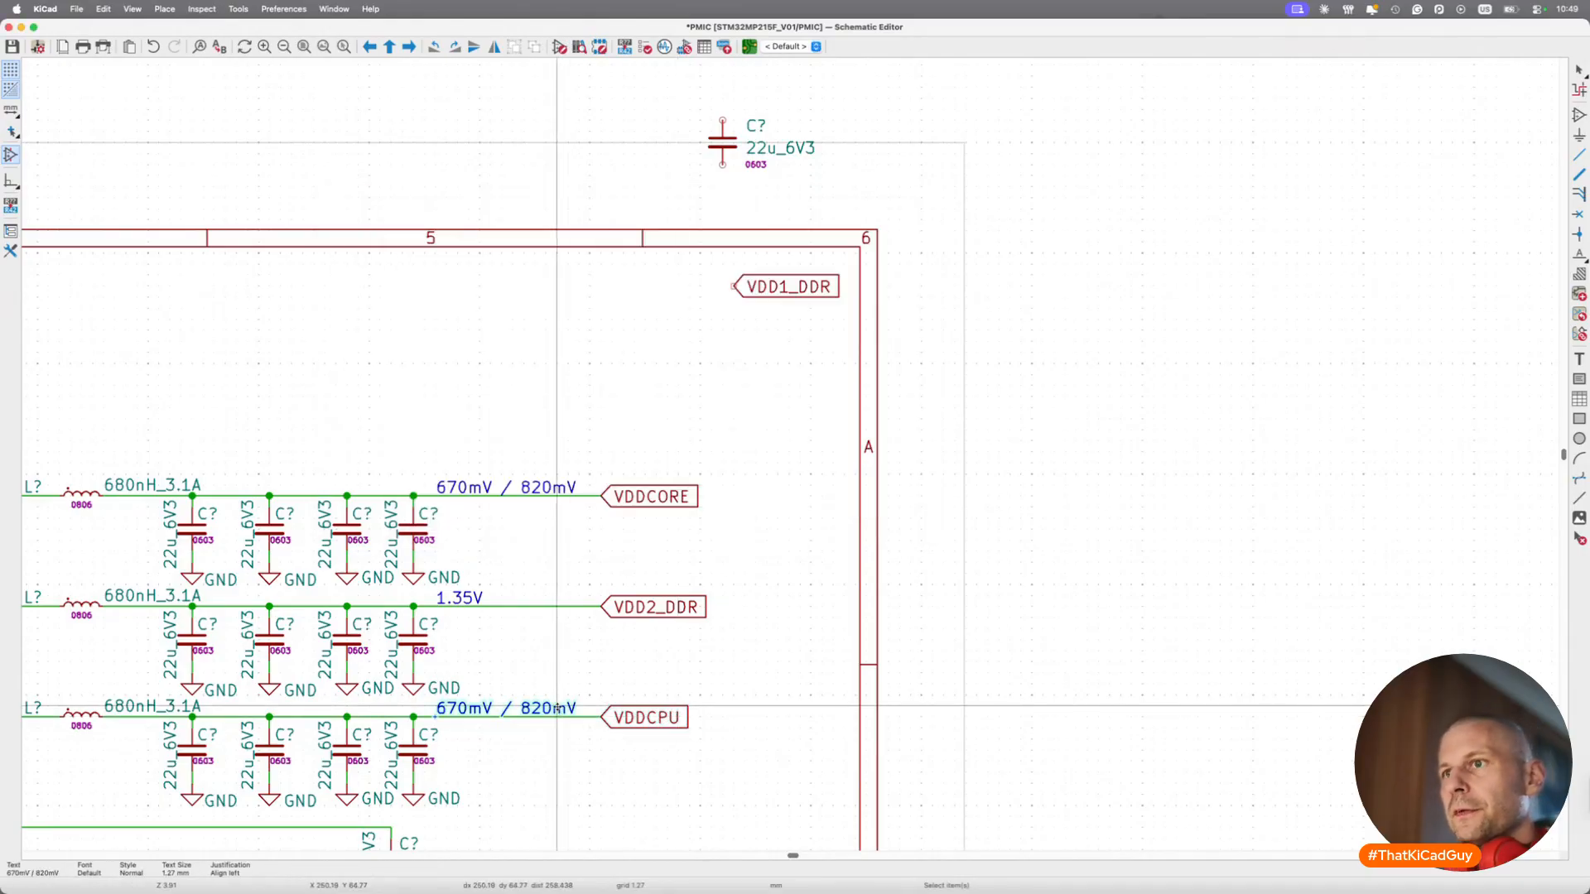
key("Delete")
key("super+v")
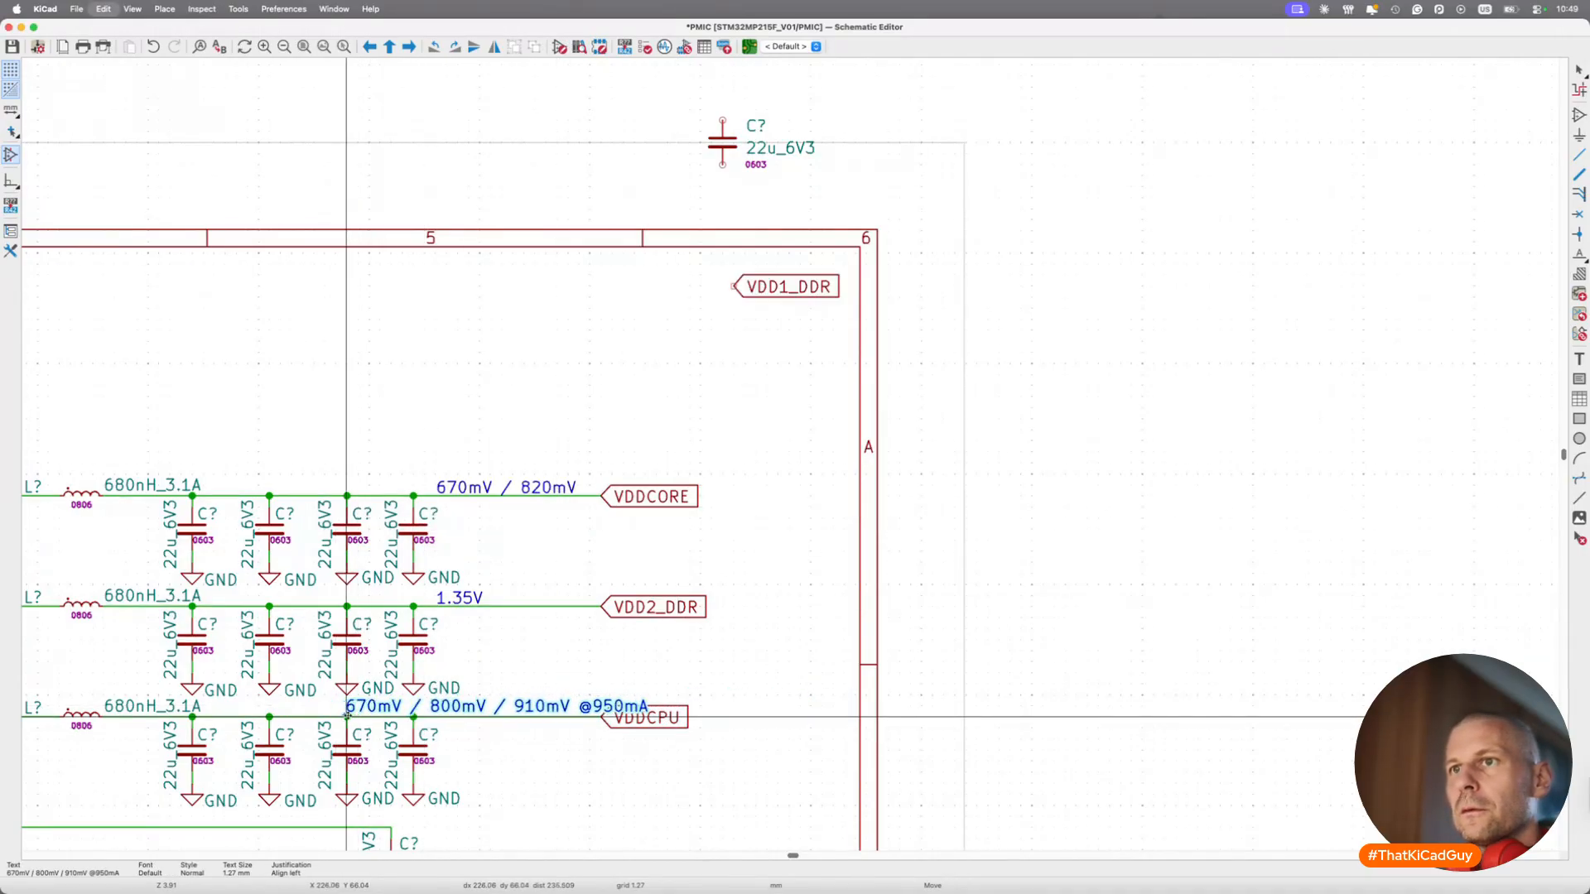
left_click(377, 719)
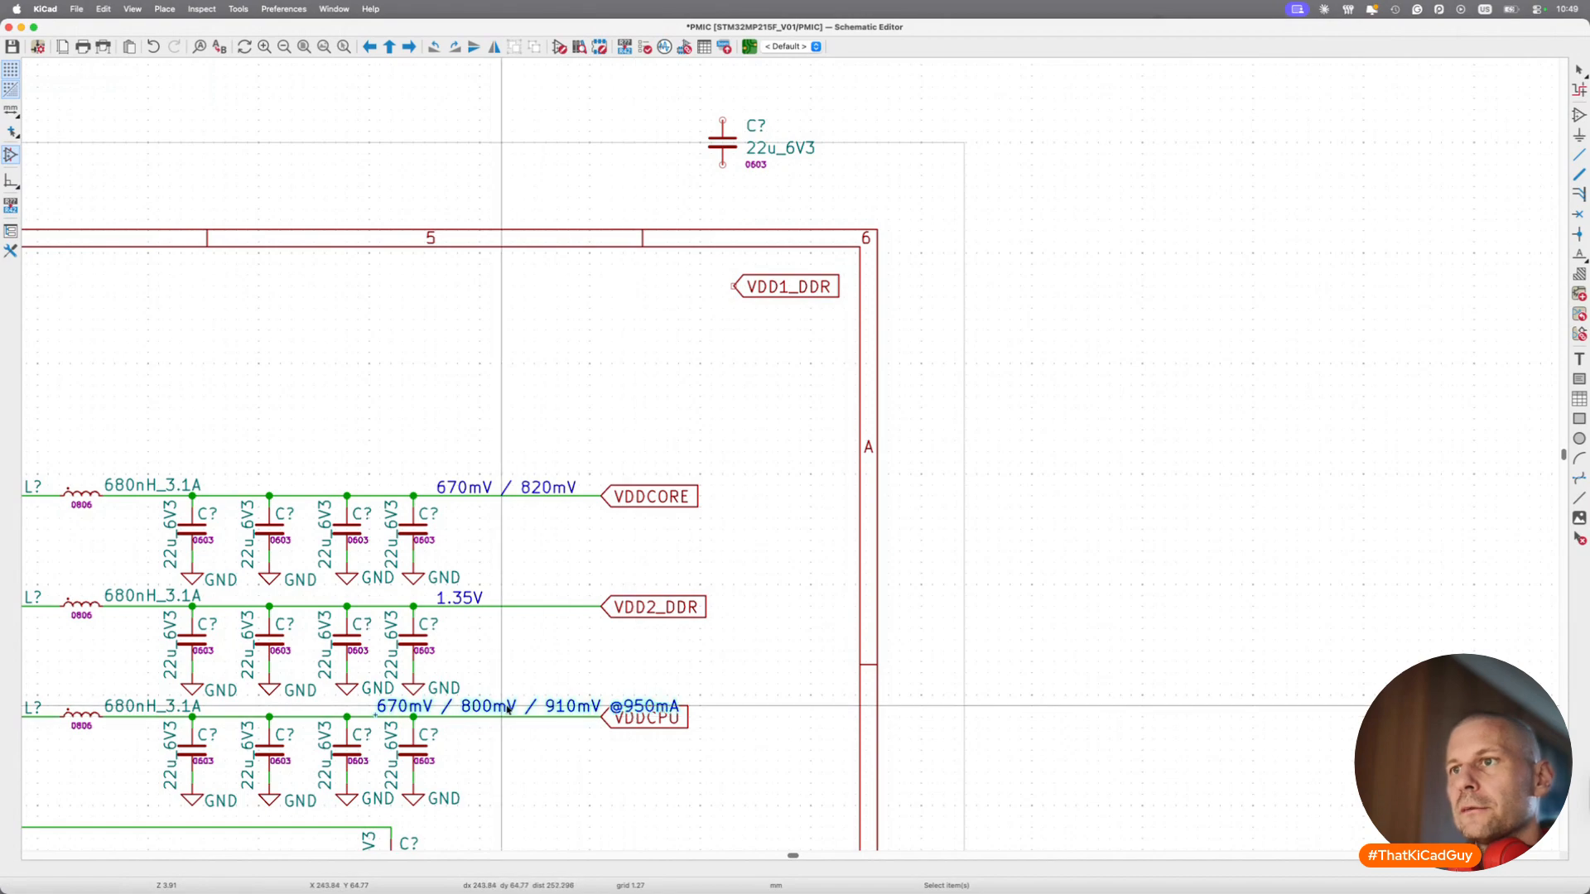
left_click_drag(507, 706, 420, 705)
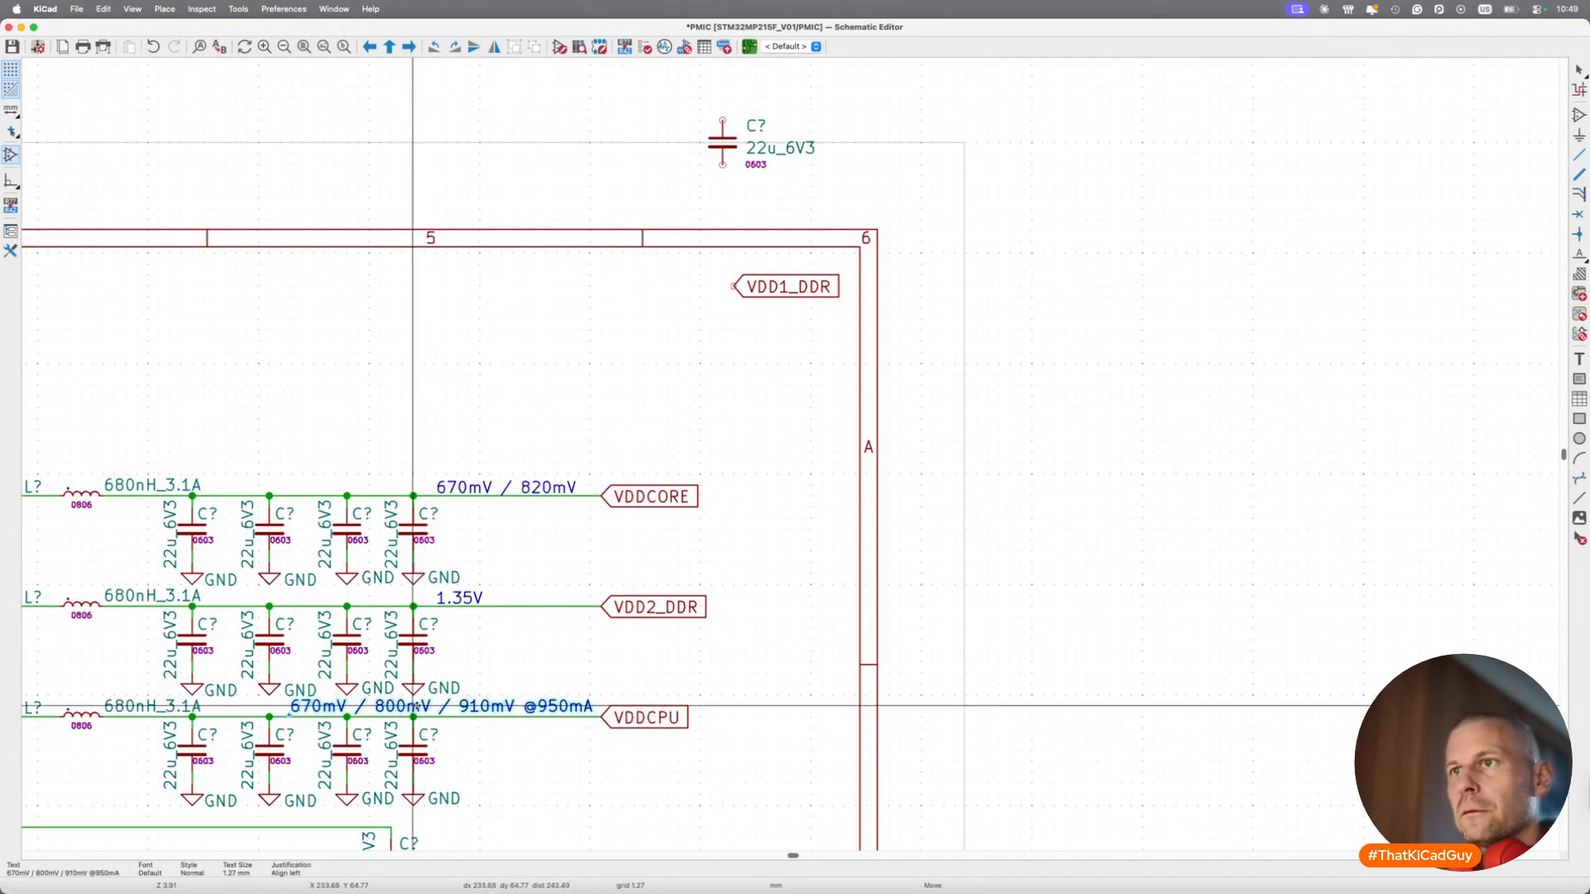
key("Escape")
Replace the VDDCORE label on the VOUT3 wire with a duplicate of the VDDCPU global label.
scroll(417, 785, "left", 5)
scroll(416, 786, "down", 1)
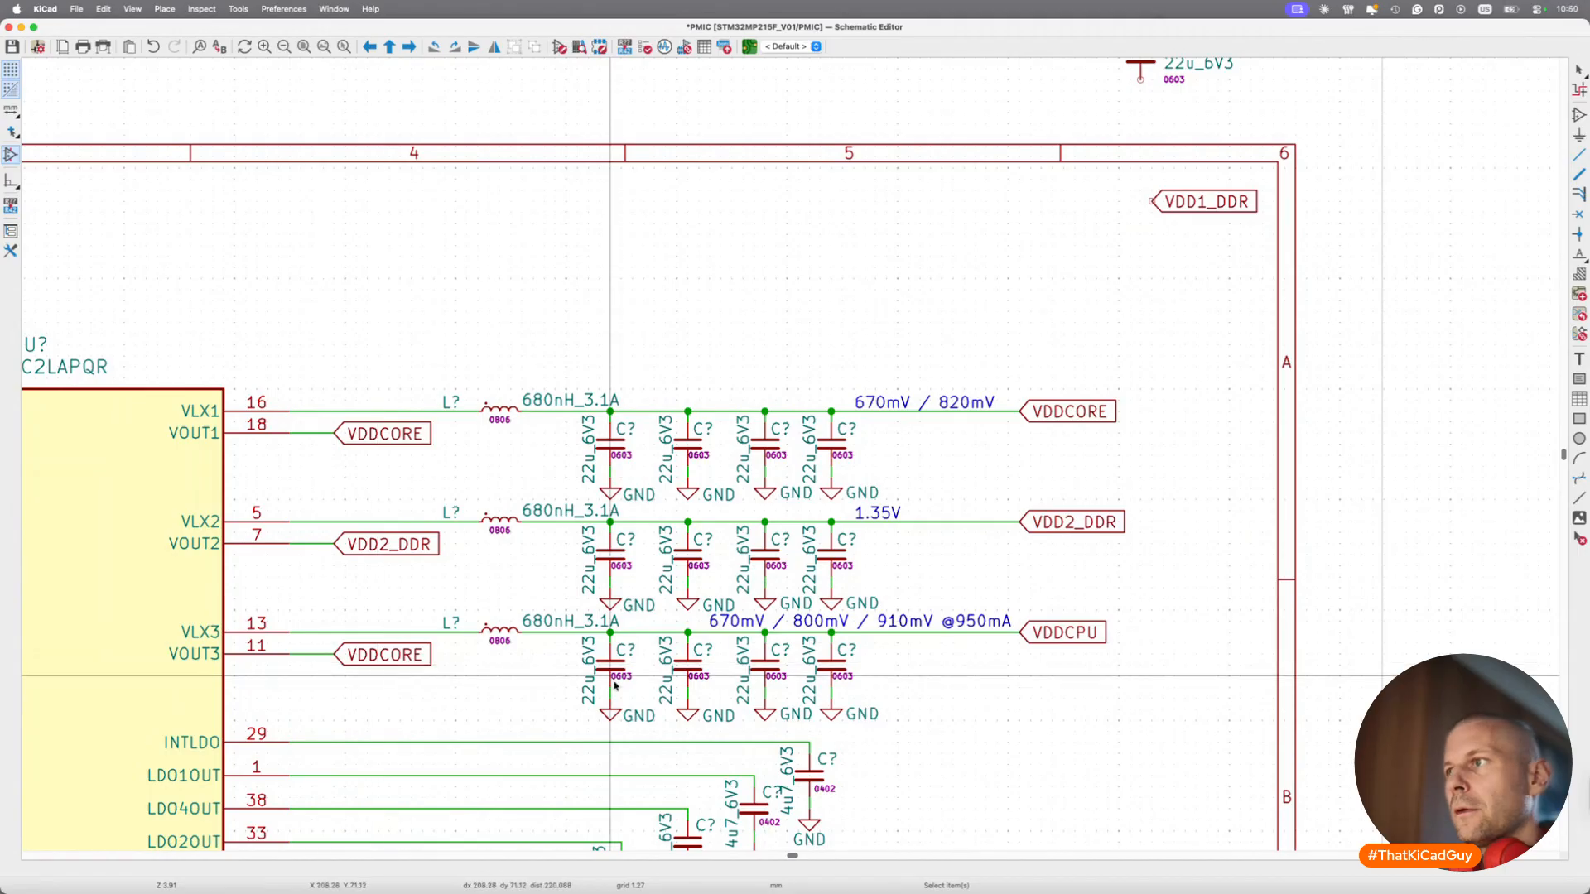
left_click(1061, 633)
key("super+d")
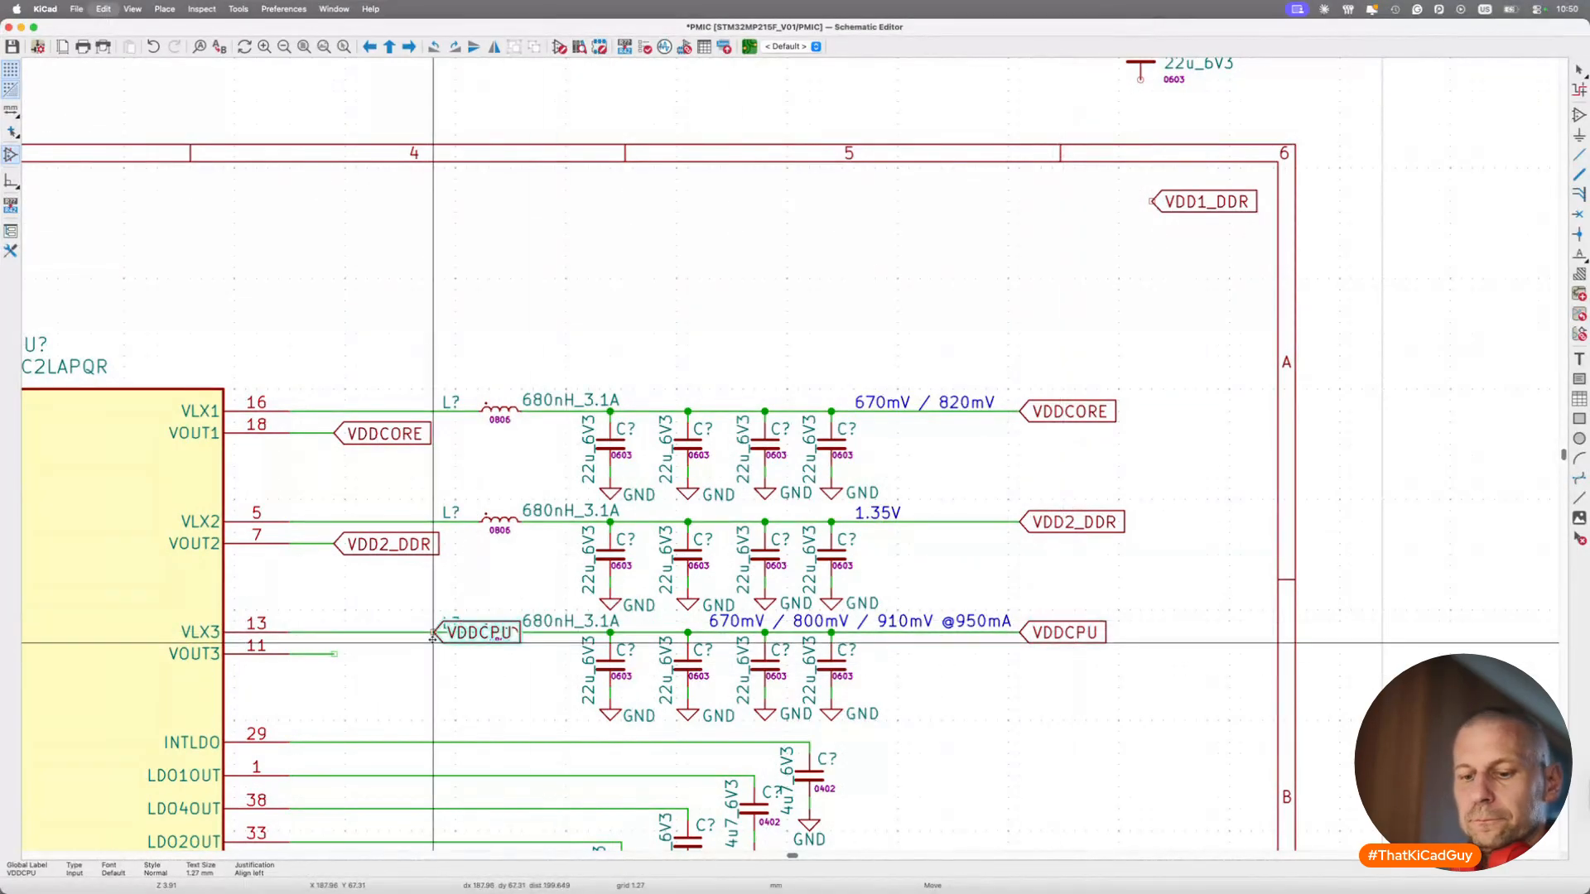
left_click(336, 654)
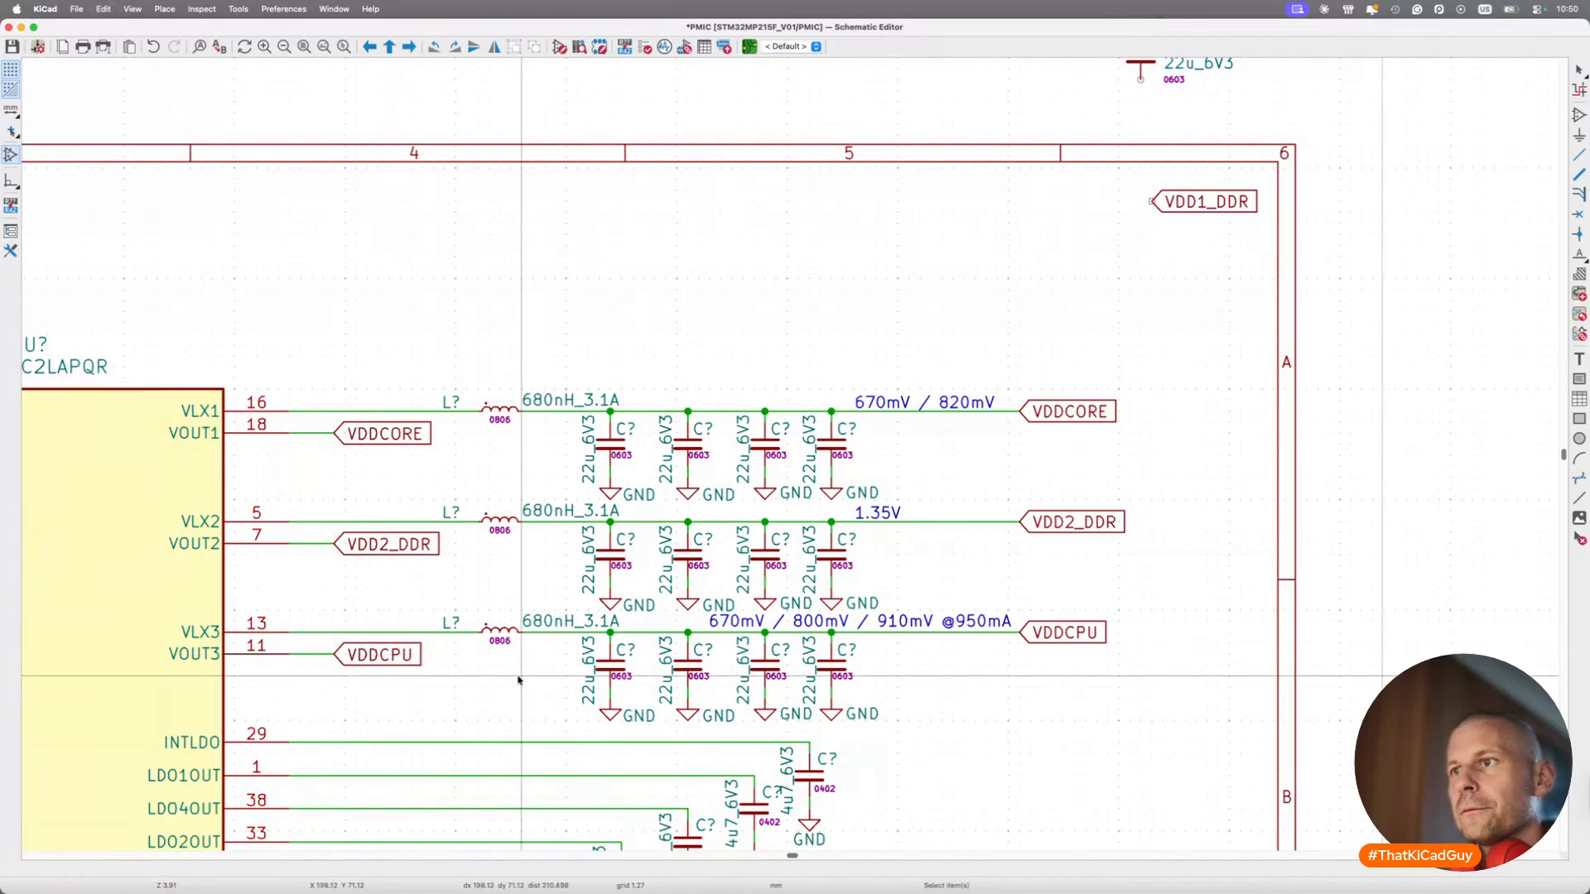
Delete the fourth capacitor of the buck 2 output together with its ground symbol, matching the reference, and save the schematic.
scroll(520, 678, "down", 3)
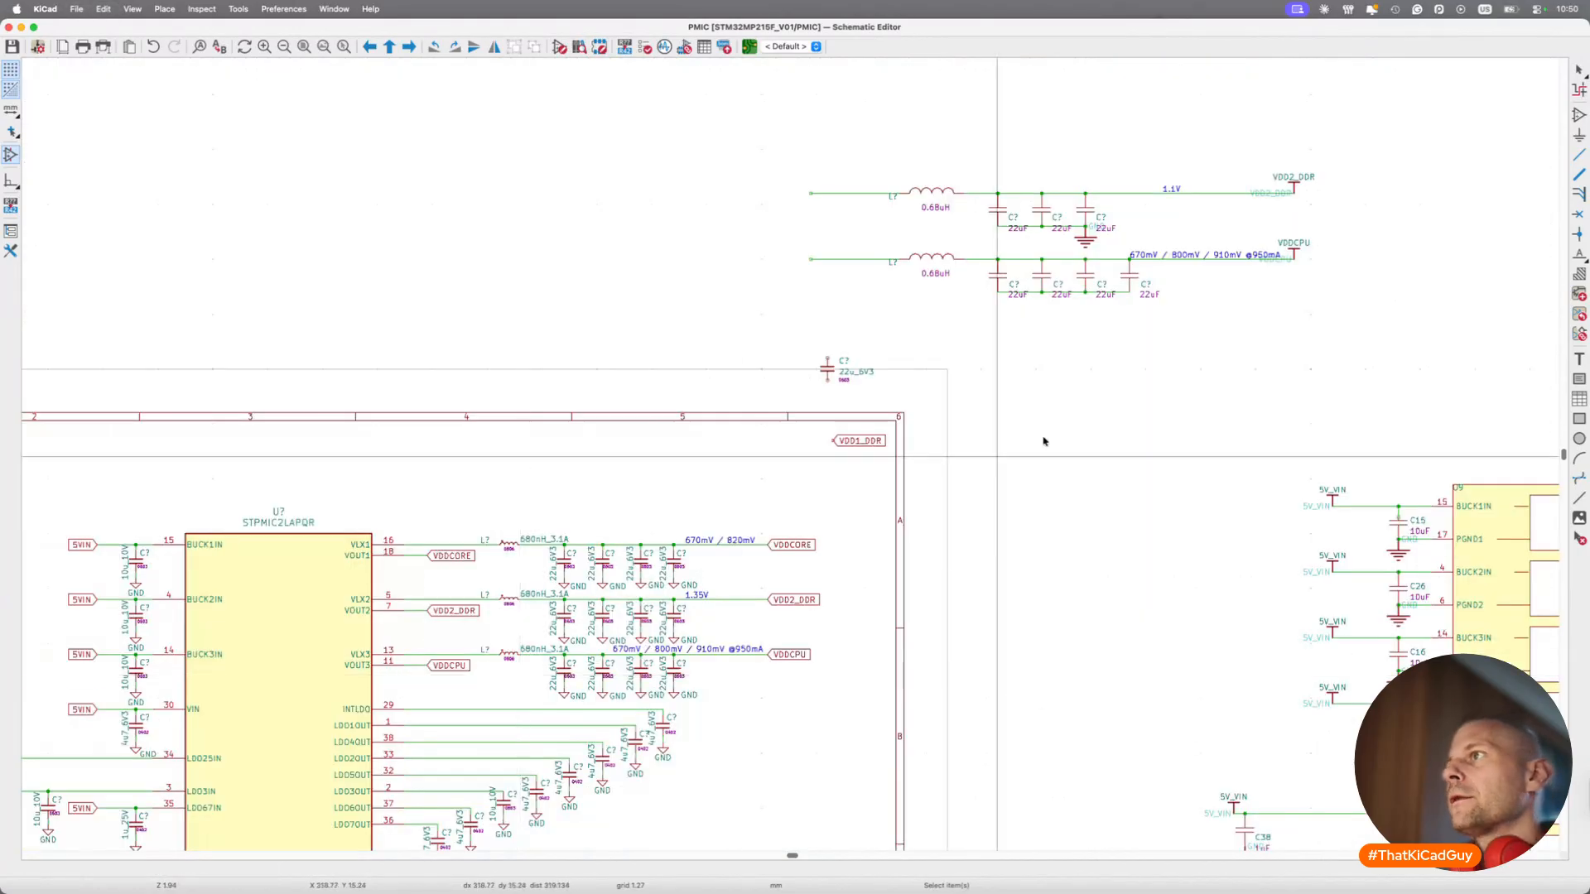
scroll(701, 631, "up", 1)
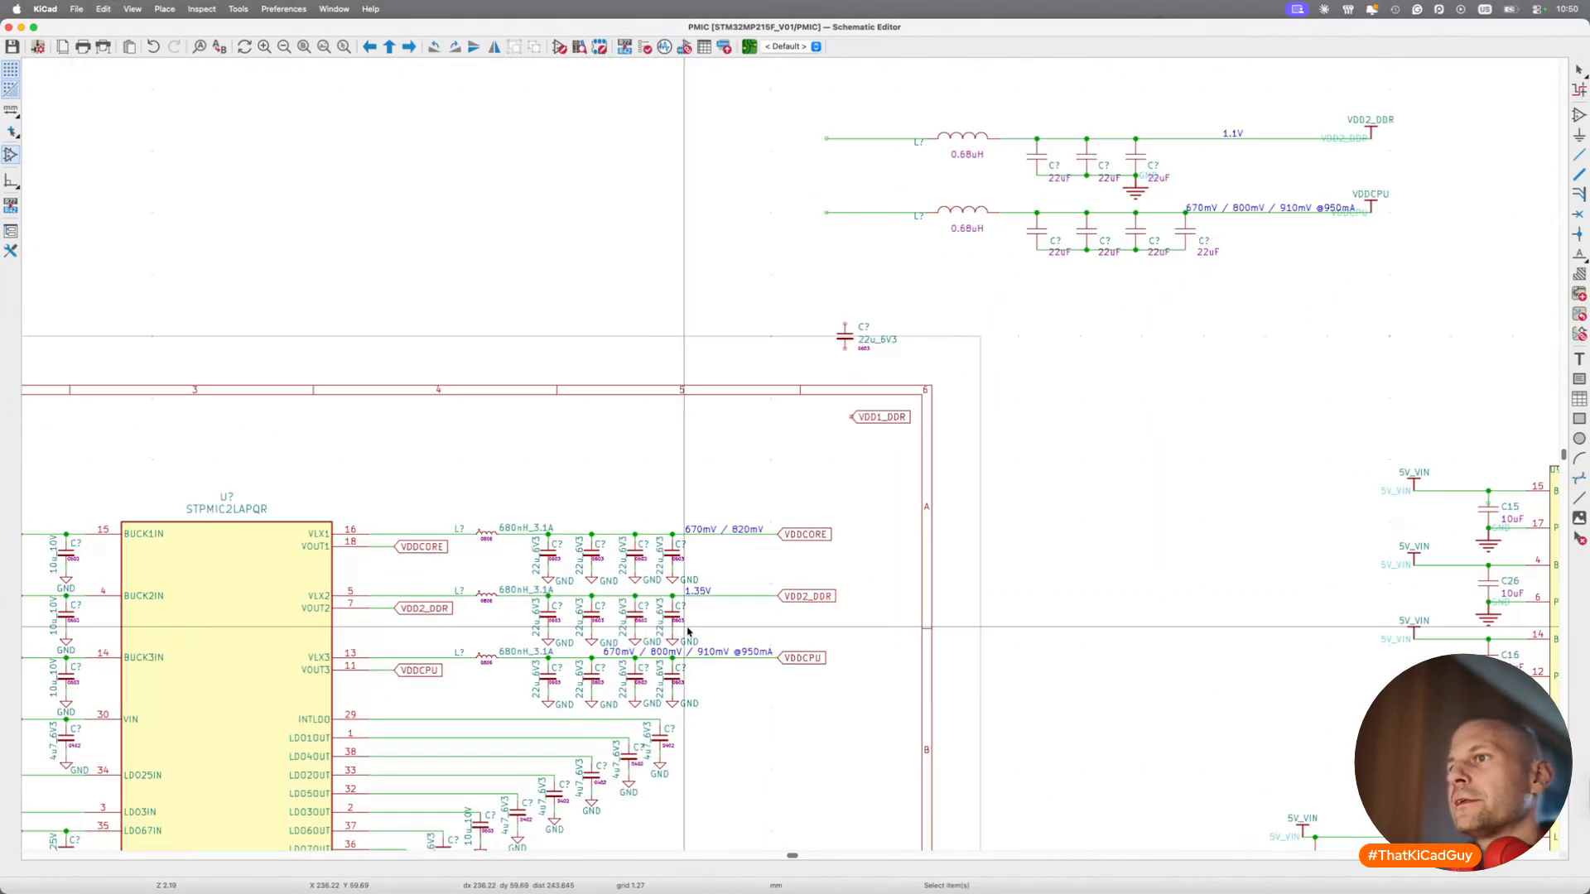
scroll(687, 631, "up", 6)
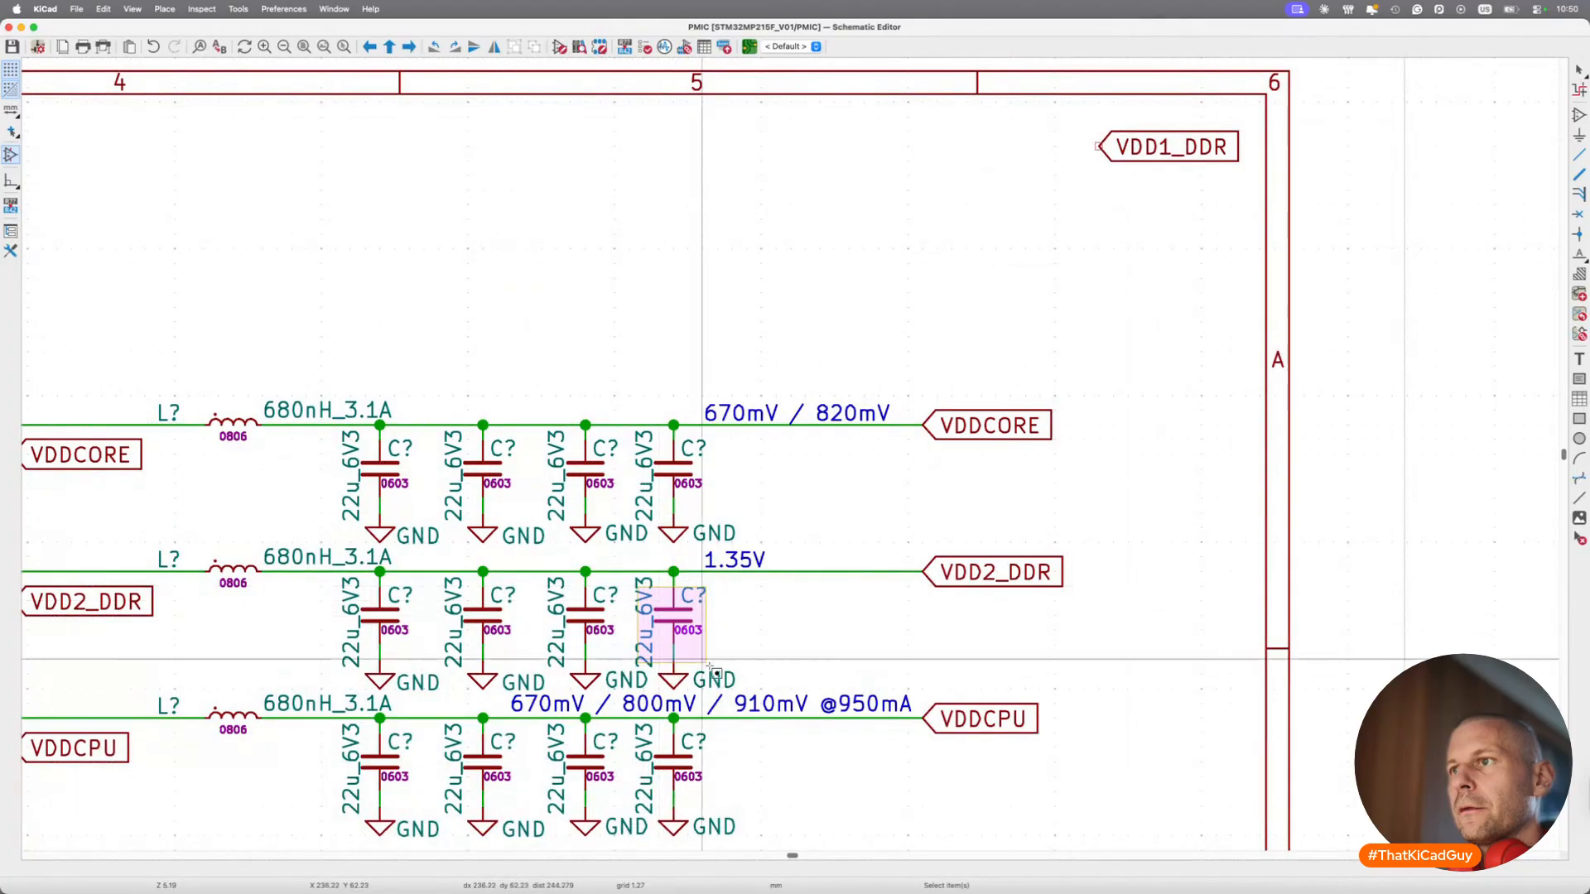
key("Delete")
key("w")
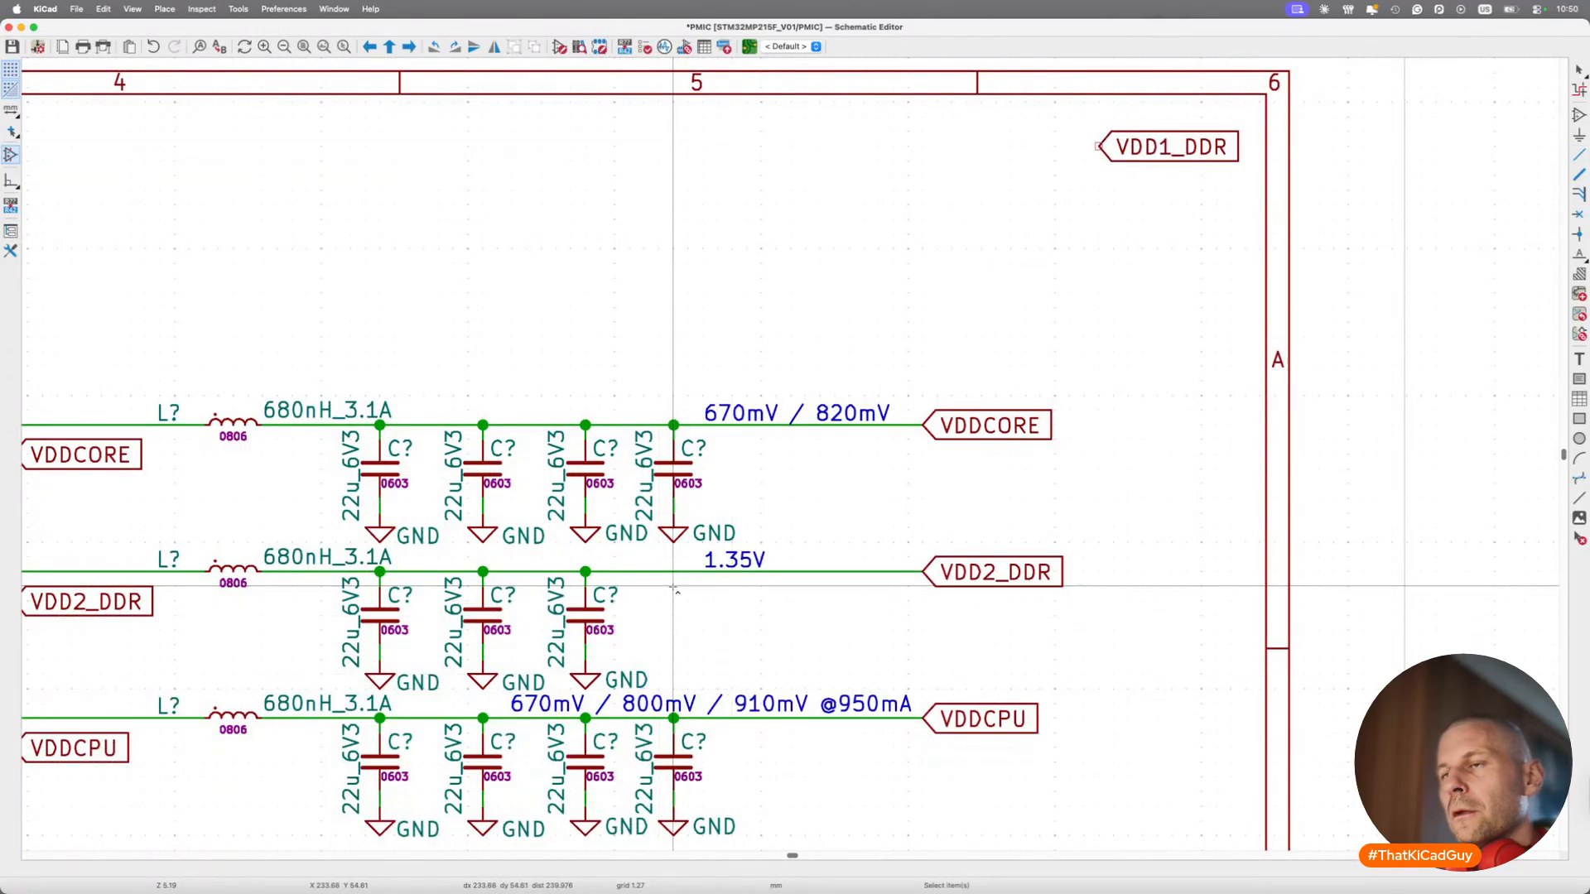
key("ctrl+s")
Move the whole PMIC circuit slightly up and to the left within the sheet frame and save the schematic.
scroll(676, 590, "down", 8)
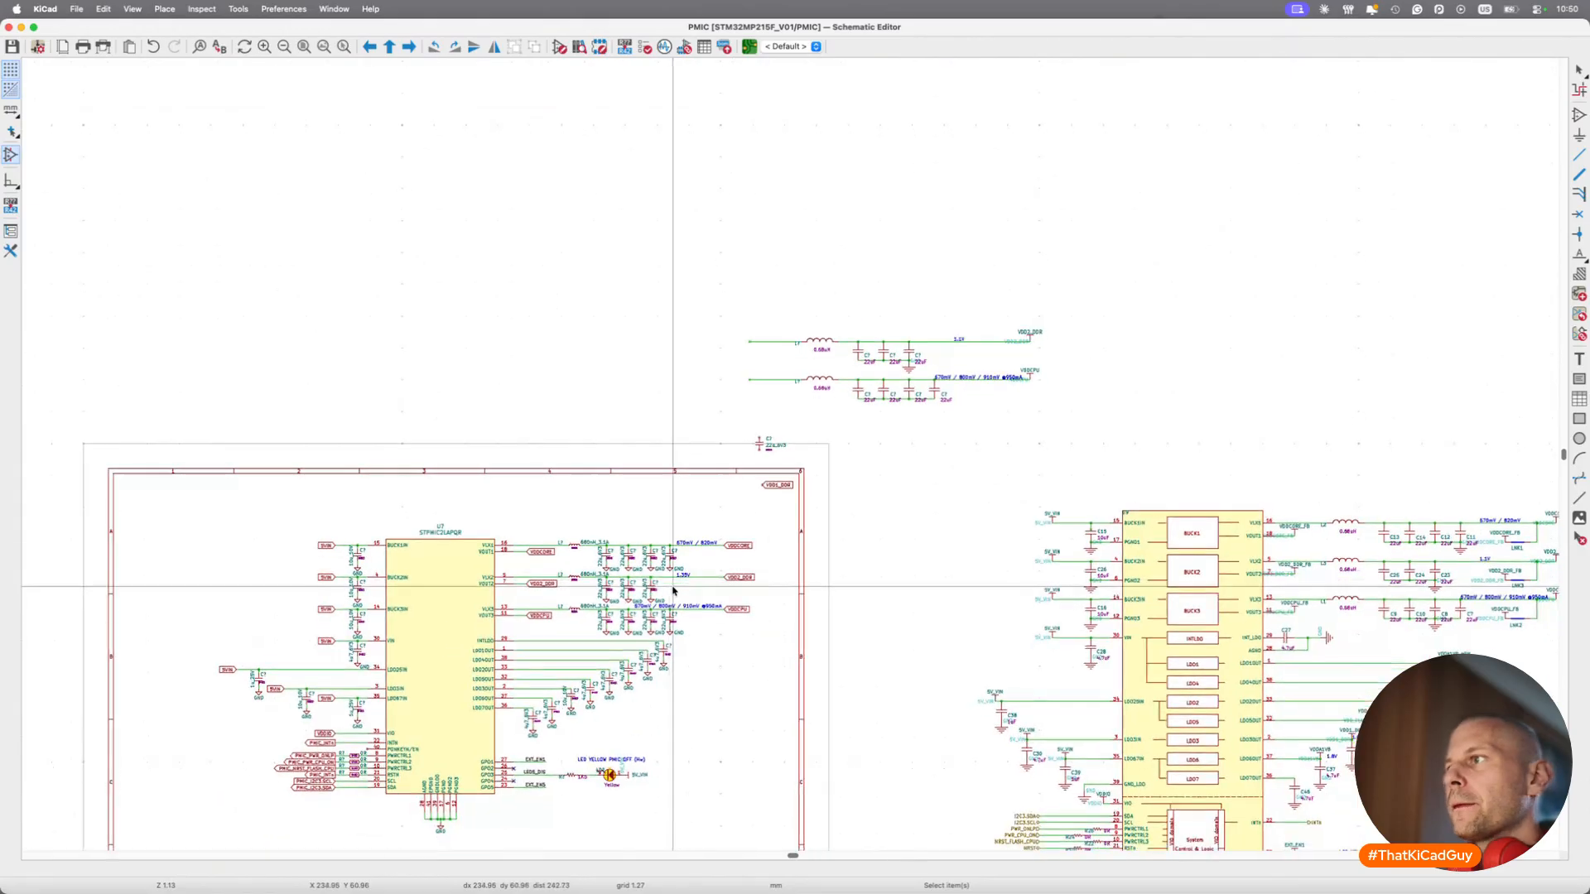
scroll(673, 589, "down", 3)
scroll(673, 563, "left", 5)
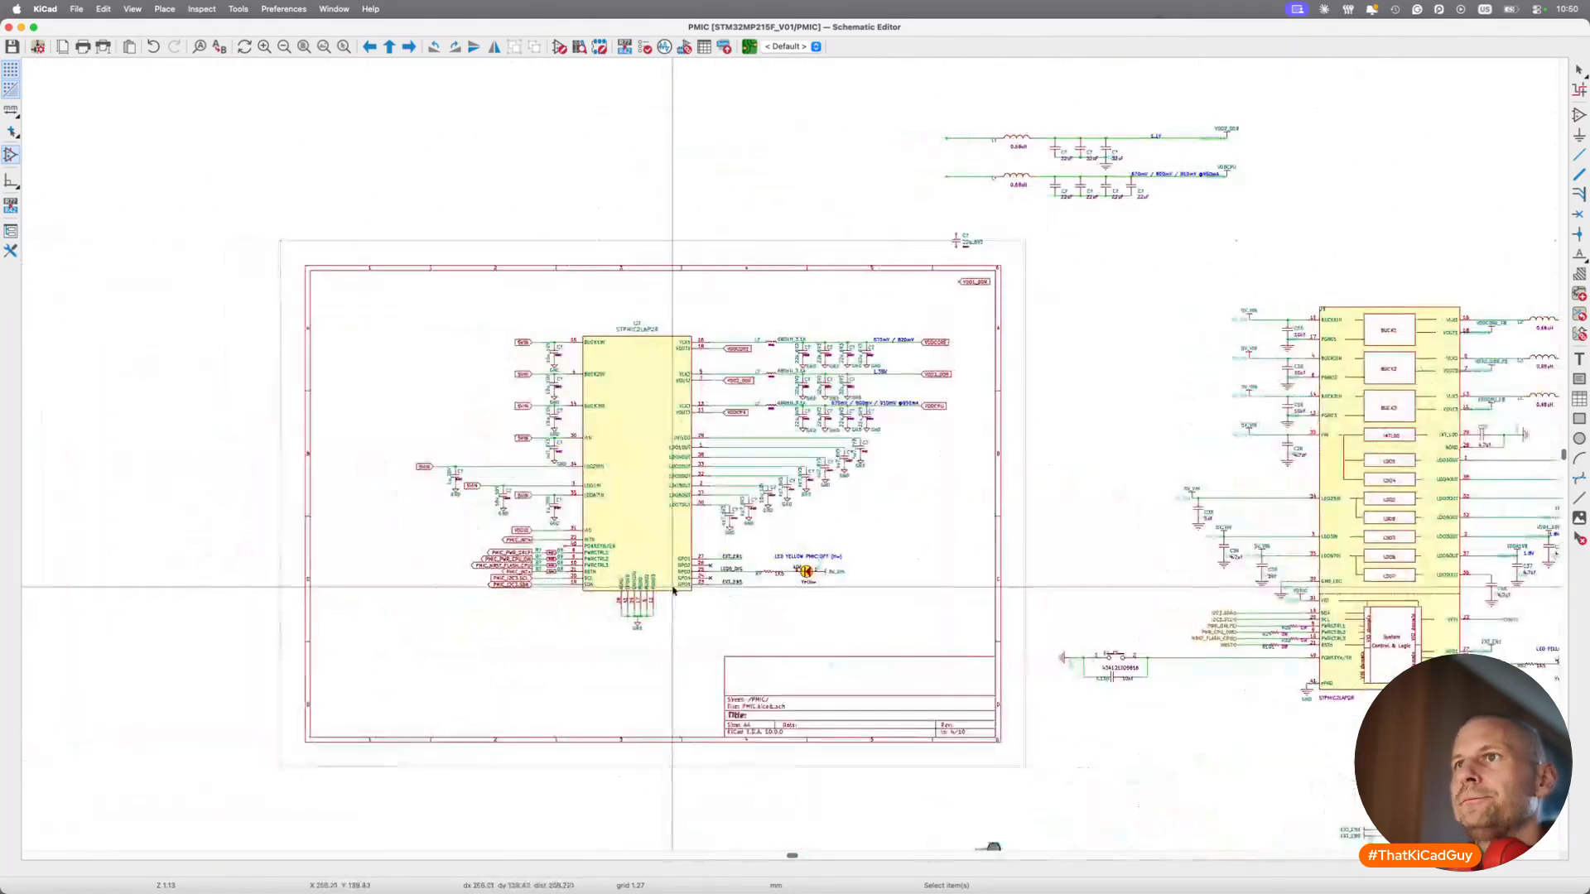
left_click_drag(311, 293, 974, 646)
key("m")
left_click(914, 620)
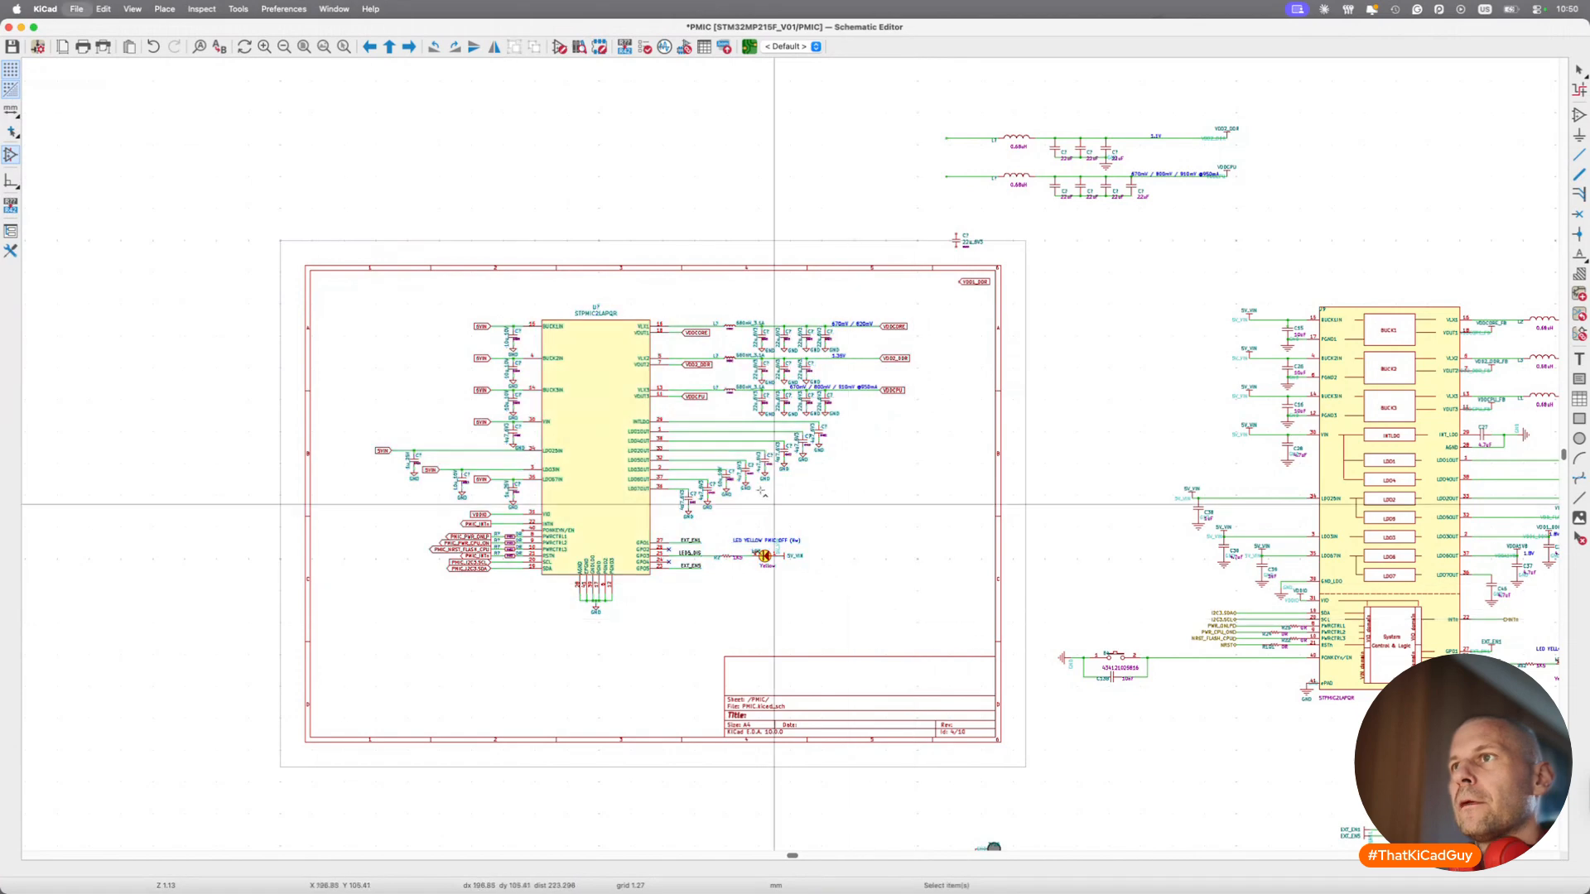
key("super+s")
Move the INTLDO capacitor and its ground symbol farther right with the wire attached, below the VDDCPU label.
scroll(774, 504, "up", 6)
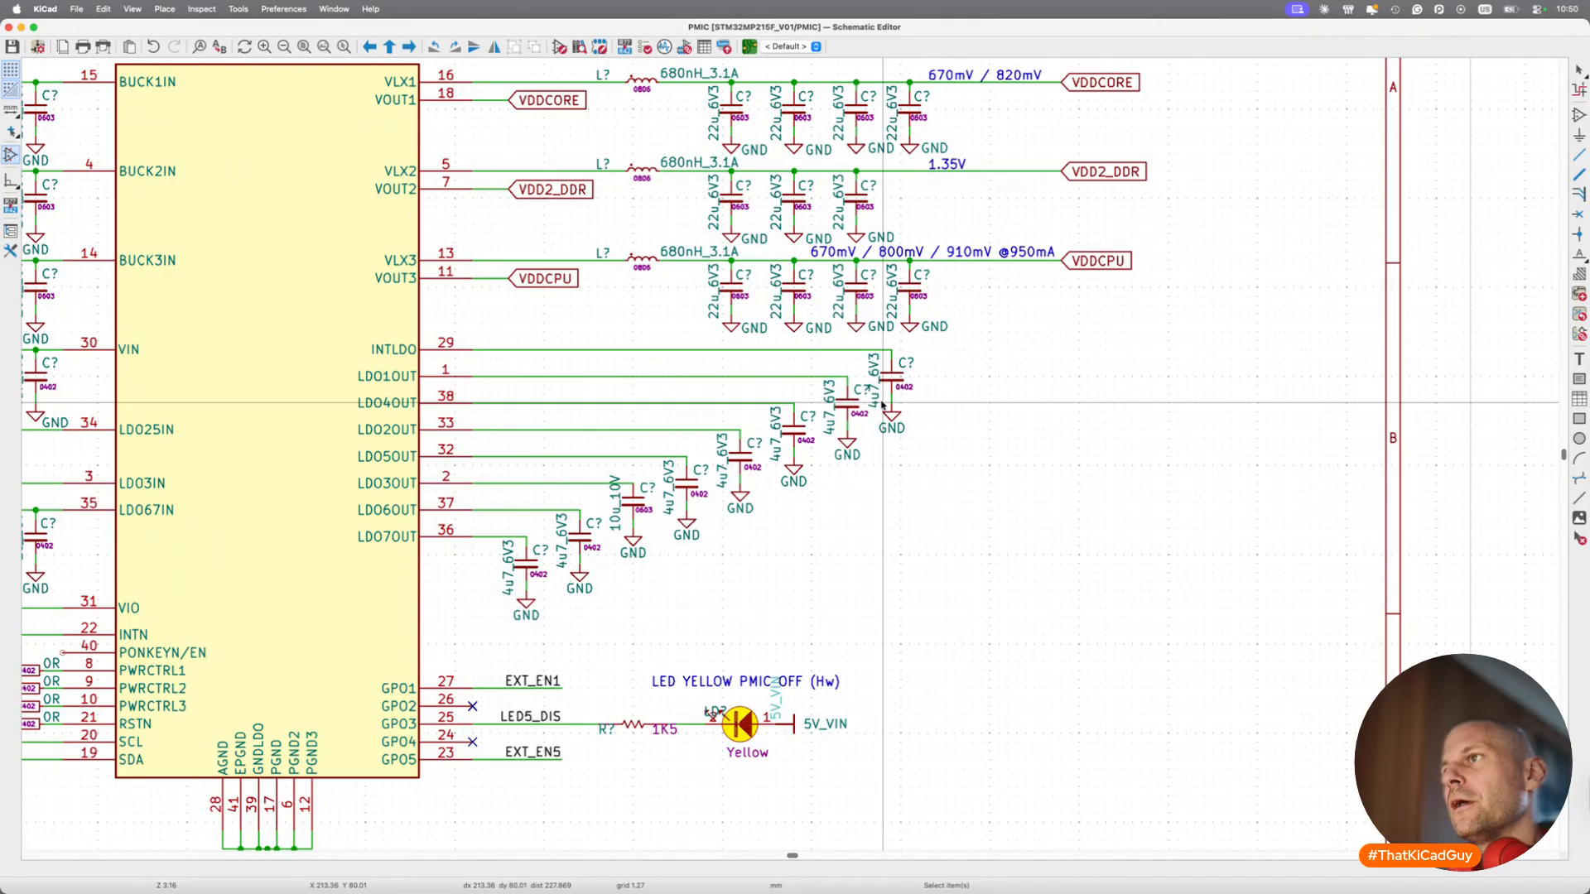
left_click_drag(867, 339, 994, 497)
key("g")
left_click(1230, 493)
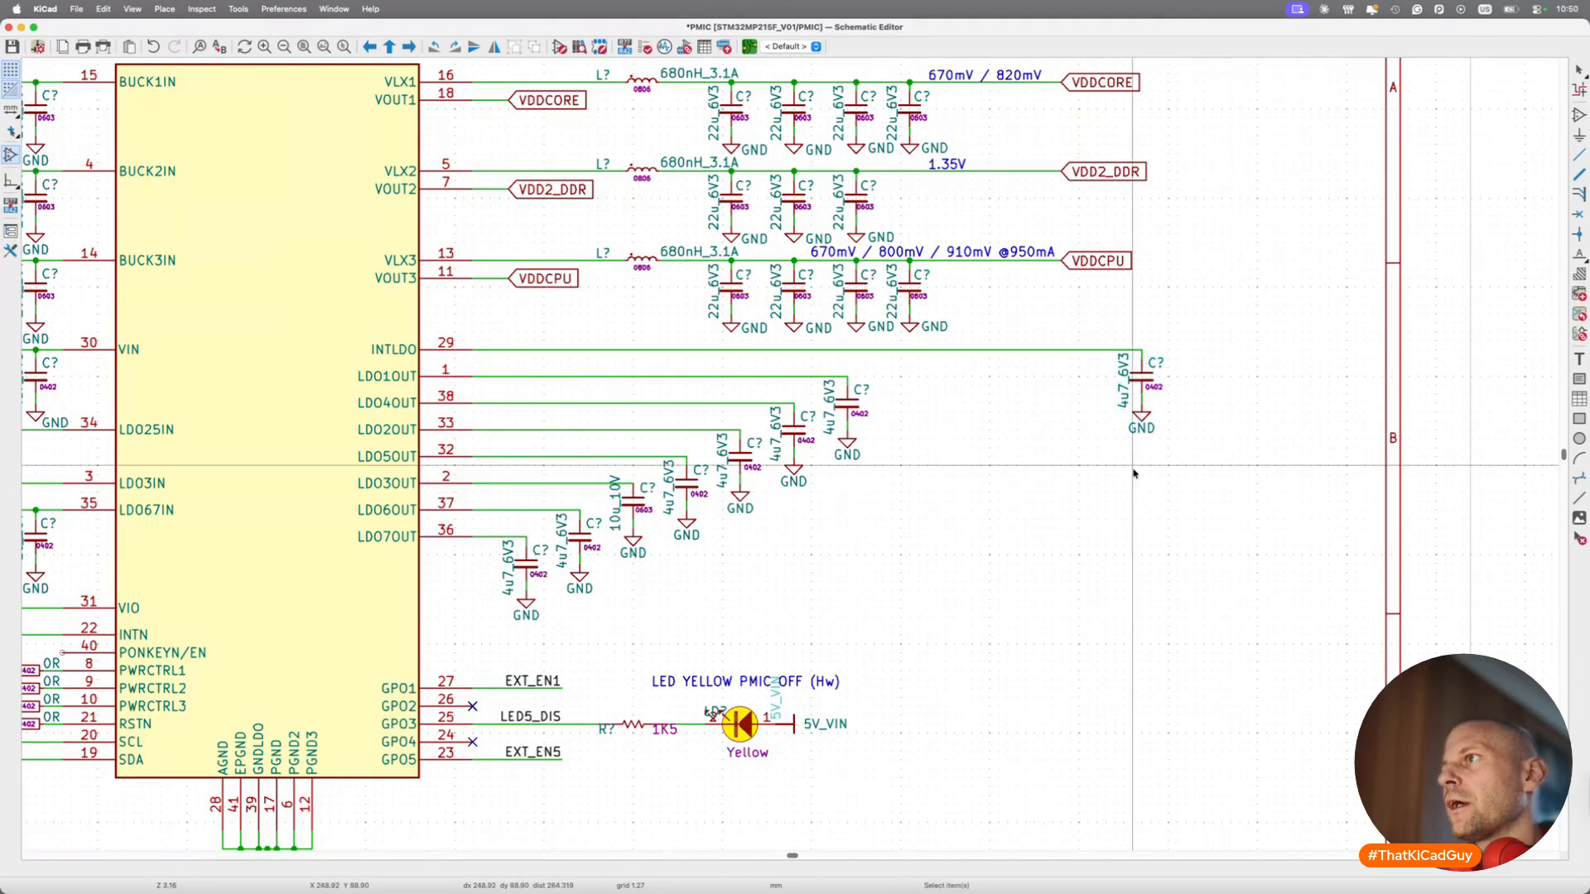
Check the INTLDO and LDO outputs in the reference schematic and copy the VDDA1V8_AON net name from LDO1OUT.
scroll(1039, 458, "right", 5)
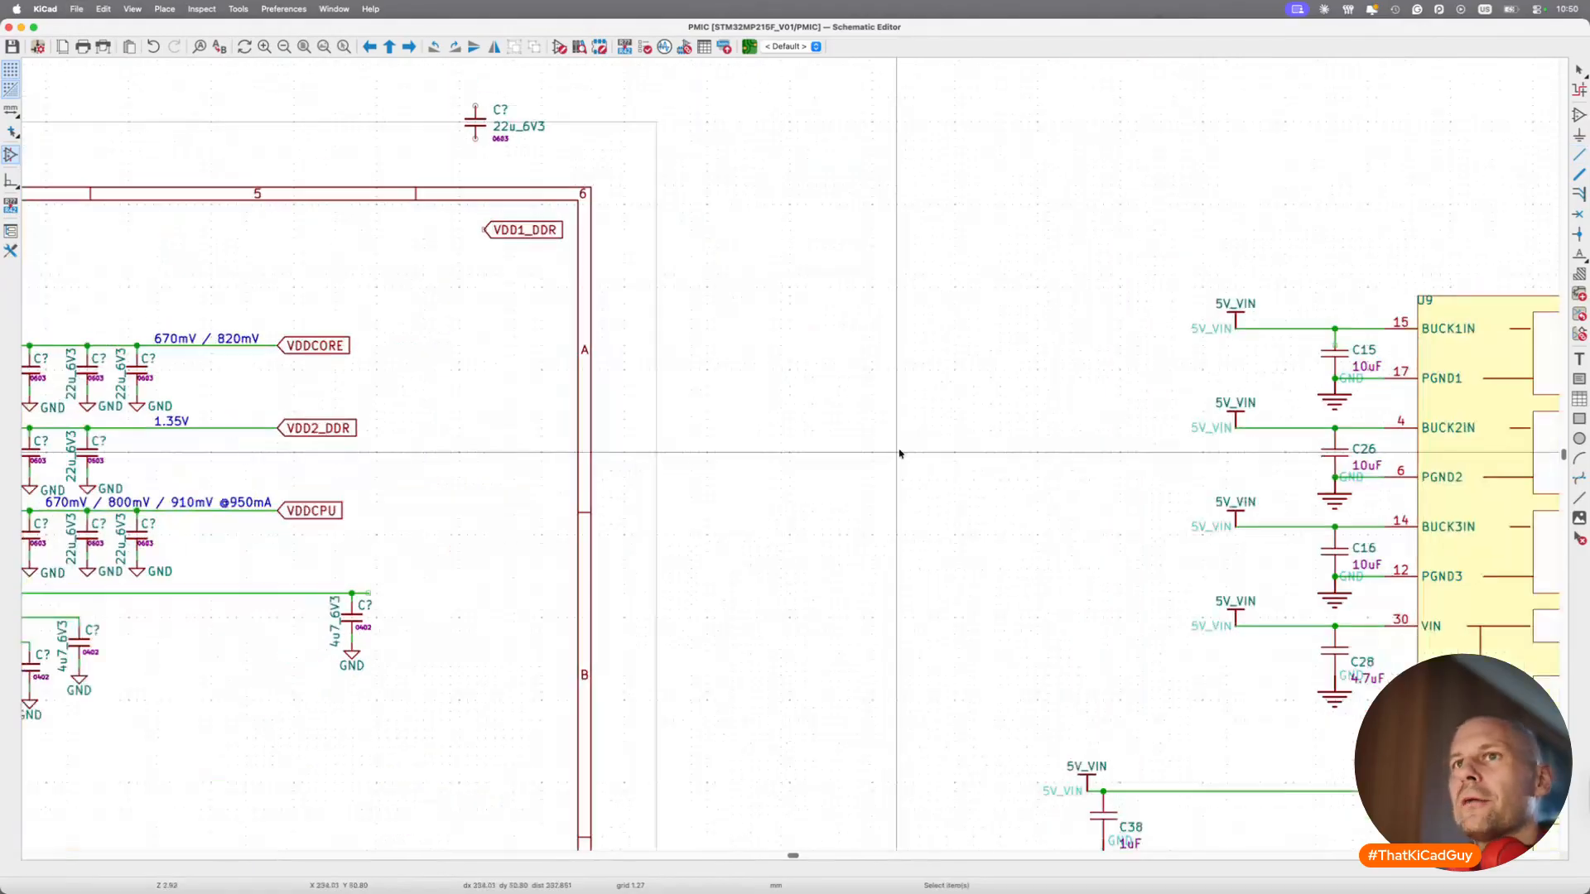
scroll(898, 449, "down", 3)
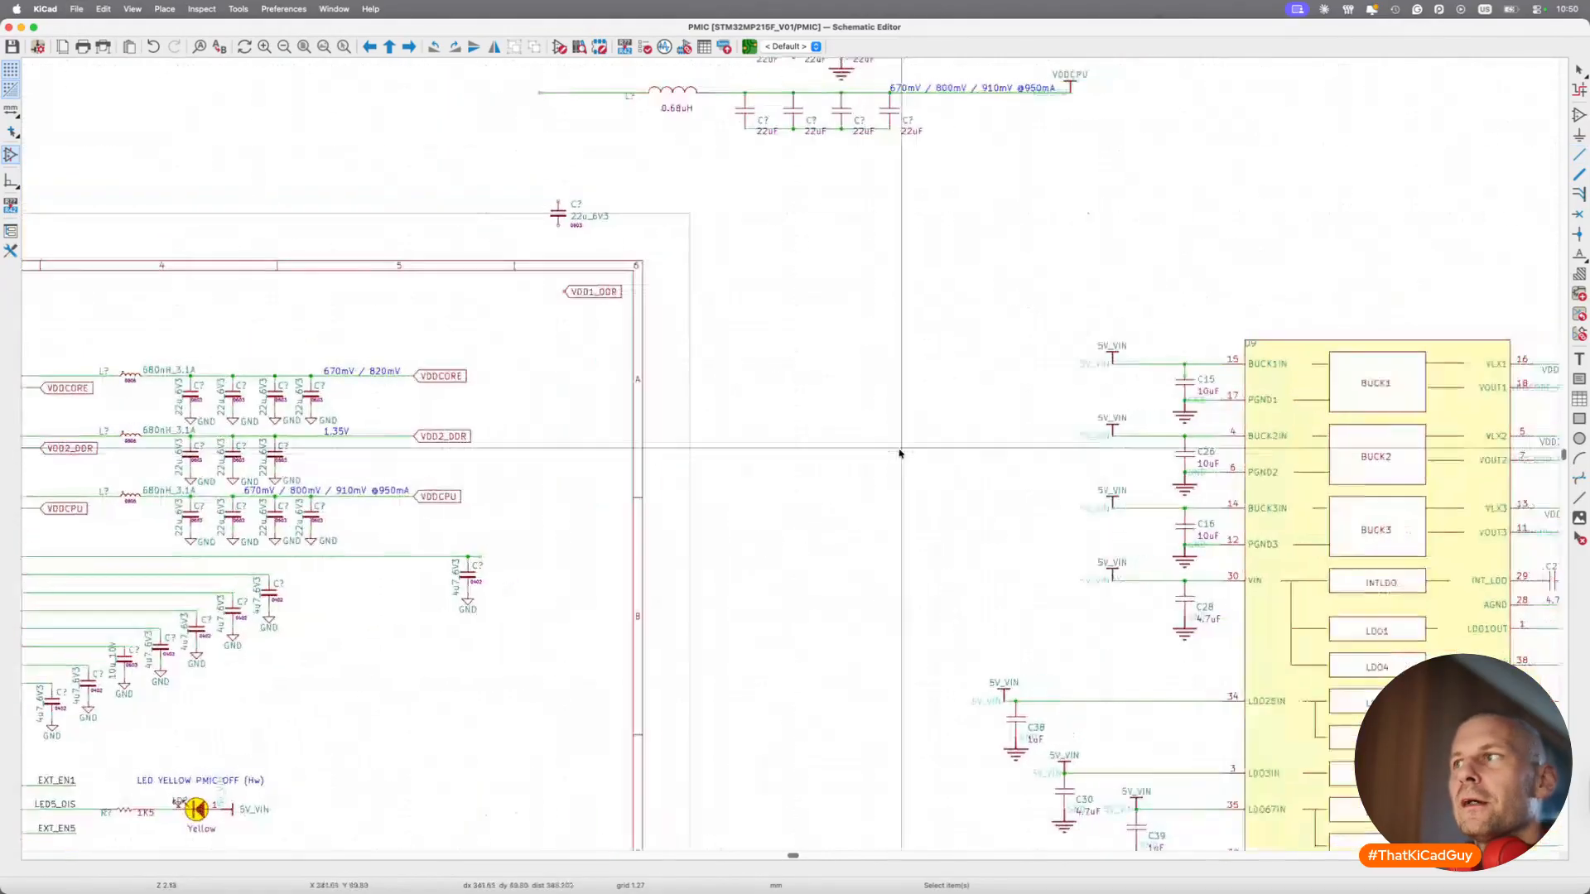
scroll(898, 449, "up", 5)
scroll(952, 505, "right", 3)
scroll(953, 505, "down", 1)
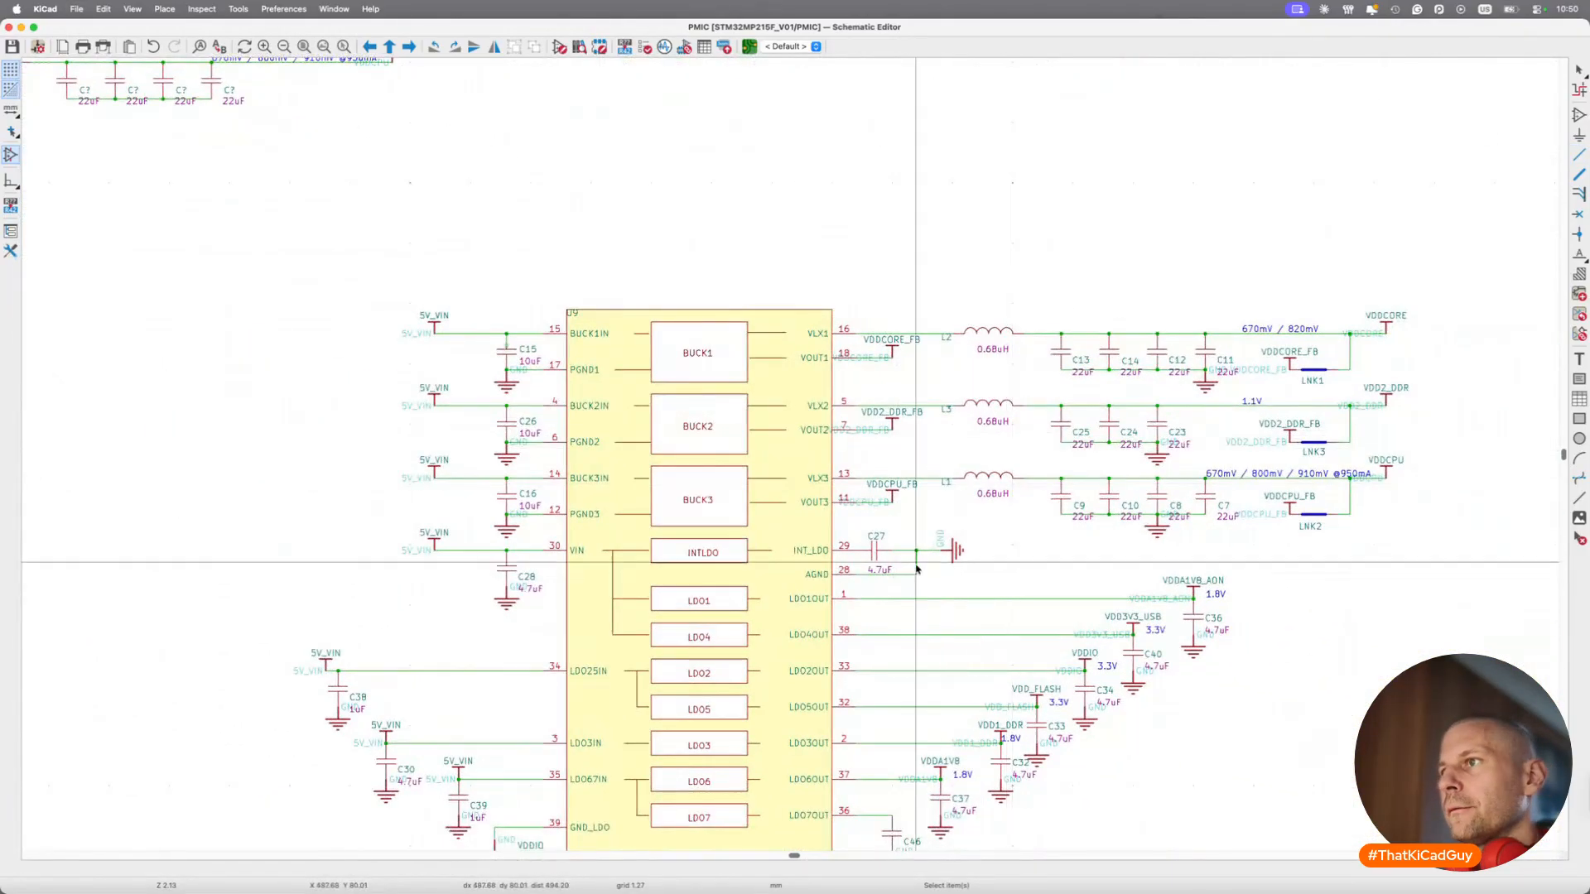
scroll(916, 569, "left", 10)
scroll(917, 569, "down", 1)
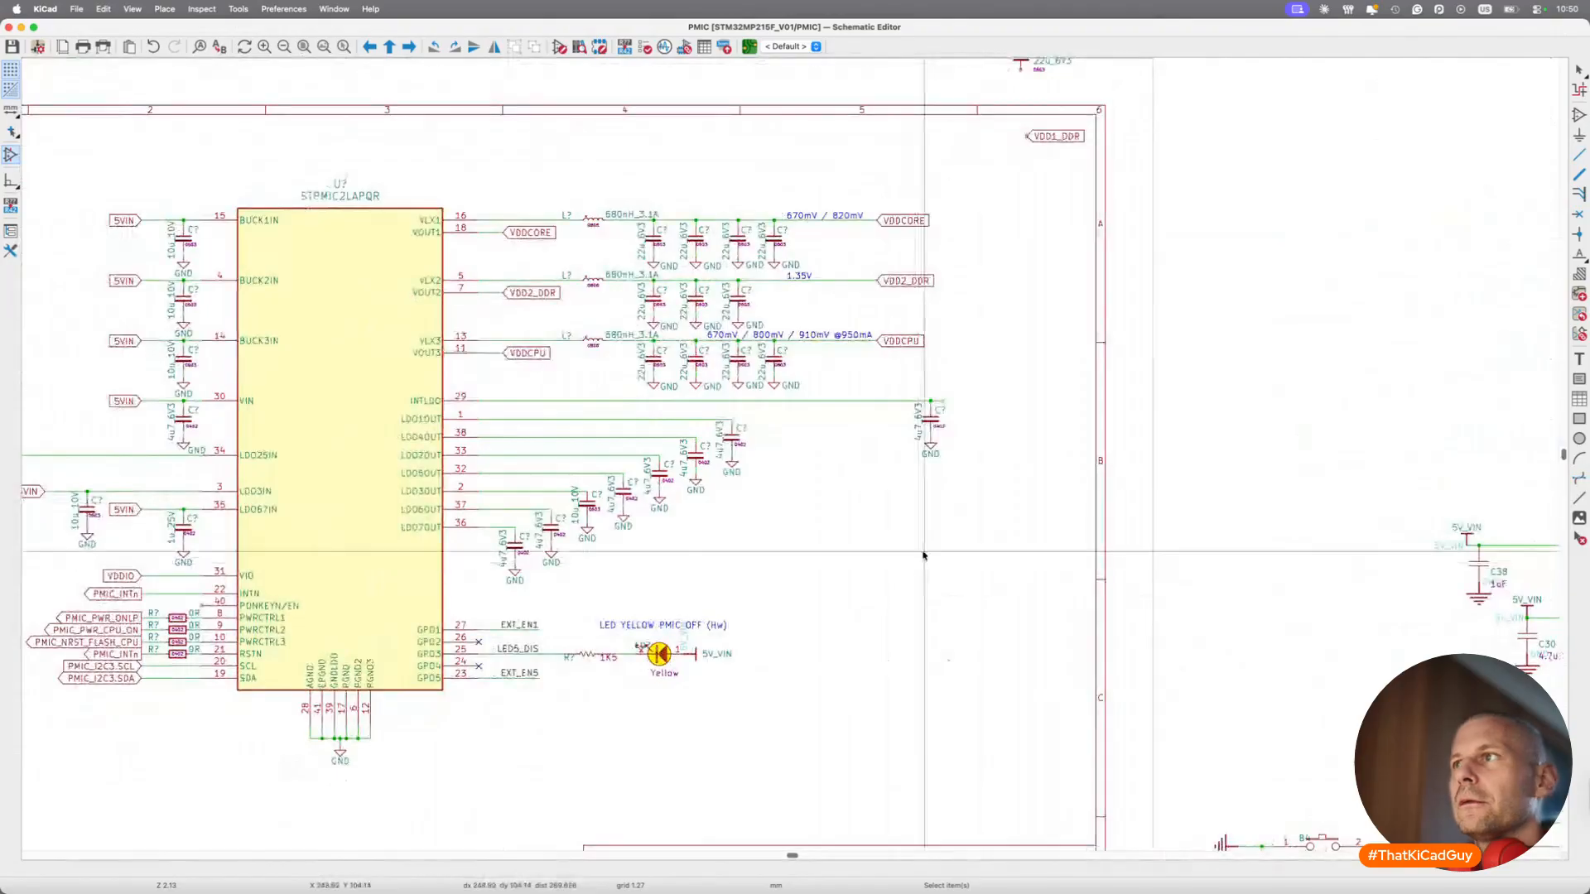
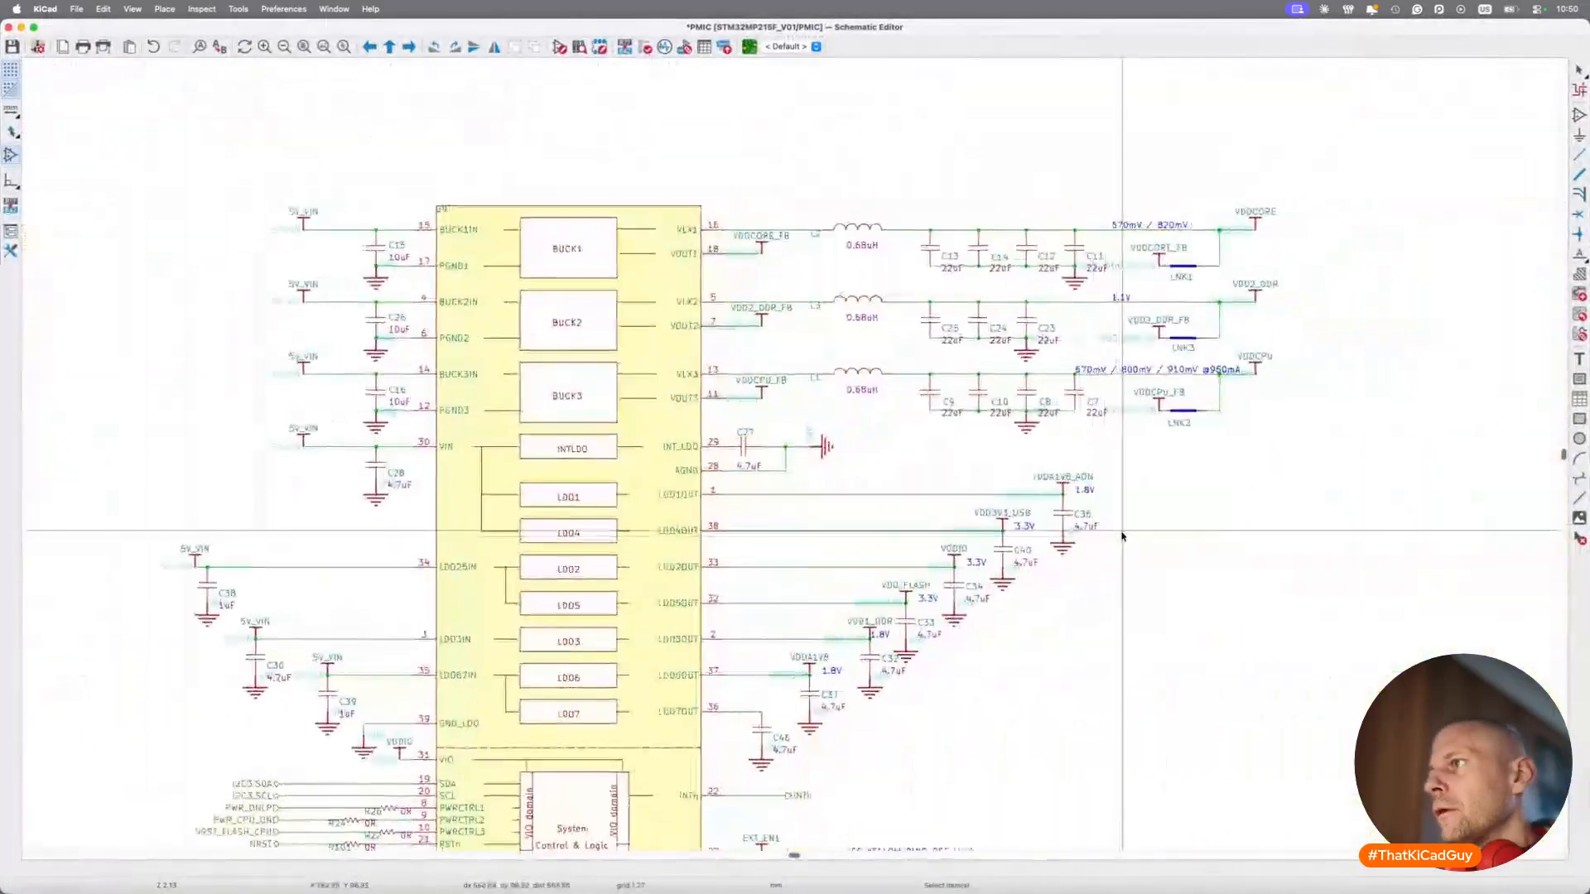
left_click(1069, 478)
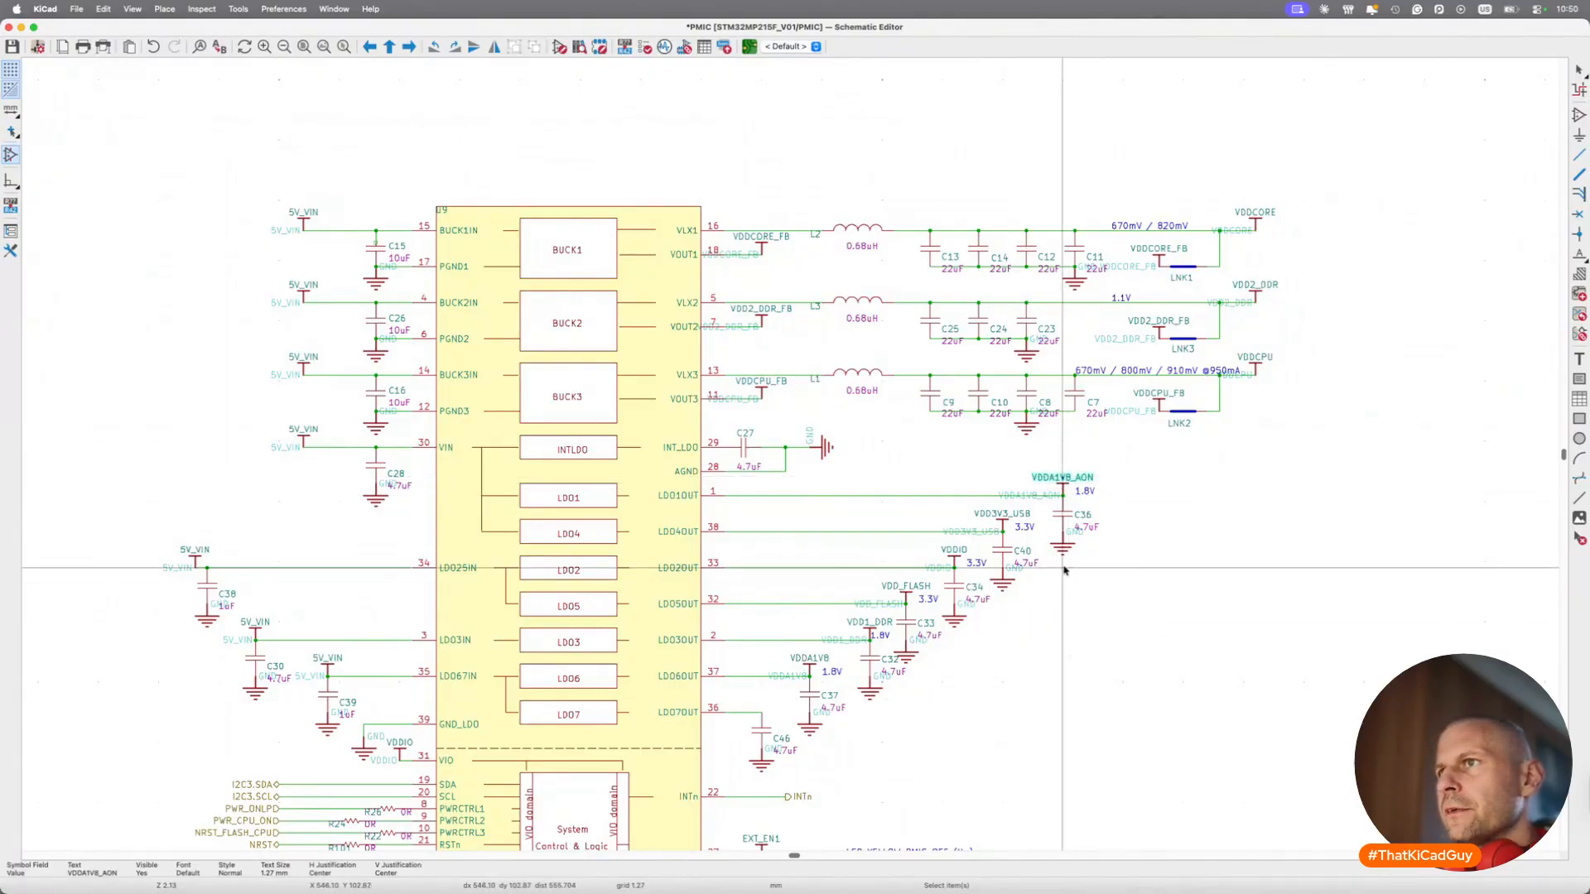
key("e")
key("Escape")
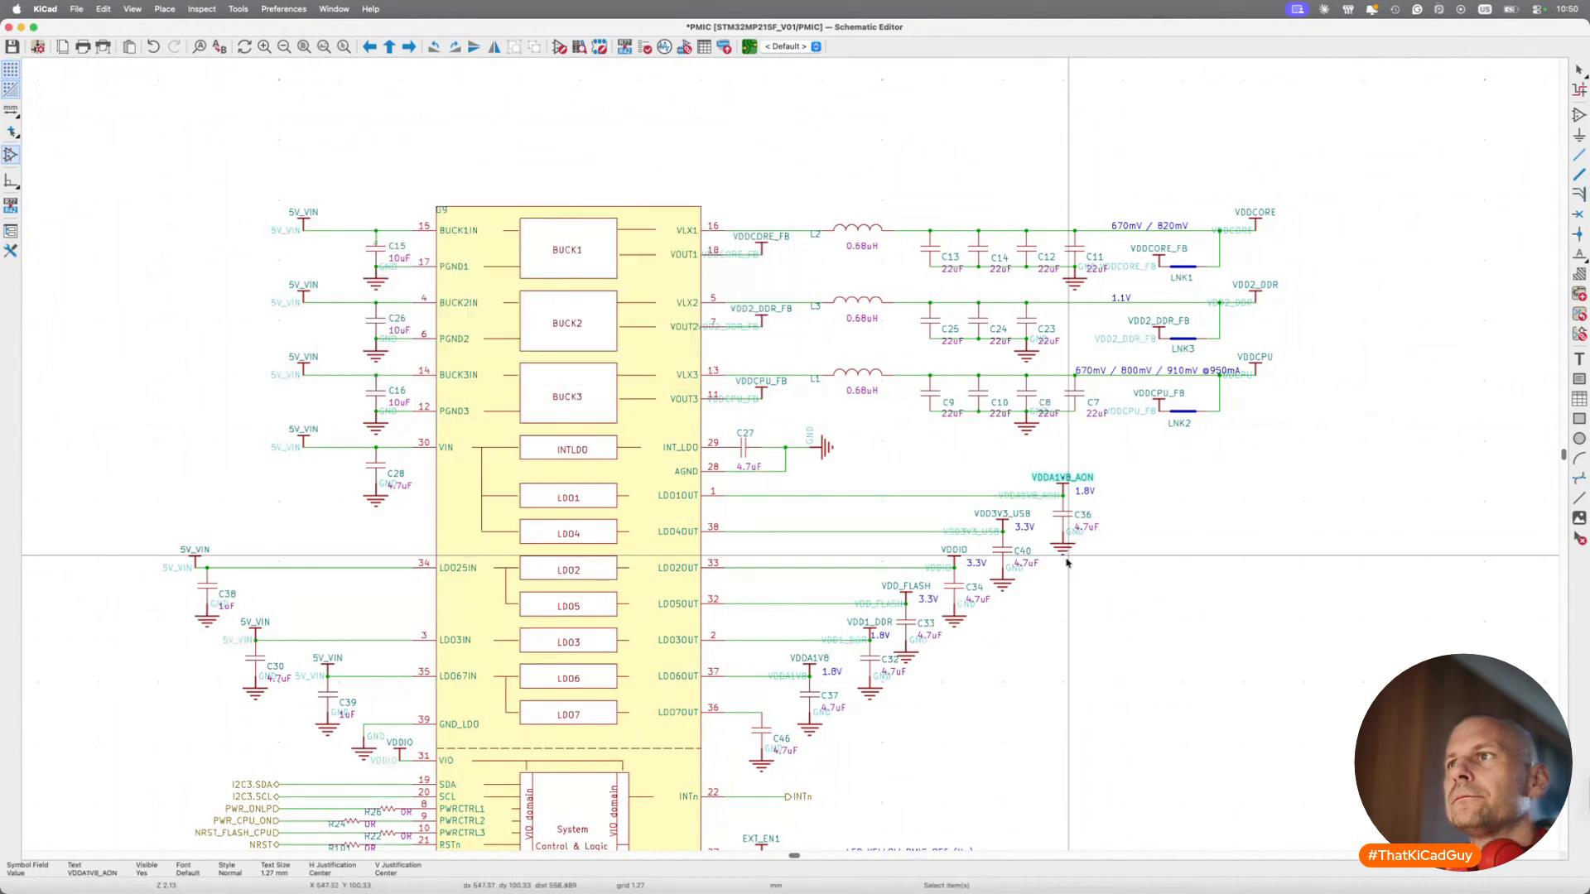
Place a VDDA1V8_AON net label at the capacitor end of the rebuilt LDO1OUT wire.
scroll(556, 530, "left", 10)
key("l")
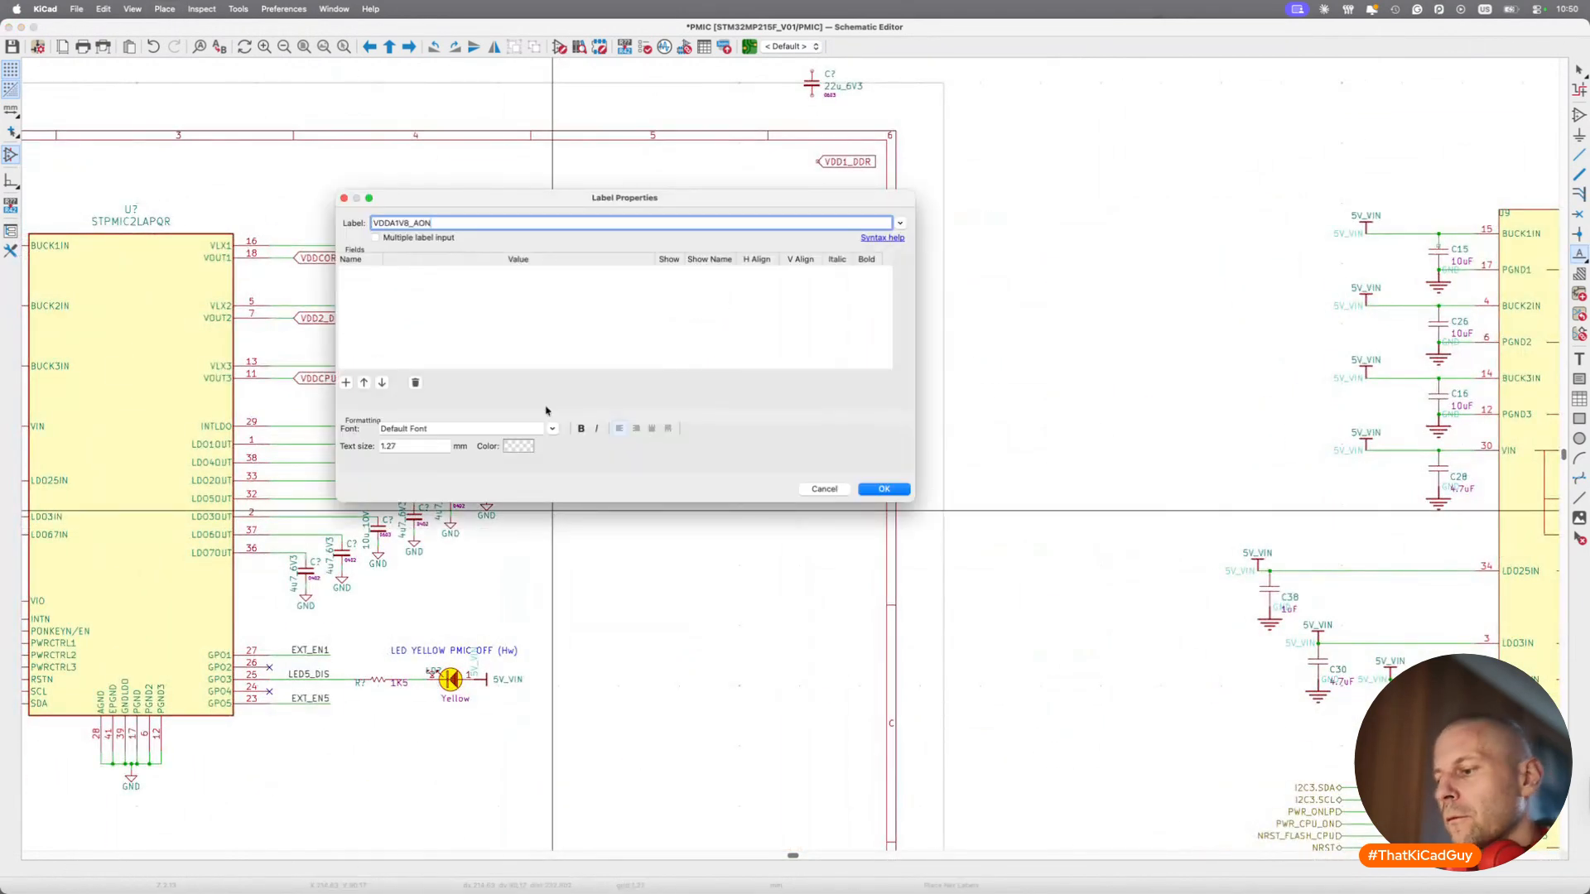
key("Return")
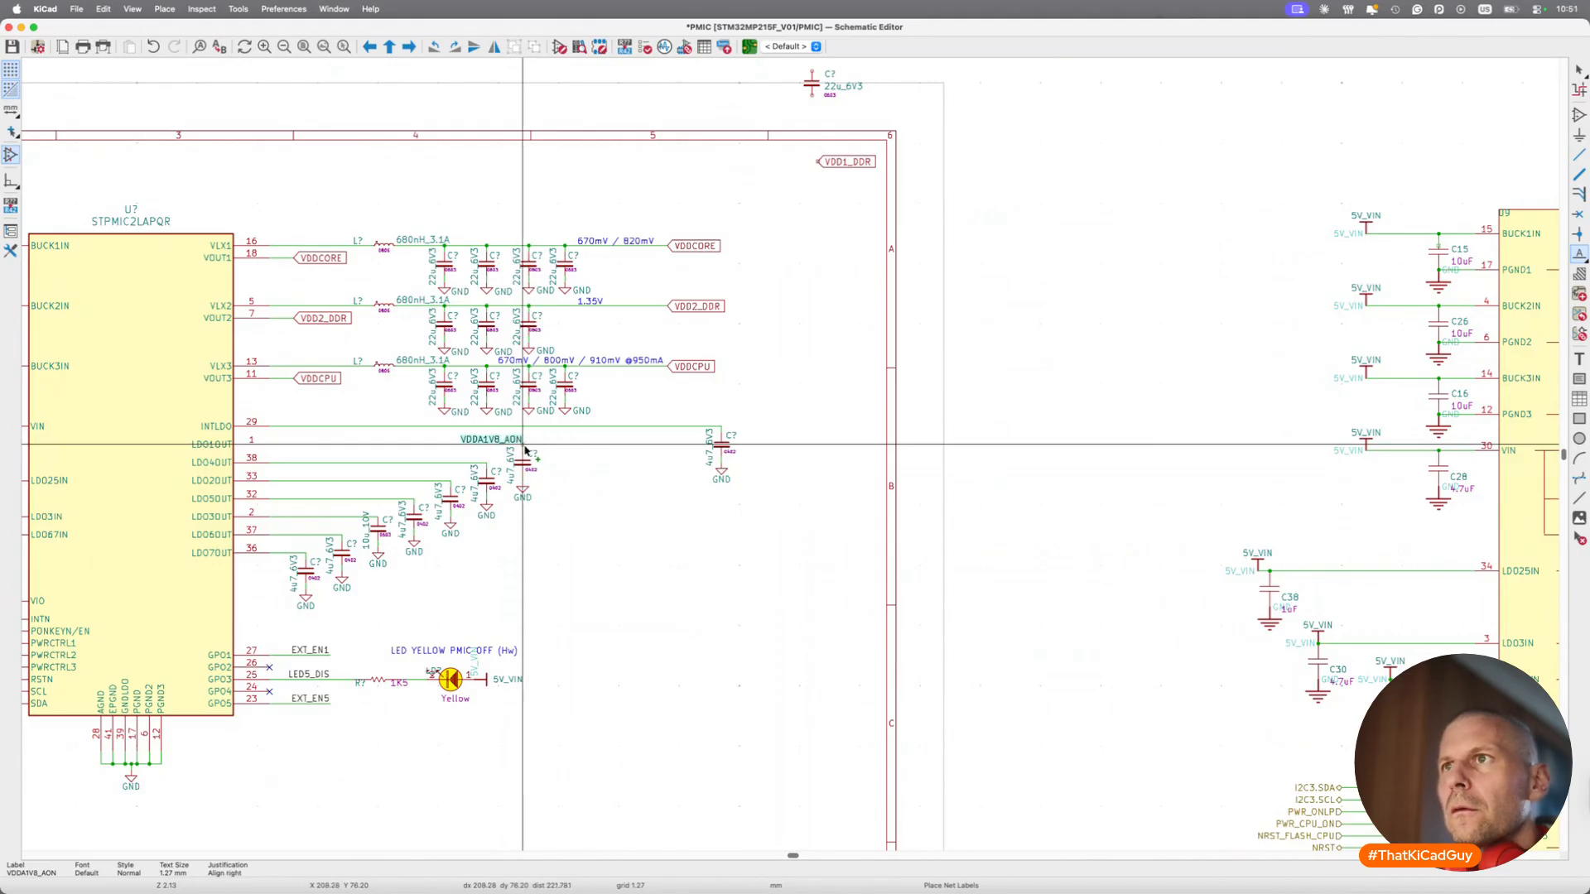
left_click(505, 441)
Convert the VDDA1V8_AON net label on the LDO1OUT wire into a global label.
right_click(505, 441)
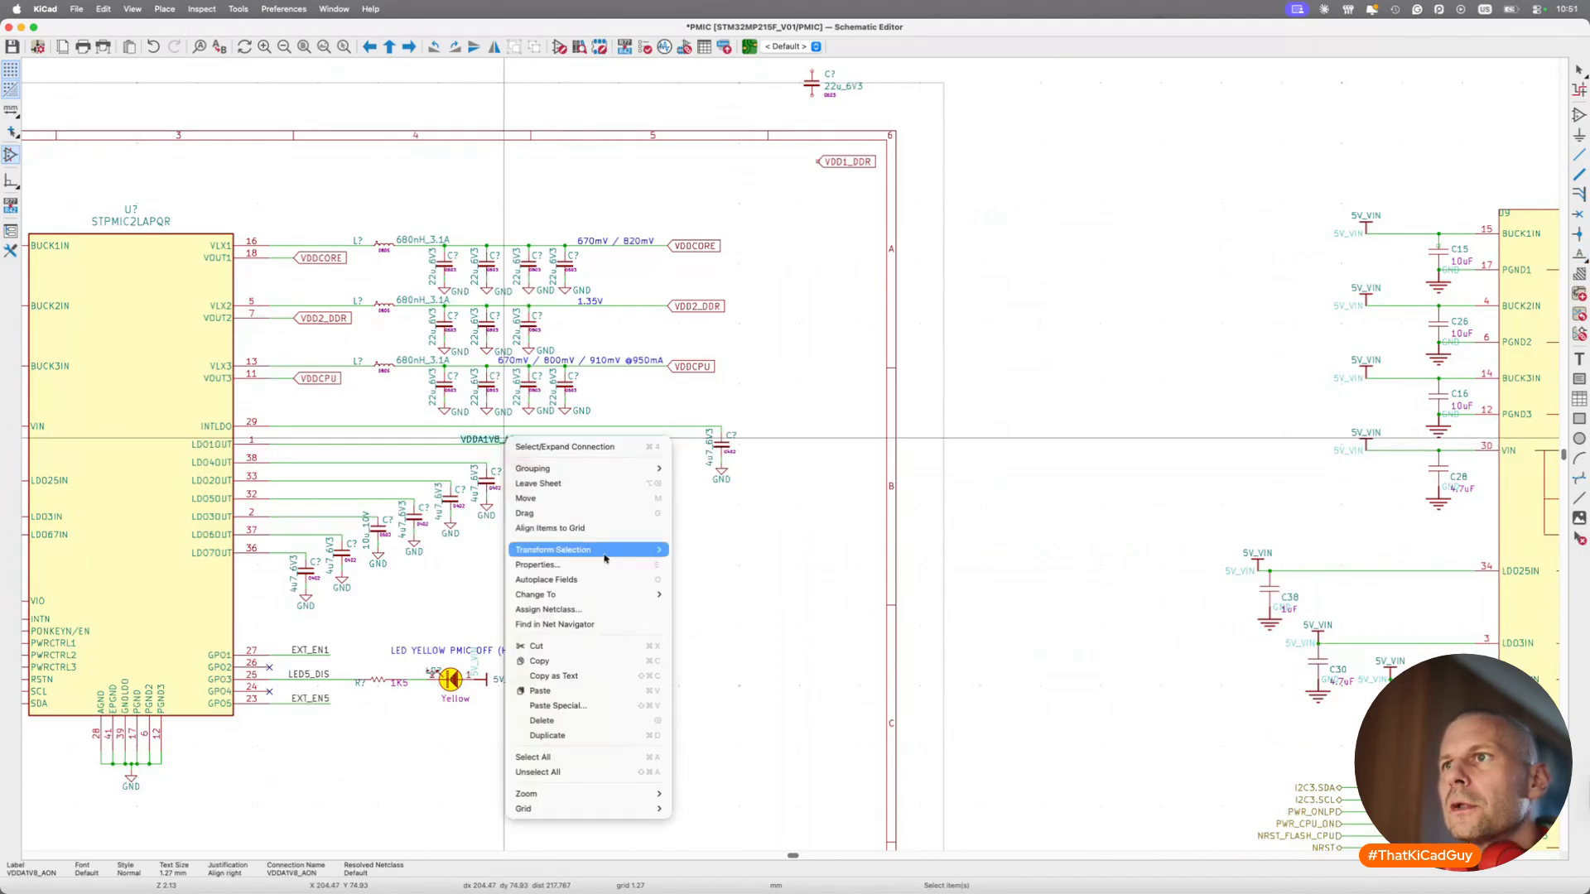
key("Escape")
right_click(516, 438)
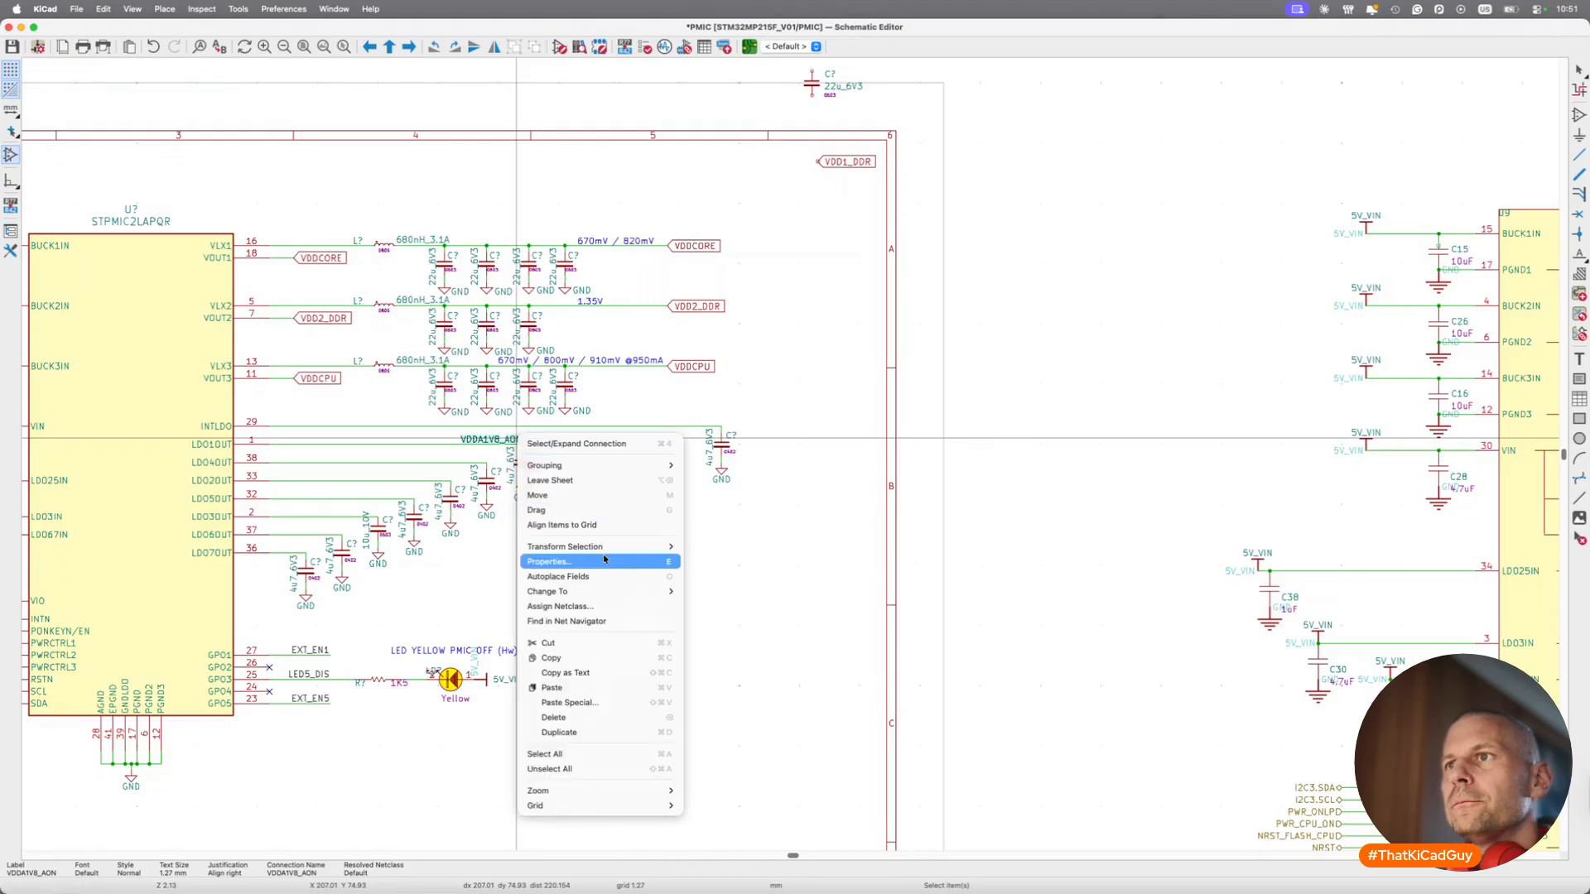
mouse_move(638, 593)
left_click(733, 623)
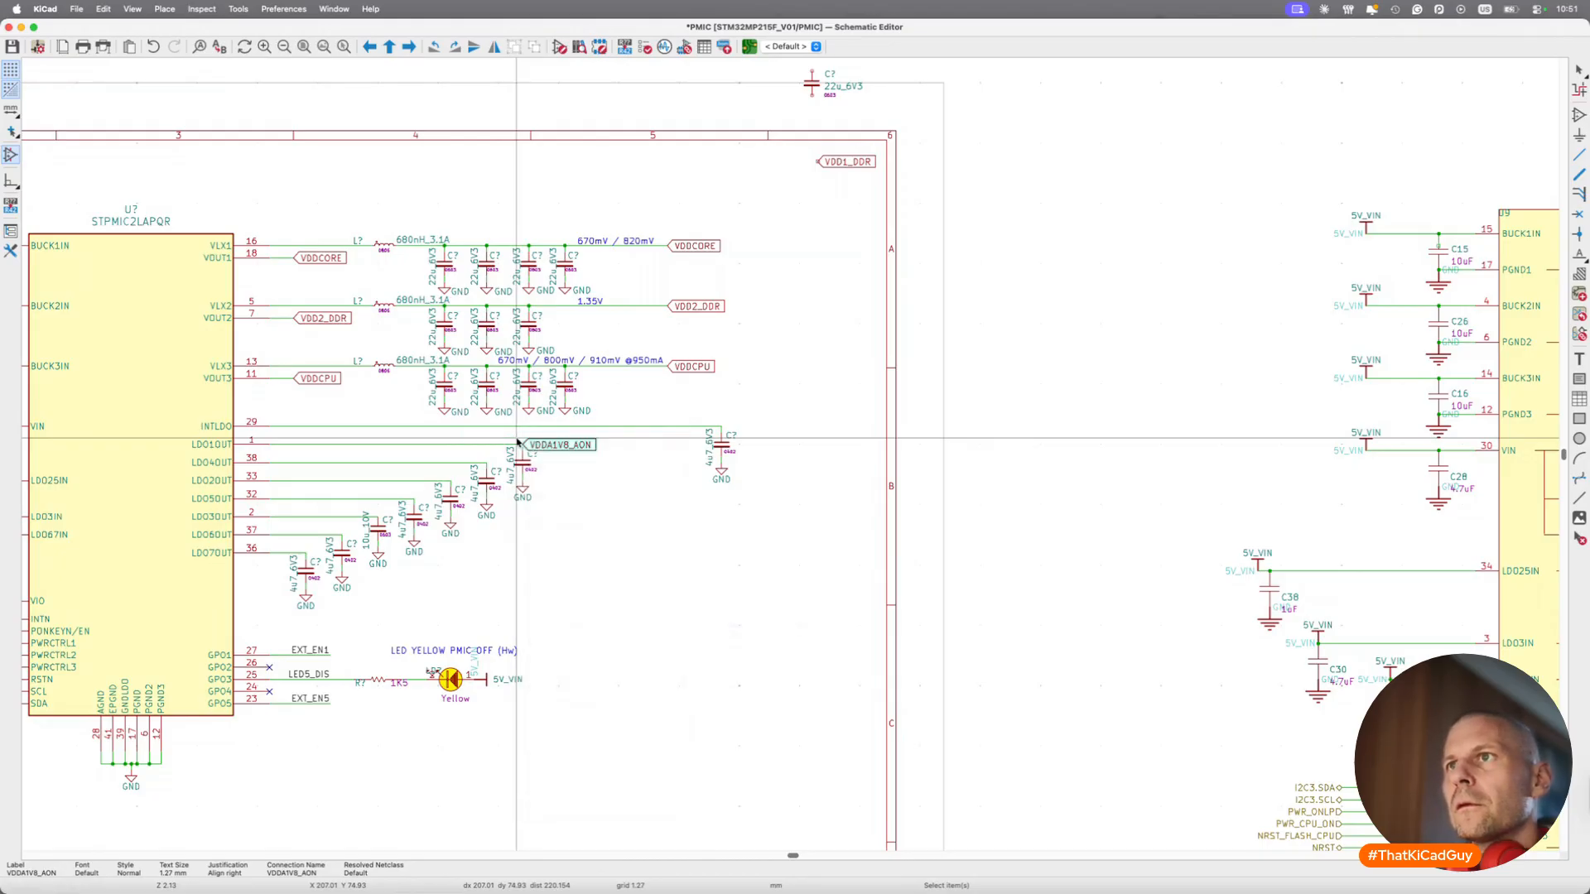
Shift the VDDA1V8_AON global label clear of the LDO1OUT capacitor and join it to the capacitor node with a short wire.
key("g")
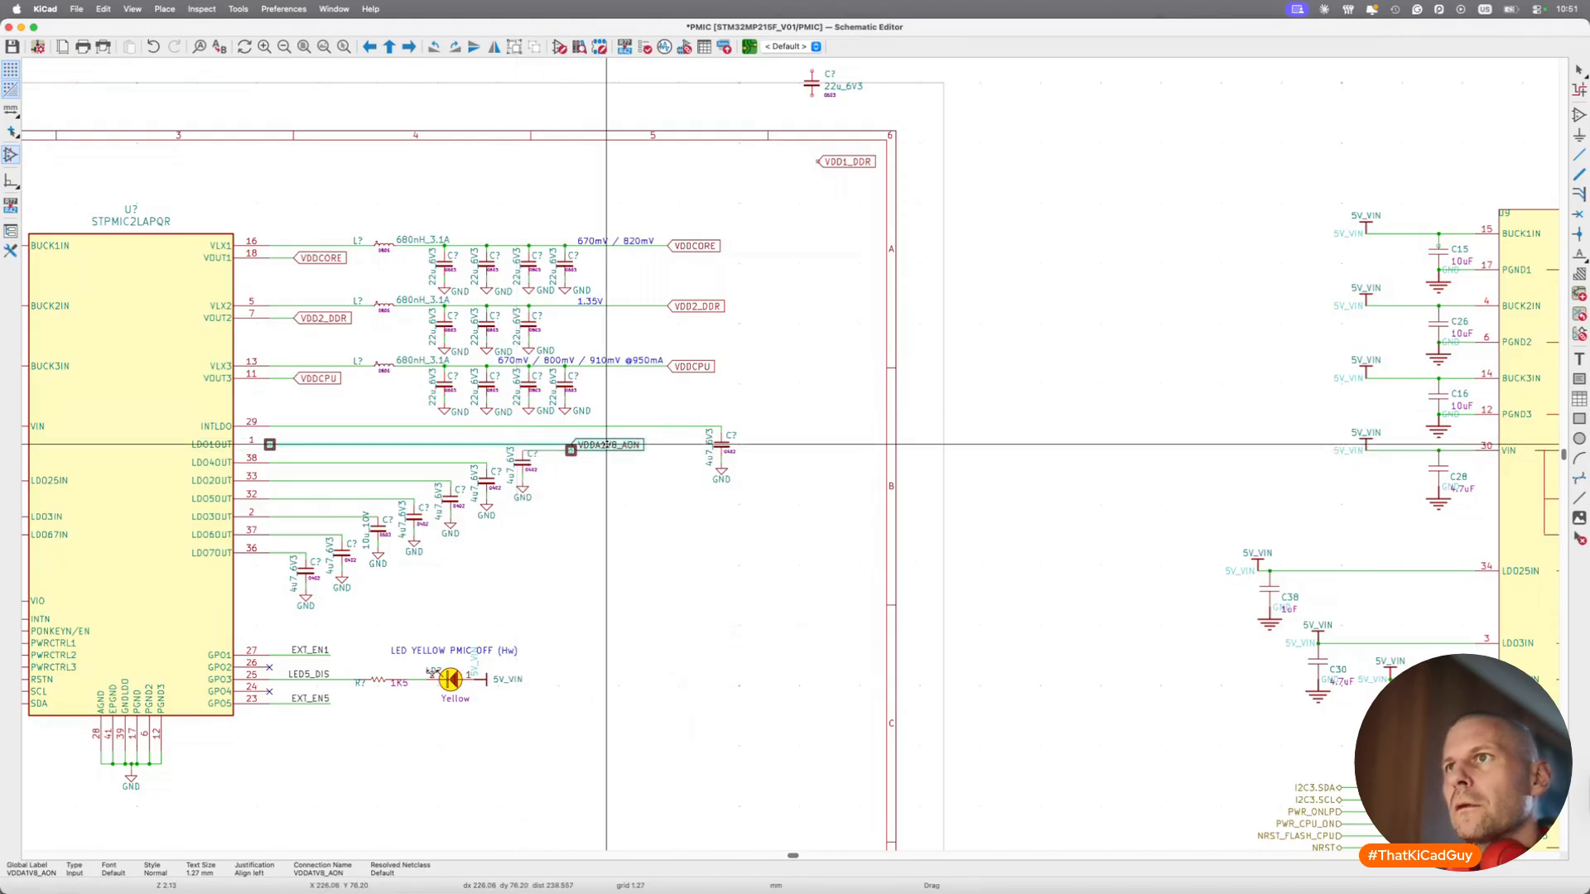
left_click(607, 444)
scroll(604, 446, "up", 3)
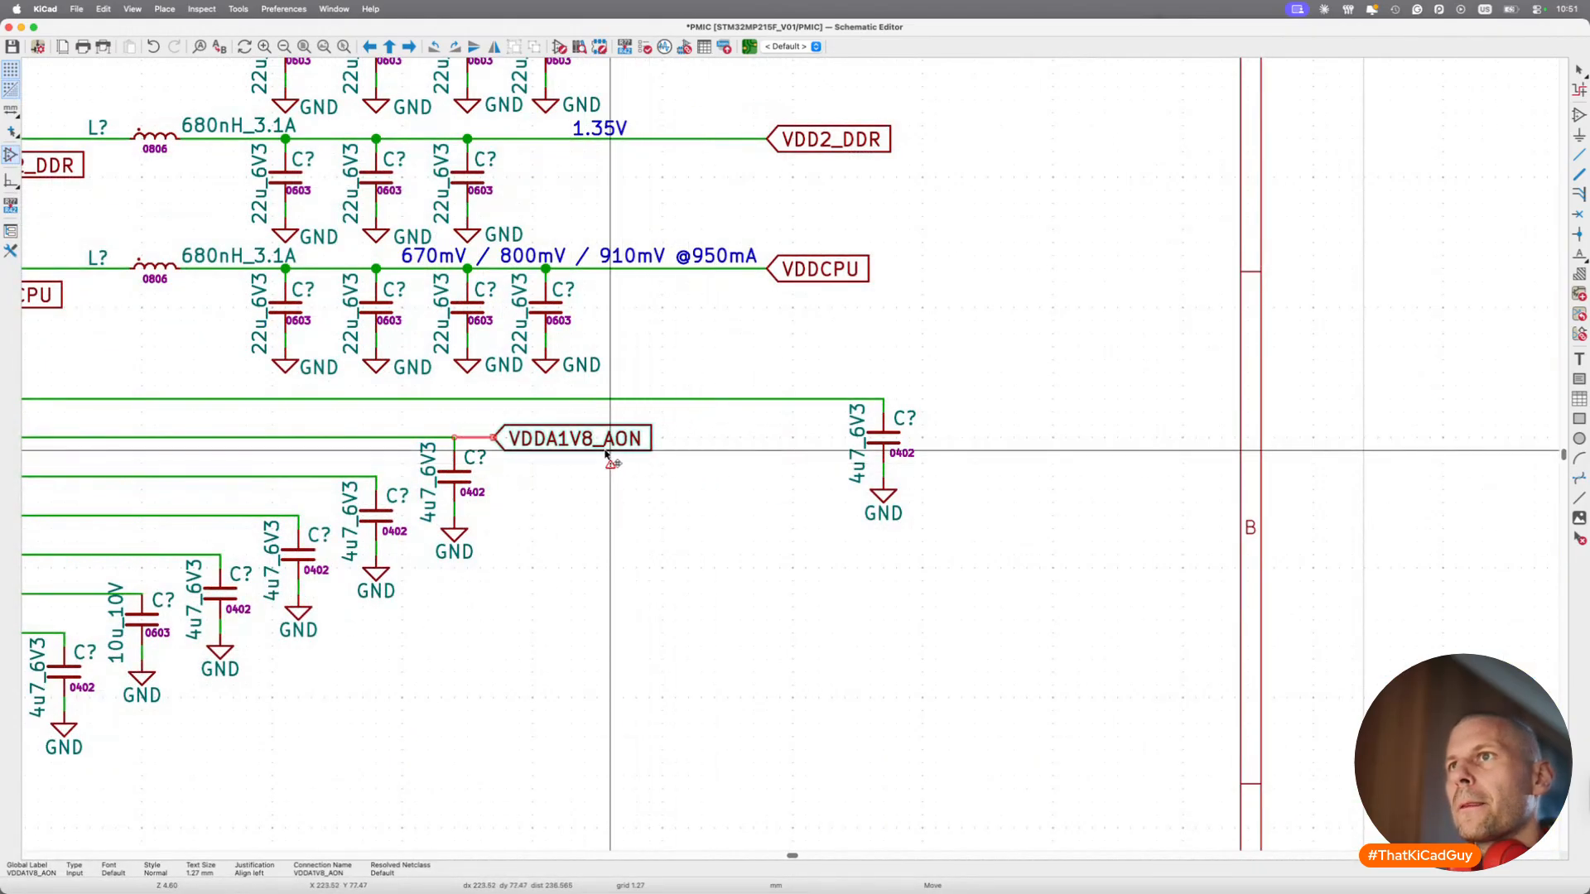
left_click(603, 454)
key("w")
key("Escape")
Move the LDO1OUT capacitor, its ground and the VDDA1V8_AON label farther right, extending the attached wire.
left_click_drag(427, 420, 691, 593)
key("g")
left_click(882, 600)
Examine the net names, voltages and capacitors on the LDO outputs of the reference schematic.
scroll(570, 598, "left", 5)
scroll(570, 599, "left", 3)
key("super+Tab")
key("super+Tab")
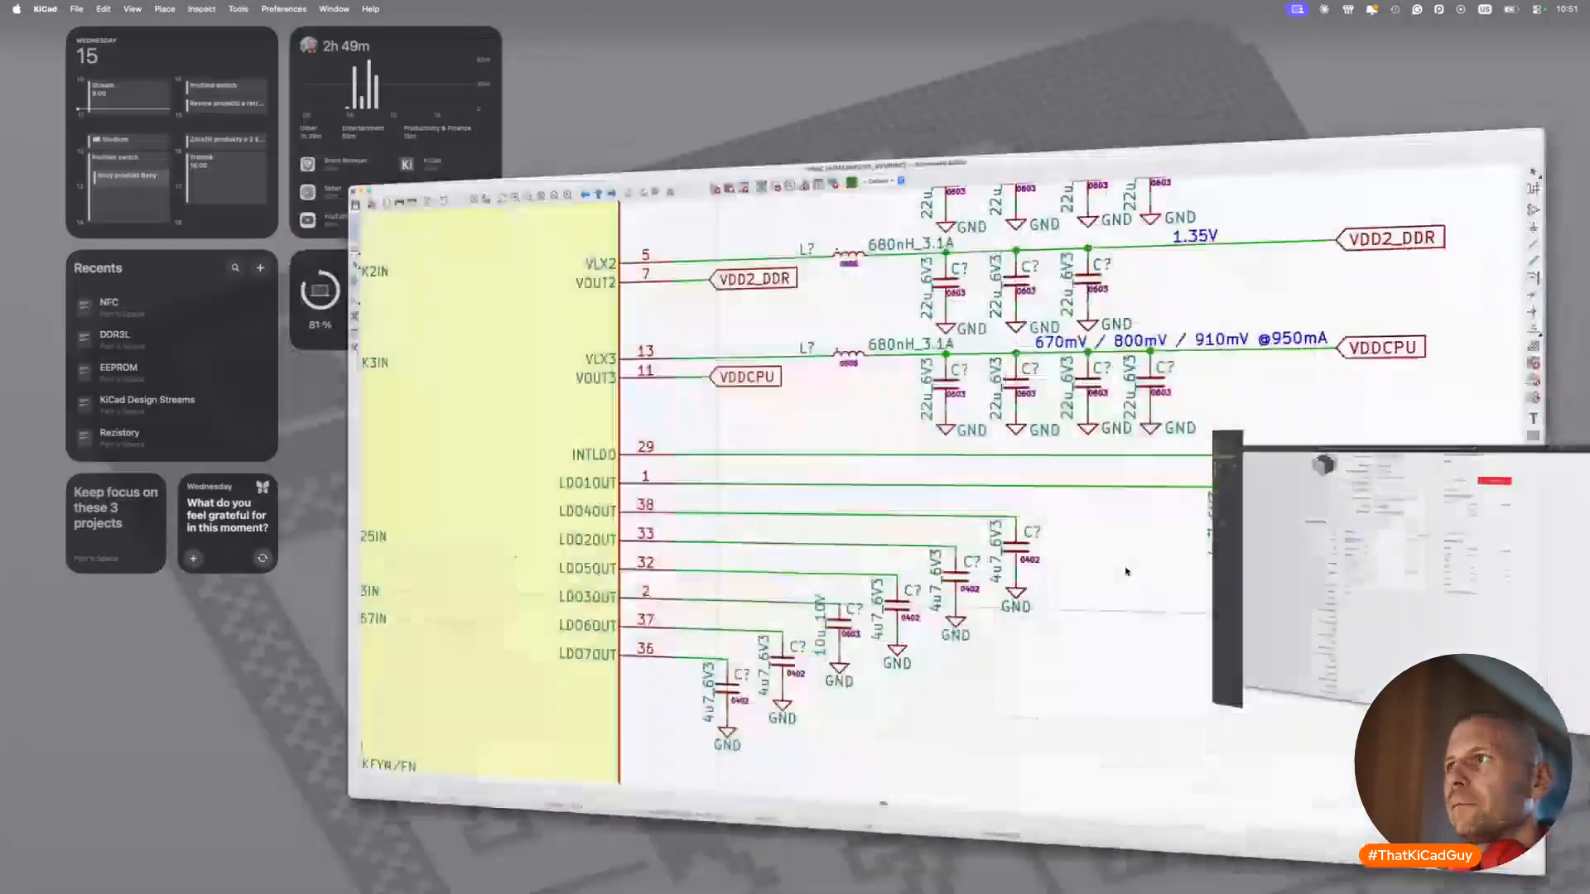
scroll(1126, 571, "right", 8)
scroll(1125, 571, "down", 3)
scroll(1125, 571, "right", 5)
scroll(1125, 571, "down", 10)
scroll(1125, 571, "left", 3)
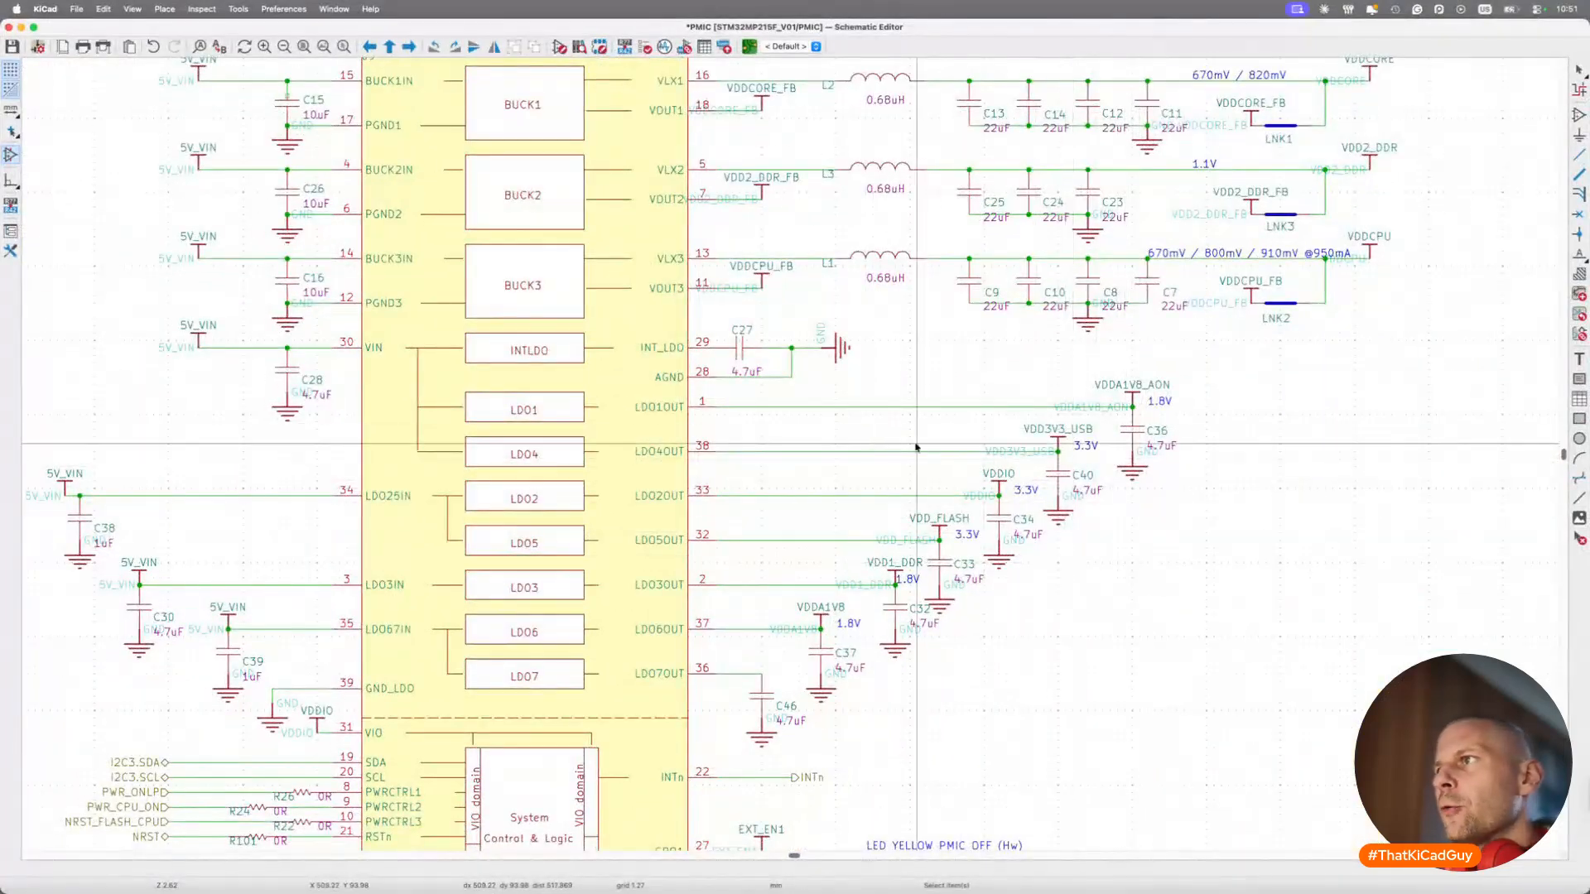
Copy the reference's LDO4OUT net name, place a VDD3V3_USB label near the LDO4OUT capacitor, and convert it into a global label.
double_click(1065, 430)
key("Escape")
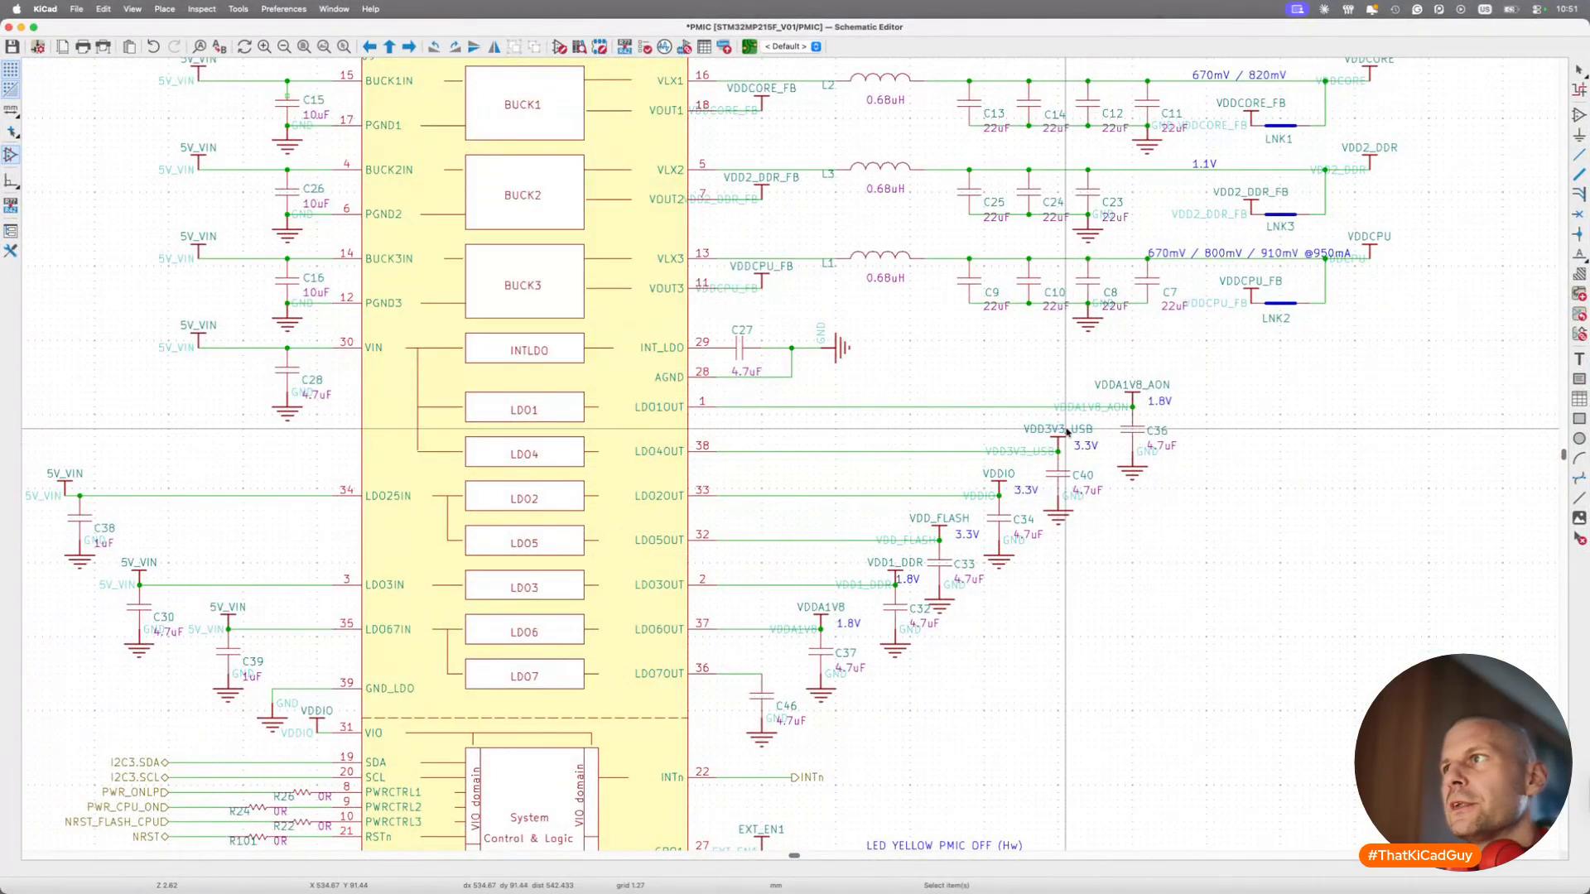
scroll(1066, 430, "left", 15)
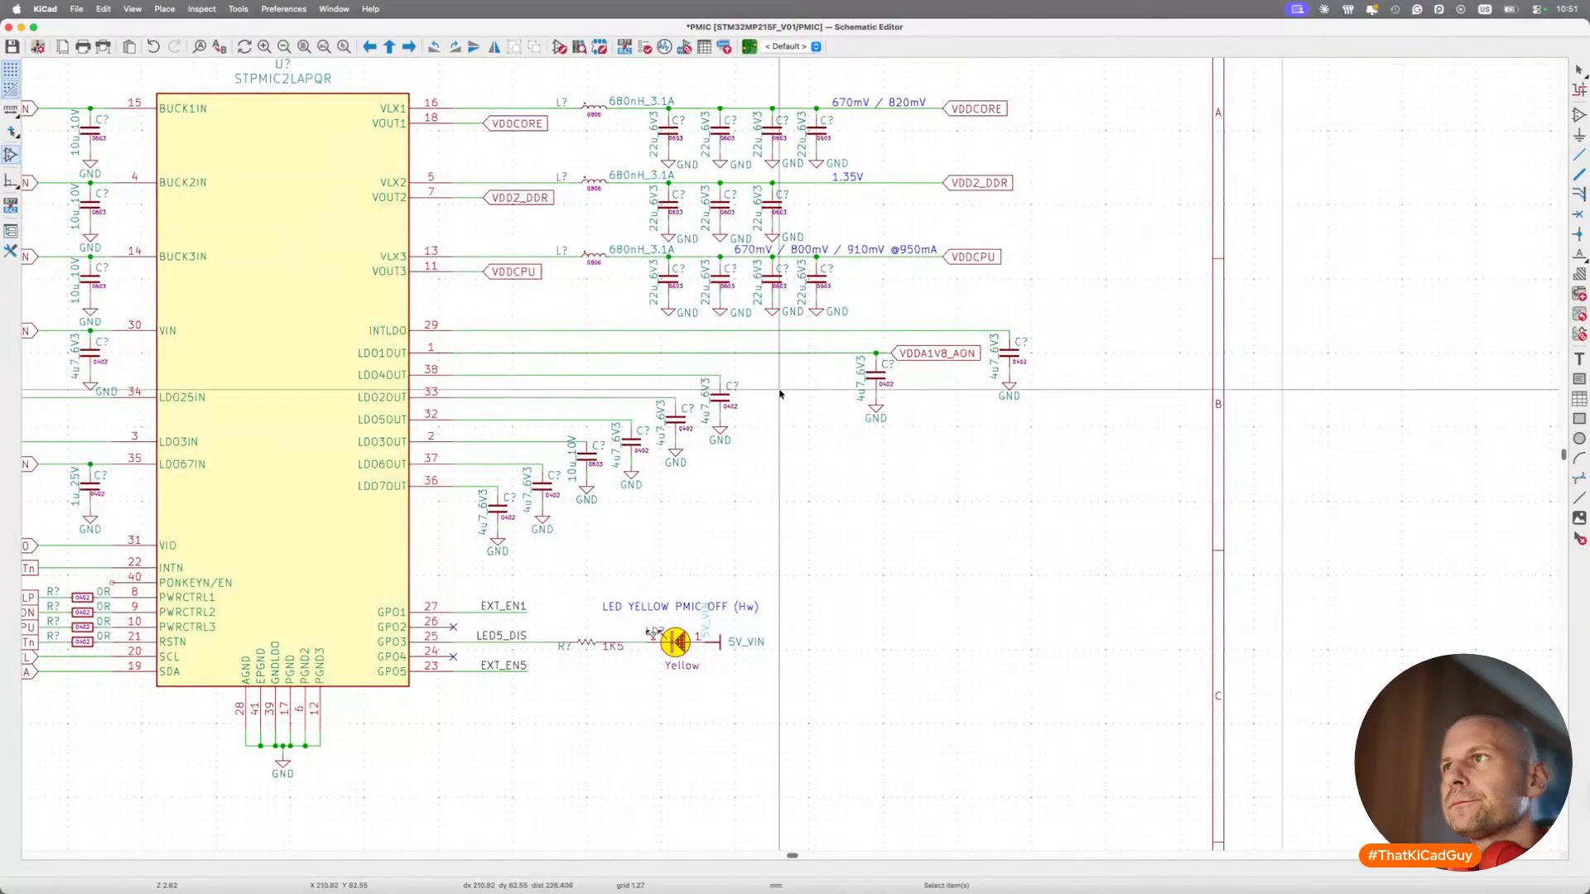
key("l")
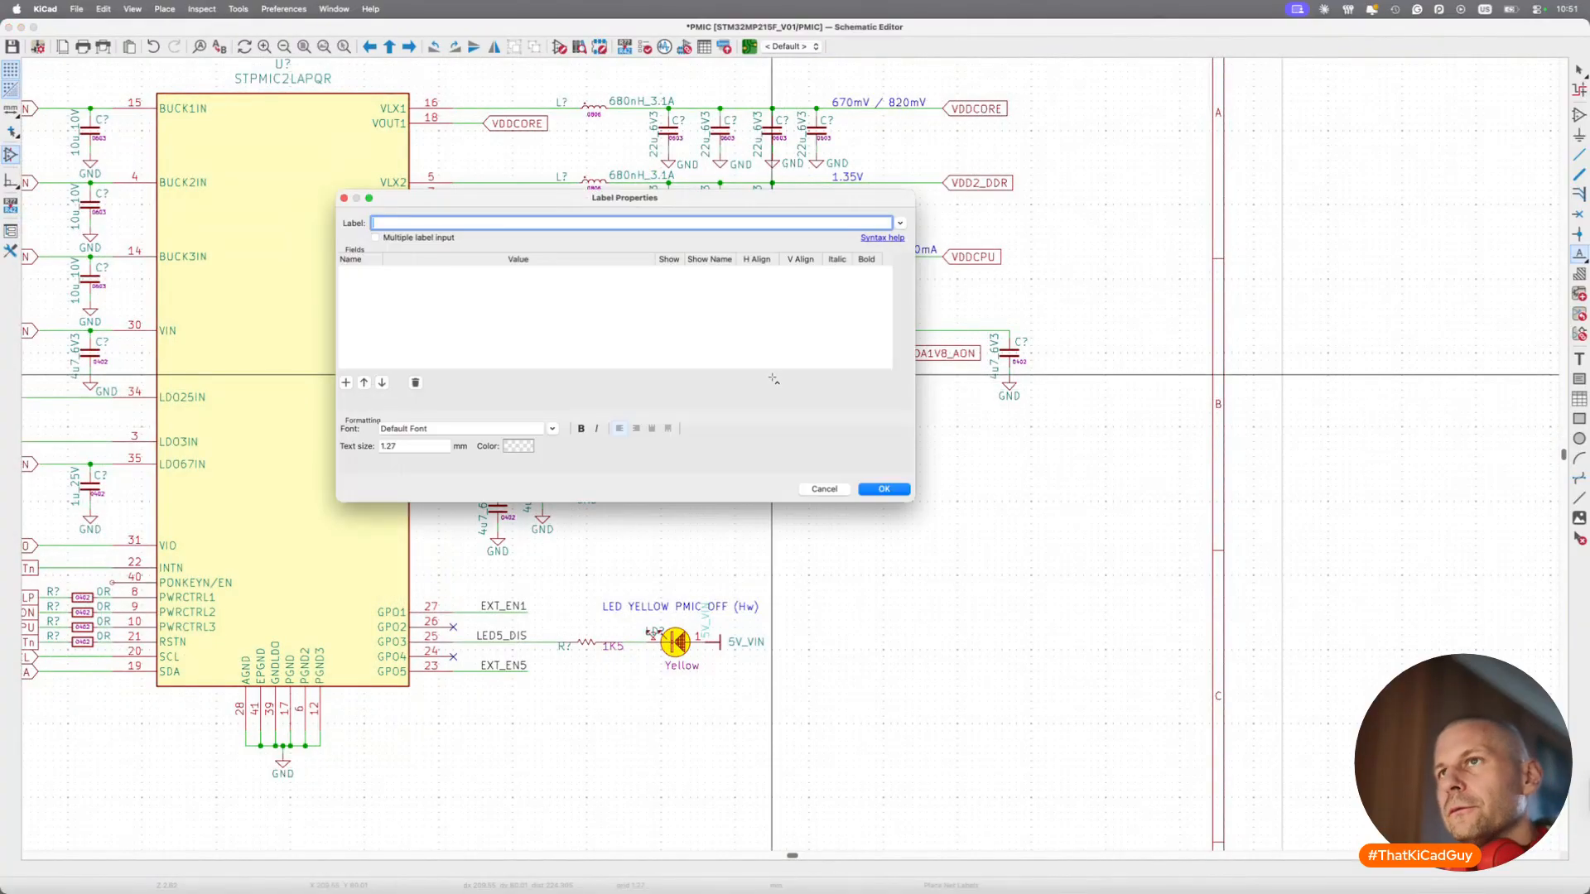
left_click(885, 489)
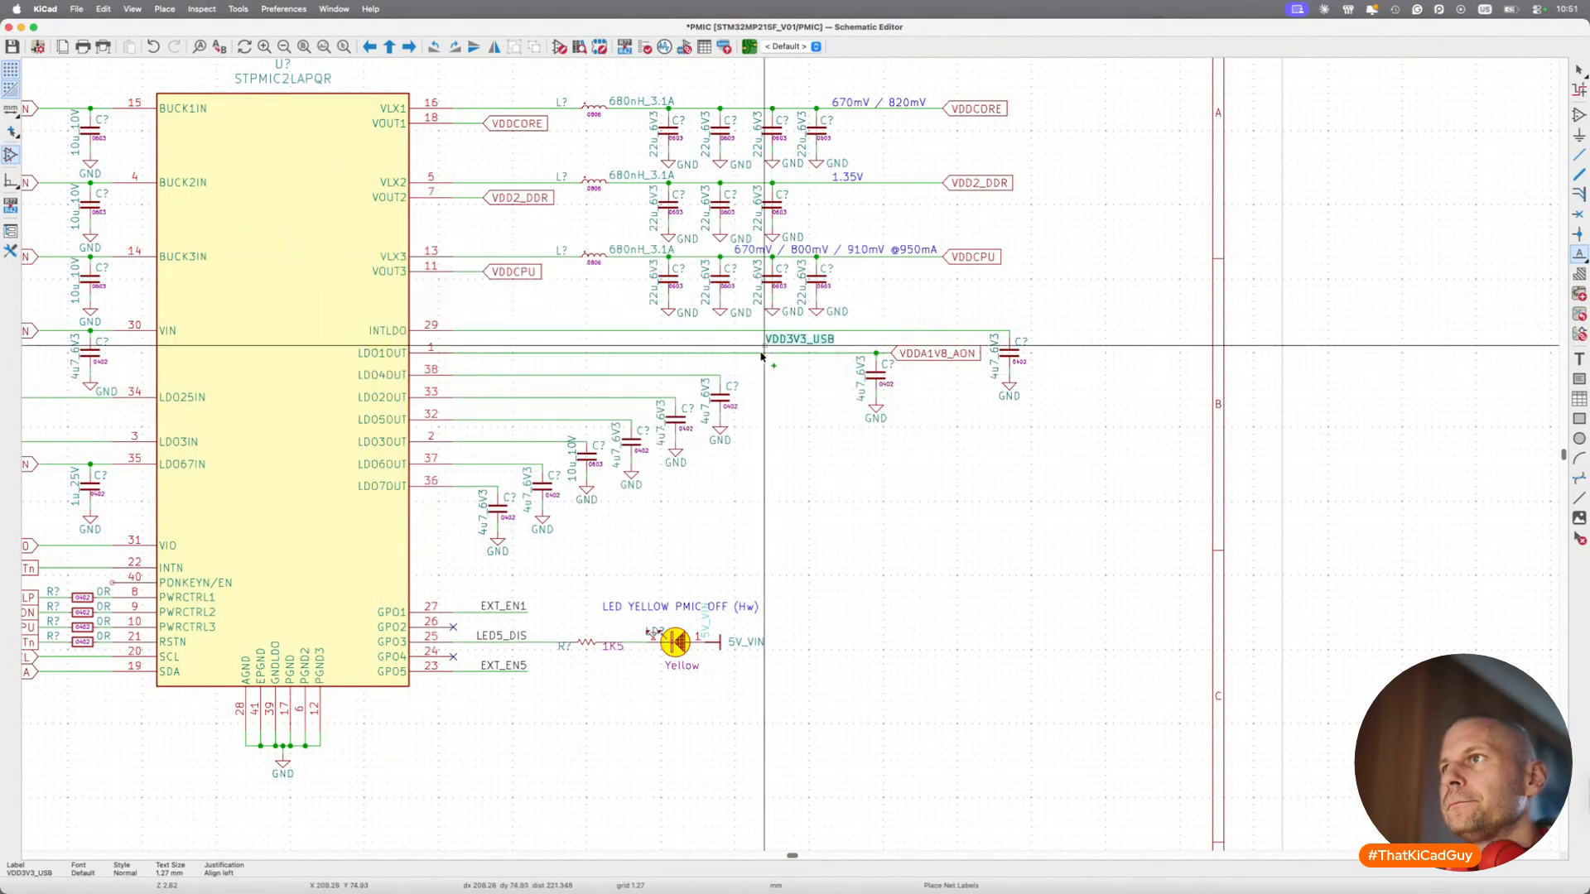
left_click(749, 377)
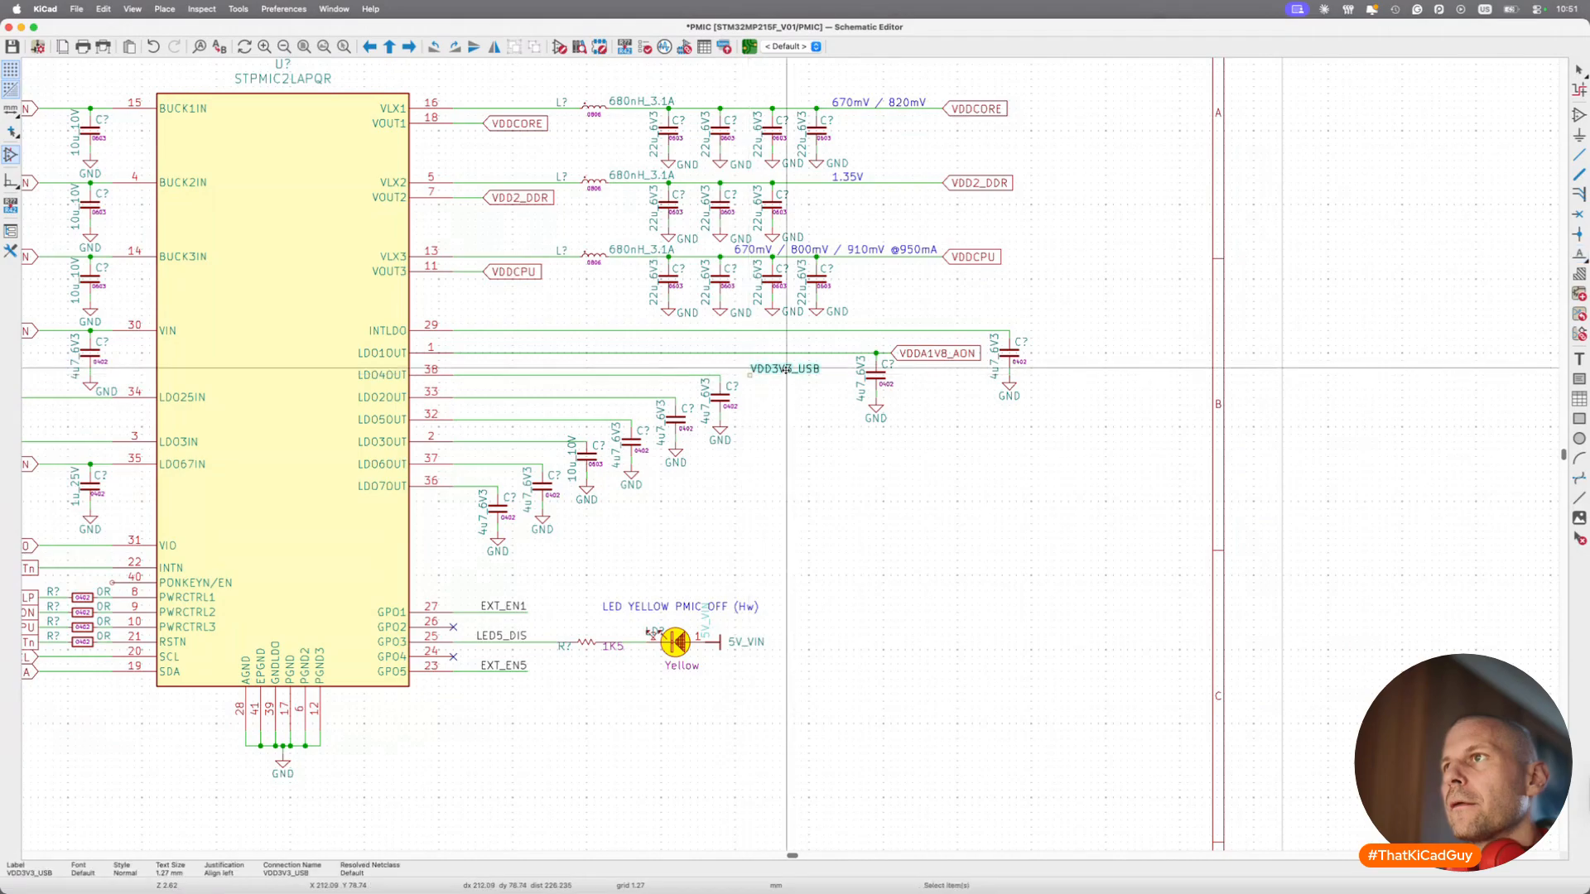
right_click(787, 373)
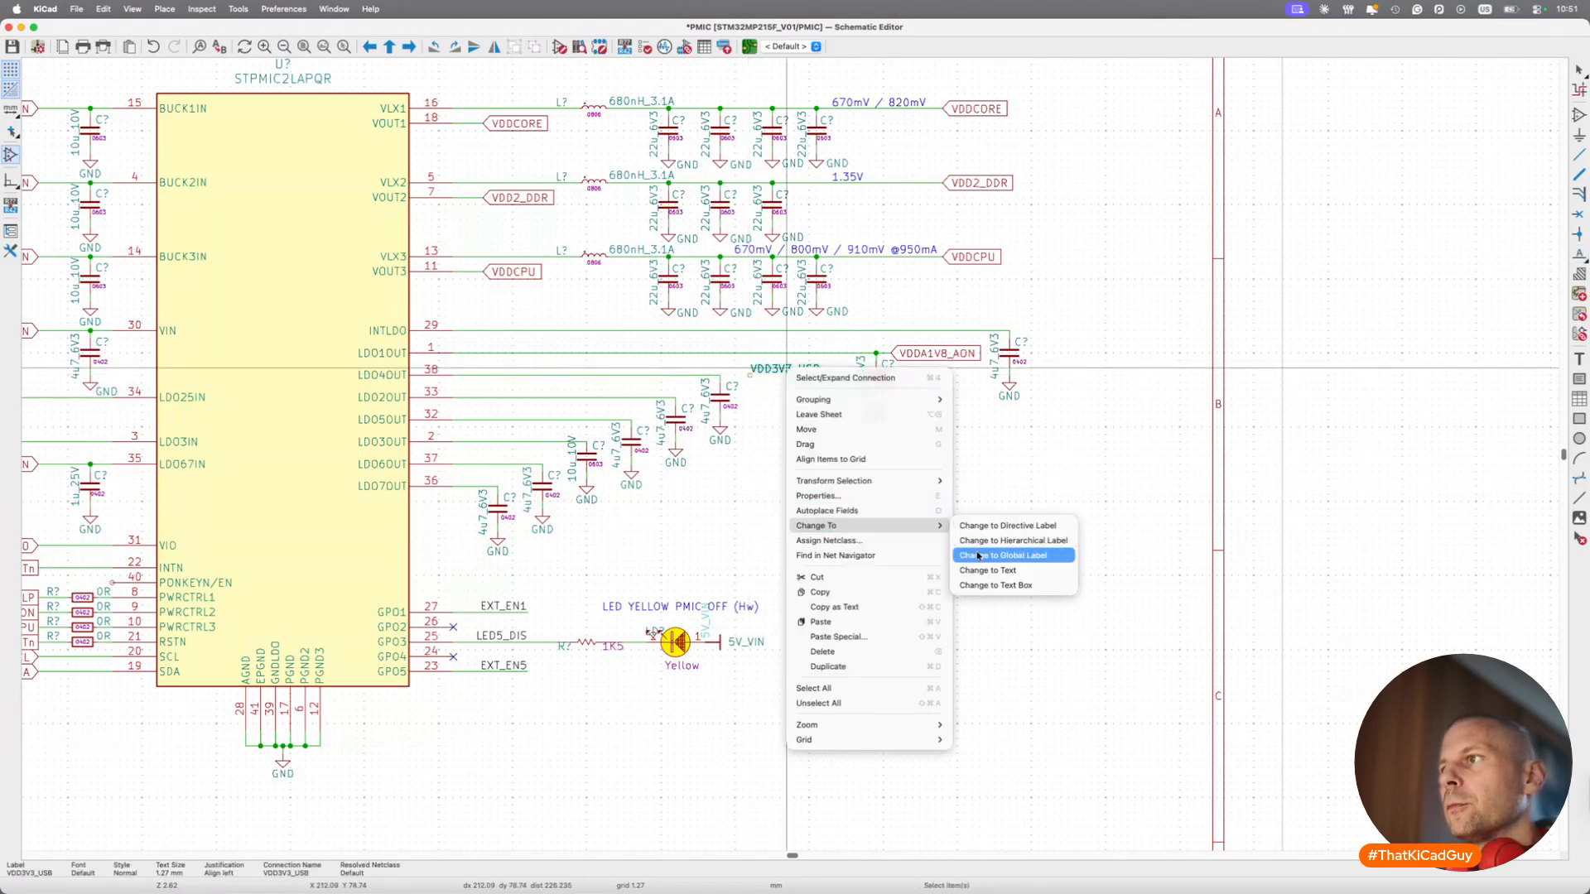
left_click(980, 558)
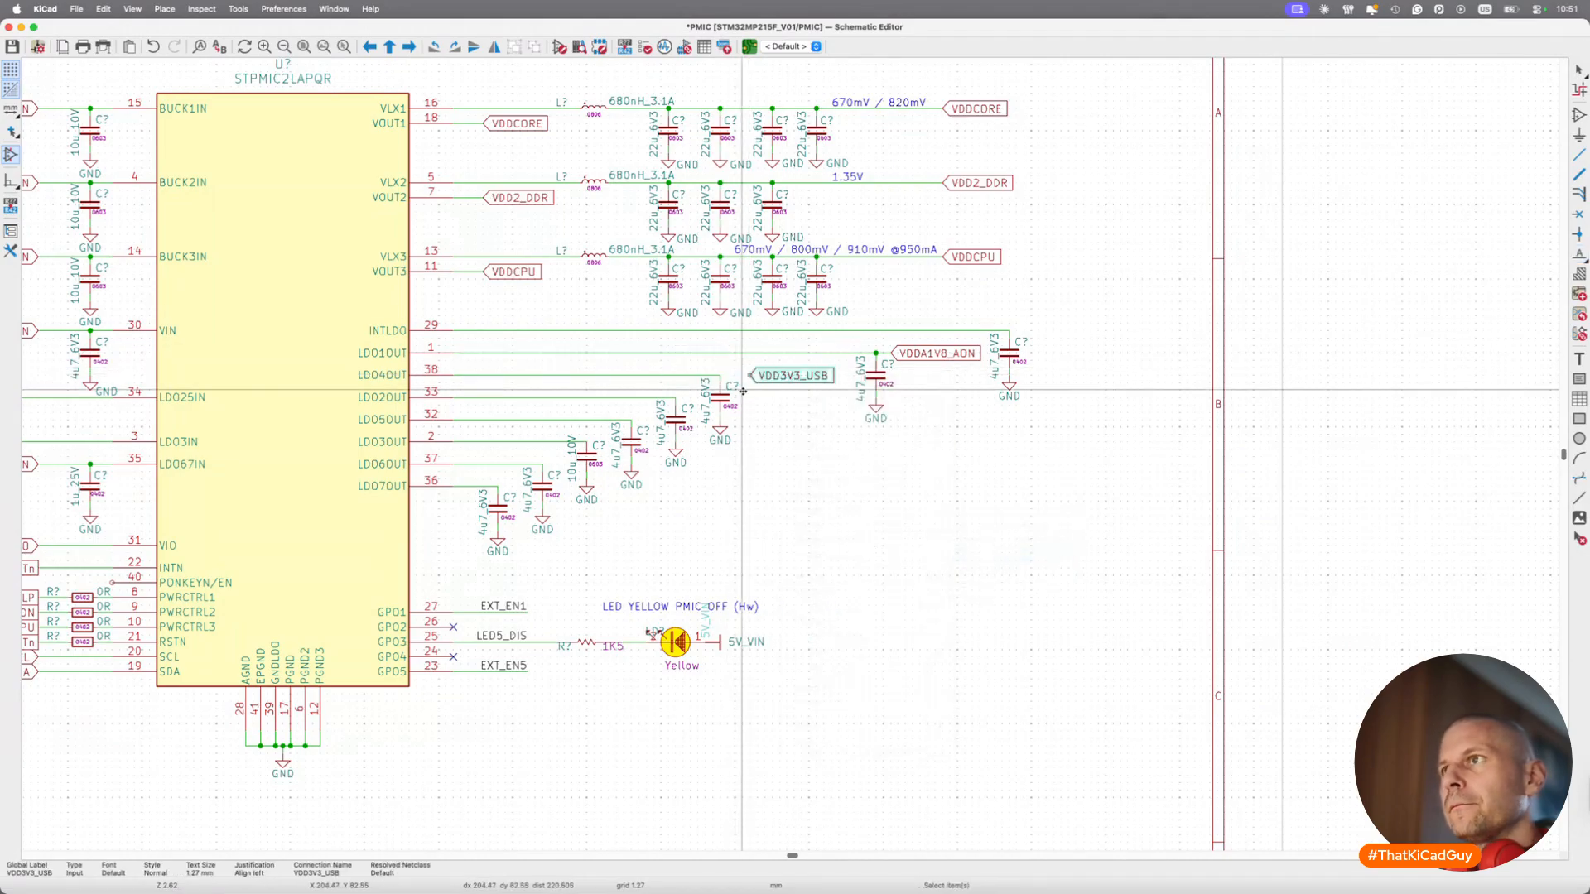
Move the VDD3V3_USB global label next to the LDO4OUT capacitor and join it to the capacitor node with a short wire.
left_click_drag(772, 376, 764, 379)
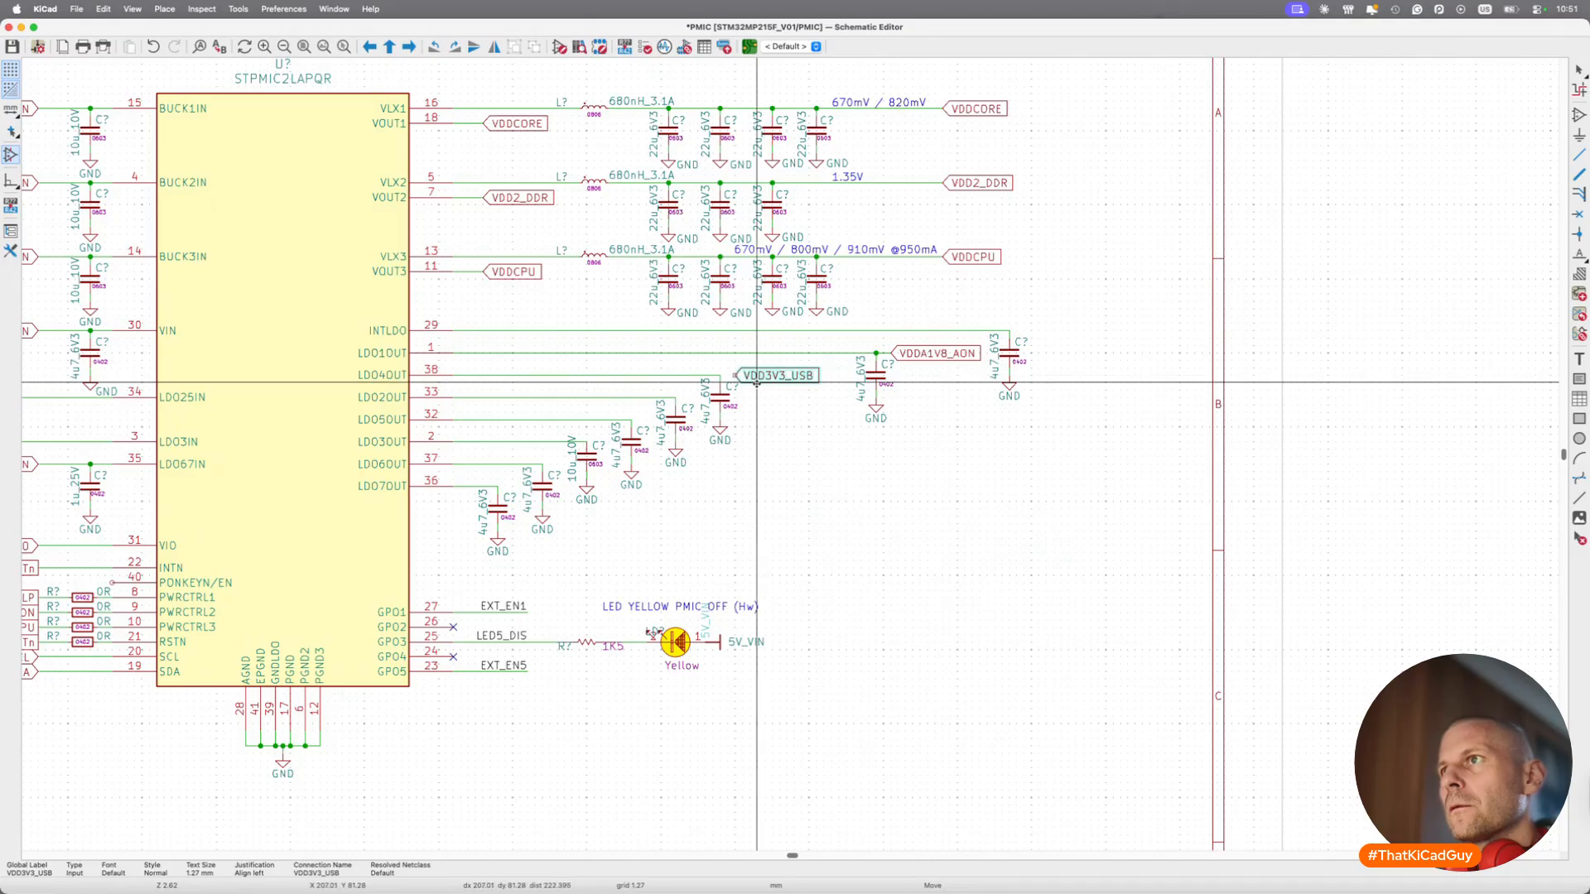
left_click(756, 382)
key("w")
key("Escape")
Shift the INTLDO, LDO1OUT and LDO4OUT capacitors with their grounds and labels farther right, keeping the wires attached.
left_click_drag(702, 356, 801, 448)
key("g")
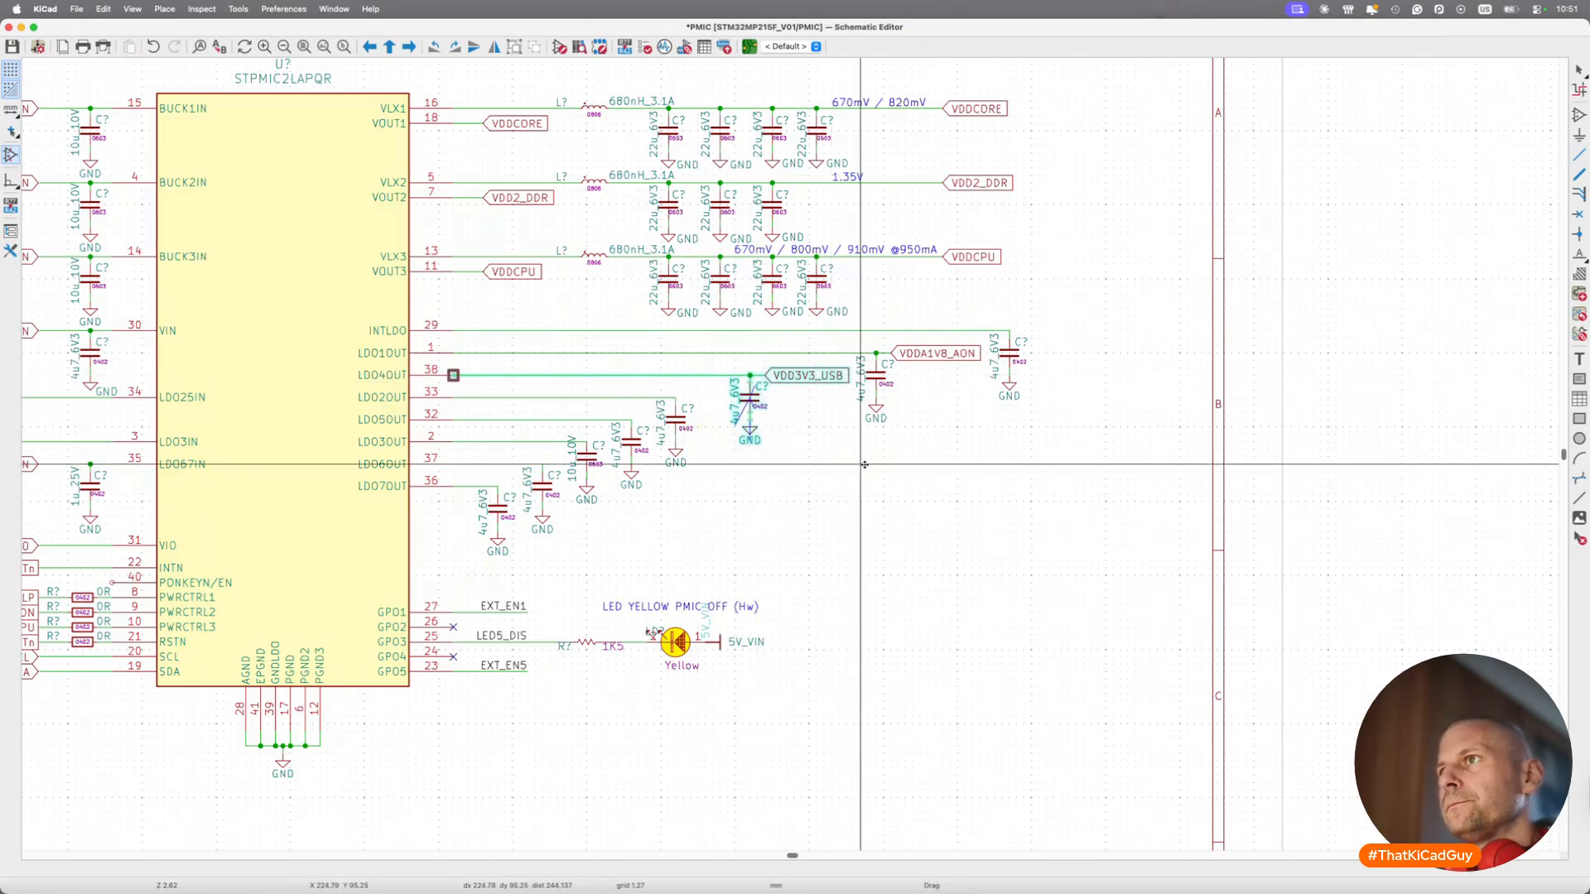
left_click_drag(711, 326, 1027, 509)
key("g")
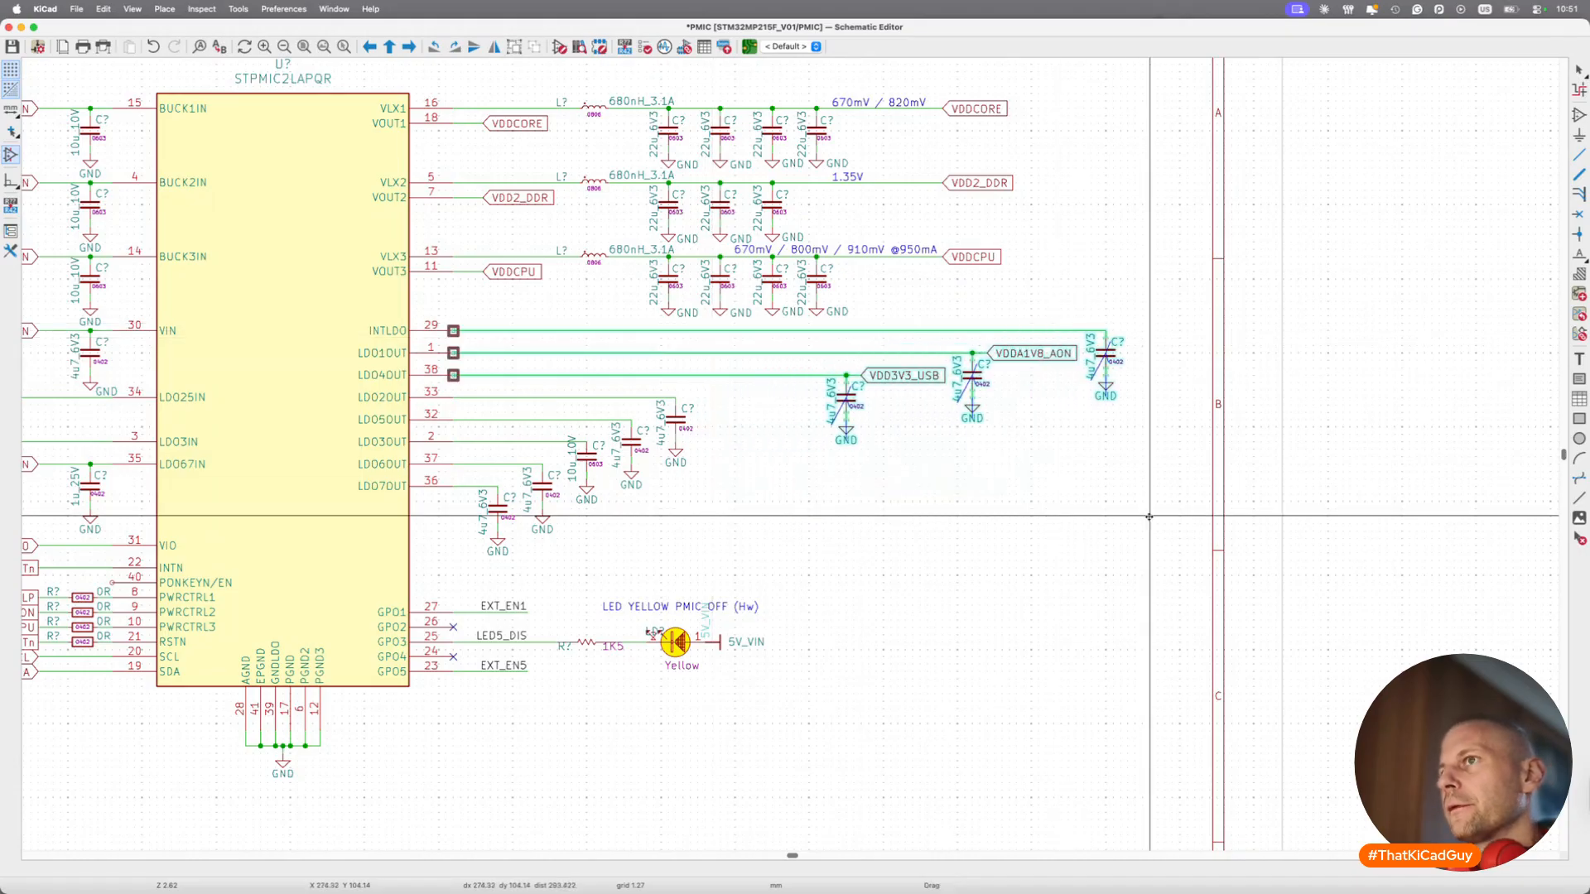
left_click(1221, 518)
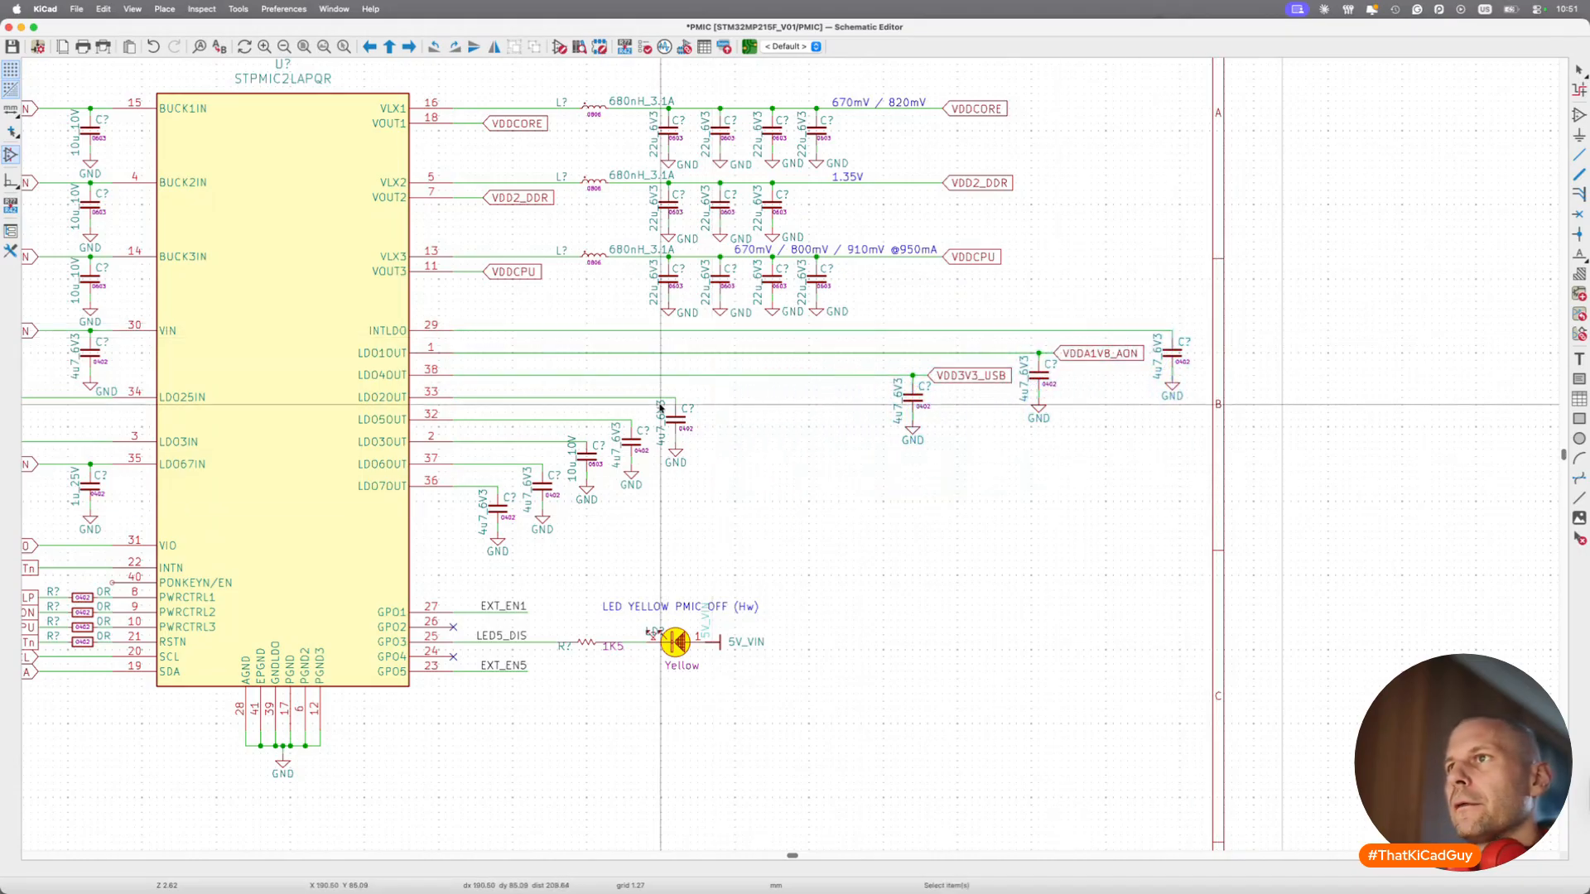
Check the reference's LDO2OUT net name and duplicate the VIO pin's VDDIO global label onto the LDO2OUT capacitor node.
scroll(662, 390, "up", 2)
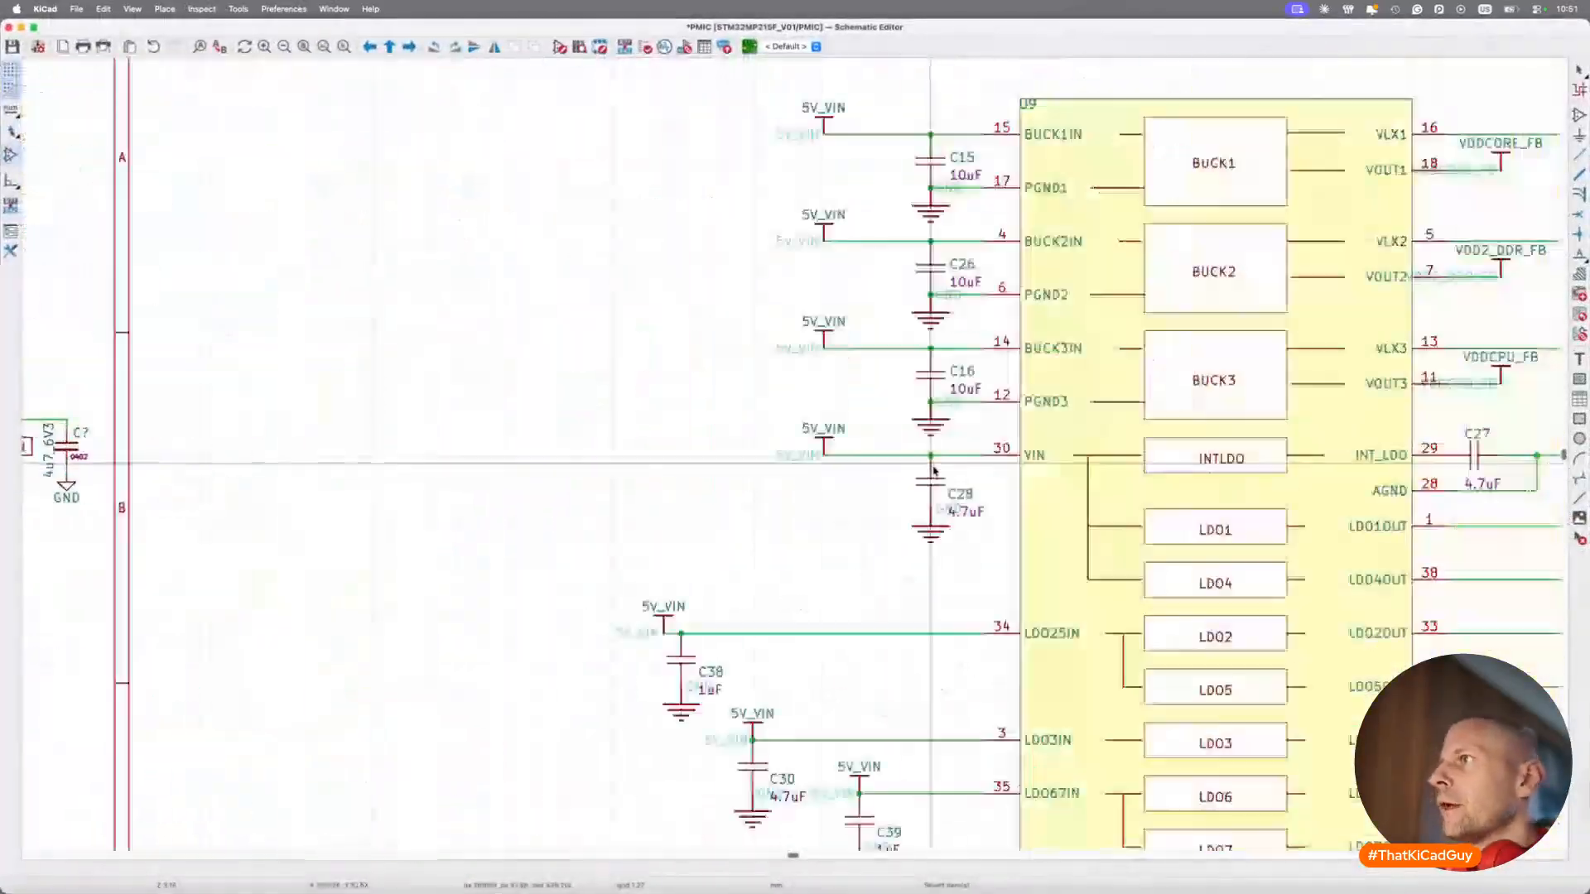
scroll(931, 463, "down", 2)
scroll(934, 462, "up", 3)
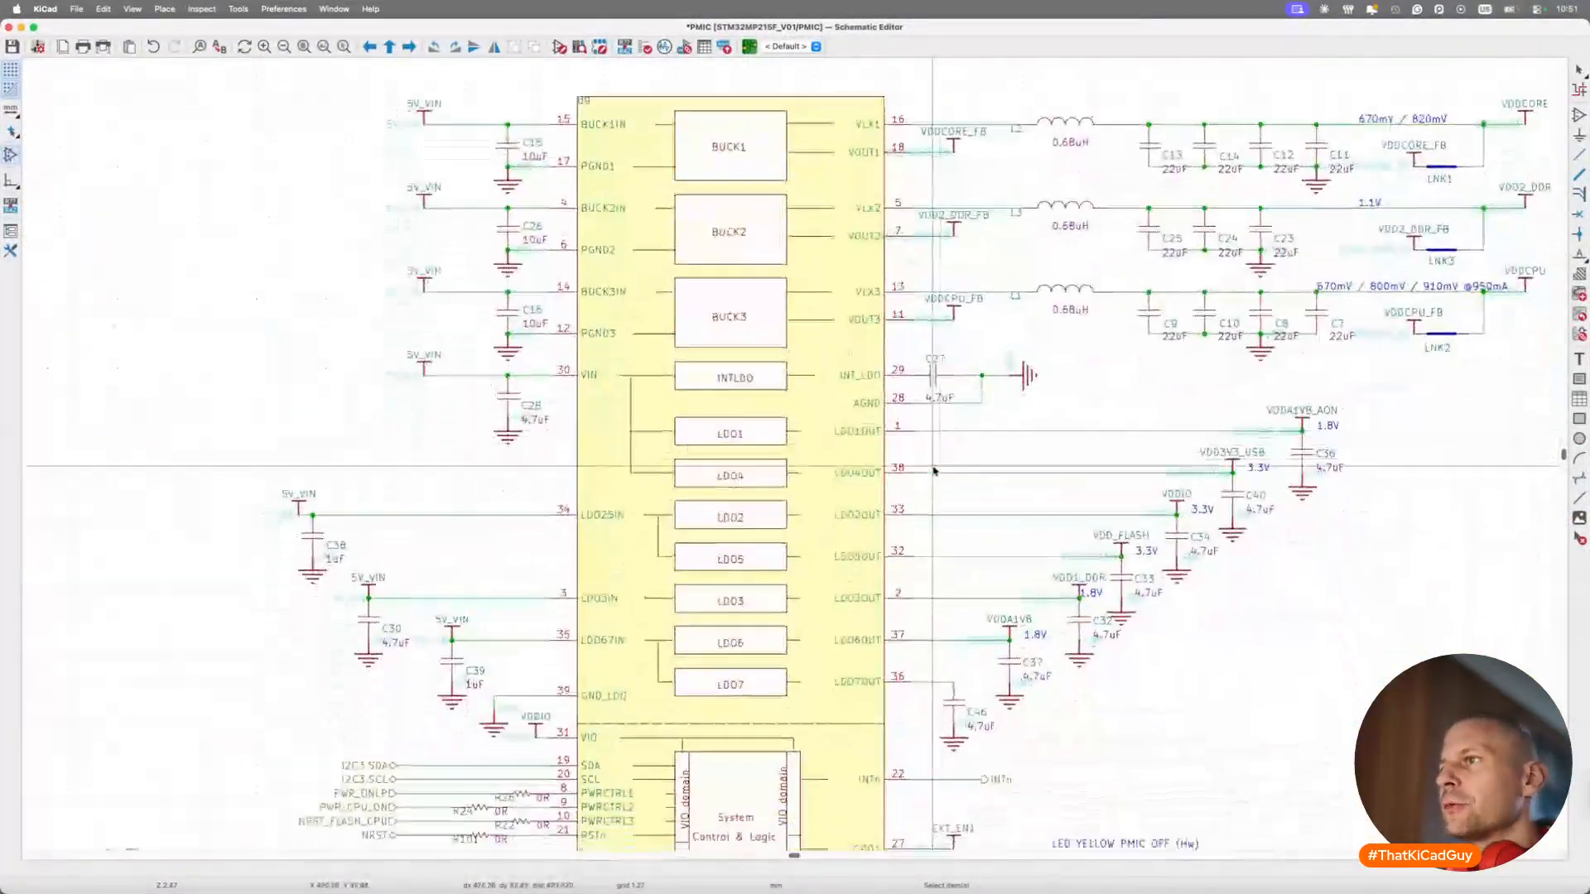
double_click(1177, 478)
key("Escape")
scroll(753, 422, "left", 10)
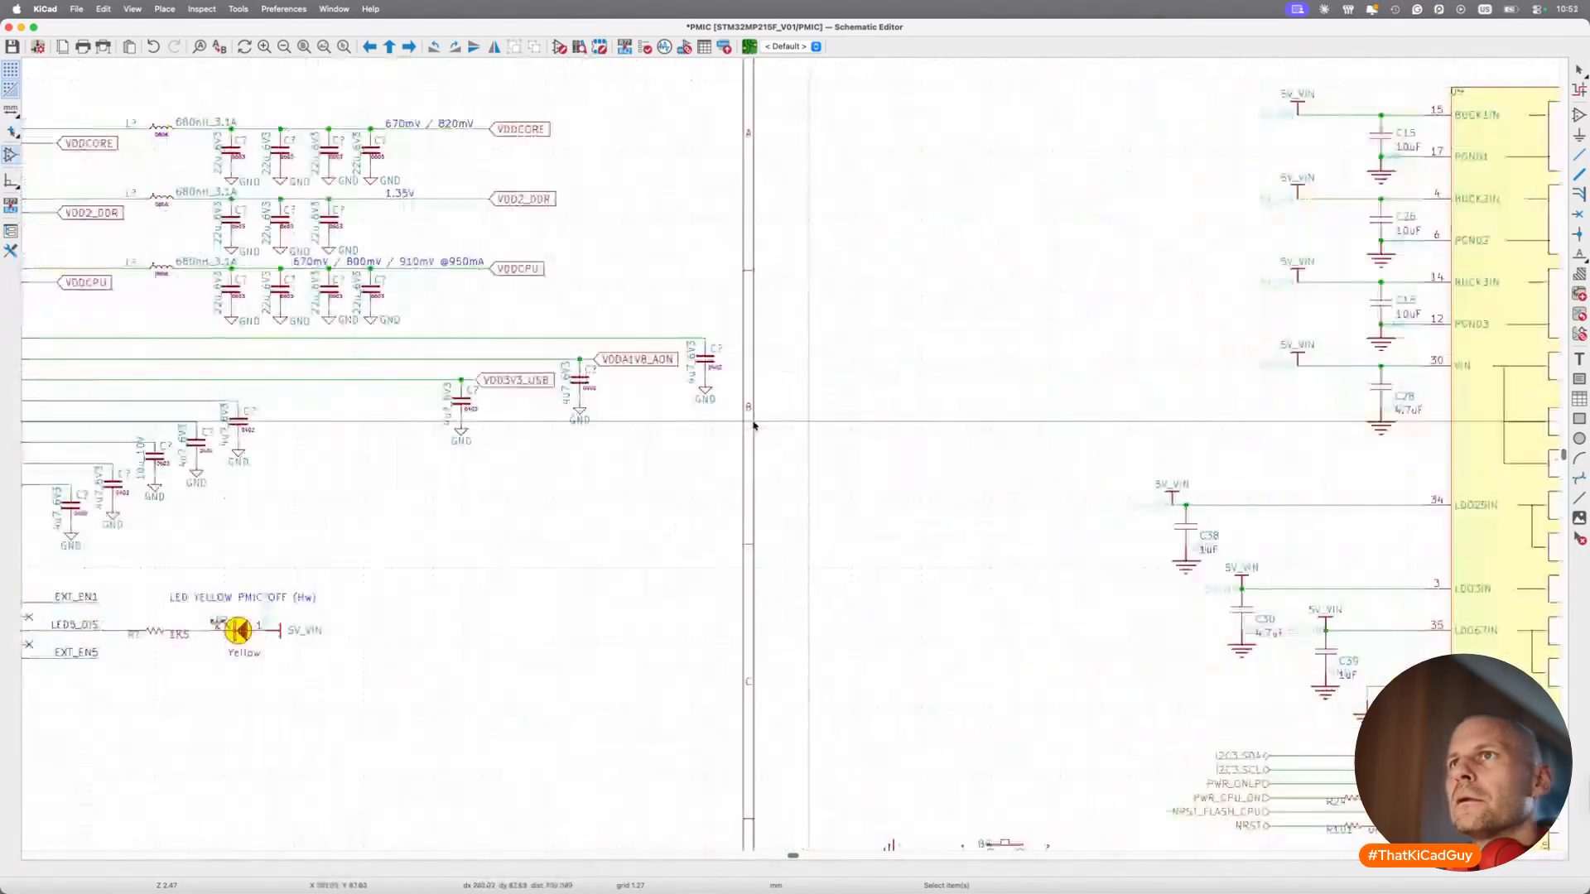
scroll(752, 423, "left", 8)
scroll(473, 516, "left", 3)
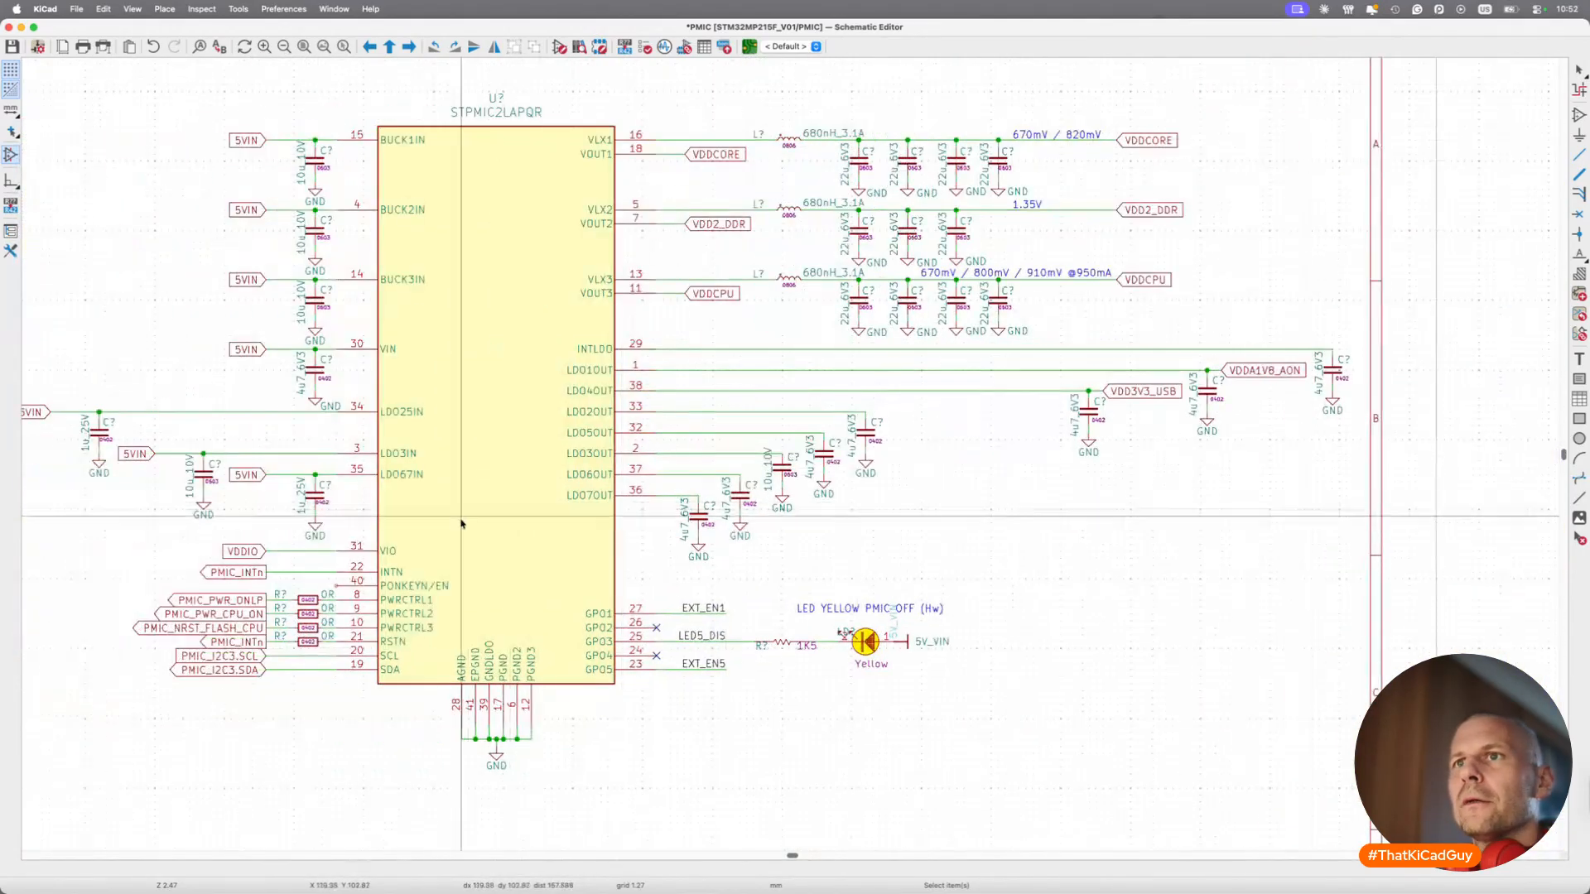
left_click(240, 552)
key("super+d")
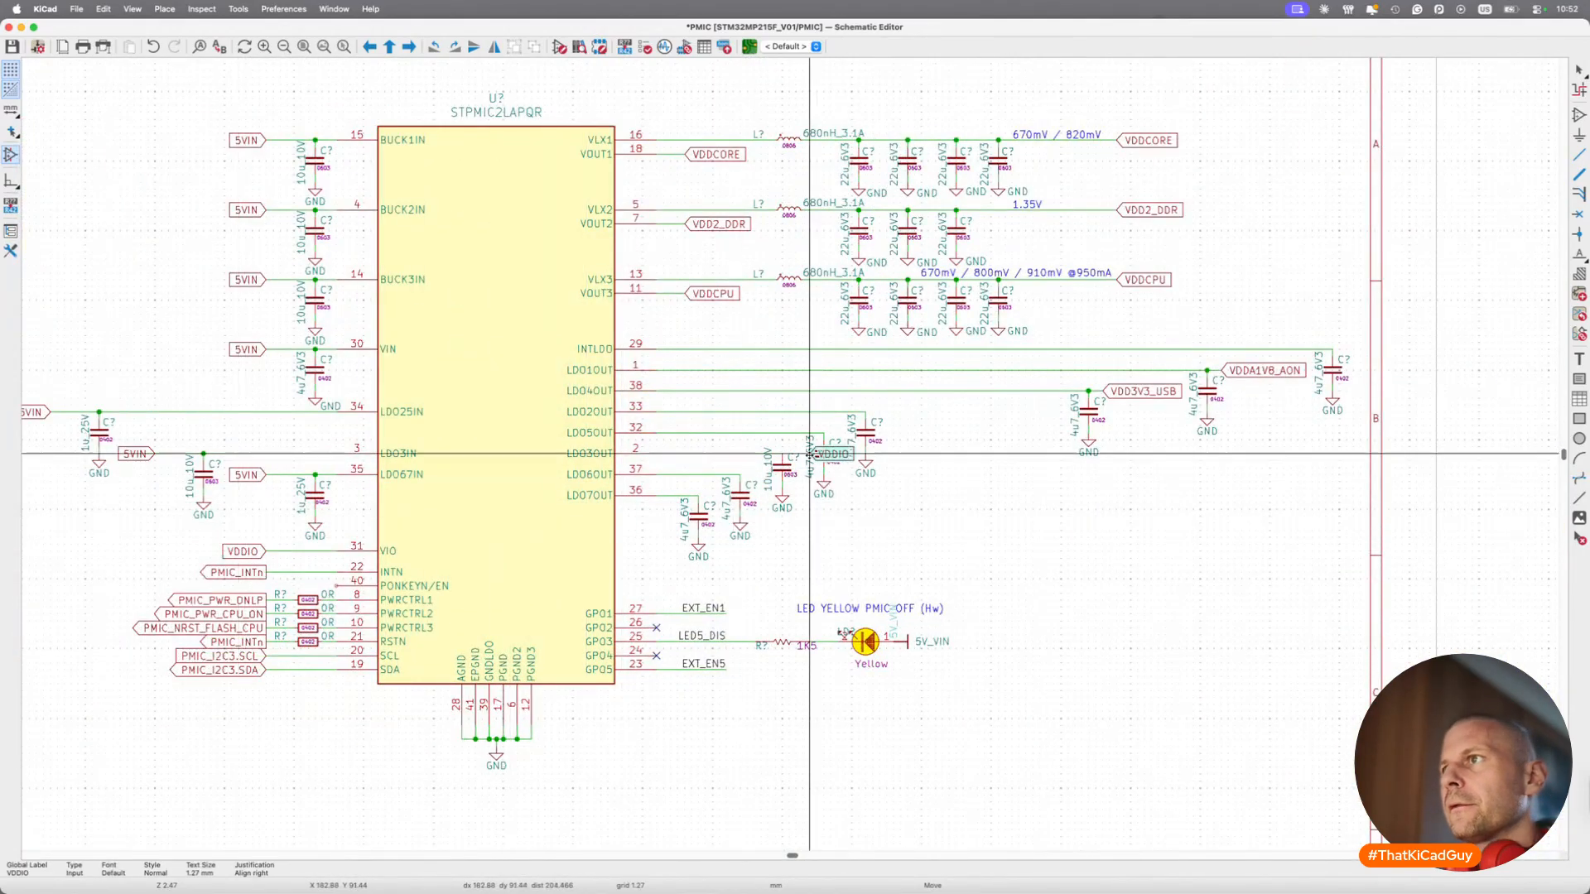
left_click(865, 411)
Move the LDO2OUT capacitor, its ground and the VDDIO label farther right with the wire attached.
left_click_drag(847, 396, 950, 490)
left_click_drag(866, 447, 1005, 447)
left_click(904, 468)
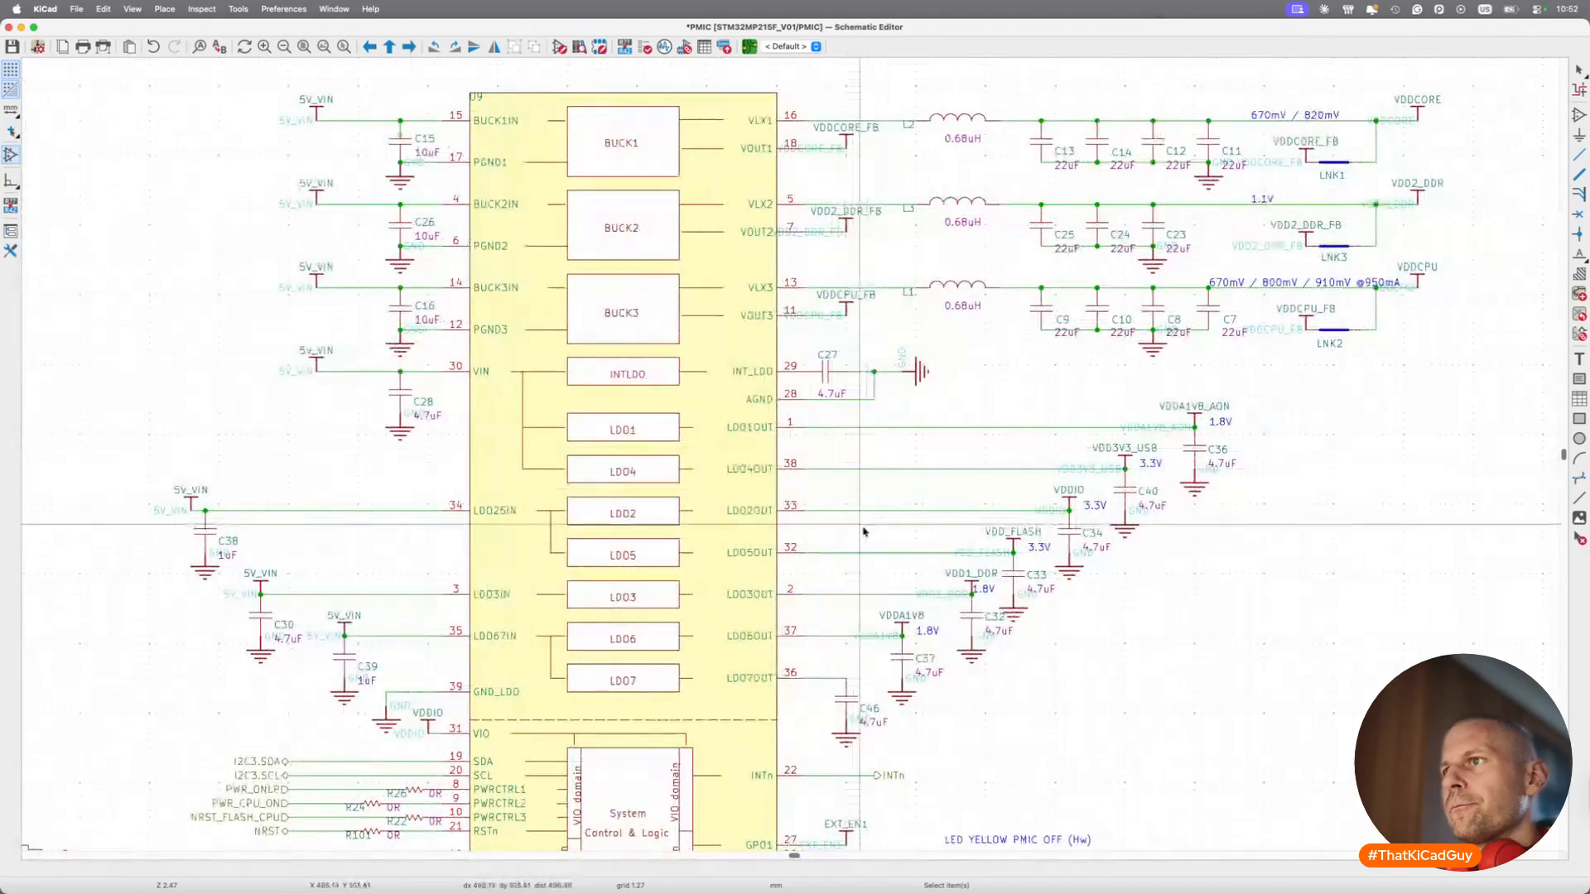
Copy the reference's LDO5OUT net name, place a VDD_FLASH label beside the LDO5OUT capacitor, and convert it into a global label.
double_click(1025, 534)
key("Escape")
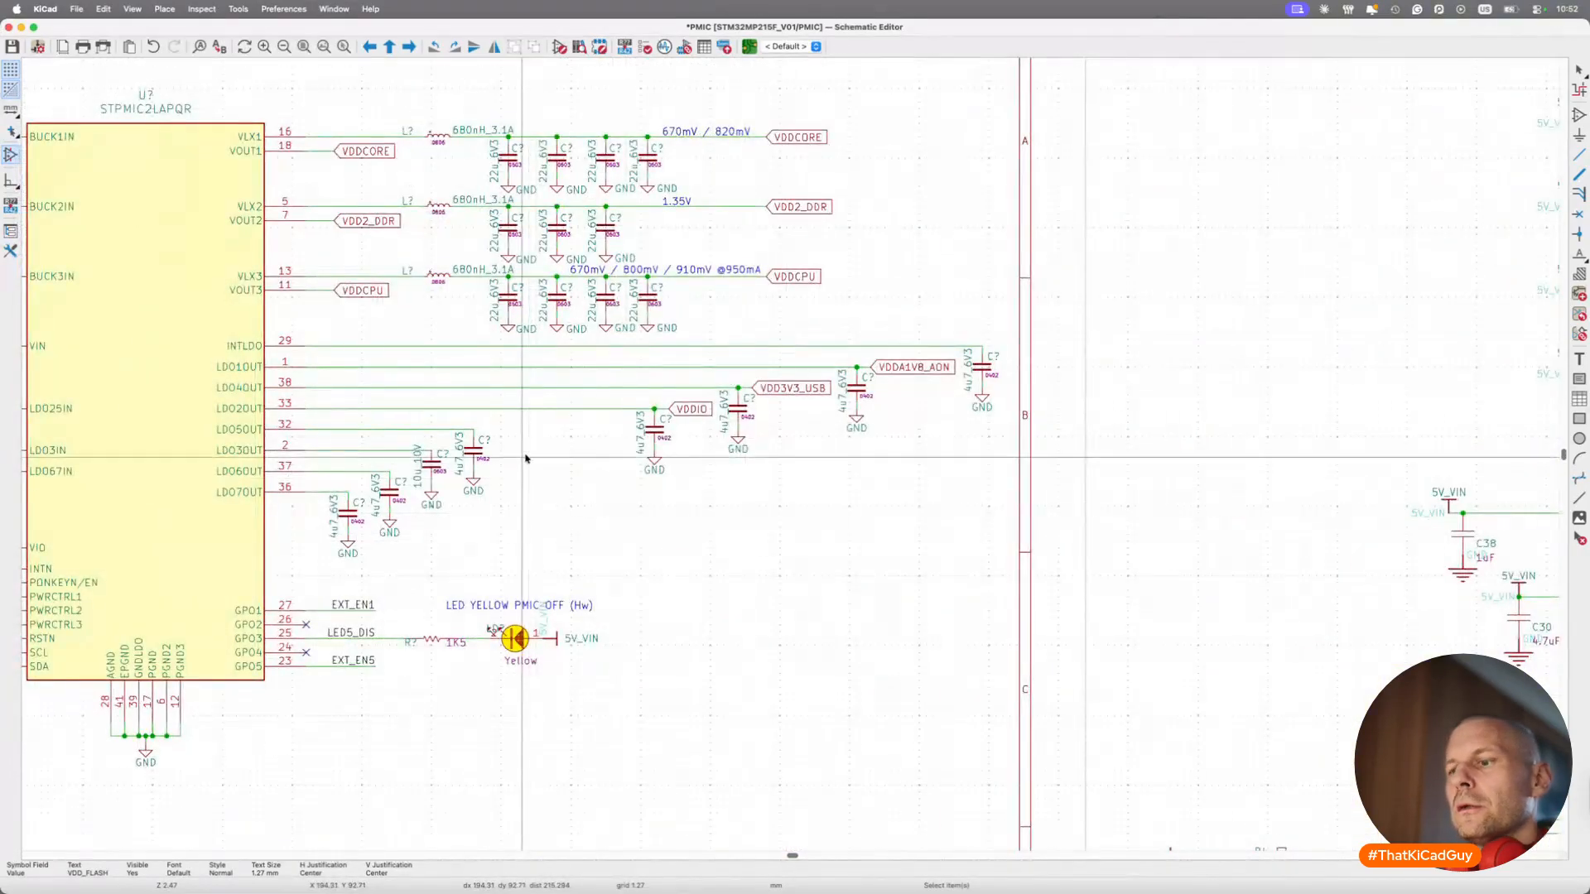
key("l")
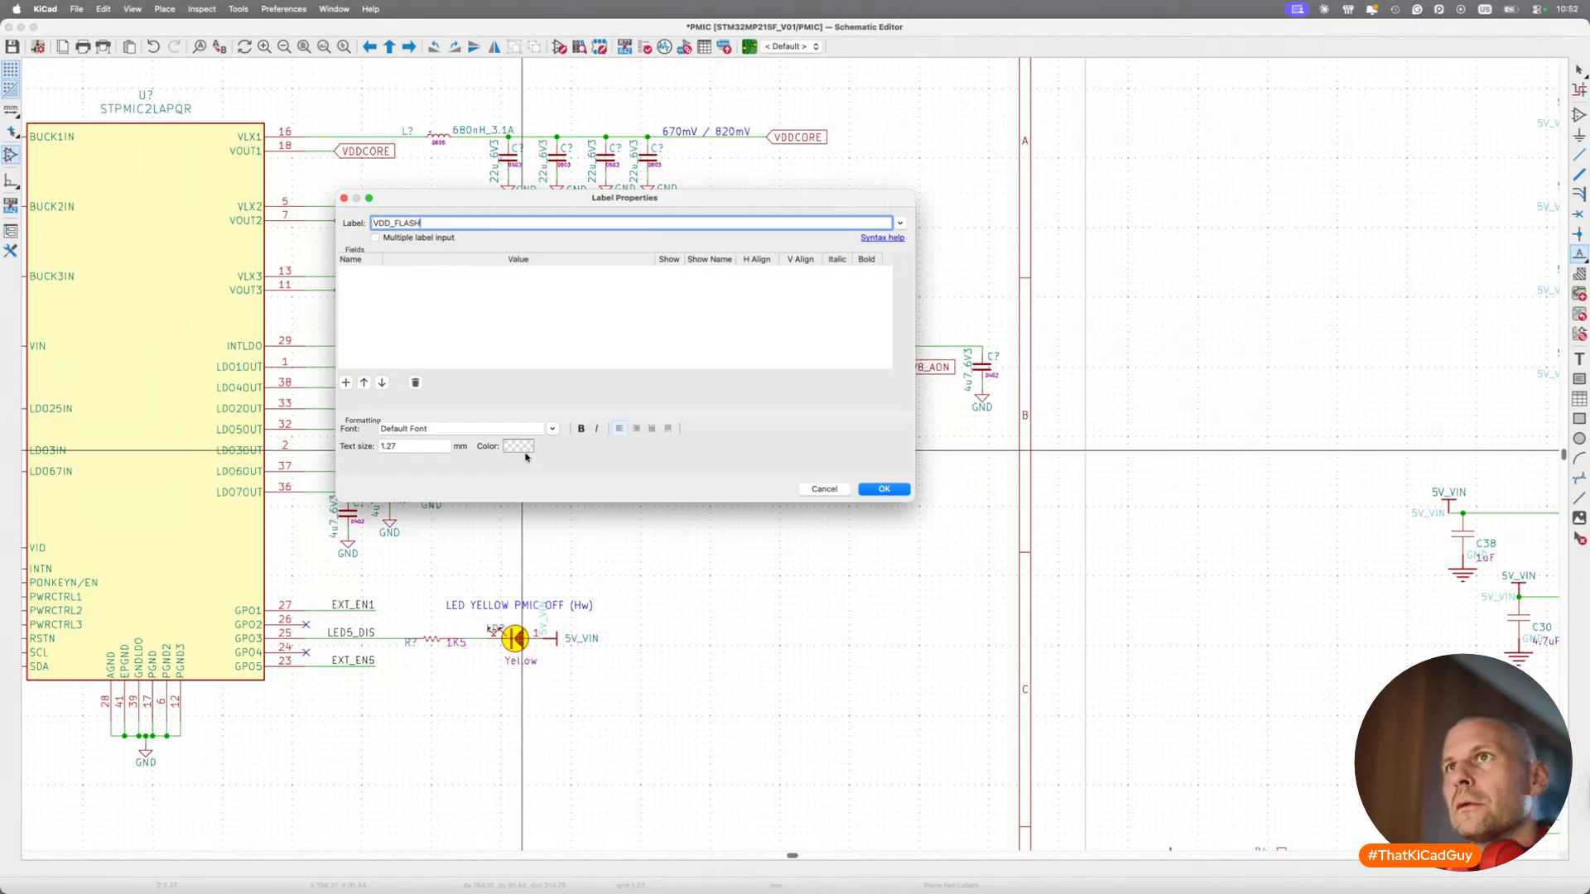
left_click(875, 491)
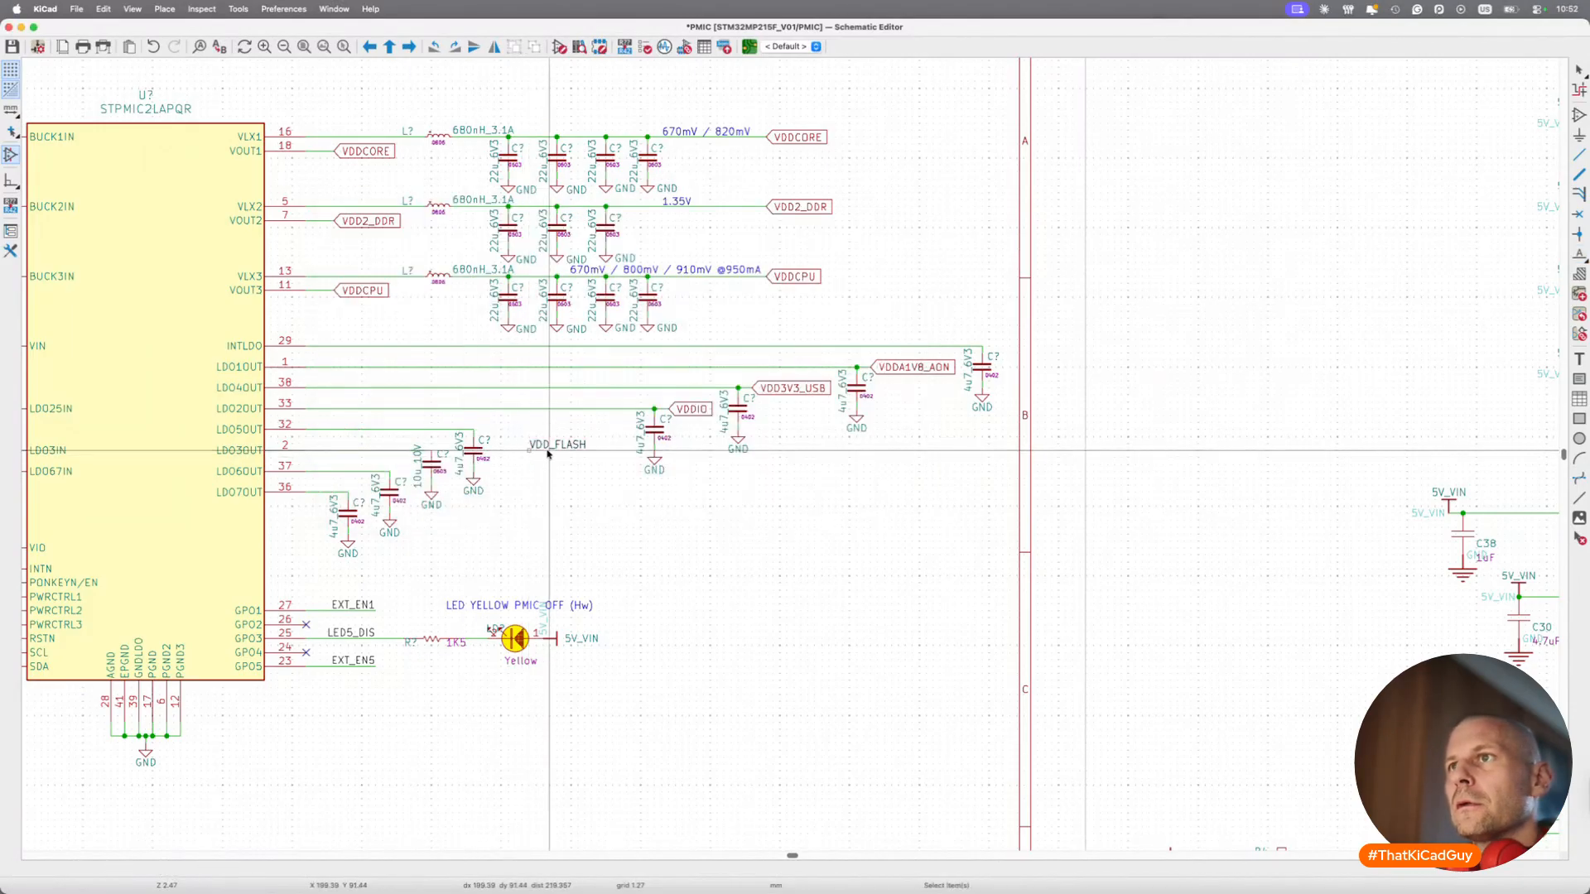
right_click(548, 454)
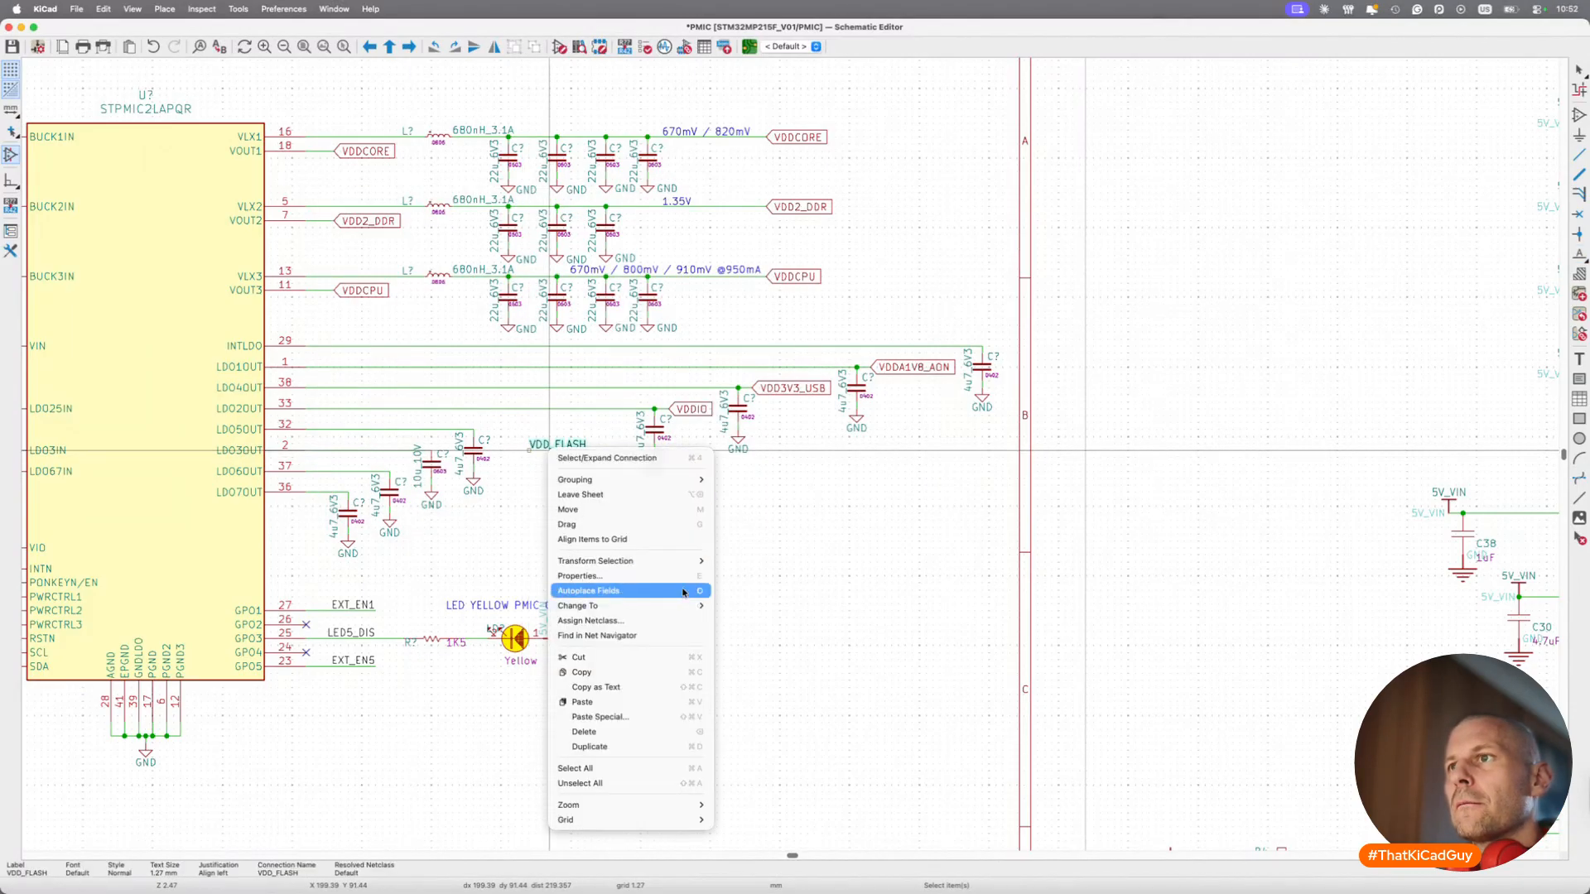
left_click(754, 635)
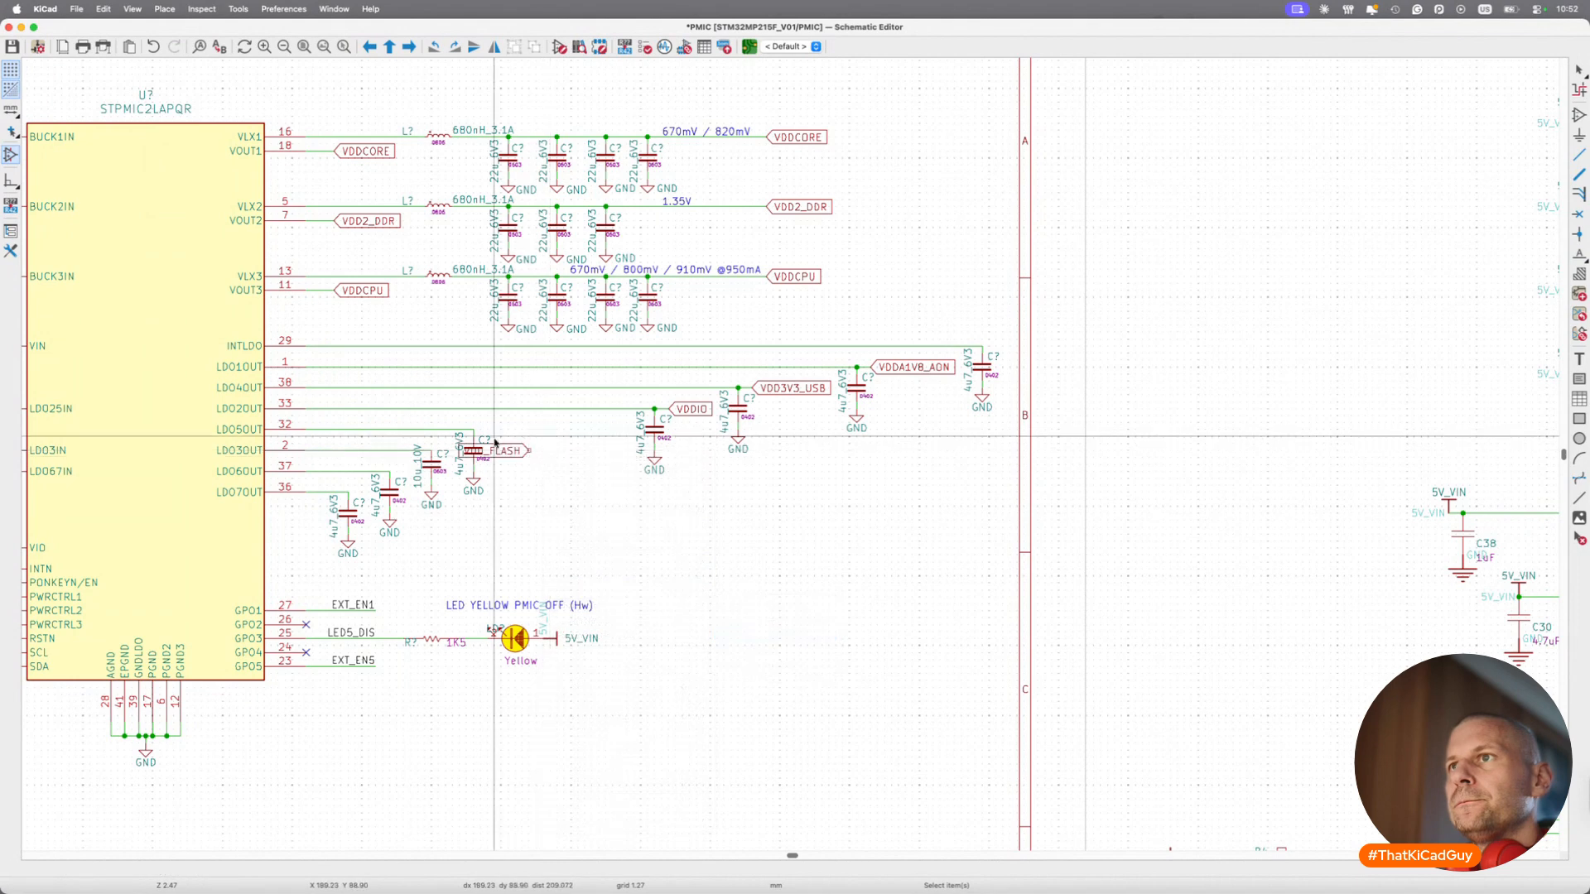
Attach the VDD_FLASH label to the LDO5OUT capacitor node and shift the label, capacitor and ground farther right.
left_click_drag(562, 454, 481, 431)
left_click_drag(380, 418, 592, 522)
key("g")
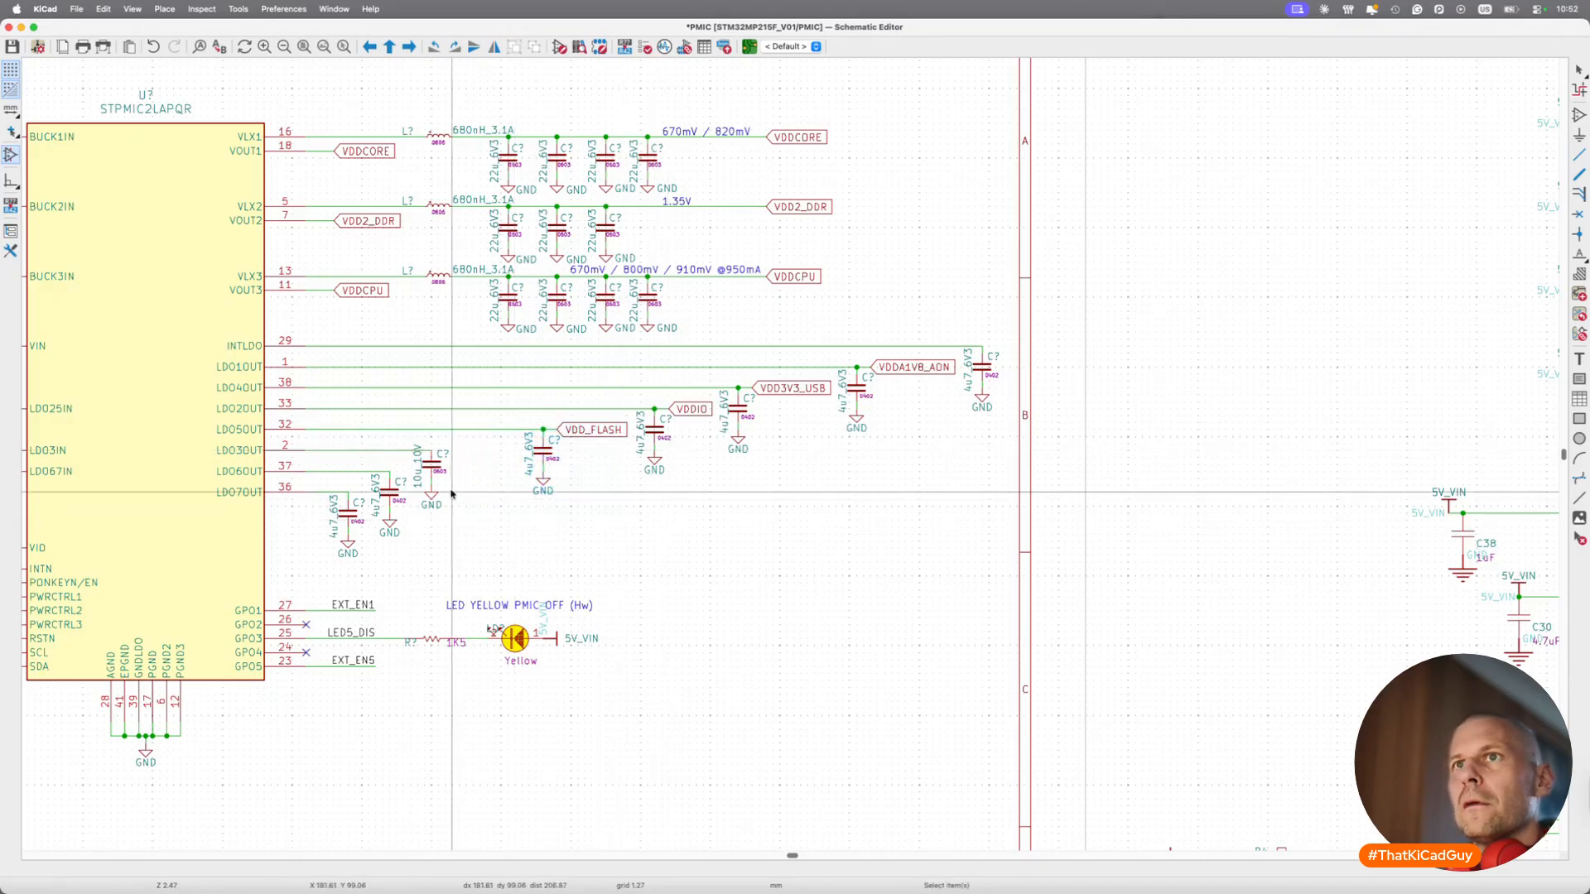
Copy the LDO3OUT net name from the reference schematic and place a VDD1_DDR net label below the LDO3OUT capacitor.
scroll(881, 500, "right", 10)
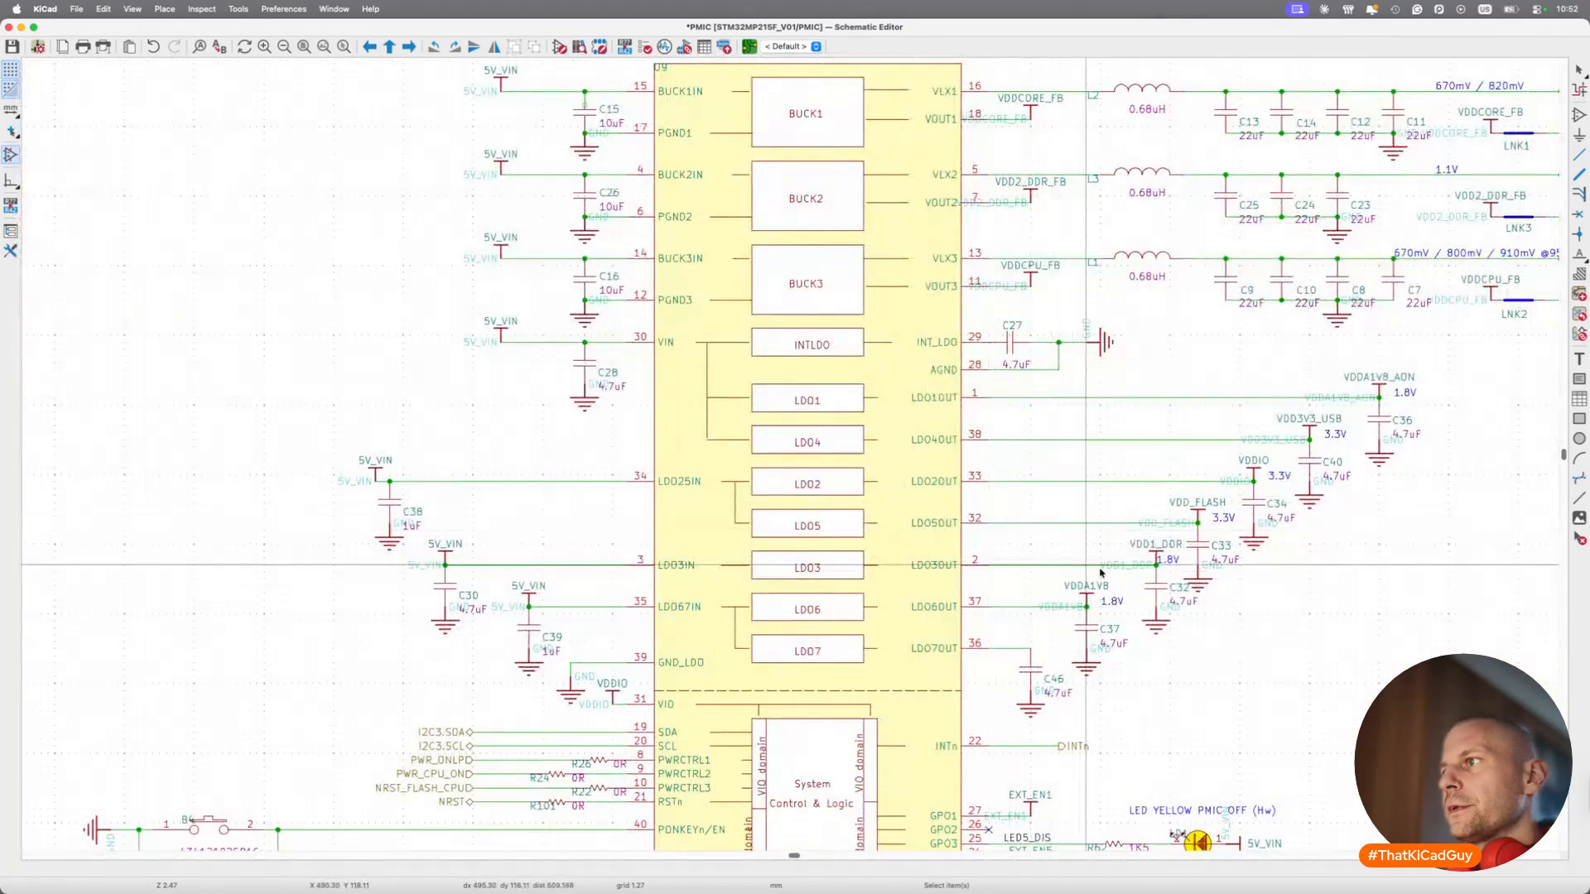
double_click(1164, 545)
key("Escape")
scroll(699, 521, "right", 10)
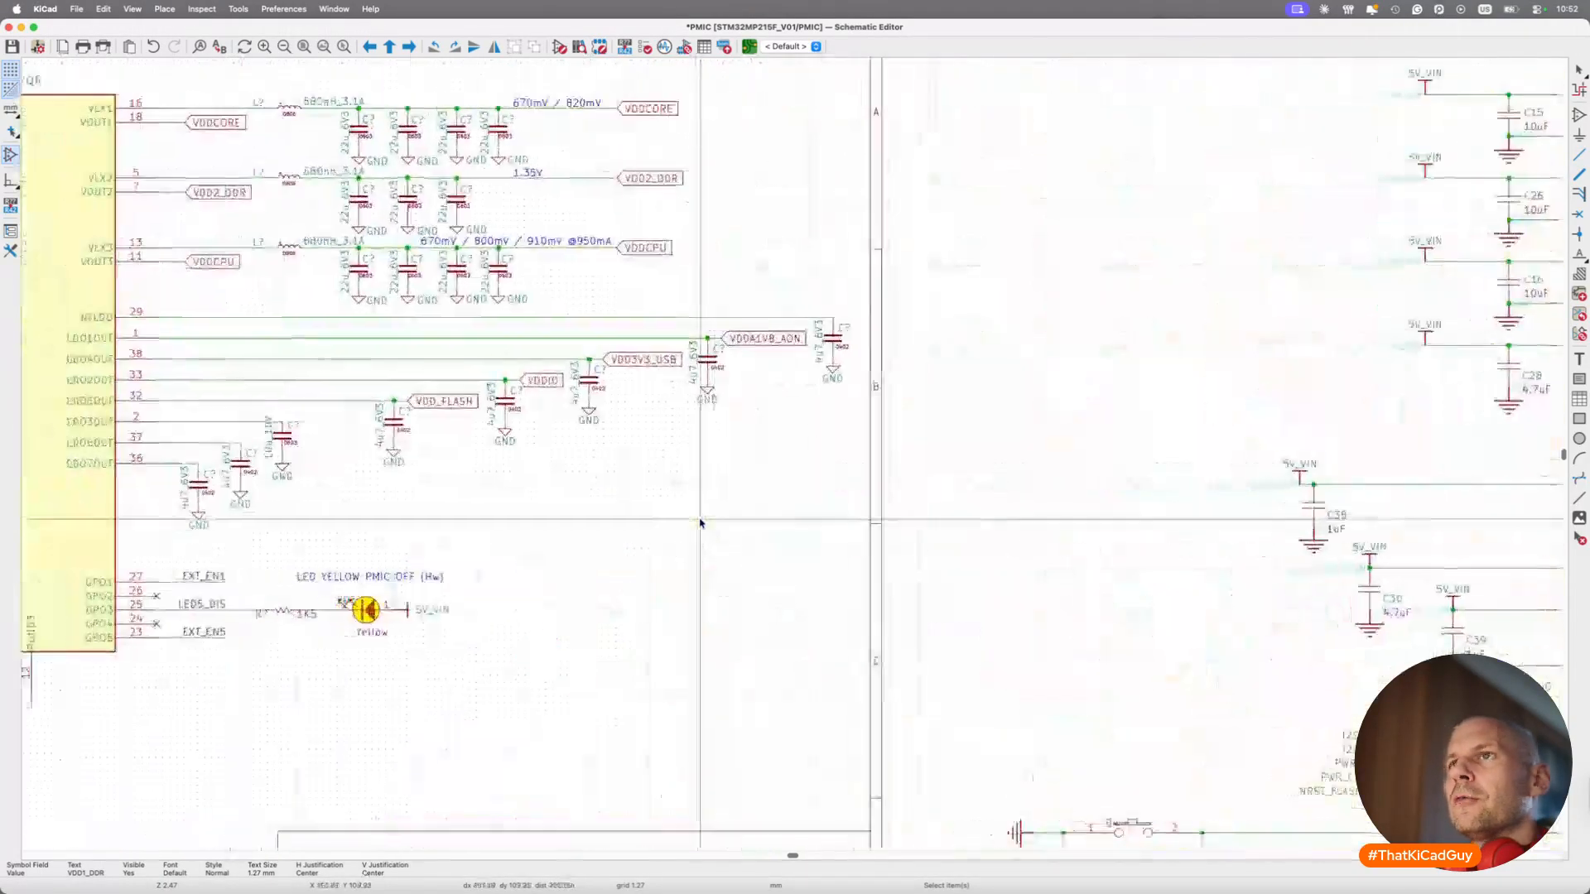
scroll(627, 523, "left", 3)
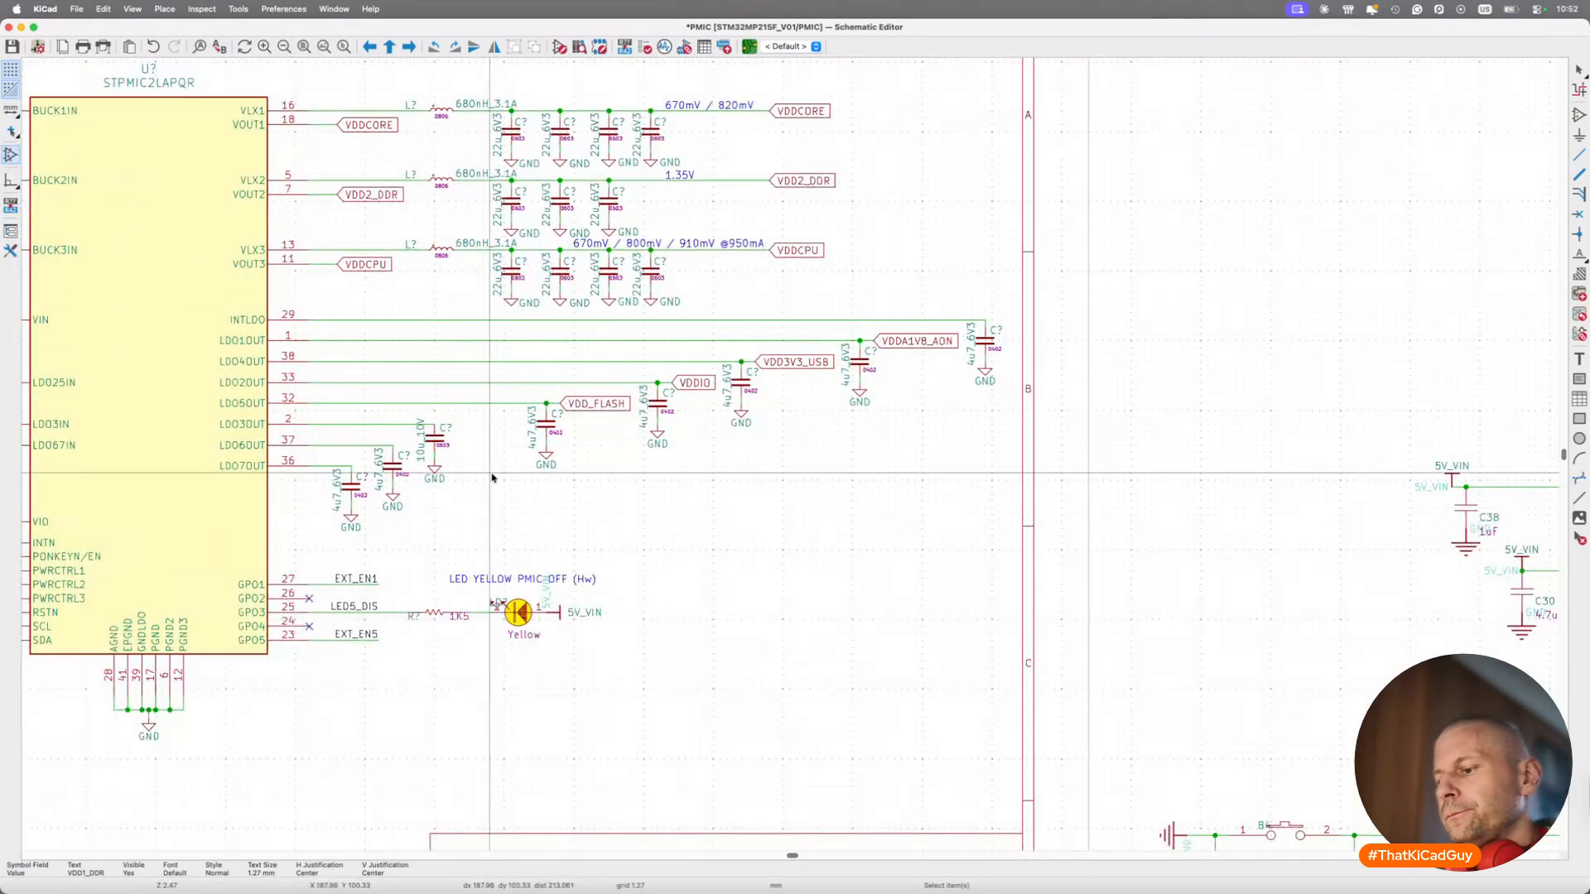
key("l")
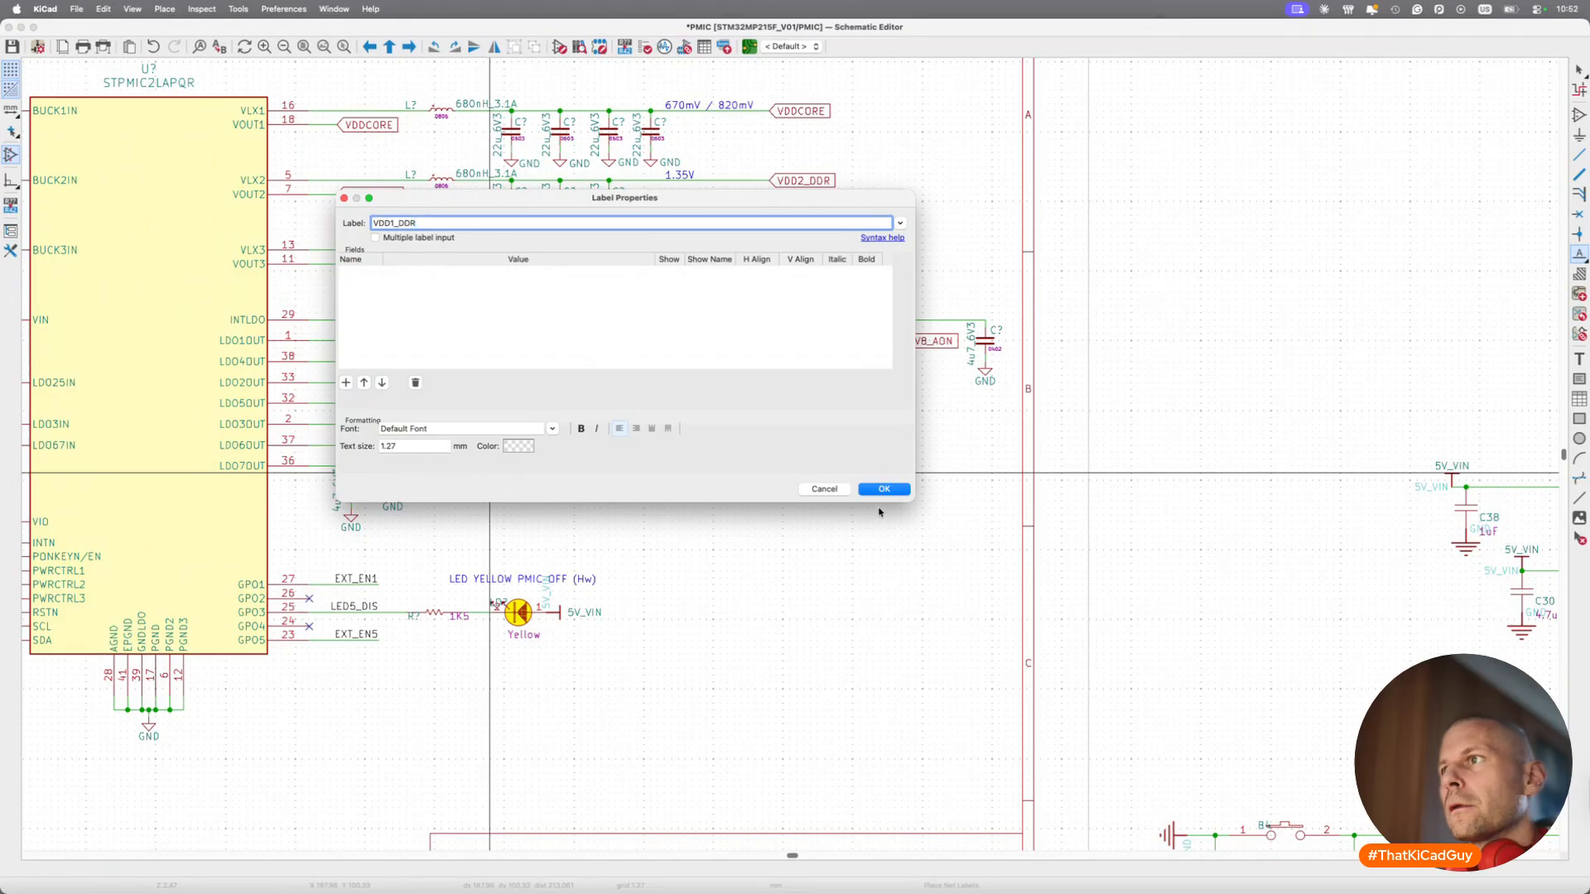
left_click(883, 490)
left_click(533, 502)
key("Escape")
Convert the VDD1_DDR net label into a global label and attach it to the LDO3OUT capacitor node.
right_click(547, 501)
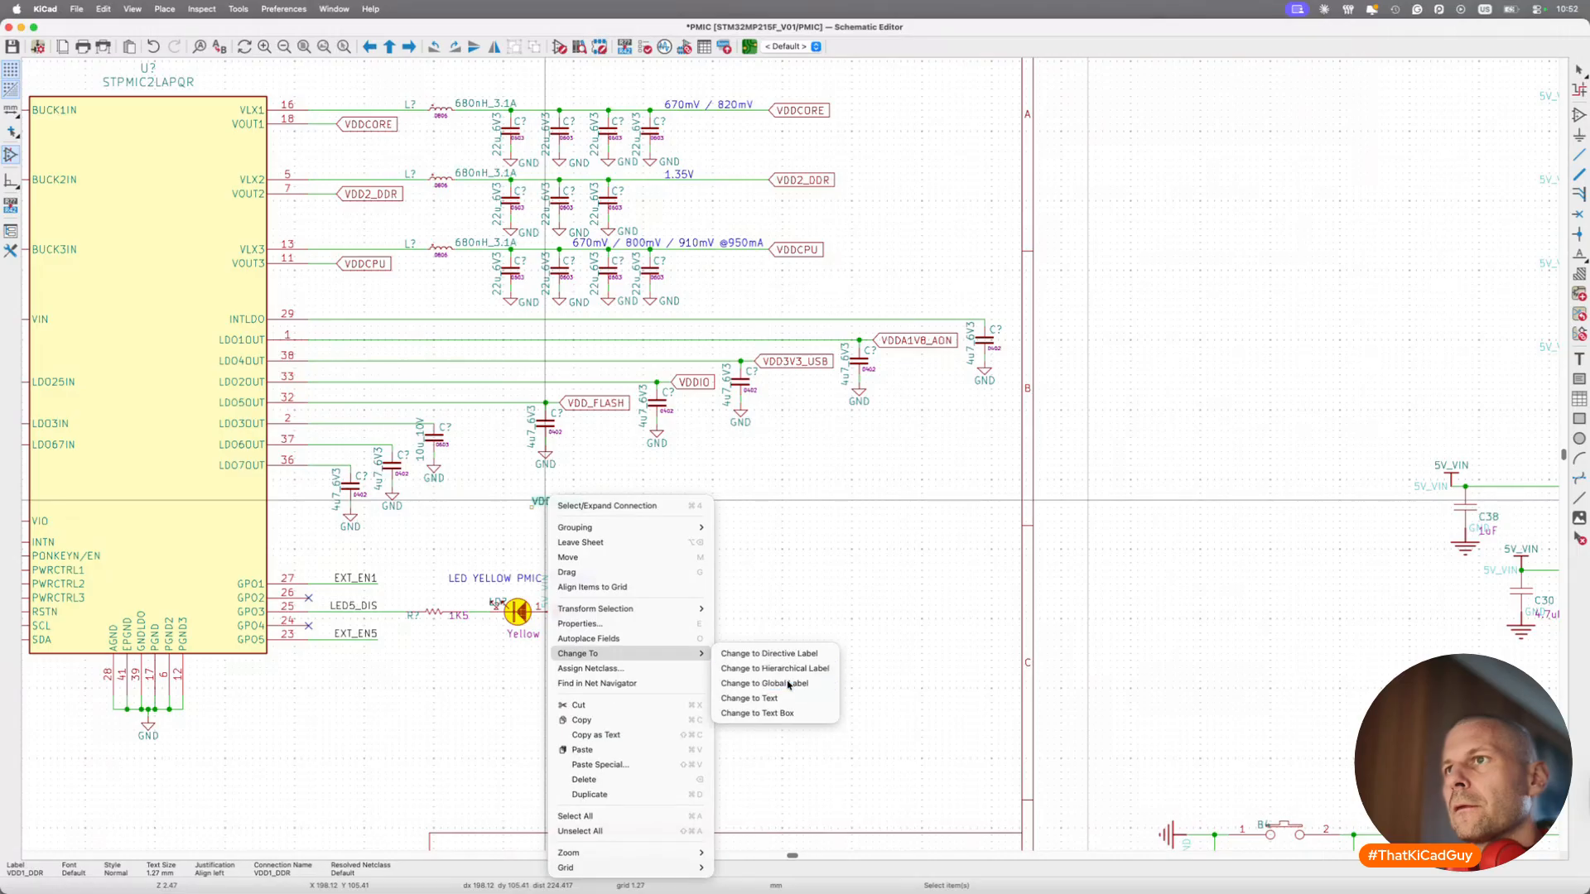
left_click(788, 684)
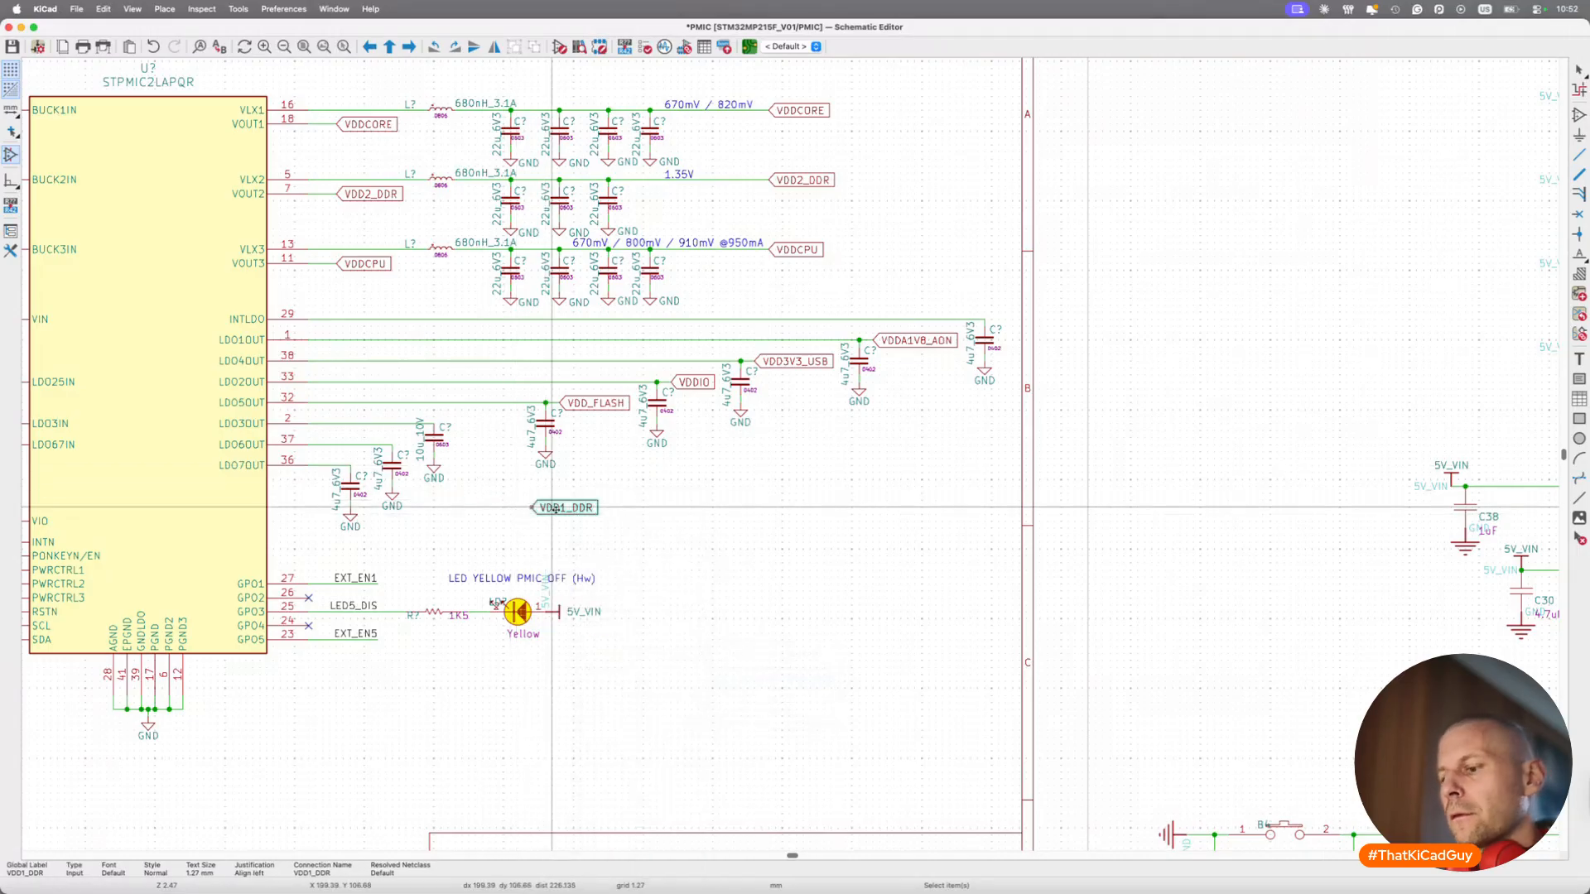
key("m")
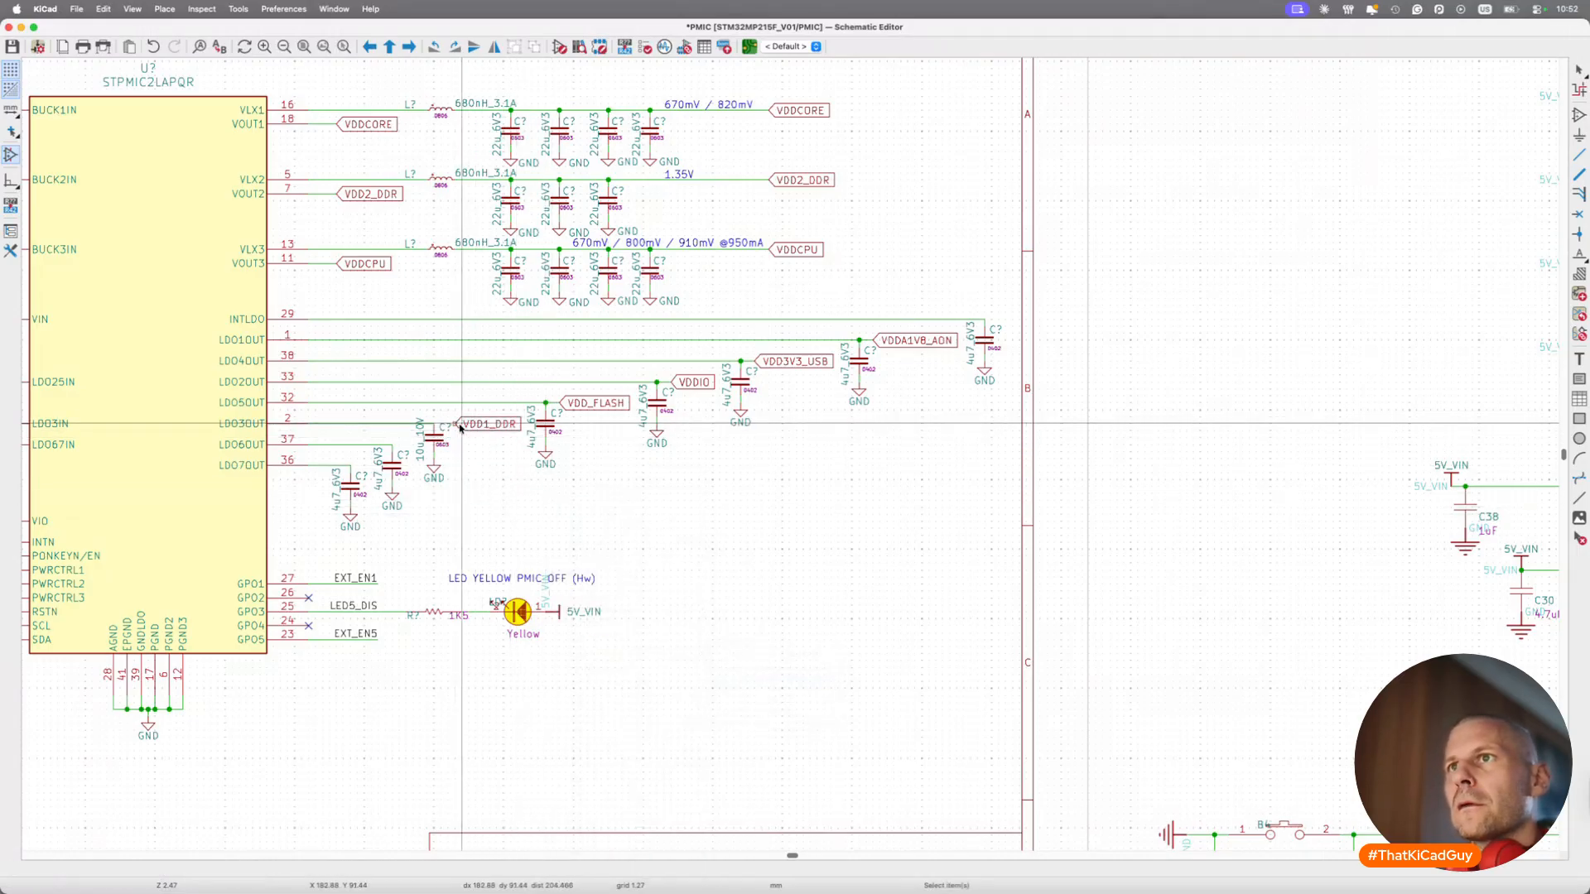
key("Escape")
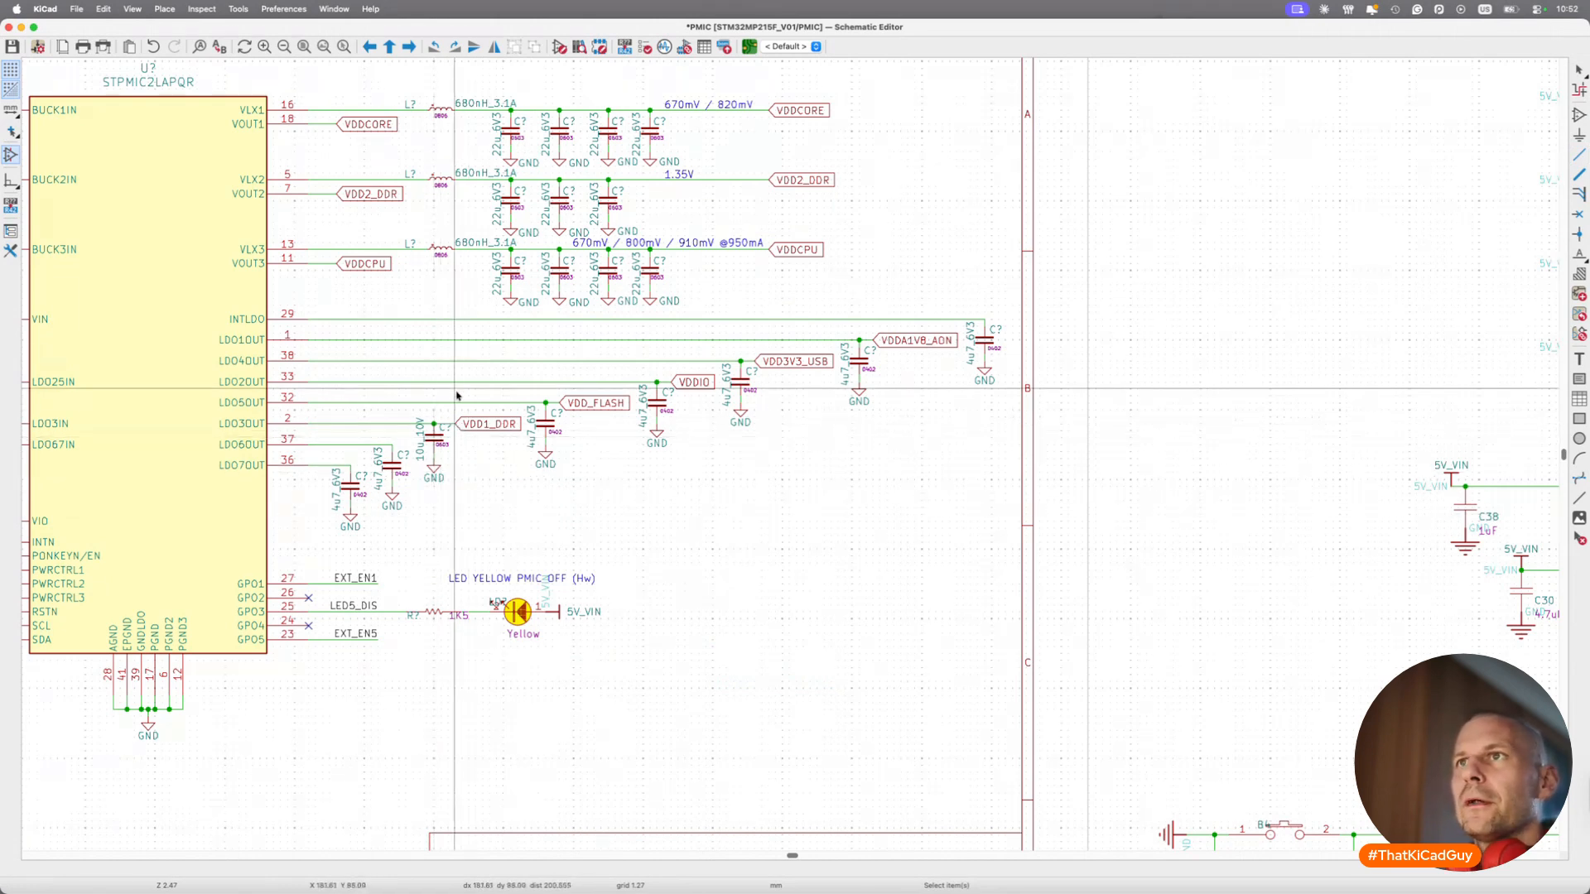
left_click_drag(449, 319, 1017, 580)
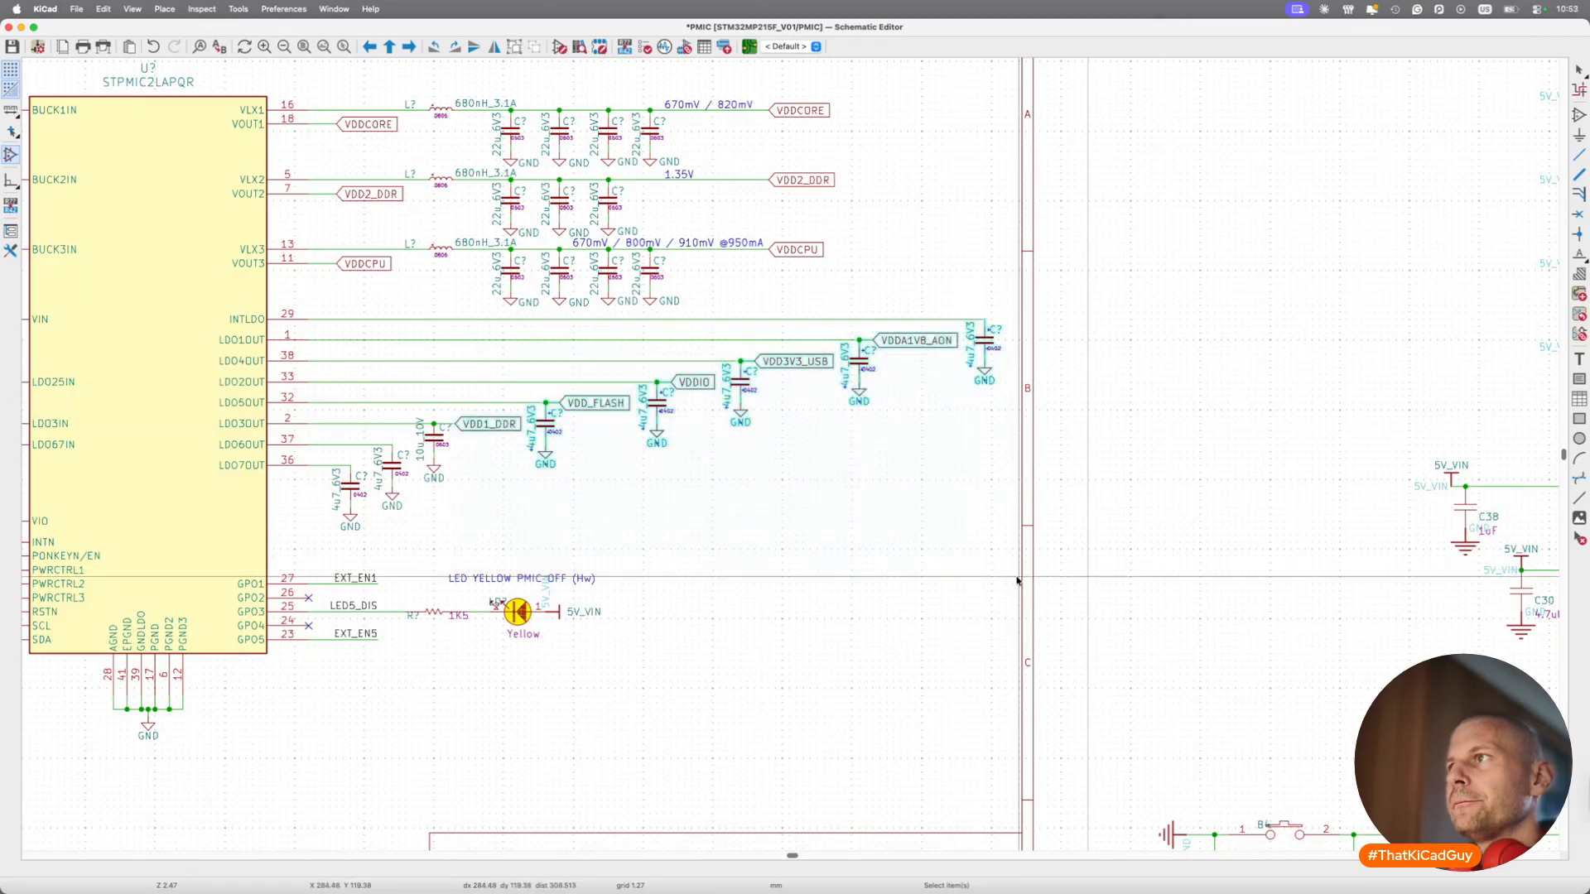
key("g")
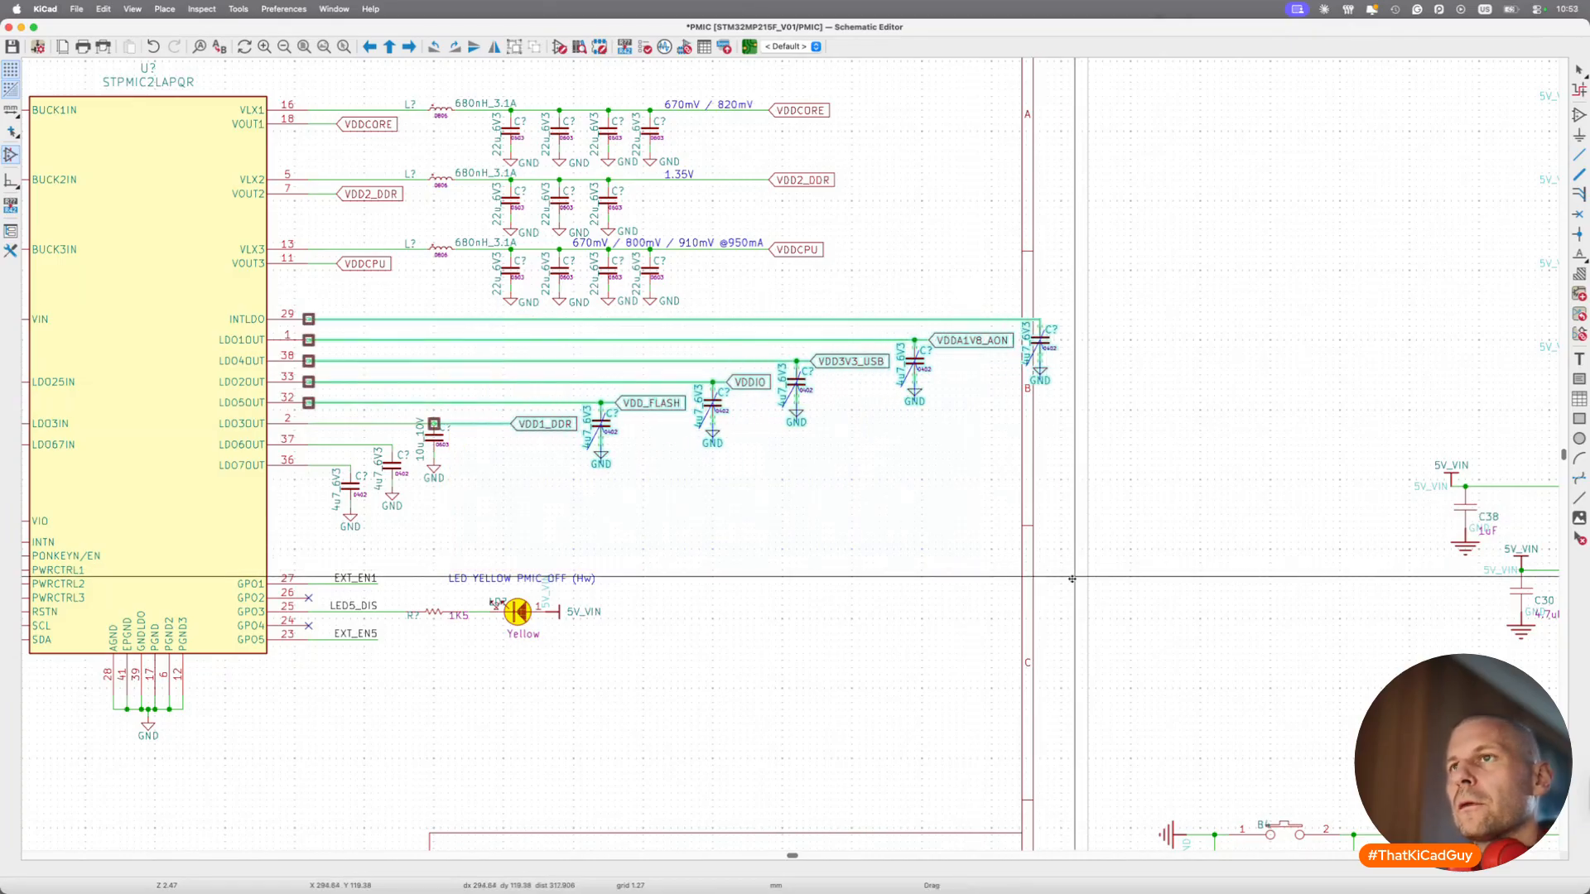
key("Escape")
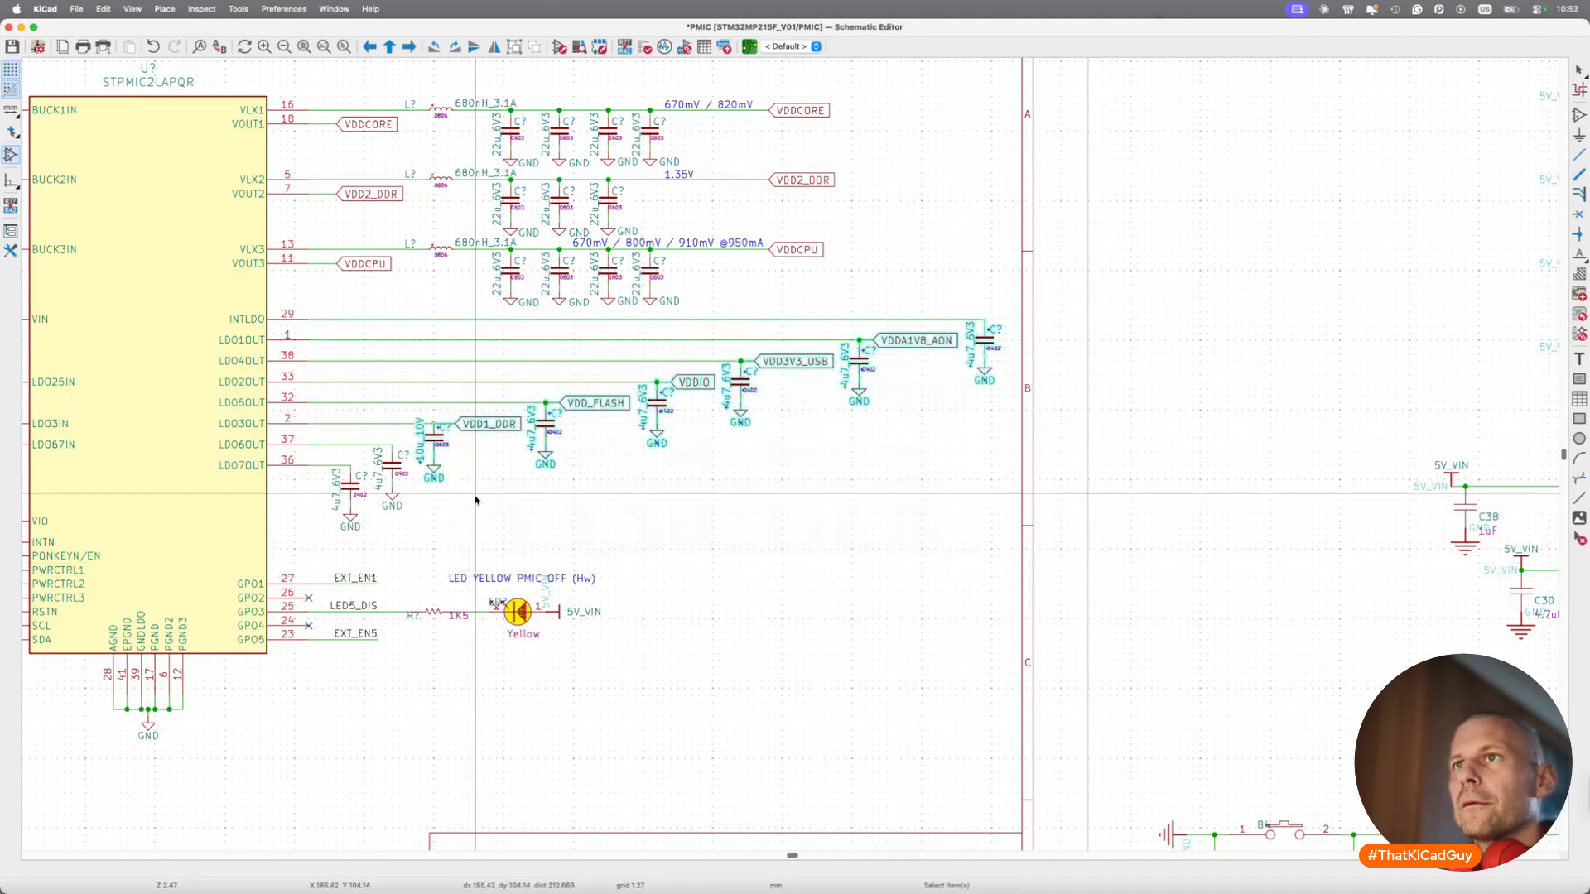
Shift the LDO3OUT through INTLDO output capacitors, grounds and global labels farther right with their wires attached.
key("g")
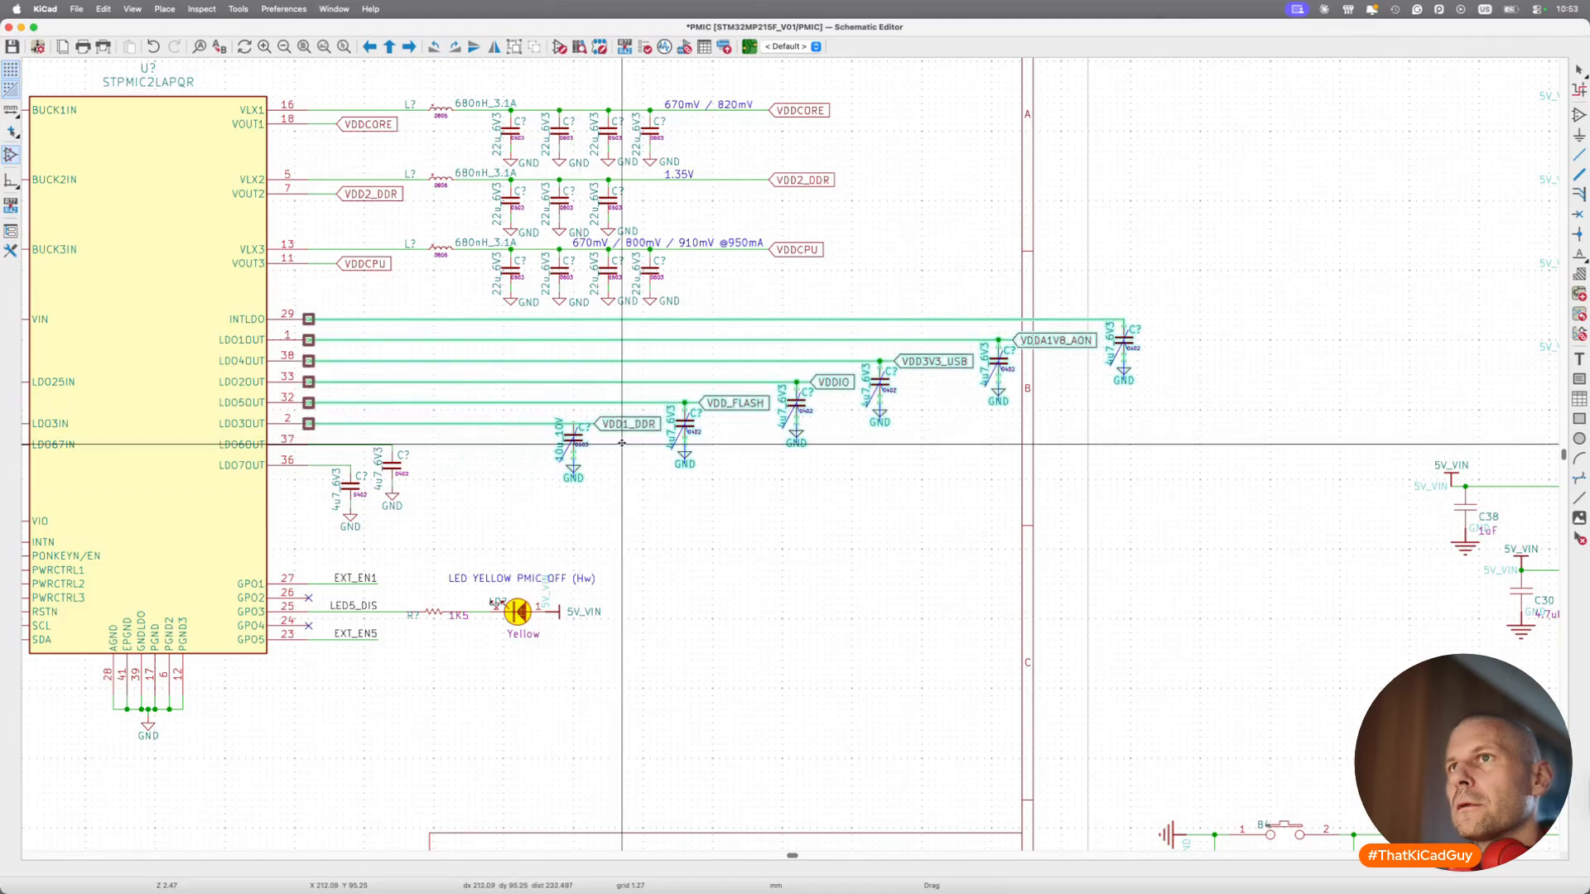
left_click(630, 446)
scroll(400, 464, "up", 2)
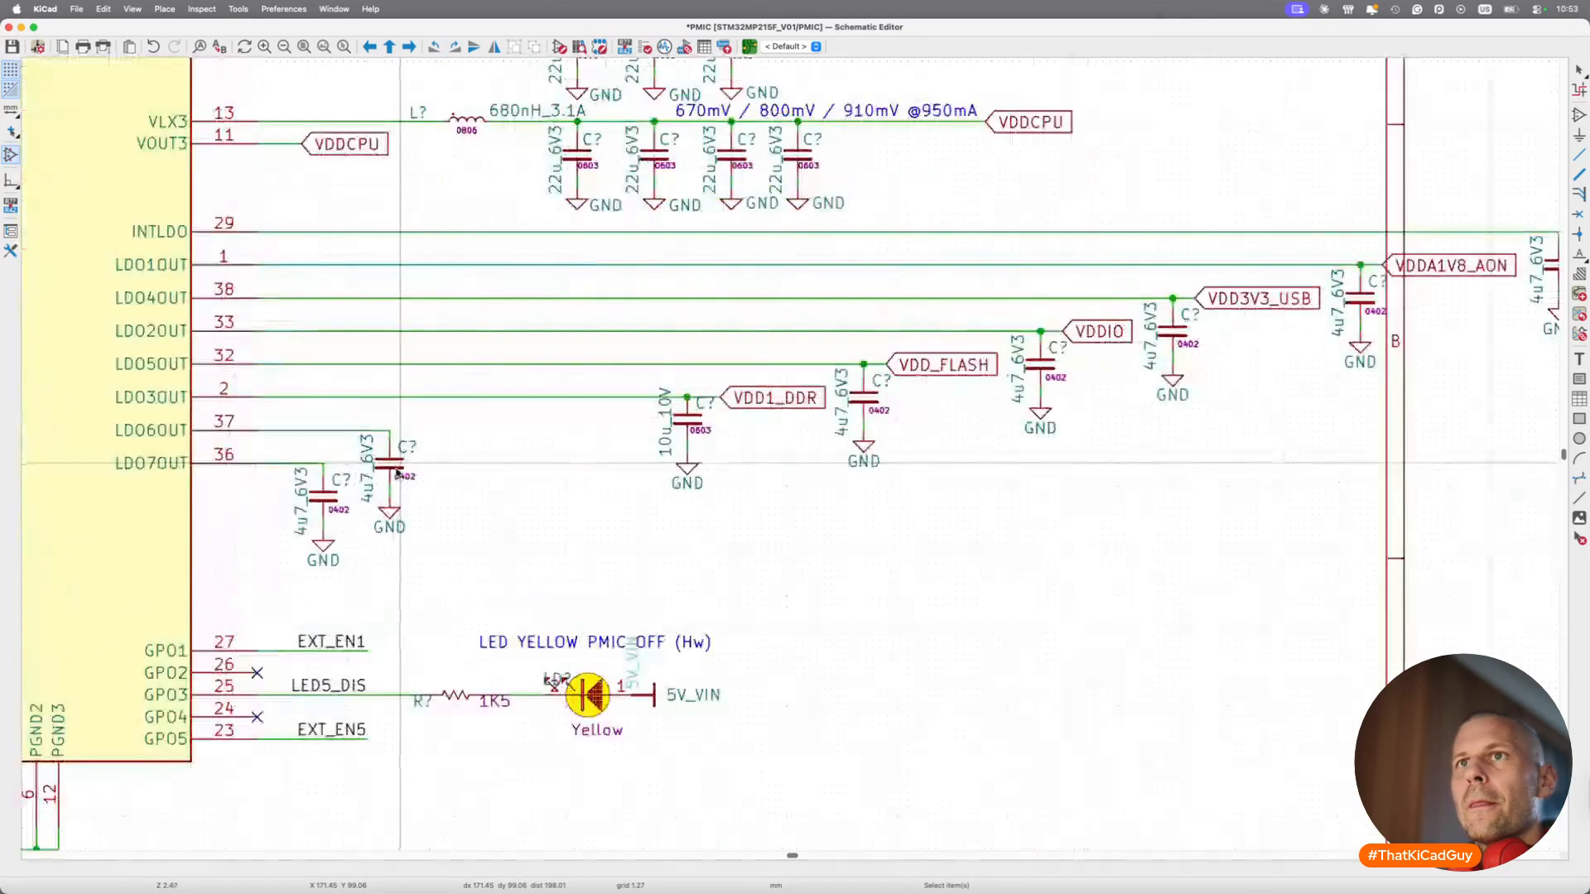
Copy the LDO6OUT net name from the reference schematic and place a VDDA1V8 net label beside the LDO6OUT capacitor.
scroll(398, 472, "right", 10)
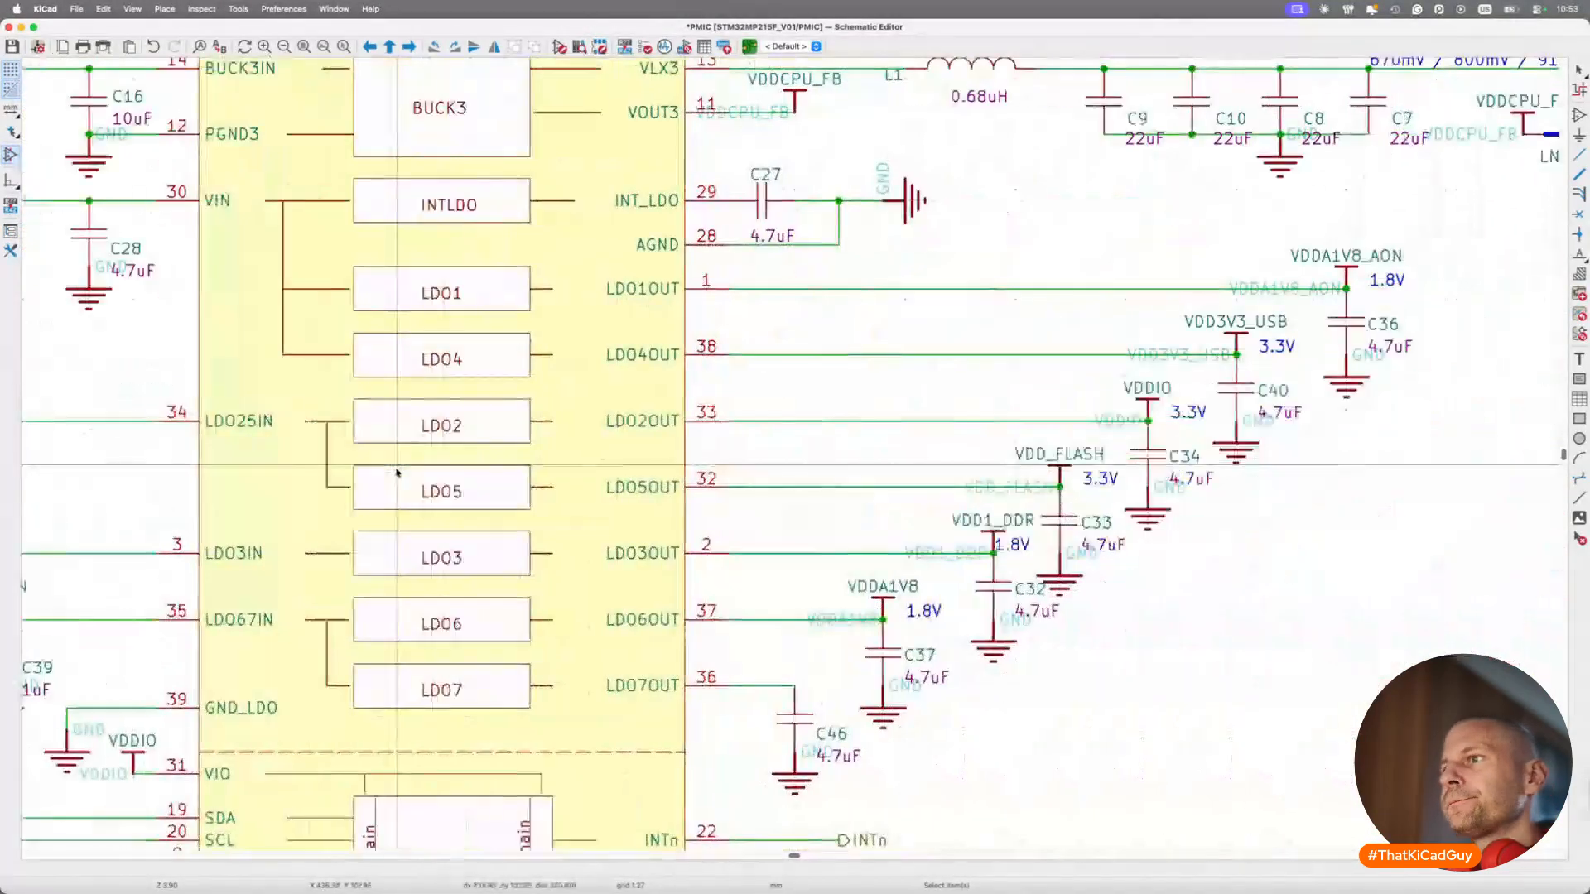
double_click(889, 593)
key("Escape")
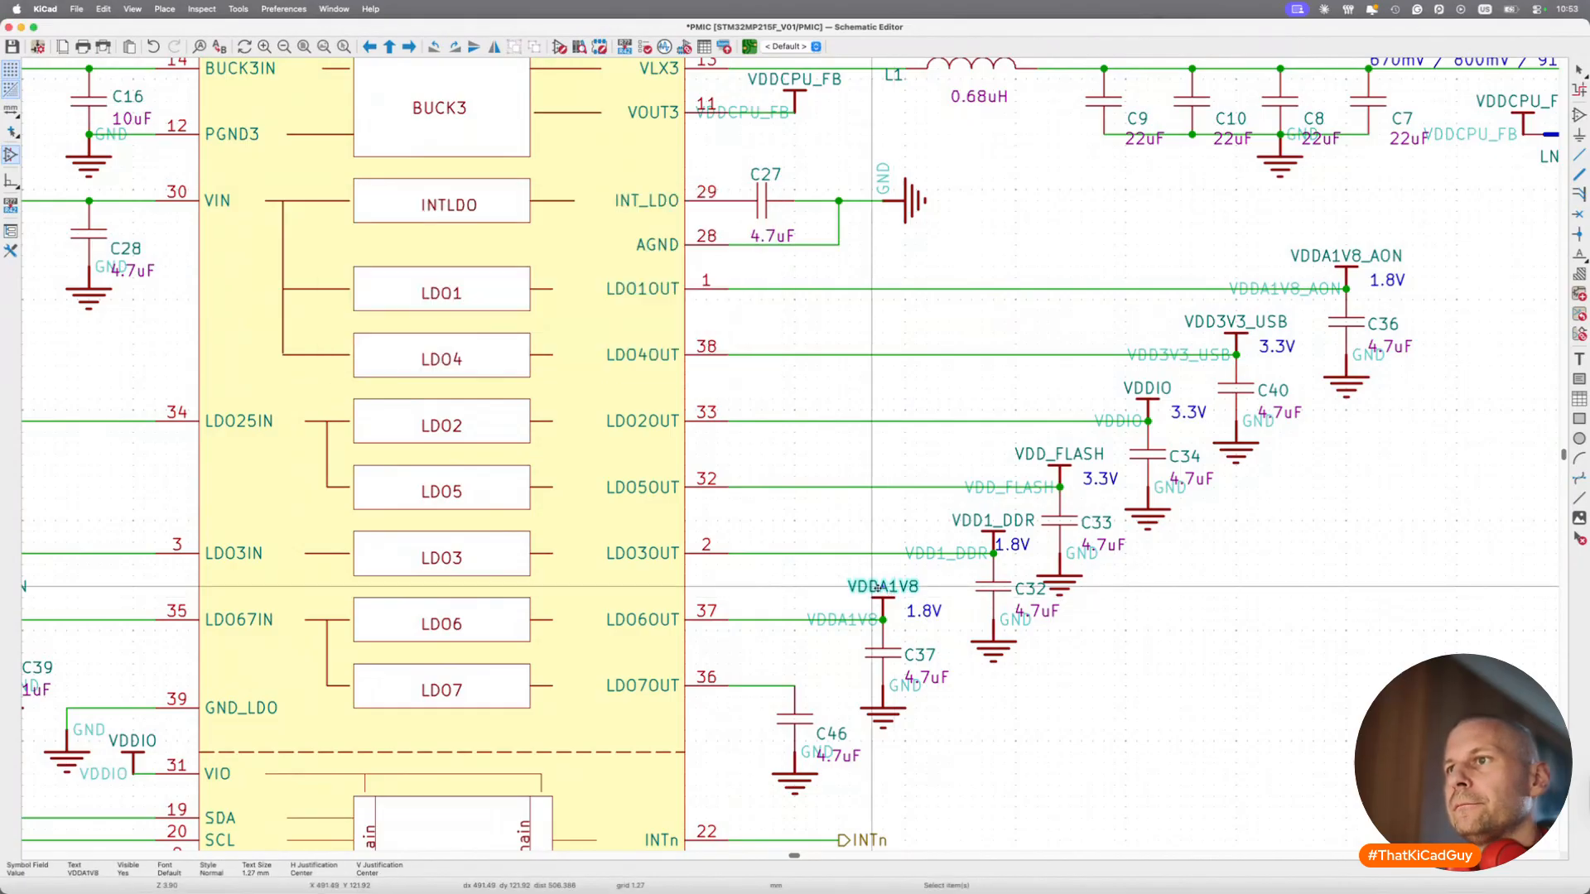
scroll(530, 497, "left", 10)
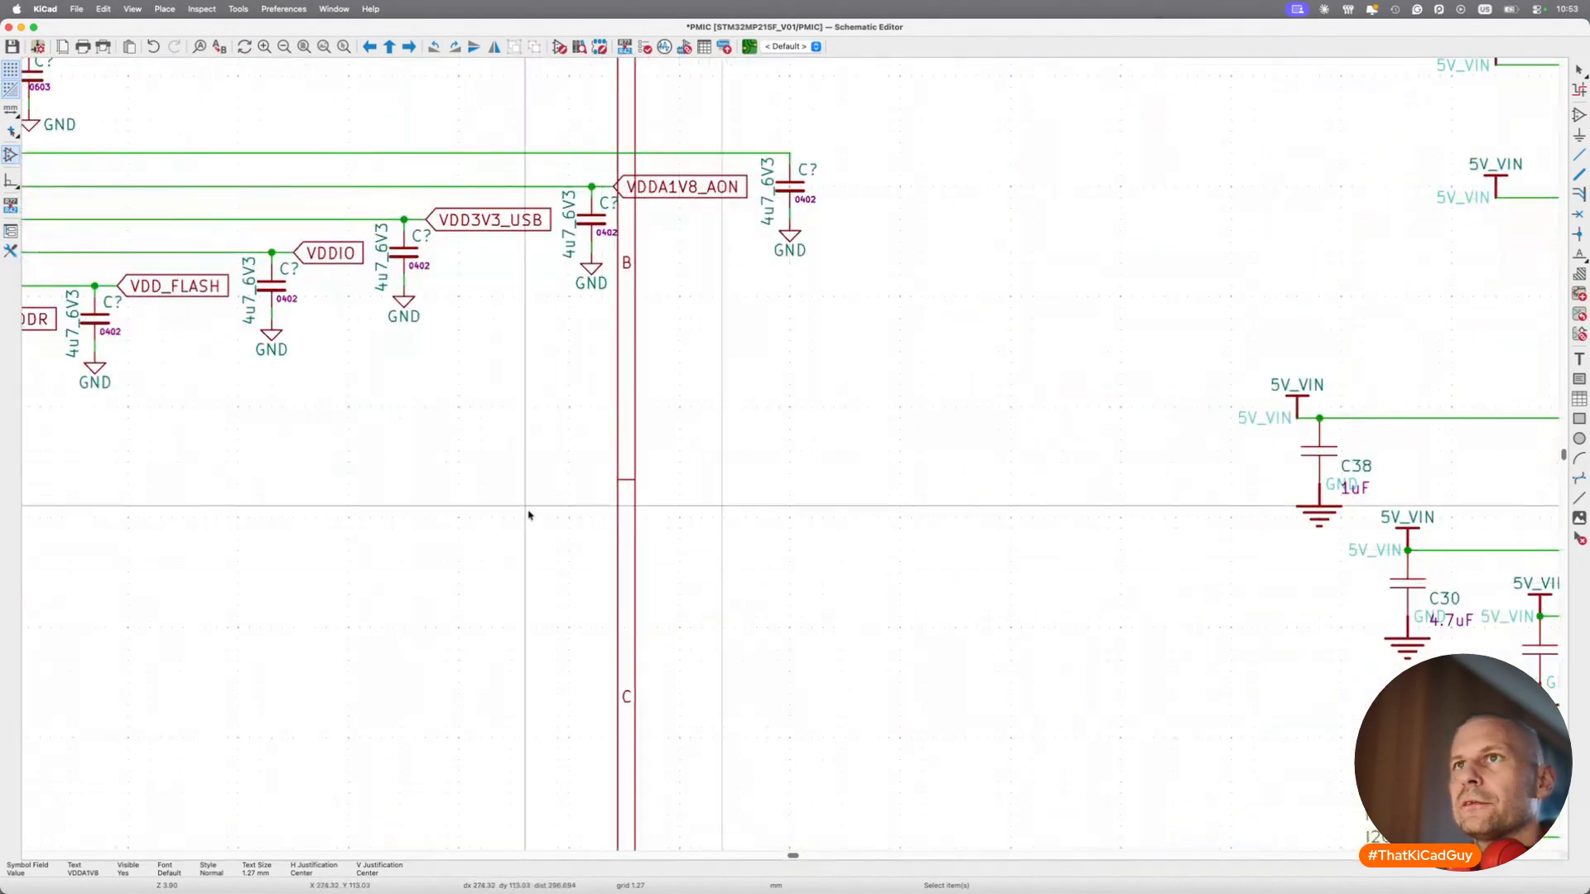
right_click(525, 440)
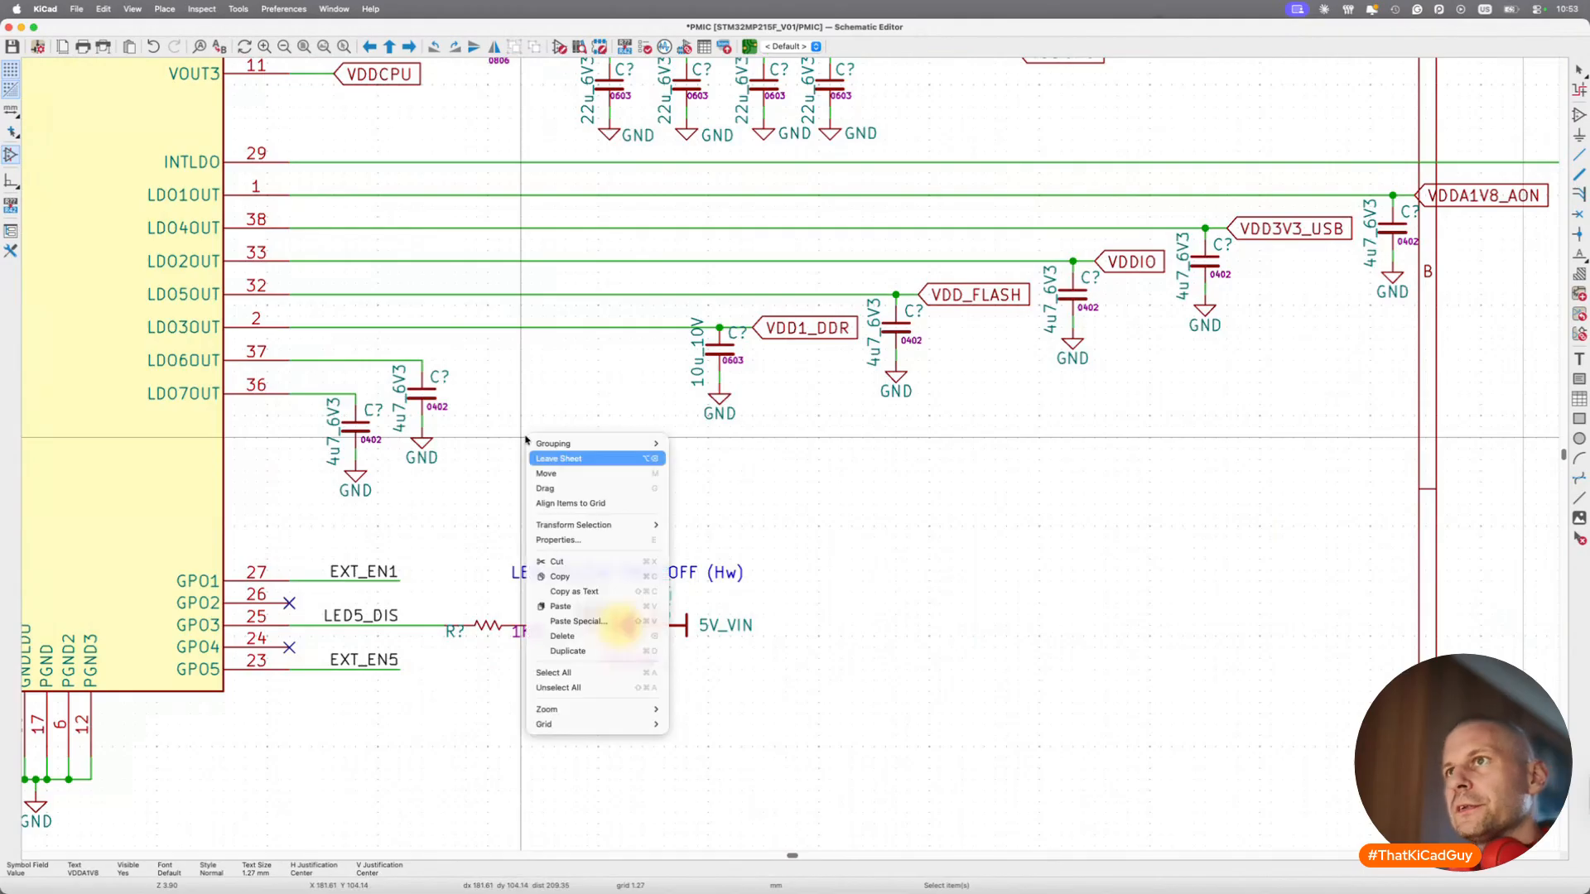
key("Escape")
key("l")
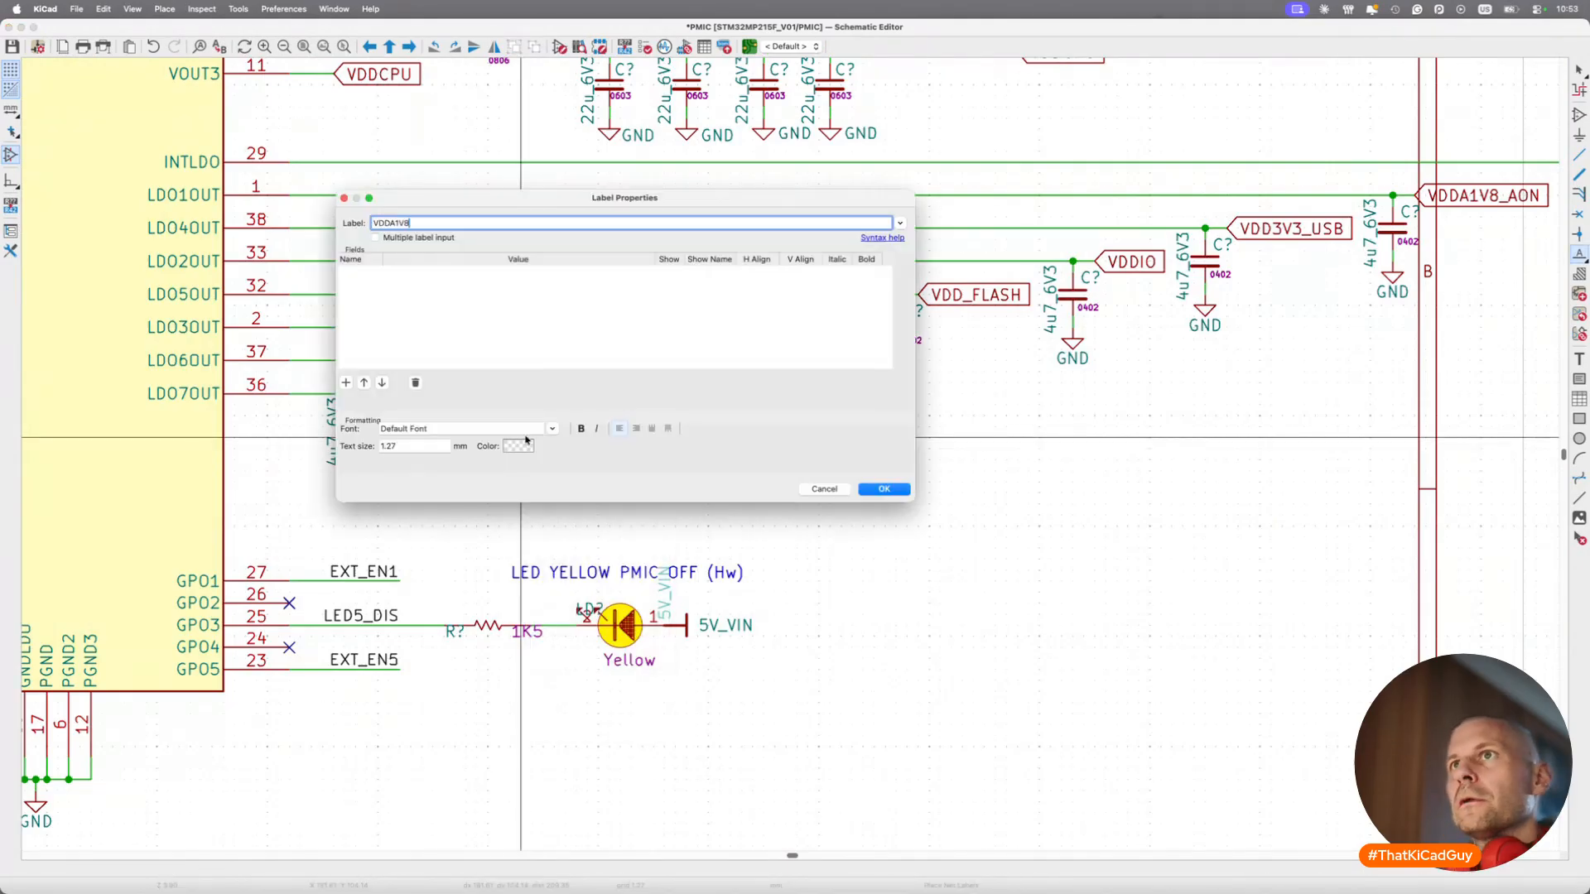
left_click(885, 489)
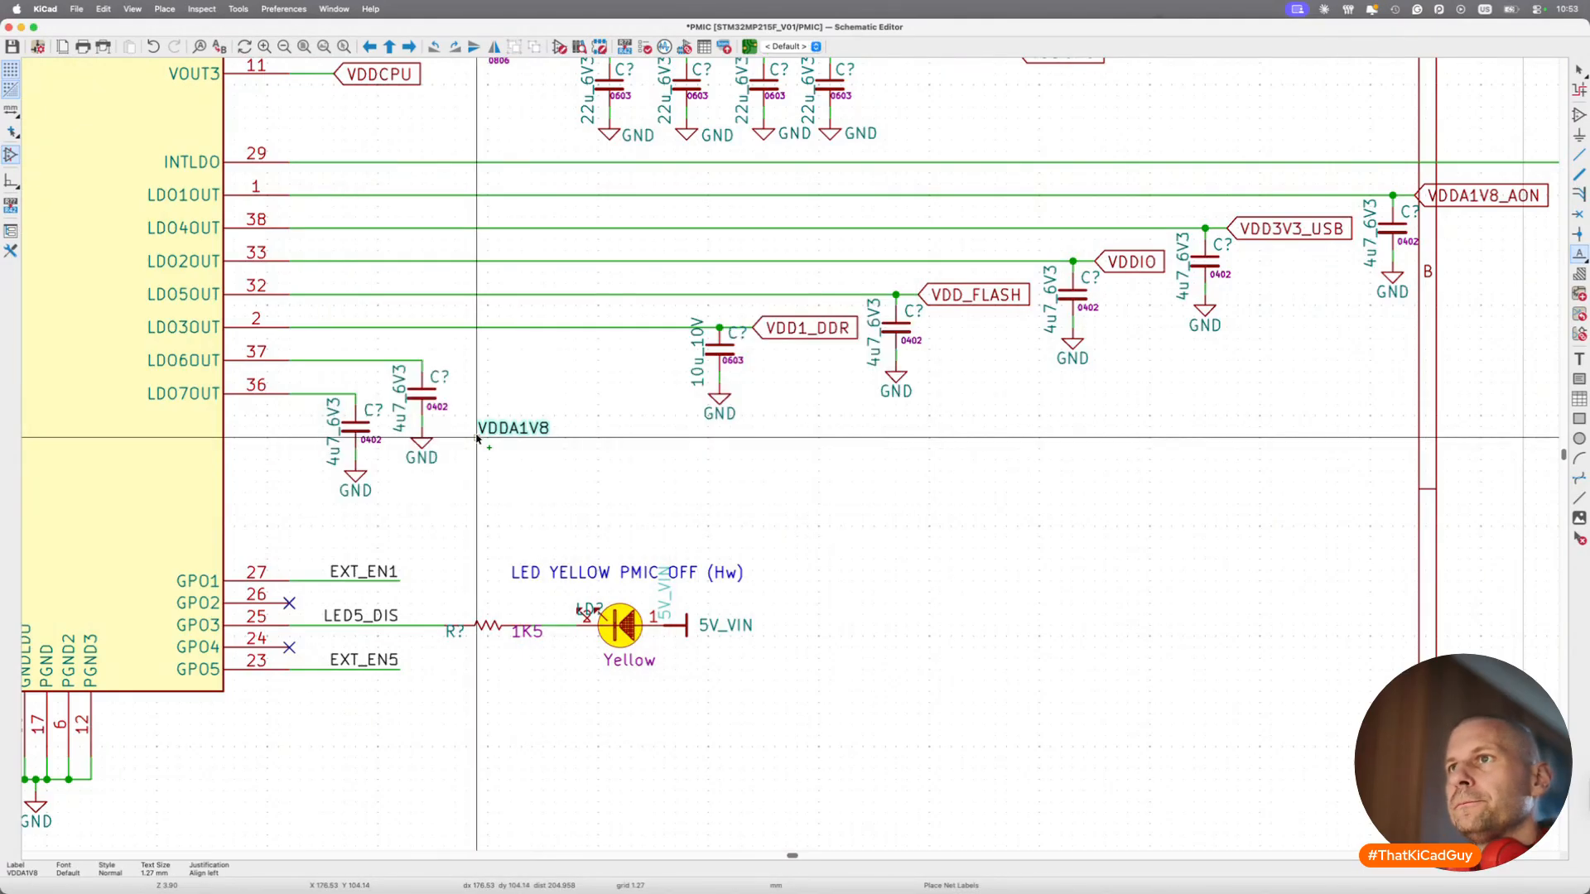
Convert the VDDA1V8 net label into a global label and wire it to the LDO6OUT capacitor node.
right_click(521, 428)
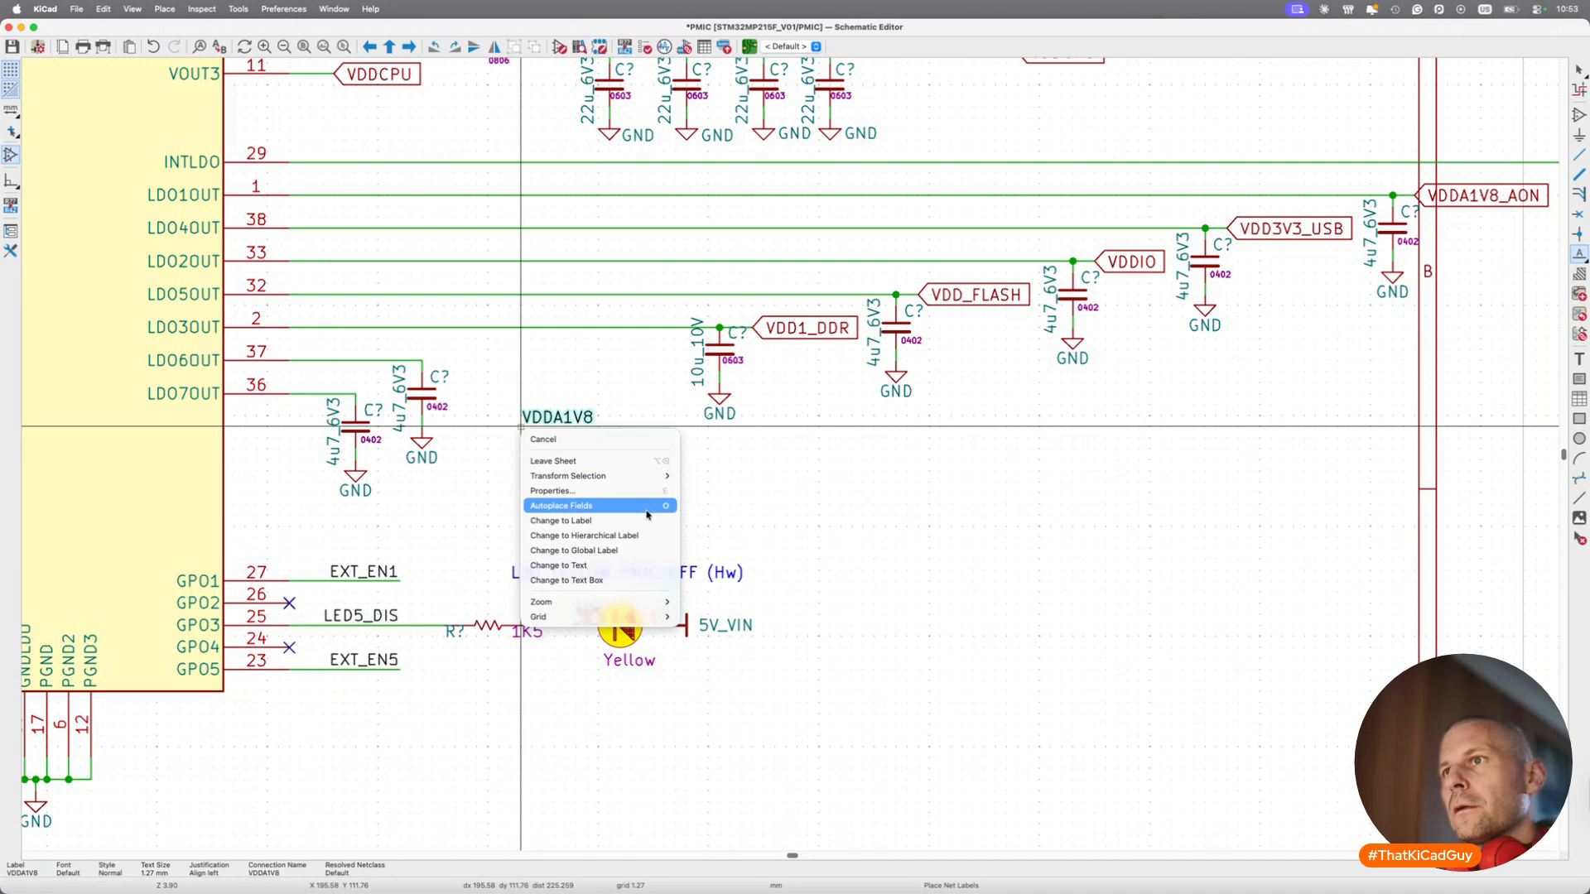
left_click(614, 551)
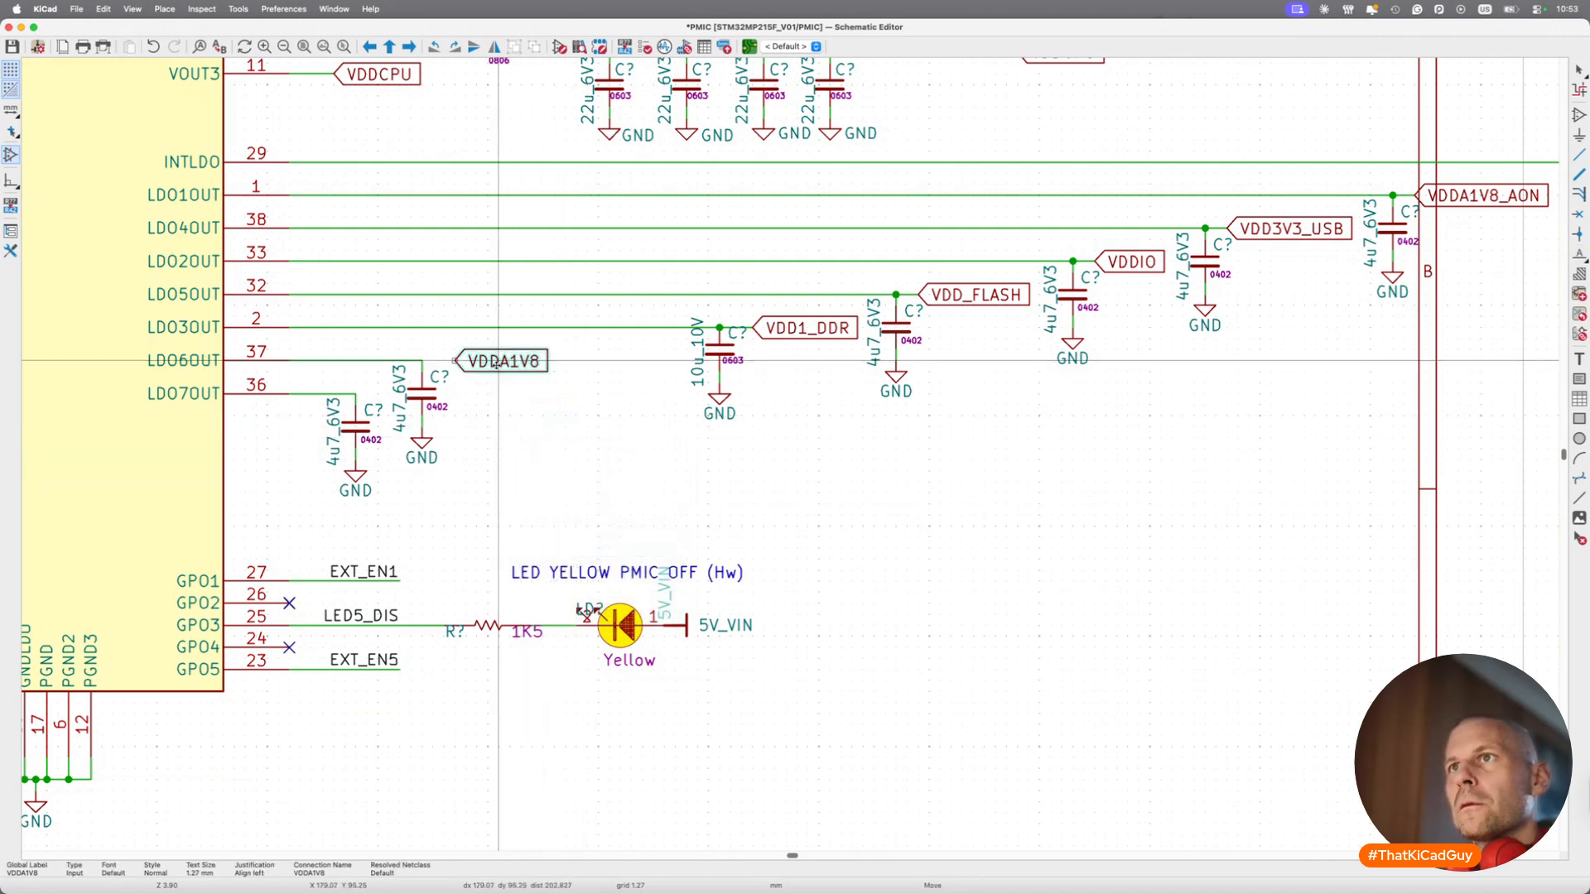
left_click(489, 361)
key("w")
Shift the LDO3OUT through INTLDO capacitors, grounds and labels back left, closer to the VDDA1V8 label, keeping them wired.
scroll(426, 364, "down", 3)
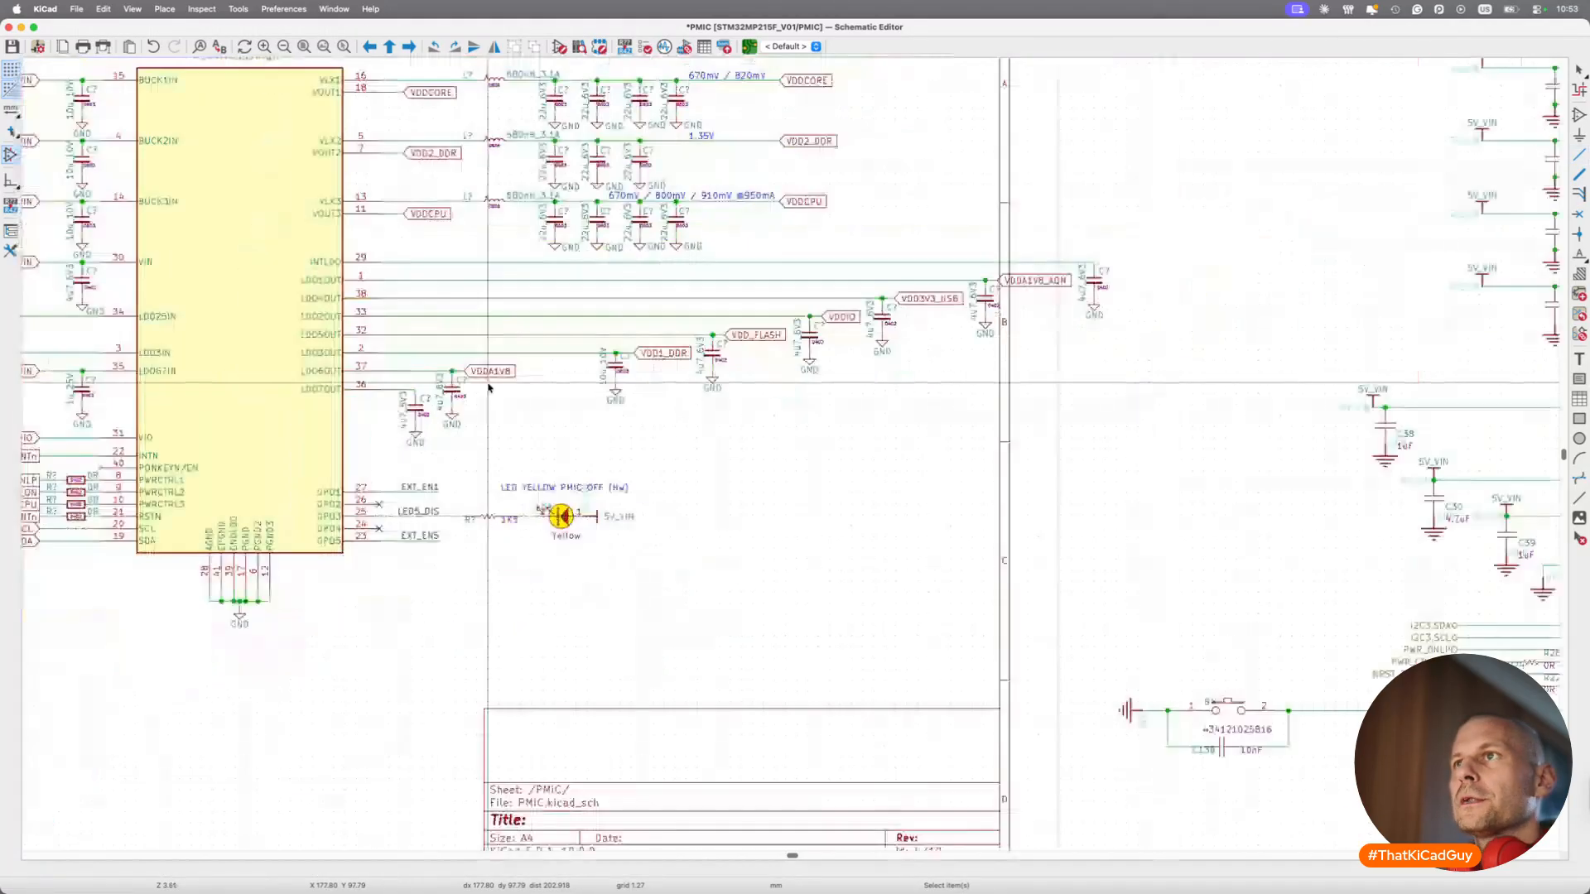
left_click_drag(566, 258, 1106, 447)
key("g")
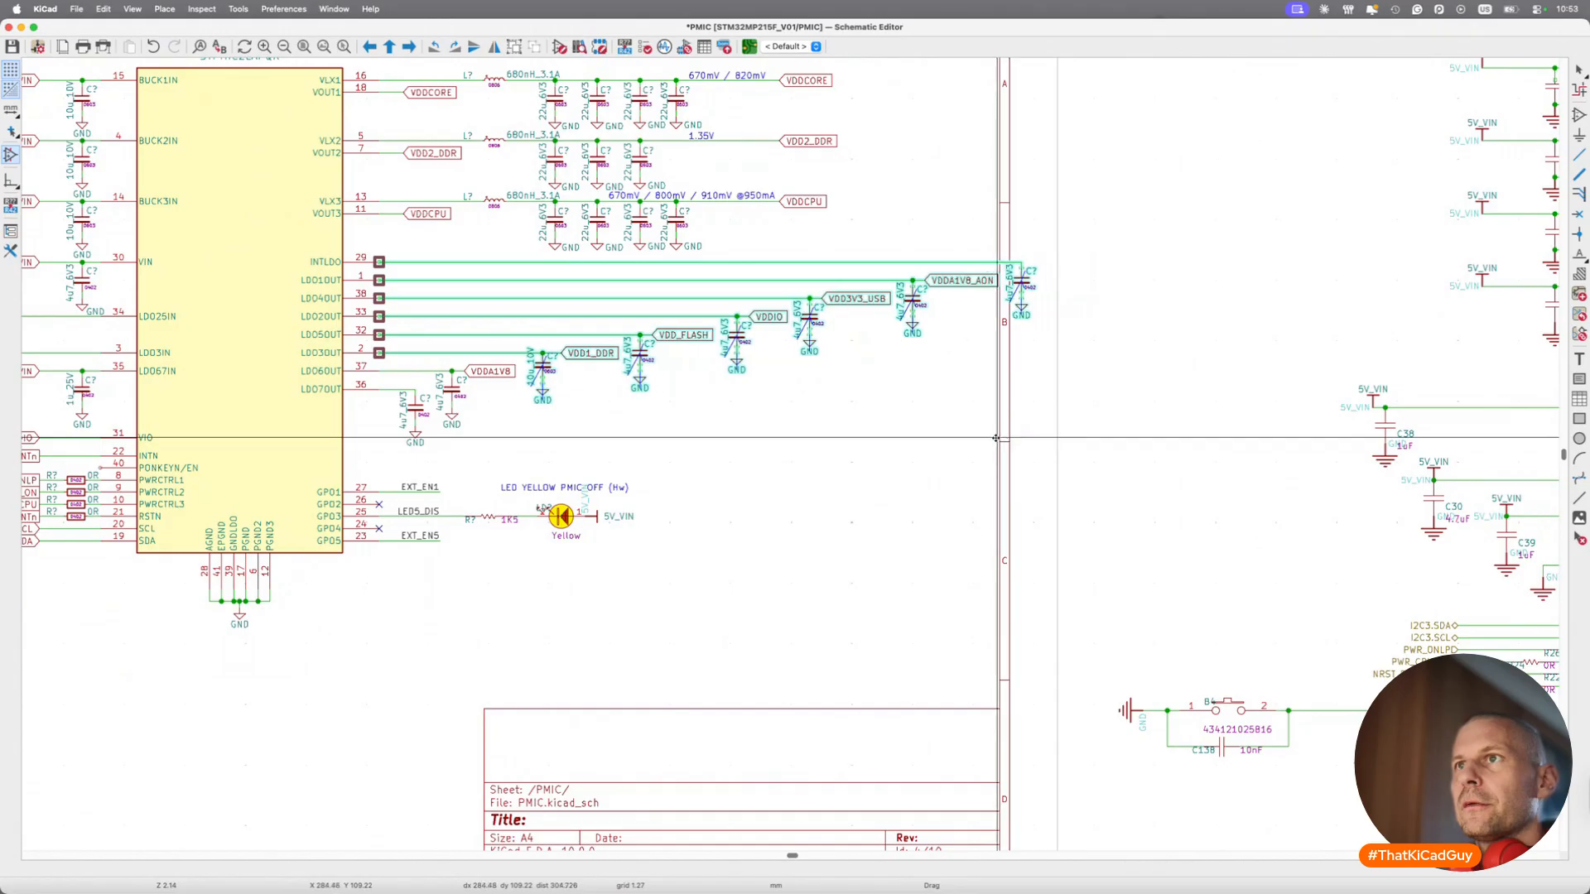
left_click(994, 437)
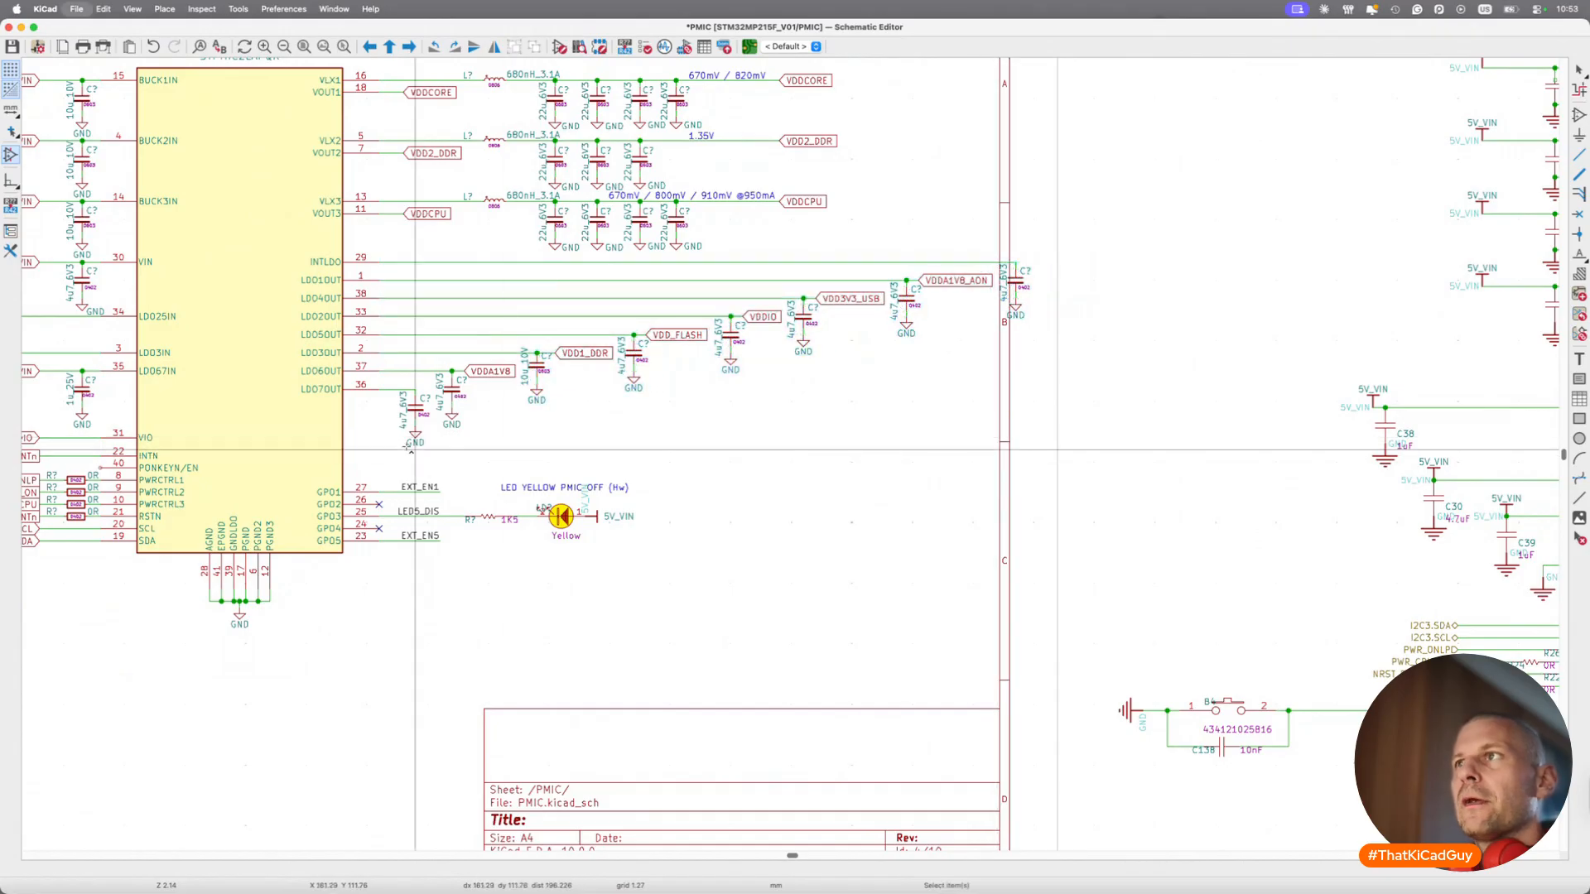
Move the whole STPMIC2L circuit left and slightly down so it fits inside the sheet frame.
scroll(743, 500, "down", 3)
left_click_drag(120, 156, 917, 605)
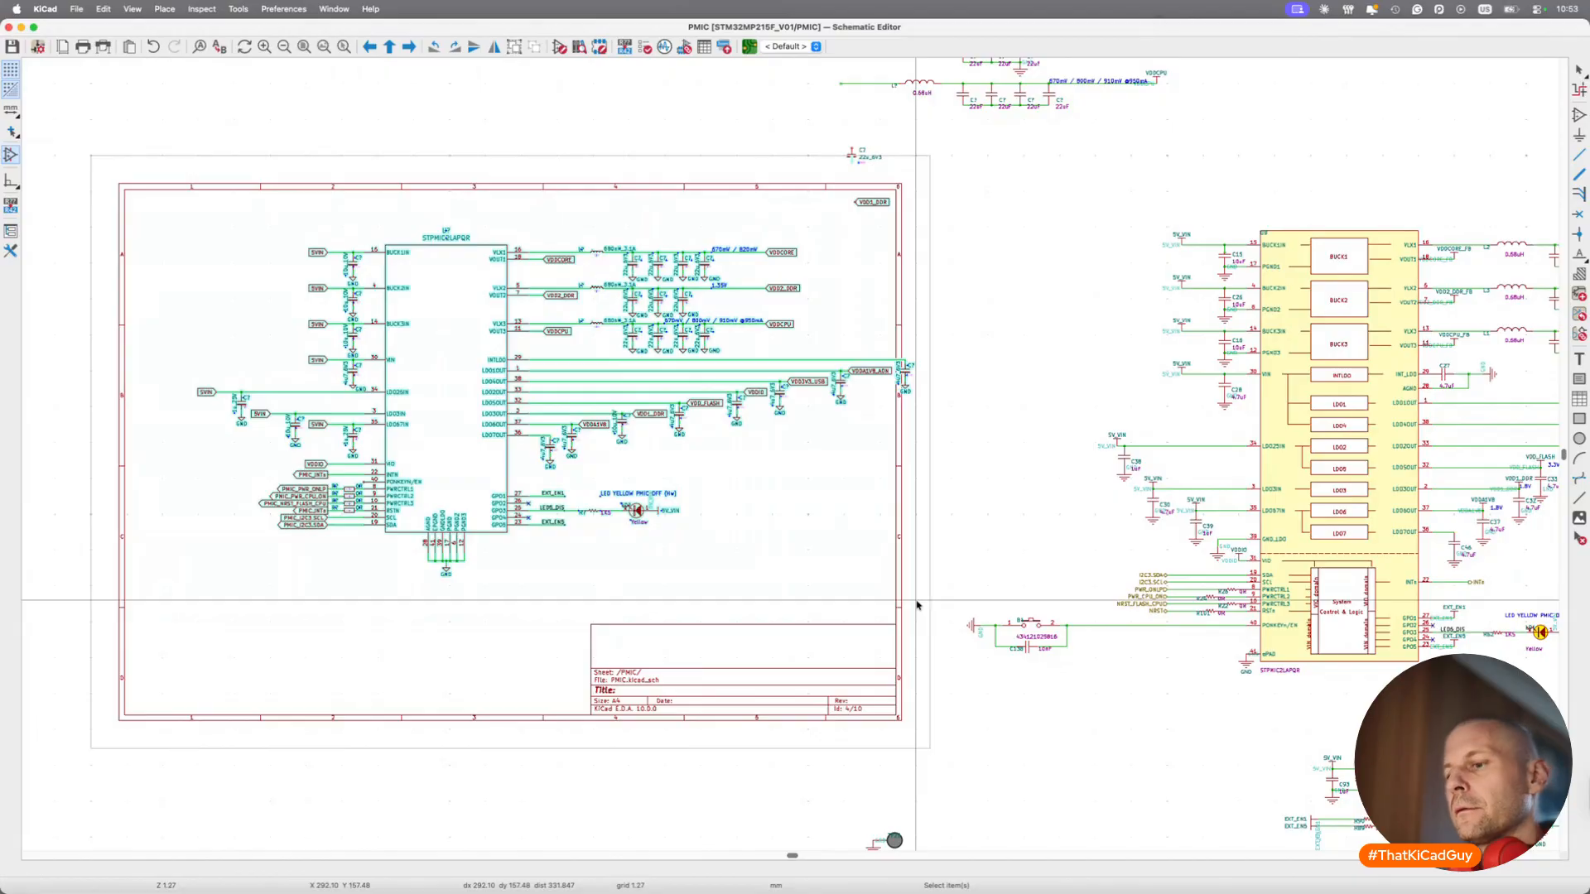
key("m")
left_click(862, 604)
Remove the stray VDD1_DDR label from the sheet's upper-right corner and select the spare 22u_6V3 capacitor above the frame.
left_click(826, 213)
left_click_drag(787, 131, 944, 218)
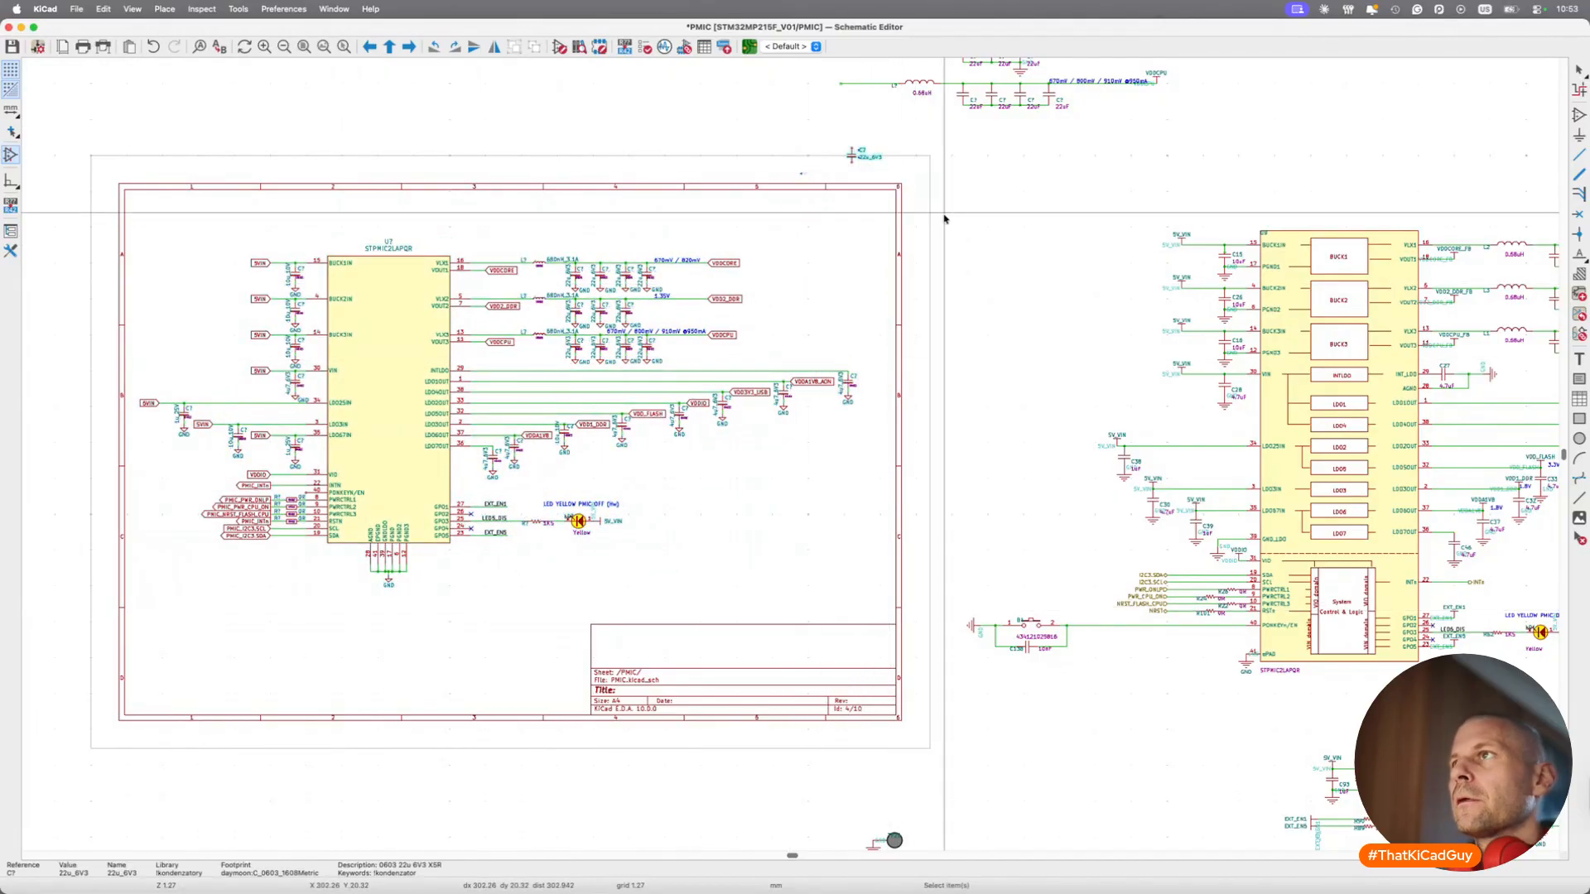
scroll(944, 219, "up", 3)
left_click_drag(756, 174, 1213, 348)
scroll(1214, 348, "down", 5)
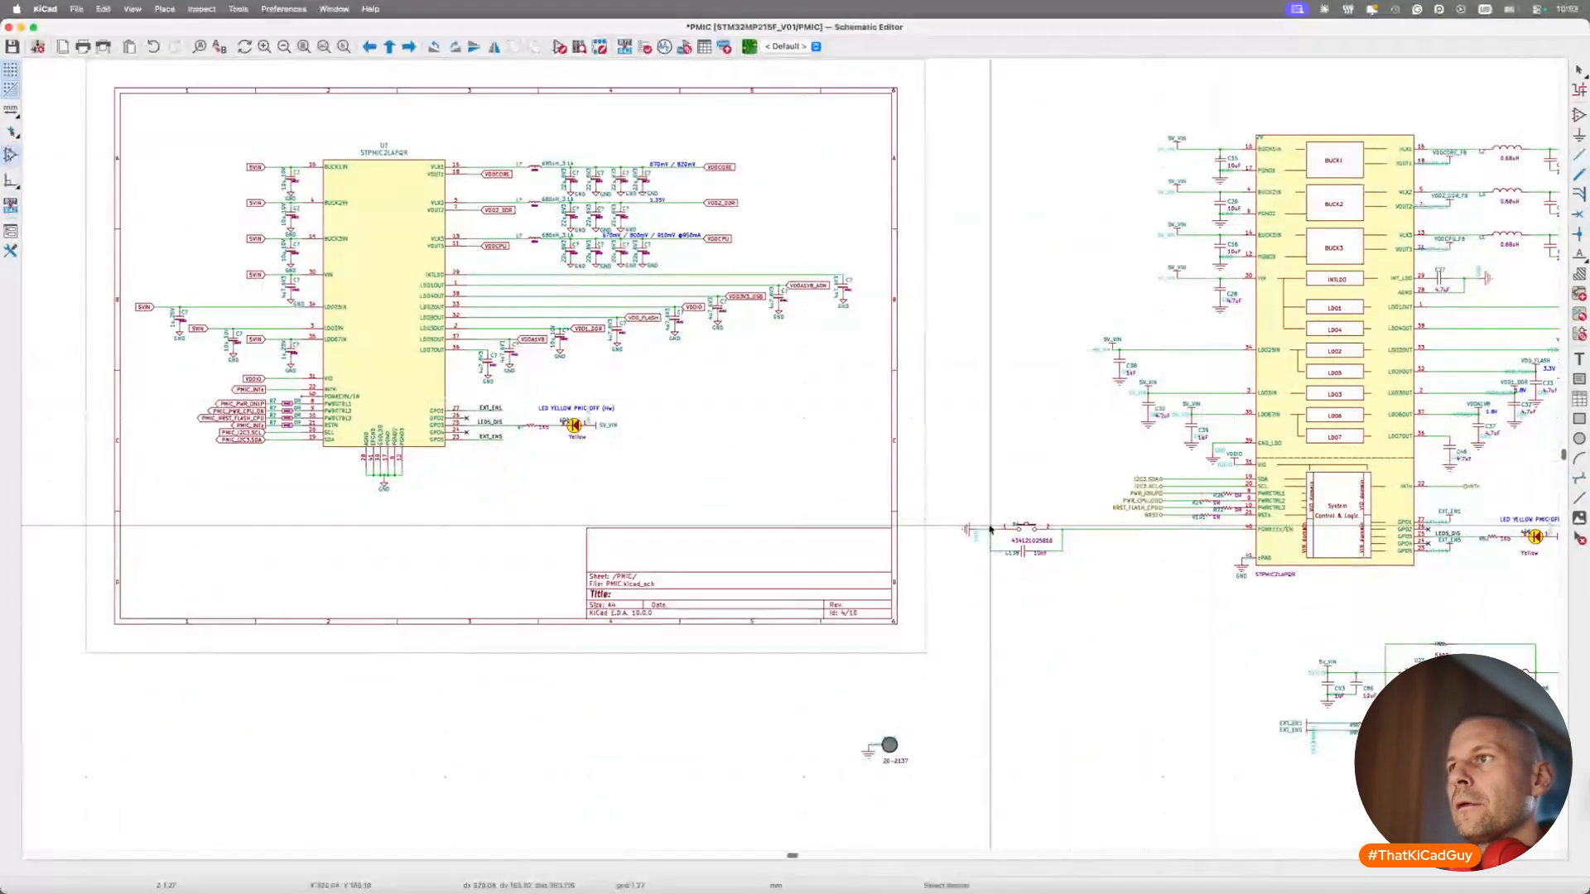
scroll(1035, 567, "right", 2)
scroll(1035, 568, "up", 2, "ctrl")
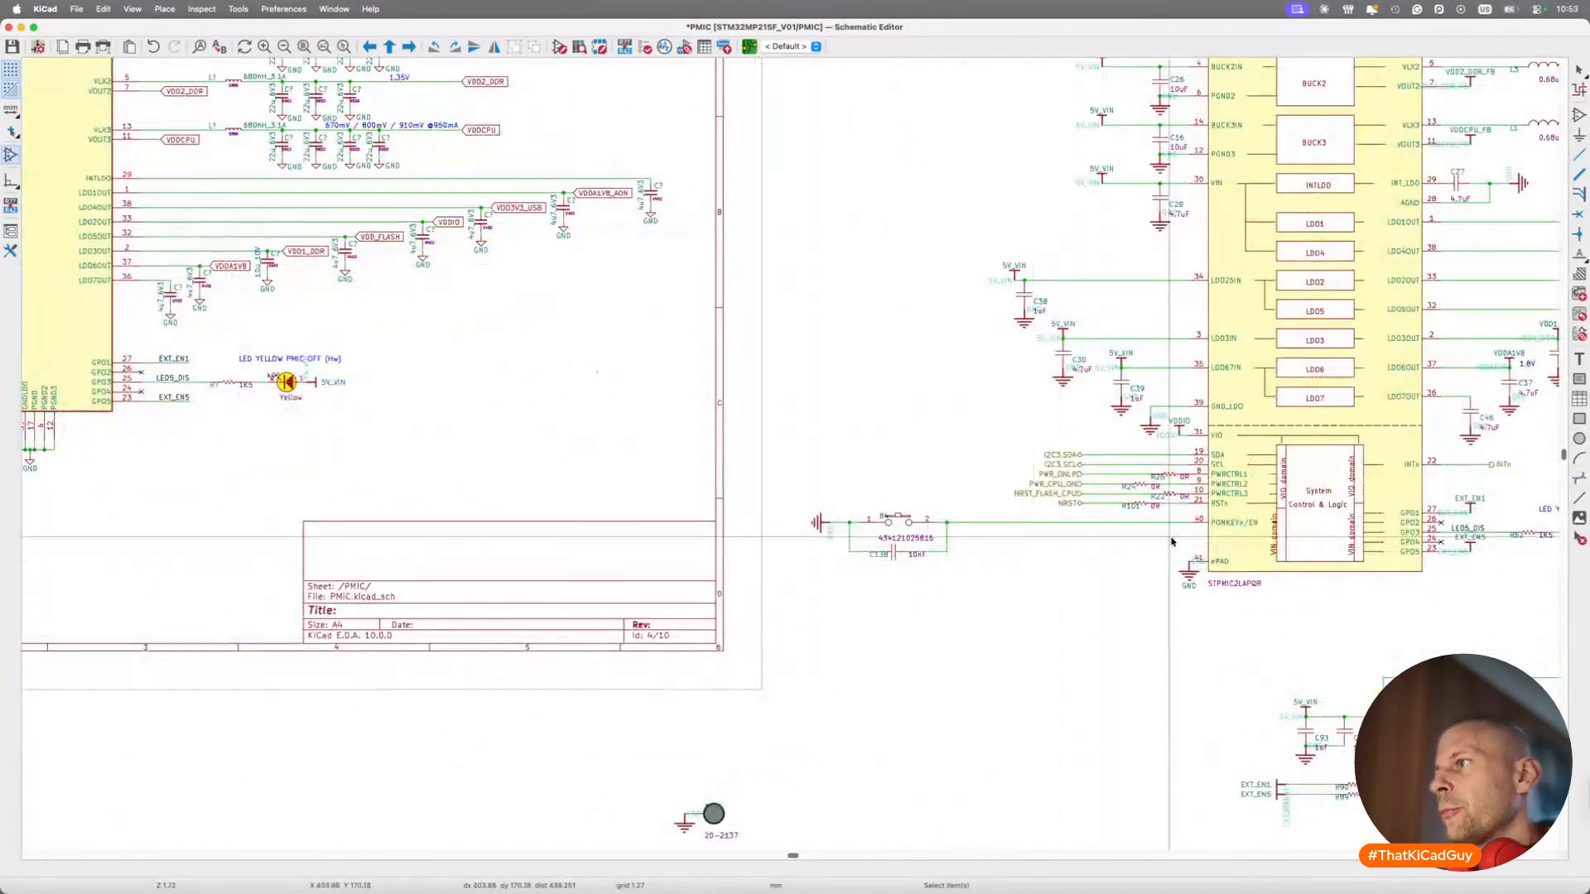
scroll(1229, 541, "left", 5)
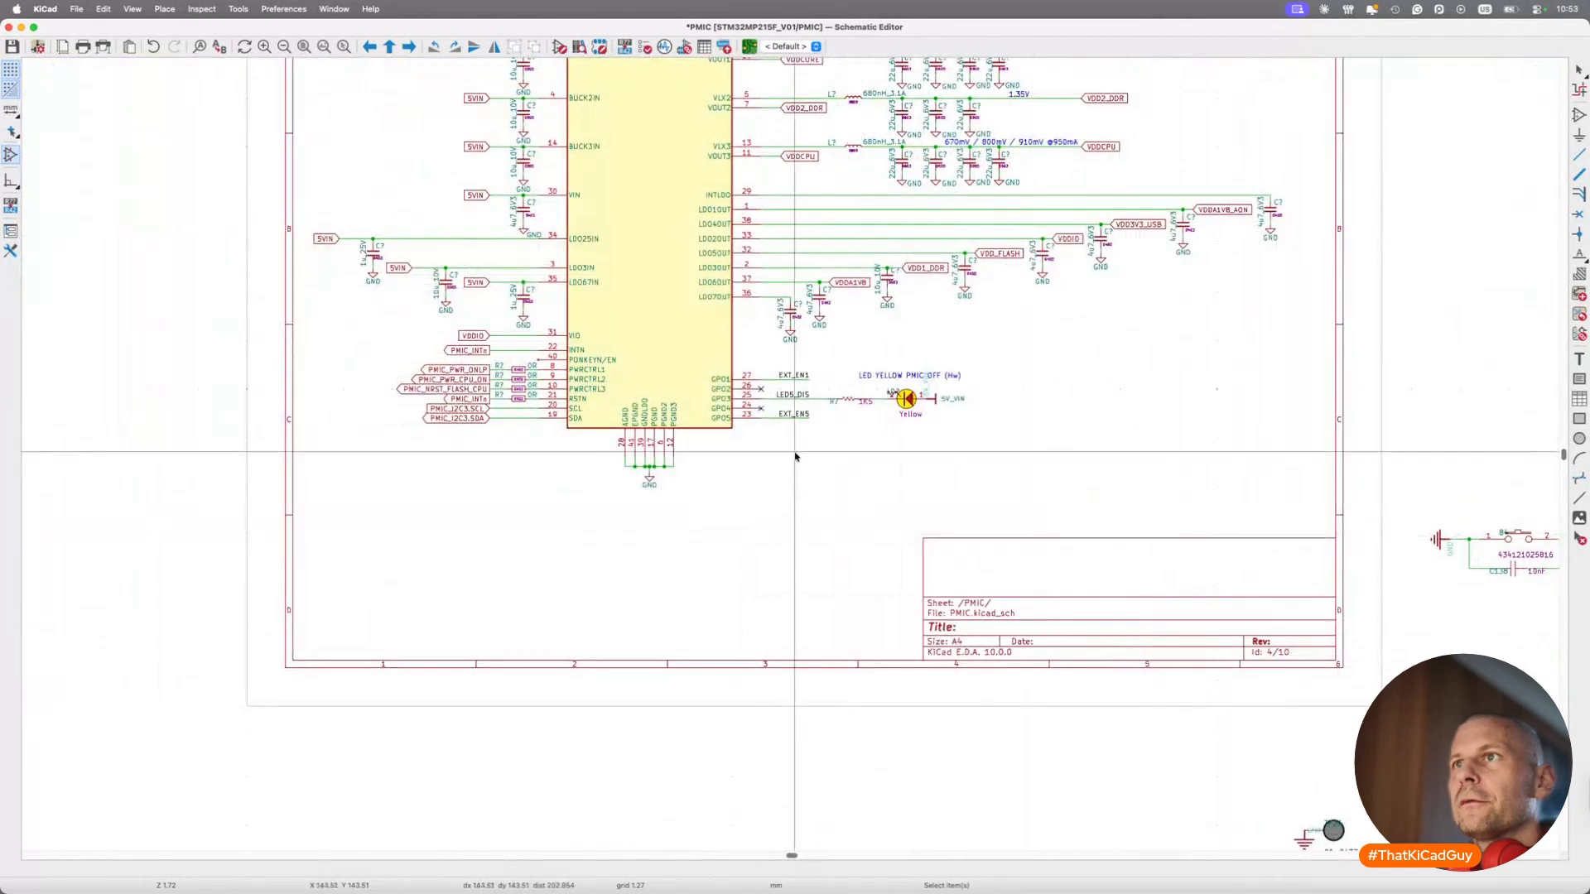
scroll(1027, 556, "right", 6)
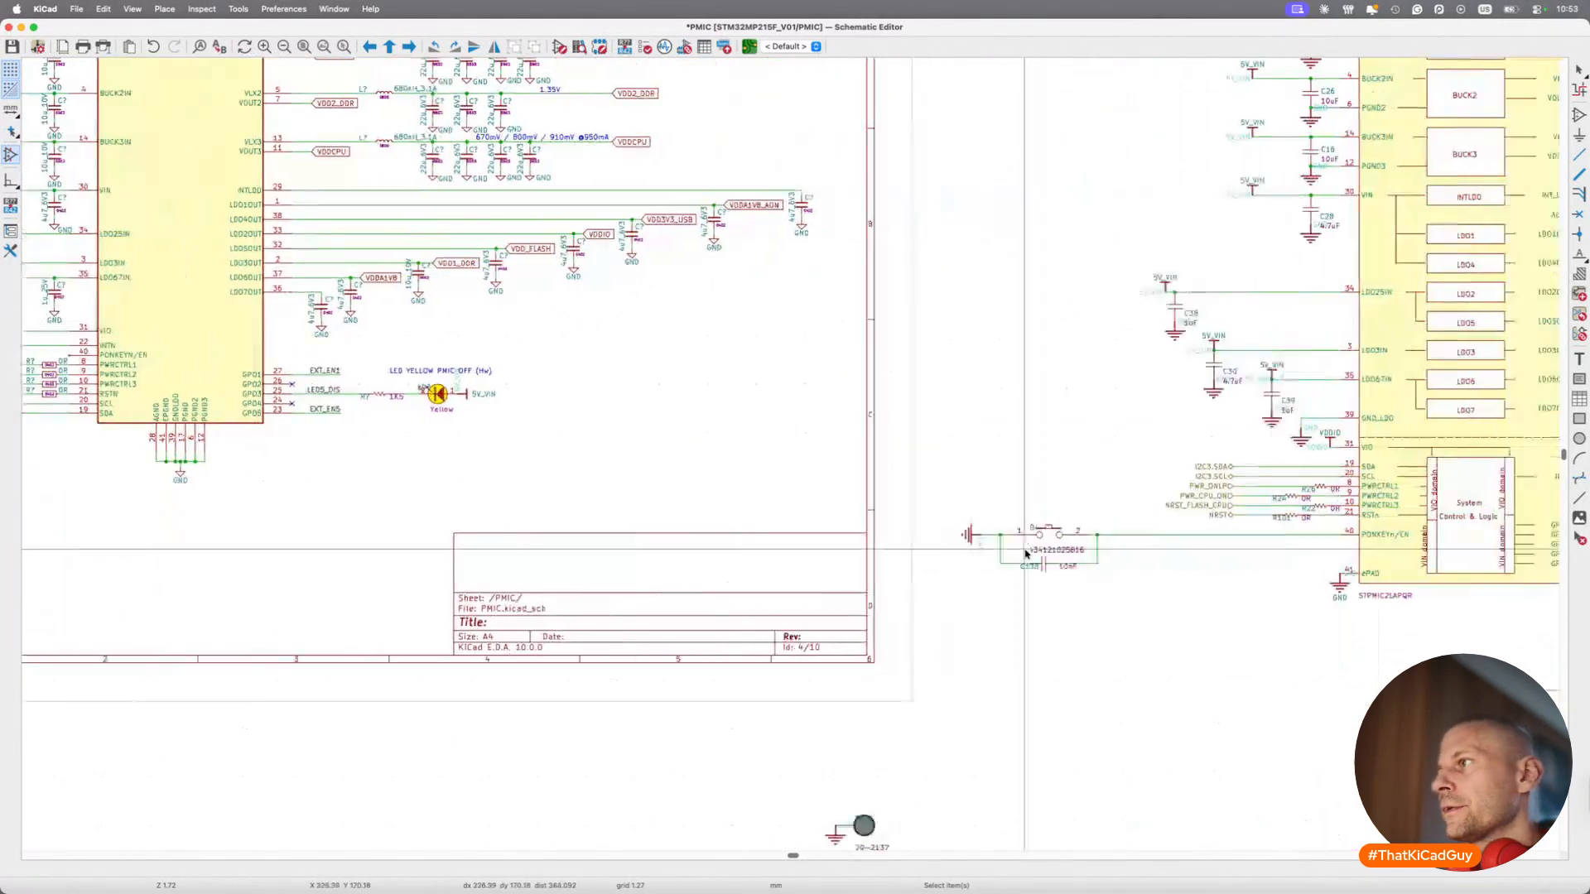
left_click_drag(939, 507, 1143, 617)
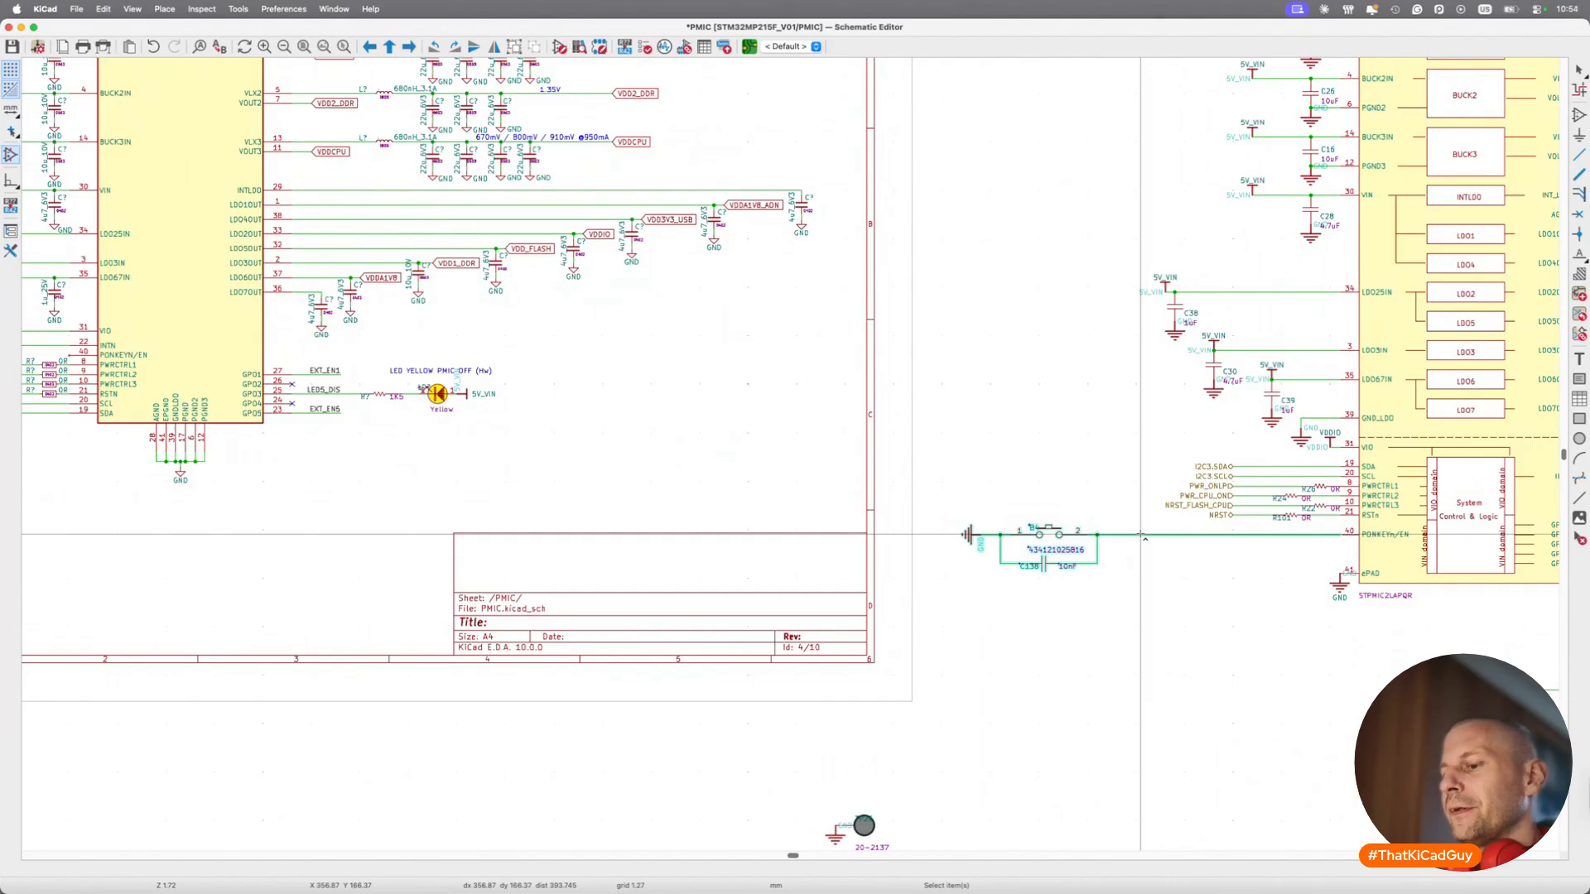
key("m")
scroll(853, 480, "left", 10)
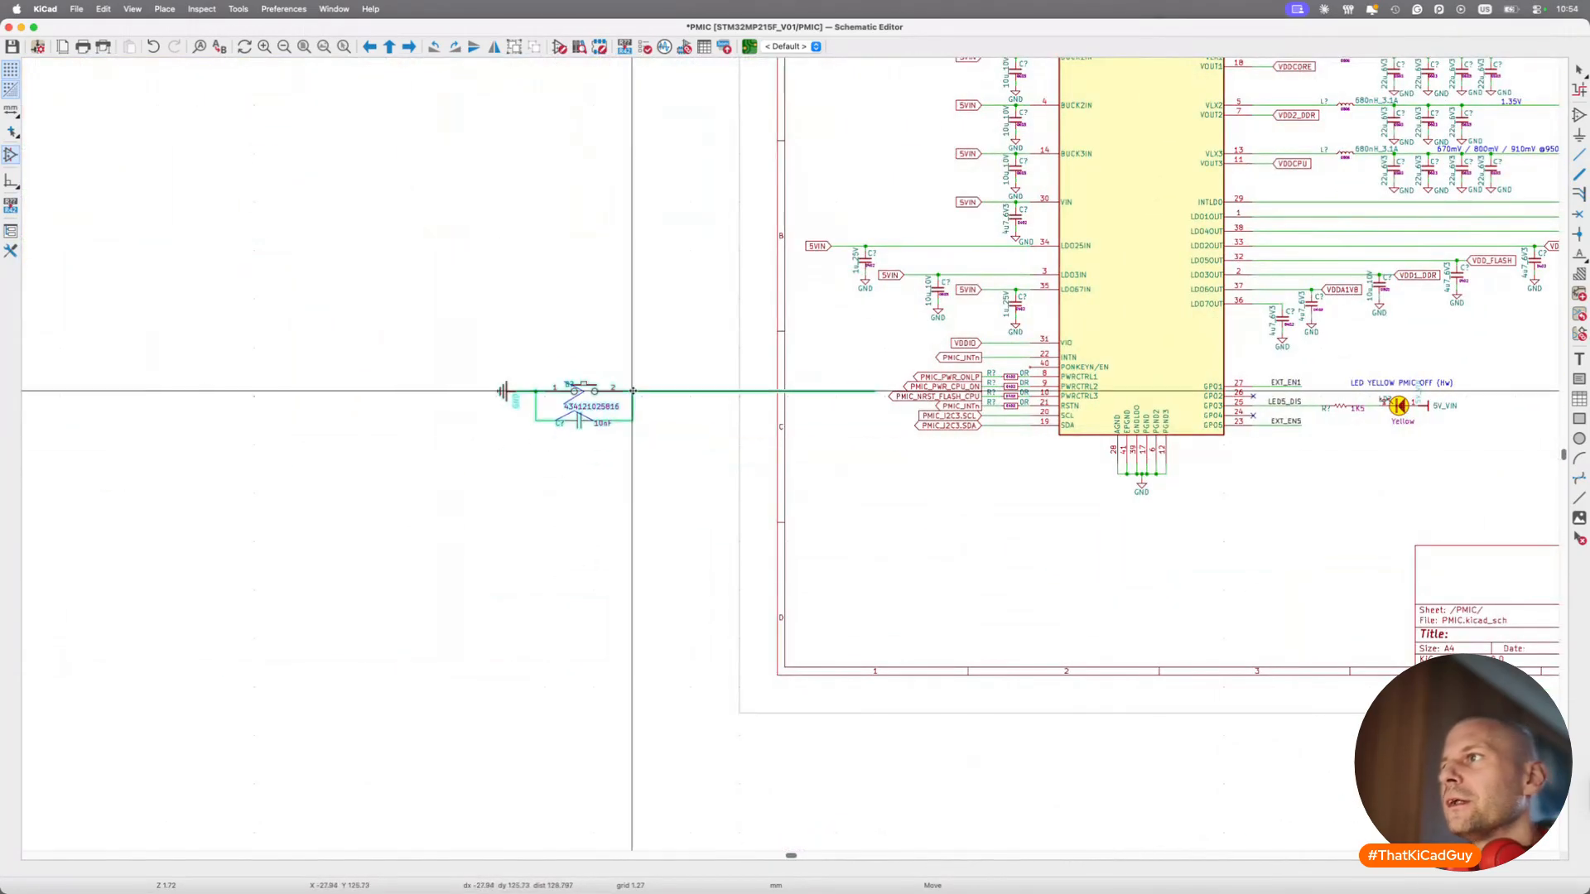
left_click(787, 367)
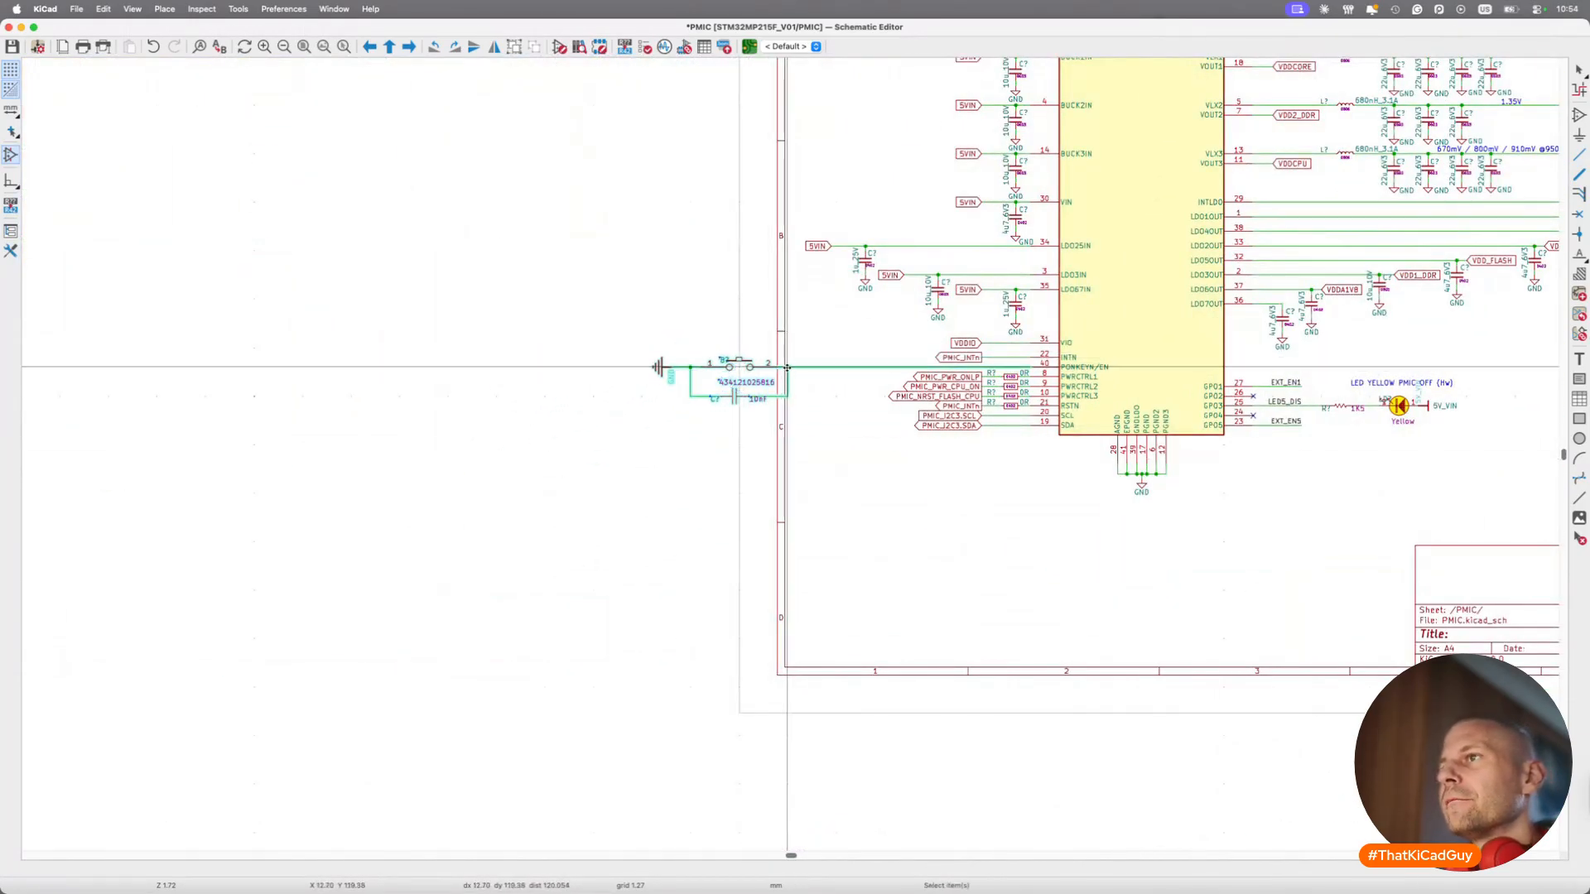
Shift the push-button circuit right toward the PONKEYN/EN pin, keeping its wire attached.
left_click_drag(617, 331, 807, 449)
key("g")
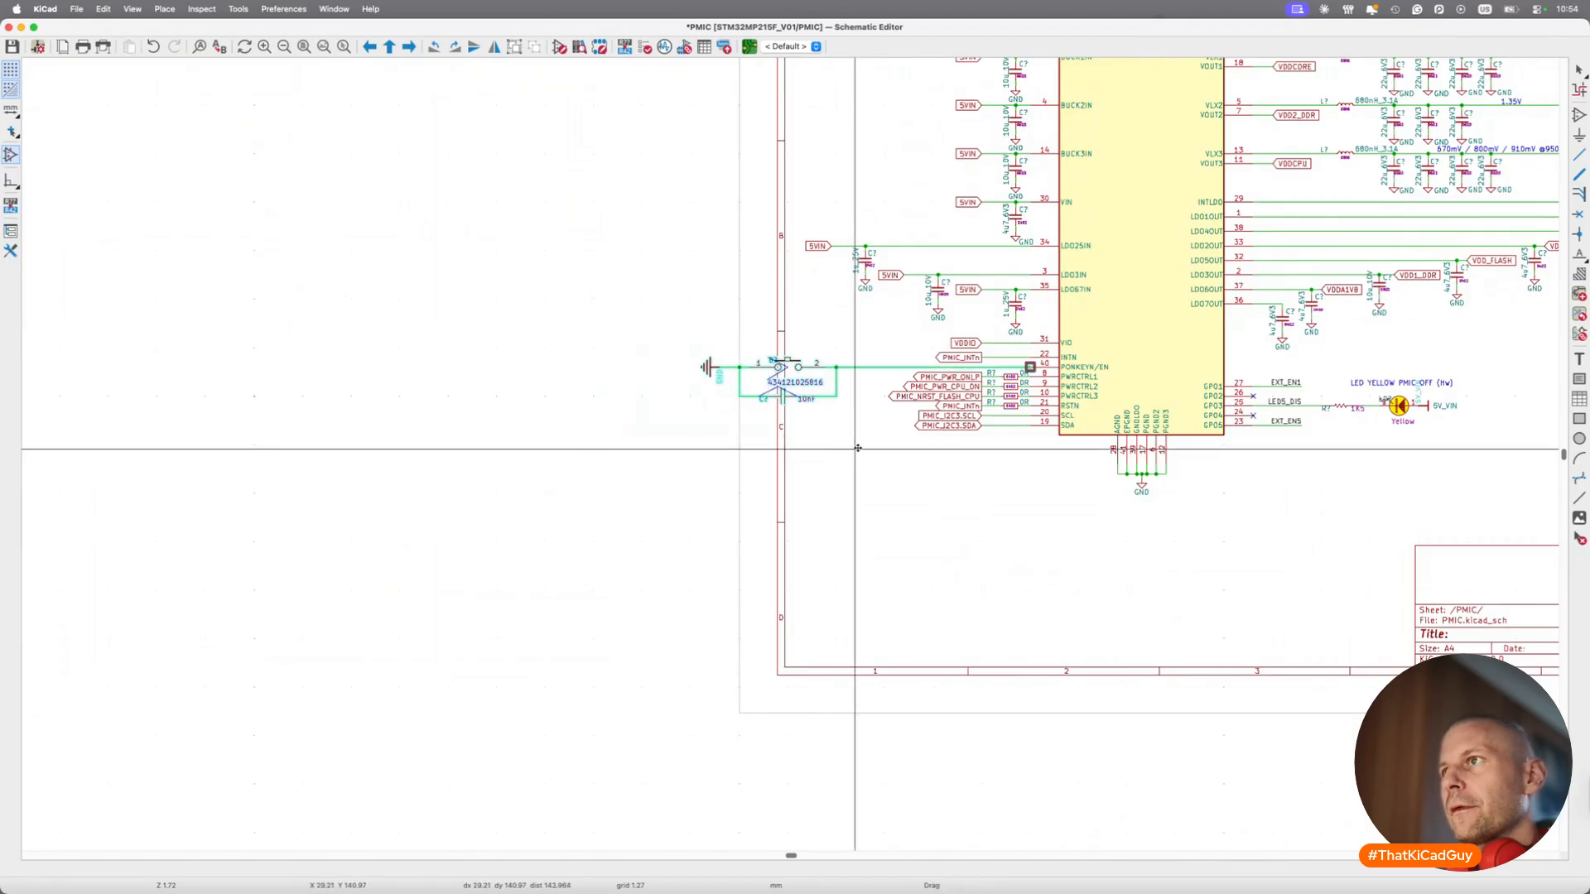
left_click(894, 448)
scroll(820, 406, "up", 4)
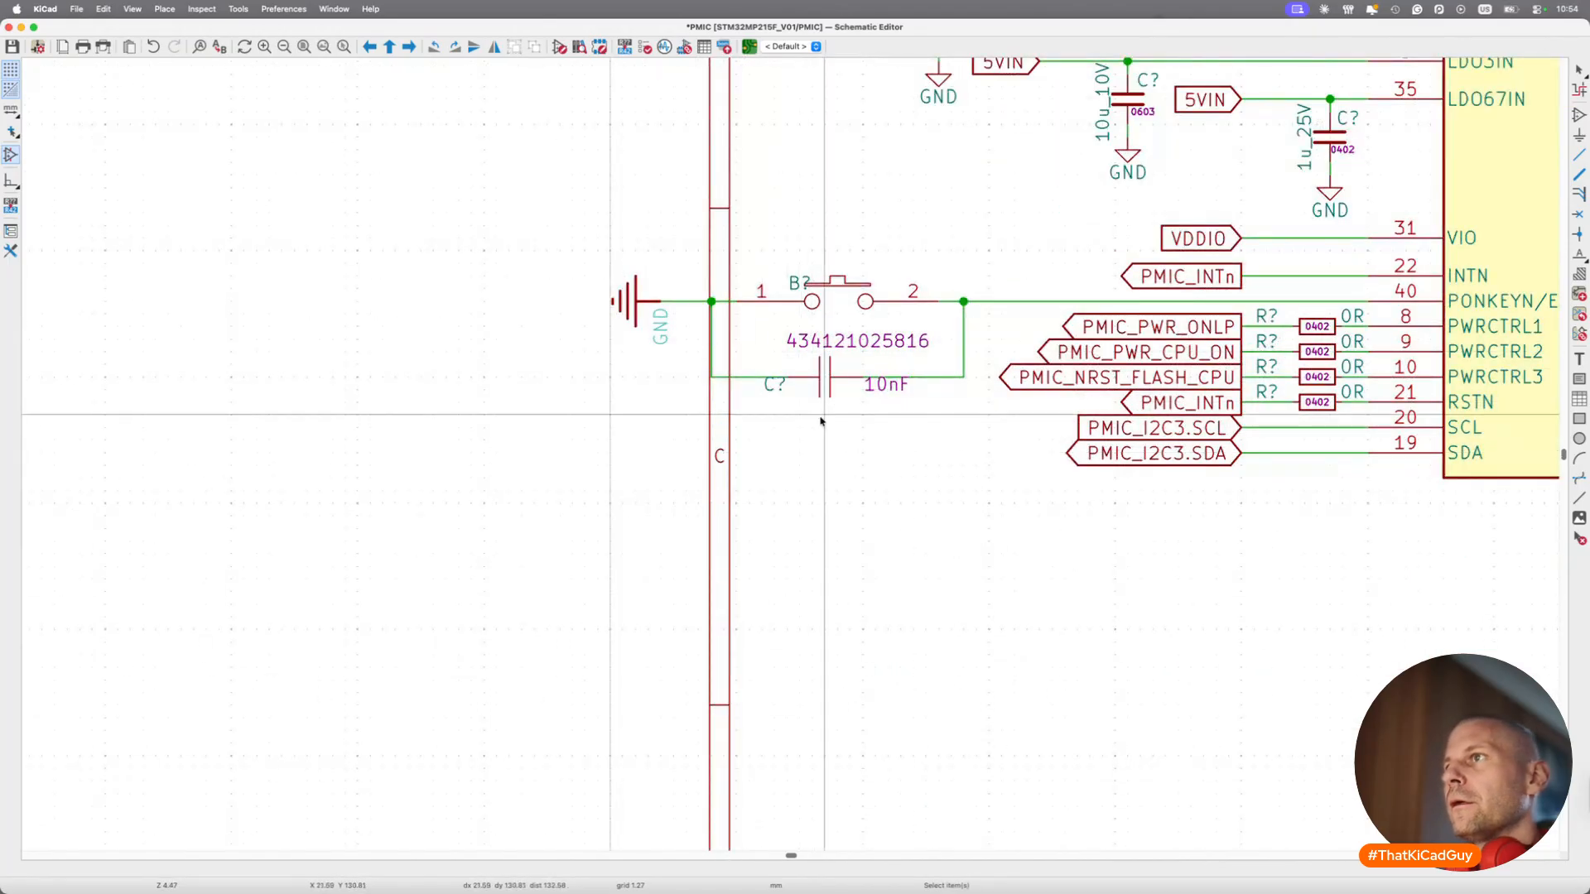
double_click(851, 306)
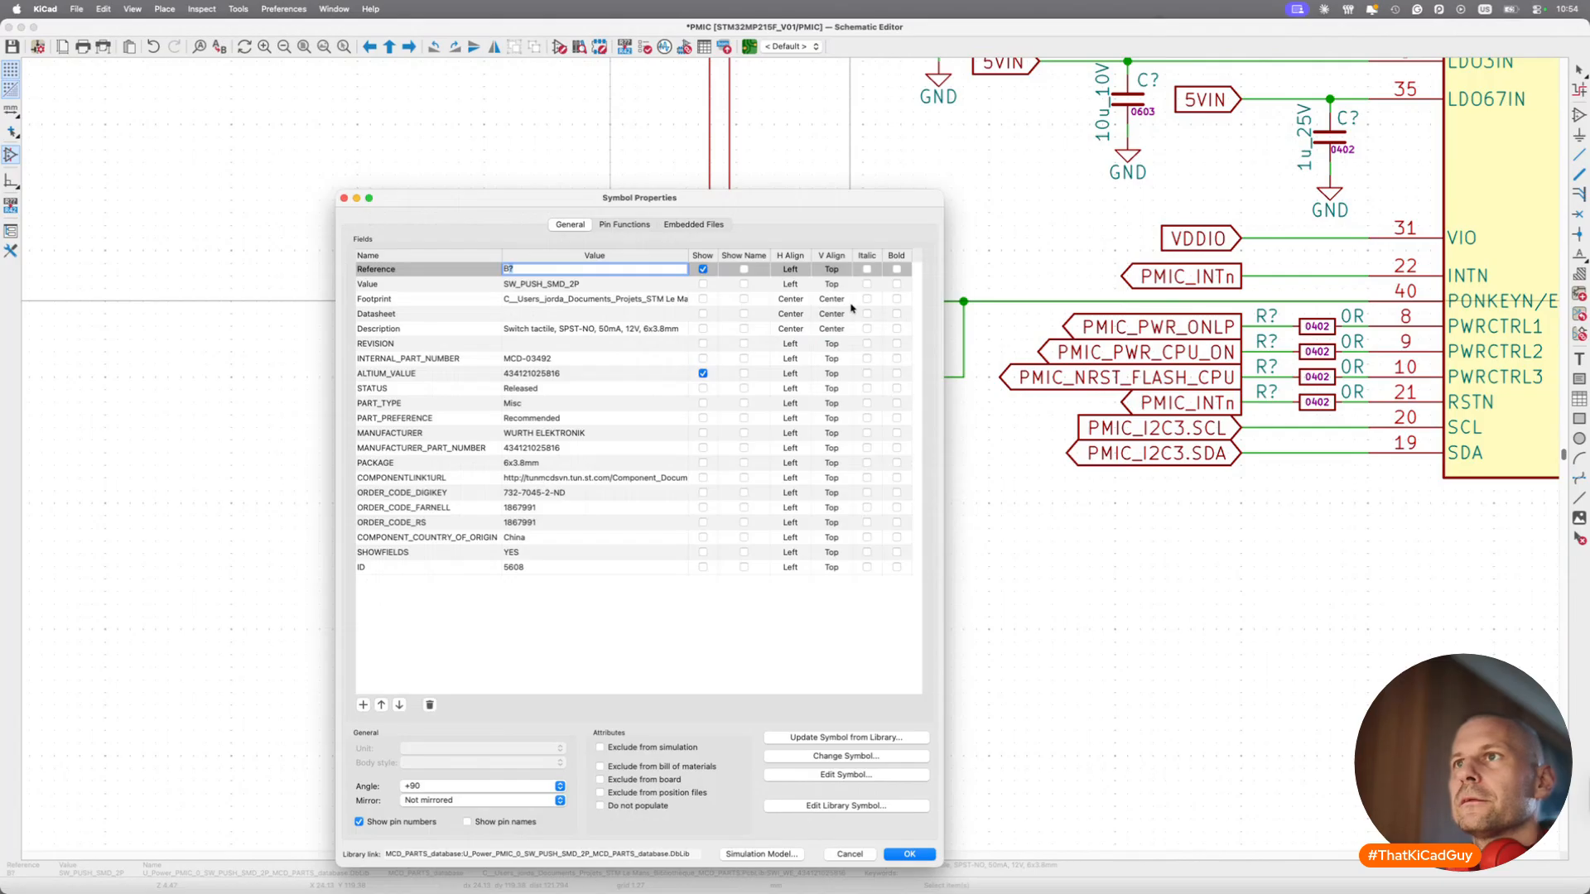
key("Escape")
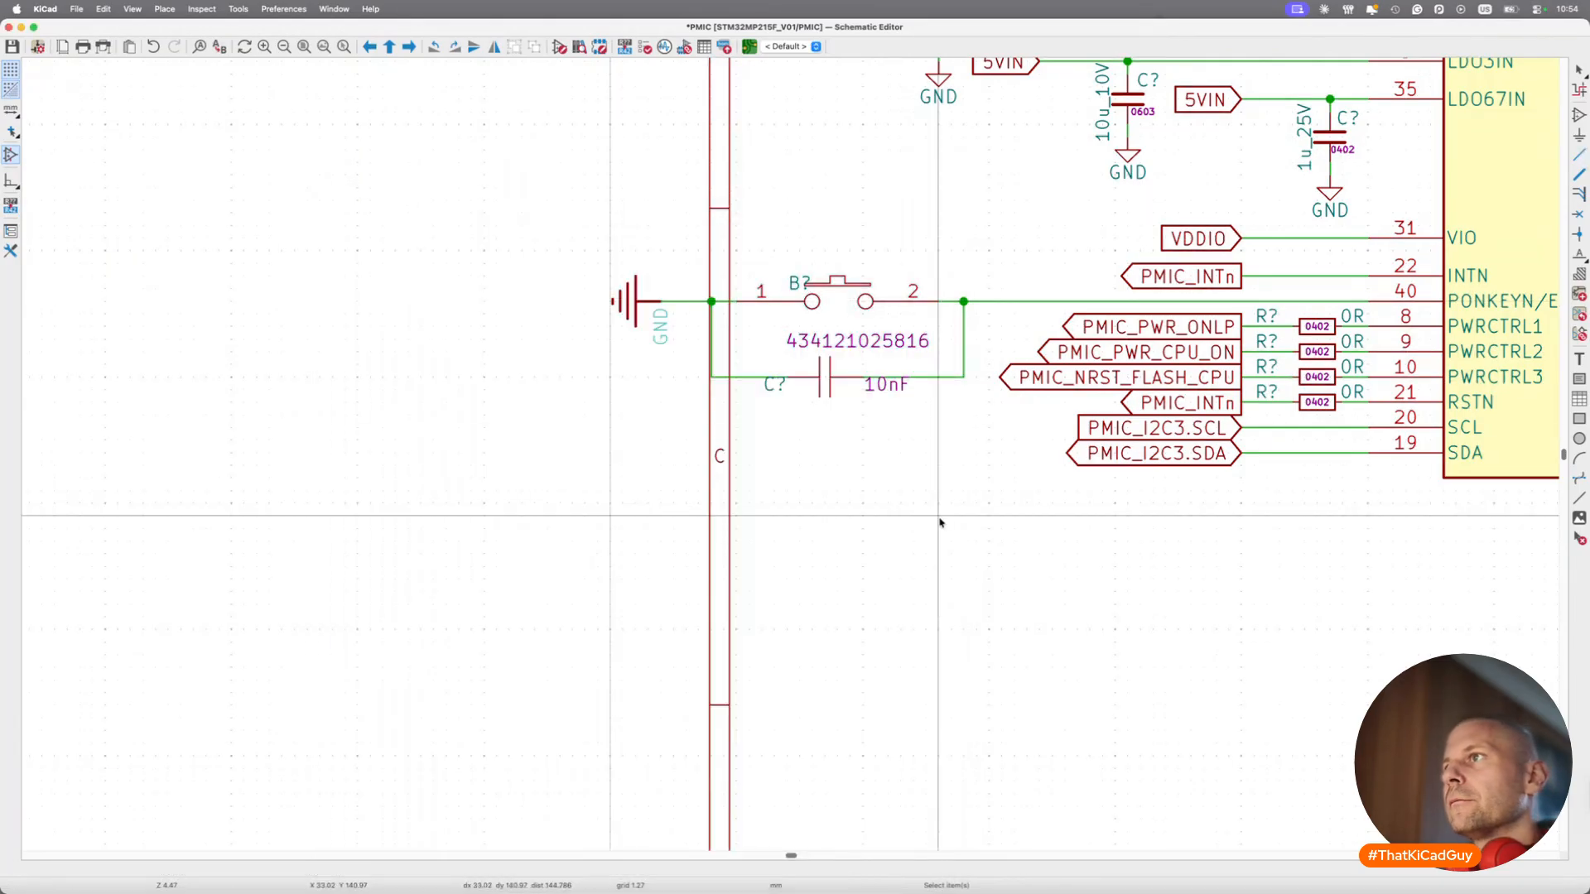
left_click_drag(575, 241, 1006, 402)
key("Delete")
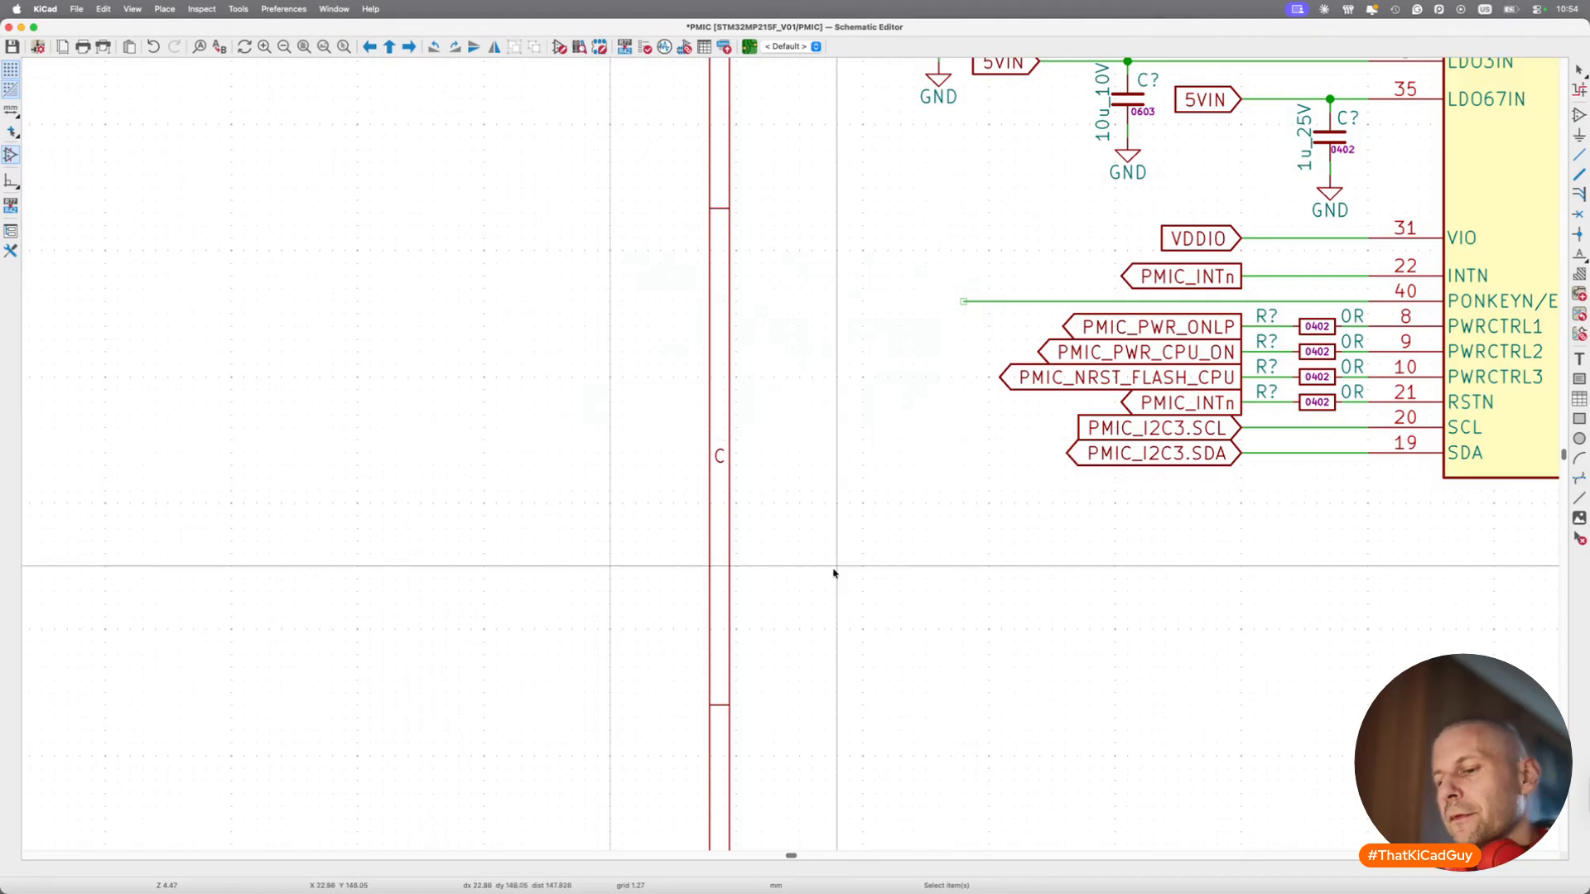
Add the PTS526_SK15 tactile switch, rotated vertically, below the open end of the PONKEYN/EN wire.
type("a!tact")
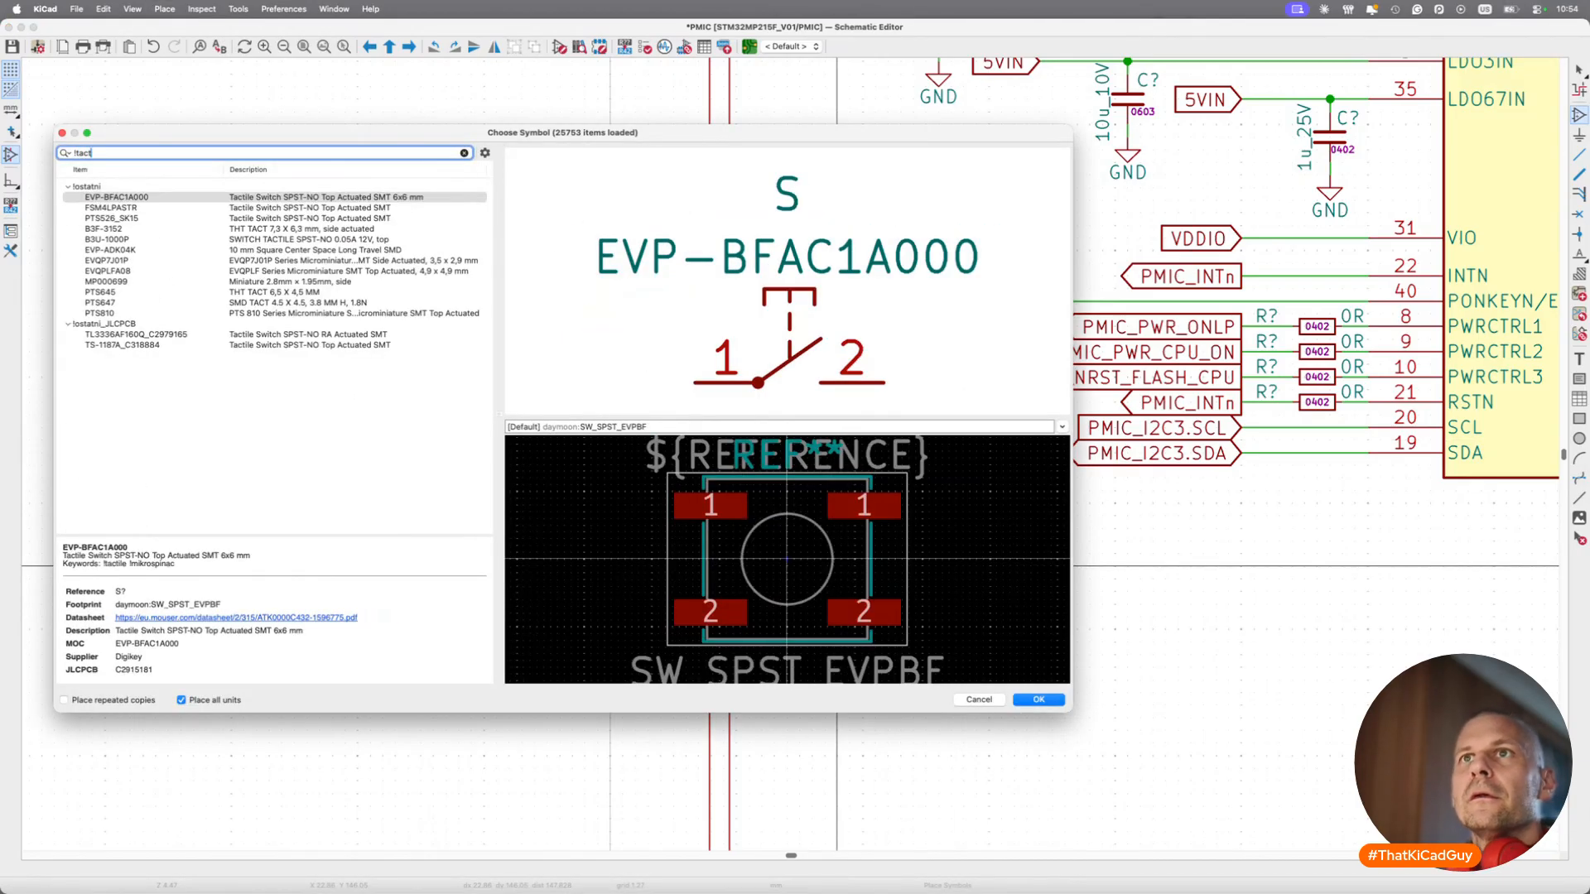
left_click(128, 262)
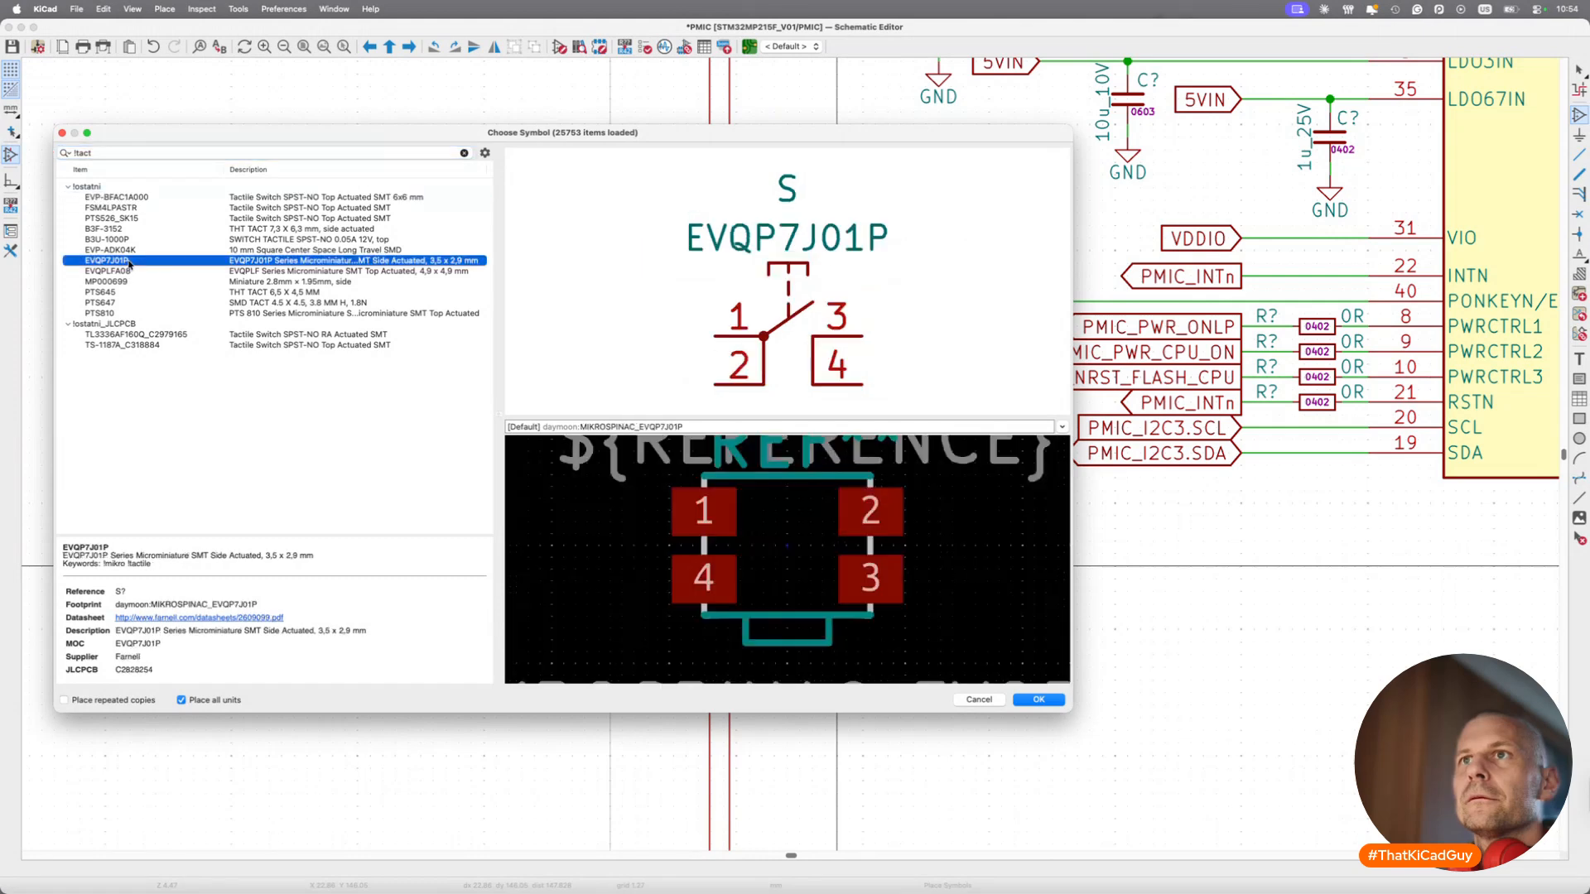
left_click(129, 272)
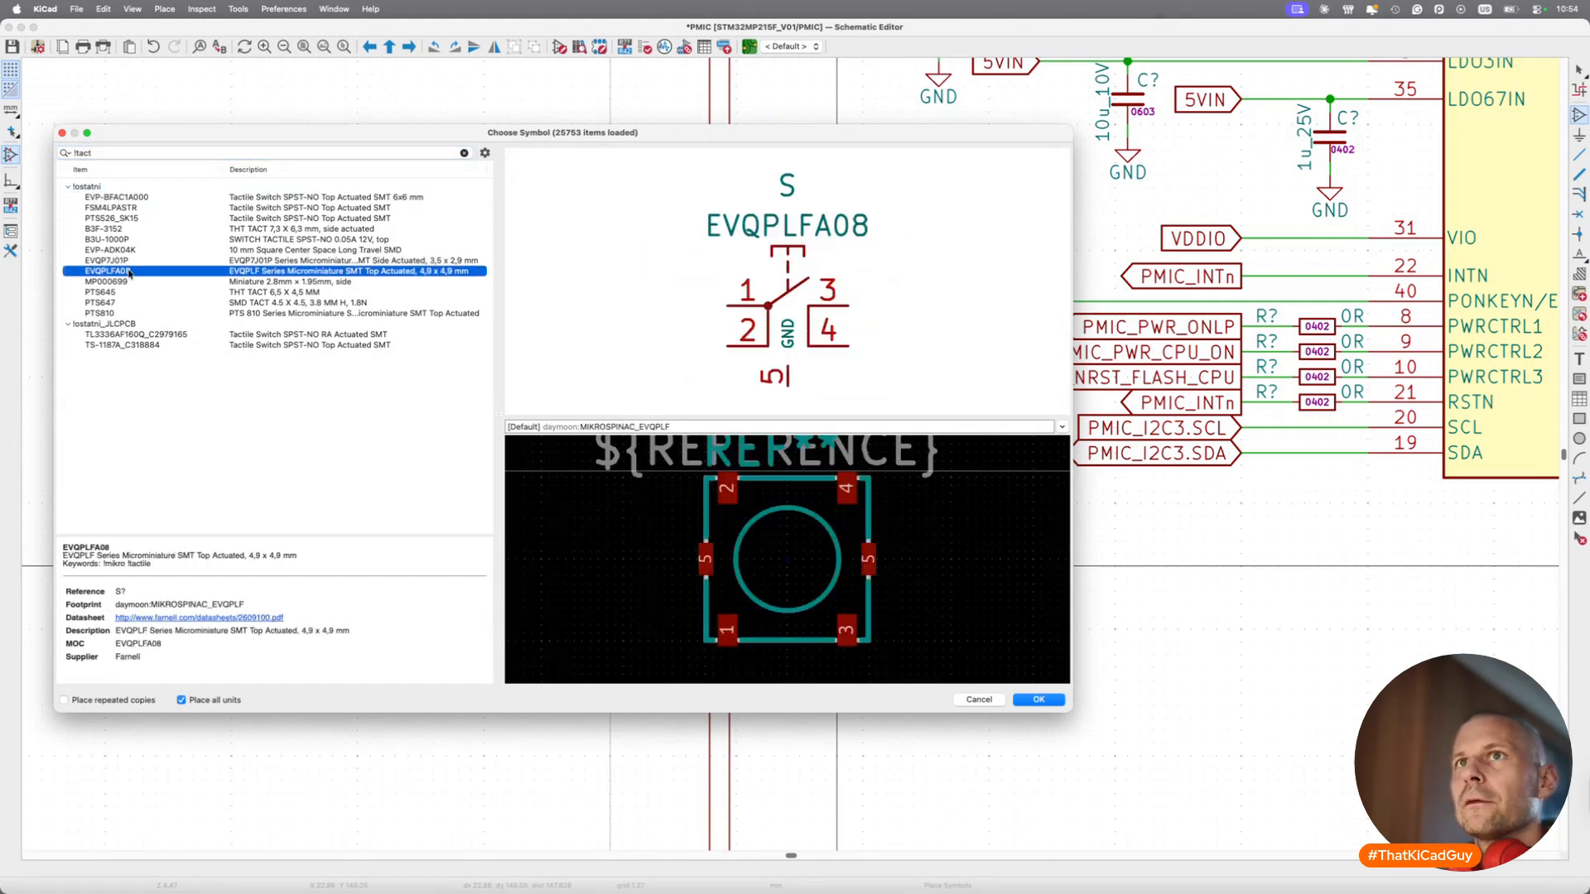
left_click(133, 262)
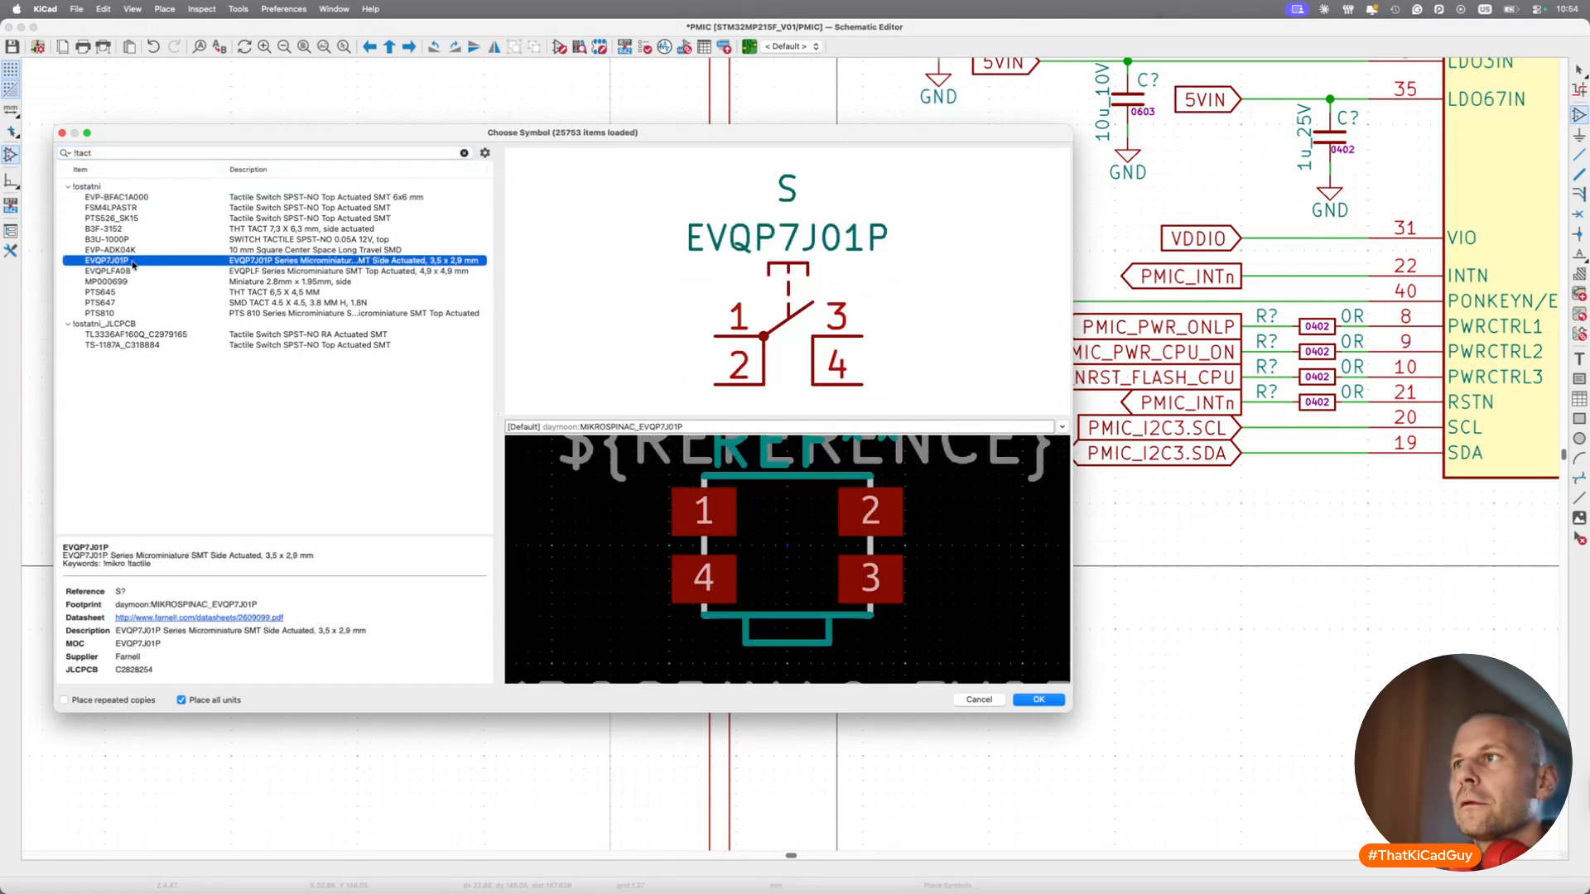
left_click(134, 219)
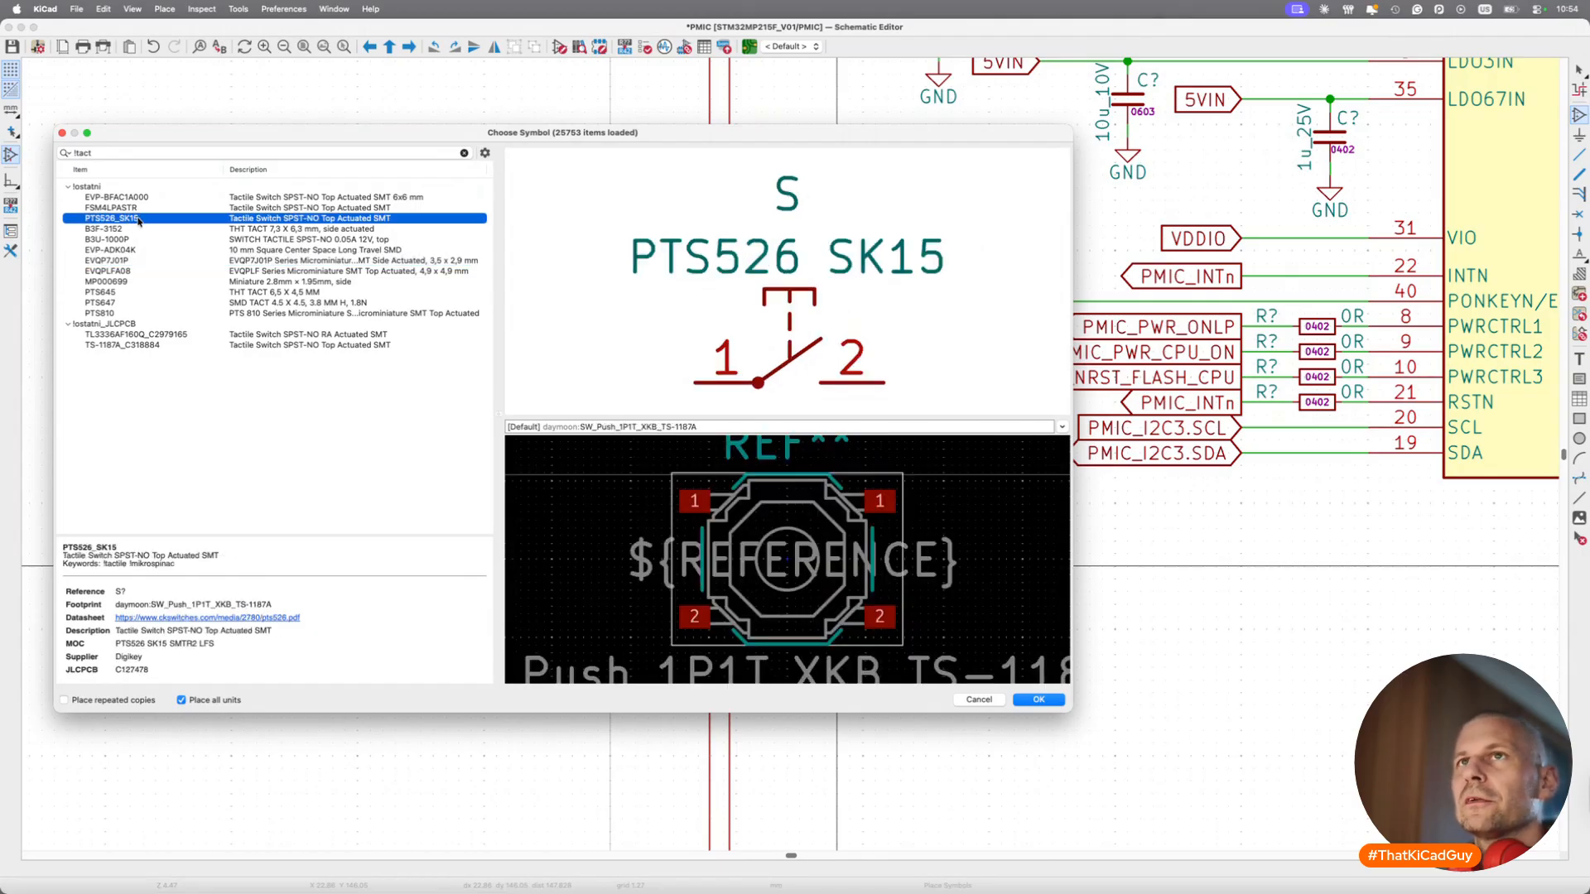
double_click(137, 219)
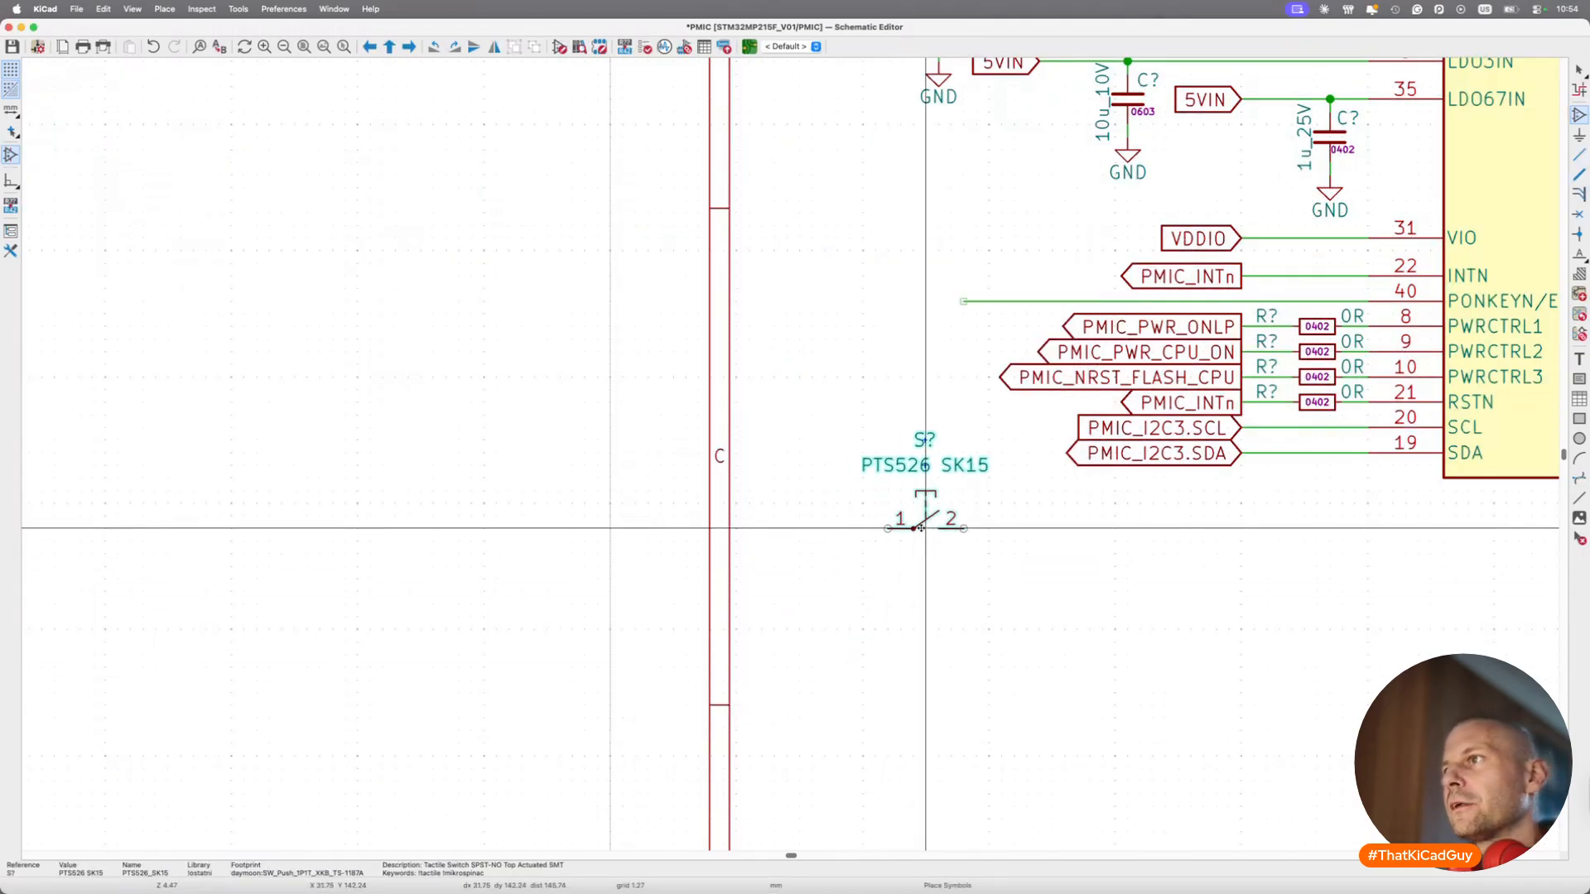
key("r")
left_click(876, 527)
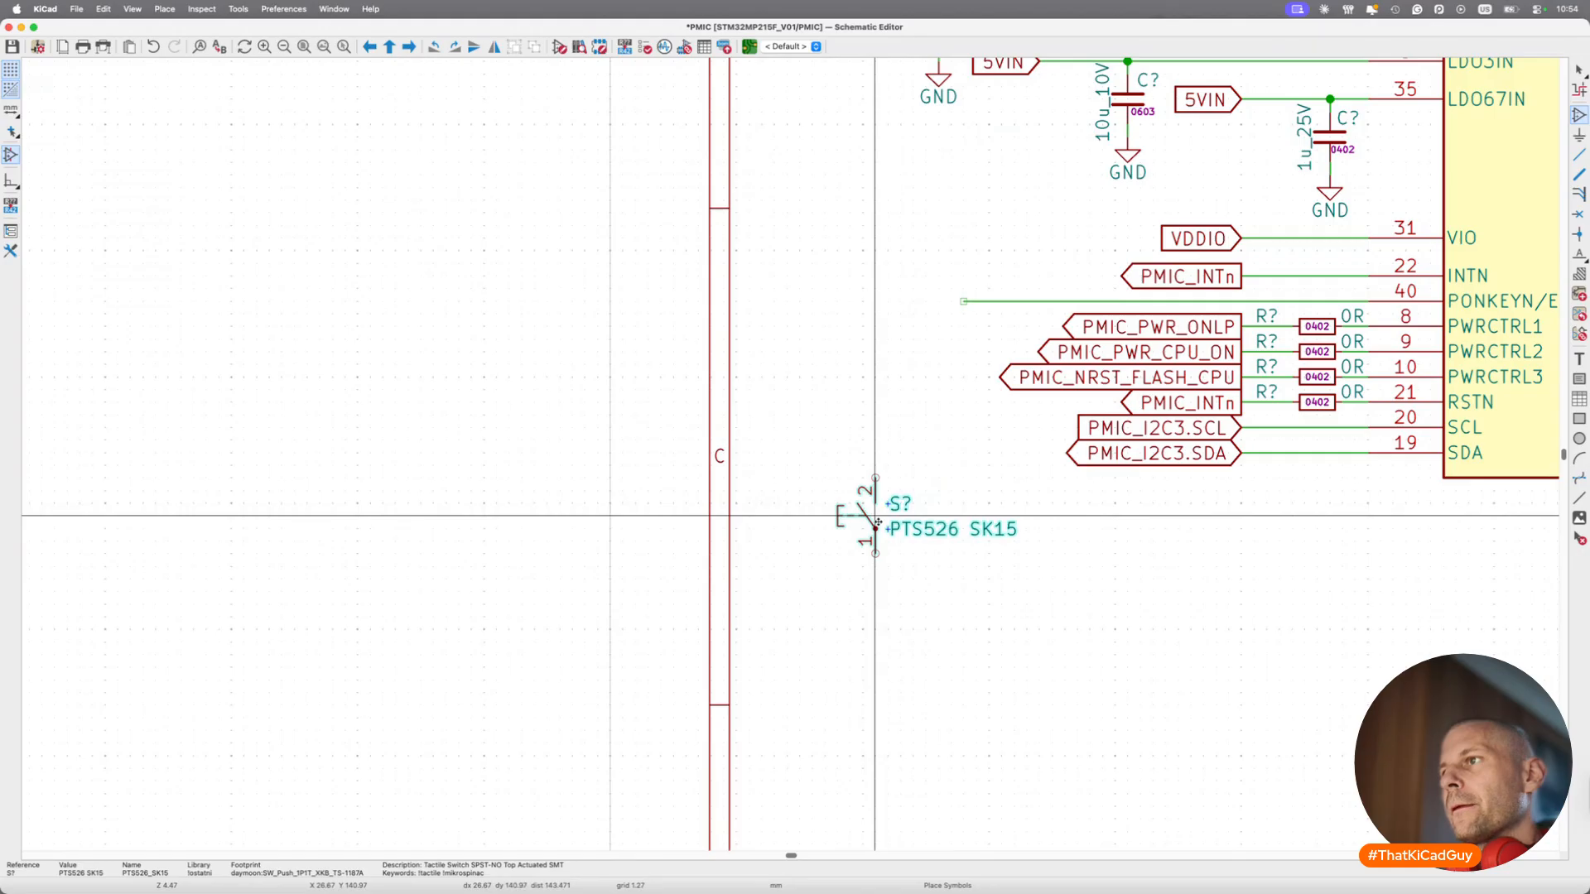
key("Escape")
Place a 0402 100n_25V capacitor just left of the tactile switch.
type("a")
type("199")
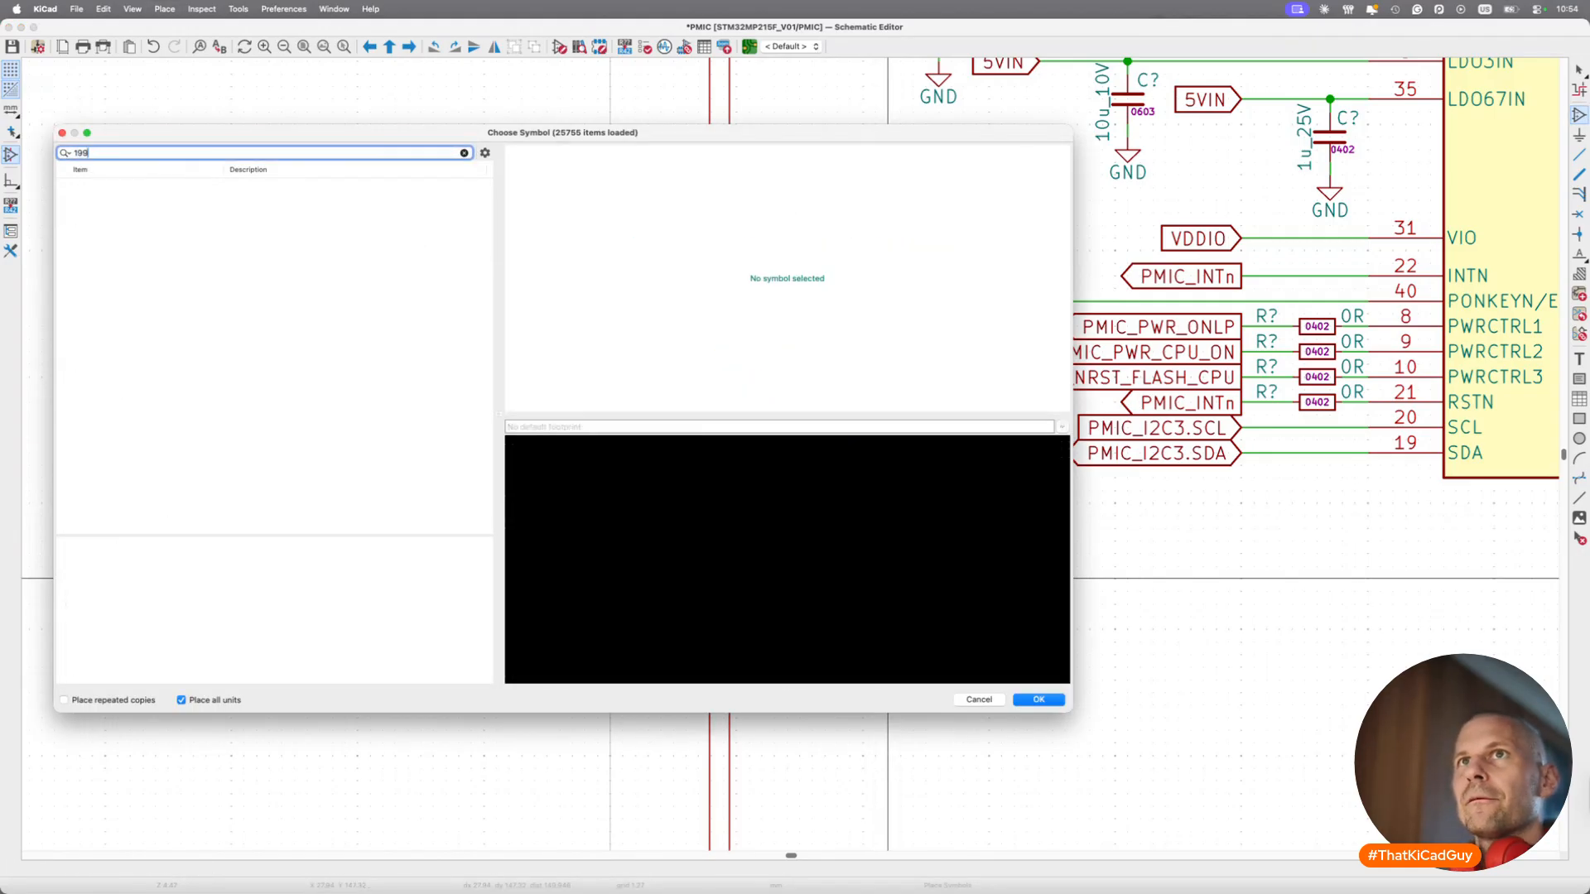
type("00n")
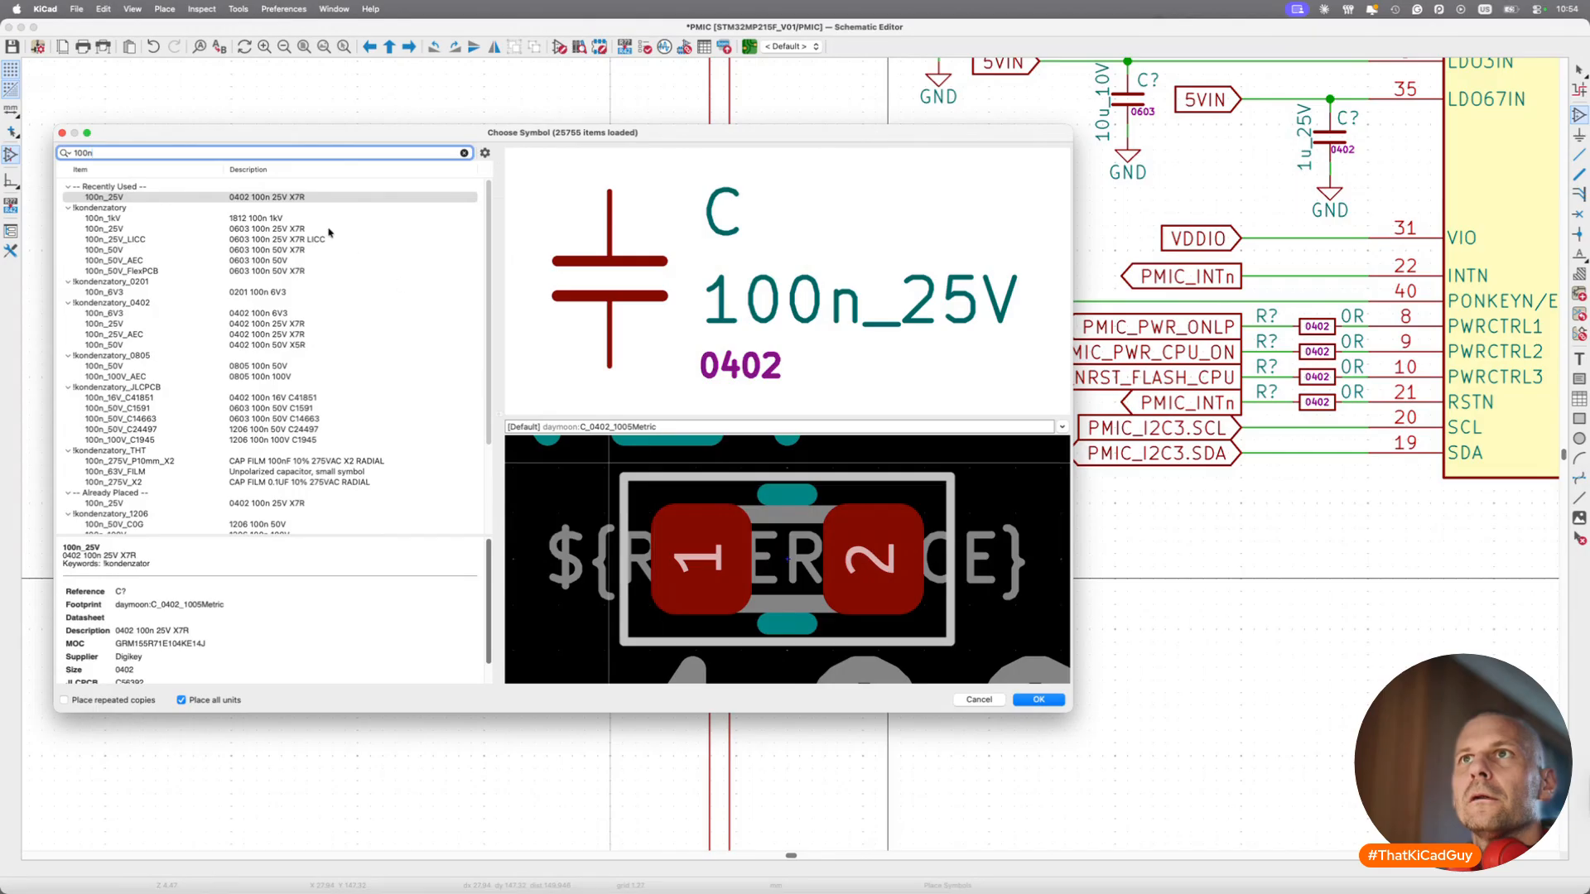
double_click(220, 199)
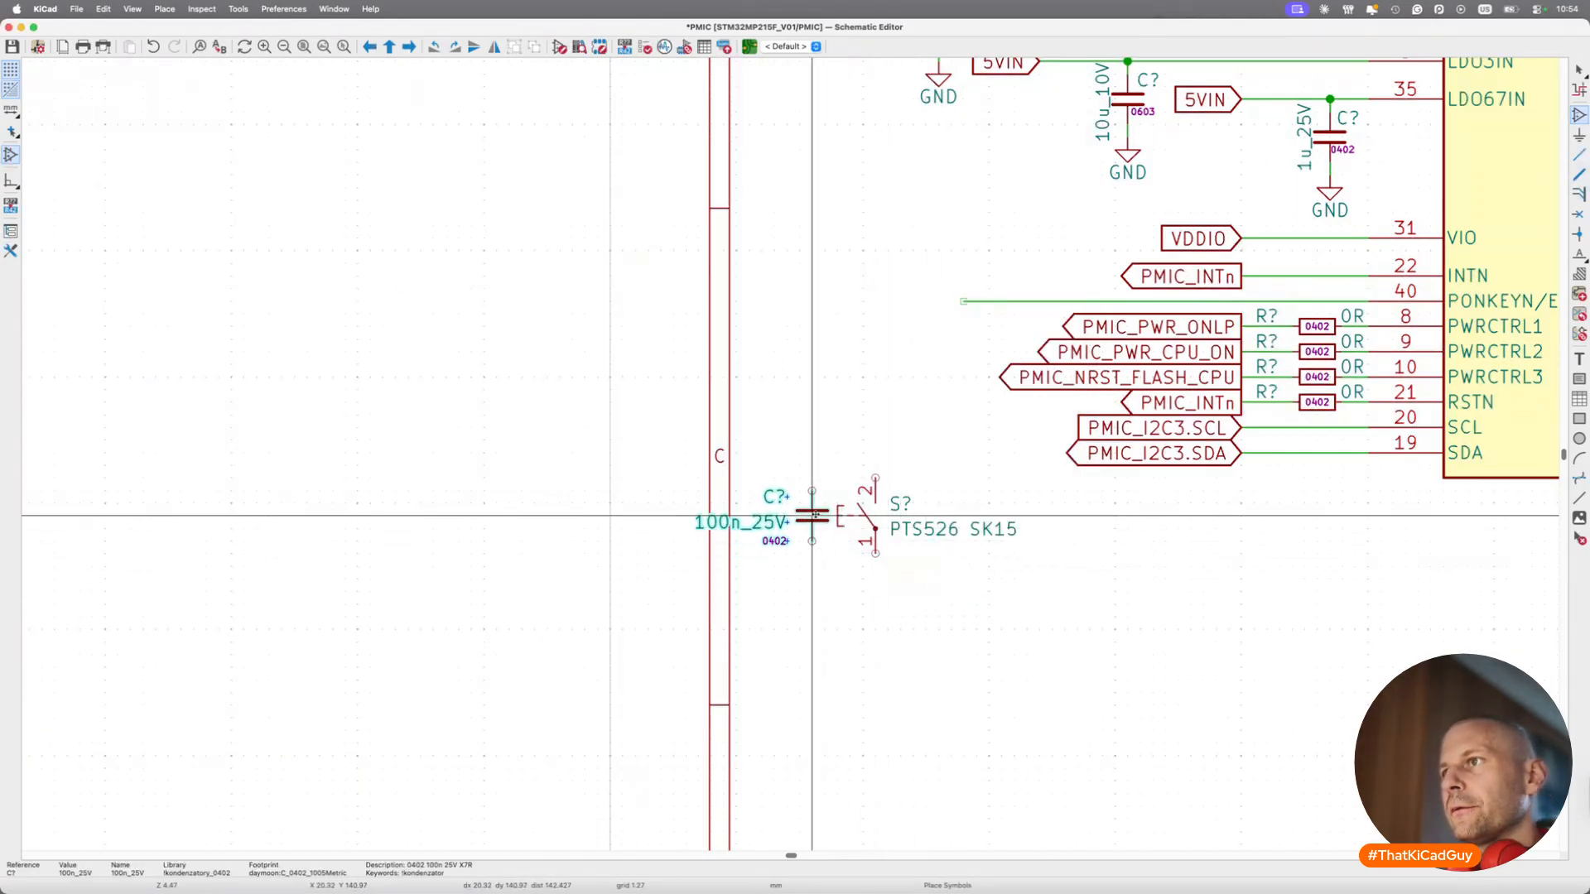
left_click(811, 516)
key("Escape")
Arrange the 100n_25V capacitor's size, value and reference texts around it with the value vertical, and shift the capacitor slightly left.
left_click(851, 543)
key("m")
left_click(836, 528)
key("m")
key("r")
left_click(797, 483)
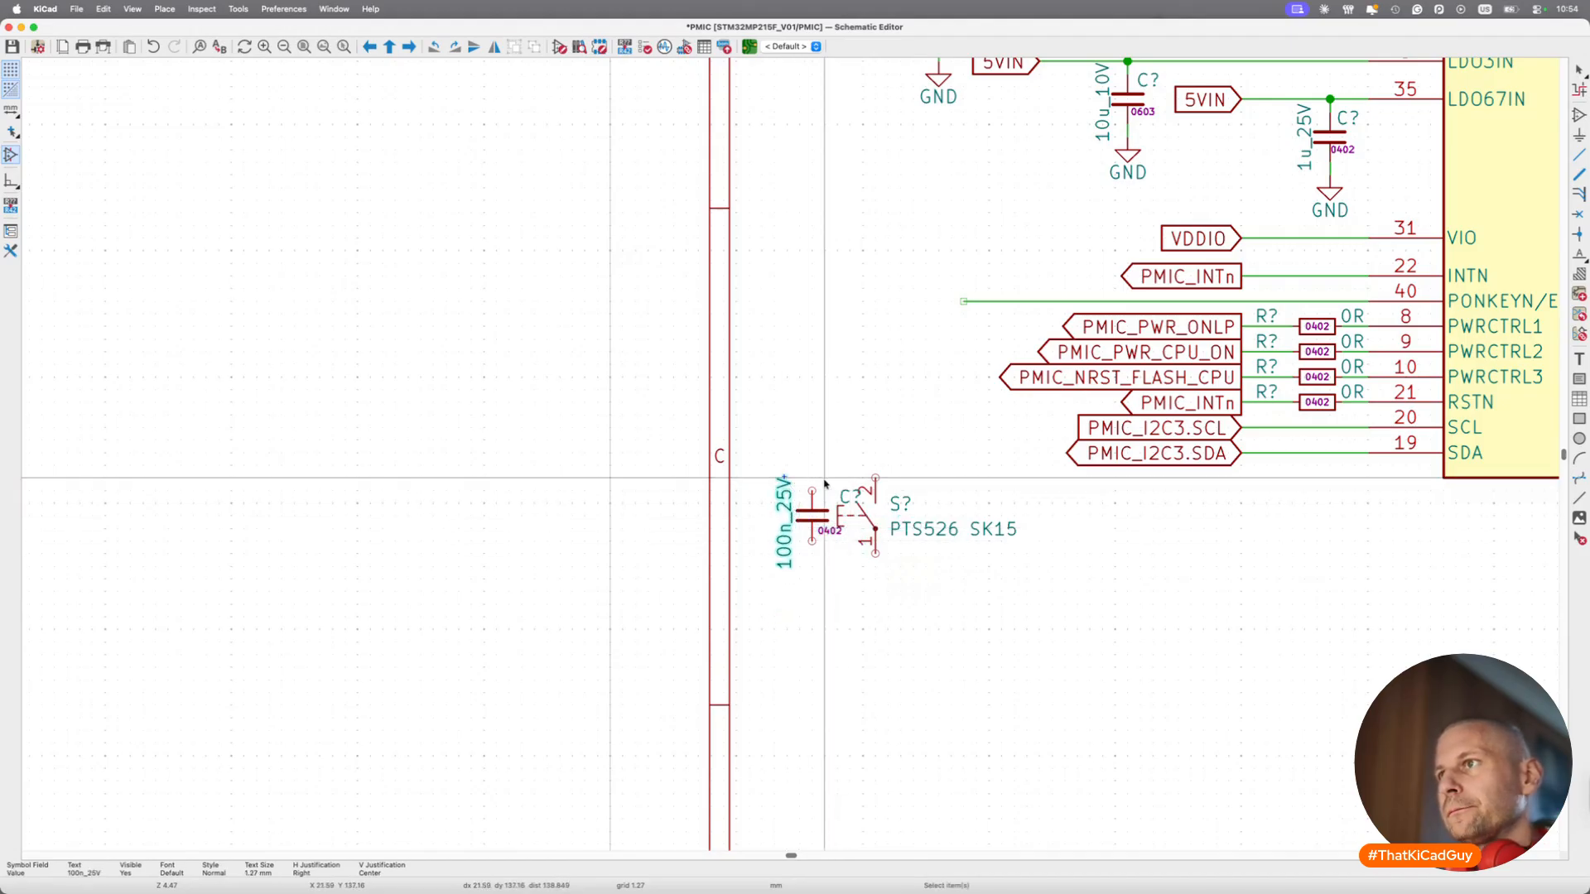
left_click(848, 495)
key("m")
left_click(828, 493)
left_click(813, 515)
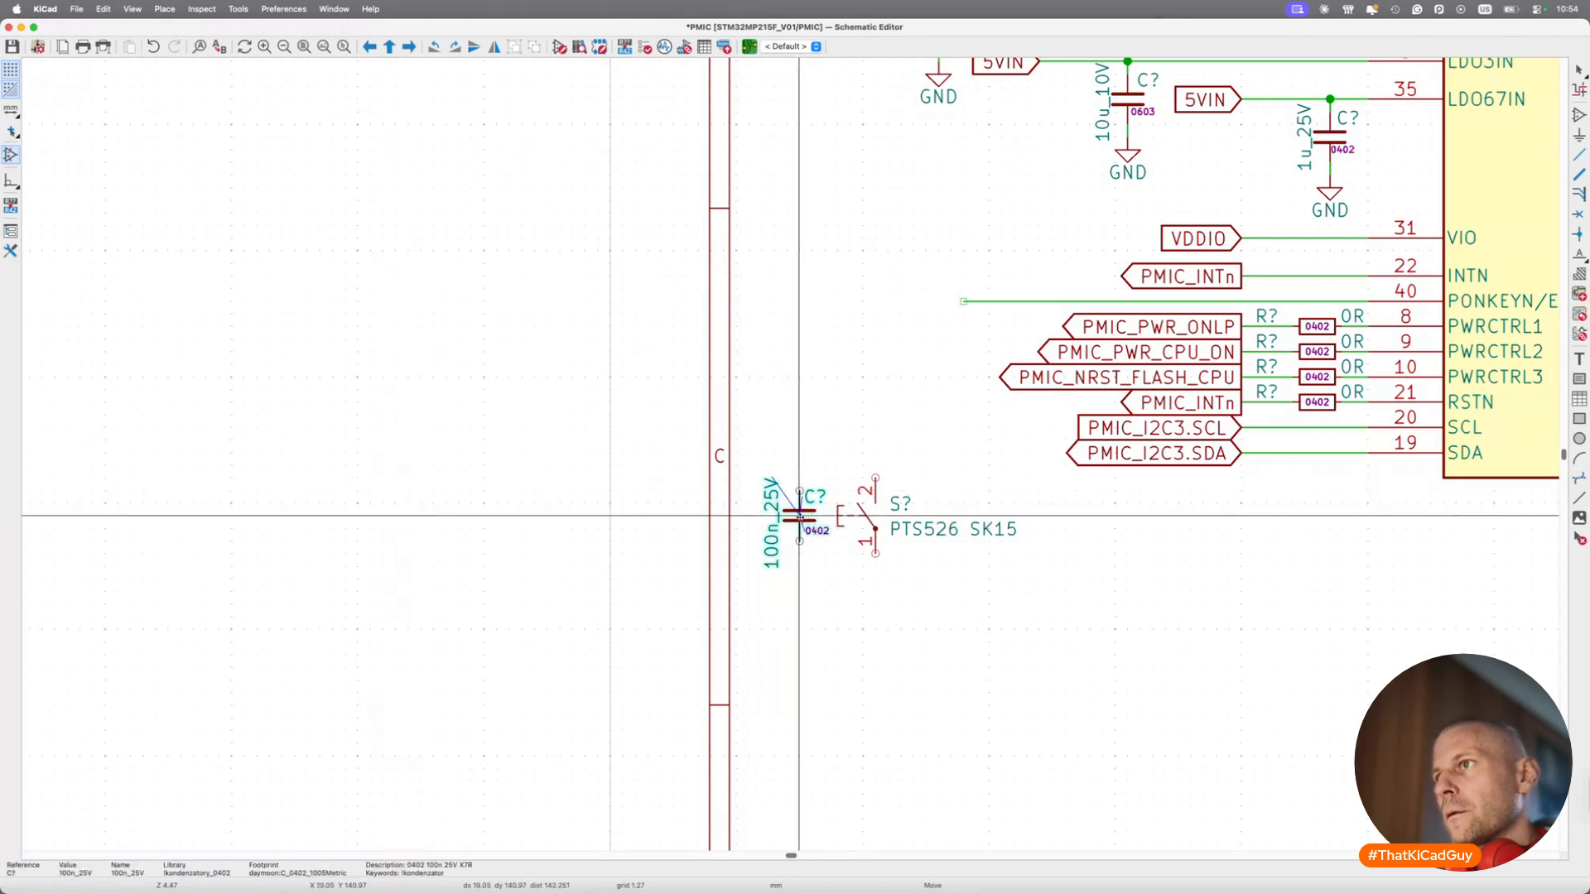
key("m")
left_click(800, 490)
Wire the capacitor's upper pin to the PONKEYN/EN line and connect the switch's pin 2 to that wire.
key("w")
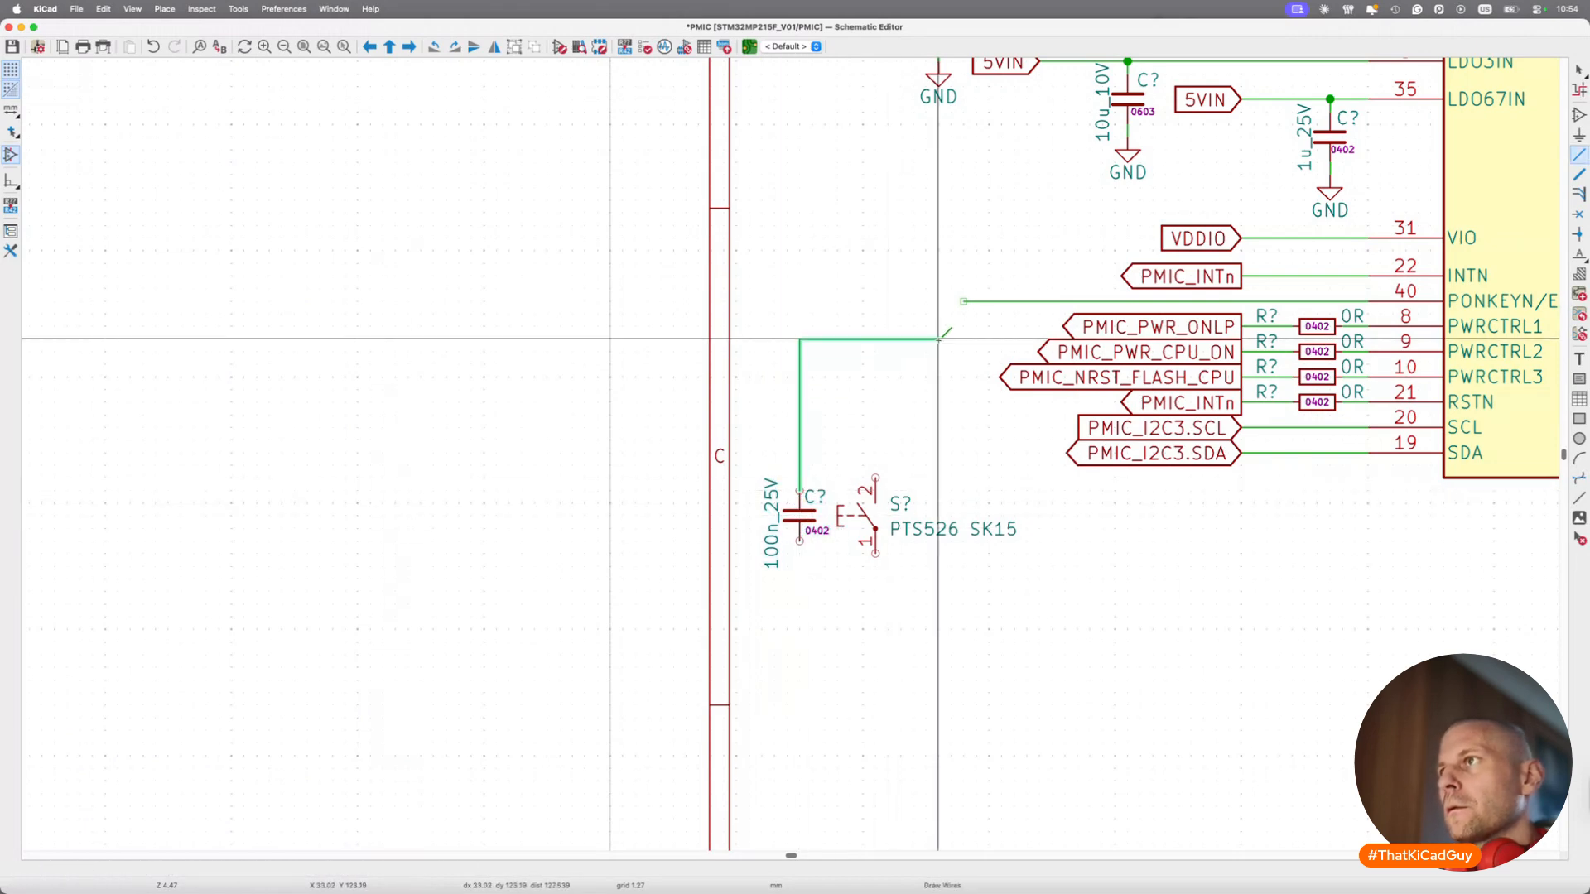
left_click(964, 301)
key("w")
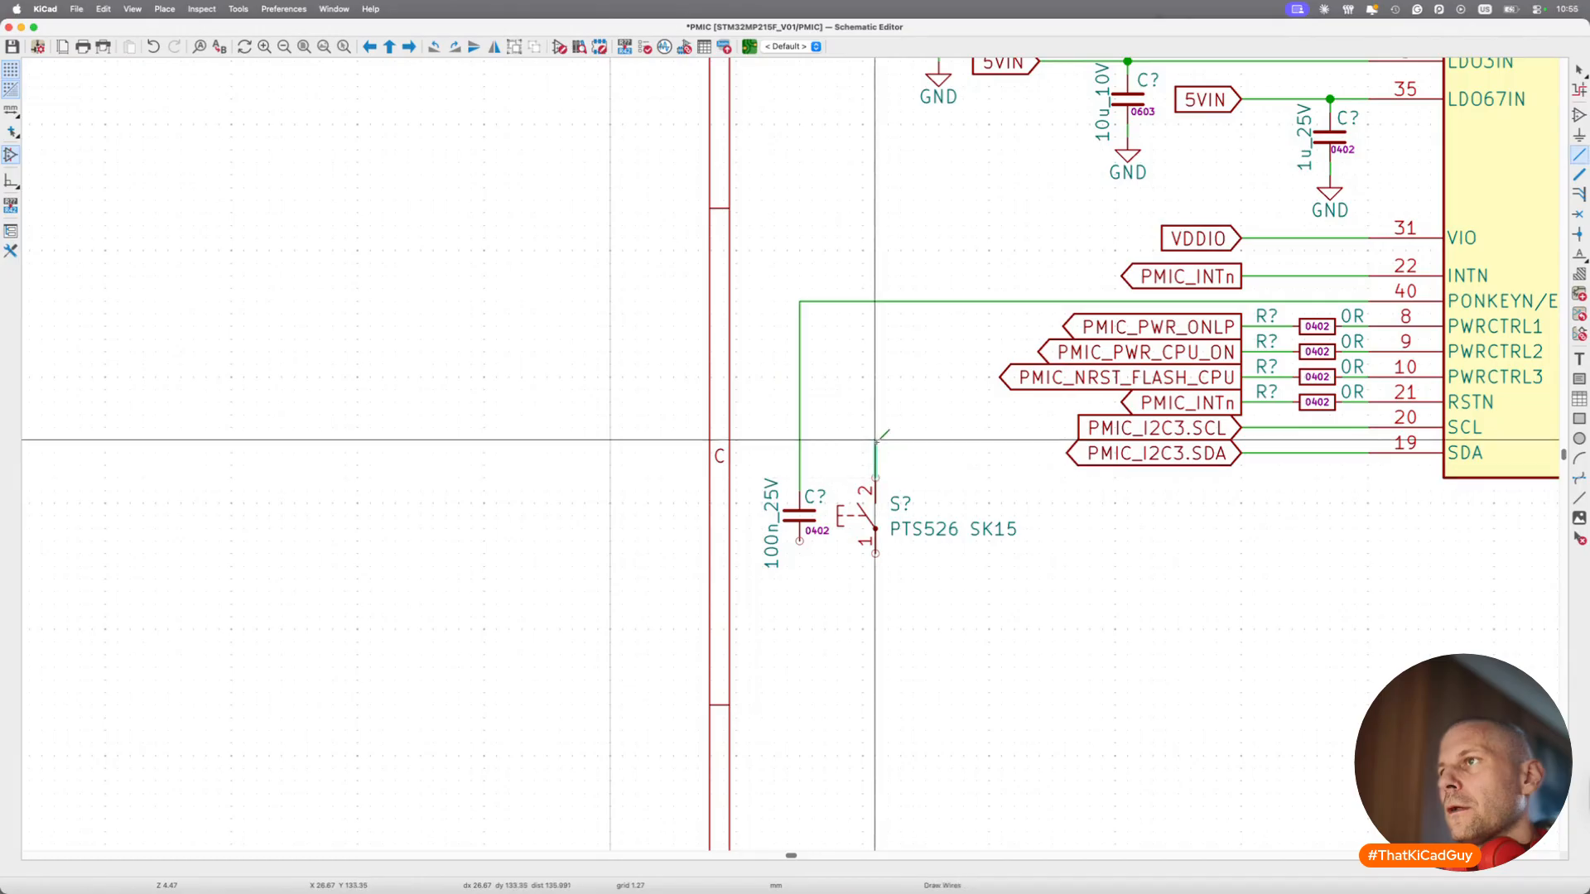
left_click(800, 453)
Join the lower pins of the capacitor and the switch with a wire and attach a GND symbol below the capacitor.
left_click(799, 541)
left_click(799, 578)
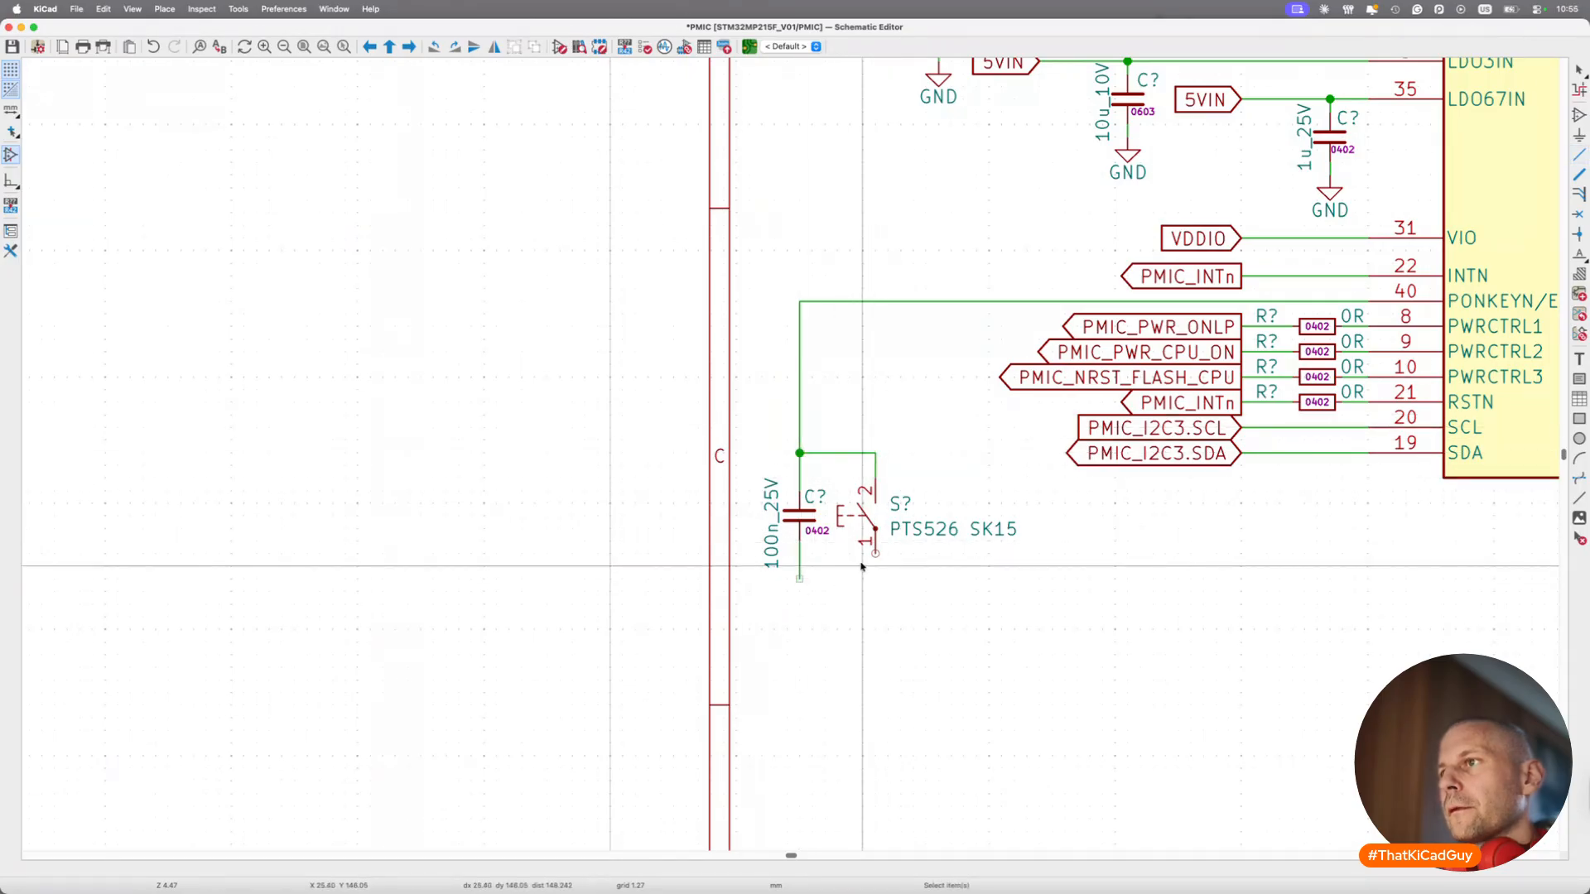
left_click(875, 553)
key("Escape")
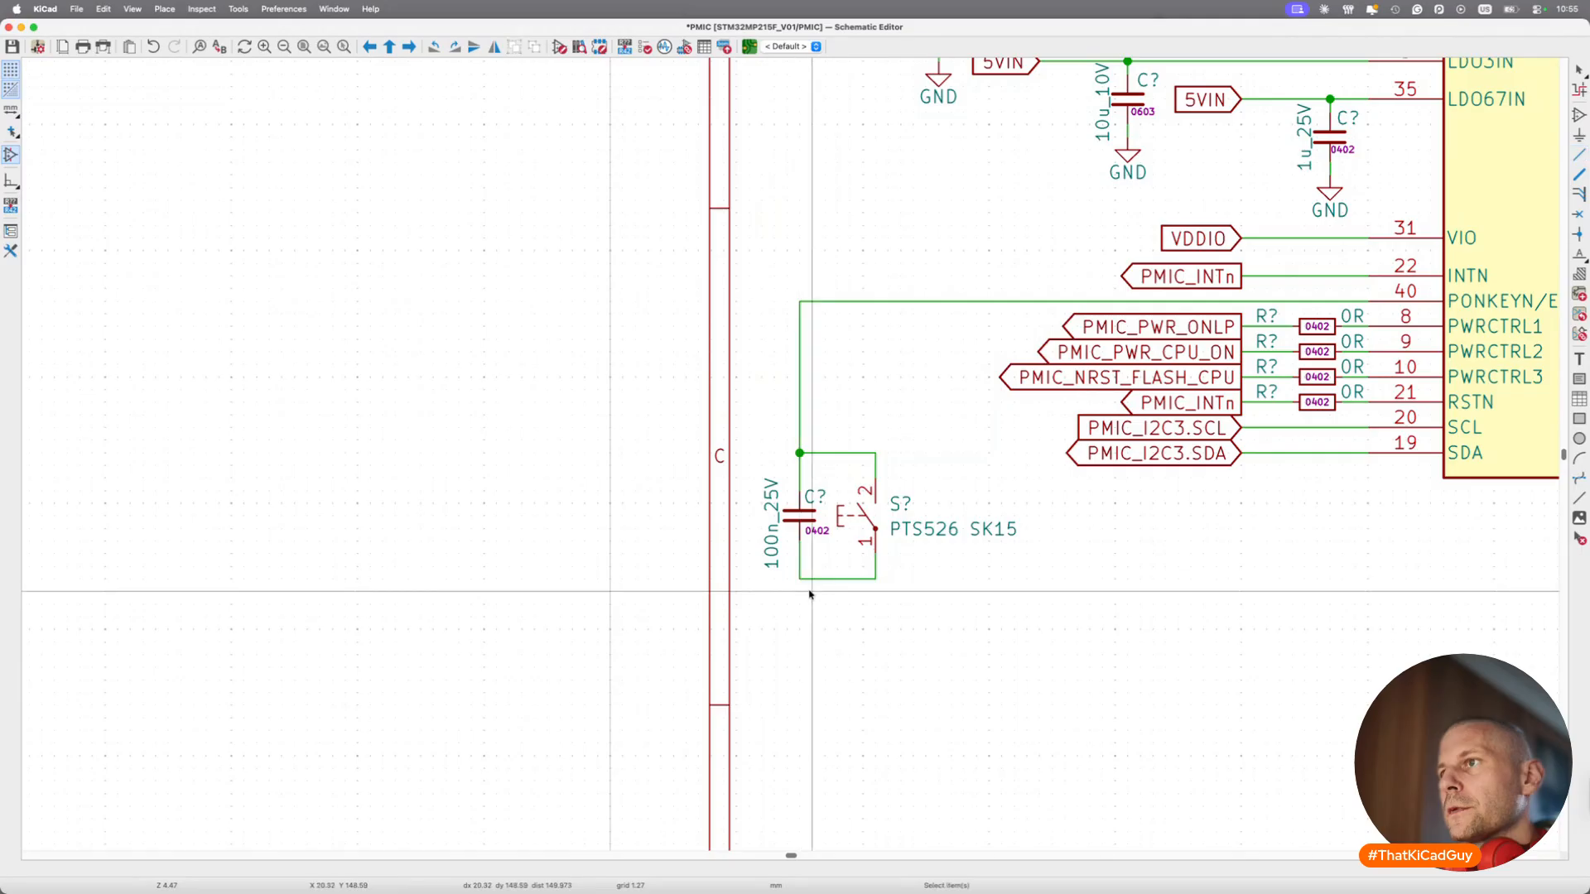
key("w")
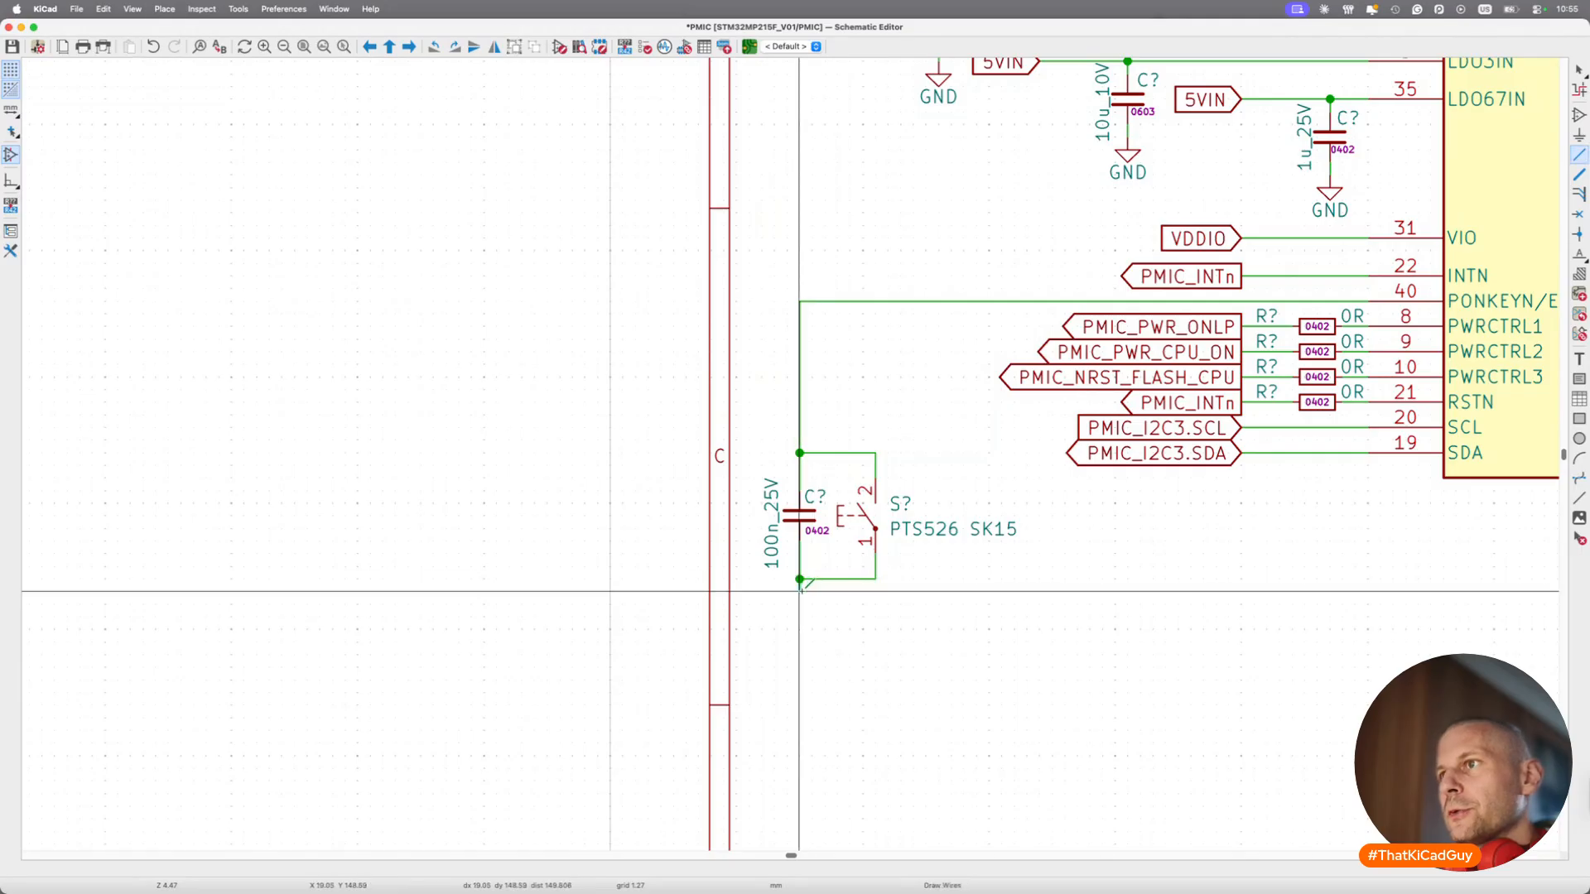
scroll(801, 593, "right", 5)
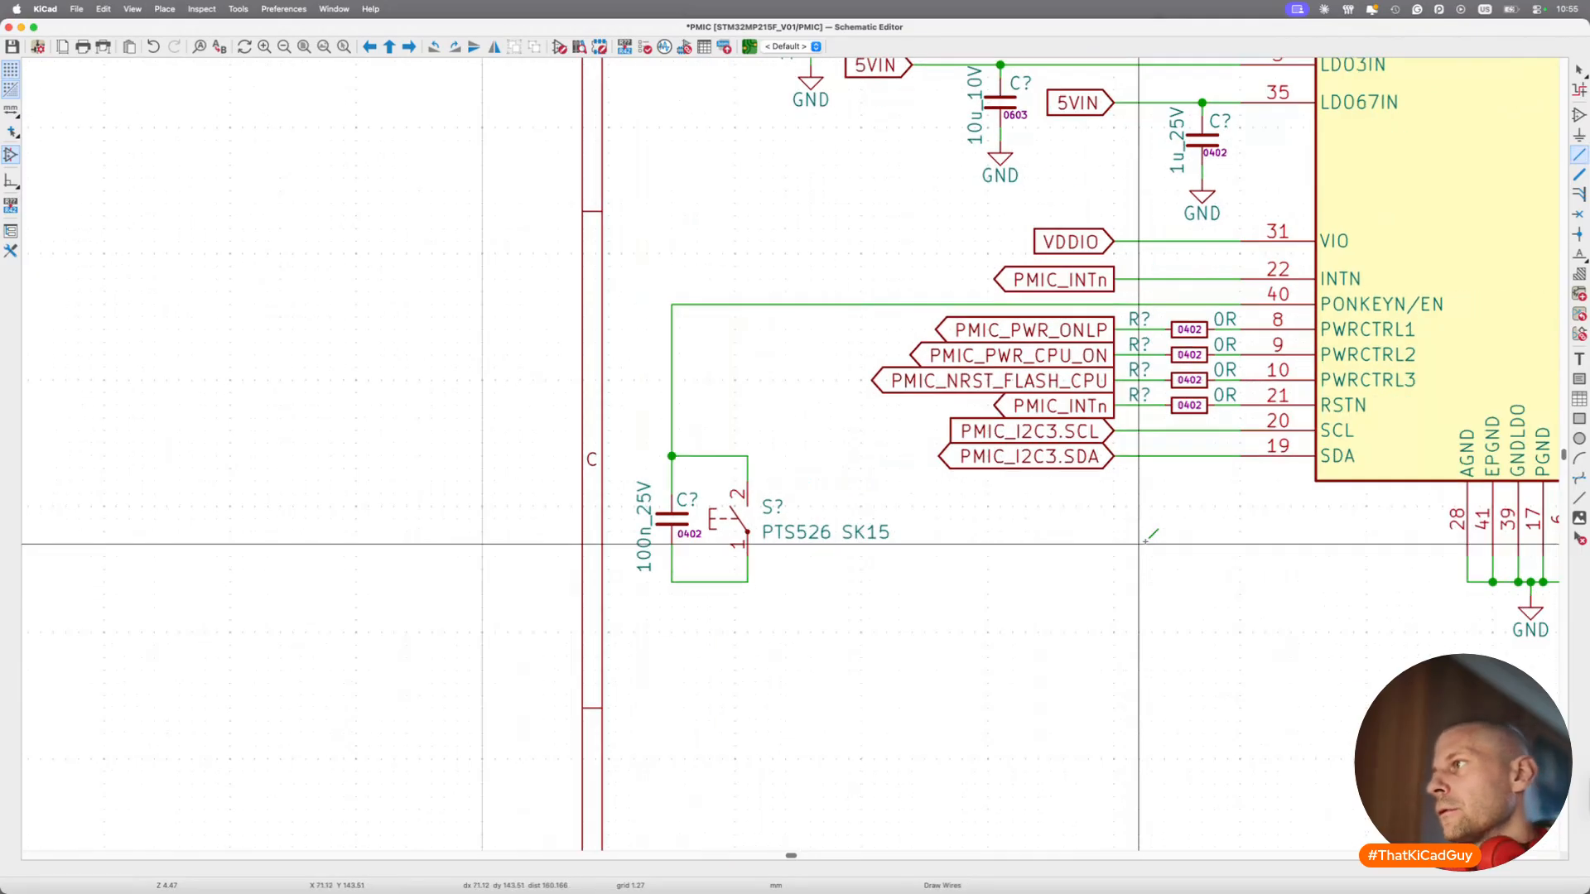
key("m")
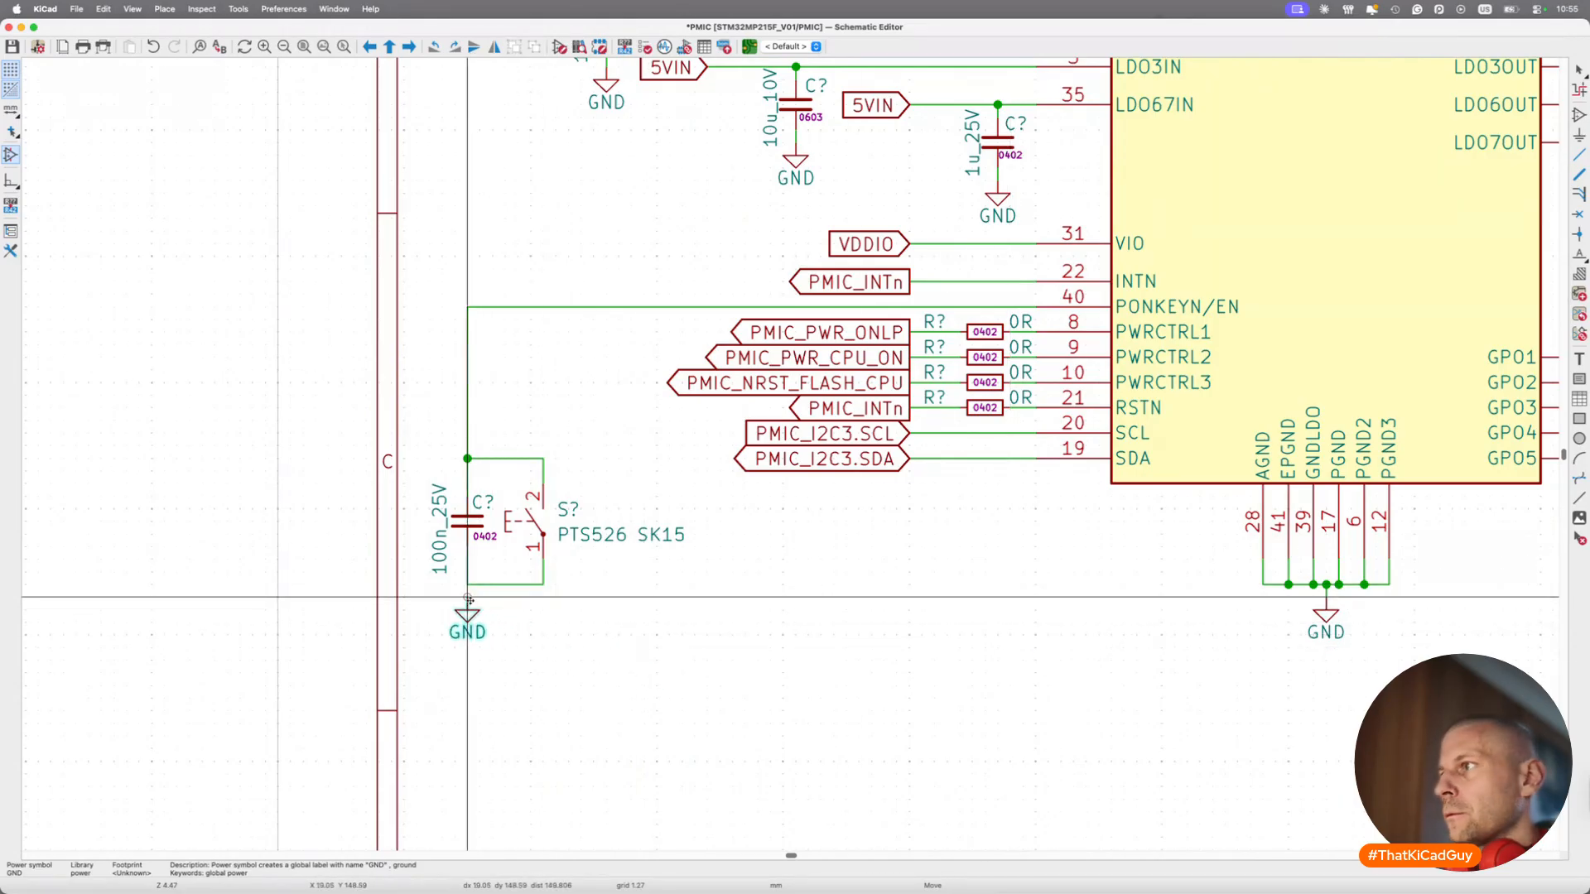
left_click(469, 598)
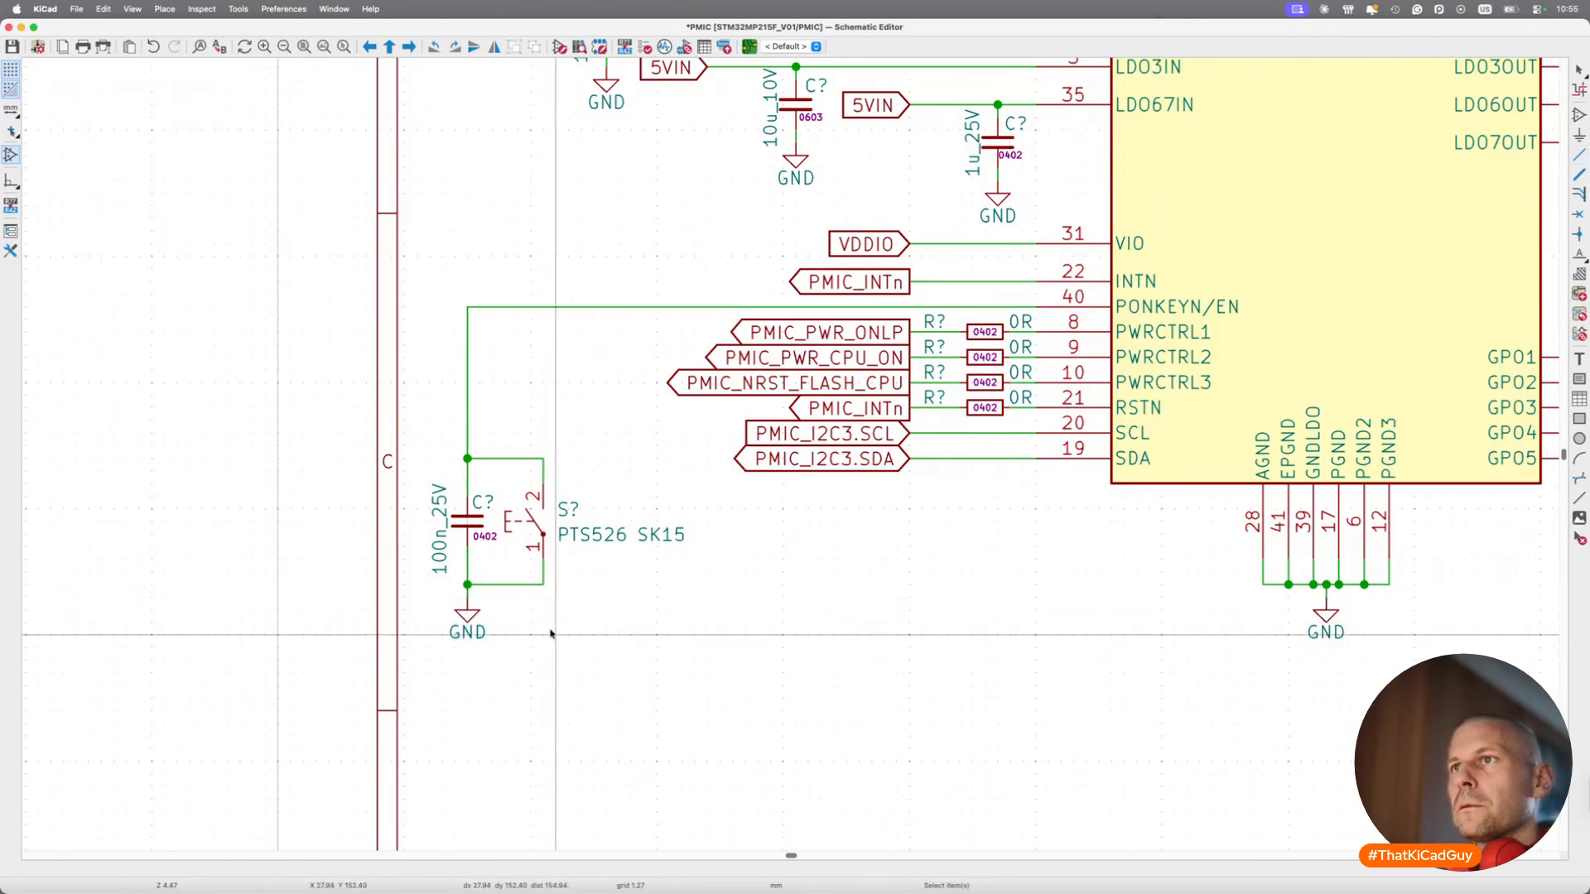
Rotate the switch's PTS526 SK15 value text vertically along its right side and place its reference beside it.
key("m")
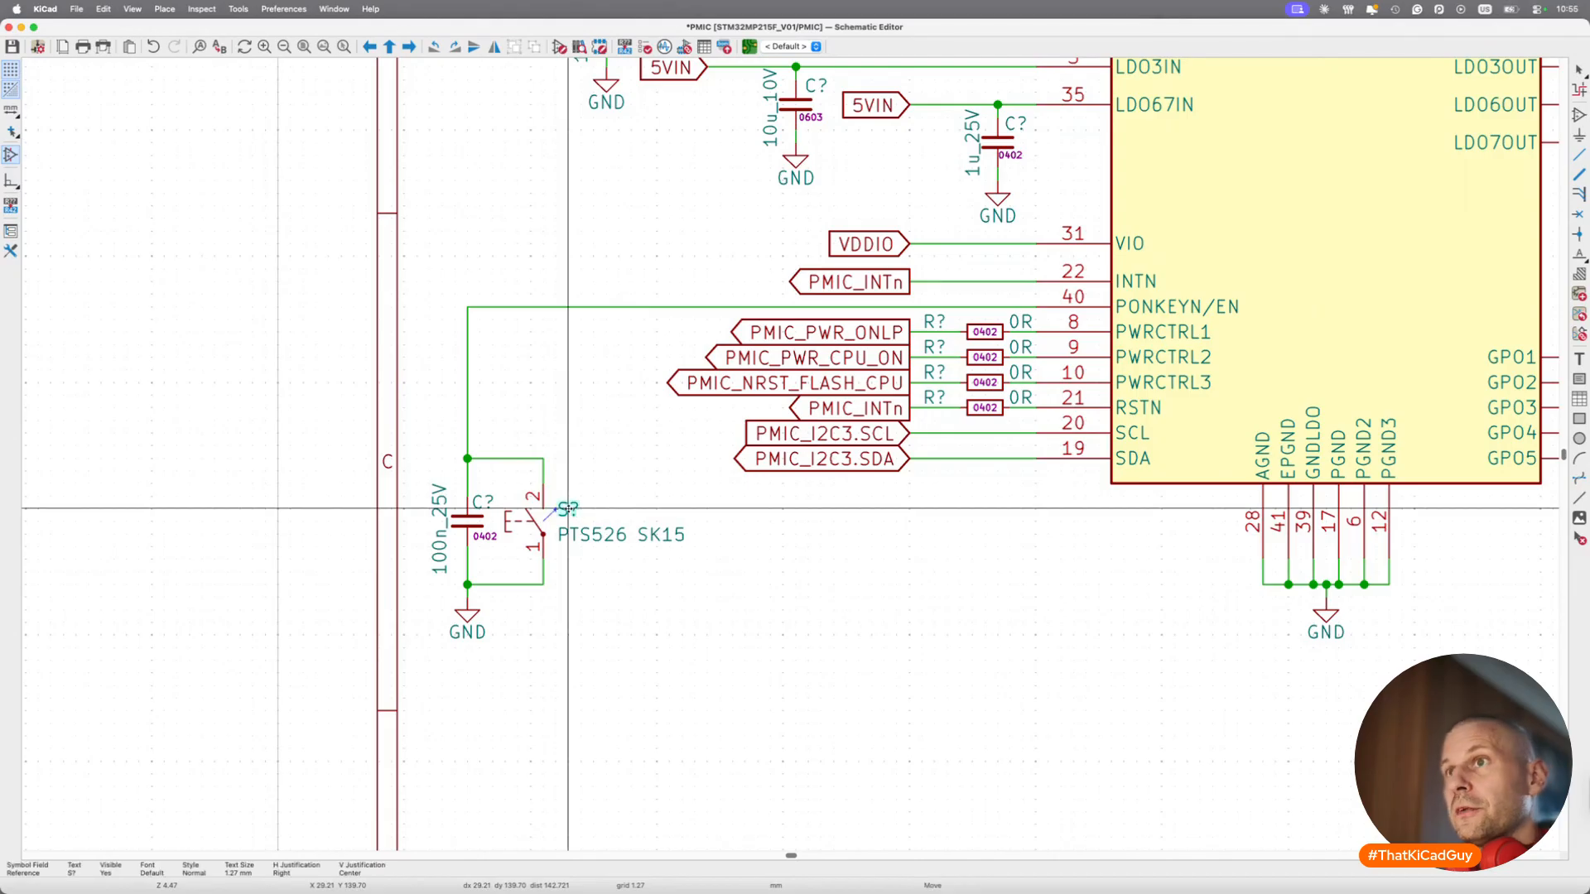
left_click(559, 487)
key("m")
key("r")
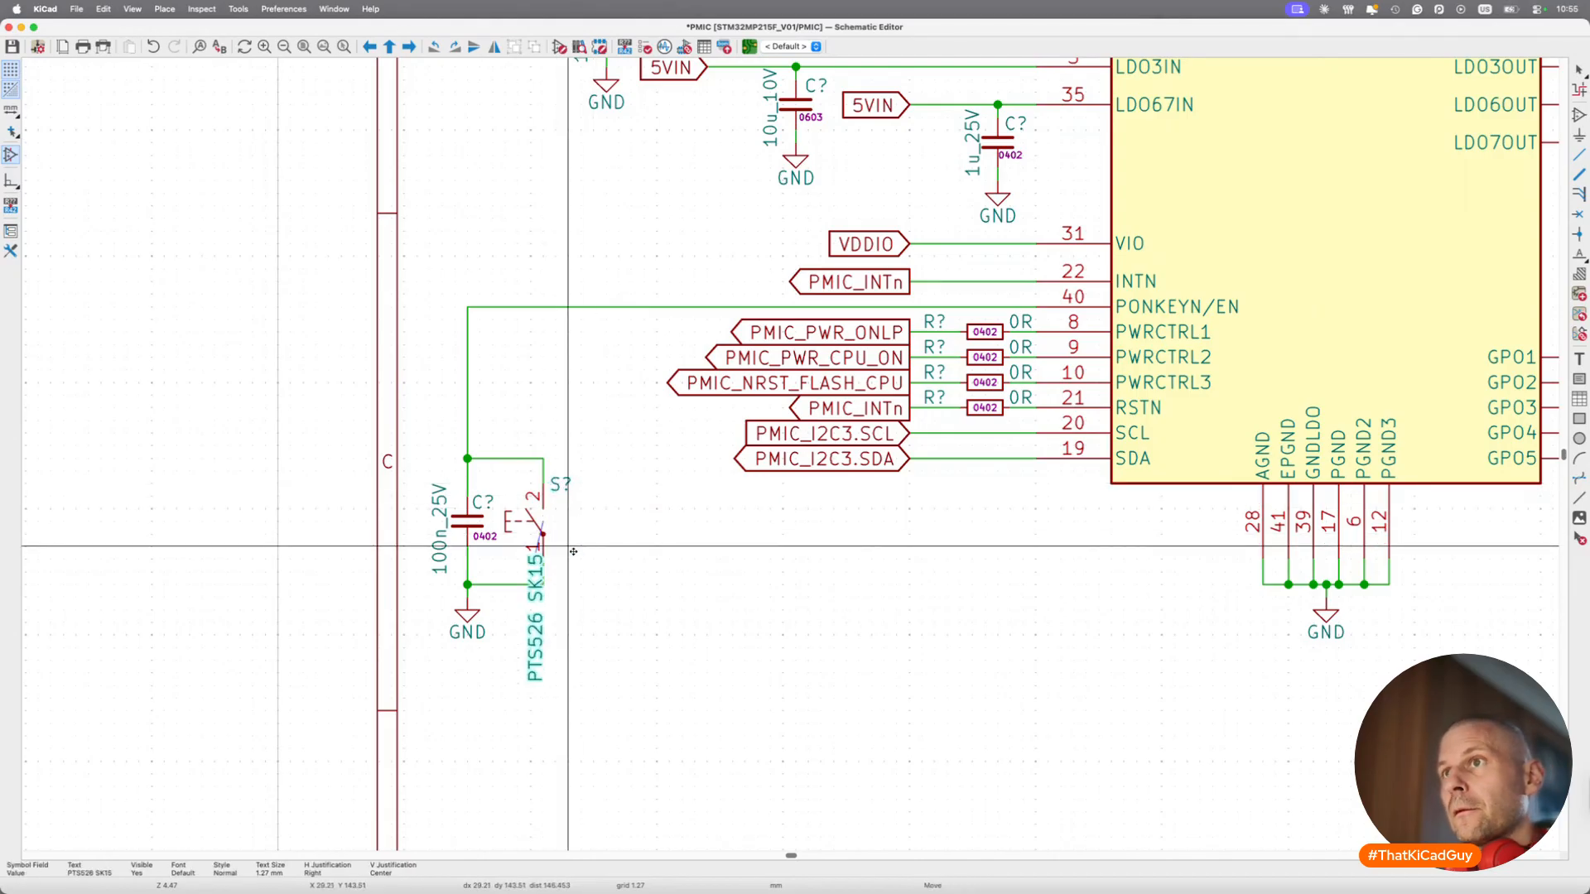
left_click(597, 460)
key("m")
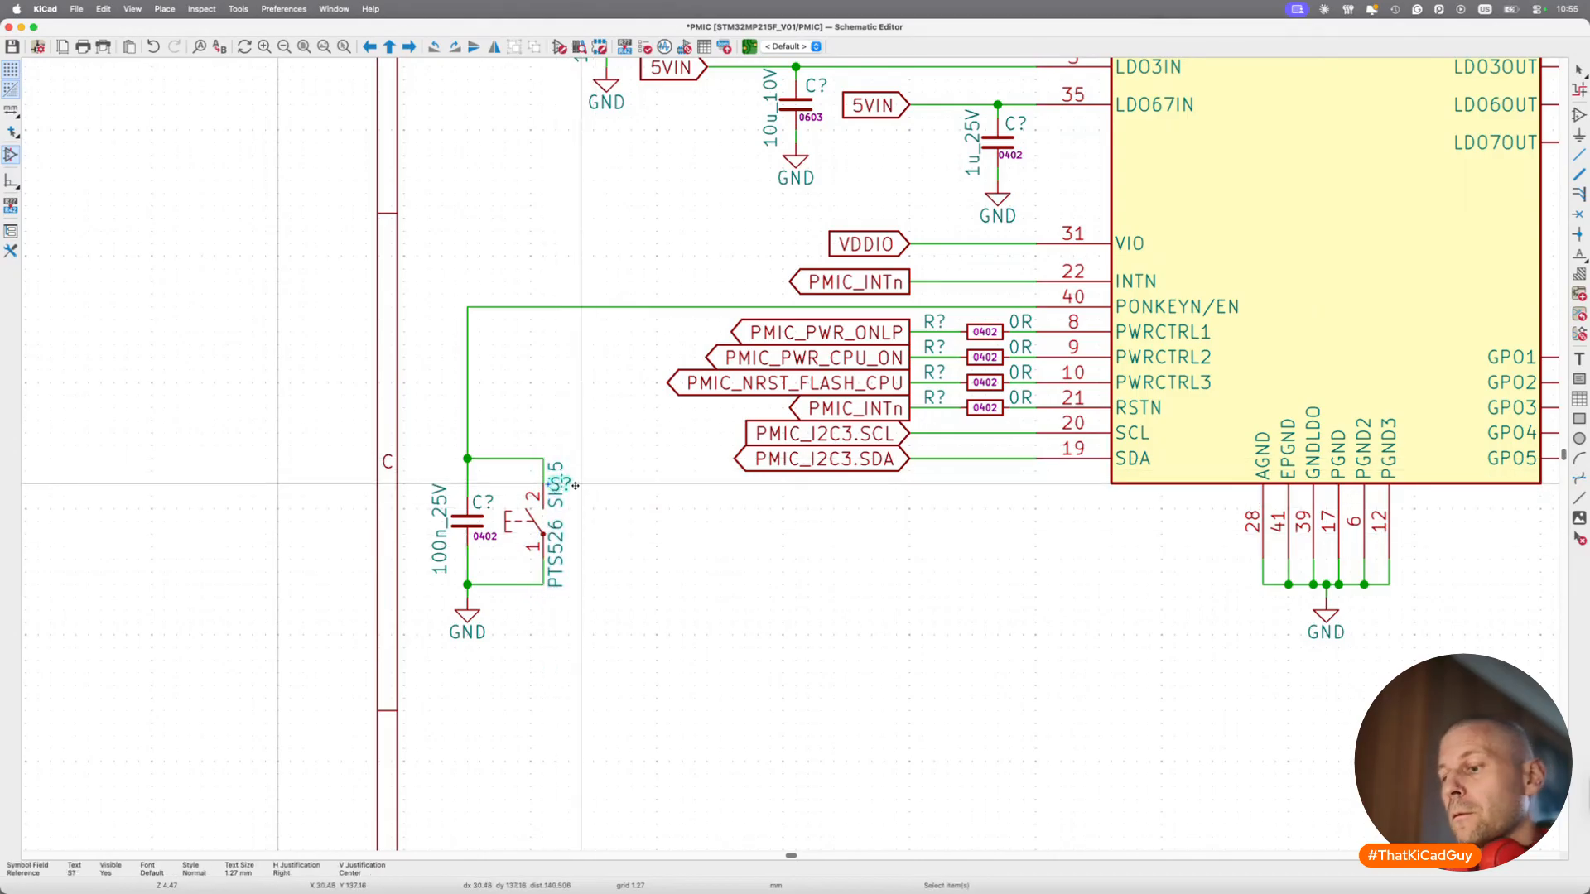
left_click(597, 501)
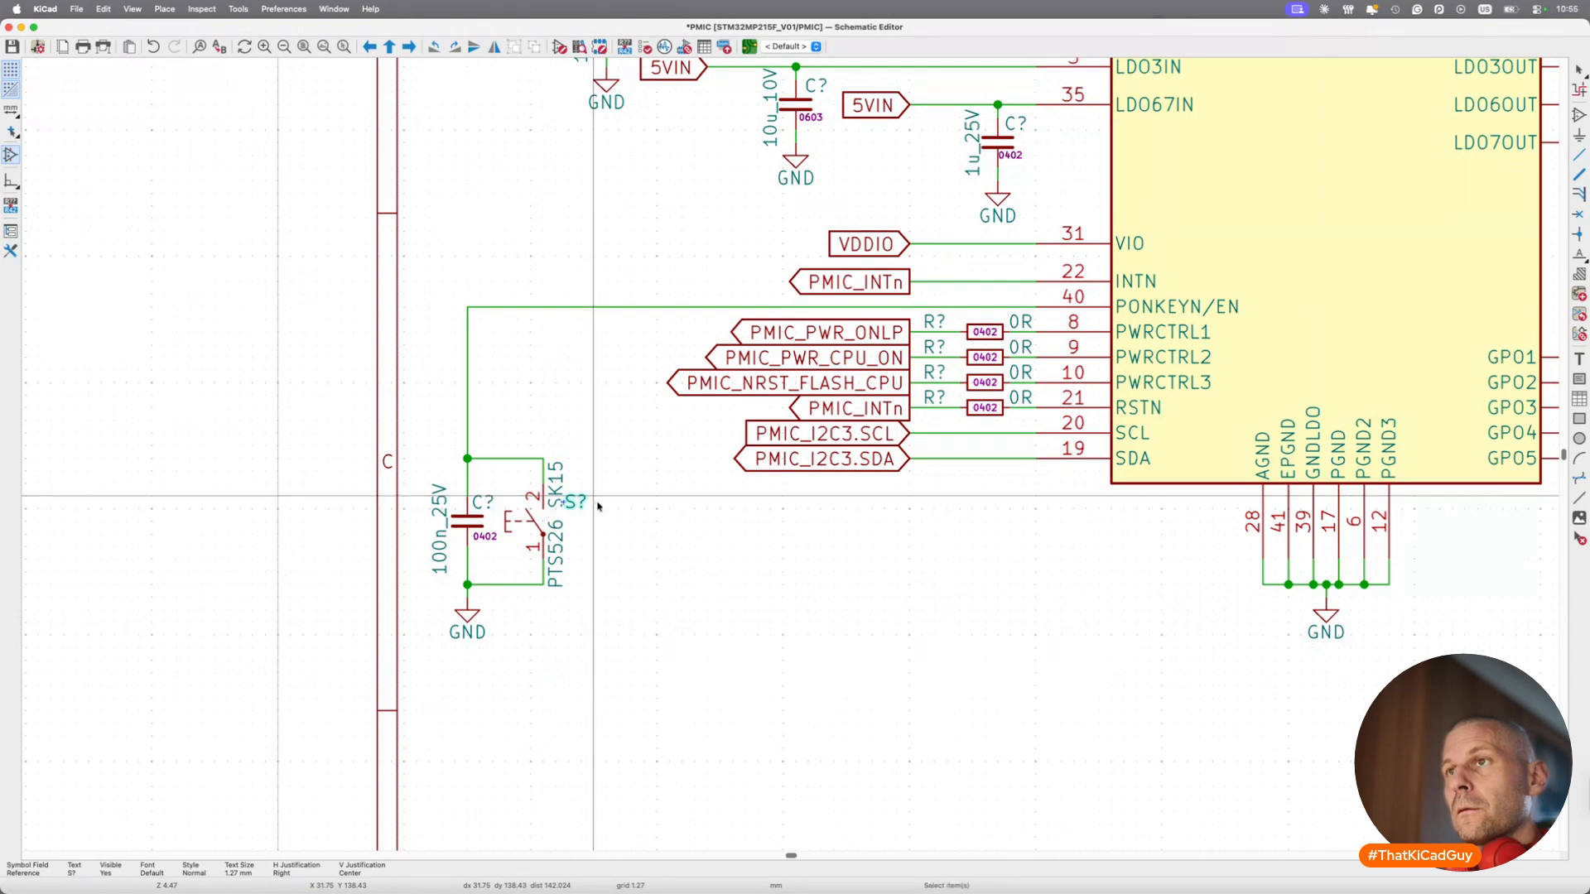
Place an ESD9B3.3ST5G TVS diode vertically to the right of the tactile switch.
type("a!@esd")
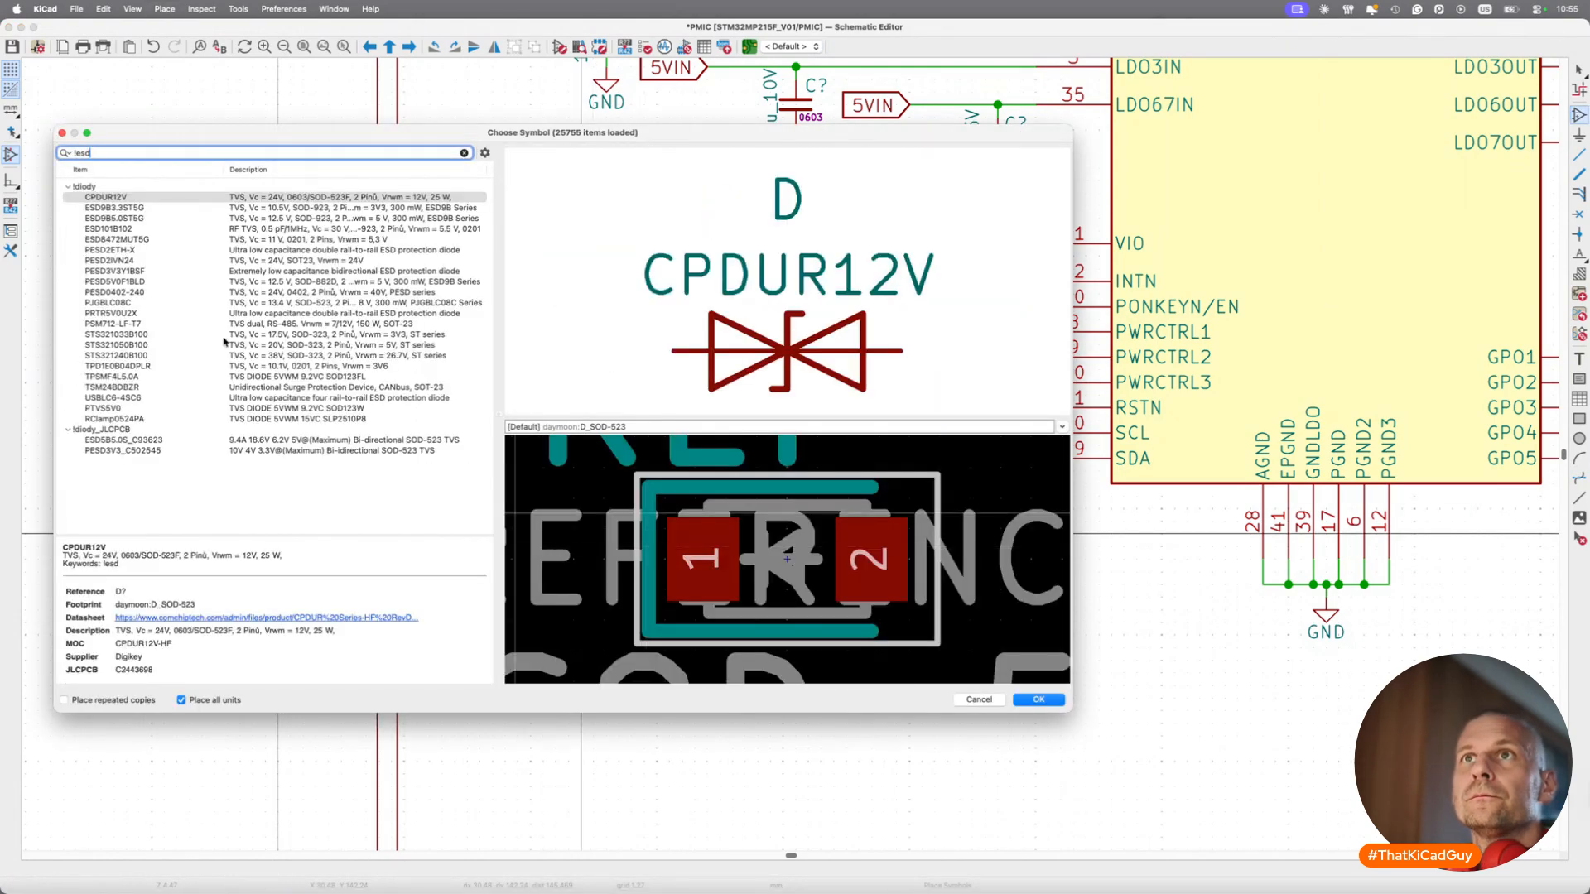
double_click(150, 208)
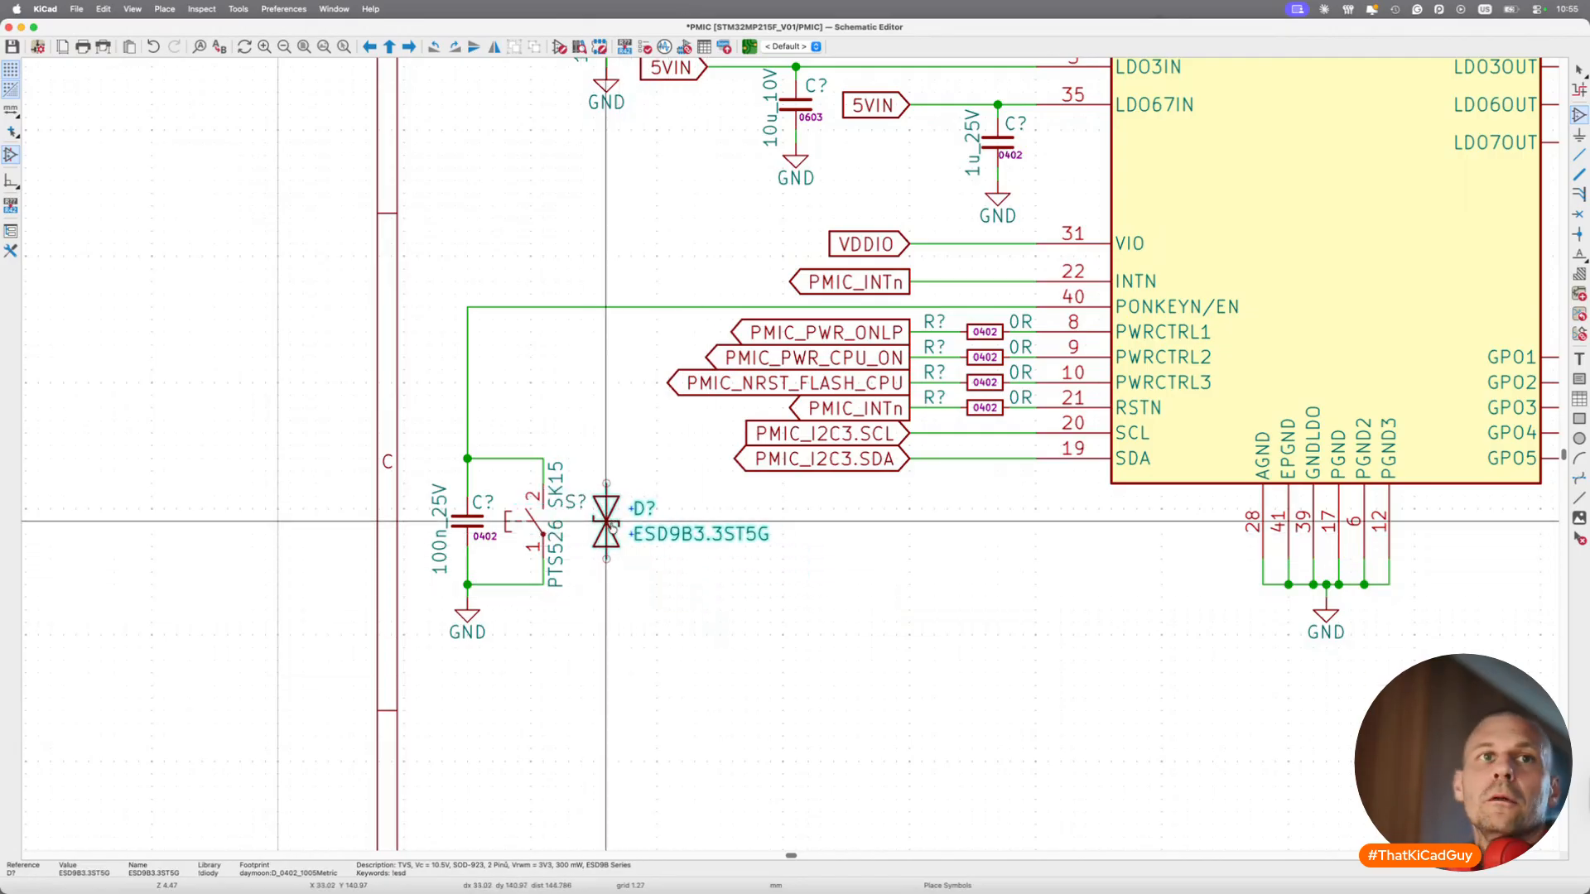
Switch to the browser, search the STPMIC2L datasheet for PONKEY to check the pin's description, and return to the schematic.
key("super+Tab")
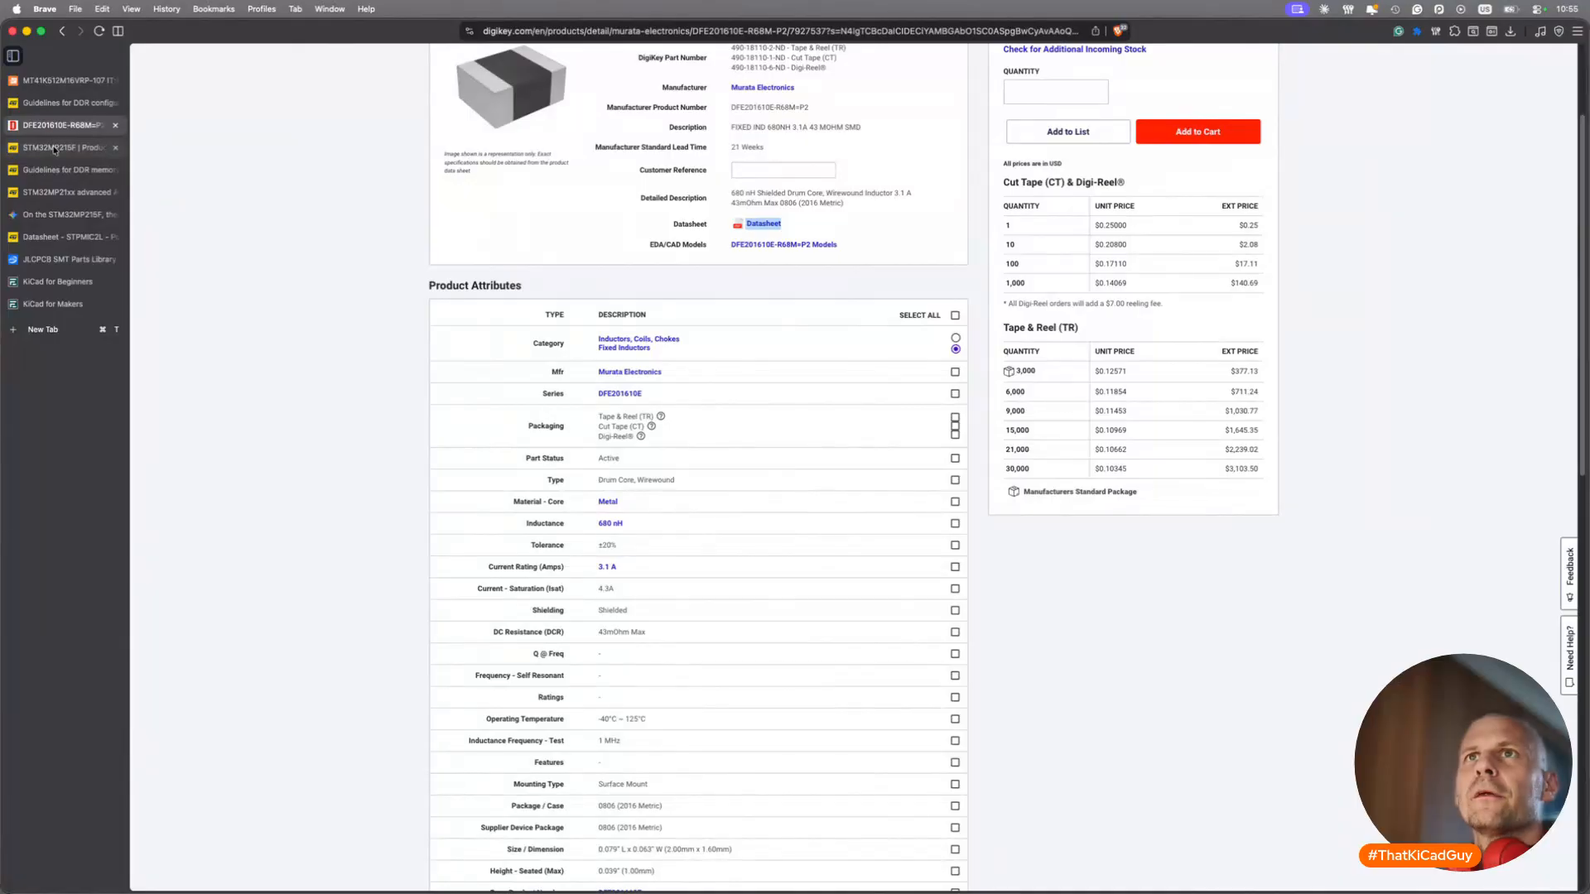
left_click(53, 149)
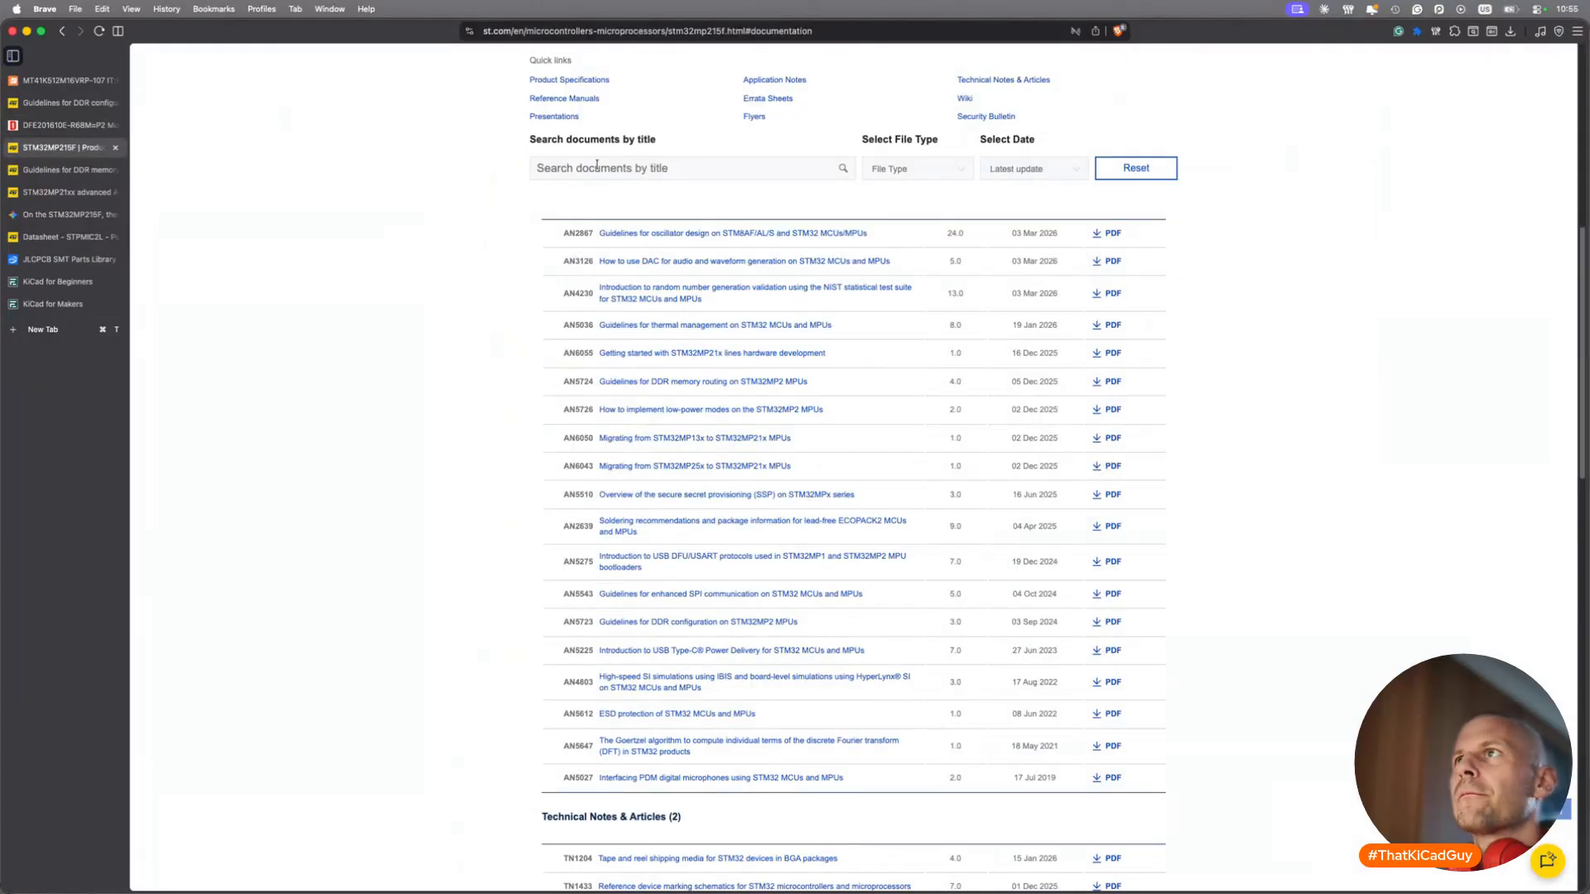
left_click(83, 238)
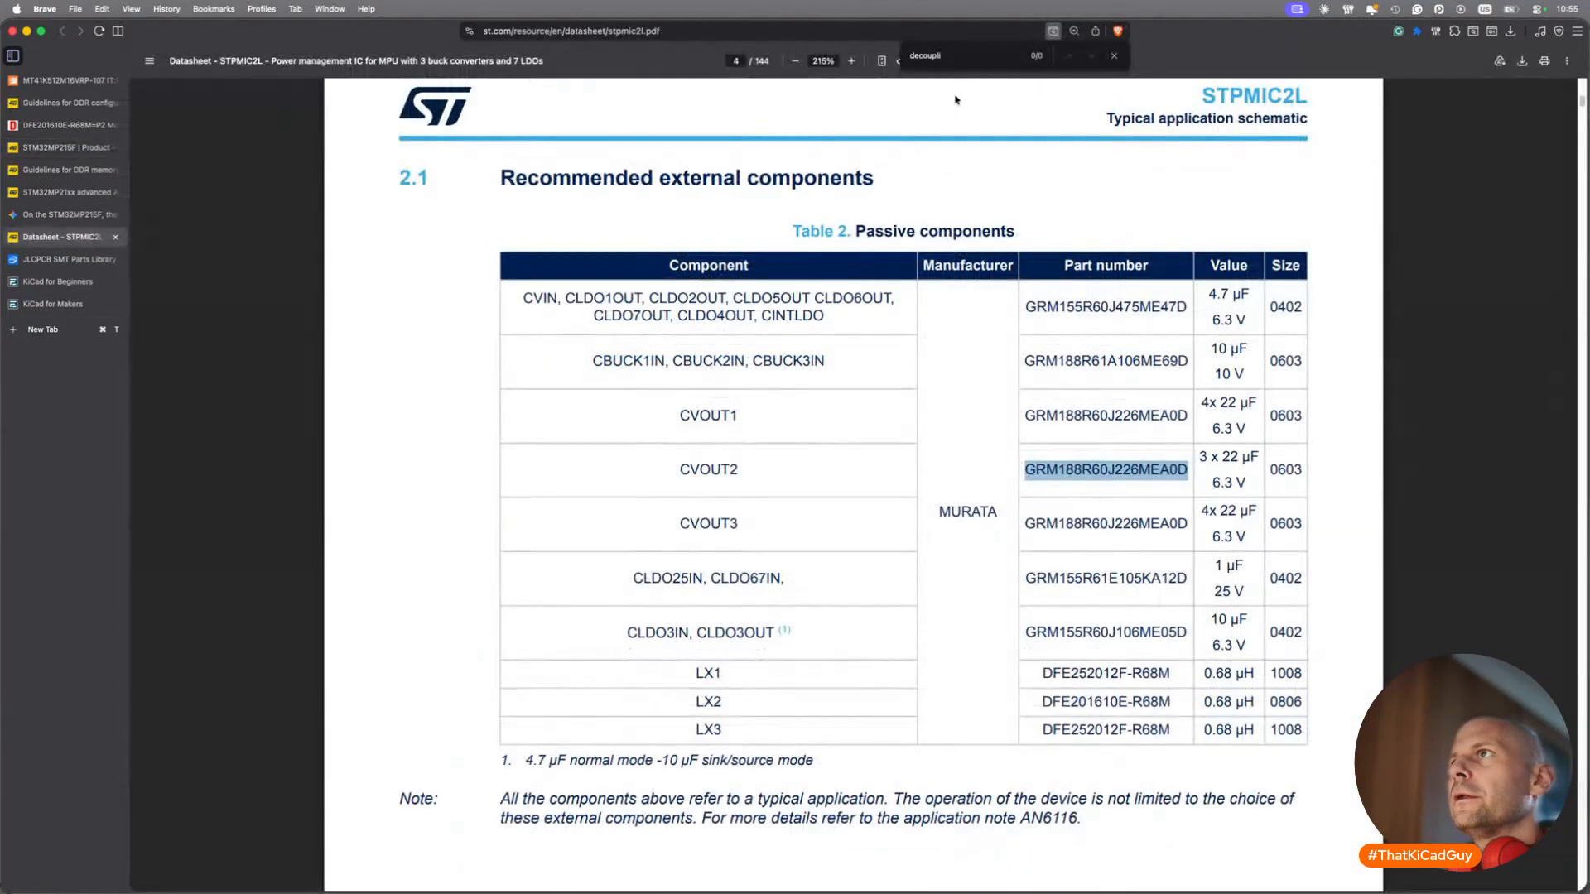
left_click(984, 56)
type("PONKEY")
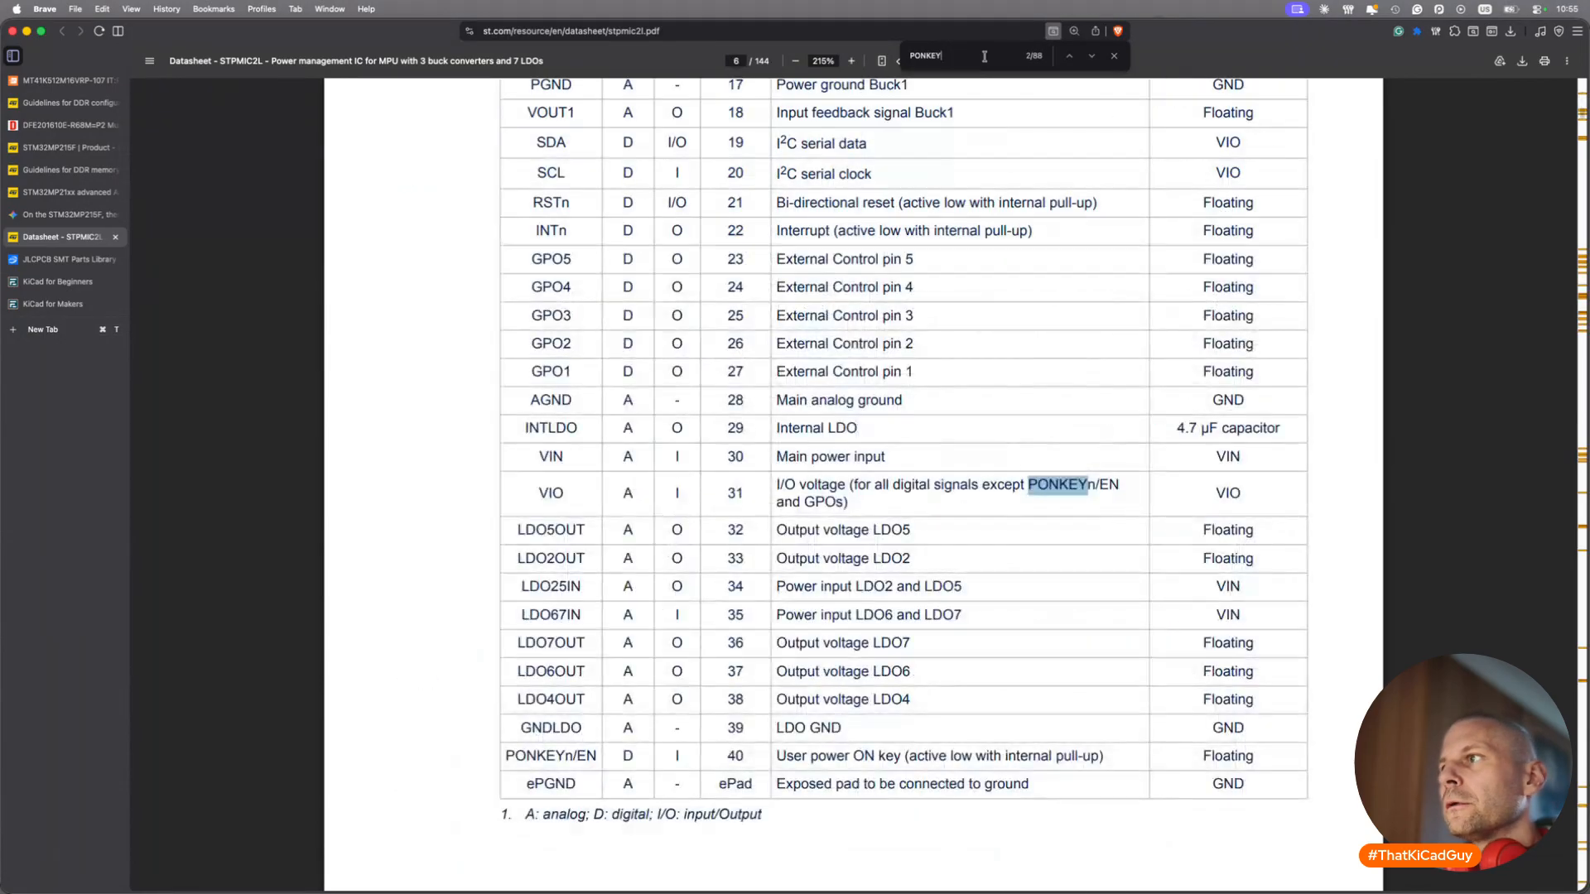
key("Return")
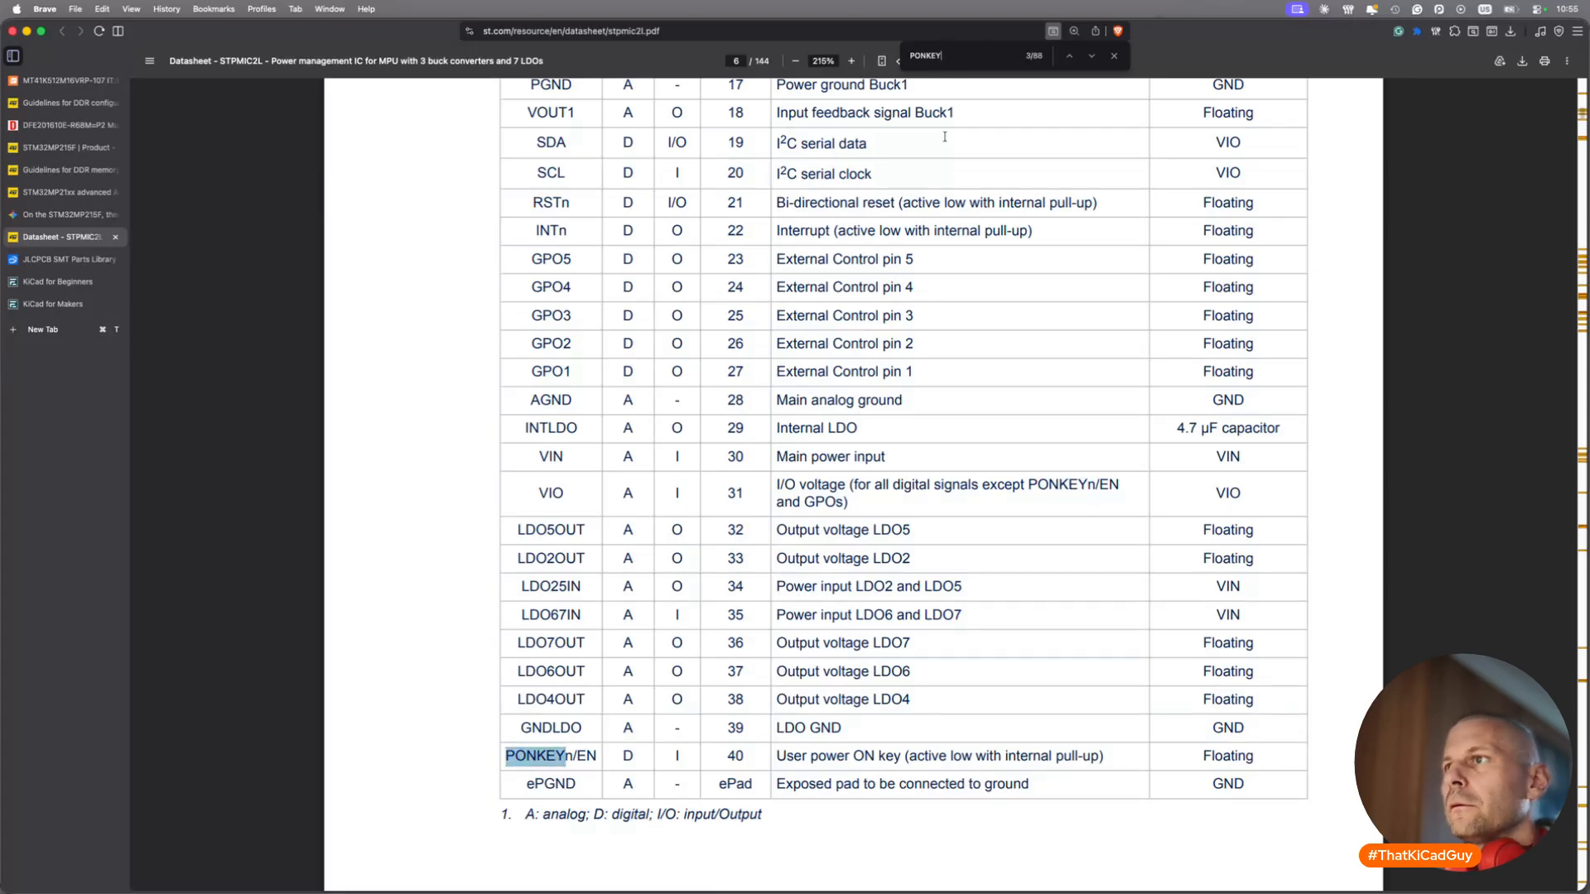
scroll(961, 115, "up", 5)
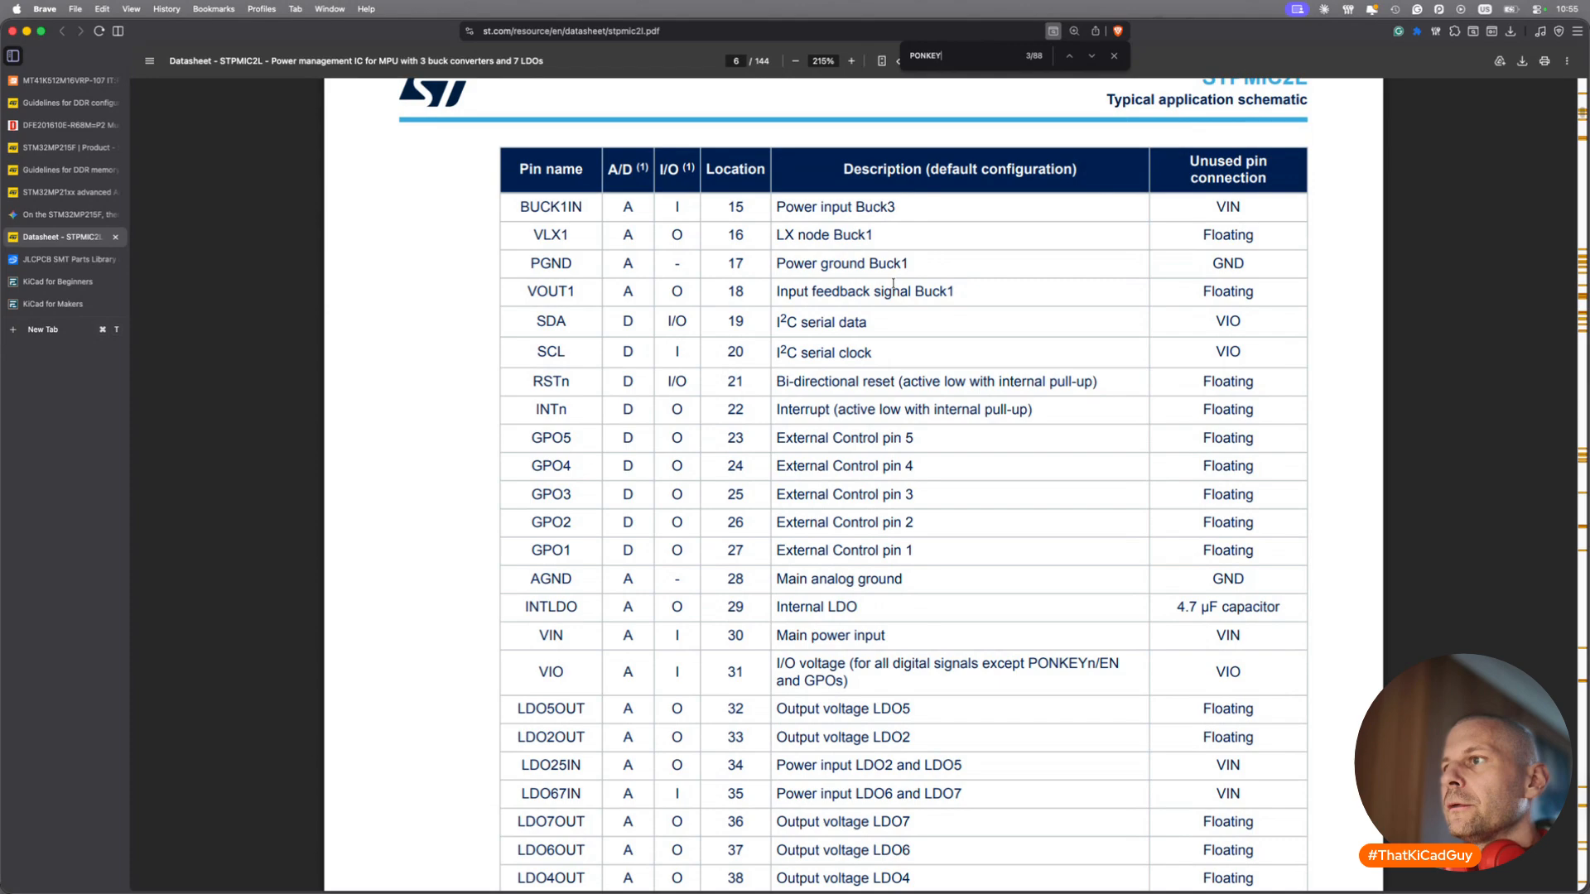
key("super+Tab")
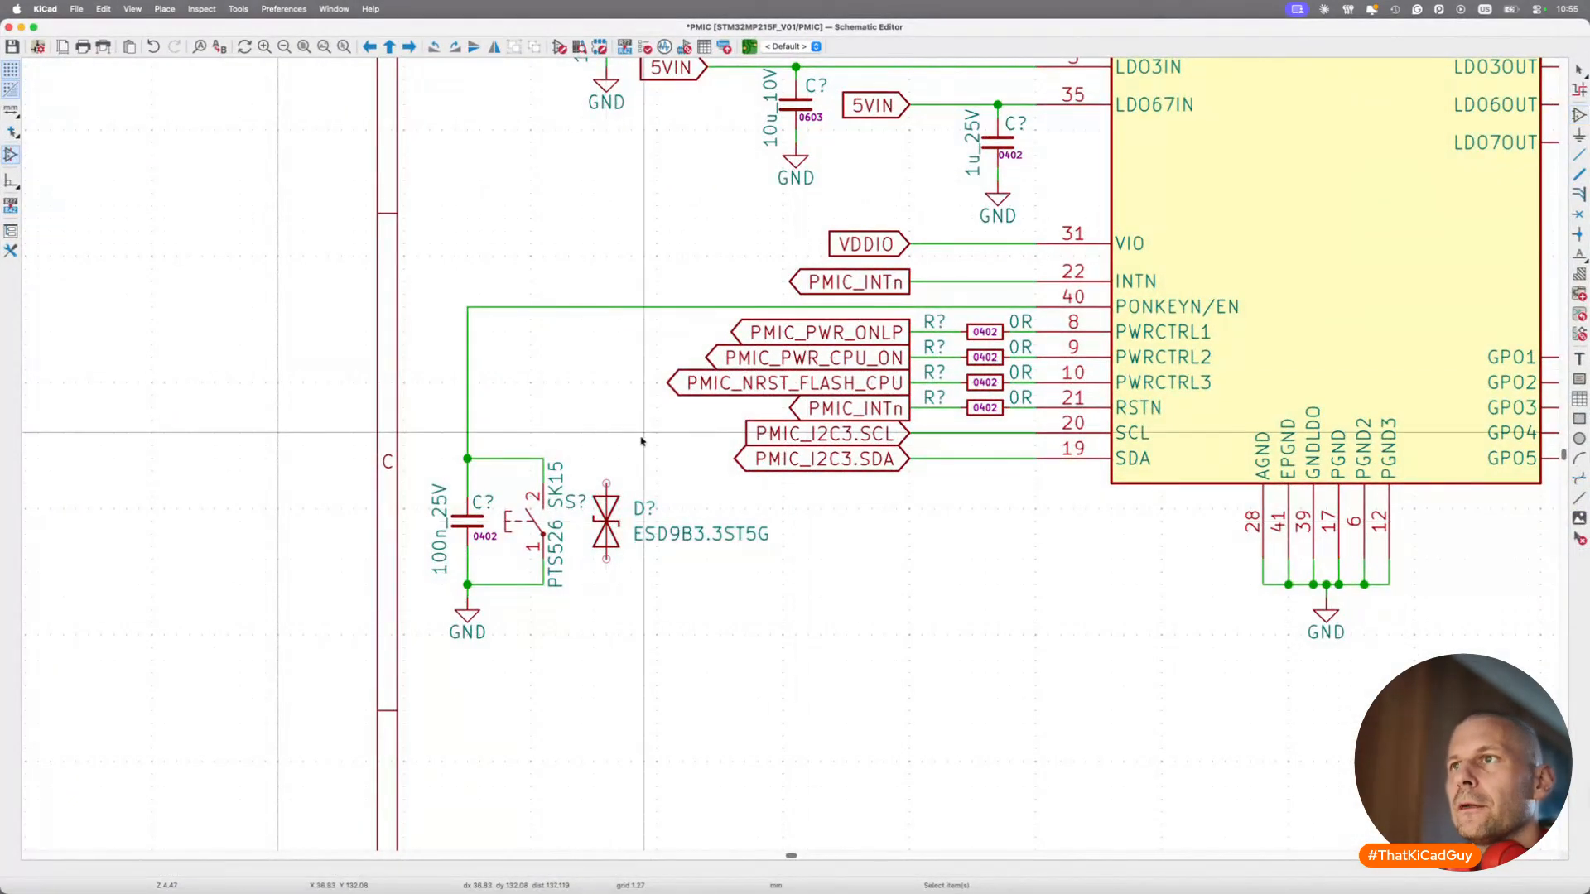
Wire the ESD9B3.3ST5G diode in parallel with the switch, joining its upper pin to the PONKEYN/EN node and its lower pin to ground.
left_click(606, 484)
left_click(543, 458)
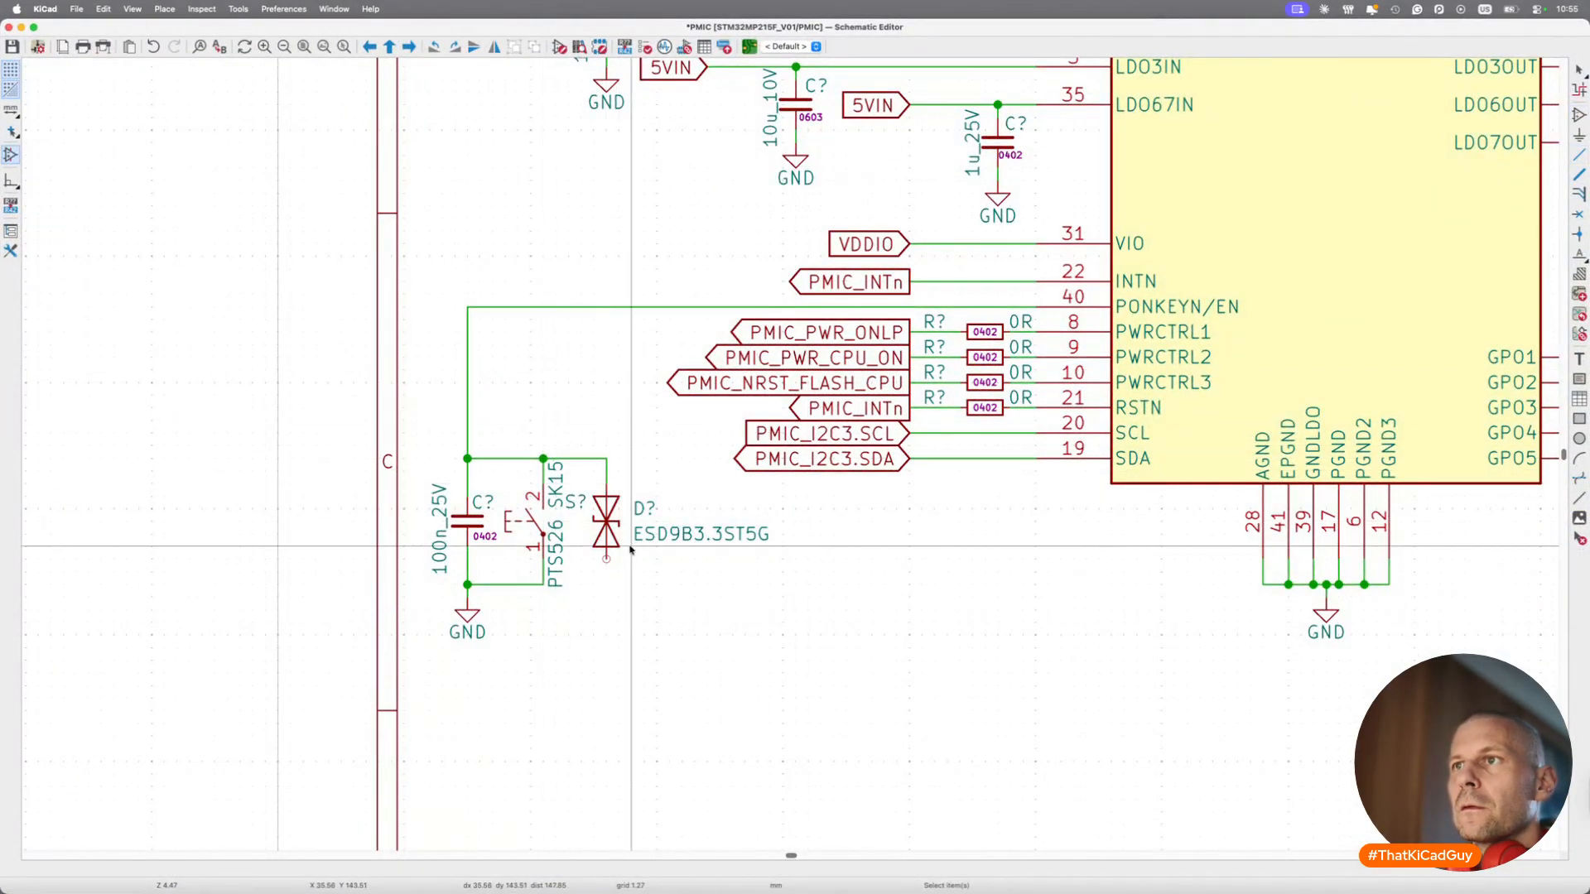
left_click(606, 559)
left_click(543, 585)
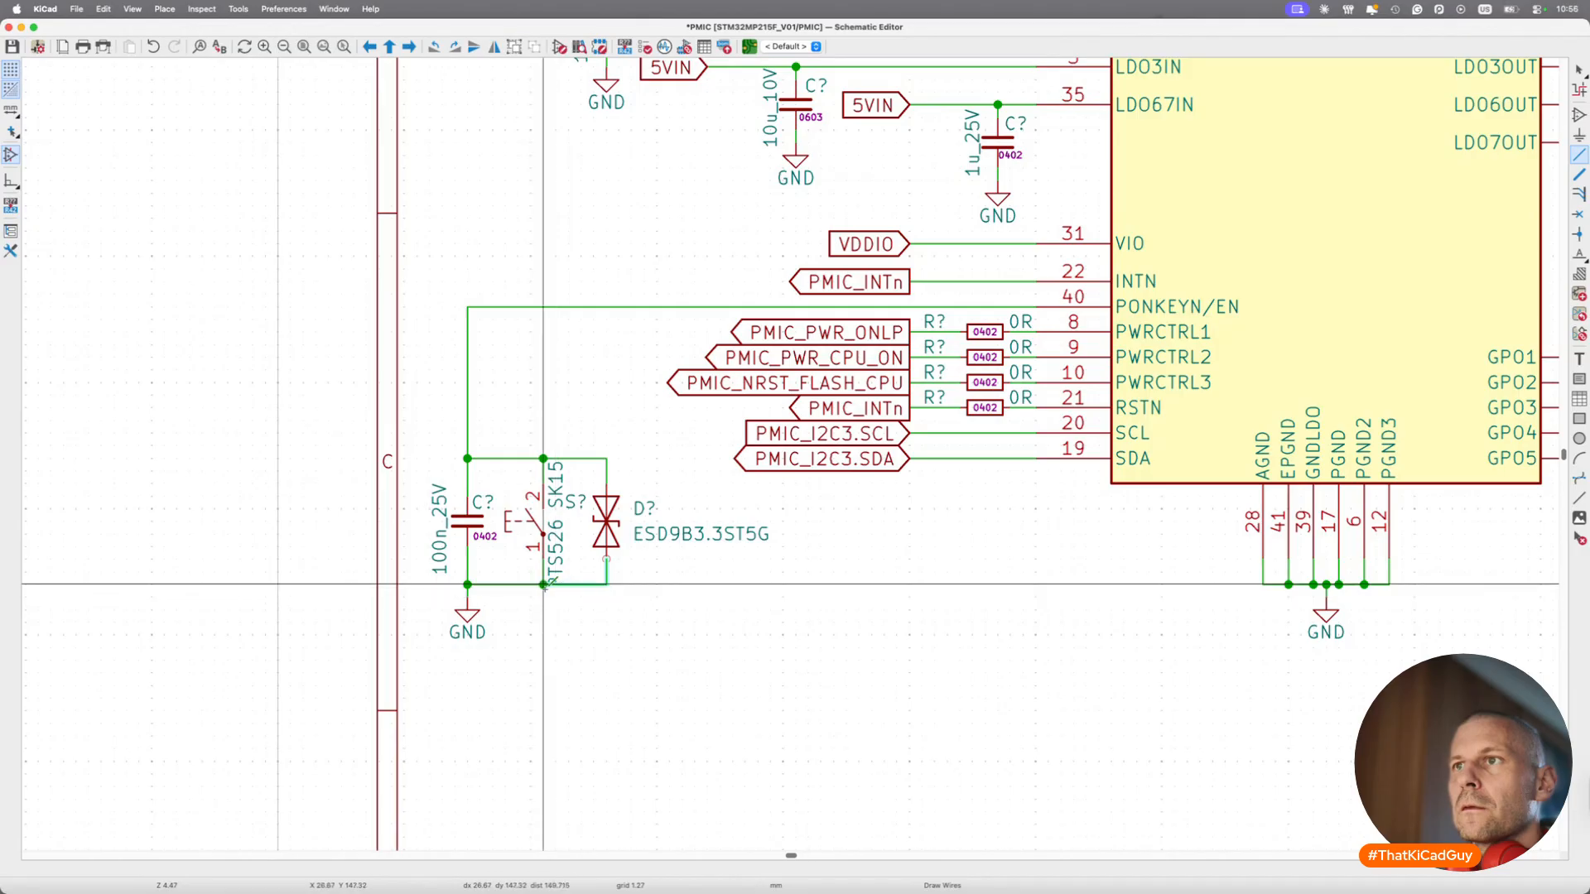
Position the switch's PTS526 SK15 value text along its side and drag the button circuit's upper wire up one grid step.
key("m")
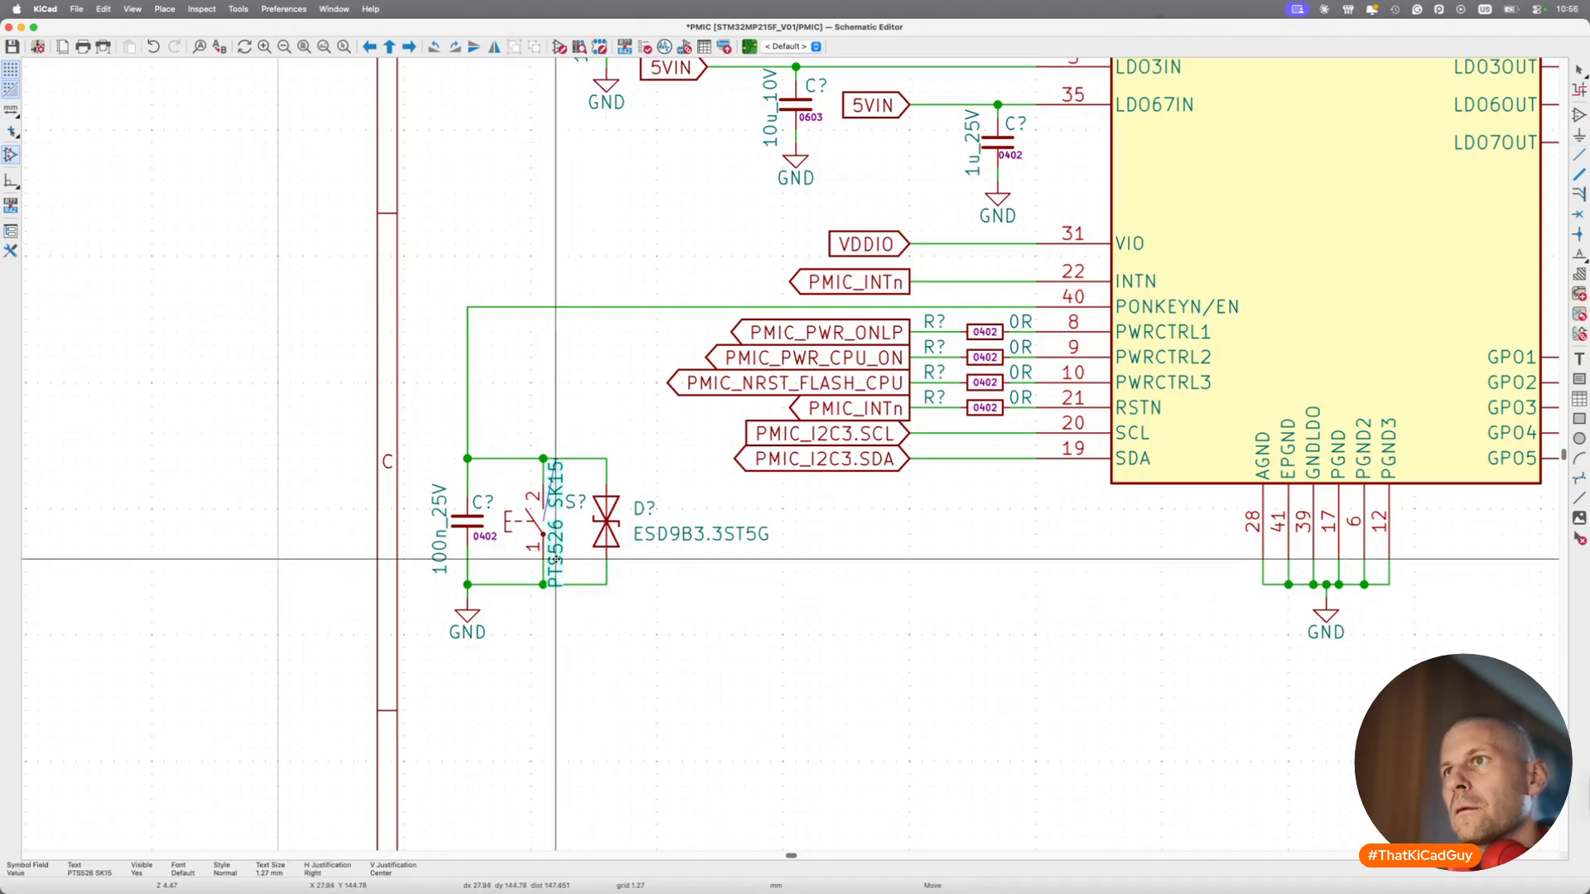
left_click(555, 559)
left_click_drag(415, 410, 619, 473)
key("g")
left_click(619, 459)
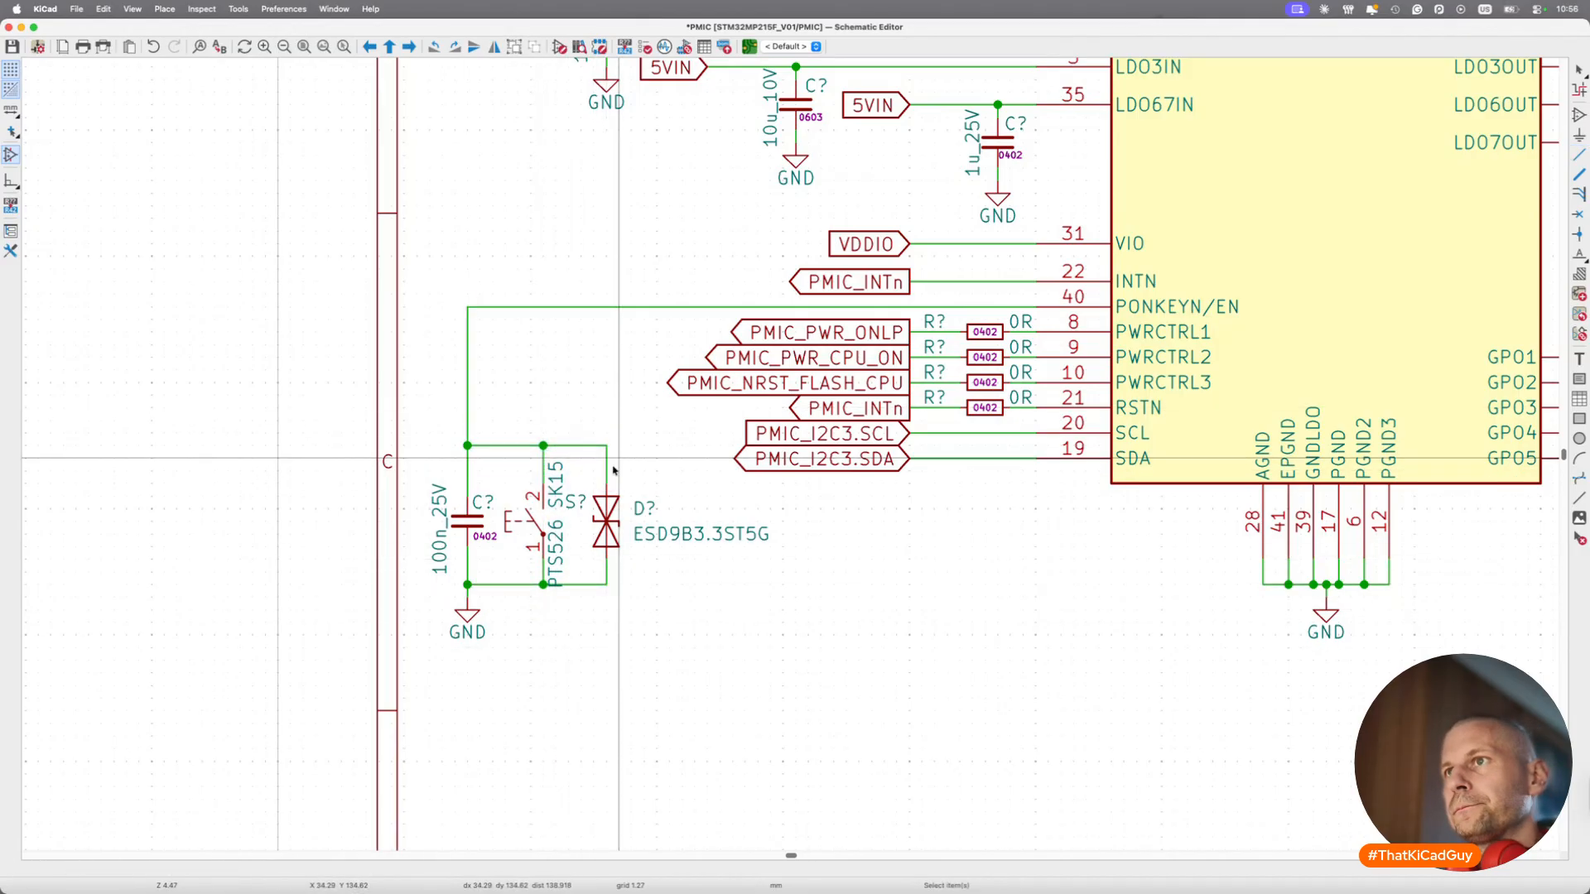
key("m")
left_click(555, 495)
Rotate the TVS diode's ESD9B3.3ST5G value text vertically along its right side and place the D? reference beside it.
key("m")
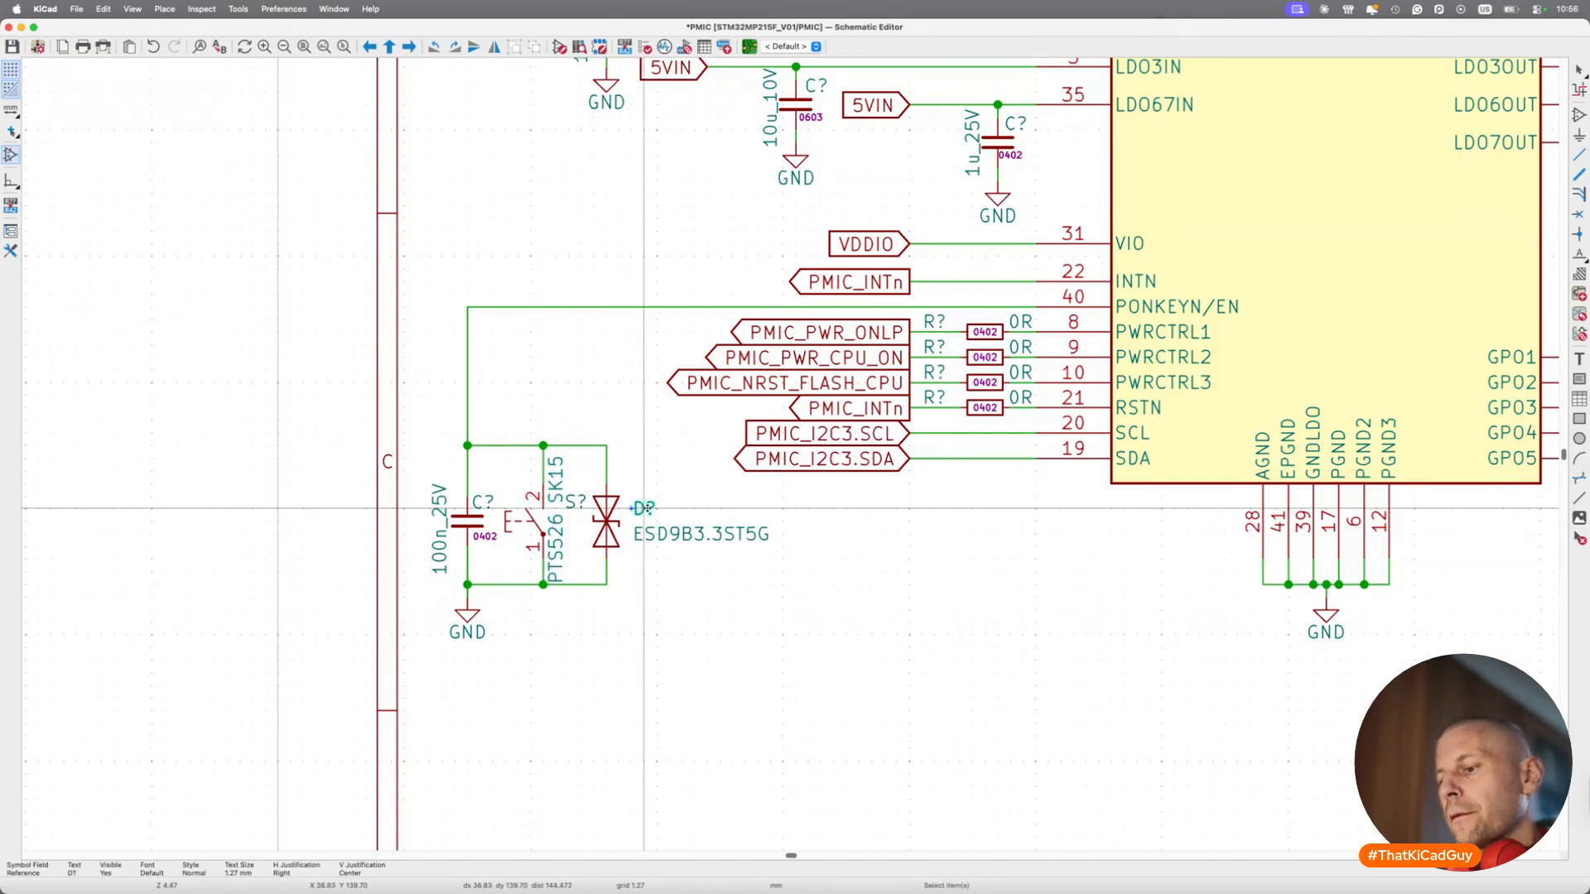
left_click(660, 506)
key("m")
key("r")
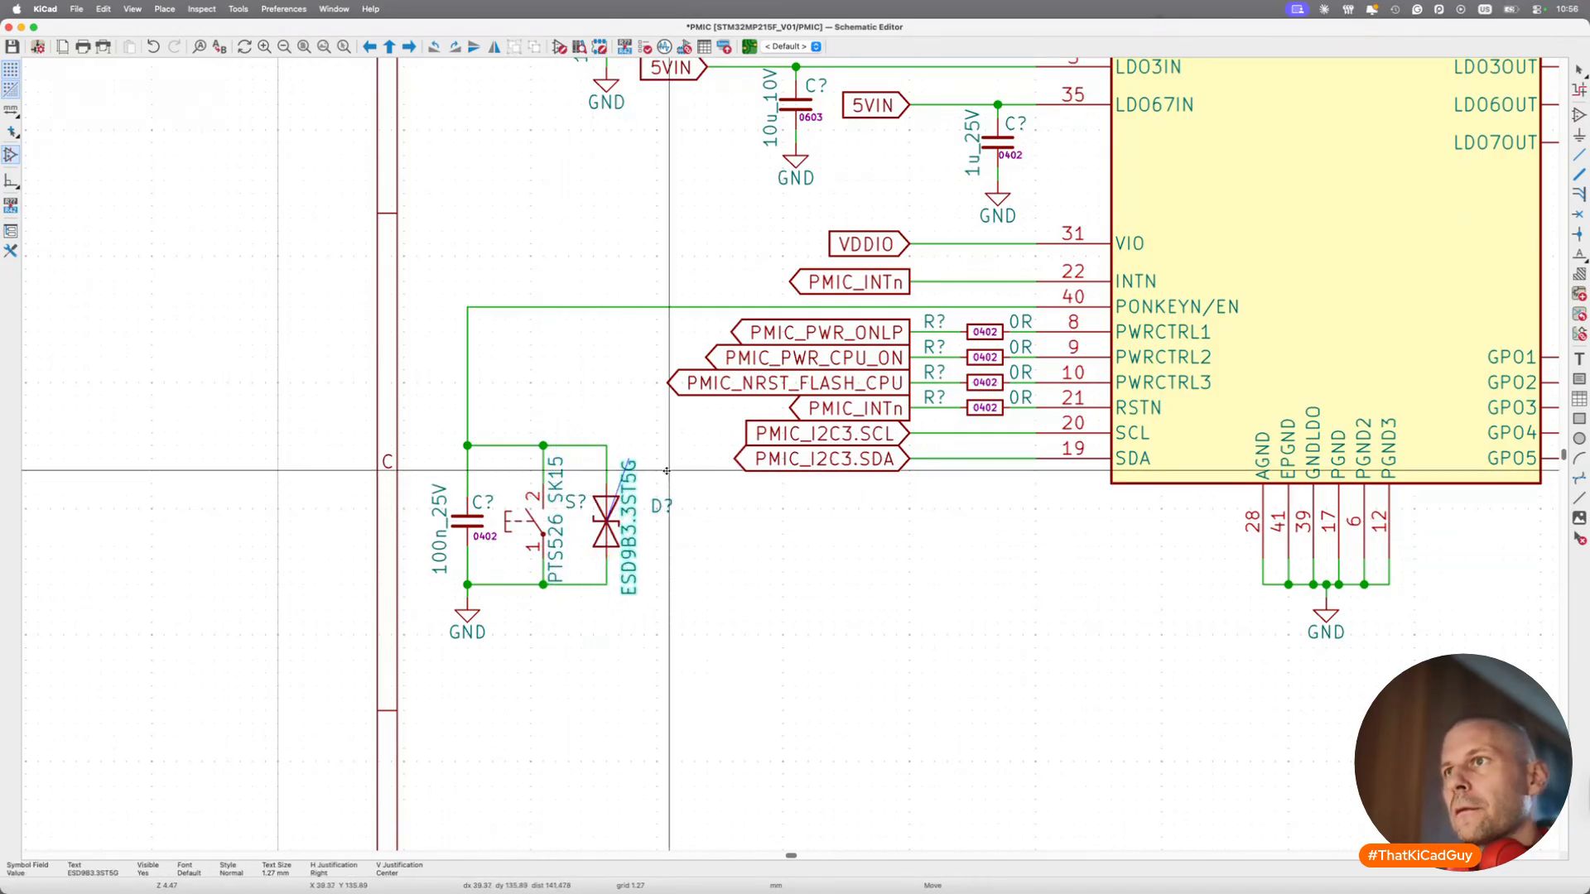
left_click(667, 464)
key("m")
left_click(665, 501)
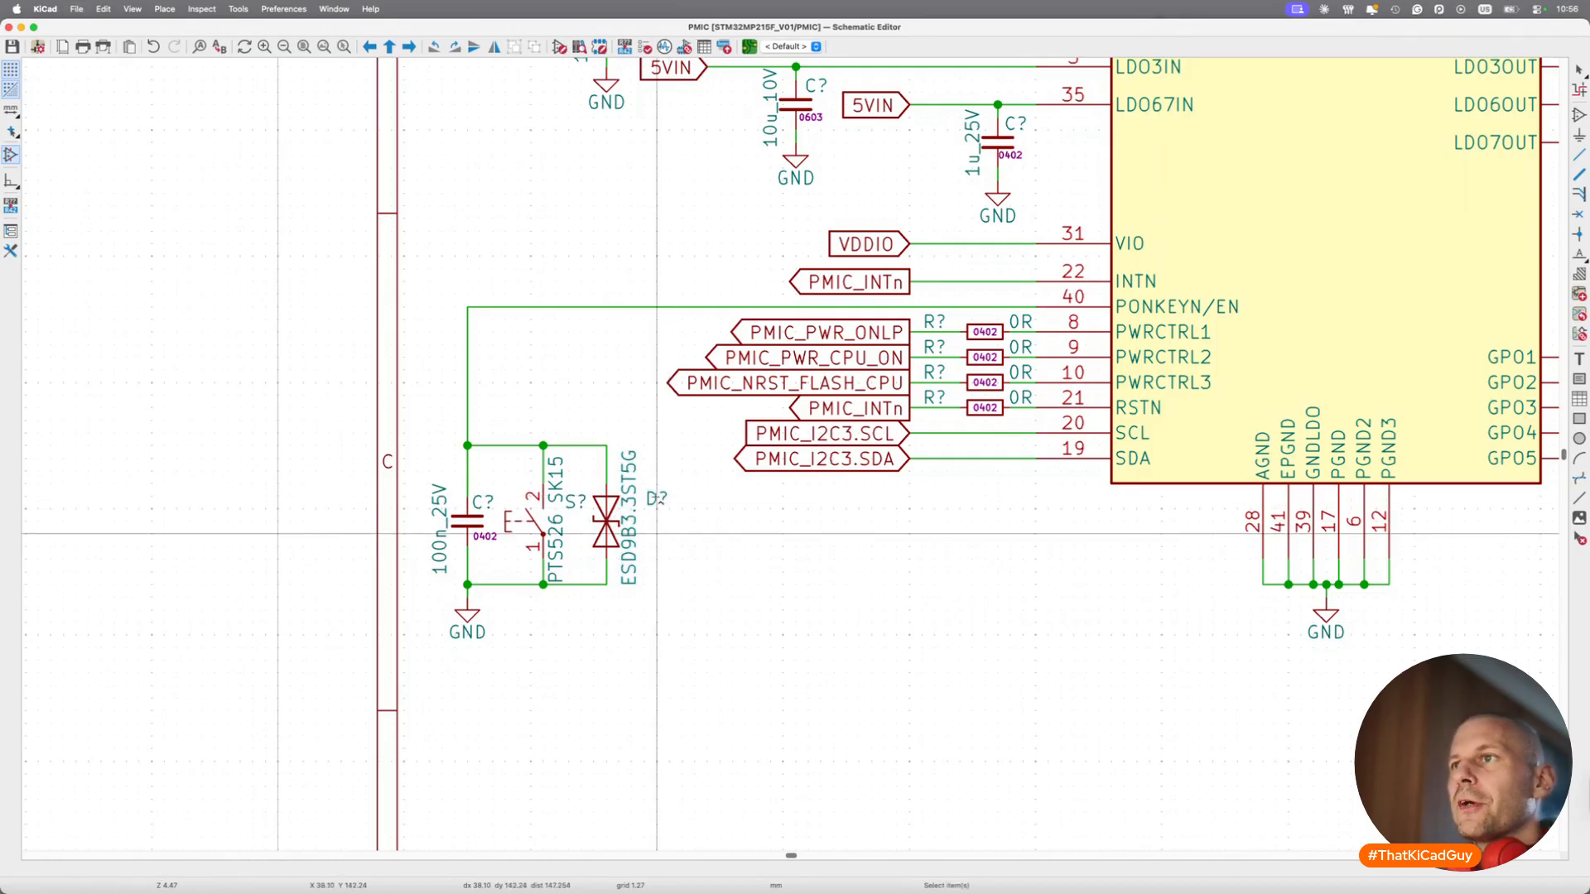
scroll(658, 530, "down", 2)
key("m")
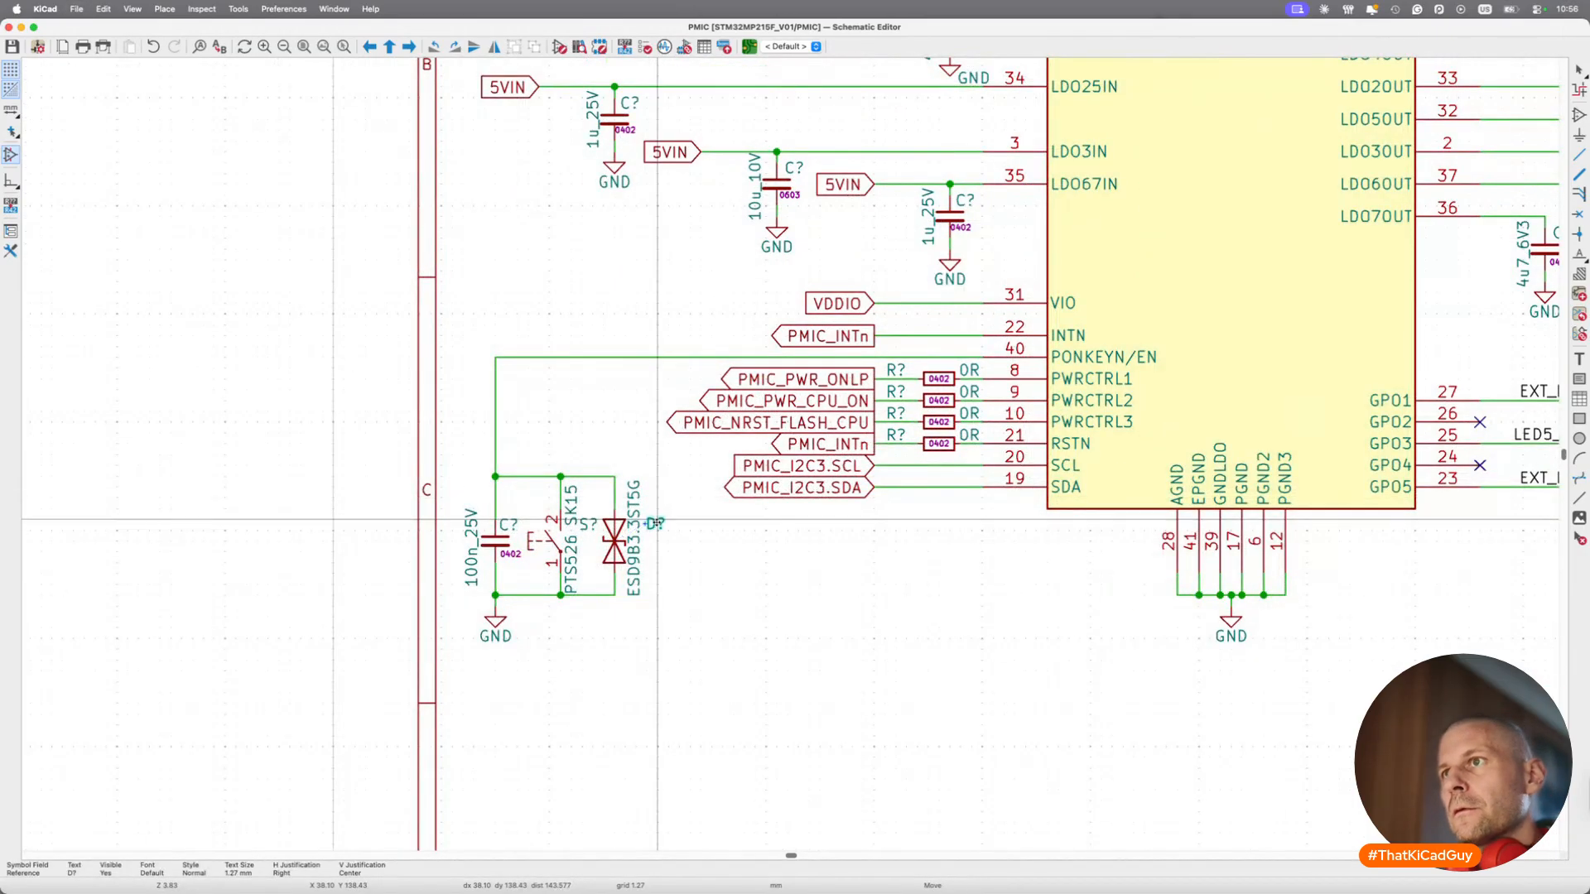
left_click(657, 520)
Save the schematic and compare the PMIC sheet with the reference circuit drawn beside it.
scroll(635, 575, "down", 5)
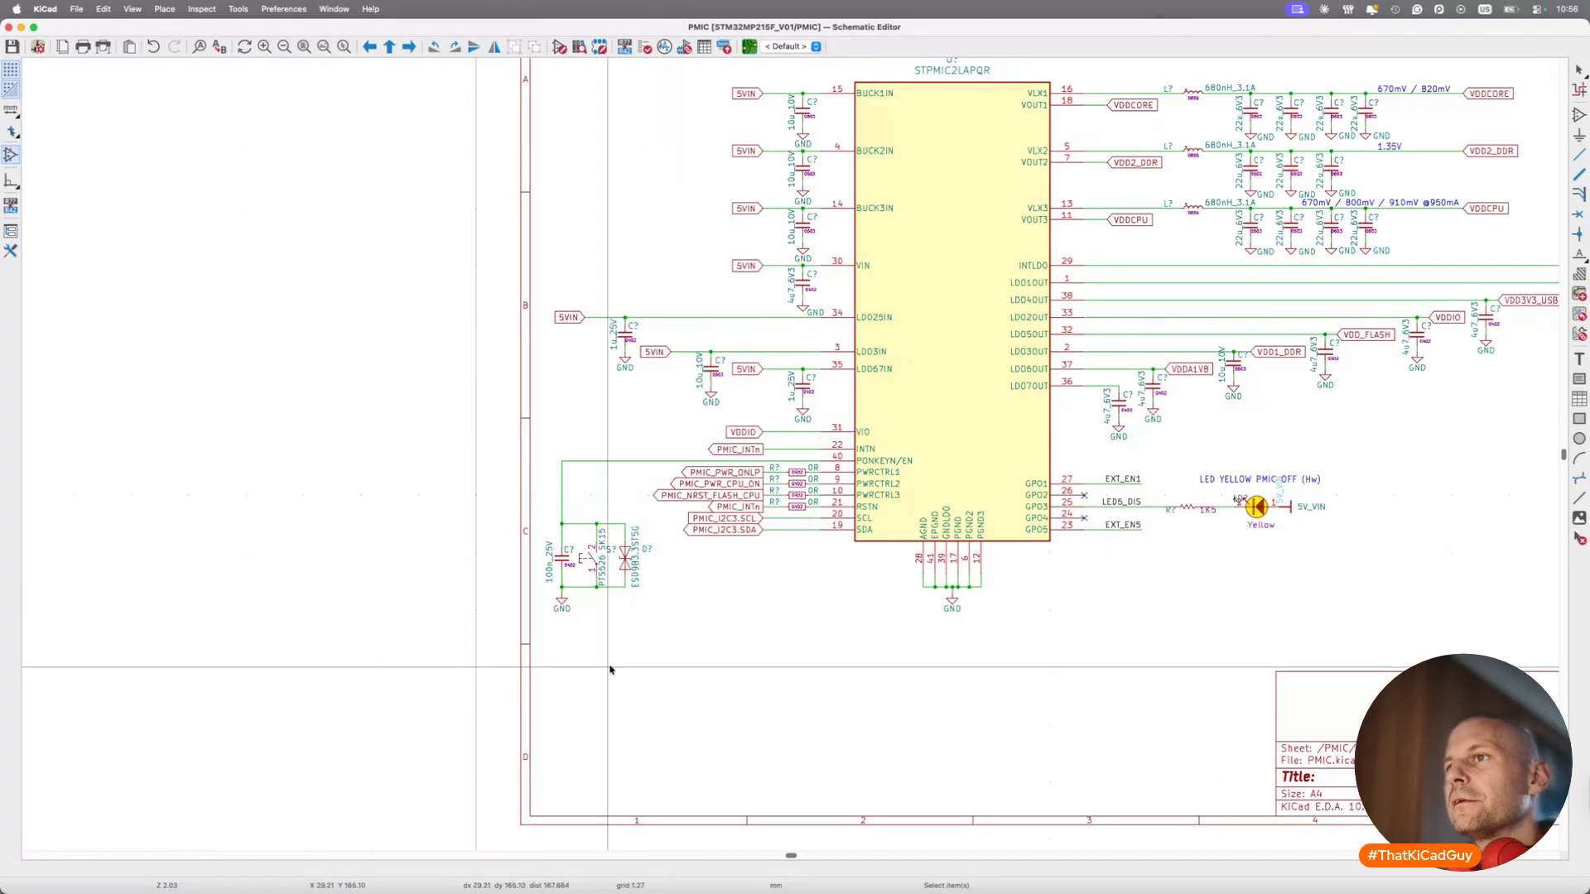
scroll(611, 668, "right", 3)
left_click_drag(286, 488, 405, 698)
key("Escape")
key("super+s")
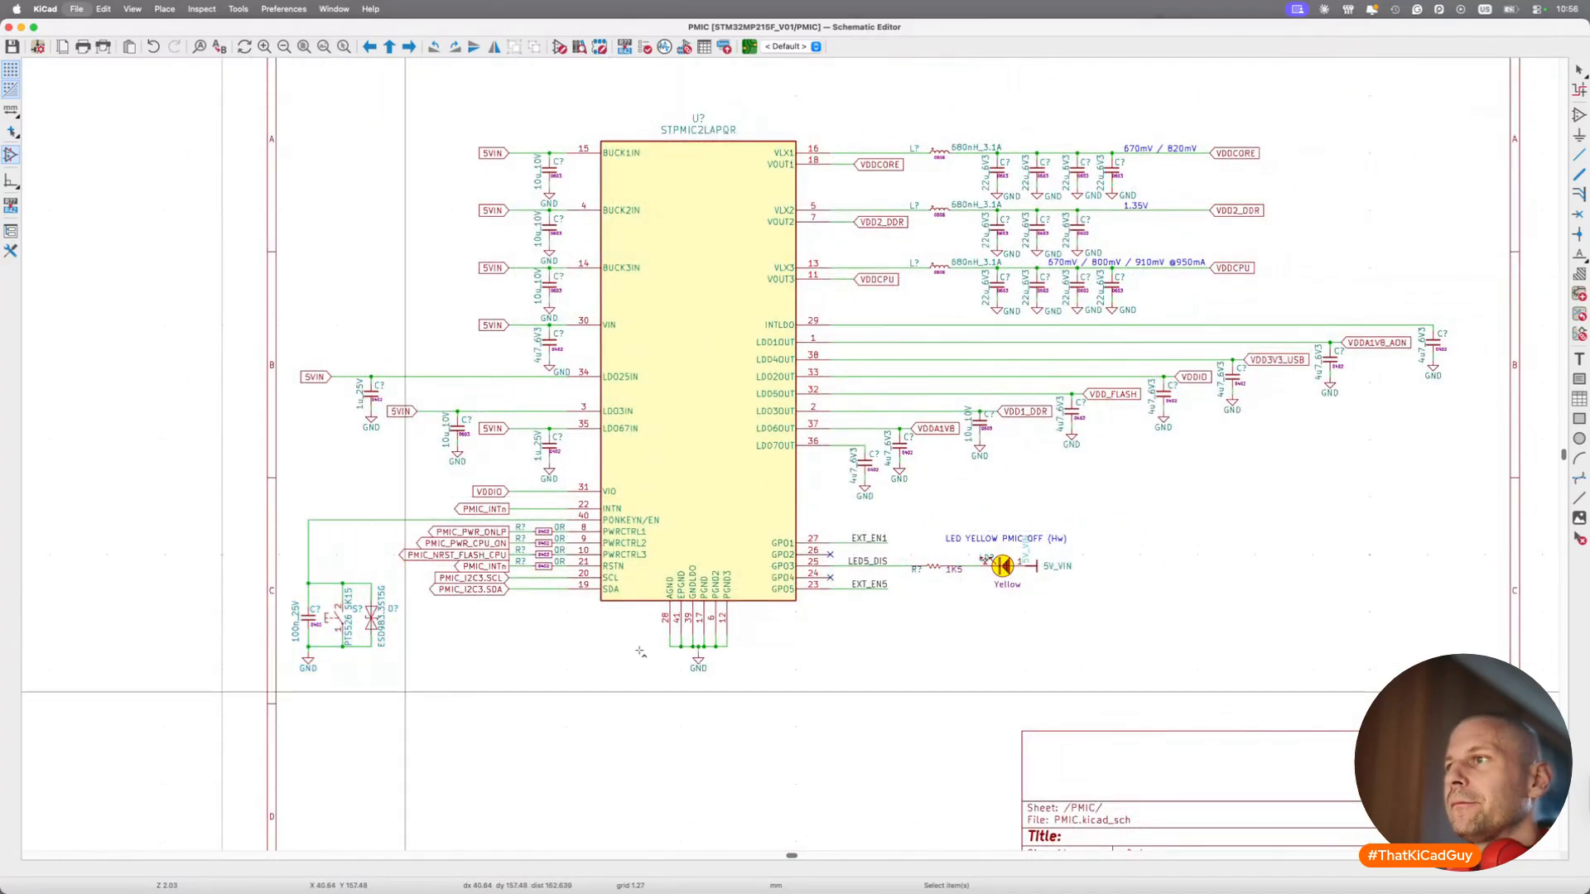
scroll(640, 652, "down", 3)
scroll(640, 652, "right", 5)
scroll(639, 654, "up", 2)
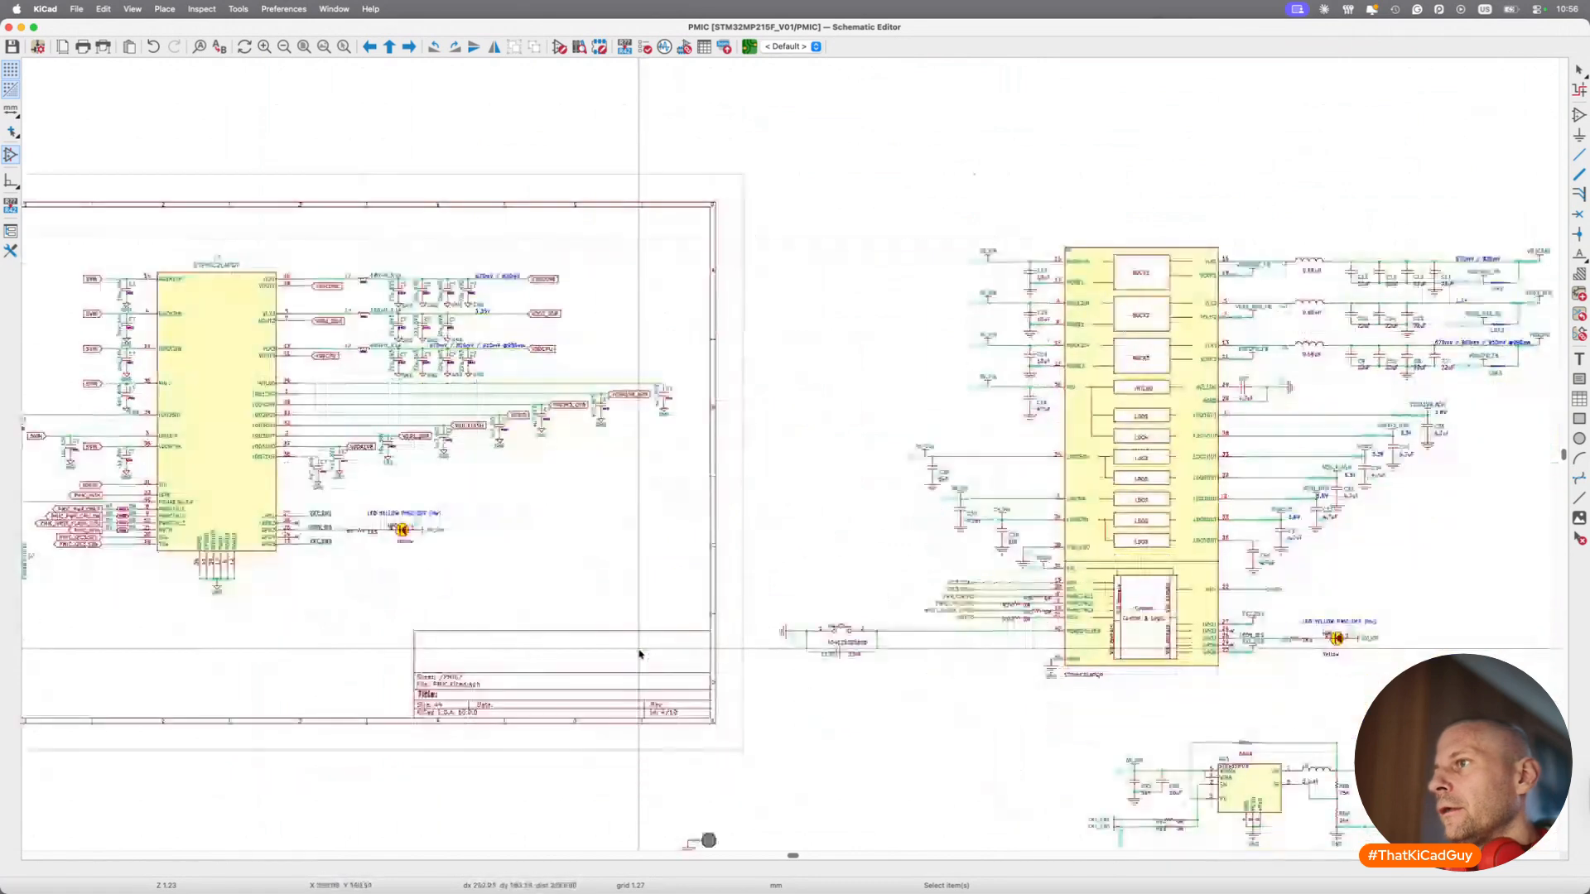
scroll(631, 651, "down", 1)
scroll(343, 476, "up", 2)
key("super+s")
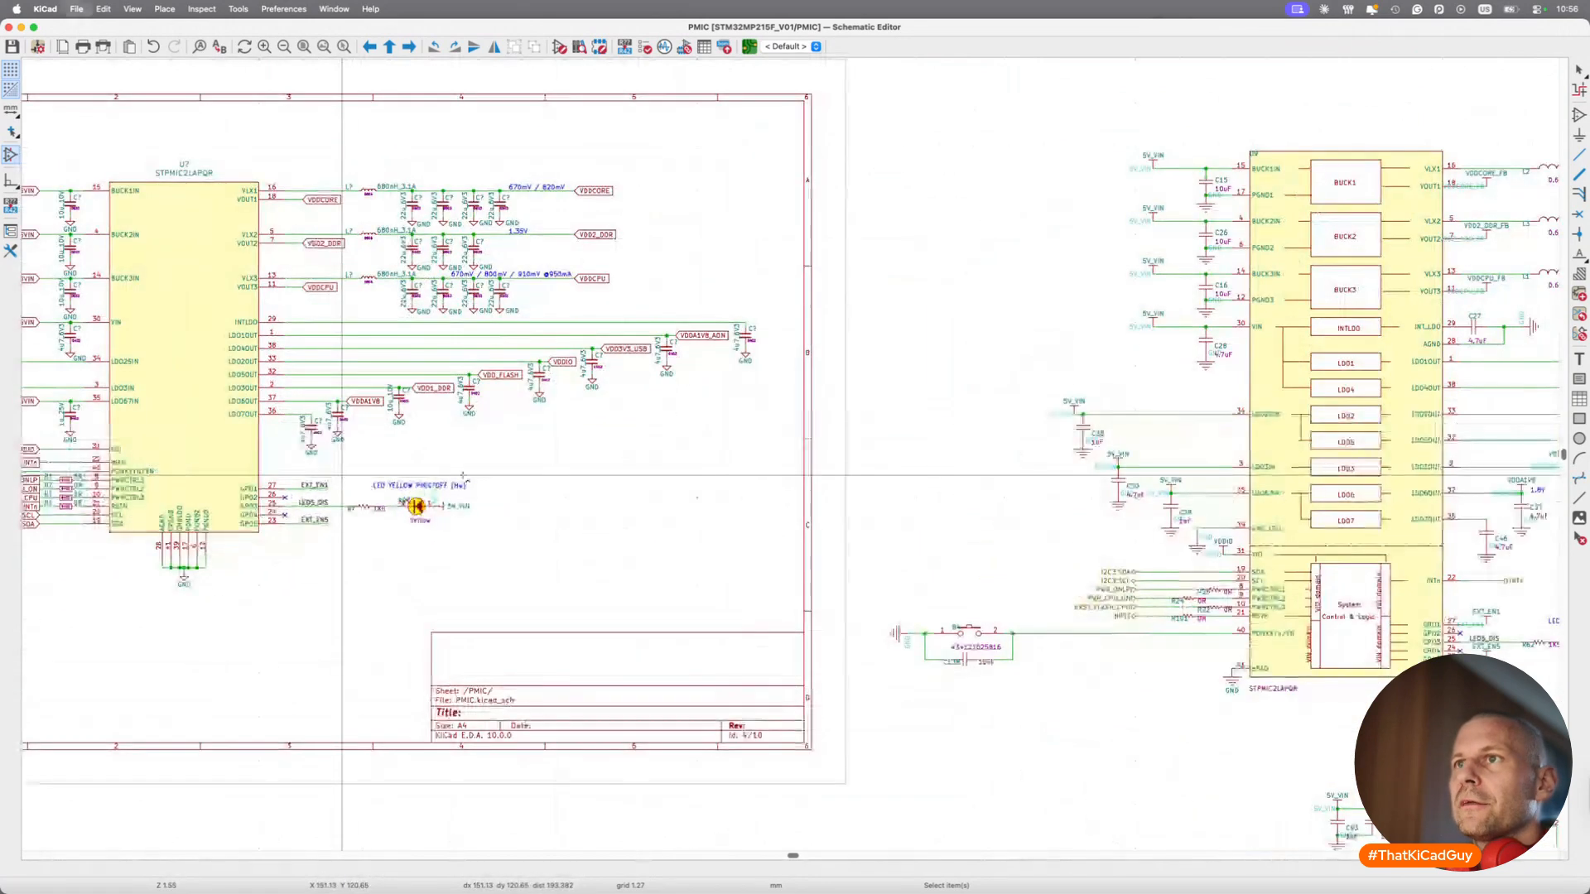
Add a left-aligned 2 mm checklist note with items LED, resistors and an empty third box in the title block area, and save.
scroll(342, 475, "left", 3)
key("t")
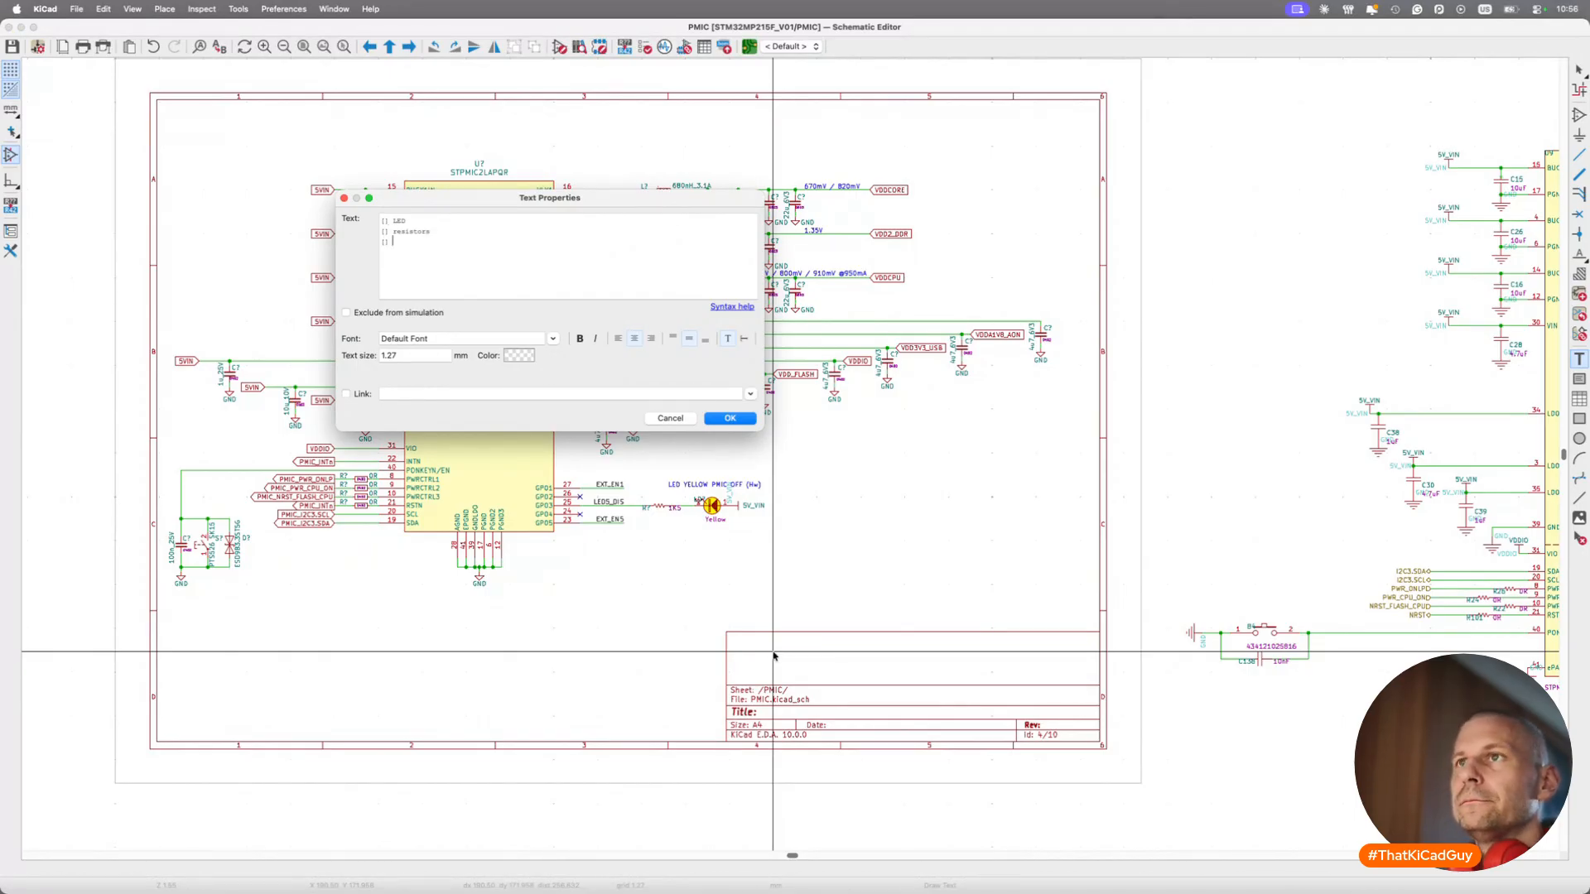
key("shift+Return")
left_click(767, 654)
double_click(767, 654)
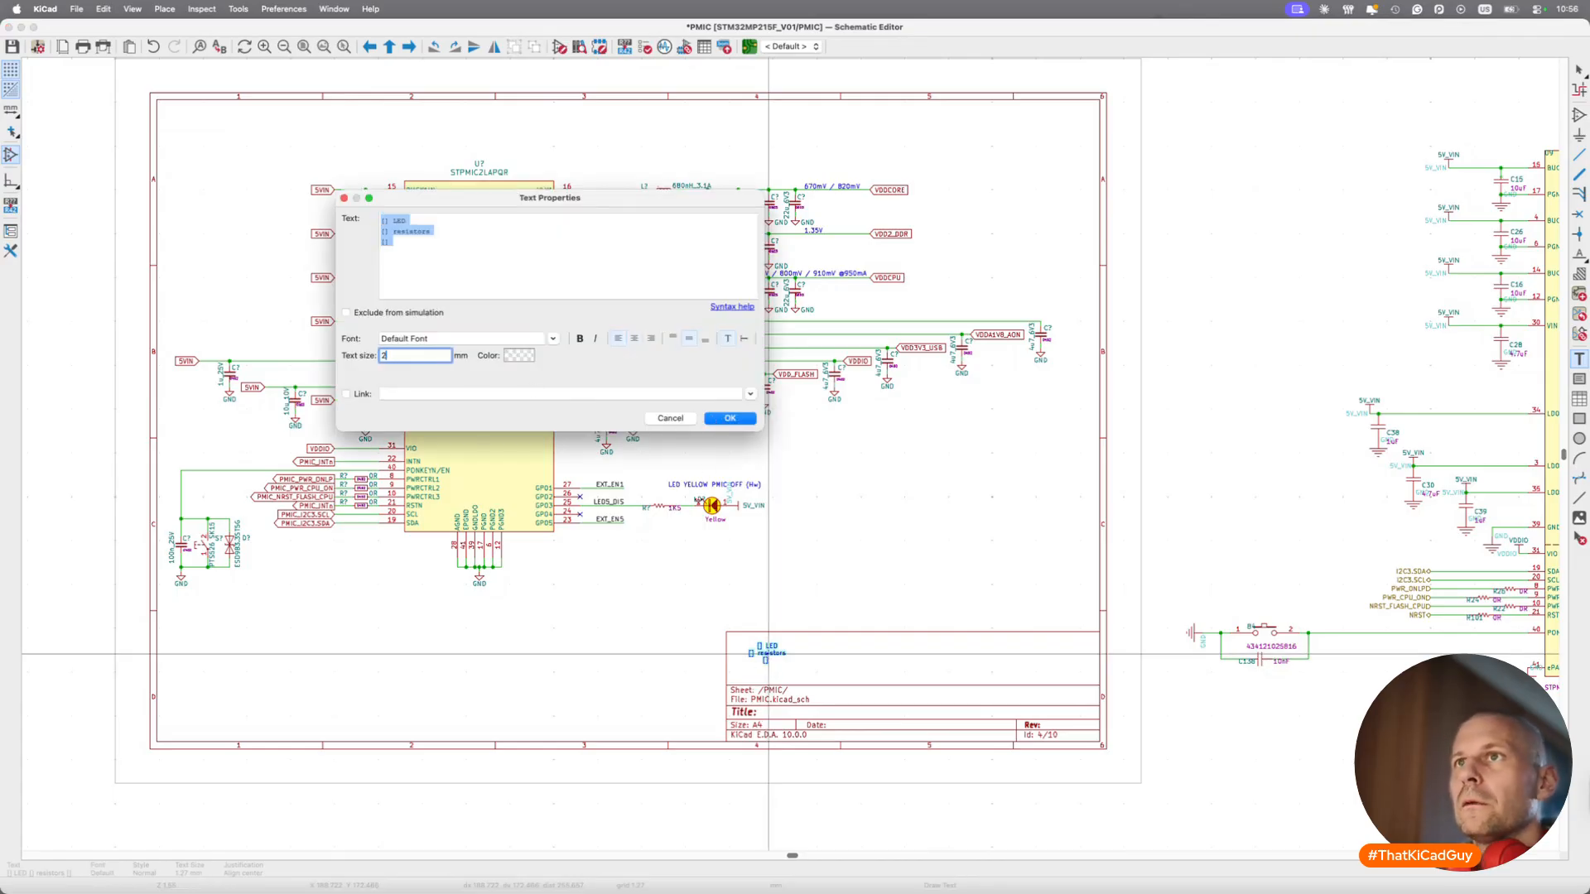
key("Return")
key("super+s")
Move the reference test point with its ground symbol from outside the frame into the sheet's lower-left corner.
scroll(713, 523, "down", 3)
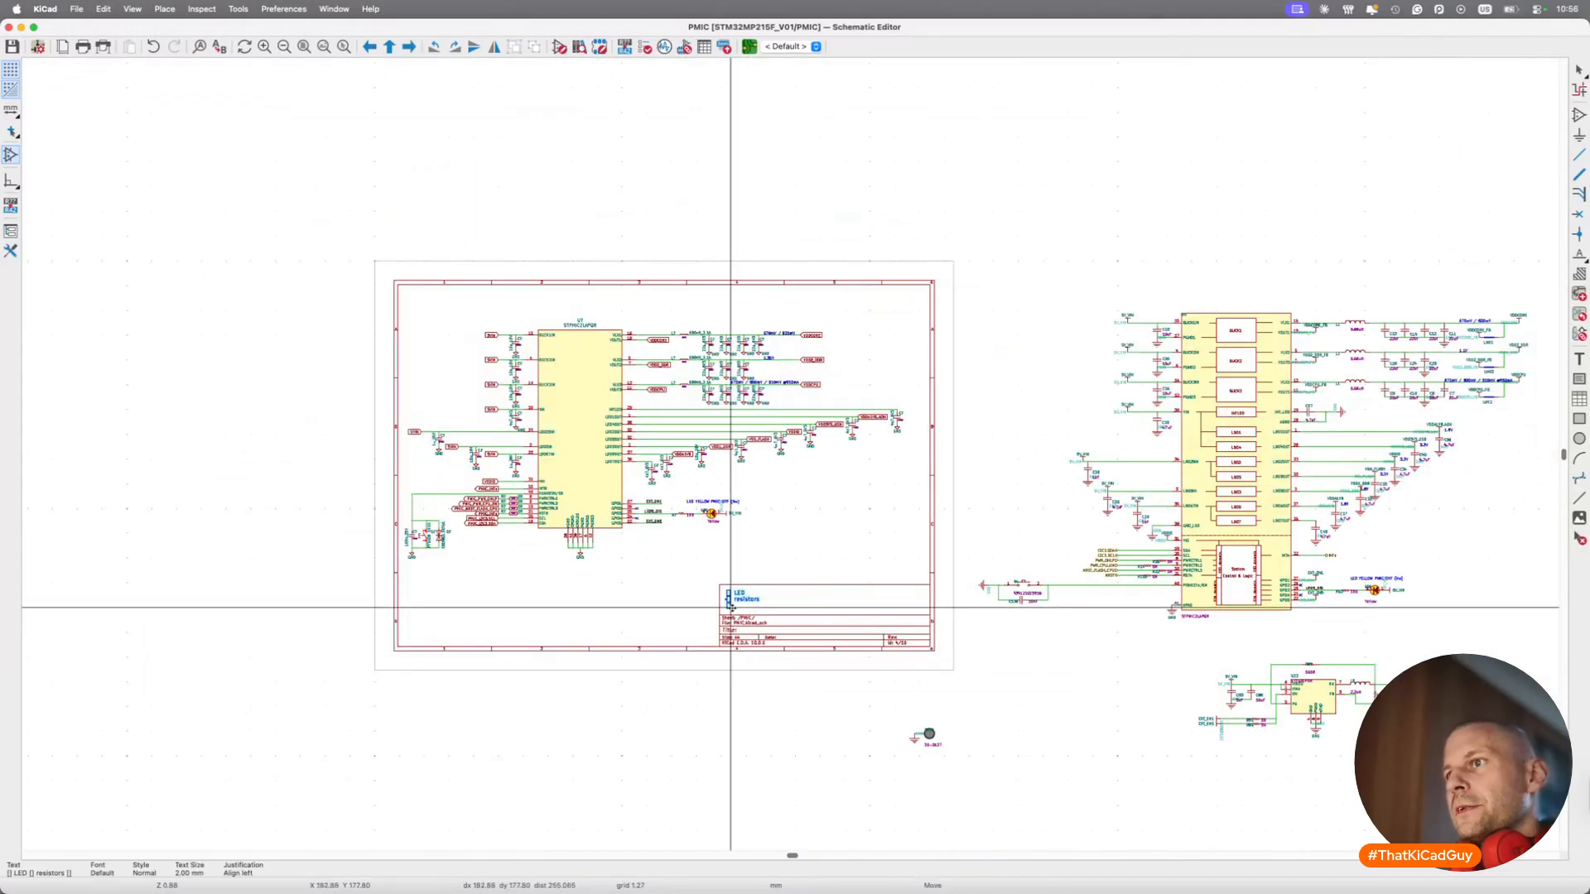
left_click_drag(865, 692, 1001, 806)
key("m")
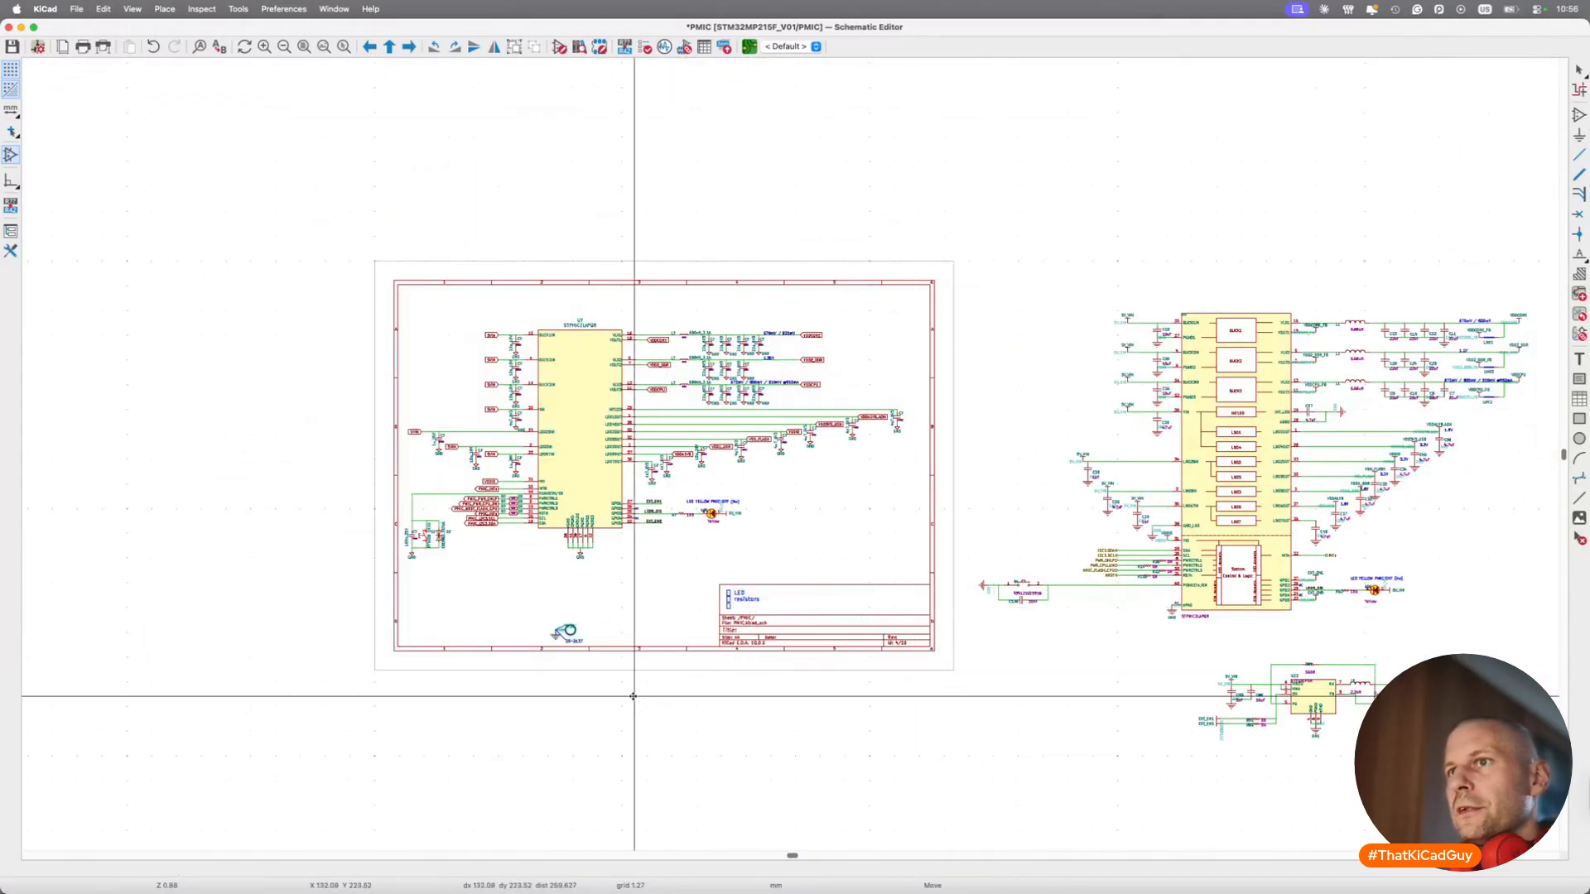
left_click(424, 637)
scroll(426, 640, "up", 5)
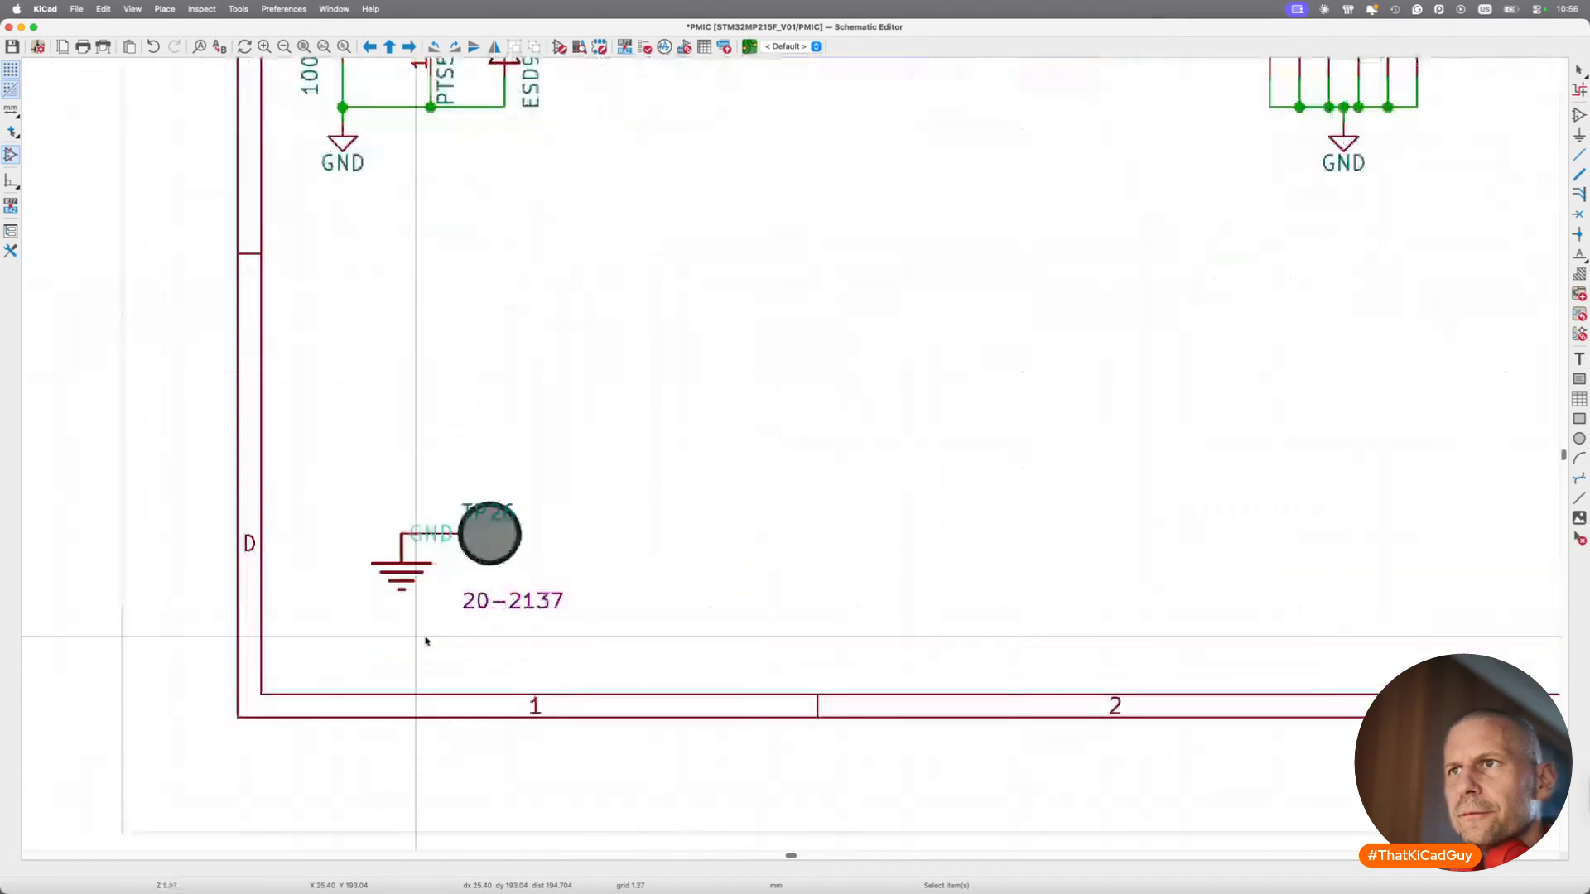
Look up the test point's manufacturer part number 20-2137 on DigiKey and the web, and close its symbol properties.
double_click(494, 557)
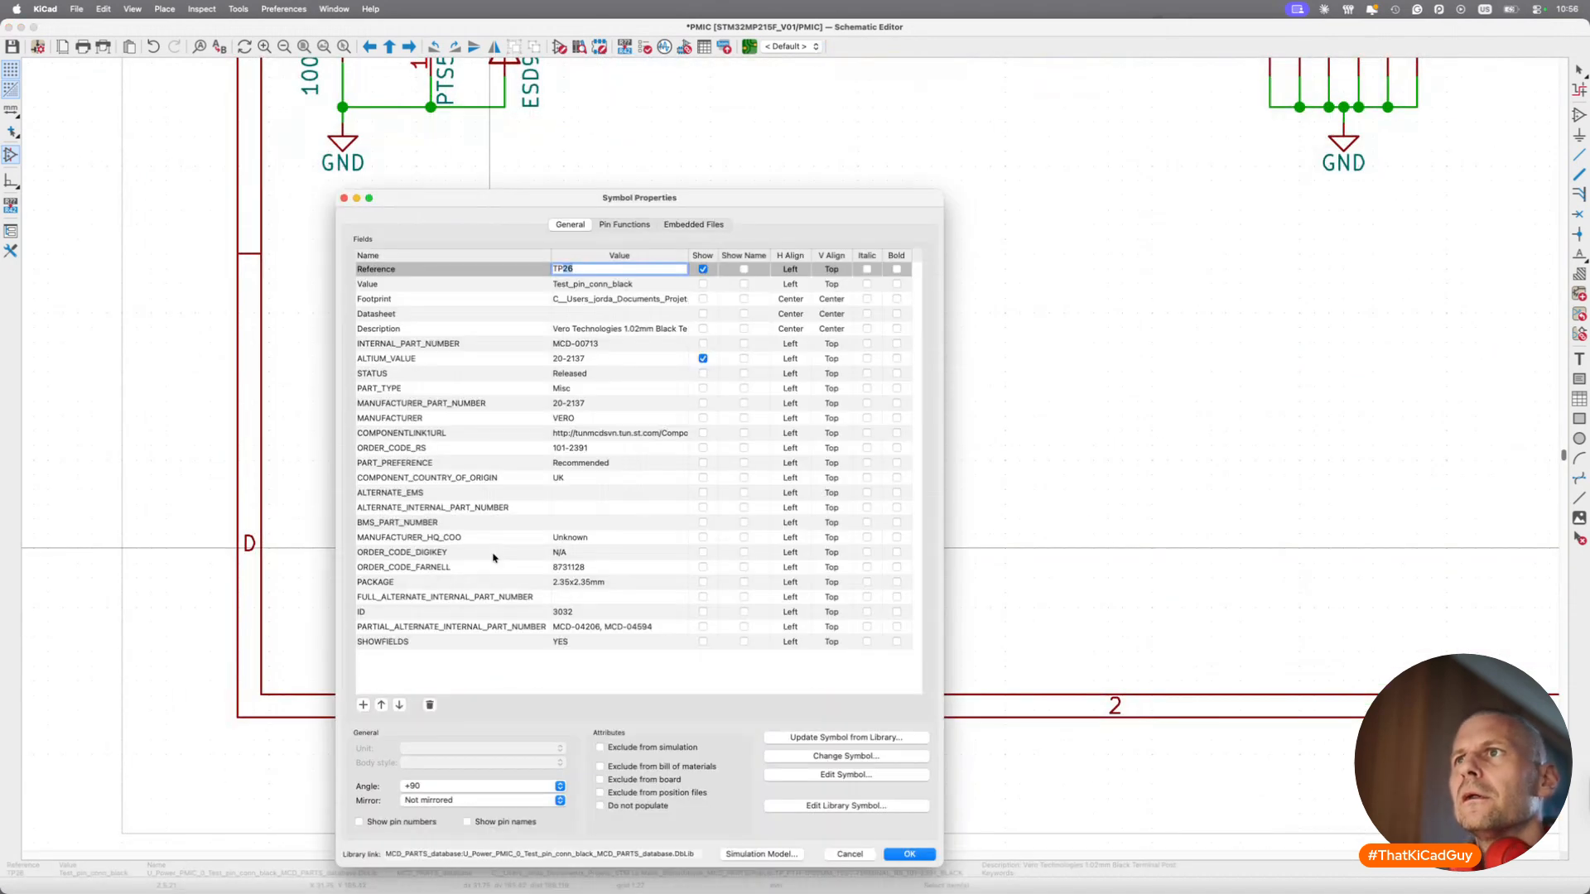
left_click(578, 404)
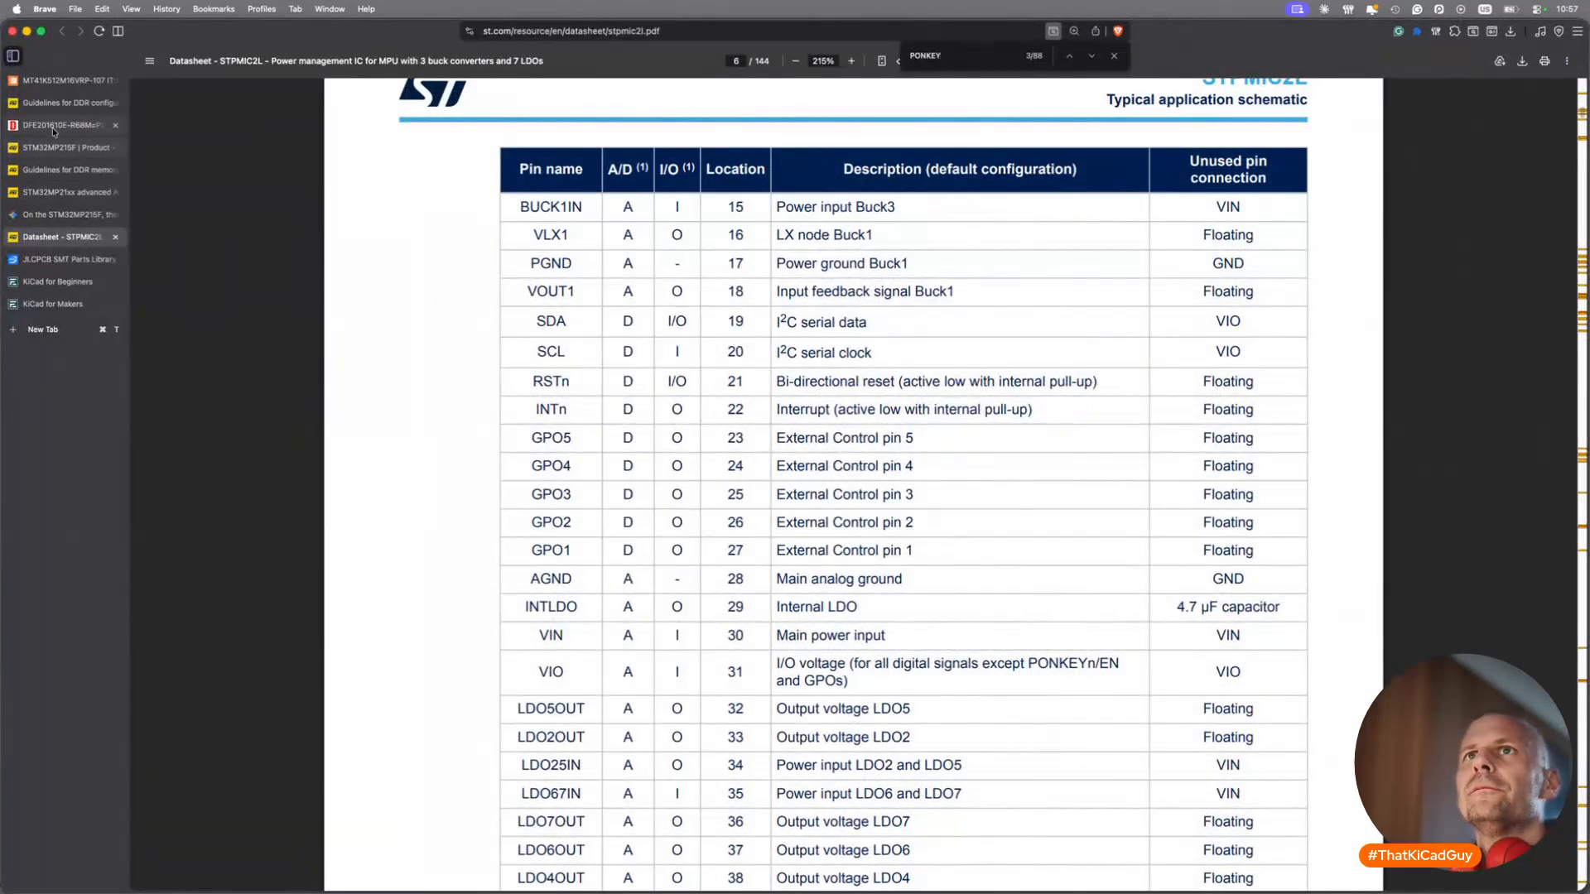
left_click(52, 129)
scroll(590, 126, "up", 3)
left_click(637, 83)
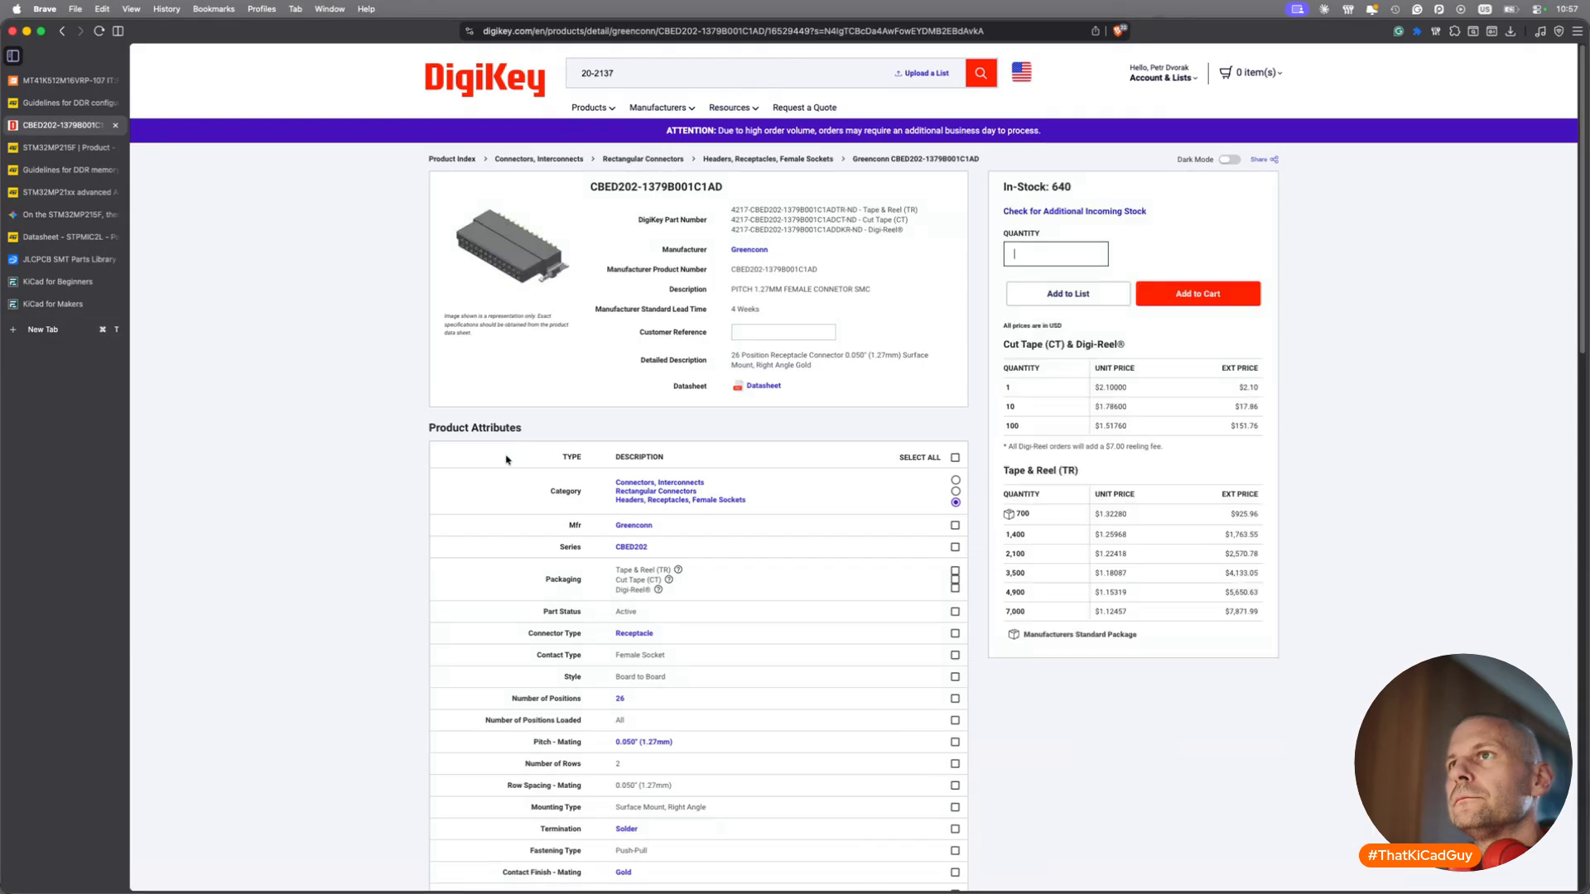
key("super+t")
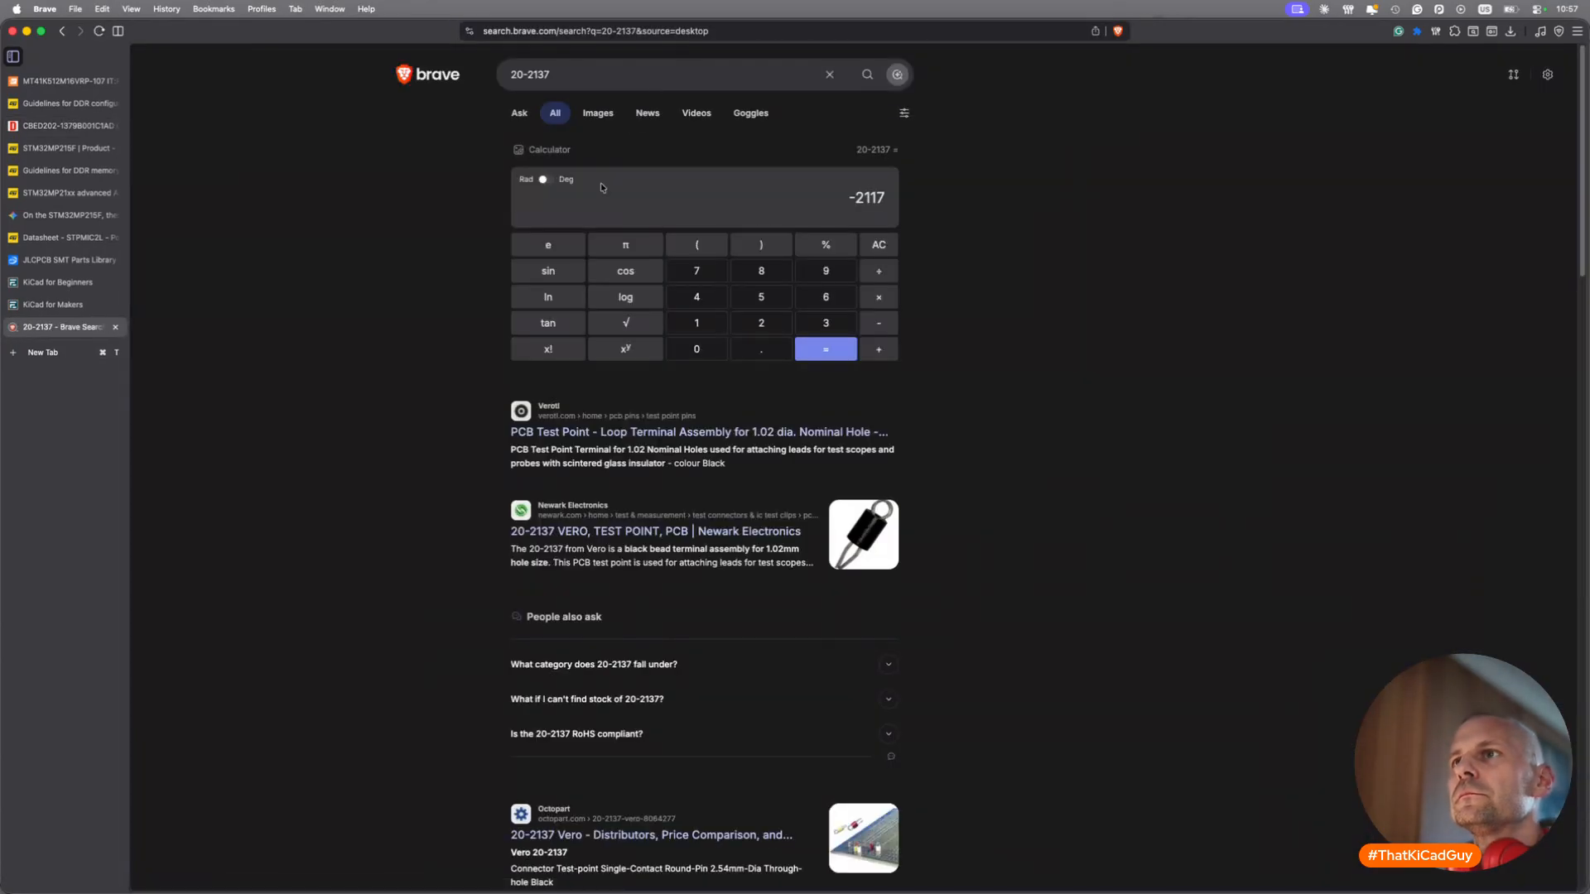
left_click(549, 432)
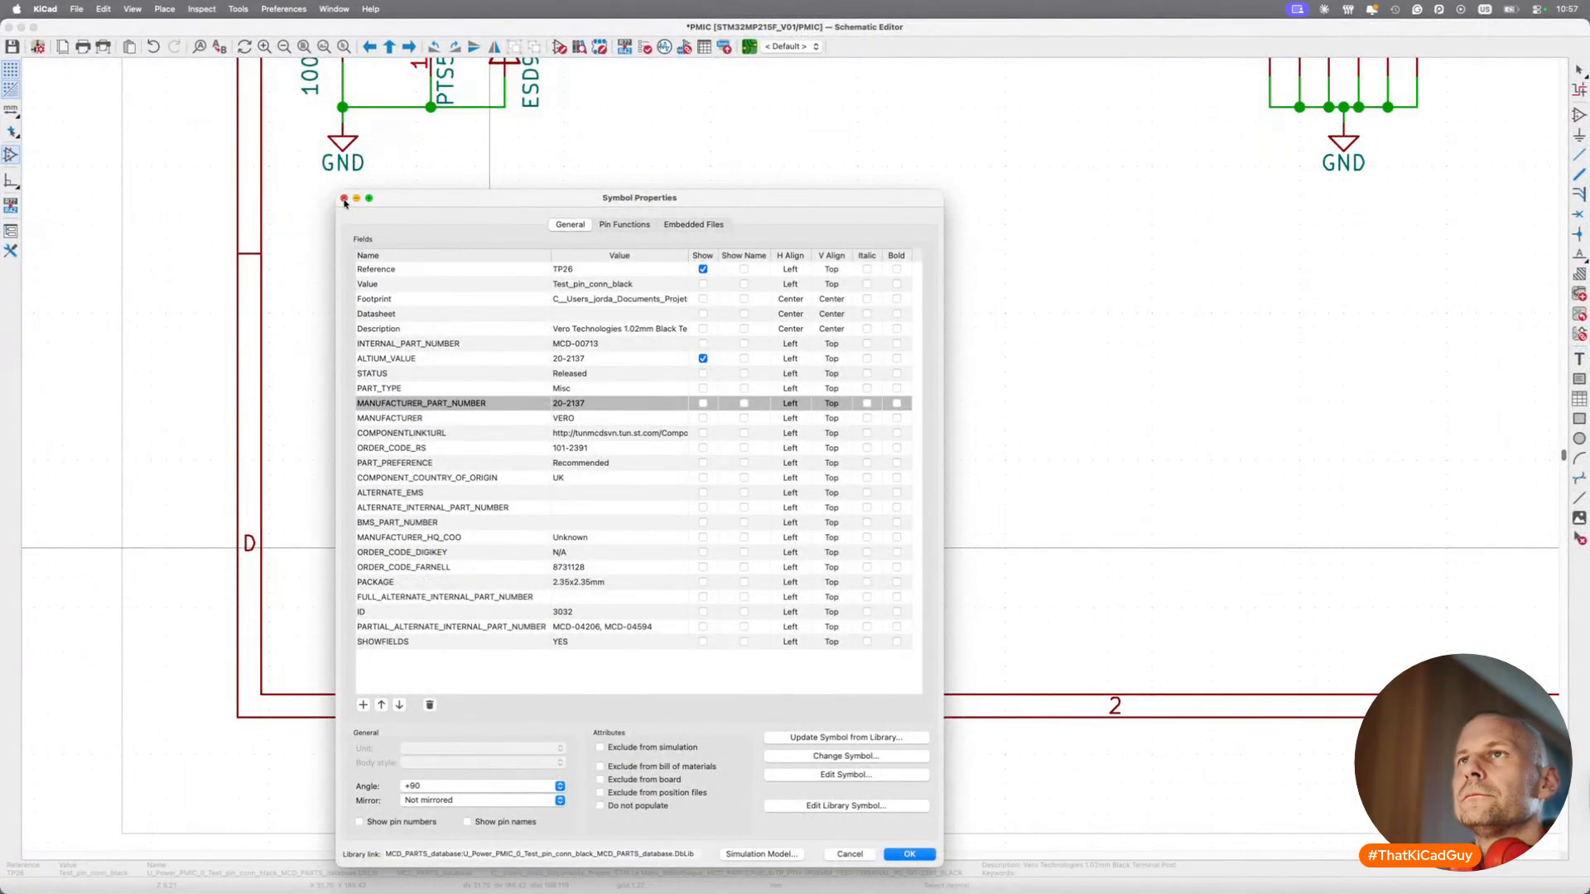
left_click(345, 198)
Delete the reference test point TP26 together with its ground symbol.
left_click_drag(344, 472, 600, 642)
scroll(601, 642, "down", 3)
key("Delete")
Duplicate the button circuit's GND symbol below it and attach a TP_koralek test point on top of the copy.
key("super+d")
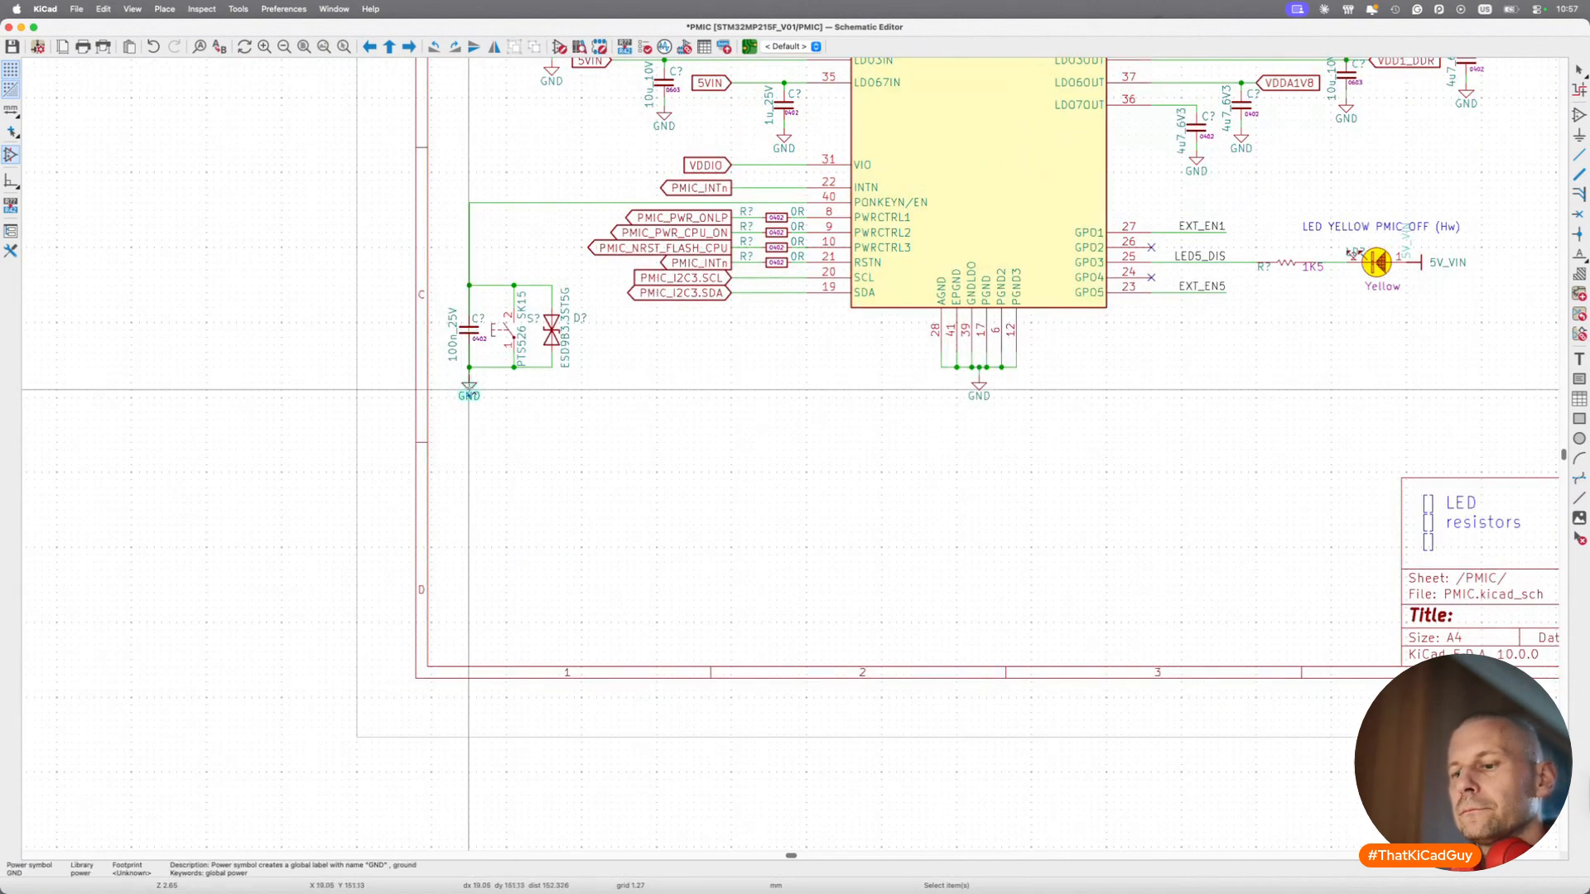
left_click(469, 510)
key("a")
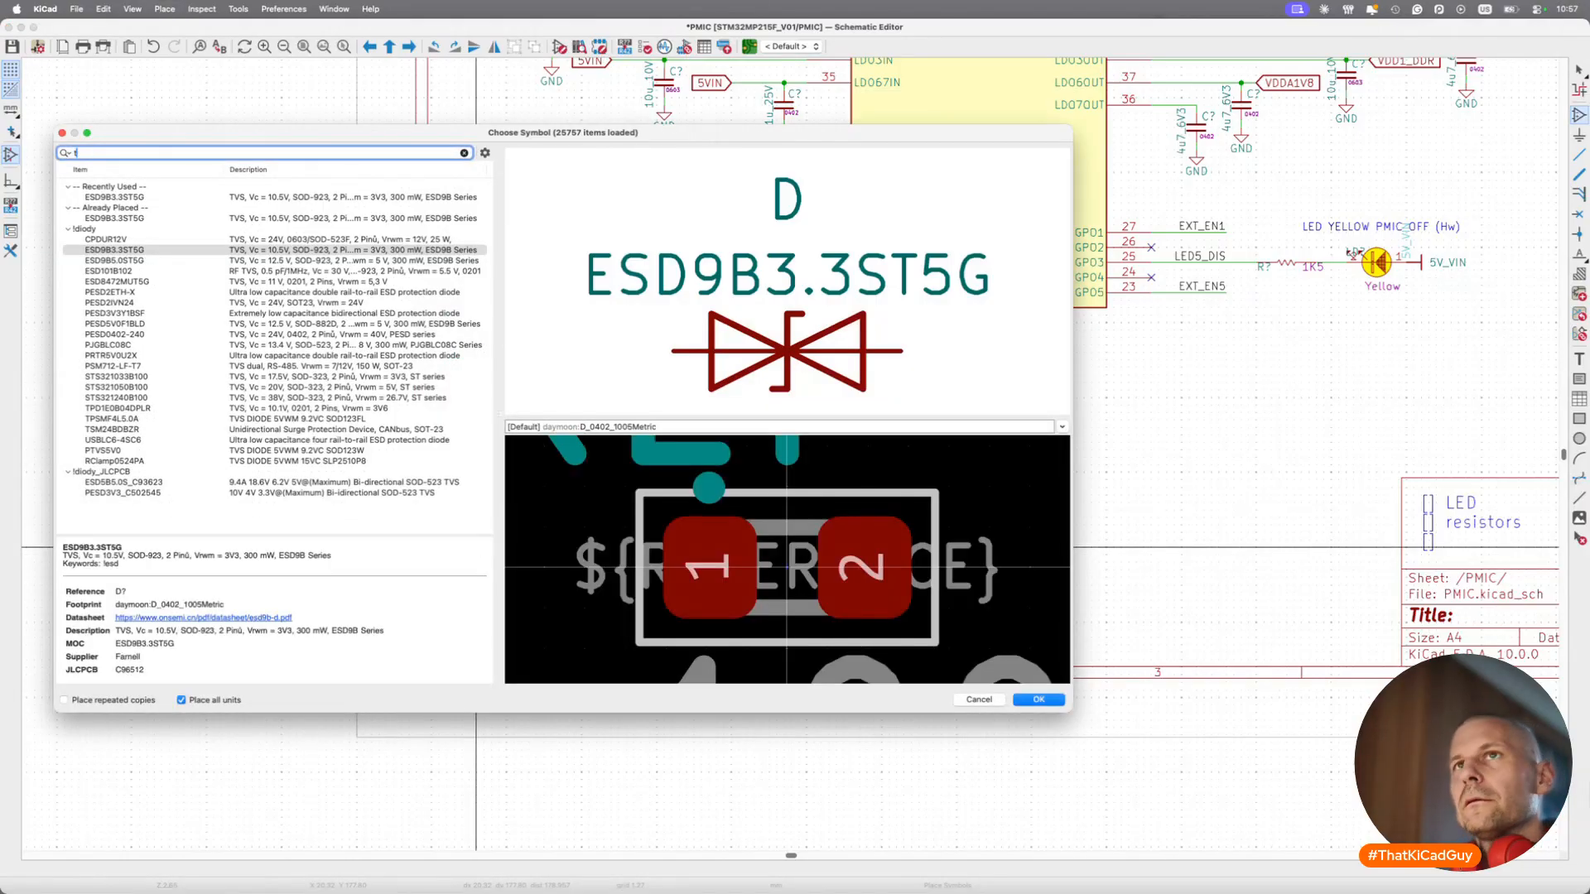
type("l")
type("est")
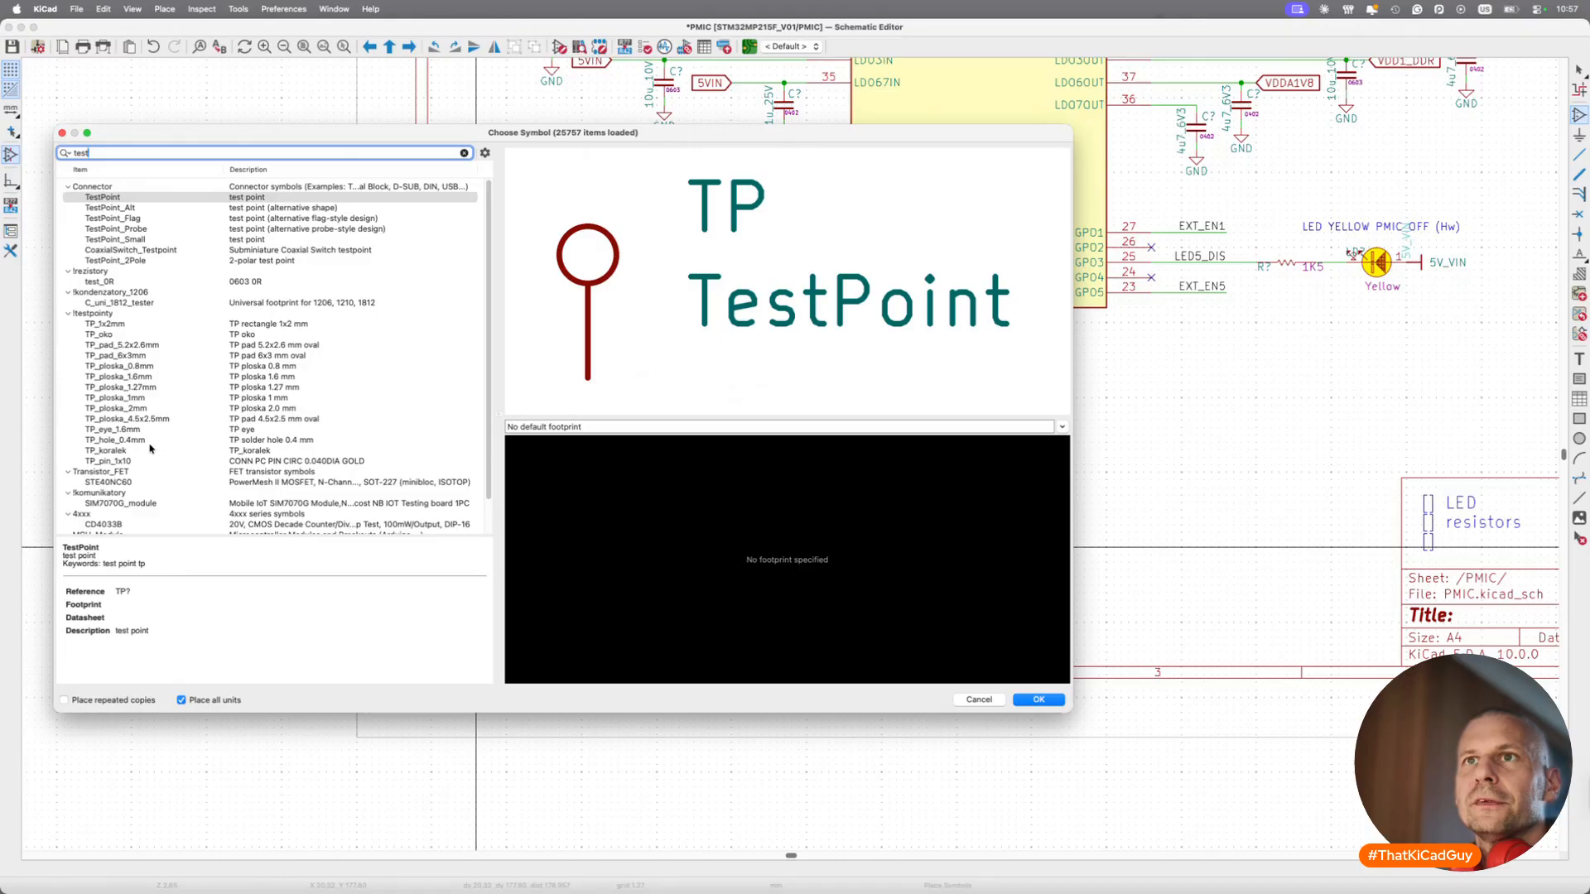
left_click(139, 451)
double_click(138, 451)
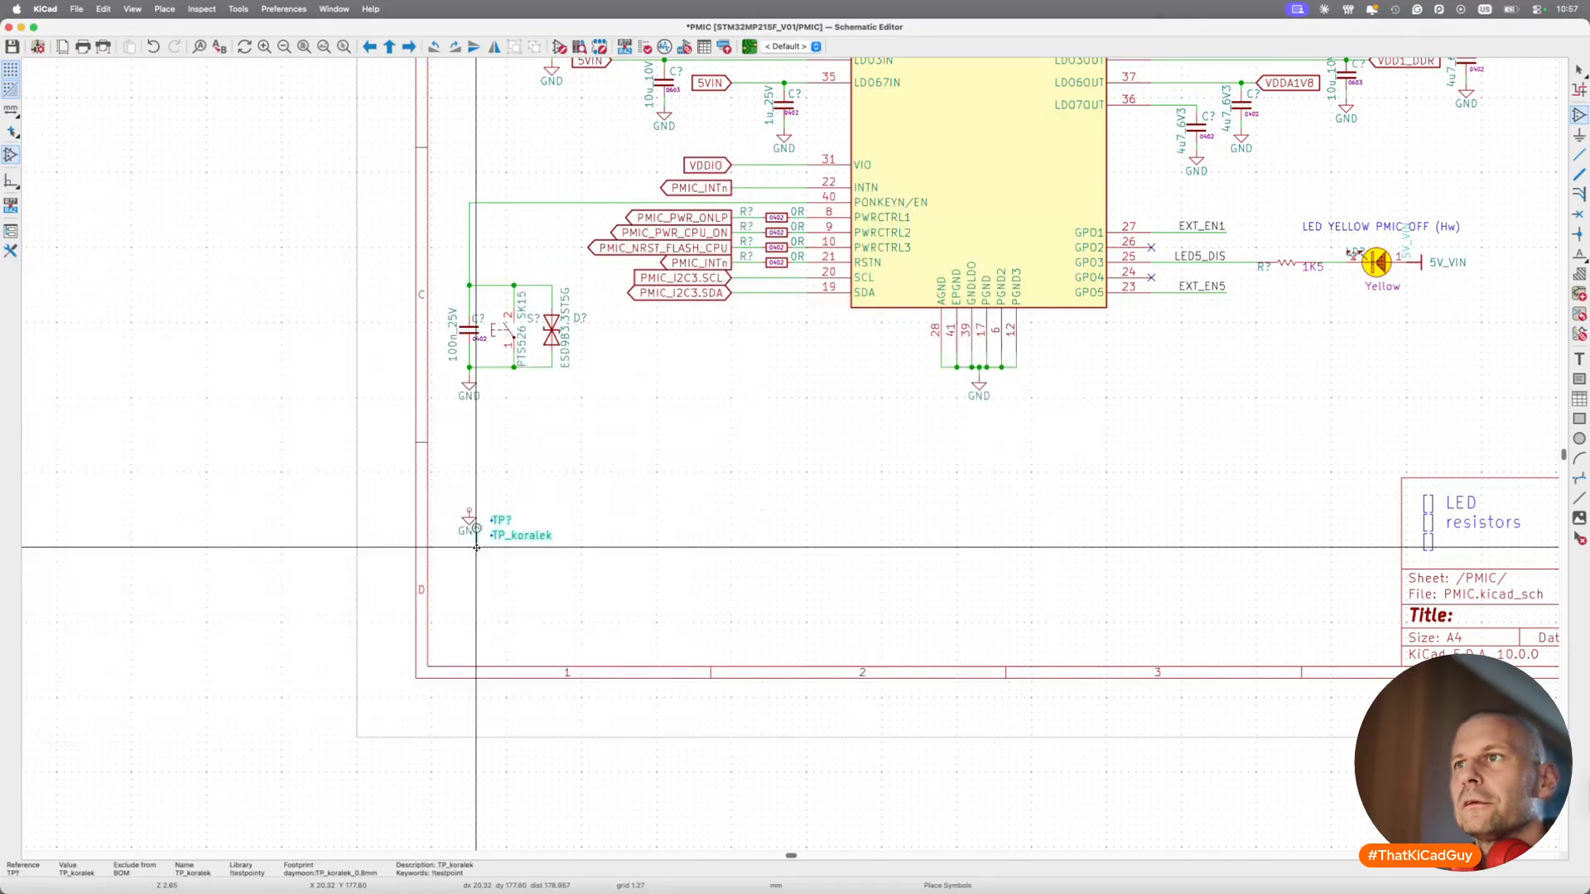
left_click(469, 502)
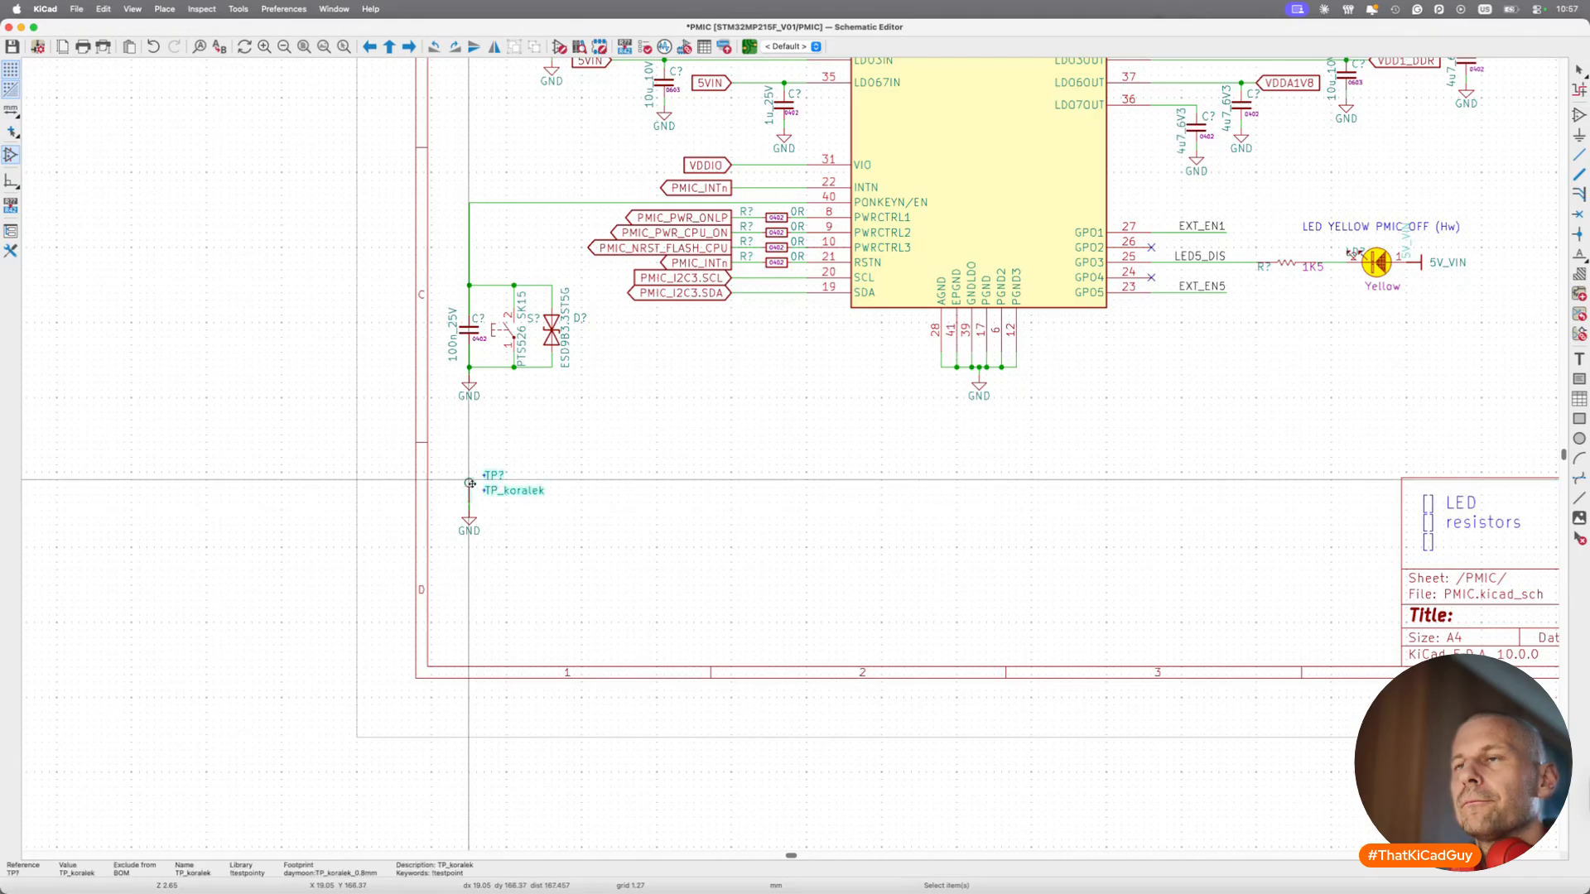
Set the new test point's value to GND and save the schematic.
double_click(522, 497)
type("GND")
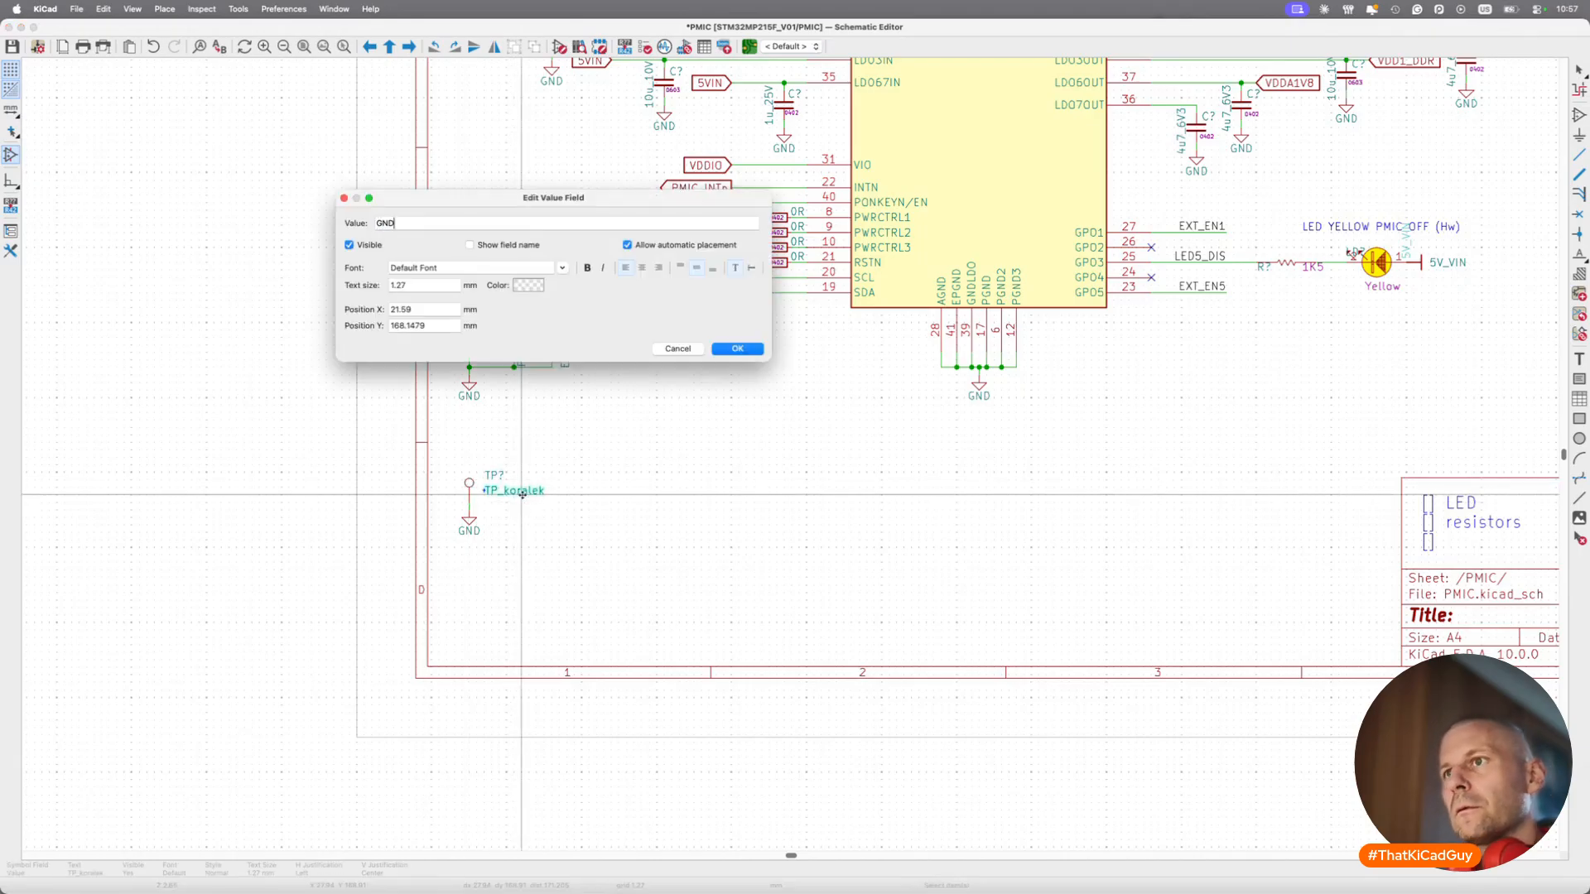
key("Return")
key("super+s")
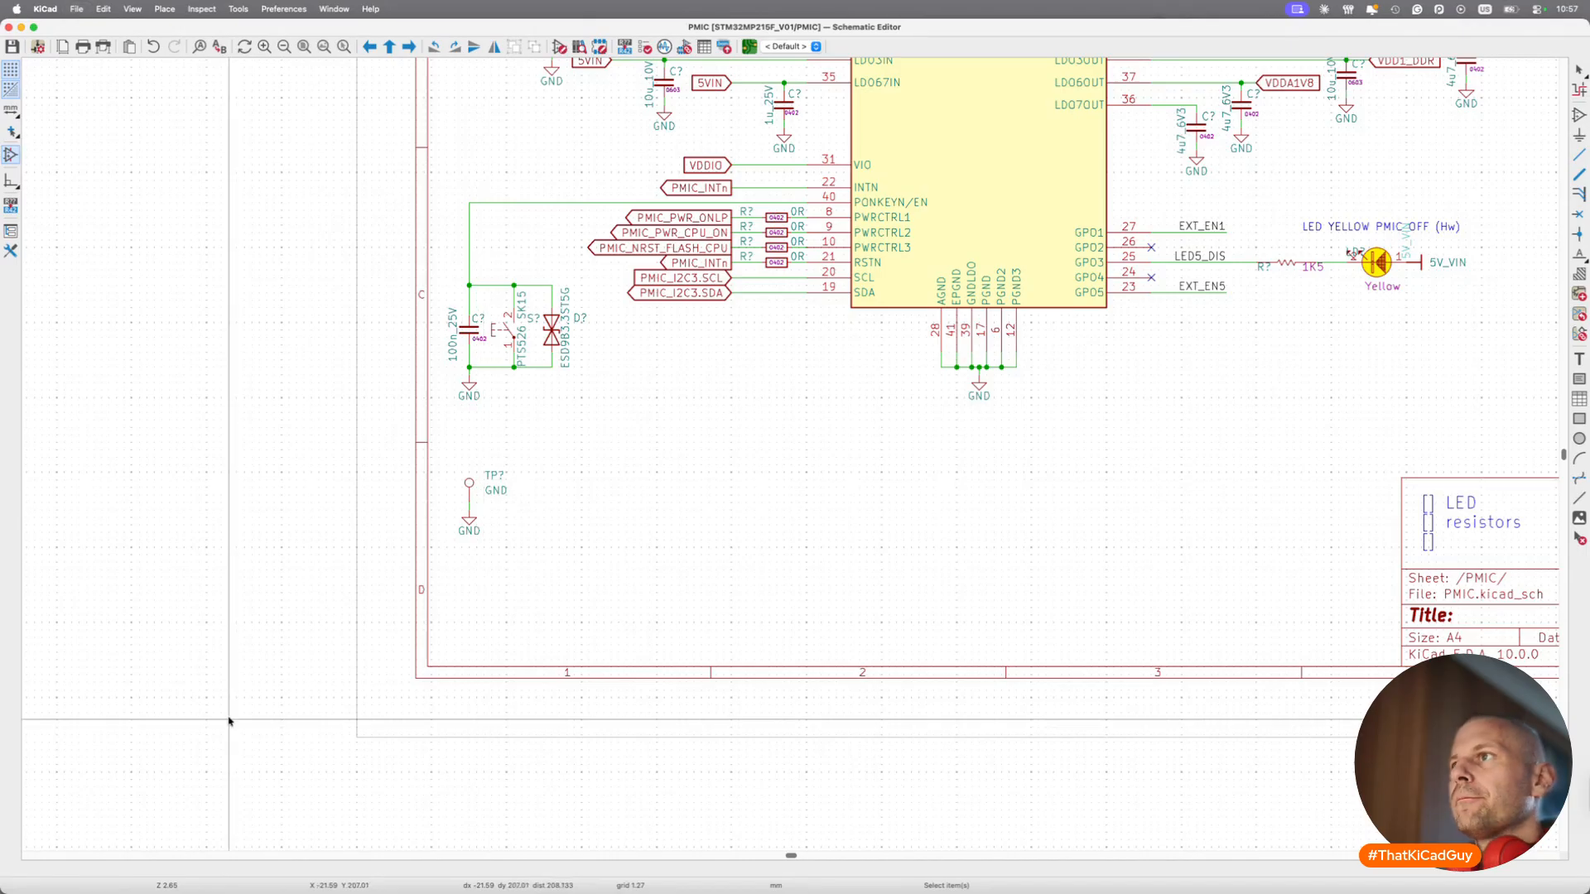
scroll(757, 642, "down", 2)
scroll(757, 642, "right", 5)
scroll(757, 645, "down", 3)
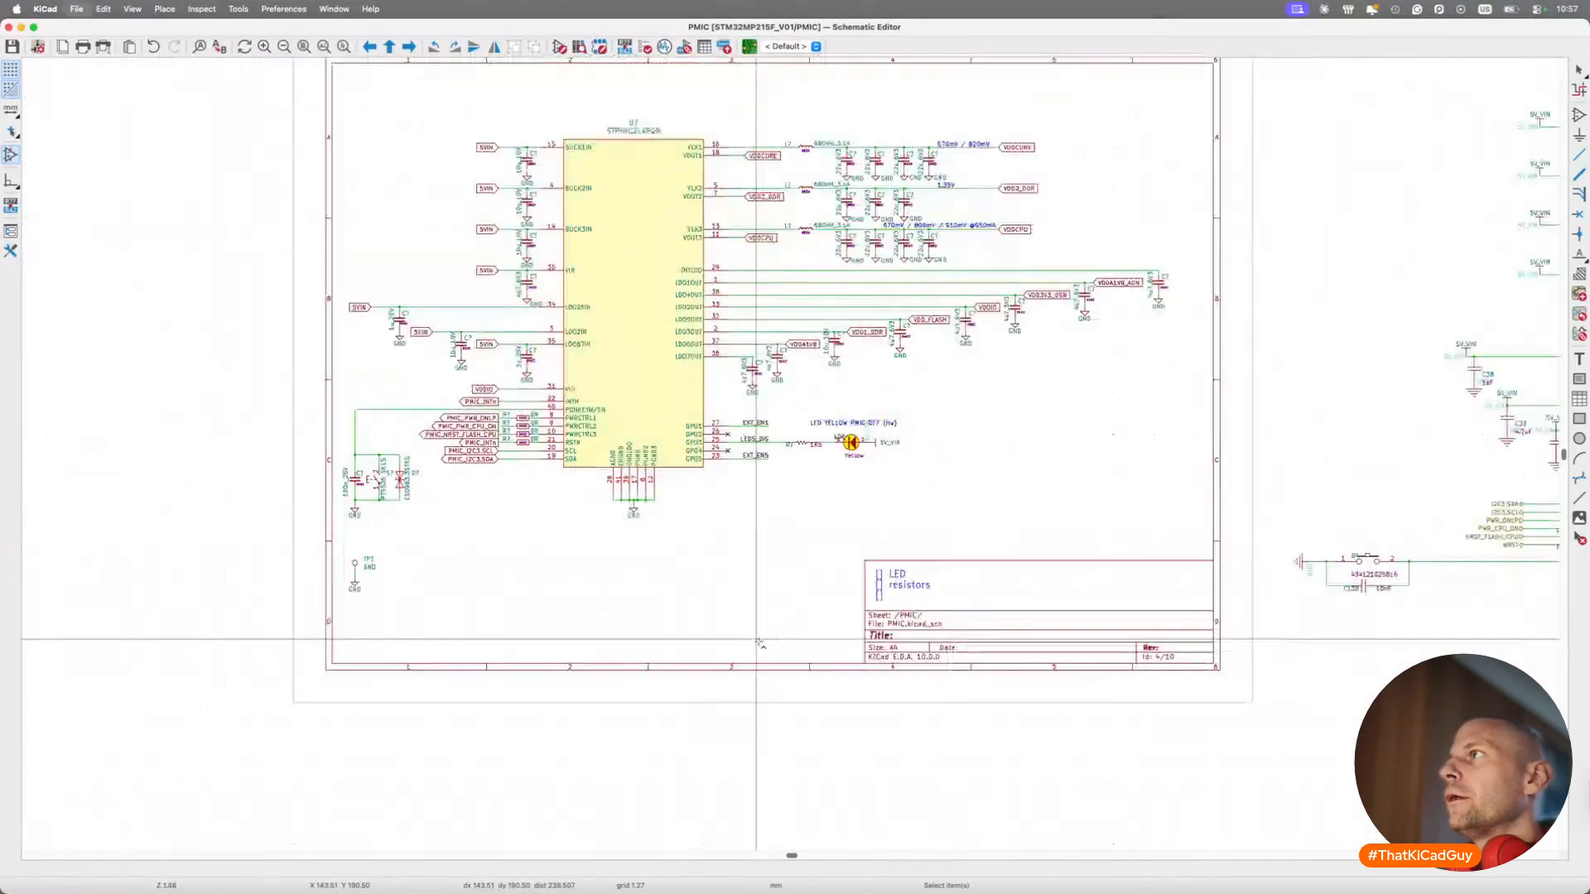
scroll(758, 645, "up", 1)
scroll(758, 645, "right", 1)
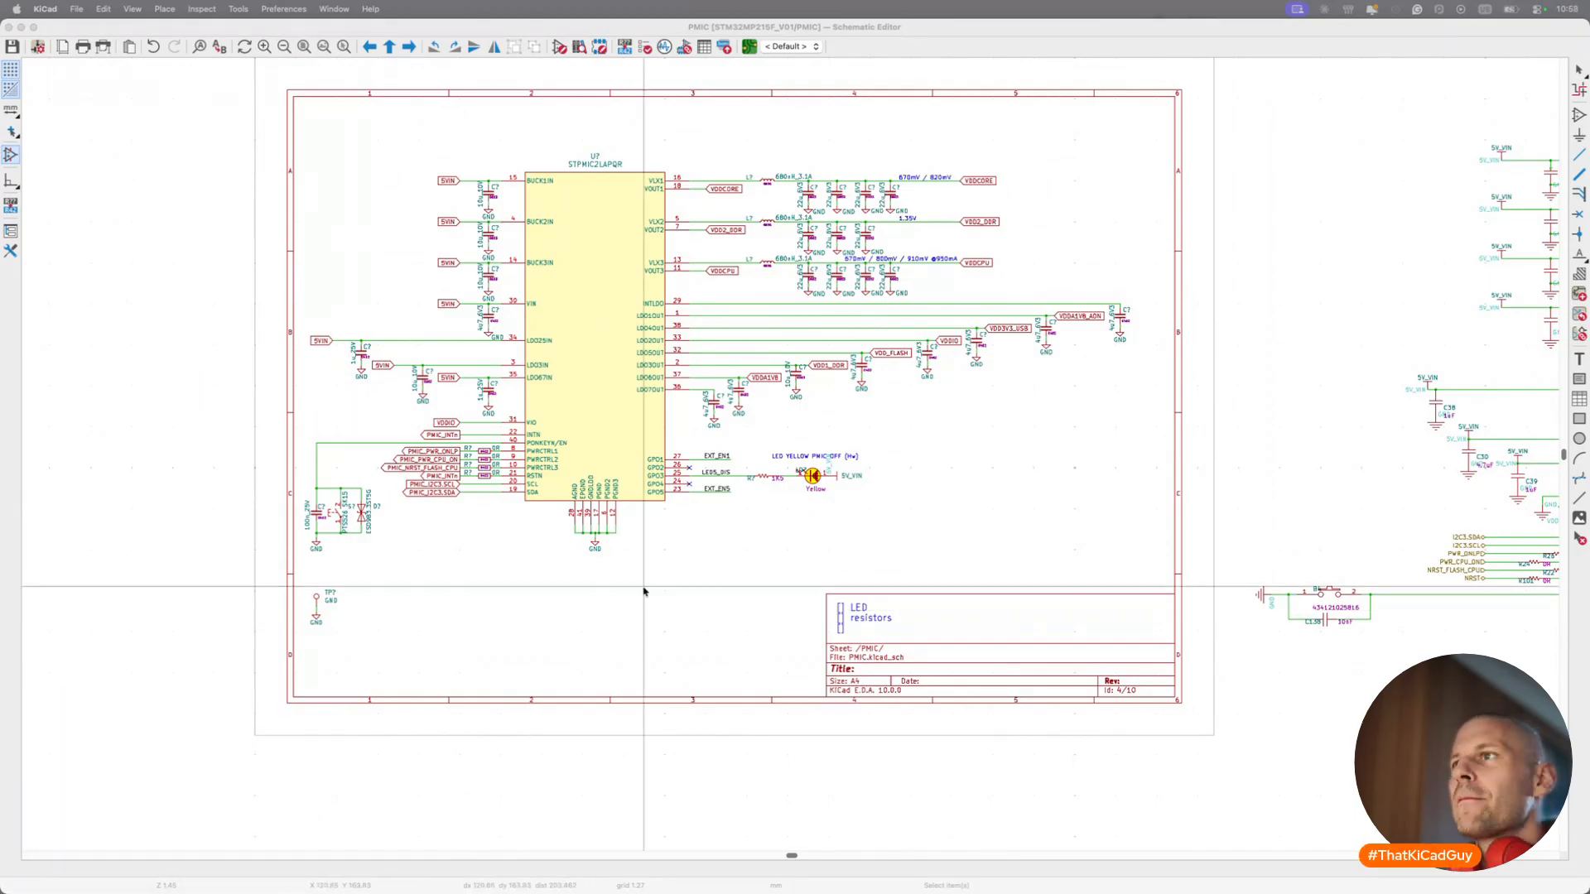
left_click(826, 522)
scroll(826, 523, "down", 2)
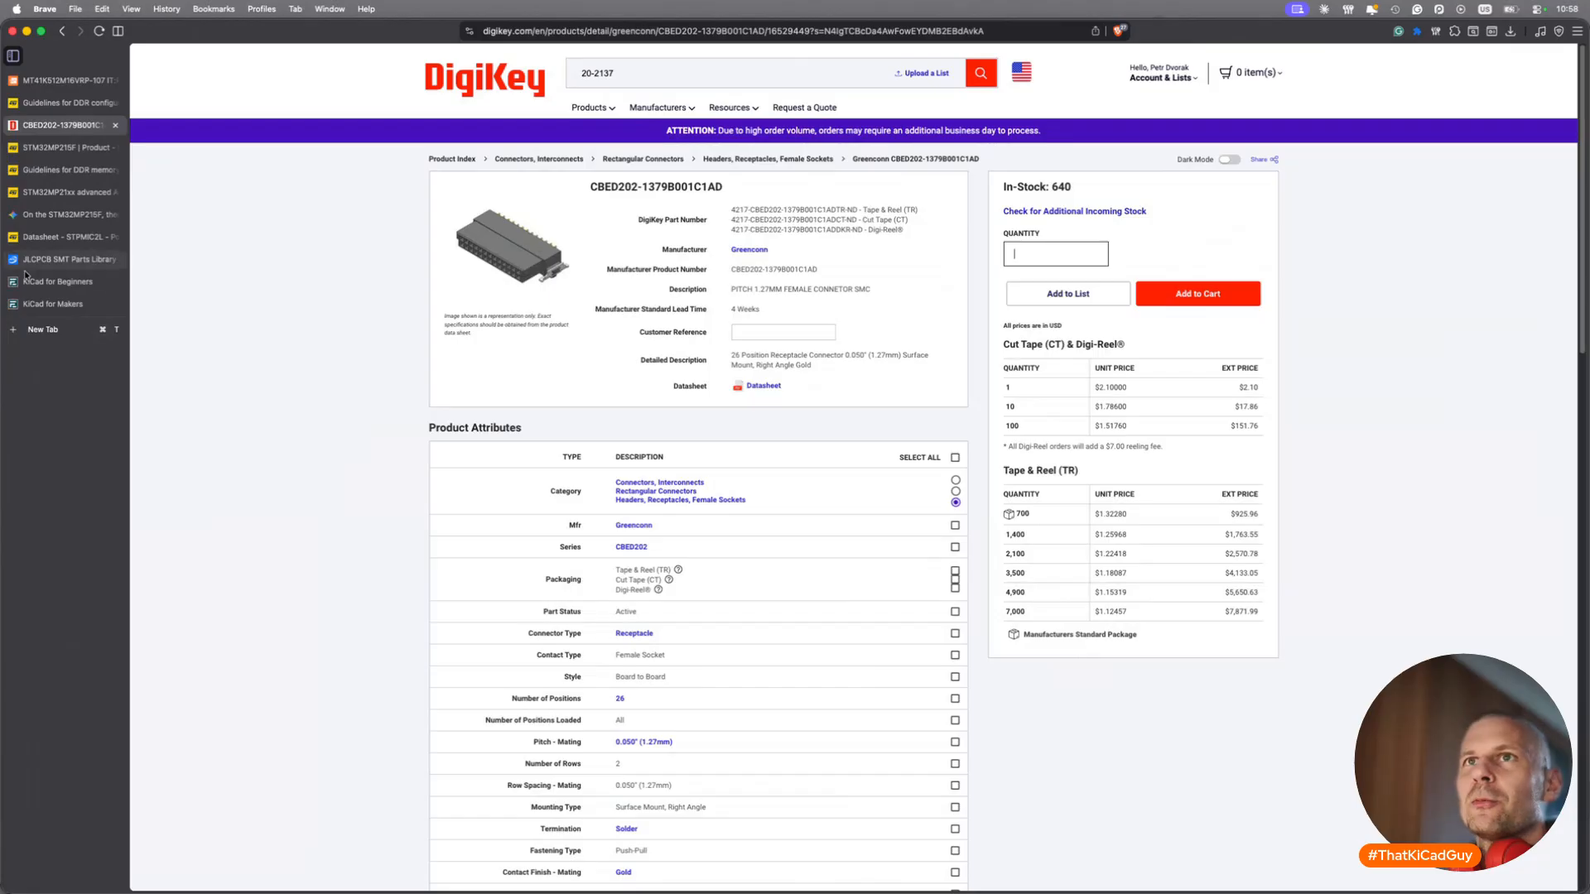
Switch to the browser and view the KiCad for Beginners and KiCad for Makers course pages.
left_click(75, 283)
left_click(75, 305)
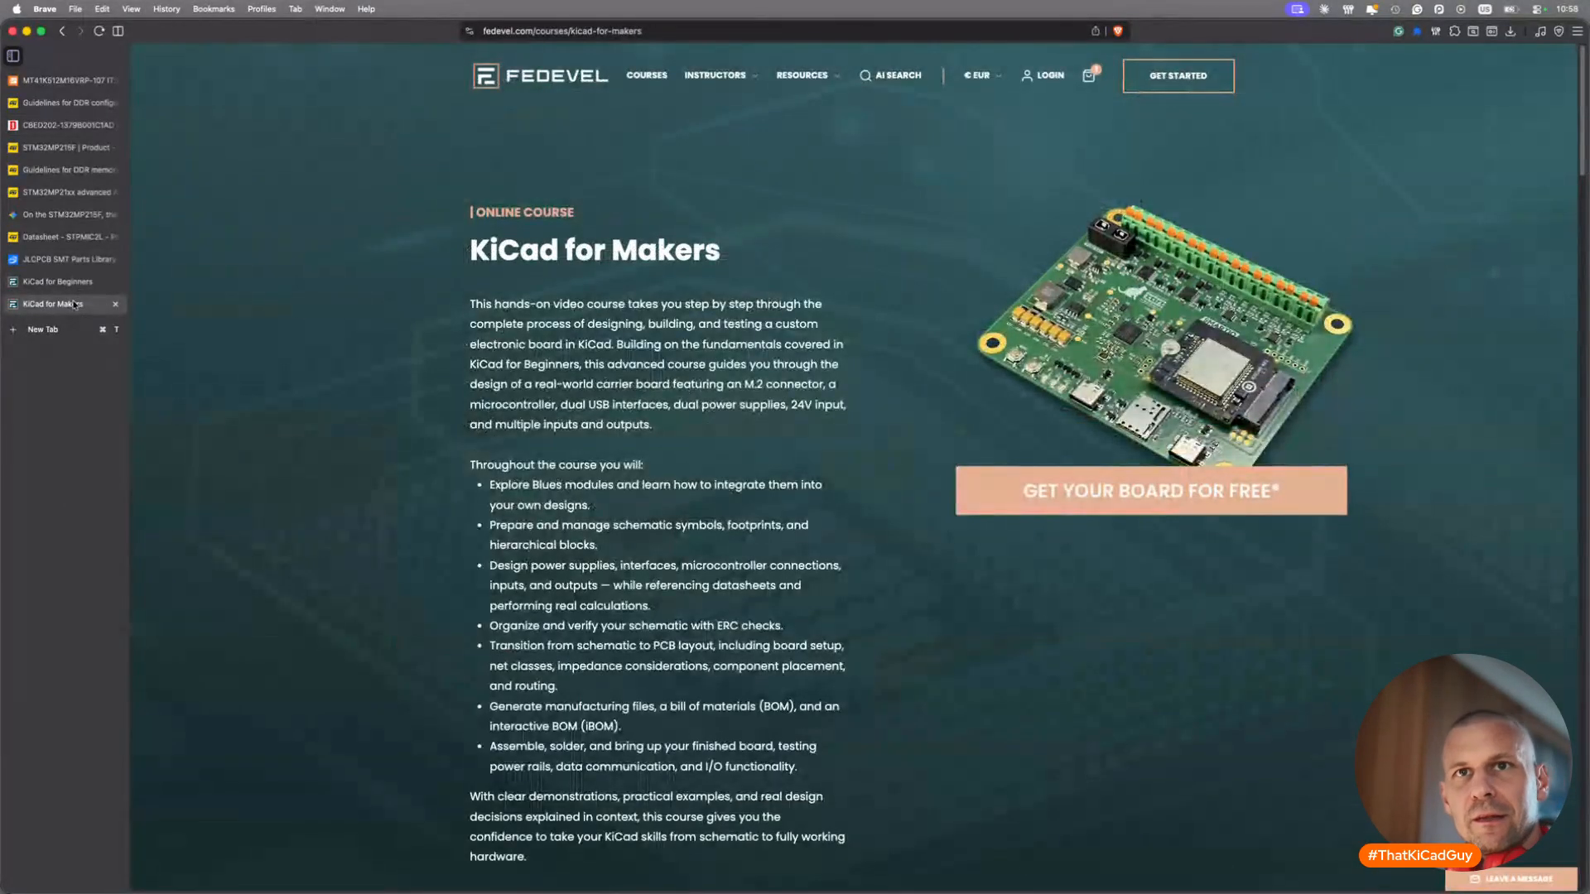